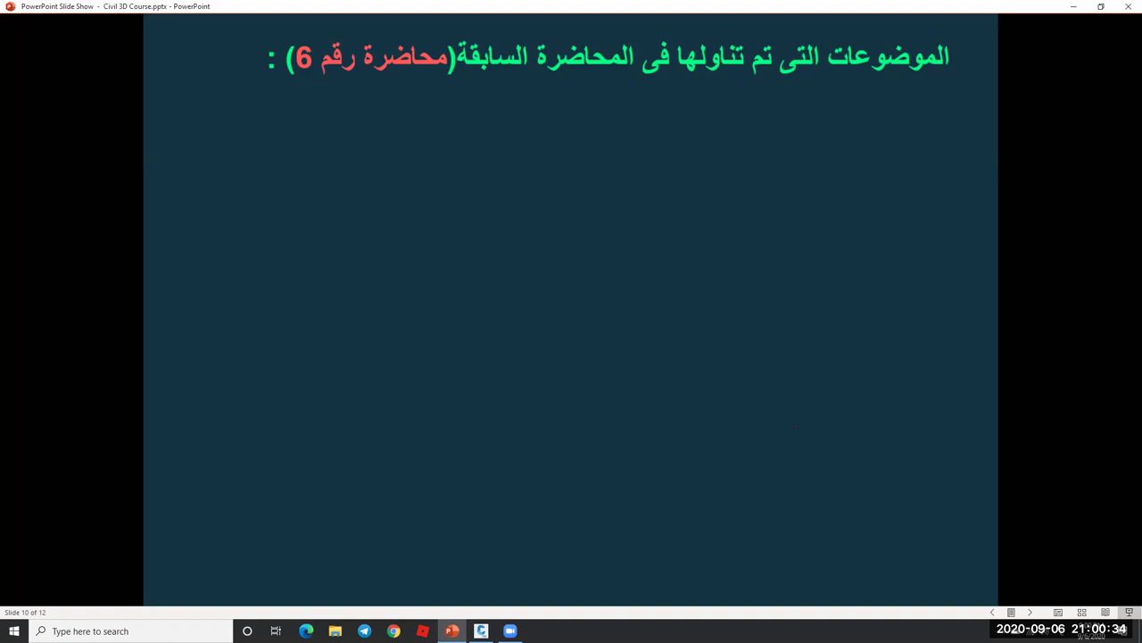
# - Reveal the first three recap bullets on slide 10, ending with sub assembly from a polyline
pyautogui.click(577, 214)
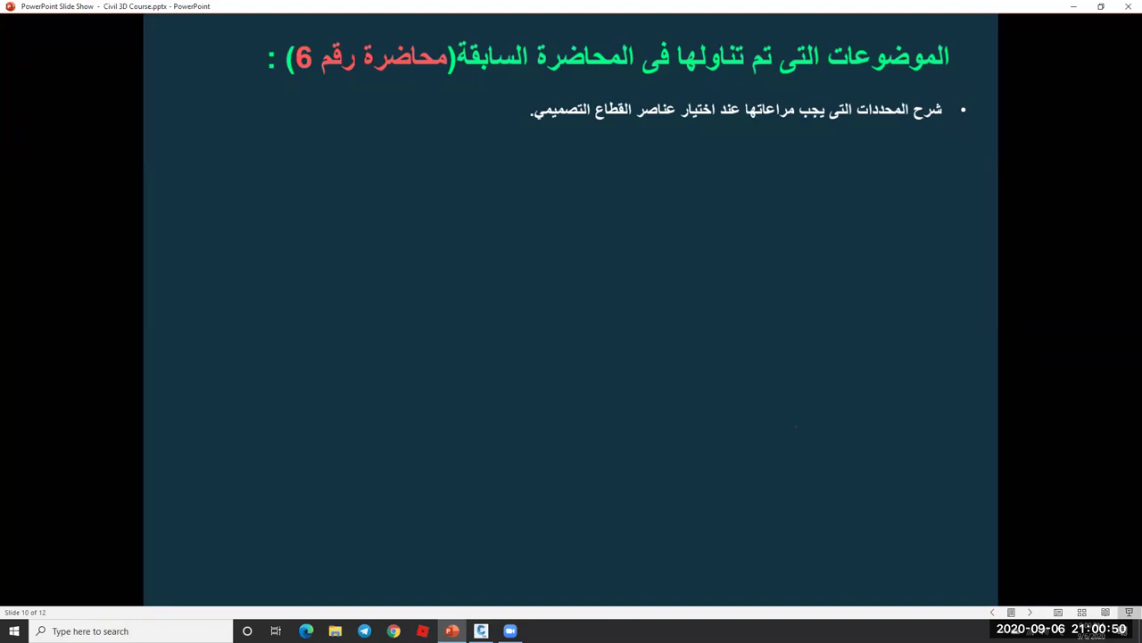
pyautogui.click(821, 258)
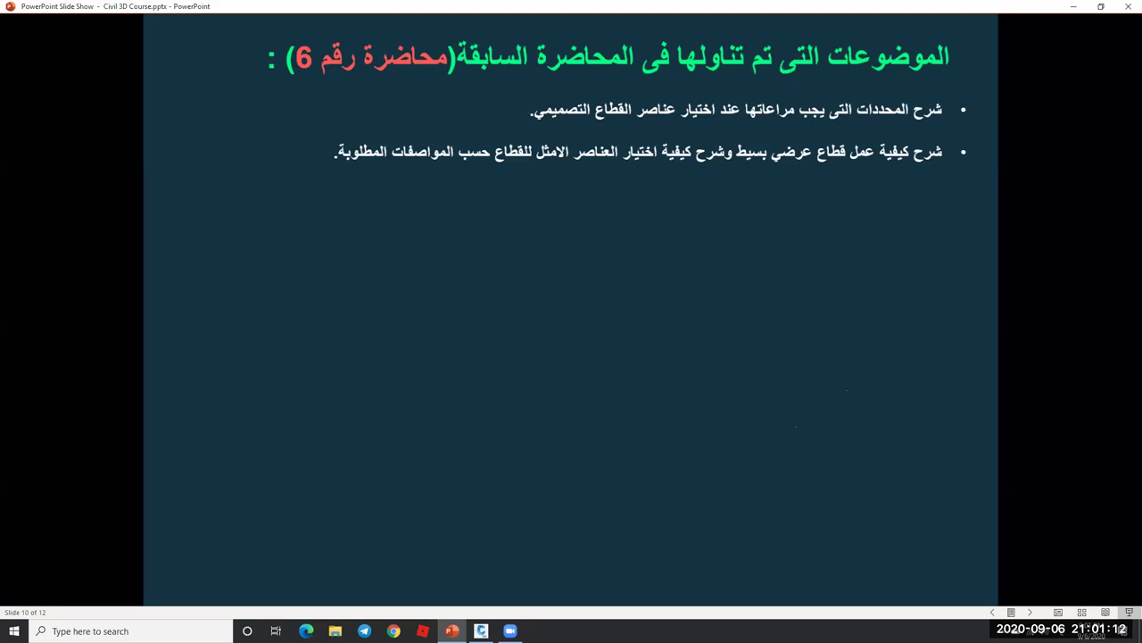
pyautogui.press('Right')
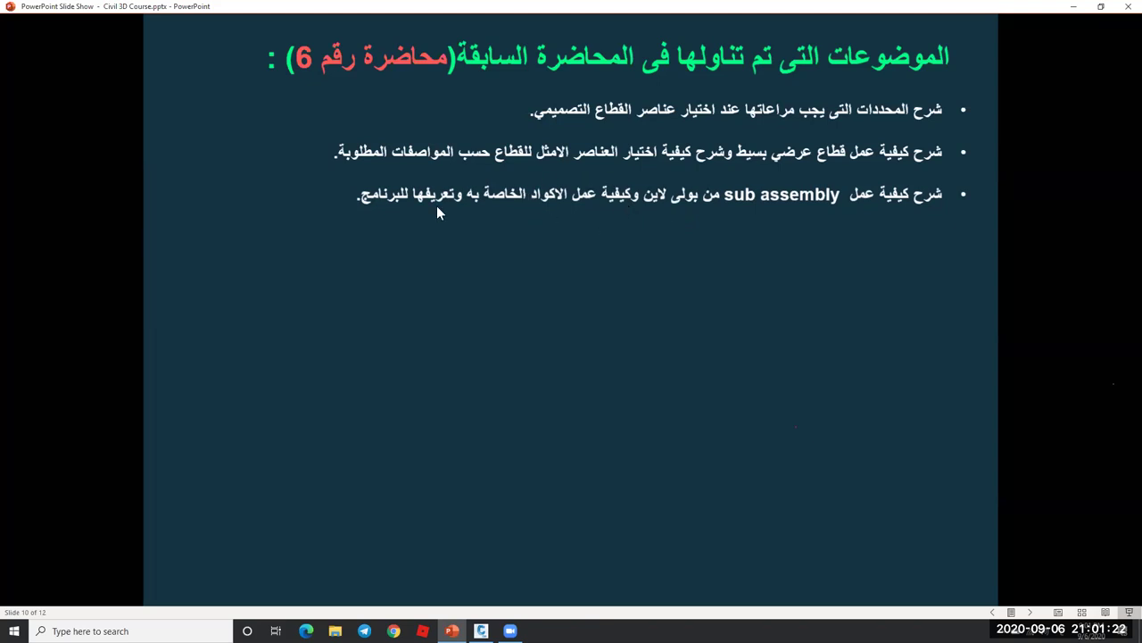
# - Show recap bullets four to six, including the corridor point, then minimize the slideshow back to Civil 3D
pyautogui.click(623, 244)
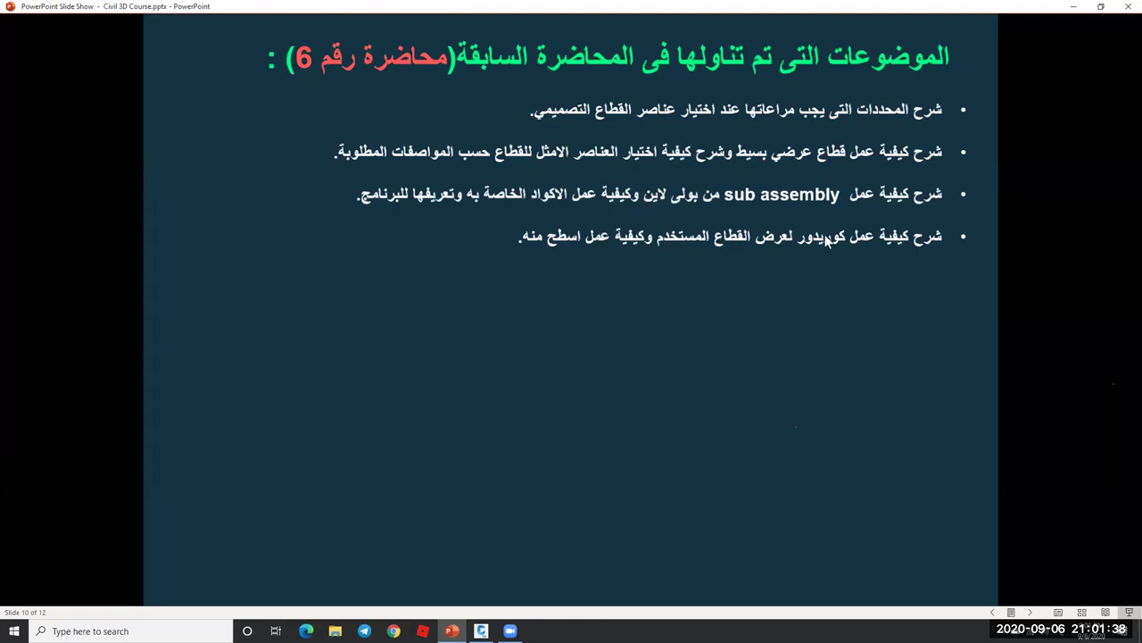
pyautogui.click(748, 317)
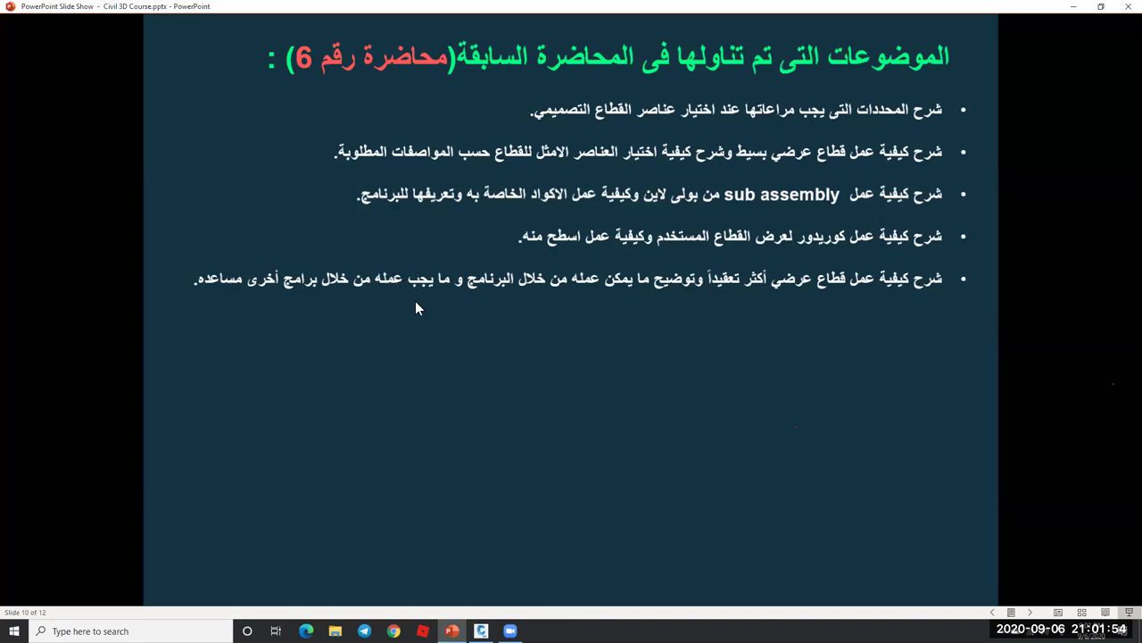
pyautogui.click(579, 315)
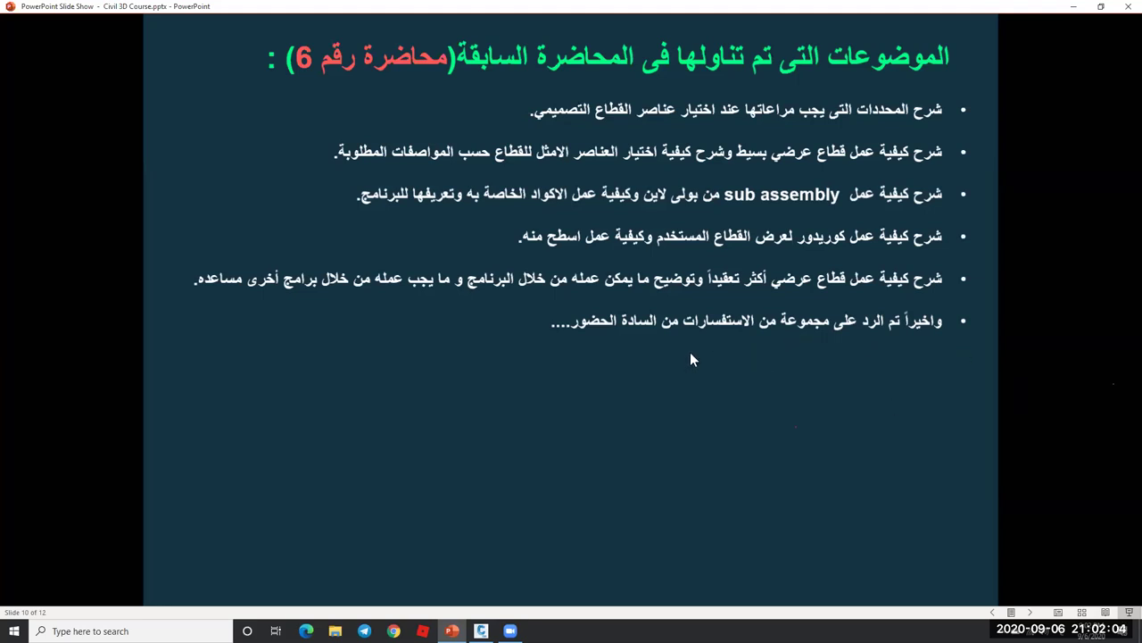
pyautogui.click(1073, 10)
pyautogui.click(678, 244)
pyautogui.click(699, 229)
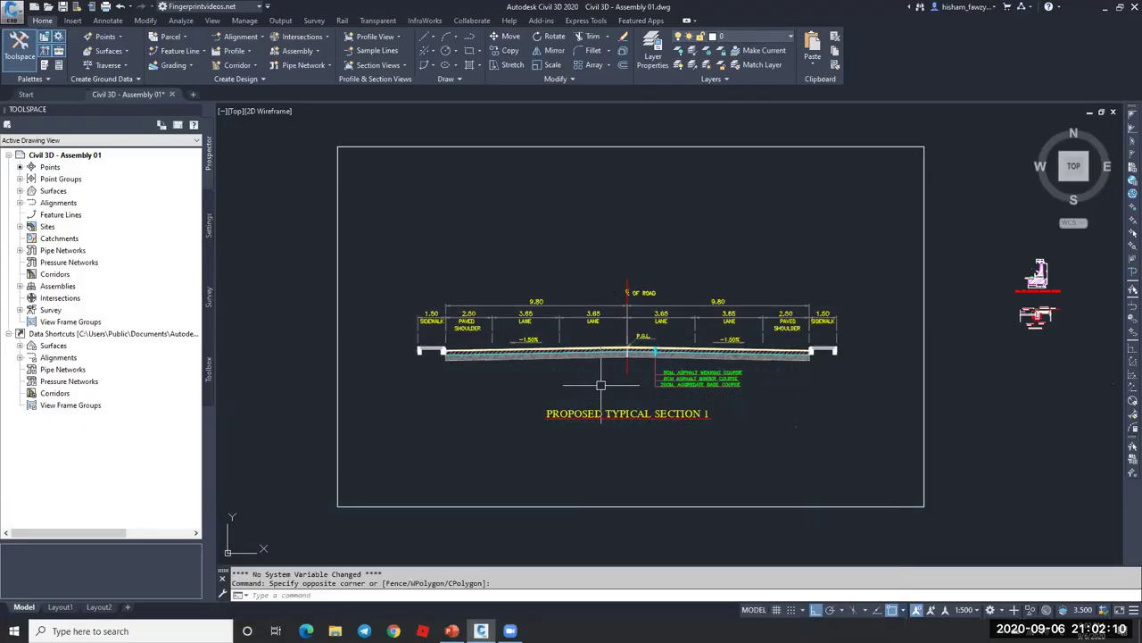
pyautogui.scroll(4, 686, 357)
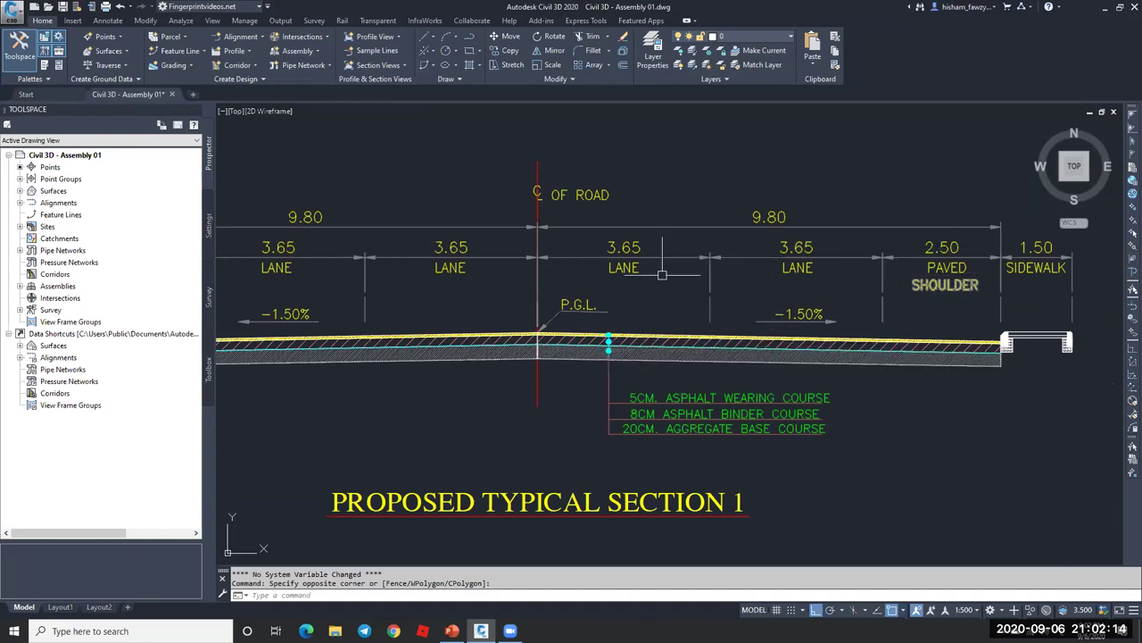
pyautogui.scroll(7, 1043, 362)
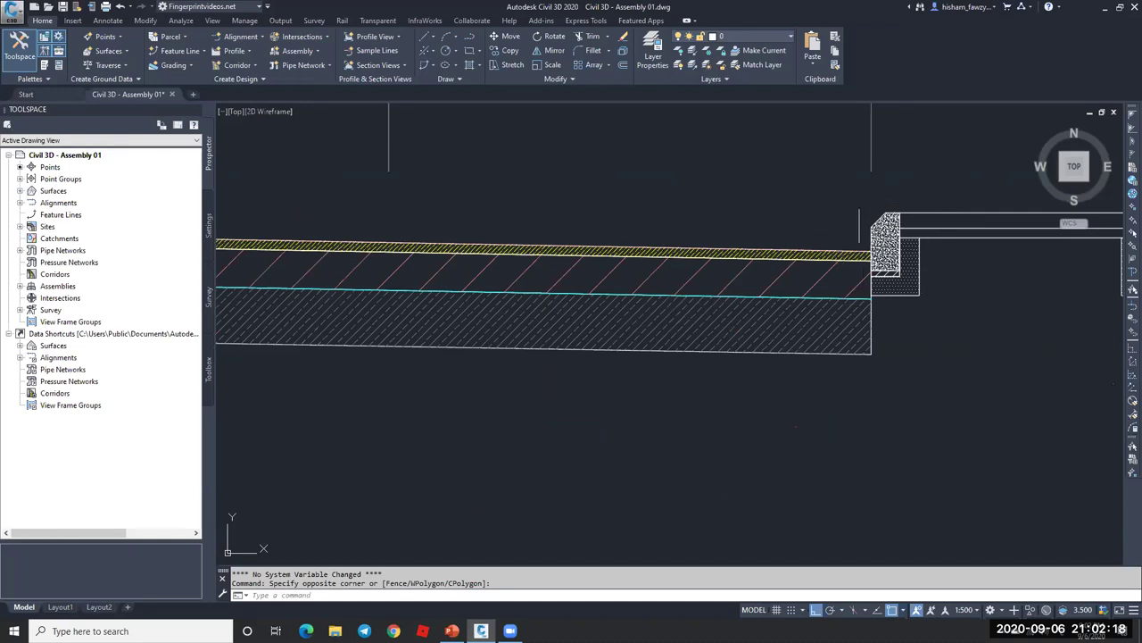
pyautogui.scroll(-3, 763, 259)
pyautogui.scroll(3, 932, 241)
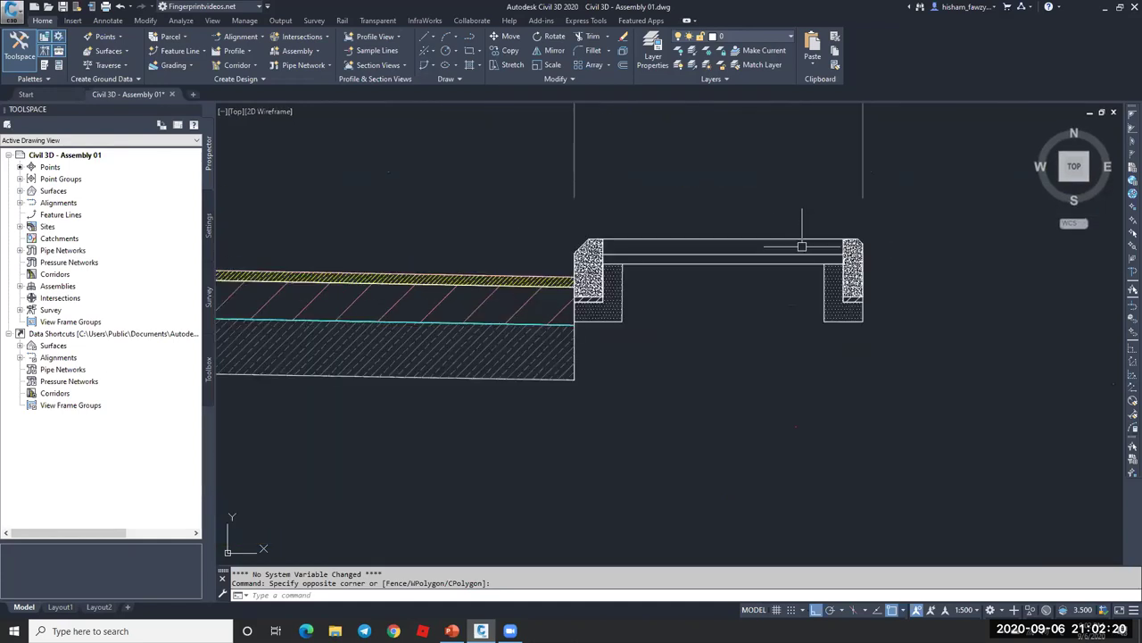
pyautogui.scroll(-6, 894, 223)
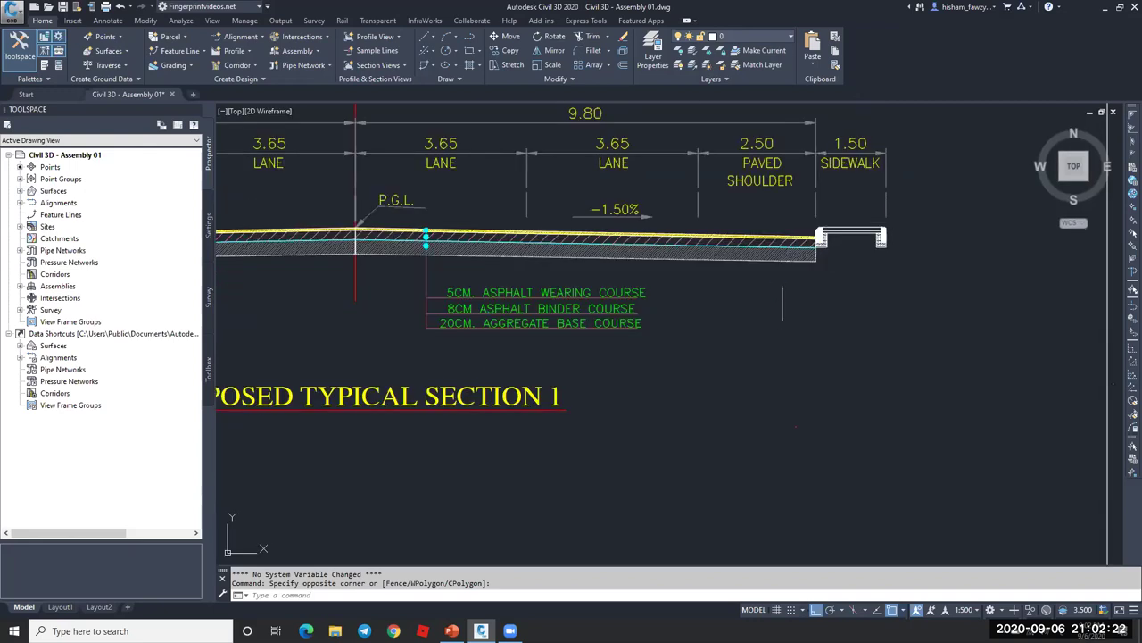
pyautogui.scroll(-6, 778, 294)
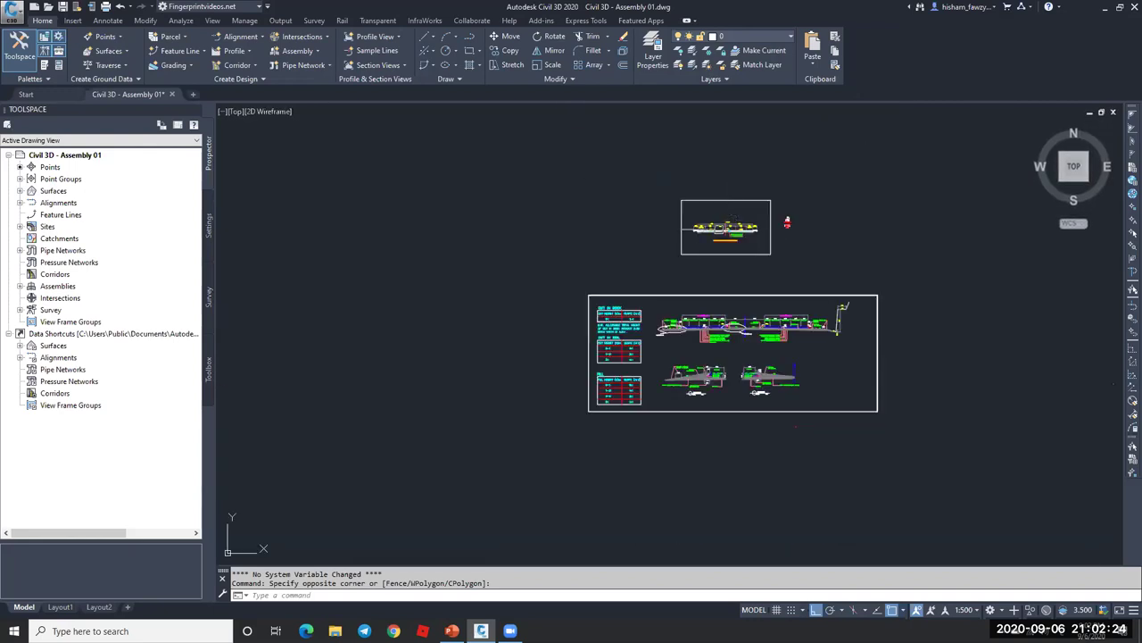
pyautogui.scroll(5, 736, 320)
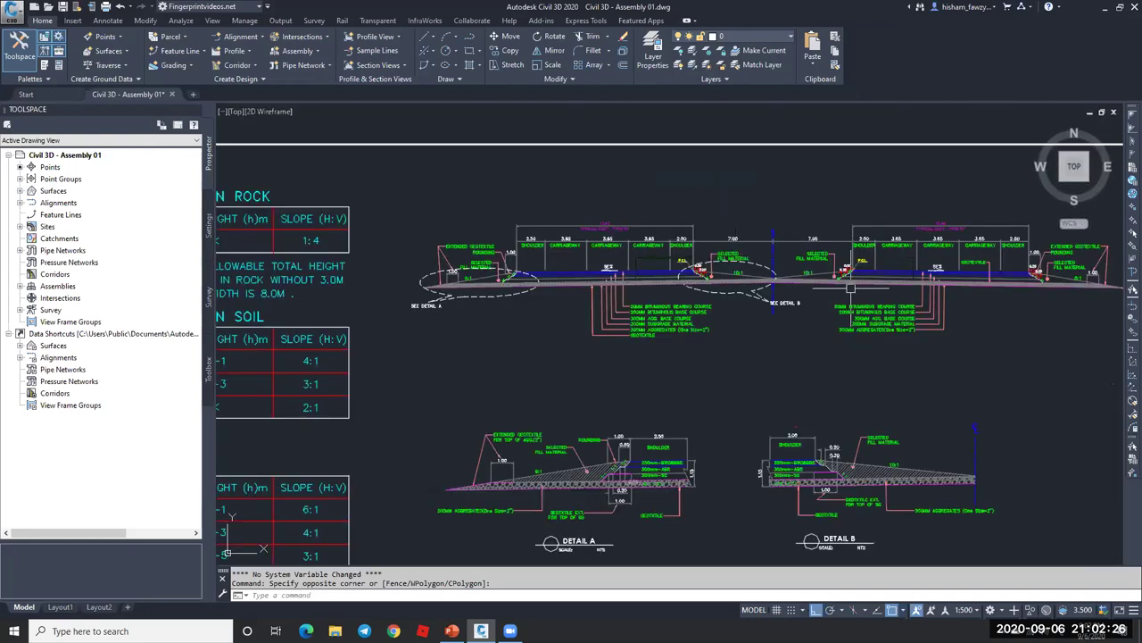
pyautogui.scroll(2, 878, 264)
pyautogui.scroll(3, 877, 264)
pyautogui.scroll(-5, 625, 276)
pyautogui.scroll(2, 559, 283)
pyautogui.scroll(-7, 559, 283)
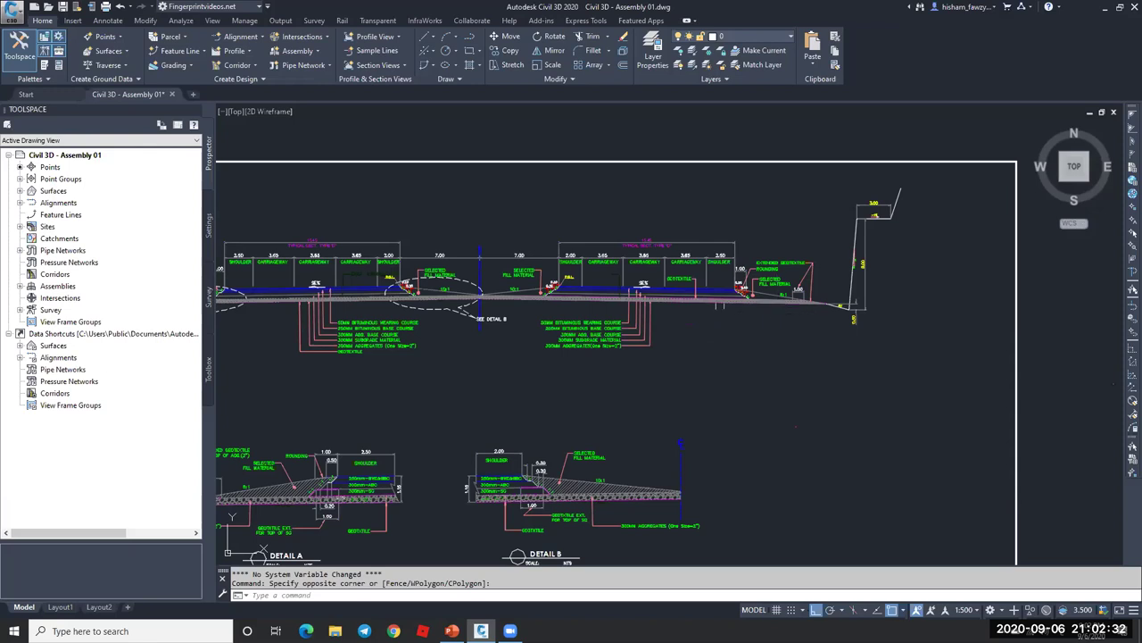
pyautogui.scroll(9, 753, 293)
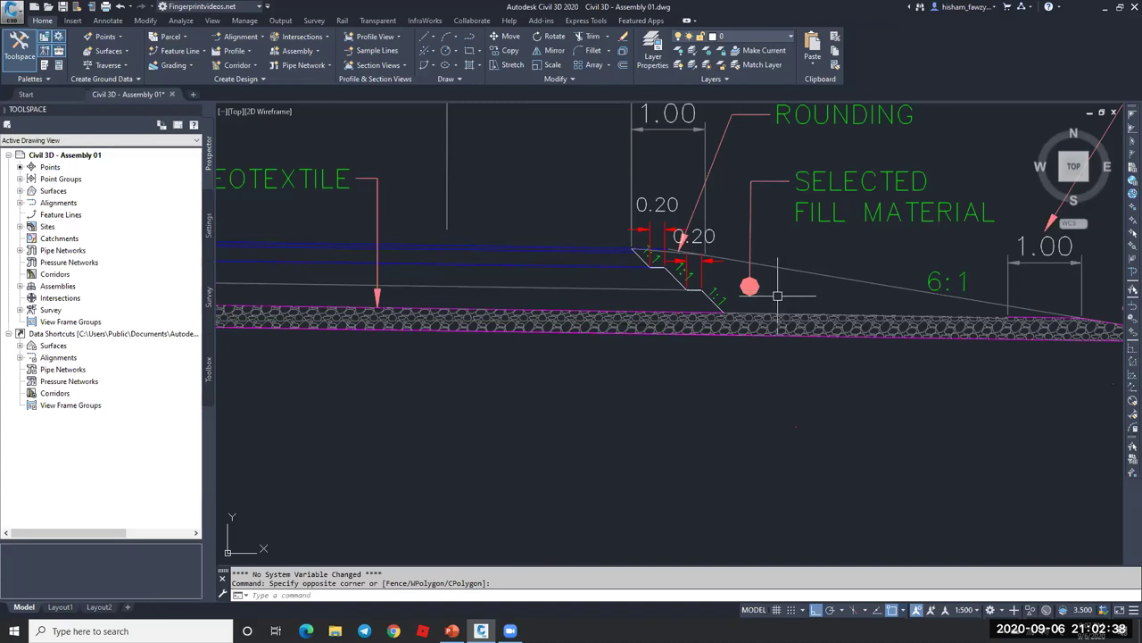
pyautogui.scroll(-10, 837, 257)
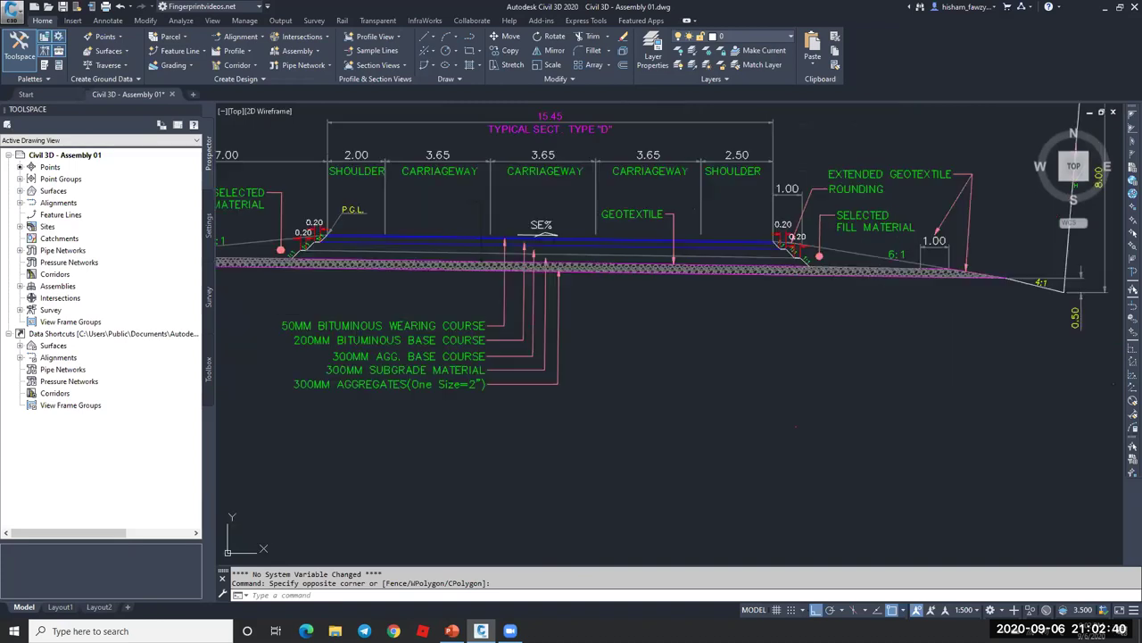
pyautogui.scroll(-2, 848, 268)
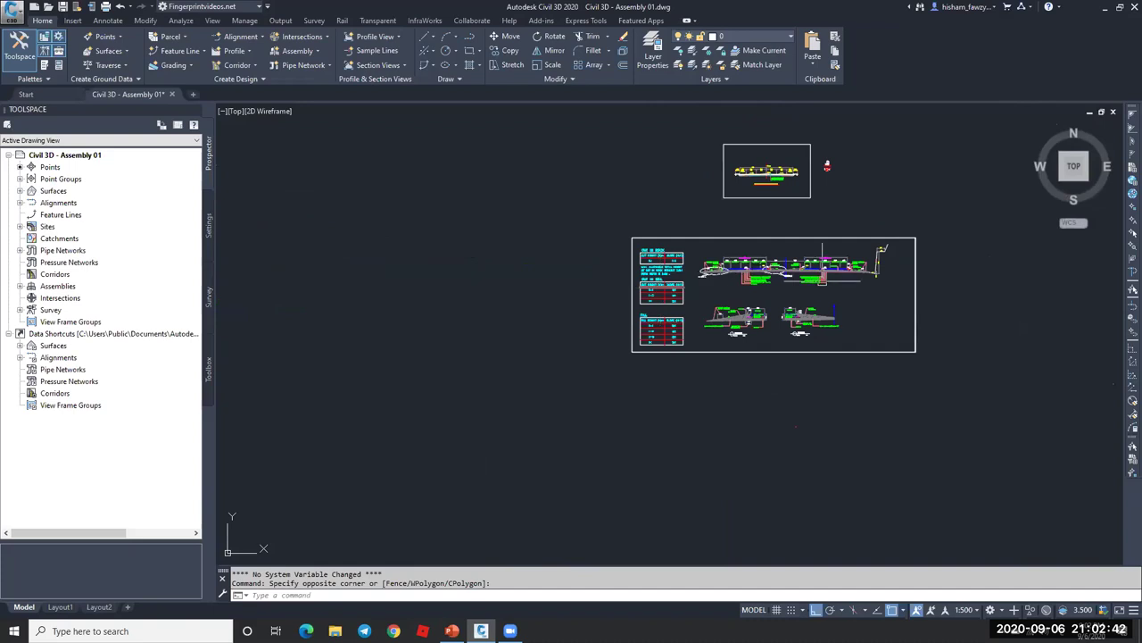
pyautogui.scroll(2, 705, 286)
pyautogui.scroll(3, 565, 259)
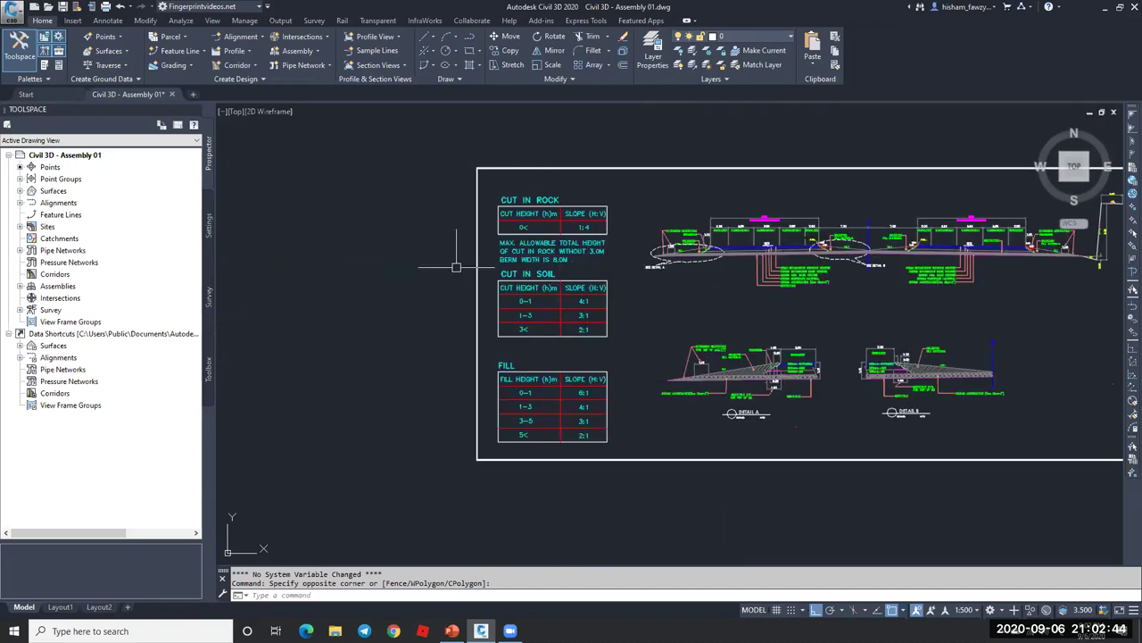
pyautogui.scroll(-2, 513, 288)
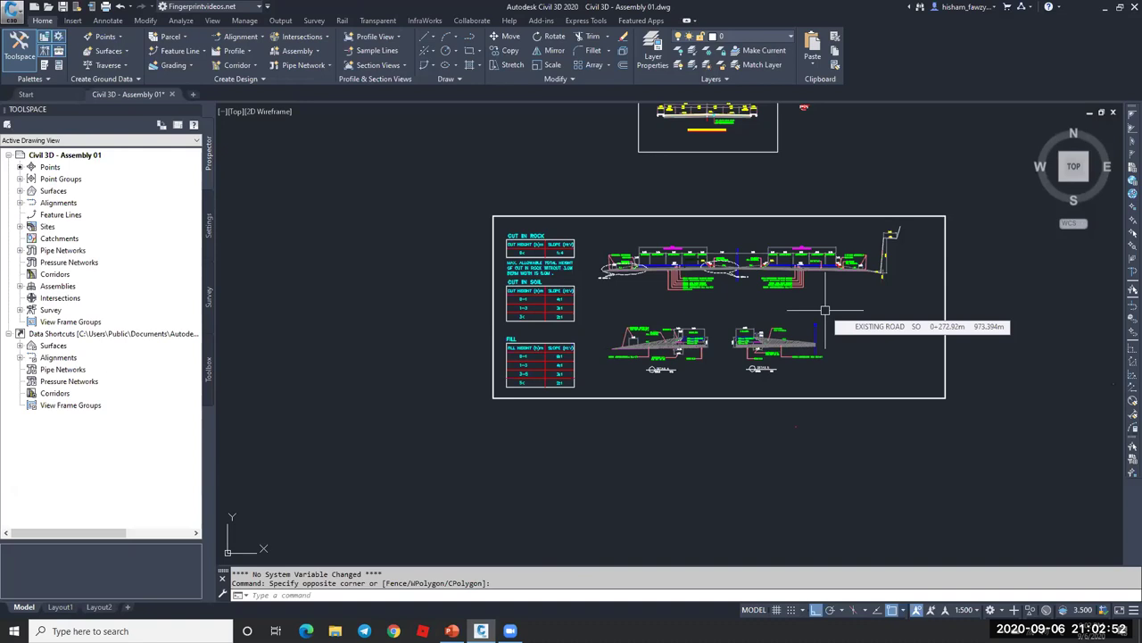
pyautogui.scroll(6, 938, 278)
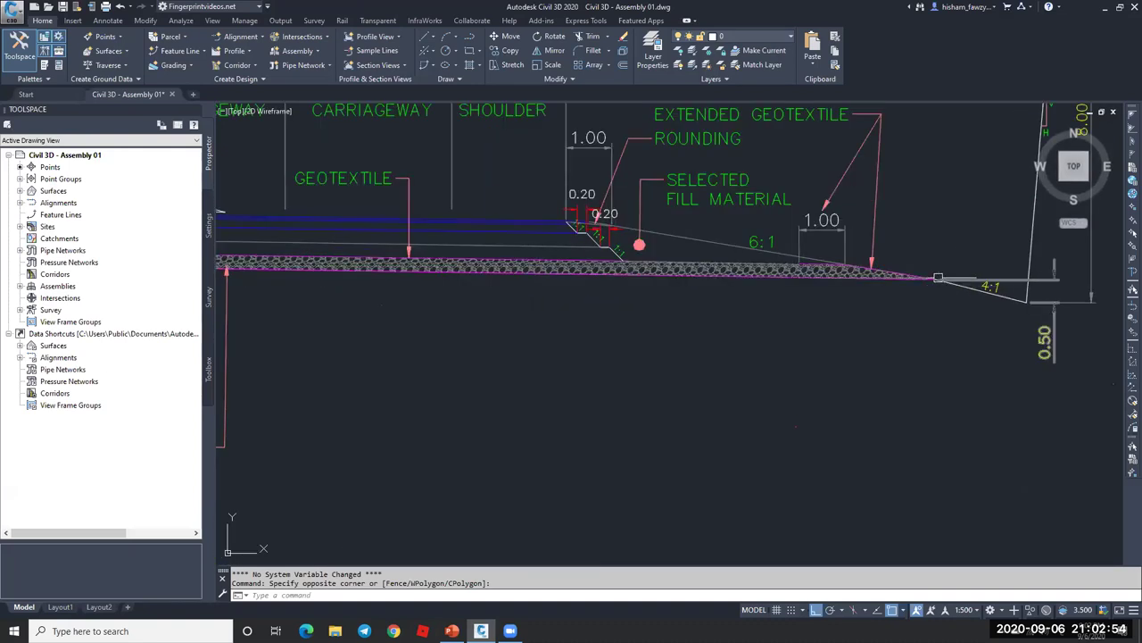
pyautogui.scroll(-2, 938, 277)
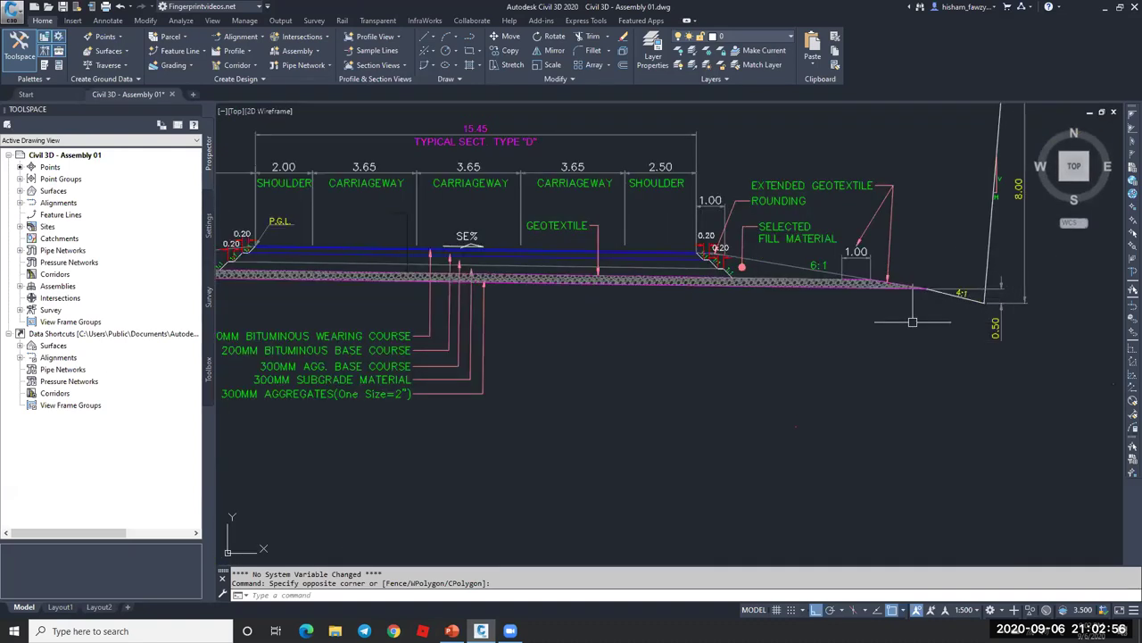
pyautogui.scroll(-2, 912, 322)
pyautogui.scroll(-2, 947, 329)
pyautogui.scroll(-3, 947, 329)
# - Zoom from the assembly to the detail sheet's CUT IN ROCK, CUT IN SOIL and FILL tables
pyautogui.moveTo(657, 330); pyautogui.dragTo(898, 330, button='middle')
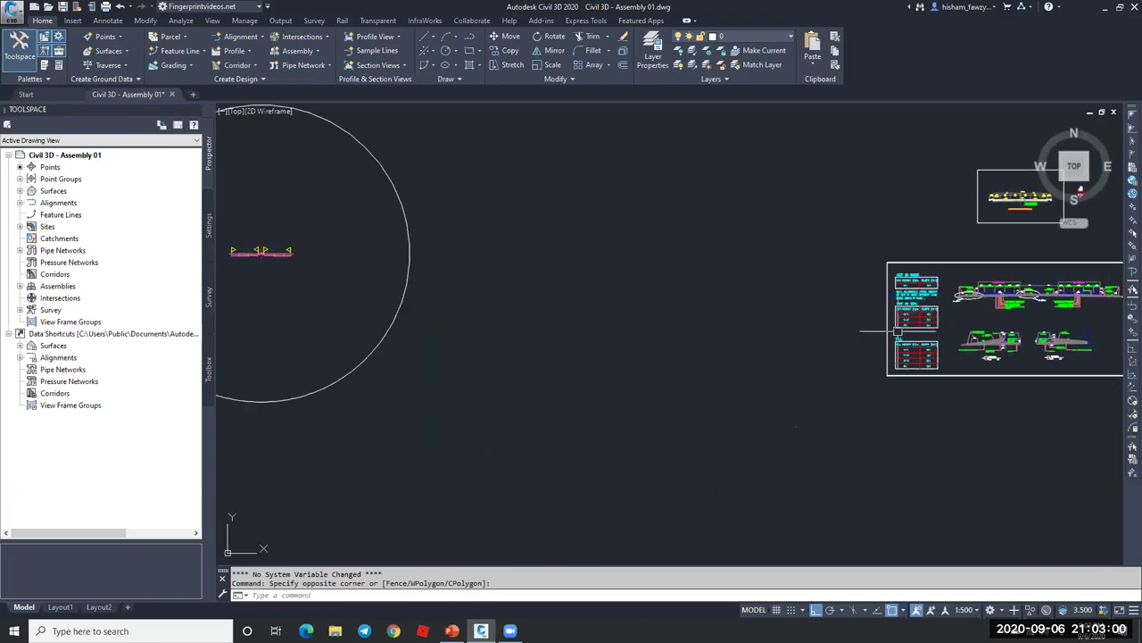
pyautogui.scroll(-4, 913, 313)
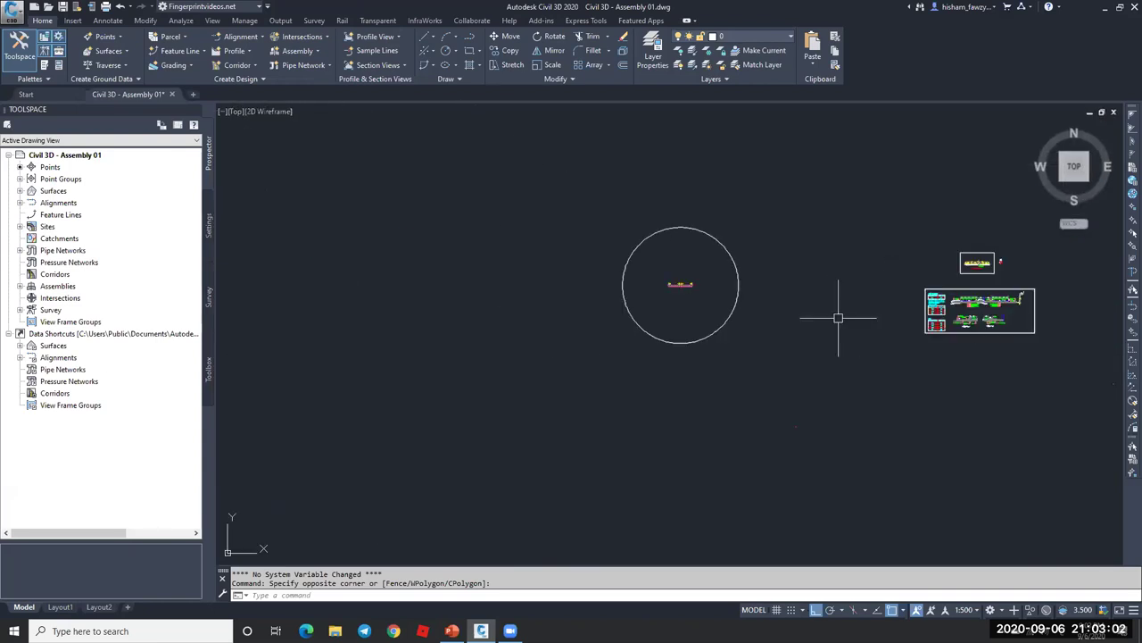
pyautogui.scroll(2, 938, 310)
pyautogui.scroll(6, 480, 270)
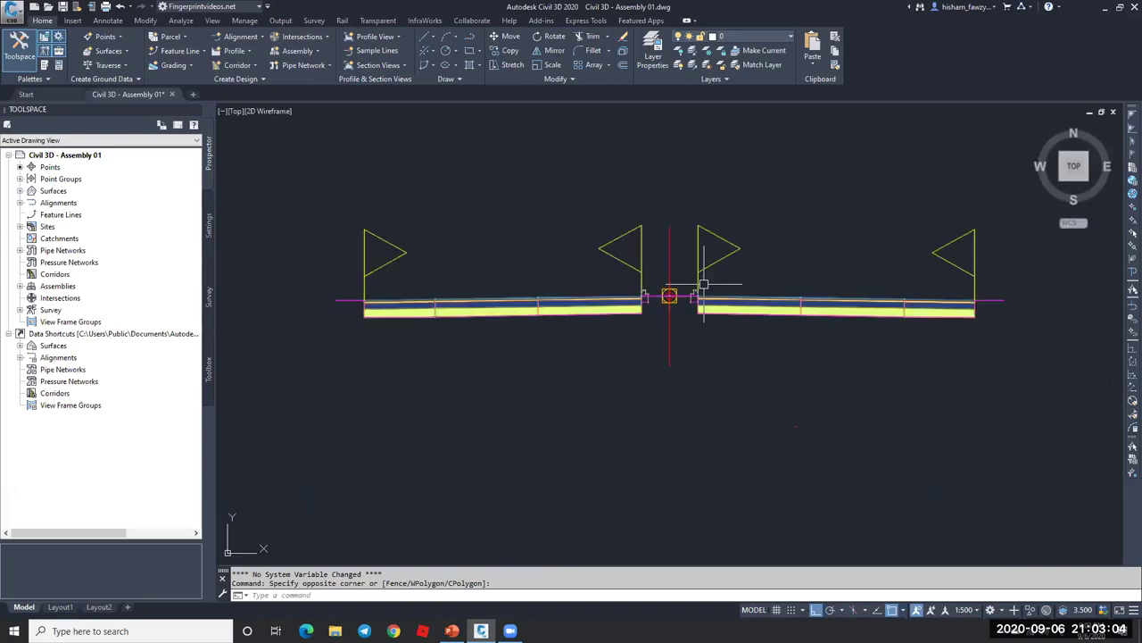
pyautogui.scroll(6, 701, 287)
pyautogui.scroll(-2, 678, 290)
pyautogui.scroll(4, 652, 293)
pyautogui.scroll(2, 652, 294)
pyautogui.scroll(-2, 625, 294)
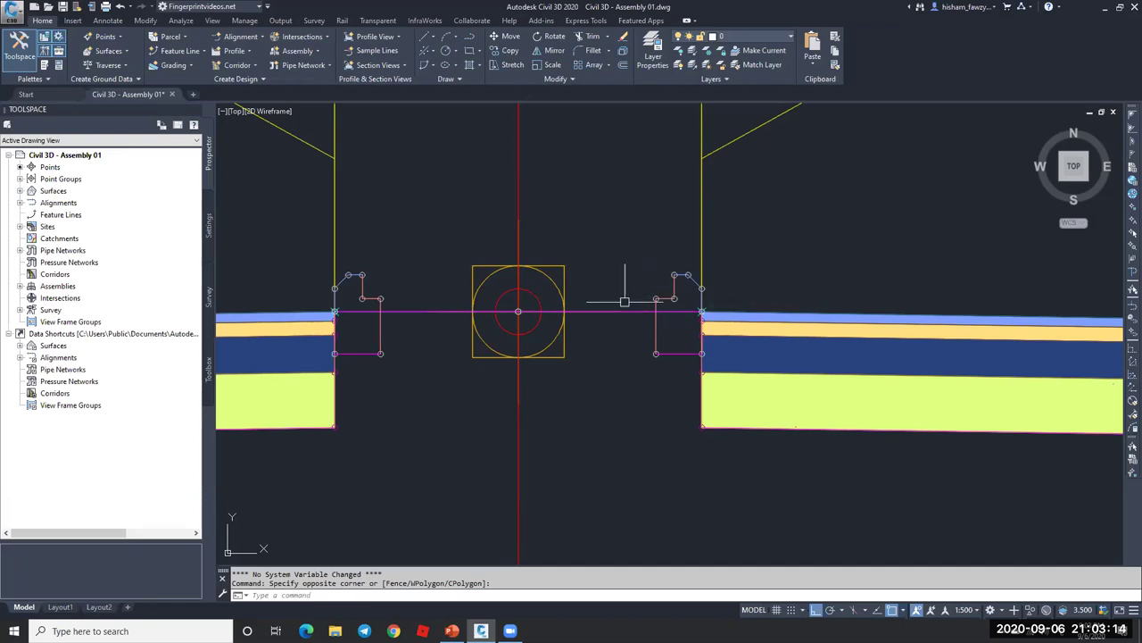
pyautogui.scroll(-4, 611, 311)
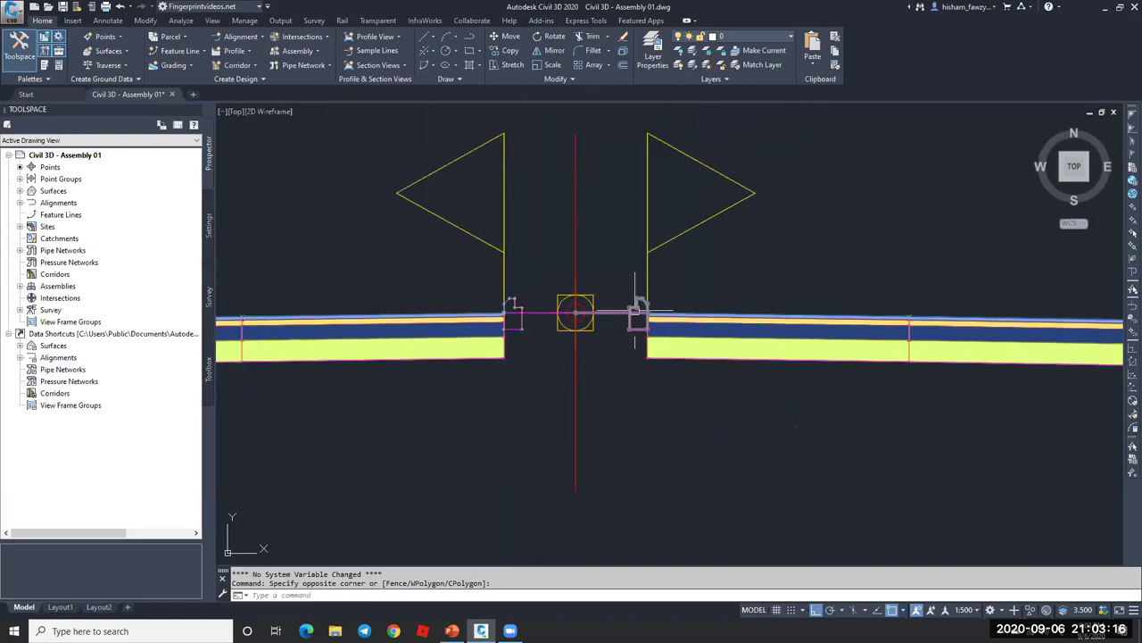
pyautogui.scroll(-3, 636, 313)
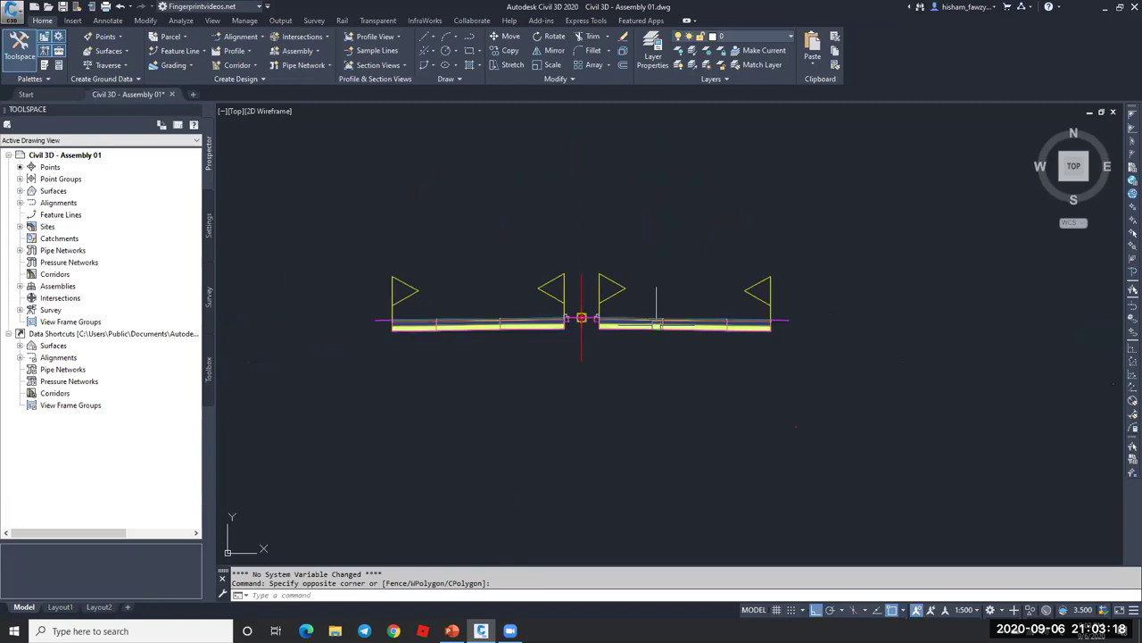
pyautogui.scroll(6, 657, 322)
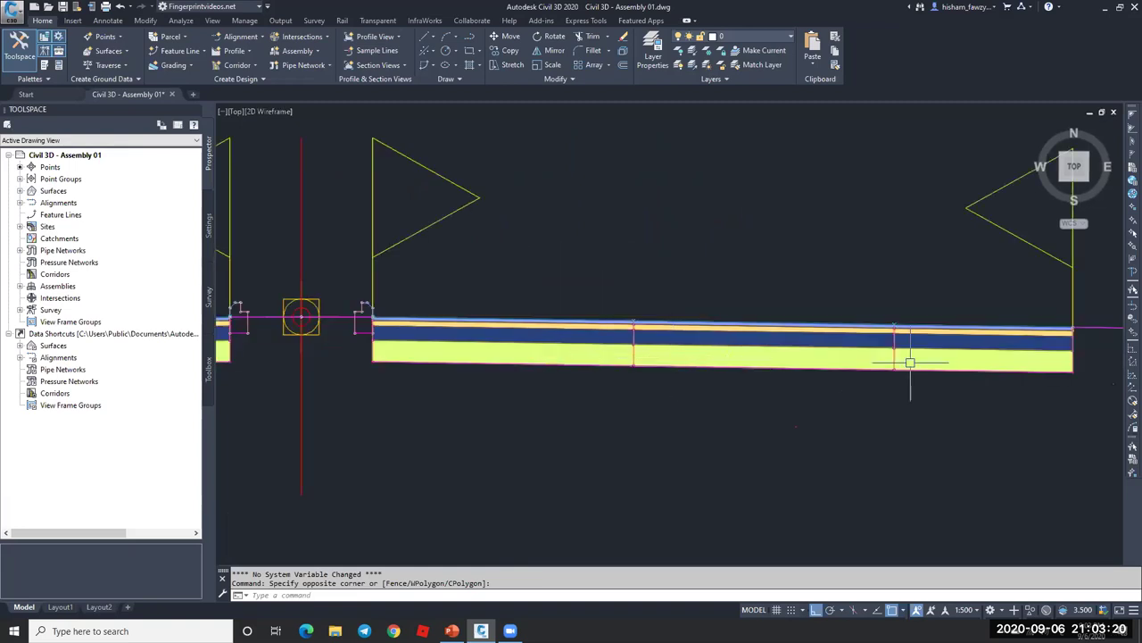
pyautogui.scroll(-3, 714, 348)
pyautogui.scroll(5, 526, 326)
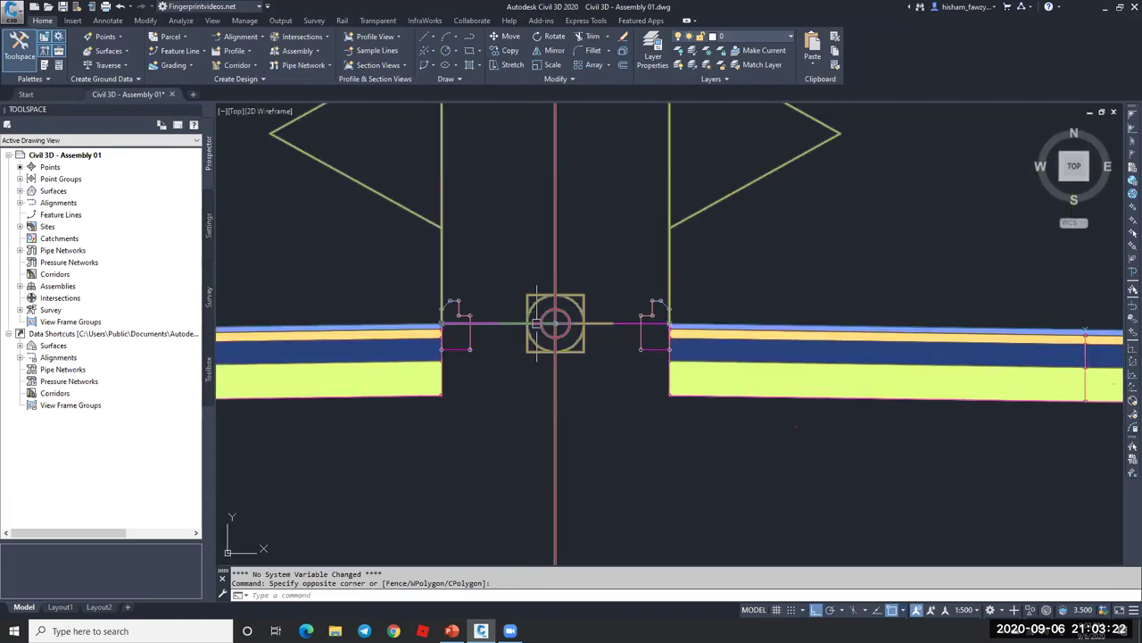
pyautogui.scroll(-8, 536, 323)
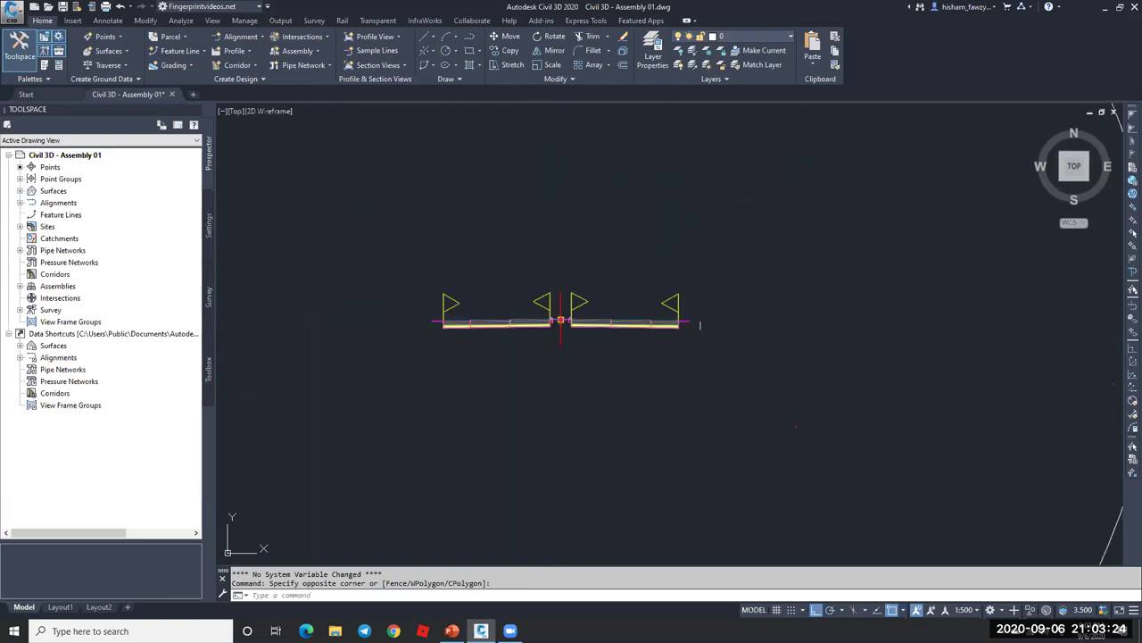
pyautogui.scroll(4, 700, 325)
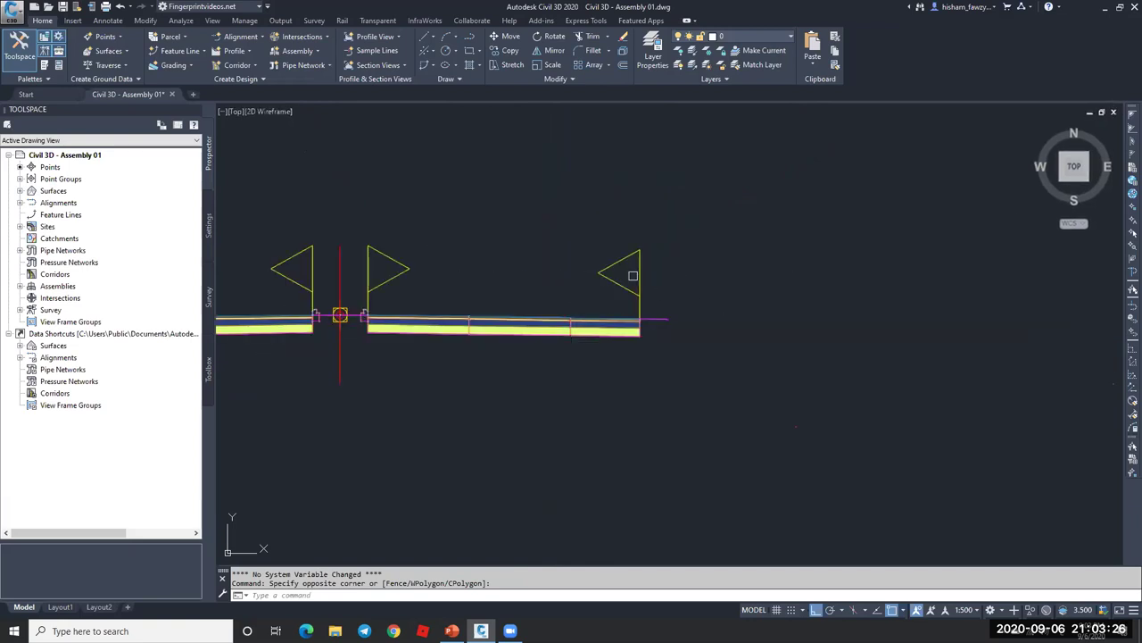
pyautogui.scroll(-6, 531, 273)
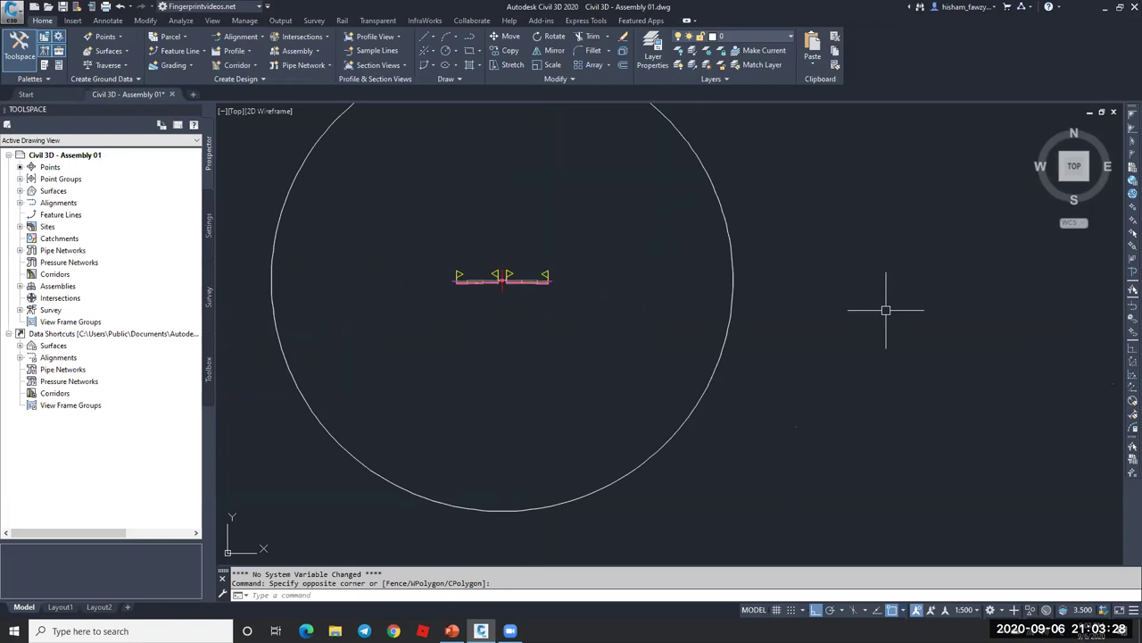
pyautogui.scroll(-2, 639, 310)
pyautogui.scroll(-4, 639, 309)
pyautogui.scroll(6, 920, 336)
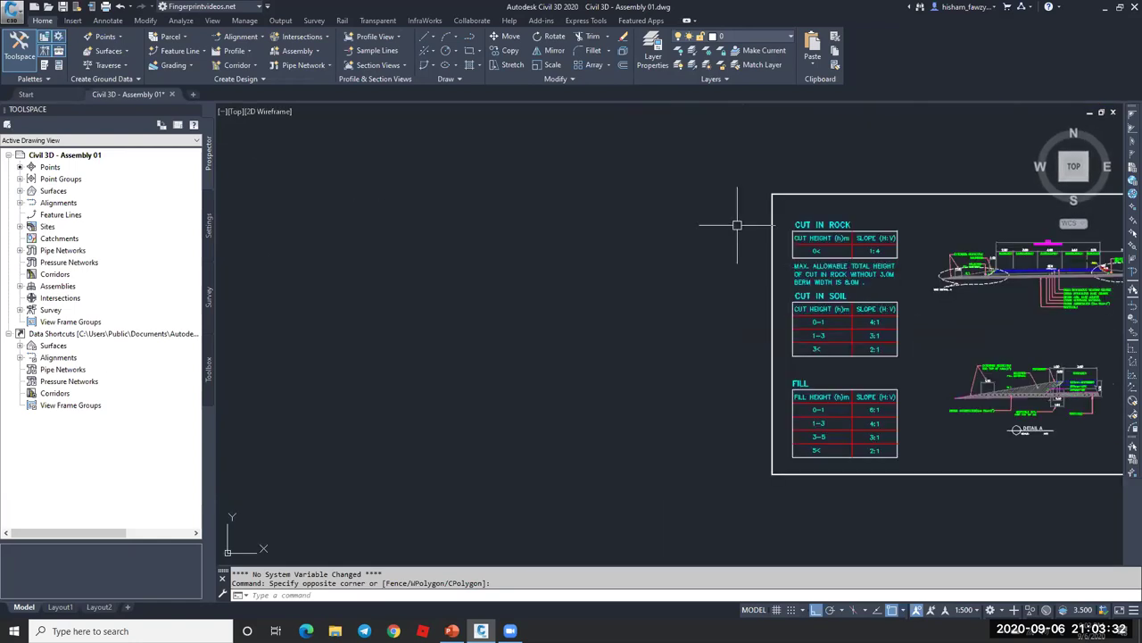
# - Copy the CUT IN ROCK, CUT IN SOIL and FILL slope tables beside the assembly's circle
pyautogui.click(921, 520)
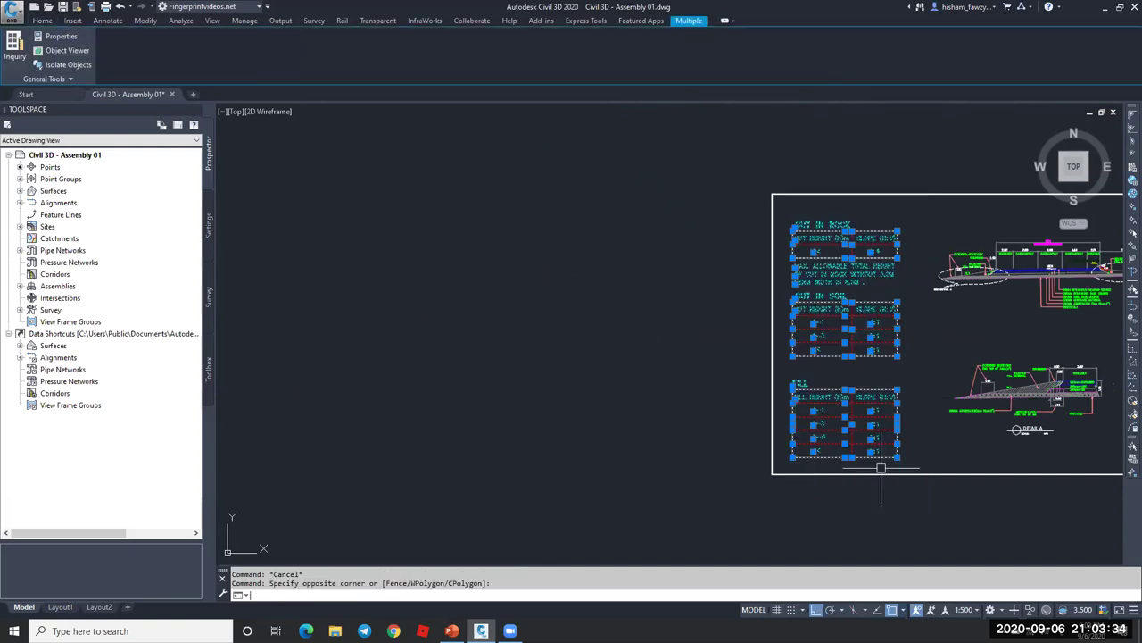
pyautogui.write('ق')
pyautogui.press('Return')
pyautogui.click(827, 330)
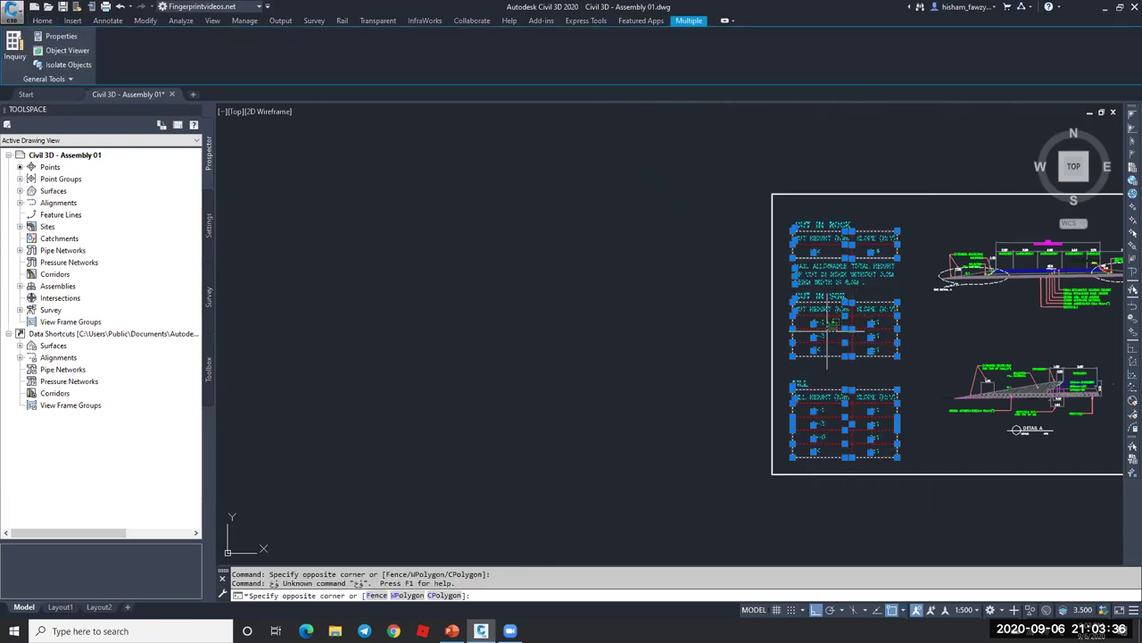
pyautogui.press('Escape')
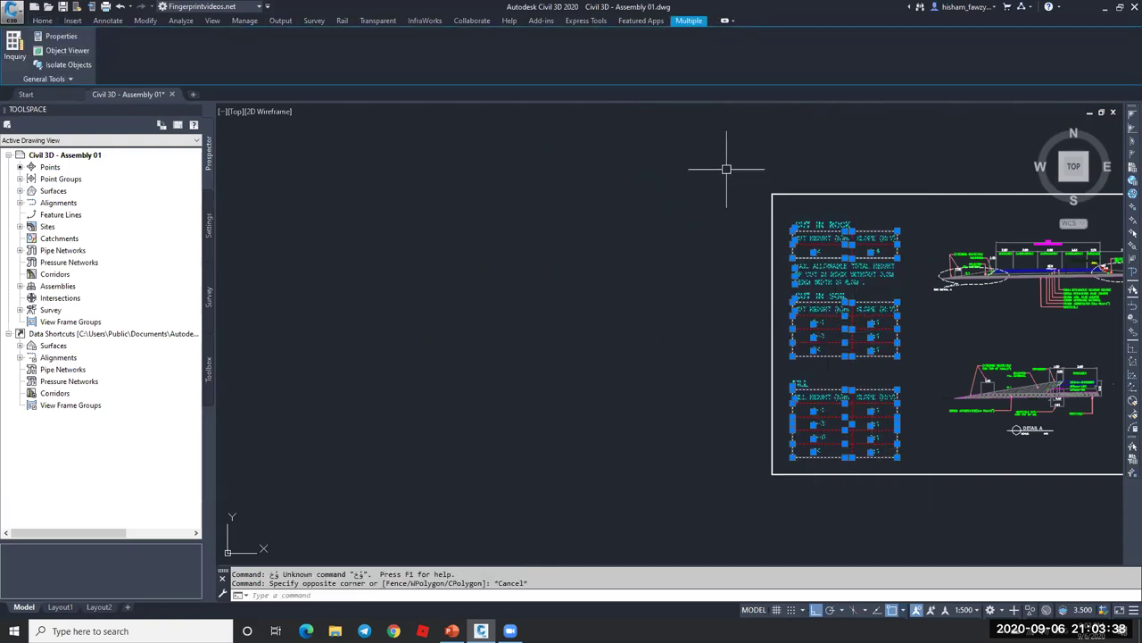
pyautogui.write('co')
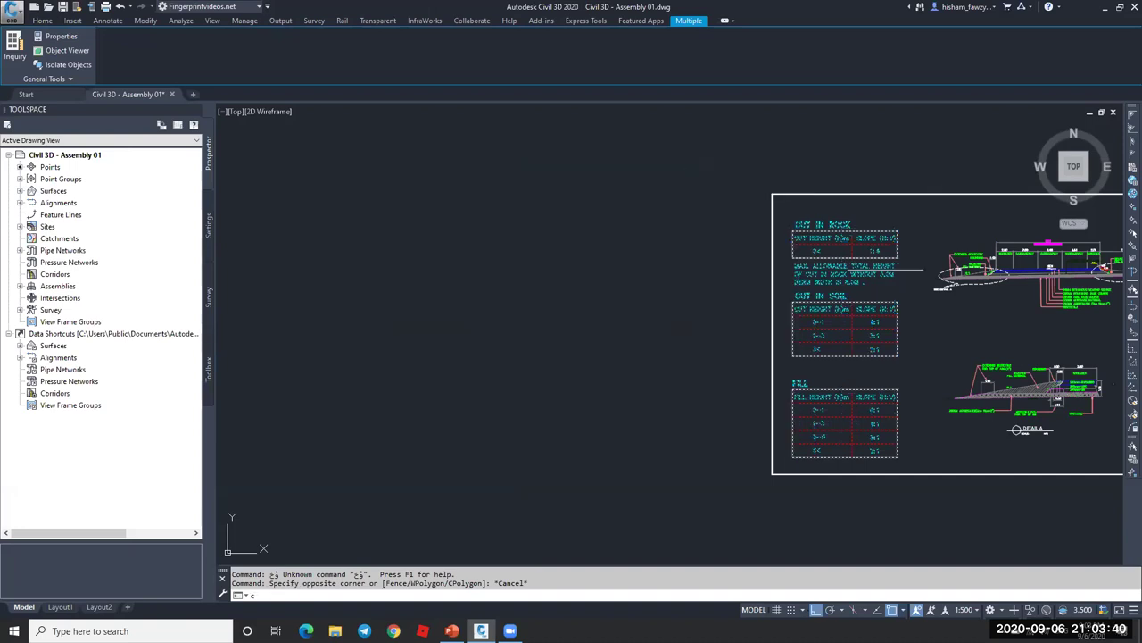
pyautogui.press('Return')
pyautogui.click(872, 257)
pyautogui.scroll(-3, 982, 319)
pyautogui.scroll(4, 969, 324)
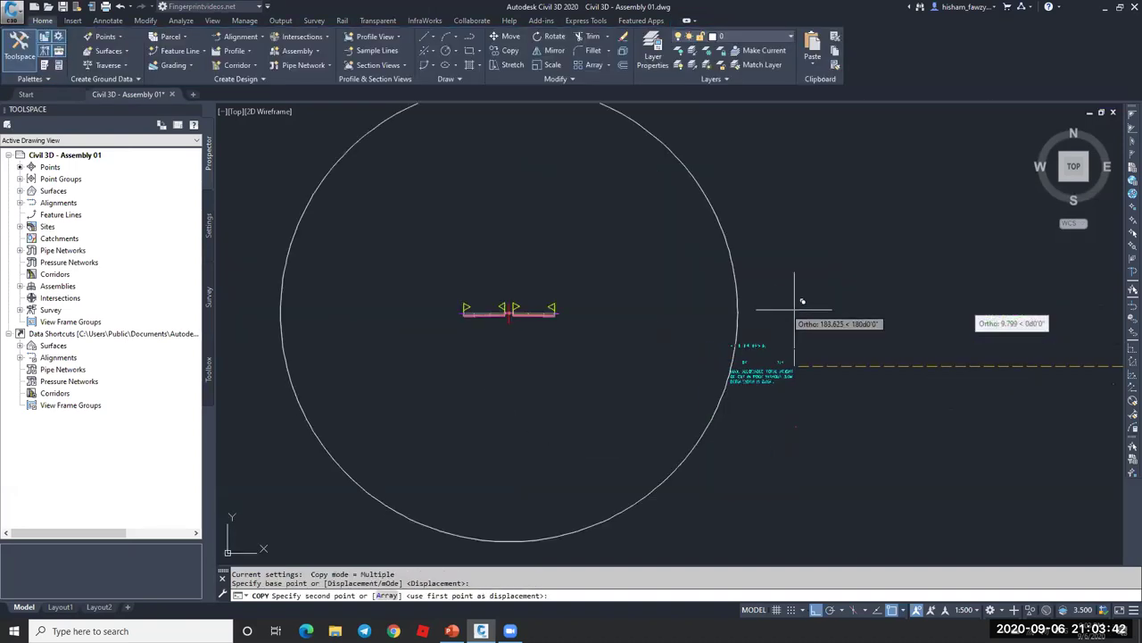
pyautogui.click(806, 310)
pyautogui.press('Escape')
# - Zoom into the copied tables to read the cut in rock 1:4 slope and 8.0M berm note
pyautogui.scroll(5, 810, 239)
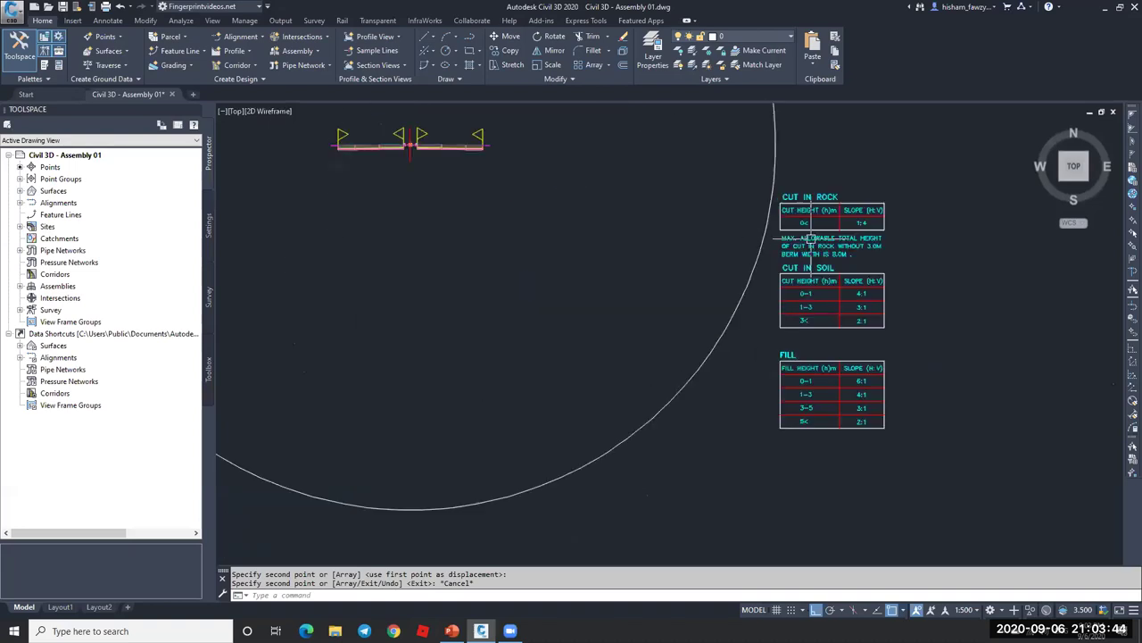
pyautogui.scroll(2, 773, 189)
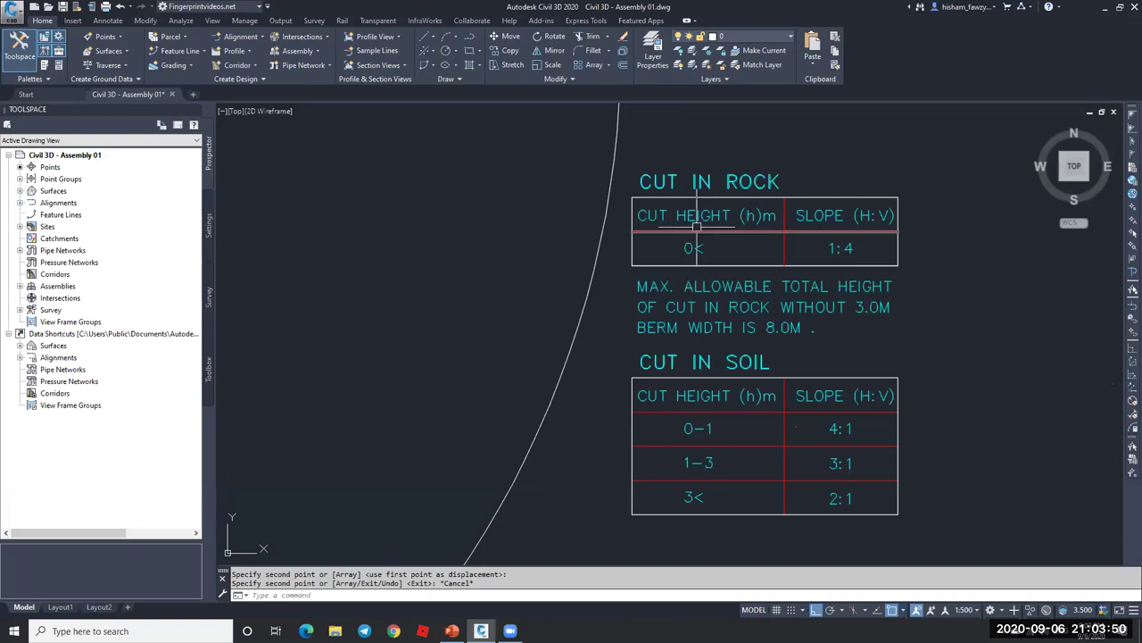
pyautogui.scroll(2, 823, 243)
pyautogui.moveTo(786, 348); pyautogui.dragTo(782, 300, button='middle')
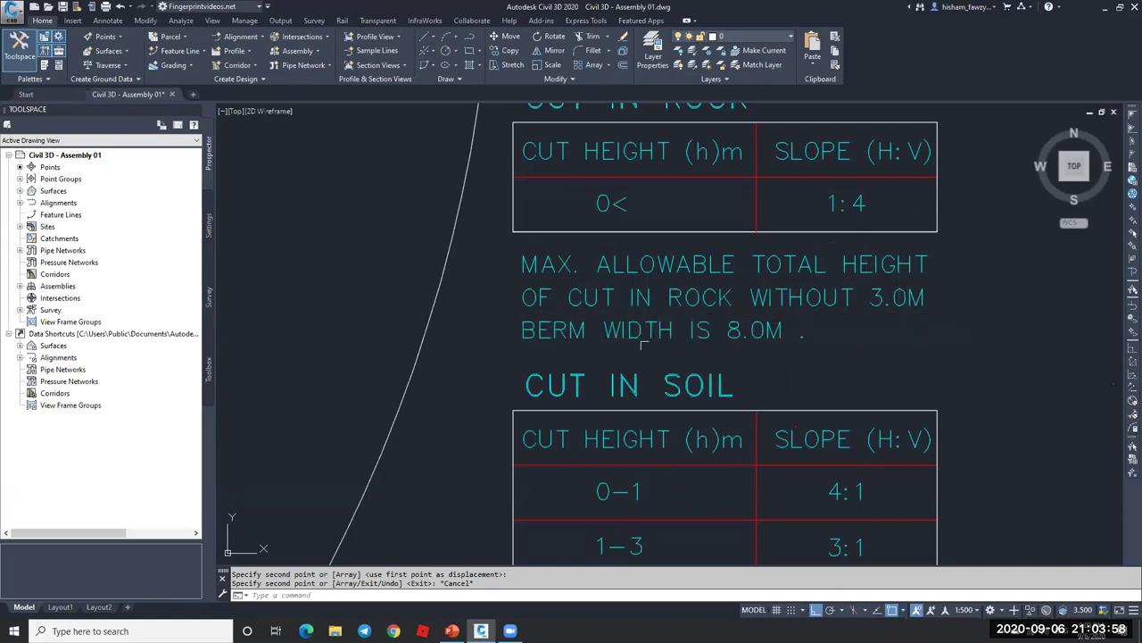
pyautogui.moveTo(828, 205); pyautogui.dragTo(723, 257, button='middle')
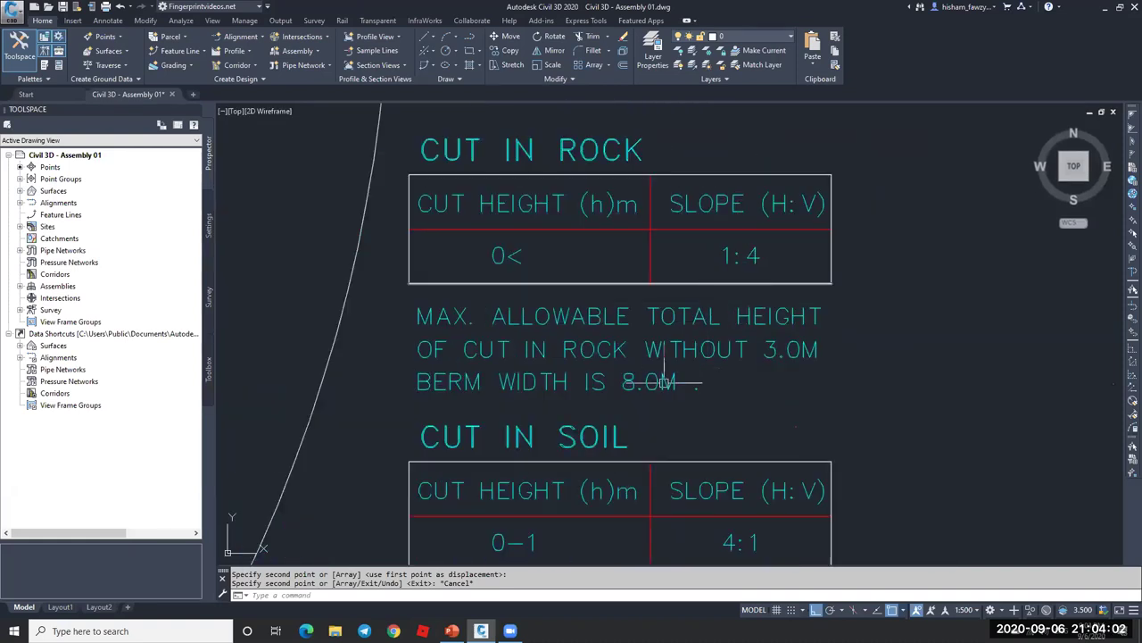
pyautogui.scroll(2, 659, 381)
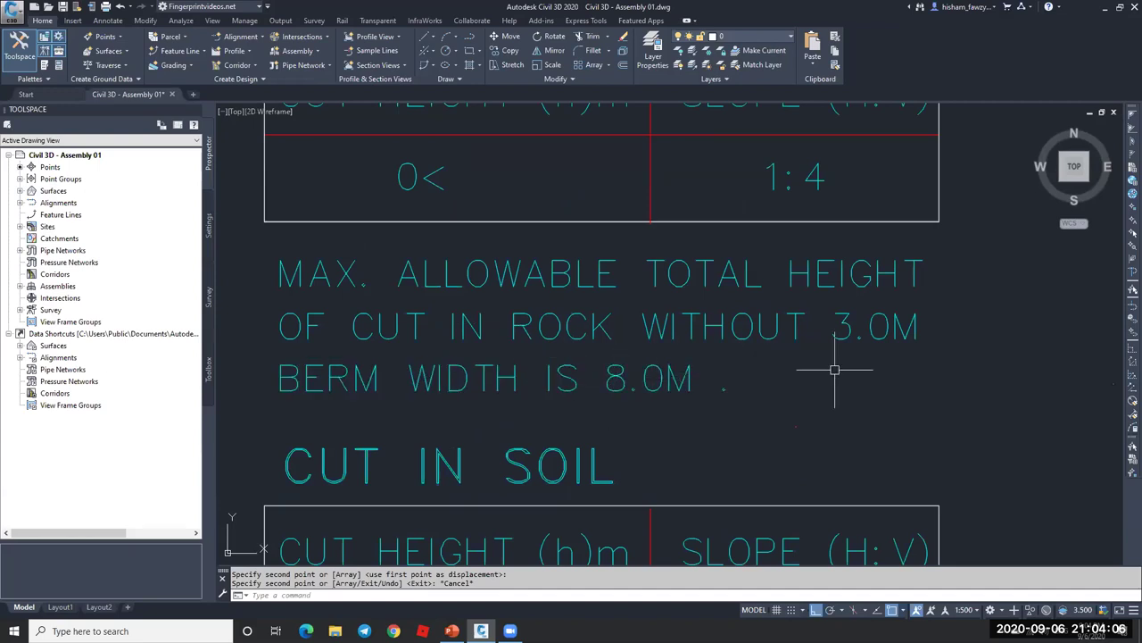
# - Inspect the detail's 4:1 slope, 8.00 cut height and 3.00 bench at -1%, then view the whole sheet
pyautogui.scroll(-10, 829, 329)
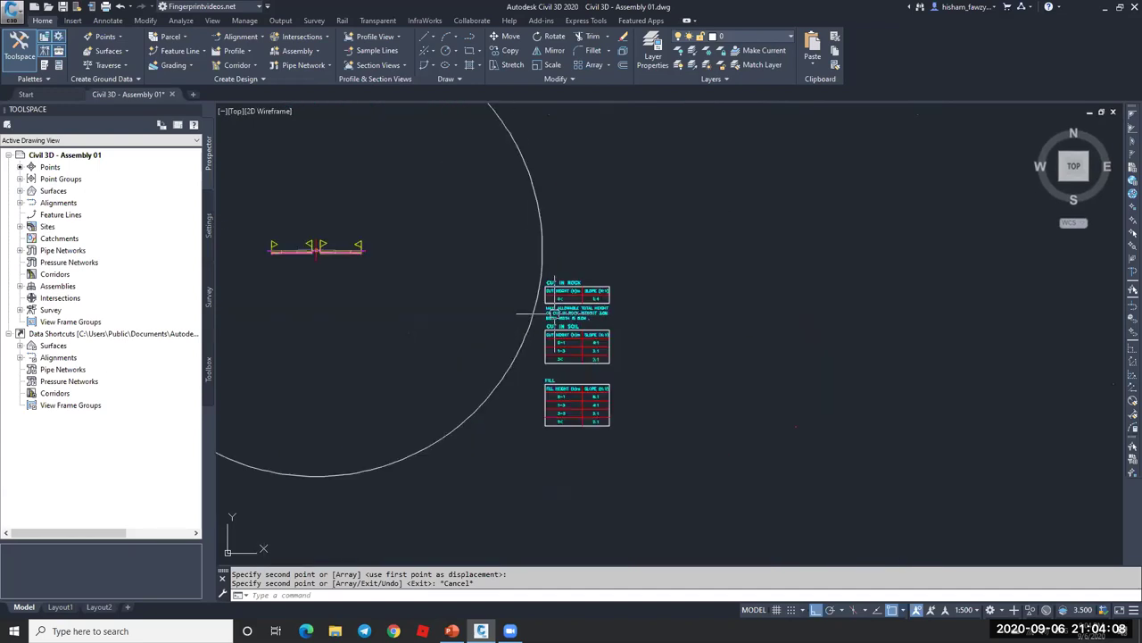
pyautogui.scroll(10, 828, 328)
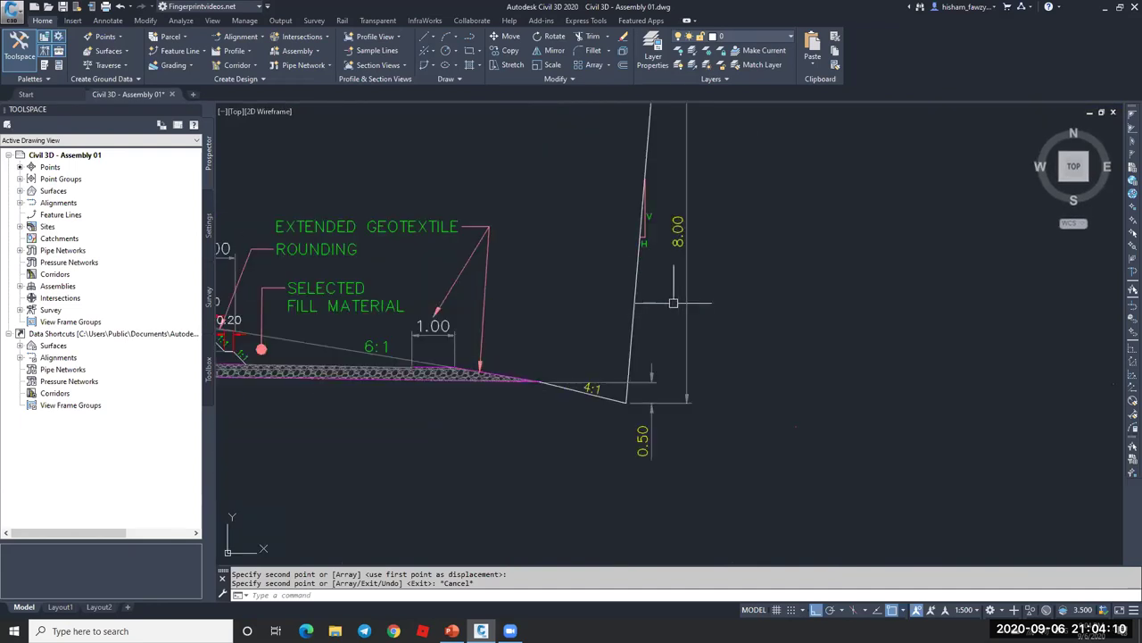
pyautogui.scroll(3, 548, 392)
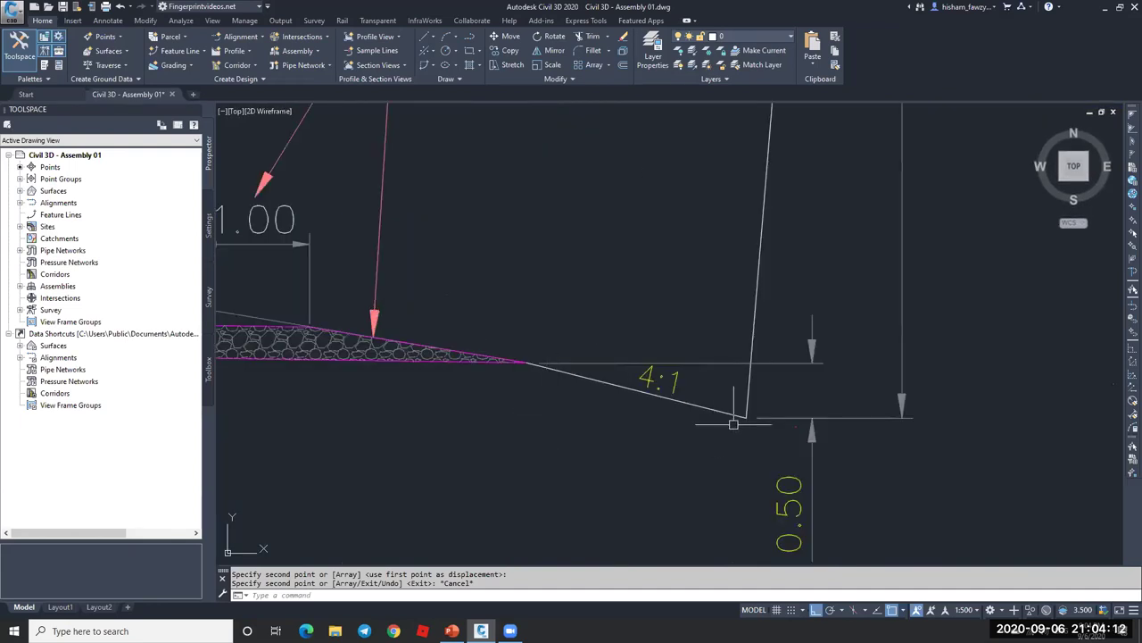
pyautogui.scroll(-2, 616, 335)
pyautogui.scroll(2, 625, 350)
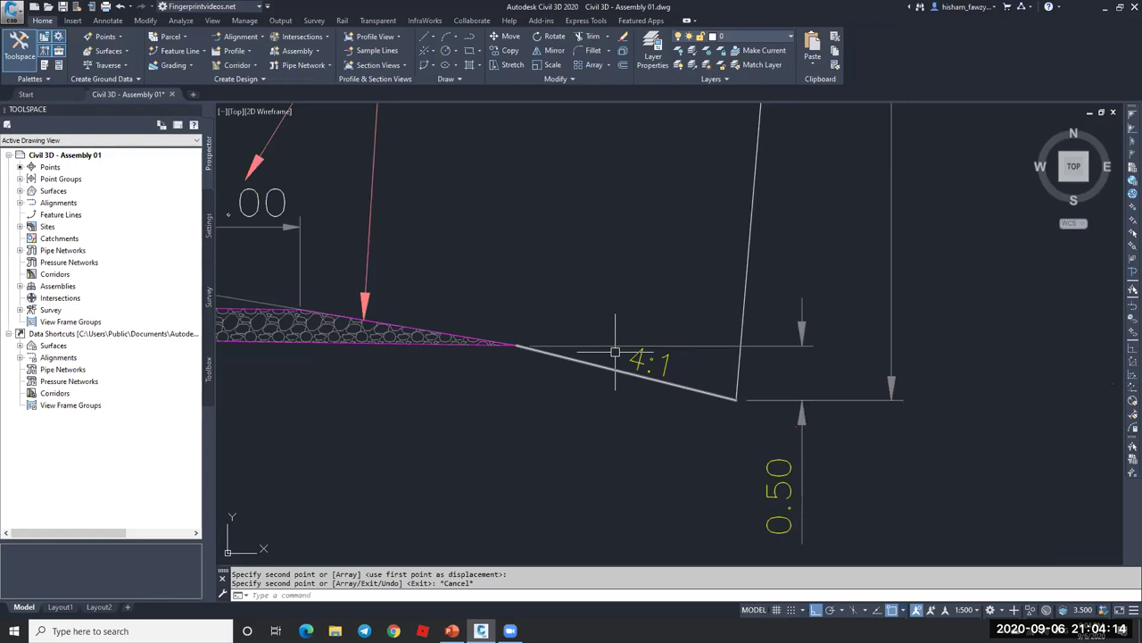
pyautogui.scroll(-1, 660, 365)
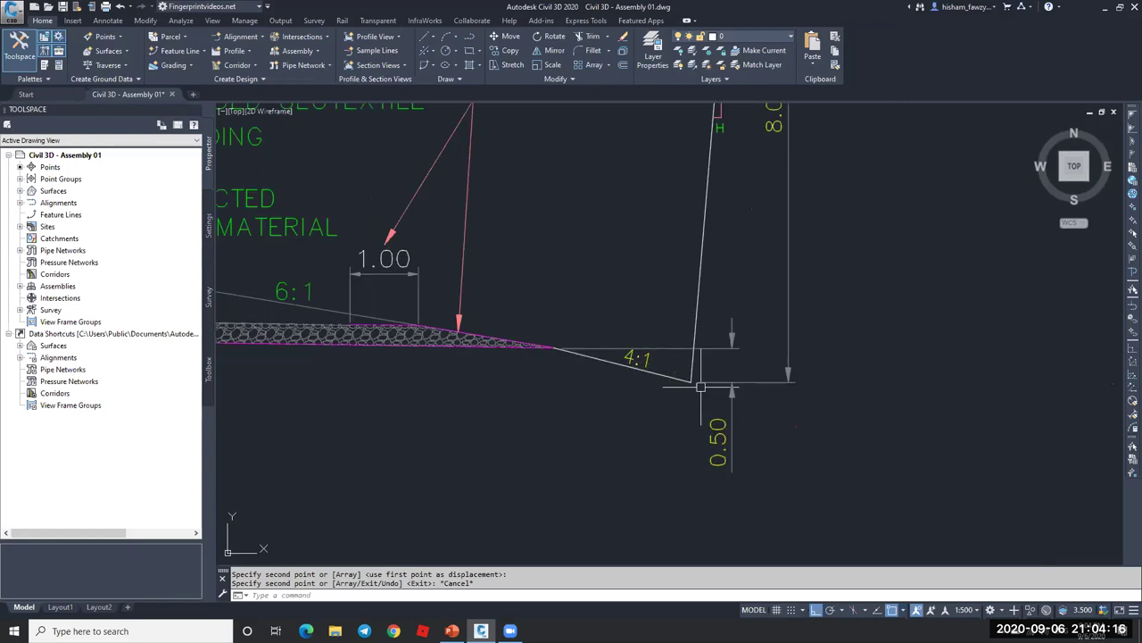
pyautogui.scroll(-3, 690, 370)
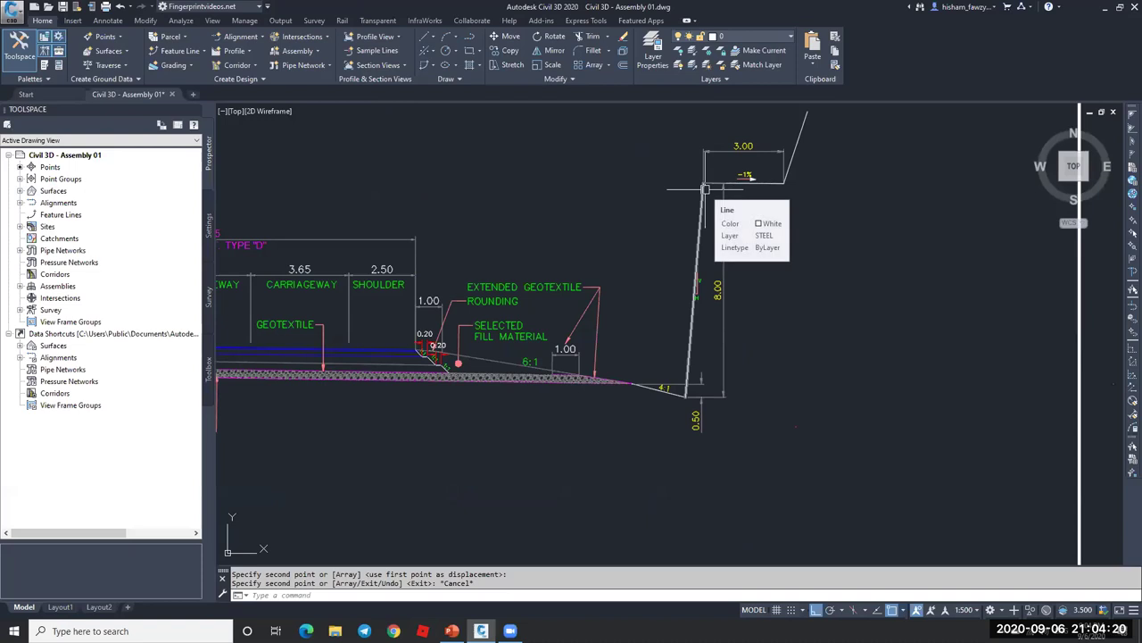
pyautogui.scroll(2, 706, 190)
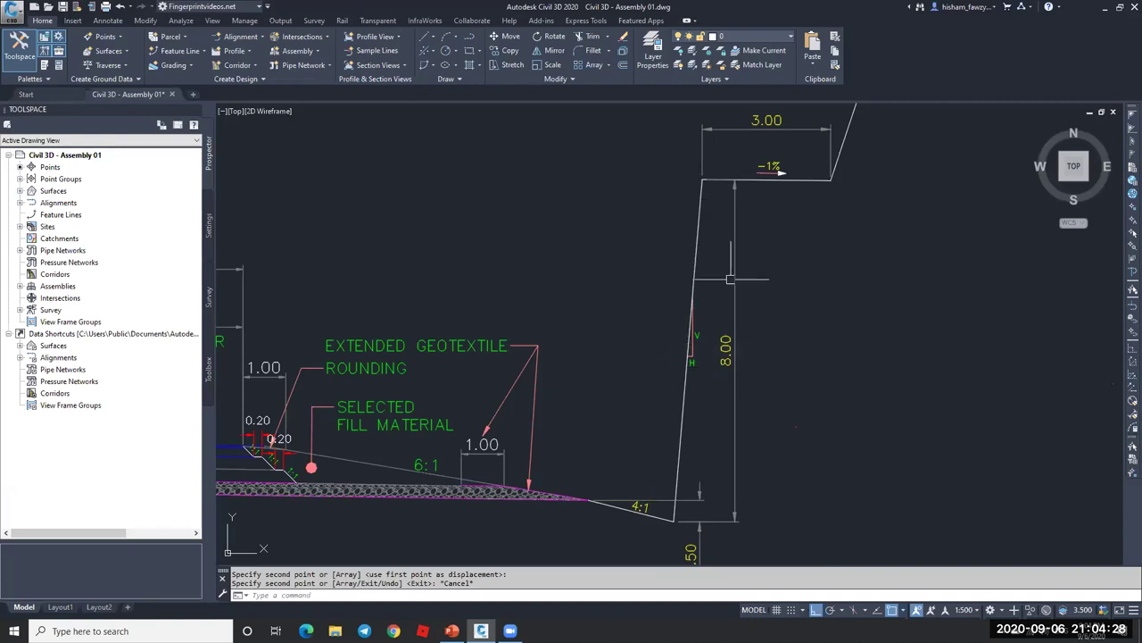
pyautogui.scroll(-3, 725, 373)
pyautogui.scroll(6, 714, 214)
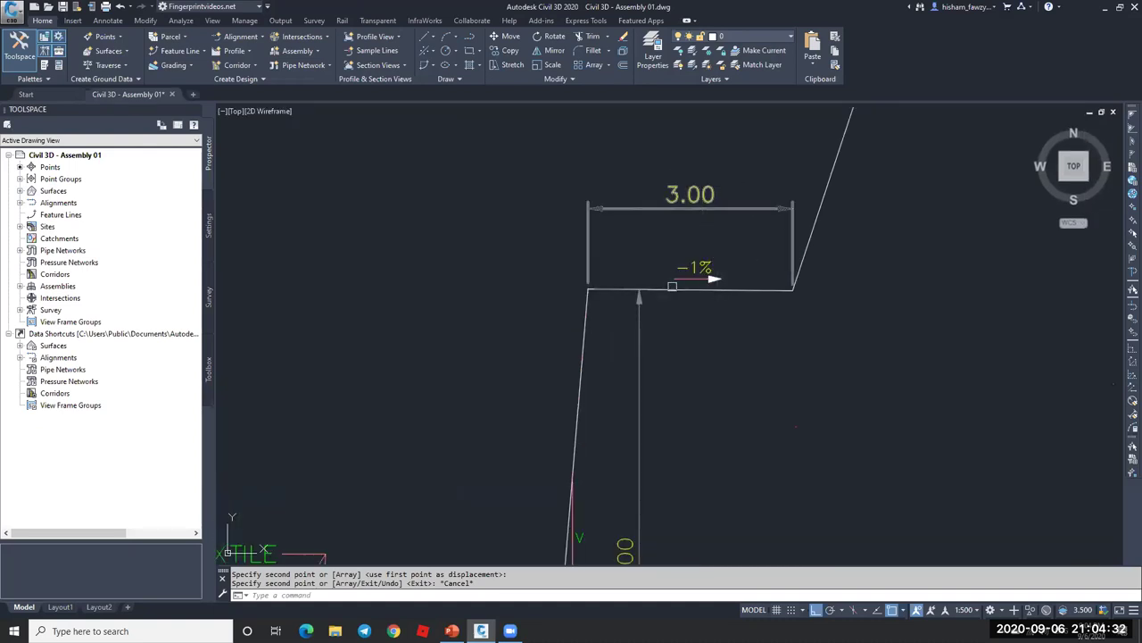
pyautogui.scroll(-5, 714, 270)
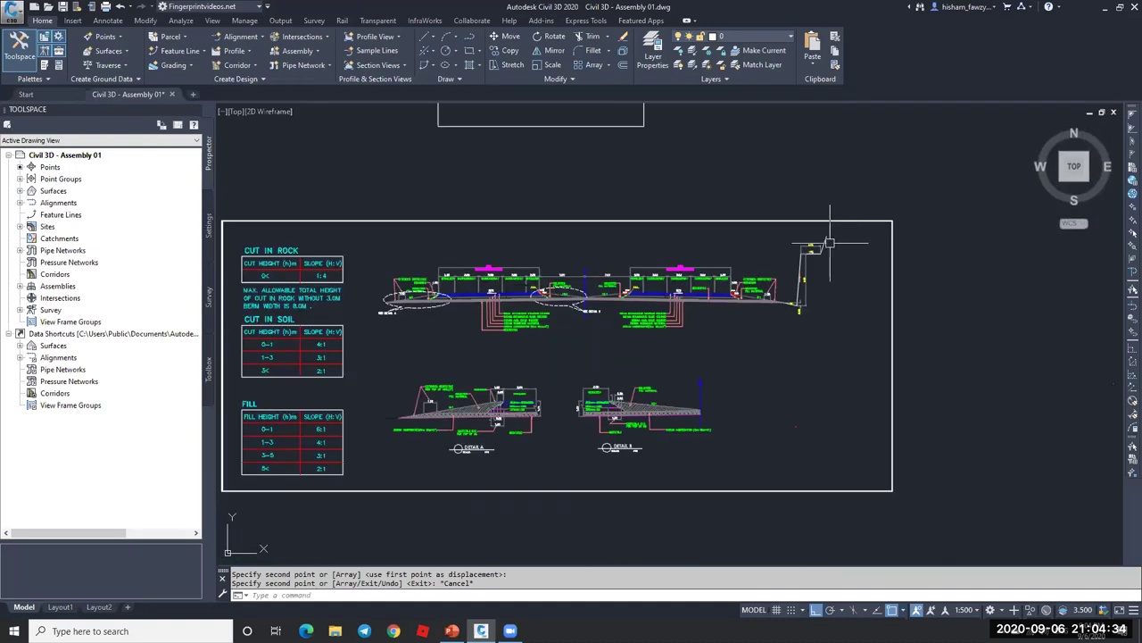
# - Frame the full FILL table (6:1 to 2:1 by height) and open Tool Palettes with Ctrl+3
pyautogui.scroll(-4, 867, 262)
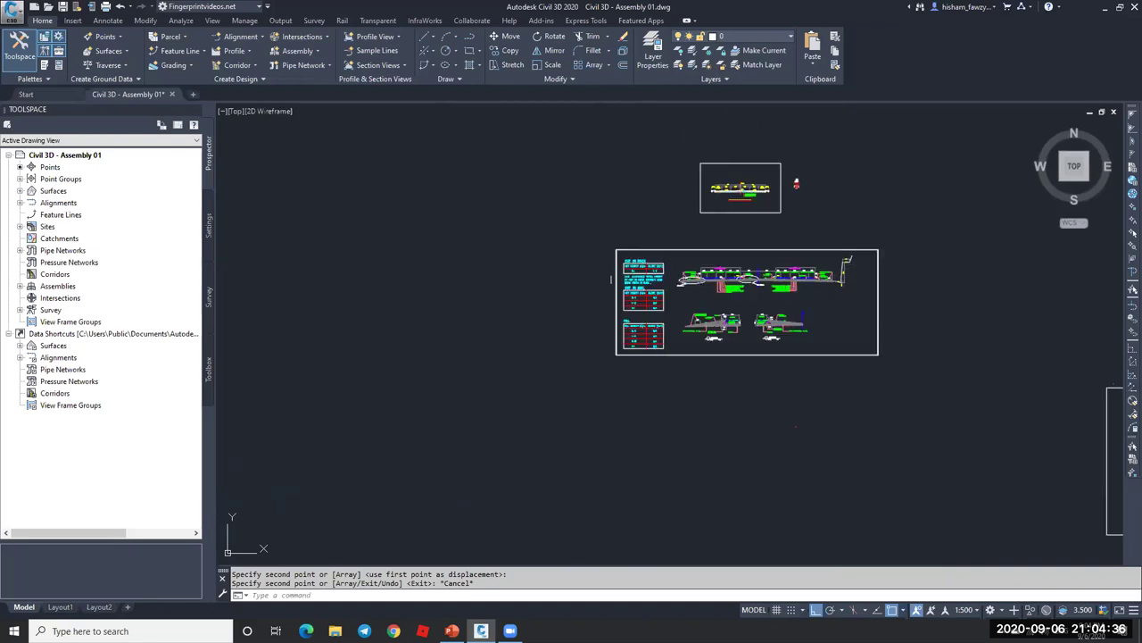
pyautogui.scroll(7, 625, 280)
pyautogui.scroll(5, 728, 200)
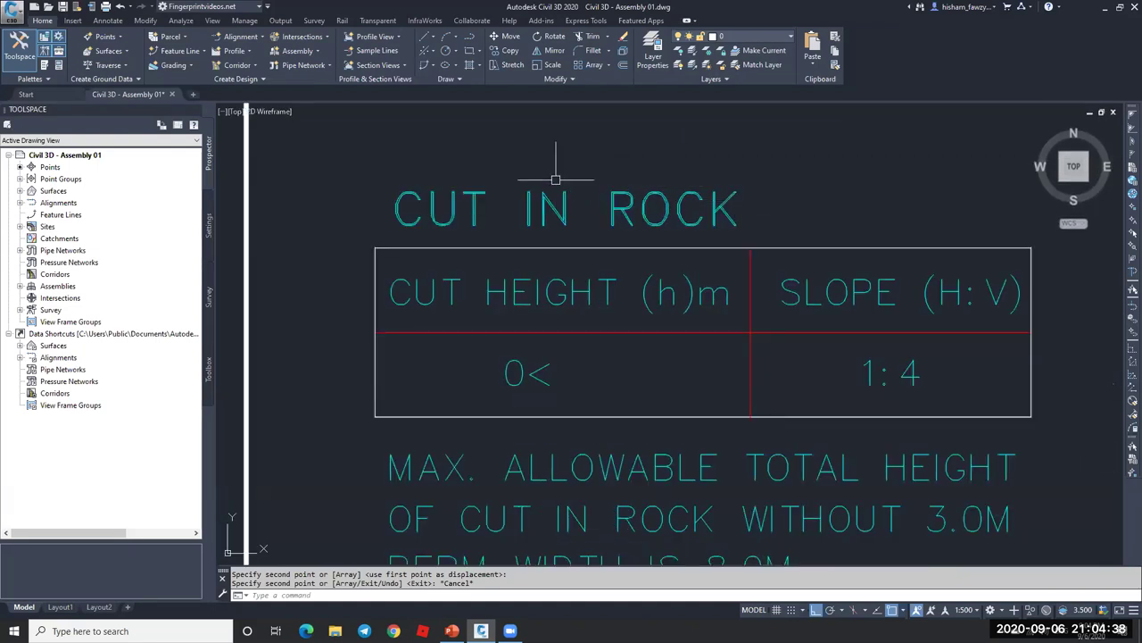
pyautogui.scroll(-4, 593, 393)
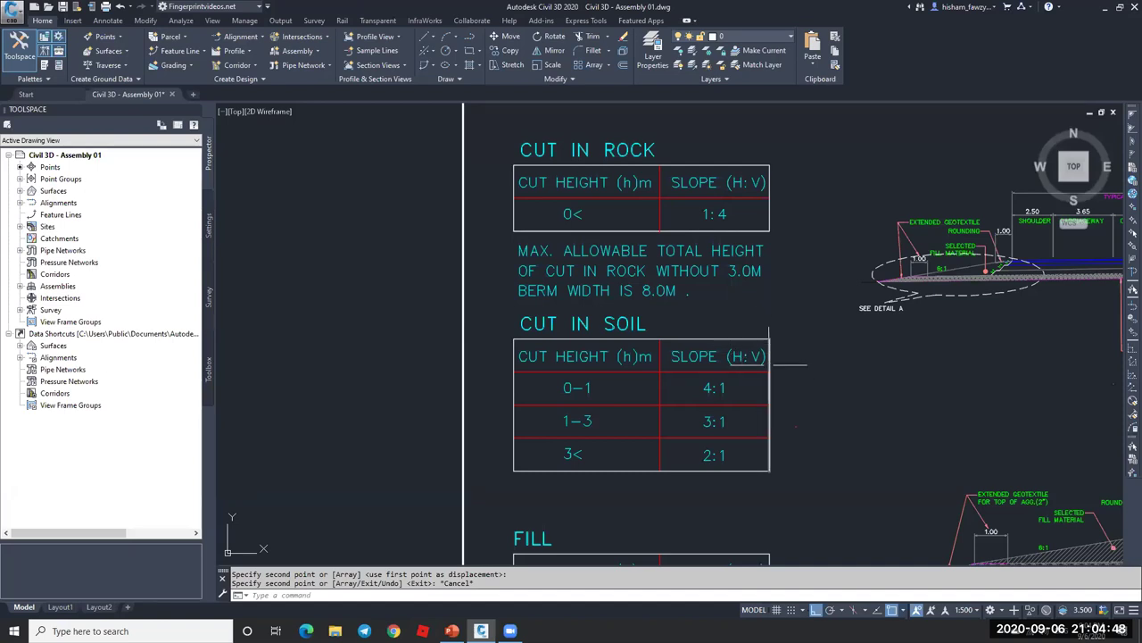
pyautogui.scroll(-2, 648, 219)
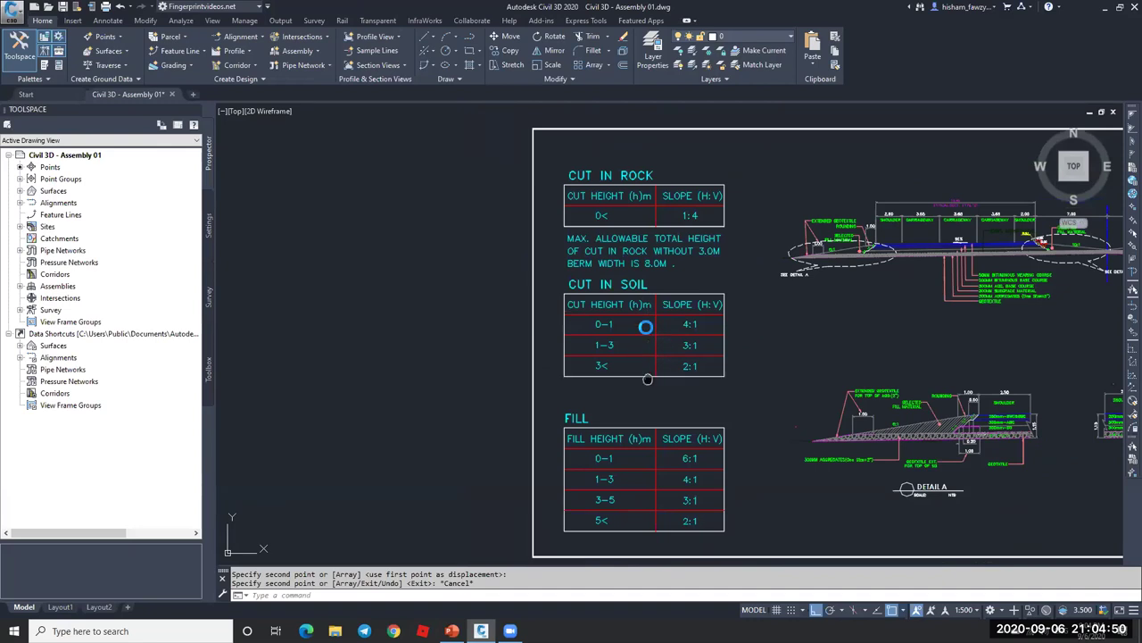
pyautogui.moveTo(647, 380); pyautogui.dragTo(646, 322, button='middle')
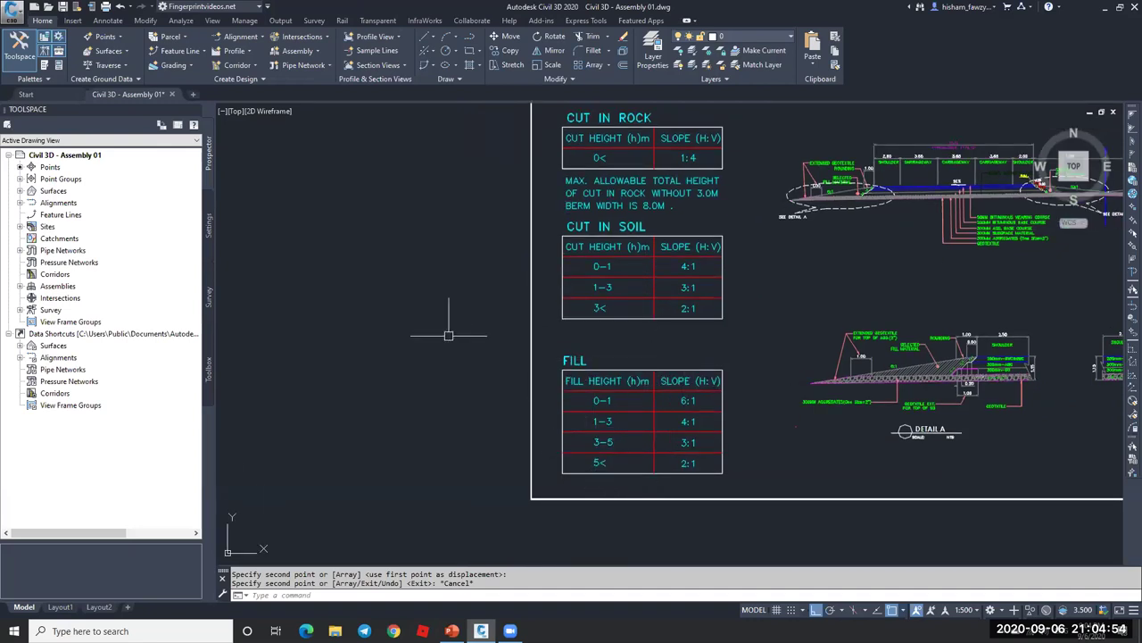
pyautogui.hotkey('ctrl', '3')
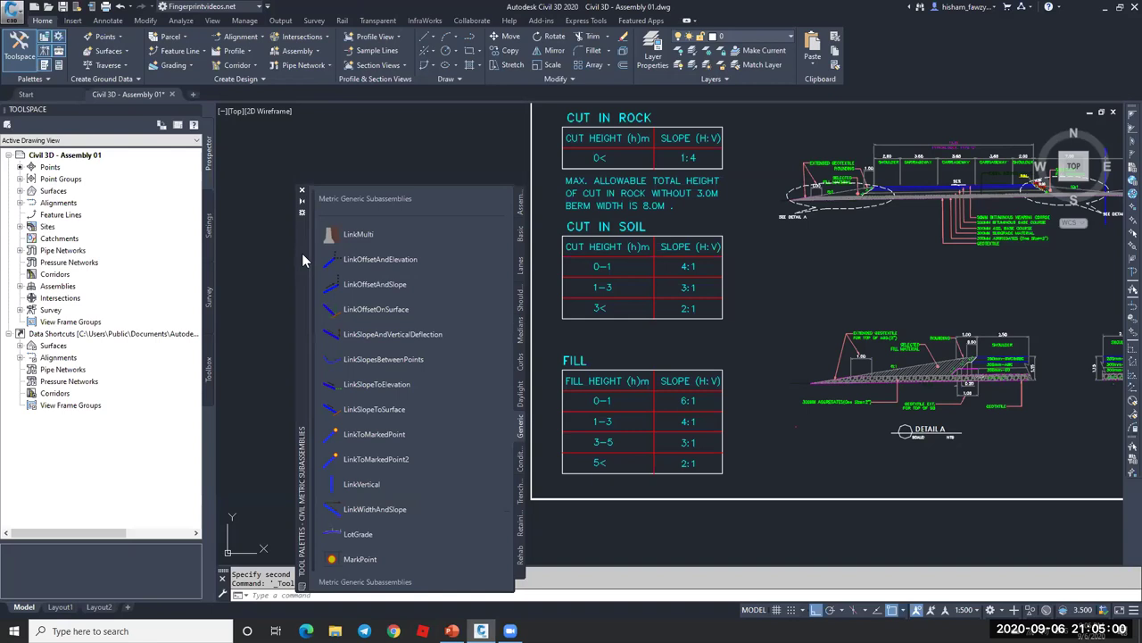
# - Move the palette window aside and switch to the Daylight subassemblies, DaylightBasin through DaylightToROW
pyautogui.moveTo(302, 252); pyautogui.dragTo(280, 199)
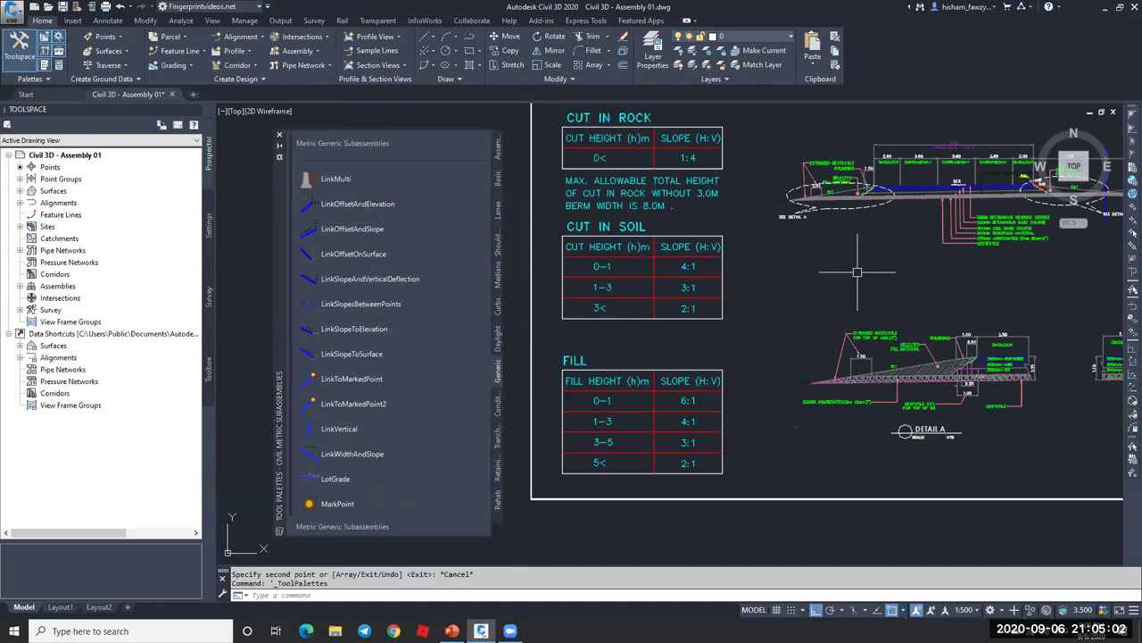
pyautogui.click(497, 338)
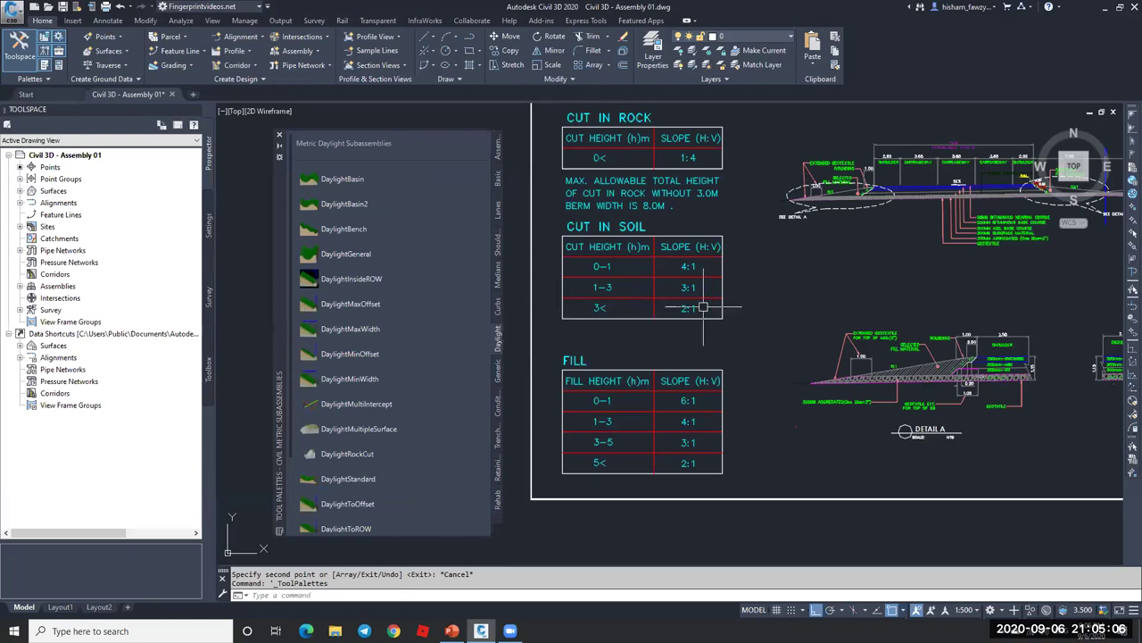
pyautogui.scroll(-3, 395, 281)
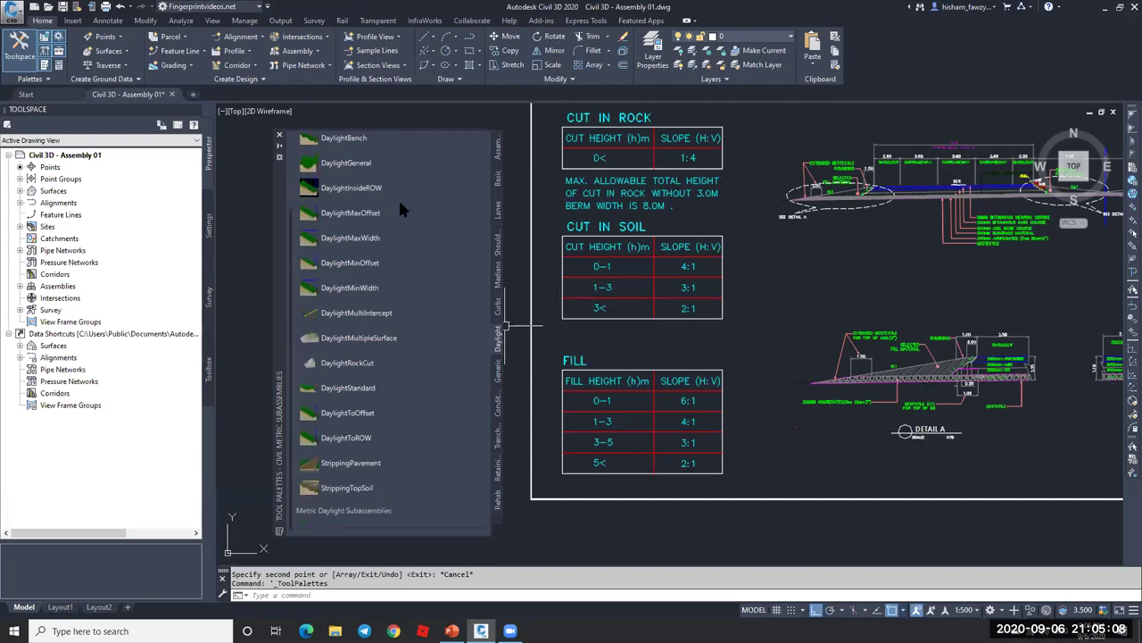
pyautogui.scroll(3, 381, 444)
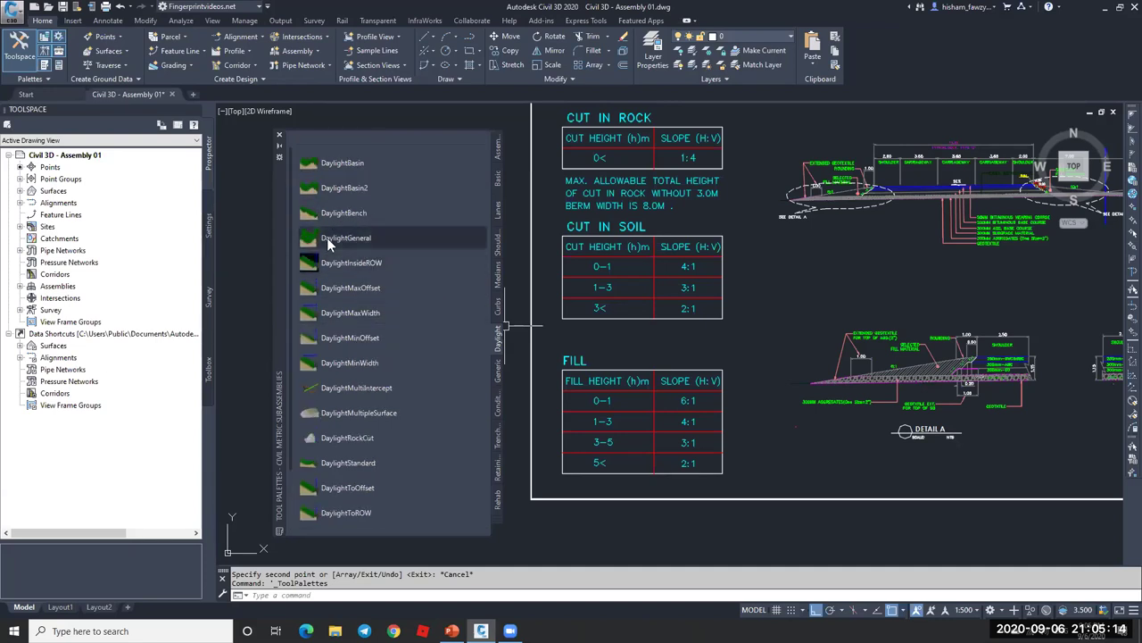
# - Check DaylightInsideROW's right-click menu, dismiss it, and zoom around the slope tables
pyautogui.rightClick(422, 263)
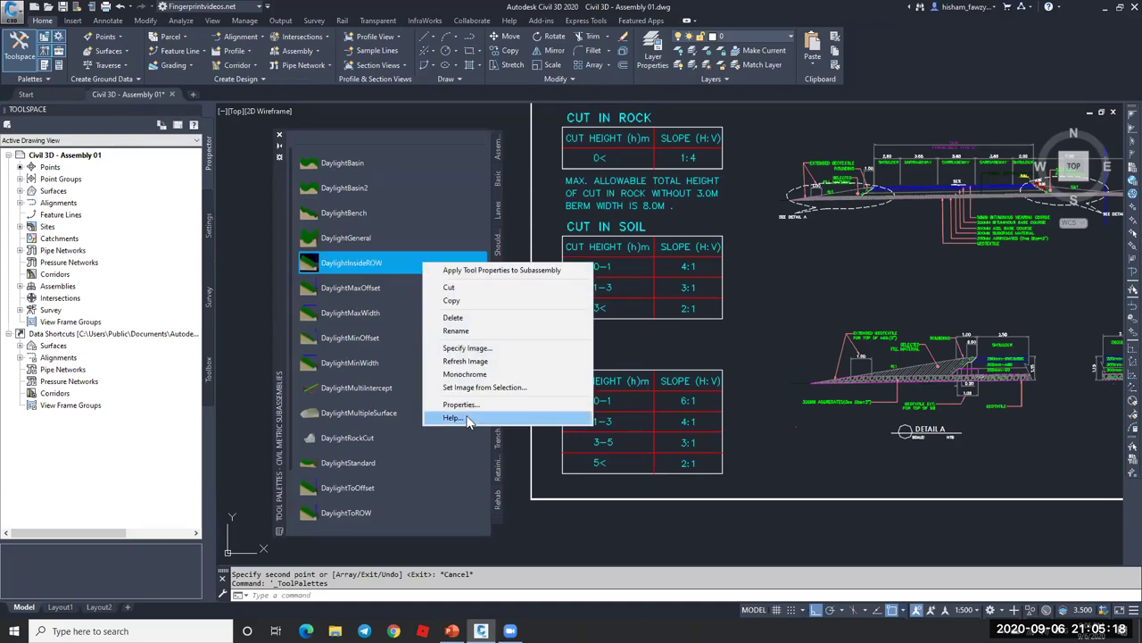
pyautogui.click(788, 345)
pyautogui.scroll(-2, 857, 311)
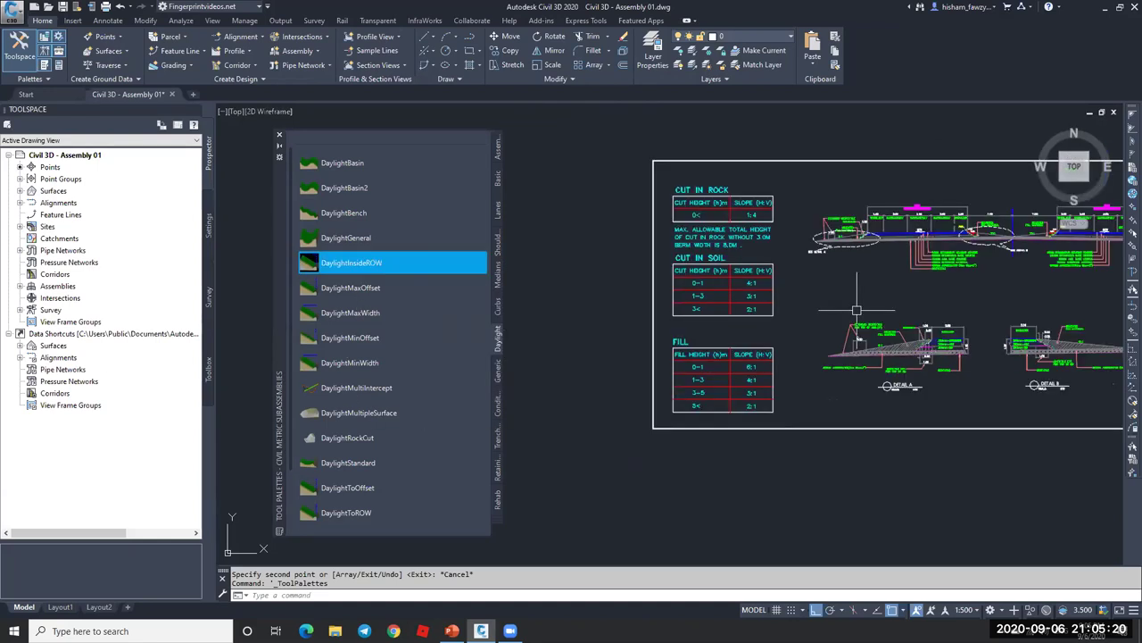
pyautogui.scroll(2, 789, 264)
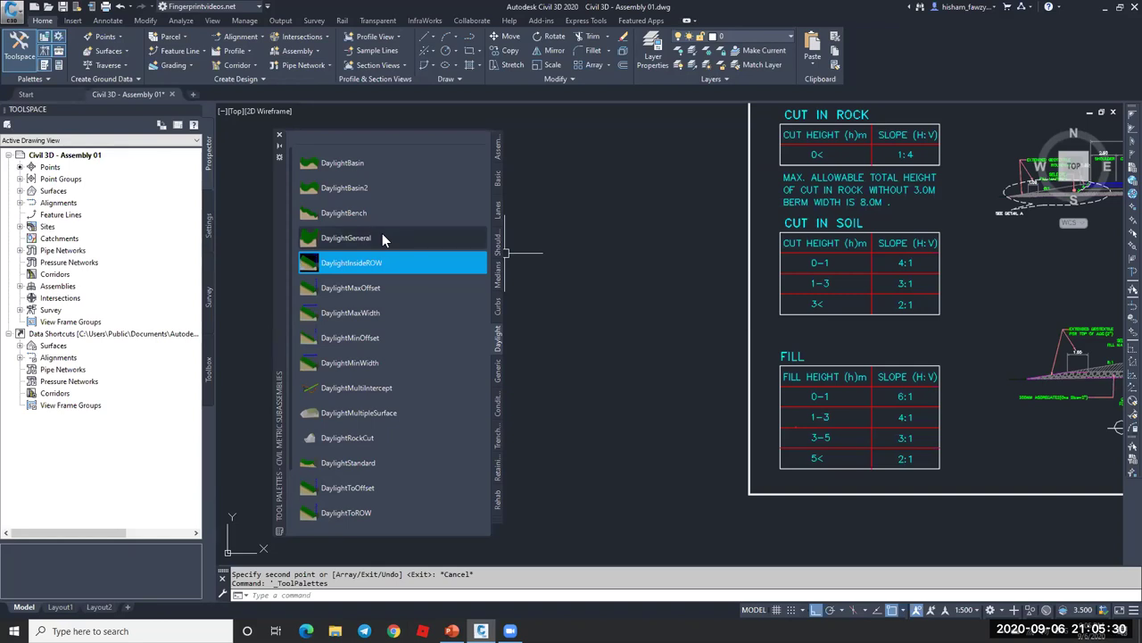
pyautogui.scroll(5, 739, 257)
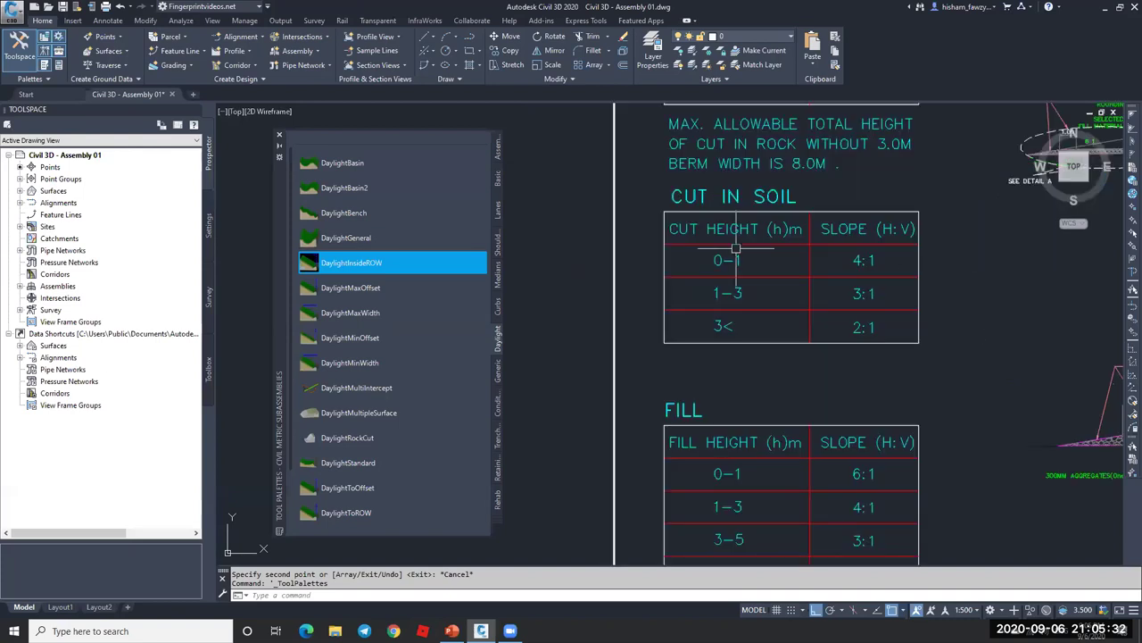
pyautogui.scroll(4, 719, 265)
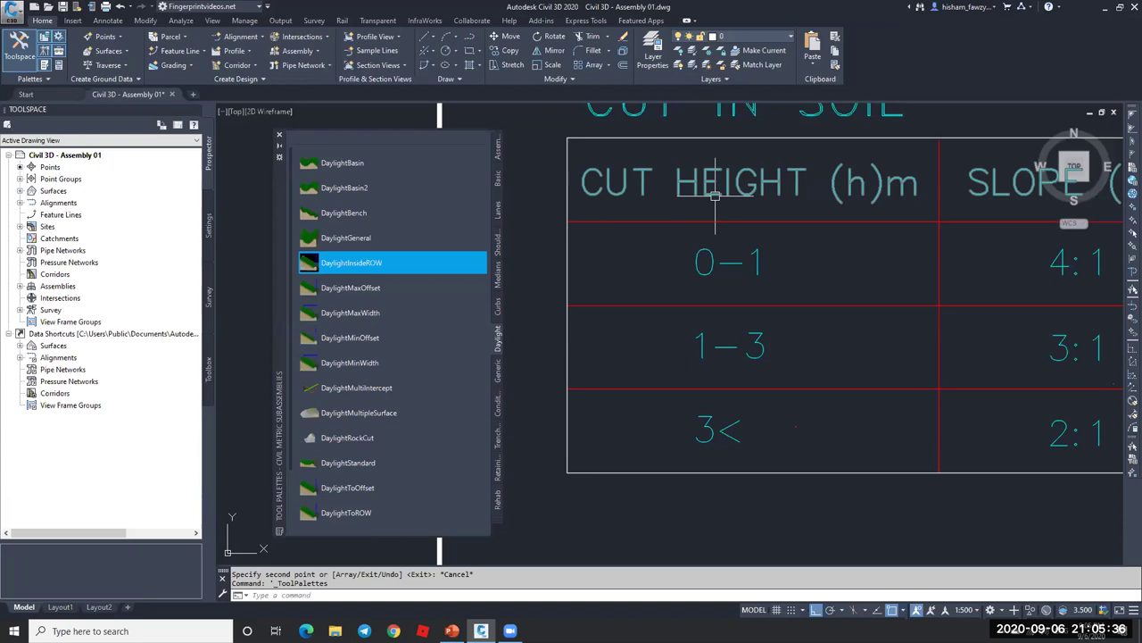
pyautogui.scroll(-2, 747, 250)
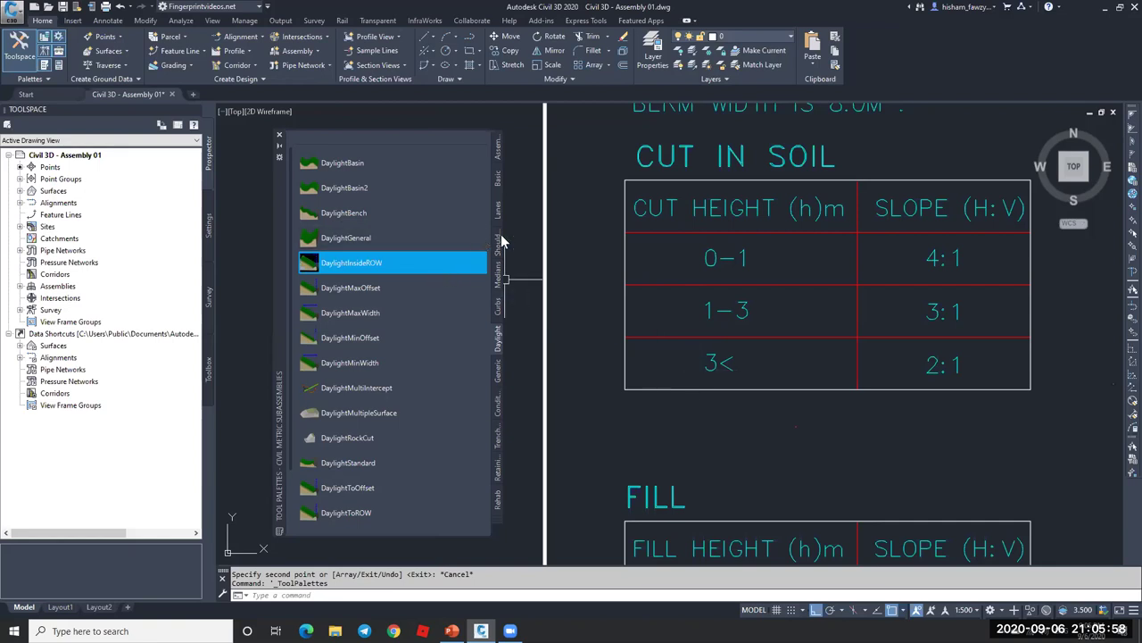
pyautogui.scroll(-2, 667, 234)
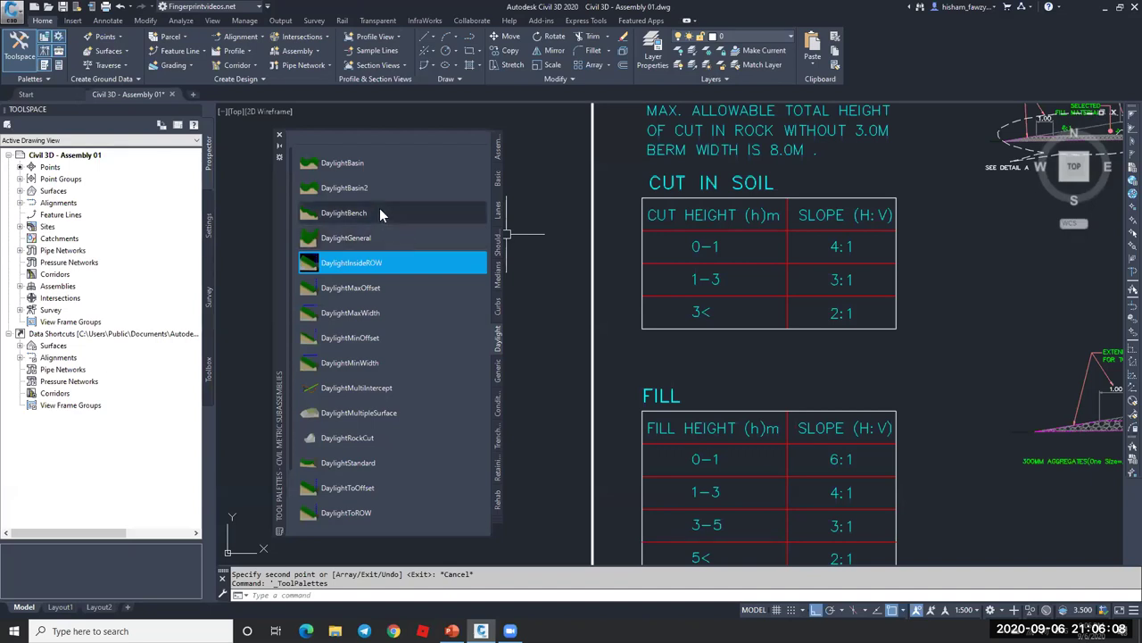
pyautogui.scroll(-5, 776, 259)
# - Switch Tool Palettes to the Conditional tab listing ConditionalCutOrFill and ConditionalHorizontalTarget
pyautogui.scroll(10, 753, 273)
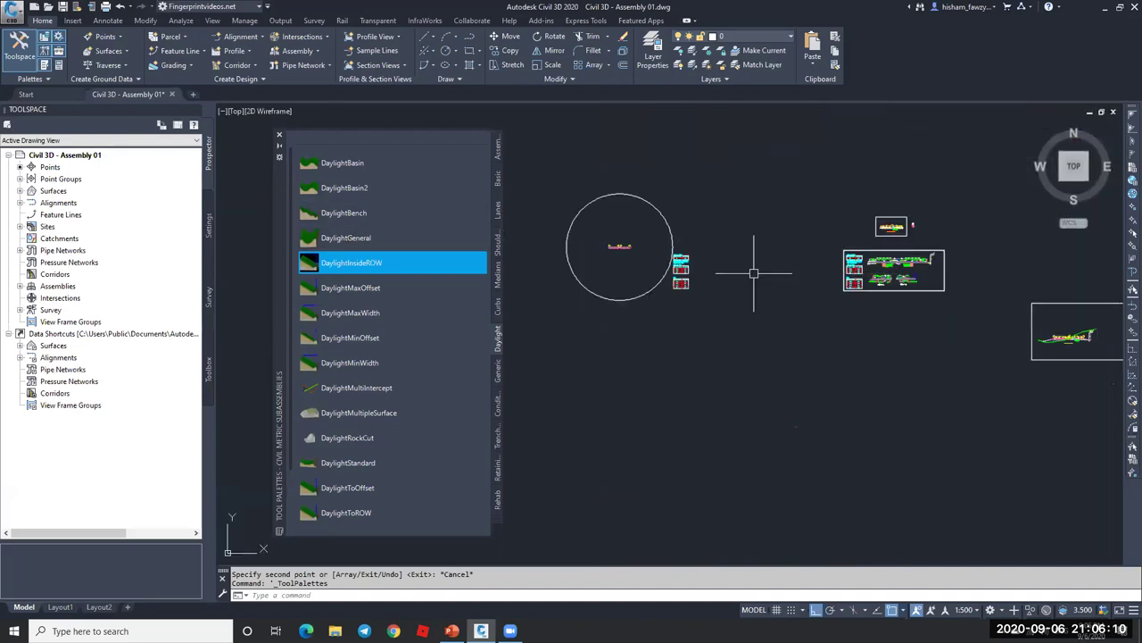
pyautogui.scroll(4, 665, 282)
pyautogui.scroll(-6, 763, 254)
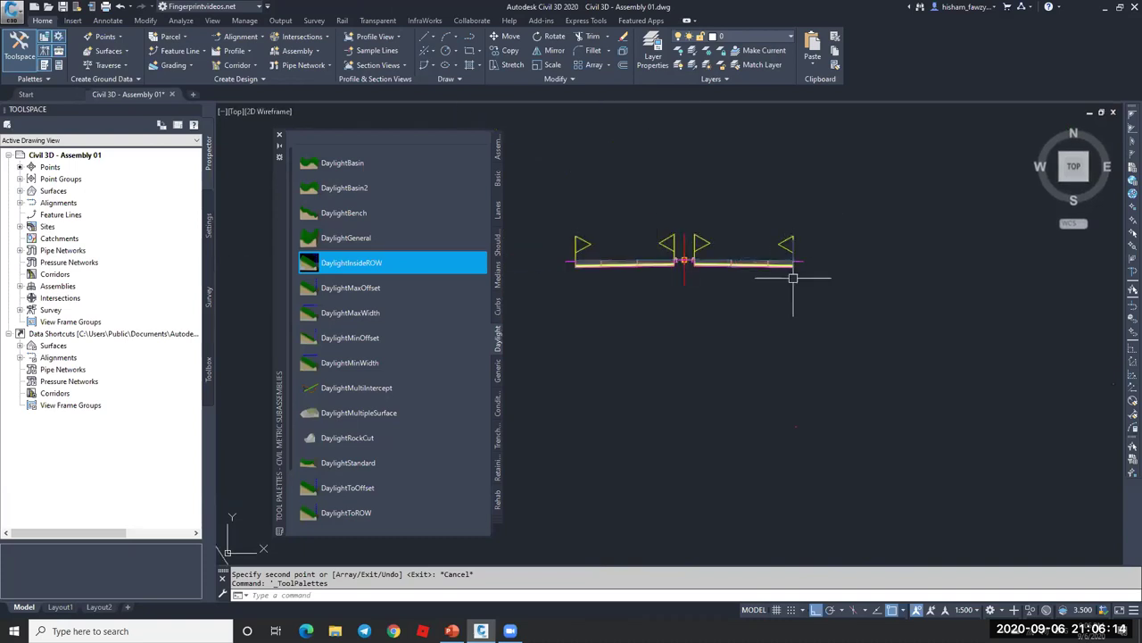
pyautogui.scroll(-3, 684, 260)
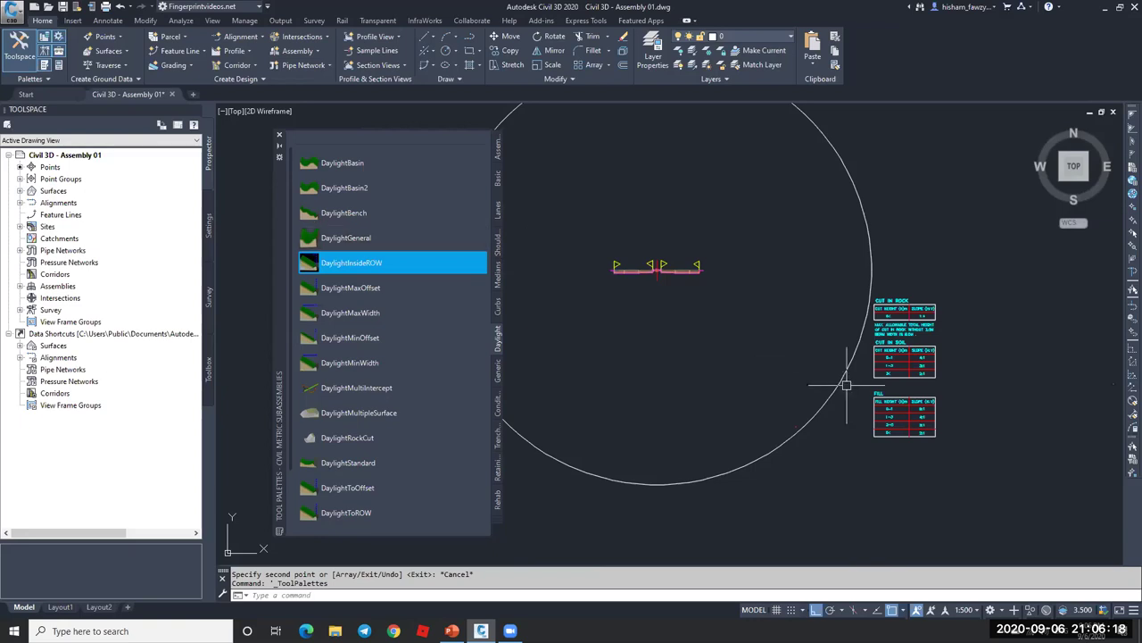
pyautogui.scroll(6, 864, 332)
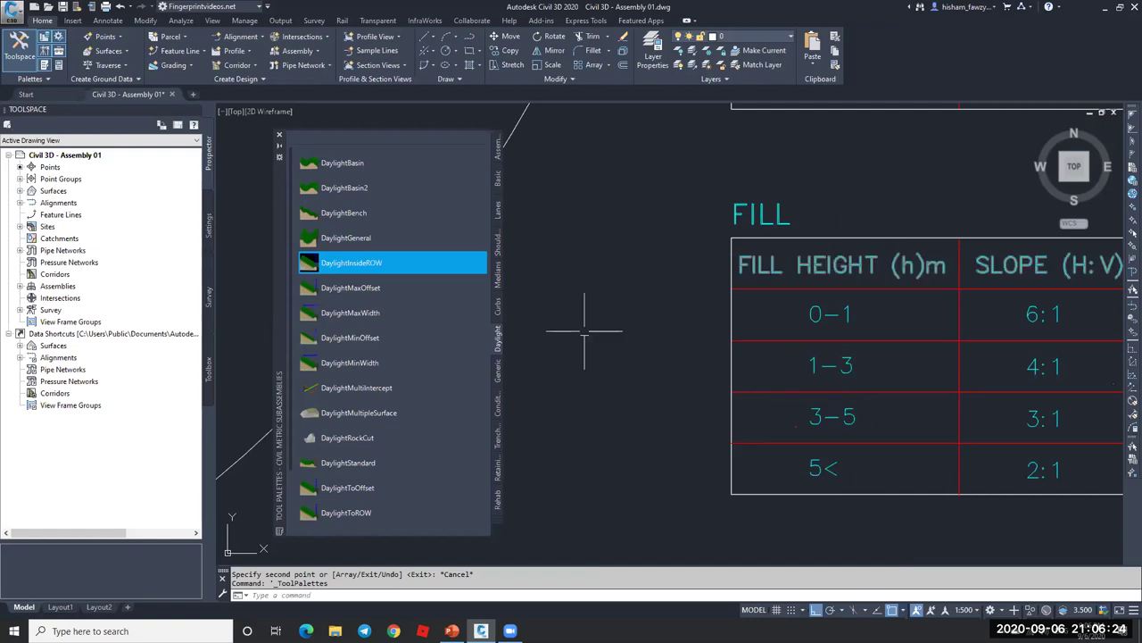
pyautogui.click(499, 407)
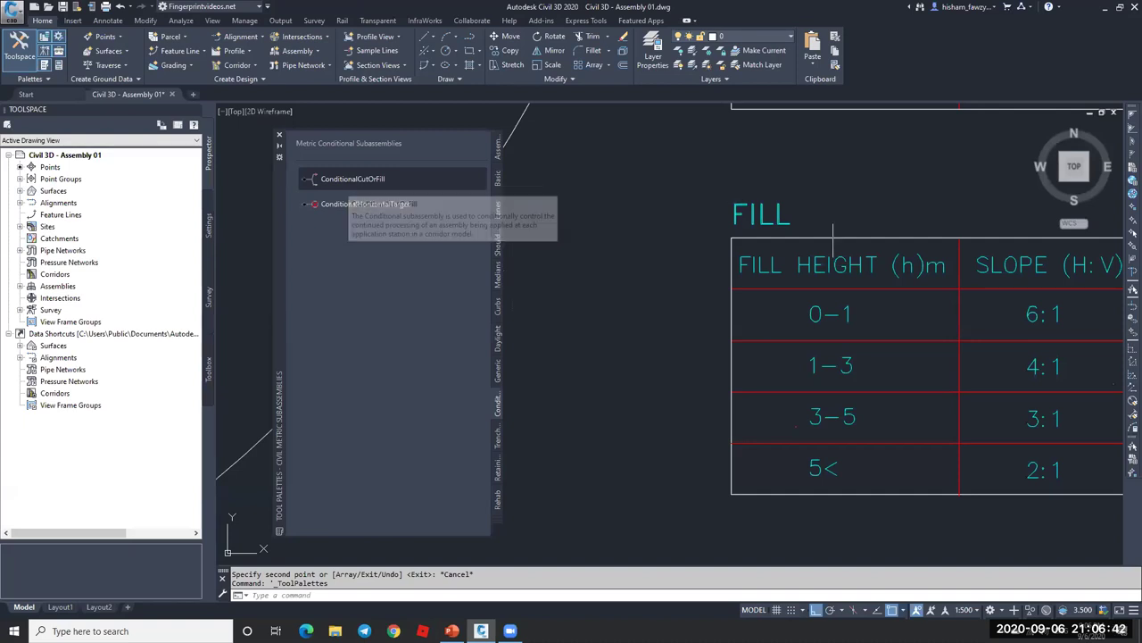
# - Pick ConditionalCutOrFill from the palette, opening its properties with Side Right and Type Cut
pyautogui.scroll(-6, 809, 265)
pyautogui.scroll(5, 847, 257)
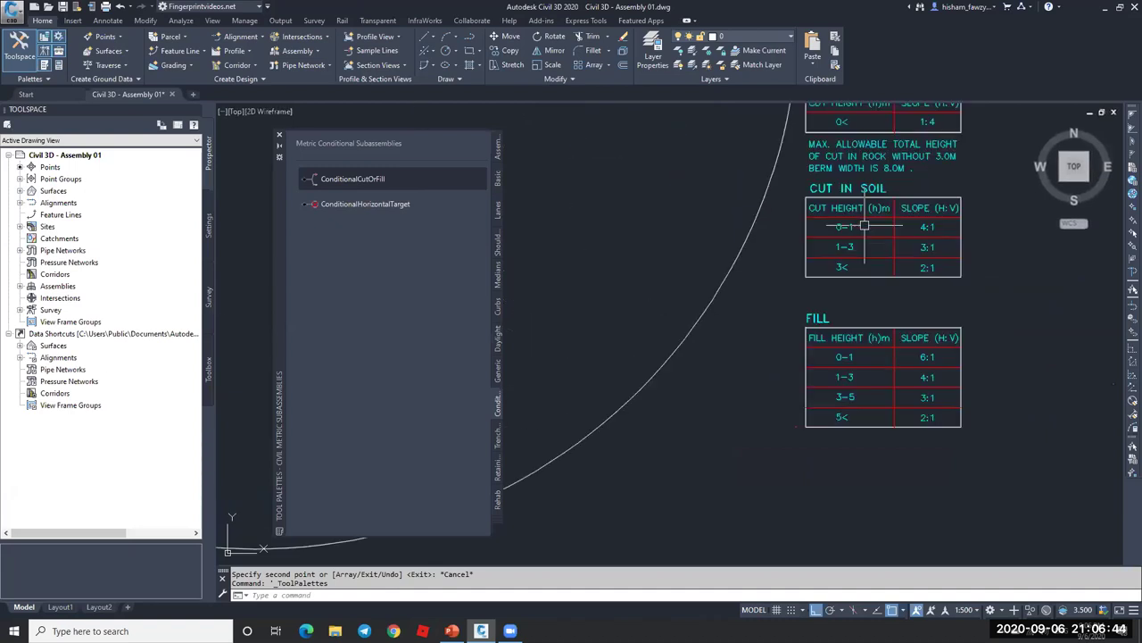
pyautogui.scroll(-1, 822, 237)
pyautogui.scroll(1, 822, 237)
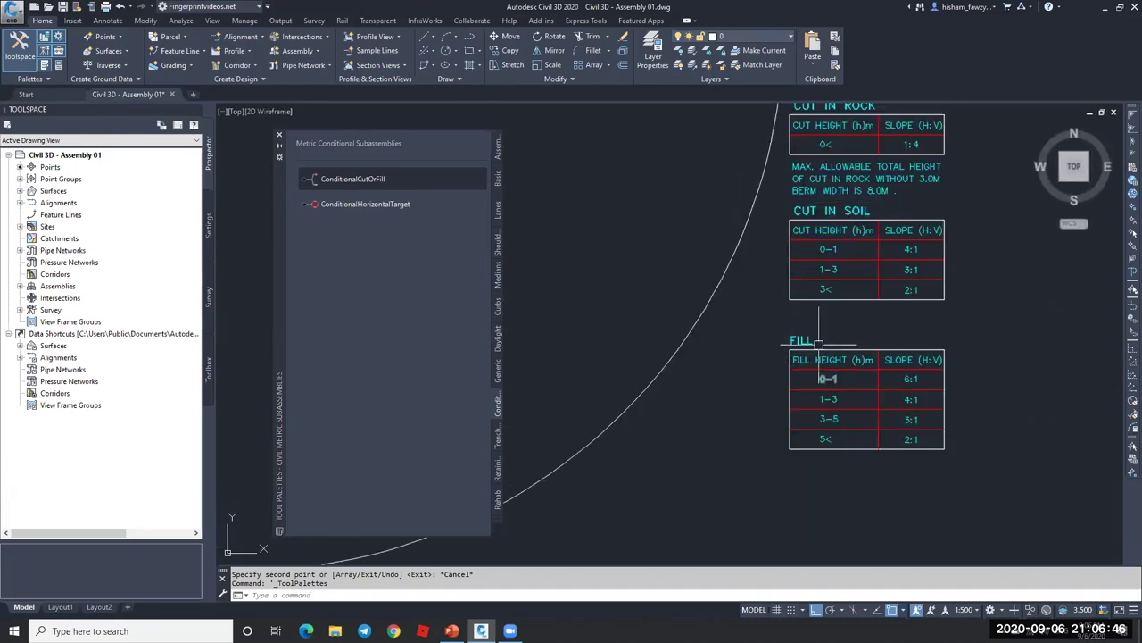
pyautogui.scroll(-1, 866, 344)
pyautogui.scroll(2, 843, 357)
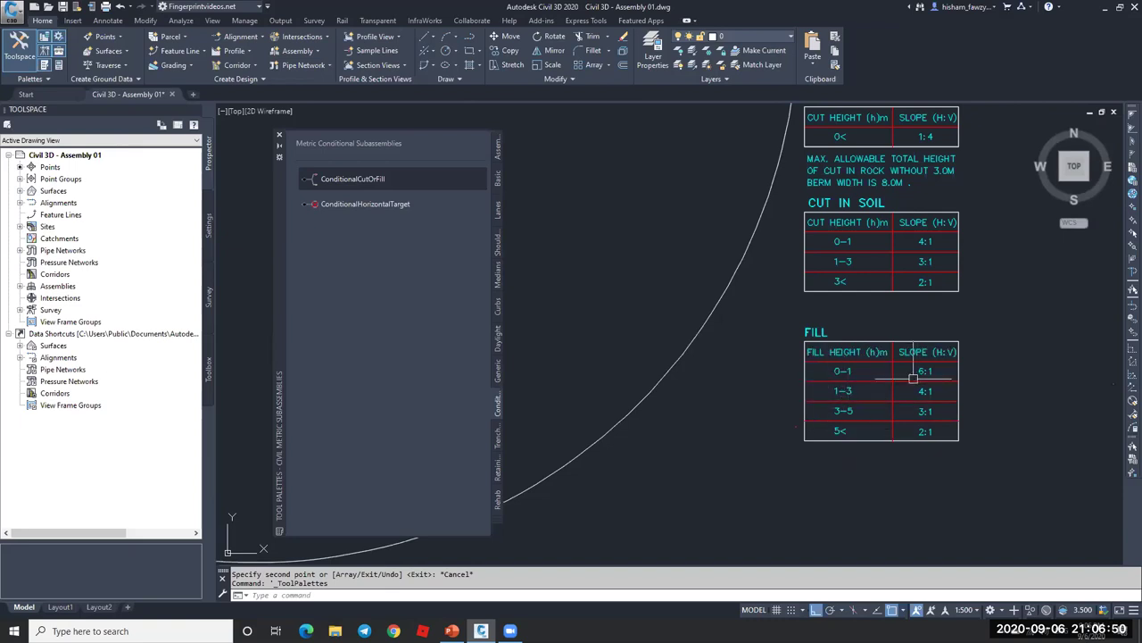
pyautogui.scroll(-4, 915, 377)
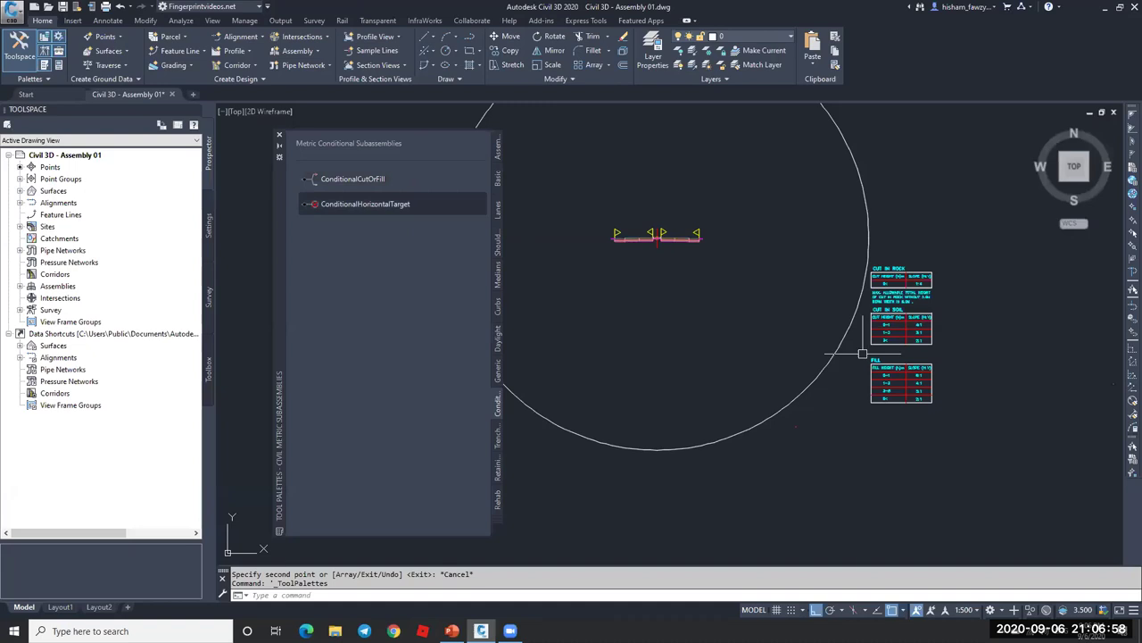
pyautogui.scroll(4, 911, 390)
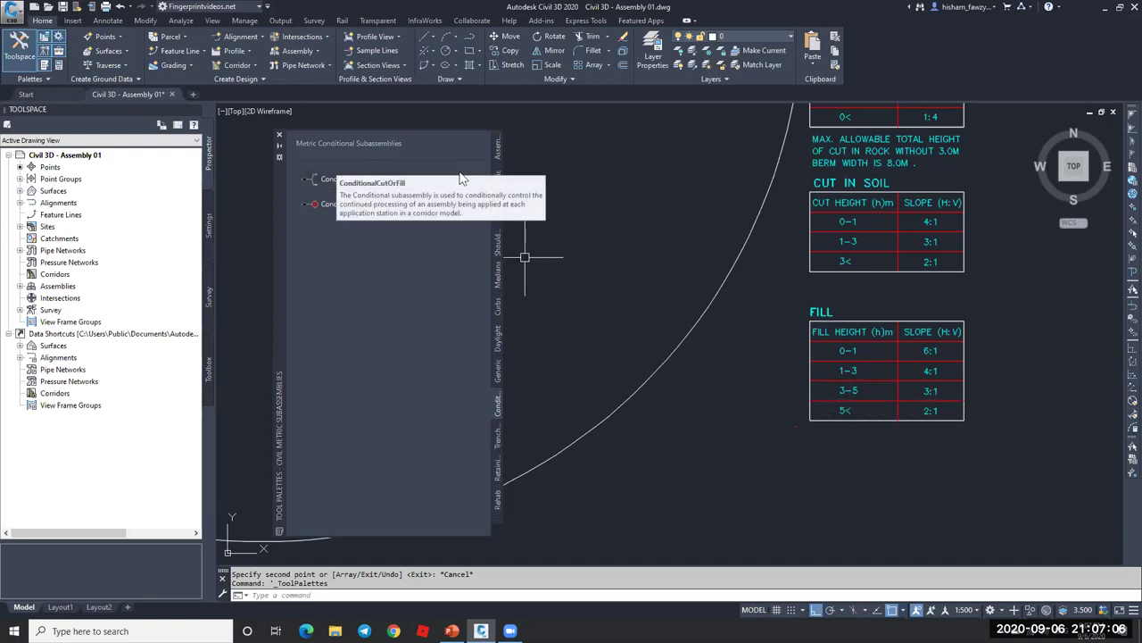
pyautogui.click(323, 181)
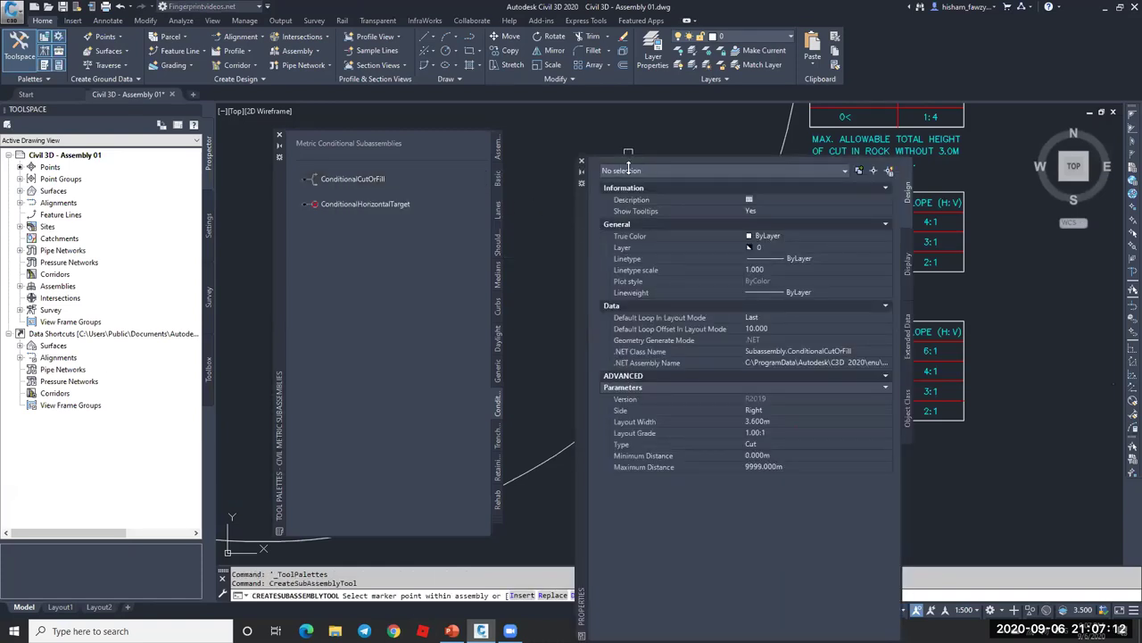
# - Move the Properties panel off the tables, edit the Layout Width, and set Type to Fill
pyautogui.moveTo(625, 158); pyautogui.dragTo(625, 188)
pyautogui.moveTo(583, 381); pyautogui.dragTo(451, 354)
pyautogui.scroll(5, 946, 259)
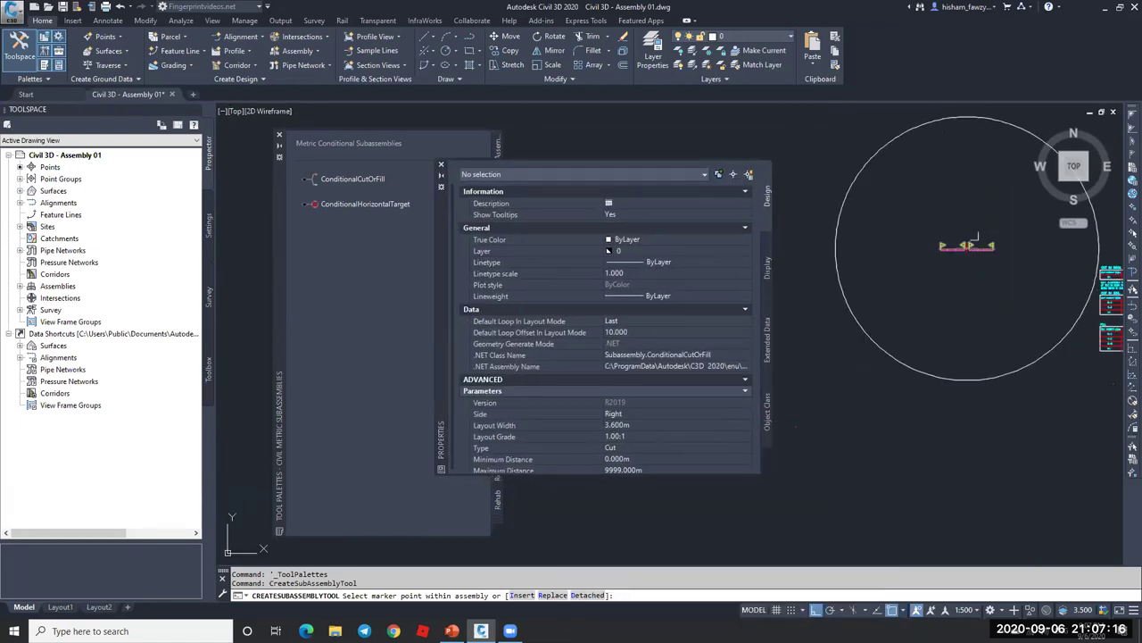
pyautogui.click(633, 426)
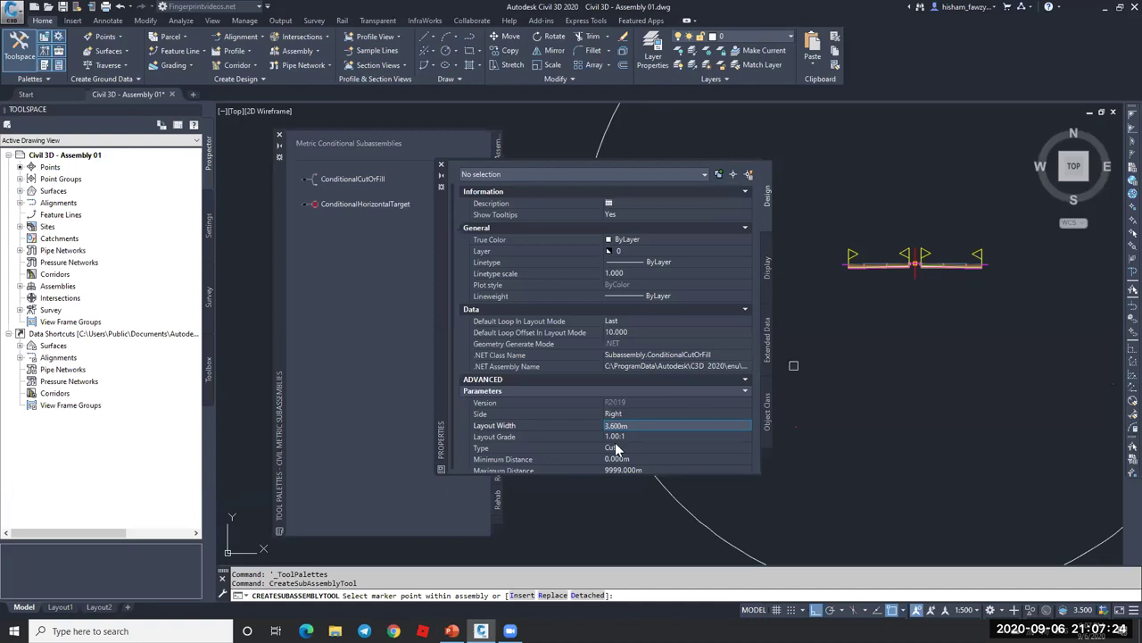
pyautogui.moveTo(630, 426); pyautogui.dragTo(605, 426)
pyautogui.write('3')
pyautogui.click(590, 436)
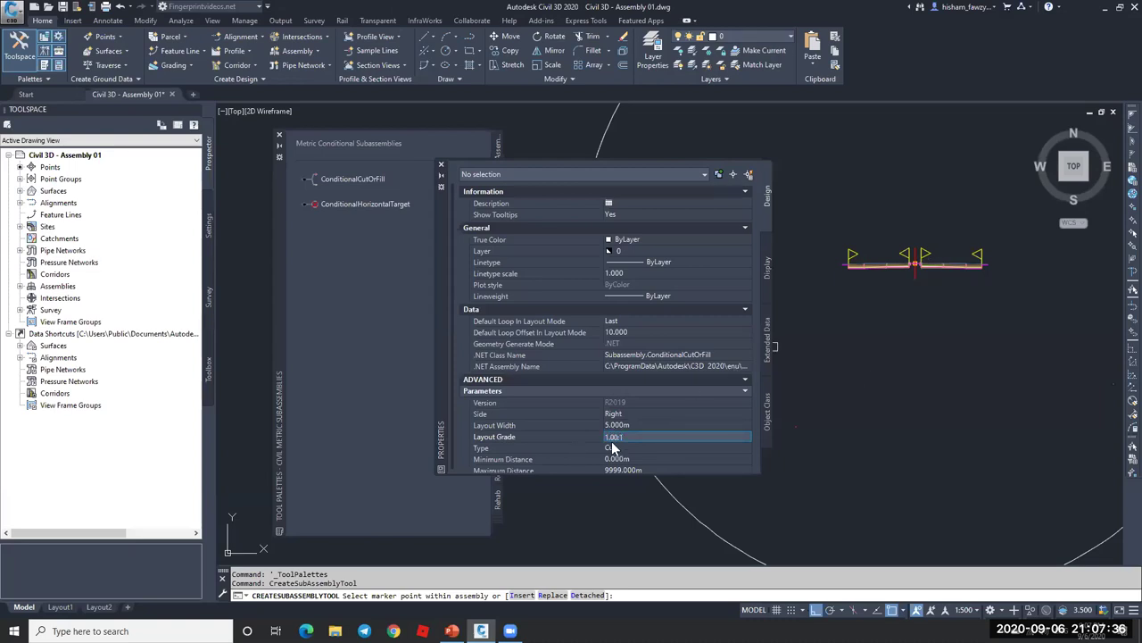
pyautogui.click(631, 448)
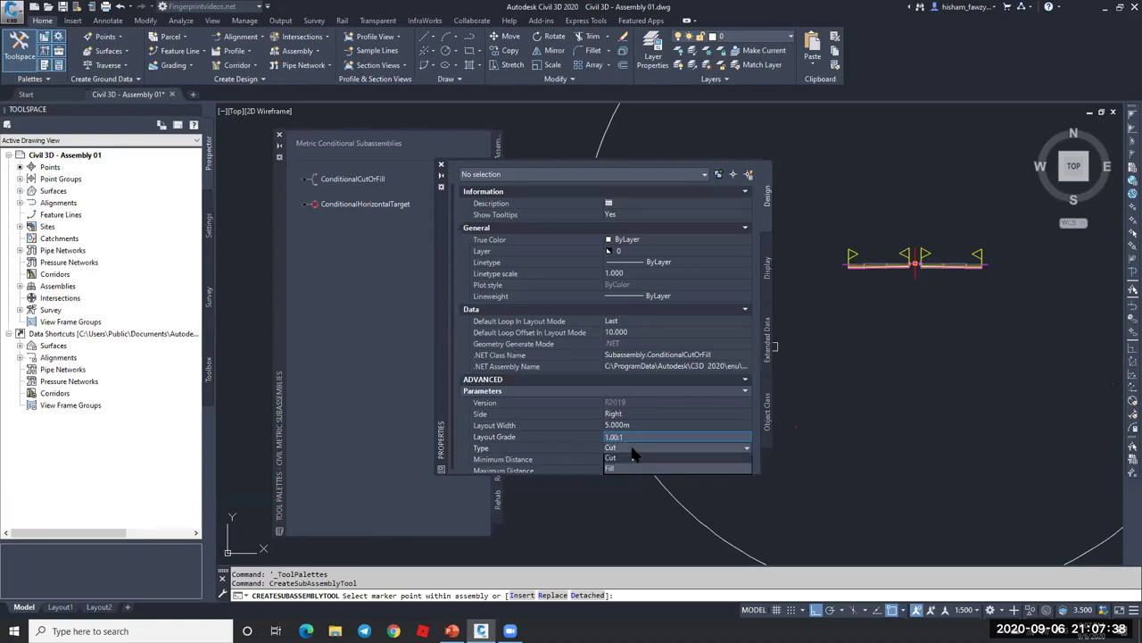
pyautogui.click(631, 467)
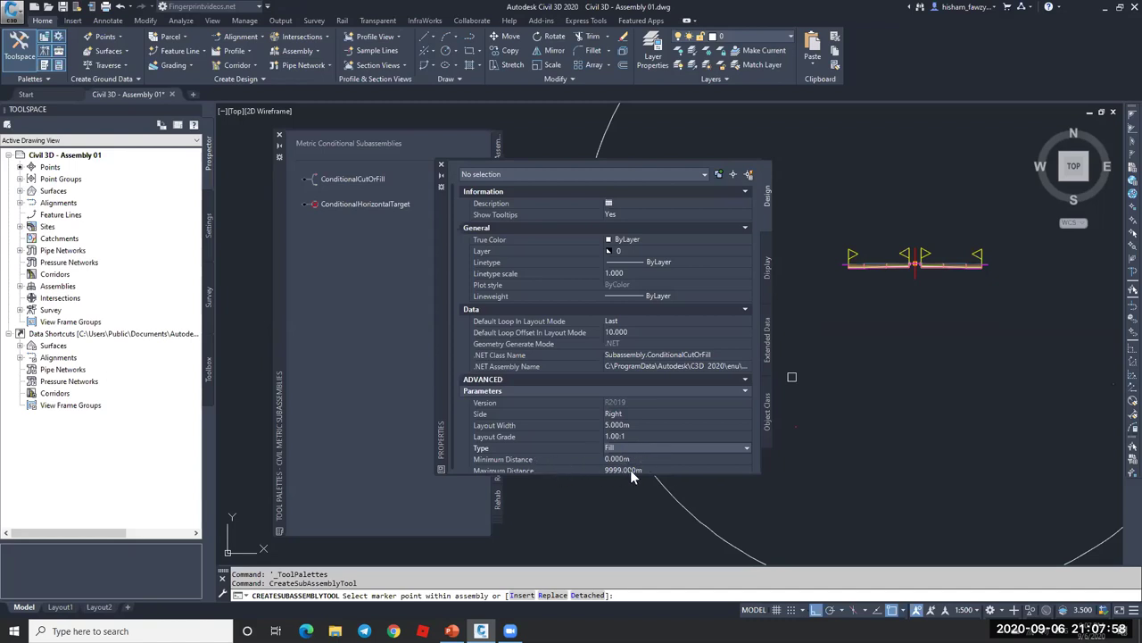
# - Set ConditionalCutOrFill's Minimum Distance to 0.000m and Maximum Distance to 5.000m
pyautogui.scroll(-1, 647, 455)
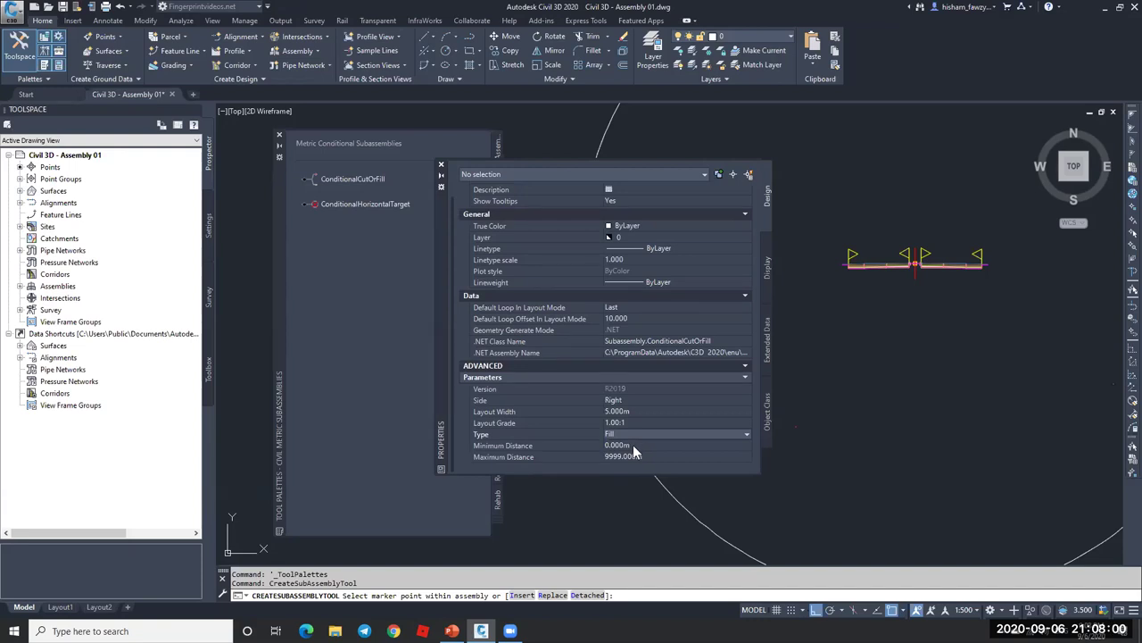
pyautogui.click(649, 446)
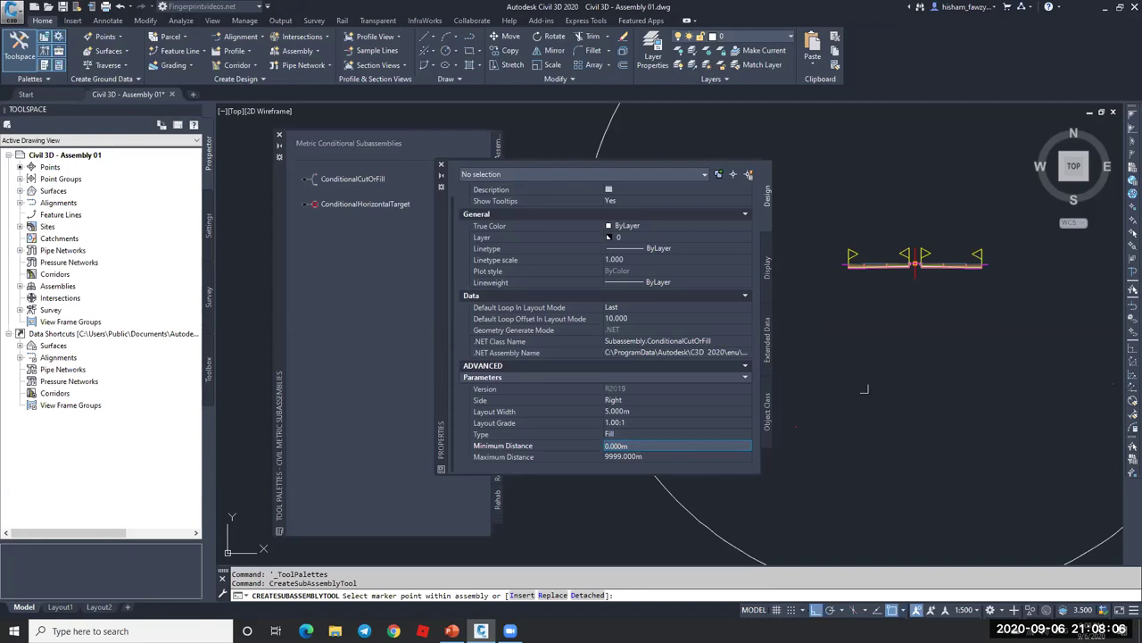
pyautogui.scroll(-5, 864, 389)
pyautogui.scroll(6, 920, 359)
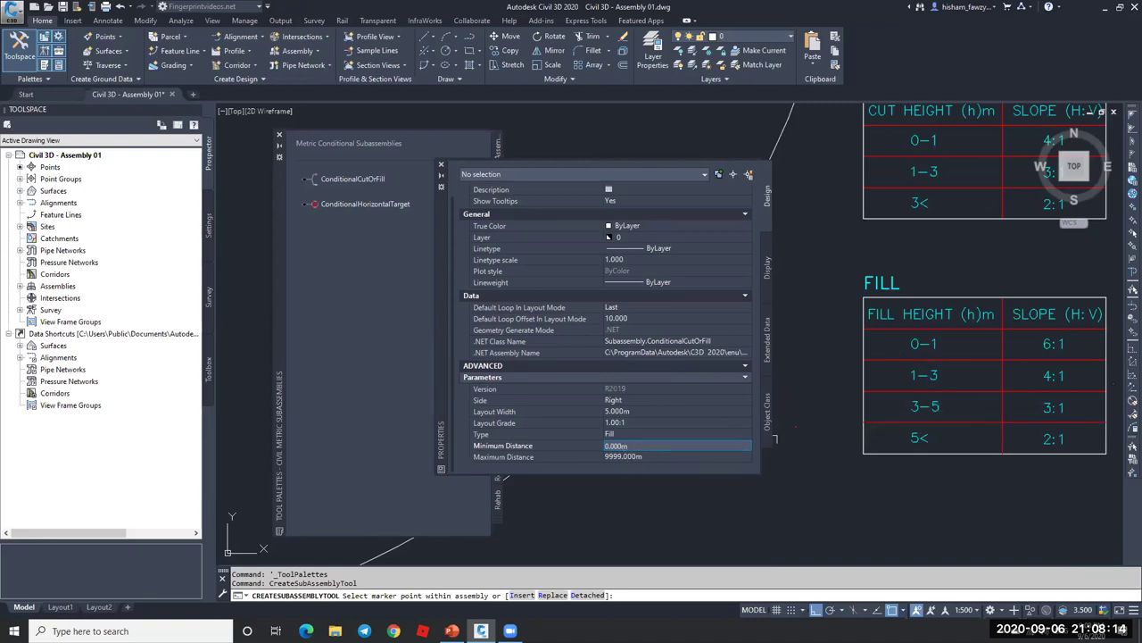
pyautogui.click(651, 456)
pyautogui.write('5')
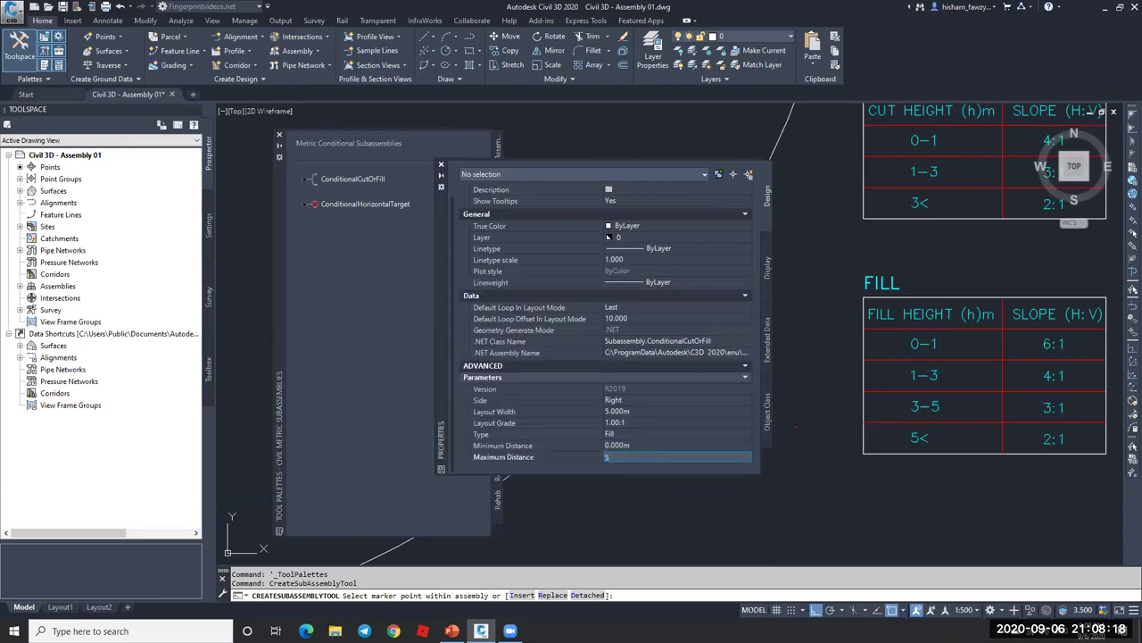
pyautogui.press('Return')
pyautogui.scroll(-5, 993, 416)
pyautogui.scroll(4, 966, 417)
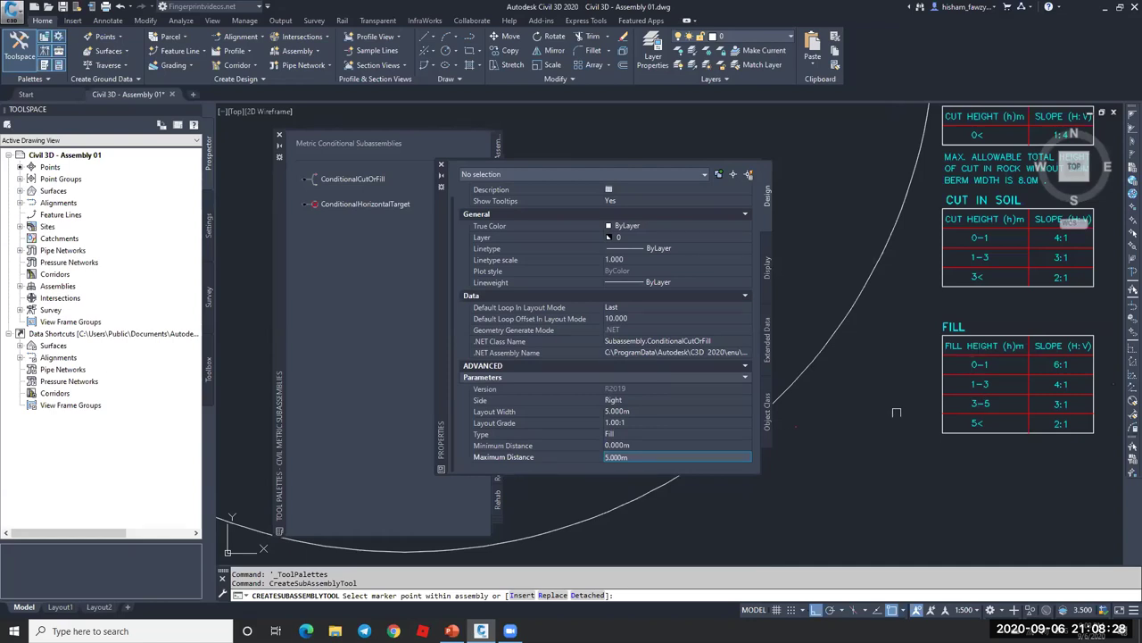
pyautogui.scroll(-5, 892, 409)
pyautogui.scroll(5, 817, 348)
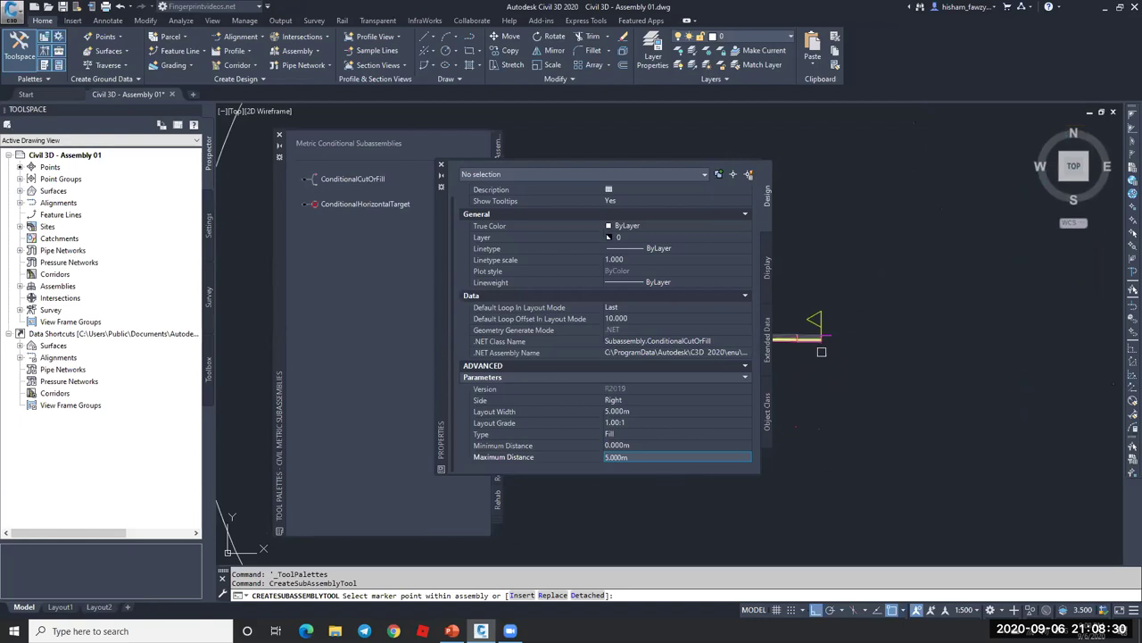
pyautogui.scroll(4, 821, 348)
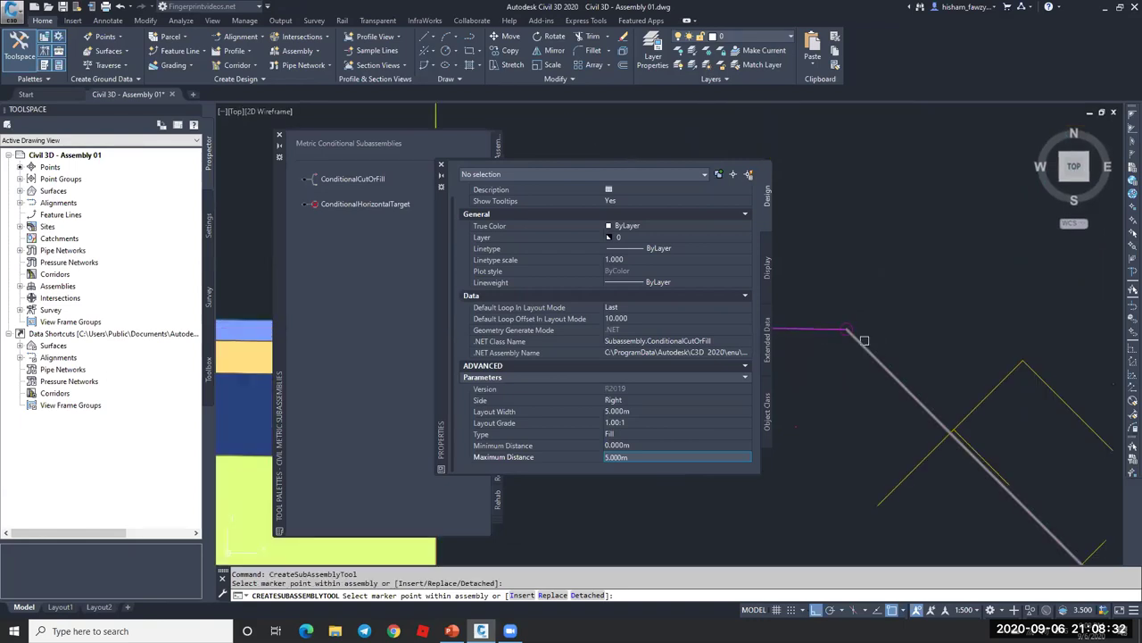
# - Set the ConditionalCutOrFill Fill subassembly's Layout Width to 10.000m
pyautogui.scroll(-3, 864, 340)
pyautogui.press('Escape')
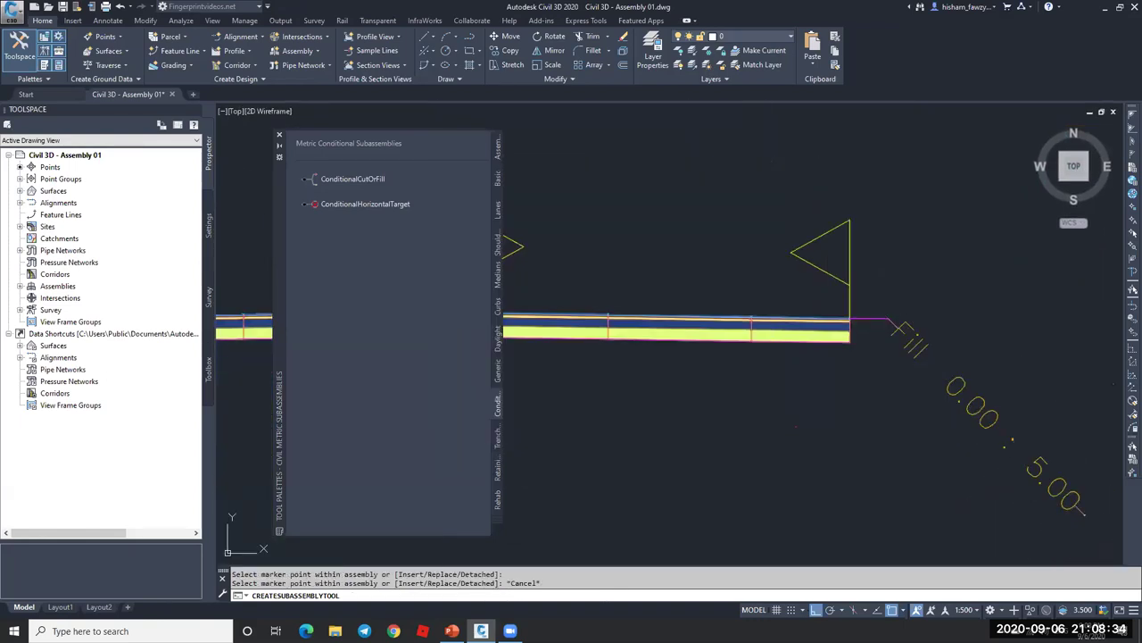
pyautogui.scroll(-3, 901, 333)
pyautogui.scroll(4, 946, 384)
pyautogui.scroll(-1, 952, 390)
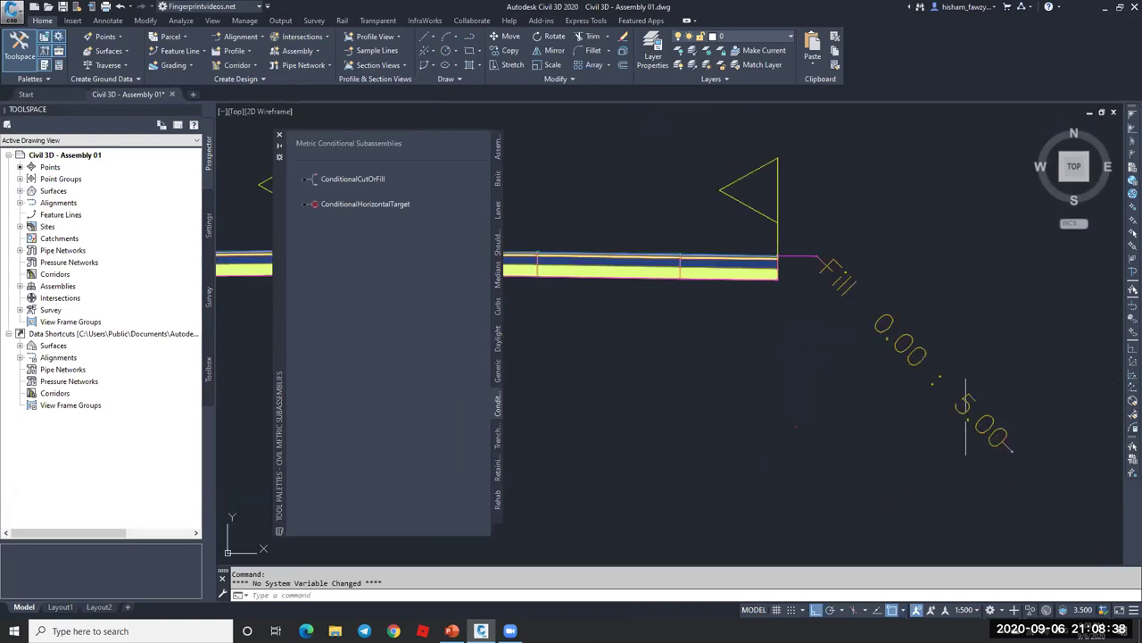
pyautogui.click(965, 404)
pyautogui.press('F1')
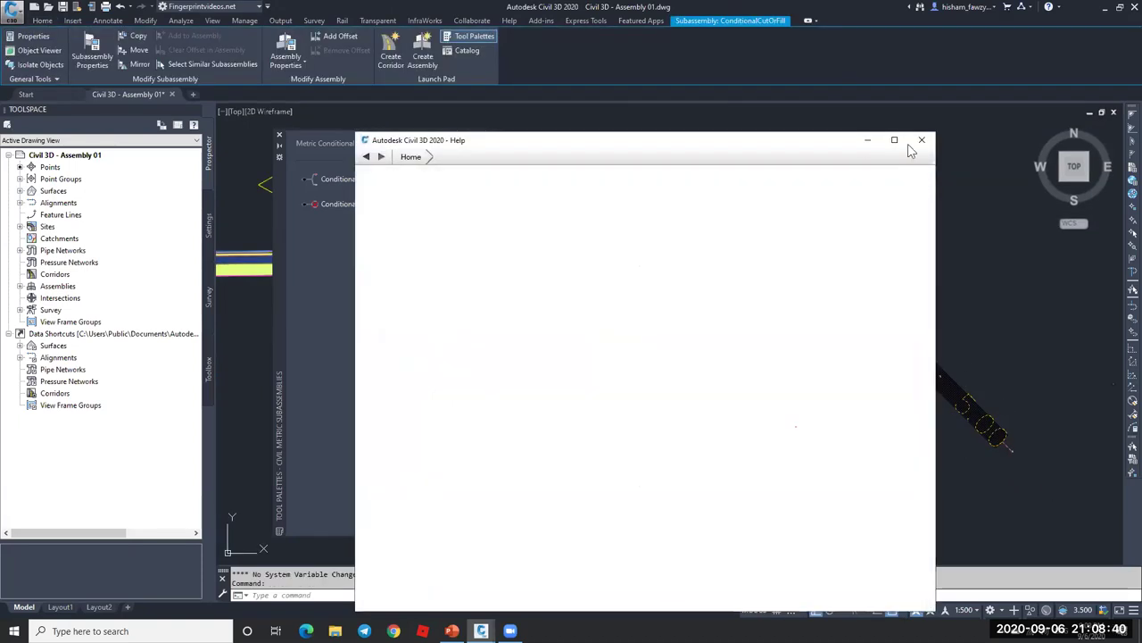
pyautogui.hotkey('alt', 'F4')
pyautogui.hotkey('ctrl', '1')
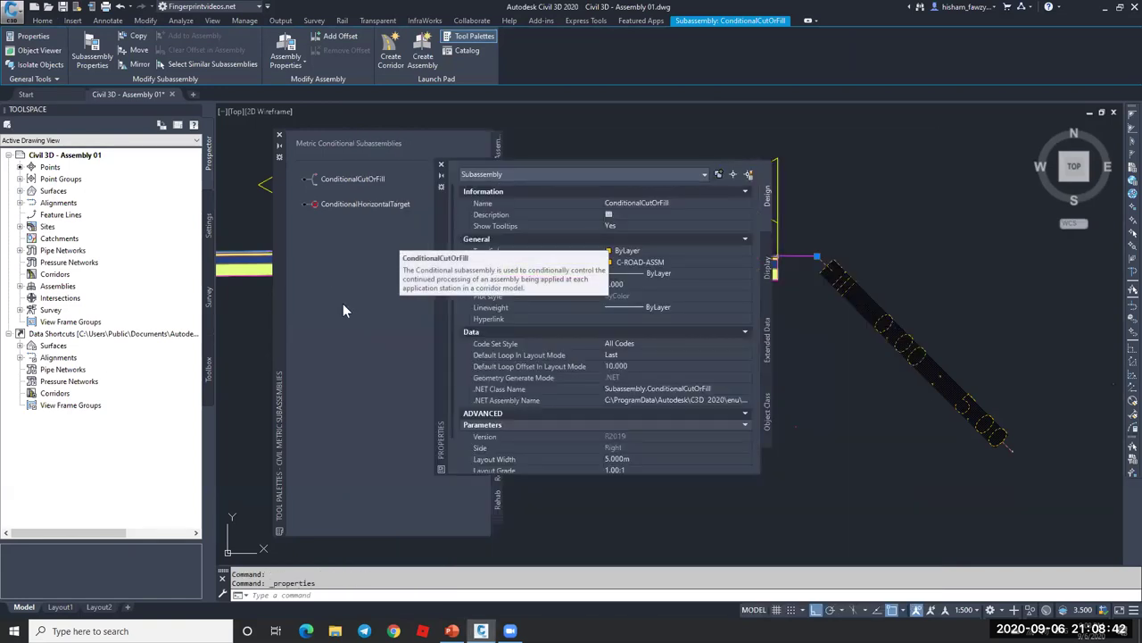
pyautogui.click(639, 411)
pyautogui.write('10')
pyautogui.press('Return')
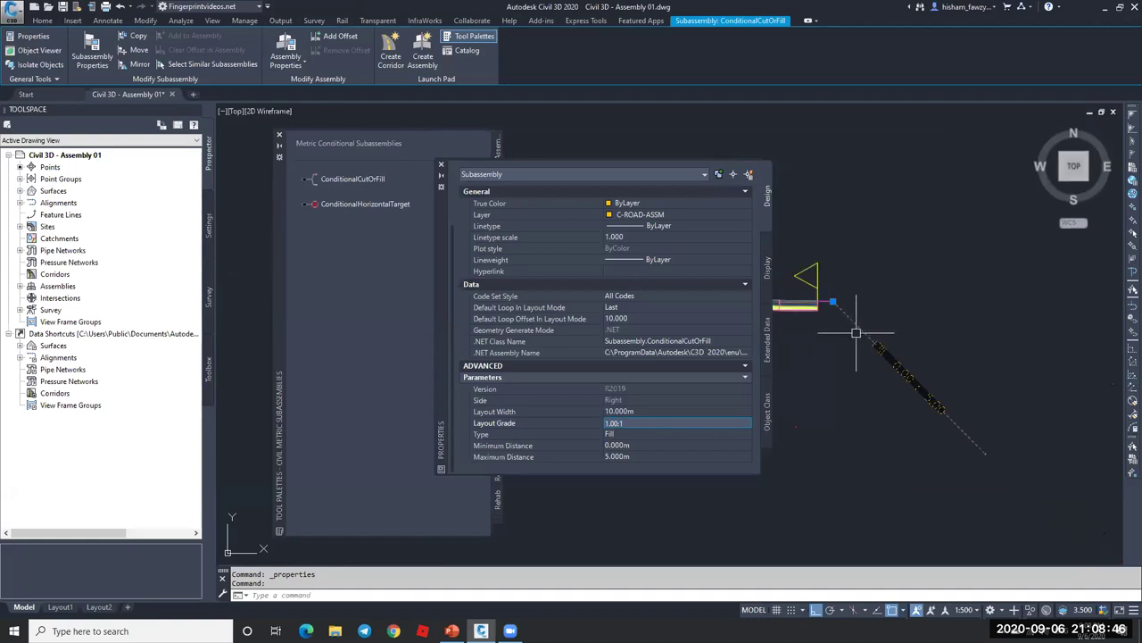
# - Close Properties, deselect, and bring the Fill 0.00 : 5.00 branch into view
pyautogui.click(441, 165)
pyautogui.press('Escape')
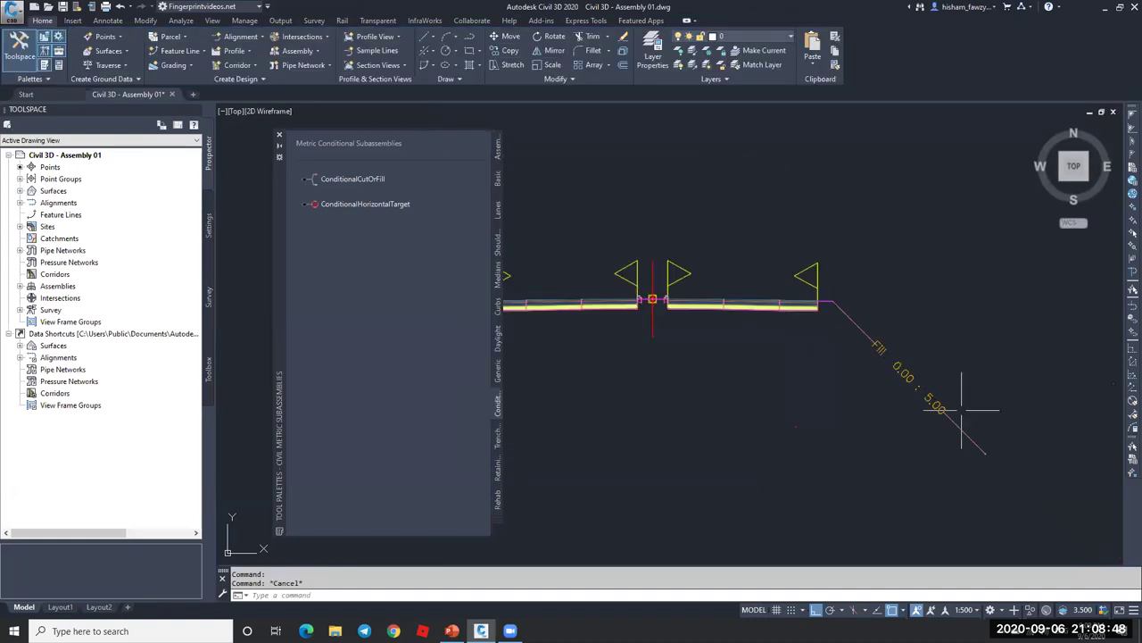
pyautogui.moveTo(962, 410); pyautogui.dragTo(874, 332, button='middle')
pyautogui.scroll(2, 808, 301)
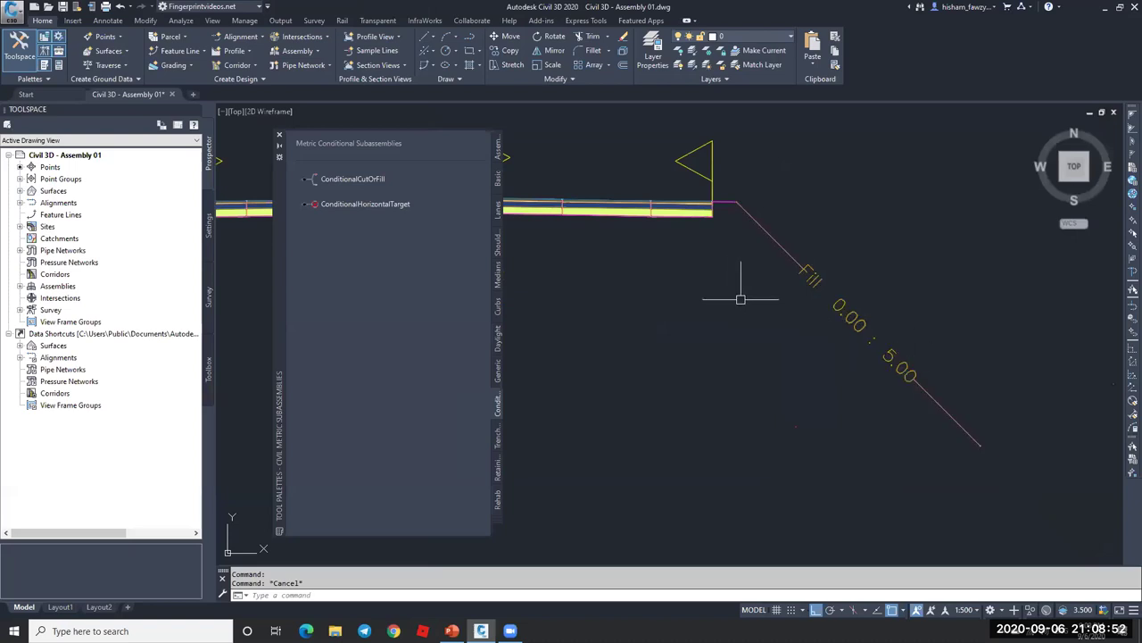
# - Start a DaylightGeneral subassembly from the Daylight palette and enlarge its Properties panel
pyautogui.click(498, 339)
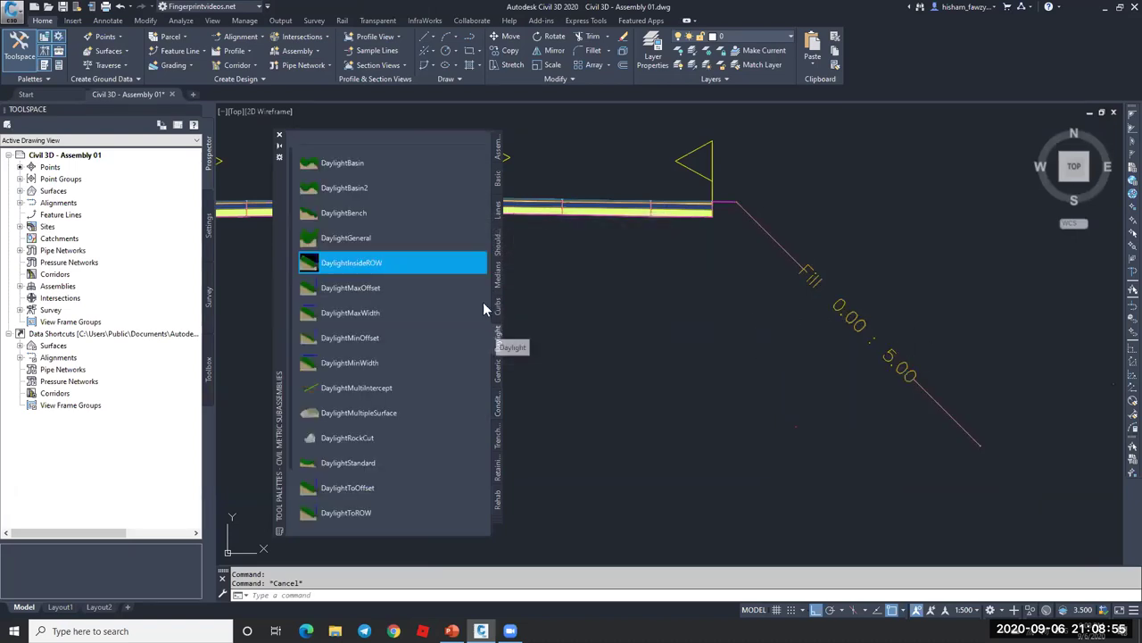
pyautogui.click(375, 241)
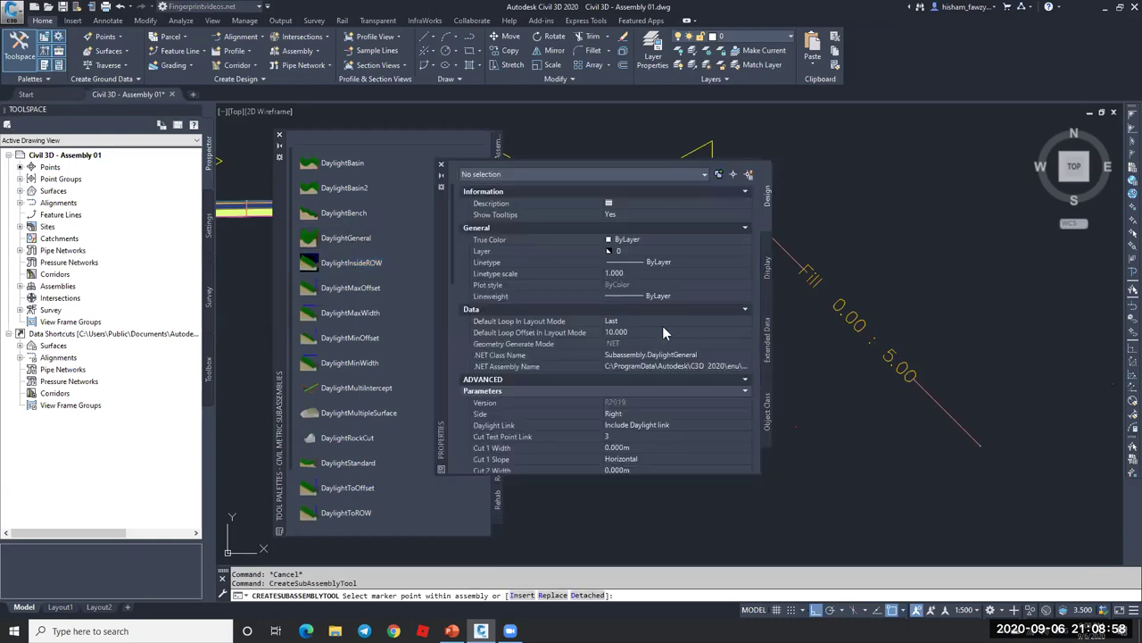
pyautogui.scroll(-2, 584, 380)
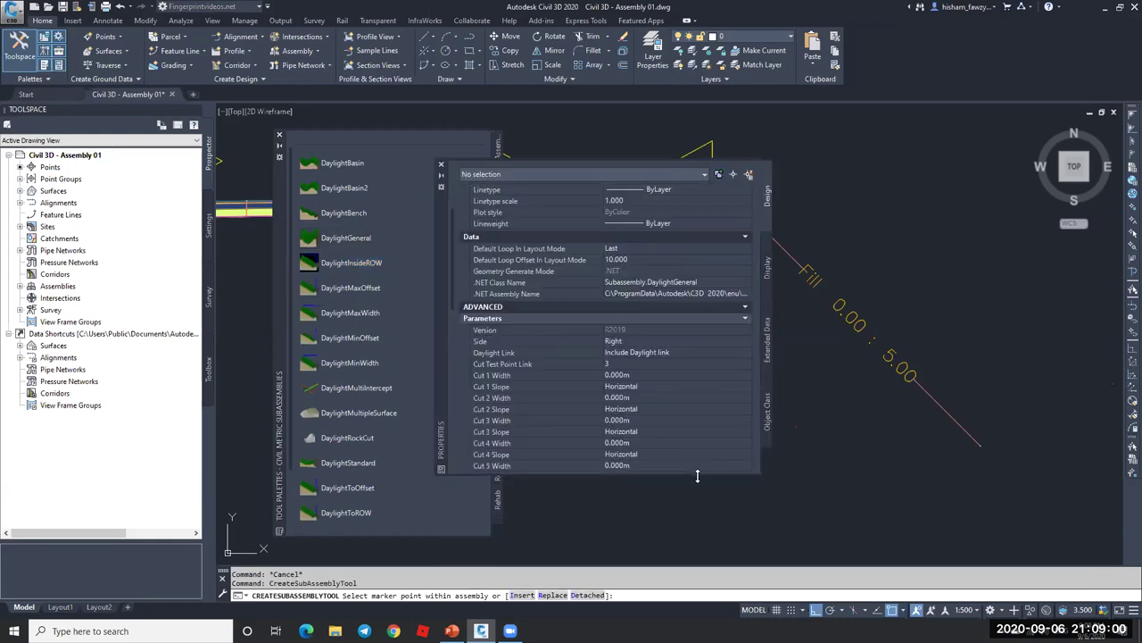
pyautogui.moveTo(697, 500); pyautogui.dragTo(697, 548)
pyautogui.scroll(-2, 655, 392)
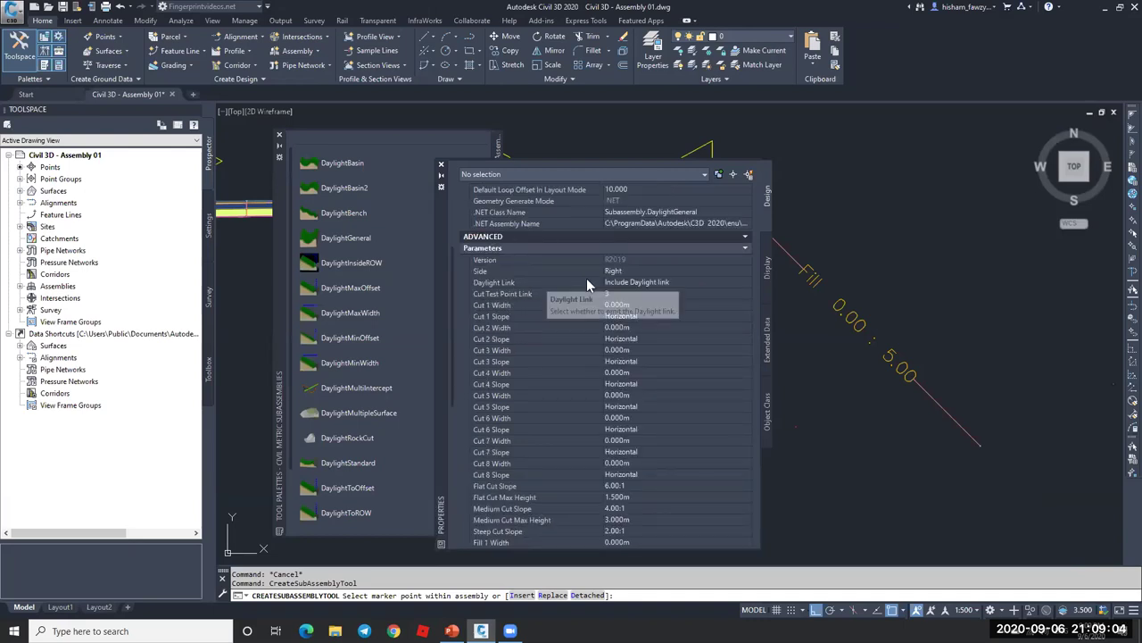
pyautogui.scroll(-4, 601, 340)
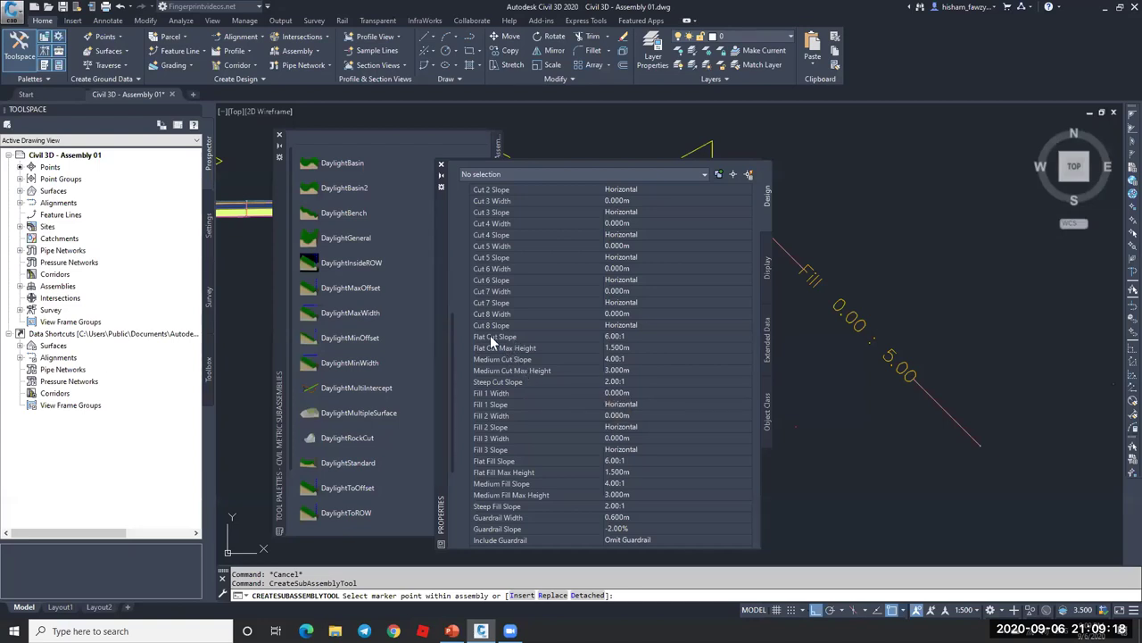
# - Review the Flat, Medium and Steep cut and fill slopes and max heights
pyautogui.click(539, 349)
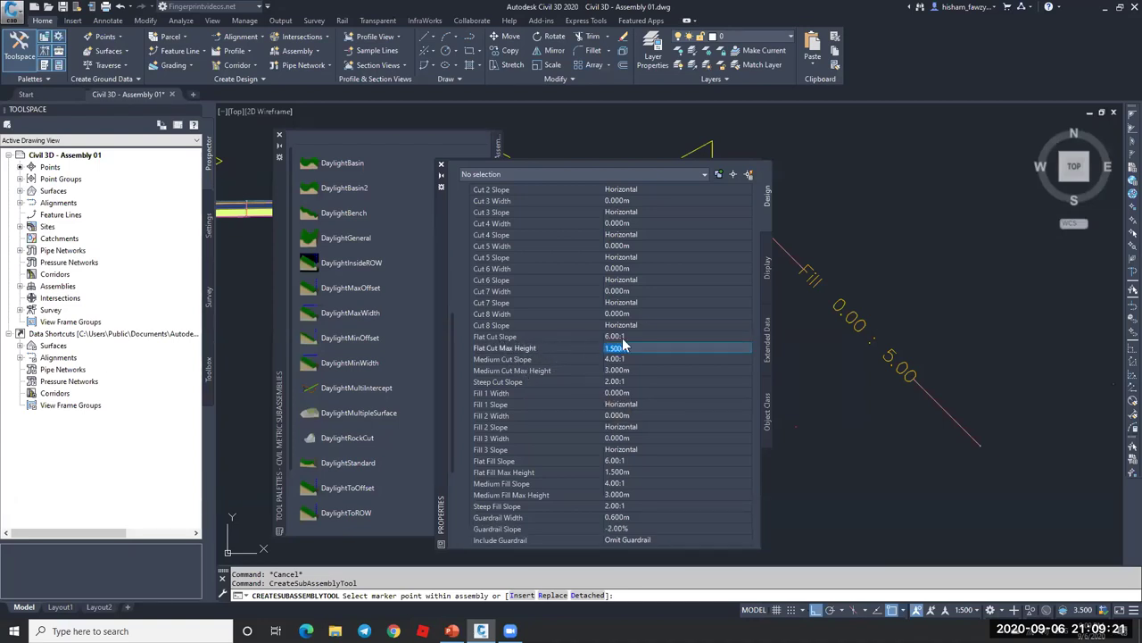
pyautogui.click(546, 373)
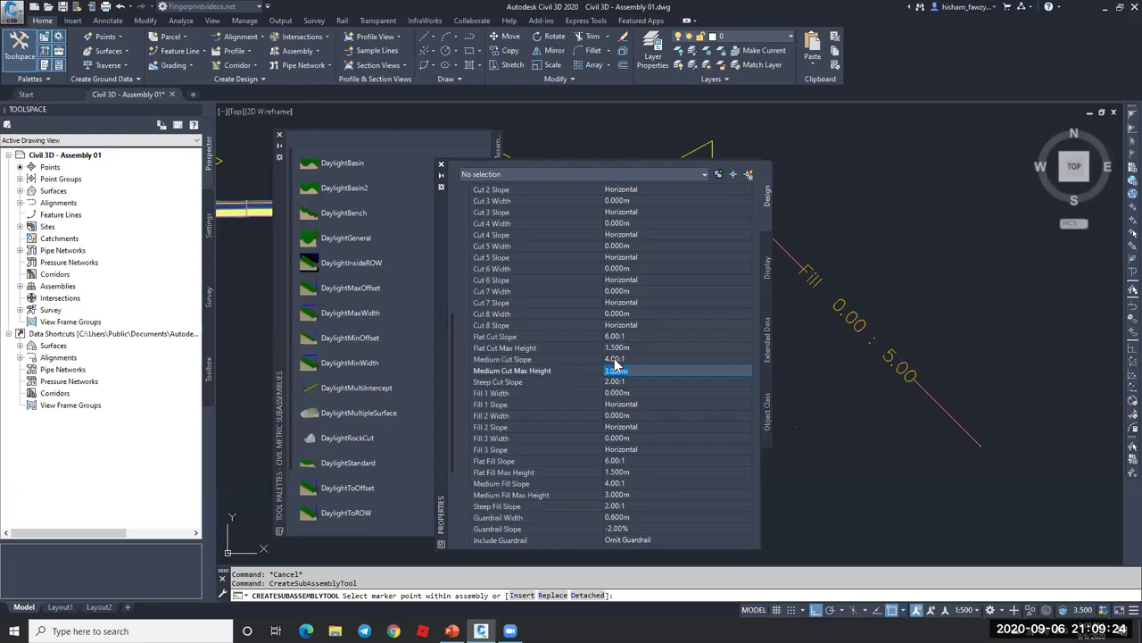
pyautogui.click(553, 384)
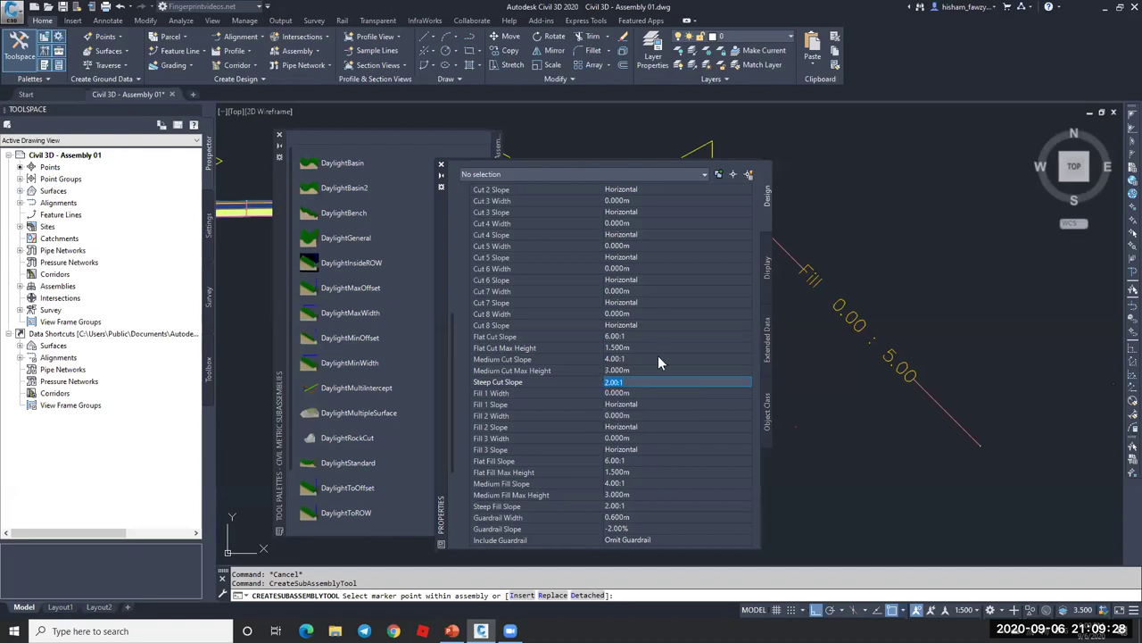
pyautogui.scroll(-2, 582, 344)
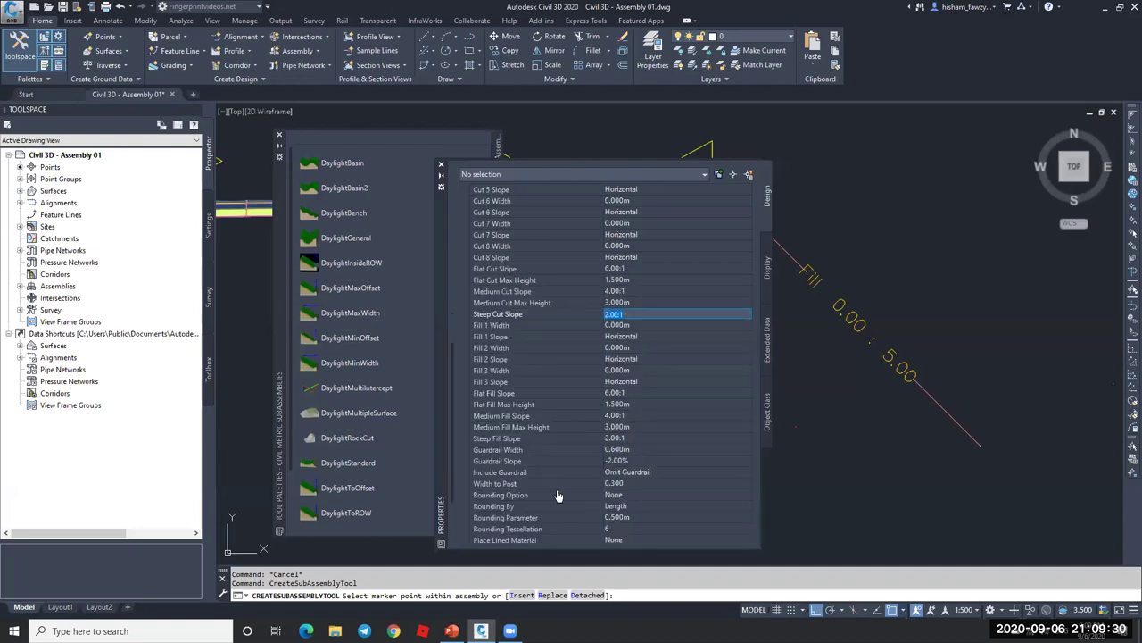
pyautogui.click(560, 394)
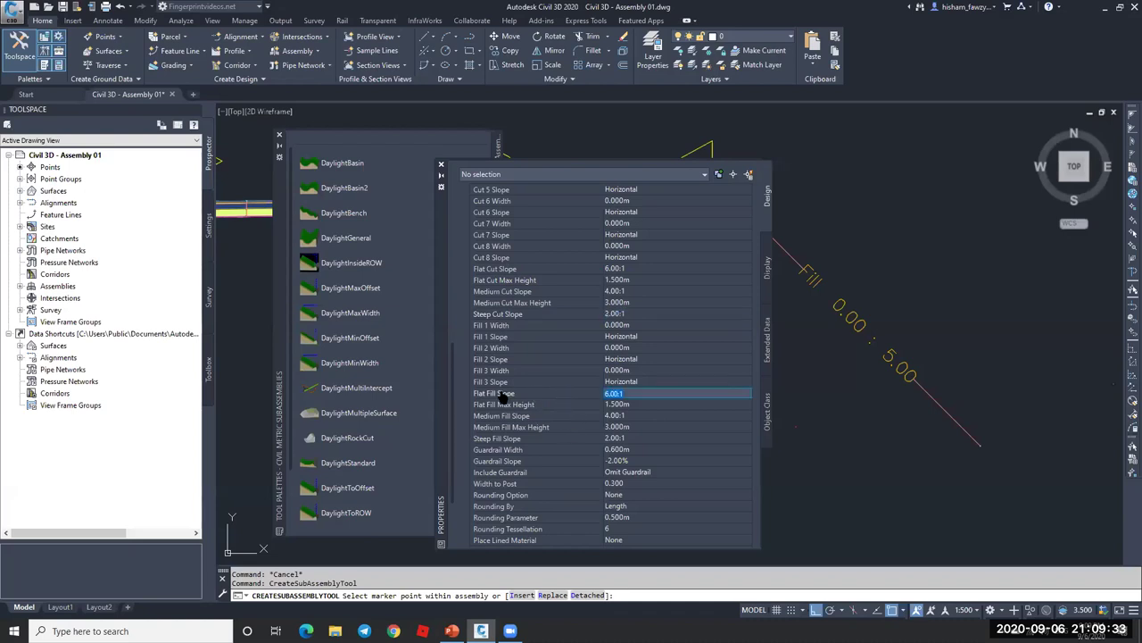
pyautogui.click(557, 406)
pyautogui.click(572, 418)
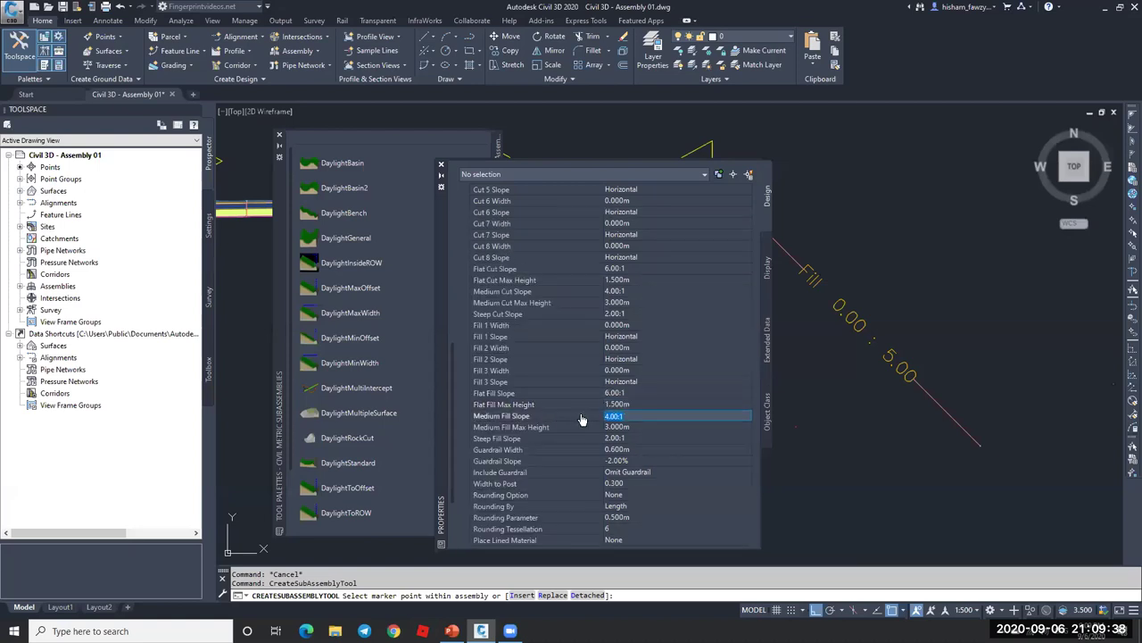
pyautogui.click(581, 429)
pyautogui.click(562, 441)
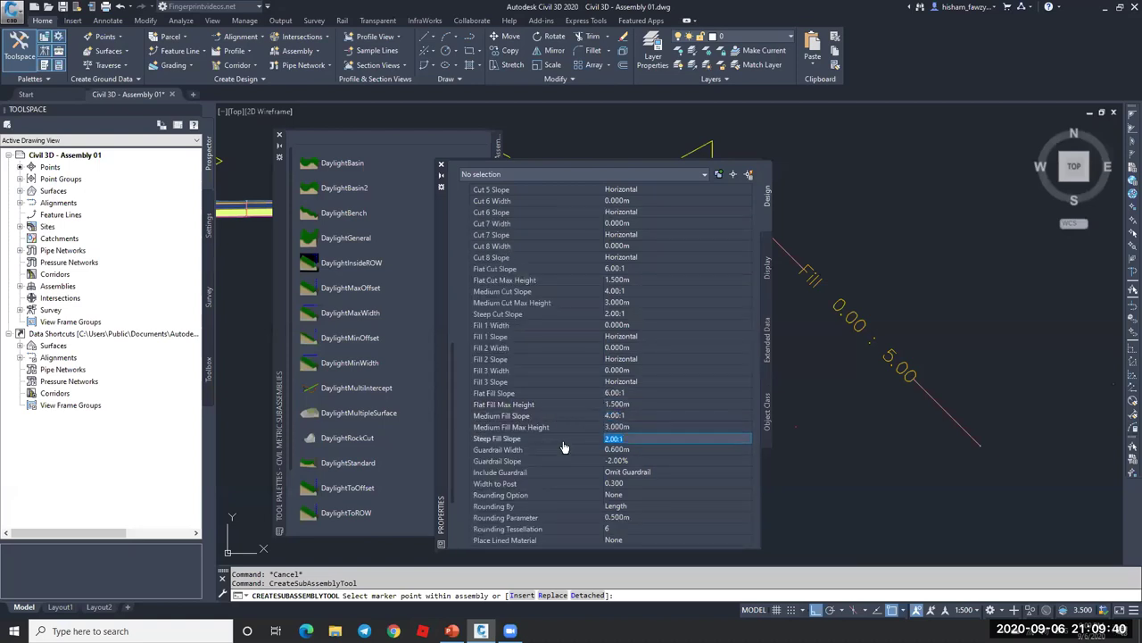
# - Bring the drawing's CUT and FILL slope tables fully into view for comparison
pyautogui.scroll(-3, 926, 319)
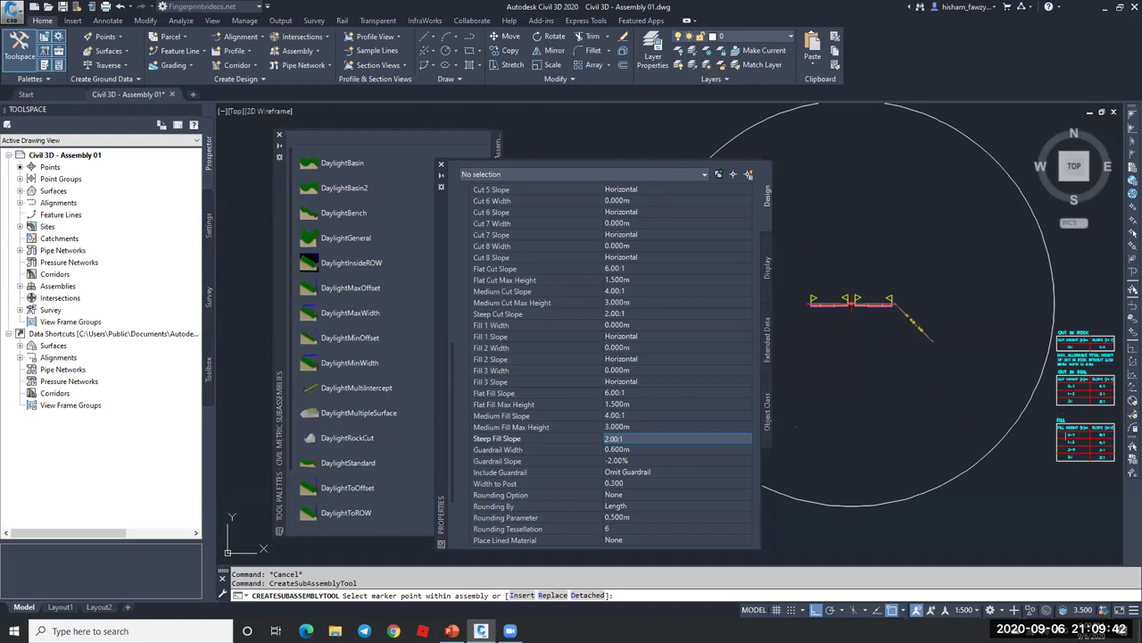
pyautogui.scroll(4, 1055, 437)
pyautogui.scroll(3, 1055, 437)
pyautogui.scroll(-3, 1027, 410)
pyautogui.moveTo(1023, 399)
pyautogui.mouseDown(button='middle')
pyautogui.moveTo(1032, 366)
pyautogui.moveTo(944, 341)
pyautogui.mouseUp(button='middle')
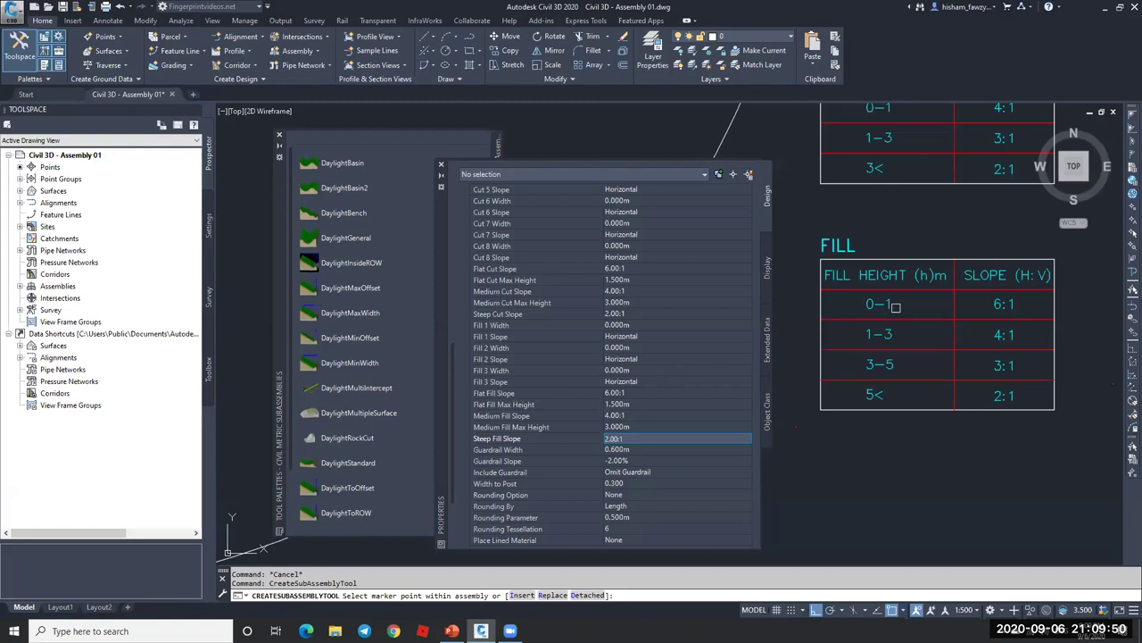
# - Set the DaylightGeneral Flat Fill Max Height to 1.000m
pyautogui.click(541, 405)
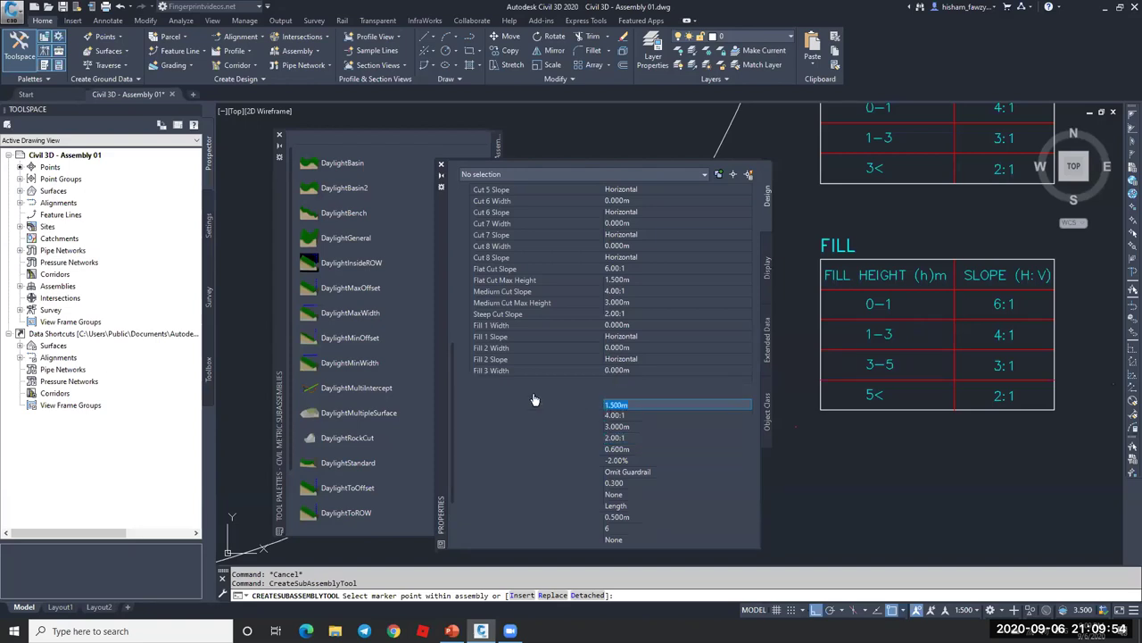
pyautogui.click(612, 393)
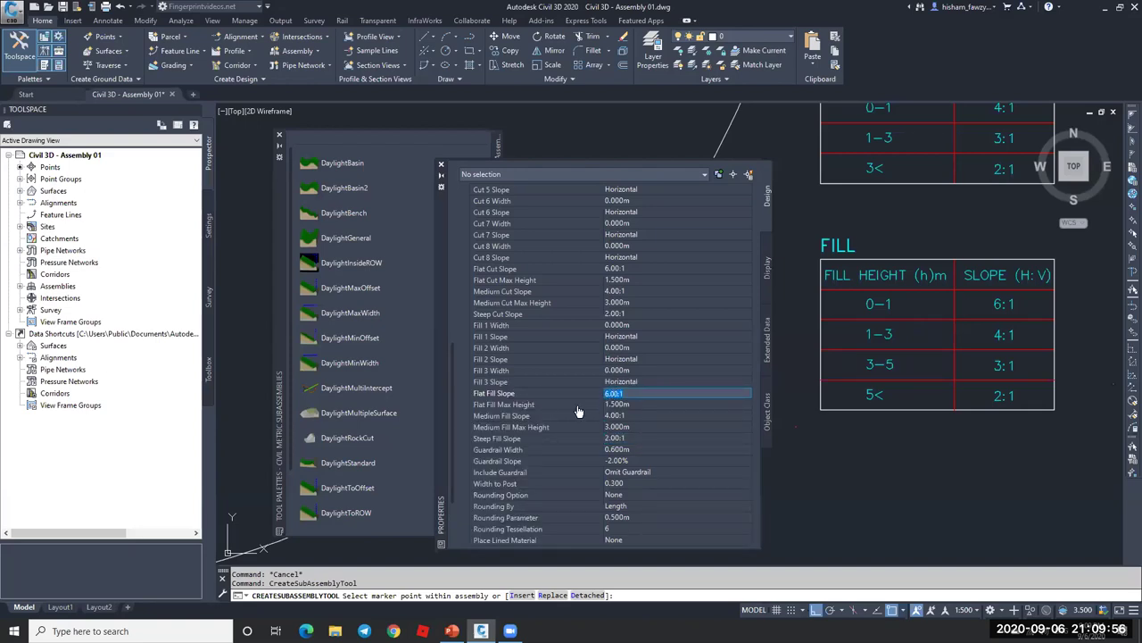
pyautogui.click(581, 407)
pyautogui.write('1')
pyautogui.press('Tab')
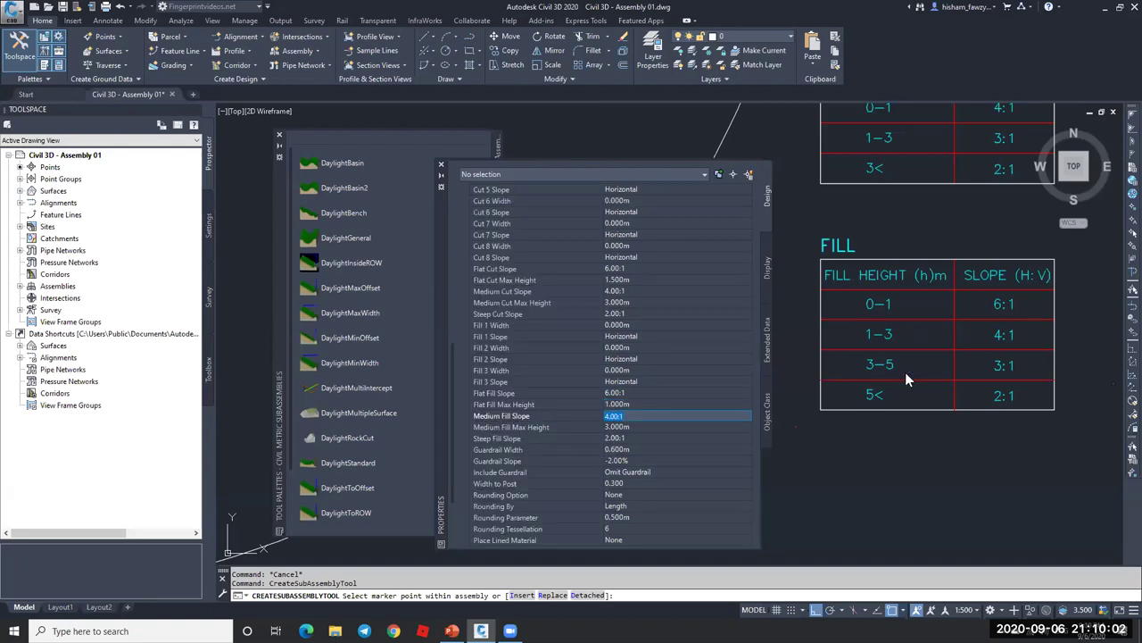
# - Change the Steep Fill Slope to 3.00:1
pyautogui.click(623, 428)
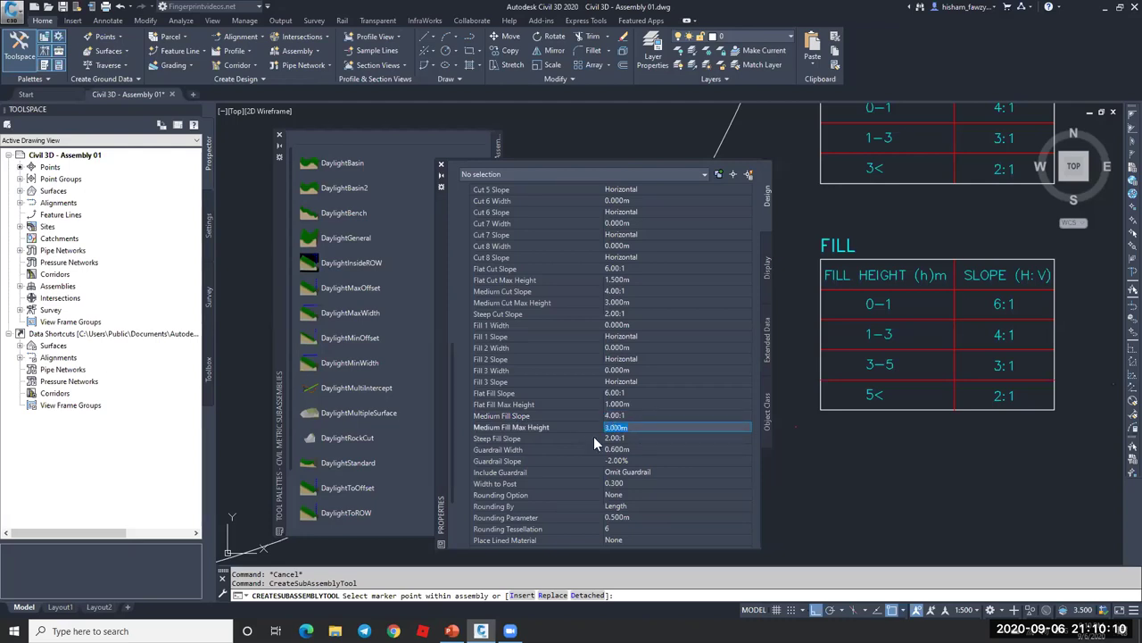
pyautogui.click(624, 439)
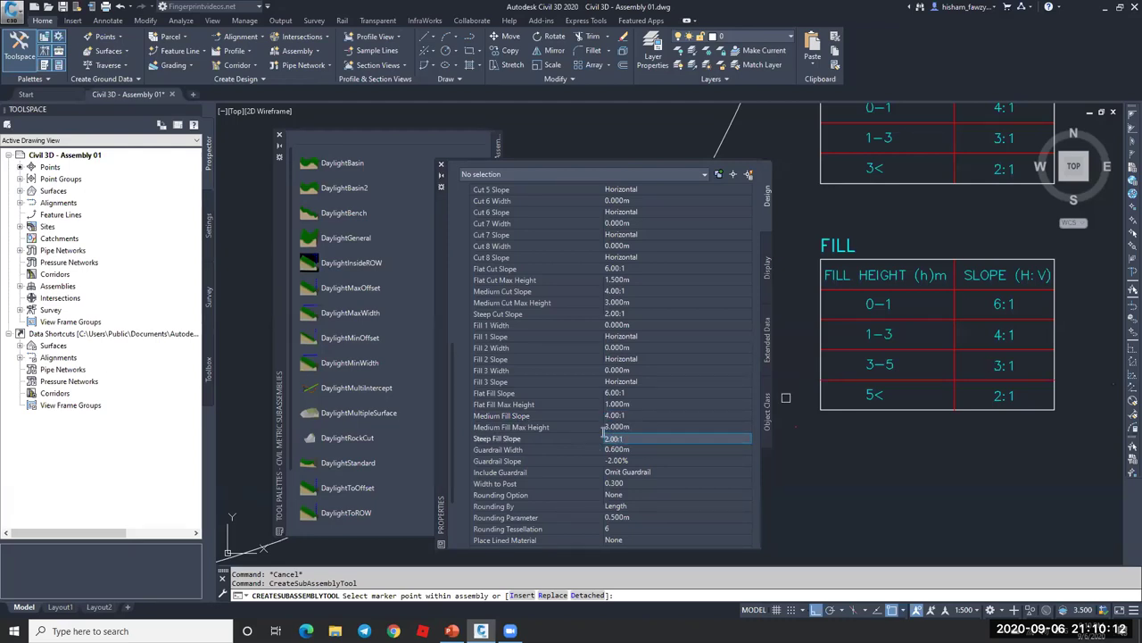
pyautogui.moveTo(638, 439); pyautogui.dragTo(592, 438)
pyautogui.write('3')
pyautogui.press('Tab')
pyautogui.scroll(-5, 852, 365)
pyautogui.scroll(-2, 857, 374)
pyautogui.scroll(12, 857, 375)
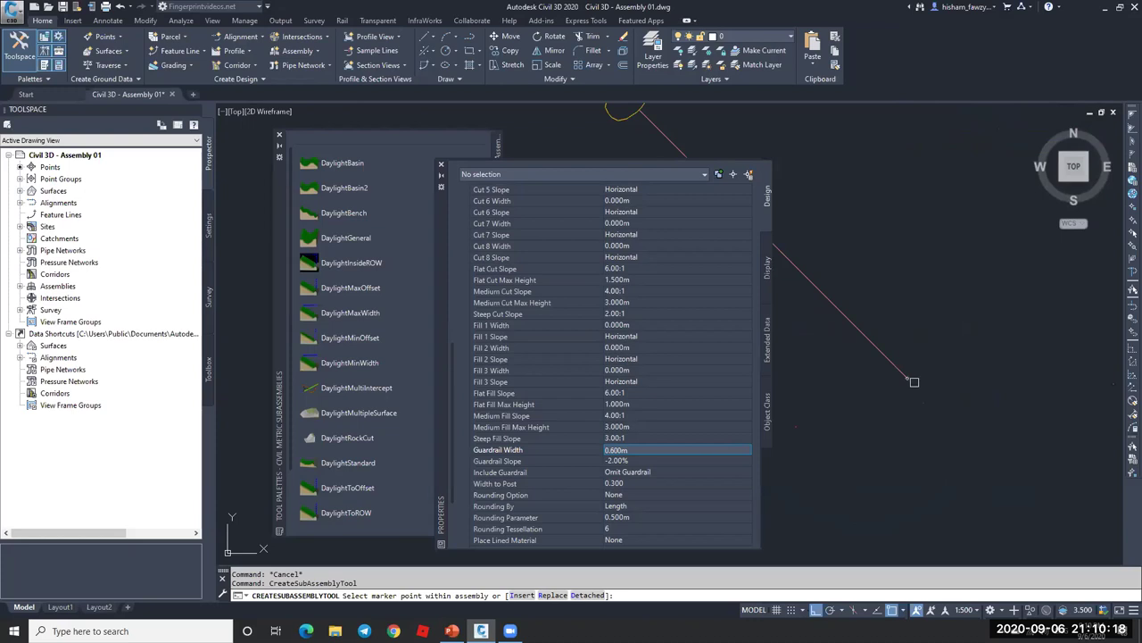
pyautogui.scroll(-4, 907, 379)
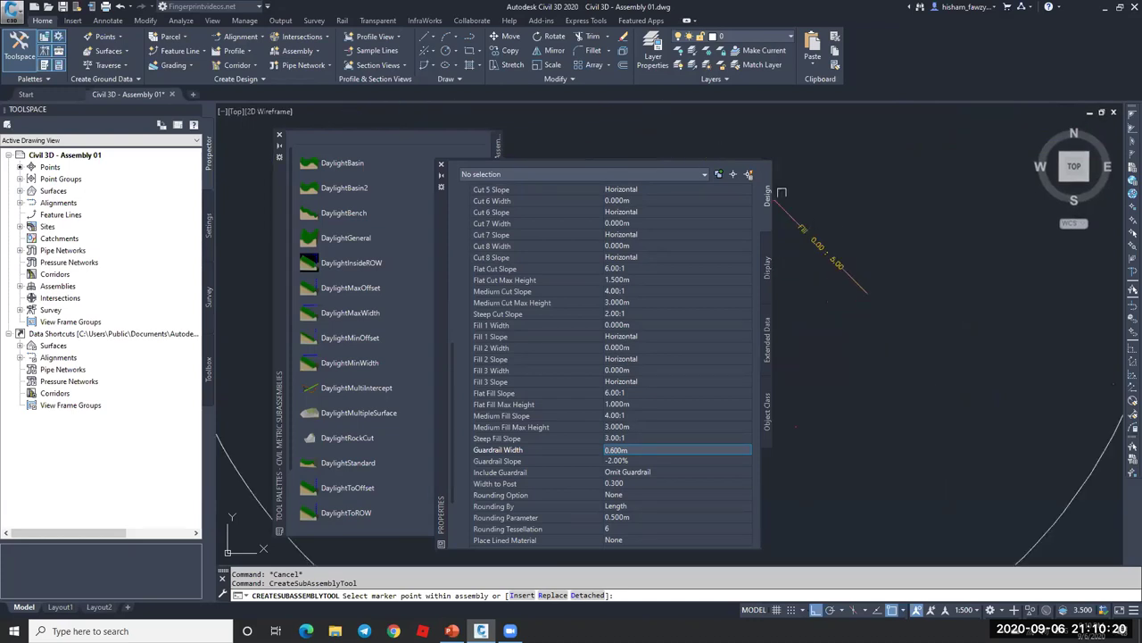
pyautogui.scroll(2, 852, 276)
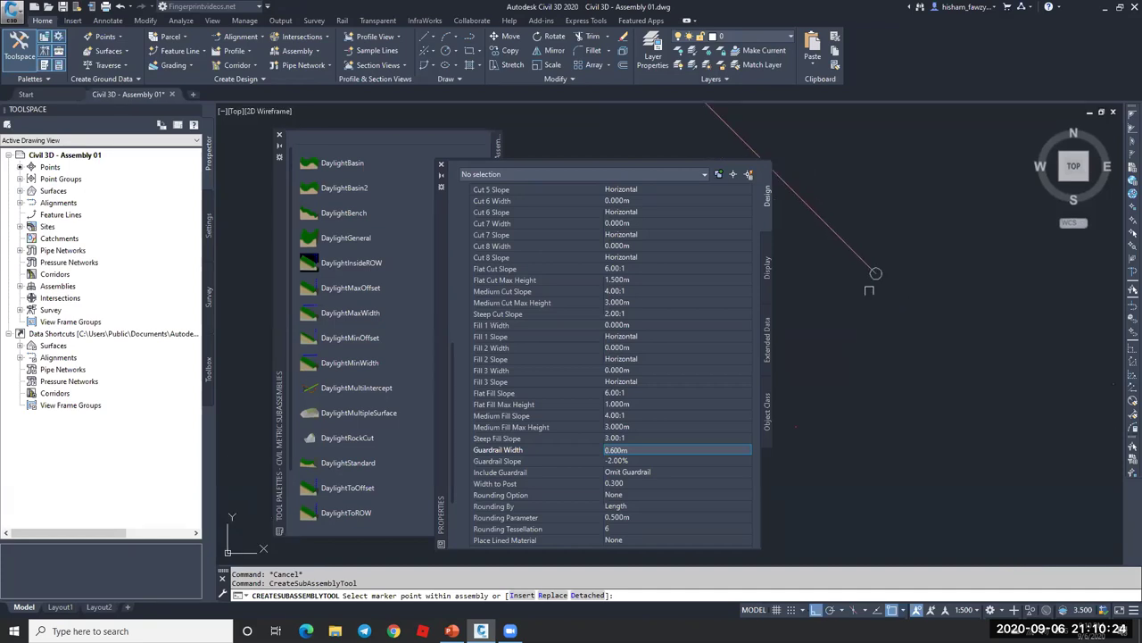
pyautogui.scroll(-1, 876, 275)
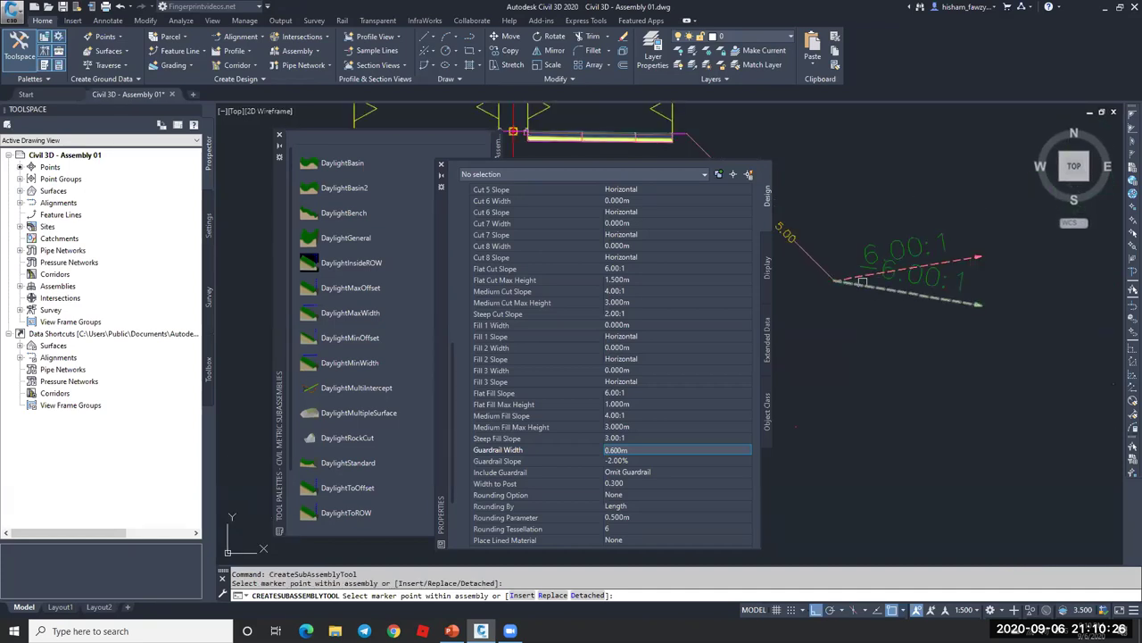
# - End placement and select the DaylightGeneral subassembly on the Fill 0.00 : 5.00 branch
pyautogui.press('Escape')
pyautogui.click(925, 266)
pyautogui.scroll(2, 925, 266)
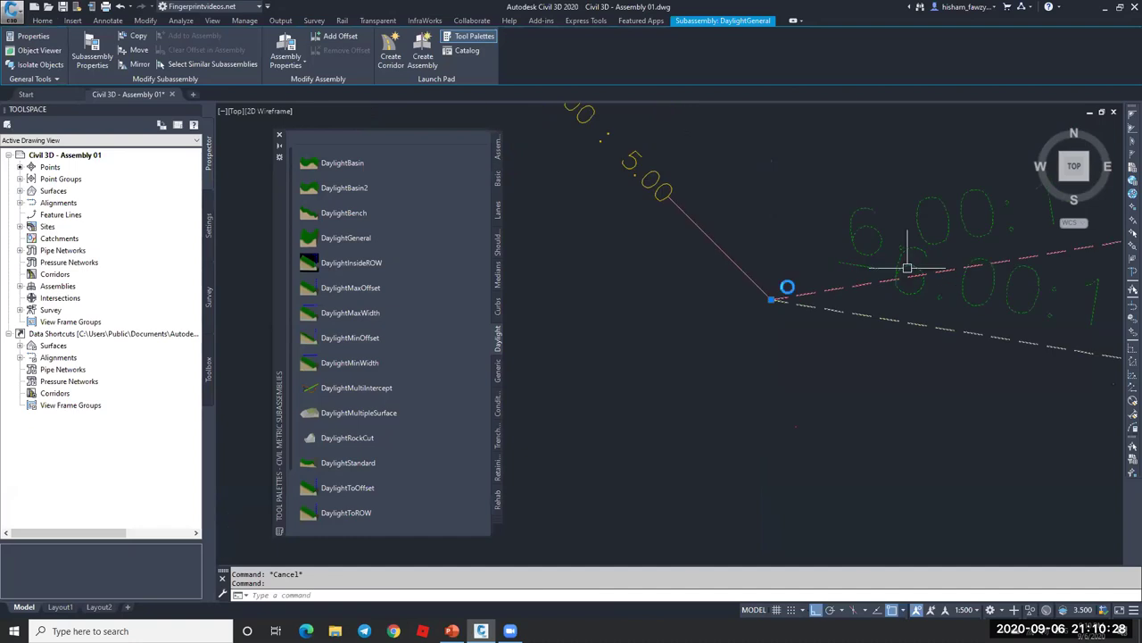
pyautogui.scroll(-2, 855, 306)
pyautogui.scroll(2, 861, 301)
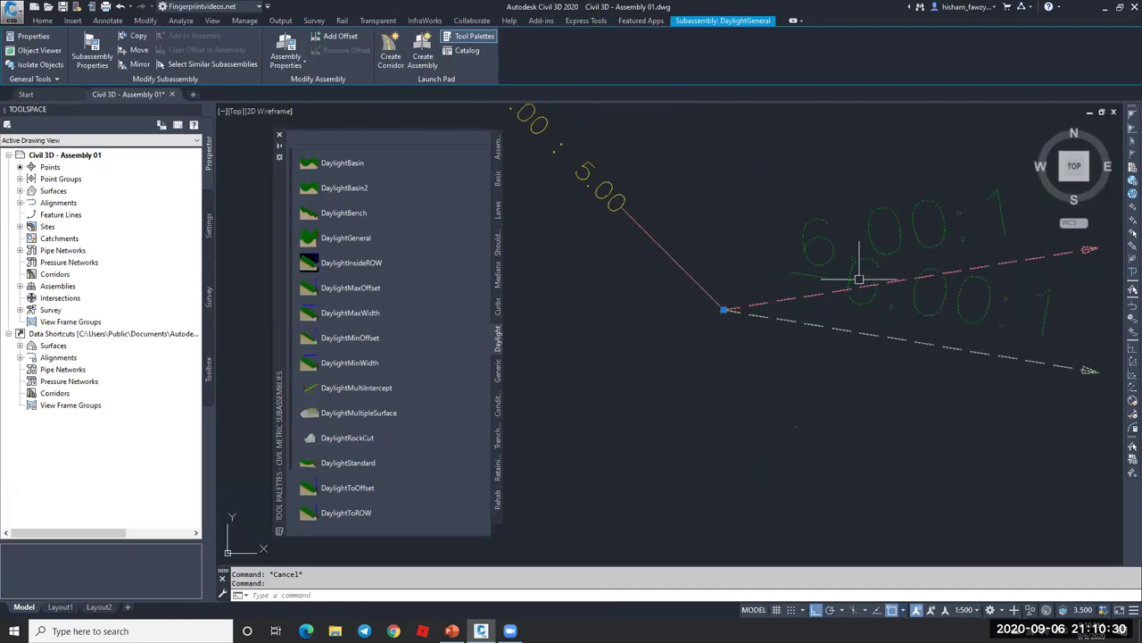
pyautogui.scroll(-2, 843, 286)
pyautogui.scroll(2, 860, 279)
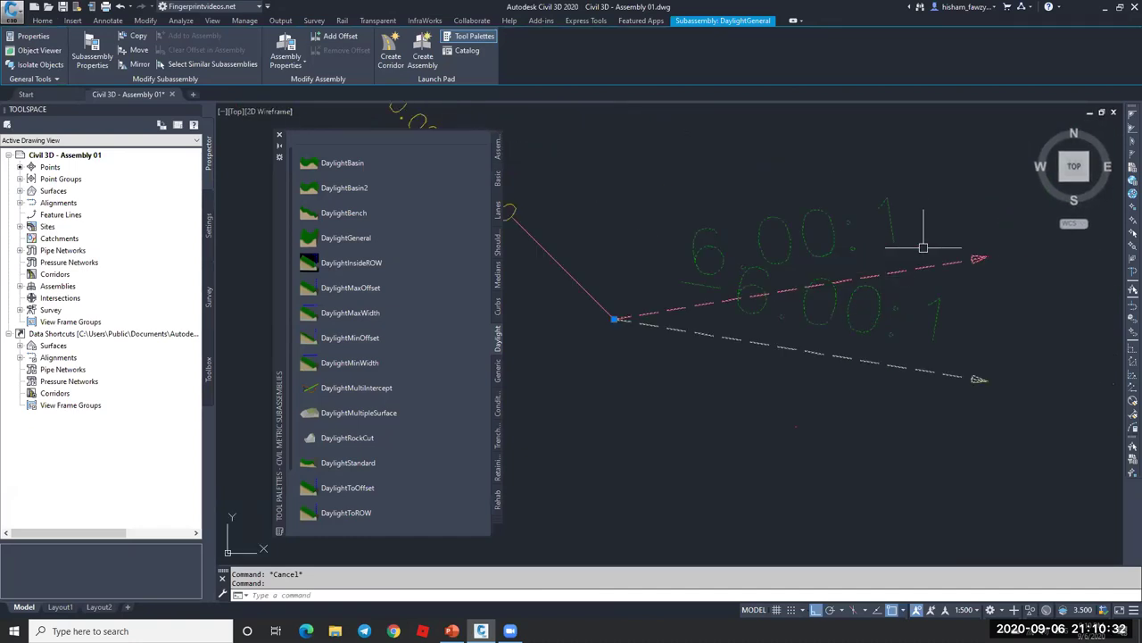
pyautogui.scroll(-2, 878, 316)
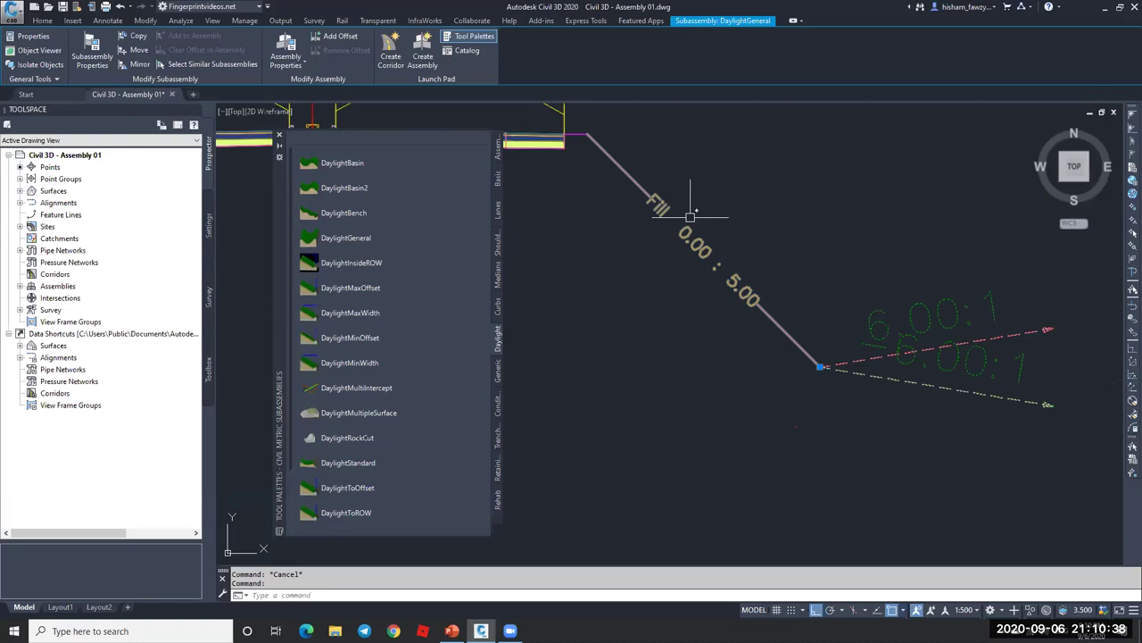
# - Compare its slopes with the FILL table, then show the Conditional subassemblies
pyautogui.scroll(-3, 760, 229)
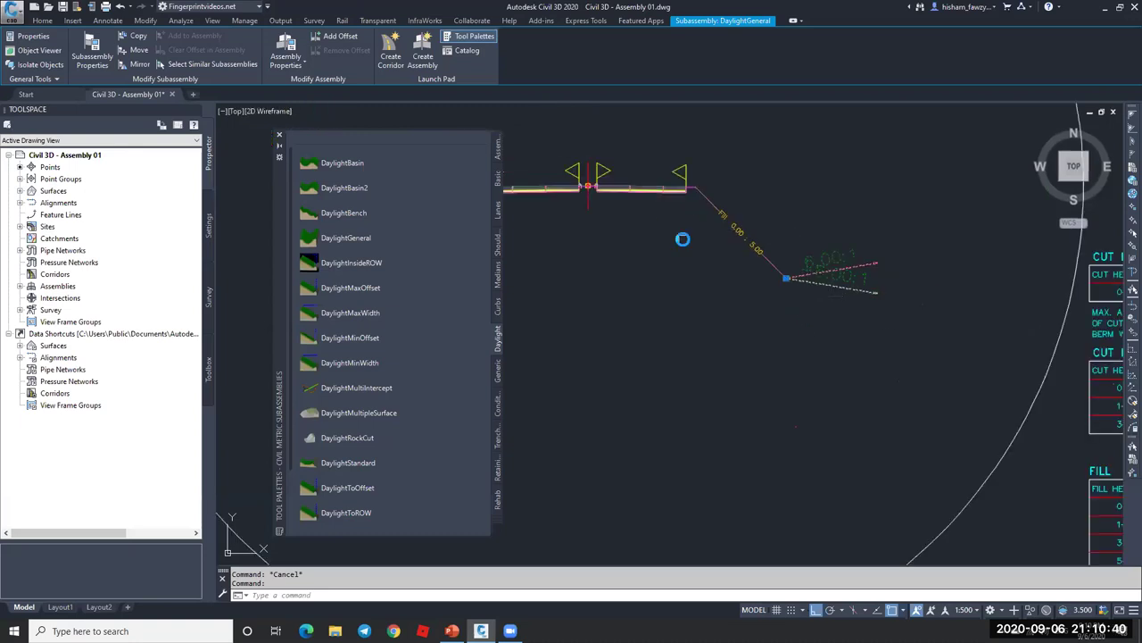
pyautogui.scroll(-3, 696, 245)
pyautogui.scroll(3, 714, 247)
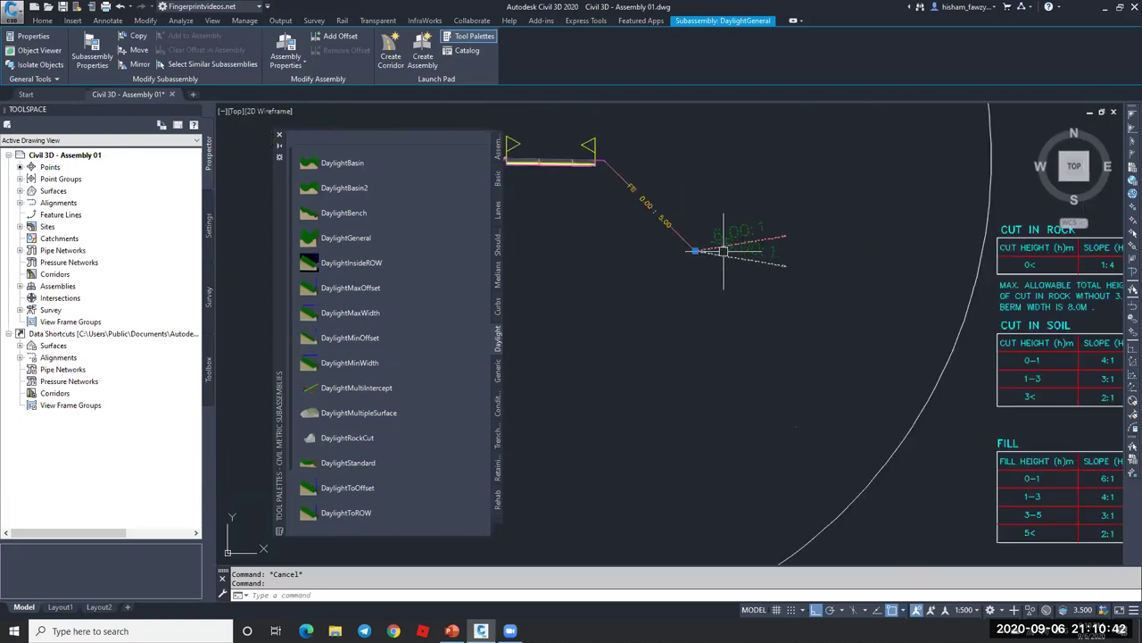
pyautogui.scroll(5, 723, 251)
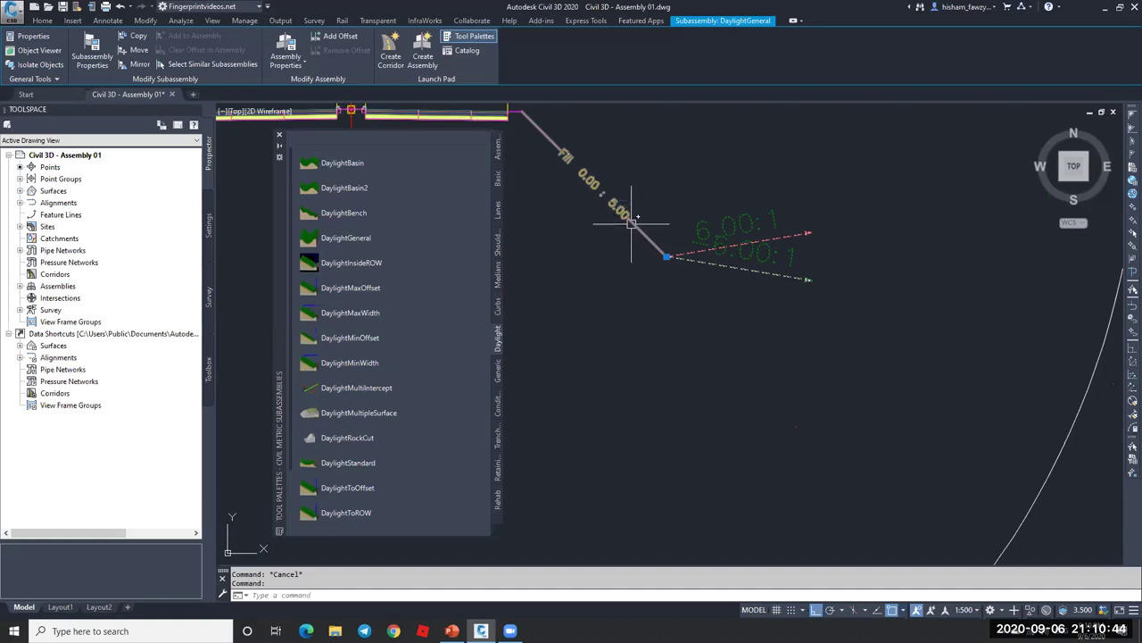
pyautogui.scroll(-4, 674, 231)
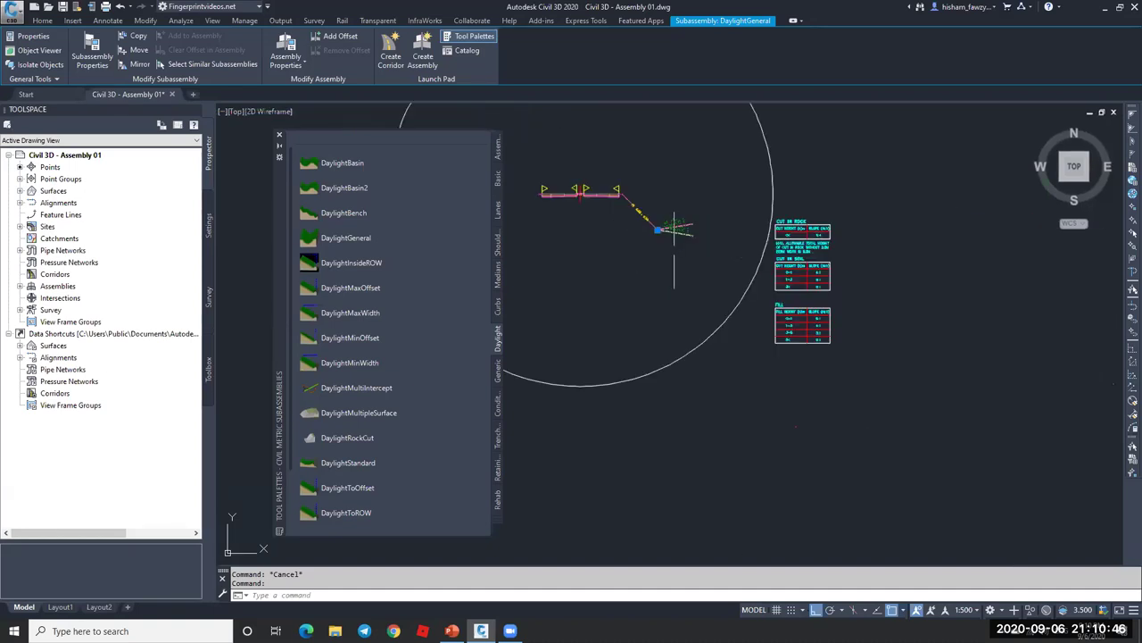
pyautogui.scroll(6, 786, 330)
pyautogui.scroll(-8, 770, 322)
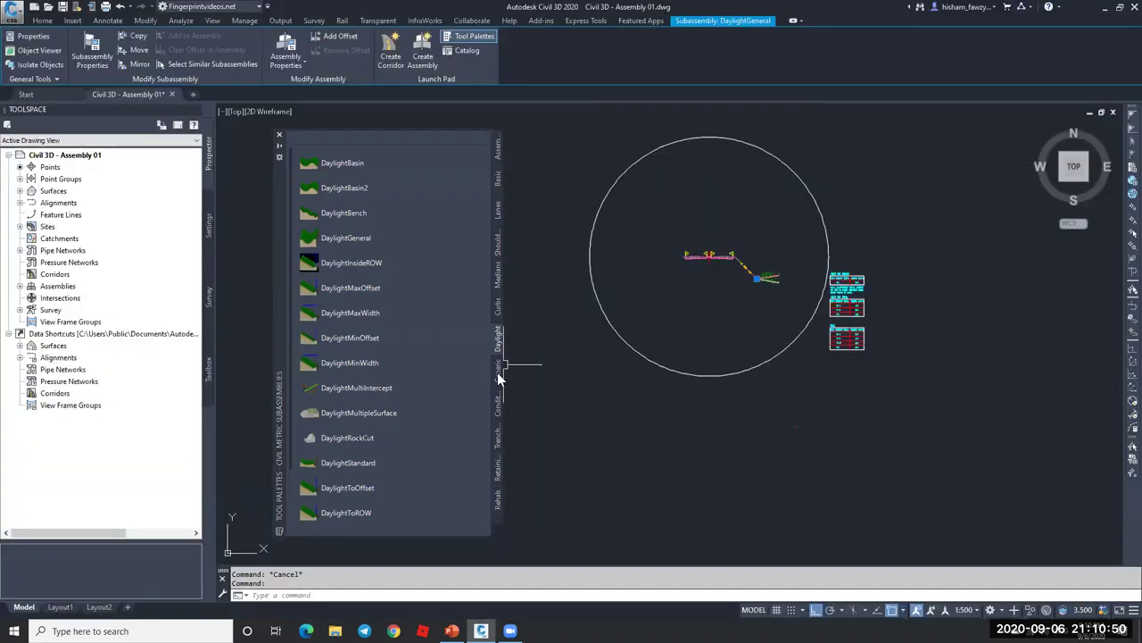
pyautogui.click(499, 403)
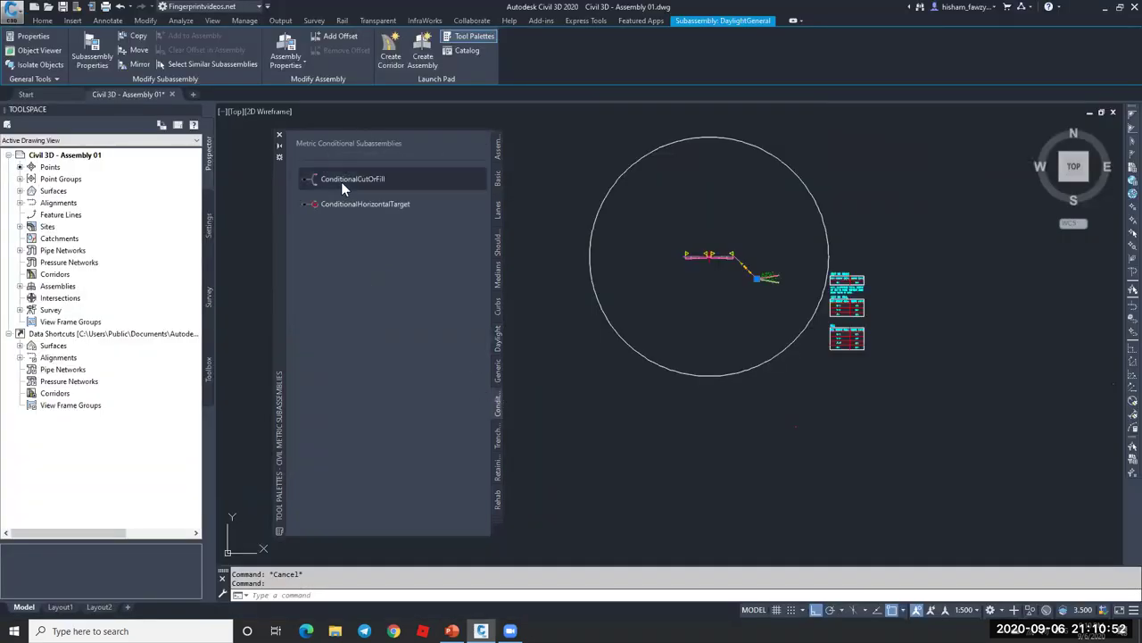
# - Add a ConditionalCutOrFill with Layout Width 10, grade 2:1, minimum distance 5, type Fill
pyautogui.click(349, 180)
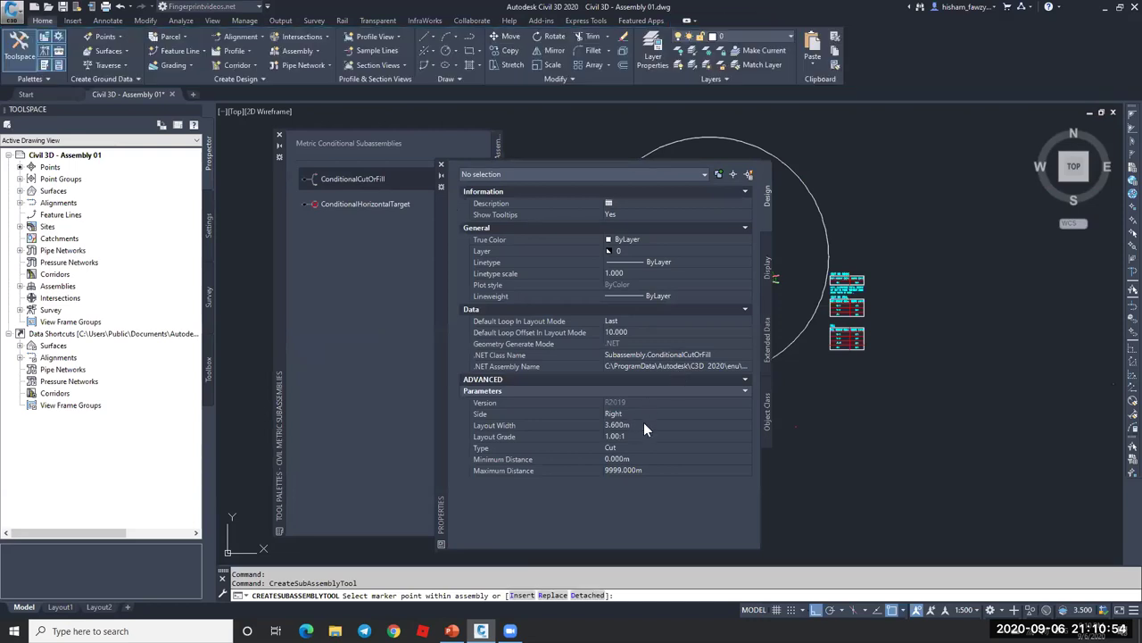
pyautogui.click(647, 426)
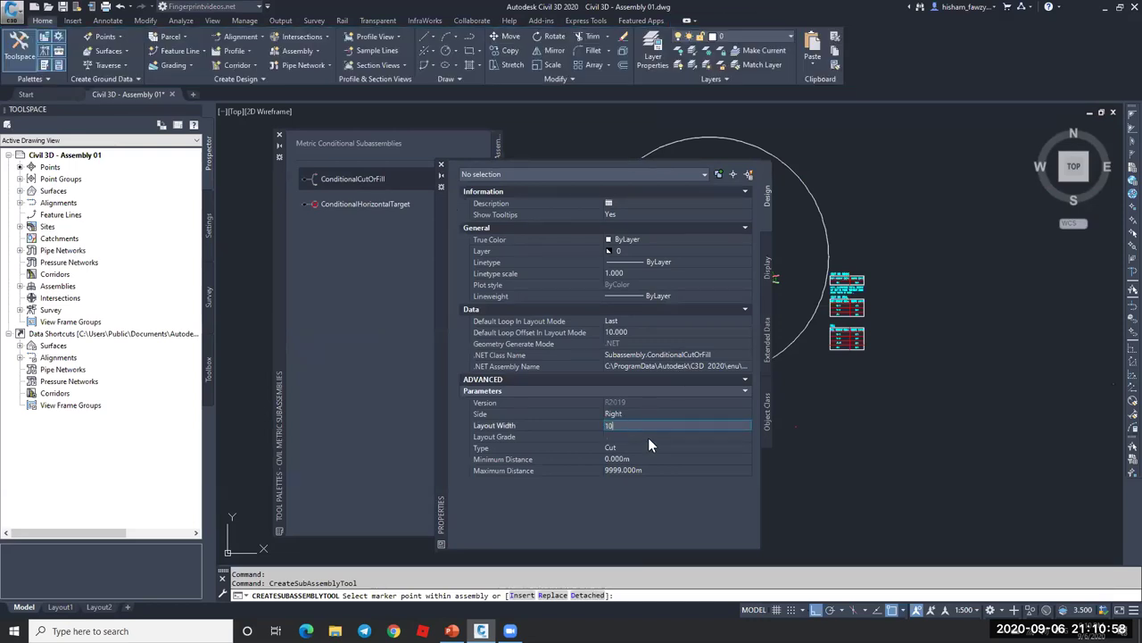
pyautogui.write('10')
pyautogui.press('Tab')
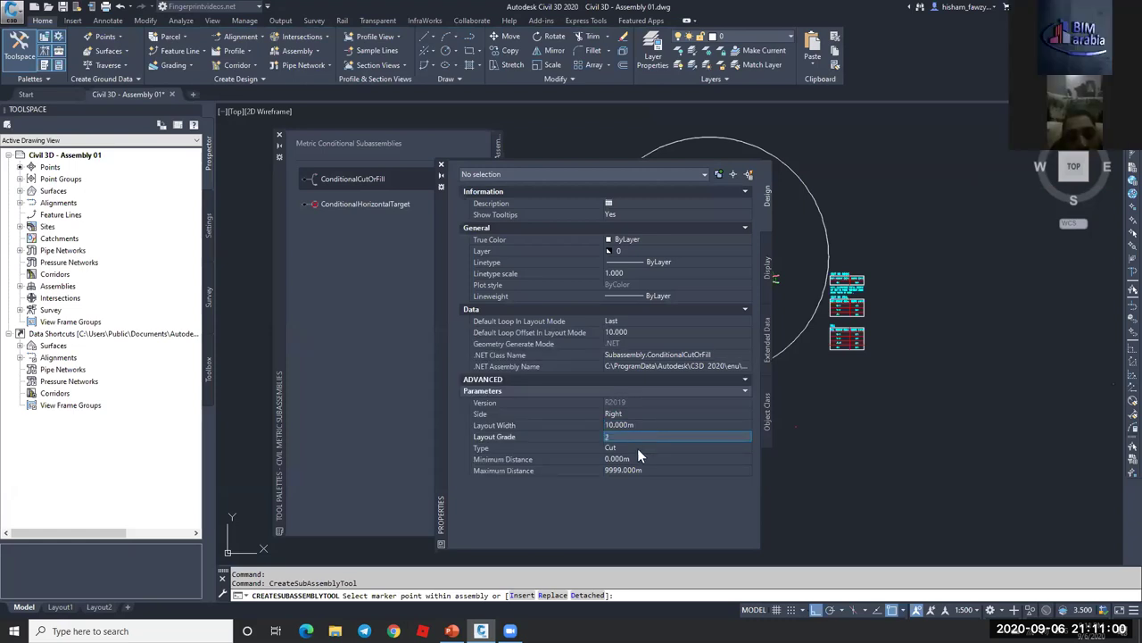
pyautogui.press('Tab')
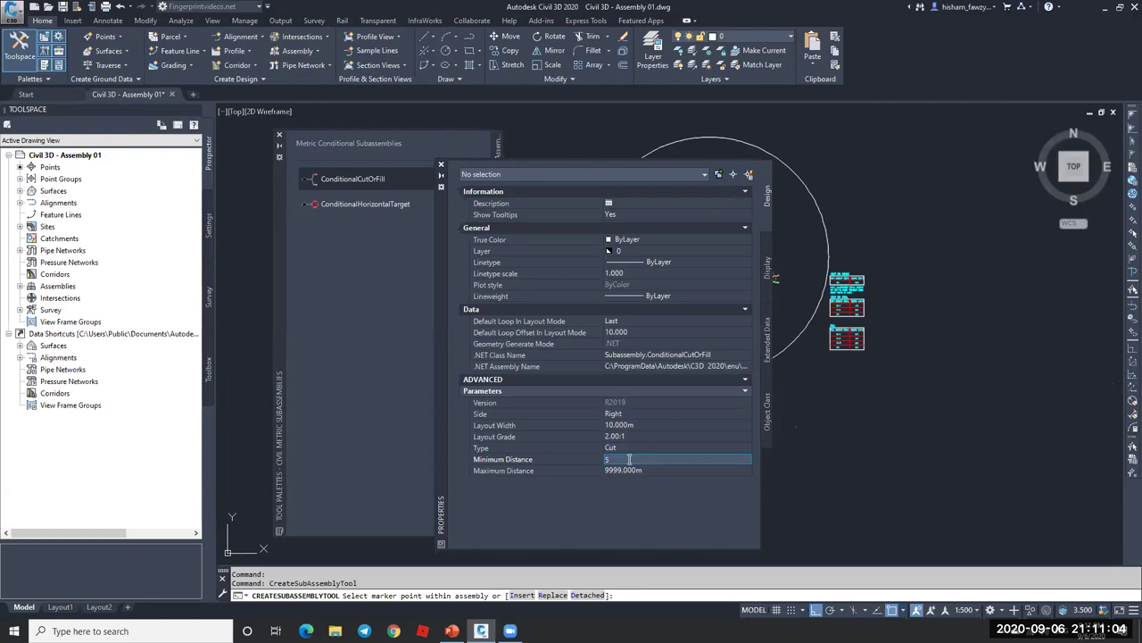
pyautogui.write('5')
pyautogui.press('Tab')
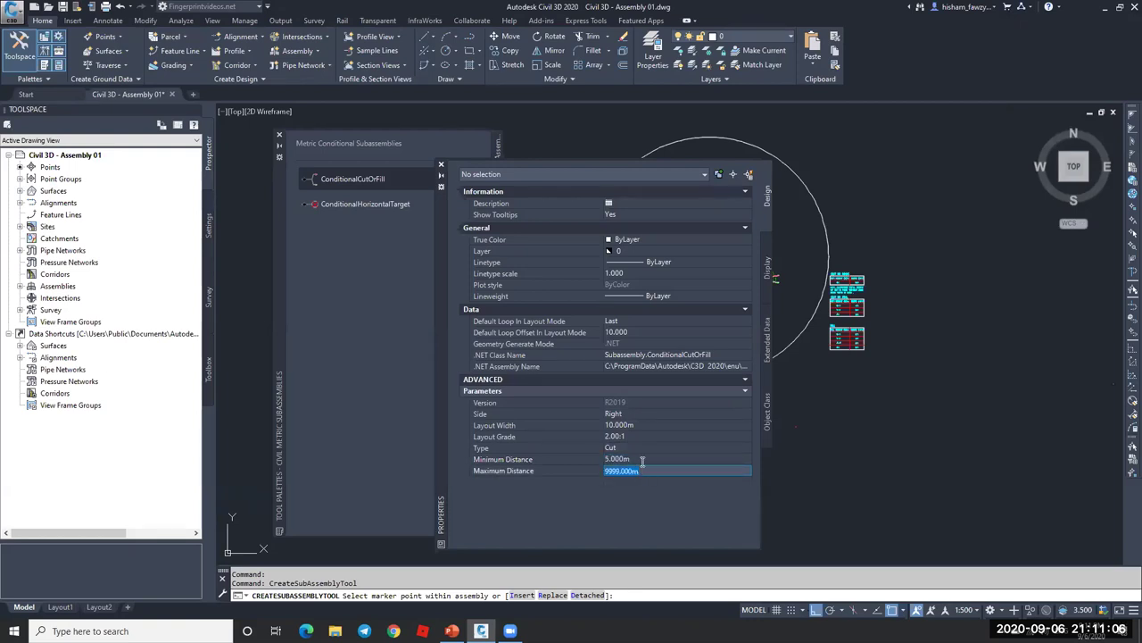
pyautogui.click(635, 446)
pyautogui.click(635, 470)
# - Finish placing the 5.00 : 9999.00 Fill branch beside the 0.00 : 5.00 branch
pyautogui.scroll(-2, 966, 294)
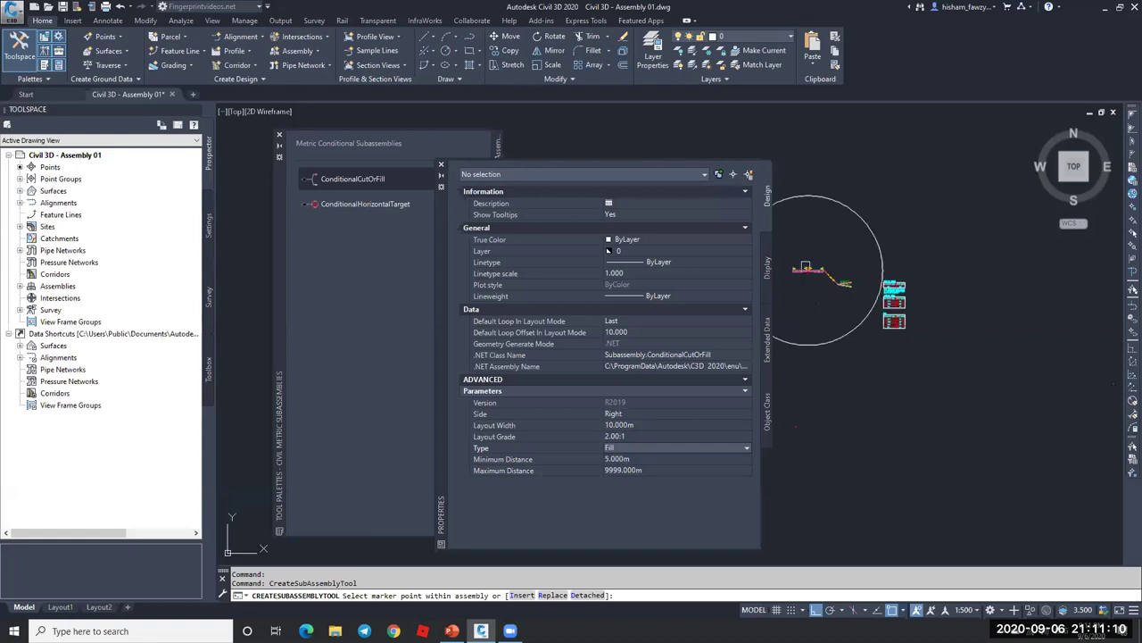
pyautogui.scroll(8, 806, 266)
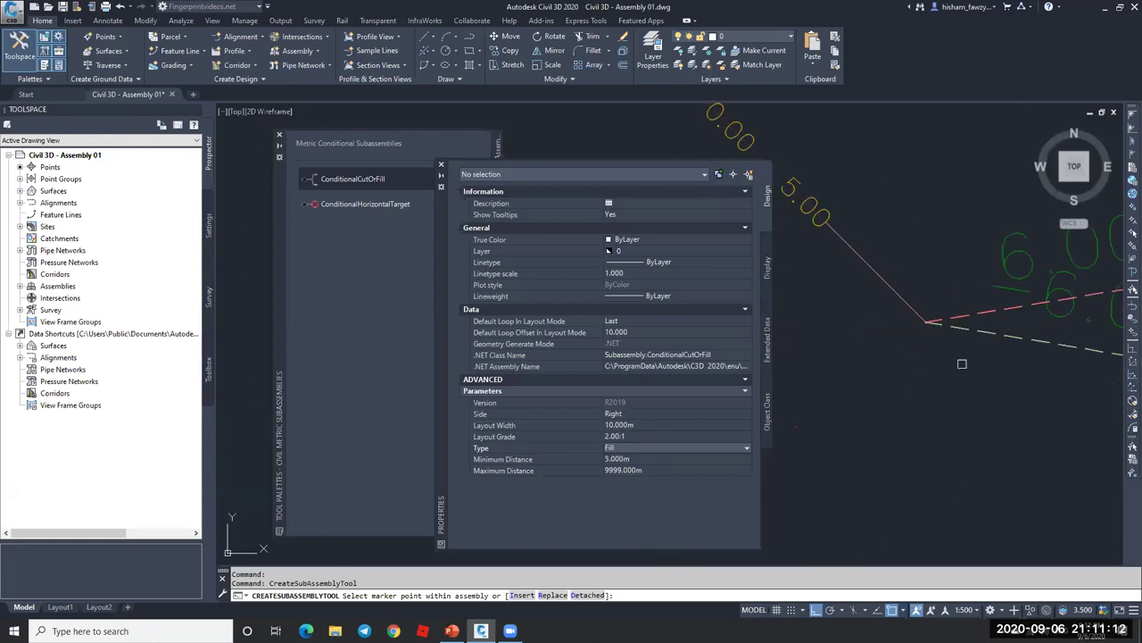
pyautogui.scroll(-3, 962, 363)
pyautogui.scroll(5, 816, 236)
pyautogui.scroll(-2, 786, 215)
pyautogui.scroll(-4, 821, 234)
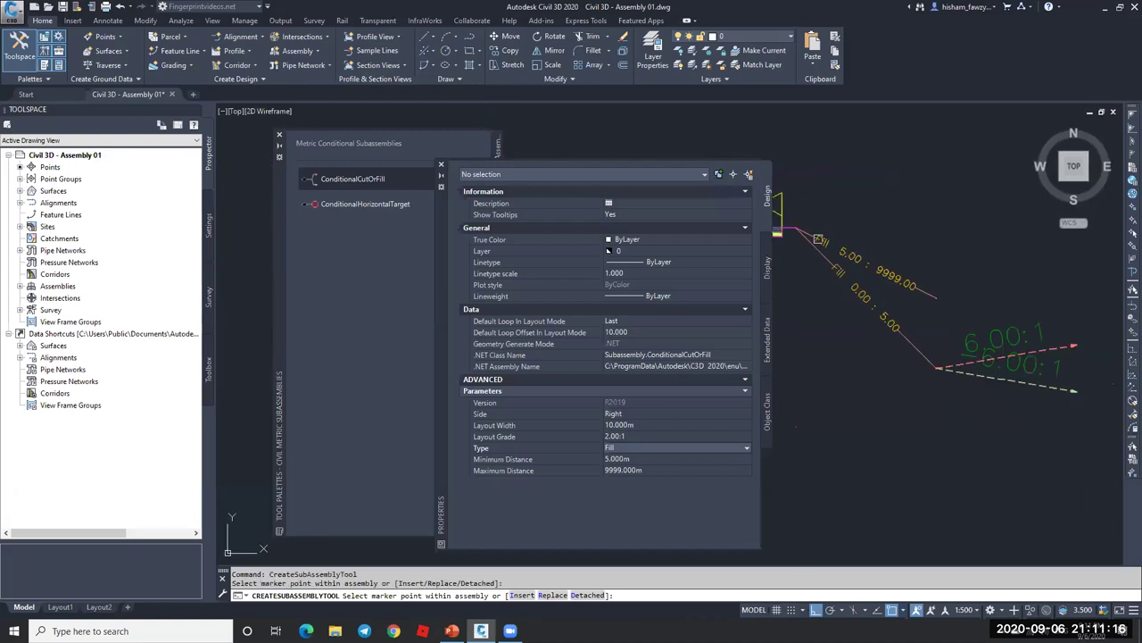
pyautogui.press('Escape')
# - Edit the new ConditionalCutOrFill branch's Layout Grade, entering 3
pyautogui.click(862, 259)
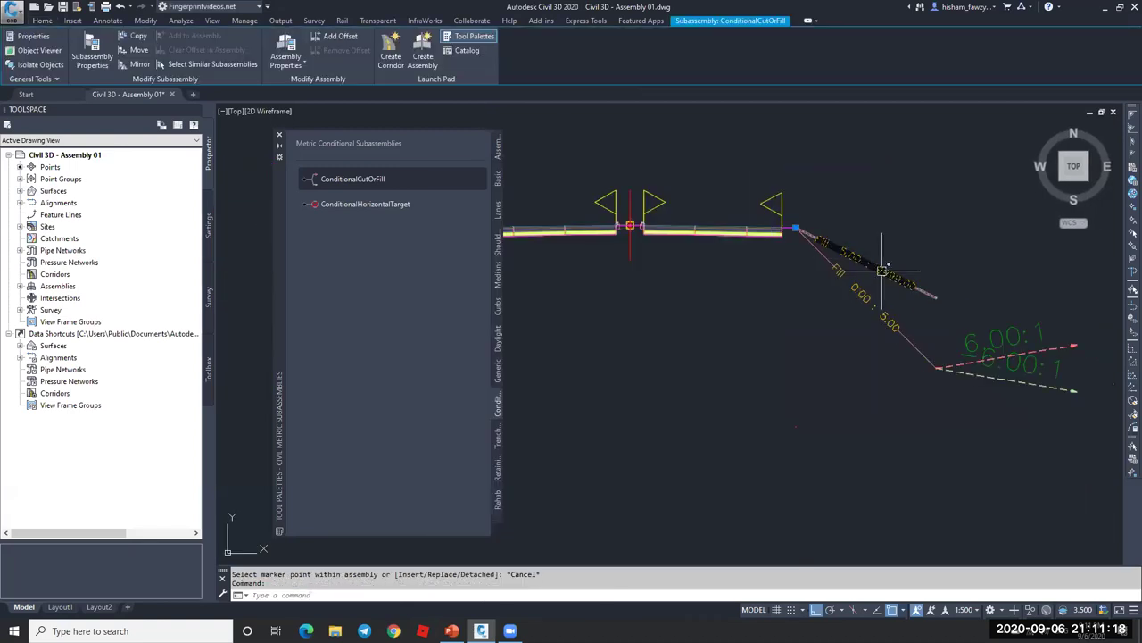
pyautogui.doubleClick(882, 270)
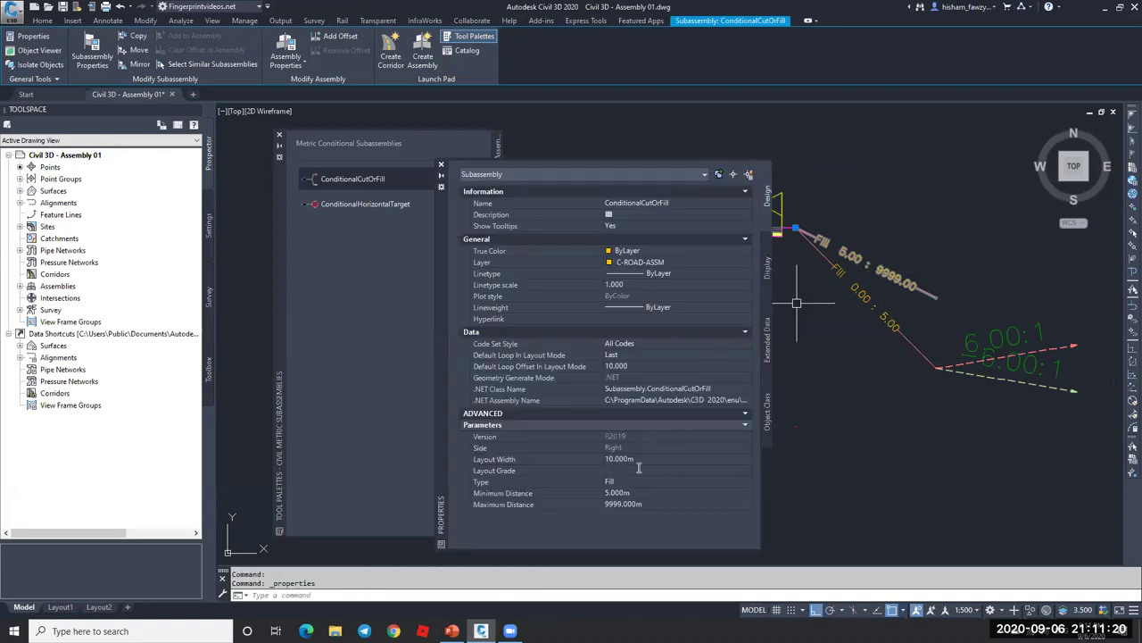
pyautogui.click(639, 469)
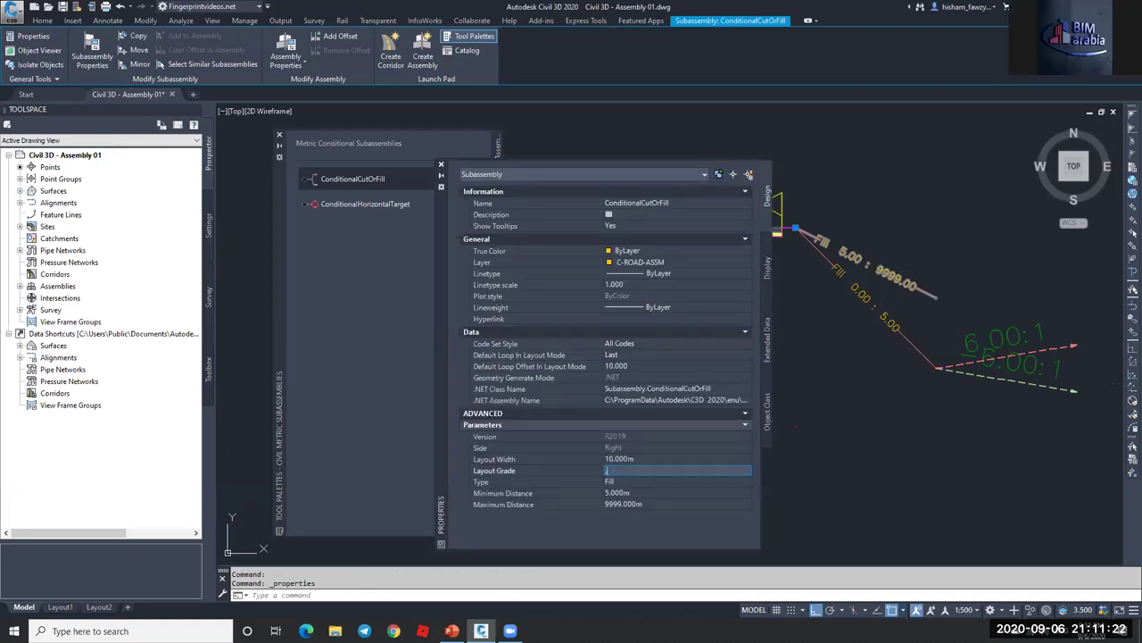
pyautogui.write('3')
pyautogui.press('Tab')
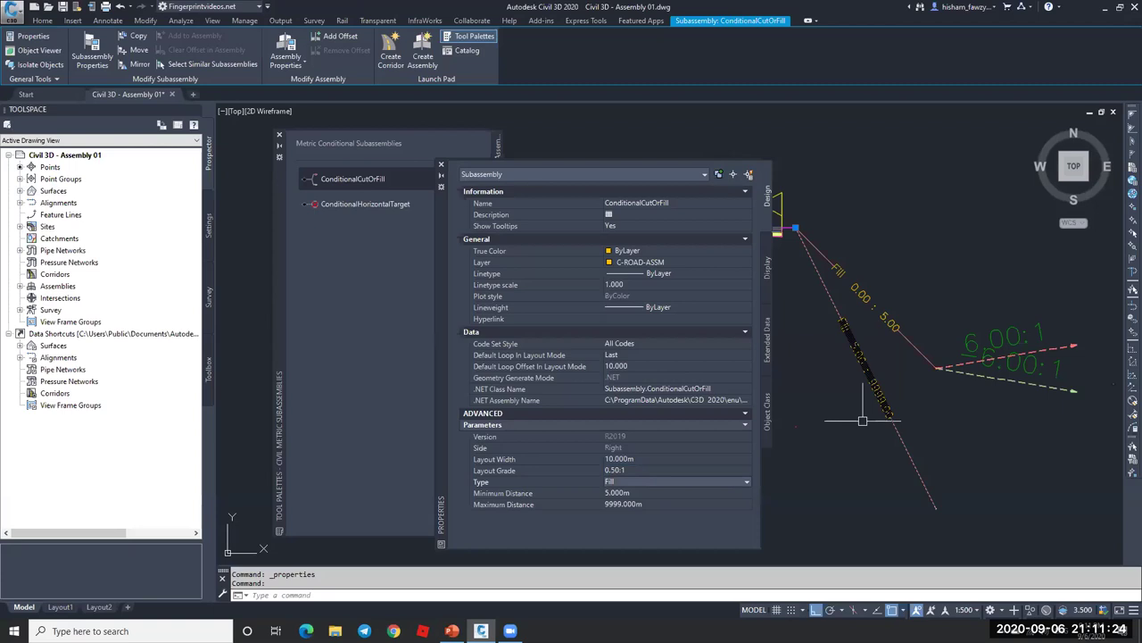
pyautogui.press('Escape')
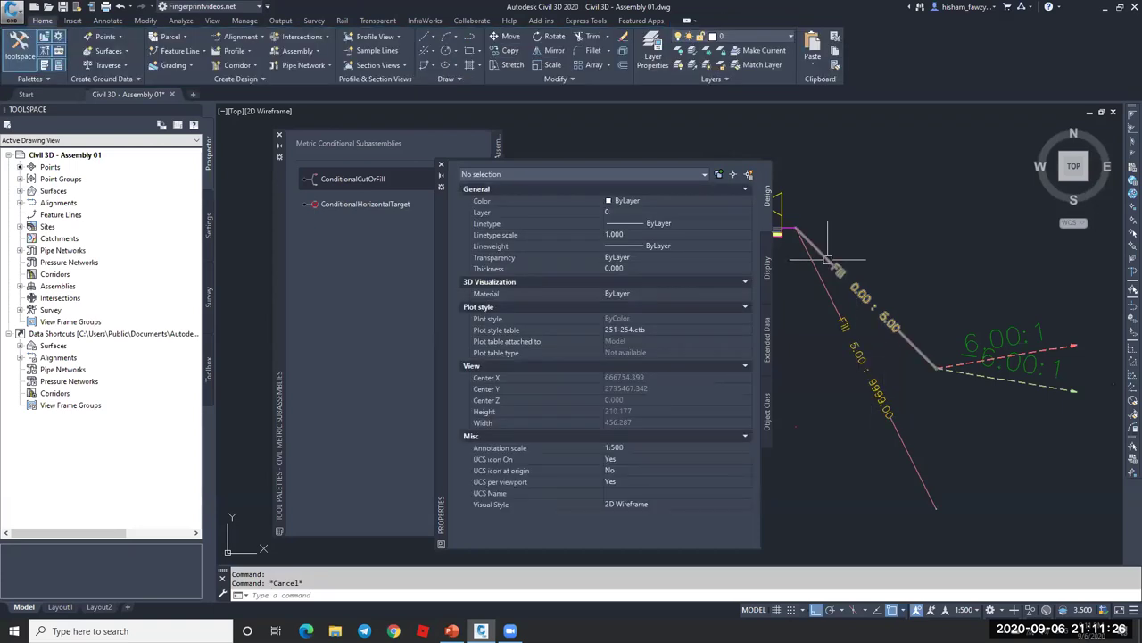
# - Zoom between the FILL height/slope table and the assembly's fill branches to compare them
pyautogui.scroll(15, 828, 260)
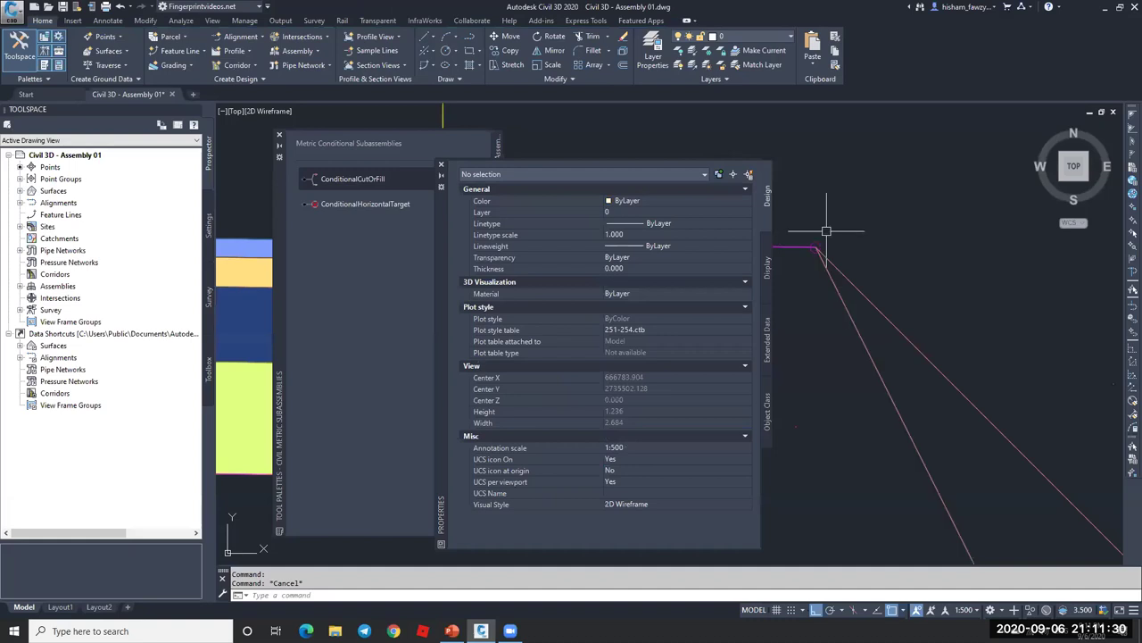
pyautogui.scroll(-5, 827, 231)
pyautogui.scroll(-5, 827, 231)
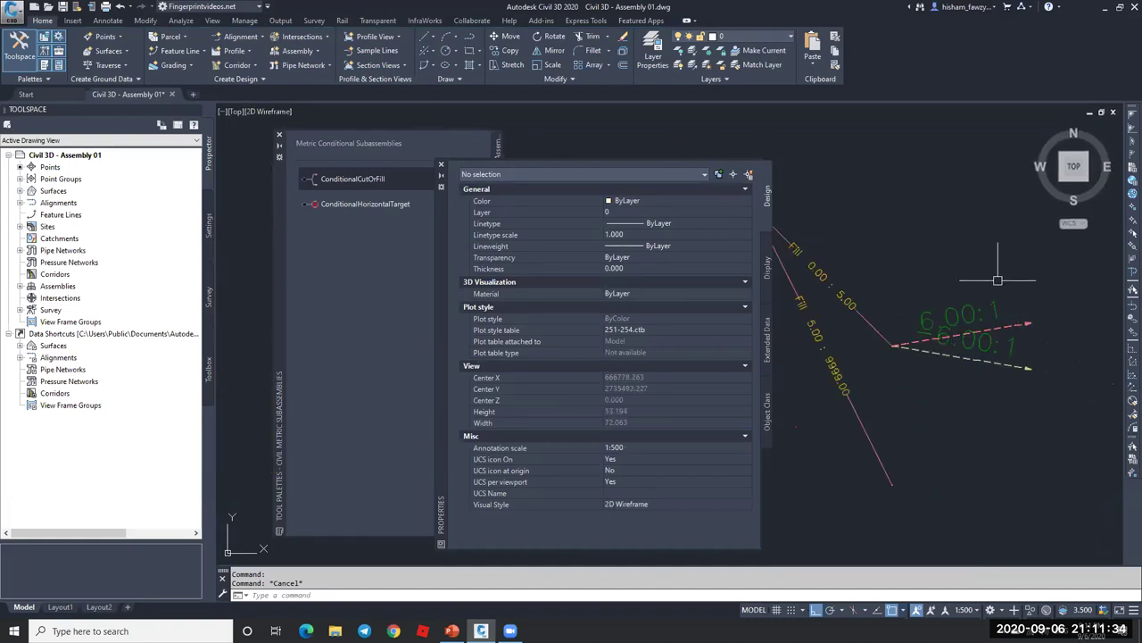
pyautogui.scroll(4, 857, 278)
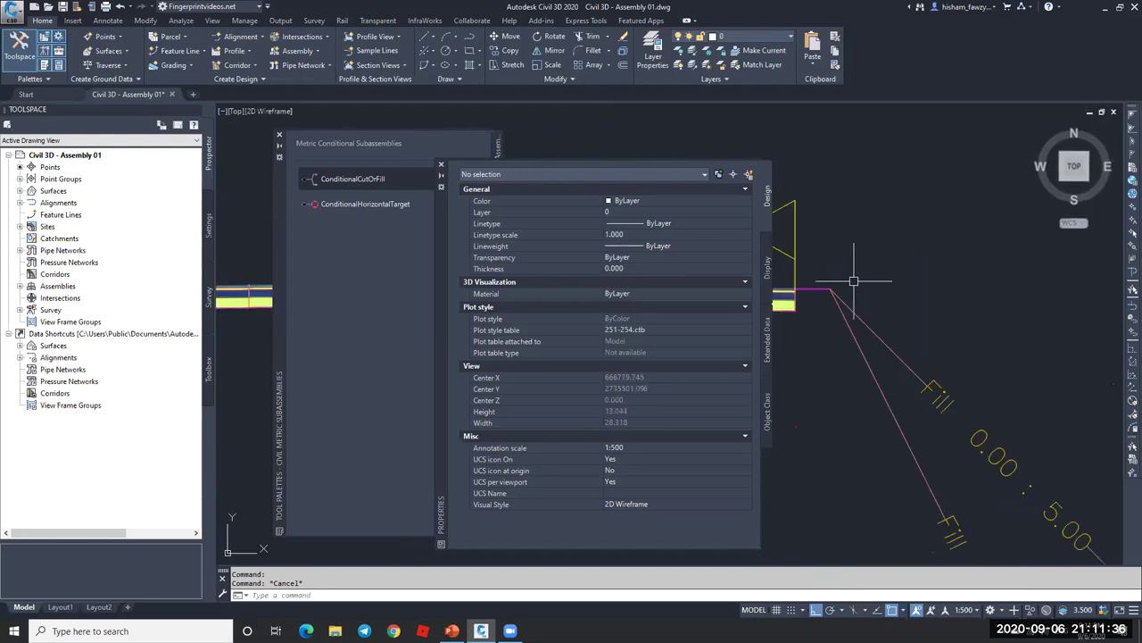
pyautogui.scroll(-3, 913, 400)
pyautogui.scroll(2, 939, 429)
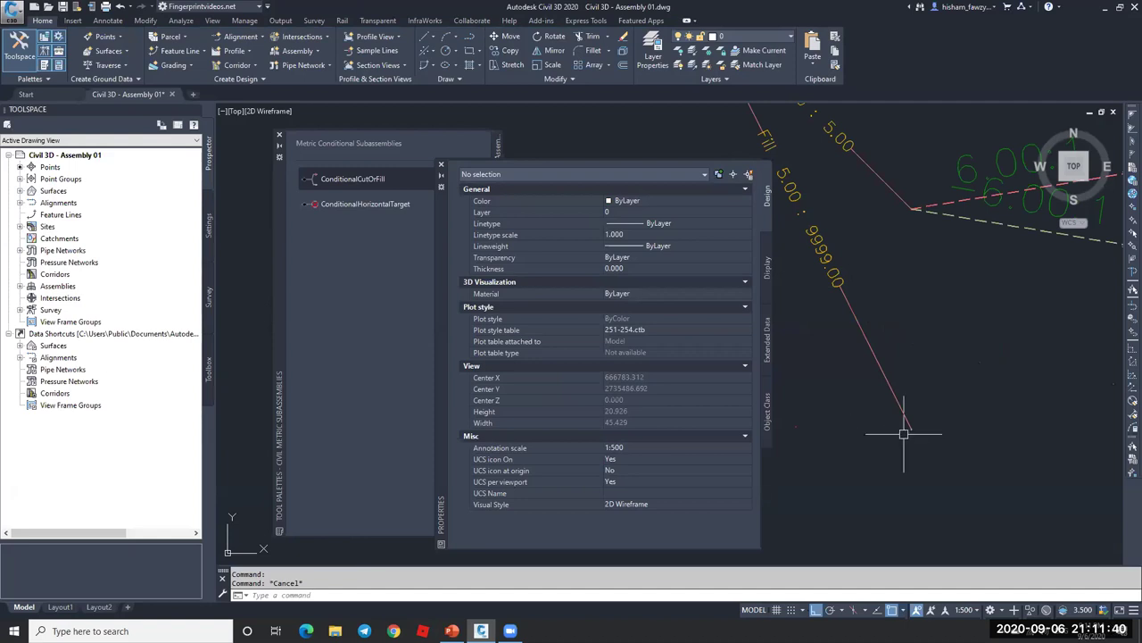
pyautogui.scroll(-1, 904, 415)
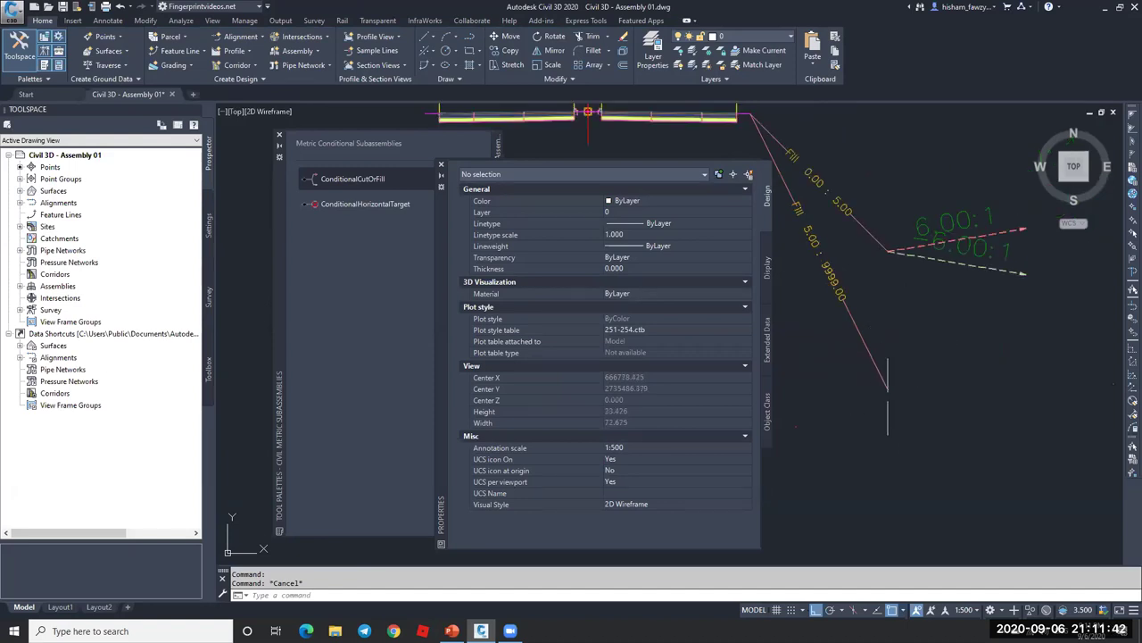
pyautogui.scroll(-3, 910, 306)
pyautogui.scroll(5, 933, 286)
pyautogui.scroll(3, 939, 331)
pyautogui.scroll(-6, 982, 379)
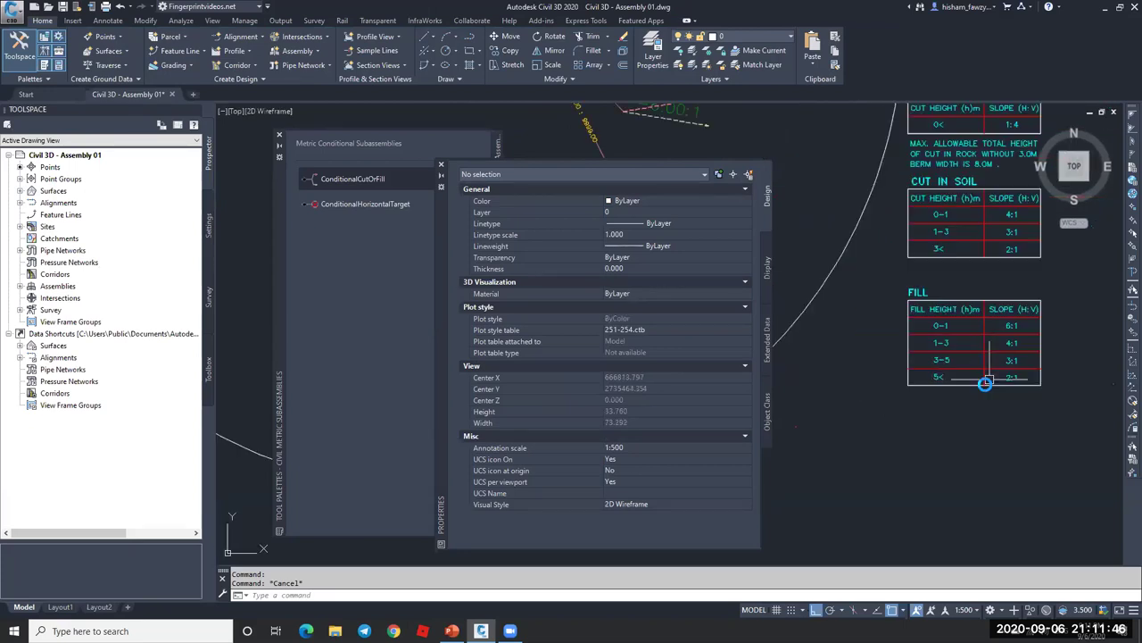
pyautogui.scroll(3, 857, 321)
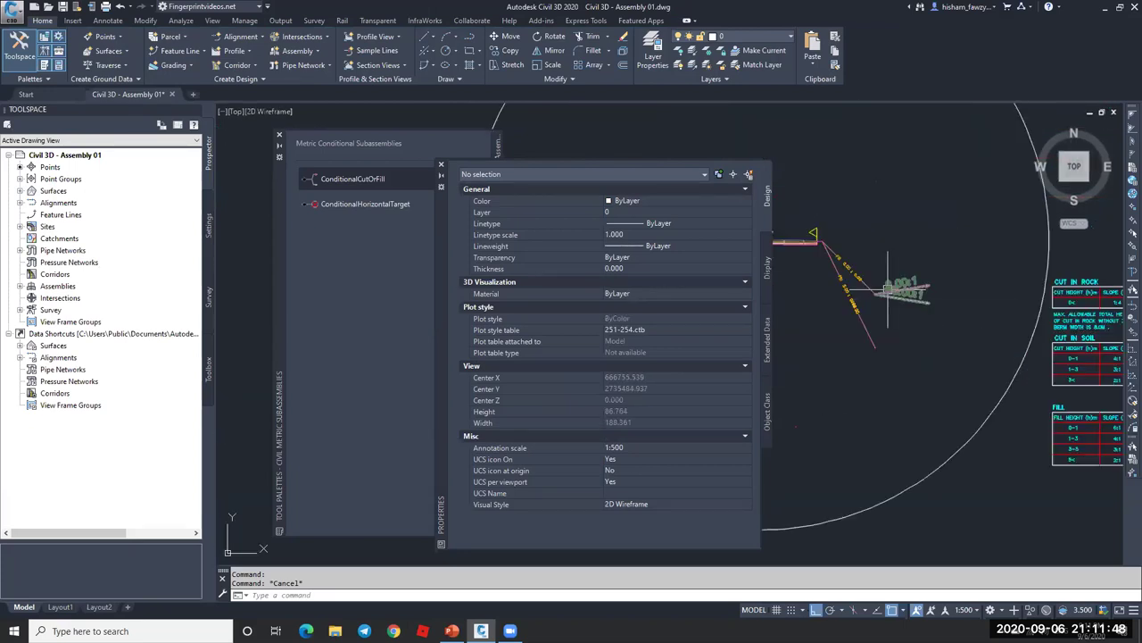
# - Close Properties and start a new DaylightGeneral subassembly from the Daylight palette
pyautogui.click(442, 166)
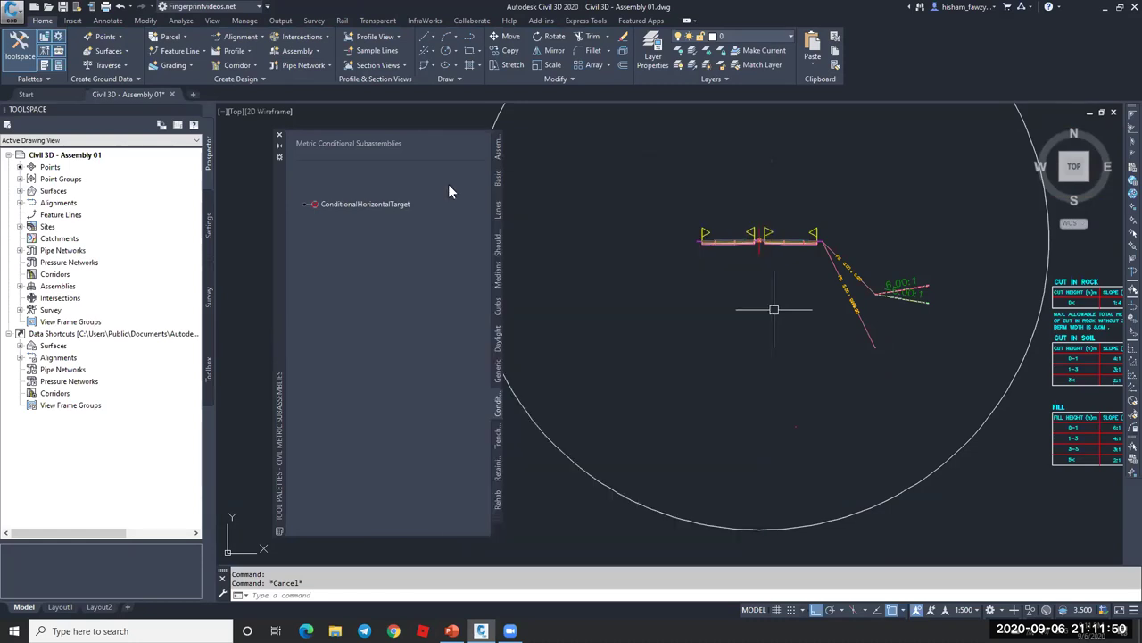
pyautogui.click(497, 337)
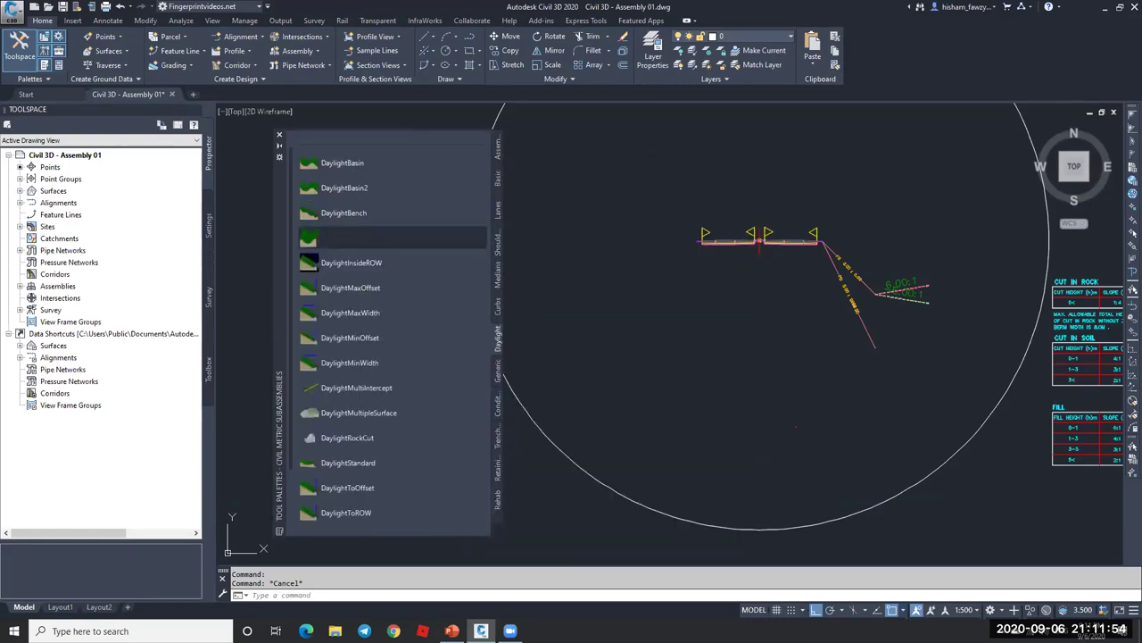
pyautogui.click(357, 237)
pyautogui.scroll(-5, 651, 392)
pyautogui.scroll(-2, 625, 450)
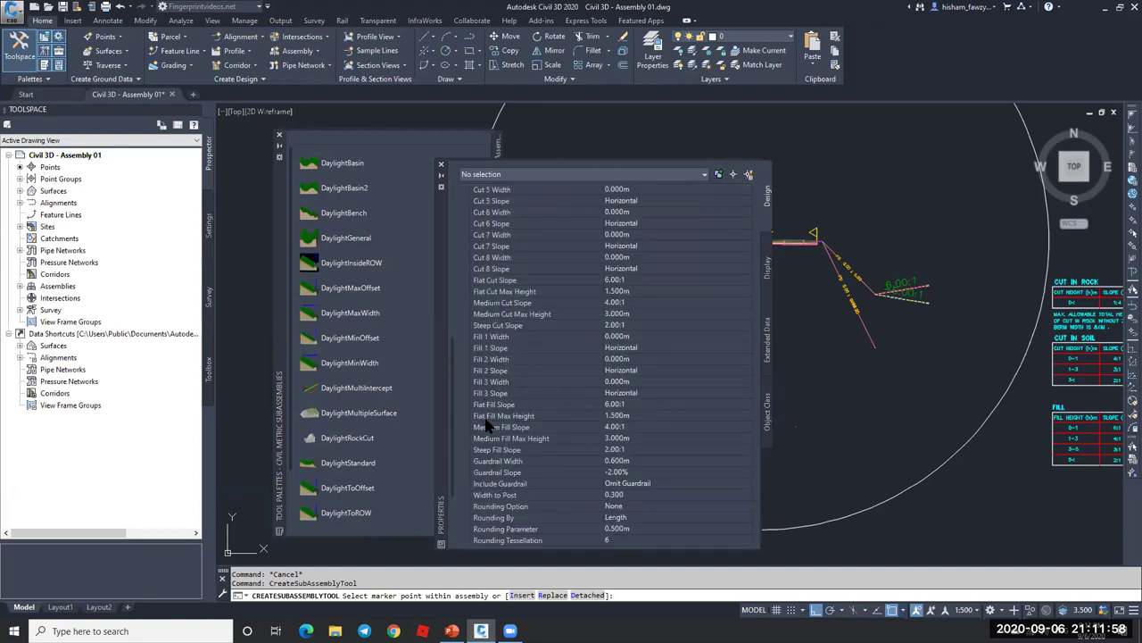
pyautogui.scroll(6, 1079, 469)
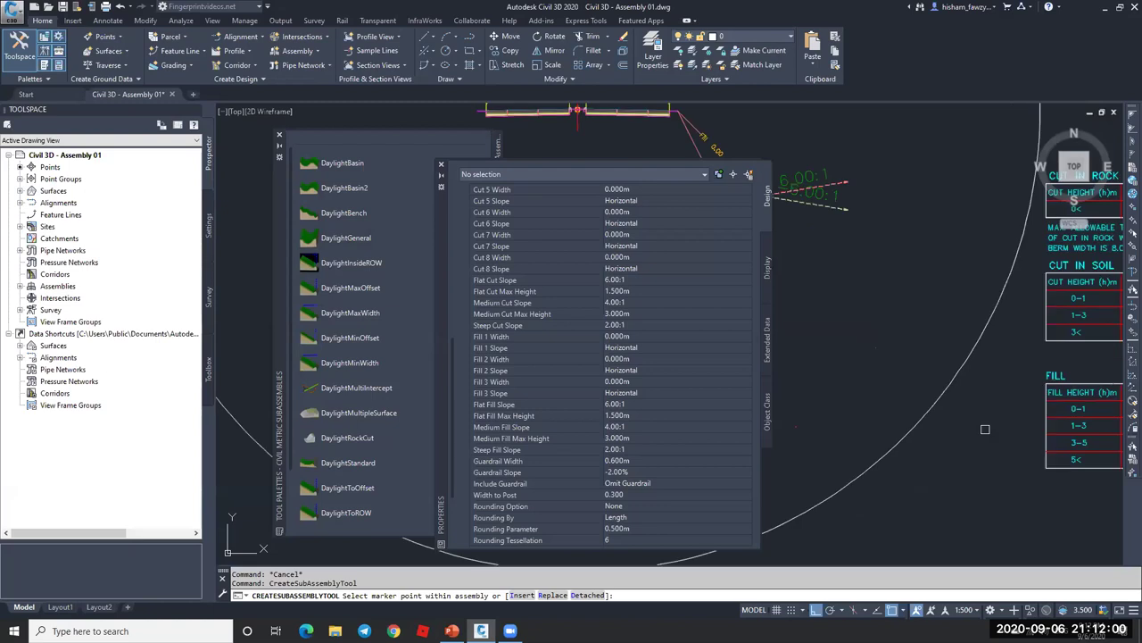
pyautogui.scroll(-2, 998, 376)
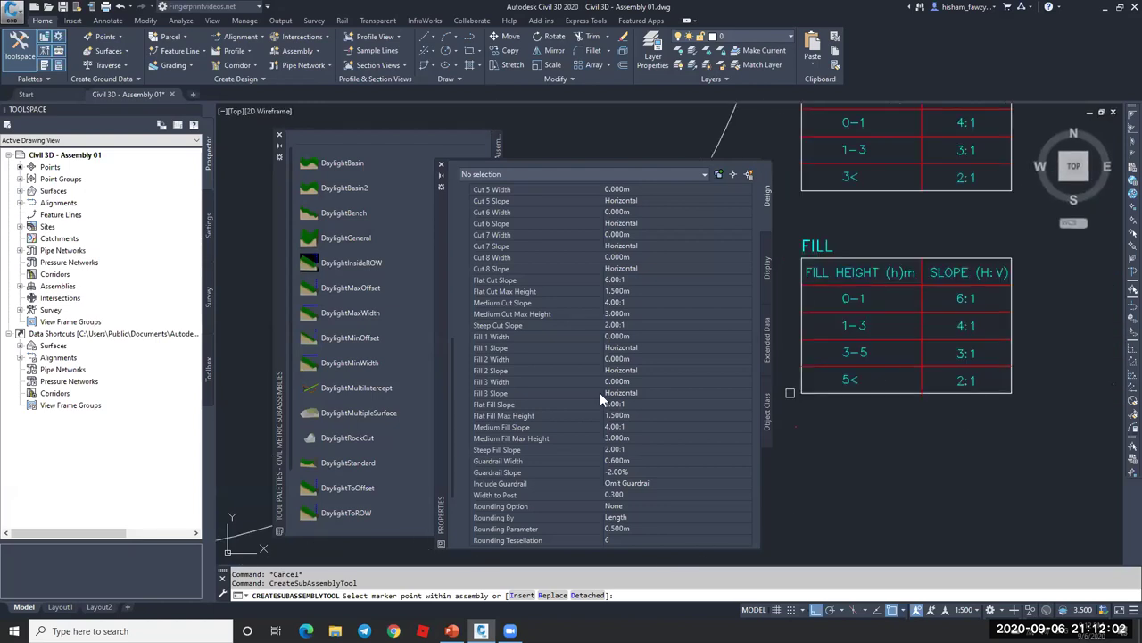
# - Set Flat and Medium Fill Slope to 2.00:1 and both fill max heights to 100 m
pyautogui.click(628, 405)
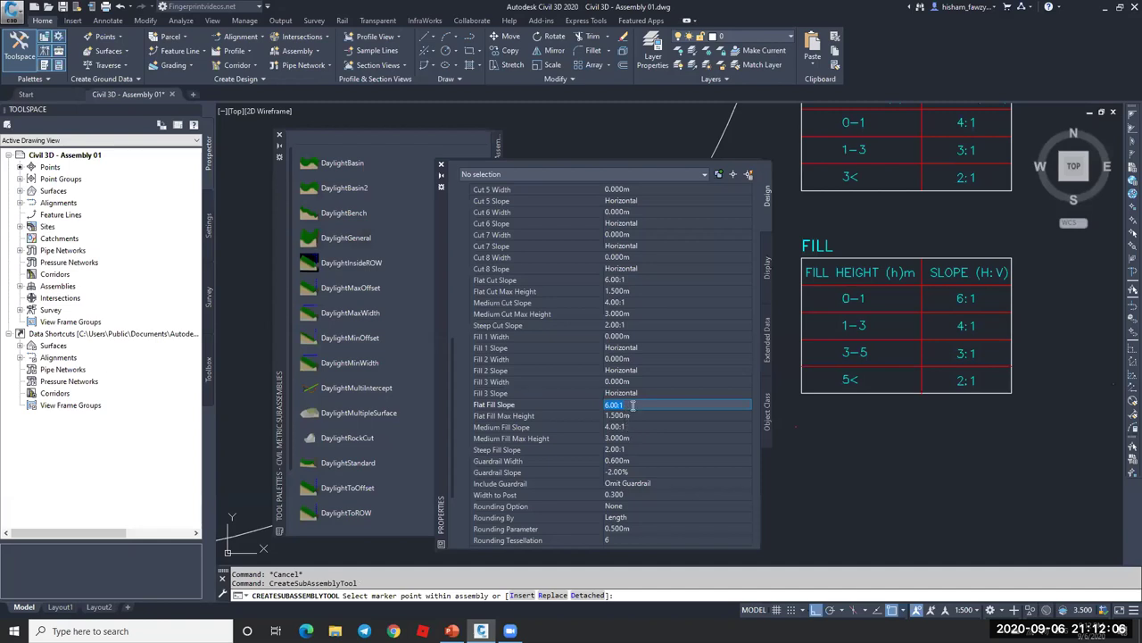
pyautogui.click(633, 415)
pyautogui.click(630, 426)
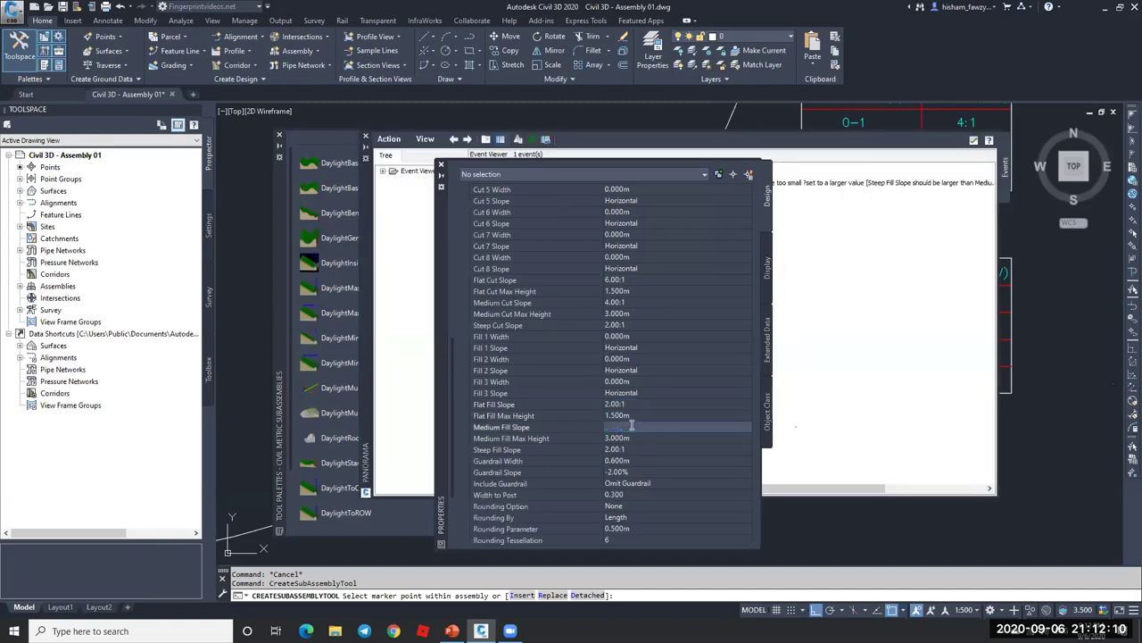
pyautogui.write('2')
pyautogui.click(629, 448)
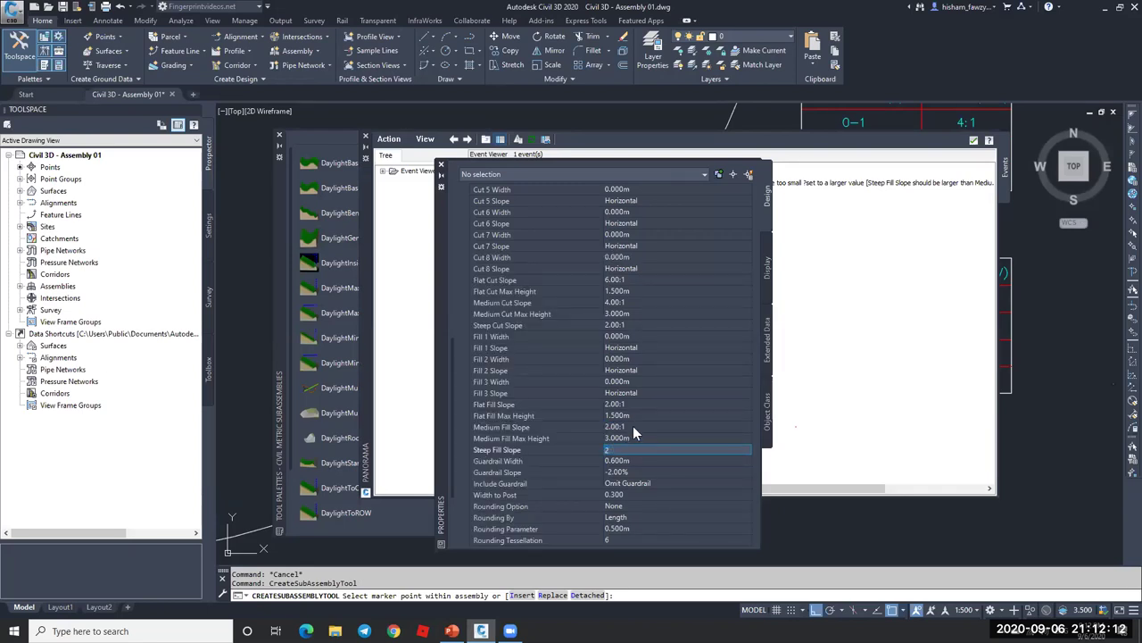
pyautogui.click(641, 413)
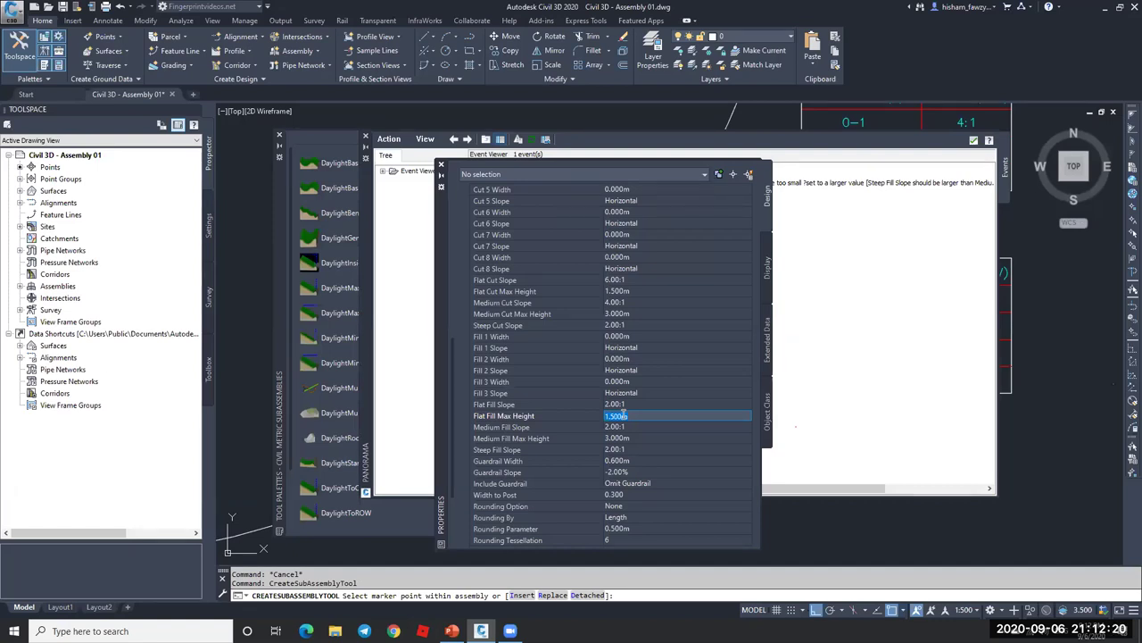
pyautogui.click(622, 438)
pyautogui.write('100')
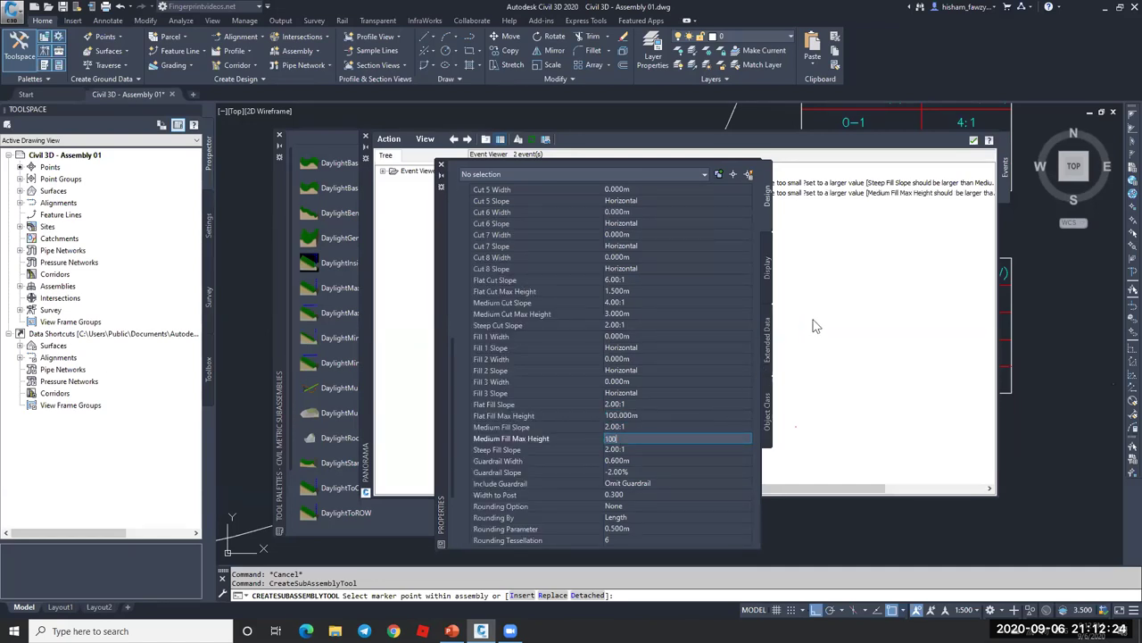
pyautogui.press('Tab')
# - Attach the daylight subassembly to the end of the deeper fill branch
pyautogui.scroll(-3, 1035, 310)
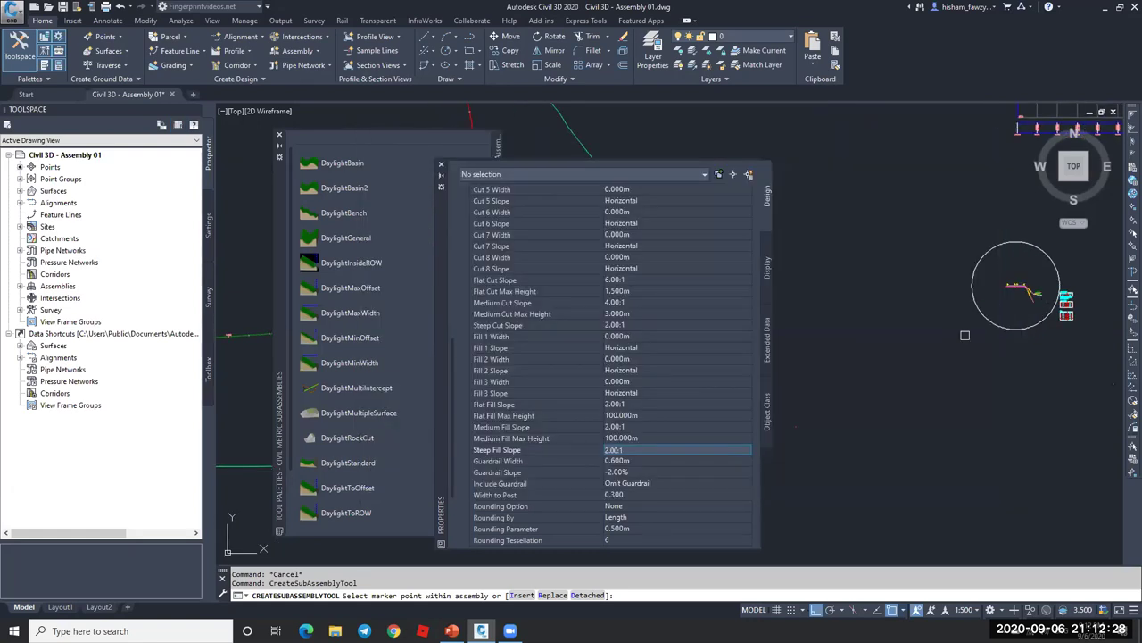
pyautogui.scroll(5, 1037, 309)
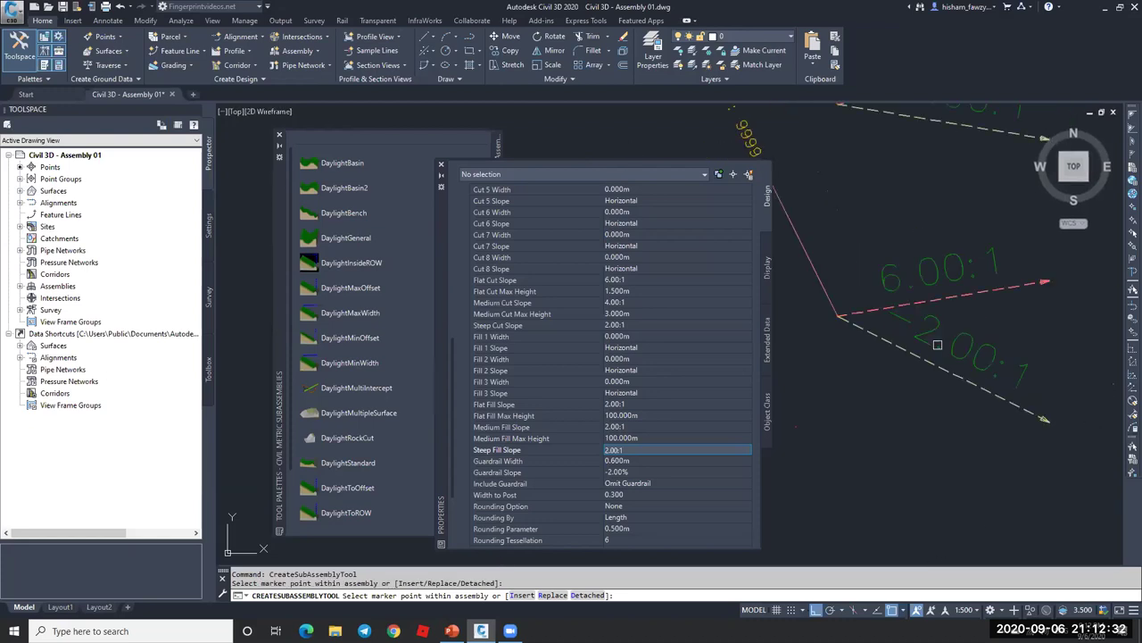
pyautogui.click(935, 343)
# - End subassembly placement and zoom around to compare the 6.00:1 and 2.00:1 daylight slopes
pyautogui.press('Escape')
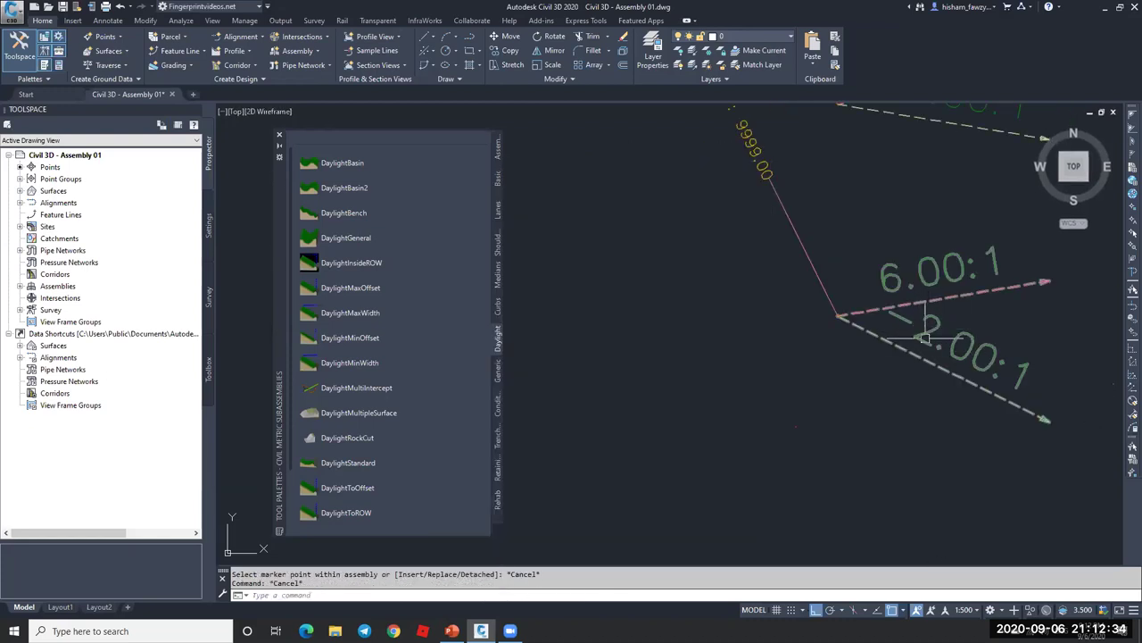
pyautogui.scroll(-5, 892, 330)
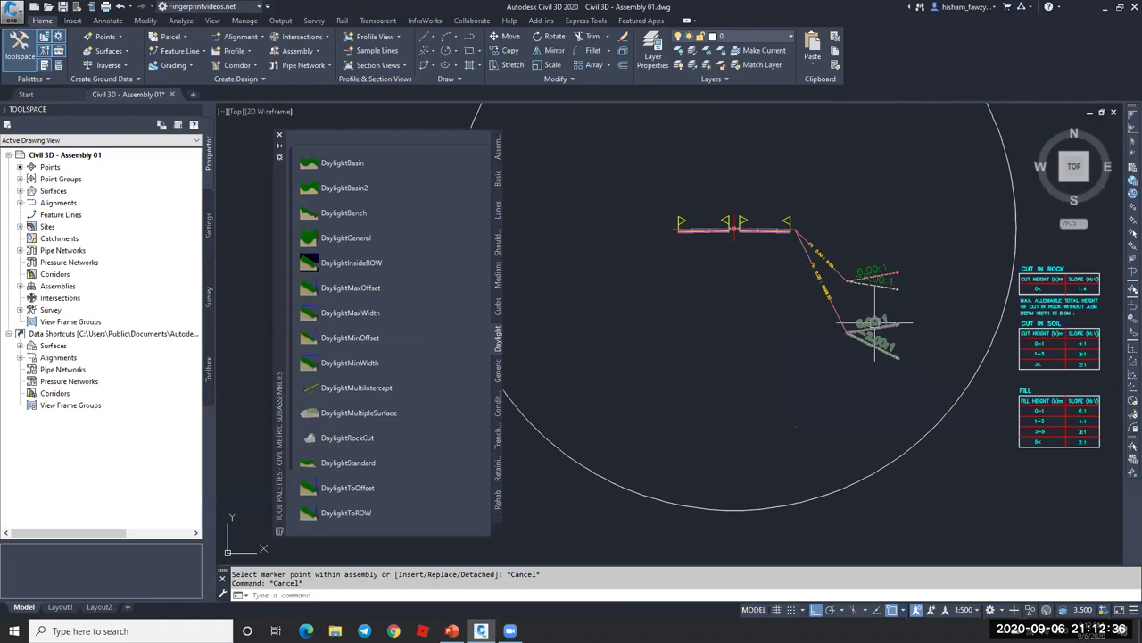
pyautogui.scroll(5, 839, 241)
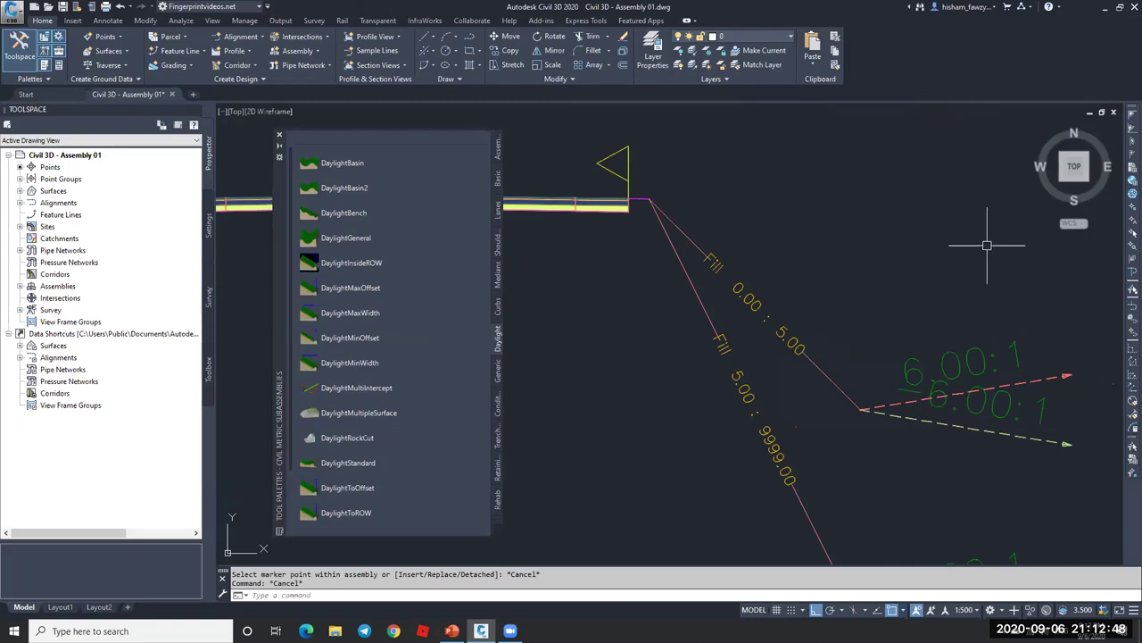
pyautogui.scroll(-3, 732, 278)
pyautogui.scroll(3, 805, 412)
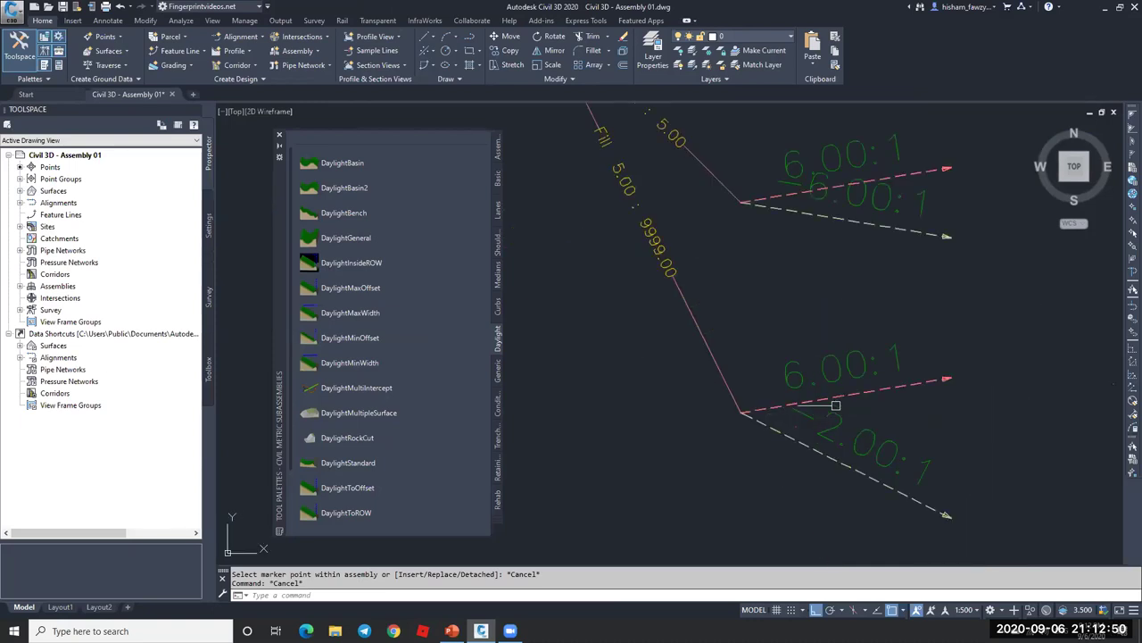
pyautogui.scroll(-1, 653, 242)
pyautogui.scroll(2, 678, 205)
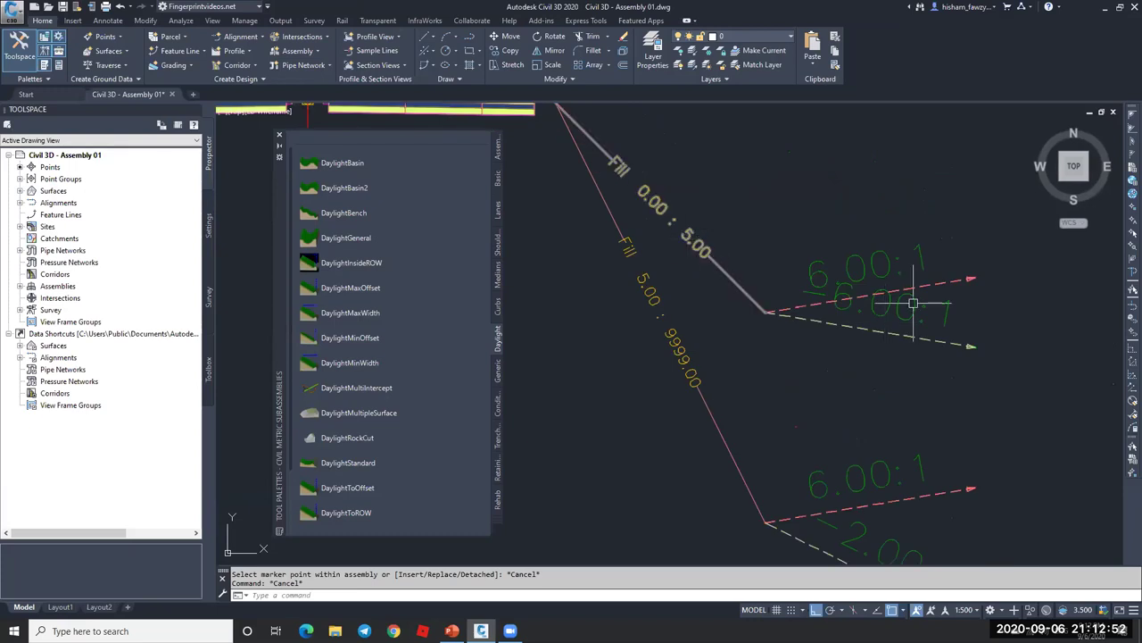
pyautogui.scroll(-2, 743, 260)
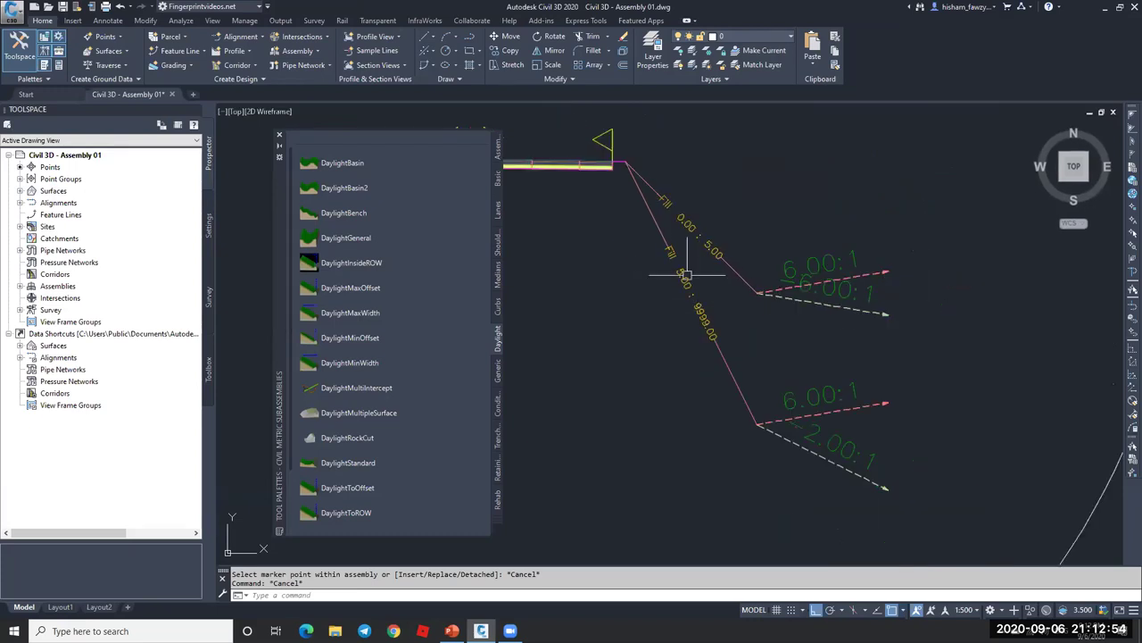
pyautogui.scroll(2, 816, 456)
pyautogui.scroll(-1, 816, 456)
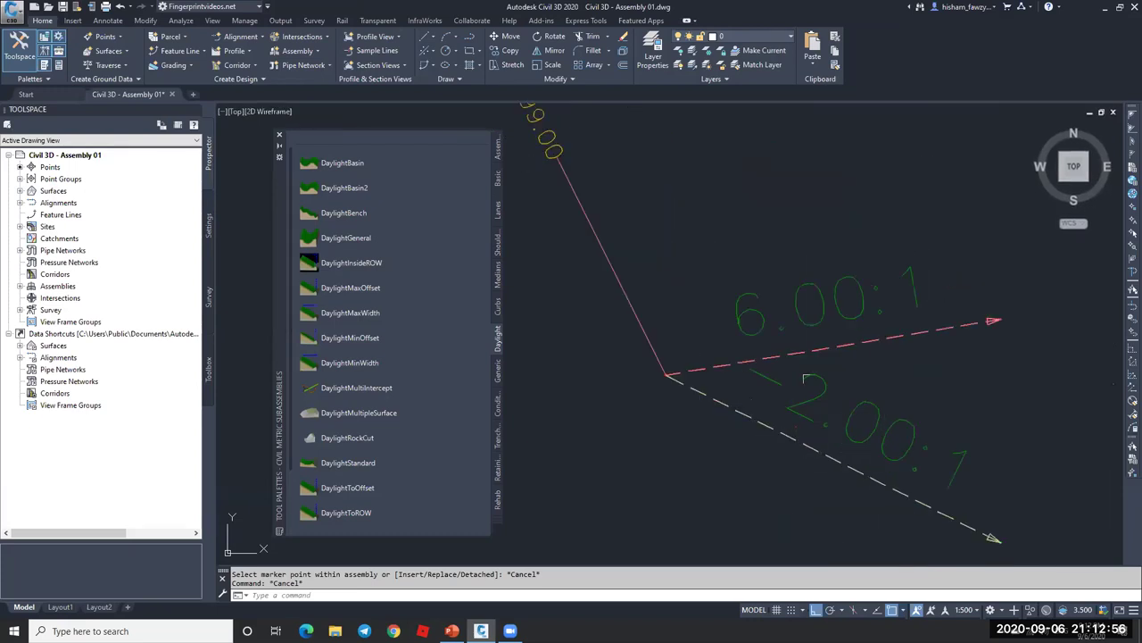
pyautogui.scroll(-2, 809, 408)
pyautogui.scroll(-3, 777, 361)
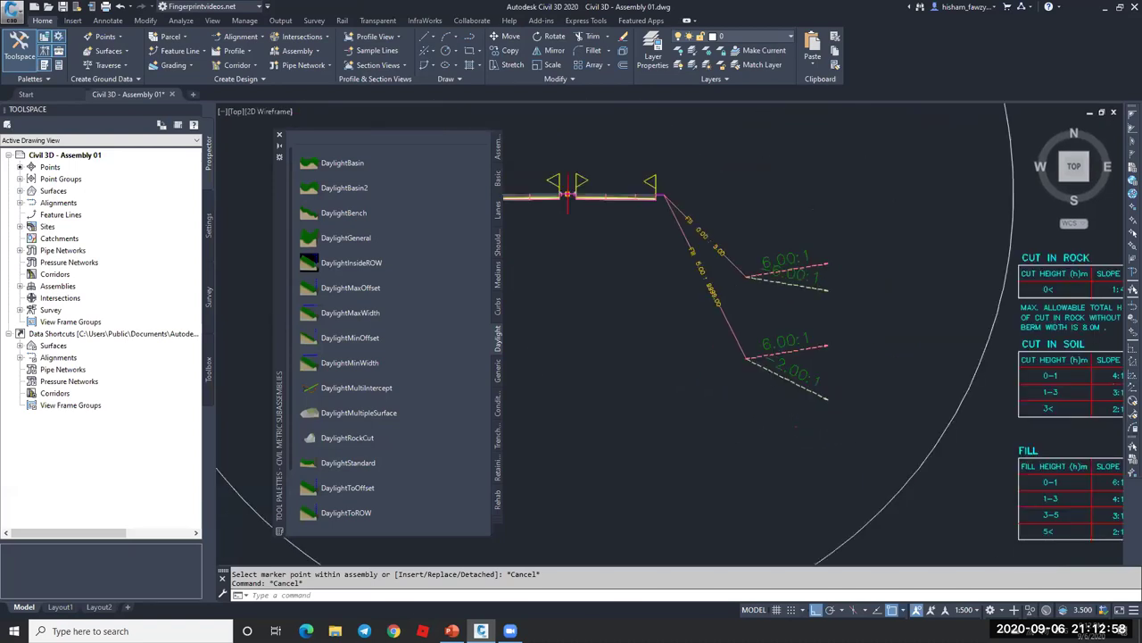
pyautogui.scroll(1, 750, 330)
pyautogui.scroll(-1, 739, 274)
pyautogui.scroll(3, 722, 263)
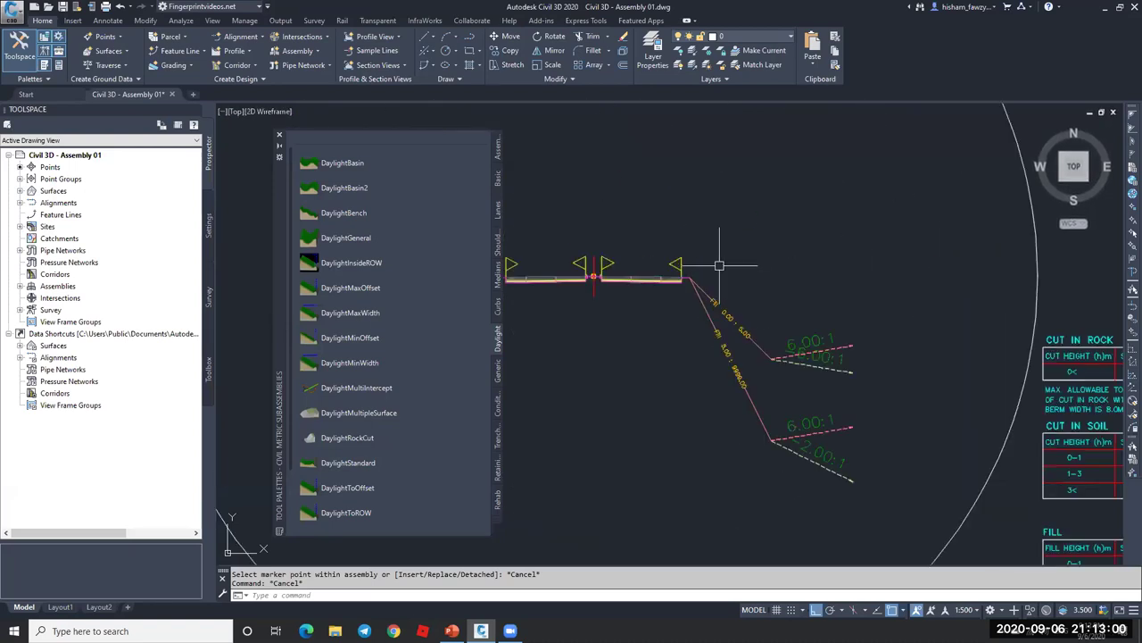
pyautogui.scroll(-2, 743, 313)
pyautogui.scroll(5, 967, 366)
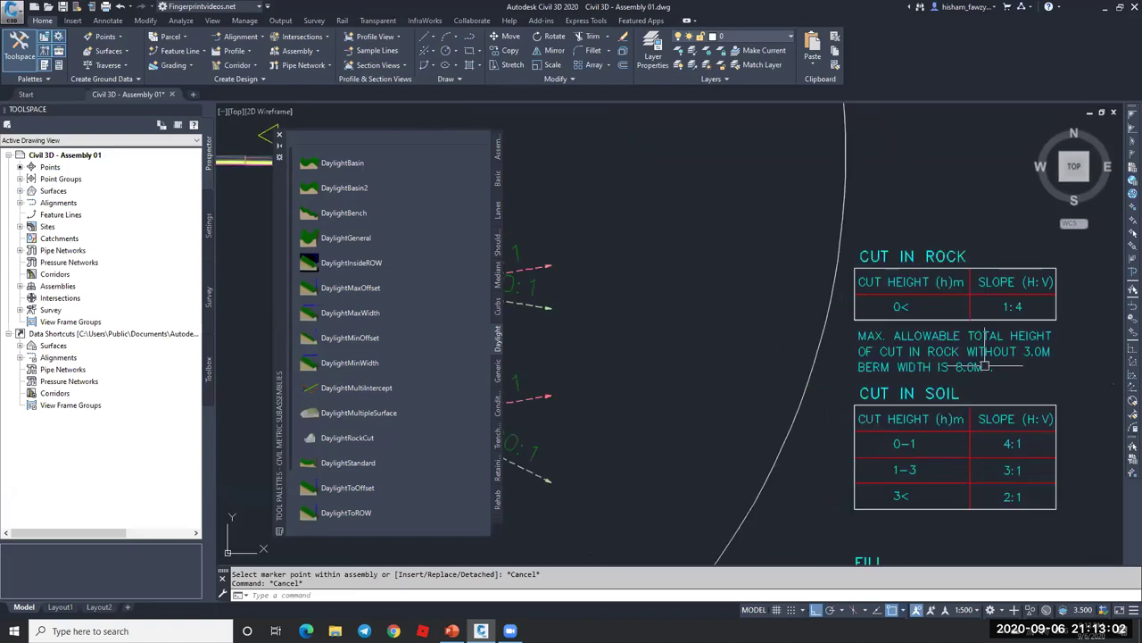
pyautogui.scroll(-3, 892, 290)
pyautogui.scroll(-2, 916, 382)
pyautogui.scroll(4, 915, 397)
pyautogui.scroll(-2, 909, 407)
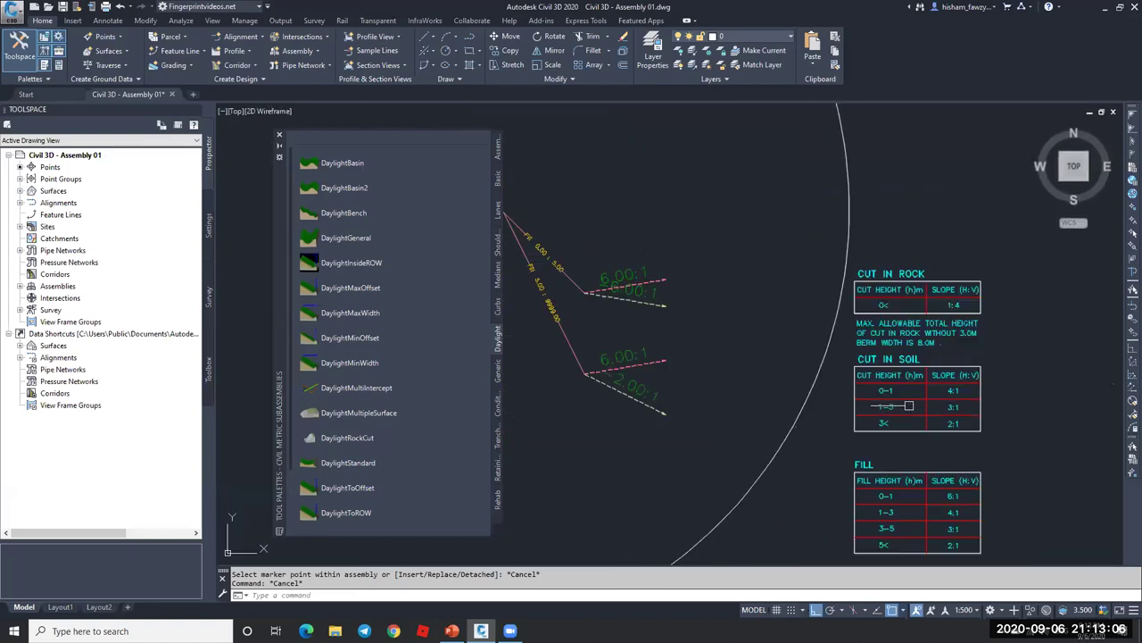
pyautogui.scroll(2, 890, 259)
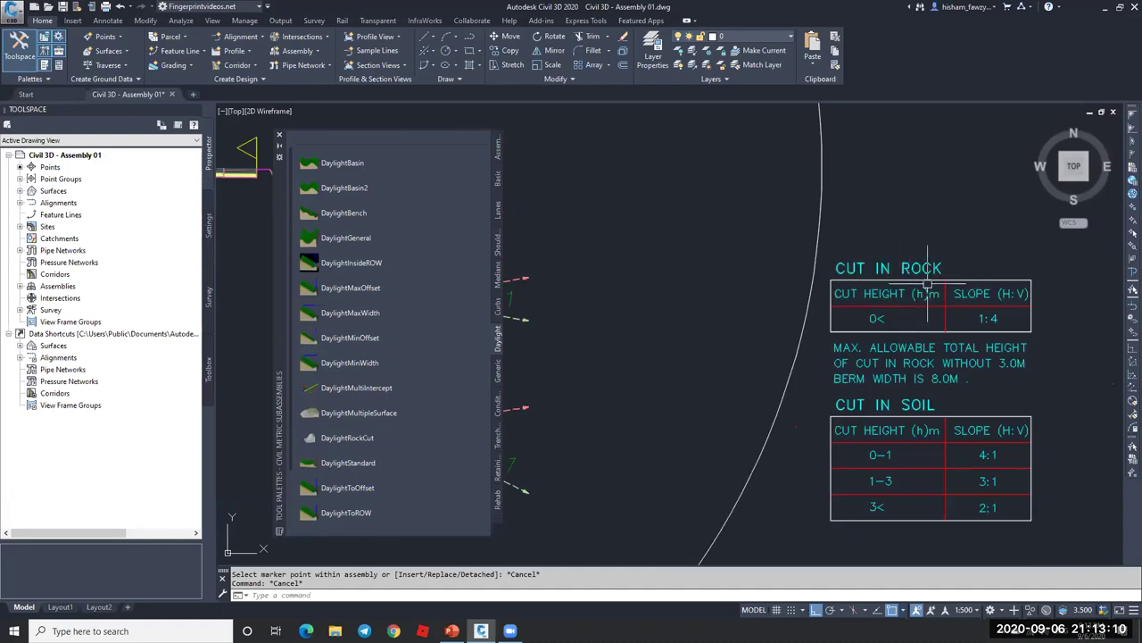
pyautogui.scroll(-3, 926, 291)
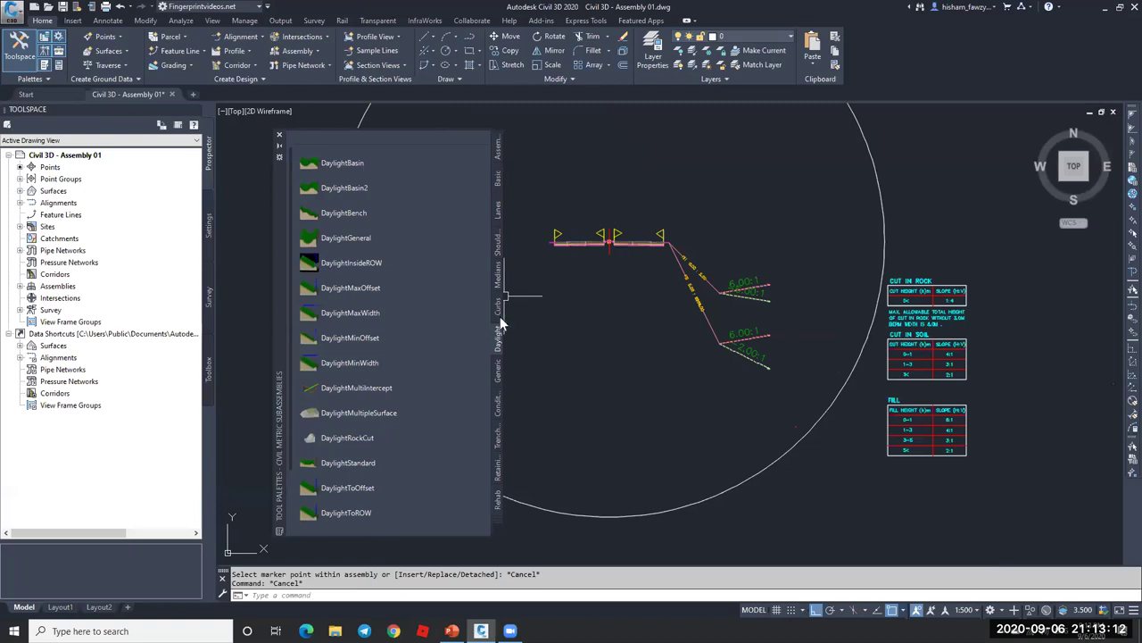
# - Place a ConditionalCutOrFill cut branch with 10 m layout width at the right-side marker point
pyautogui.click(498, 404)
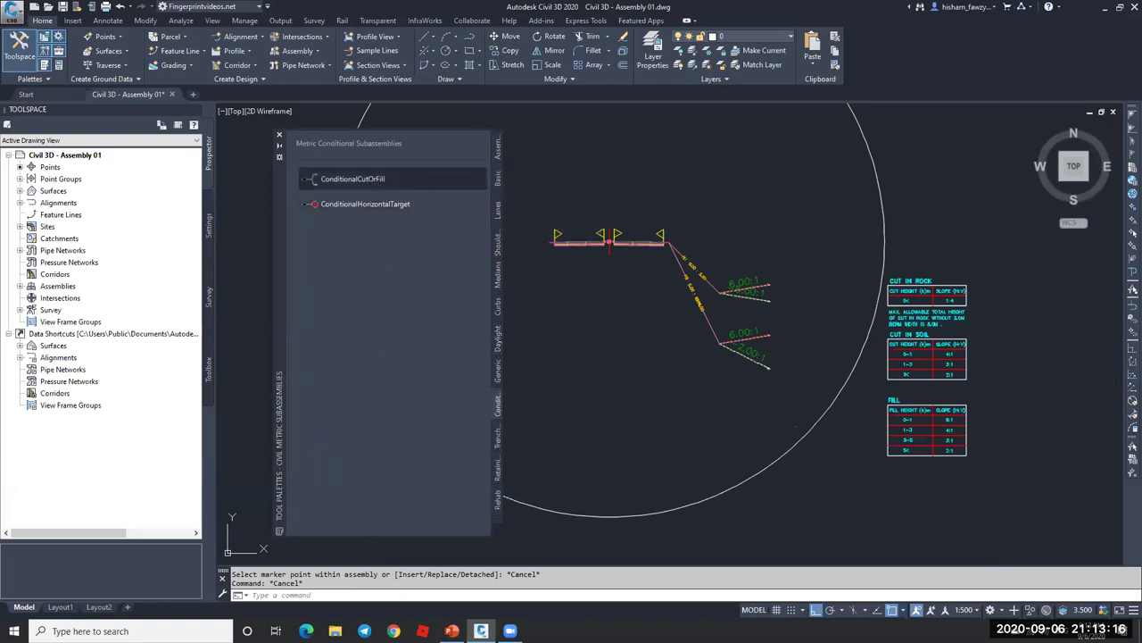
pyautogui.click(377, 179)
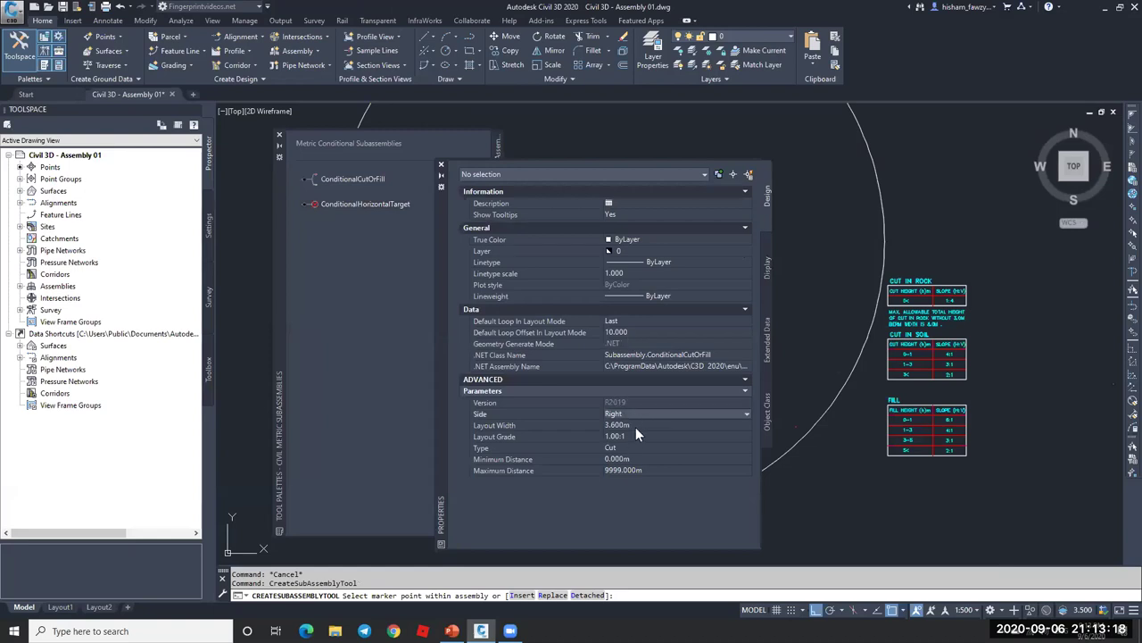
pyautogui.click(635, 427)
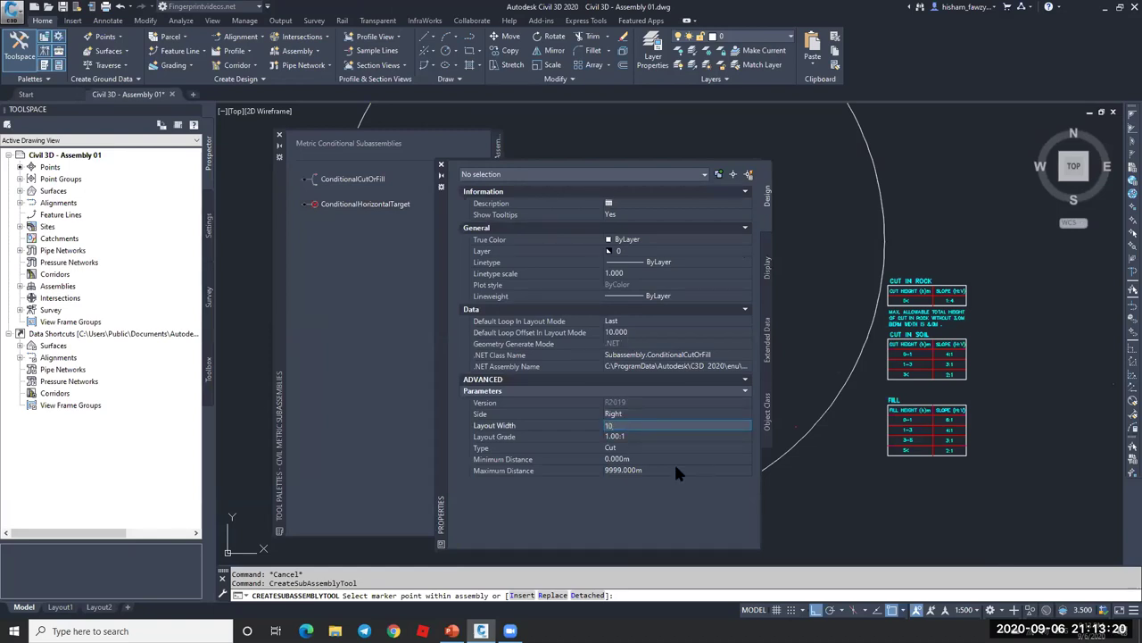
pyautogui.click(648, 457)
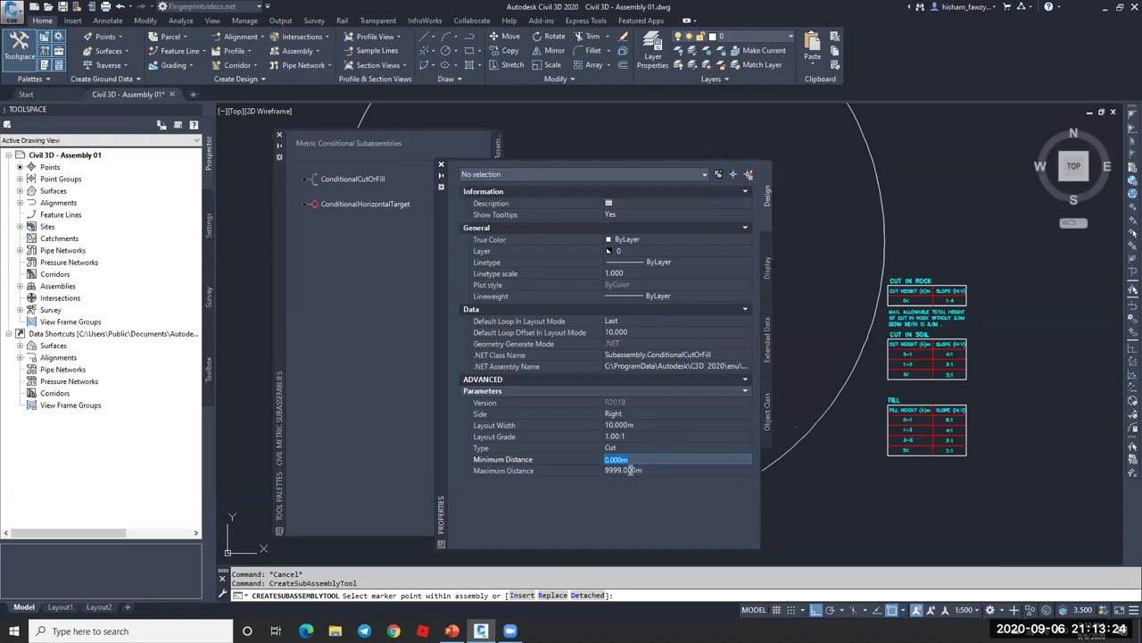
pyautogui.scroll(8, 848, 353)
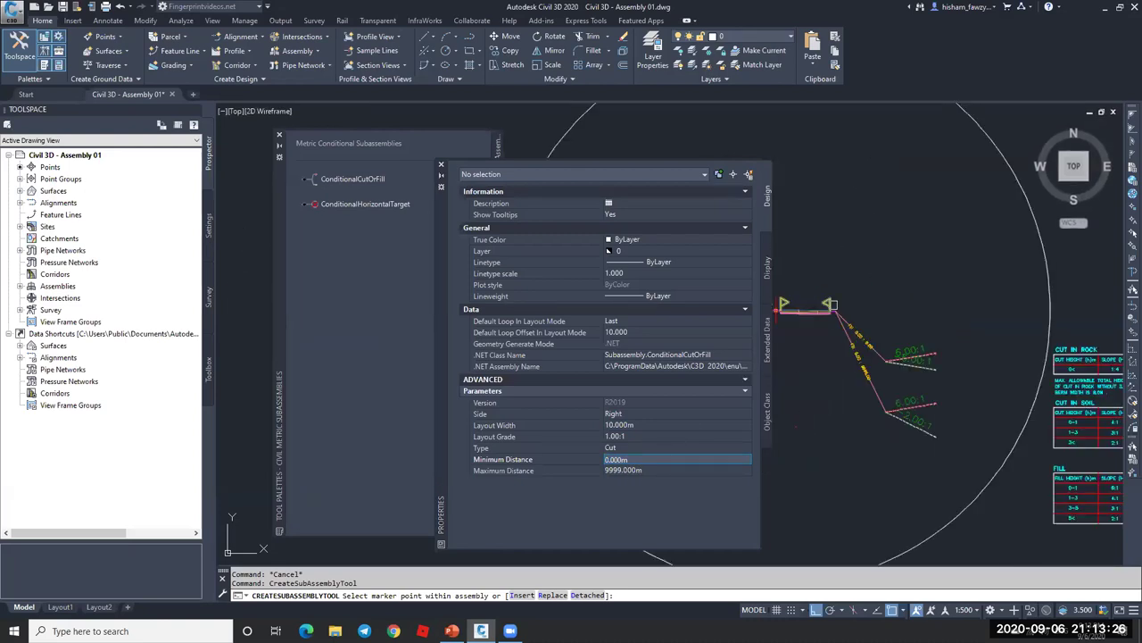
pyautogui.click(857, 376)
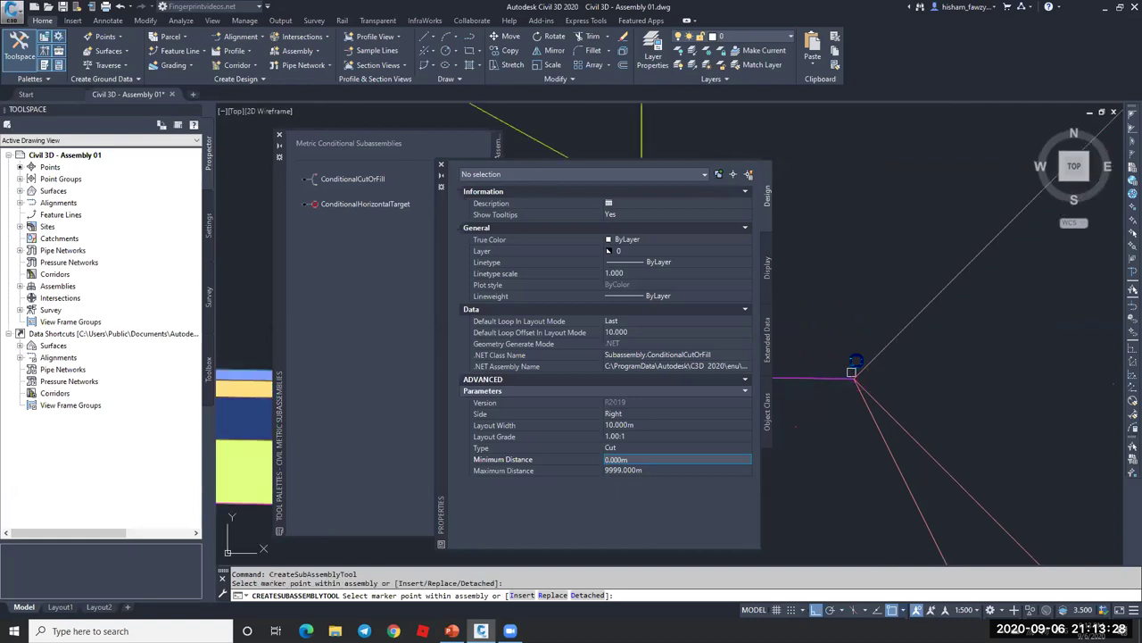
pyautogui.press('Escape')
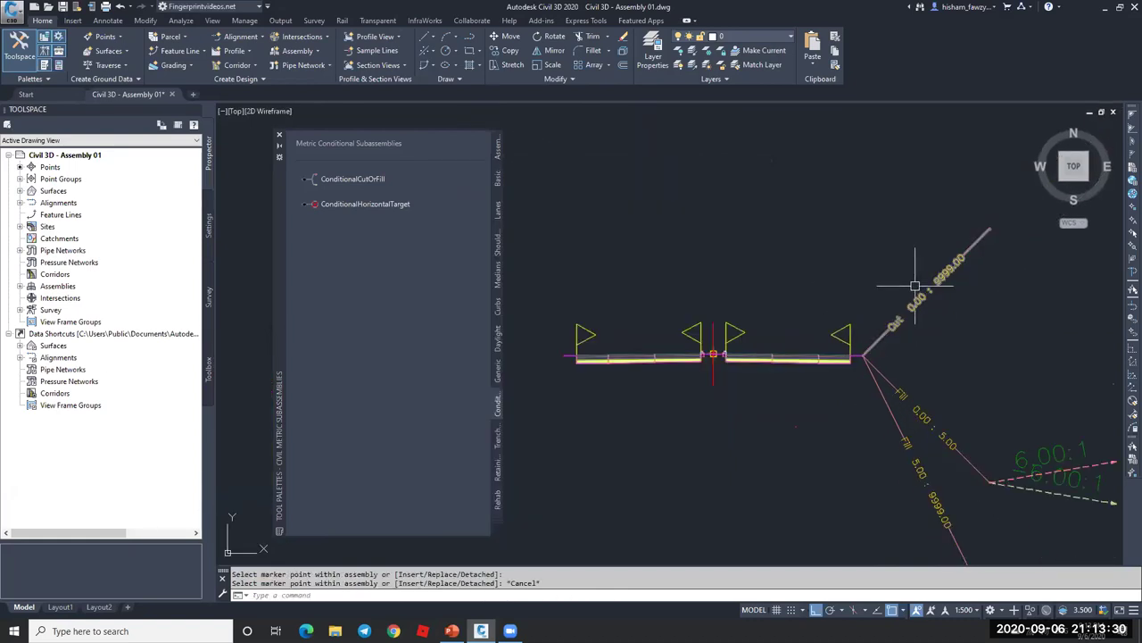
pyautogui.scroll(-4, 849, 293)
pyautogui.scroll(-8, 849, 294)
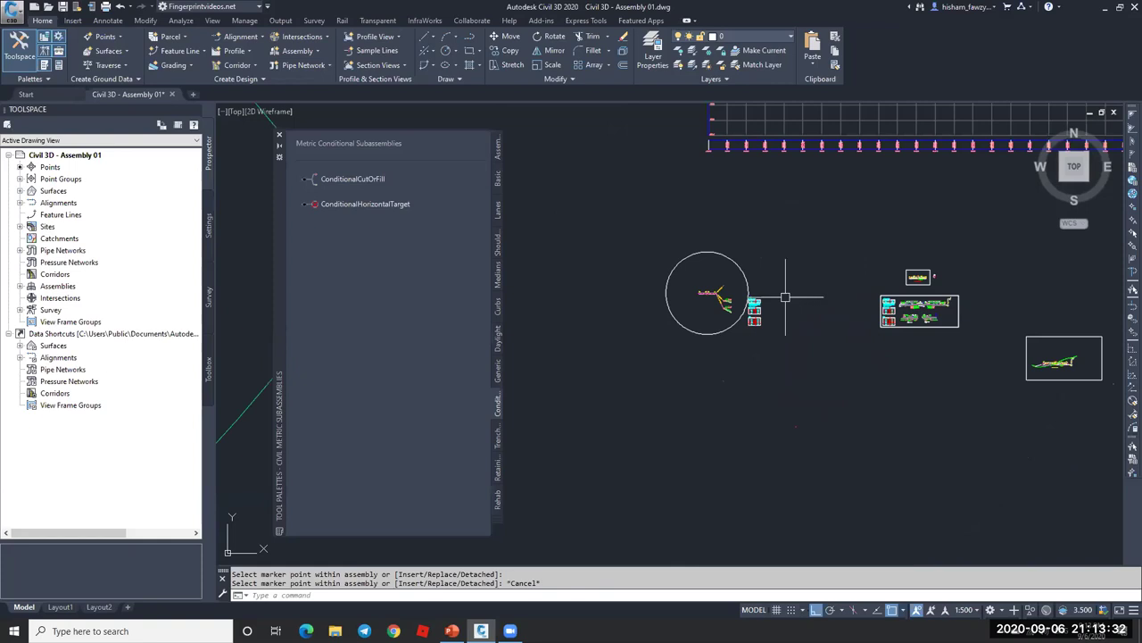
pyautogui.scroll(10, 934, 308)
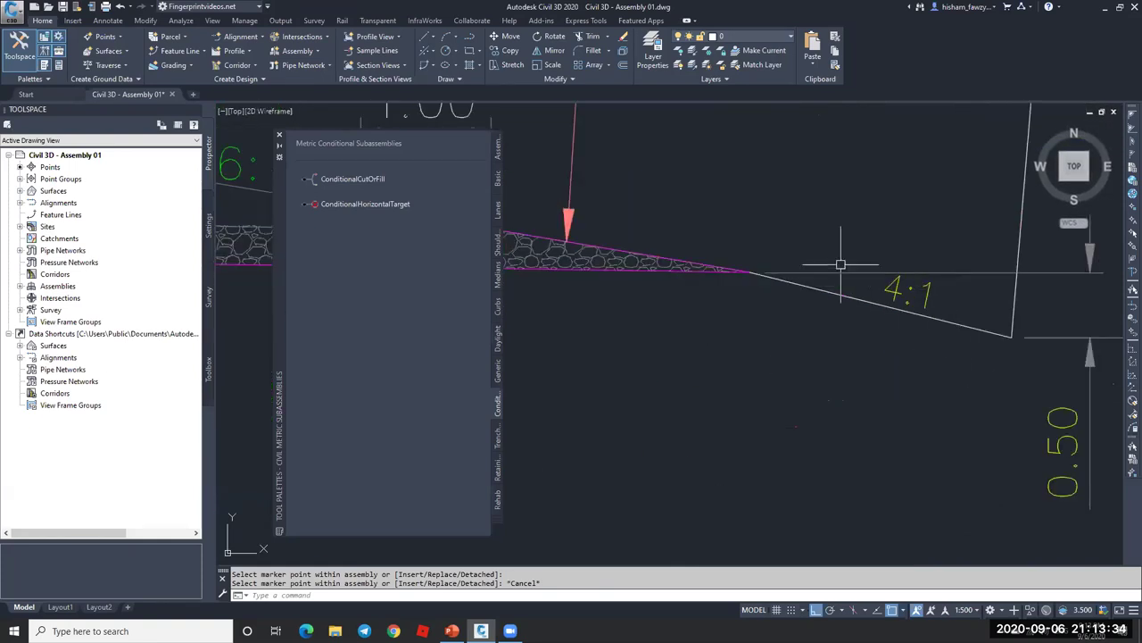
pyautogui.scroll(-8, 871, 378)
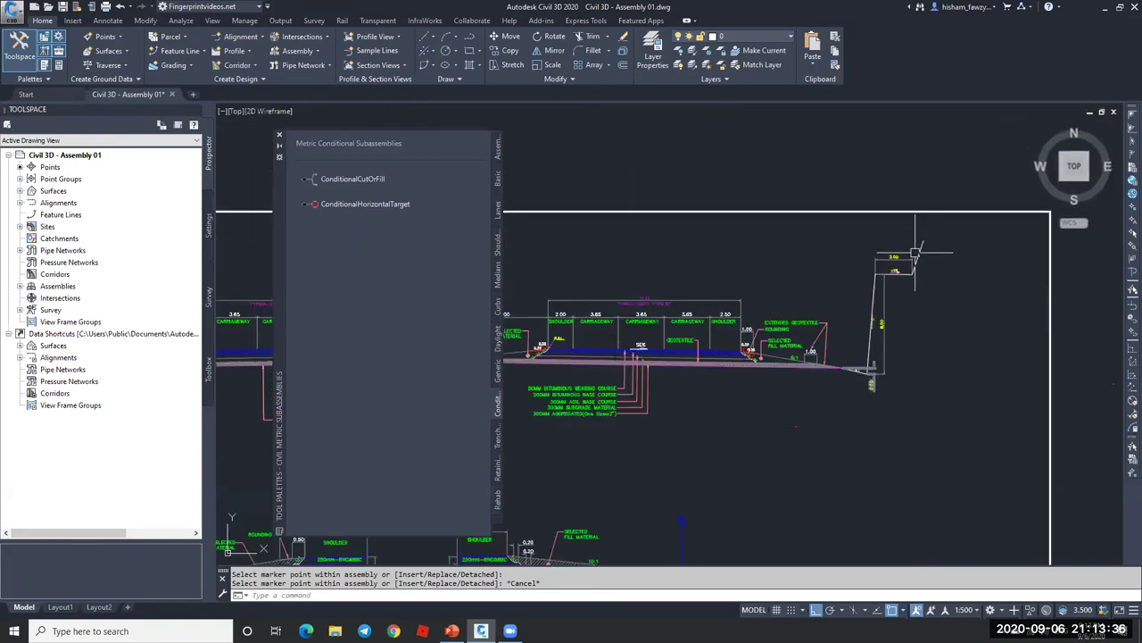
pyautogui.scroll(10, 848, 366)
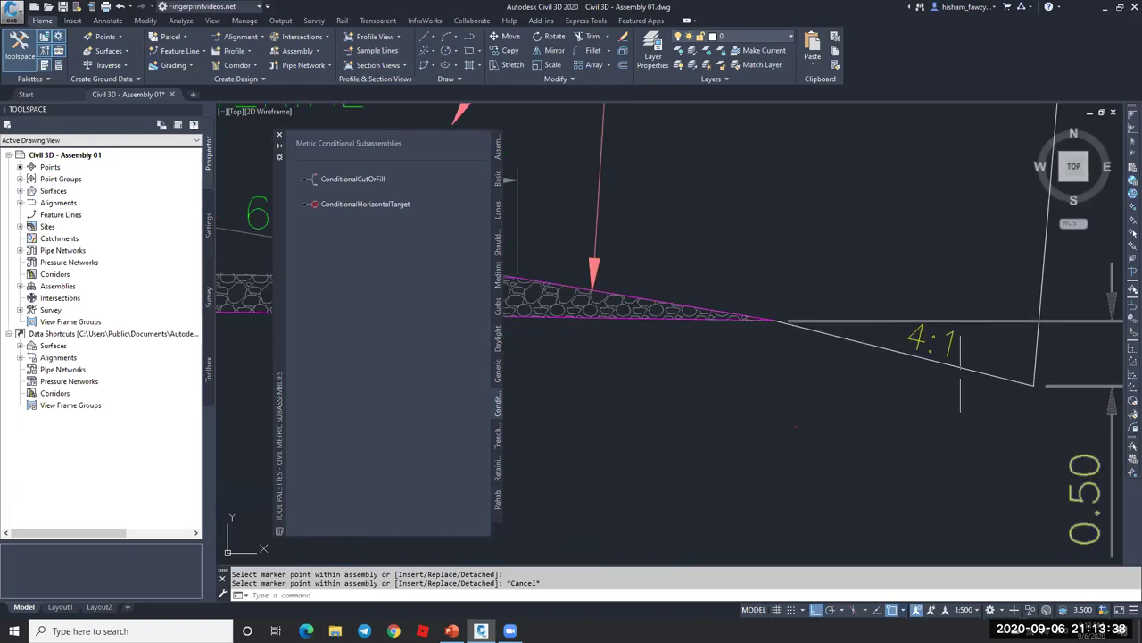
pyautogui.scroll(-5, 870, 330)
pyautogui.scroll(5, 861, 329)
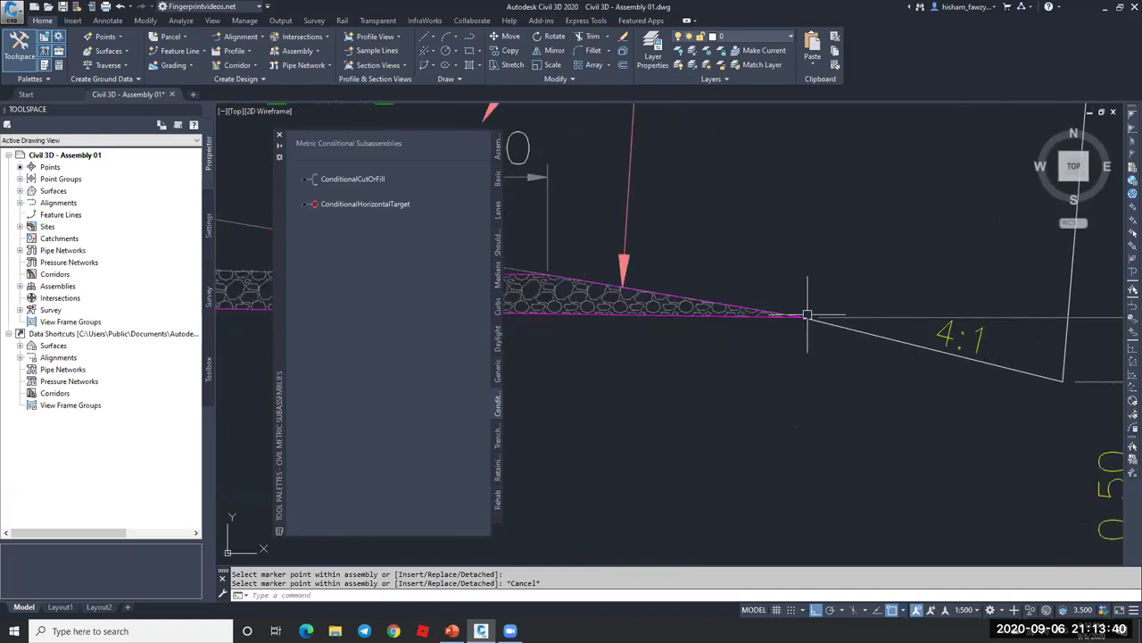
pyautogui.scroll(-2, 808, 315)
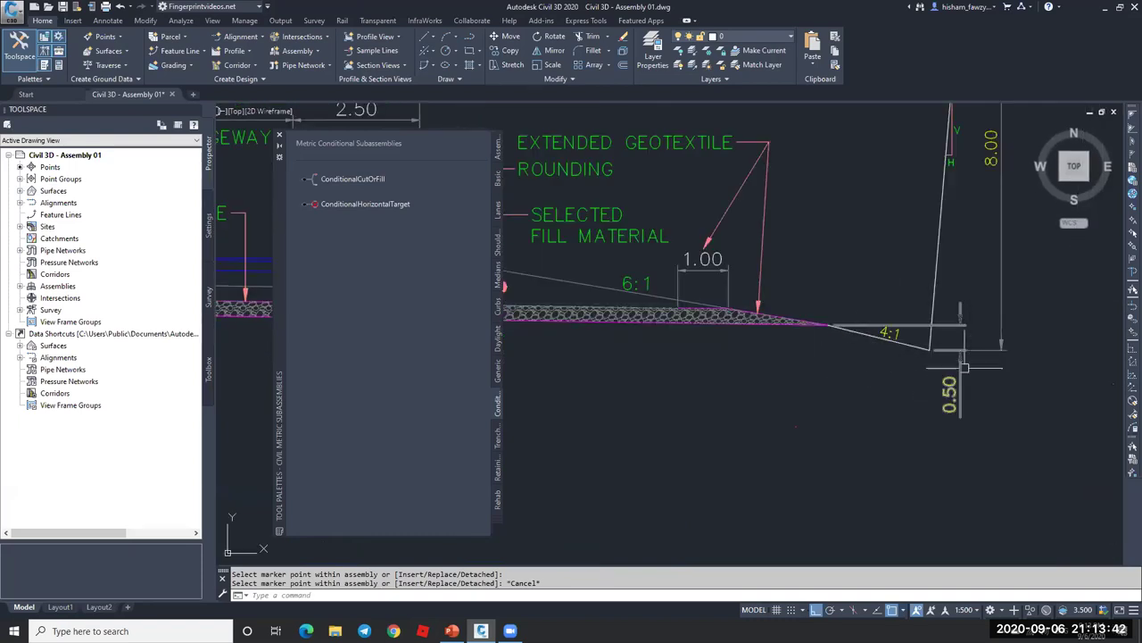
pyautogui.scroll(-10, 996, 376)
pyautogui.scroll(6, 692, 330)
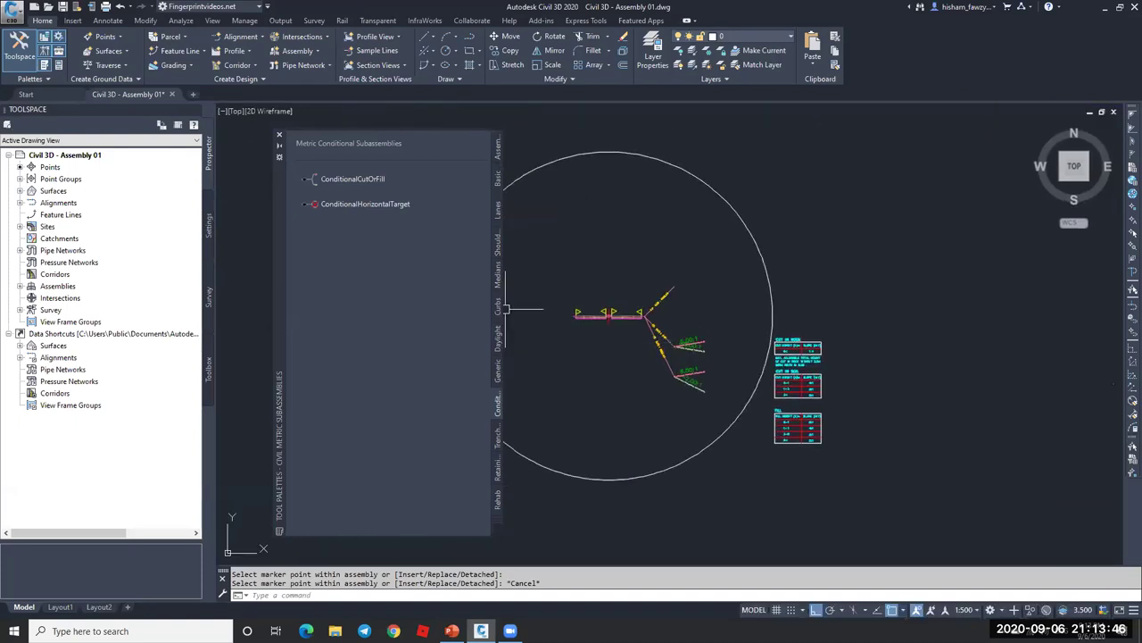
# - Attach a LinkWidthAndSlope link, width 2 and slope -0.25, to the cut branch end
pyautogui.click(497, 373)
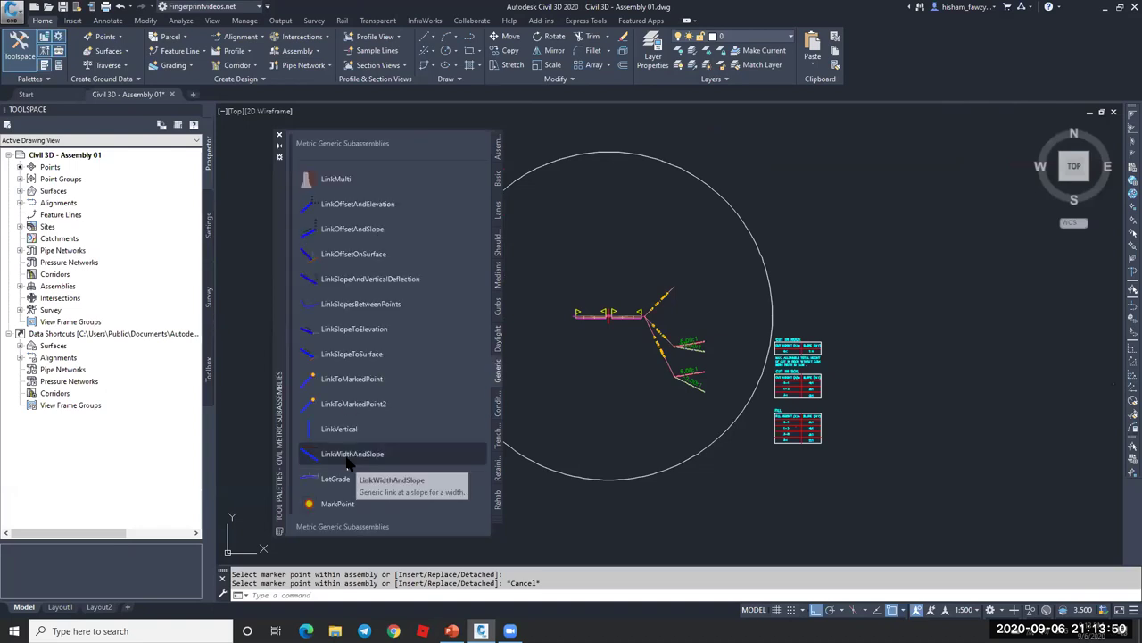
pyautogui.click(340, 428)
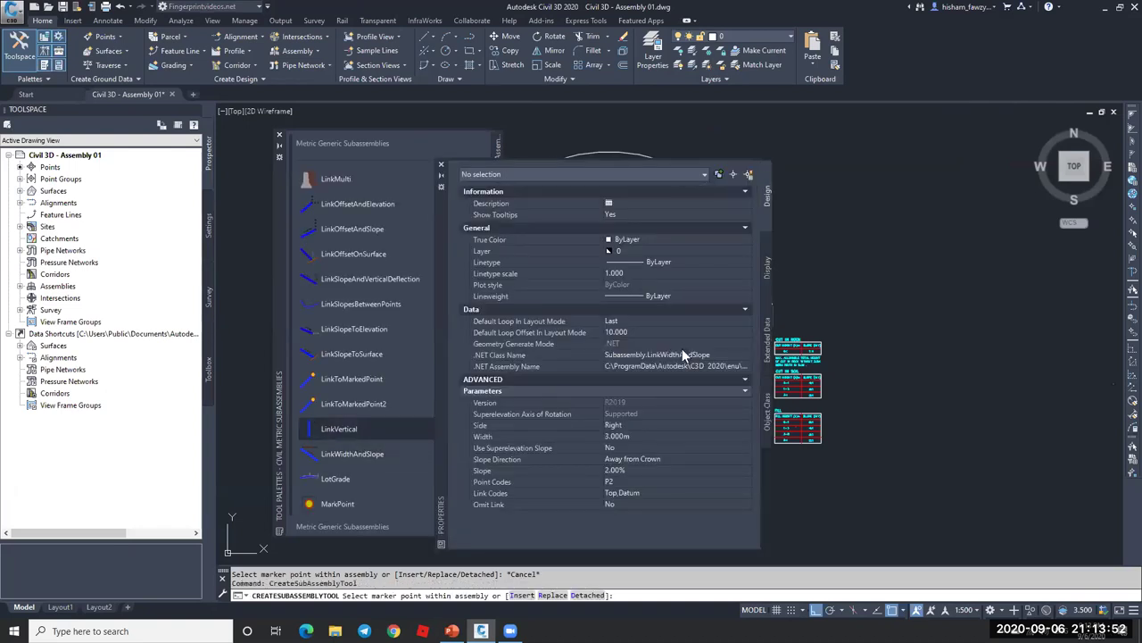
pyautogui.click(633, 435)
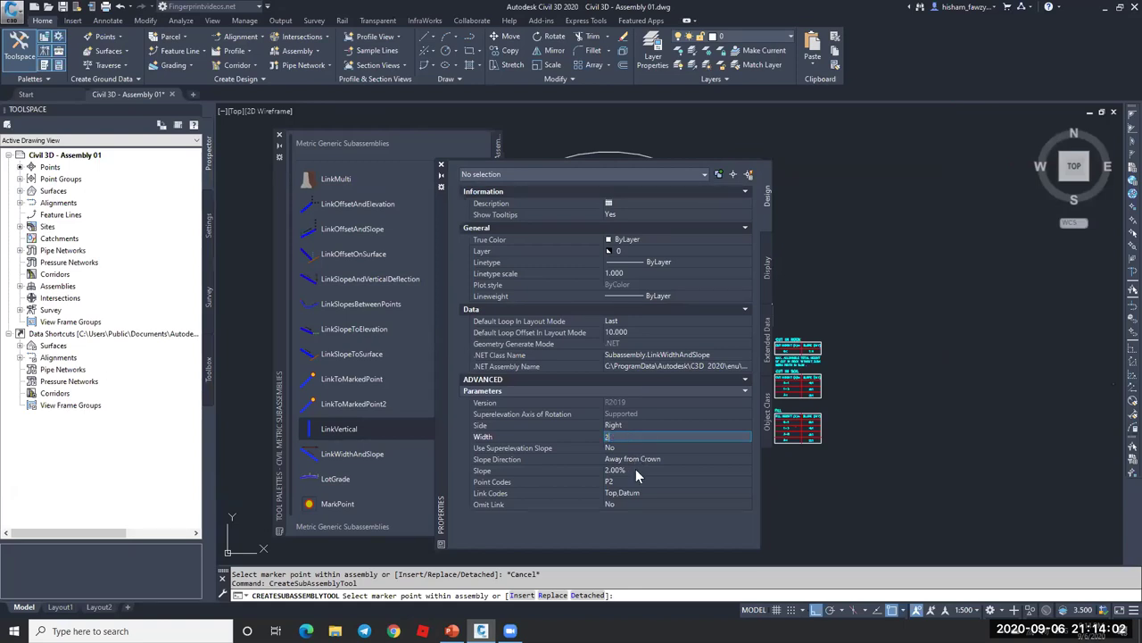
pyautogui.click(646, 471)
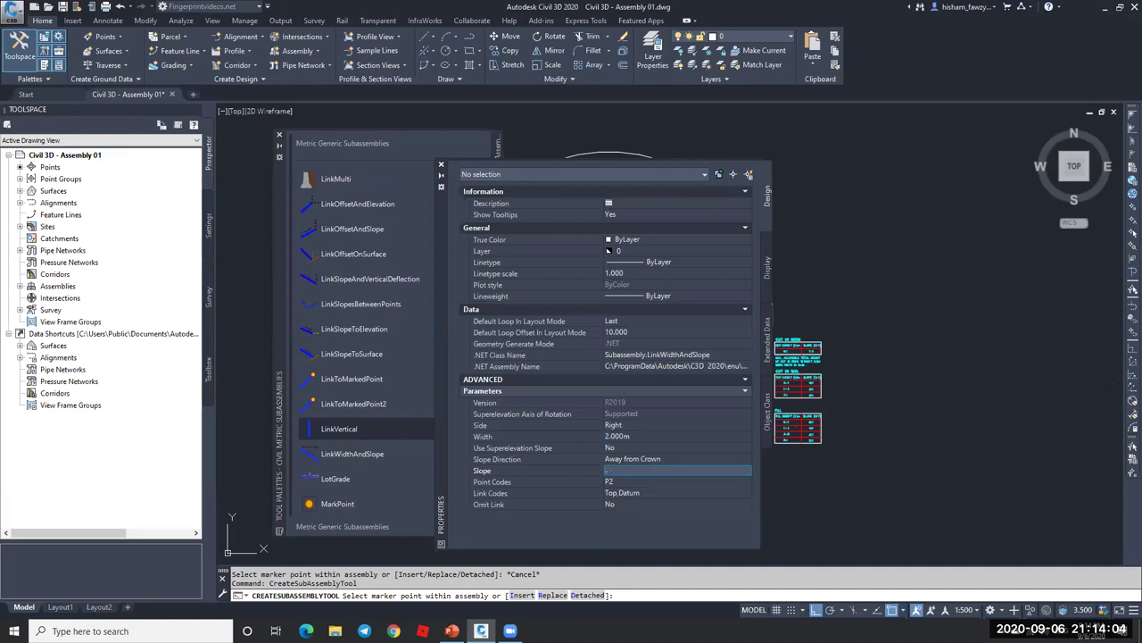
pyautogui.write('-.25')
pyautogui.press('Tab')
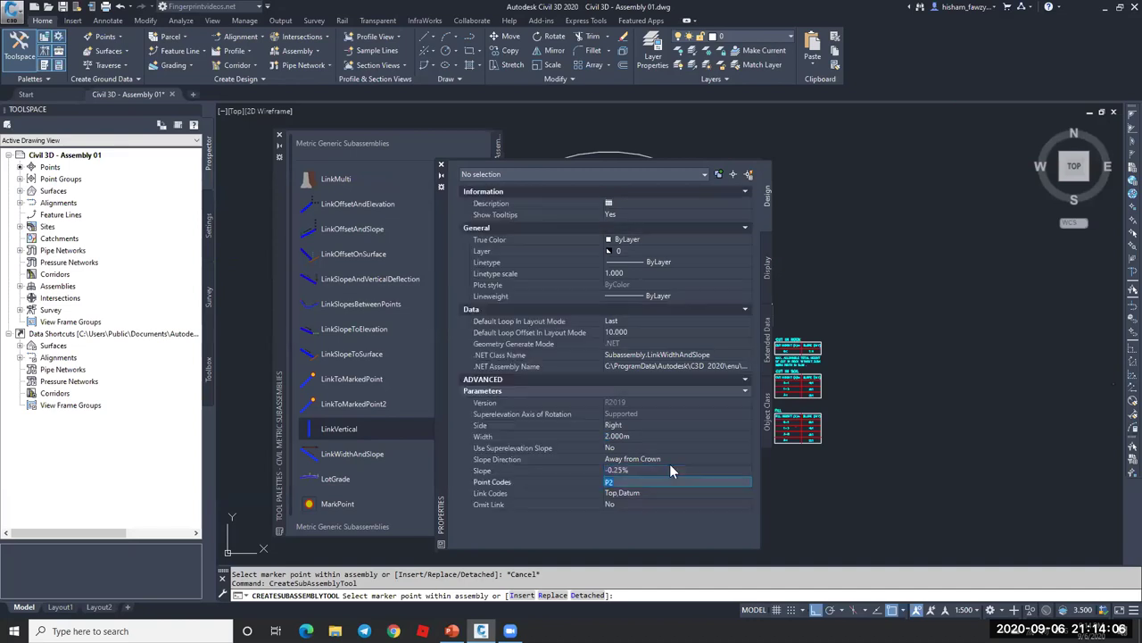
pyautogui.scroll(5, 926, 331)
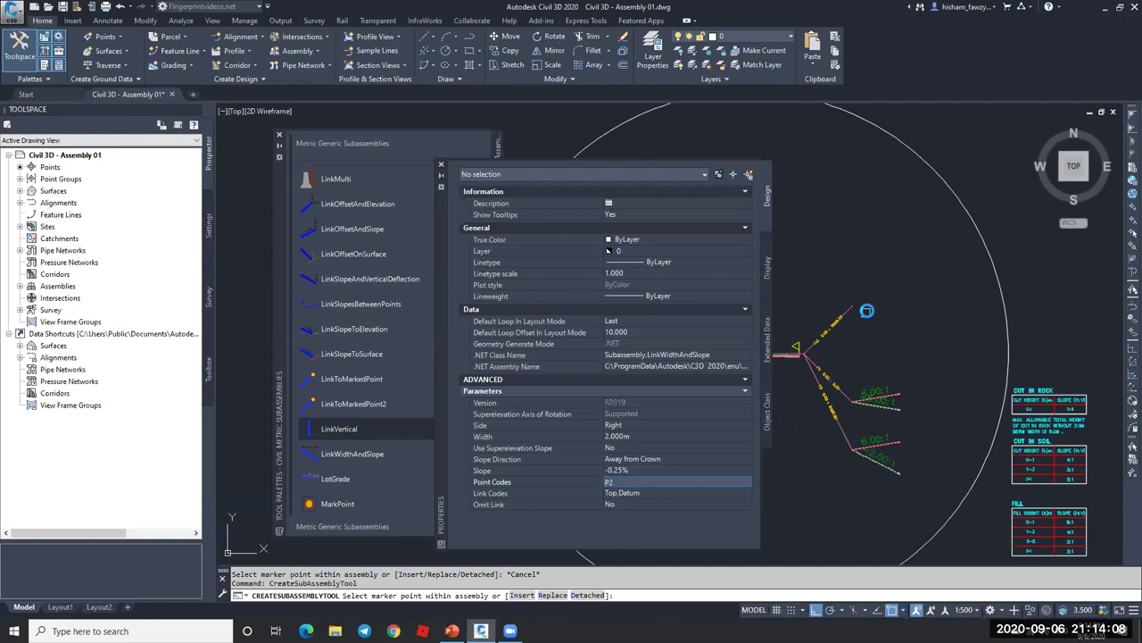
pyautogui.scroll(2, 817, 290)
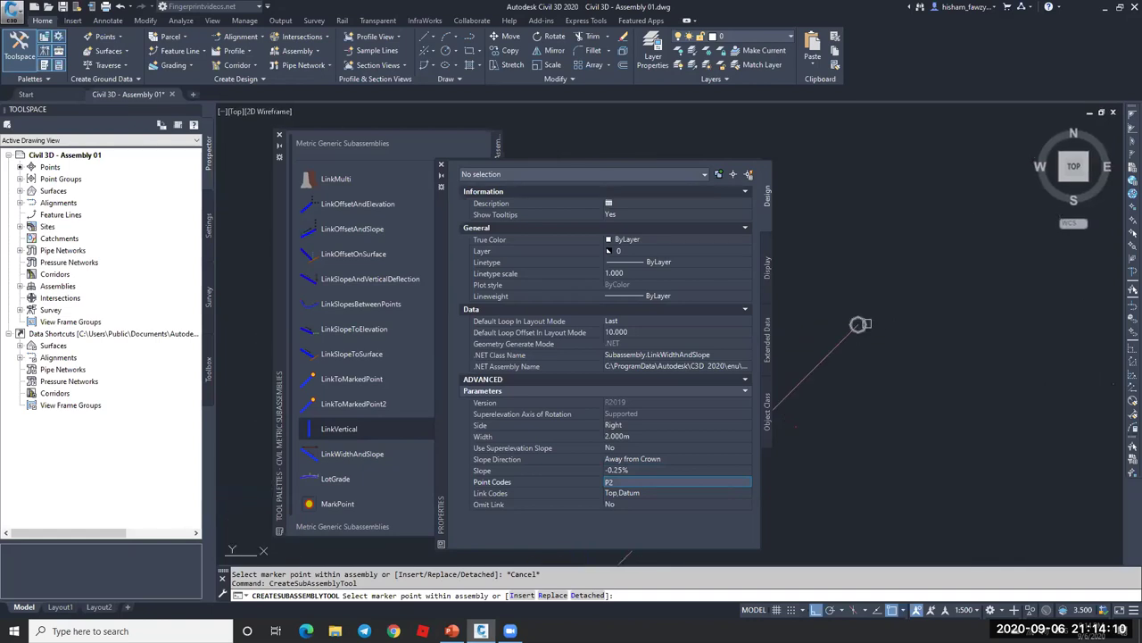
pyautogui.click(858, 324)
pyautogui.press('Escape')
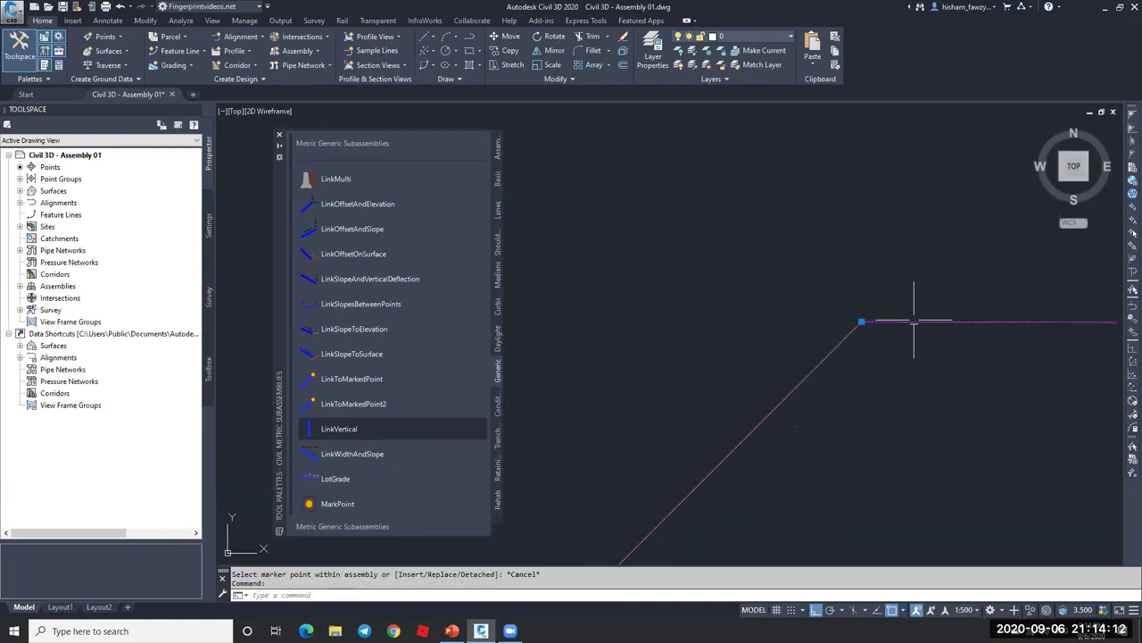
# - Change the new link's slope to -25% in its Properties
pyautogui.doubleClick(913, 322)
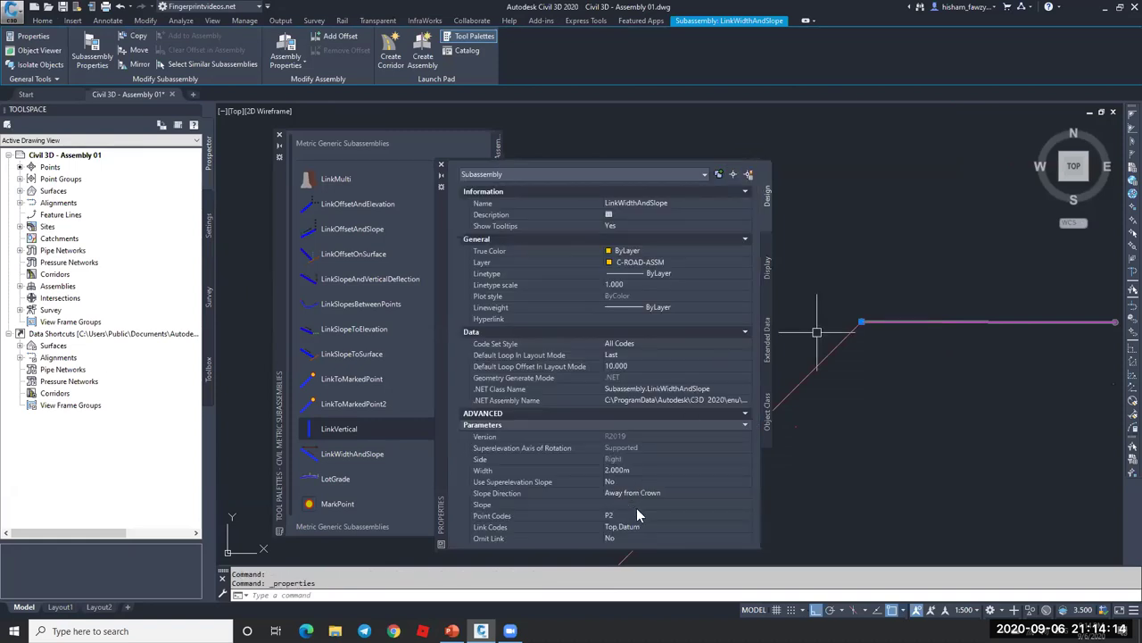
pyautogui.click(638, 506)
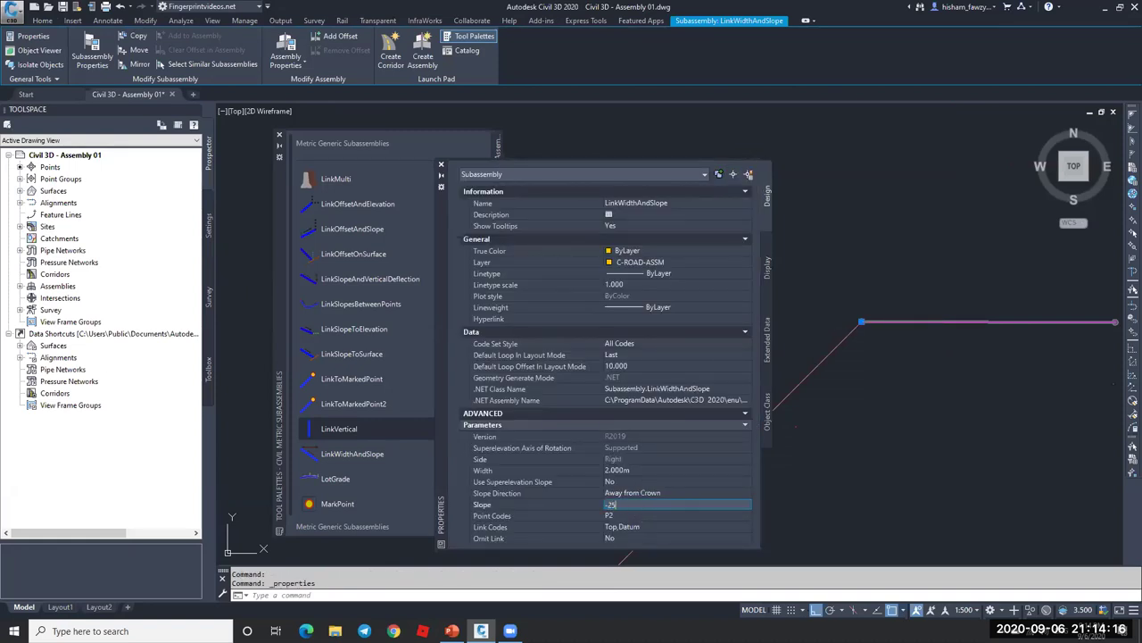
pyautogui.write('-25')
pyautogui.press('Return')
pyautogui.press('Escape')
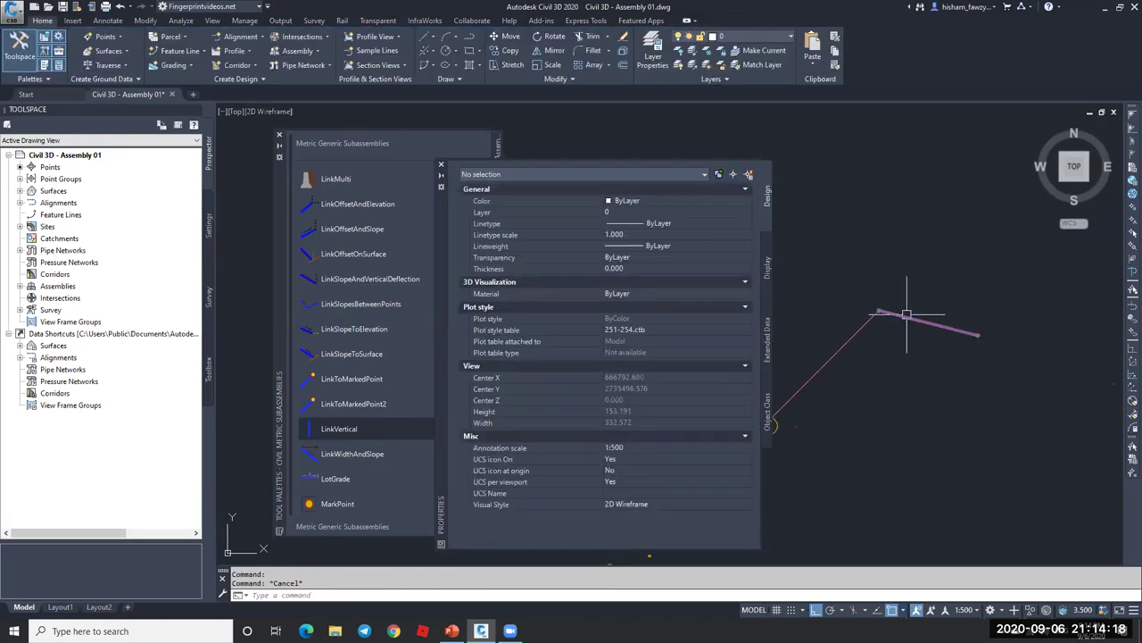
pyautogui.write('pl')
pyautogui.press('Return')
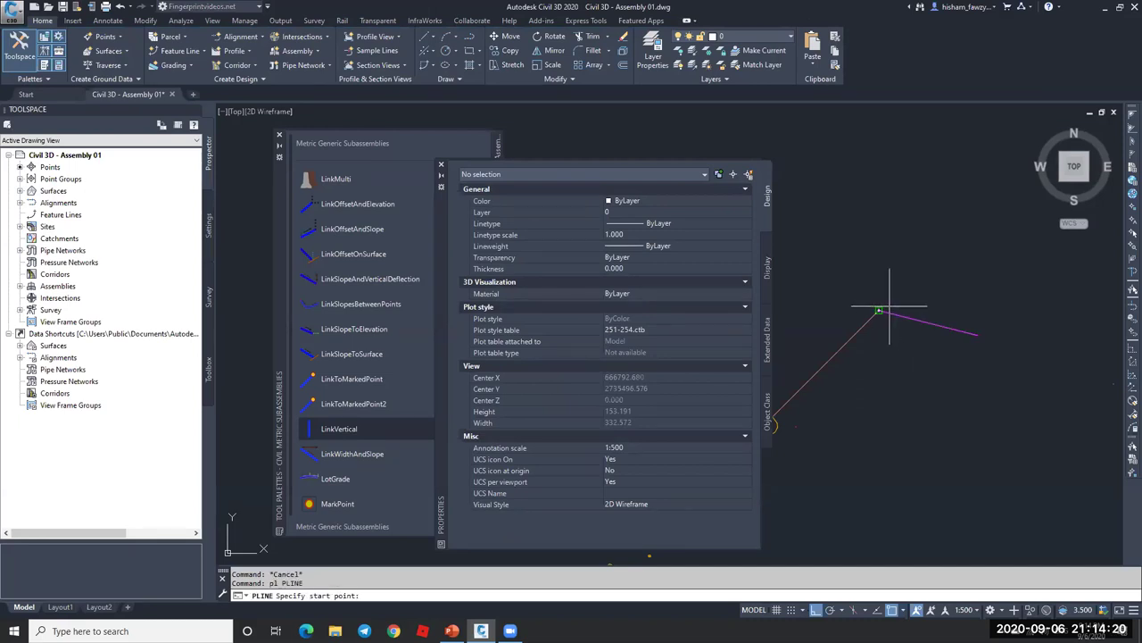
# - Draw a temporary polyline from the link's end, 1 unit down and 4 units right
pyautogui.click(879, 310)
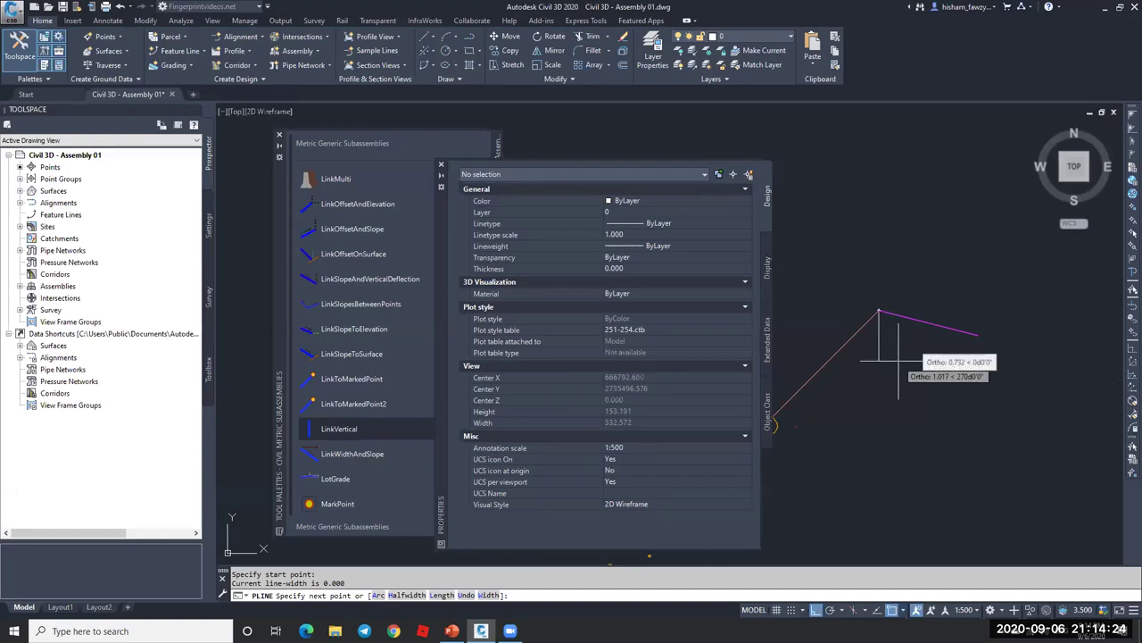
pyautogui.press('Return')
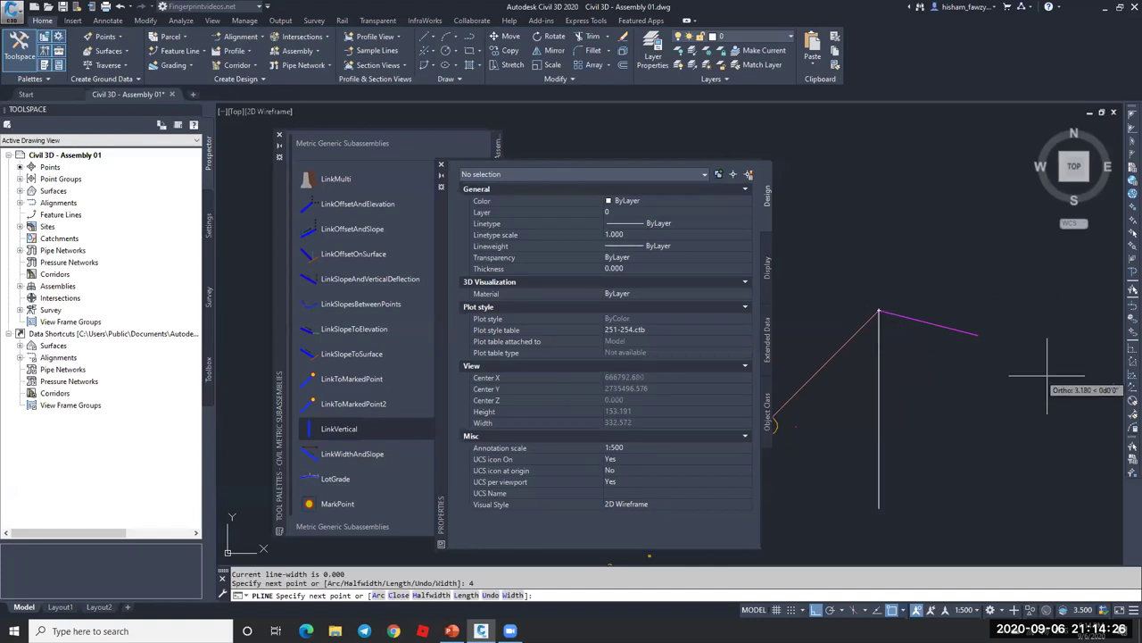
pyautogui.scroll(-2, 964, 382)
pyautogui.write('4')
pyautogui.press('Return')
pyautogui.scroll(3, 960, 393)
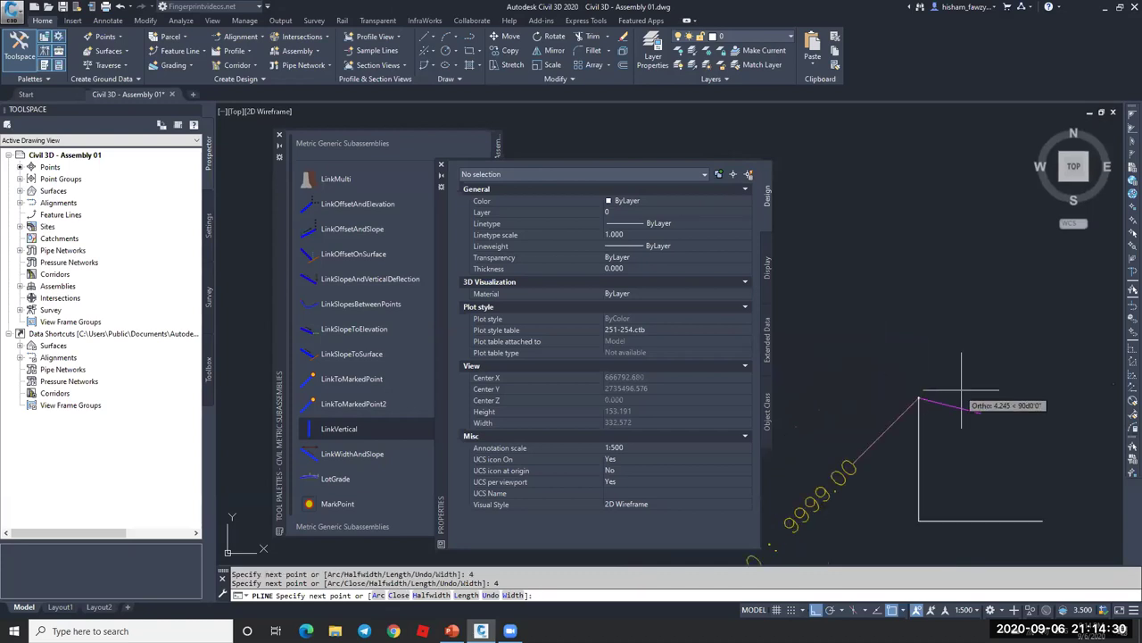
pyautogui.hotkey('ctrl', 'z')
pyautogui.hotkey('ctrl', 'z')
pyautogui.write('1')
pyautogui.press('Return')
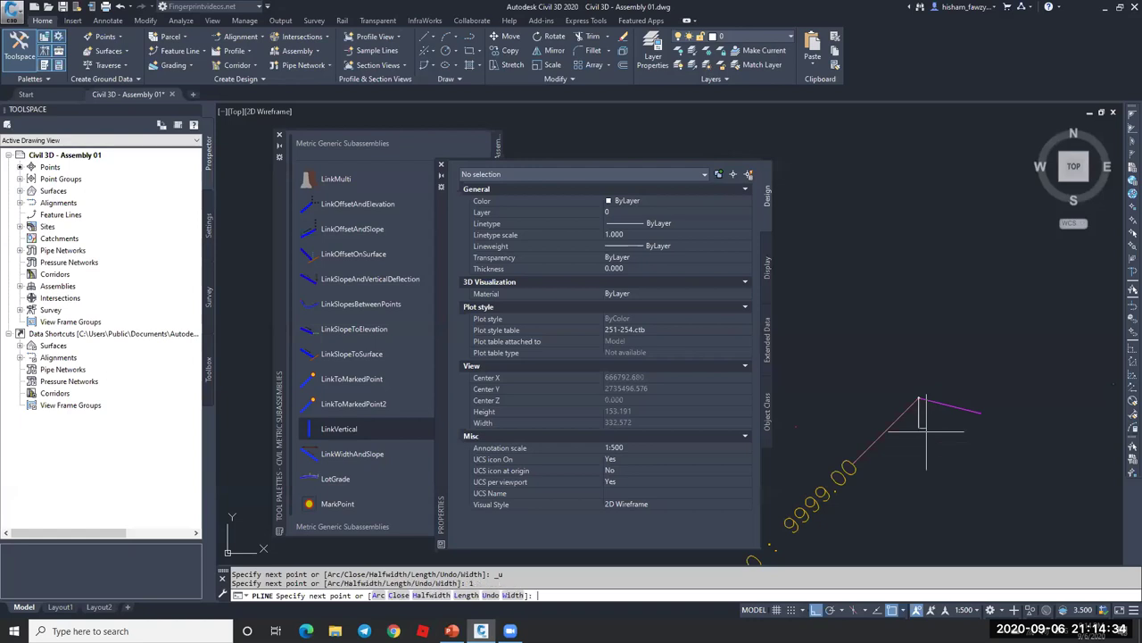
pyautogui.write('4')
pyautogui.press('Return')
pyautogui.scroll(3, 937, 392)
pyautogui.press('Escape')
# - Erase the temporary triangular polyline
pyautogui.scroll(5, 1017, 455)
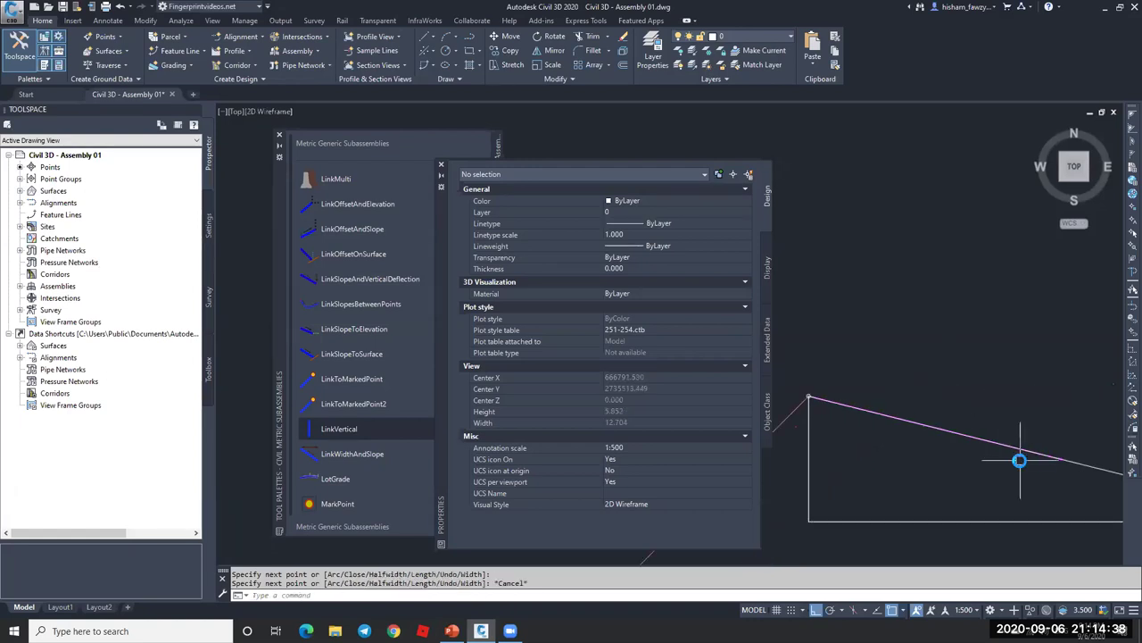
pyautogui.scroll(-3, 942, 373)
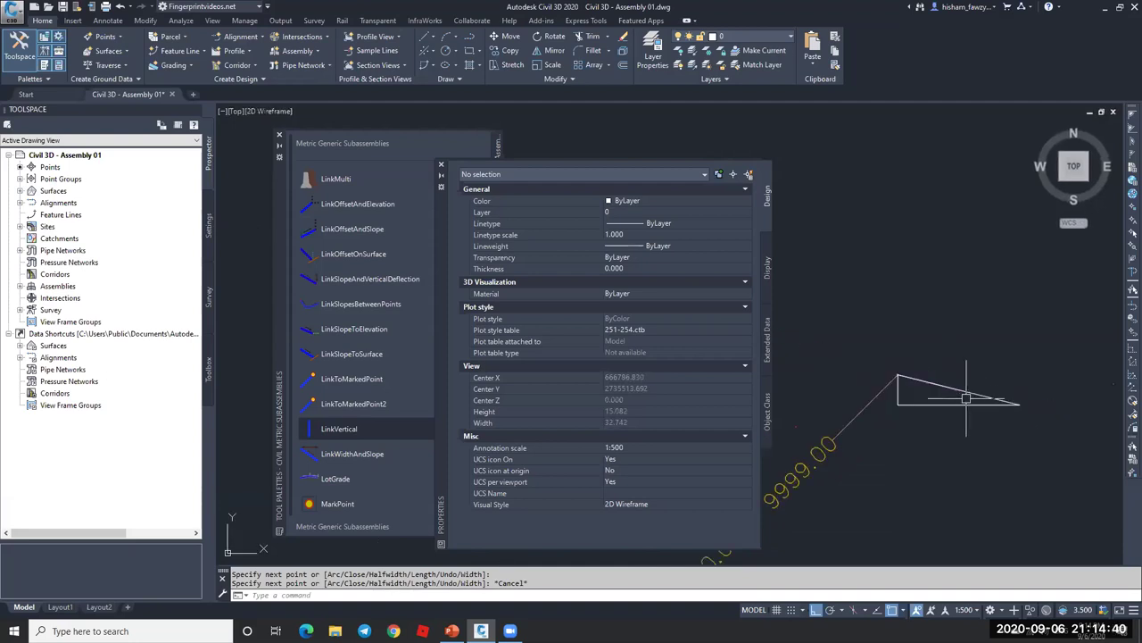
pyautogui.click(972, 393)
pyautogui.write('e')
pyautogui.press('Return')
pyautogui.scroll(3, 933, 397)
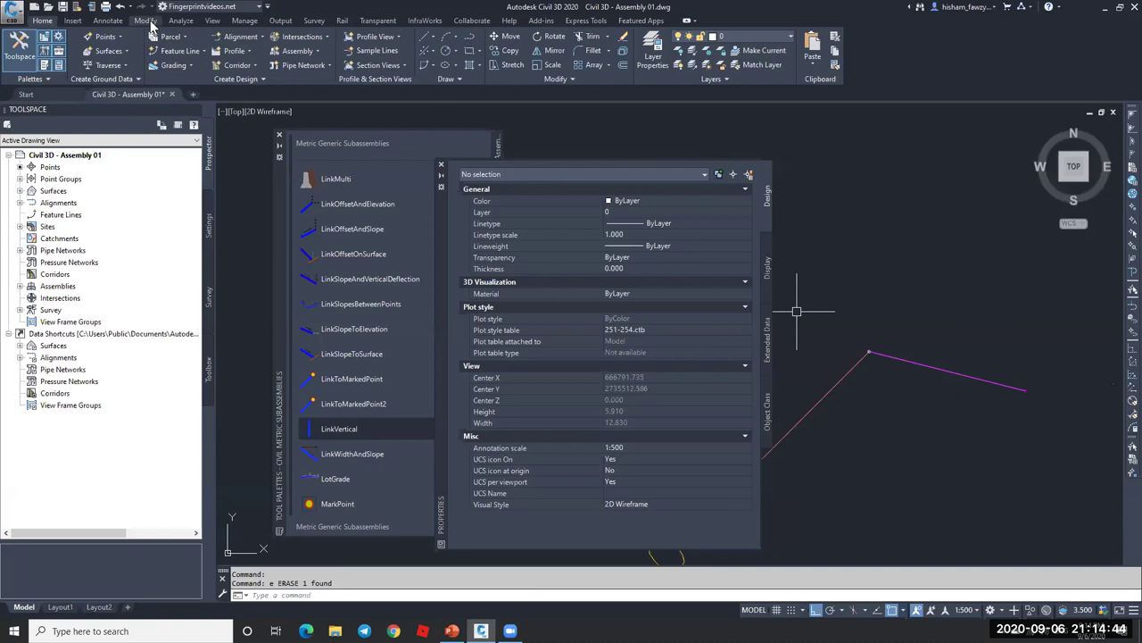
# - Measure the link's vertical drop with a DLI linear dimension, reading 0.5000
pyautogui.click(108, 20)
pyautogui.write('dli')
pyautogui.press('Return')
pyautogui.click(870, 351)
pyautogui.click(1025, 390)
pyautogui.click(1067, 375)
# - Erase the temporary 0.5000 dimension
pyautogui.scroll(3, 1062, 343)
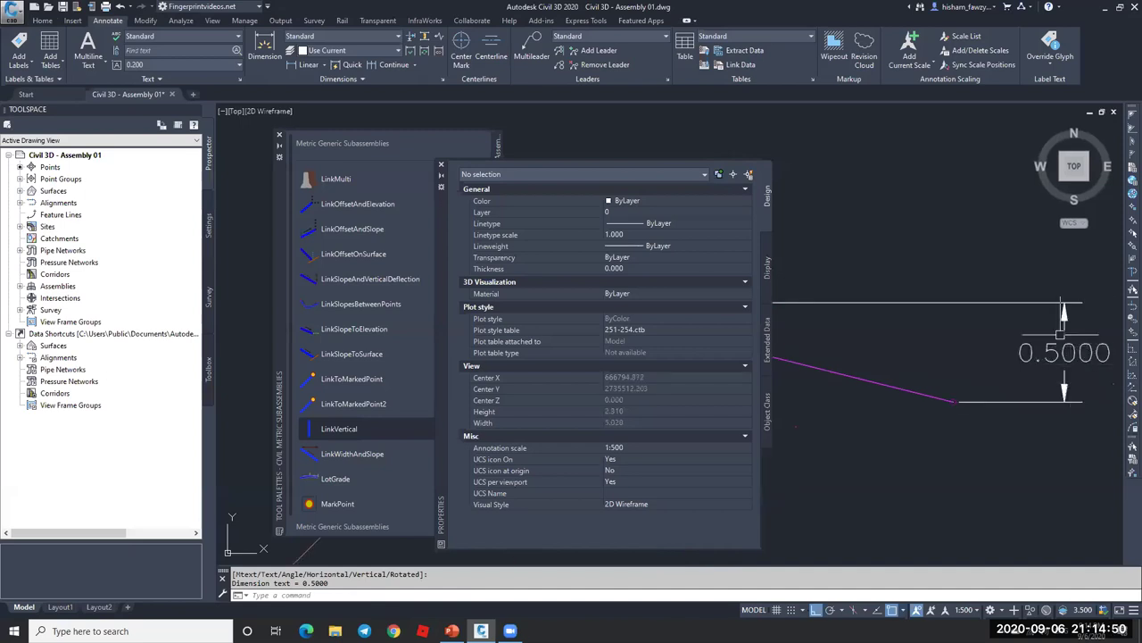
pyautogui.click(1062, 357)
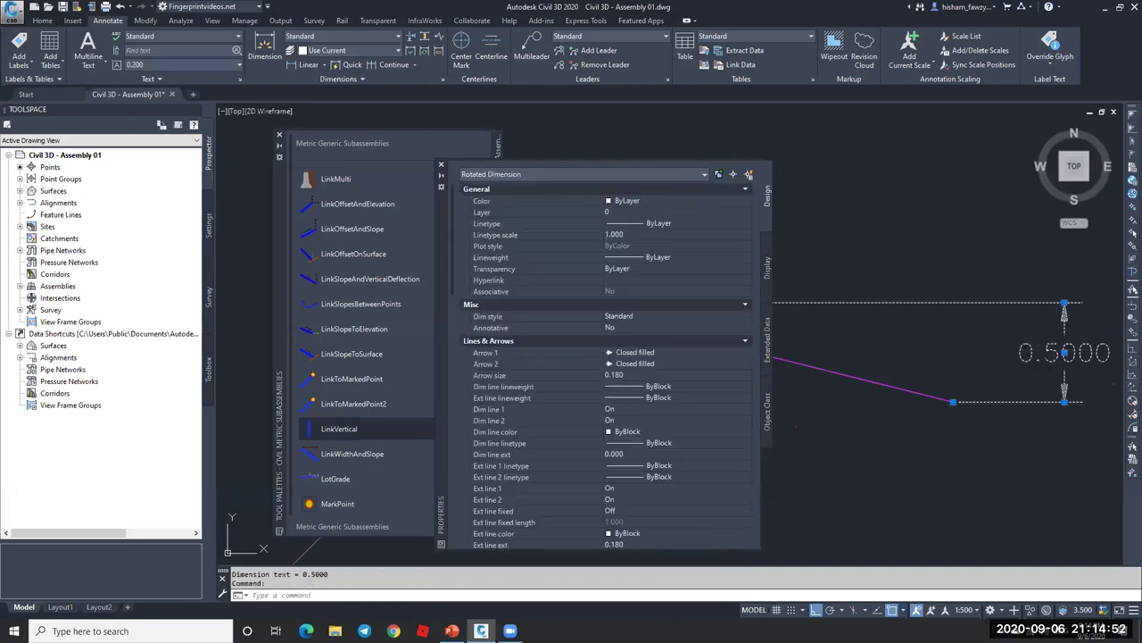
pyautogui.write('e')
pyautogui.press('Return')
pyautogui.scroll(-3, 926, 335)
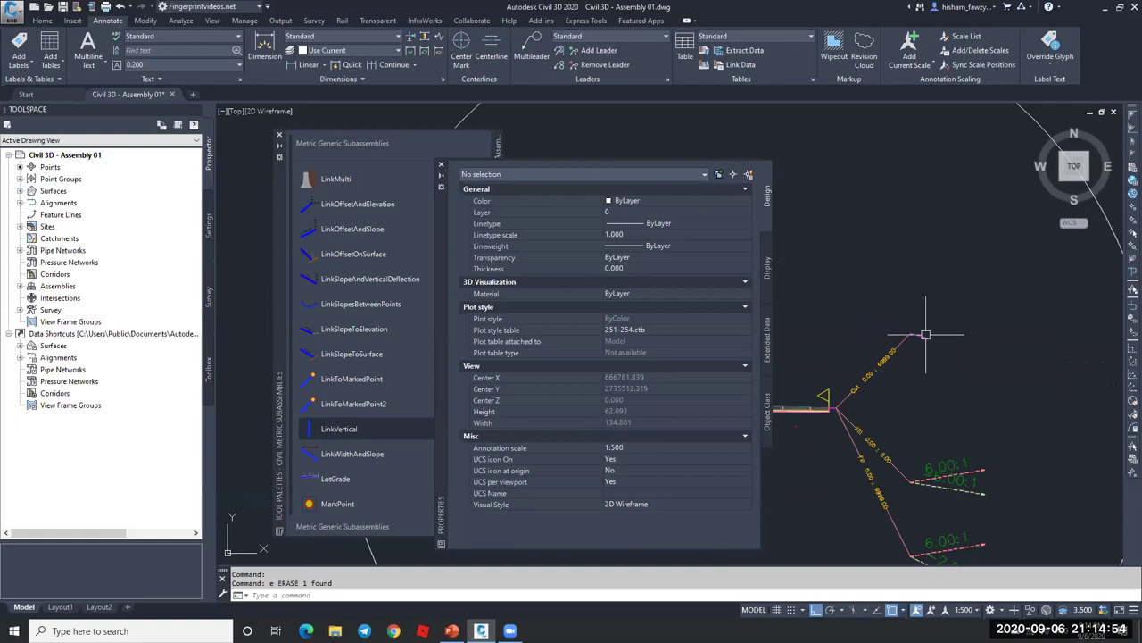
# - Close Properties and pick the DaylightBench subassembly from the Daylight palette
pyautogui.scroll(-4, 933, 348)
pyautogui.scroll(6, 942, 375)
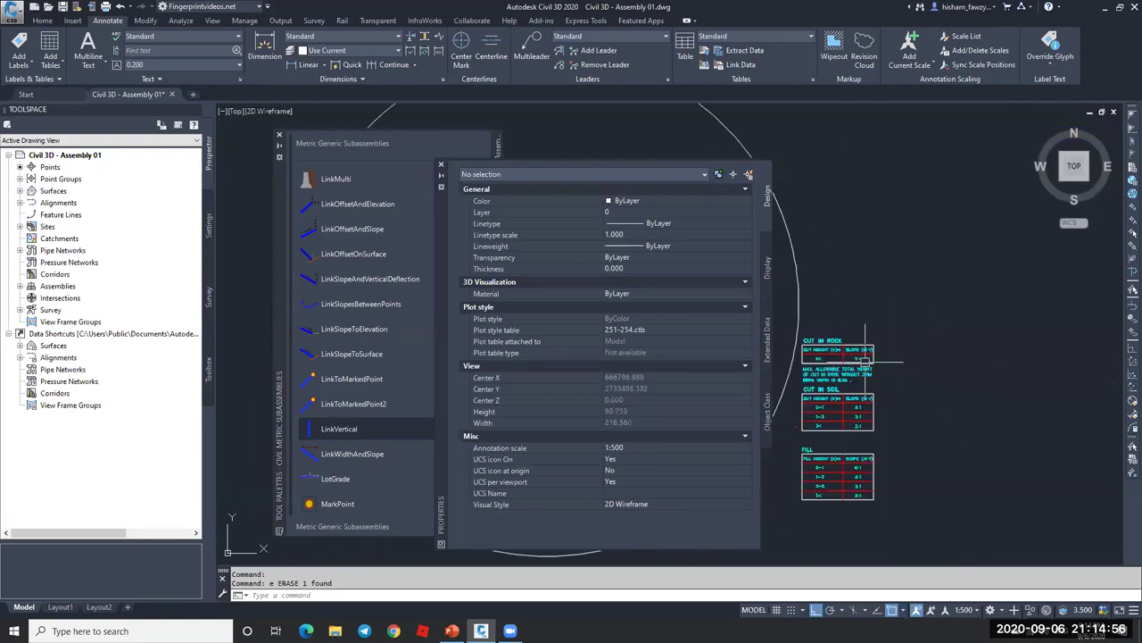
pyautogui.scroll(5, 794, 339)
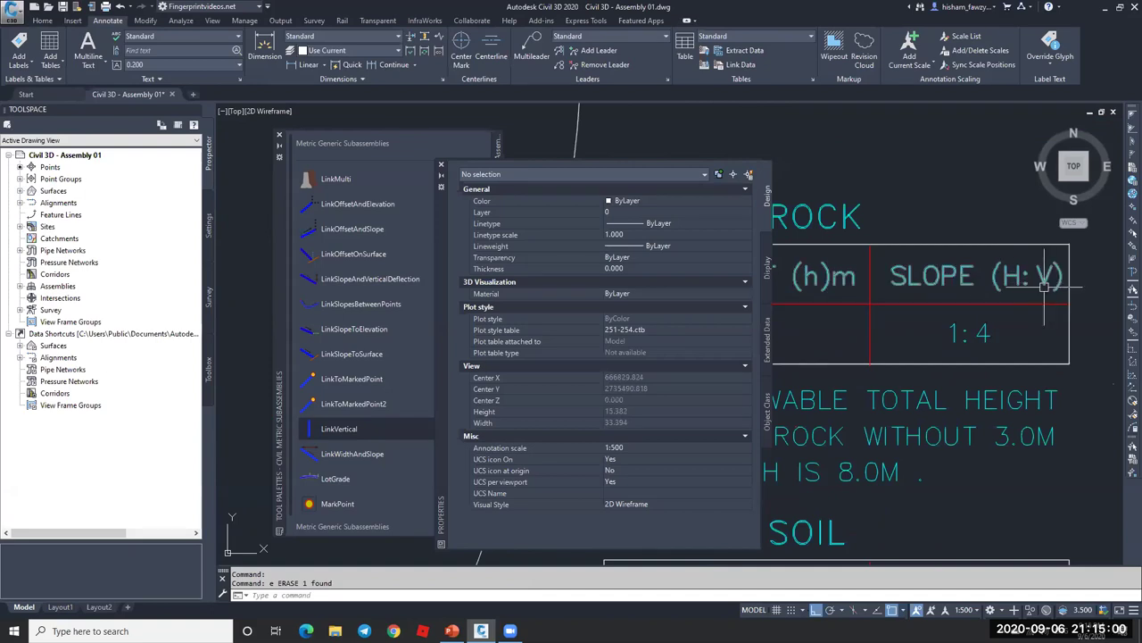
pyautogui.scroll(-3, 923, 339)
pyautogui.scroll(1, 922, 380)
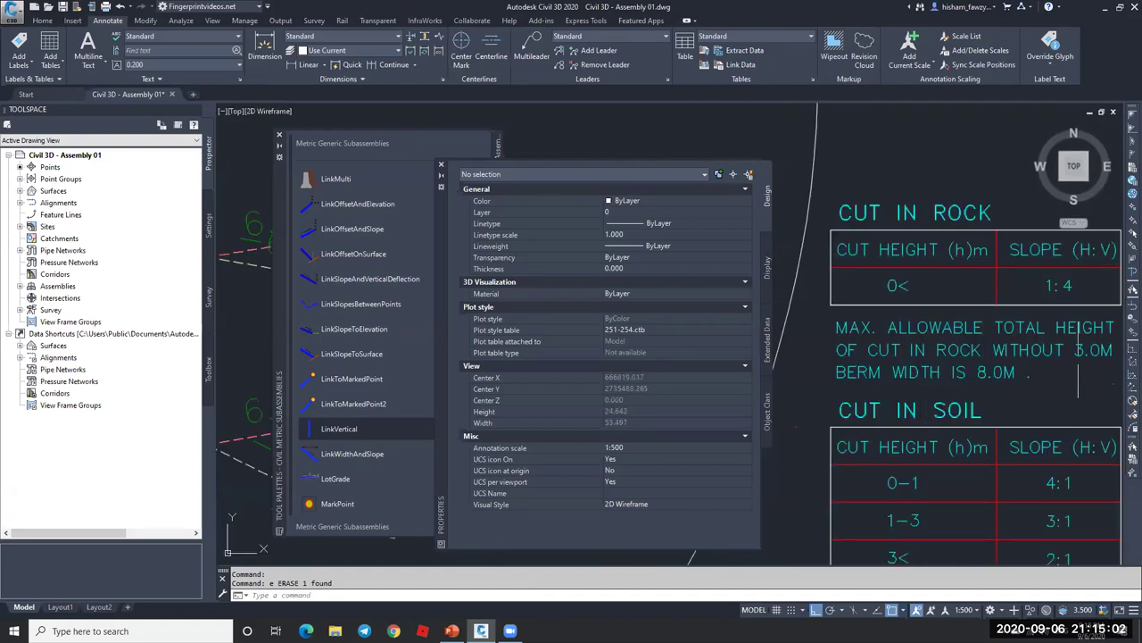
pyautogui.click(441, 166)
pyautogui.moveTo(274, 184); pyautogui.dragTo(240, 161)
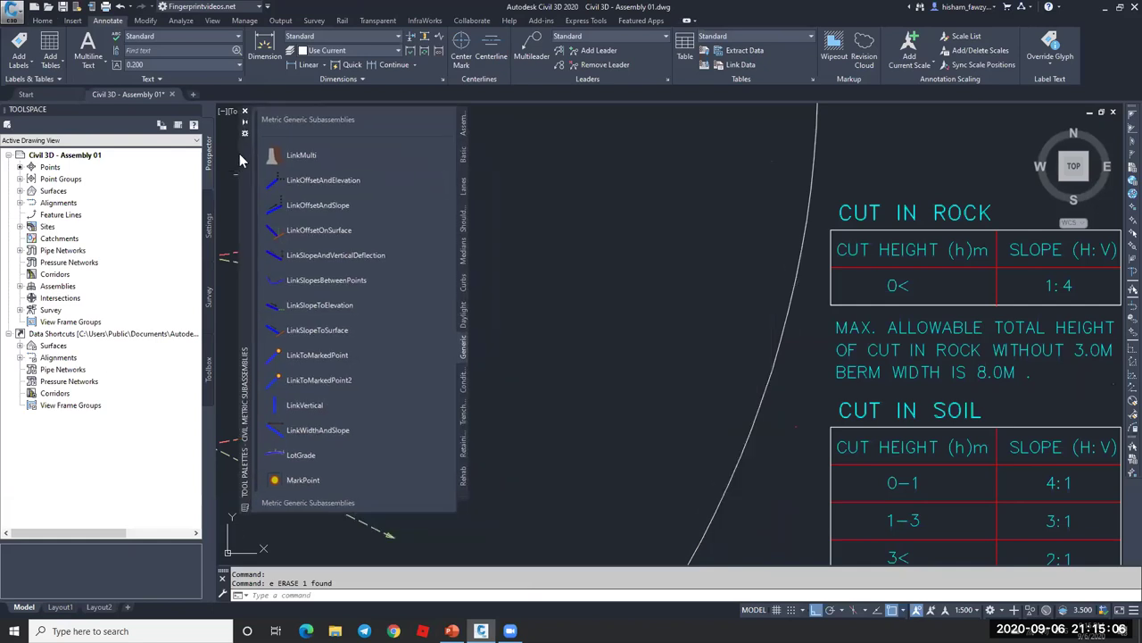
pyautogui.click(462, 317)
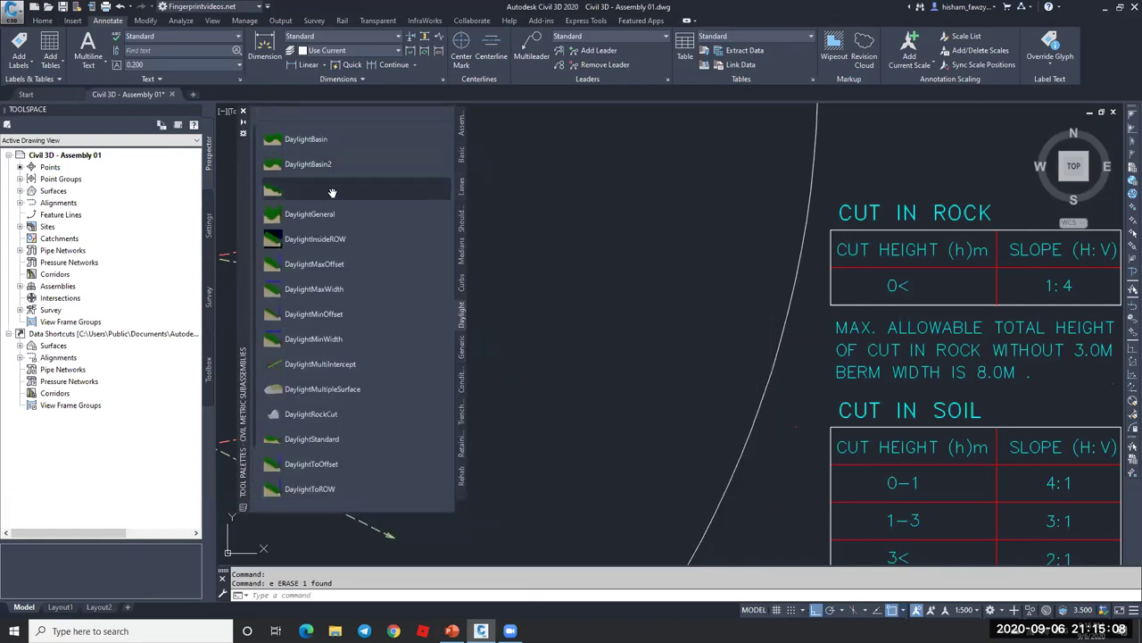
pyautogui.click(344, 189)
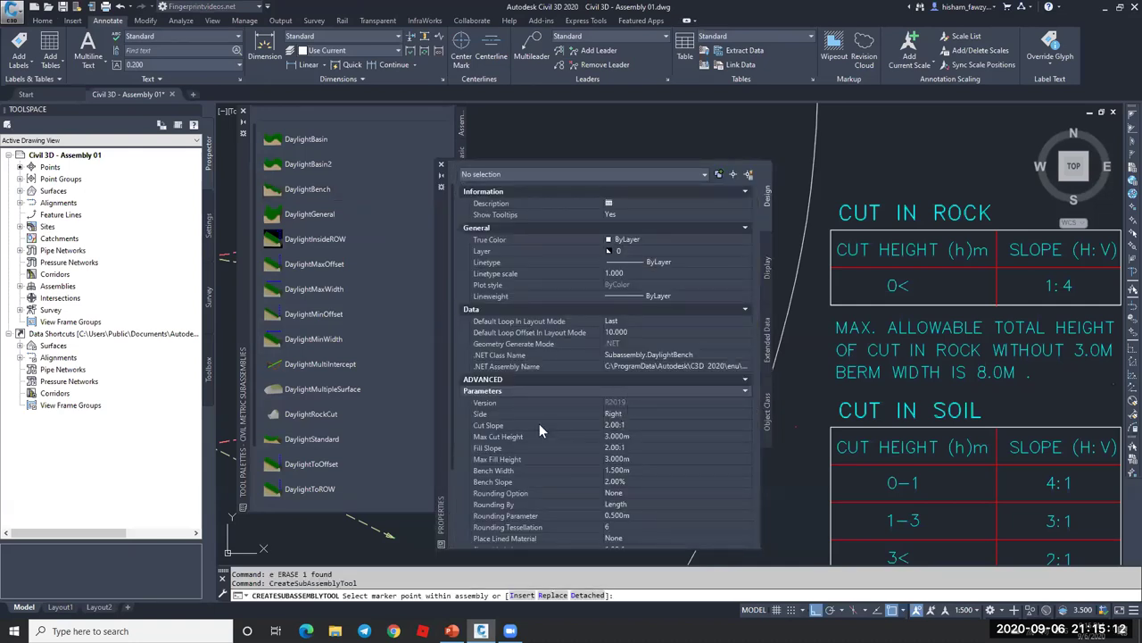
# - Set the DaylightBench cut slope to 4.00:1 and max cut height to 8 m
pyautogui.click(637, 426)
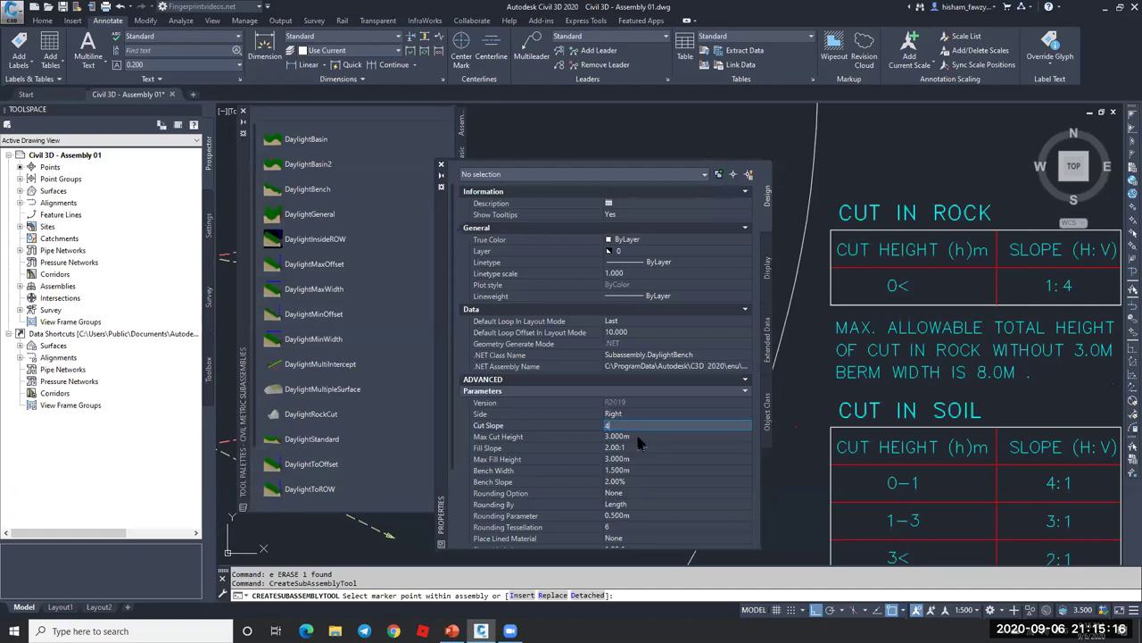
pyautogui.click(640, 435)
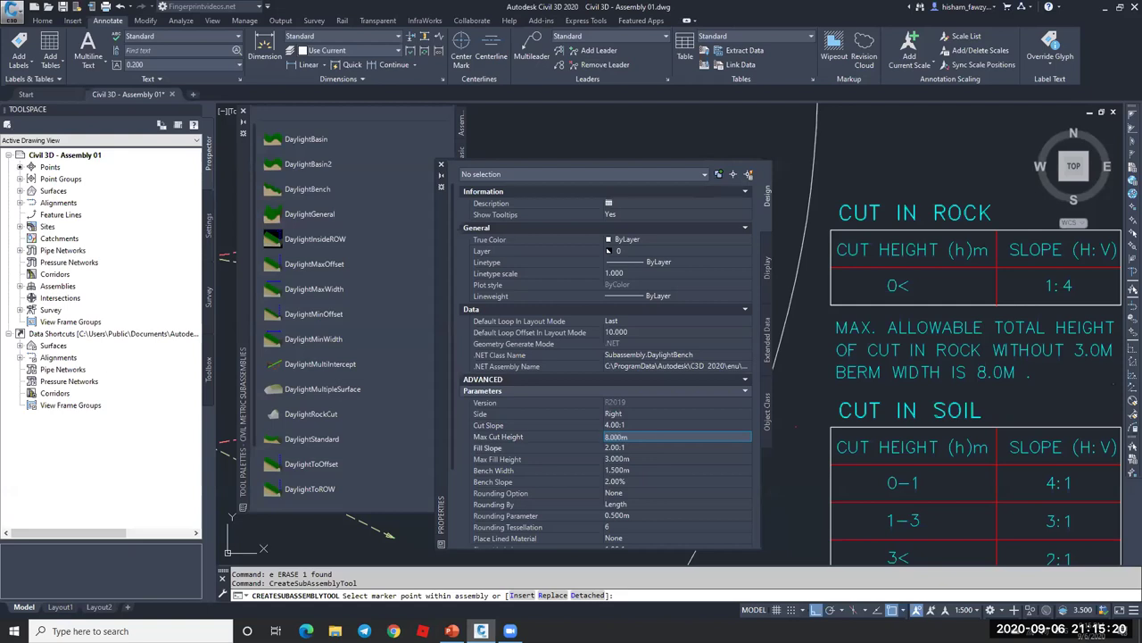
pyautogui.click(636, 443)
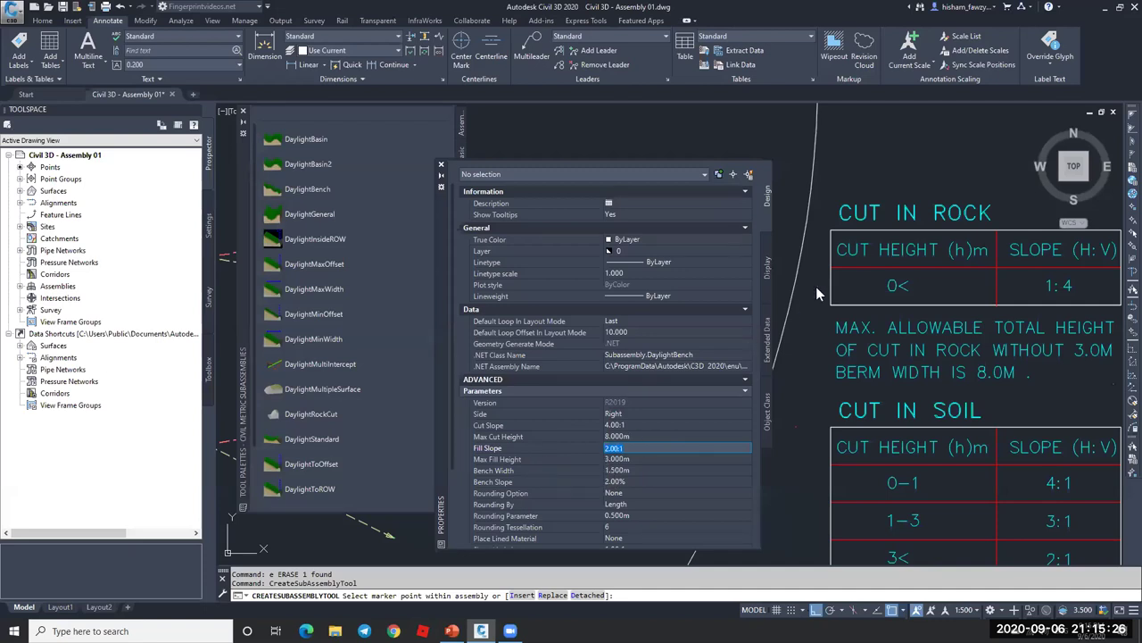
pyautogui.scroll(-5, 816, 286)
pyautogui.scroll(4, 868, 264)
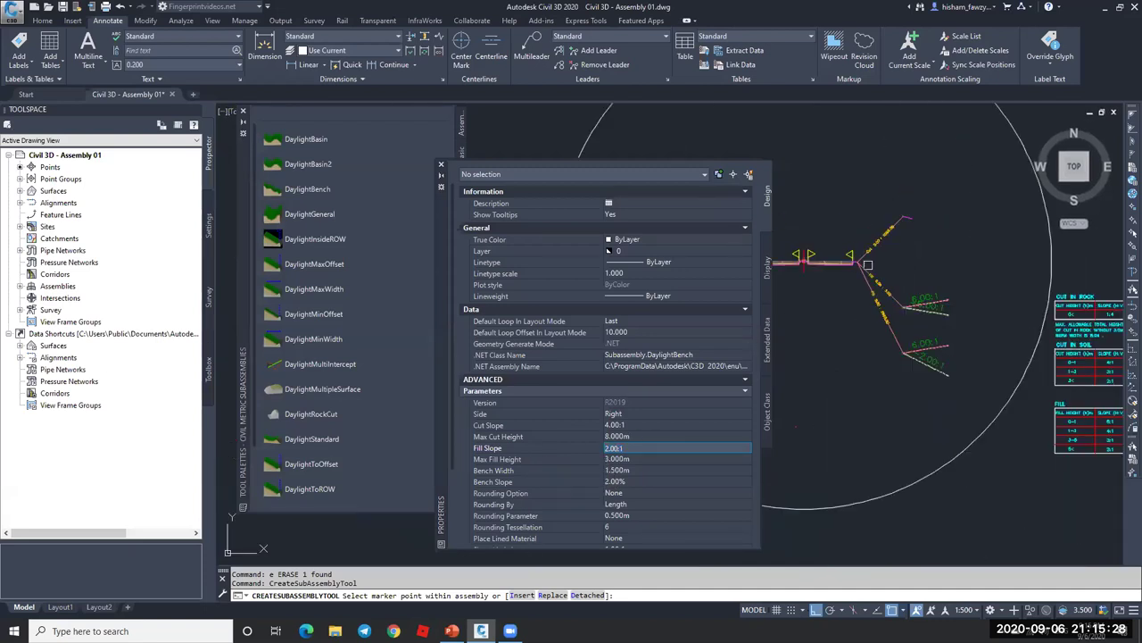
pyautogui.scroll(3, 930, 206)
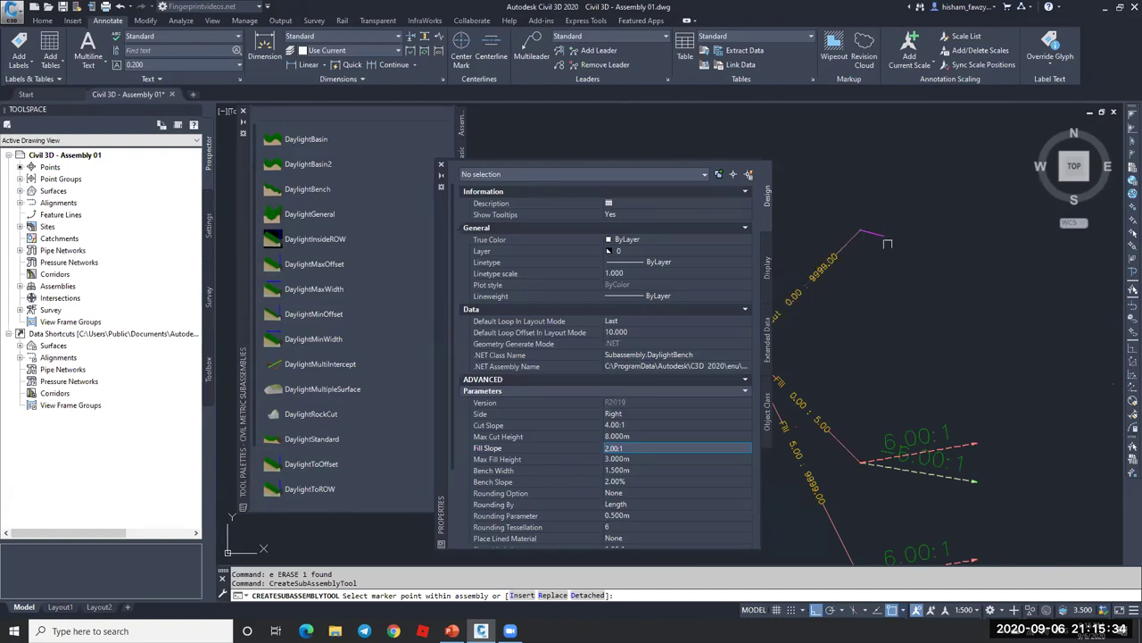
# - Set a 3 m bench width at -1% slope and attach the DaylightBench at the cut branch end
pyautogui.click(646, 470)
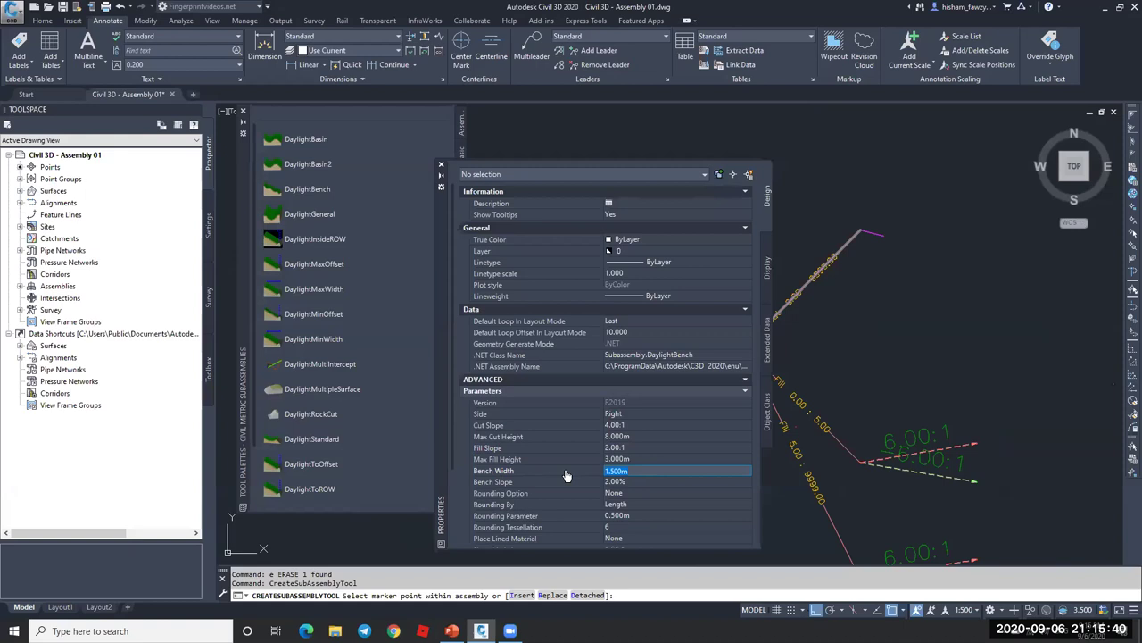
pyautogui.write('3')
pyautogui.click(633, 481)
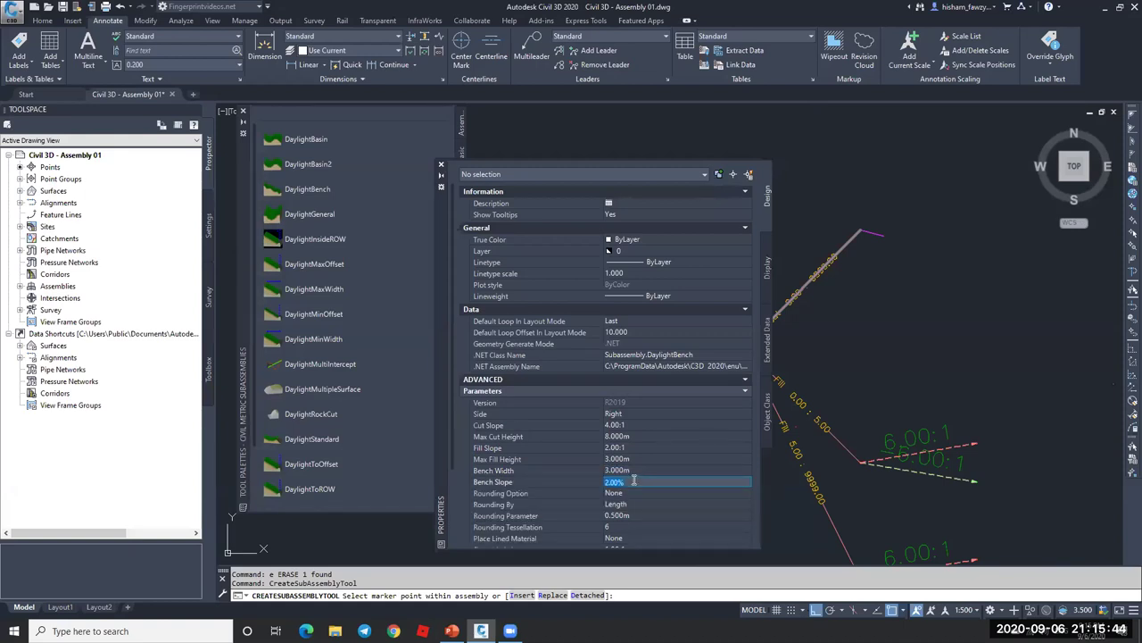
pyautogui.write('-1')
pyautogui.press('Tab')
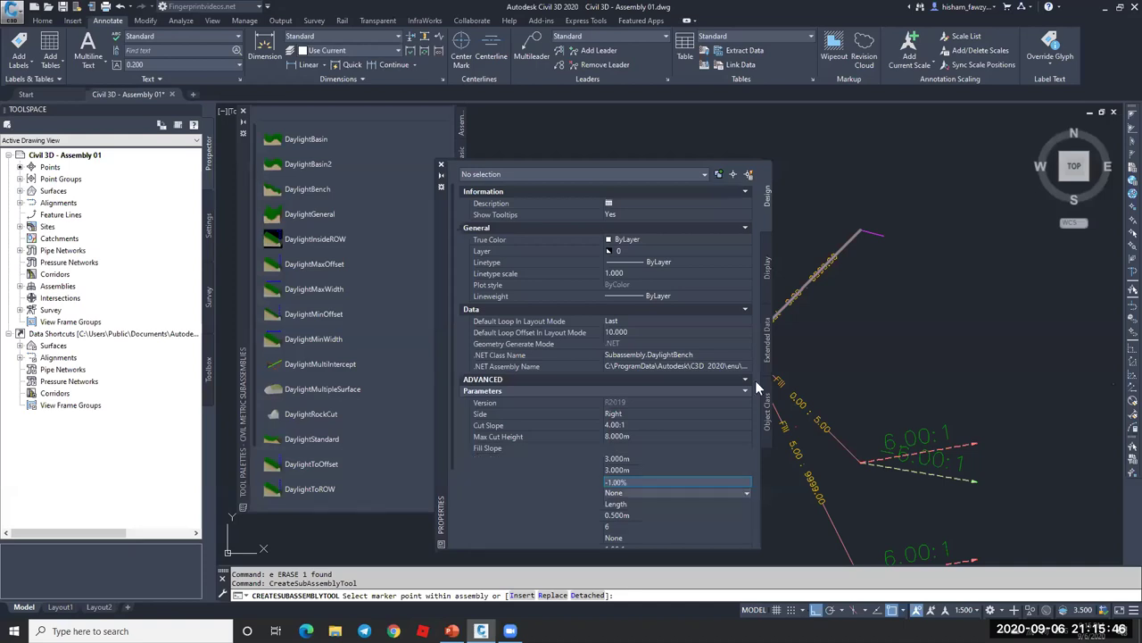
pyautogui.scroll(-6, 901, 352)
pyautogui.scroll(5, 962, 363)
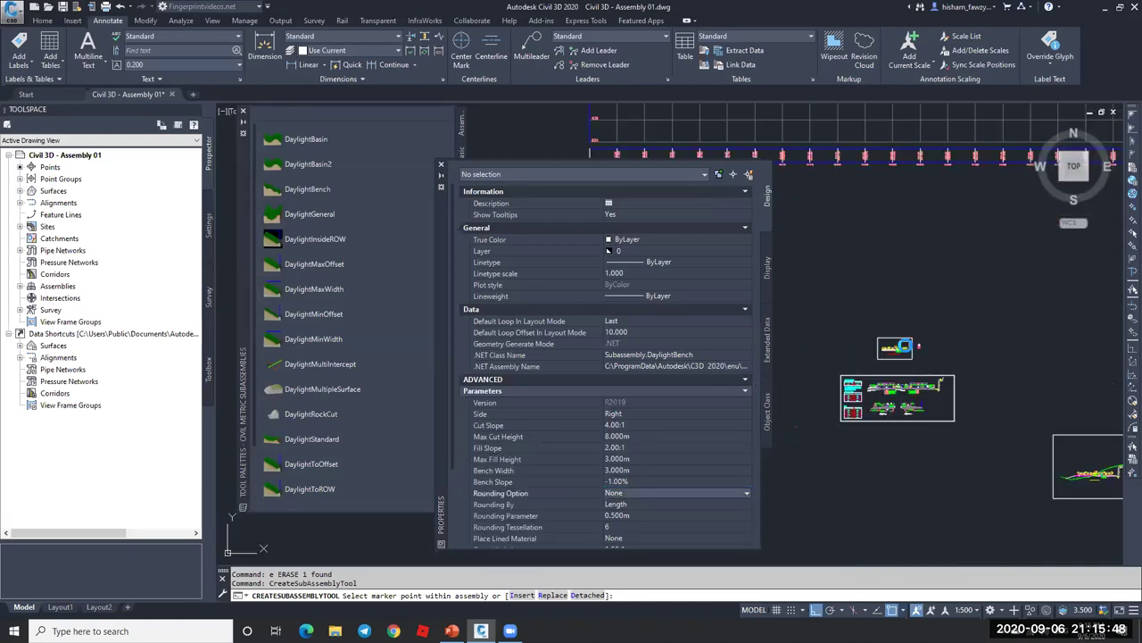
pyautogui.scroll(6, 981, 356)
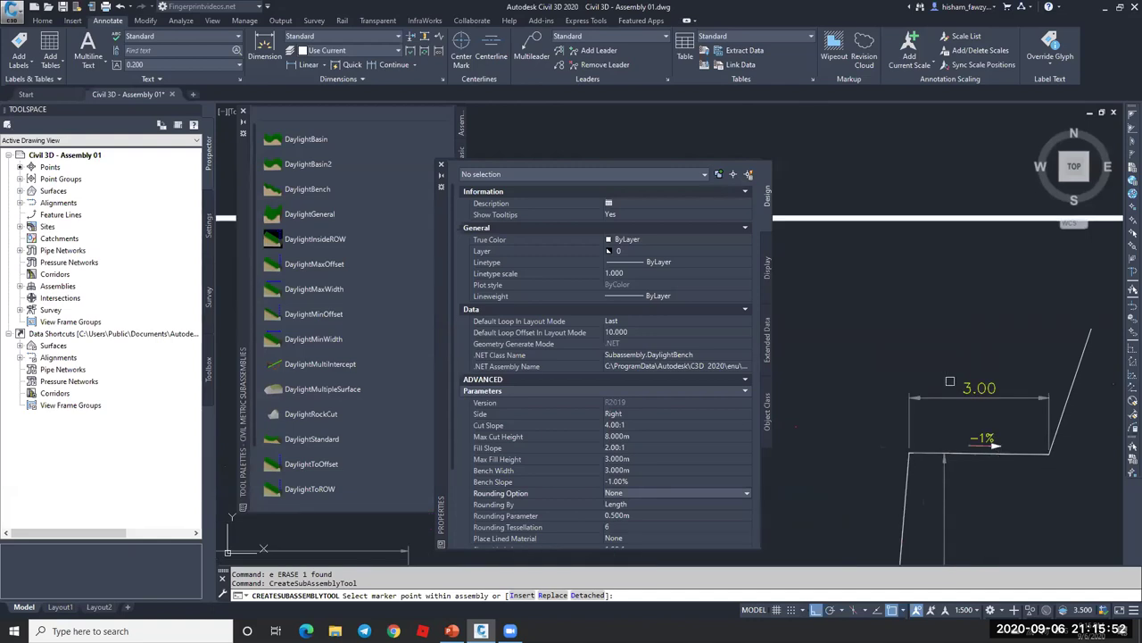
pyautogui.scroll(-5, 1002, 370)
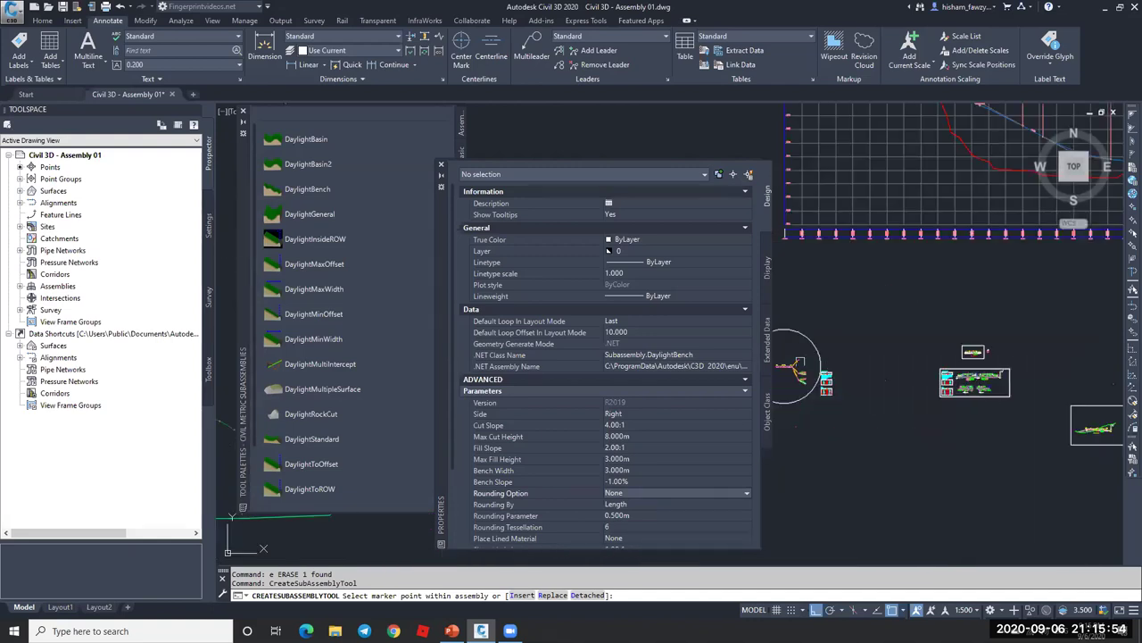
pyautogui.scroll(6, 916, 374)
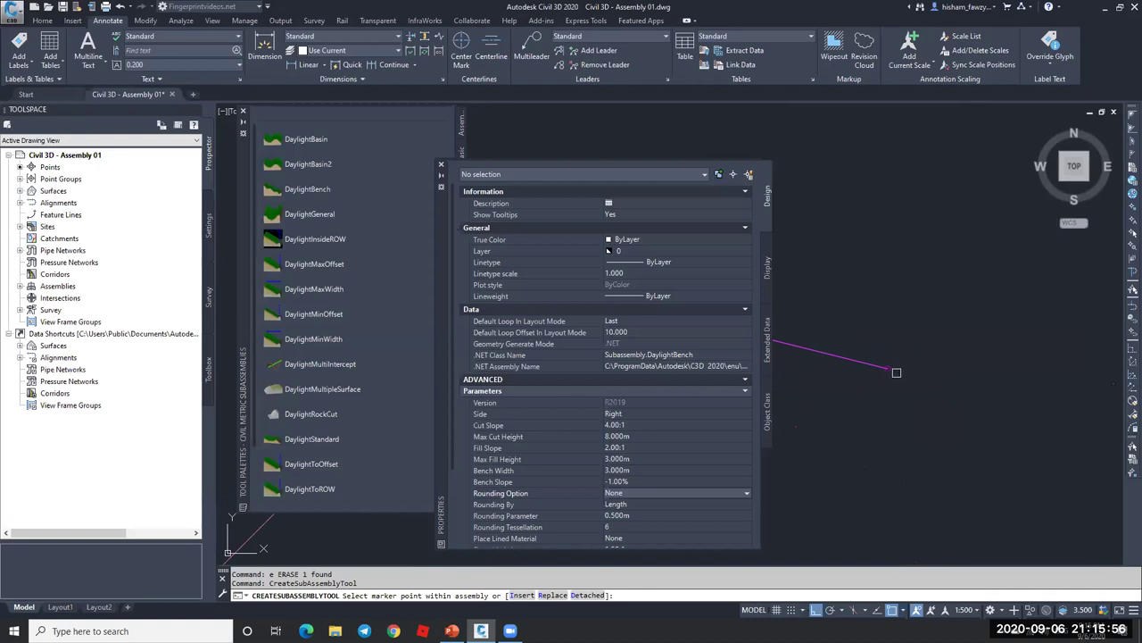
pyautogui.click(893, 369)
# - End the DaylightBench insertion and window-select all right-side cut and fill subassemblies
pyautogui.scroll(-3, 924, 322)
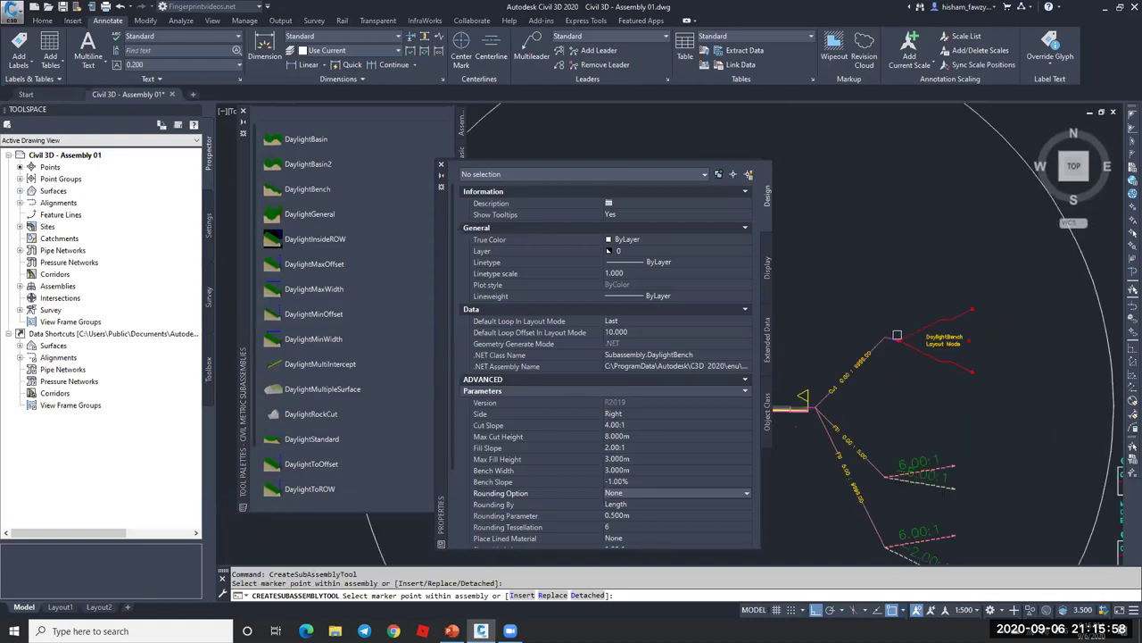
pyautogui.press('Escape')
pyautogui.scroll(-5, 892, 317)
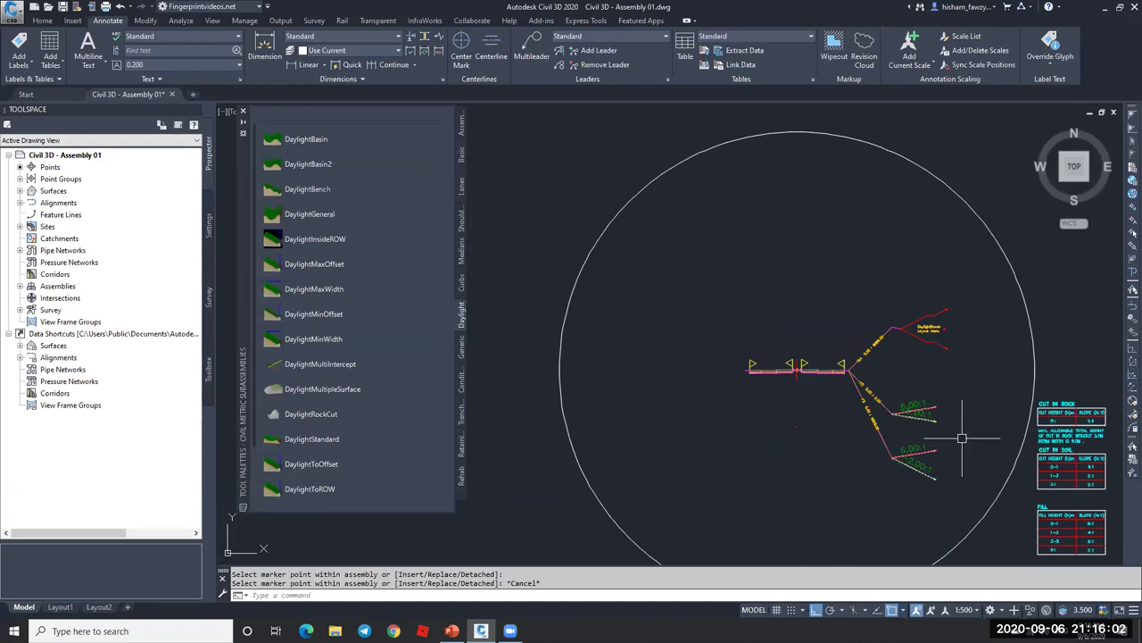
pyautogui.press('Escape')
pyautogui.press('Escape')
pyautogui.click(948, 279)
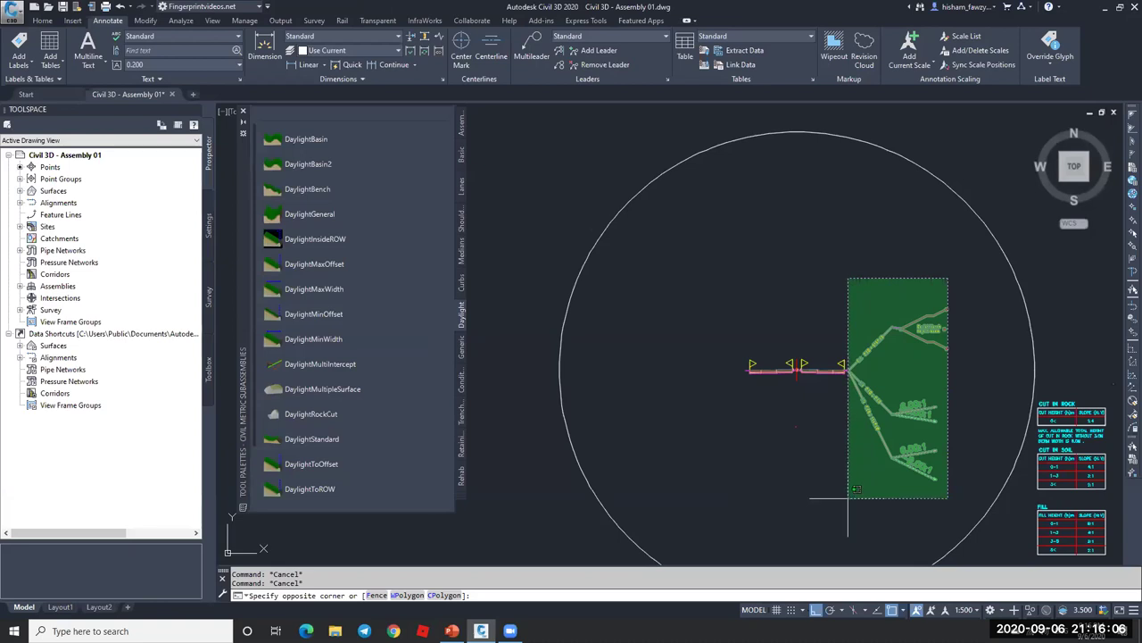
pyautogui.click(810, 537)
pyautogui.scroll(8, 856, 382)
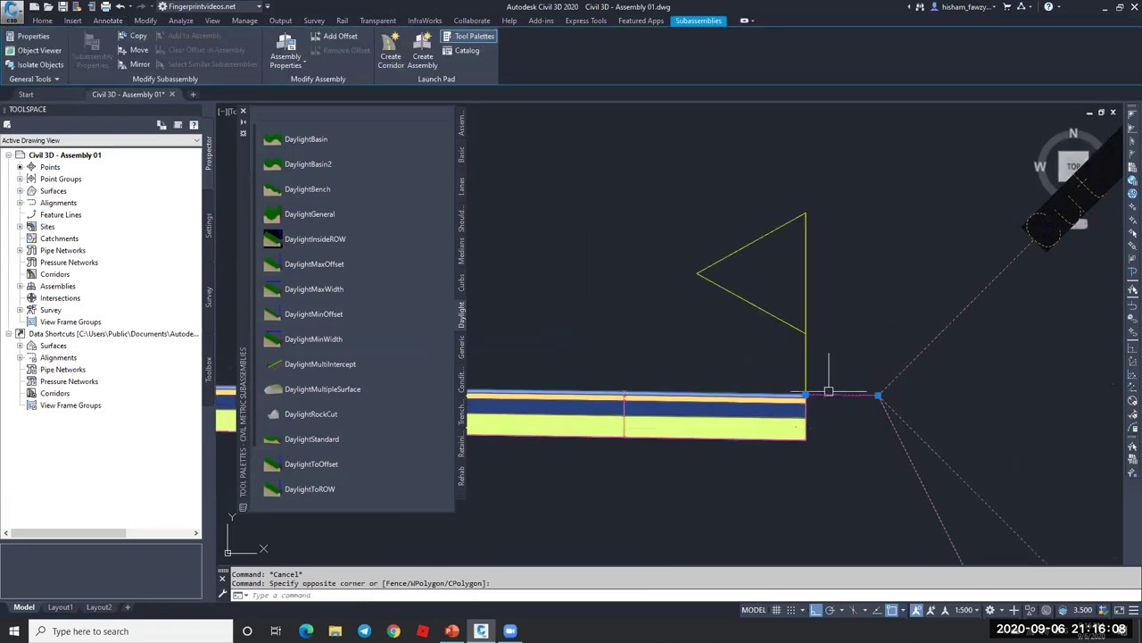
pyautogui.scroll(-8, 874, 352)
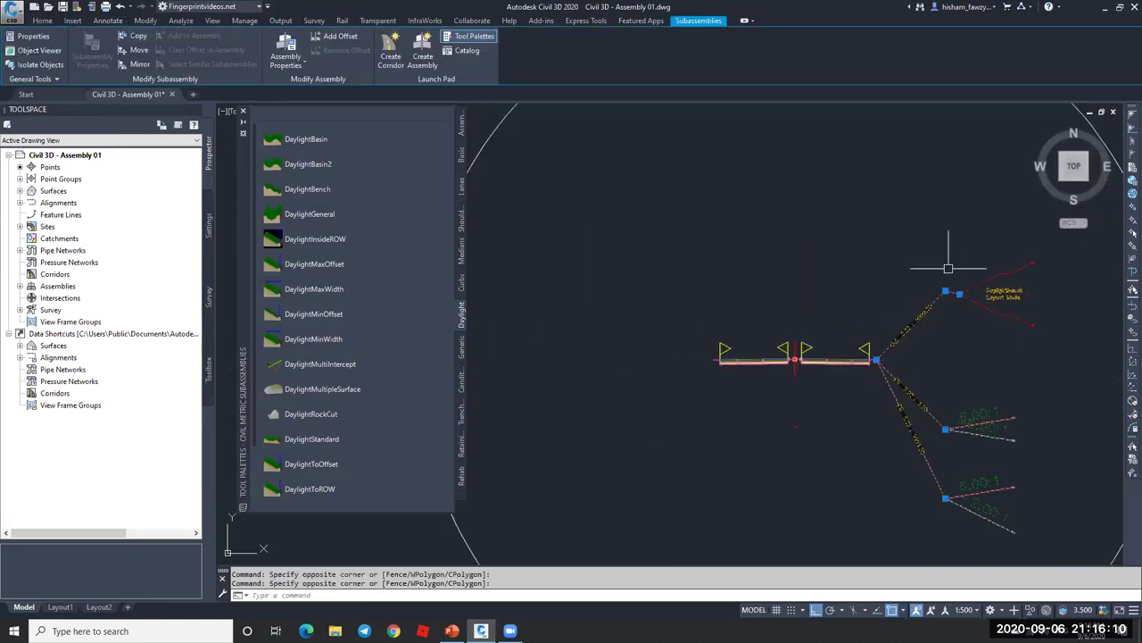
# - Mirror the selected subassemblies to the left-side marker point
pyautogui.click(139, 64)
pyautogui.scroll(10, 706, 357)
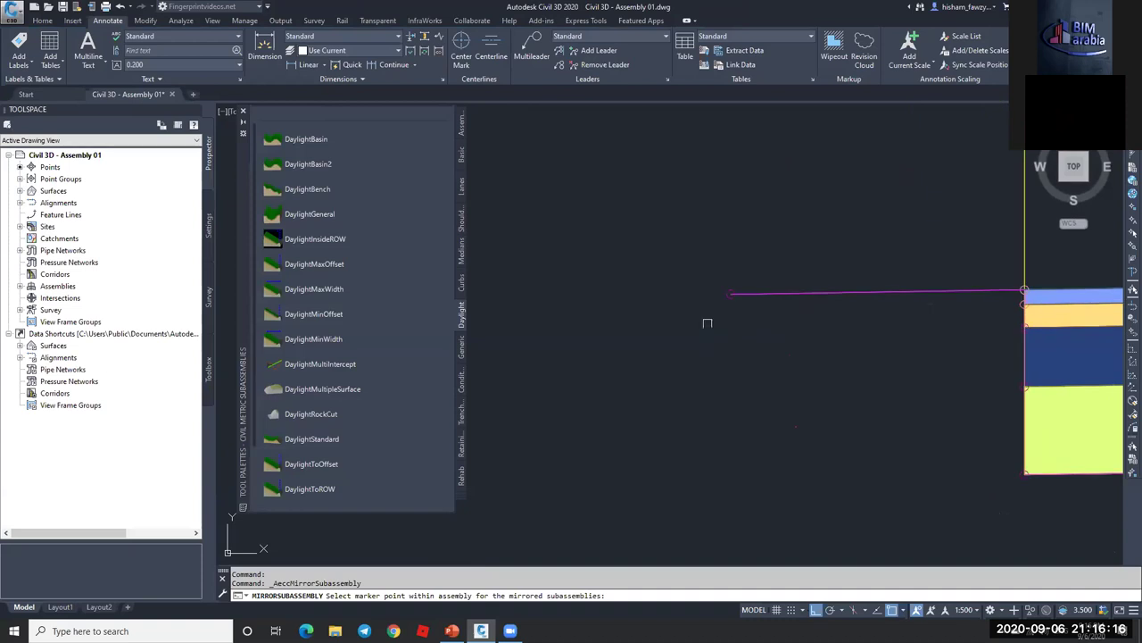
pyautogui.click(730, 293)
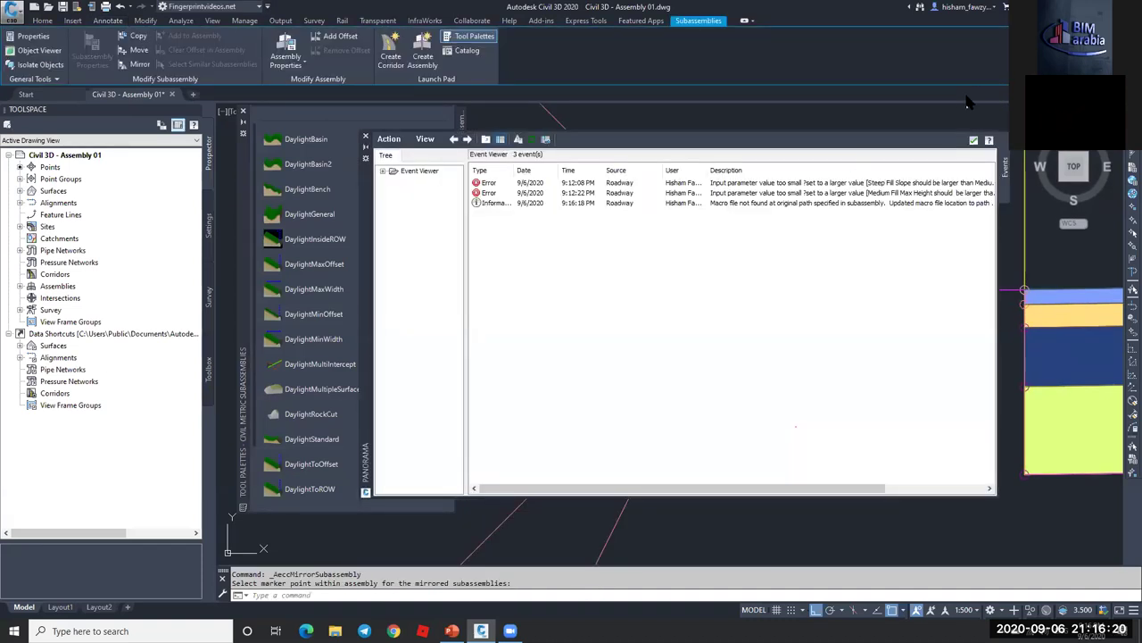
# - Clear and close the event log, cancel mirroring, and close the subassembly tool palettes
pyautogui.click(388, 141)
pyautogui.click(401, 178)
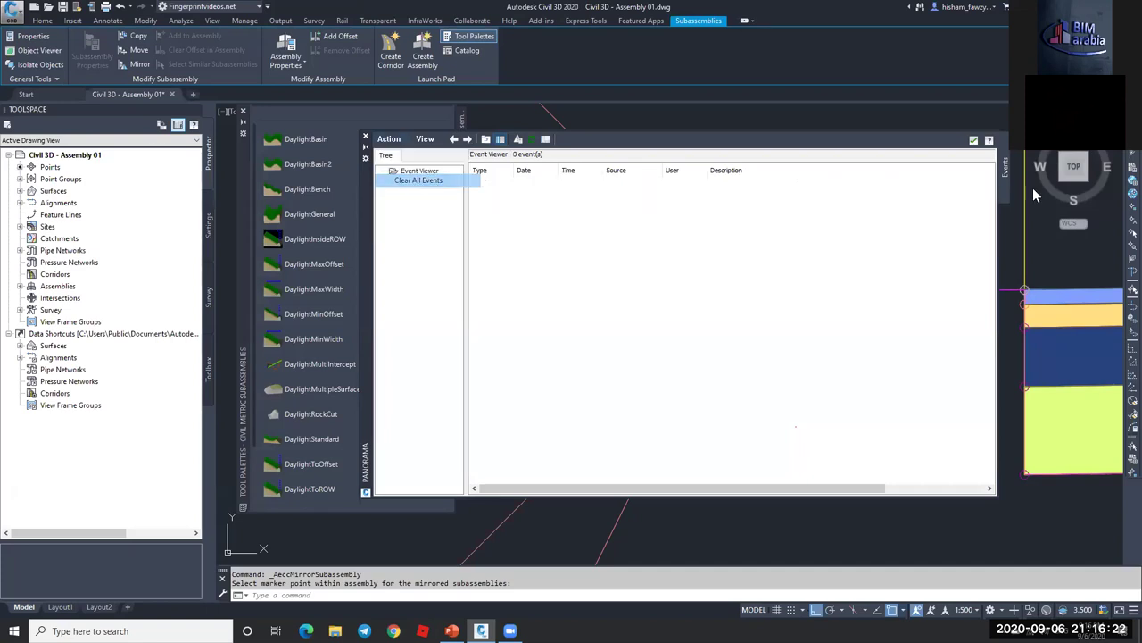
pyautogui.click(974, 140)
pyautogui.scroll(-6, 875, 292)
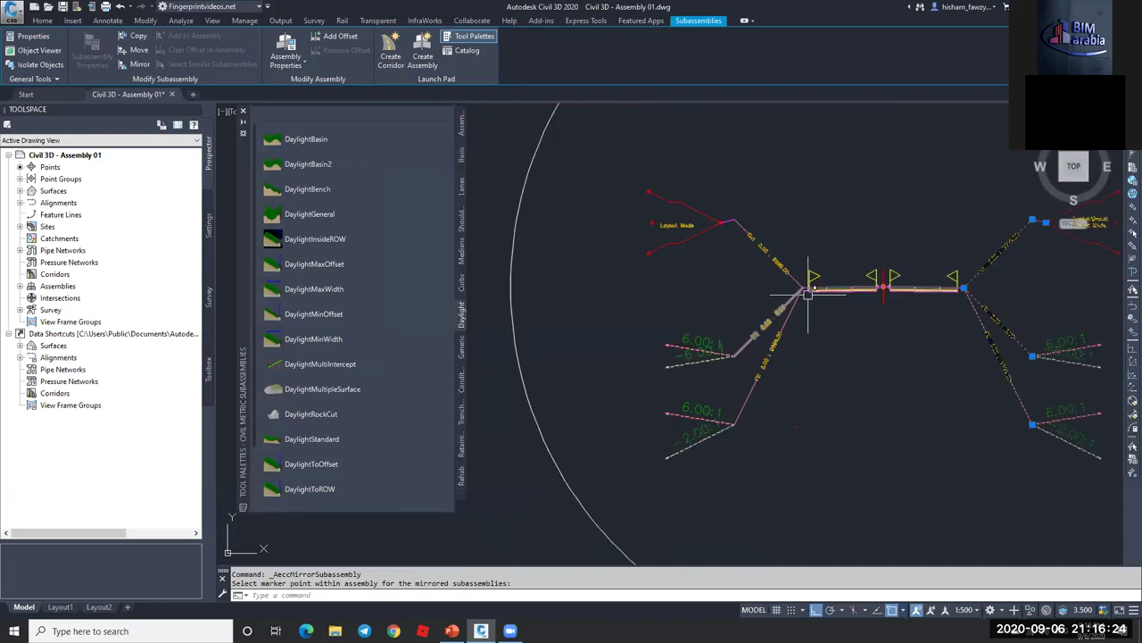
pyautogui.press('Escape')
pyautogui.scroll(4, 876, 292)
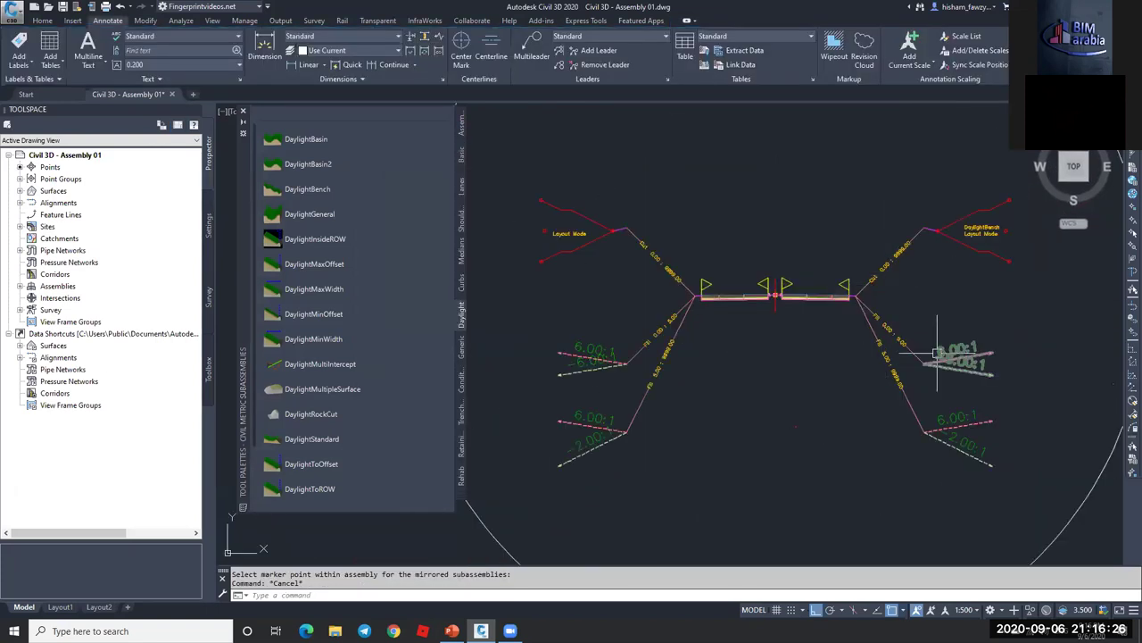
pyautogui.click(243, 111)
pyautogui.scroll(-6, 904, 294)
# - Start creating a new corridor from Home > Corridor
pyautogui.scroll(4, 648, 275)
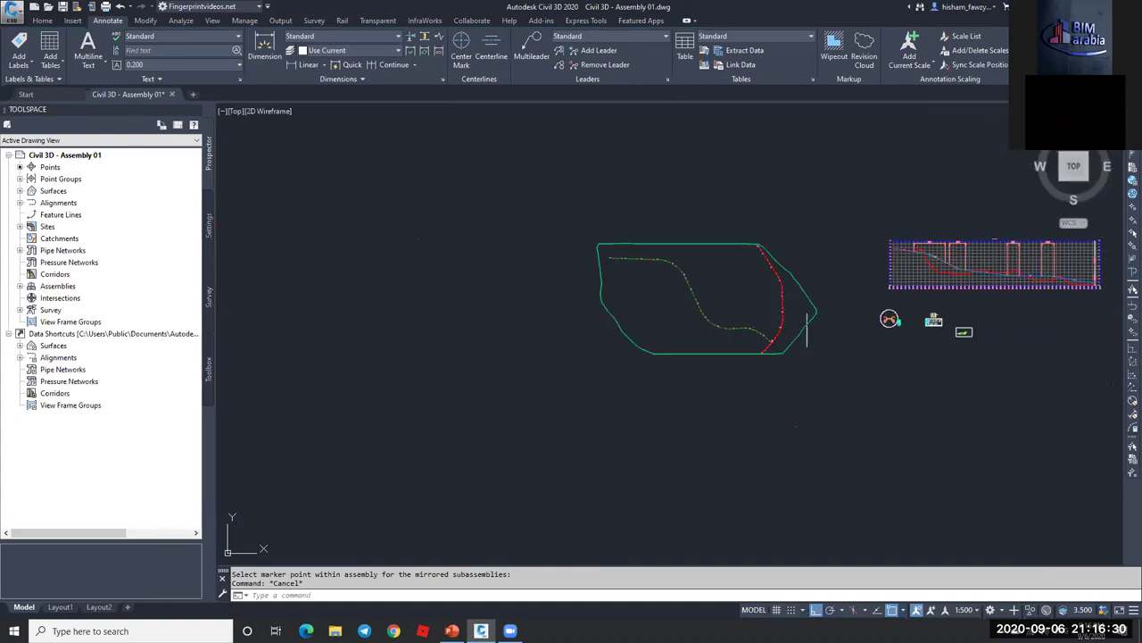
pyautogui.click(42, 20)
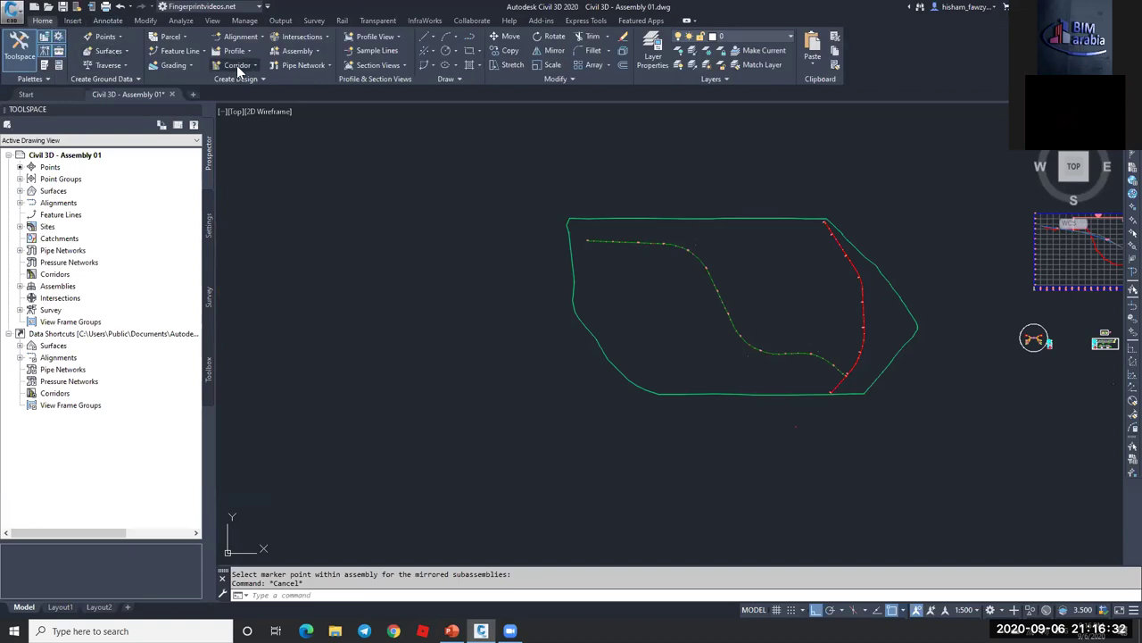
pyautogui.click(238, 65)
pyautogui.click(244, 84)
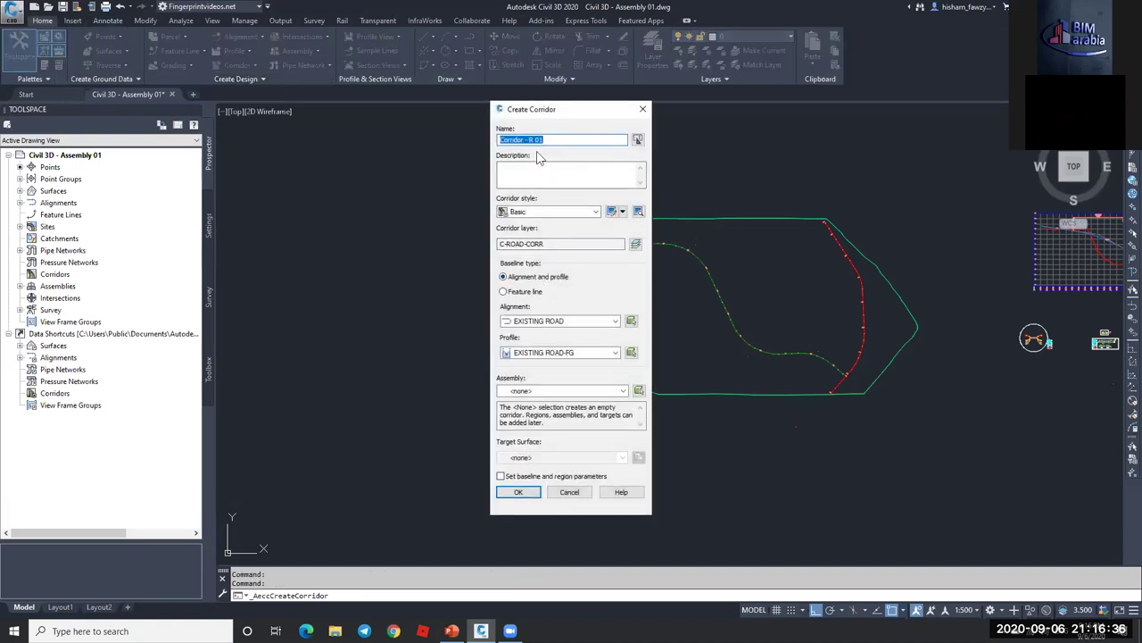
# - Set alignment ROAD 01, profile ROAD 01-FG02, assembly Type 01, target surface NGL, and confirm
pyautogui.click(564, 321)
pyautogui.click(539, 343)
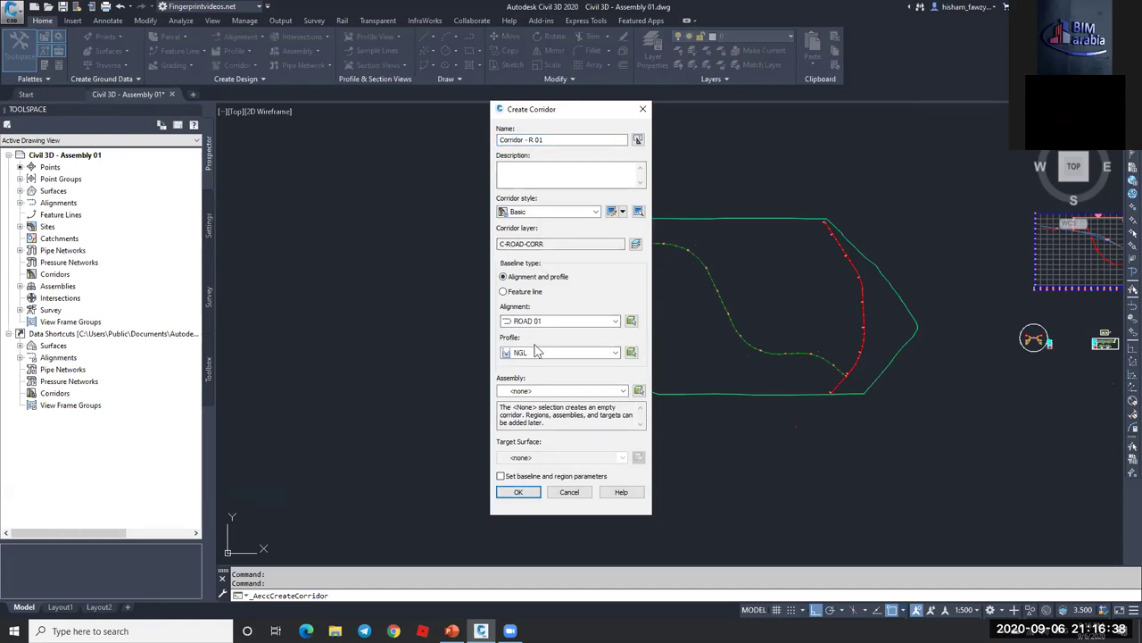
pyautogui.click(545, 352)
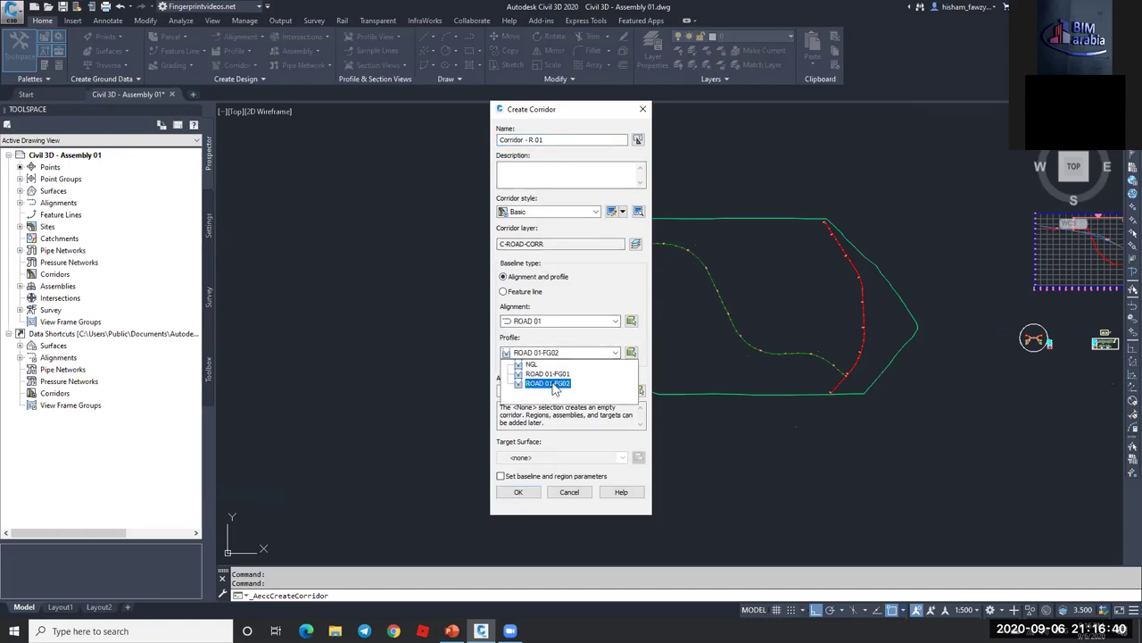
pyautogui.click(554, 383)
pyautogui.click(549, 392)
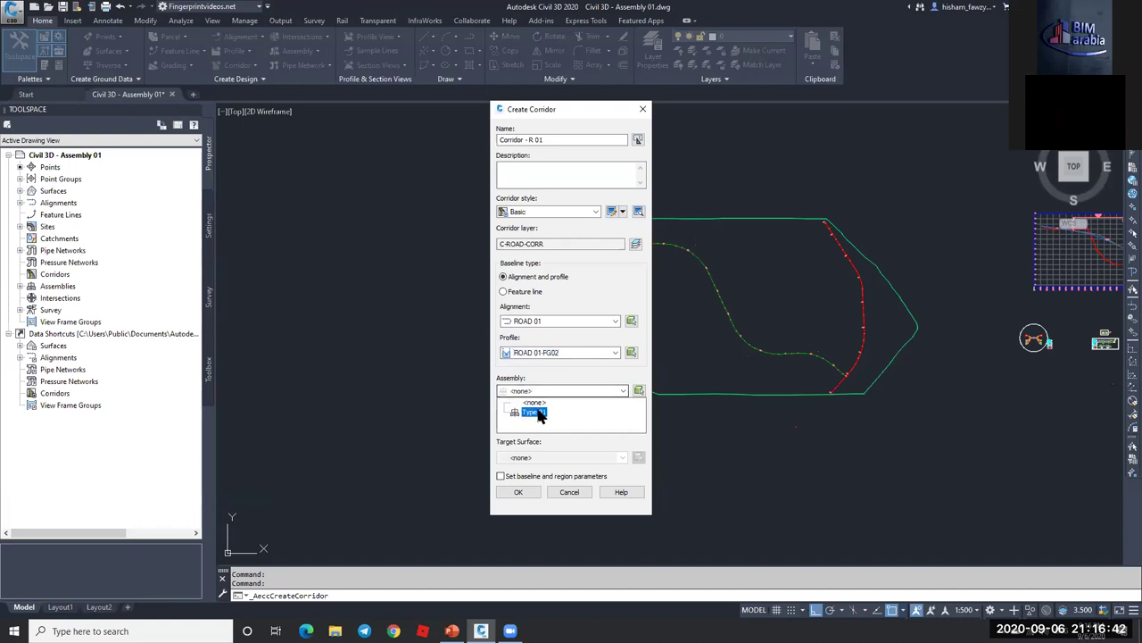
pyautogui.click(537, 412)
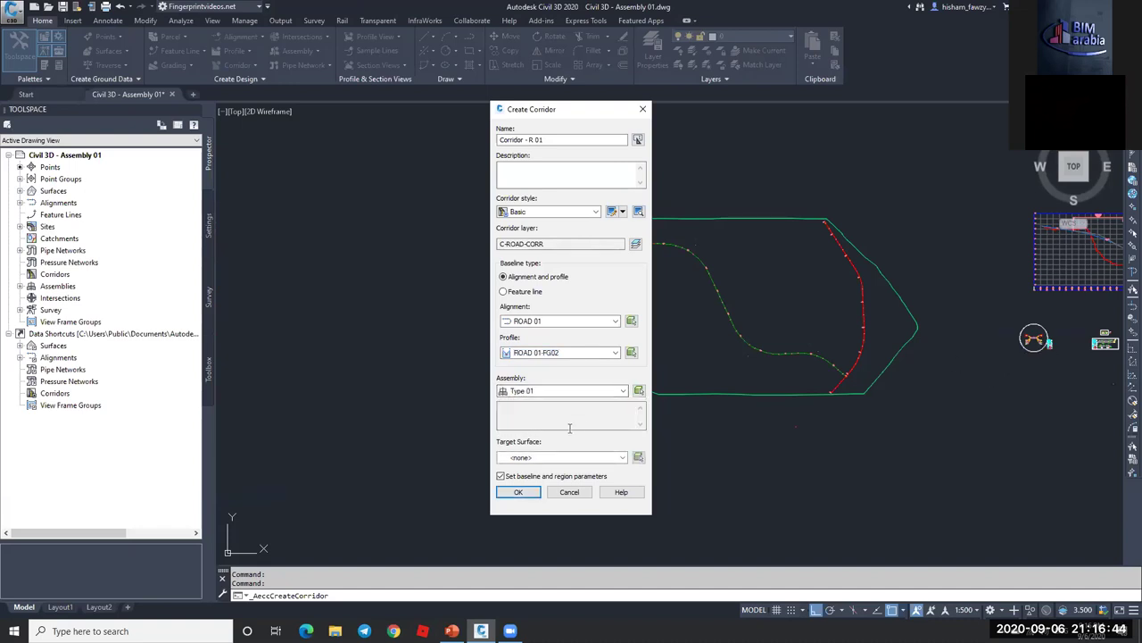
pyautogui.click(547, 457)
pyautogui.click(530, 483)
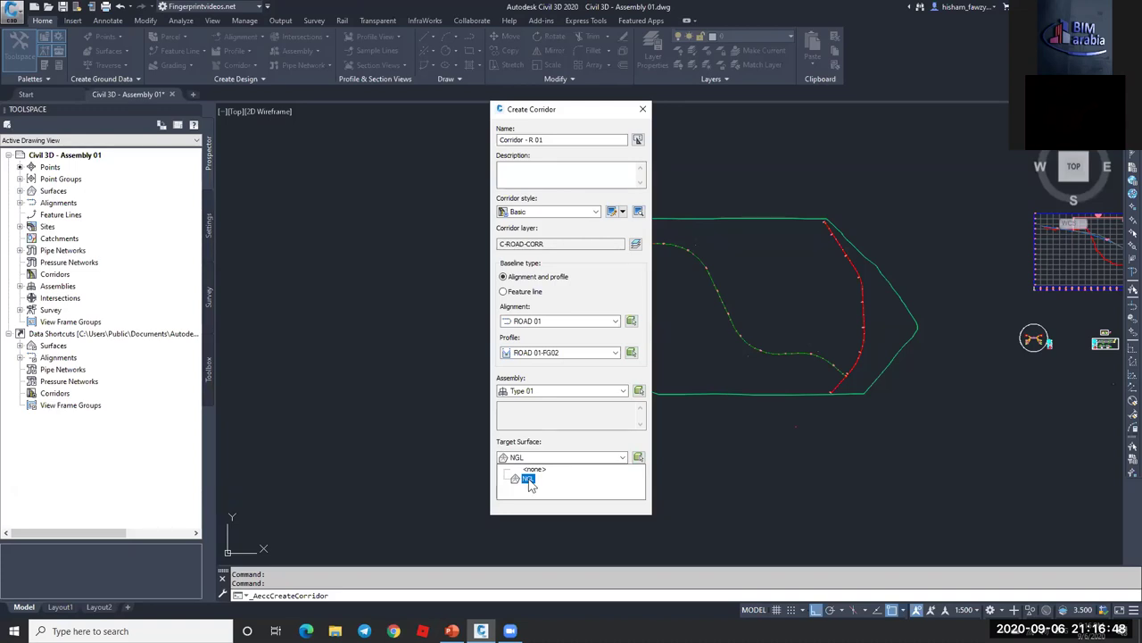
pyautogui.click(530, 483)
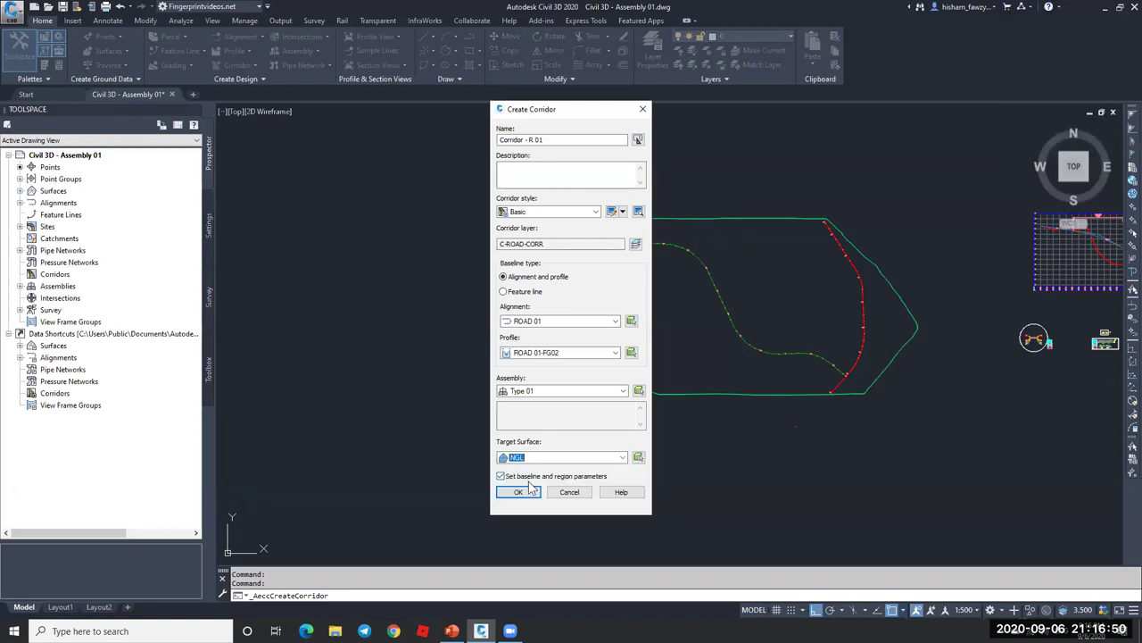
pyautogui.click(513, 492)
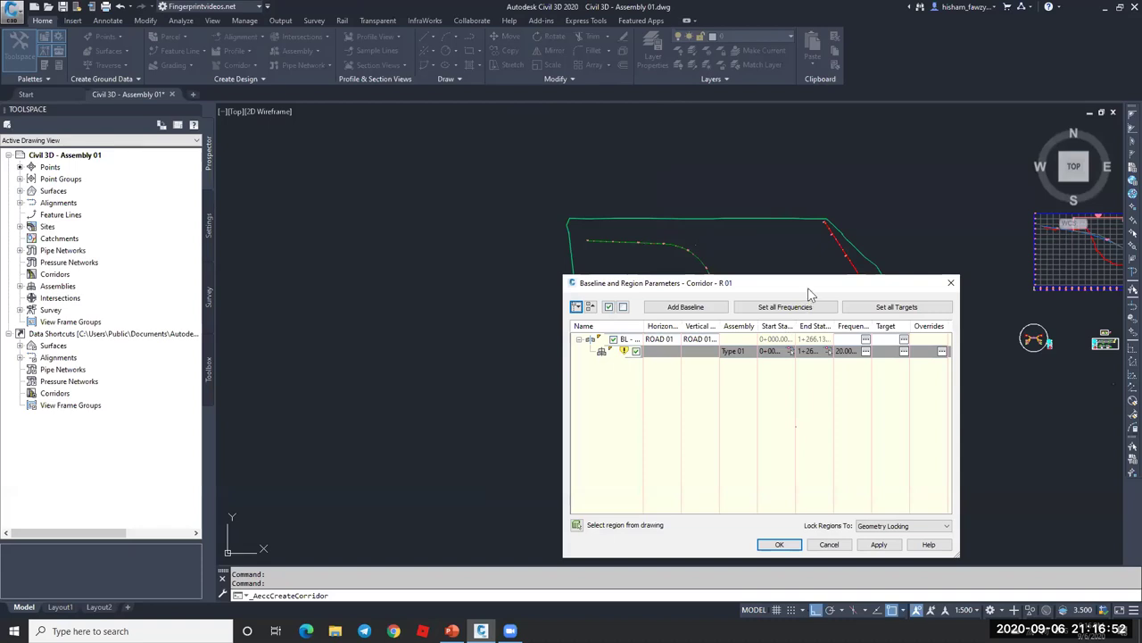
# - Set Corridor R 01's assembly frequency to 5 m along tangents and curves, then rebuild it
pyautogui.moveTo(808, 285); pyautogui.dragTo(653, 202)
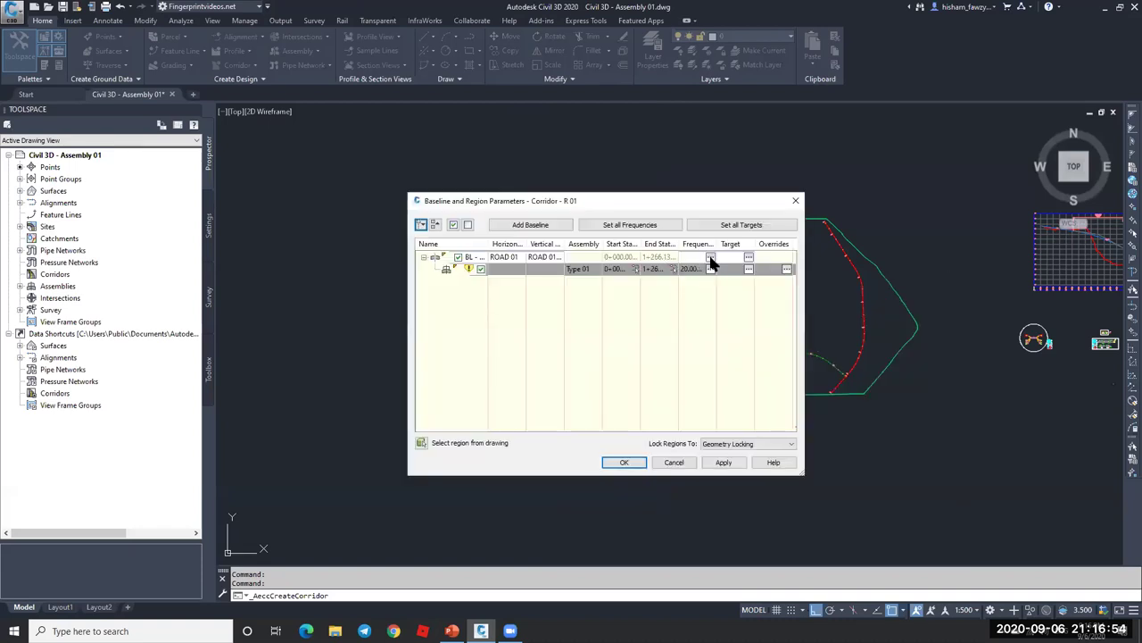
pyautogui.click(712, 258)
pyautogui.write('5')
pyautogui.press('Return')
pyautogui.click(802, 325)
pyautogui.write('5')
pyautogui.press('Return')
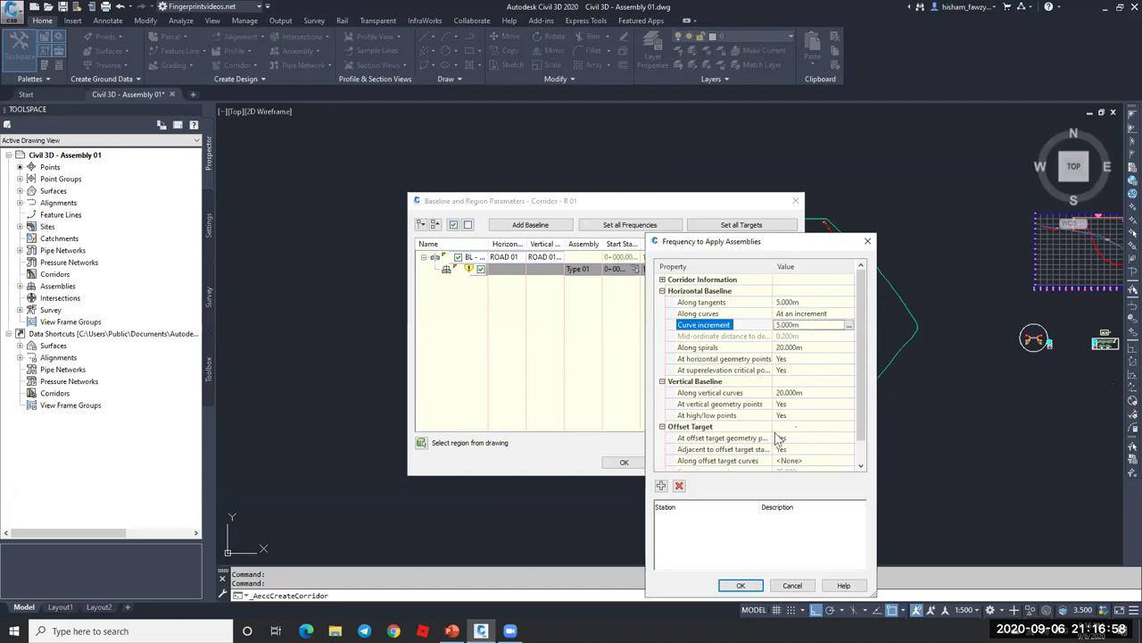
pyautogui.click(739, 585)
pyautogui.click(624, 461)
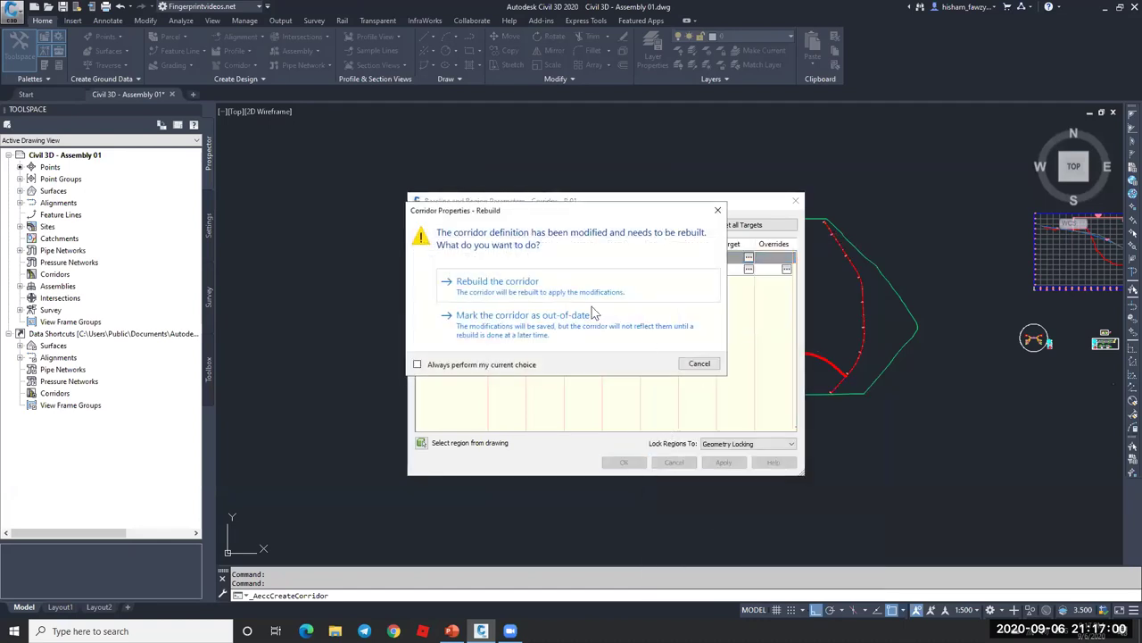
pyautogui.click(566, 284)
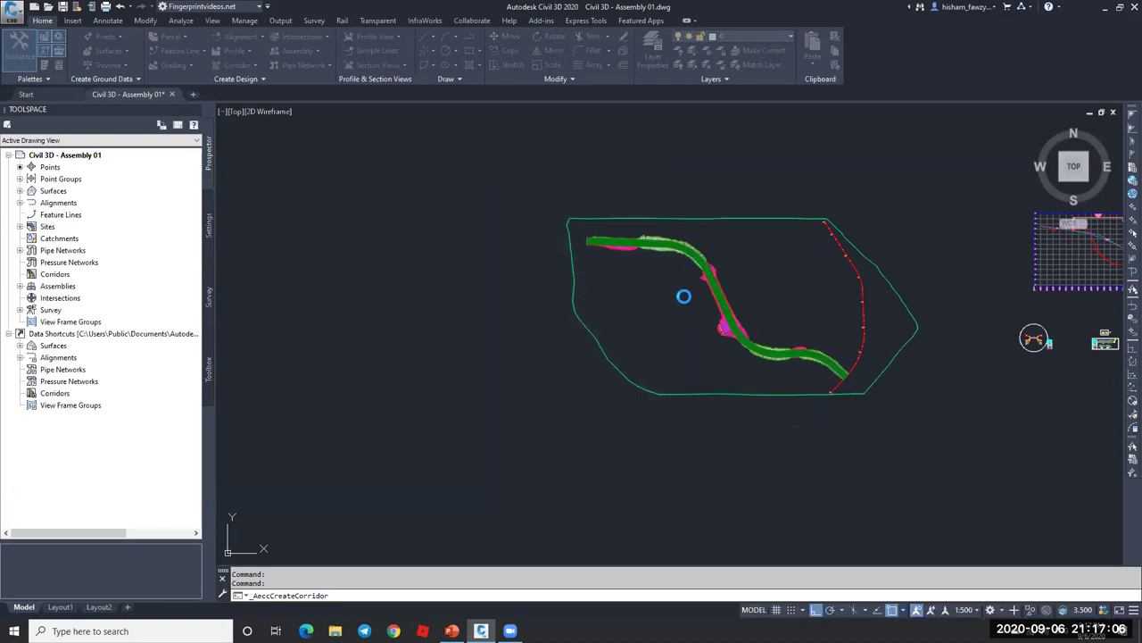
# - Zoom around the finished corridor to inspect its cut and fill daylight slopes
pyautogui.scroll(5, 710, 328)
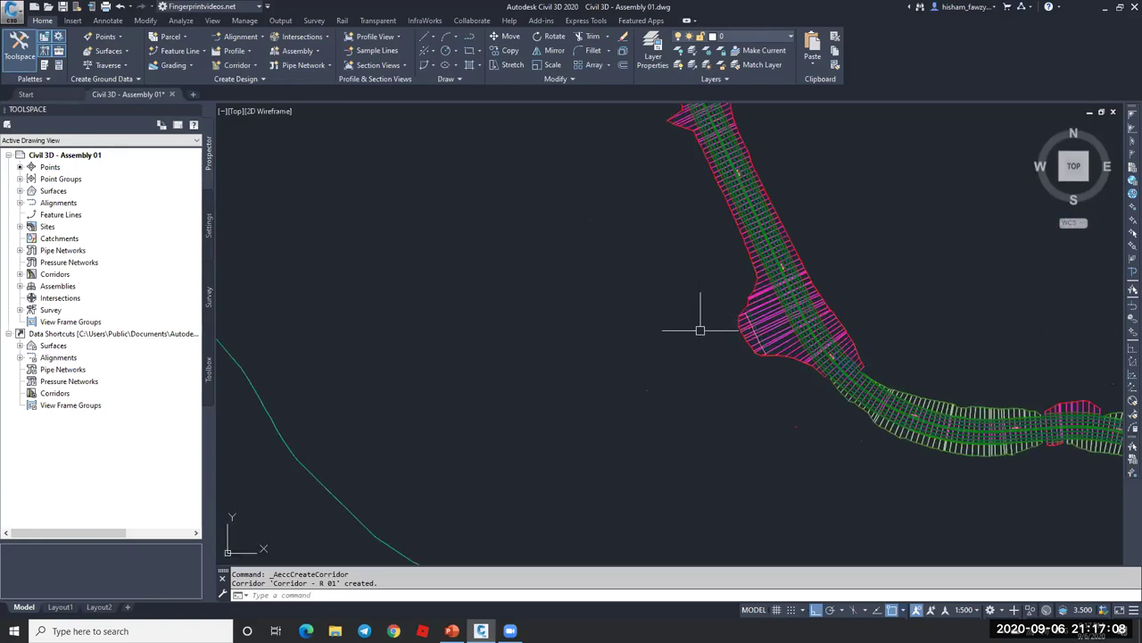
pyautogui.scroll(-3, 706, 327)
pyautogui.press('Escape')
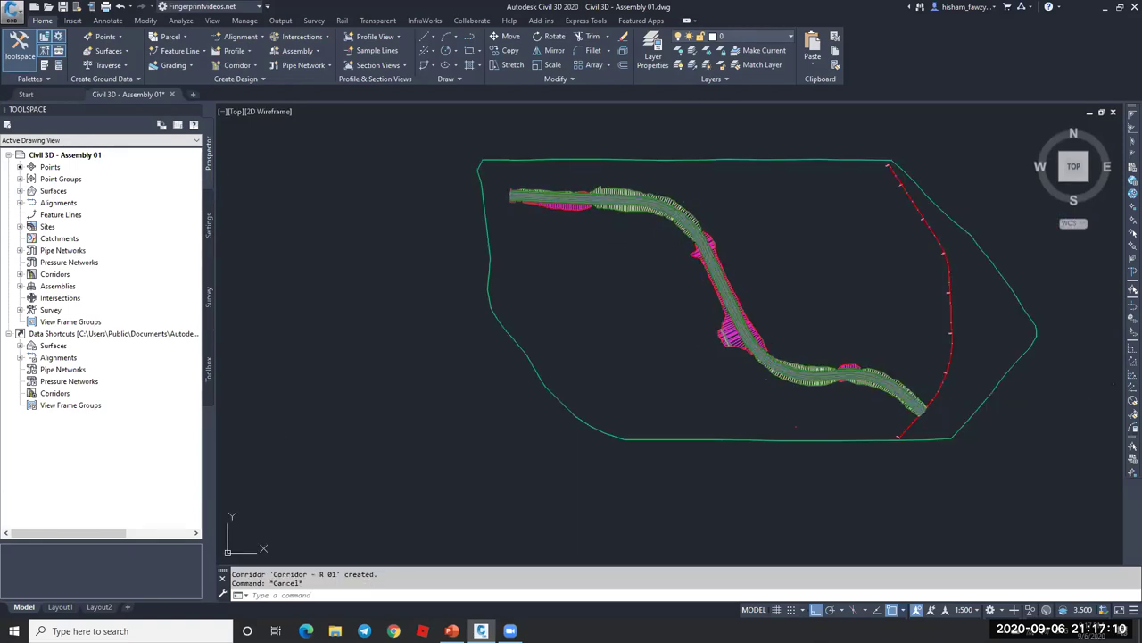
pyautogui.scroll(2, 652, 228)
# - Select Corridor - R 01 and launch its Section Editor
pyautogui.click(745, 343)
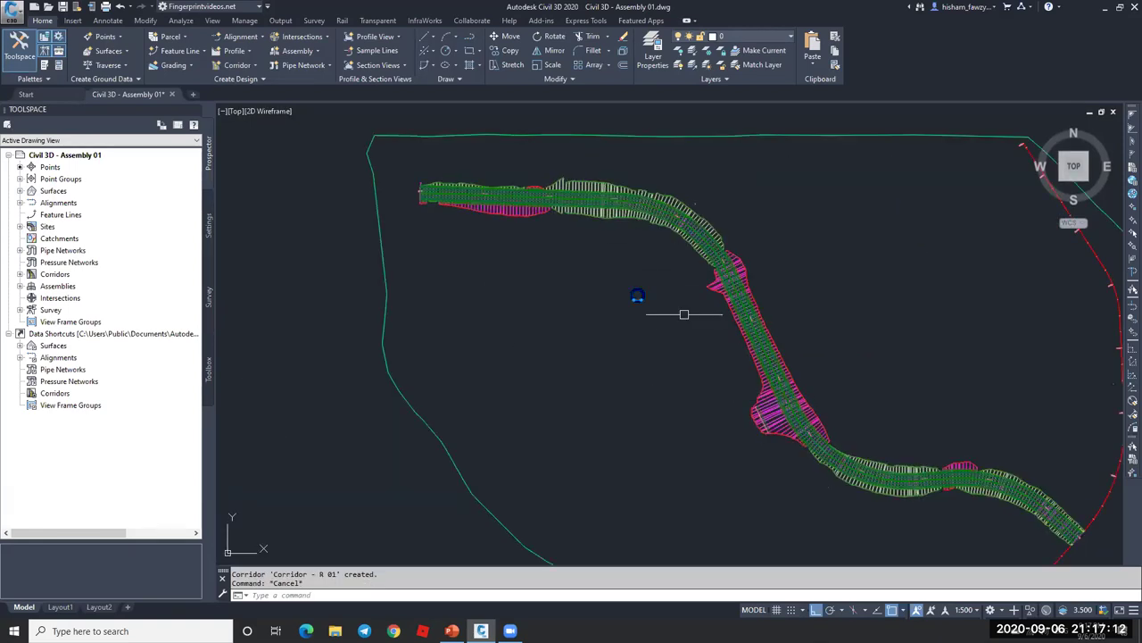
pyautogui.scroll(-1, 624, 286)
pyautogui.scroll(5, 721, 384)
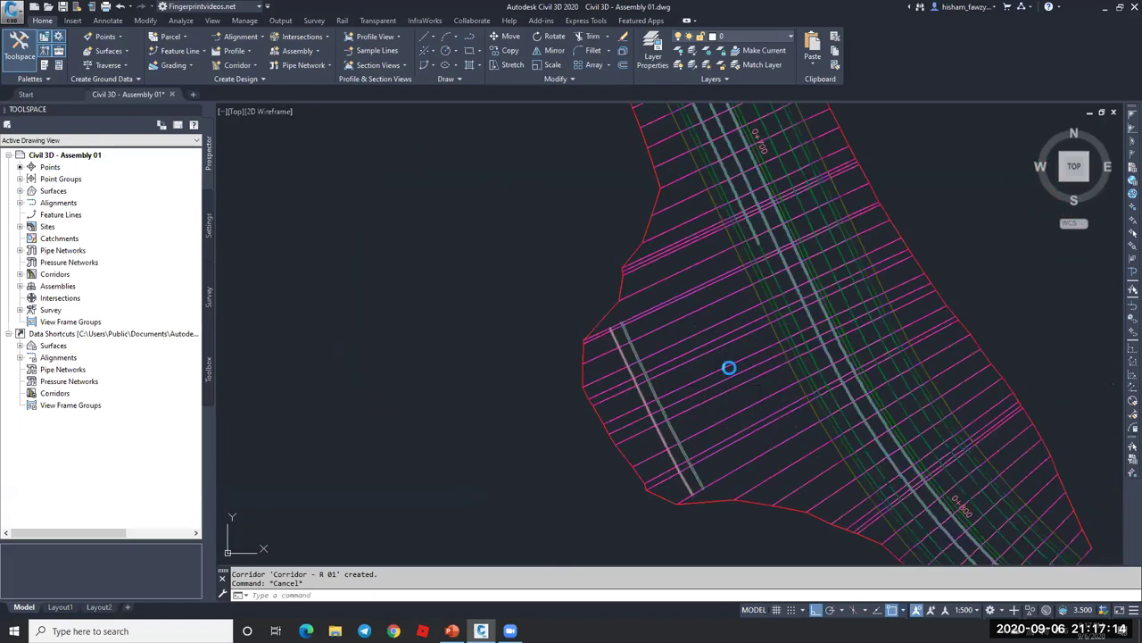
pyautogui.click(738, 351)
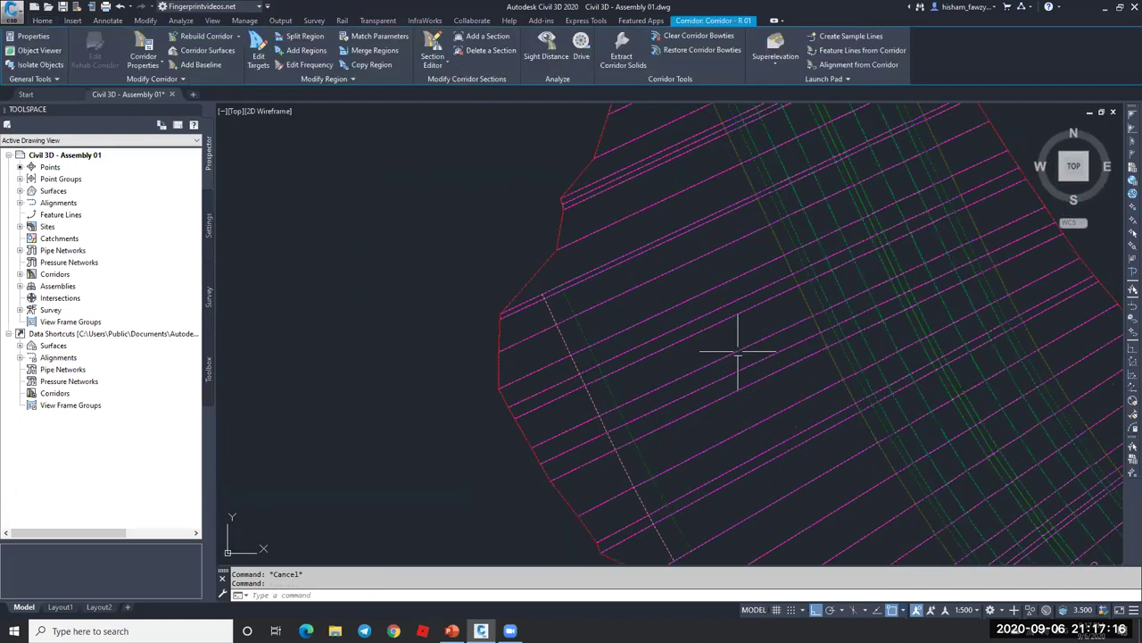
pyautogui.press('Escape')
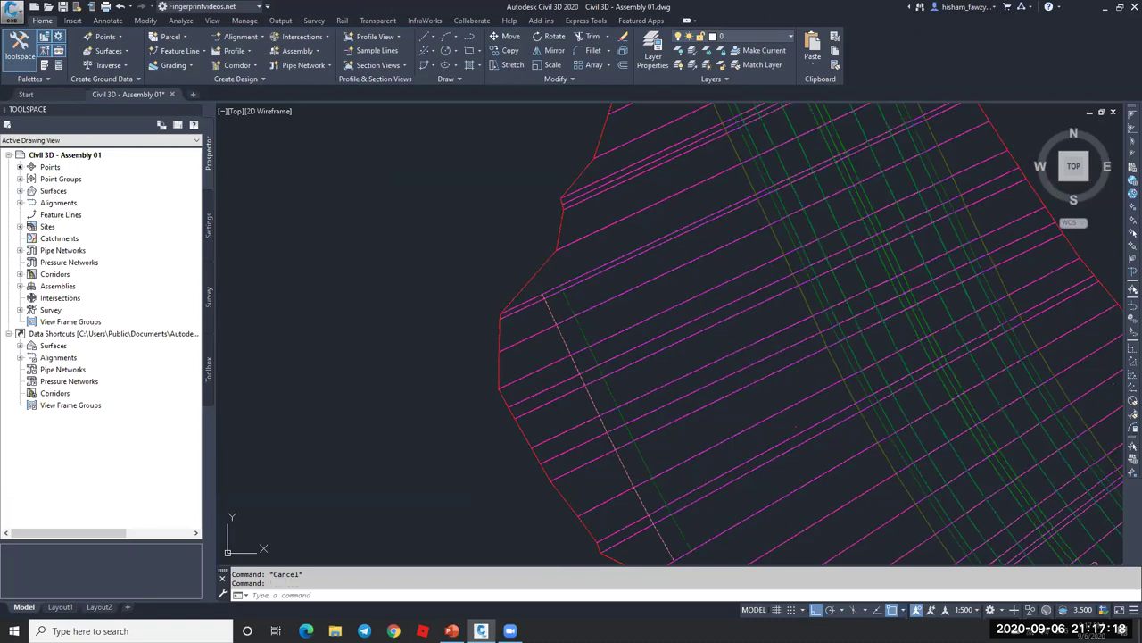
pyautogui.click(745, 339)
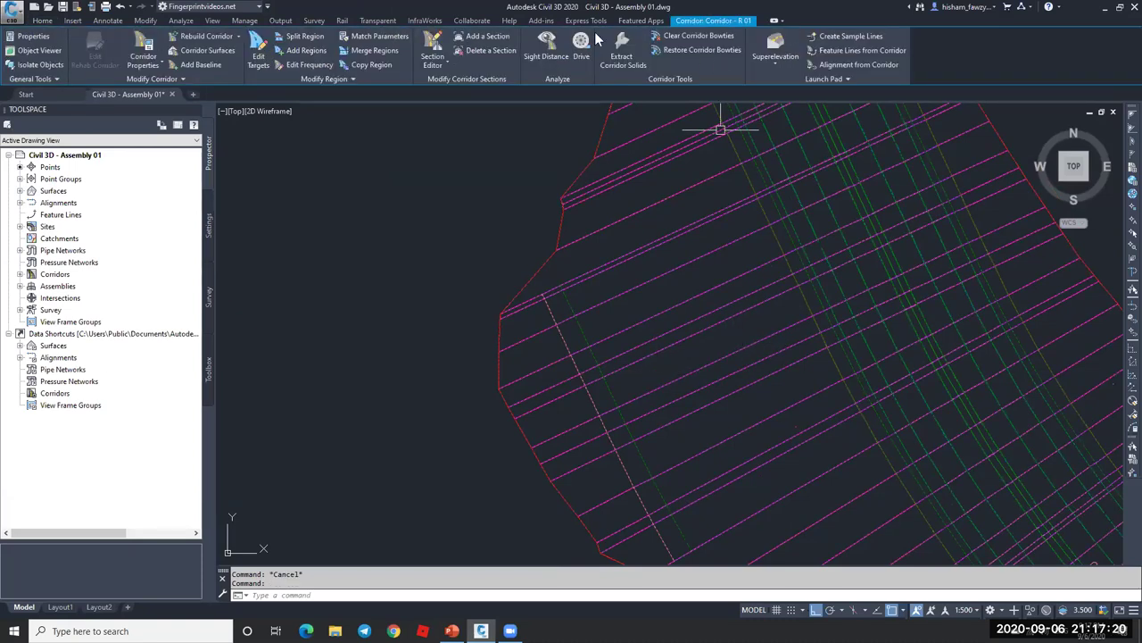
pyautogui.click(432, 44)
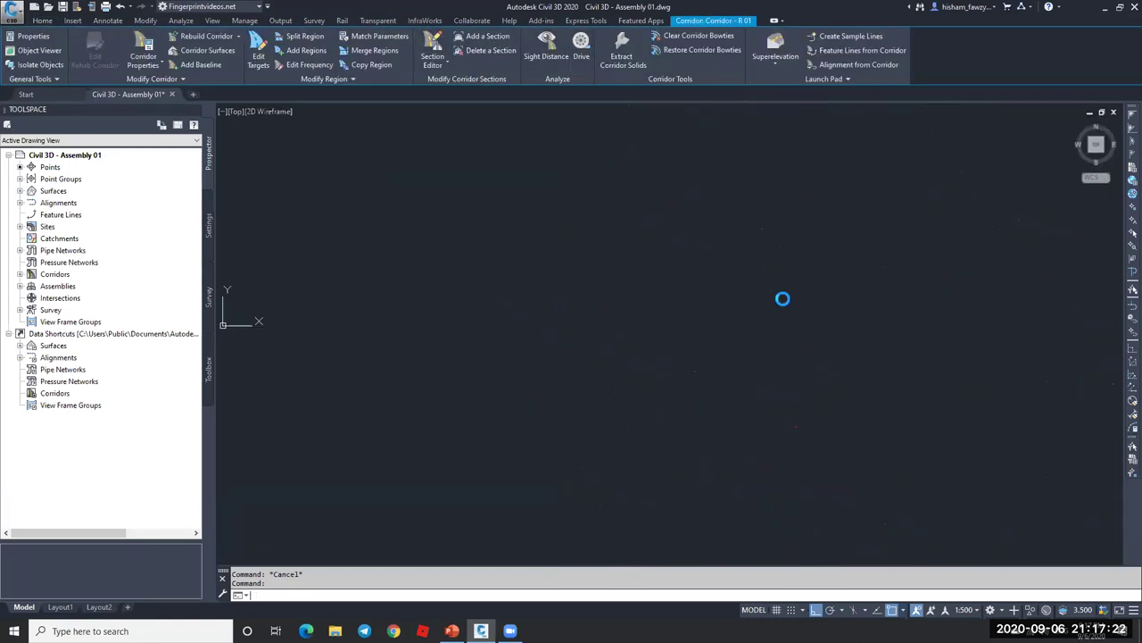
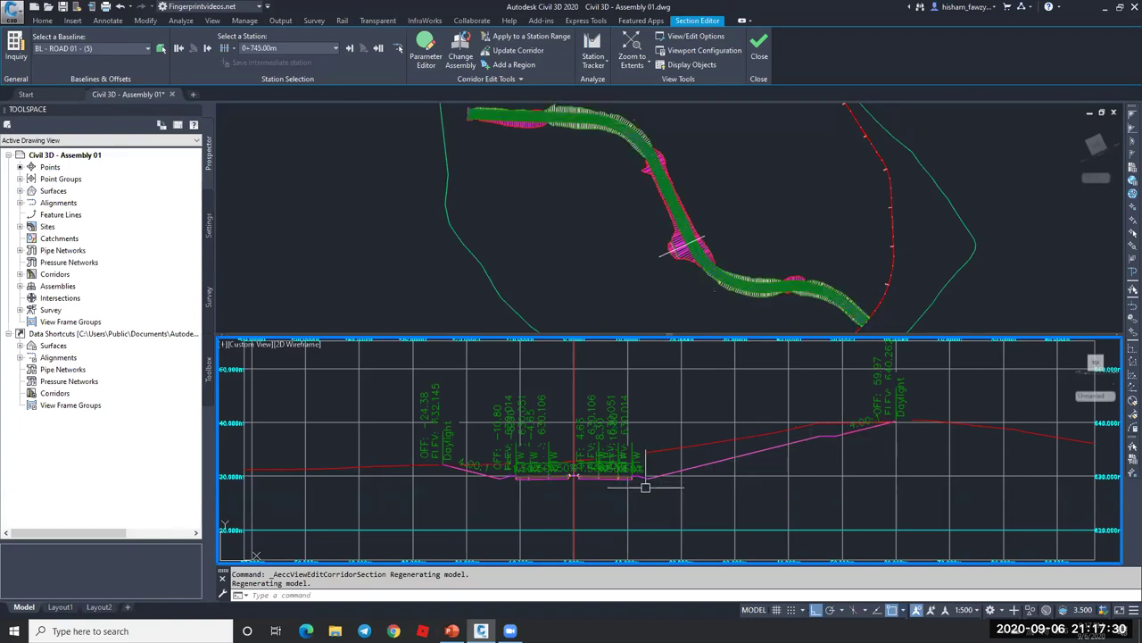
# - Turn off both the horizontal and vertical grid lines in the section view options
pyautogui.scroll(2, 838, 438)
pyautogui.scroll(3, 812, 430)
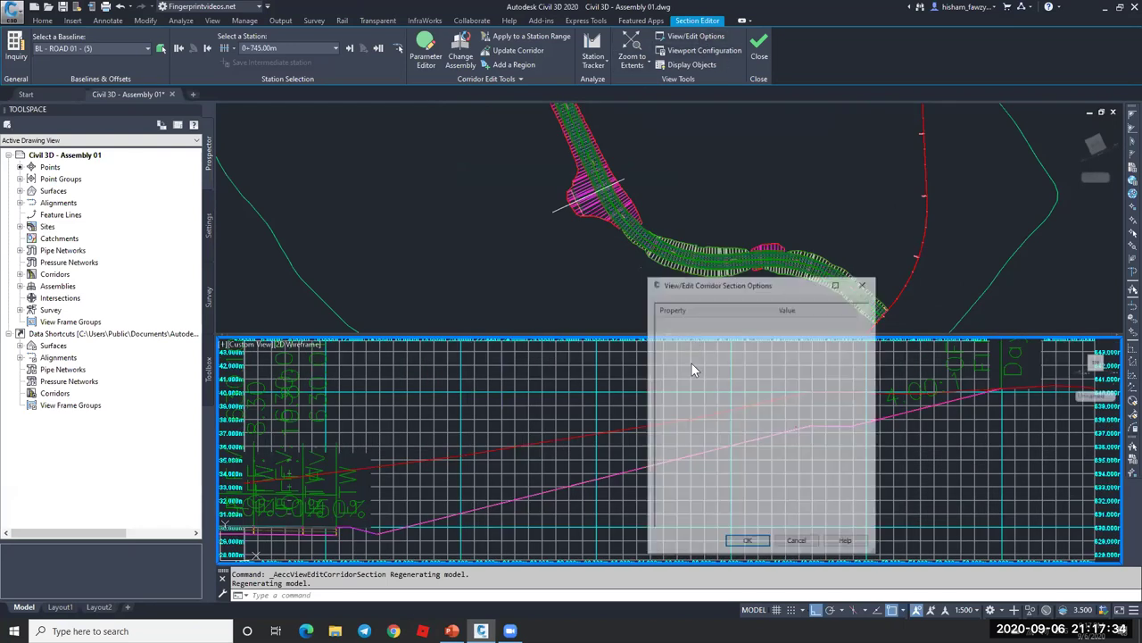
pyautogui.doubleClick(796, 400)
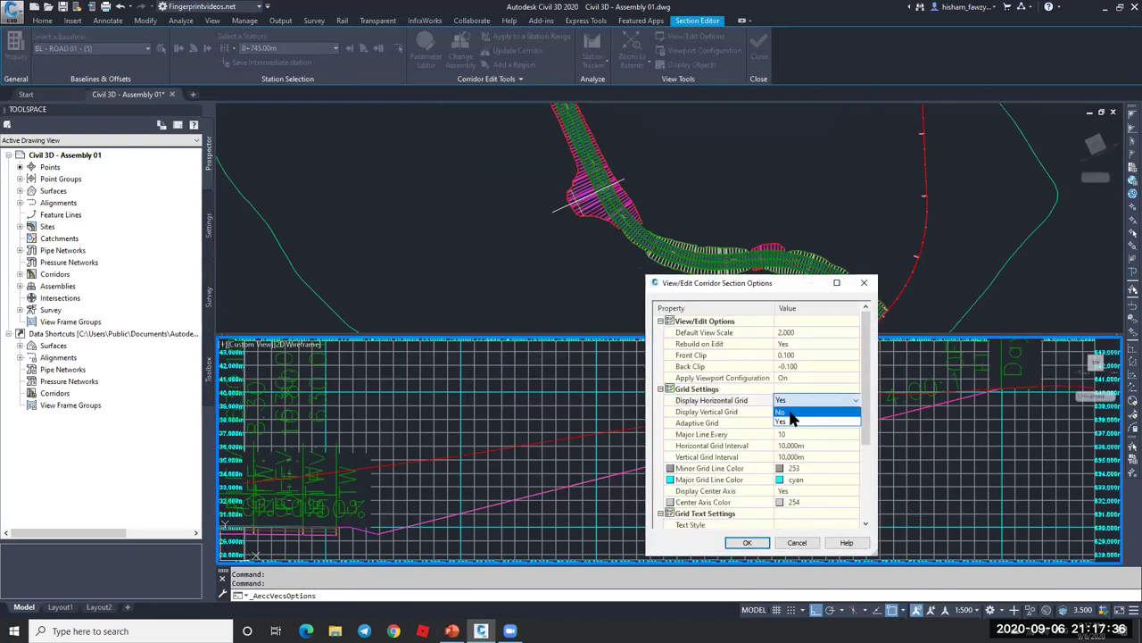
pyautogui.doubleClick(795, 411)
pyautogui.click(752, 543)
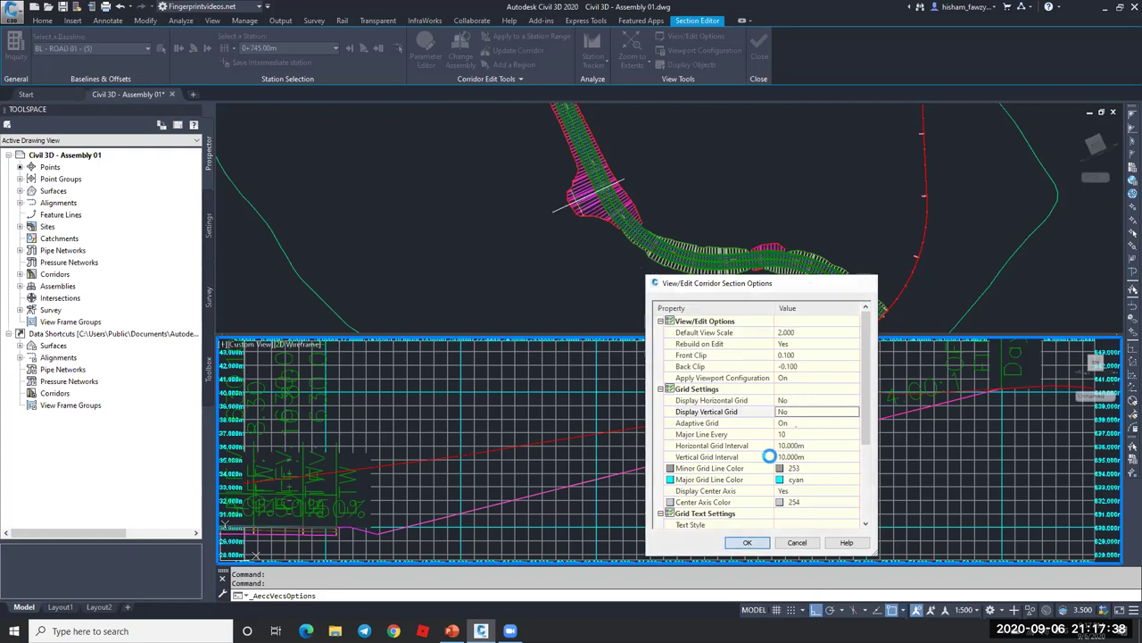
# - Recenter the cross-section, then activate the plan viewport and zoom onto the assembly
pyautogui.scroll(5, 636, 480)
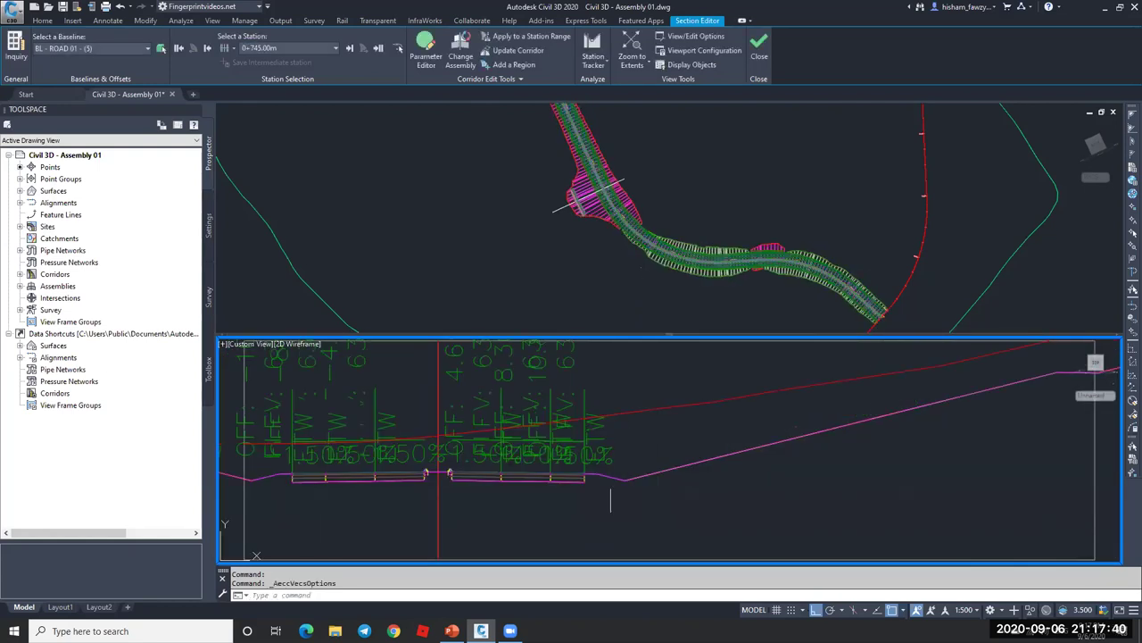
pyautogui.scroll(-5, 726, 455)
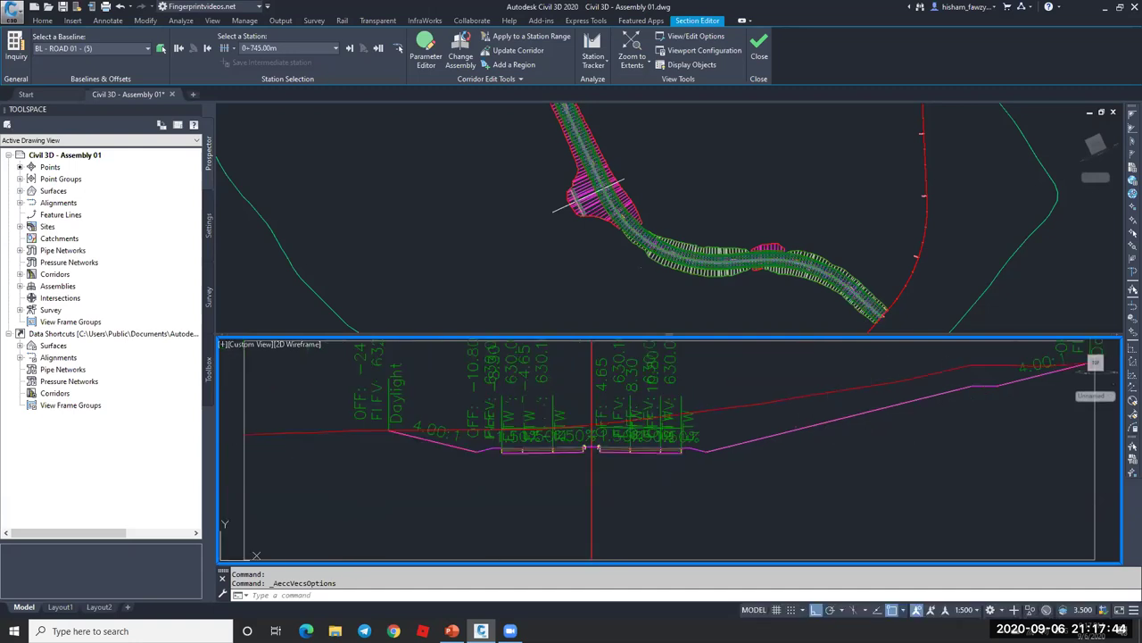
pyautogui.moveTo(950, 397); pyautogui.dragTo(800, 417, button='middle')
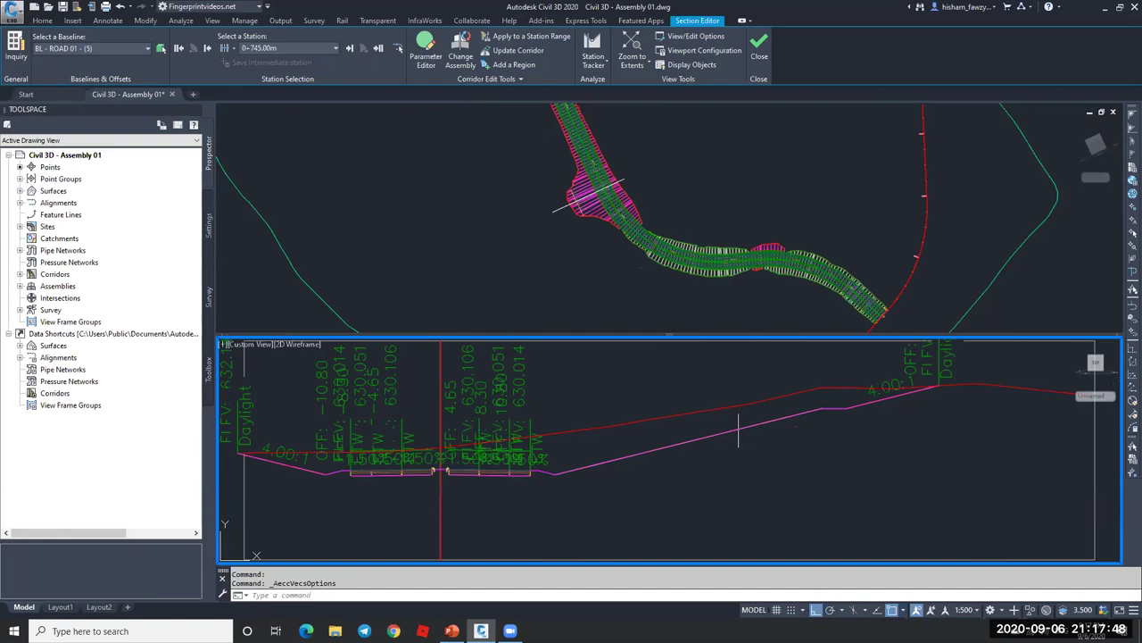
pyautogui.scroll(-2, 687, 387)
pyautogui.click(949, 262)
pyautogui.scroll(-5, 605, 212)
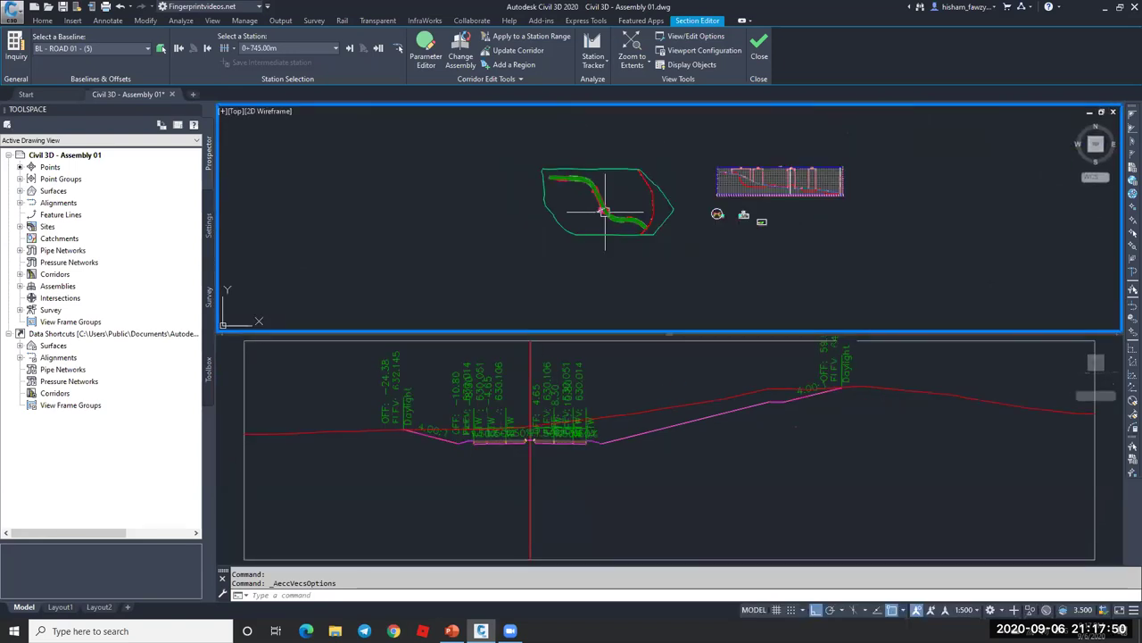
pyautogui.scroll(8, 714, 214)
pyautogui.press('Escape')
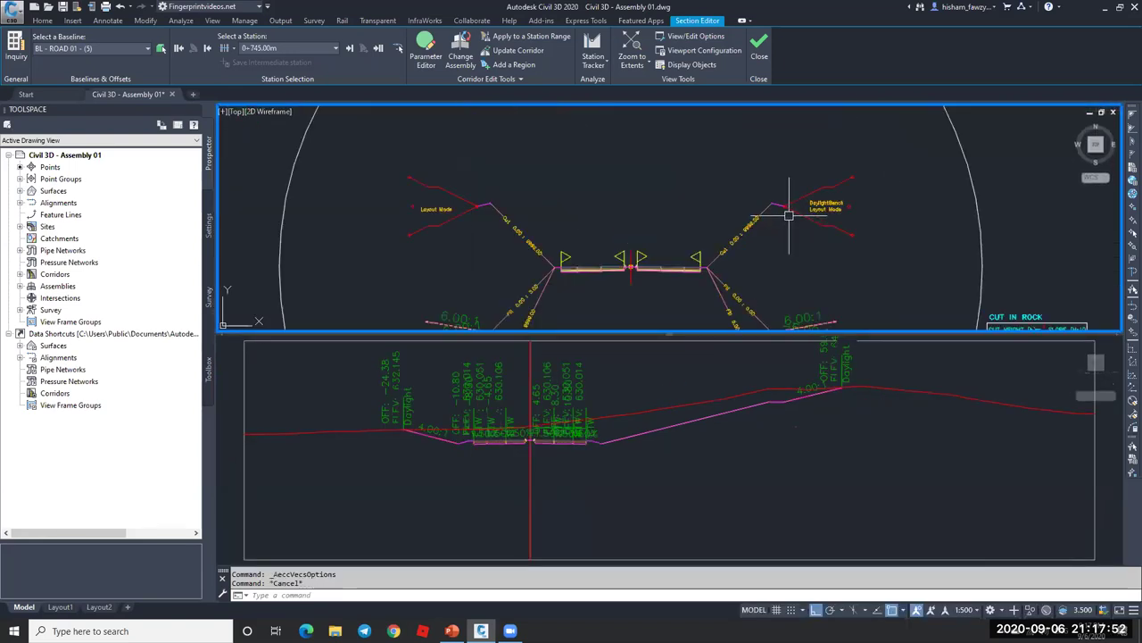
# - Set Cut Slope to 0.25:1 on both the right and left DaylightBench subassemblies
pyautogui.click(789, 215)
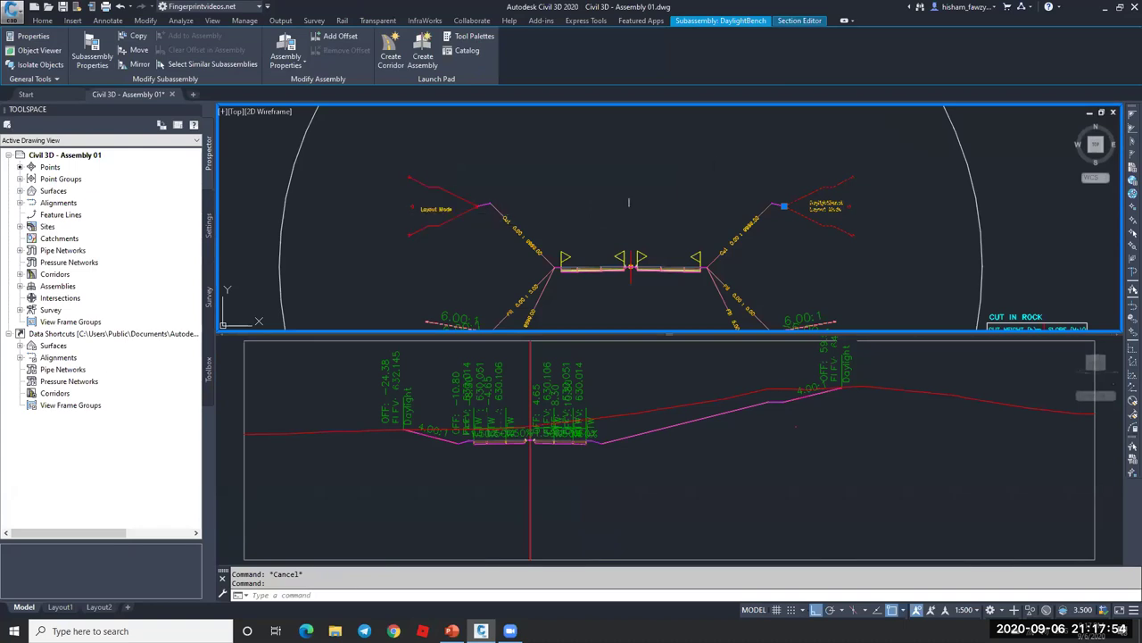
pyautogui.hotkey('ctrl', '1')
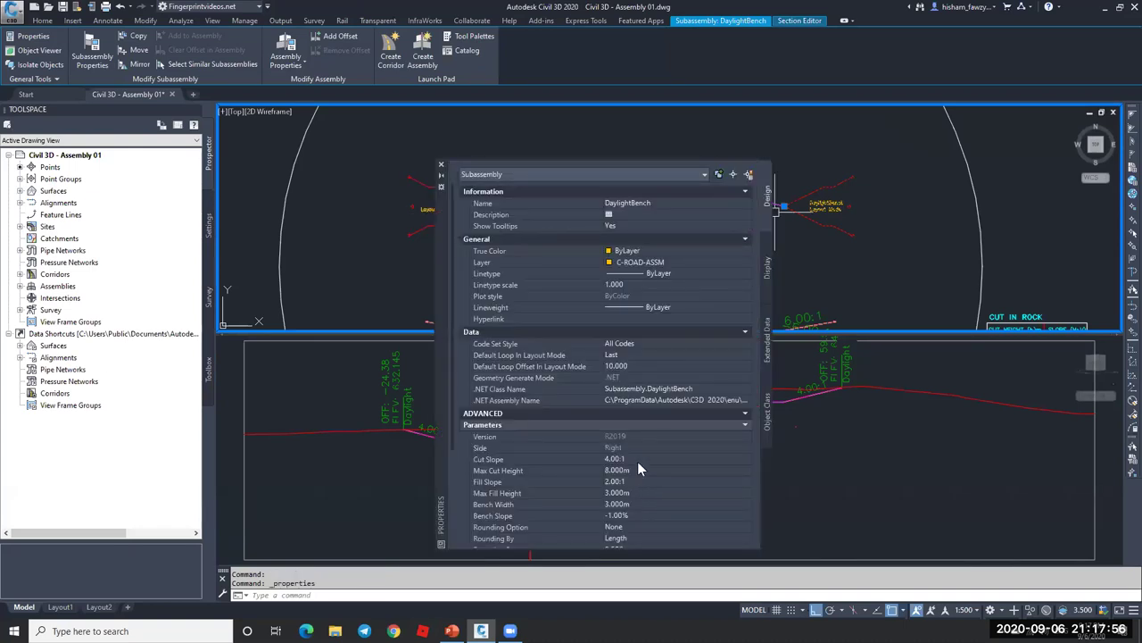
pyautogui.click(644, 459)
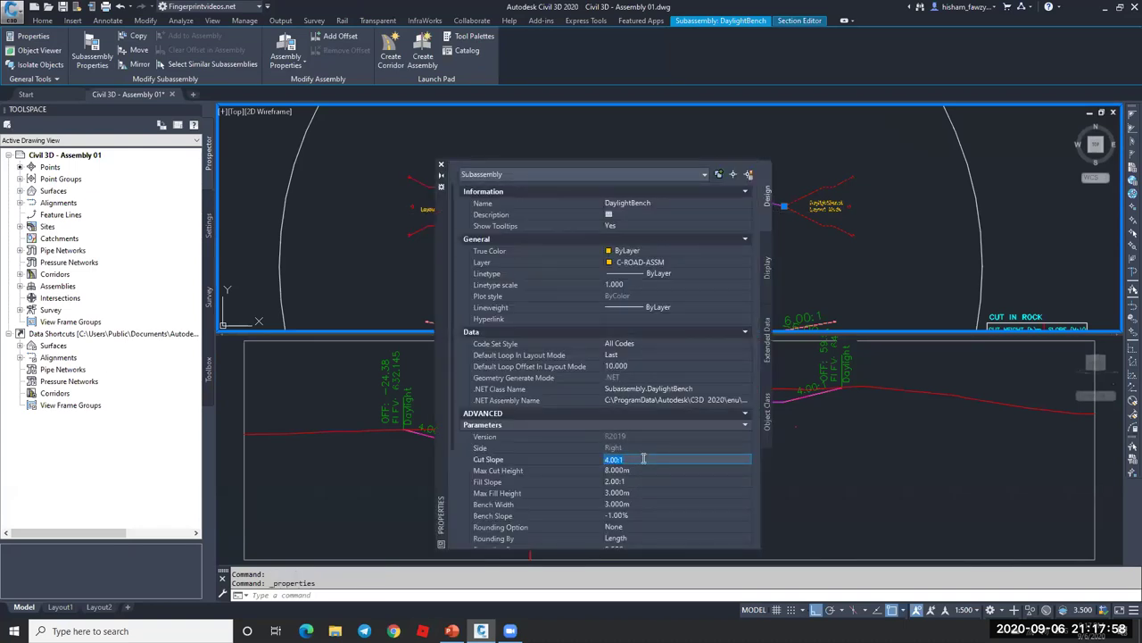
pyautogui.press('Tab')
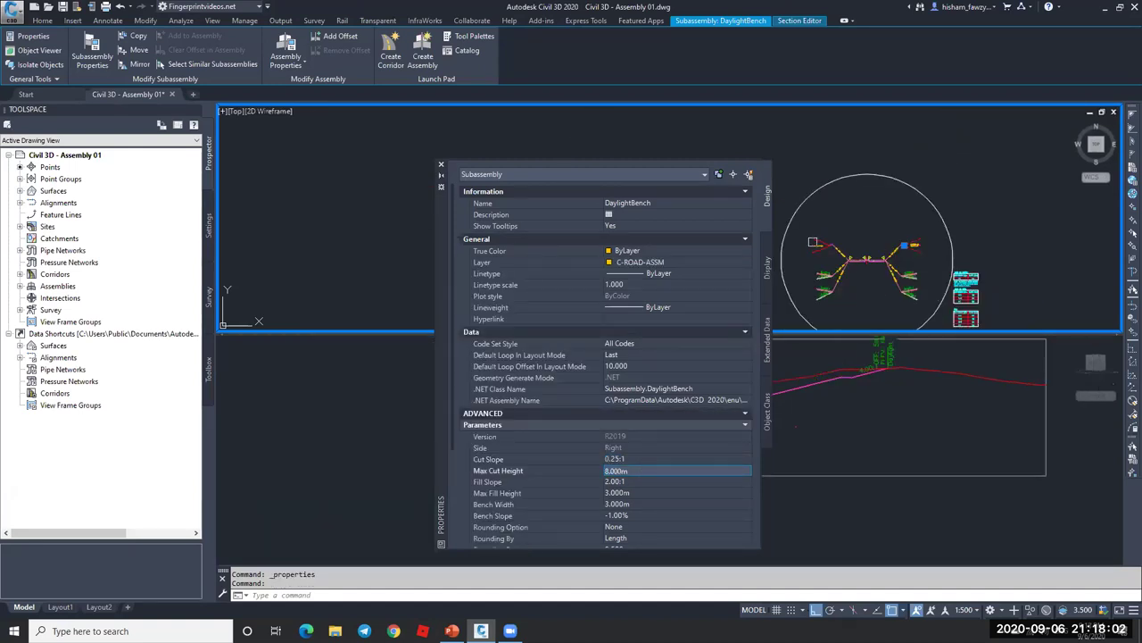
pyautogui.press('Escape')
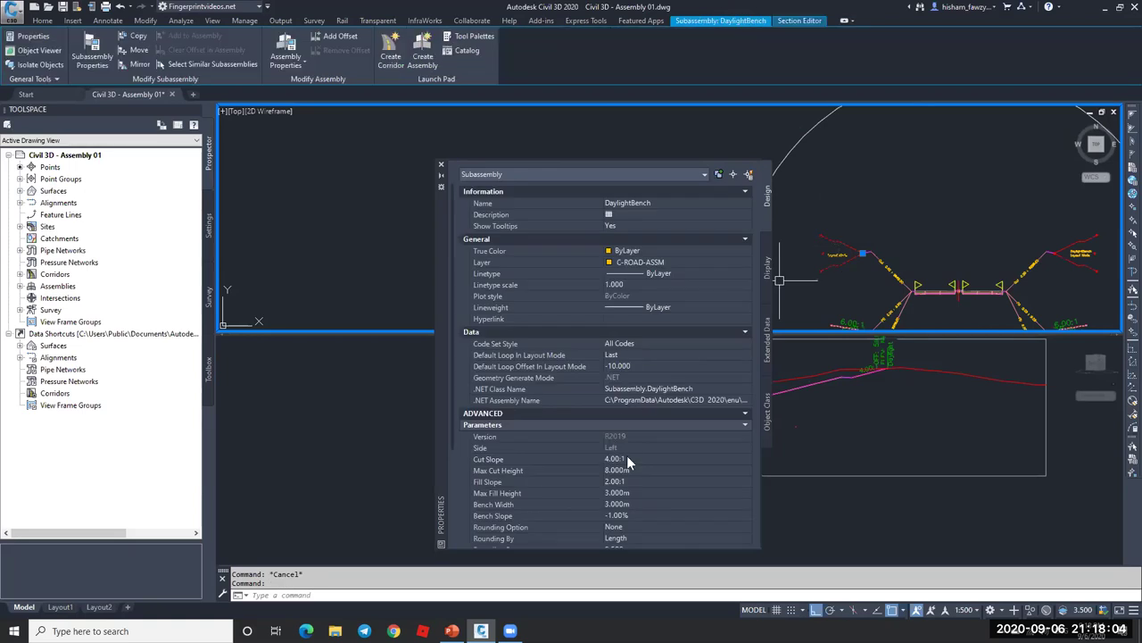
pyautogui.click(627, 459)
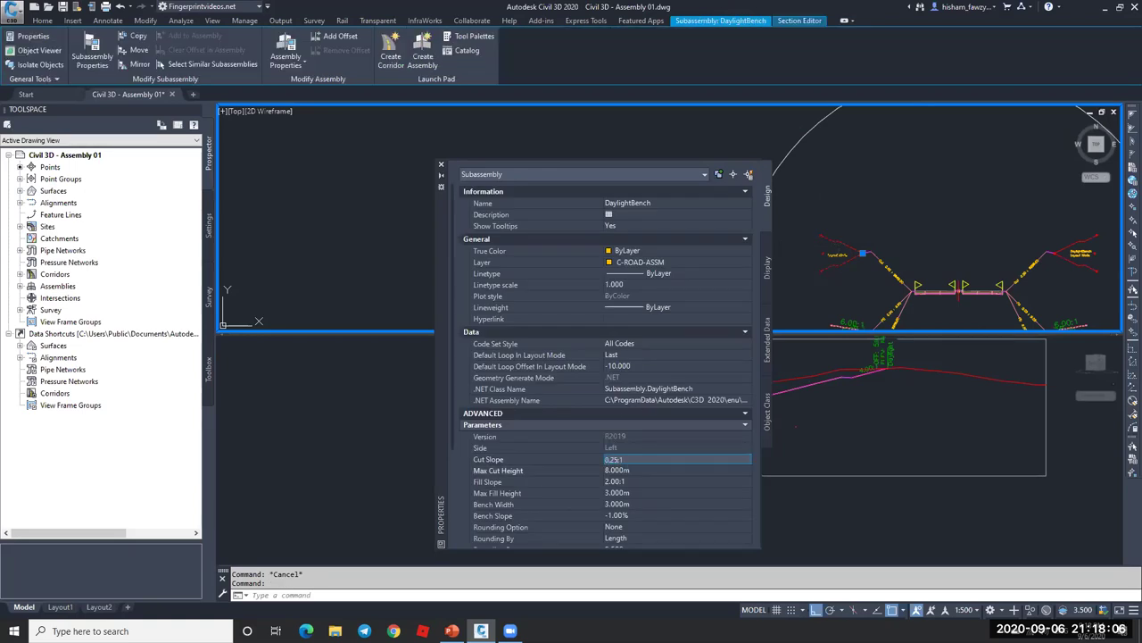
pyautogui.write('0.25:1')
pyautogui.press('Tab')
pyautogui.click(441, 167)
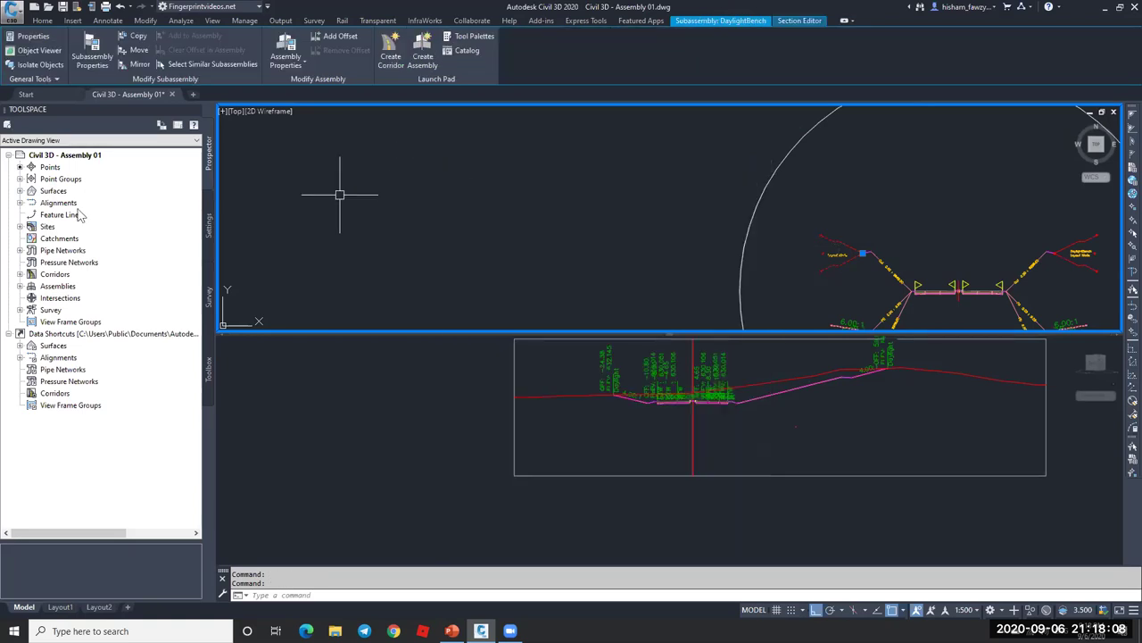
# - Rebuild Corridor - R 01 from the Prospector Corridors list
pyautogui.click(19, 274)
pyautogui.rightClick(107, 288)
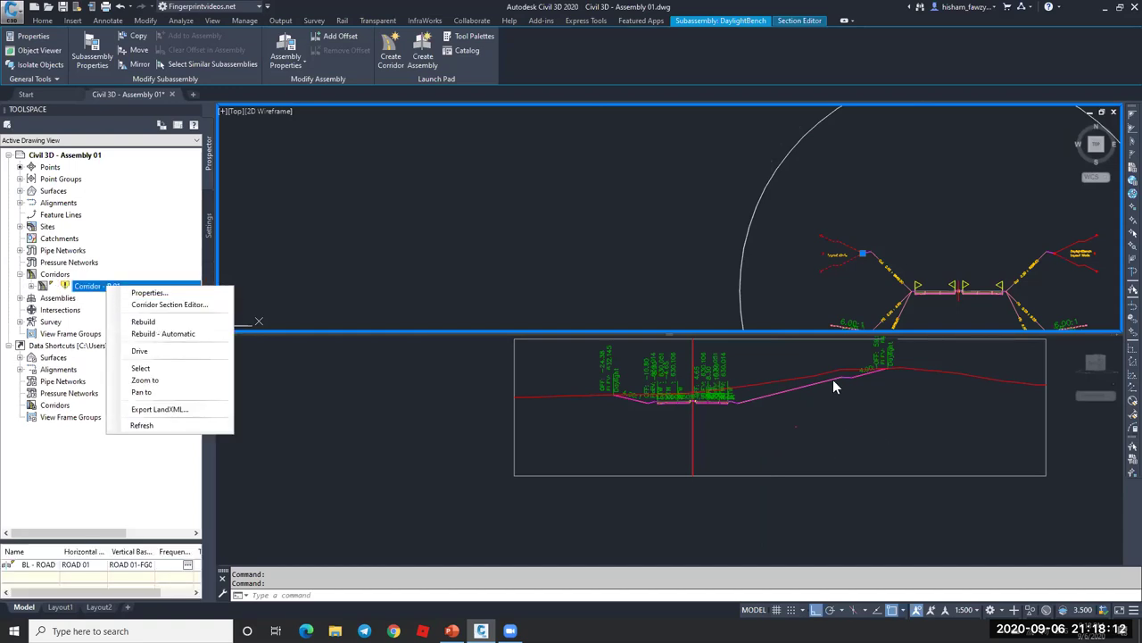
pyautogui.click(756, 408)
pyautogui.scroll(3, 766, 371)
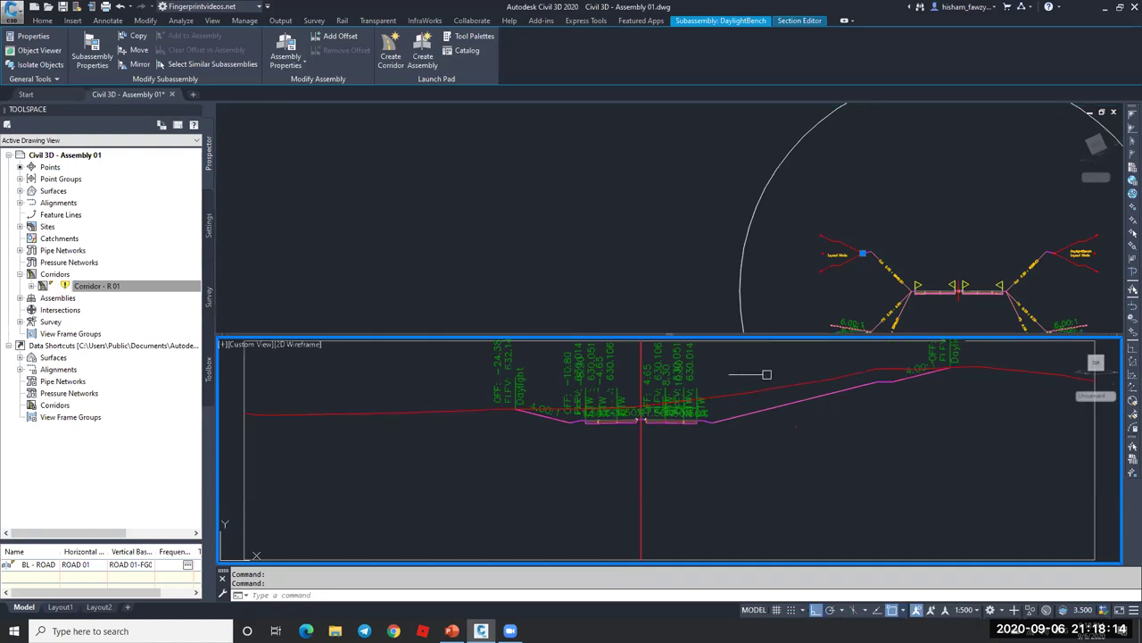
pyautogui.rightClick(103, 287)
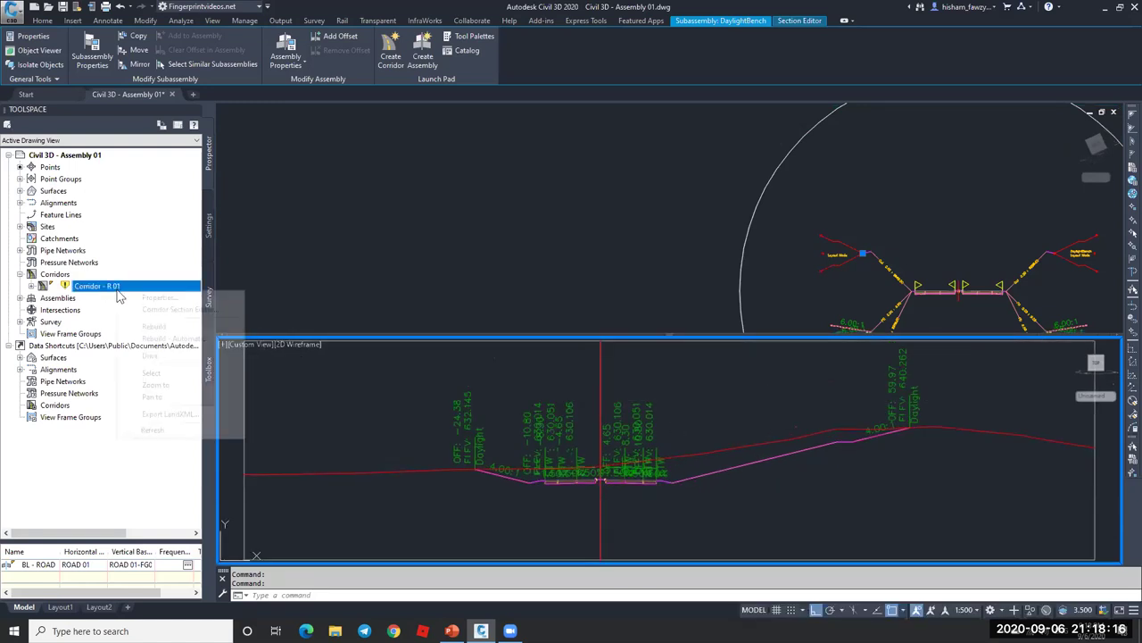
pyautogui.click(159, 326)
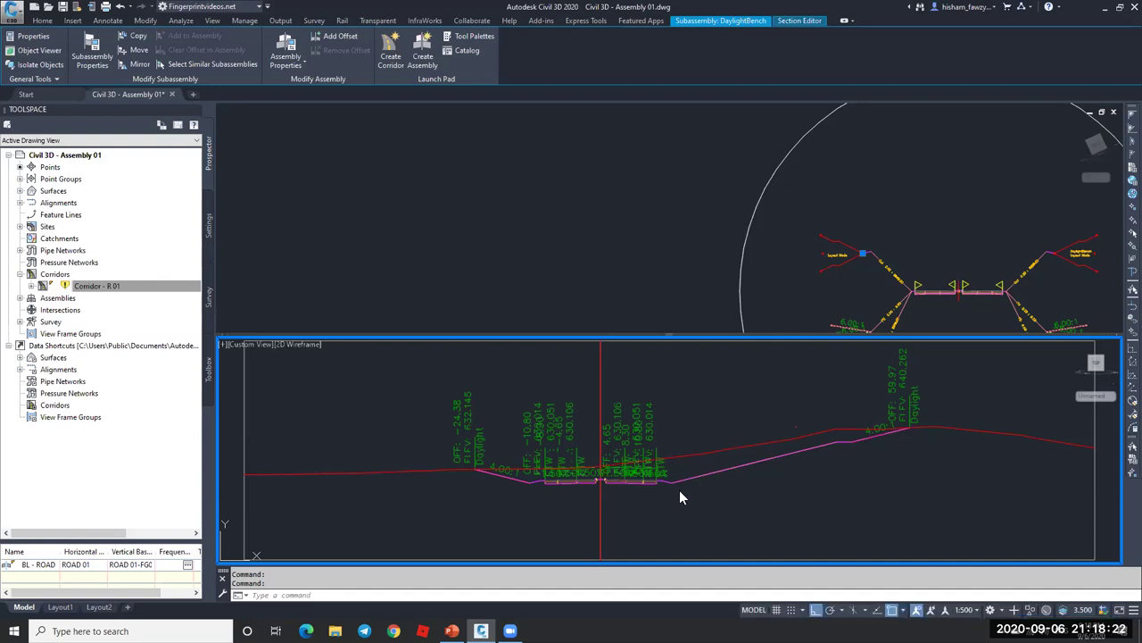
# - Draw a temporary polyline from the daylight vertex, 4 units up to the pink section line
pyautogui.scroll(5, 651, 482)
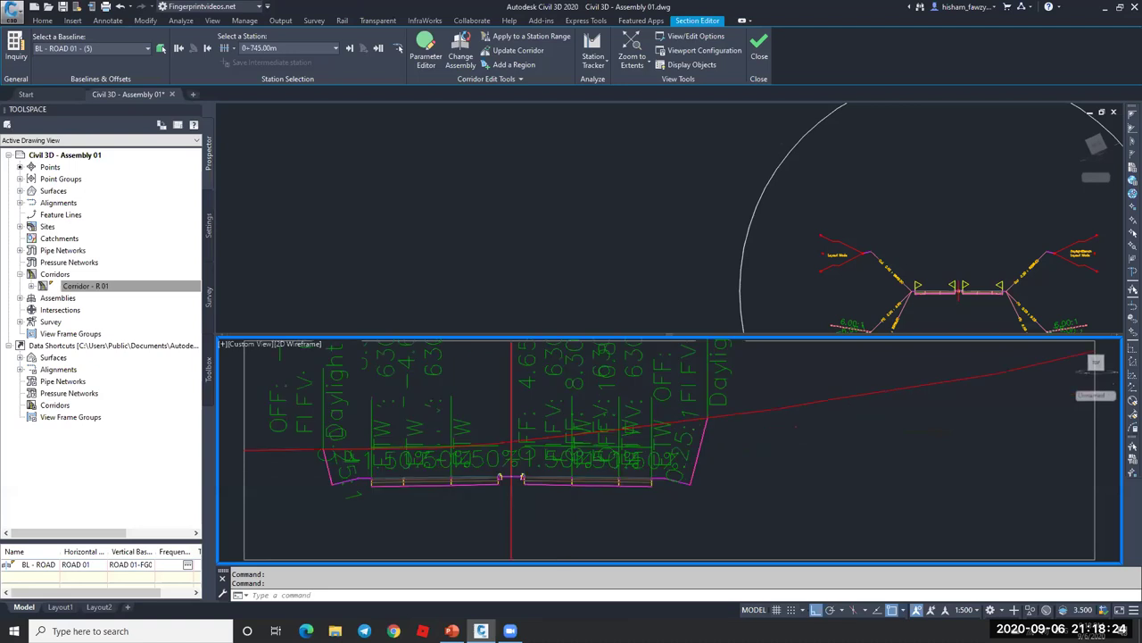
pyautogui.scroll(1, 690, 503)
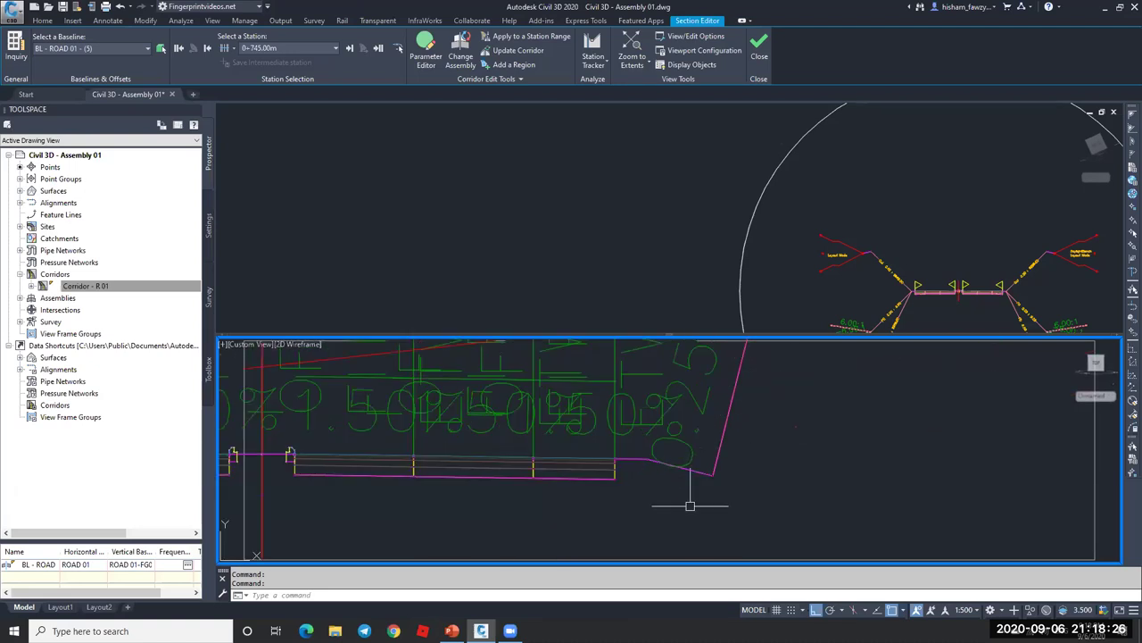
pyautogui.write('pl')
pyautogui.press('Return')
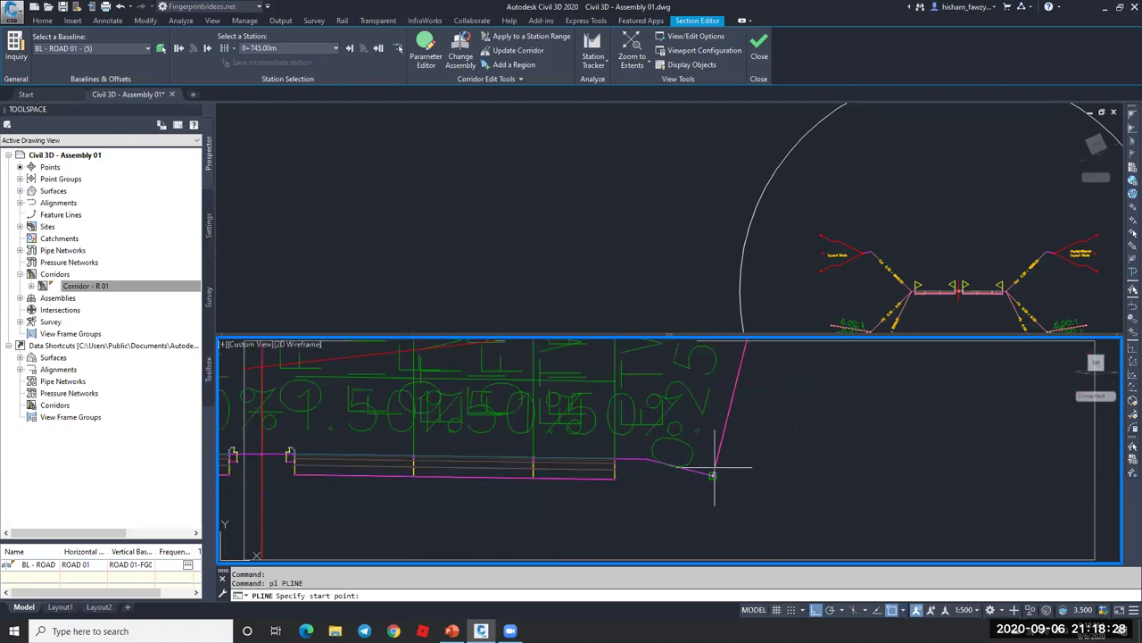
pyautogui.click(713, 475)
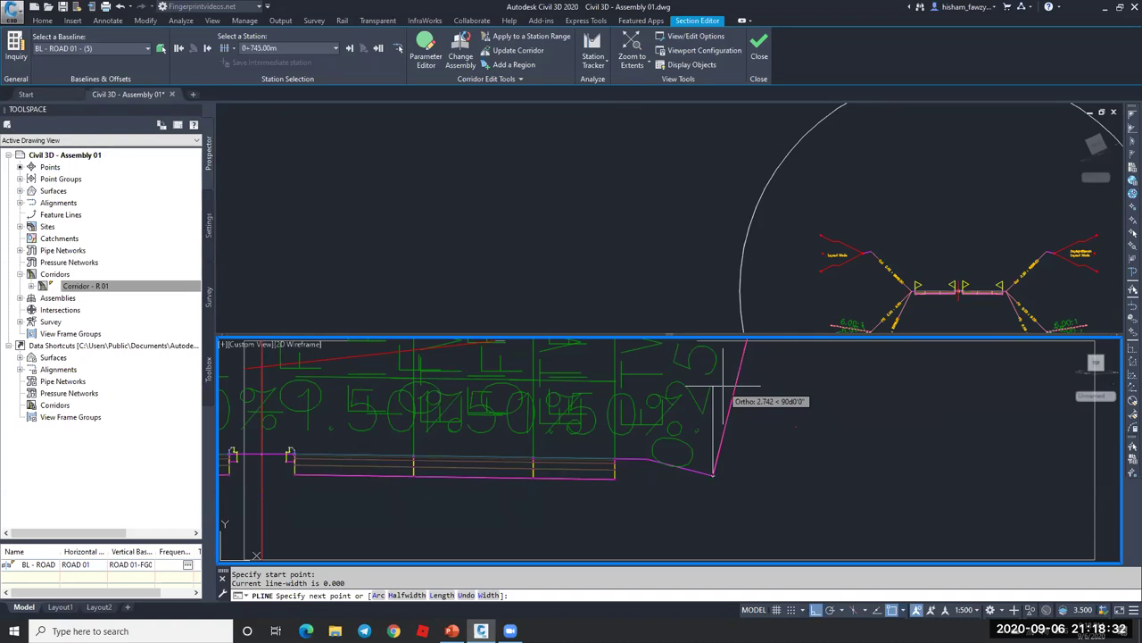
pyautogui.write('4')
pyautogui.press('Return')
pyautogui.scroll(3, 749, 393)
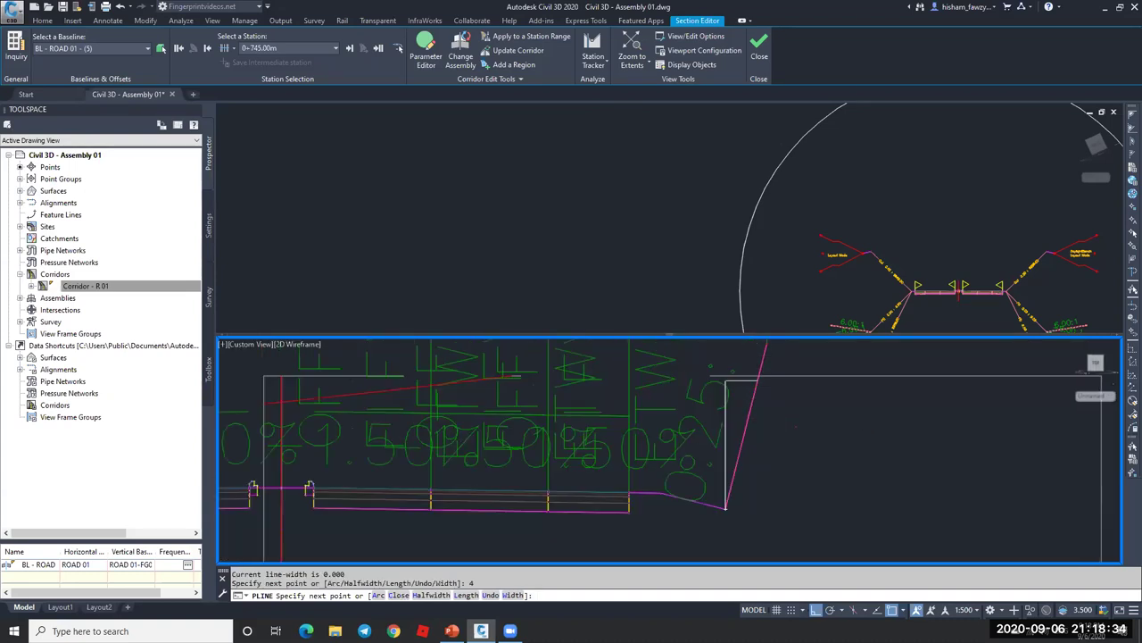
pyautogui.click(757, 379)
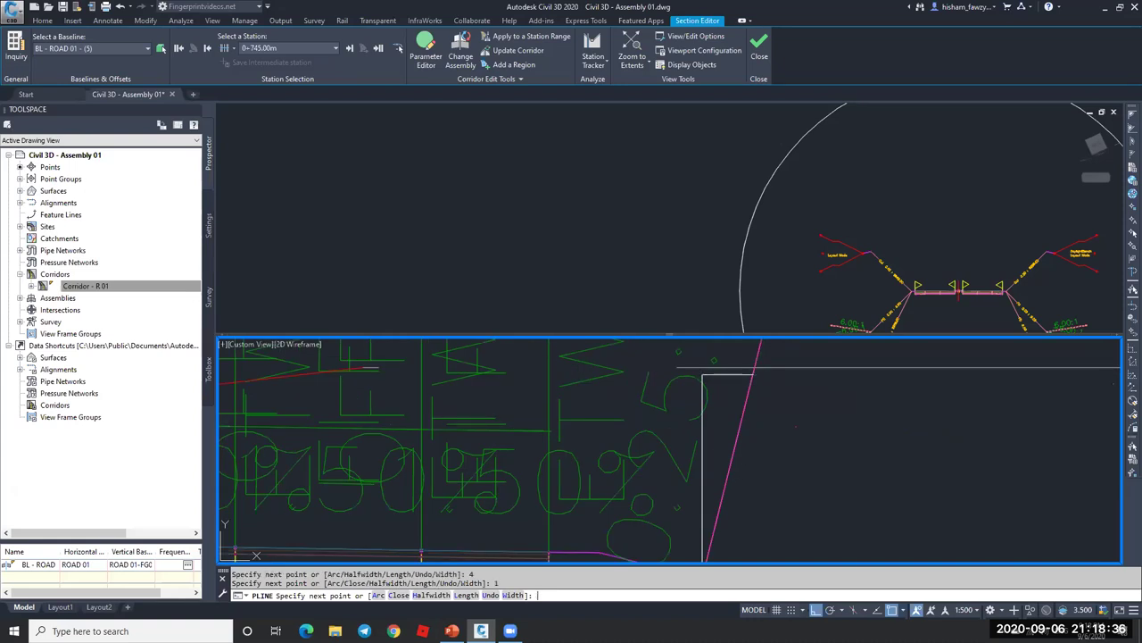
pyautogui.press('Return')
# - Erase the temporary polyline
pyautogui.scroll(10, 755, 368)
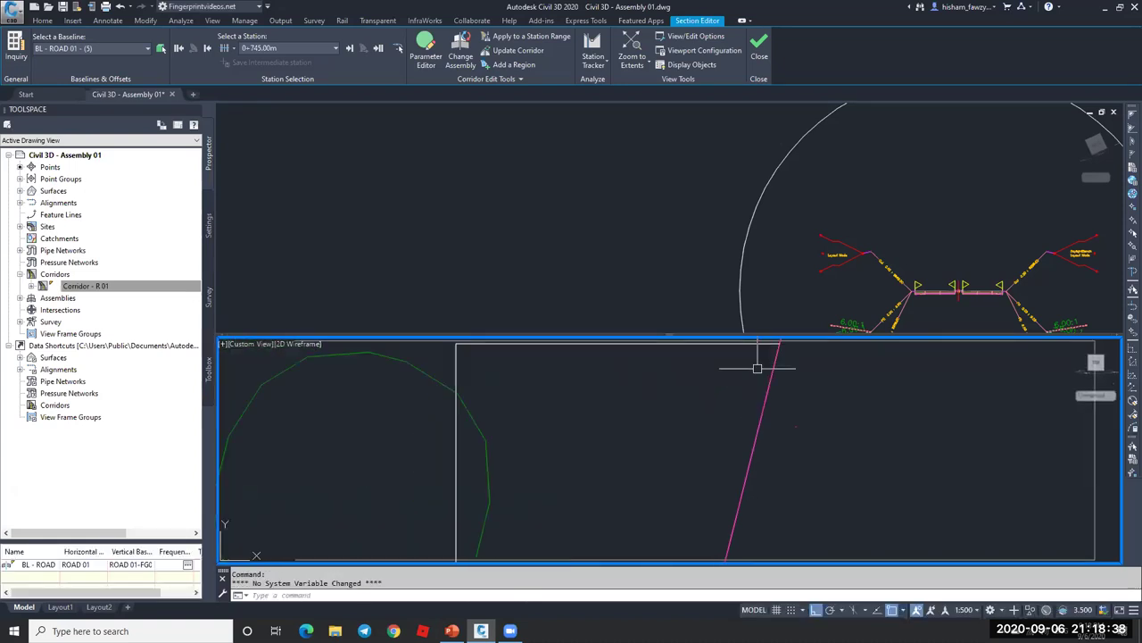
pyautogui.scroll(-2, 755, 402)
pyautogui.click(725, 412)
pyautogui.write('e')
pyautogui.press('Return')
# - Open the View/Edit Corridor Section Options and scroll down to the default styles
pyautogui.scroll(5, 741, 399)
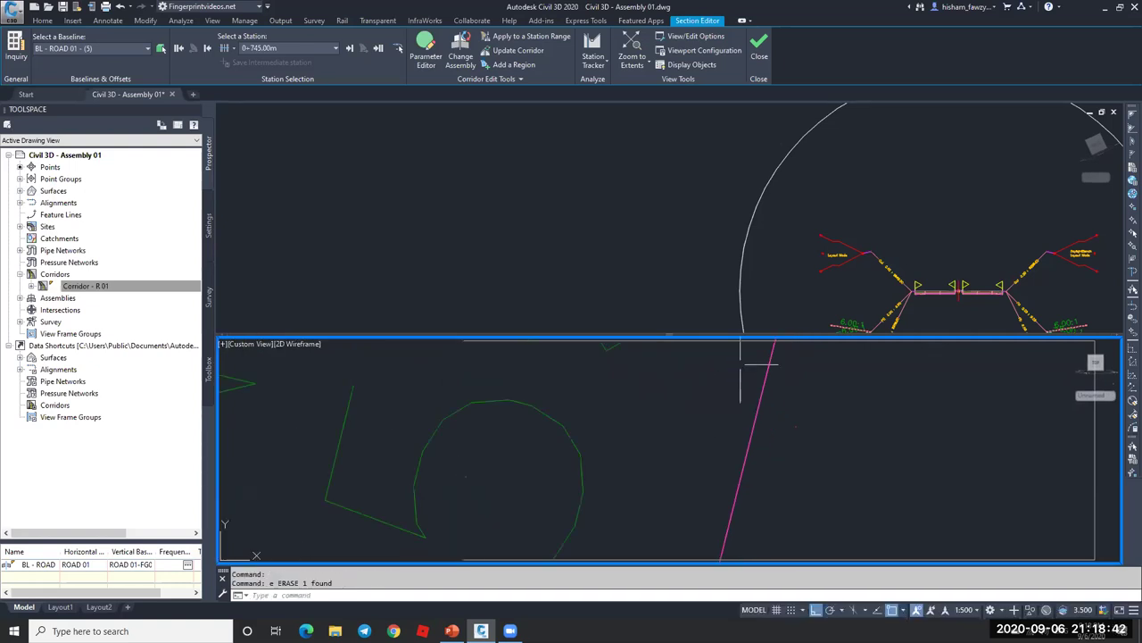
pyautogui.scroll(-3, 741, 398)
pyautogui.scroll(2, 684, 499)
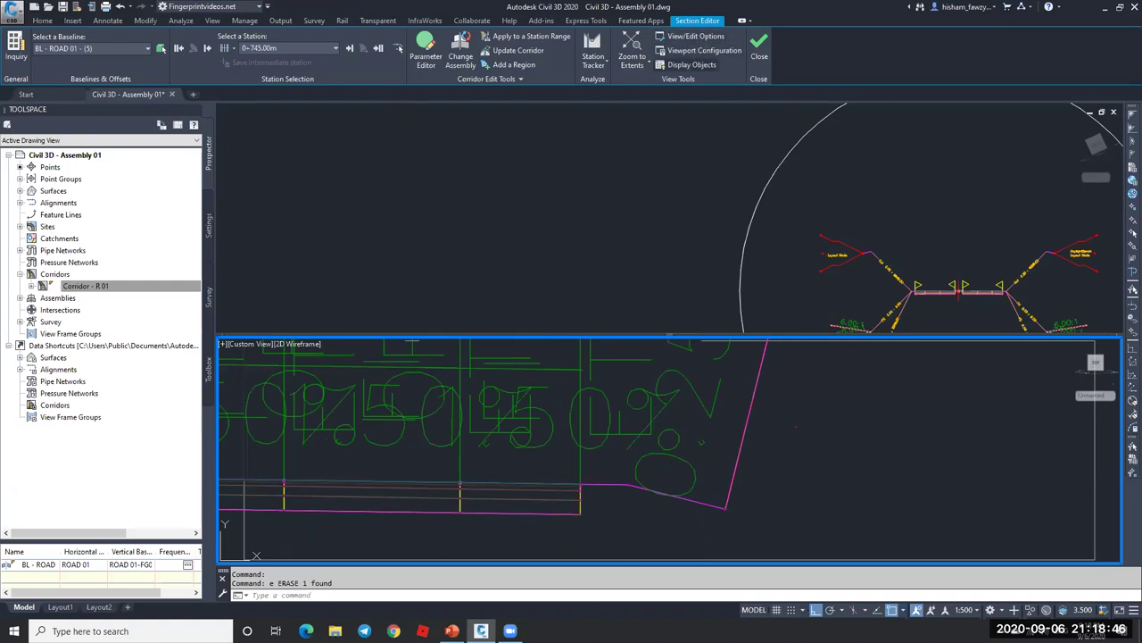
pyautogui.click(693, 37)
pyautogui.scroll(-3, 772, 456)
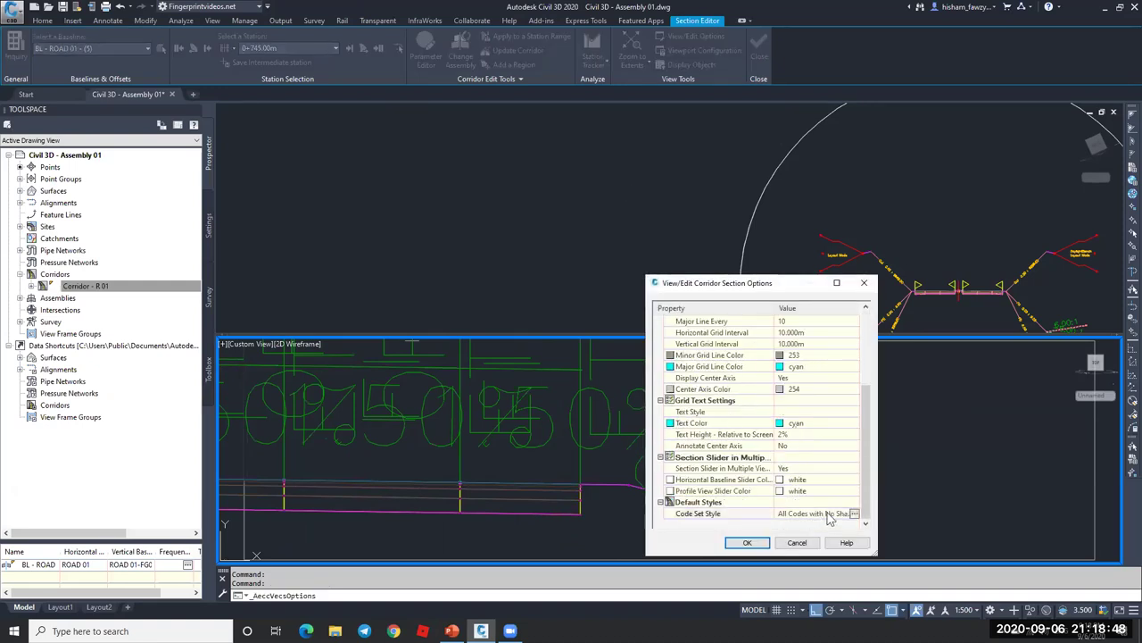
# - Set the default code set style to View-Edit and close the section options
pyautogui.click(854, 515)
pyautogui.click(765, 413)
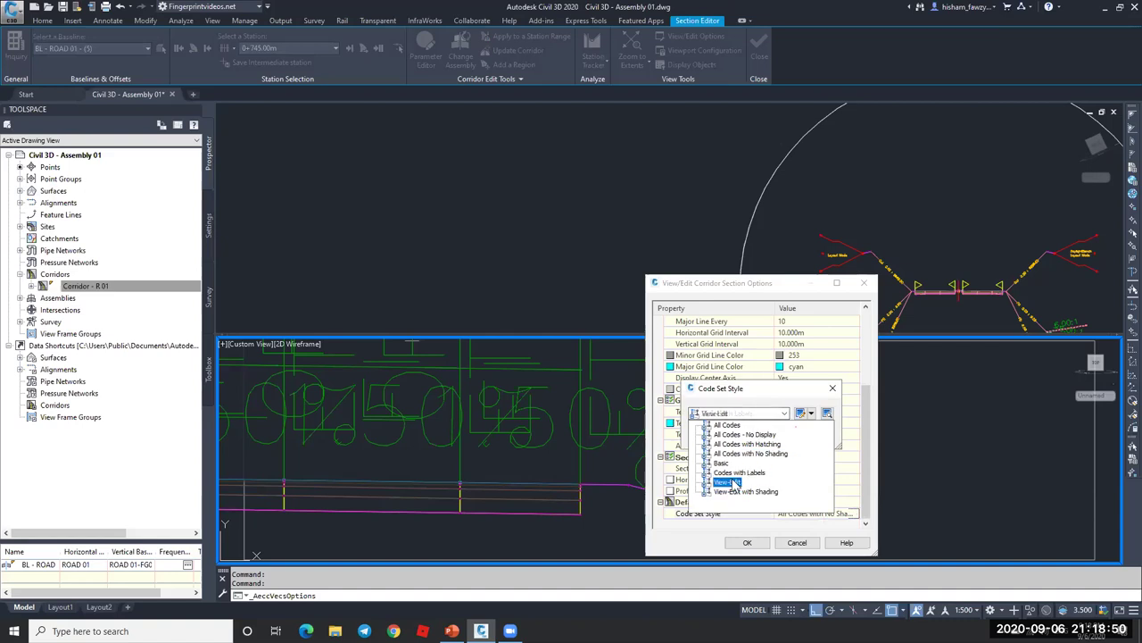
pyautogui.click(732, 477)
pyautogui.click(712, 435)
pyautogui.click(747, 541)
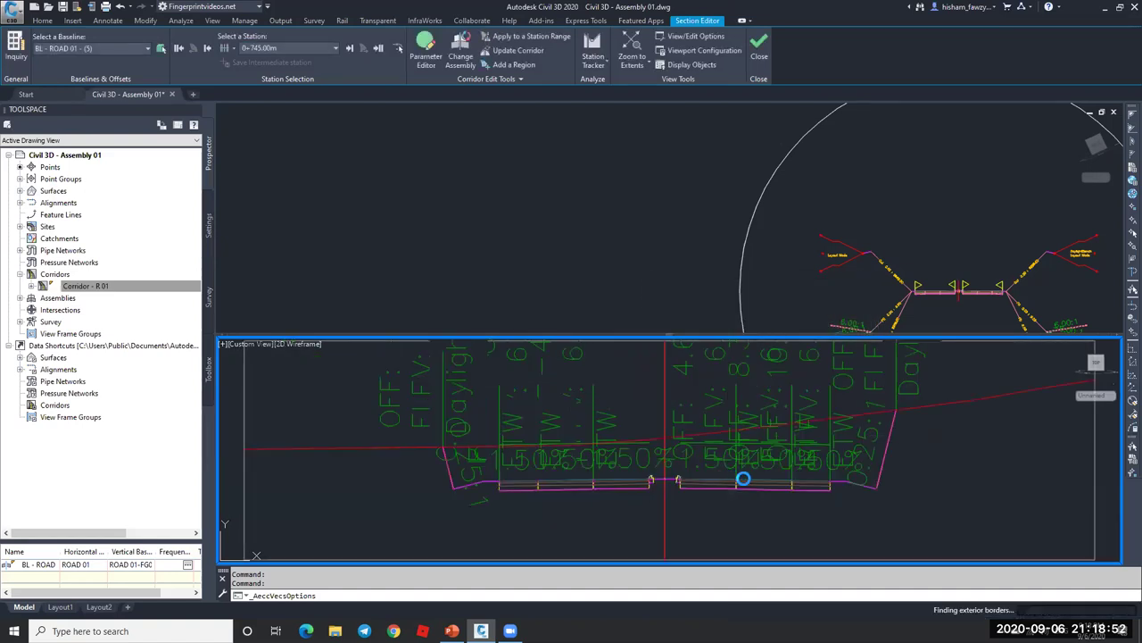
pyautogui.press('Escape')
# - Measure the side slope with an aligned dimension from its top to bottom vertex
pyautogui.scroll(4, 861, 487)
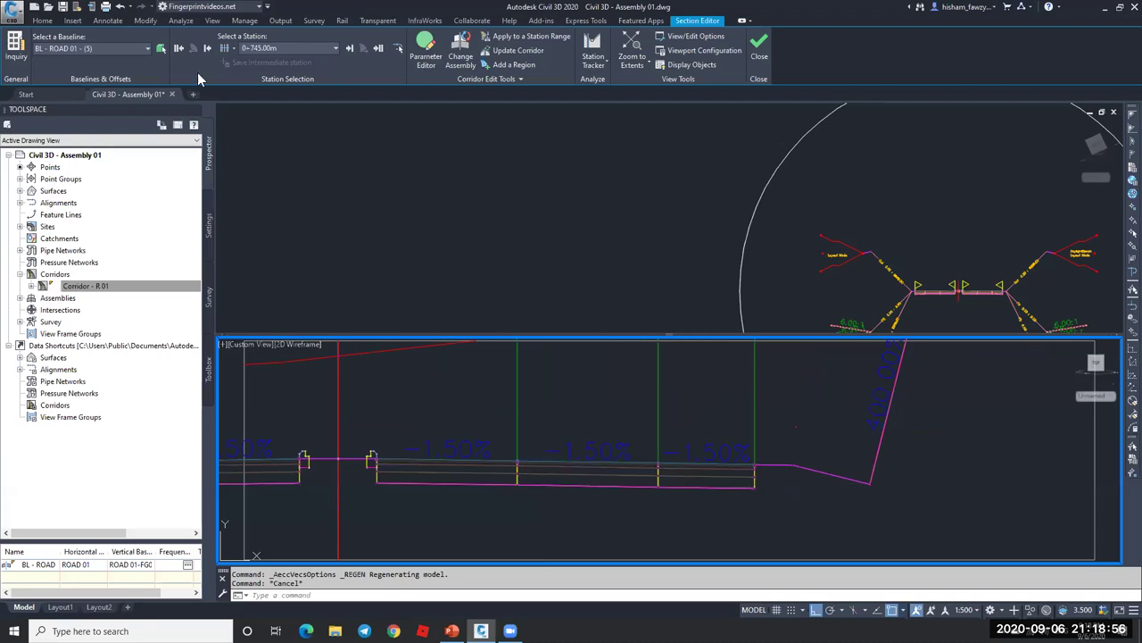
pyautogui.click(108, 20)
pyautogui.click(325, 64)
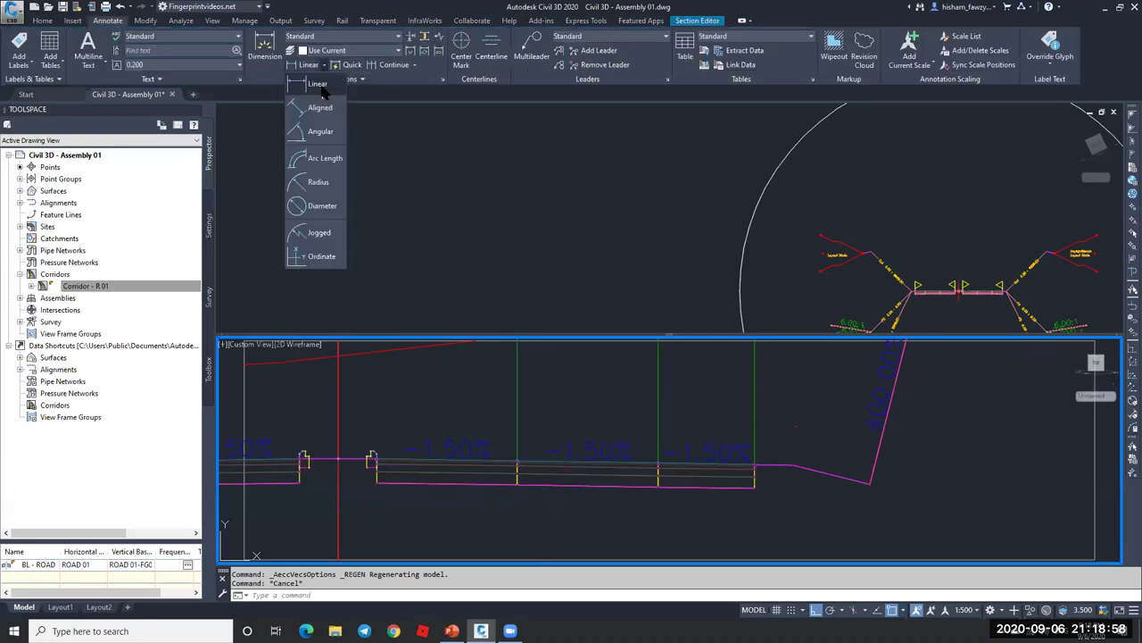
pyautogui.click(792, 465)
pyautogui.click(870, 482)
pyautogui.press('Escape')
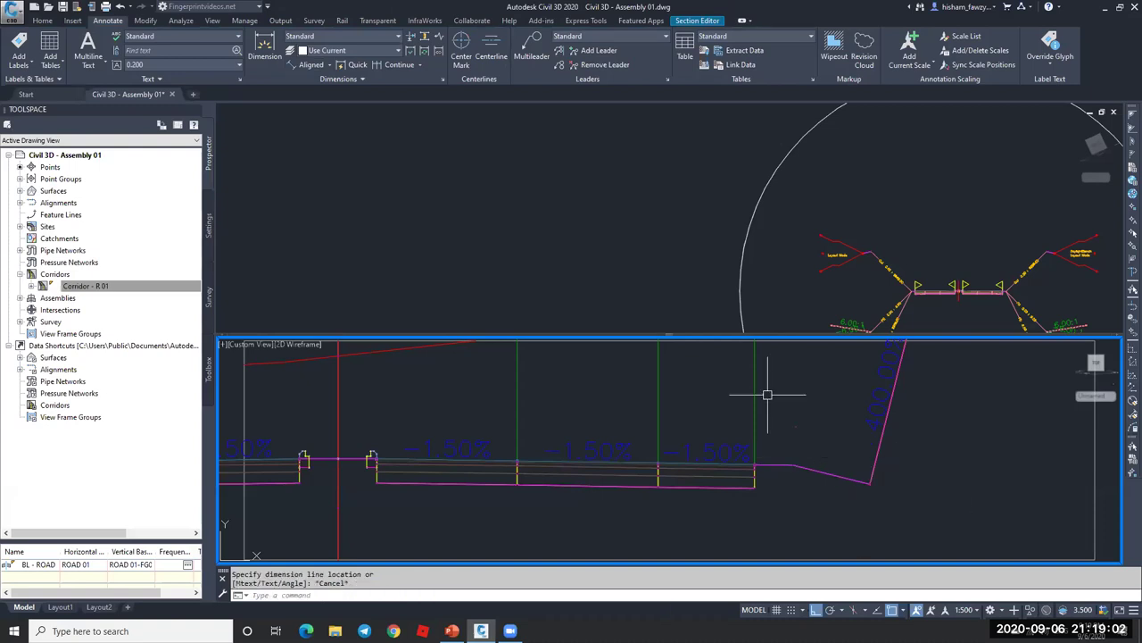
# - Measure the side slope's vertical drop with a linear dimension to its bottom vertex
pyautogui.click(332, 65)
pyautogui.click(307, 86)
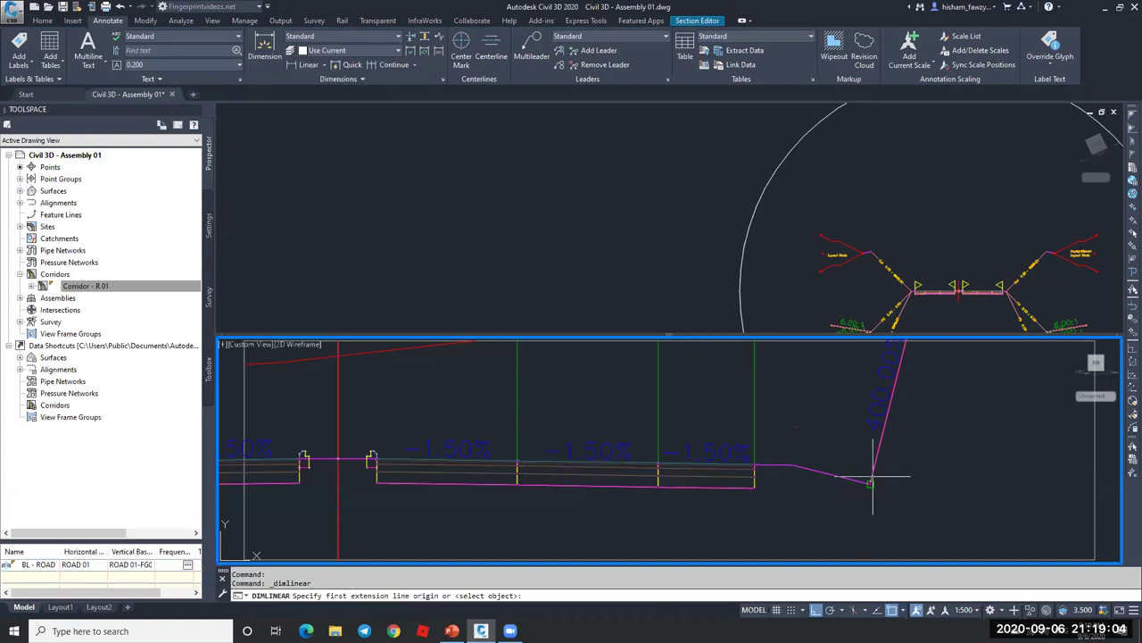
pyautogui.click(807, 465)
pyautogui.click(870, 483)
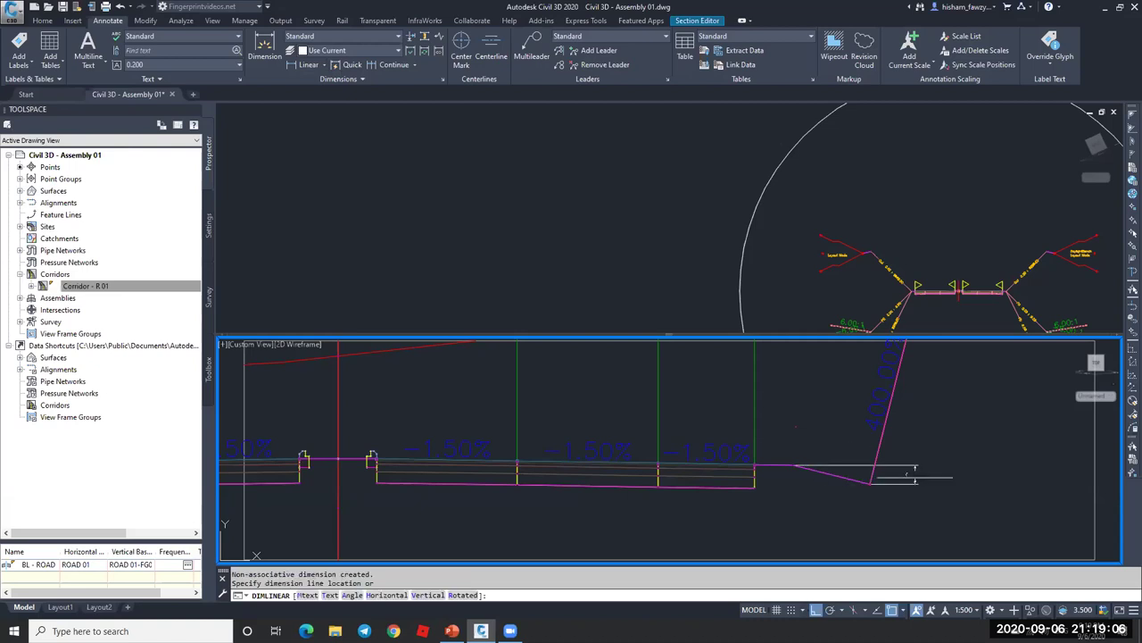
pyautogui.scroll(8, 917, 476)
pyautogui.scroll(-7, 914, 459)
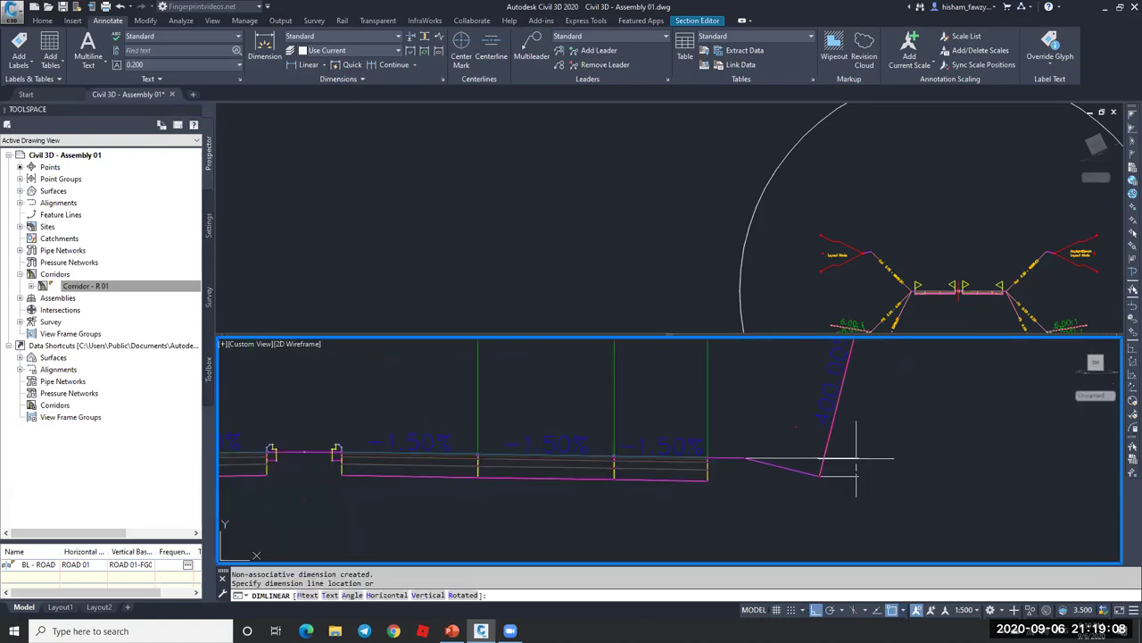
pyautogui.press('Escape')
# - Activate the plan viewport, then return to the Section Editor station list
pyautogui.scroll(-2, 856, 390)
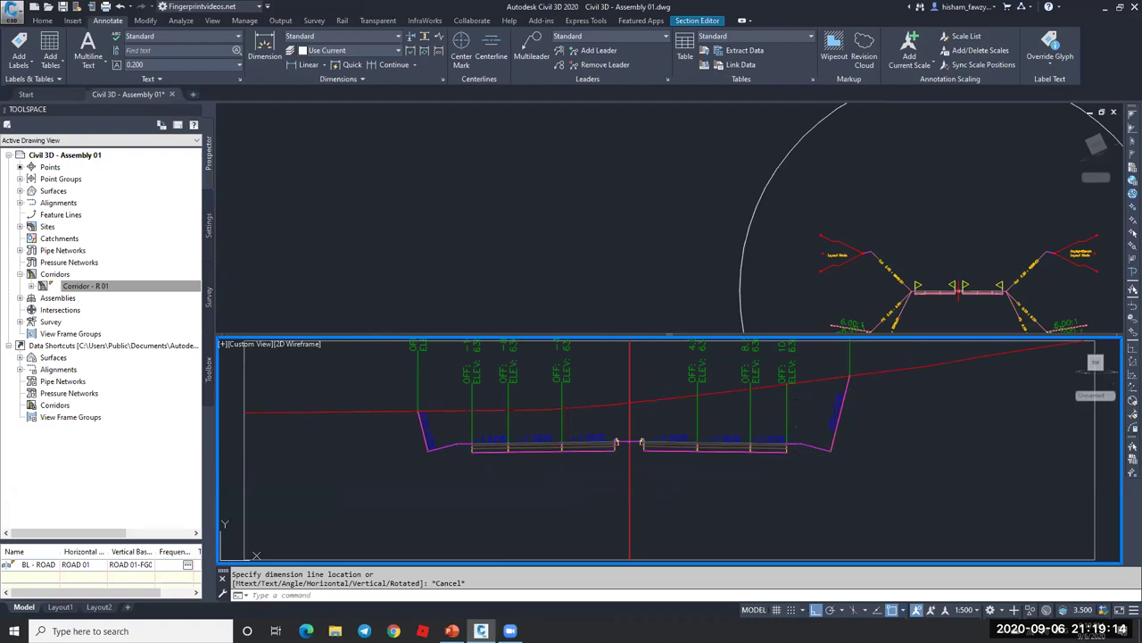
pyautogui.click(655, 247)
pyautogui.scroll(-6, 675, 255)
pyautogui.scroll(4, 489, 236)
pyautogui.scroll(-4, 489, 236)
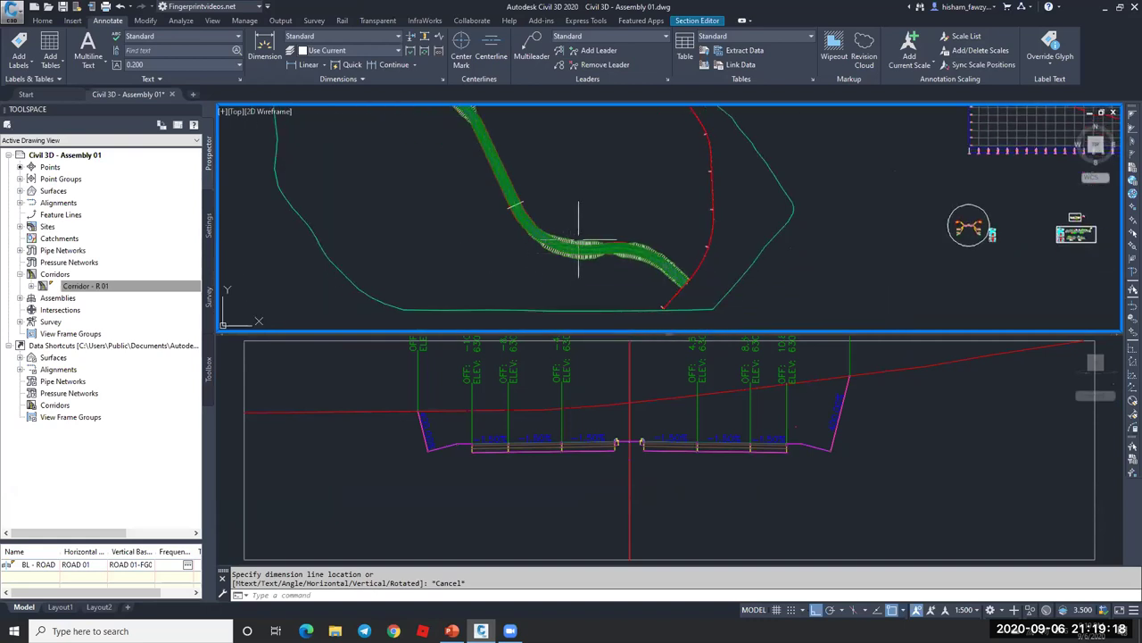
pyautogui.click(697, 19)
pyautogui.click(325, 49)
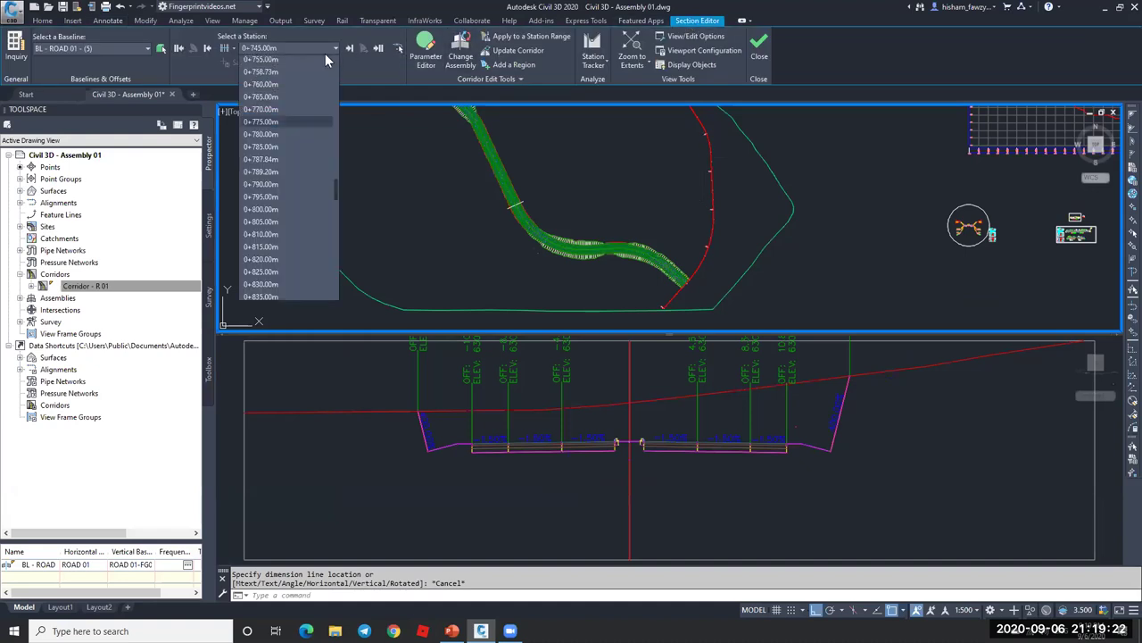
pyautogui.scroll(-8, 291, 188)
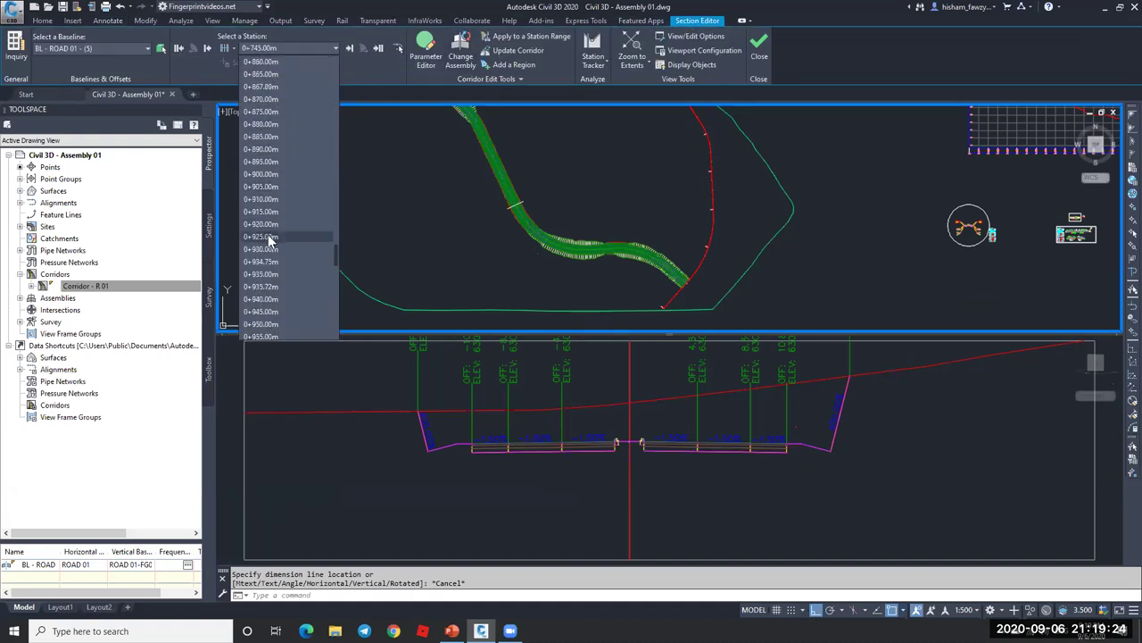
# - Jump to station 0+925.00m and zoom around both side slopes down to the ground line
pyautogui.click(269, 236)
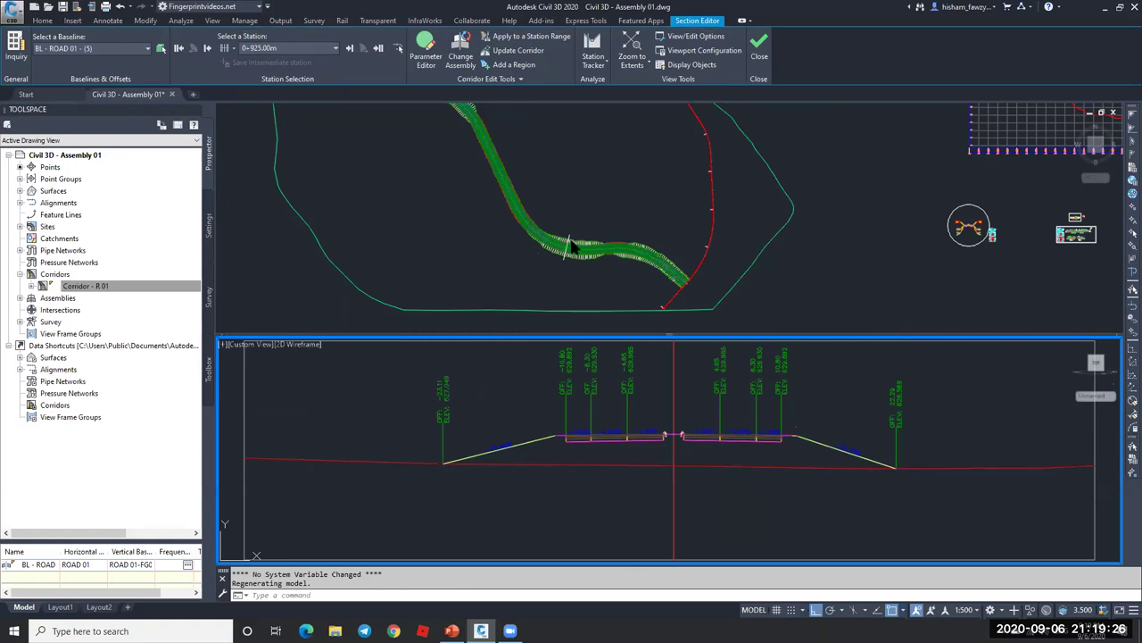
pyautogui.scroll(1, 812, 454)
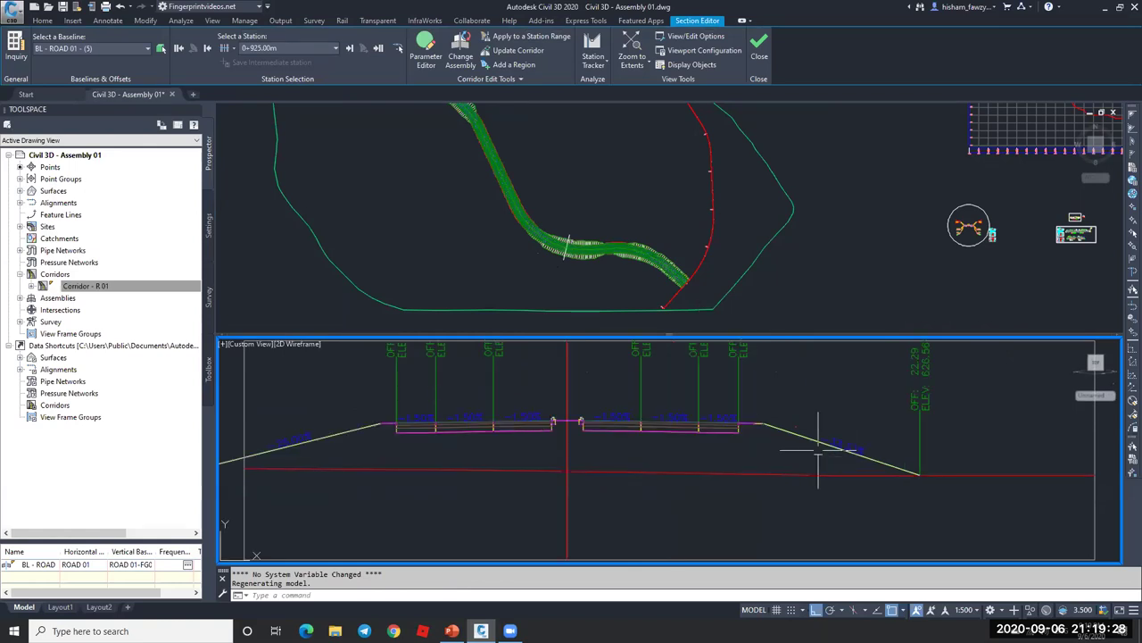
pyautogui.scroll(3, 859, 454)
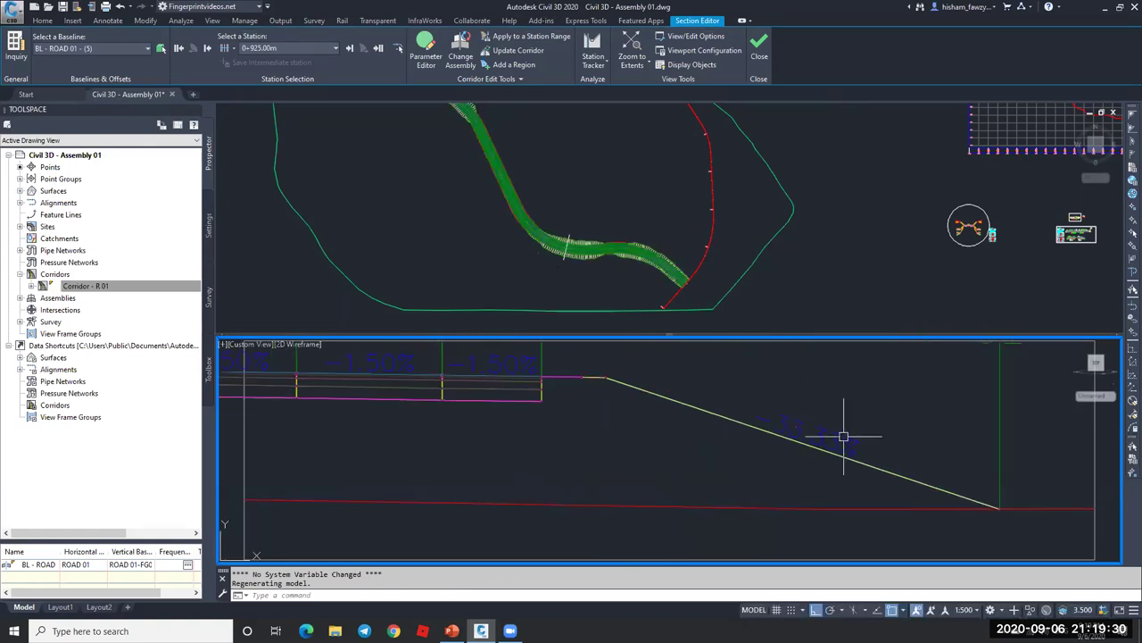
pyautogui.scroll(-4, 830, 437)
pyautogui.scroll(4, 814, 430)
pyautogui.scroll(-4, 830, 413)
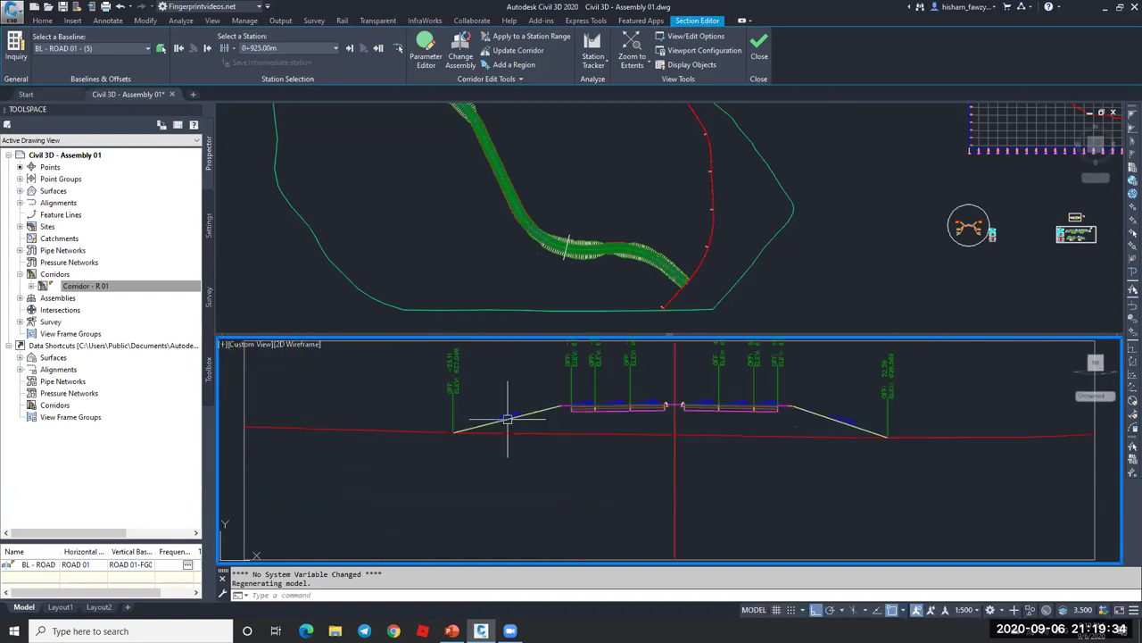
pyautogui.scroll(4, 507, 418)
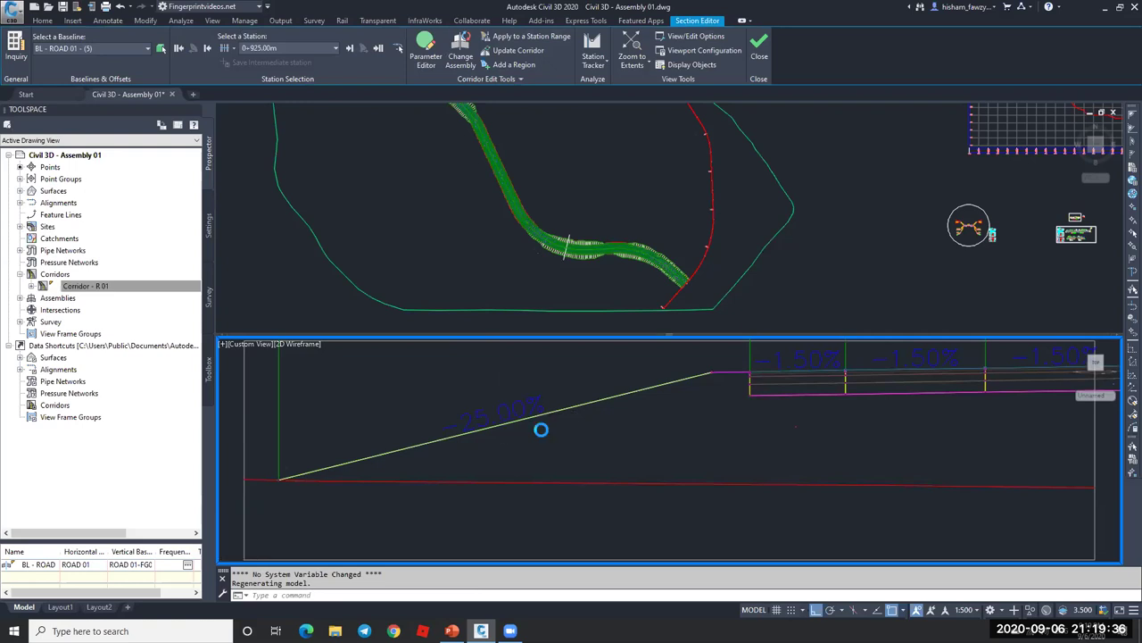
pyautogui.scroll(-3, 541, 420)
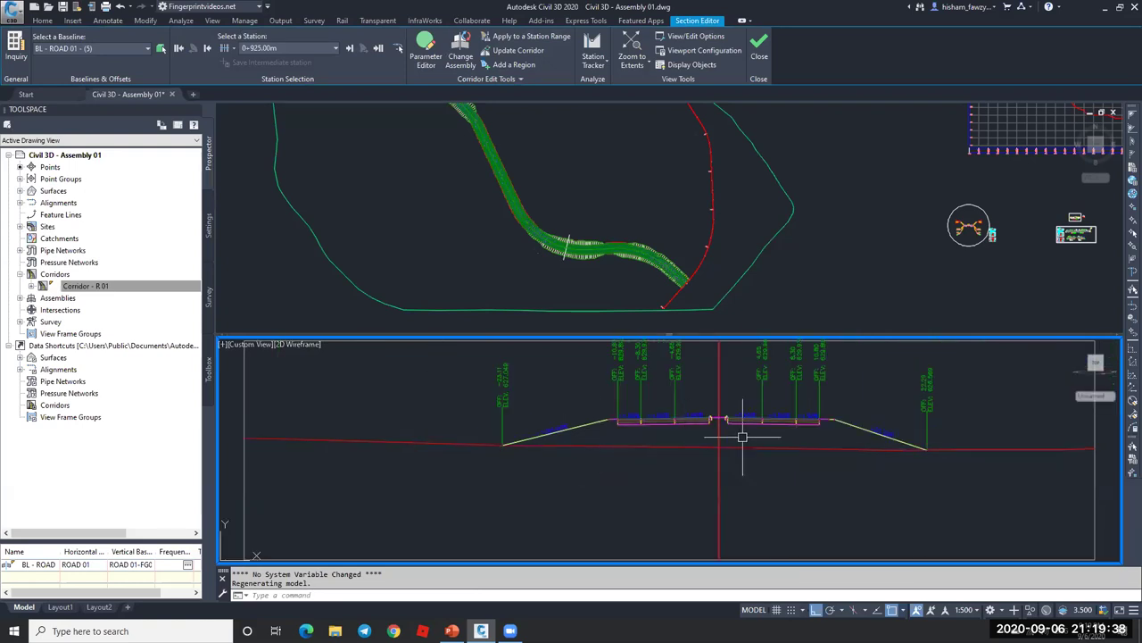
pyautogui.scroll(2, 871, 435)
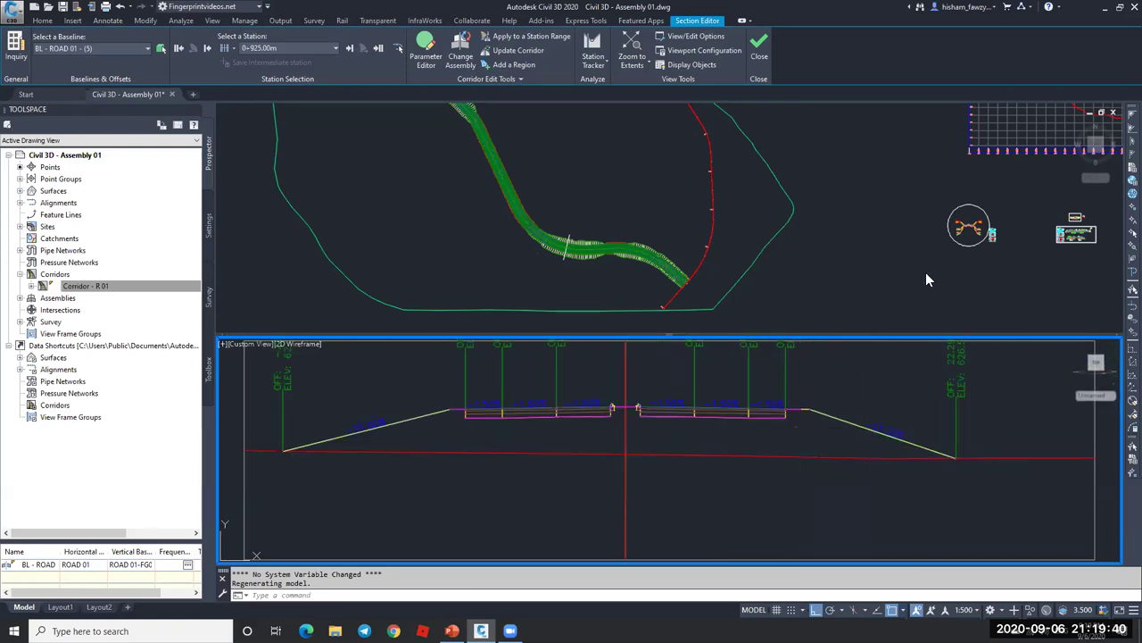
pyautogui.click(959, 258)
pyautogui.scroll(5, 982, 223)
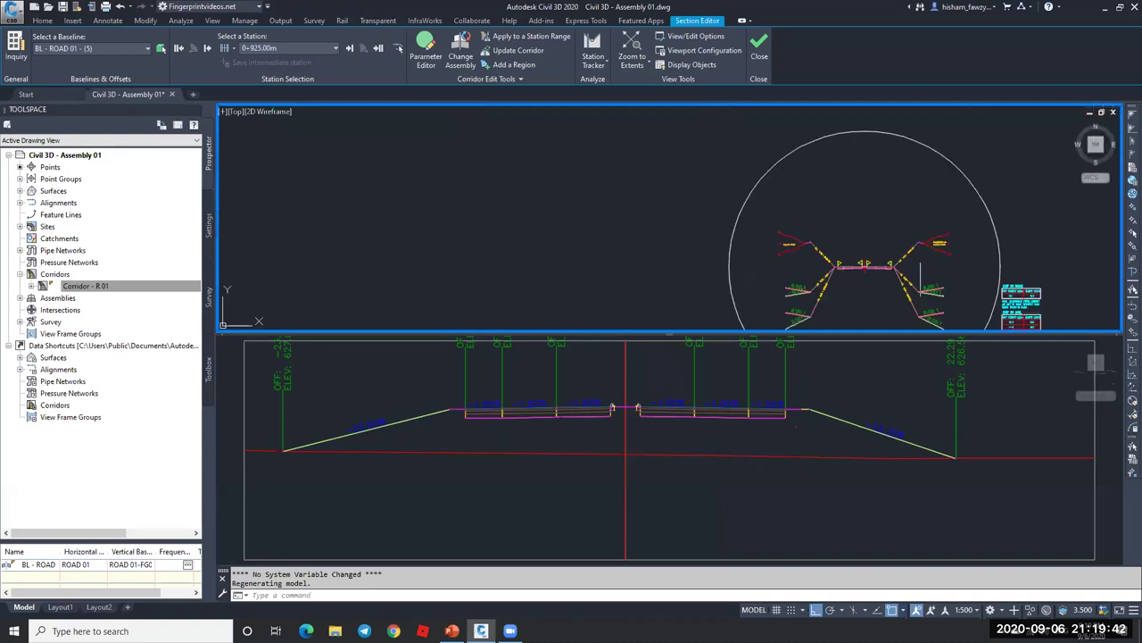
pyautogui.scroll(-2, 913, 226)
pyautogui.click(846, 401)
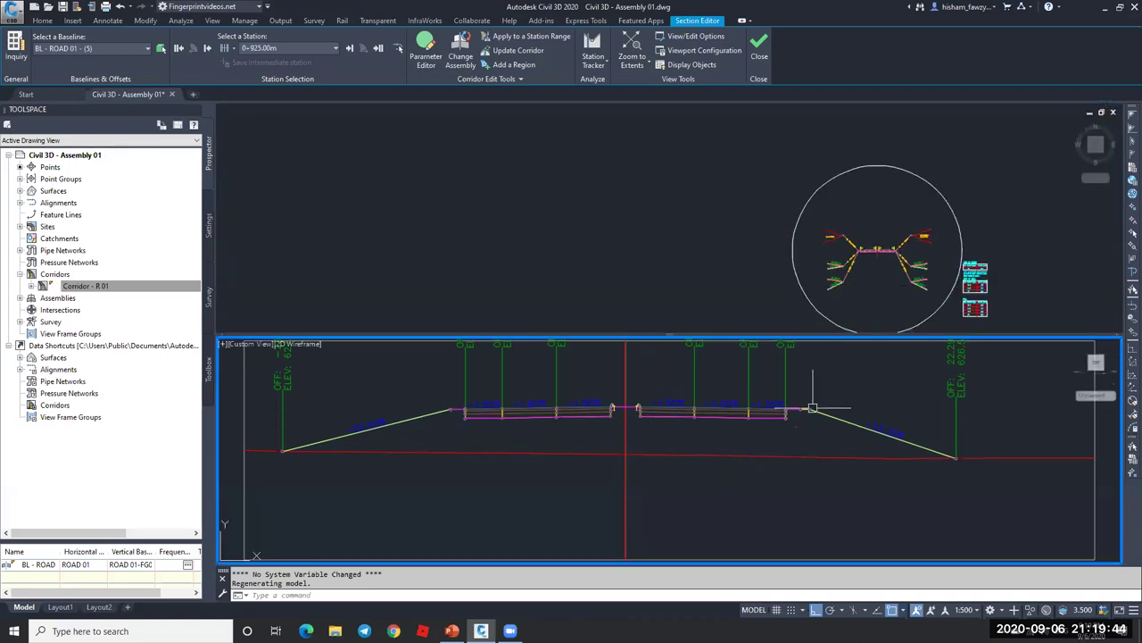
pyautogui.click(893, 287)
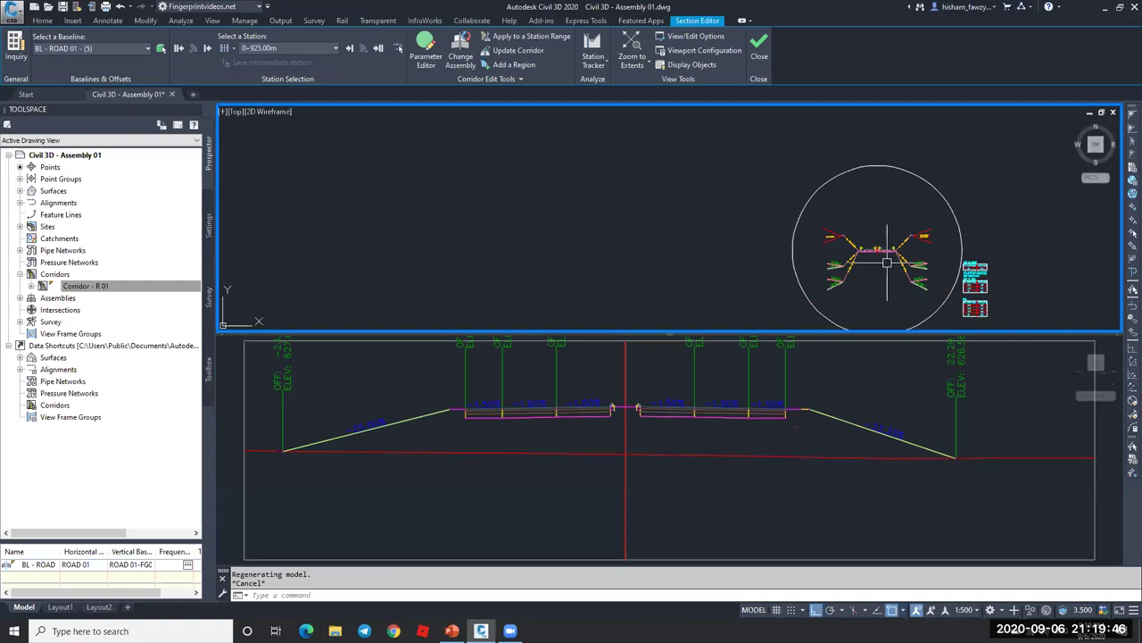
pyautogui.scroll(2, 887, 263)
pyautogui.scroll(3, 866, 223)
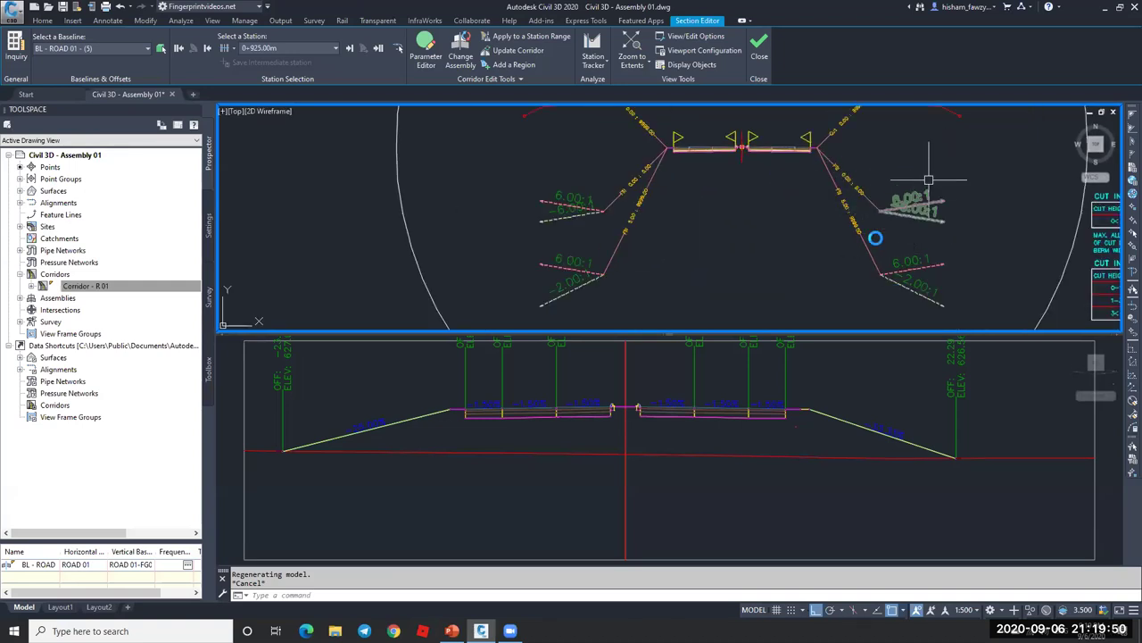
pyautogui.moveTo(875, 237); pyautogui.dragTo(875, 225, button='middle')
pyautogui.scroll(4, 784, 195)
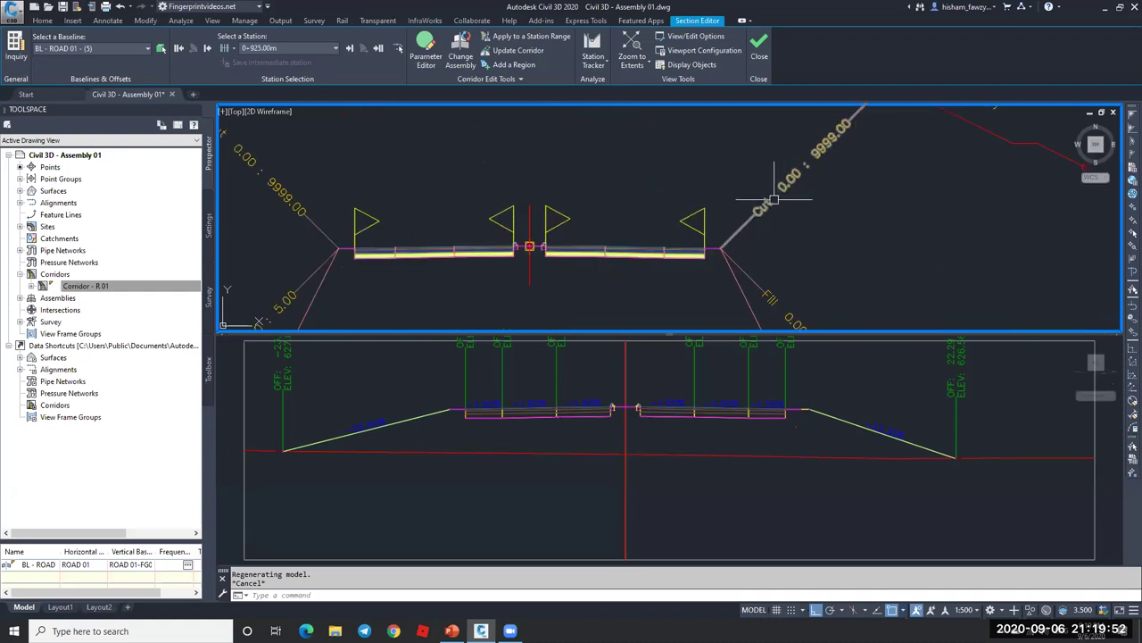
pyautogui.scroll(-2, 775, 212)
pyautogui.scroll(2, 893, 130)
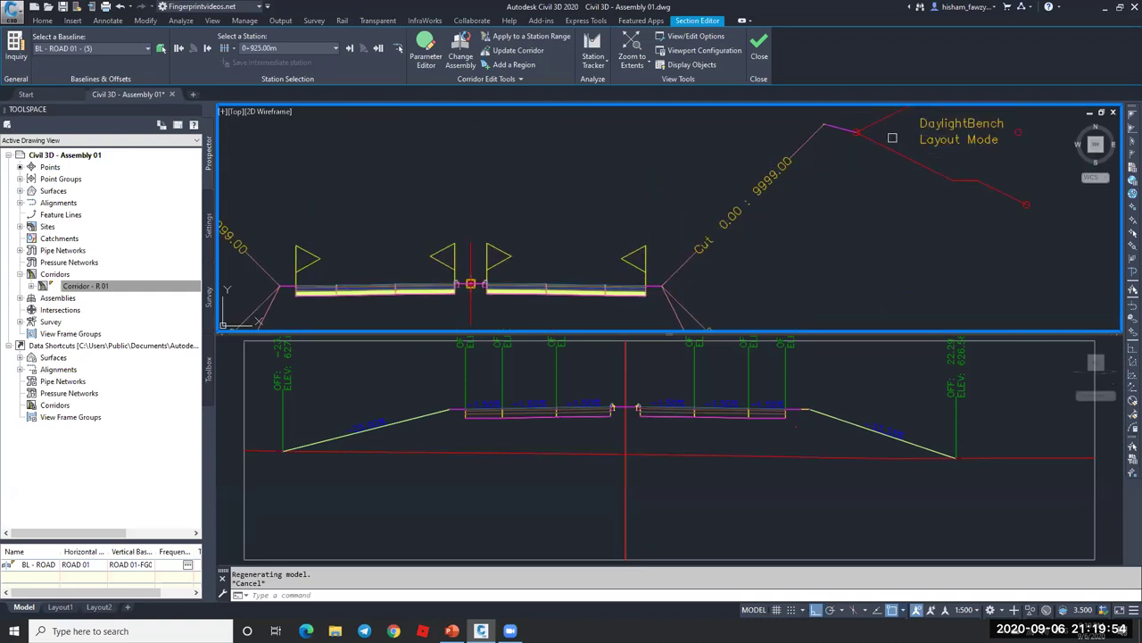
pyautogui.scroll(-2, 894, 145)
pyautogui.scroll(5, 865, 147)
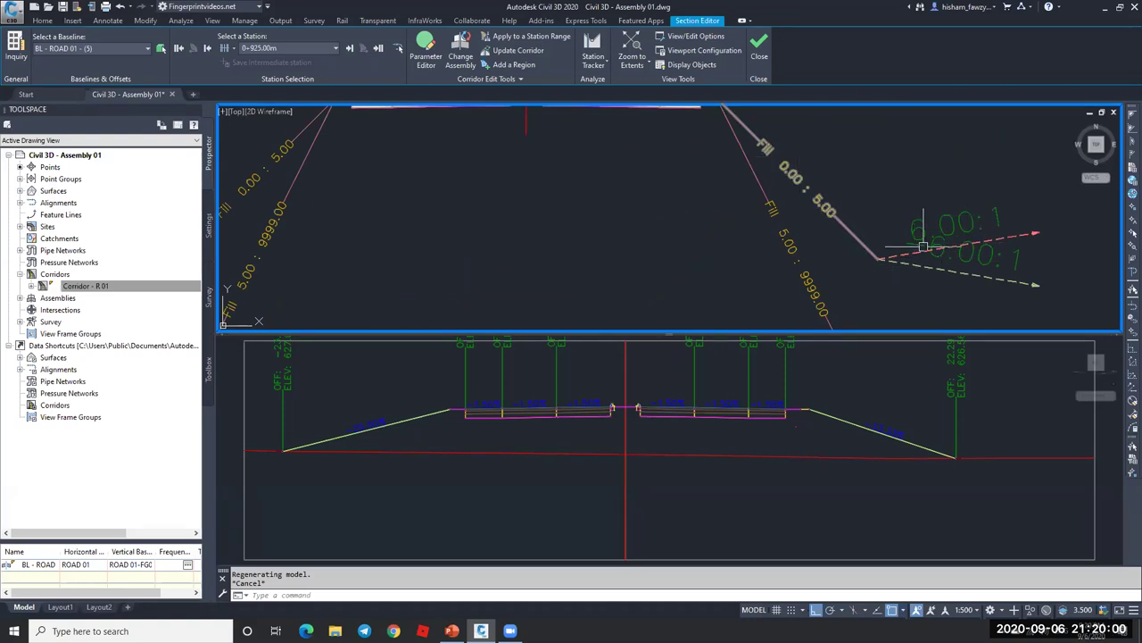
pyautogui.scroll(-5, 868, 203)
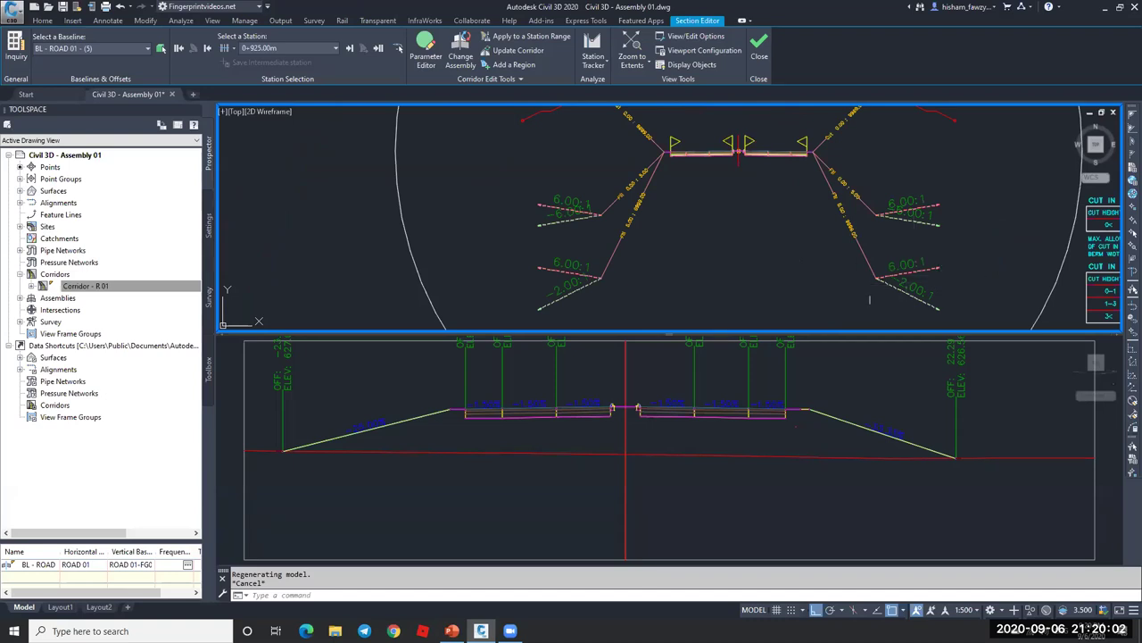
pyautogui.click(775, 243)
pyautogui.click(699, 407)
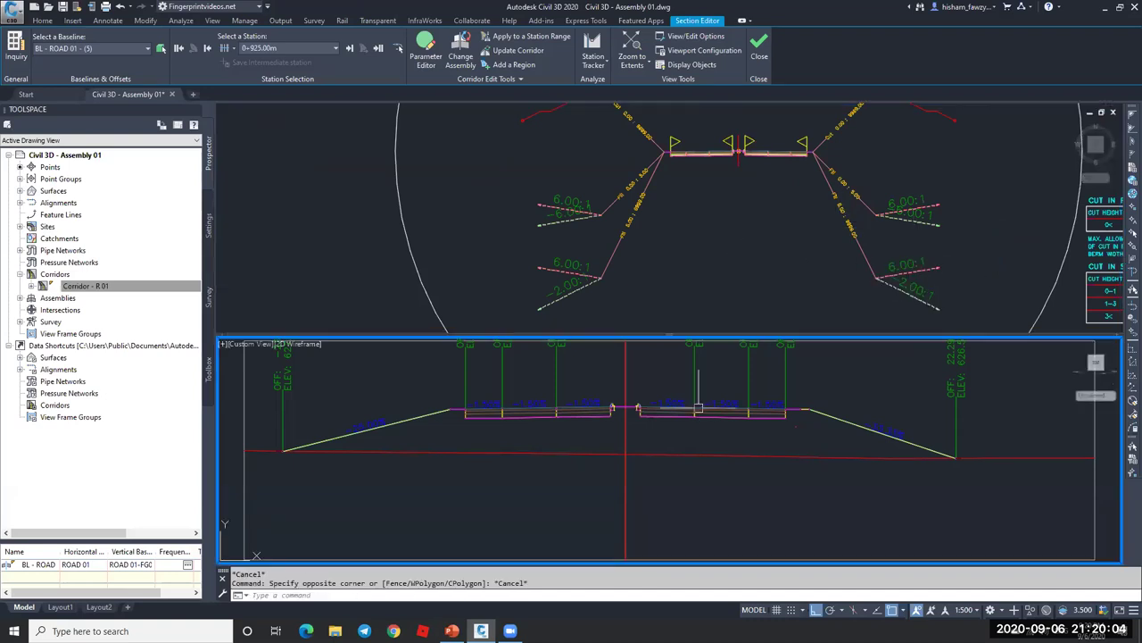
pyautogui.click(737, 284)
pyautogui.scroll(-5, 737, 284)
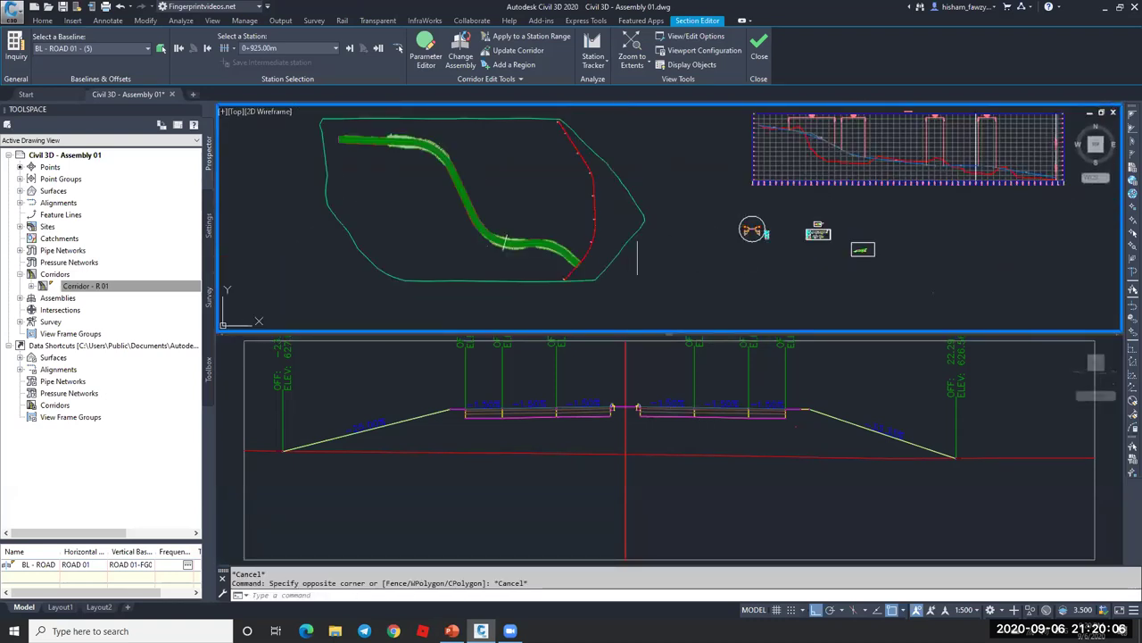
pyautogui.moveTo(440, 171); pyautogui.dragTo(524, 207, button='middle')
# - Select station 0+125.00m from the Section Editor station list
pyautogui.click(282, 49)
pyautogui.click(283, 49)
pyautogui.click(300, 48)
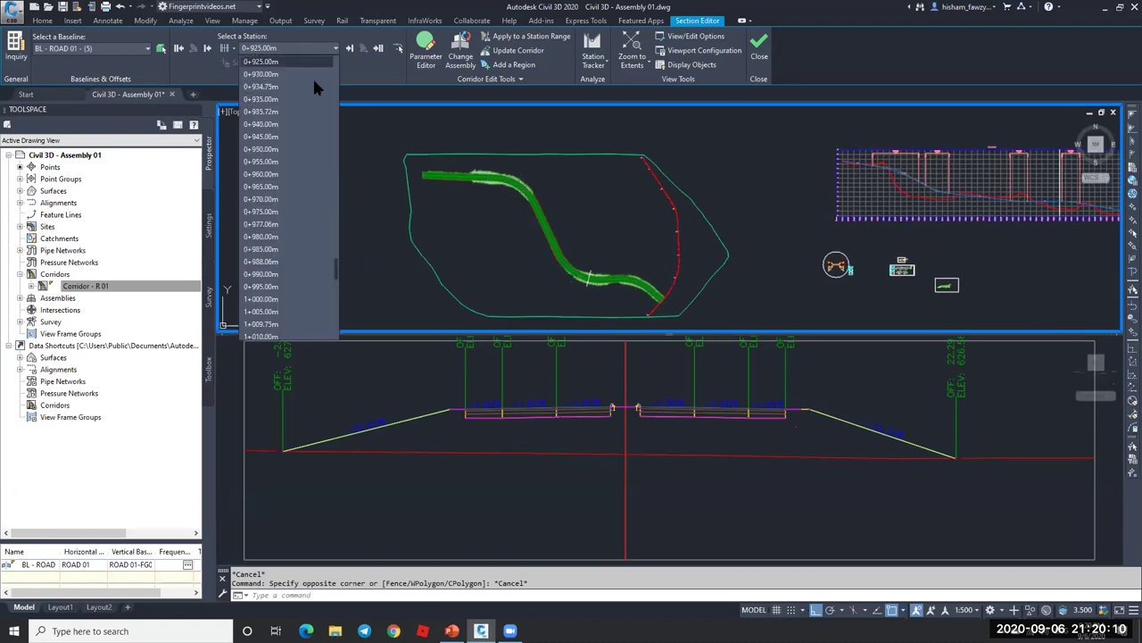
pyautogui.moveTo(335, 266); pyautogui.dragTo(330, 84)
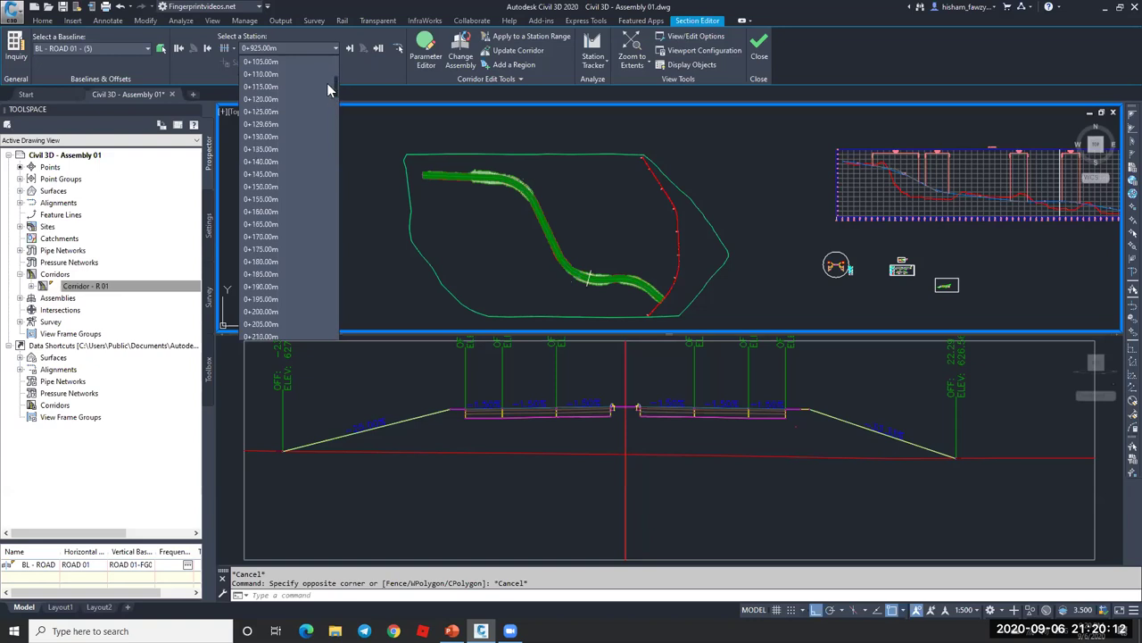
pyautogui.click(287, 112)
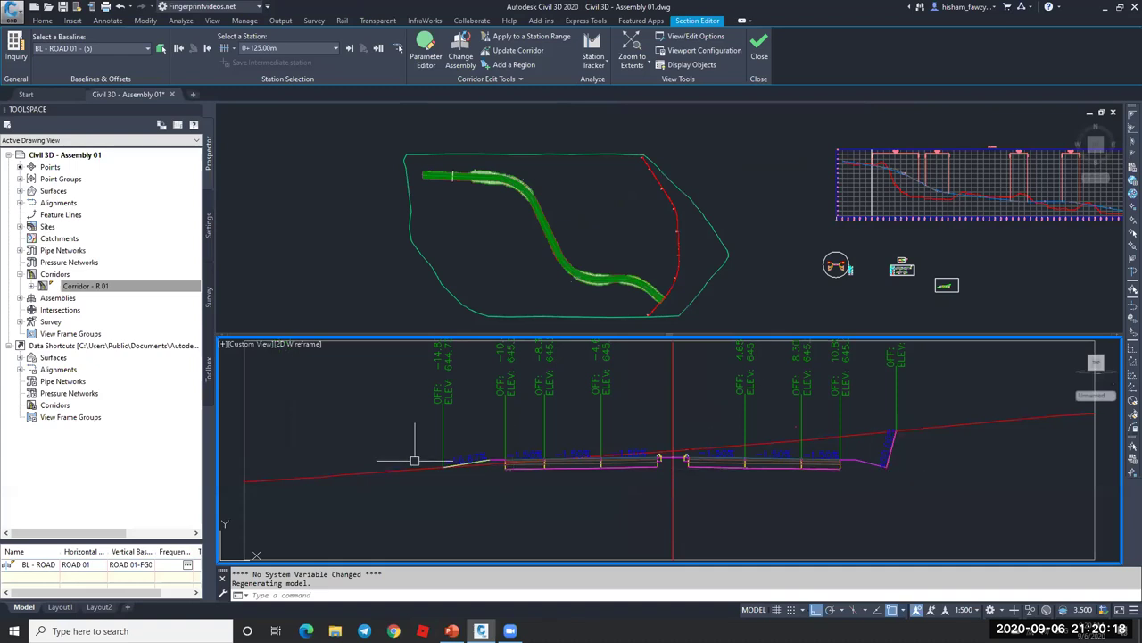
# - Zoom out on the section, then activate the plan viewport and zoom onto the assembly
pyautogui.scroll(4, 462, 466)
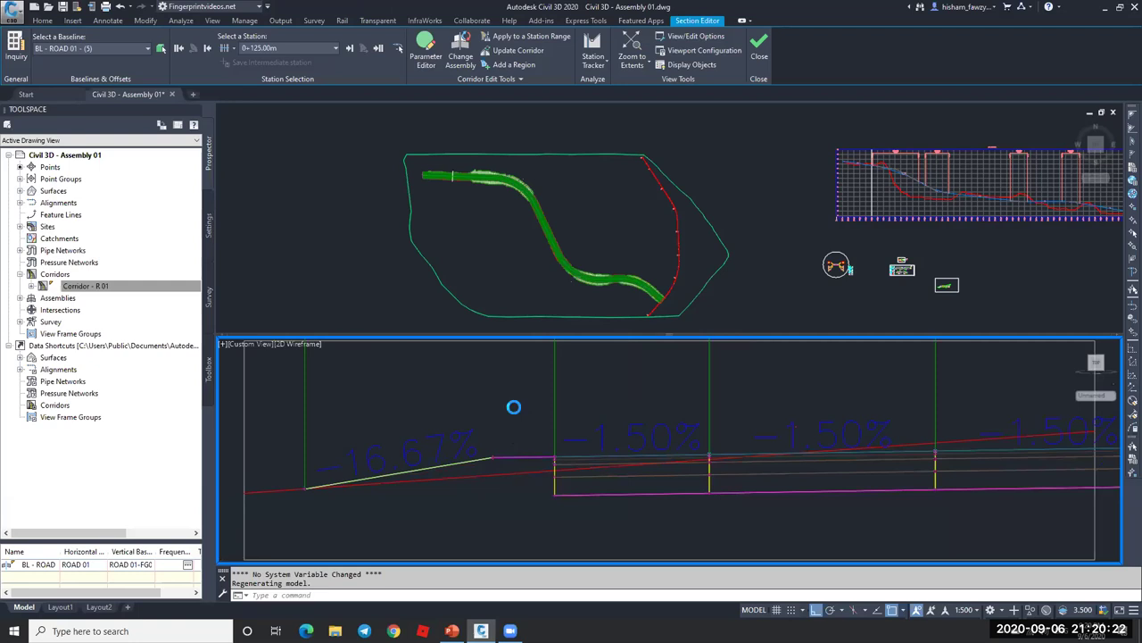
pyautogui.scroll(-5, 515, 420)
pyautogui.scroll(-2, 652, 458)
pyautogui.press('Escape')
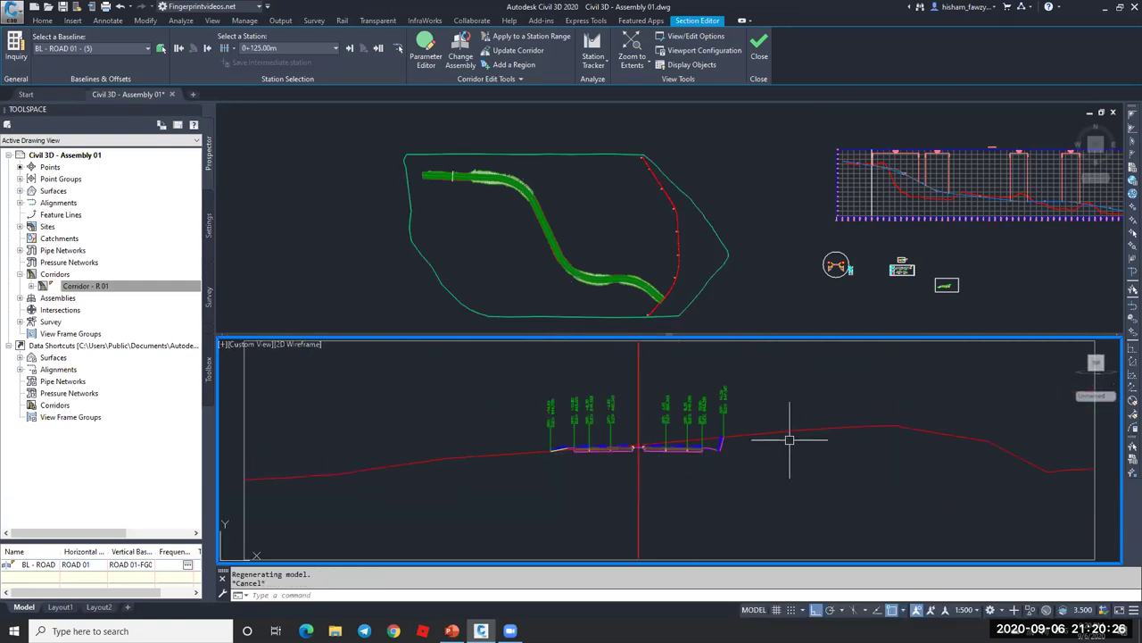
pyautogui.click(786, 290)
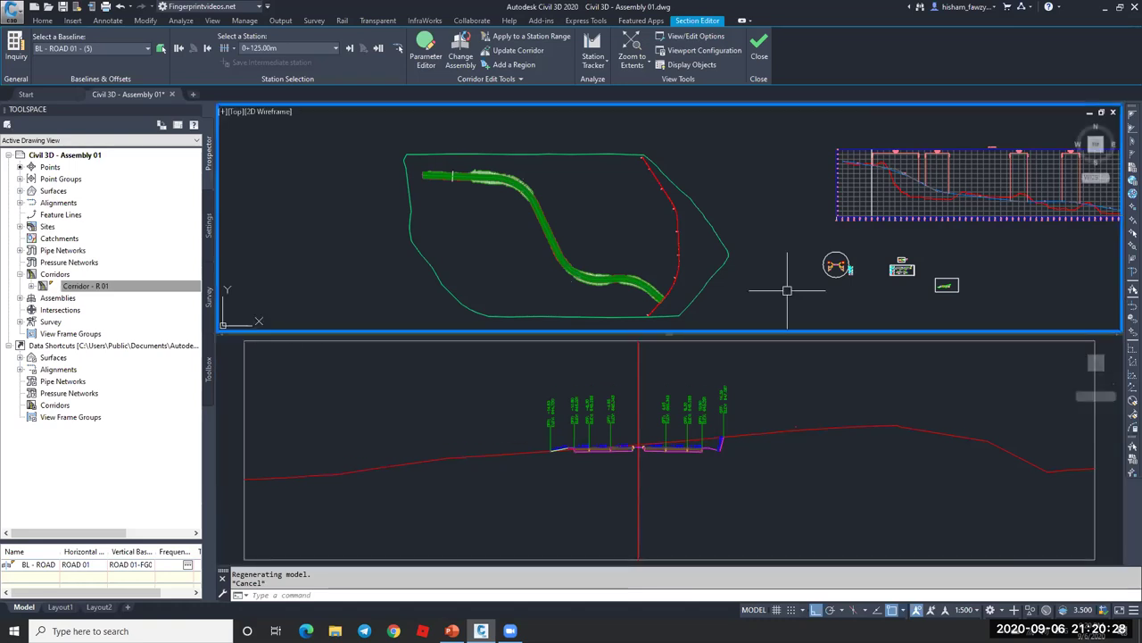
pyautogui.scroll(-1, 777, 268)
pyautogui.scroll(6, 795, 236)
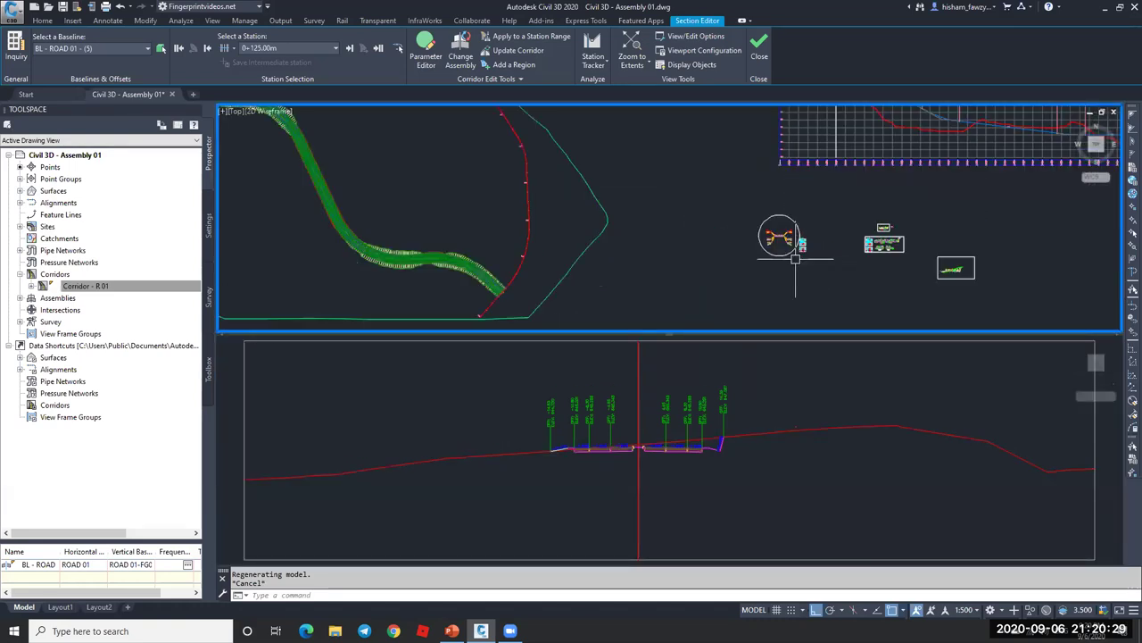
# - Close the Section Editor and return to the Home ribbon tab
pyautogui.click(759, 45)
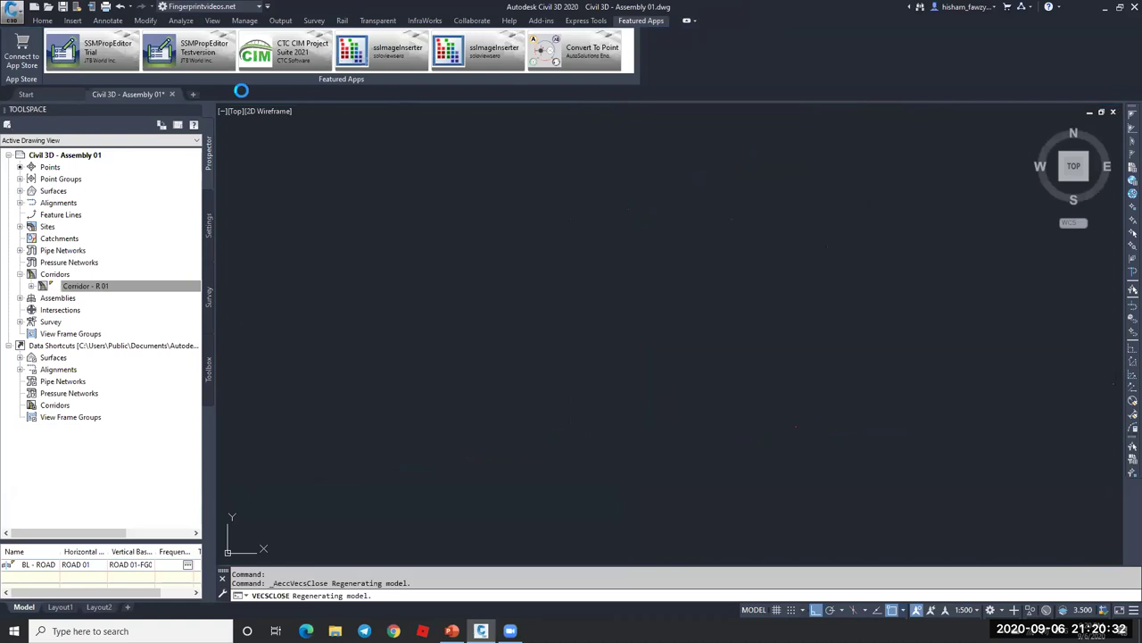
pyautogui.click(42, 21)
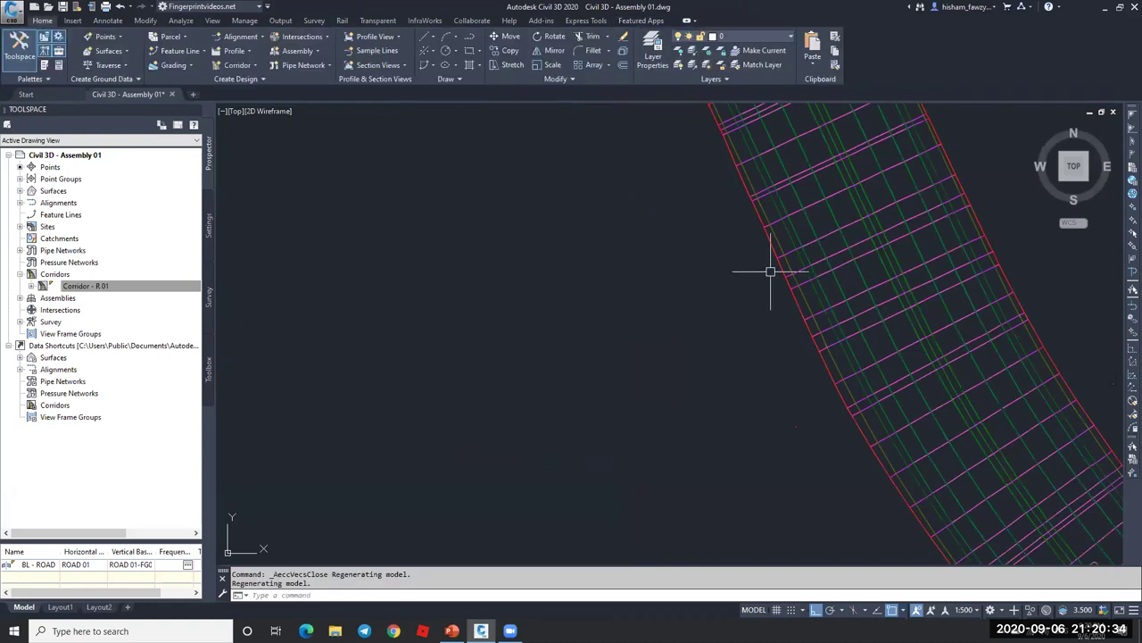
pyautogui.scroll(-3, 659, 246)
pyautogui.scroll(-5, 659, 245)
pyautogui.scroll(6, 848, 281)
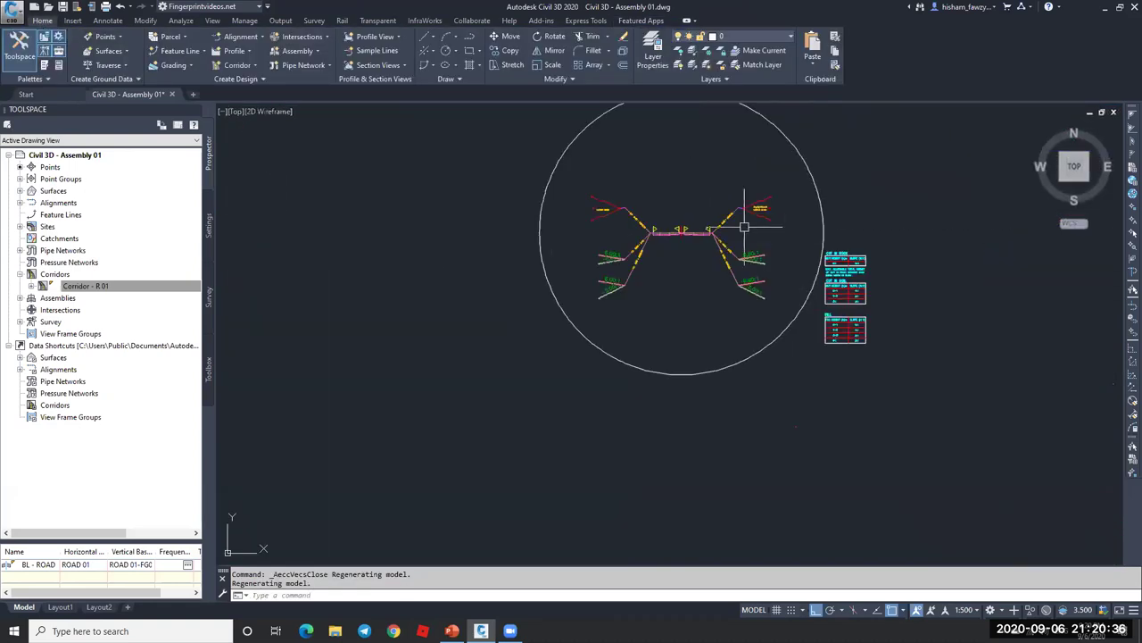
pyautogui.scroll(5, 705, 245)
pyautogui.press('Escape')
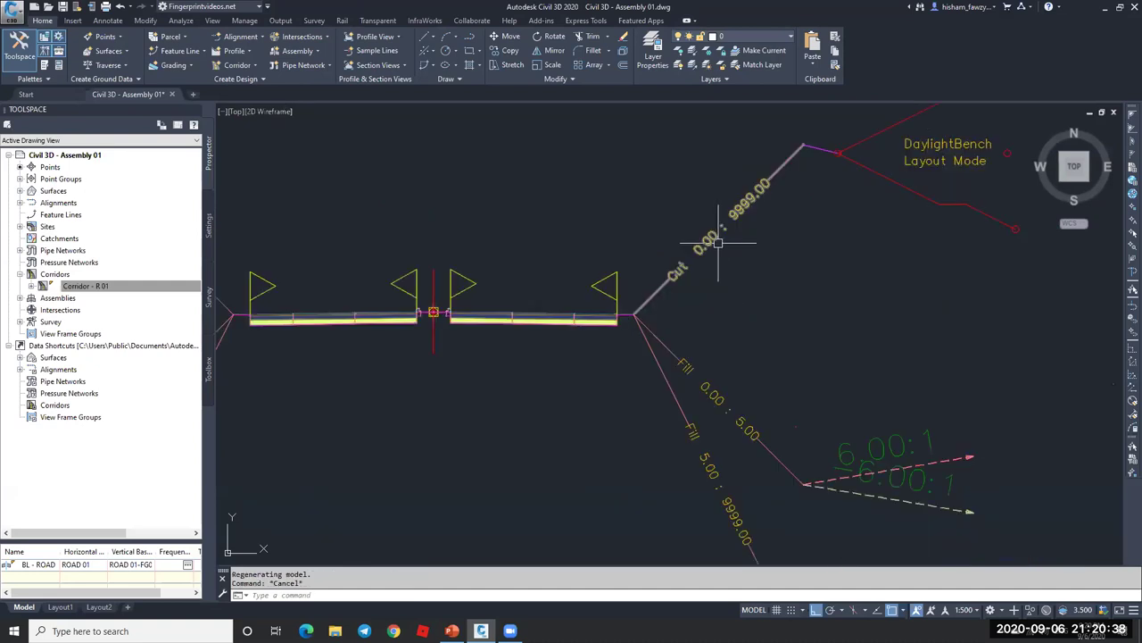
# - Zoom and pan around the assembly and its cut-in-rock, cut-in-soil and fill slope tables
pyautogui.scroll(-7, 690, 264)
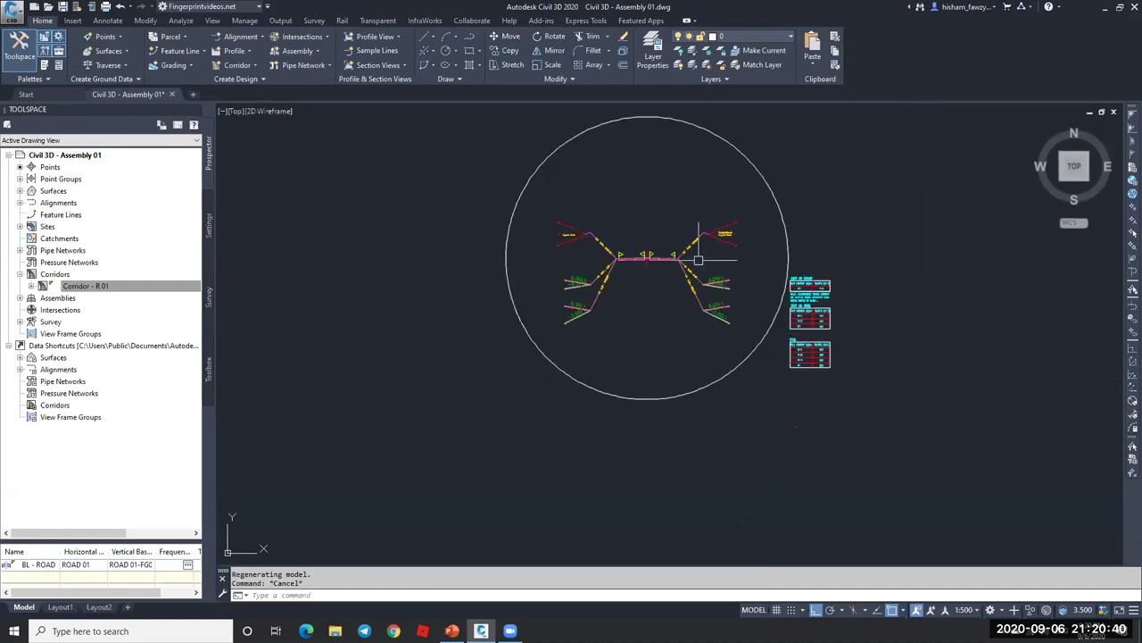
pyautogui.scroll(4, 701, 255)
pyautogui.scroll(3, 696, 192)
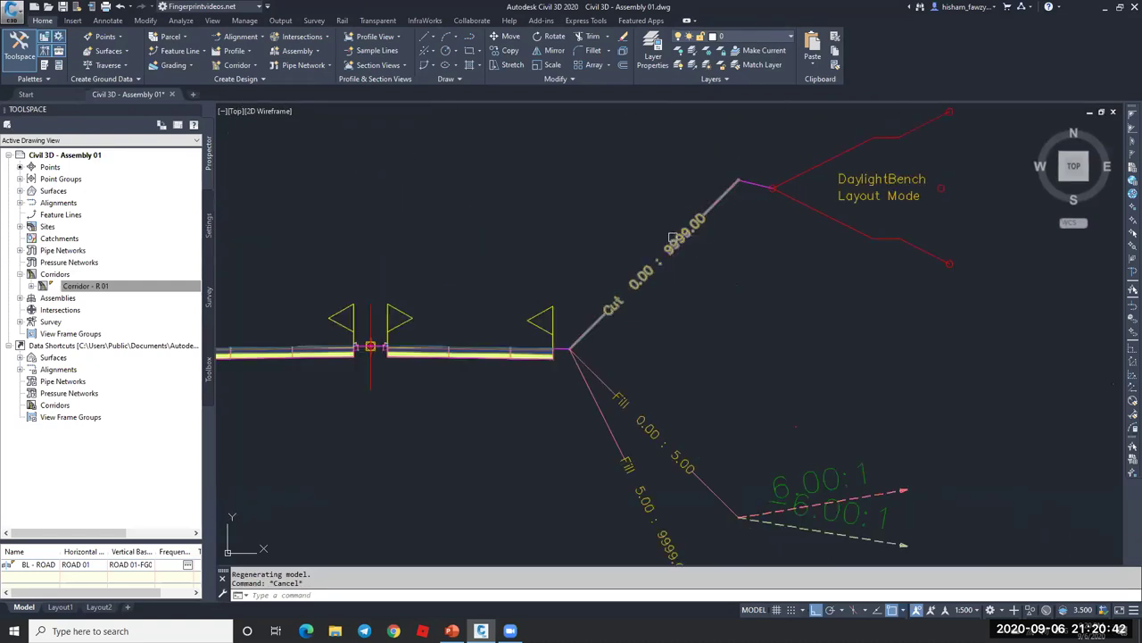
pyautogui.scroll(-2, 766, 194)
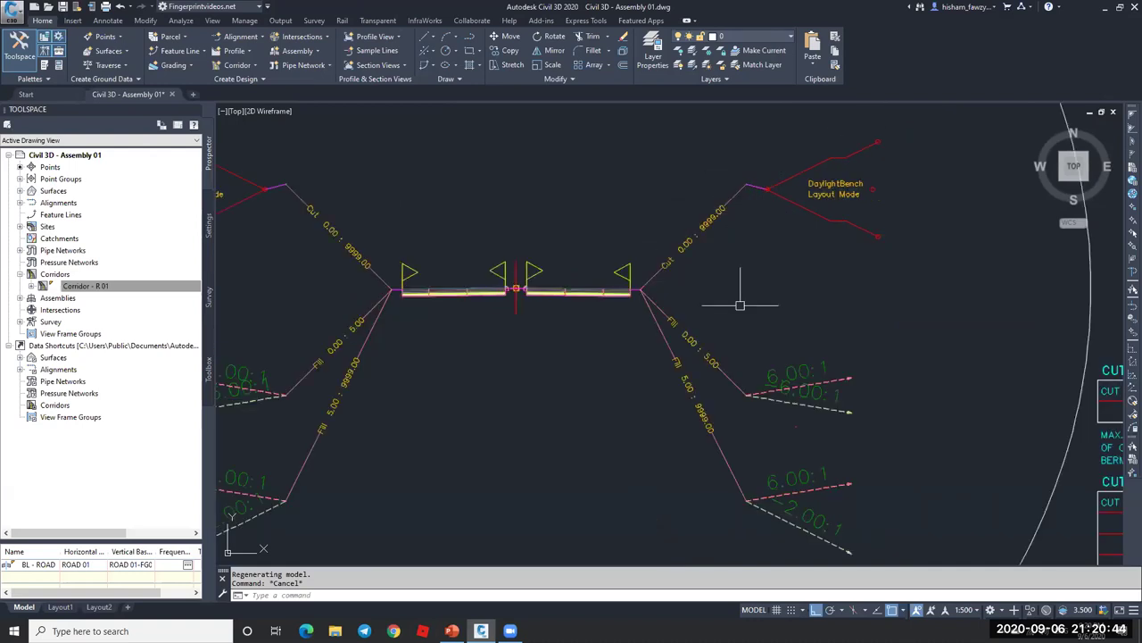
pyautogui.moveTo(777, 419); pyautogui.dragTo(744, 362, button='middle')
pyautogui.scroll(-2, 738, 400)
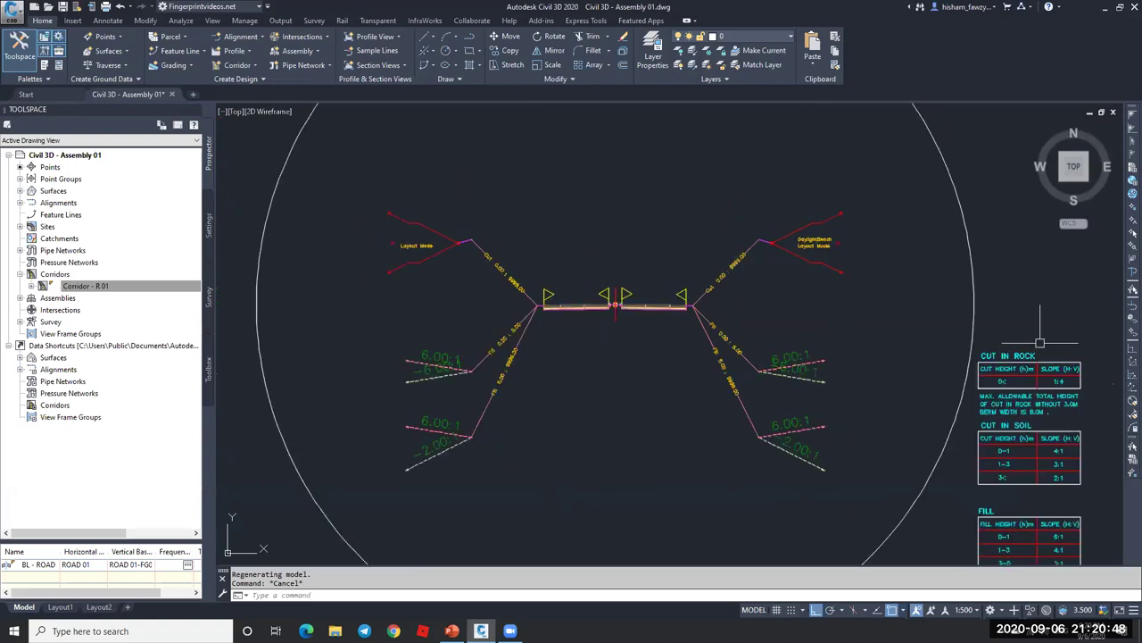
pyautogui.scroll(-3, 1040, 341)
pyautogui.scroll(5, 1020, 388)
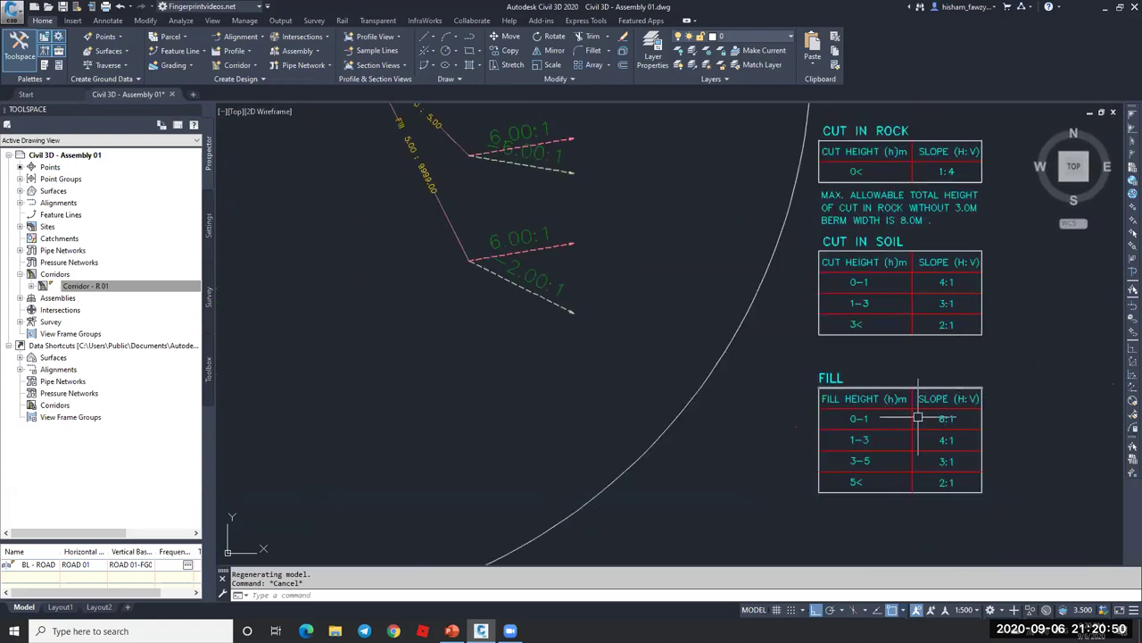
pyautogui.scroll(-5, 881, 305)
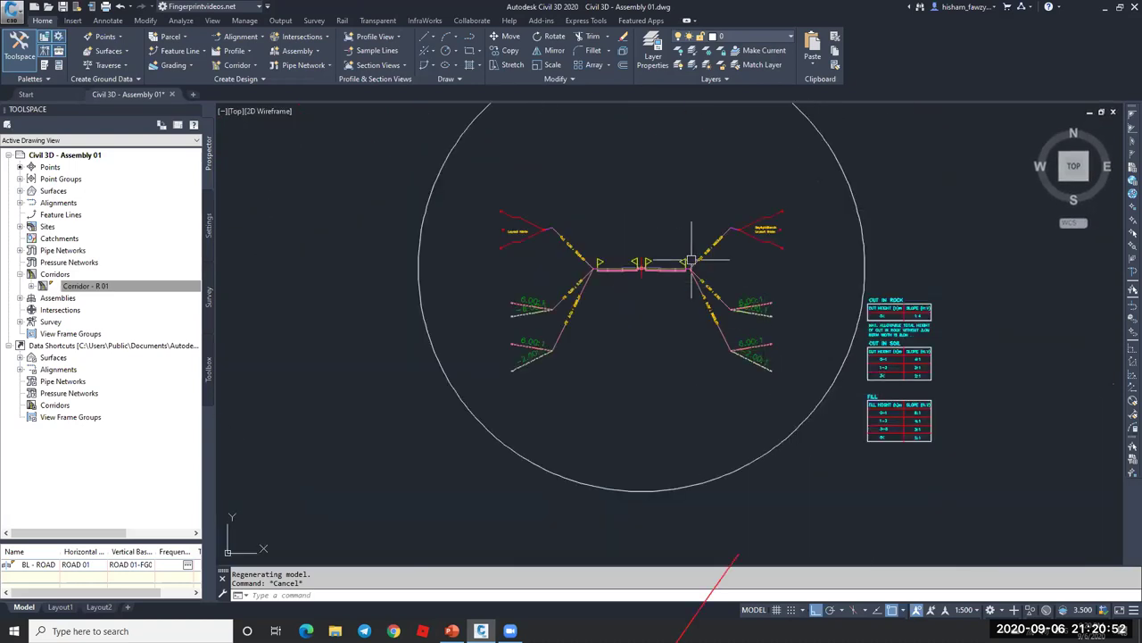
pyautogui.scroll(4, 714, 245)
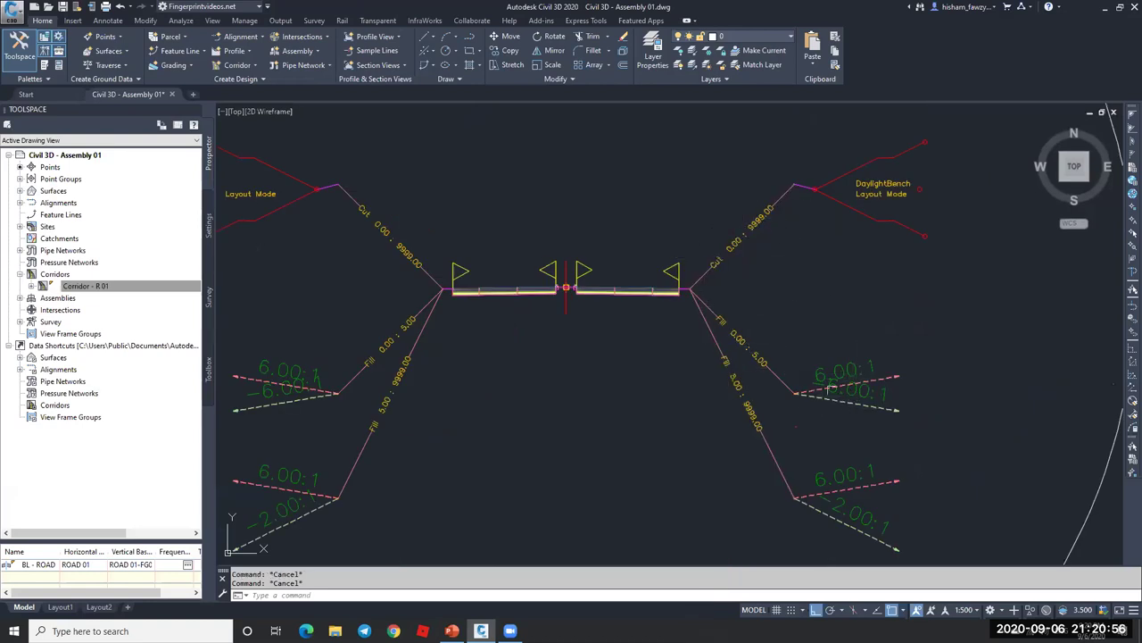
pyautogui.scroll(-4, 755, 301)
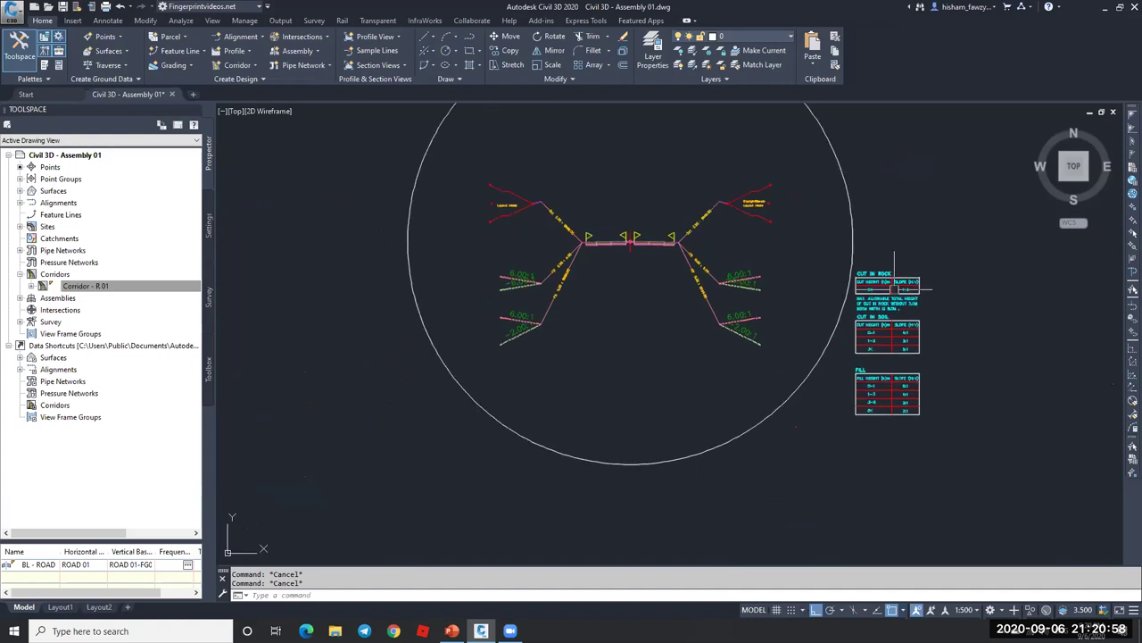
pyautogui.scroll(5, 864, 265)
pyautogui.scroll(-5, 824, 265)
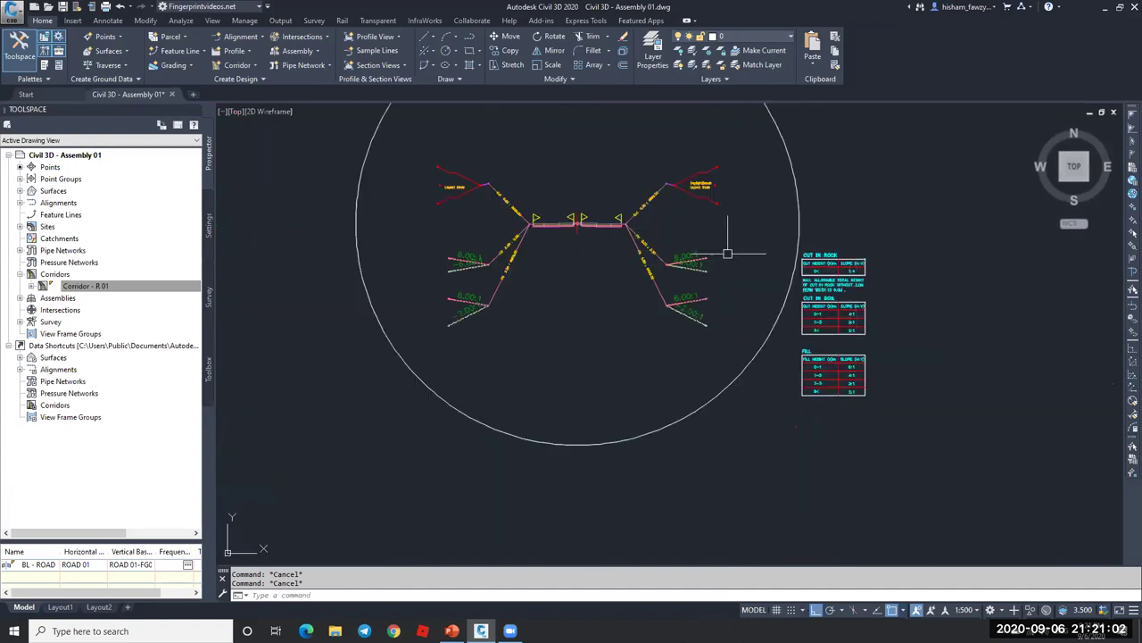
pyautogui.scroll(3, 839, 303)
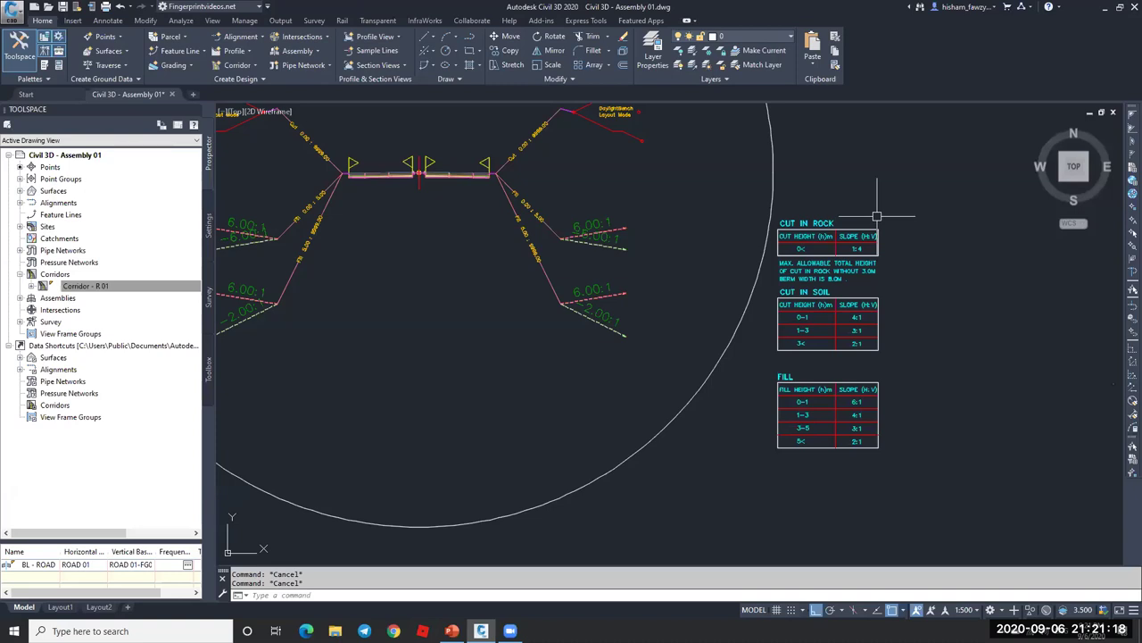
pyautogui.scroll(-6, 866, 241)
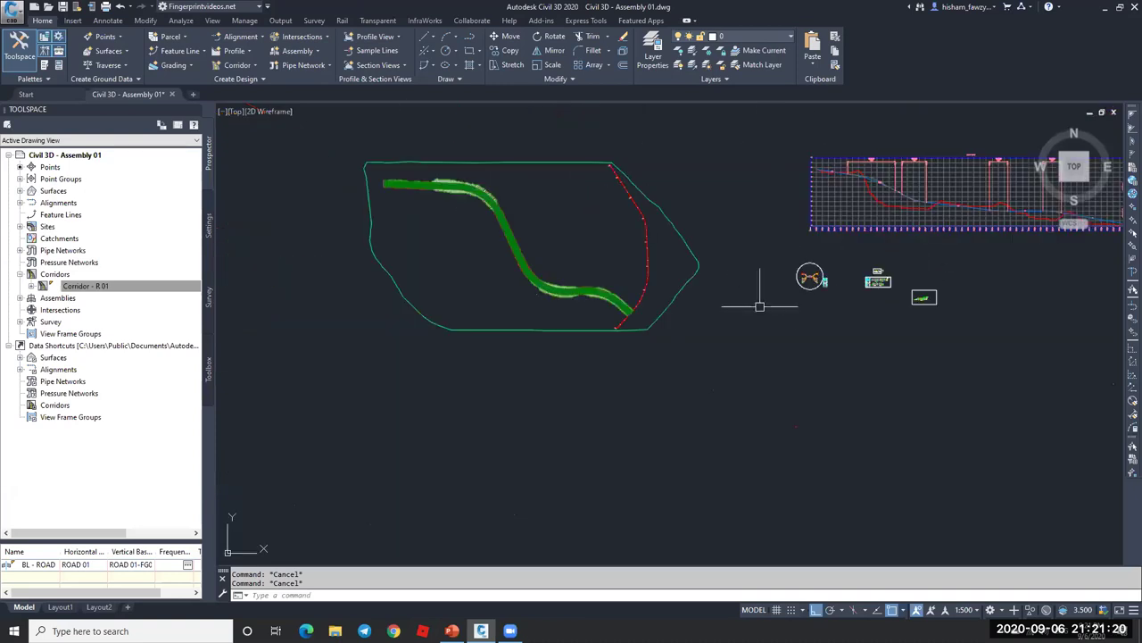
pyautogui.scroll(8, 834, 289)
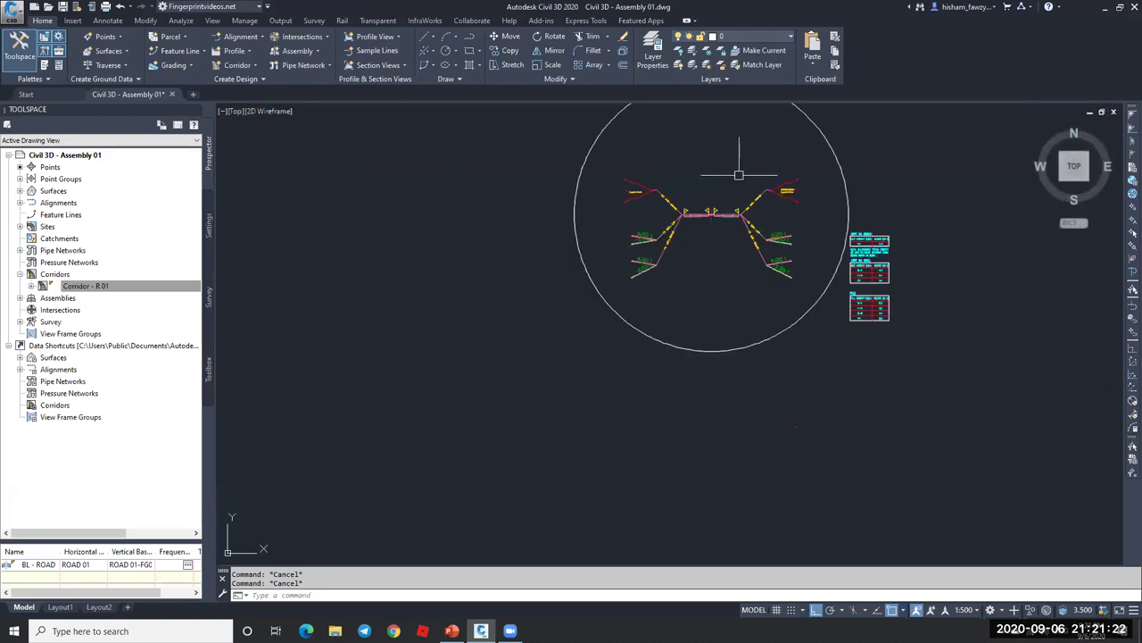
pyautogui.scroll(3, 714, 221)
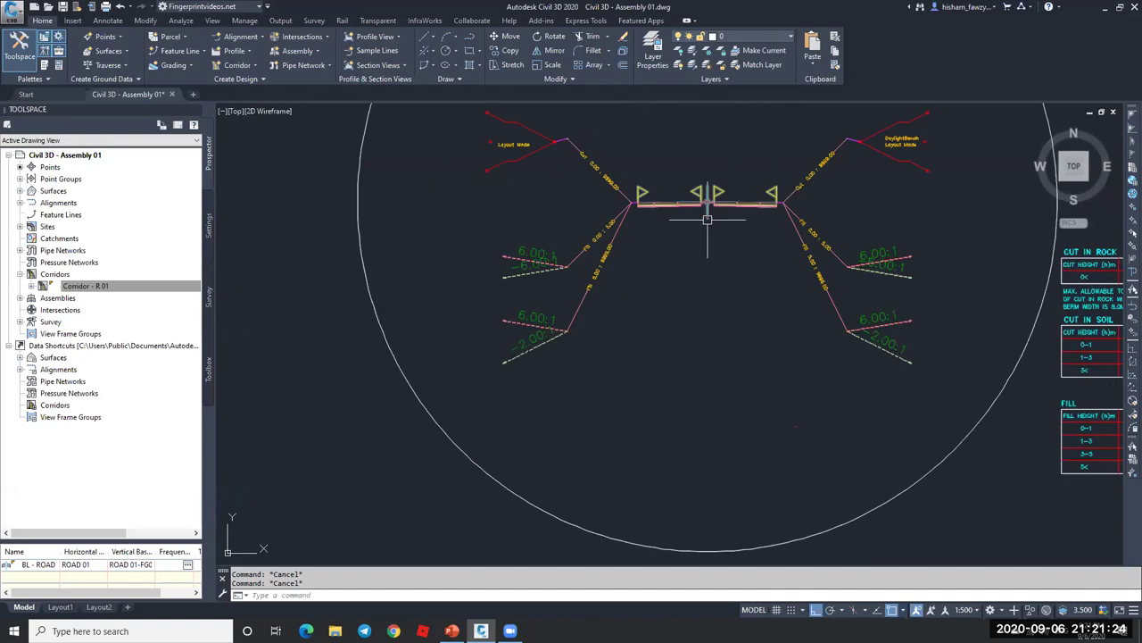
# - Copy the assembly and place the copy directly below the original
pyautogui.click(707, 219)
pyautogui.scroll(-5, 710, 229)
pyautogui.write('o')
pyautogui.press('Return')
pyautogui.click(697, 184)
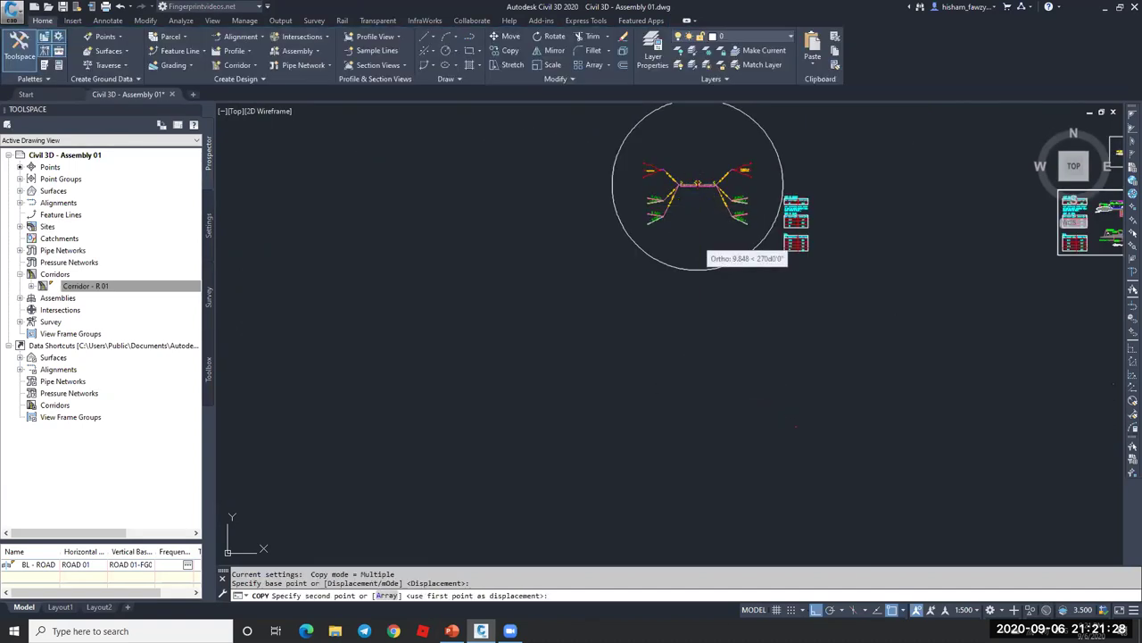
pyautogui.click(697, 371)
pyautogui.scroll(2, 692, 411)
pyautogui.scroll(-2, 774, 219)
pyautogui.press('Escape')
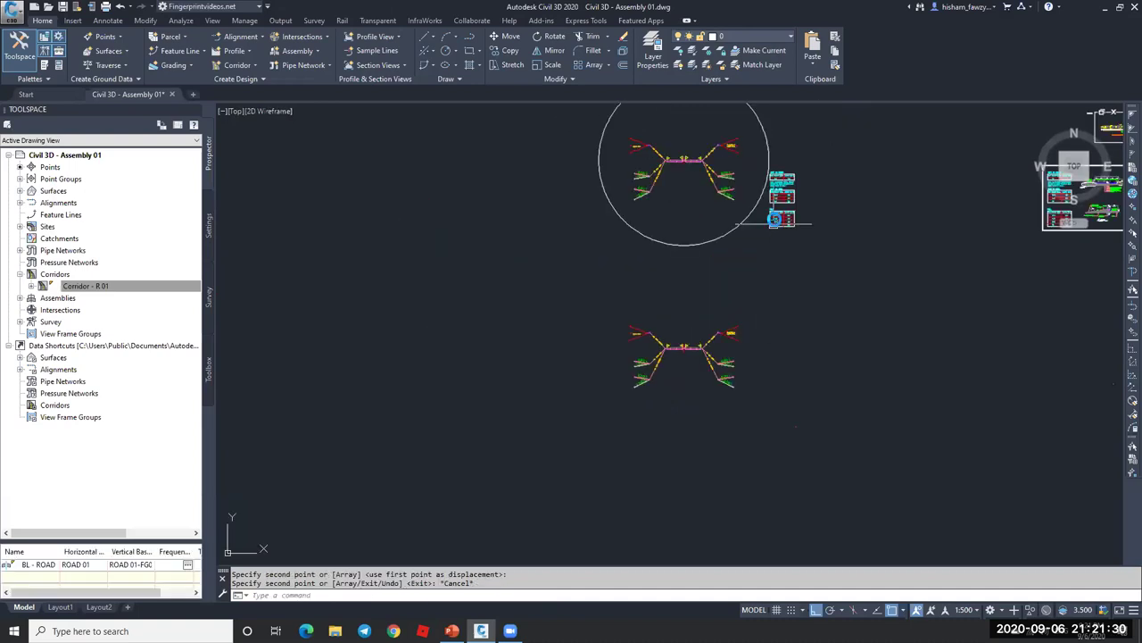
# - Window-select the FILL table's last row and erase it
pyautogui.scroll(5, 774, 219)
pyautogui.click(714, 243)
pyautogui.click(926, 270)
pyautogui.write('e')
pyautogui.press('Return')
# - Remove the extra right-side daylight and ditch subassemblies from the copy
pyautogui.scroll(-5, 862, 264)
pyautogui.scroll(-5, 836, 223)
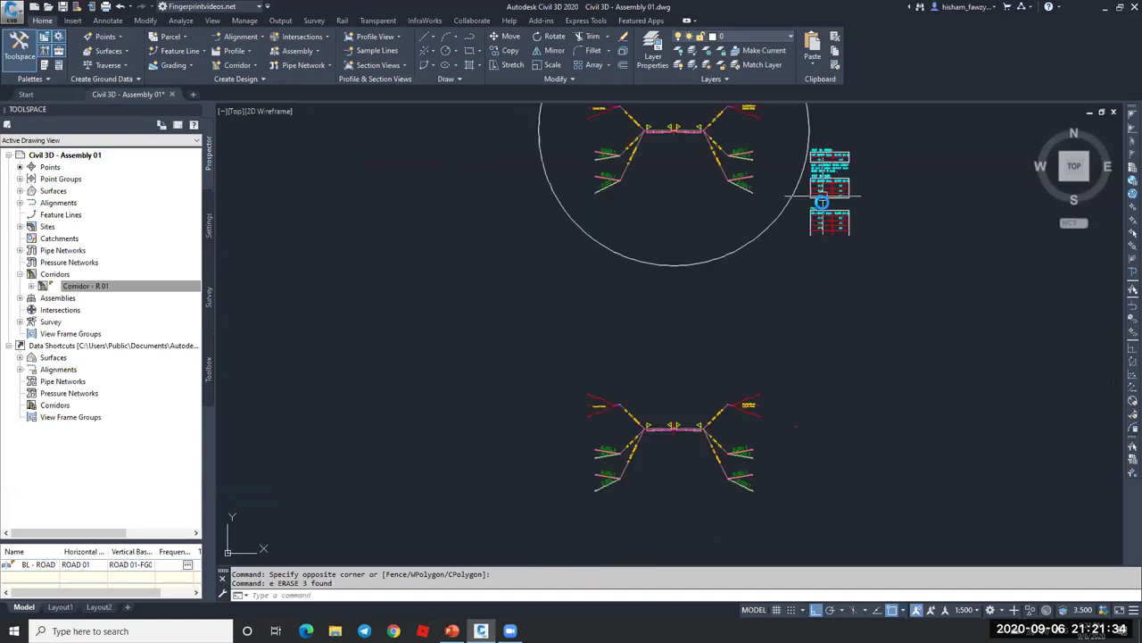
pyautogui.scroll(6, 760, 357)
pyautogui.click(883, 154)
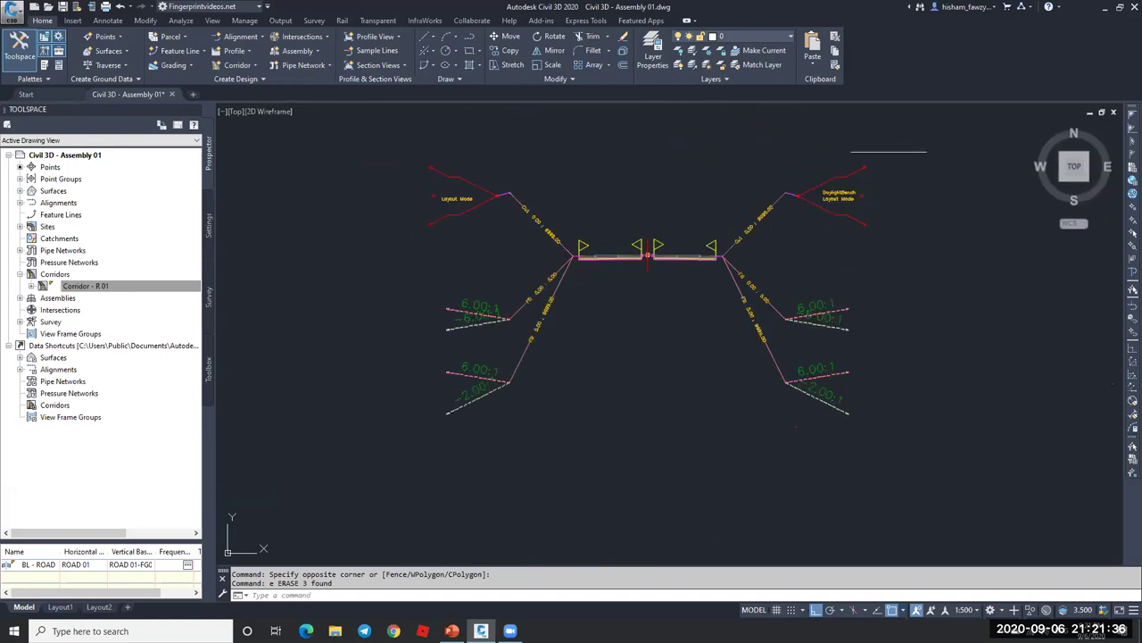
pyautogui.click(773, 234)
pyautogui.press('Escape')
pyautogui.click(768, 346)
pyautogui.press('Delete')
pyautogui.click(775, 278)
pyautogui.press('Escape')
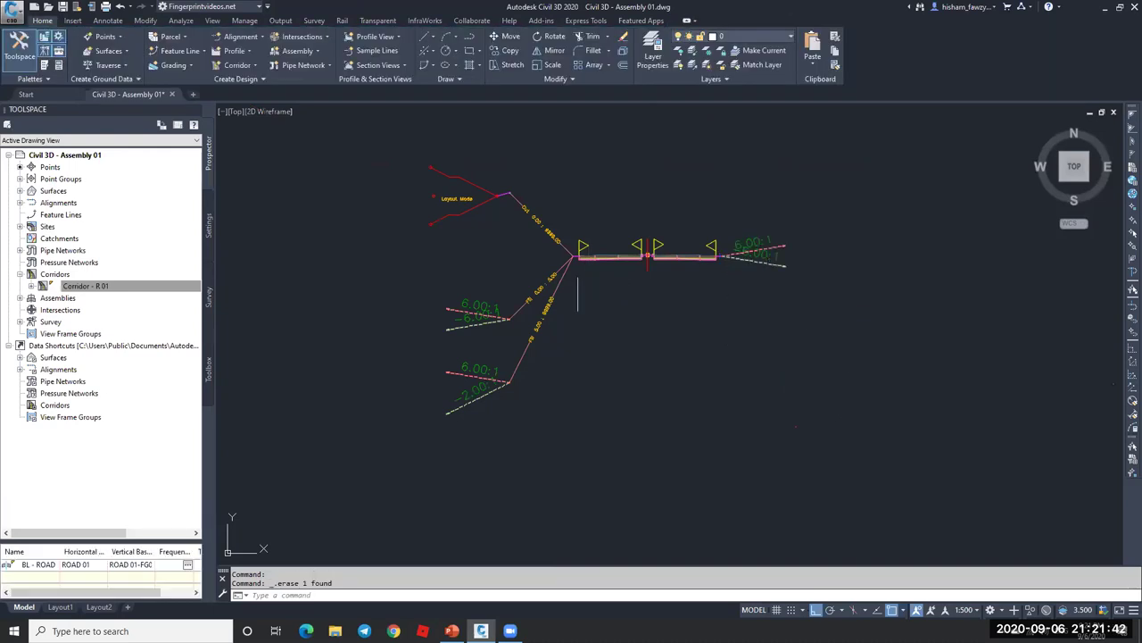
# - Erase the extra left-side daylight subassemblies, leaving one side slope per side
pyautogui.click(545, 179)
pyautogui.click(470, 257)
pyautogui.press('Delete')
pyautogui.hotkey('ctrl', '1')
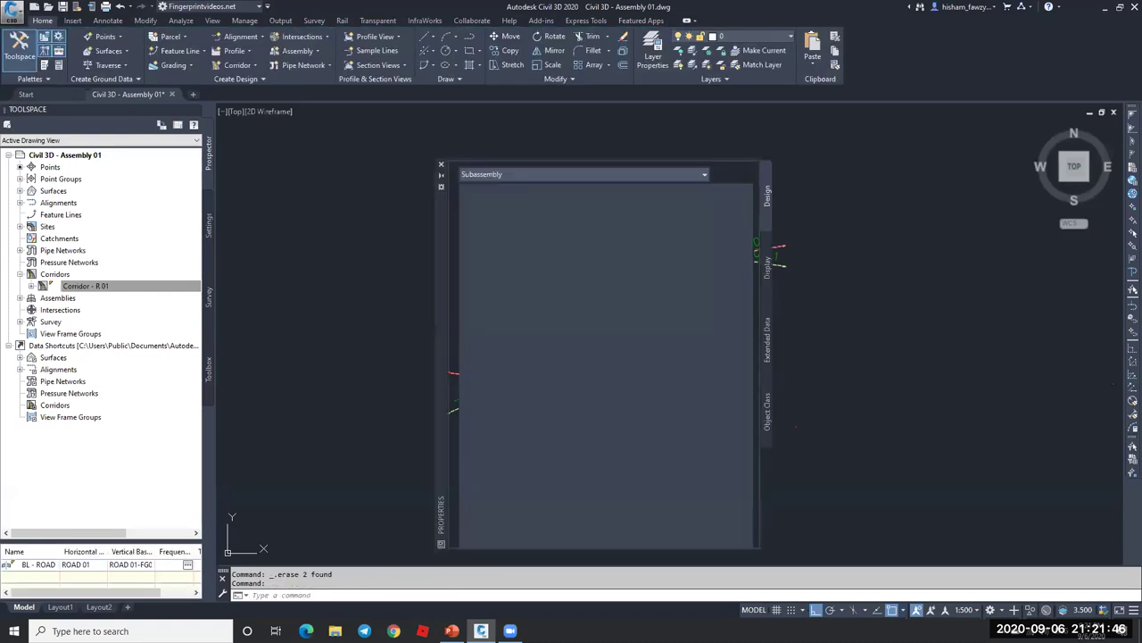
pyautogui.click(441, 164)
pyautogui.press('Delete')
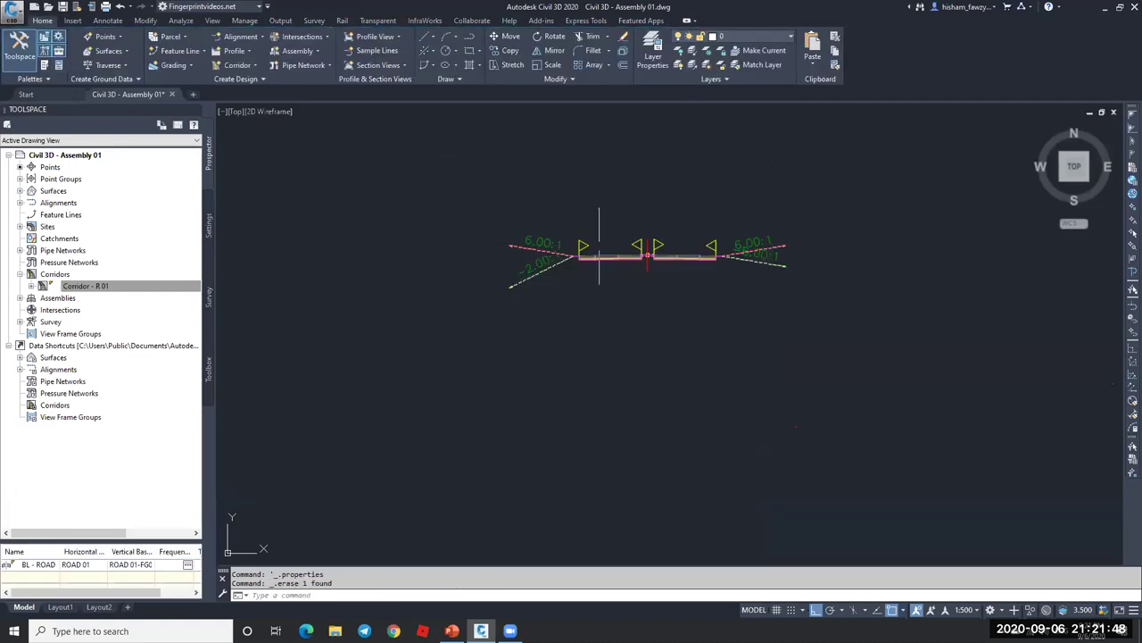
pyautogui.scroll(4, 681, 247)
pyautogui.press('Escape')
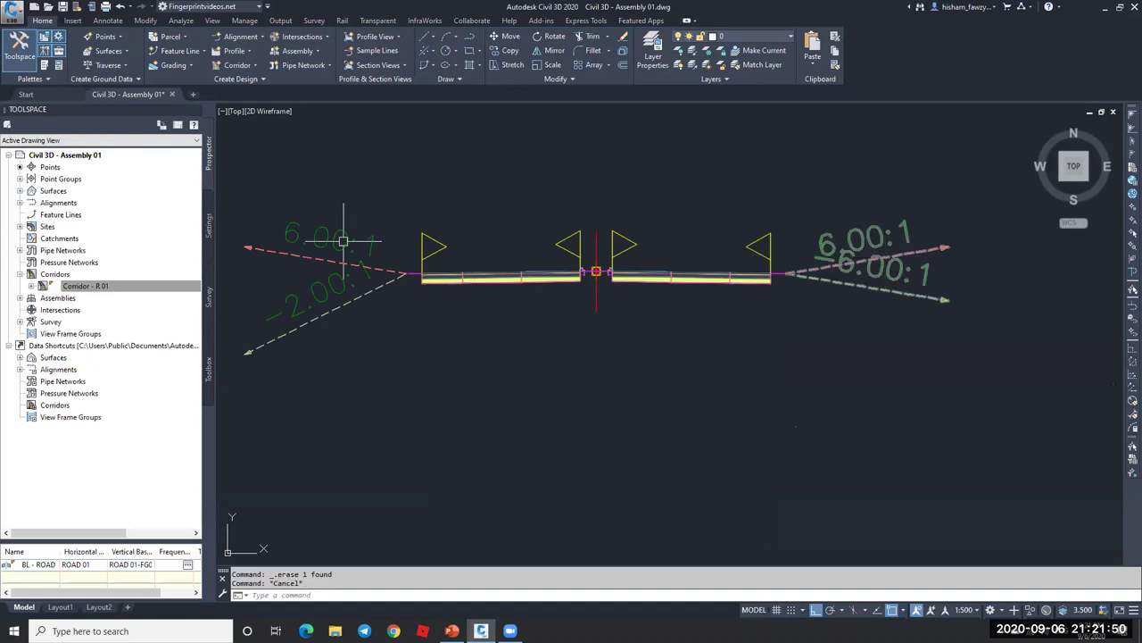
pyautogui.click(718, 290)
pyautogui.scroll(-5, 728, 300)
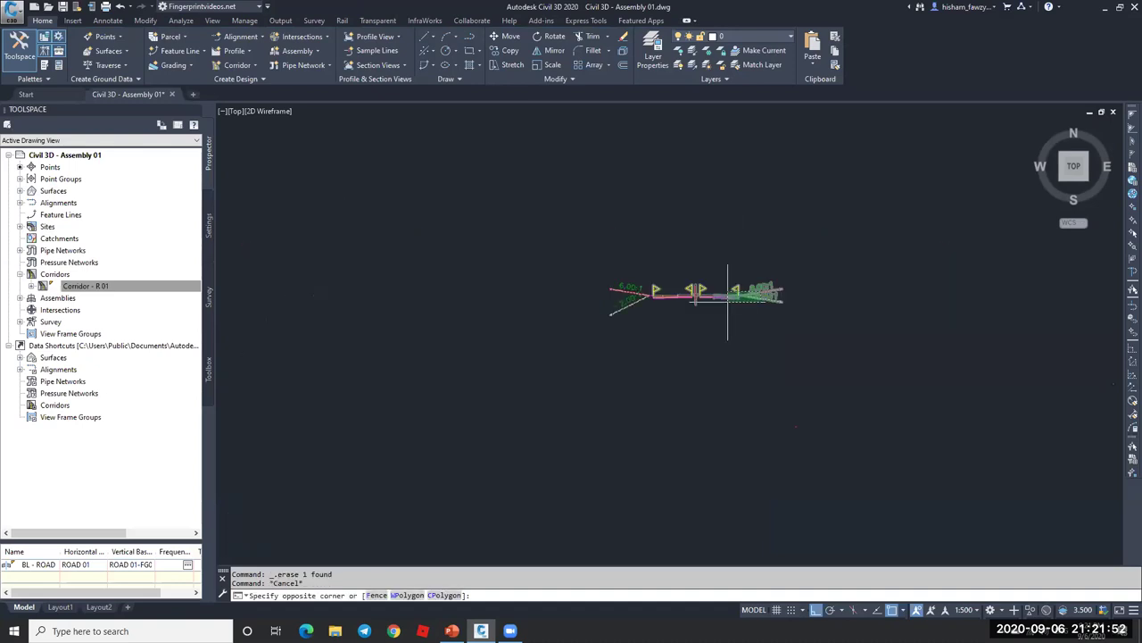
pyautogui.press('Escape')
pyautogui.click(759, 295)
pyautogui.scroll(5, 778, 257)
pyautogui.scroll(3, 789, 170)
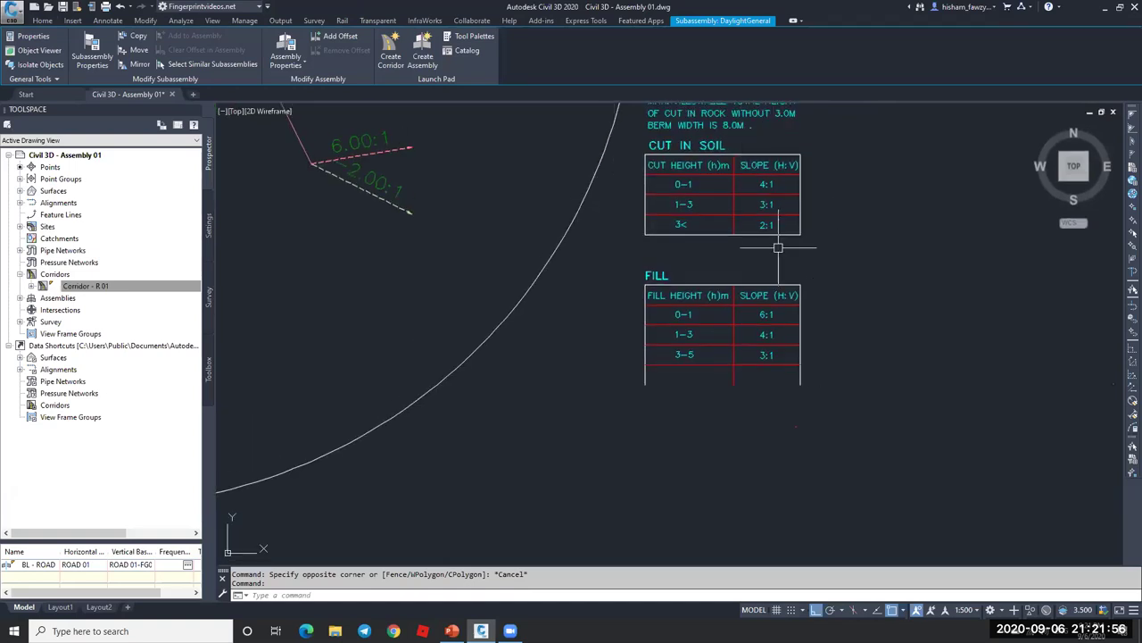
# - In DaylightGeneral properties, set Flat Cut Slope 4.00:1, Flat Cut Max Height 1.000m, Medium Cut Slope 3.00:1
pyautogui.doubleClick(778, 247)
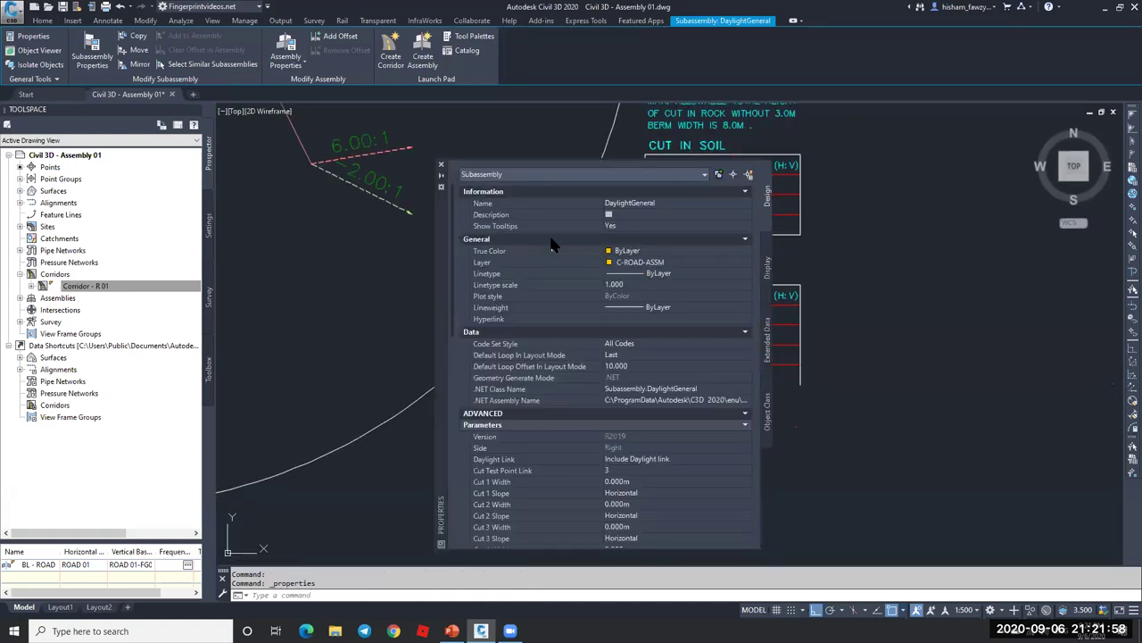
pyautogui.moveTo(447, 229); pyautogui.dragTo(285, 185)
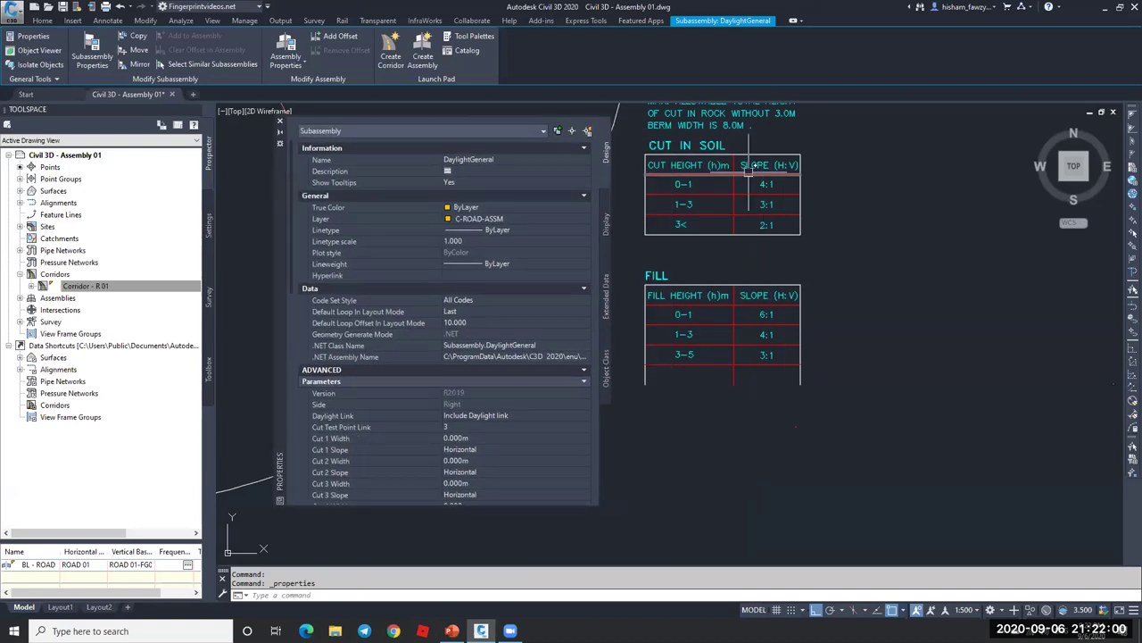
pyautogui.scroll(-6, 532, 312)
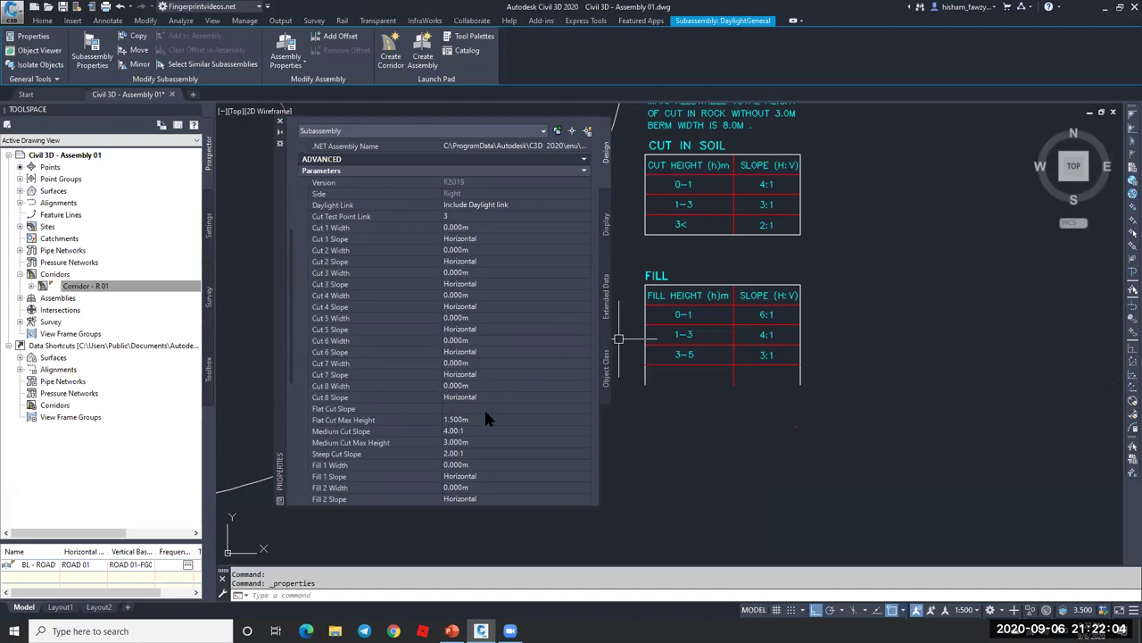
pyautogui.click(486, 410)
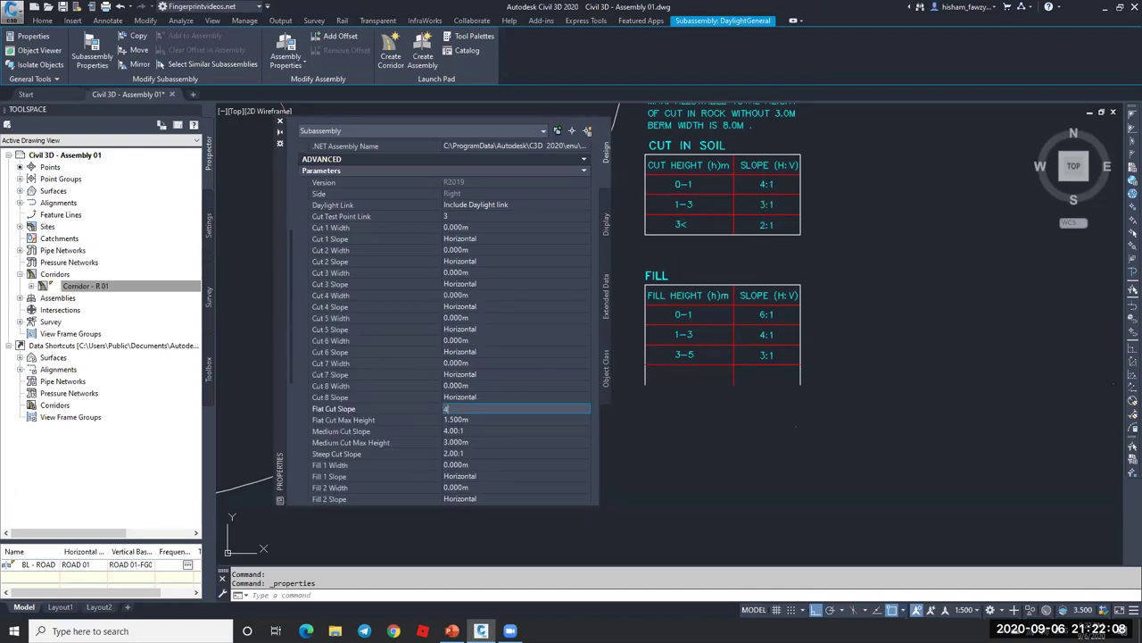
pyautogui.press('Tab')
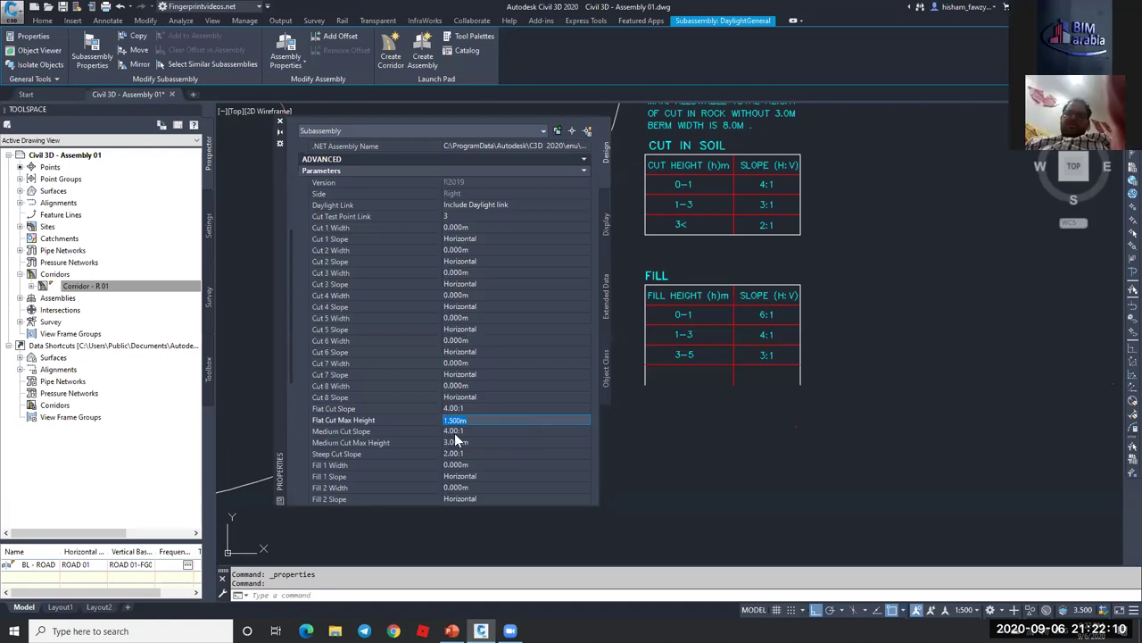
pyautogui.write('1')
pyautogui.press('Tab')
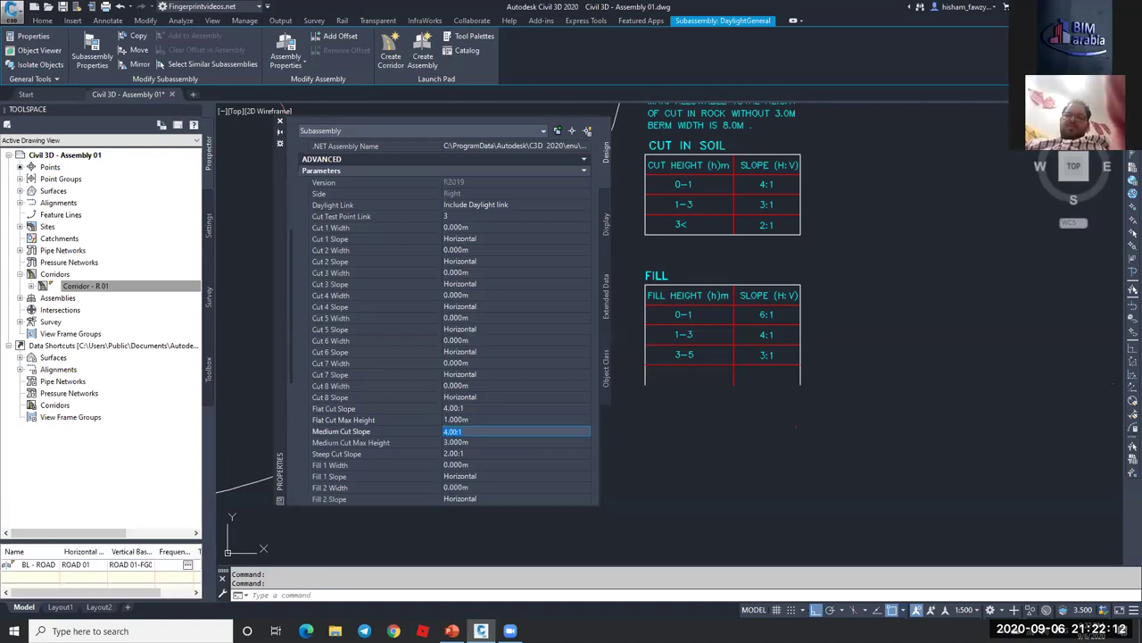
pyautogui.write('3')
pyautogui.press('Tab')
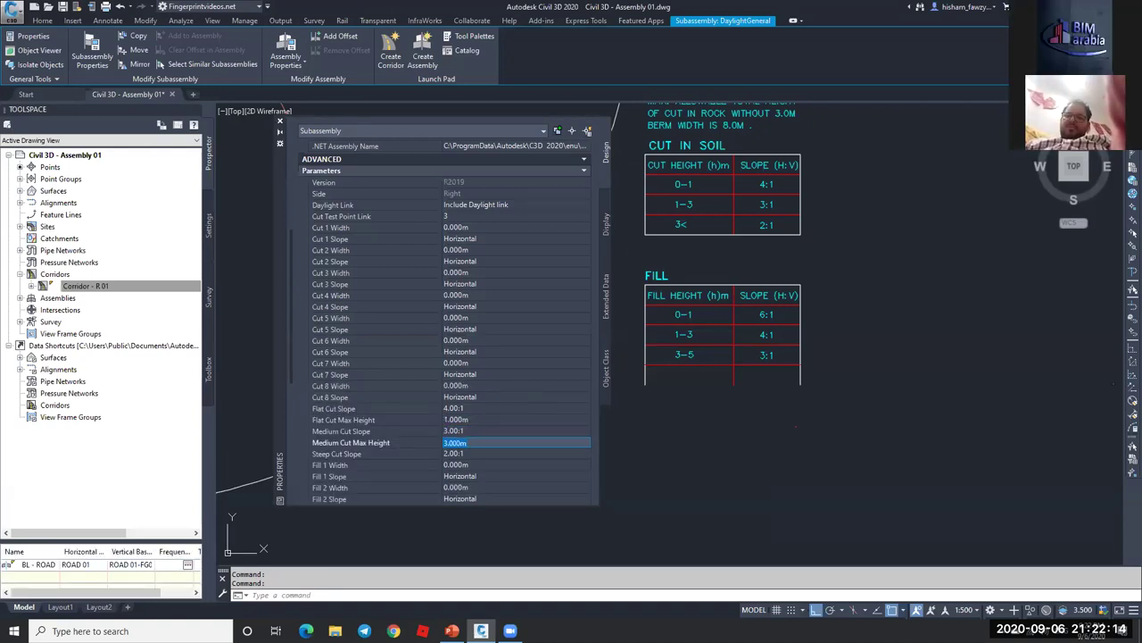
pyautogui.click(490, 453)
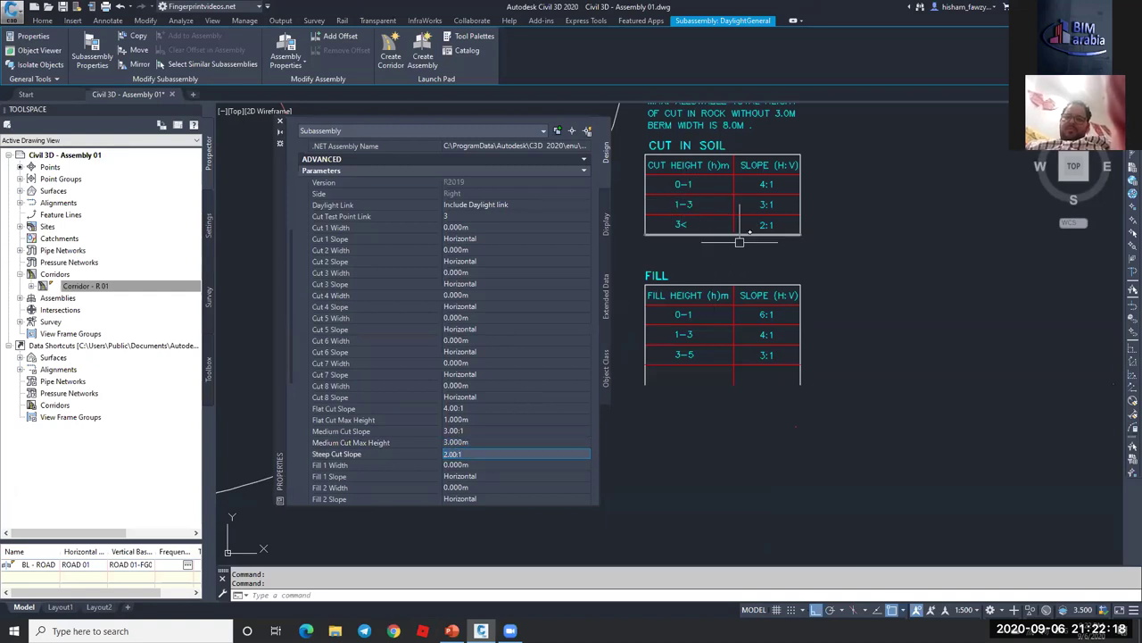
pyautogui.scroll(-5, 784, 277)
pyautogui.scroll(4, 783, 357)
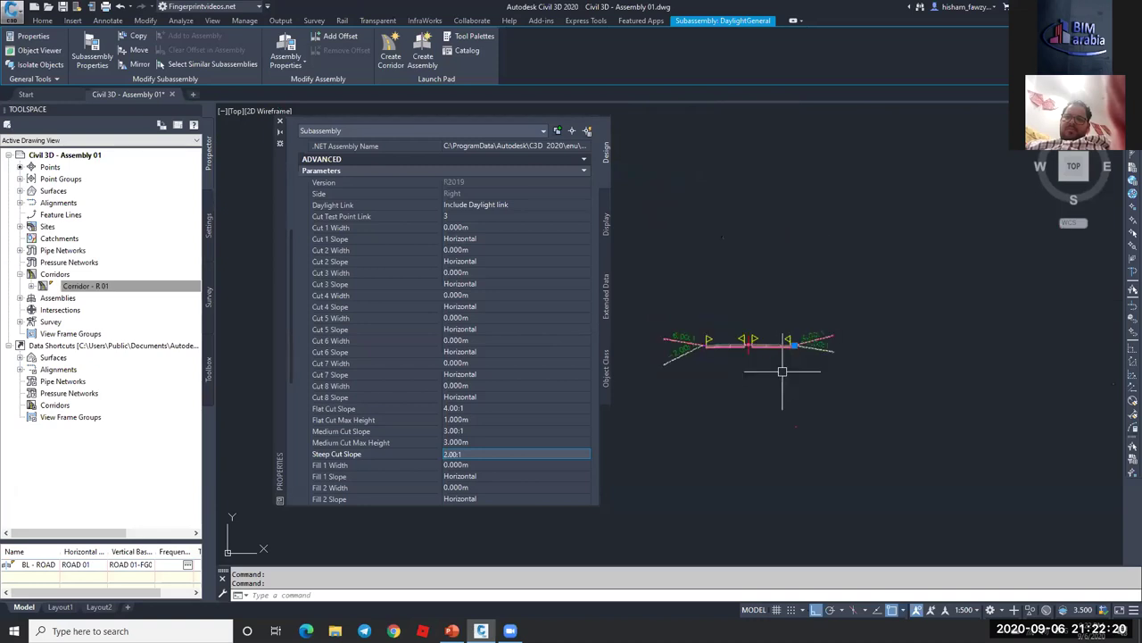
pyautogui.scroll(-4, 768, 321)
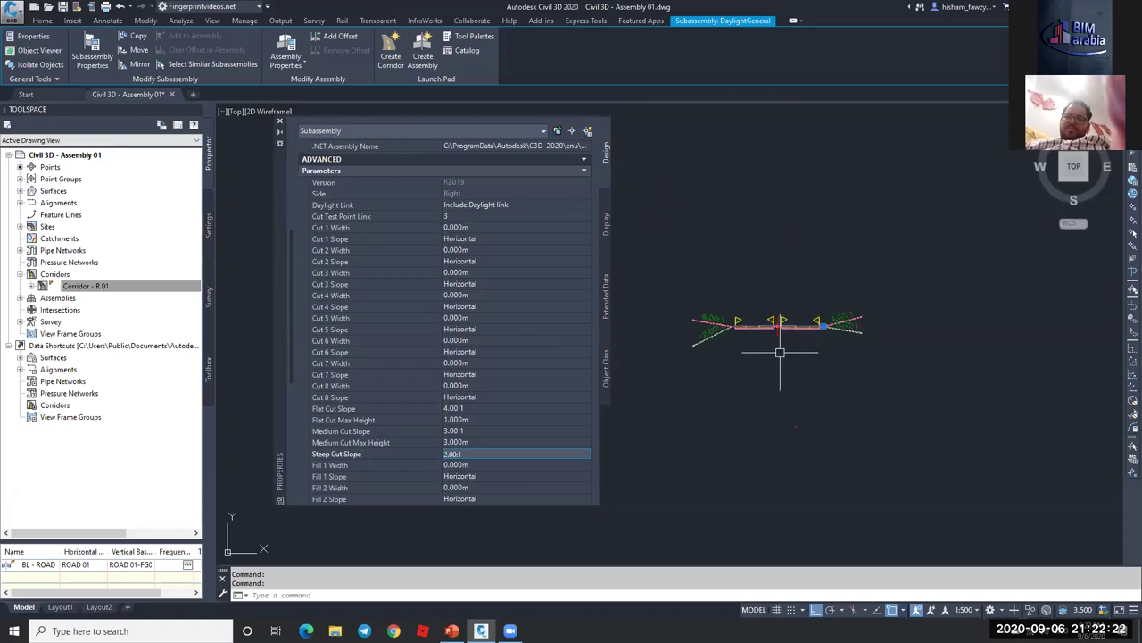
pyautogui.scroll(4, 803, 268)
pyautogui.scroll(-4, 498, 404)
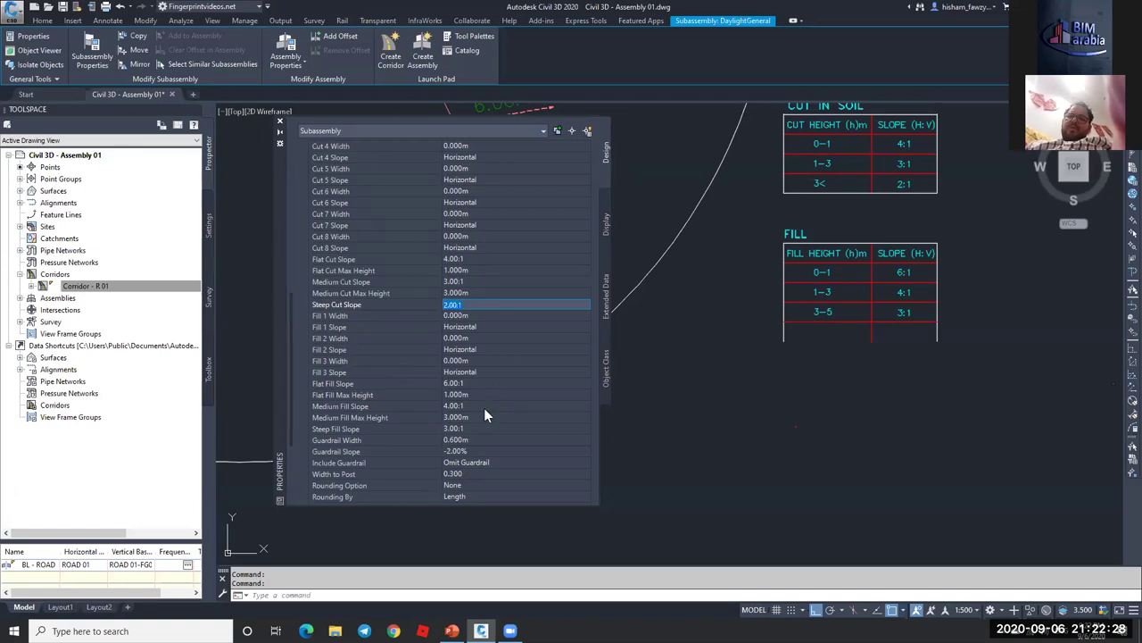
# - Delete the left daylight and mirror the right daylight subassembly onto the assembly marker
pyautogui.click(279, 121)
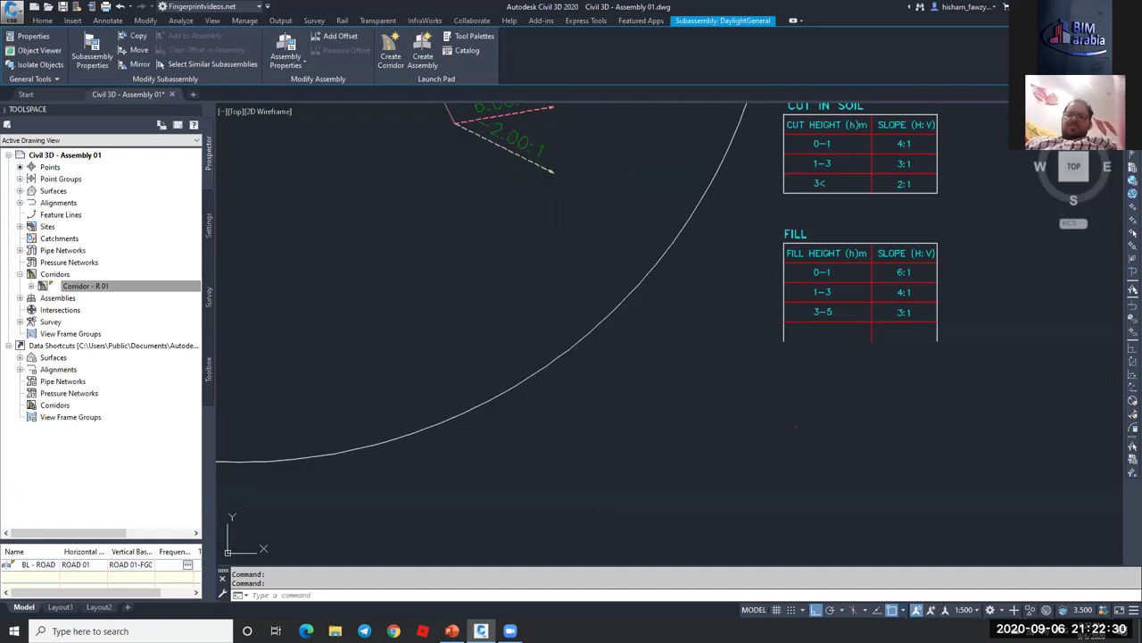
pyautogui.scroll(-4, 734, 312)
pyautogui.scroll(3, 675, 401)
pyautogui.press('Escape')
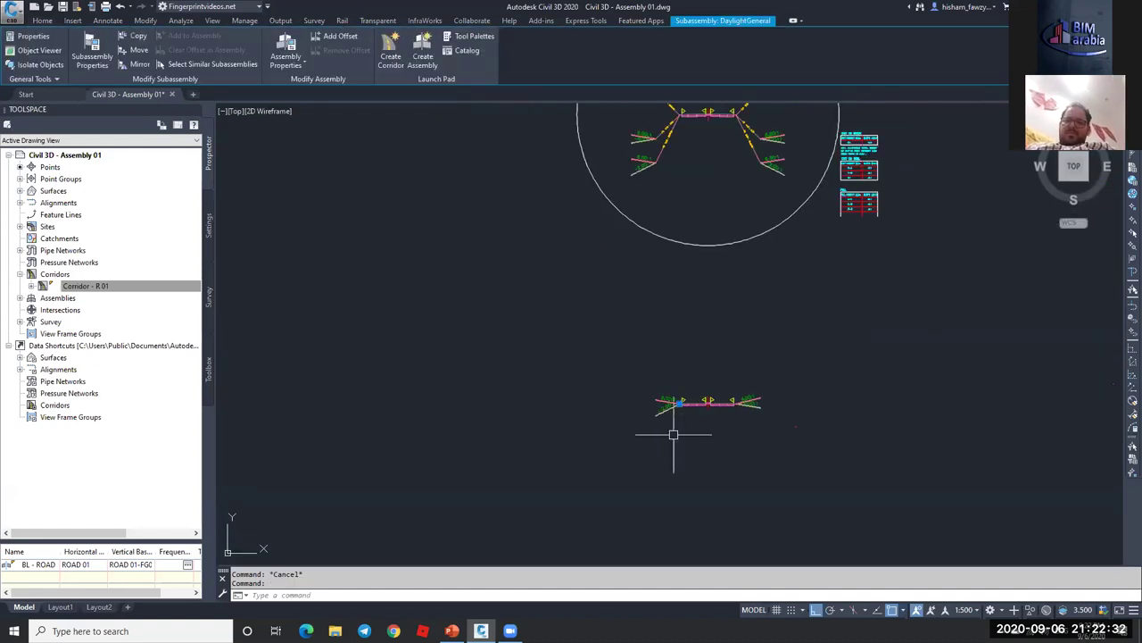
pyautogui.press('Delete')
pyautogui.scroll(3, 722, 411)
pyautogui.click(757, 393)
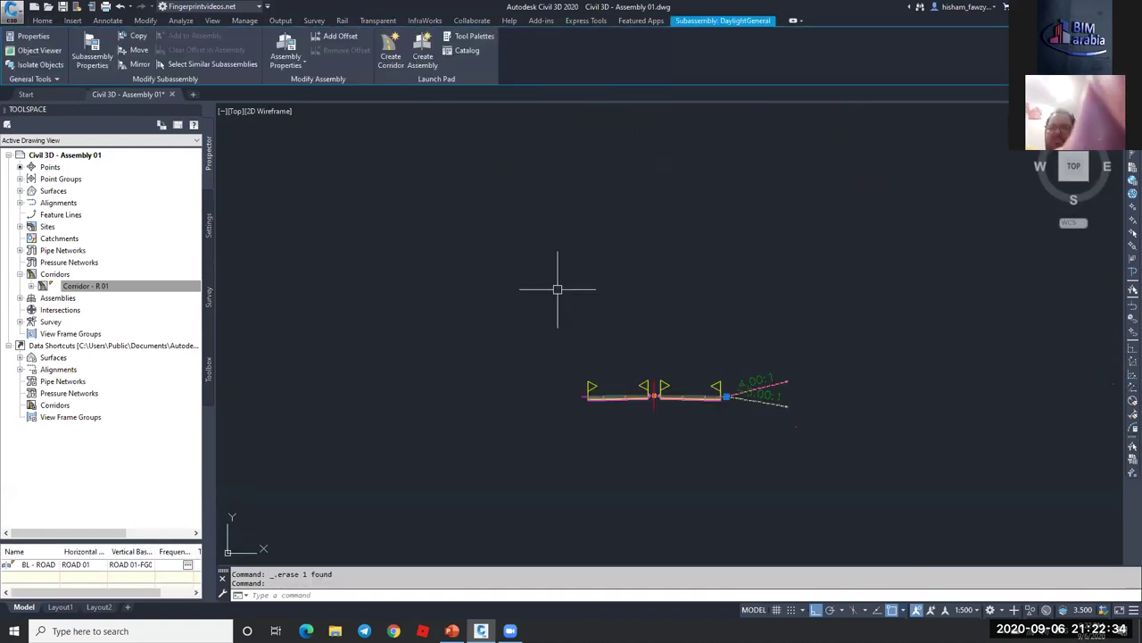
pyautogui.click(136, 64)
pyautogui.scroll(5, 610, 376)
pyautogui.scroll(2, 610, 377)
pyautogui.click(610, 376)
pyautogui.scroll(-2, 714, 328)
pyautogui.scroll(-2, 714, 329)
# - Rename the assembly to 'Type 01 - Soil'
pyautogui.doubleClick(839, 319)
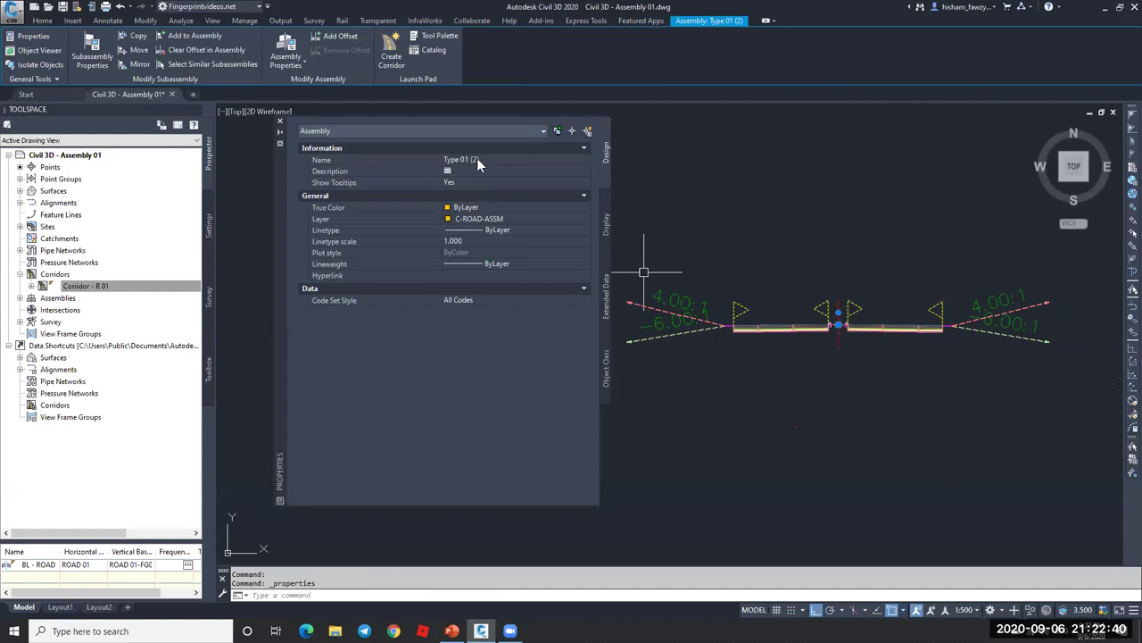
pyautogui.click(479, 159)
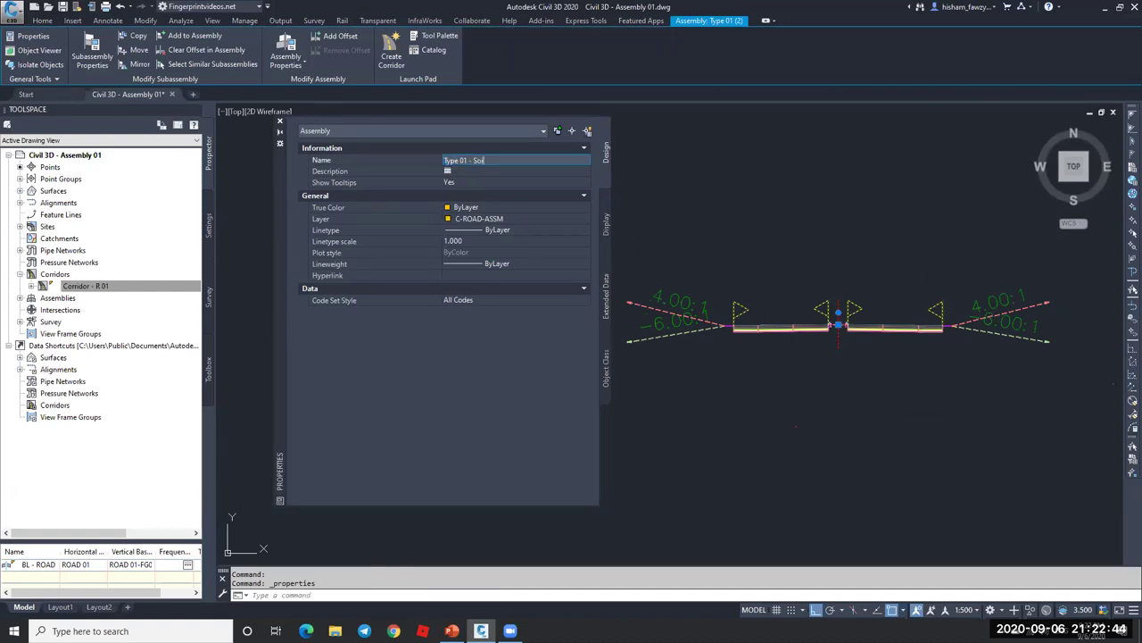
pyautogui.press('Return')
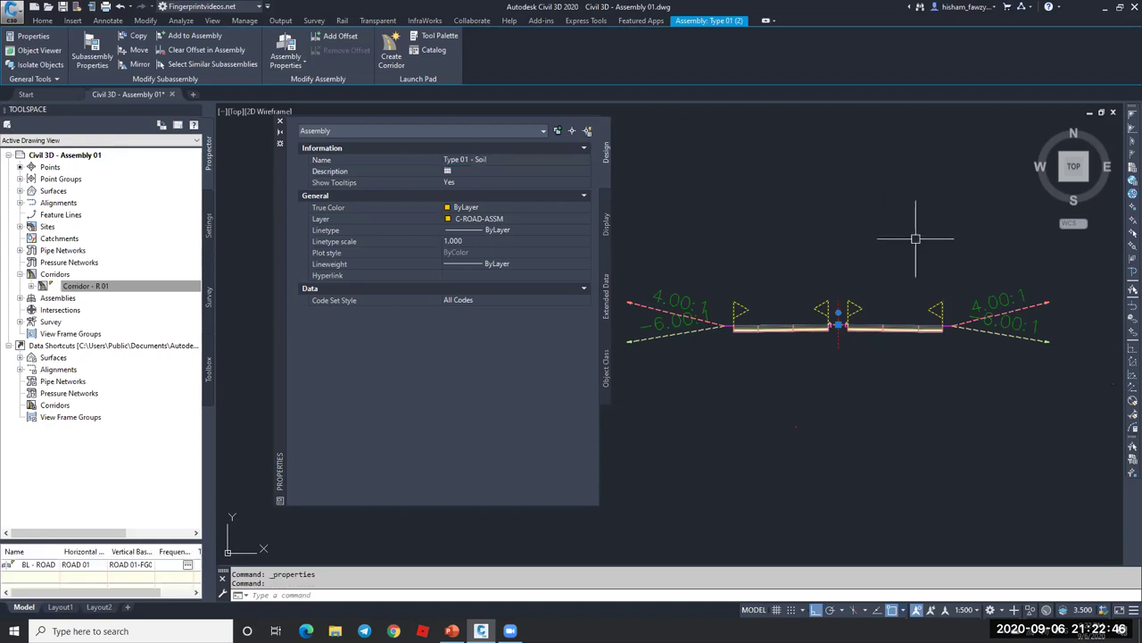
pyautogui.scroll(-5, 625, 267)
pyautogui.scroll(6, 750, 205)
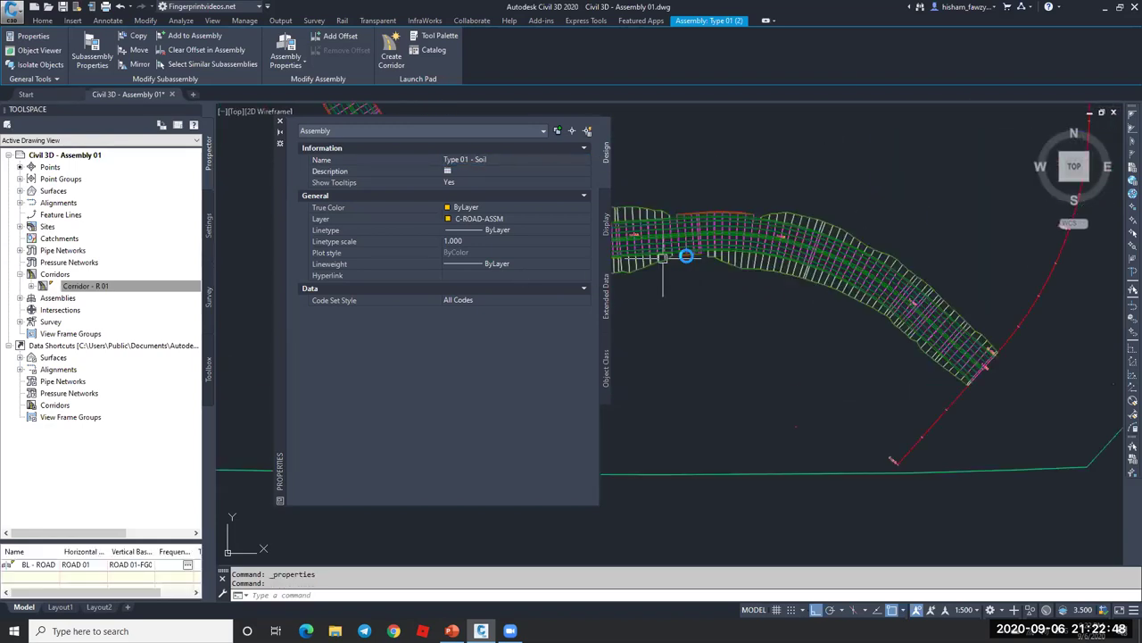
# - Clear the selection and regenerate the drawing with RE
pyautogui.press('Escape')
pyautogui.click(739, 191)
pyautogui.press('Escape')
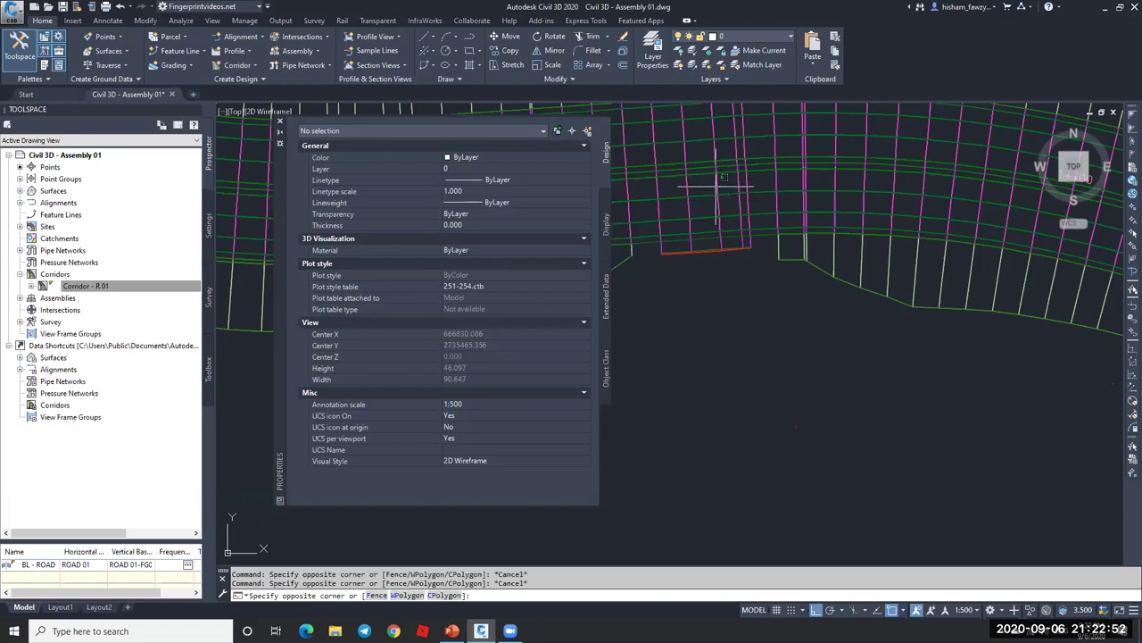
pyautogui.scroll(-8, 777, 263)
pyautogui.press('Escape')
pyautogui.write('re')
pyautogui.press('Return')
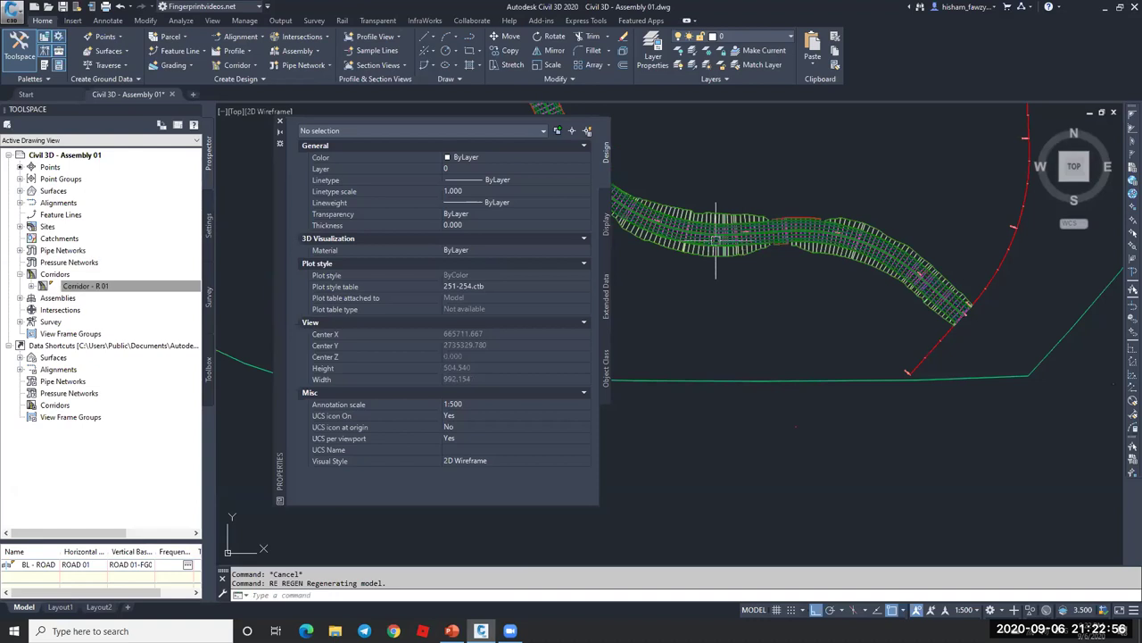
# - Quick-save the drawing and pick Corridor - R 01 in the object list
pyautogui.click(708, 247)
pyautogui.press('Escape')
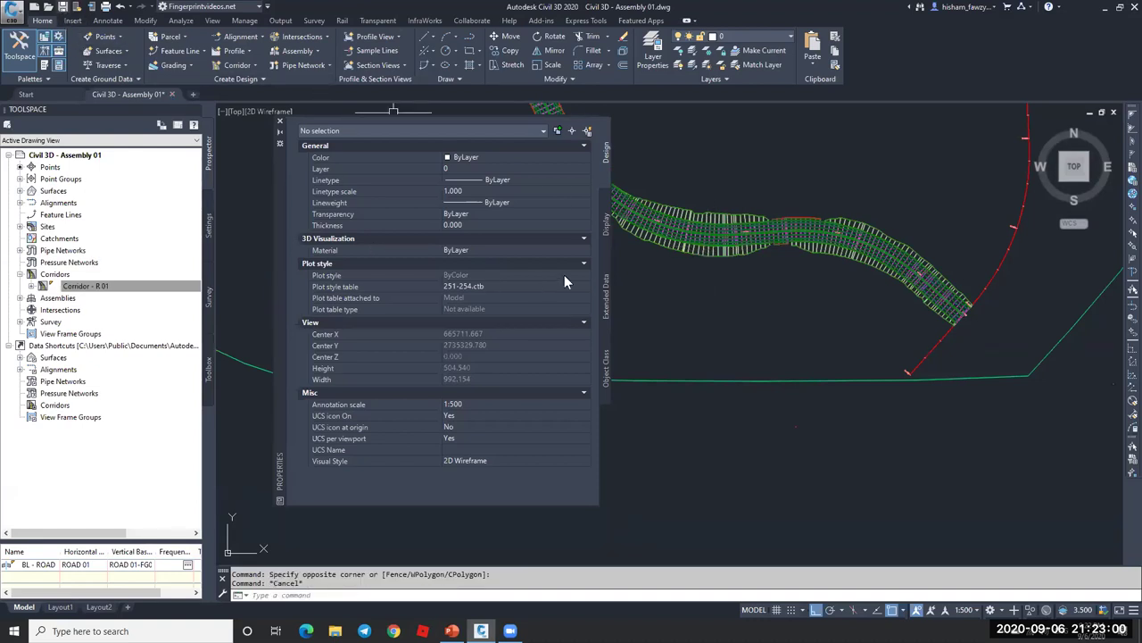
pyautogui.hotkey('ctrl', 's')
pyautogui.scroll(2, 720, 274)
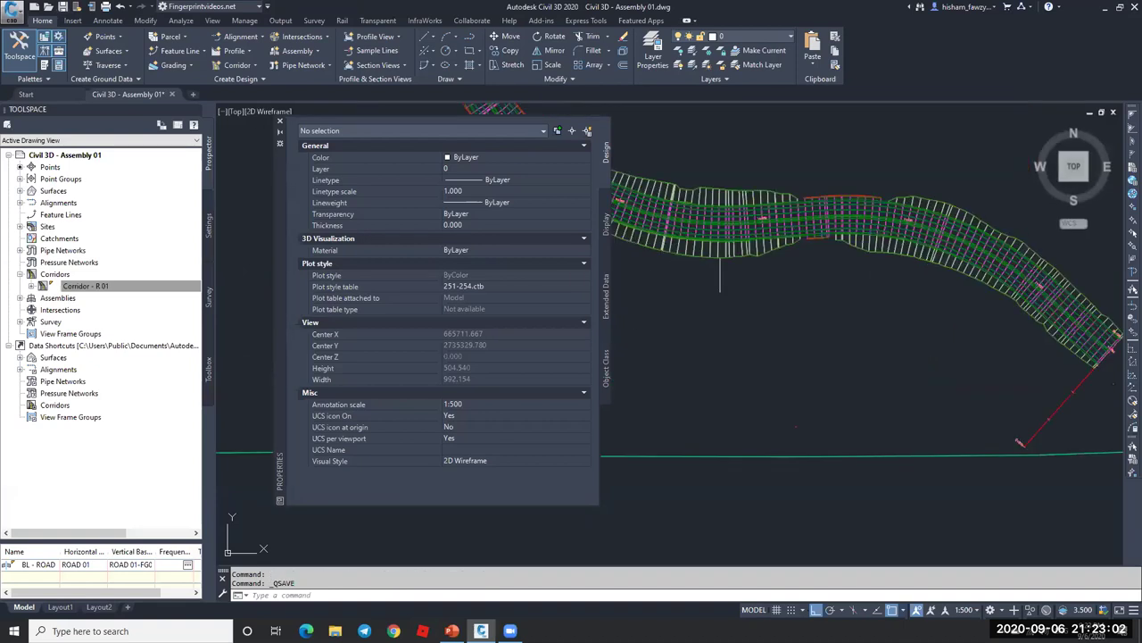
pyautogui.scroll(1, 721, 274)
pyautogui.scroll(-3, 762, 257)
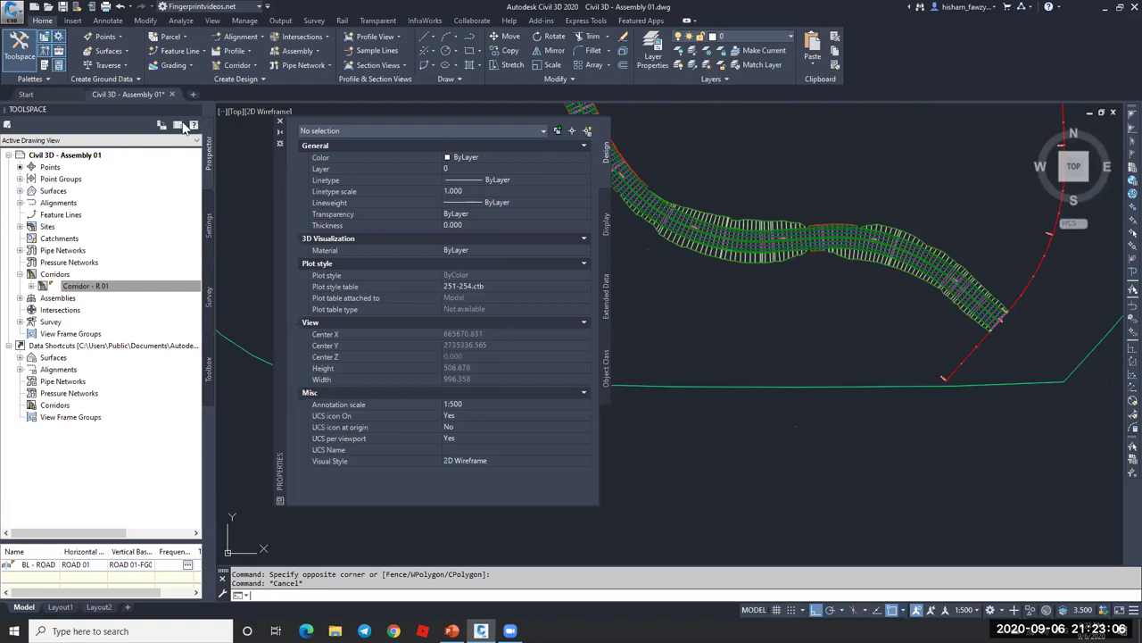
pyautogui.click(86, 285)
pyautogui.hotkey('ctrl', 's')
# - Select Corridor - R 01 and pick its region for editing corridor region properties
pyautogui.rightClick(115, 290)
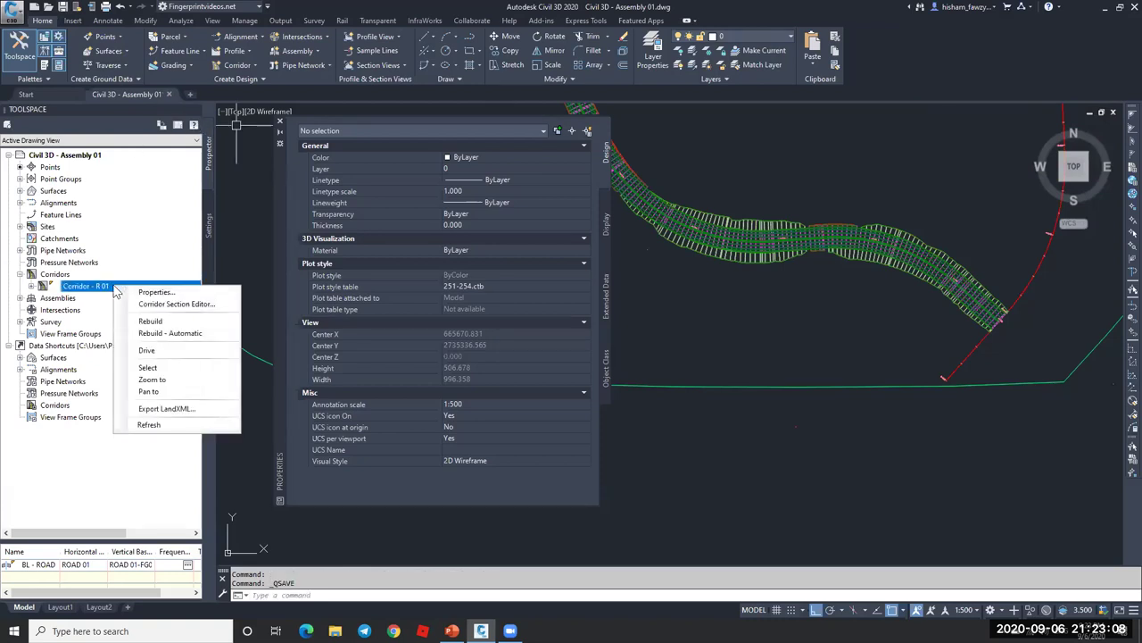
pyautogui.click(168, 369)
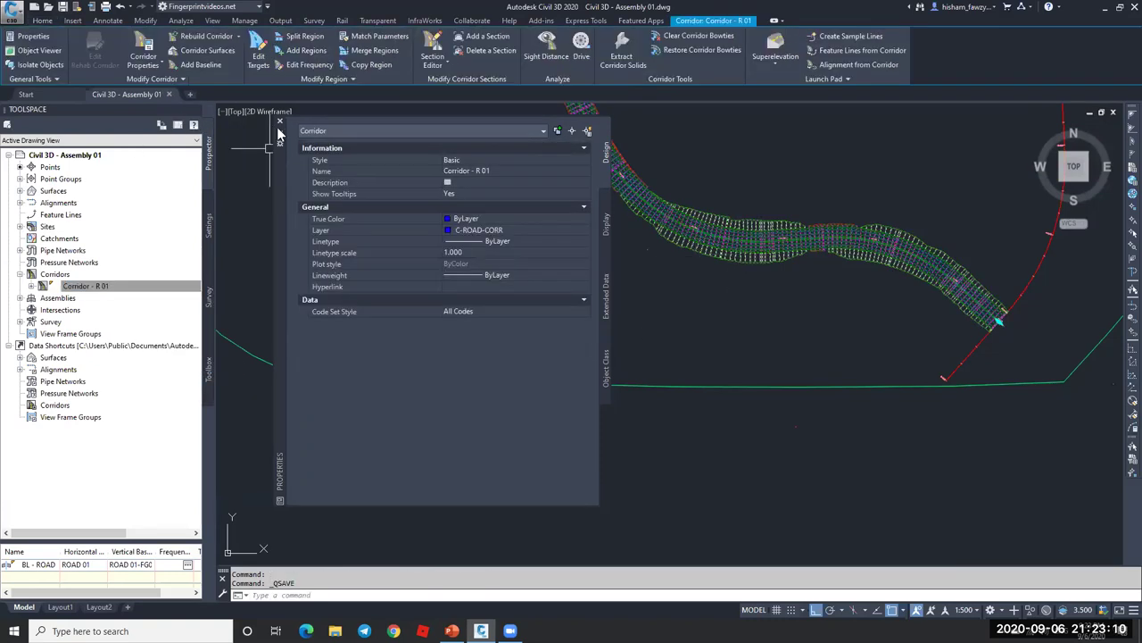
pyautogui.click(280, 121)
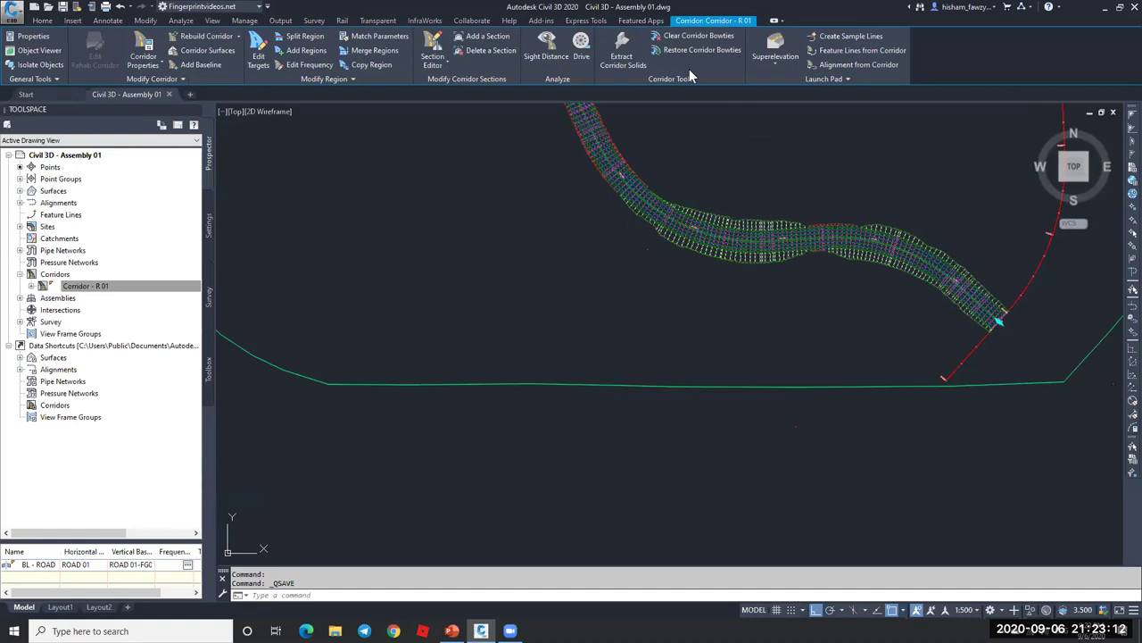
pyautogui.scroll(2, 705, 235)
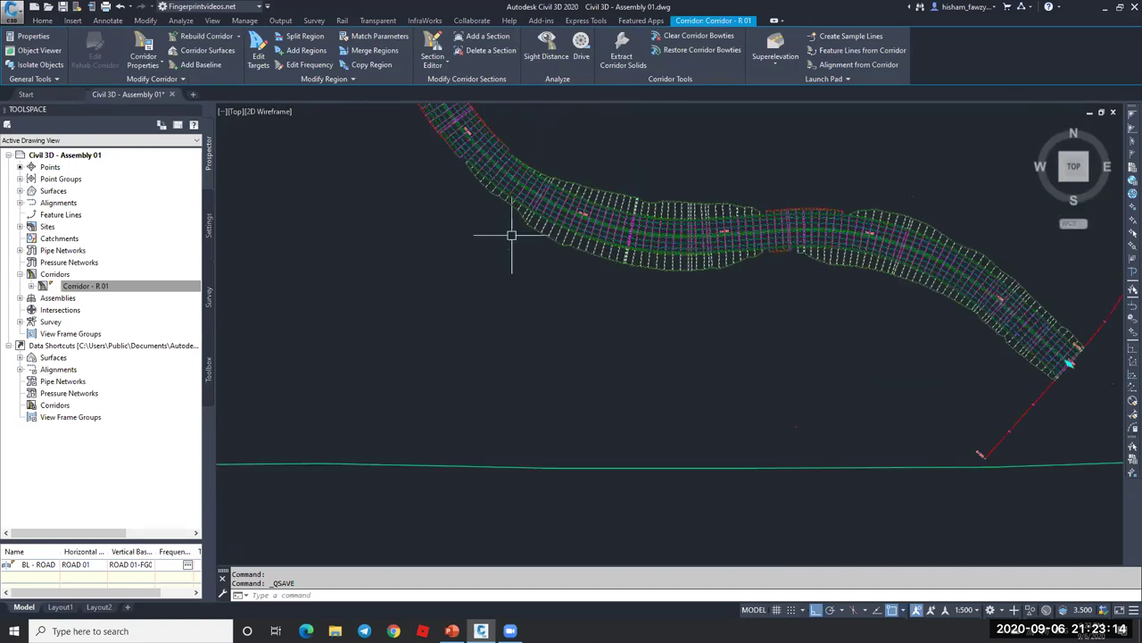
pyautogui.scroll(-4, 509, 234)
pyautogui.scroll(-2, 547, 239)
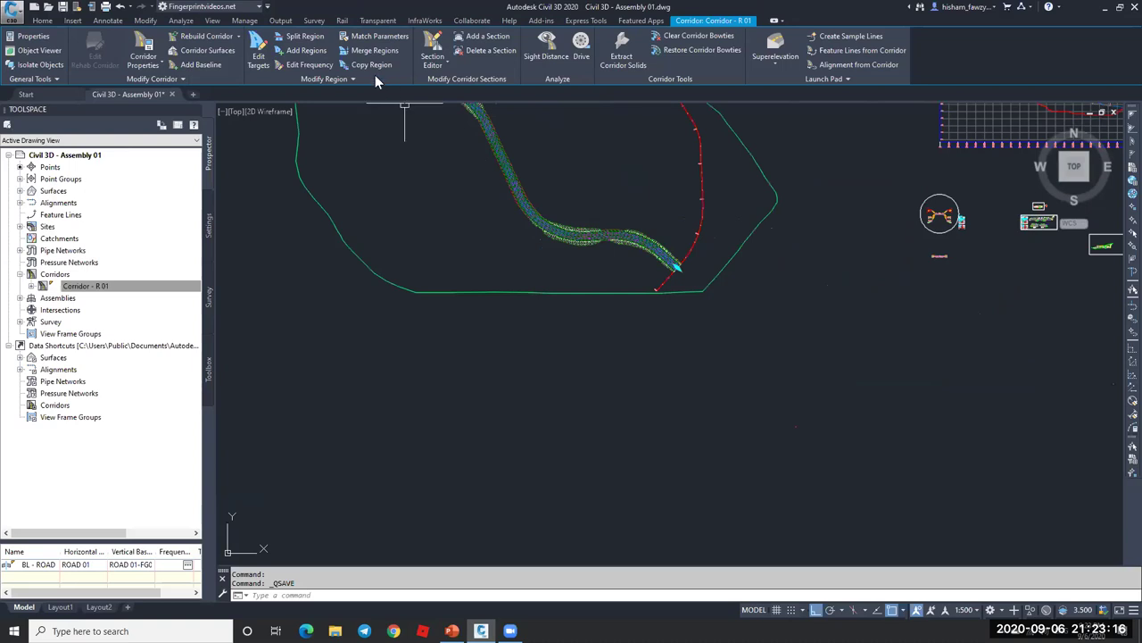
pyautogui.click(332, 79)
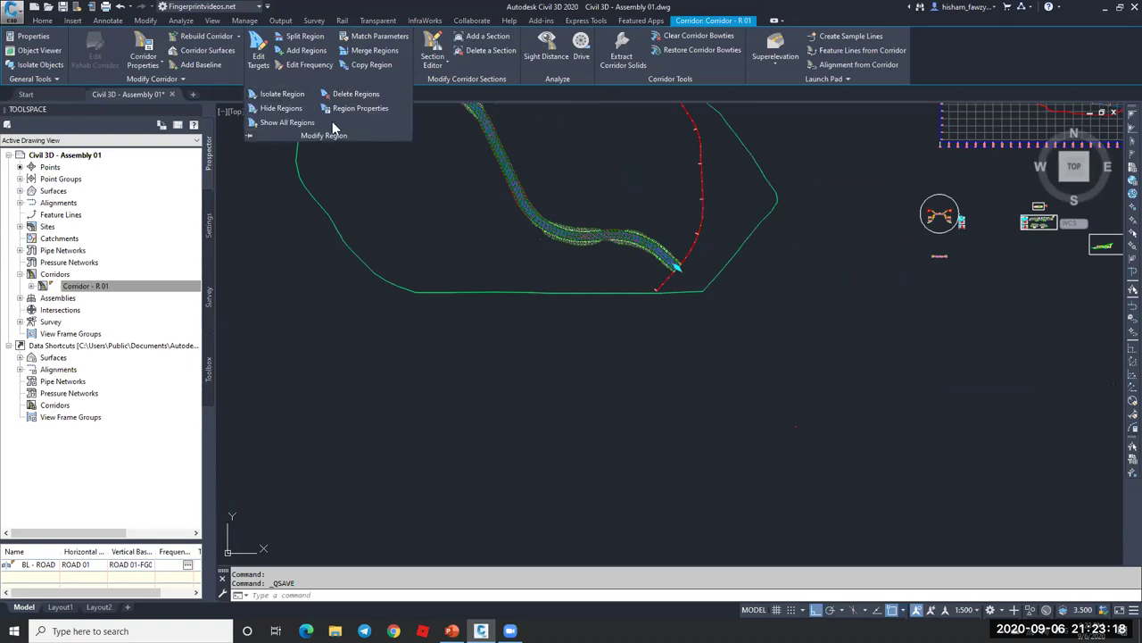
pyautogui.click(361, 108)
pyautogui.click(556, 239)
# - Set the region's assembly to Type 01 - Soil and rebuild the corridor
pyautogui.click(540, 345)
pyautogui.click(651, 344)
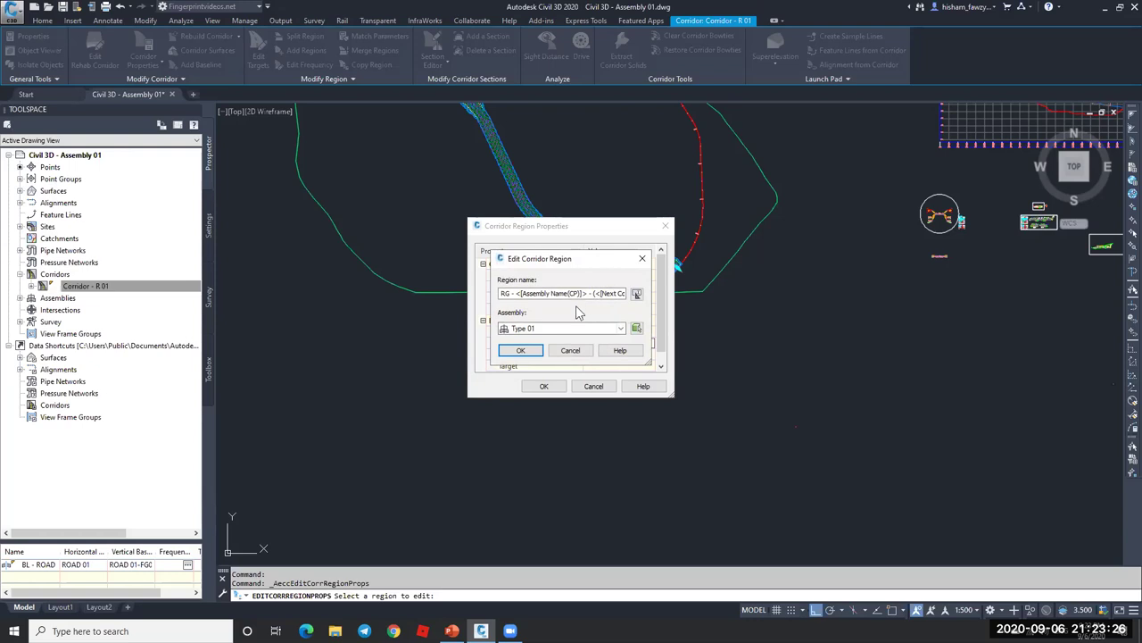
pyautogui.click(568, 351)
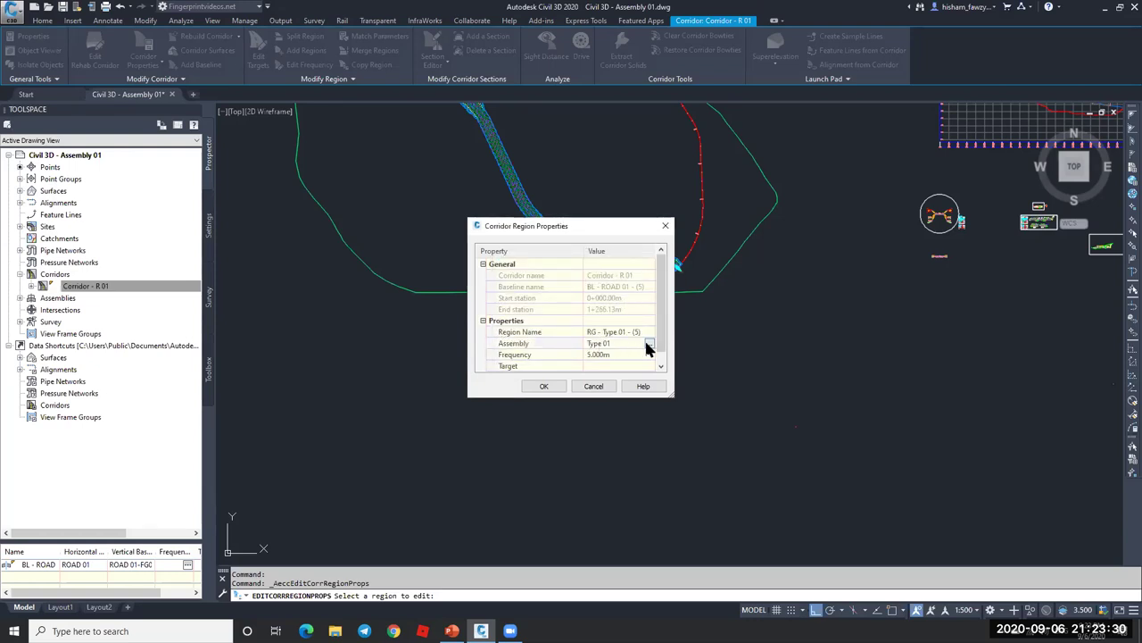
pyautogui.click(649, 346)
pyautogui.click(565, 328)
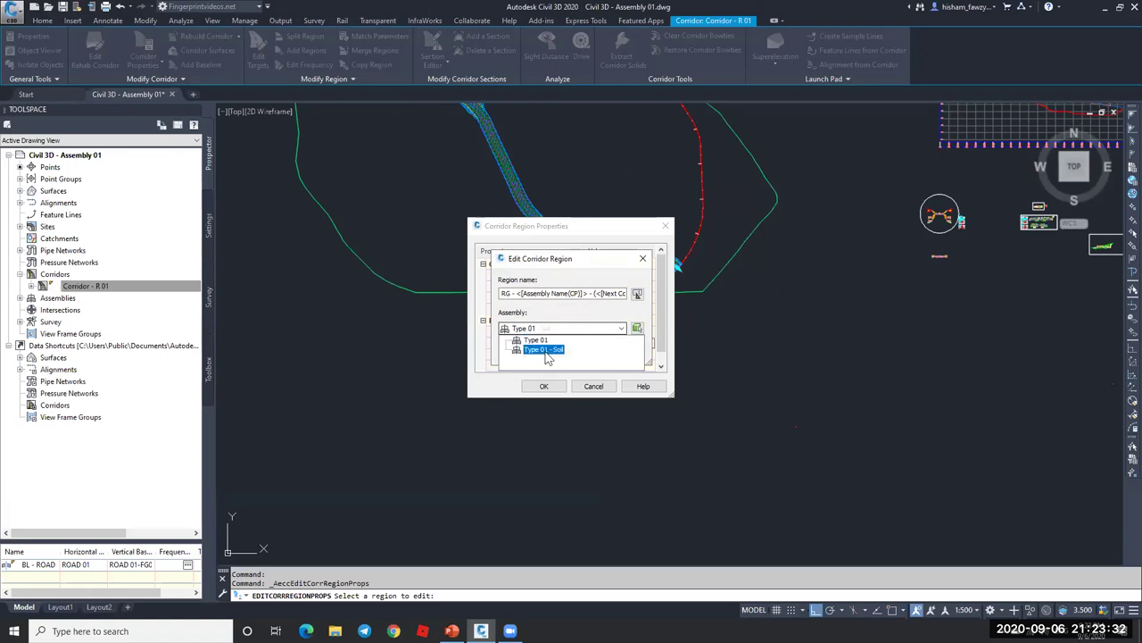
pyautogui.click(545, 352)
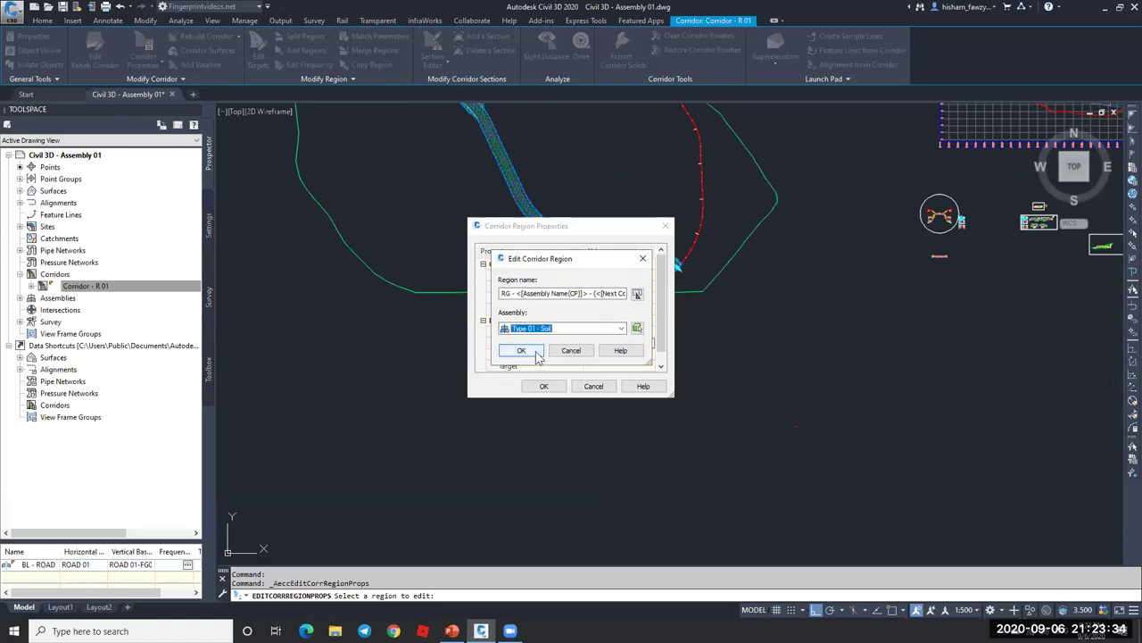
pyautogui.click(544, 387)
pyautogui.press('Return')
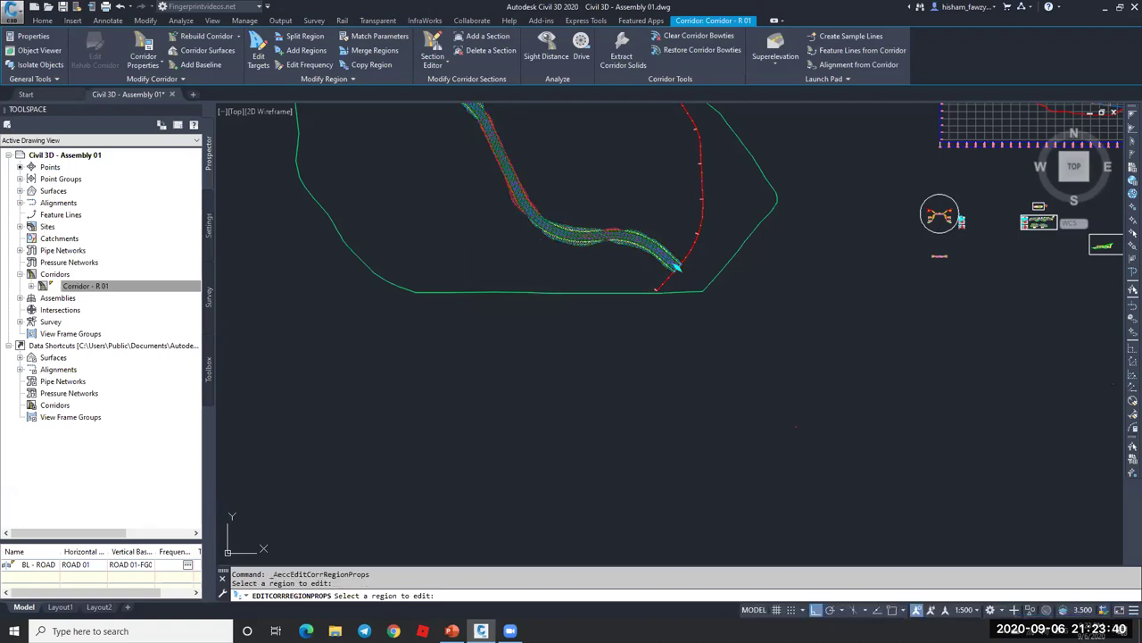
pyautogui.press('Return')
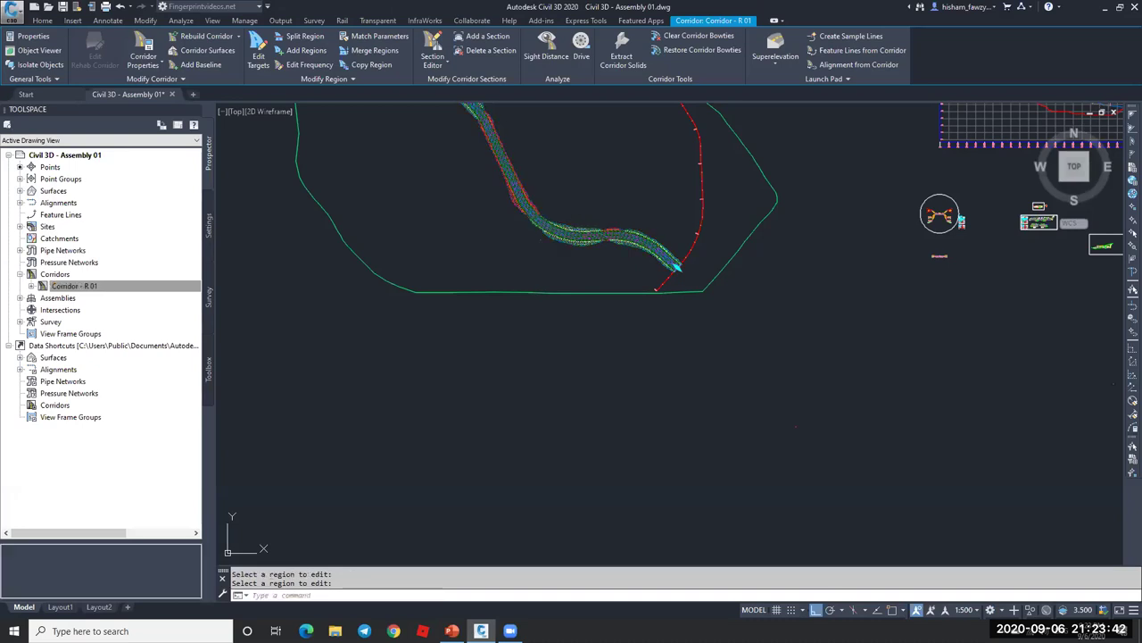
pyautogui.scroll(3, 532, 197)
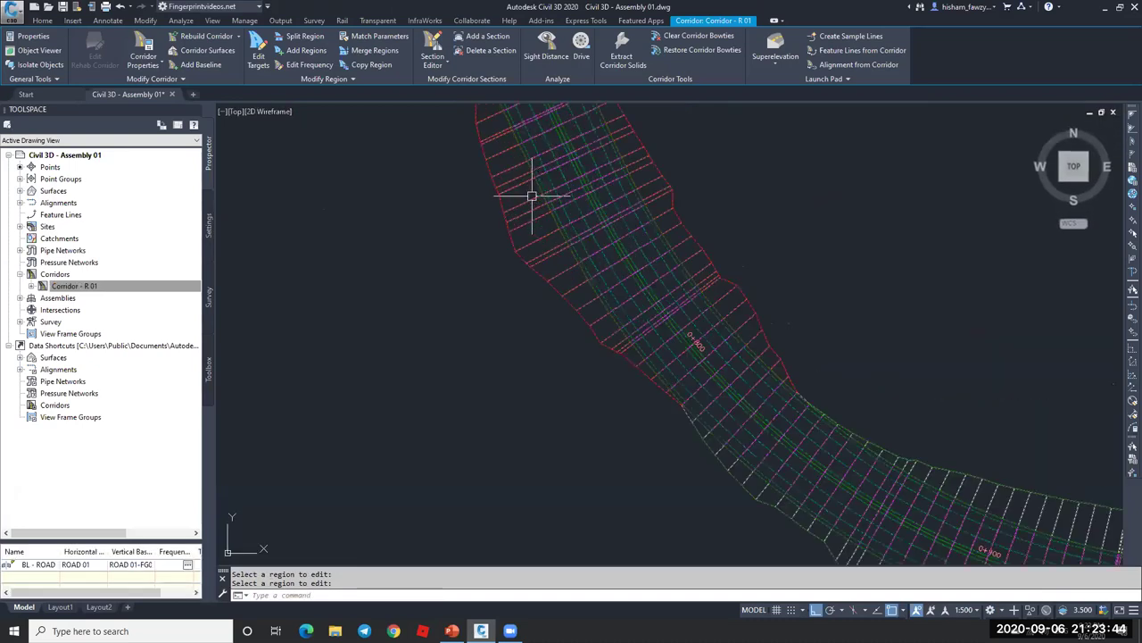
pyautogui.scroll(-6, 554, 232)
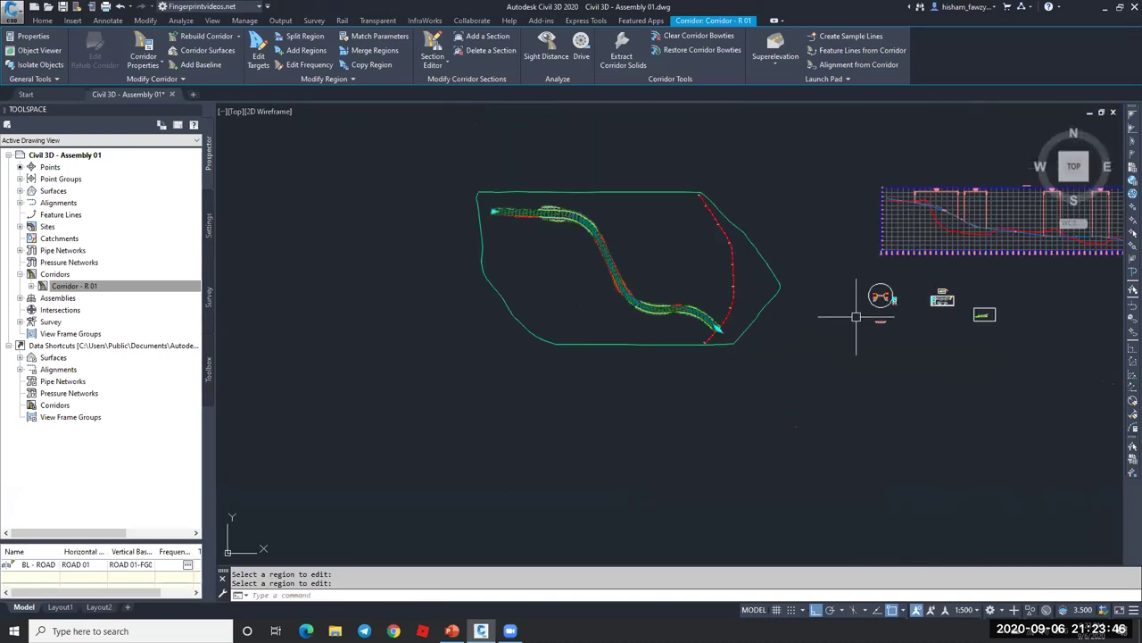
pyautogui.press('Escape')
pyautogui.scroll(6, 883, 321)
pyautogui.scroll(3, 889, 319)
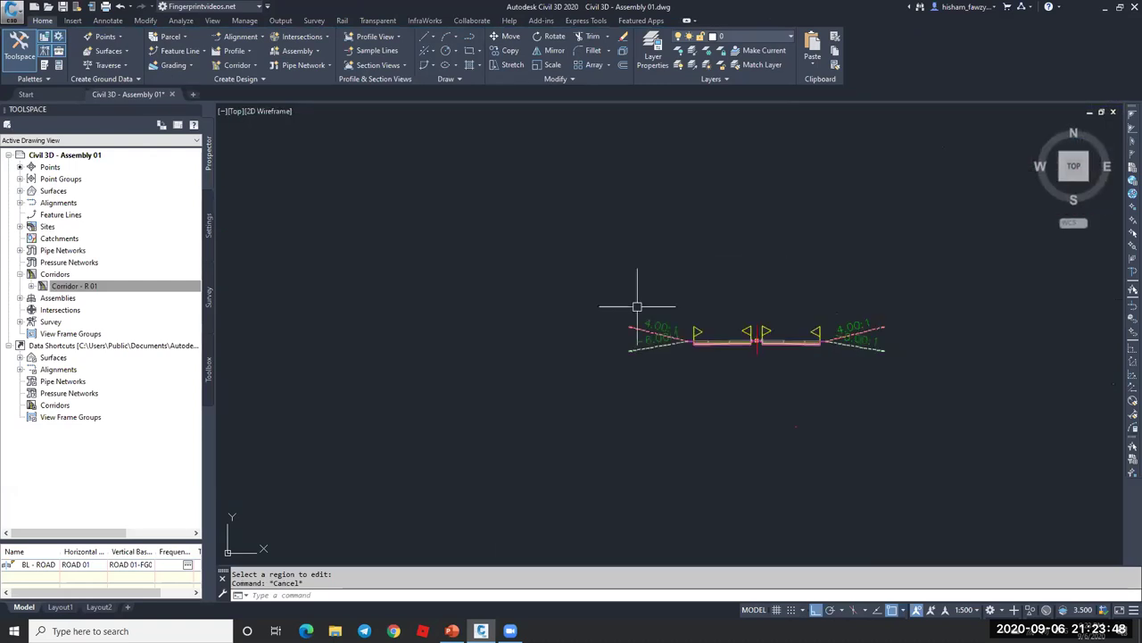
pyautogui.scroll(-8, 803, 268)
pyautogui.scroll(6, 589, 282)
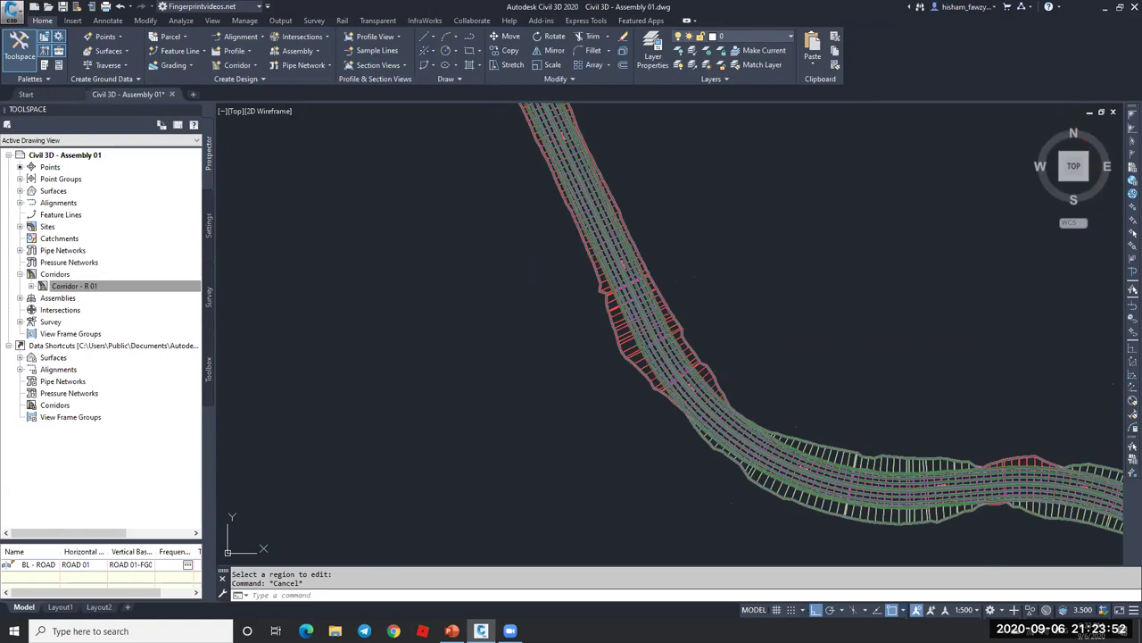
pyautogui.scroll(6, 678, 317)
# - In the Section Editor for Corridor - R 01, set the code set style to View Edit
pyautogui.click(658, 302)
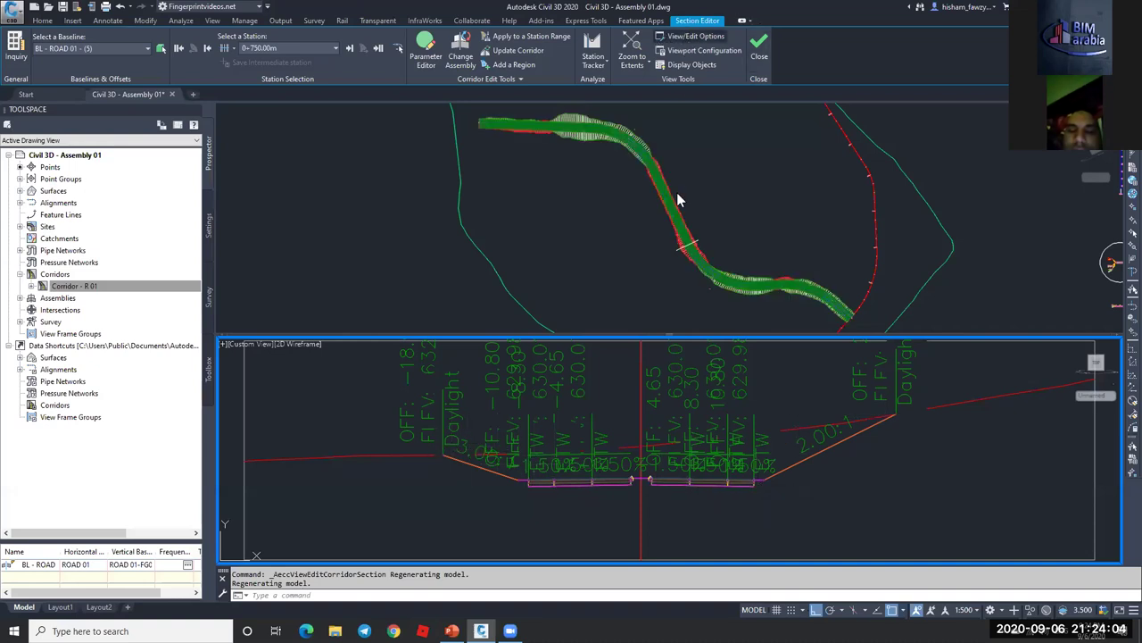
pyautogui.scroll(-3, 804, 499)
pyautogui.click(803, 514)
pyautogui.click(852, 514)
pyautogui.click(759, 412)
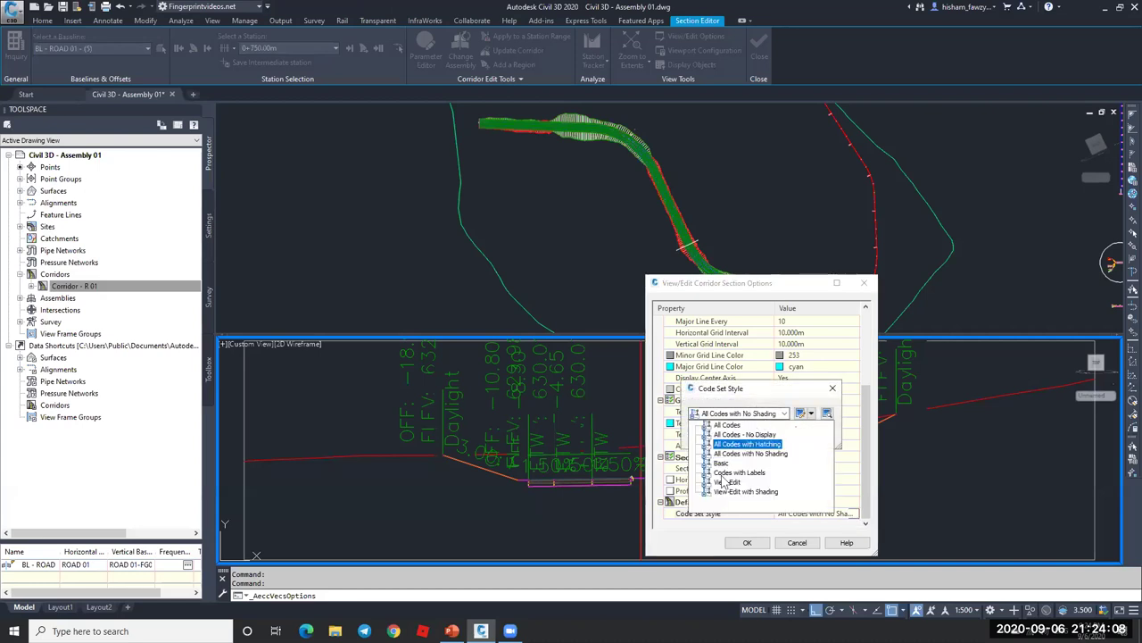
pyautogui.click(727, 482)
pyautogui.click(696, 435)
pyautogui.click(748, 542)
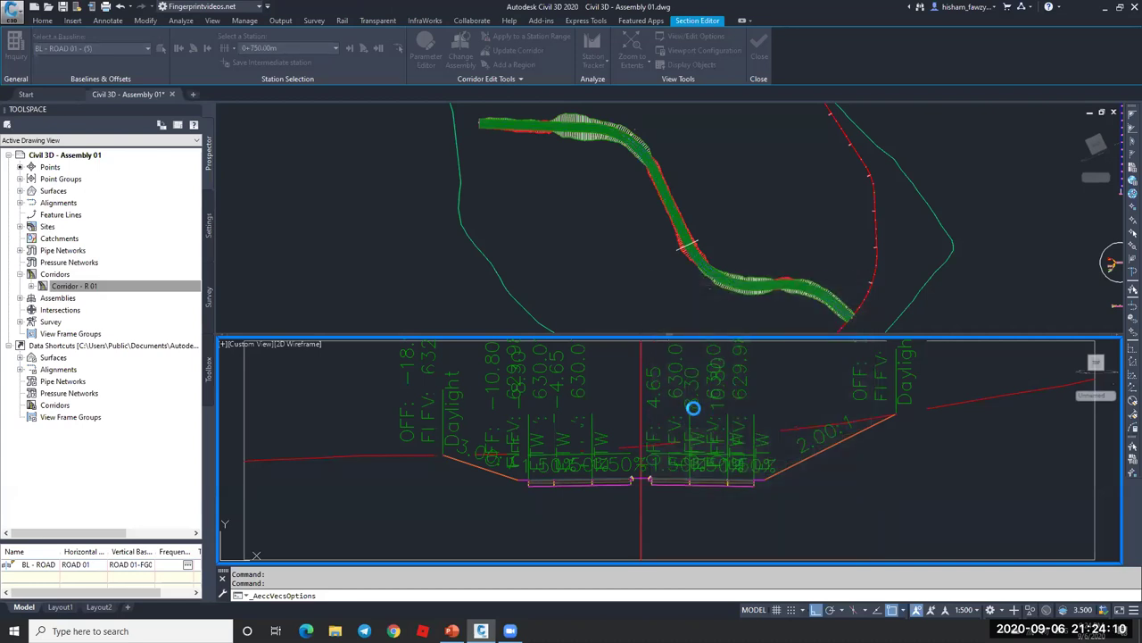
# - Inspect the corridor cross-sections, then make the plan view active again
pyautogui.scroll(4, 812, 455)
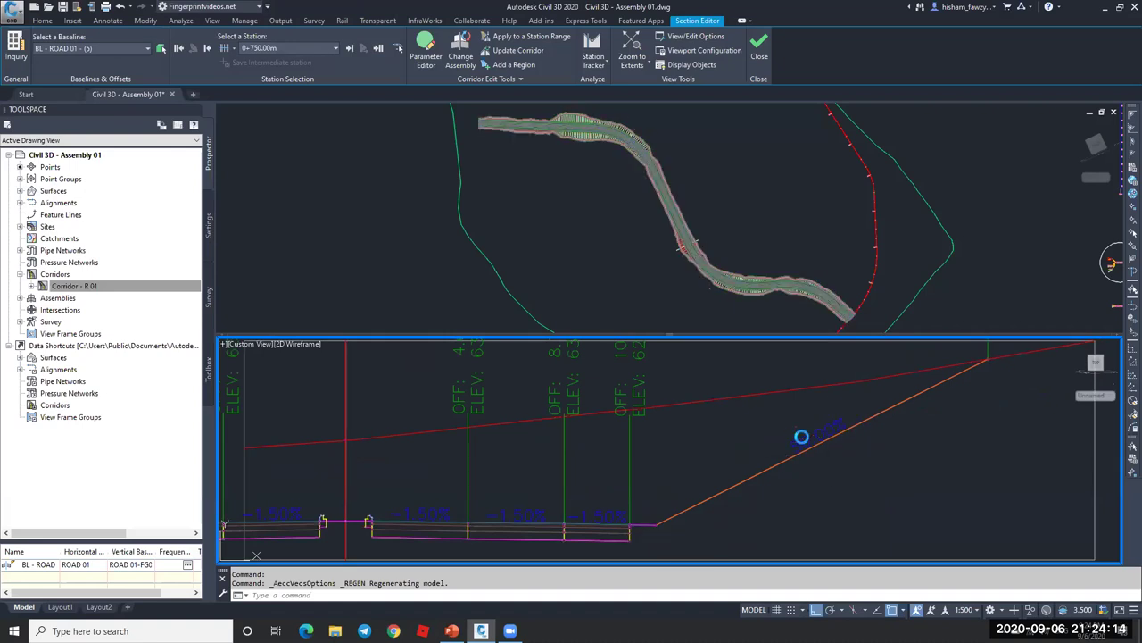
pyautogui.scroll(-4, 861, 406)
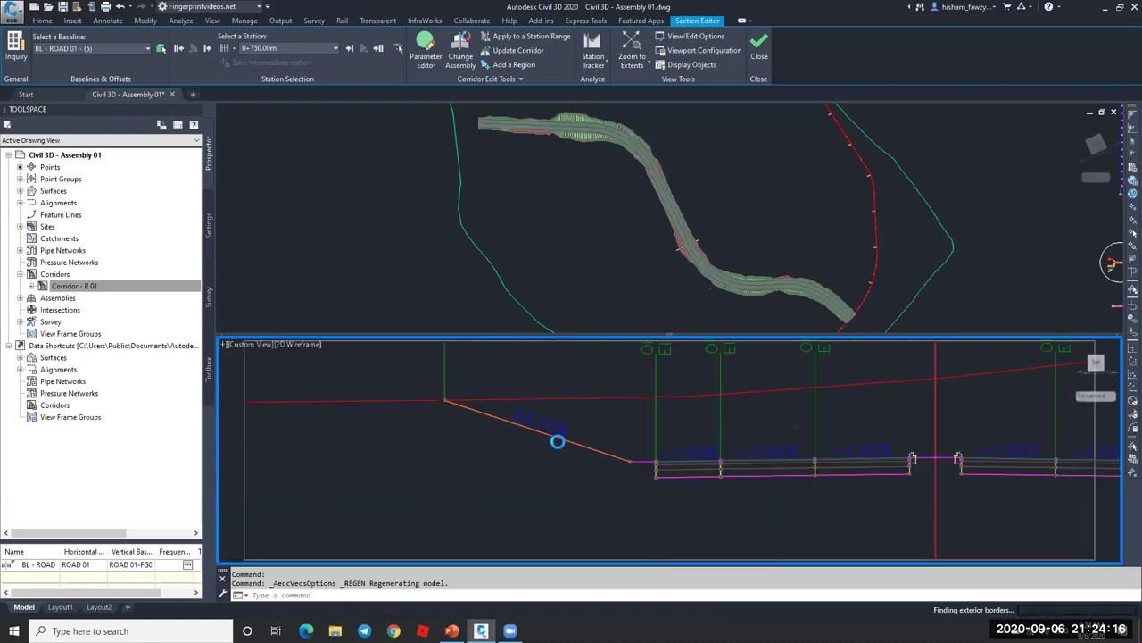
pyautogui.scroll(4, 791, 454)
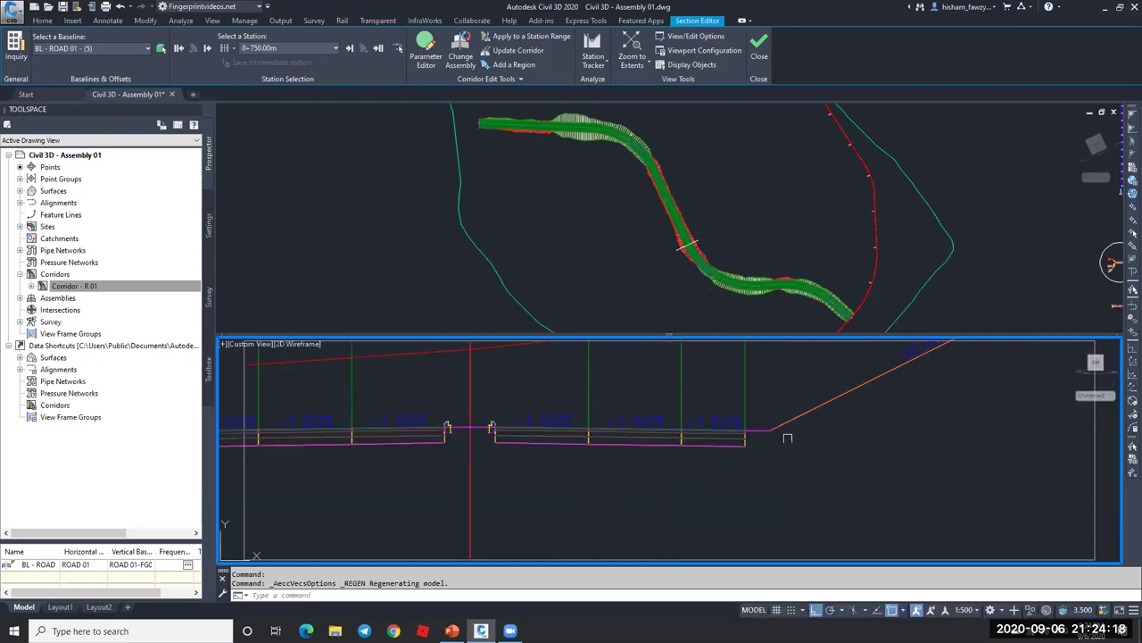
pyautogui.click(770, 211)
pyautogui.scroll(-4, 734, 152)
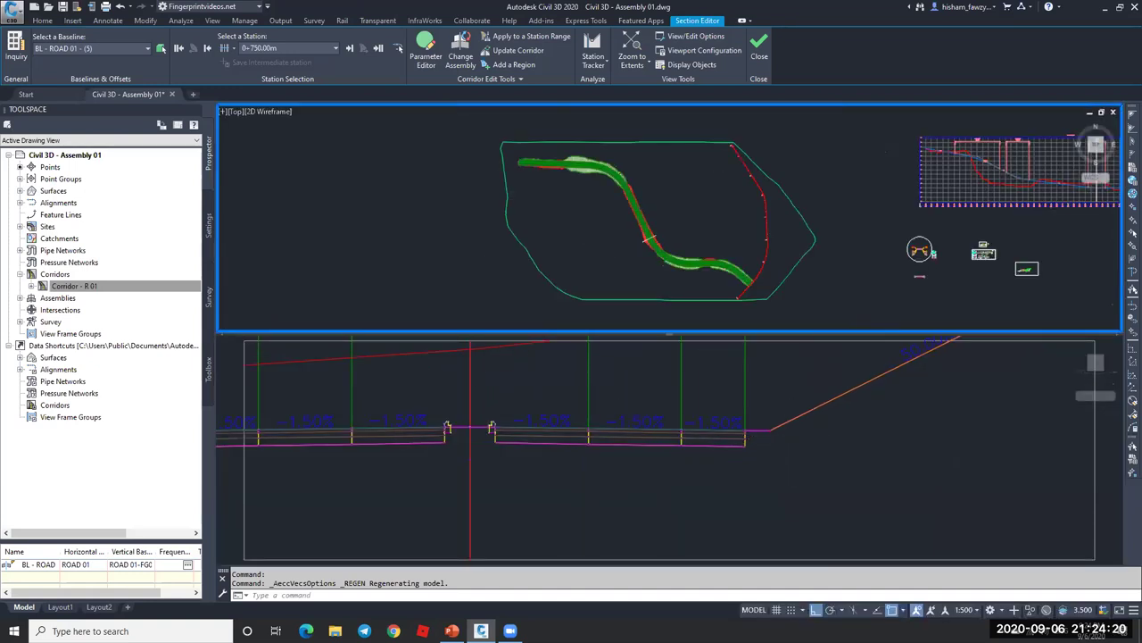
pyautogui.scroll(8, 633, 265)
pyautogui.scroll(5, 632, 265)
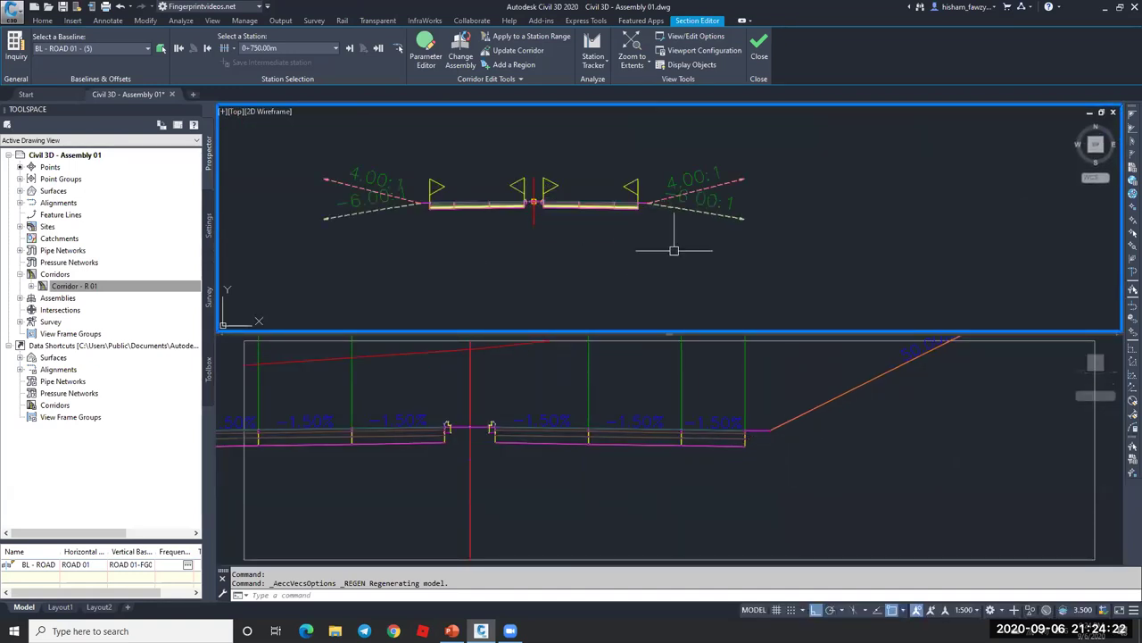
pyautogui.scroll(-10, 633, 224)
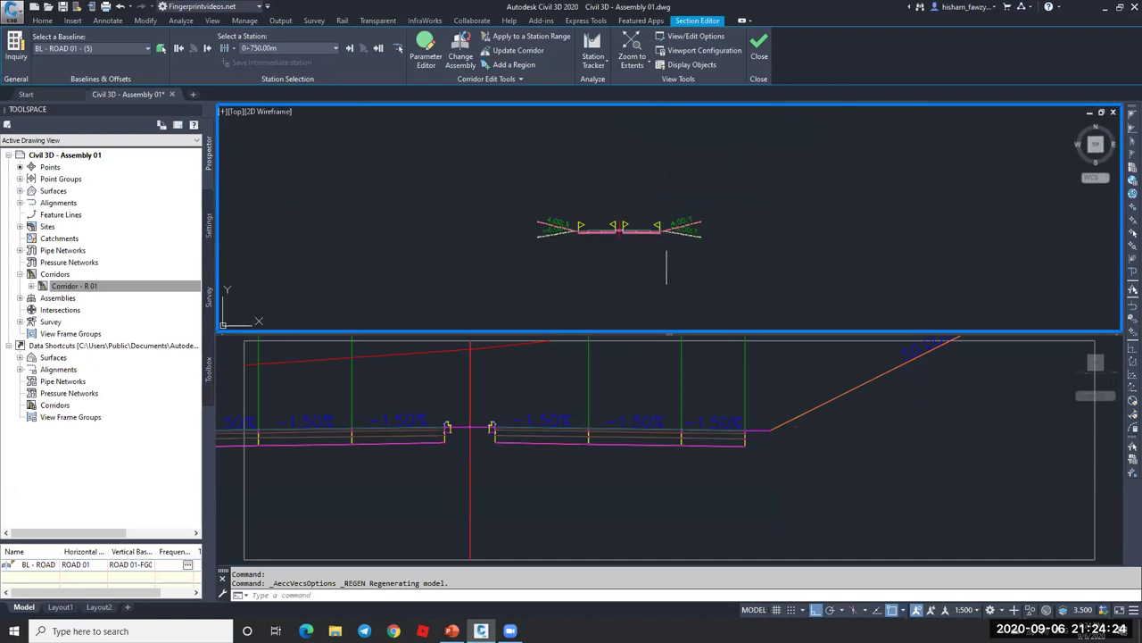
pyautogui.scroll(-3, 640, 221)
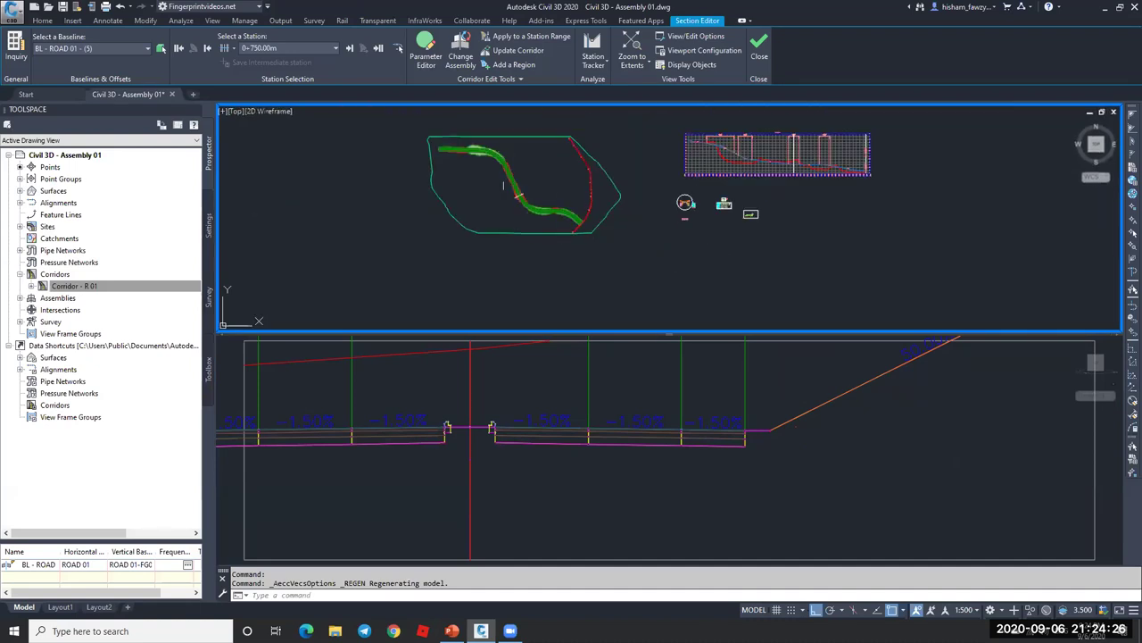
pyautogui.scroll(3, 499, 183)
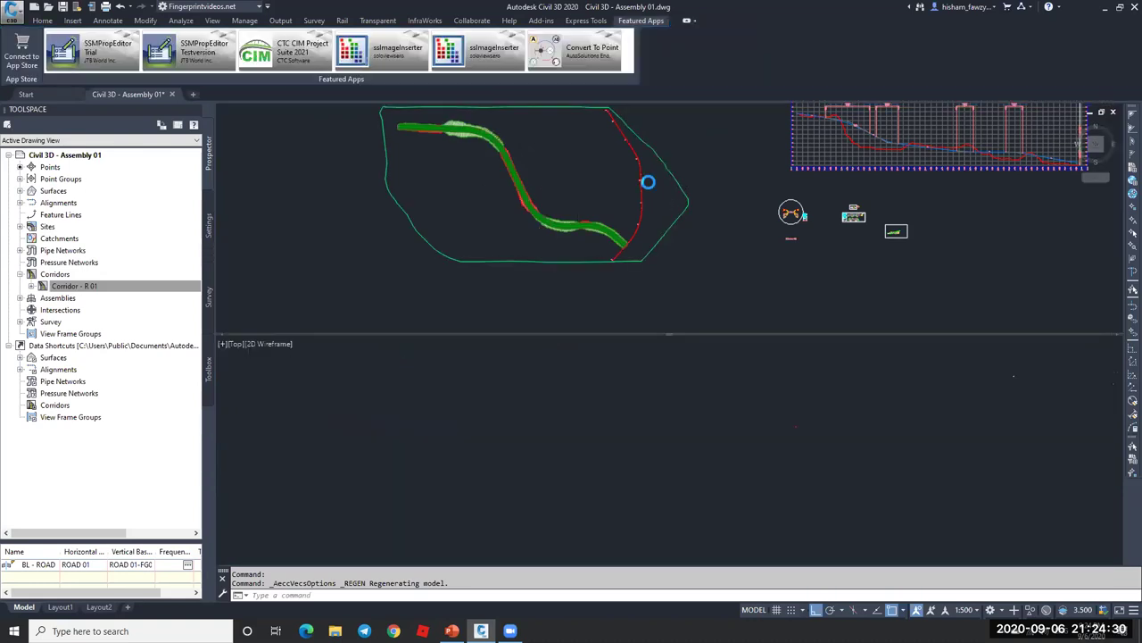
# - Draw a short horizontal reference line beside the corridor's long middle stretch
pyautogui.click(46, 19)
pyautogui.scroll(-5, 704, 327)
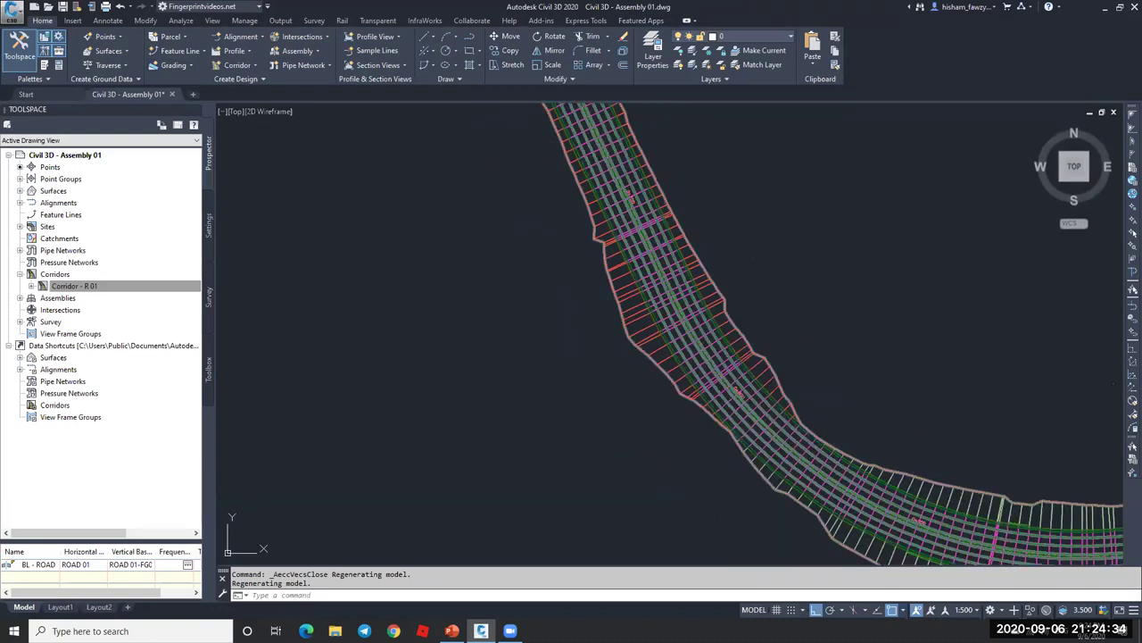
pyautogui.scroll(5, 679, 179)
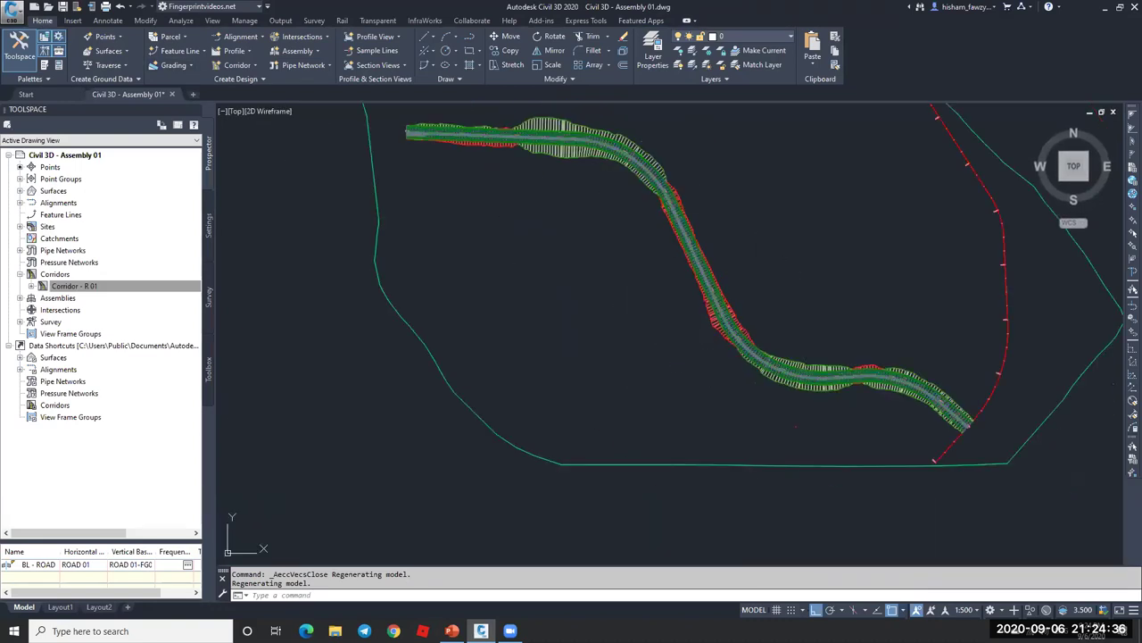
pyautogui.scroll(-5, 683, 183)
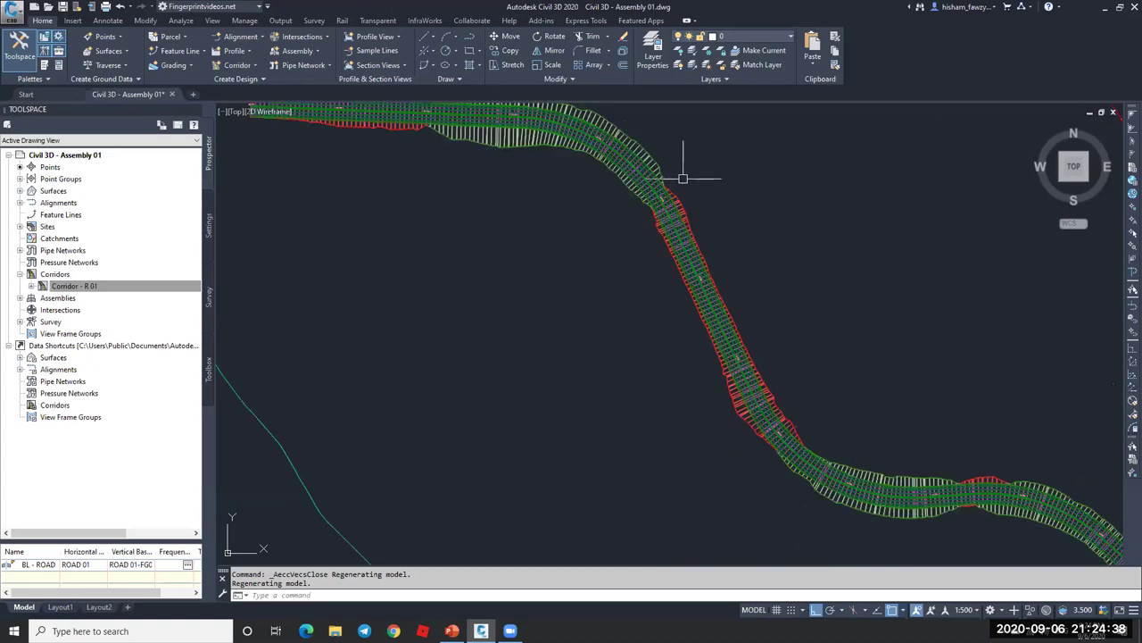
pyautogui.scroll(4, 686, 178)
pyautogui.scroll(-2, 690, 170)
pyautogui.click(676, 166)
pyautogui.press('Escape')
pyautogui.scroll(-4, 723, 143)
pyautogui.scroll(2, 755, 250)
# - Draw a short vertical reference line next to the corridor with a second LINE run
pyautogui.press('Return')
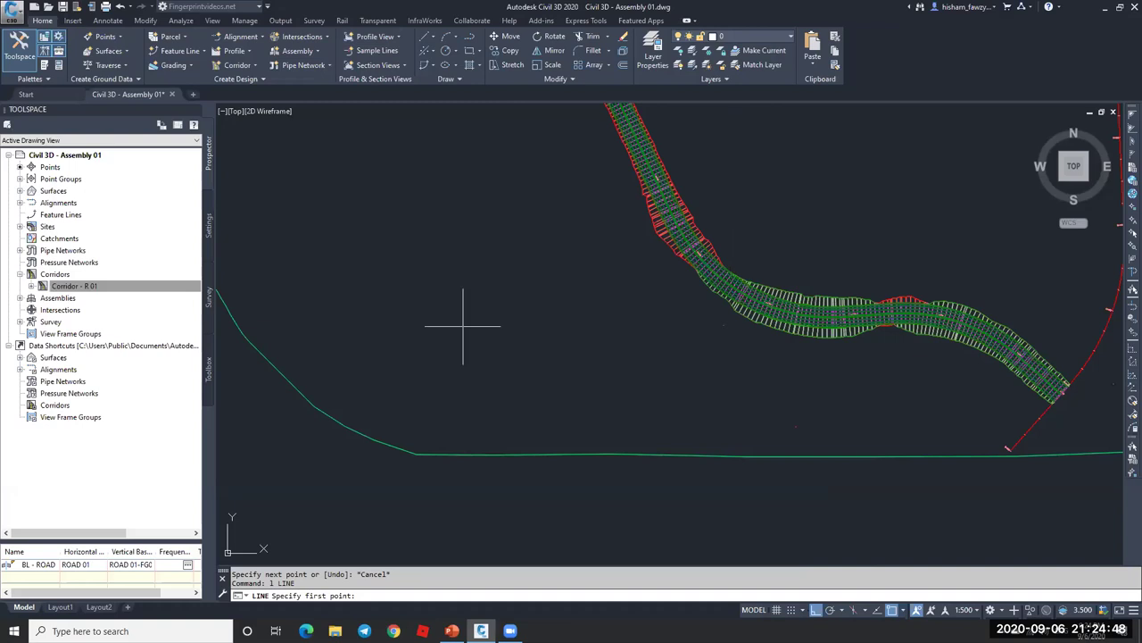
pyautogui.scroll(2, 777, 247)
pyautogui.click(693, 284)
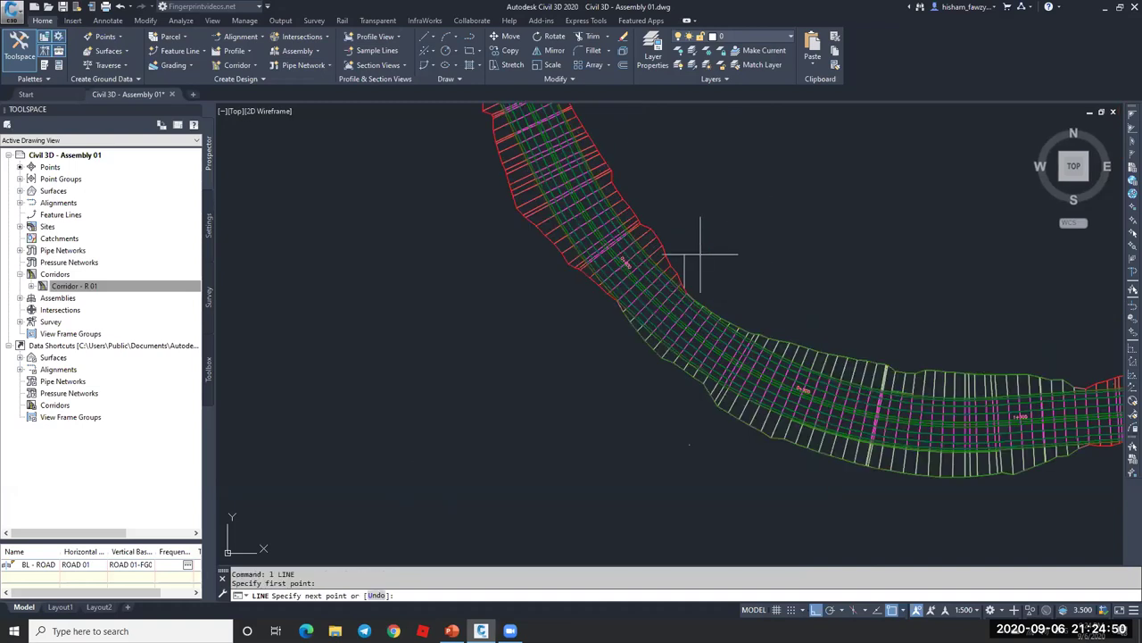
pyautogui.scroll(-3, 690, 261)
pyautogui.click(714, 187)
pyautogui.scroll(-2, 693, 230)
pyautogui.press('Escape')
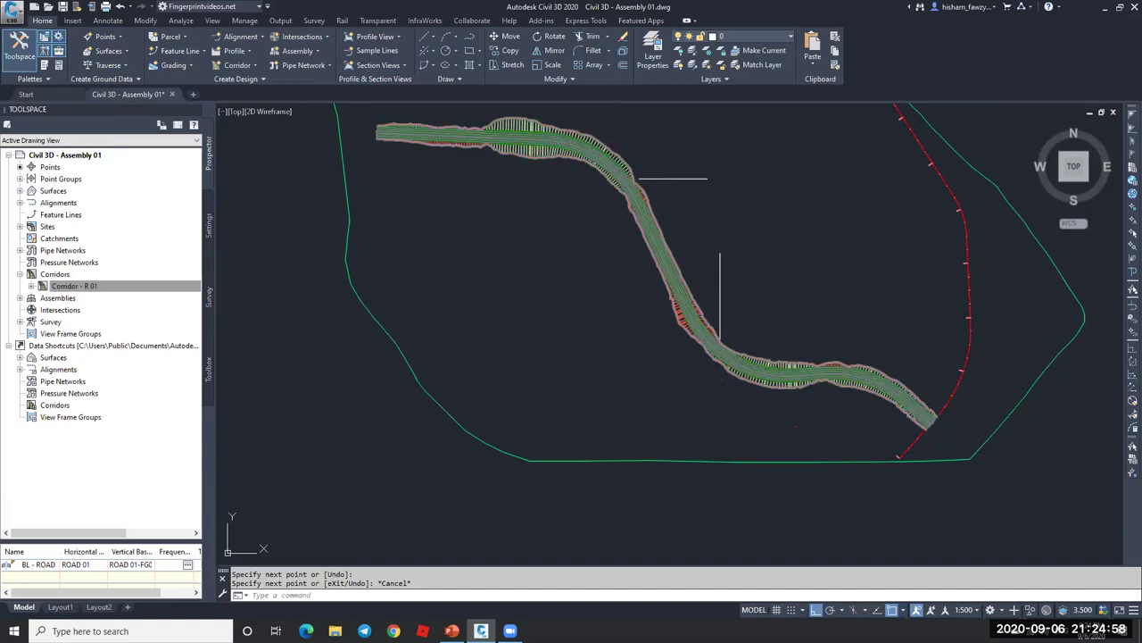
pyautogui.scroll(2, 627, 188)
pyautogui.scroll(2, 630, 183)
# - Split the selected corridor's region at a first station along the middle stretch
pyautogui.click(632, 189)
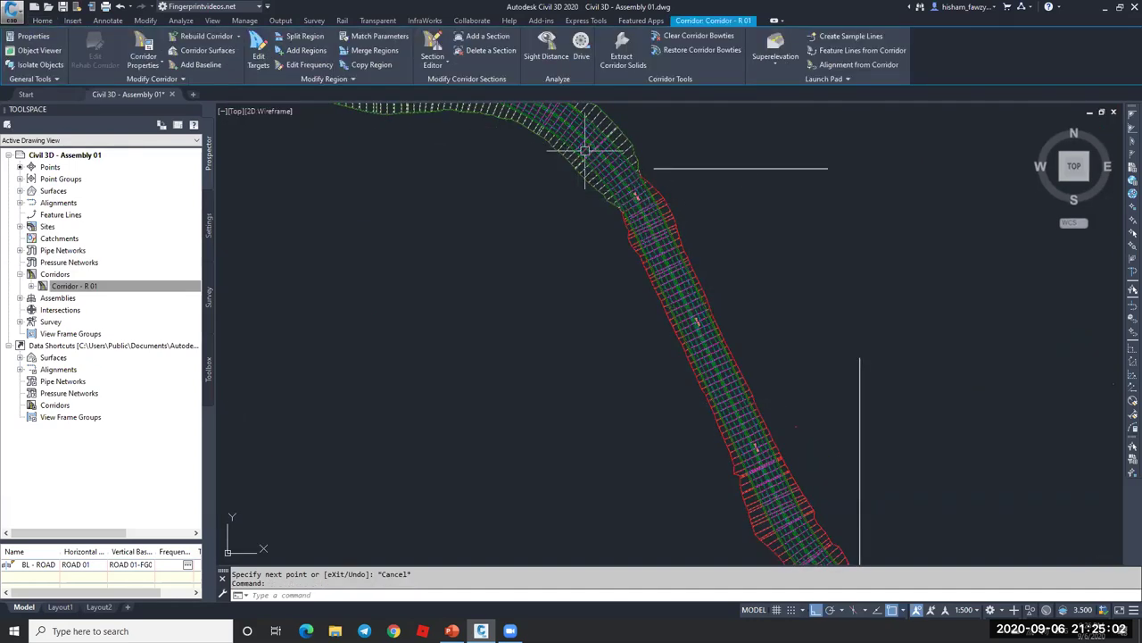
pyautogui.click(299, 42)
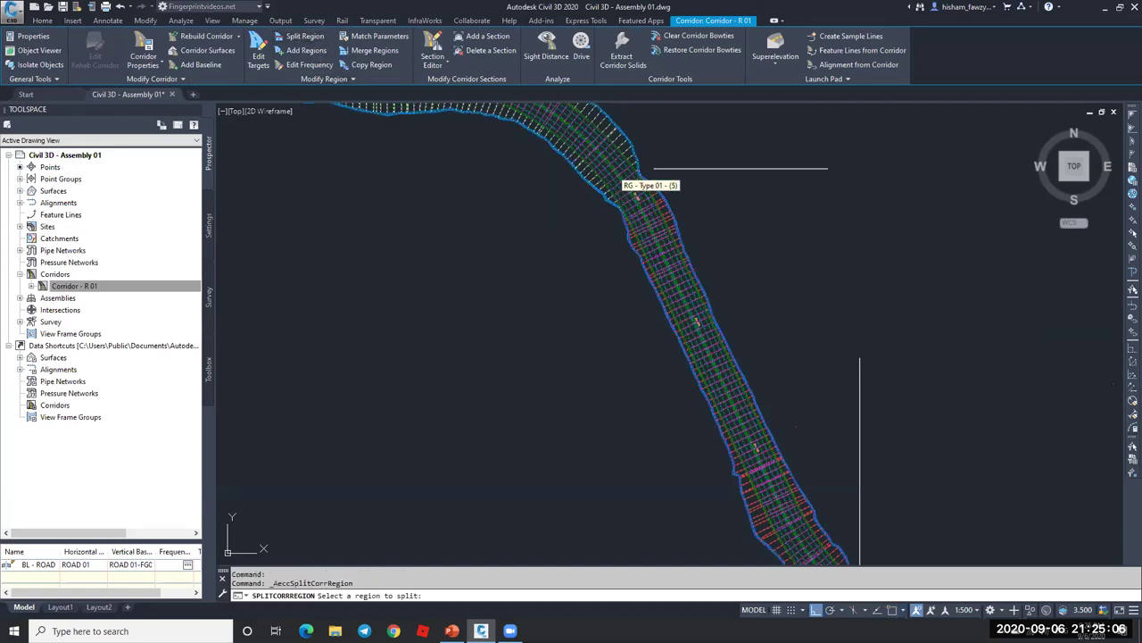
pyautogui.click(645, 172)
pyautogui.click(651, 171)
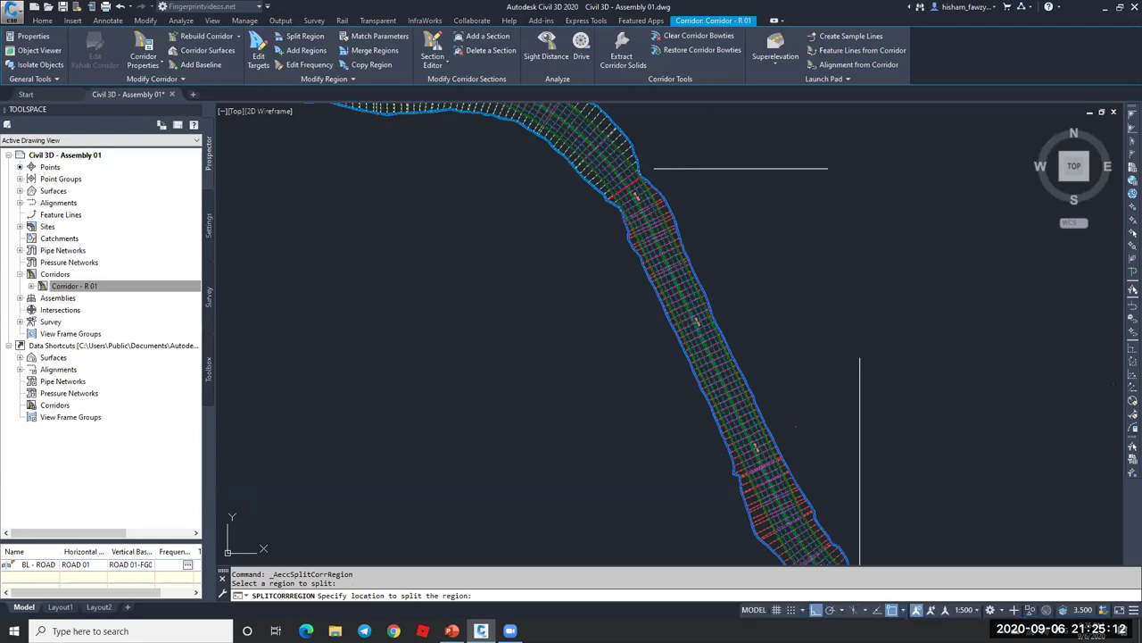
# - Split another corridor region near station 0+818, then cancel the remaining split prompt
pyautogui.click(747, 502)
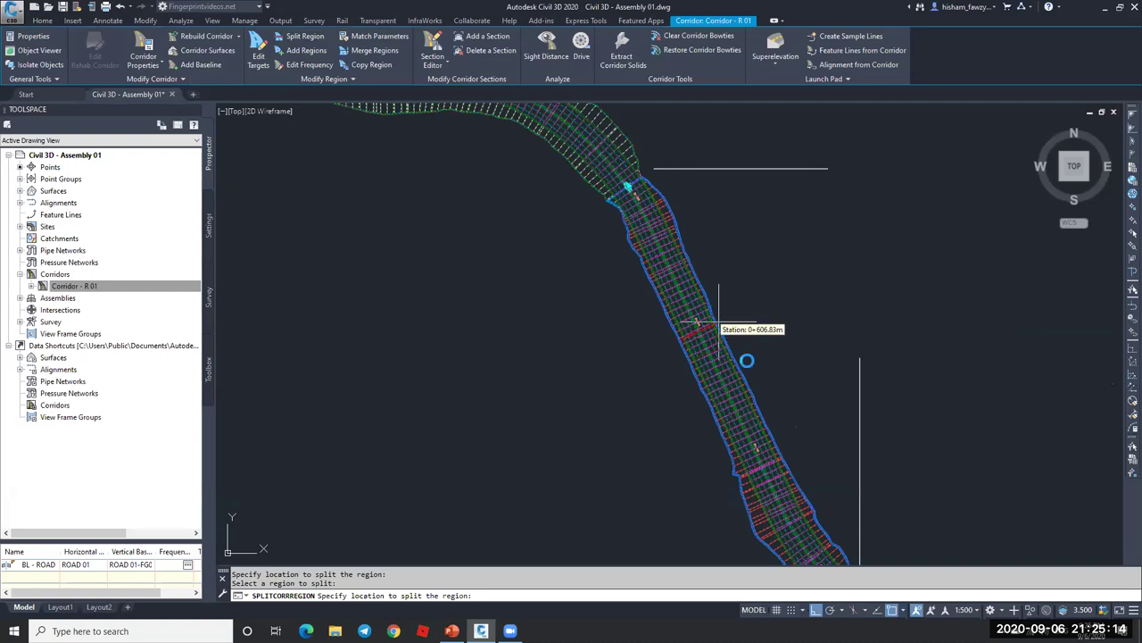
pyautogui.scroll(-4, 777, 392)
pyautogui.scroll(4, 798, 416)
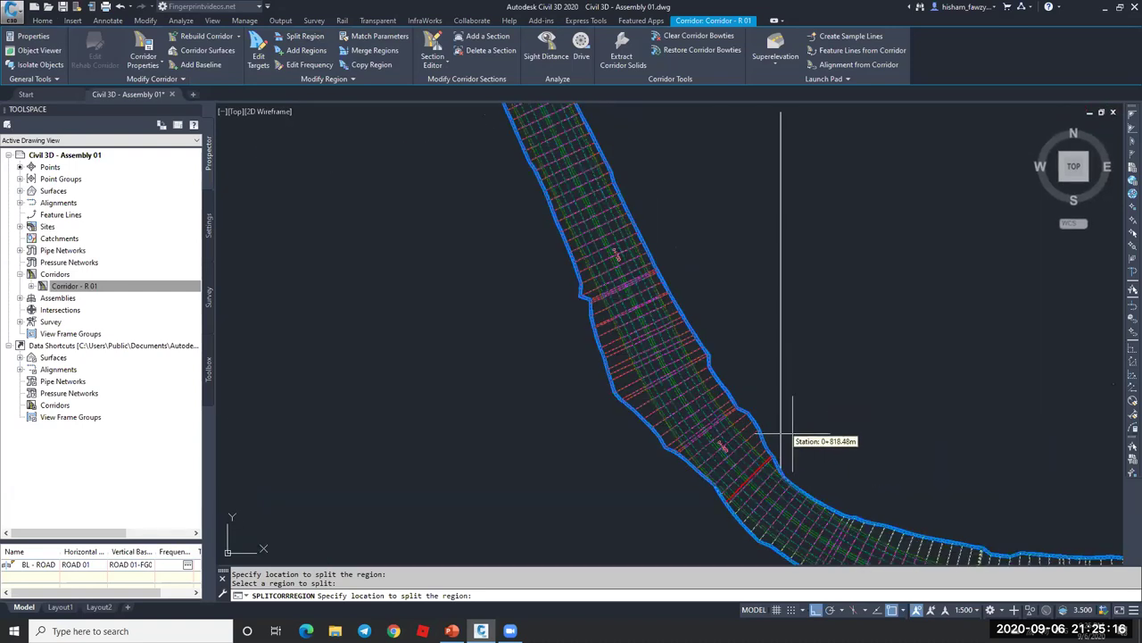
pyautogui.click(790, 437)
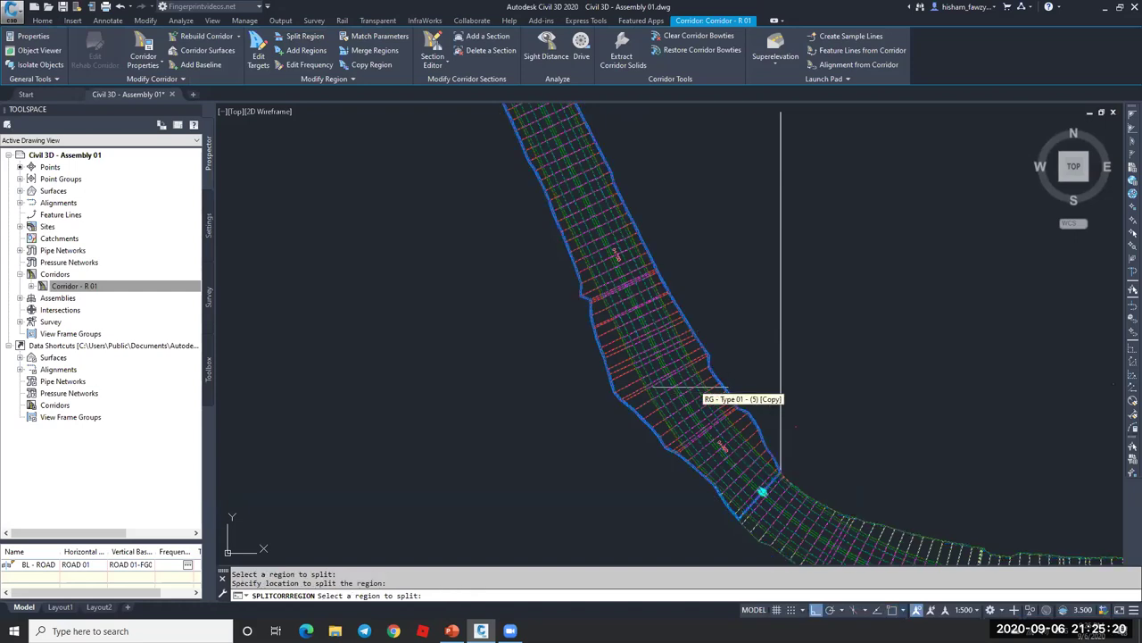
pyautogui.scroll(-5, 705, 395)
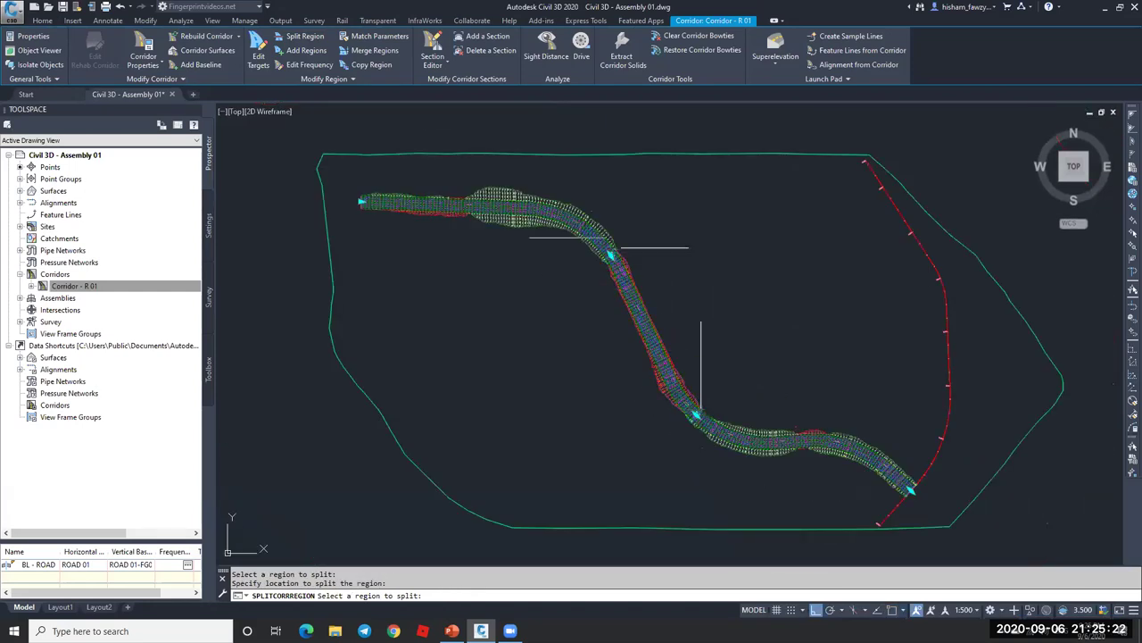
pyautogui.press('Escape')
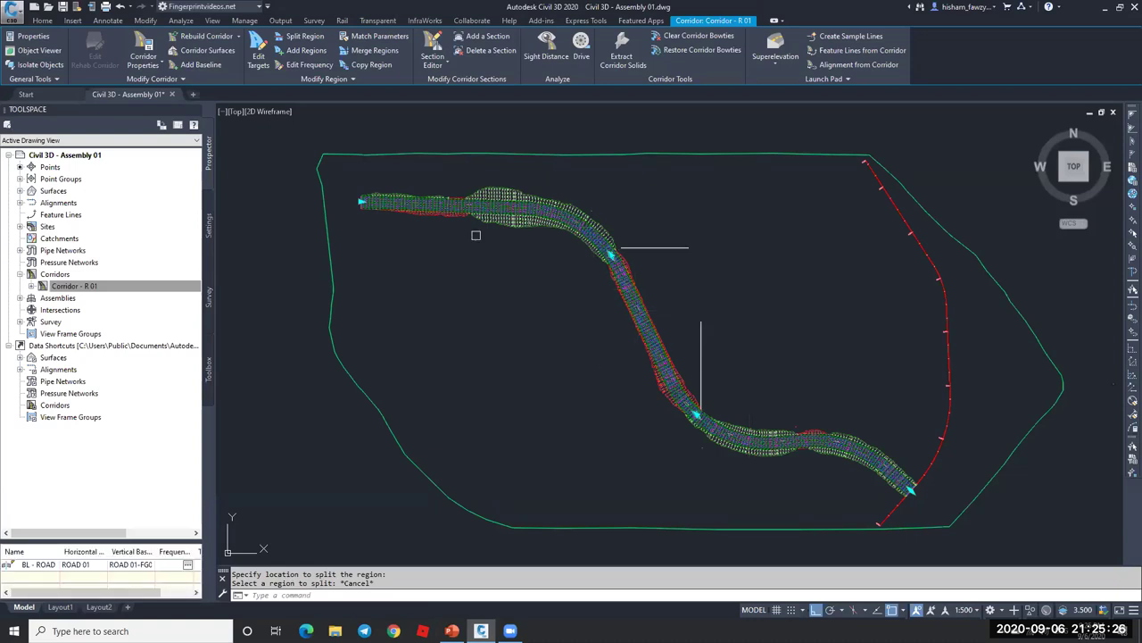
# - Change the middle region's assembly from Type 01 - Soil to Type 01 and rebuild the corridor
pyautogui.click(364, 77)
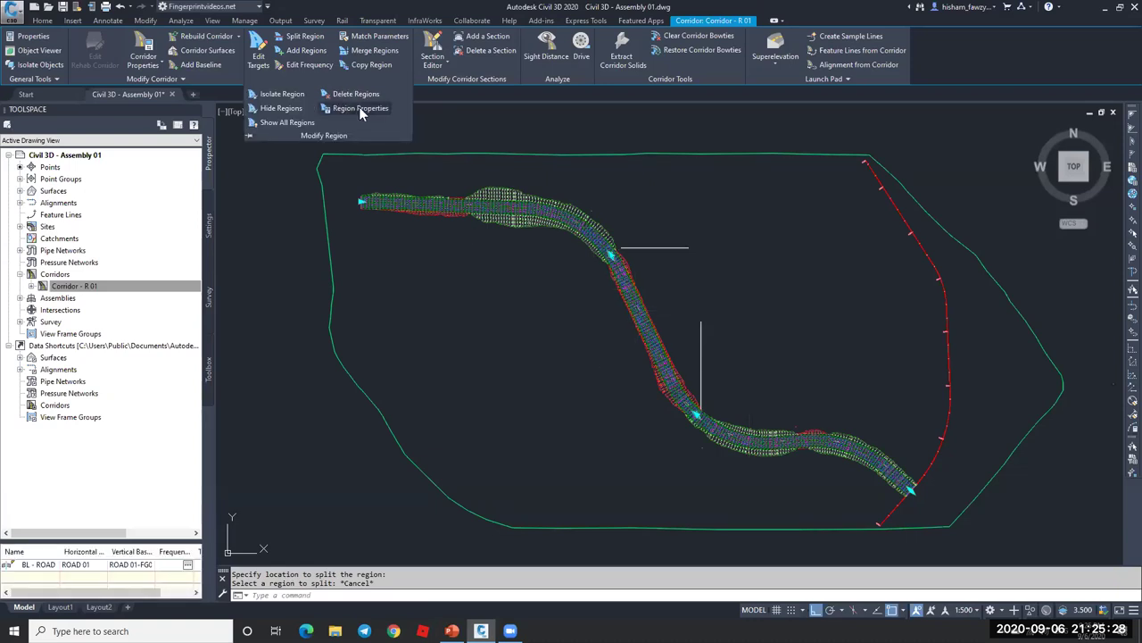
pyautogui.click(360, 108)
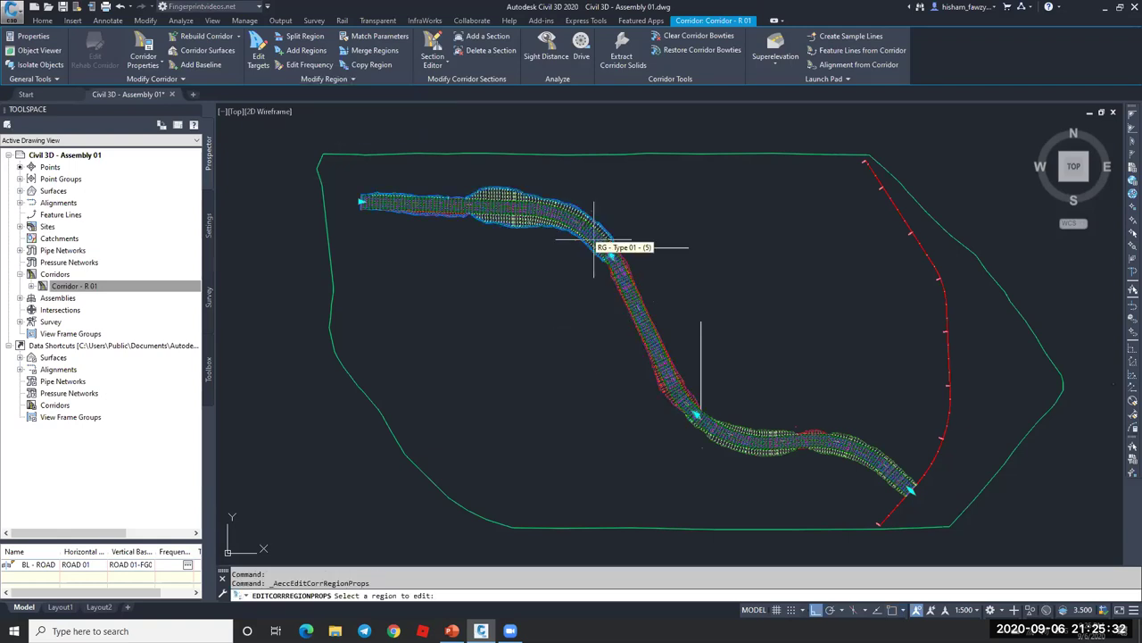
pyautogui.click(661, 375)
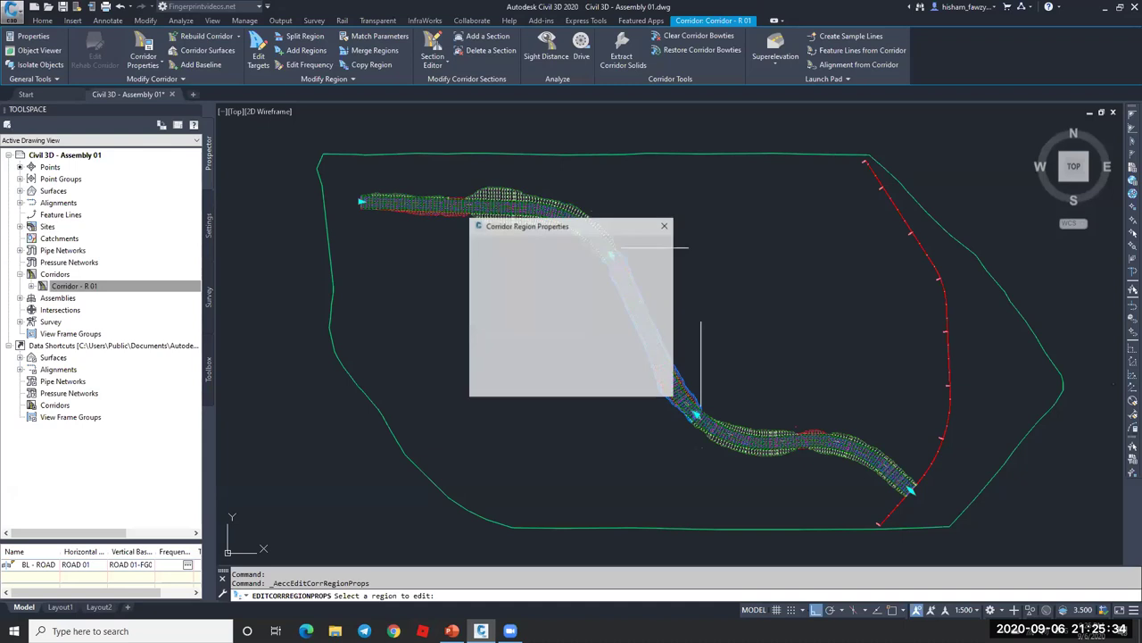
pyautogui.click(649, 344)
pyautogui.click(589, 329)
pyautogui.click(538, 347)
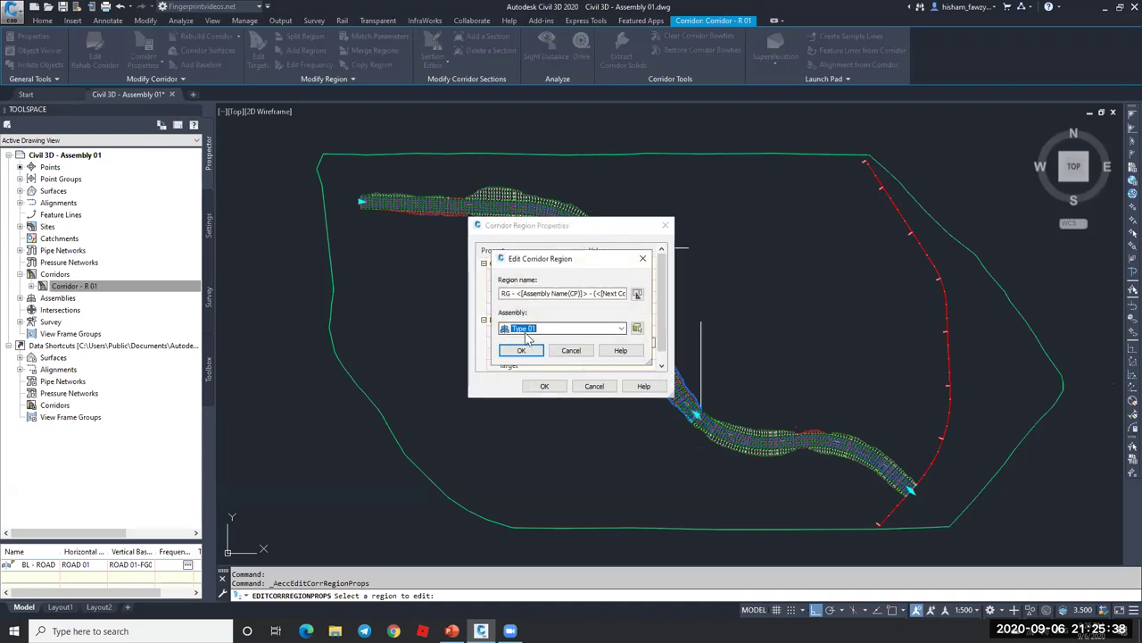
pyautogui.click(521, 349)
pyautogui.click(545, 385)
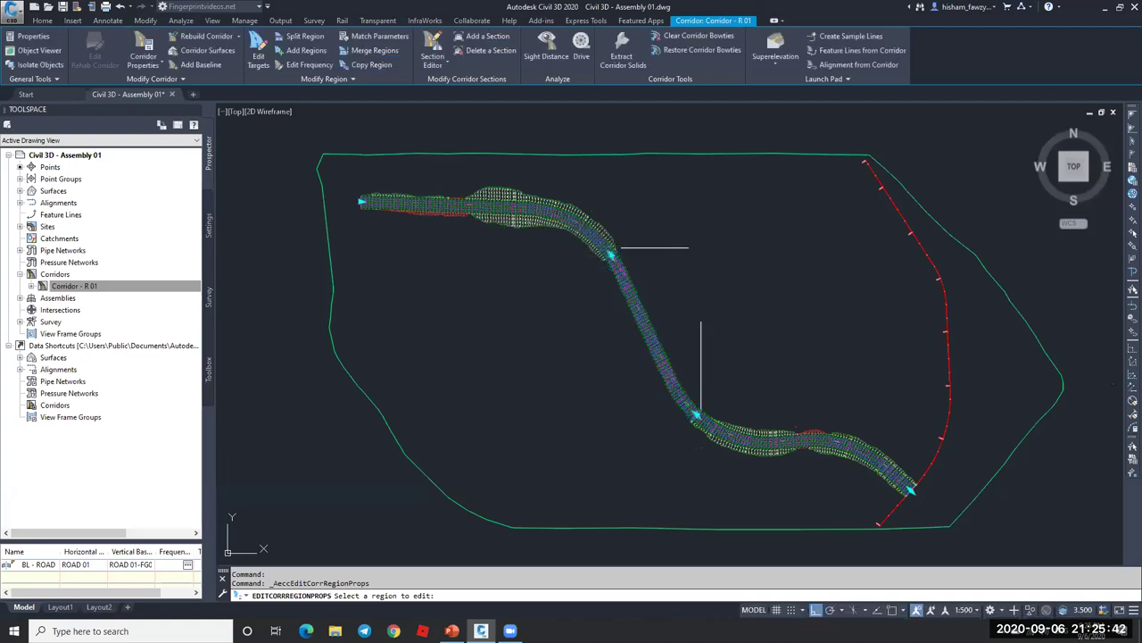
# - Map all surface targets of the middle corridor region to NGL and rebuild
pyautogui.click(258, 58)
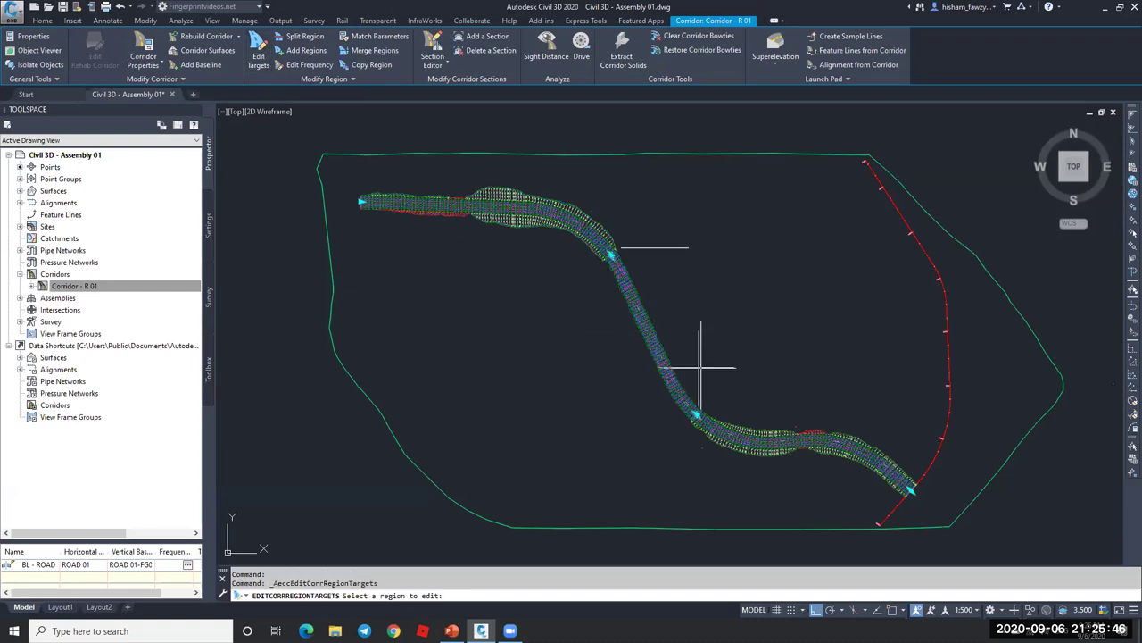
pyautogui.click(656, 348)
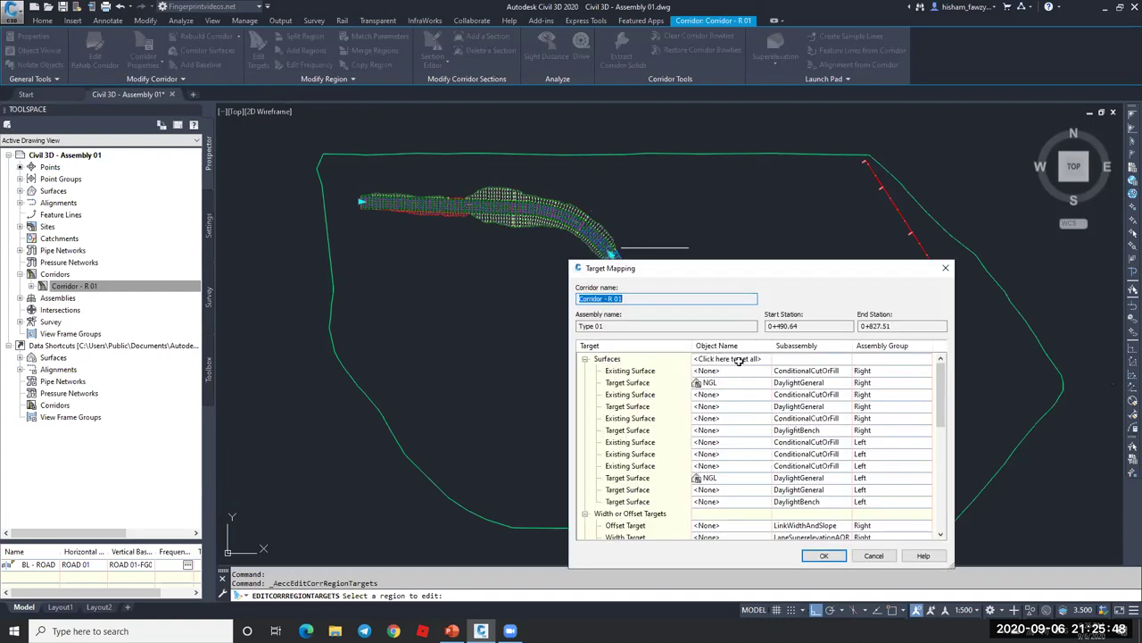
pyautogui.click(739, 359)
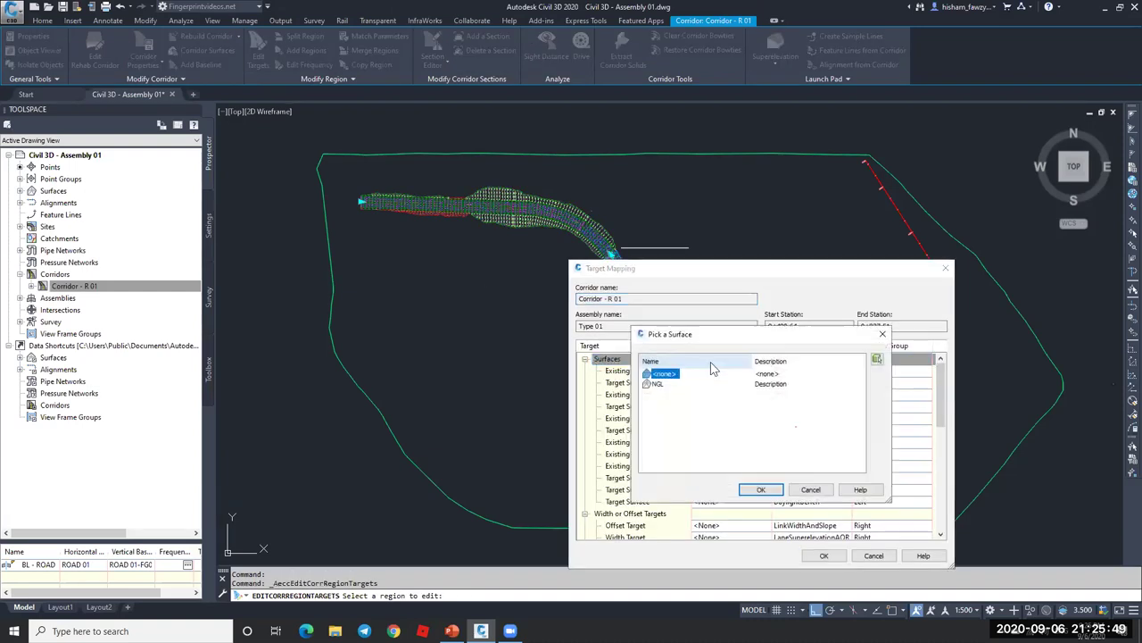
pyautogui.click(773, 493)
pyautogui.click(825, 555)
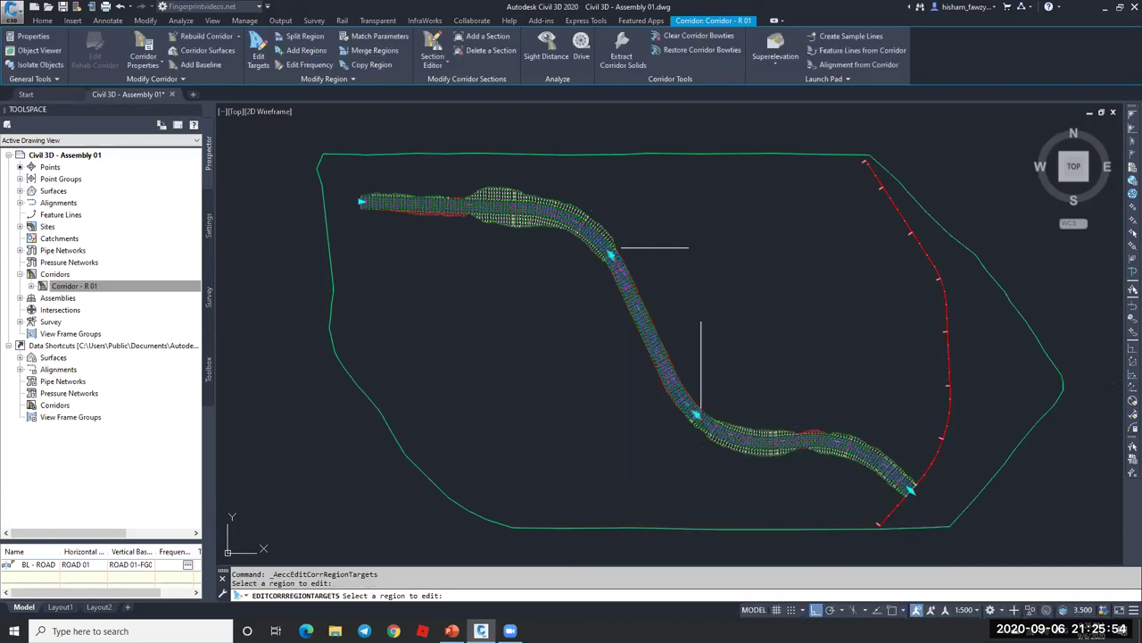
# - End the region prompt and select the rebuilt Corridor - R 01
pyautogui.press('Return')
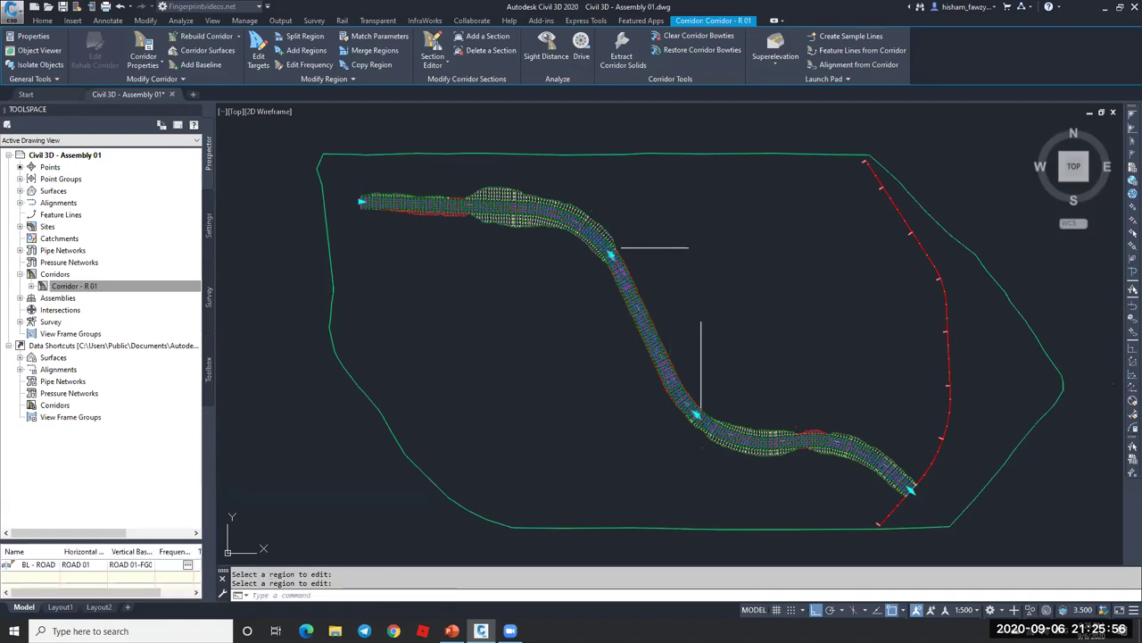
pyautogui.scroll(2, 663, 375)
pyautogui.scroll(3, 663, 375)
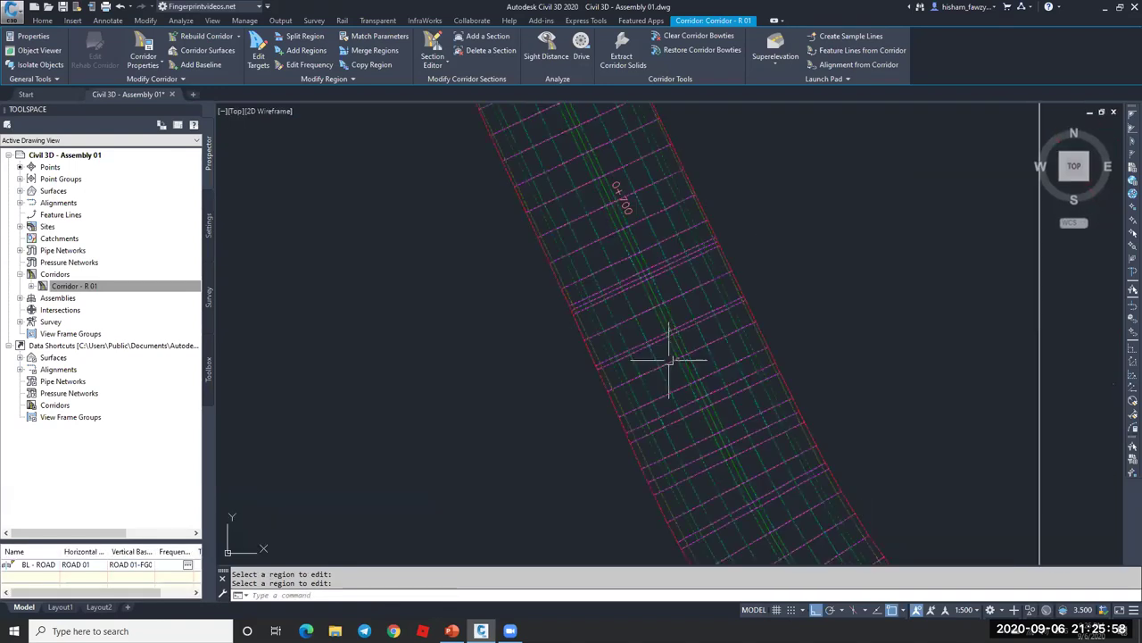
pyautogui.press('Escape')
pyautogui.click(650, 308)
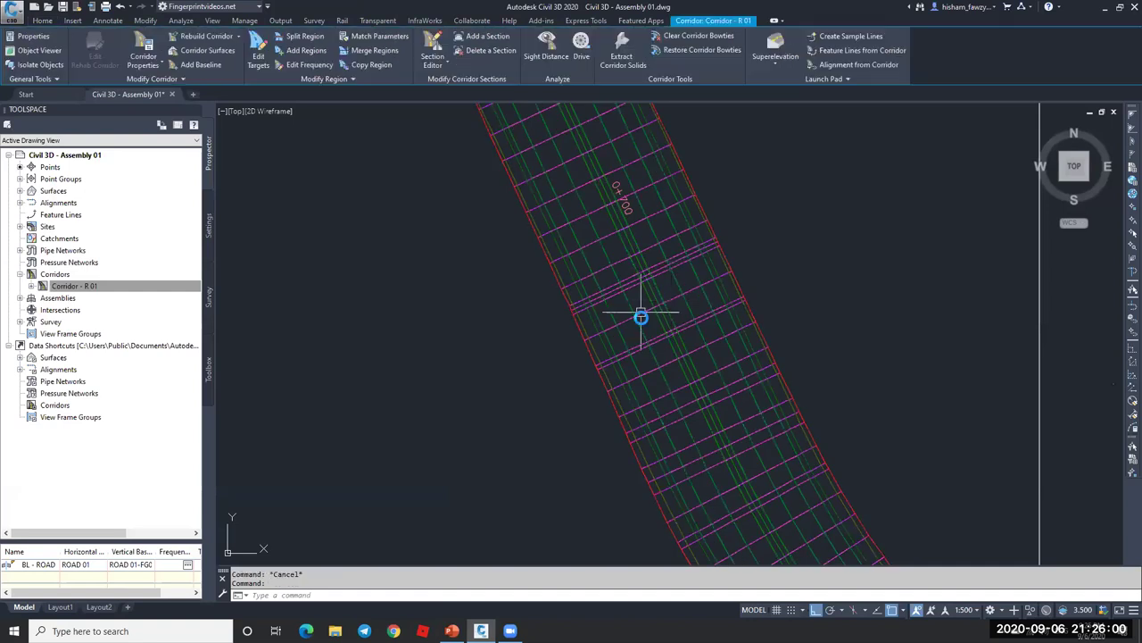
pyautogui.scroll(-2, 696, 321)
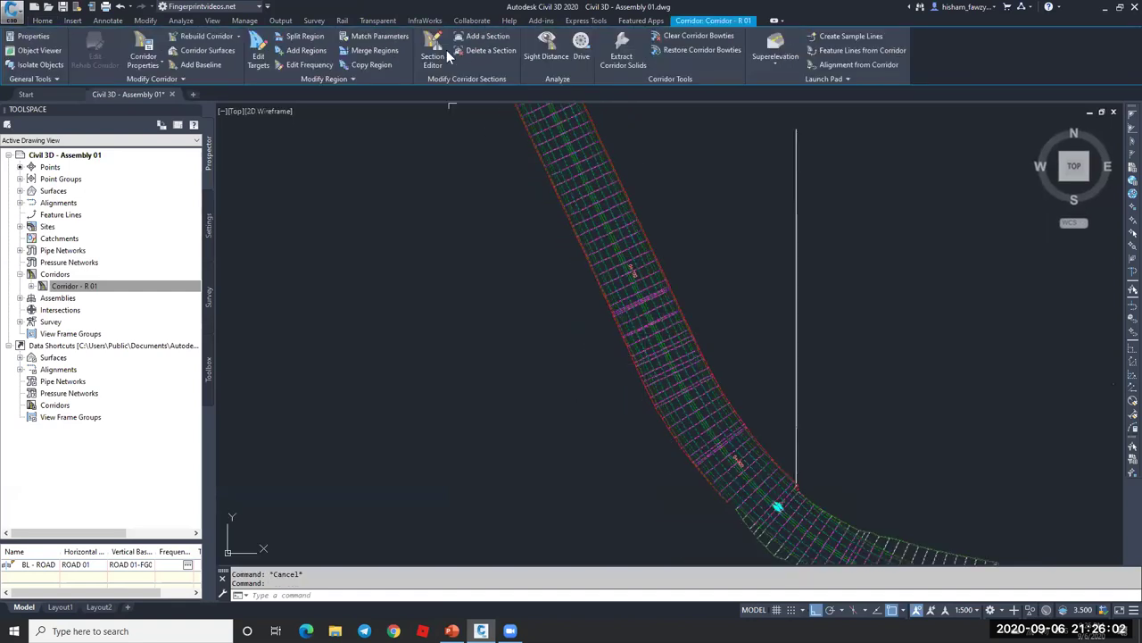
pyautogui.scroll(-2, 650, 357)
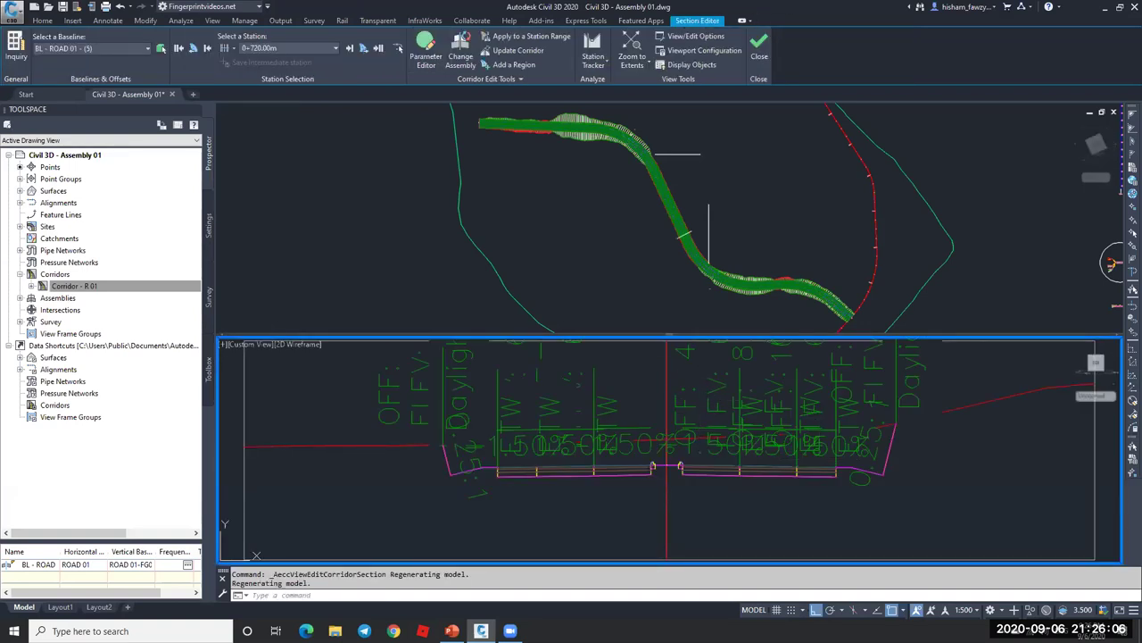
pyautogui.scroll(4, 865, 476)
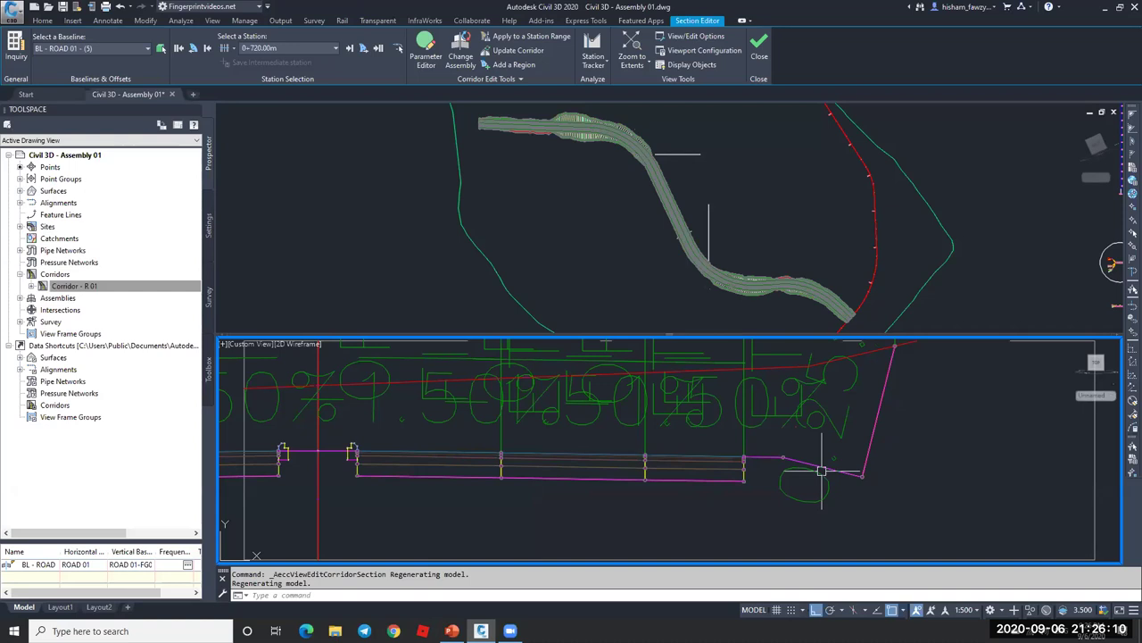
pyautogui.scroll(-3, 869, 420)
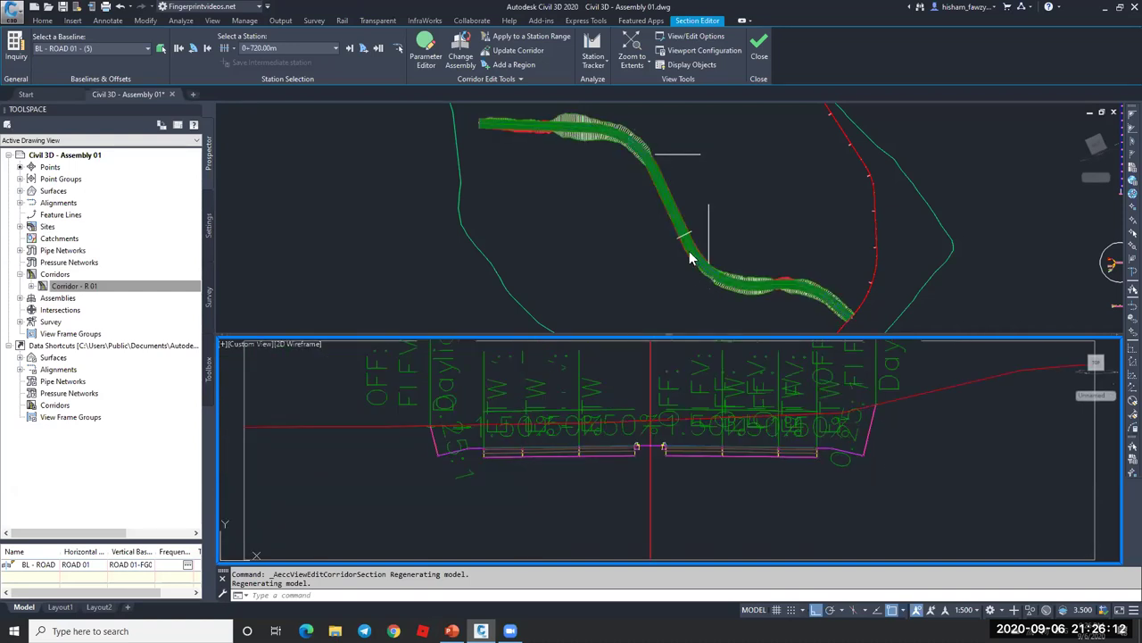
pyautogui.click(674, 228)
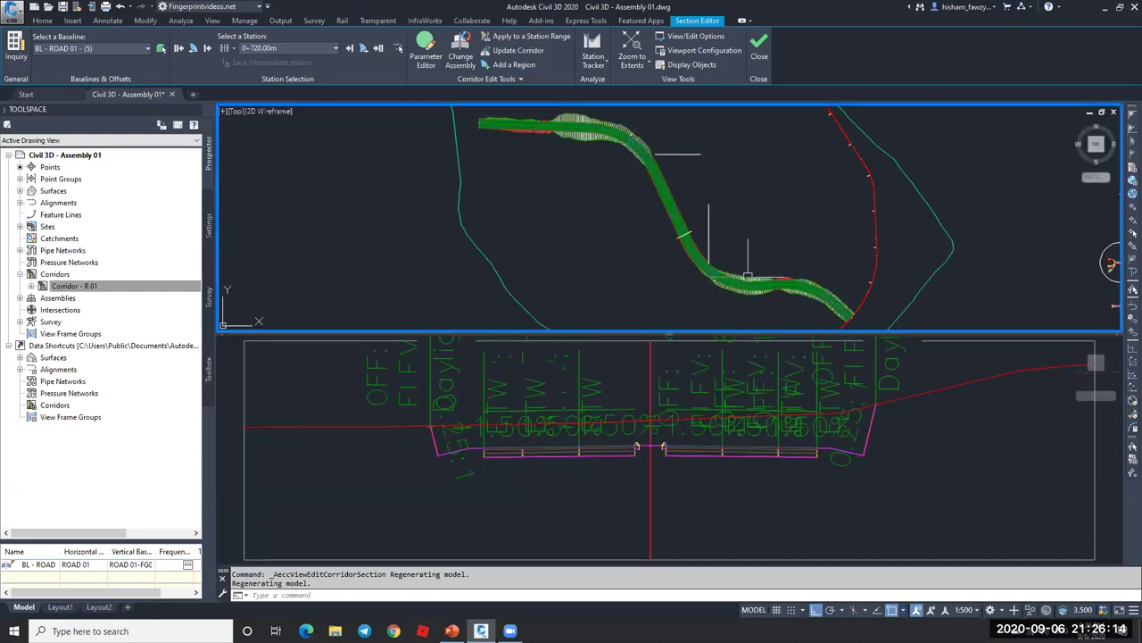
pyautogui.click(322, 50)
pyautogui.moveTo(334, 223); pyautogui.dragTo(291, 269)
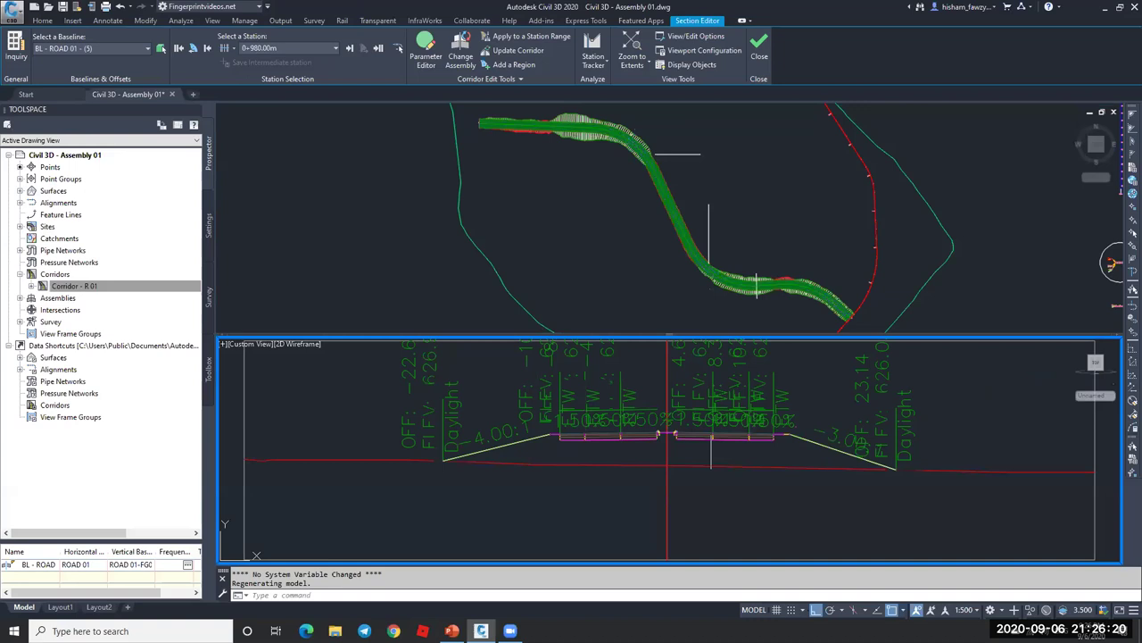
pyautogui.click(318, 51)
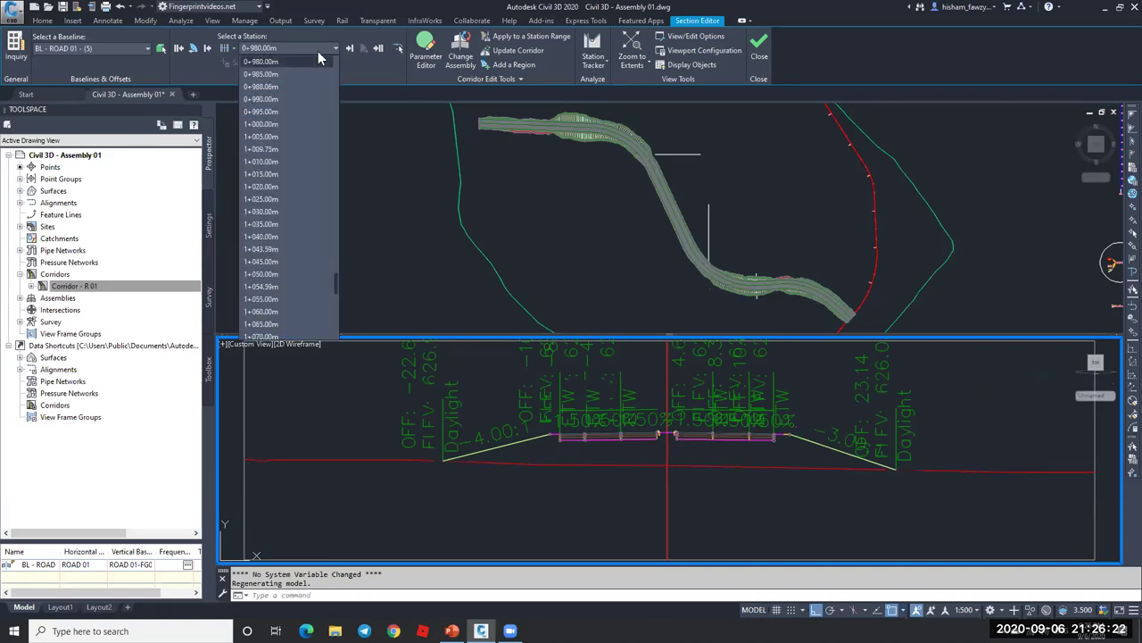
pyautogui.click(273, 223)
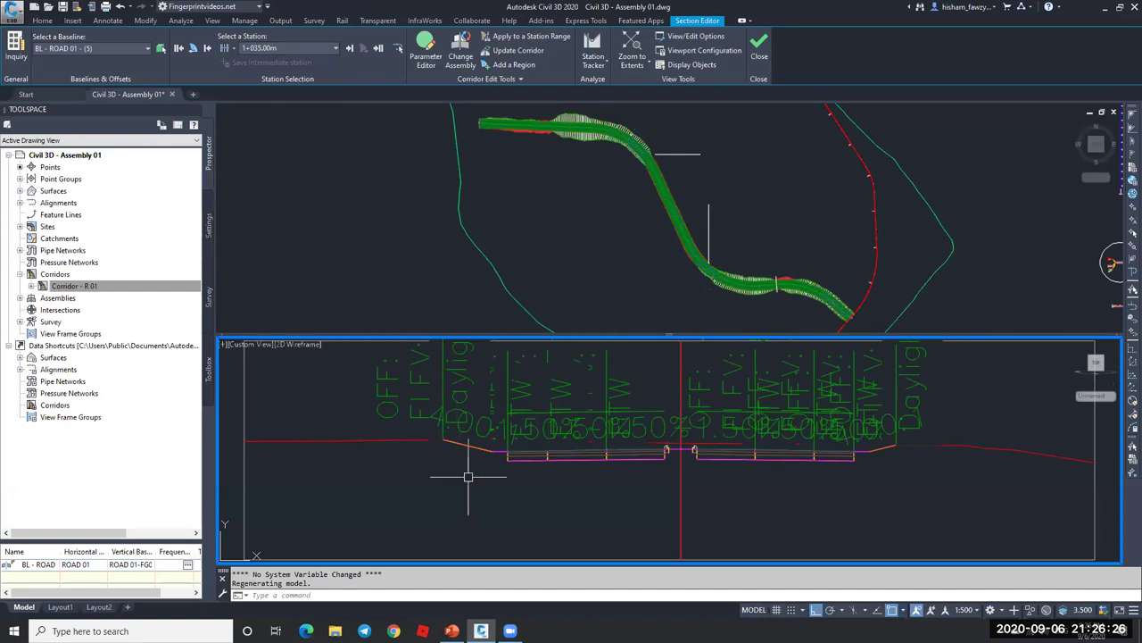
pyautogui.scroll(4, 879, 459)
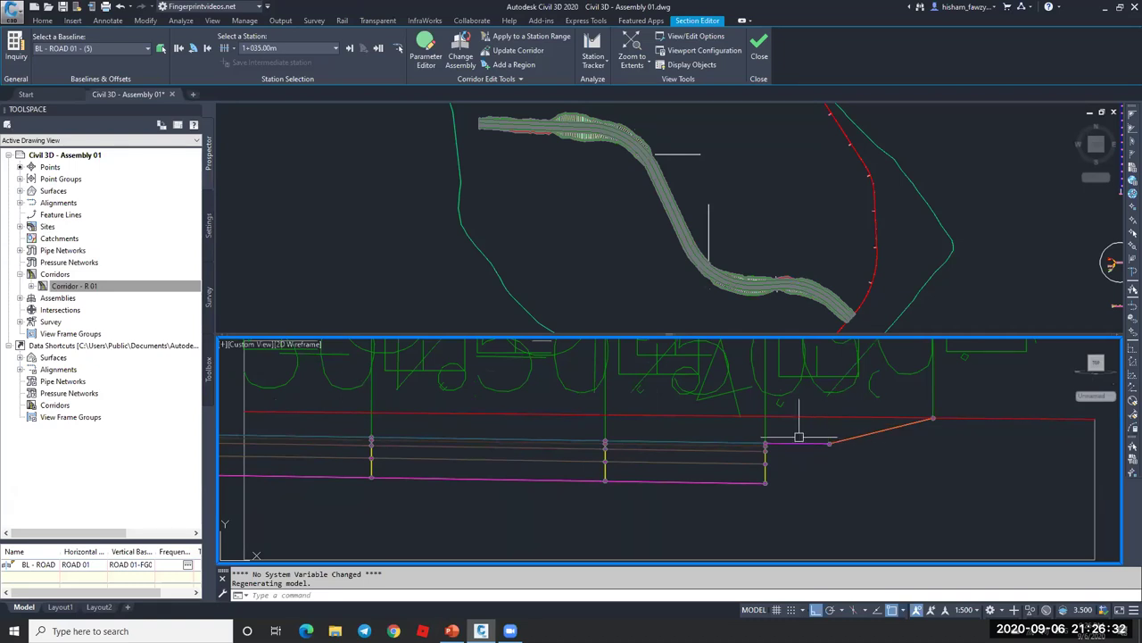
pyautogui.click(607, 281)
pyautogui.scroll(-5, 513, 274)
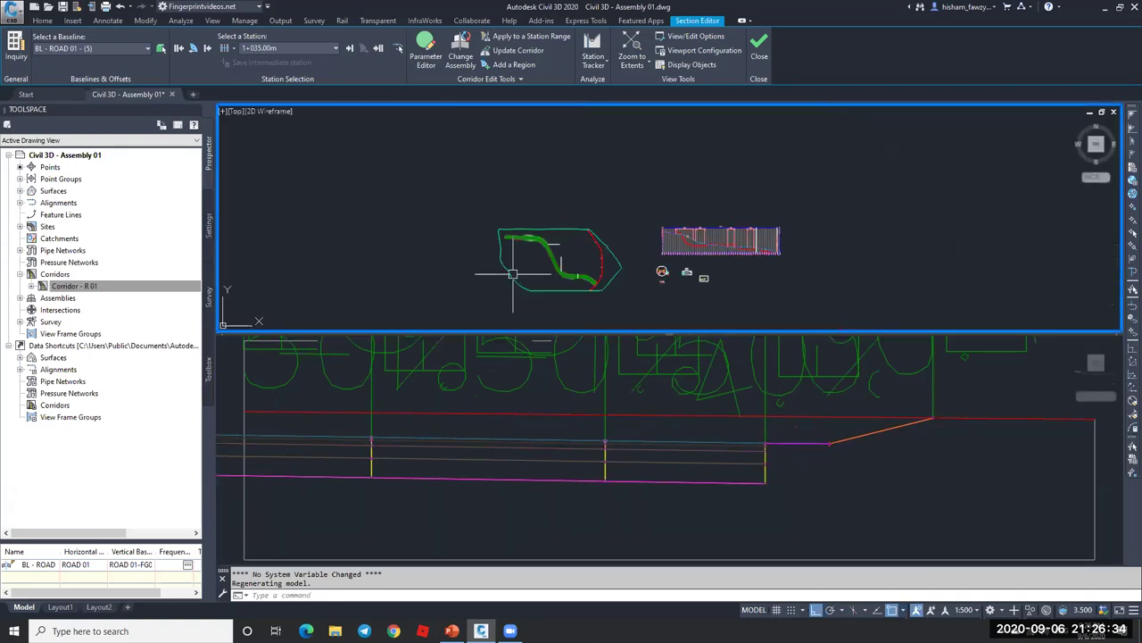
pyautogui.scroll(5, 680, 274)
pyautogui.scroll(2, 641, 272)
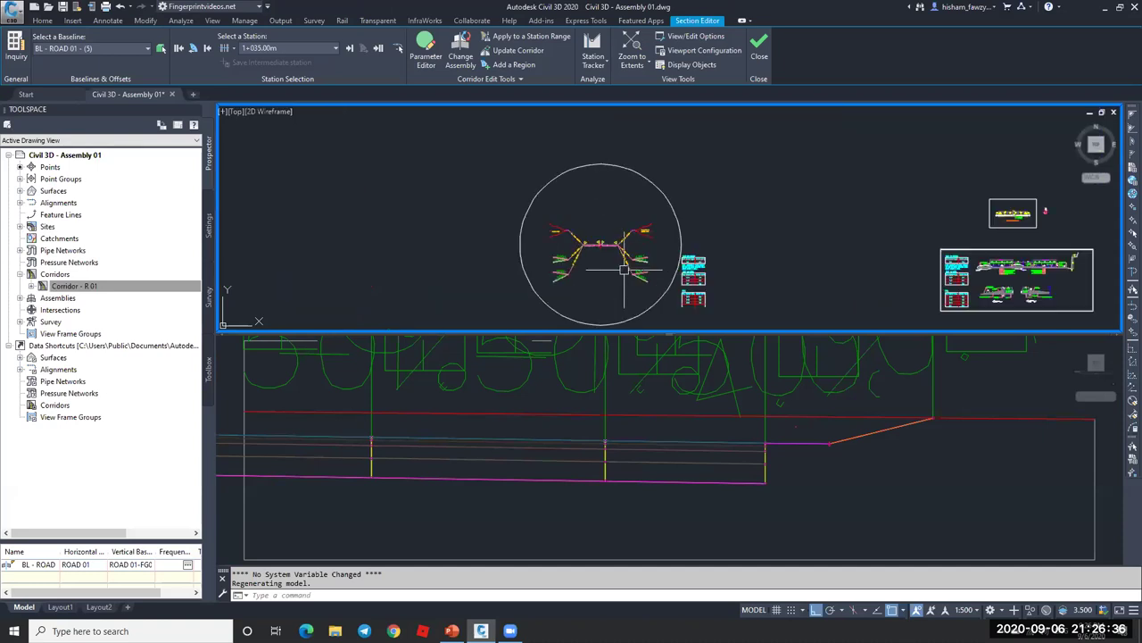
pyautogui.scroll(-5, 640, 255)
pyautogui.scroll(3, 672, 221)
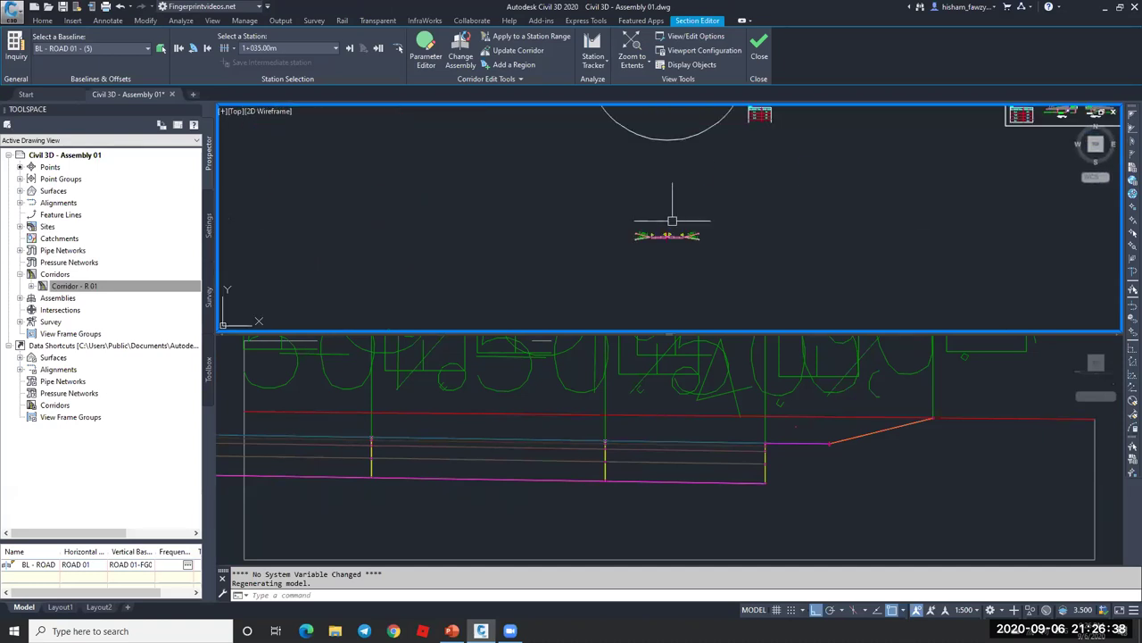
pyautogui.scroll(2, 696, 227)
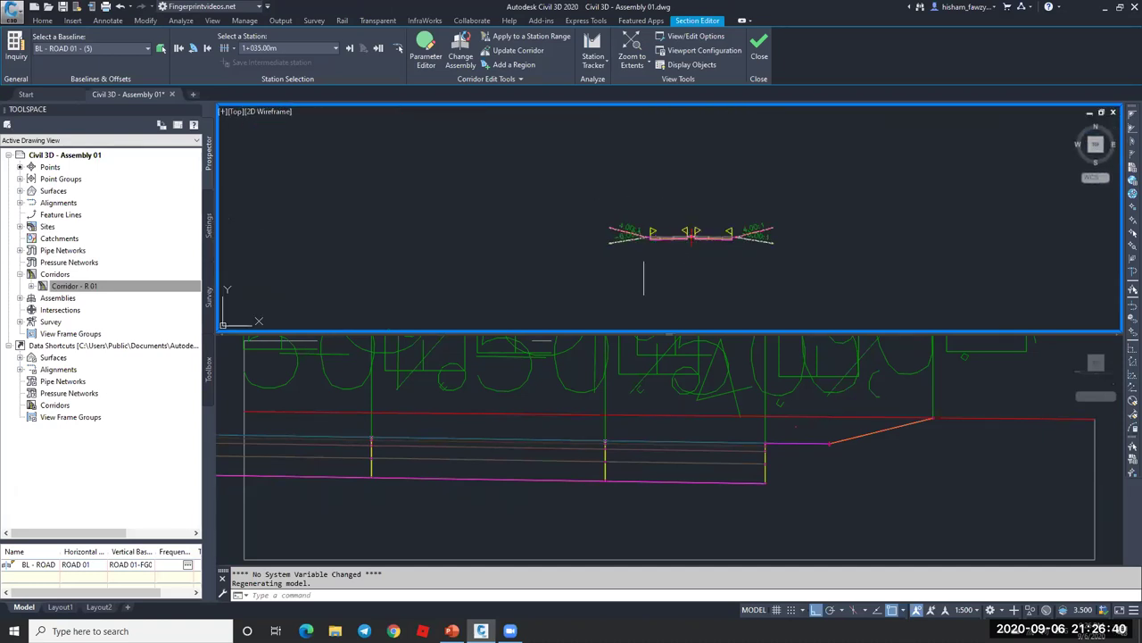
pyautogui.scroll(3, 705, 264)
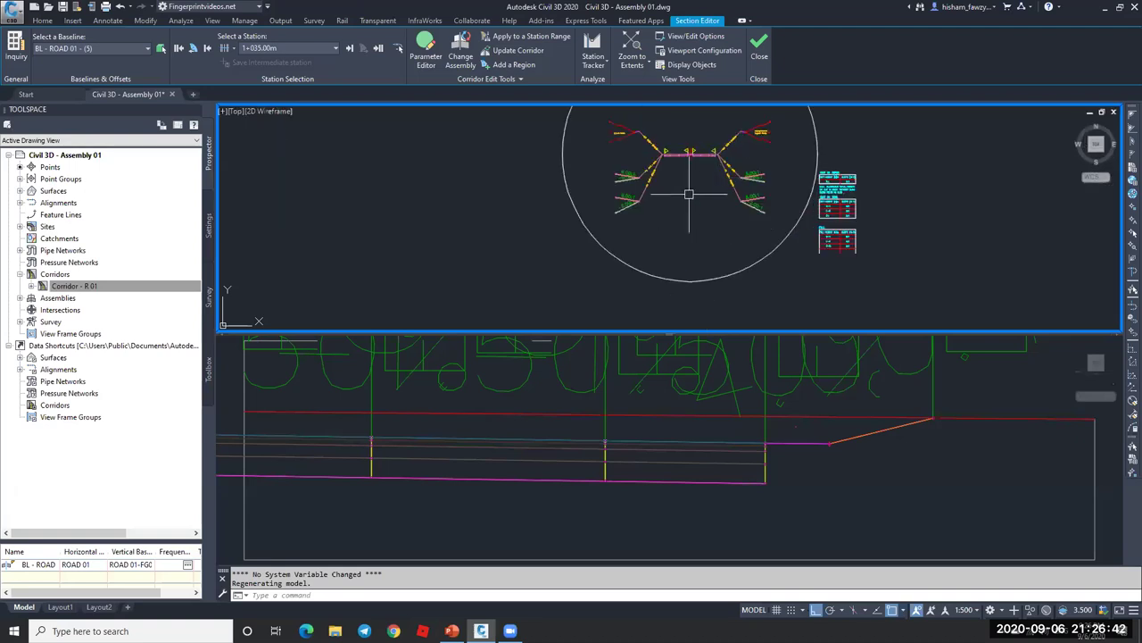
pyautogui.moveTo(682, 207); pyautogui.dragTo(688, 260, button='middle')
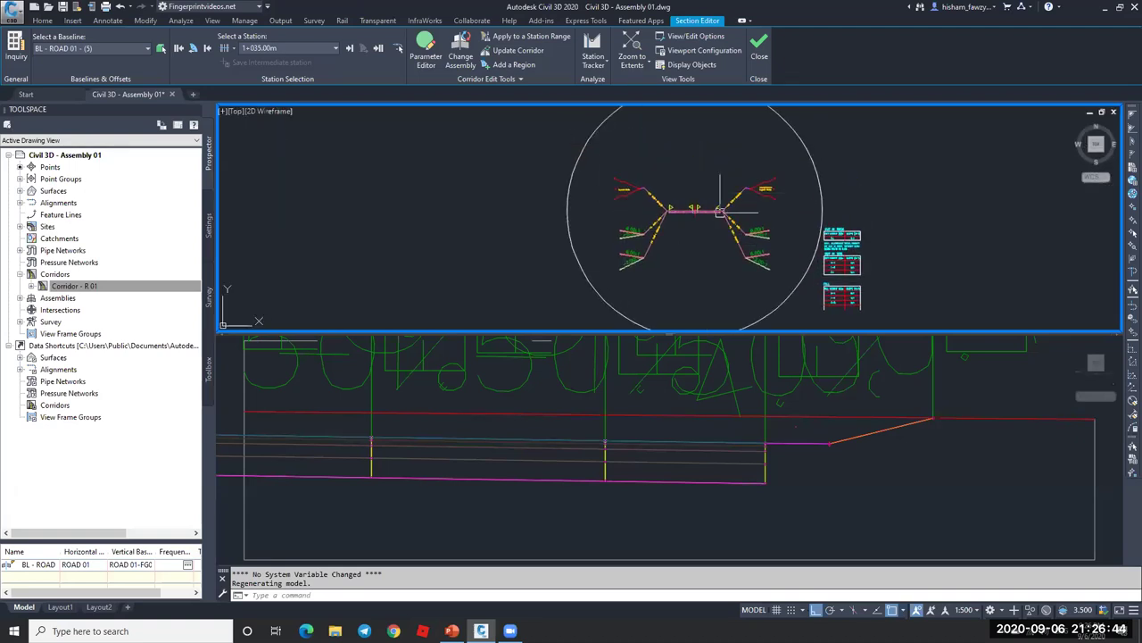
pyautogui.scroll(-5, 719, 211)
pyautogui.press('Escape')
pyautogui.scroll(-3, 589, 234)
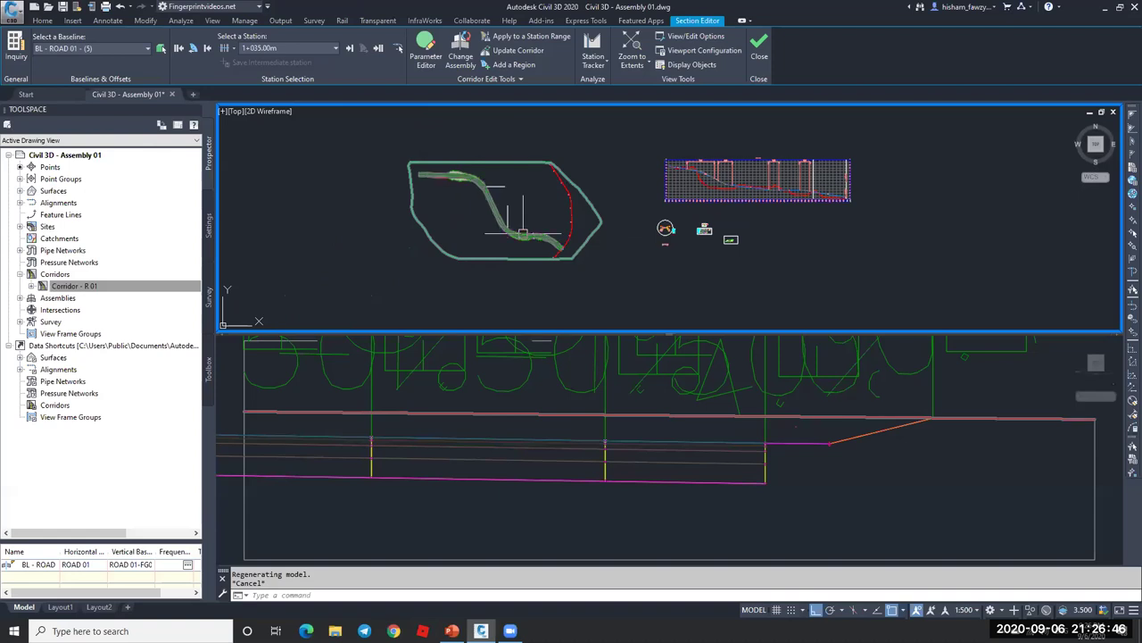
pyautogui.click(759, 49)
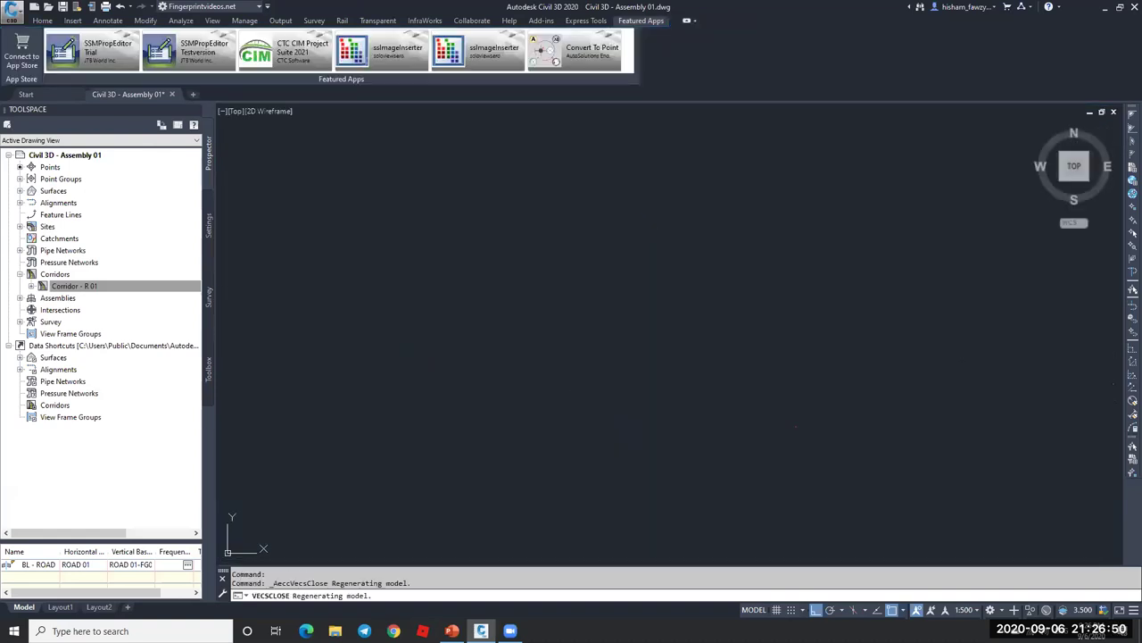
# - Pan to the assembly and open Tool Palettes (Ctrl+3) showing the Daylight subassemblies
pyautogui.scroll(-8, 554, 286)
pyautogui.press('Escape')
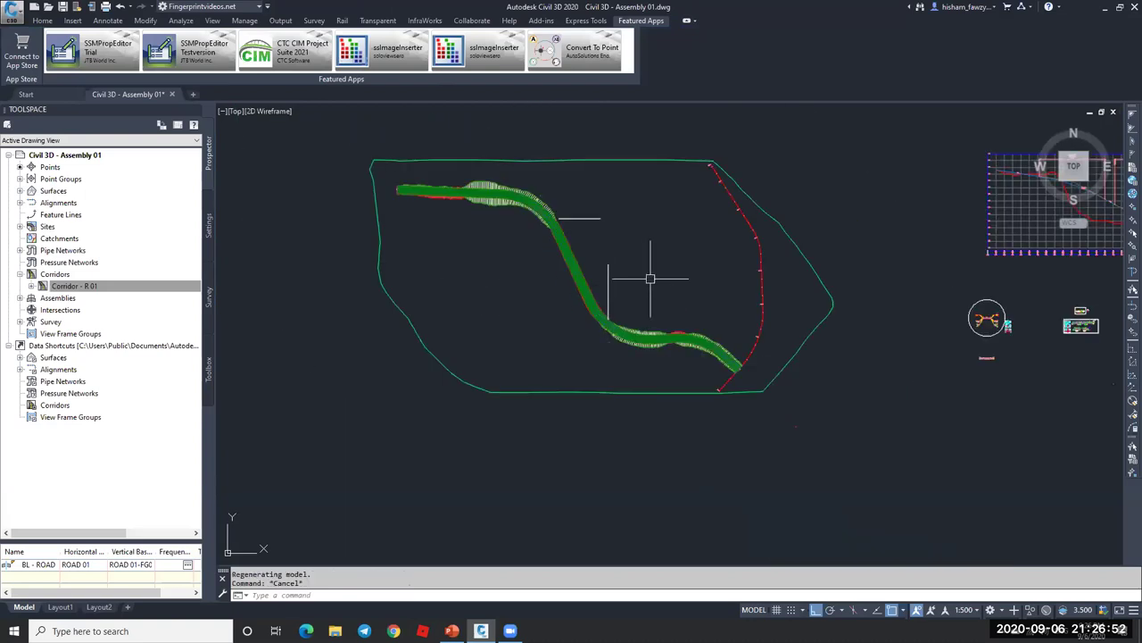
pyautogui.moveTo(888, 295); pyautogui.dragTo(706, 286, button='middle')
pyautogui.scroll(4, 883, 309)
pyautogui.press('Escape')
pyautogui.click(43, 20)
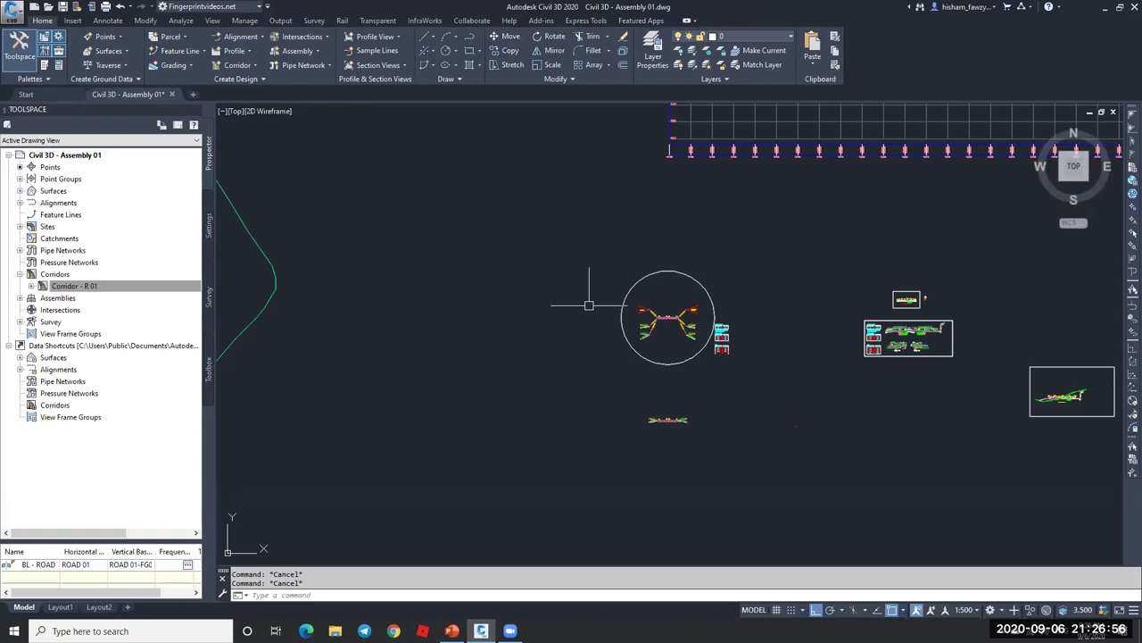
pyautogui.hotkey('ctrl', '3')
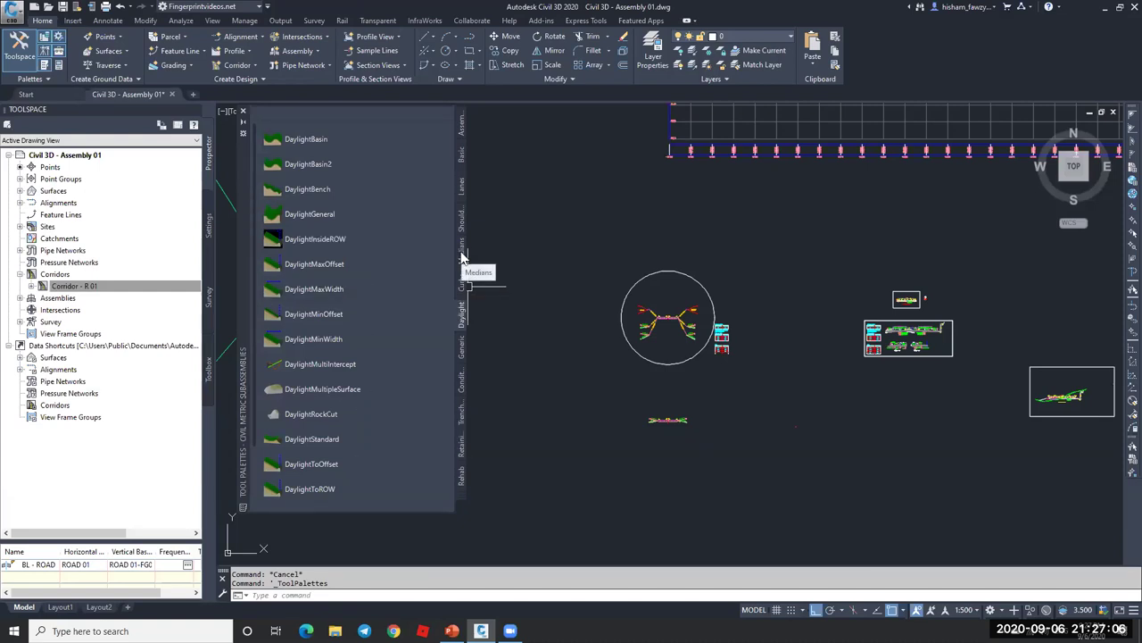
pyautogui.rightClick(369, 239)
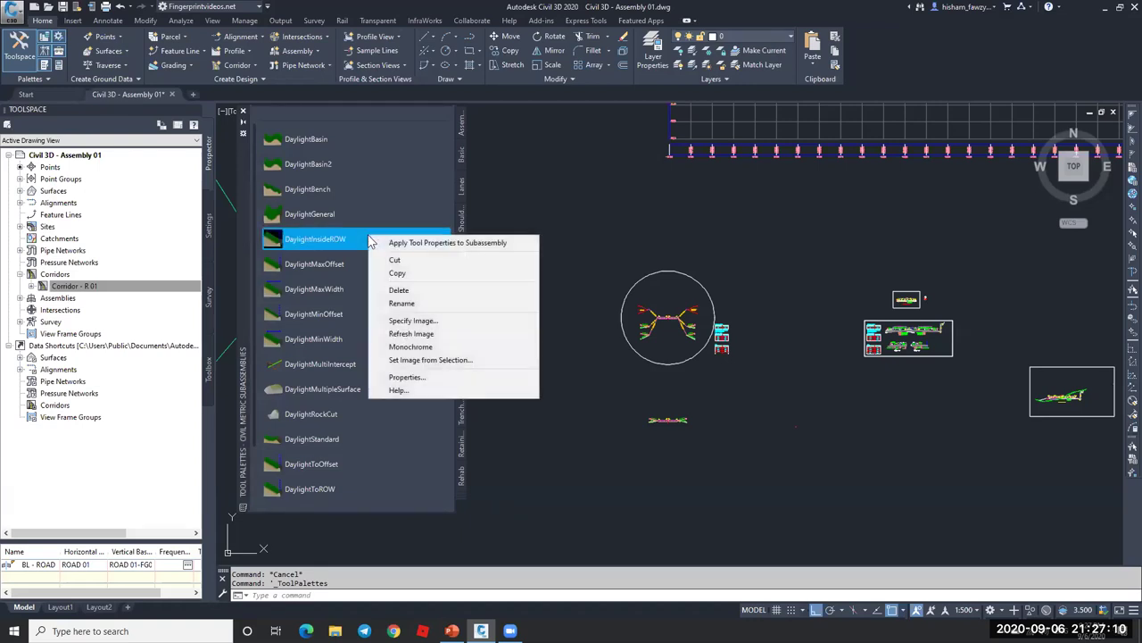
pyautogui.press('Escape')
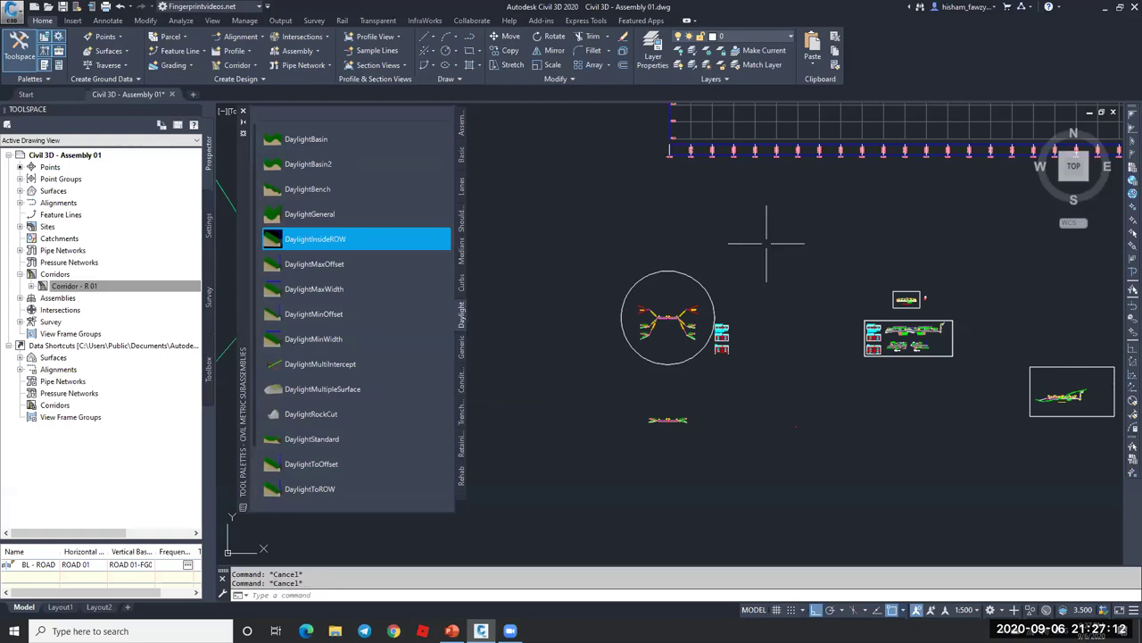
pyautogui.scroll(-2, 670, 214)
pyautogui.scroll(6, 769, 284)
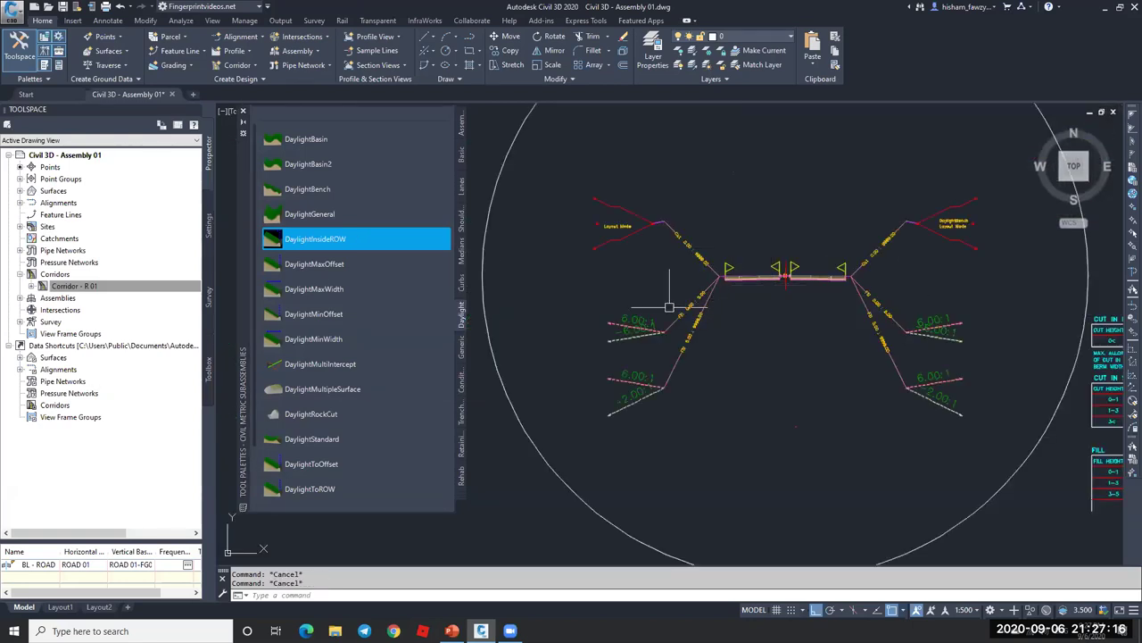
pyautogui.scroll(-6, 783, 314)
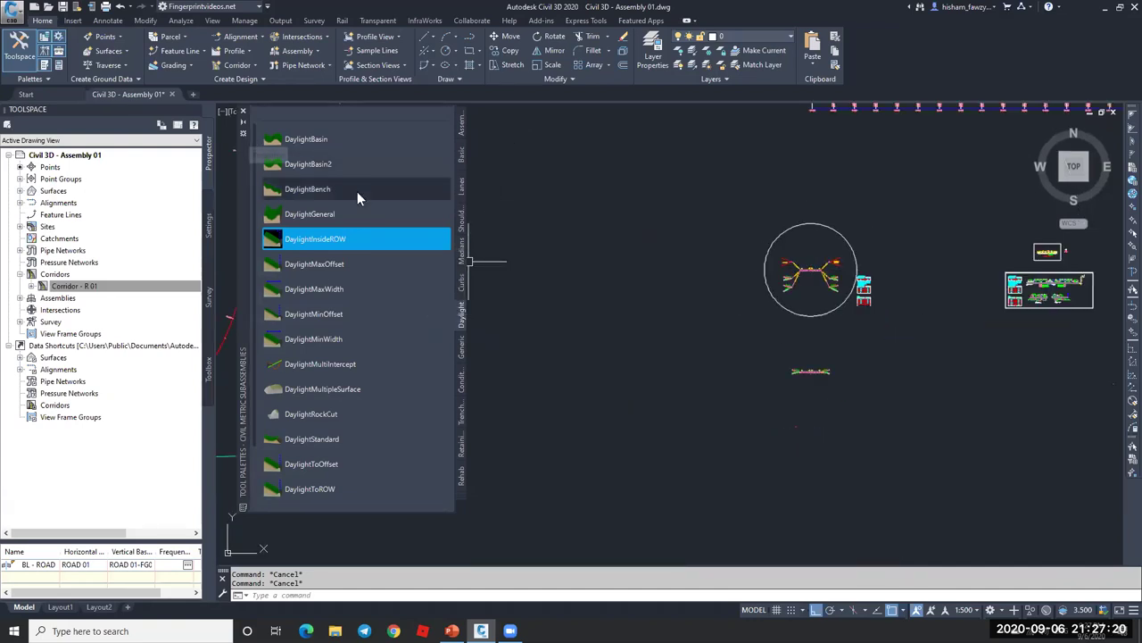
pyautogui.rightClick(370, 218)
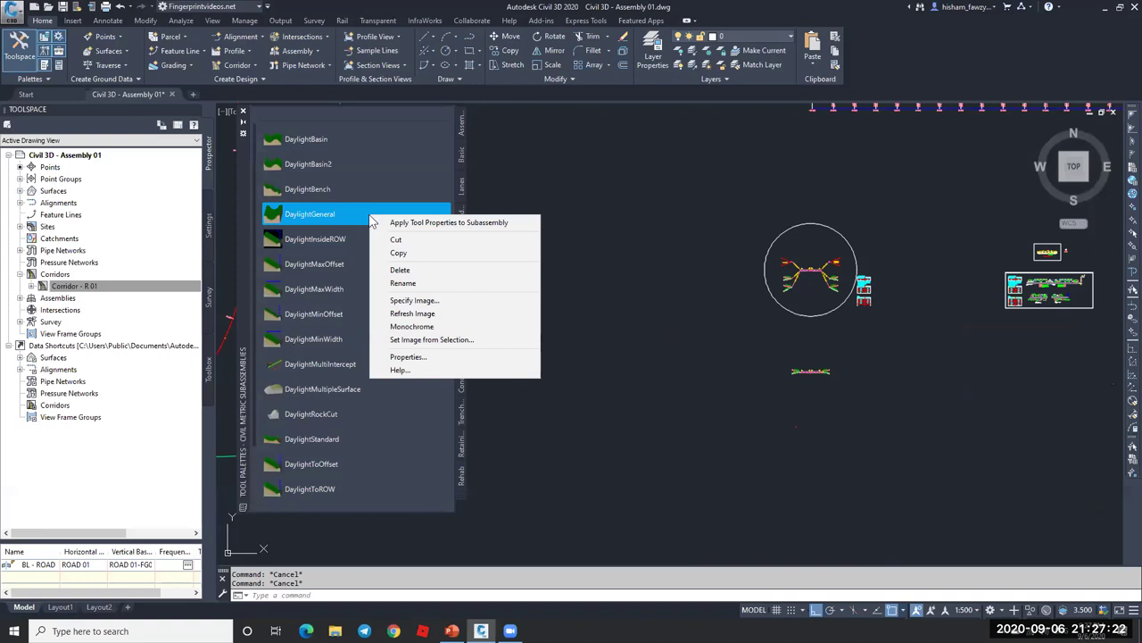
pyautogui.click(415, 373)
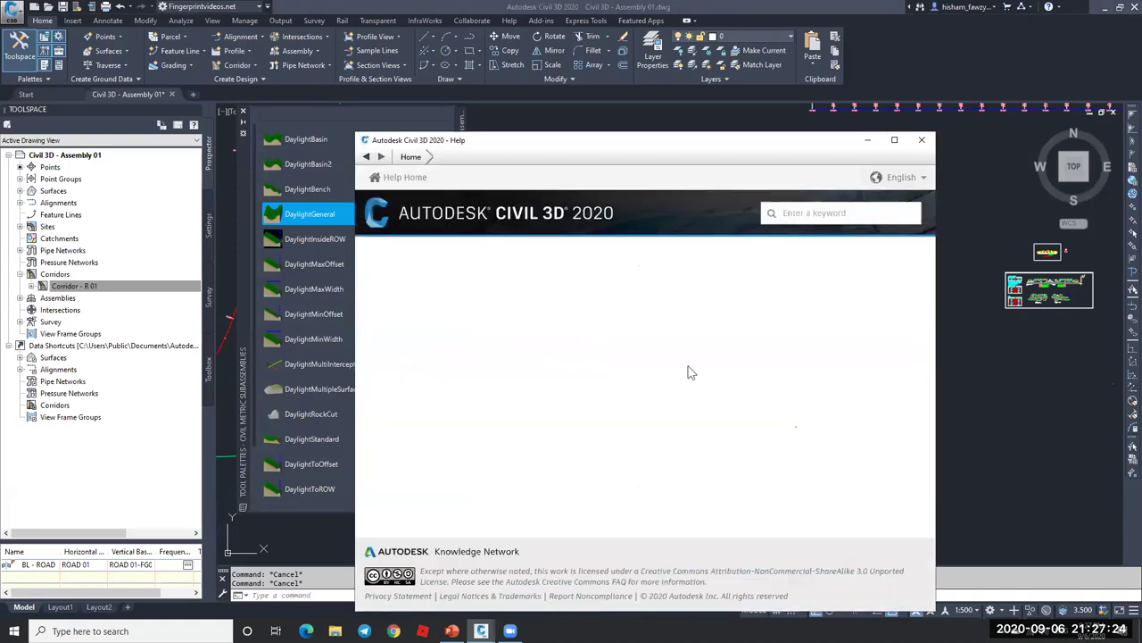
pyautogui.scroll(-10, 612, 357)
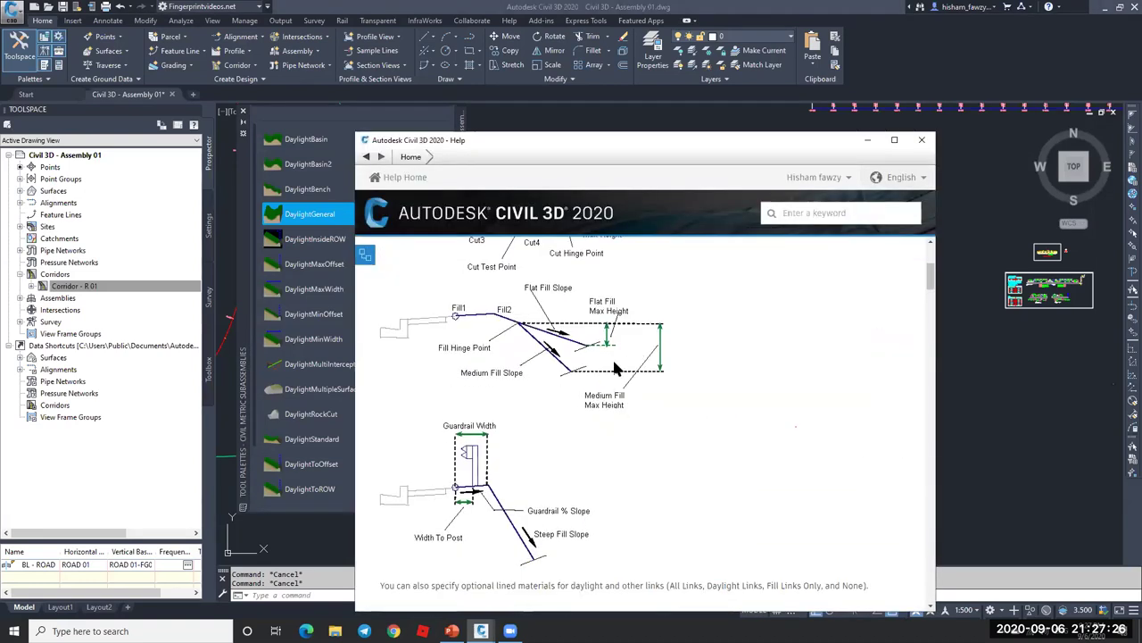
pyautogui.scroll(-5, 616, 368)
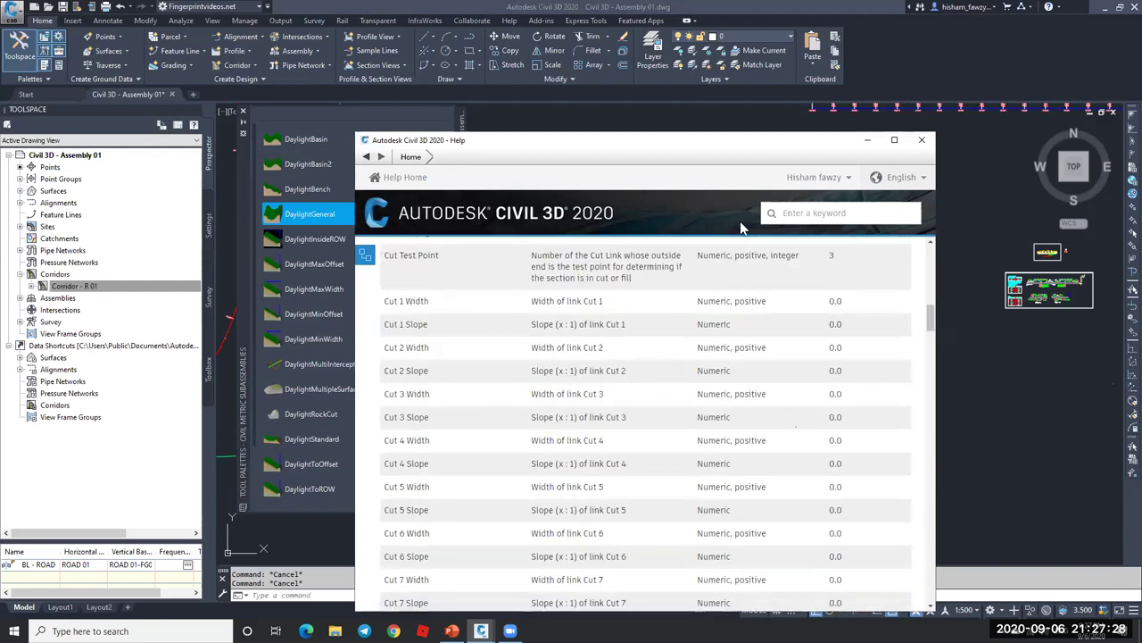
pyautogui.click(922, 140)
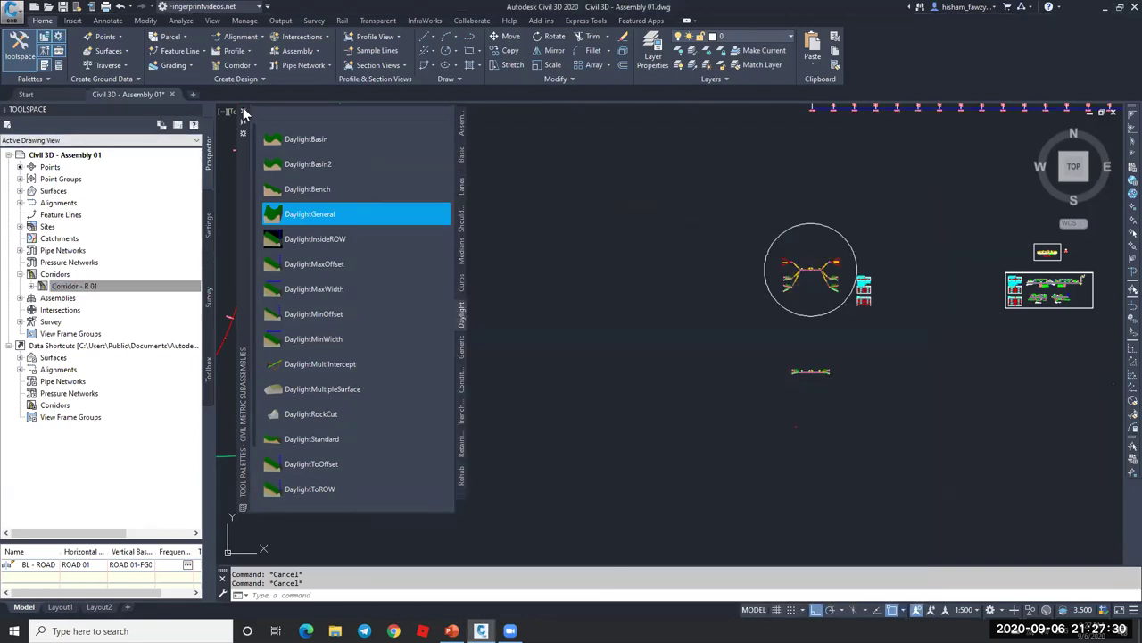
pyautogui.click(243, 111)
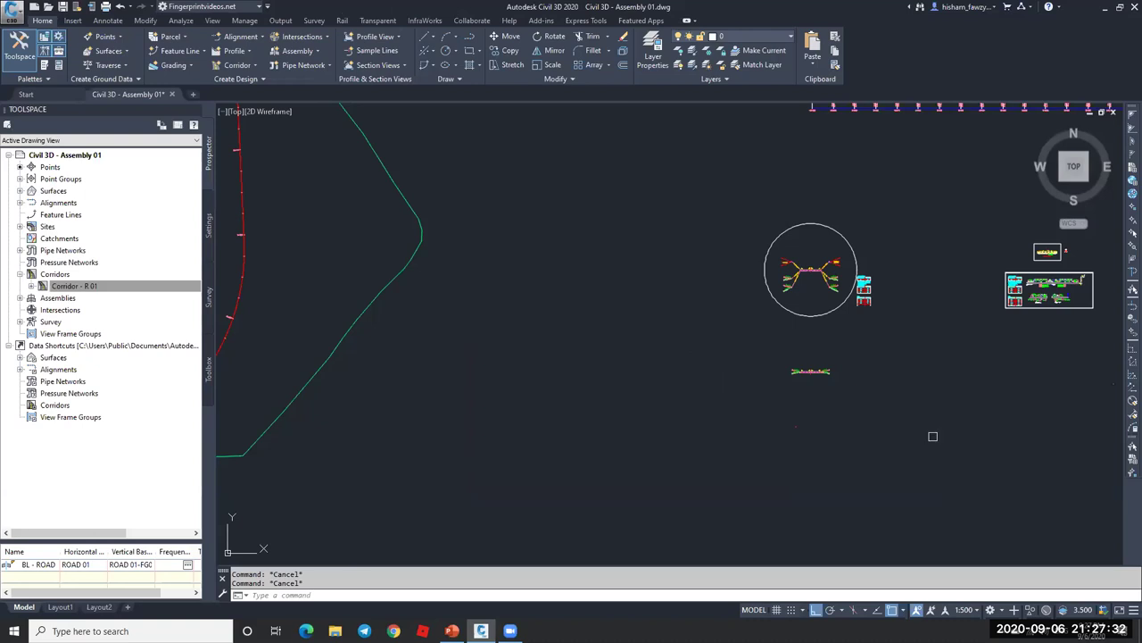
# - Zoom out to show the whole corridor, profile view and assemblies
pyautogui.scroll(-5, 669, 291)
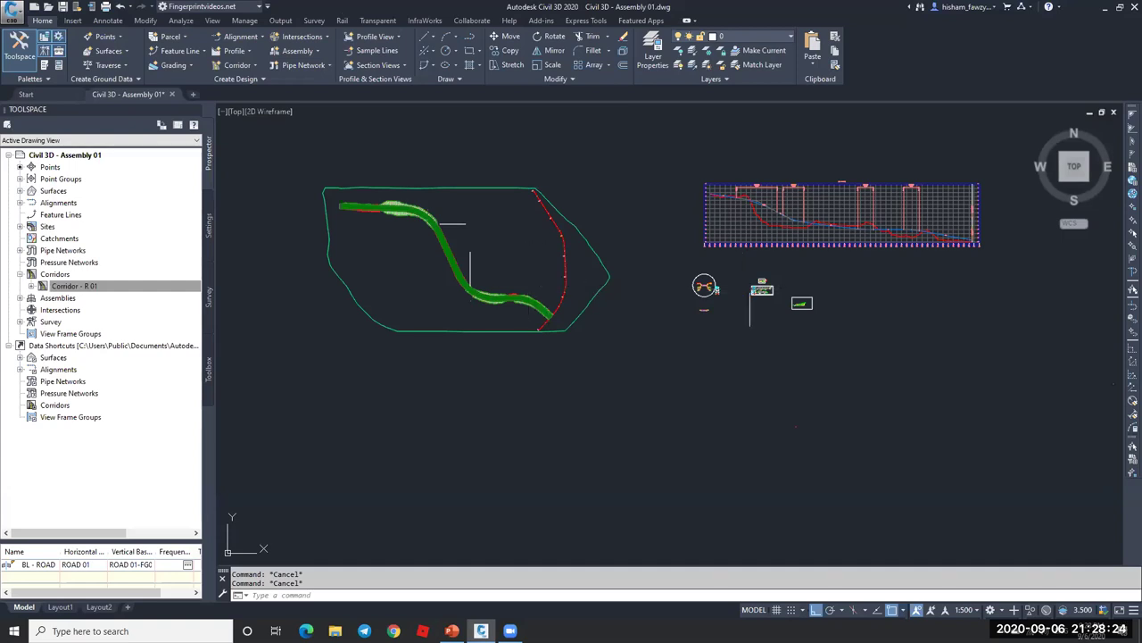
pyautogui.scroll(8, 714, 293)
pyautogui.scroll(-2, 709, 281)
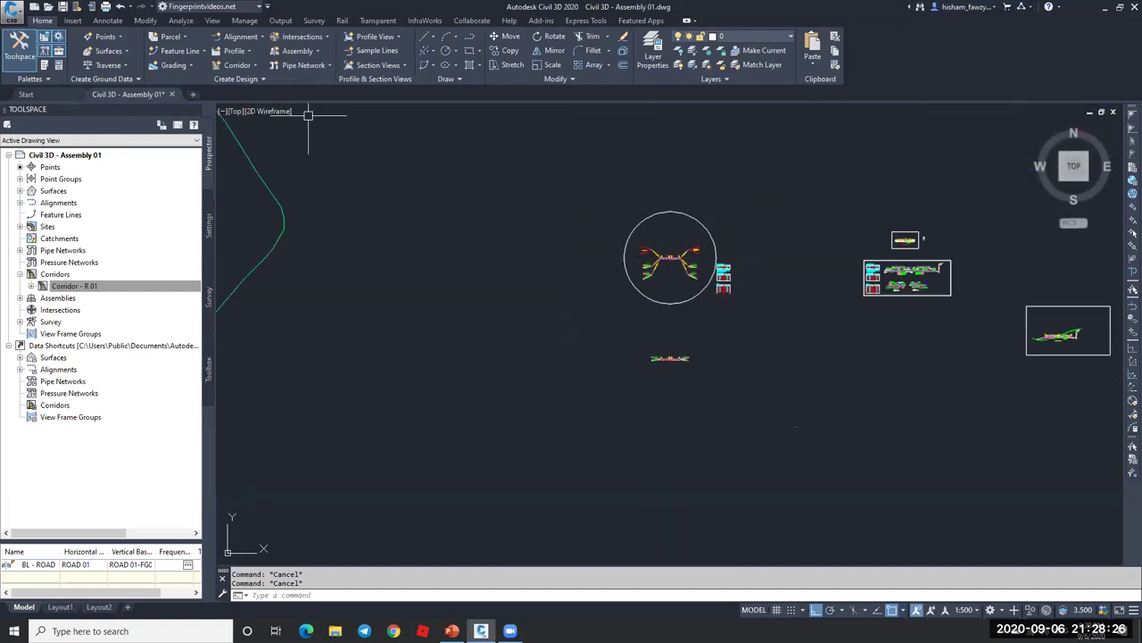
pyautogui.scroll(4, 661, 253)
pyautogui.scroll(-8, 758, 259)
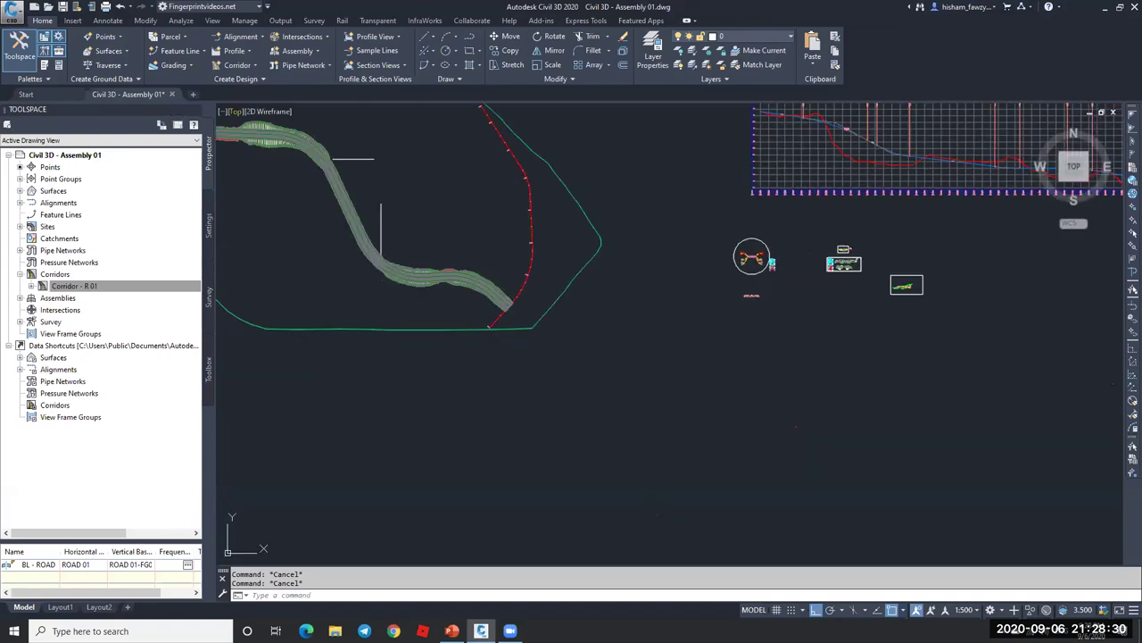
pyautogui.scroll(5, 754, 268)
pyautogui.scroll(-4, 801, 290)
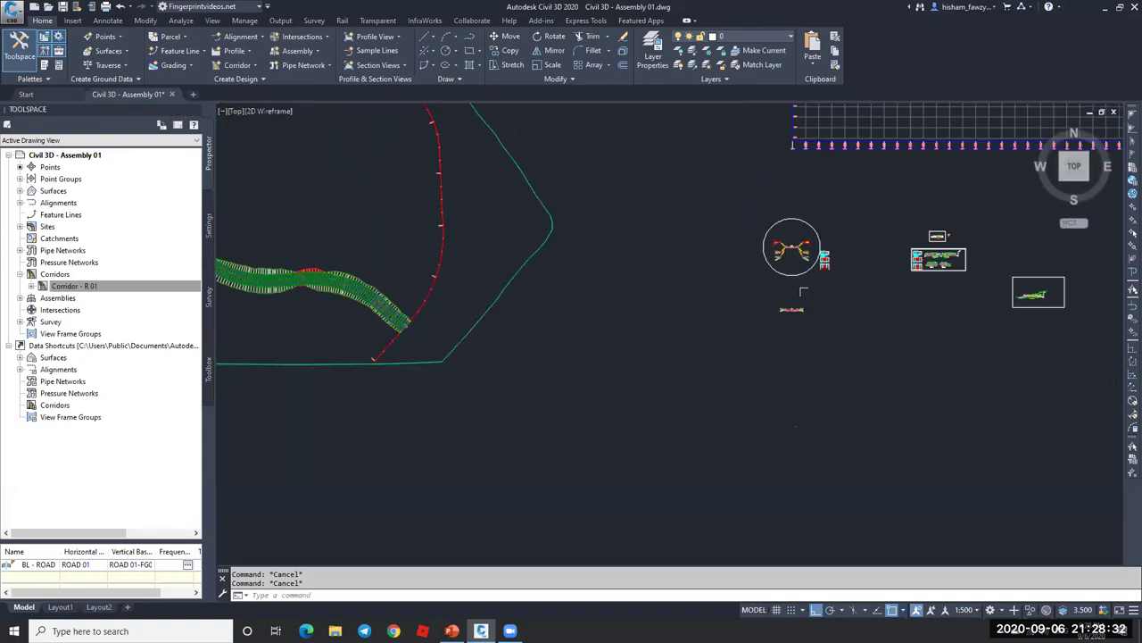
pyautogui.scroll(-2, 802, 290)
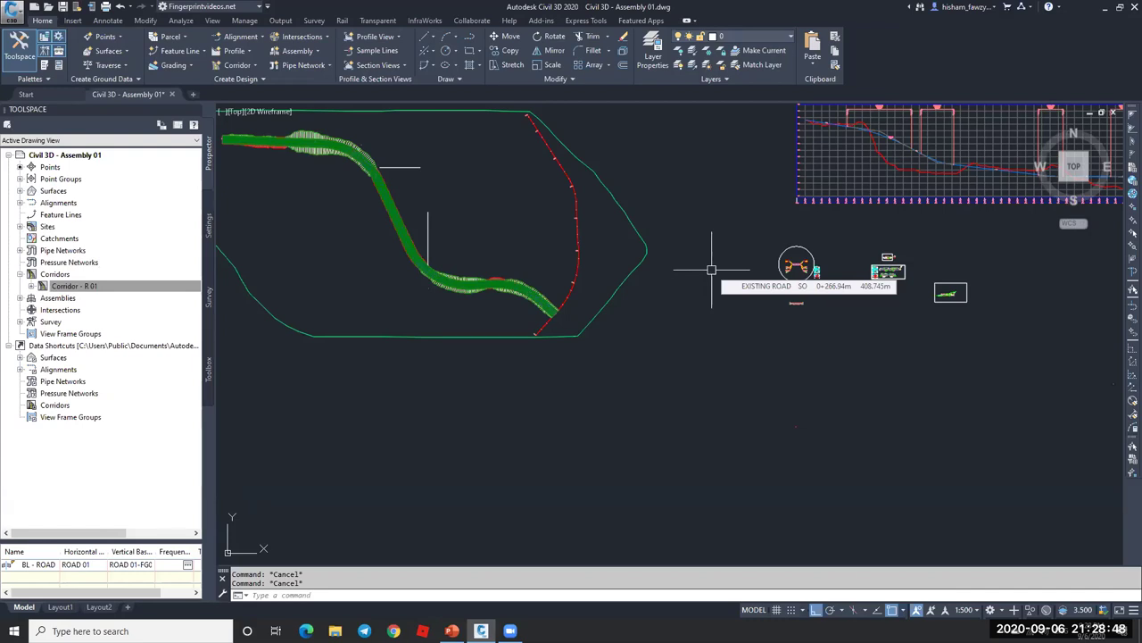
pyautogui.scroll(6, 523, 286)
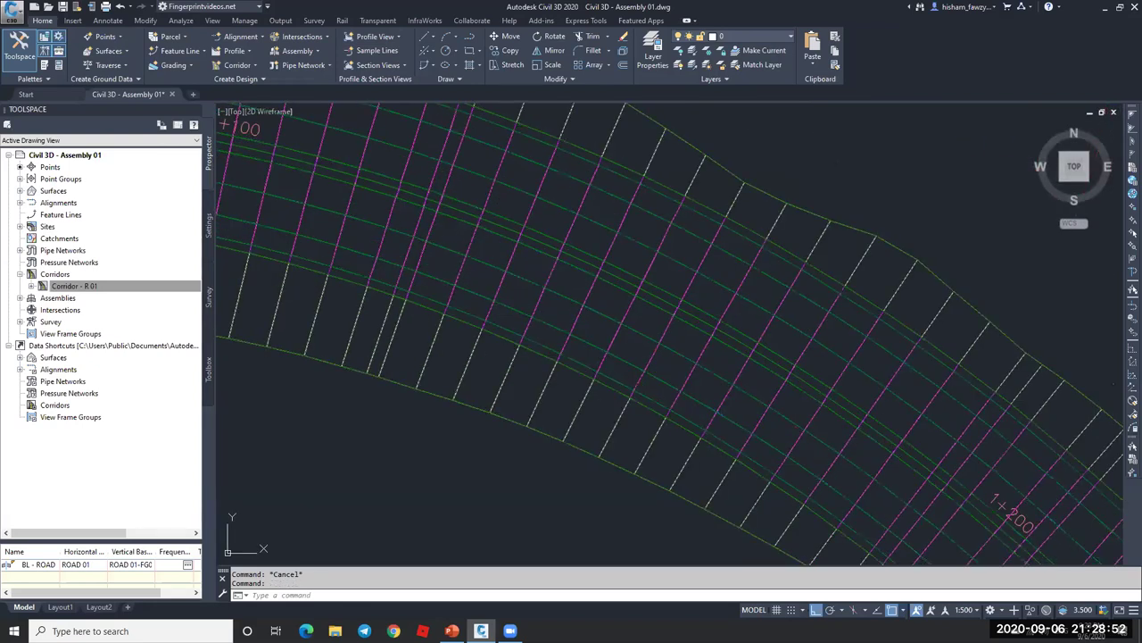
pyautogui.click(528, 270)
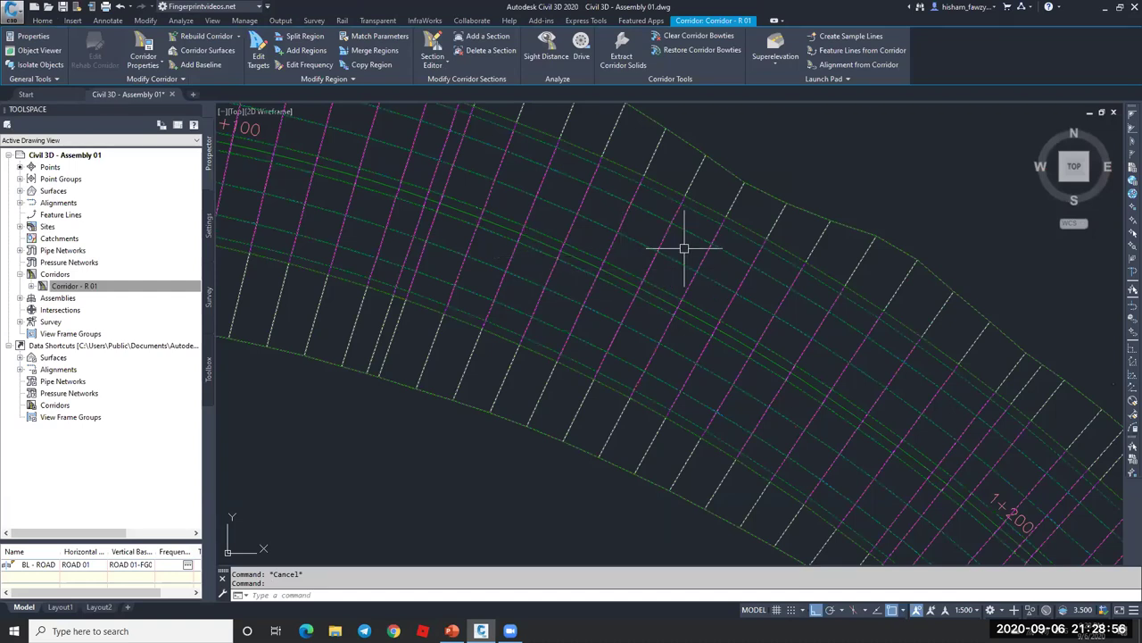
pyautogui.scroll(-5, 498, 215)
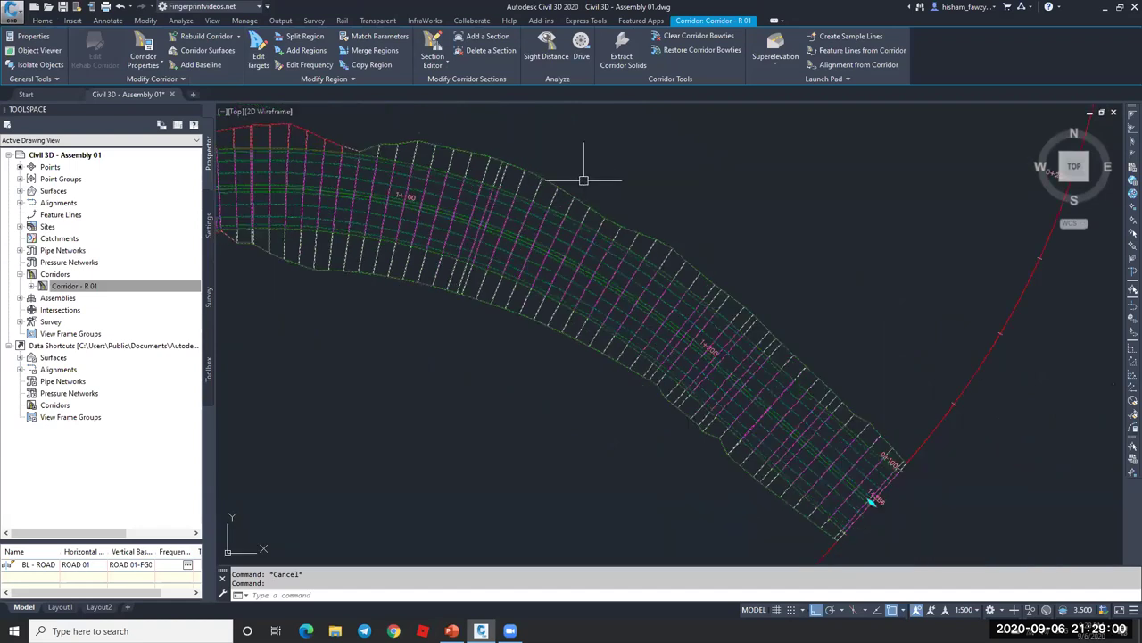
pyautogui.scroll(-3, 596, 181)
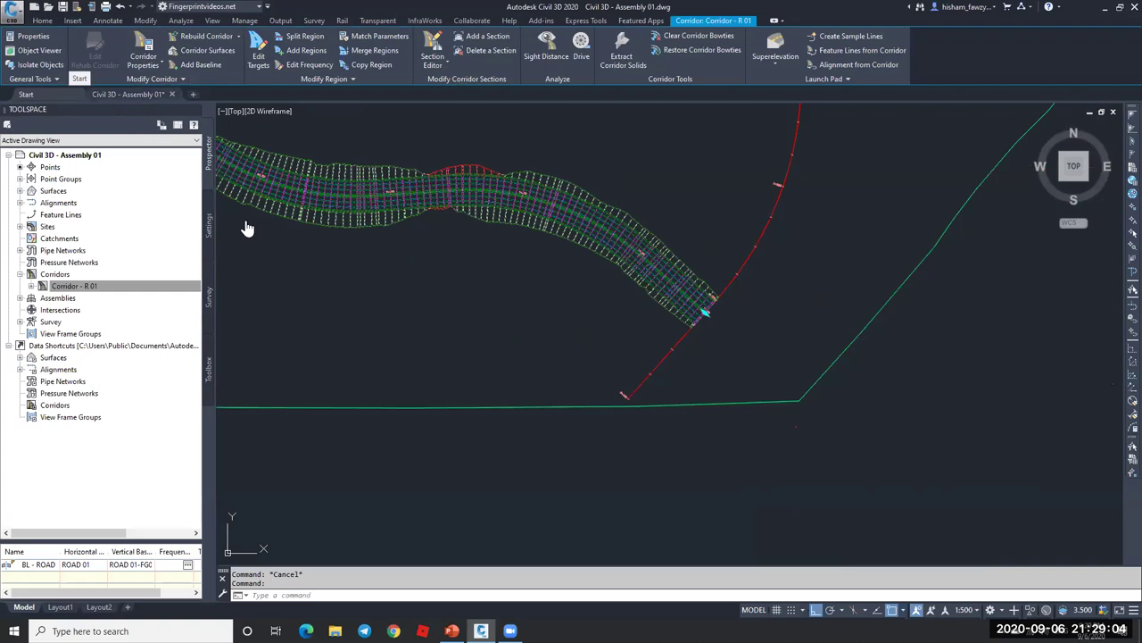
pyautogui.click(26, 94)
pyautogui.click(122, 95)
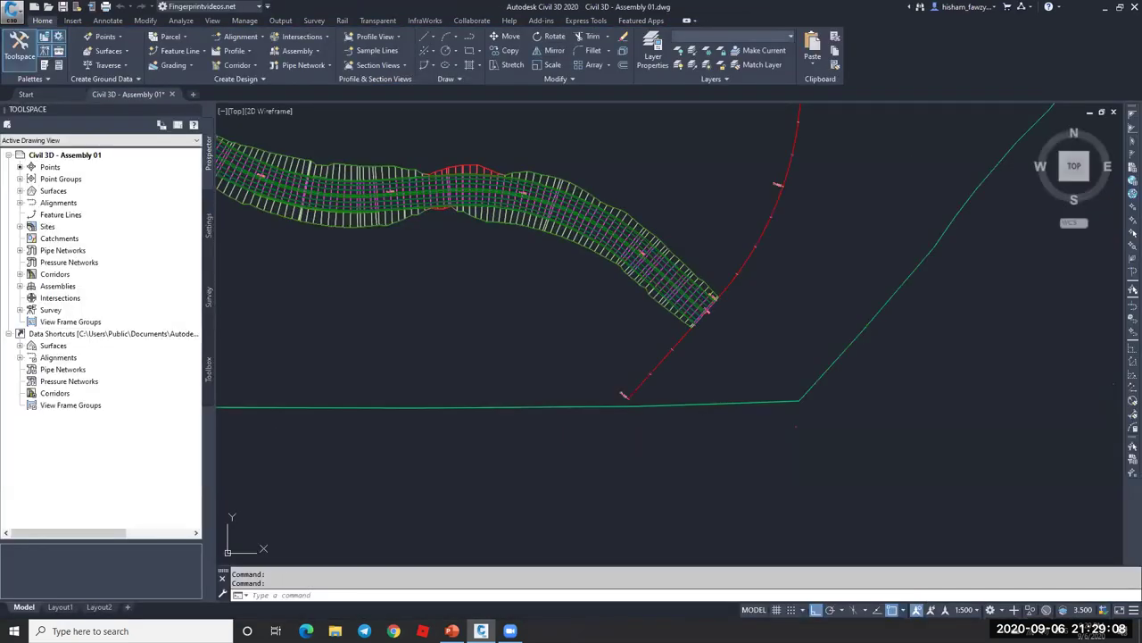
pyautogui.click(334, 631)
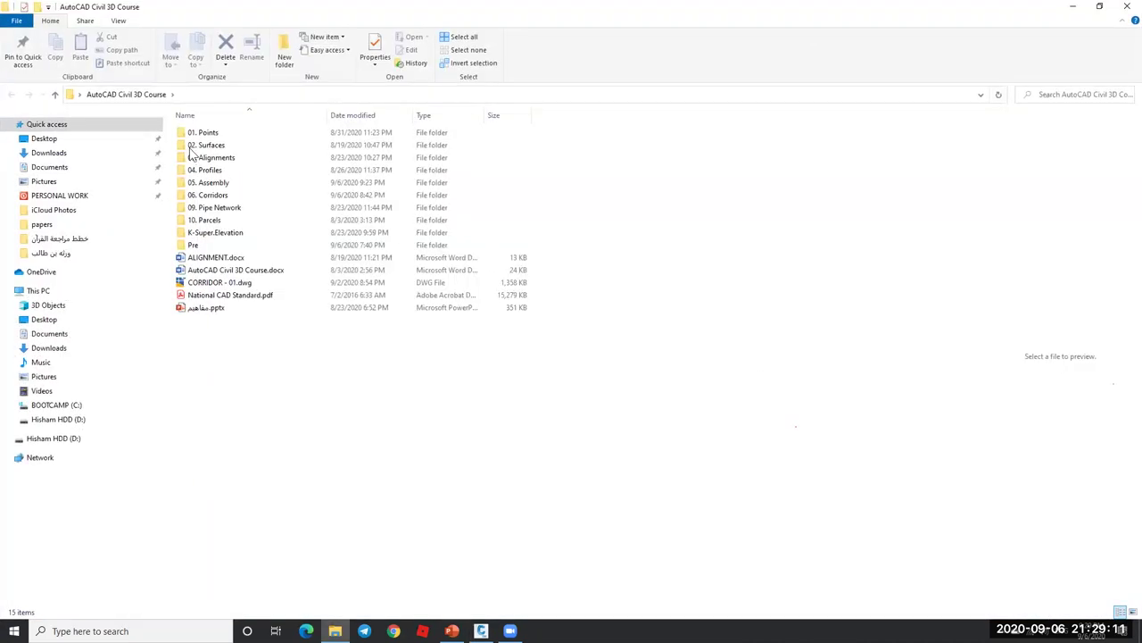
# - Open CORRIDOR - 01.dwg from the 06. Corridors folder into Civil 3D
pyautogui.doubleClick(214, 197)
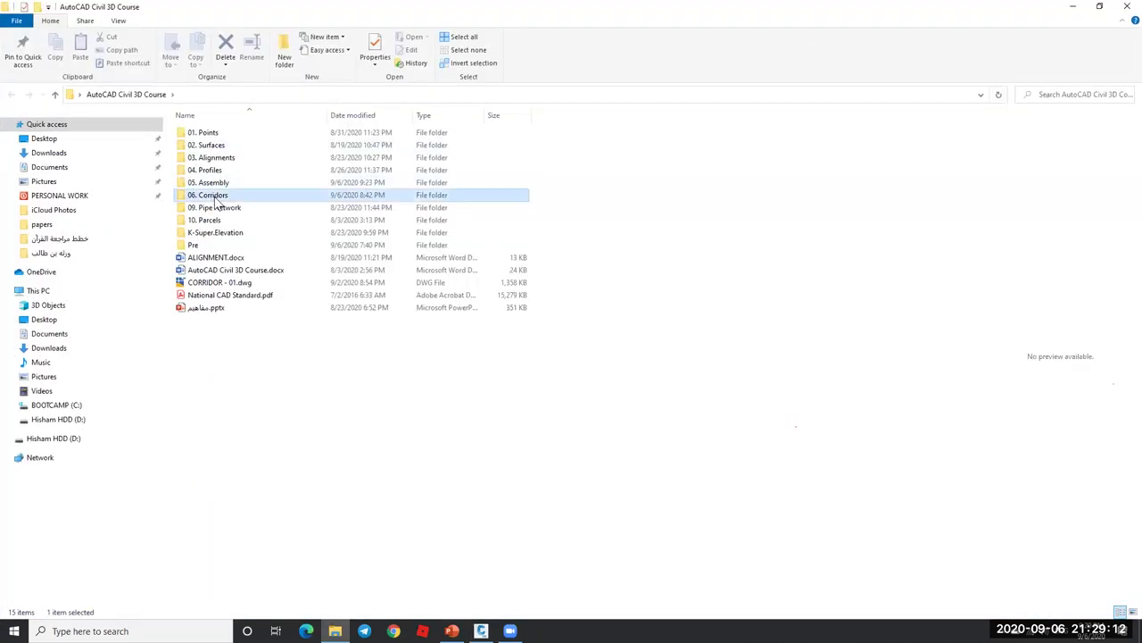
pyautogui.click(220, 148)
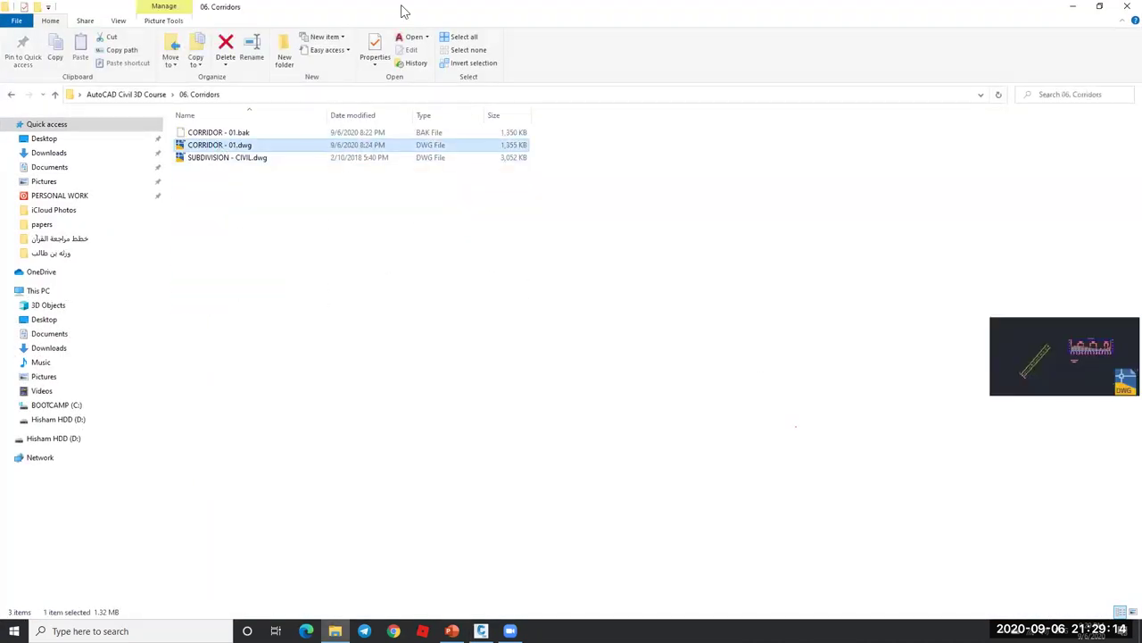
pyautogui.hotkey('alt', 'Tab')
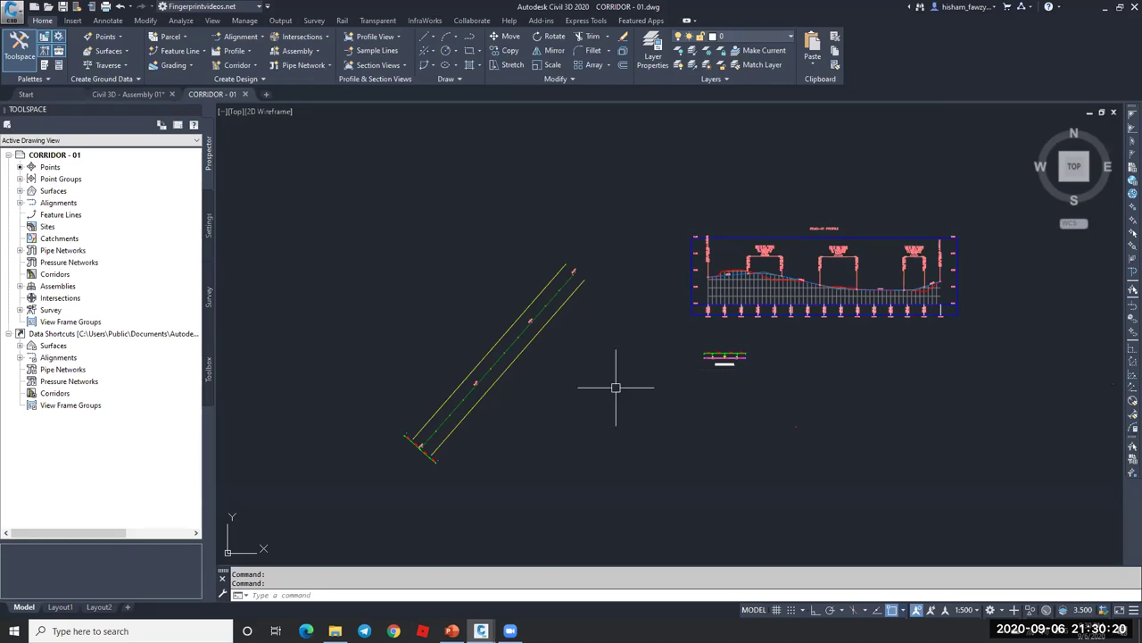
# - Zoom and pan the plan view toward the lower end of the ROAD-01 alignment
pyautogui.scroll(5, 724, 357)
pyautogui.scroll(4, 727, 355)
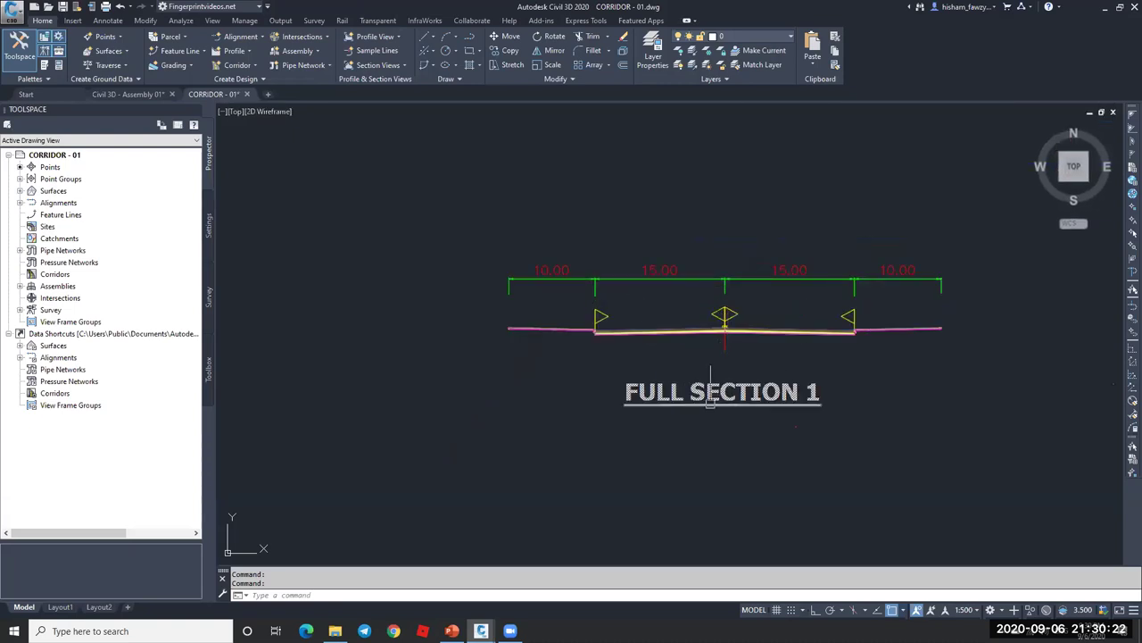
pyautogui.scroll(4, 794, 306)
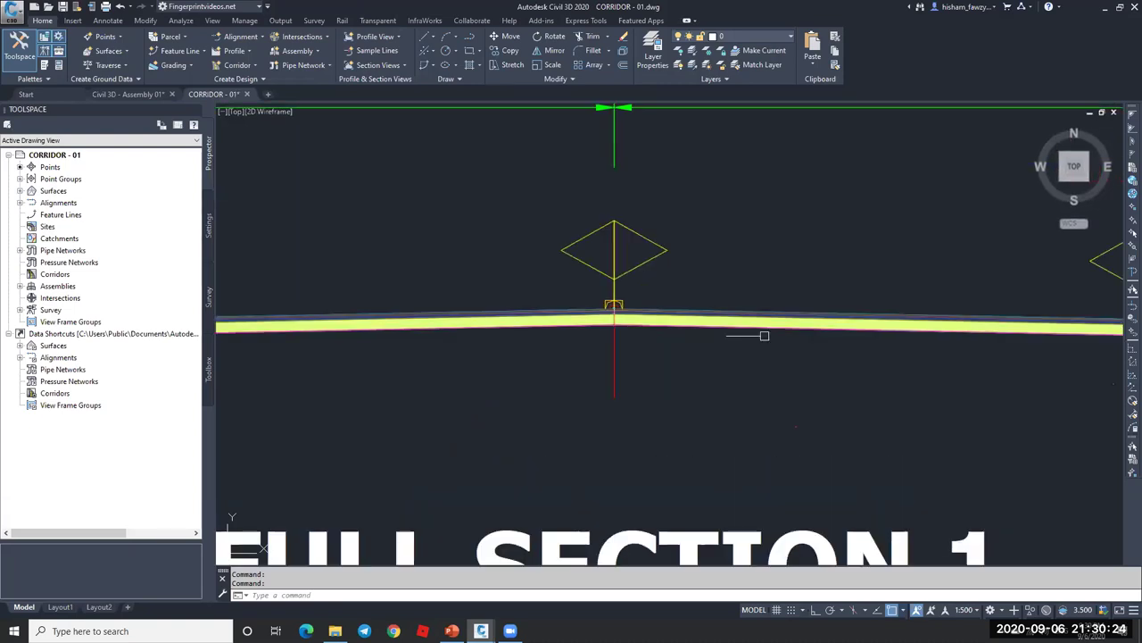
pyautogui.scroll(-2, 726, 334)
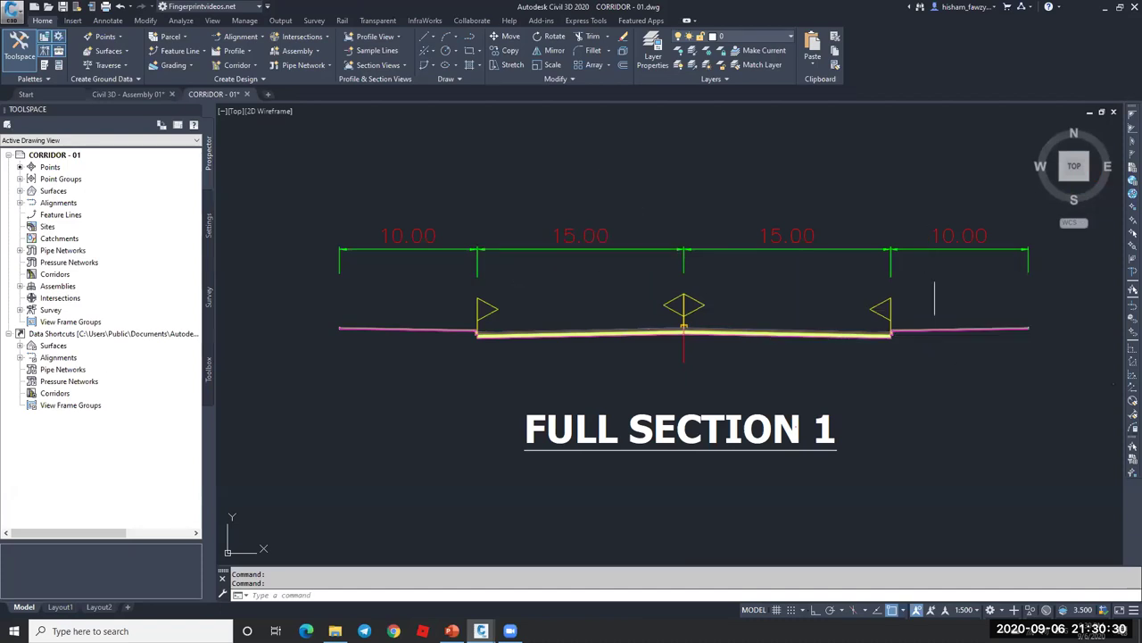
pyautogui.scroll(4, 893, 322)
pyautogui.scroll(-2, 931, 330)
pyautogui.scroll(-4, 711, 321)
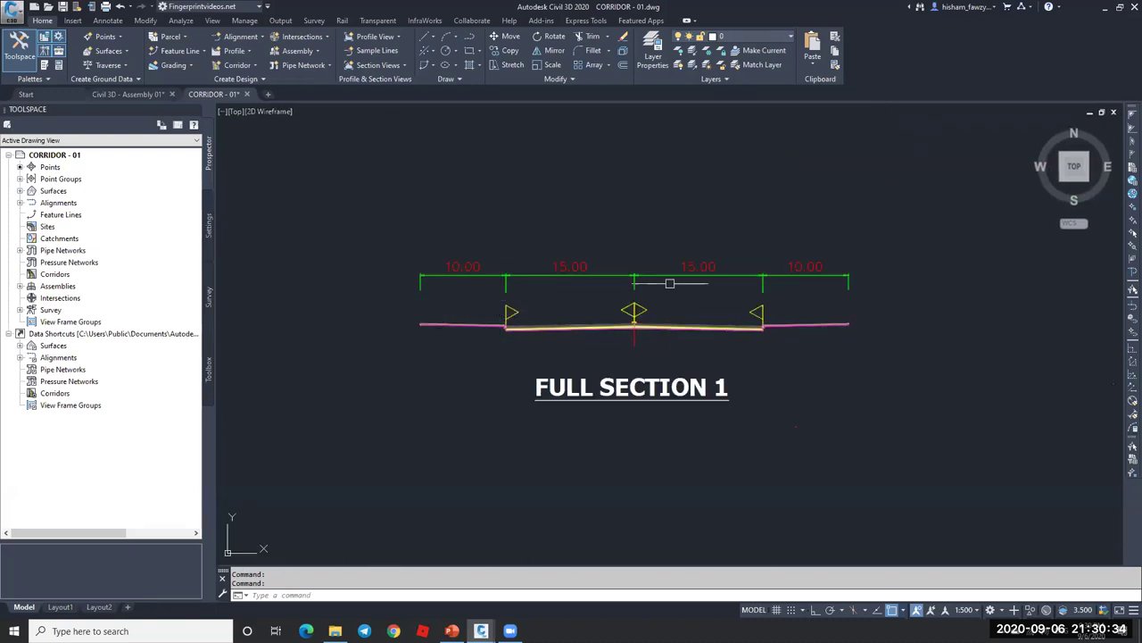
pyautogui.scroll(-5, 683, 286)
pyautogui.moveTo(525, 326); pyautogui.dragTo(709, 276, button='middle')
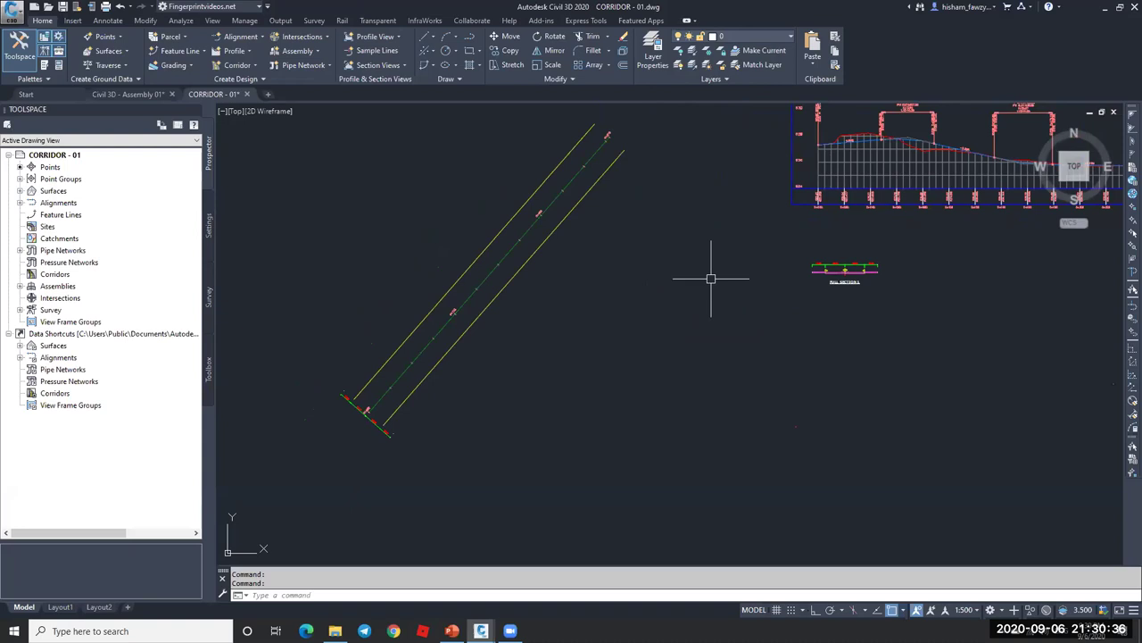
pyautogui.scroll(5, 420, 403)
pyautogui.scroll(-3, 536, 366)
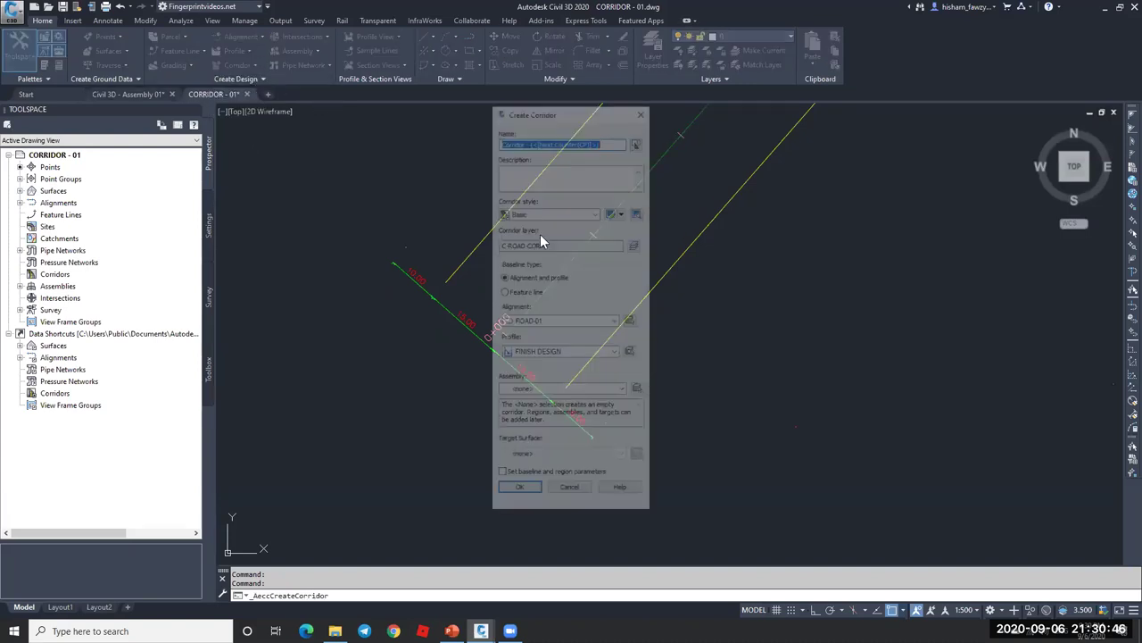
# - Name the corridor R1, keeping an alignment-and-profile baseline on ROAD-01
pyautogui.moveTo(598, 142); pyautogui.dragTo(490, 140)
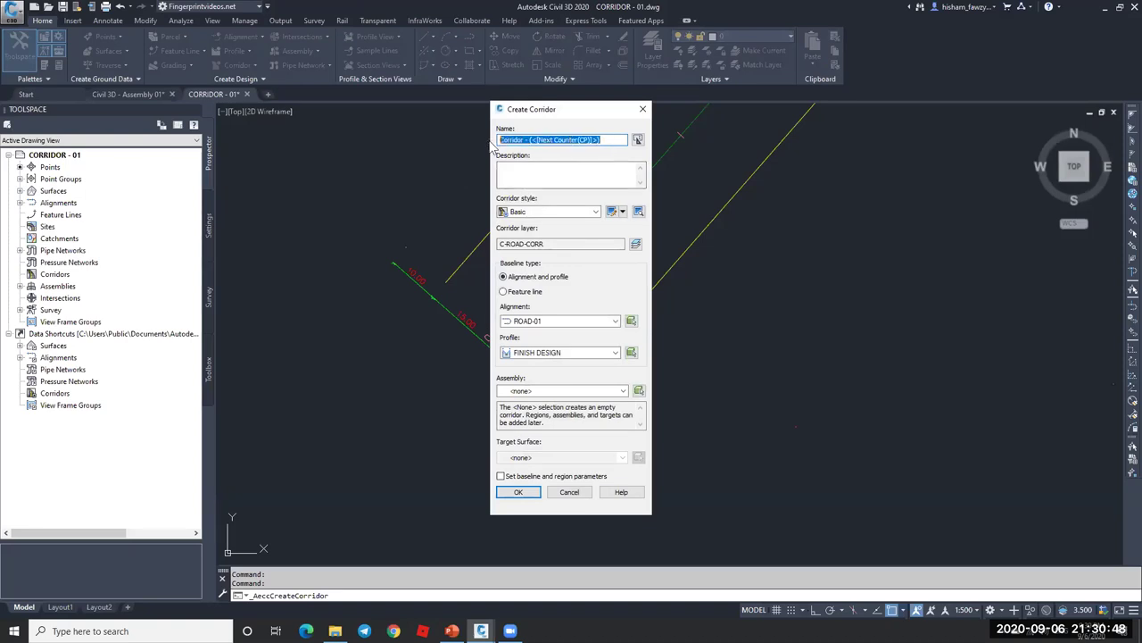
pyautogui.write('R:1')
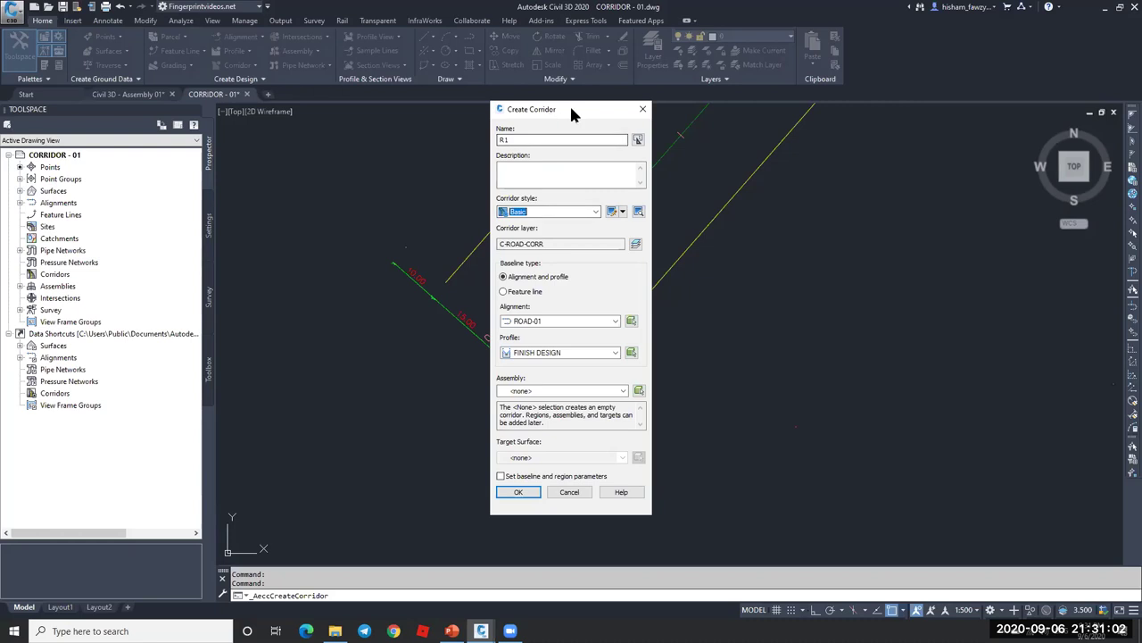
pyautogui.moveTo(574, 110); pyautogui.dragTo(626, 101)
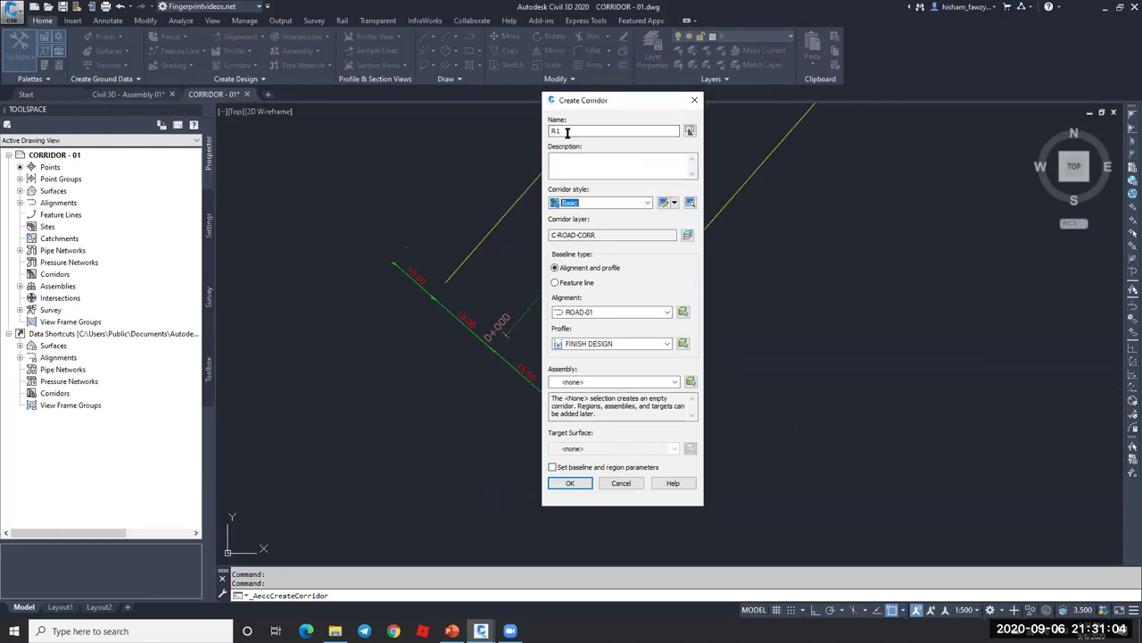
pyautogui.click(567, 162)
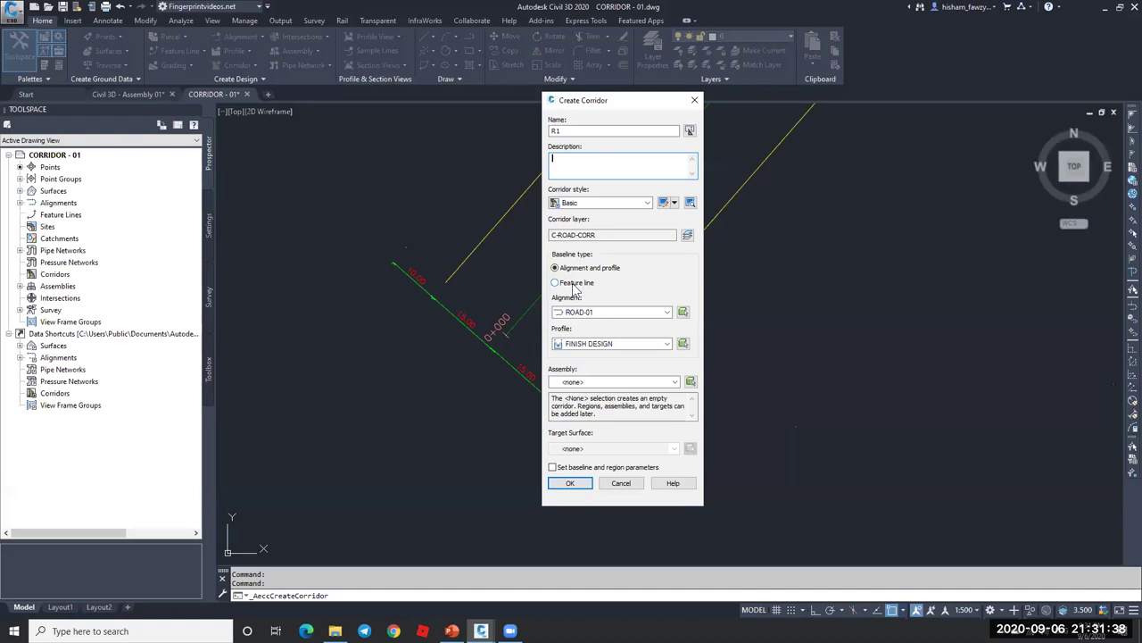
pyautogui.click(573, 283)
pyautogui.click(582, 269)
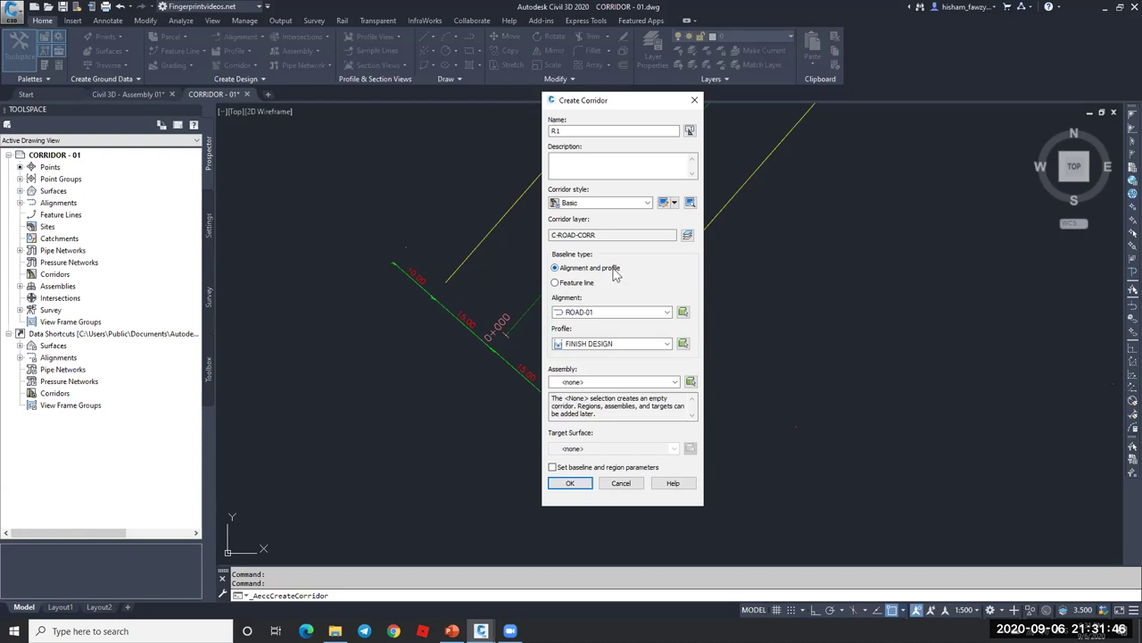
pyautogui.click(602, 312)
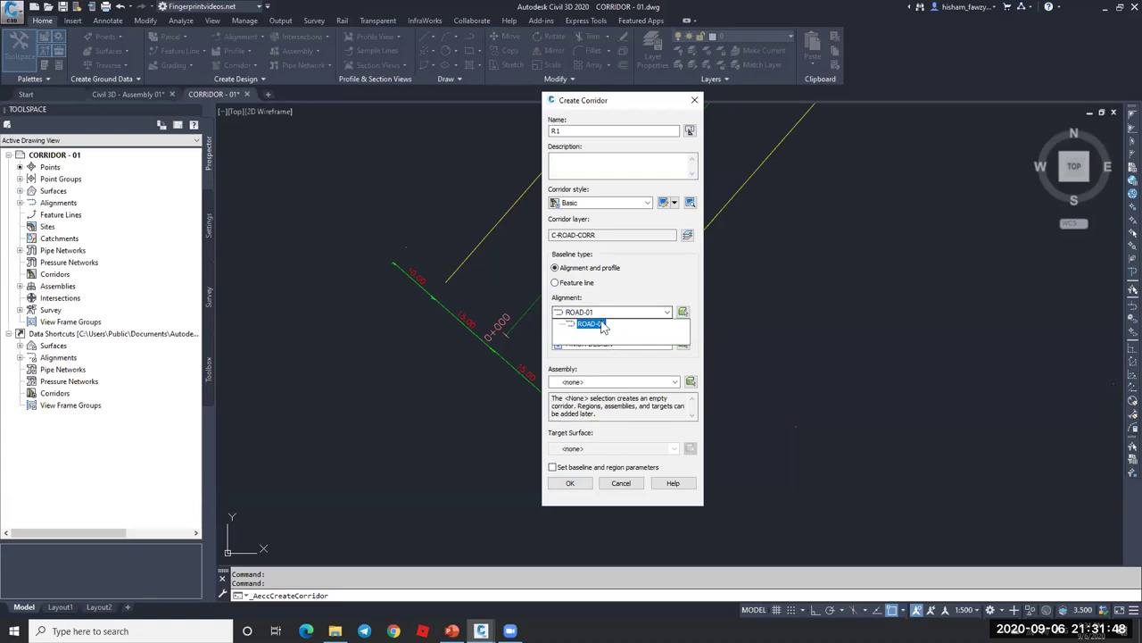
pyautogui.click(577, 282)
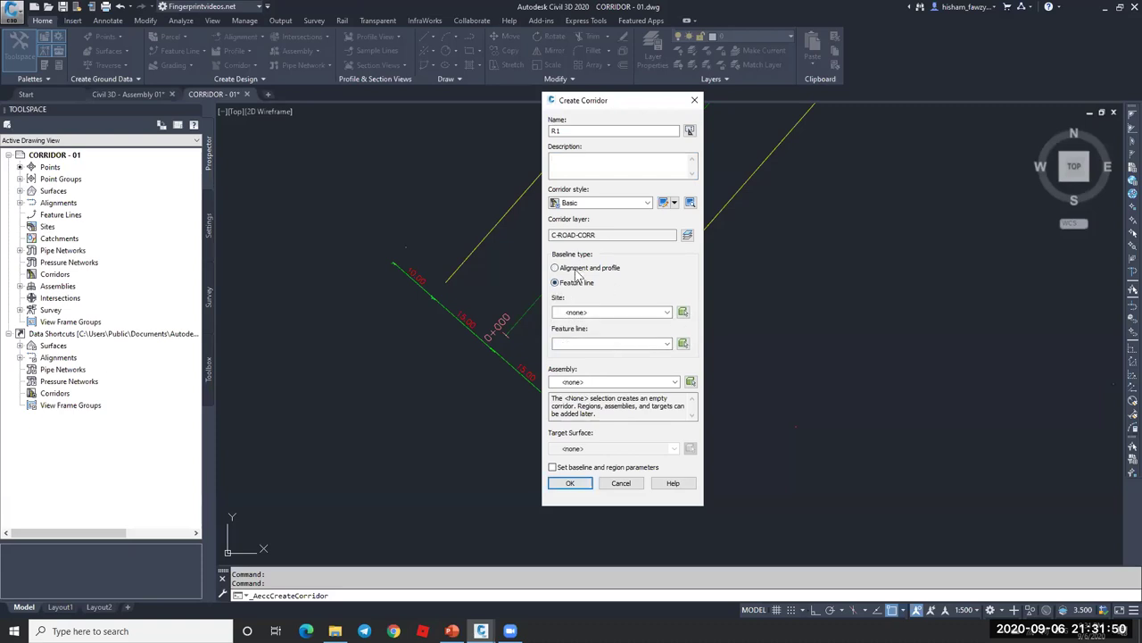
pyautogui.click(580, 268)
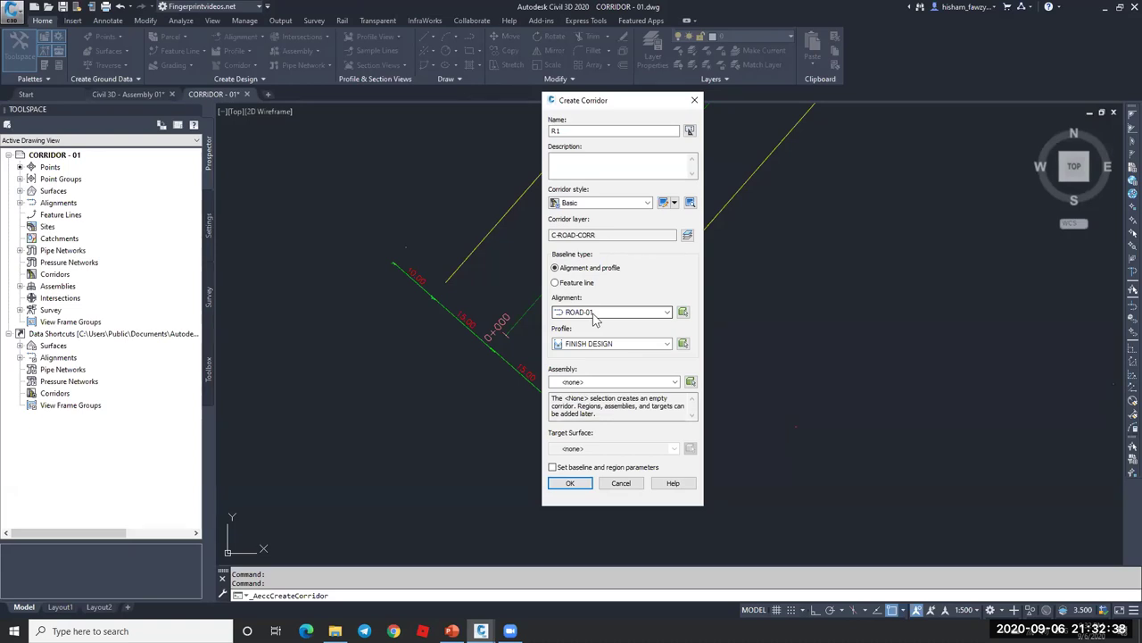
pyautogui.click(581, 283)
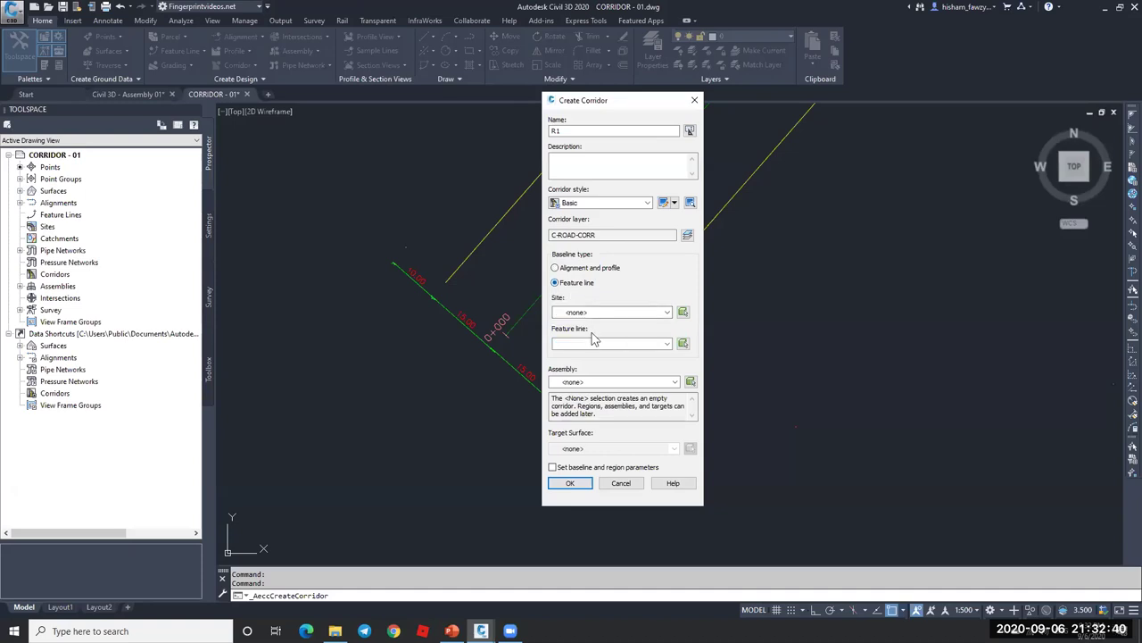
pyautogui.click(602, 345)
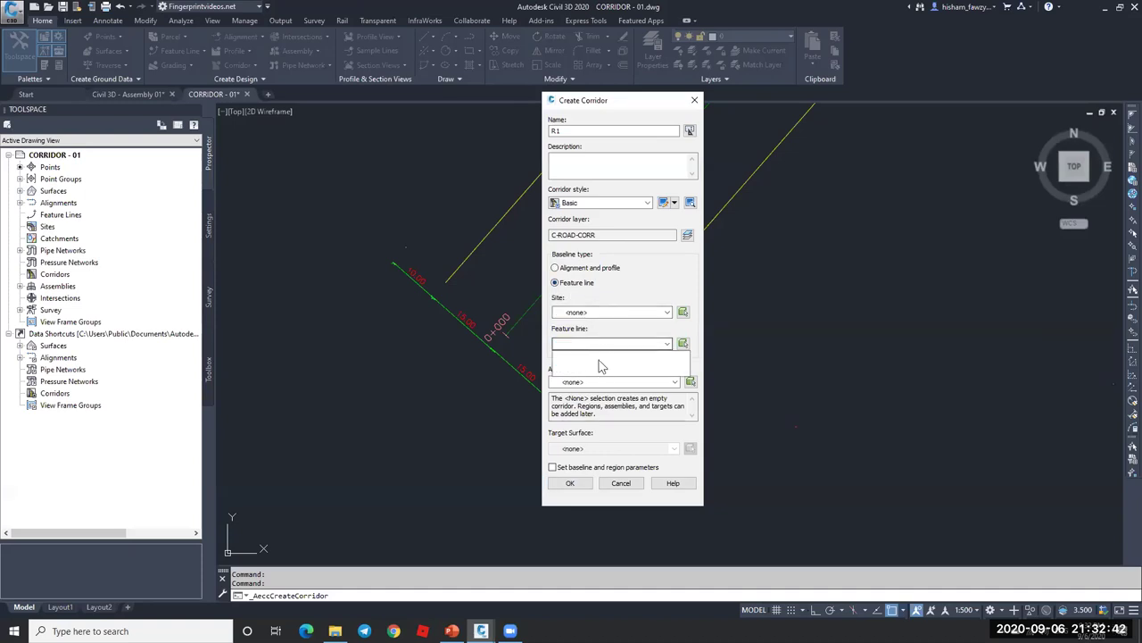
pyautogui.click(597, 314)
pyautogui.click(600, 325)
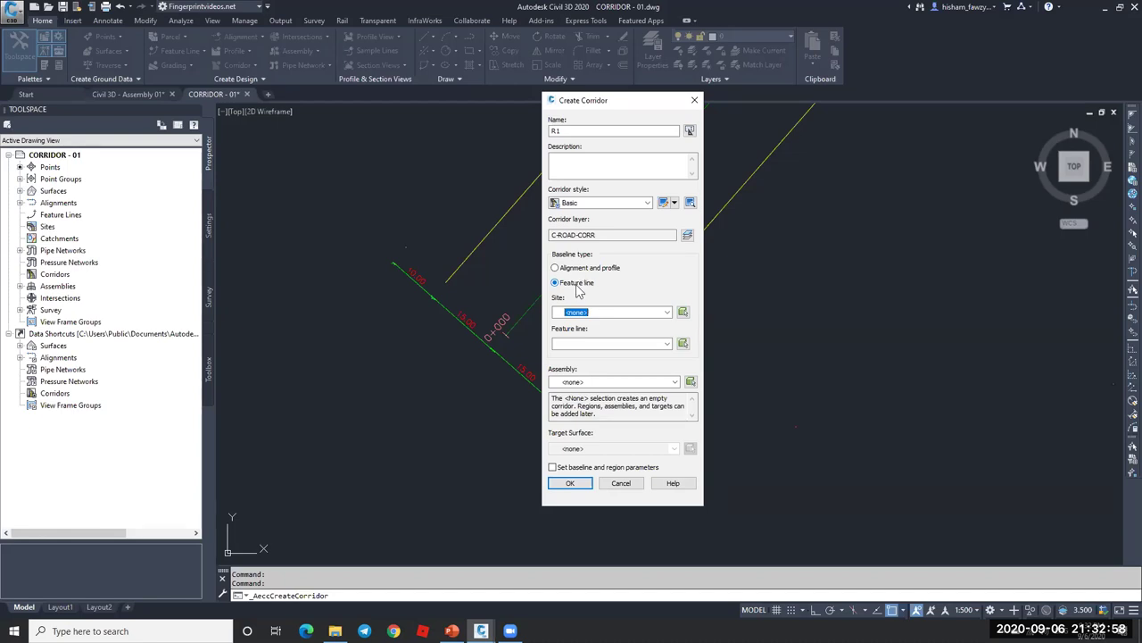
pyautogui.click(588, 270)
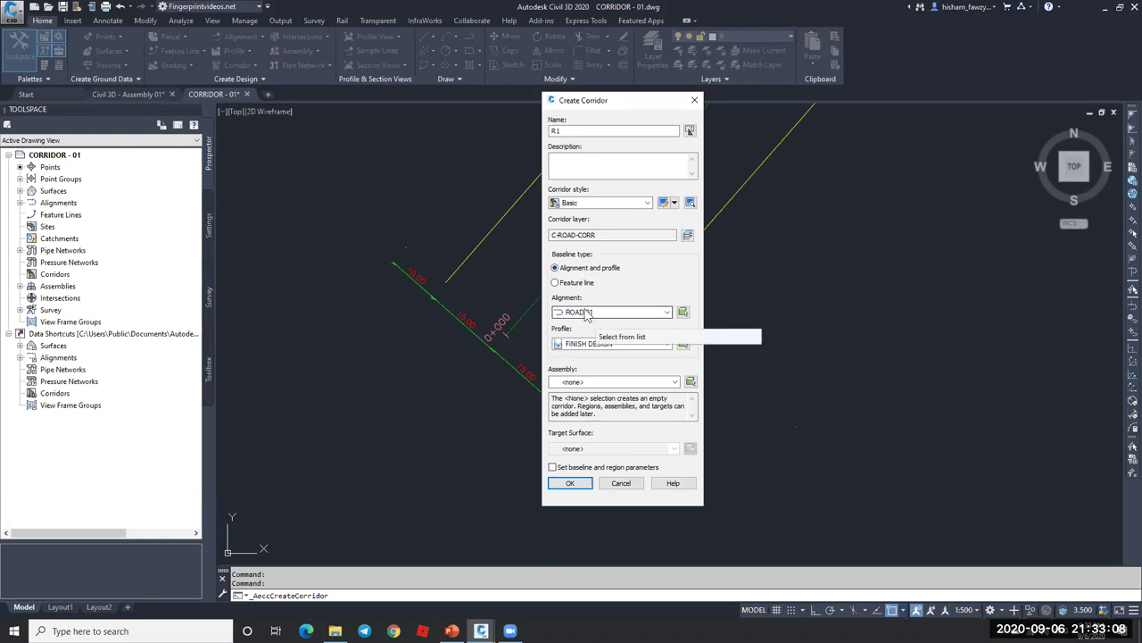
# - Choose FULL SECTION 1 as the assembly, keeping the FINISH DESIGN profile
pyautogui.click(603, 345)
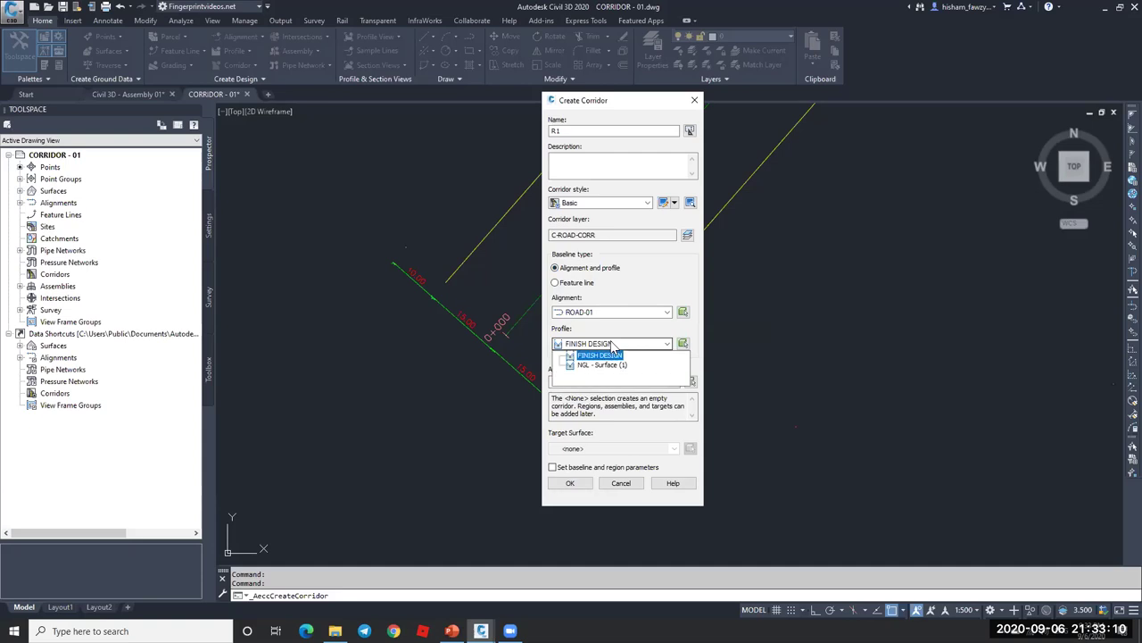
pyautogui.click(603, 355)
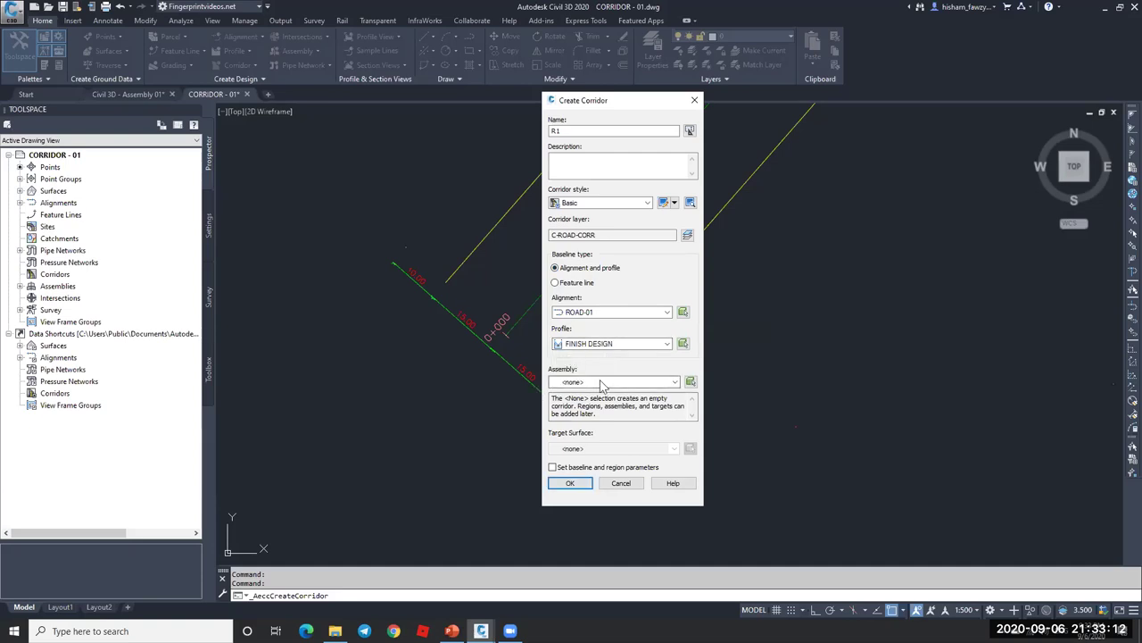
pyautogui.click(600, 382)
pyautogui.click(598, 403)
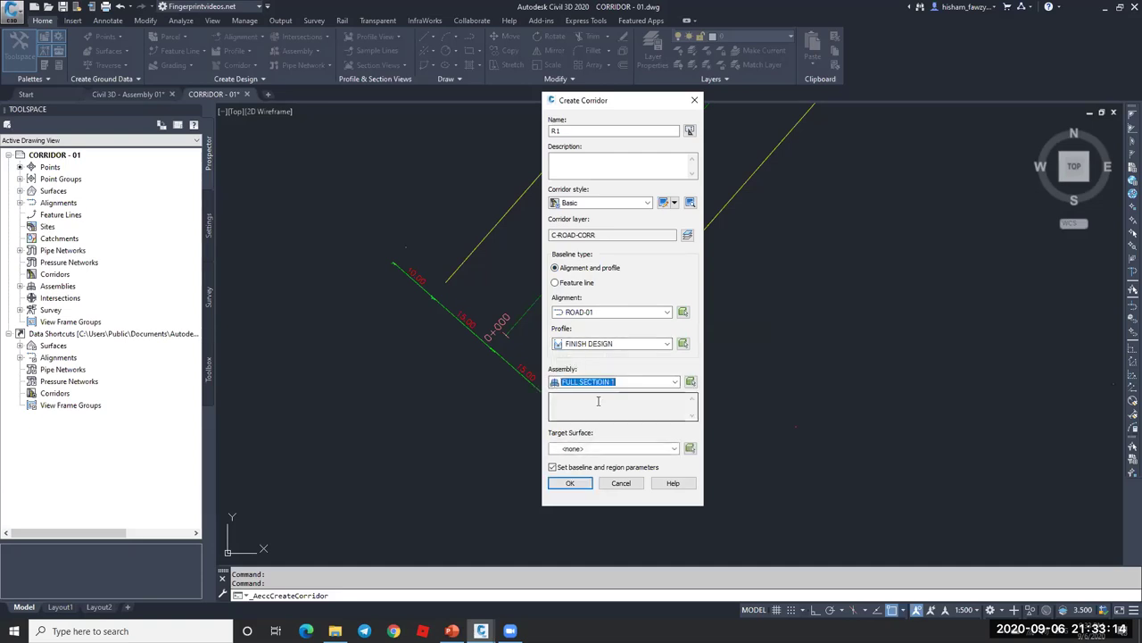
# - Leave the target surface at <none> and create corridor R1
pyautogui.click(588, 449)
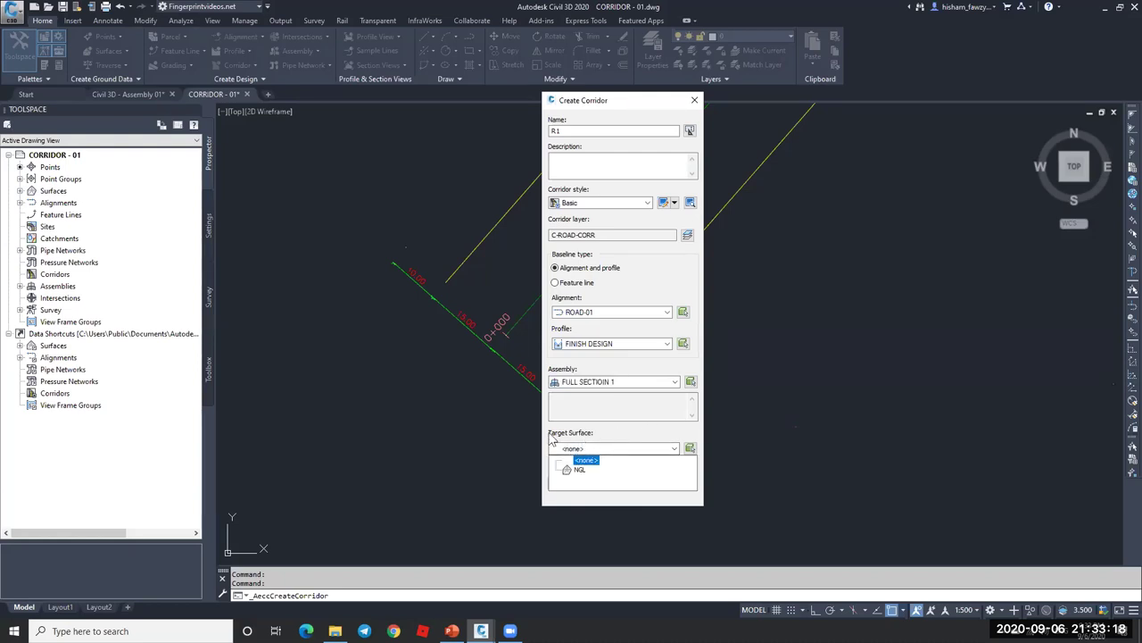
pyautogui.click(580, 470)
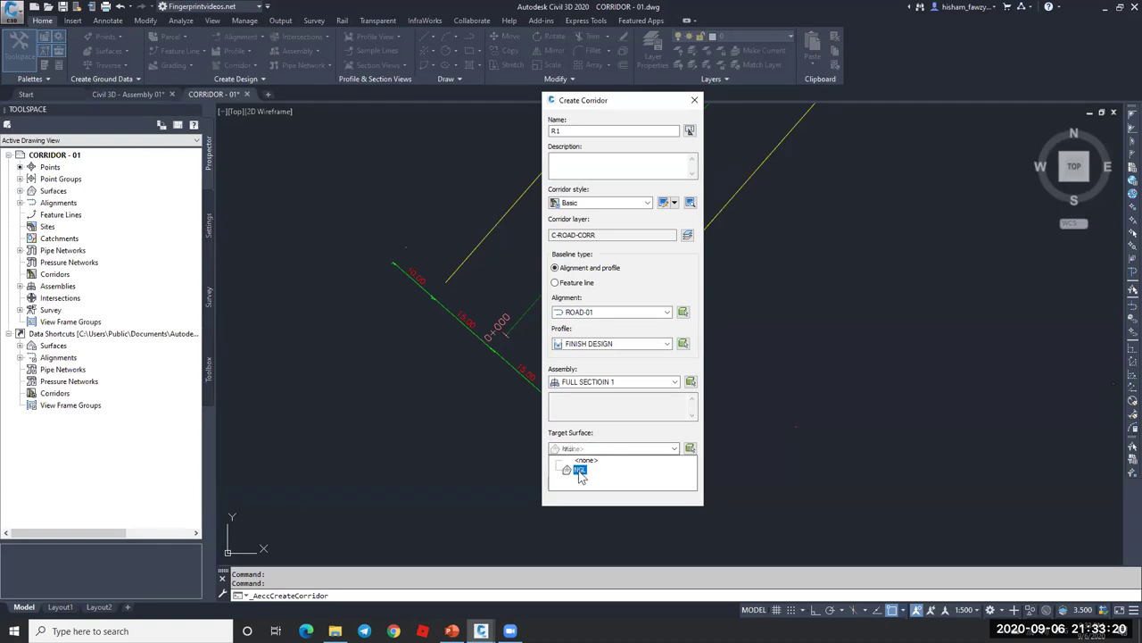
pyautogui.click(586, 459)
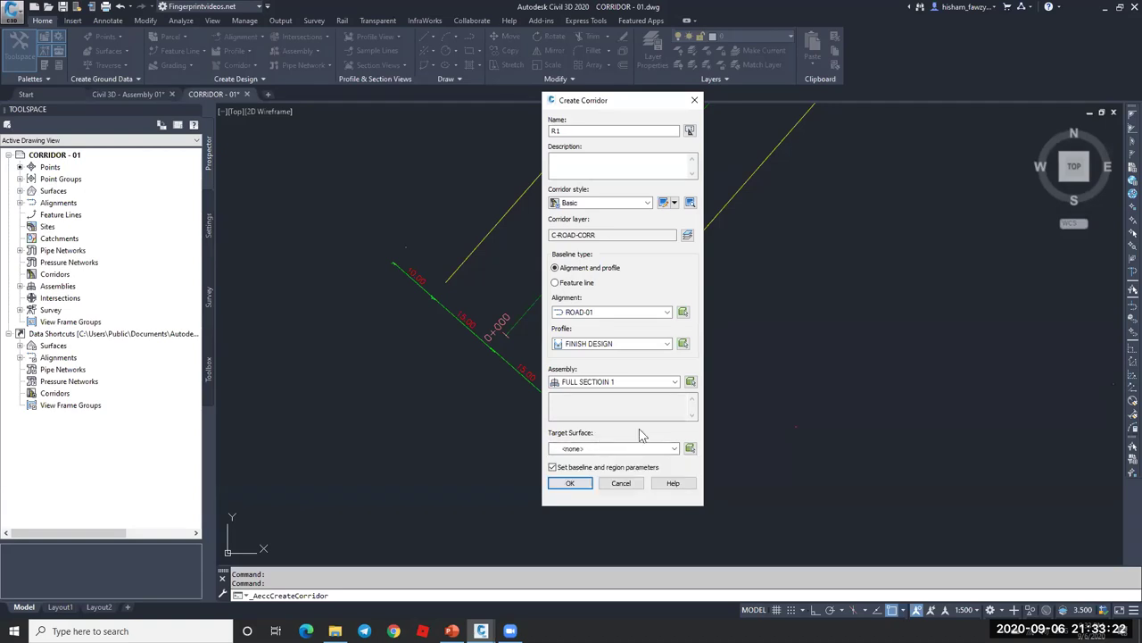
pyautogui.click(590, 439)
pyautogui.click(589, 449)
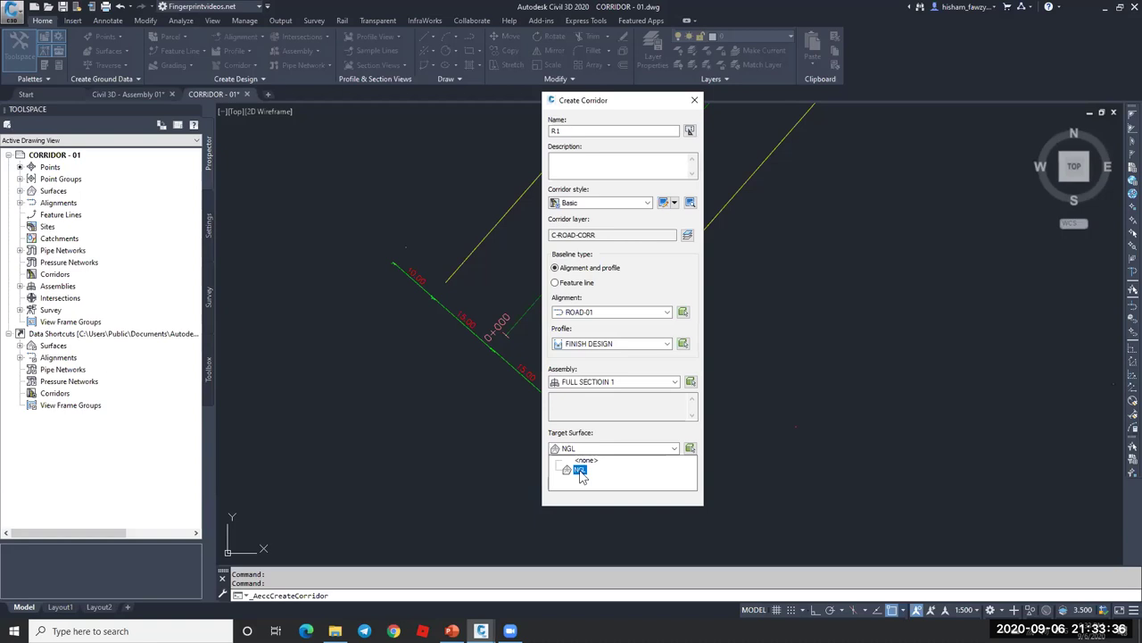
pyautogui.click(586, 459)
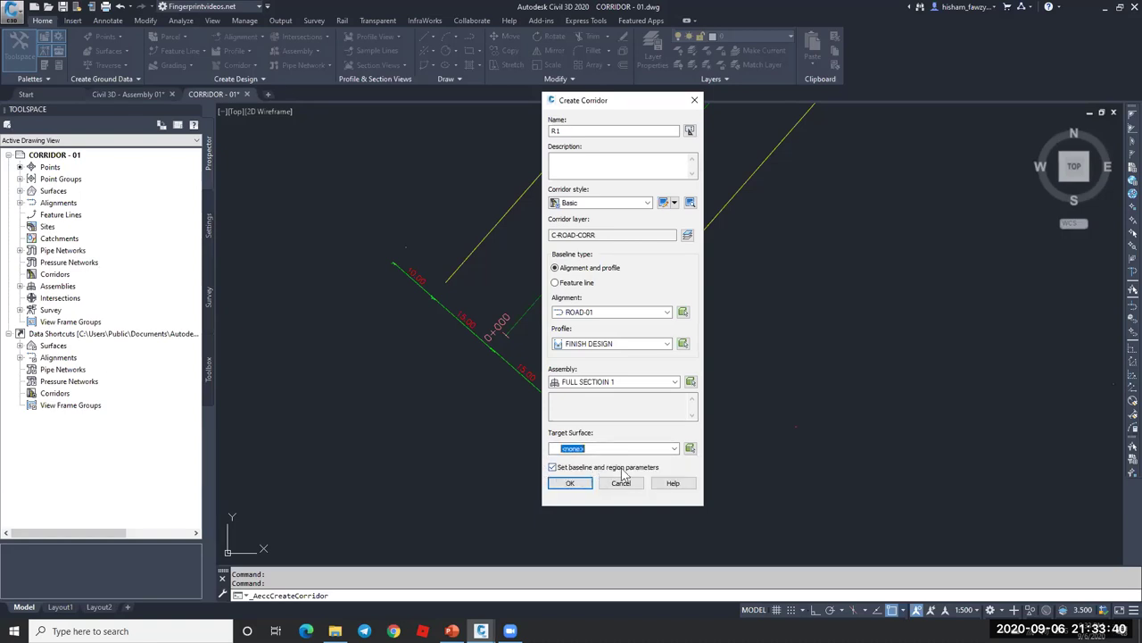
pyautogui.click(570, 484)
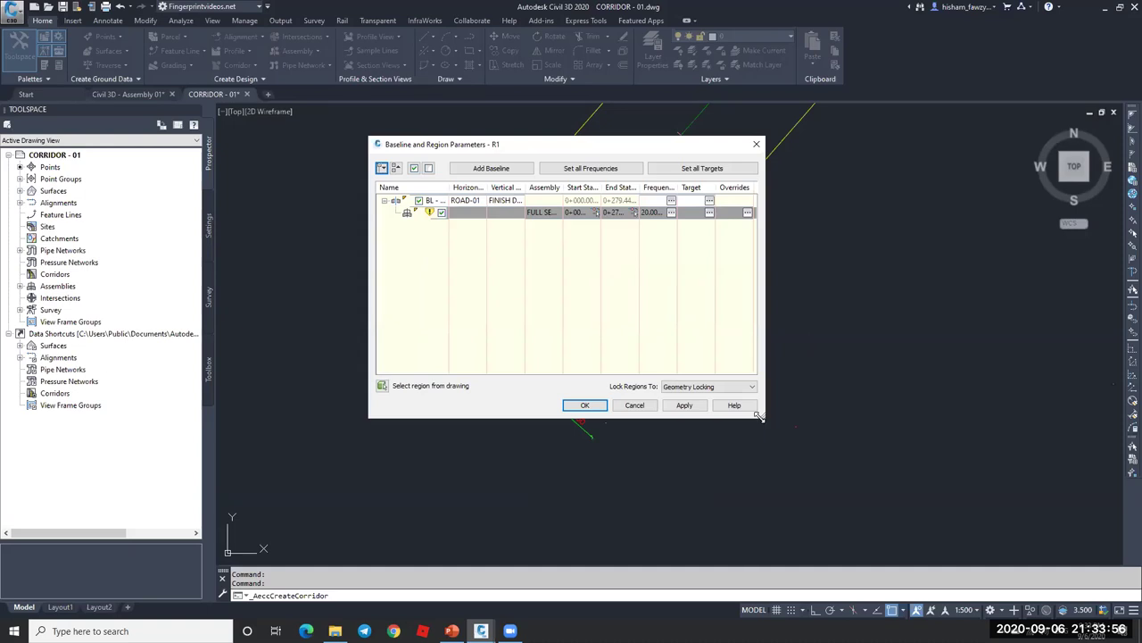
pyautogui.moveTo(759, 416); pyautogui.dragTo(841, 458)
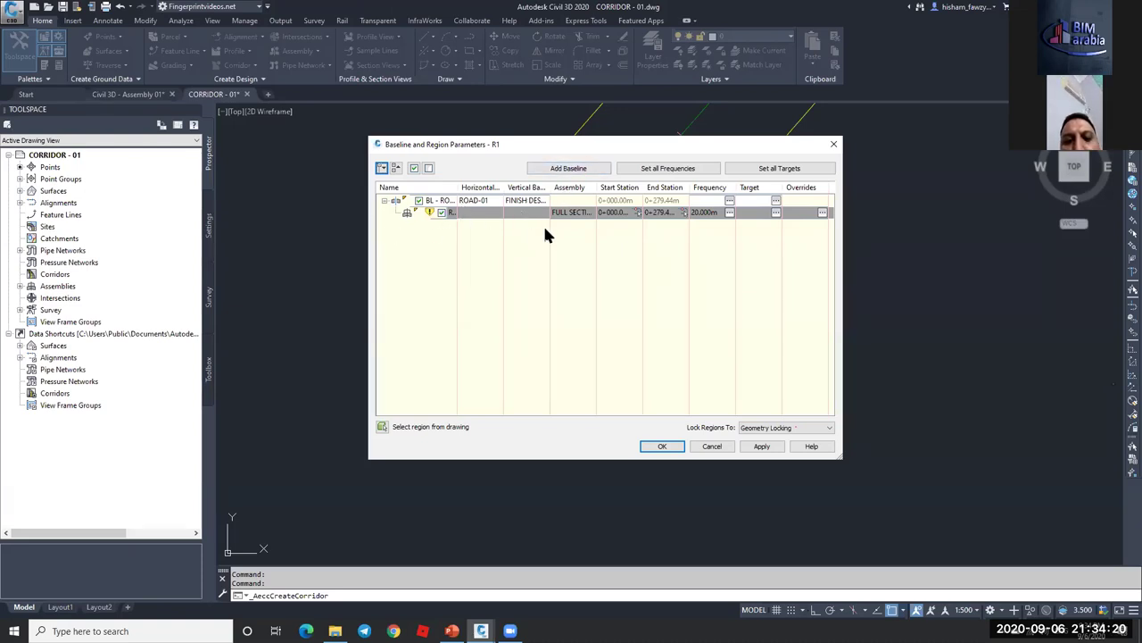
pyautogui.click(555, 169)
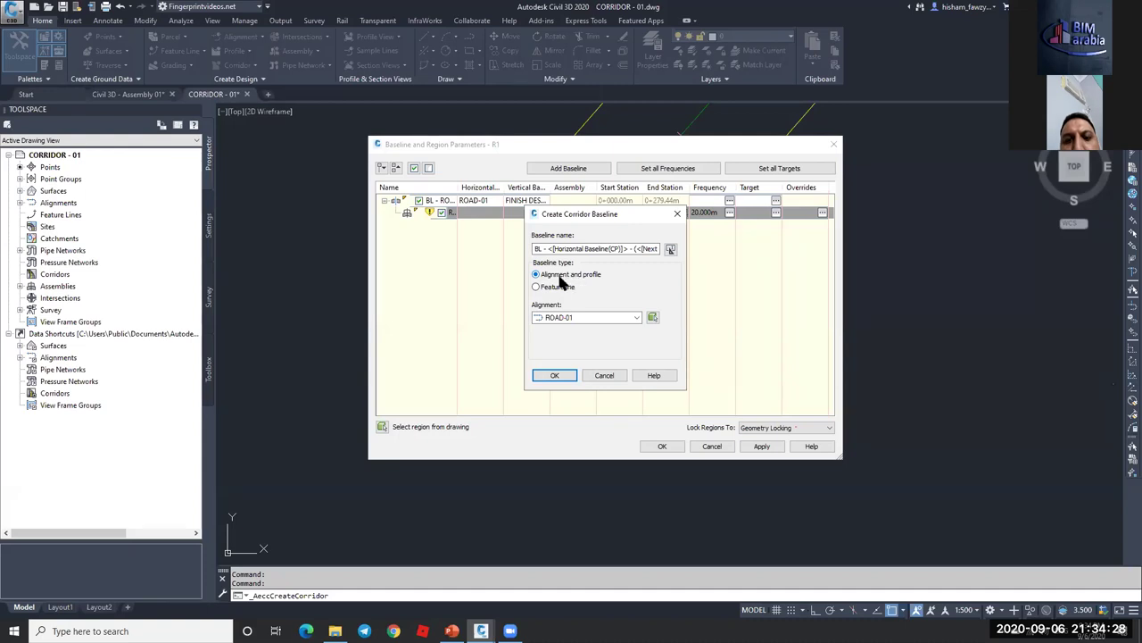
pyautogui.click(603, 375)
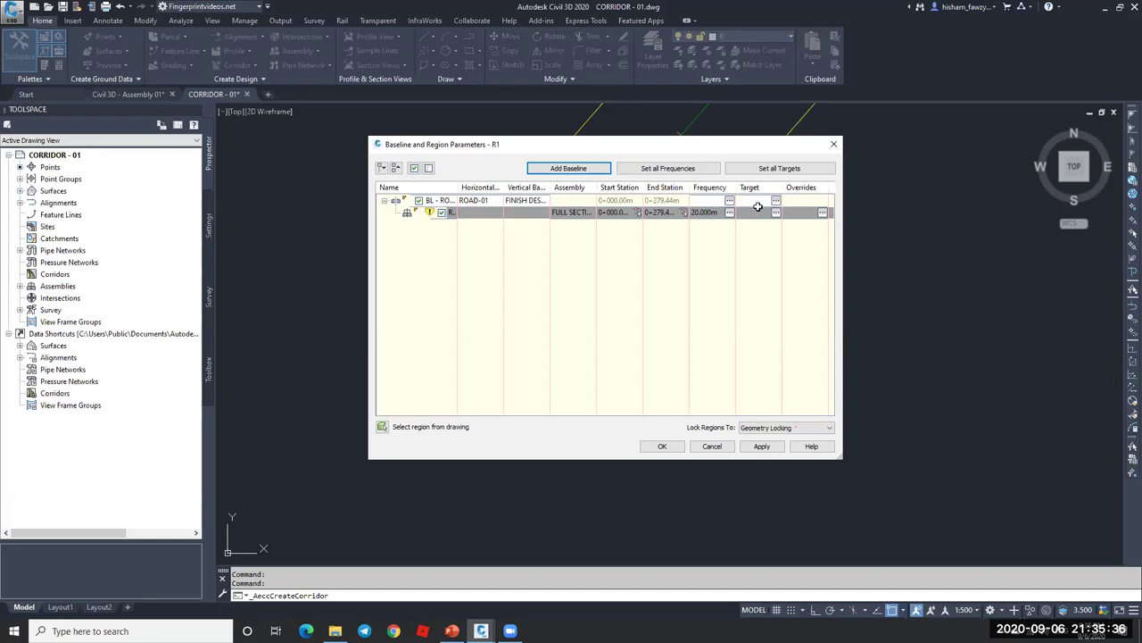
# - Accept the region parameters, rebuild corridor R1, then select it and view it in the Object Viewer
pyautogui.click(662, 447)
pyautogui.click(520, 292)
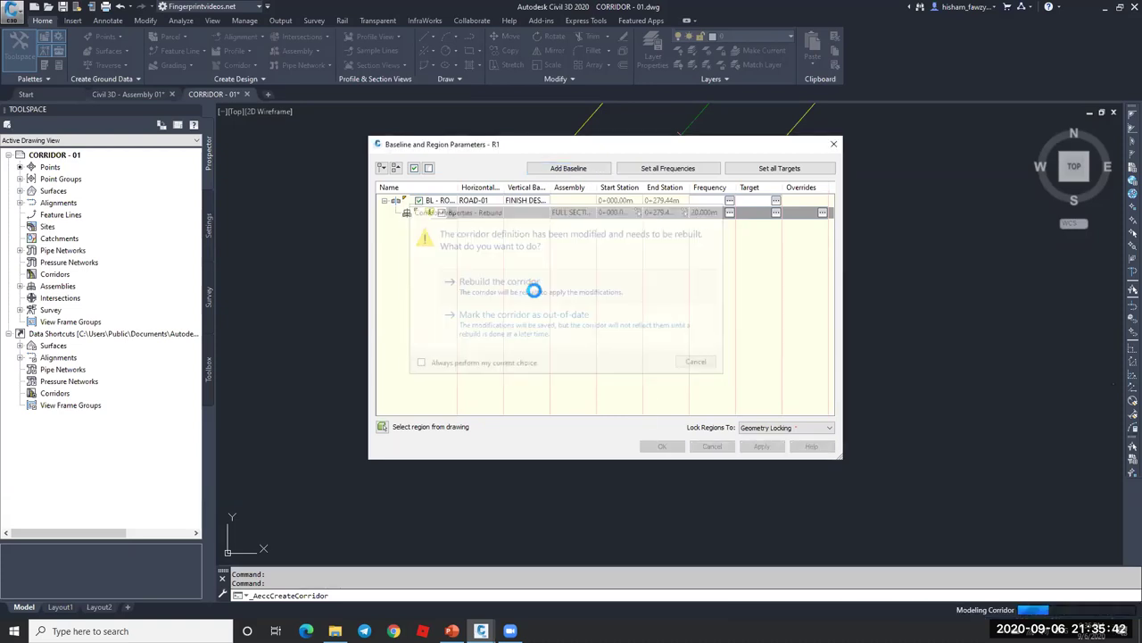
pyautogui.scroll(-4, 658, 224)
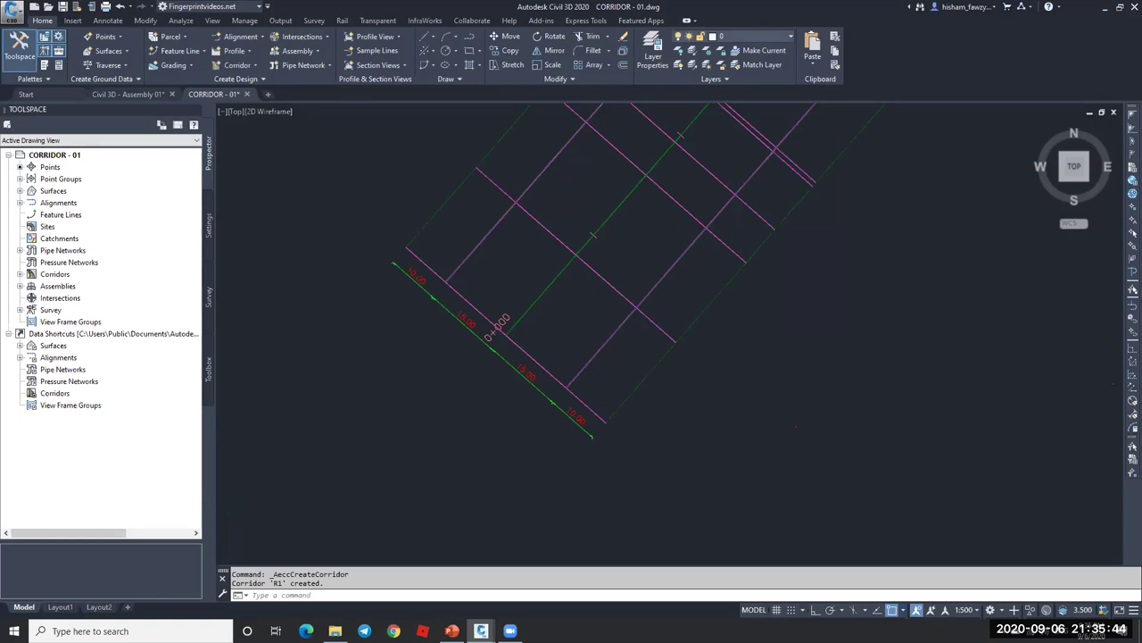
pyautogui.scroll(2, 662, 215)
pyautogui.scroll(-2, 652, 219)
pyautogui.scroll(3, 563, 330)
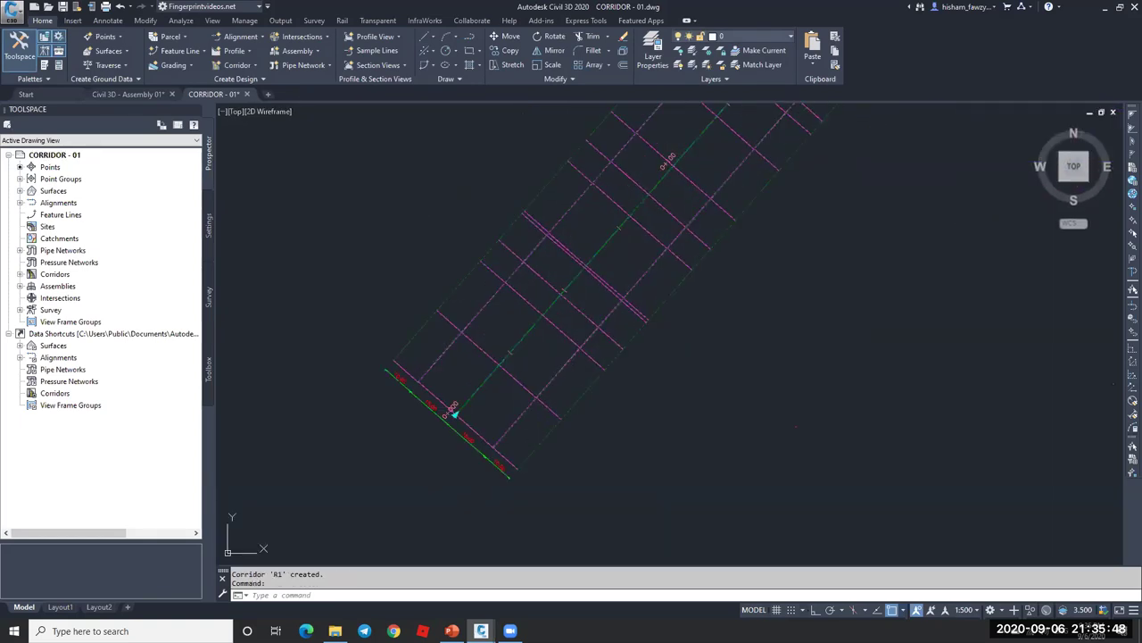
pyautogui.click(454, 408)
pyautogui.click(50, 50)
# - Maximize the Object Viewer and orbit corridor R1 into a tilted isometric perspective
pyautogui.click(673, 172)
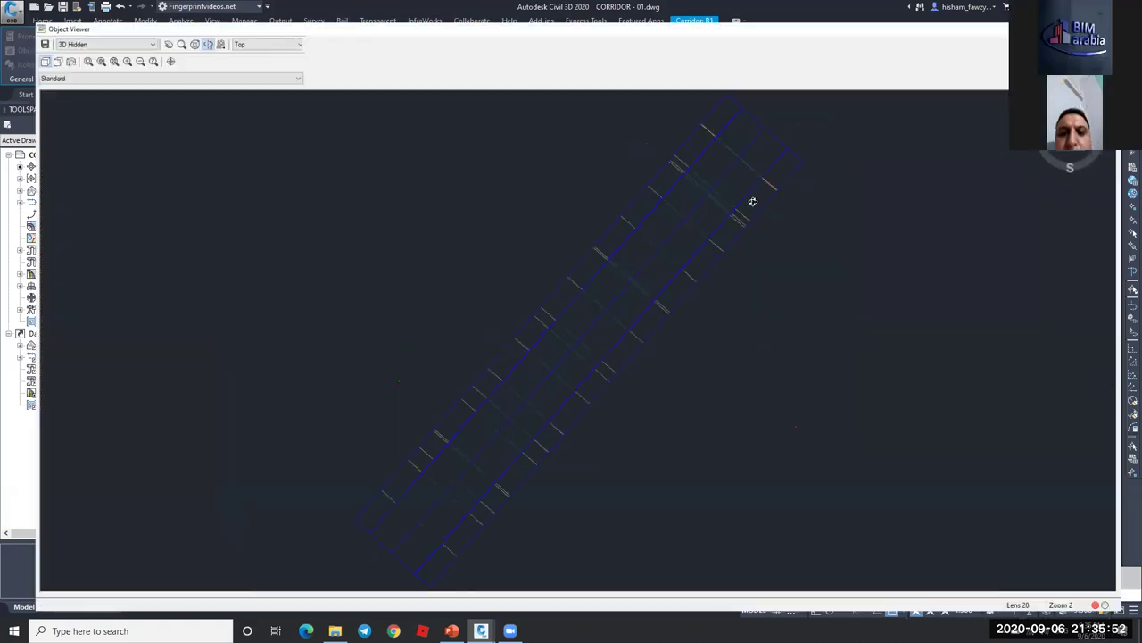
pyautogui.click(1078, 138)
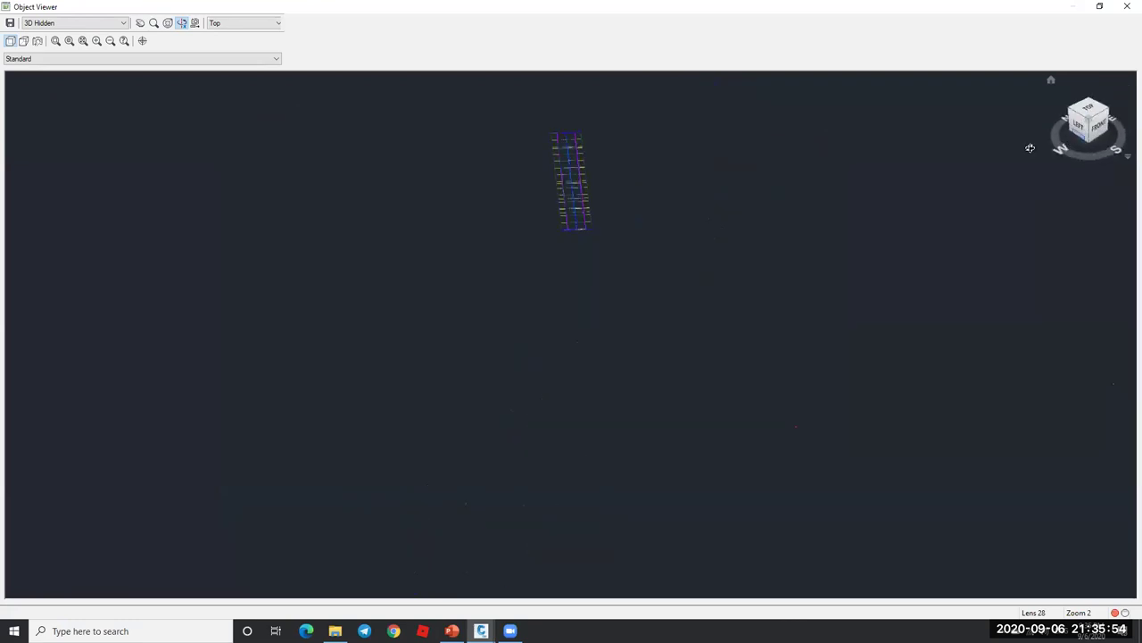
pyautogui.moveTo(607, 224); pyautogui.dragTo(604, 342)
pyautogui.scroll(5, 611, 343)
pyautogui.scroll(-4, 616, 321)
pyautogui.moveTo(672, 313); pyautogui.dragTo(669, 257)
pyautogui.moveTo(637, 167); pyautogui.dragTo(537, 363)
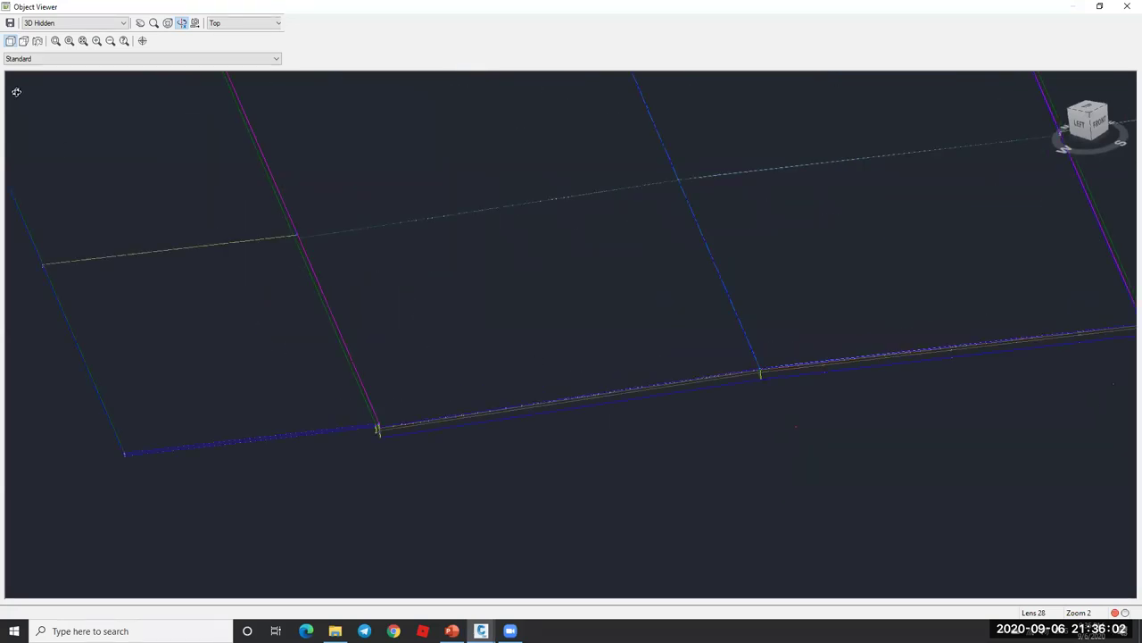
# - Switch the visual style to Conceptual, then to 3dWireframe
pyautogui.click(46, 24)
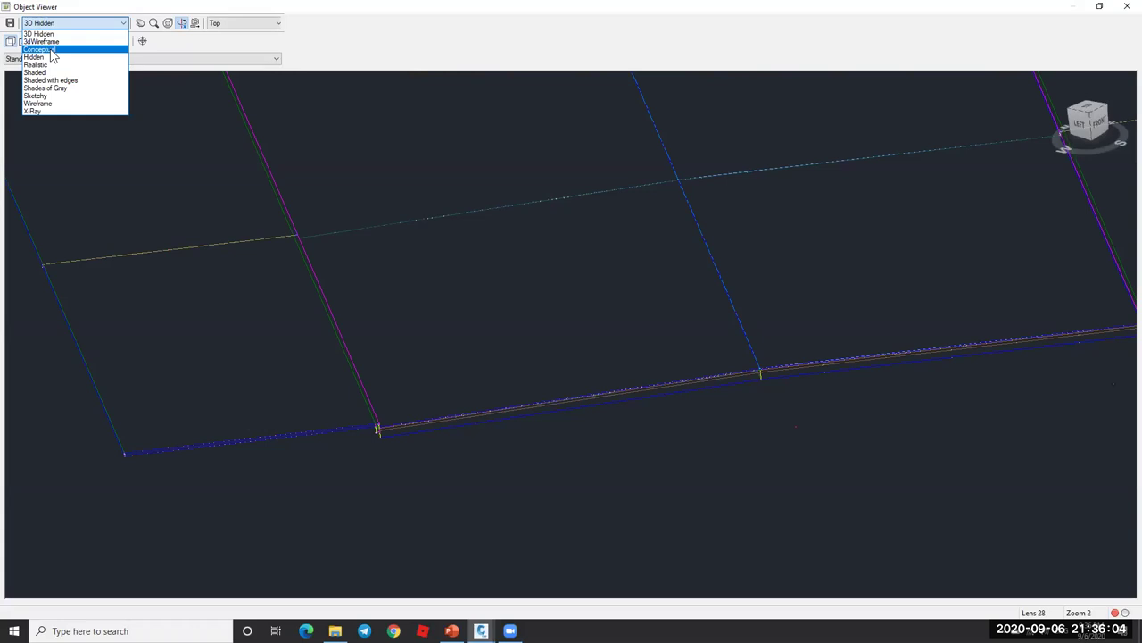
pyautogui.click(47, 49)
pyautogui.click(59, 23)
pyautogui.click(59, 43)
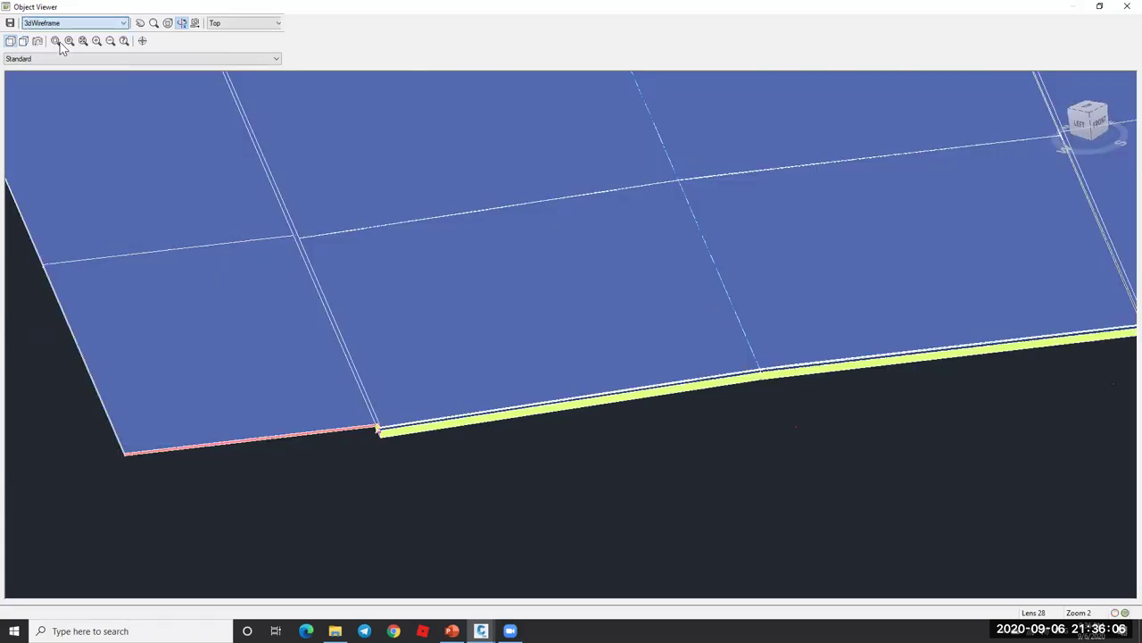
# - Zoom and pan along the corridor beam until its end and the pink line are centred
pyautogui.scroll(5, 791, 378)
pyautogui.scroll(-7, 571, 234)
pyautogui.scroll(3, 592, 300)
pyautogui.moveTo(673, 259); pyautogui.dragTo(508, 247, button='middle')
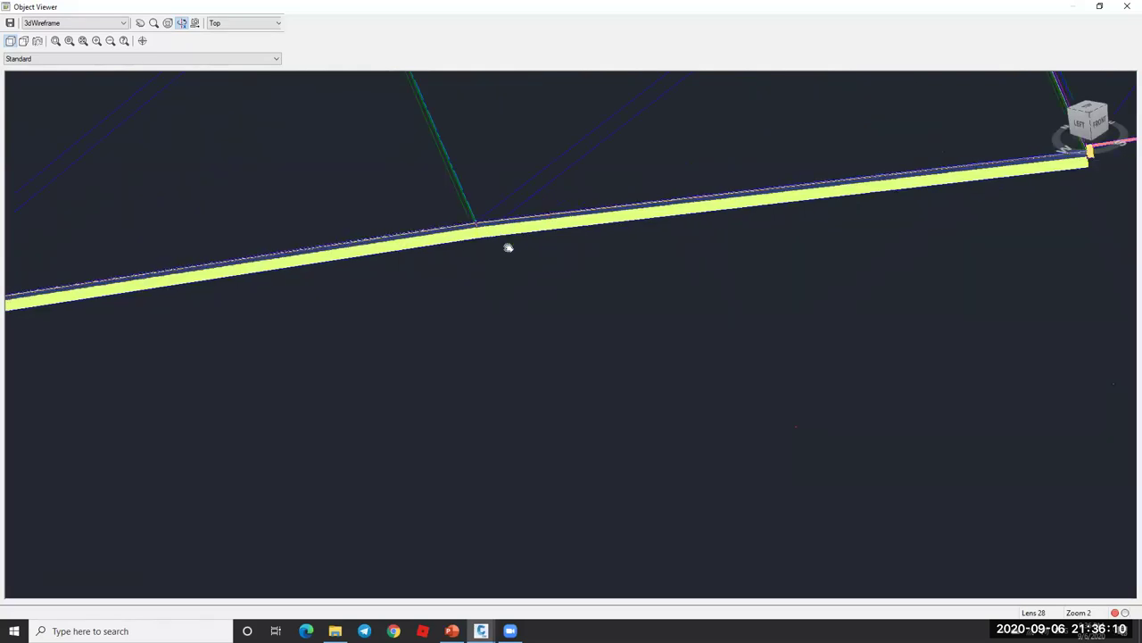
pyautogui.moveTo(1029, 183); pyautogui.dragTo(765, 232, button='middle')
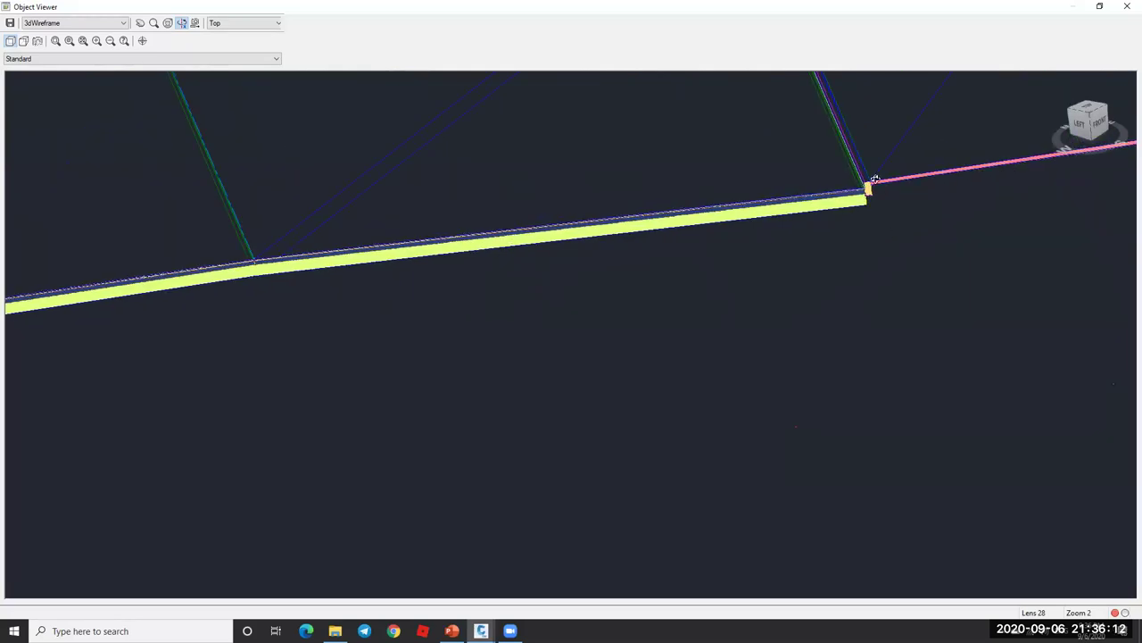
pyautogui.moveTo(890, 191); pyautogui.dragTo(794, 214, button='middle')
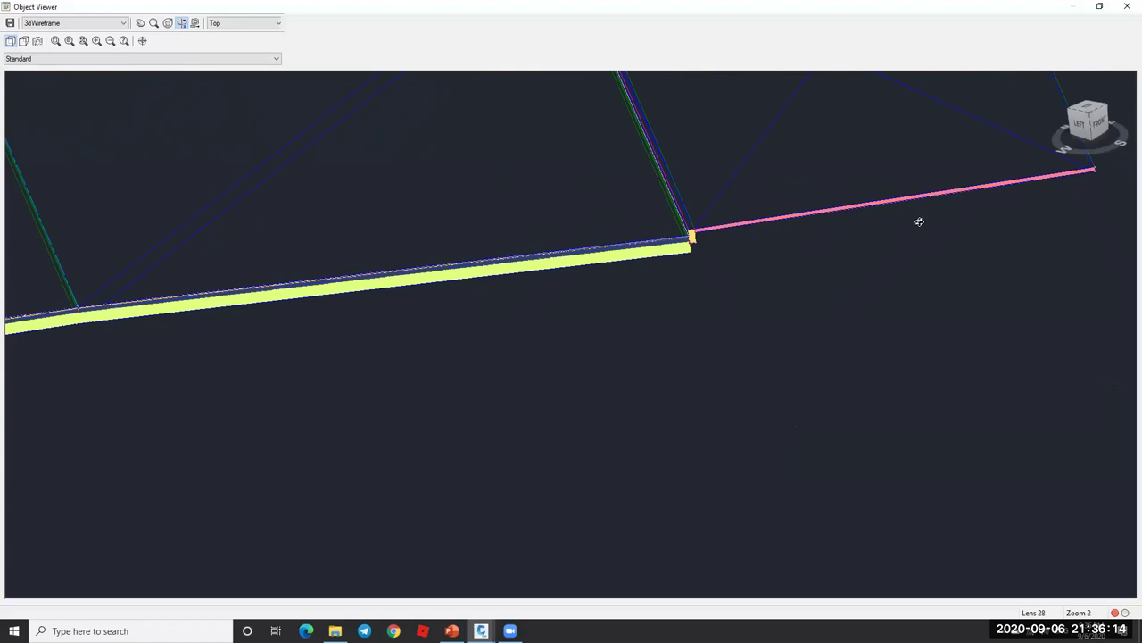
pyautogui.scroll(-3, 920, 222)
pyautogui.scroll(2, 484, 278)
pyautogui.scroll(2, 484, 278)
pyautogui.moveTo(584, 260); pyautogui.dragTo(747, 188, button='middle')
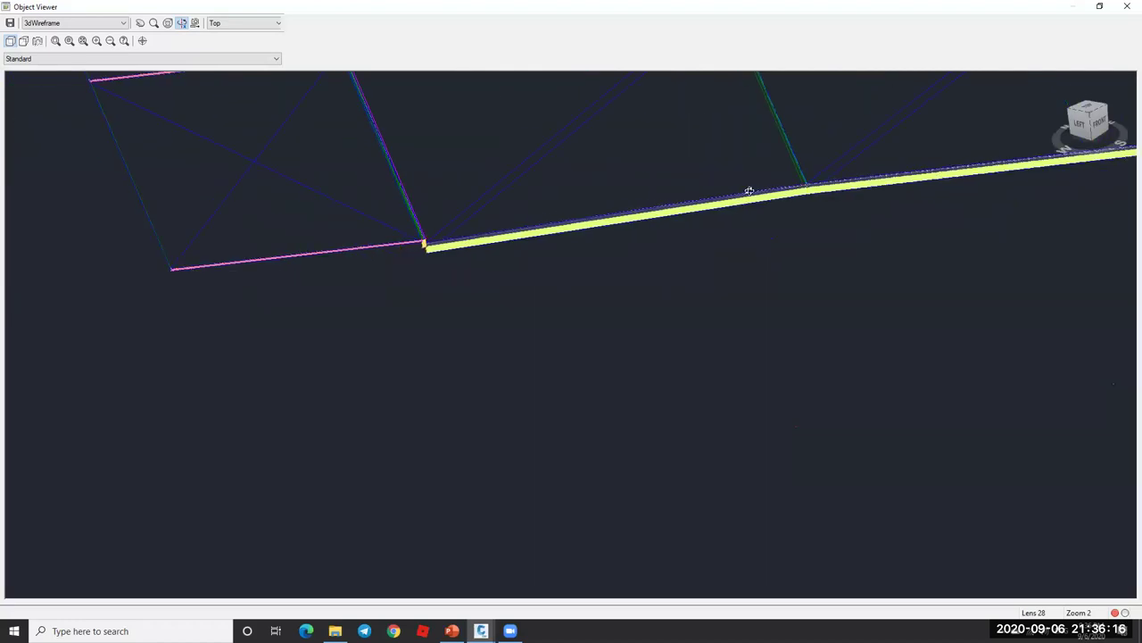
pyautogui.scroll(-4, 554, 255)
pyautogui.moveTo(678, 250); pyautogui.dragTo(681, 308, button='middle')
pyautogui.scroll(4, 687, 314)
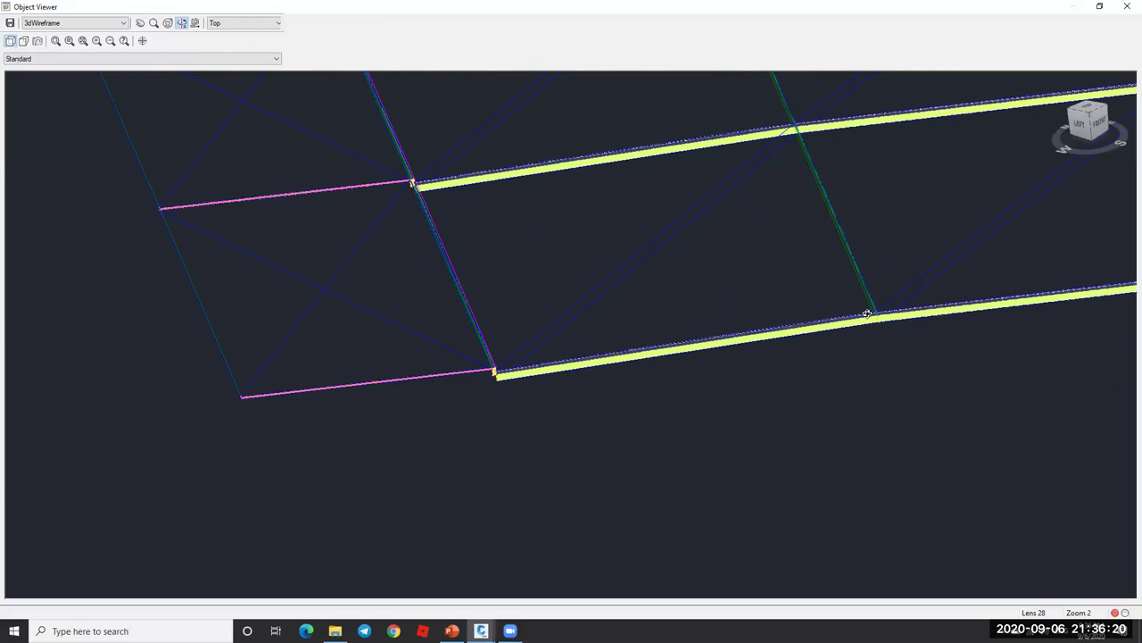
pyautogui.scroll(4, 884, 315)
pyautogui.moveTo(995, 313); pyautogui.dragTo(426, 276, button='middle')
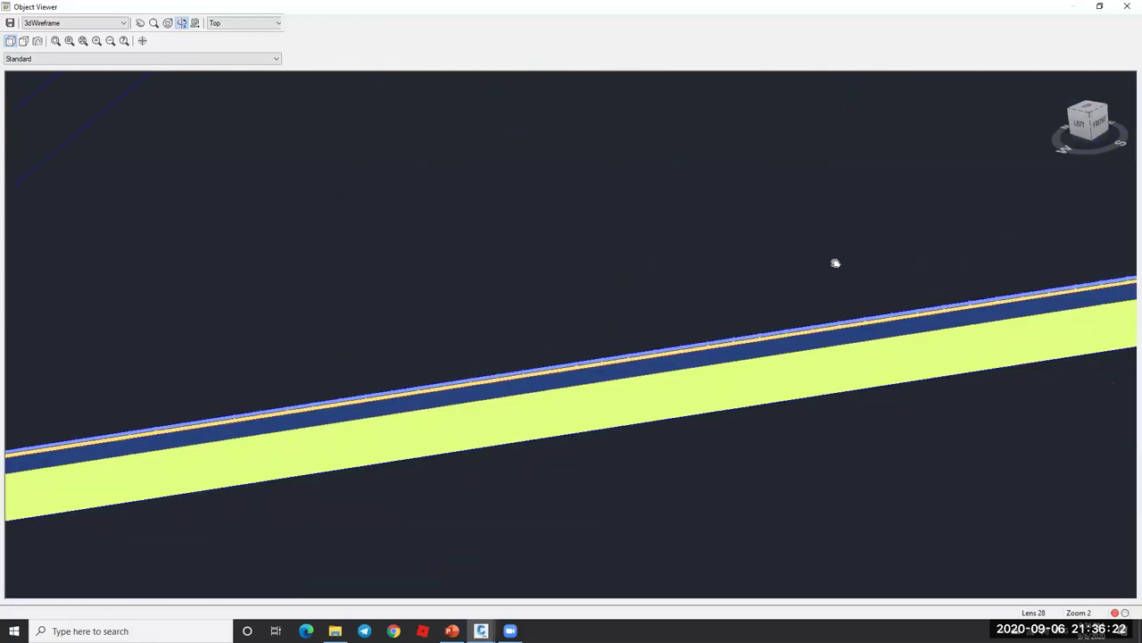
# - Orbit to flatten the lower beam, zoom in to inspect it, then close the Object Viewer
pyautogui.moveTo(836, 263); pyautogui.dragTo(709, 294)
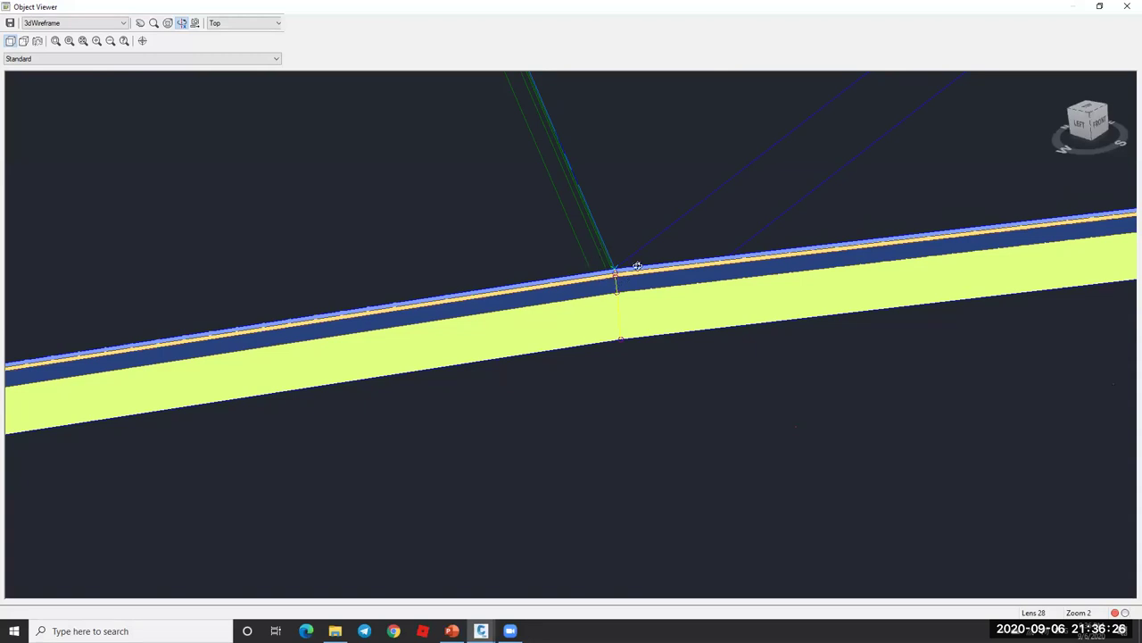
pyautogui.scroll(-10, 610, 269)
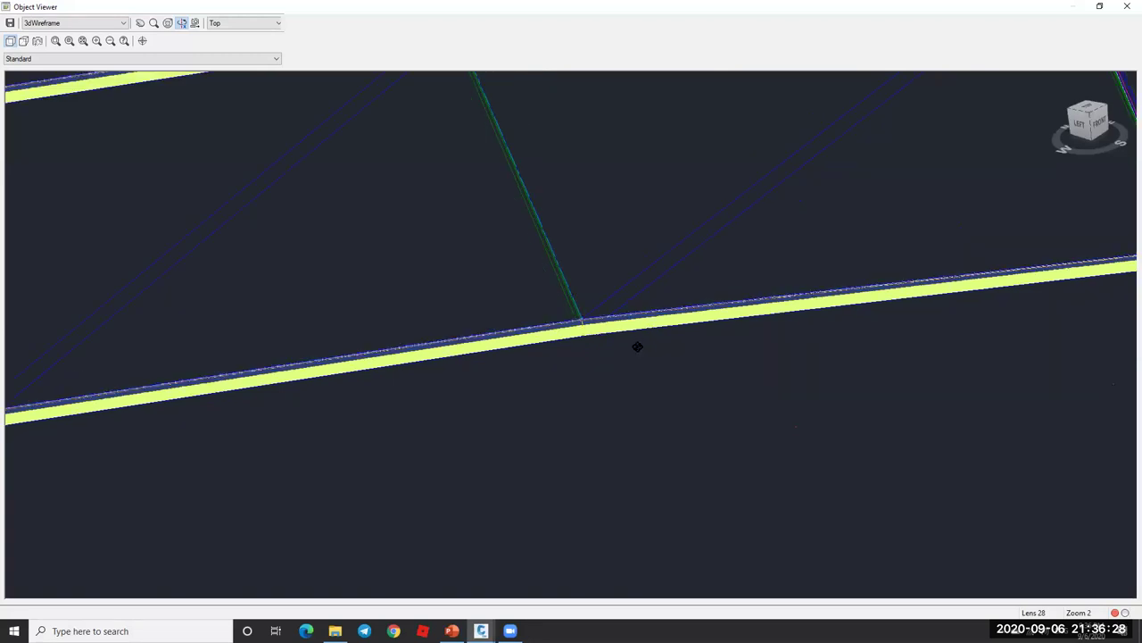
pyautogui.scroll(1, 629, 375)
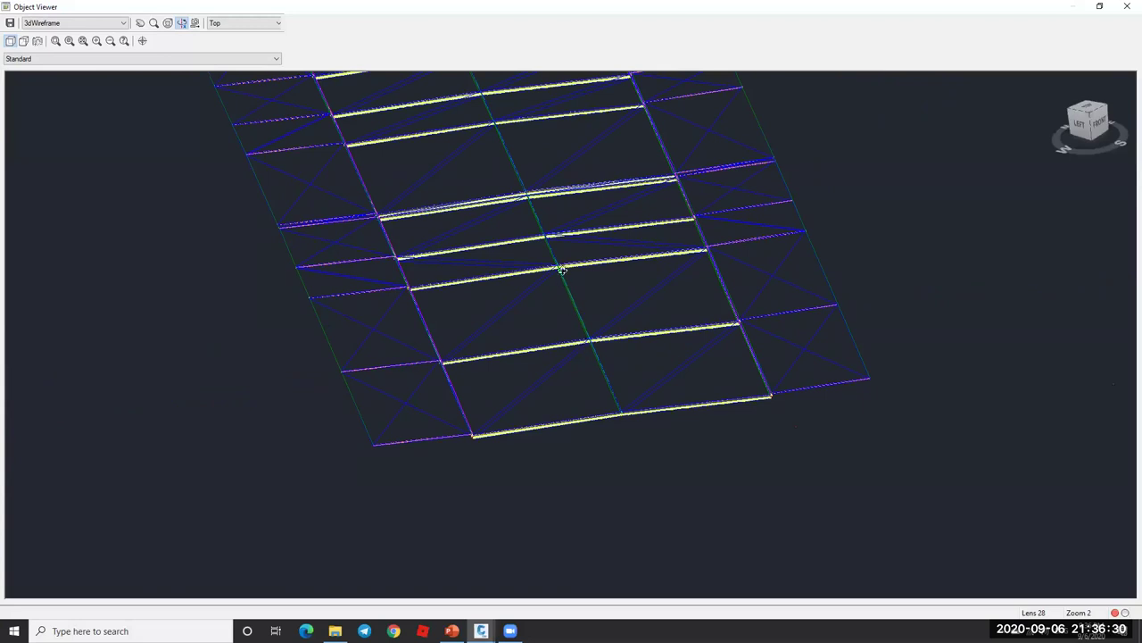
pyautogui.scroll(3, 615, 357)
pyautogui.scroll(4, 655, 446)
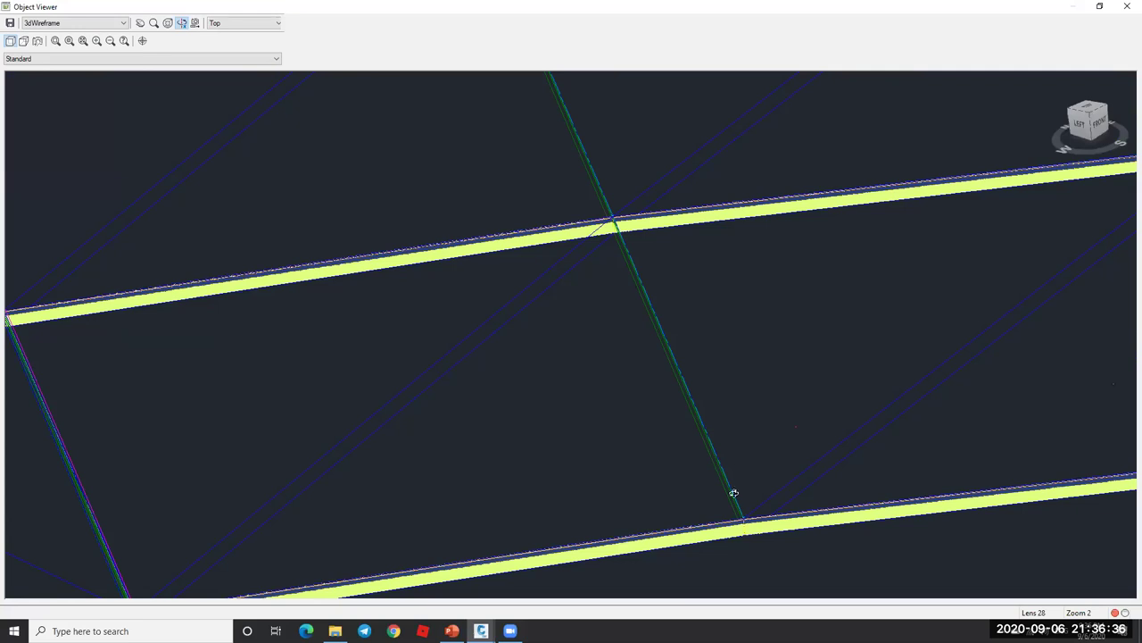
pyautogui.scroll(-5, 681, 421)
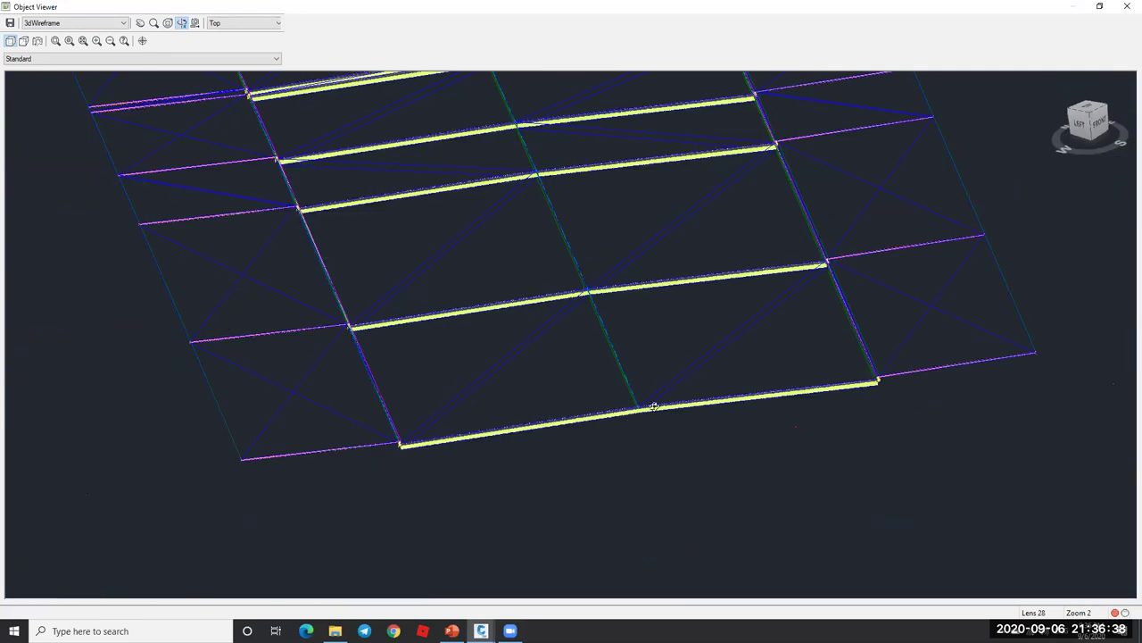
pyautogui.moveTo(653, 318); pyautogui.dragTo(744, 365, button='middle')
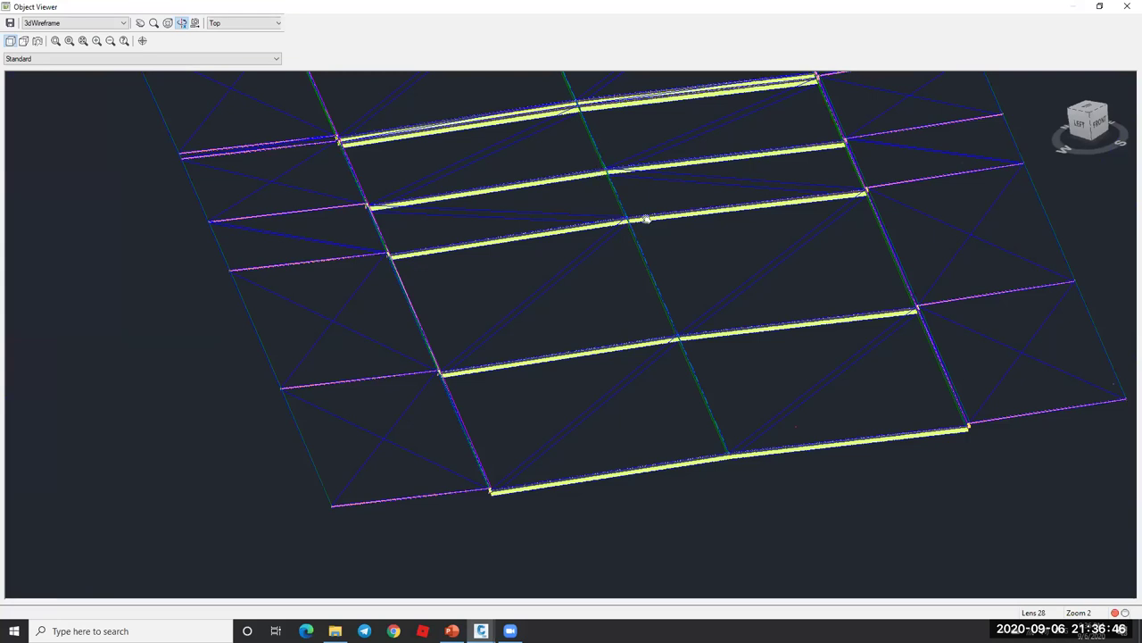
pyautogui.scroll(3, 648, 220)
pyautogui.scroll(3, 706, 163)
pyautogui.scroll(-3, 766, 313)
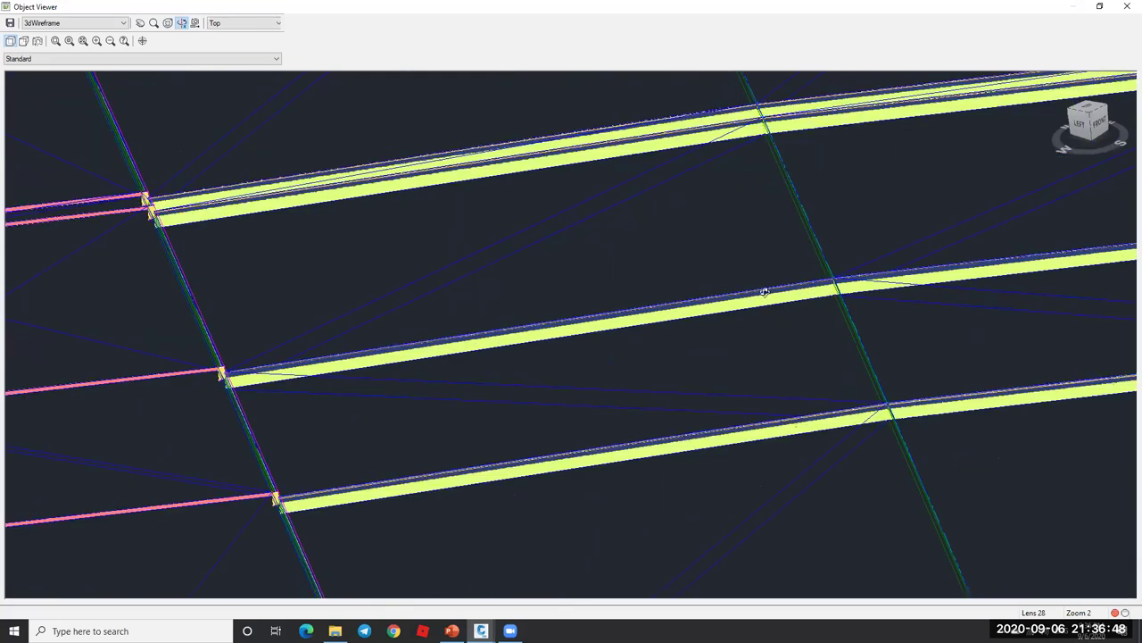
pyautogui.scroll(-5, 624, 303)
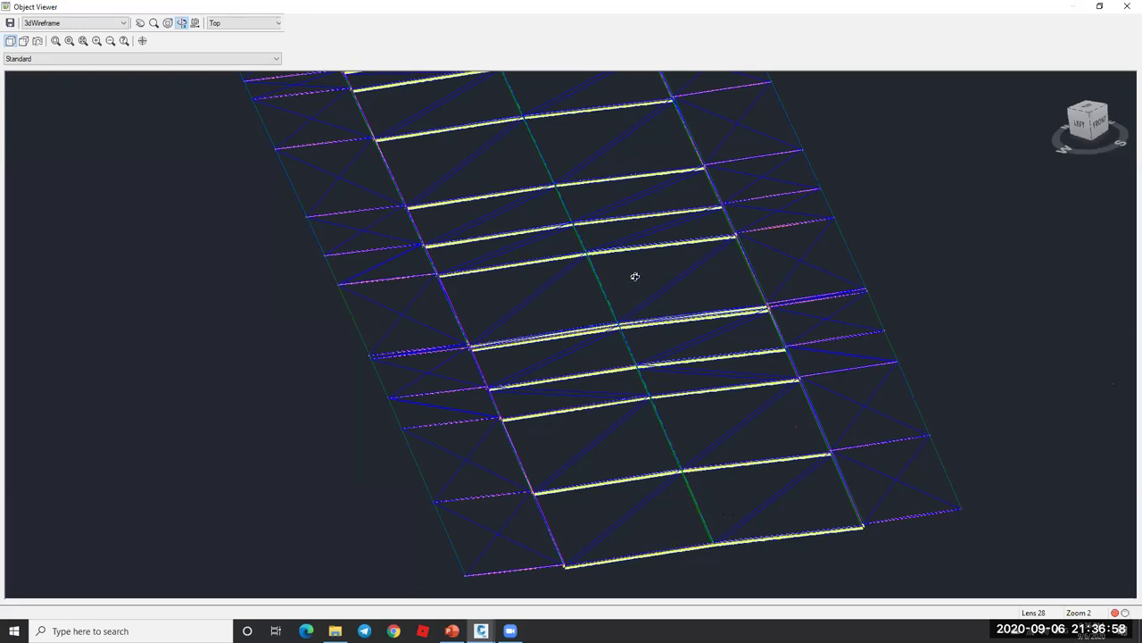
pyautogui.press('Escape')
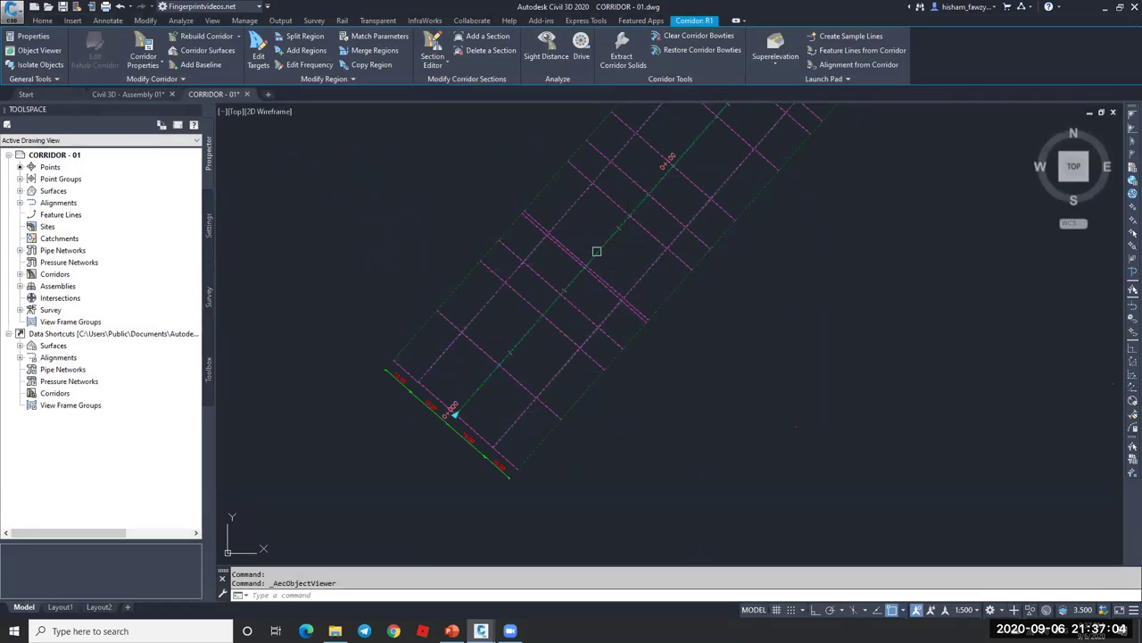
pyautogui.moveTo(630, 275)
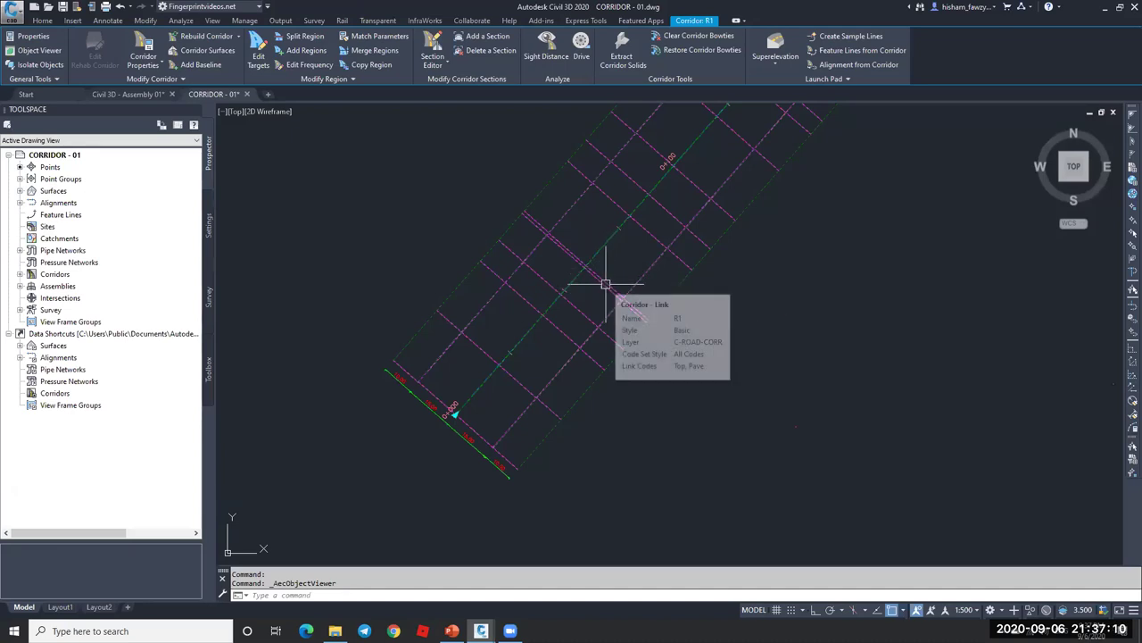
pyautogui.click(142, 41)
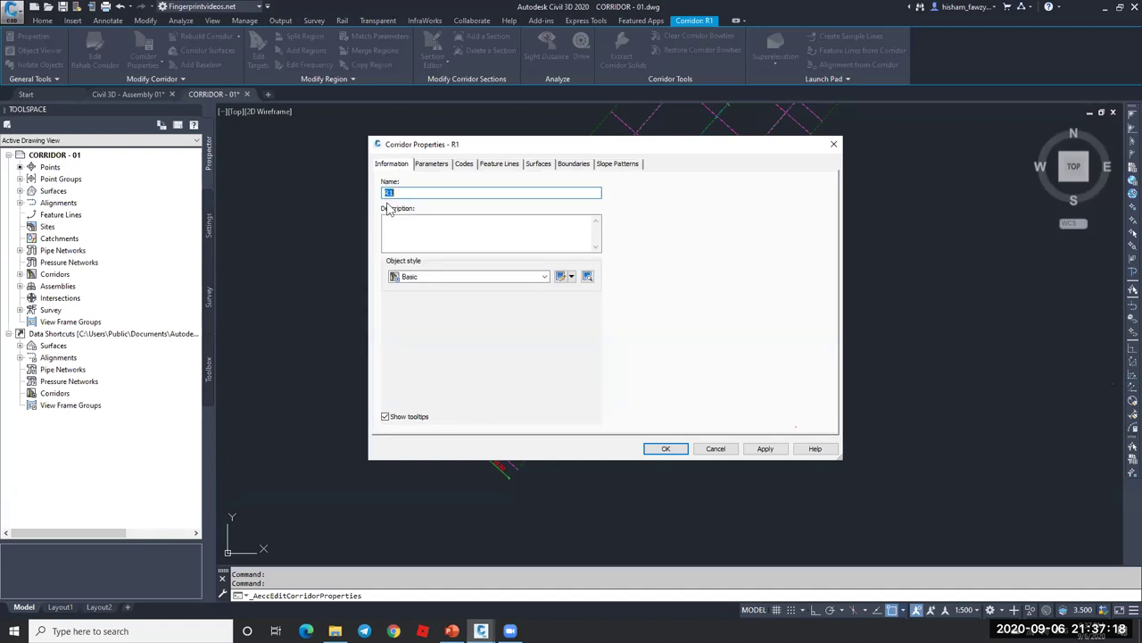
pyautogui.click(432, 165)
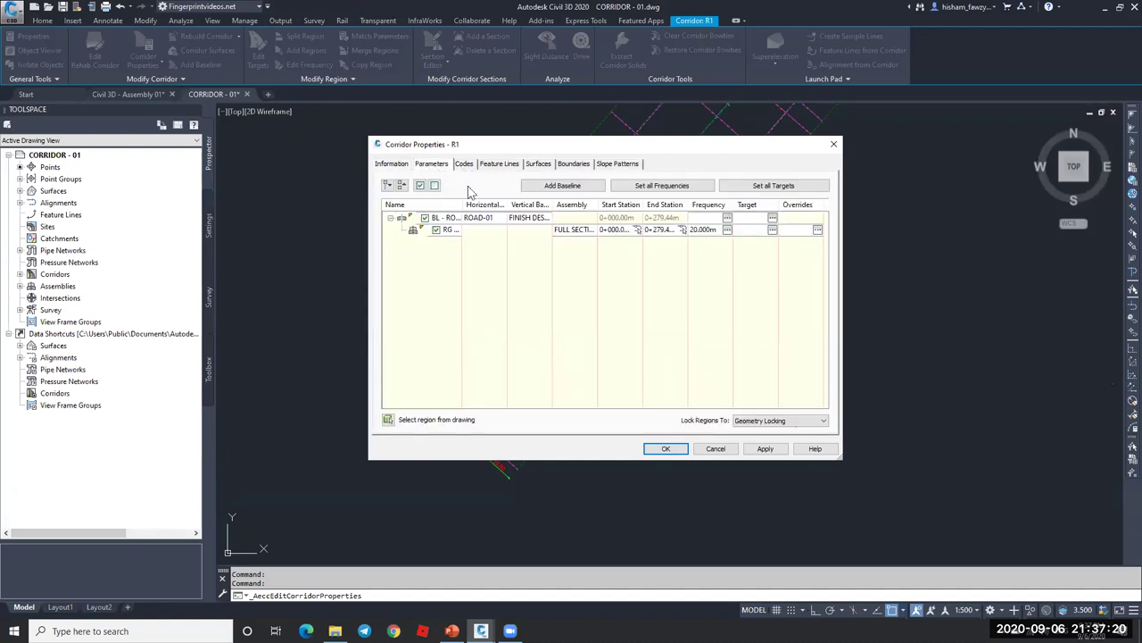
pyautogui.moveTo(837, 454); pyautogui.dragTo(956, 509)
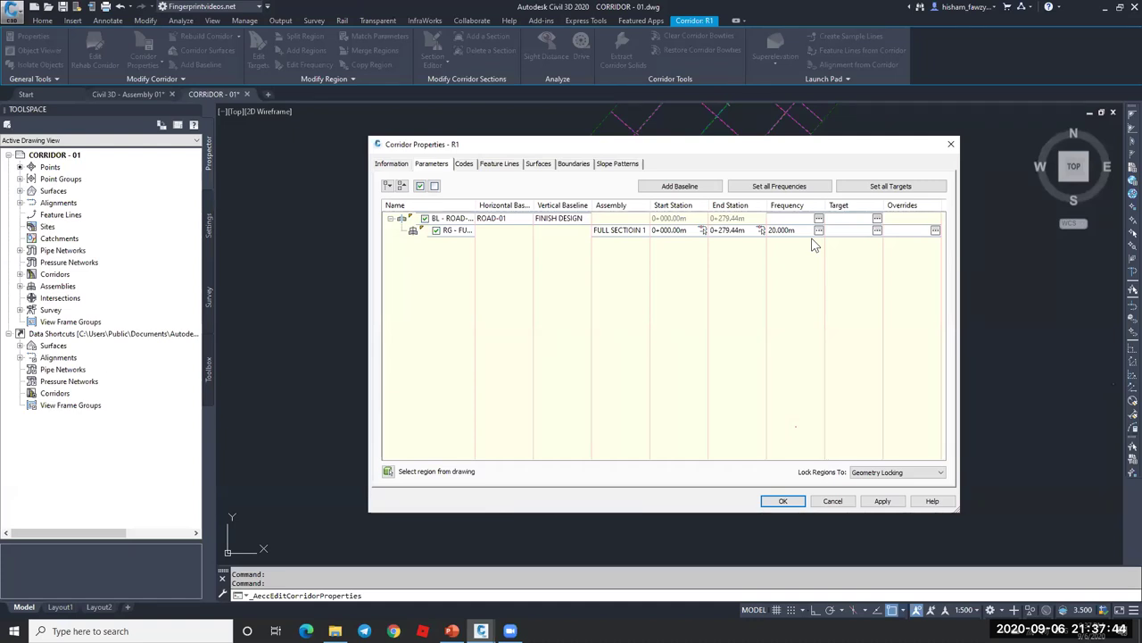
pyautogui.click(833, 500)
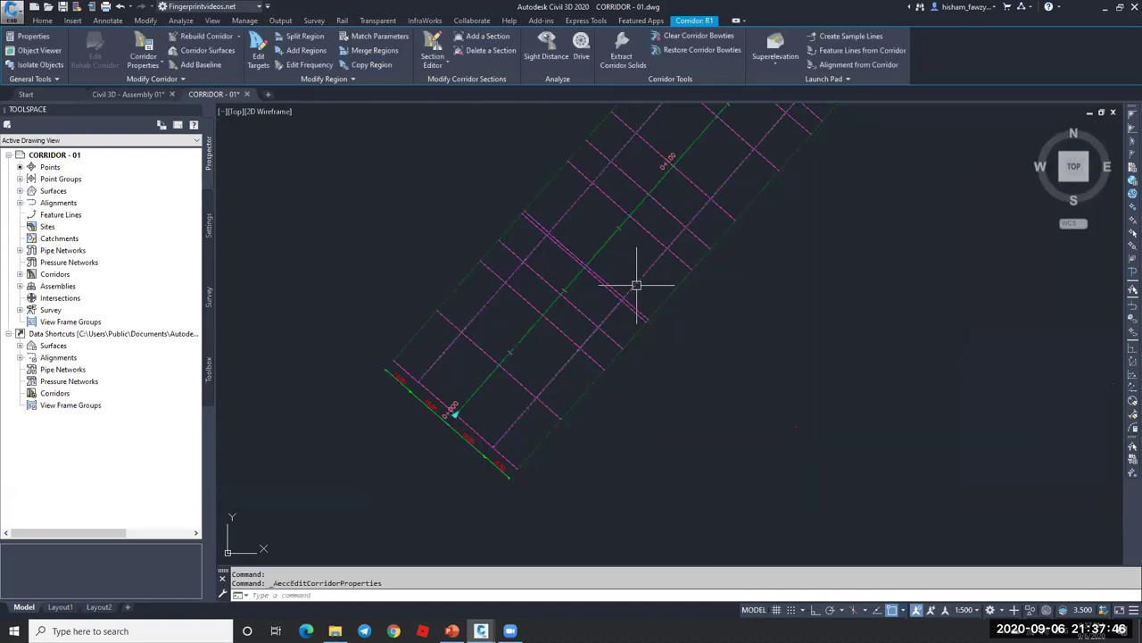
# - Clear the selection, pan to corridor R1, select it and launch the Object Viewer
pyautogui.scroll(5, 676, 224)
pyautogui.press('Escape')
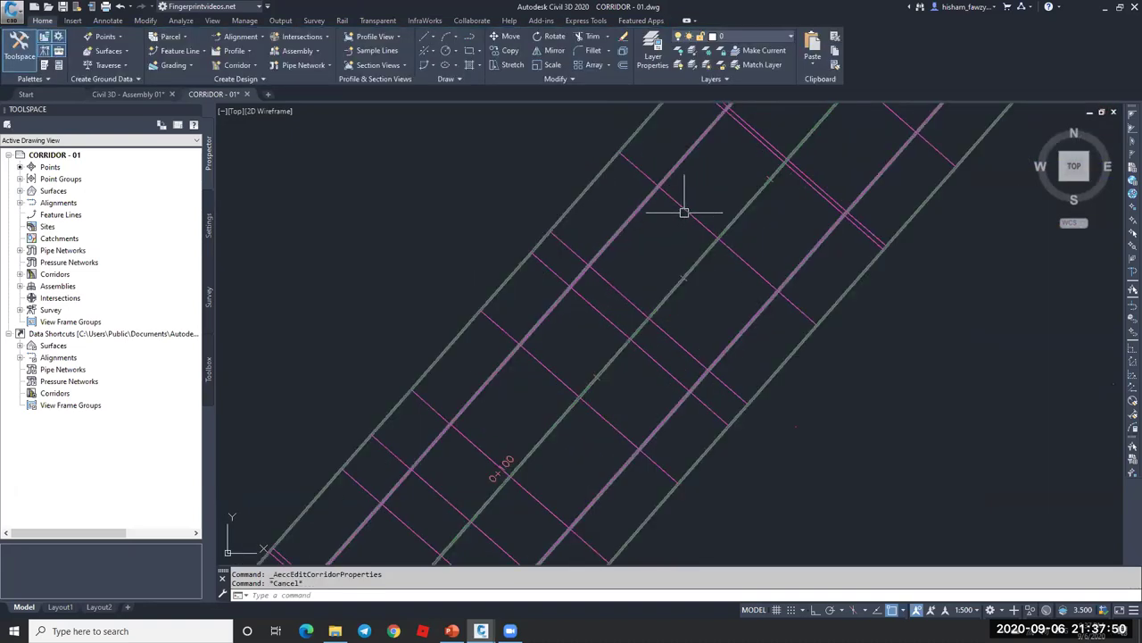
pyautogui.scroll(3, 625, 234)
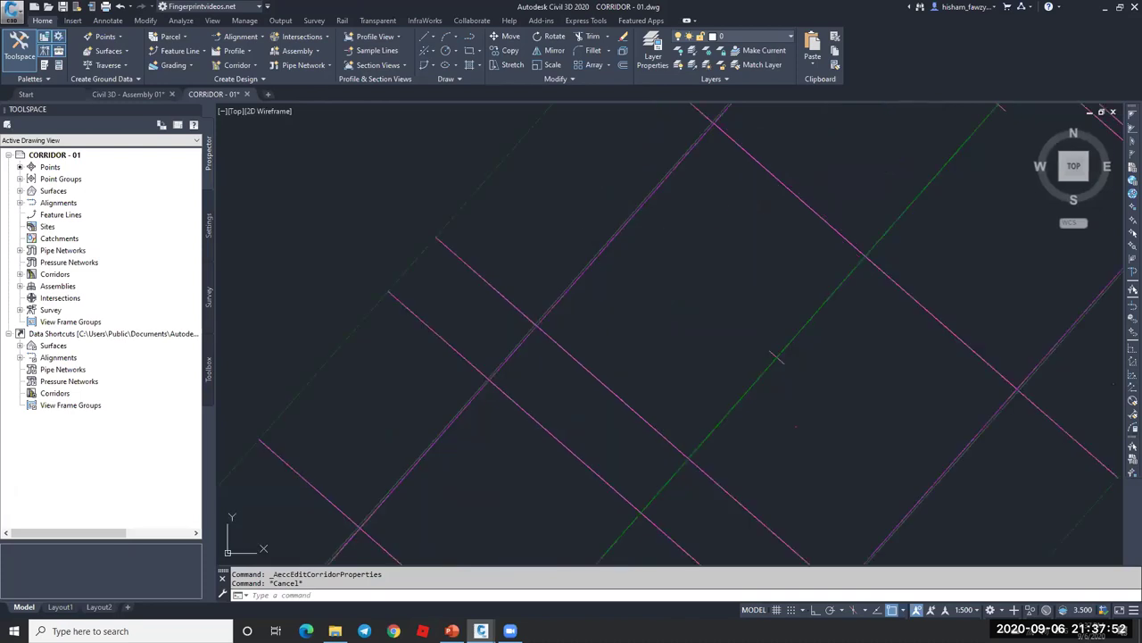
pyautogui.moveTo(728, 221); pyautogui.dragTo(732, 158, button='middle')
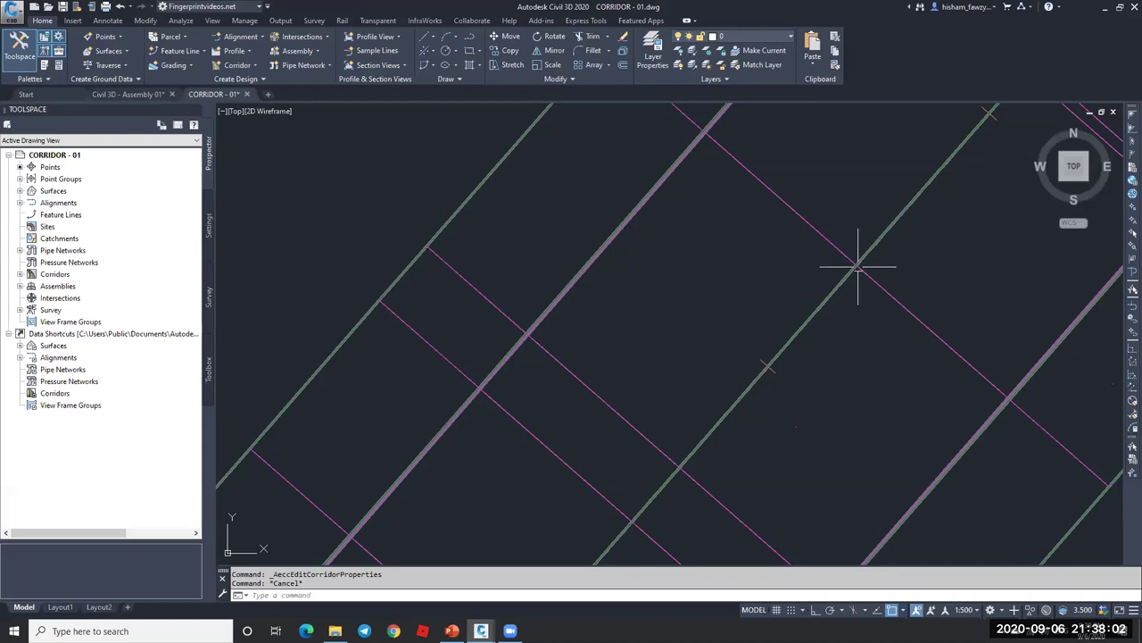
pyautogui.moveTo(859, 255); pyautogui.dragTo(877, 197, button='middle')
pyautogui.moveTo(696, 410)
pyautogui.mouseDown(button='middle')
pyautogui.moveTo(694, 396)
pyautogui.moveTo(668, 397)
pyautogui.mouseUp(button='middle')
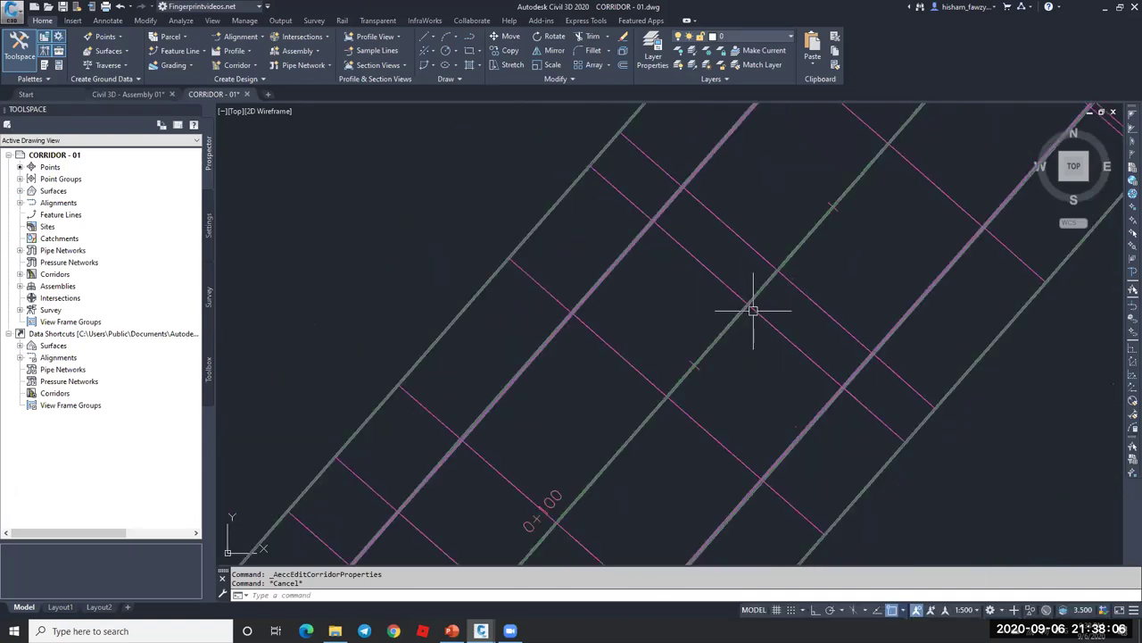
pyautogui.click(743, 301)
pyautogui.click(45, 50)
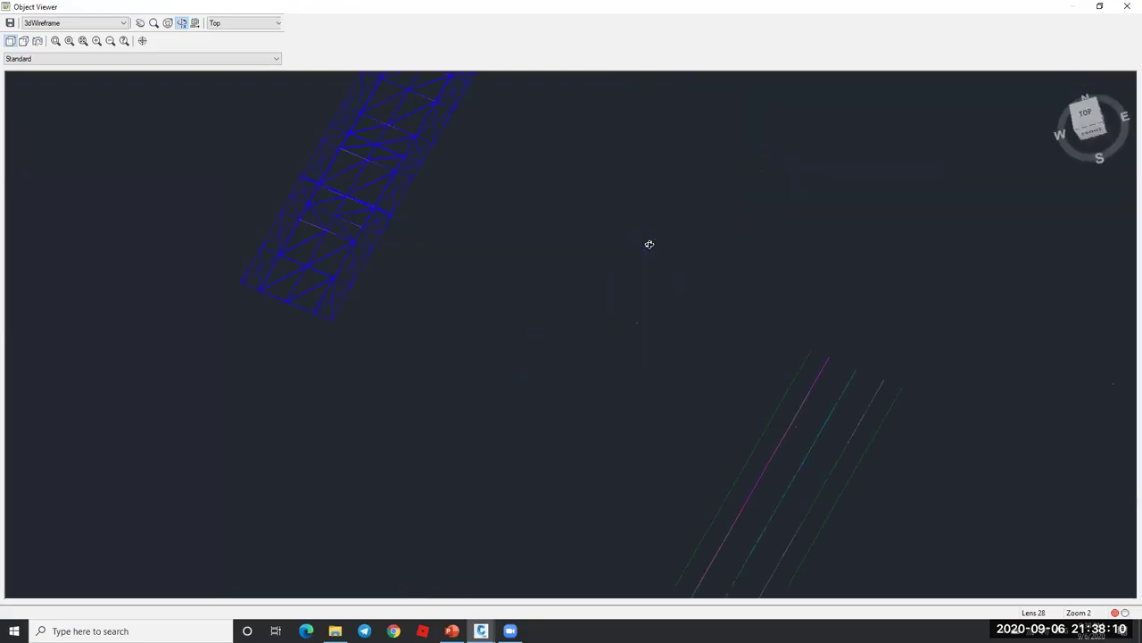
# - Orbit and zoom in on the corridor's yellow wireframe beams from a tilted angle
pyautogui.moveTo(649, 245); pyautogui.dragTo(859, 213)
pyautogui.scroll(3, 587, 392)
pyautogui.moveTo(588, 392); pyautogui.dragTo(576, 370)
pyautogui.scroll(5, 576, 366)
pyautogui.scroll(5, 576, 361)
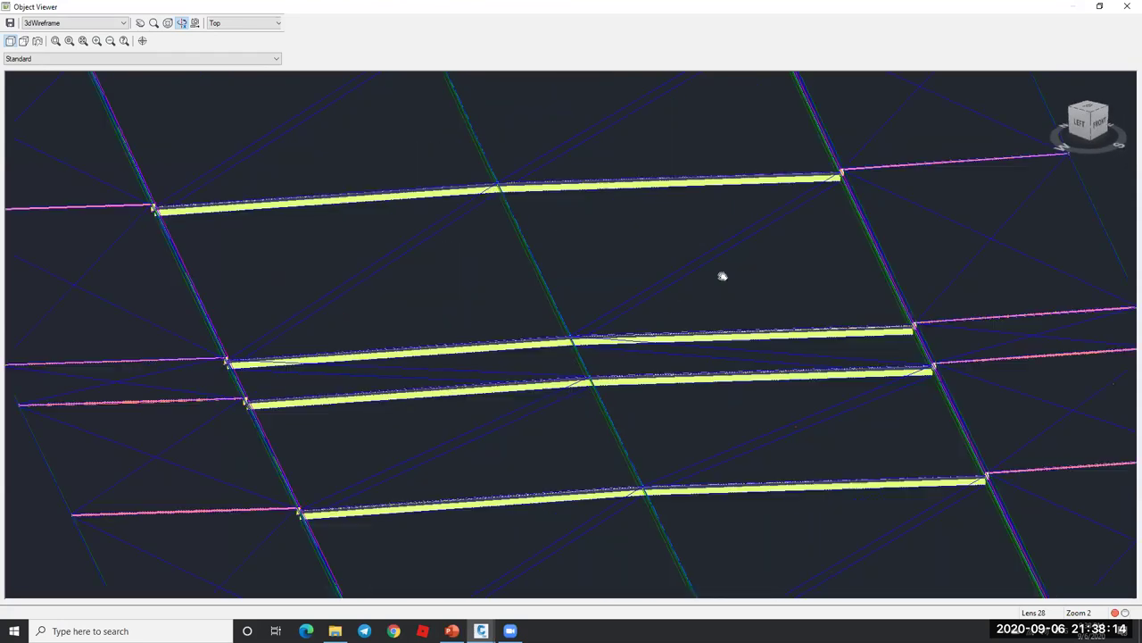
pyautogui.moveTo(778, 235); pyautogui.dragTo(515, 279)
pyautogui.scroll(3, 564, 237)
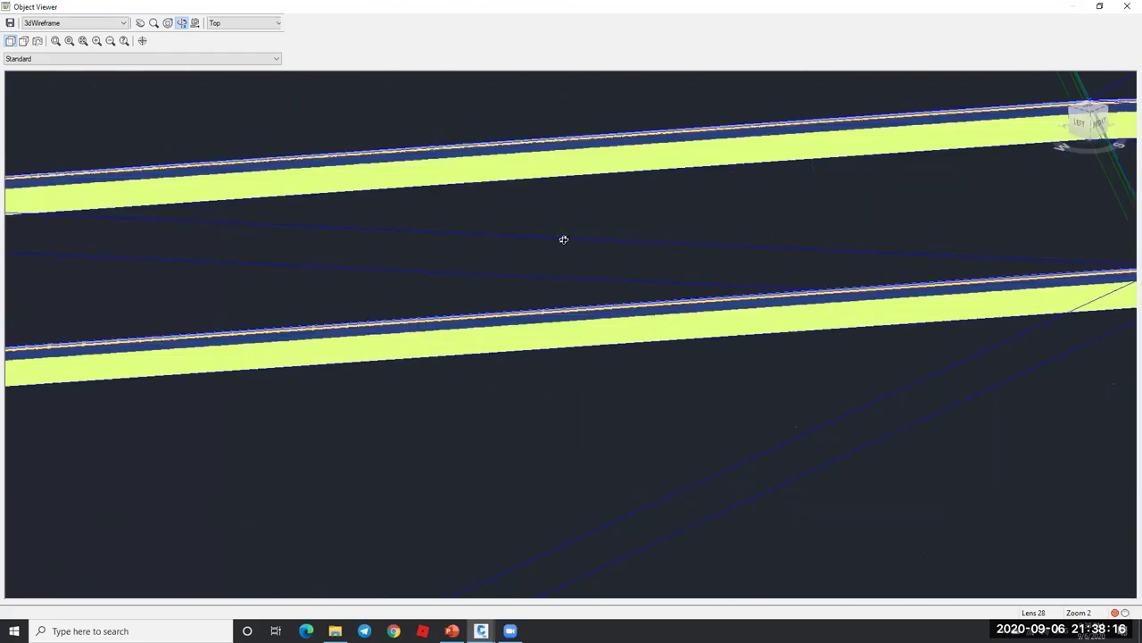
pyautogui.scroll(-1, 533, 224)
pyautogui.scroll(2, 531, 215)
pyautogui.moveTo(531, 215); pyautogui.dragTo(583, 357)
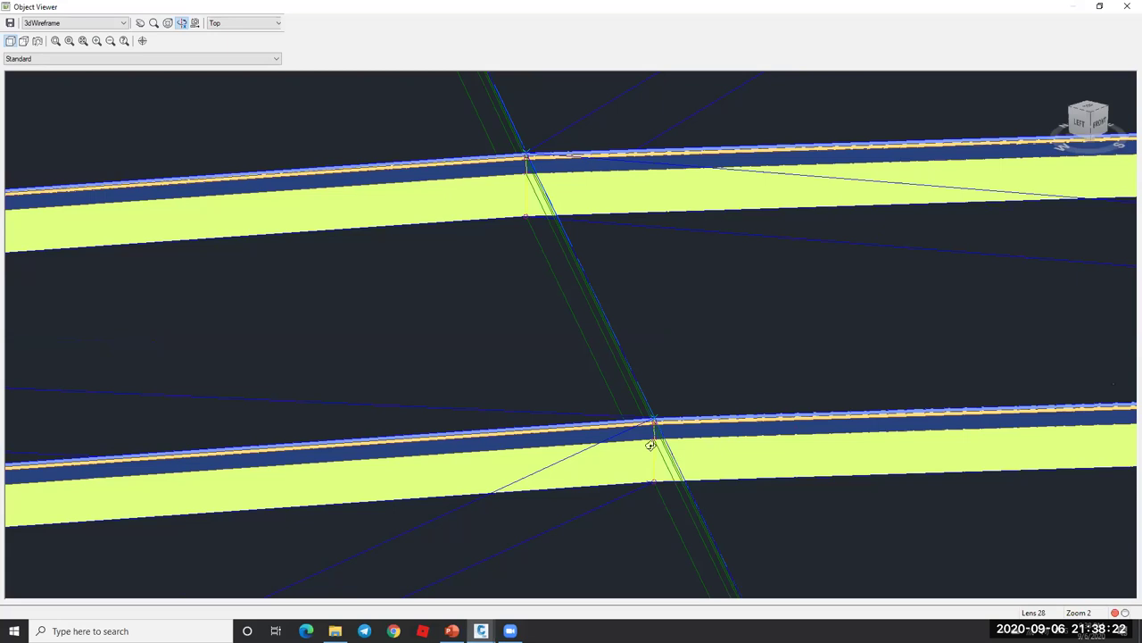
# - Orbit and shift the view to see the beams from another angle, then close the viewer with Alt+F4
pyautogui.scroll(-5, 734, 295)
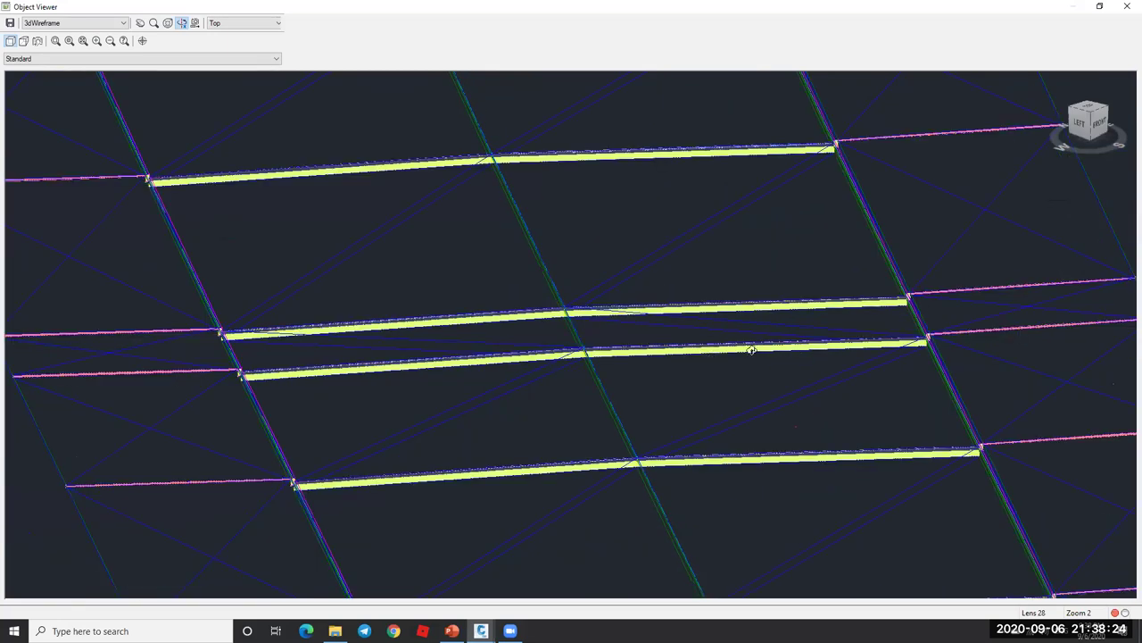
pyautogui.moveTo(704, 350); pyautogui.dragTo(667, 342)
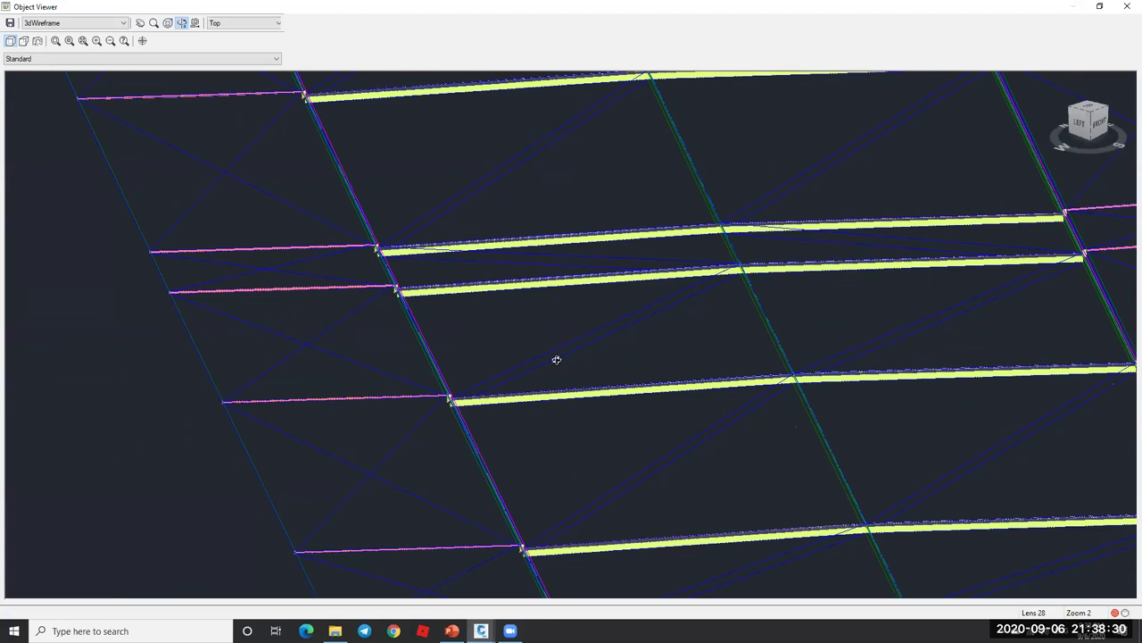
pyautogui.scroll(2, 429, 395)
pyautogui.moveTo(429, 383); pyautogui.dragTo(502, 350)
pyautogui.moveTo(448, 224); pyautogui.dragTo(461, 215)
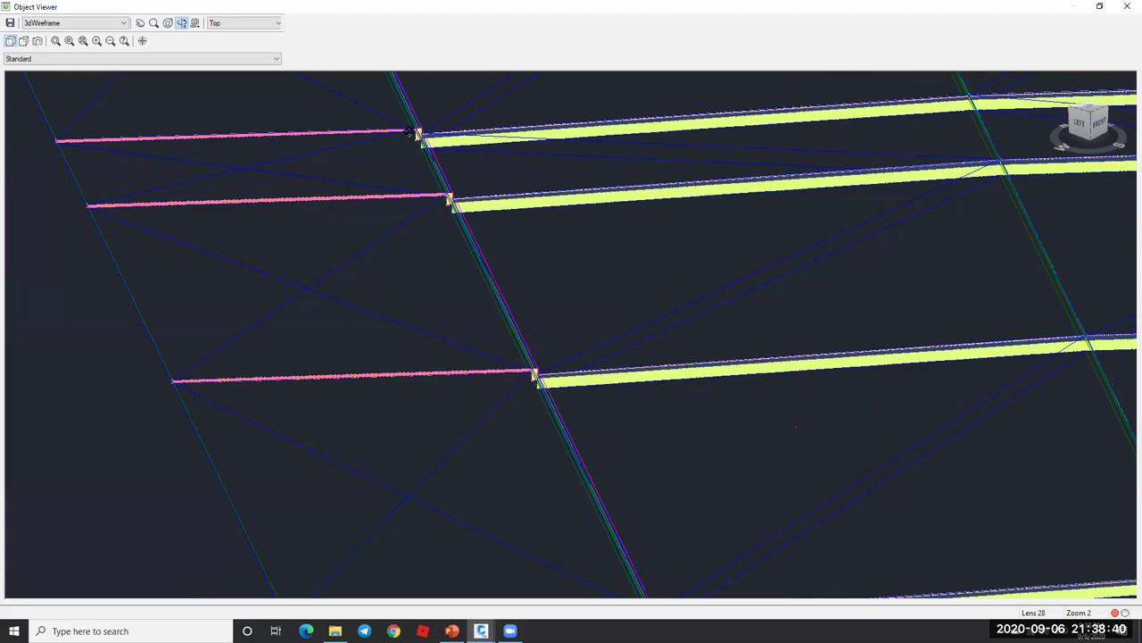
pyautogui.scroll(-3, 692, 194)
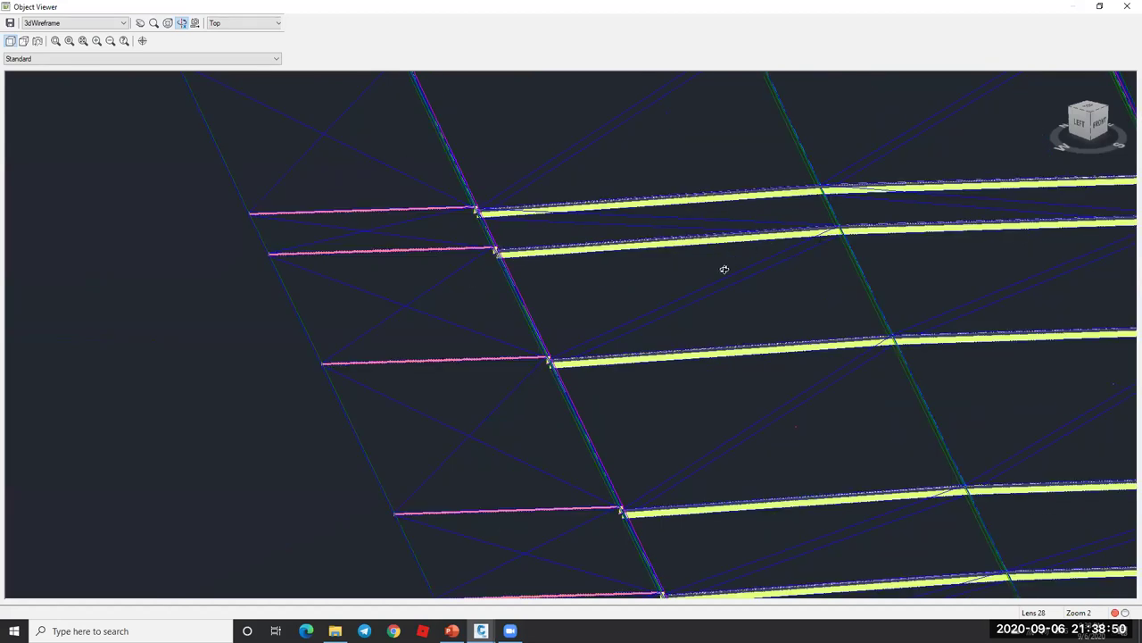
pyautogui.hotkey('alt', 'F4')
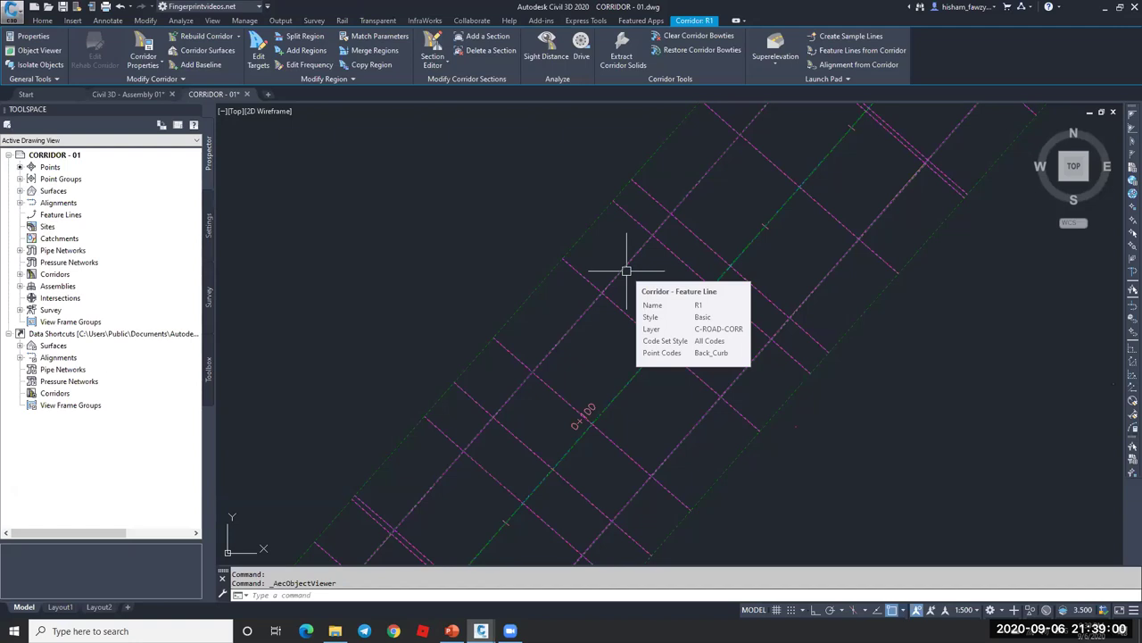
pyautogui.scroll(-3, 673, 214)
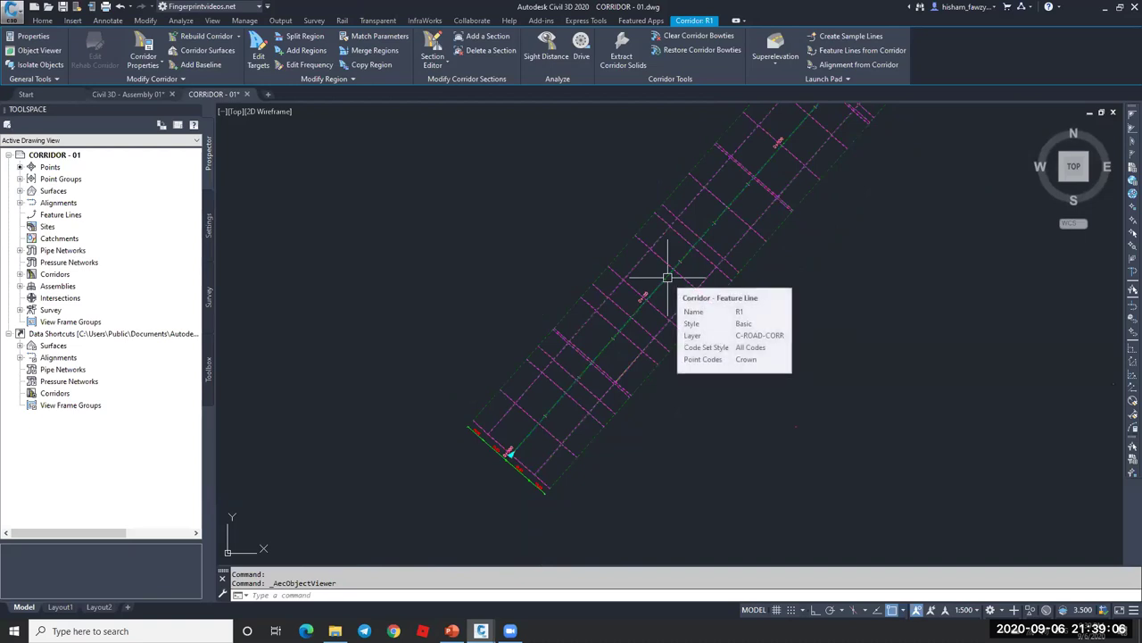
pyautogui.scroll(5, 585, 314)
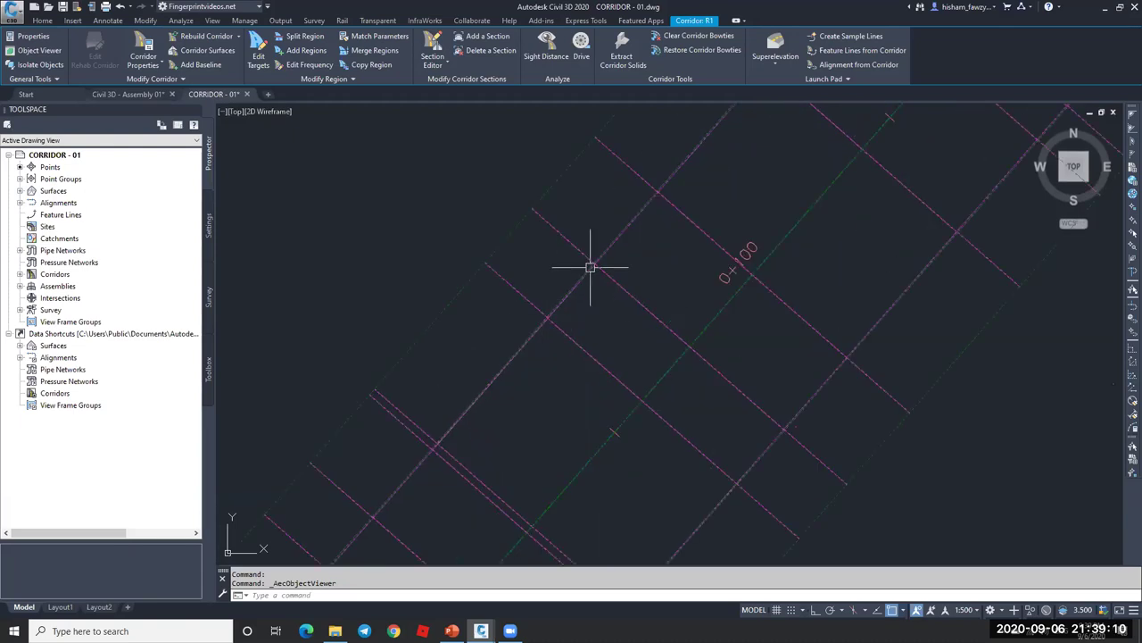
pyautogui.moveTo(577, 318)
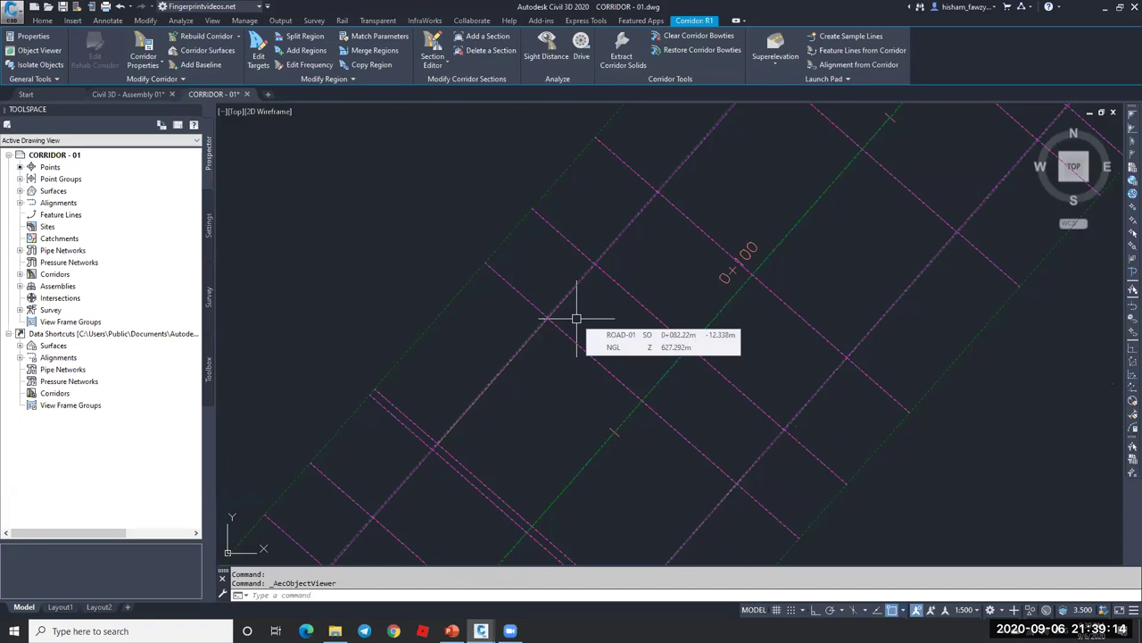
pyautogui.scroll(-5, 557, 308)
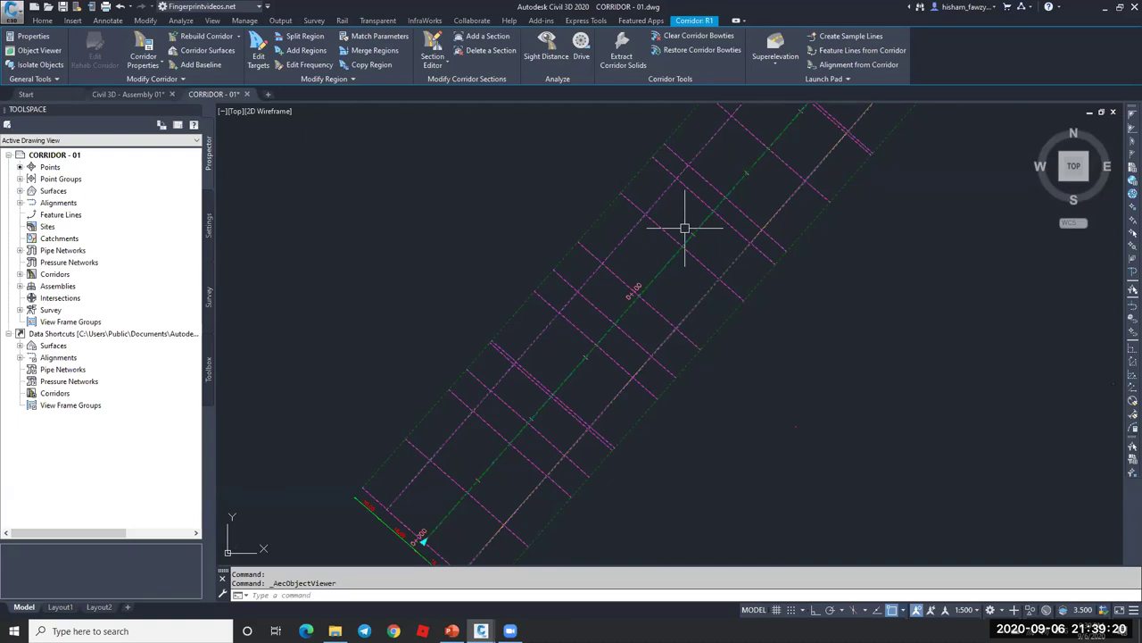
pyautogui.scroll(-2, 625, 255)
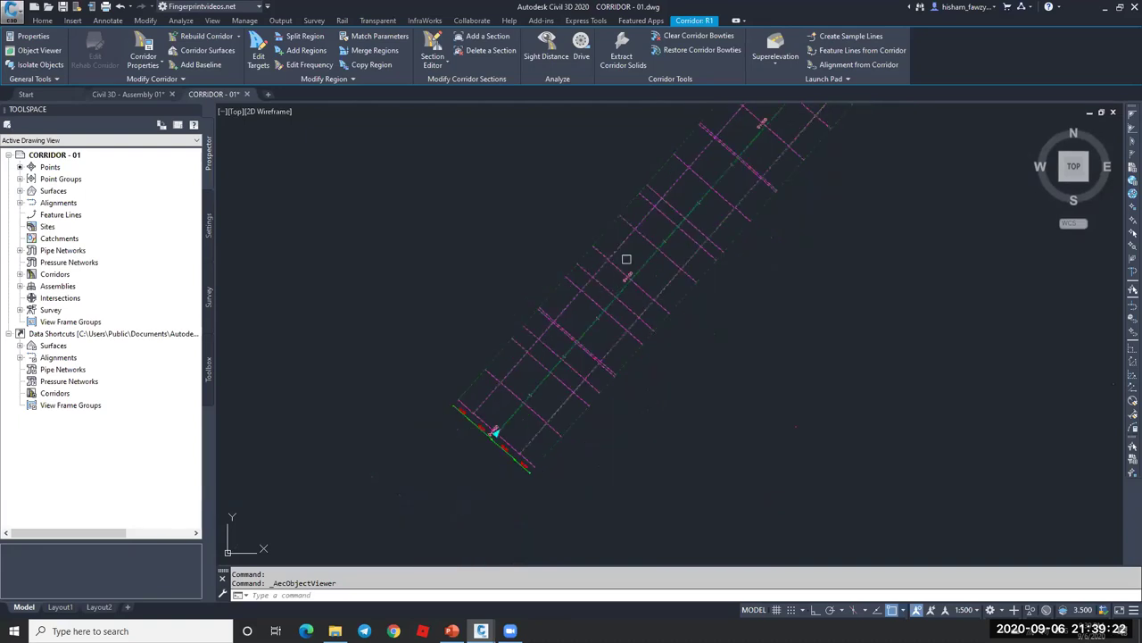
pyautogui.scroll(-1, 629, 296)
pyautogui.scroll(2, 683, 234)
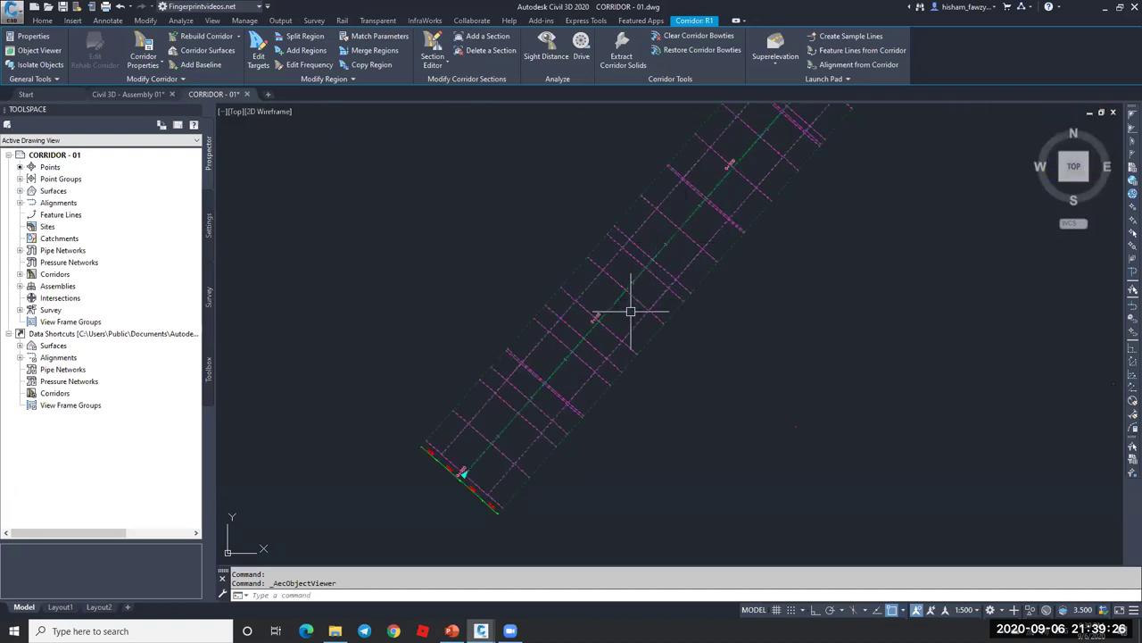
pyautogui.scroll(2, 632, 303)
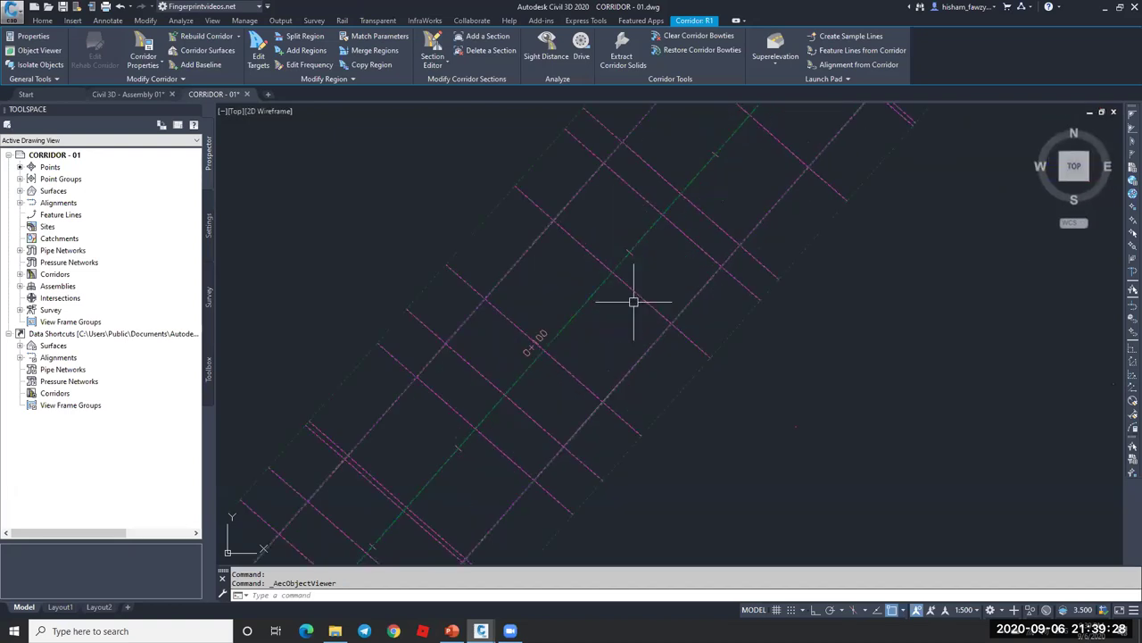
pyautogui.moveTo(651, 299)
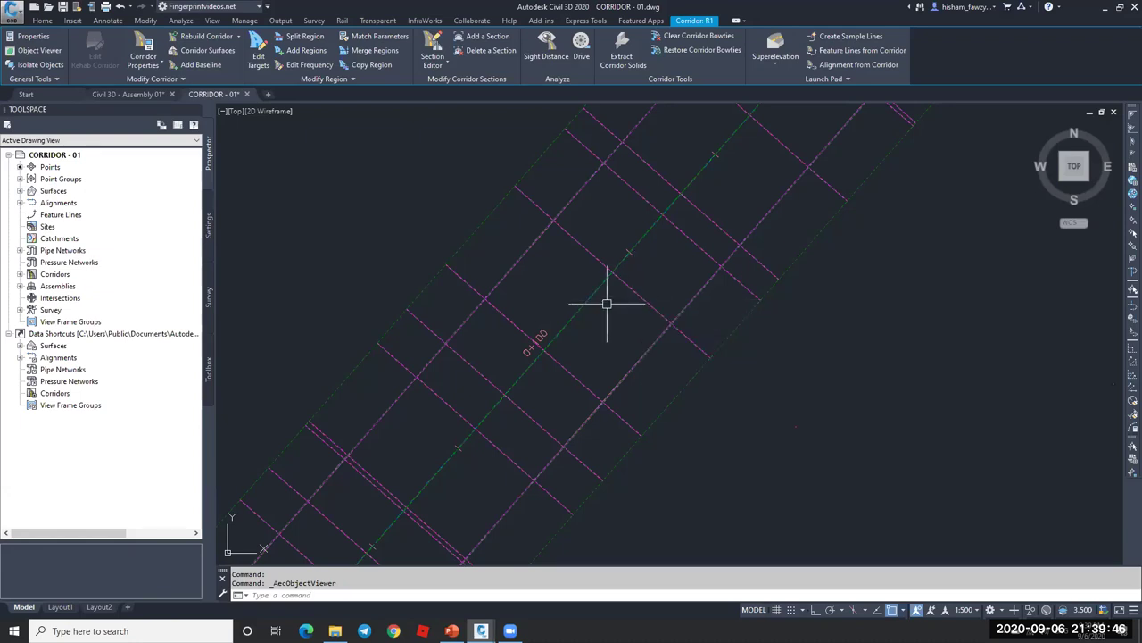
pyautogui.moveTo(581, 311)
pyautogui.mouseDown(button='middle')
pyautogui.moveTo(627, 265)
pyautogui.moveTo(623, 254)
pyautogui.mouseUp(button='middle')
pyautogui.scroll(2, 594, 293)
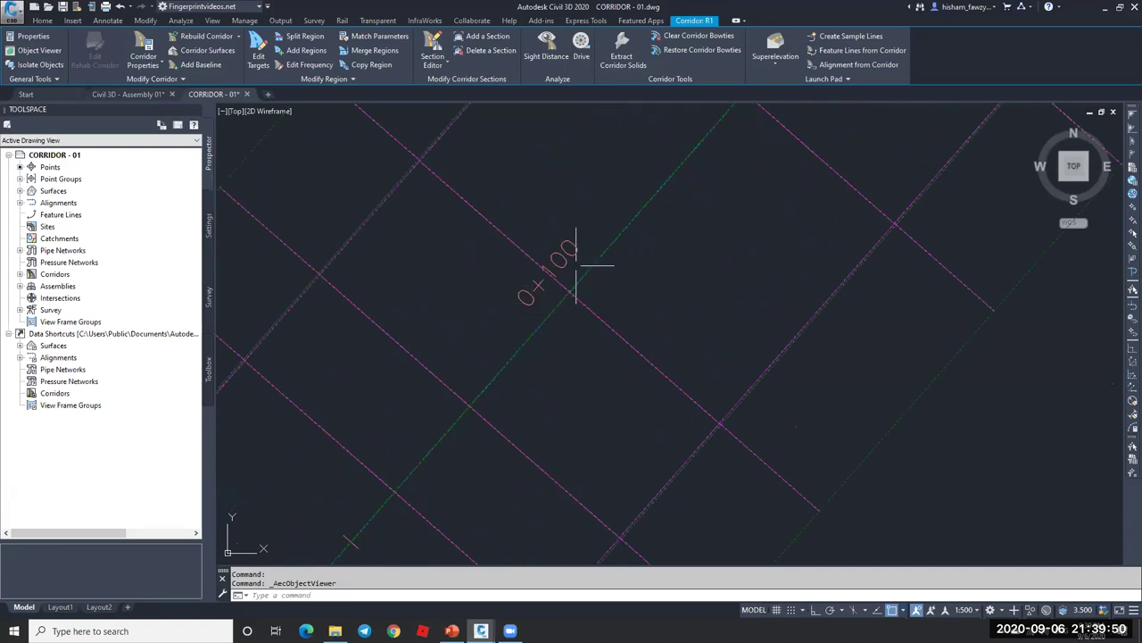
pyautogui.scroll(-2, 633, 242)
pyautogui.scroll(2, 633, 281)
pyautogui.scroll(-1, 637, 258)
pyautogui.scroll(1, 651, 286)
pyautogui.scroll(-1, 610, 342)
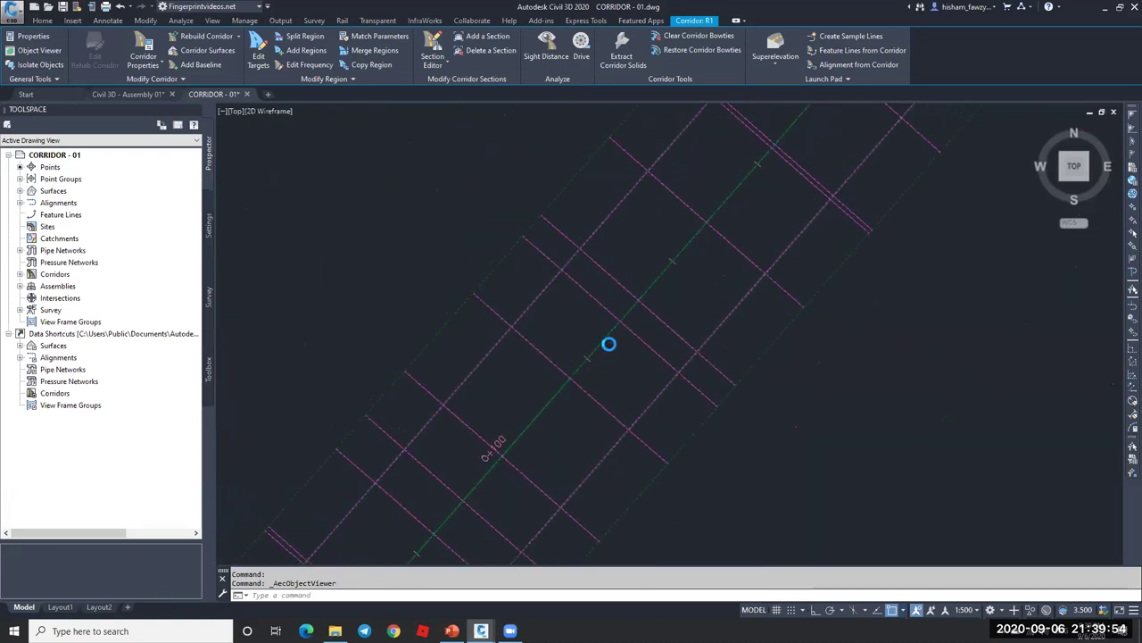
pyautogui.scroll(2, 597, 314)
pyautogui.scroll(2, 622, 285)
pyautogui.scroll(-2, 627, 282)
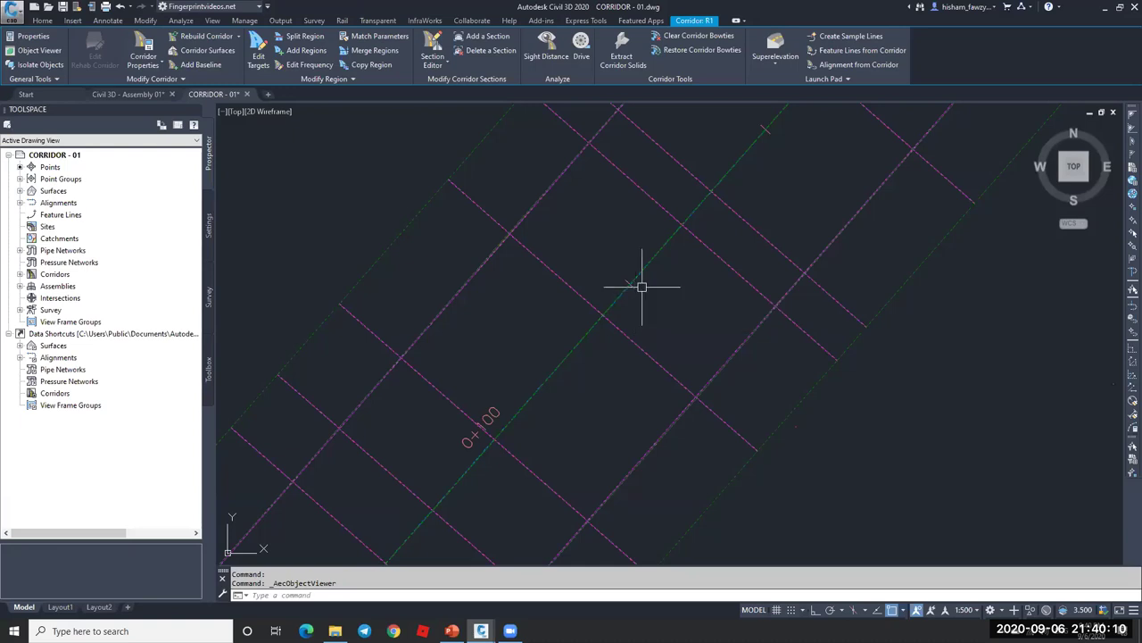
pyautogui.scroll(2, 622, 283)
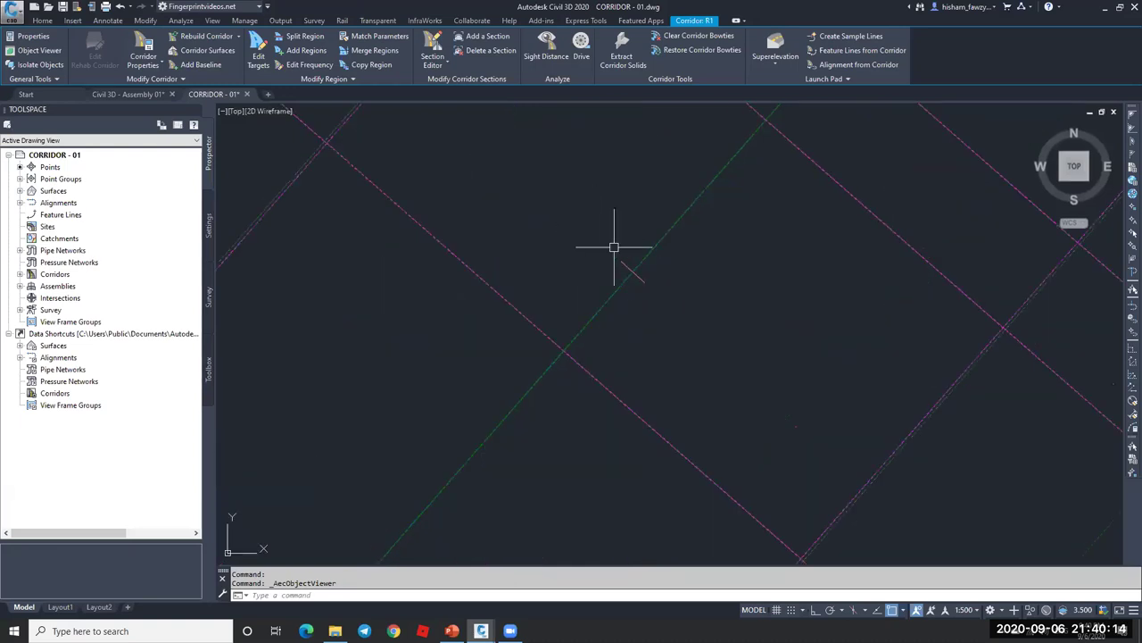
pyautogui.scroll(-2, 610, 270)
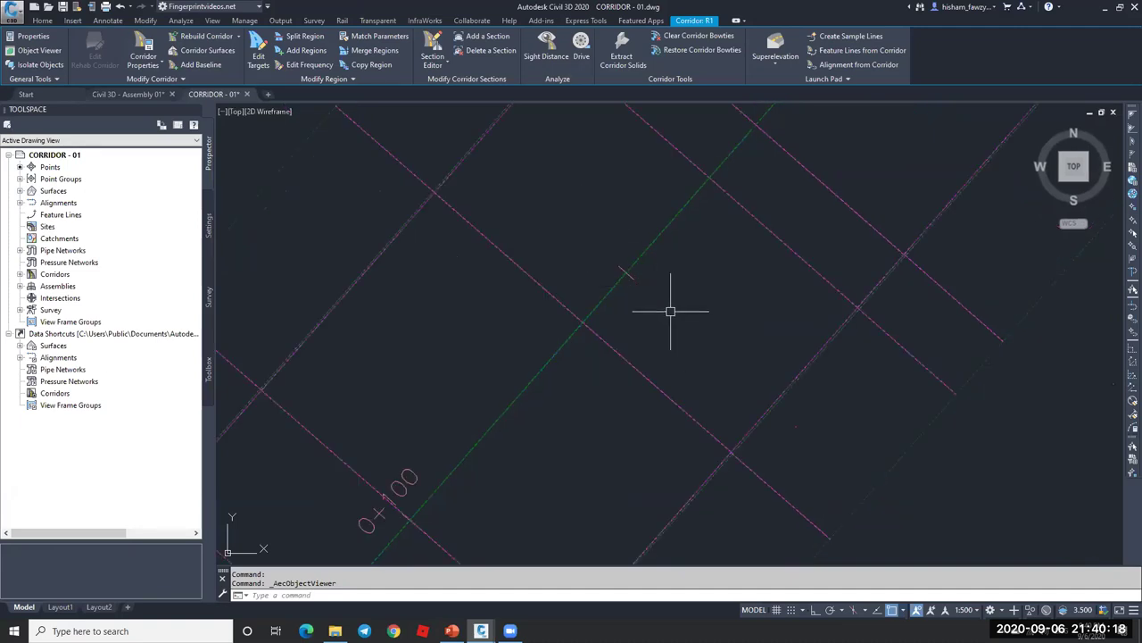
pyautogui.scroll(-2, 643, 277)
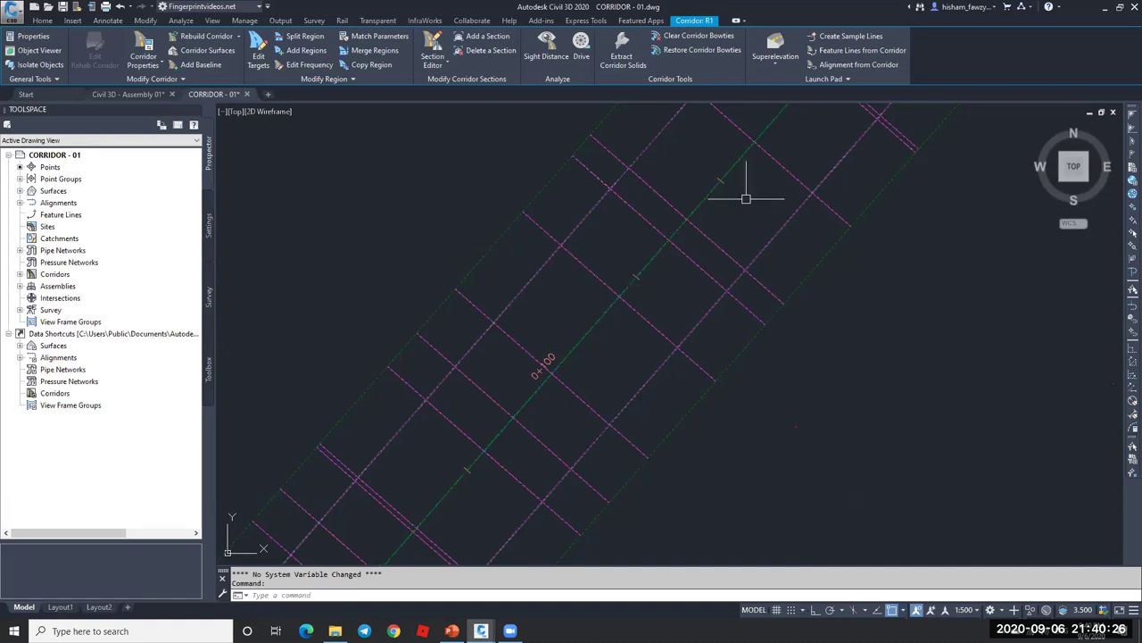
pyautogui.scroll(-2, 615, 301)
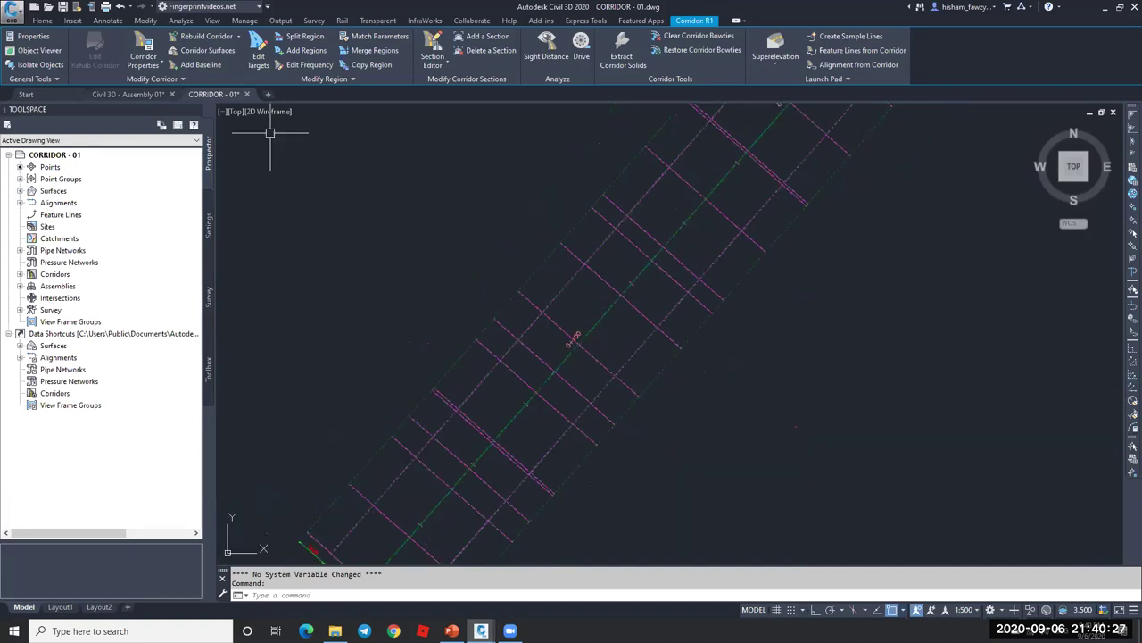
pyautogui.click(141, 44)
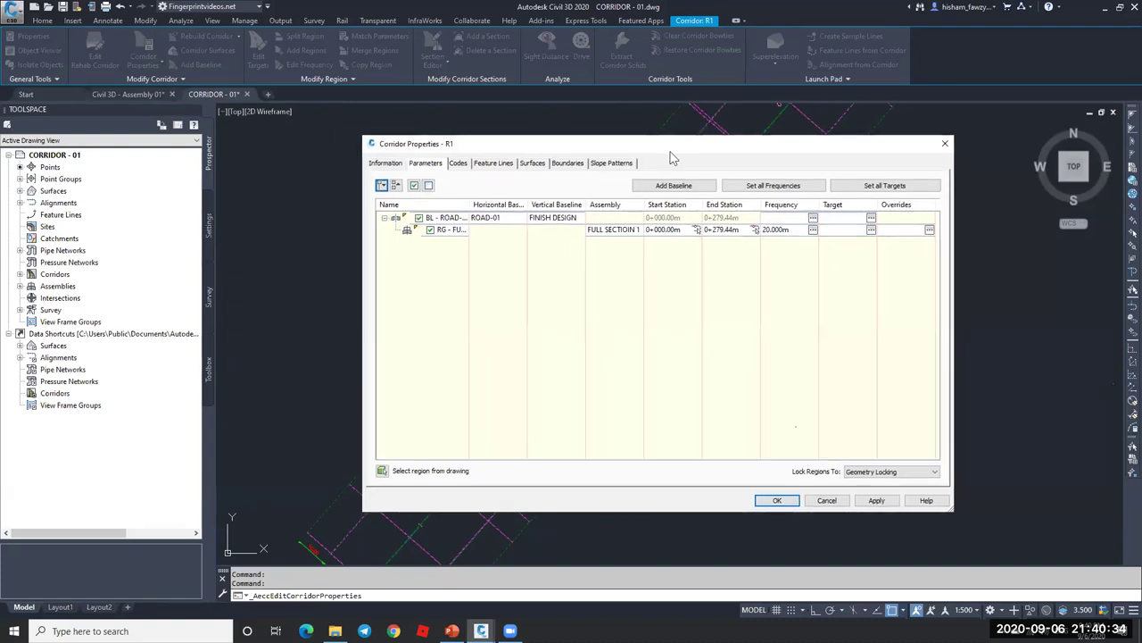
pyautogui.moveTo(727, 158); pyautogui.dragTo(334, 174)
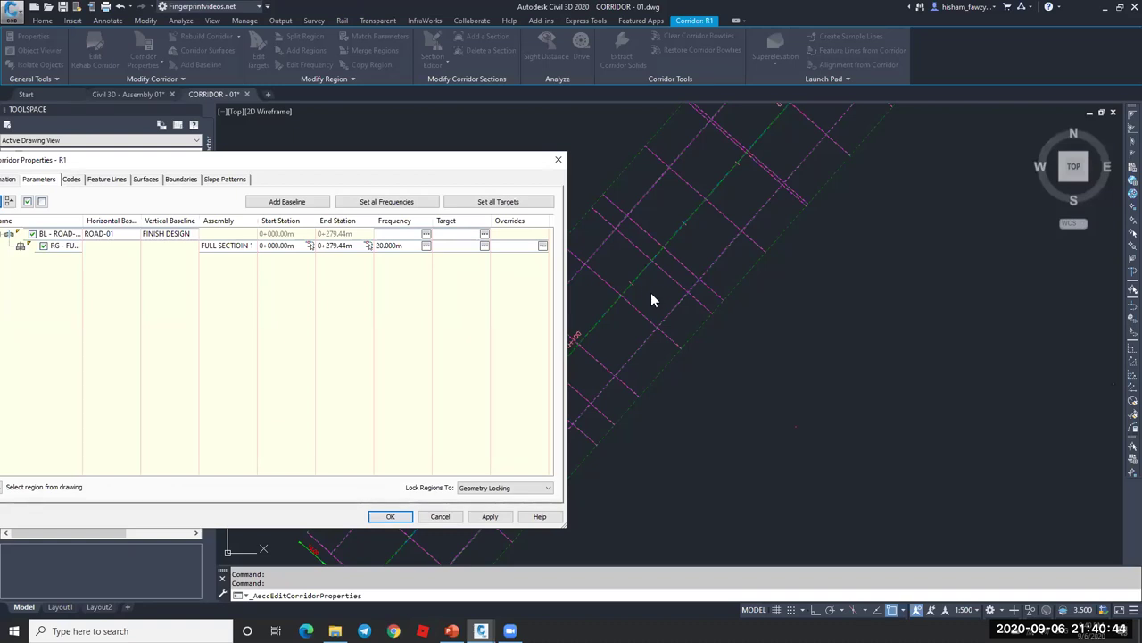
pyautogui.moveTo(427, 157); pyautogui.dragTo(554, 145)
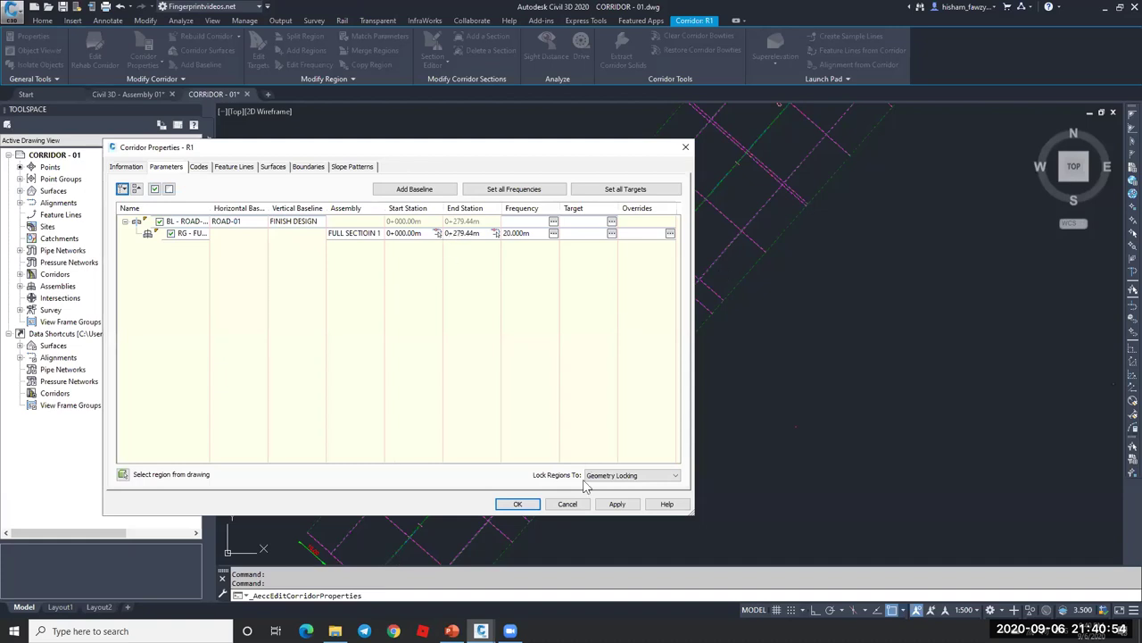
pyautogui.click(568, 503)
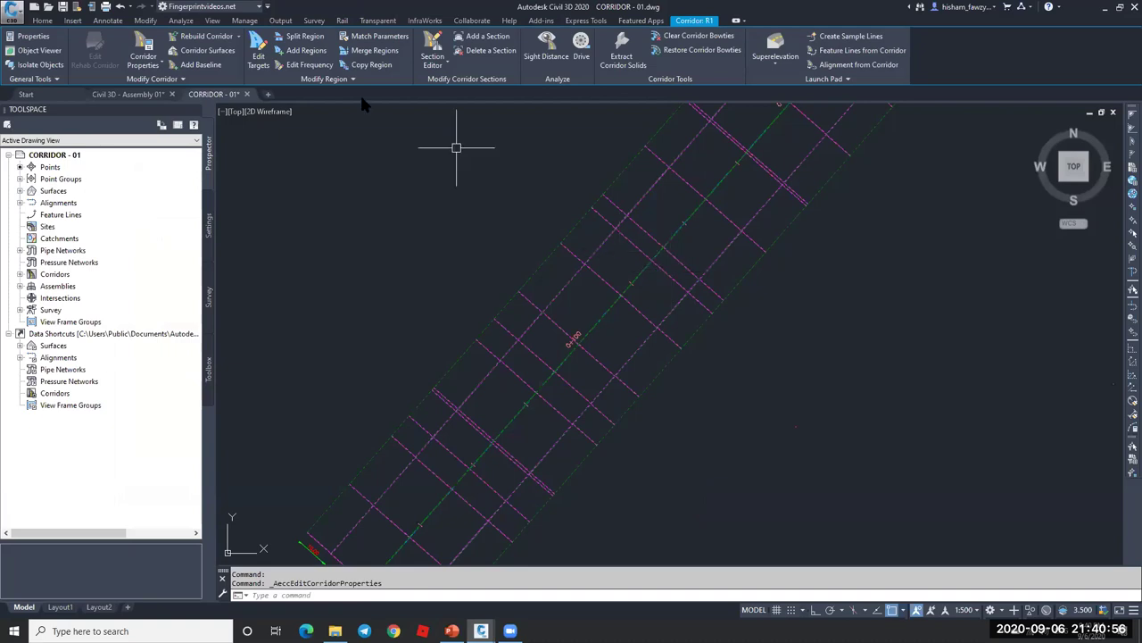
# - Split corridor R1's FULL SECTION 1 region at station 0+225
pyautogui.click(304, 37)
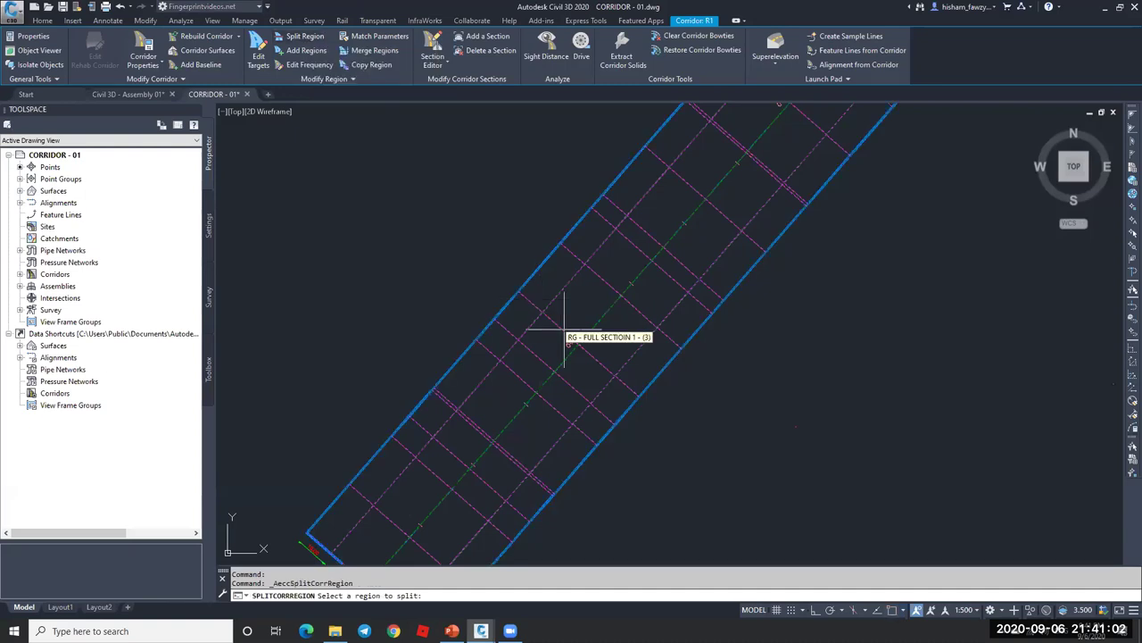
pyautogui.scroll(-6, 608, 308)
pyautogui.scroll(4, 607, 303)
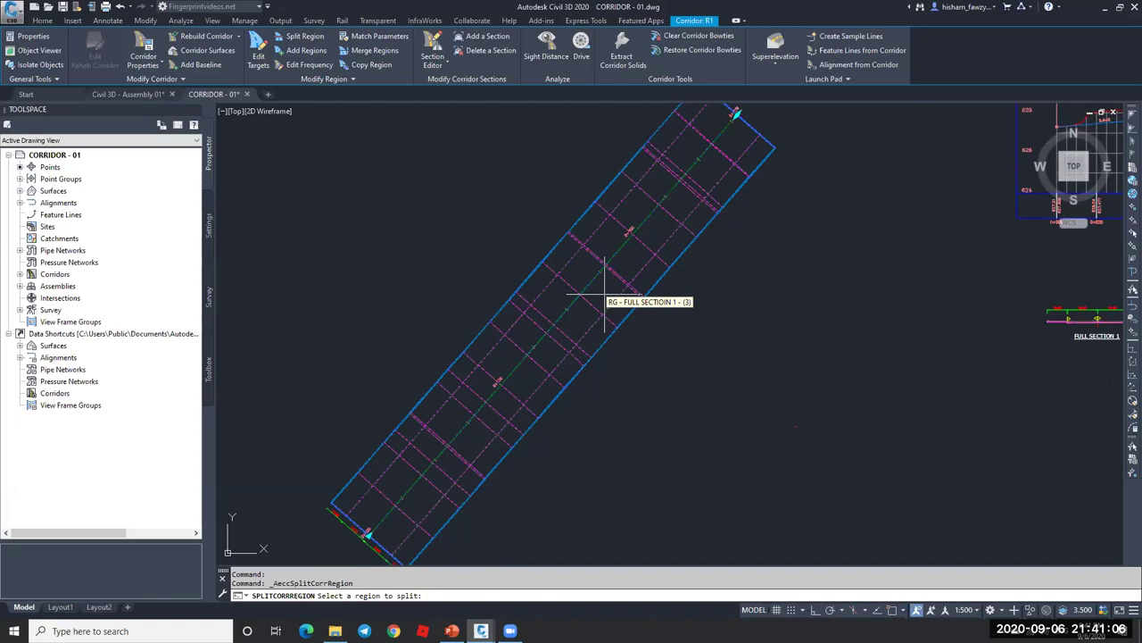
pyautogui.click(605, 294)
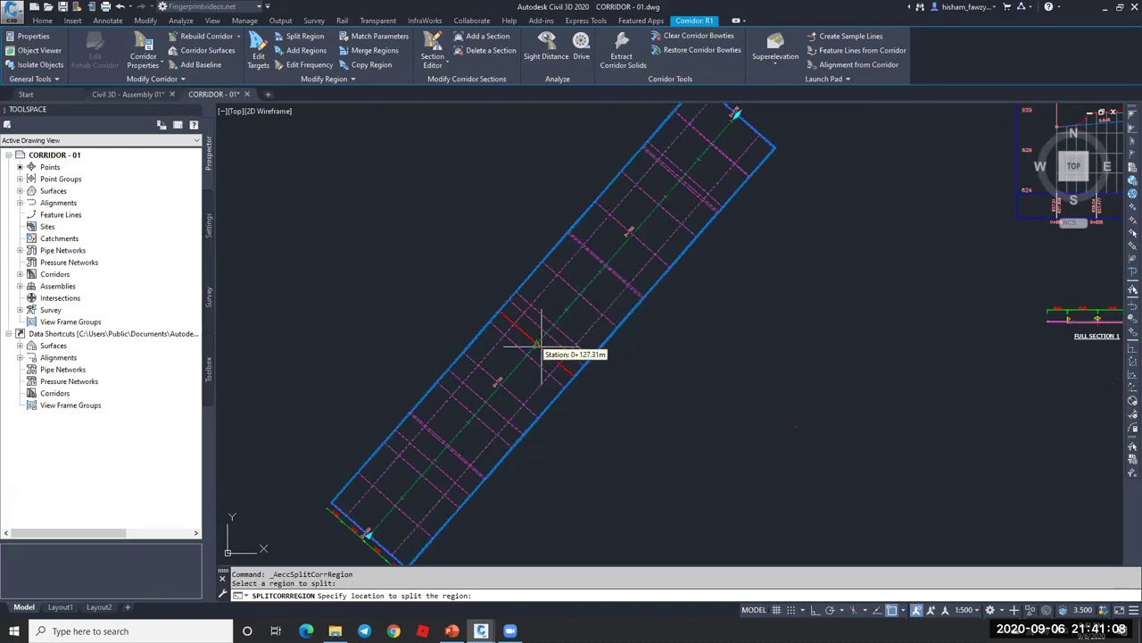
pyautogui.click(665, 198)
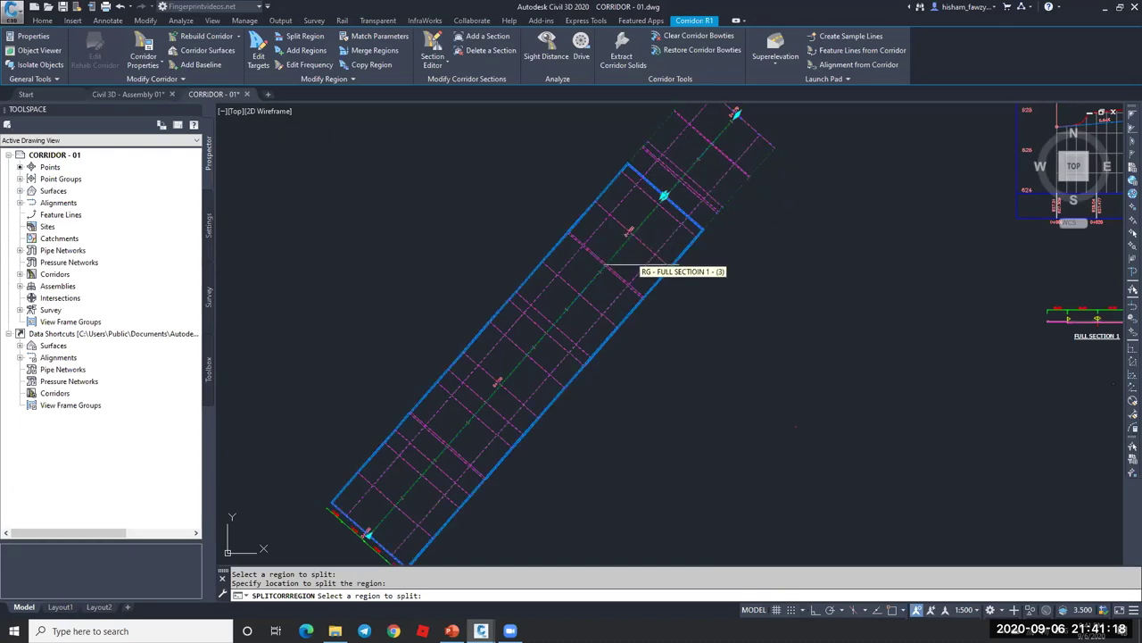
# - End the split command, select corridor R1 and open its Corridor Properties
pyautogui.press('Escape')
pyautogui.press('Escape')
pyautogui.click(668, 237)
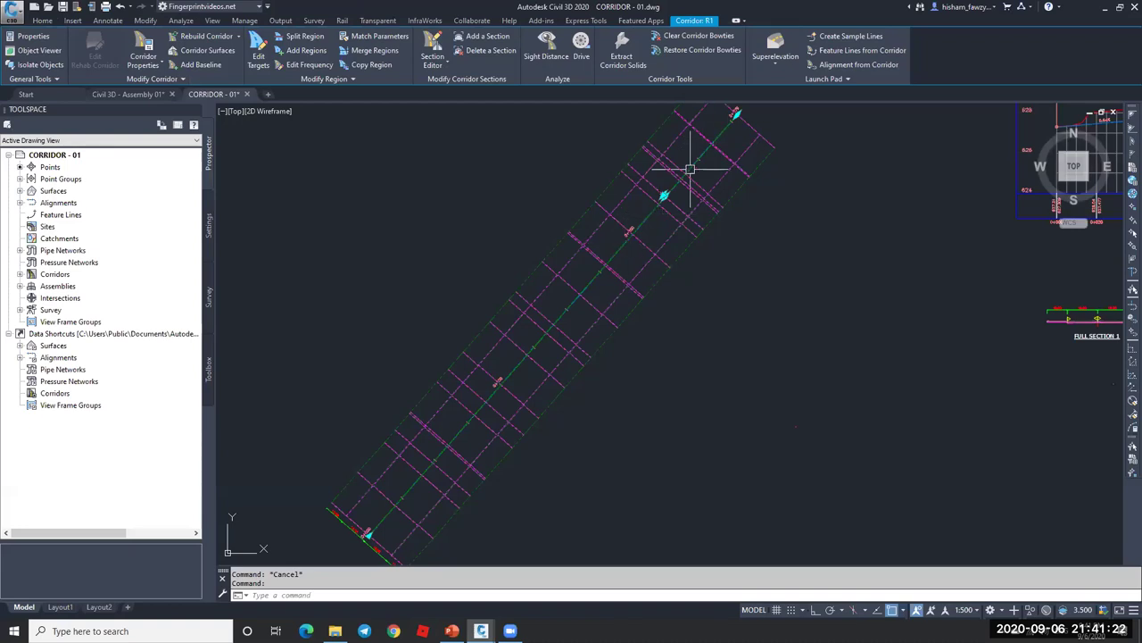
pyautogui.click(140, 40)
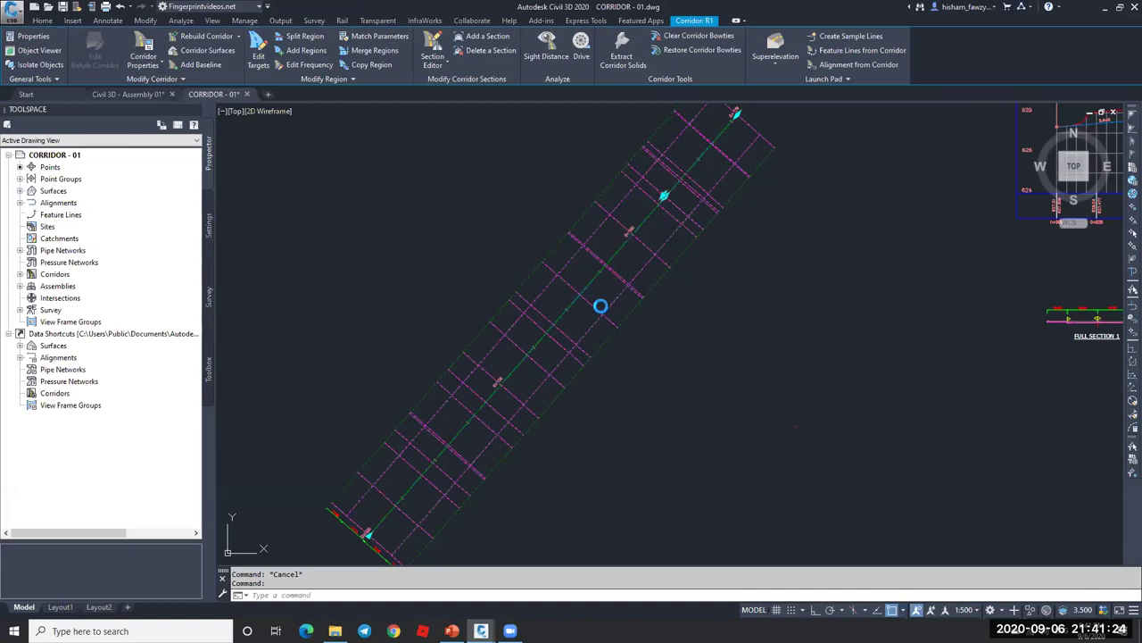
# - On the Parameters tab, highlight the first region and the ROAD-01 baseline in the drawing
pyautogui.click(390, 234)
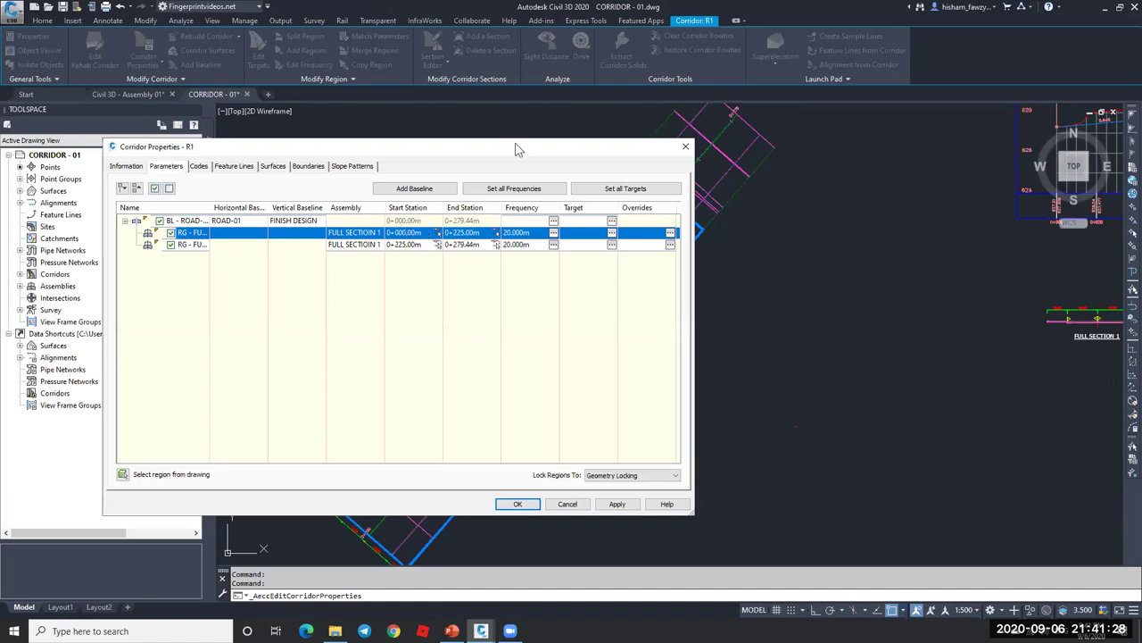
pyautogui.moveTo(516, 149); pyautogui.dragTo(1038, 252)
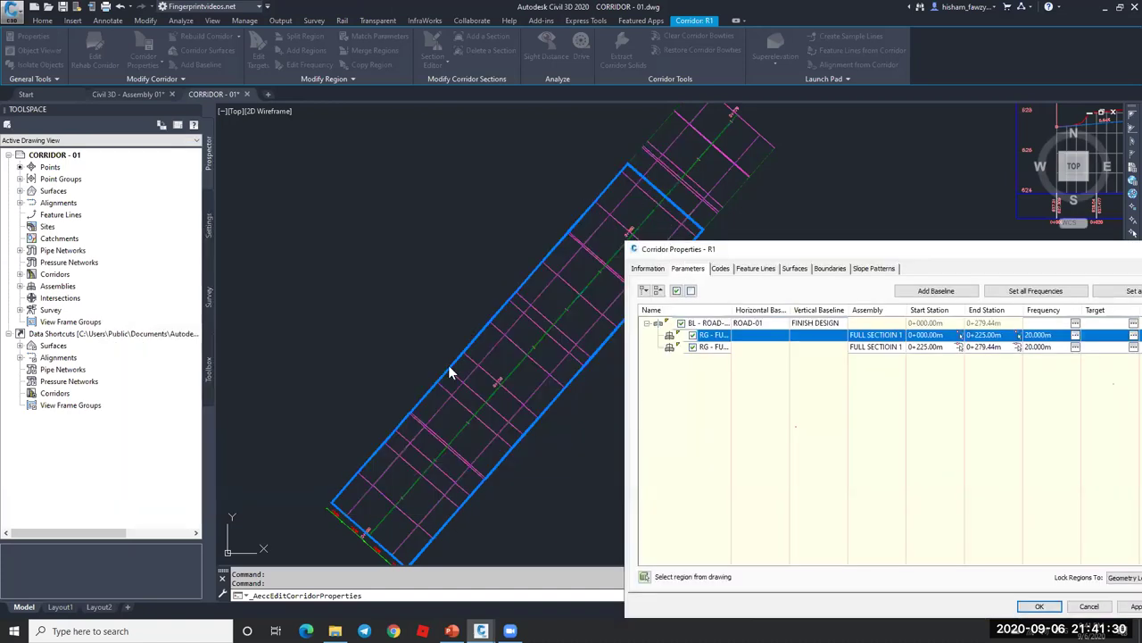
pyautogui.moveTo(797, 256)
pyautogui.mouseDown()
pyautogui.moveTo(538, 200)
pyautogui.moveTo(560, 197)
pyautogui.moveTo(32, 194)
pyautogui.mouseUp()
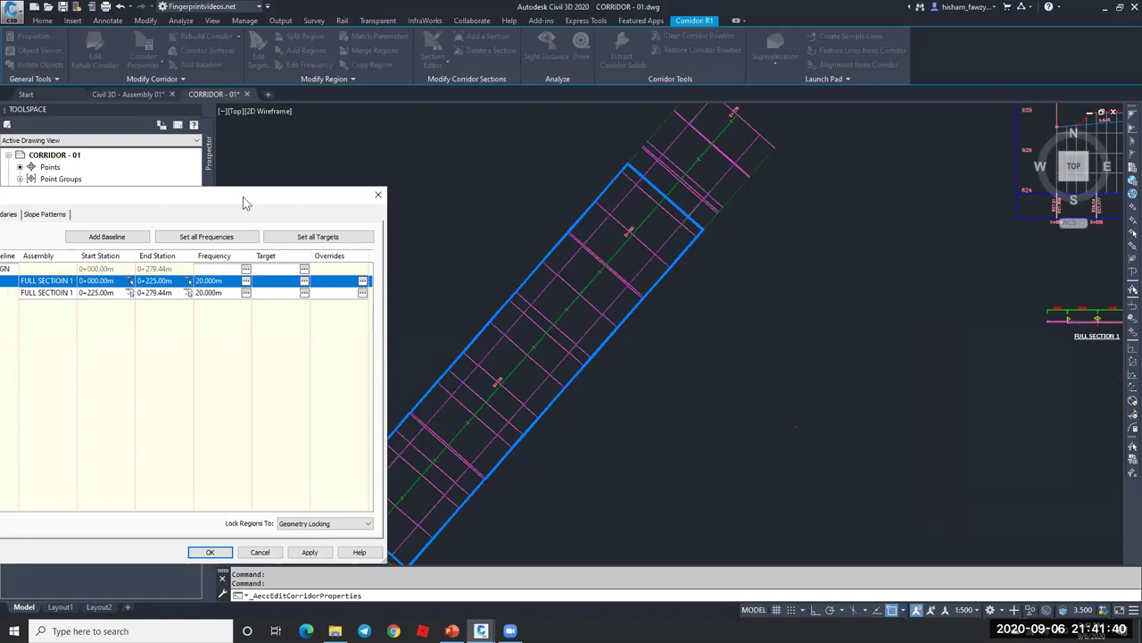
pyautogui.moveTo(242, 196); pyautogui.dragTo(346, 166)
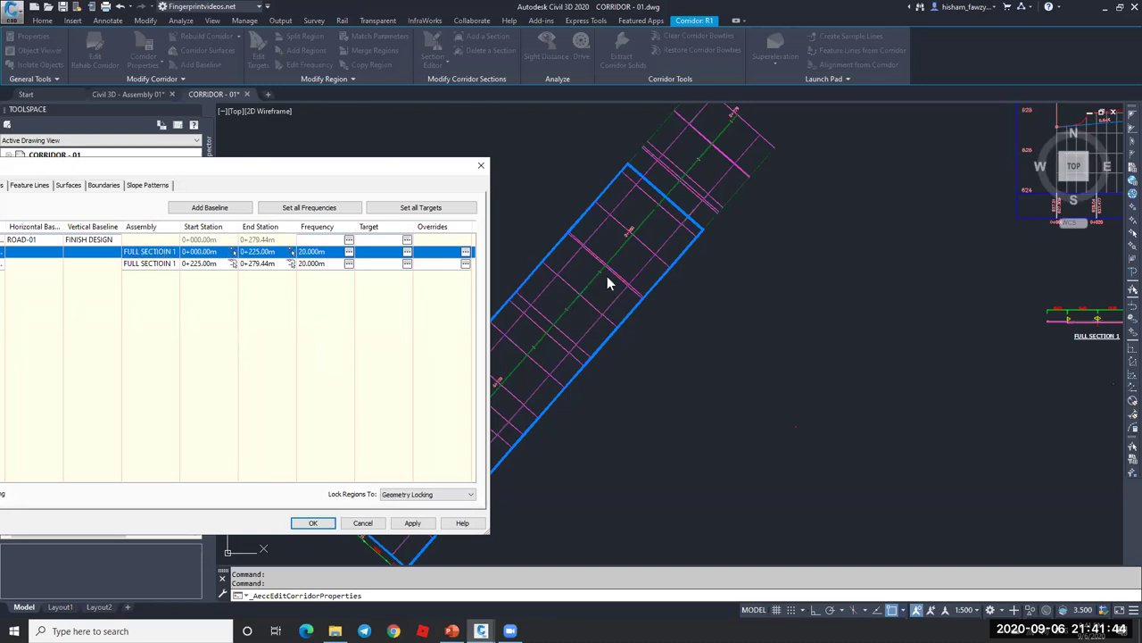
pyautogui.moveTo(399, 172); pyautogui.dragTo(554, 158)
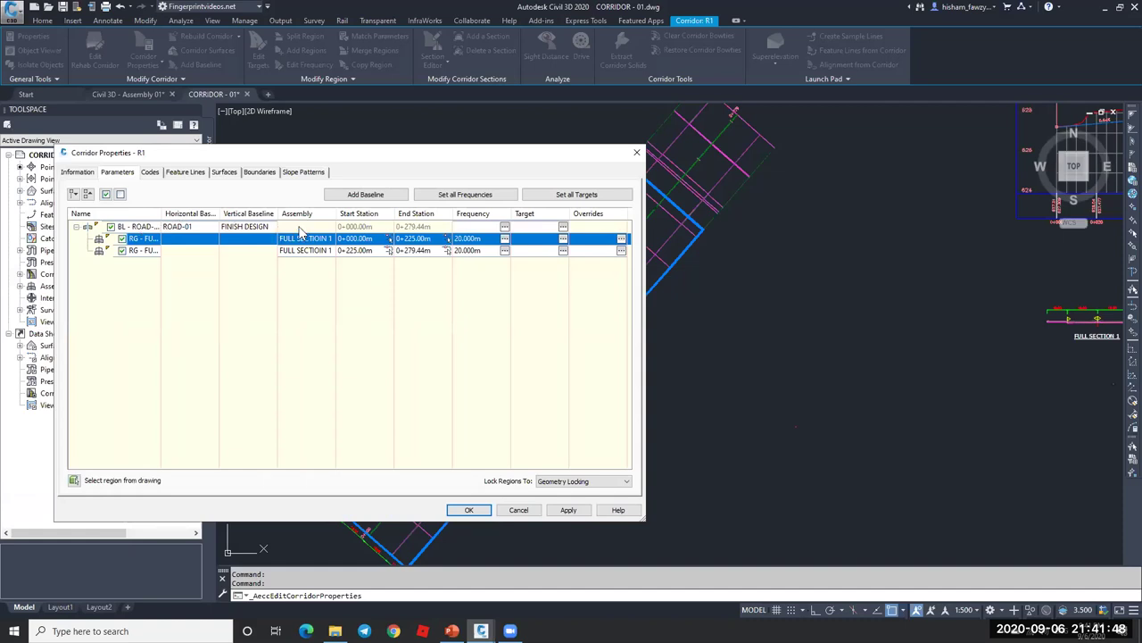
pyautogui.click(134, 227)
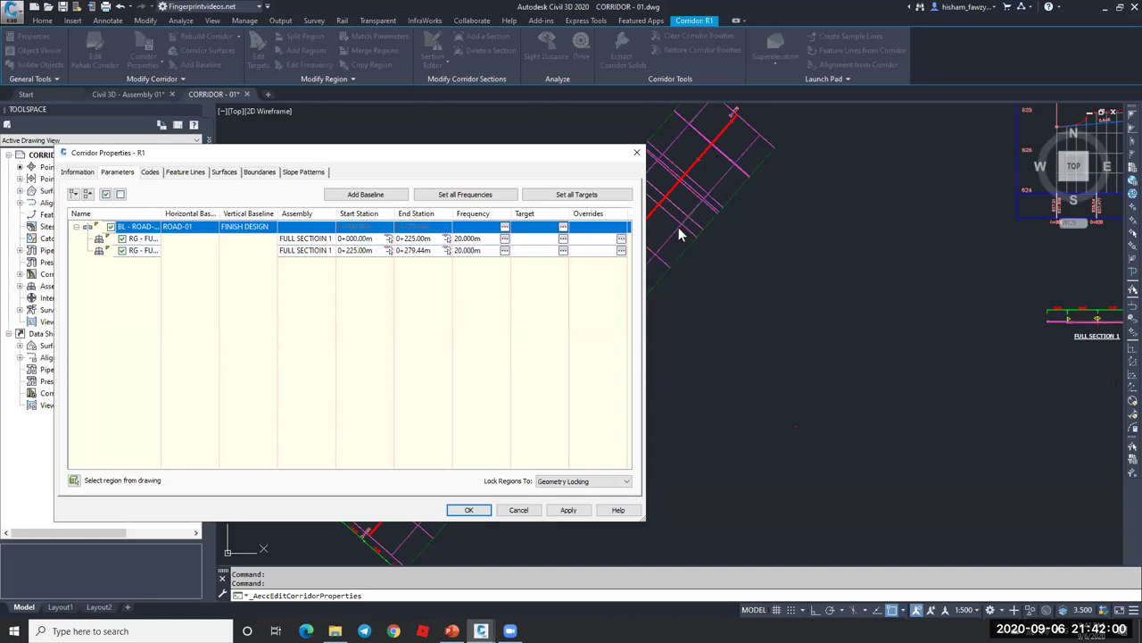
pyautogui.moveTo(372, 158); pyautogui.dragTo(224, 166)
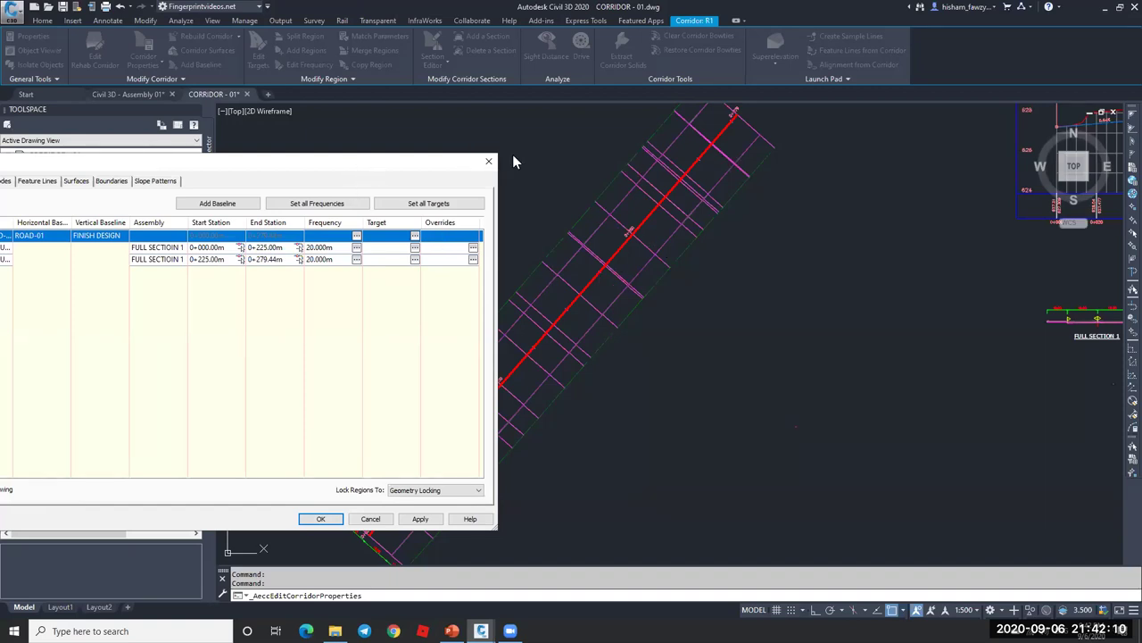
pyautogui.moveTo(446, 161); pyautogui.dragTo(544, 146)
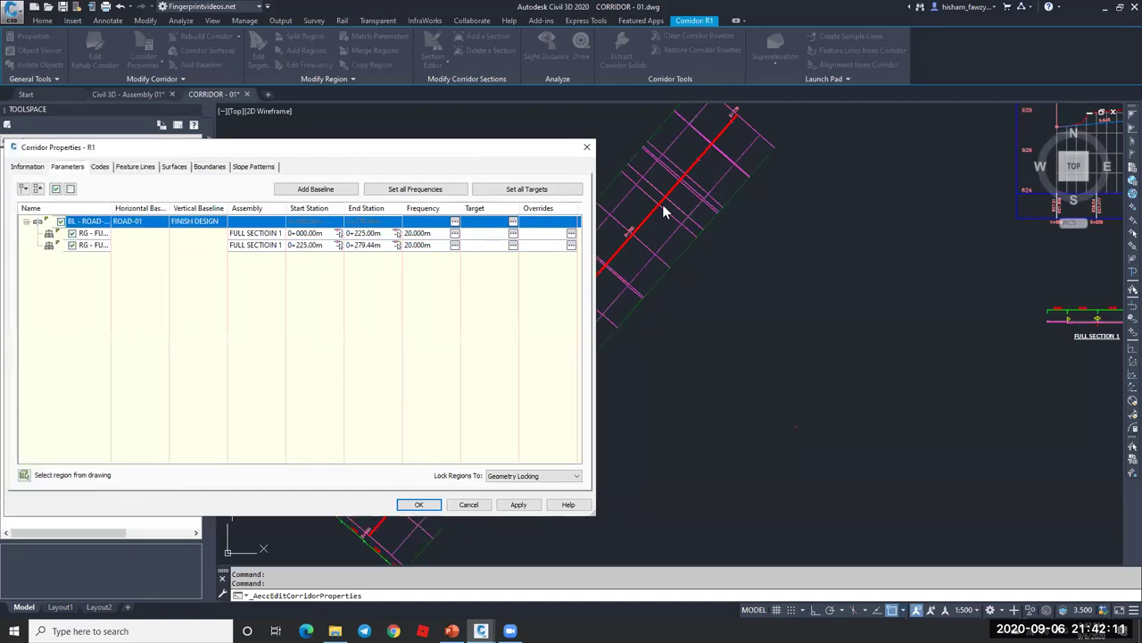
# - Highlight each of corridor R1's regions in the drawing to compare their extents
pyautogui.click(197, 237)
pyautogui.click(198, 248)
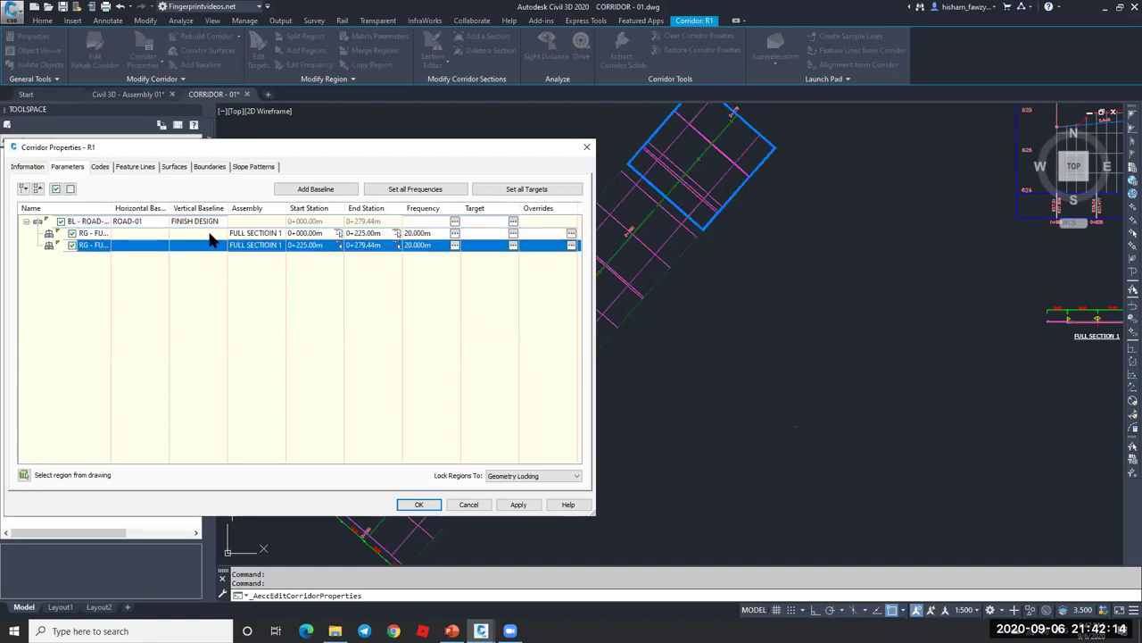
pyautogui.click(210, 235)
pyautogui.moveTo(457, 160); pyautogui.dragTo(382, 149)
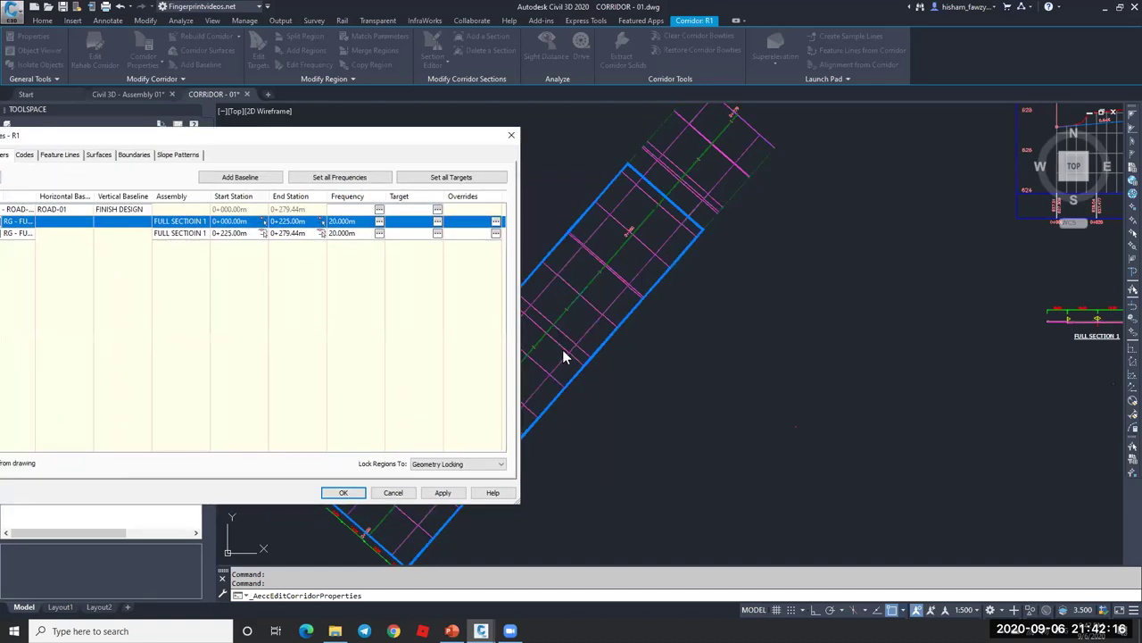
pyautogui.click(145, 236)
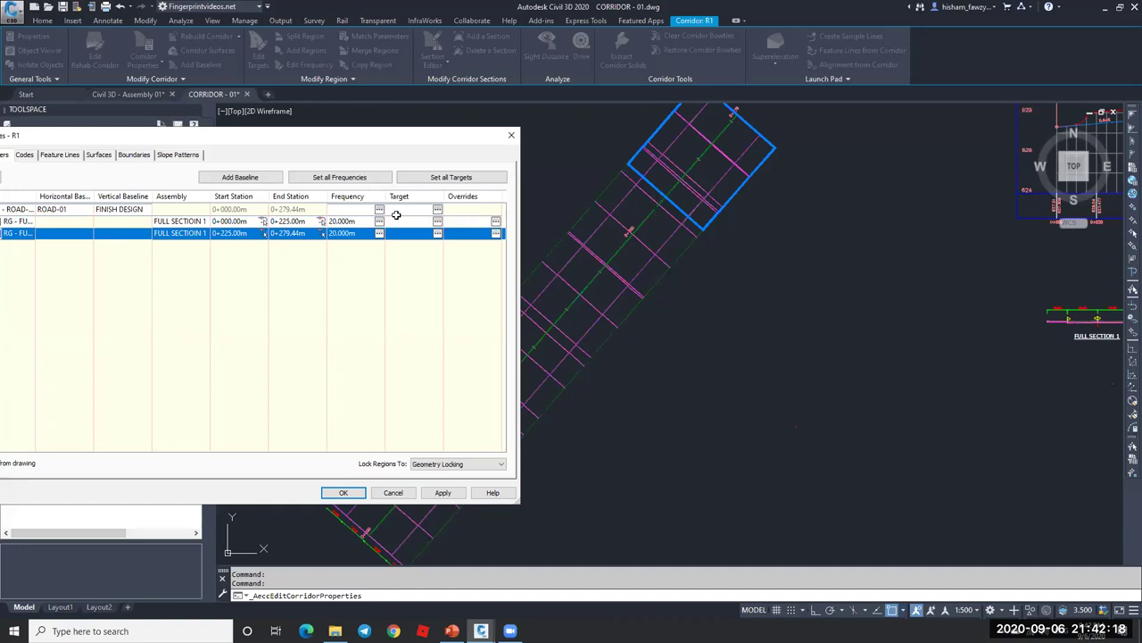
# - Set the first region's end station to 0+150.00m, enter 125 as the second region's start, and rebuild
pyautogui.click(297, 222)
pyautogui.click(300, 221)
pyautogui.doubleClick(274, 222)
pyautogui.write('0150')
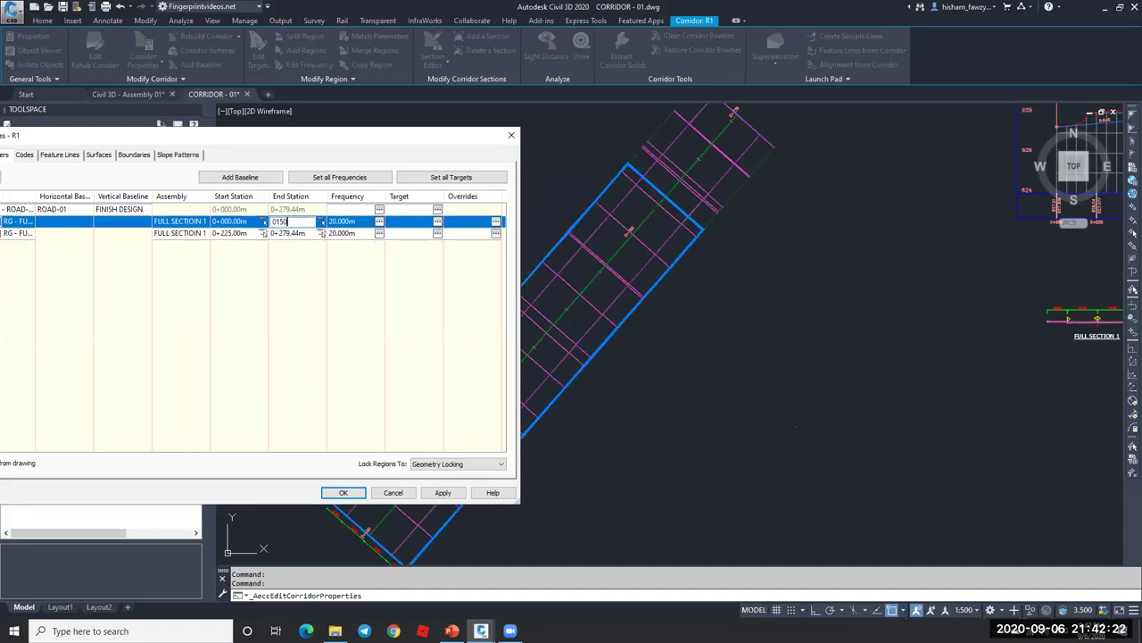
pyautogui.click(238, 233)
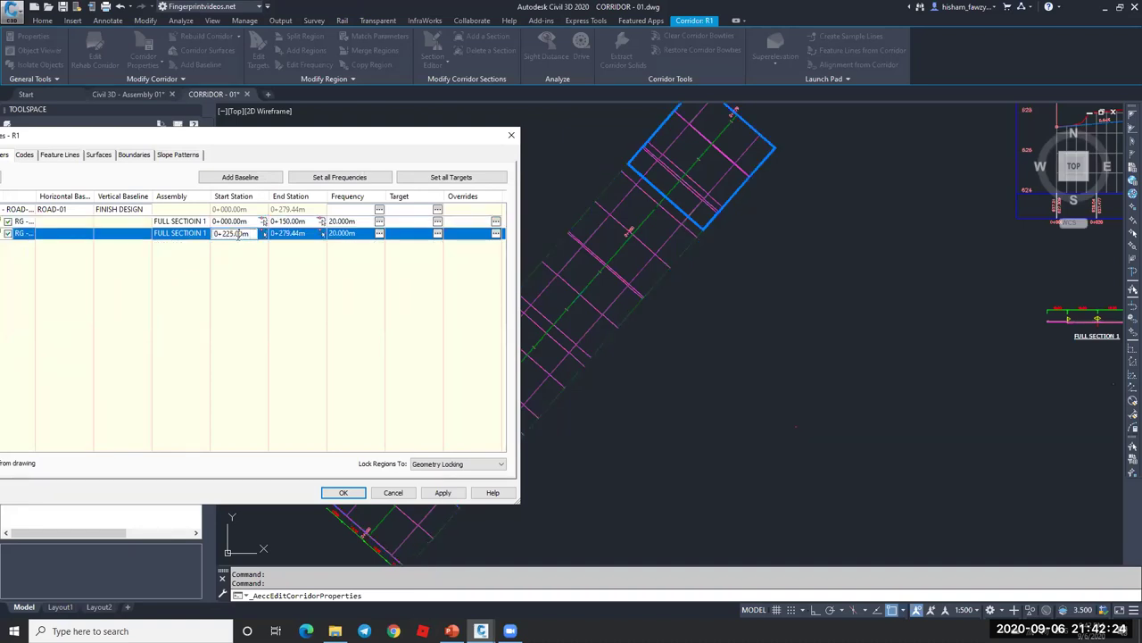
pyautogui.doubleClick(244, 233)
pyautogui.write('125')
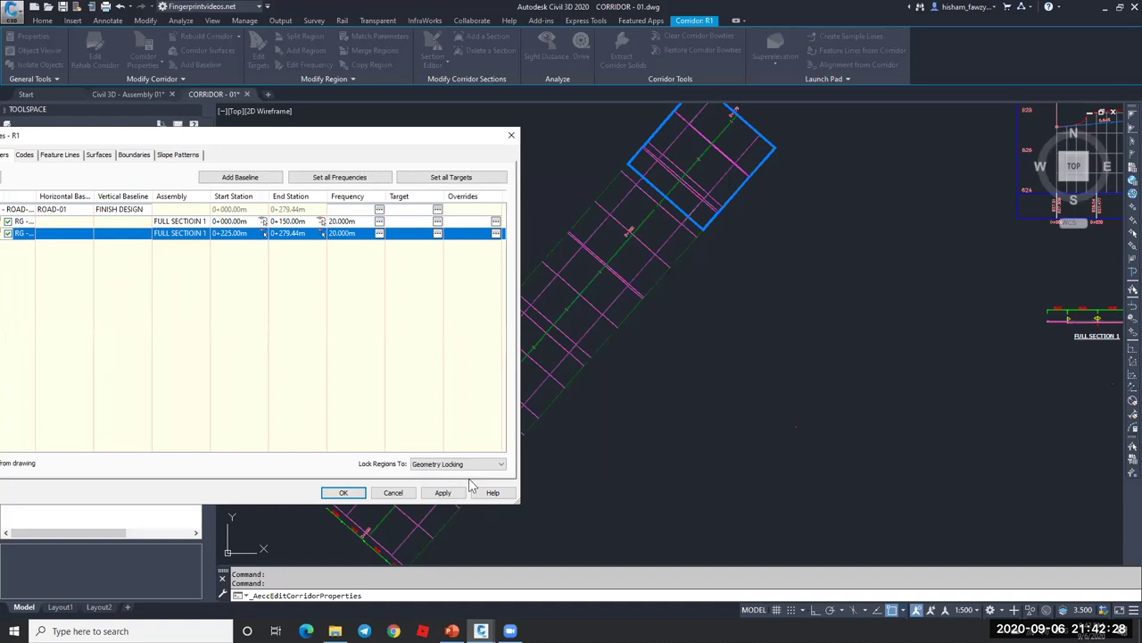
pyautogui.click(442, 492)
pyautogui.click(540, 287)
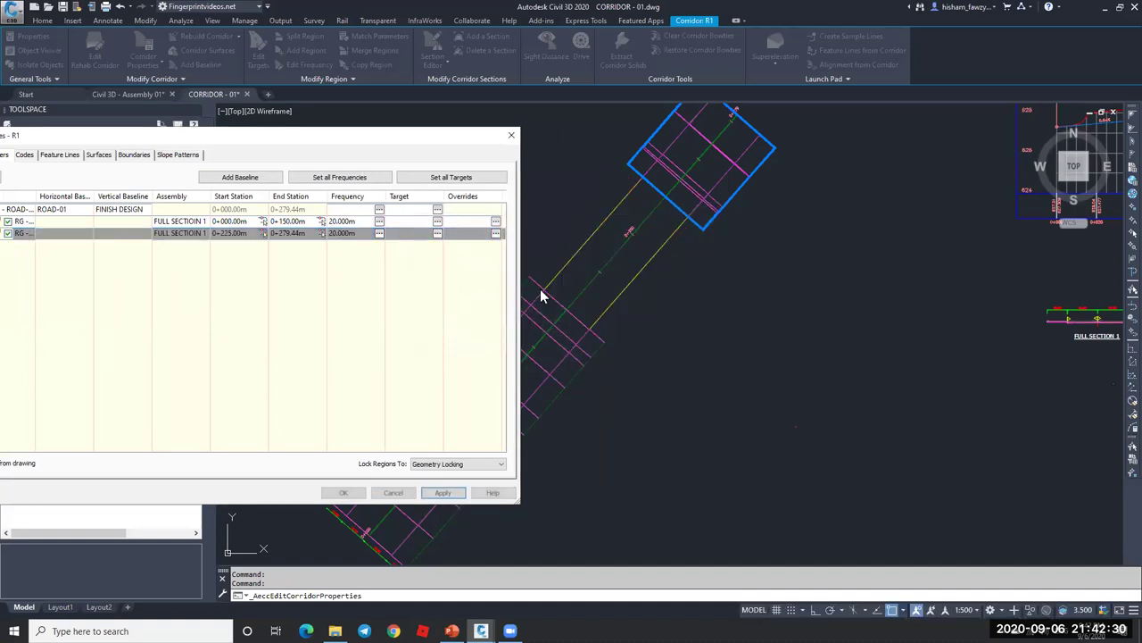
# - Correct the second region's start station to 0+150.00m and rebuild the corridor
pyautogui.click(239, 233)
pyautogui.write('150')
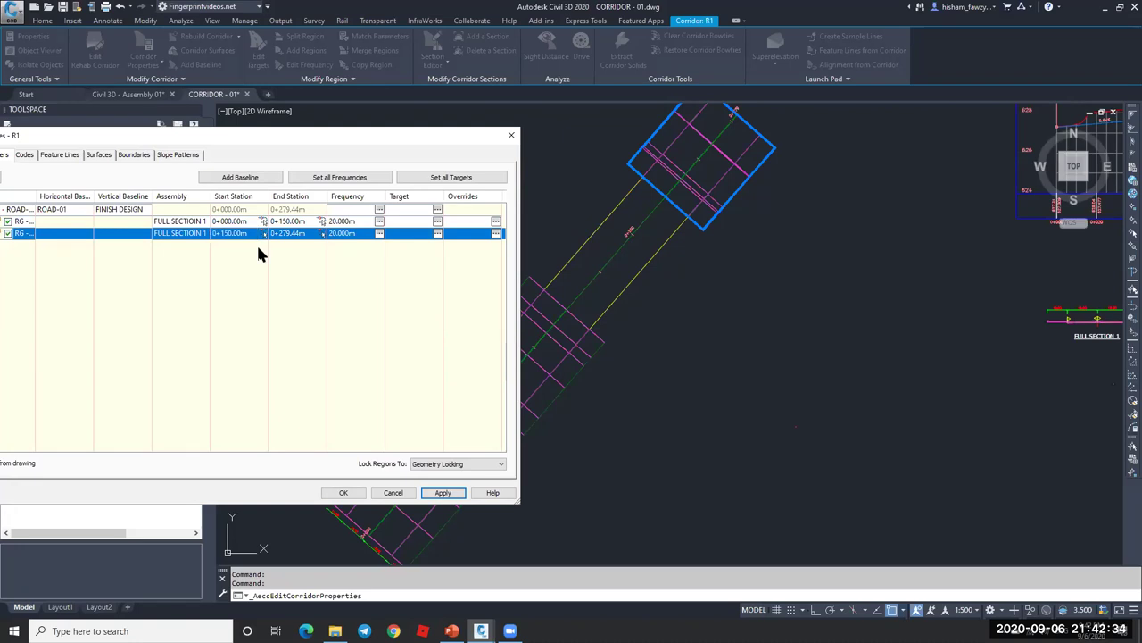
pyautogui.click(343, 492)
pyautogui.click(522, 280)
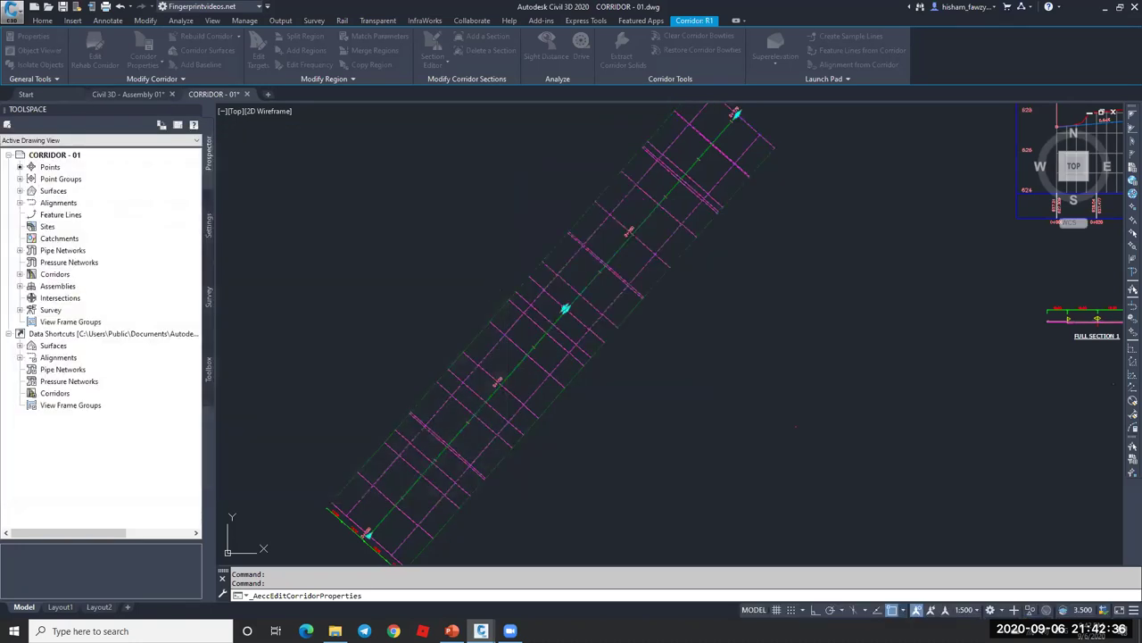
pyautogui.scroll(3, 588, 309)
pyautogui.press('Escape')
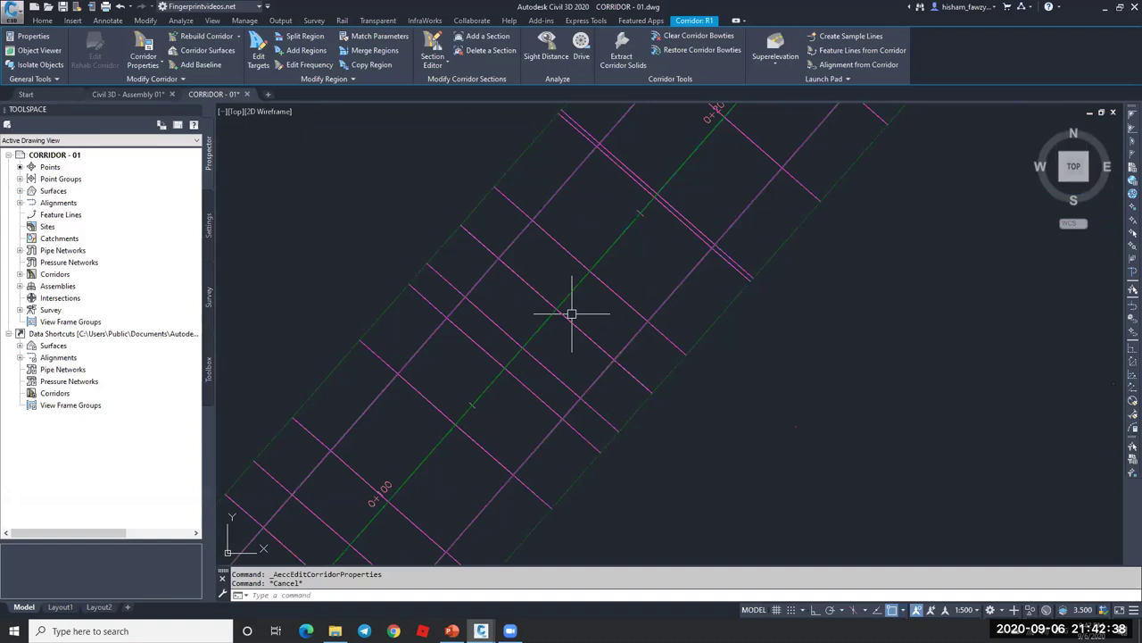
pyautogui.scroll(-2, 726, 347)
pyautogui.scroll(-2, 726, 347)
pyautogui.click(144, 44)
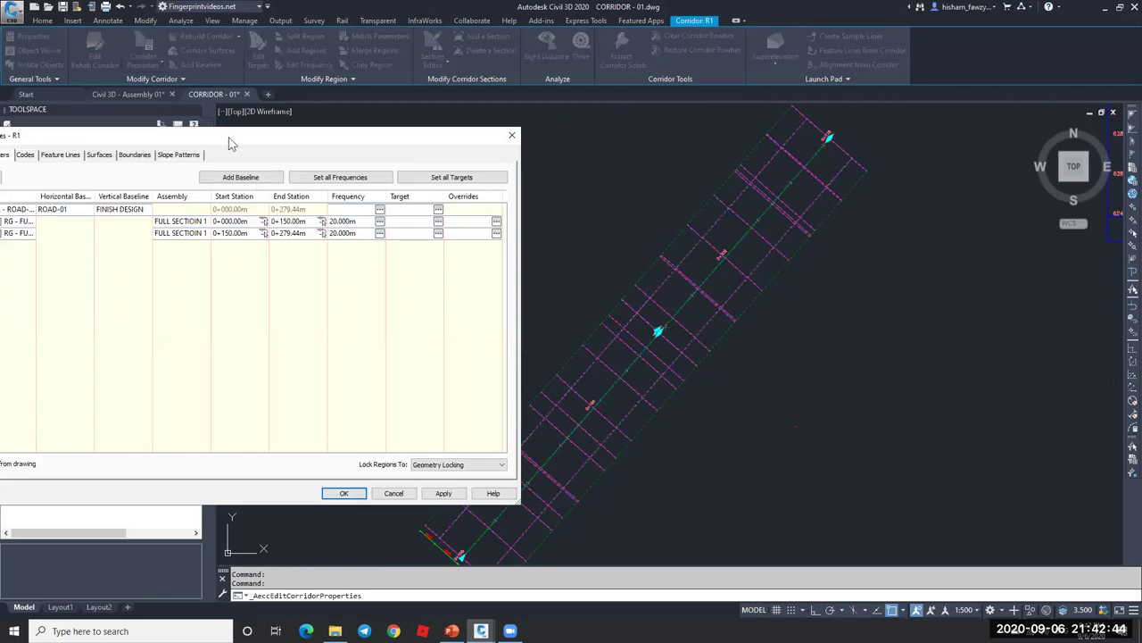
pyautogui.moveTo(230, 143); pyautogui.dragTo(349, 128)
pyautogui.click(243, 208)
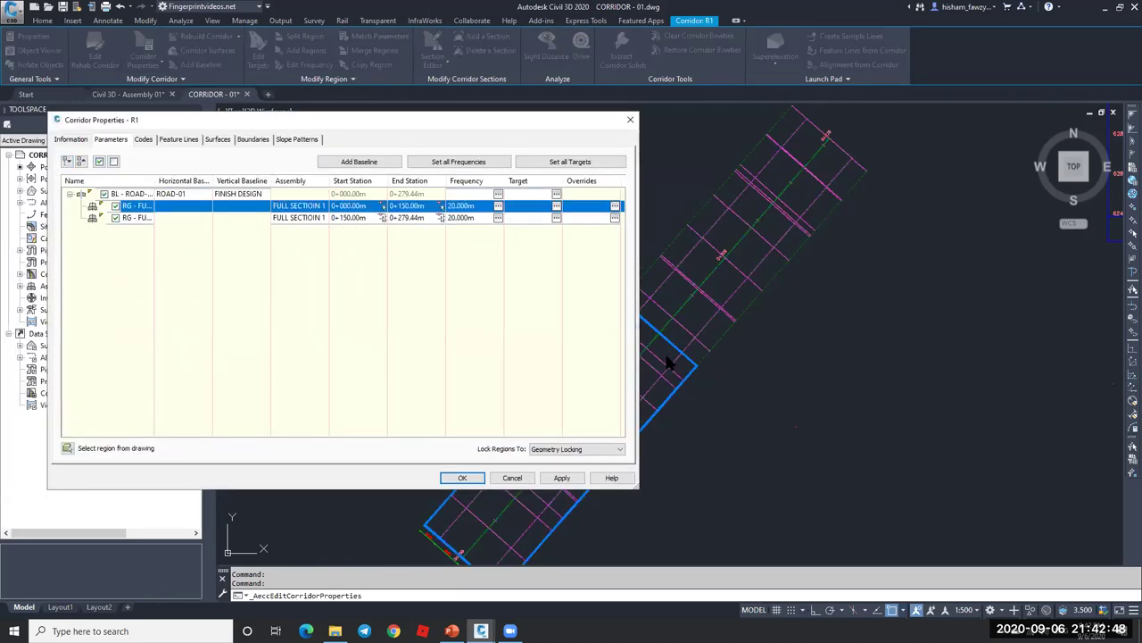
pyautogui.click(364, 218)
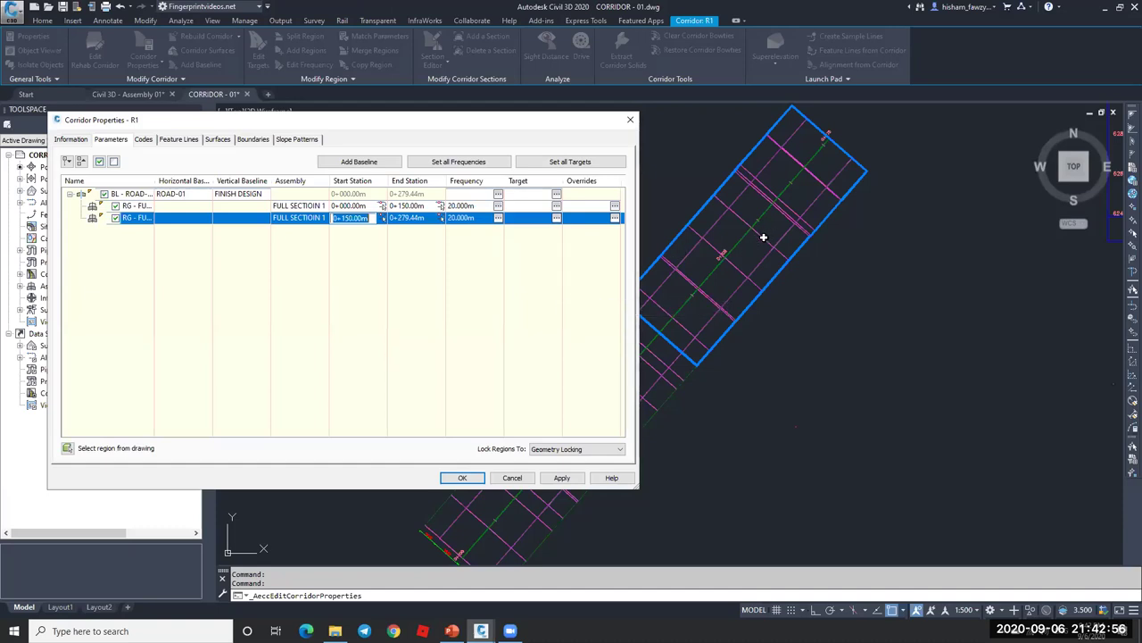
pyautogui.click(476, 206)
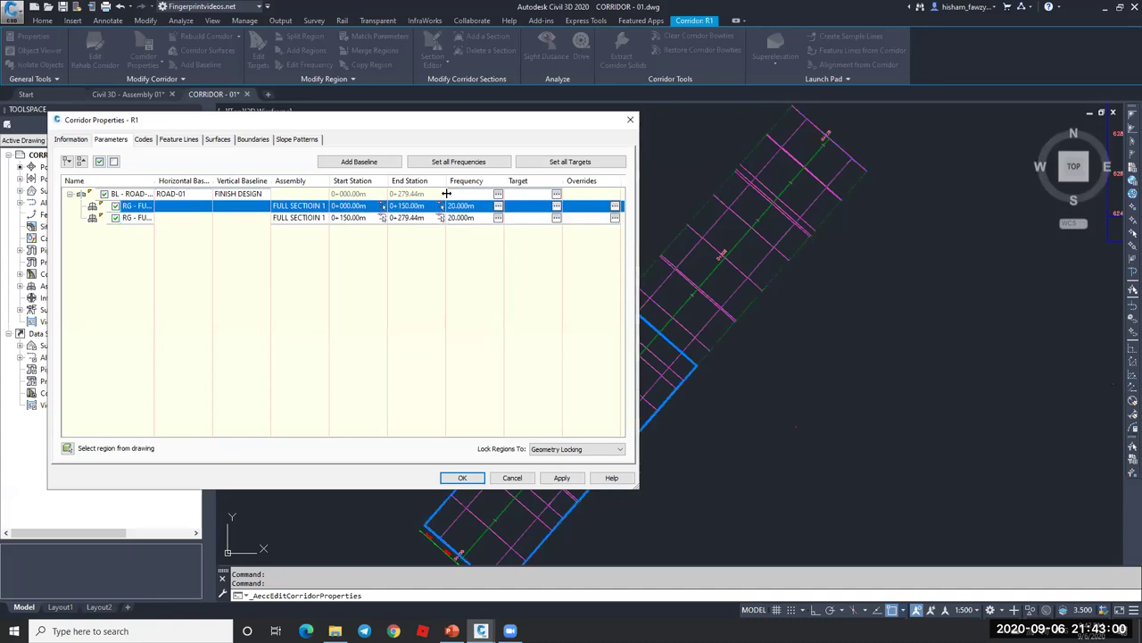
pyautogui.click(308, 205)
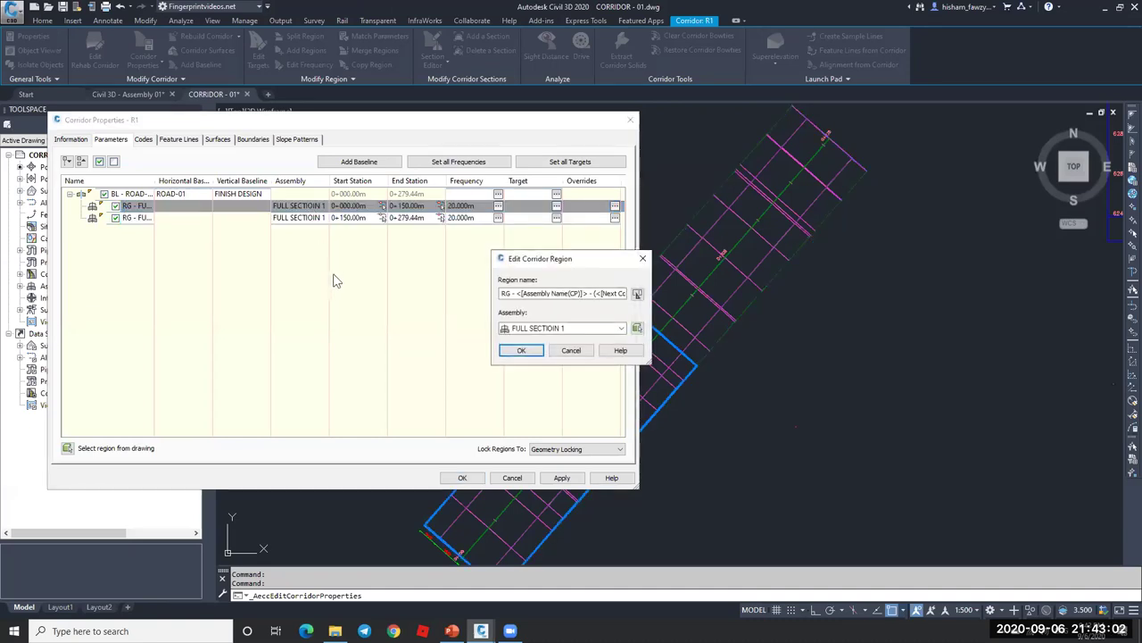
pyautogui.click(566, 349)
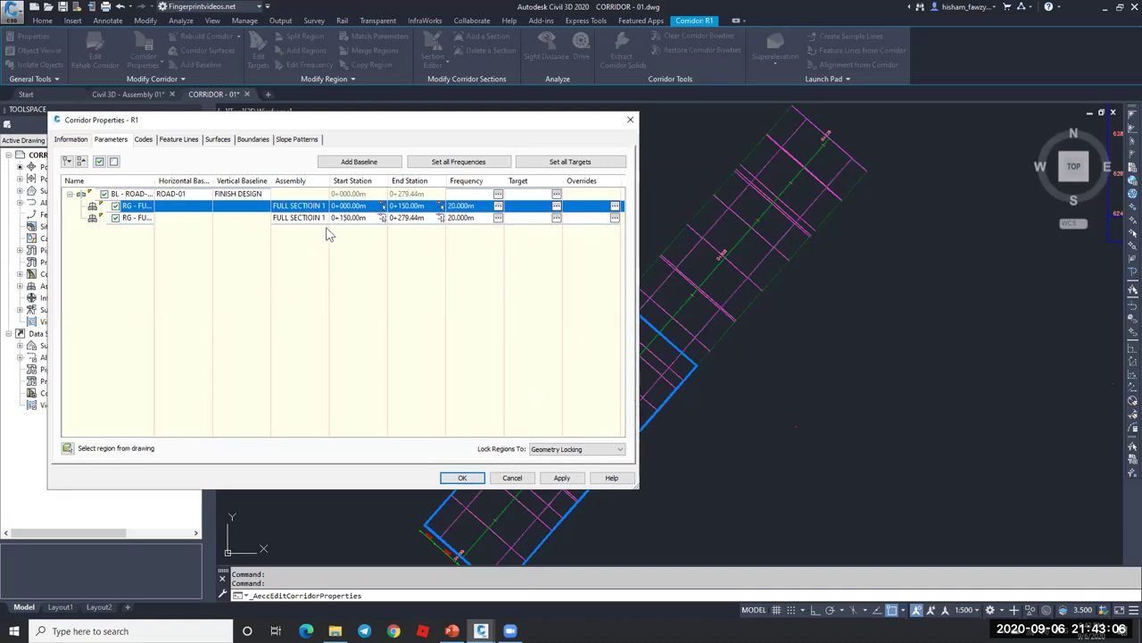
pyautogui.click(525, 478)
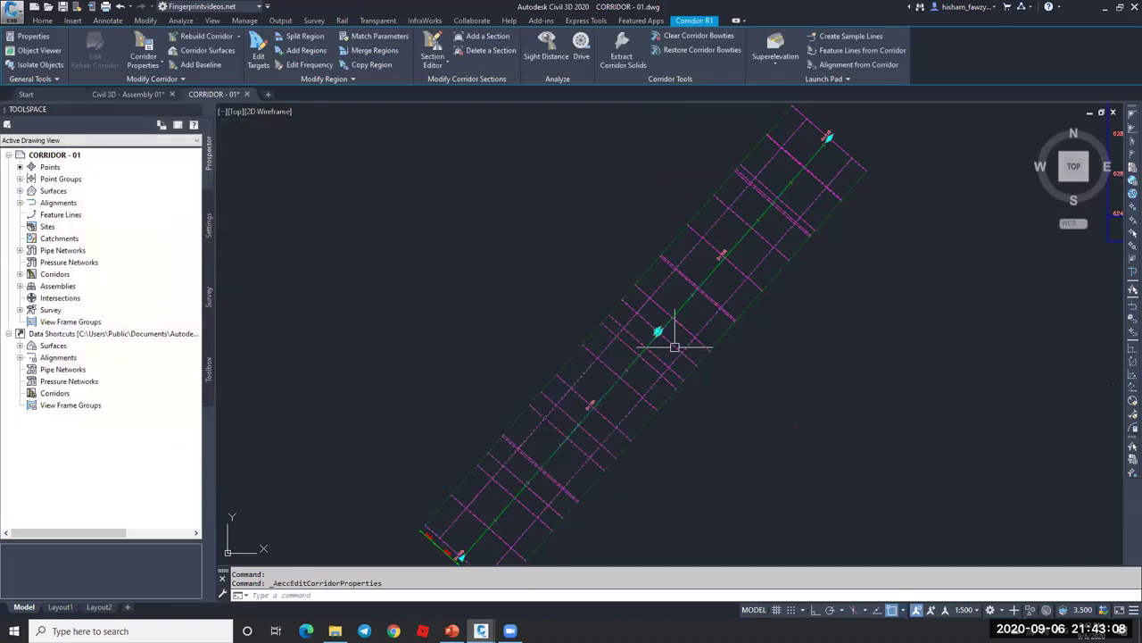
# - Merge corridor R1's two regions using Merge Regions
pyautogui.click(321, 80)
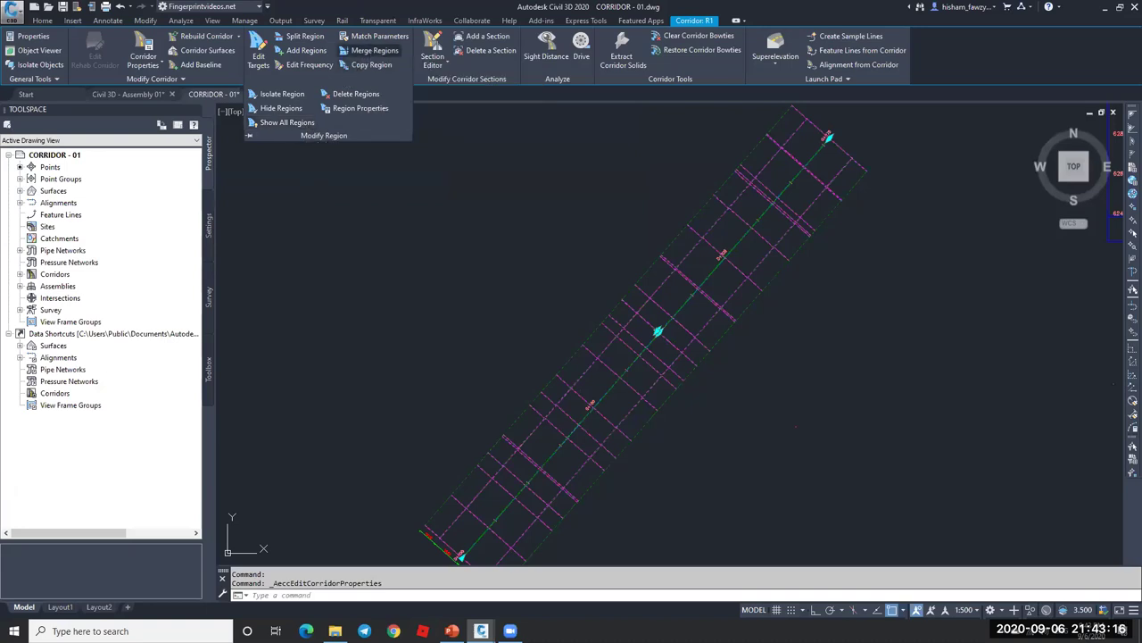
pyautogui.click(375, 50)
pyautogui.click(658, 328)
pyautogui.press('Escape')
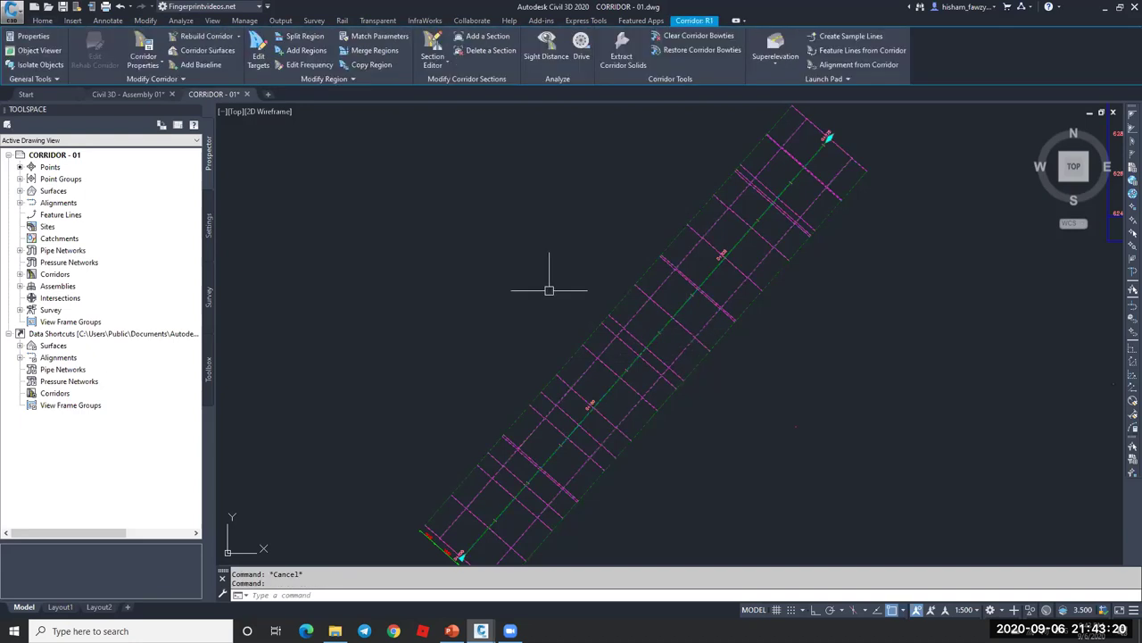
# - Check in Corridor Properties that the single region ends at 0+279.44m
pyautogui.click(144, 46)
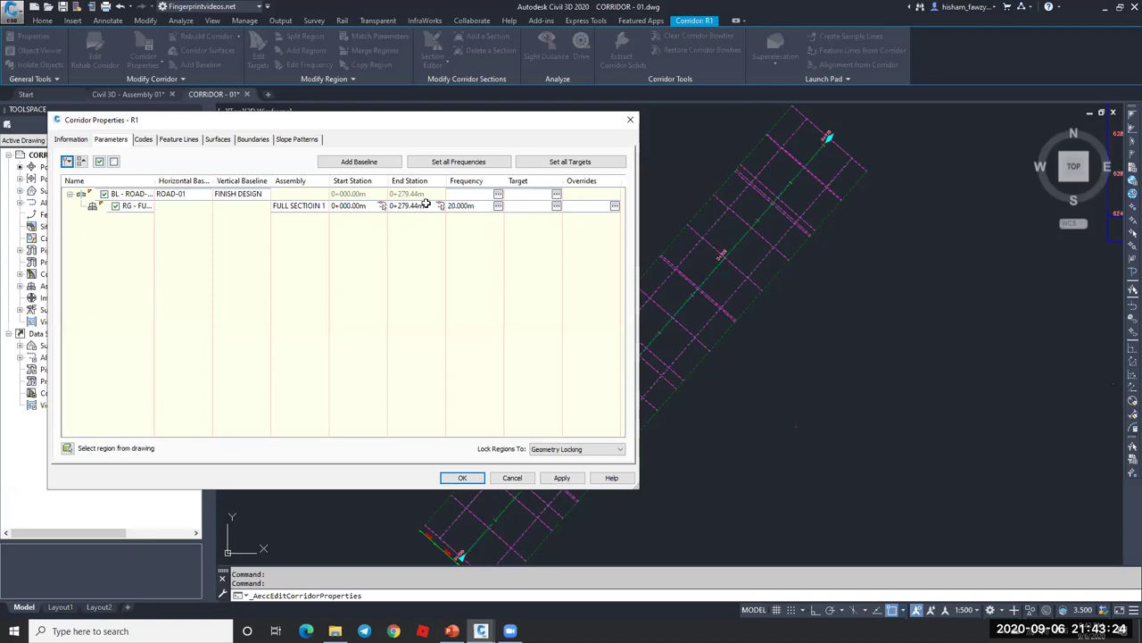
pyautogui.click(427, 204)
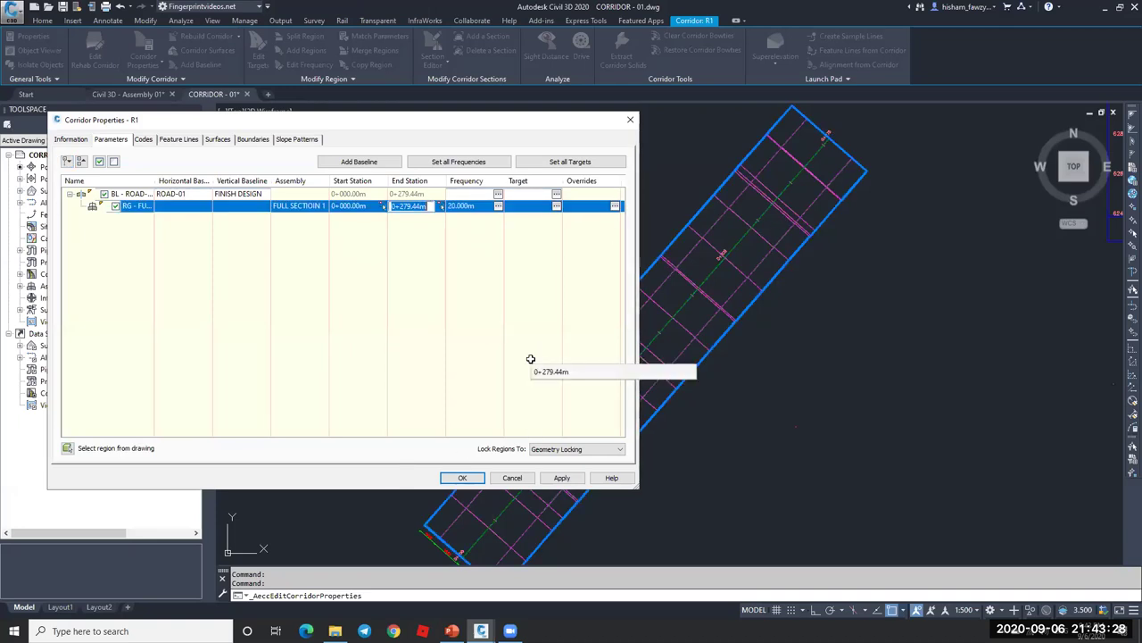
pyautogui.click(363, 287)
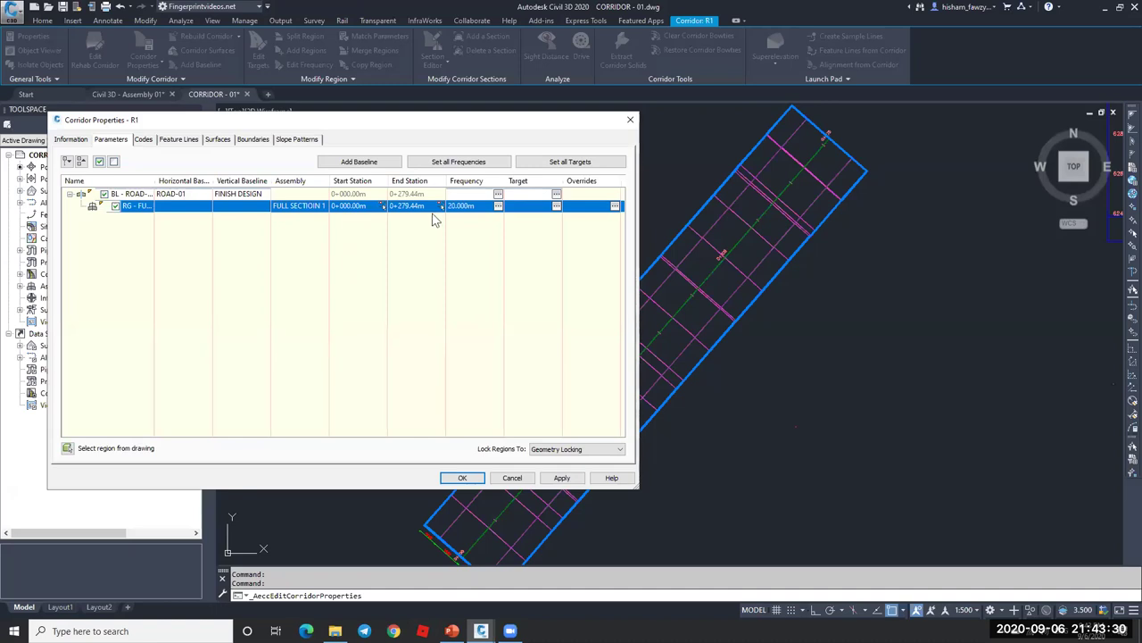
# - Bring up the region's Frequency to Apply Assemblies and review the horizontal and vertical baseline settings
pyautogui.click(498, 206)
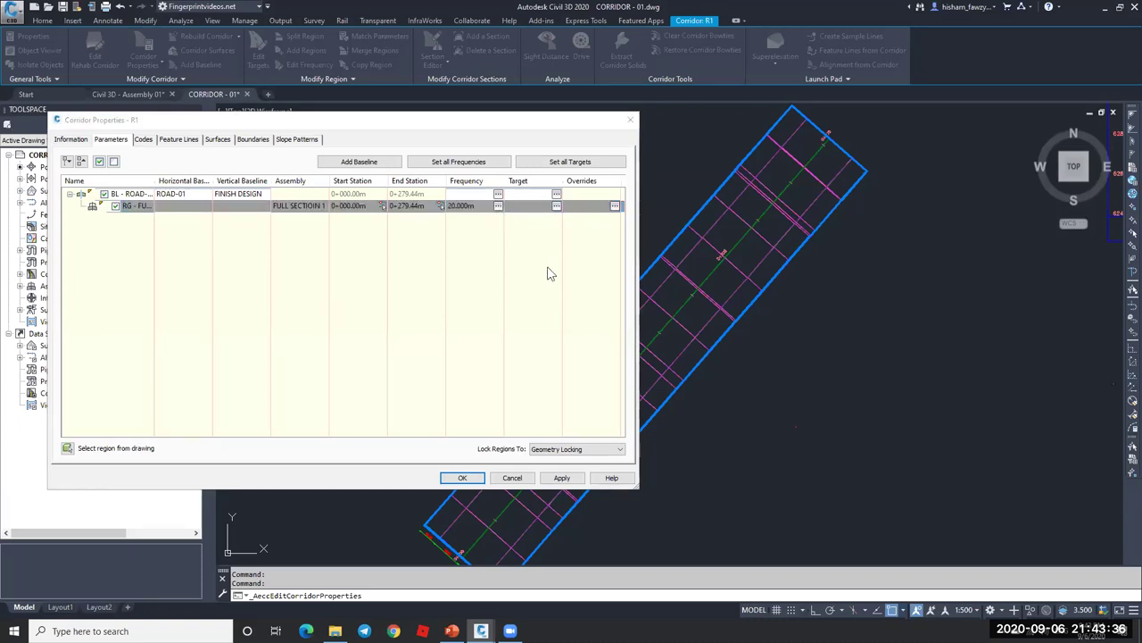
pyautogui.moveTo(728, 232); pyautogui.dragTo(605, 131)
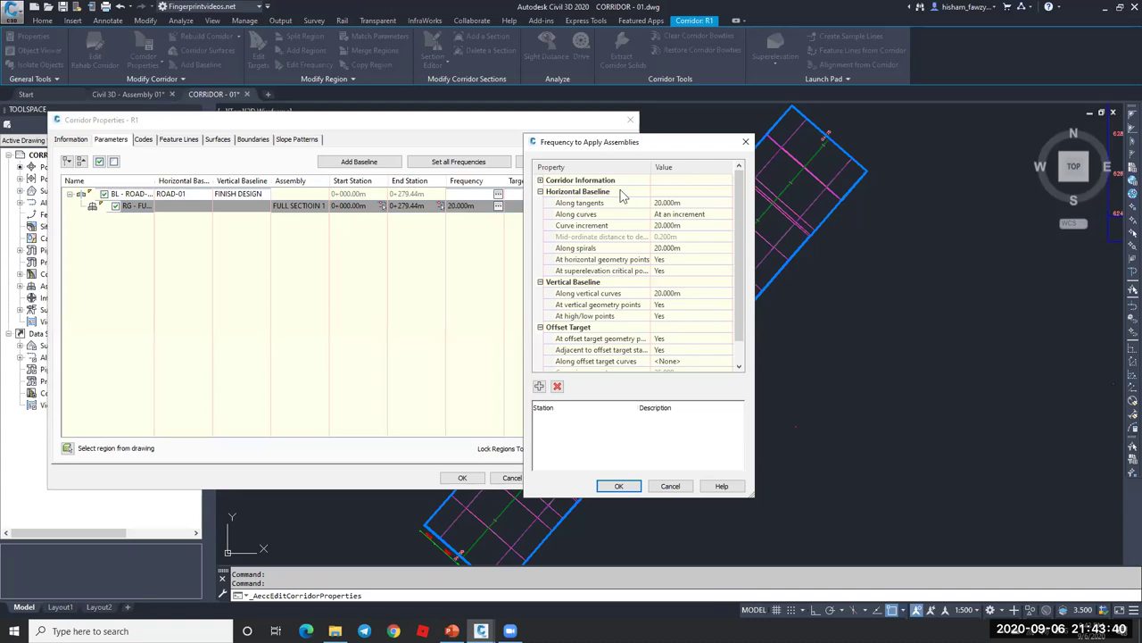
pyautogui.click(591, 192)
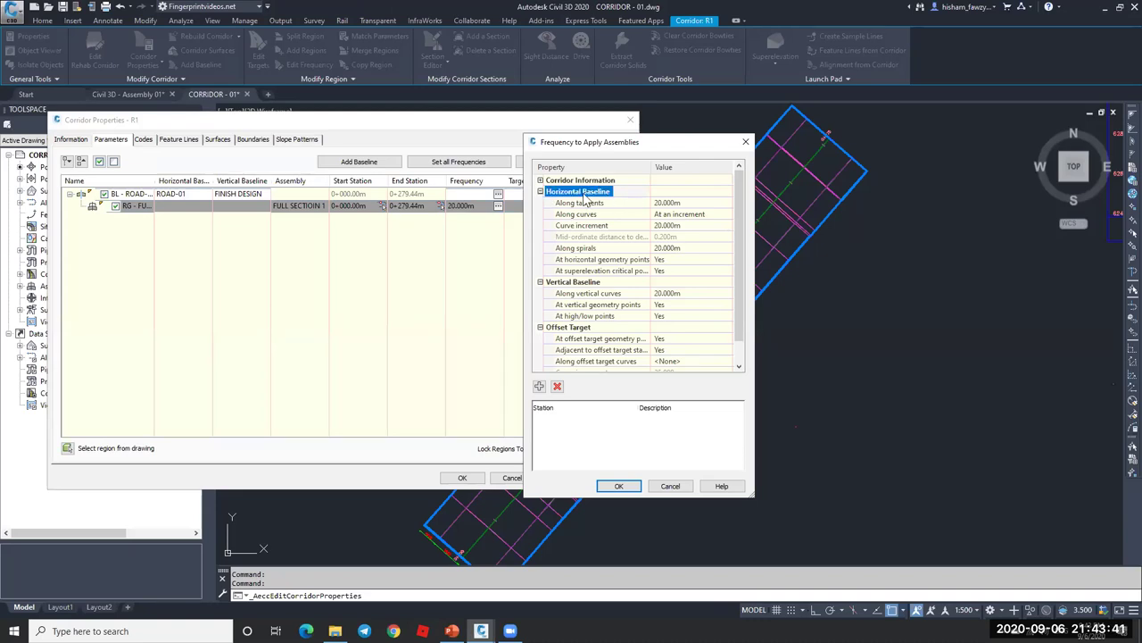
pyautogui.click(599, 282)
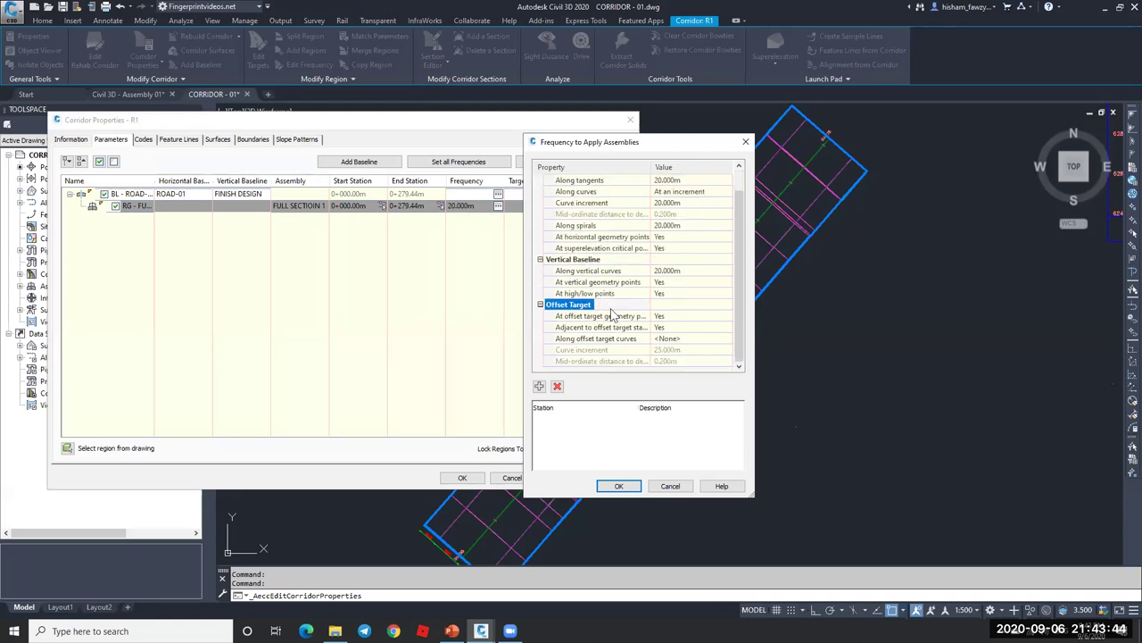
pyautogui.scroll(1, 607, 218)
pyautogui.click(621, 196)
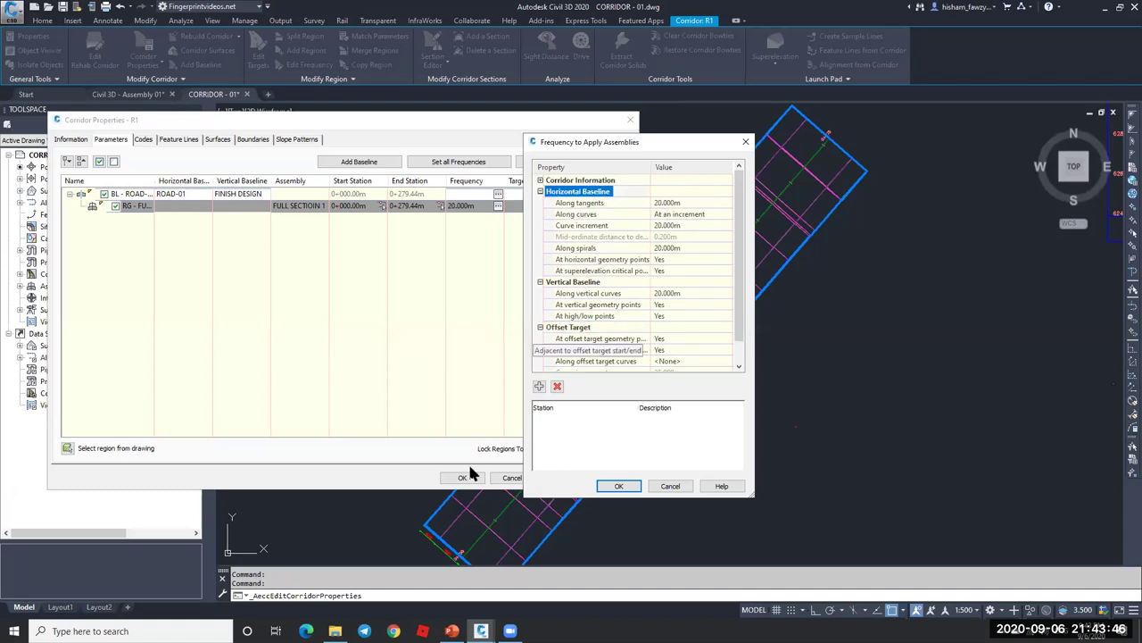
# - Set Along tangents spacing to 10 m and Curve increment to 5 m
pyautogui.click(600, 204)
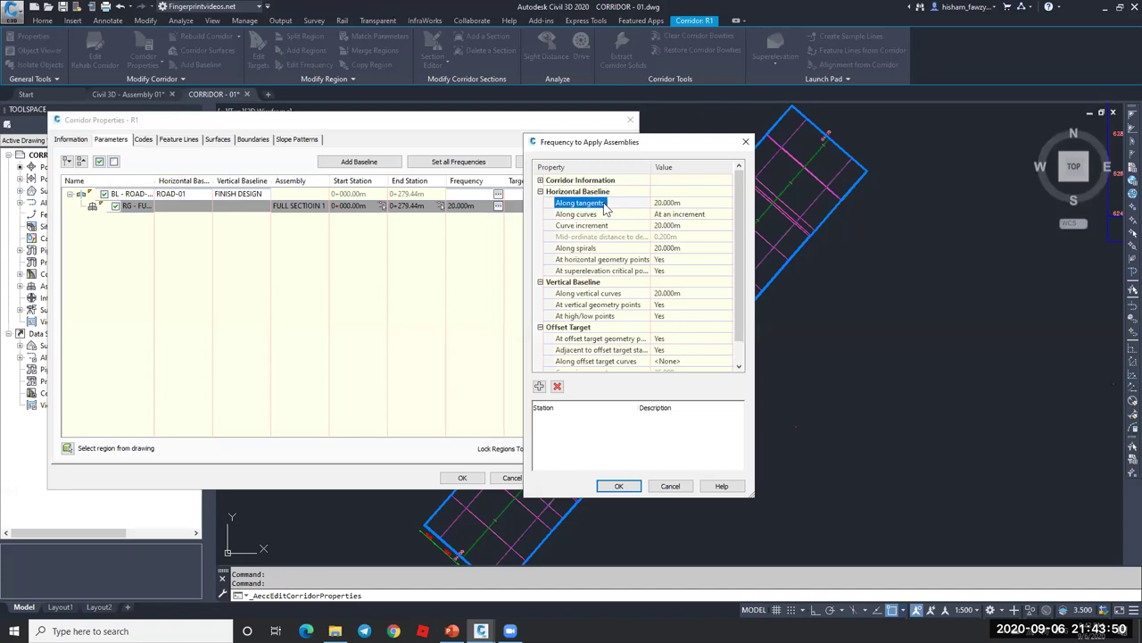
pyautogui.click(676, 204)
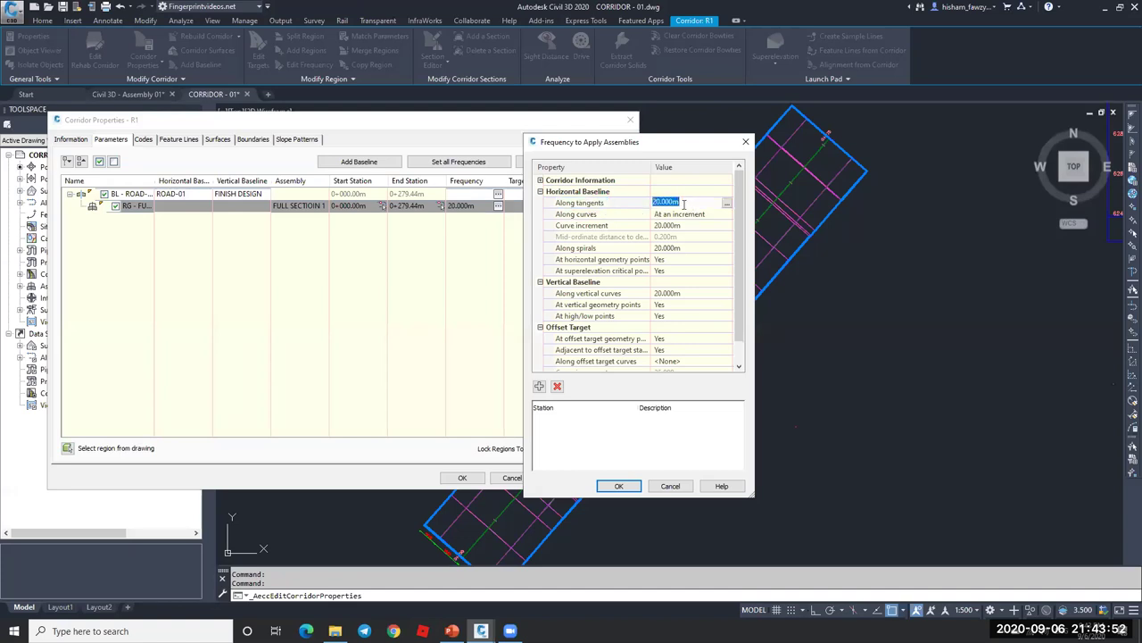
pyautogui.write('10')
pyautogui.press('Return')
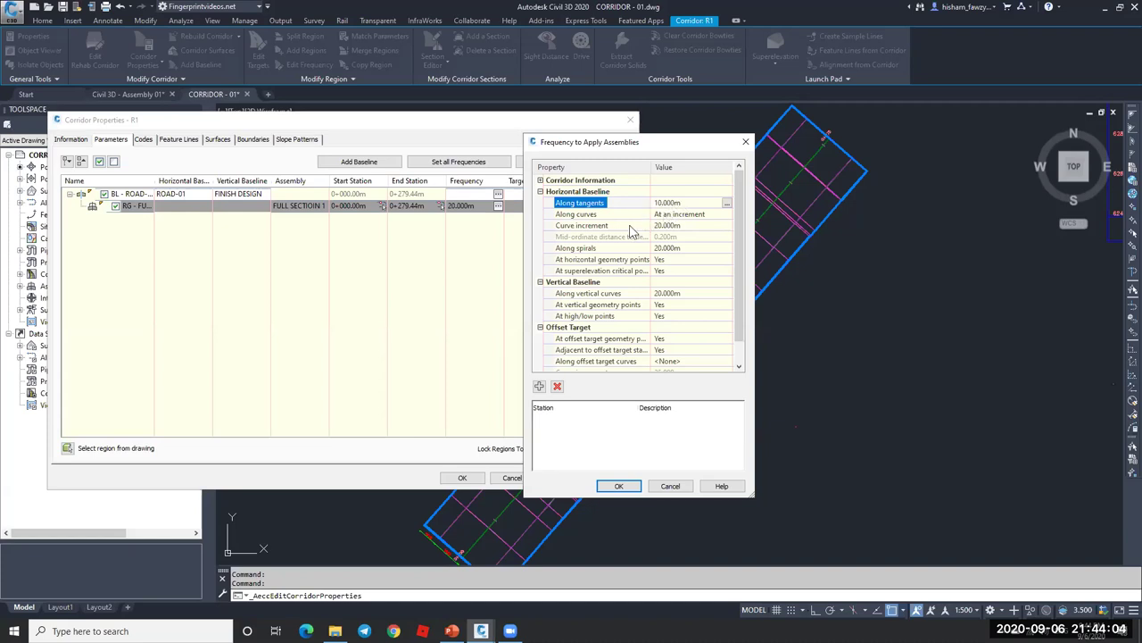
pyautogui.click(643, 225)
pyautogui.click(678, 226)
pyautogui.write('5')
pyautogui.press('Return')
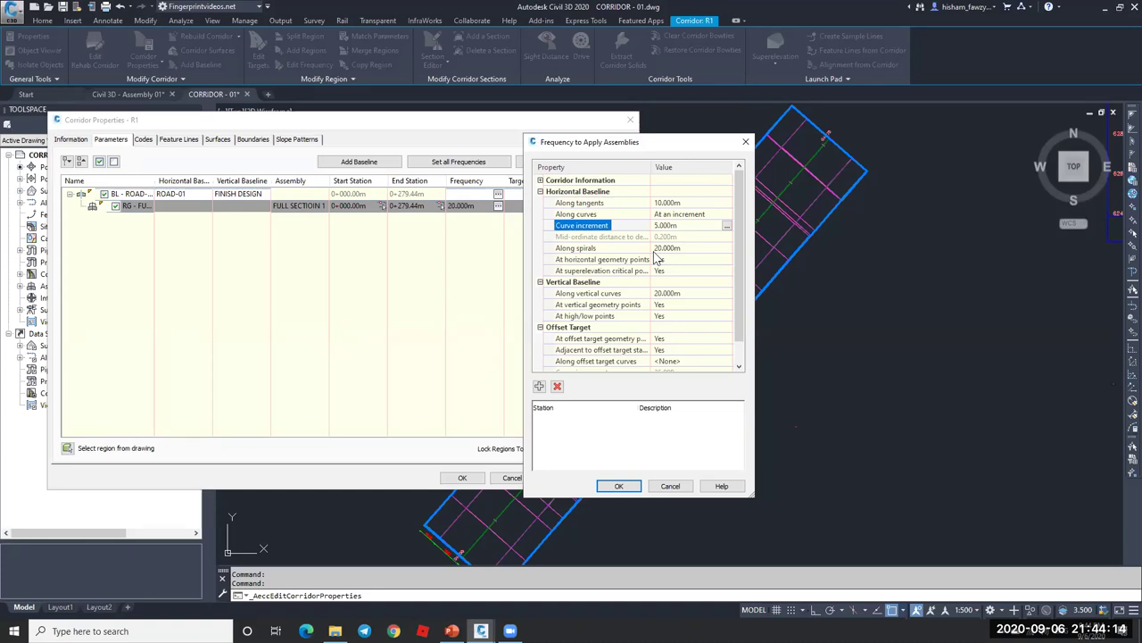
# - Leave Along spirals at 20 m and widen the frequency settings window
pyautogui.click(684, 247)
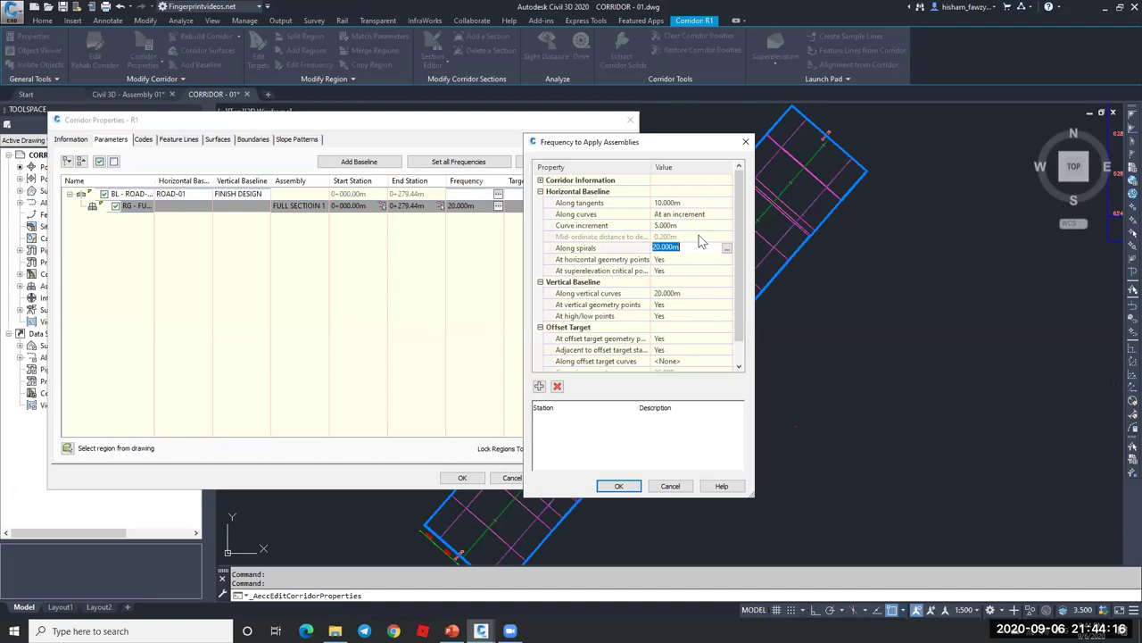
pyautogui.click(689, 247)
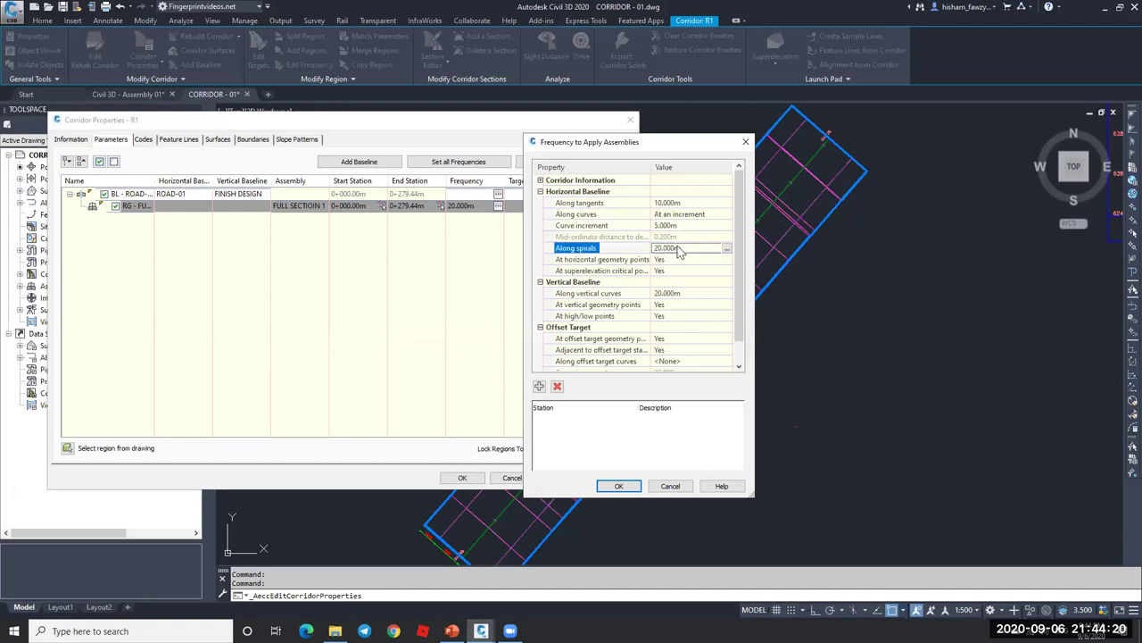
pyautogui.click(748, 493)
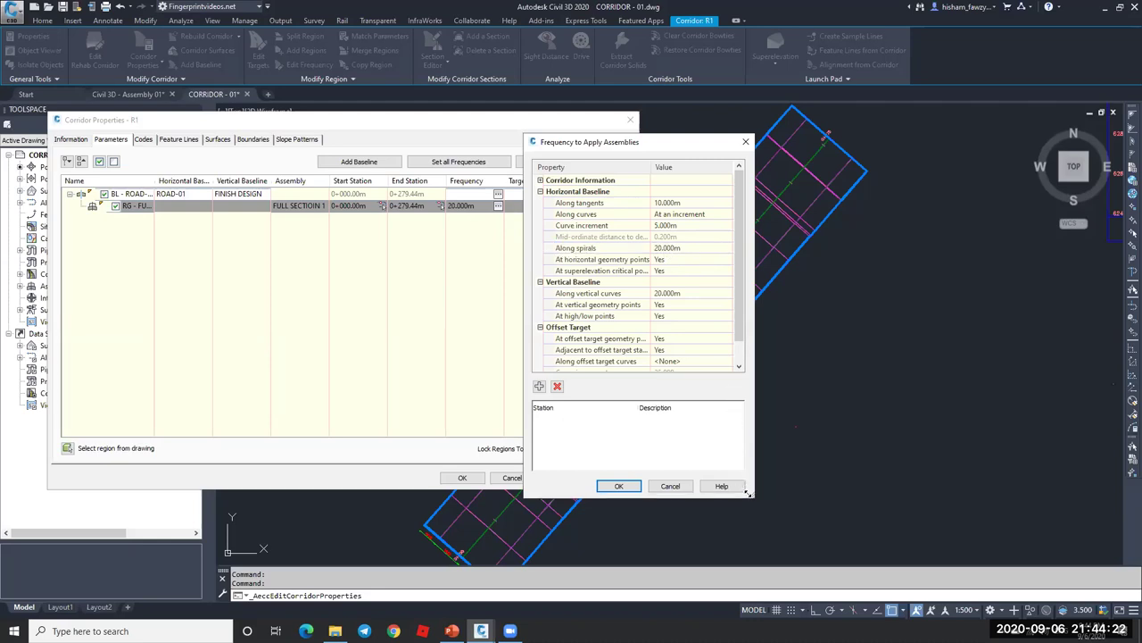
pyautogui.moveTo(806, 489); pyautogui.dragTo(809, 493)
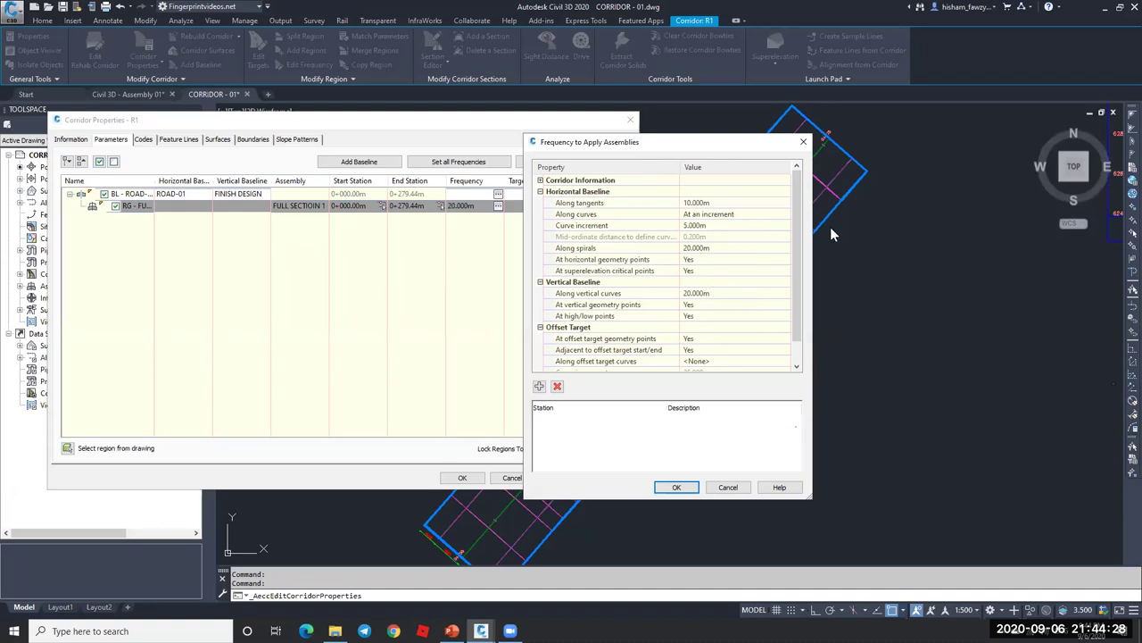
# - Change At horizontal geometry points and At superelevation critical points from Yes to No
pyautogui.moveTo(707, 146); pyautogui.dragTo(650, 129)
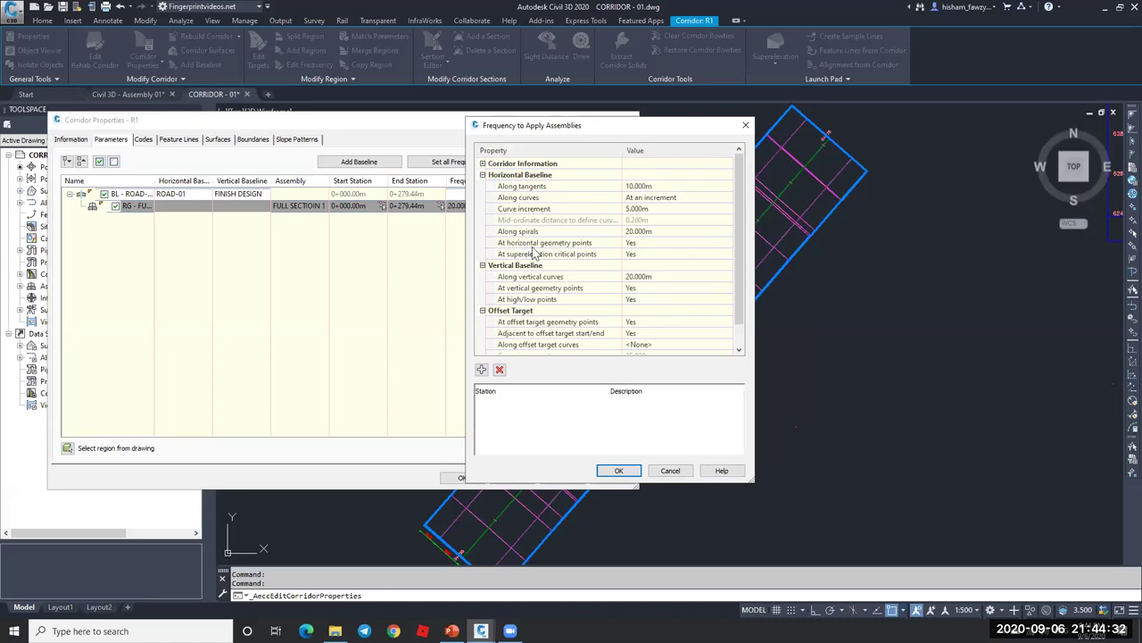
pyautogui.click(594, 245)
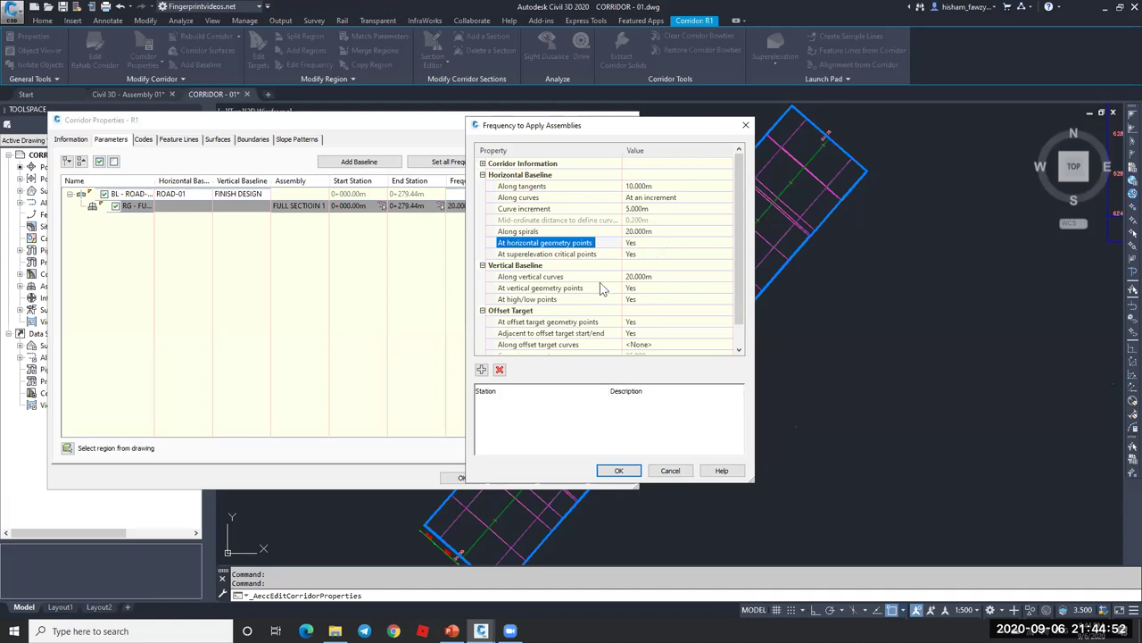
pyautogui.click(578, 286)
pyautogui.click(581, 299)
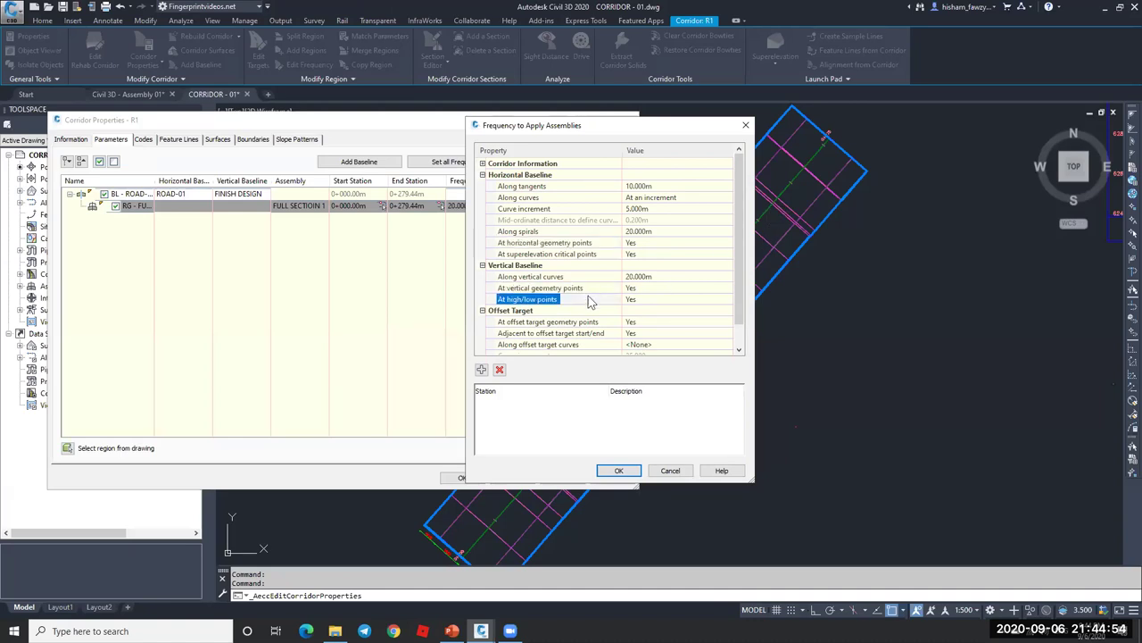
pyautogui.click(589, 245)
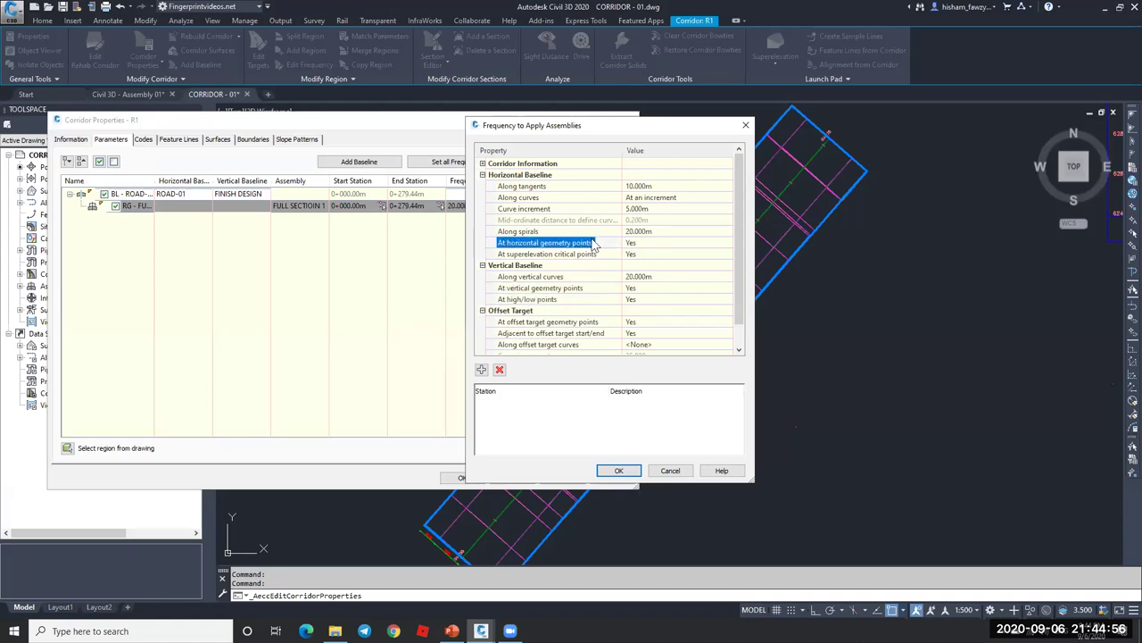
pyautogui.click(596, 258)
pyautogui.click(649, 243)
pyautogui.click(651, 245)
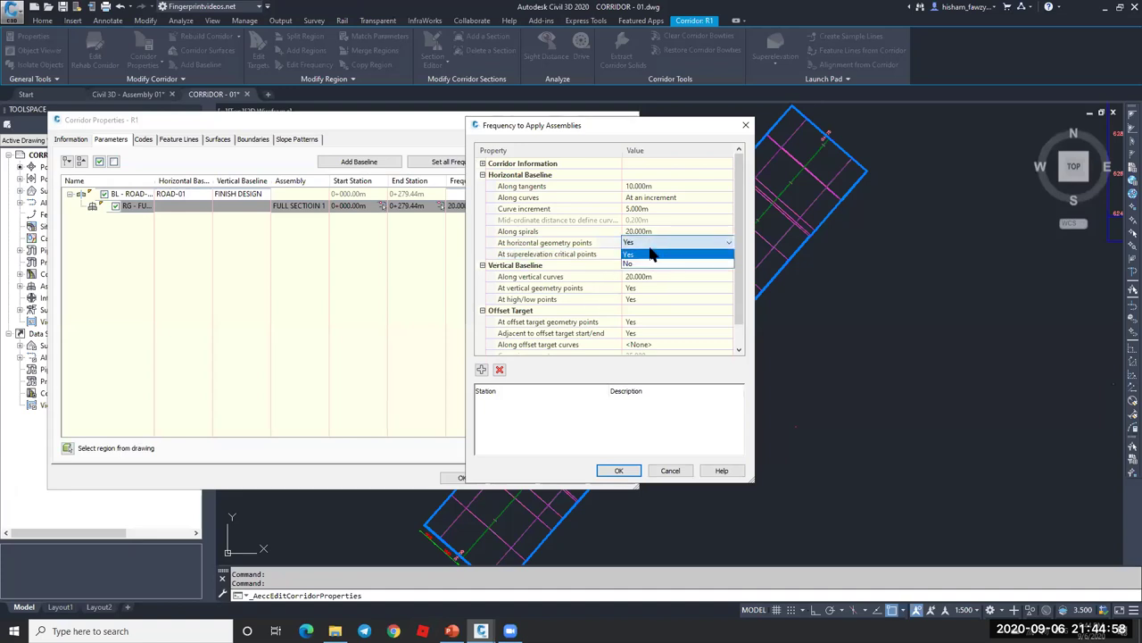
pyautogui.click(653, 264)
pyautogui.click(668, 255)
pyautogui.click(665, 255)
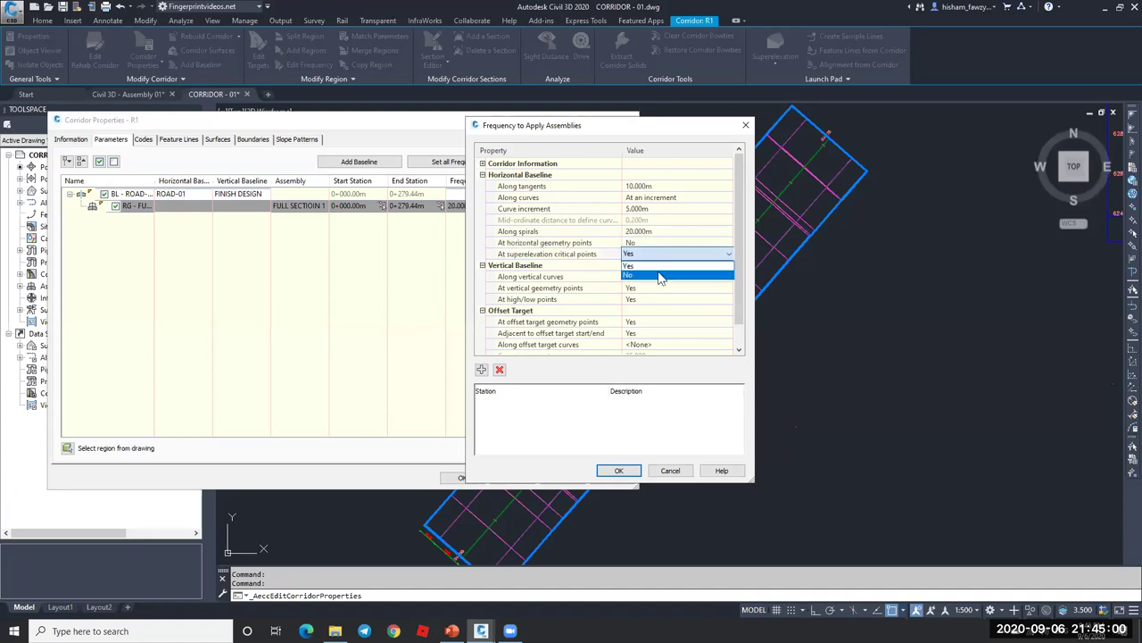
pyautogui.click(659, 276)
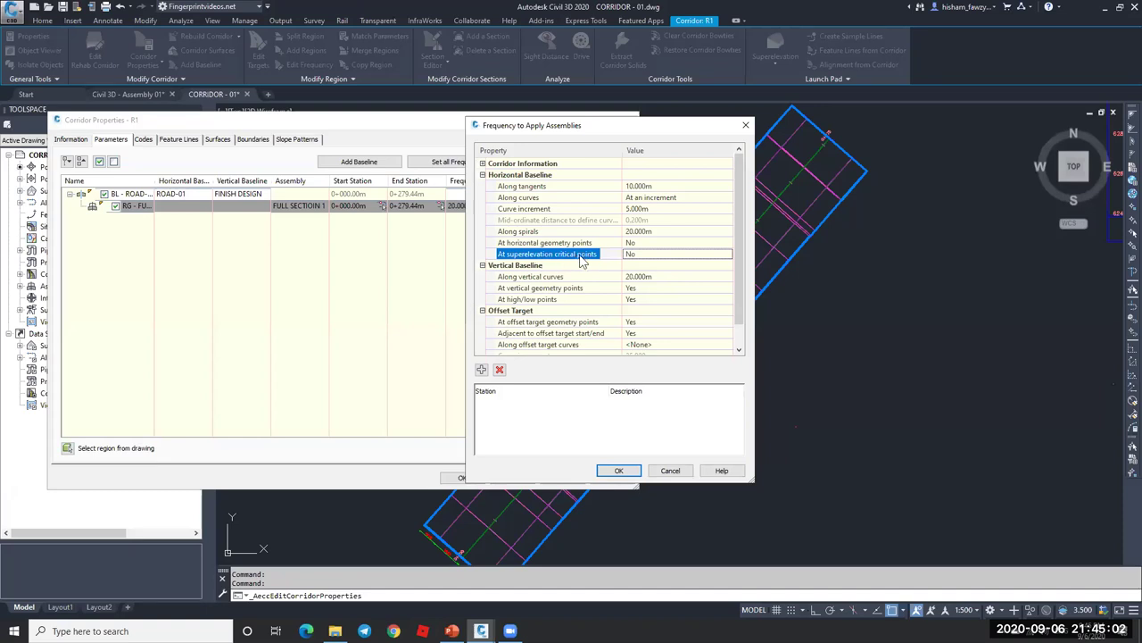
pyautogui.click(592, 244)
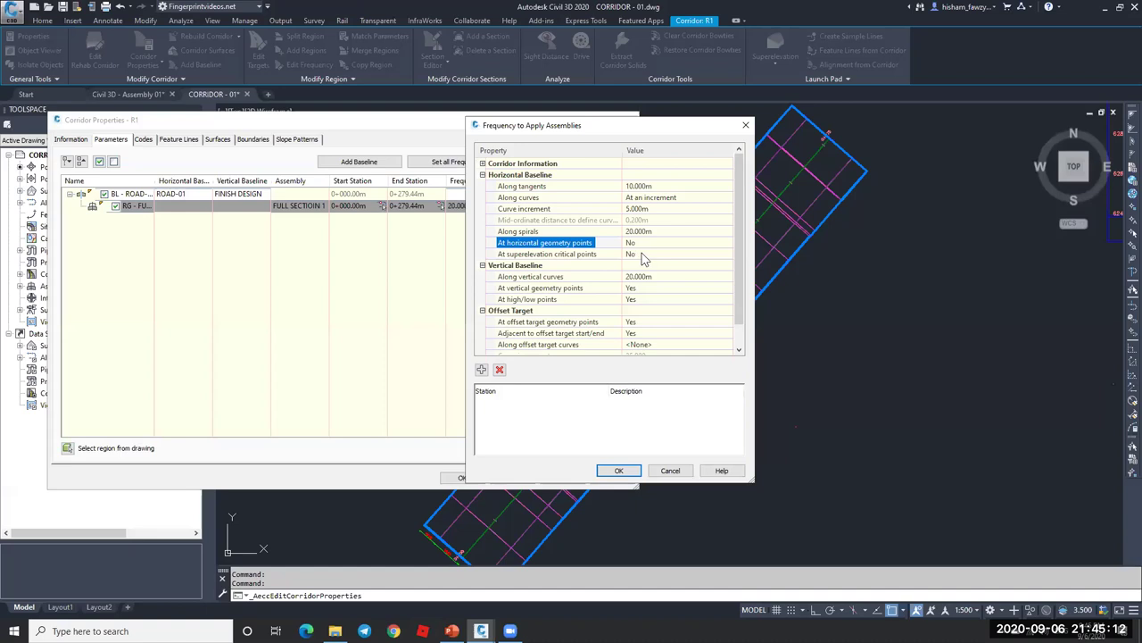
# - Set the Along vertical curves section spacing to 10 m
pyautogui.click(580, 278)
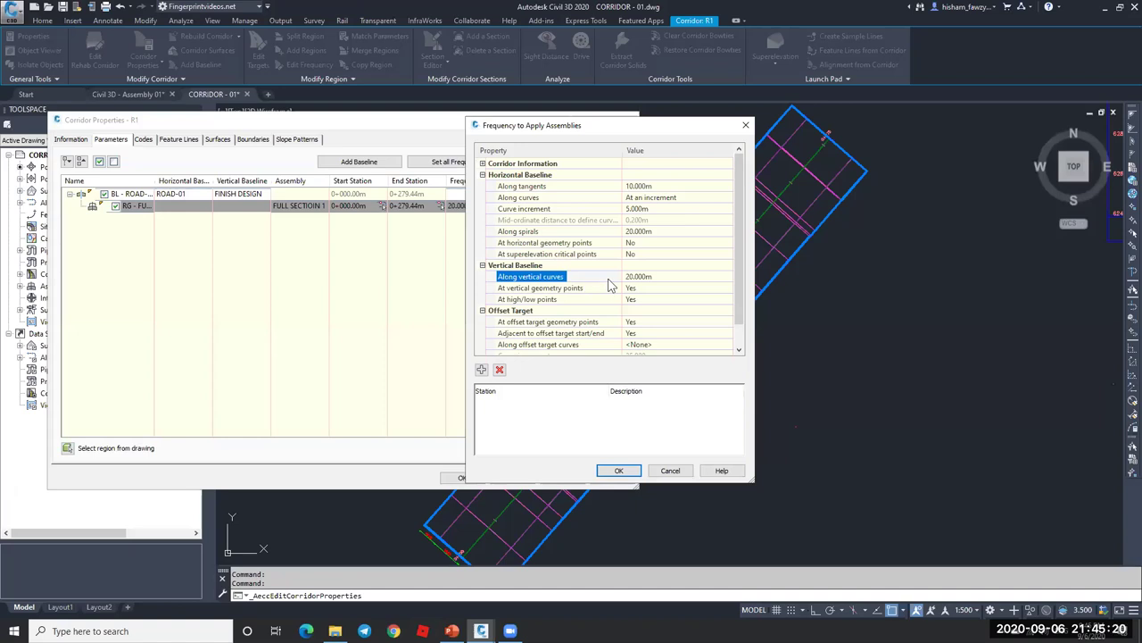
pyautogui.click(664, 278)
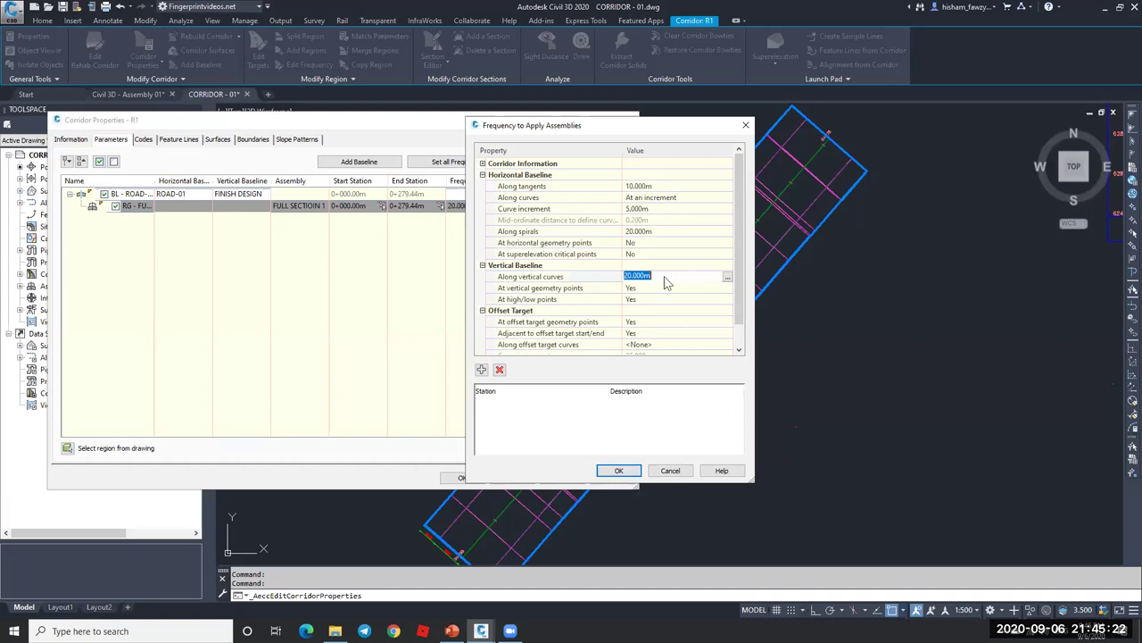
pyautogui.write('10')
pyautogui.click(574, 290)
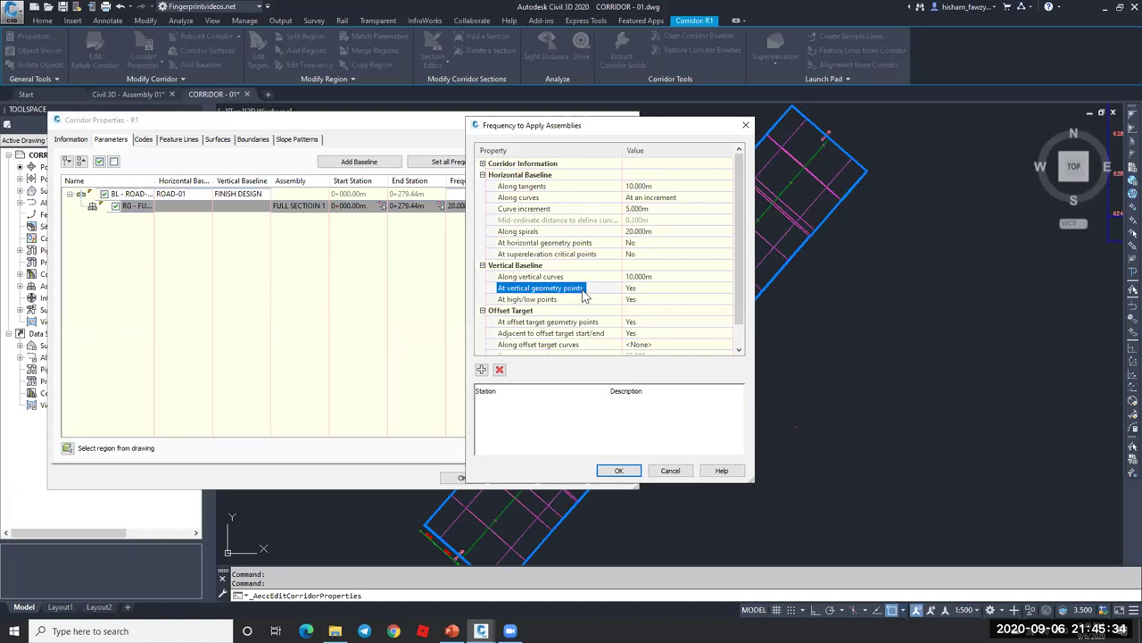
# - Set At high/low points and At vertical geometry points to No, and accept both dialogs
pyautogui.click(578, 300)
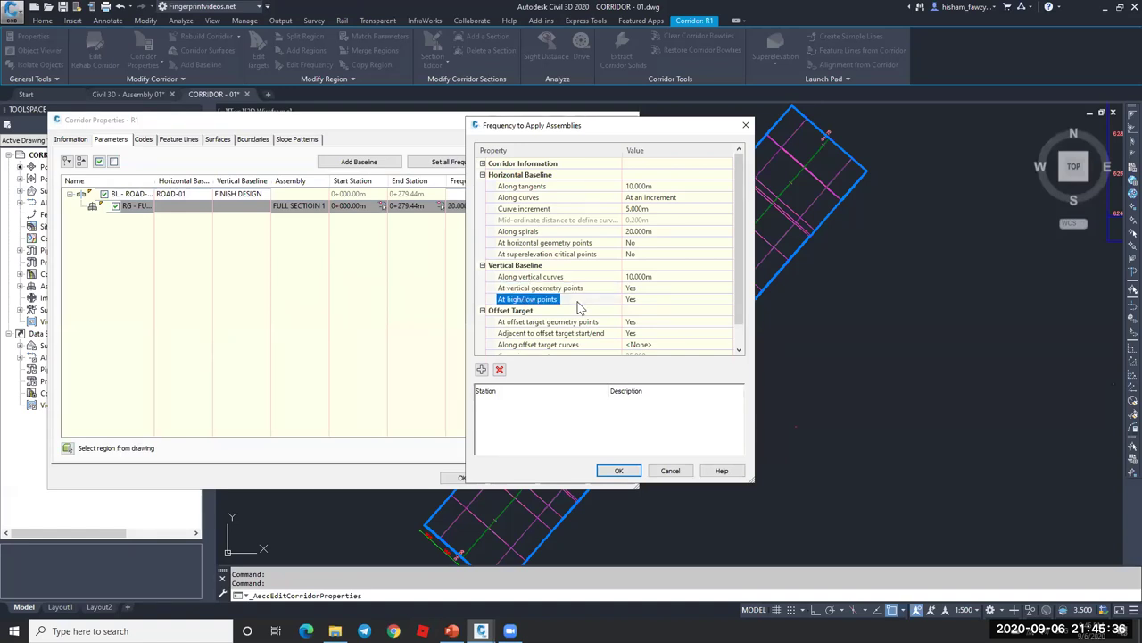
pyautogui.click(656, 302)
pyautogui.click(655, 301)
pyautogui.click(647, 322)
pyautogui.click(654, 287)
pyautogui.click(649, 309)
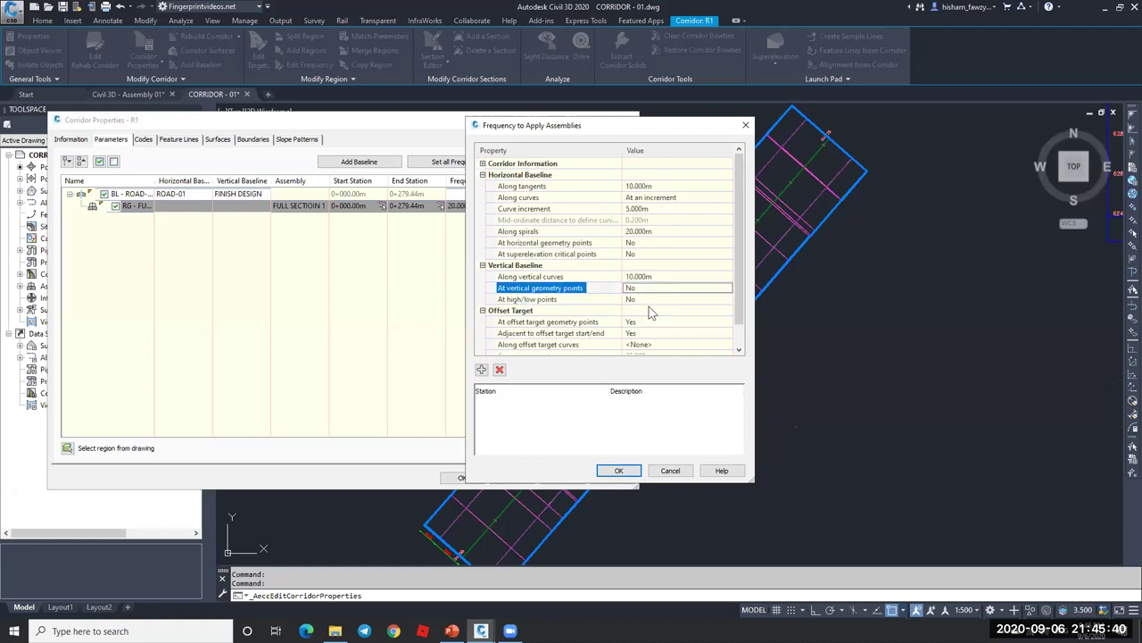
pyautogui.scroll(-1, 656, 308)
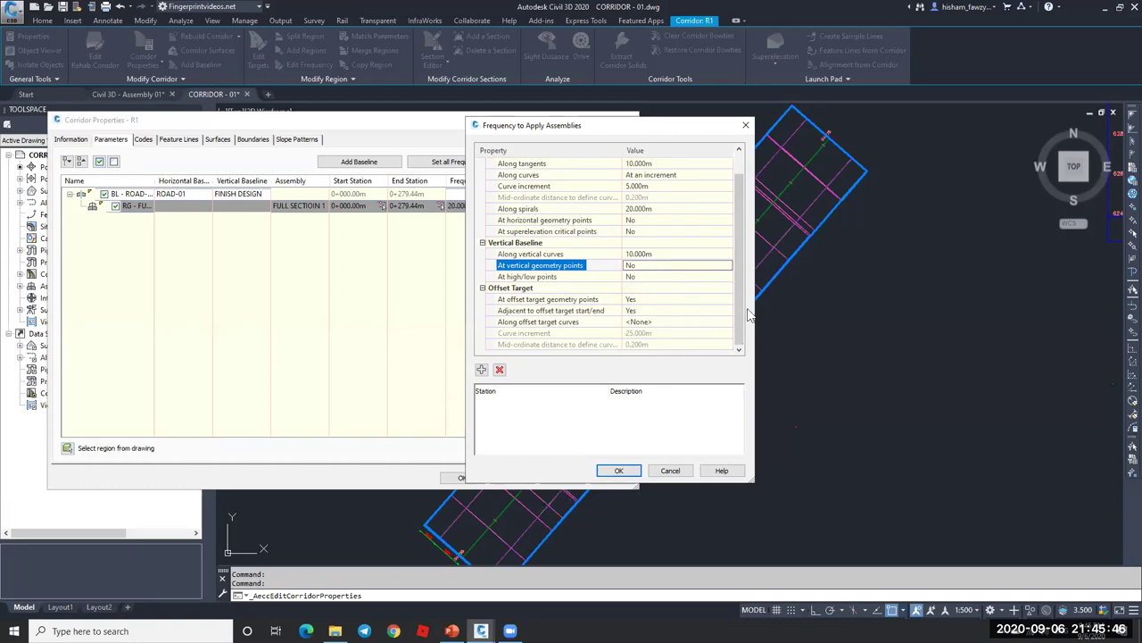
pyautogui.click(600, 300)
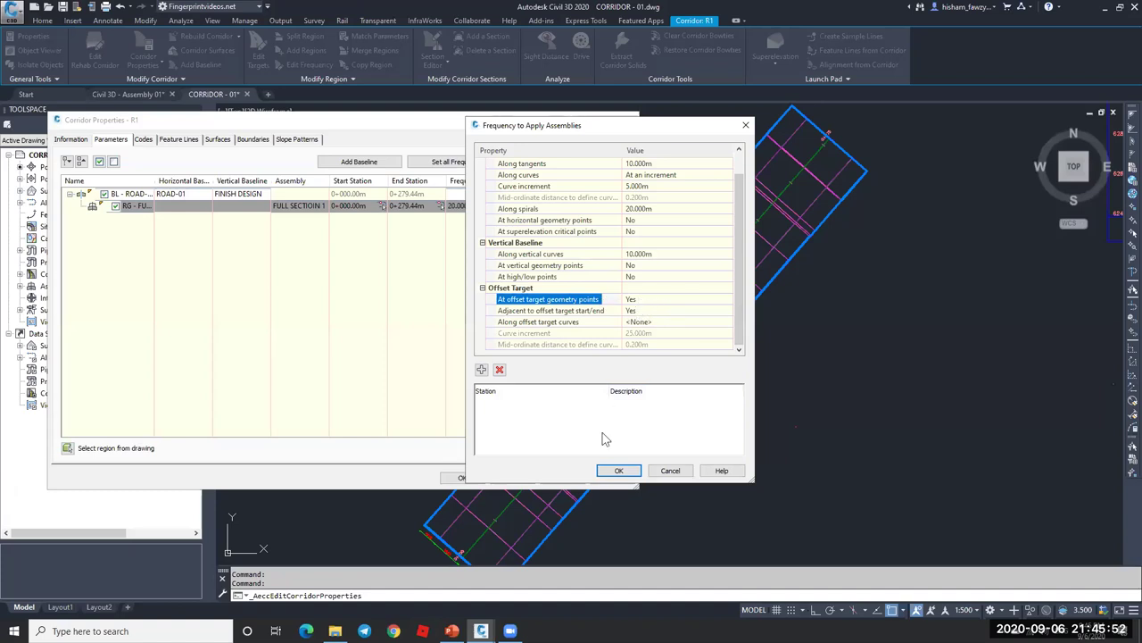
pyautogui.click(618, 472)
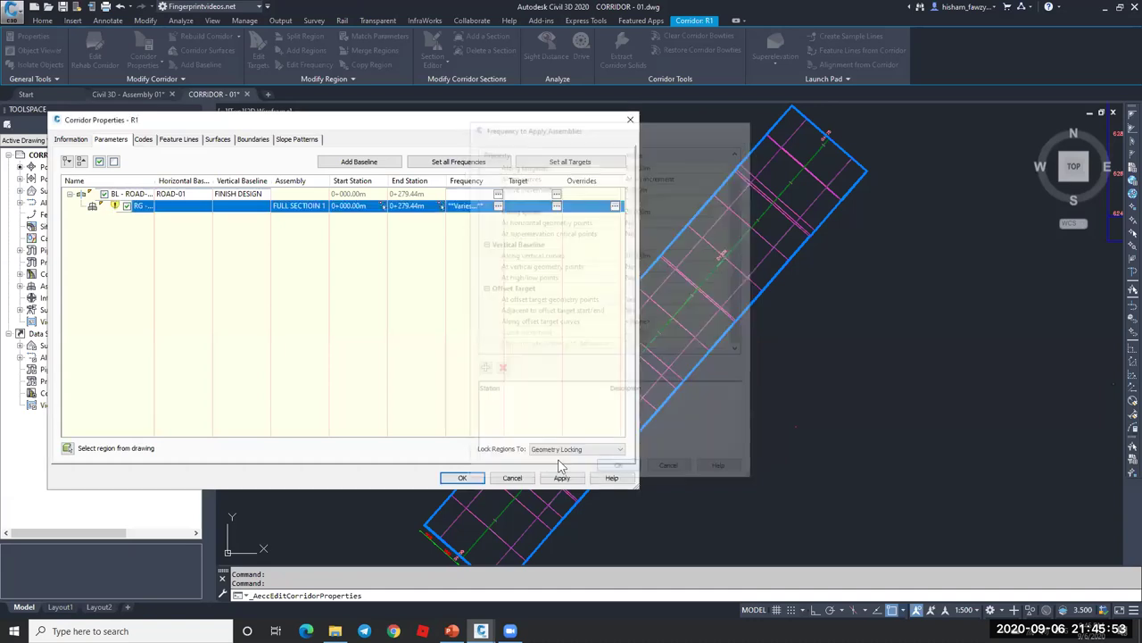
pyautogui.click(463, 477)
pyautogui.click(528, 284)
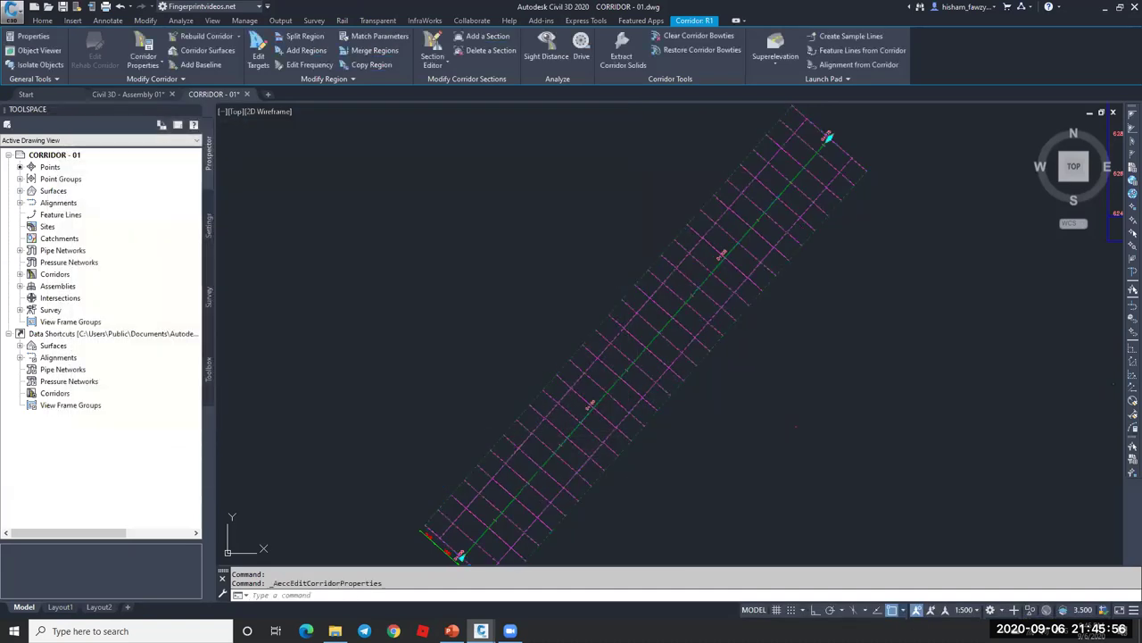
pyautogui.scroll(3, 628, 349)
pyautogui.press('Escape')
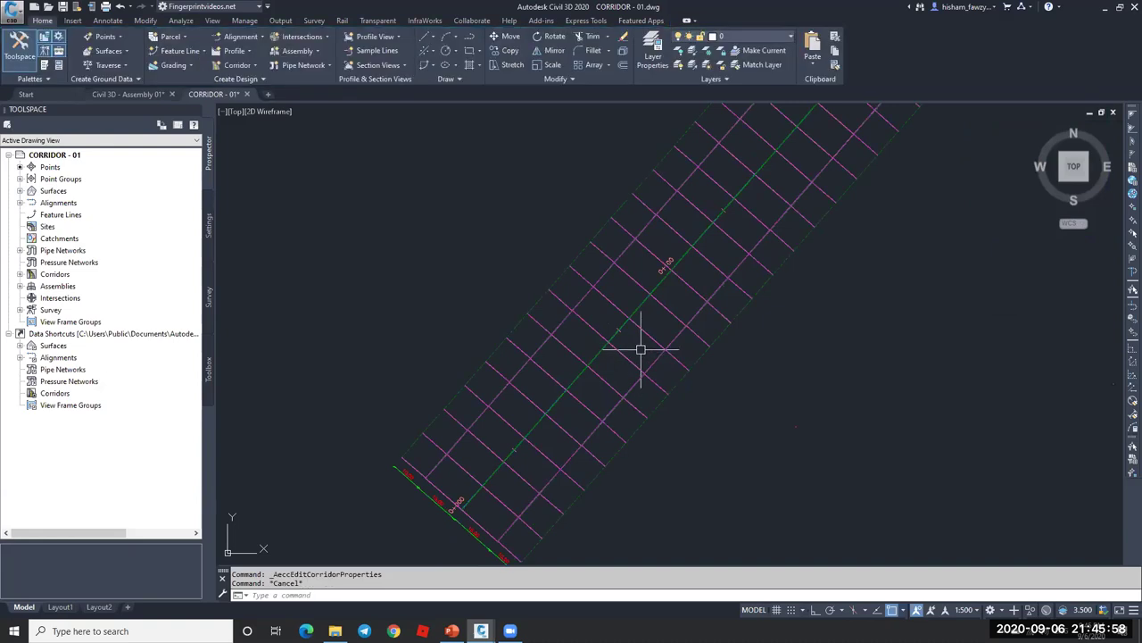
pyautogui.click(108, 20)
pyautogui.click(325, 70)
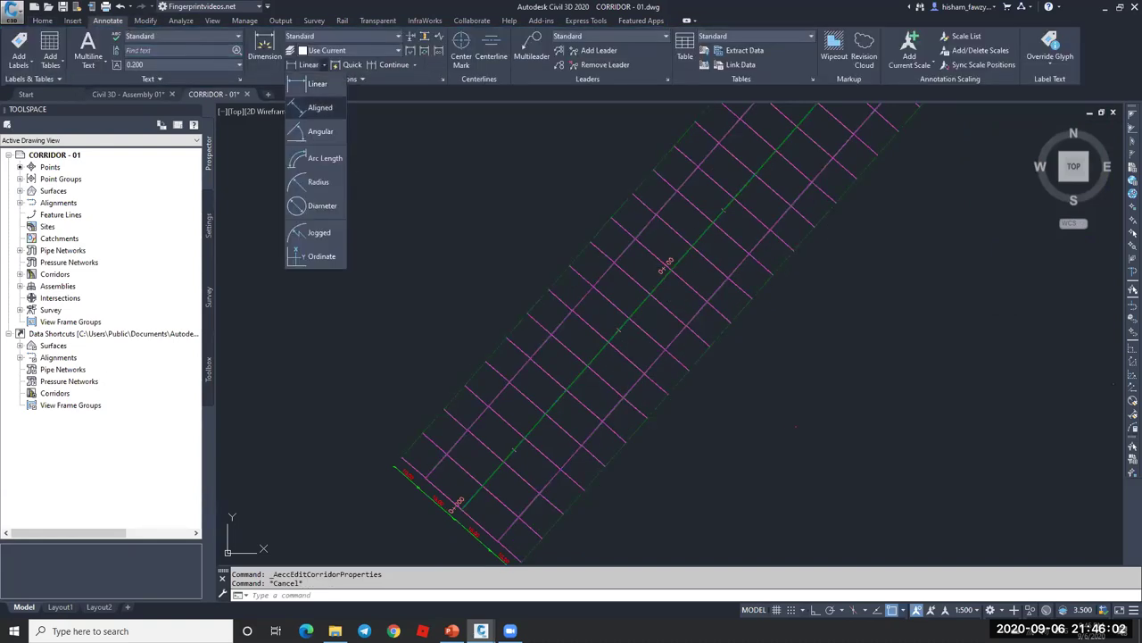
pyautogui.click(320, 112)
pyautogui.click(538, 323)
pyautogui.click(554, 301)
pyautogui.click(533, 284)
pyautogui.scroll(2, 531, 286)
pyautogui.scroll(3, 531, 285)
pyautogui.click(523, 268)
pyautogui.scroll(-5, 497, 276)
pyautogui.write('e')
pyautogui.press('Return')
pyautogui.scroll(-4, 485, 294)
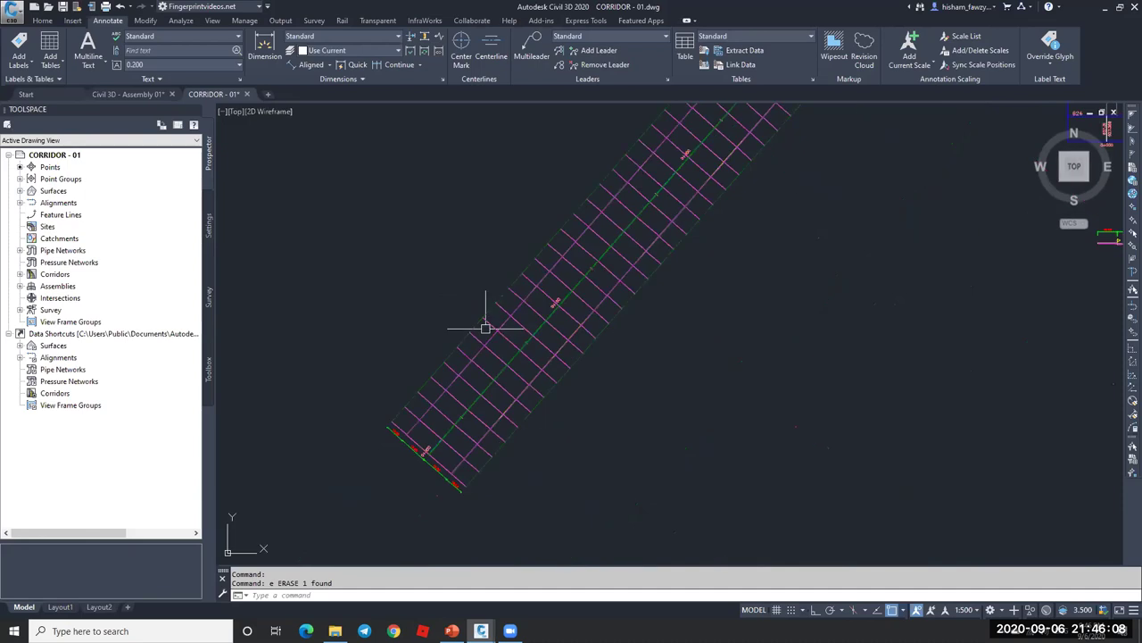
pyautogui.scroll(1, 676, 144)
pyautogui.scroll(1, 676, 144)
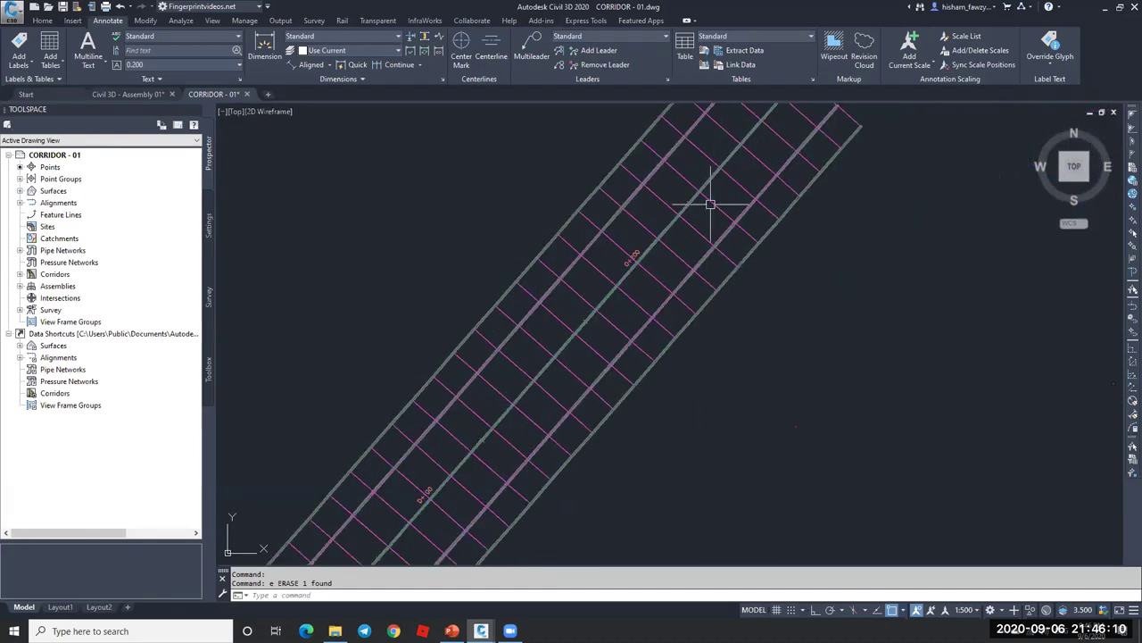
pyautogui.click(698, 208)
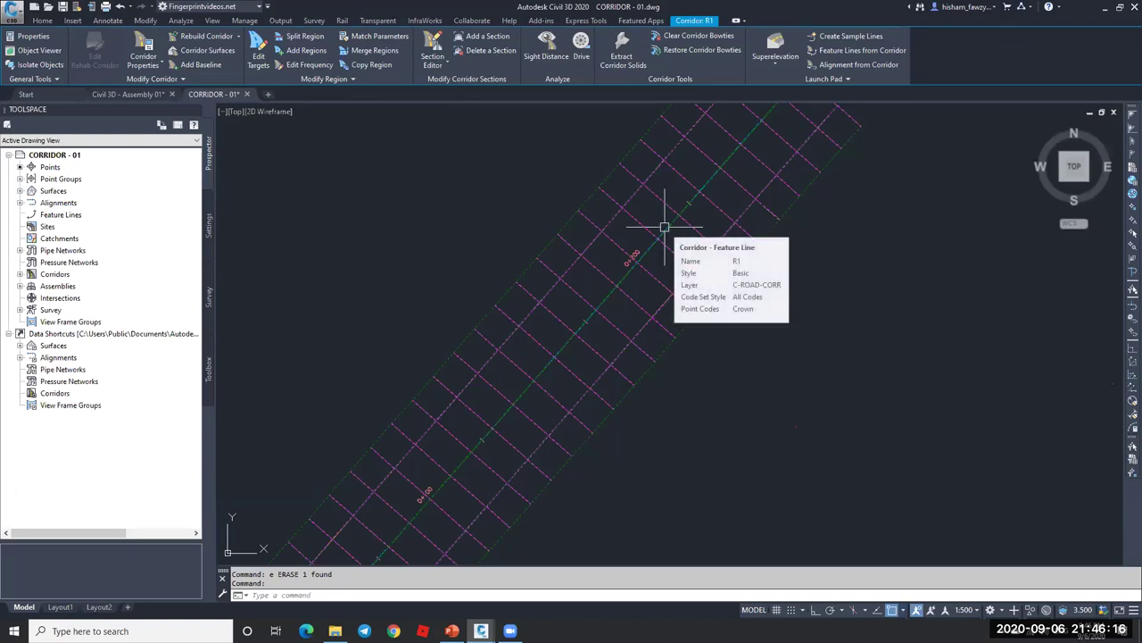
pyautogui.scroll(-2, 727, 245)
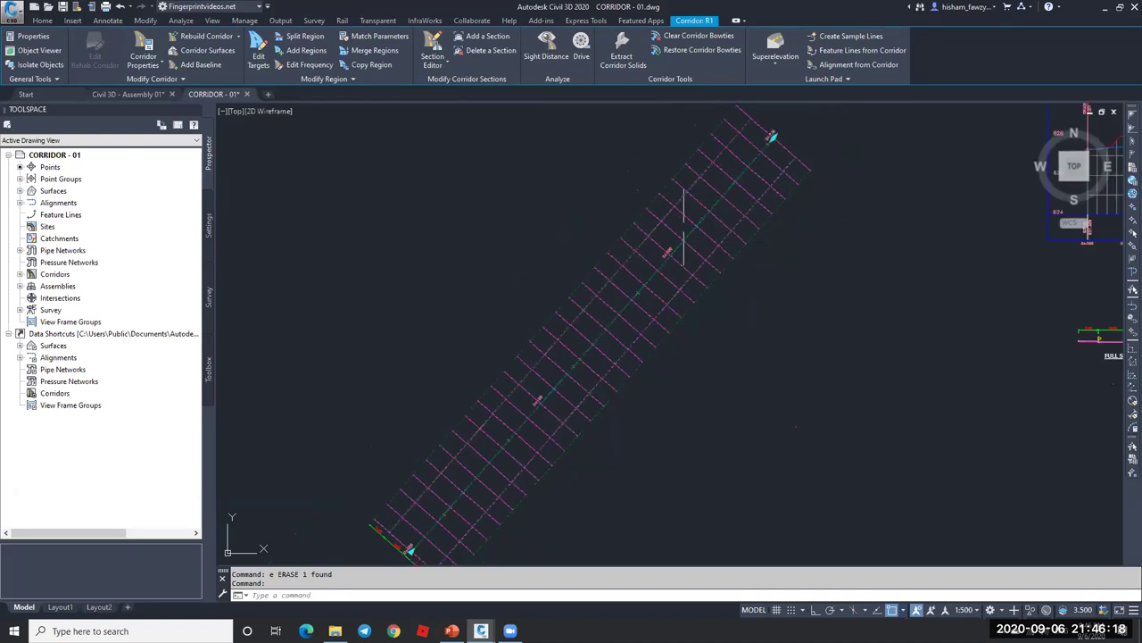
pyautogui.click(143, 47)
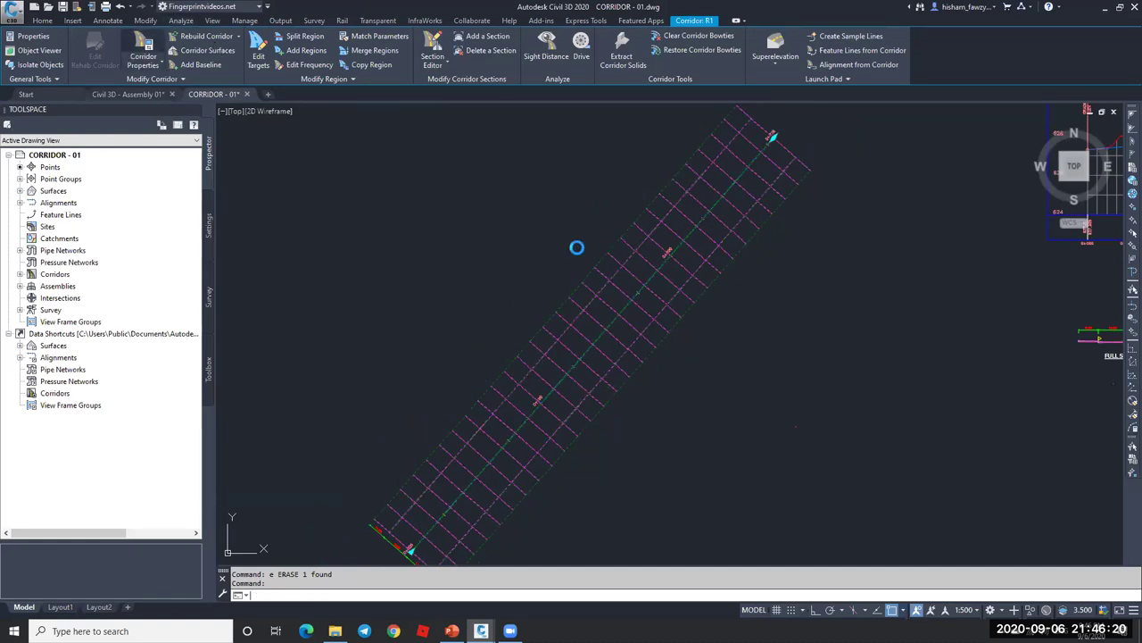
pyautogui.click(510, 478)
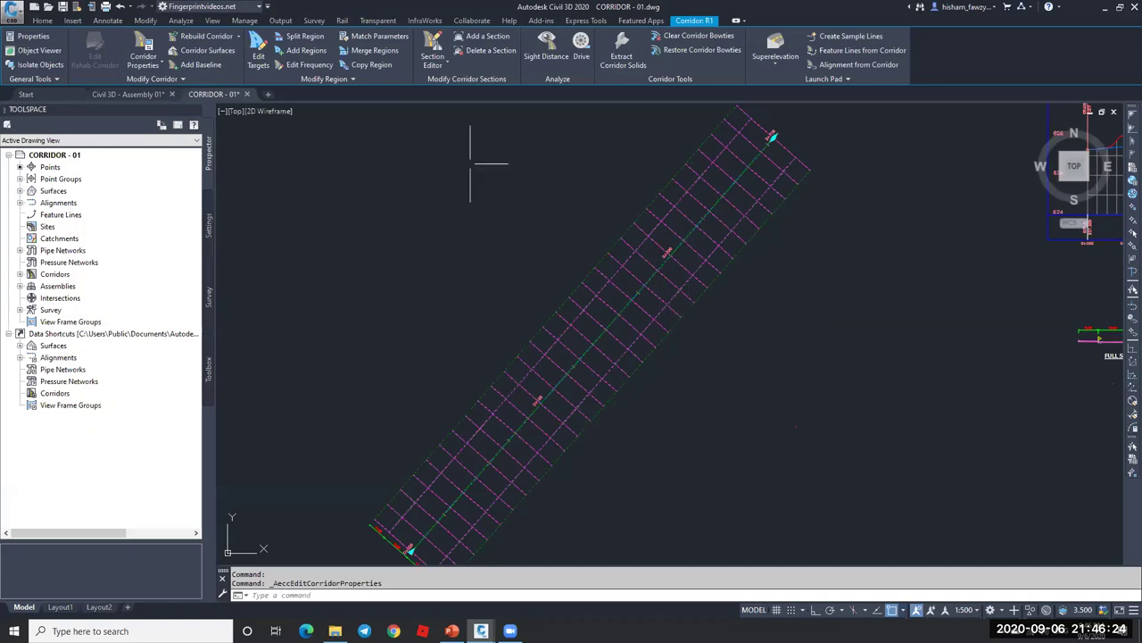
# - Edit the region's frequency, setting At vertical geometry points and At high/low points to Yes
pyautogui.click(314, 66)
pyautogui.click(606, 302)
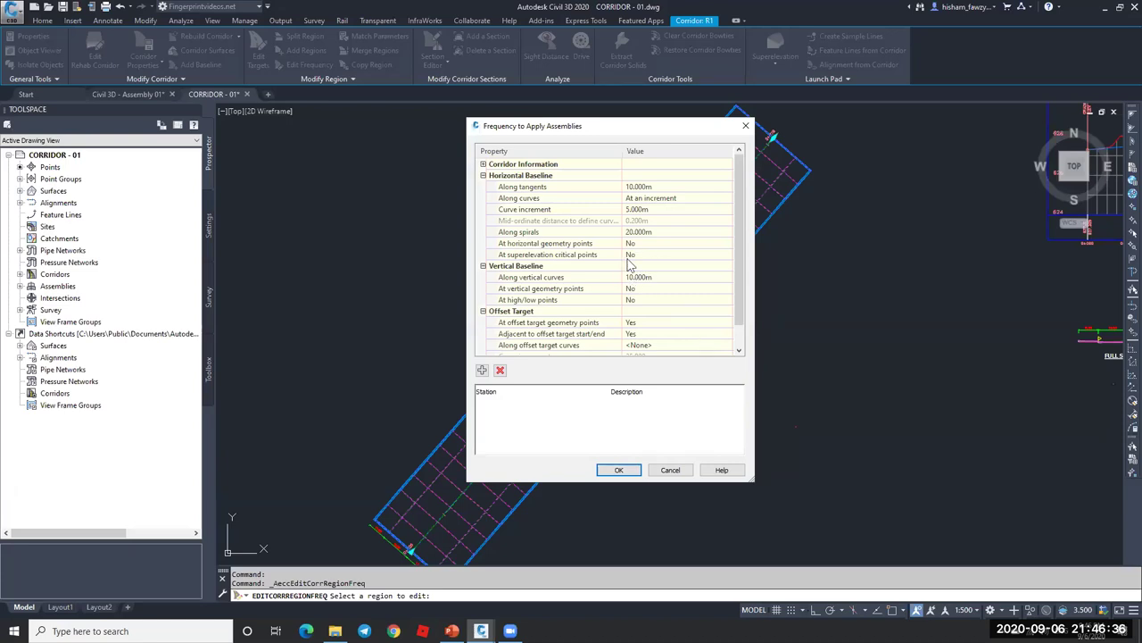
pyautogui.click(664, 287)
pyautogui.click(665, 288)
pyautogui.click(638, 299)
pyautogui.click(651, 302)
pyautogui.click(652, 301)
pyautogui.click(652, 310)
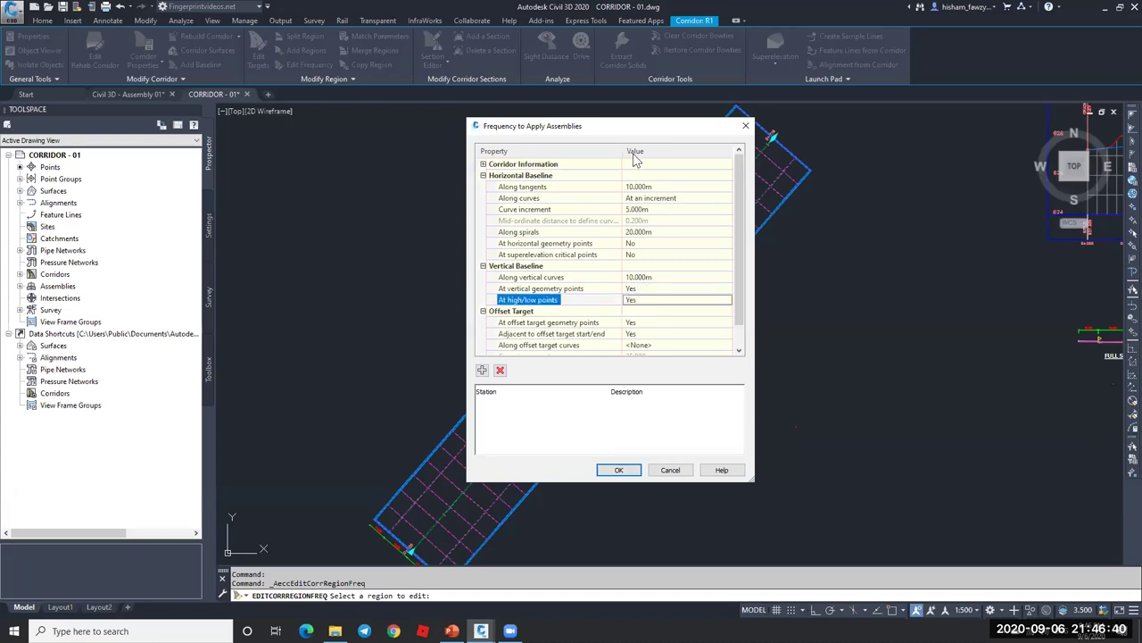
# - Apply the new frequency settings and zoom to check the corridor sections
pyautogui.moveTo(738, 135); pyautogui.dragTo(783, 140)
pyautogui.moveTo(643, 129); pyautogui.dragTo(986, 118)
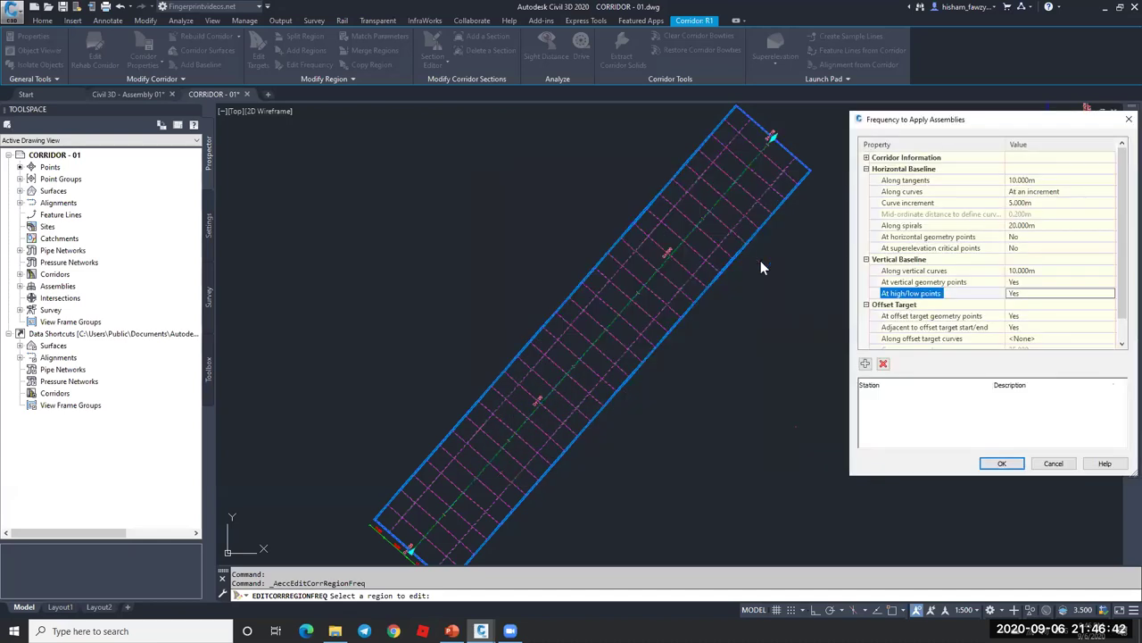
pyautogui.click(1002, 466)
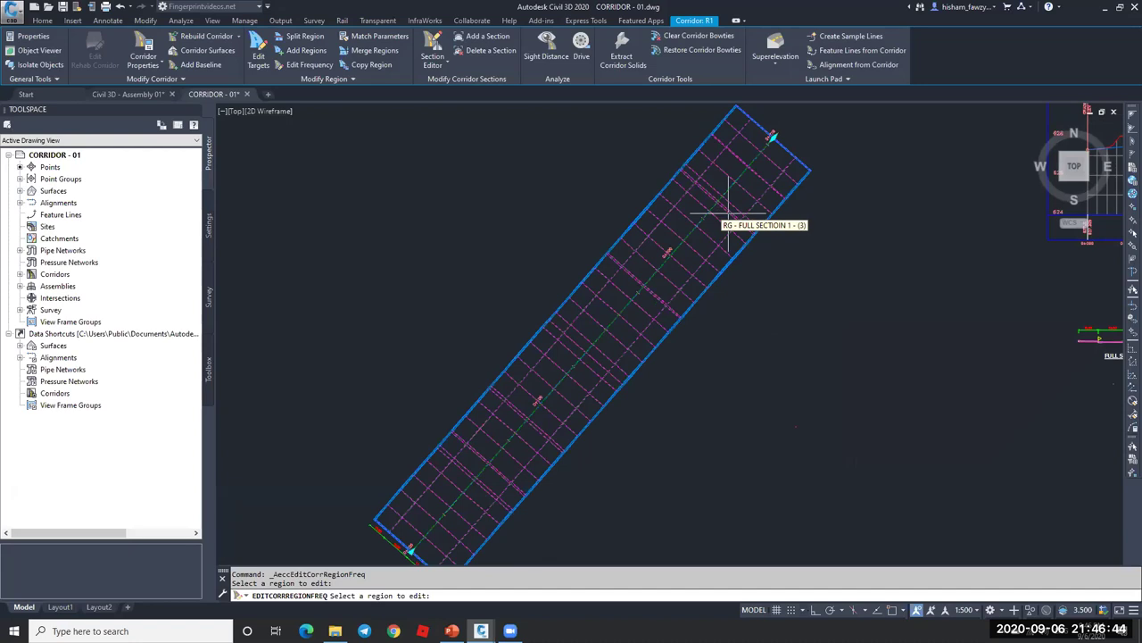
pyautogui.scroll(3, 727, 230)
pyautogui.scroll(-4, 738, 219)
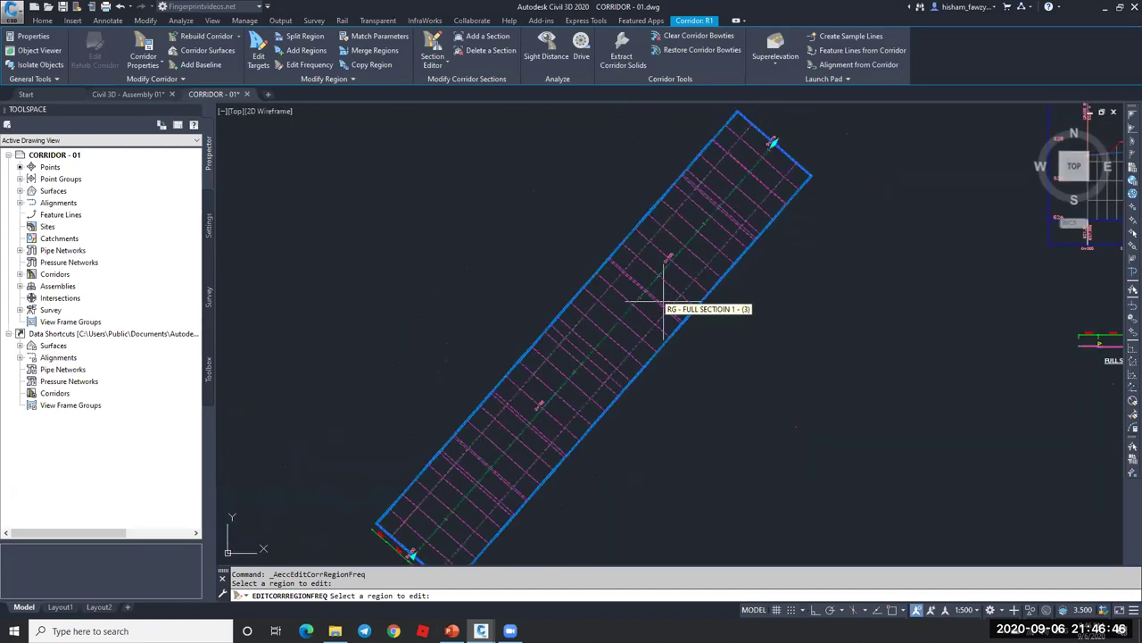
pyautogui.scroll(-3, 572, 375)
pyautogui.press('Escape')
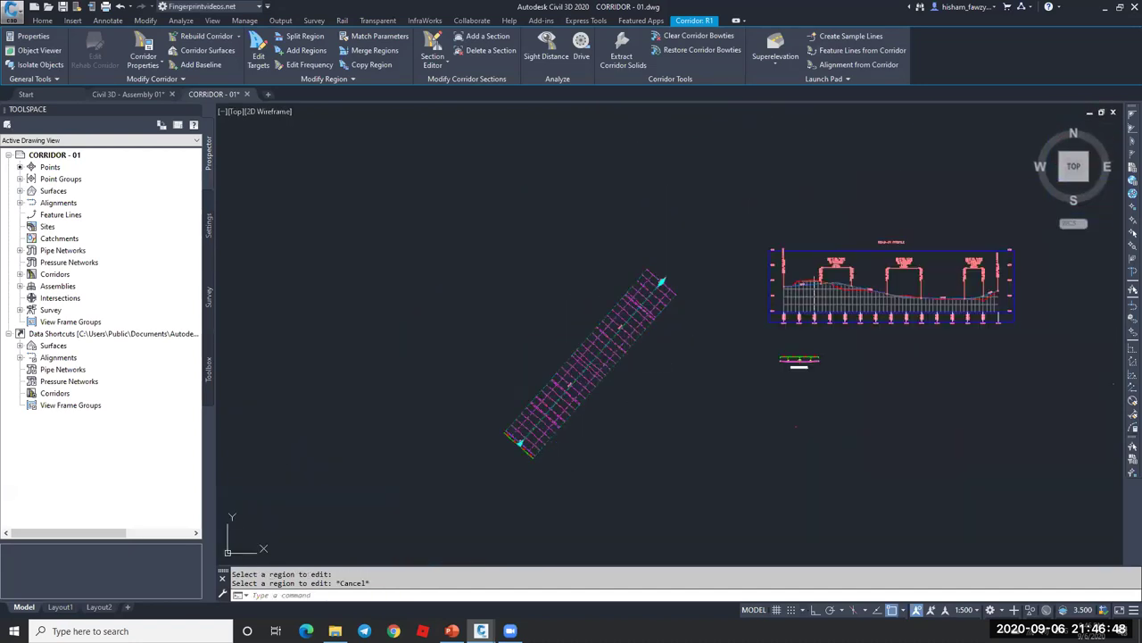
pyautogui.scroll(4, 853, 266)
pyautogui.scroll(3, 803, 264)
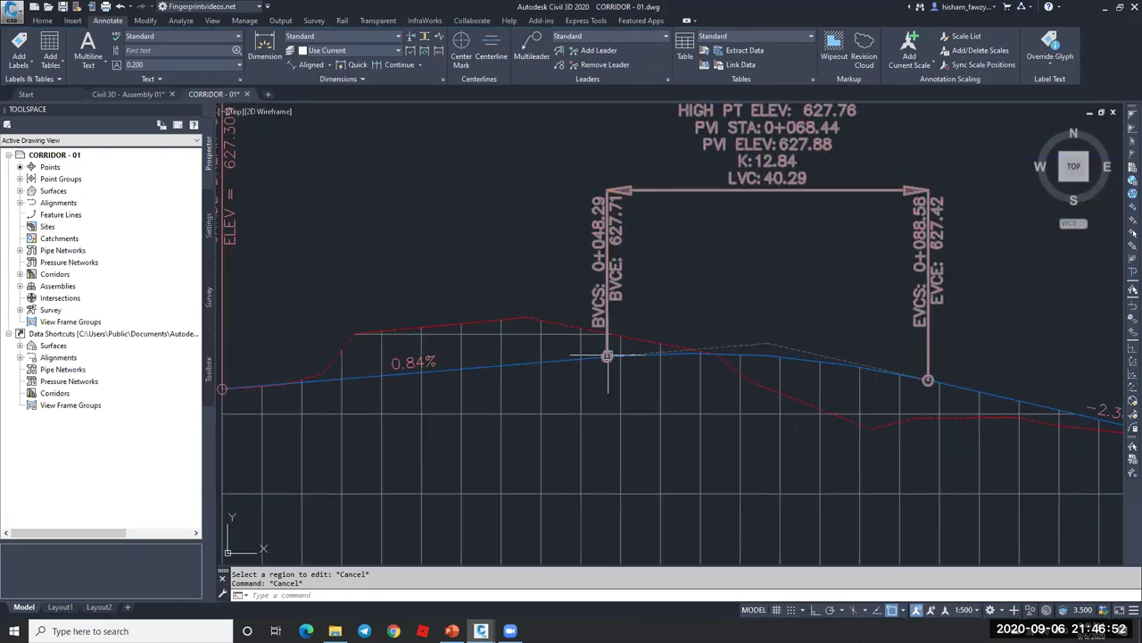
pyautogui.click(760, 355)
pyautogui.moveTo(803, 311); pyautogui.dragTo(745, 364, button='middle')
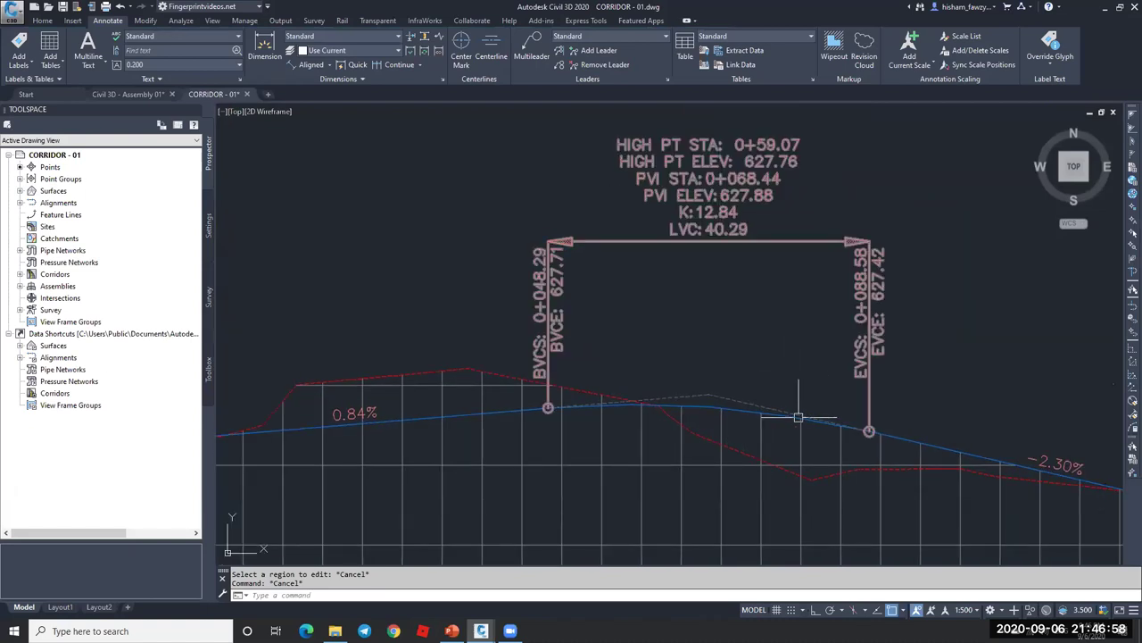
pyautogui.scroll(-5, 829, 340)
pyautogui.scroll(5, 899, 356)
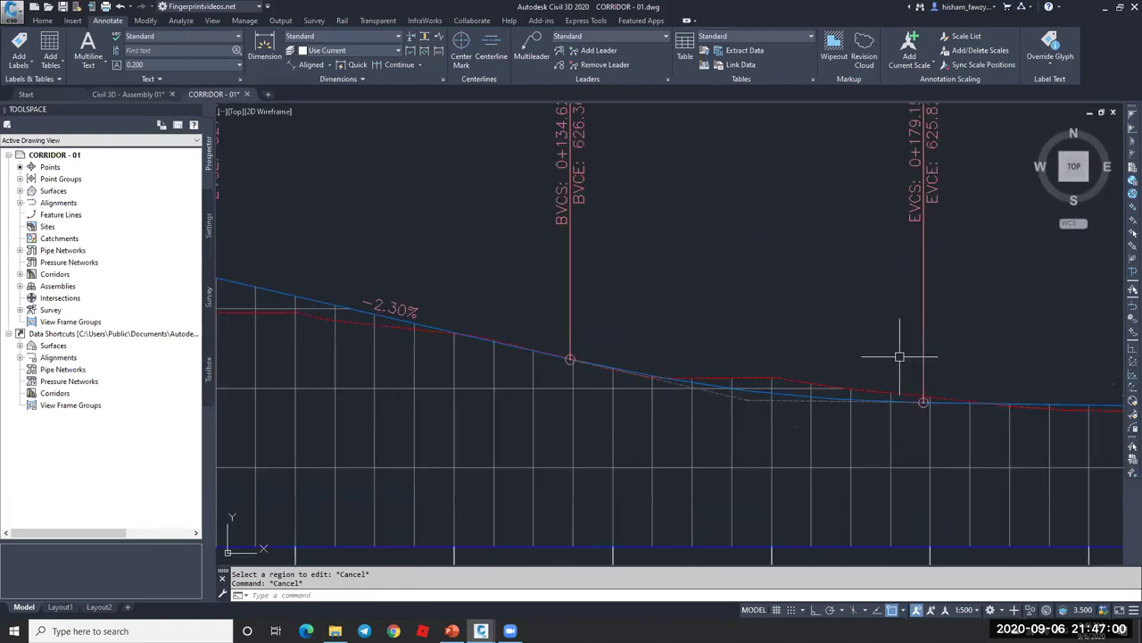
pyautogui.scroll(-5, 688, 365)
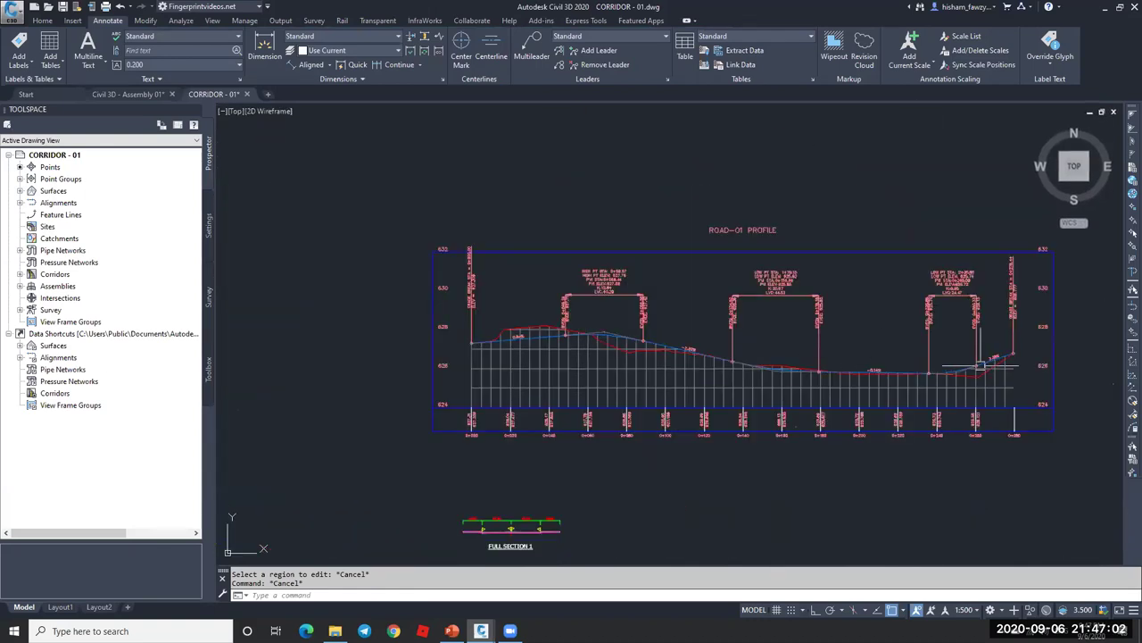
# - Select corridor R1 and open Edit Frequency for its region
pyautogui.scroll(-4, 980, 357)
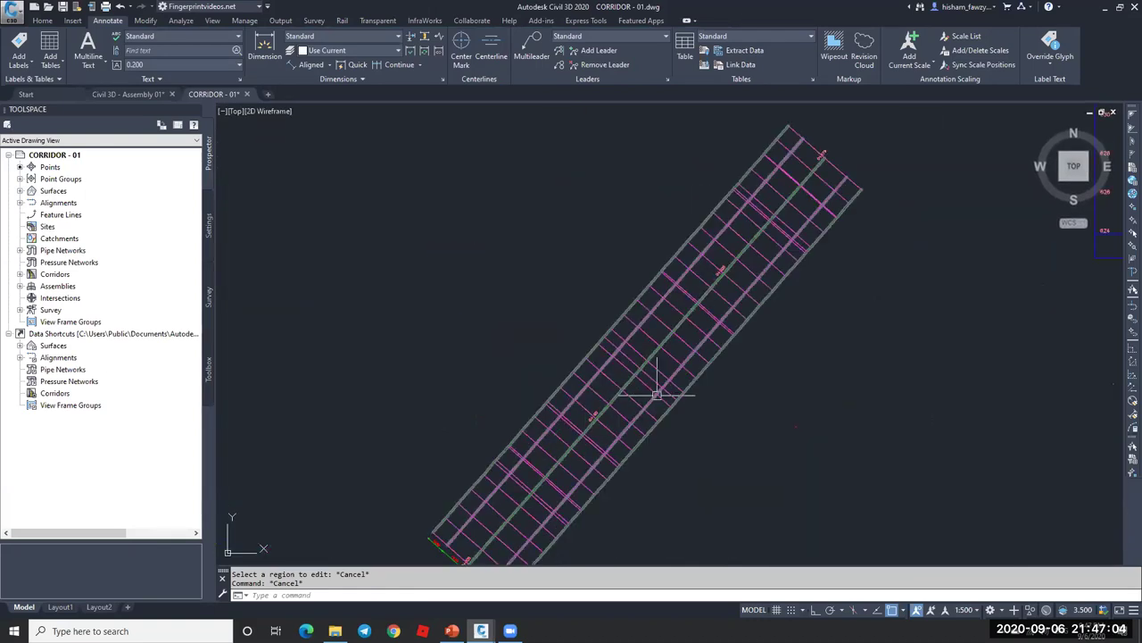
pyautogui.click(669, 357)
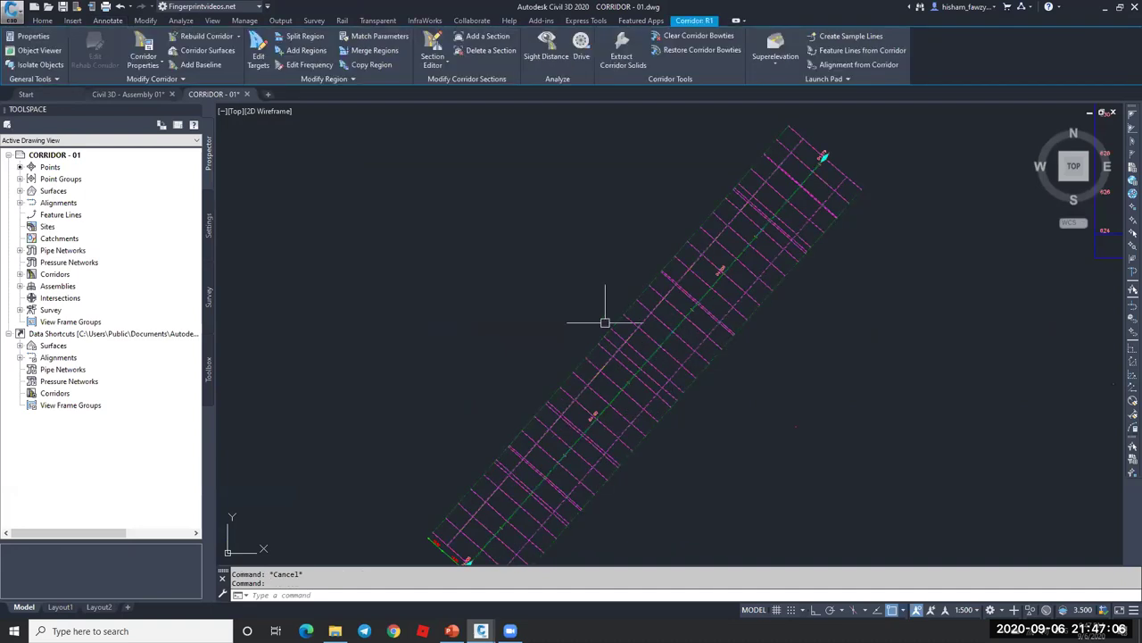
pyautogui.click(306, 65)
pyautogui.click(708, 324)
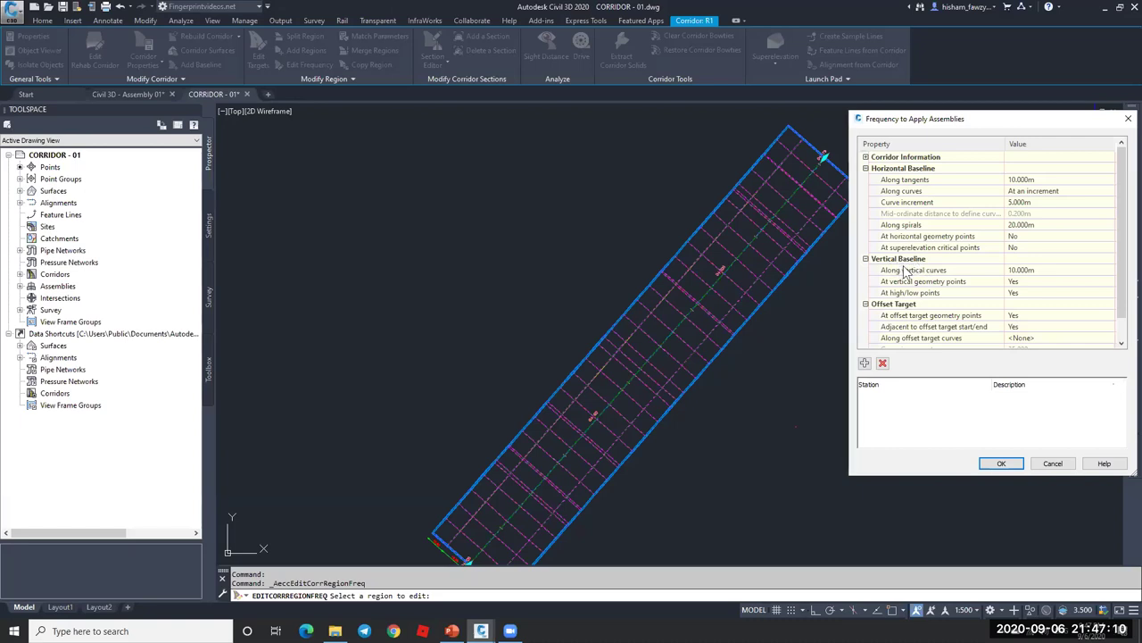
pyautogui.click(981, 287)
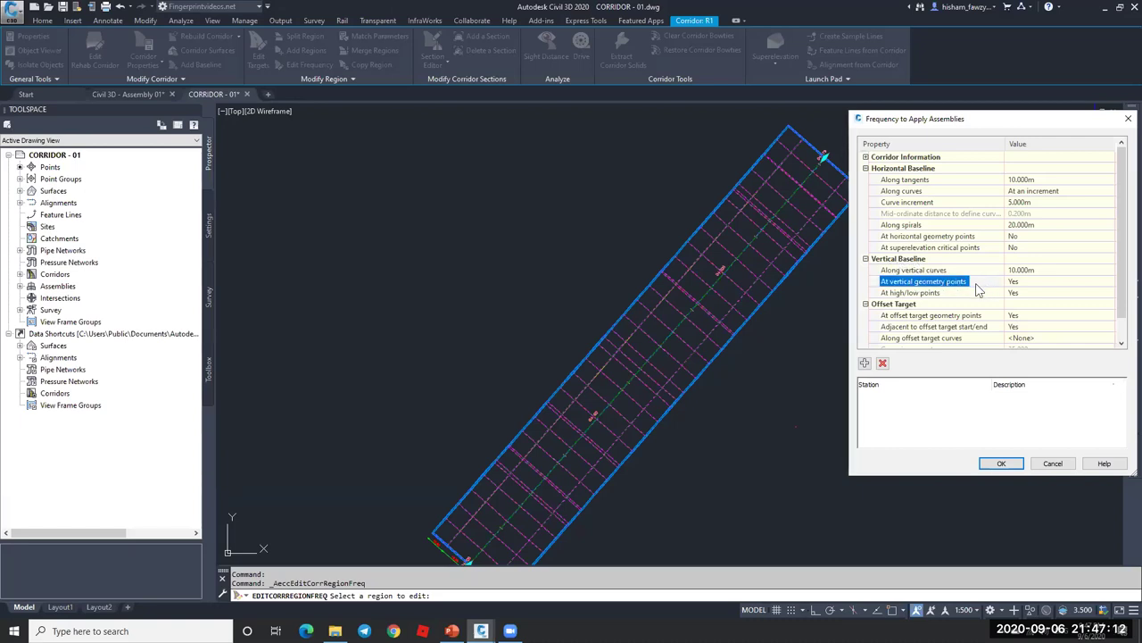
pyautogui.click(933, 295)
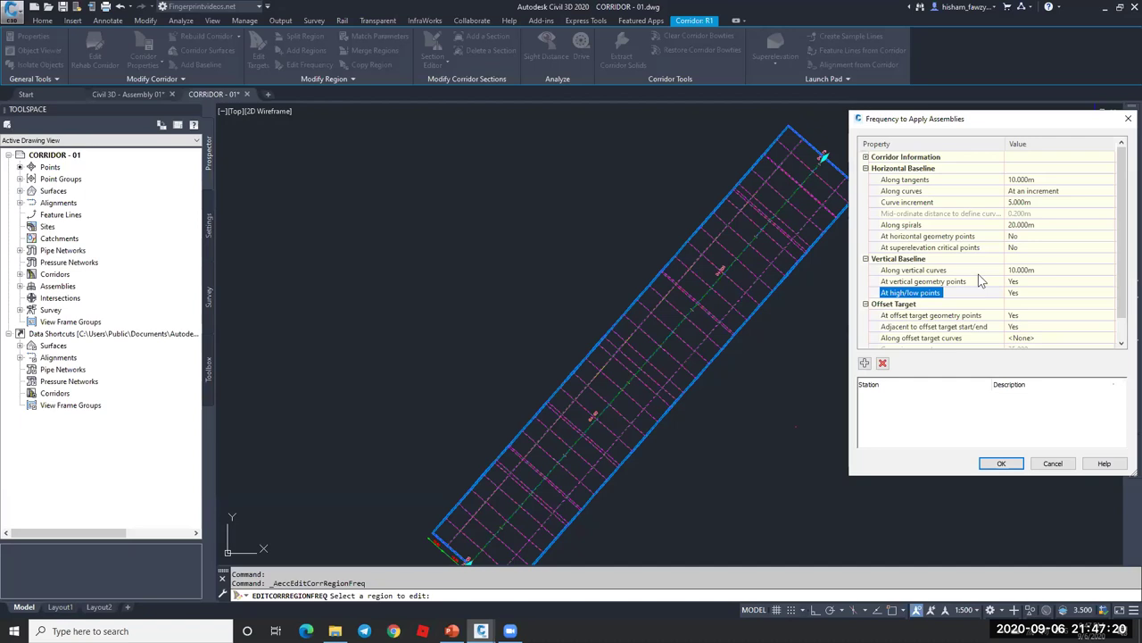
# - Set At vertical geometry points and At high/low points back to No and apply
pyautogui.moveTo(1008, 127); pyautogui.dragTo(719, 129)
pyautogui.click(752, 283)
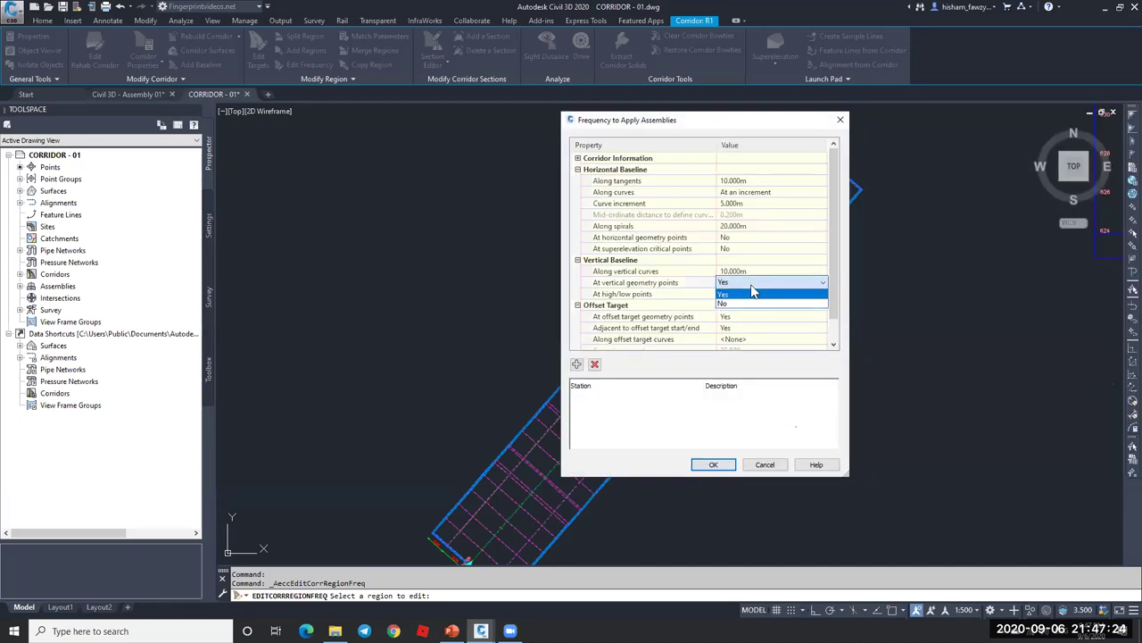
pyautogui.click(752, 304)
pyautogui.click(766, 294)
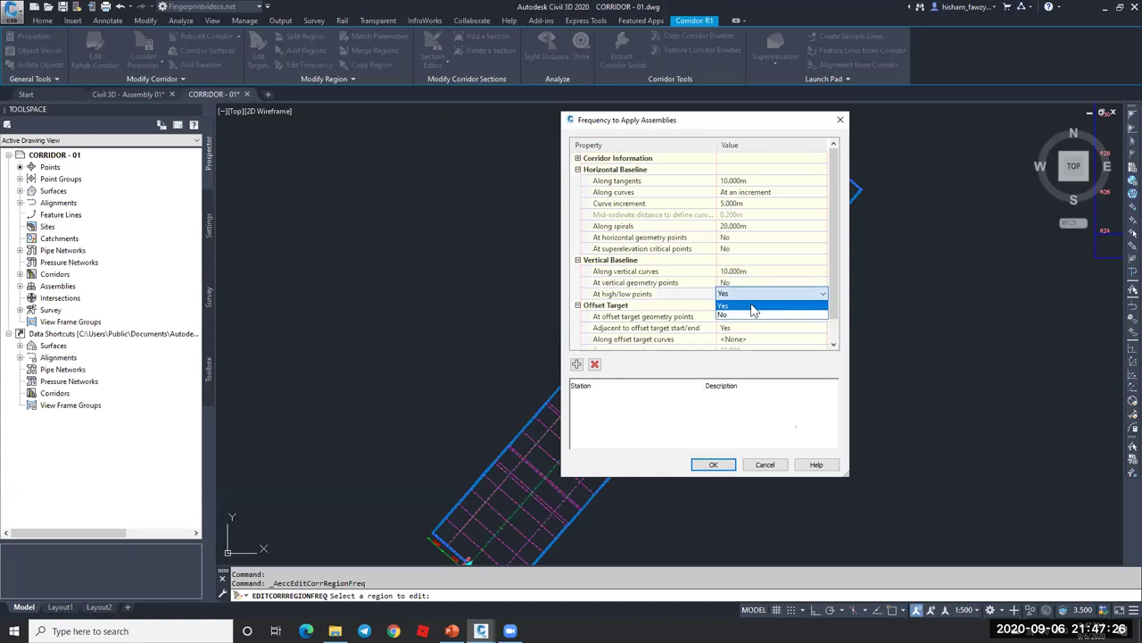
pyautogui.click(751, 315)
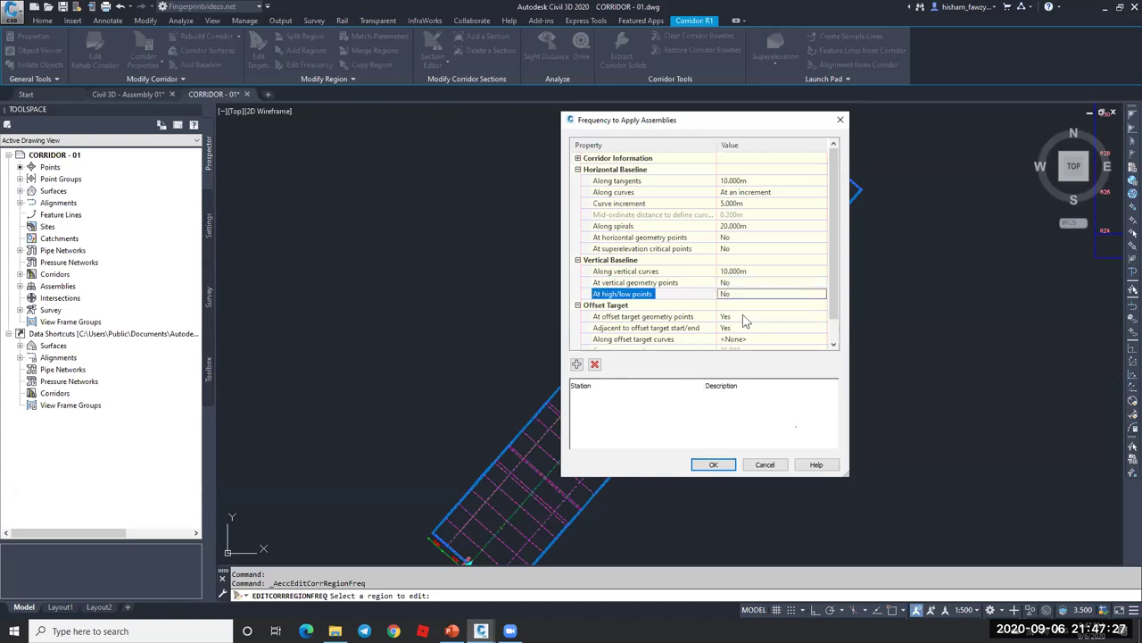
pyautogui.click(715, 464)
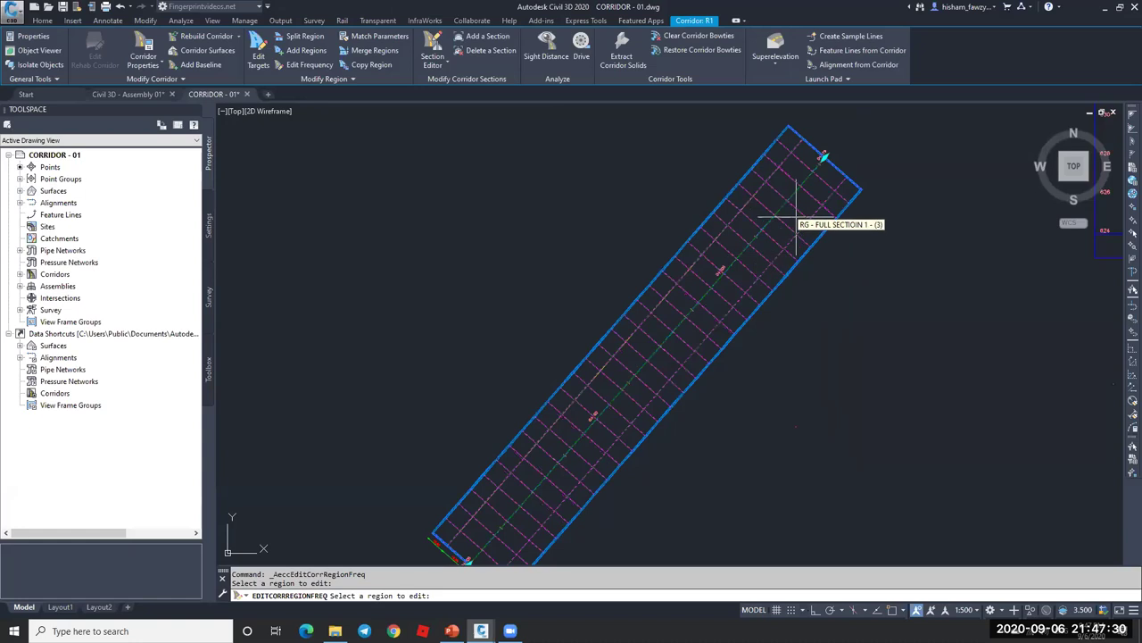
pyautogui.press('Escape')
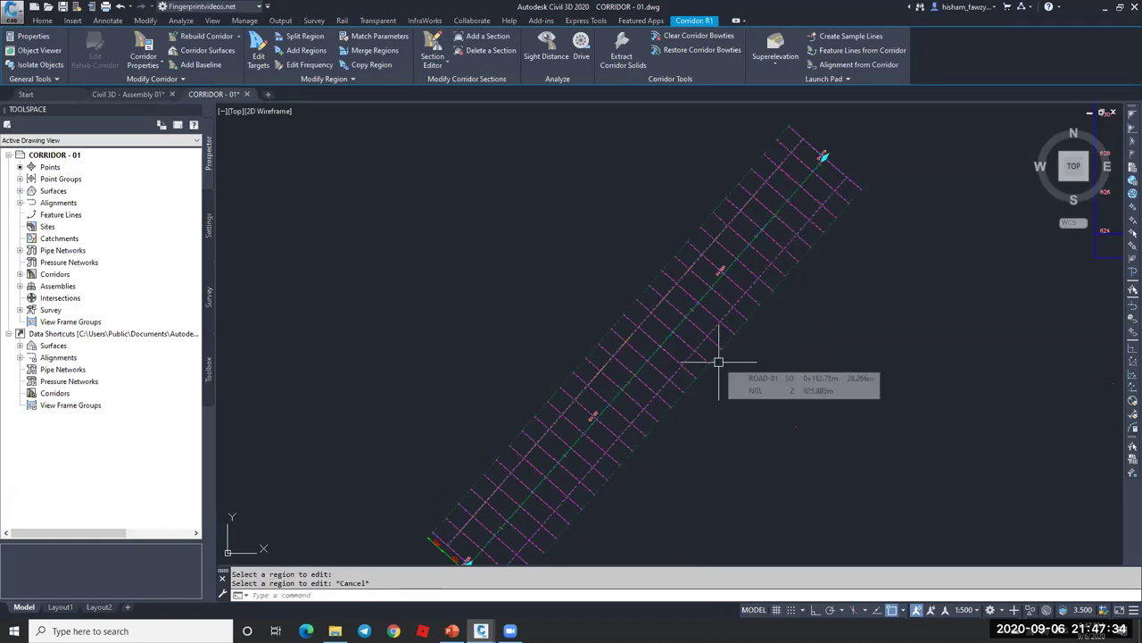
pyautogui.scroll(3, 676, 283)
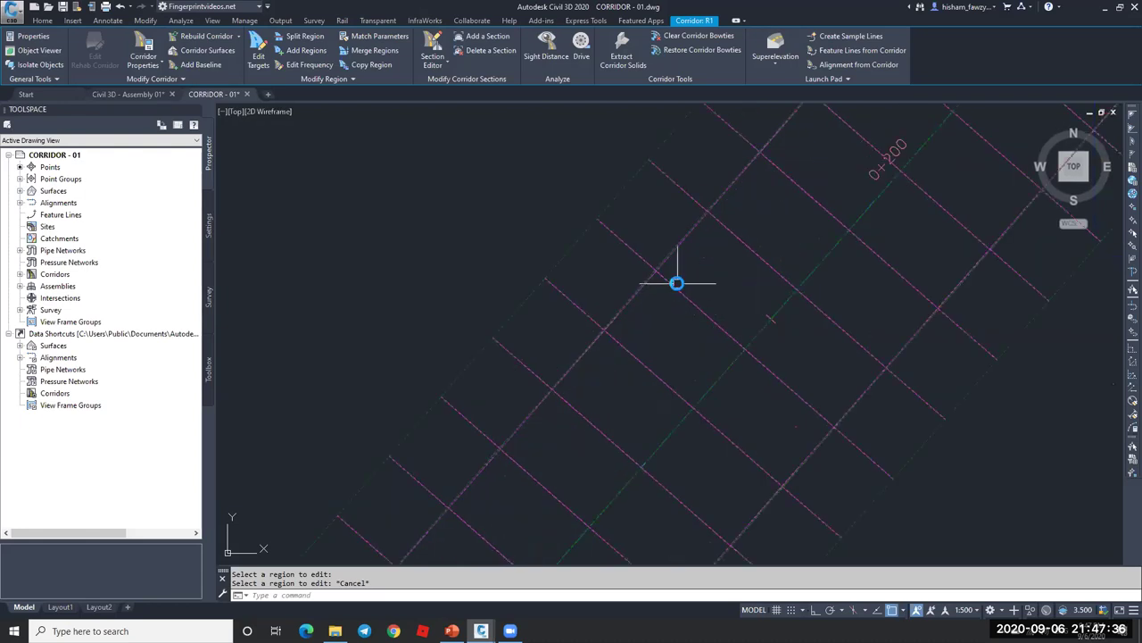
pyautogui.scroll(-5, 690, 268)
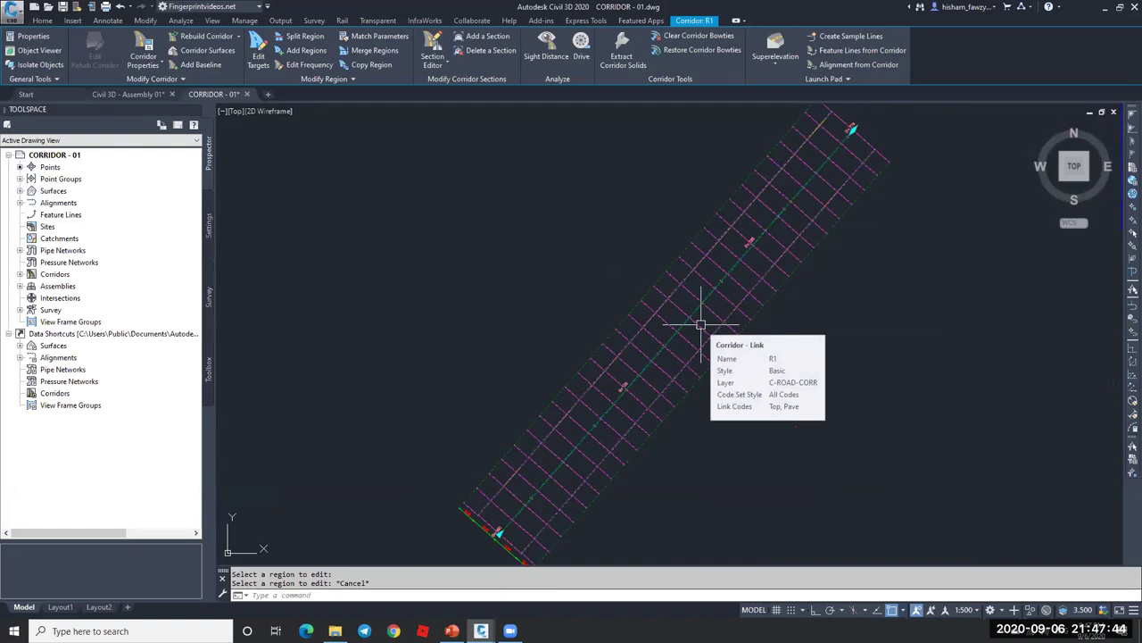
pyautogui.press('Escape')
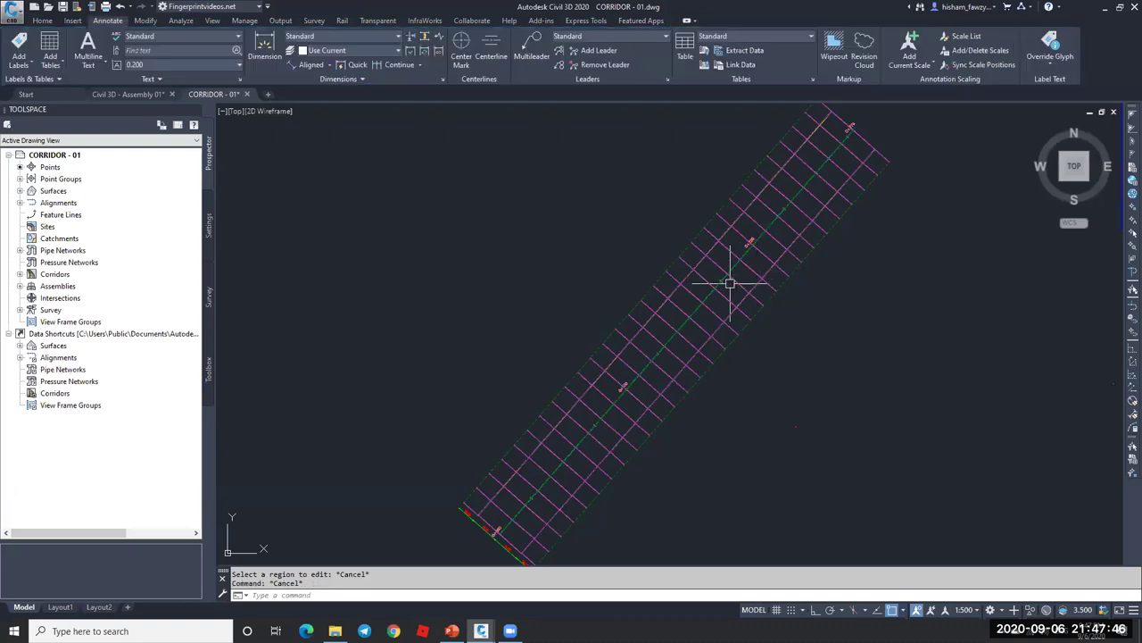
pyautogui.click(732, 283)
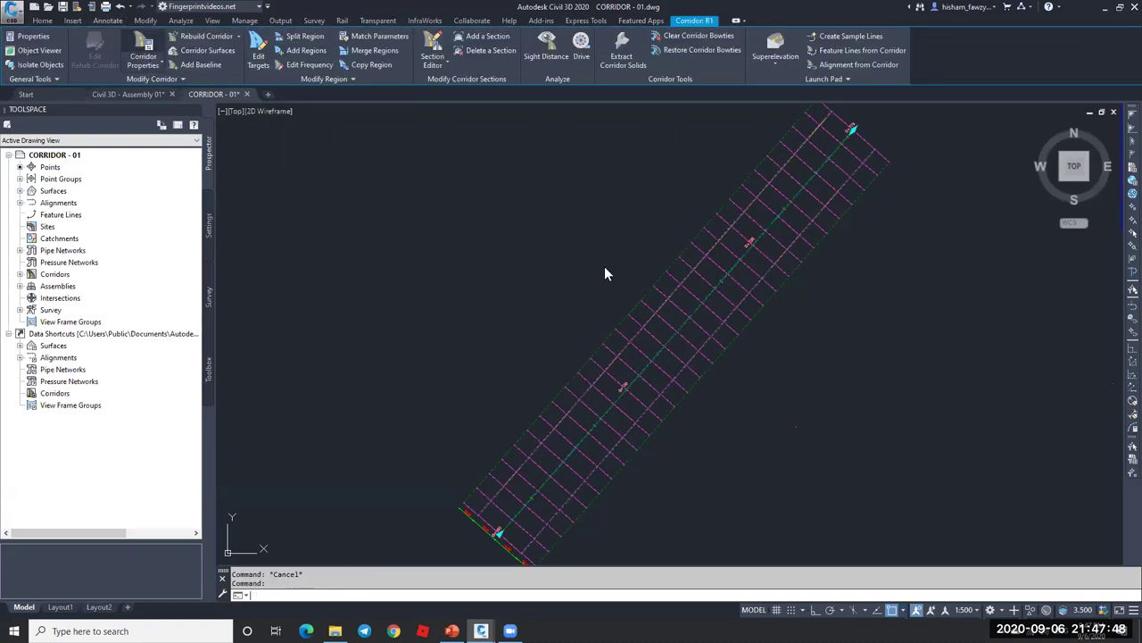
# - Open corridor R1's properties and glance at the region's target mapping and frequency
pyautogui.doubleClick(658, 327)
pyautogui.click(554, 206)
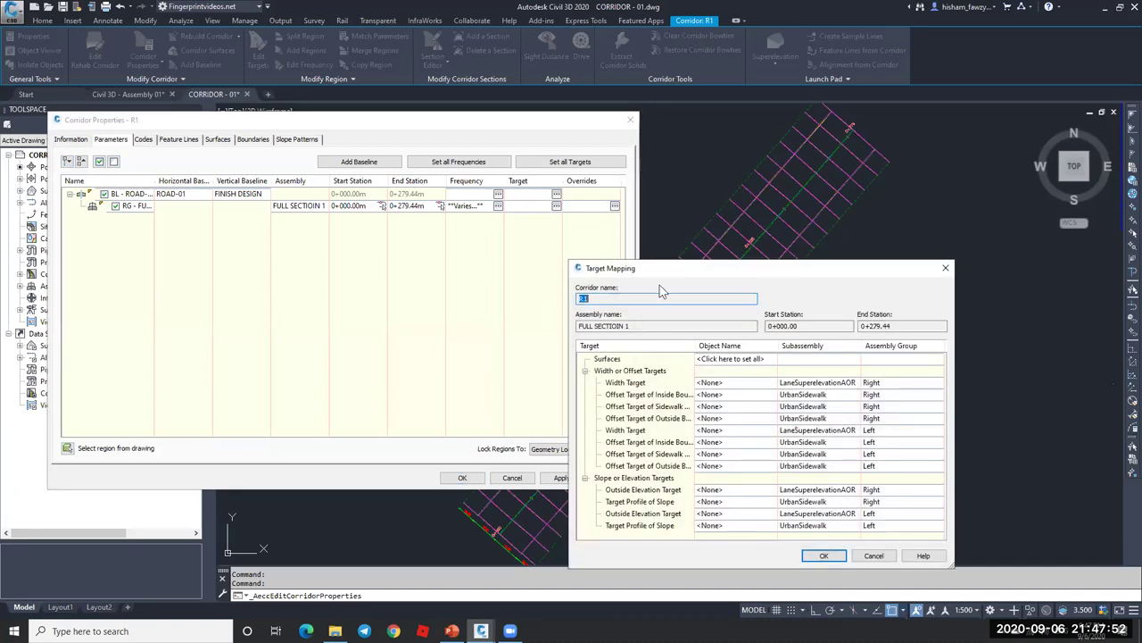
pyautogui.press('Escape')
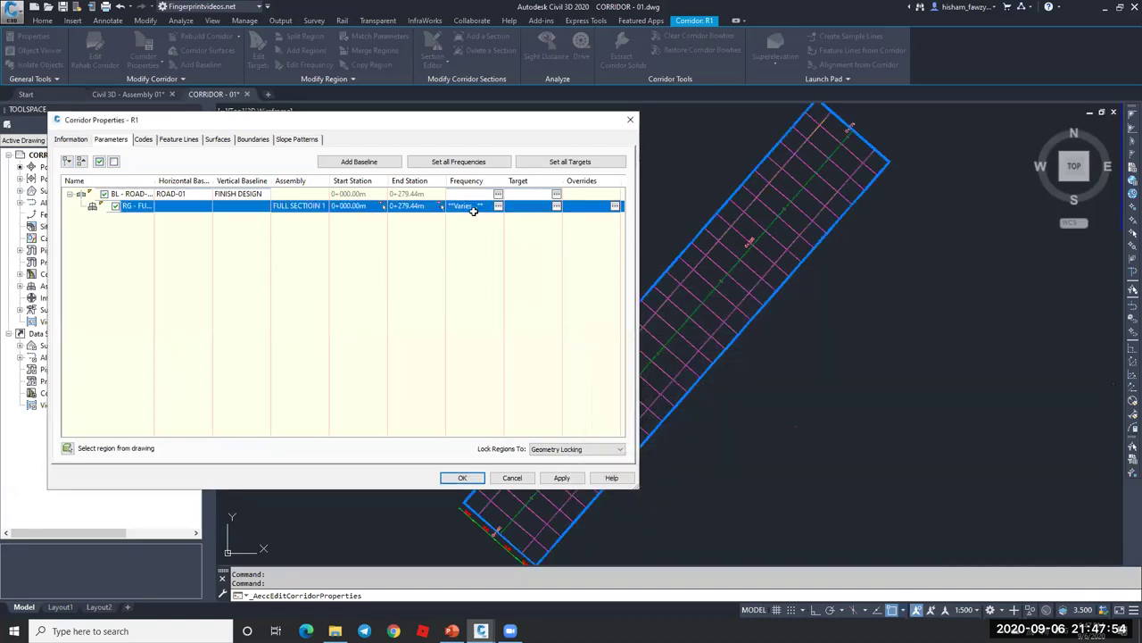
pyautogui.moveTo(535, 182); pyautogui.dragTo(533, 182)
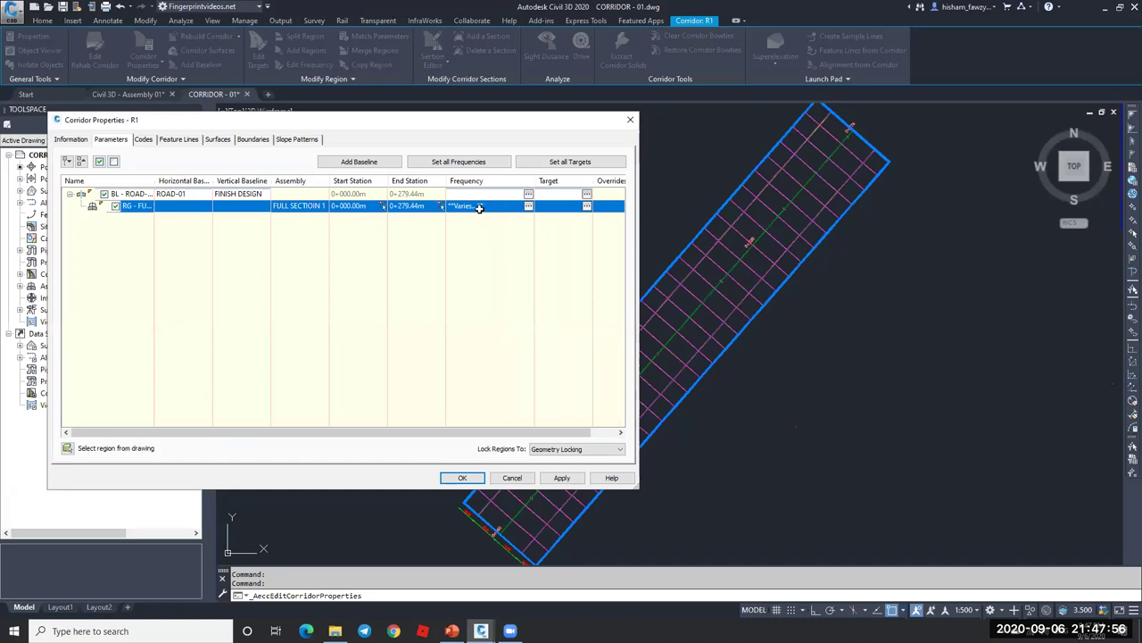
pyautogui.click(528, 206)
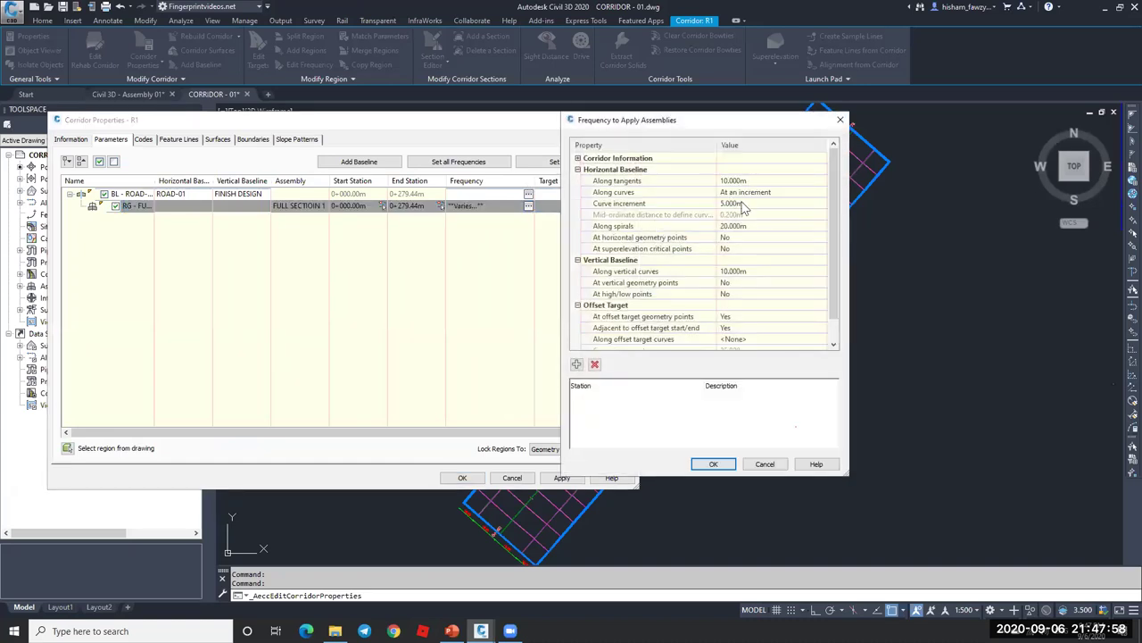
pyautogui.click(765, 463)
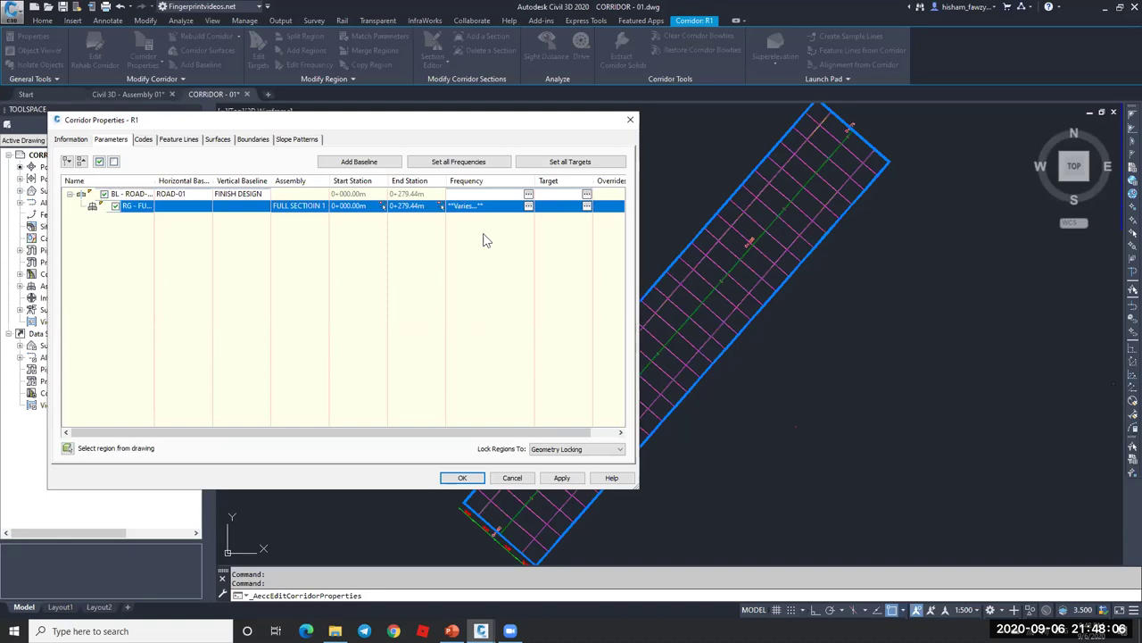
# - Set the region's Curve increment and Along spirals frequency to 10 m and apply
pyautogui.click(529, 206)
pyautogui.click(748, 202)
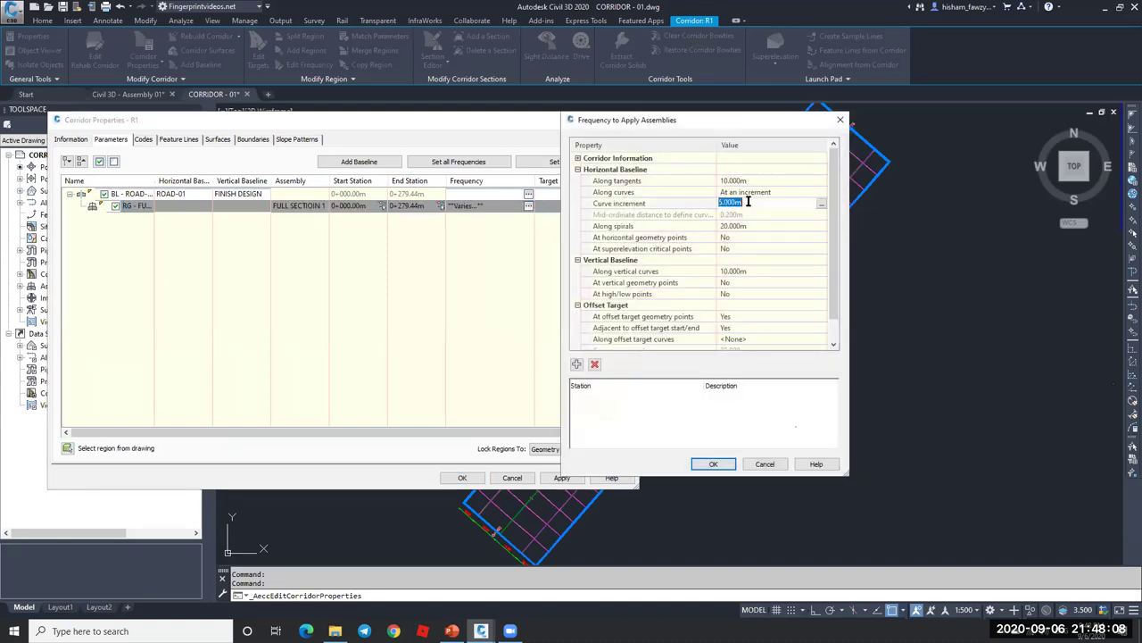
pyautogui.write('10')
pyautogui.press('Return')
pyautogui.click(749, 226)
pyautogui.write('10')
pyautogui.press('Return')
pyautogui.click(750, 271)
pyautogui.press('Return')
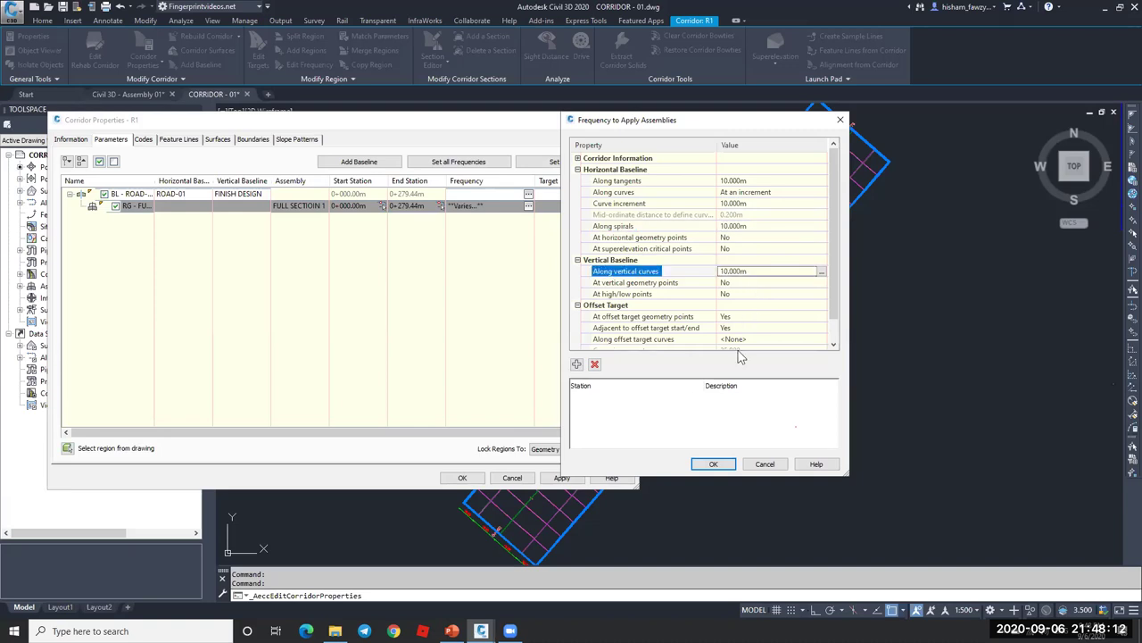
pyautogui.click(713, 464)
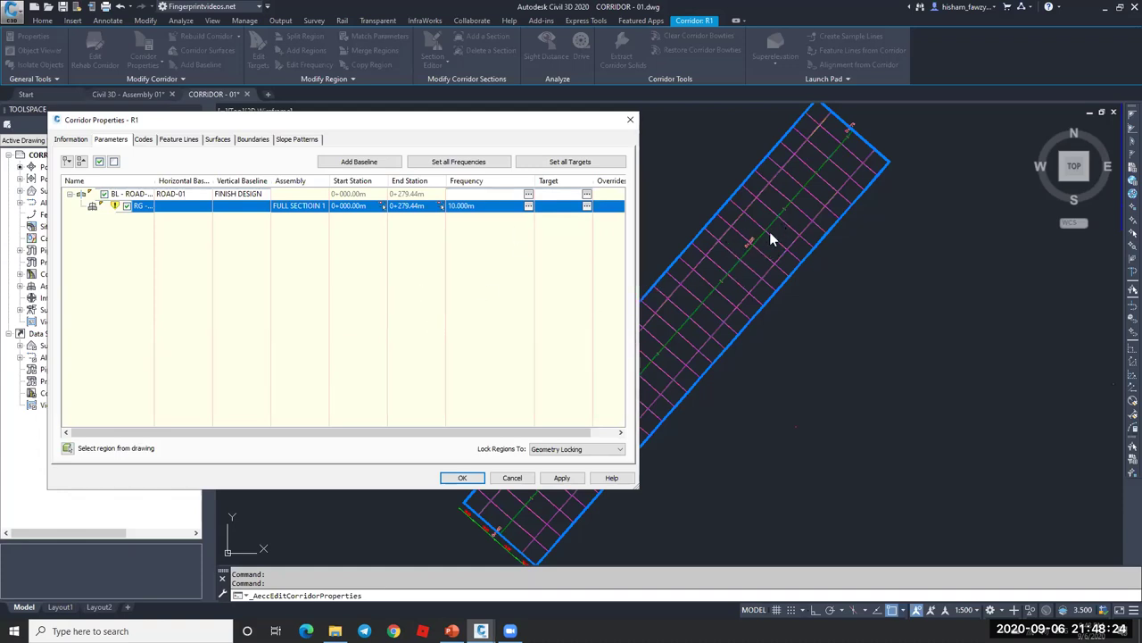
# - Review the ROAD-01 baseline and all-regions frequency settings without changing them
pyautogui.click(528, 193)
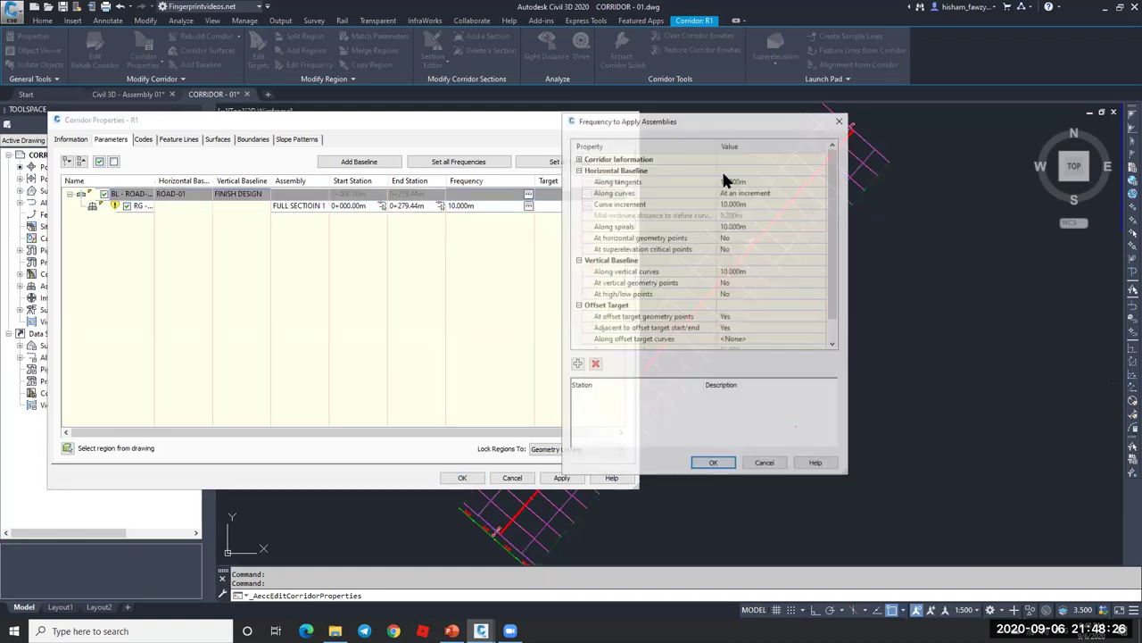
pyautogui.click(755, 465)
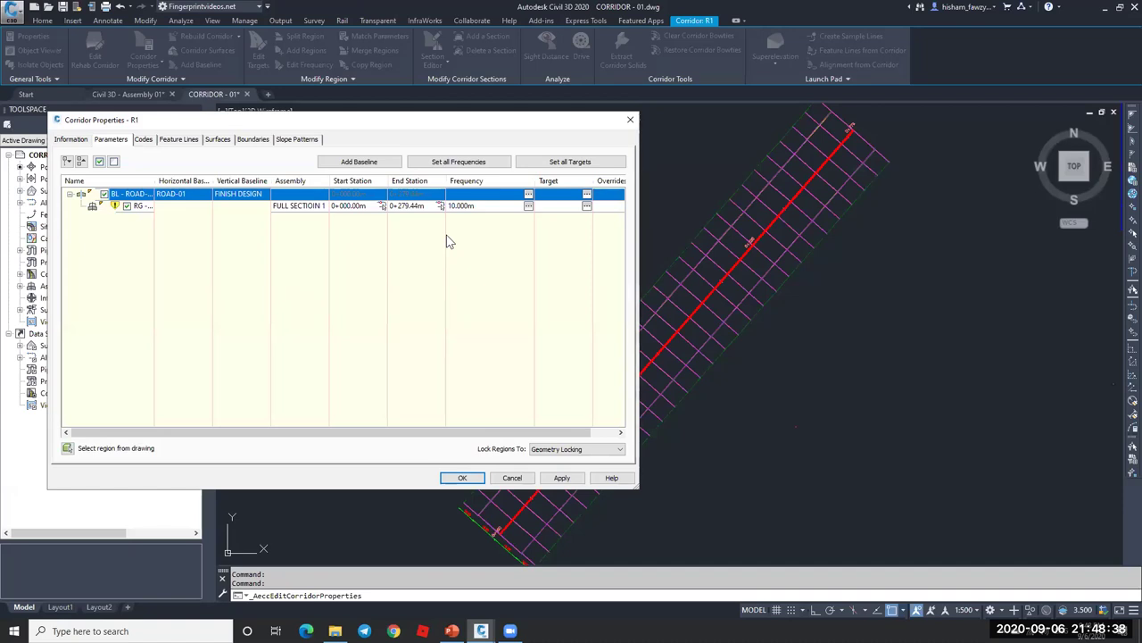
pyautogui.click(457, 164)
pyautogui.click(763, 466)
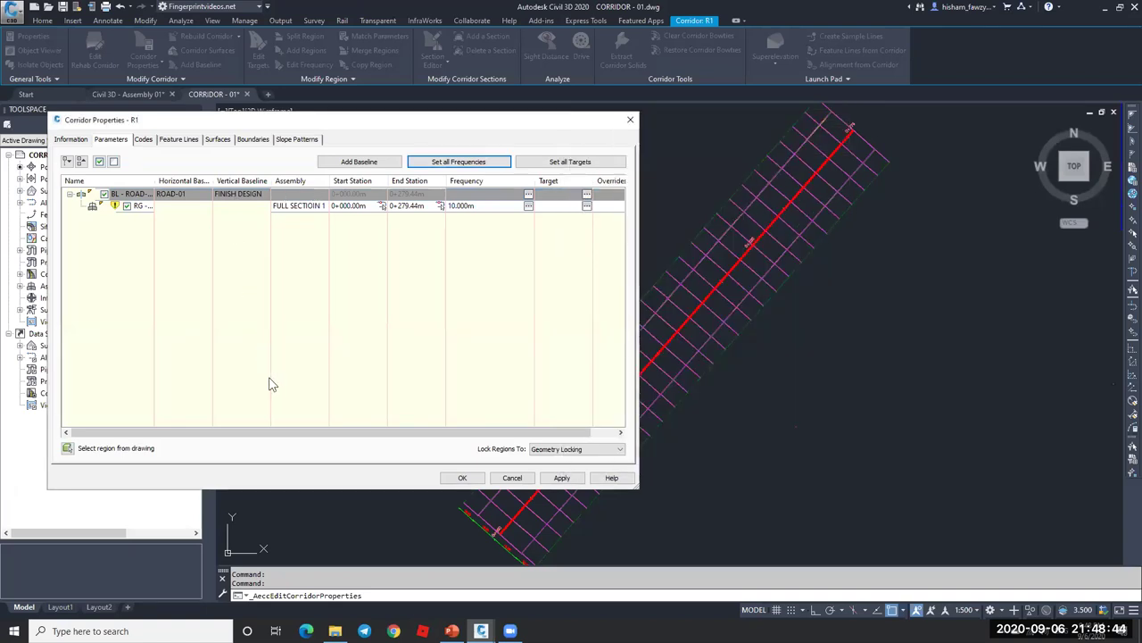
# - In the region's target mapping, set all surface targets to the NGL surface
pyautogui.click(586, 206)
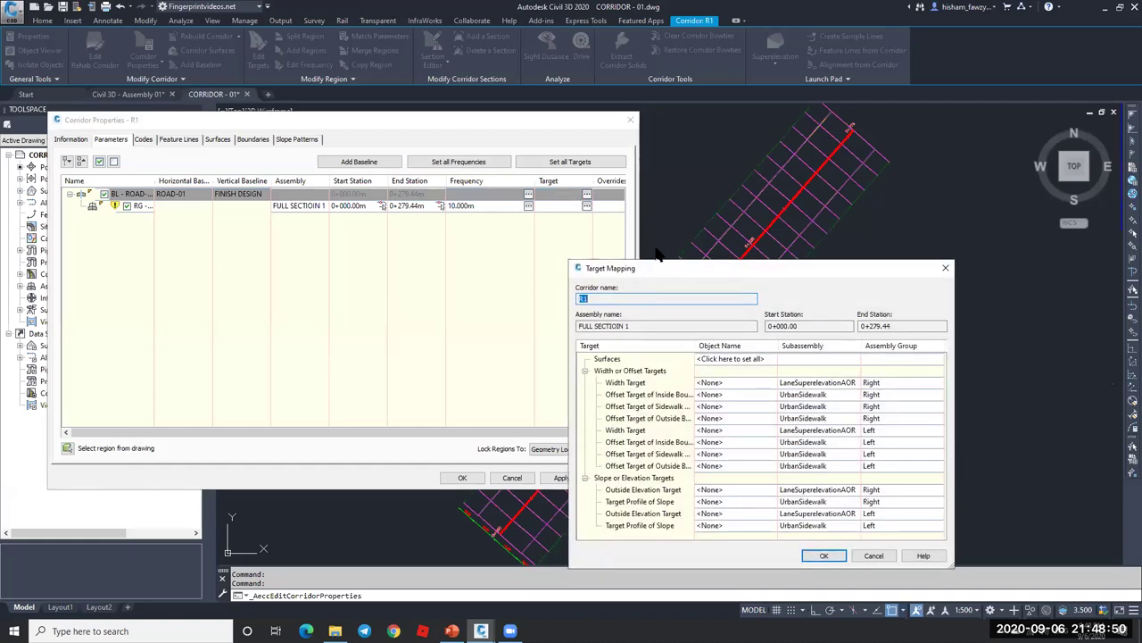
pyautogui.moveTo(827, 408); pyautogui.dragTo(871, 512)
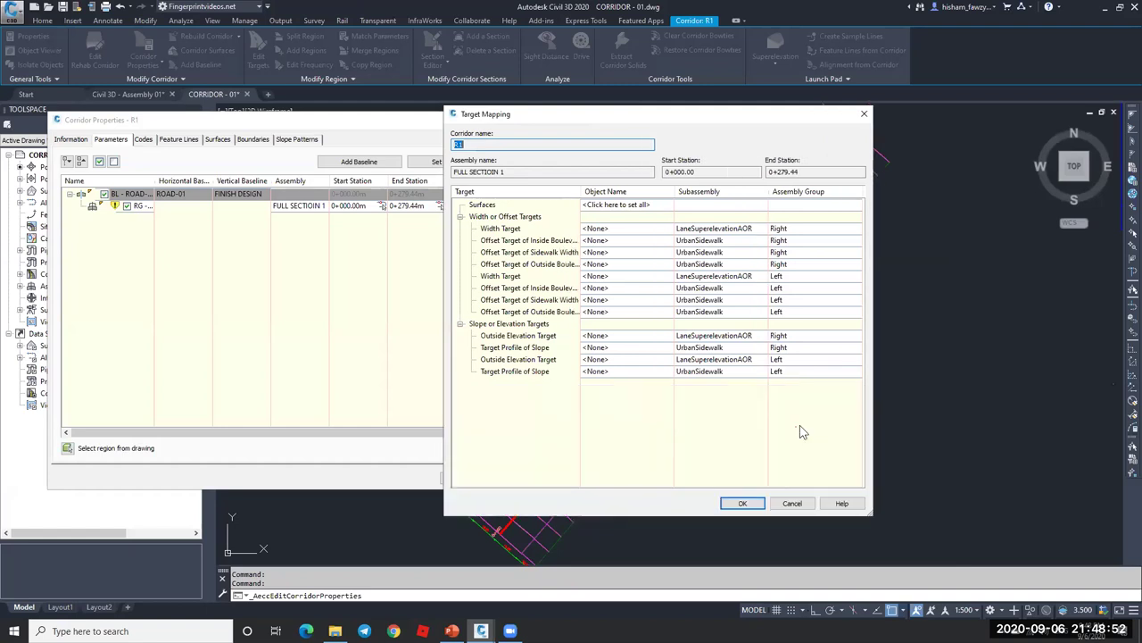
pyautogui.click(489, 206)
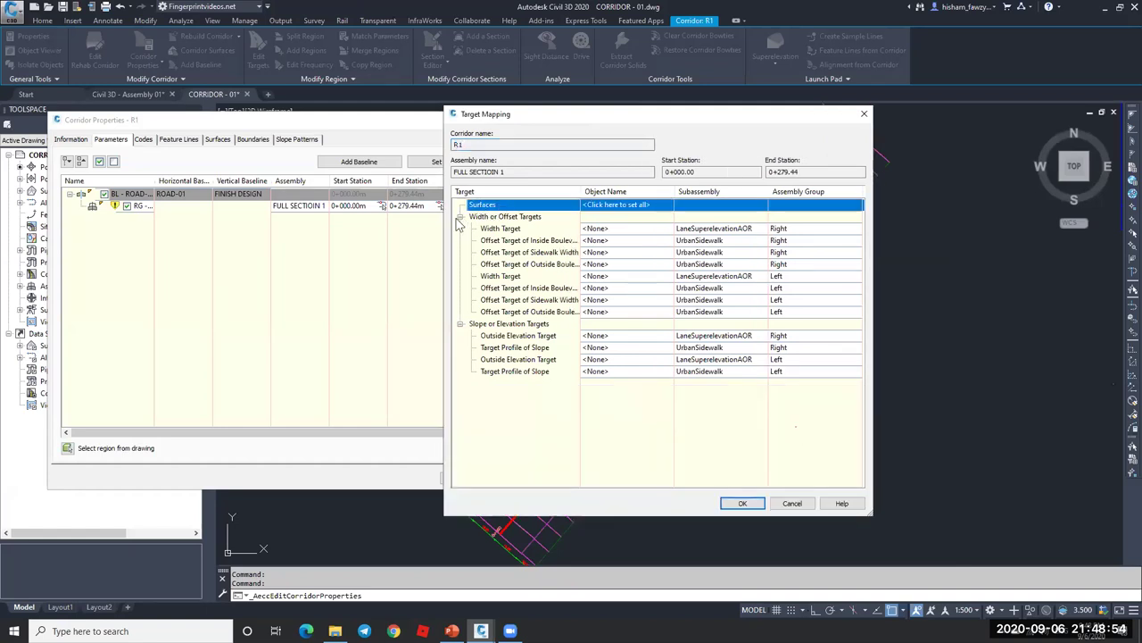
pyautogui.click(460, 217)
pyautogui.click(460, 229)
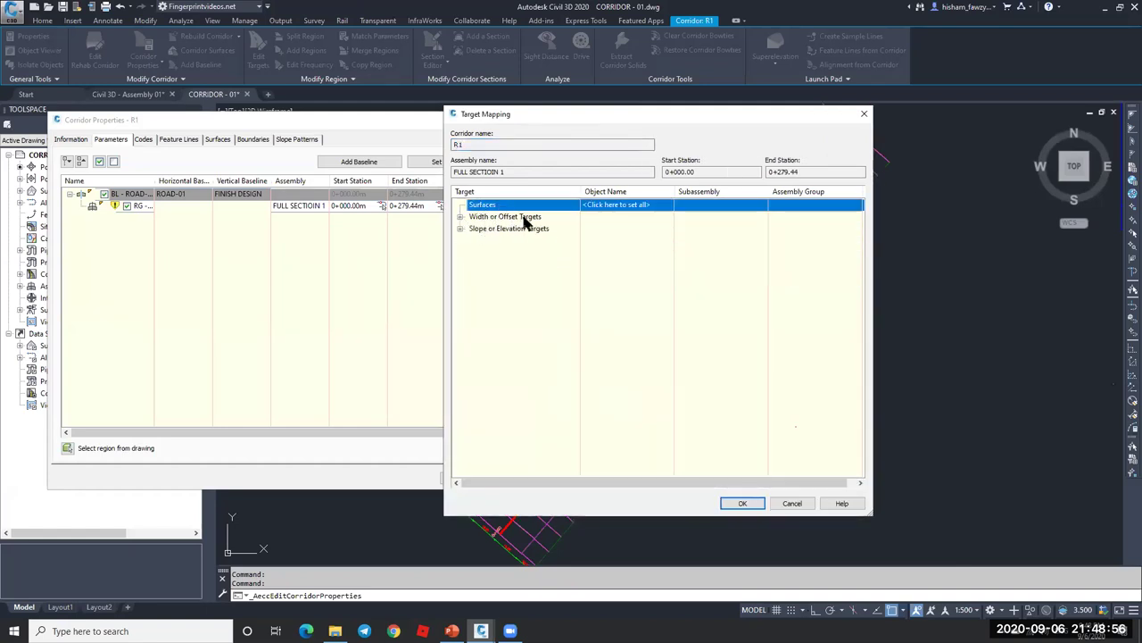
pyautogui.click(528, 218)
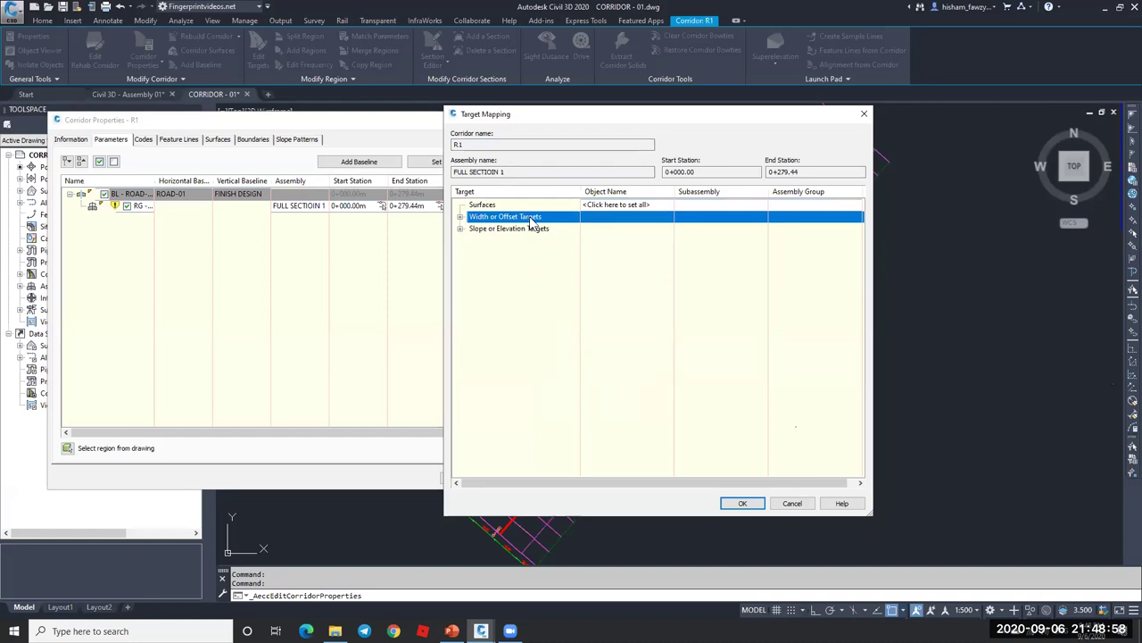
pyautogui.click(500, 229)
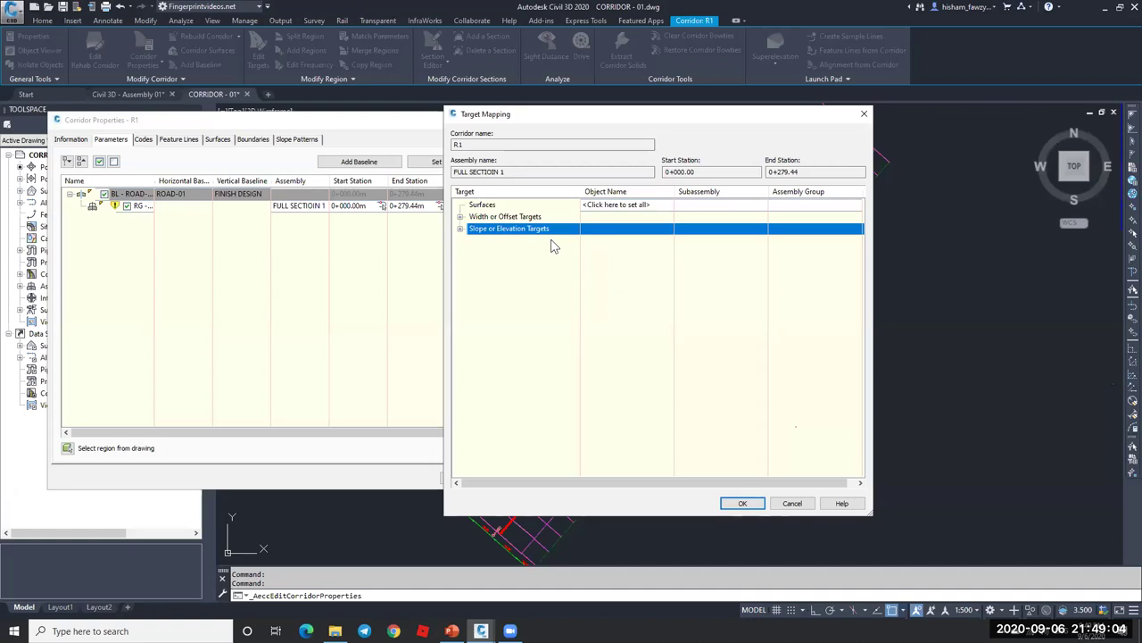
pyautogui.click(616, 205)
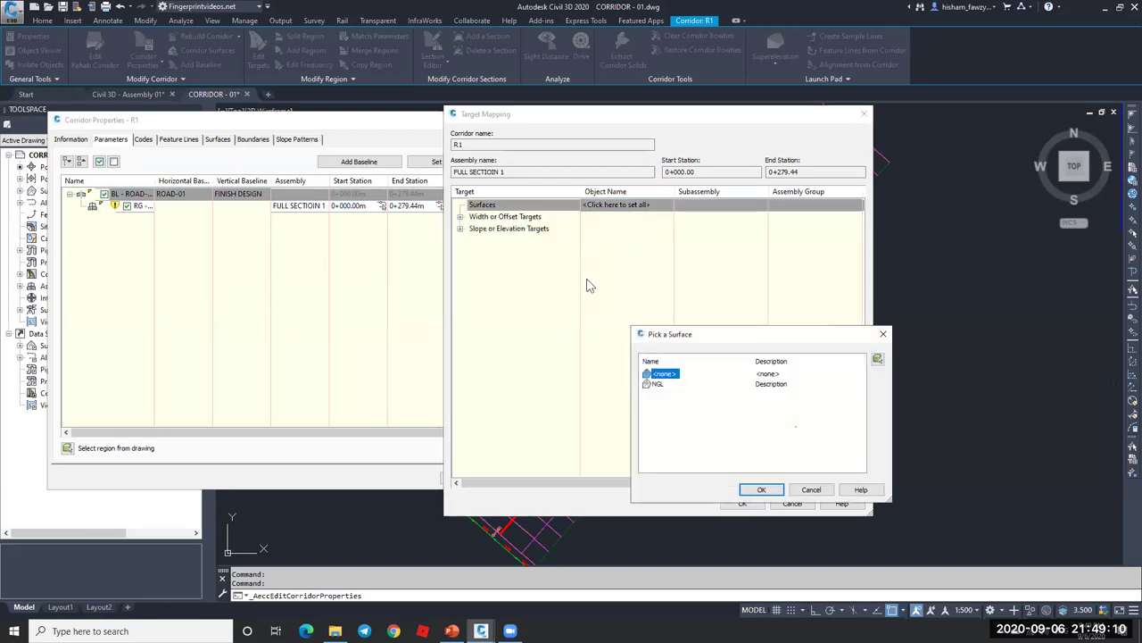
pyautogui.click(658, 384)
pyautogui.click(755, 490)
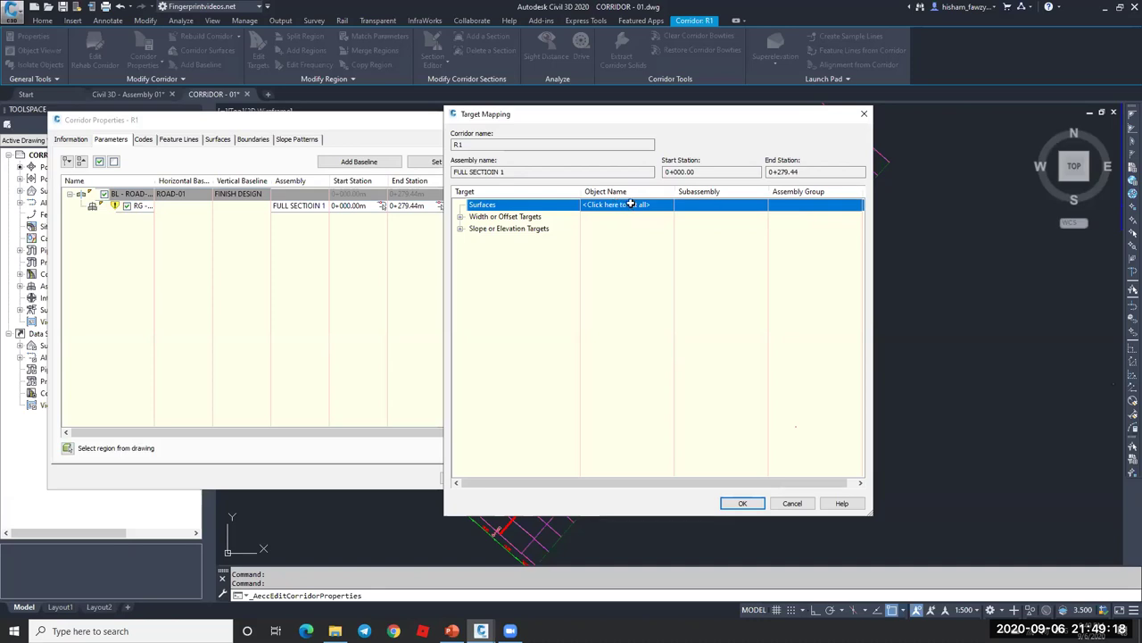
# - Inspect the right Width Target and left outside offset target, then cancel target mapping
pyautogui.click(459, 217)
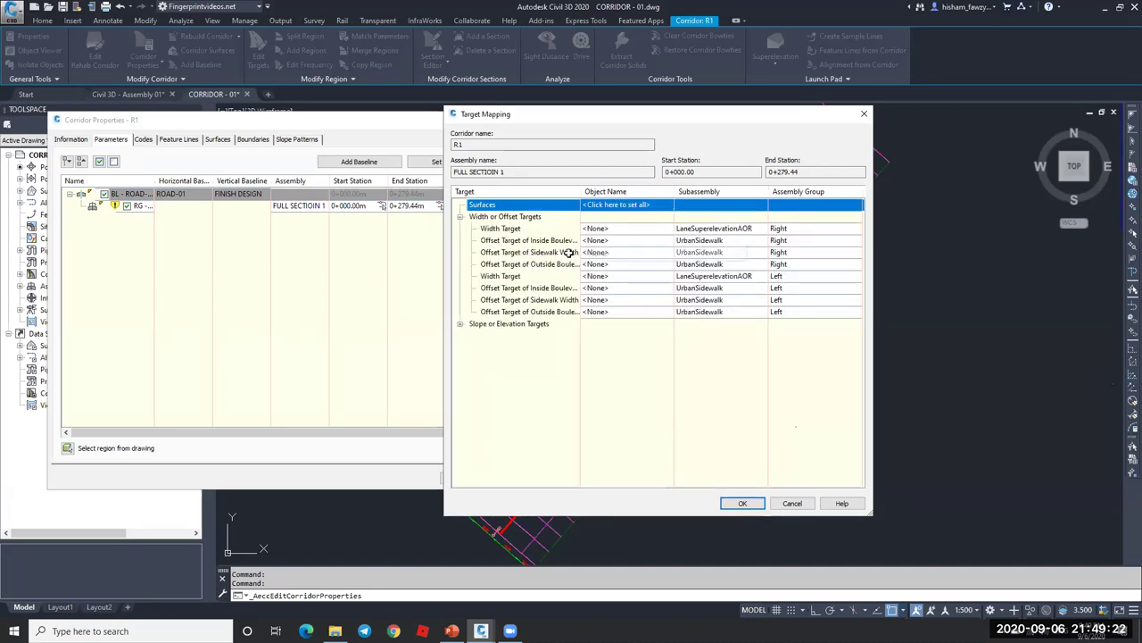
pyautogui.click(548, 229)
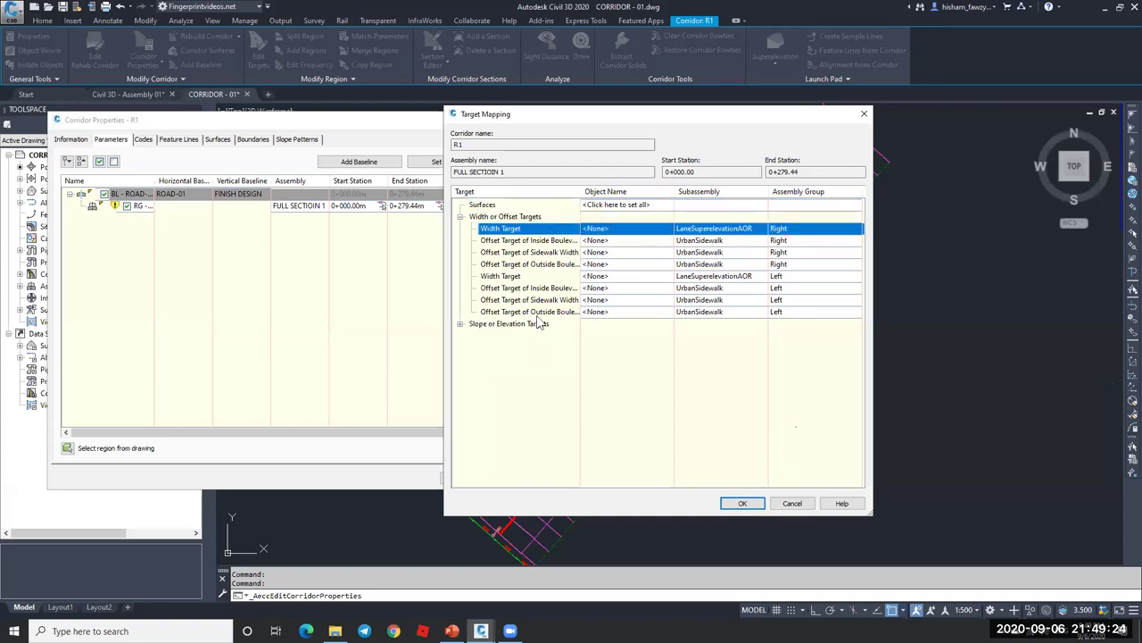
pyautogui.click(538, 313)
pyautogui.click(529, 230)
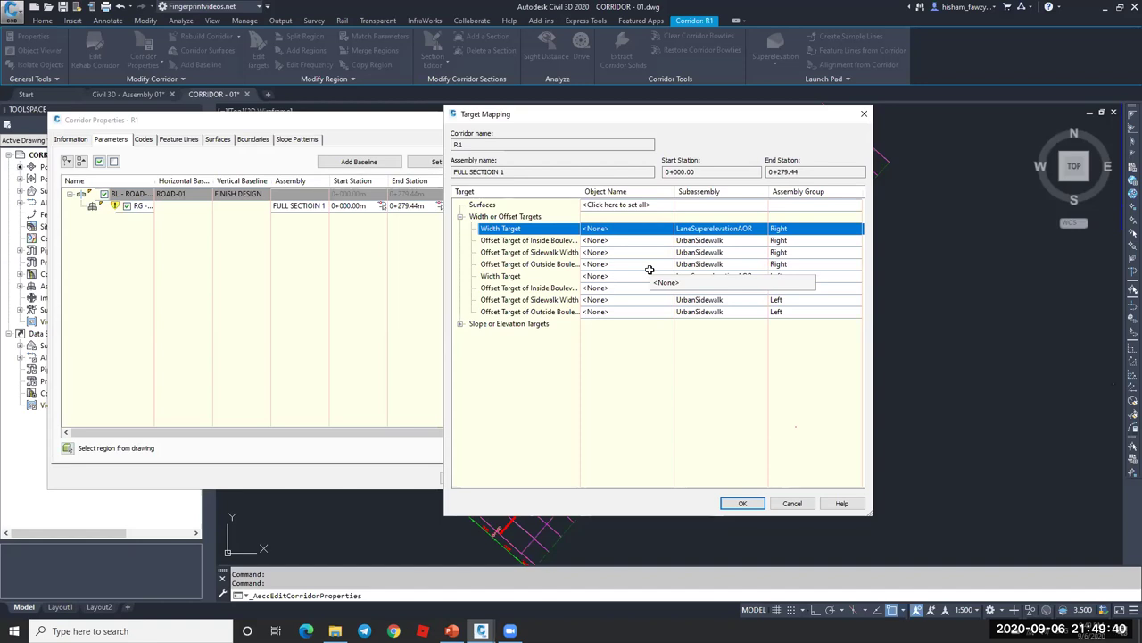
pyautogui.click(792, 503)
# - Cancel corridor properties and open BasicLane's help from the Basic tool palette
pyautogui.click(512, 477)
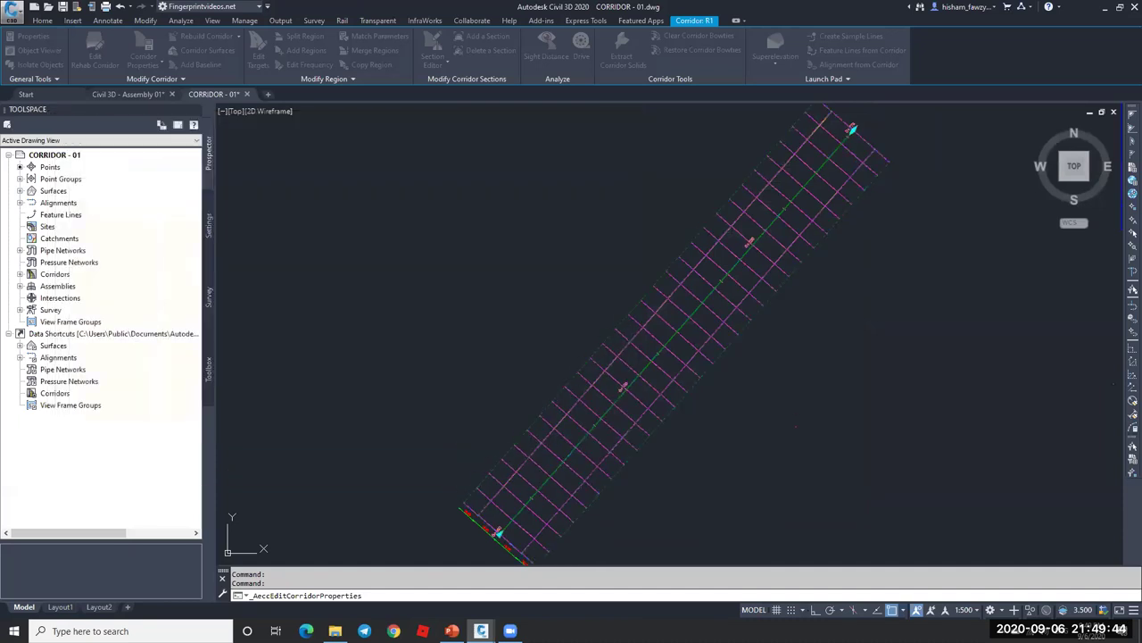
pyautogui.hotkey('ctrl', '3')
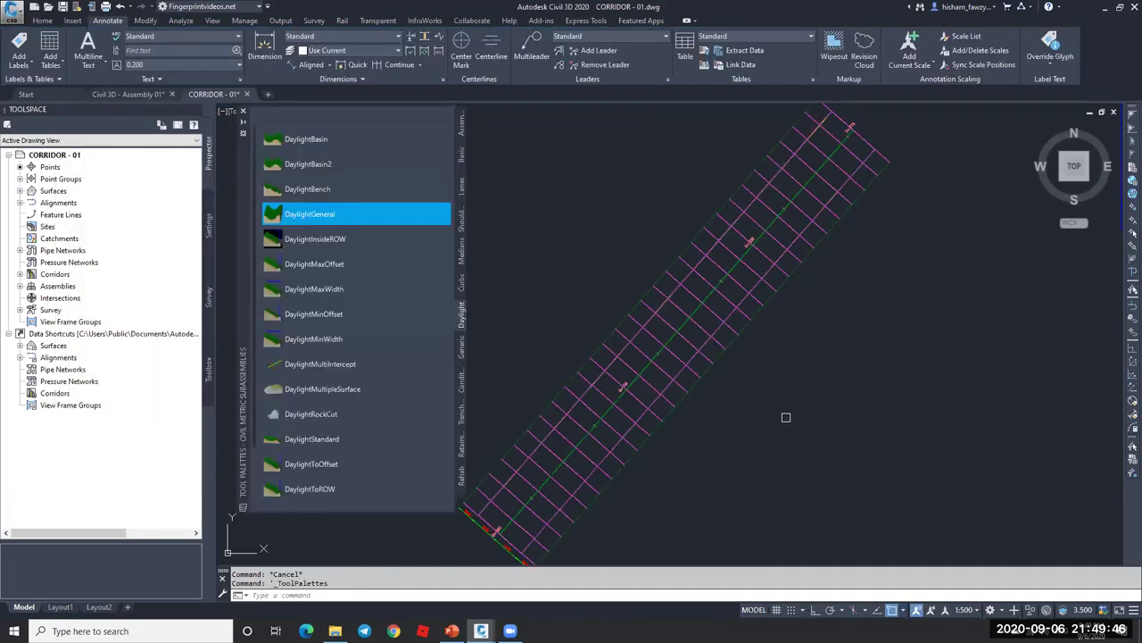
pyautogui.click(462, 153)
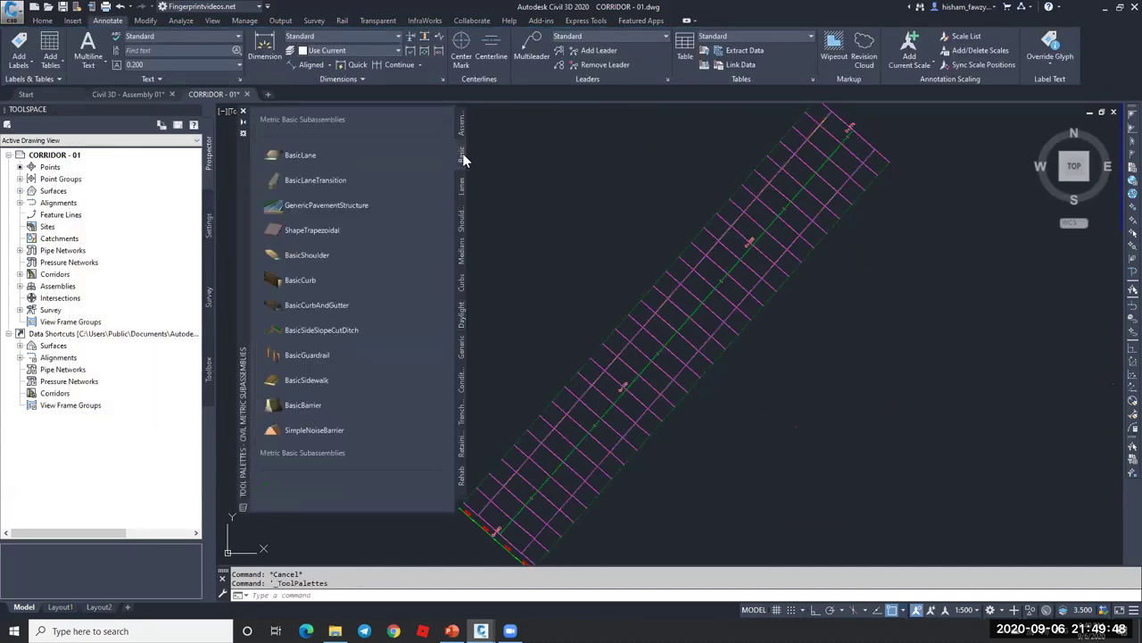
pyautogui.rightClick(349, 156)
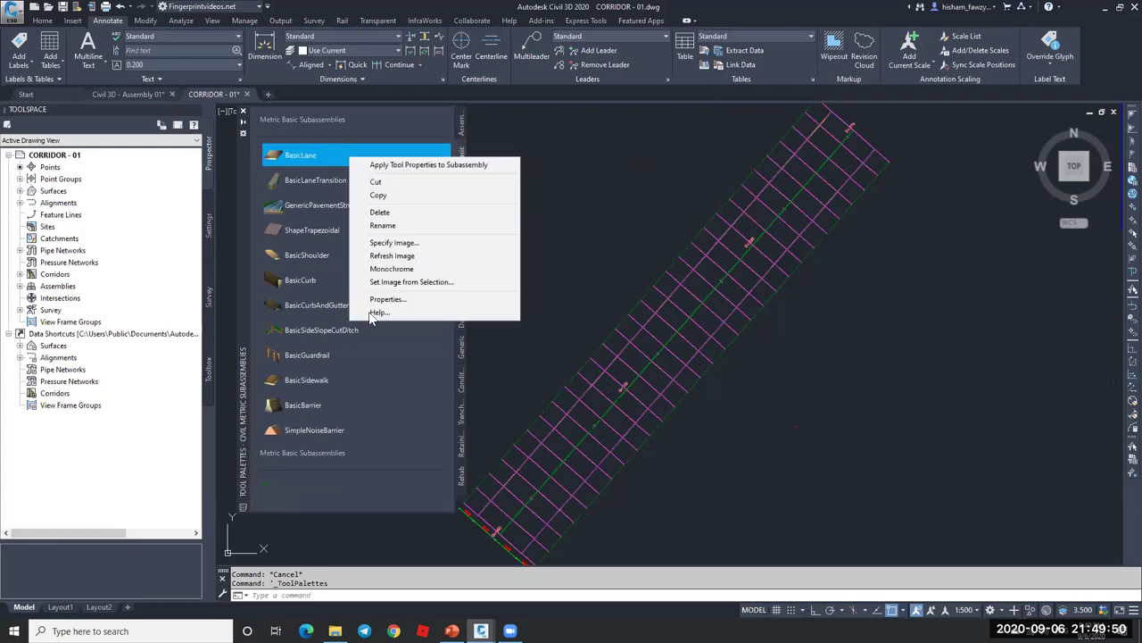
pyautogui.click(474, 316)
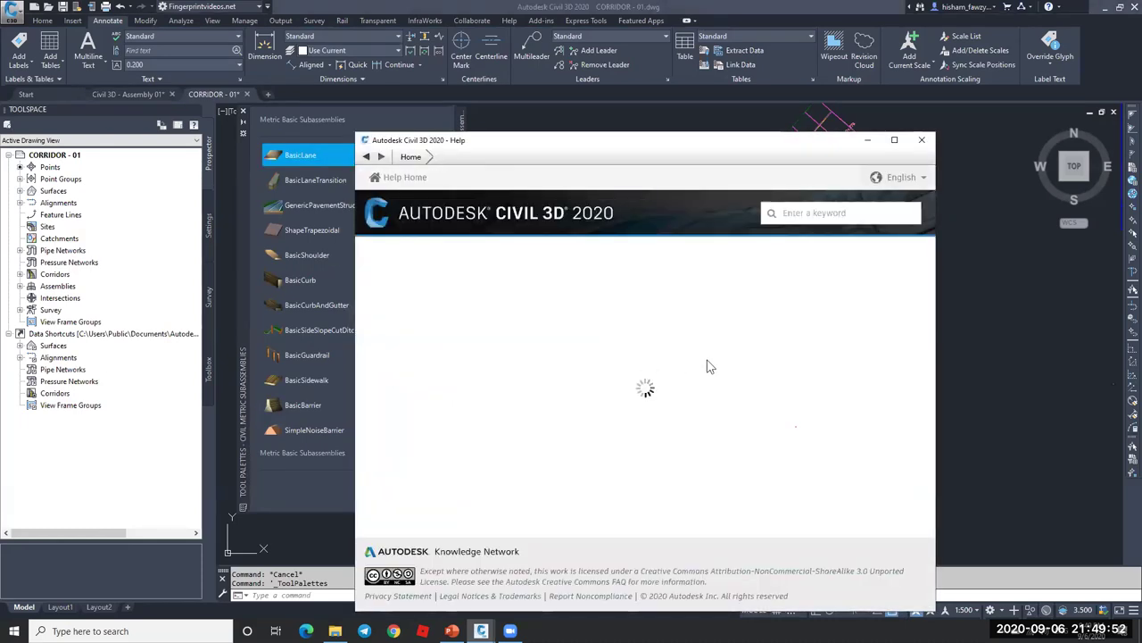
# - Confirm BasicLane lists Target Parameters: None, then close the help window
pyautogui.scroll(-3, 692, 311)
pyautogui.scroll(-5, 692, 311)
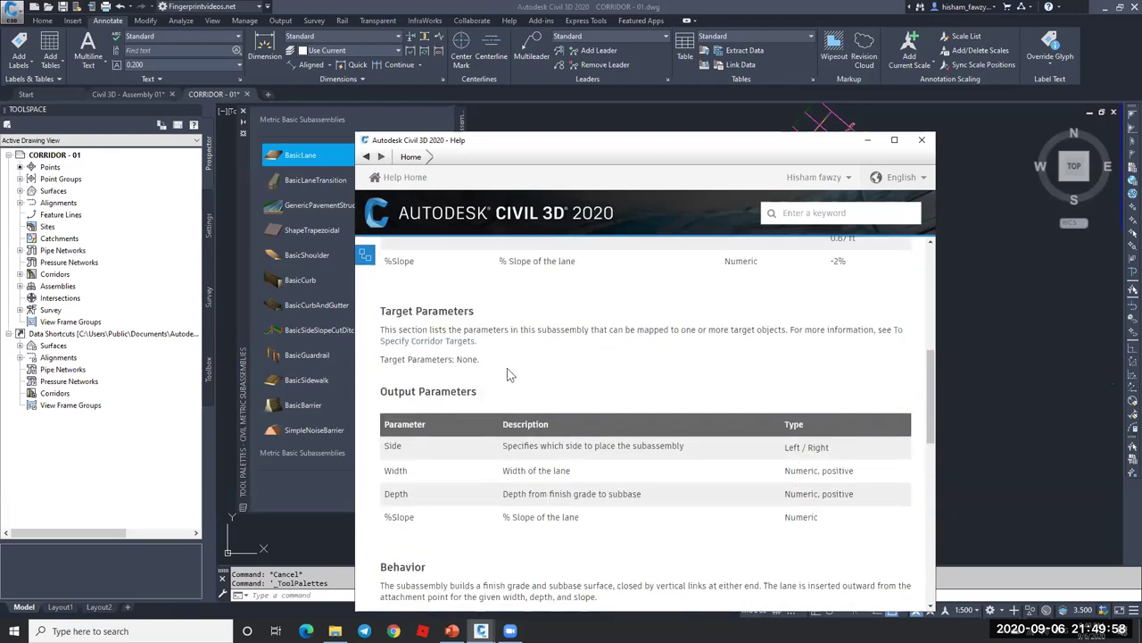
pyautogui.moveTo(457, 359); pyautogui.dragTo(479, 359)
pyautogui.click(922, 140)
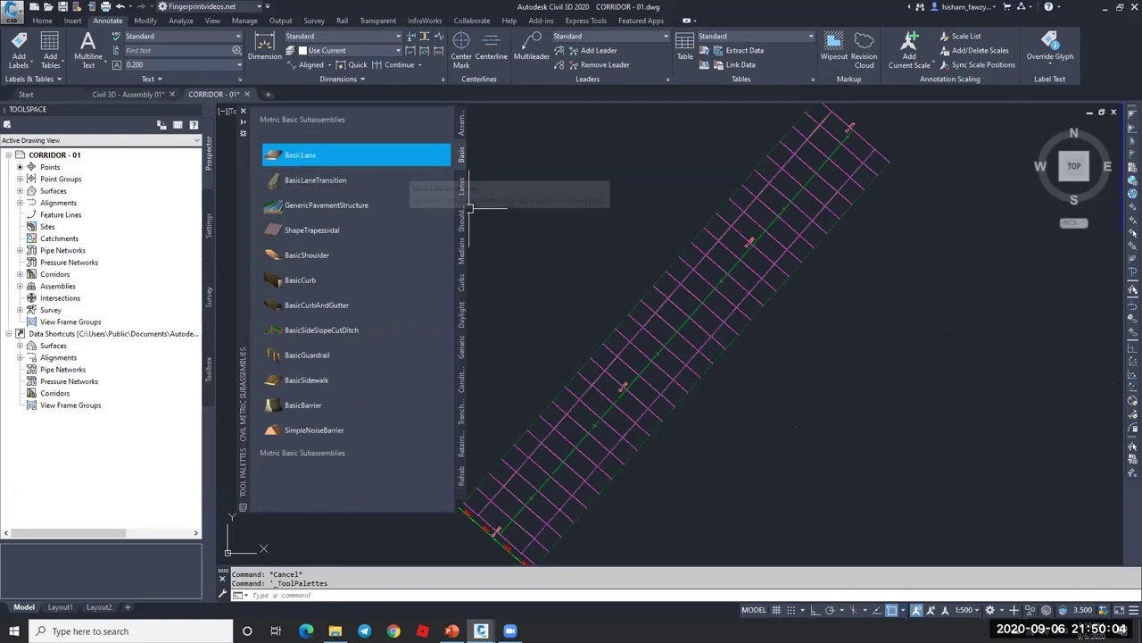
pyautogui.scroll(-2, 596, 230)
pyautogui.scroll(2, 710, 268)
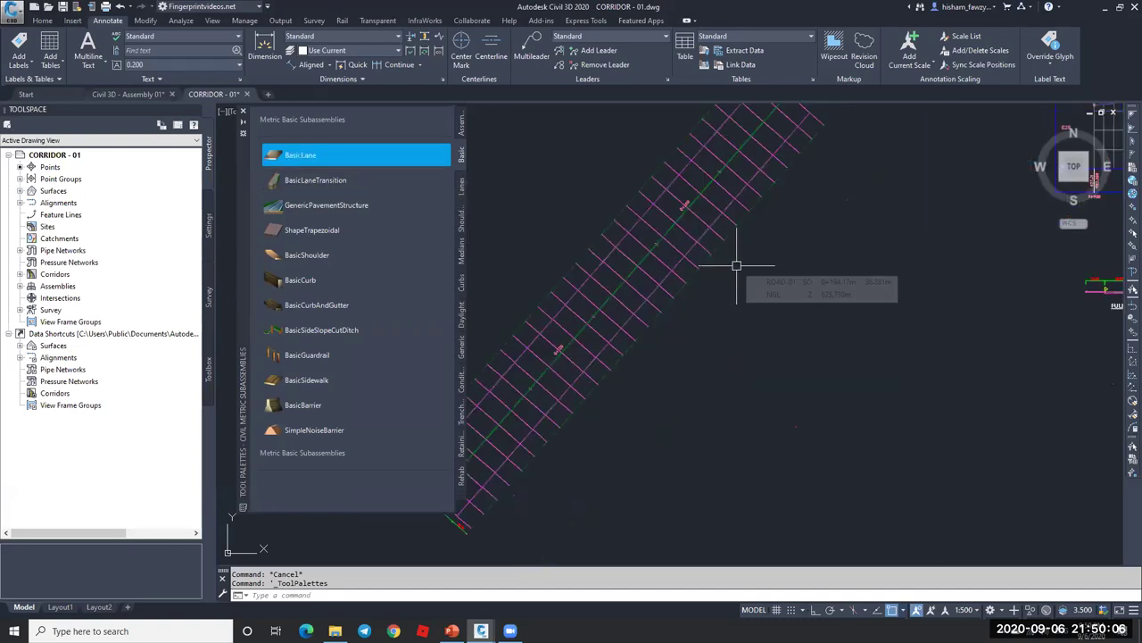
pyautogui.scroll(-1, 668, 247)
pyautogui.scroll(3, 905, 255)
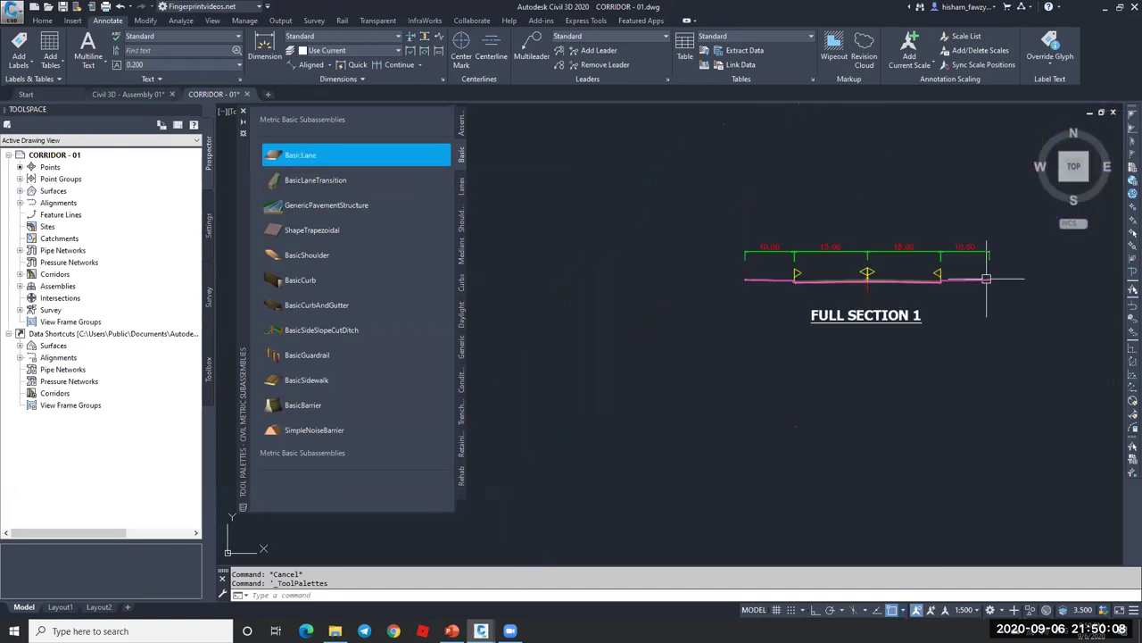
pyautogui.scroll(-4, 795, 258)
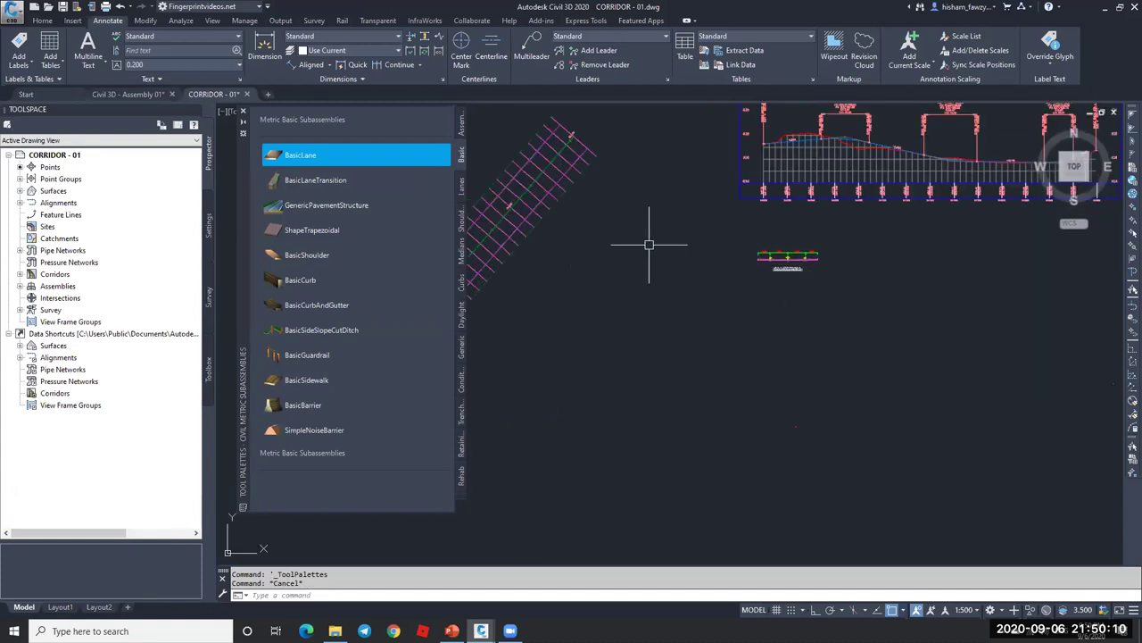
pyautogui.click(42, 19)
# - Create a new assembly named 02 and place its baseline in the drawing
pyautogui.click(314, 50)
pyautogui.click(333, 62)
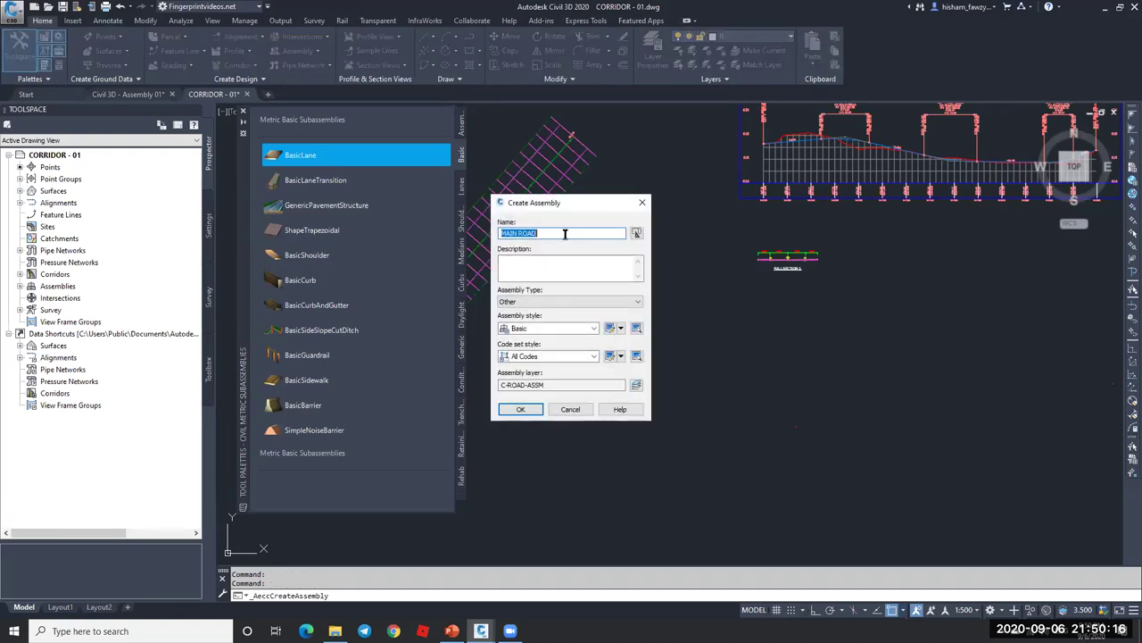
pyautogui.click(565, 233)
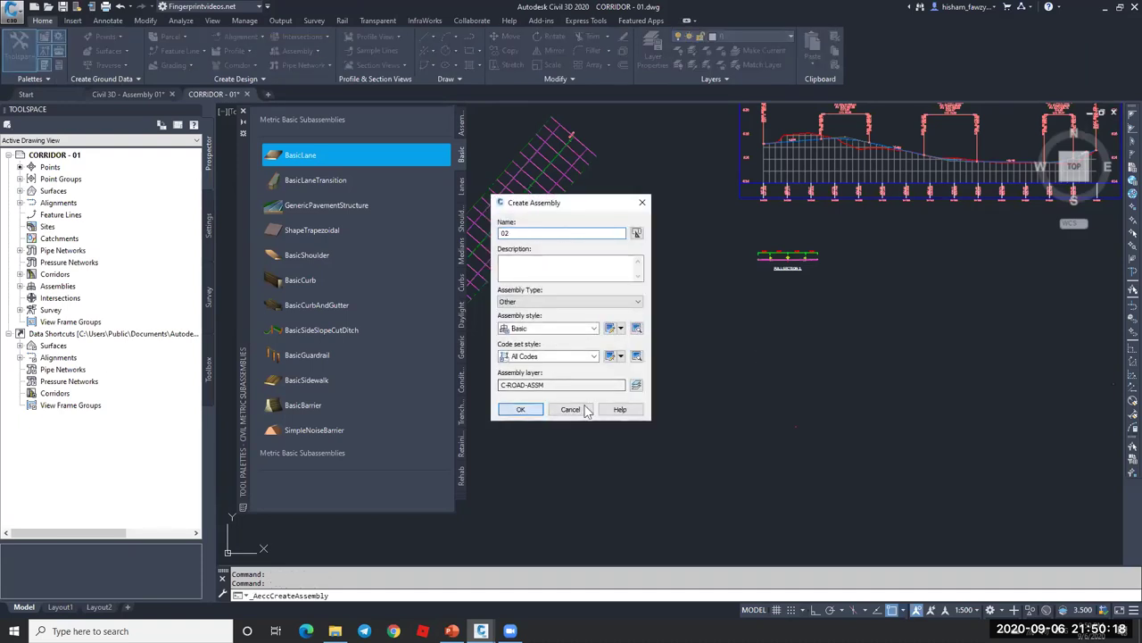
pyautogui.click(520, 409)
pyautogui.click(731, 342)
# - Attach a BasicLane subassembly to assembly 02's marker, then select corridor R1
pyautogui.click(299, 155)
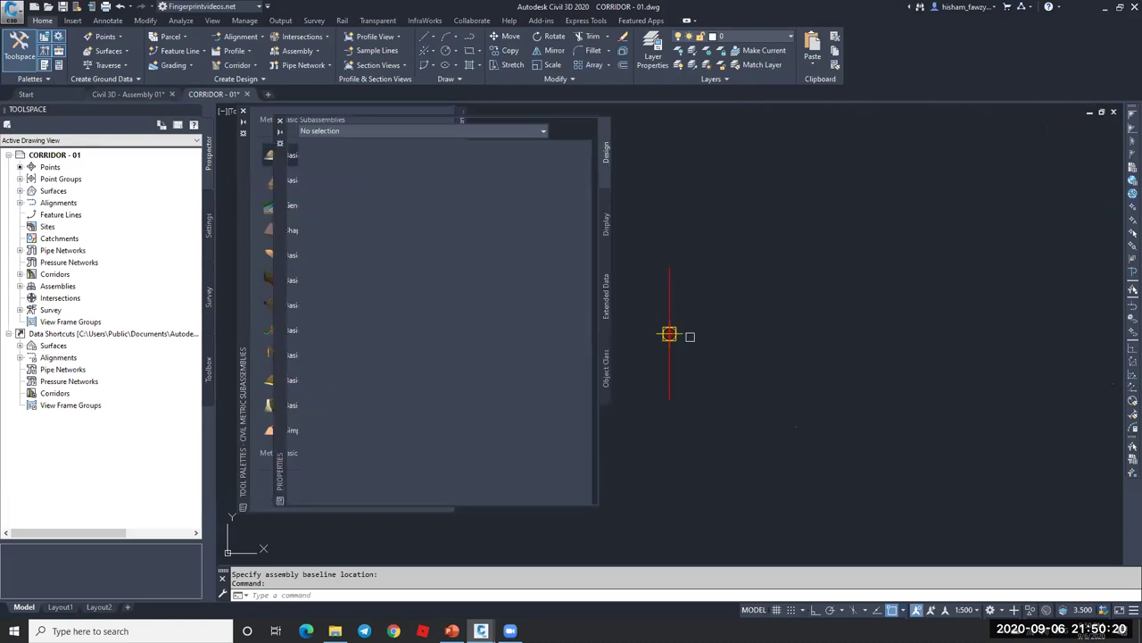
pyautogui.click(670, 335)
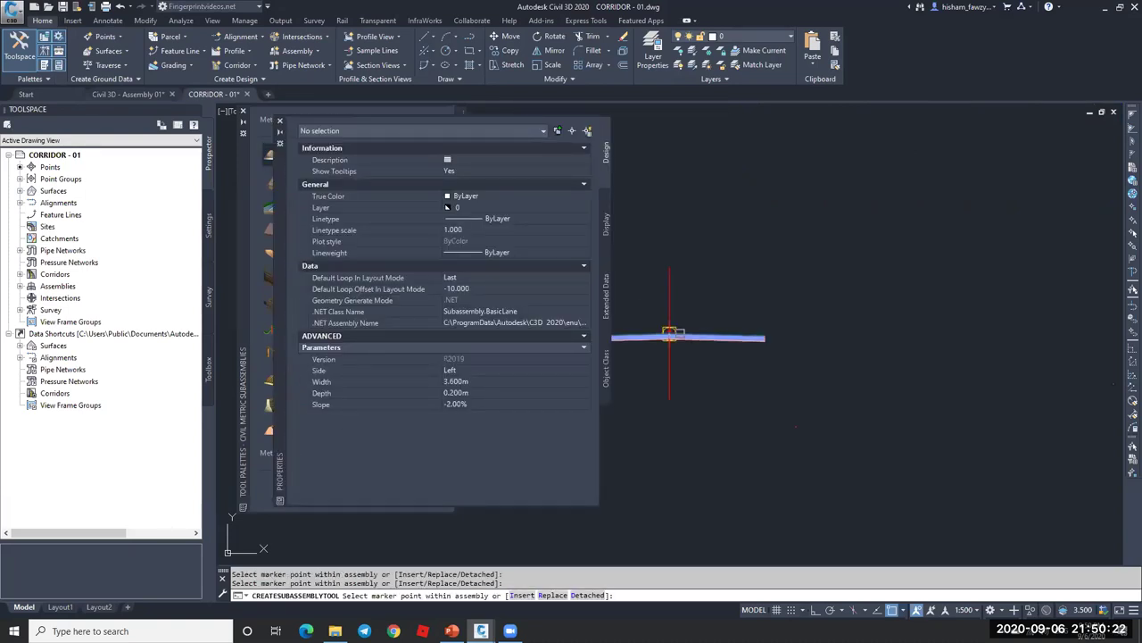
pyautogui.press('Return')
pyautogui.scroll(-10, 676, 246)
pyautogui.scroll(8, 628, 242)
pyautogui.press('Escape')
pyautogui.click(620, 241)
pyautogui.click(140, 55)
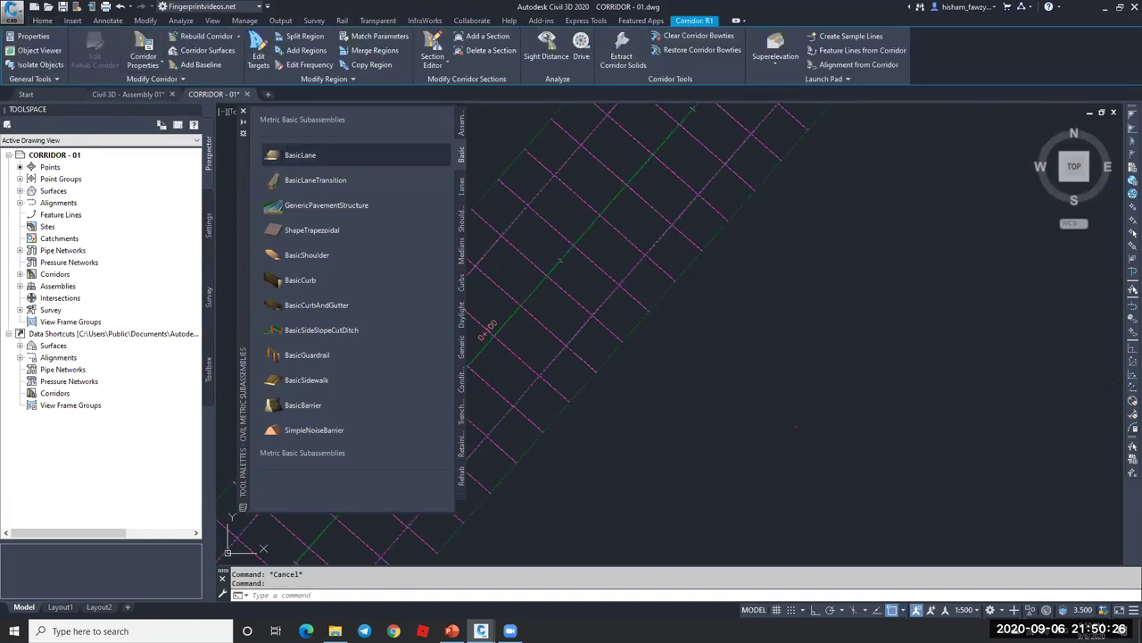
pyautogui.click(291, 204)
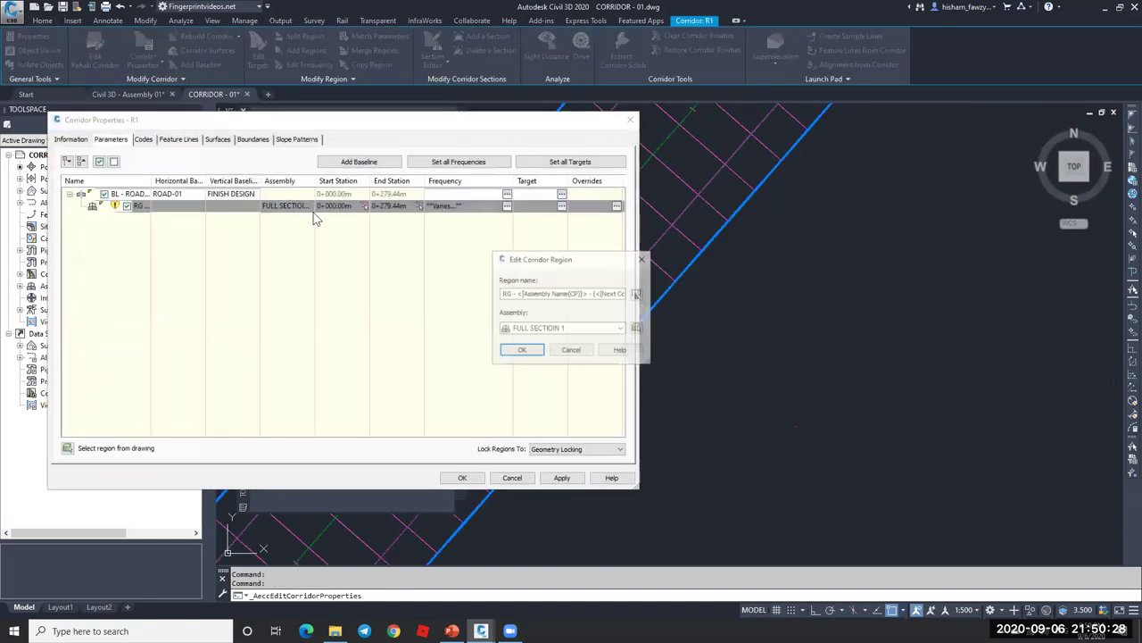
pyautogui.click(562, 329)
pyautogui.click(528, 342)
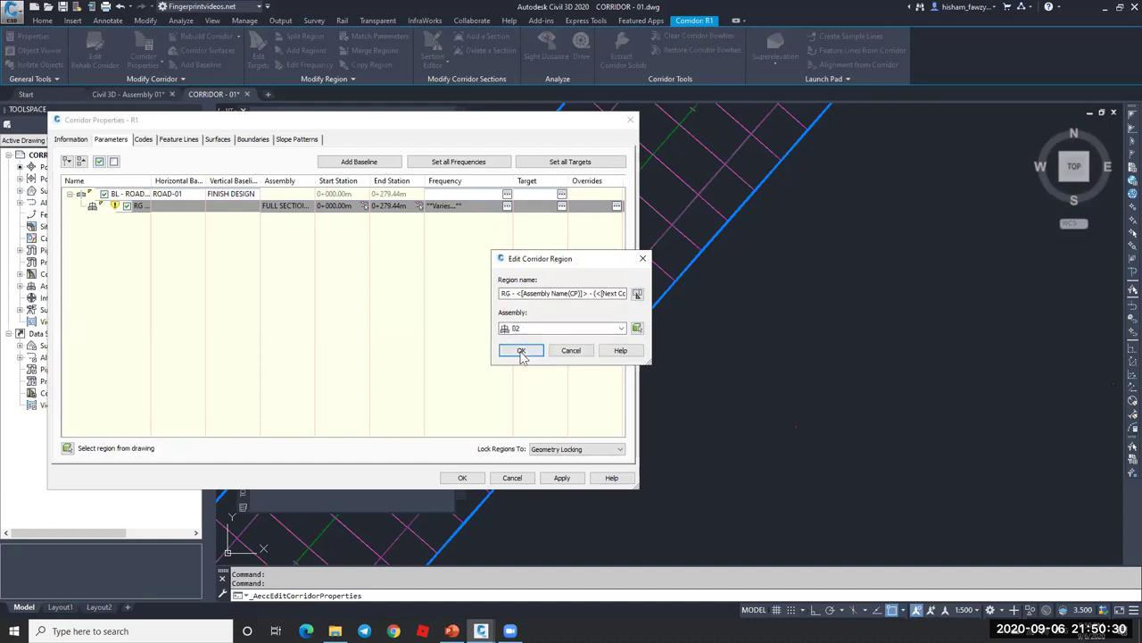
pyautogui.click(523, 350)
pyautogui.click(562, 207)
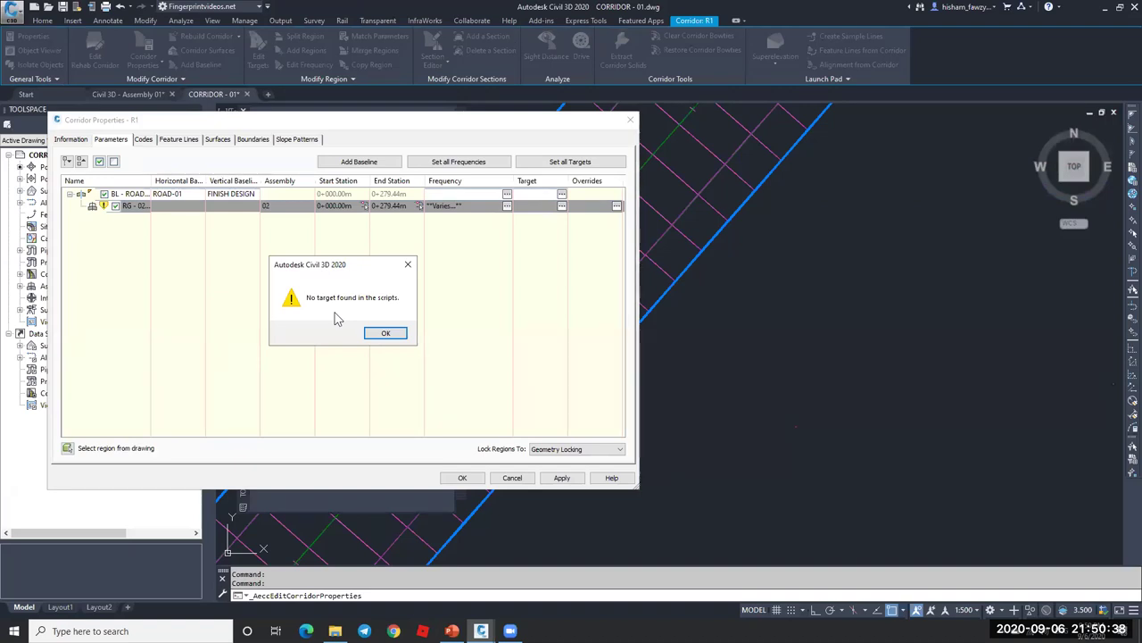
pyautogui.click(389, 332)
pyautogui.click(500, 479)
# - Erase the BasicLane from assembly 02
pyautogui.scroll(-5, 571, 268)
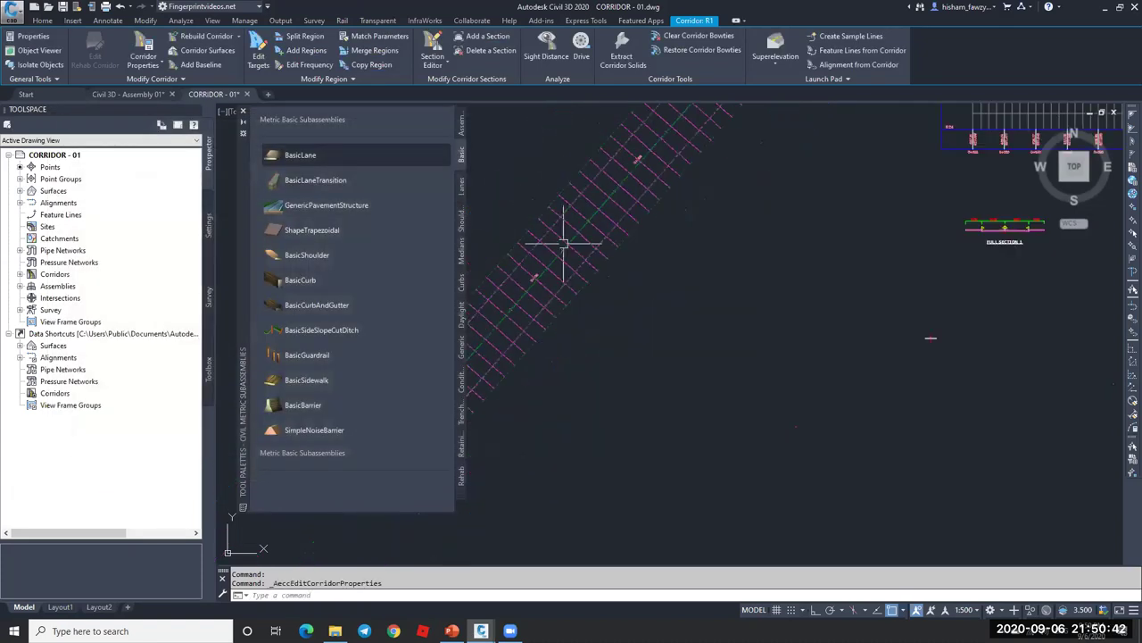
pyautogui.press('Escape')
pyautogui.scroll(3, 801, 301)
pyautogui.click(842, 339)
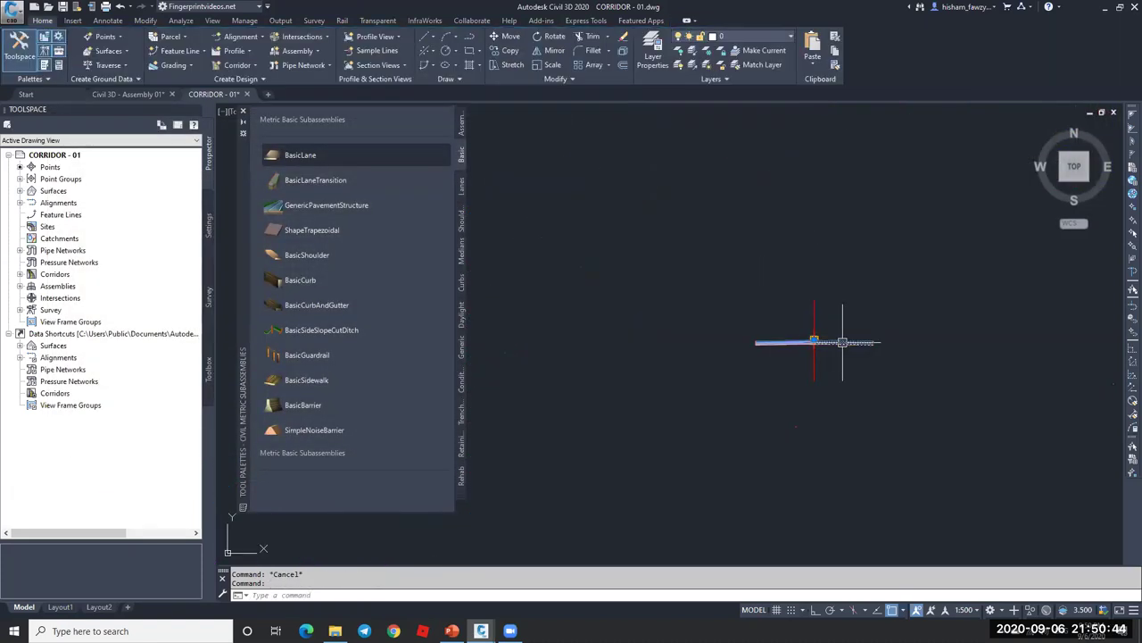
pyautogui.press('Delete')
# - Attach a LaneSuperelevationAOR lane to assembly 02's right side, then select corridor R1
pyautogui.click(462, 186)
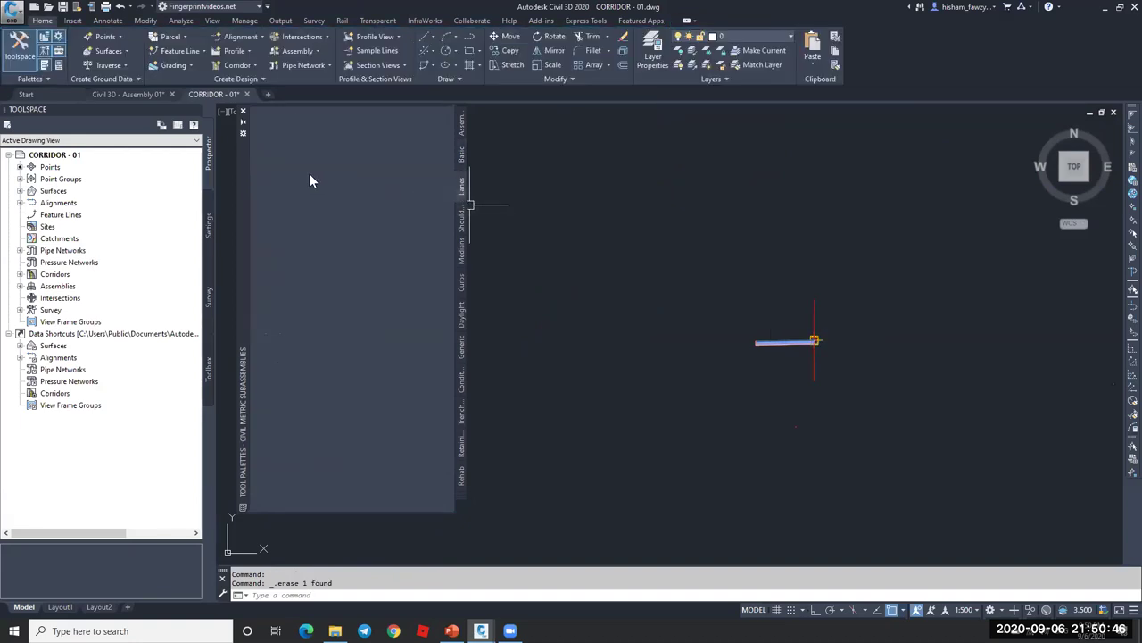
pyautogui.click(361, 157)
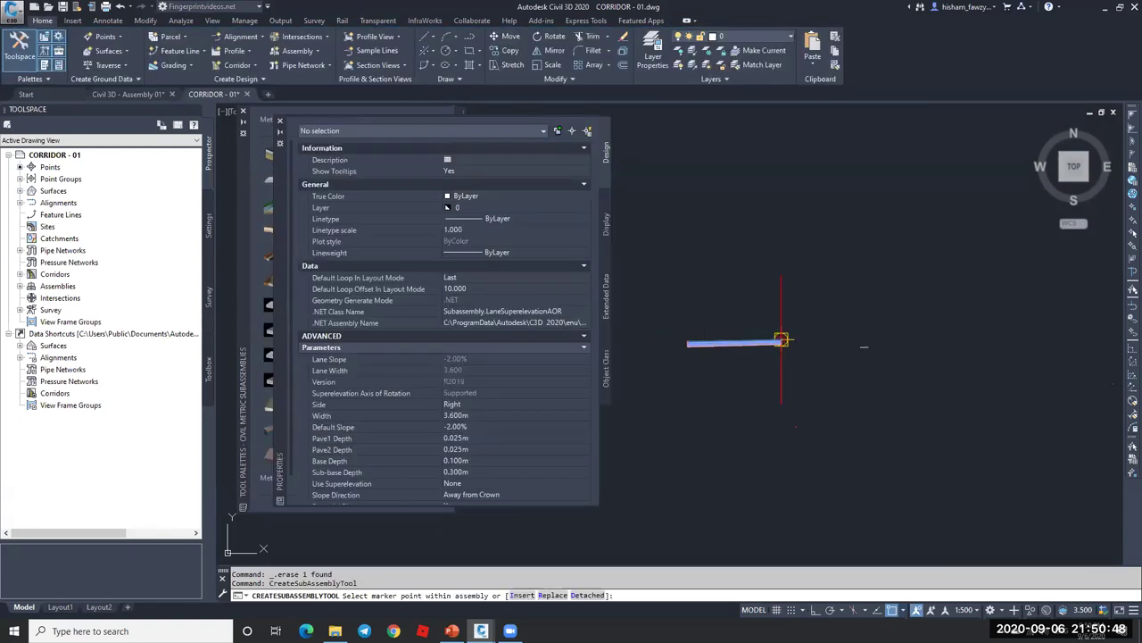
pyautogui.click(650, 292)
pyautogui.scroll(5, 651, 293)
pyautogui.scroll(-3, 767, 288)
pyautogui.press('Escape')
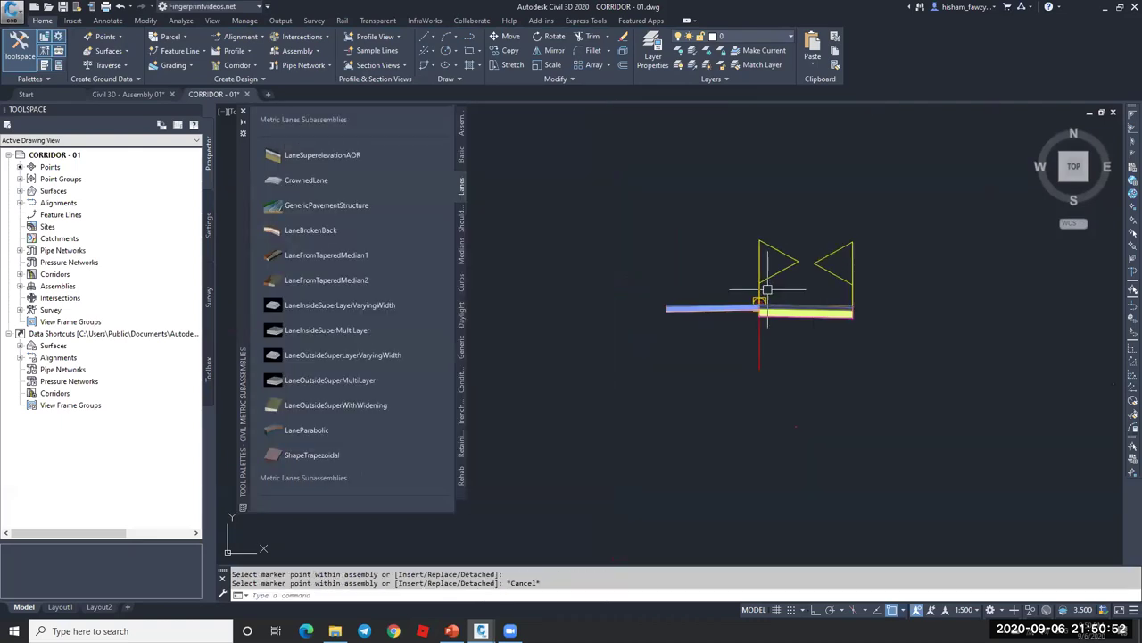
pyautogui.scroll(-2, 768, 288)
pyautogui.scroll(-2, 670, 252)
pyautogui.scroll(4, 499, 120)
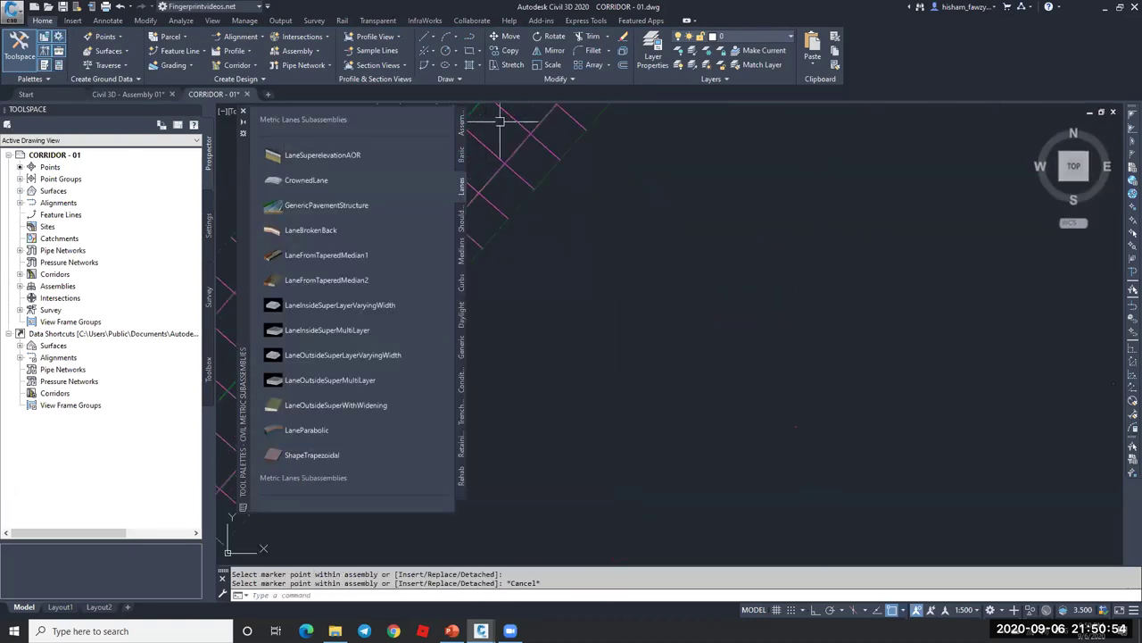
pyautogui.click(503, 123)
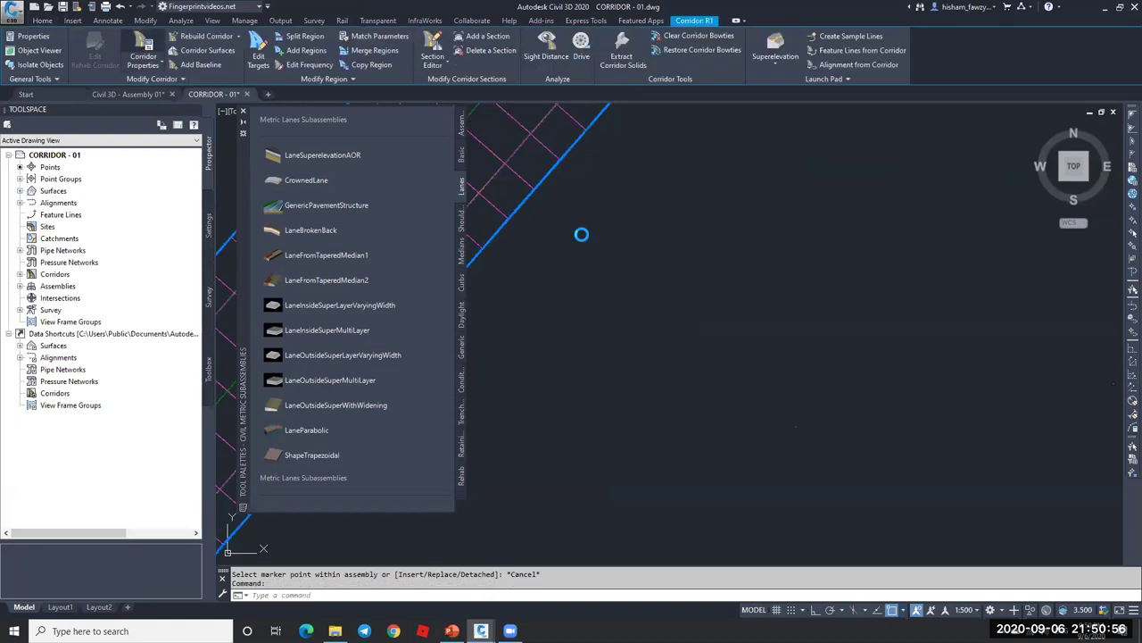
pyautogui.click(309, 205)
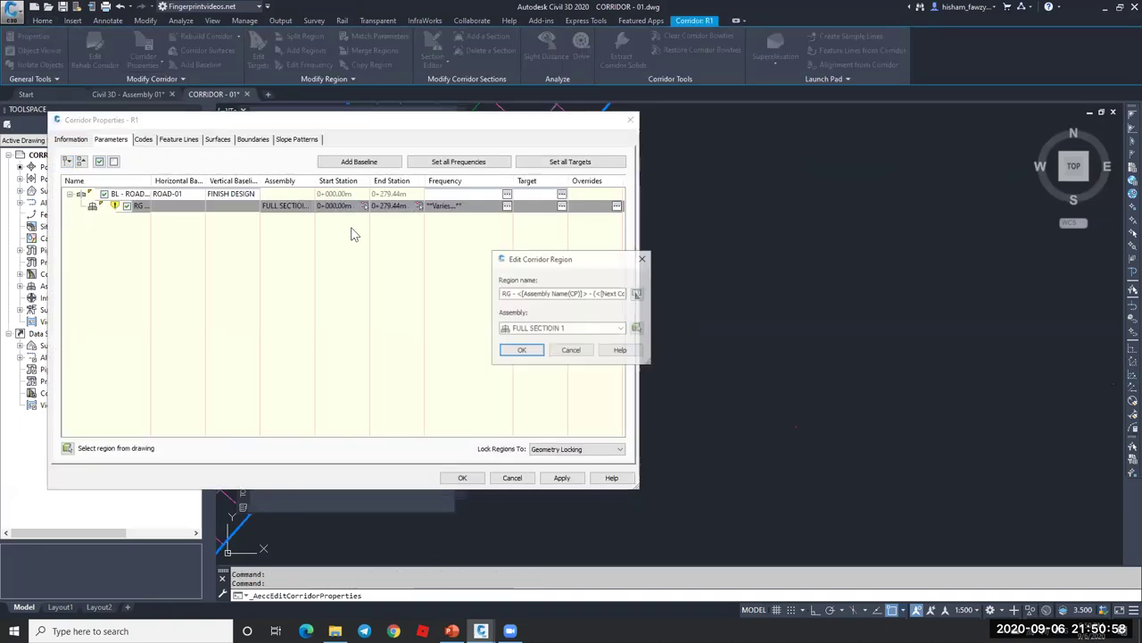
pyautogui.click(535, 327)
pyautogui.click(527, 350)
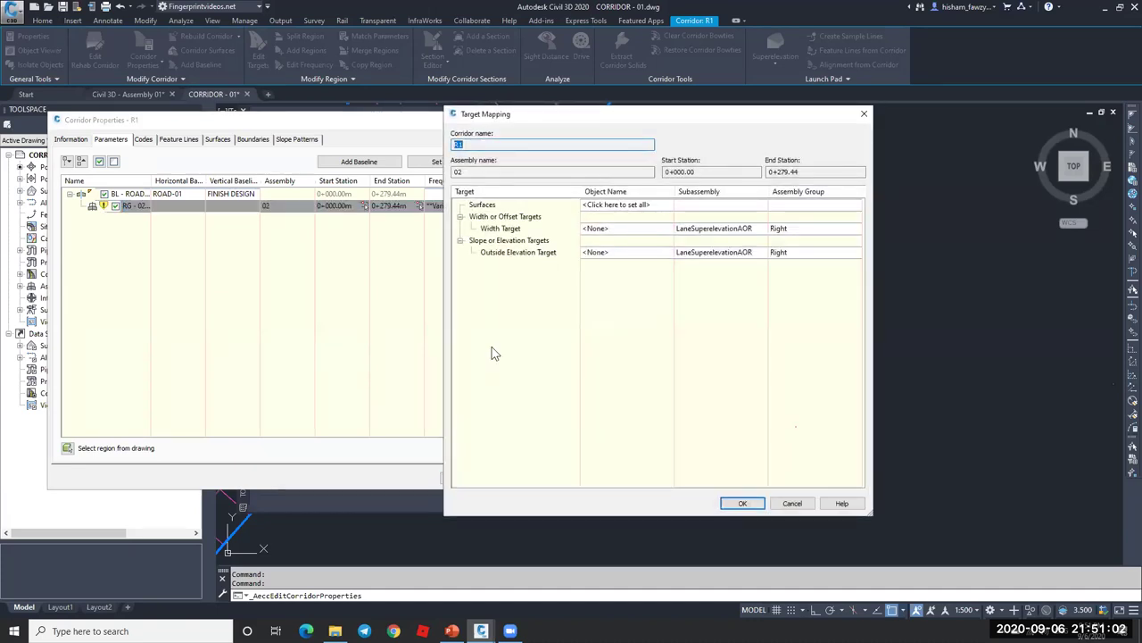
pyautogui.click(657, 229)
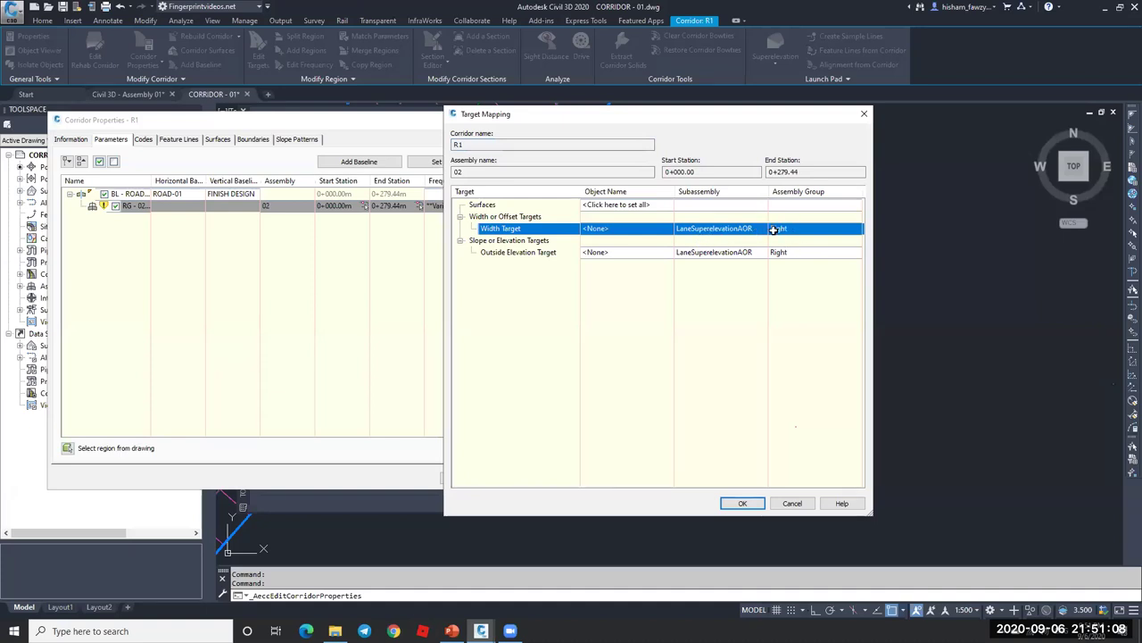
pyautogui.click(620, 253)
pyautogui.click(620, 252)
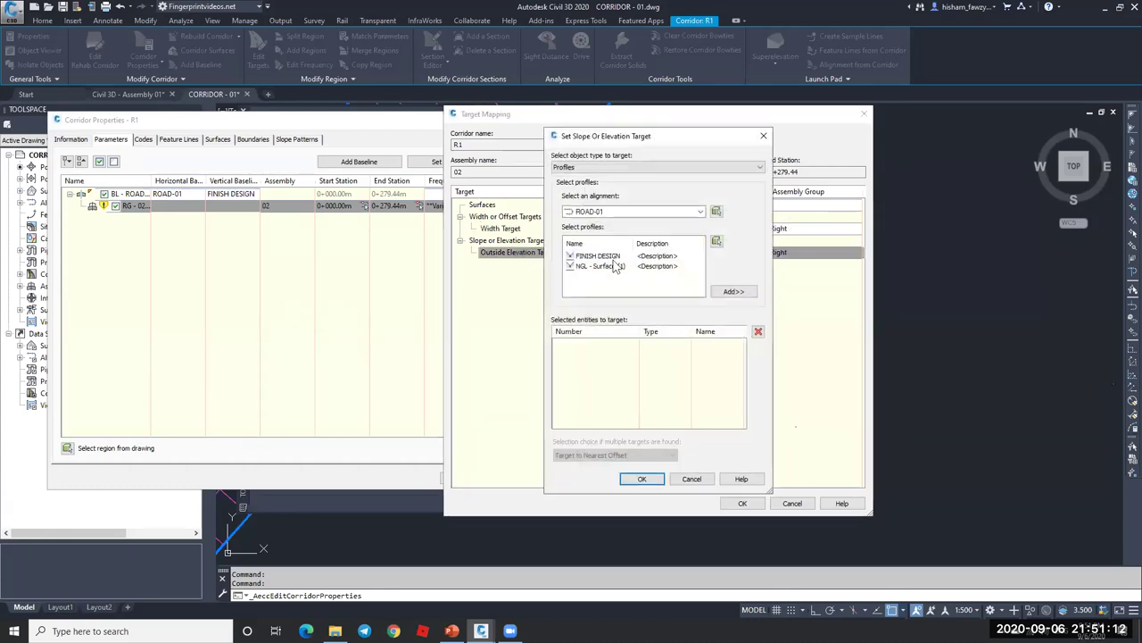
pyautogui.click(692, 479)
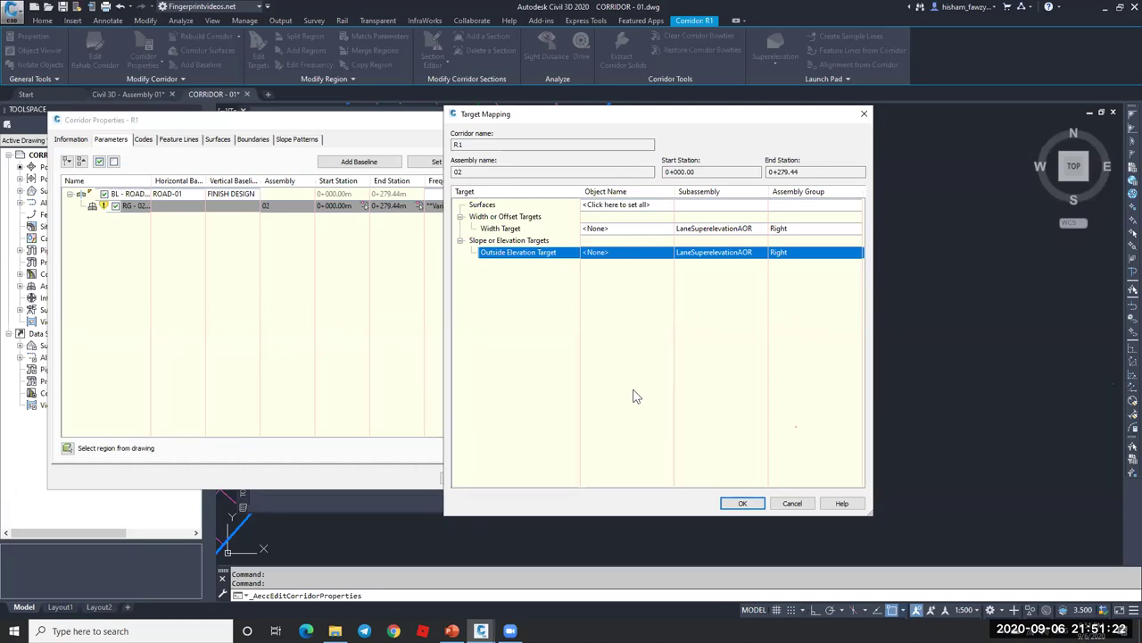
pyautogui.click(793, 504)
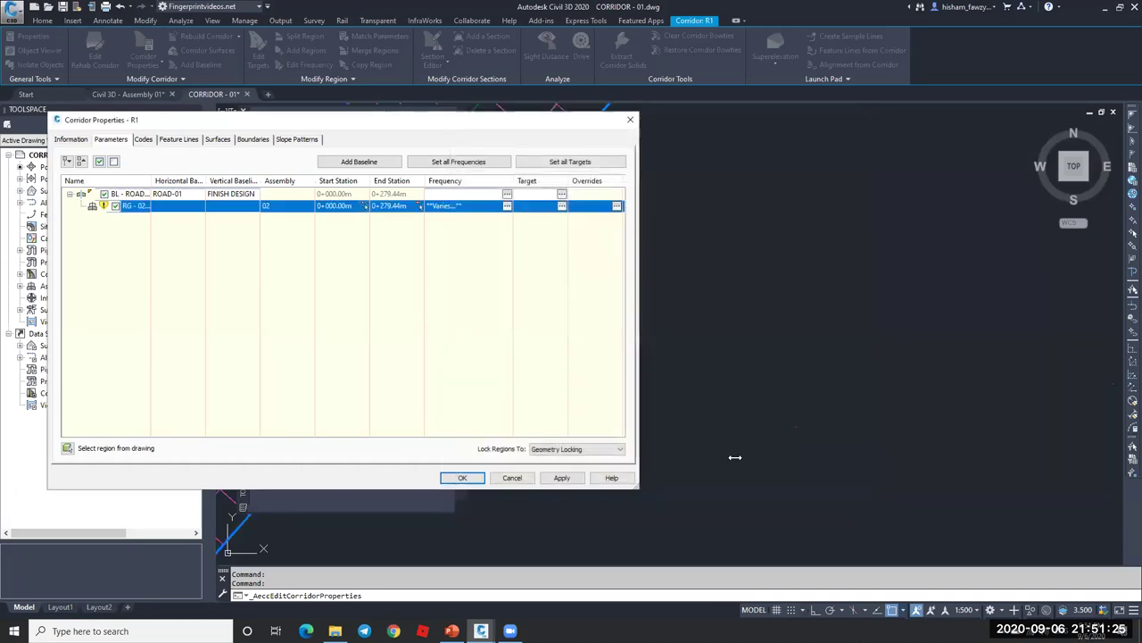
pyautogui.click(629, 117)
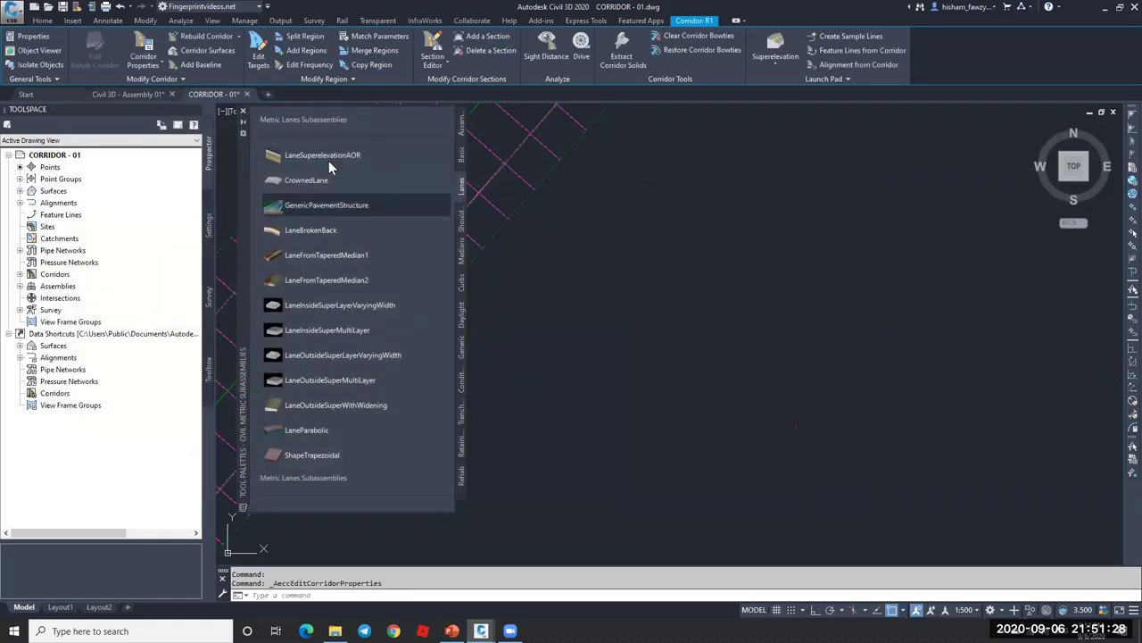
pyautogui.rightClick(375, 155)
pyautogui.click(406, 306)
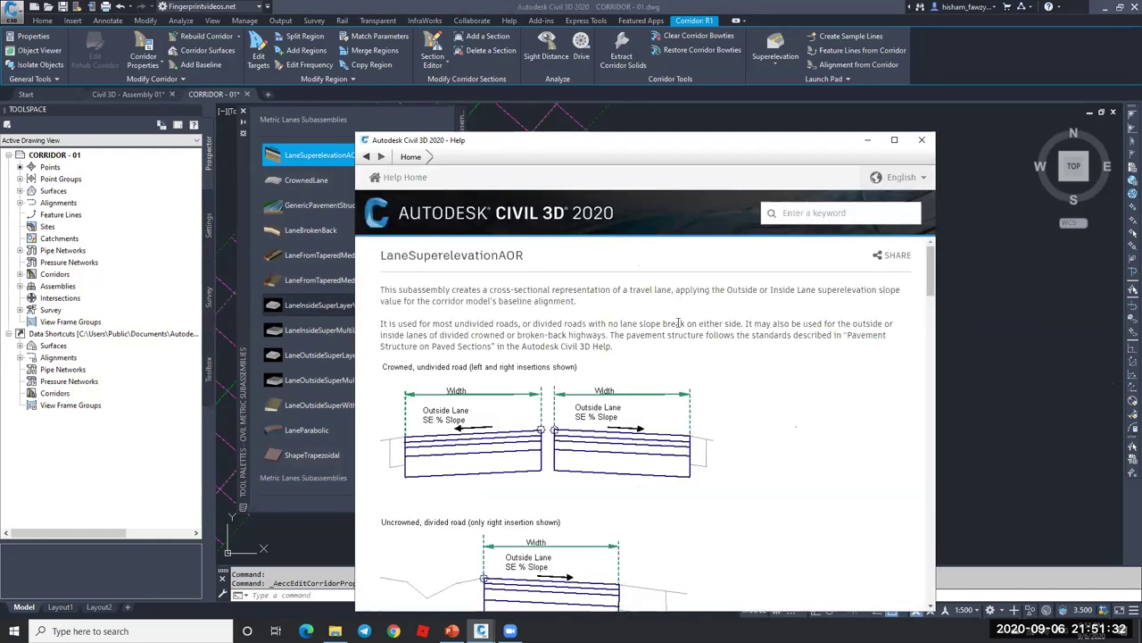
pyautogui.scroll(-10, 660, 357)
pyautogui.scroll(-12, 672, 366)
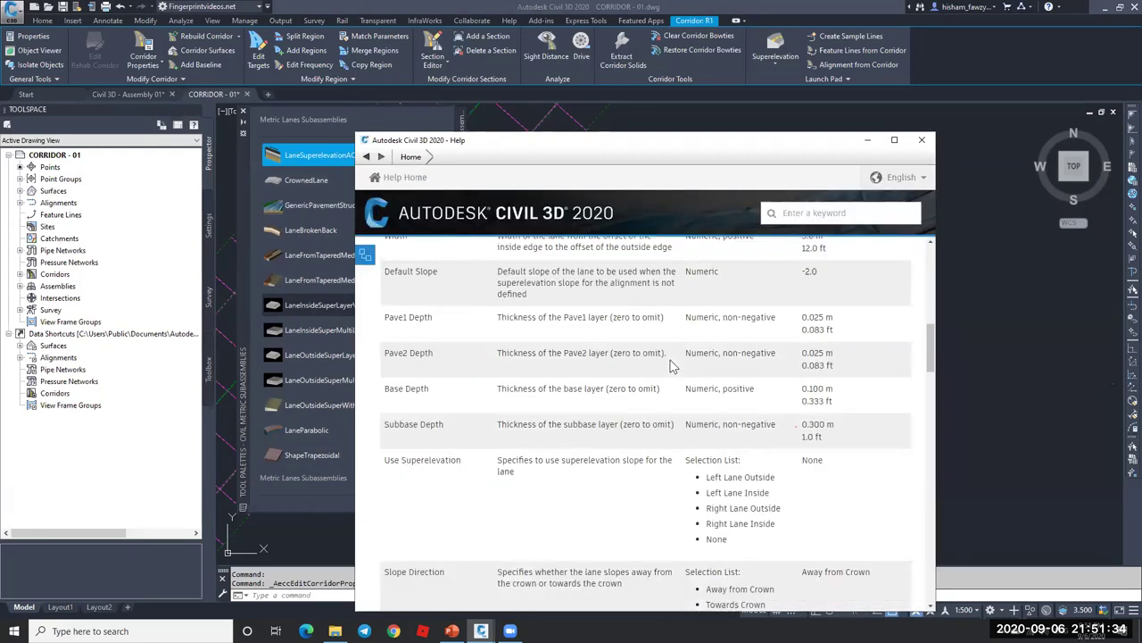
pyautogui.scroll(-2, 506, 368)
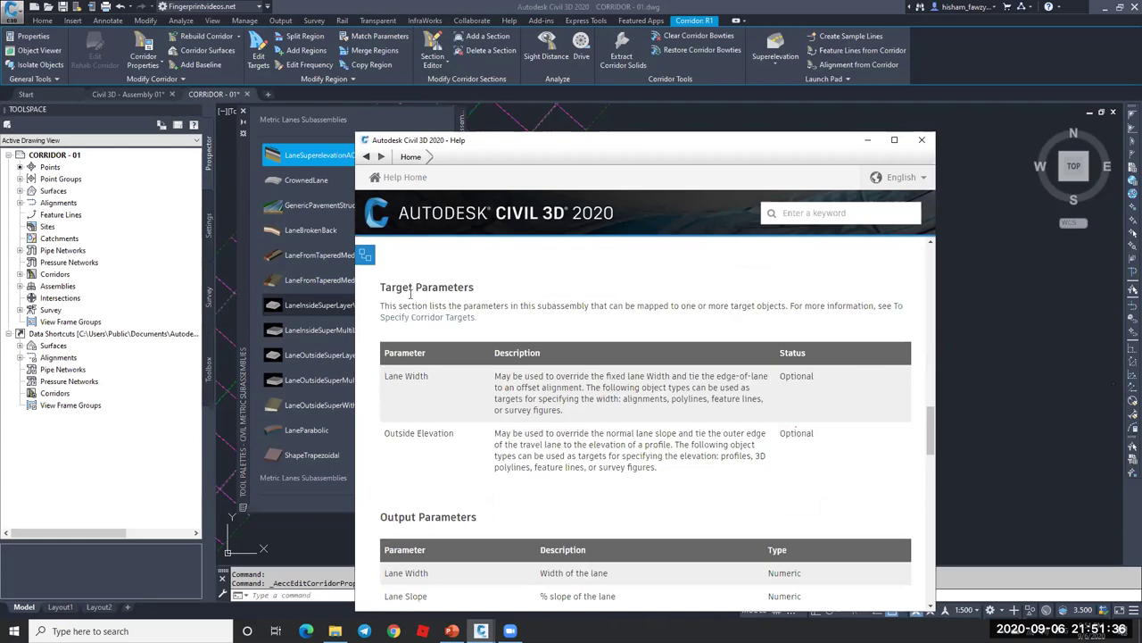
pyautogui.moveTo(431, 376); pyautogui.dragTo(385, 376)
pyautogui.moveTo(454, 434); pyautogui.dragTo(387, 434)
pyautogui.click(440, 436)
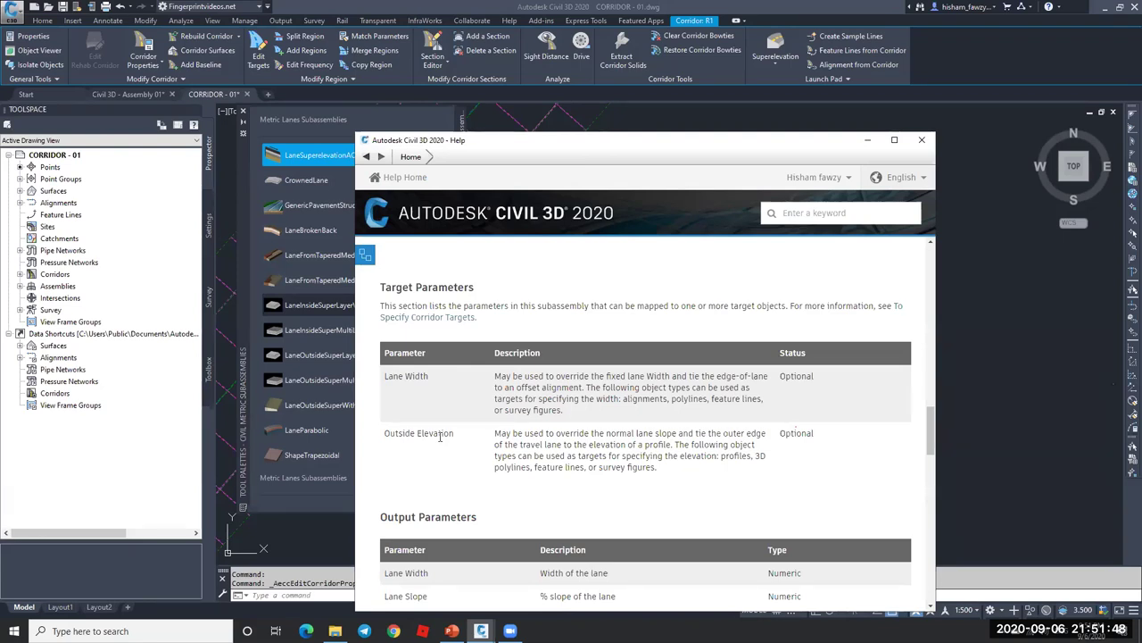
pyautogui.moveTo(455, 436); pyautogui.dragTo(380, 434)
pyautogui.click(418, 432)
pyautogui.moveTo(736, 460)
pyautogui.mouseDown()
pyautogui.moveTo(659, 470)
pyautogui.moveTo(758, 456)
pyautogui.mouseUp()
pyautogui.click(758, 456)
pyautogui.moveTo(532, 467); pyautogui.dragTo(668, 473)
pyautogui.click(748, 490)
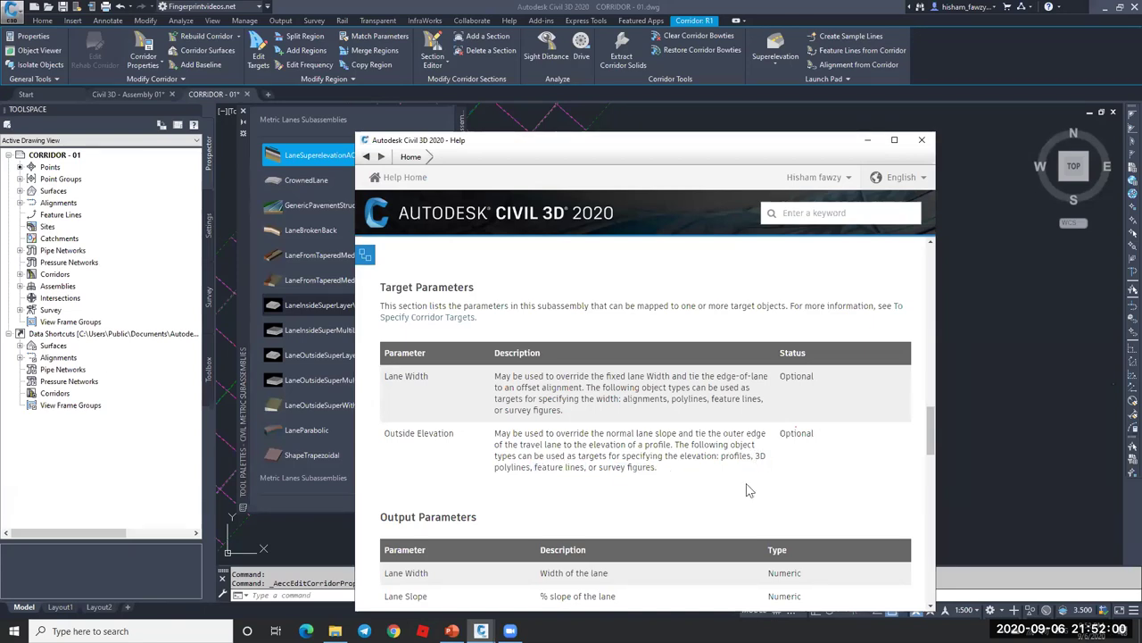
pyautogui.click(924, 142)
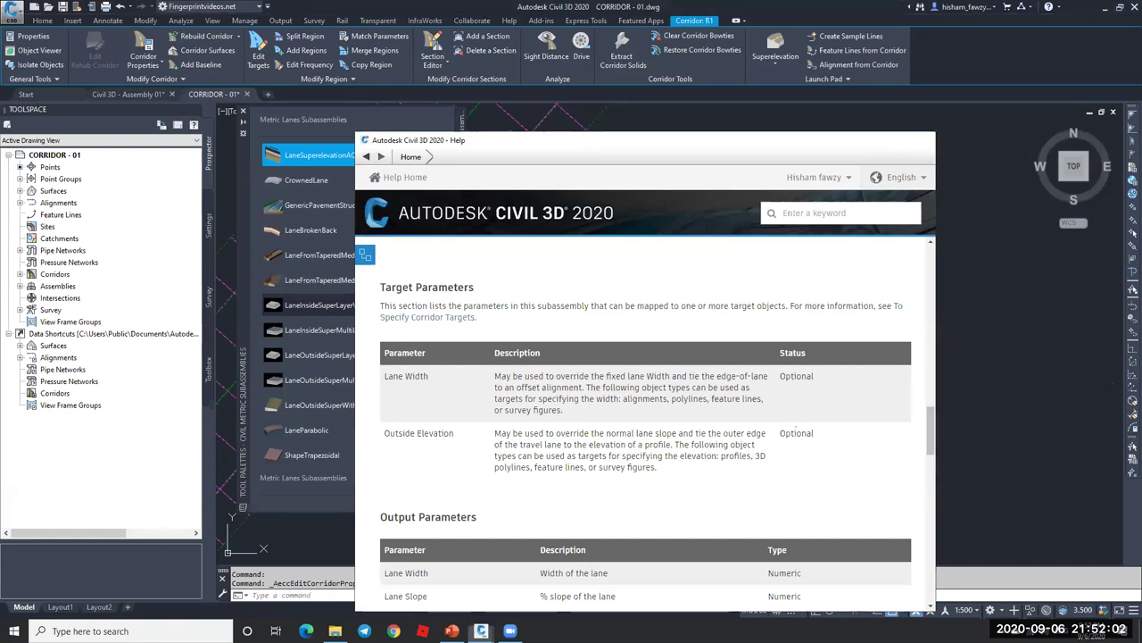
pyautogui.scroll(-2, 829, 294)
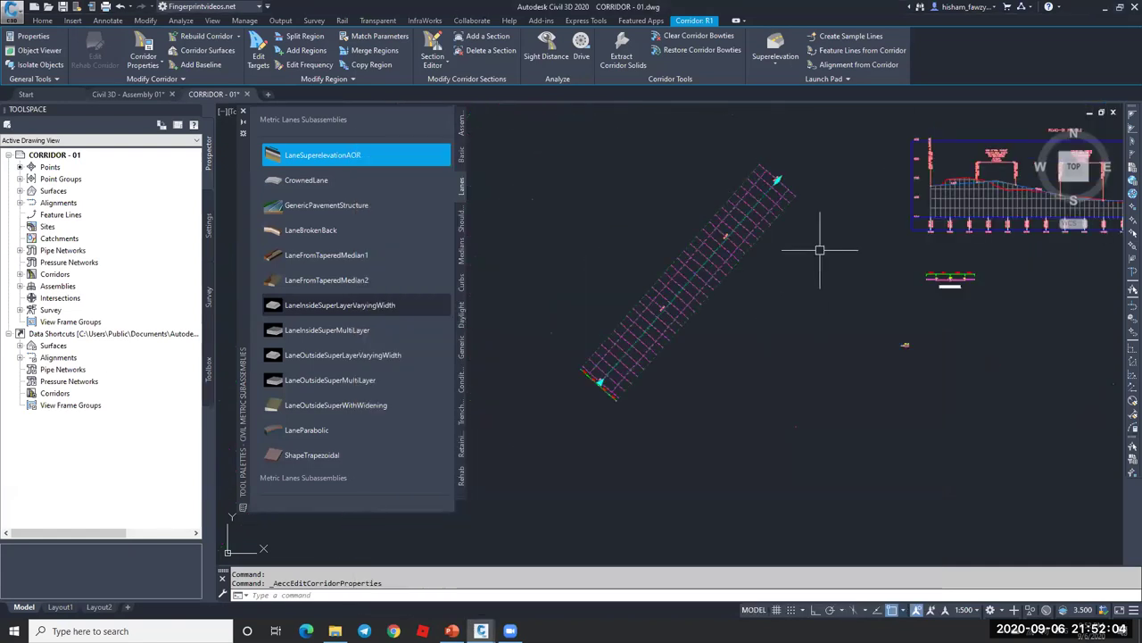
# - Close the Lanes tool palette and zoom in on the FULL SECTION 1 assembly's 15.00 lanes
pyautogui.press('Escape')
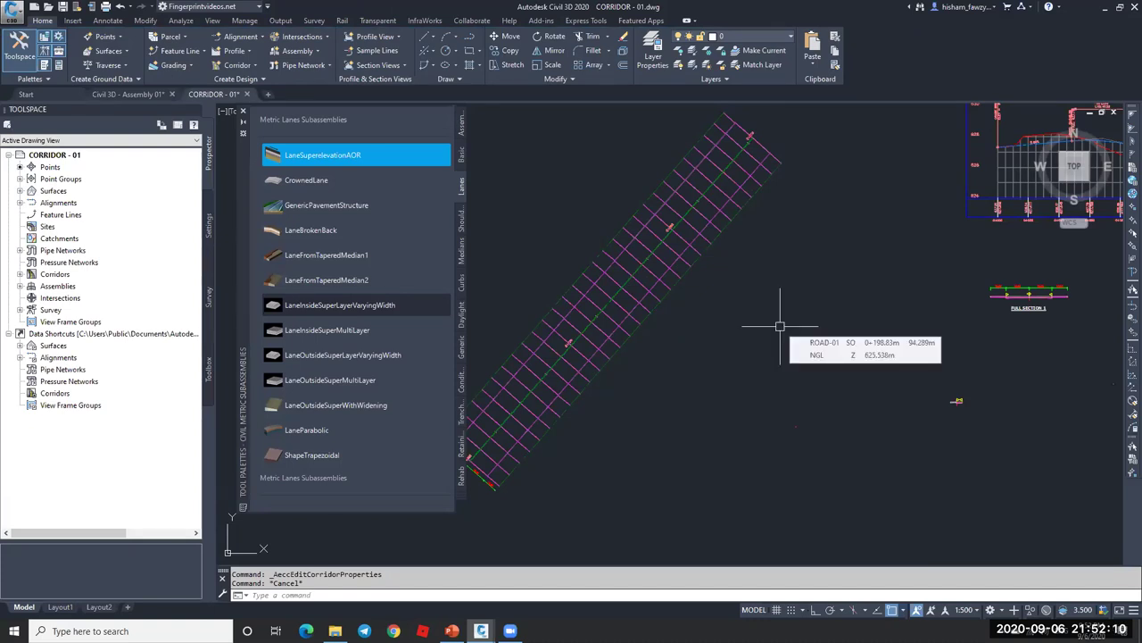
pyautogui.scroll(5, 668, 255)
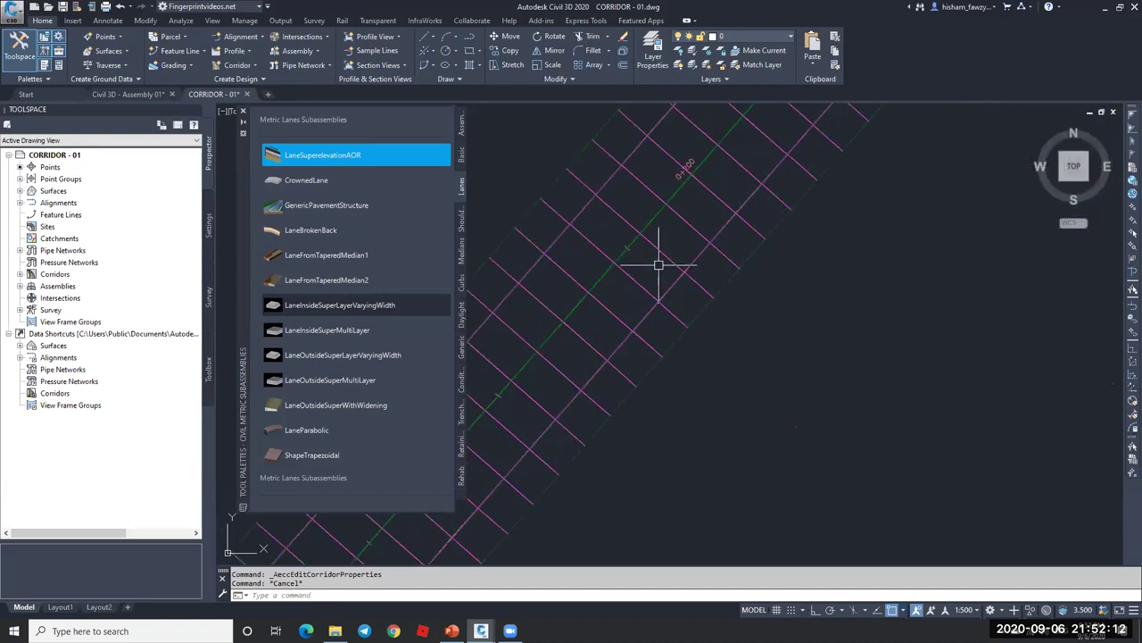
pyautogui.click(625, 276)
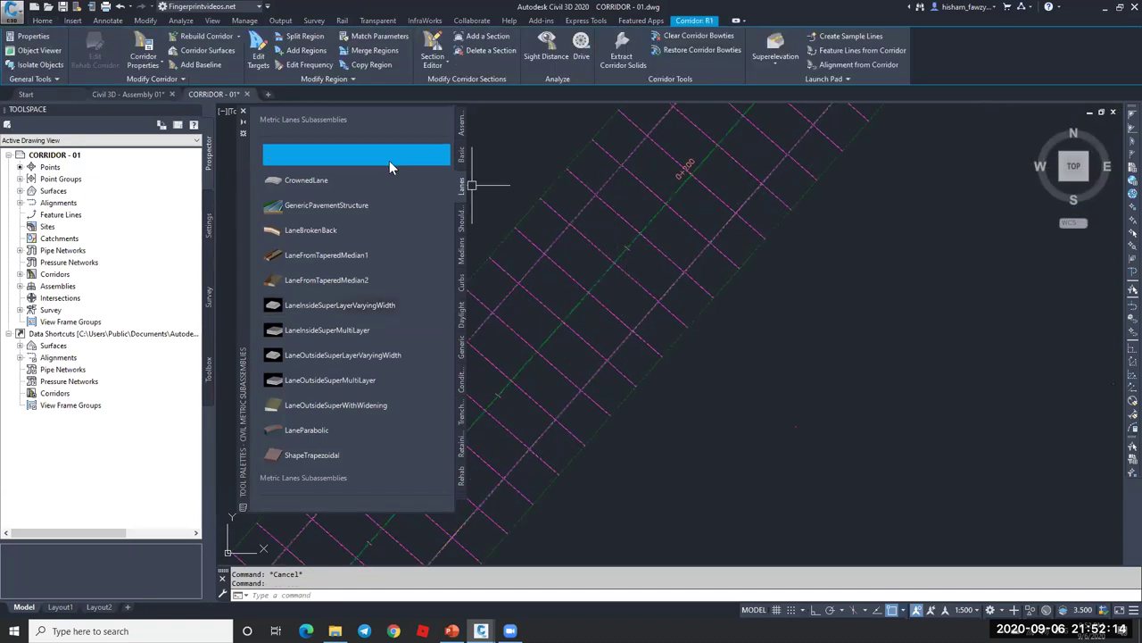
pyautogui.scroll(-4, 616, 279)
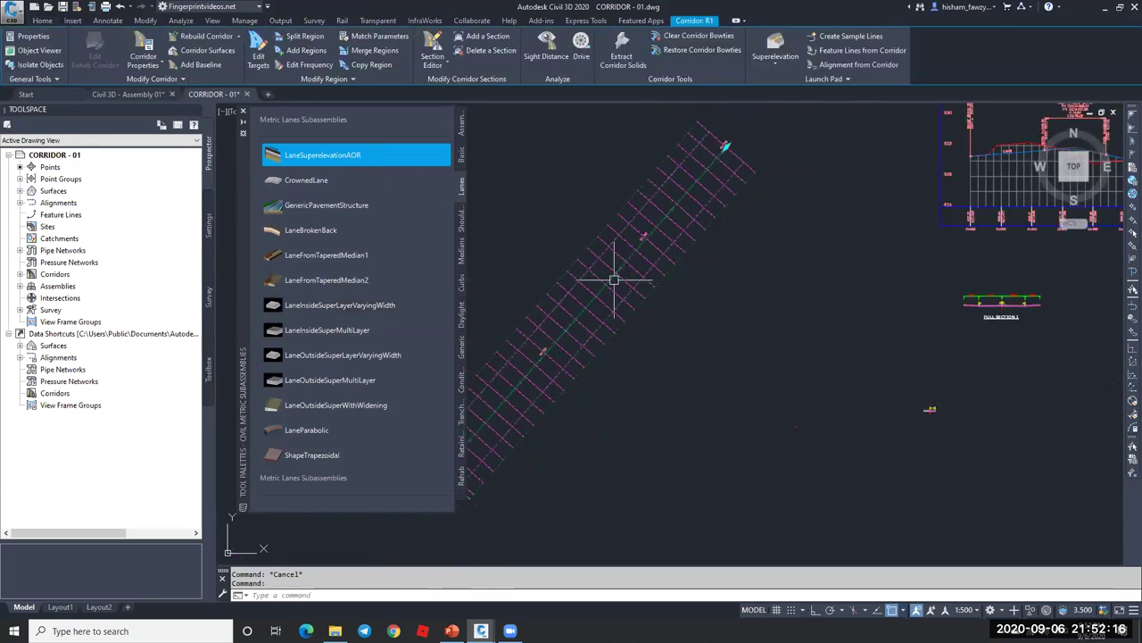
pyautogui.press('Escape')
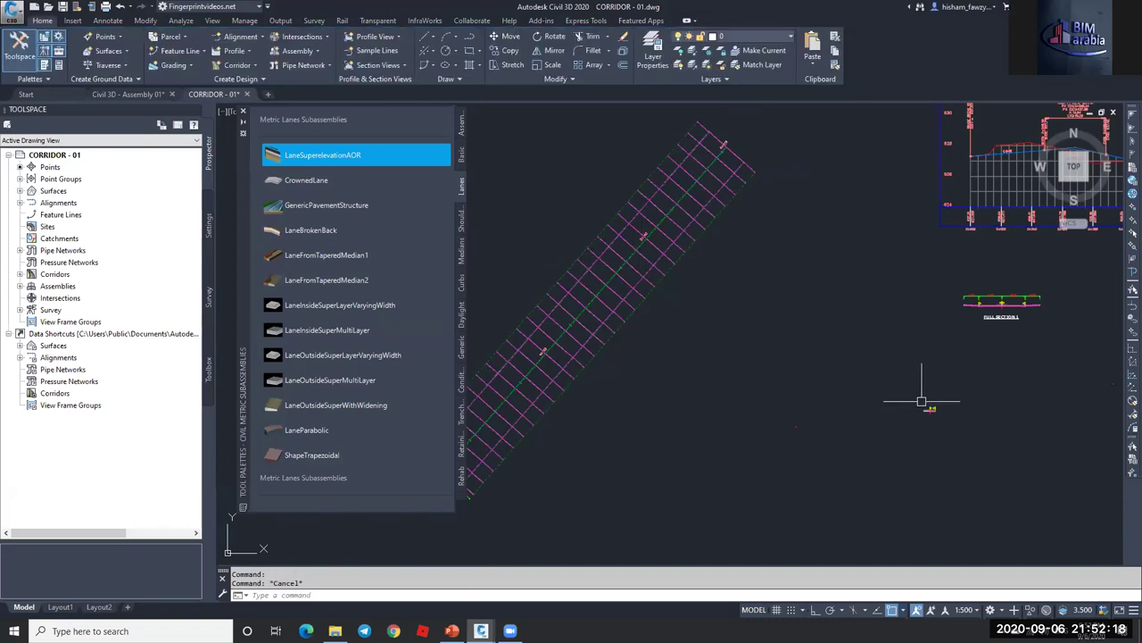
pyautogui.scroll(4, 653, 252)
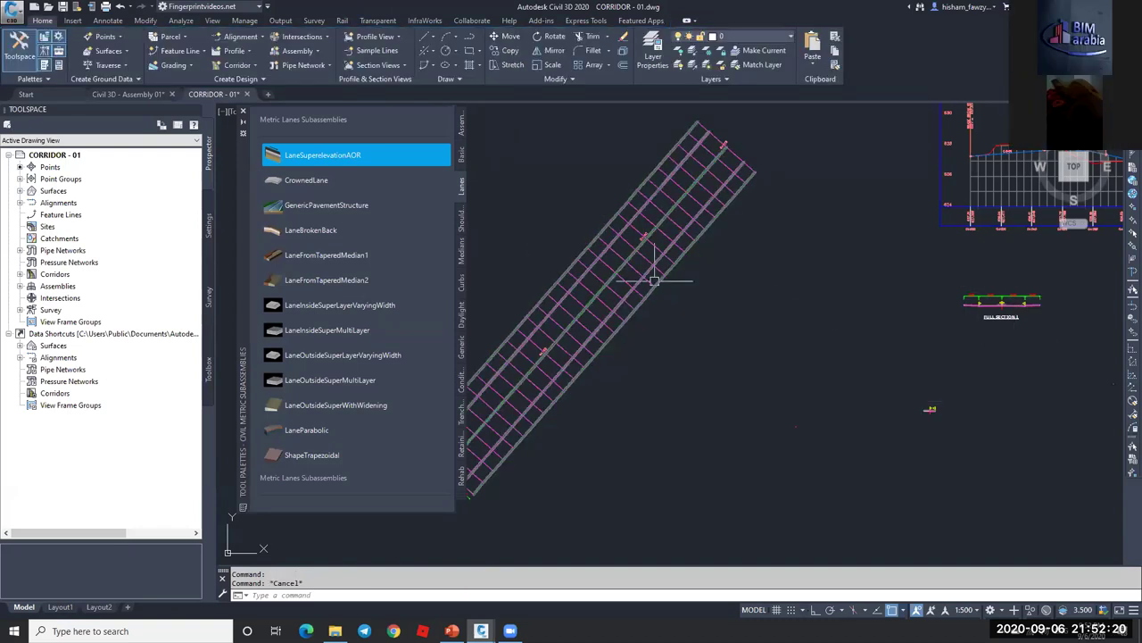
pyautogui.click(242, 110)
pyautogui.scroll(-5, 786, 323)
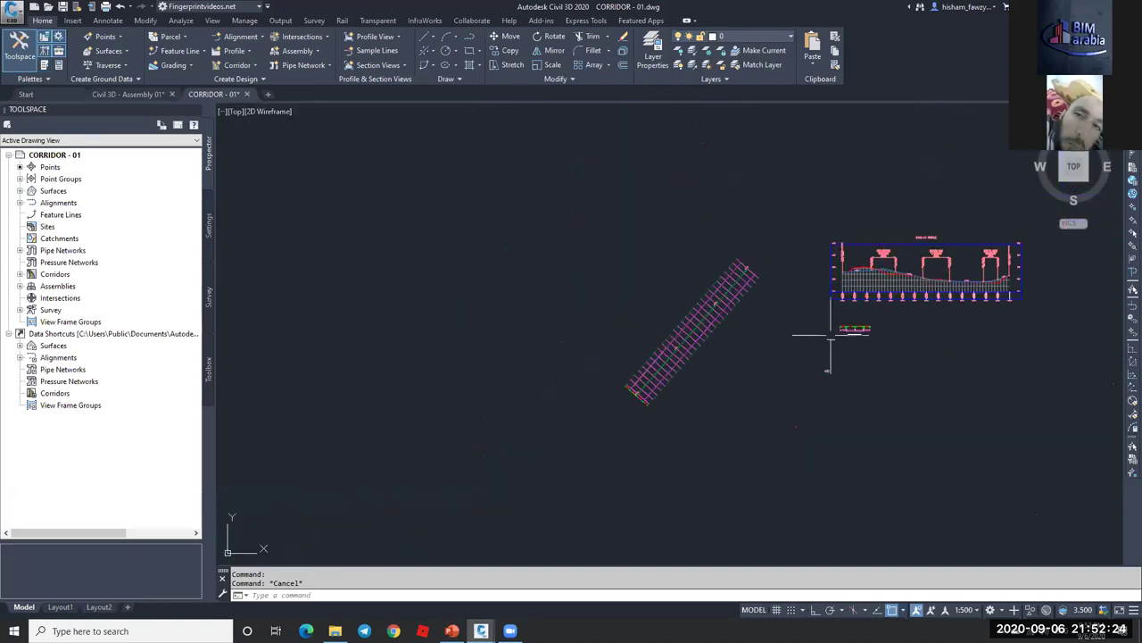
pyautogui.scroll(10, 839, 321)
pyautogui.scroll(4, 829, 269)
# - Select the right lane subassembly and bring up its Properties
pyautogui.click(844, 268)
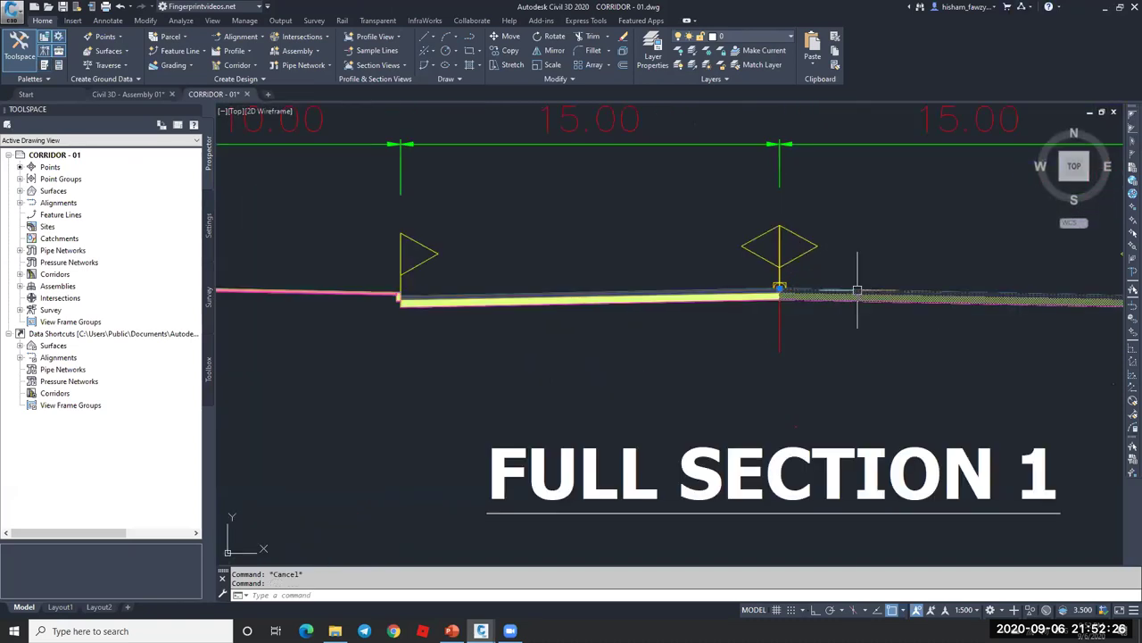
pyautogui.hotkey('ctrl', '1')
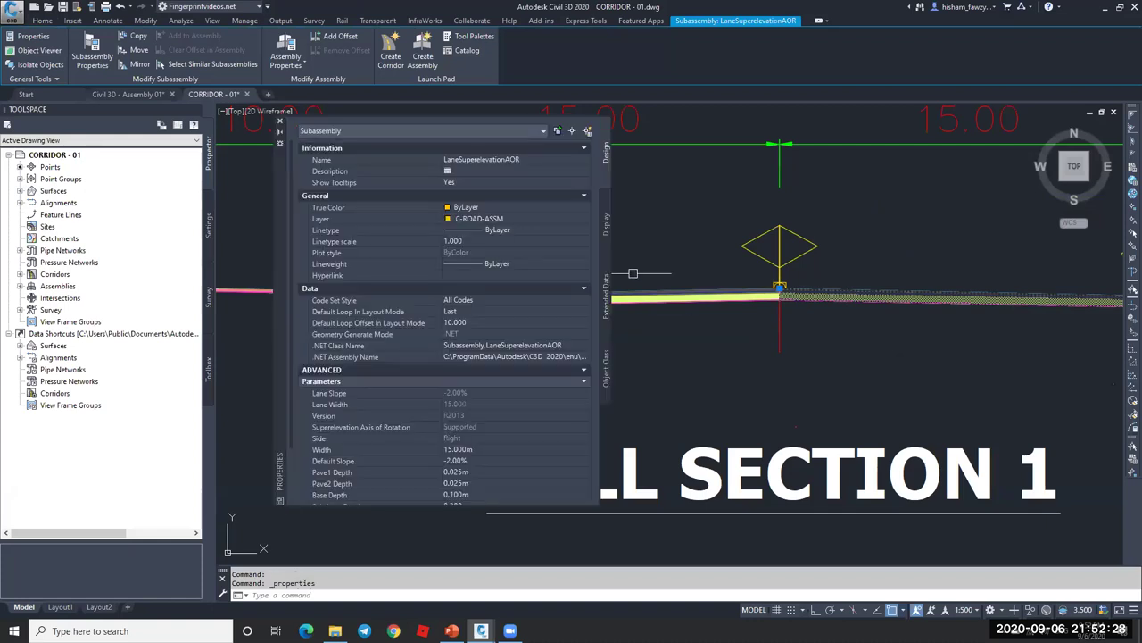
pyautogui.click(505, 159)
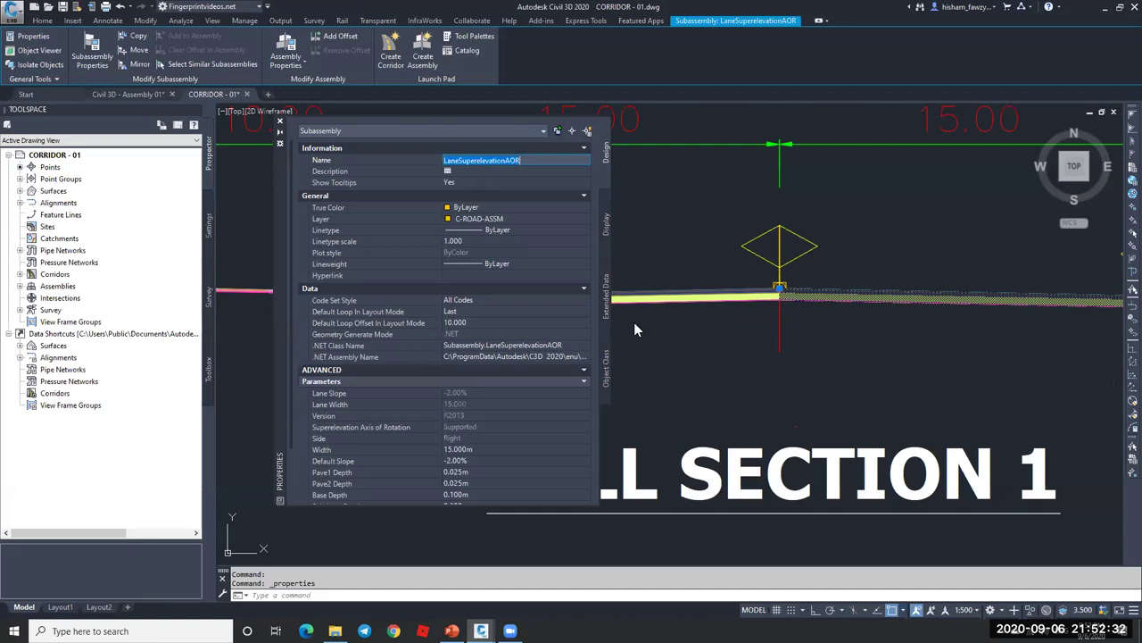
pyautogui.hotkey('ctrl', '3')
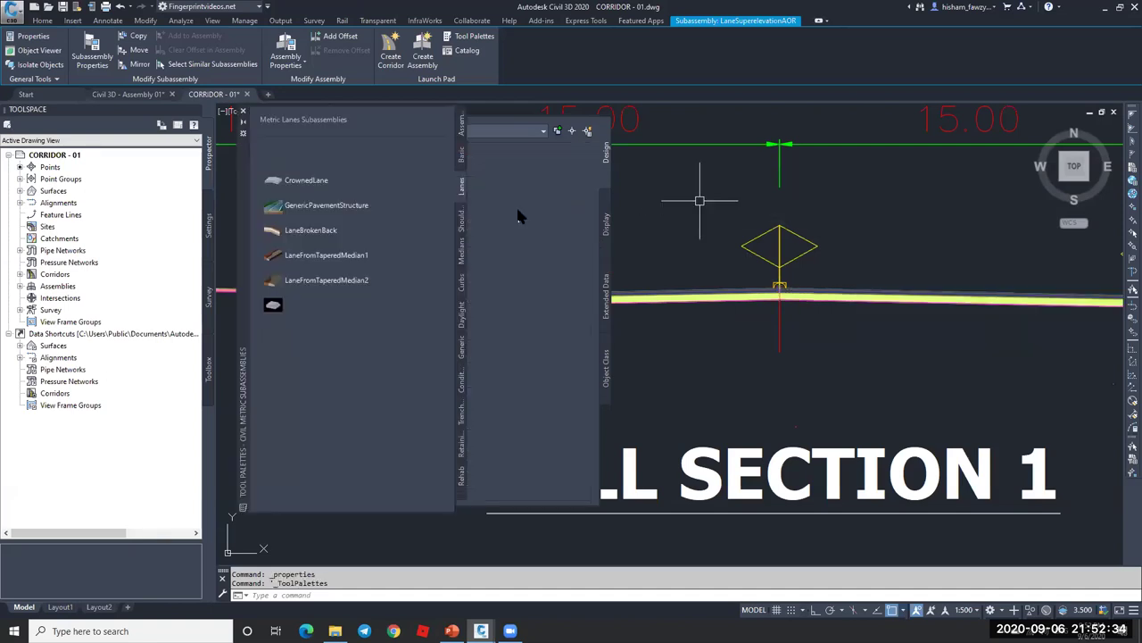
pyautogui.press('Escape')
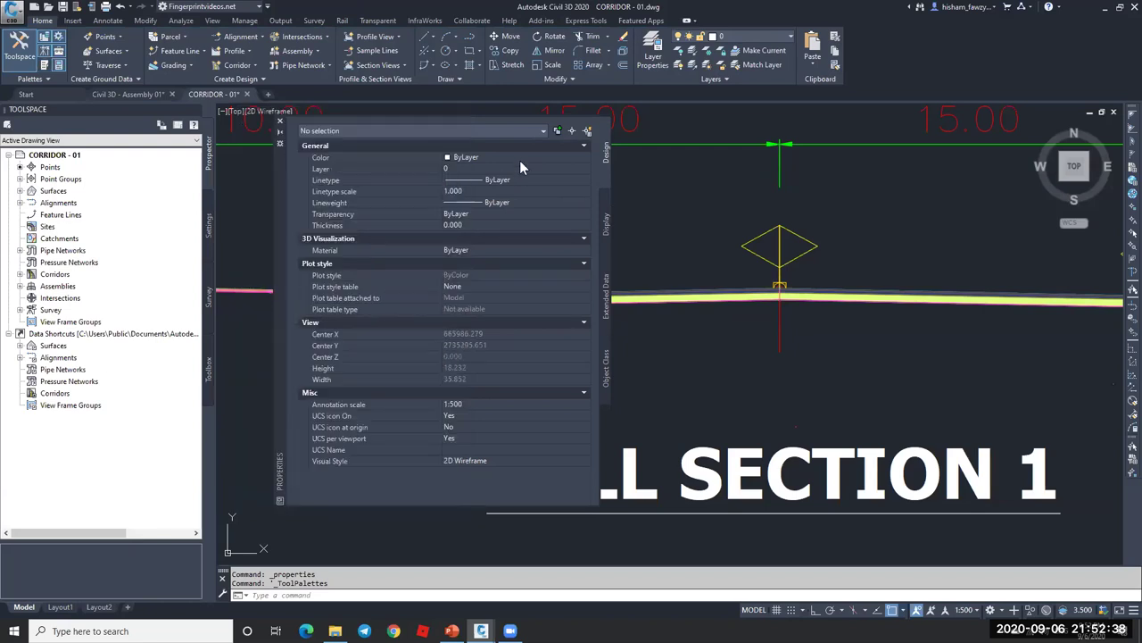
# - Rename the right LaneSuperelevationAOR subassembly to RT-LANE
pyautogui.click(884, 273)
pyautogui.click(783, 302)
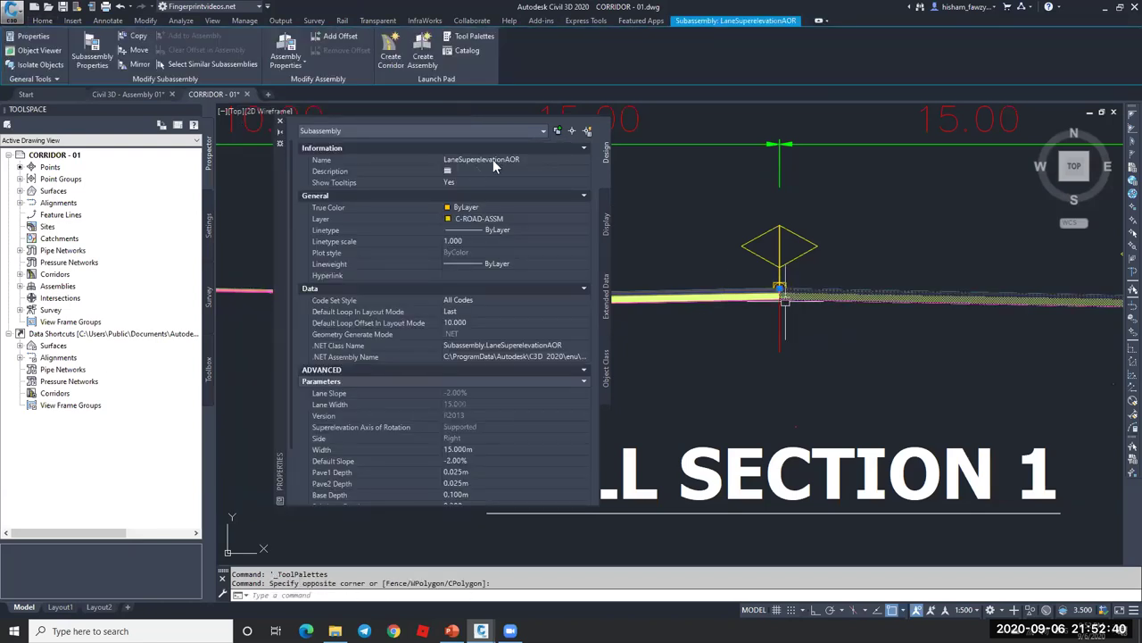
pyautogui.click(538, 159)
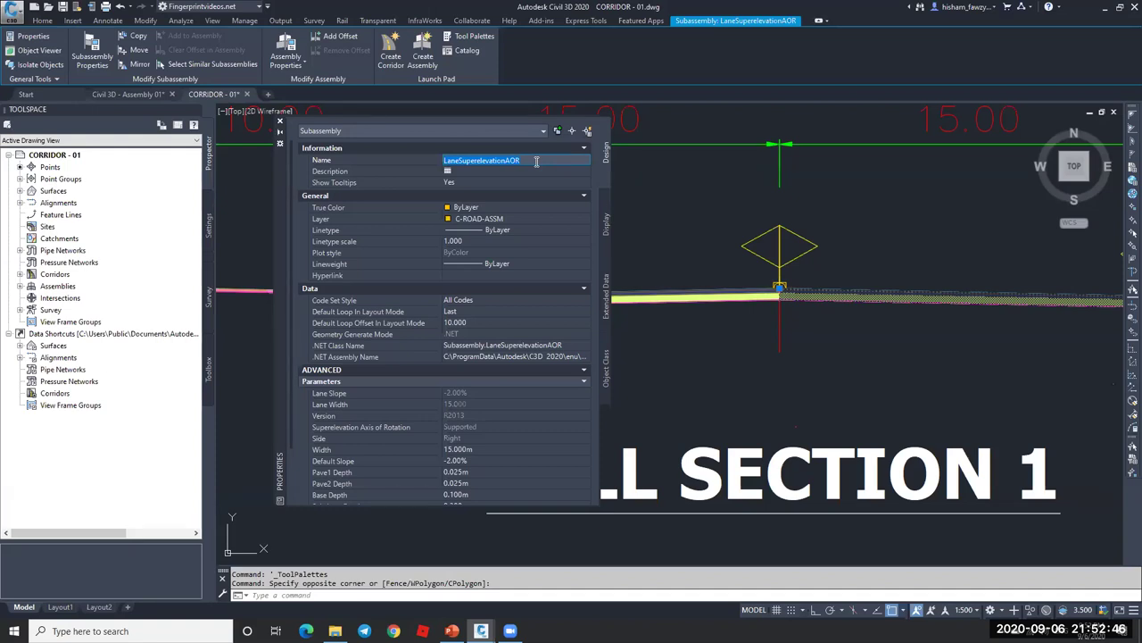
pyautogui.click(531, 159)
pyautogui.write('RT-Lane')
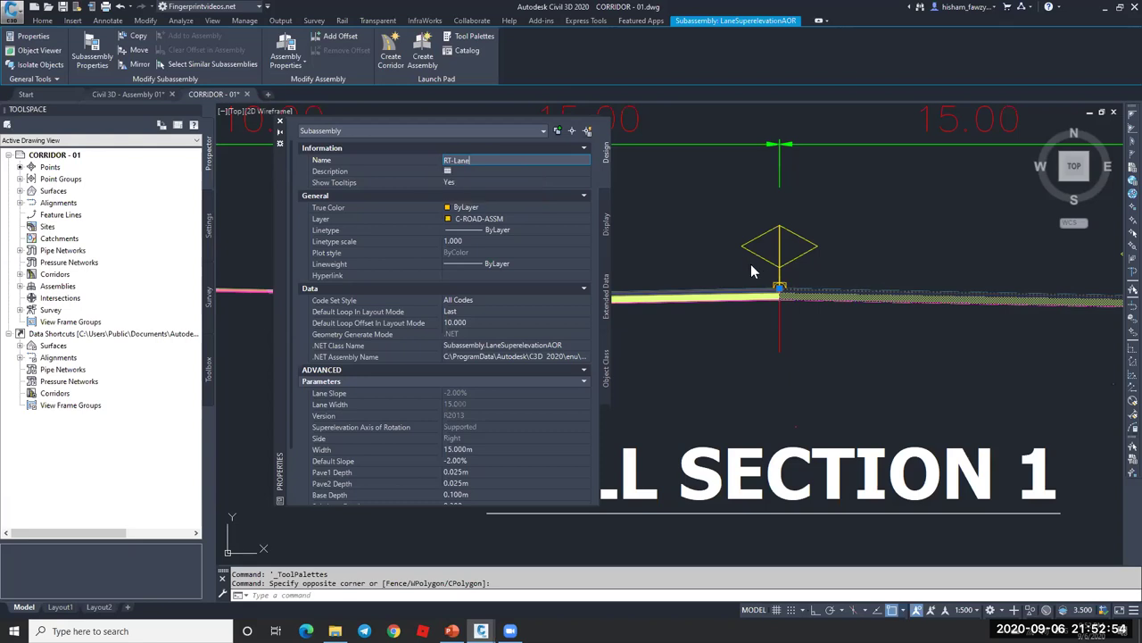
pyautogui.press('Escape')
pyautogui.write('RT-')
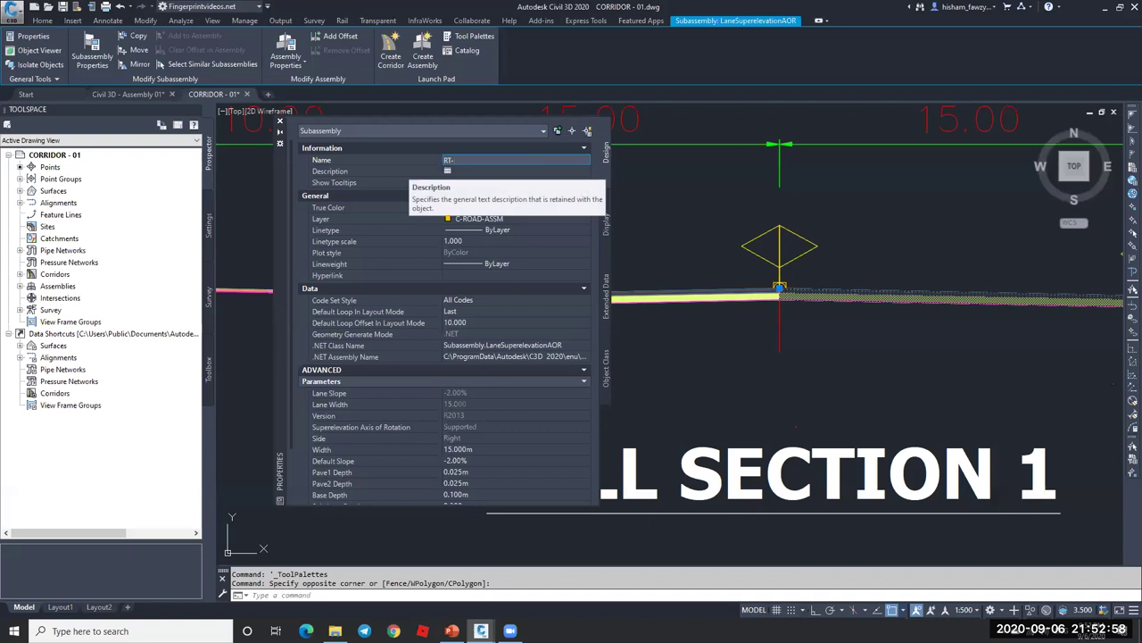
pyautogui.write('LANE')
pyautogui.press('Return')
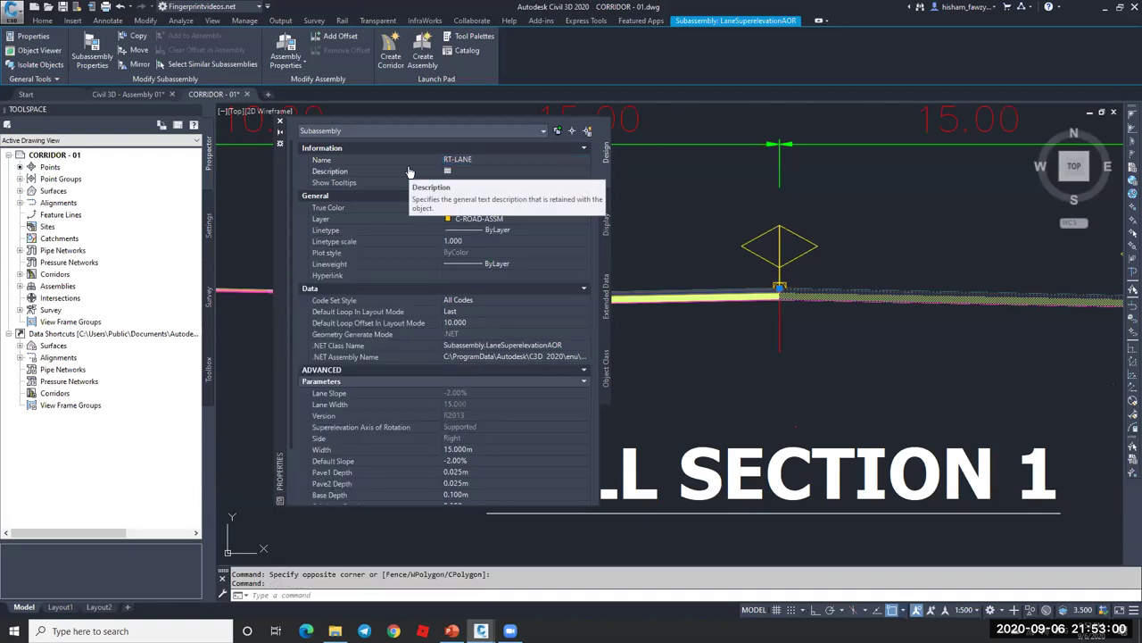
pyautogui.press('Escape')
# - Rename the left LaneSuperelevationAOR subassembly to LT-LANE
pyautogui.click(732, 304)
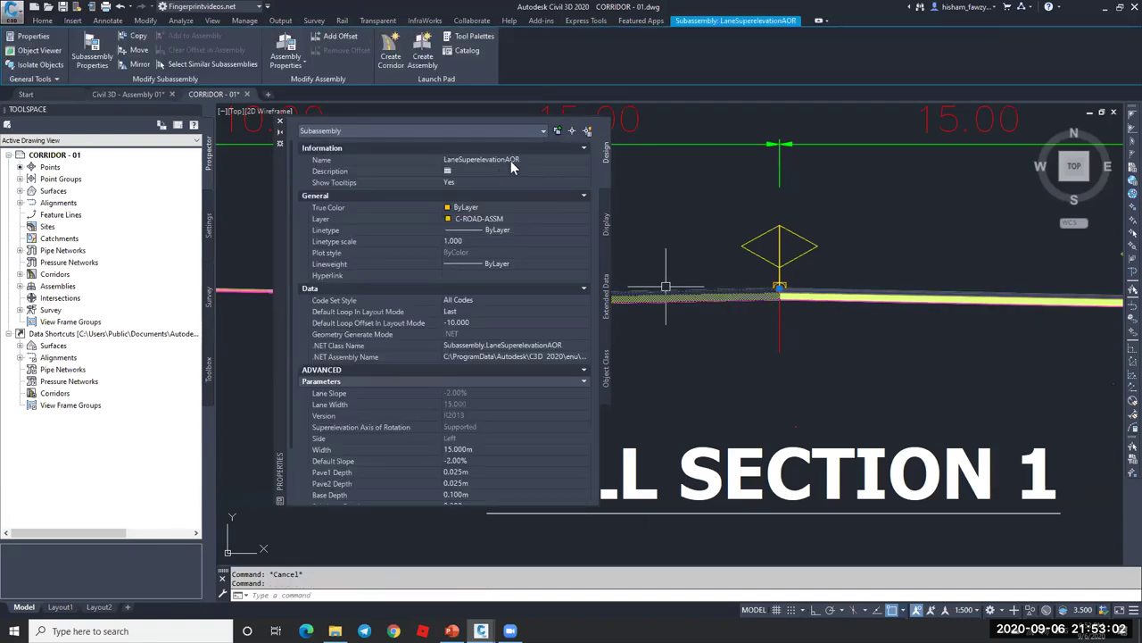
pyautogui.click(516, 161)
pyautogui.write('LT-LANE')
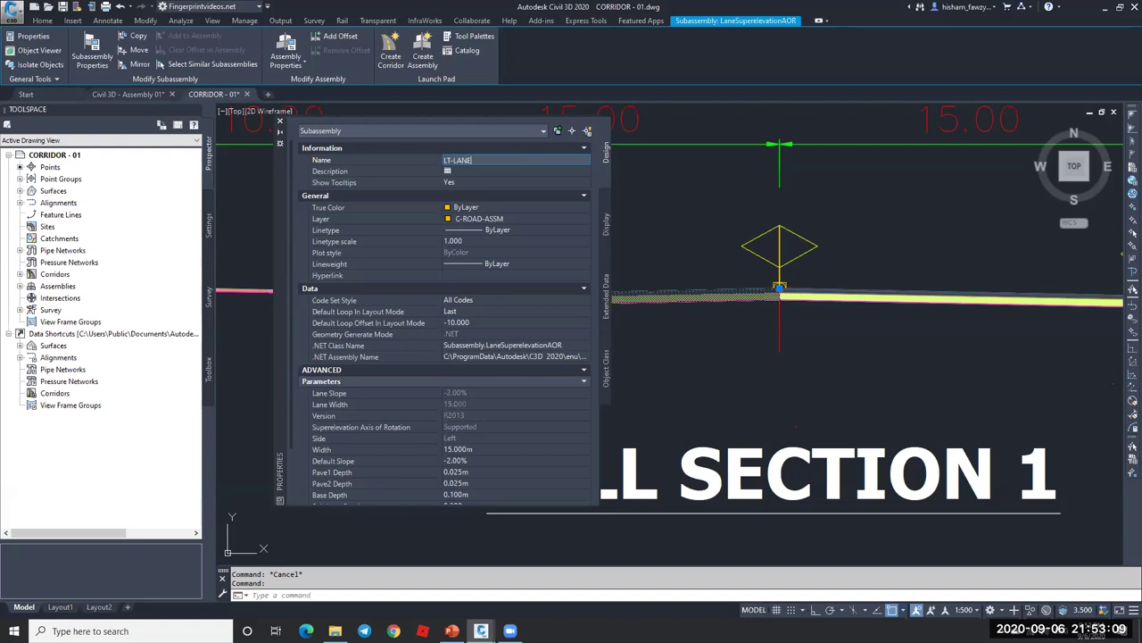
pyautogui.press('Return')
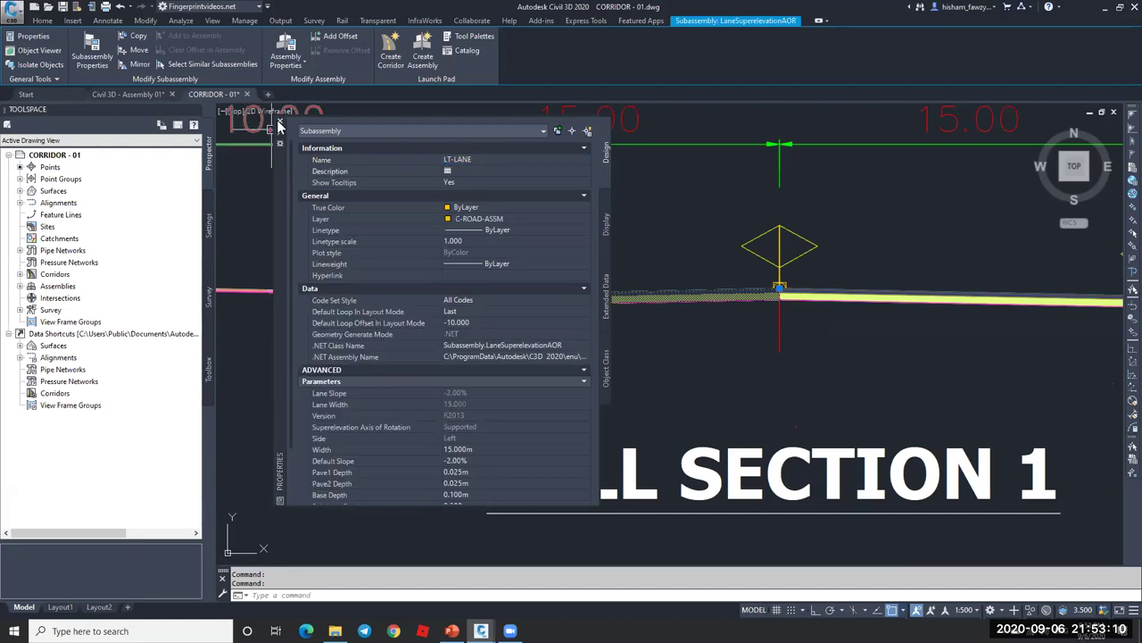
pyautogui.scroll(-5, 793, 252)
pyautogui.press('Escape')
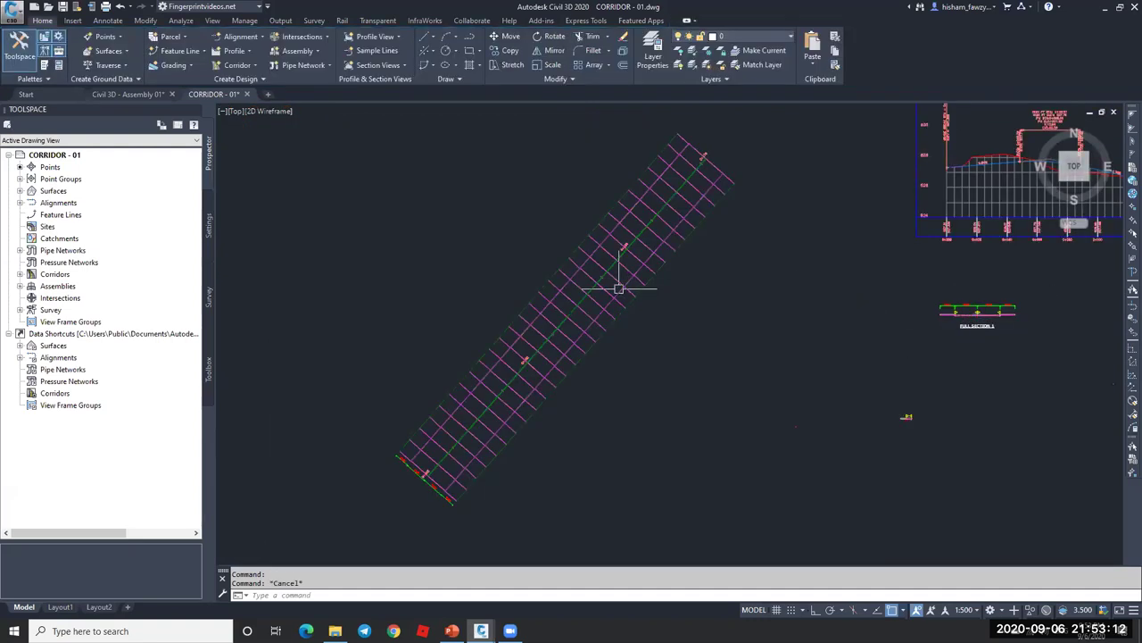
pyautogui.scroll(5, 622, 265)
pyautogui.scroll(-3, 622, 265)
pyautogui.click(625, 257)
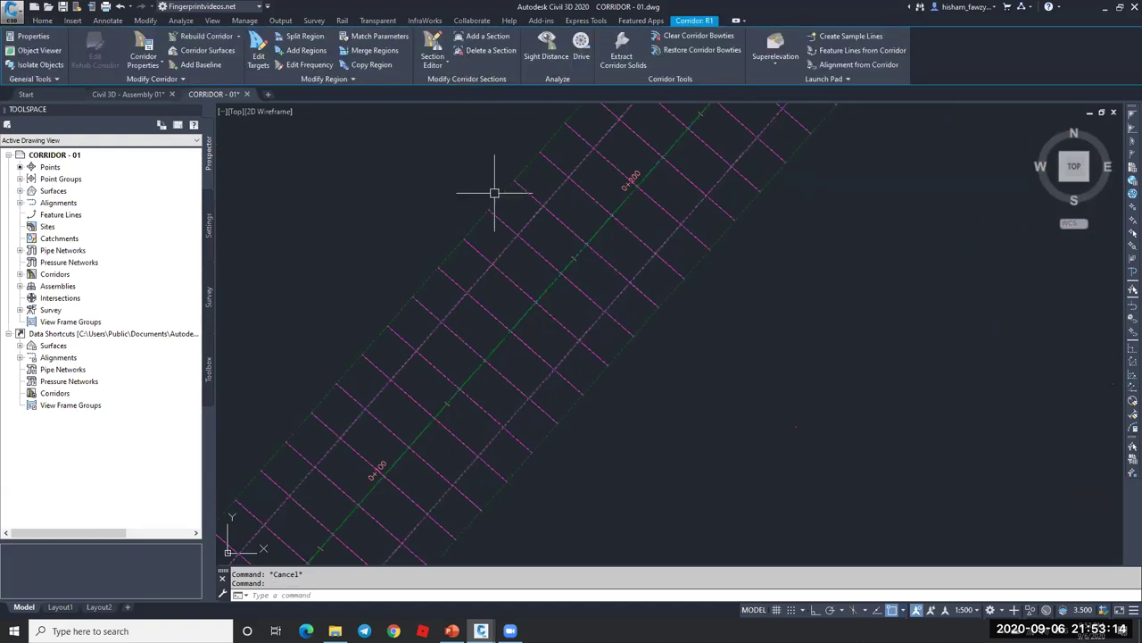
pyautogui.scroll(-3, 521, 234)
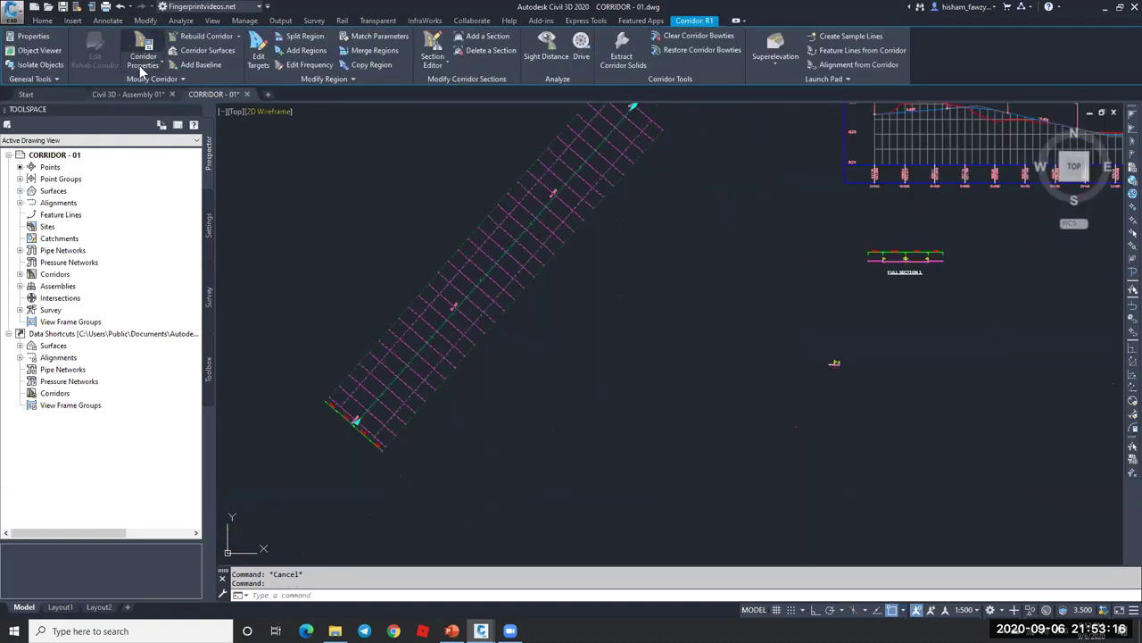
pyautogui.click(256, 51)
pyautogui.click(550, 287)
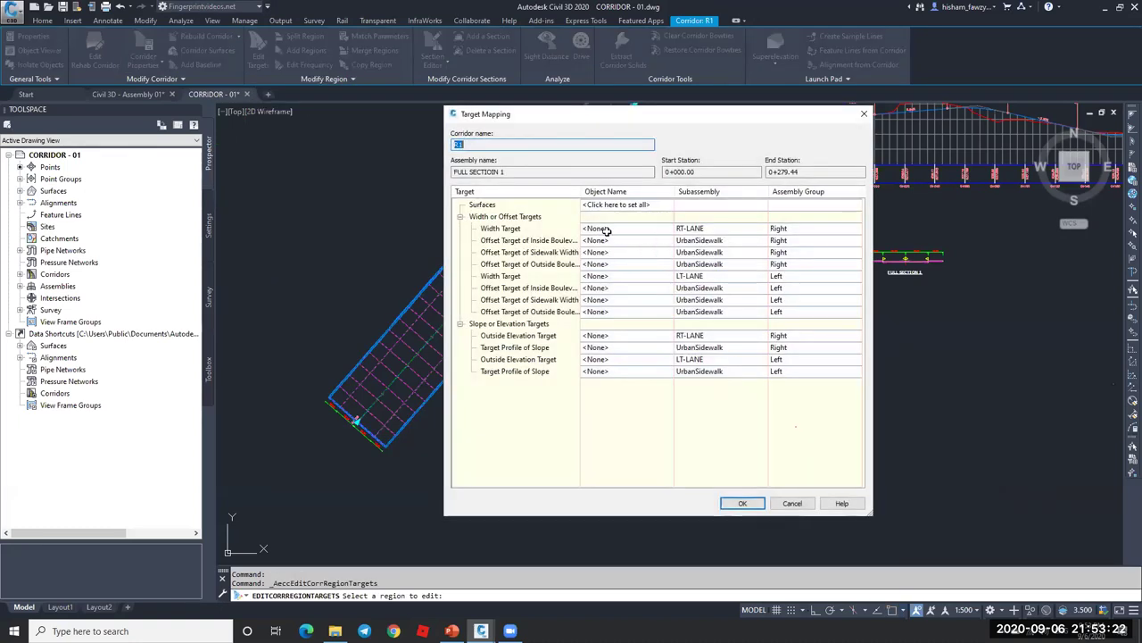
pyautogui.click(624, 229)
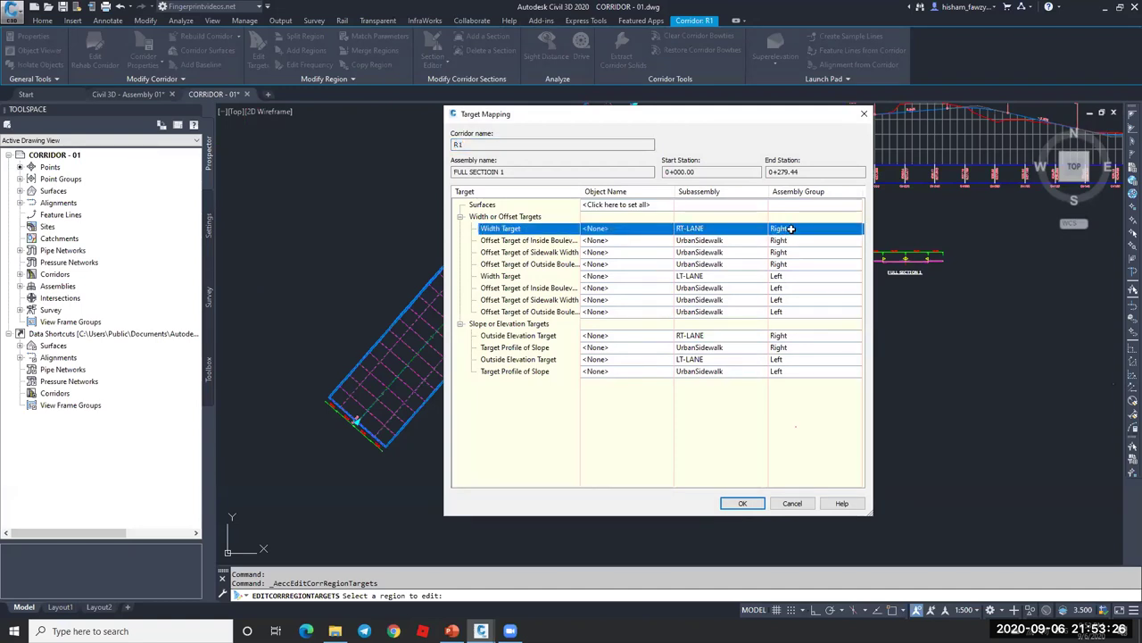
pyautogui.click(710, 278)
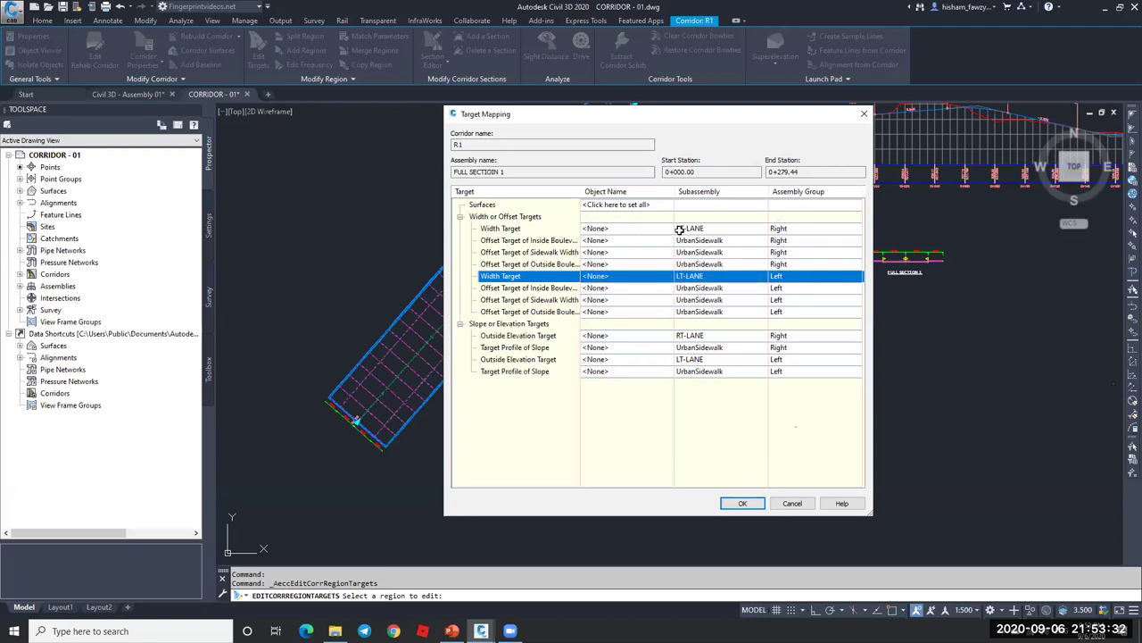
pyautogui.click(743, 502)
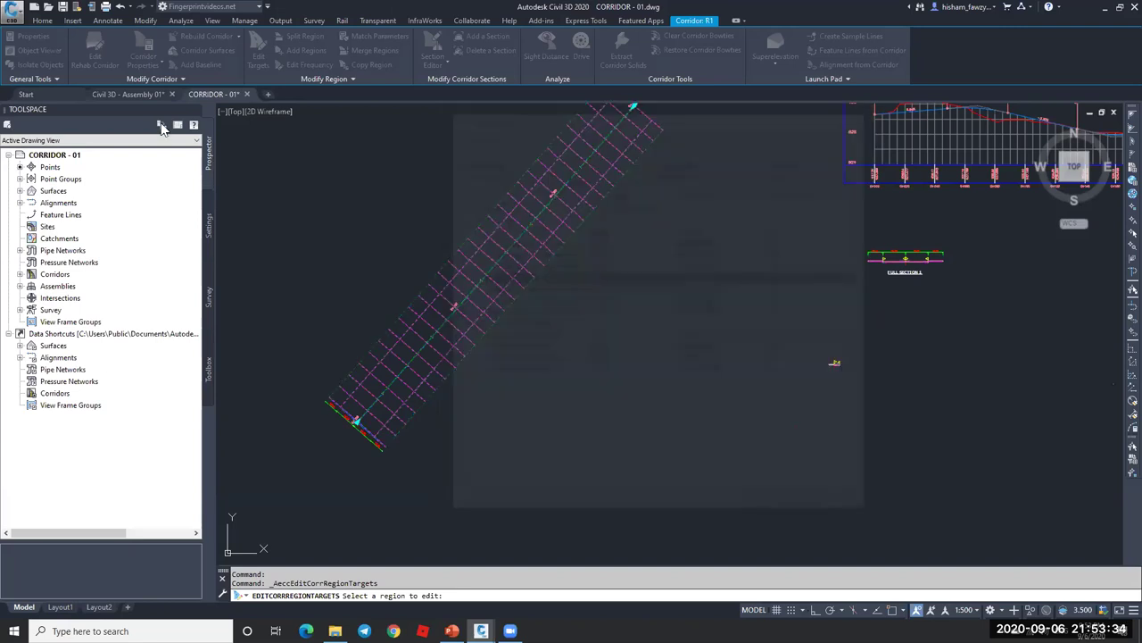
# - Switch to the Assembly 01 drawing and open Corridor - R 01's target mapping
pyautogui.click(143, 94)
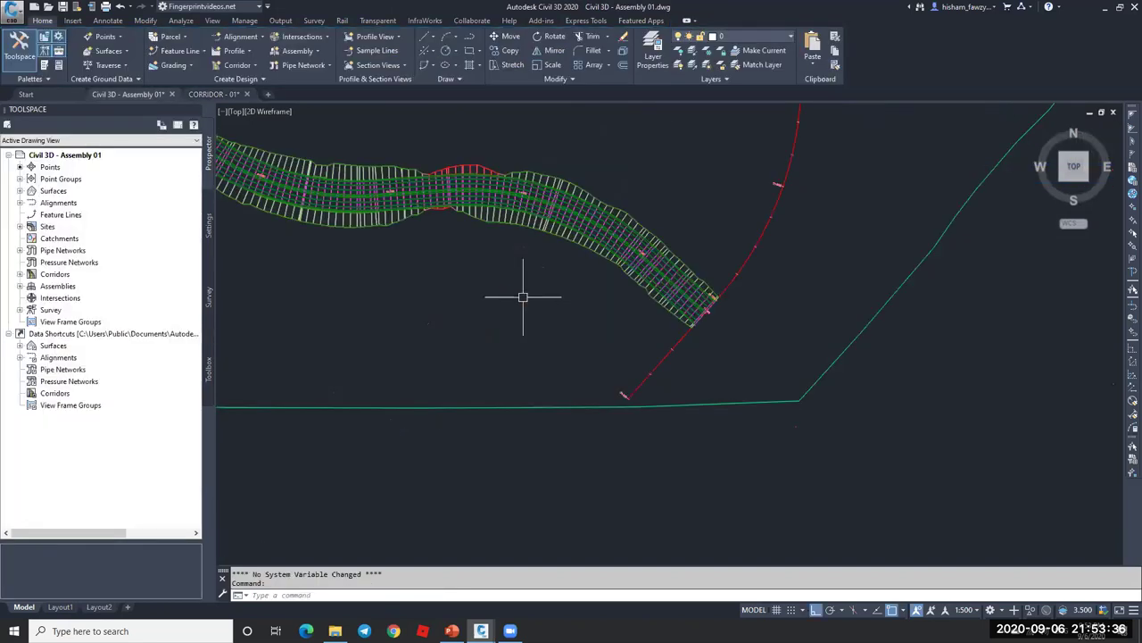
pyautogui.scroll(8, 687, 272)
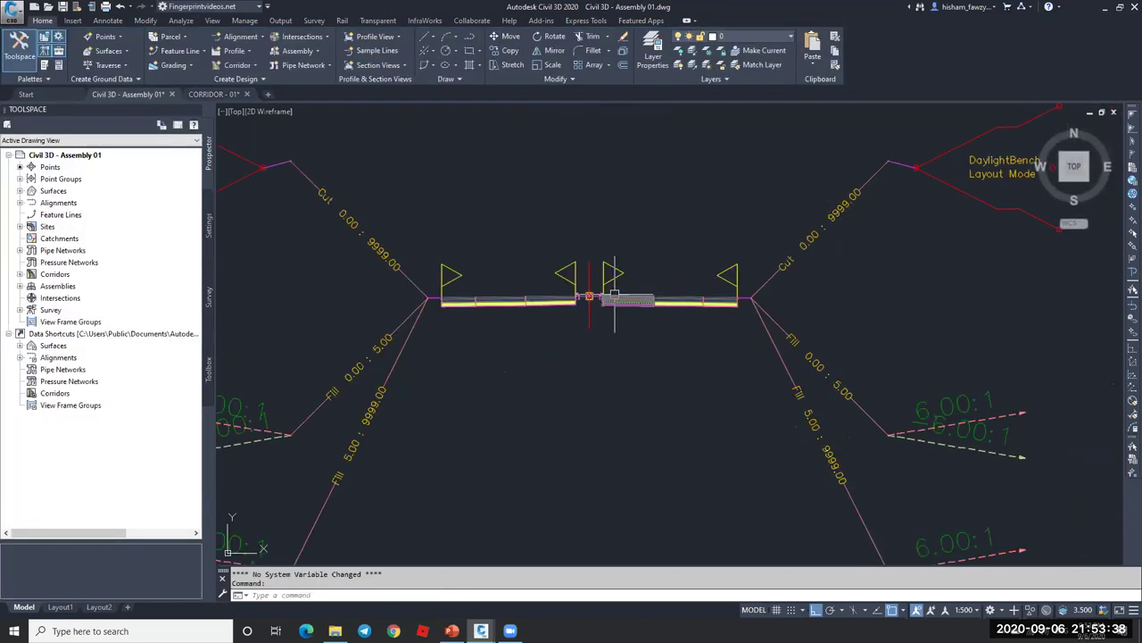
pyautogui.scroll(-5, 540, 299)
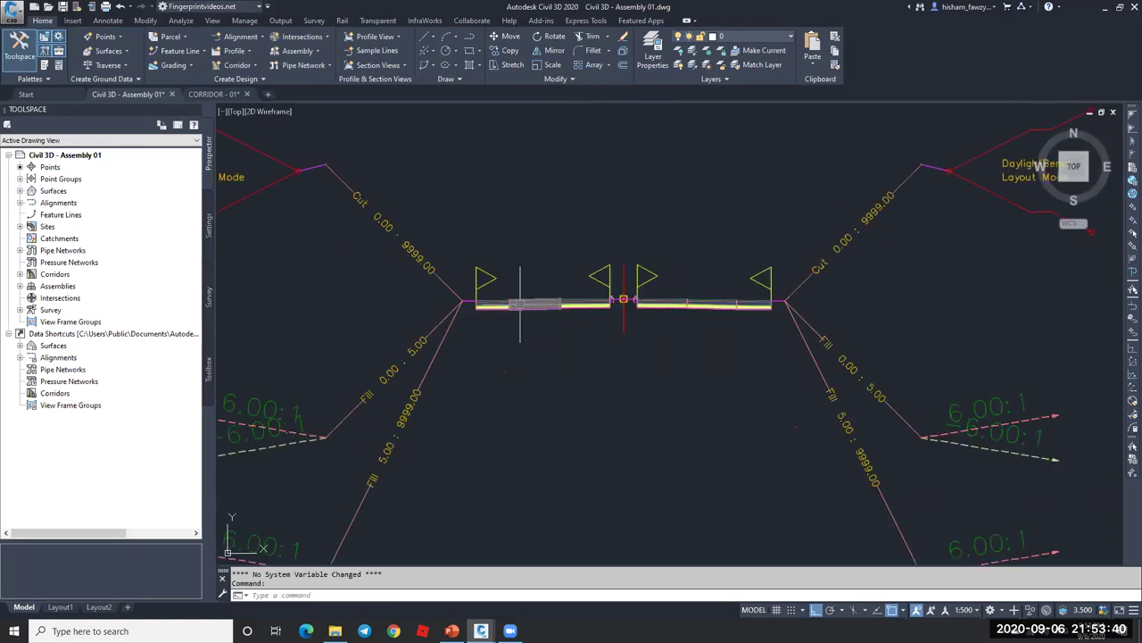
pyautogui.scroll(-6, 615, 309)
pyautogui.scroll(-3, 615, 310)
pyautogui.scroll(8, 339, 330)
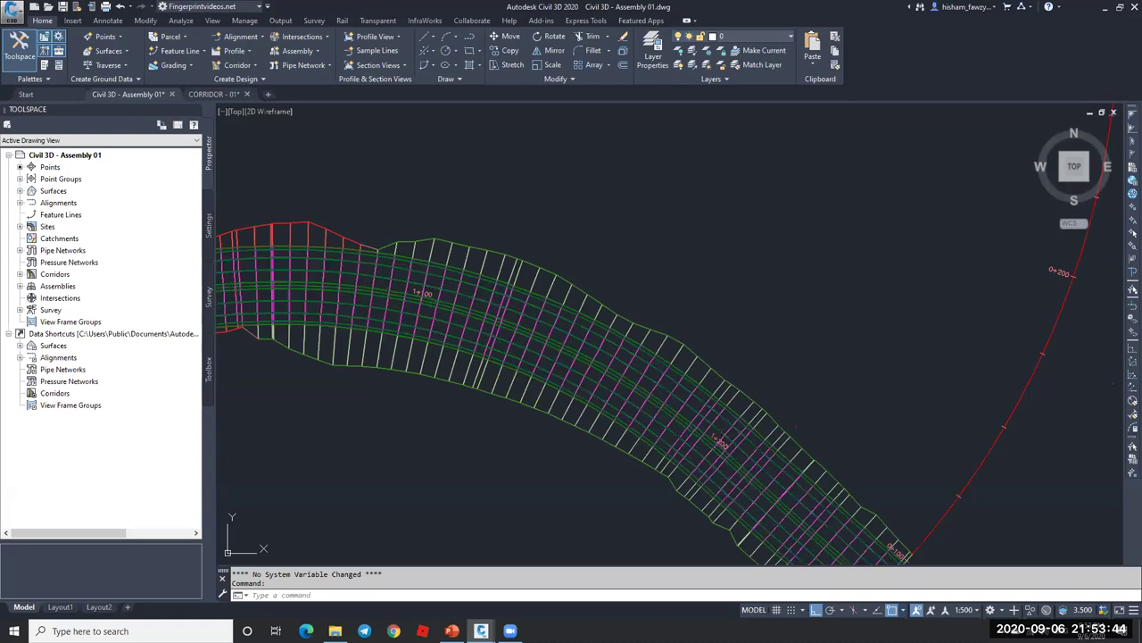
pyautogui.click(377, 313)
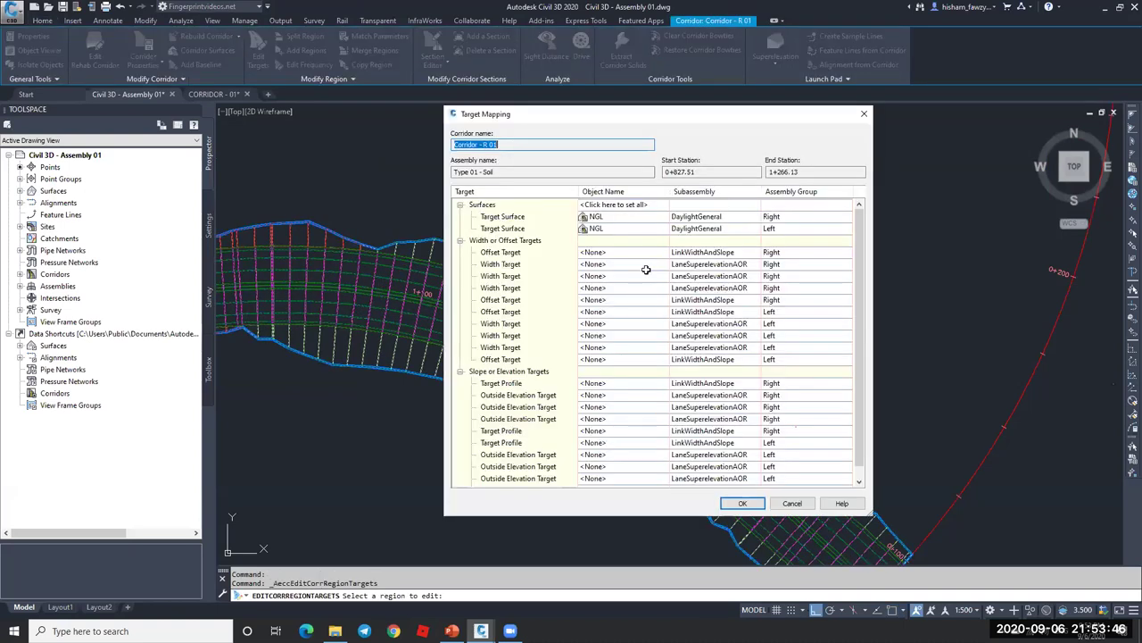
# - Review the Width and Offset target rows, all set to None
pyautogui.click(644, 264)
pyautogui.press('Escape')
pyautogui.click(542, 277)
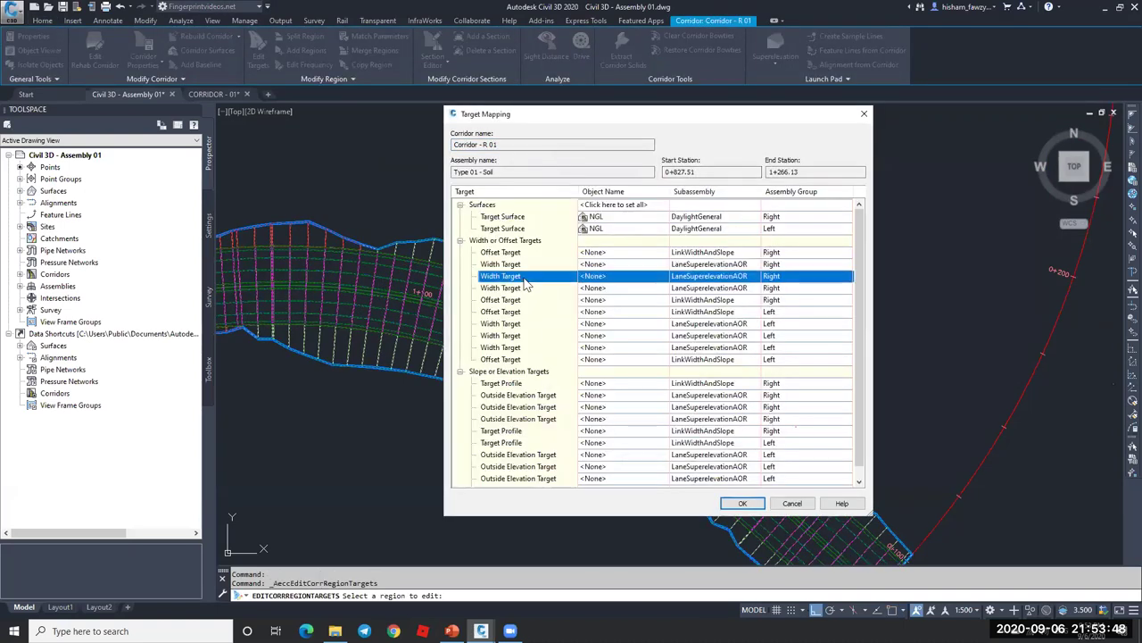
pyautogui.click(528, 287)
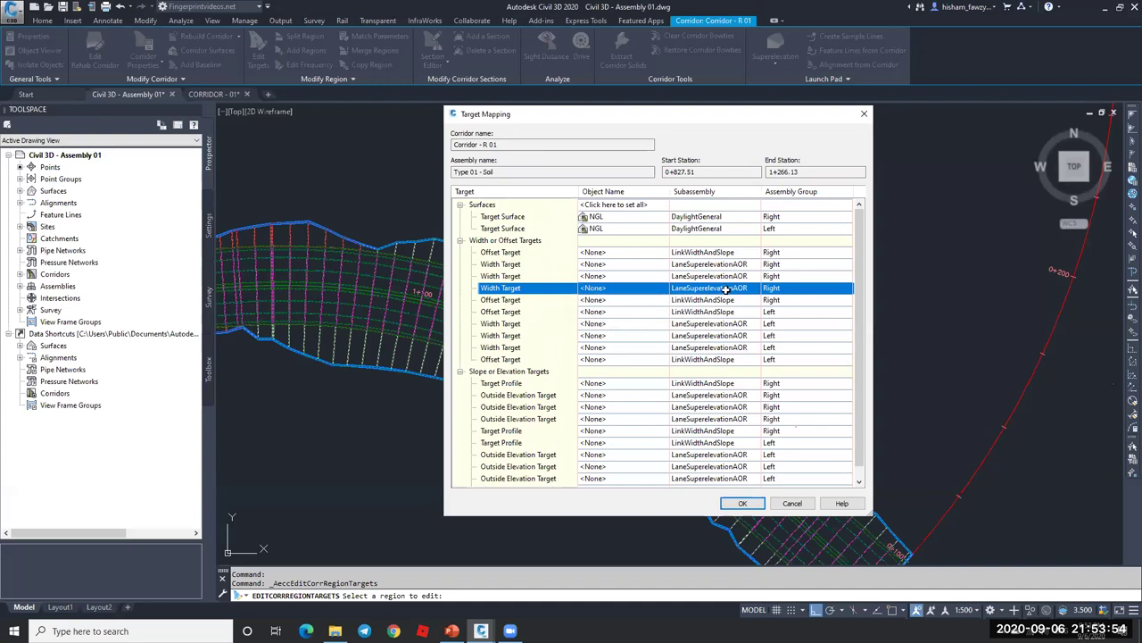
pyautogui.click(520, 258)
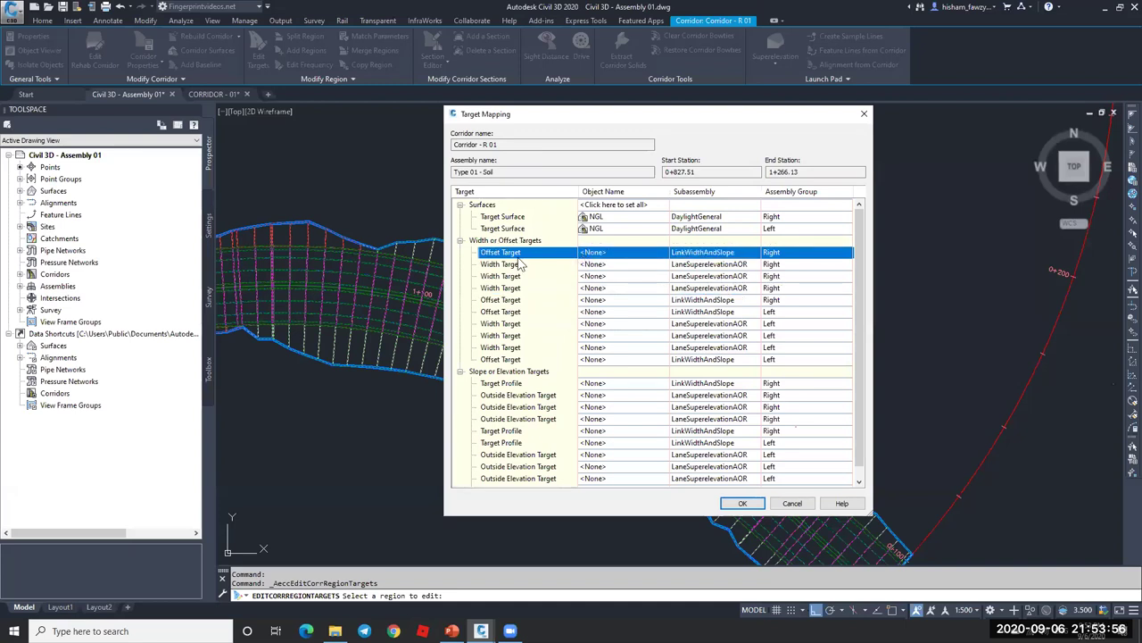
pyautogui.click(524, 266)
pyautogui.click(527, 278)
pyautogui.click(528, 289)
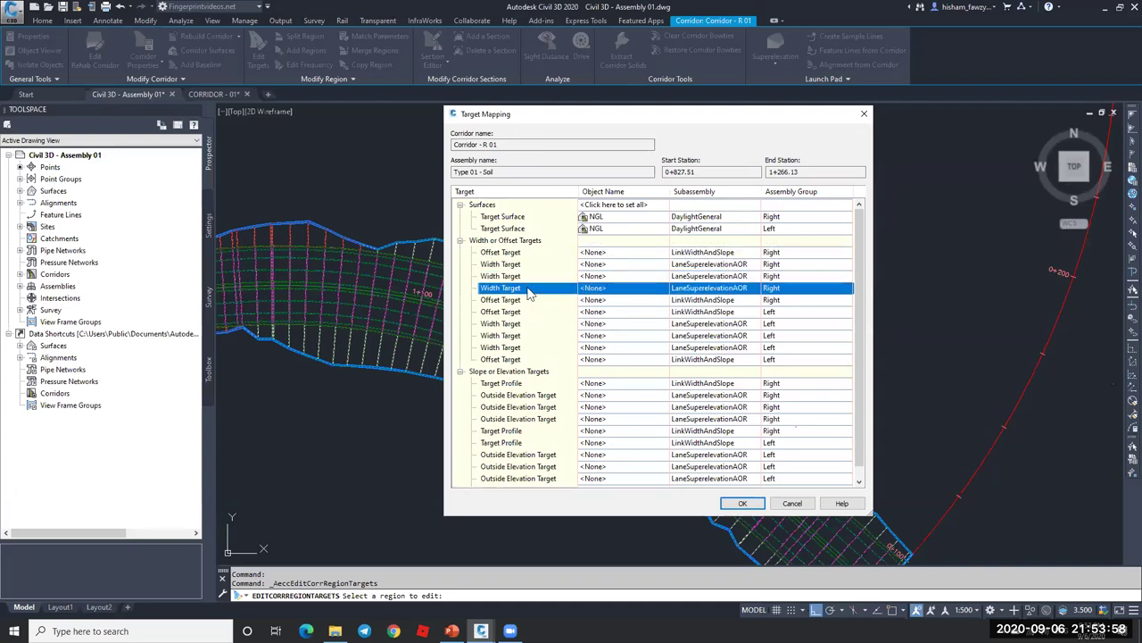
pyautogui.click(603, 323)
pyautogui.click(542, 337)
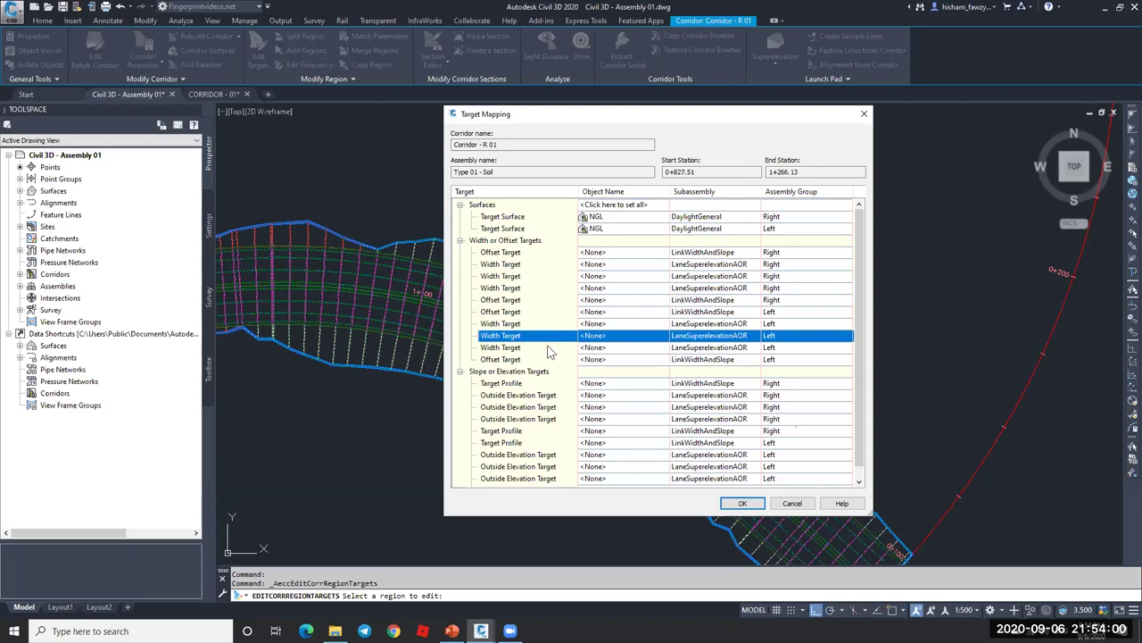
pyautogui.click(548, 349)
# - Check the right-side width and Right Outside Elevation targets, then close unchanged
pyautogui.scroll(-1, 624, 365)
pyautogui.scroll(1, 617, 335)
pyautogui.scroll(-1, 609, 311)
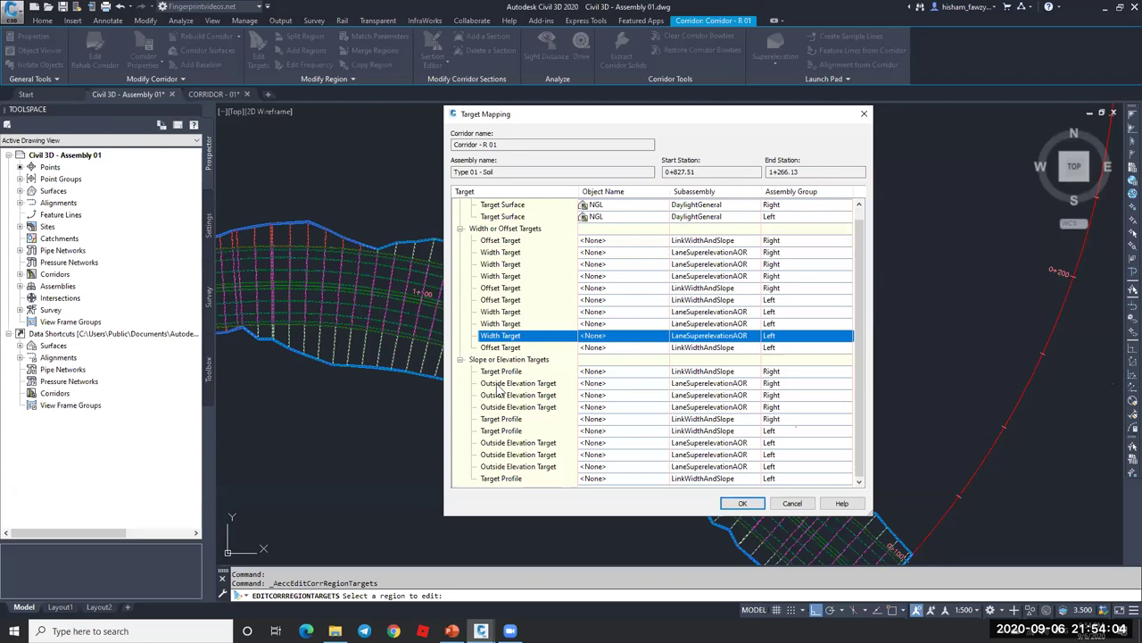
pyautogui.click(535, 242)
pyautogui.click(522, 253)
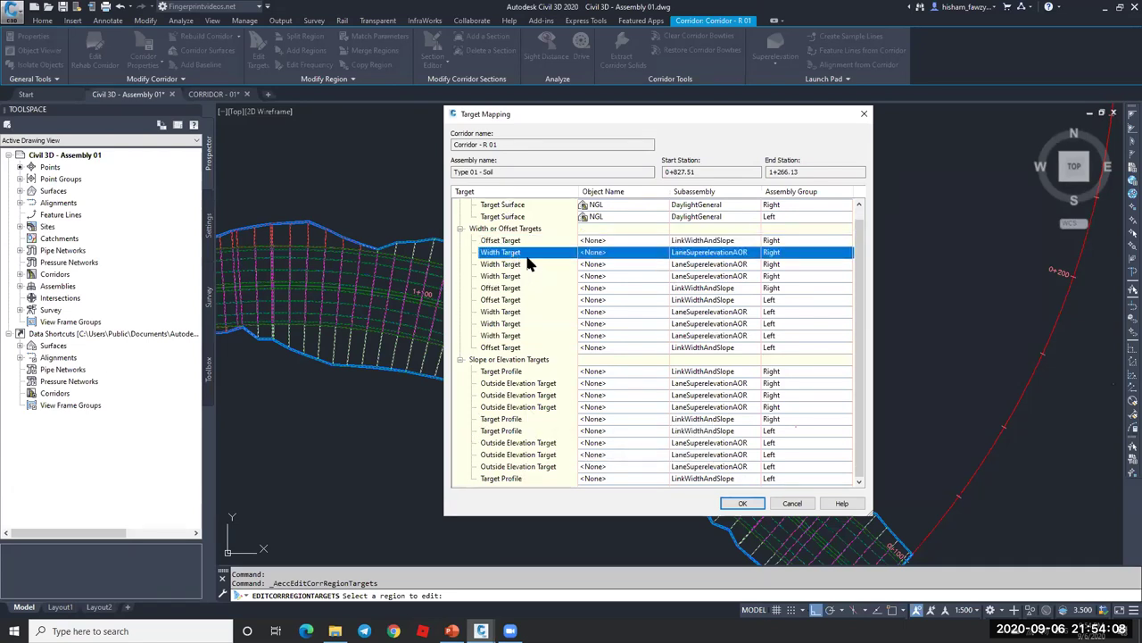
pyautogui.click(523, 408)
pyautogui.click(299, 131)
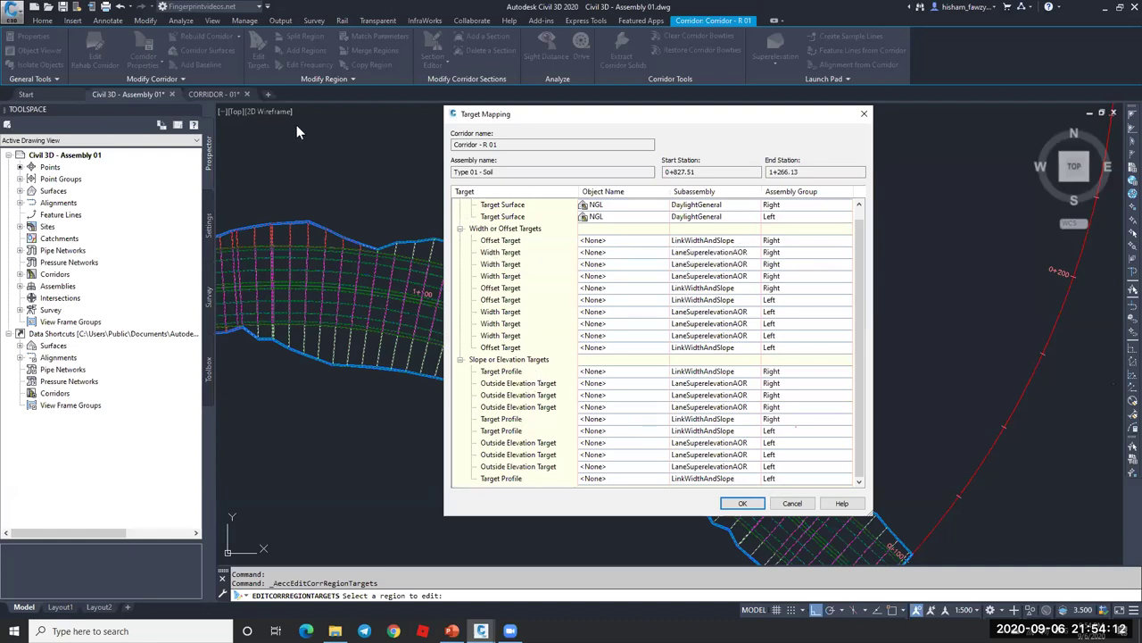
pyautogui.press('Return')
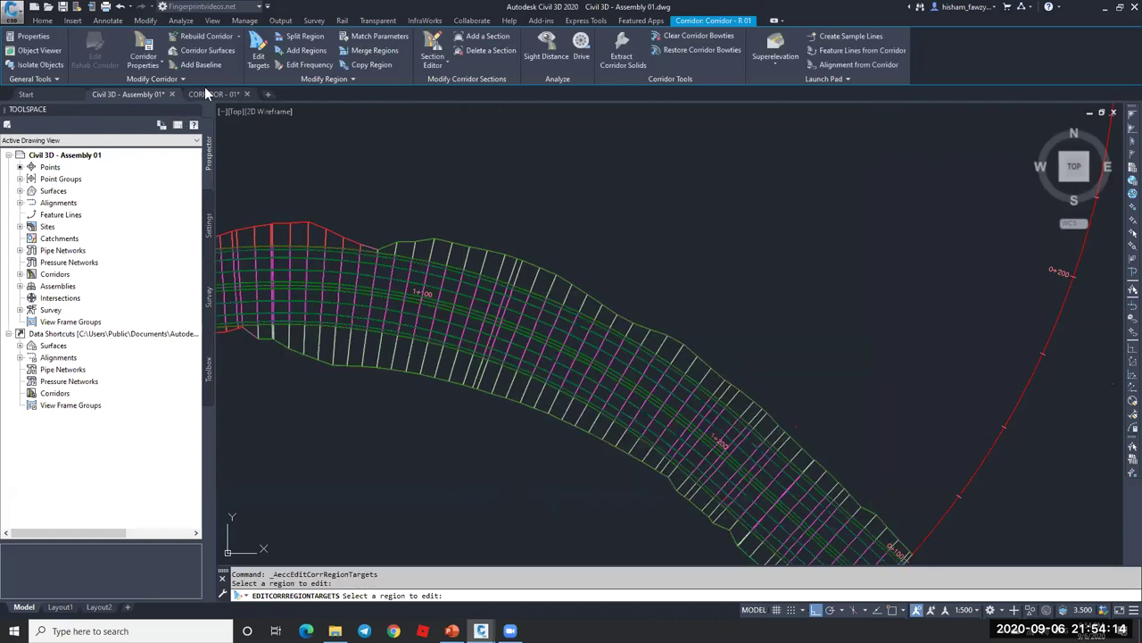
# - In CORRIDOR - 01, review corridor R1's FULL SECTION 1 region targets and cancel unchanged
pyautogui.click(223, 97)
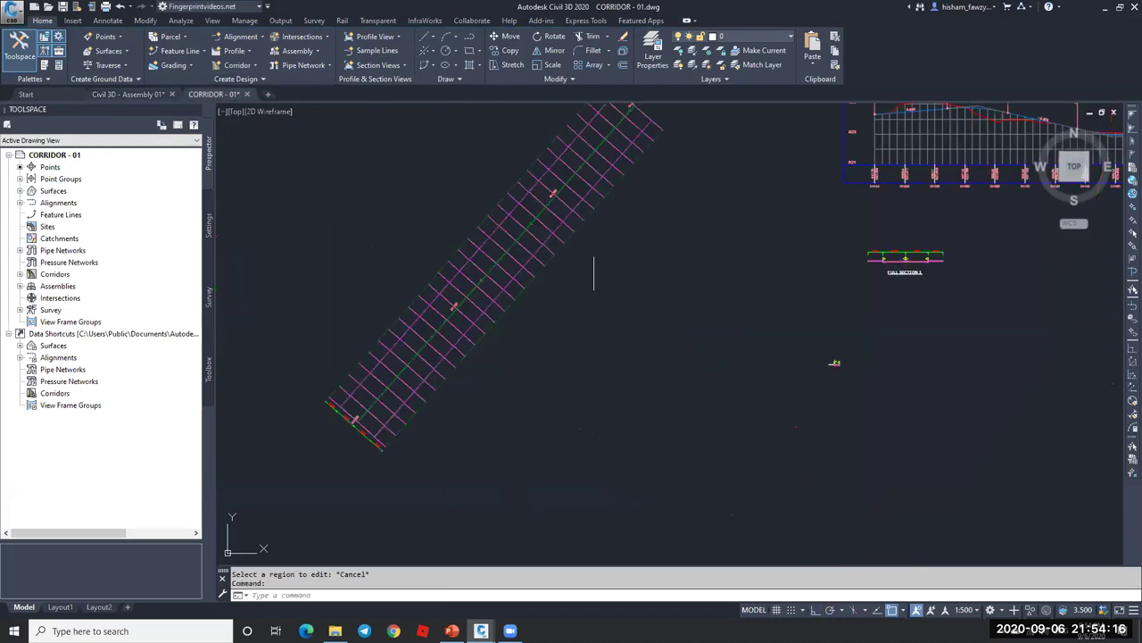
pyautogui.scroll(5, 513, 318)
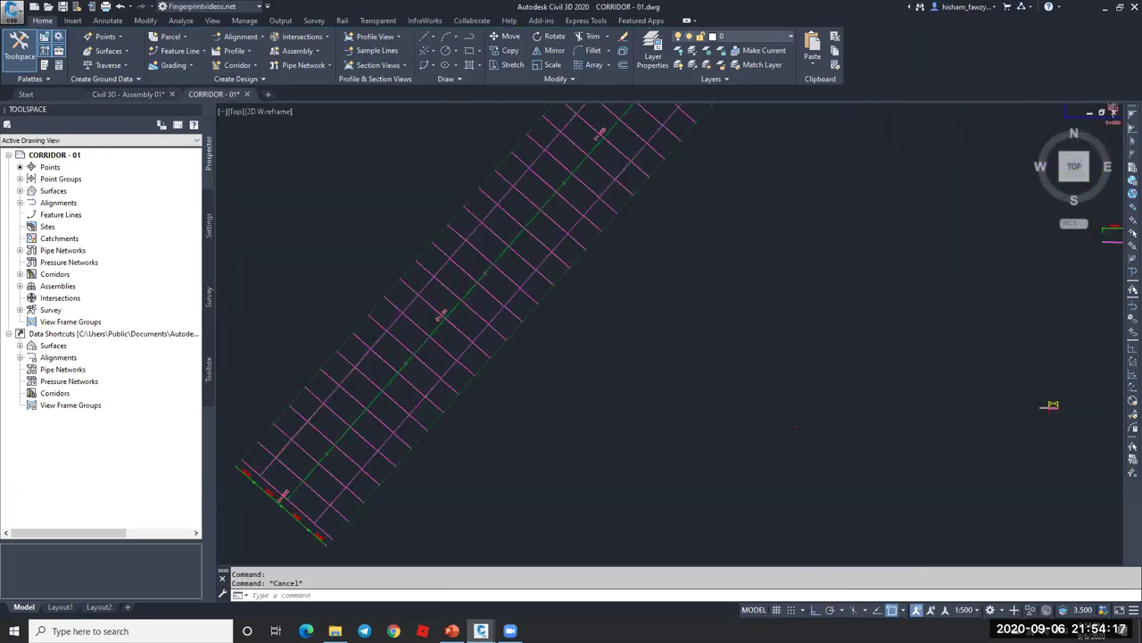
pyautogui.click(507, 291)
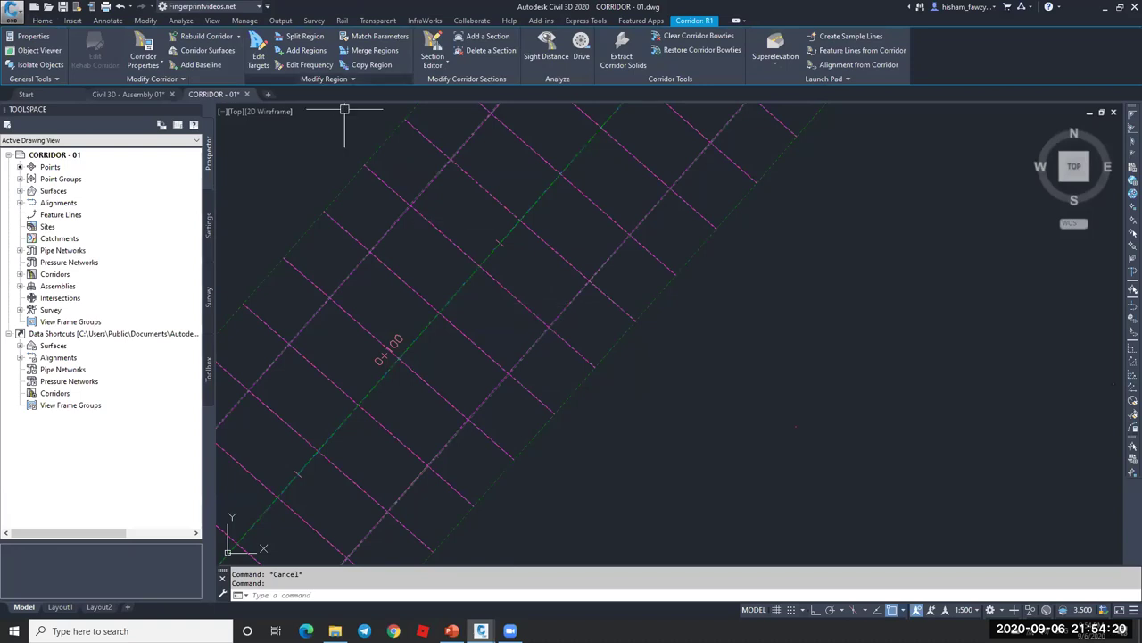
pyautogui.click(257, 56)
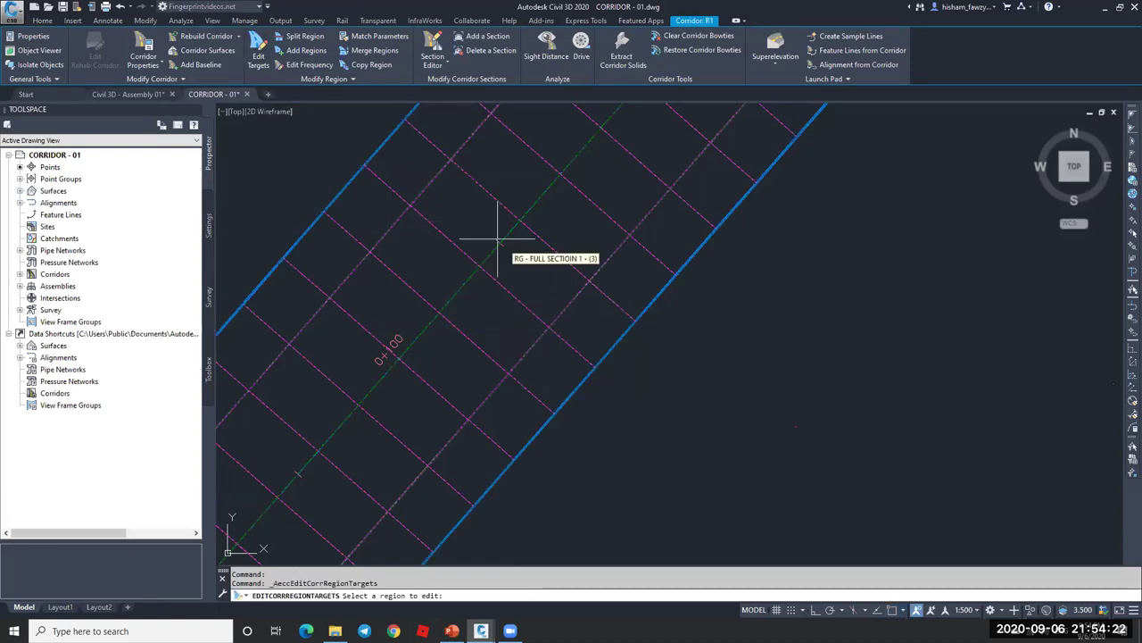
pyautogui.click(563, 278)
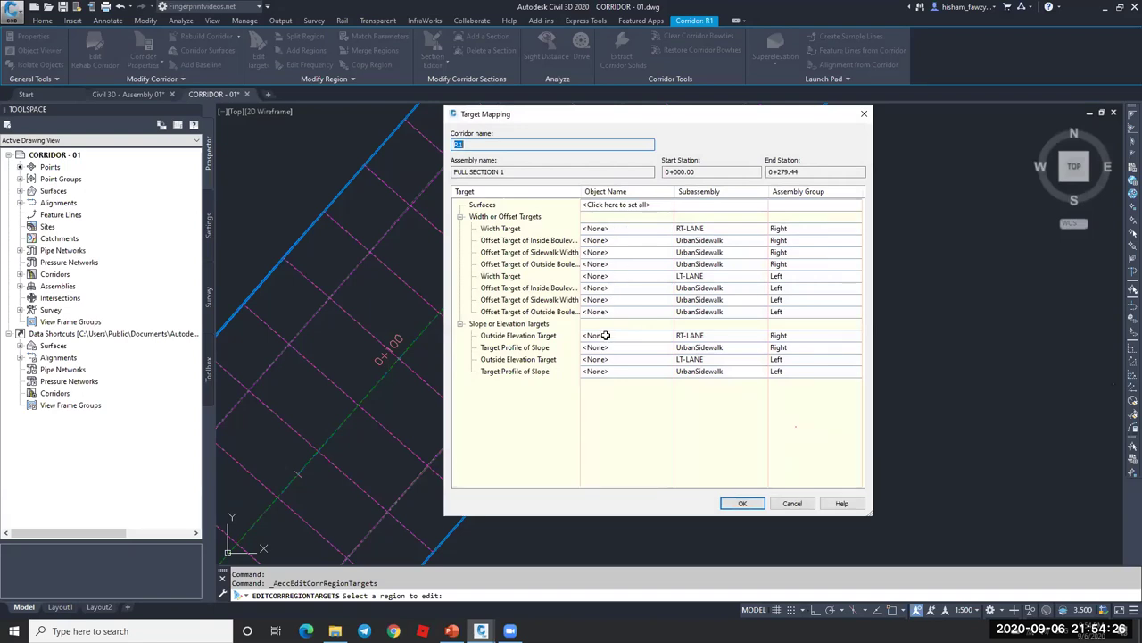
pyautogui.click(788, 504)
# - Cancel the pending region selection and show corridor R1 in the 3D Object Viewer
pyautogui.scroll(-5, 599, 301)
pyautogui.press('Escape')
pyautogui.scroll(4, 581, 242)
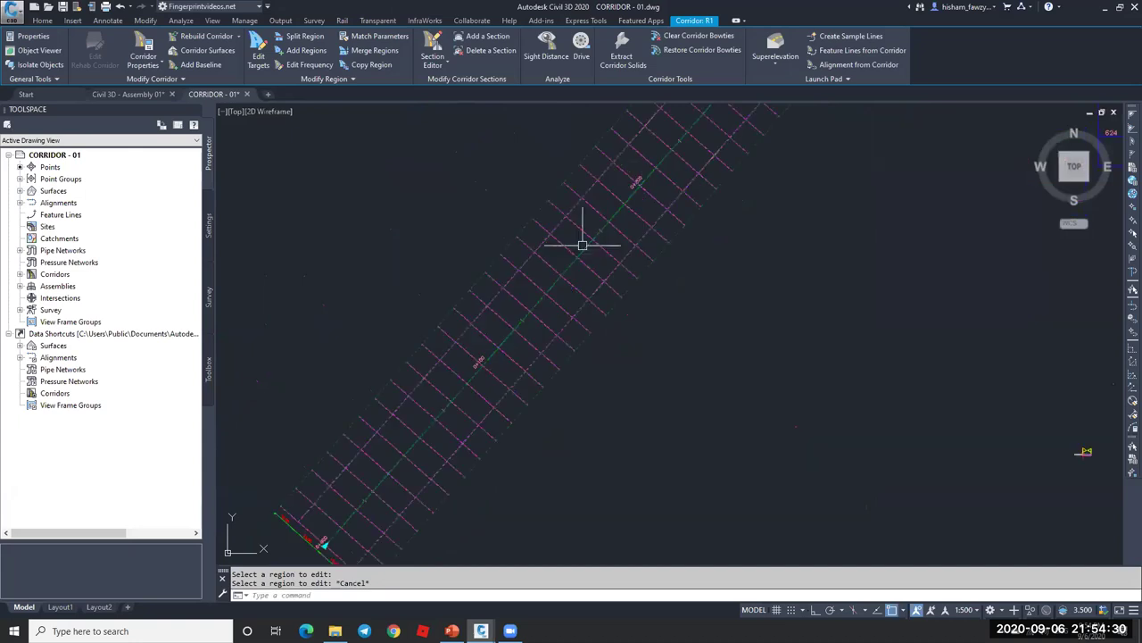
pyautogui.scroll(-3, 571, 255)
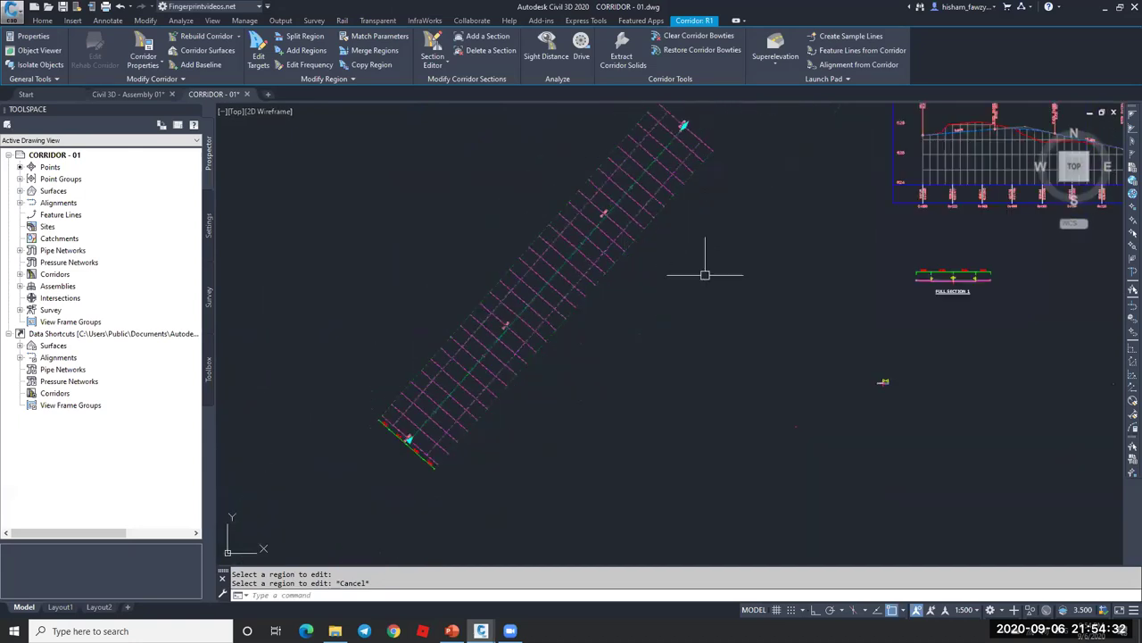
pyautogui.scroll(3, 564, 257)
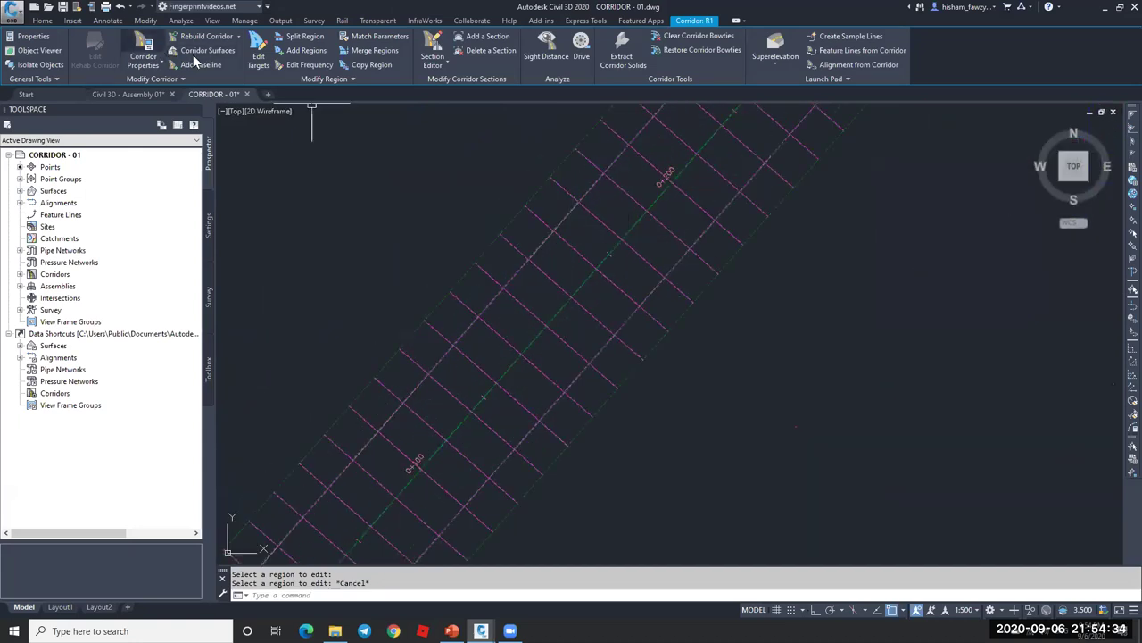
pyautogui.click(39, 50)
pyautogui.click(619, 327)
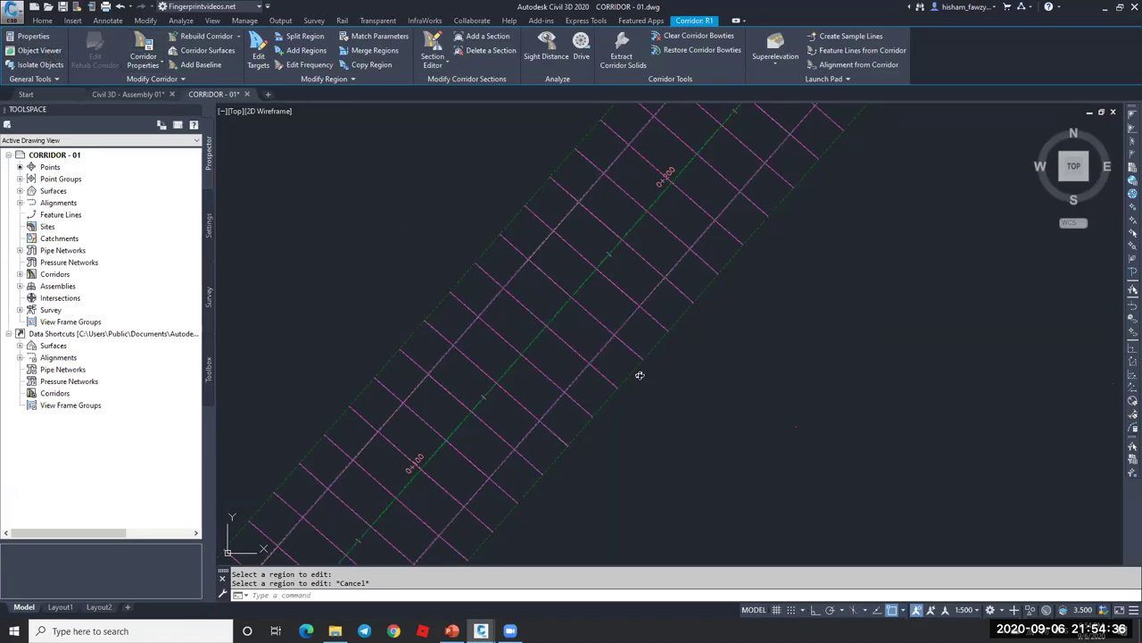
pyautogui.press('Return')
pyautogui.moveTo(1033, 155); pyautogui.dragTo(1053, 147)
pyautogui.scroll(5, 586, 365)
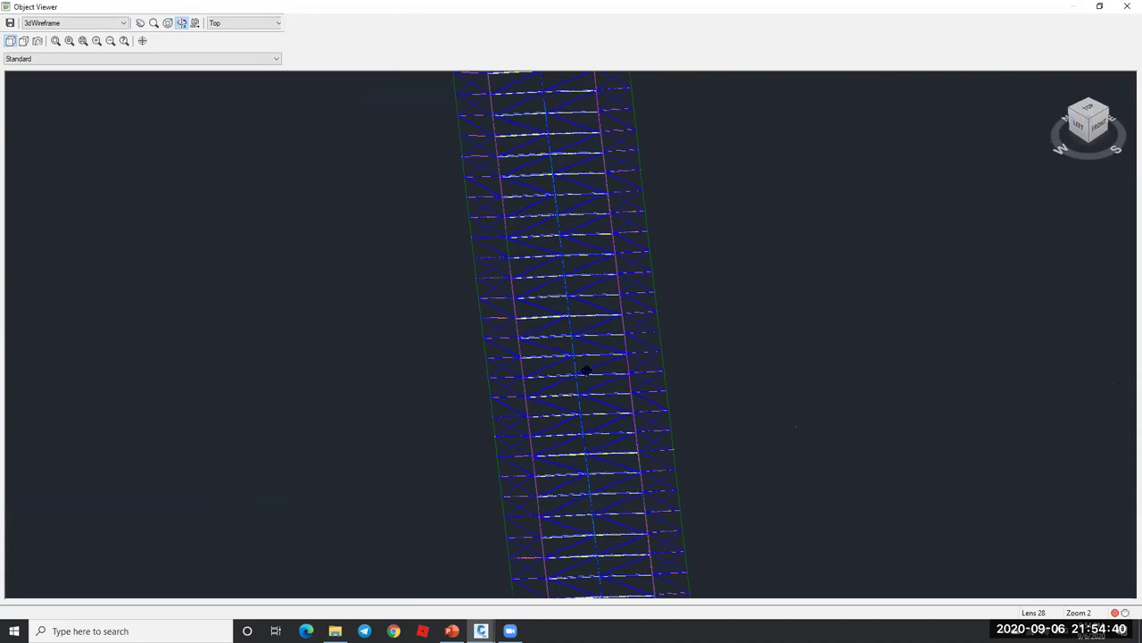
pyautogui.moveTo(593, 336)
pyautogui.mouseDown()
pyautogui.moveTo(267, 204)
pyautogui.moveTo(178, 116)
pyautogui.mouseUp()
pyautogui.click(106, 24)
pyautogui.click(63, 56)
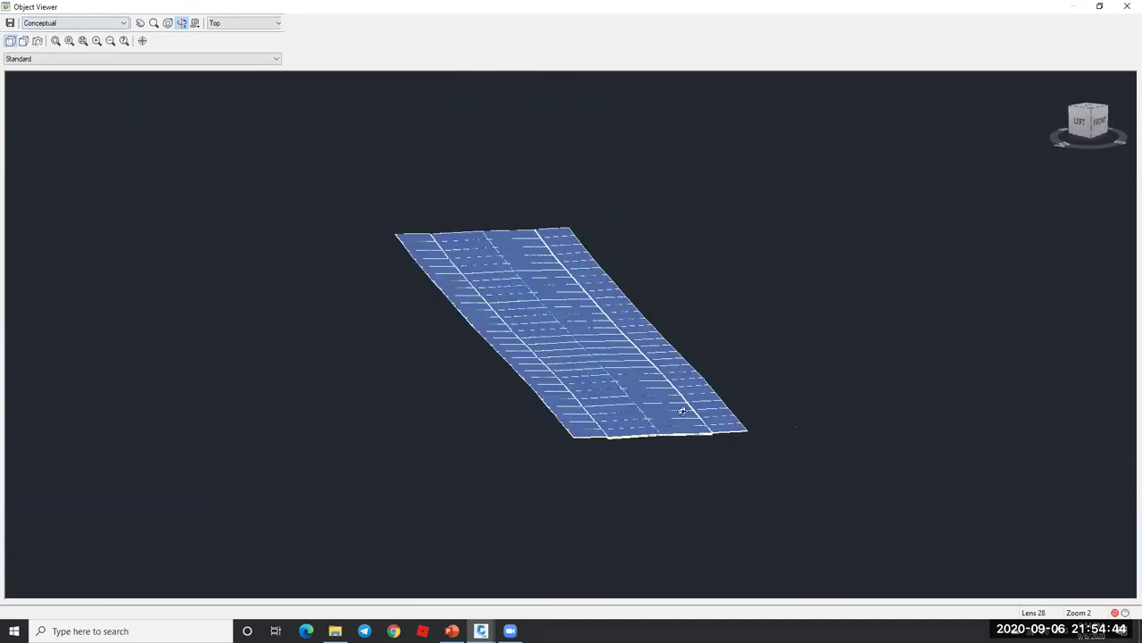
pyautogui.scroll(5, 682, 411)
pyautogui.scroll(-3, 706, 391)
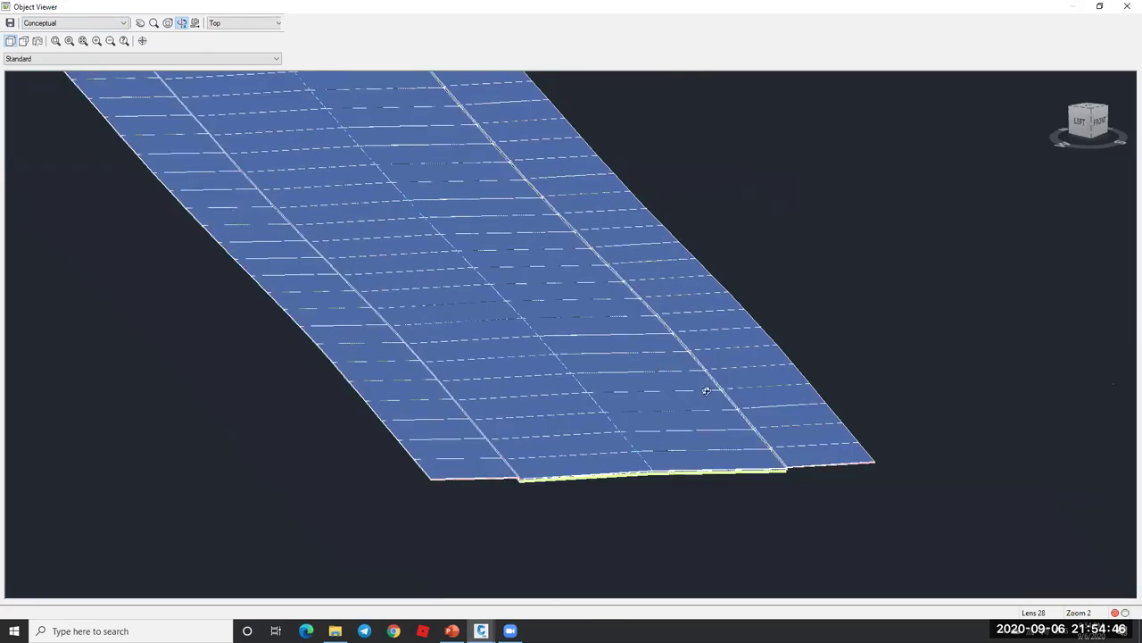
pyautogui.scroll(5, 706, 391)
pyautogui.scroll(-2, 737, 289)
pyautogui.scroll(4, 856, 310)
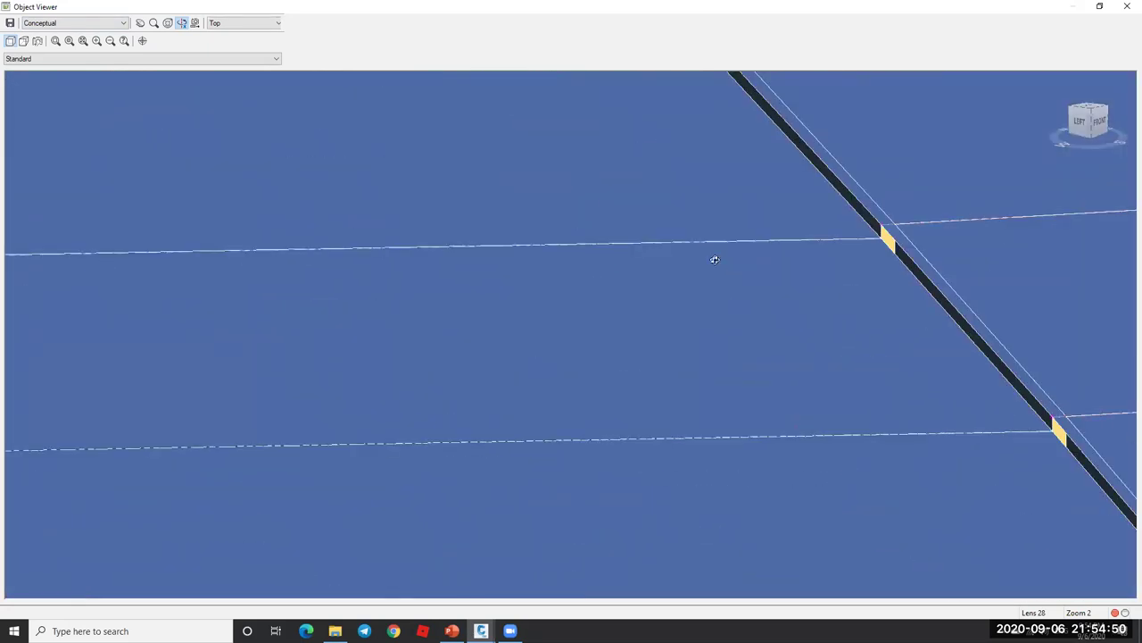
pyautogui.scroll(-6, 714, 259)
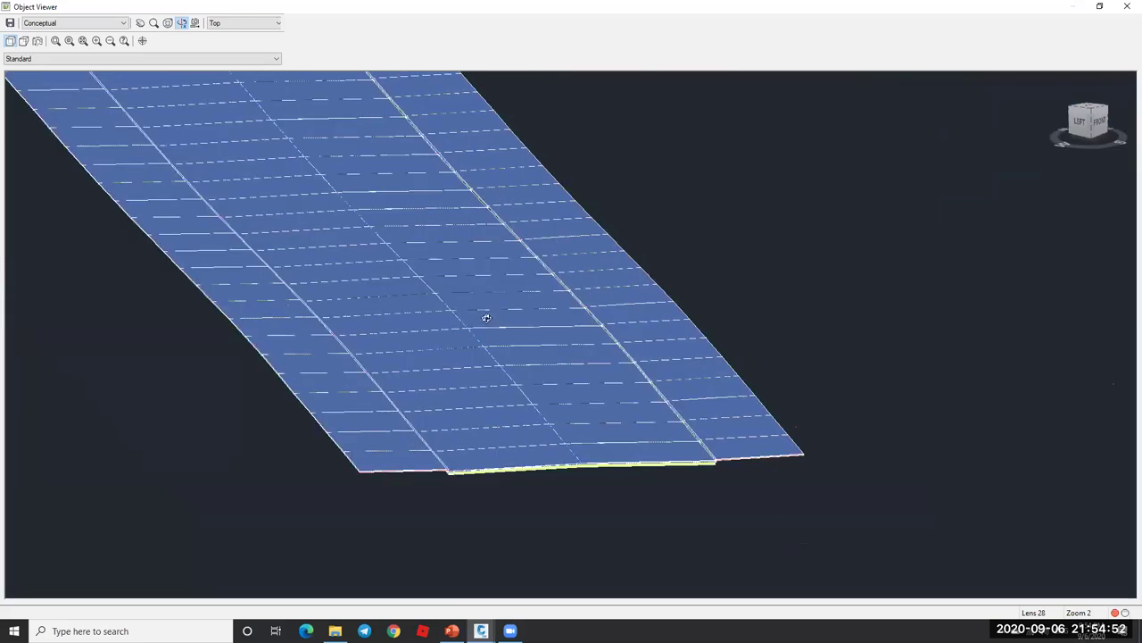
pyautogui.scroll(3, 486, 318)
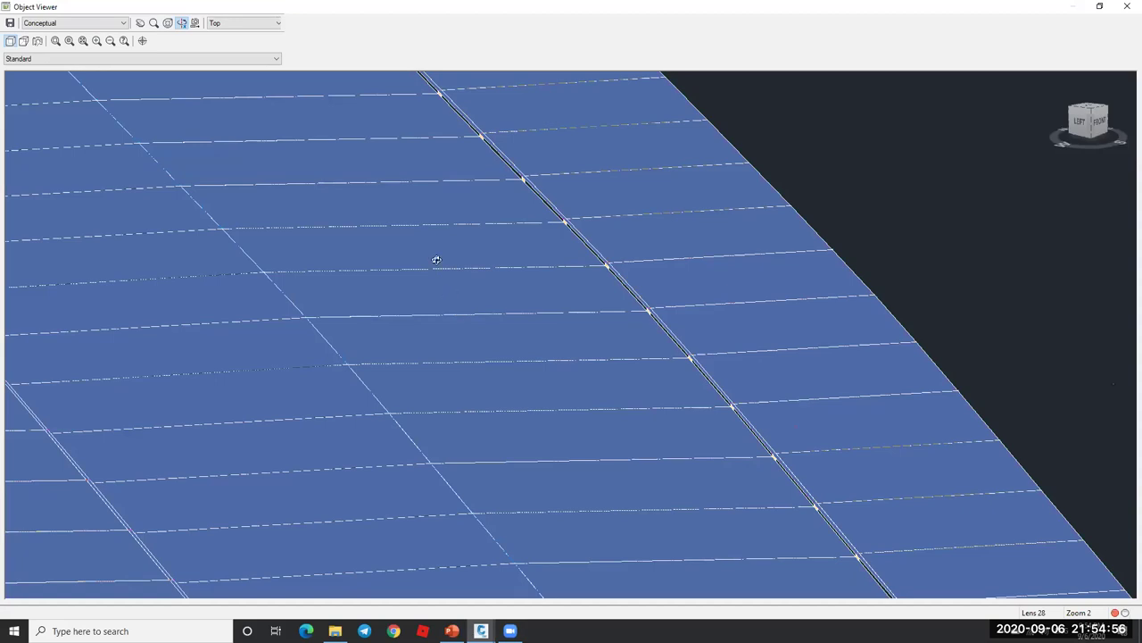
pyautogui.scroll(4, 624, 272)
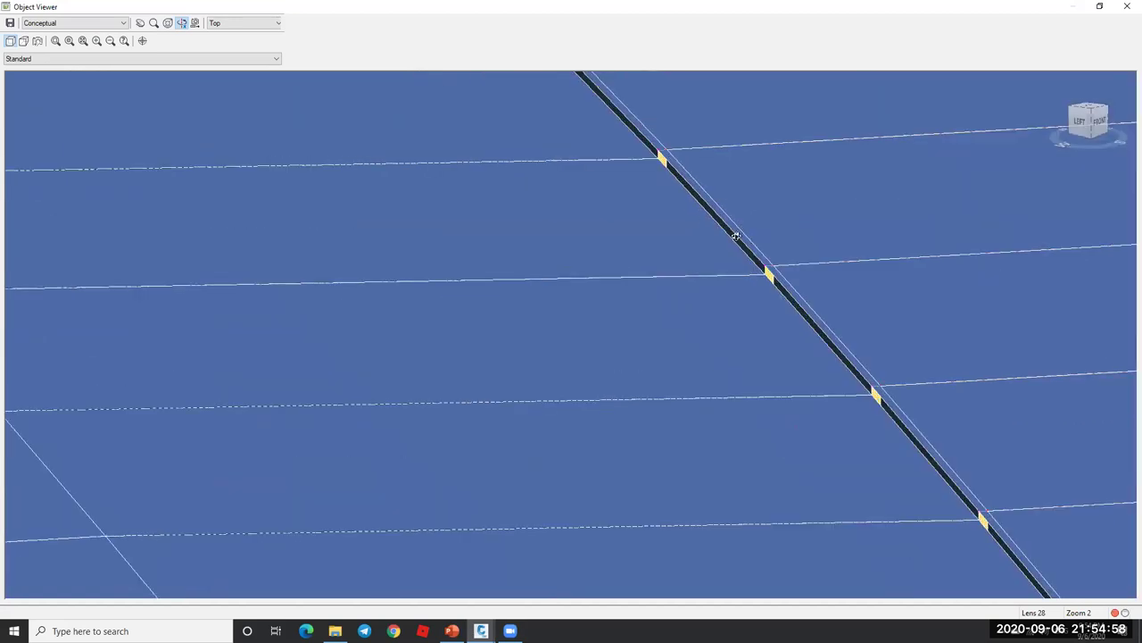
pyautogui.scroll(-5, 735, 236)
pyautogui.press('Escape')
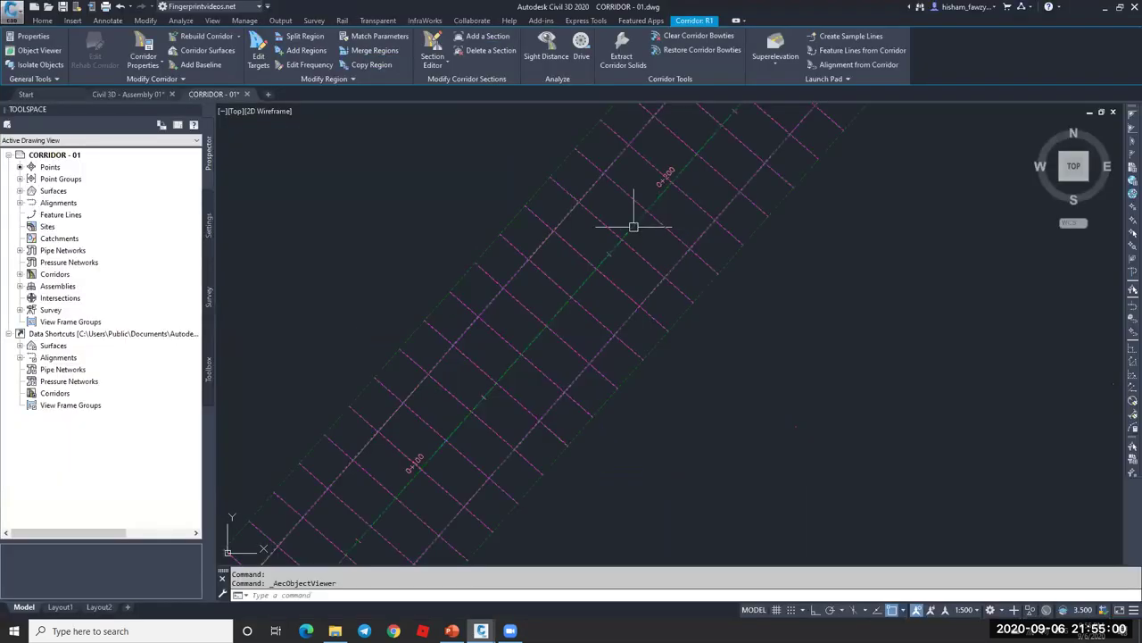
# - Expand the Toolspace Surfaces list and inspect the NGL surface
pyautogui.press('Escape')
pyautogui.scroll(-2, 589, 214)
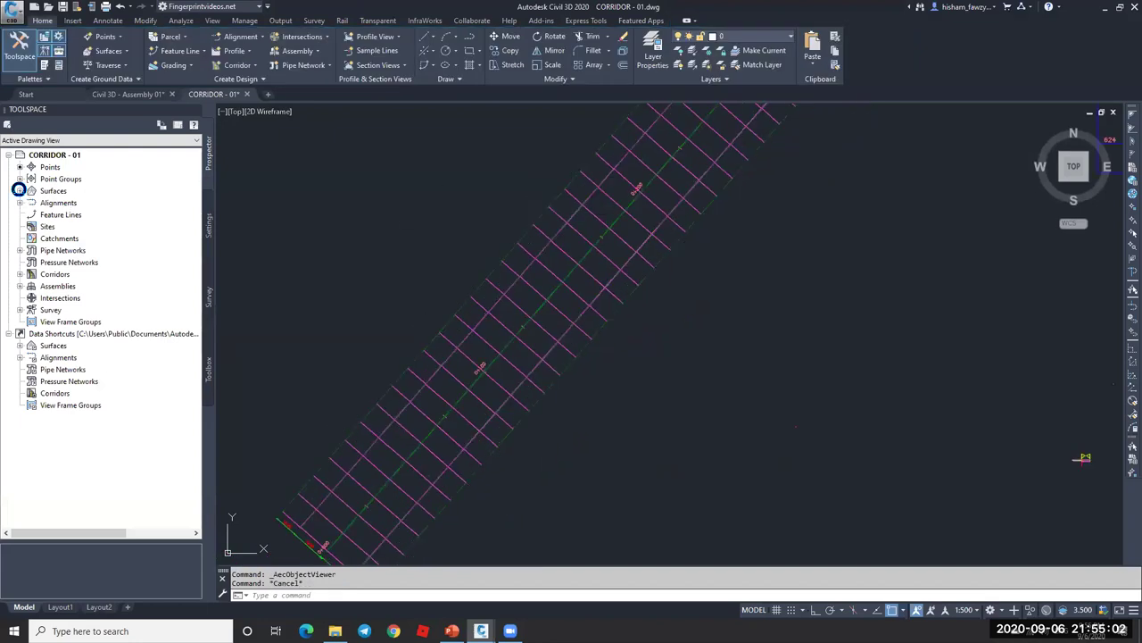
pyautogui.click(20, 190)
pyautogui.click(71, 203)
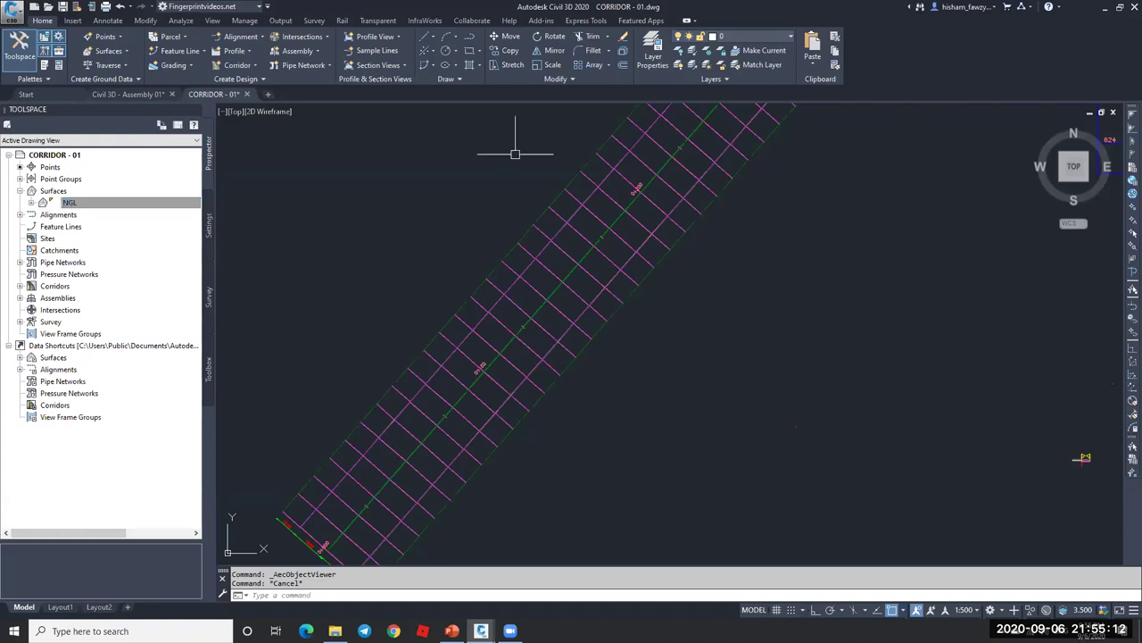
pyautogui.press('Escape')
# - Open corridor R1's properties, review codes and feature lines, and reach surface settings
pyautogui.click(580, 232)
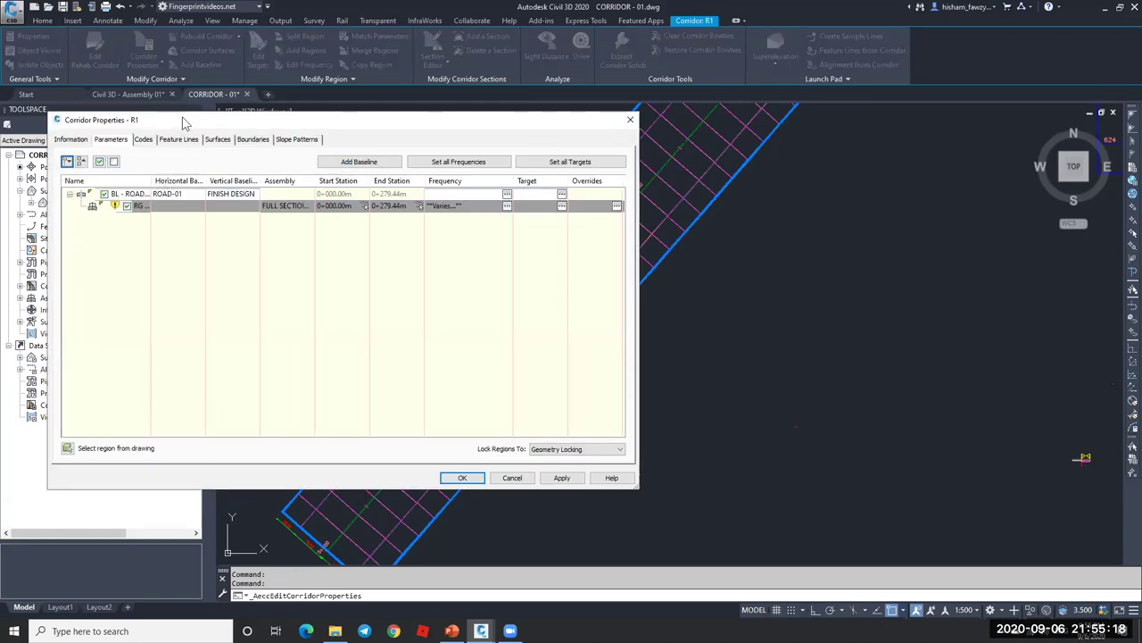
pyautogui.moveTo(185, 122); pyautogui.dragTo(434, 133)
pyautogui.click(391, 150)
pyautogui.click(426, 150)
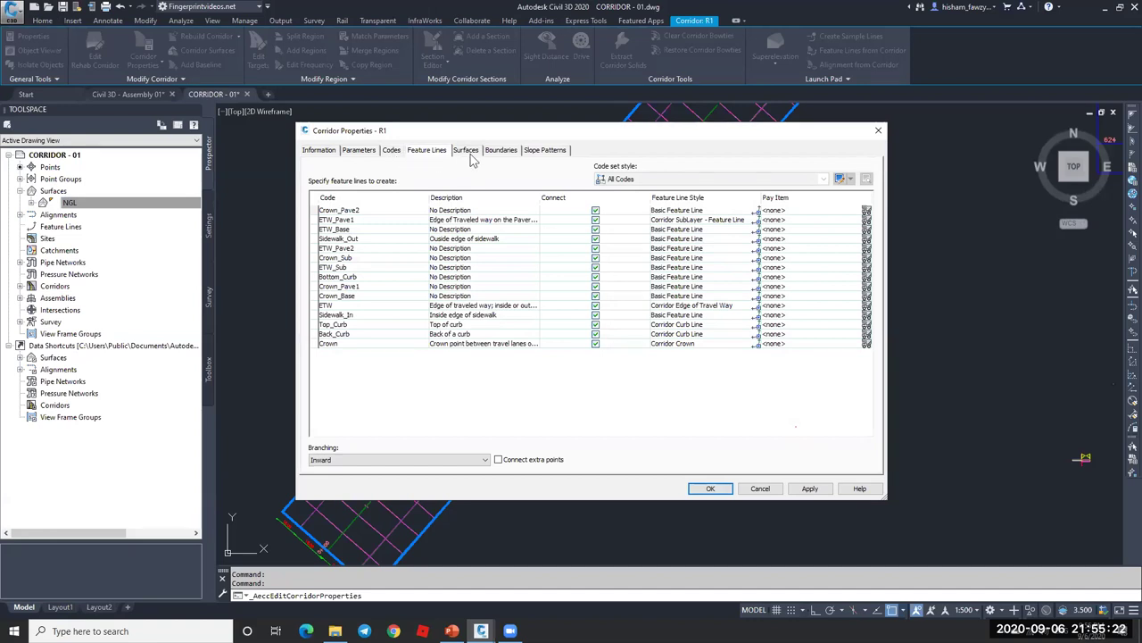
pyautogui.click(467, 152)
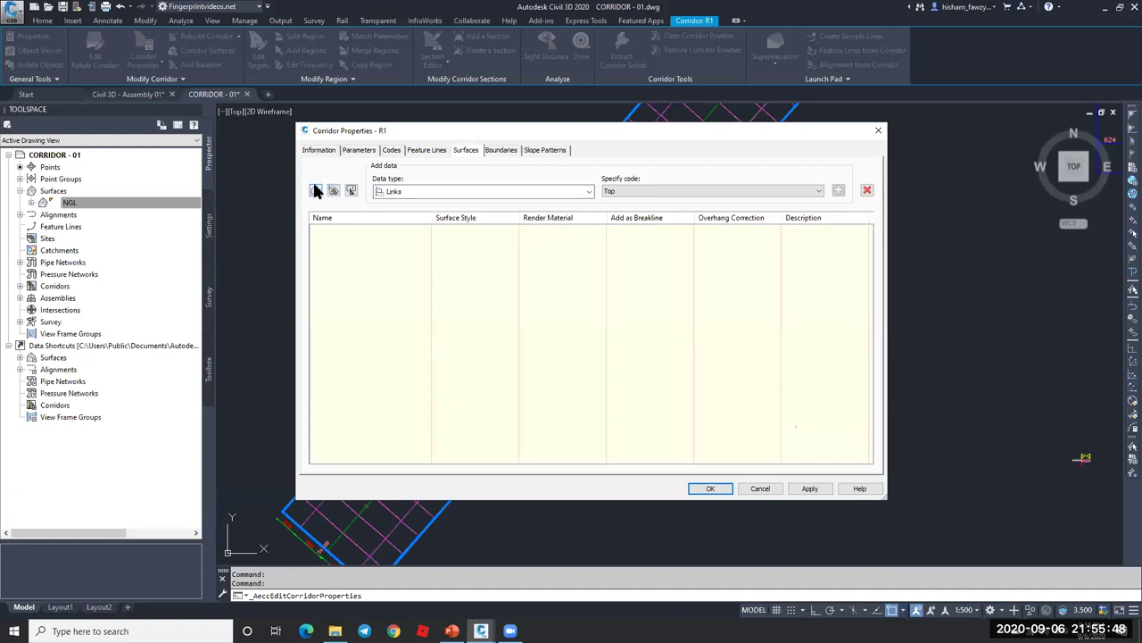
# - Create a corridor surface named R1 - TOP for corridor R1 and rebuild the corridor
pyautogui.click(316, 191)
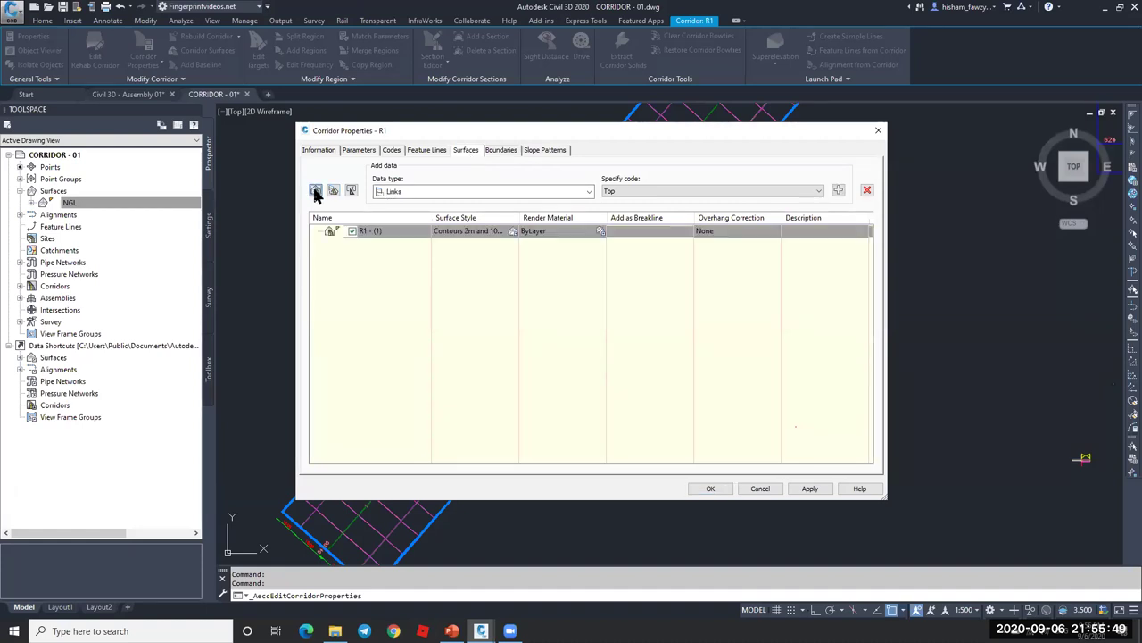
pyautogui.click(379, 232)
pyautogui.write('TOP')
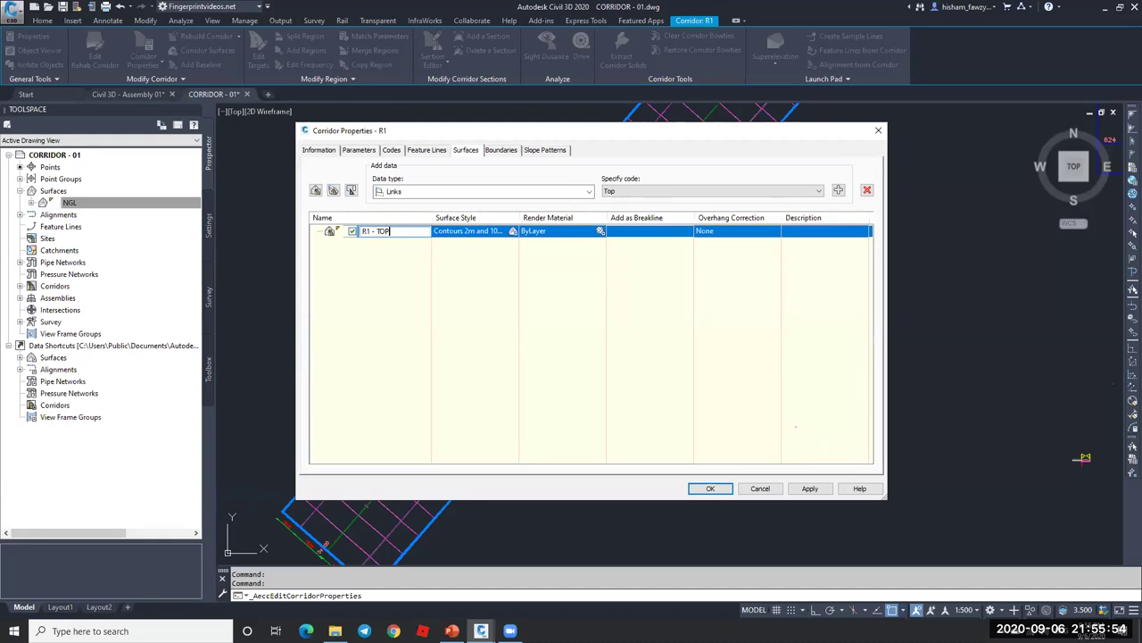
pyautogui.click(511, 294)
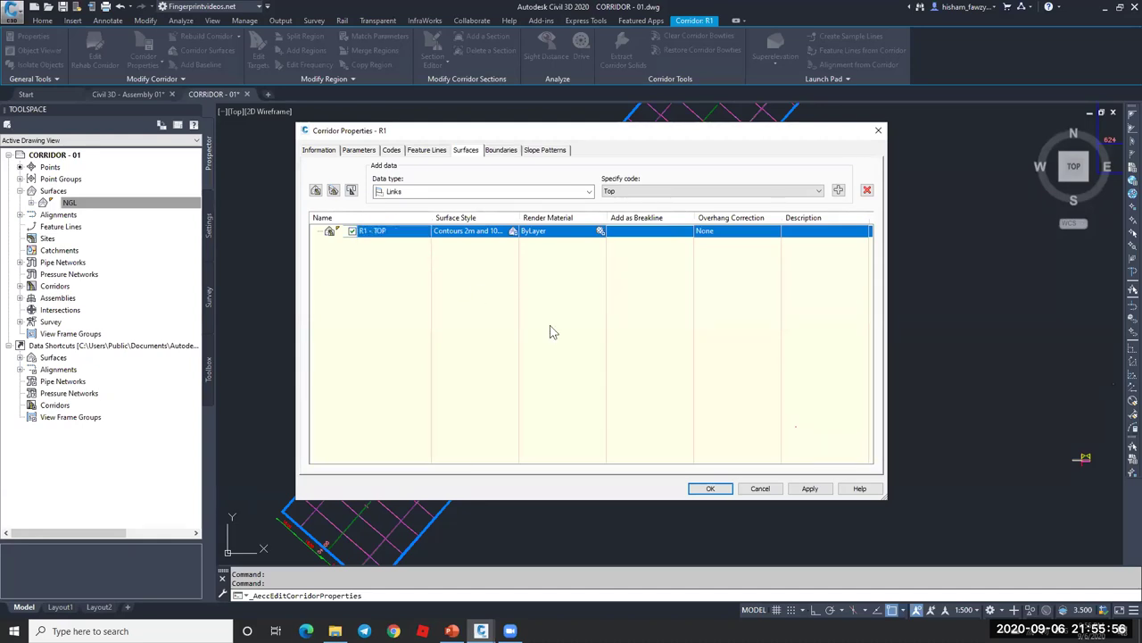
pyautogui.click(714, 488)
pyautogui.click(545, 283)
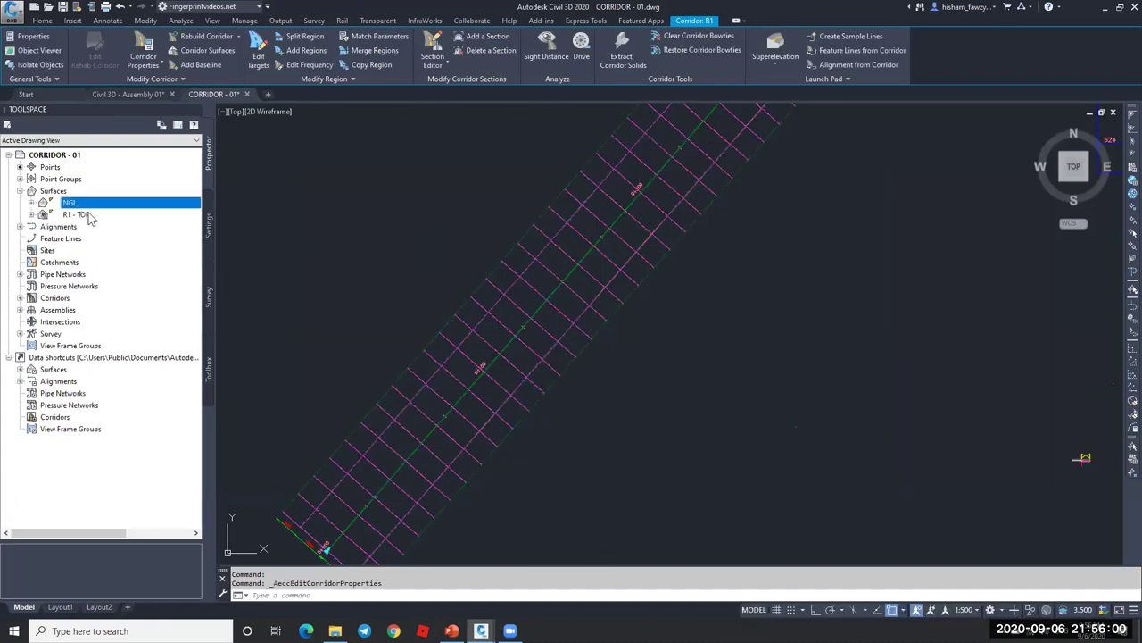
# - Select the R1 - TOP surface from Toolspace and view it in the Object Viewer
pyautogui.click(92, 216)
pyautogui.press('Escape')
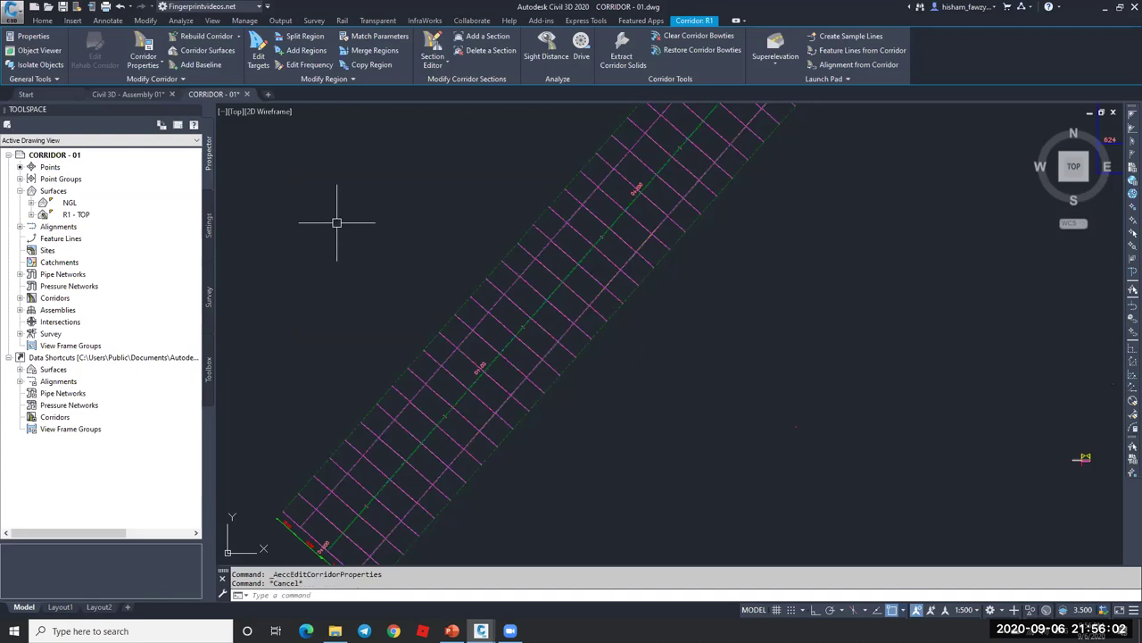
pyautogui.rightClick(79, 215)
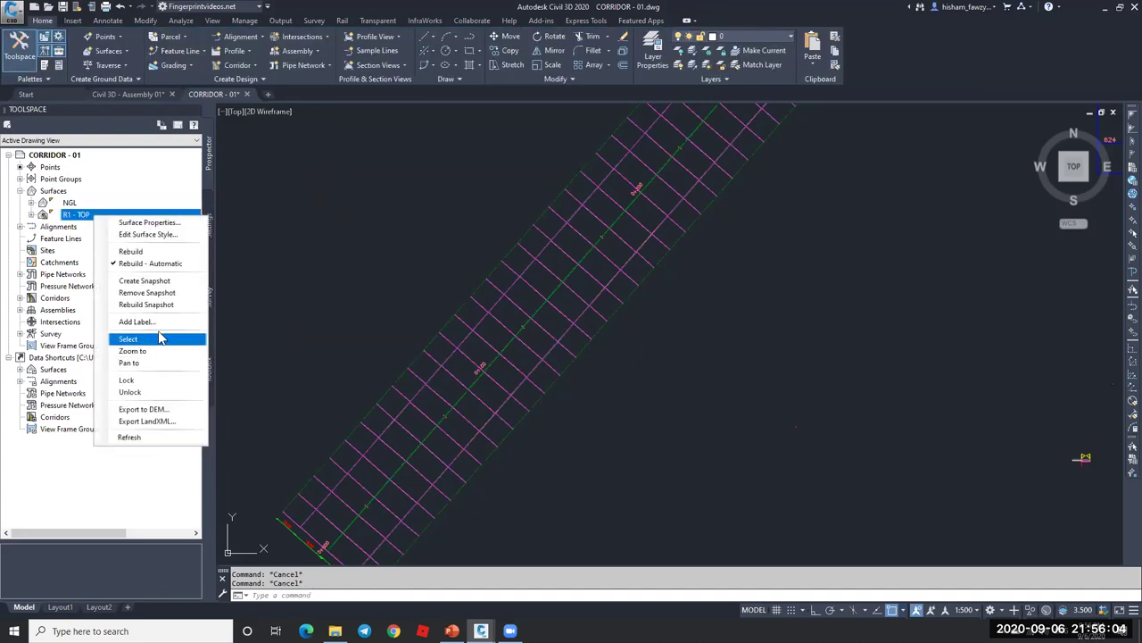
pyautogui.click(161, 339)
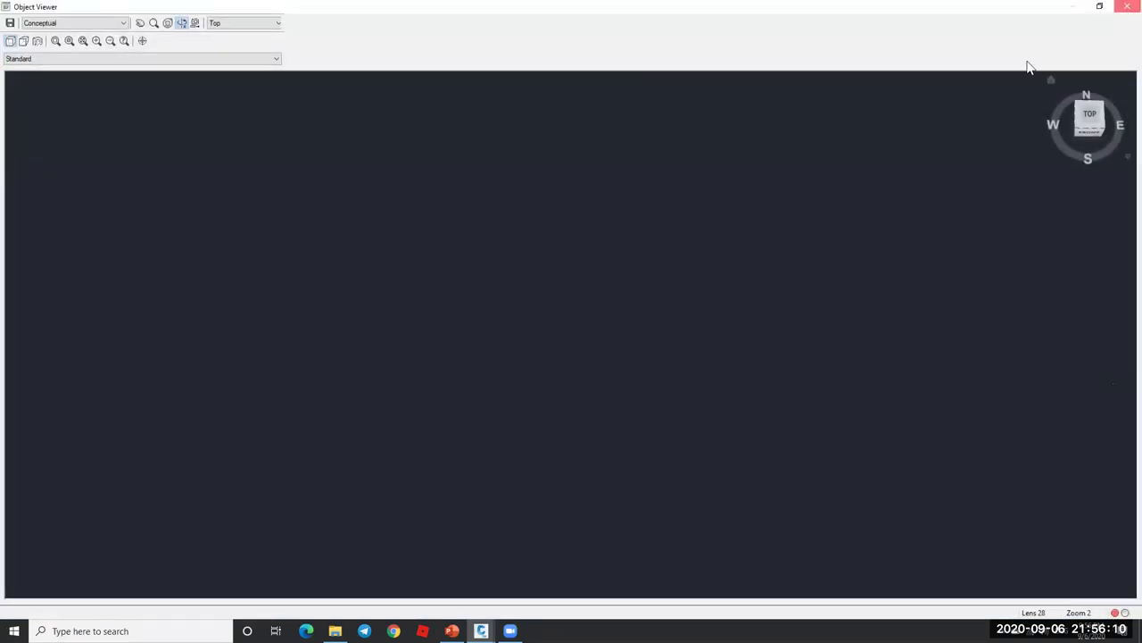
pyautogui.press('Escape')
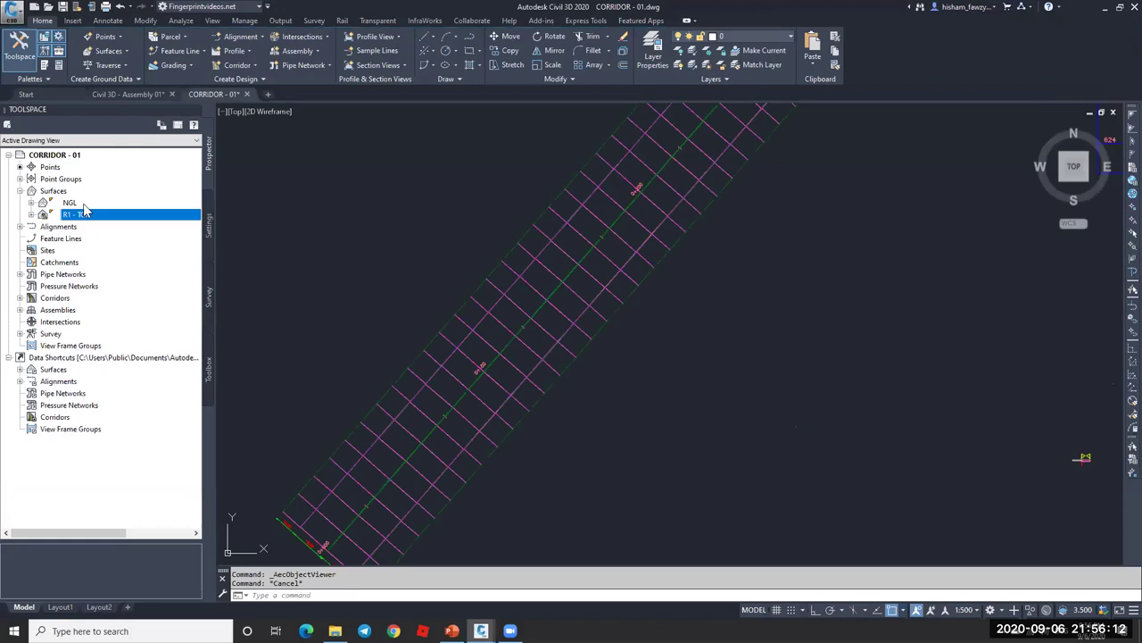
# - Select corridor R1 in the drawing and reopen its Corridor Properties
pyautogui.click(93, 204)
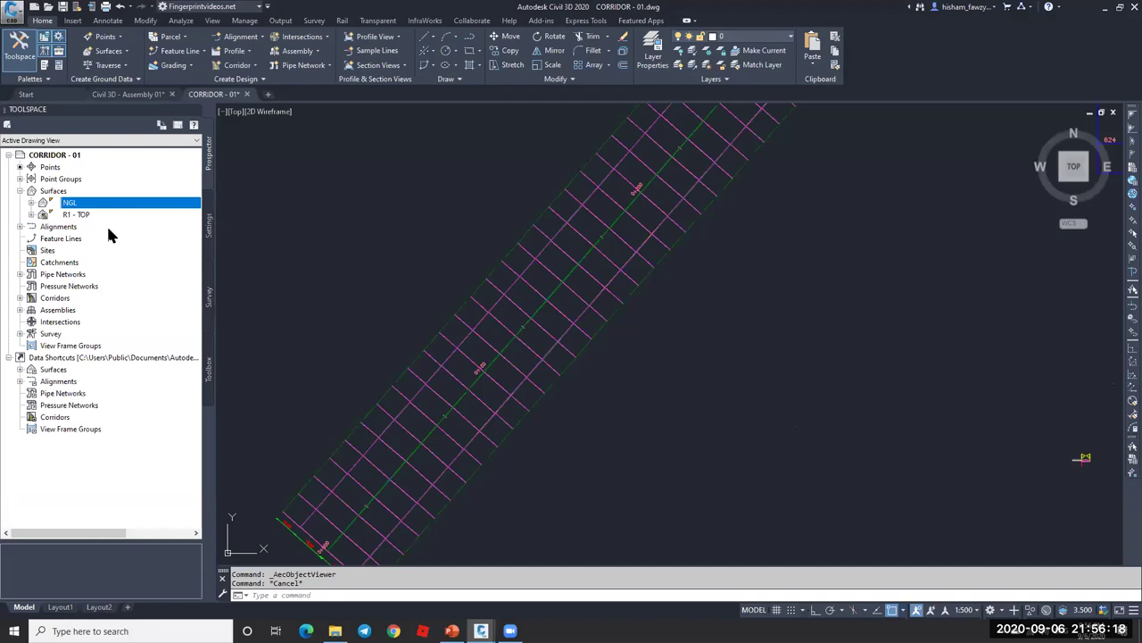
pyautogui.click(89, 216)
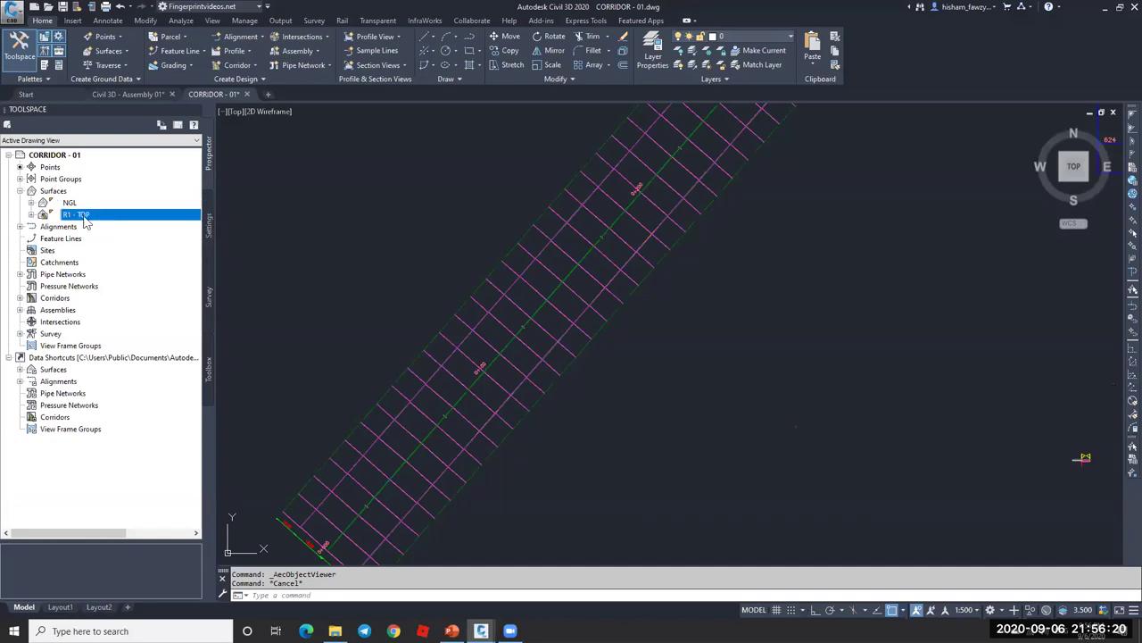
pyautogui.click(515, 305)
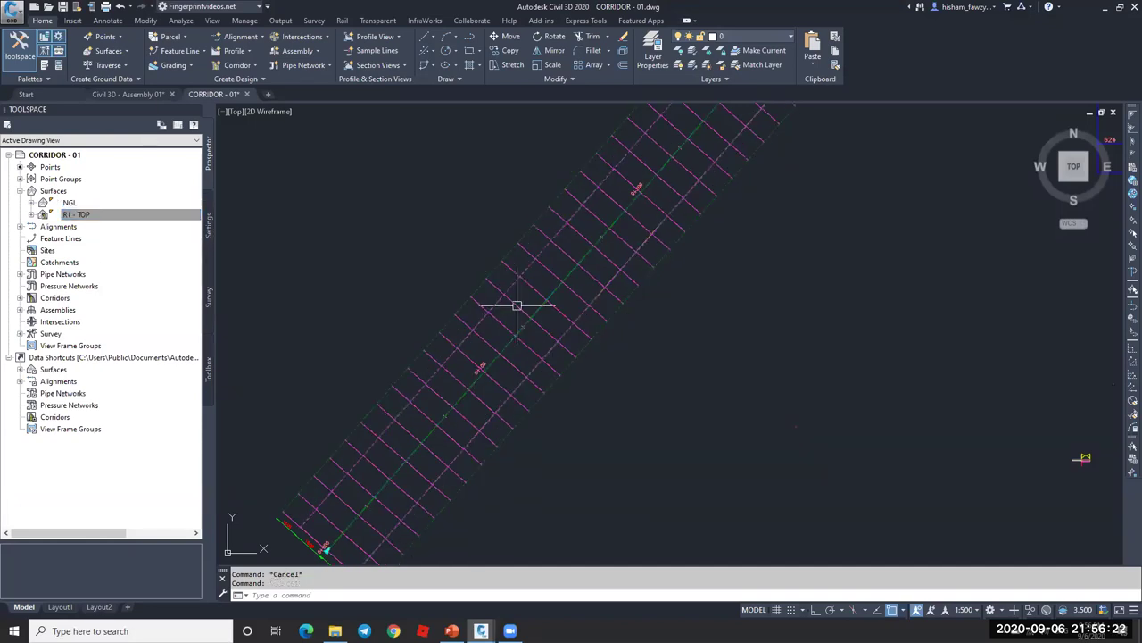
pyautogui.click(143, 56)
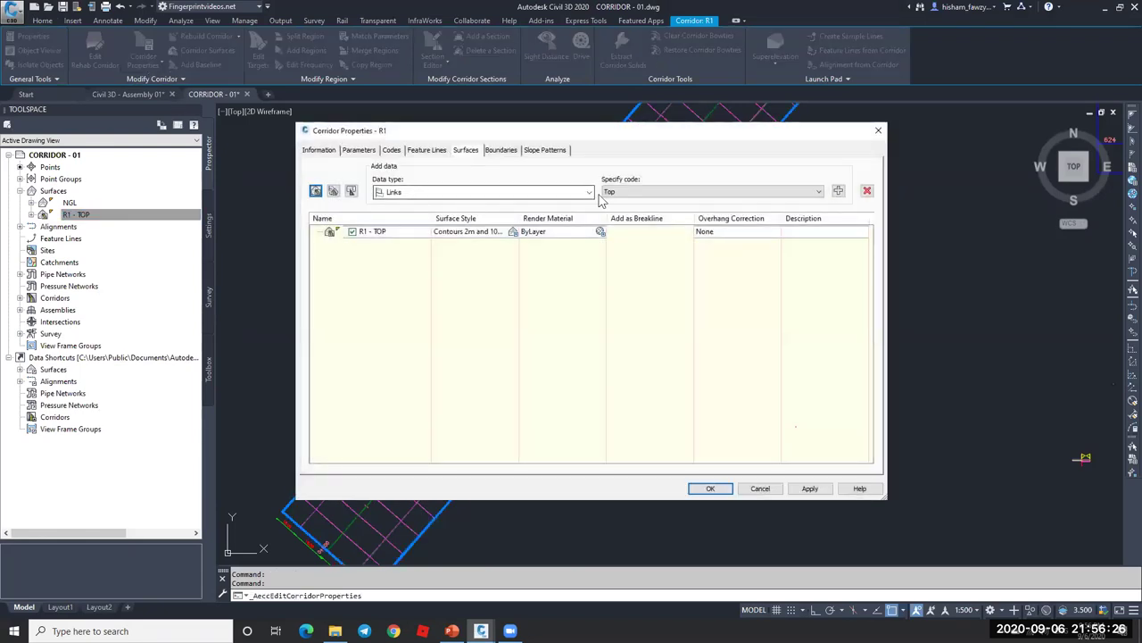
# - Toggle the surface data type between Feature Lines and Links, then cancel Corridor Properties
pyautogui.click(477, 192)
pyautogui.click(411, 206)
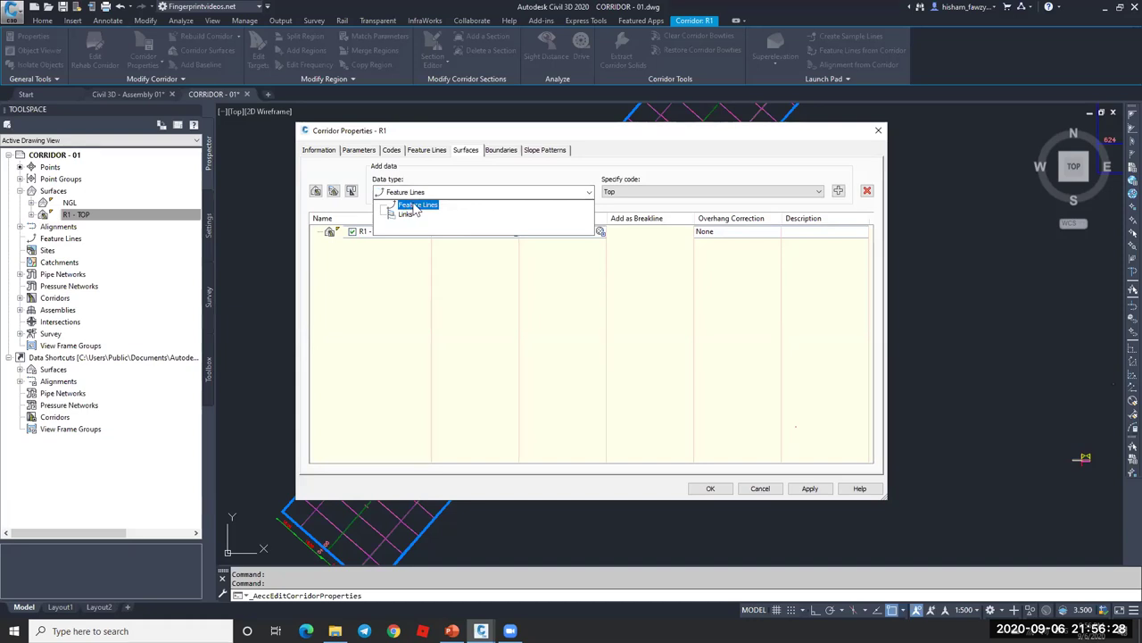
pyautogui.click(407, 216)
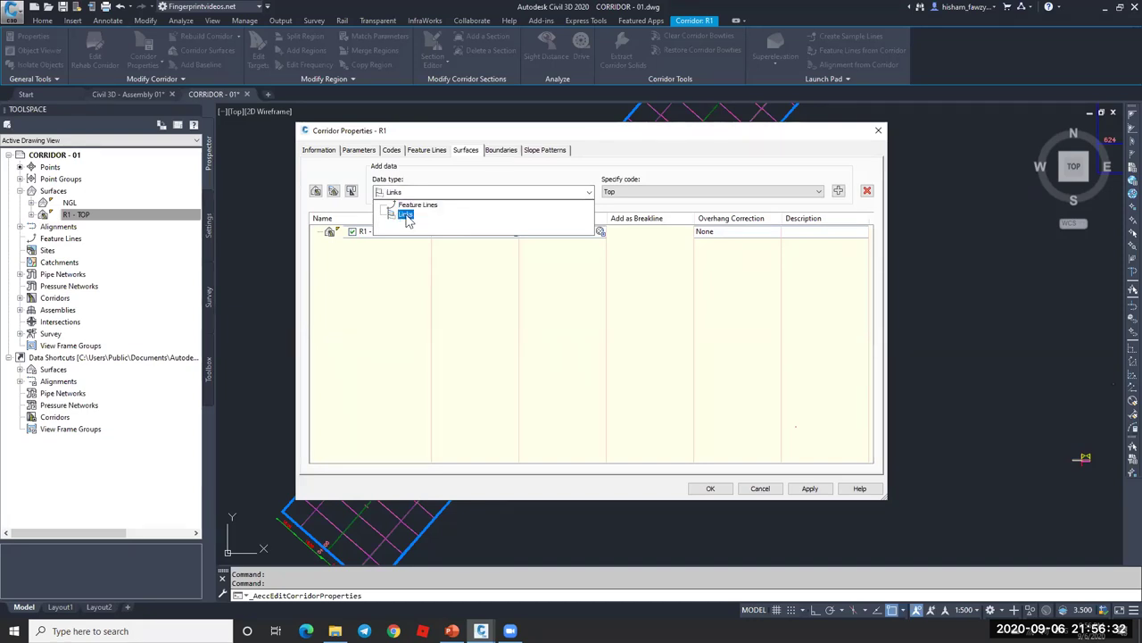
pyautogui.click(763, 490)
pyautogui.scroll(-3, 741, 402)
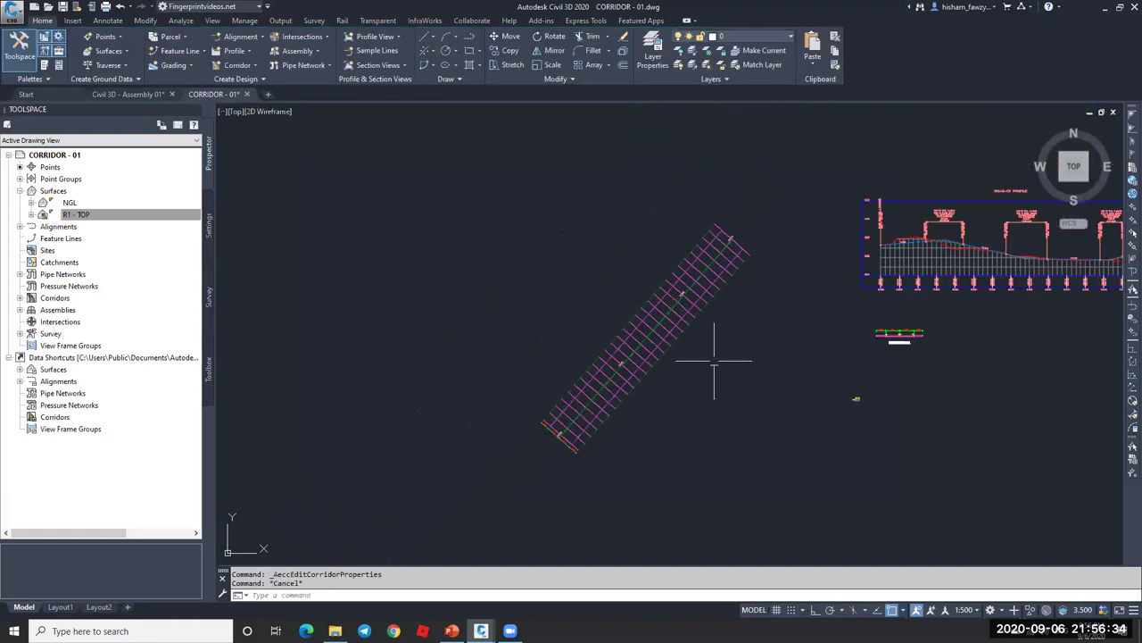
pyautogui.scroll(5, 855, 384)
pyautogui.scroll(4, 853, 377)
pyautogui.scroll(-5, 581, 377)
pyautogui.scroll(-1, 711, 338)
# - Show the POINT, LINK, SHAPE slide in PowerPoint, then return to Civil 3D
pyautogui.click(451, 630)
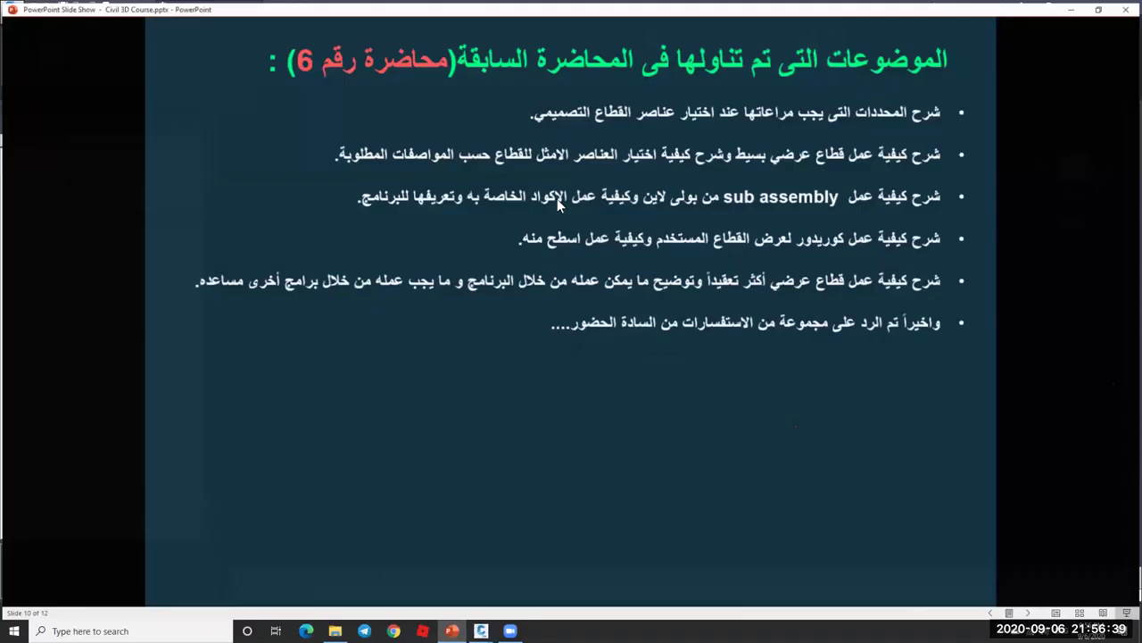
pyautogui.click(510, 186)
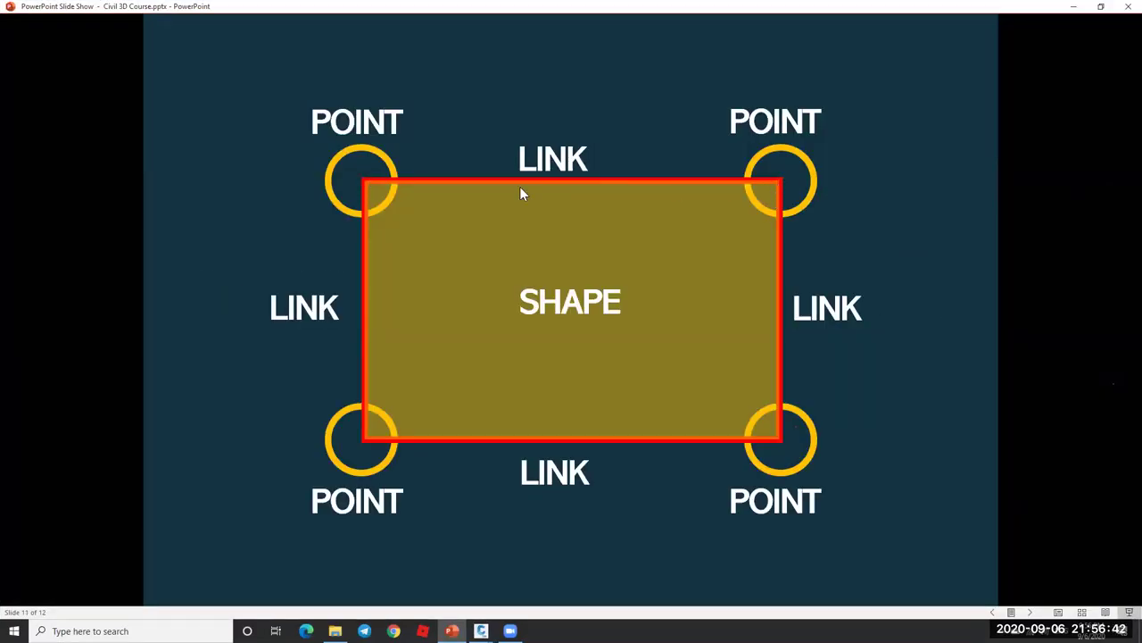
pyautogui.click(1074, 6)
# - Zoom into the FULL SECTION 1 assembly and inspect its point codes
pyautogui.scroll(8, 673, 340)
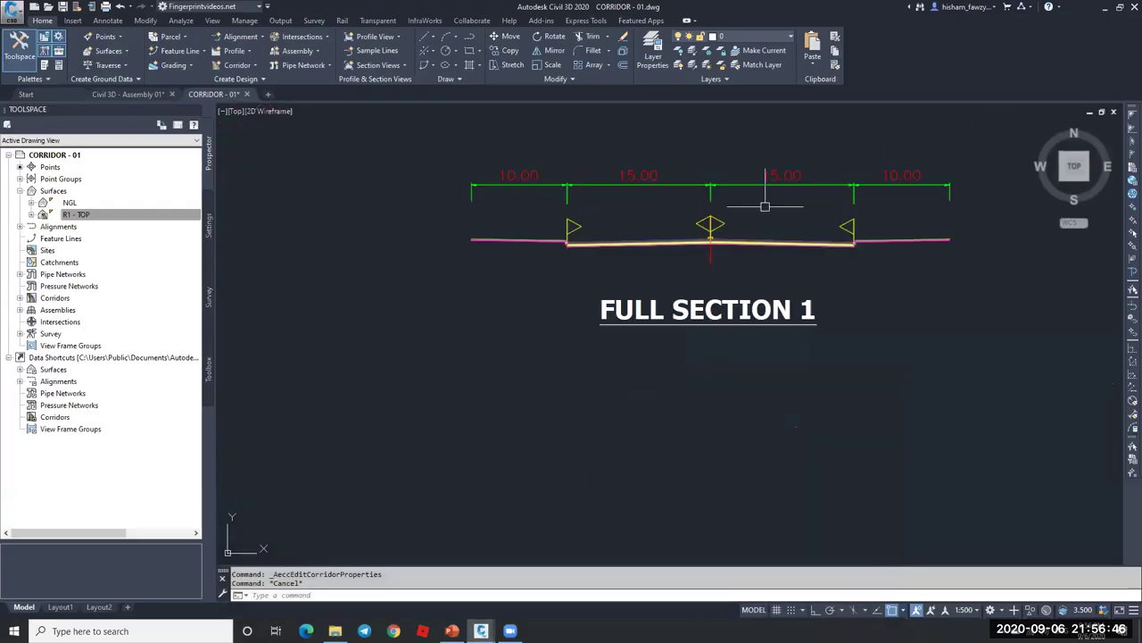
pyautogui.scroll(5, 553, 274)
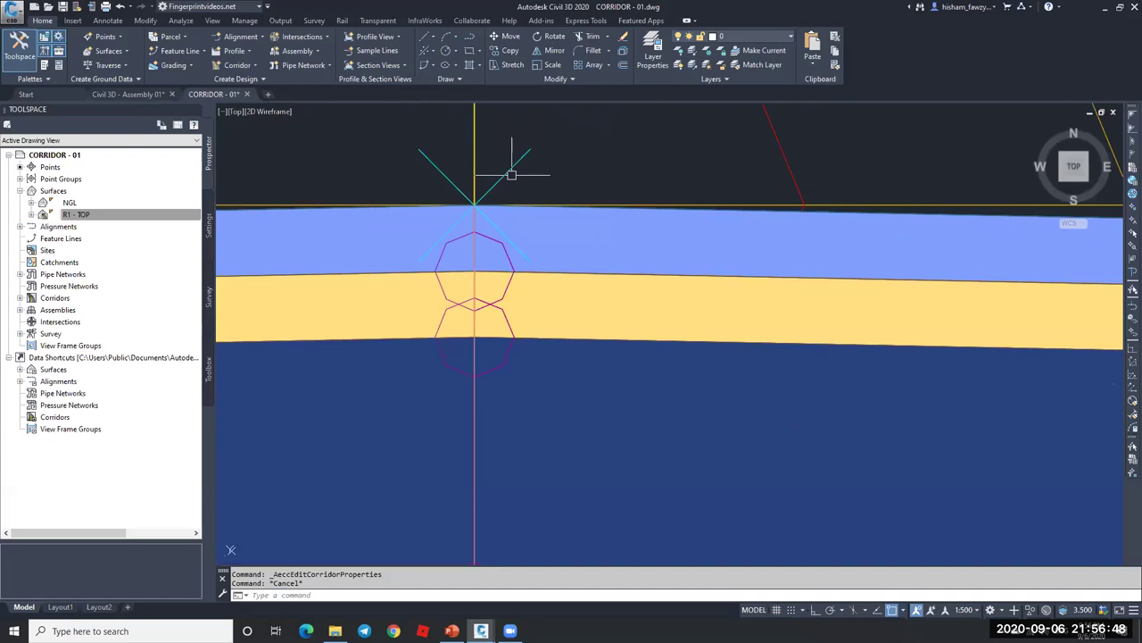
pyautogui.moveTo(510, 174)
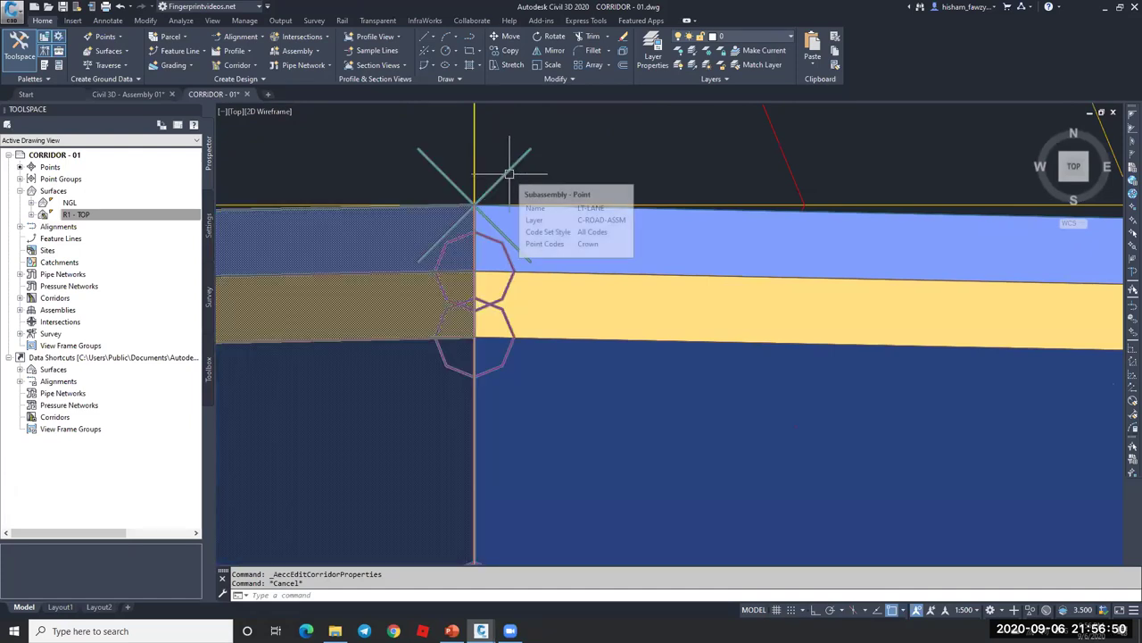
pyautogui.scroll(-5, 509, 174)
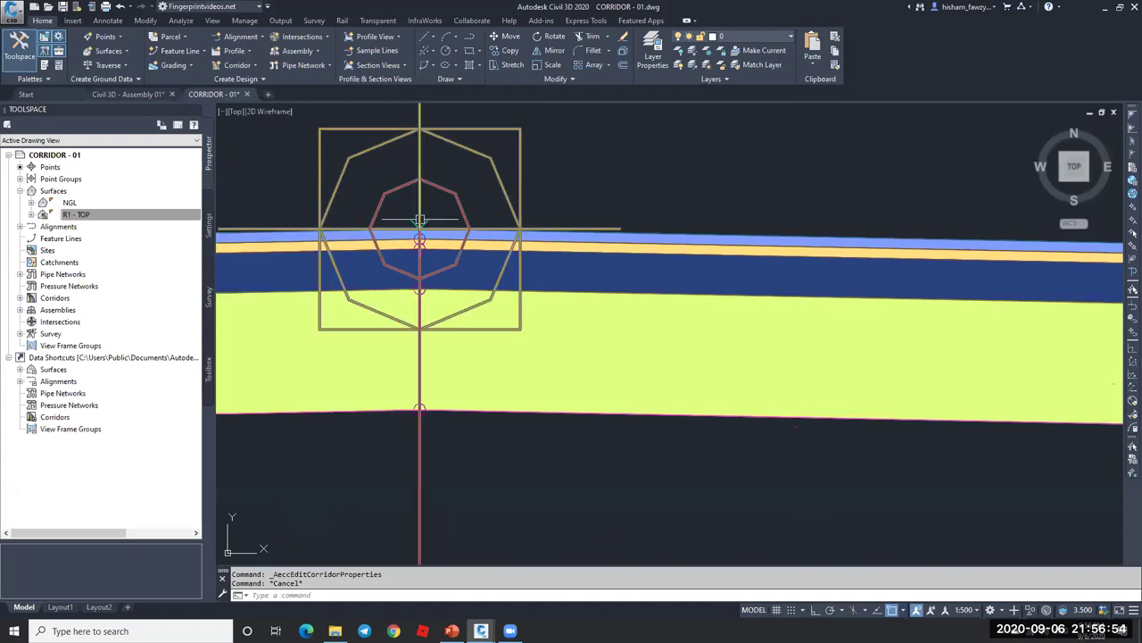
pyautogui.scroll(-5, 437, 219)
pyautogui.scroll(-3, 794, 250)
pyautogui.scroll(6, 1035, 247)
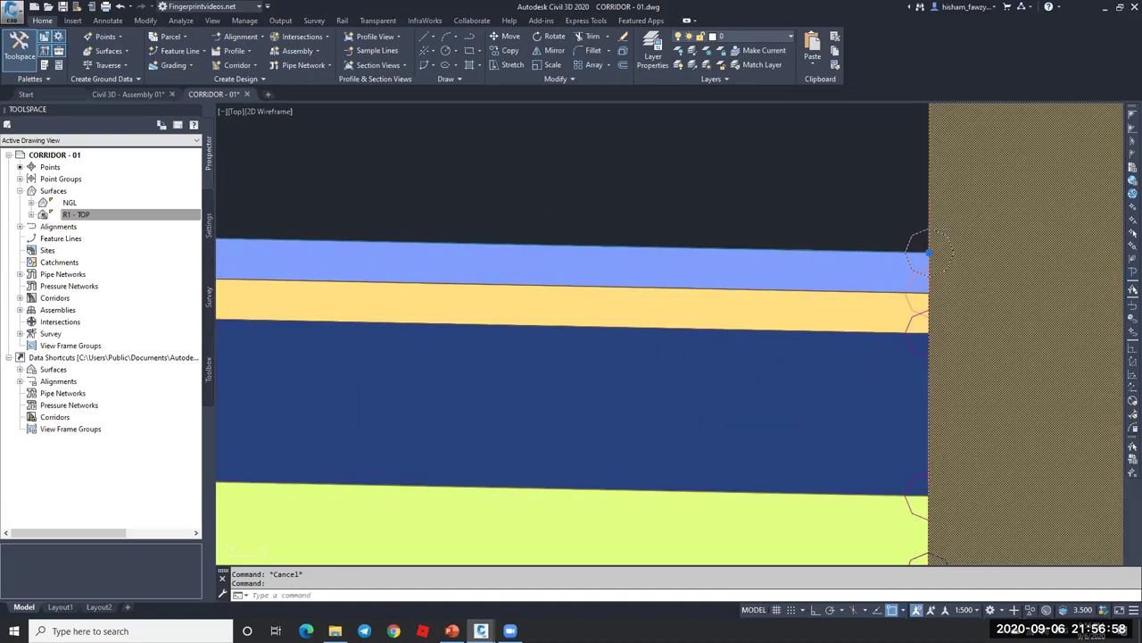
# - Change the right-hand curb's draw order with DR, then bring up the subassembly tool palettes
pyautogui.click(919, 243)
pyautogui.write('dr')
pyautogui.press('Return')
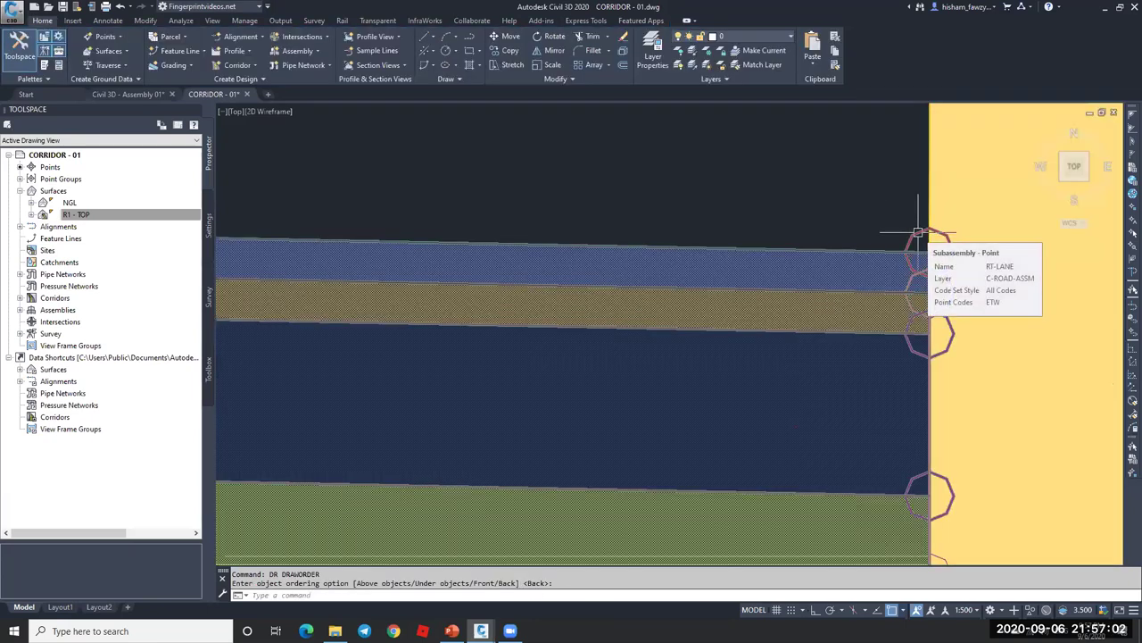
pyautogui.scroll(-1, 897, 238)
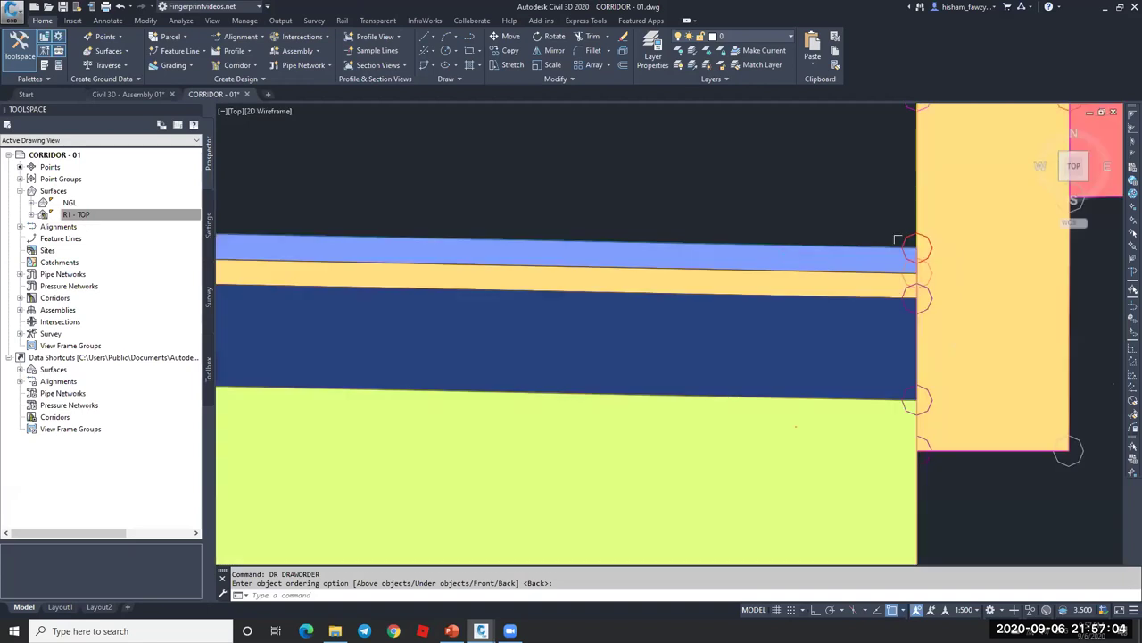
pyautogui.scroll(-1, 897, 238)
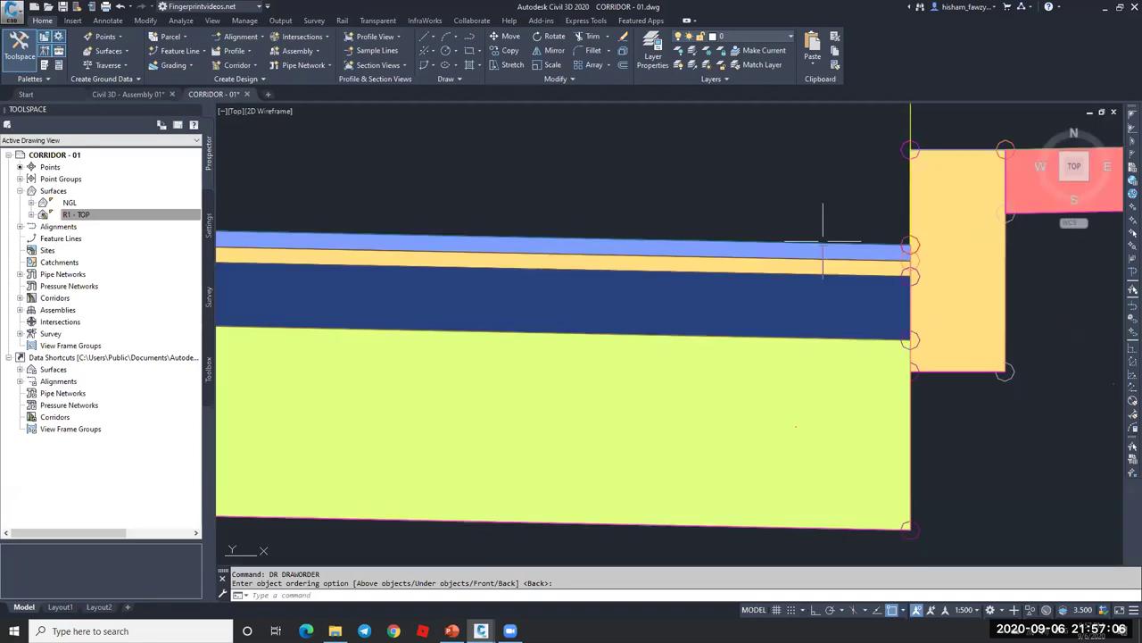
pyautogui.scroll(-5, 823, 239)
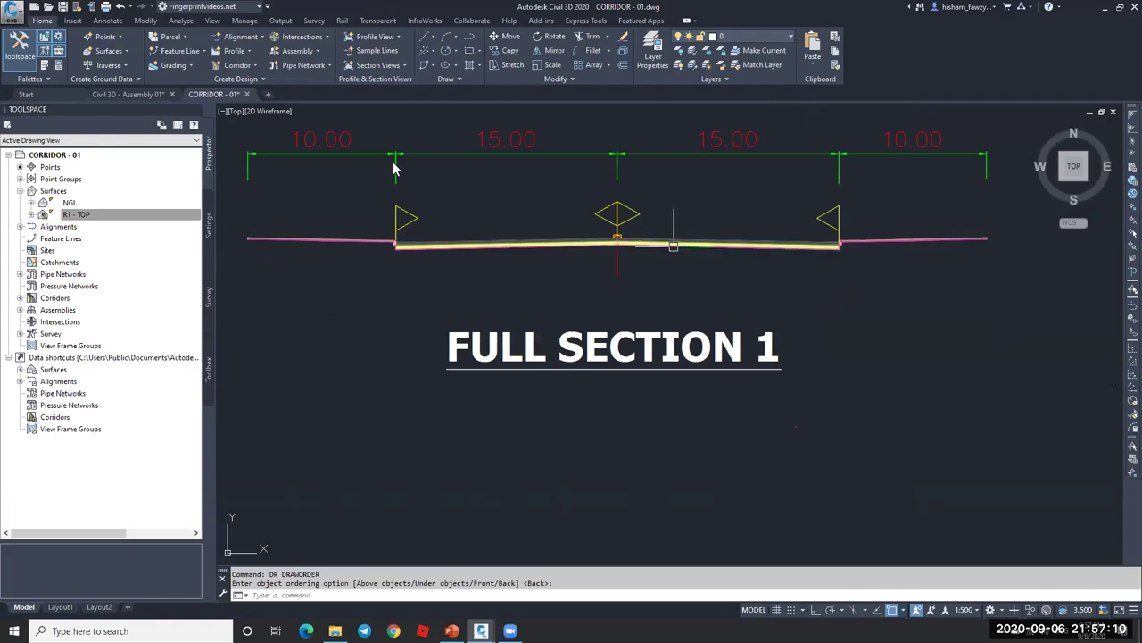
pyautogui.hotkey('ctrl', '3')
# - Open the Help page for the LaneSuperelevationAOR subassembly
pyautogui.rightClick(432, 308)
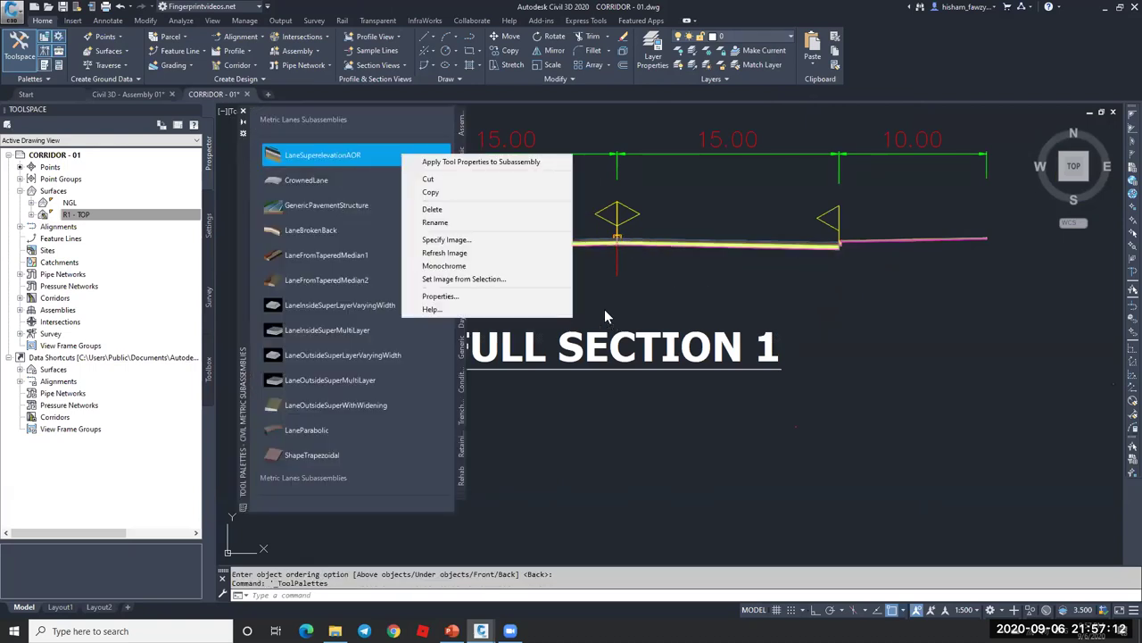
pyautogui.click(432, 309)
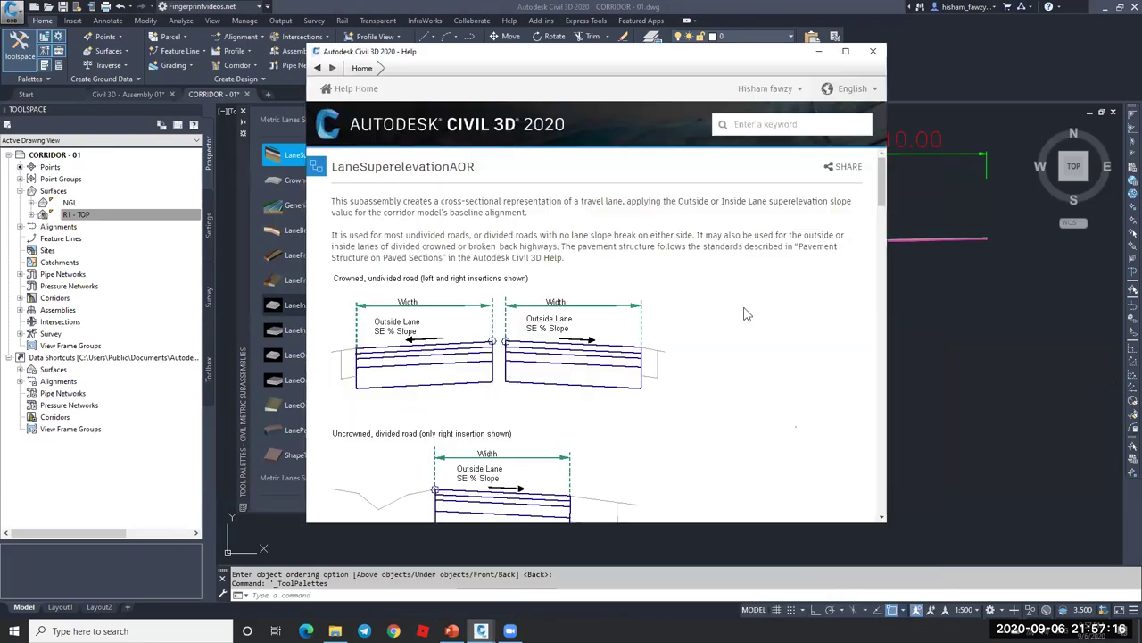
pyautogui.scroll(-15, 471, 270)
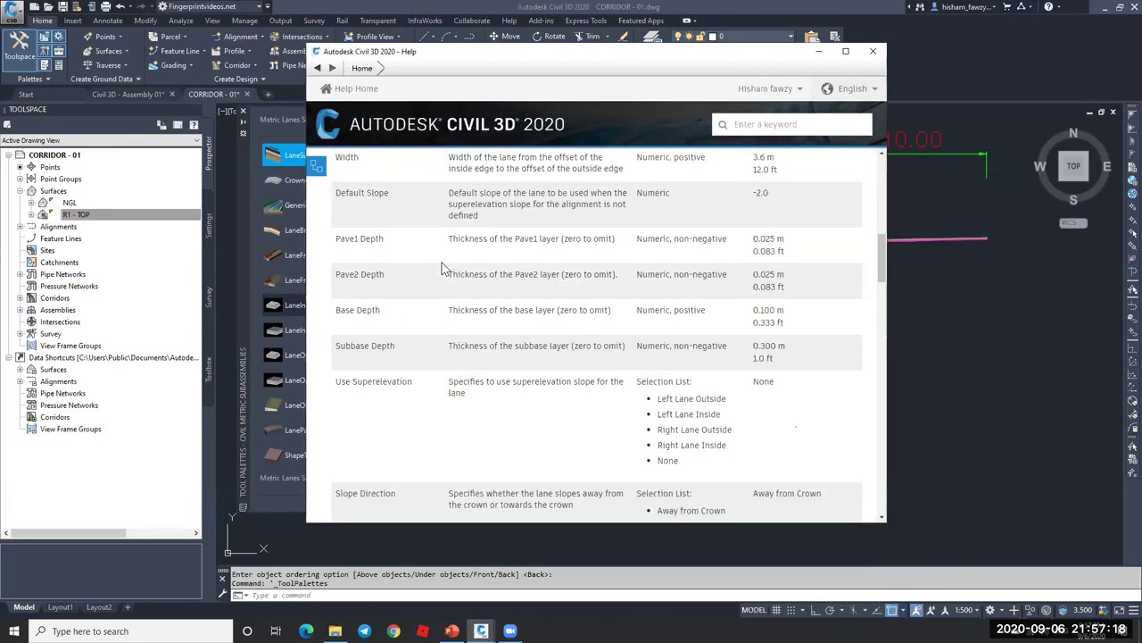
pyautogui.scroll(-15, 471, 270)
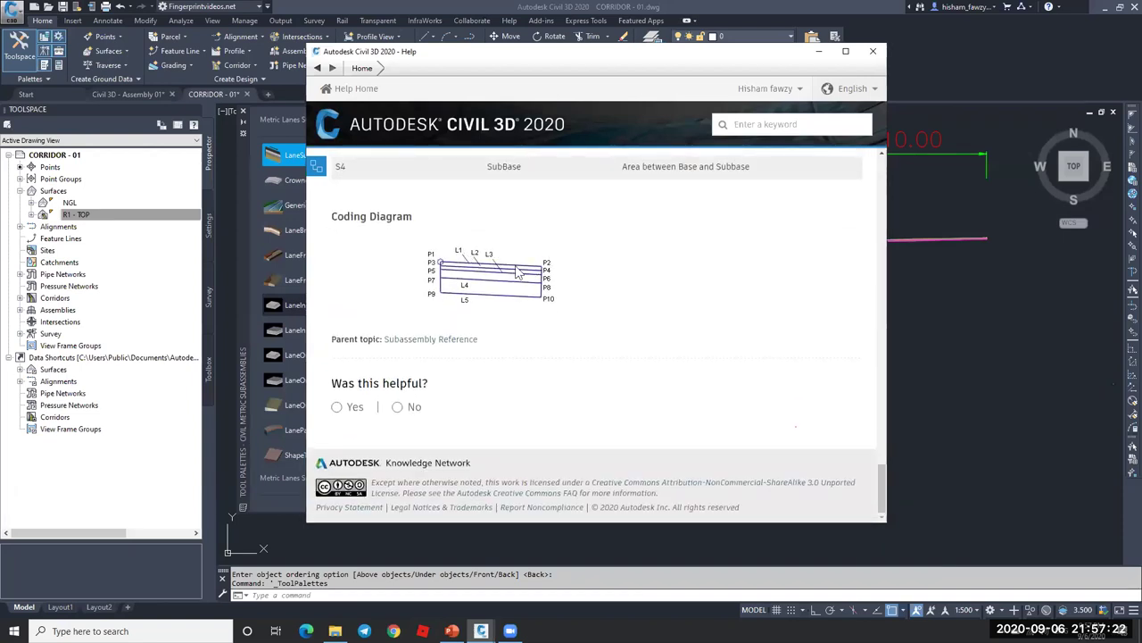
pyautogui.scroll(4, 518, 272)
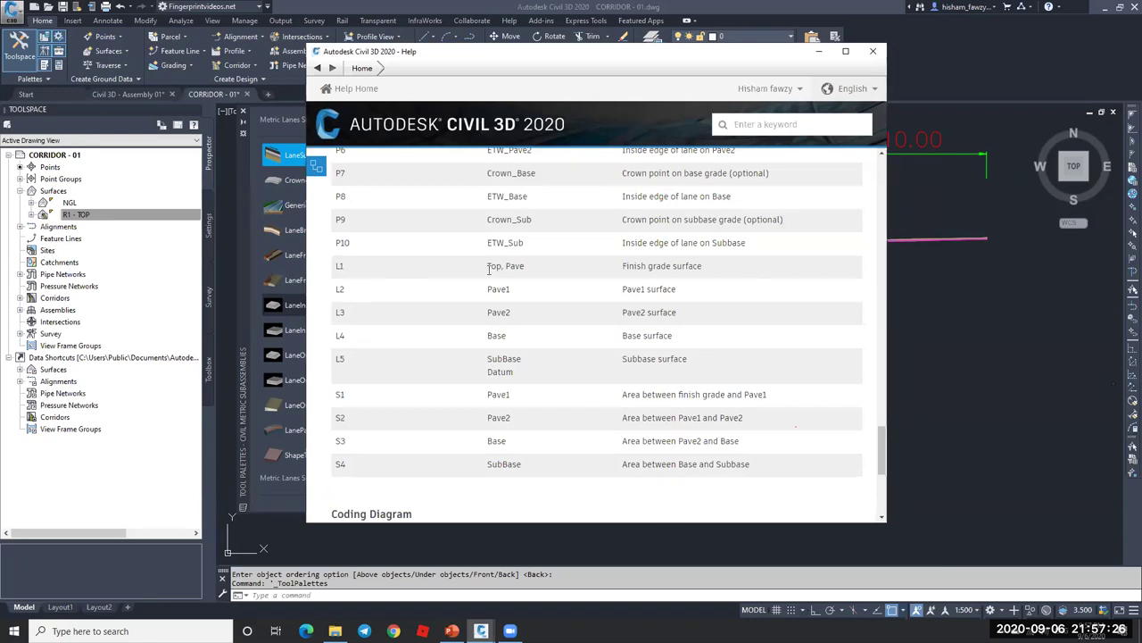
# - Highlight the Top code in row L1 and the Datum code in row L5
pyautogui.moveTo(488, 265); pyautogui.dragTo(522, 268)
pyautogui.moveTo(502, 266); pyautogui.dragTo(496, 266)
pyautogui.moveTo(515, 374); pyautogui.dragTo(488, 374)
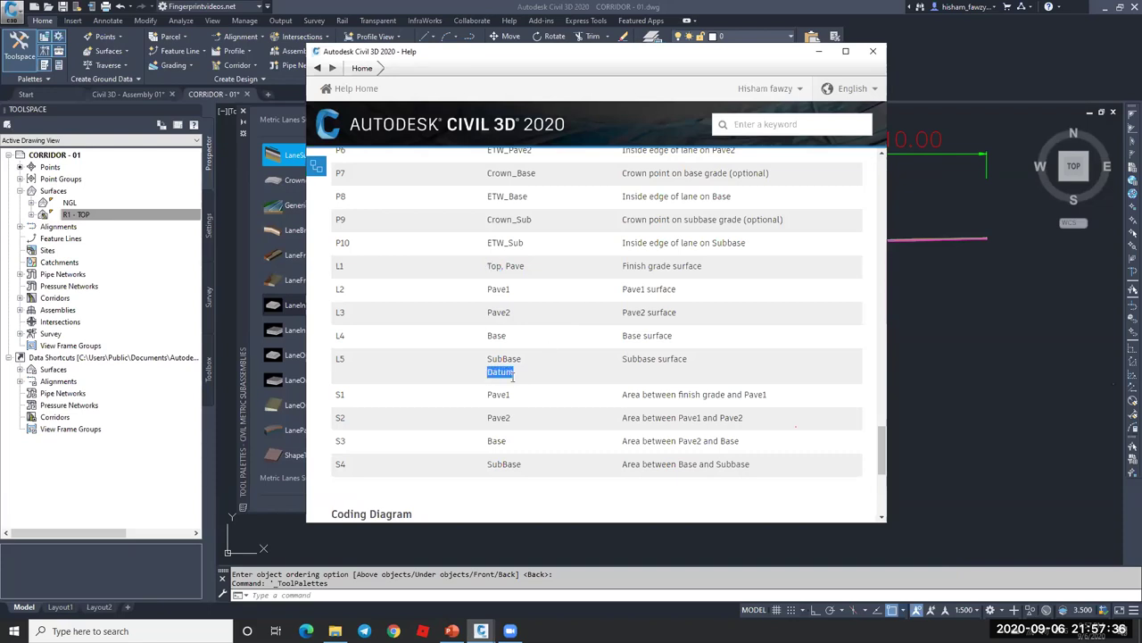
pyautogui.moveTo(492, 266); pyautogui.dragTo(489, 265)
pyautogui.moveTo(515, 376); pyautogui.dragTo(489, 374)
pyautogui.scroll(-3, 438, 327)
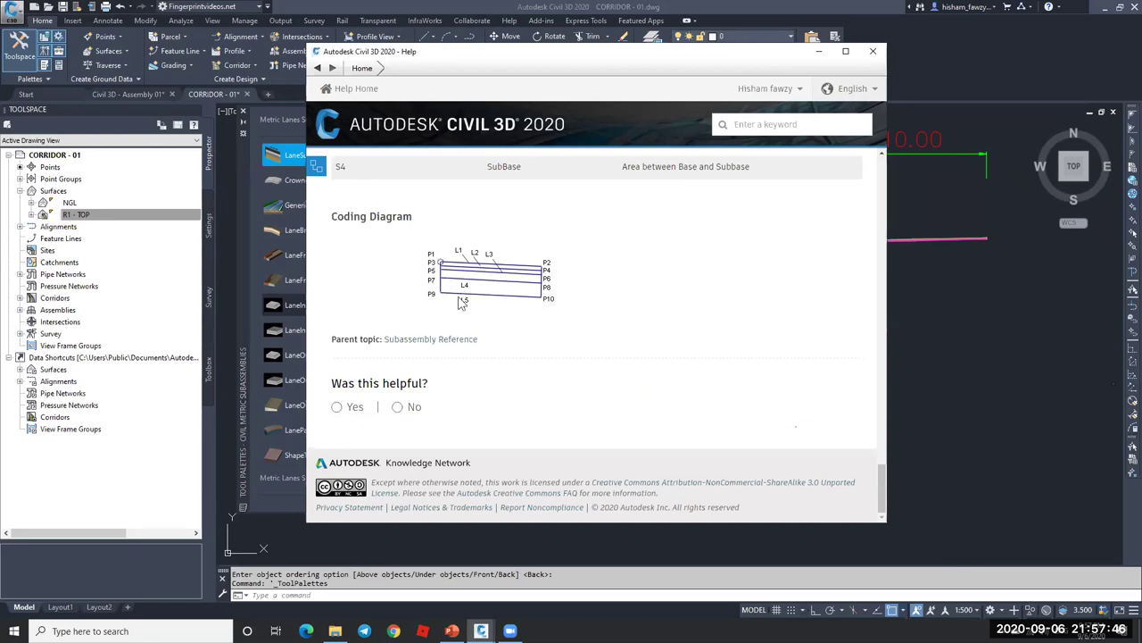
# - Close the Help page and the tool palettes, then zoom to the corridor
pyautogui.click(874, 51)
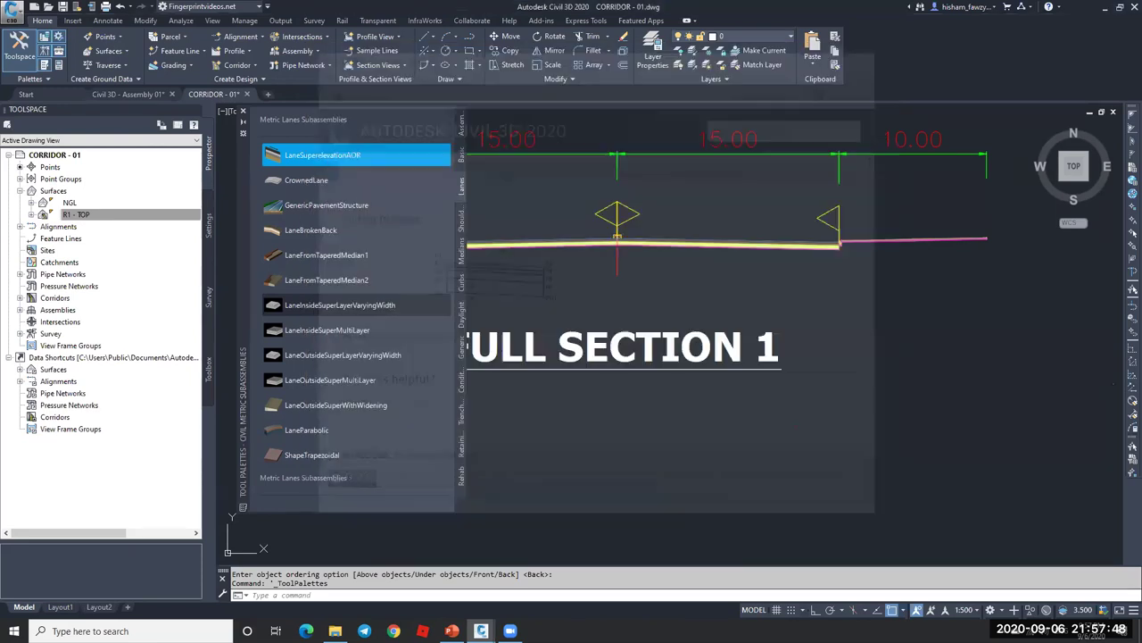
pyautogui.click(243, 112)
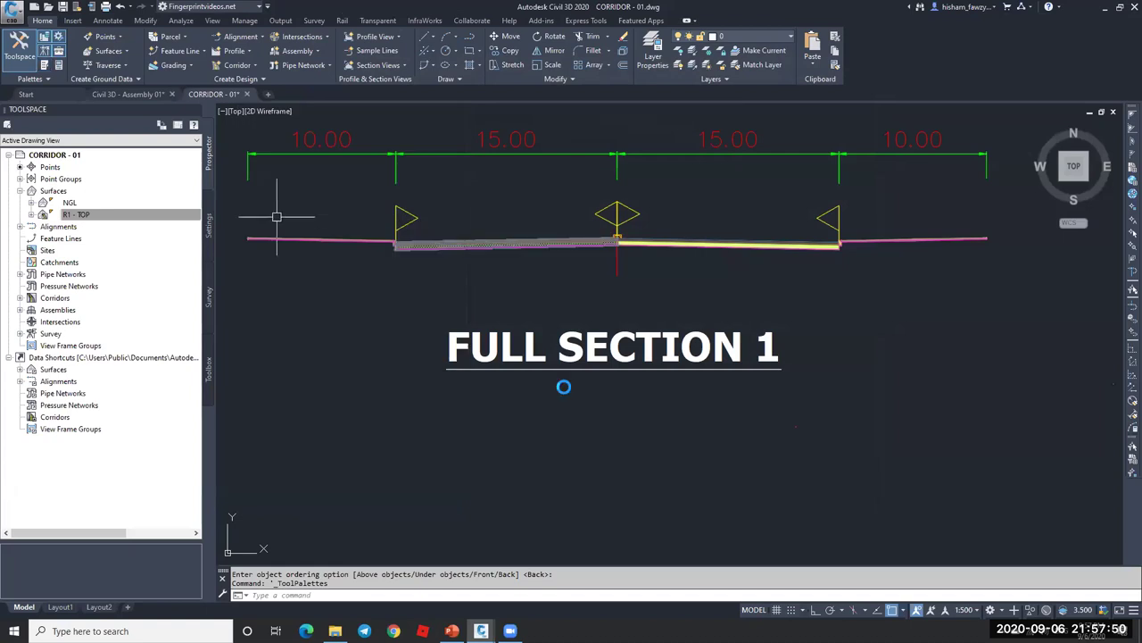
pyautogui.scroll(-6, 564, 387)
pyautogui.scroll(-4, 704, 340)
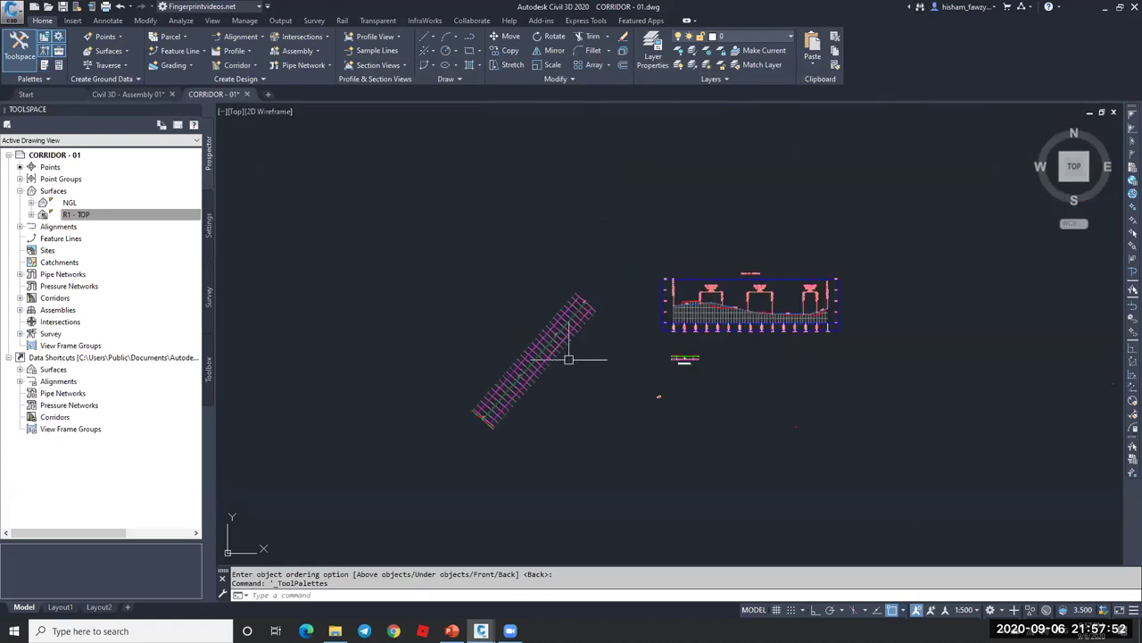
pyautogui.scroll(4, 564, 359)
pyautogui.scroll(3, 564, 360)
# - Select corridor R1 and open its Corridor Surfaces settings
pyautogui.press('Escape')
pyautogui.scroll(3, 528, 281)
pyautogui.click(532, 276)
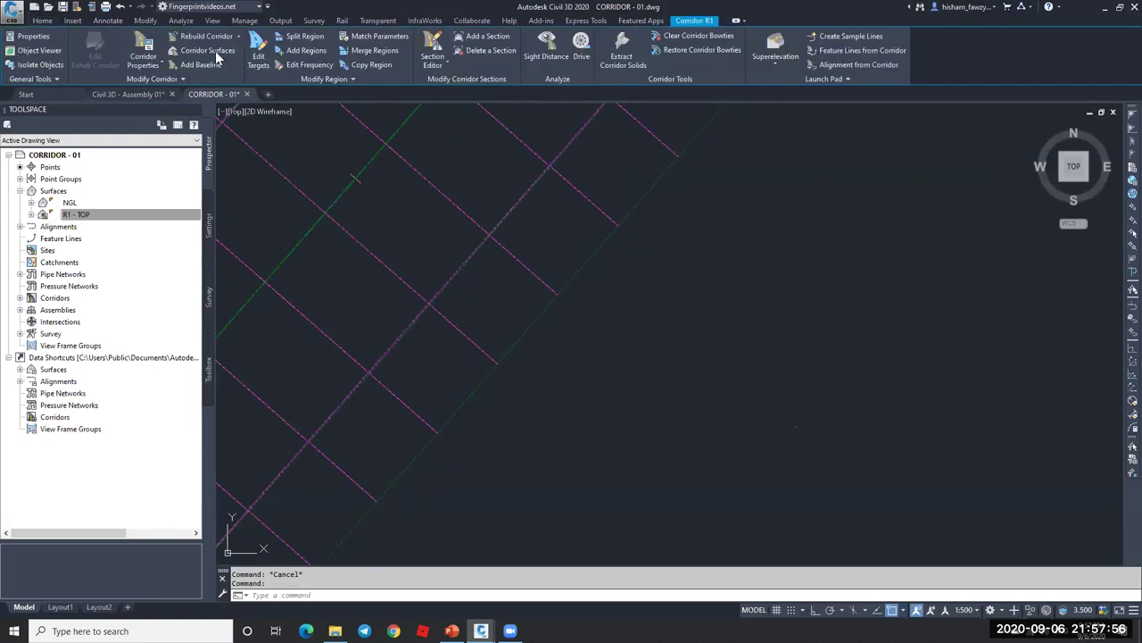
pyautogui.click(173, 52)
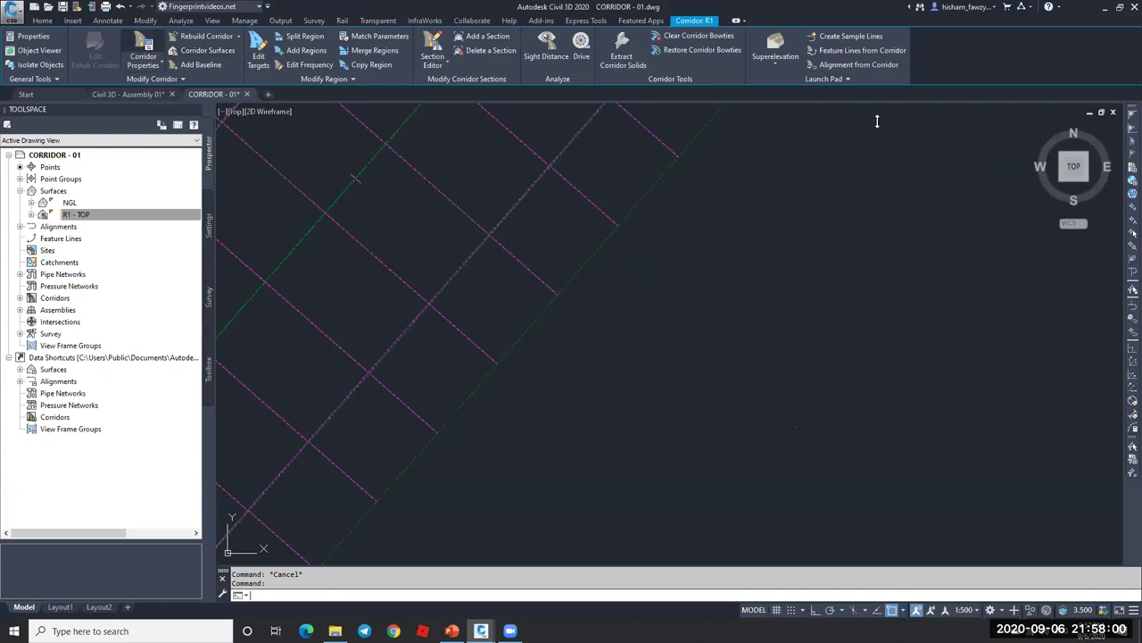
pyautogui.click(215, 52)
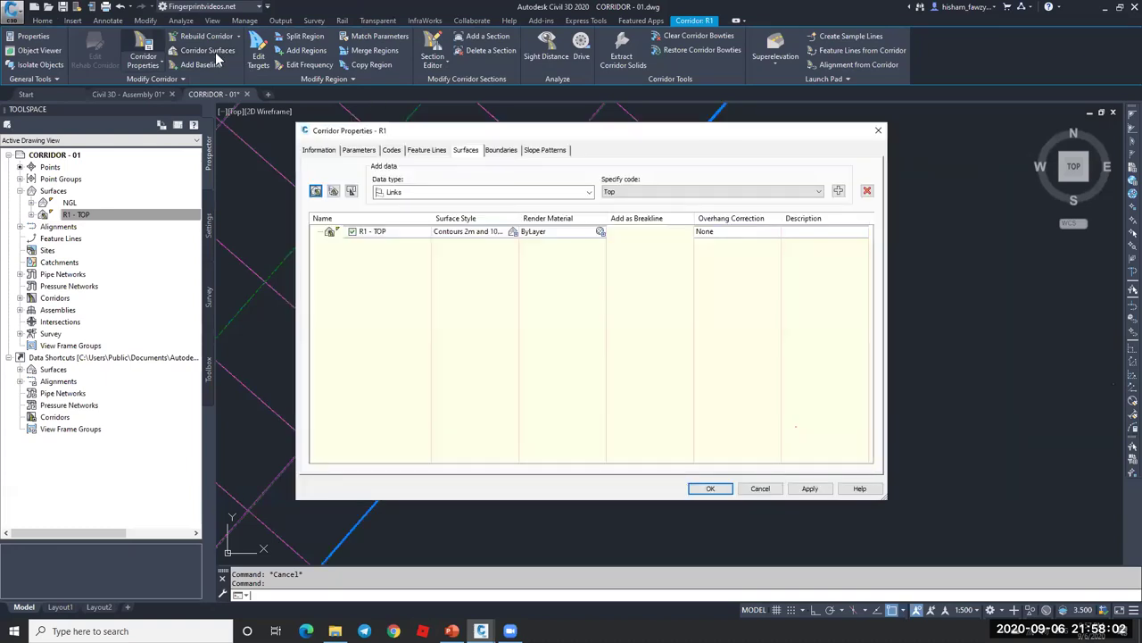
# - Add the Top link code to the R1 - TOP surface and confirm the corridor surface settings
pyautogui.press('Return')
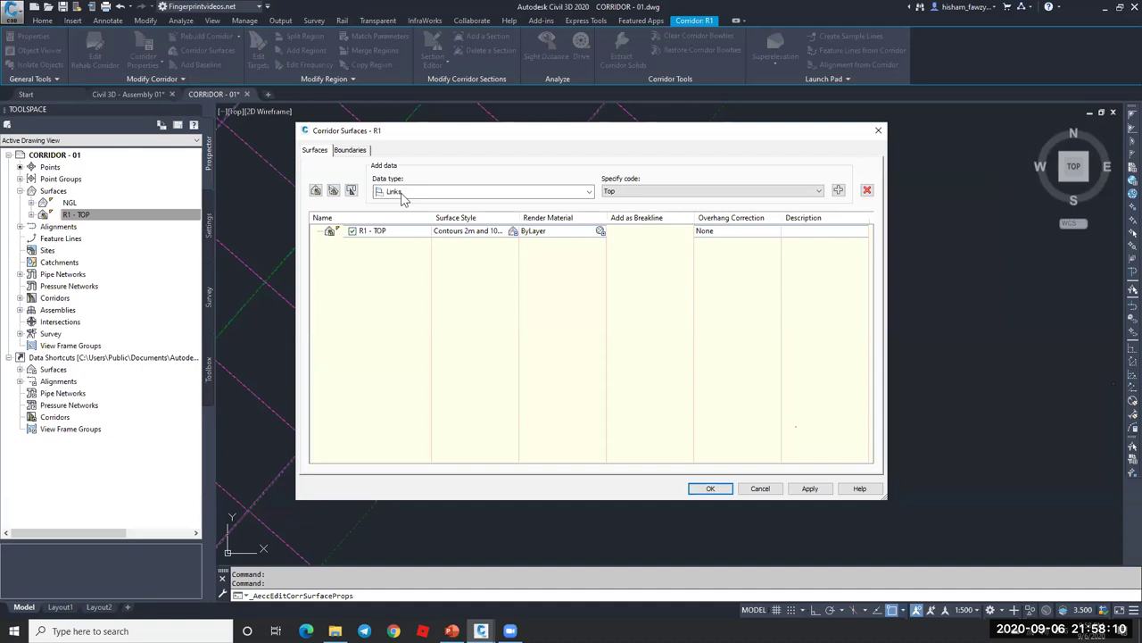
pyautogui.click(636, 192)
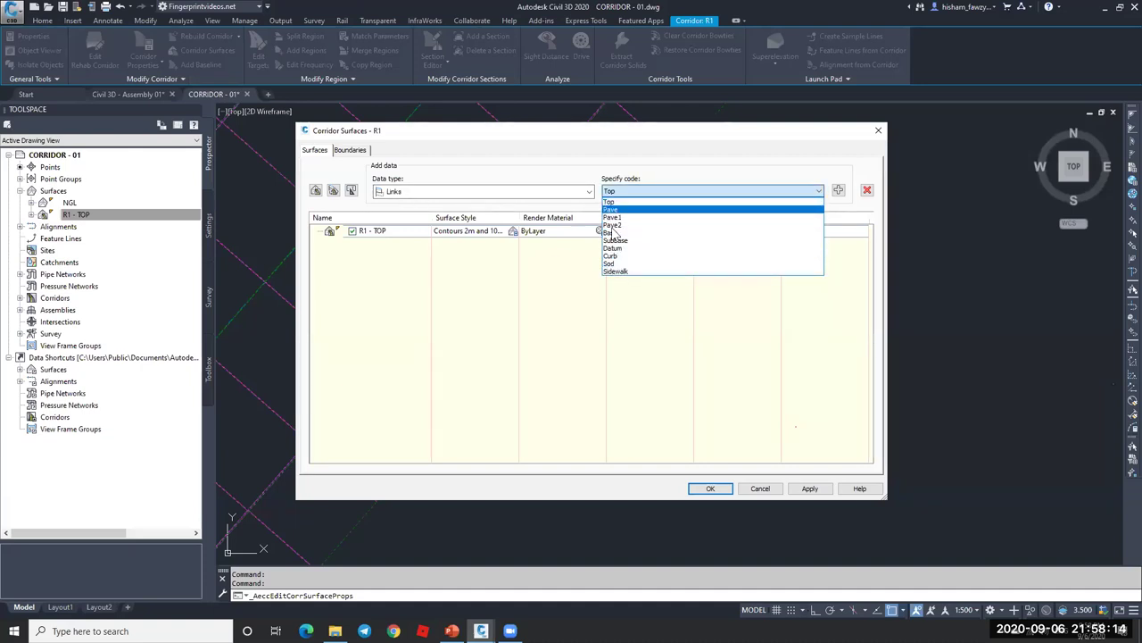
pyautogui.click(622, 203)
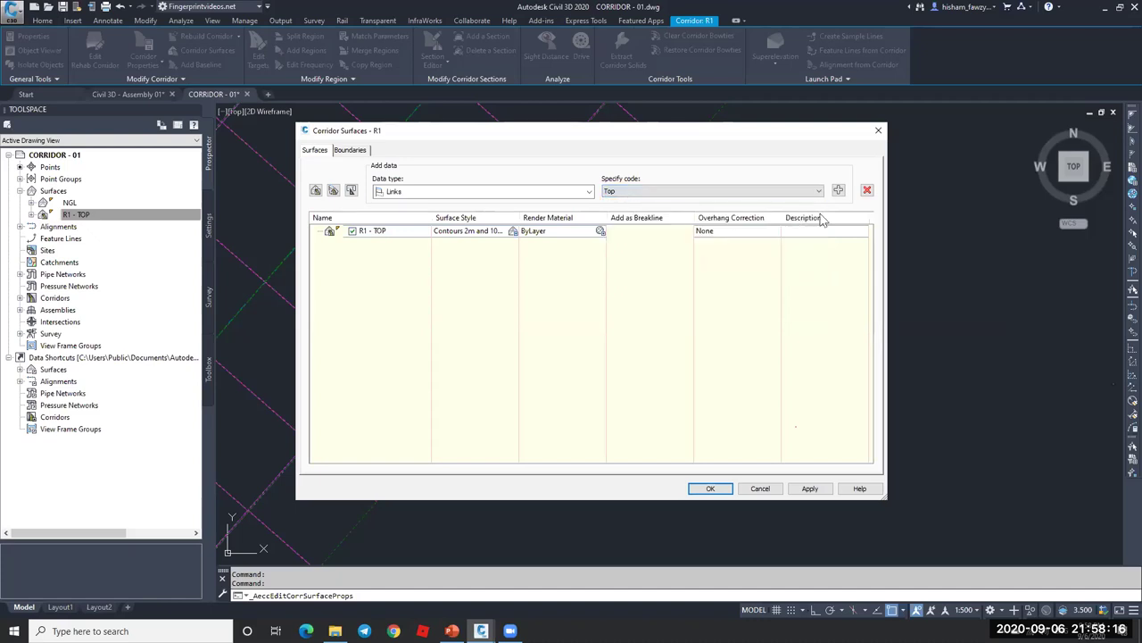
pyautogui.click(838, 189)
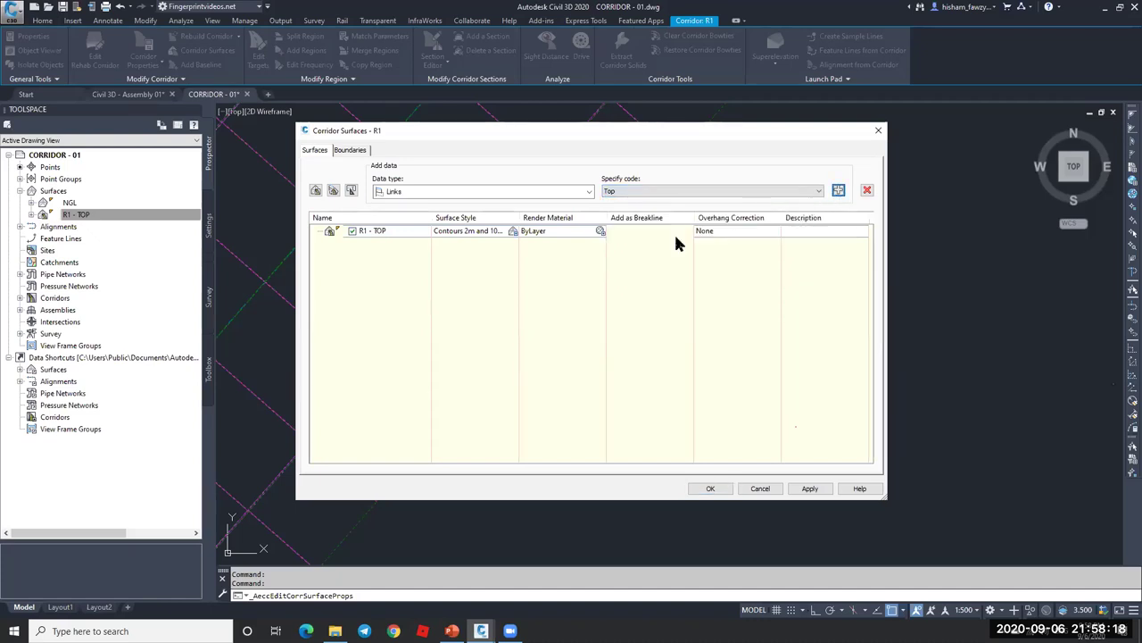
pyautogui.click(483, 233)
pyautogui.click(838, 190)
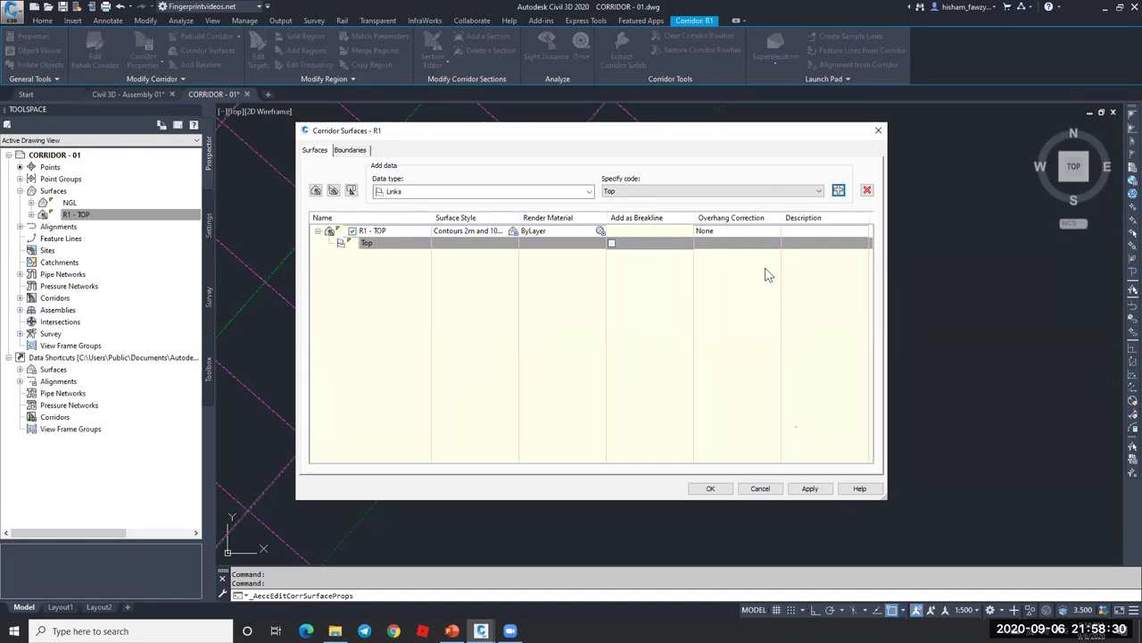
pyautogui.click(710, 491)
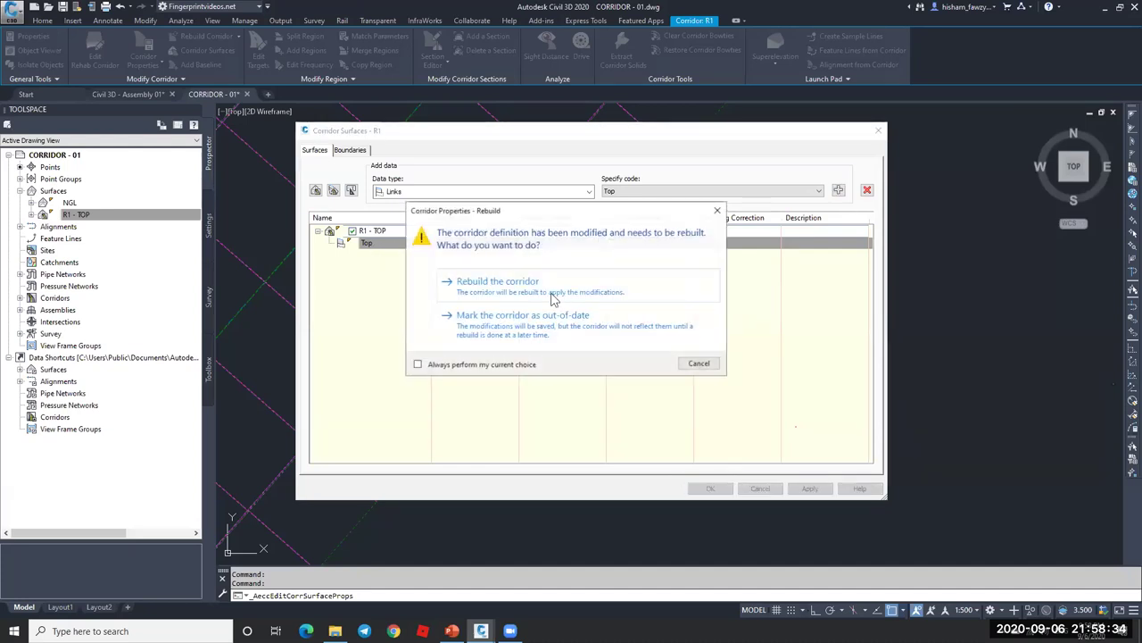
pyautogui.click(615, 314)
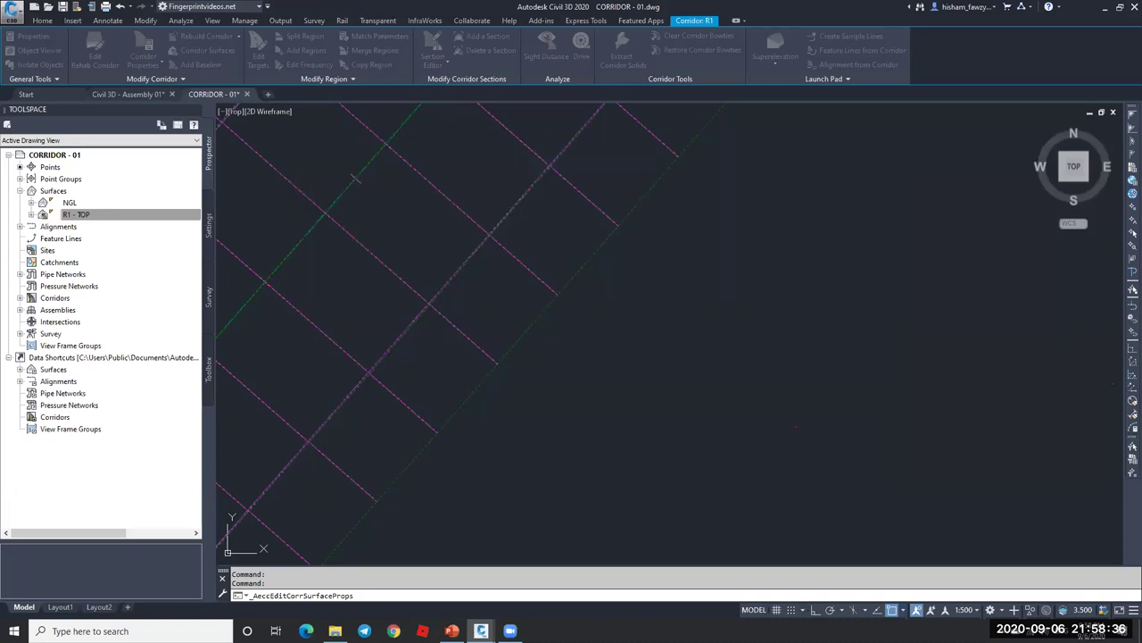
pyautogui.scroll(-5, 723, 303)
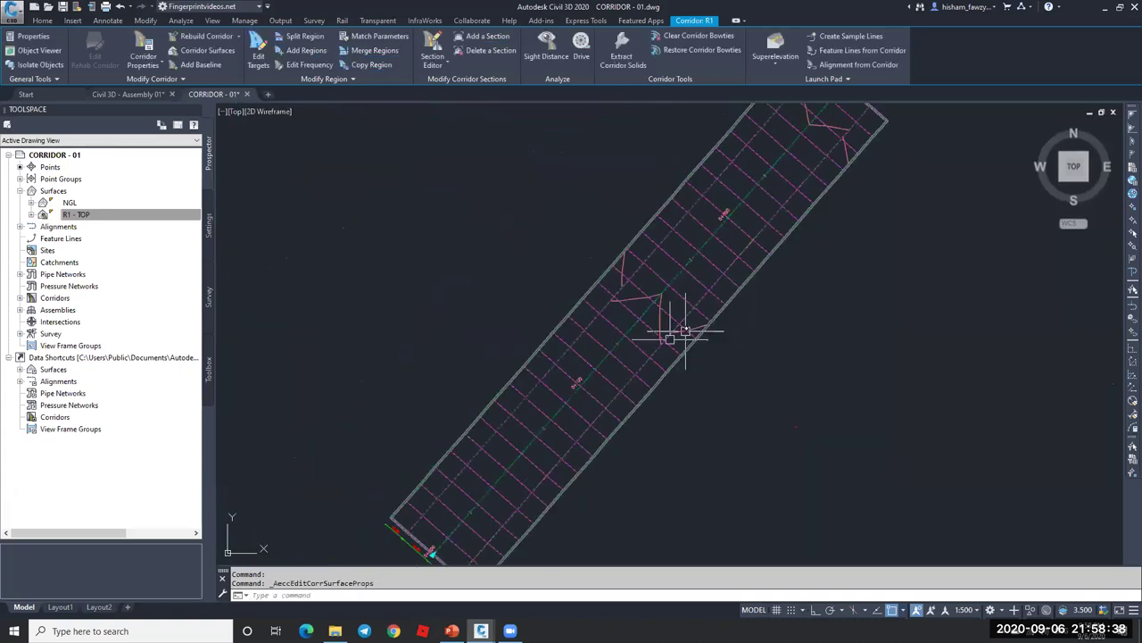
pyautogui.scroll(5, 684, 331)
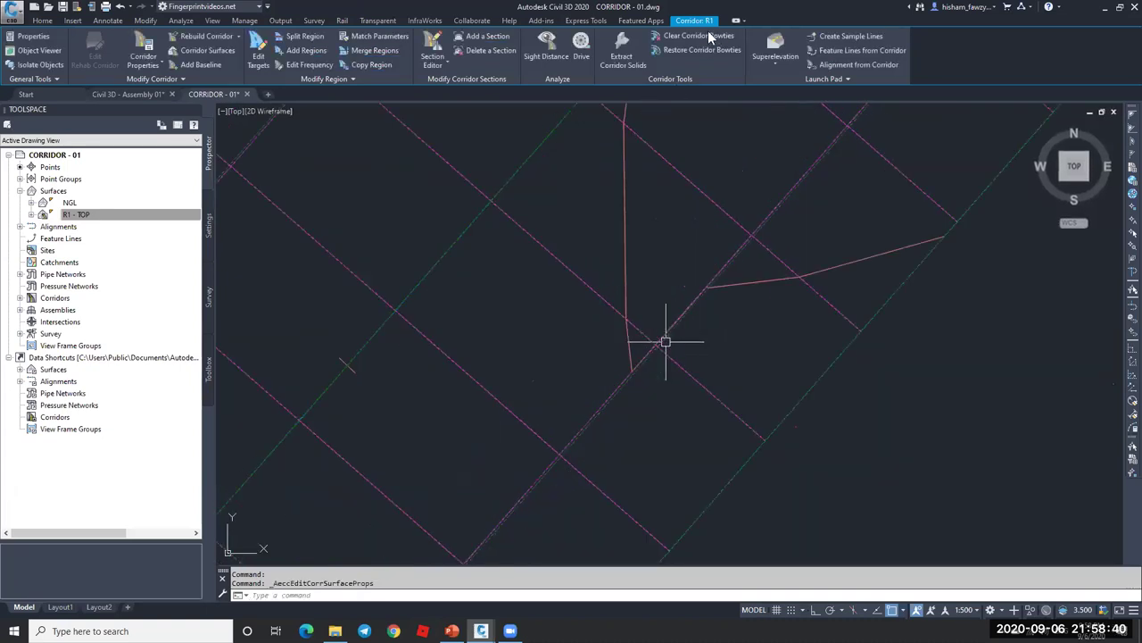
pyautogui.scroll(-3, 730, 288)
pyautogui.press('Escape')
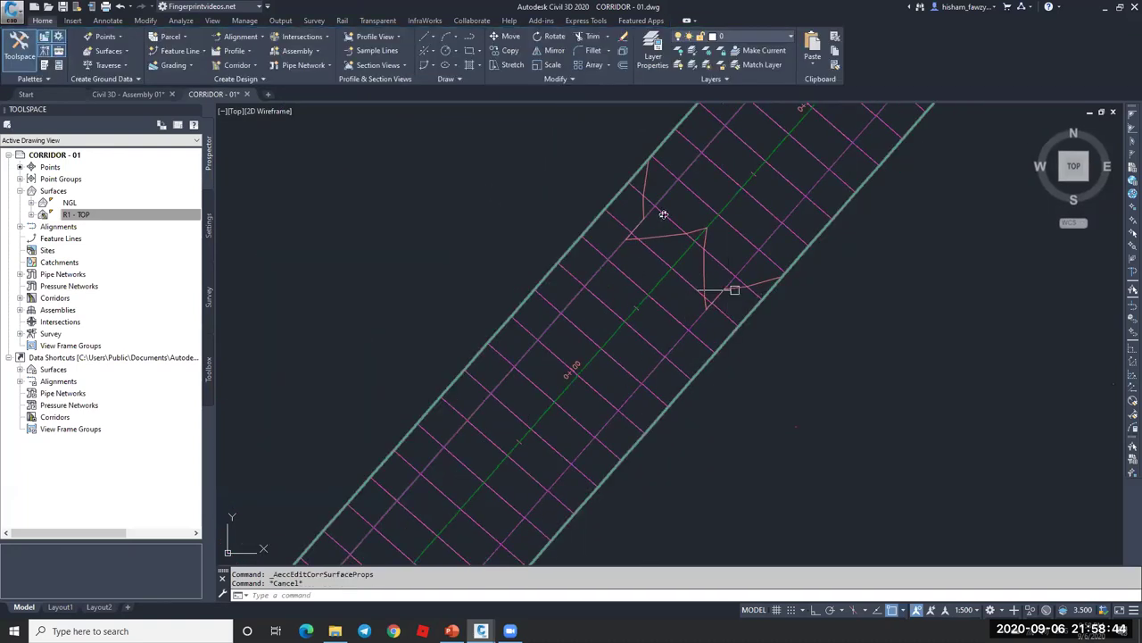
pyautogui.click(706, 267)
pyautogui.rightClick(549, 363)
pyautogui.click(565, 321)
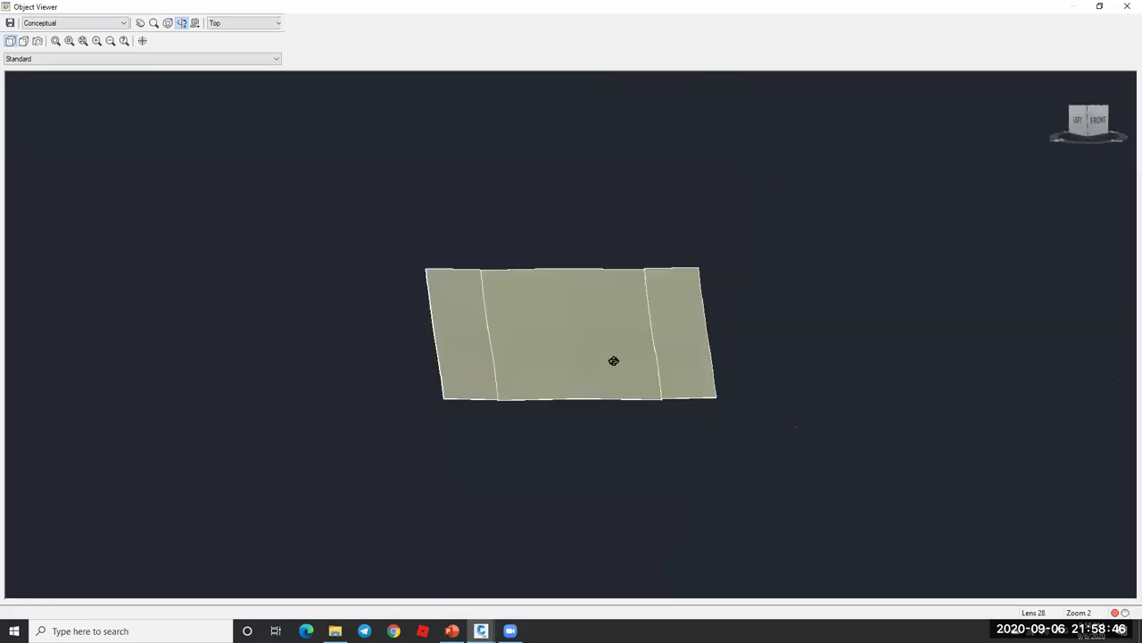
pyautogui.moveTo(620, 363); pyautogui.dragTo(866, 380)
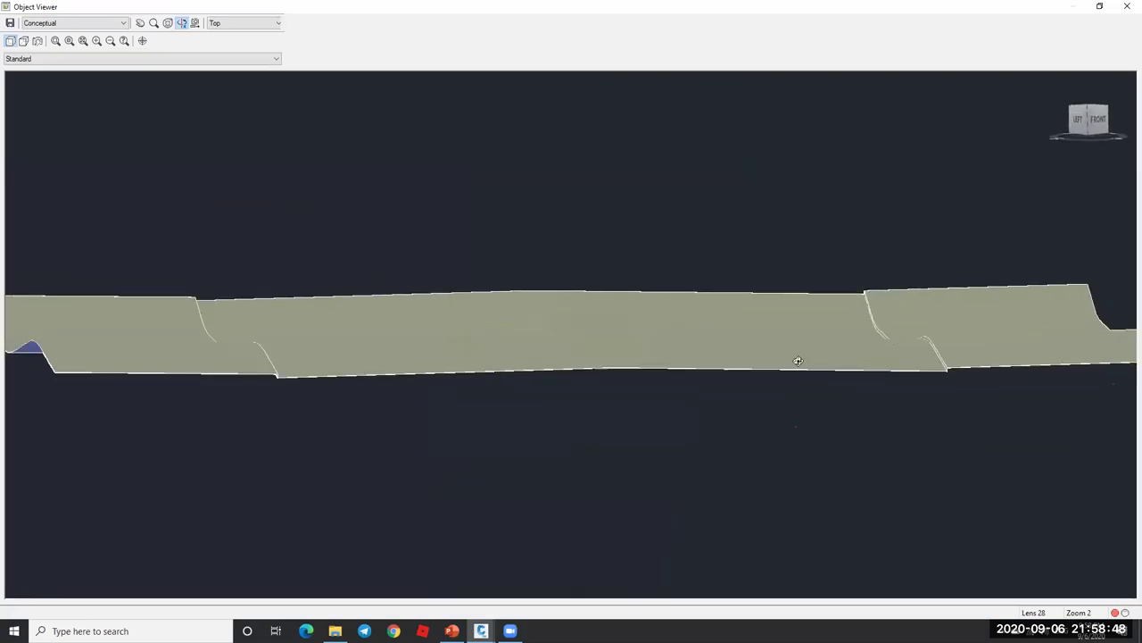
pyautogui.moveTo(798, 360); pyautogui.dragTo(461, 351)
pyautogui.scroll(5, 462, 352)
pyautogui.scroll(-3, 479, 339)
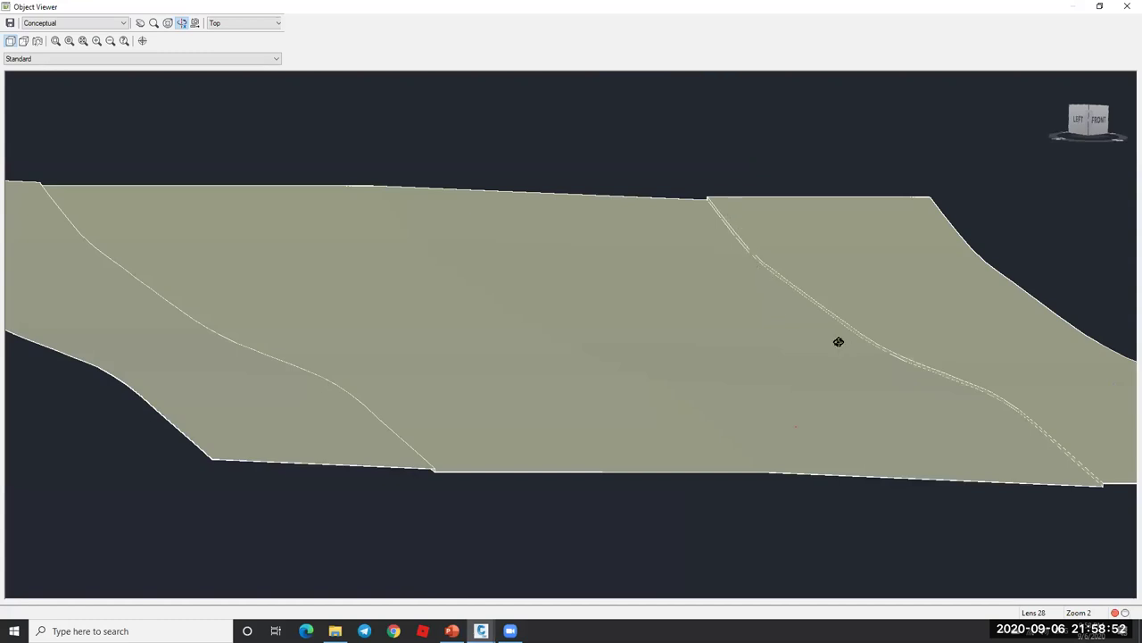
pyautogui.moveTo(988, 411); pyautogui.dragTo(951, 196)
pyautogui.click(1079, 120)
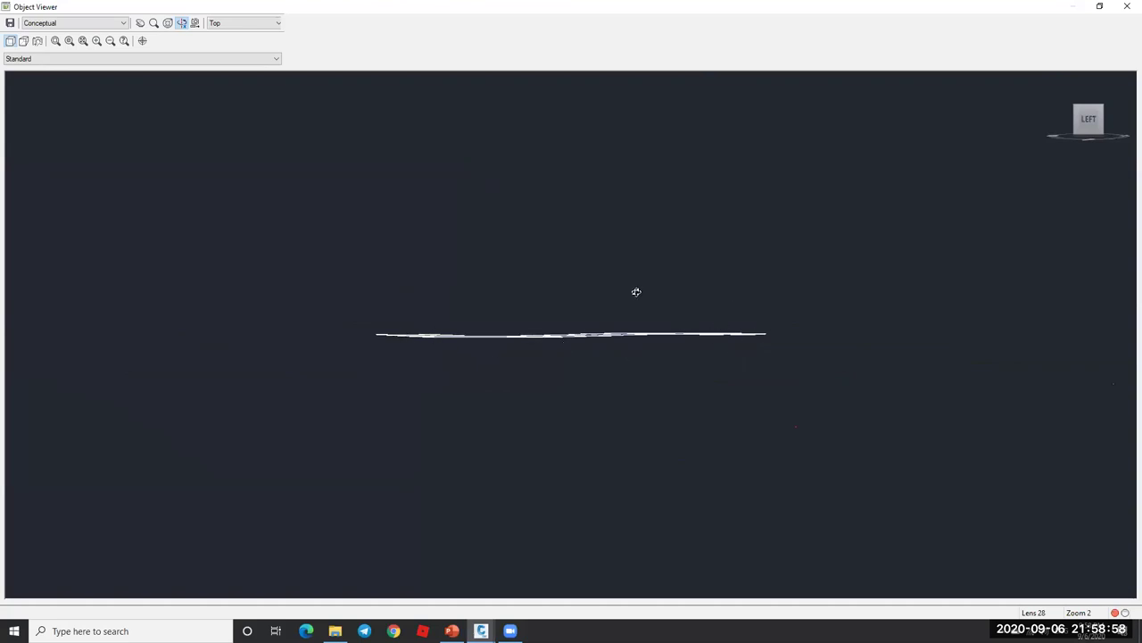
pyautogui.click(1104, 109)
pyautogui.moveTo(537, 377); pyautogui.dragTo(577, 367)
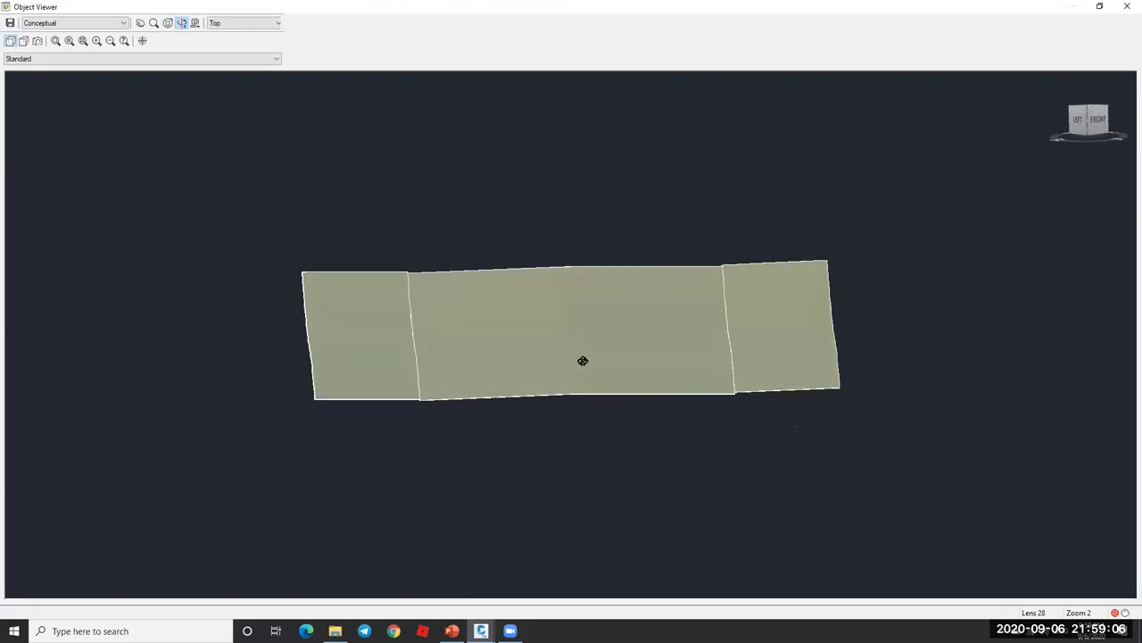
pyautogui.scroll(4, 583, 360)
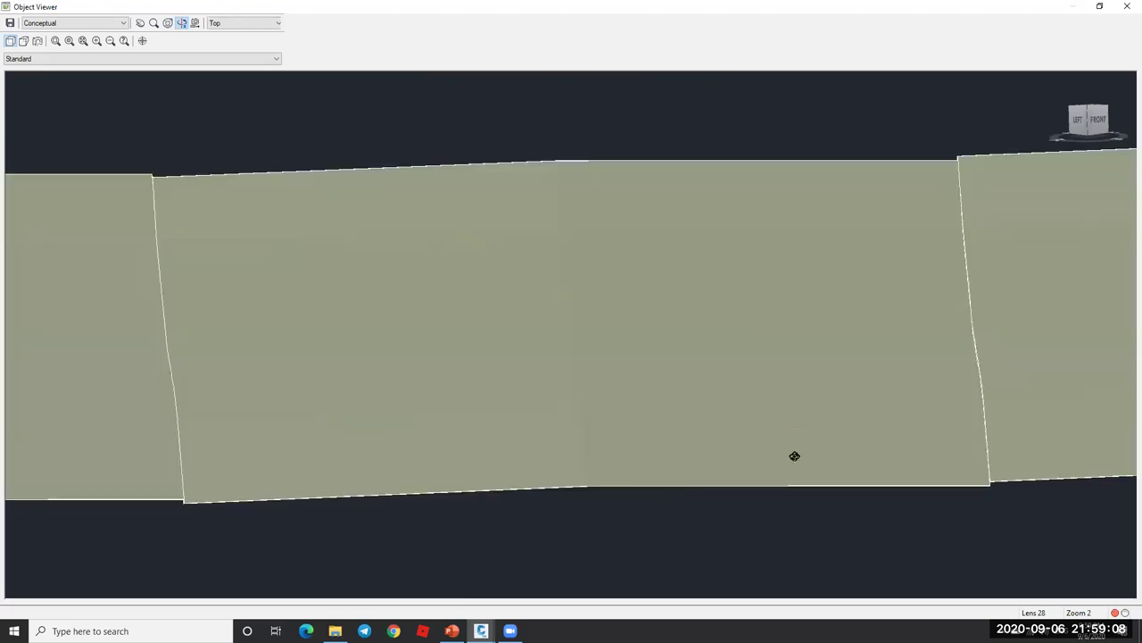
pyautogui.scroll(-4, 1018, 404)
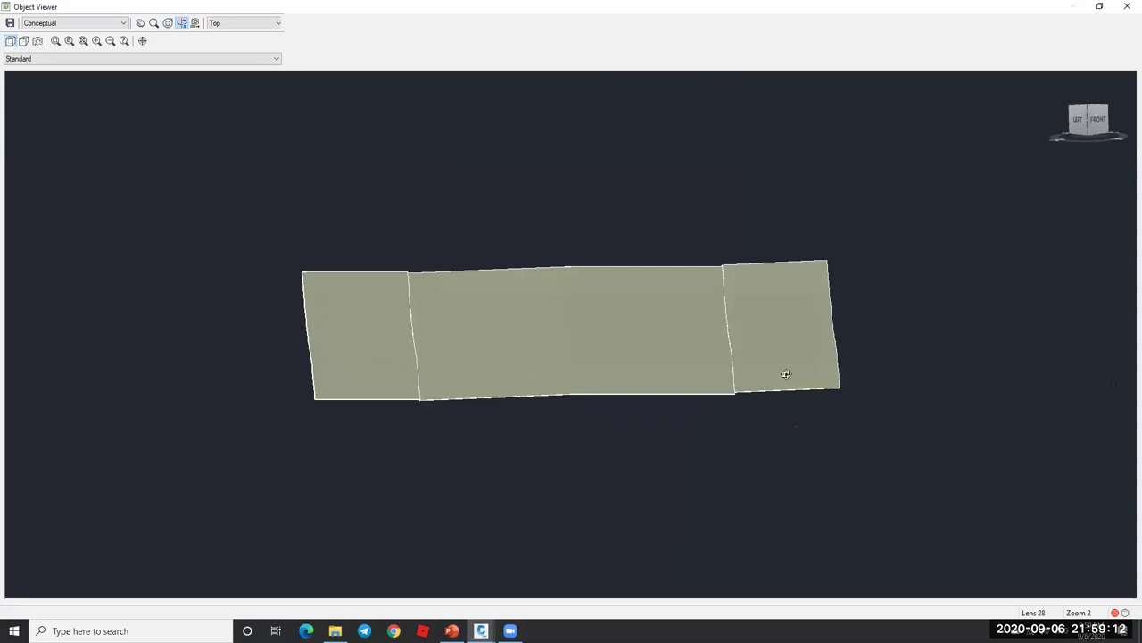
pyautogui.press('Escape')
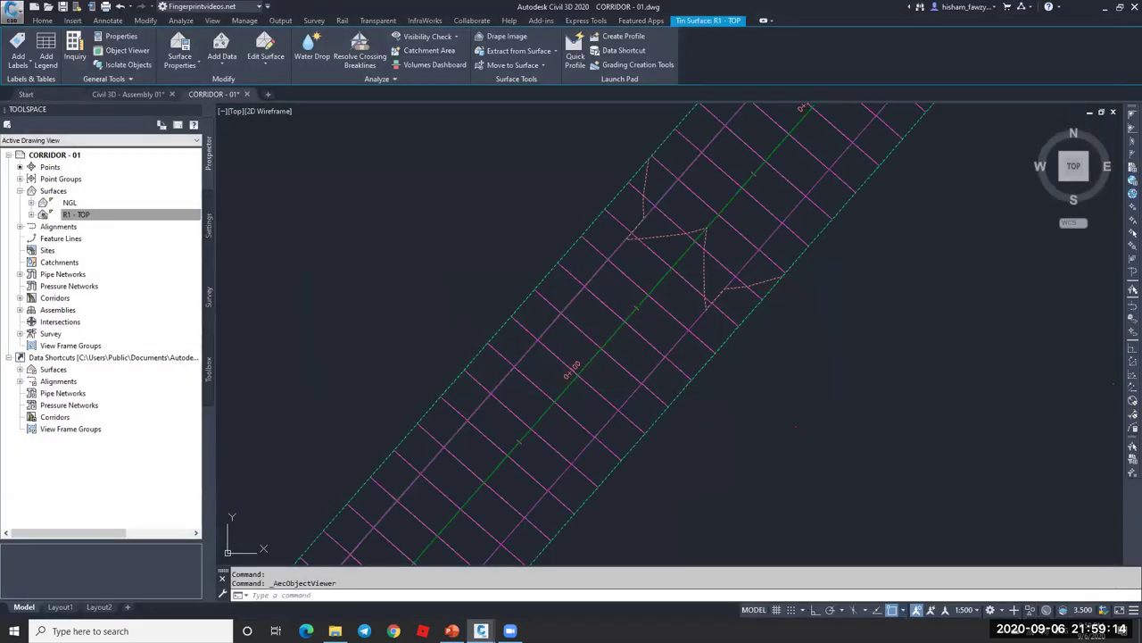
pyautogui.press('Escape')
pyautogui.scroll(2, 686, 241)
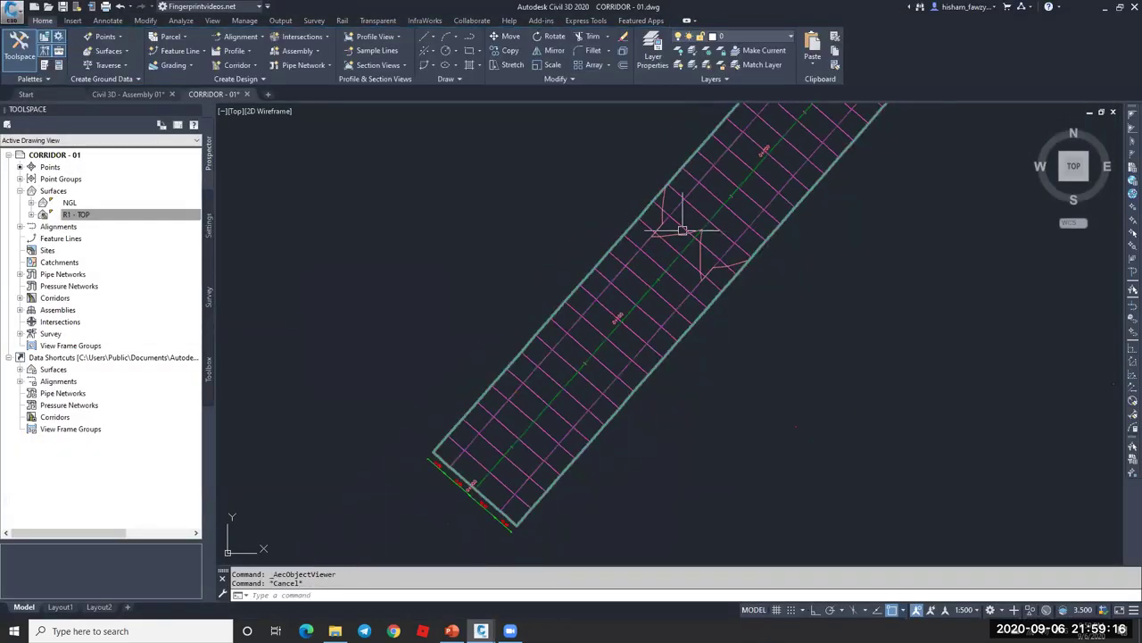
# - Add a second surface, R1 - BOTTOM, from Datum links and rebuild corridor R1
pyautogui.click(685, 230)
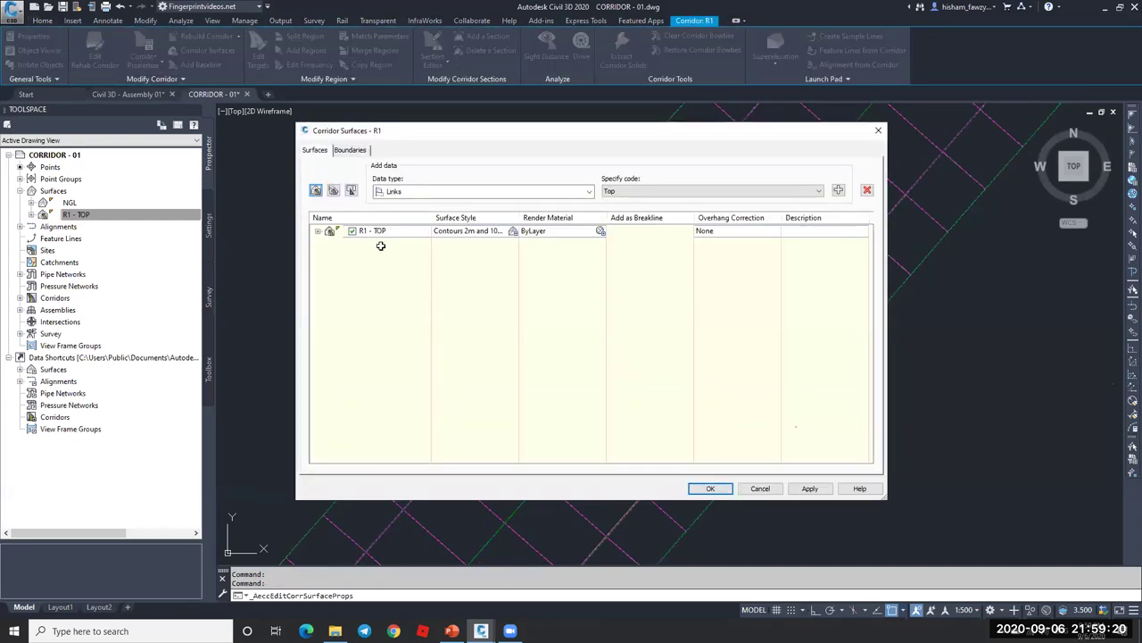
pyautogui.click(395, 242)
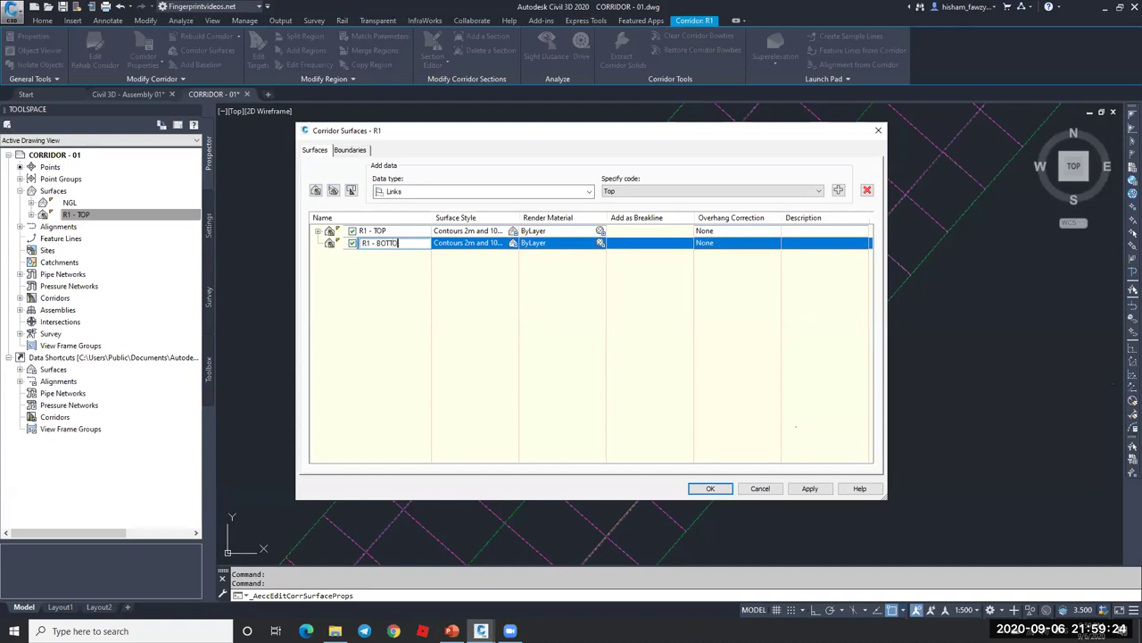
pyautogui.click(661, 191)
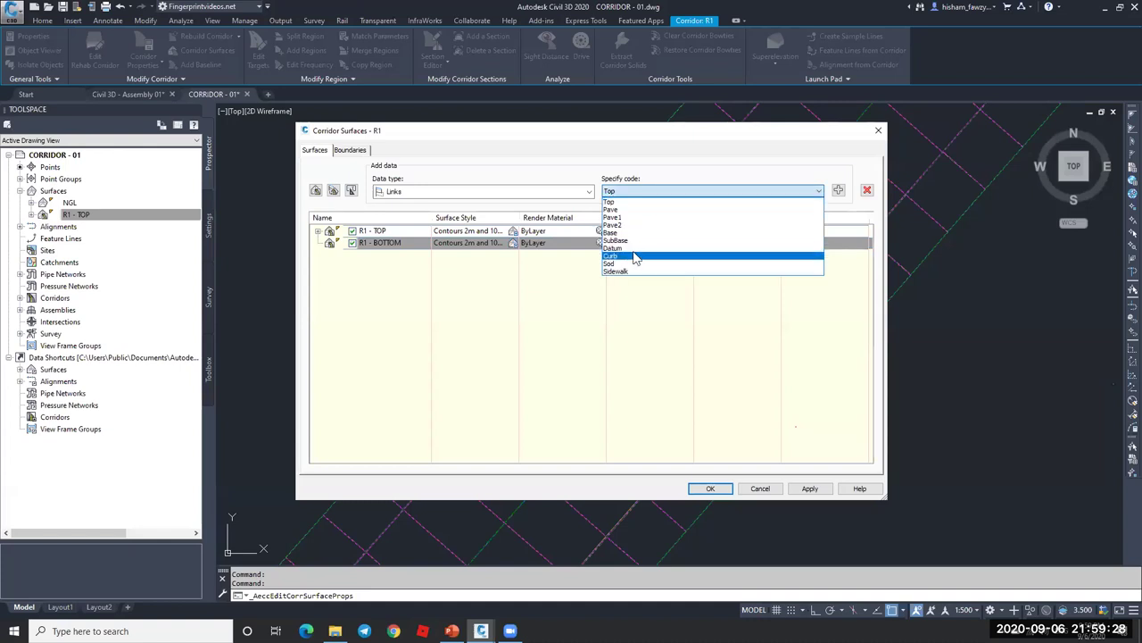
pyautogui.click(625, 248)
pyautogui.click(838, 190)
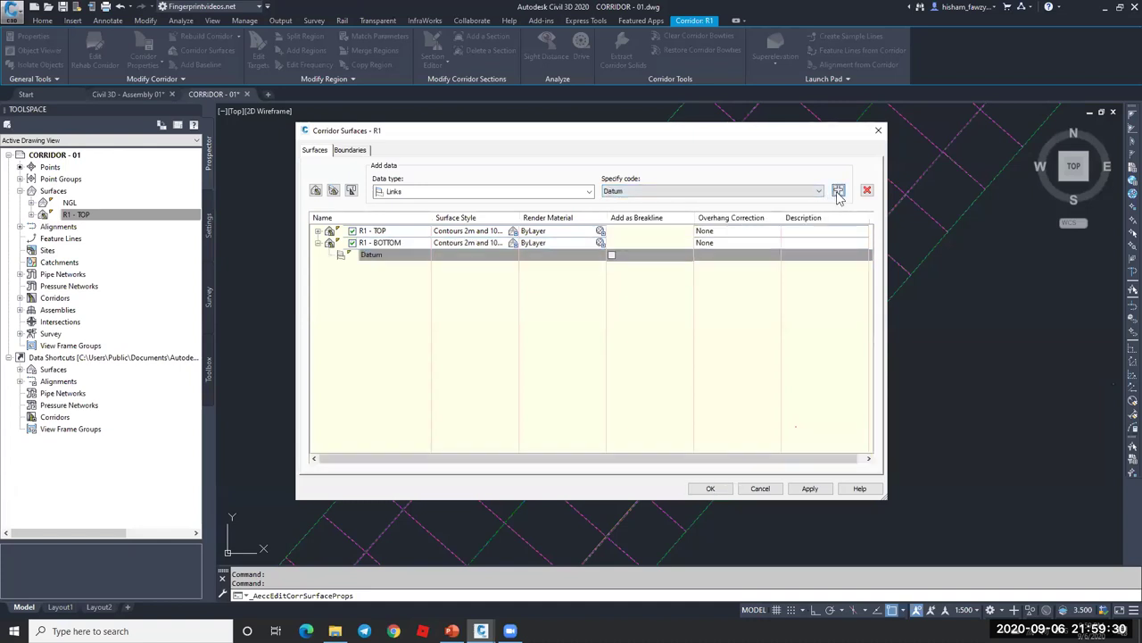
pyautogui.click(714, 489)
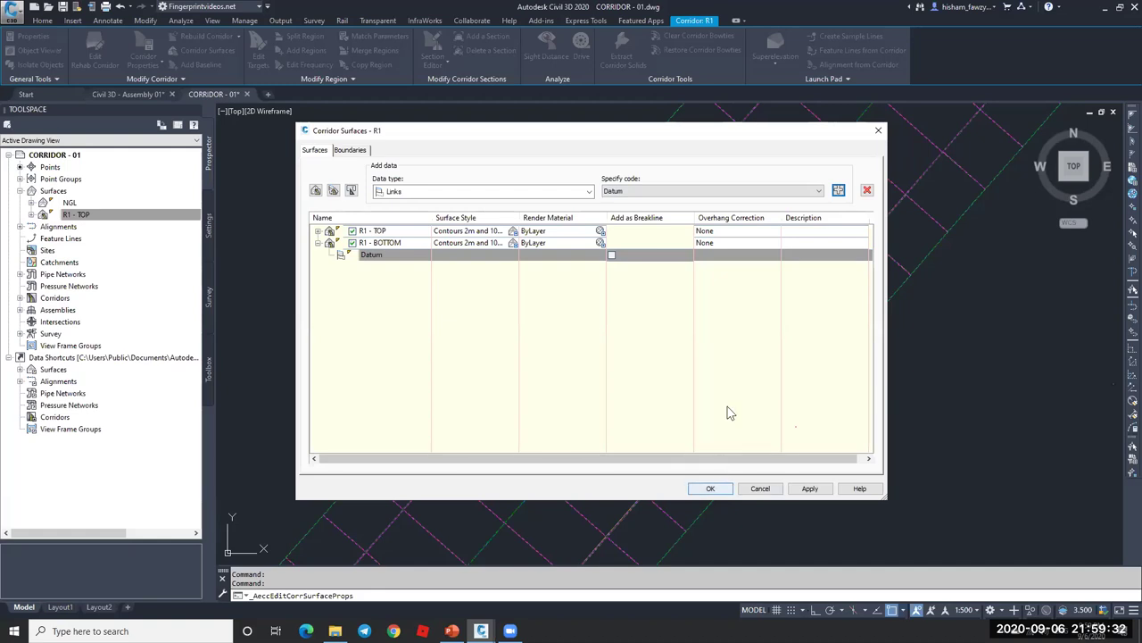
pyautogui.click(686, 278)
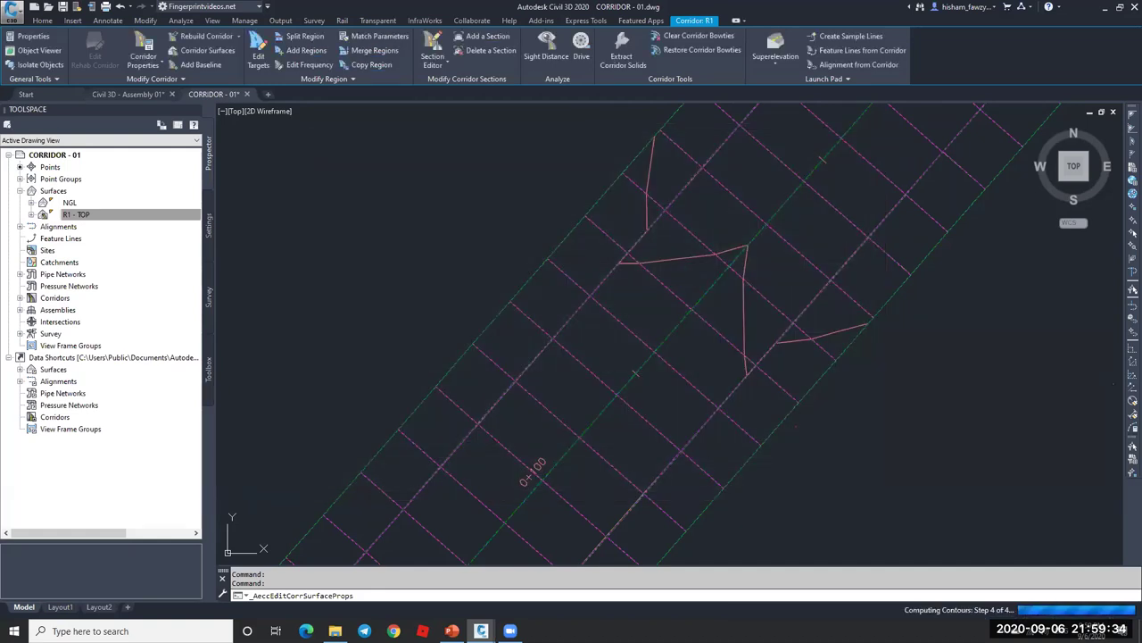
pyautogui.press('Escape')
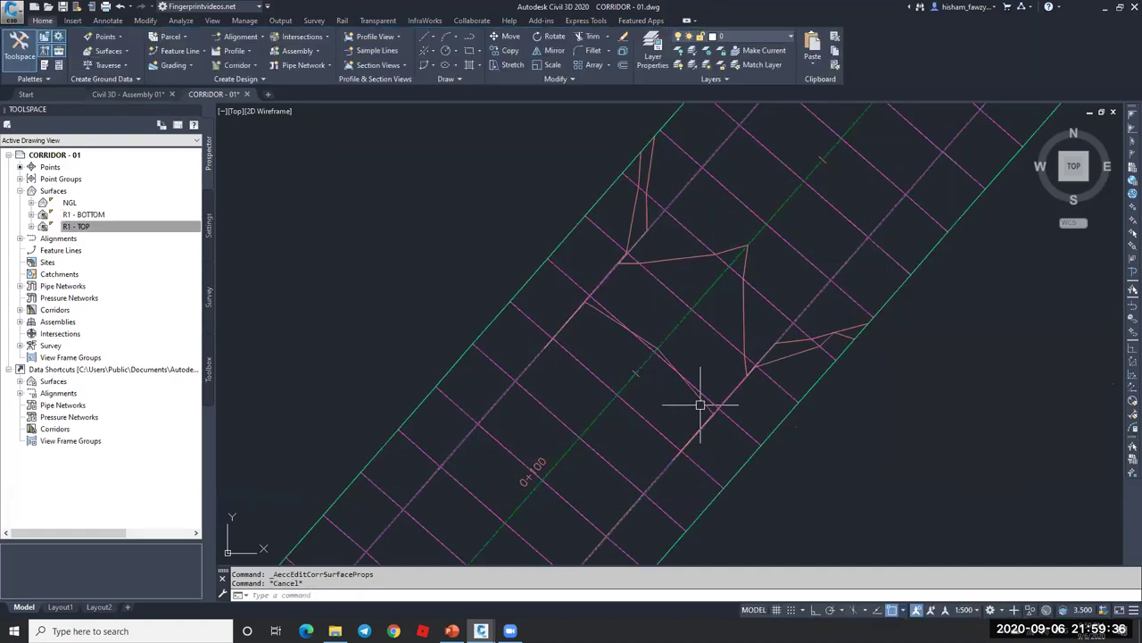
pyautogui.click(601, 310)
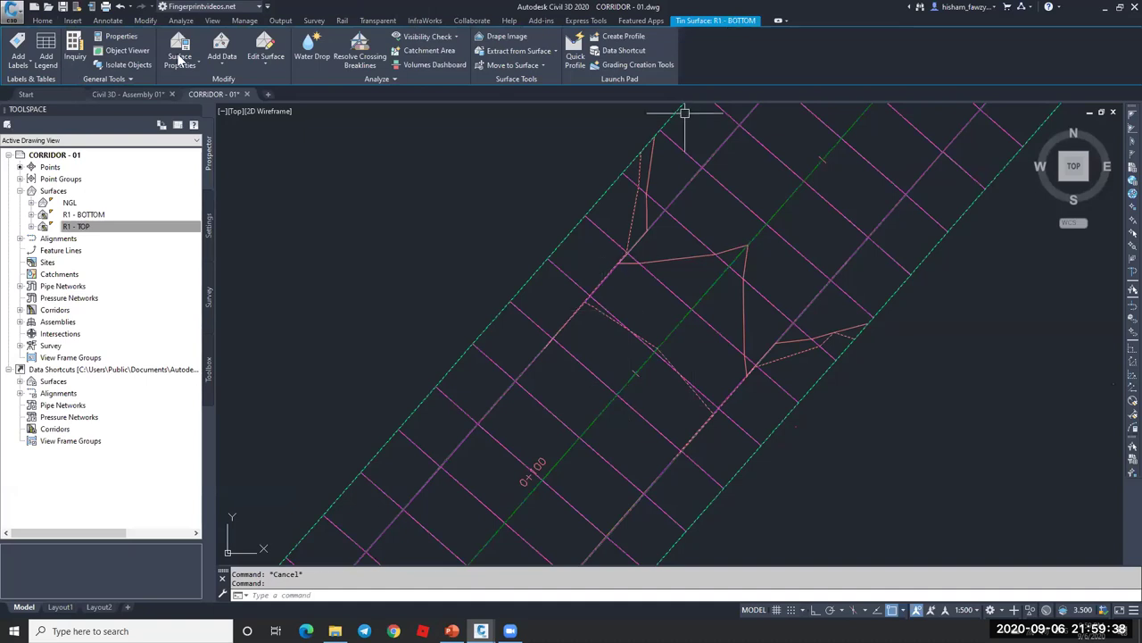
pyautogui.click(125, 50)
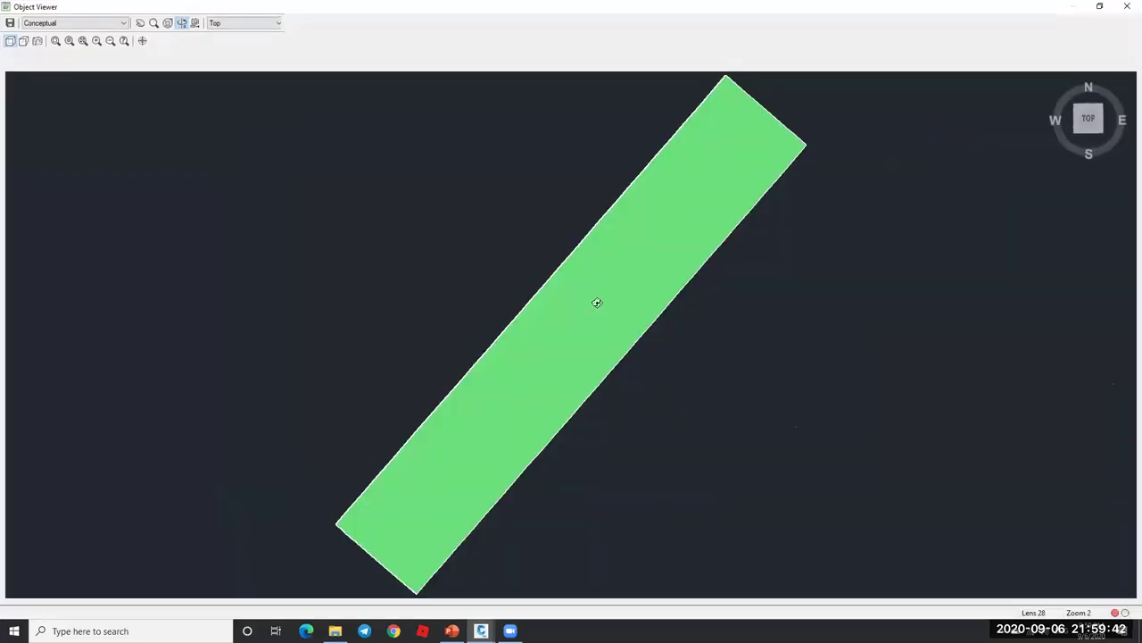
pyautogui.moveTo(597, 301); pyautogui.dragTo(579, 374)
pyautogui.scroll(2, 580, 373)
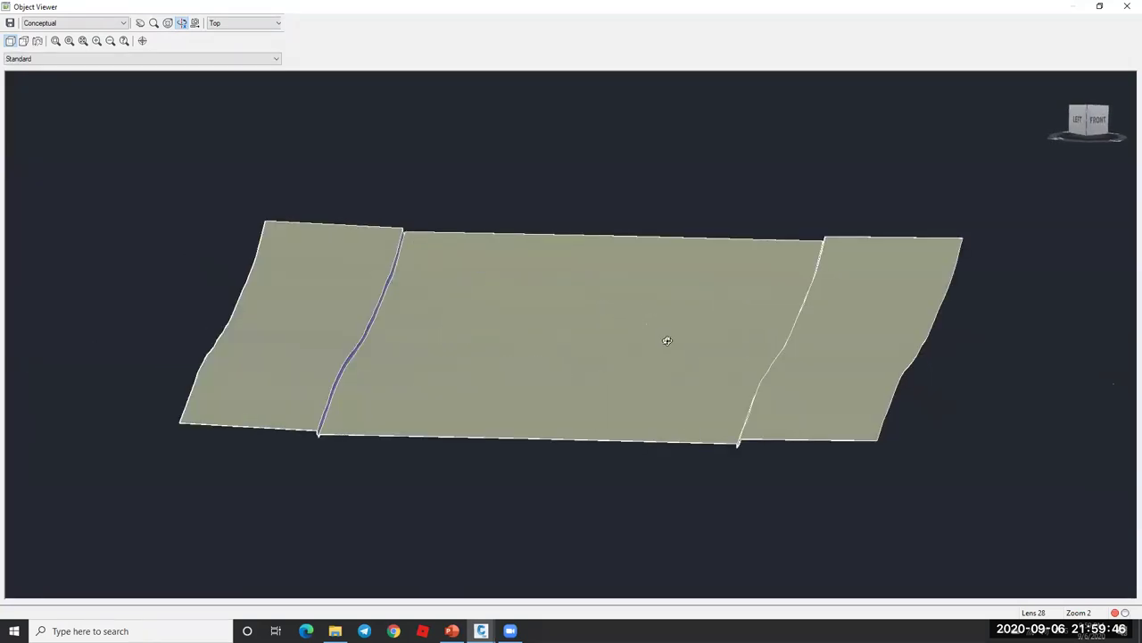
pyautogui.scroll(-2, 584, 354)
pyautogui.moveTo(584, 354); pyautogui.dragTo(596, 353)
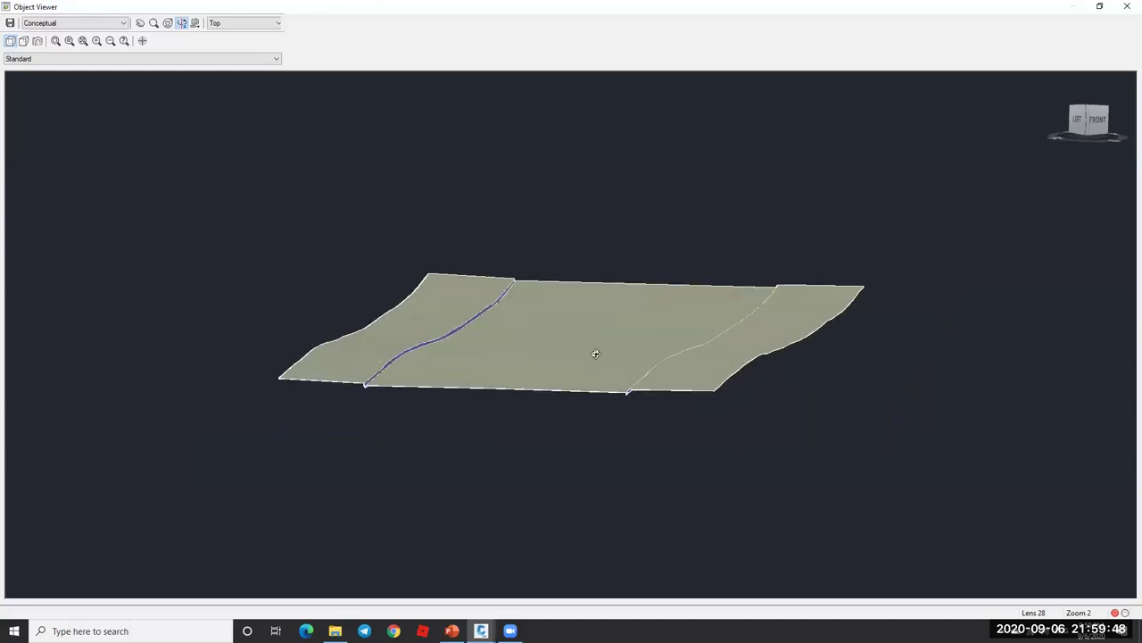
pyautogui.press('Escape')
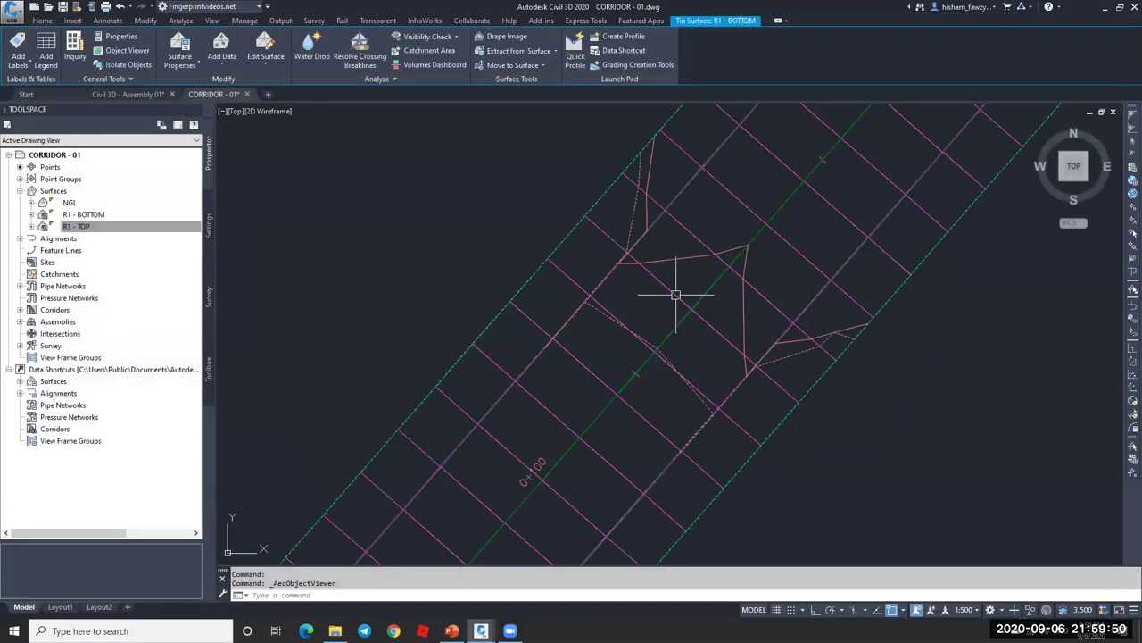
pyautogui.scroll(-3, 673, 291)
pyautogui.scroll(3, 661, 290)
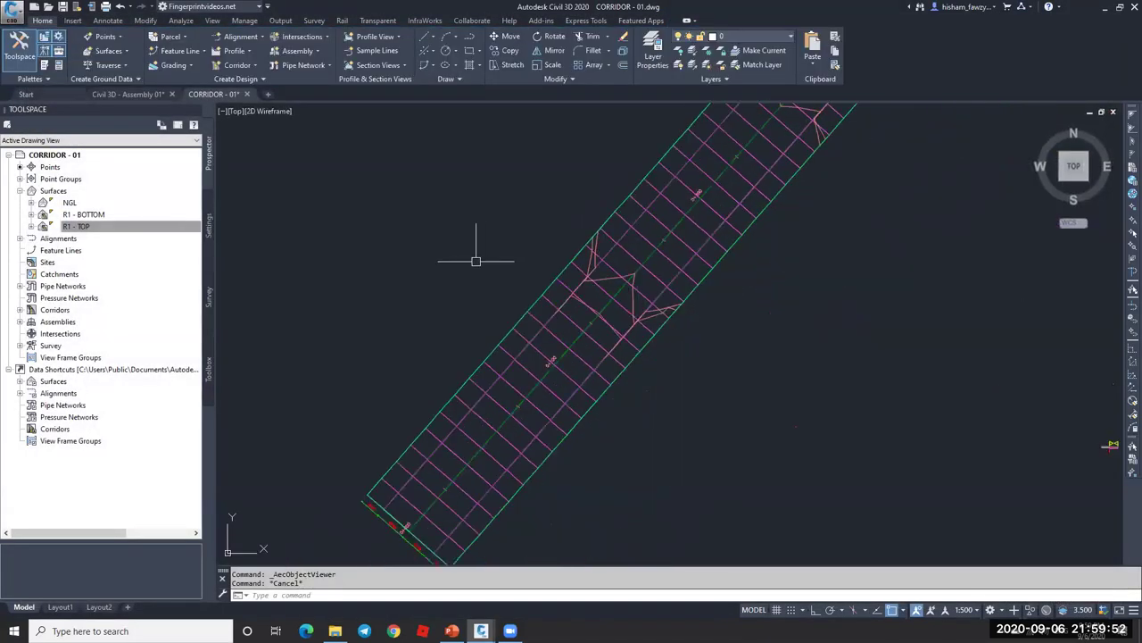
pyautogui.scroll(-3, 484, 248)
pyautogui.scroll(8, 604, 235)
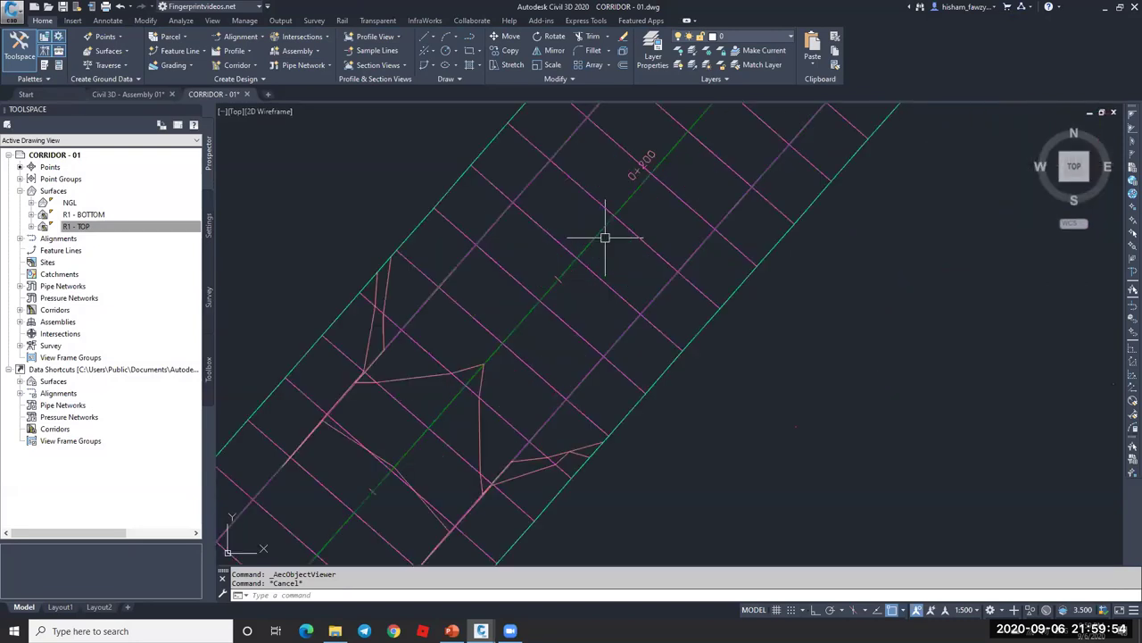
pyautogui.click(589, 295)
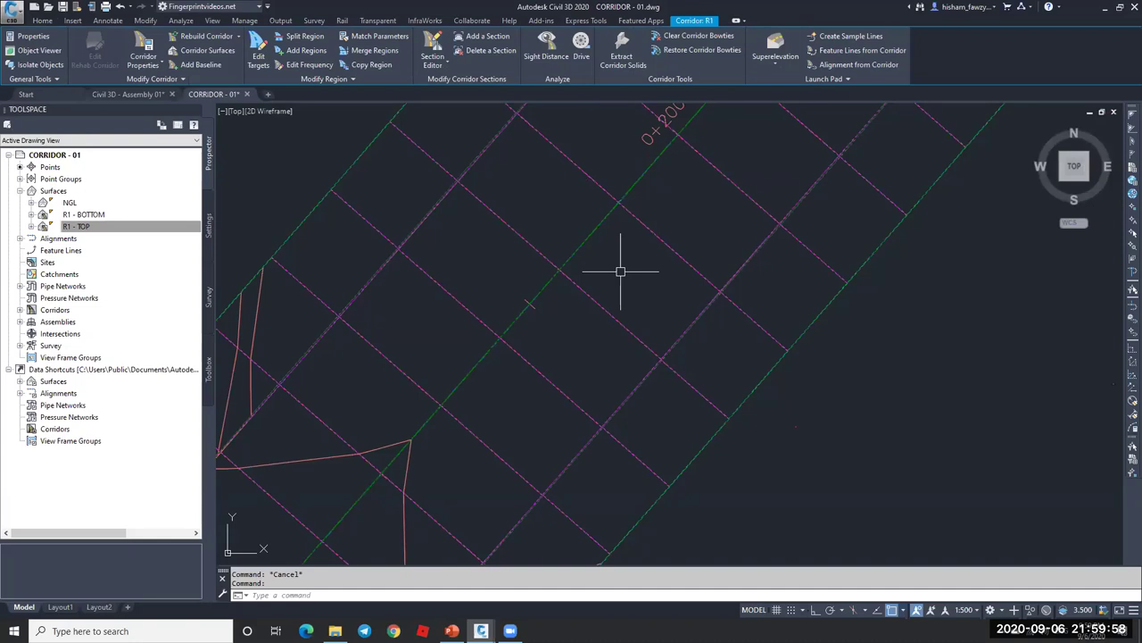
pyautogui.moveTo(620, 271)
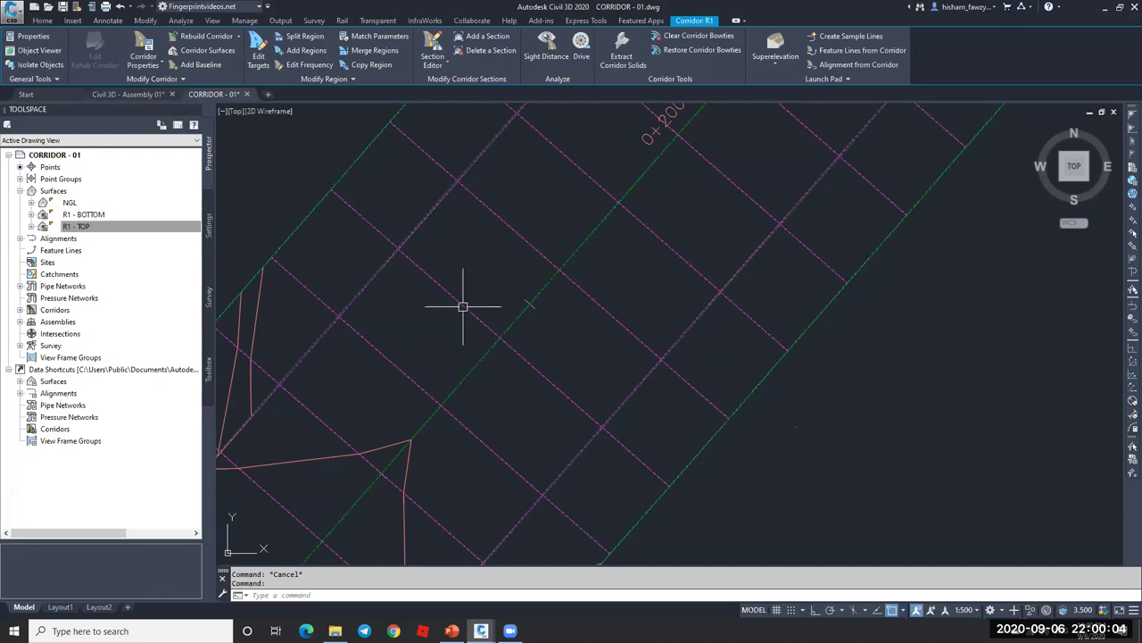
pyautogui.scroll(-2, 601, 180)
pyautogui.scroll(-2, 600, 180)
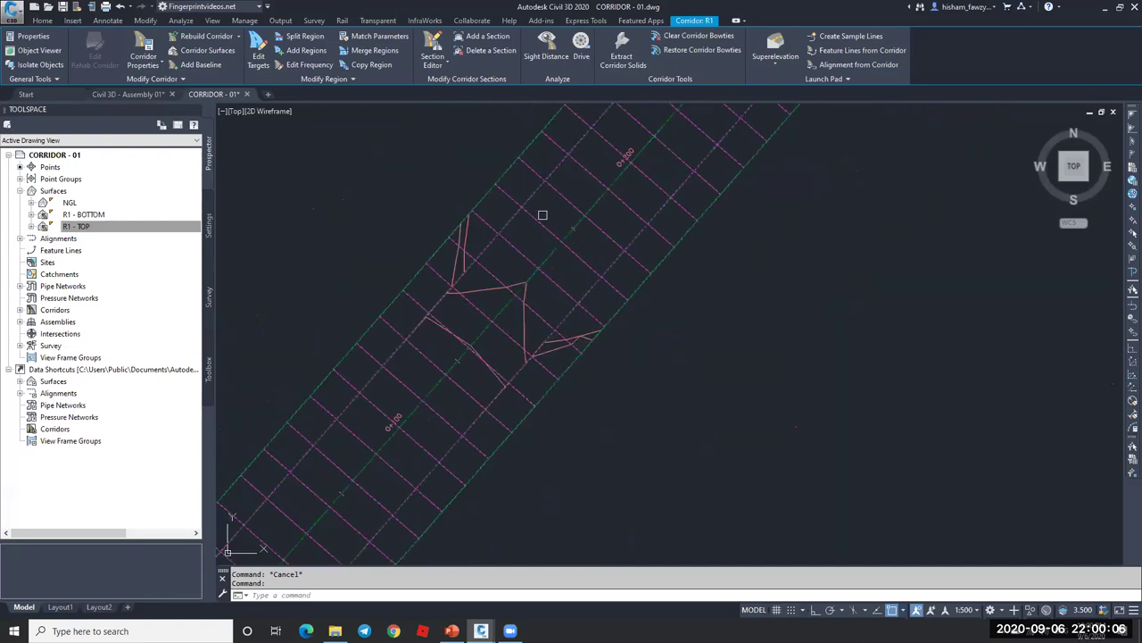
pyautogui.press('Escape')
# - Bulk-edit the Prospector surface list so NGL and R1 - BOTTOM use the _No Display style
pyautogui.click(69, 193)
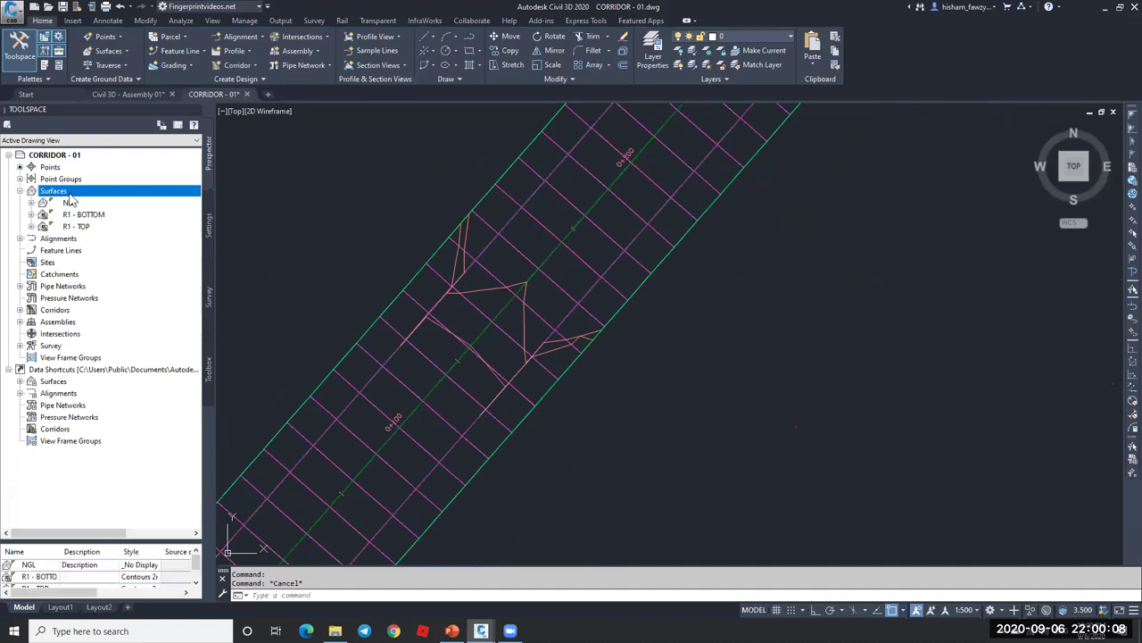
pyautogui.rightClick(68, 193)
pyautogui.click(141, 557)
pyautogui.rightClick(141, 557)
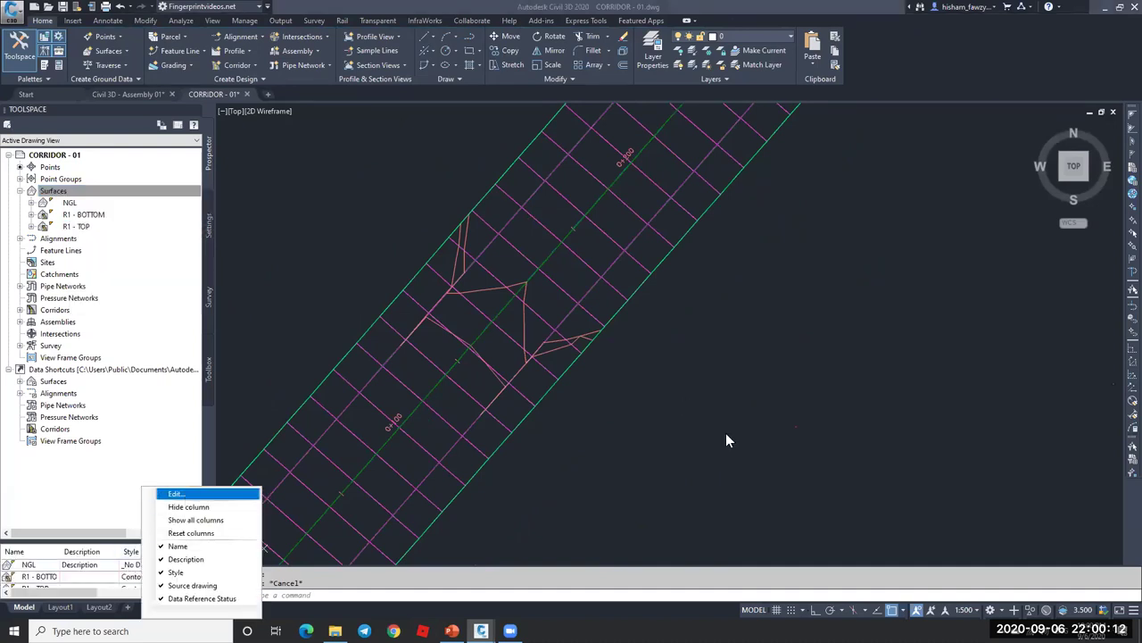
pyautogui.press('Return')
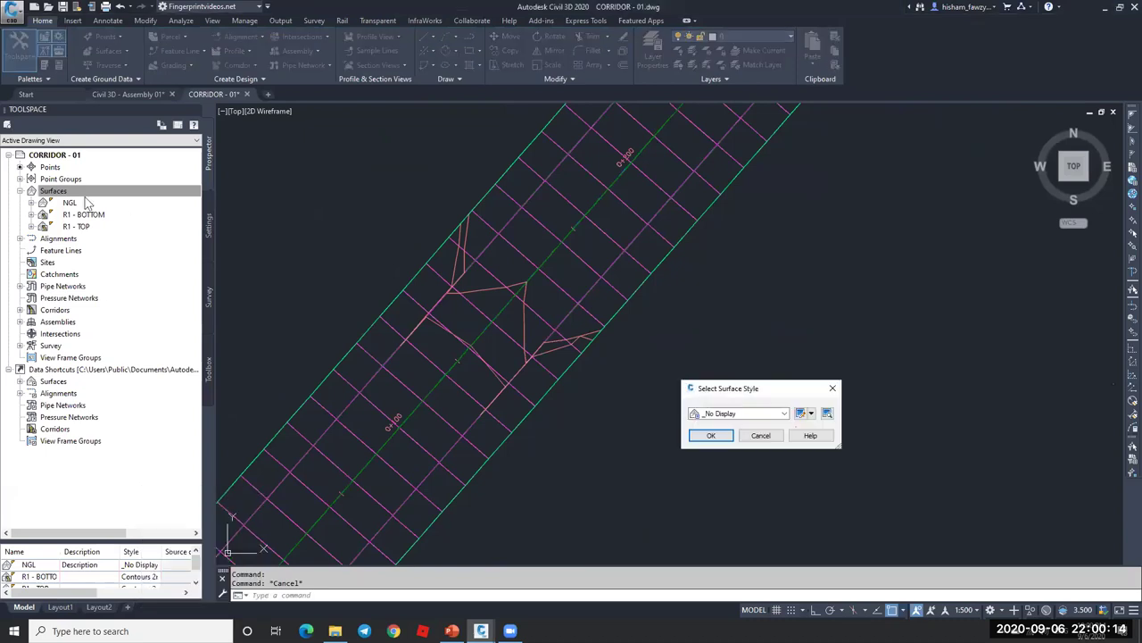
pyautogui.hotkey('alt', 'Down')
pyautogui.click(721, 436)
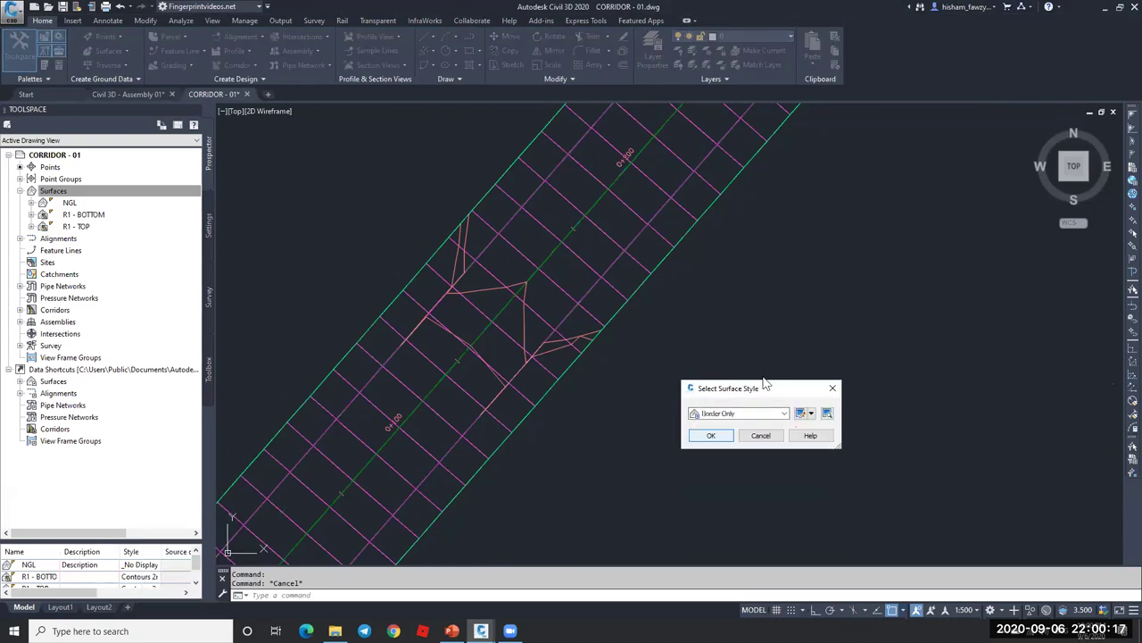
pyautogui.click(707, 435)
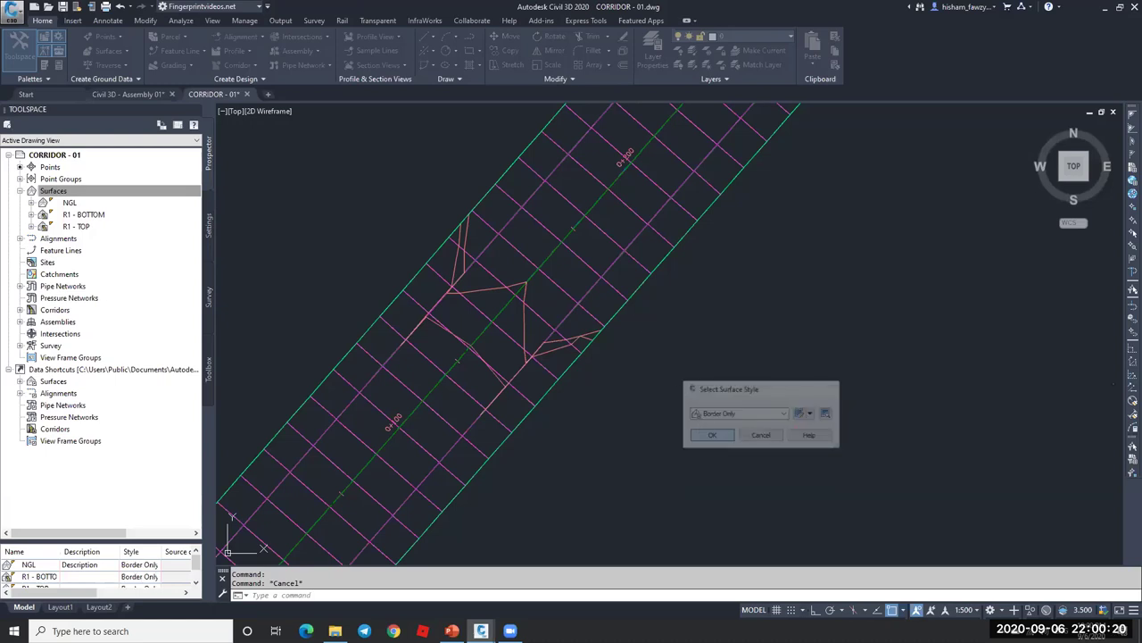
pyautogui.press('Return')
pyautogui.scroll(-4, 635, 284)
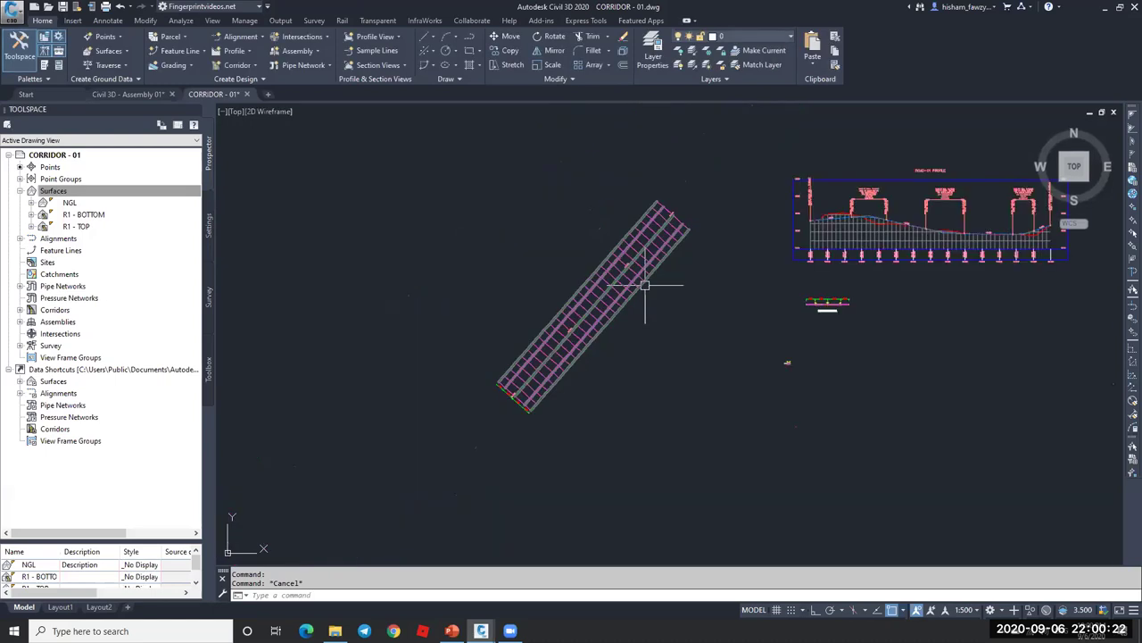
pyautogui.scroll(4, 635, 284)
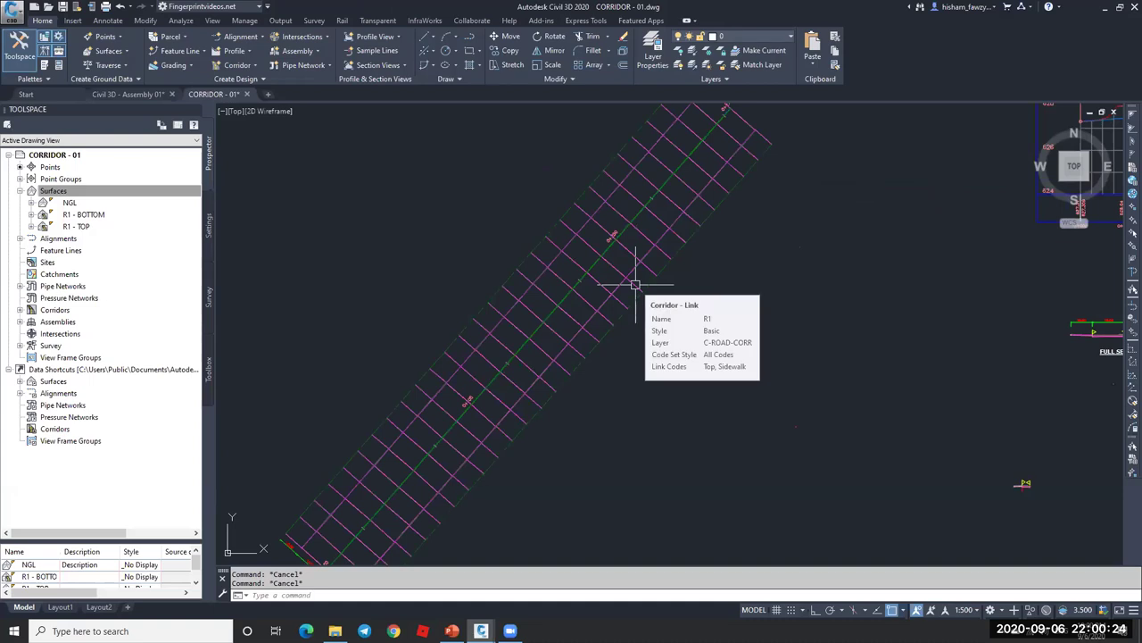
# - Turn on the $-park area-1 layer from the Layers dropdown
pyautogui.click(759, 36)
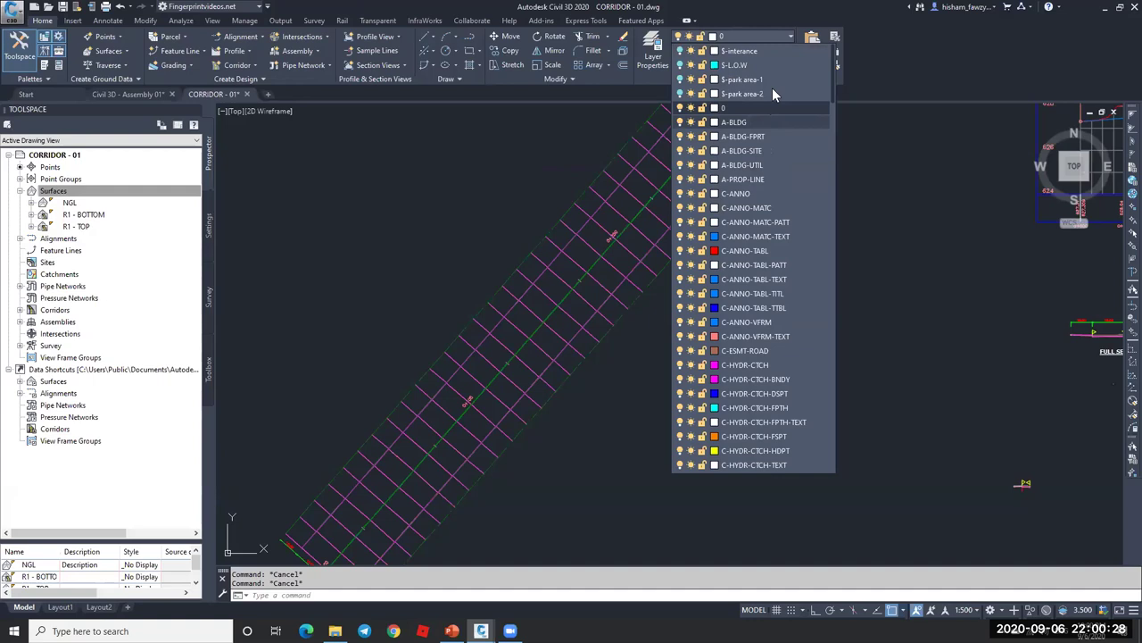
pyautogui.click(679, 79)
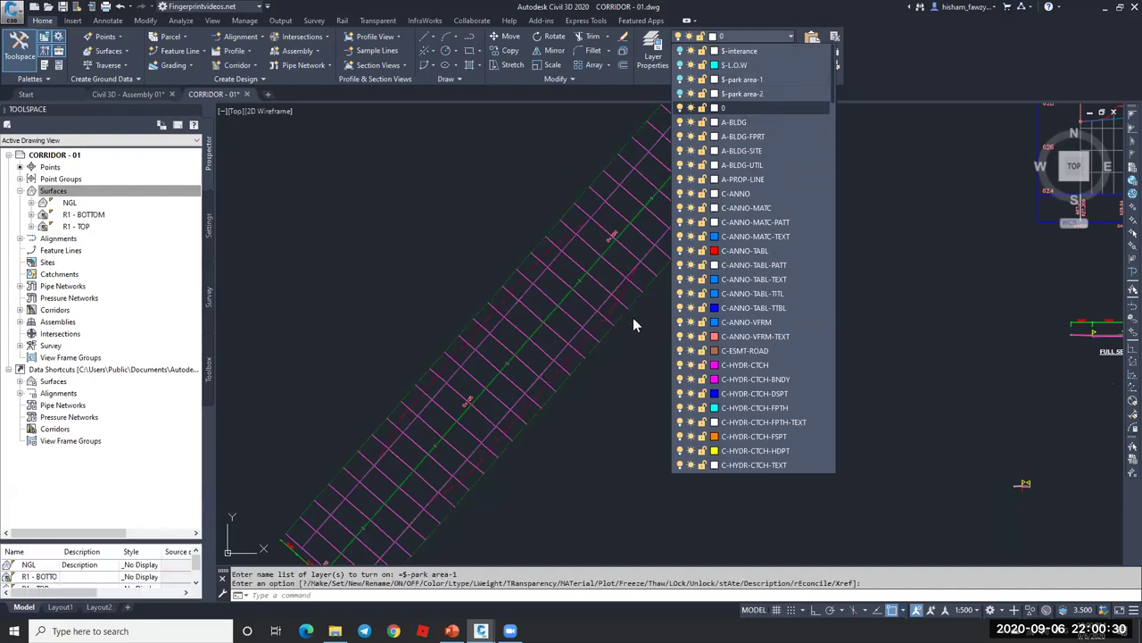
pyautogui.click(652, 258)
pyautogui.scroll(-3, 652, 256)
pyautogui.scroll(6, 693, 272)
# - Start a DR draw-order change on corridor R1, cancel it, then select the red park area polyline
pyautogui.click(693, 272)
pyautogui.write('DR')
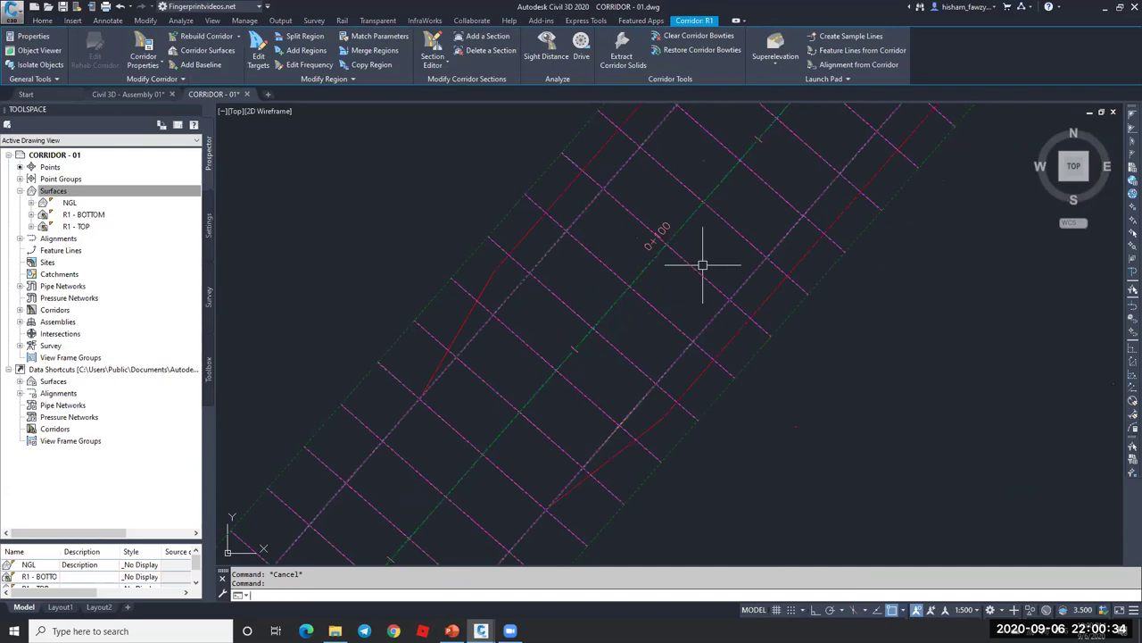
pyautogui.press('Return')
pyautogui.scroll(3, 760, 273)
pyautogui.press('Escape')
pyautogui.scroll(-3, 761, 273)
pyautogui.click(732, 250)
pyautogui.scroll(-4, 770, 280)
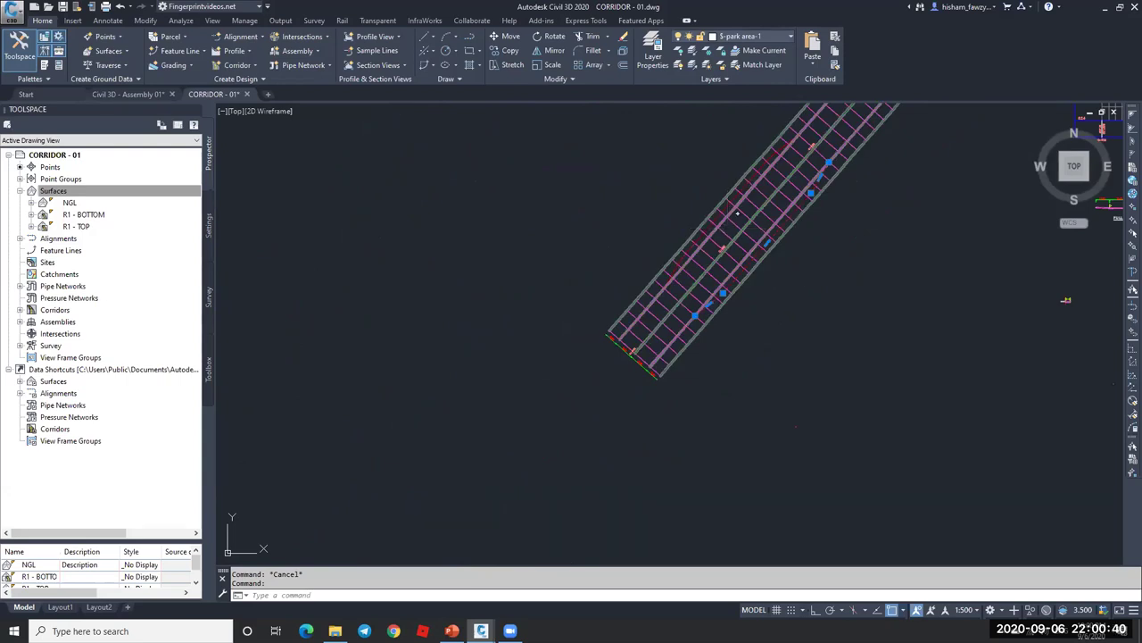
pyautogui.scroll(4, 737, 213)
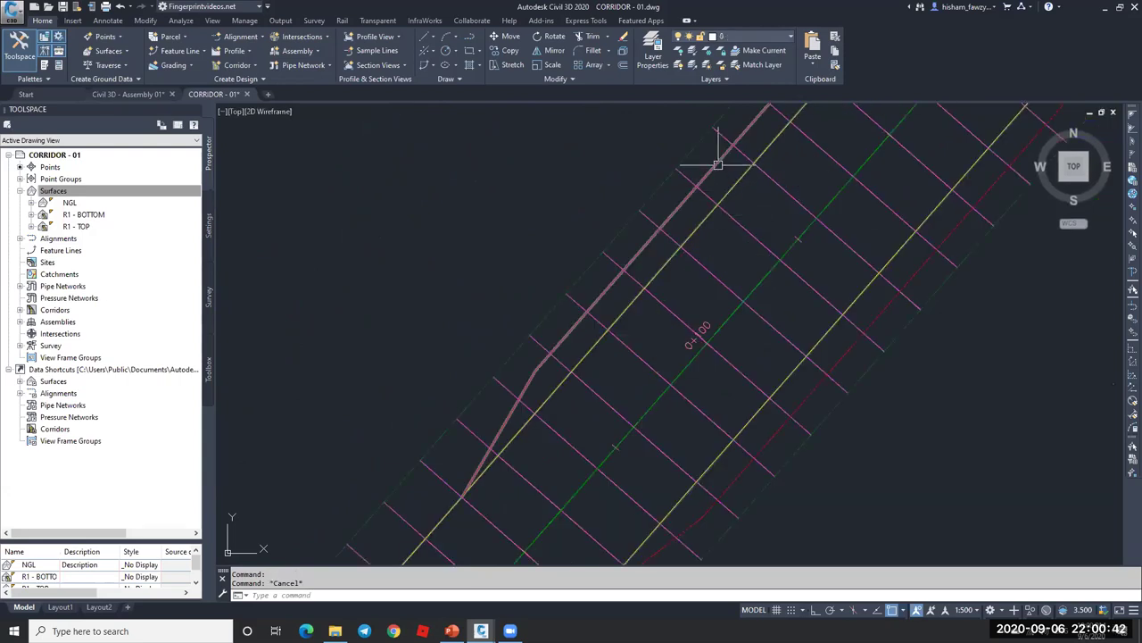
# - Zoom out and back in on the corridor start, clearing the current selection
pyautogui.scroll(2, 704, 207)
pyautogui.press('Escape')
pyautogui.scroll(-7, 698, 217)
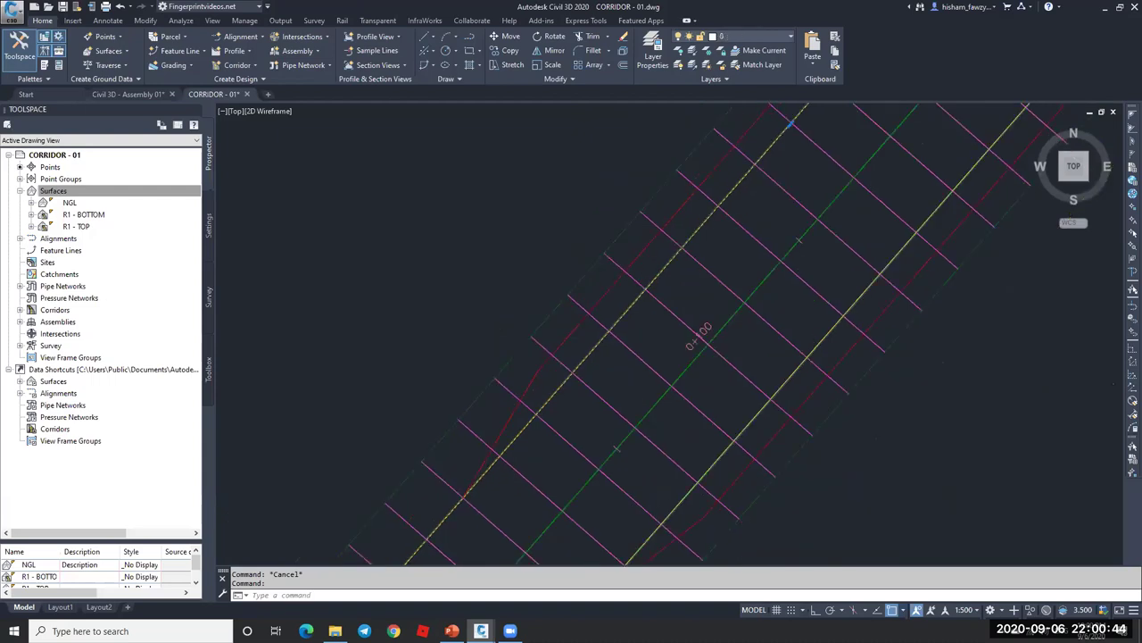
pyautogui.scroll(6, 622, 357)
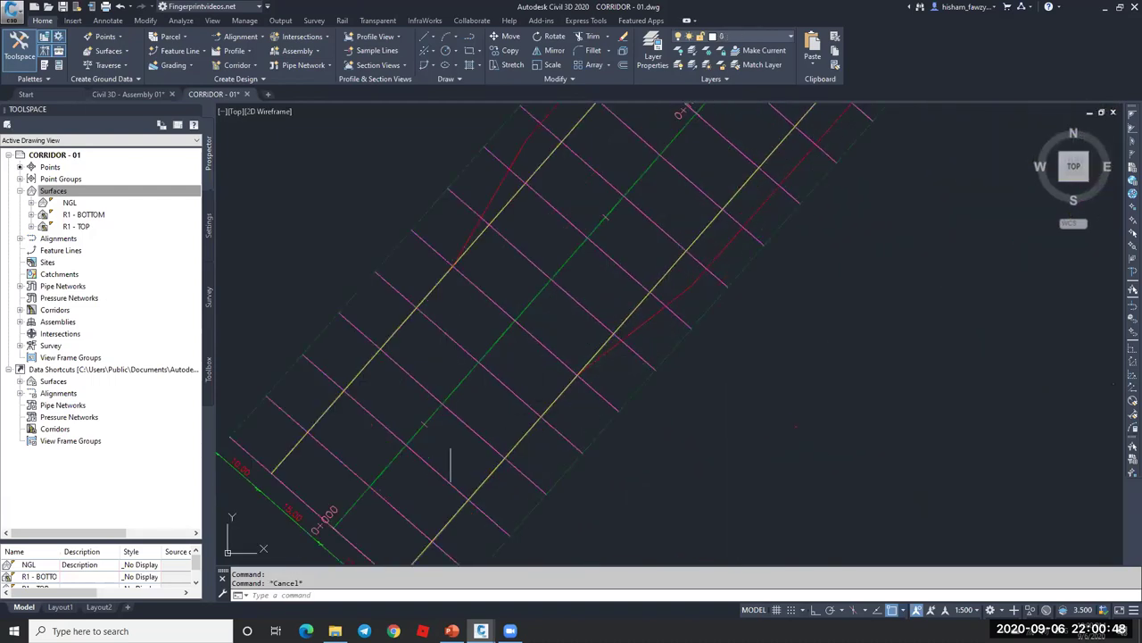
pyautogui.scroll(-3, 438, 428)
pyautogui.scroll(3, 625, 336)
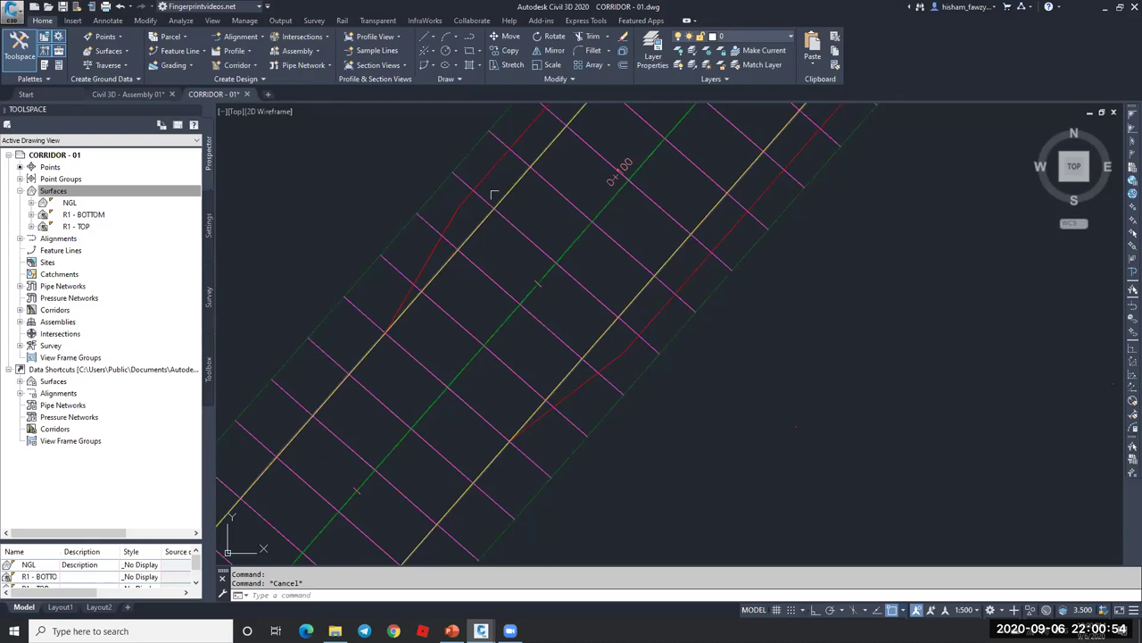
# - Begin an aligned dimension across the sidewalk width, then cancel it
pyautogui.click(146, 20)
pyautogui.click(108, 19)
pyautogui.click(311, 65)
pyautogui.click(473, 219)
pyautogui.click(462, 236)
pyautogui.scroll(5, 461, 233)
pyautogui.press('Escape')
# - Retry the aligned dimension from the red line's corner with a perpendicular snap, then cancel it
pyautogui.press('Return')
pyautogui.click(409, 165)
pyautogui.keyDown('shift'); pyautogui.rightClick(468, 195); pyautogui.keyUp('shift')
pyautogui.click(504, 387)
pyautogui.click(459, 212)
pyautogui.scroll(3, 458, 212)
pyautogui.scroll(-6, 468, 192)
pyautogui.press('Escape')
# - Zoom and pan to recentre the corridor start showing its cross lines, the 0+100 label and park outlines
pyautogui.scroll(-4, 484, 187)
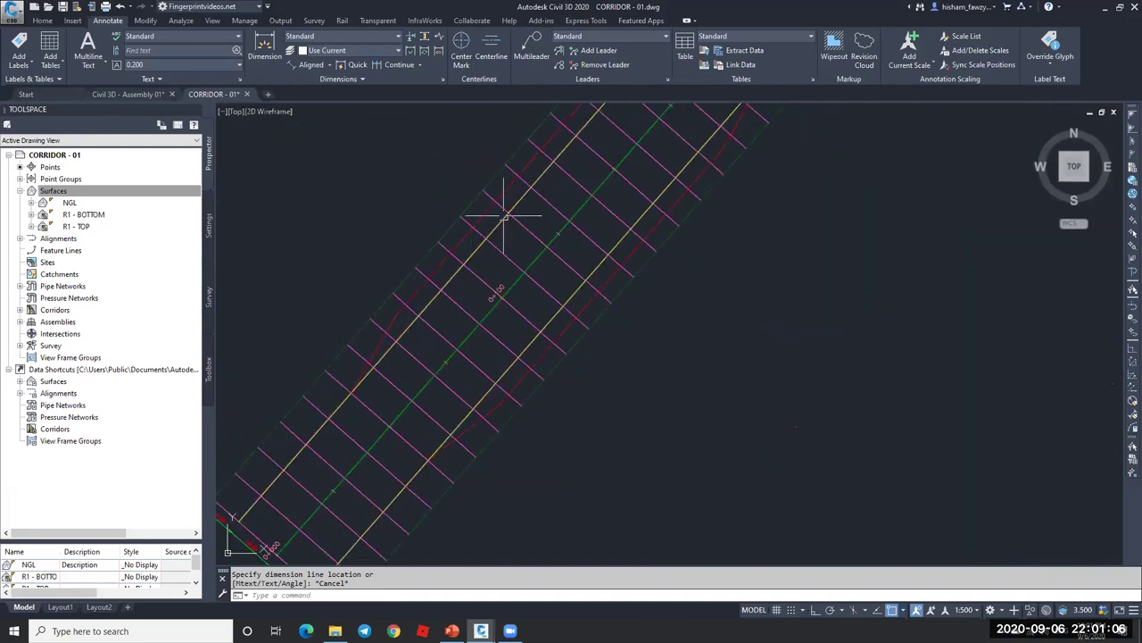
pyautogui.scroll(-5, 523, 196)
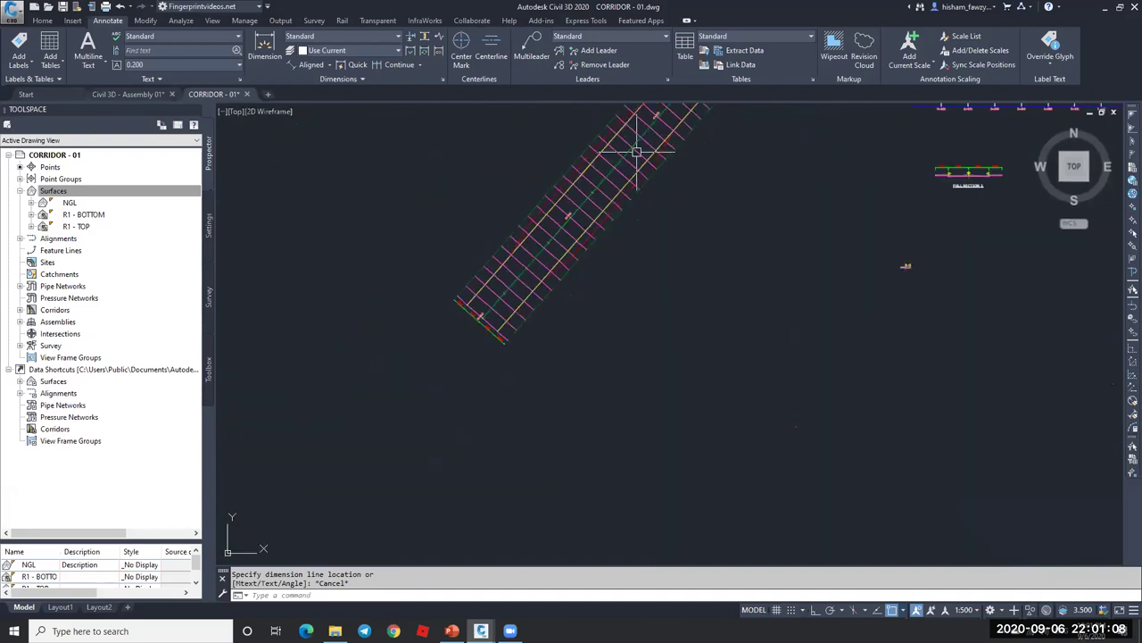
pyautogui.scroll(-2, 708, 153)
pyautogui.scroll(2, 678, 191)
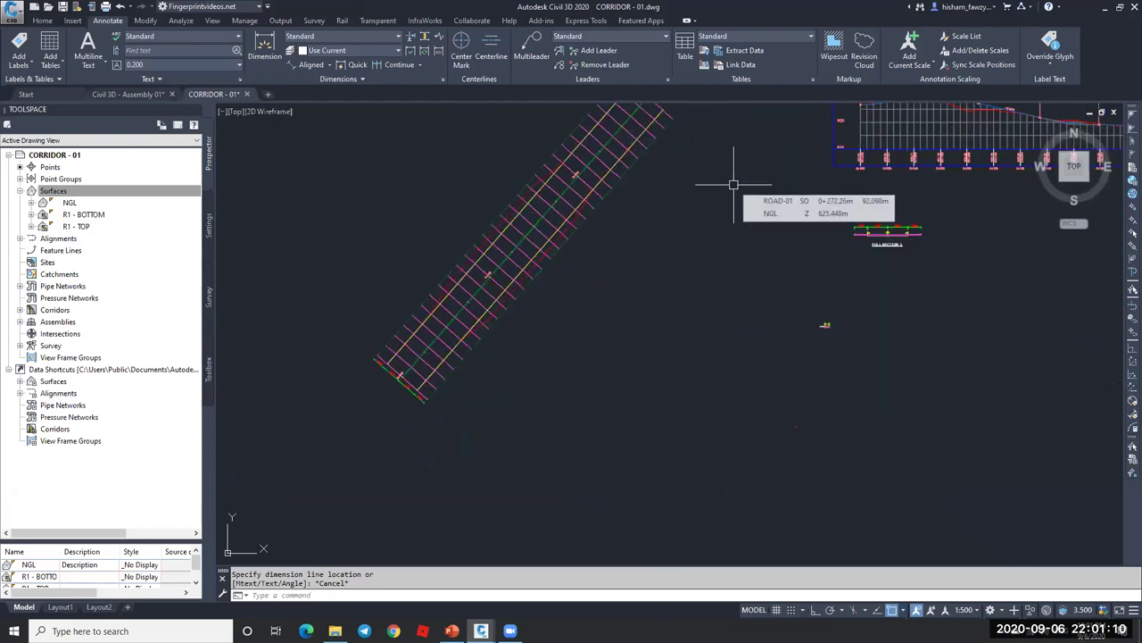
pyautogui.scroll(5, 392, 388)
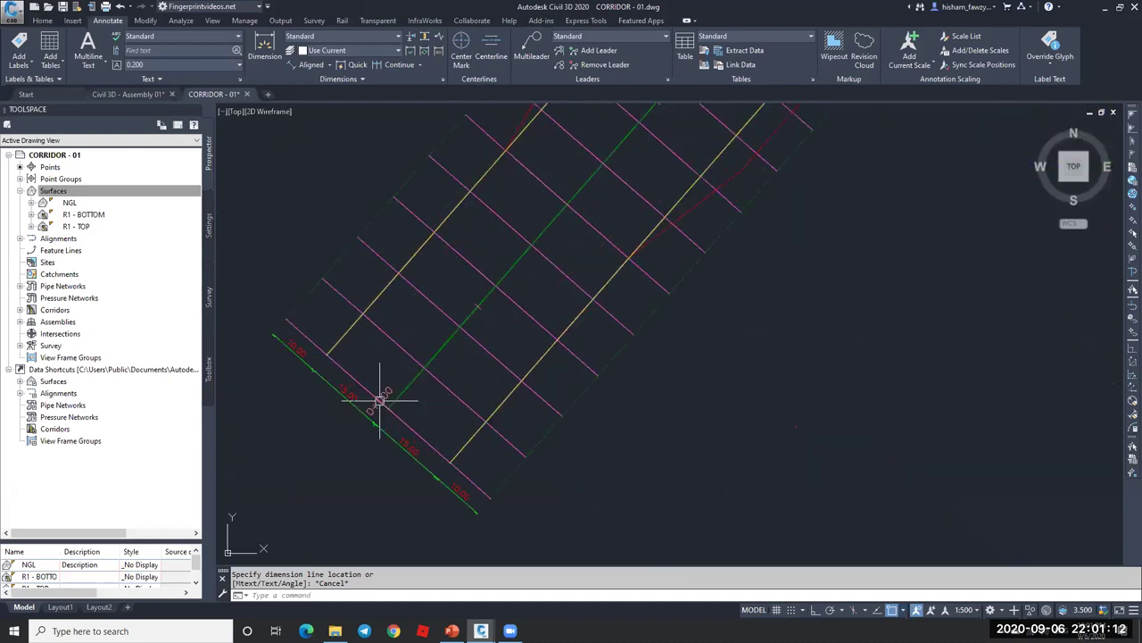
pyautogui.scroll(-3, 362, 397)
pyautogui.scroll(-1, 361, 401)
pyautogui.scroll(3, 485, 231)
pyautogui.scroll(3, 503, 212)
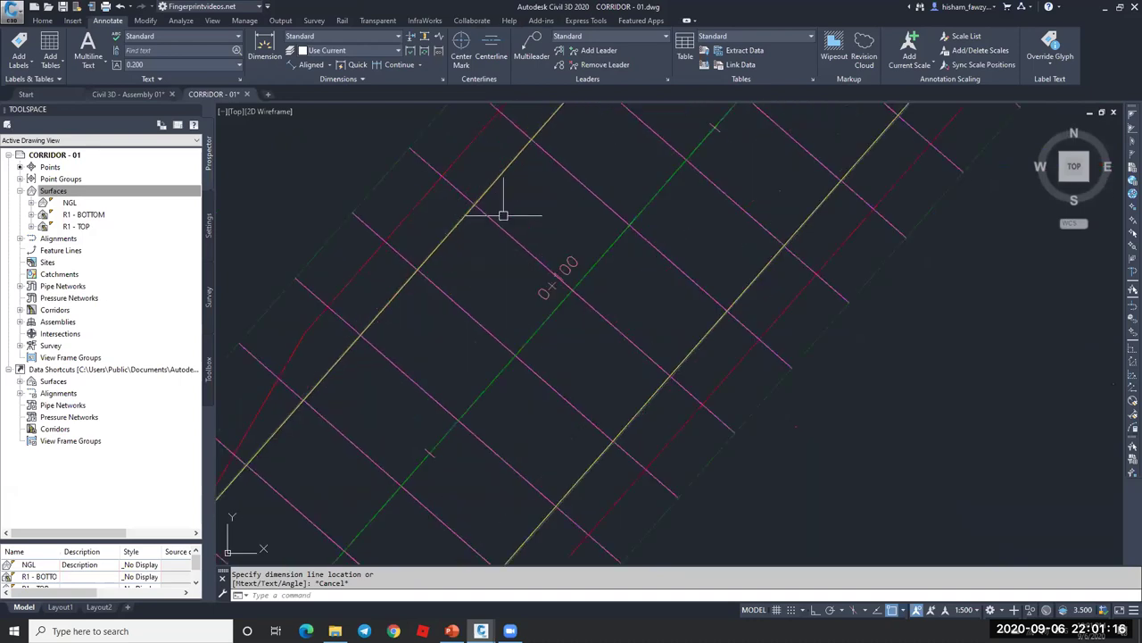
pyautogui.scroll(-3, 545, 234)
pyautogui.scroll(1, 548, 224)
pyautogui.scroll(-3, 547, 224)
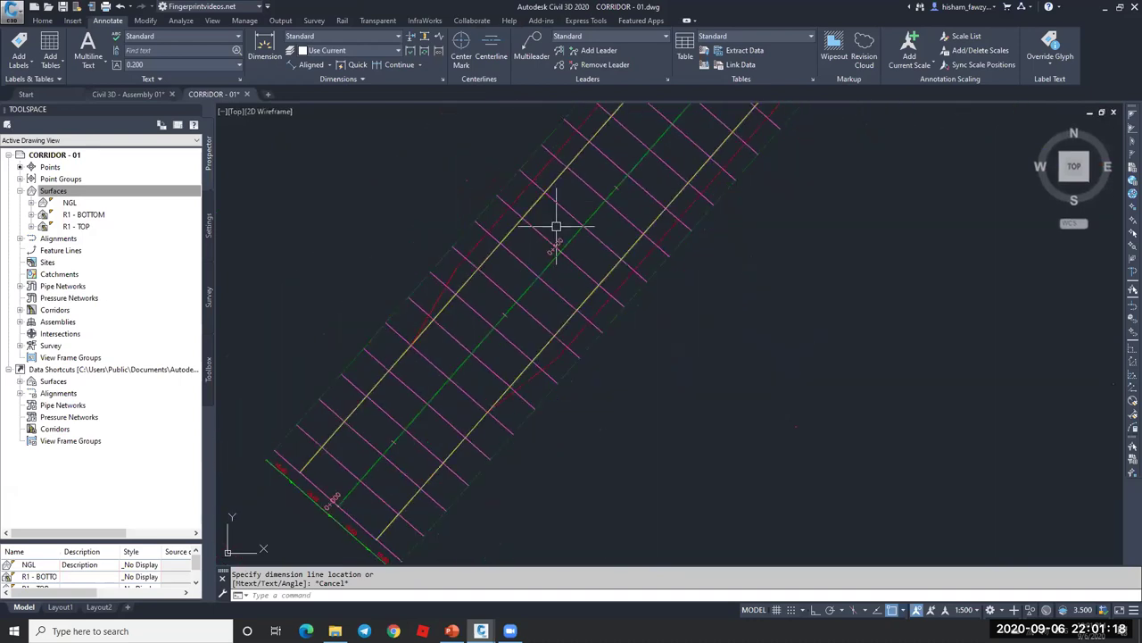
pyautogui.moveTo(576, 253)
pyautogui.mouseDown(button='middle')
pyautogui.moveTo(503, 327)
pyautogui.moveTo(578, 254)
pyautogui.mouseUp(button='middle')
pyautogui.scroll(-1, 562, 272)
pyautogui.scroll(3, 502, 324)
pyautogui.scroll(-2, 486, 311)
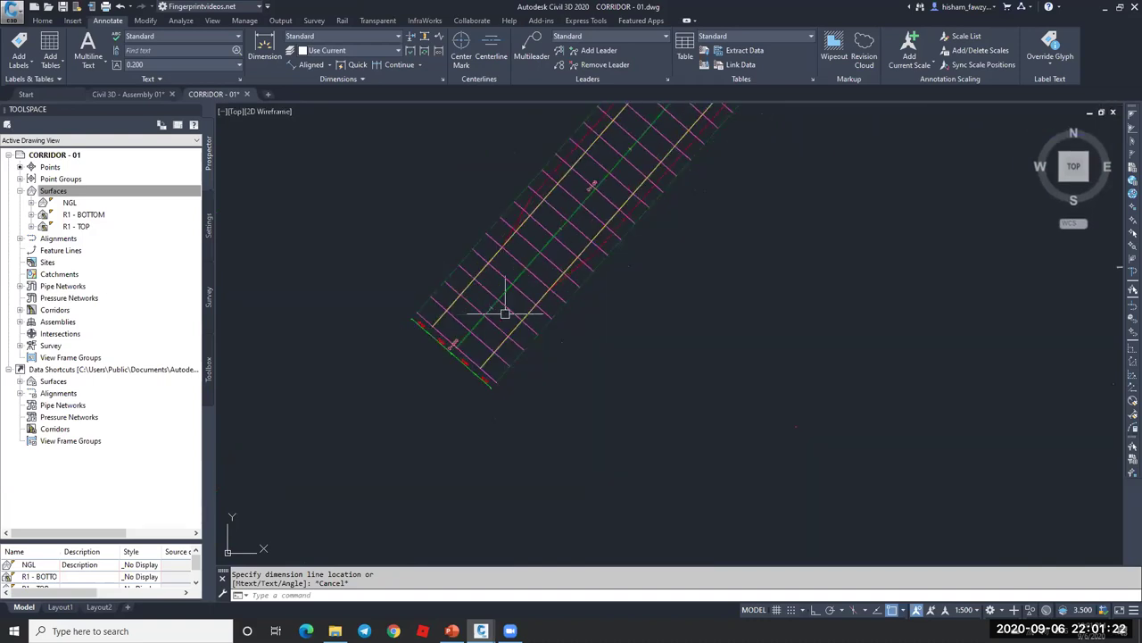
pyautogui.scroll(-2, 536, 267)
pyautogui.scroll(4, 569, 243)
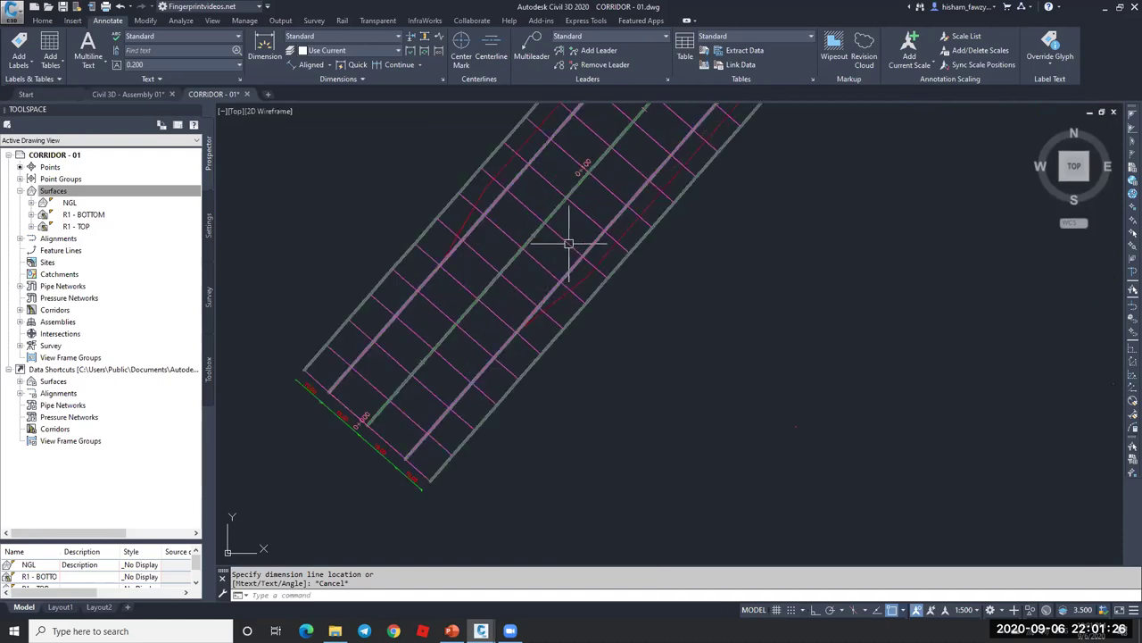
# - Select corridor R1 and run Edit Targets on its region to open Target Mapping
pyautogui.click(554, 265)
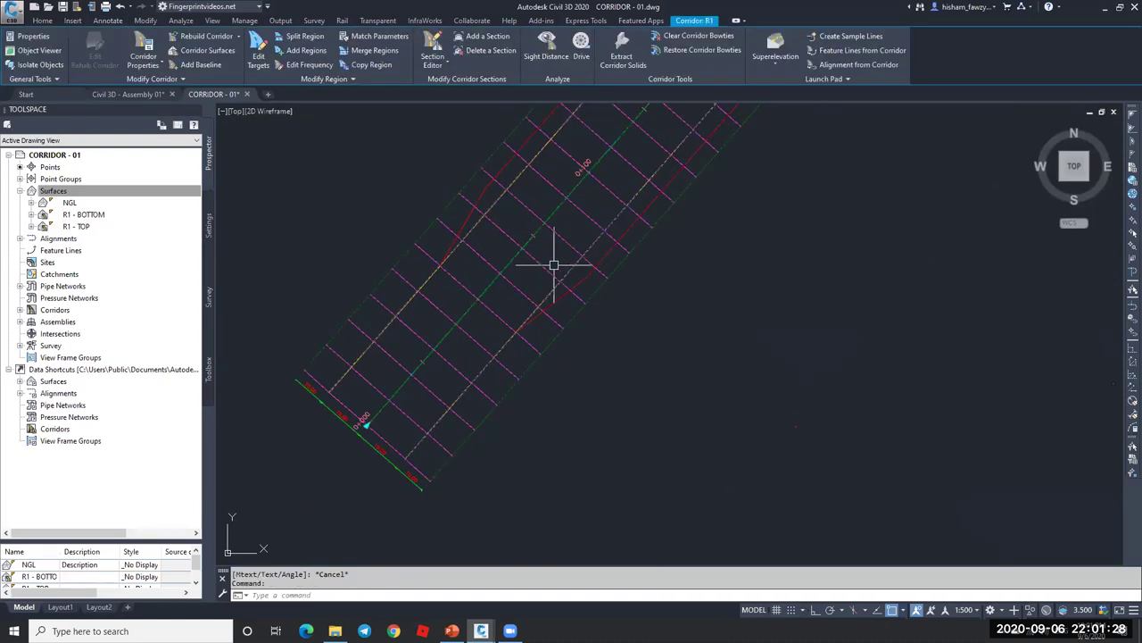
pyautogui.scroll(-2, 563, 309)
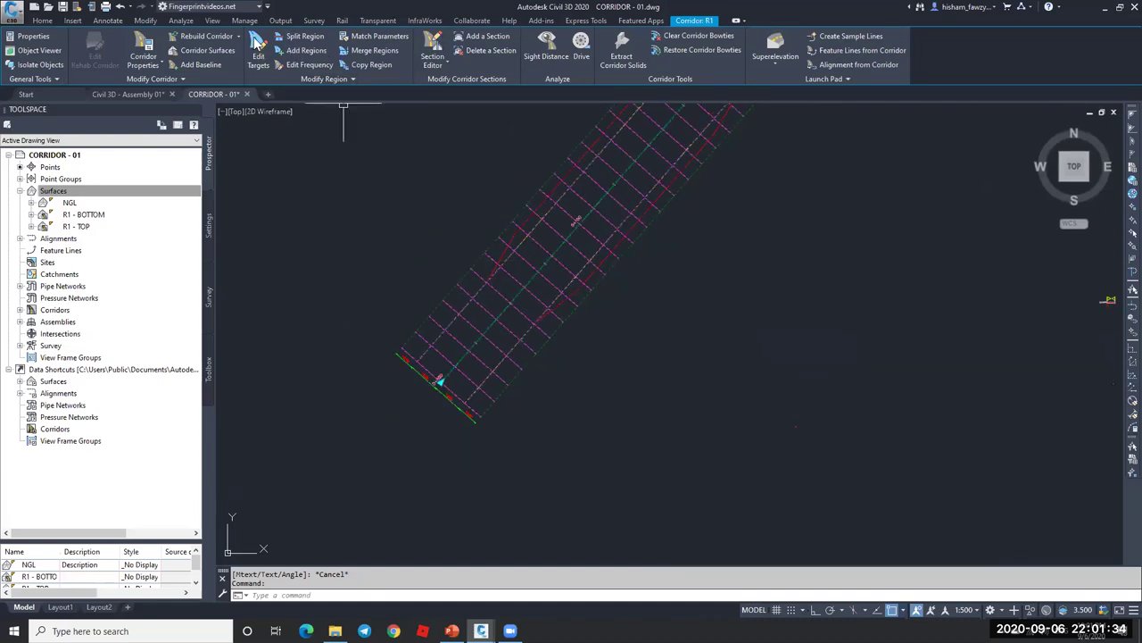
pyautogui.click(258, 52)
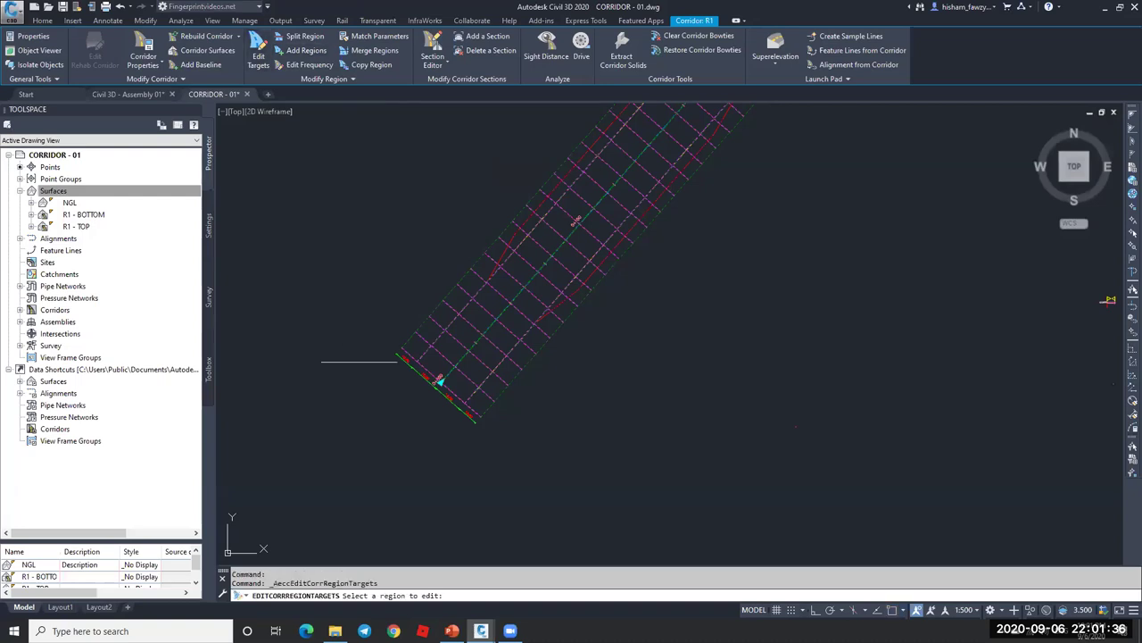
pyautogui.click(534, 312)
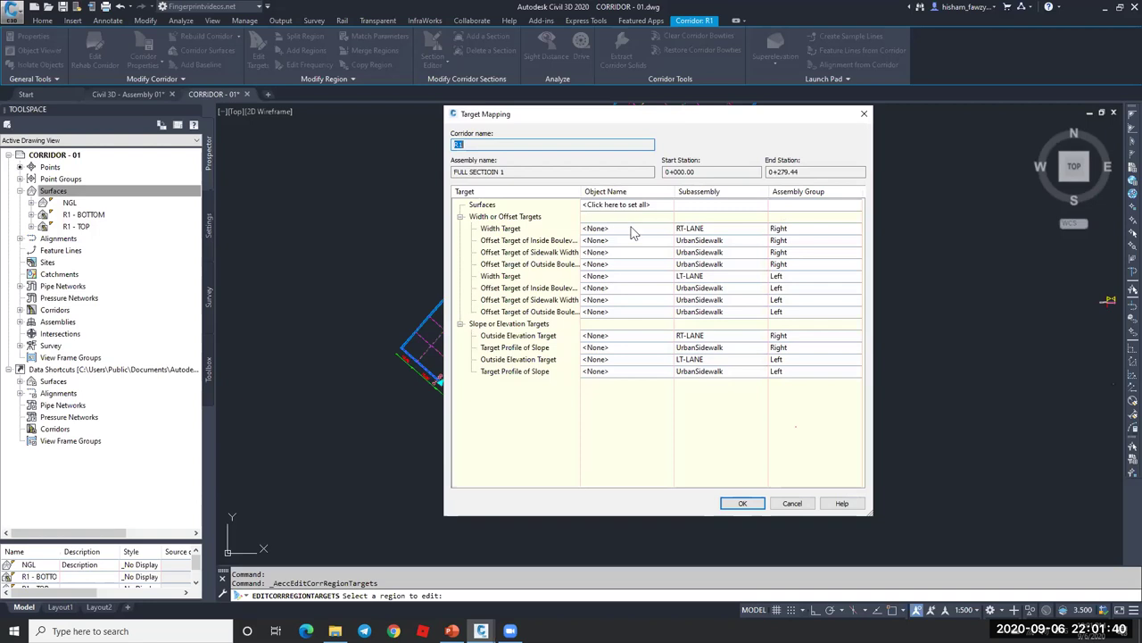
# - Set the right lane width target to Polyline-1, picked from the drawing as a polyline
pyautogui.click(630, 227)
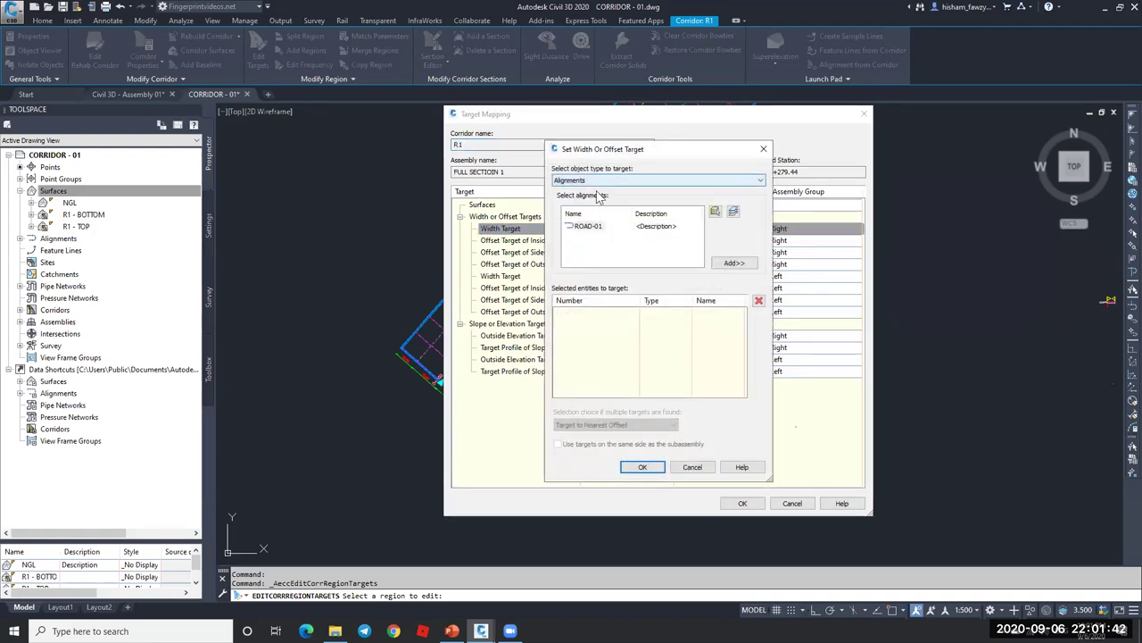
pyautogui.click(570, 183)
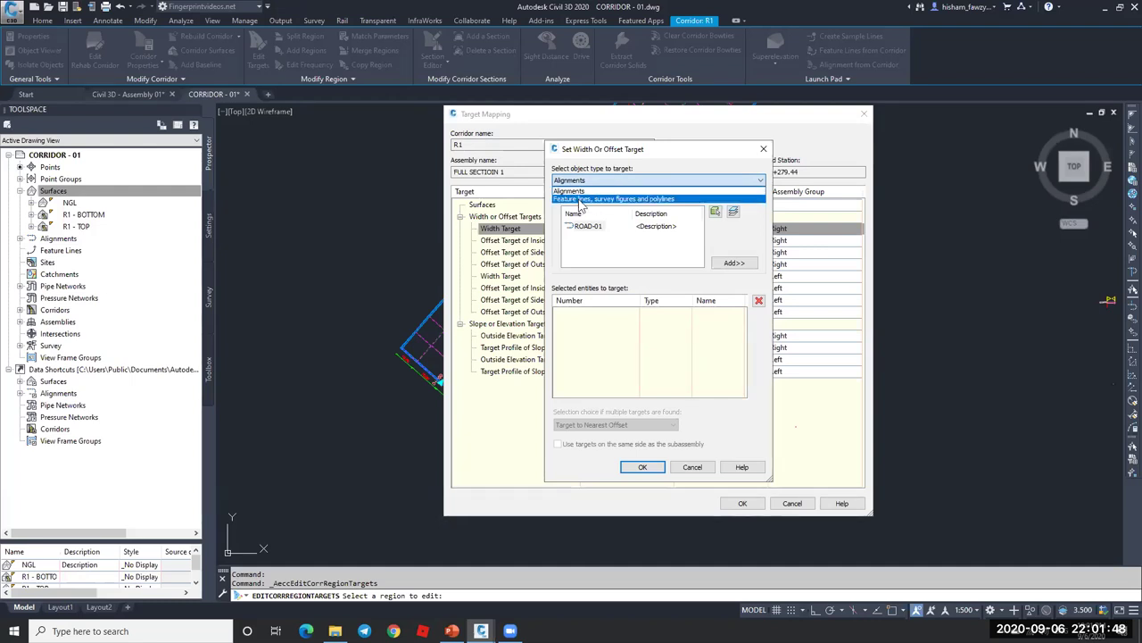
pyautogui.click(661, 199)
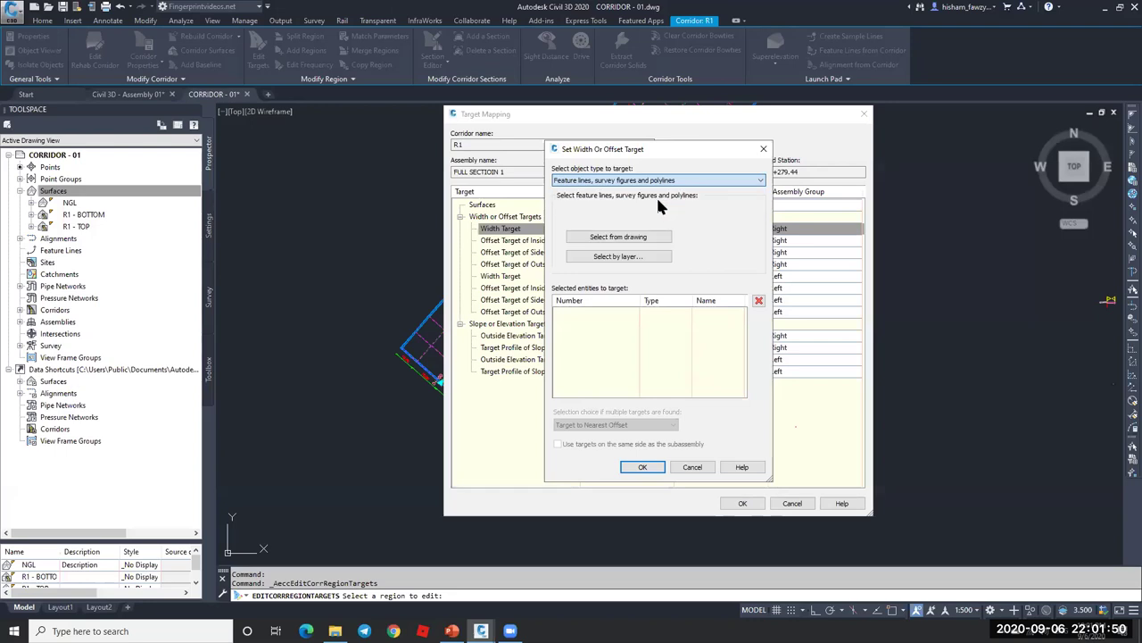
pyautogui.click(627, 239)
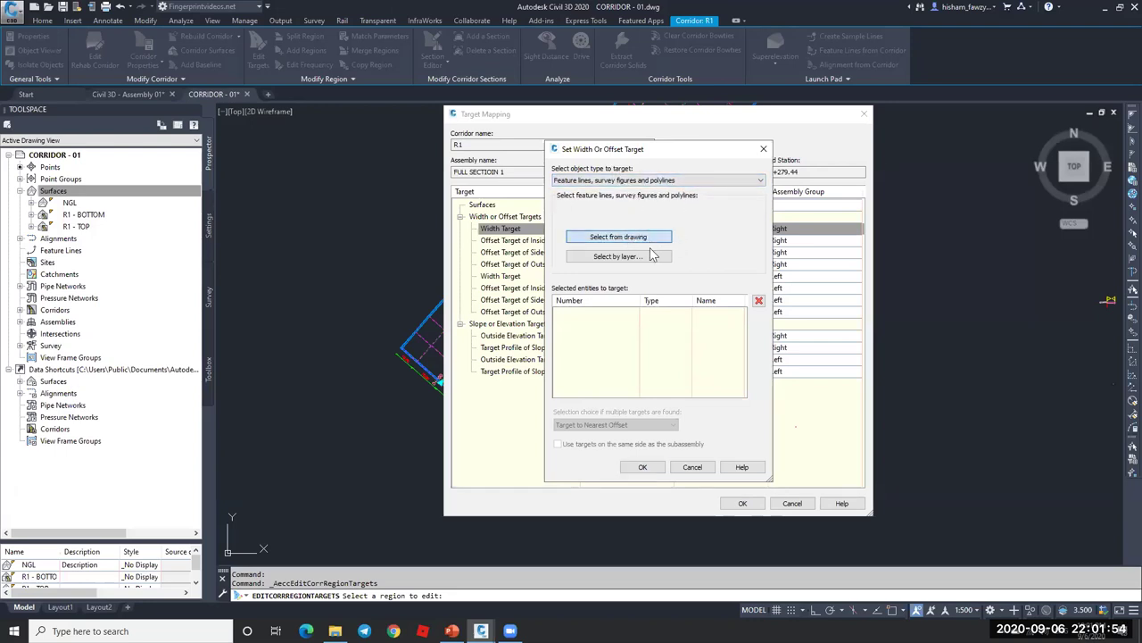
pyautogui.click(633, 241)
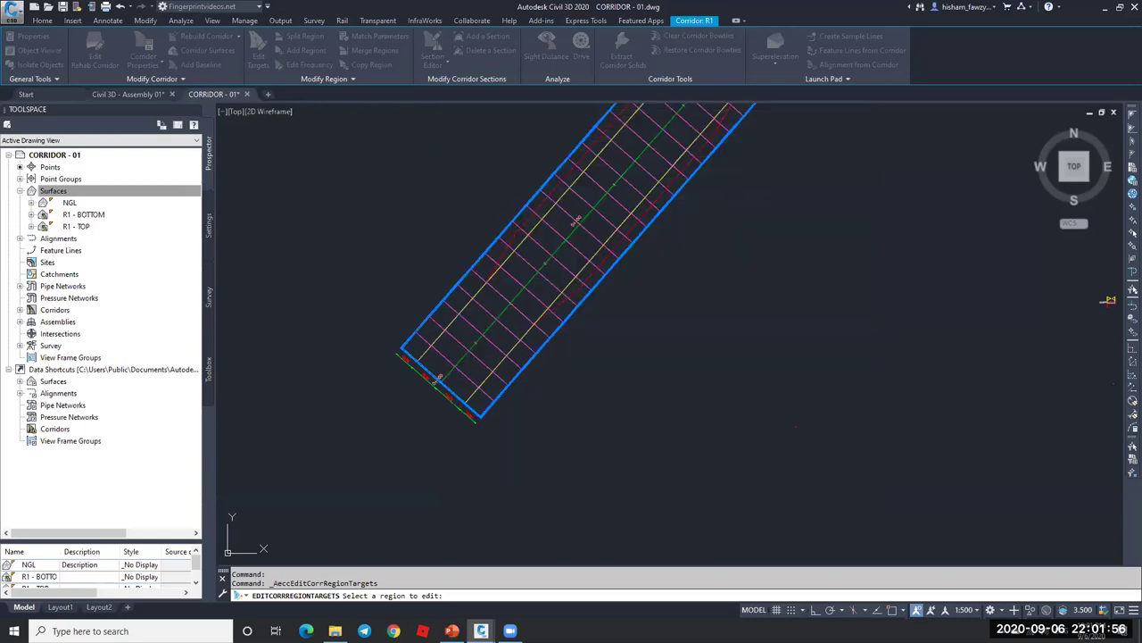
pyautogui.click(627, 237)
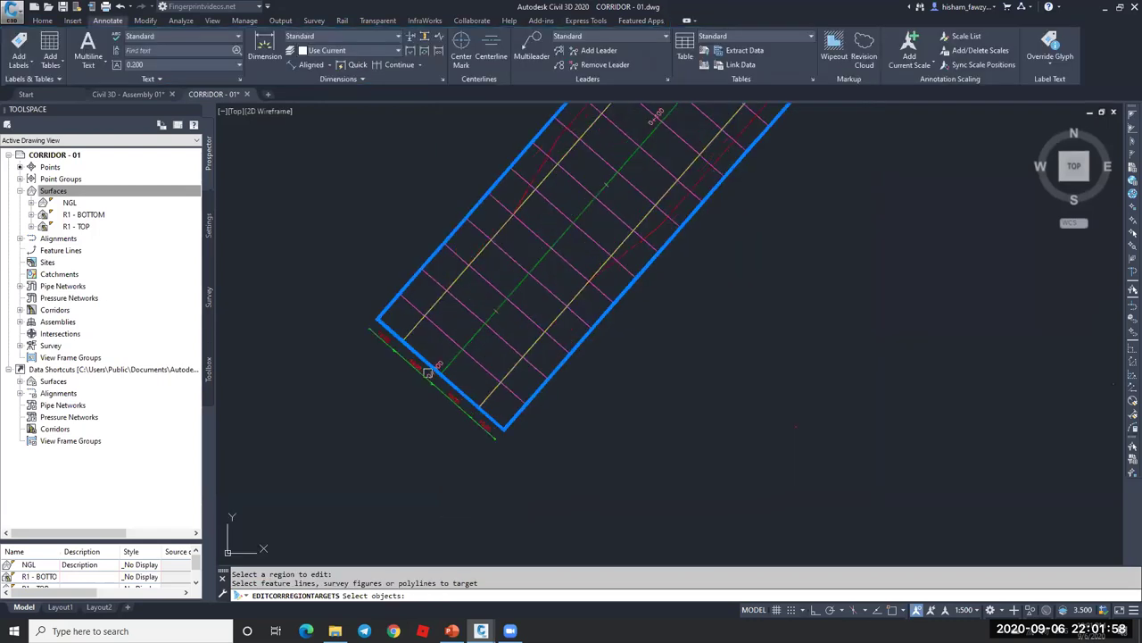
pyautogui.scroll(3, 625, 223)
pyautogui.click(625, 221)
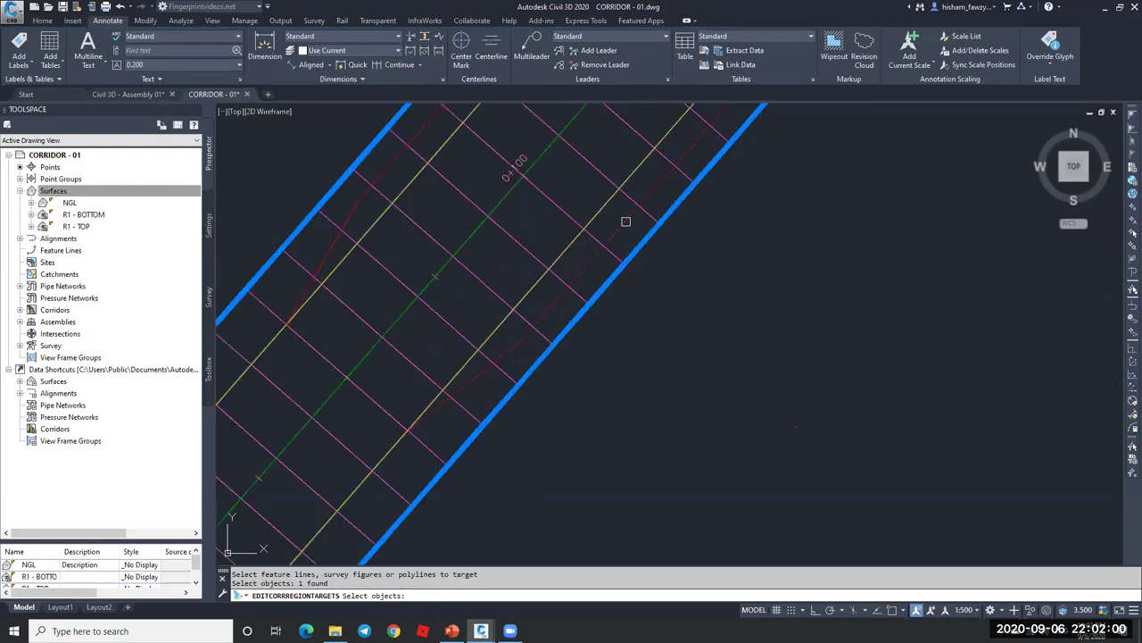
pyautogui.press('Return')
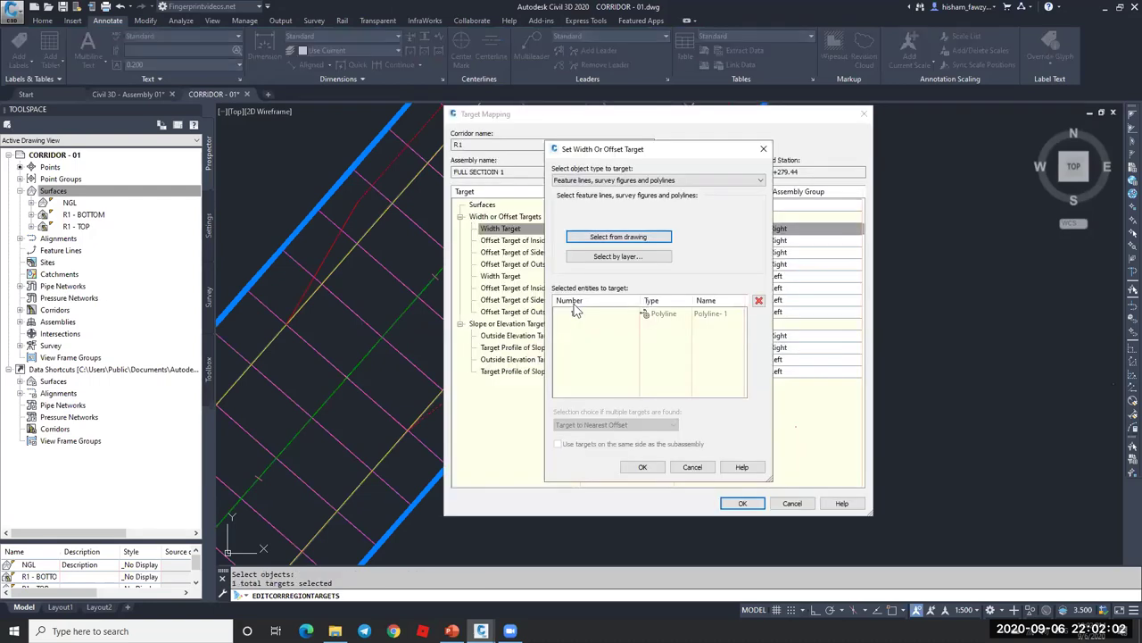
pyautogui.click(644, 315)
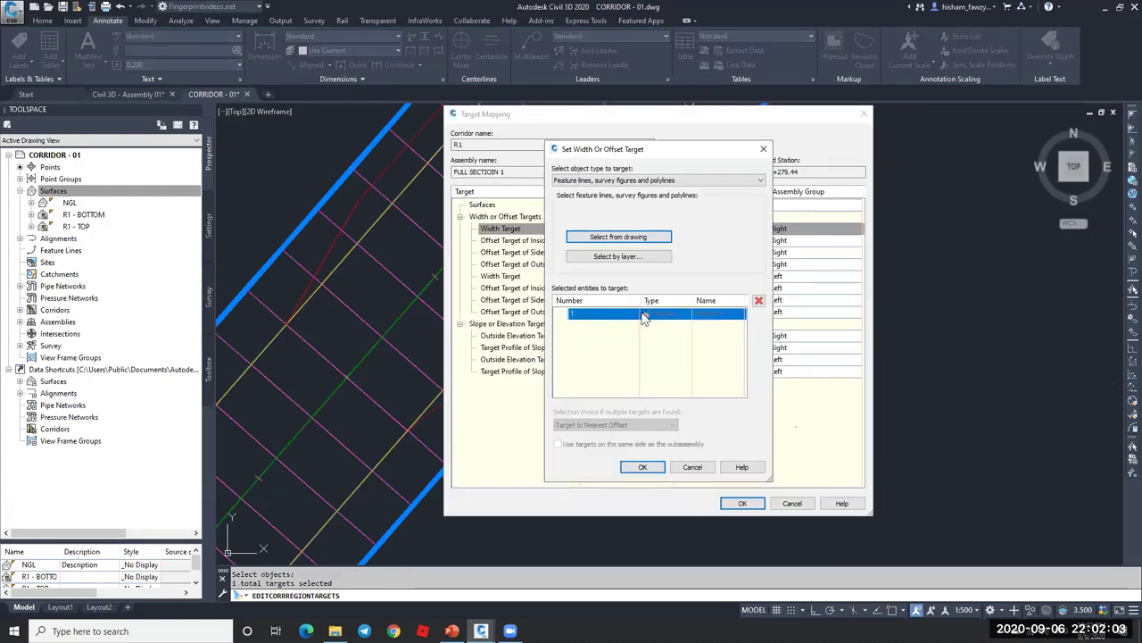
pyautogui.click(642, 467)
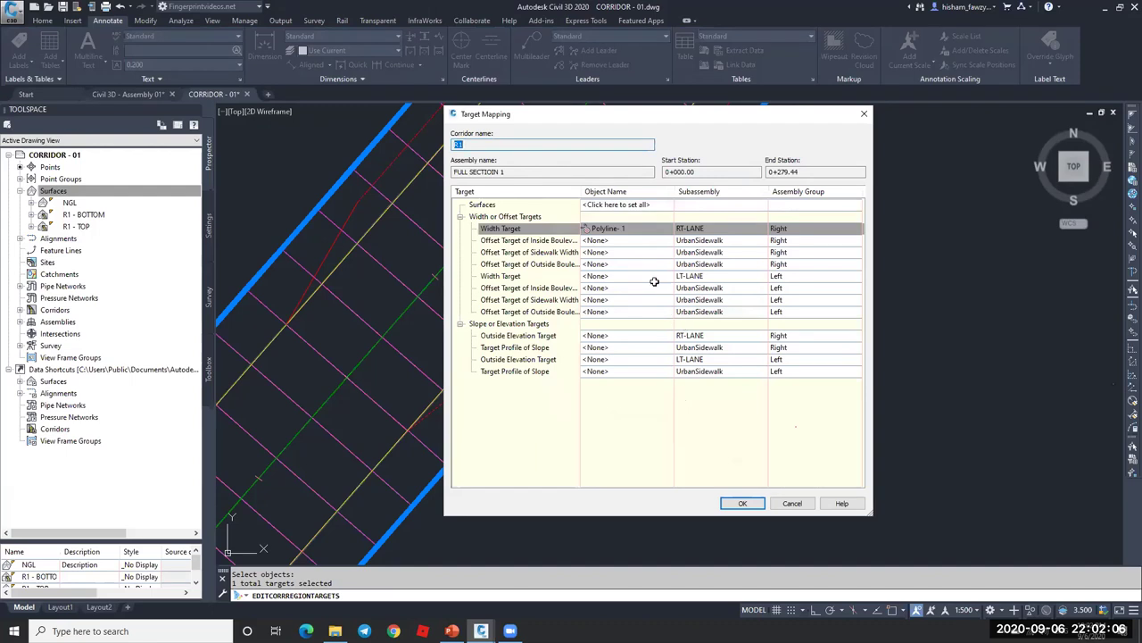
# - Set the left lane width target to Polyline-2 and rebuild corridor R1
pyautogui.click(634, 276)
pyautogui.click(662, 180)
pyautogui.click(625, 190)
pyautogui.click(625, 237)
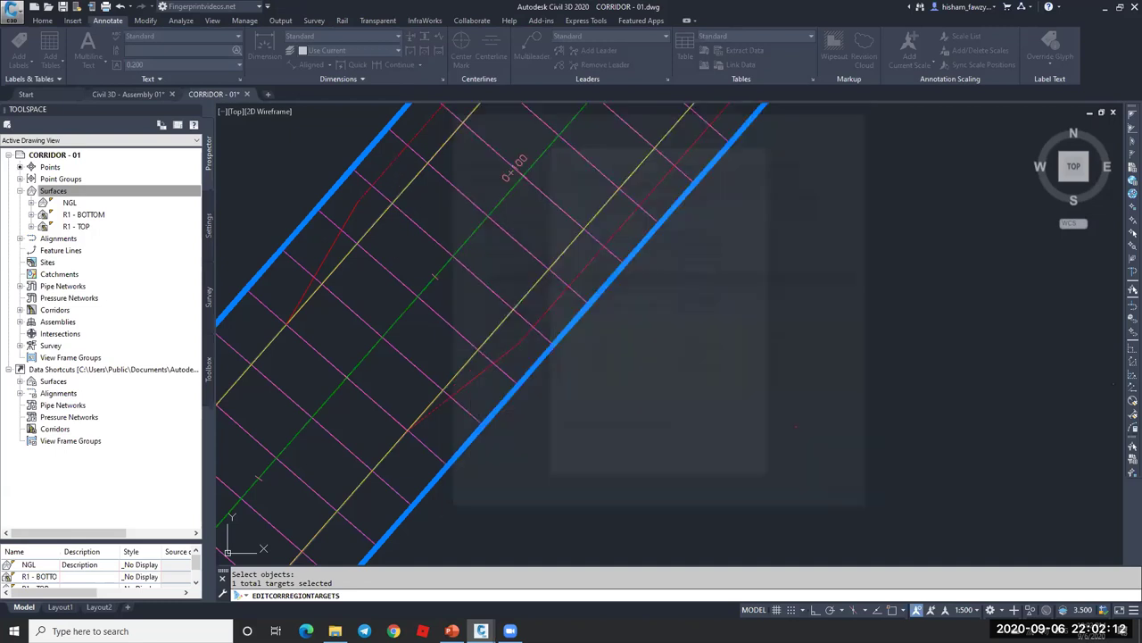
pyautogui.click(410, 175)
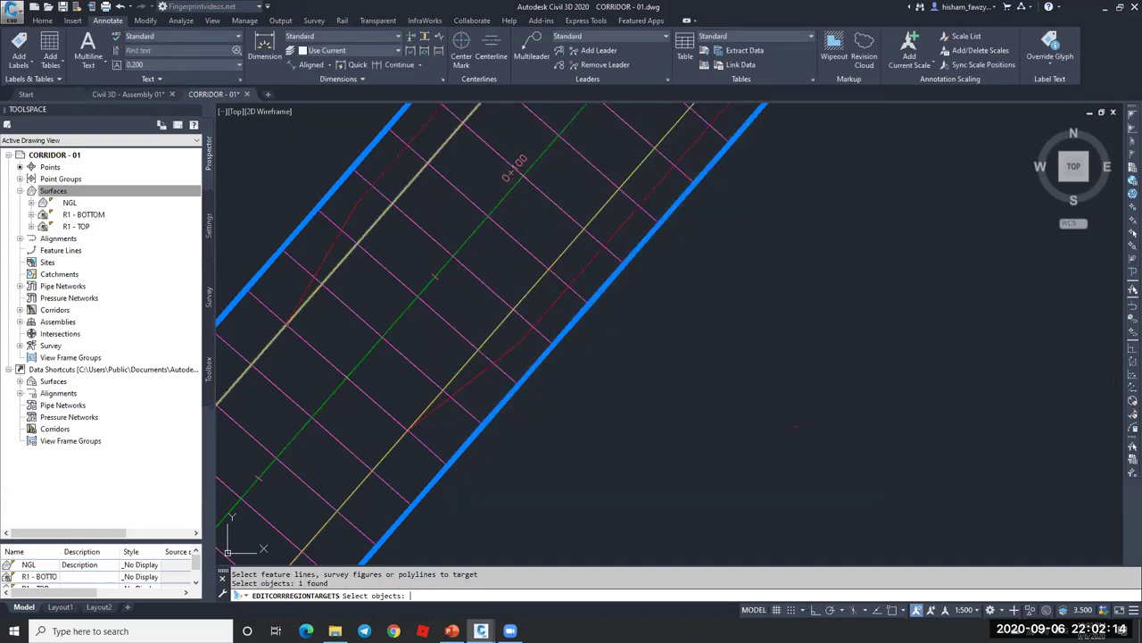
pyautogui.press('Return')
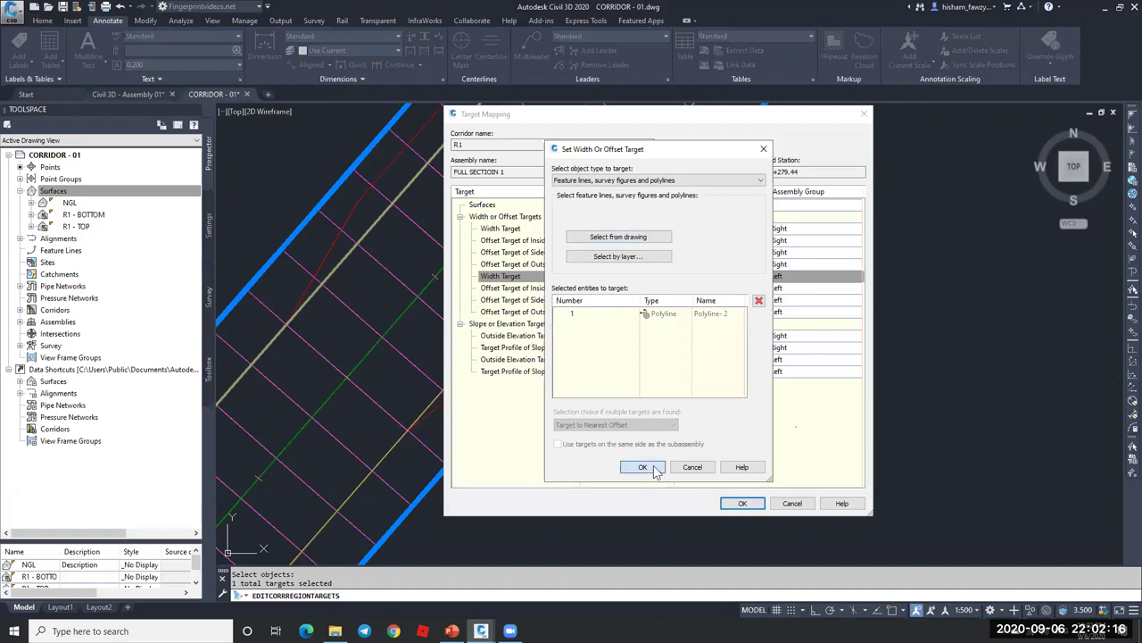
pyautogui.click(643, 467)
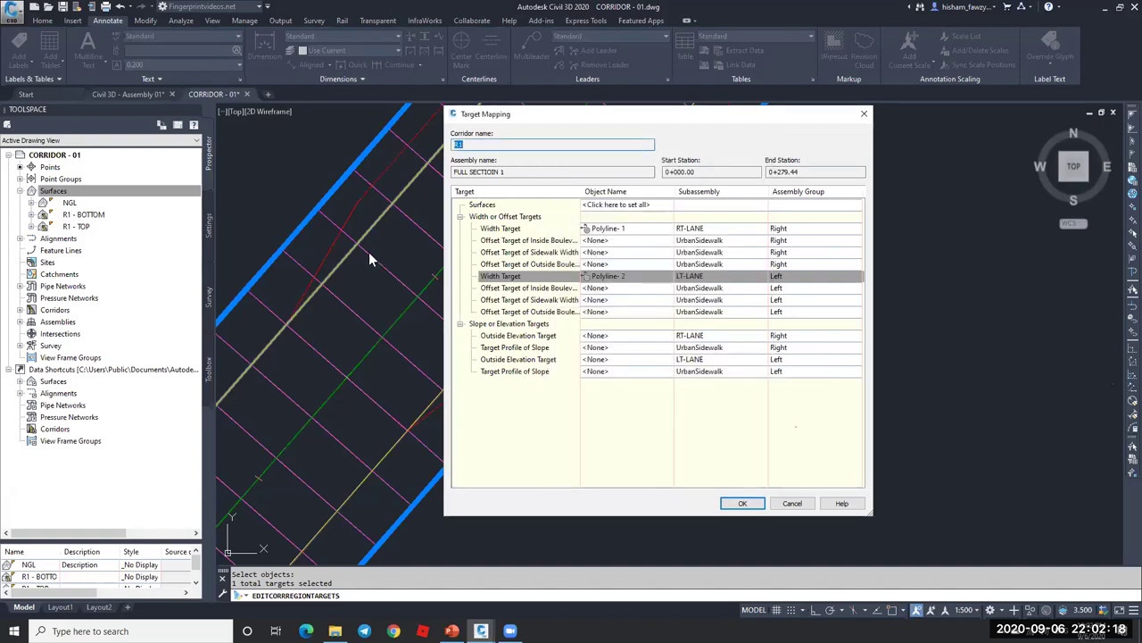
pyautogui.click(740, 503)
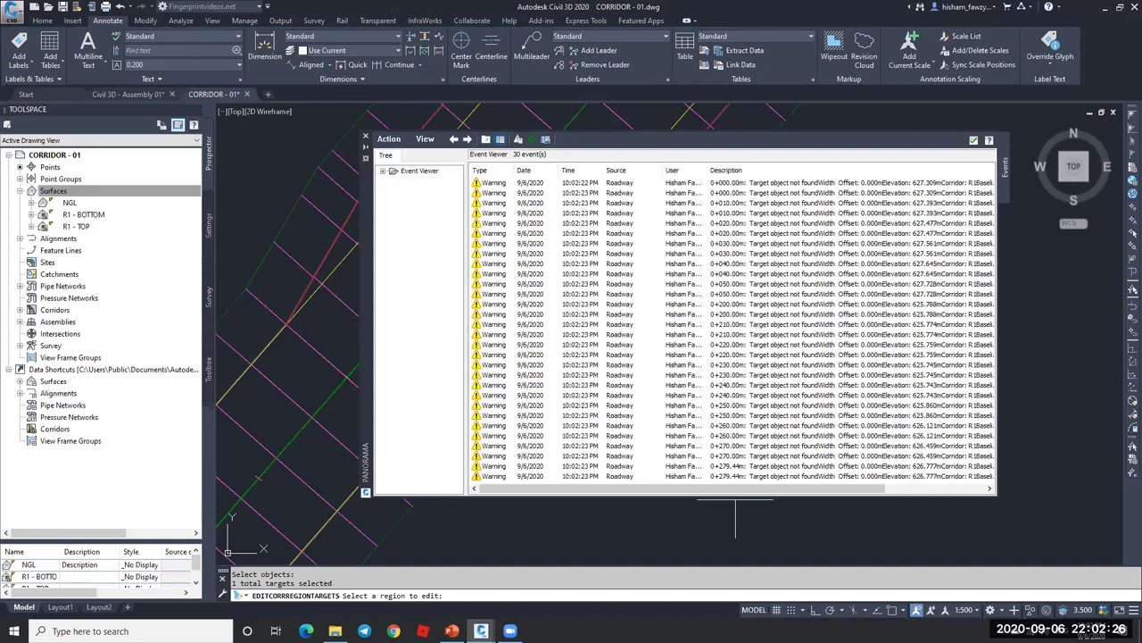
pyautogui.click(1050, 446)
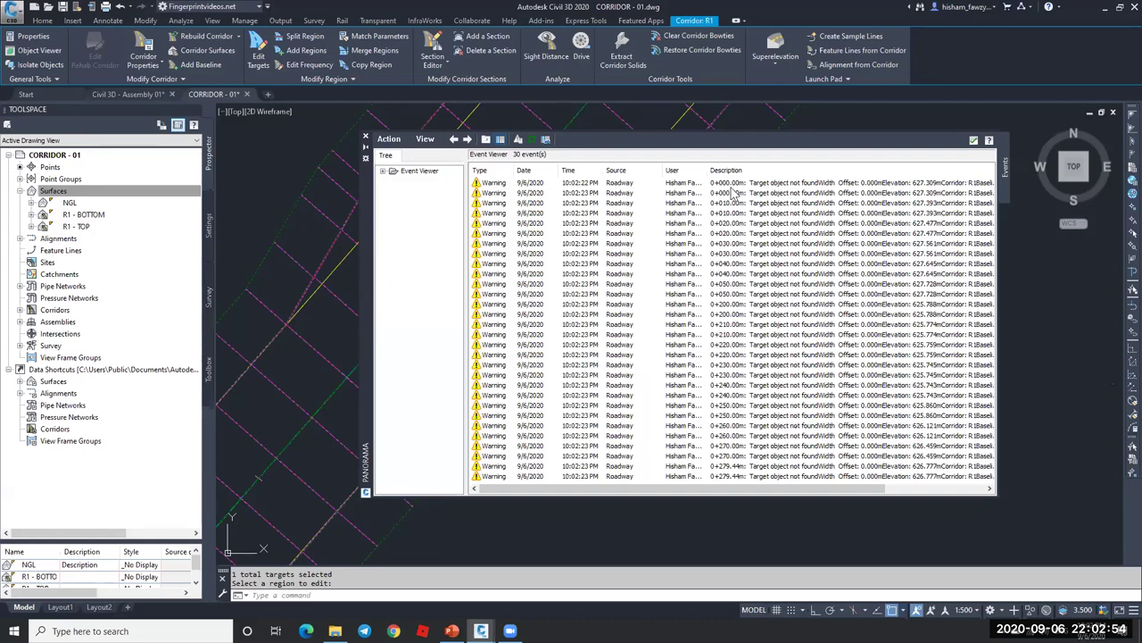
pyautogui.doubleClick(623, 187)
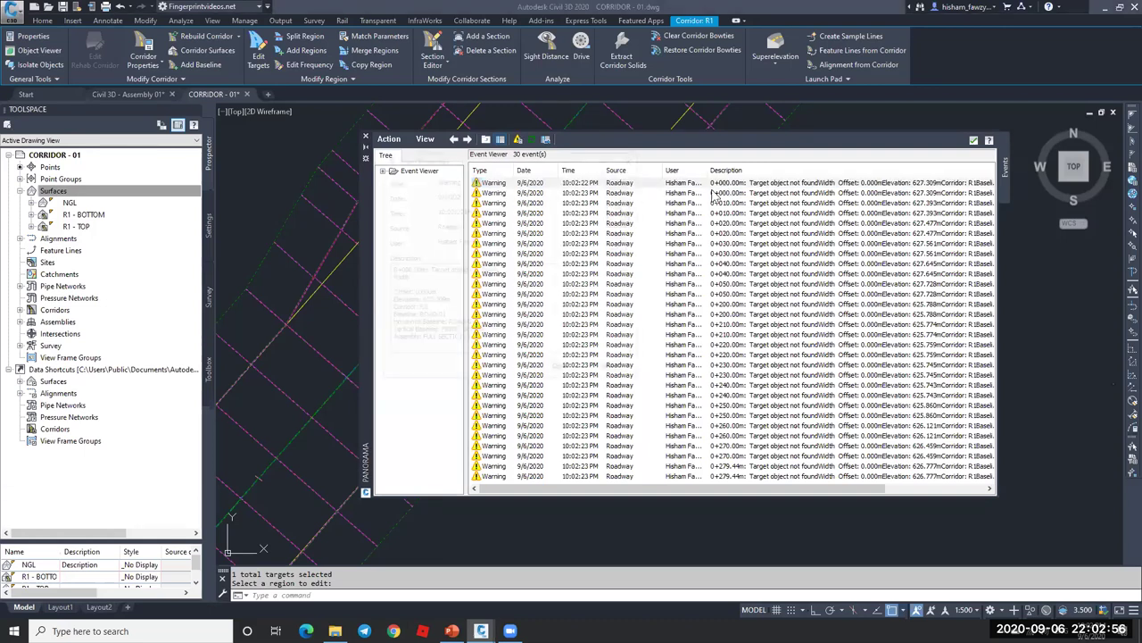
pyautogui.click(633, 158)
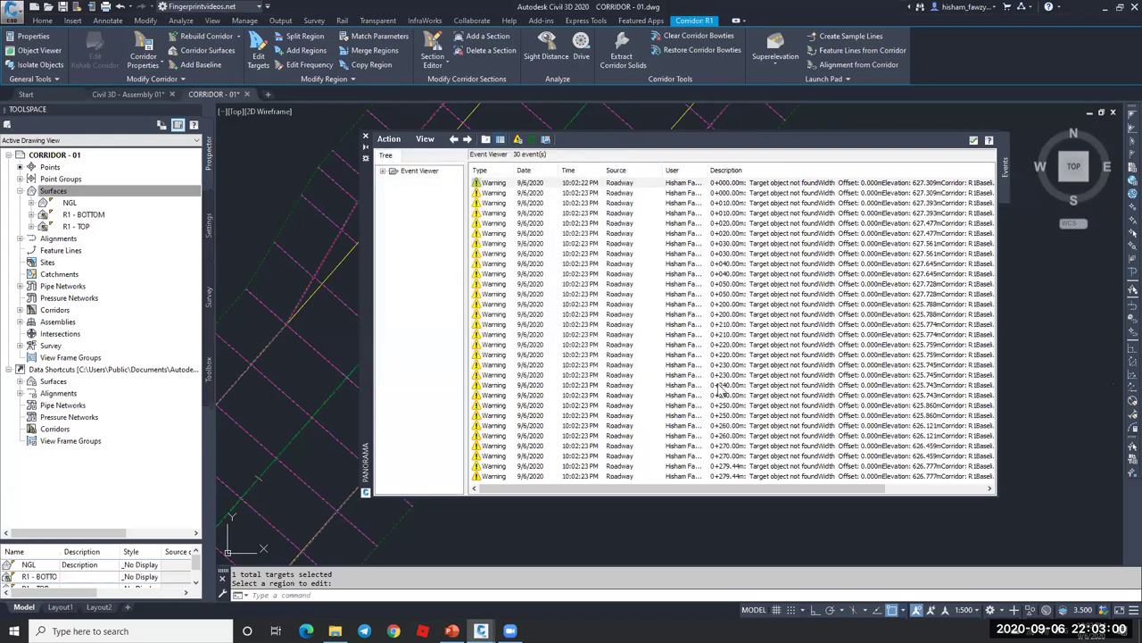
# - Read the first warning's details, noting the target-not-found message at station 0+000.00m
pyautogui.doubleClick(755, 185)
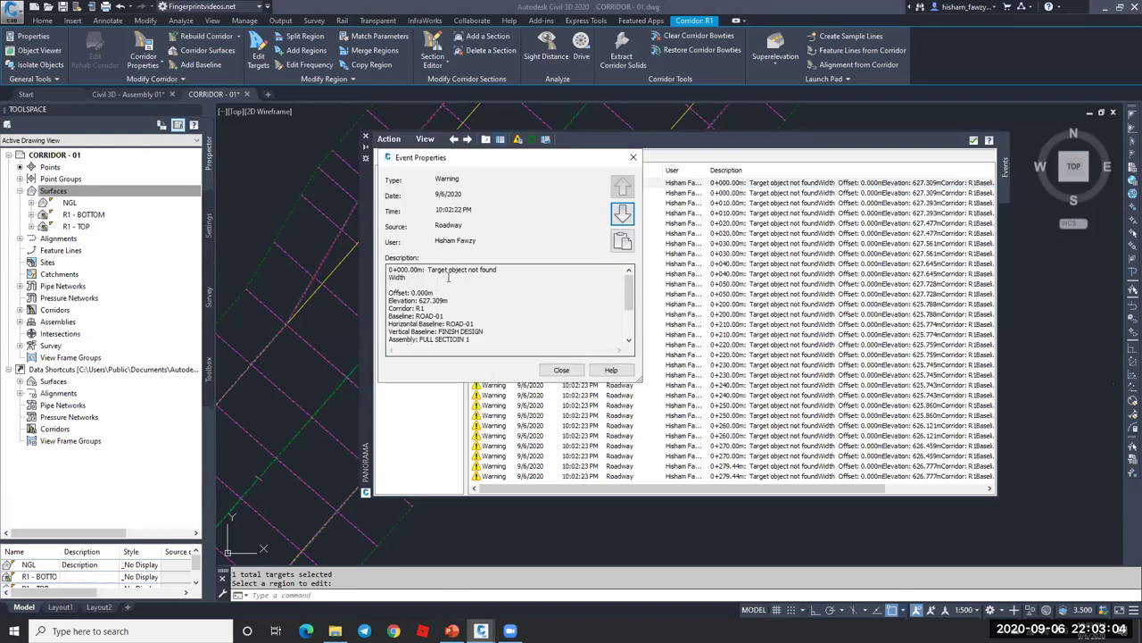
pyautogui.moveTo(427, 270); pyautogui.dragTo(500, 273)
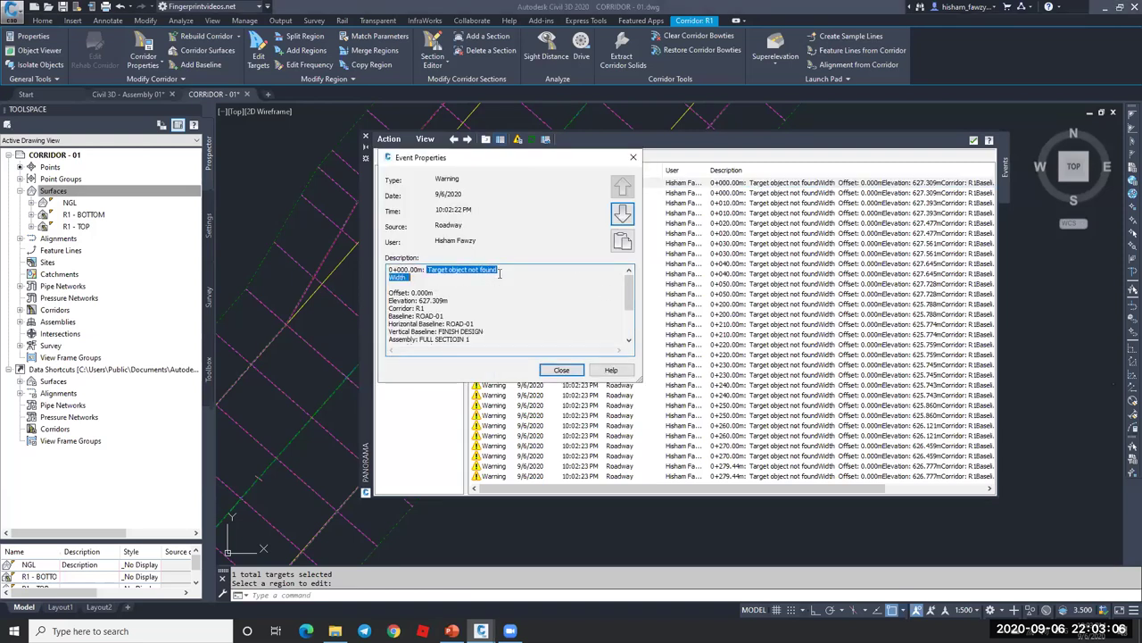
pyautogui.click(429, 267)
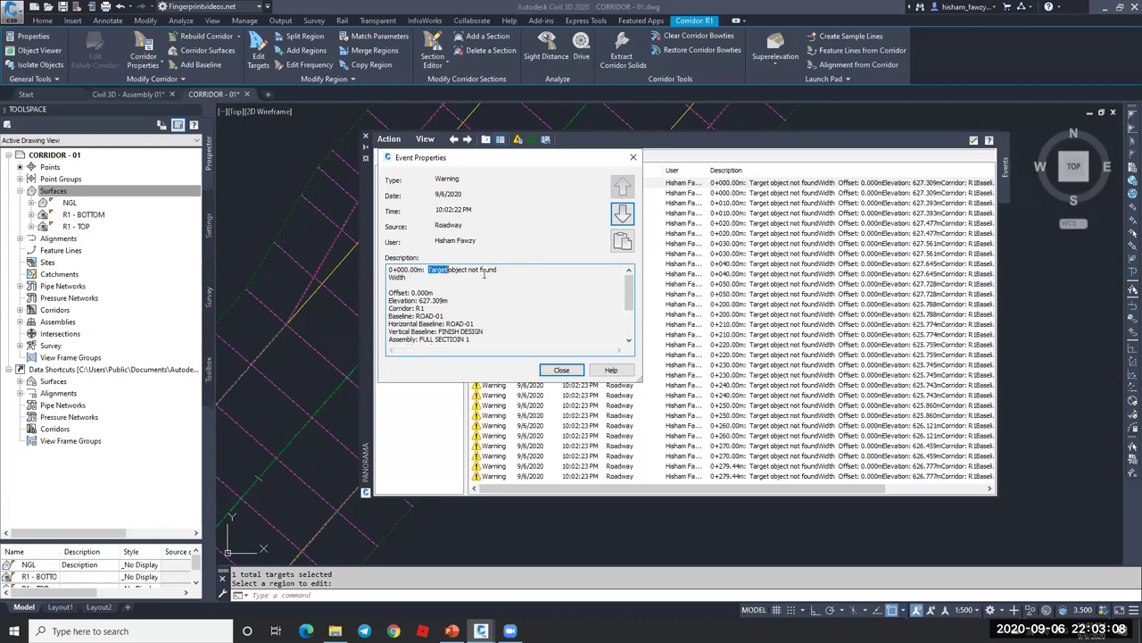
pyautogui.click(423, 278)
pyautogui.moveTo(389, 270); pyautogui.dragTo(420, 272)
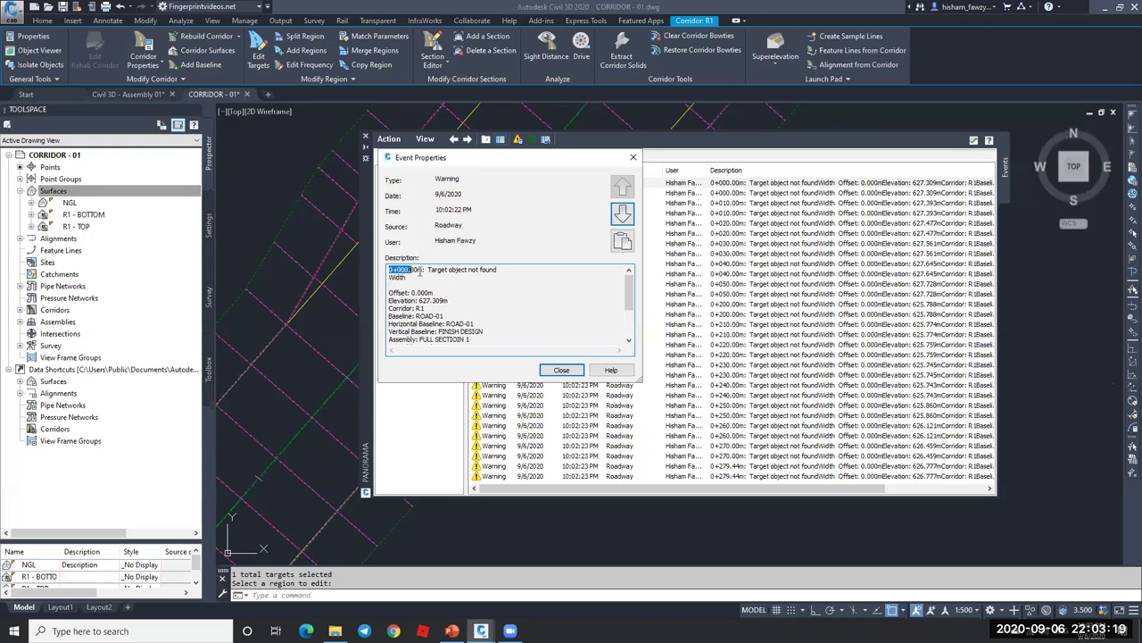
pyautogui.click(561, 369)
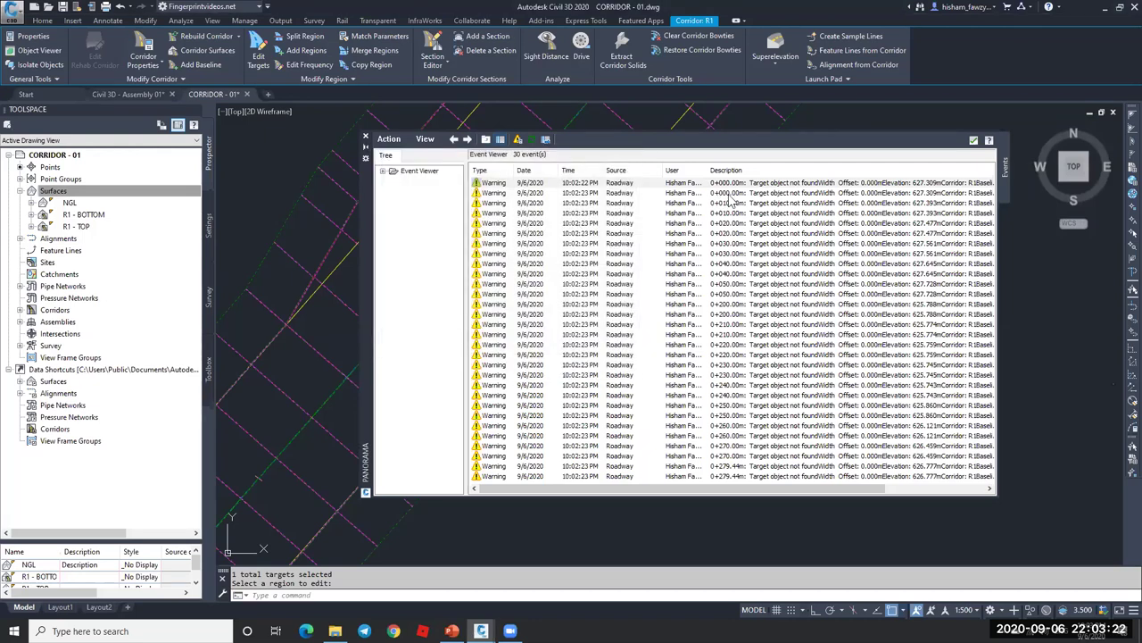
# - Reopen the first warning to check its subassembly group Right, then move to the next warning
pyautogui.doubleClick(731, 184)
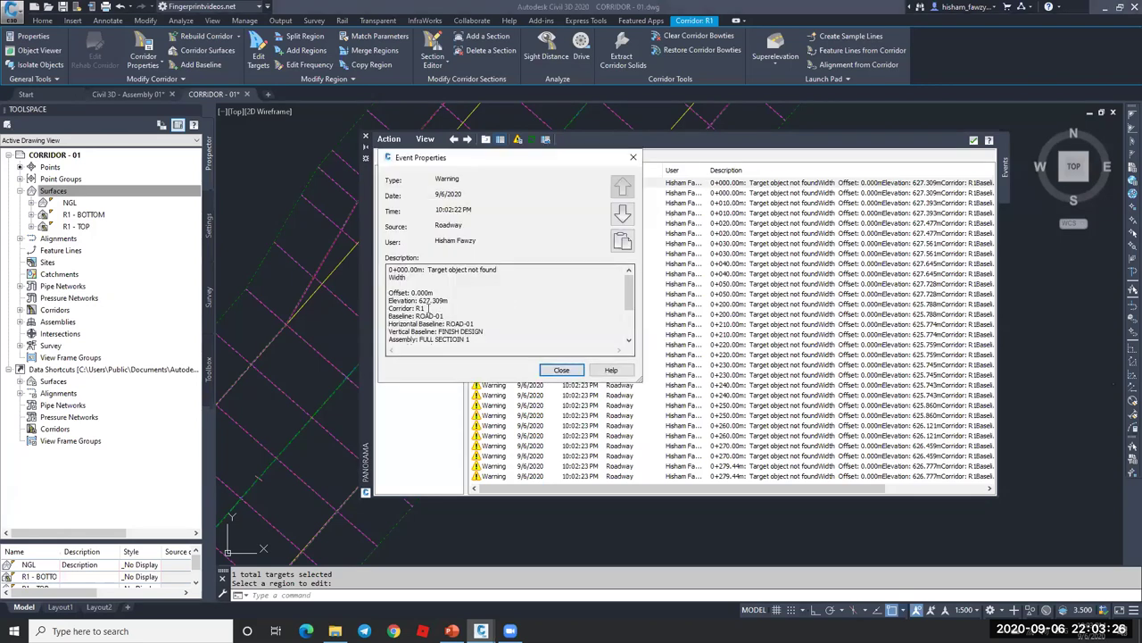
pyautogui.scroll(-1, 428, 309)
pyautogui.scroll(-1, 458, 308)
pyautogui.doubleClick(455, 308)
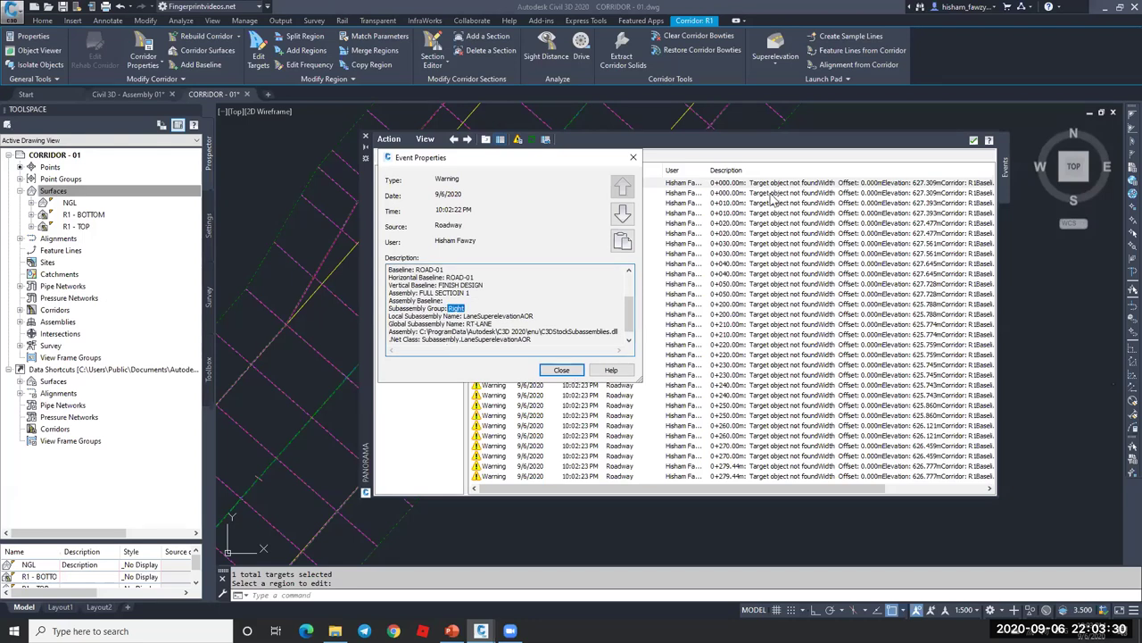
pyautogui.click(562, 370)
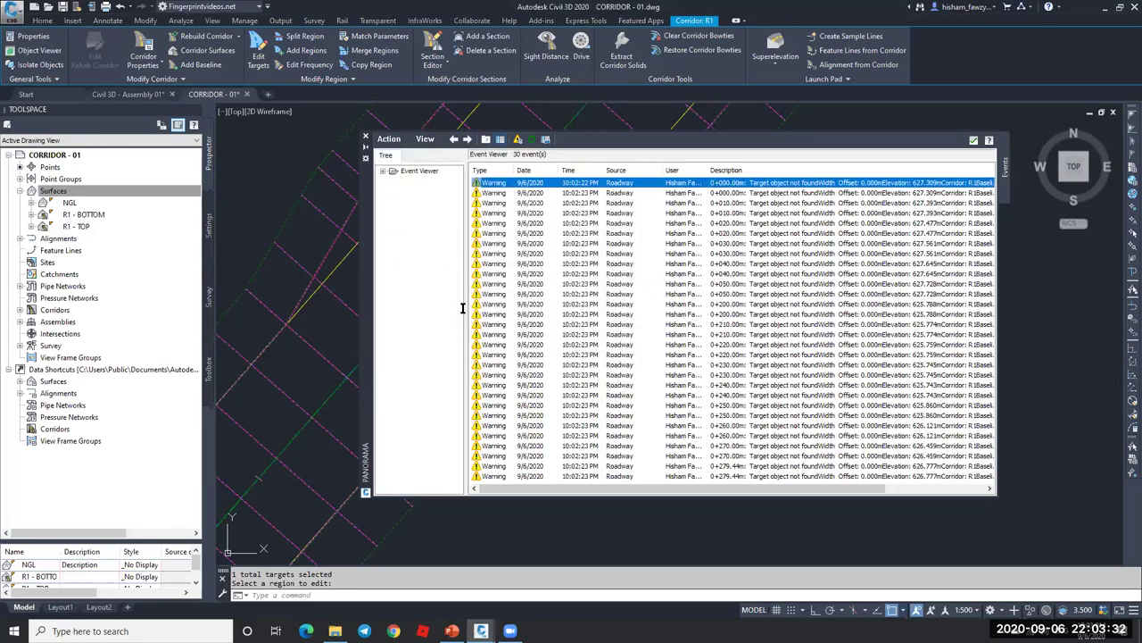
pyautogui.press('Down')
pyautogui.press('Return')
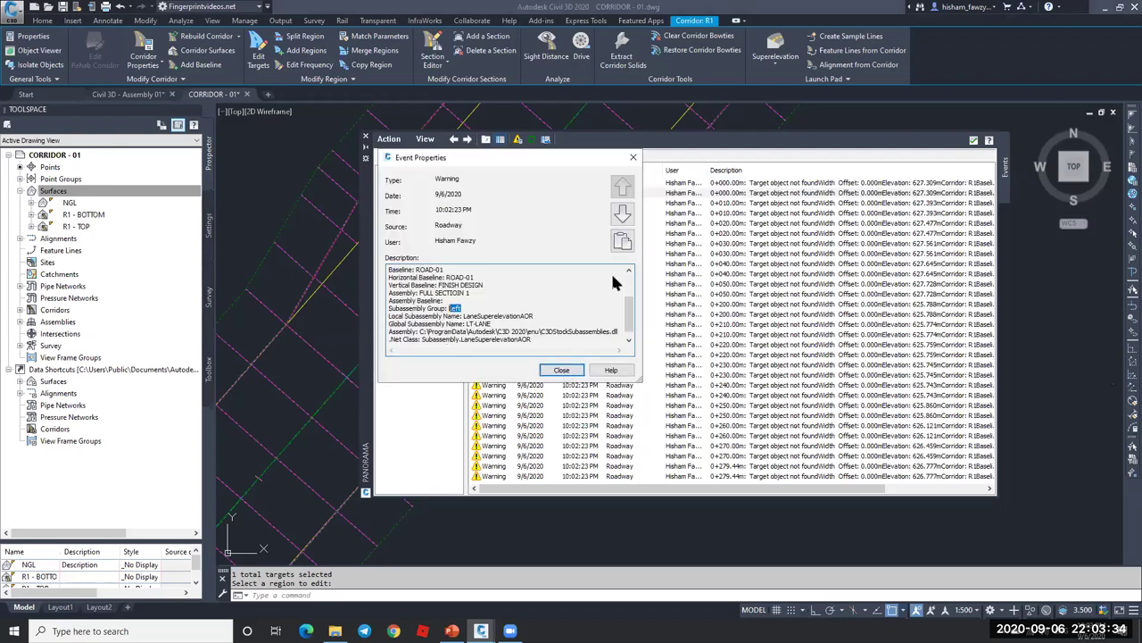
pyautogui.click(564, 370)
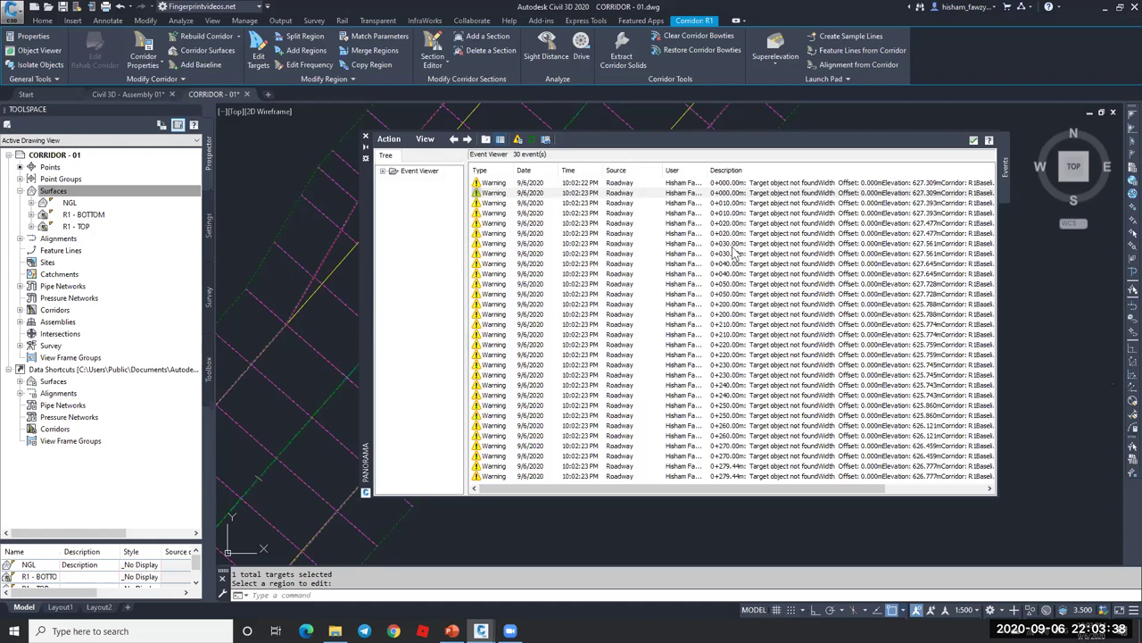
# - Browse the warnings at 0+200.00m and near 0+279.44, then clear all events from the log
pyautogui.click(731, 304)
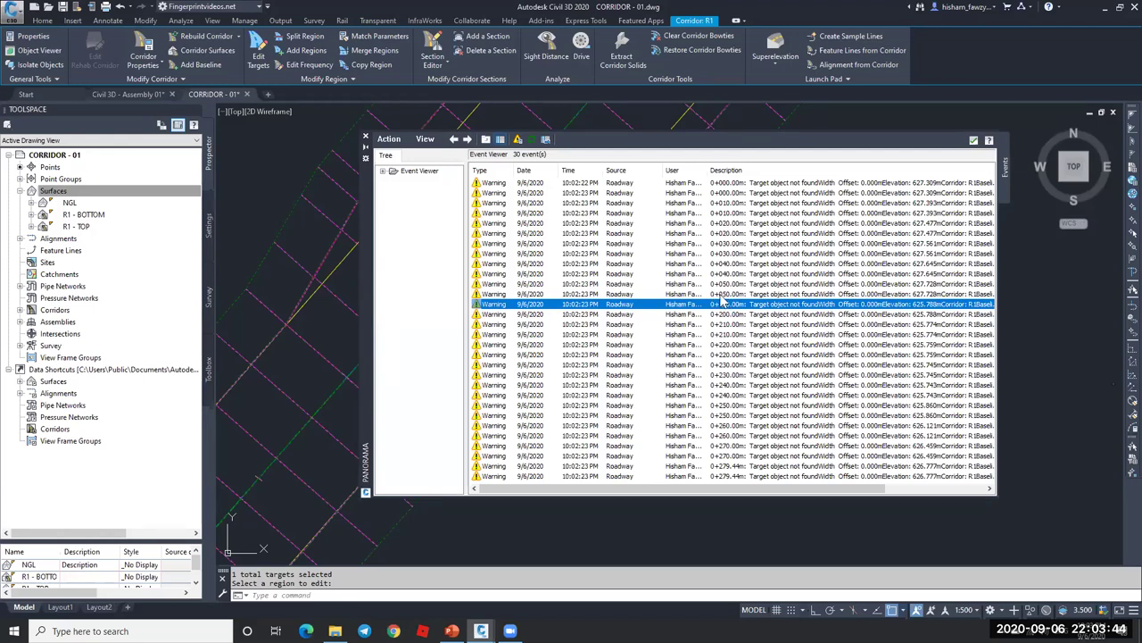
pyautogui.click(732, 183)
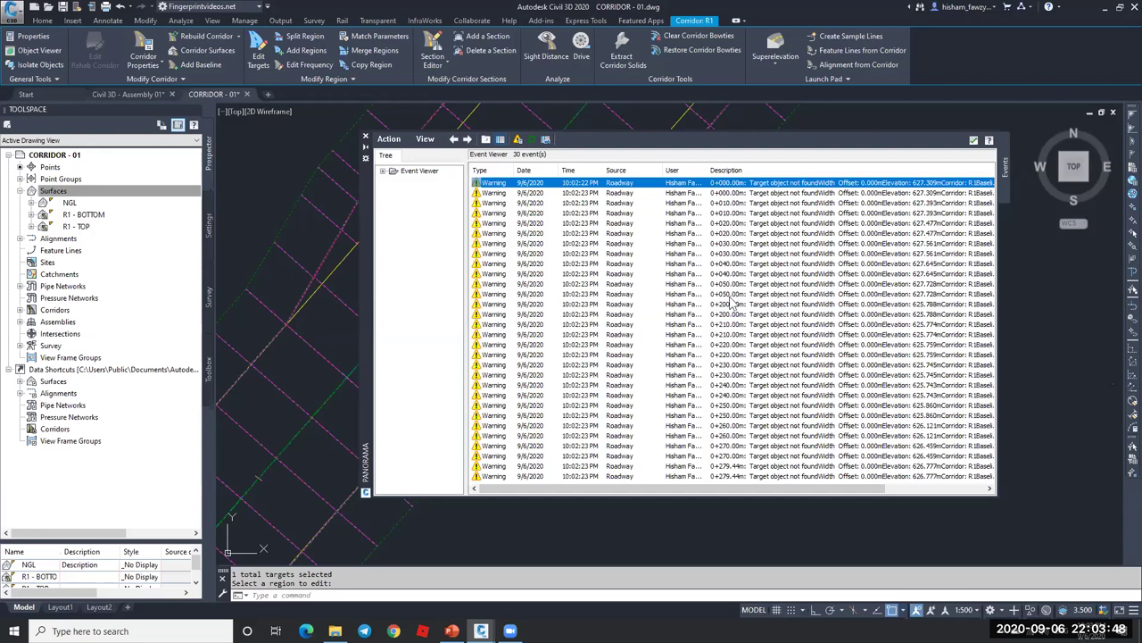
pyautogui.click(731, 295)
pyautogui.click(730, 303)
pyautogui.hscroll(1, 716, 457)
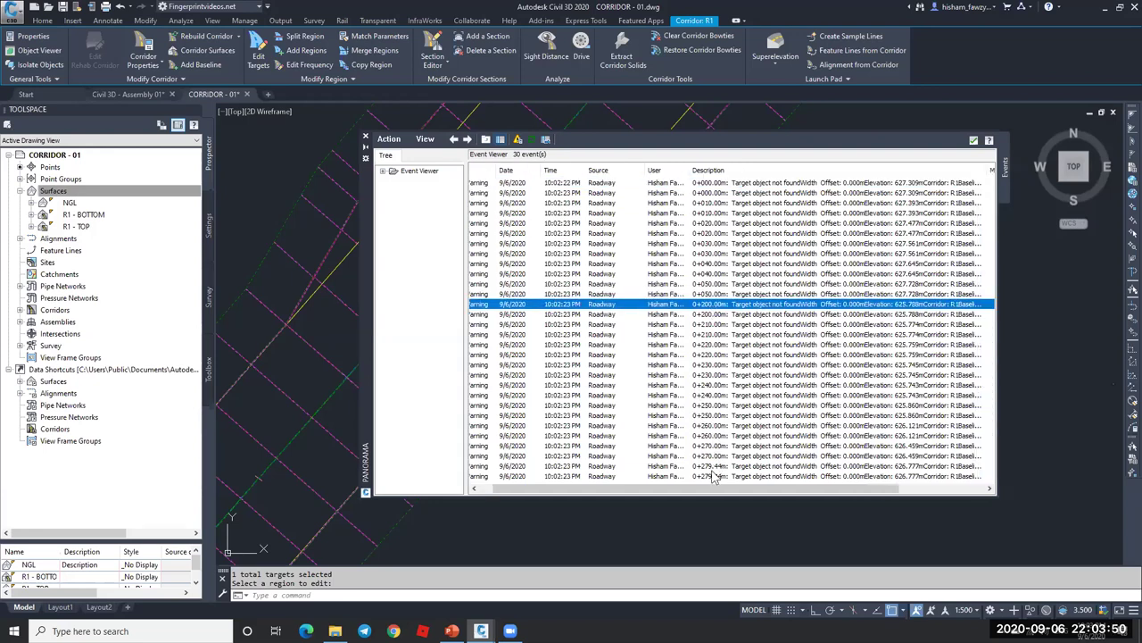
pyautogui.click(714, 465)
pyautogui.hscroll(-1, 643, 489)
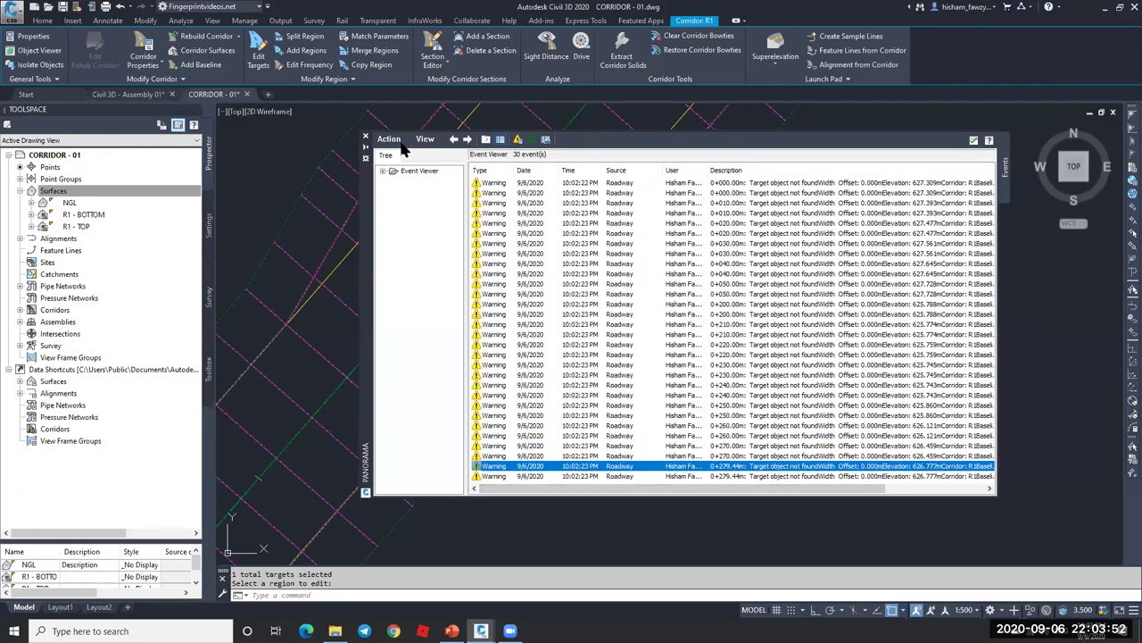
pyautogui.click(390, 140)
pyautogui.click(427, 181)
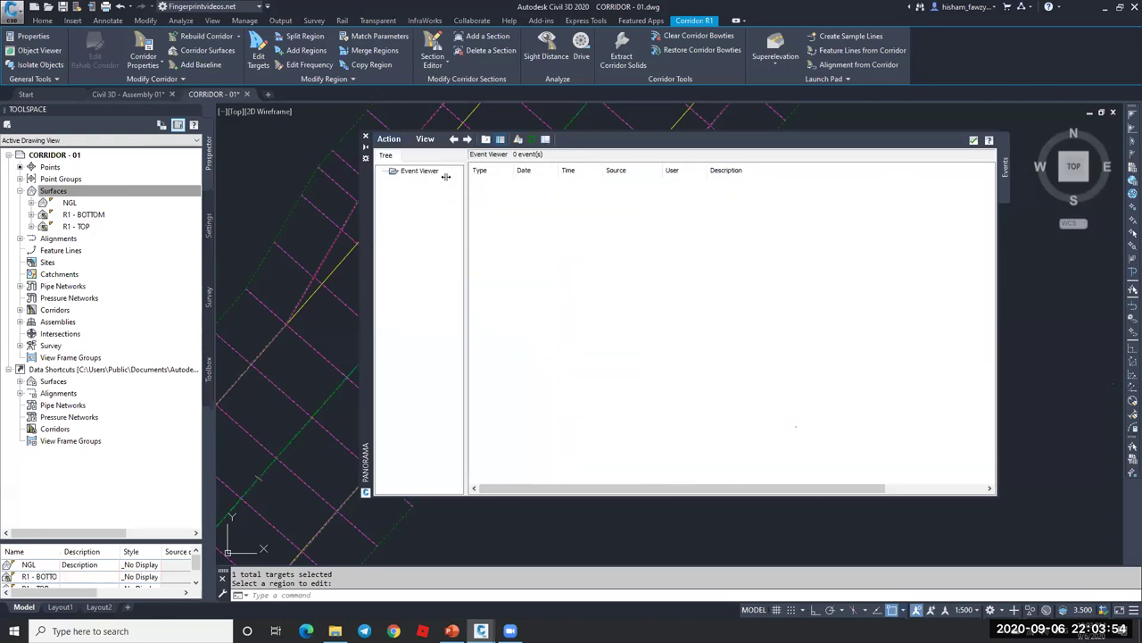
# - Close the Panorama event log and select the yellow corridor line near 0+000
pyautogui.click(973, 141)
pyautogui.press('Escape')
pyautogui.scroll(-3, 722, 158)
pyautogui.scroll(2, 705, 217)
pyautogui.scroll(3, 704, 218)
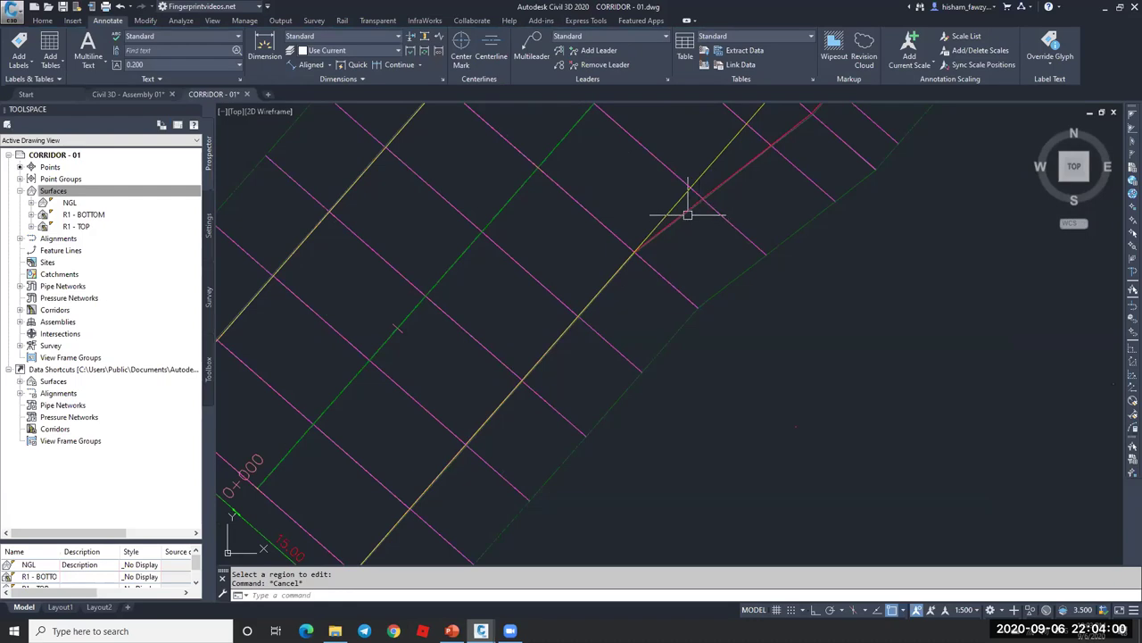
pyautogui.click(633, 250)
pyautogui.scroll(-2, 634, 249)
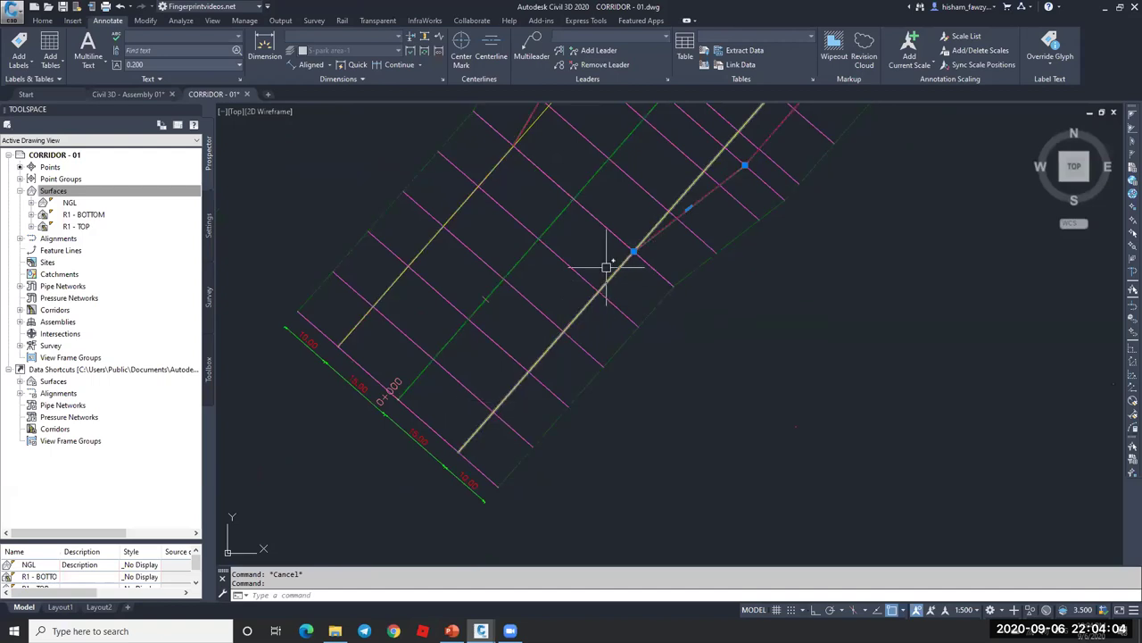
# - Place an aligned dimension reading 50.00 using a perpendicular snap for the second point
pyautogui.press('Return')
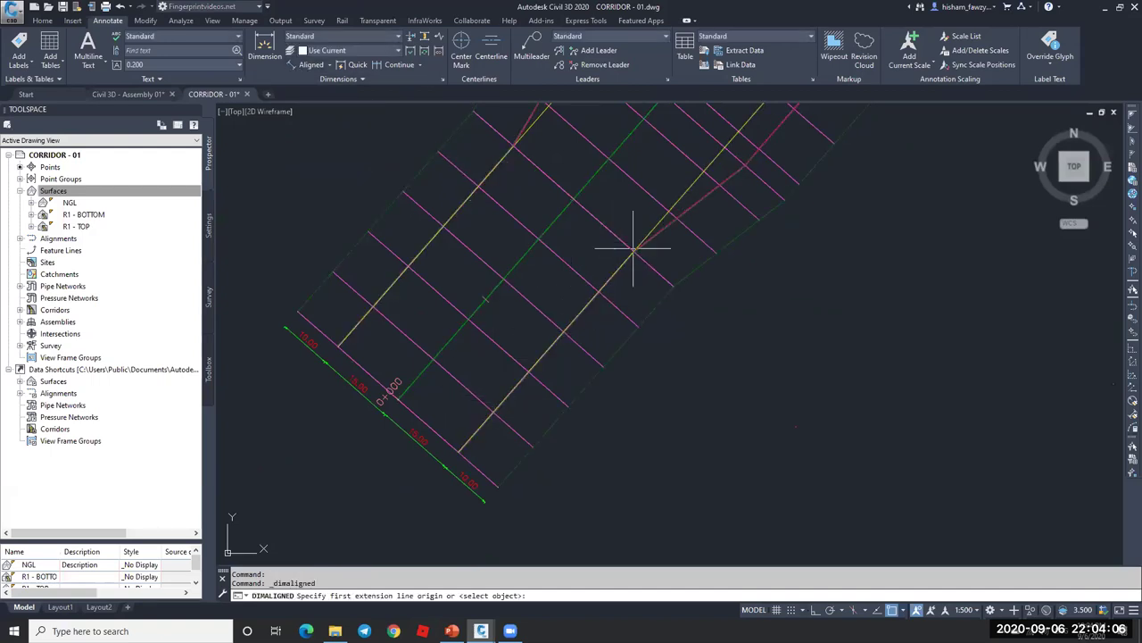
pyautogui.click(580, 201)
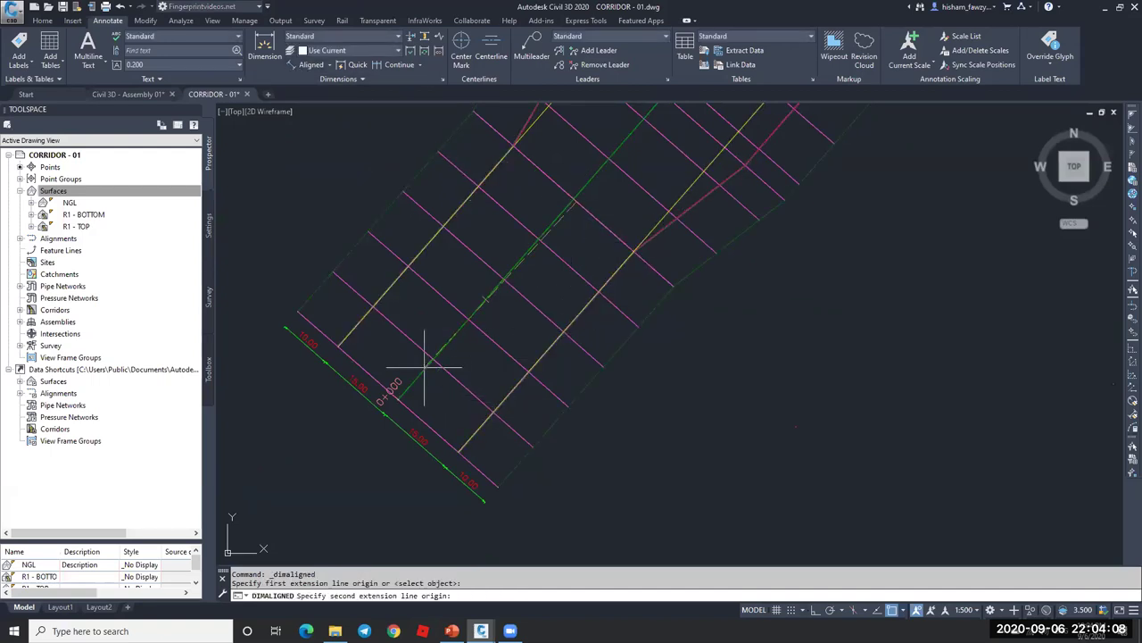
pyautogui.keyDown('shift'); pyautogui.rightClick(408, 387); pyautogui.keyUp('shift')
pyautogui.click(450, 325)
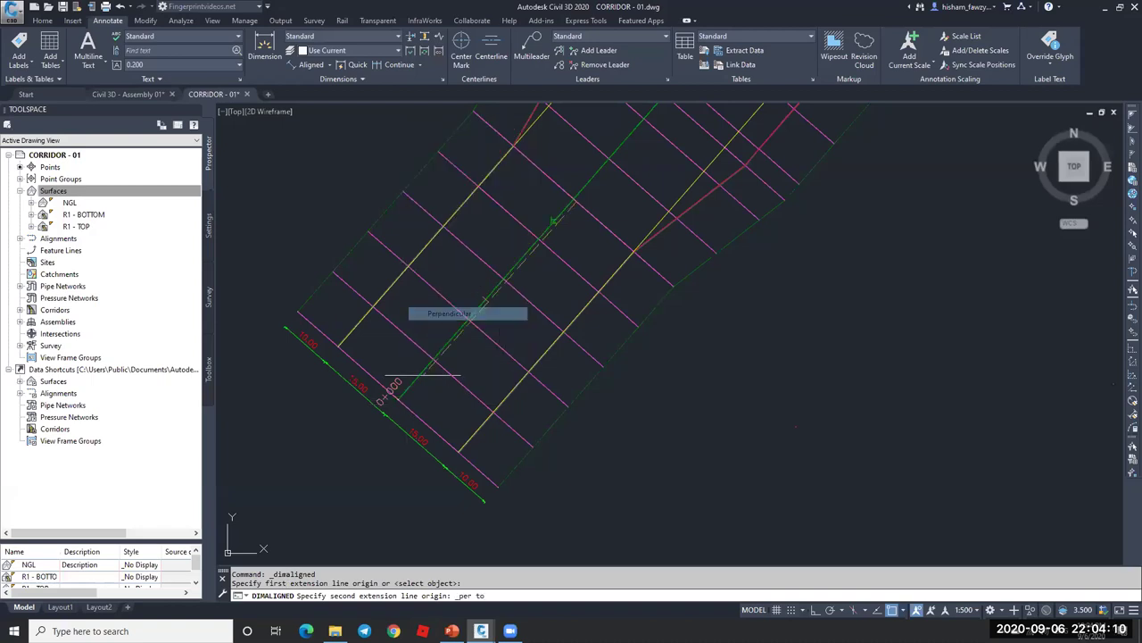
pyautogui.click(408, 389)
pyautogui.click(459, 355)
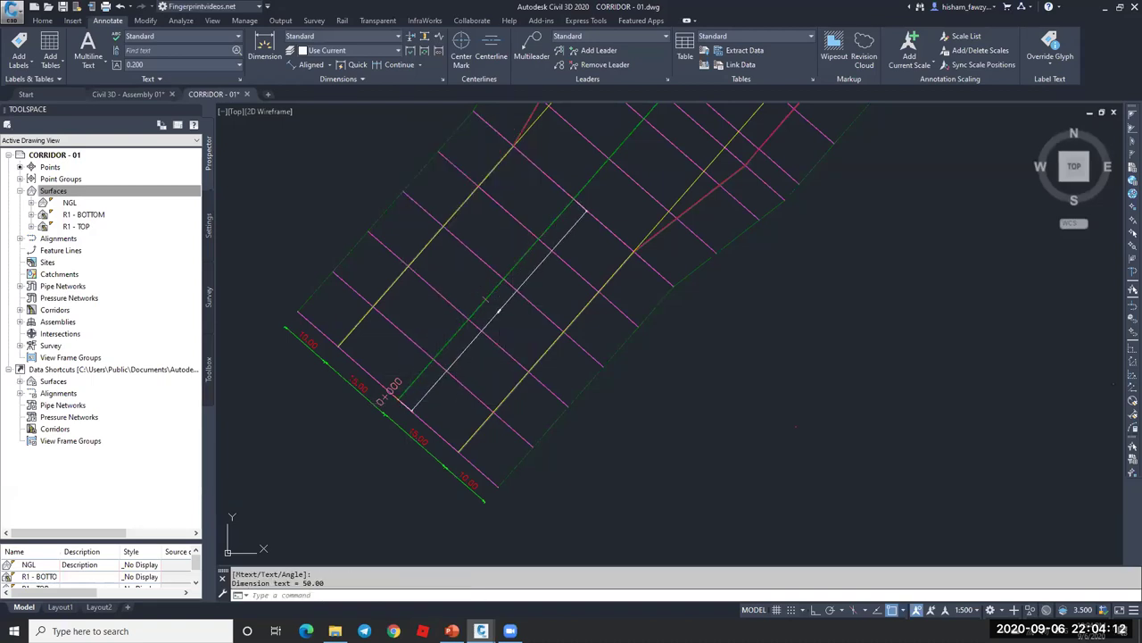
pyautogui.scroll(3, 459, 327)
pyautogui.scroll(-2, 441, 336)
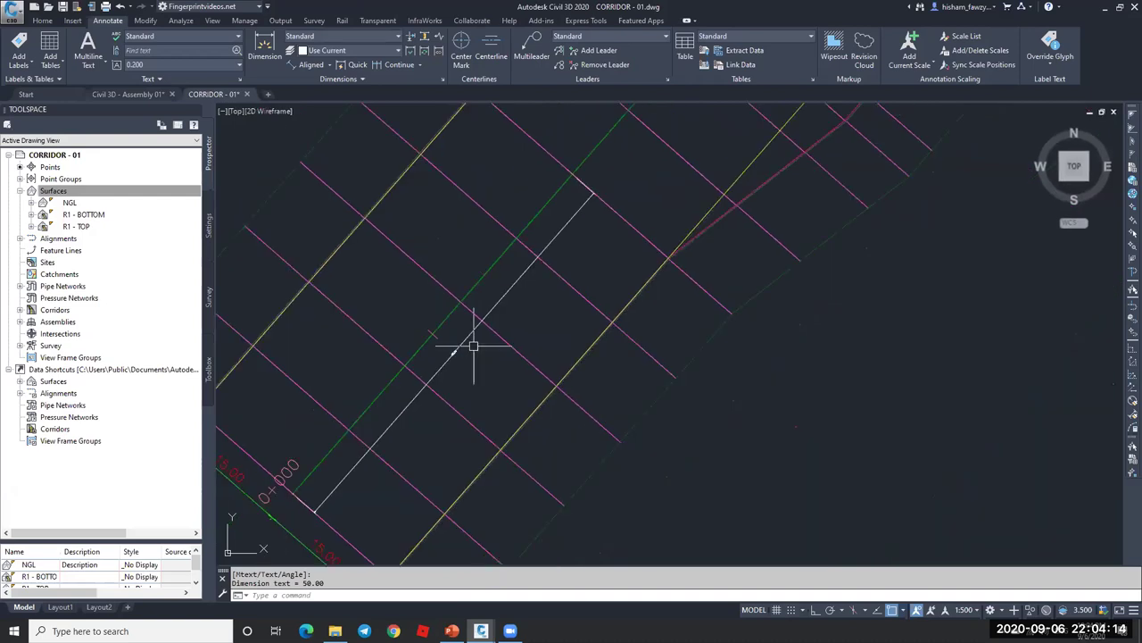
pyautogui.scroll(-2, 530, 326)
pyautogui.scroll(-2, 650, 229)
pyautogui.scroll(5, 669, 196)
pyautogui.scroll(-1, 625, 237)
pyautogui.press('Escape')
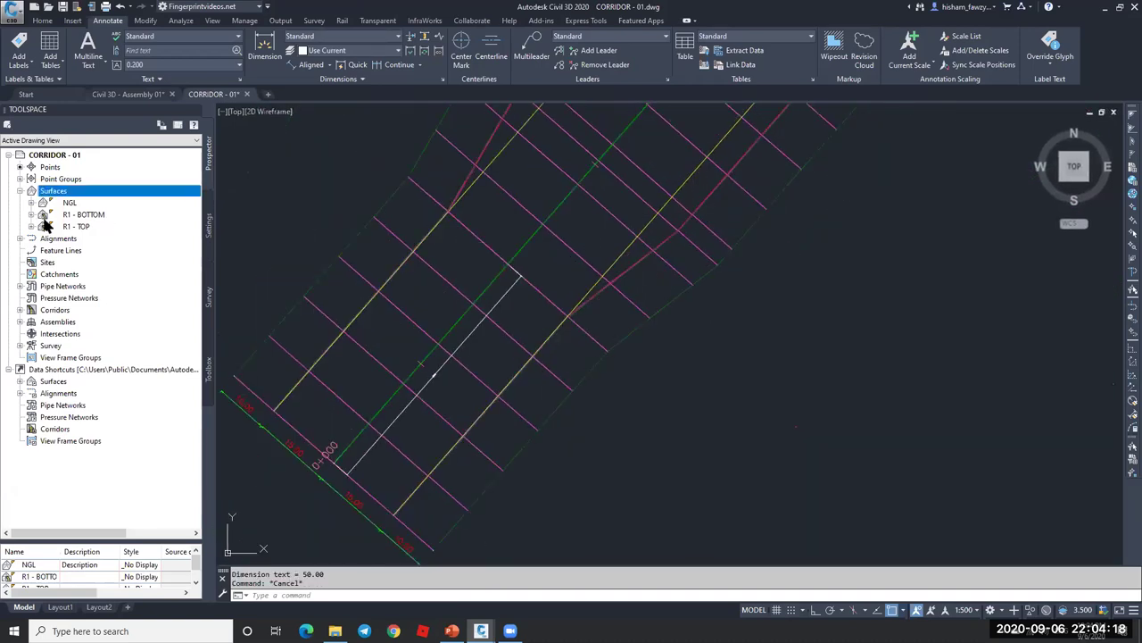
# - Change the R1 - TOP surface to a different surface style in its properties
pyautogui.rightClick(78, 227)
pyautogui.click(143, 230)
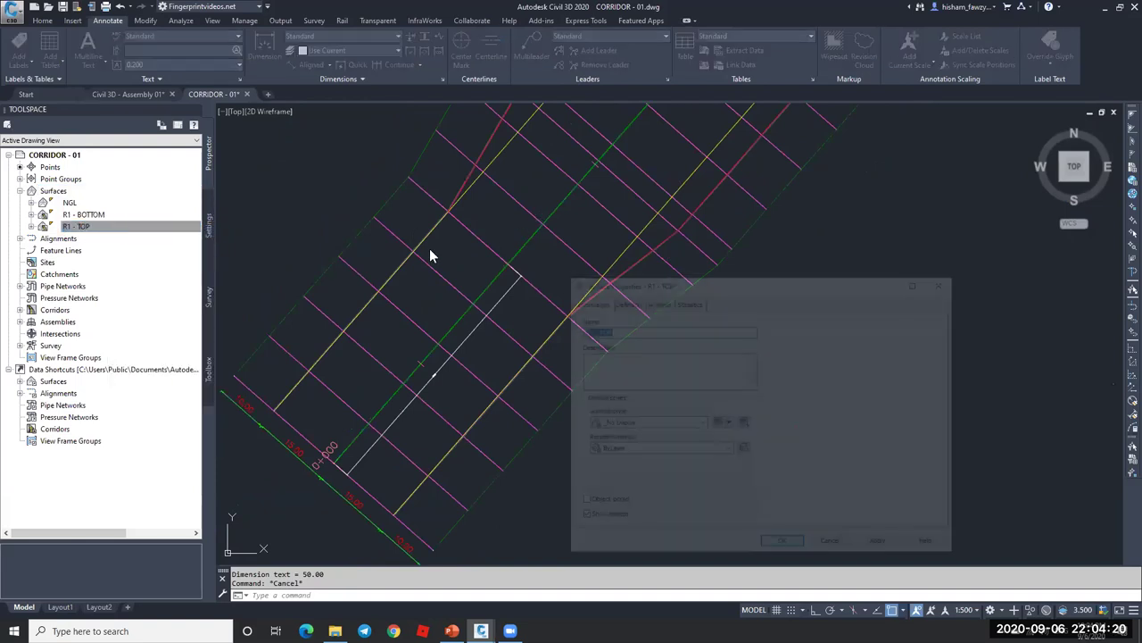
pyautogui.click(644, 423)
pyautogui.click(625, 437)
pyautogui.click(782, 545)
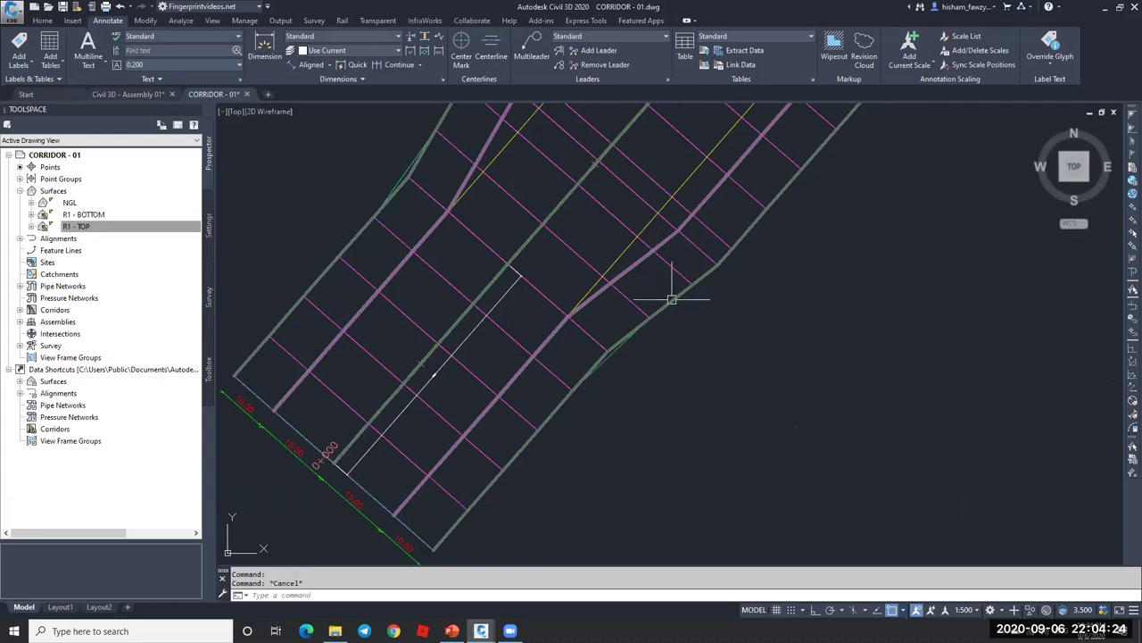
# - View R1 - TOP in the Object Viewer, orbit it to a tilted view, then close
pyautogui.click(485, 275)
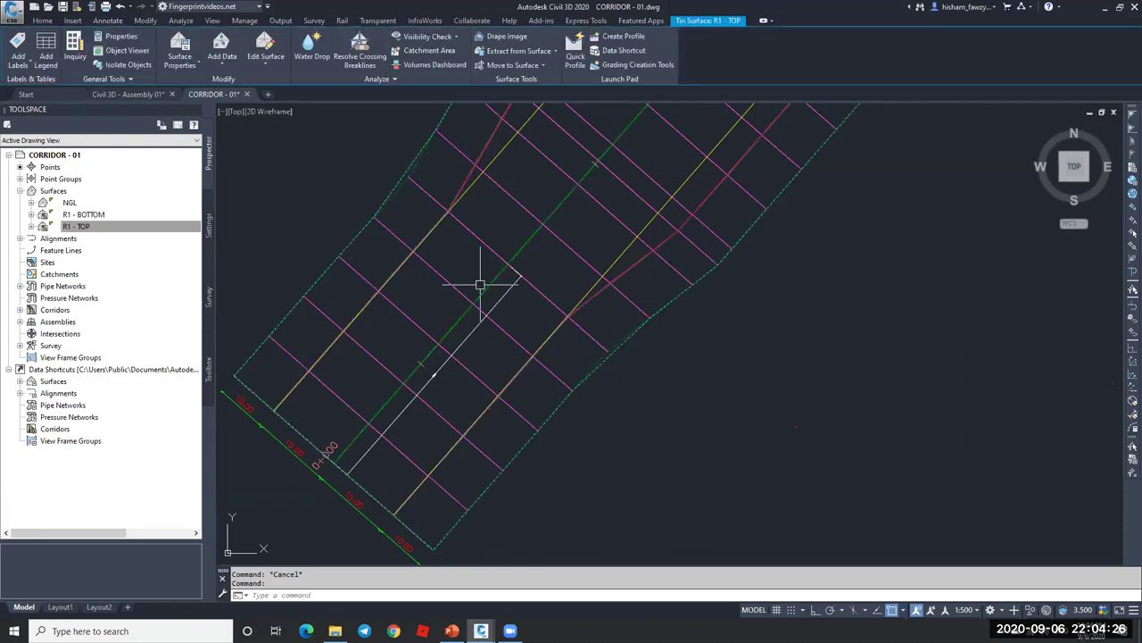
pyautogui.click(123, 50)
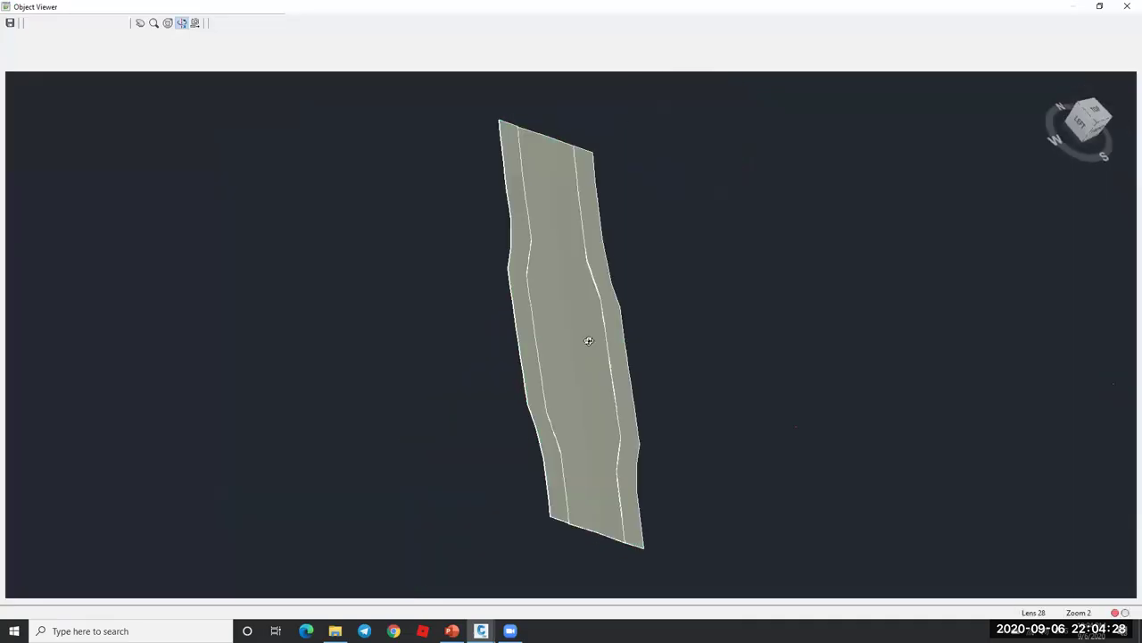
pyautogui.moveTo(526, 272); pyautogui.dragTo(620, 411)
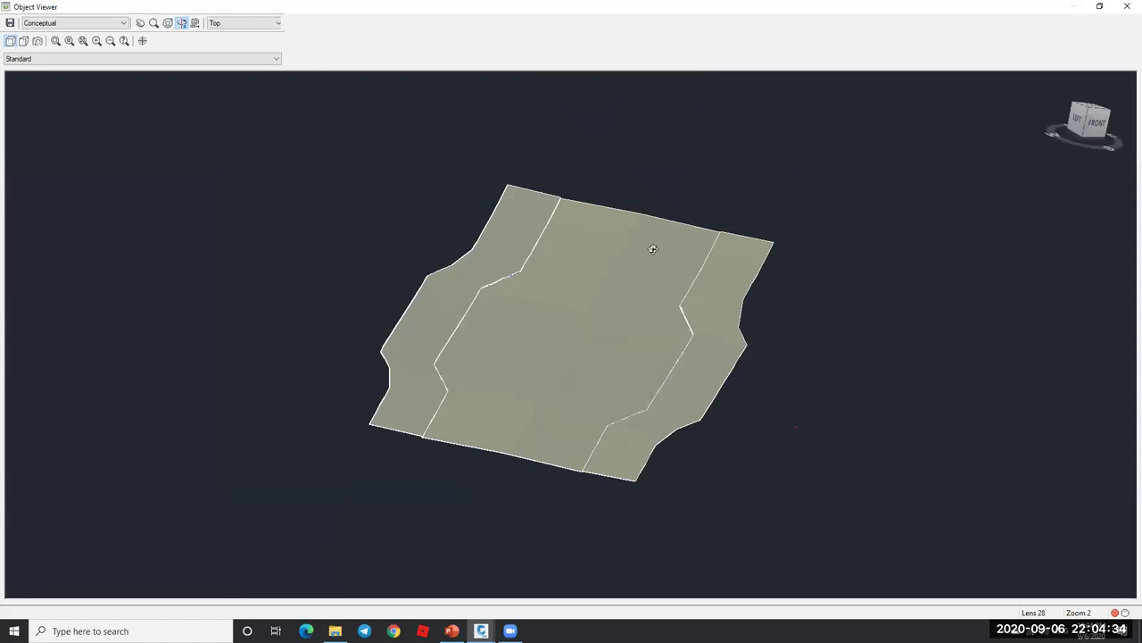
pyautogui.scroll(-3, 652, 249)
pyautogui.press('Escape')
pyautogui.scroll(-2, 585, 272)
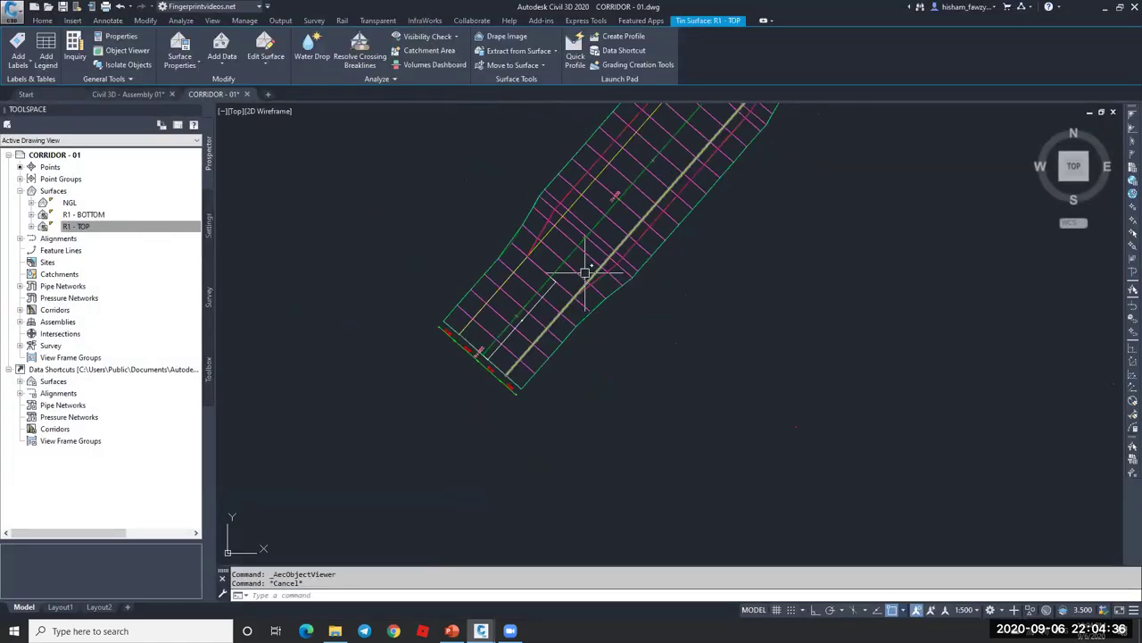
# - Select corridor R1 and run Edit Frequency on its region
pyautogui.click(660, 237)
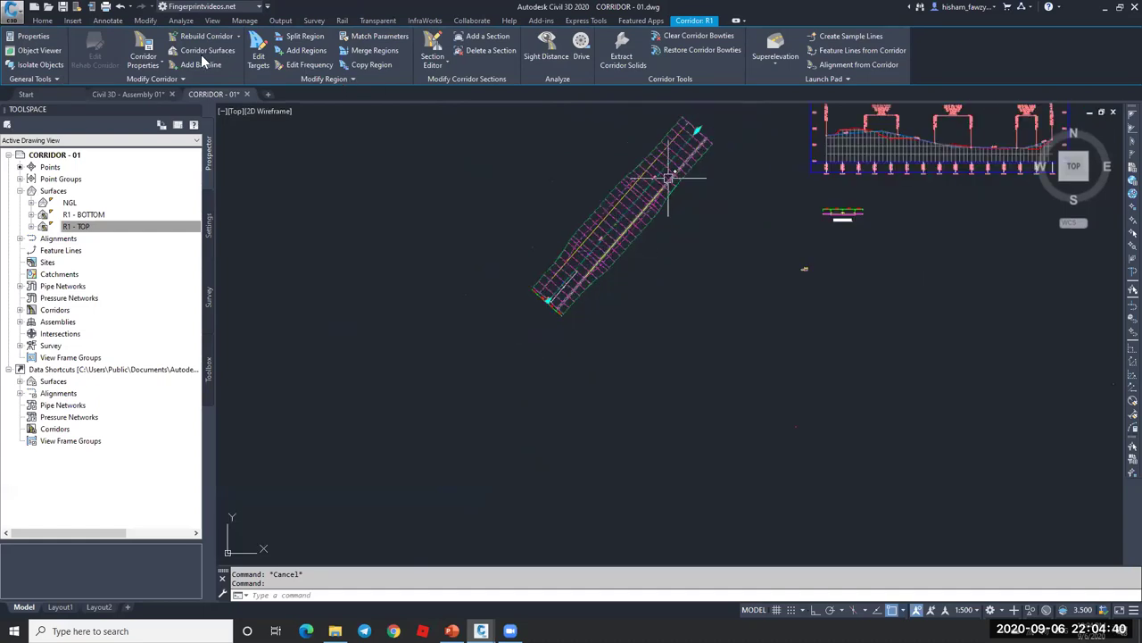
pyautogui.click(309, 64)
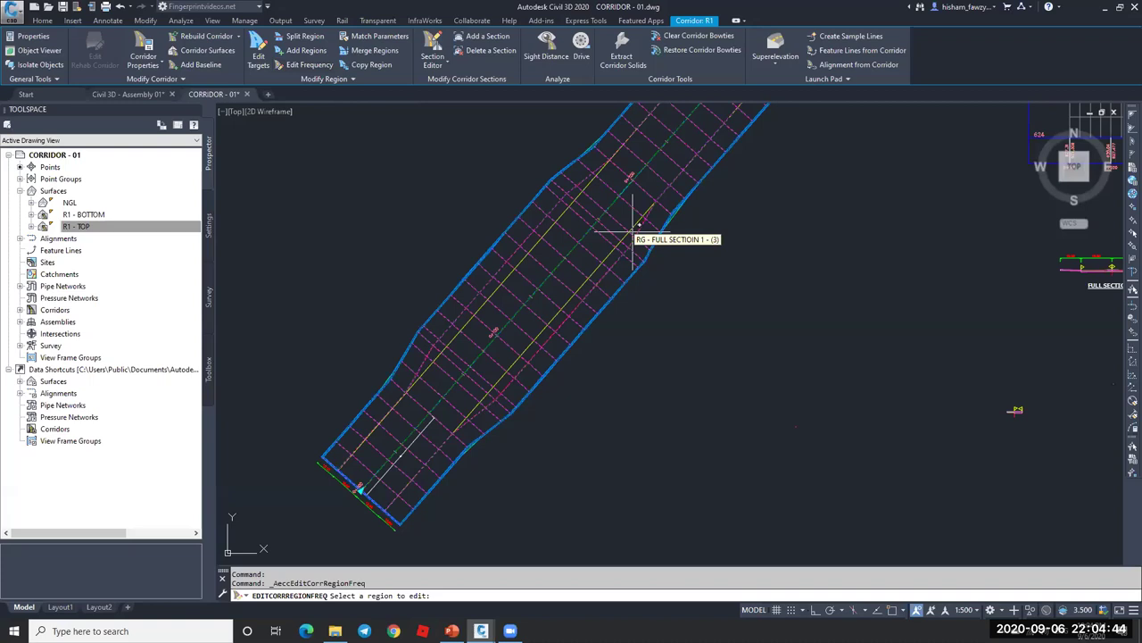
pyautogui.scroll(3, 606, 223)
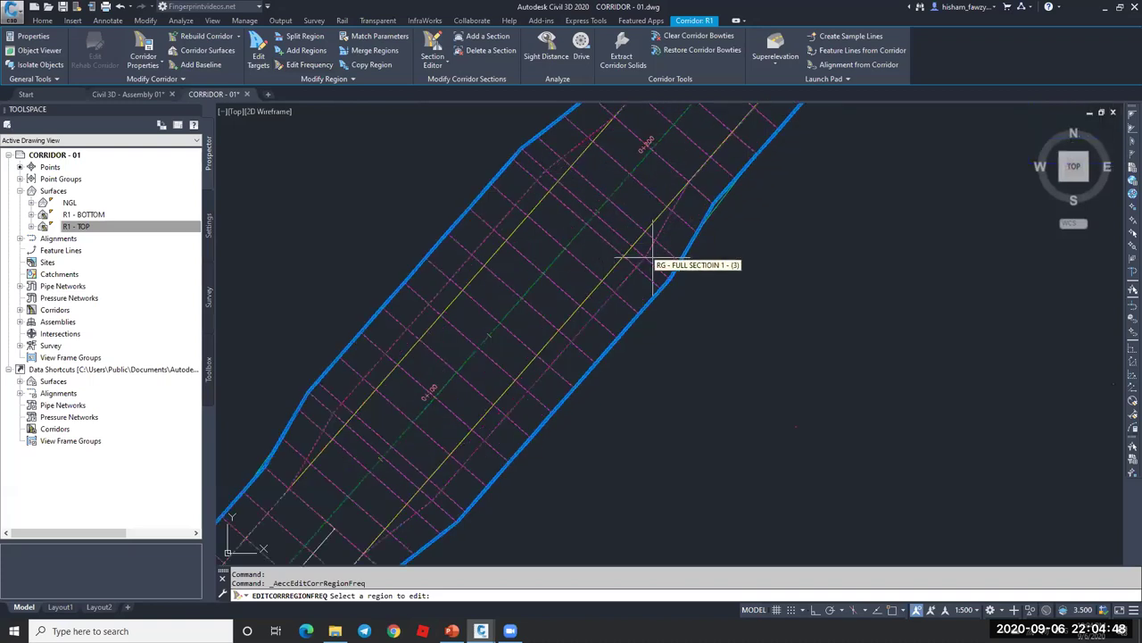
pyautogui.scroll(-2, 637, 248)
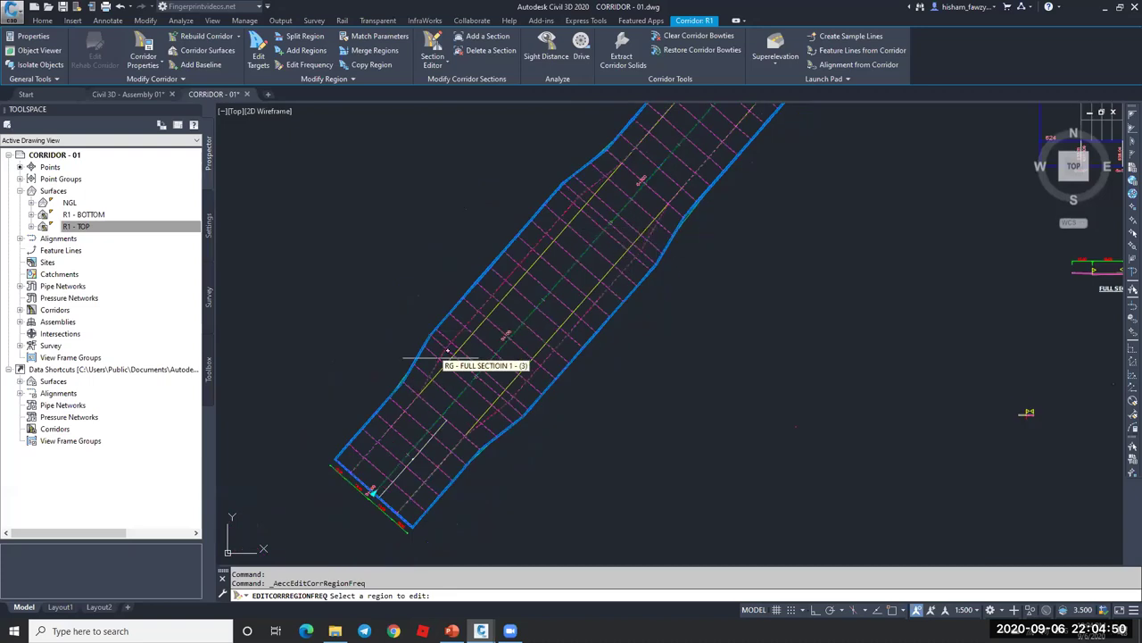
pyautogui.scroll(4, 451, 358)
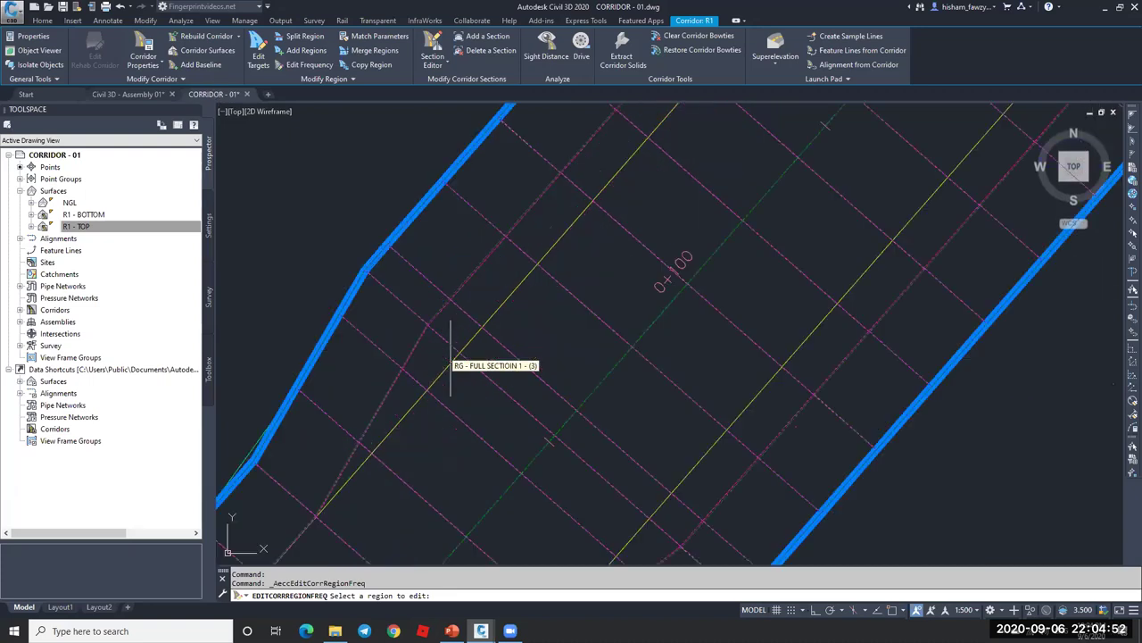
pyautogui.scroll(2, 594, 305)
pyautogui.click(668, 309)
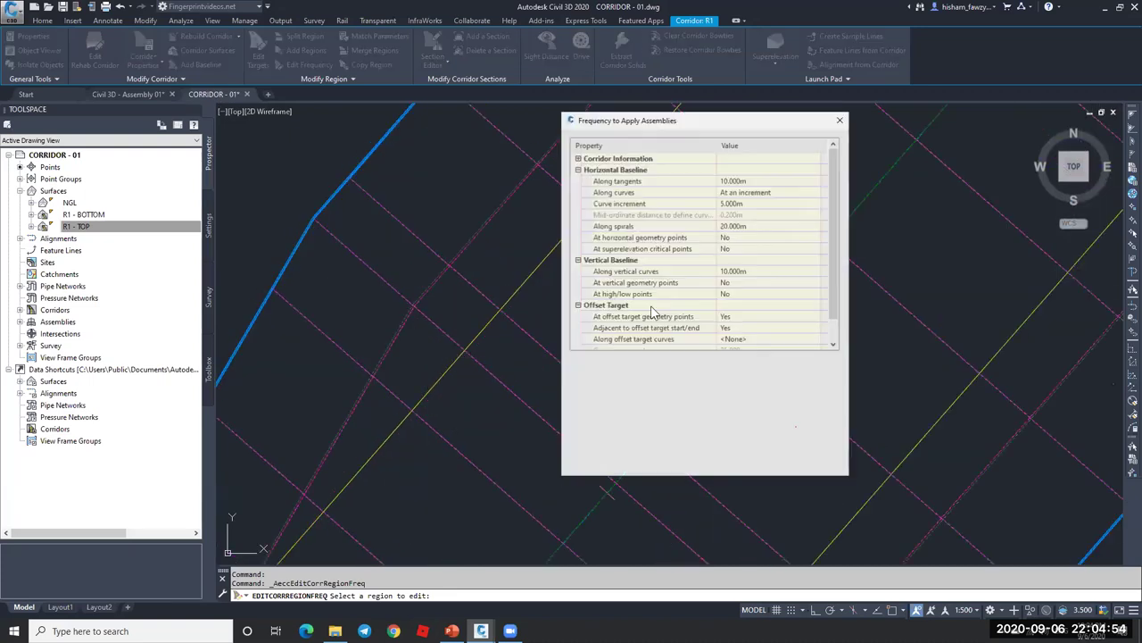
# - Set At offset target geometry points and Adjacent to offset target start/end to No, and rebuild
pyautogui.click(607, 305)
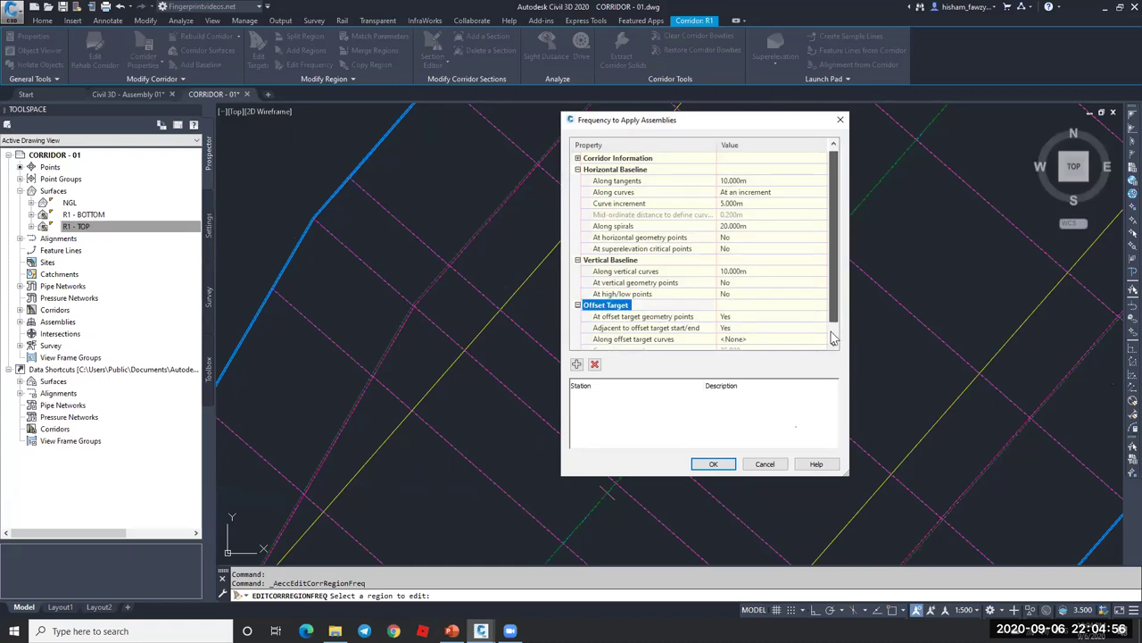
pyautogui.scroll(-1, 835, 326)
pyautogui.click(727, 295)
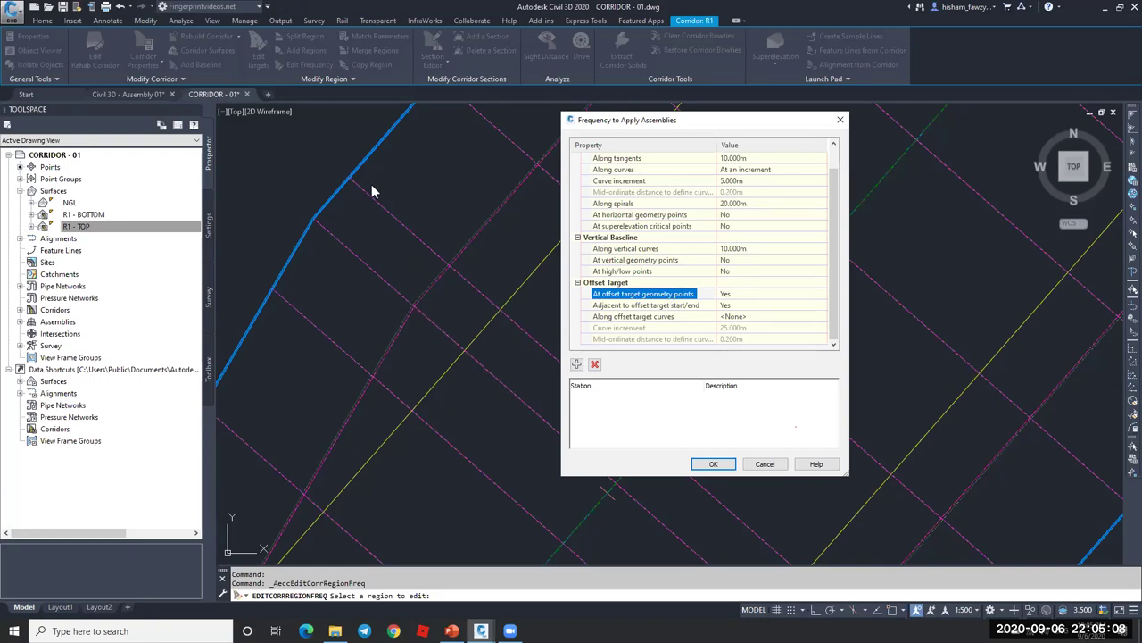
pyautogui.click(750, 296)
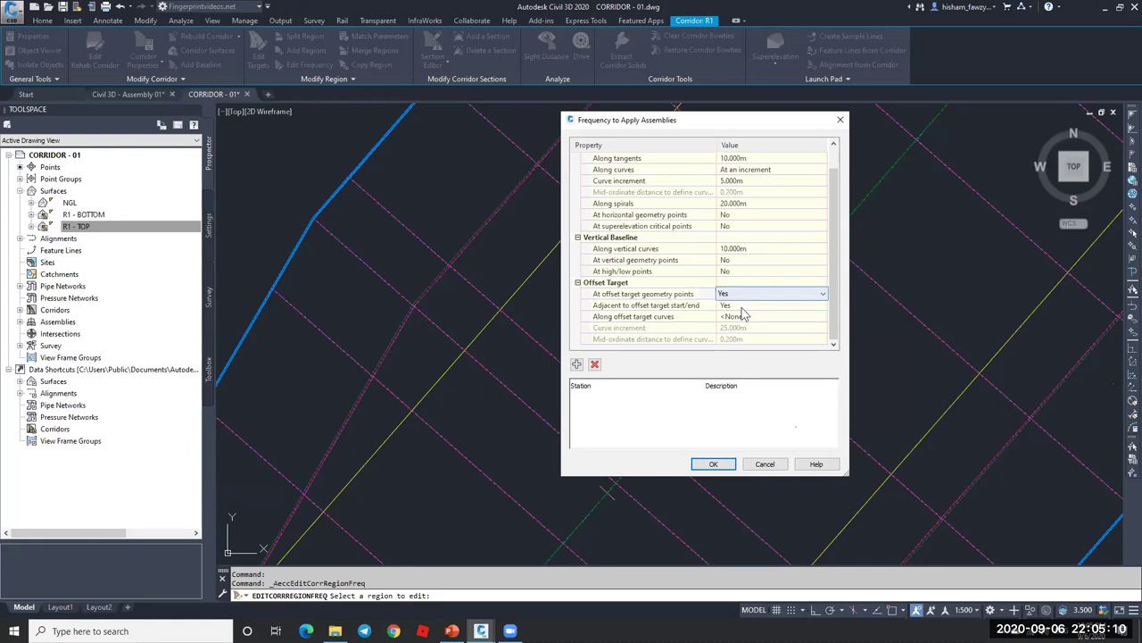
pyautogui.click(755, 316)
pyautogui.click(754, 305)
pyautogui.click(750, 317)
pyautogui.click(713, 463)
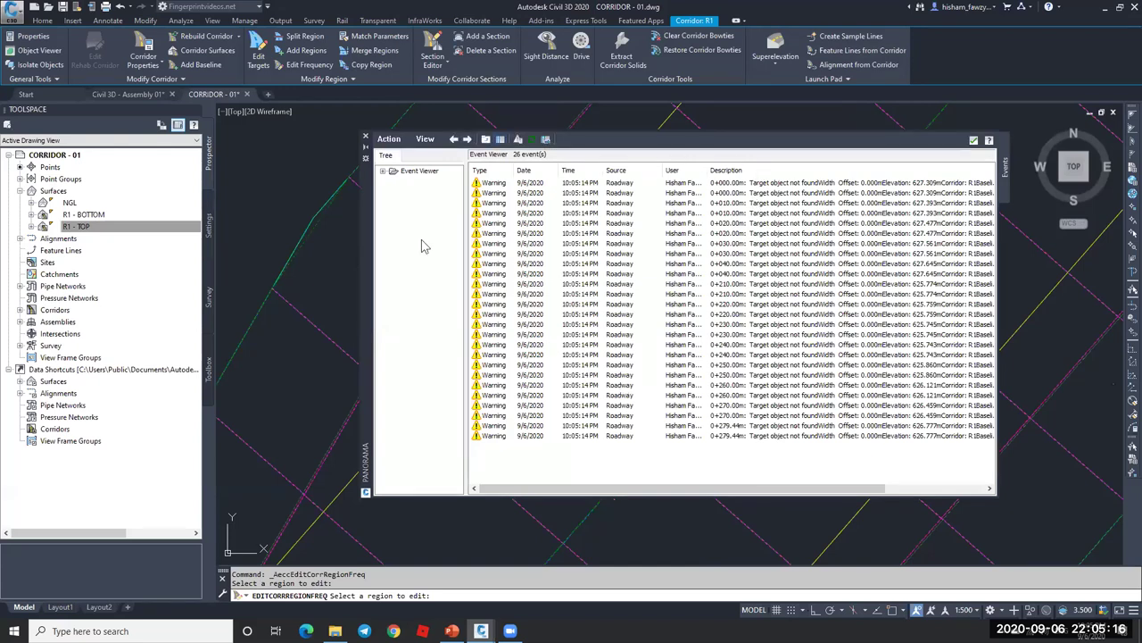
# - Clear all events from the Event Viewer log and close the panel
pyautogui.click(389, 138)
pyautogui.click(415, 293)
pyautogui.click(389, 138)
pyautogui.click(408, 182)
pyautogui.click(365, 136)
pyautogui.scroll(-2, 566, 214)
pyautogui.scroll(-2, 575, 233)
pyautogui.scroll(4, 616, 294)
# - Cancel the region edit, check the red feature line, then select corridor R1
pyautogui.press('Escape')
pyautogui.scroll(-3, 628, 305)
pyautogui.scroll(2, 627, 305)
pyautogui.click(625, 304)
pyautogui.scroll(-3, 612, 280)
pyautogui.scroll(1, 601, 256)
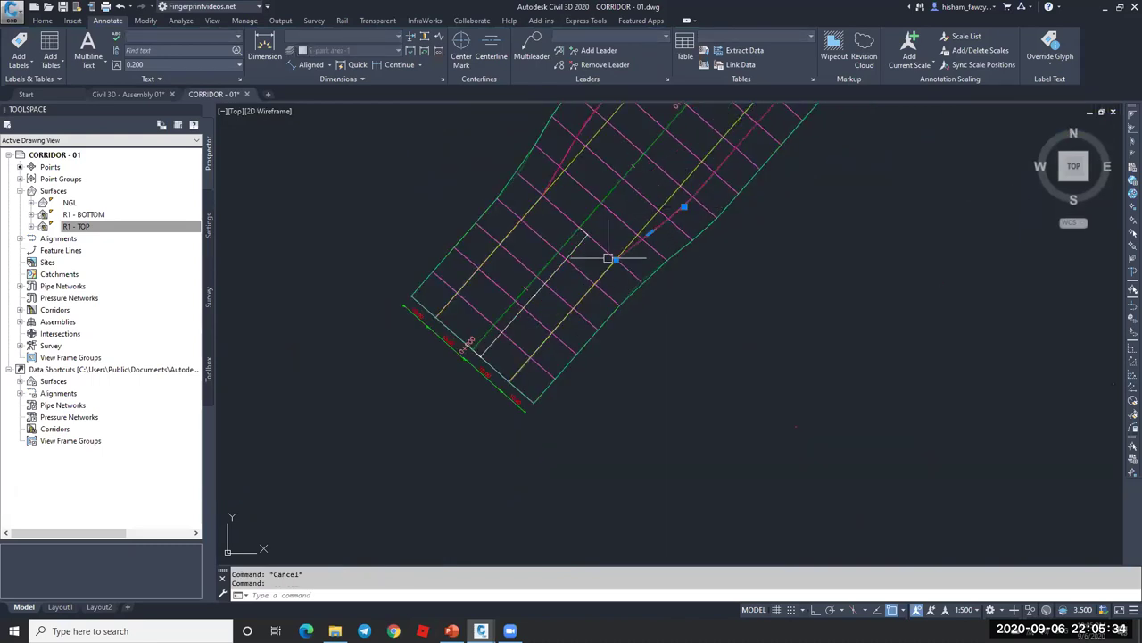
pyautogui.scroll(-5, 531, 379)
pyautogui.scroll(4, 589, 303)
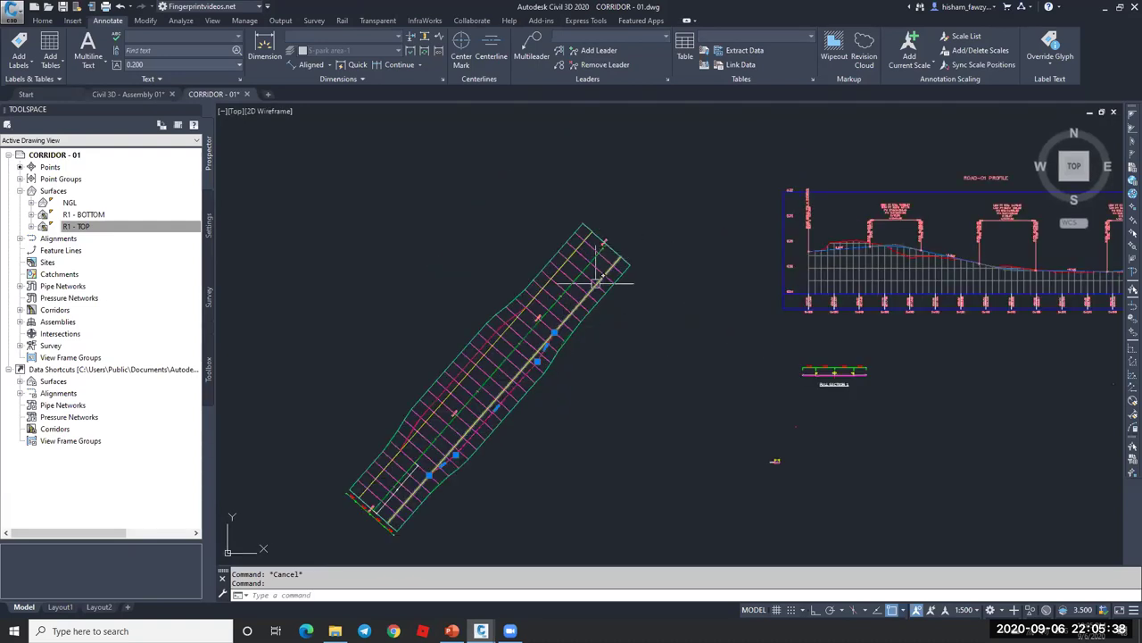
pyautogui.press('Escape')
pyautogui.scroll(5, 584, 308)
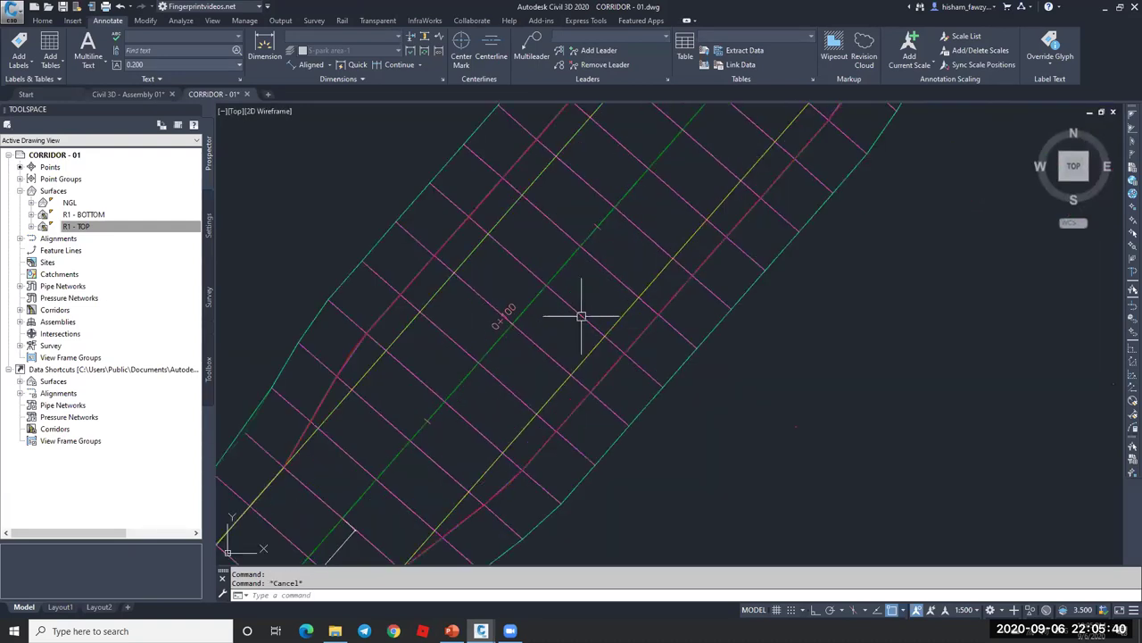
pyautogui.click(606, 262)
pyautogui.scroll(-5, 652, 223)
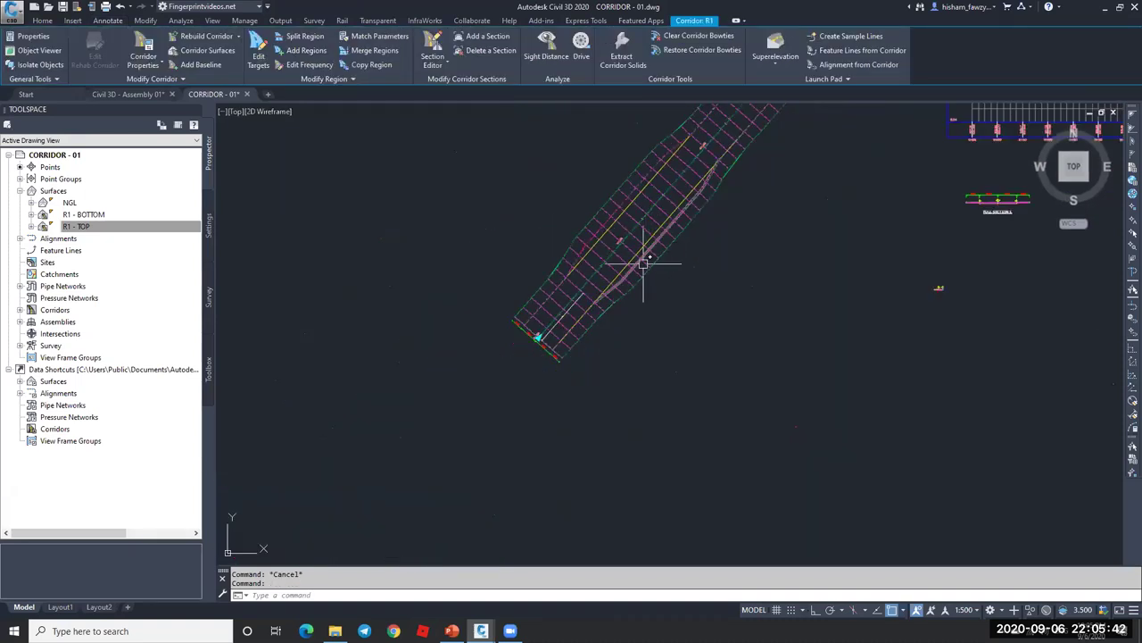
pyautogui.scroll(4, 616, 271)
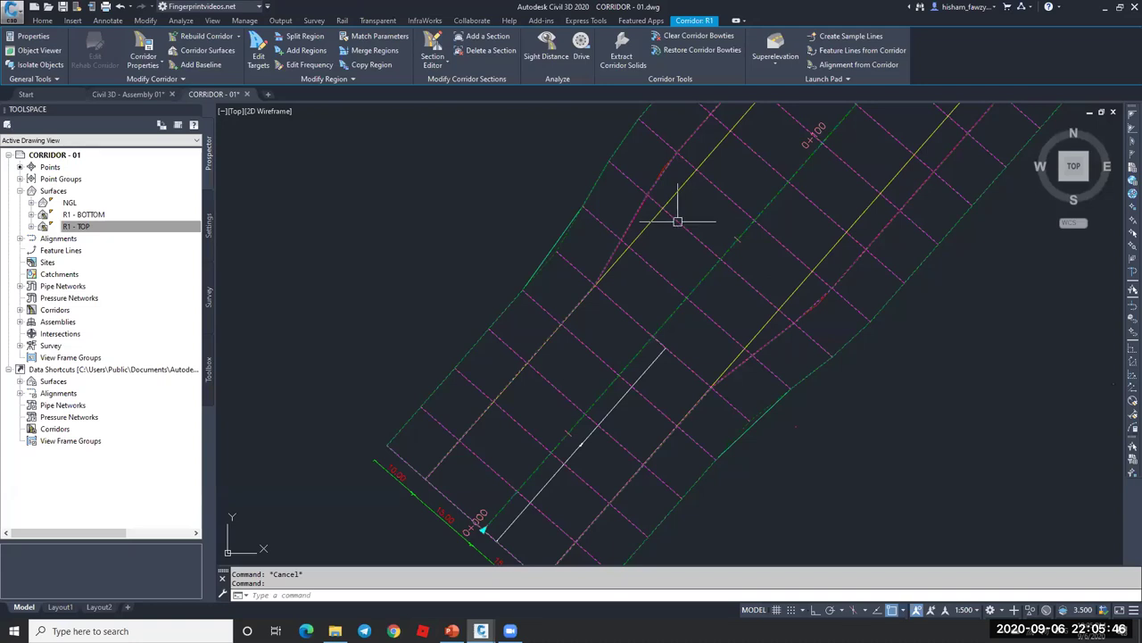
# - Split corridor R1's region at stations 0+050 and 0+200
pyautogui.click(302, 40)
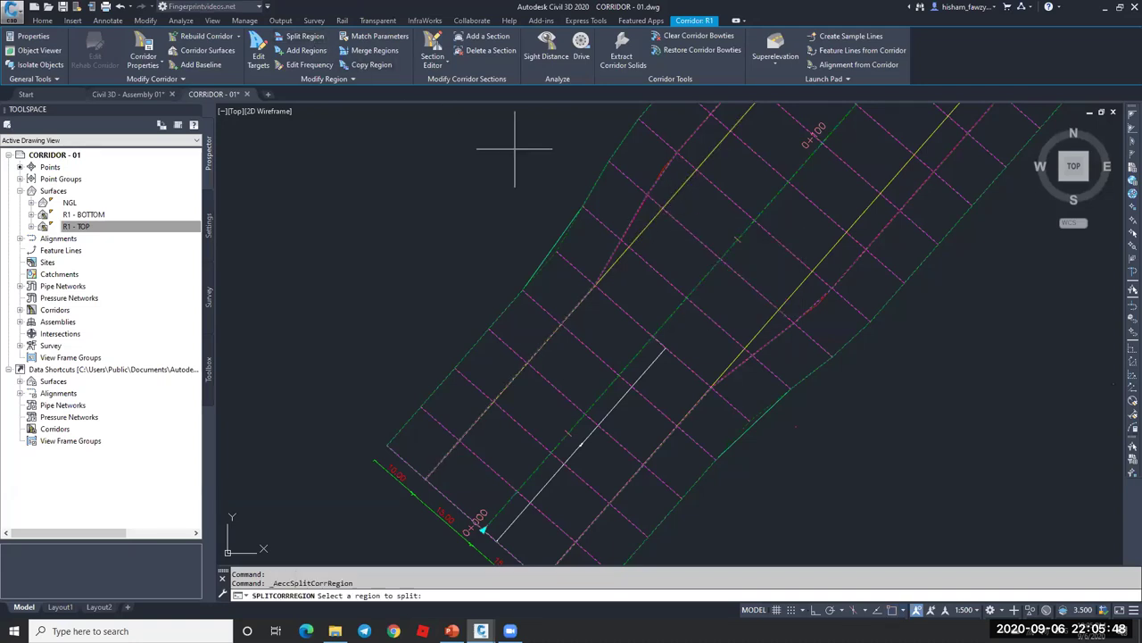
pyautogui.scroll(-4, 531, 299)
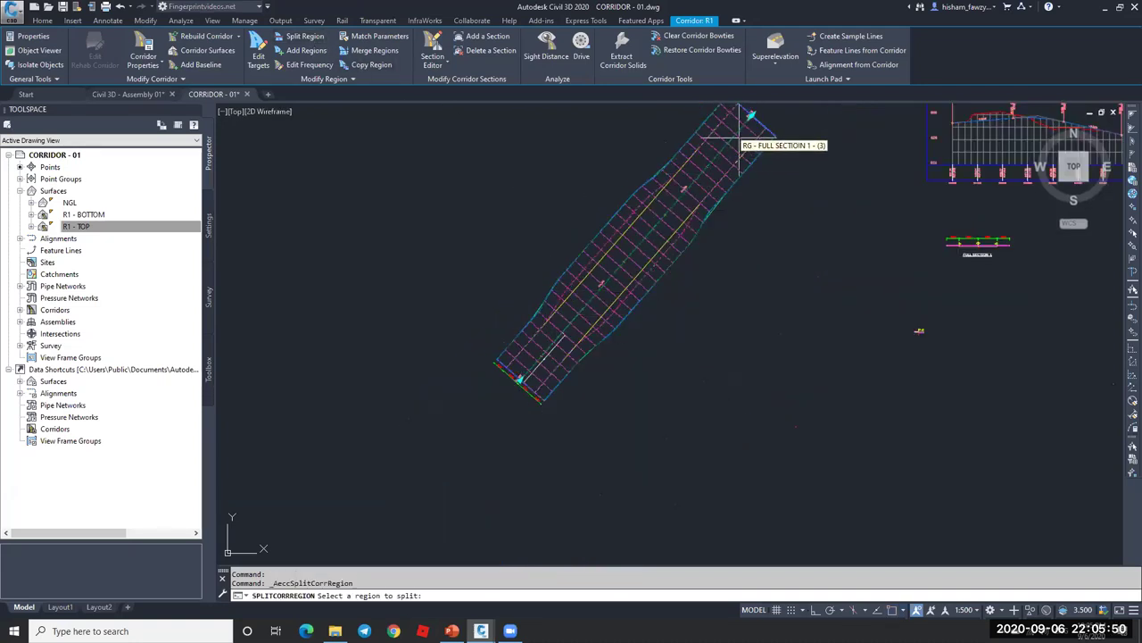
pyautogui.click(577, 302)
pyautogui.scroll(8, 558, 317)
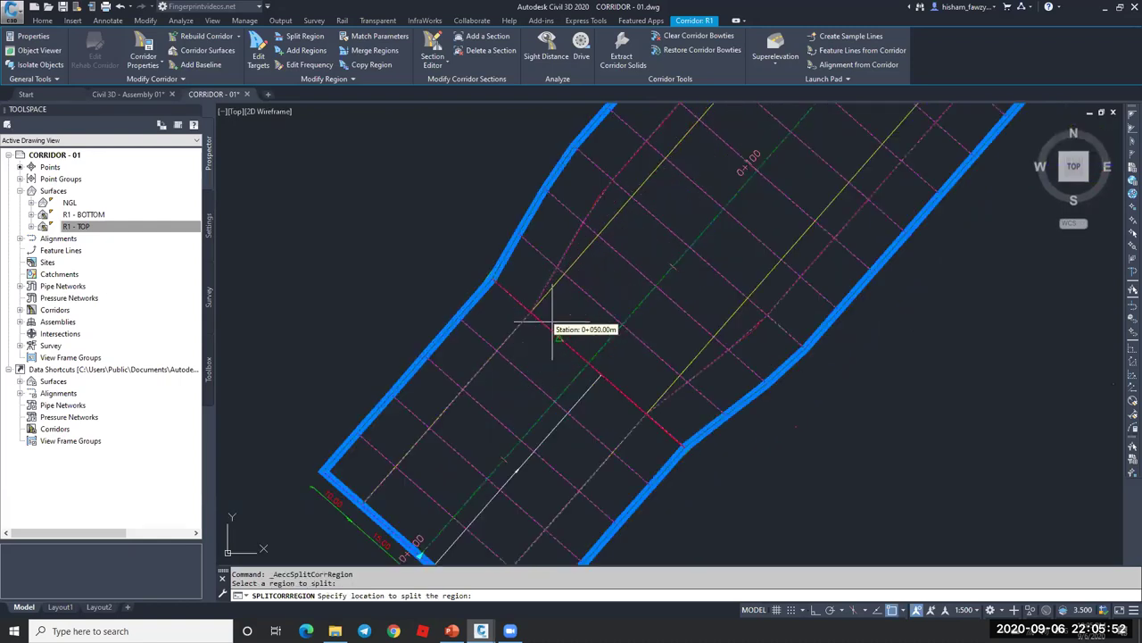
pyautogui.click(491, 274)
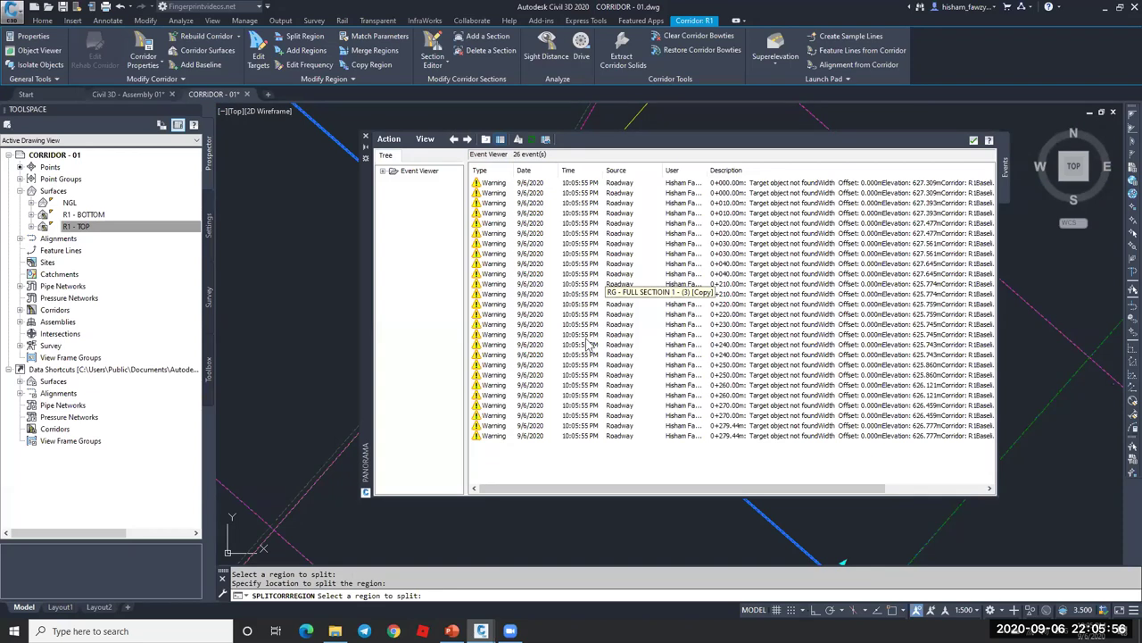
pyautogui.click(365, 136)
pyautogui.scroll(-5, 484, 420)
pyautogui.scroll(3, 561, 259)
pyautogui.scroll(-2, 574, 256)
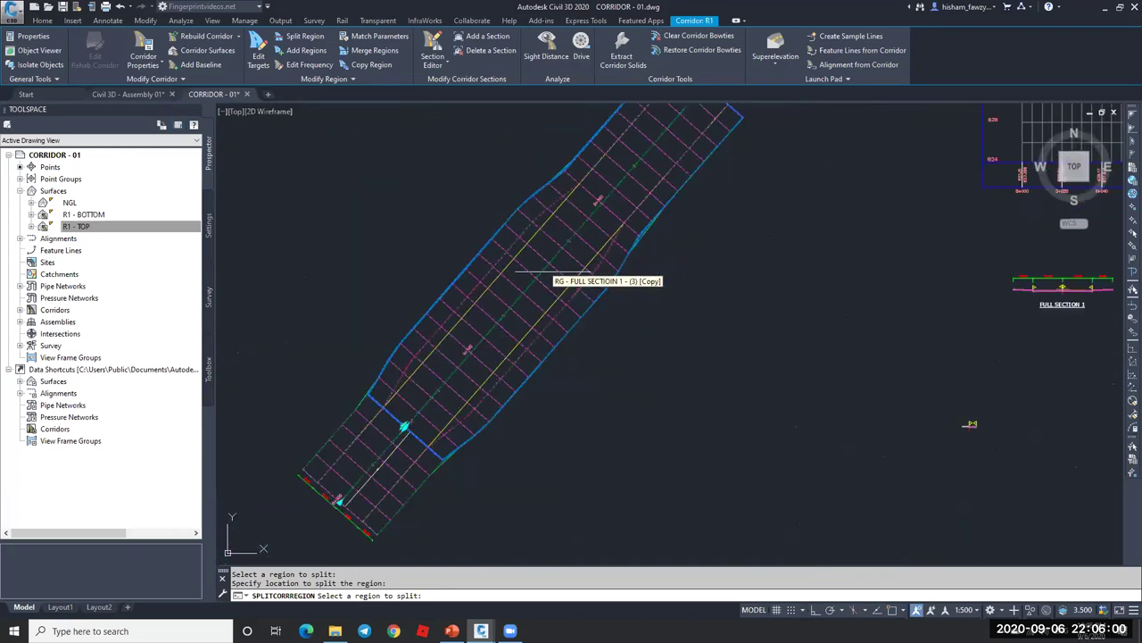
pyautogui.click(592, 239)
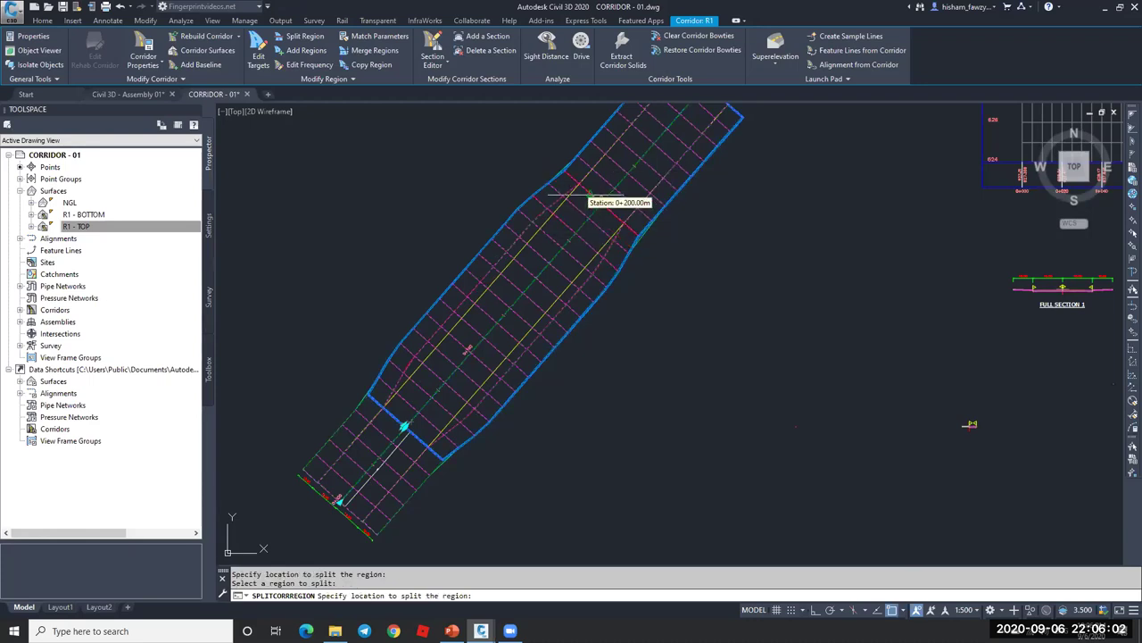
pyautogui.scroll(5, 582, 203)
pyautogui.click(625, 166)
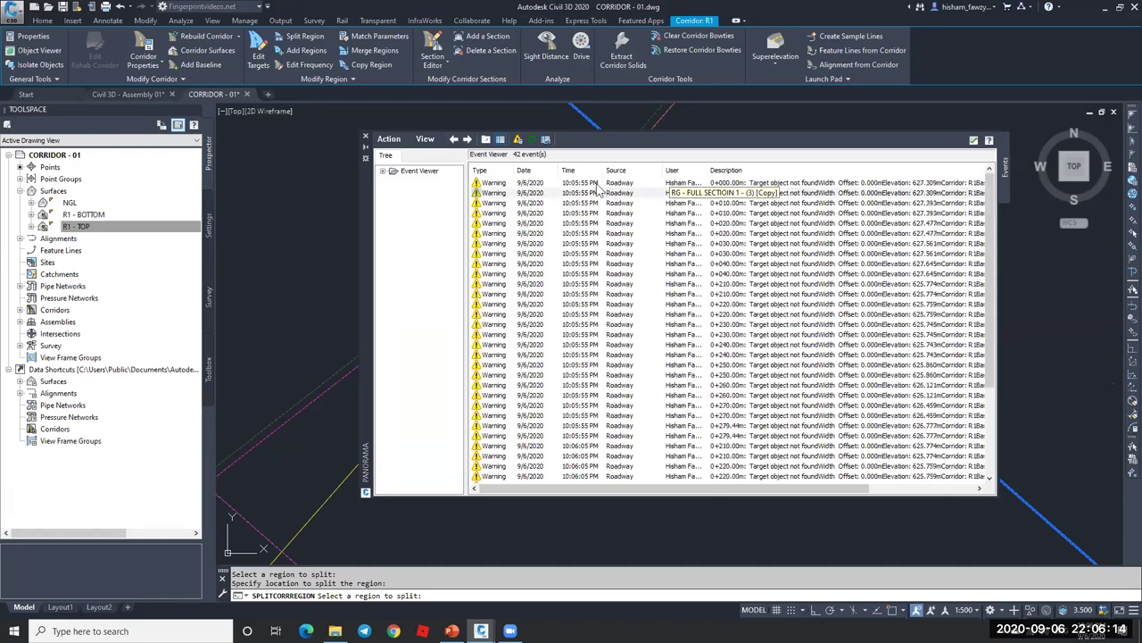
# - Clear all logged warnings from the event viewer and end the split command
pyautogui.click(388, 138)
pyautogui.click(415, 179)
pyautogui.click(365, 136)
pyautogui.press('Escape')
pyautogui.scroll(-10, 678, 205)
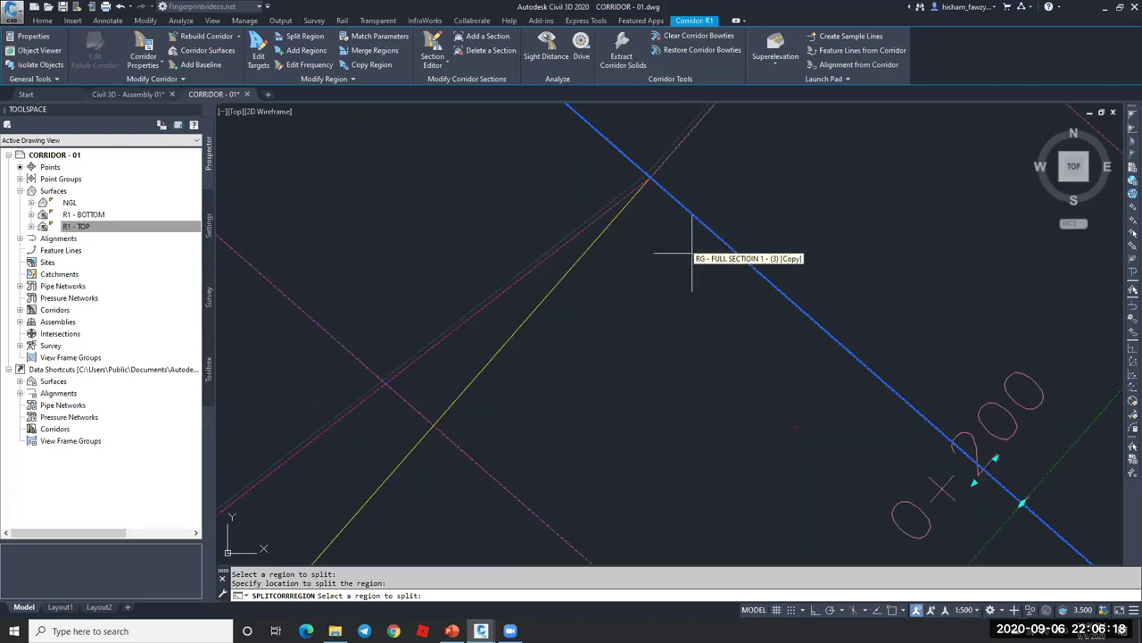
pyautogui.scroll(5, 688, 305)
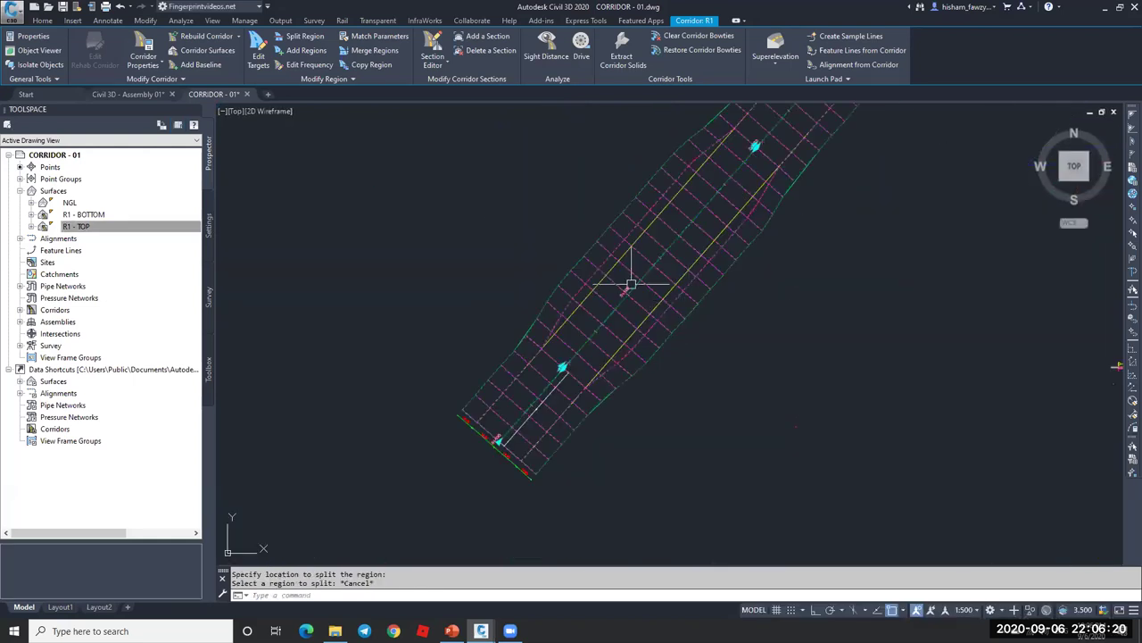
pyautogui.click(260, 56)
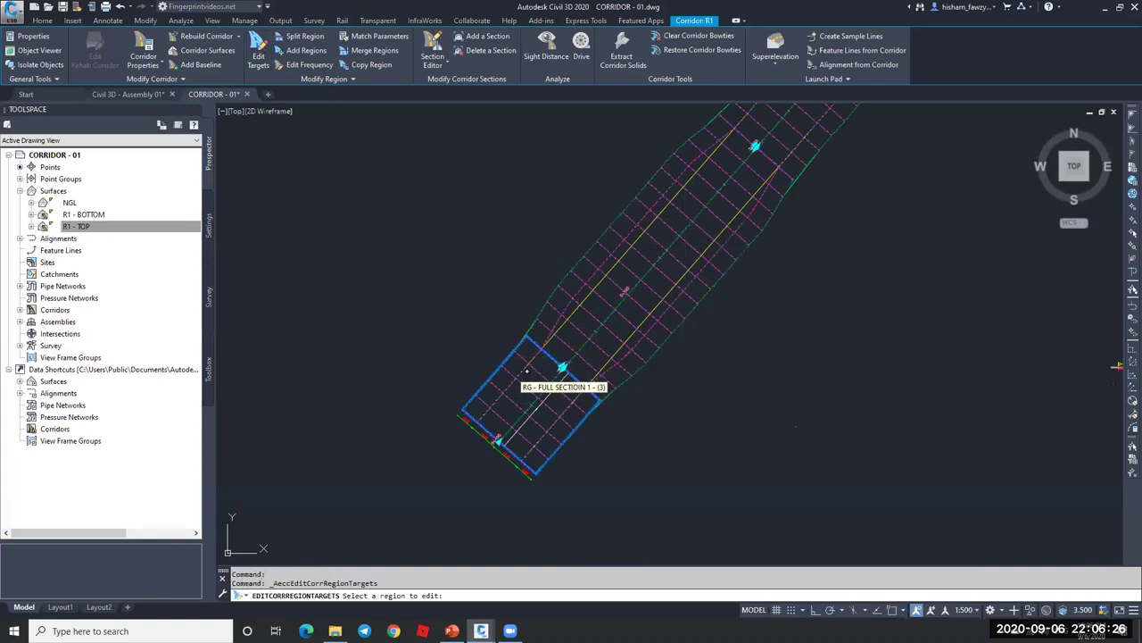
# - Remove Polyline-1 and Polyline-2 as the right and left width targets of region 0+000–0+050
pyautogui.click(537, 384)
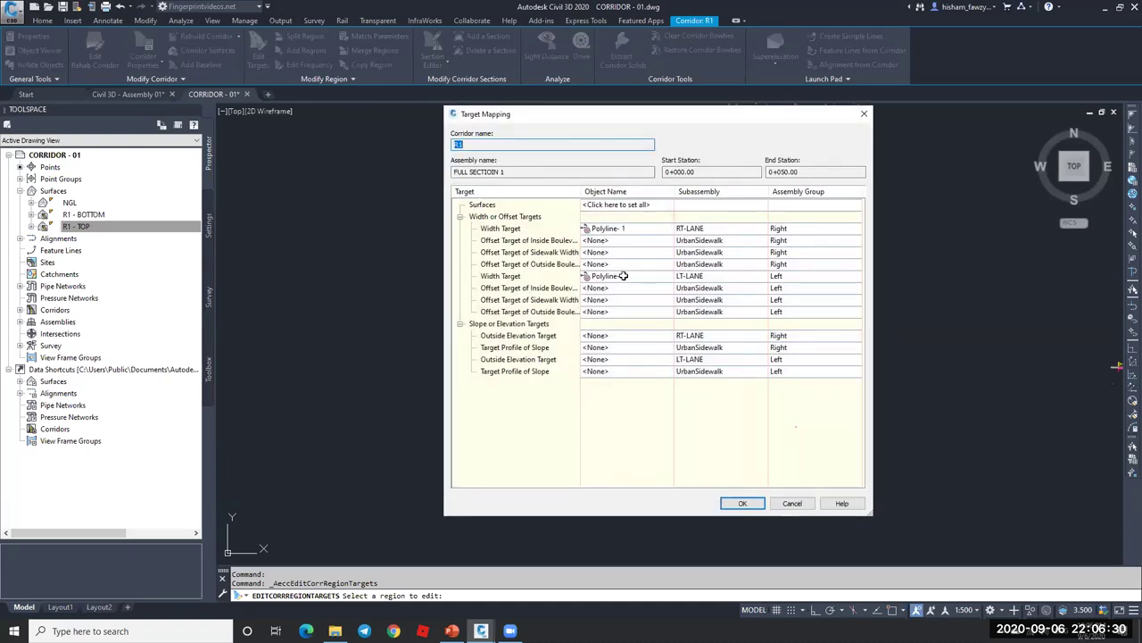
pyautogui.click(625, 230)
pyautogui.click(688, 314)
pyautogui.click(758, 300)
pyautogui.click(642, 468)
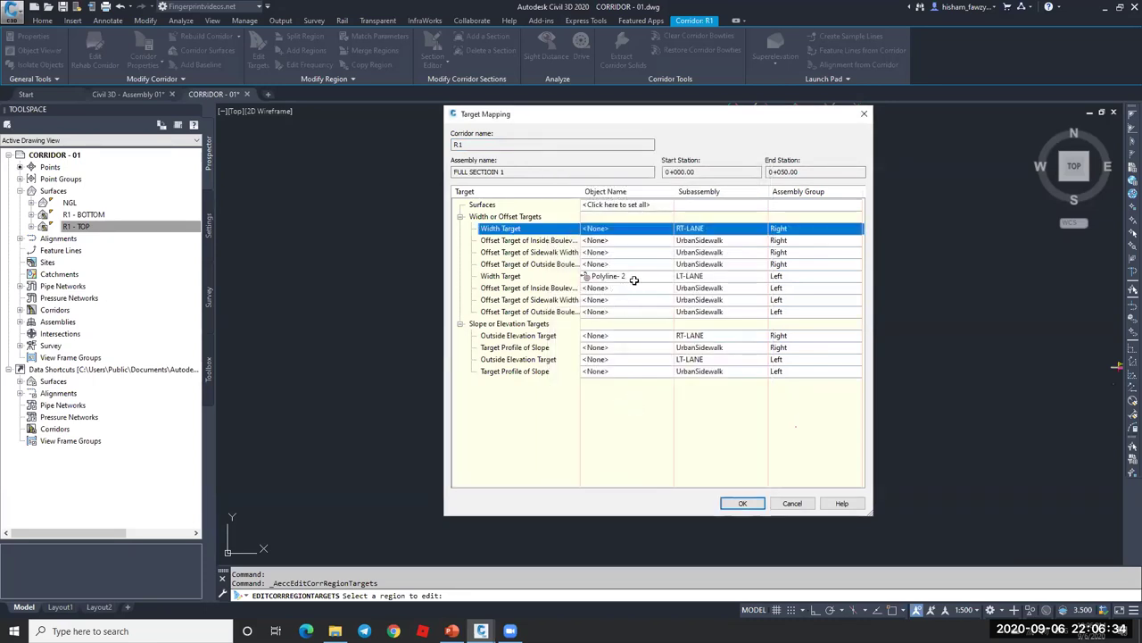
pyautogui.click(625, 277)
pyautogui.click(676, 315)
pyautogui.click(758, 300)
pyautogui.click(644, 467)
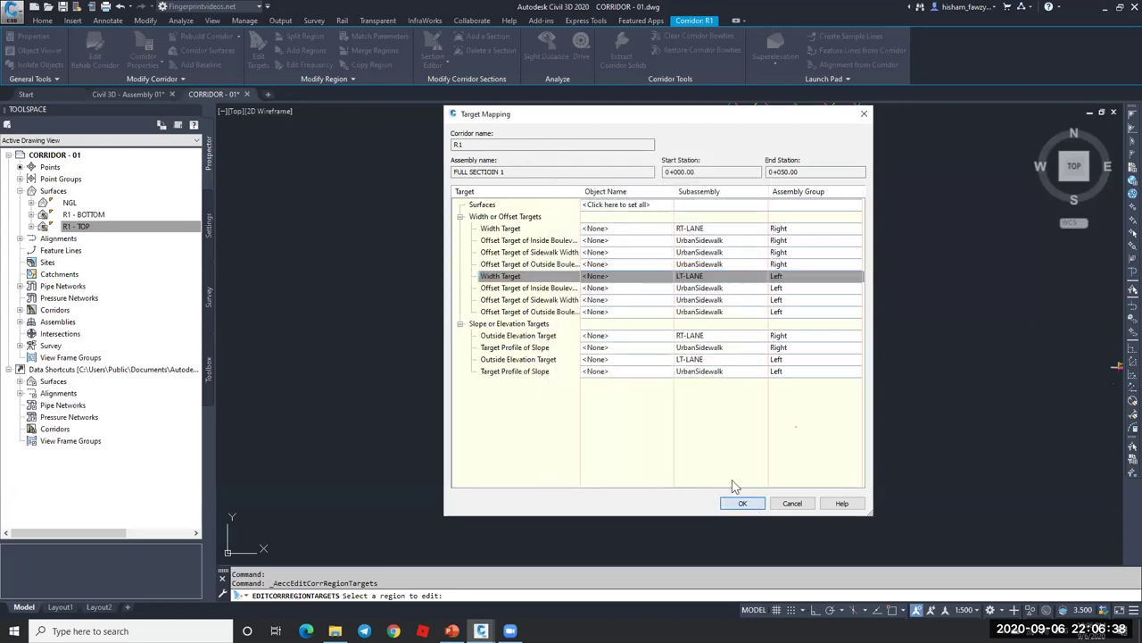
# - Apply the target mapping changes and select corridor R1 in the Prospector corridor list
pyautogui.click(741, 503)
pyautogui.scroll(-1, 572, 350)
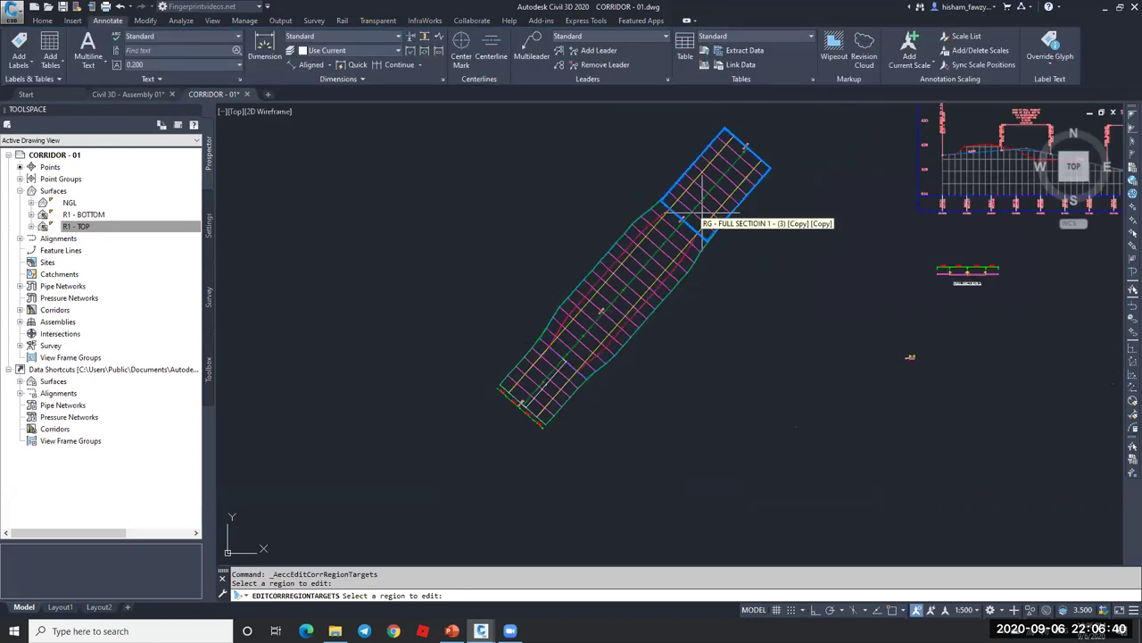
pyautogui.scroll(3, 676, 204)
pyautogui.click(679, 187)
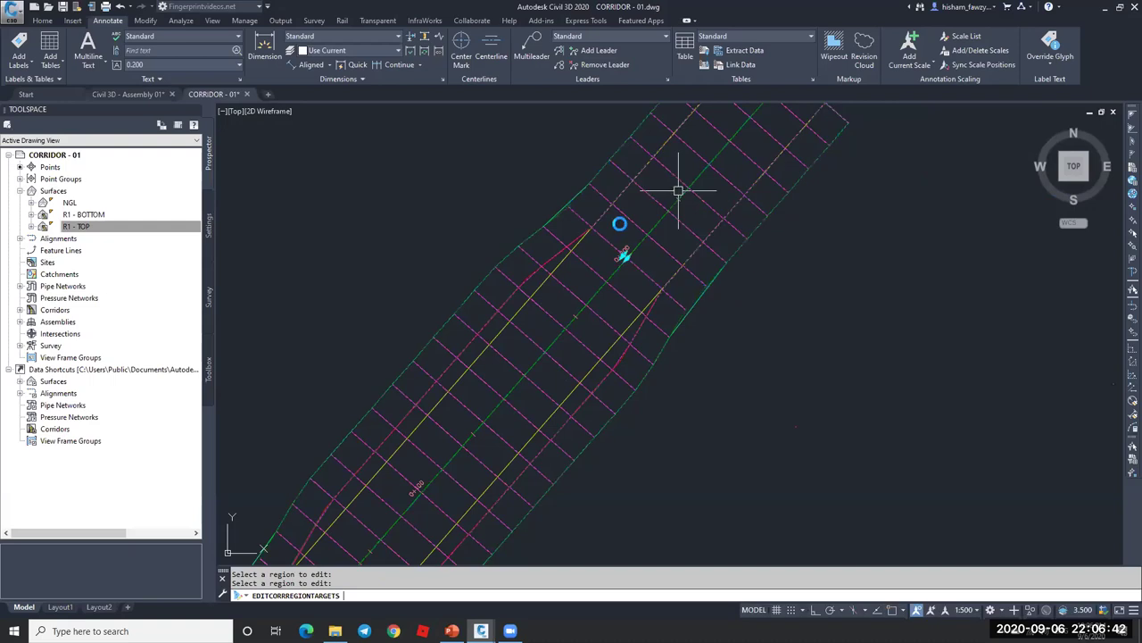
pyautogui.scroll(-3, 589, 250)
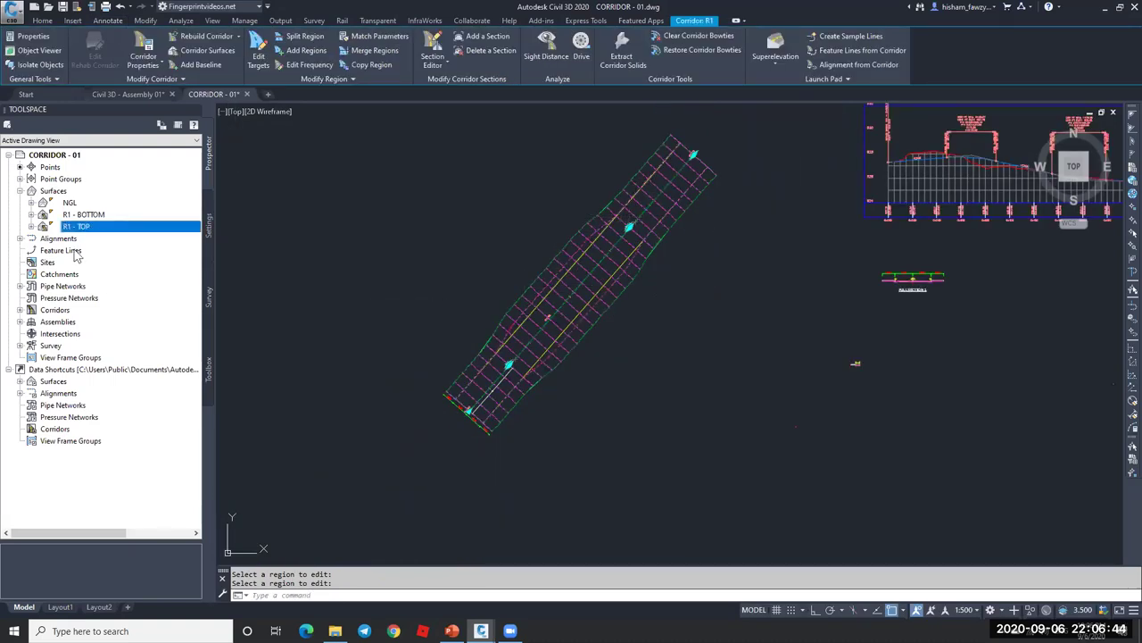
pyautogui.click(19, 310)
pyautogui.click(64, 321)
# - Check the middle region's assembly frequency (every 5 along tangents) and accept it
pyautogui.rightClick(148, 319)
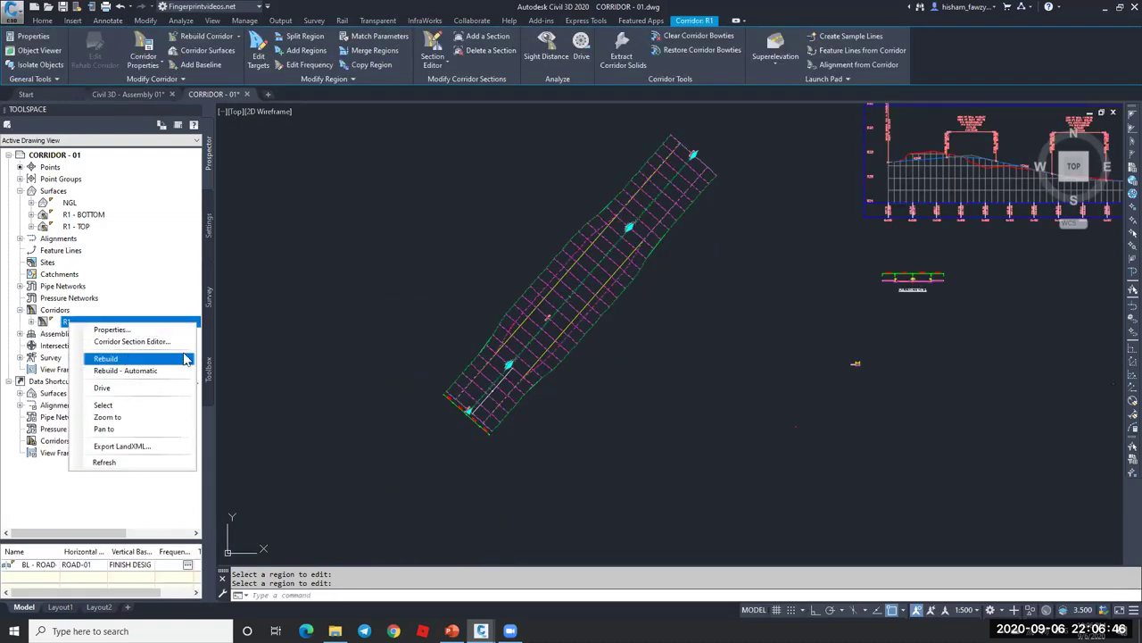
pyautogui.press('Escape')
pyautogui.scroll(2, 563, 280)
pyautogui.click(576, 268)
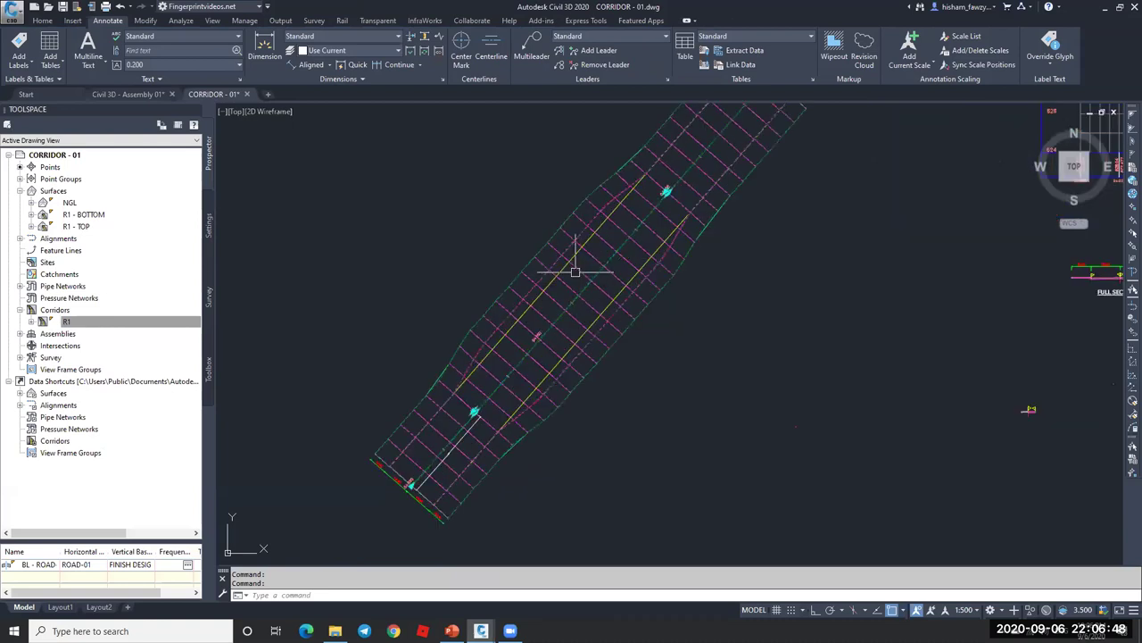
pyautogui.click(308, 64)
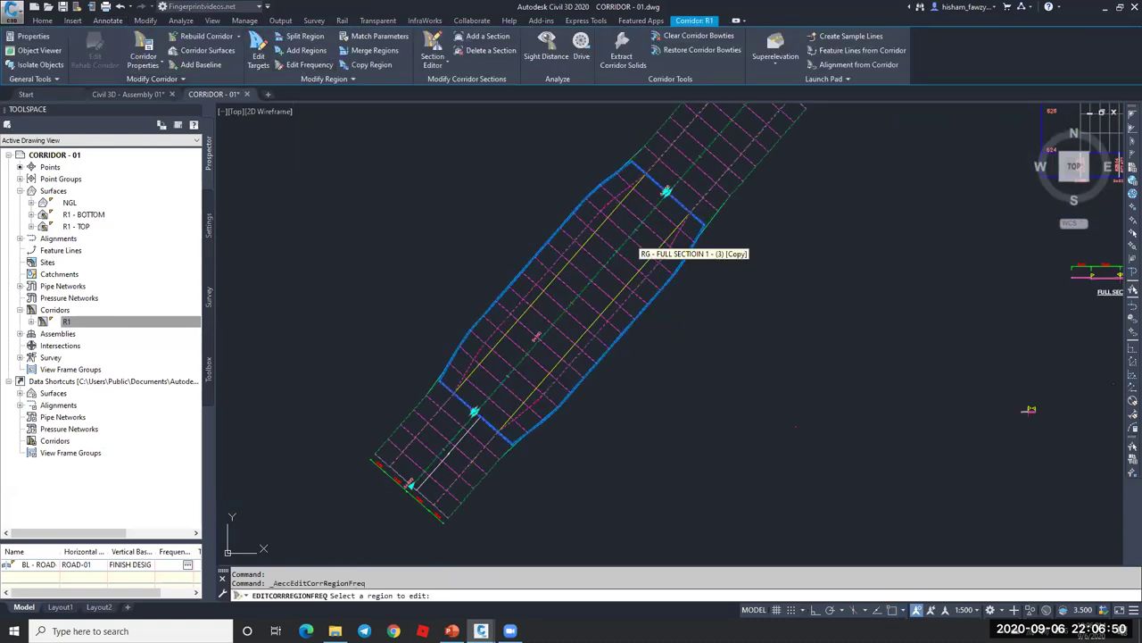
pyautogui.click(665, 210)
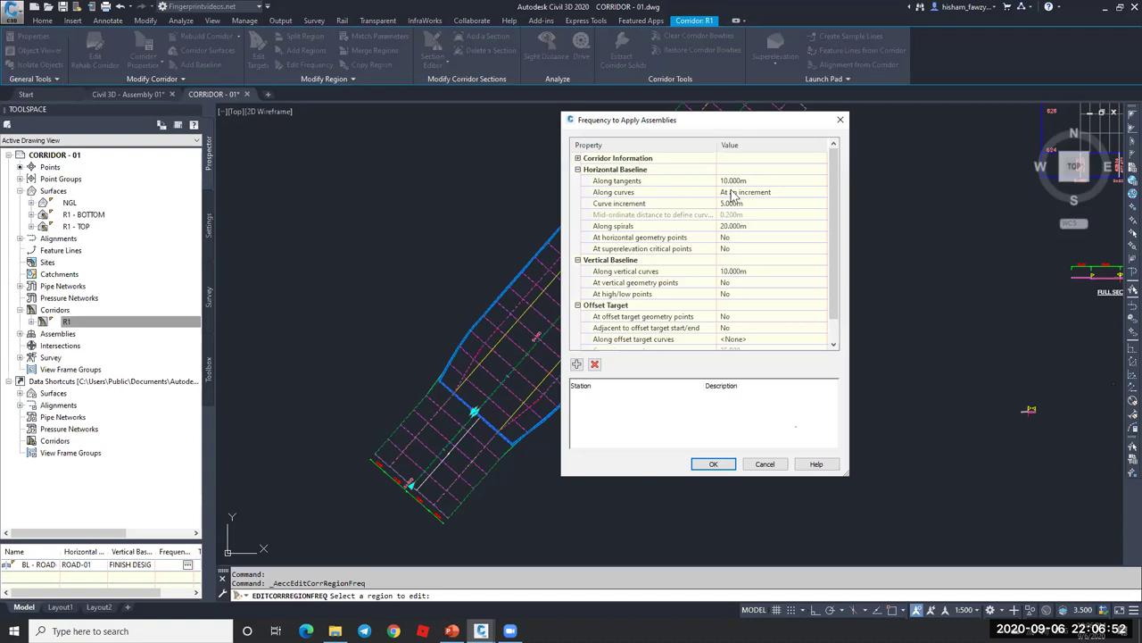
pyautogui.click(714, 463)
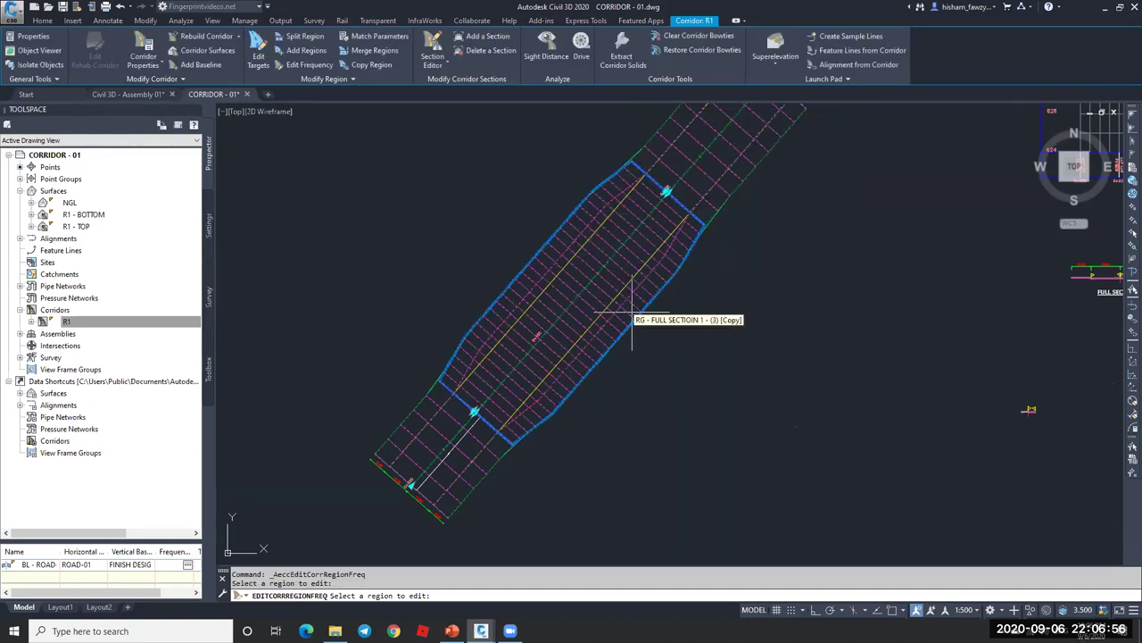
pyautogui.click(632, 313)
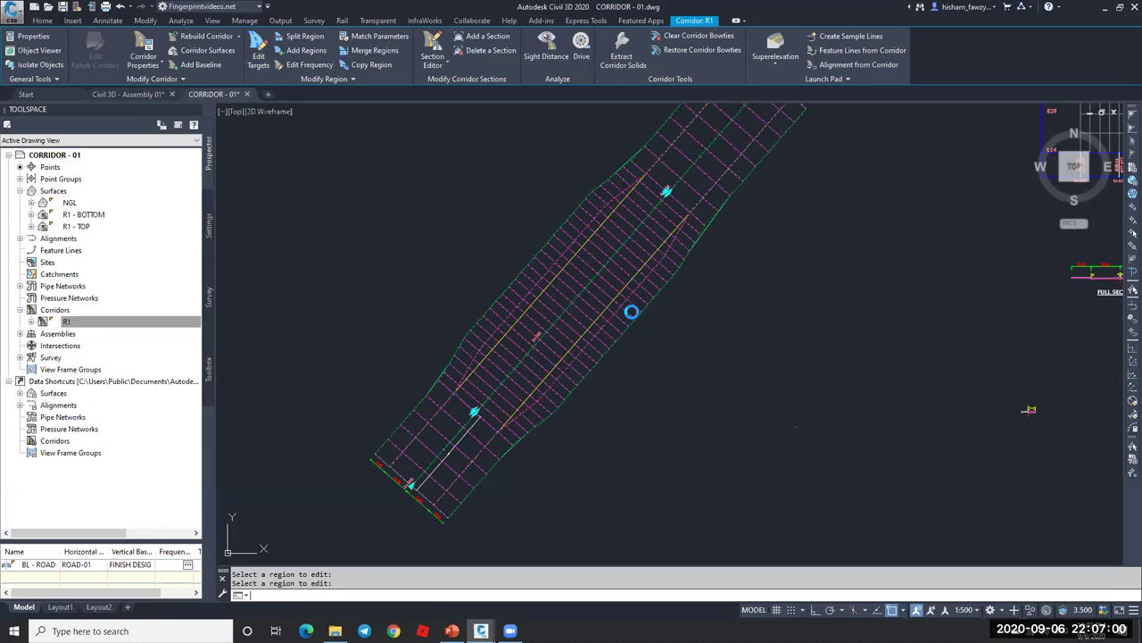
# - Remove Polyline-1 as the right width target of the last region, 0+200 to 0+279.44
pyautogui.press('Escape')
pyautogui.scroll(3, 637, 216)
pyautogui.scroll(8, 598, 268)
pyautogui.press('Escape')
pyautogui.scroll(-6, 572, 311)
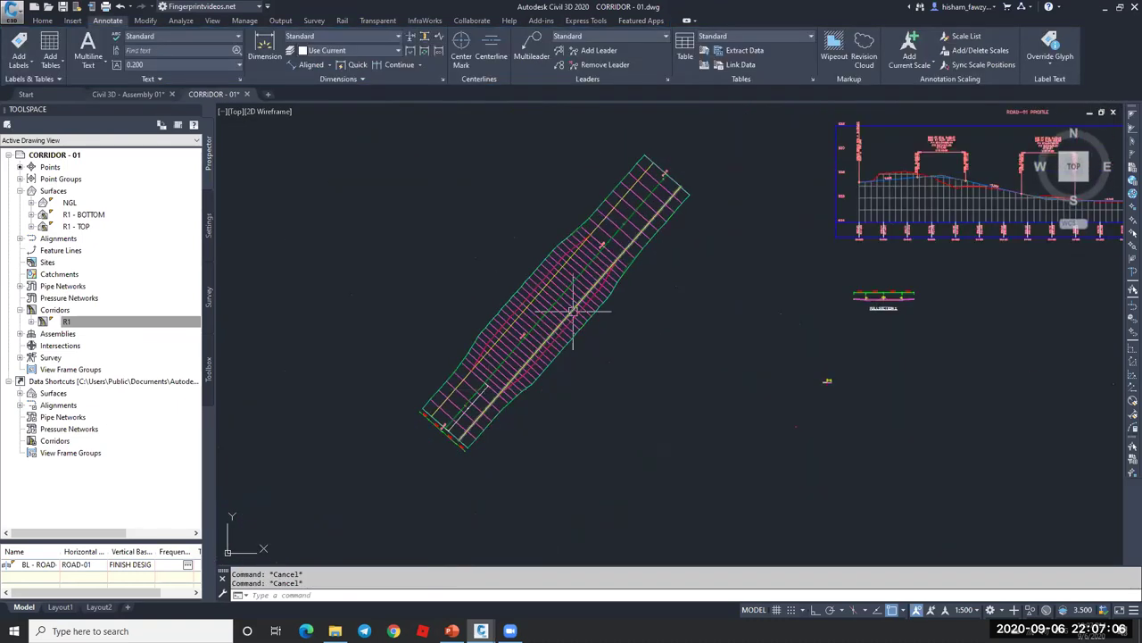
pyautogui.scroll(4, 658, 185)
pyautogui.click(607, 212)
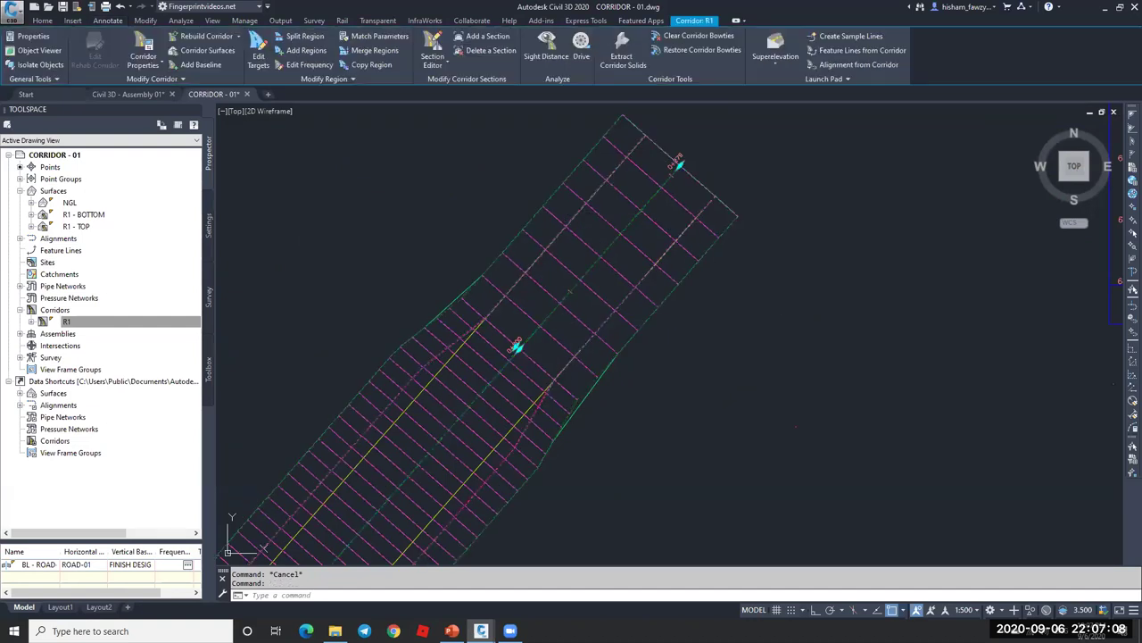
pyautogui.click(258, 56)
pyautogui.click(580, 267)
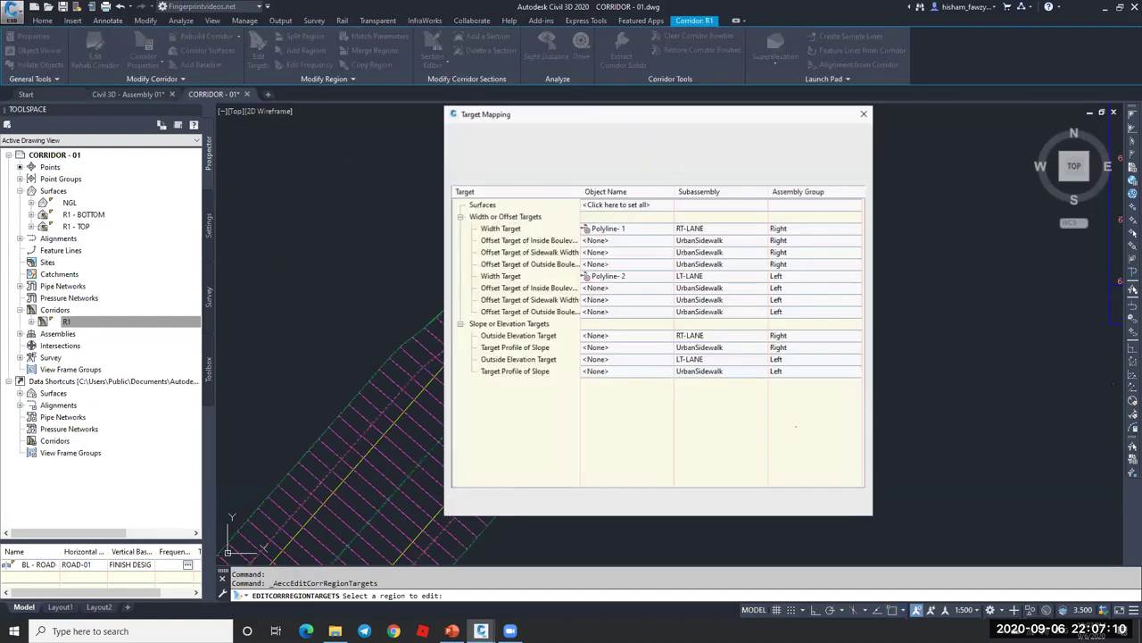
pyautogui.click(633, 228)
pyautogui.click(720, 312)
pyautogui.click(758, 301)
pyautogui.click(642, 467)
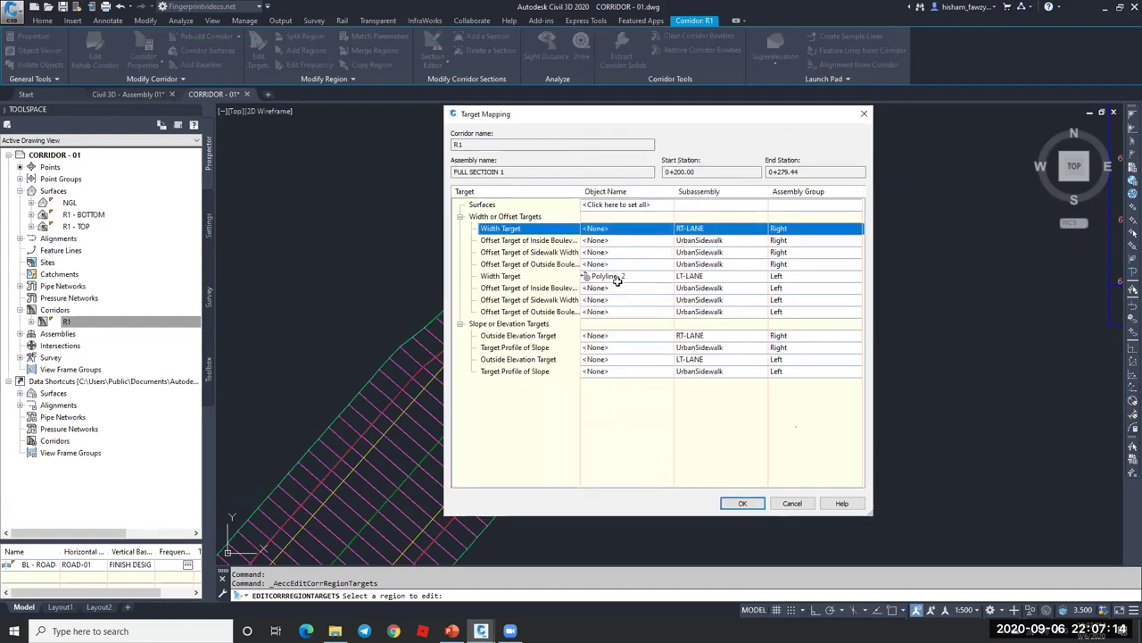
# - Remove Polyline-2 as the left width target and apply the mapping changes
pyautogui.click(623, 277)
pyautogui.click(719, 312)
pyautogui.click(758, 301)
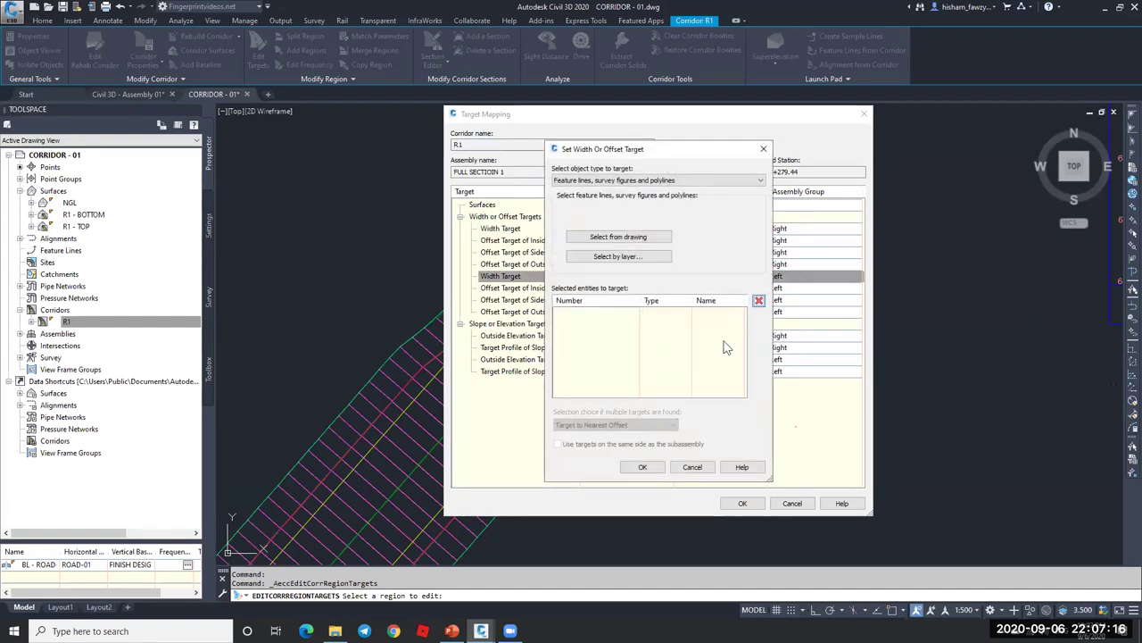
pyautogui.click(642, 466)
pyautogui.click(741, 502)
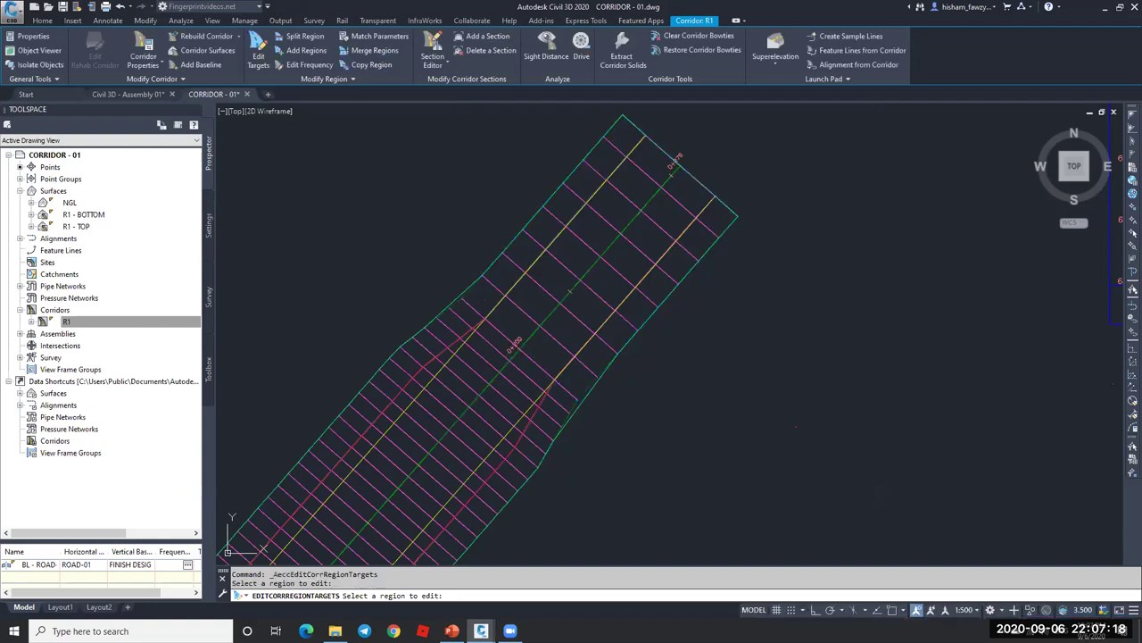
pyautogui.scroll(-4, 616, 211)
pyautogui.press('Escape')
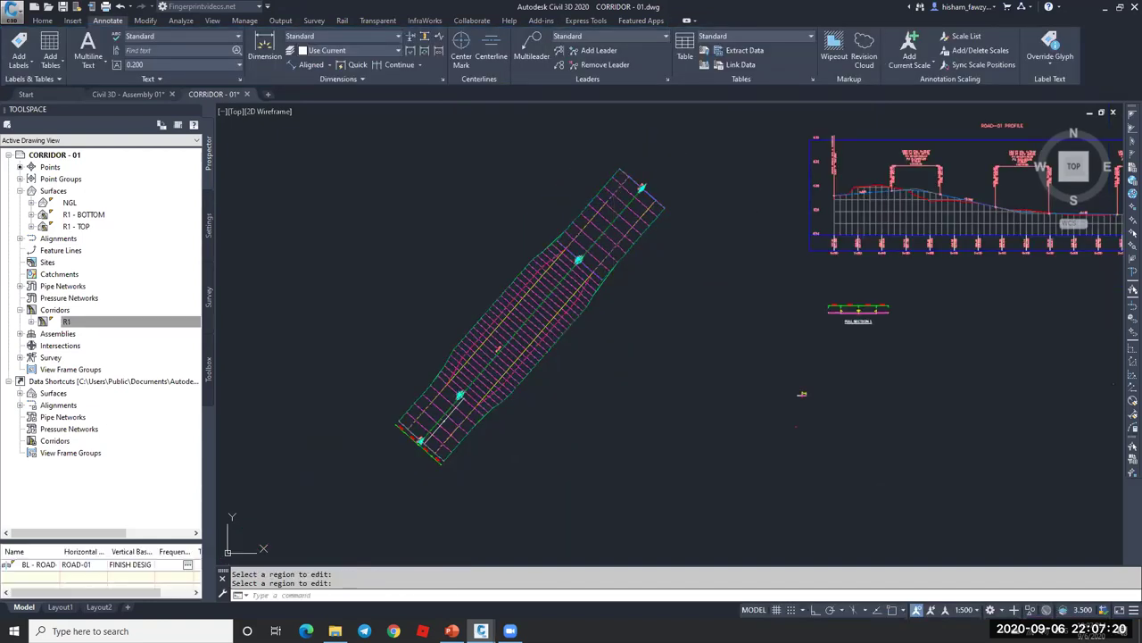
pyautogui.press('Escape')
pyautogui.scroll(2, 526, 330)
pyautogui.scroll(3, 570, 284)
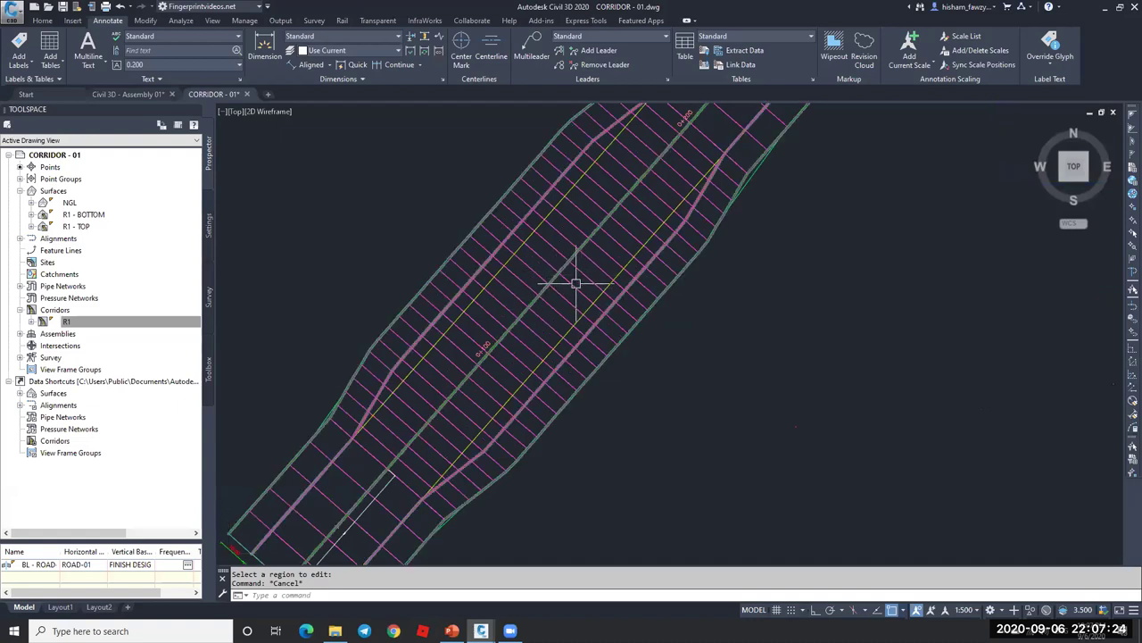
pyautogui.scroll(-2, 500, 375)
pyautogui.scroll(-3, 611, 260)
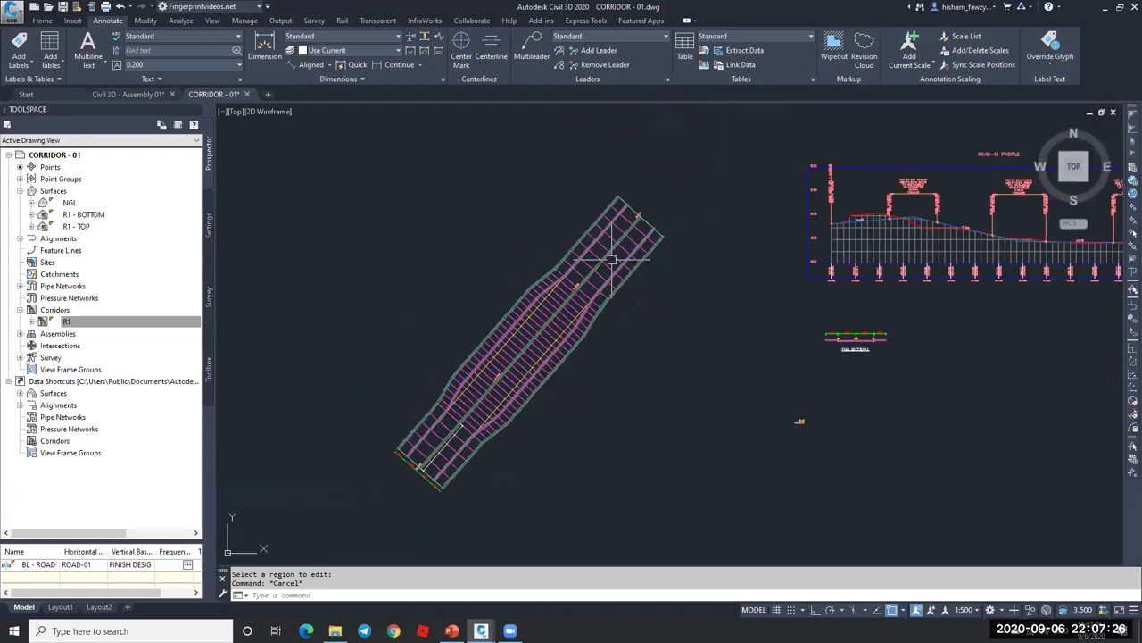
pyautogui.press('Escape')
pyautogui.scroll(4, 486, 411)
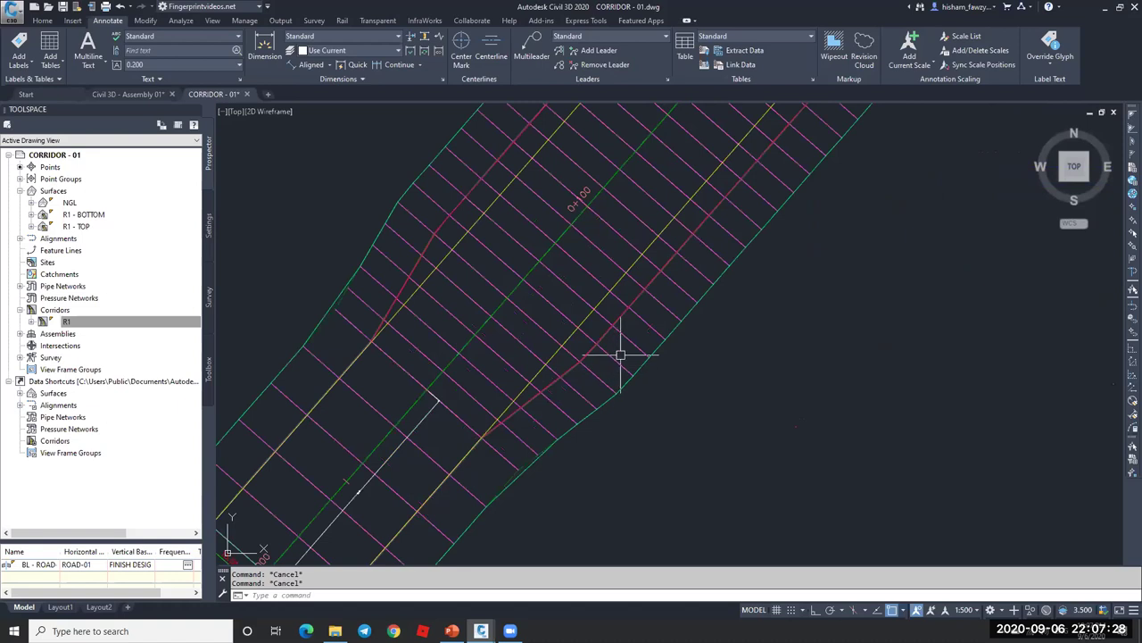
pyautogui.scroll(-2, 550, 403)
pyautogui.scroll(3, 482, 449)
pyautogui.scroll(-5, 483, 447)
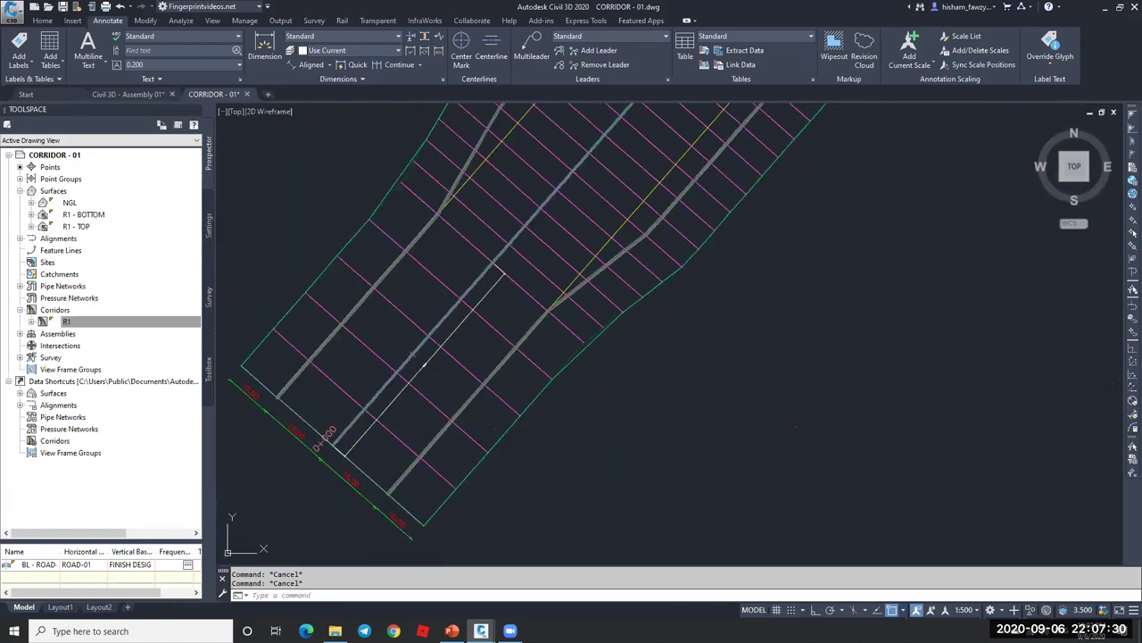
pyautogui.scroll(5, 558, 343)
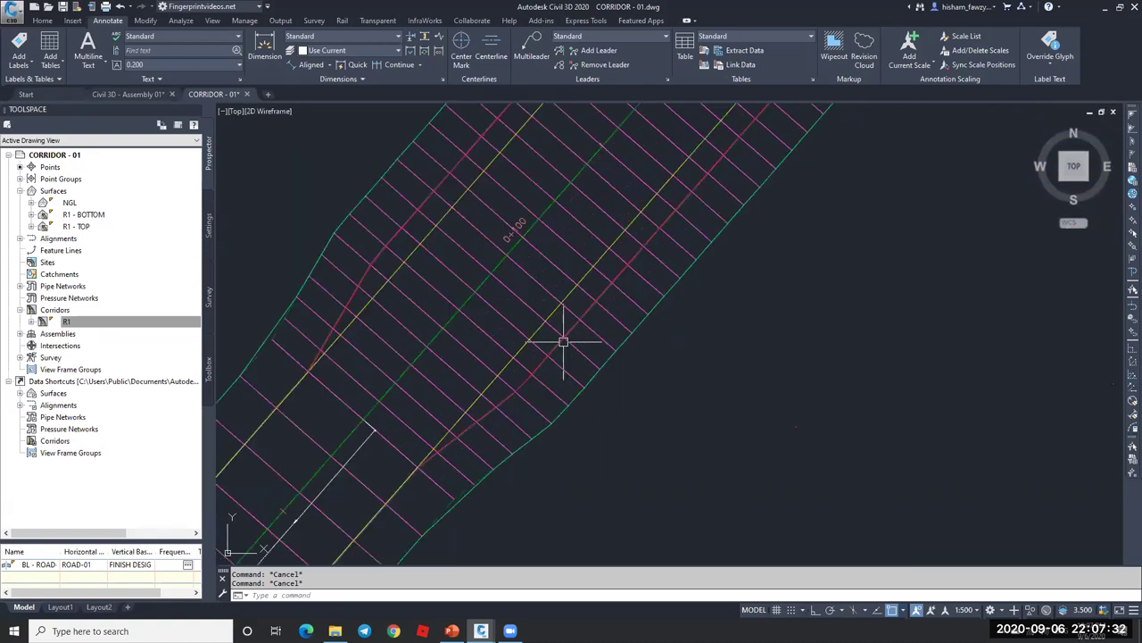
pyautogui.click(298, 67)
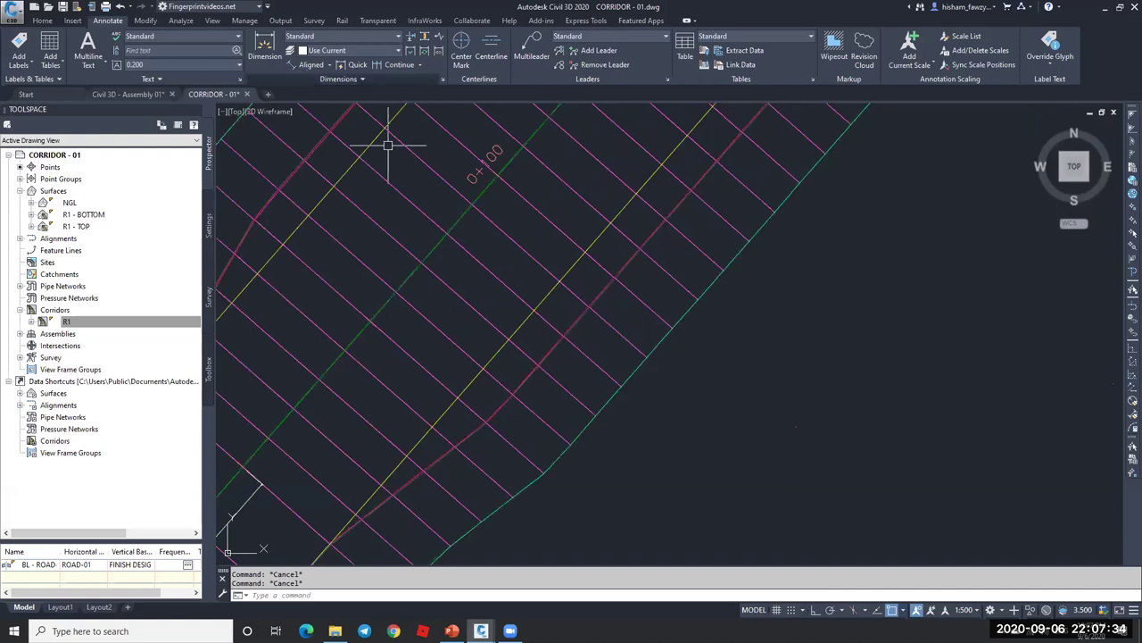
pyautogui.click(647, 360)
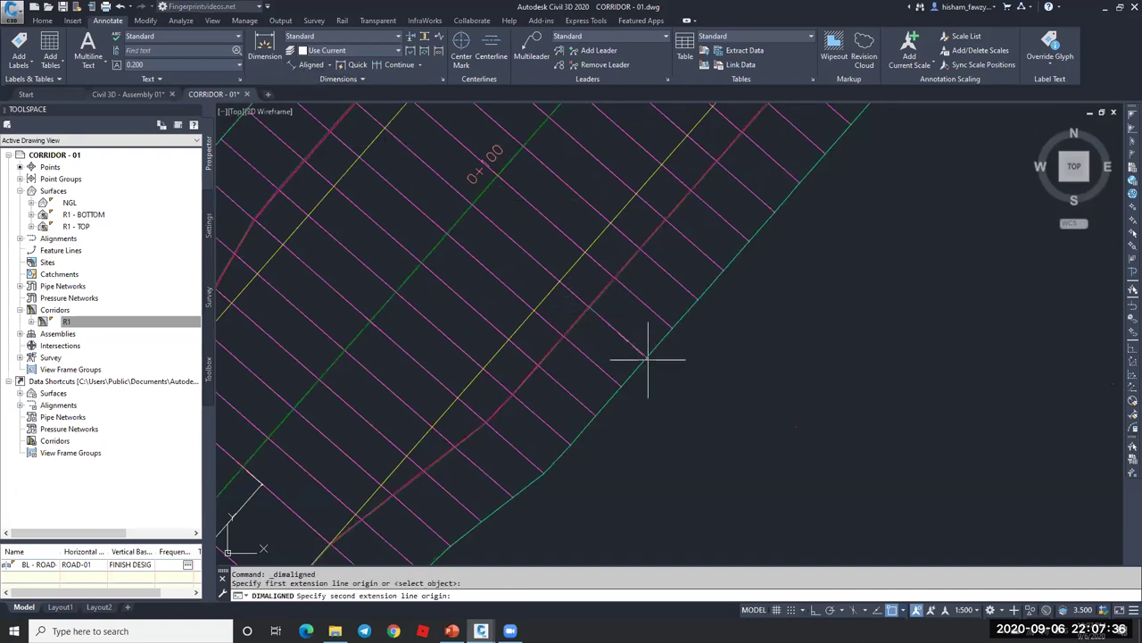
pyautogui.click(657, 357)
pyautogui.click(607, 313)
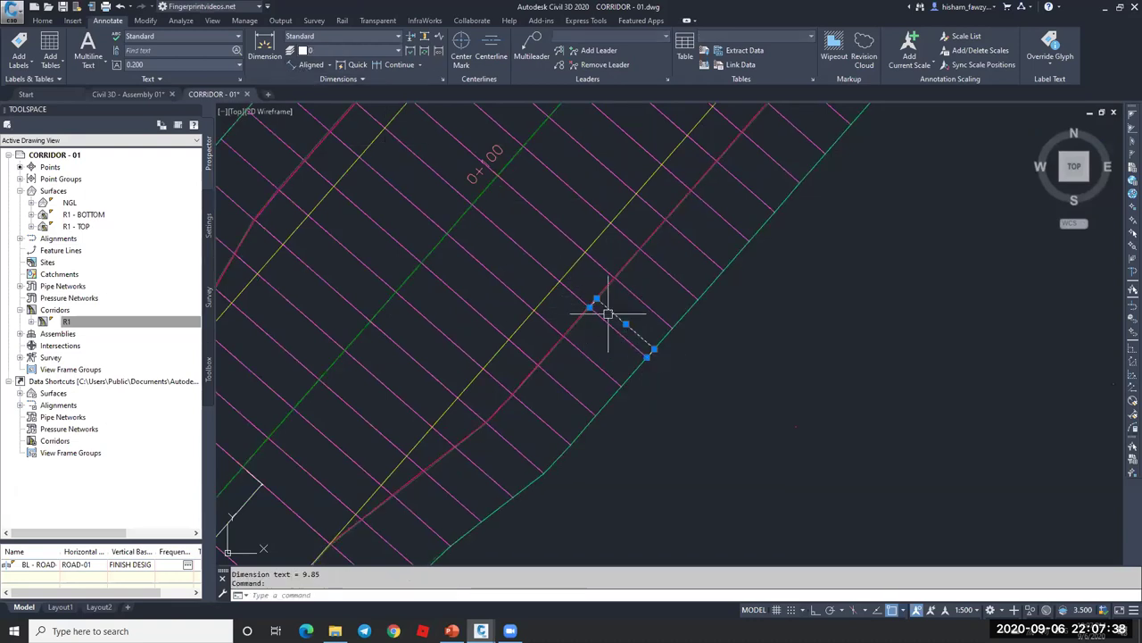
pyautogui.scroll(8, 571, 304)
pyautogui.click(477, 260)
pyautogui.scroll(-5, 474, 257)
pyautogui.press('Escape')
pyautogui.scroll(-3, 630, 275)
pyautogui.click(621, 297)
pyautogui.write('e')
pyautogui.press('Return')
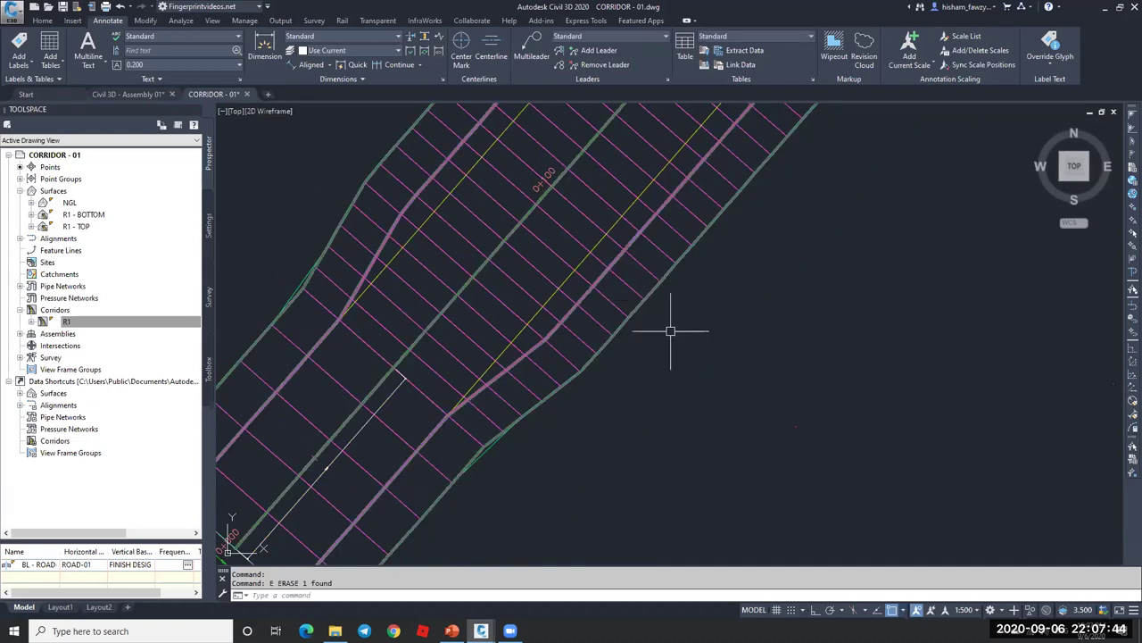
pyautogui.scroll(-3, 670, 331)
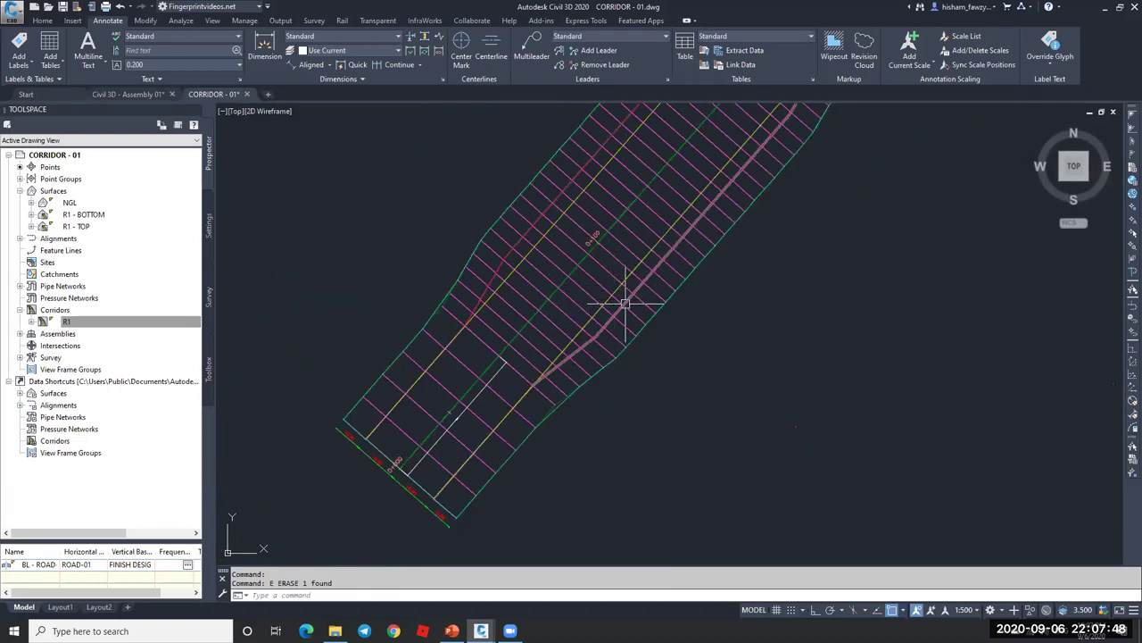
pyautogui.scroll(-3, 722, 243)
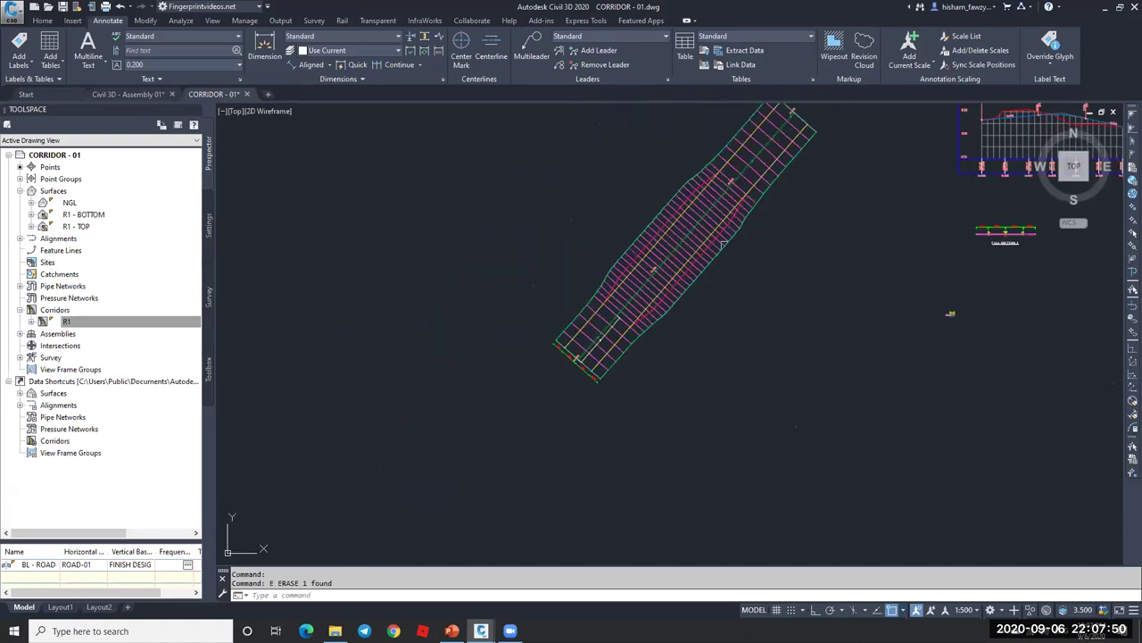
pyautogui.scroll(4, 762, 203)
pyautogui.scroll(-3, 772, 177)
pyautogui.press('Escape')
pyautogui.write('l')
pyautogui.press('Return')
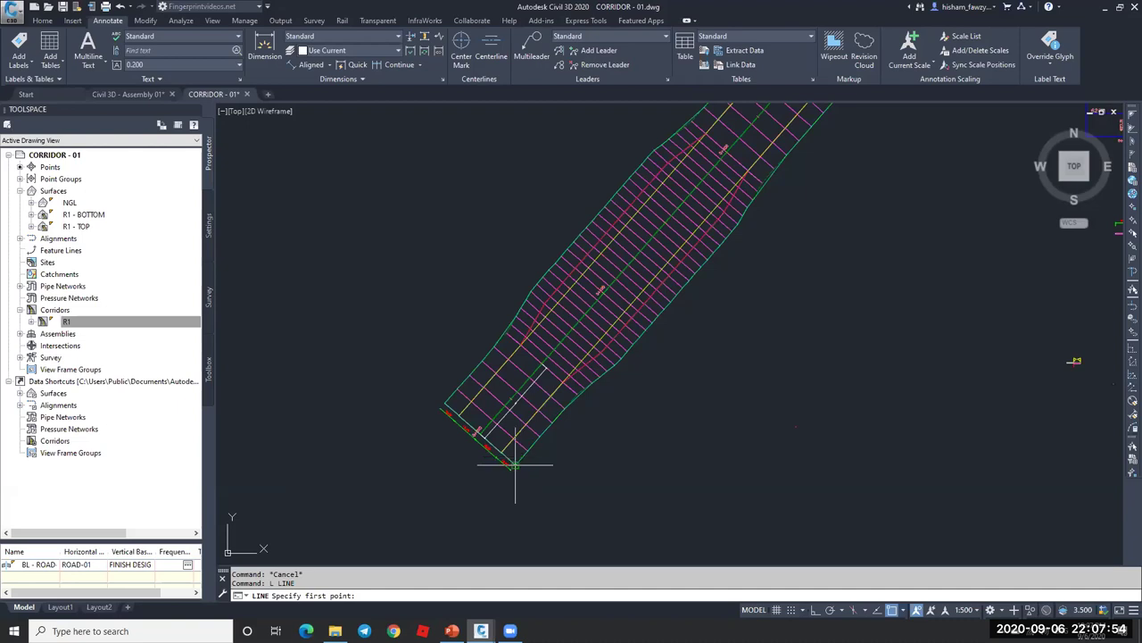
# - Draw a test line from the corridor's end, then erase it with E
pyautogui.click(515, 464)
pyautogui.scroll(-4, 535, 446)
pyautogui.scroll(2, 665, 308)
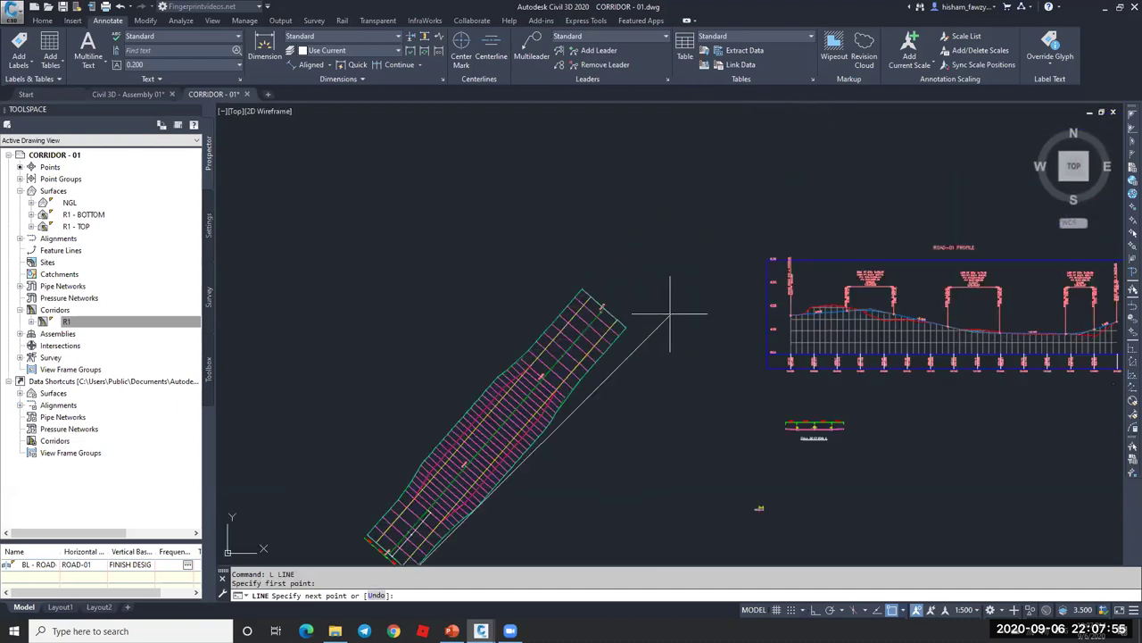
pyautogui.click(622, 331)
pyautogui.press('Escape')
pyautogui.scroll(3, 620, 330)
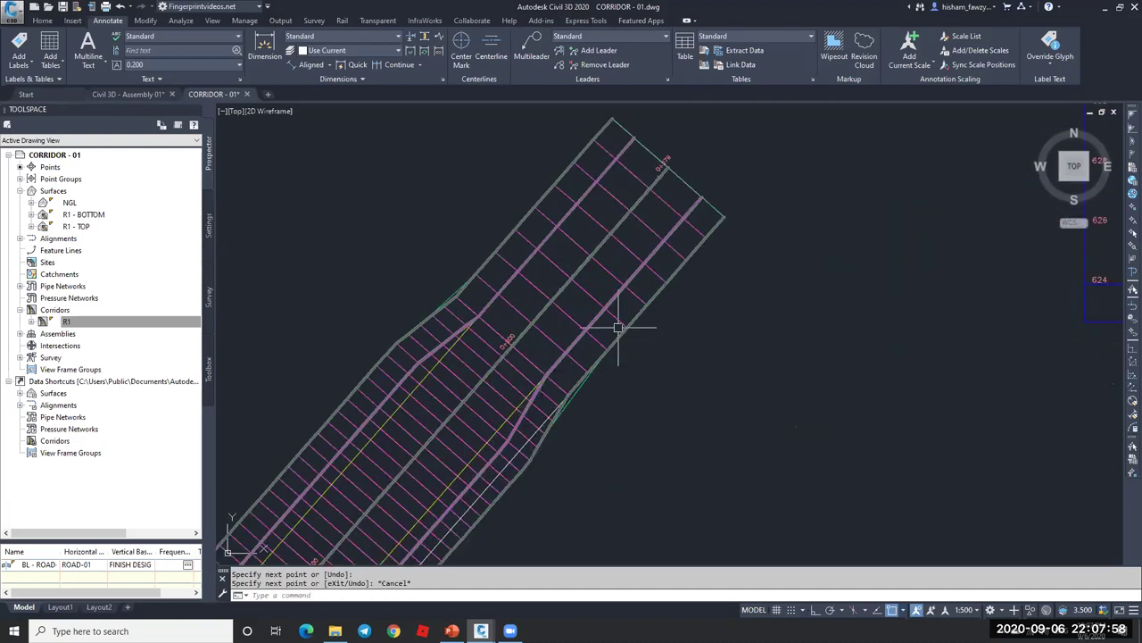
pyautogui.scroll(-3, 619, 327)
pyautogui.scroll(5, 611, 335)
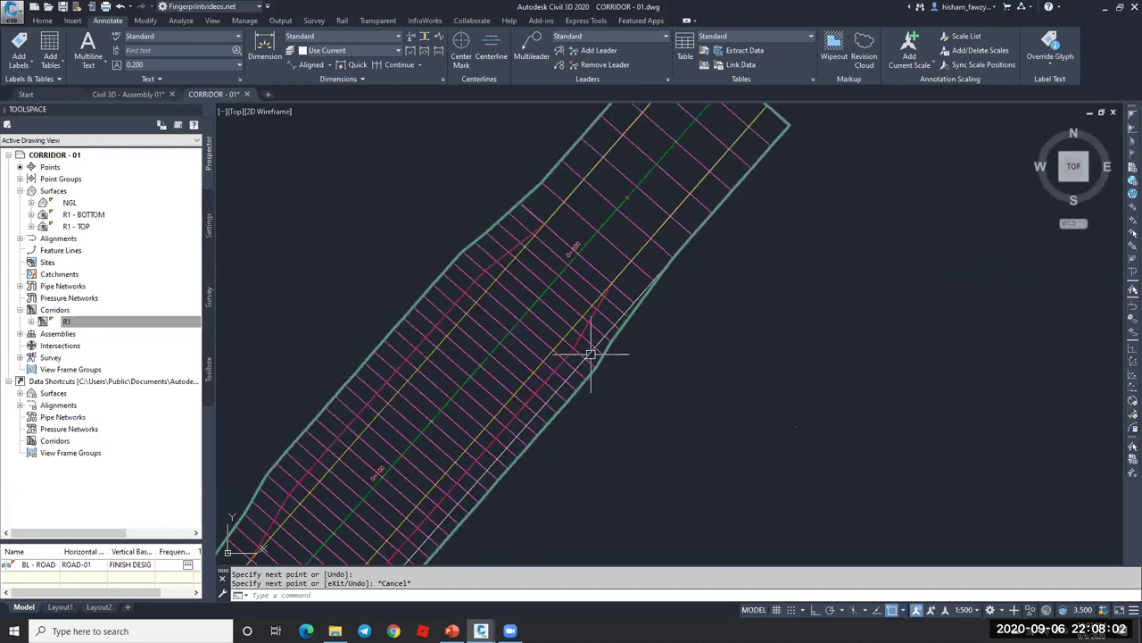
pyautogui.scroll(5, 589, 348)
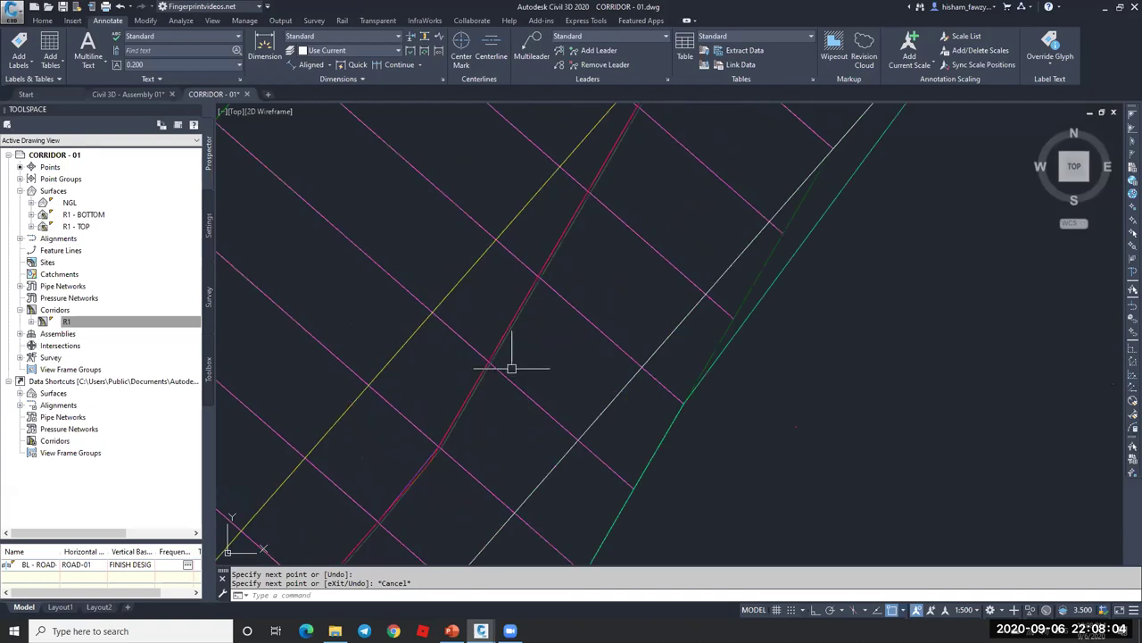
pyautogui.scroll(-2, 625, 313)
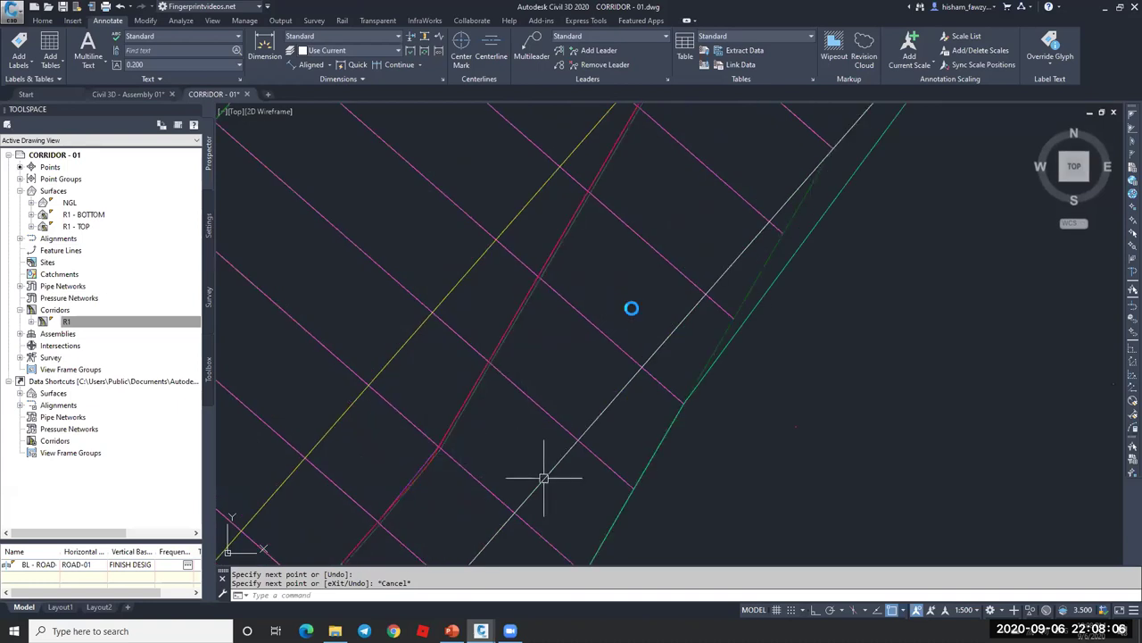
pyautogui.scroll(-3, 607, 321)
pyautogui.write('e')
pyautogui.press('Return')
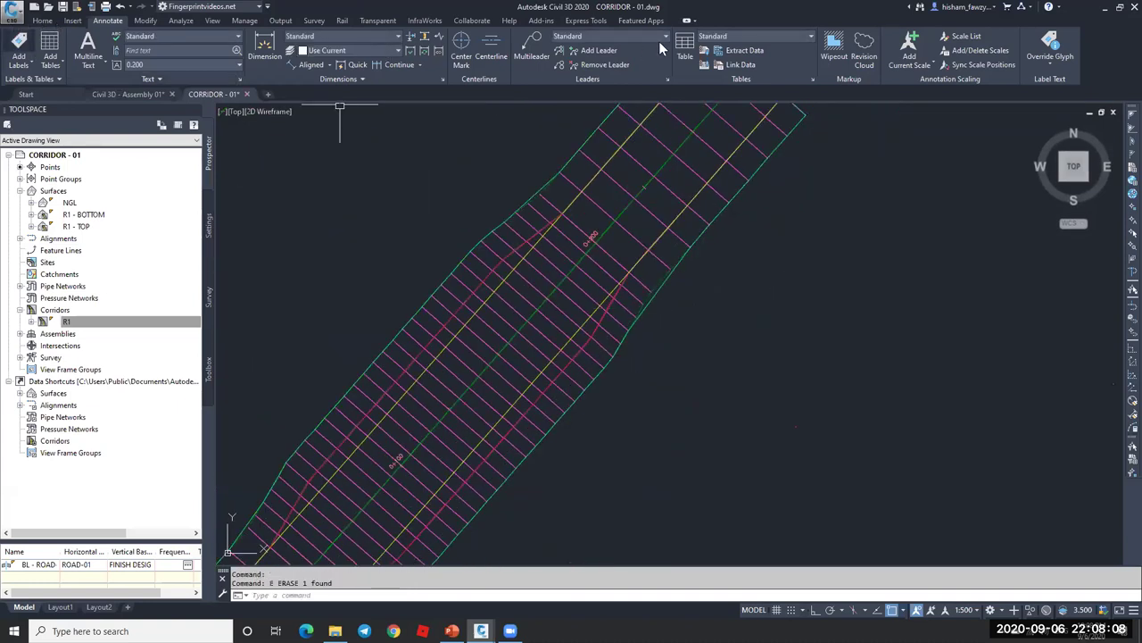
# - Turn on the S-L.O.W layer from the Layer dropdown
pyautogui.click(754, 37)
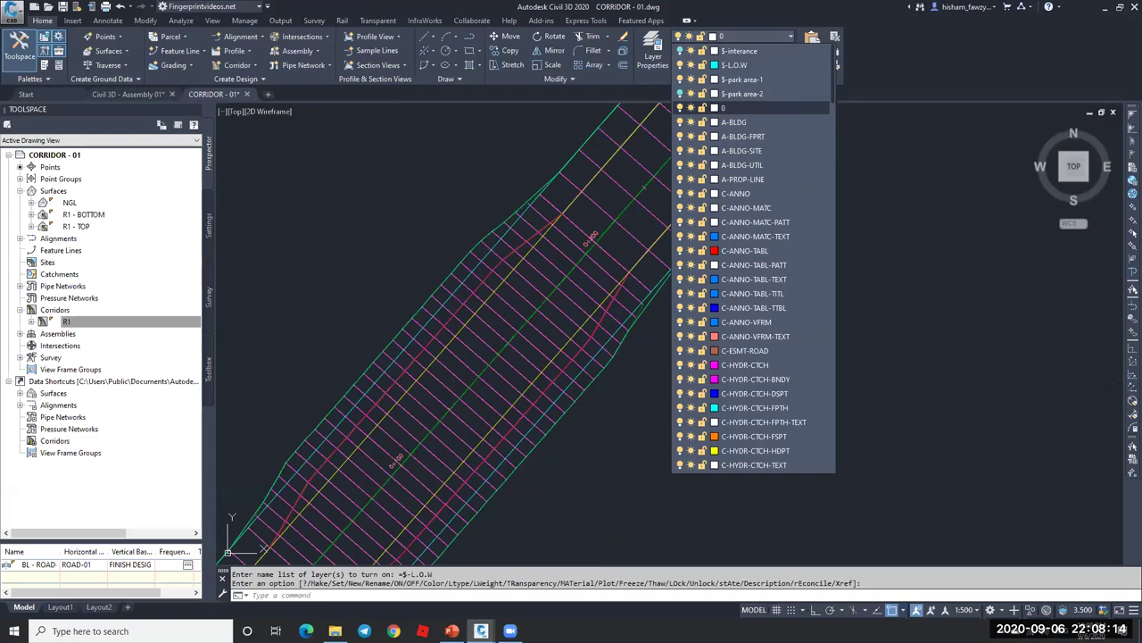
pyautogui.click(445, 203)
pyautogui.press('Escape')
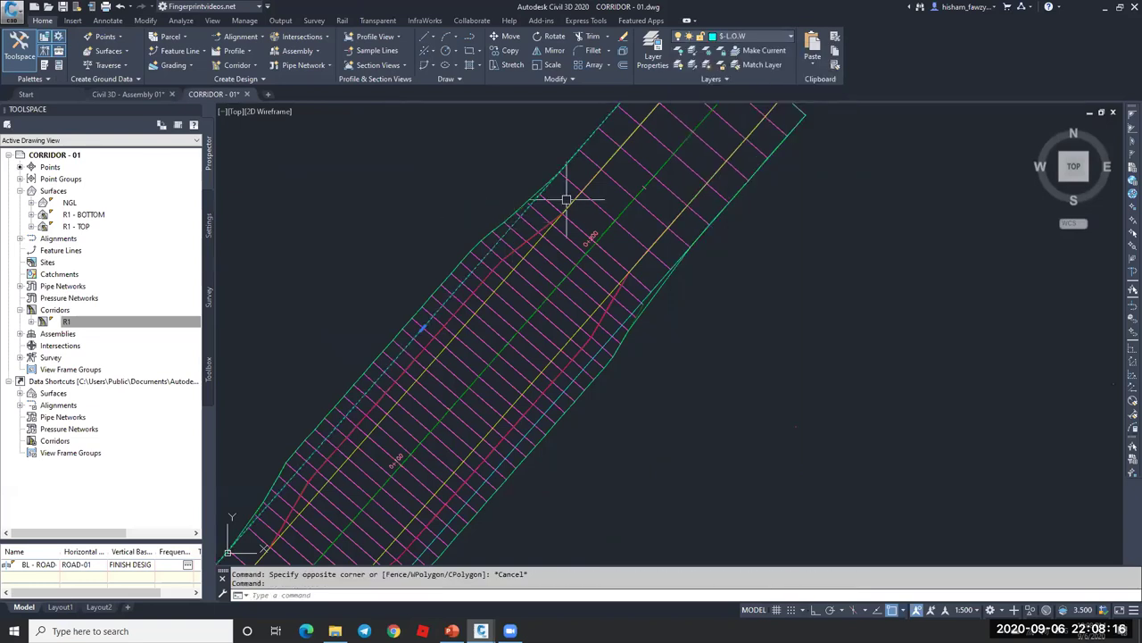
pyautogui.scroll(-3, 566, 200)
pyautogui.scroll(5, 536, 282)
pyautogui.press('Escape')
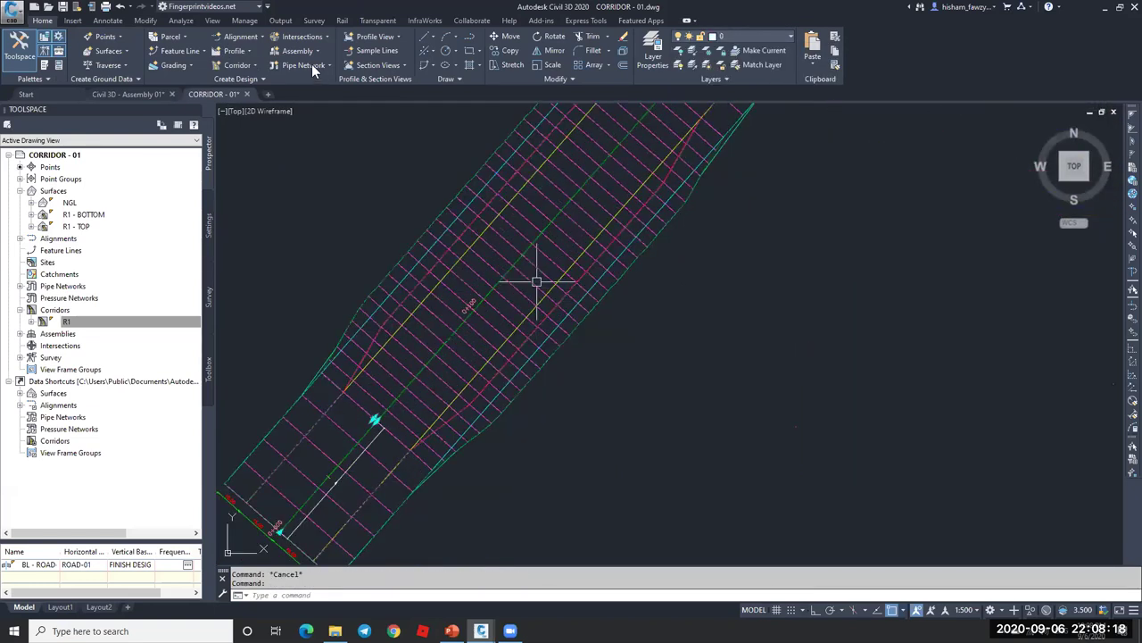
# - Review the right sidewalk width target in a region's Target Mapping, then cancel unchanged
pyautogui.click(462, 191)
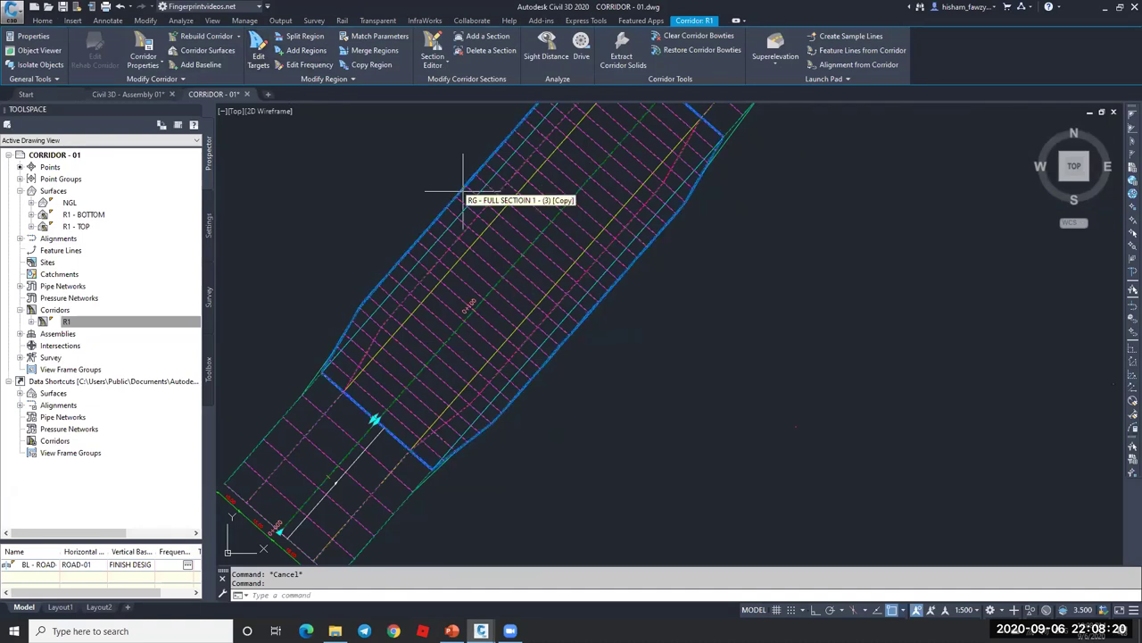
pyautogui.click(454, 224)
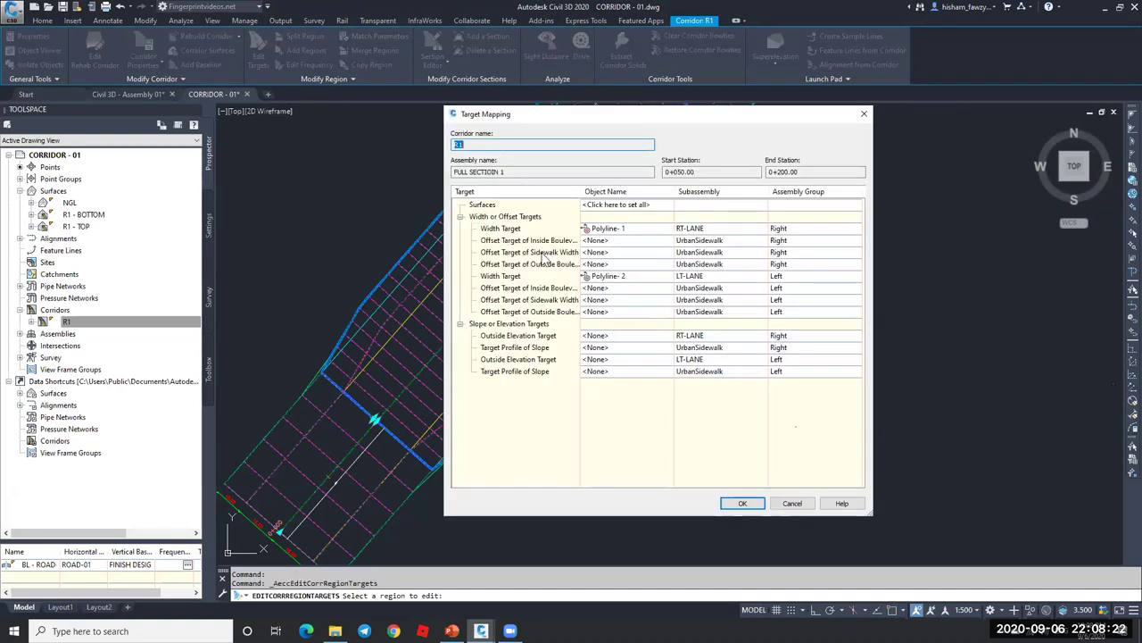
pyautogui.click(521, 254)
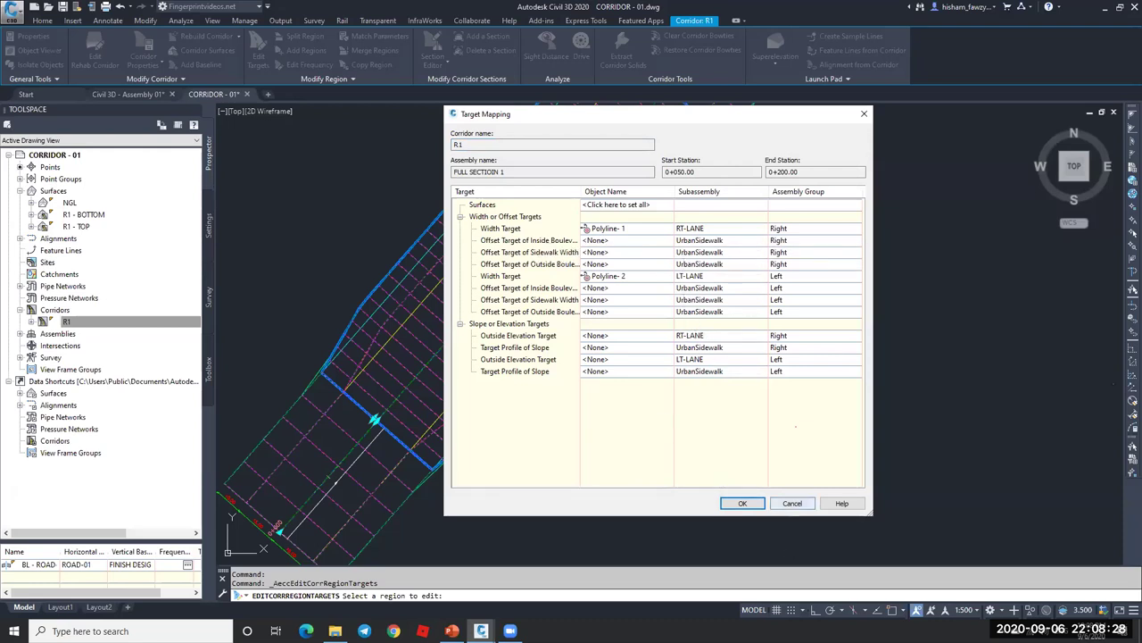
pyautogui.click(792, 503)
pyautogui.press('Escape')
pyautogui.press('Escape')
pyautogui.scroll(-5, 712, 298)
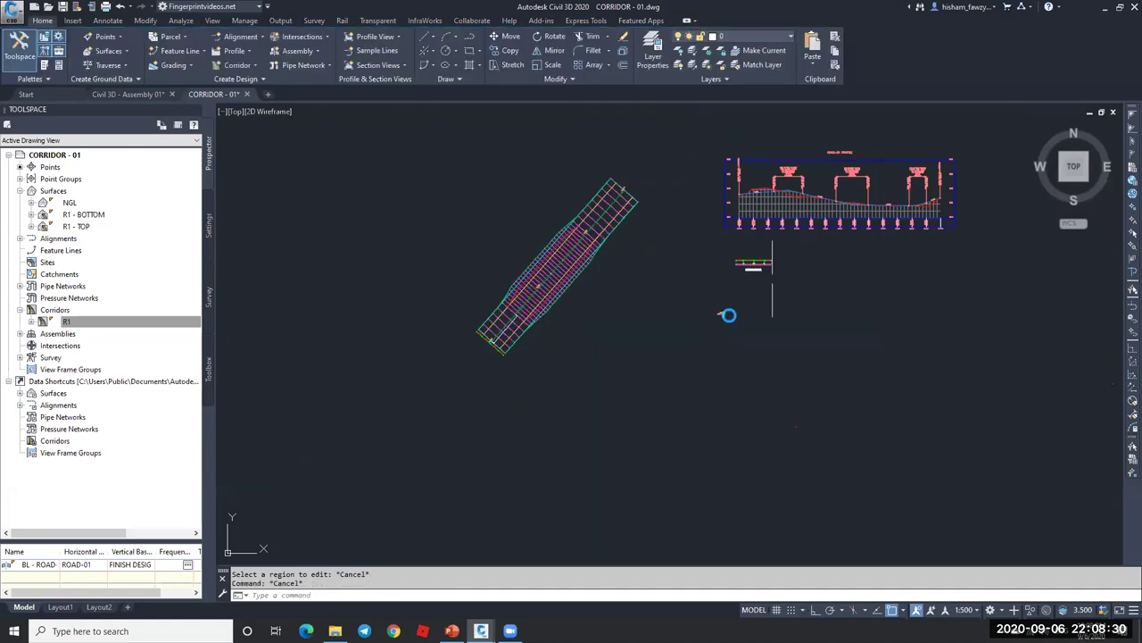
pyautogui.scroll(8, 706, 308)
pyautogui.scroll(-6, 694, 287)
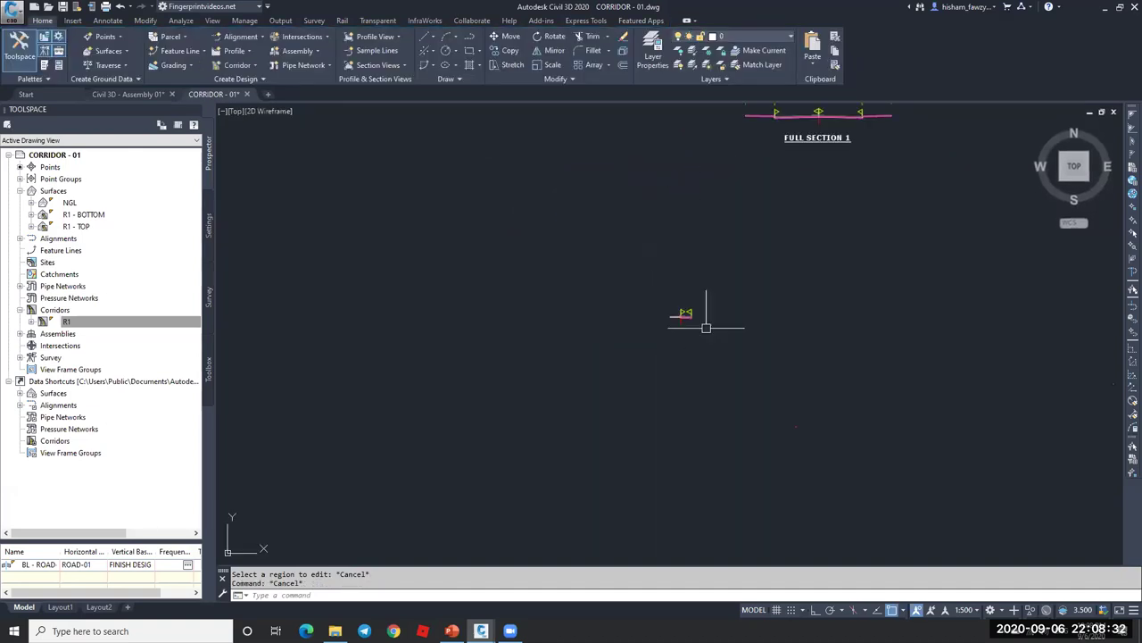
pyautogui.scroll(8, 851, 155)
# - Rename the right UrbanSidewalk subassembly to SD-RT in its properties
pyautogui.scroll(3, 777, 191)
pyautogui.doubleClick(747, 218)
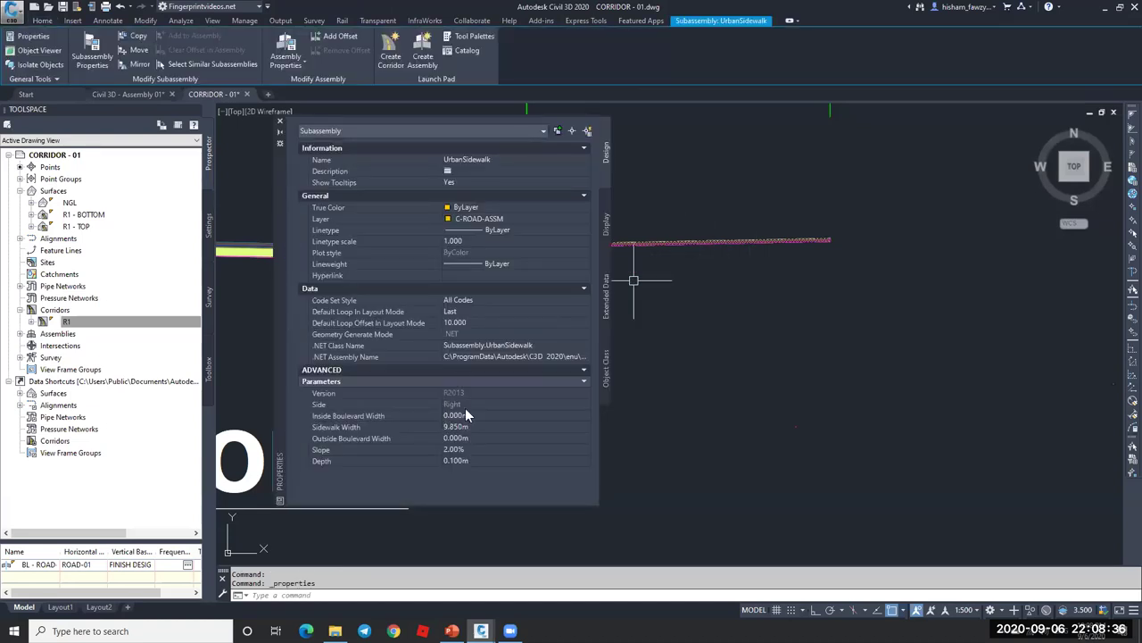
pyautogui.click(495, 160)
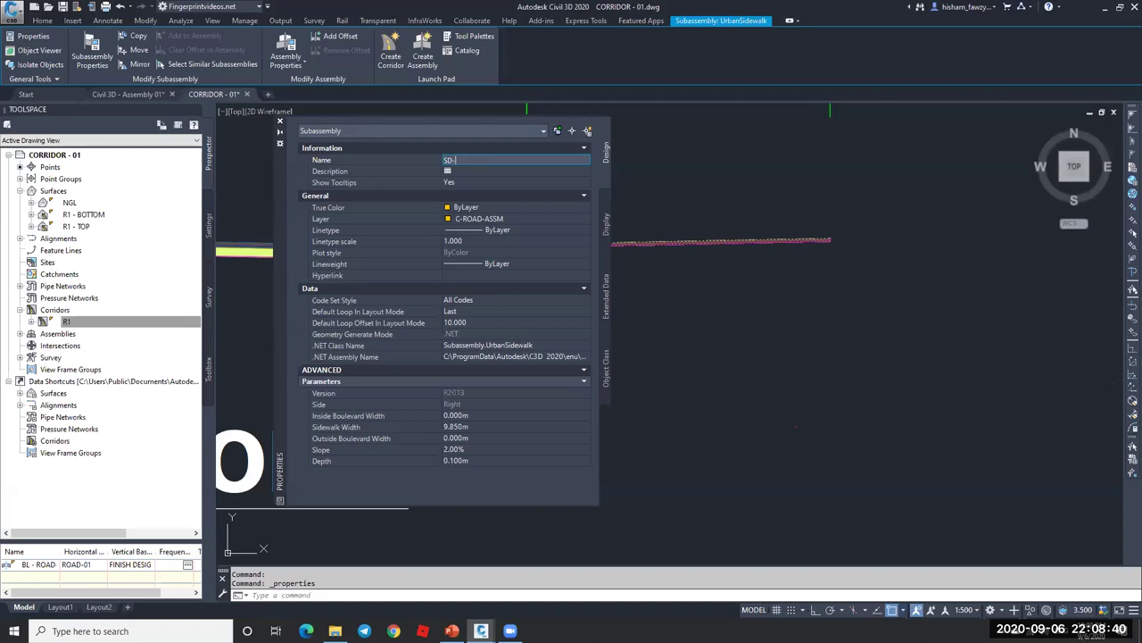
pyautogui.press('Return')
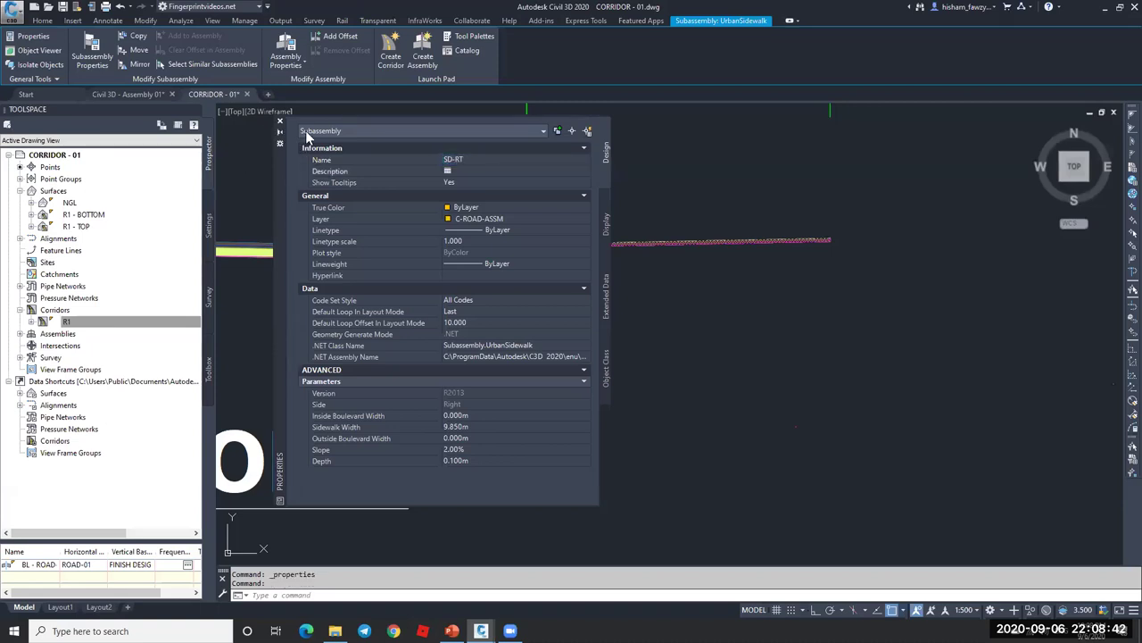
pyautogui.click(280, 121)
pyautogui.scroll(-3, 571, 288)
pyautogui.press('Escape')
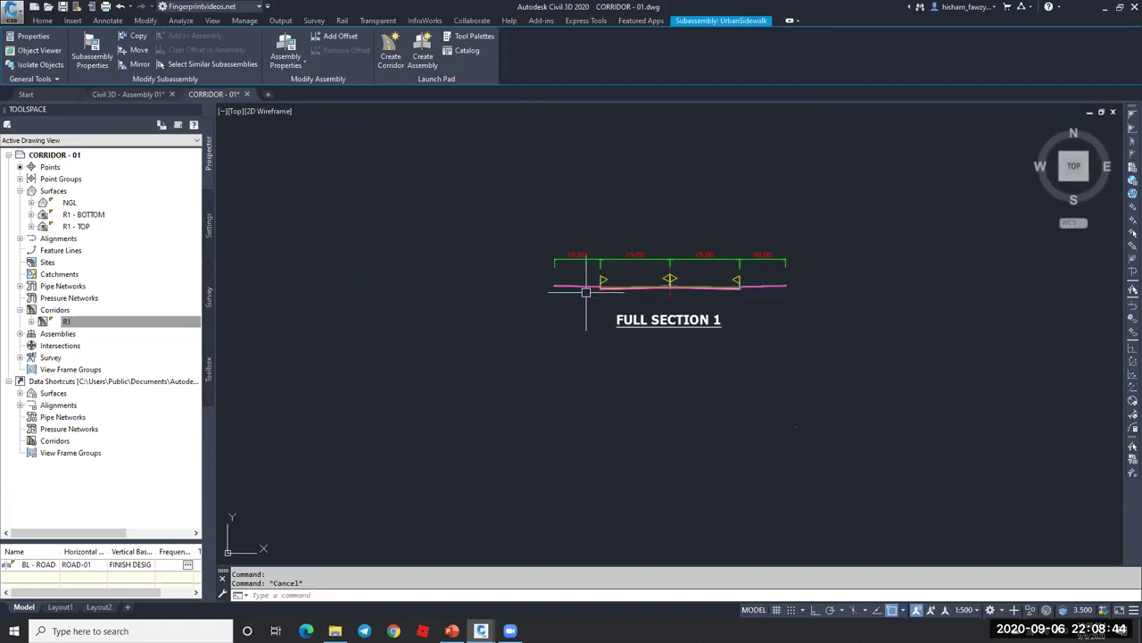
# - Rename the left UrbanSidewalk subassembly to SD-LT
pyautogui.doubleClick(571, 288)
pyautogui.click(496, 159)
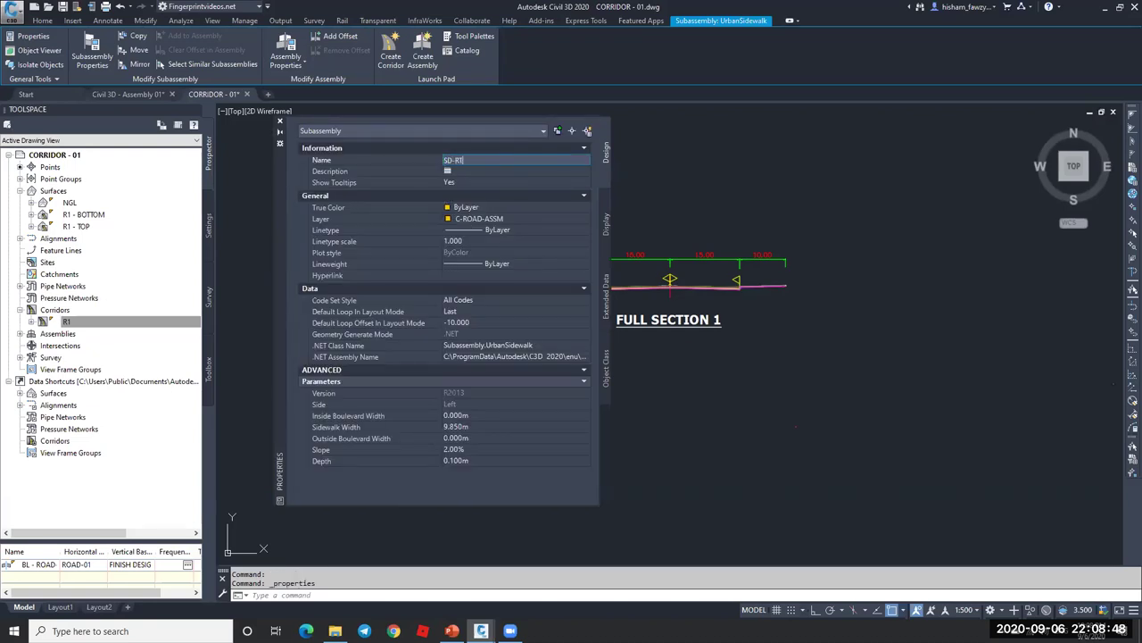
pyautogui.write('SD-RT')
pyautogui.press('Return')
pyautogui.press('Return')
pyautogui.click(280, 121)
# - Select corridor R1 and choose its region for target editing
pyautogui.scroll(-3, 752, 242)
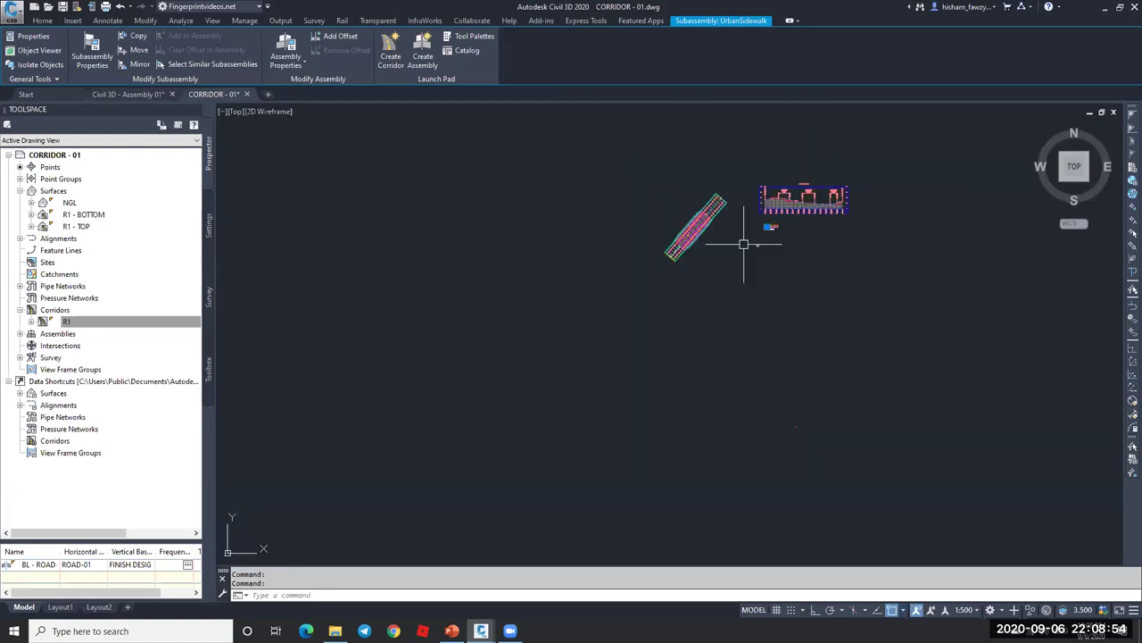
pyautogui.press('Escape')
pyautogui.scroll(5, 775, 248)
pyautogui.scroll(4, 775, 249)
pyautogui.click(776, 255)
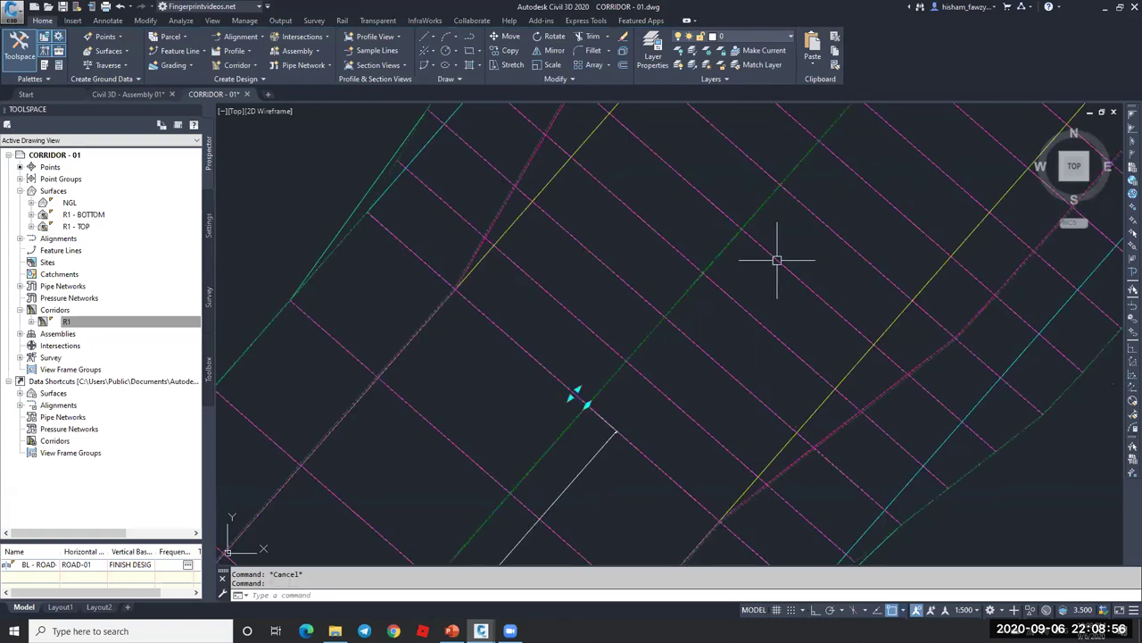
pyautogui.click(259, 53)
pyautogui.scroll(-4, 650, 327)
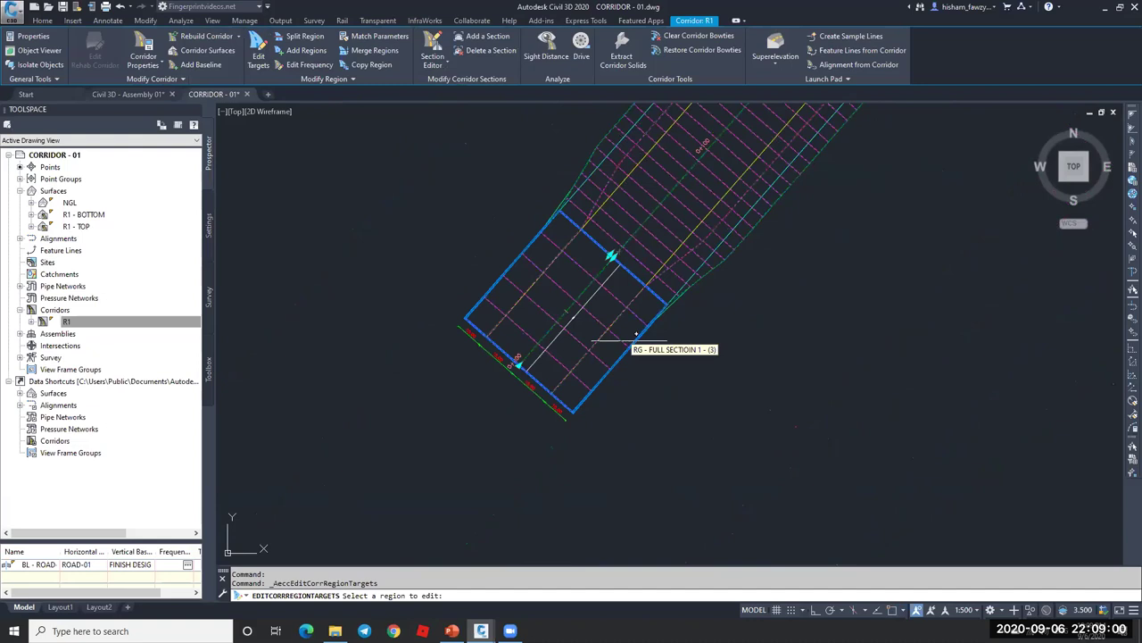
pyautogui.scroll(-2, 636, 334)
pyautogui.click(706, 238)
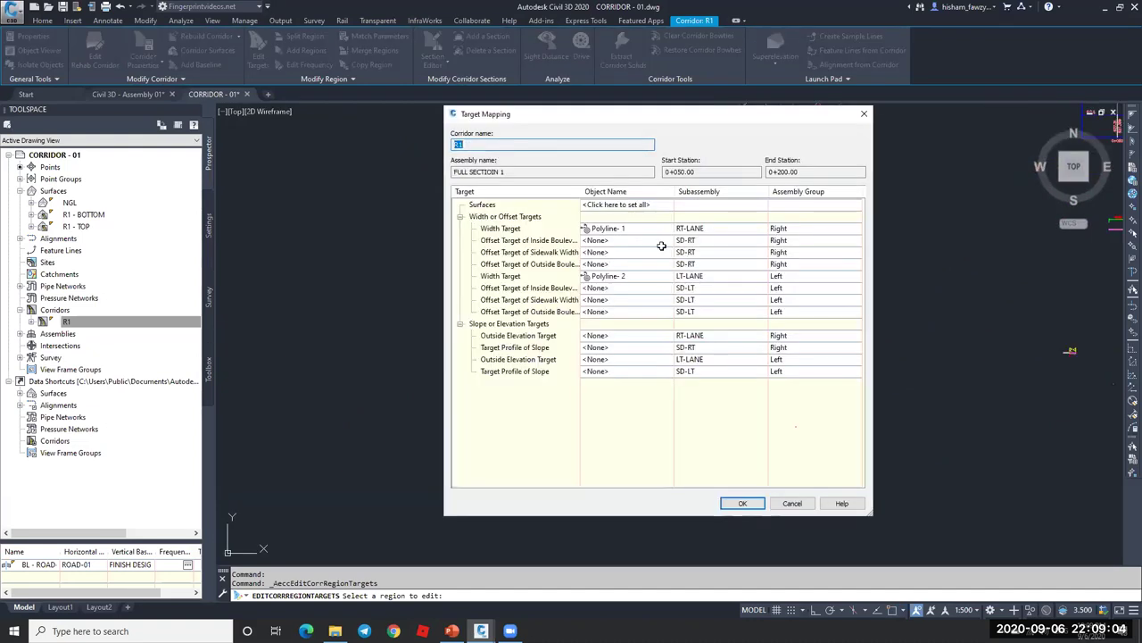
# - Inspect the offset target rows and widen the target column to read the full names
pyautogui.click(652, 242)
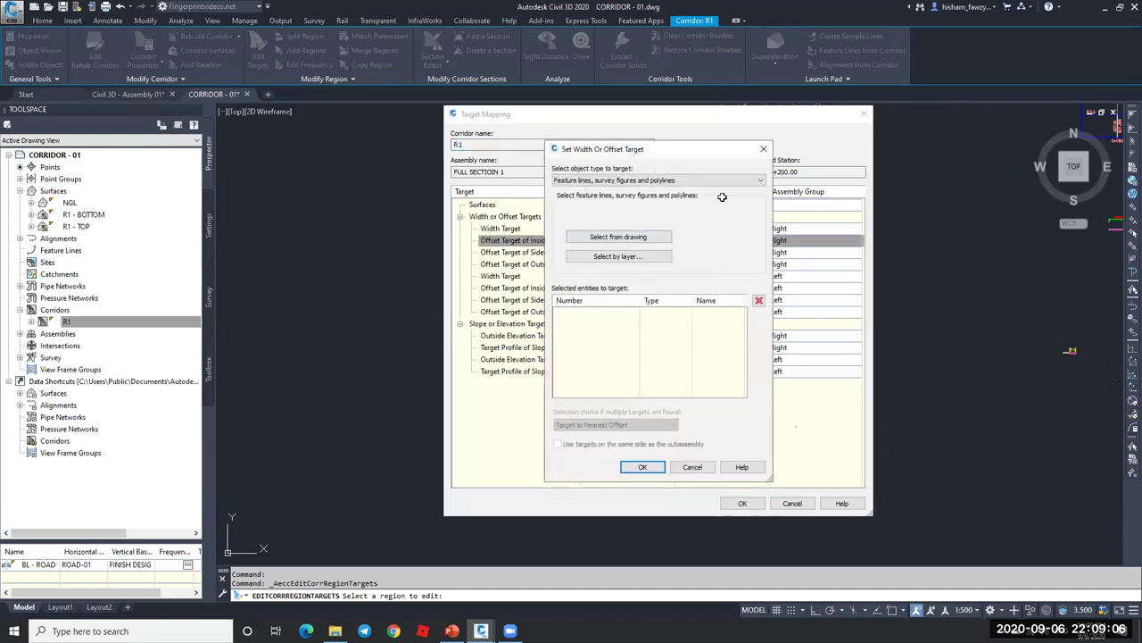
pyautogui.press('Escape')
pyautogui.click(654, 252)
pyautogui.press('Escape')
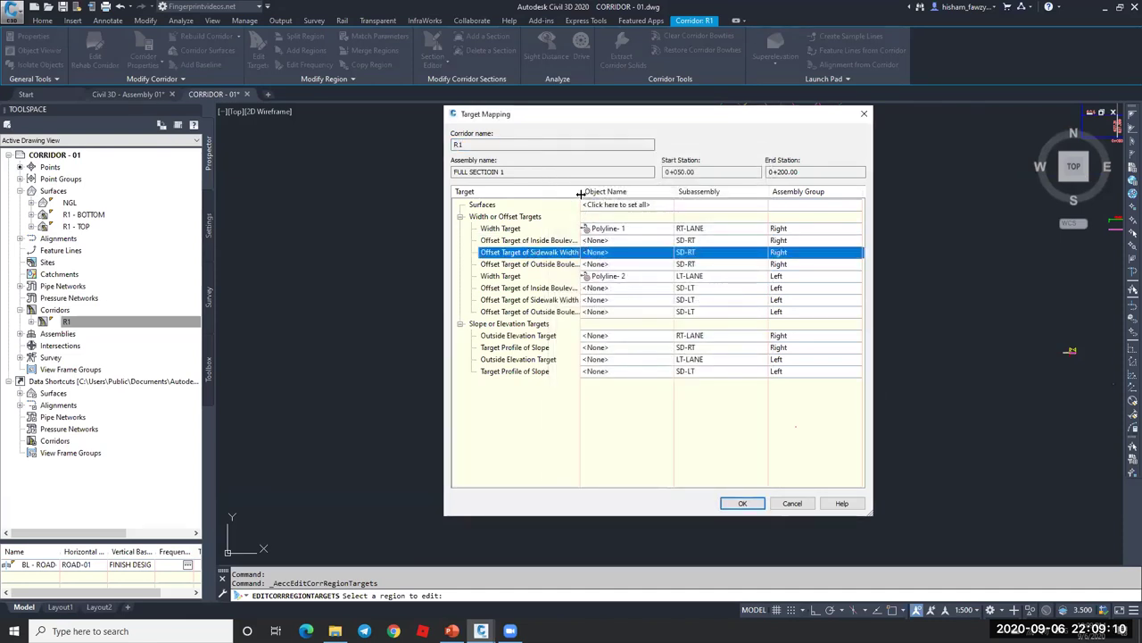
pyautogui.doubleClick(581, 194)
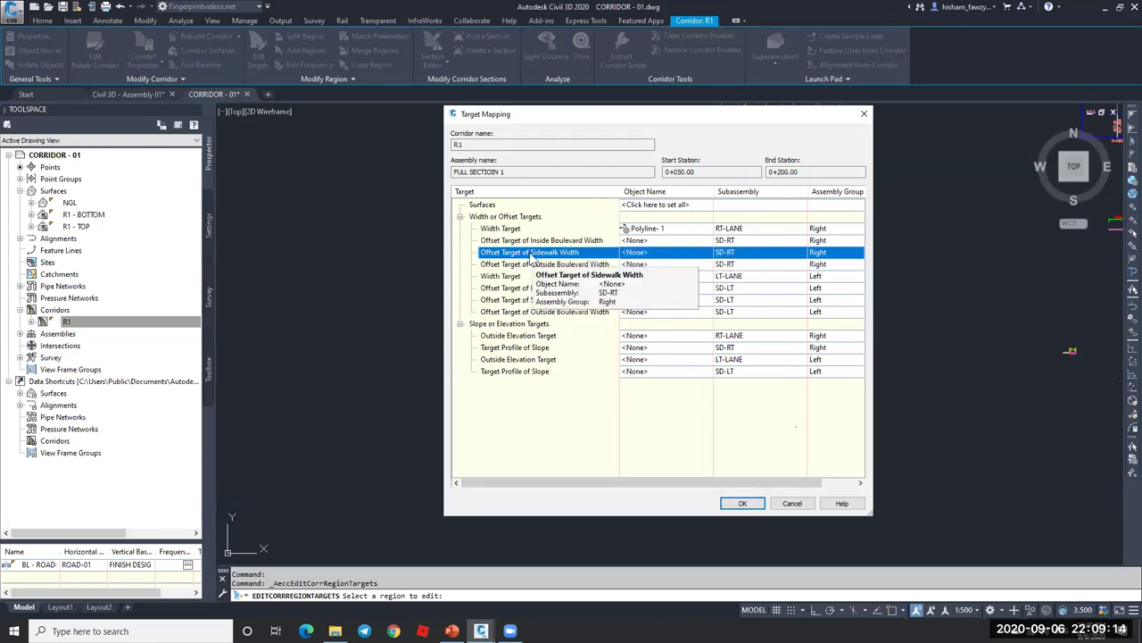
# - Target the right Sidewalk Width offset to Polyline-3 picked from the drawing
pyautogui.click(641, 252)
pyautogui.click(655, 182)
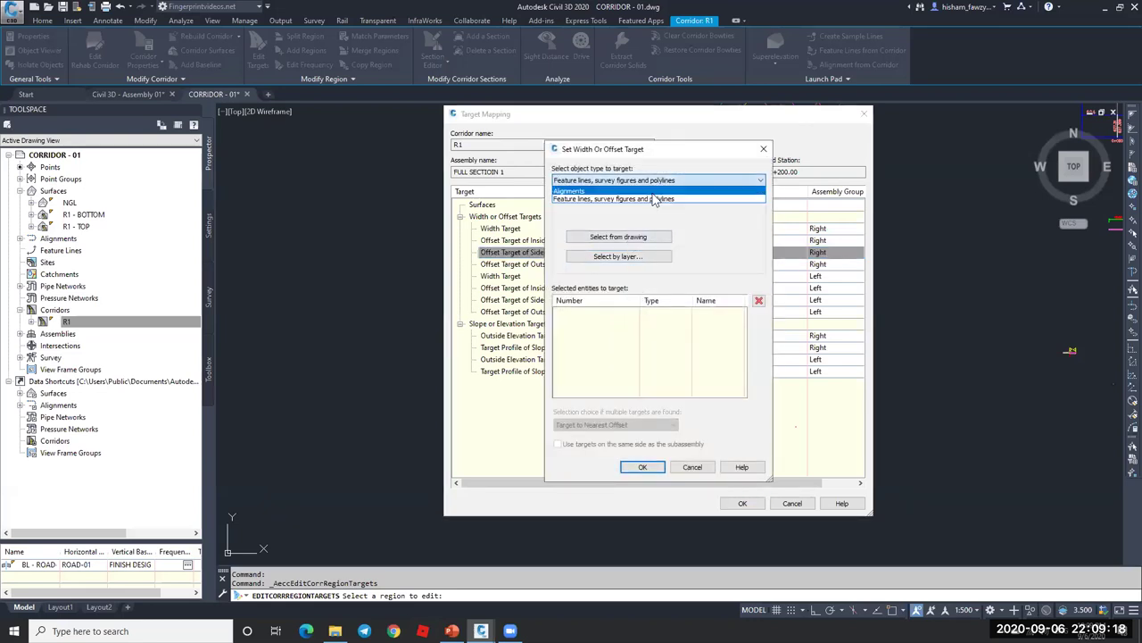
pyautogui.click(642, 235)
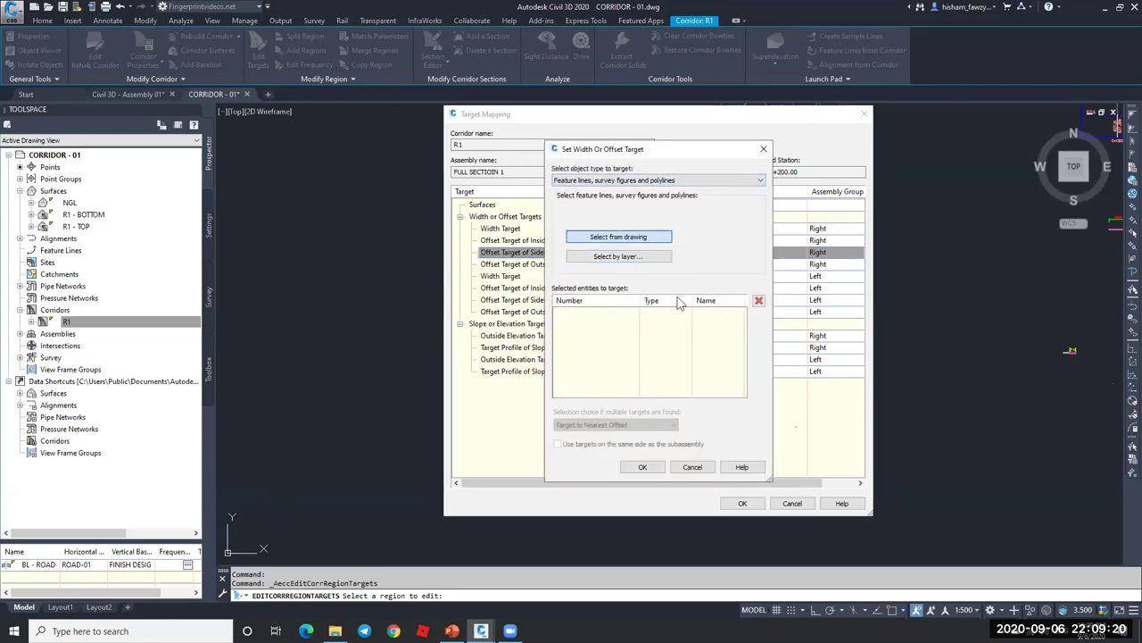
pyautogui.click(619, 236)
pyautogui.scroll(5, 764, 317)
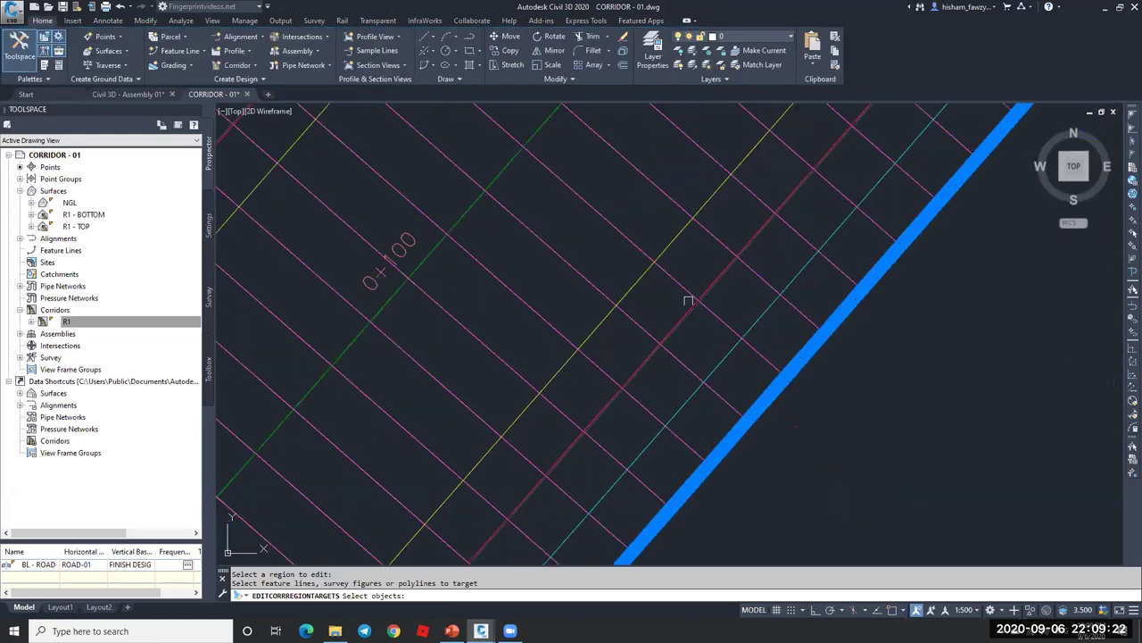
pyautogui.click(764, 317)
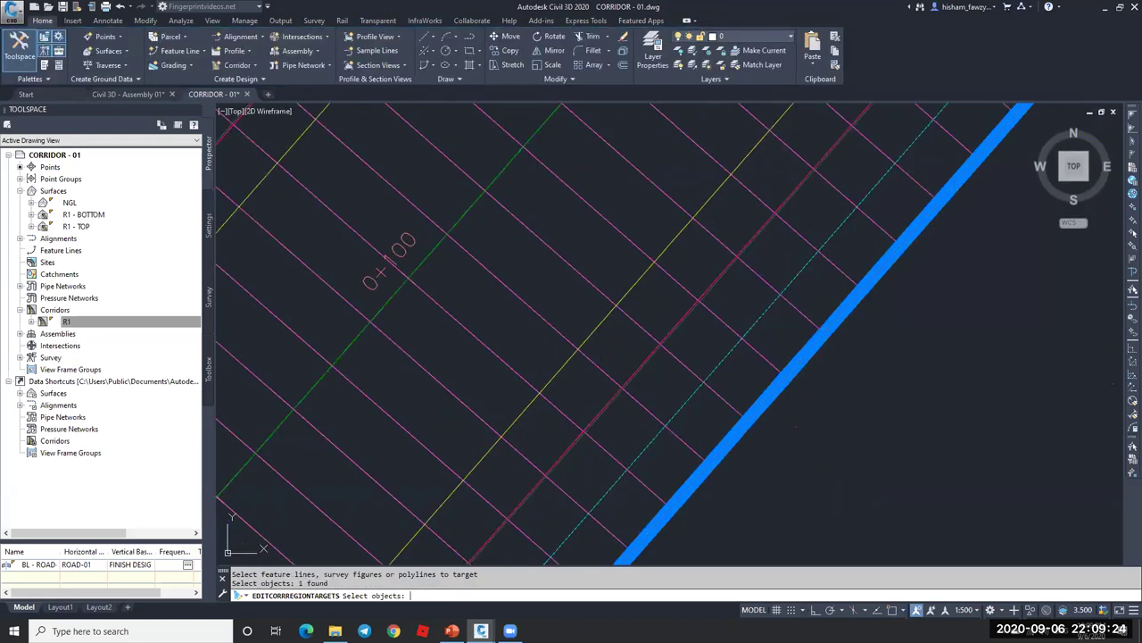
pyautogui.press('Return')
pyautogui.click(644, 469)
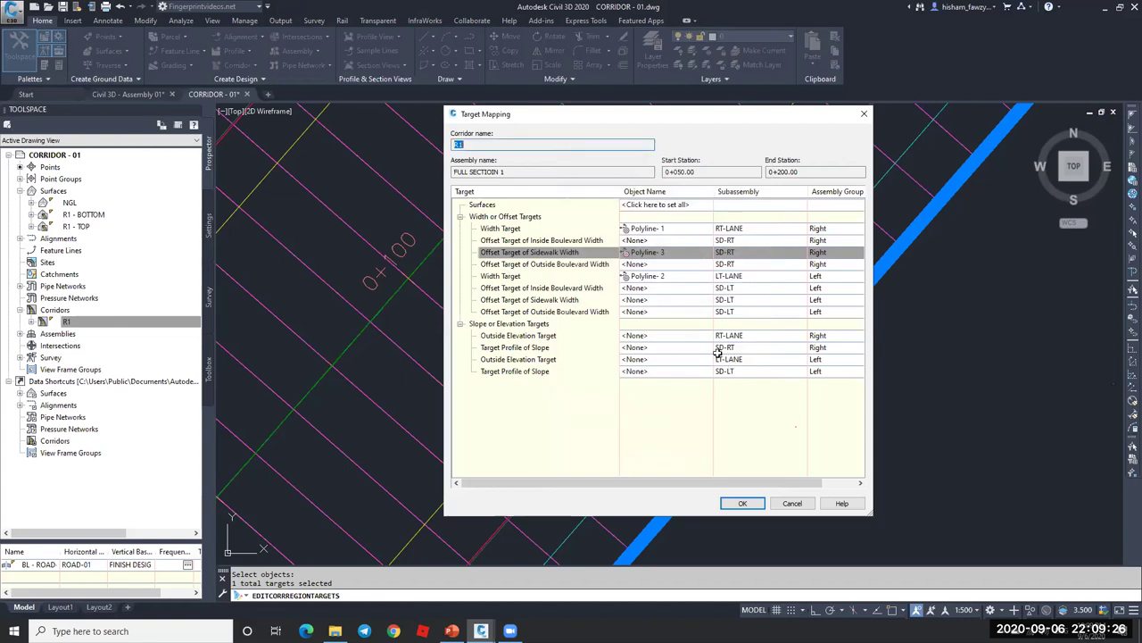
# - Target the left Sidewalk Width offset to Polyline-4 picked from the drawing
pyautogui.click(690, 303)
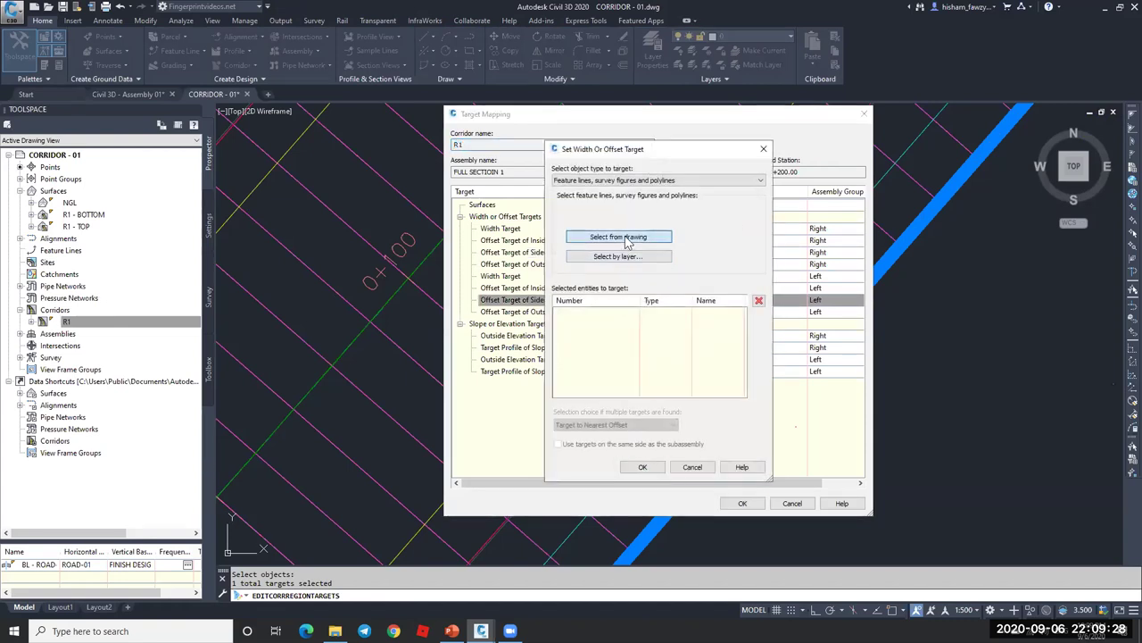
pyautogui.press('Return')
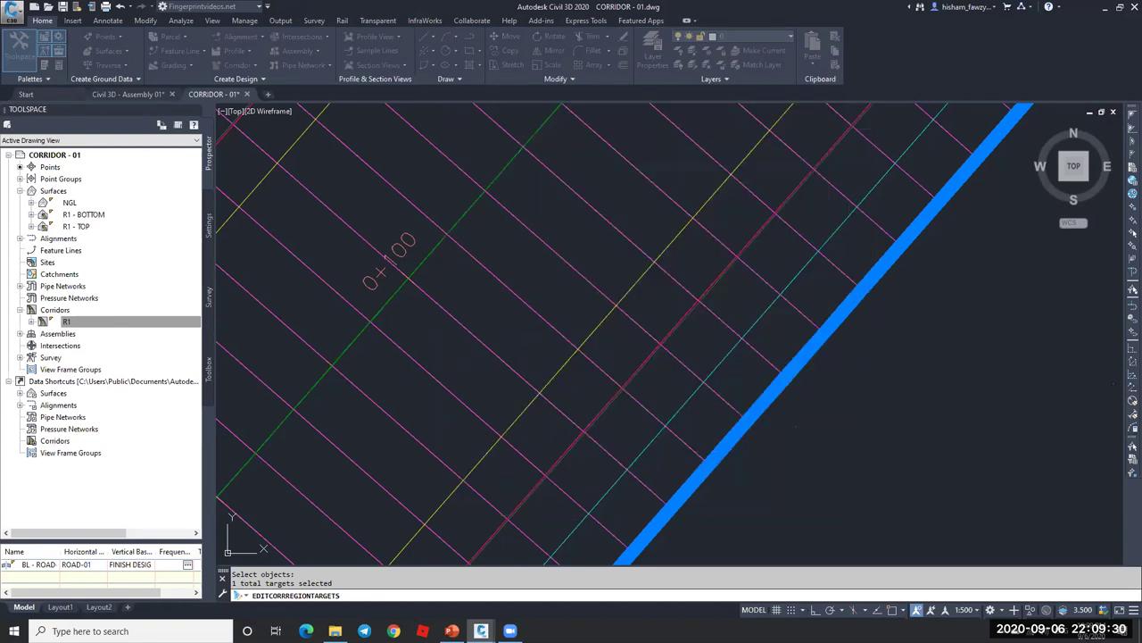
pyautogui.scroll(-3, 643, 364)
pyautogui.scroll(4, 637, 258)
pyautogui.click(651, 256)
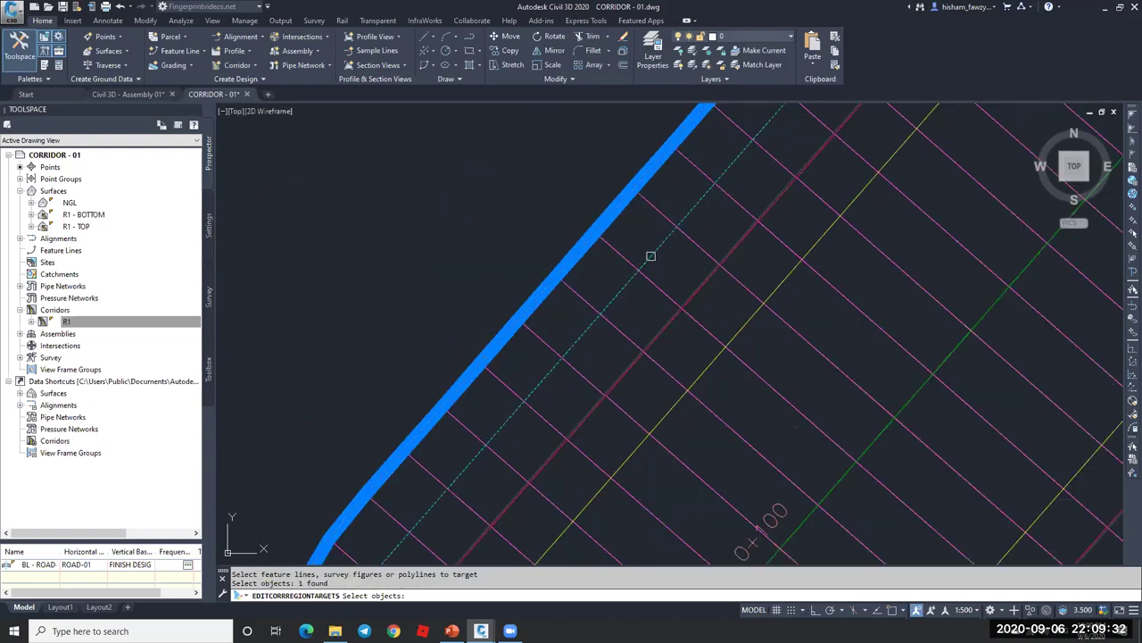
pyautogui.press('Return')
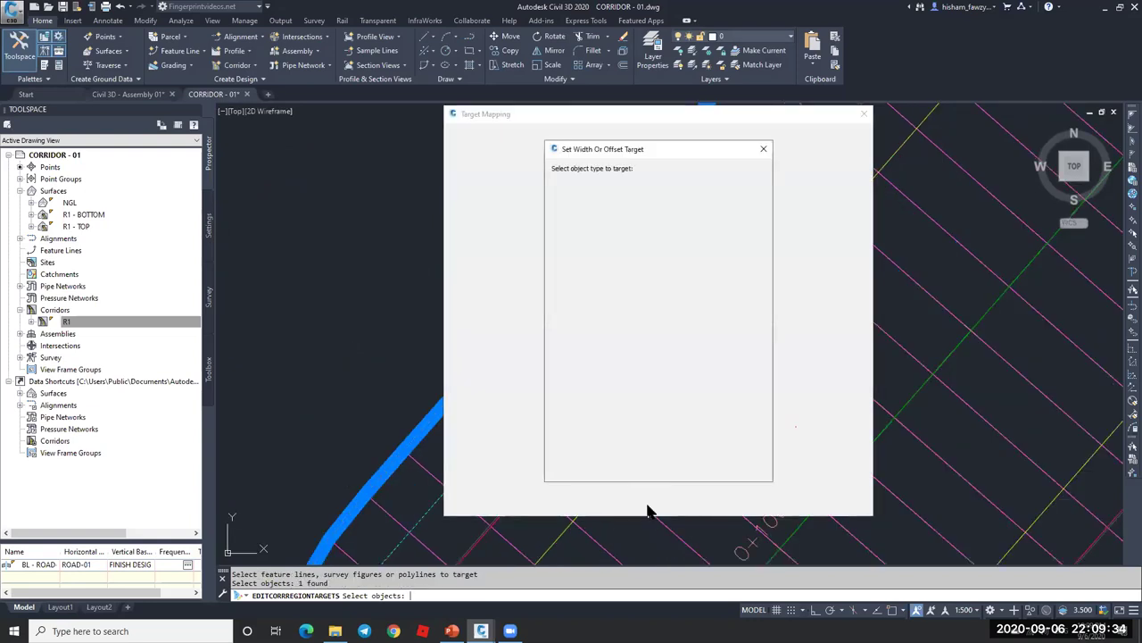
pyautogui.click(642, 461)
# - Apply the new target mapping and exit region target editing
pyautogui.click(741, 503)
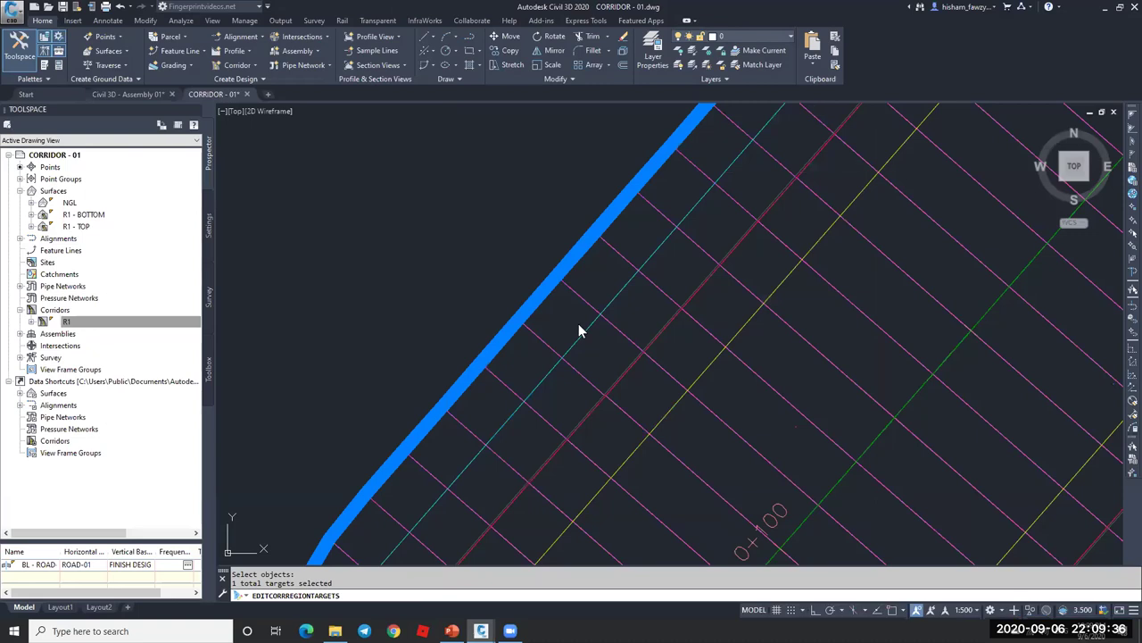
pyautogui.scroll(-4, 613, 230)
pyautogui.press('Escape')
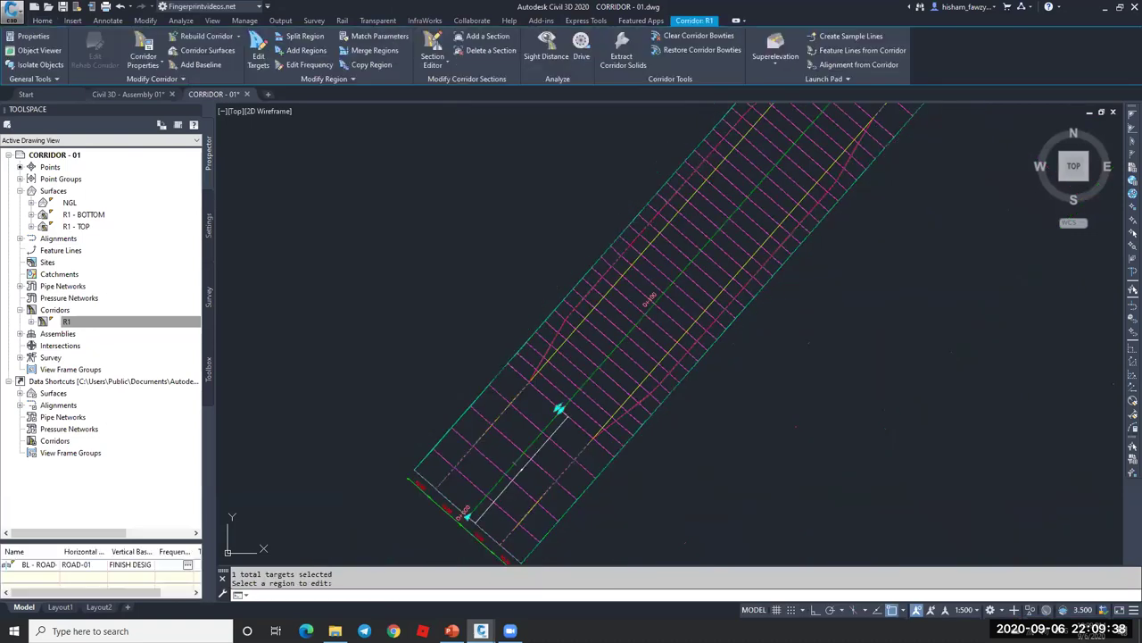
pyautogui.scroll(6, 694, 280)
pyautogui.press('Escape')
pyautogui.click(713, 292)
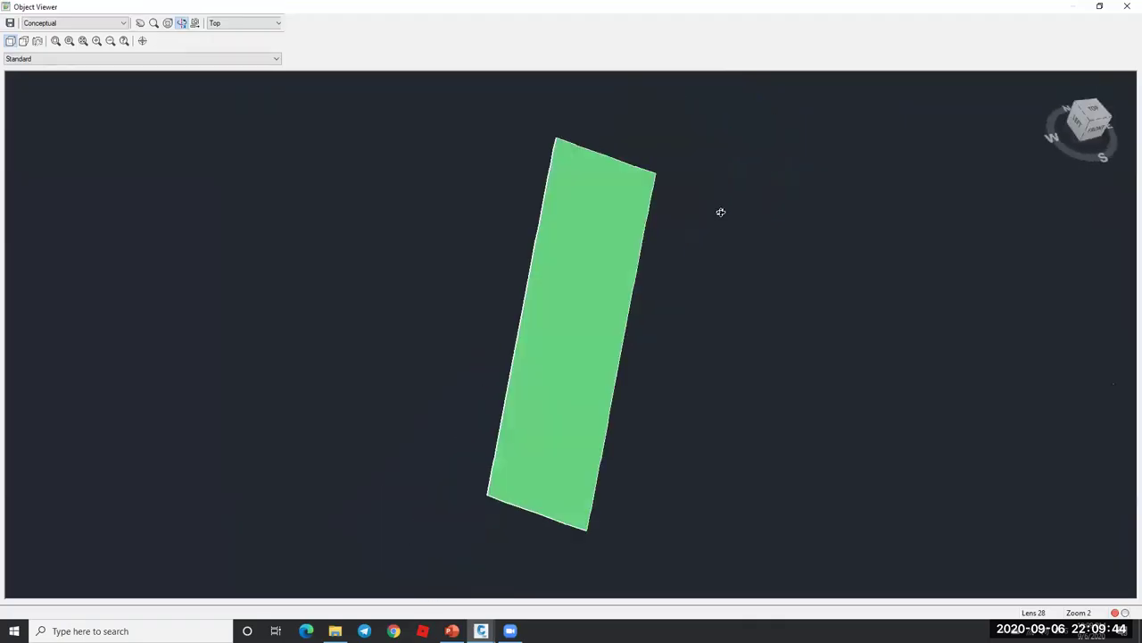
pyautogui.moveTo(720, 211); pyautogui.dragTo(622, 417)
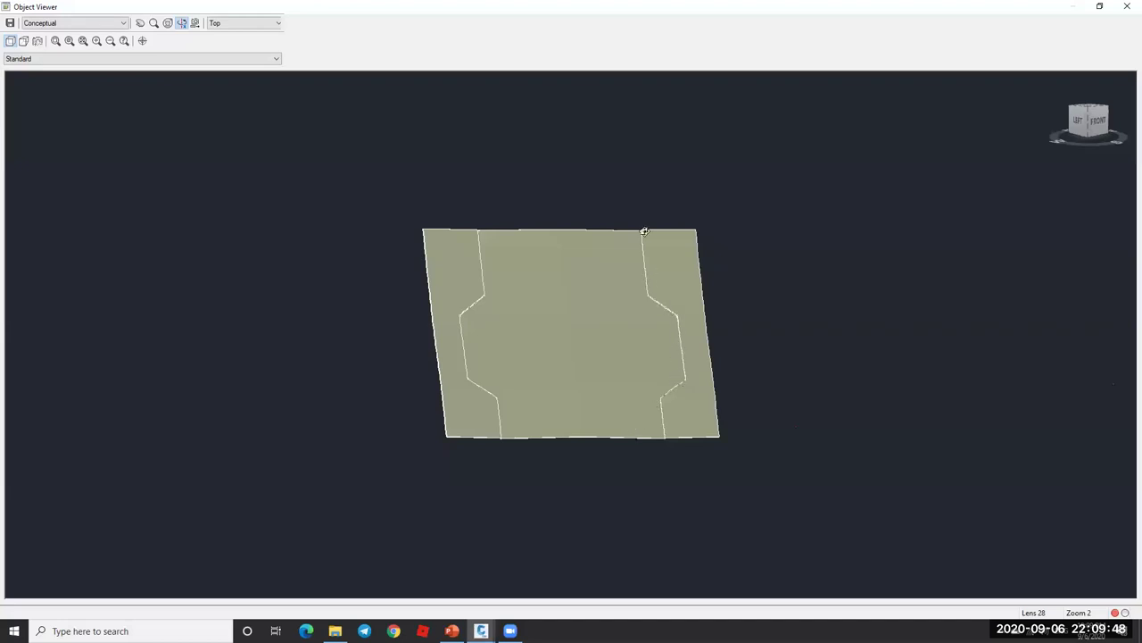
pyautogui.scroll(2, 699, 399)
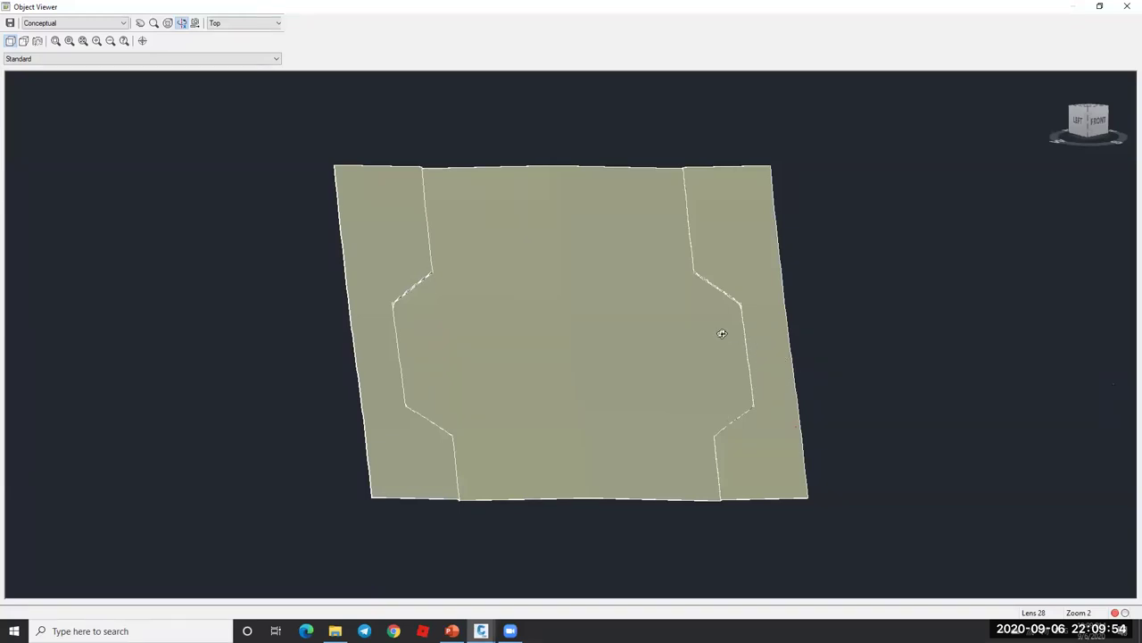
pyautogui.scroll(-2, 720, 332)
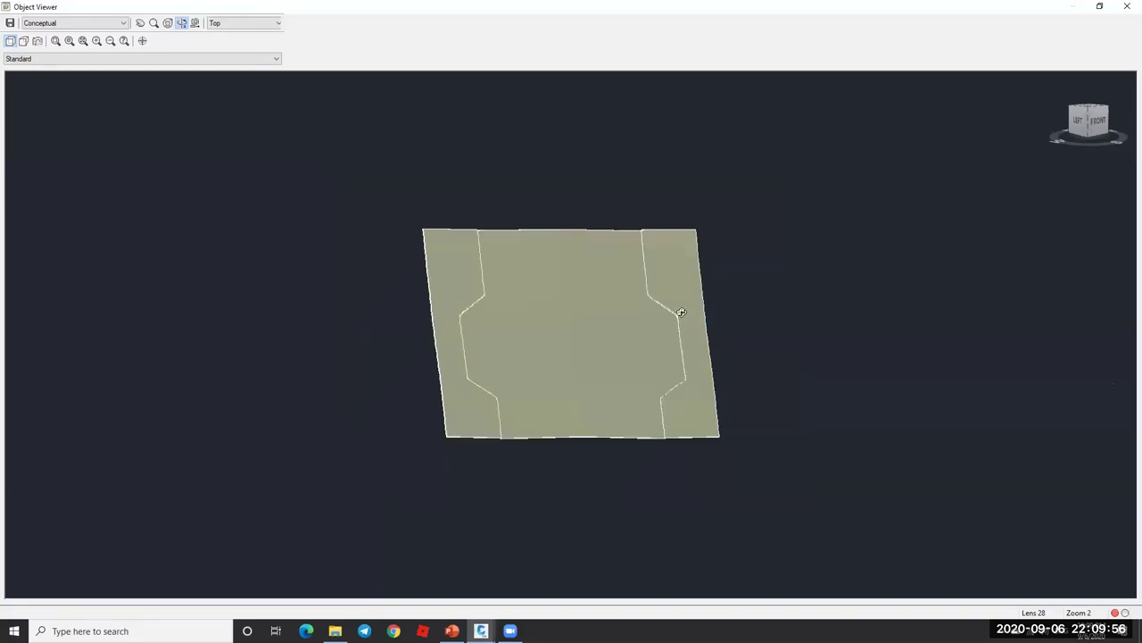
pyautogui.press('Escape')
pyautogui.scroll(-2, 643, 286)
pyautogui.scroll(3, 638, 268)
pyautogui.scroll(-1, 639, 303)
pyautogui.scroll(3, 679, 264)
pyautogui.press('Escape')
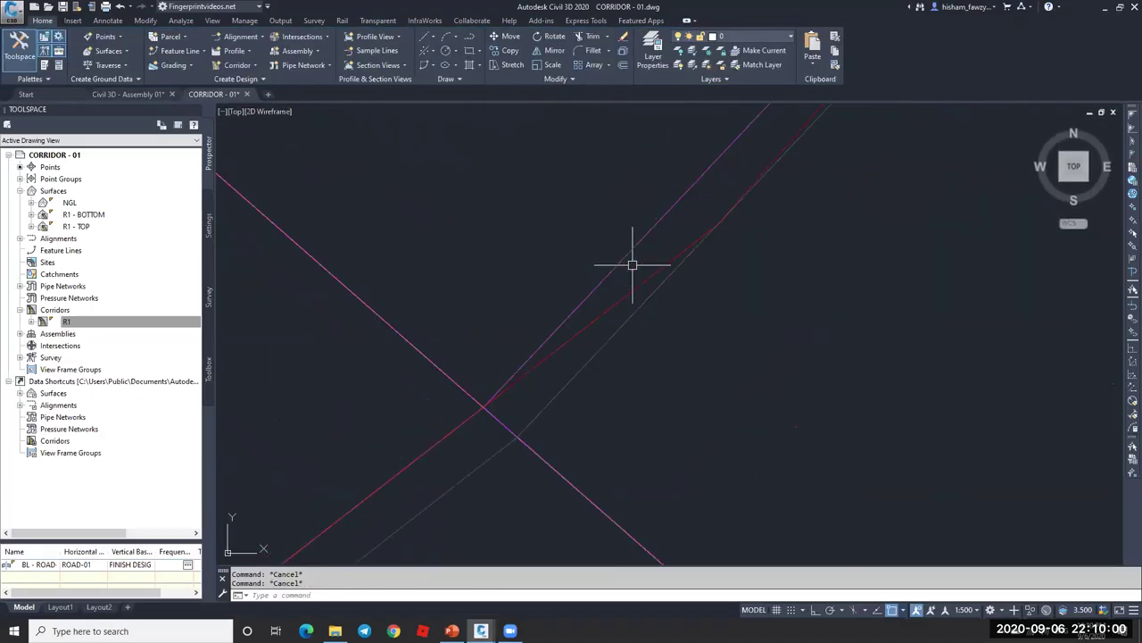
pyautogui.click(645, 277)
pyautogui.scroll(4, 612, 347)
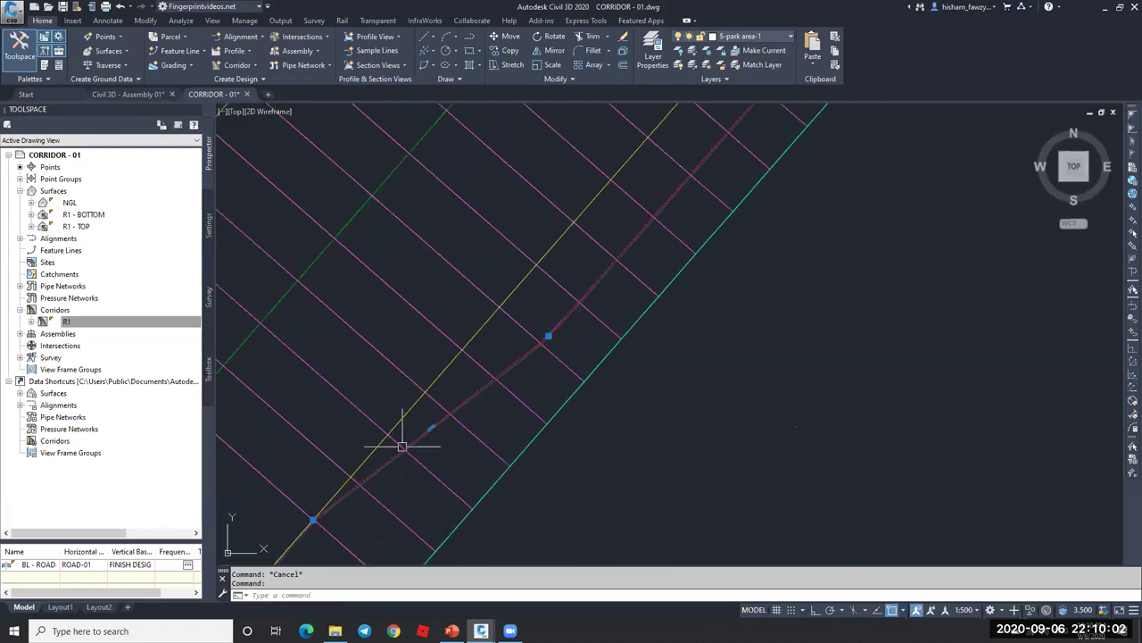
pyautogui.scroll(4, 574, 332)
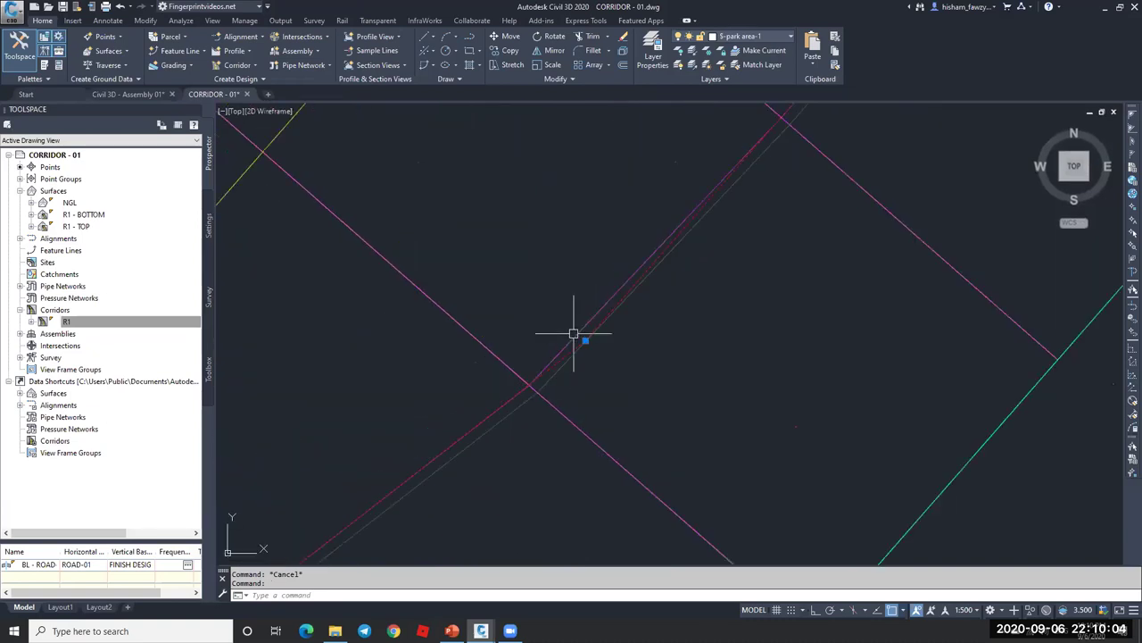
pyautogui.scroll(-4, 561, 361)
pyautogui.press('Escape')
pyautogui.click(691, 411)
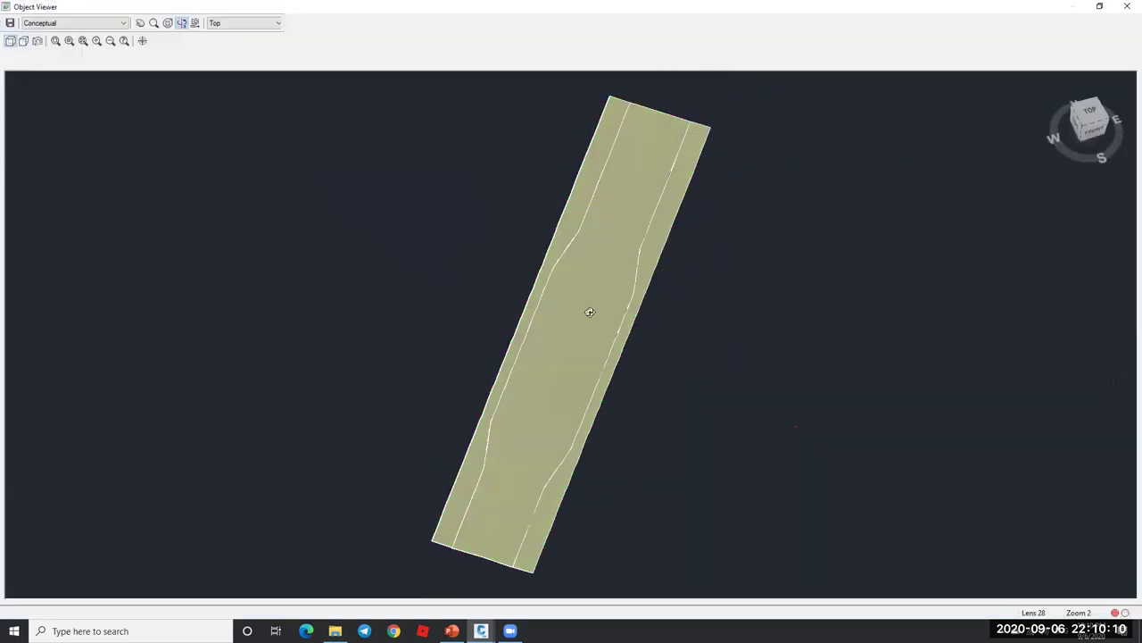
pyautogui.scroll(3, 586, 311)
pyautogui.moveTo(584, 252); pyautogui.dragTo(581, 209)
pyautogui.scroll(5, 535, 227)
pyautogui.moveTo(480, 242); pyautogui.dragTo(580, 317)
pyautogui.scroll(3, 580, 317)
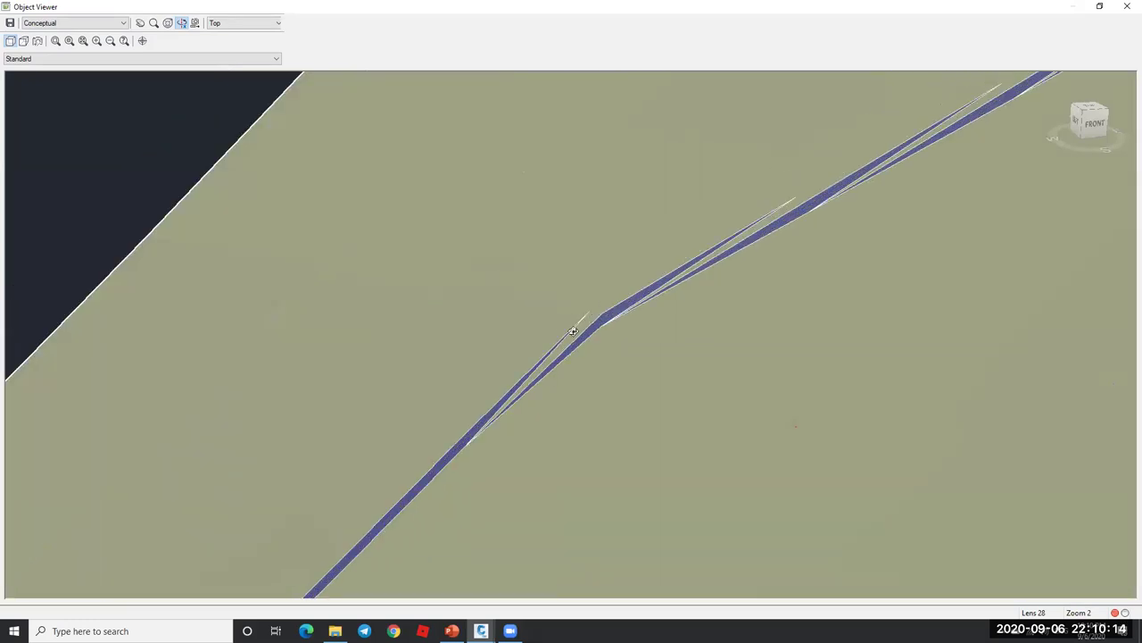
pyautogui.scroll(-2, 612, 298)
pyautogui.moveTo(835, 201); pyautogui.dragTo(808, 200)
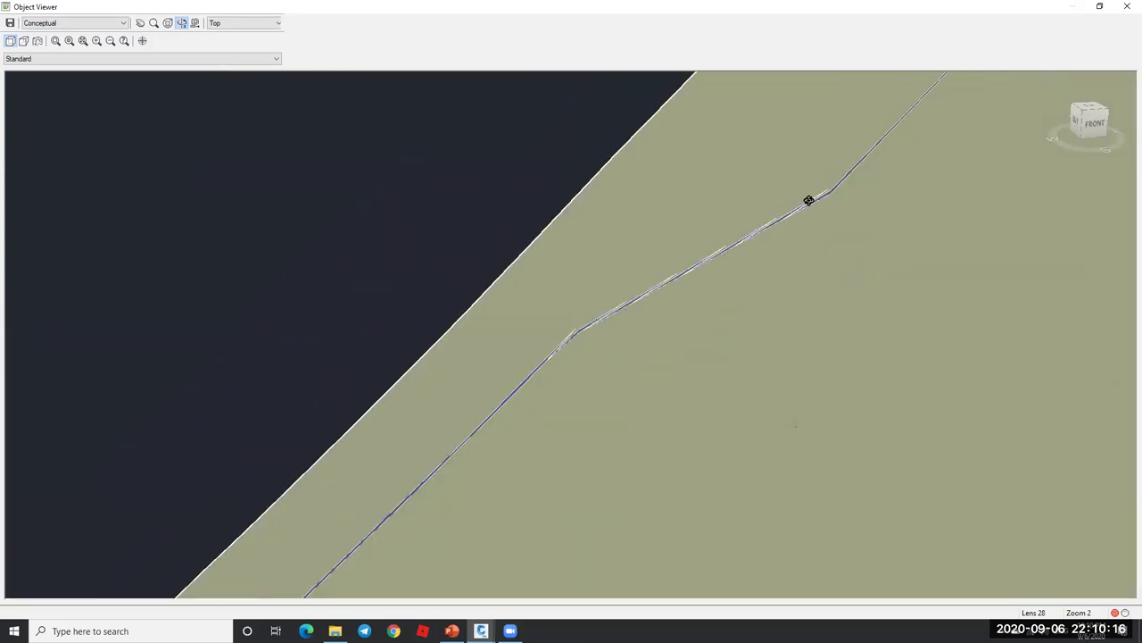
pyautogui.scroll(-2, 723, 238)
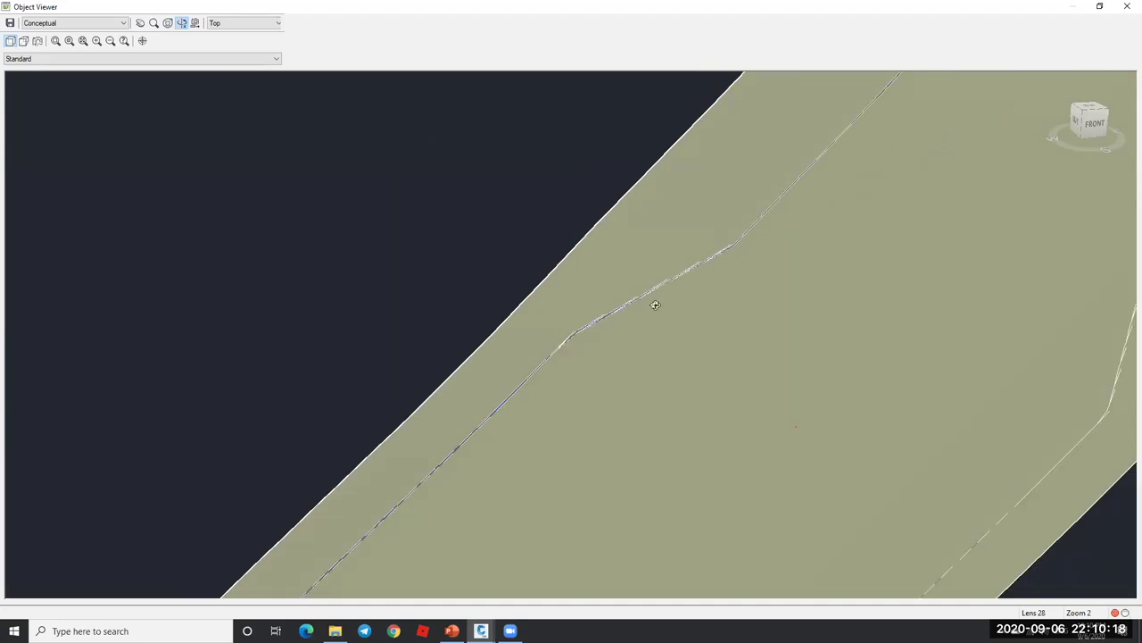
pyautogui.moveTo(684, 271); pyautogui.dragTo(648, 296)
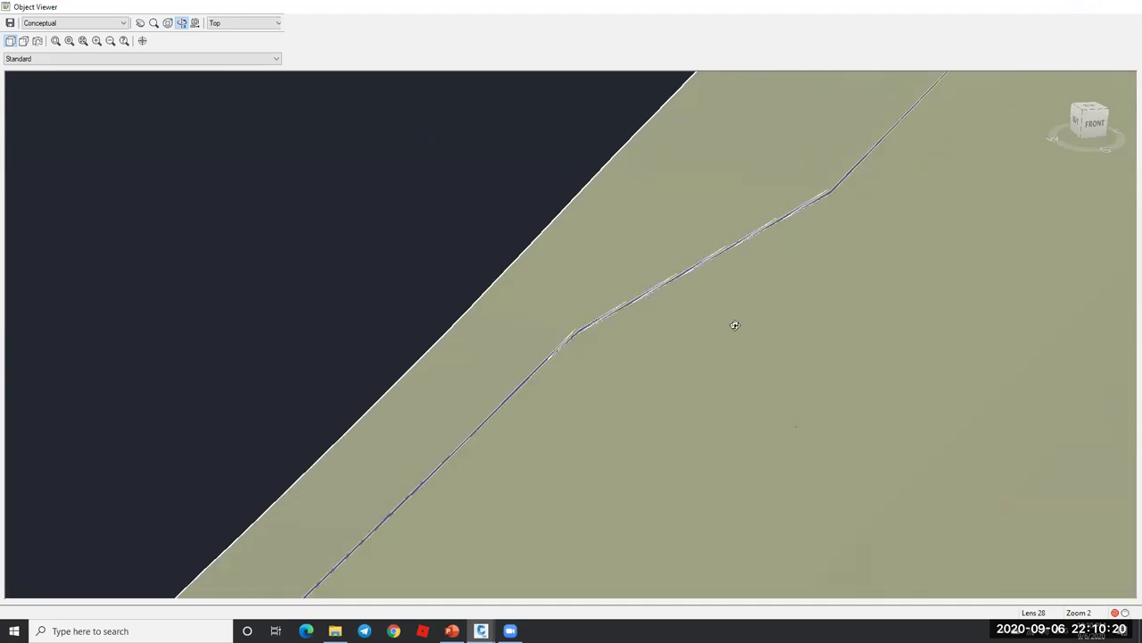
pyautogui.press('Escape')
pyautogui.click(603, 336)
pyautogui.scroll(-3, 605, 336)
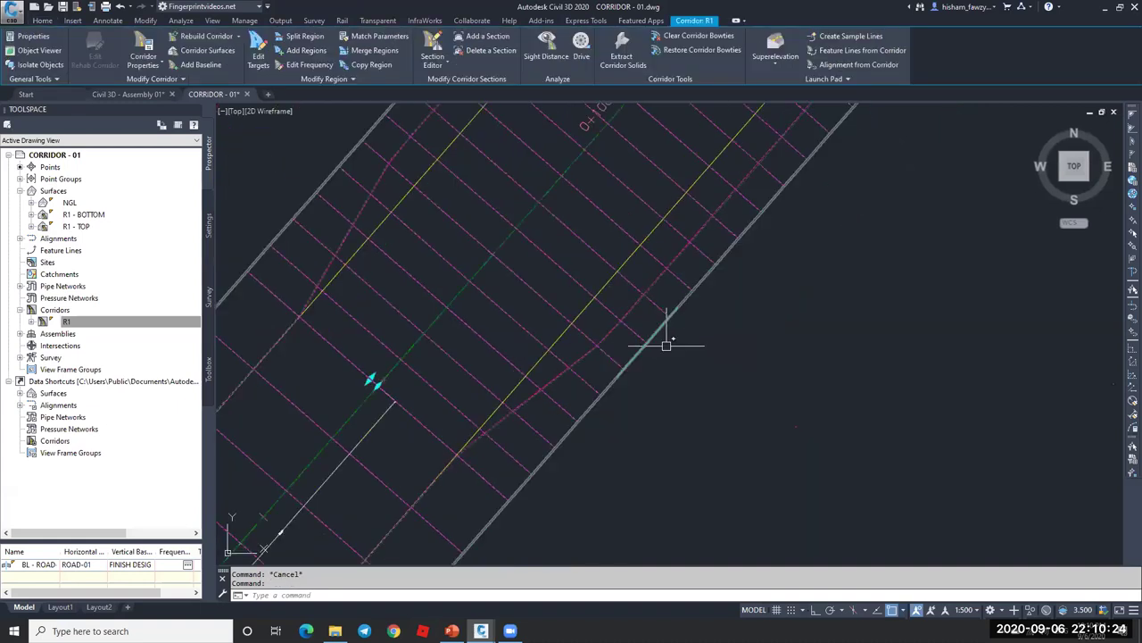
pyautogui.press('Escape')
pyautogui.click(579, 236)
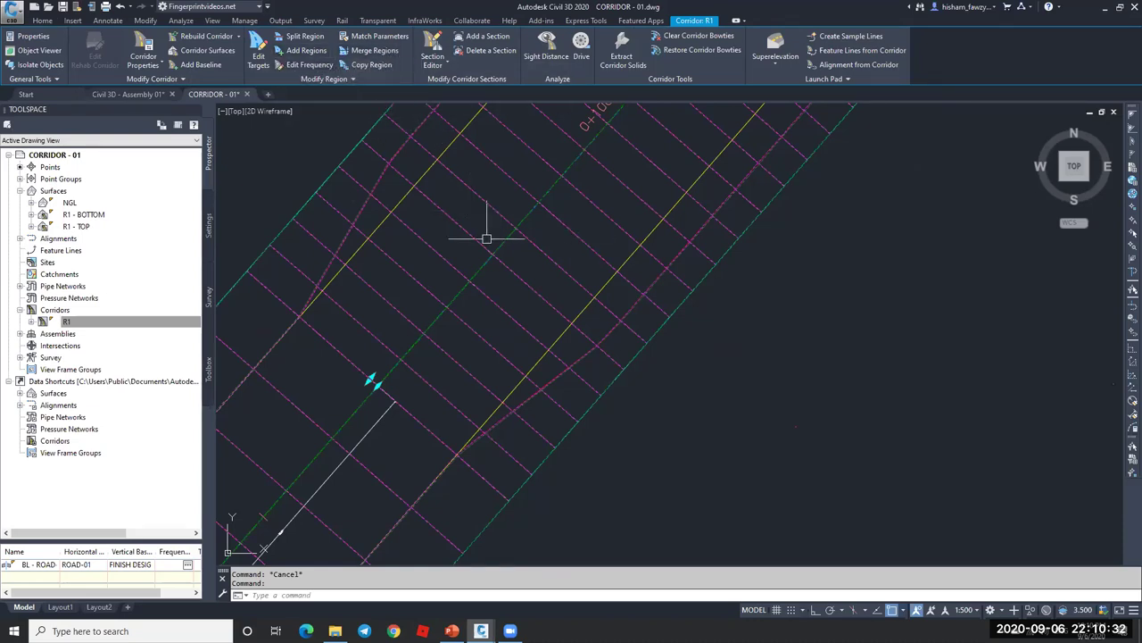
# - Set corridor R1's region to apply assemblies every 10 m along tangents
pyautogui.scroll(-6, 492, 299)
pyautogui.scroll(5, 527, 249)
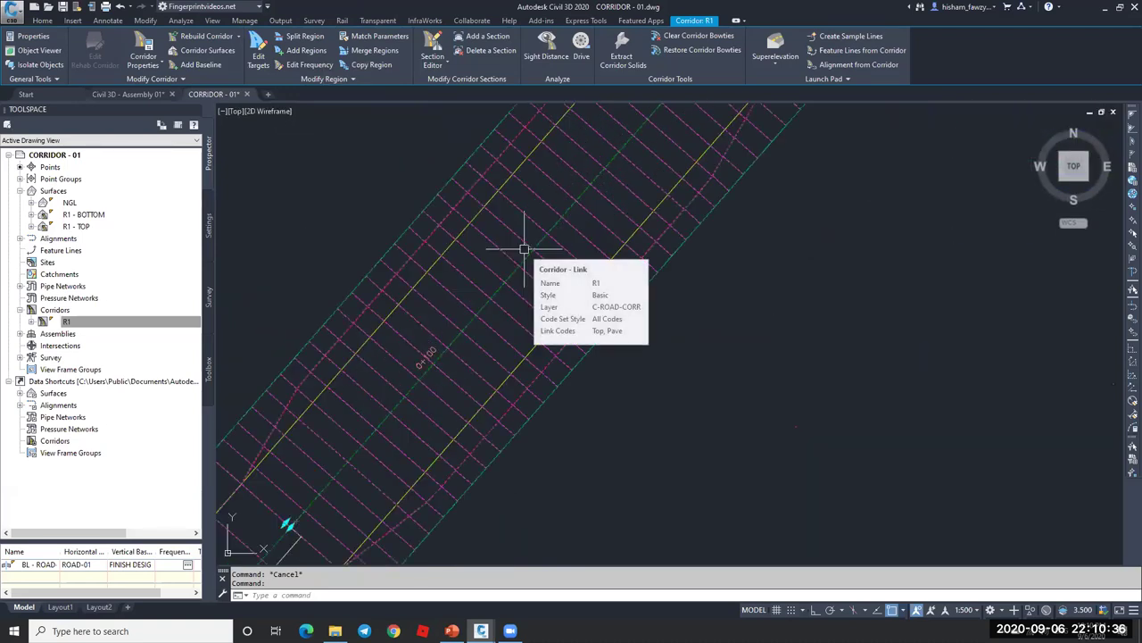
pyautogui.click(310, 65)
pyautogui.click(524, 236)
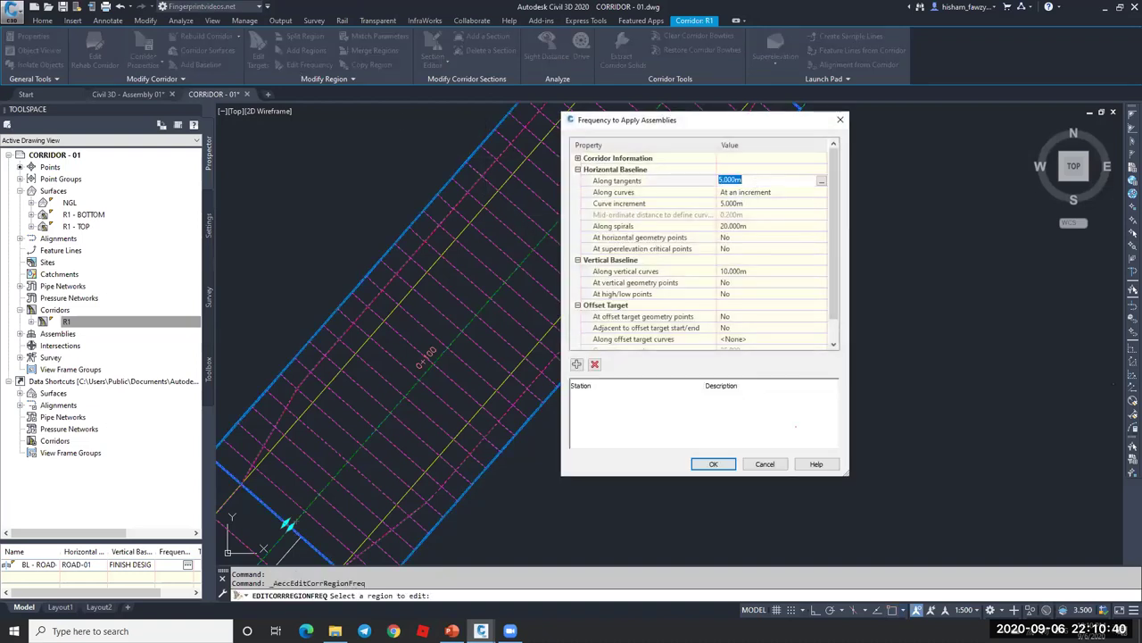
pyautogui.write('10')
pyautogui.click(713, 463)
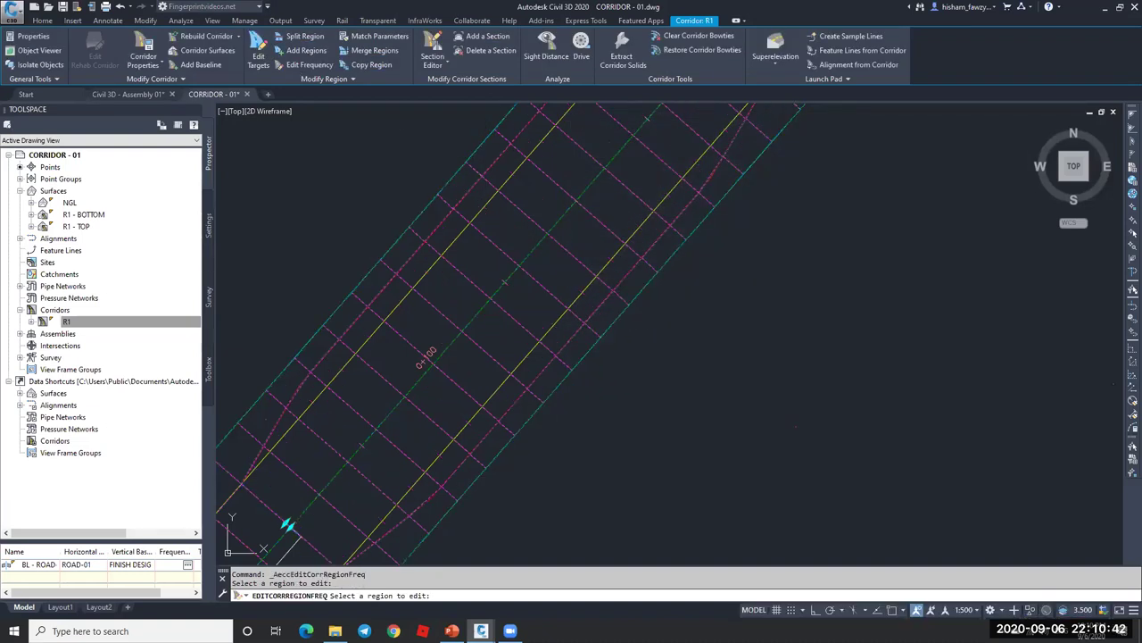
pyautogui.press('Return')
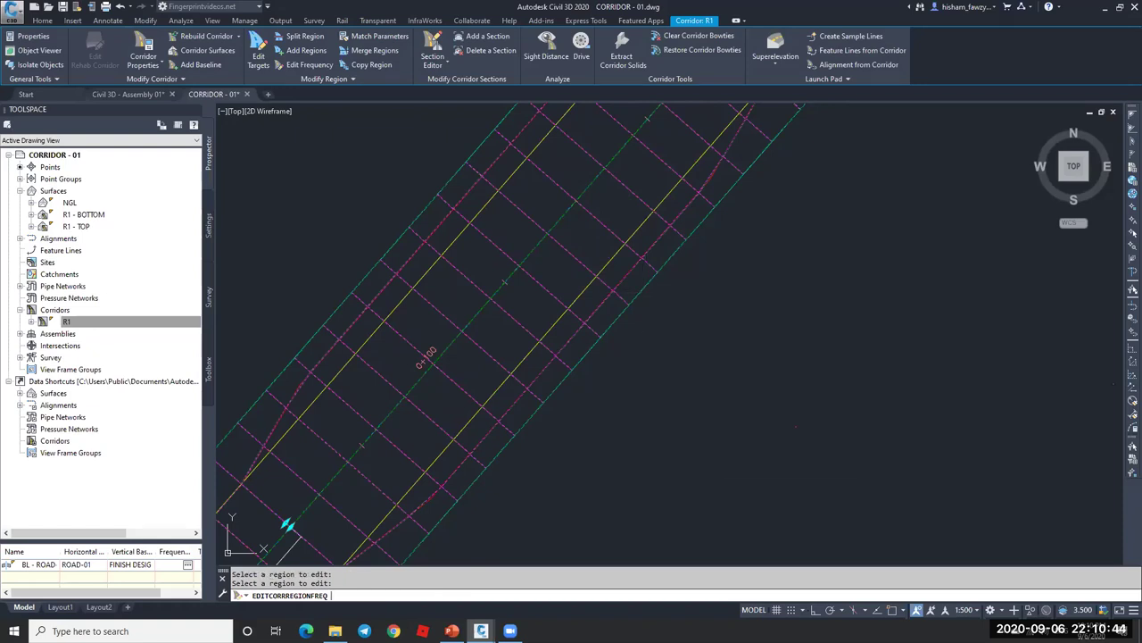
pyautogui.scroll(5, 686, 297)
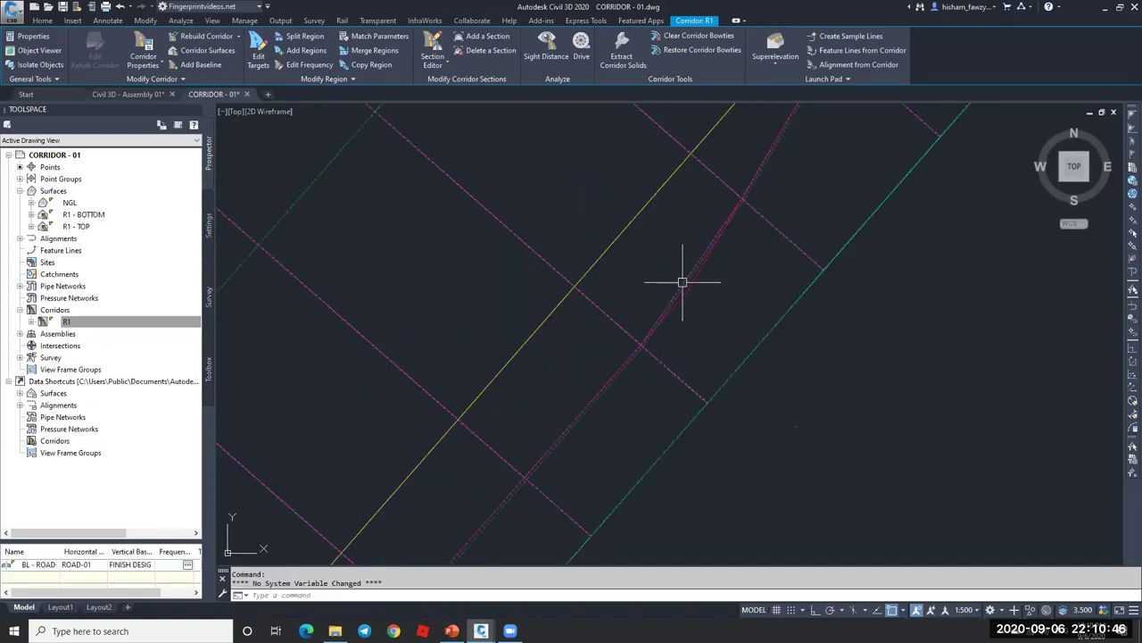
pyautogui.scroll(3, 686, 297)
pyautogui.press('Escape')
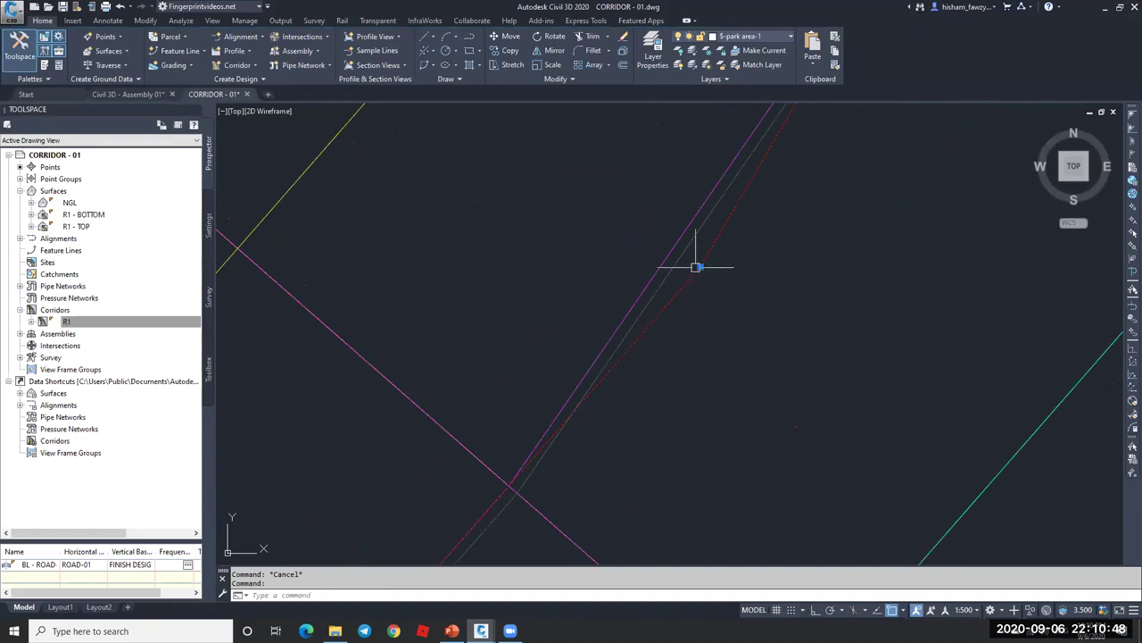
# - Draw a temporary line diagonally across corridor R1
pyautogui.scroll(-4, 696, 279)
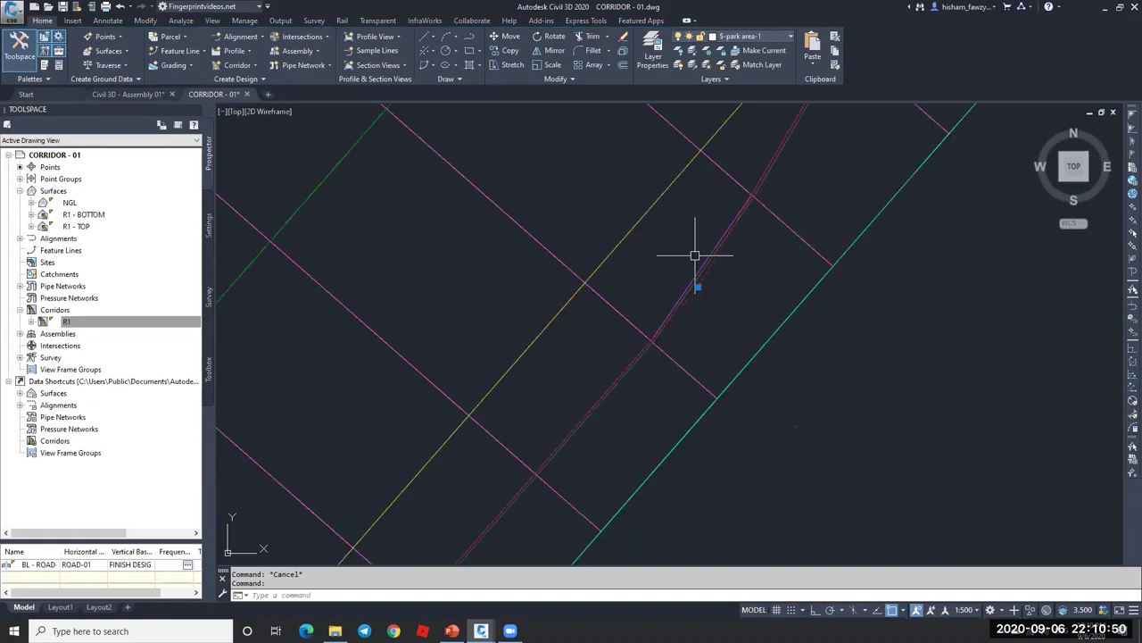
pyautogui.scroll(-3, 669, 285)
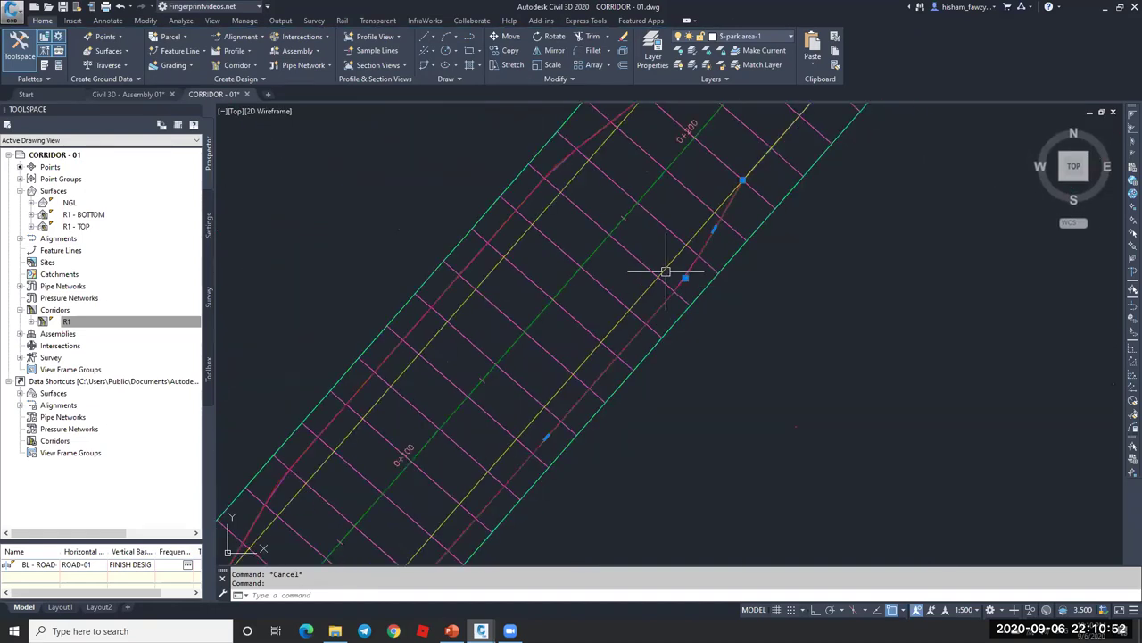
pyautogui.scroll(2, 666, 238)
pyautogui.press('Escape')
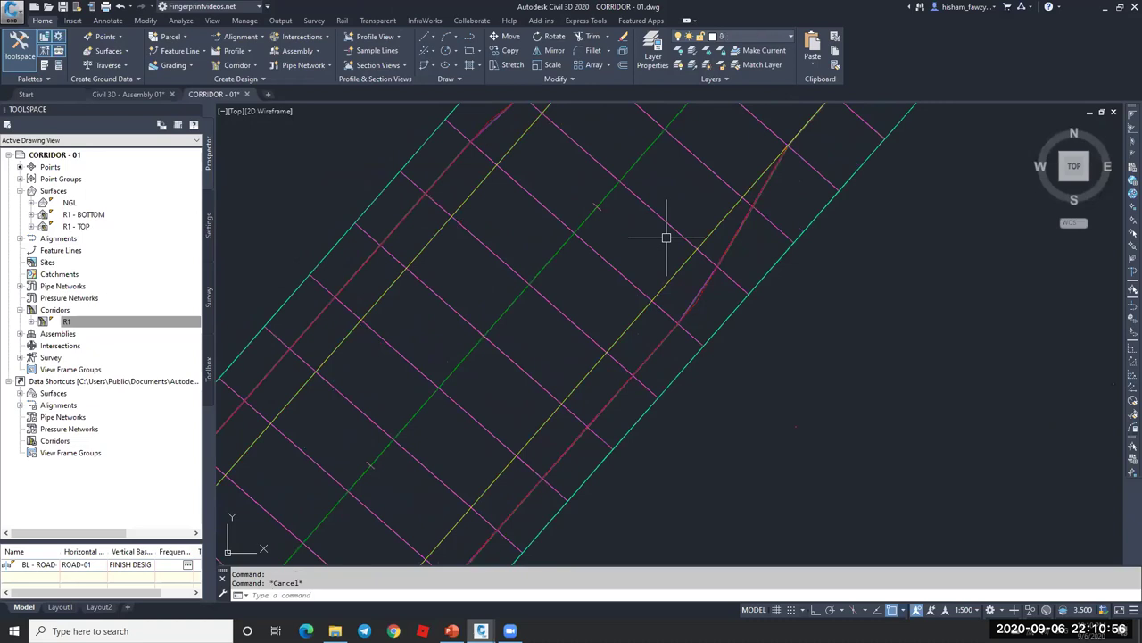
pyautogui.press('Return')
pyautogui.click(320, 132)
pyautogui.click(768, 551)
pyautogui.press('Escape')
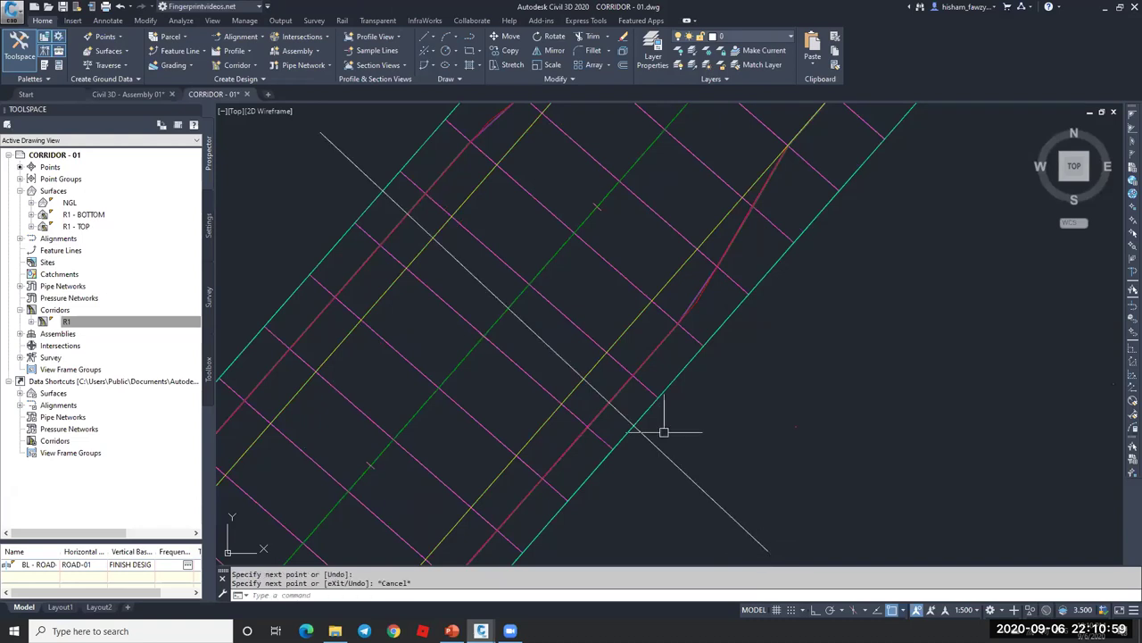
# - Erase the temporary line with E and reselect corridor R1
pyautogui.click(527, 331)
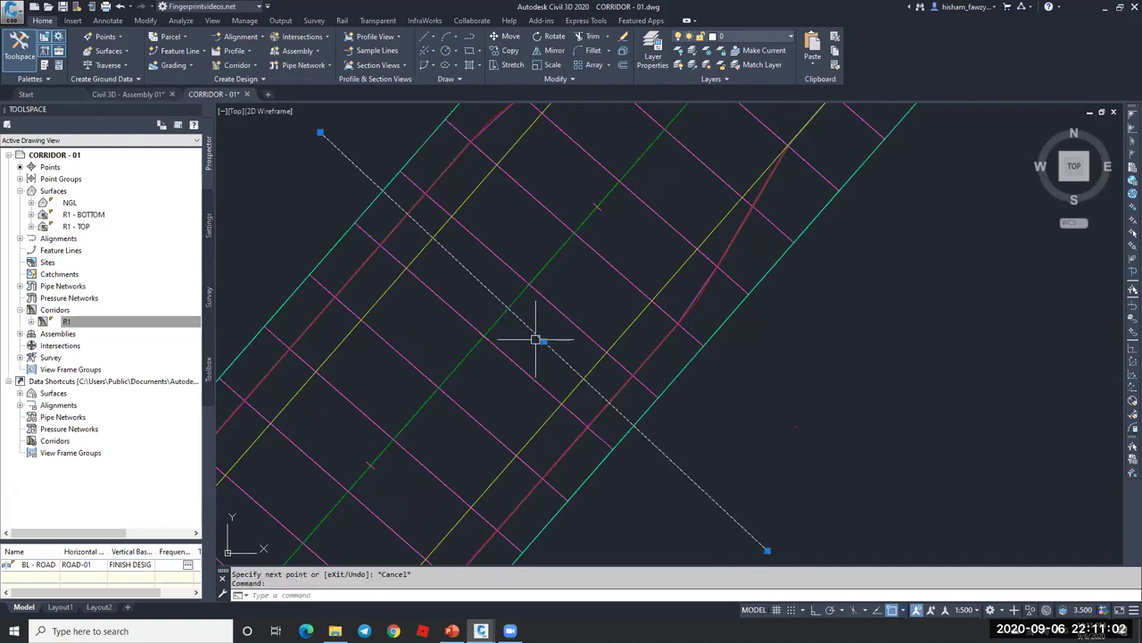
pyautogui.write('e')
pyautogui.press('Return')
pyautogui.press('Escape')
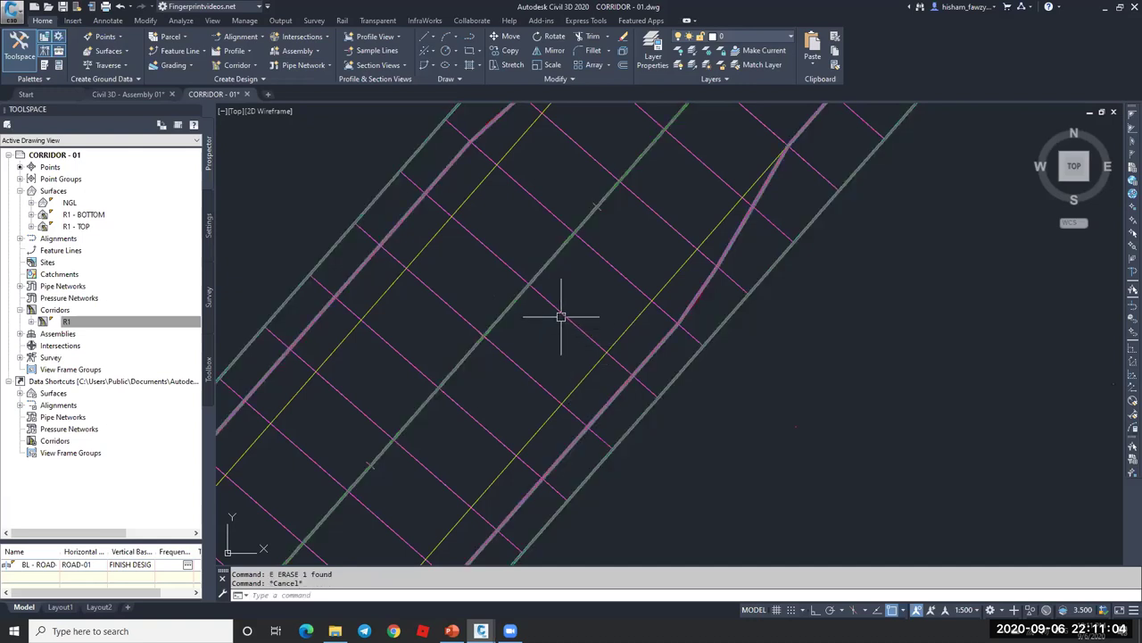
pyautogui.click(570, 321)
pyautogui.scroll(-3, 526, 332)
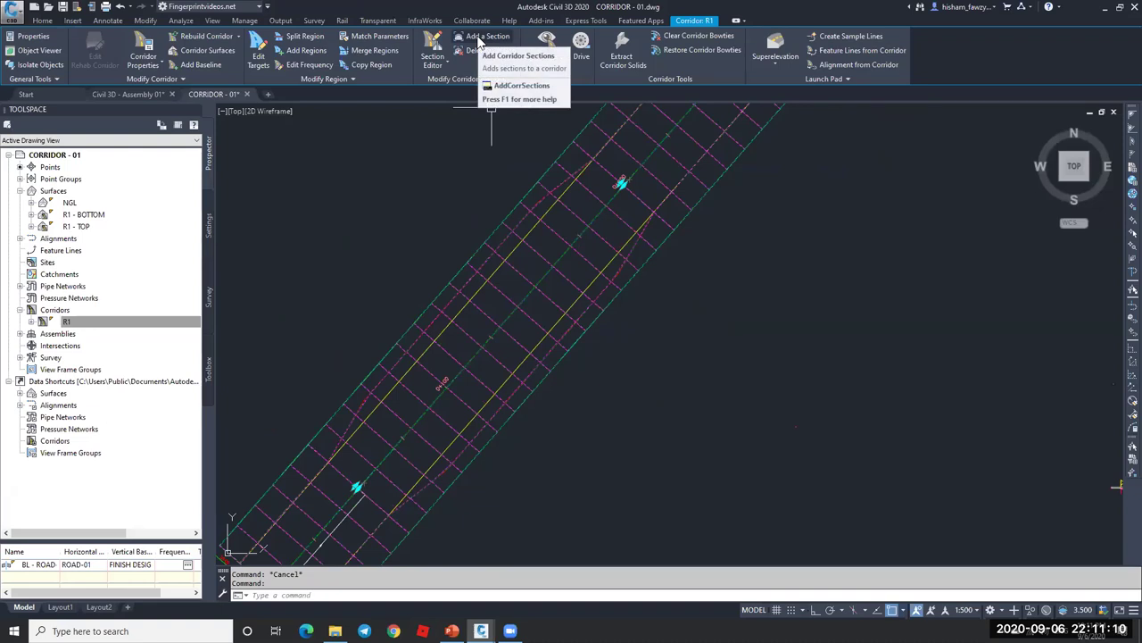
# - Add a manual frequency station at 0+075.96m by snapping to the target line's endpoint
pyautogui.click(301, 66)
pyautogui.click(562, 247)
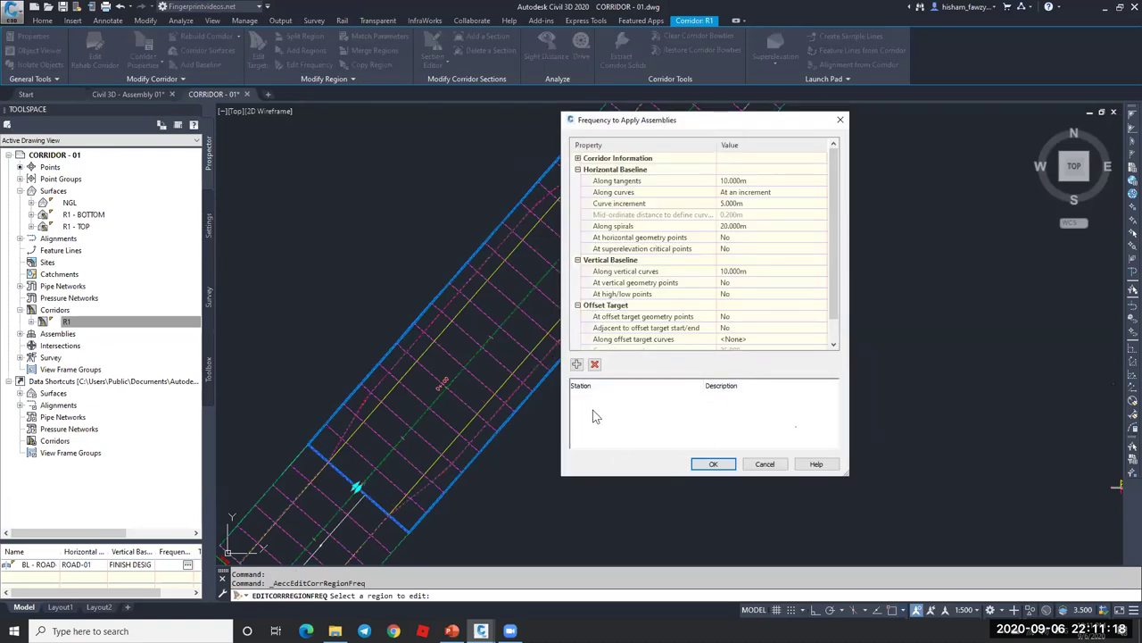
pyautogui.click(577, 365)
pyautogui.scroll(4, 451, 482)
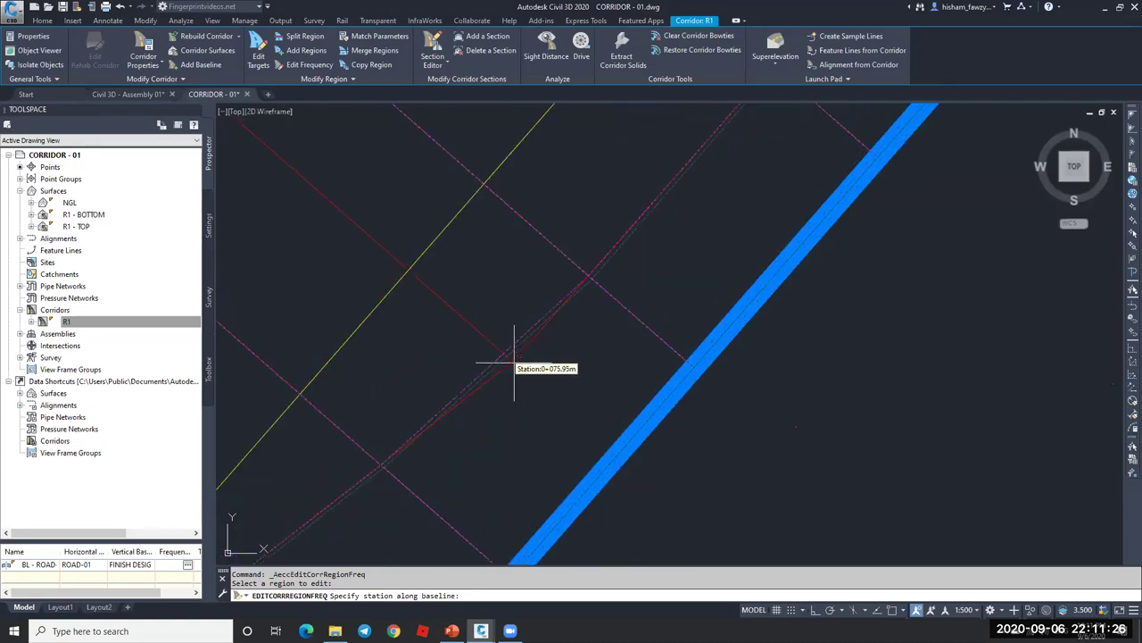
pyautogui.keyDown('shift'); pyautogui.rightClick(562, 384); pyautogui.keyUp('shift')
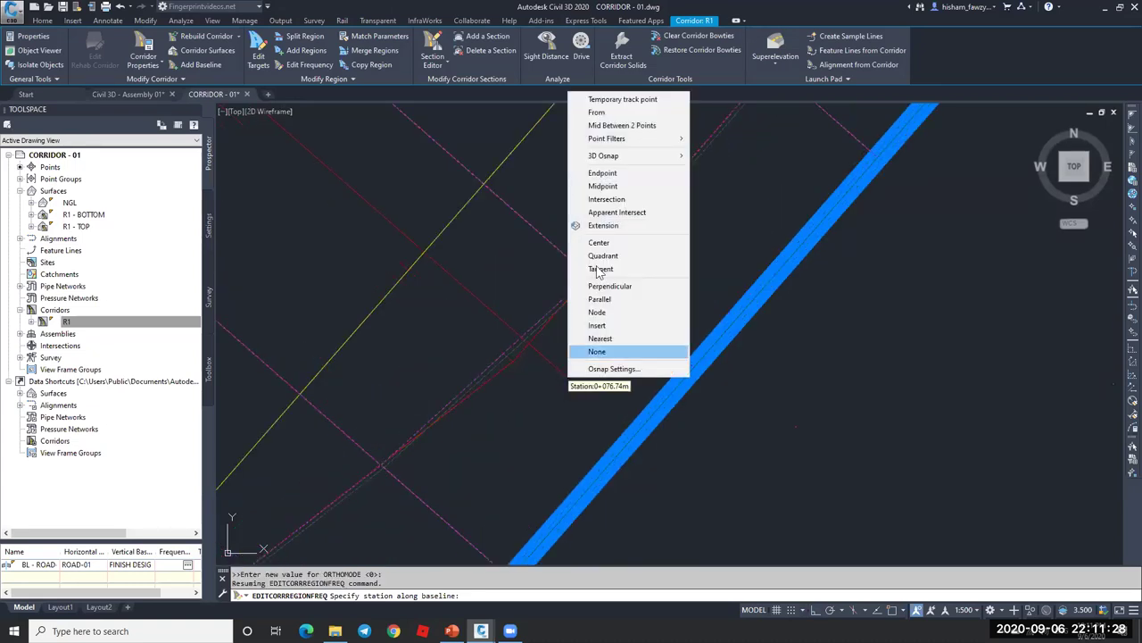
pyautogui.click(602, 172)
pyautogui.click(523, 376)
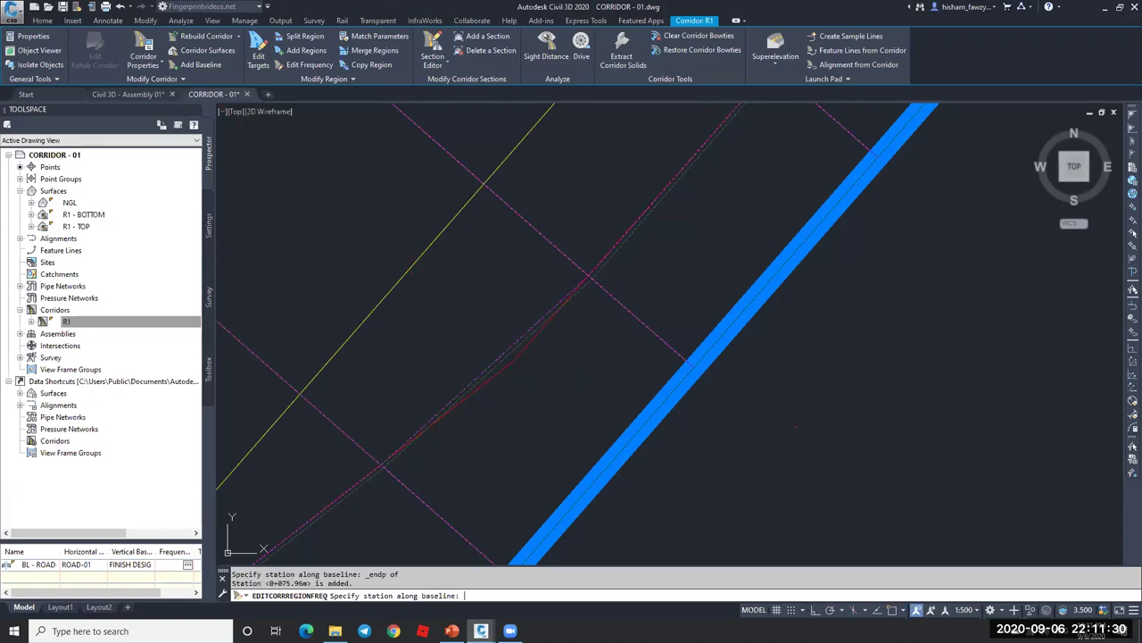
pyautogui.press('Return')
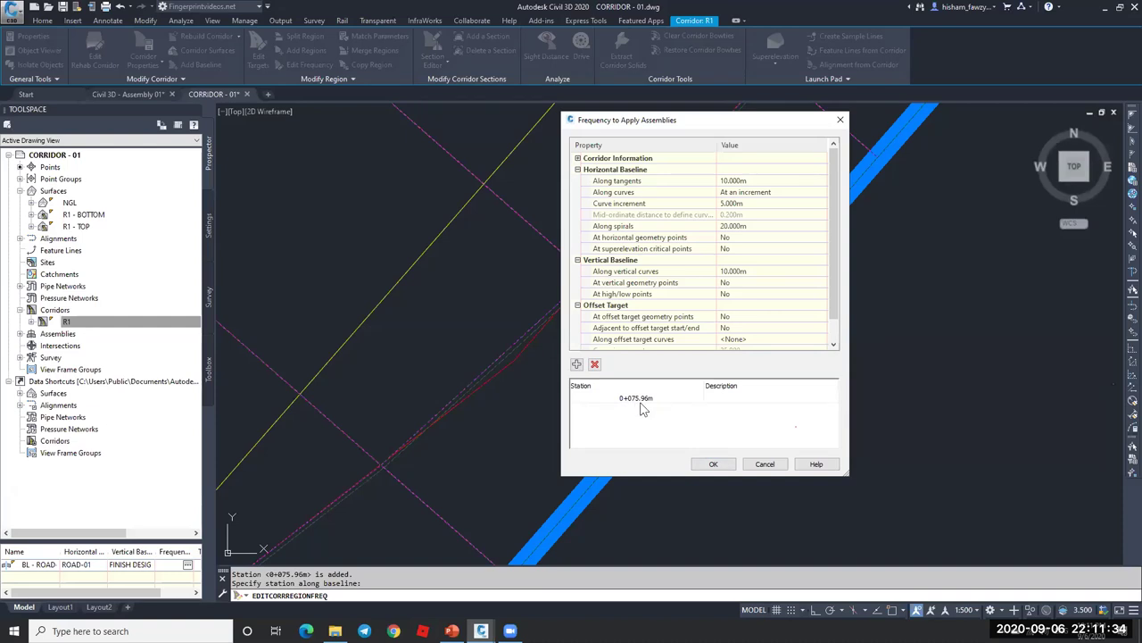
pyautogui.click(711, 465)
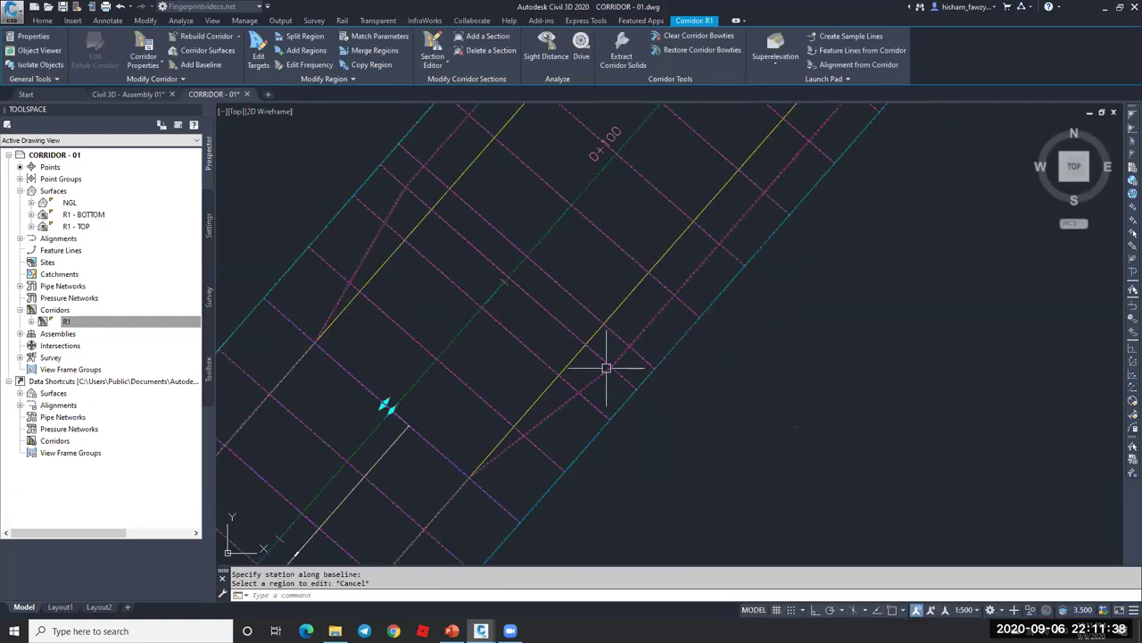
# - Add a corridor section to R1 at station 0+174.04m
pyautogui.scroll(5, 624, 388)
pyautogui.press('Escape')
pyautogui.press('Escape')
pyautogui.scroll(-8, 492, 225)
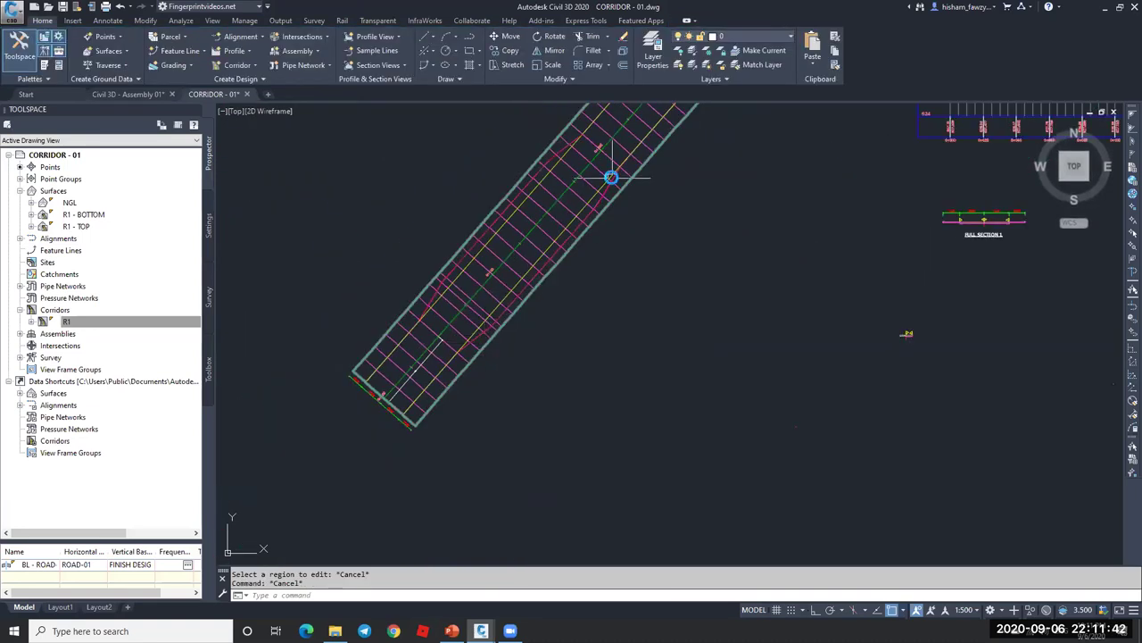
pyautogui.scroll(6, 611, 177)
pyautogui.scroll(-2, 562, 277)
pyautogui.click(552, 226)
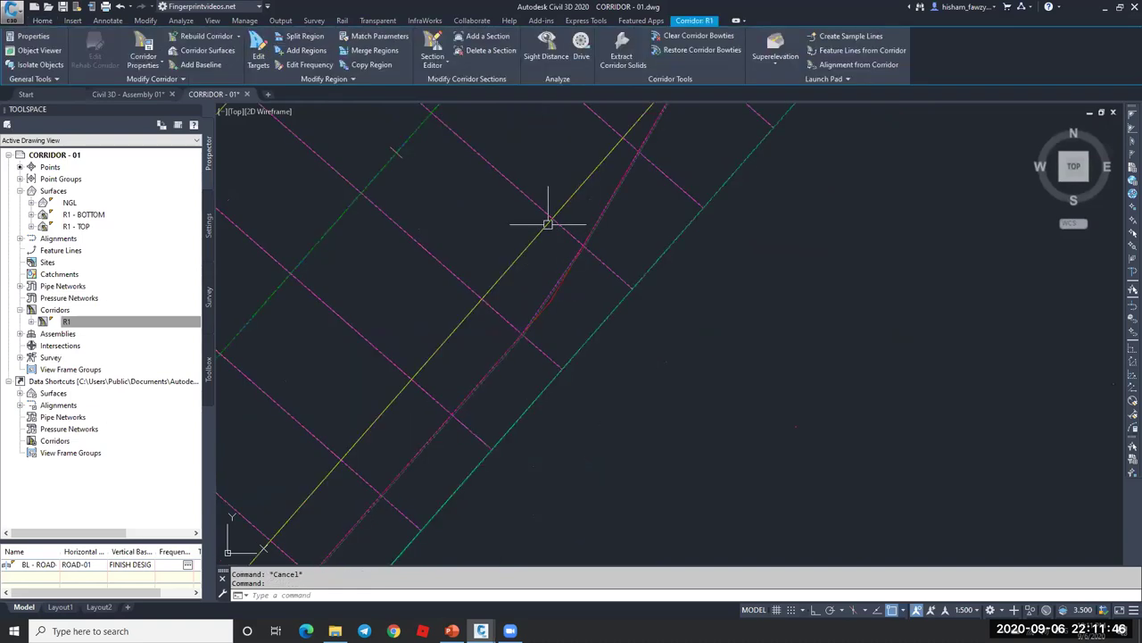
pyautogui.click(488, 36)
pyautogui.scroll(3, 549, 254)
pyautogui.click(575, 244)
pyautogui.scroll(-3, 620, 283)
pyautogui.press('Escape')
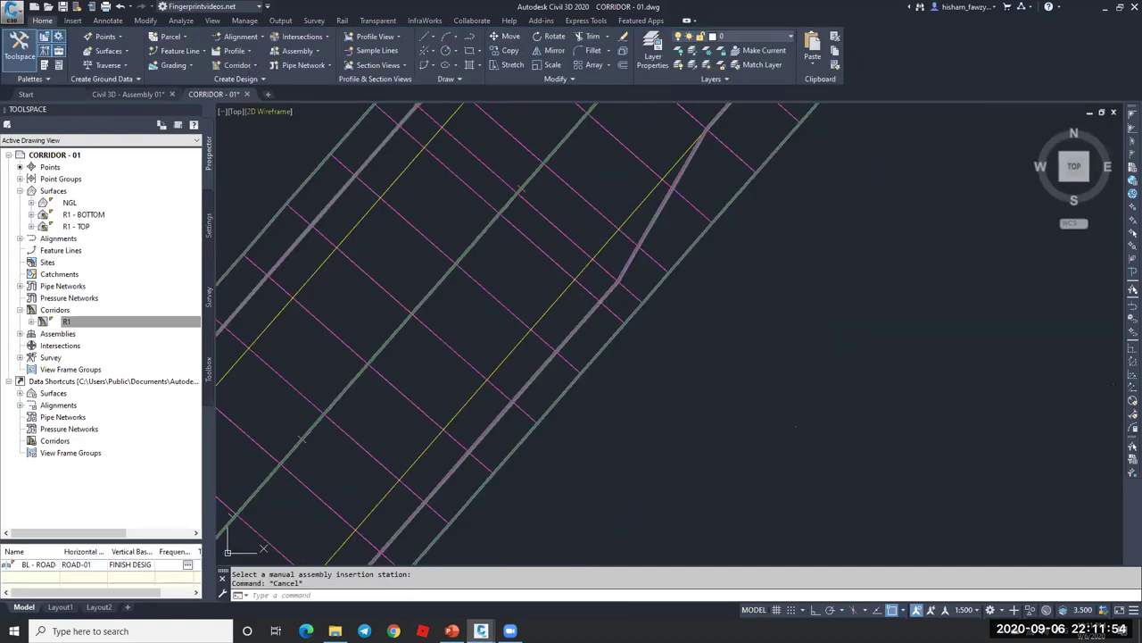
# - Confirm stations 0+075.96m and 0+174.04m in the region's frequency list, then cancel
pyautogui.click(536, 250)
pyautogui.click(293, 67)
pyautogui.click(447, 201)
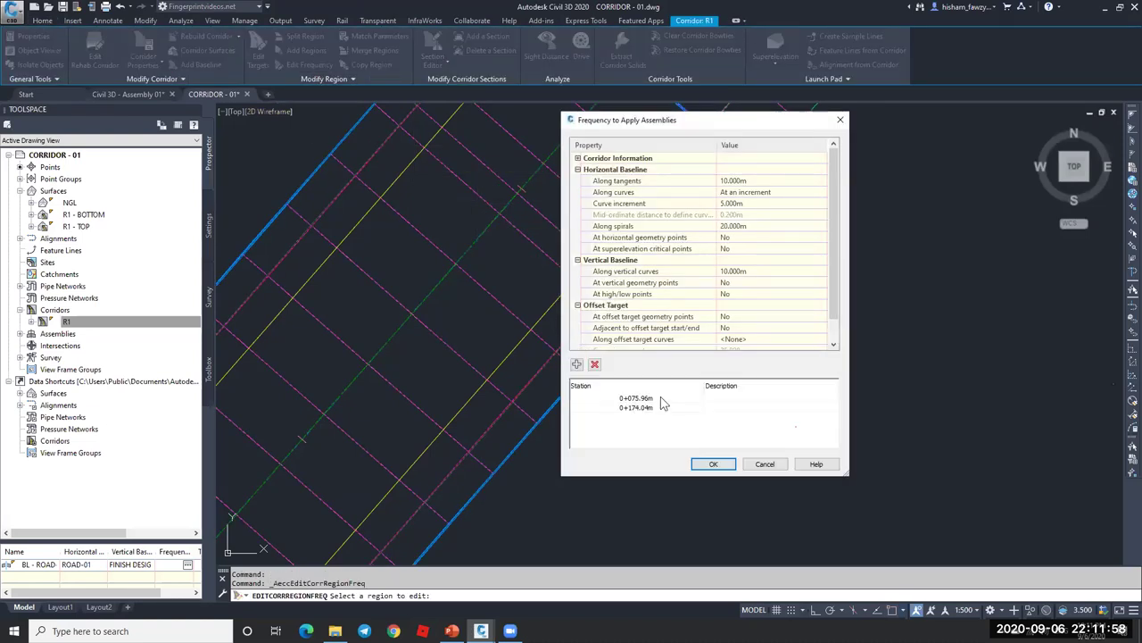
pyautogui.click(633, 399)
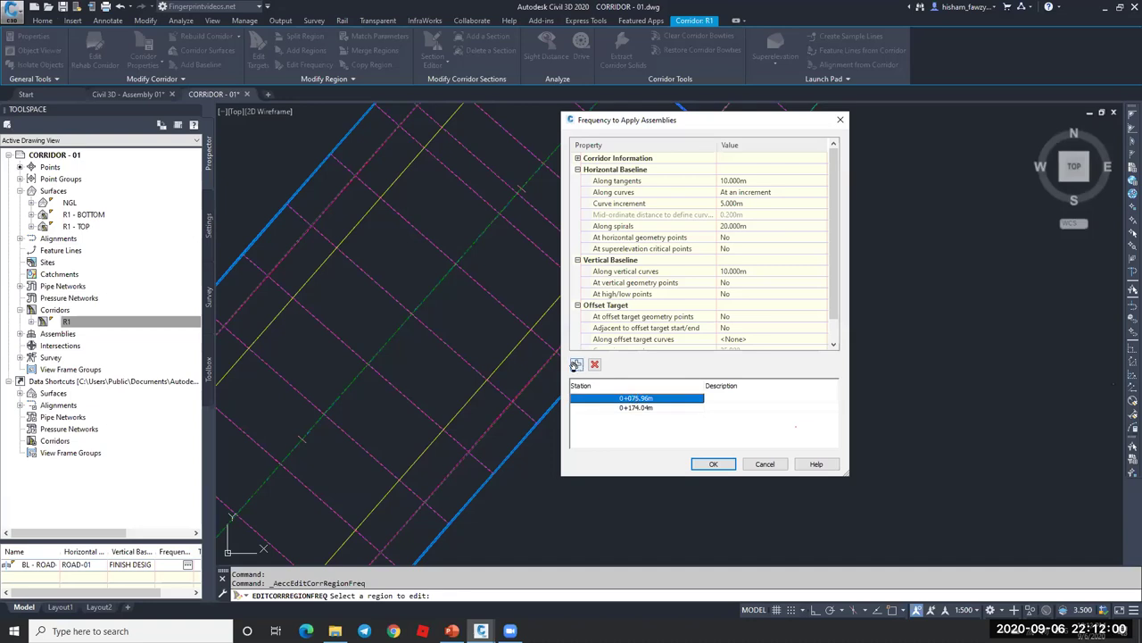
pyautogui.click(667, 409)
pyautogui.click(763, 464)
pyautogui.scroll(-2, 599, 272)
pyautogui.scroll(3, 627, 185)
pyautogui.scroll(2, 604, 237)
pyautogui.scroll(-3, 663, 217)
pyautogui.scroll(4, 655, 241)
# - Open the R1 - TOP surface in the Object Viewer and tilt it to an oblique view
pyautogui.press('Escape')
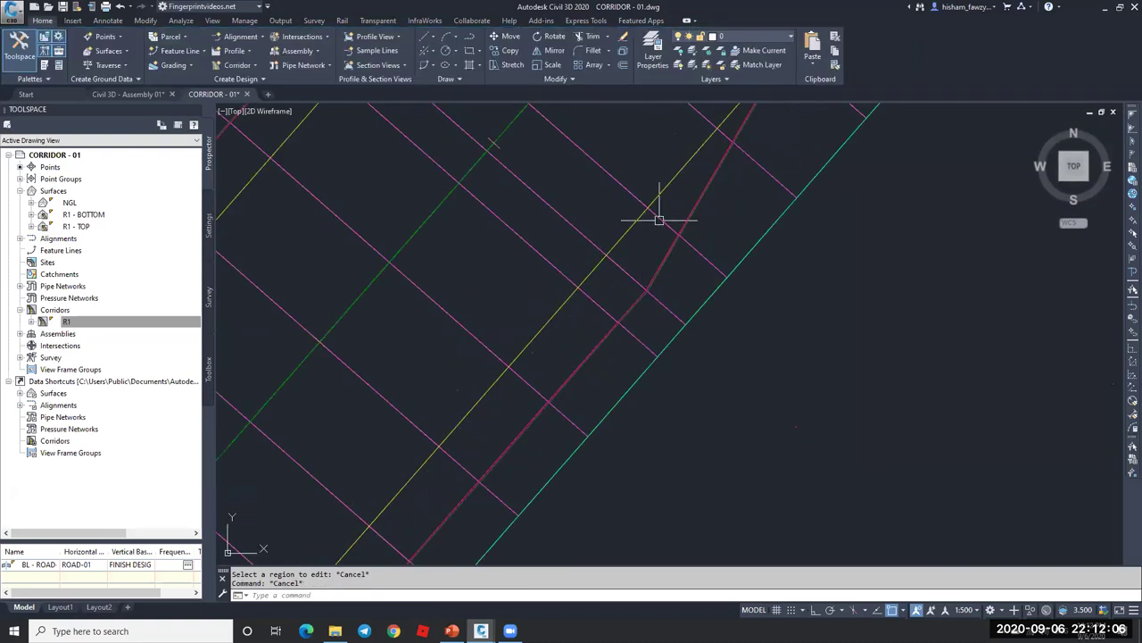
pyautogui.click(734, 257)
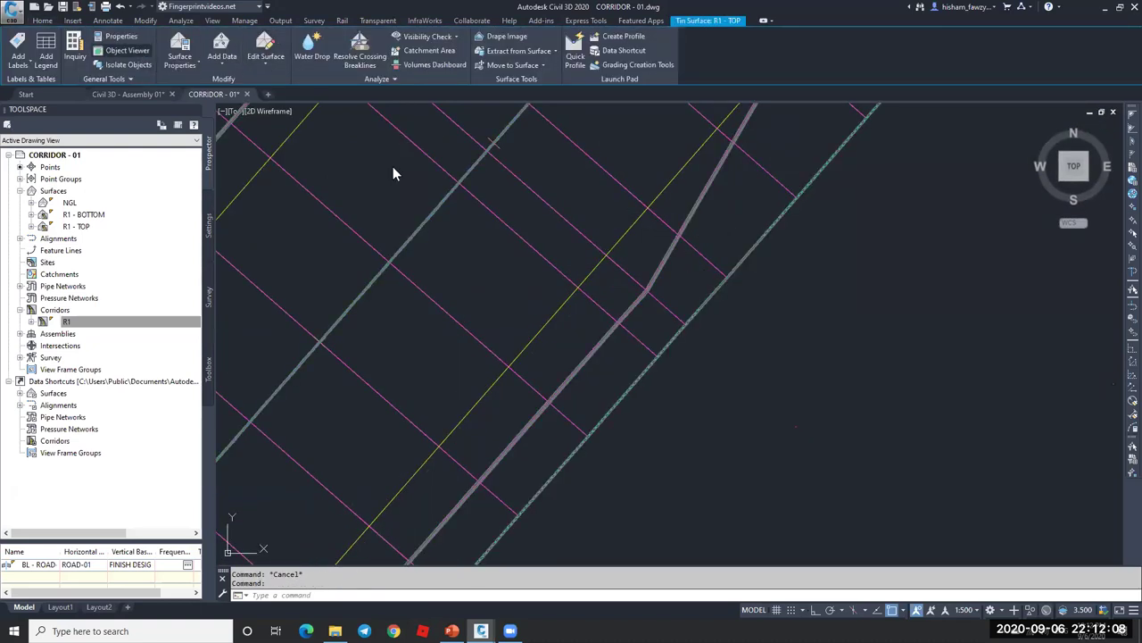
pyautogui.rightClick(574, 331)
pyautogui.click(581, 217)
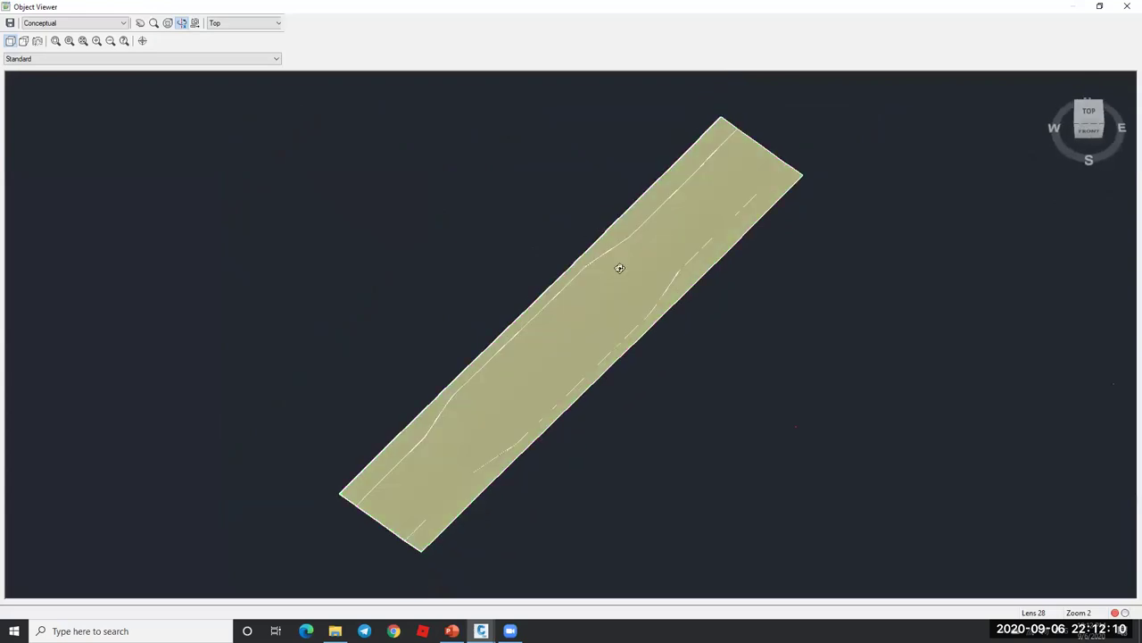
pyautogui.scroll(3, 531, 218)
pyautogui.moveTo(531, 219); pyautogui.dragTo(676, 173)
pyautogui.scroll(5, 586, 298)
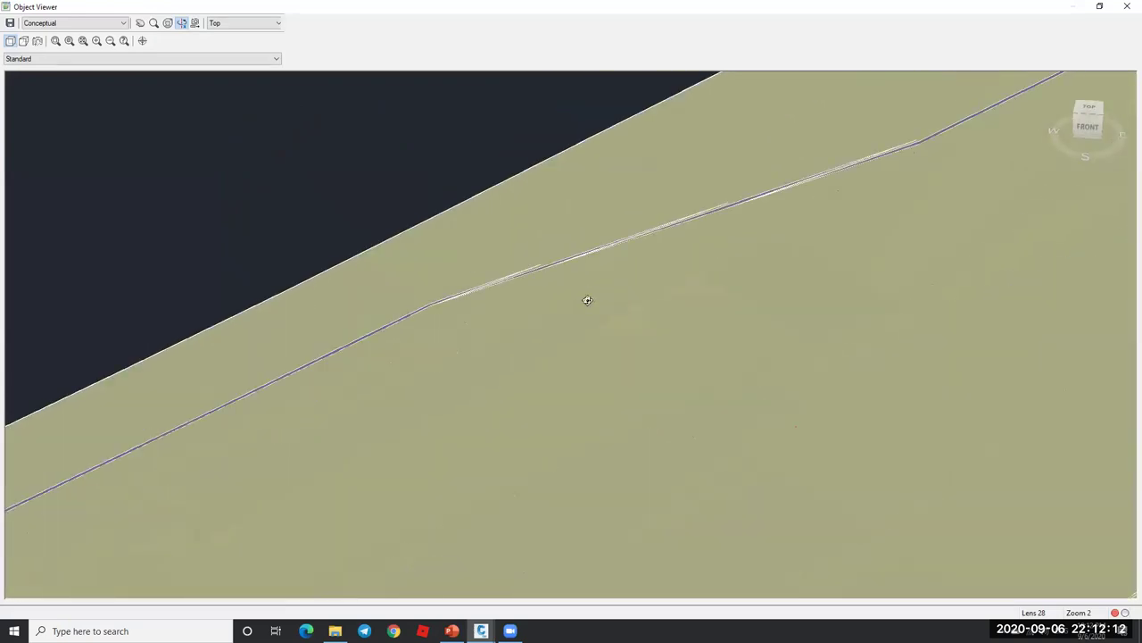
pyautogui.scroll(3, 777, 217)
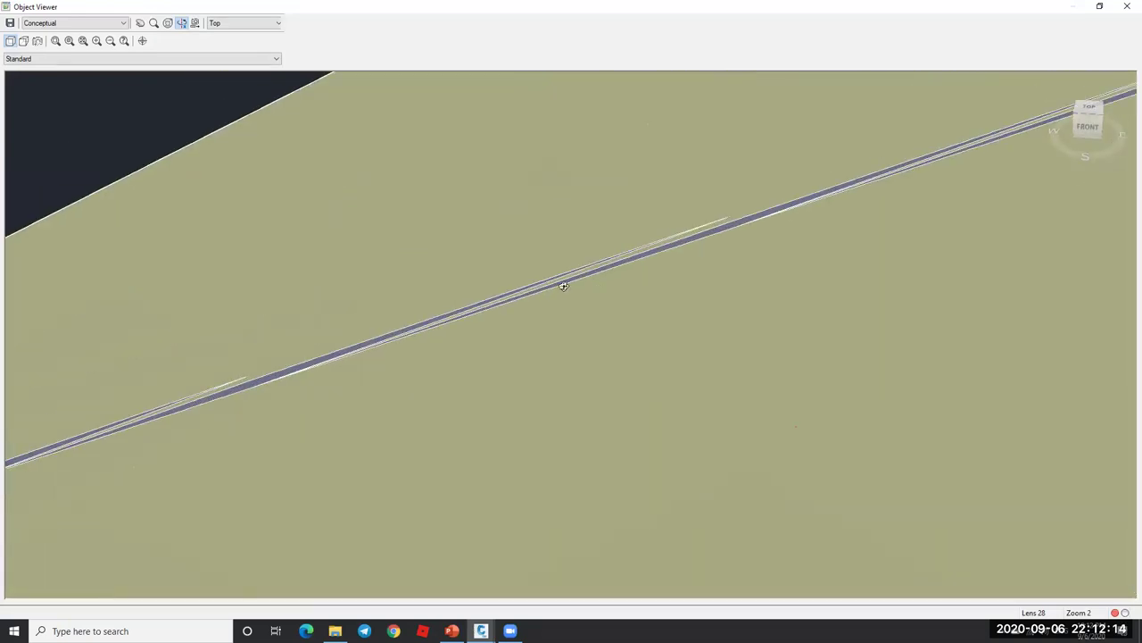
pyautogui.scroll(4, 566, 285)
pyautogui.scroll(-3, 571, 195)
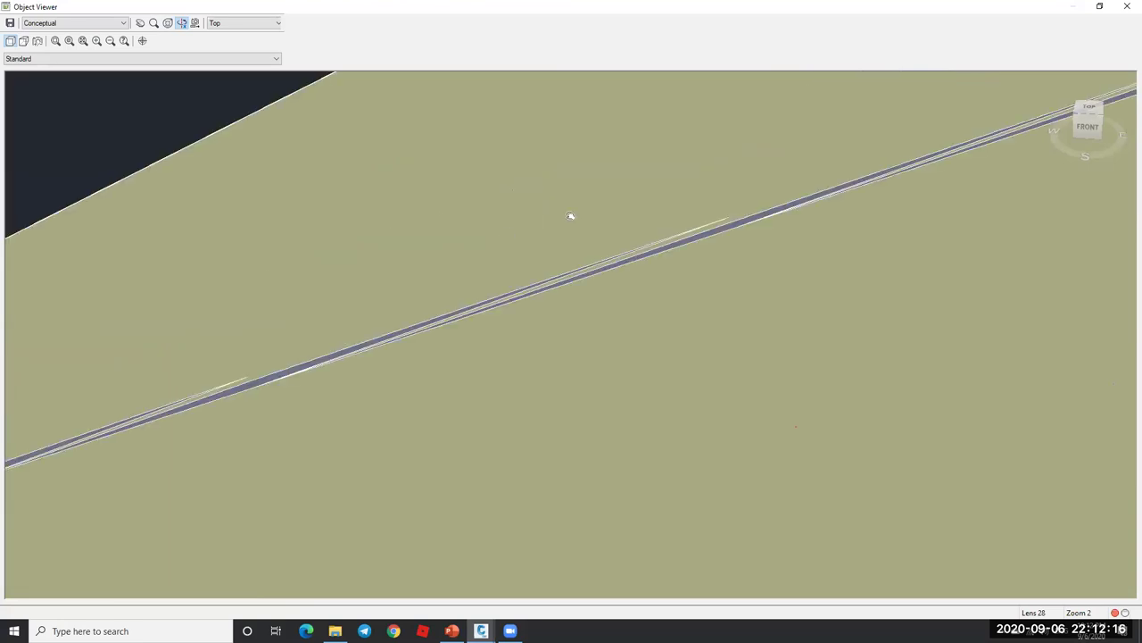
pyautogui.scroll(3, 587, 267)
pyautogui.scroll(-6, 573, 192)
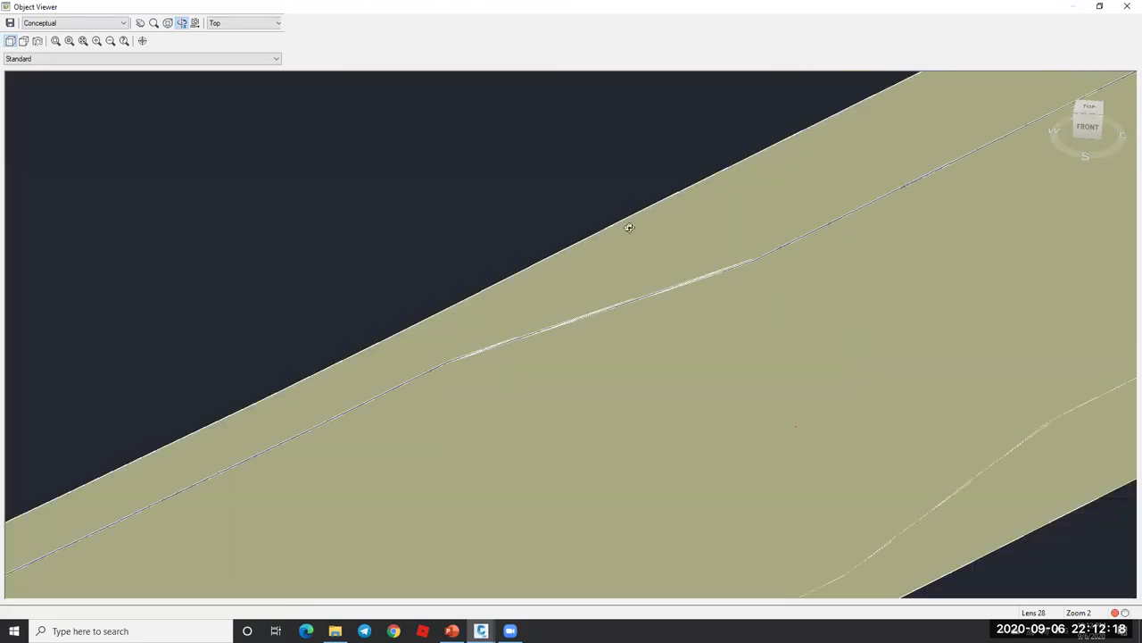
# - Close the Object Viewer and open the R1 - TOP surface's shortcut menu in the drawing
pyautogui.press('Escape')
pyautogui.scroll(-3, 663, 276)
pyautogui.scroll(3, 663, 275)
pyautogui.scroll(-3, 662, 284)
pyautogui.scroll(3, 662, 284)
pyautogui.click(688, 247)
pyautogui.press('Escape')
pyautogui.rightClick(724, 264)
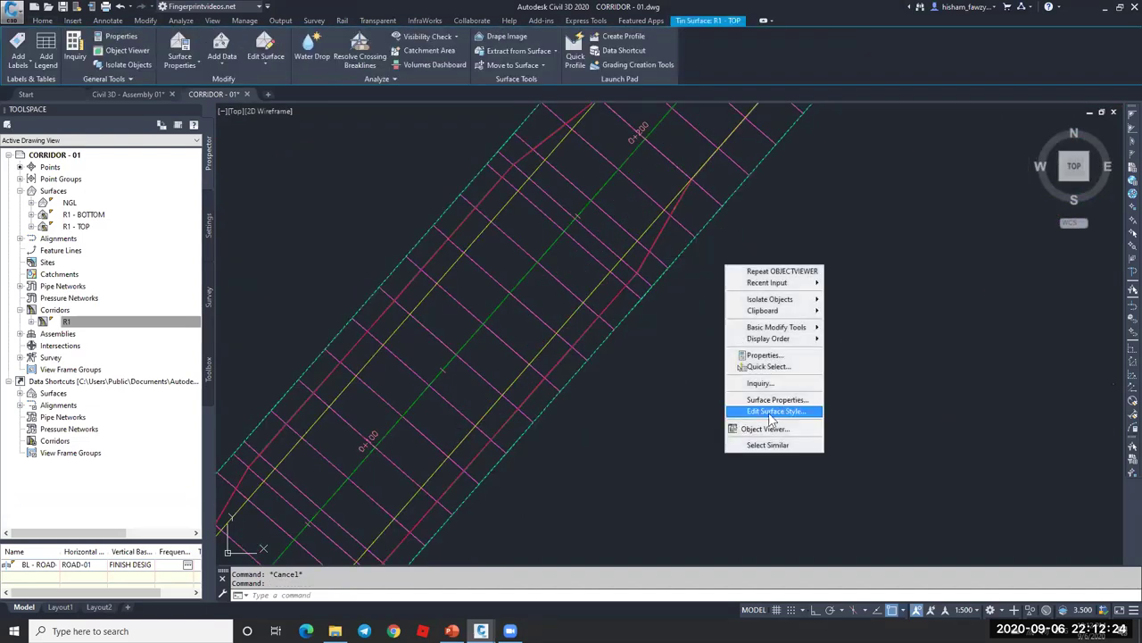
# - Turn on Triangles in the R1 - TOP surface style's display settings
pyautogui.click(773, 412)
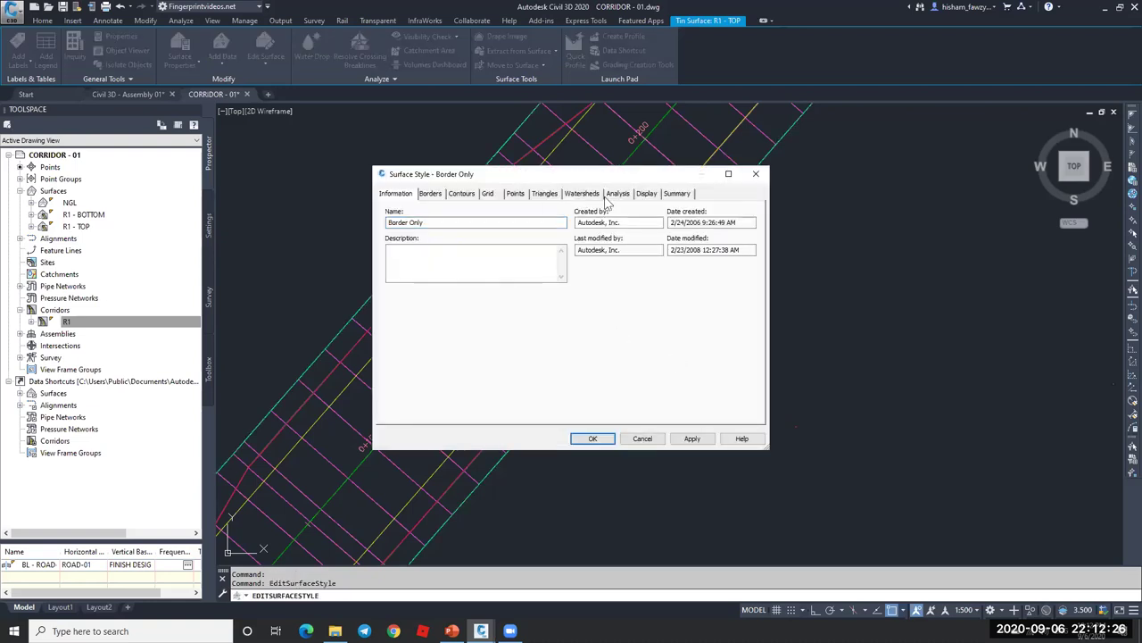
pyautogui.click(647, 194)
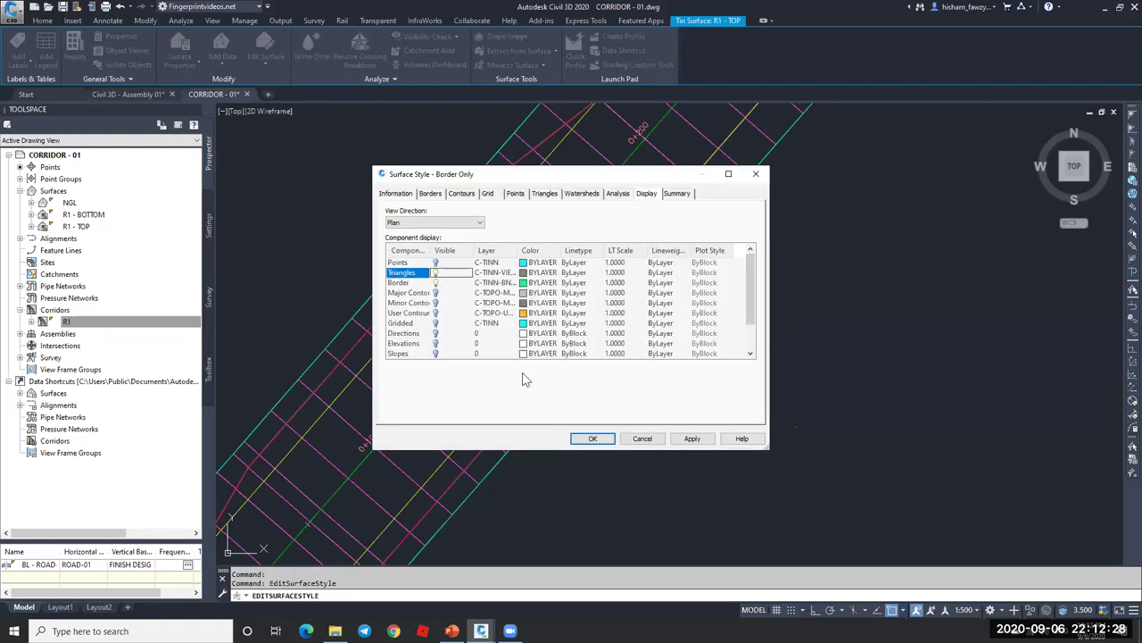
pyautogui.click(594, 439)
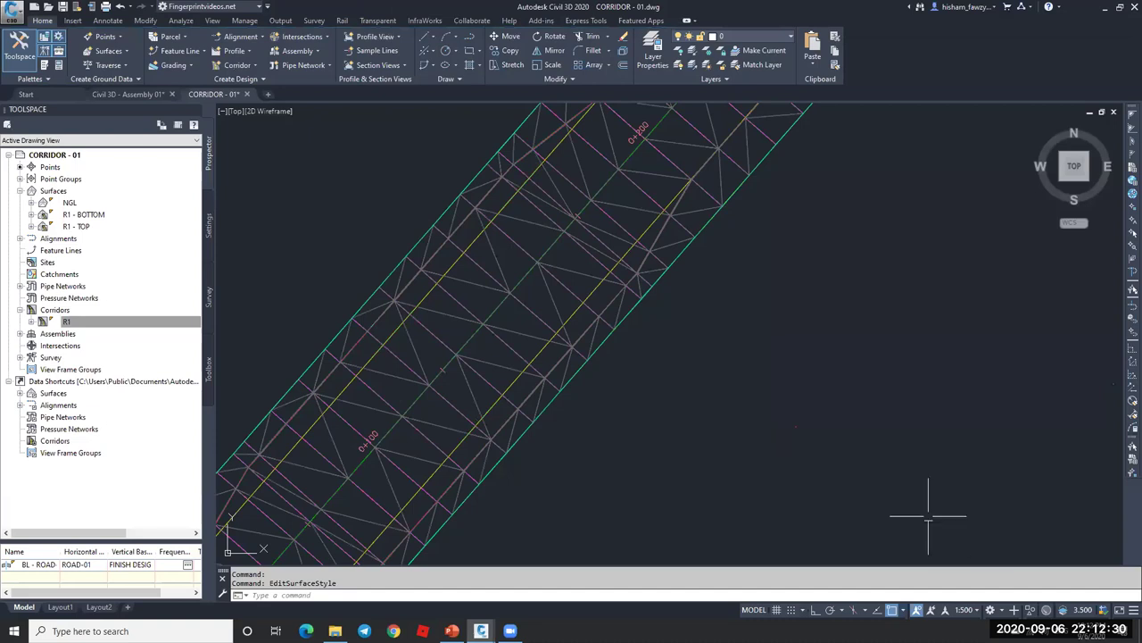
# - Isolate the R1 - TOP surface, reselect it, and orbit into a tilted view
pyautogui.click(1031, 612)
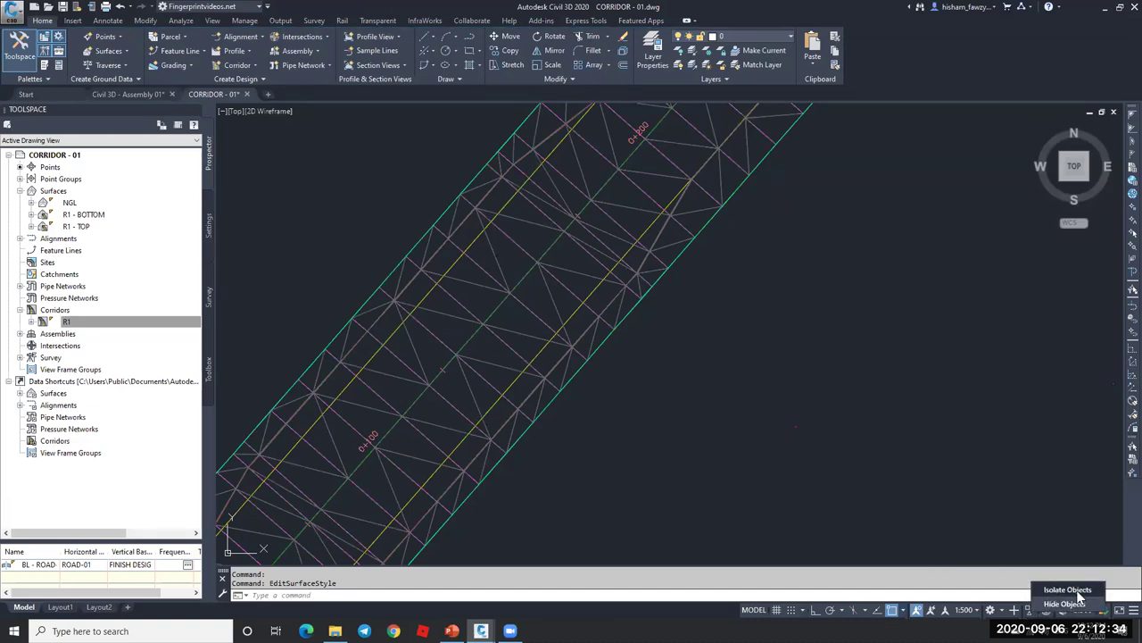
pyautogui.click(1069, 590)
pyautogui.click(569, 269)
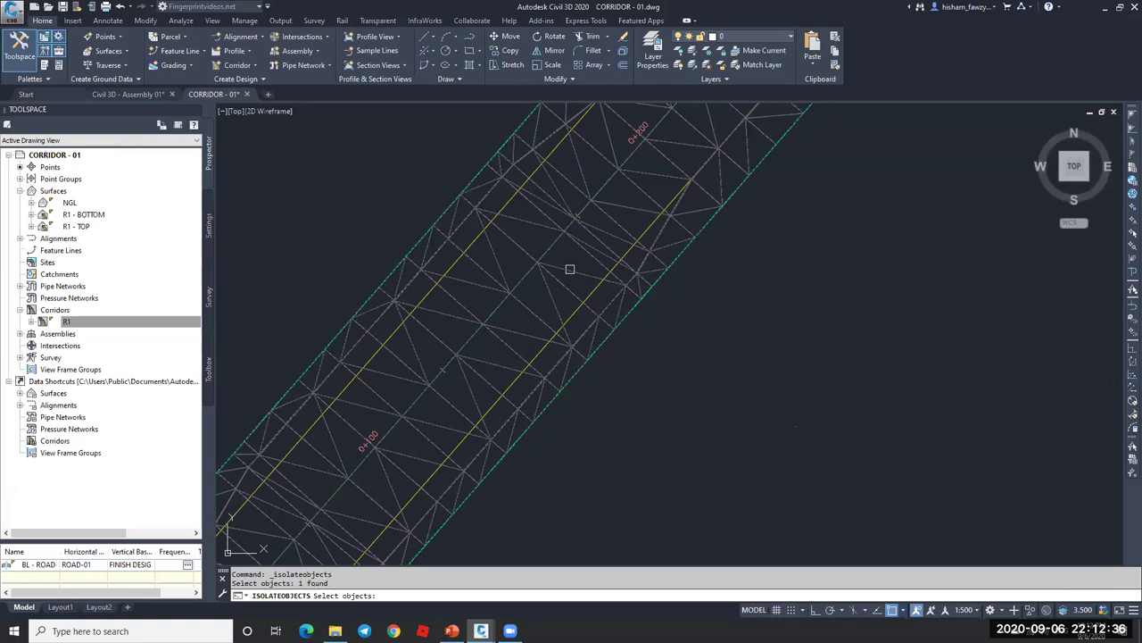
pyautogui.press('Return')
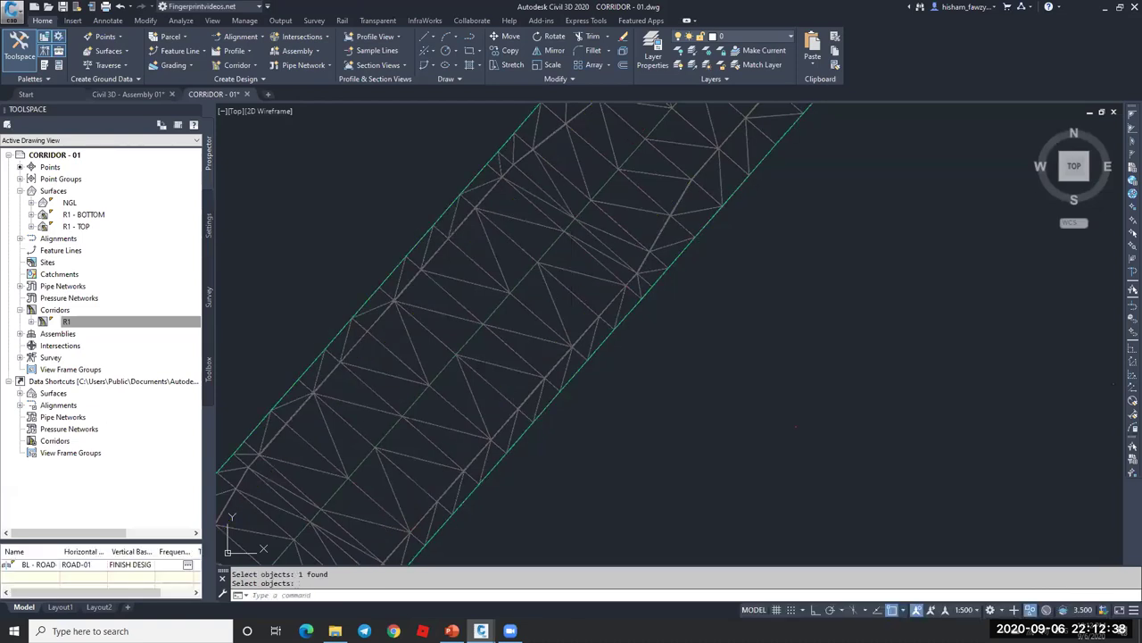
pyautogui.scroll(-5, 541, 293)
pyautogui.click(590, 307)
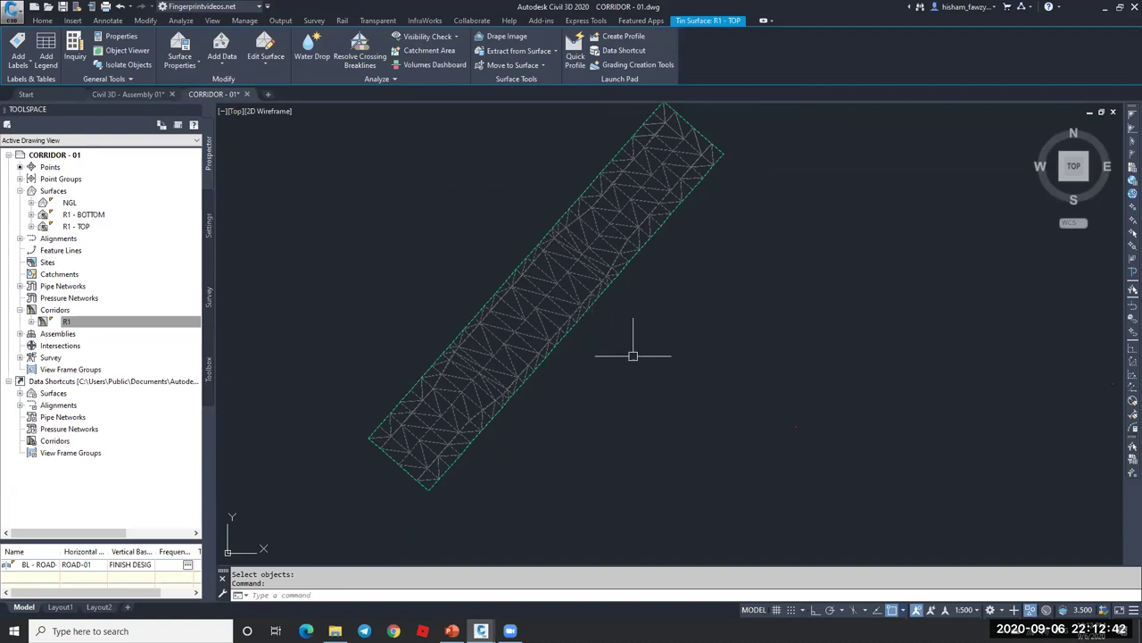
pyautogui.keyDown('shift'); pyautogui.moveTo(623, 349); pyautogui.dragTo(622, 232, button='middle'); pyautogui.keyUp('shift')
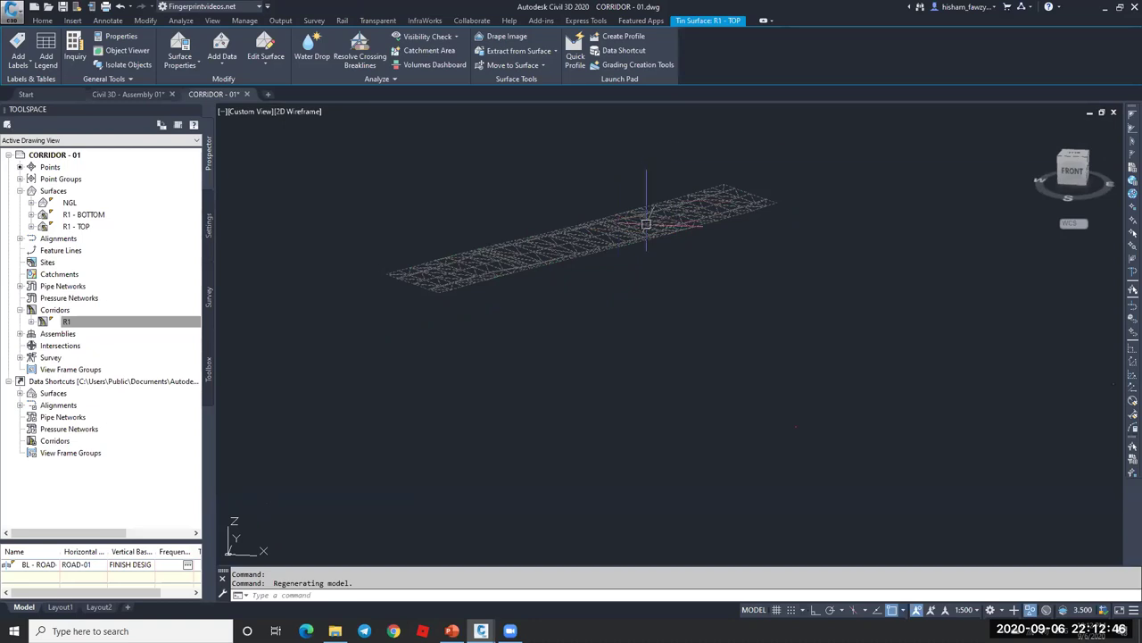
# - Set the viewport visual style to Conceptual and orbit around the shaded corridor surface
pyautogui.click(295, 111)
pyautogui.click(323, 153)
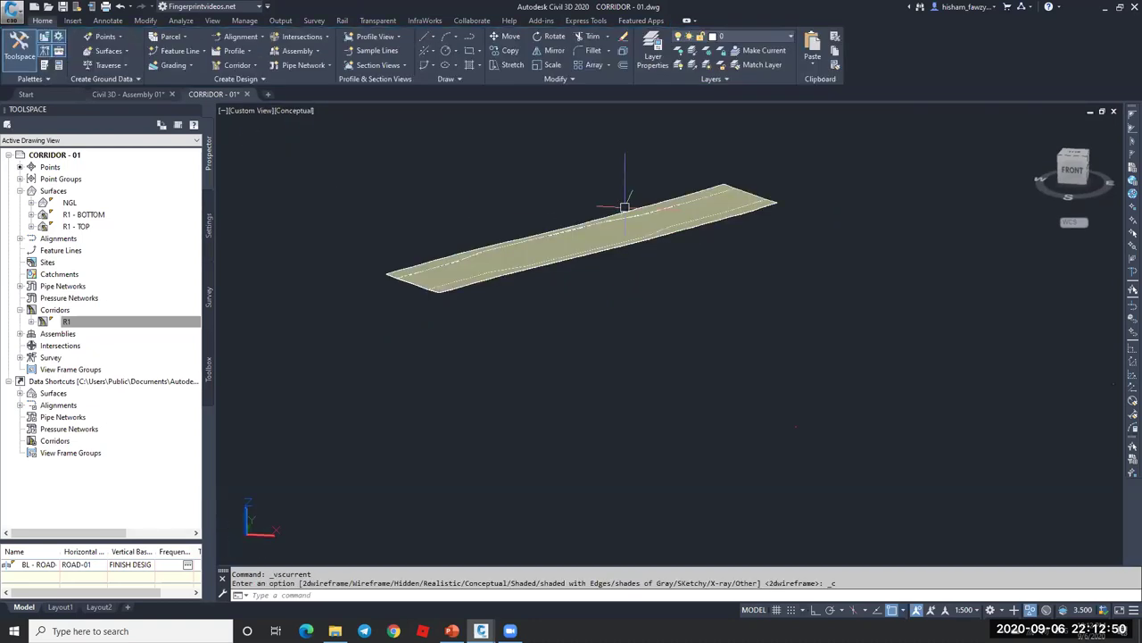
pyautogui.scroll(6, 624, 207)
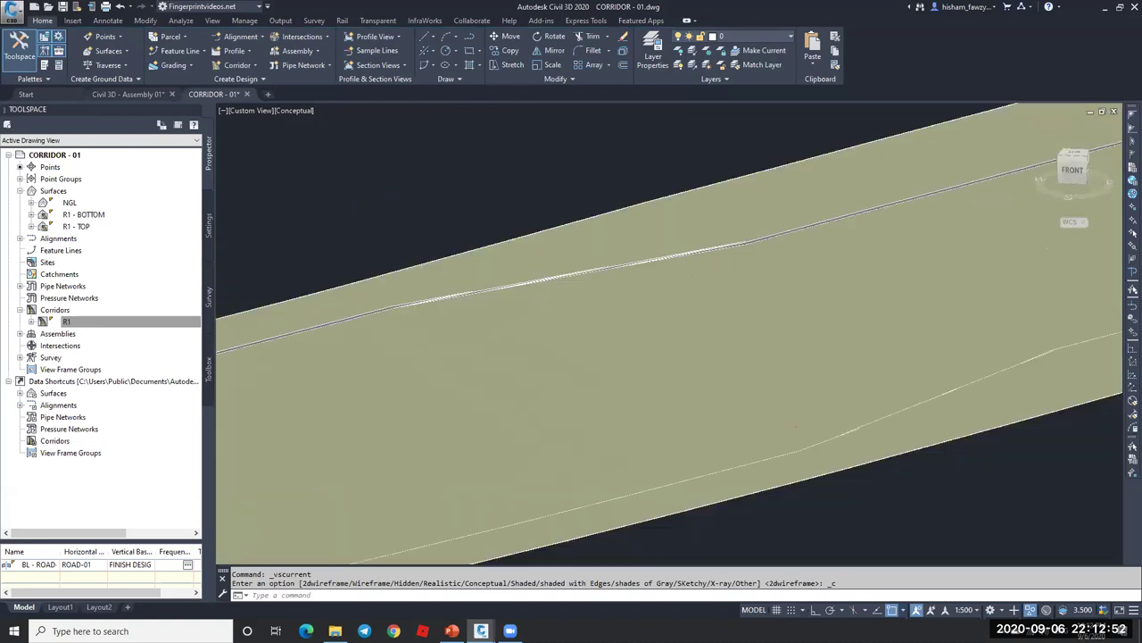
pyautogui.scroll(-6, 657, 288)
pyautogui.keyDown('shift'); pyautogui.moveTo(604, 306); pyautogui.dragTo(587, 273, button='middle'); pyautogui.keyUp('shift')
pyautogui.scroll(7, 552, 244)
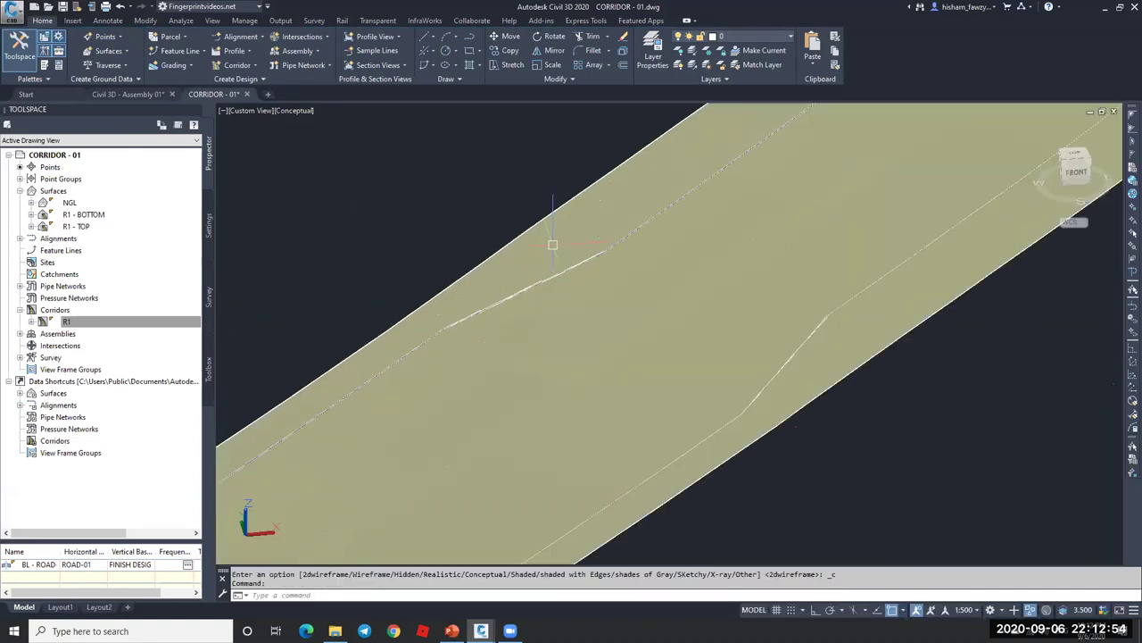
pyautogui.scroll(-5, 553, 243)
pyautogui.keyDown('shift'); pyautogui.moveTo(523, 313); pyautogui.dragTo(678, 218, button='middle'); pyautogui.keyUp('shift')
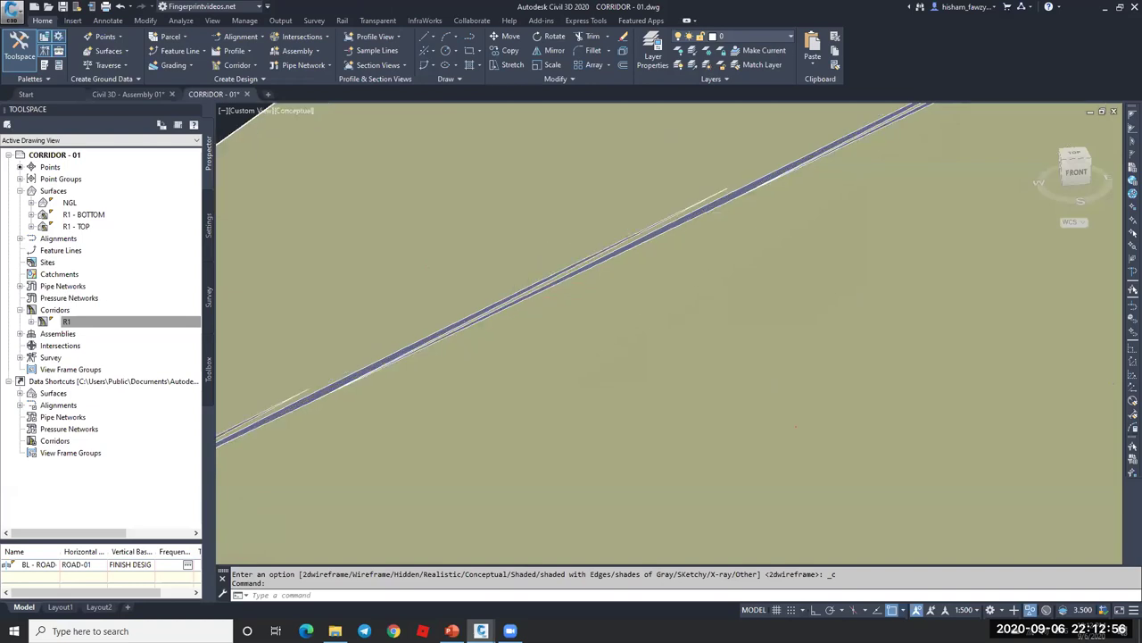
# - Start the Swap Edge edit on the R1 - TOP surface and zoom around its triangles
pyautogui.click(554, 272)
pyautogui.click(265, 64)
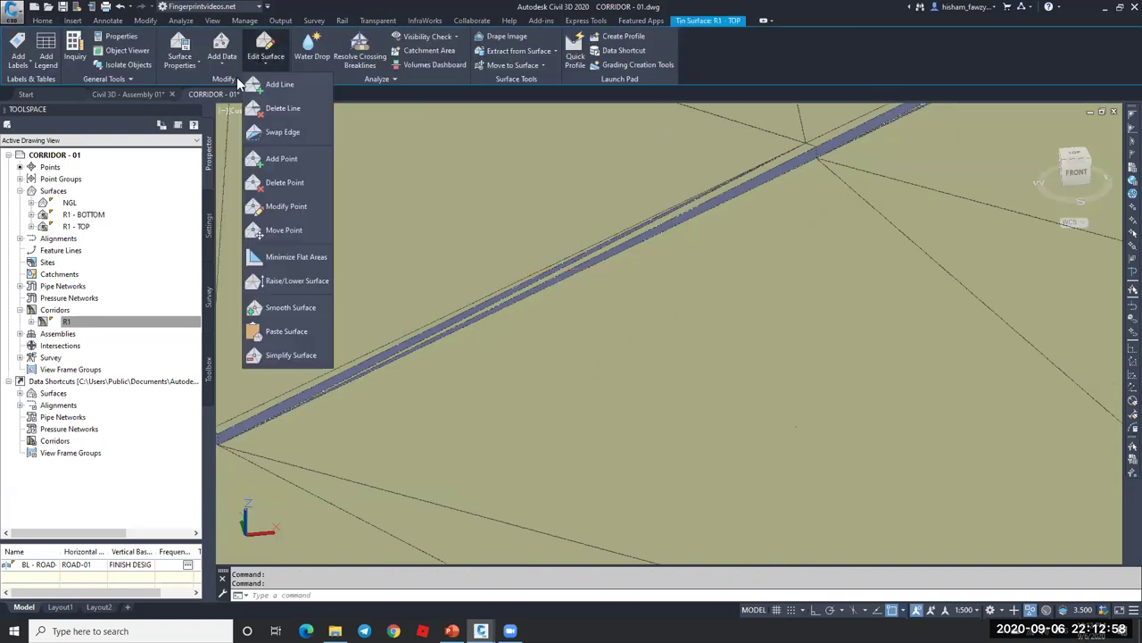
pyautogui.click(282, 132)
pyautogui.scroll(4, 520, 289)
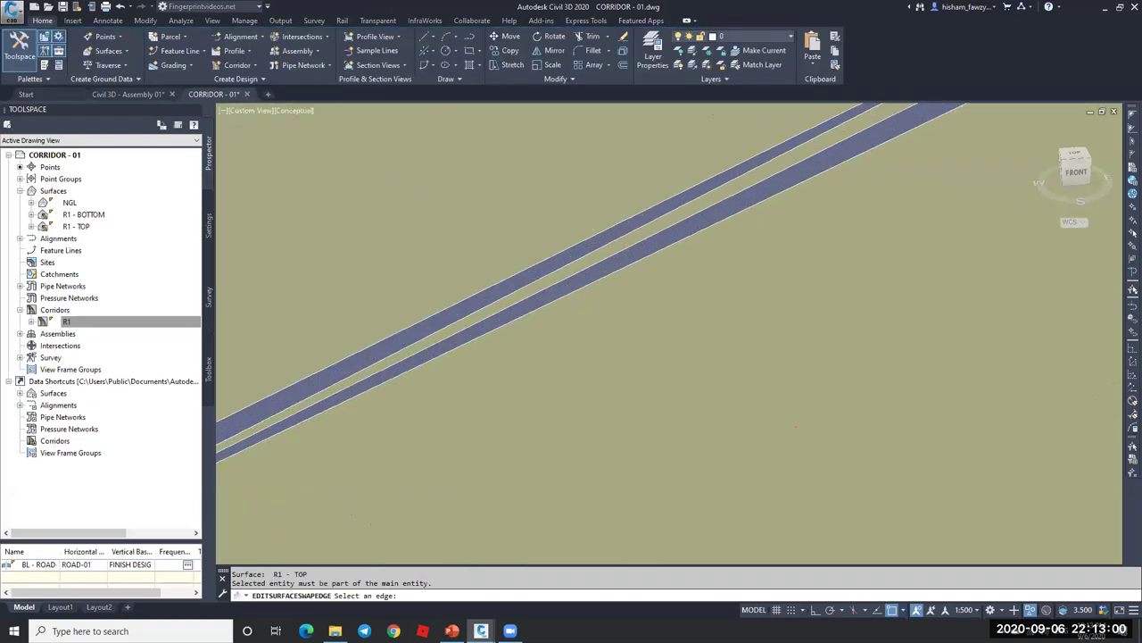
pyautogui.scroll(-4, 553, 266)
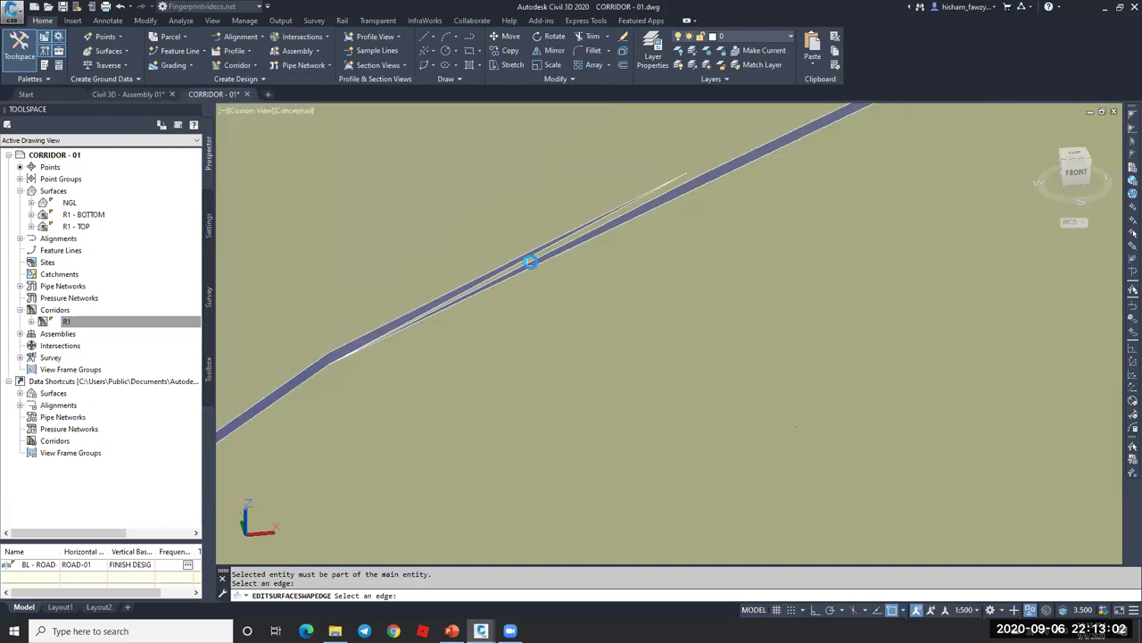
pyautogui.scroll(3, 486, 285)
pyautogui.scroll(-5, 430, 295)
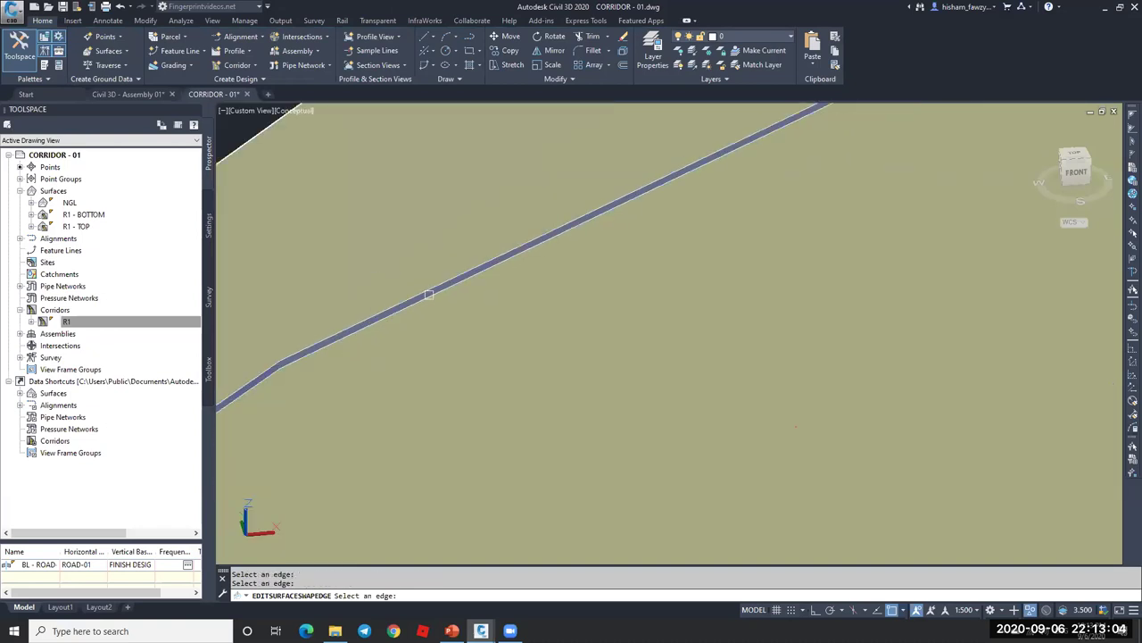
pyautogui.scroll(3, 681, 167)
pyautogui.scroll(2, 682, 168)
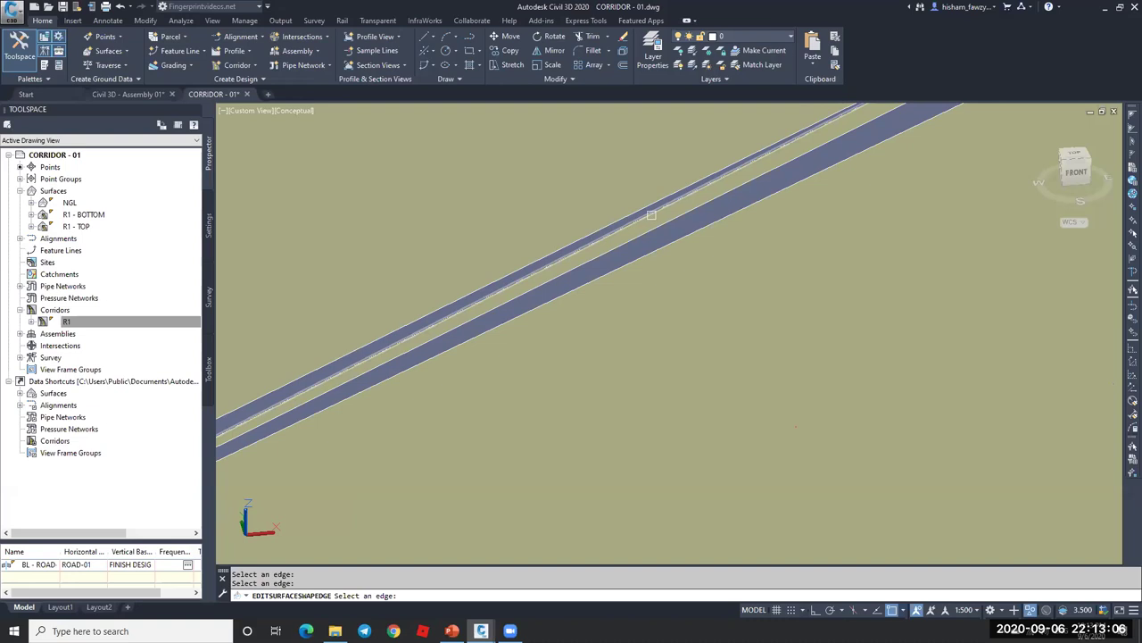
pyautogui.scroll(2, 670, 177)
pyautogui.scroll(-2, 719, 168)
pyautogui.scroll(-2, 719, 168)
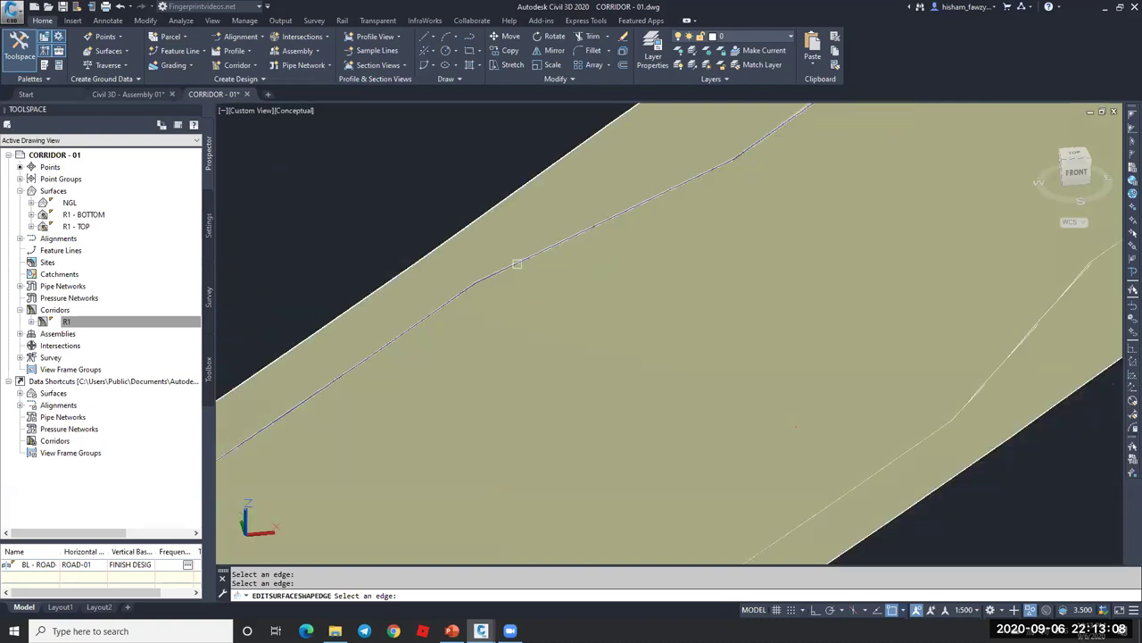
pyautogui.scroll(-3, 654, 197)
pyautogui.scroll(5, 395, 357)
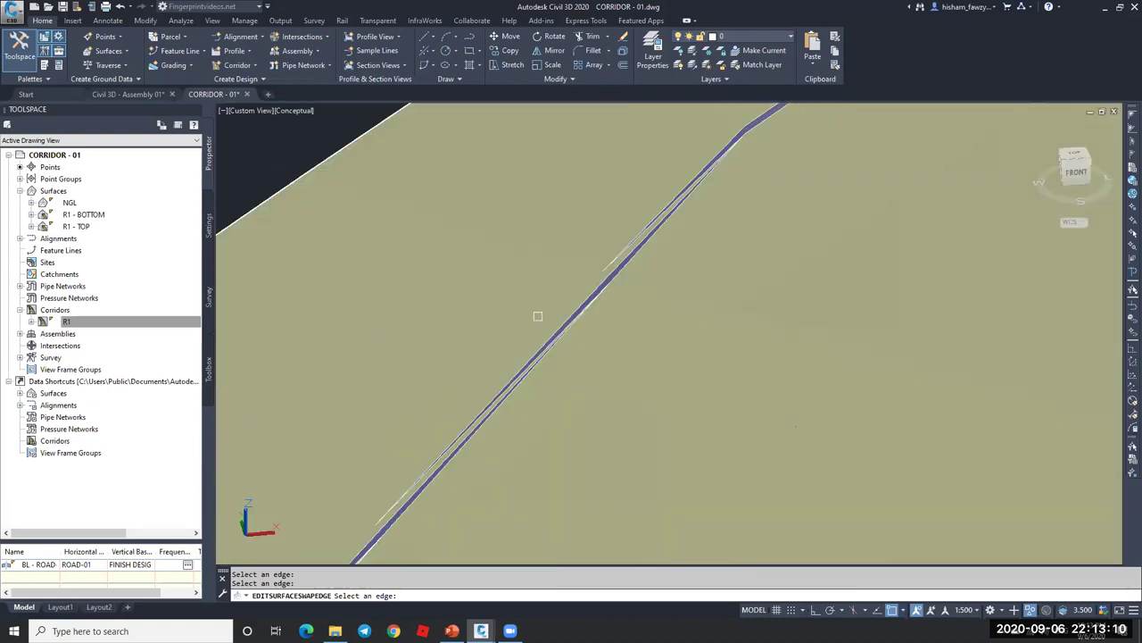
pyautogui.scroll(-3, 672, 198)
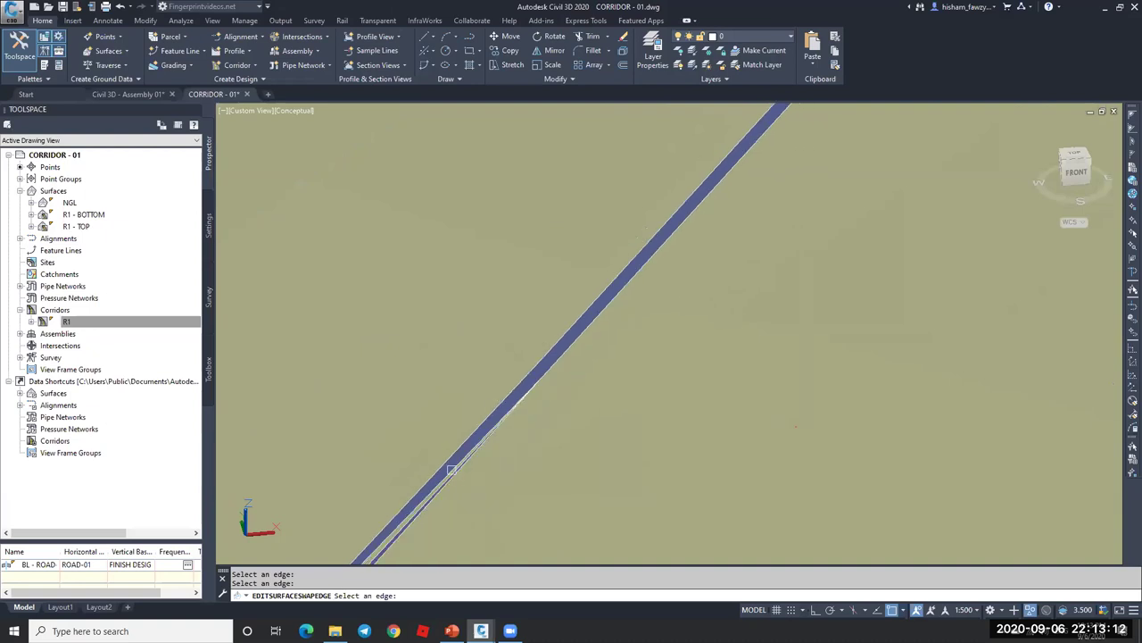
pyautogui.scroll(4, 451, 470)
pyautogui.scroll(-5, 506, 349)
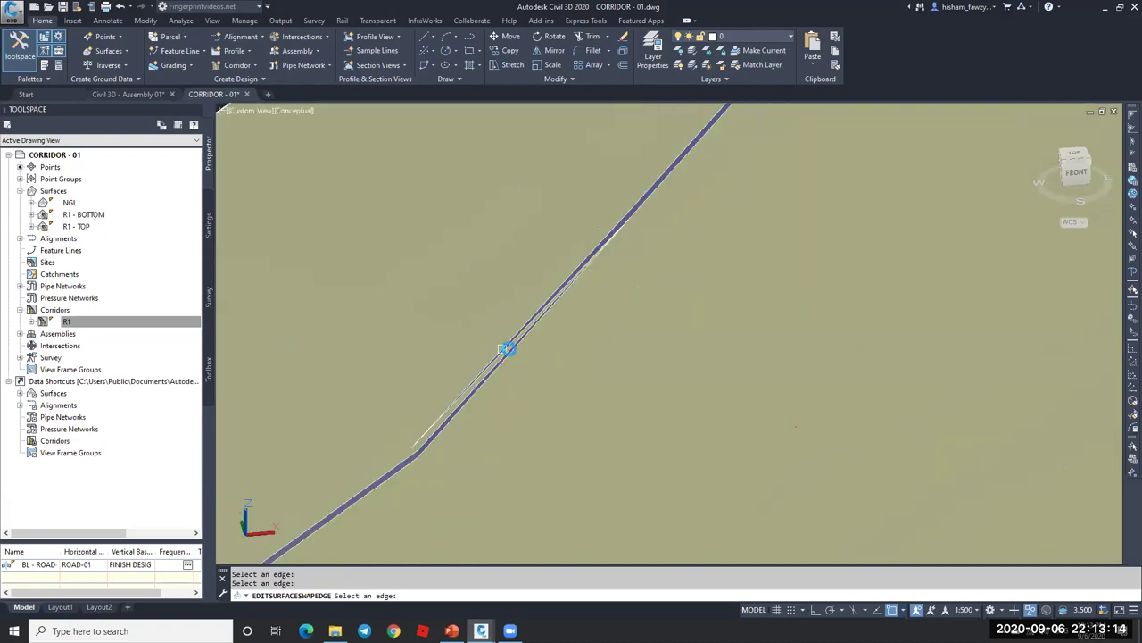
pyautogui.scroll(3, 506, 349)
pyautogui.scroll(-5, 473, 288)
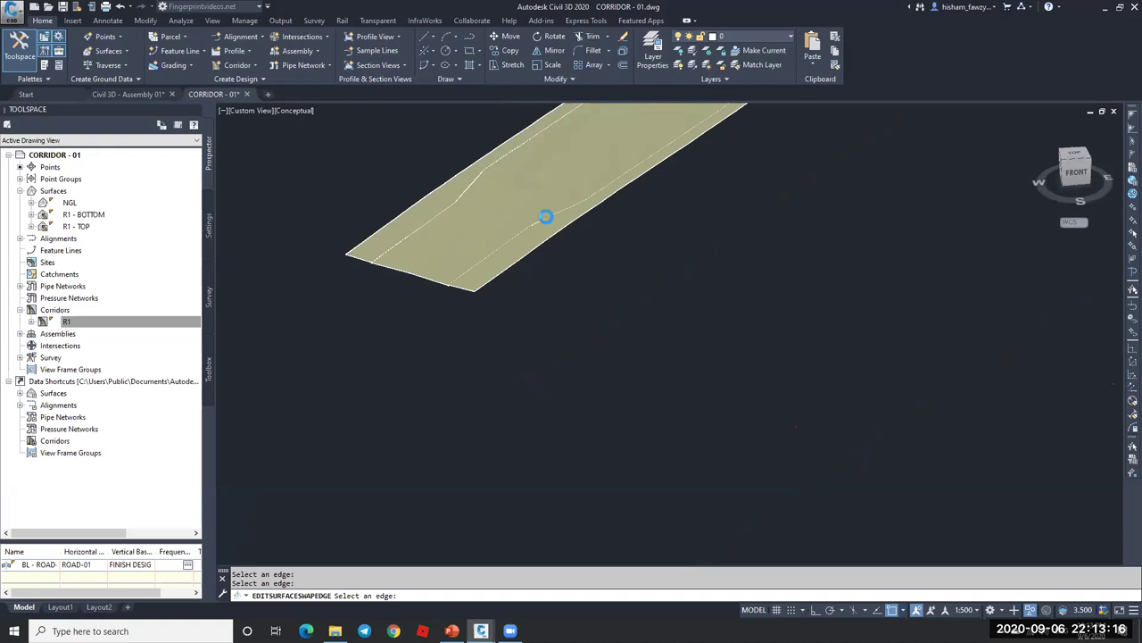
pyautogui.scroll(-3, 546, 217)
# - Cancel the swap-edge command and orbit to view the whole shaded corridor surface
pyautogui.keyDown('shift'); pyautogui.moveTo(566, 229); pyautogui.dragTo(574, 187, button='middle'); pyautogui.keyUp('shift')
pyautogui.scroll(4, 639, 189)
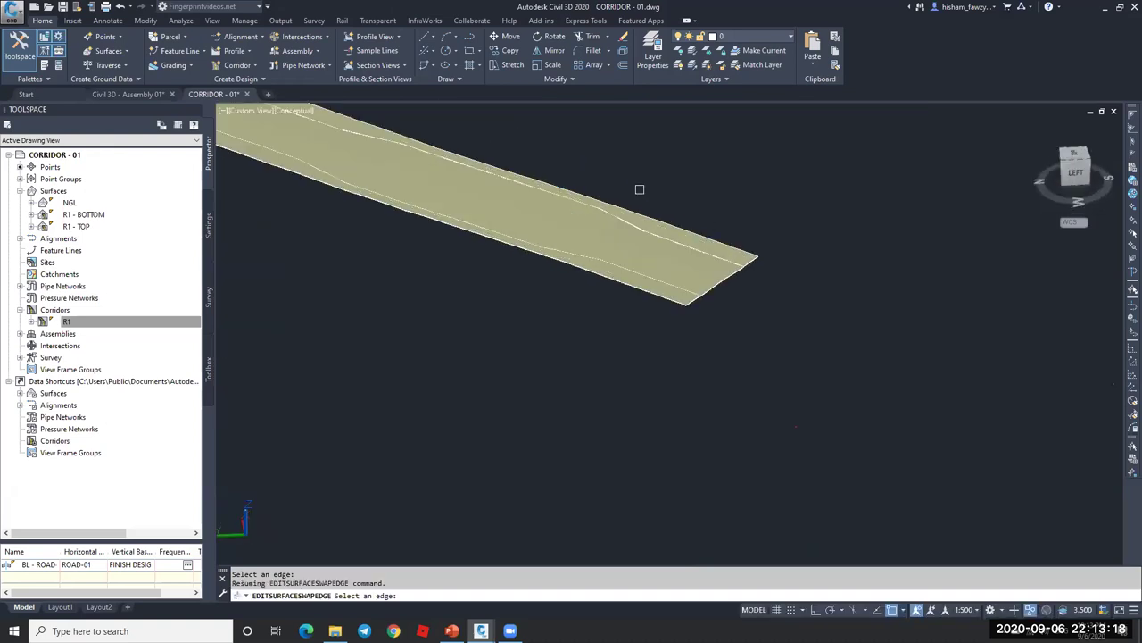
pyautogui.scroll(5, 639, 189)
pyautogui.scroll(3, 768, 311)
pyautogui.scroll(-2, 735, 309)
pyautogui.scroll(3, 635, 222)
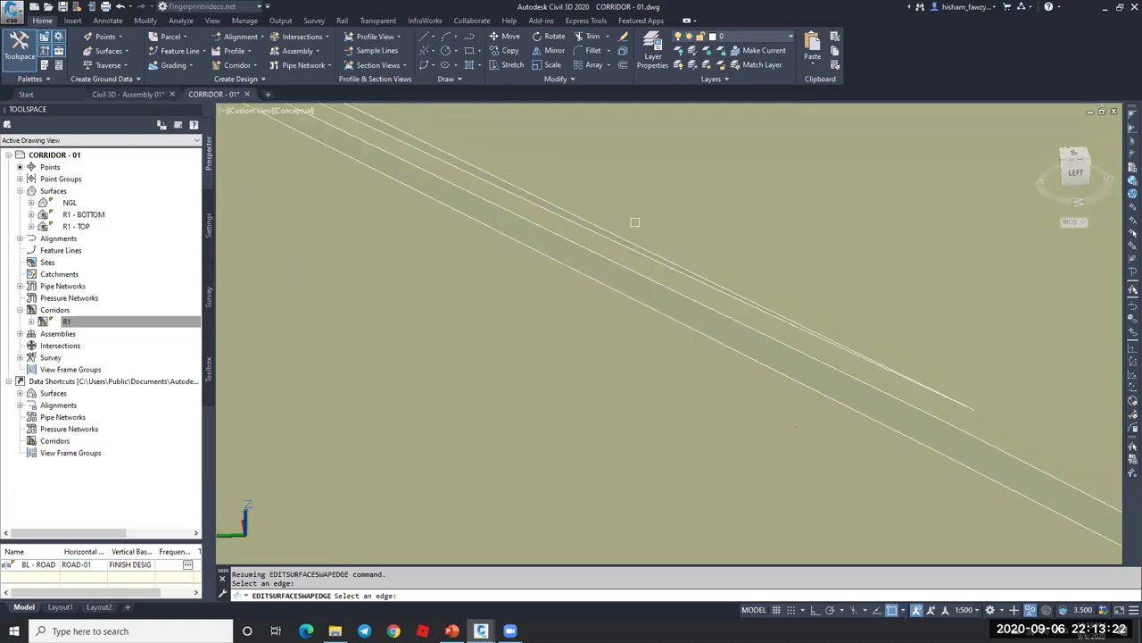
pyautogui.scroll(-2, 574, 230)
pyautogui.scroll(2, 457, 222)
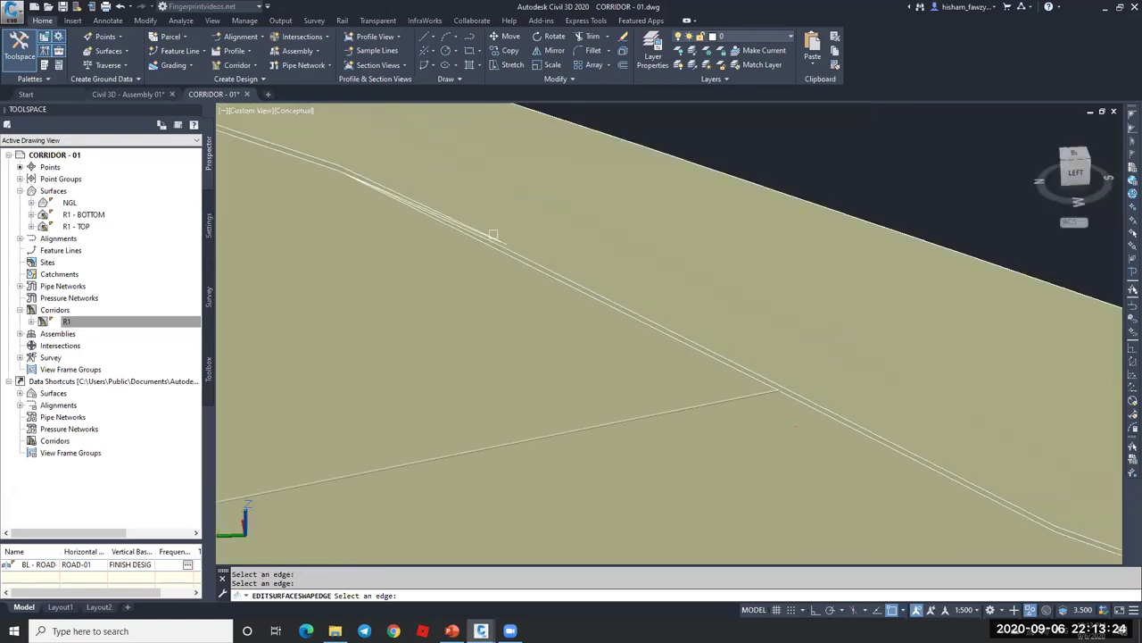
pyautogui.scroll(-5, 767, 285)
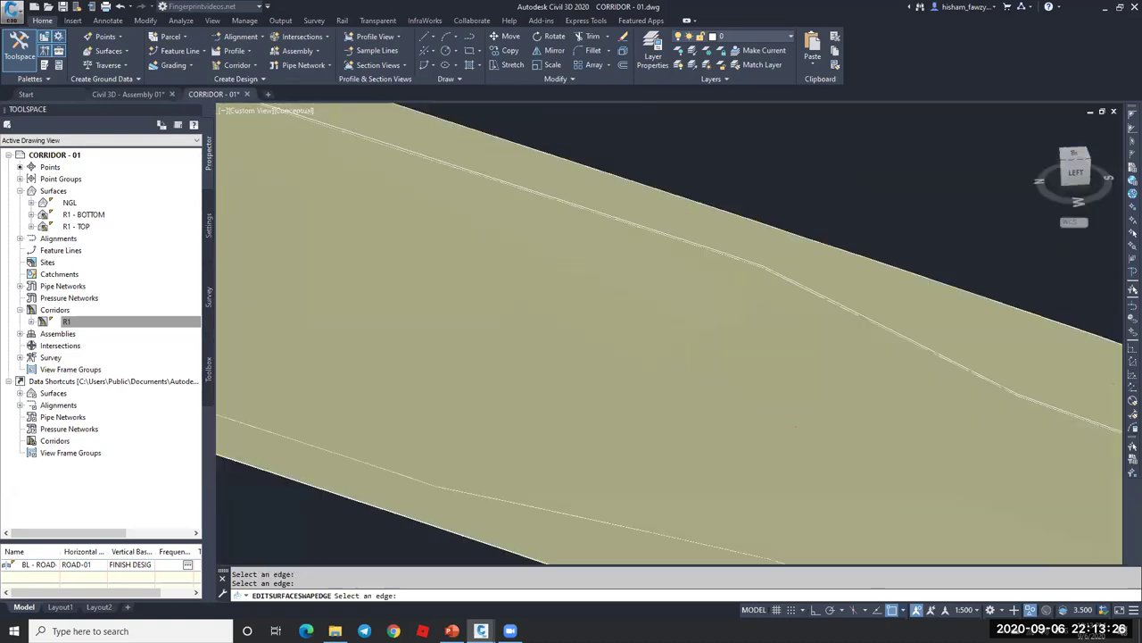
pyautogui.scroll(5, 456, 242)
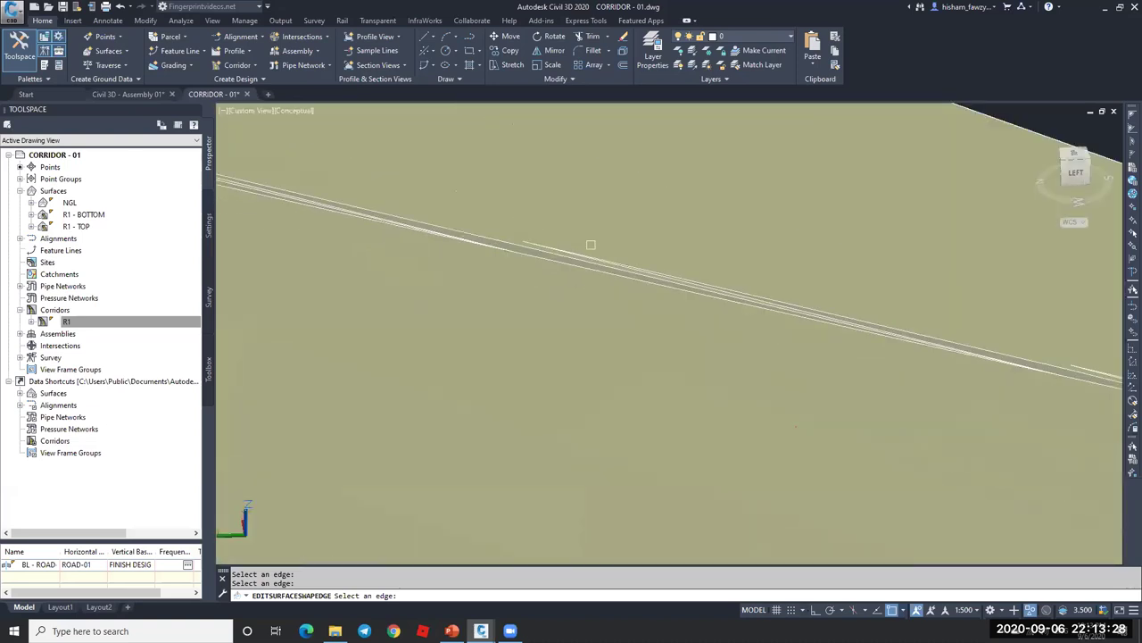
pyautogui.scroll(-3, 614, 311)
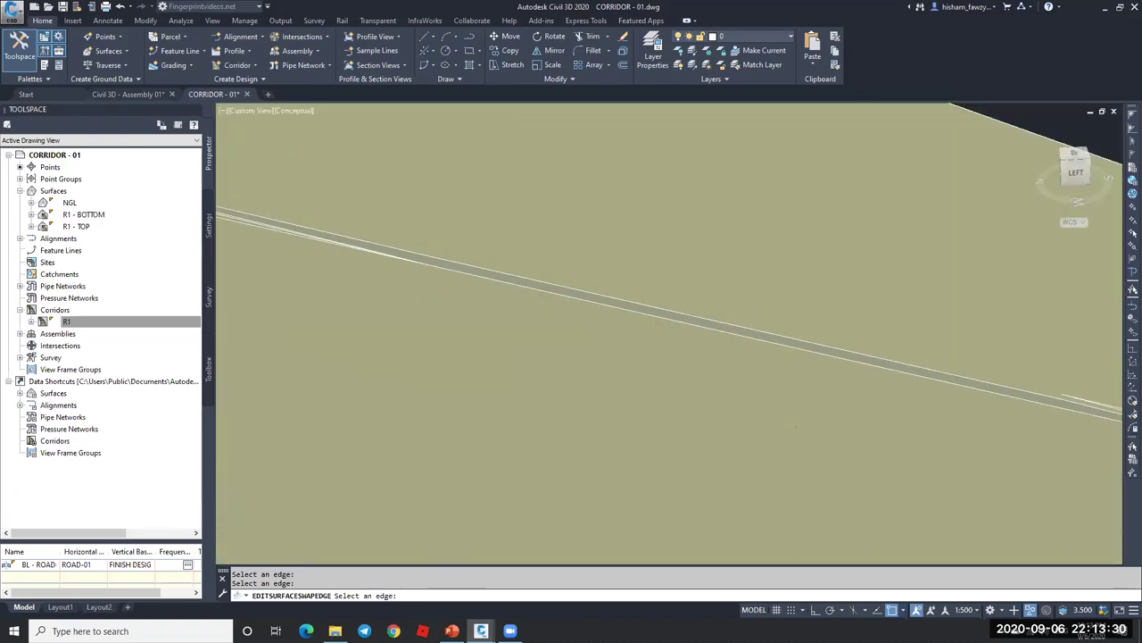
pyautogui.scroll(3, 782, 272)
pyautogui.scroll(3, 625, 233)
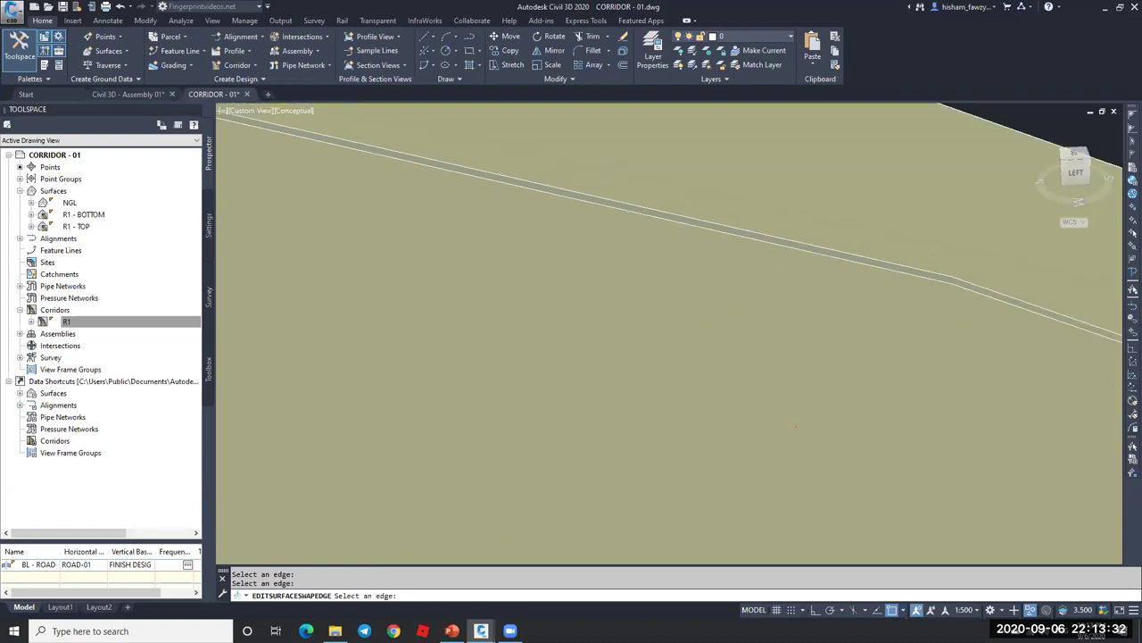
pyautogui.scroll(-4, 493, 181)
pyautogui.scroll(5, 493, 183)
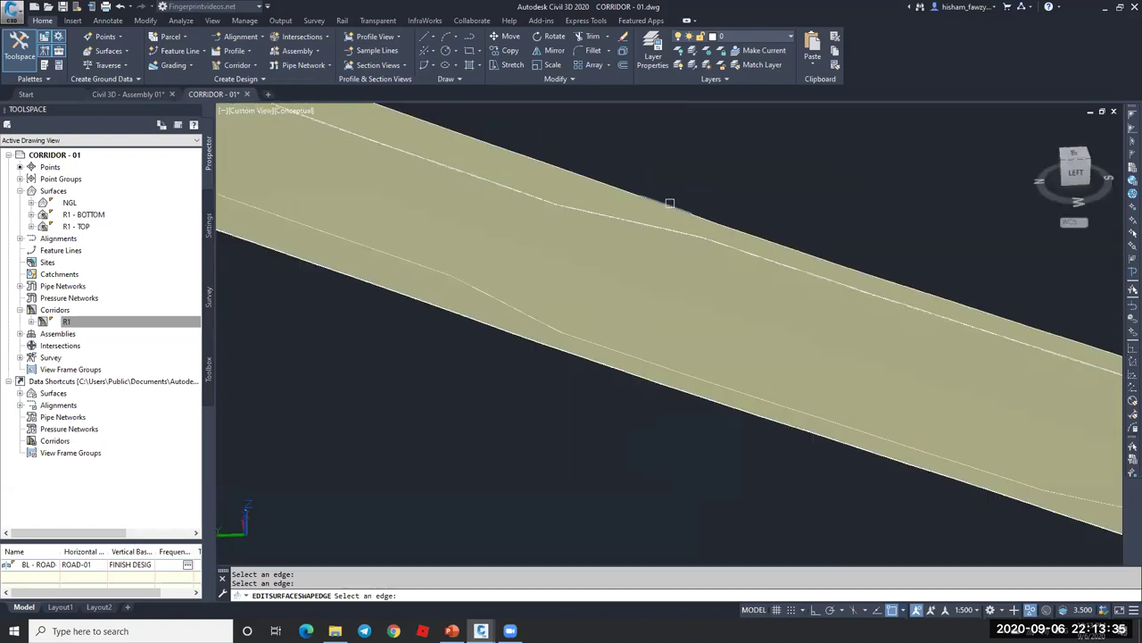
pyautogui.press('Escape')
pyautogui.scroll(-5, 704, 196)
pyautogui.keyDown('shift'); pyautogui.moveTo(705, 268); pyautogui.dragTo(797, 426, button='middle'); pyautogui.keyUp('shift')
pyautogui.scroll(3, 797, 426)
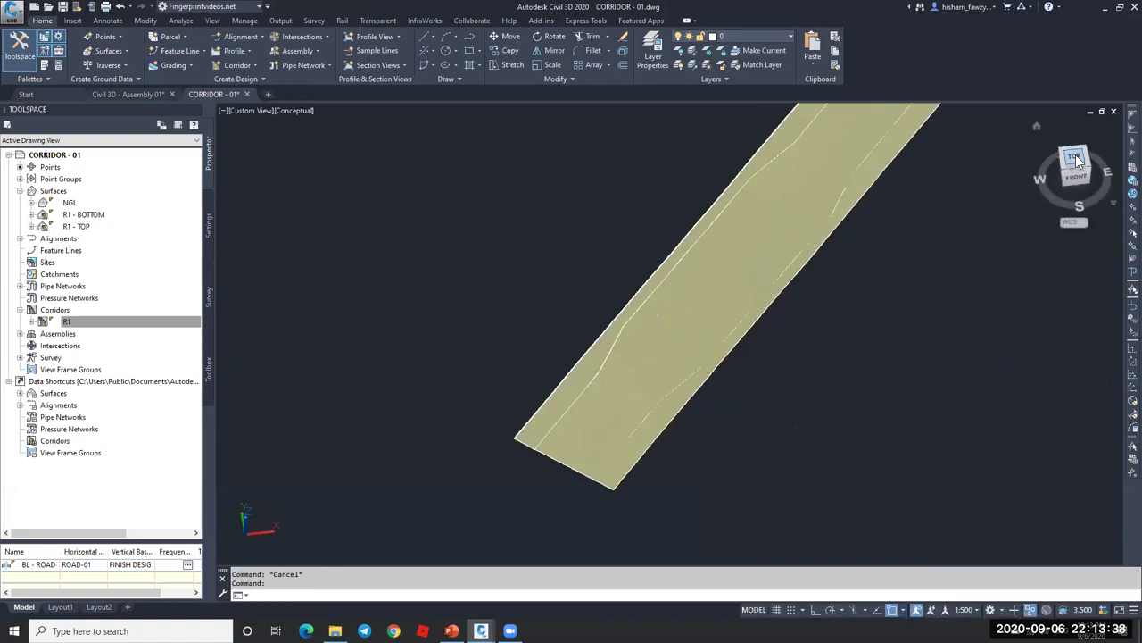
# - Show the drawing from the top in 2D Wireframe and end object isolation to restore hidden objects
pyautogui.click(1075, 158)
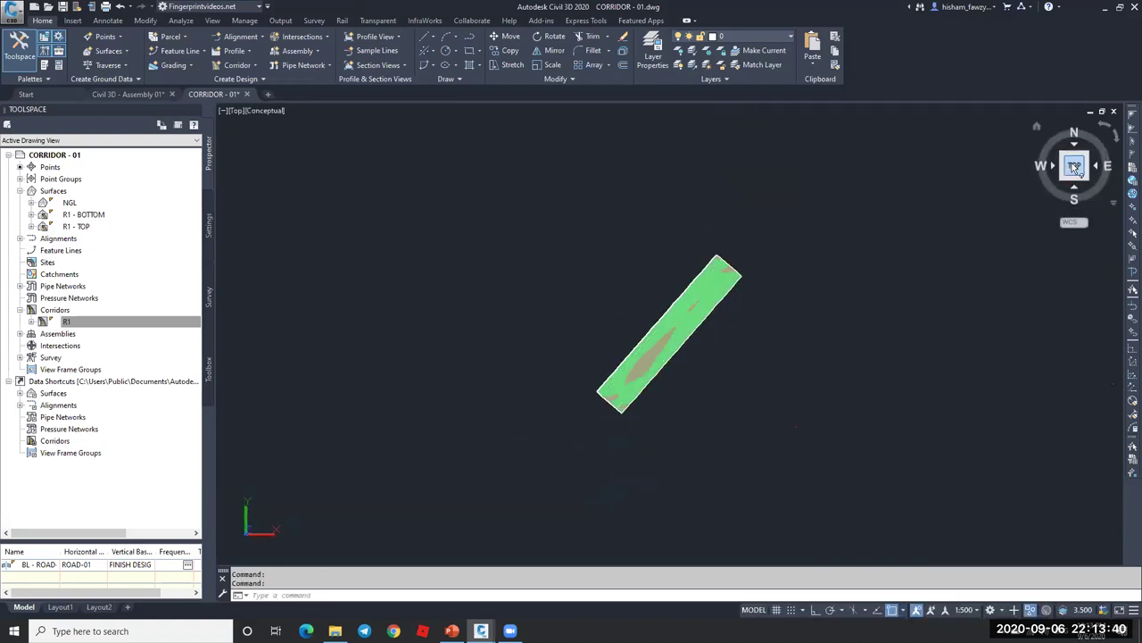
pyautogui.click(266, 110)
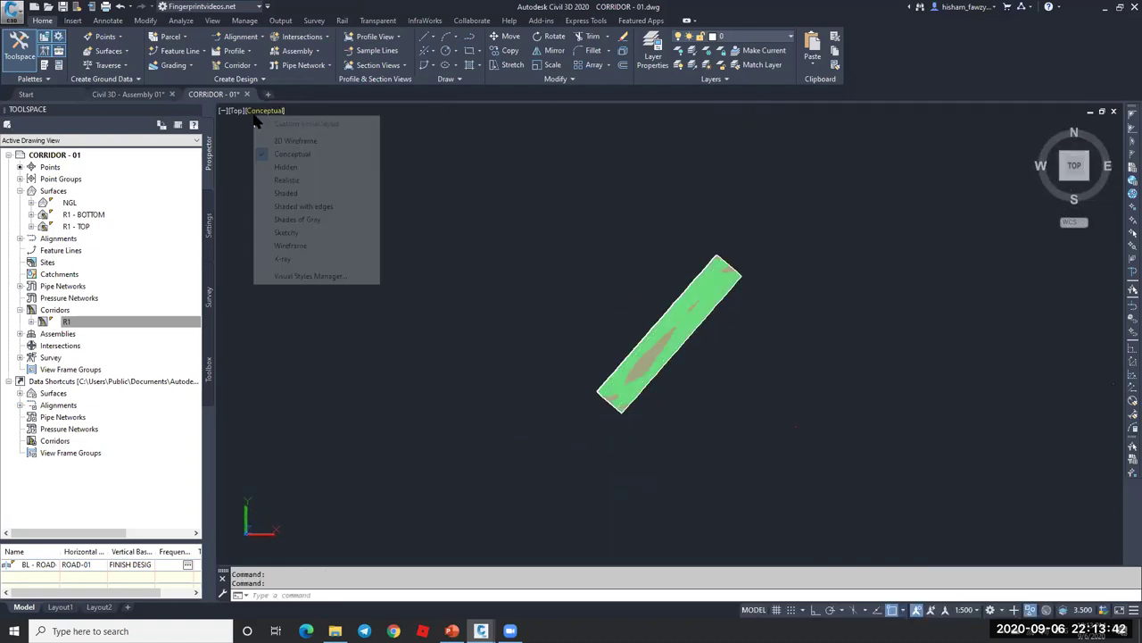
pyautogui.click(298, 141)
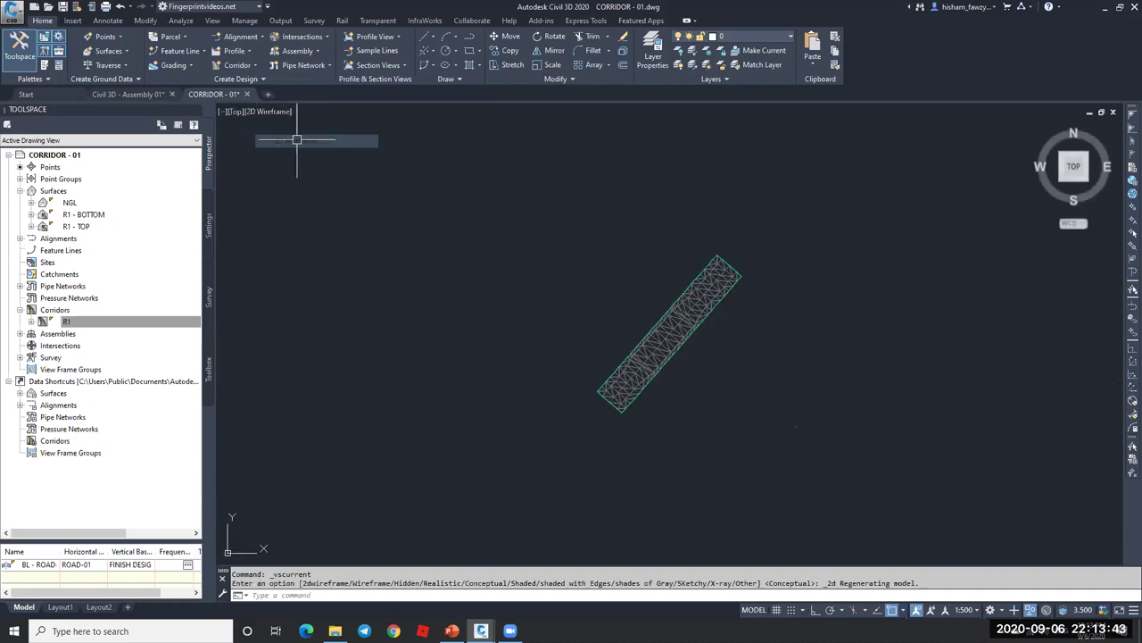
pyautogui.click(1033, 610)
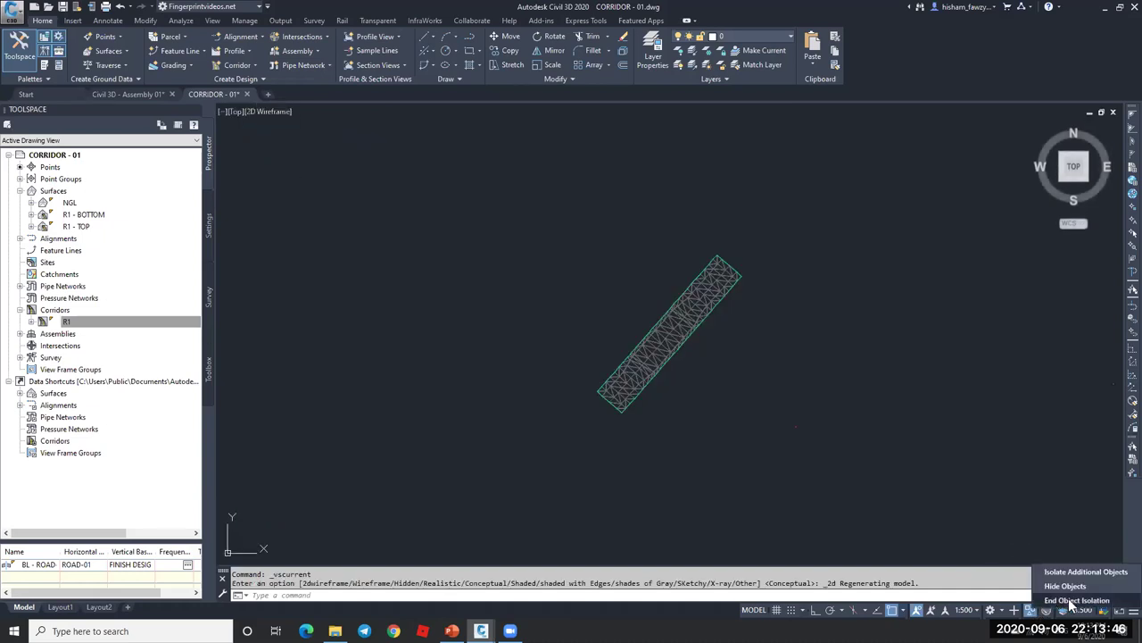
pyautogui.click(1064, 600)
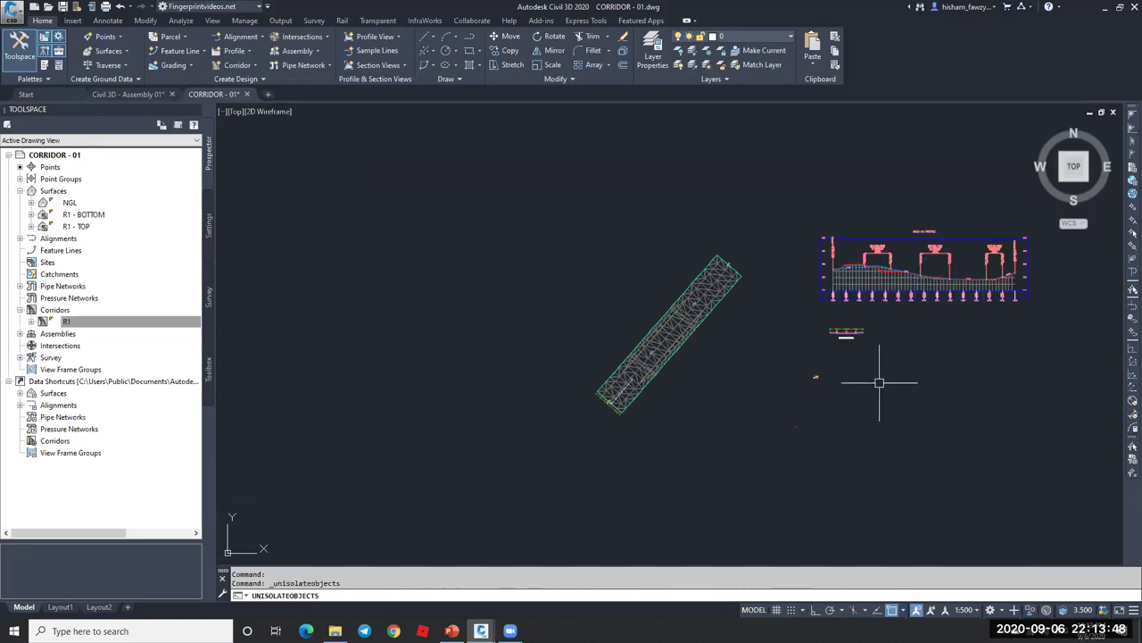
# - Orbit the R1 - TOP surface in the Object Viewer, then close the viewer
pyautogui.scroll(10, 661, 332)
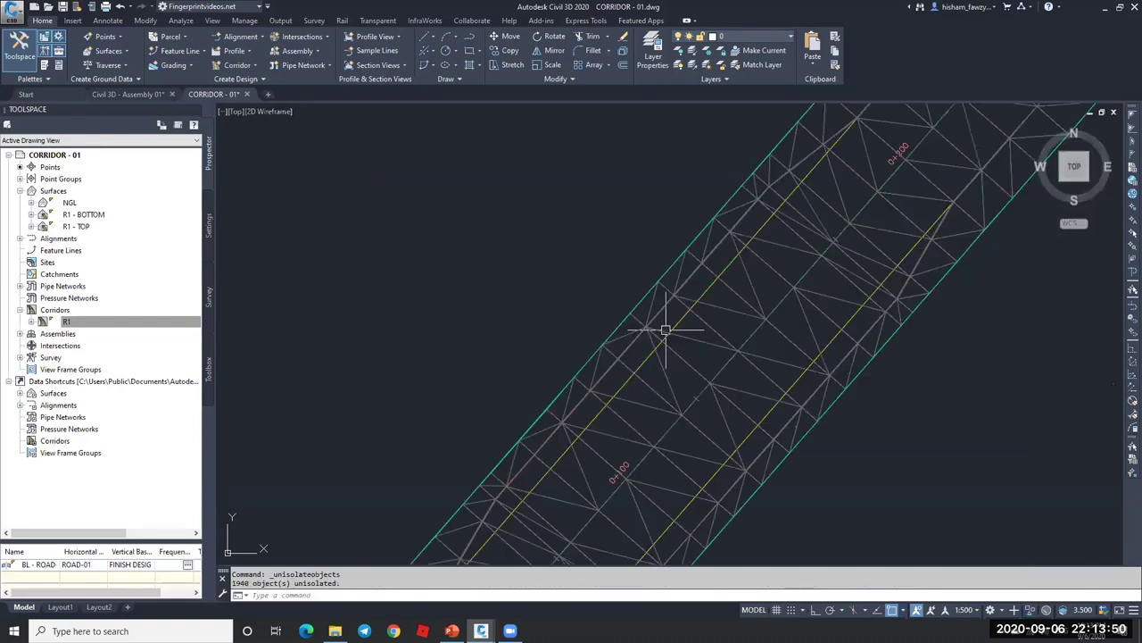
pyautogui.click(806, 320)
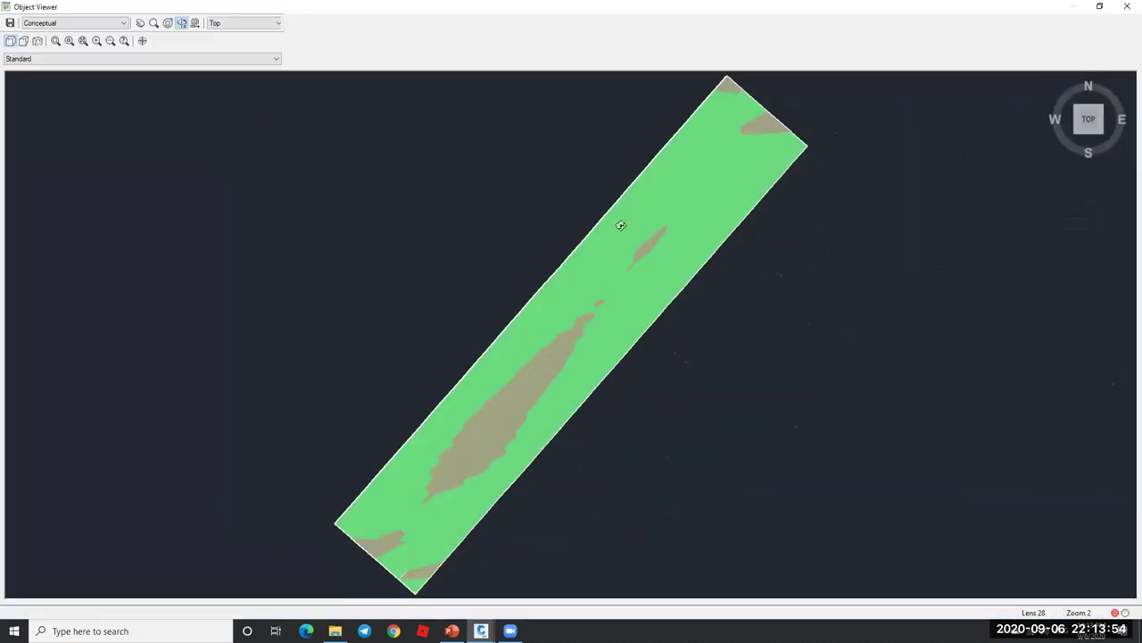
pyautogui.moveTo(619, 224); pyautogui.dragTo(597, 334)
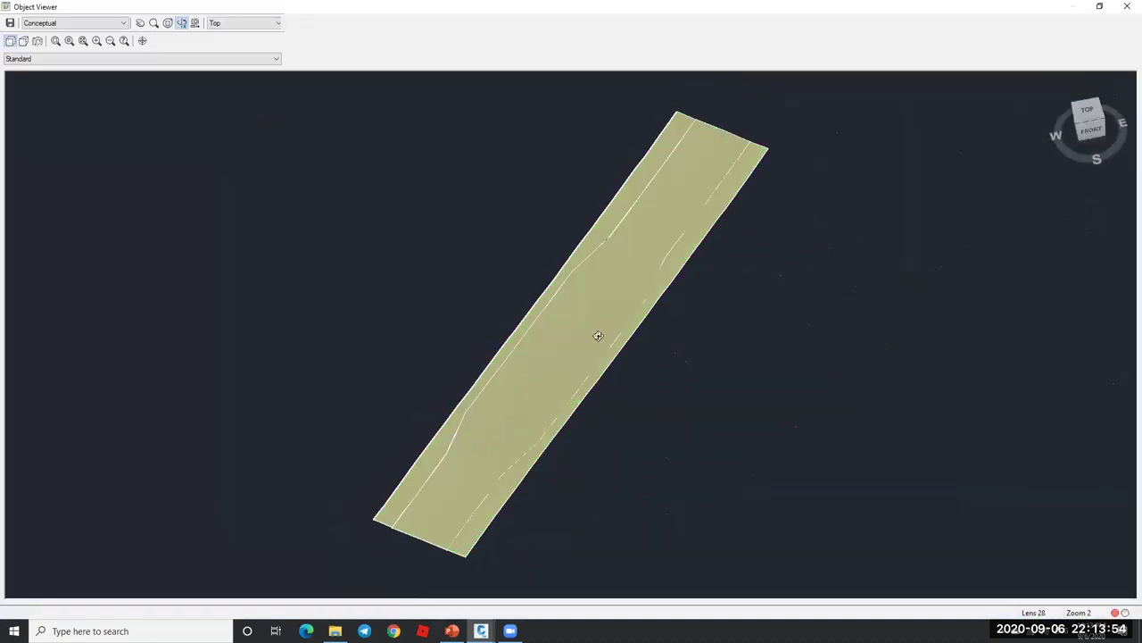
pyautogui.scroll(6, 598, 334)
pyautogui.scroll(-5, 658, 221)
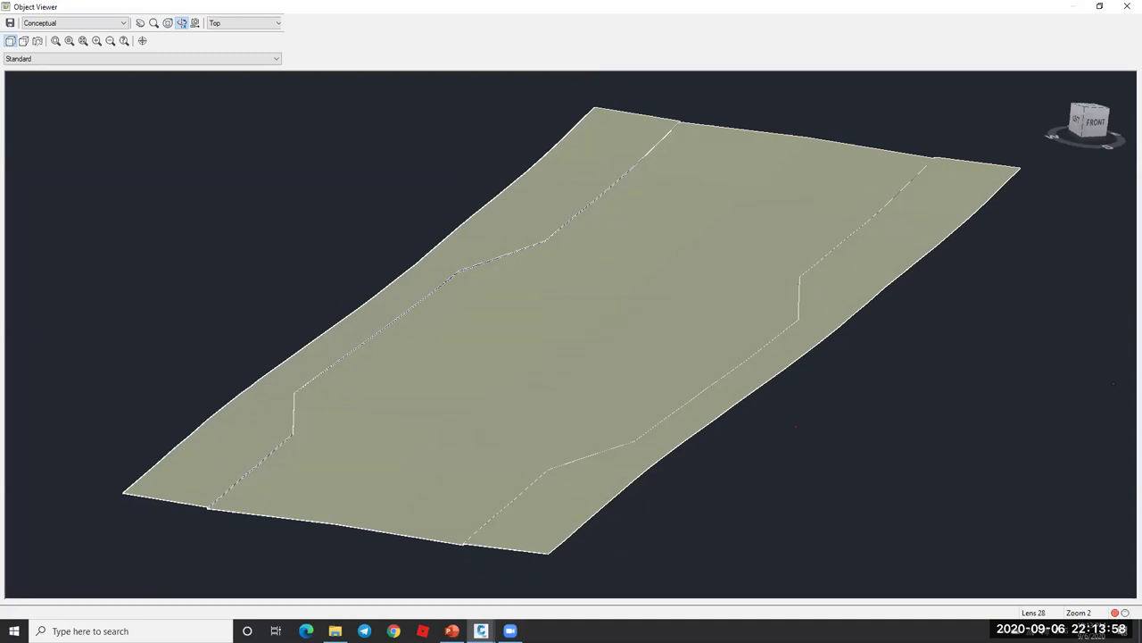
pyautogui.press('Escape')
pyautogui.scroll(-4, 624, 233)
pyautogui.scroll(2, 738, 244)
pyautogui.scroll(-3, 599, 280)
pyautogui.scroll(6, 566, 247)
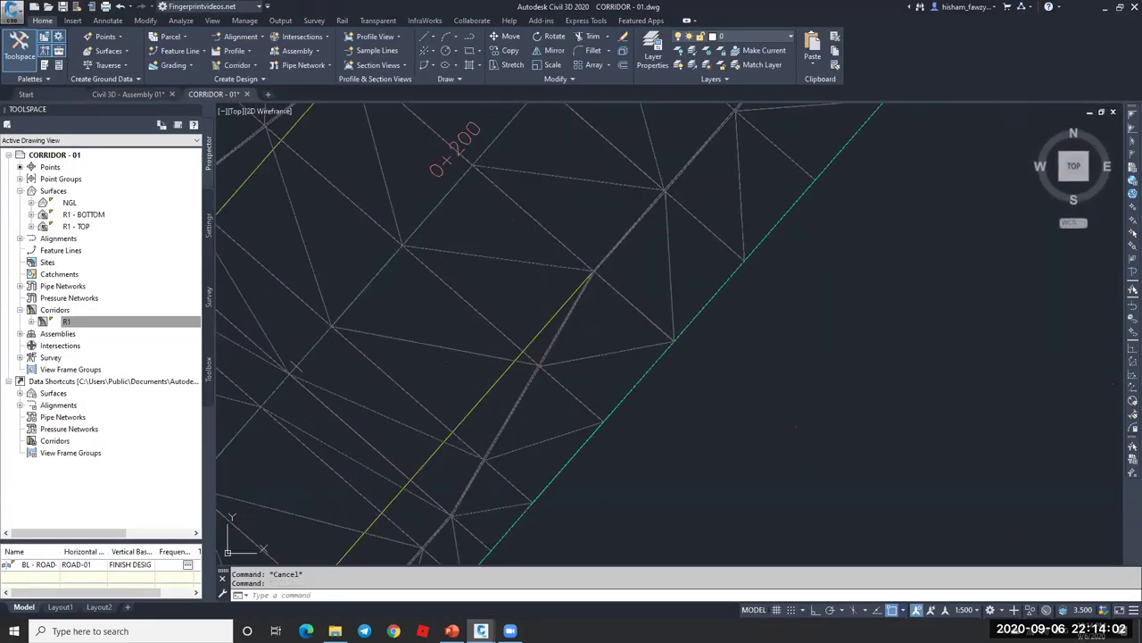
# - Turn off Triangles display in the R1 - TOP surface style
pyautogui.click(505, 254)
pyautogui.rightClick(536, 263)
pyautogui.click(585, 411)
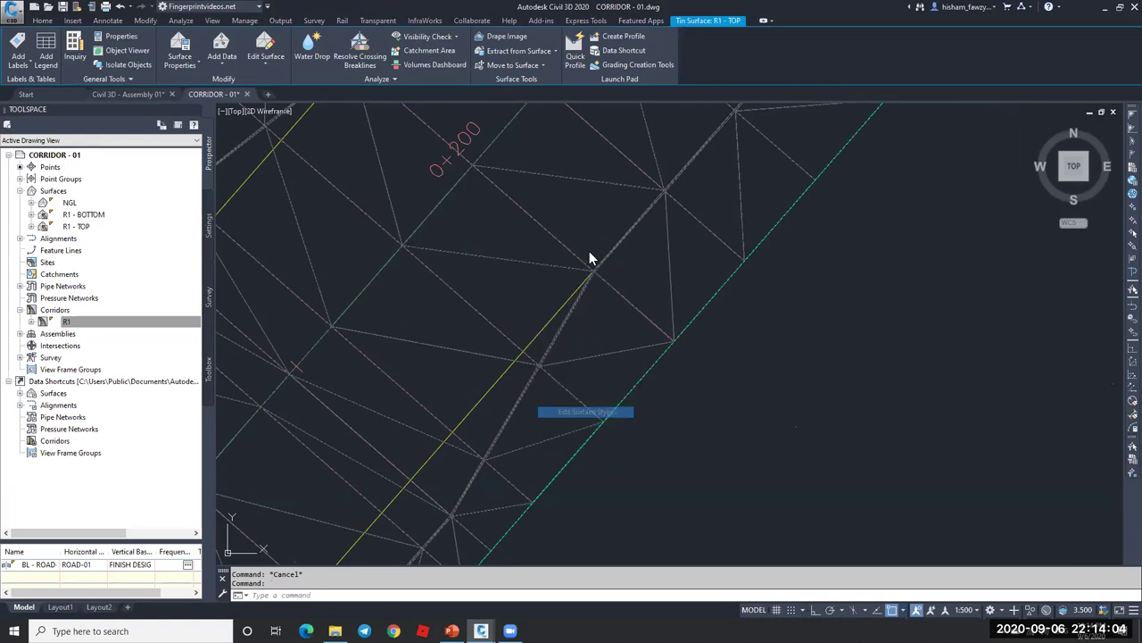
pyautogui.click(438, 274)
pyautogui.click(591, 436)
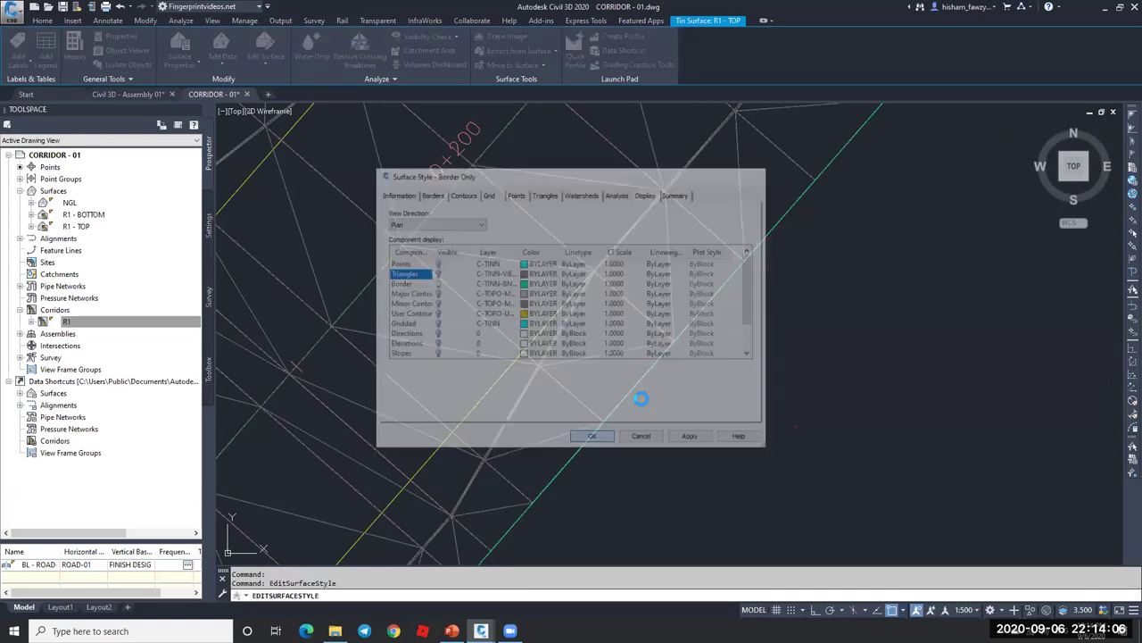
pyautogui.press('Escape')
# - Select corridor R1 and zoom around to review it beside the FULL SECTION 1 assembly
pyautogui.scroll(-4, 620, 288)
pyautogui.scroll(6, 592, 313)
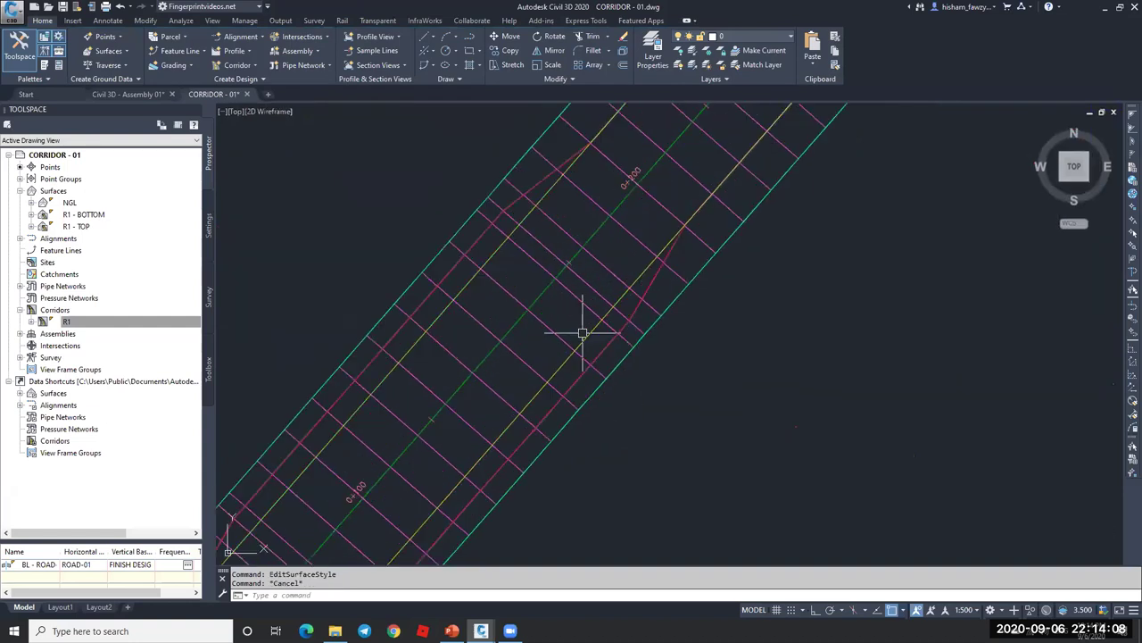
pyautogui.click(580, 308)
pyautogui.scroll(-2, 580, 308)
pyautogui.scroll(-3, 598, 250)
pyautogui.scroll(2, 598, 250)
pyautogui.scroll(-4, 705, 332)
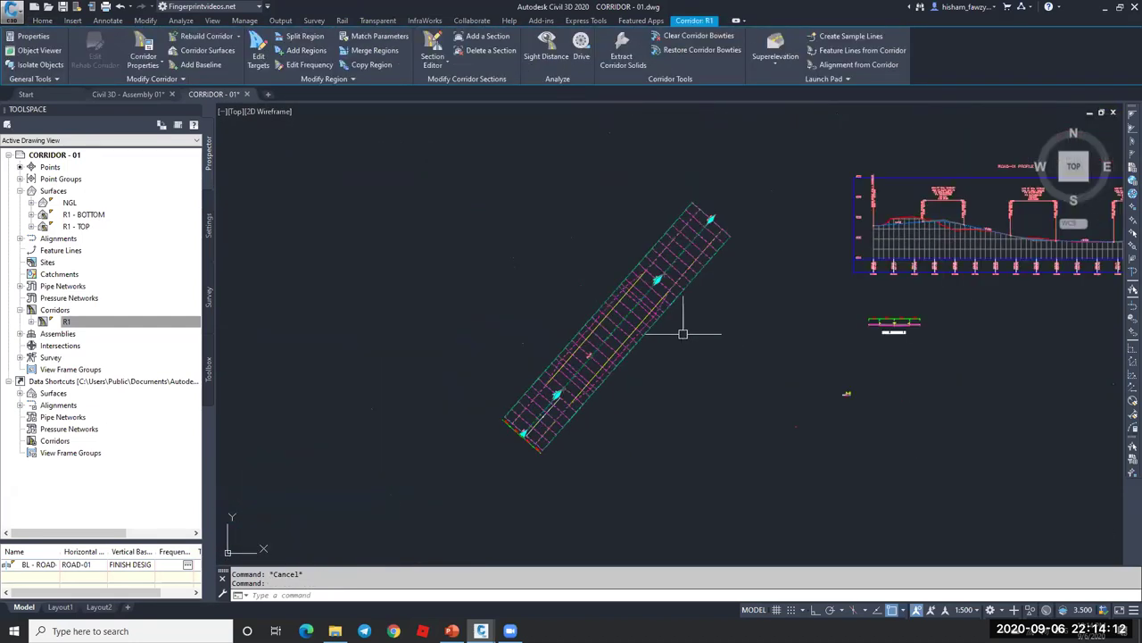
pyautogui.press('Escape')
pyautogui.scroll(5, 655, 318)
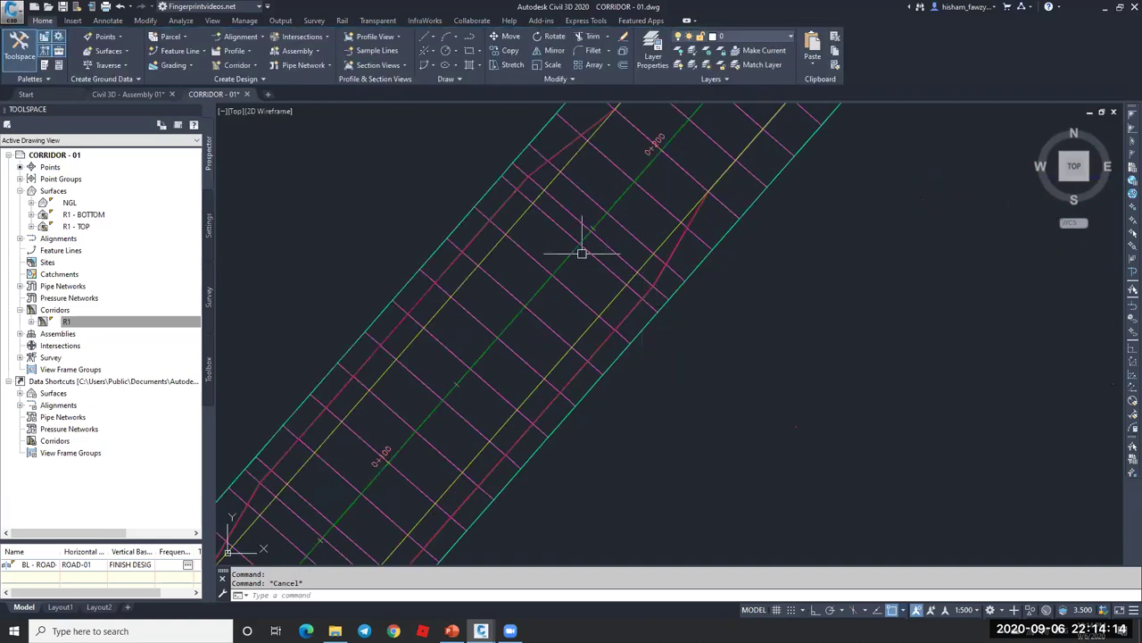
pyautogui.scroll(-4, 651, 279)
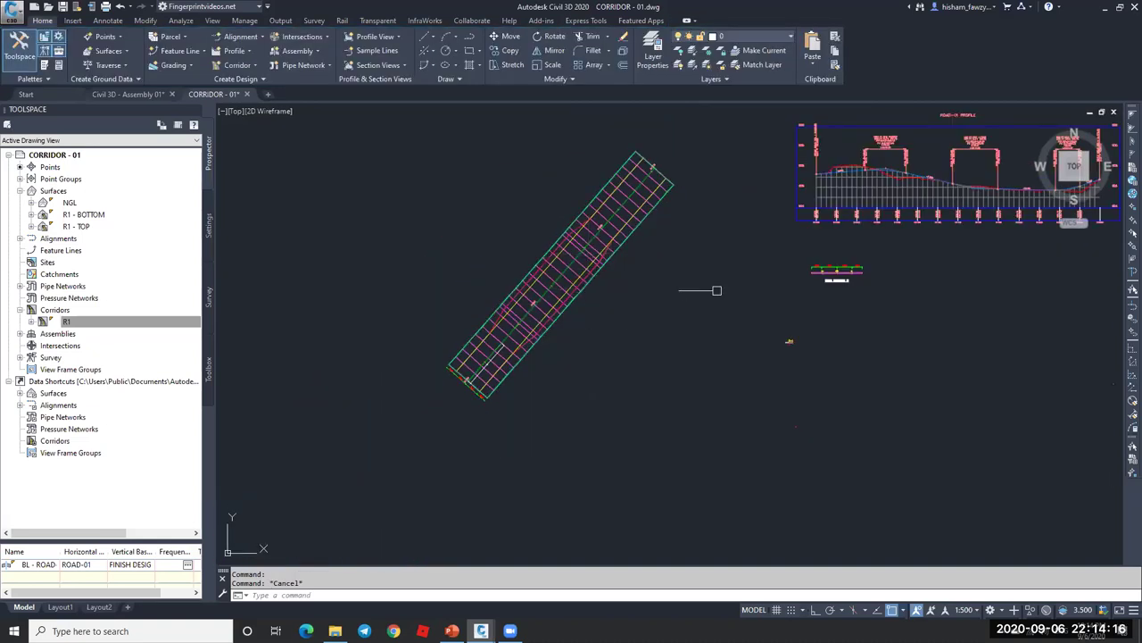
pyautogui.scroll(5, 580, 282)
pyautogui.scroll(4, 642, 267)
pyautogui.scroll(-2, 601, 205)
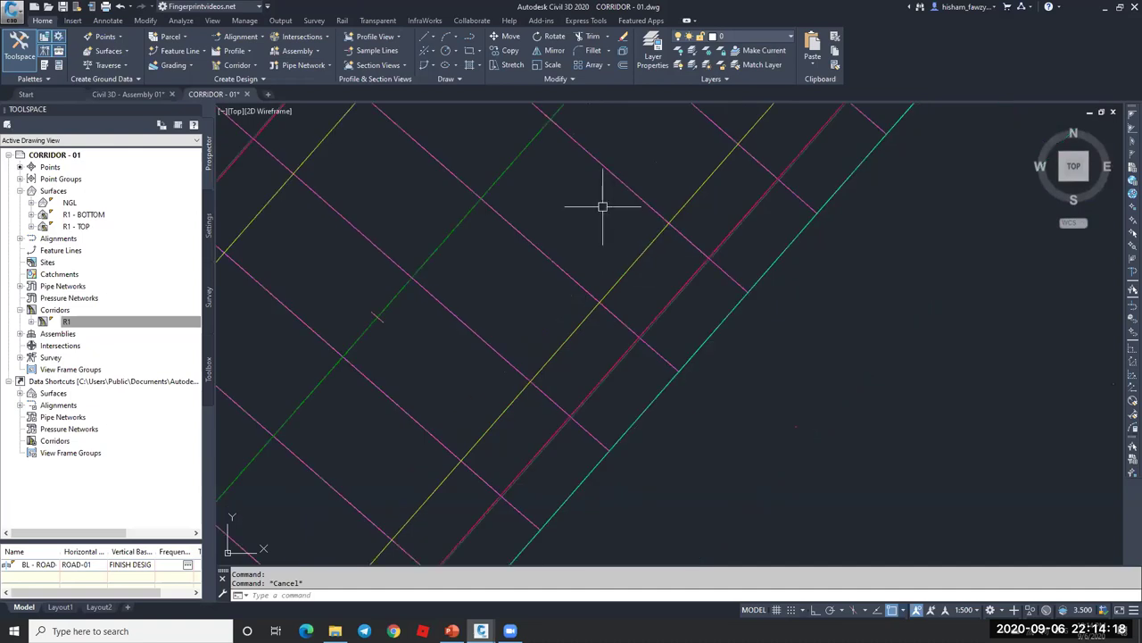
pyautogui.scroll(-3, 487, 203)
pyautogui.scroll(3, 500, 242)
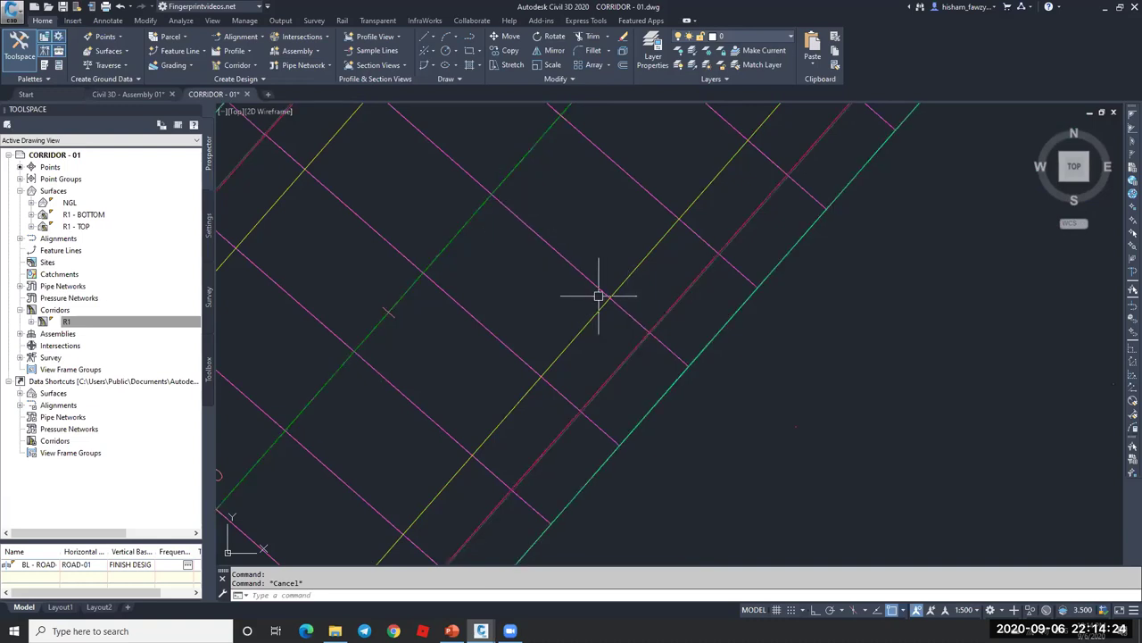
pyautogui.scroll(3, 599, 256)
pyautogui.scroll(2, 576, 241)
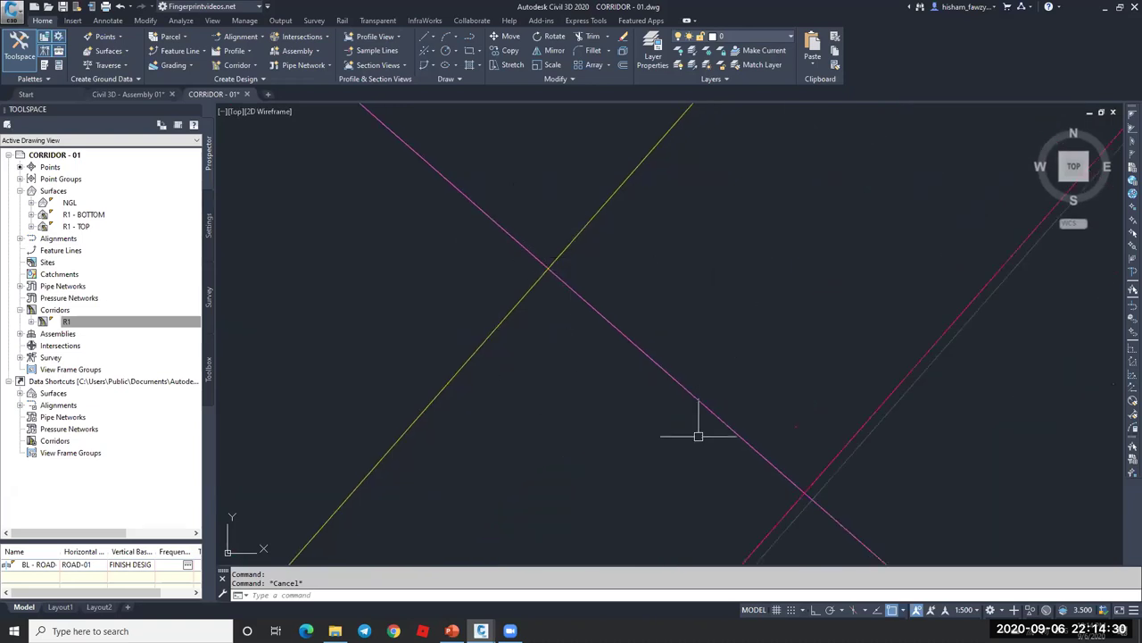
pyautogui.scroll(-6, 544, 267)
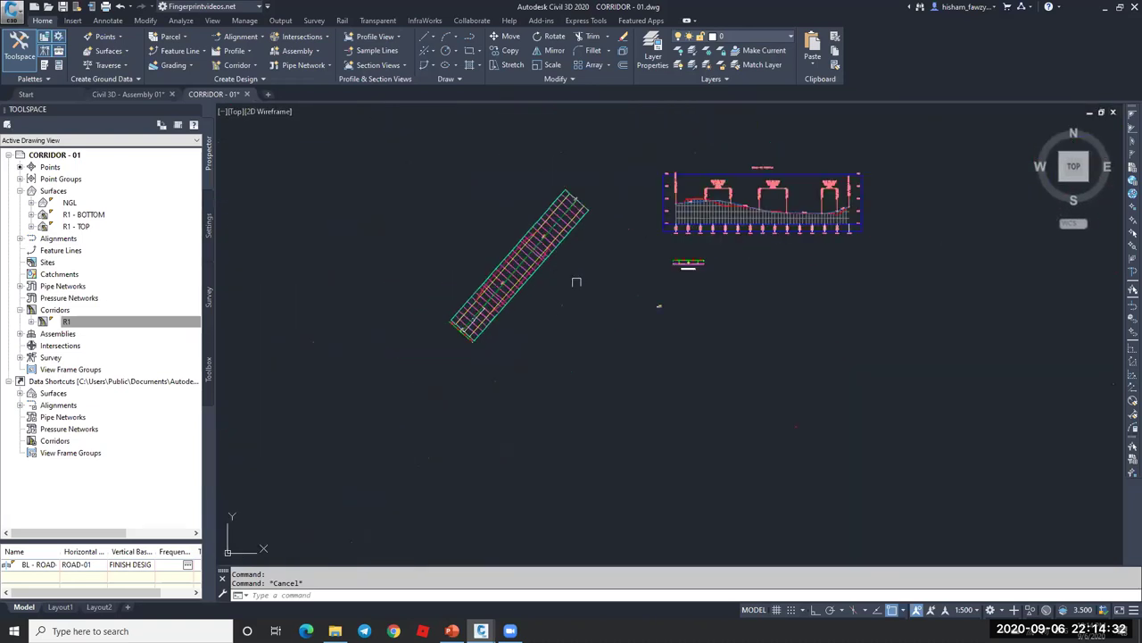
pyautogui.scroll(4, 705, 267)
pyautogui.scroll(5, 710, 259)
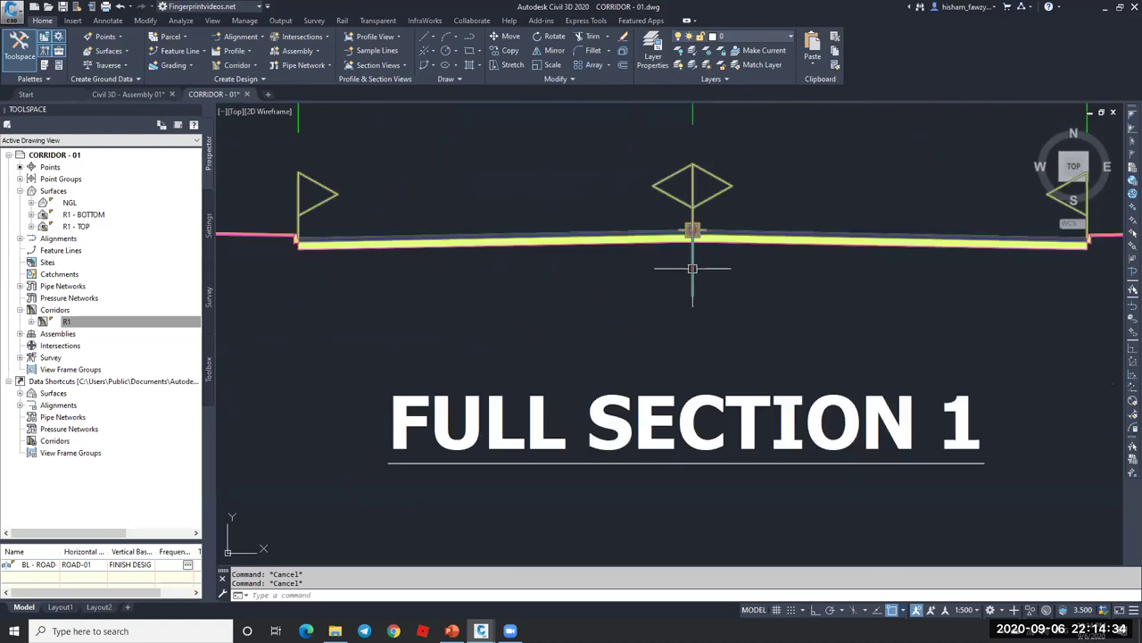
# - Copy the FULL SECTION 1 assembly and place the copy directly below it
pyautogui.scroll(-3, 692, 268)
pyautogui.click(687, 233)
pyautogui.scroll(-3, 745, 267)
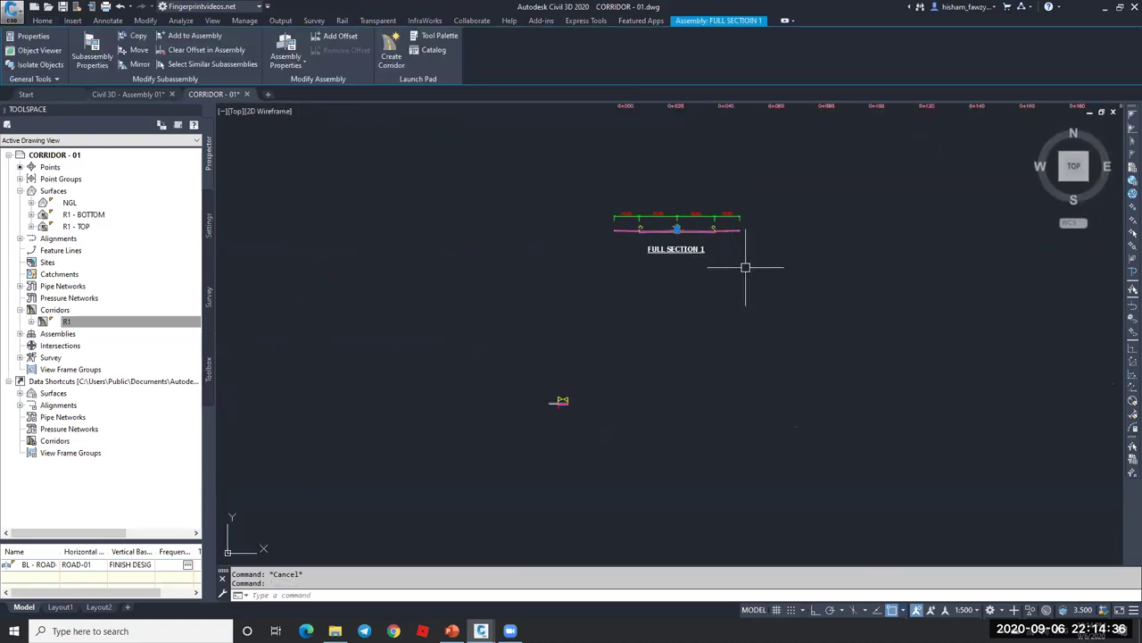
pyautogui.write('o')
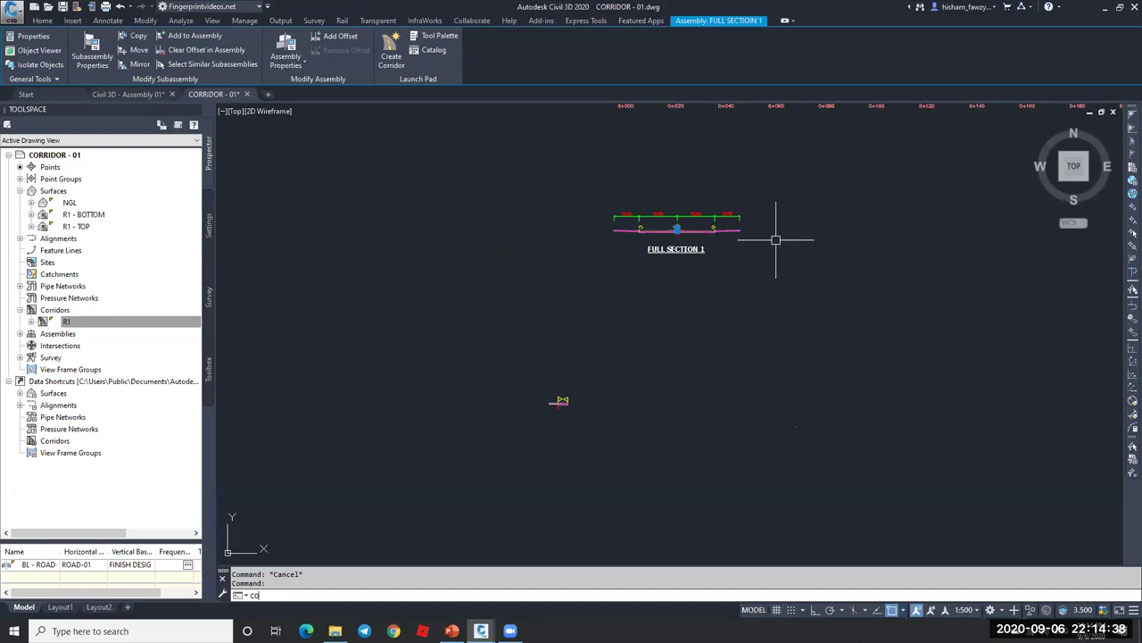
pyautogui.press('Return')
pyautogui.click(781, 217)
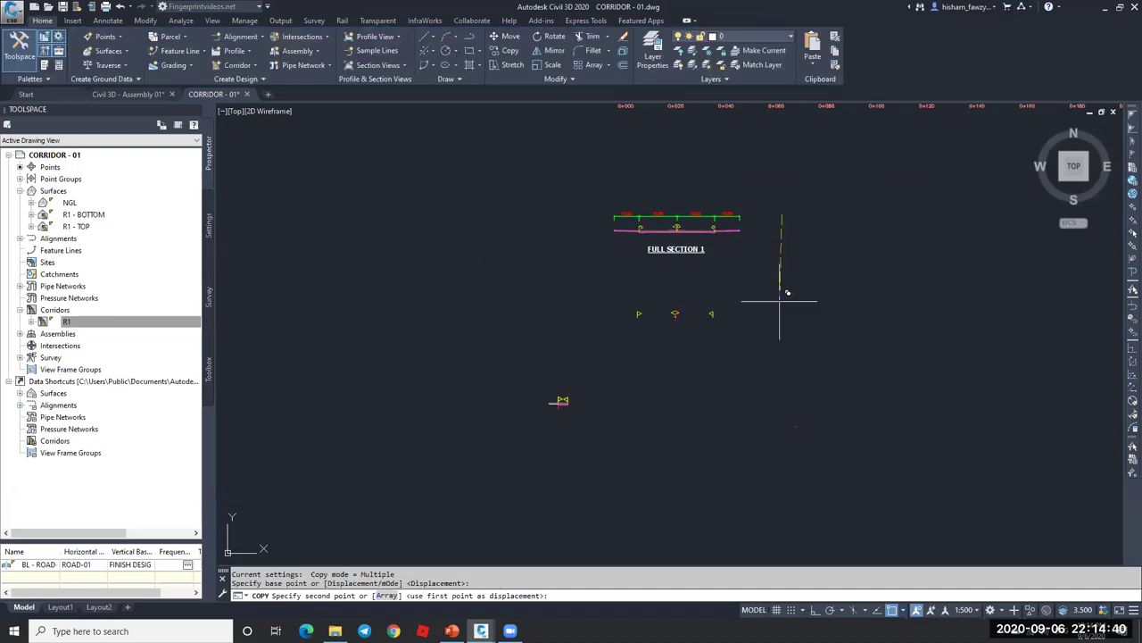
pyautogui.click(780, 304)
pyautogui.press('Escape')
# - Check the original and copied assemblies by selecting each, then clear the selection
pyautogui.scroll(4, 670, 246)
pyautogui.scroll(4, 671, 263)
pyautogui.scroll(-4, 717, 259)
pyautogui.click(897, 156)
pyautogui.click(437, 295)
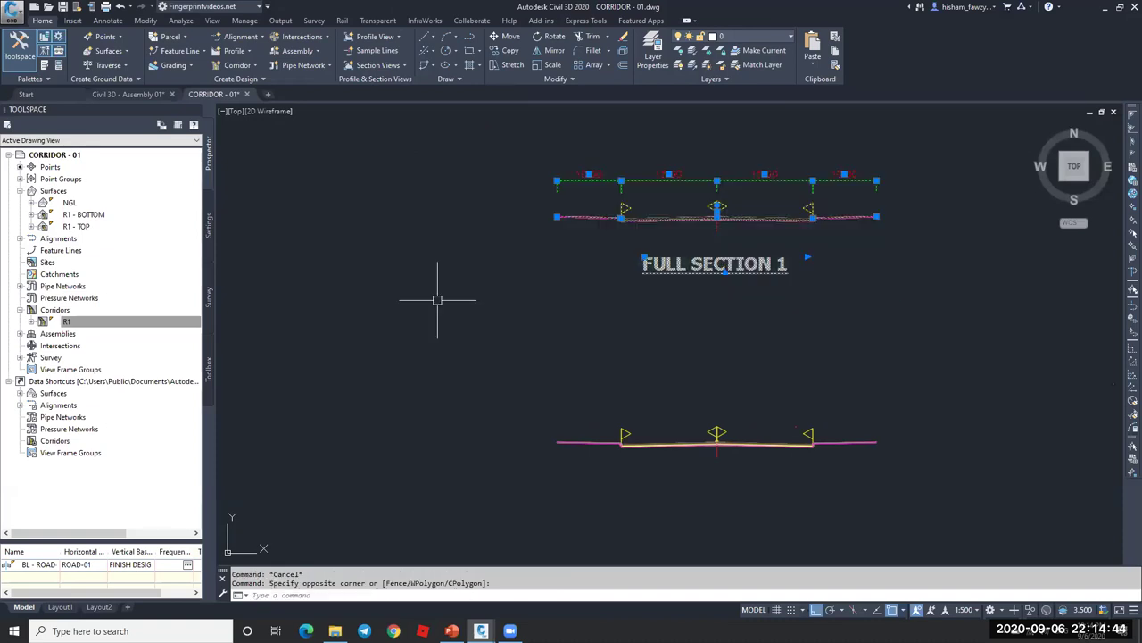
pyautogui.press('Escape')
pyautogui.scroll(5, 725, 238)
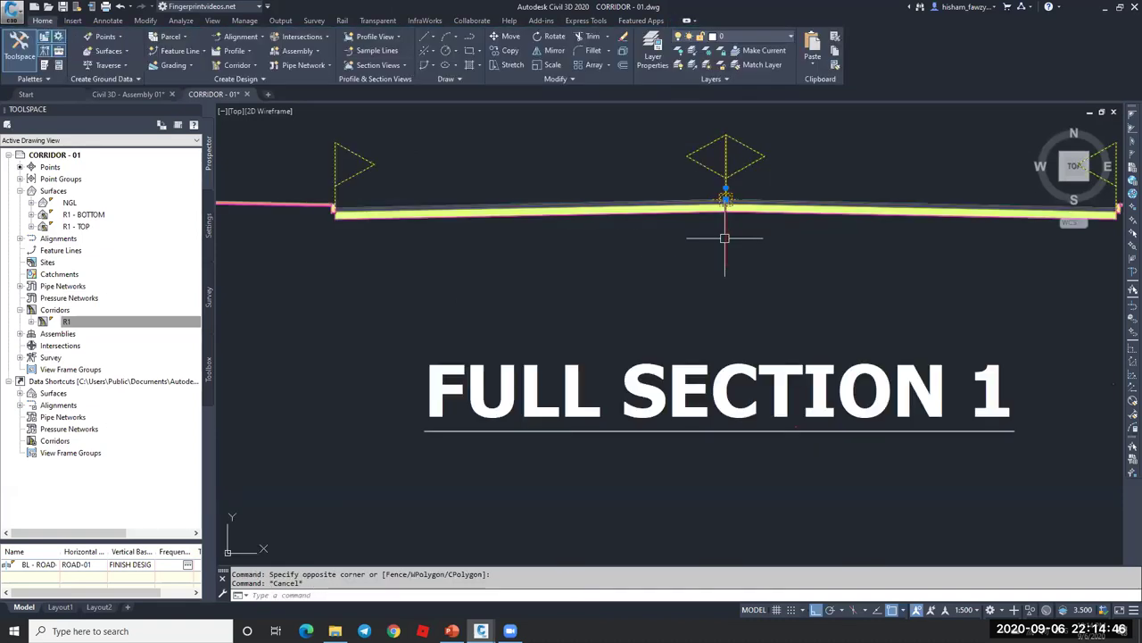
pyautogui.scroll(-5, 725, 238)
pyautogui.click(695, 183)
pyautogui.scroll(5, 712, 301)
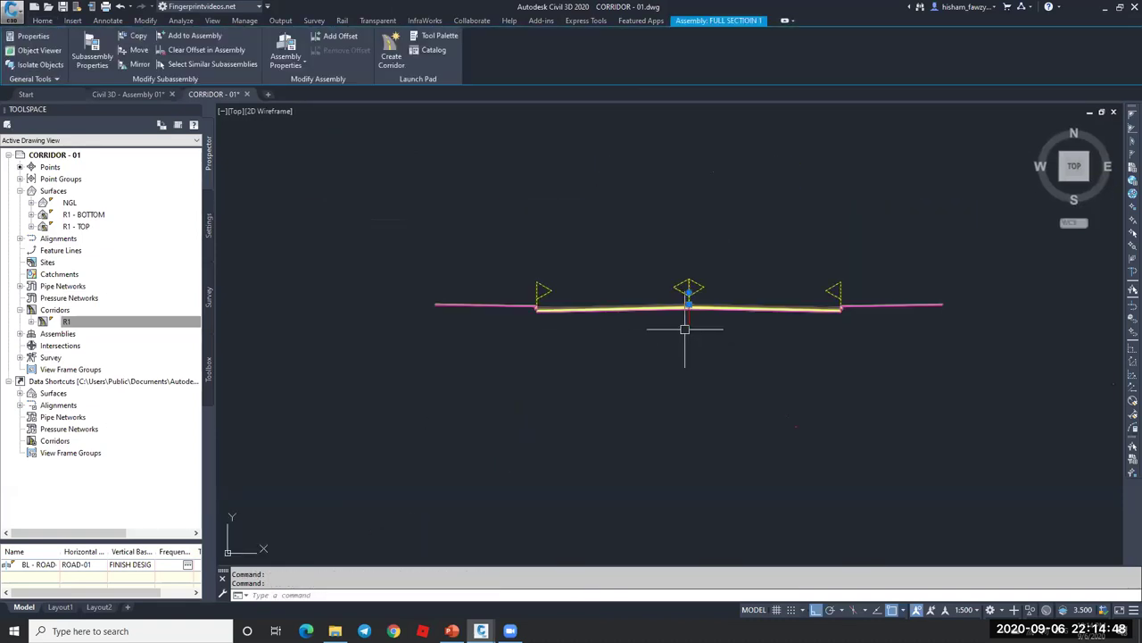
pyautogui.press('Escape')
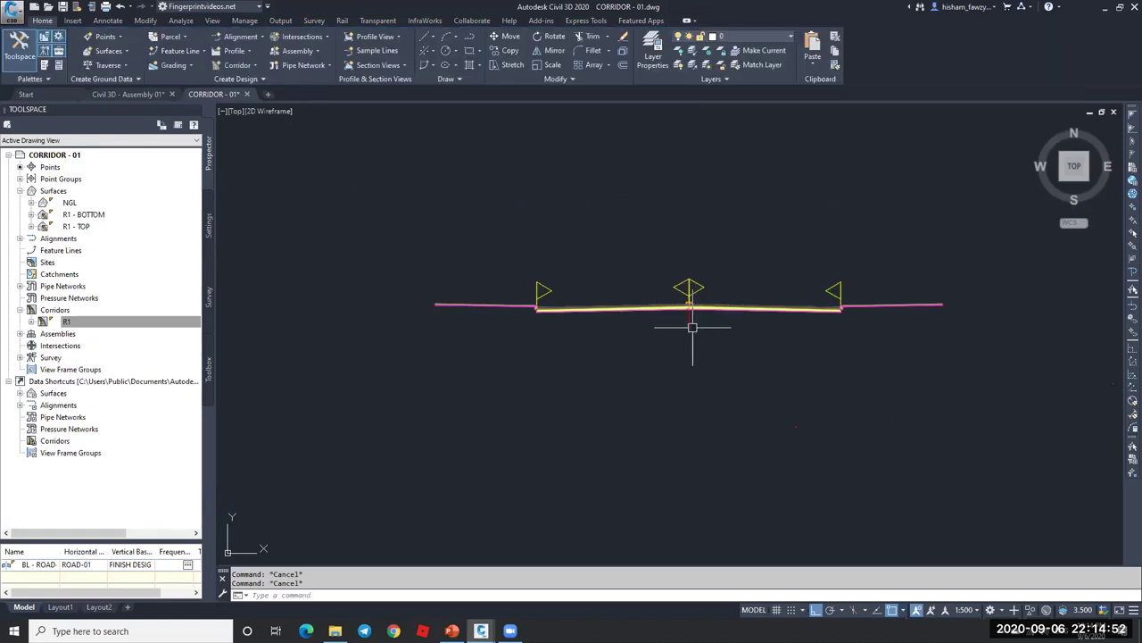
pyautogui.scroll(4, 840, 310)
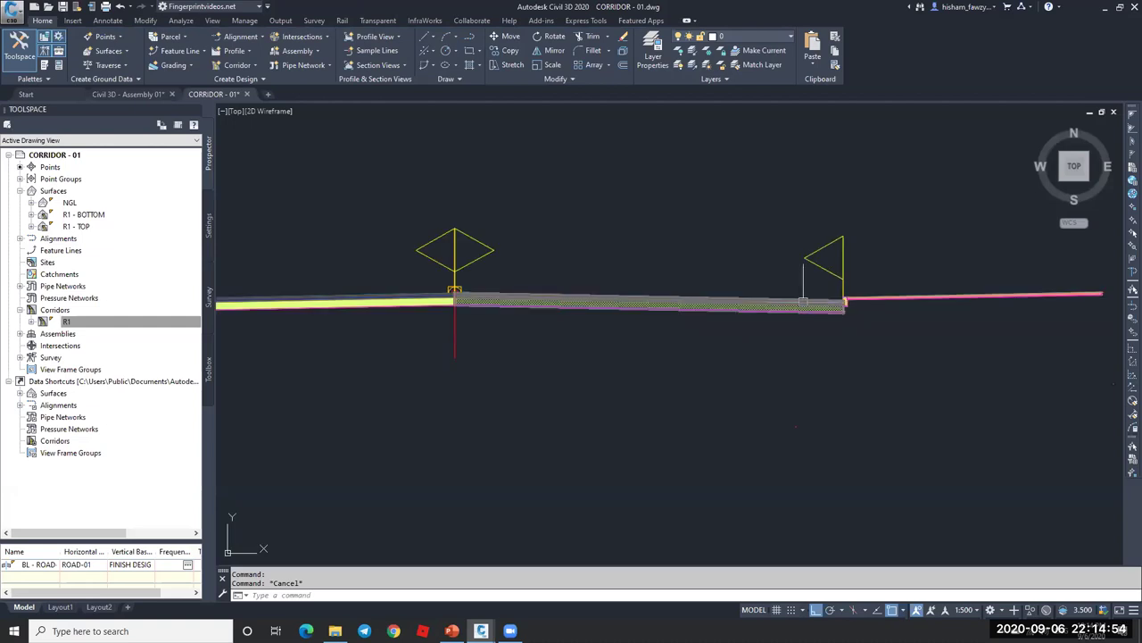
# - Window-select the subassemblies right of RT-LANE in the copy and erase them
pyautogui.click(831, 296)
pyautogui.press('Escape')
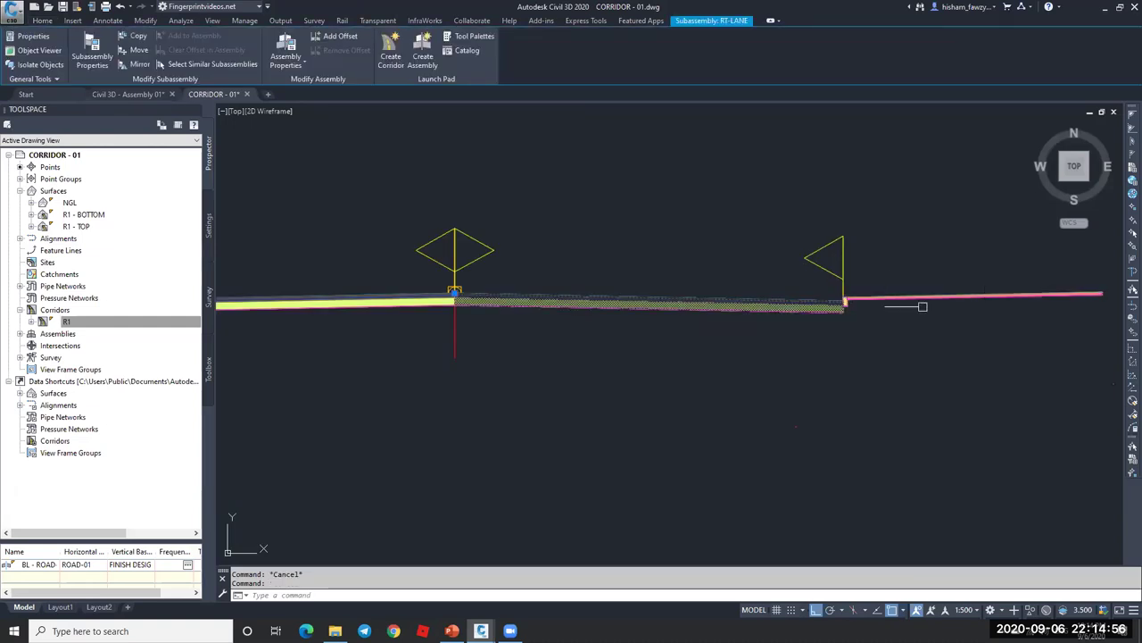
pyautogui.scroll(-4, 836, 299)
pyautogui.click(835, 293)
pyautogui.click(1010, 301)
pyautogui.write('E')
pyautogui.press('Return')
# - Open the properties of the copied assembly's RT-LANE subassembly
pyautogui.scroll(3, 821, 290)
pyautogui.click(823, 291)
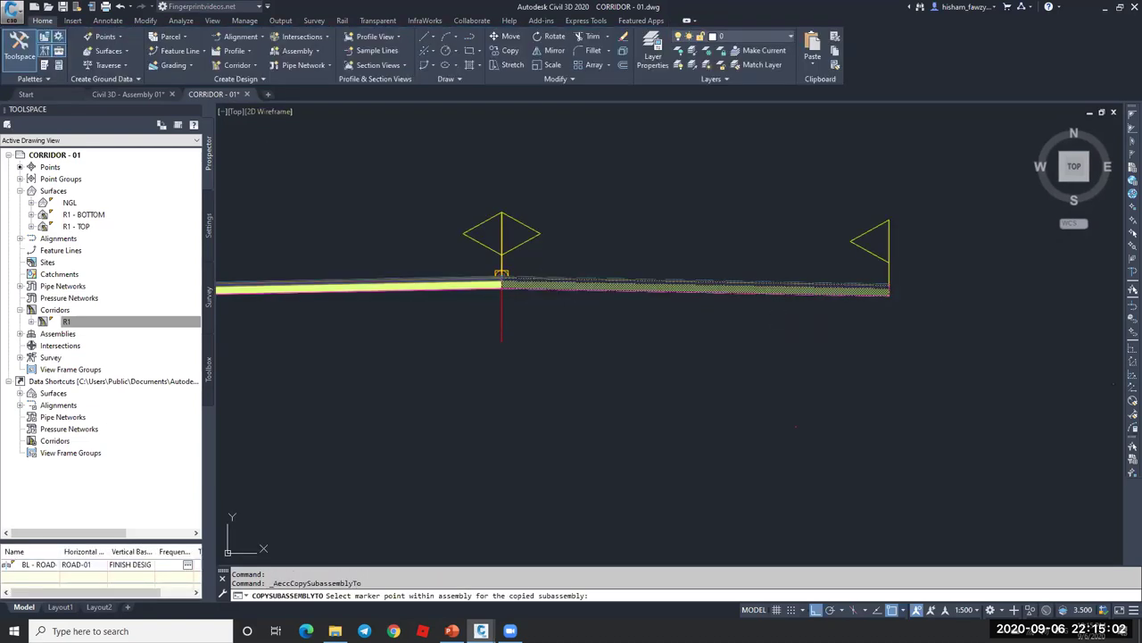
pyautogui.scroll(-5, 712, 285)
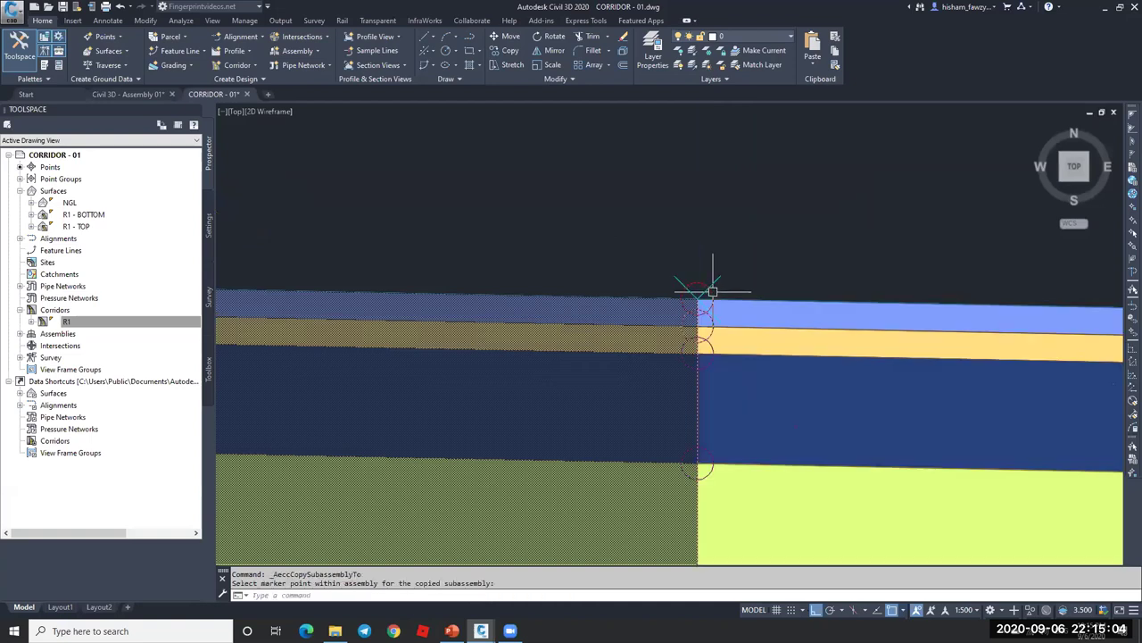
pyautogui.press('Escape')
pyautogui.scroll(-3, 711, 283)
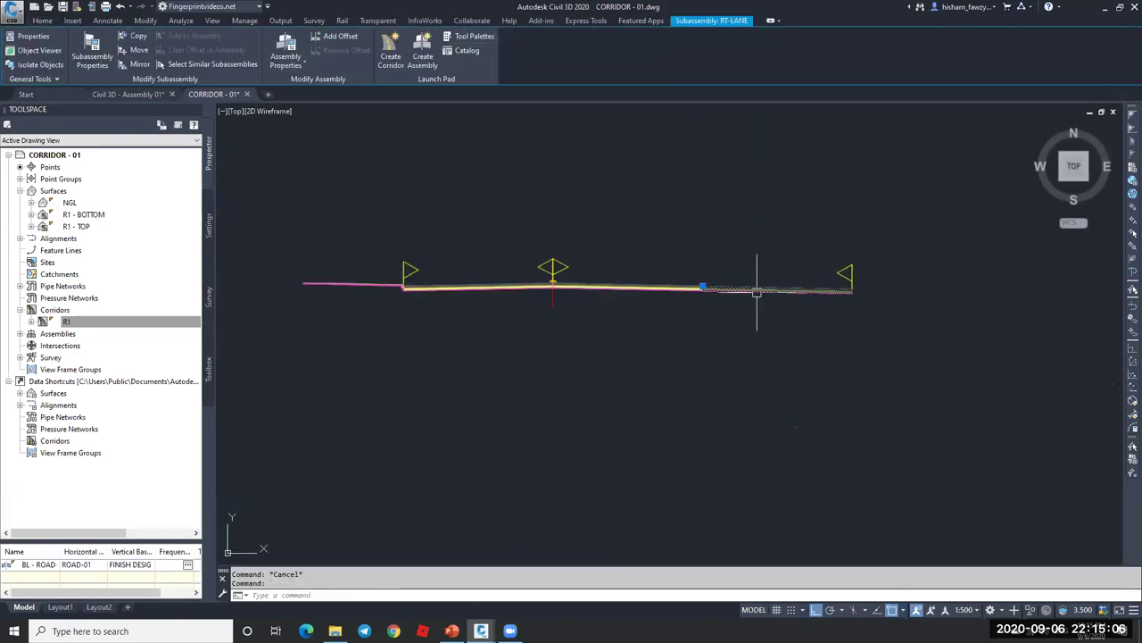
pyautogui.doubleClick(757, 289)
# - Give the right lane a 2.00% default slope and 2.5 m width
pyautogui.click(485, 460)
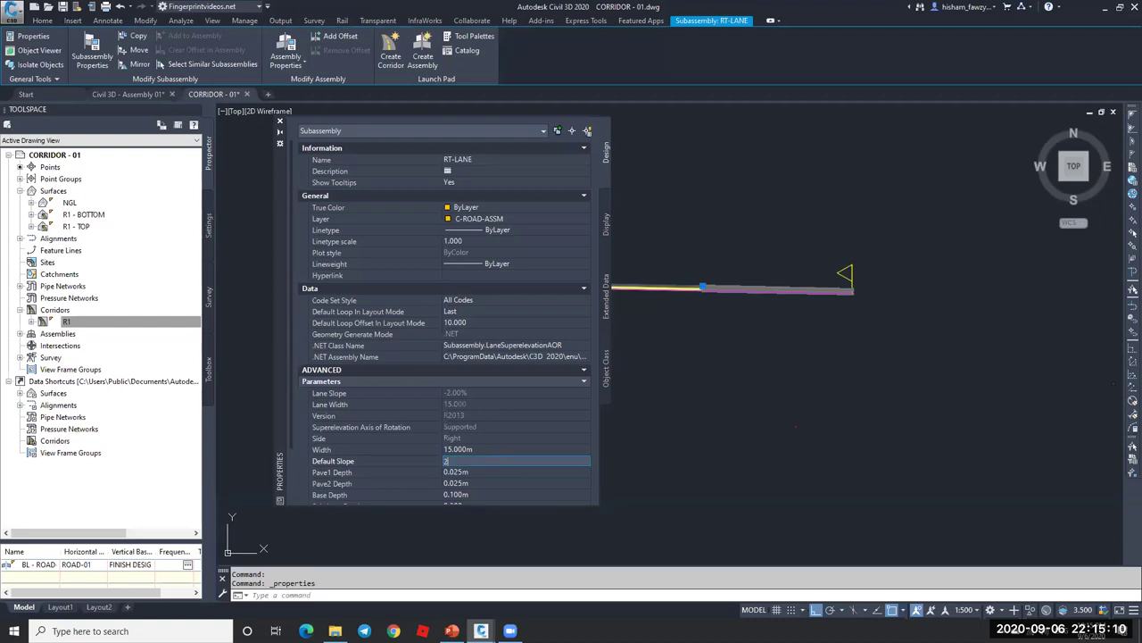
pyautogui.write('2.00%')
pyautogui.press('Tab')
pyautogui.click(479, 449)
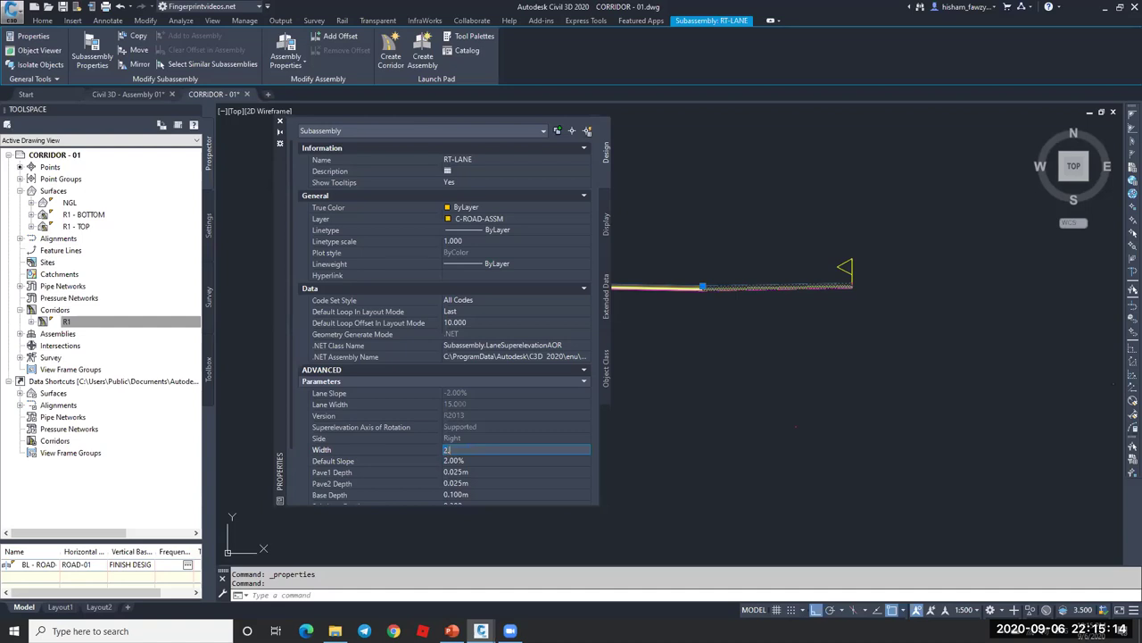
pyautogui.write('2.5')
pyautogui.press('Return')
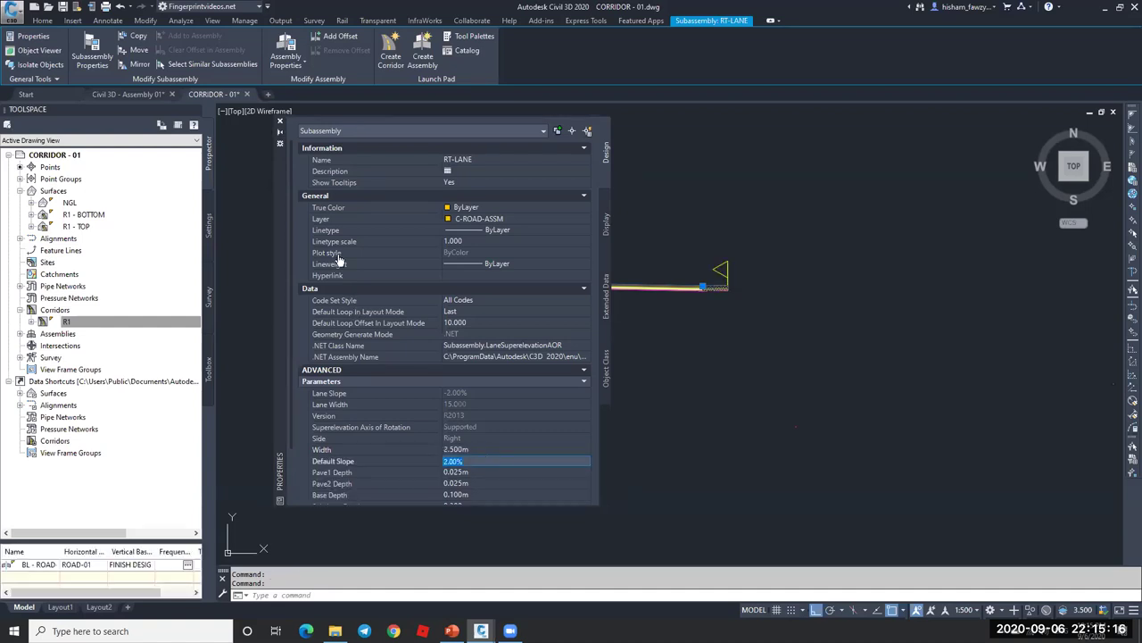
pyautogui.click(279, 121)
pyautogui.press('Escape')
# - Rename the right lane subassembly to RT-PARKING LANE
pyautogui.scroll(5, 726, 303)
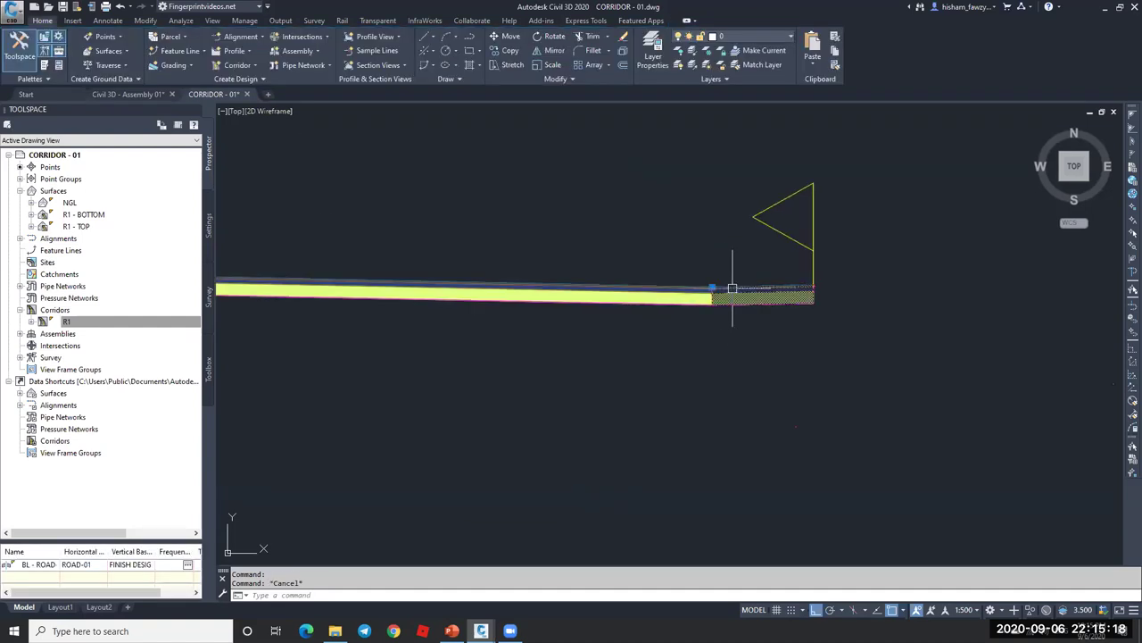
pyautogui.doubleClick(736, 292)
pyautogui.click(466, 159)
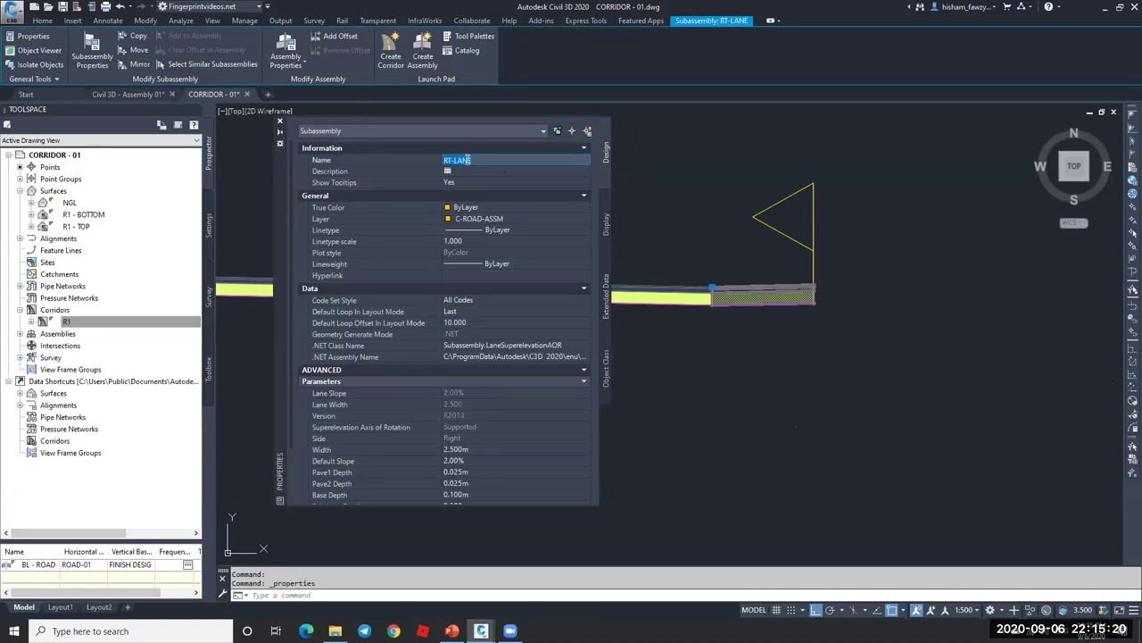
pyautogui.write('PARKING')
pyautogui.press('Return')
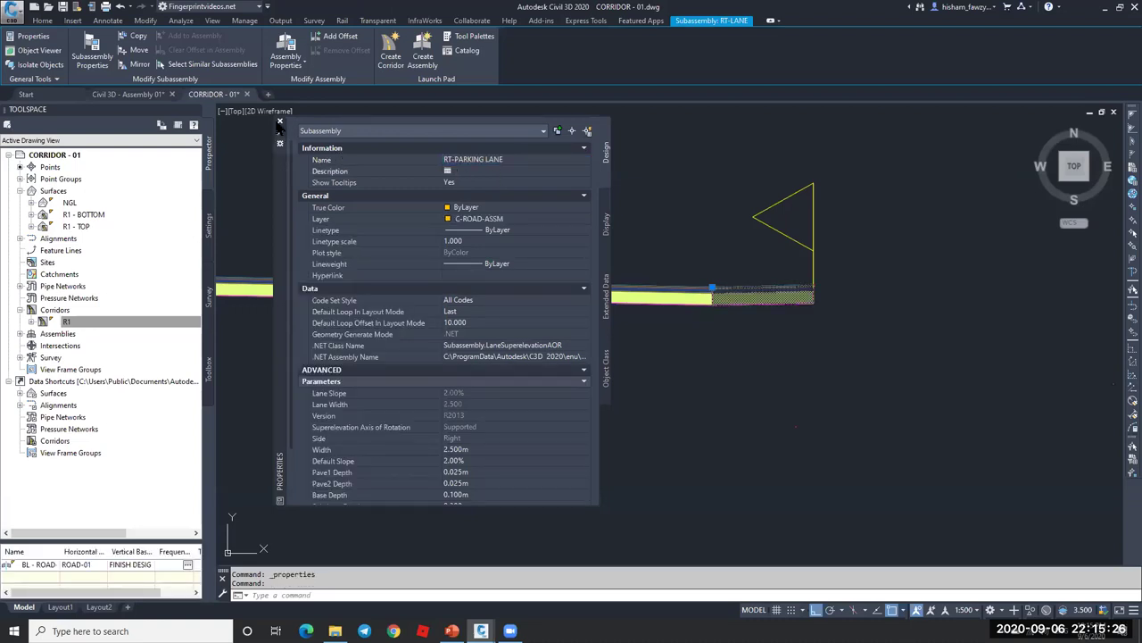
pyautogui.click(279, 122)
pyautogui.press('Escape')
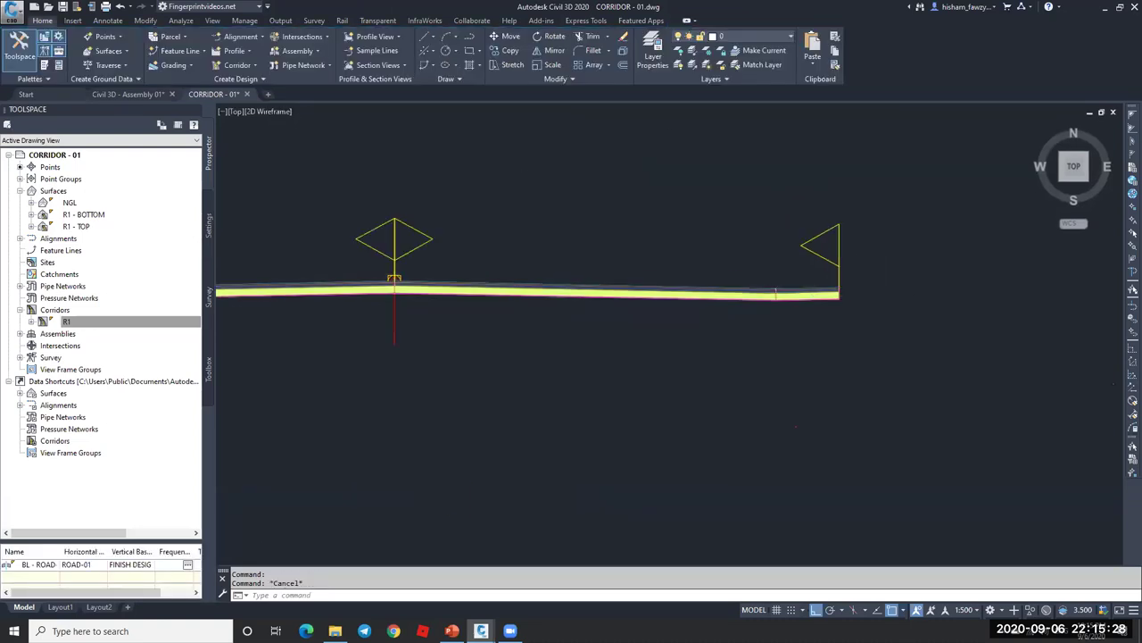
# - Select corridor R1 and open Region Properties for the region to change
pyautogui.scroll(-5, 839, 286)
pyautogui.scroll(-3, 870, 294)
pyautogui.scroll(5, 620, 262)
pyautogui.click(552, 215)
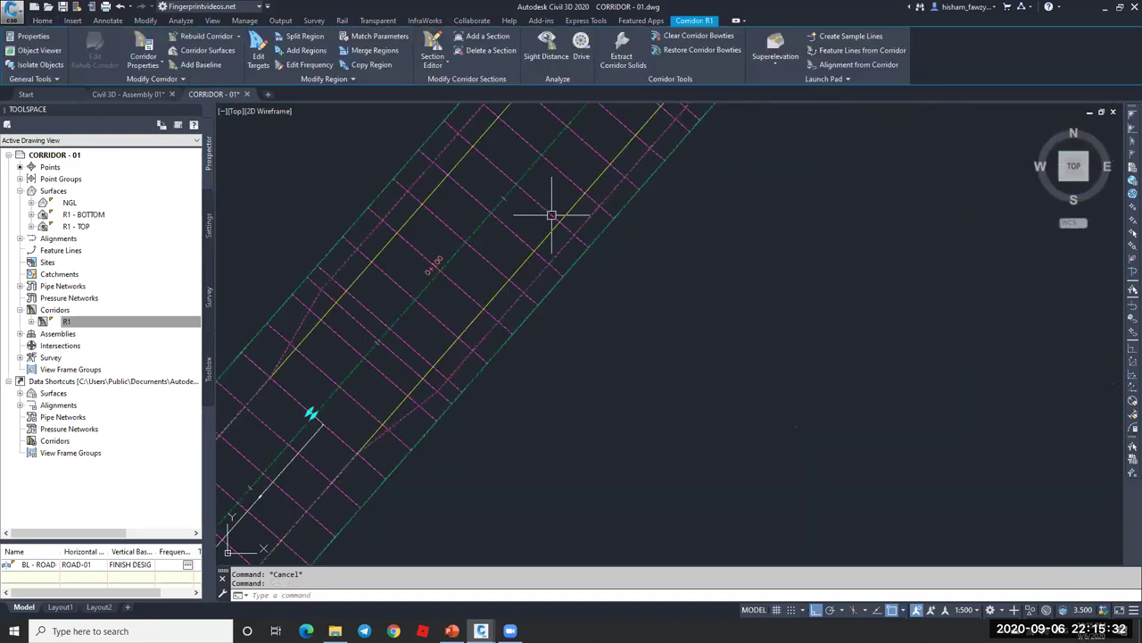
pyautogui.click(350, 78)
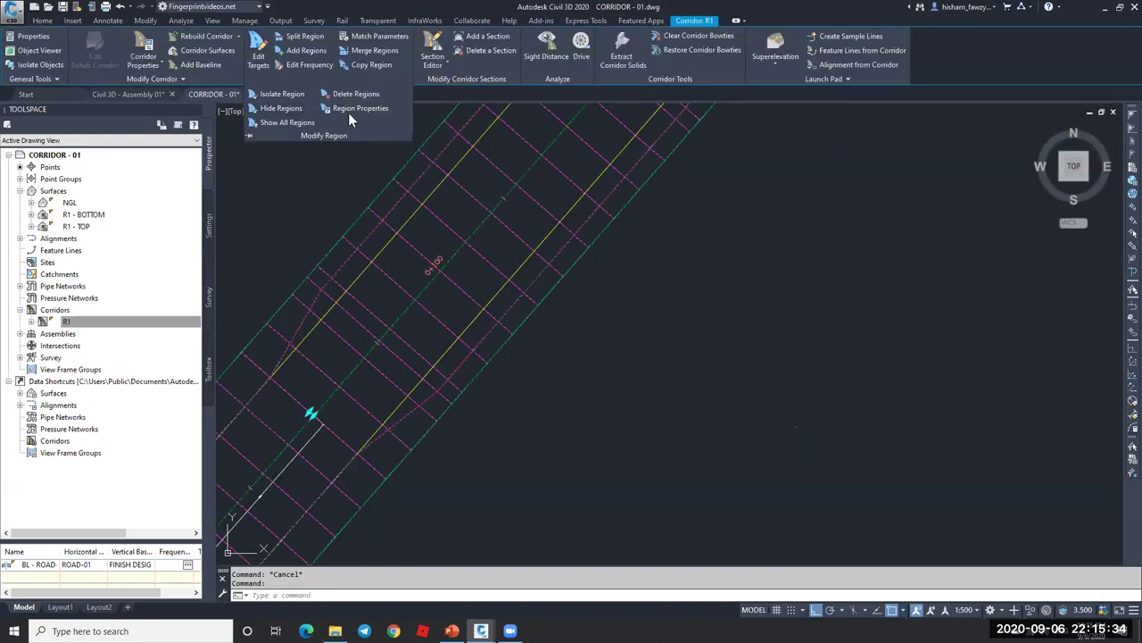
pyautogui.click(355, 108)
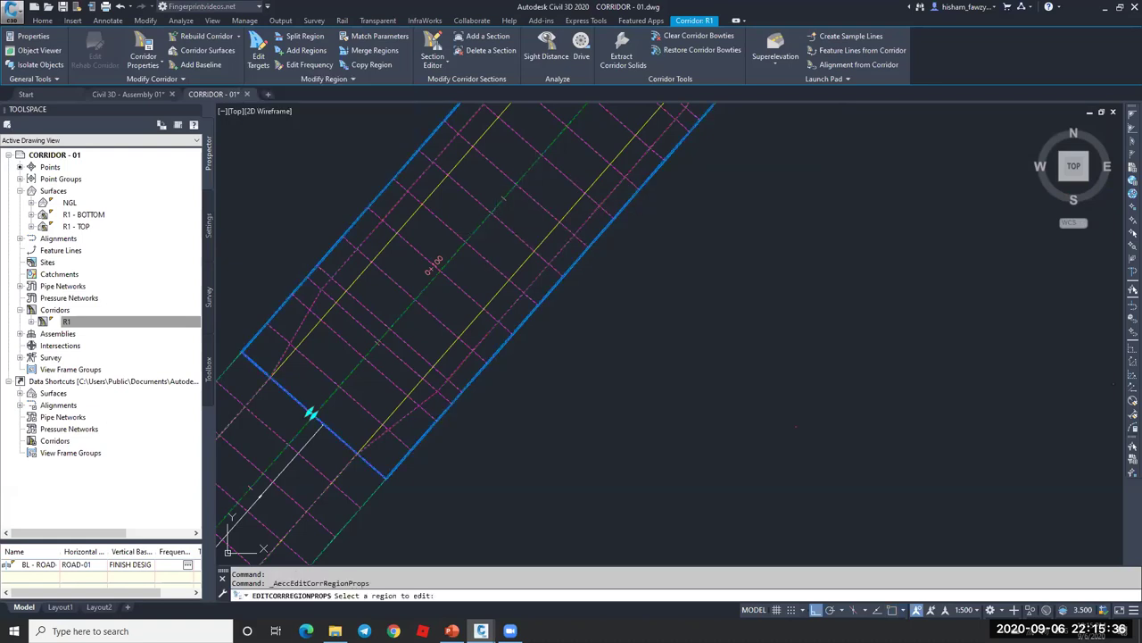
pyautogui.click(545, 255)
# - Set the region's assembly to FULL SECTION 1 (2) by picking the copy in the drawing
pyautogui.click(651, 346)
pyautogui.click(577, 329)
pyautogui.click(564, 348)
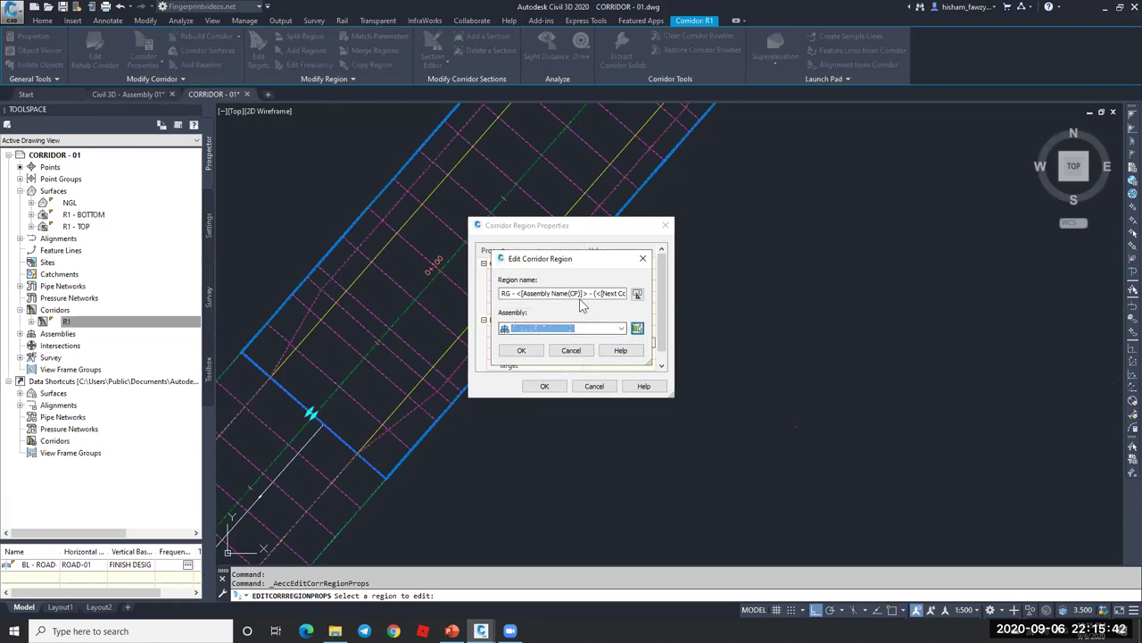
pyautogui.click(637, 327)
pyautogui.scroll(-3, 624, 268)
pyautogui.scroll(4, 751, 307)
pyautogui.click(818, 292)
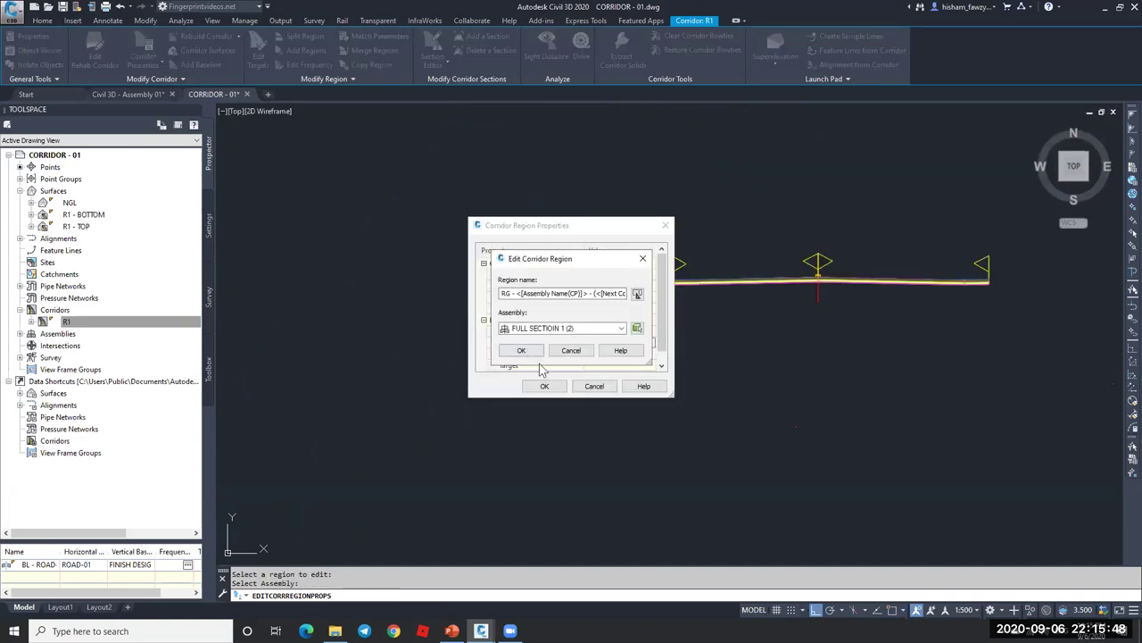
pyautogui.click(544, 386)
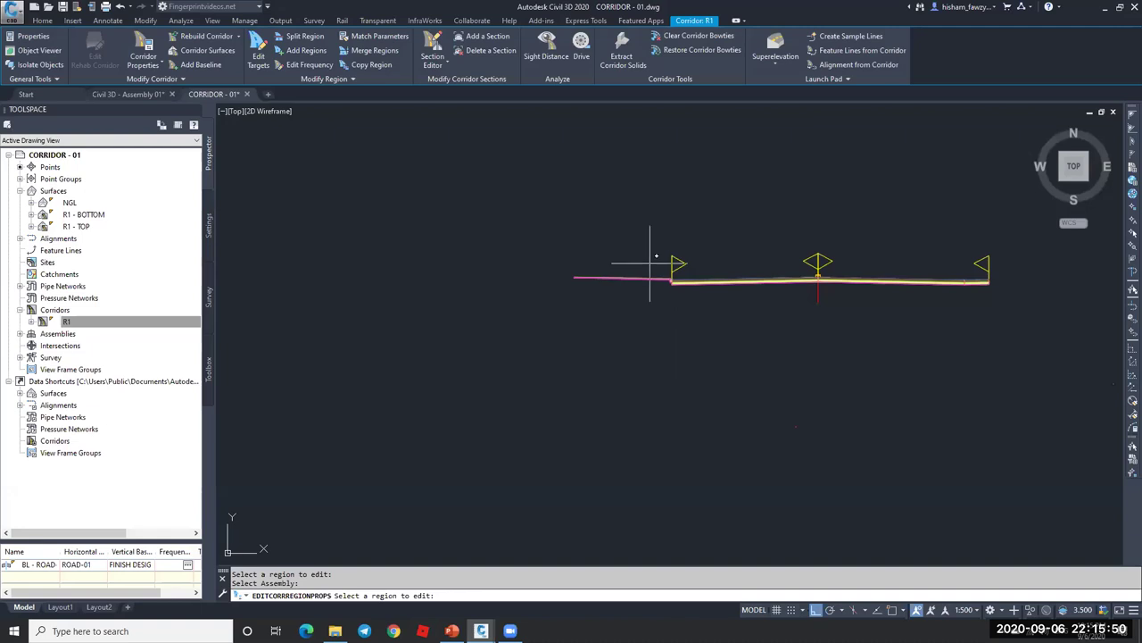
pyautogui.scroll(-5, 656, 258)
pyautogui.press('Escape')
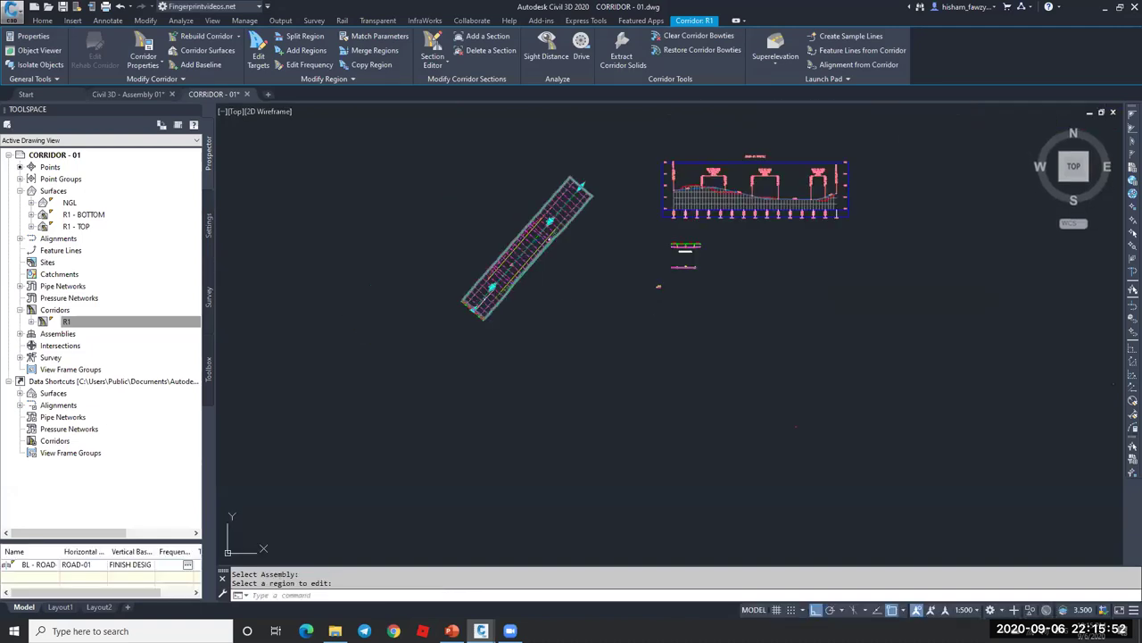
# - Remove Polyline-1 as the RT-LANE width target in the region's target mapping
pyautogui.scroll(6, 543, 237)
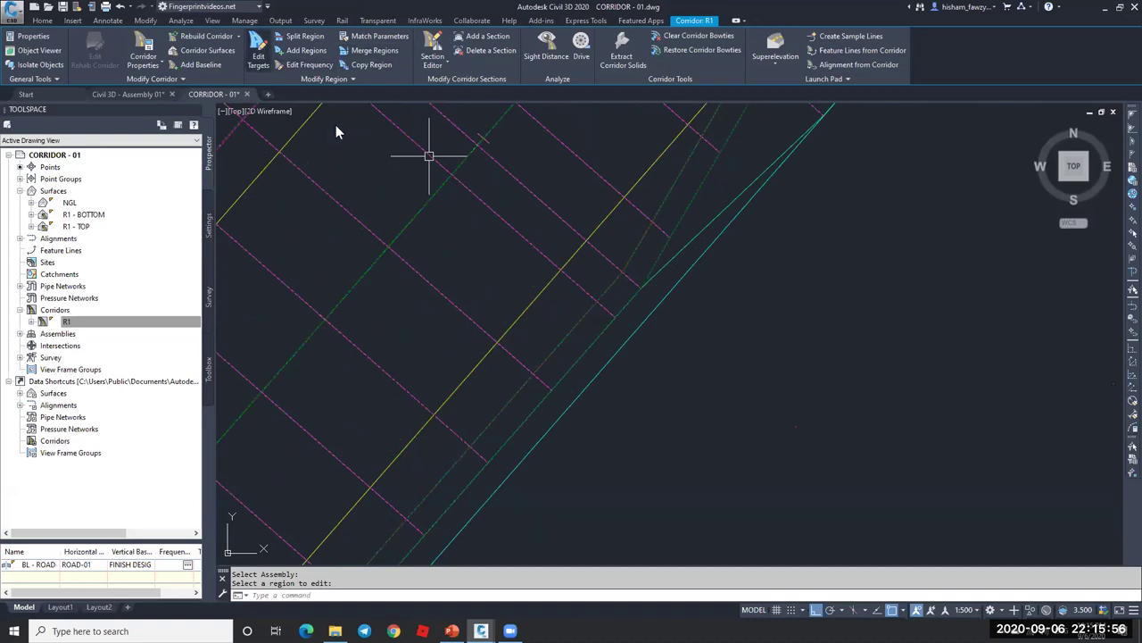
pyautogui.click(536, 315)
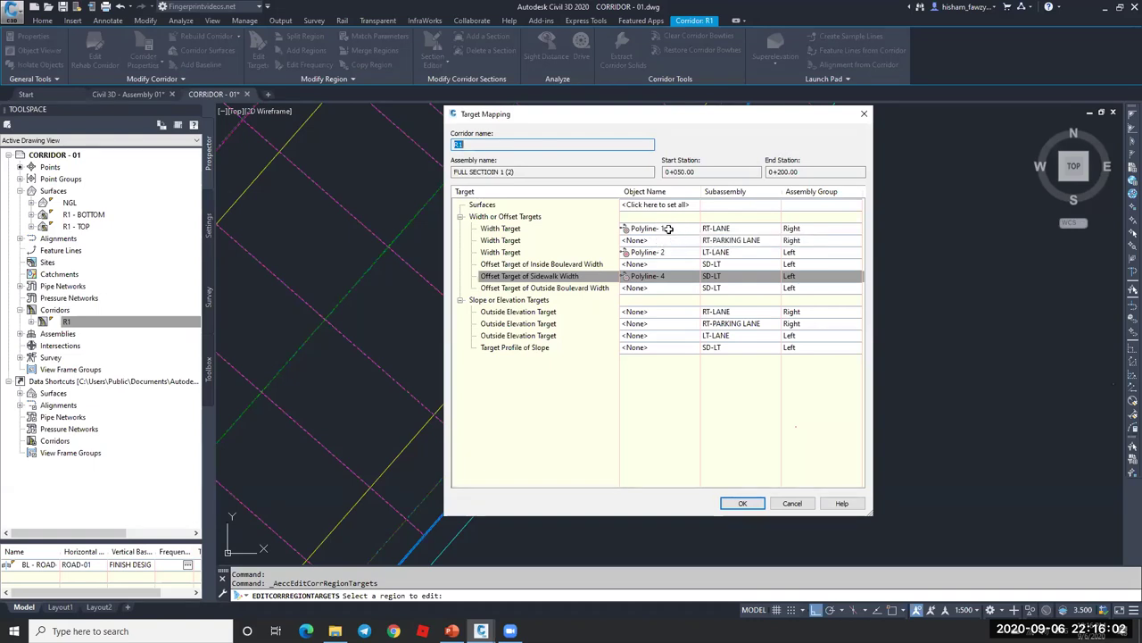
pyautogui.click(673, 229)
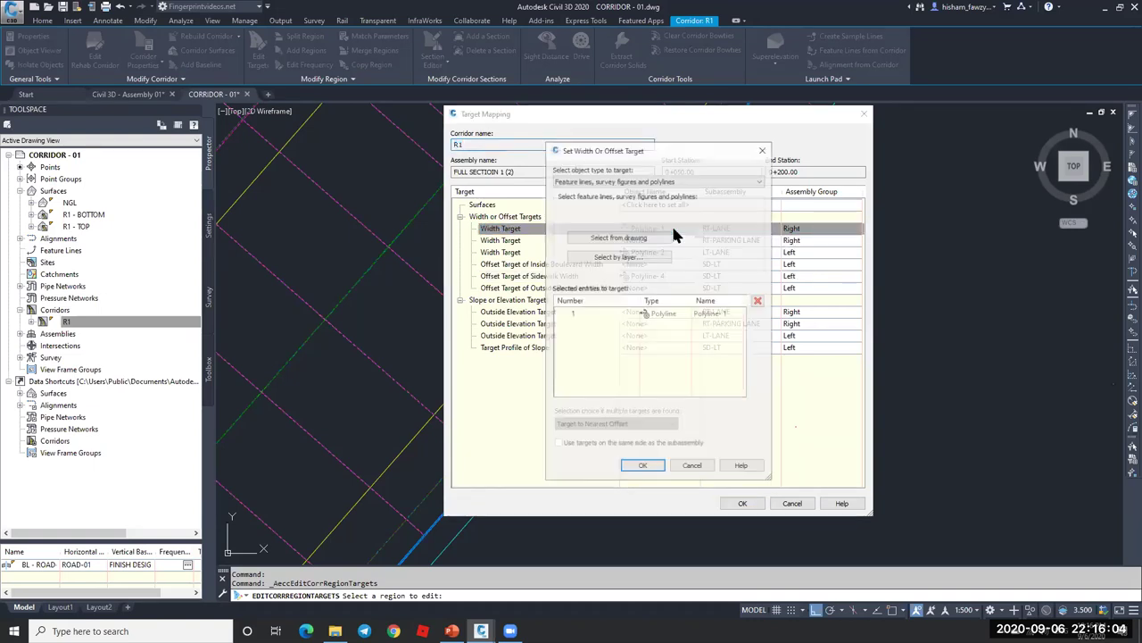
pyautogui.click(759, 301)
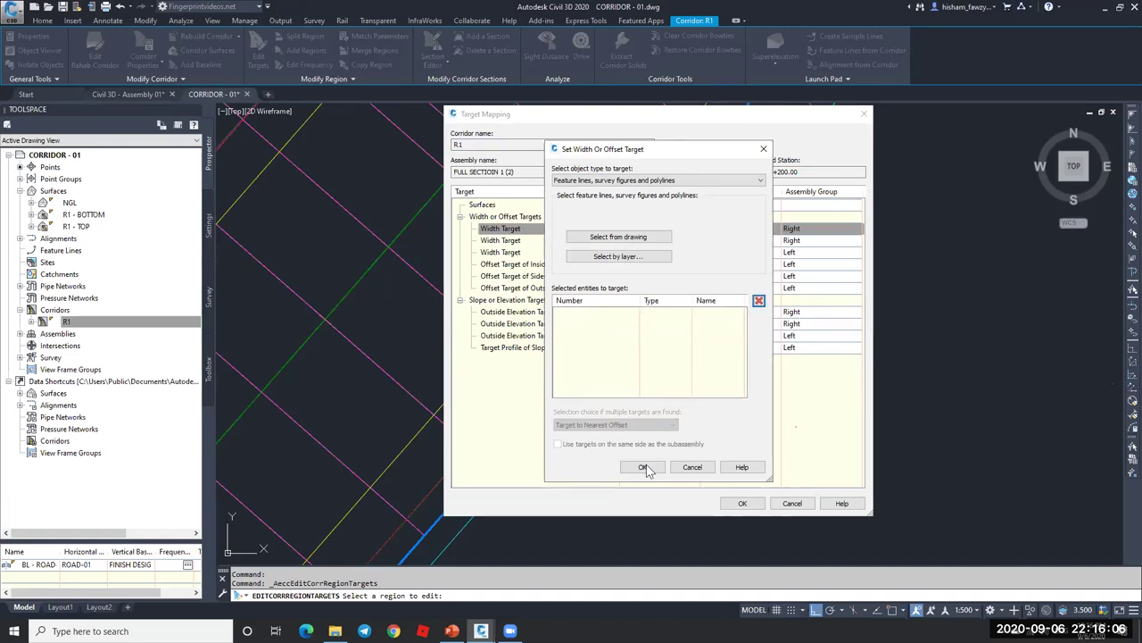
pyautogui.click(642, 467)
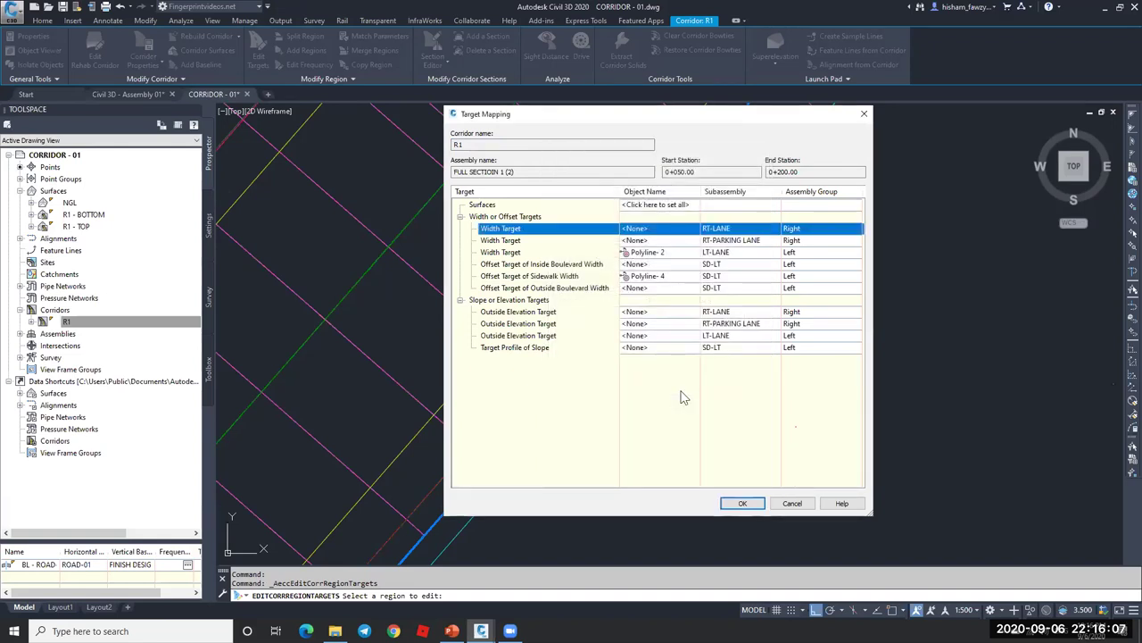
# - Set Polyline-1 as the RT-PARKING LANE width target and rebuild corridor R1
pyautogui.click(675, 240)
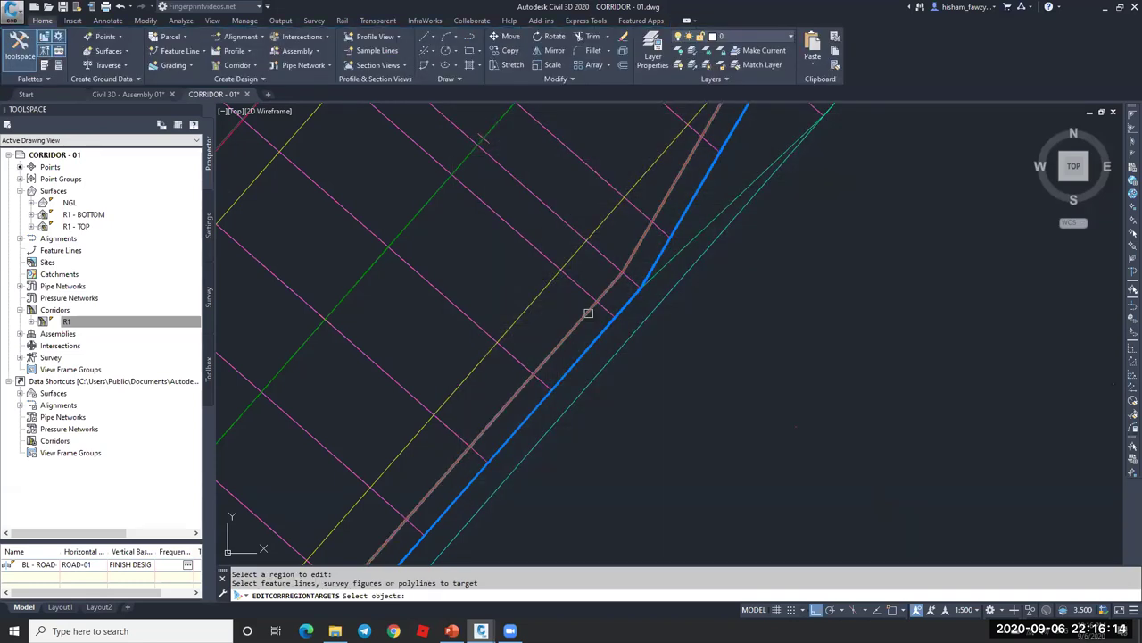
pyautogui.click(585, 311)
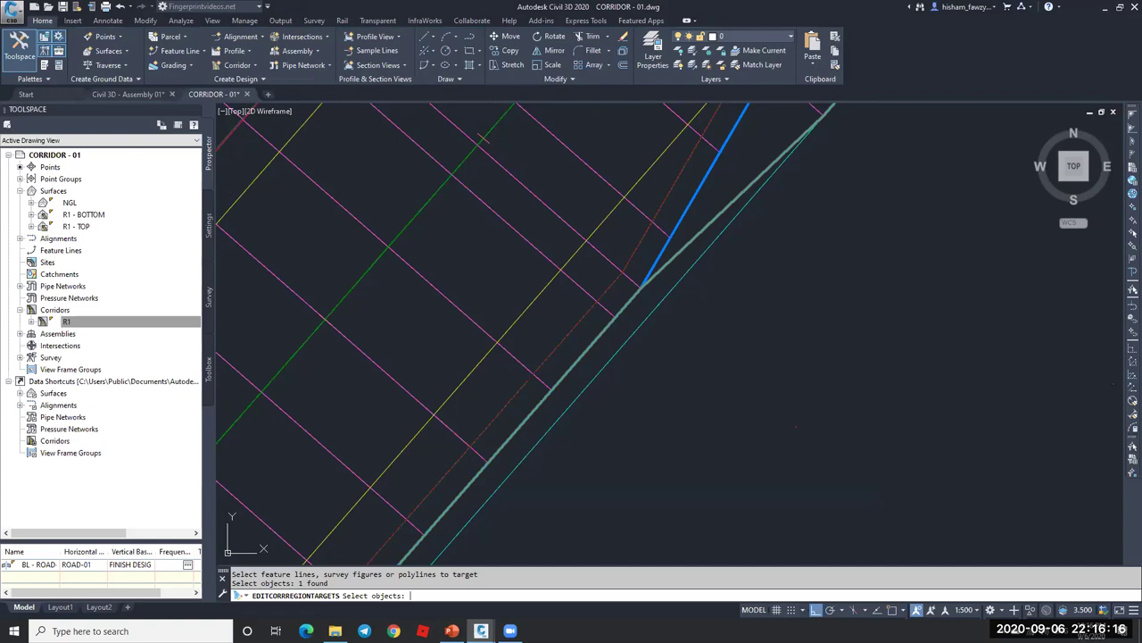
pyautogui.press('Return')
pyautogui.click(658, 469)
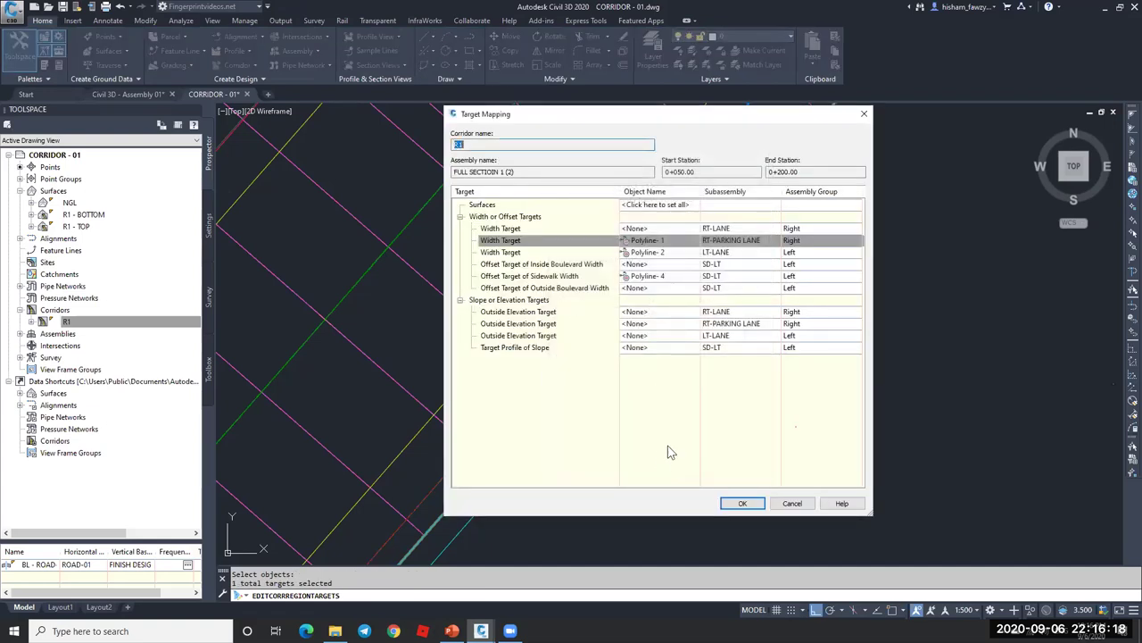
pyautogui.press('Return')
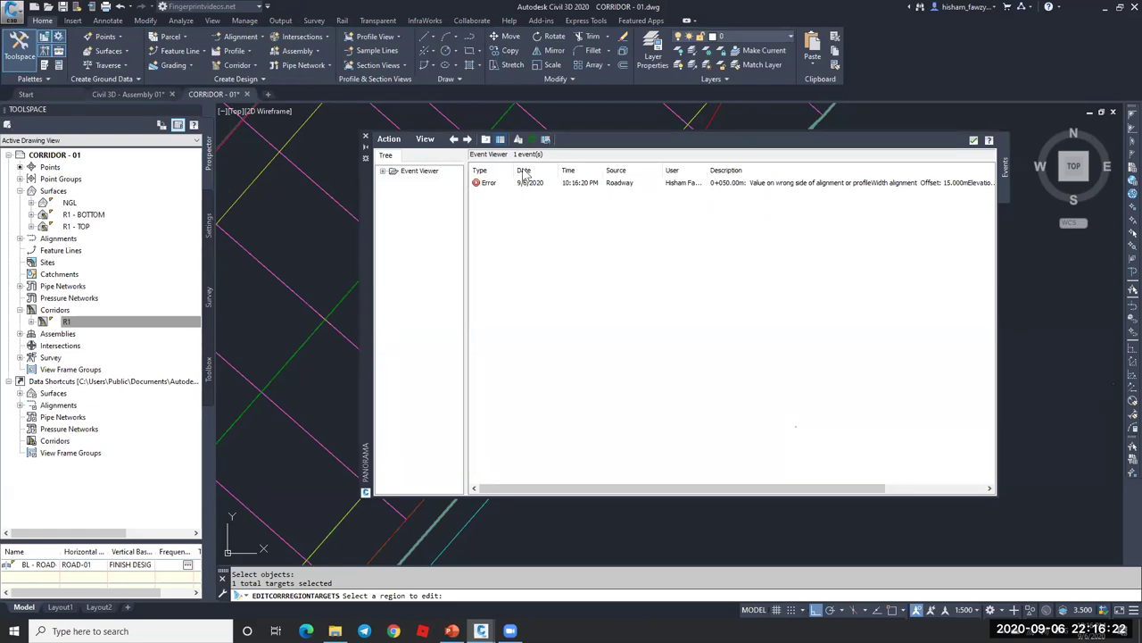
# - Dismiss the corridor error list and stop editing corridor regions
pyautogui.click(365, 135)
pyautogui.scroll(5, 676, 250)
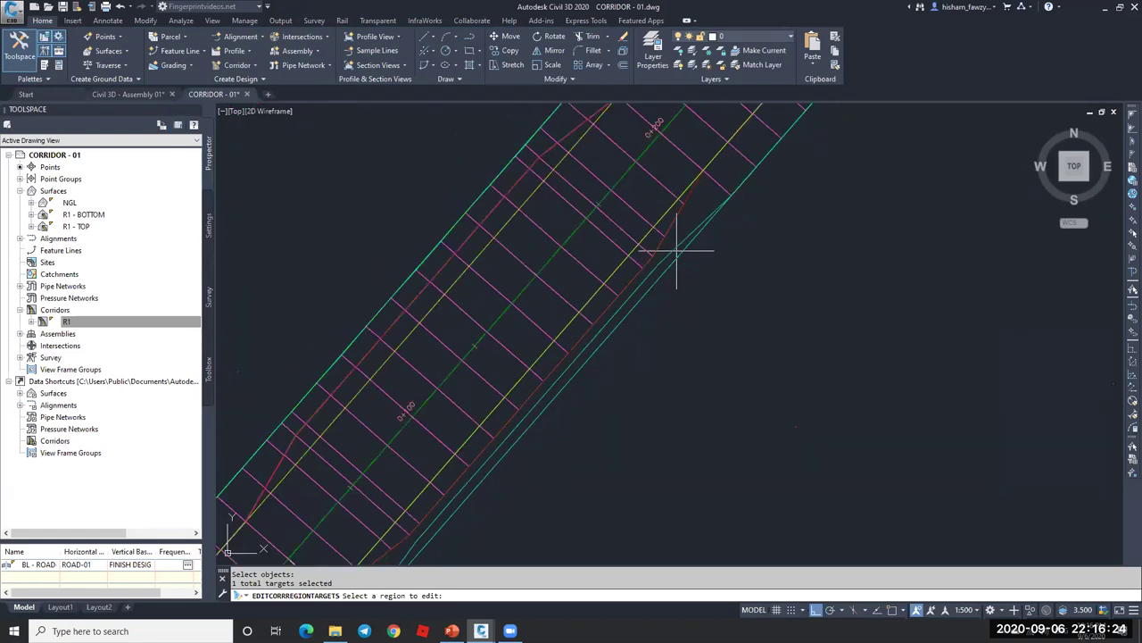
pyautogui.press('Escape')
pyautogui.scroll(-5, 669, 248)
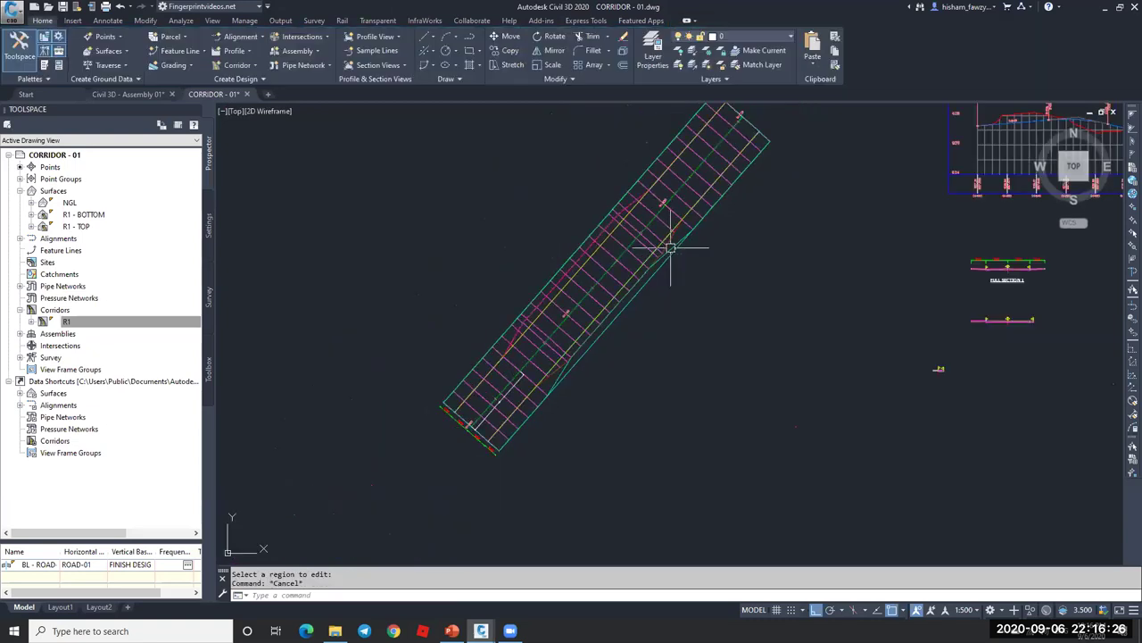
pyautogui.scroll(-2, 636, 256)
pyautogui.scroll(5, 714, 276)
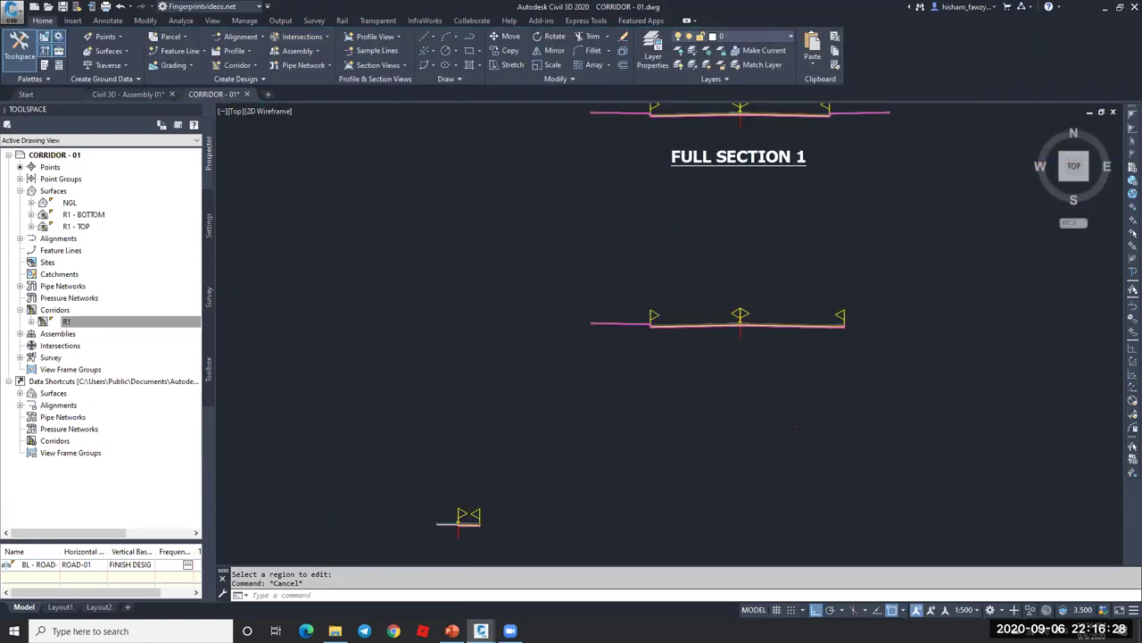
pyautogui.scroll(5, 627, 321)
# - Start copying a subassembly to an assembly marker, then abandon the copy
pyautogui.click(639, 266)
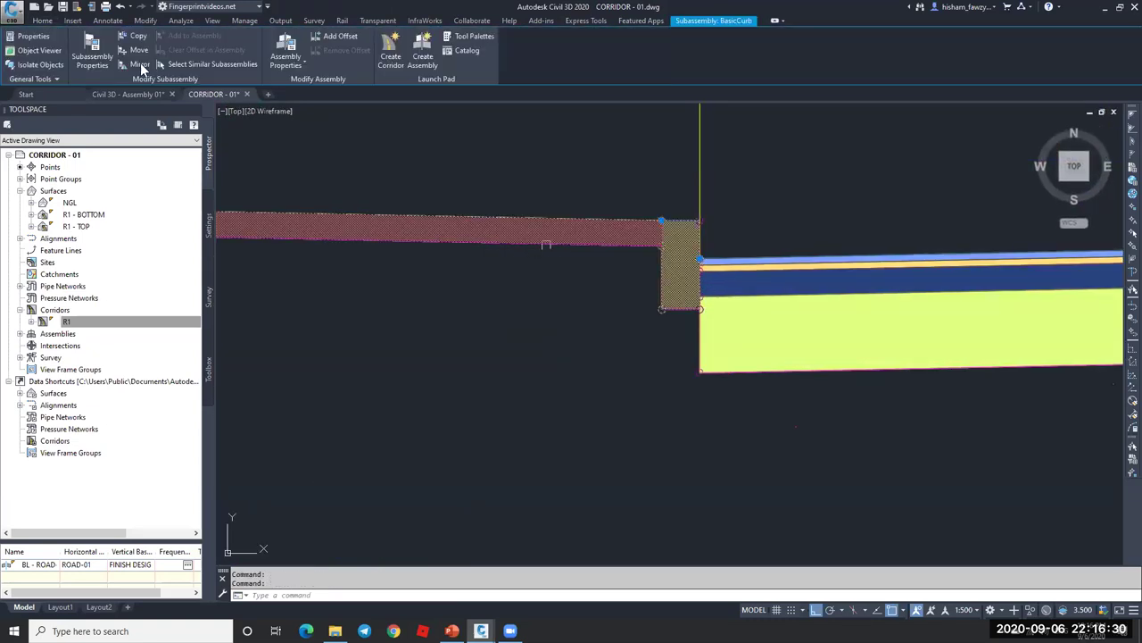
pyautogui.click(134, 36)
pyautogui.scroll(5, 803, 232)
pyautogui.scroll(6, 803, 231)
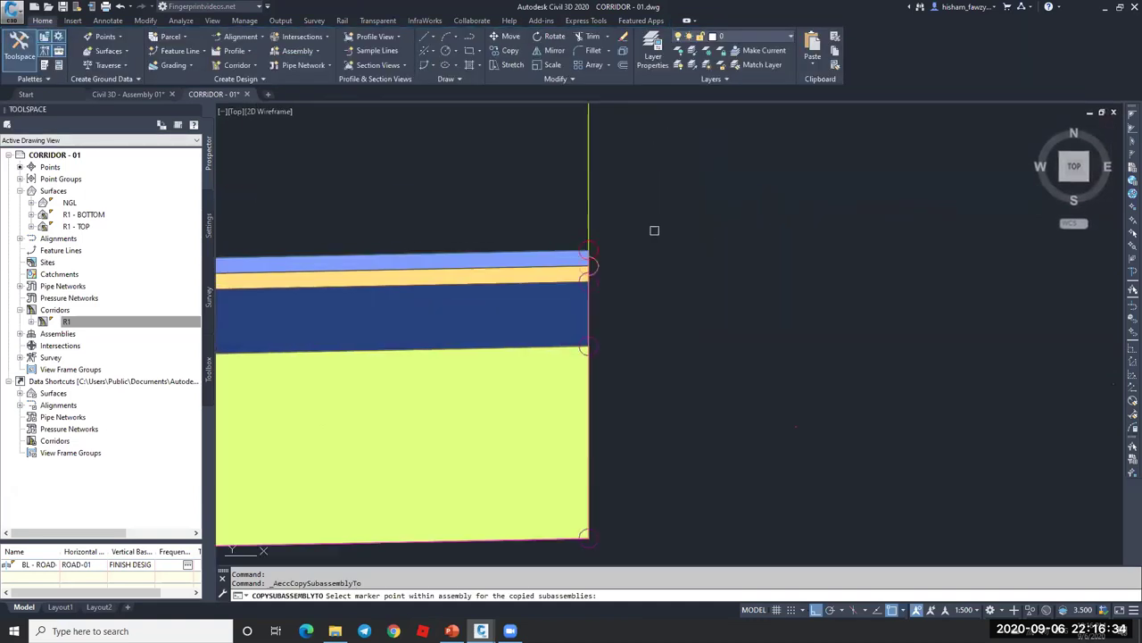
pyautogui.click(596, 250)
pyautogui.click(594, 340)
pyautogui.press('Escape')
pyautogui.scroll(-3, 630, 286)
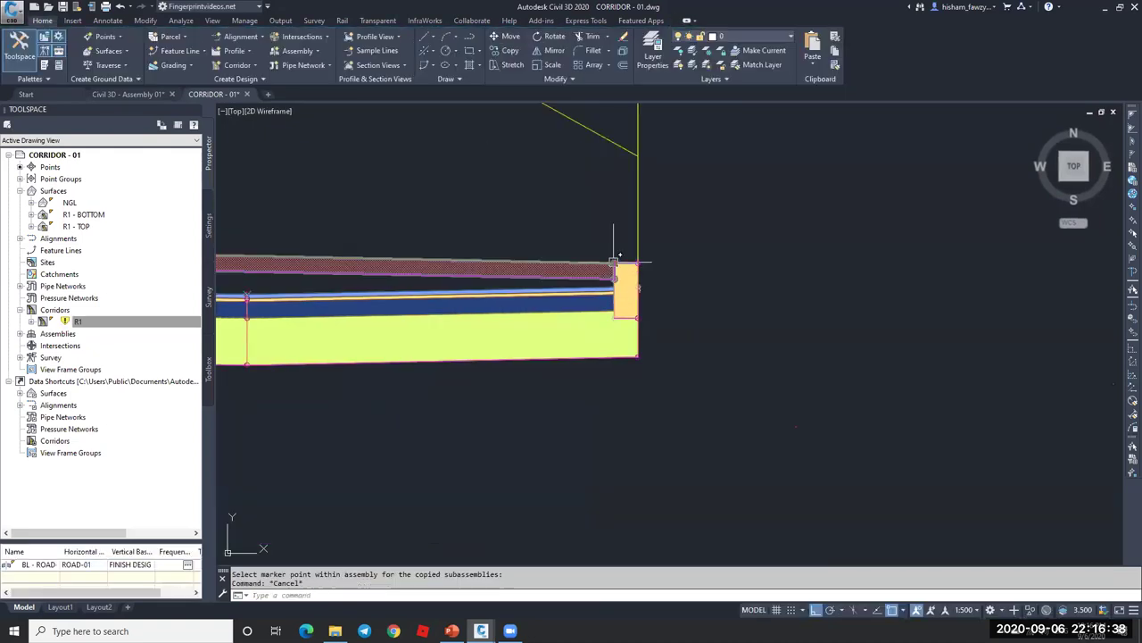
# - Mirror the BasicCurb and SD-LT sidewalk subassemblies onto the opposite-side markers
pyautogui.click(624, 277)
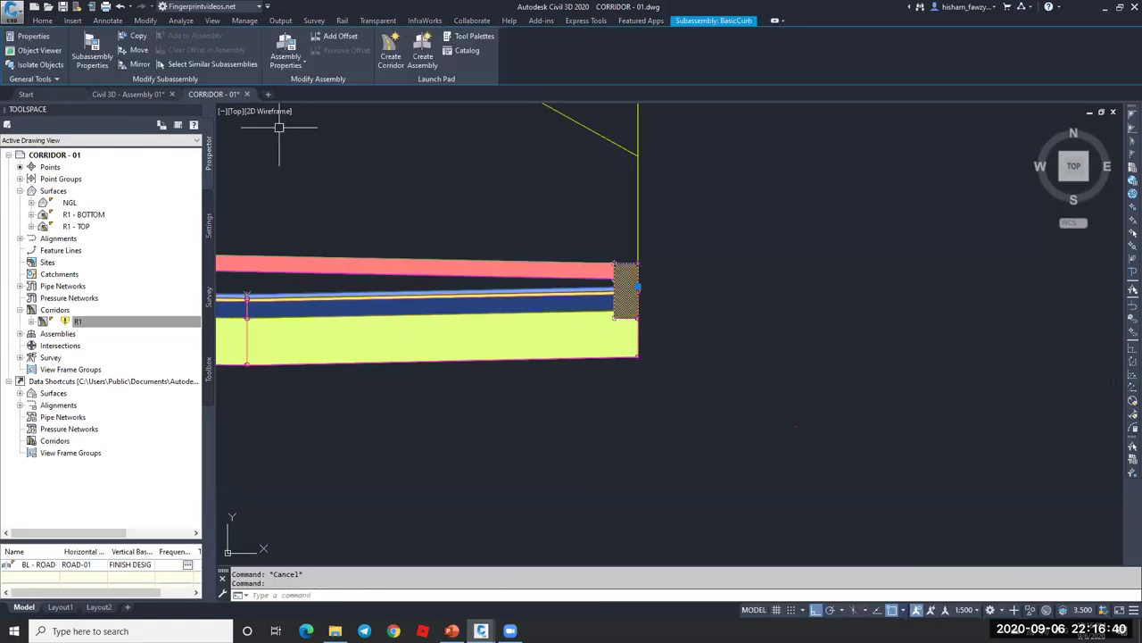
pyautogui.click(140, 64)
pyautogui.scroll(2, 685, 303)
pyautogui.click(686, 302)
pyautogui.press('Return')
pyautogui.press('Escape')
pyautogui.click(530, 206)
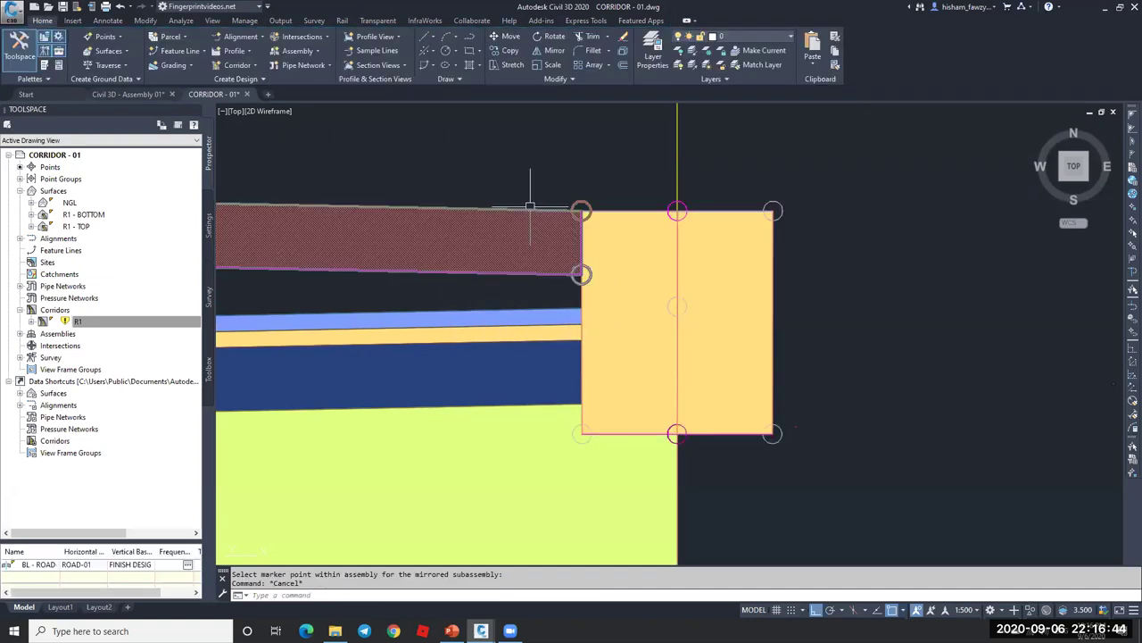
pyautogui.click(138, 63)
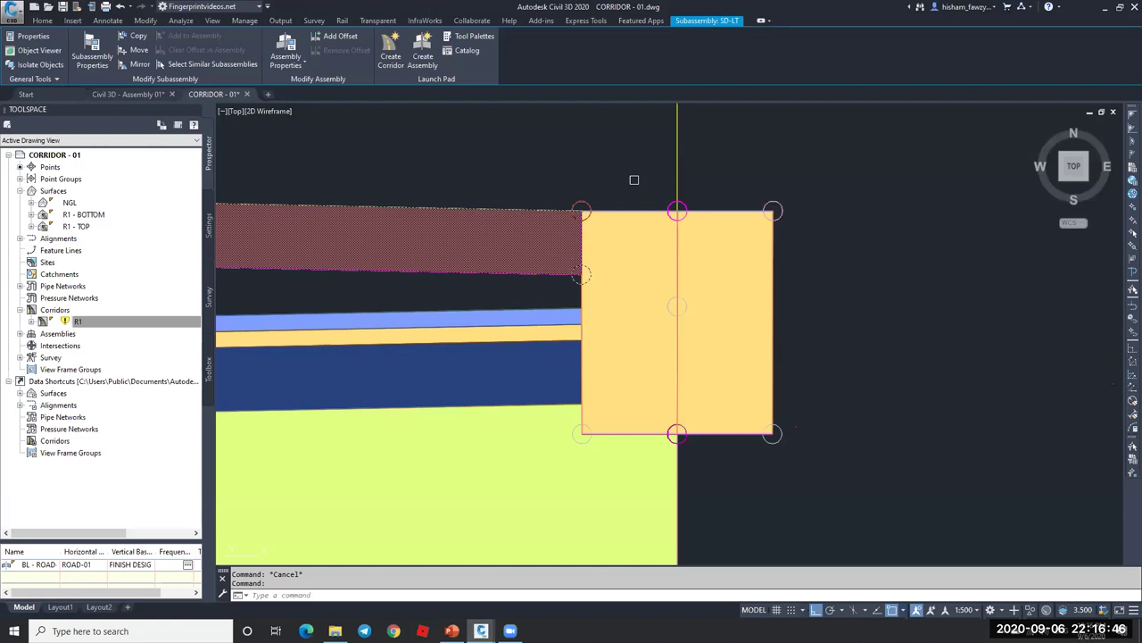
pyautogui.click(782, 205)
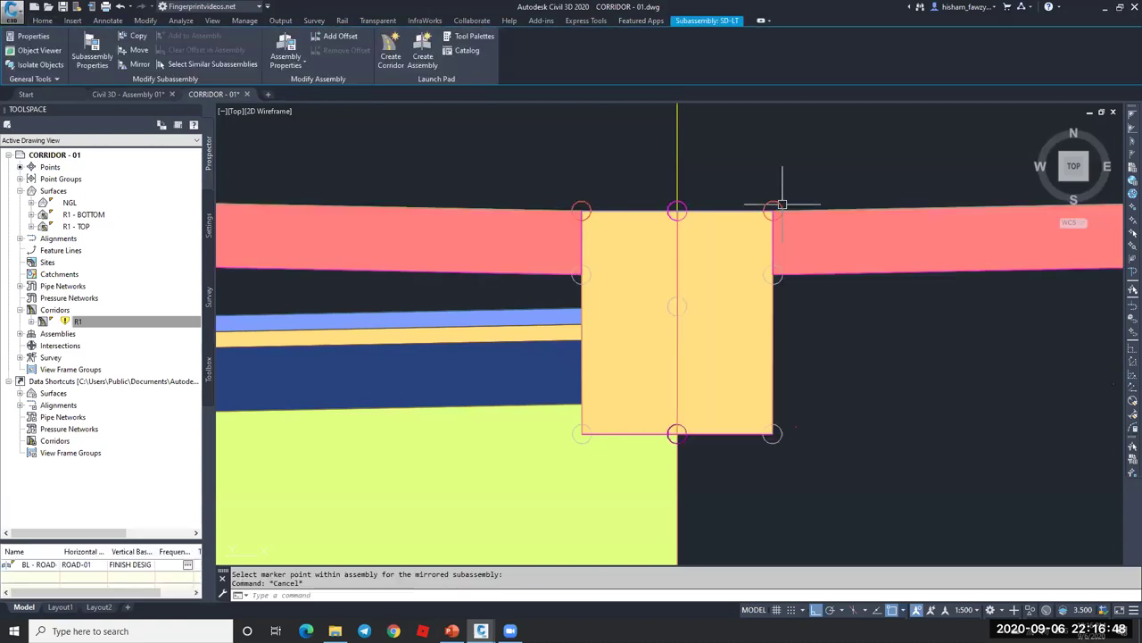
pyautogui.press('Escape')
# - Crossing-select and erase two subassemblies from the assembly, then select corridor R1
pyautogui.click(604, 215)
pyautogui.click(576, 218)
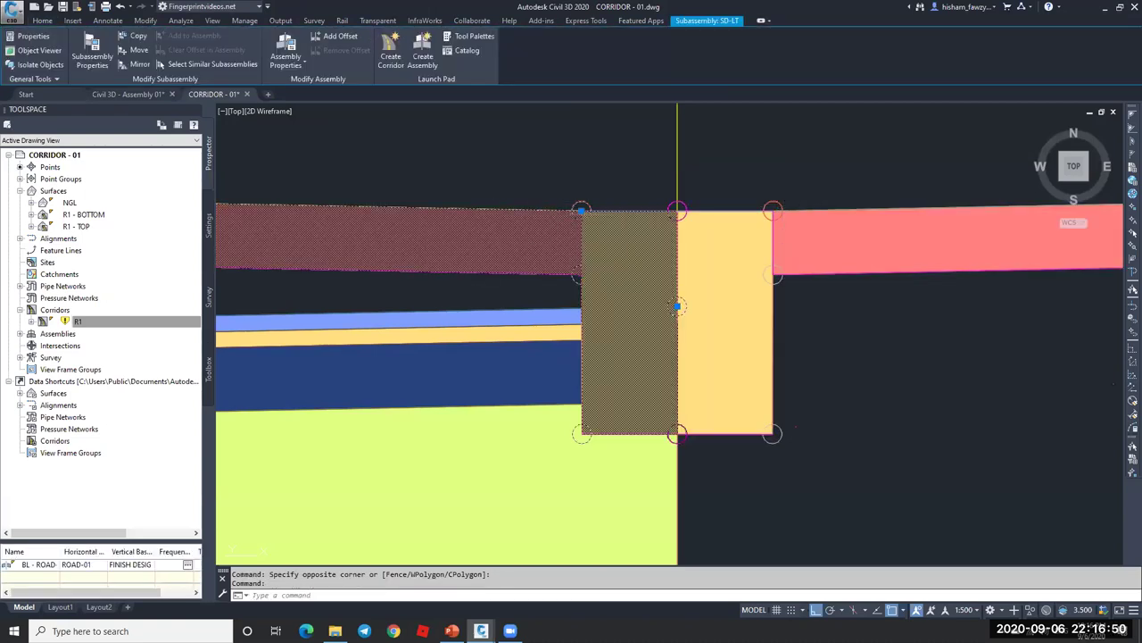
pyautogui.press('Delete')
pyautogui.scroll(-3, 669, 335)
pyautogui.scroll(-3, 574, 250)
pyautogui.scroll(1, 772, 262)
pyautogui.scroll(-4, 625, 258)
pyautogui.scroll(3, 443, 245)
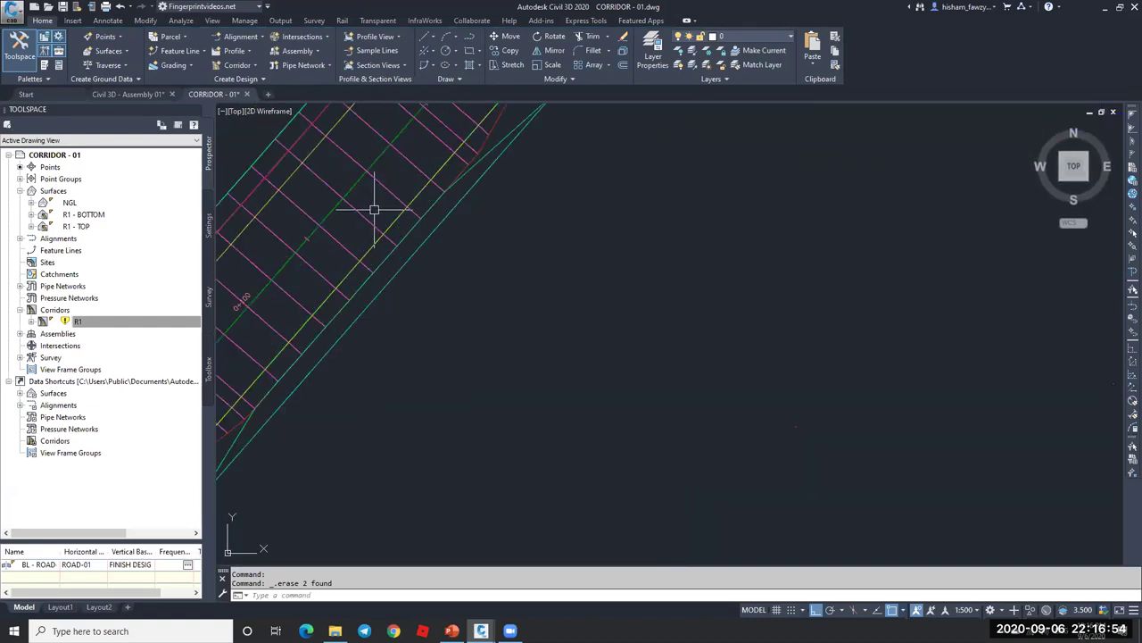
pyautogui.click(396, 186)
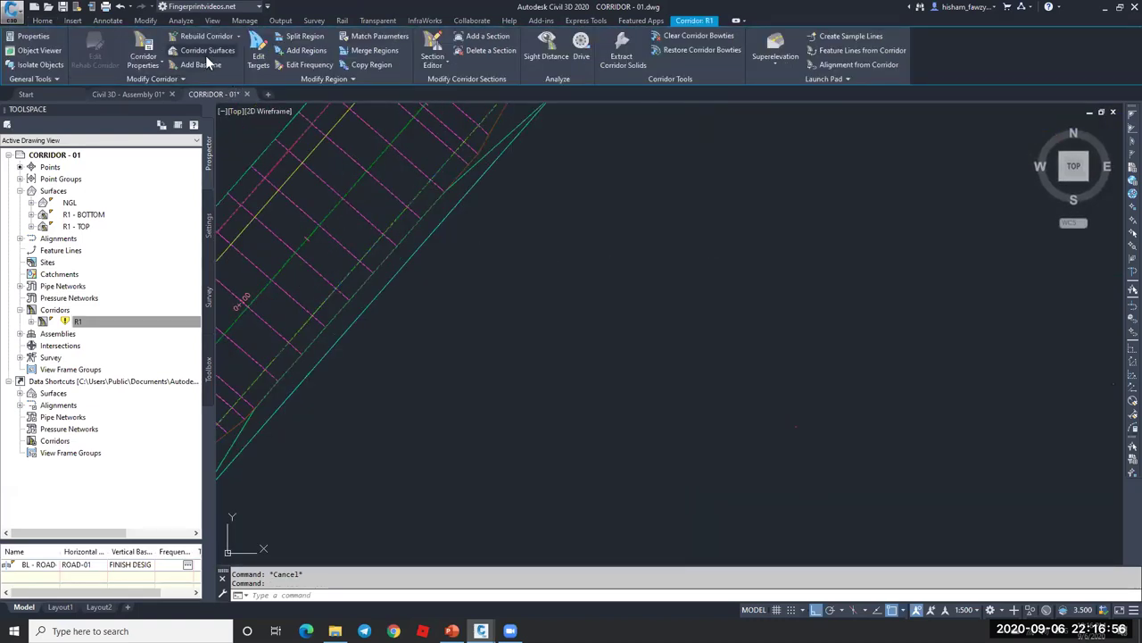
# - Assign Polyline-3 as the Sidewalk Width (Right) offset target in corridor R1's region
pyautogui.click(258, 56)
pyautogui.click(583, 255)
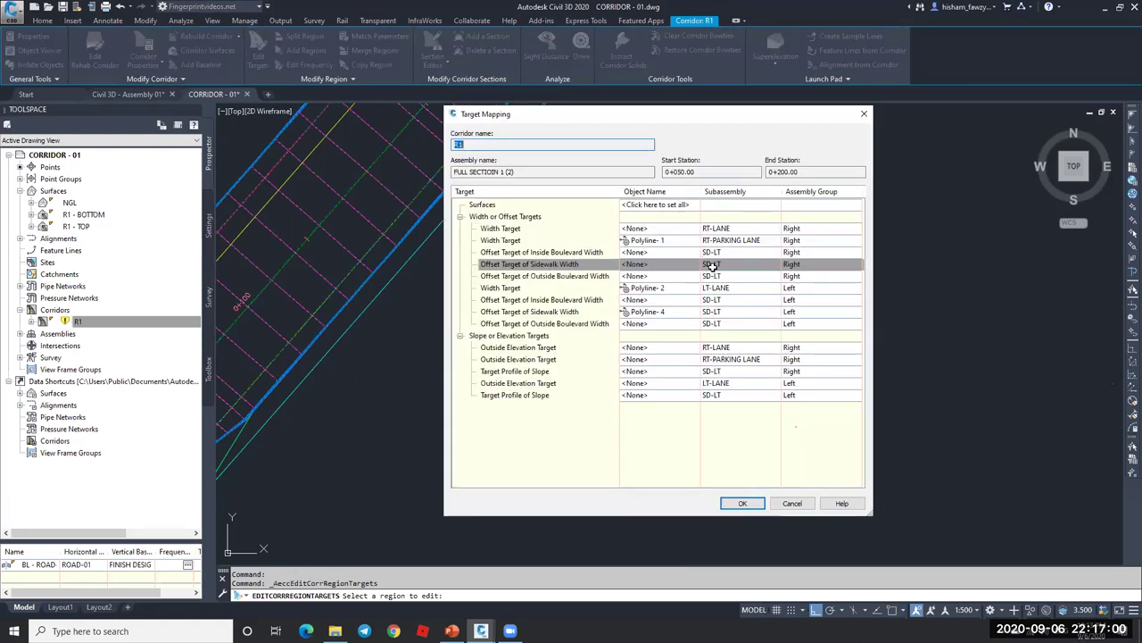
pyautogui.click(689, 266)
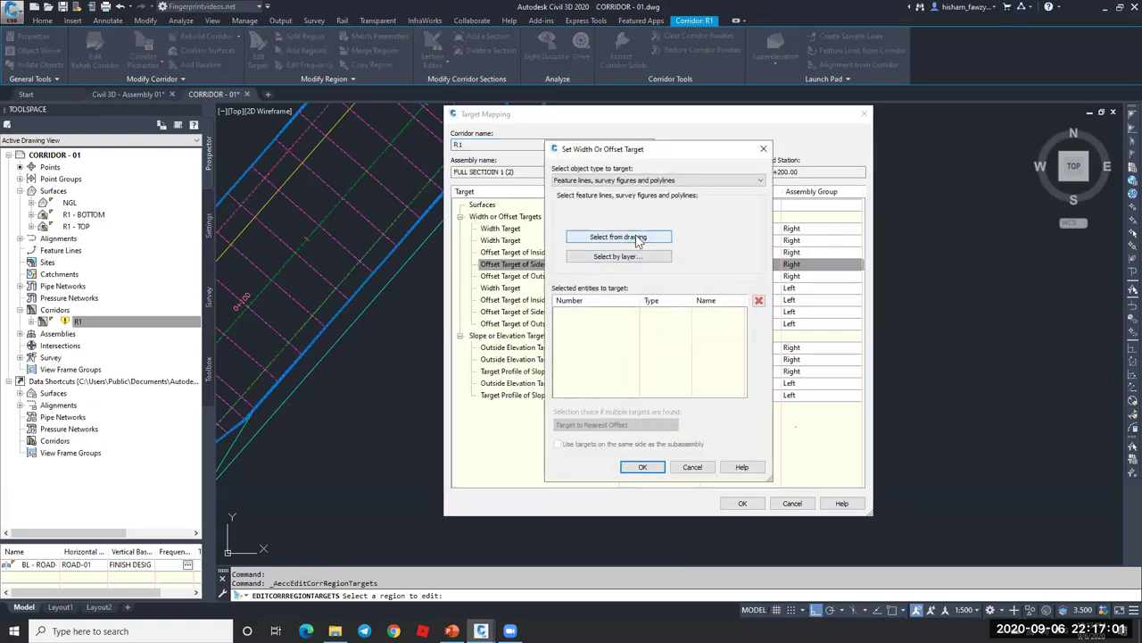
pyautogui.click(406, 262)
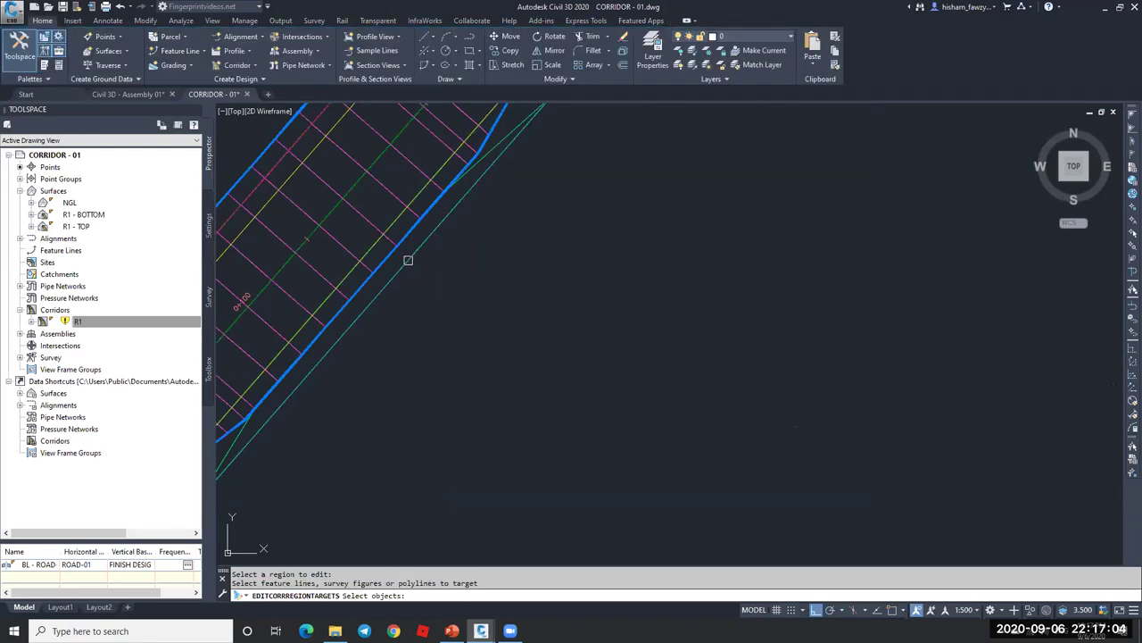
pyautogui.press('Return')
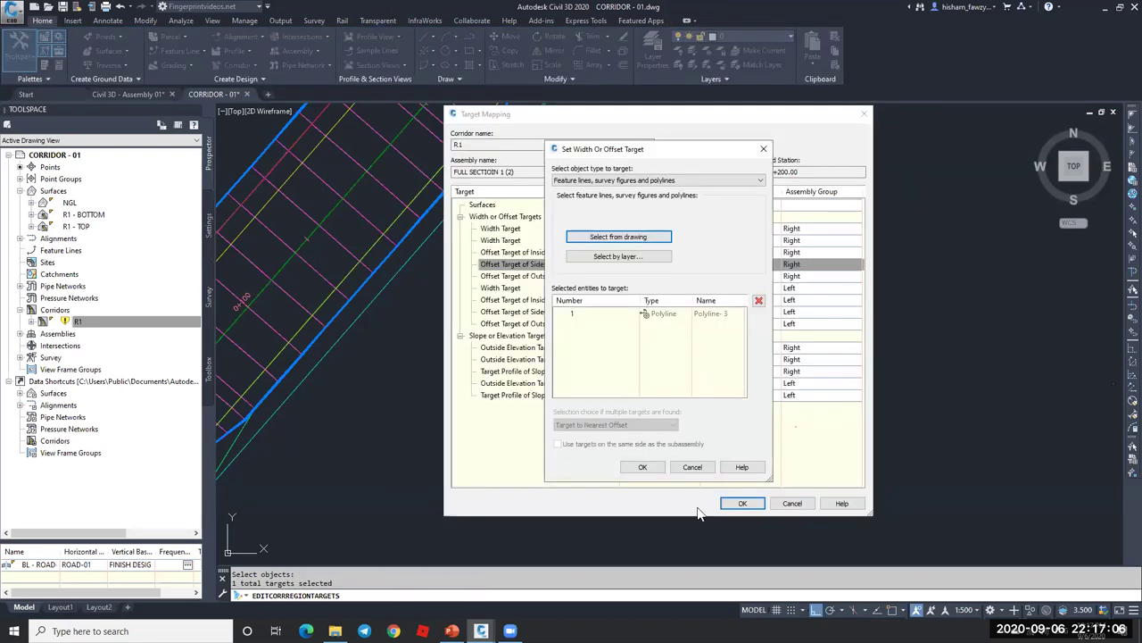
pyautogui.click(642, 467)
pyautogui.click(742, 503)
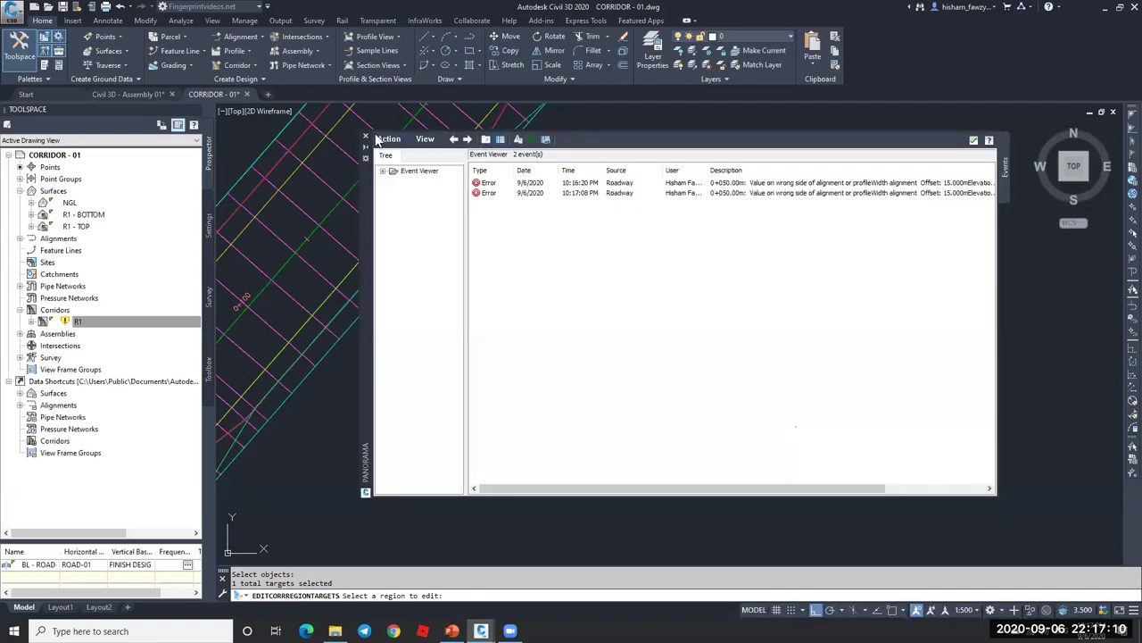
# - Dismiss the wrong-side error list, leave region editing and reselect corridor R1
pyautogui.click(365, 135)
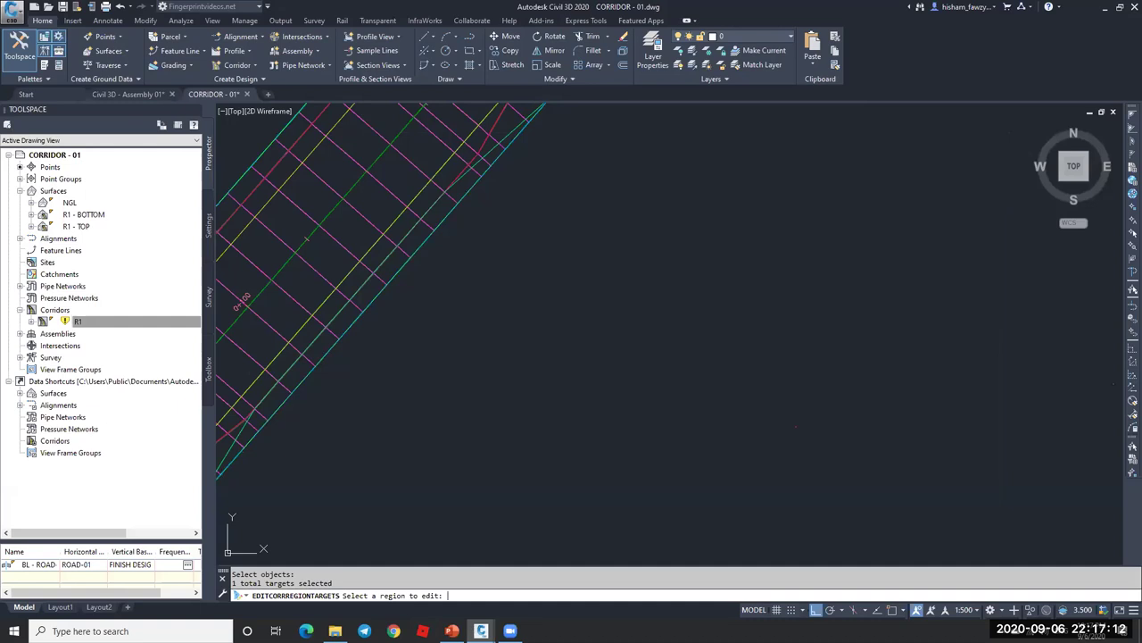
pyautogui.press('Escape')
pyautogui.moveTo(359, 265); pyautogui.dragTo(515, 265, button='middle')
pyautogui.press('Escape')
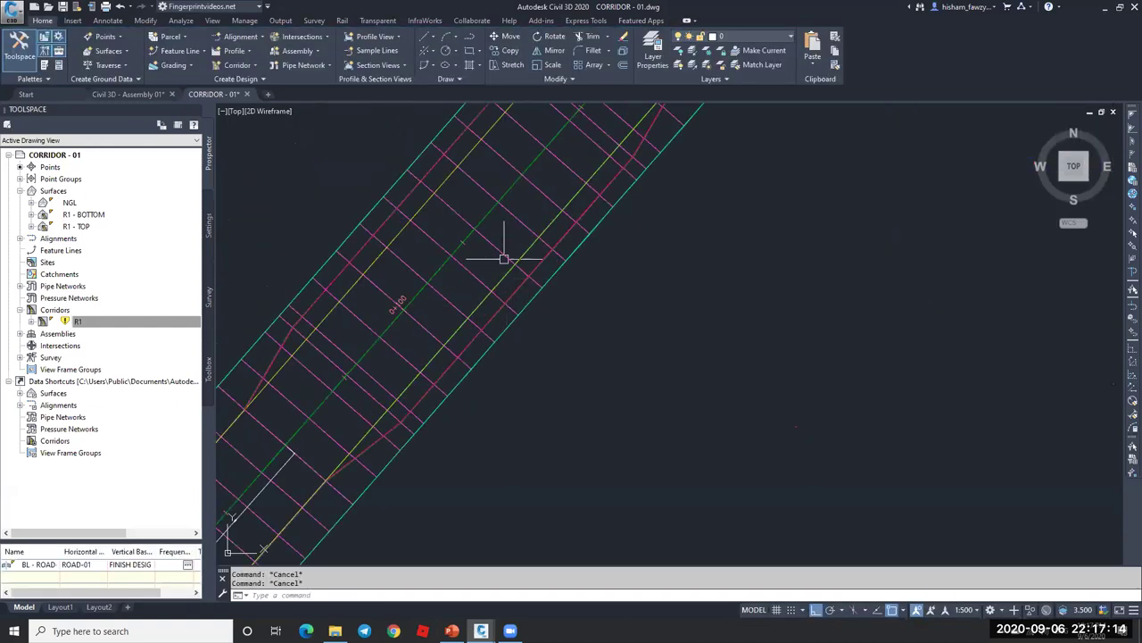
pyautogui.click(504, 254)
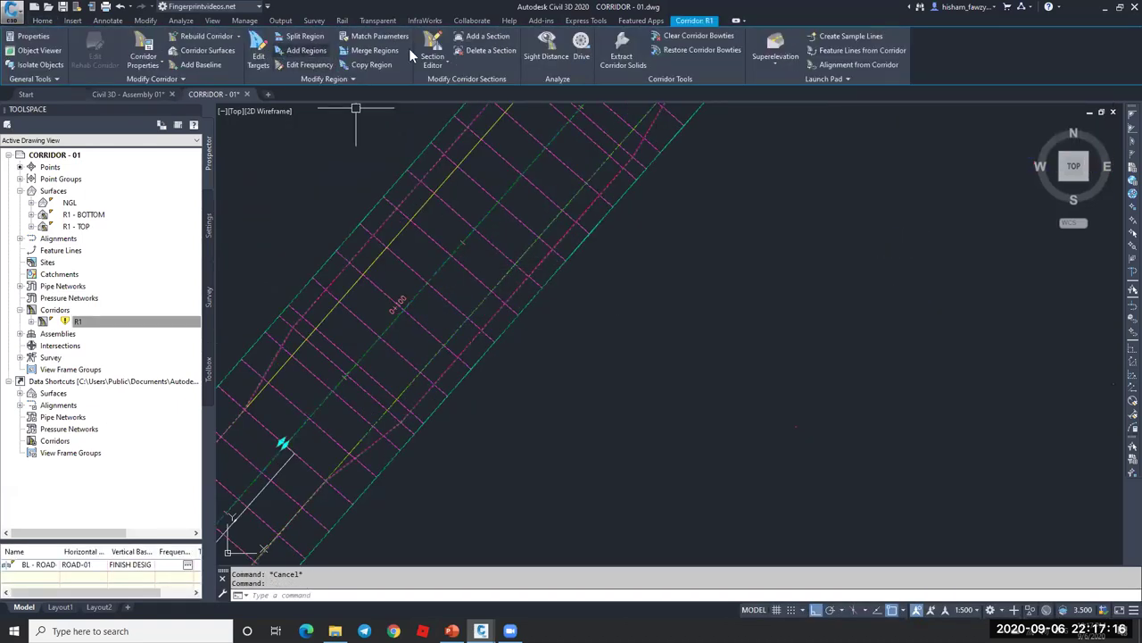
# - Open corridor R1 in the Section Editor and set the code set style to View-Edit
pyautogui.click(434, 41)
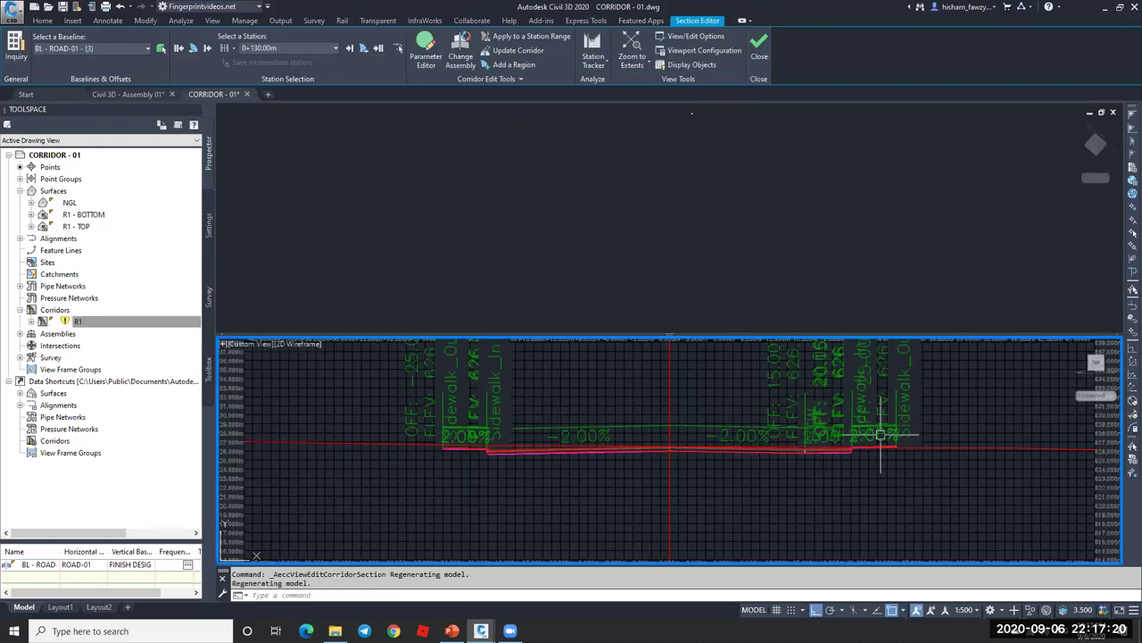
pyautogui.click(700, 36)
pyautogui.scroll(-4, 746, 386)
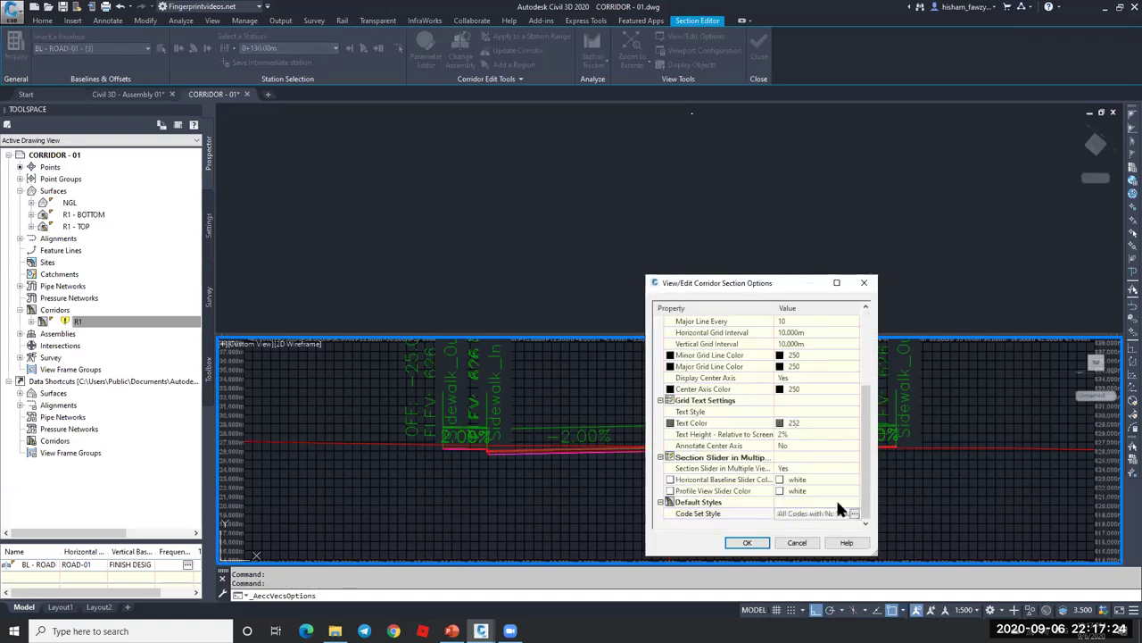
pyautogui.click(855, 514)
pyautogui.click(752, 412)
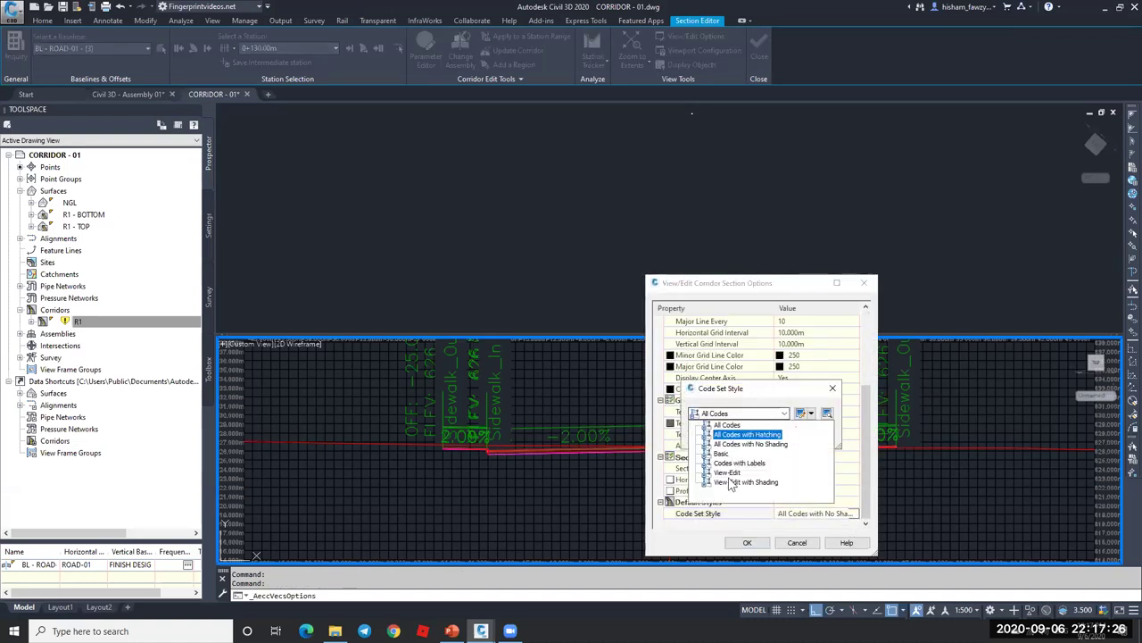
pyautogui.click(728, 472)
pyautogui.click(732, 436)
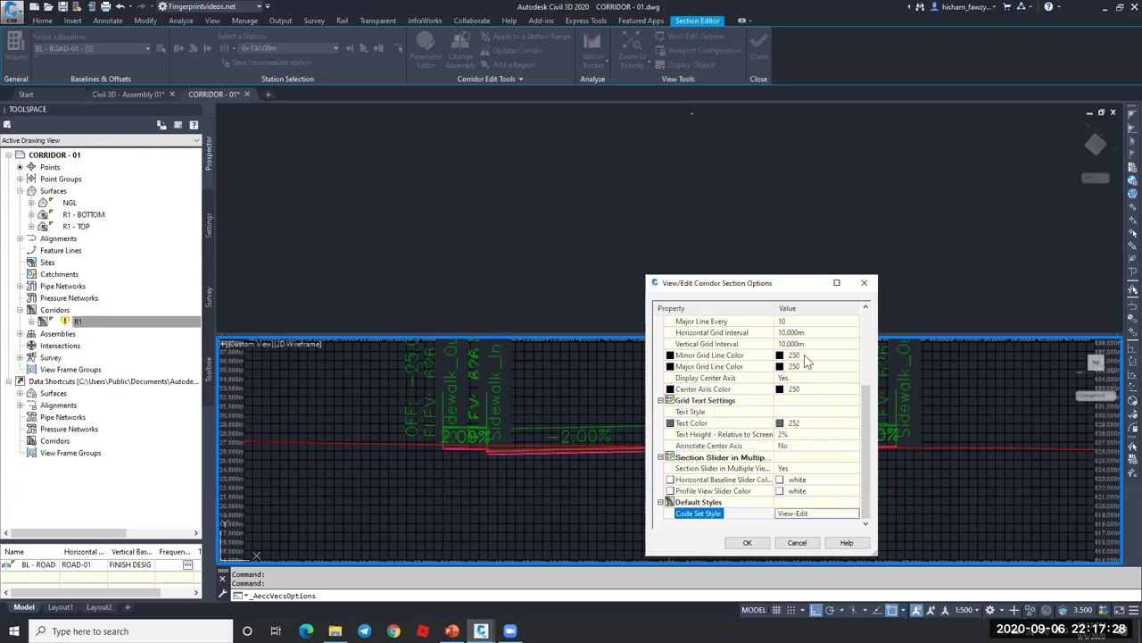
# - Change Display Vertical Grid to hide the grid lines and apply the options
pyautogui.scroll(5, 807, 359)
pyautogui.click(799, 411)
pyautogui.click(799, 412)
pyautogui.click(801, 424)
pyautogui.click(748, 543)
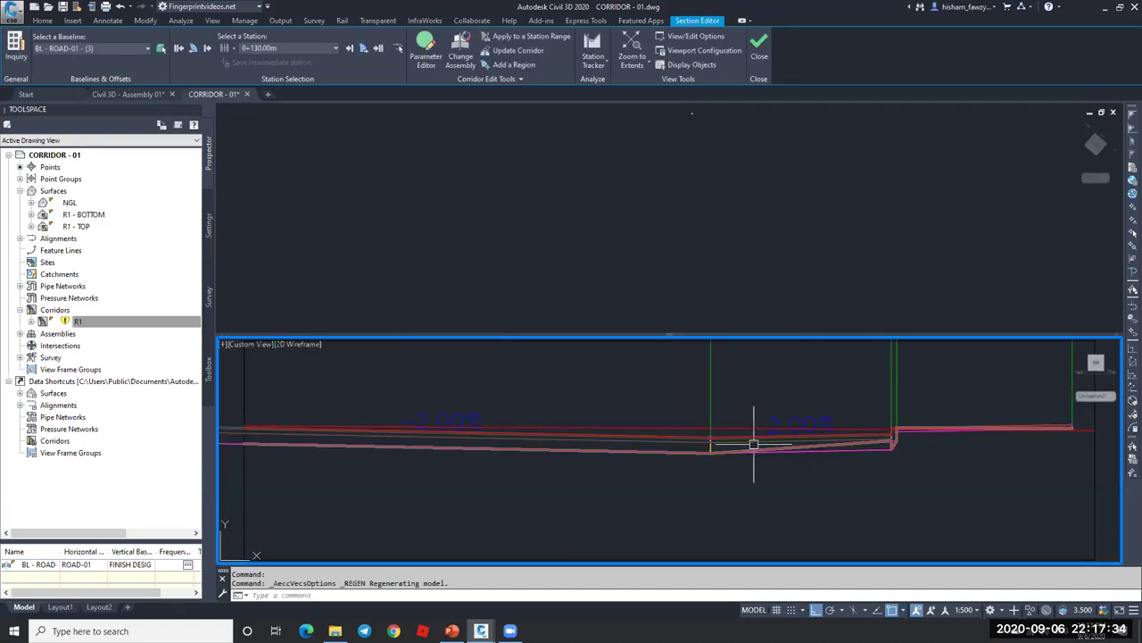
# - Zoom into the cross section and select the R1 - BOTTOM surface line
pyautogui.press('Escape')
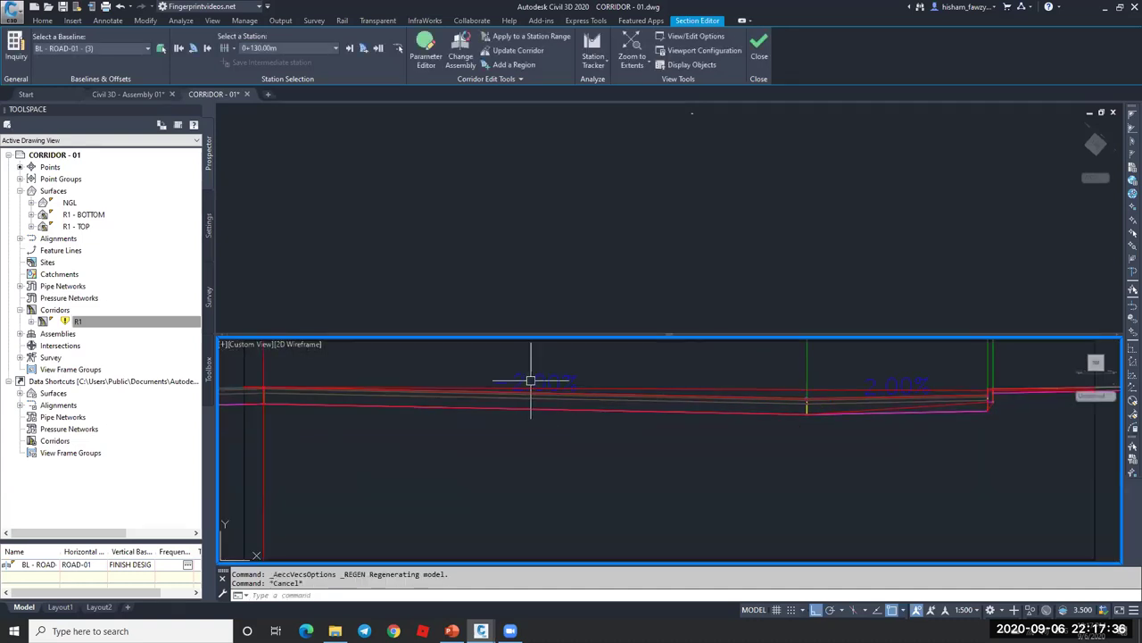
pyautogui.scroll(5, 587, 382)
pyautogui.scroll(-5, 800, 403)
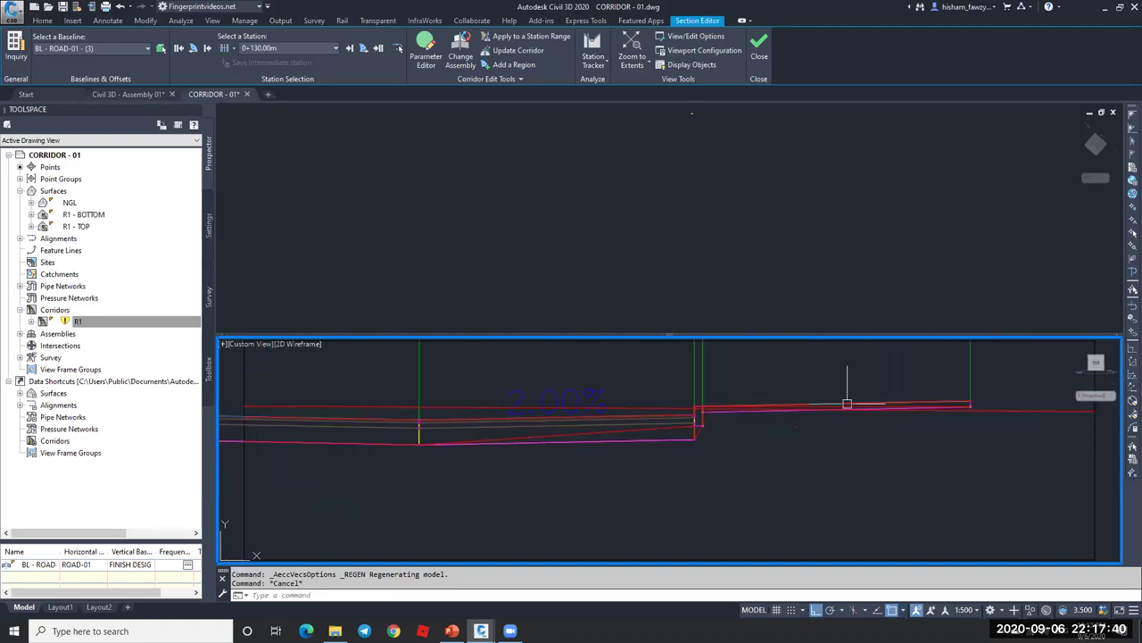
pyautogui.scroll(2, 625, 408)
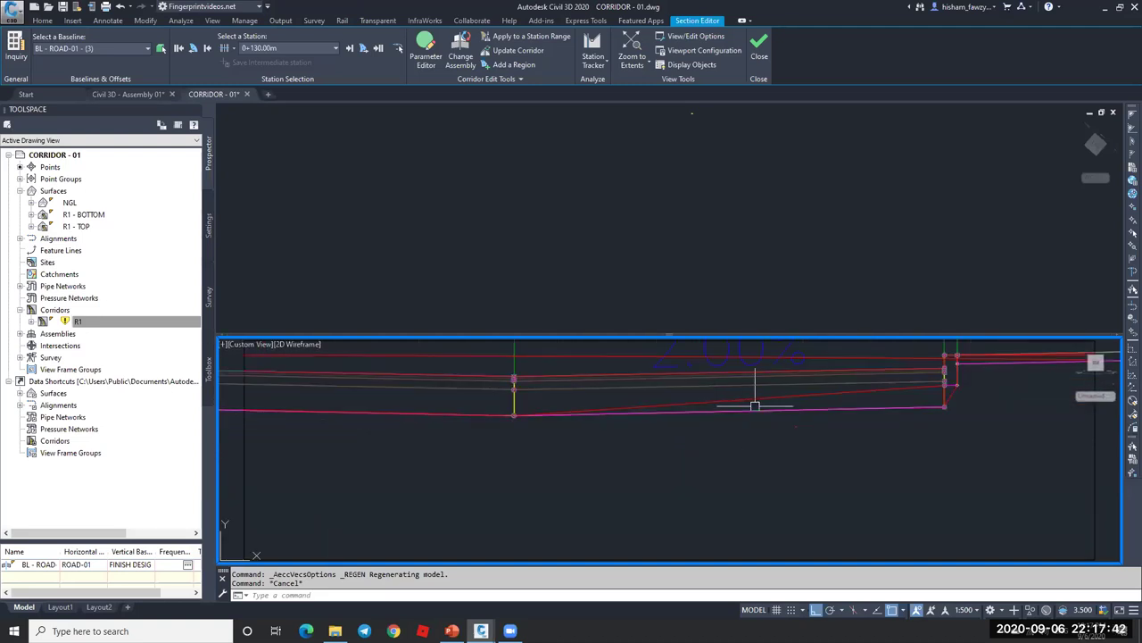
pyautogui.click(761, 402)
pyautogui.scroll(-2, 818, 403)
pyautogui.scroll(-3, 818, 403)
pyautogui.scroll(3, 816, 402)
pyautogui.press('Escape')
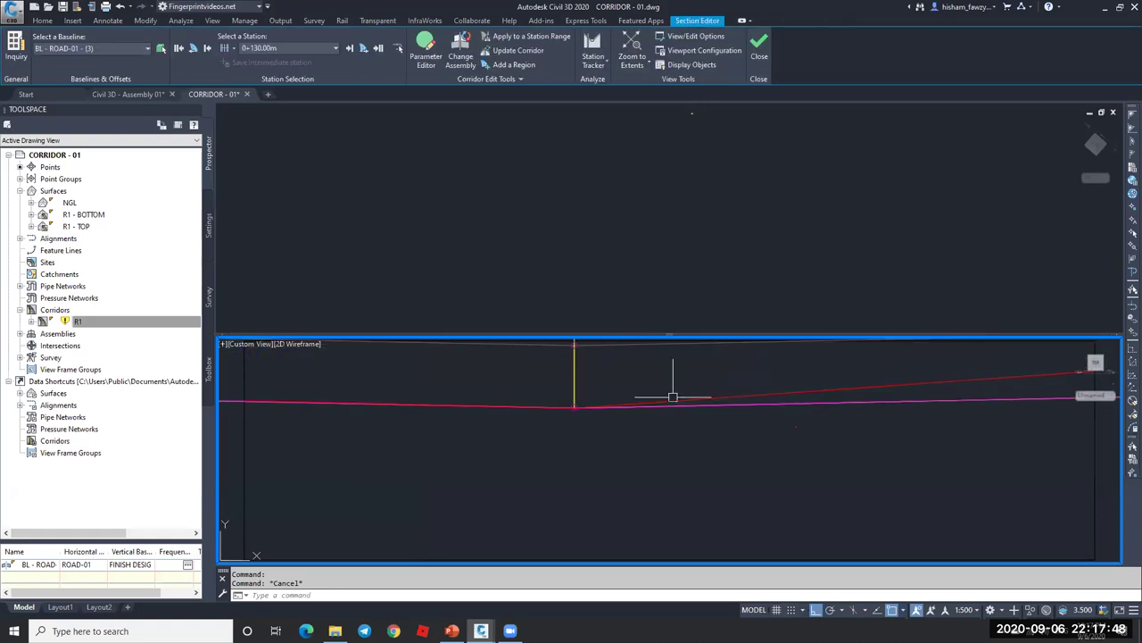
pyautogui.click(662, 399)
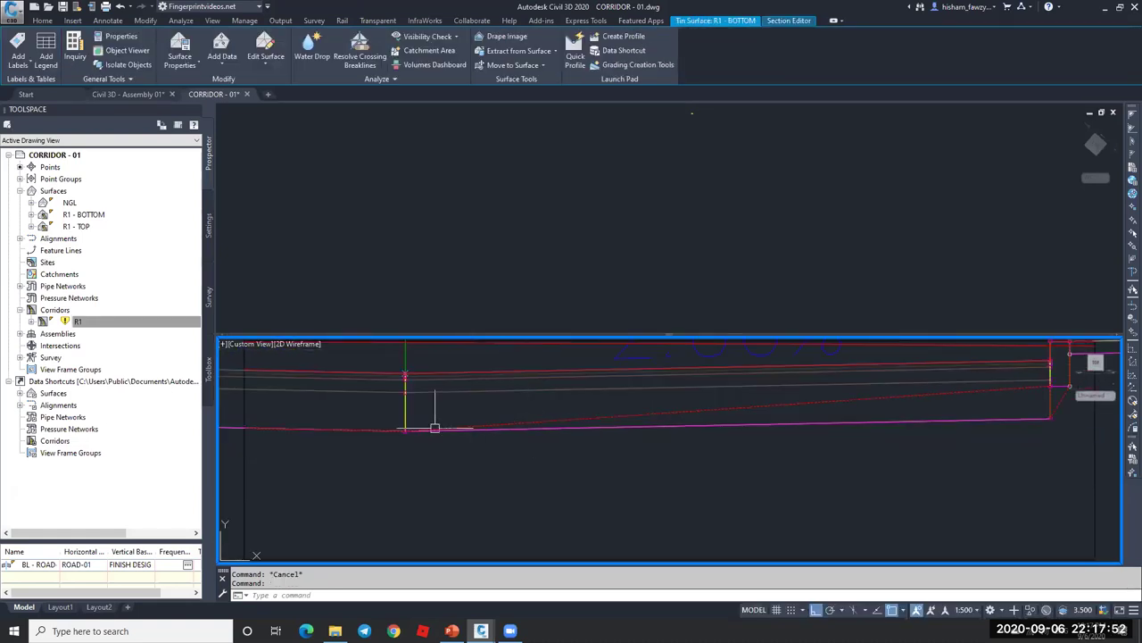
# - Pan to the section's right end and inspect the R1 - BOTTOM line there
pyautogui.moveTo(1024, 418); pyautogui.dragTo(857, 429, button='middle')
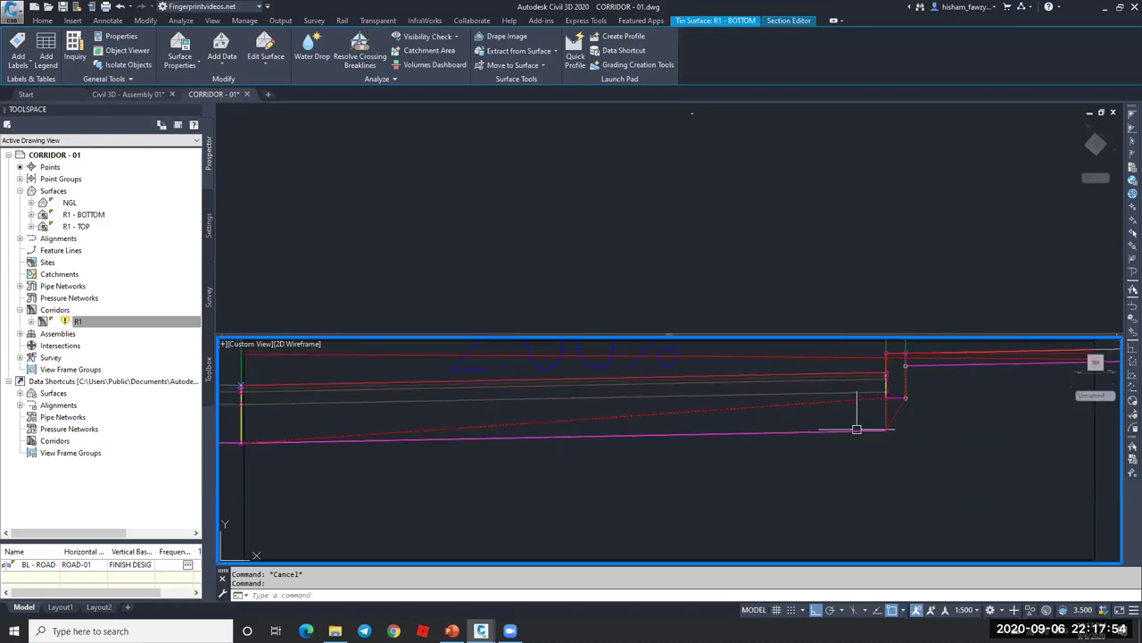
pyautogui.scroll(5, 936, 357)
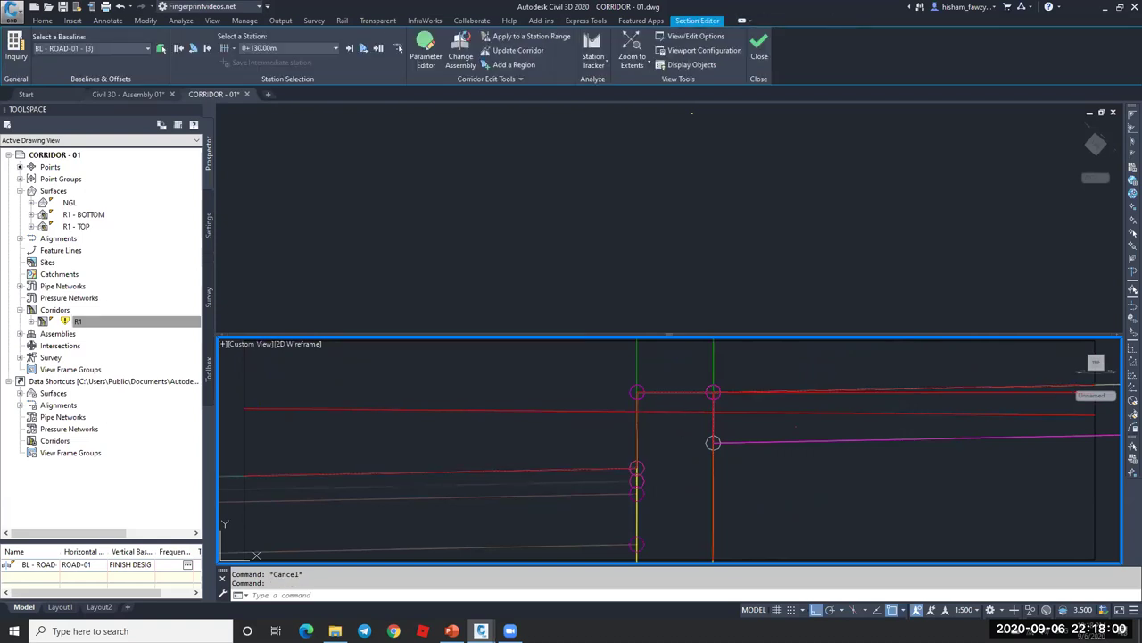
pyautogui.scroll(-3, 645, 394)
pyautogui.scroll(5, 645, 394)
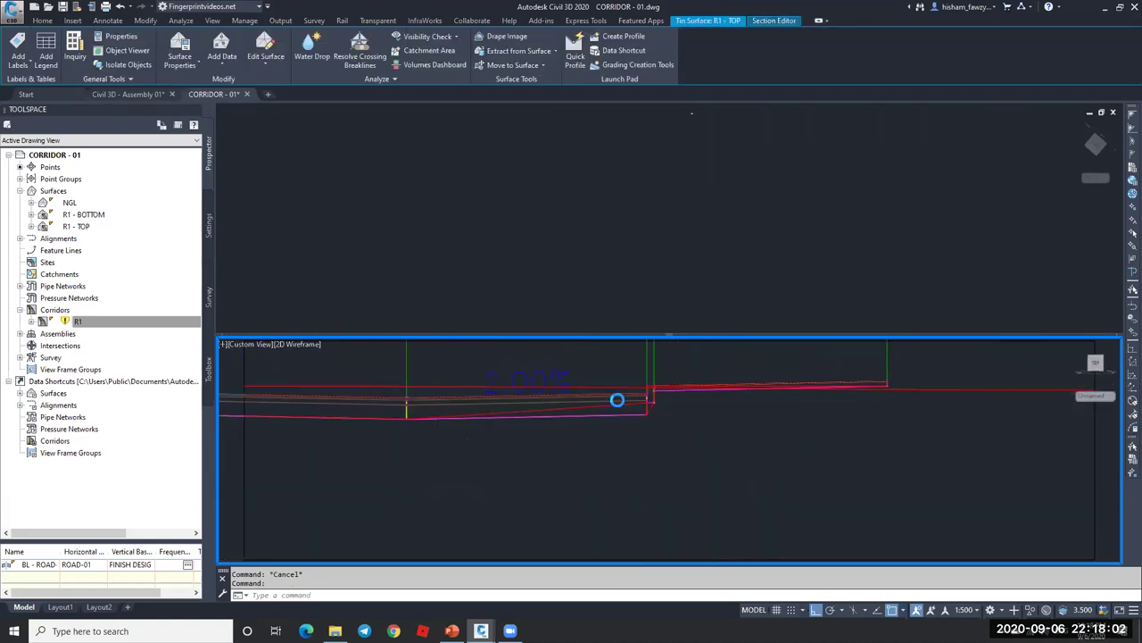
pyautogui.click(654, 413)
pyautogui.scroll(3, 724, 409)
pyautogui.scroll(2, 750, 422)
pyautogui.scroll(2, 765, 446)
pyautogui.press('Escape')
pyautogui.scroll(5, 779, 434)
pyautogui.scroll(-4, 650, 401)
pyautogui.press('Escape')
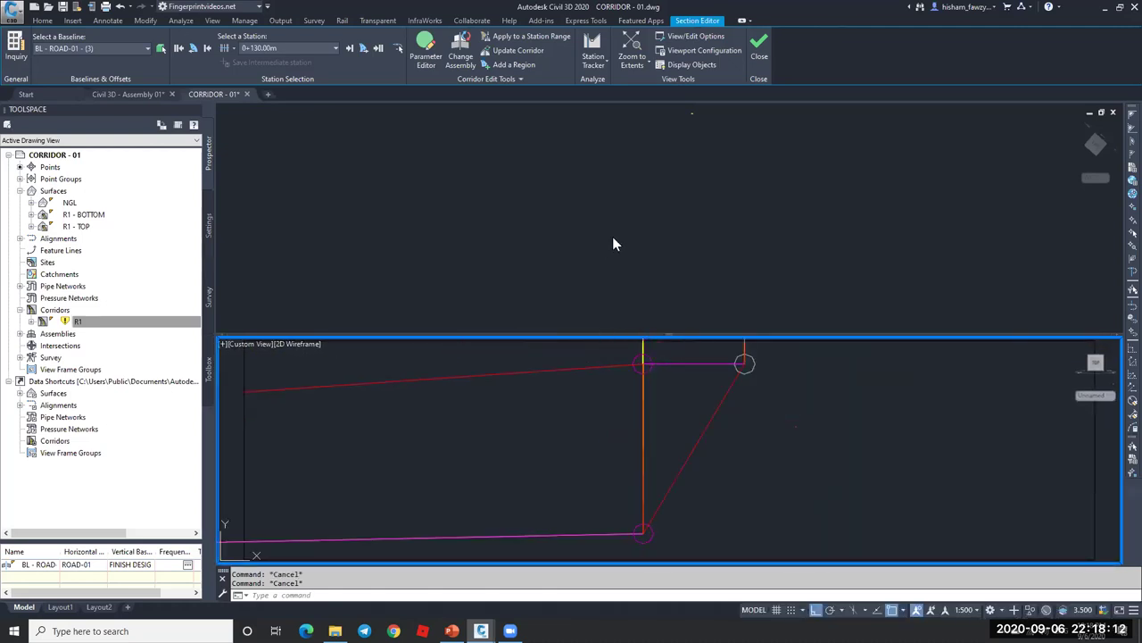
# - Close the Section Editor and return to corridor R1's plan view
pyautogui.click(737, 270)
pyautogui.click(760, 45)
pyautogui.scroll(3, 661, 290)
pyautogui.press('Escape')
pyautogui.scroll(-1, 691, 254)
pyautogui.click(705, 243)
pyautogui.press('Escape')
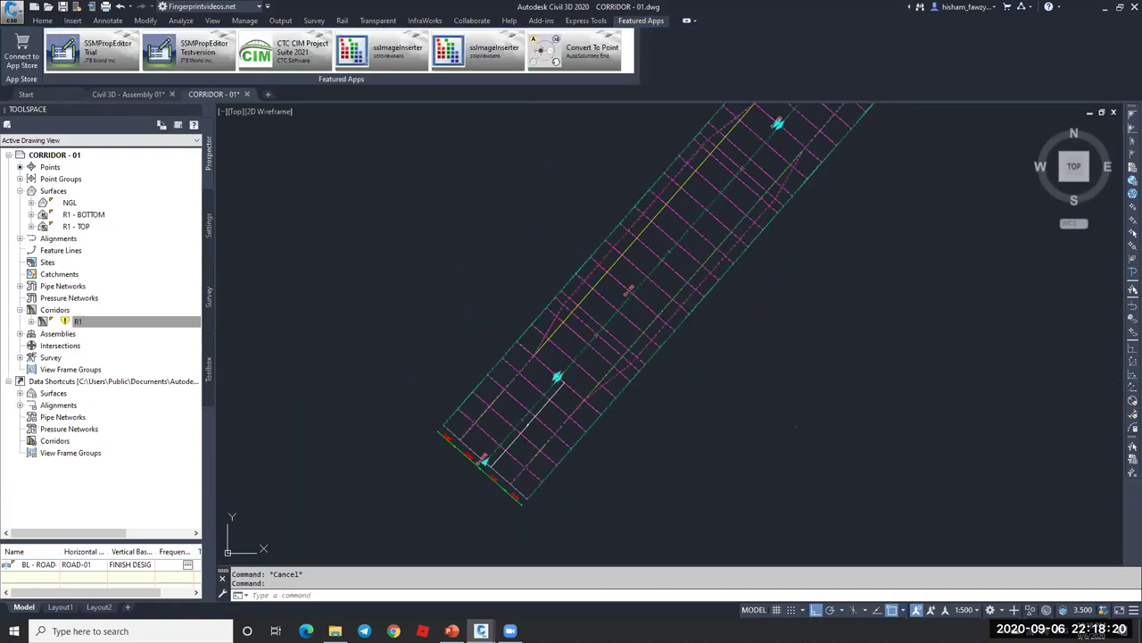
pyautogui.rightClick(773, 326)
pyautogui.click(887, 394)
pyautogui.moveTo(773, 436); pyautogui.dragTo(448, 178)
pyautogui.click(70, 24)
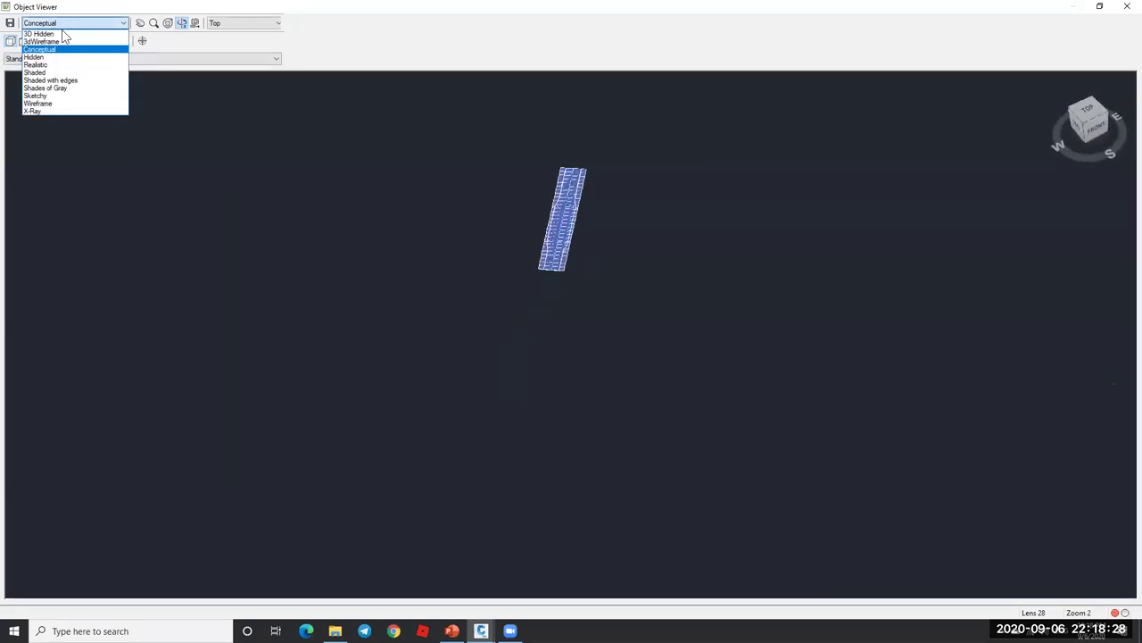
pyautogui.click(44, 41)
pyautogui.moveTo(545, 206); pyautogui.dragTo(621, 319)
pyautogui.scroll(5, 630, 349)
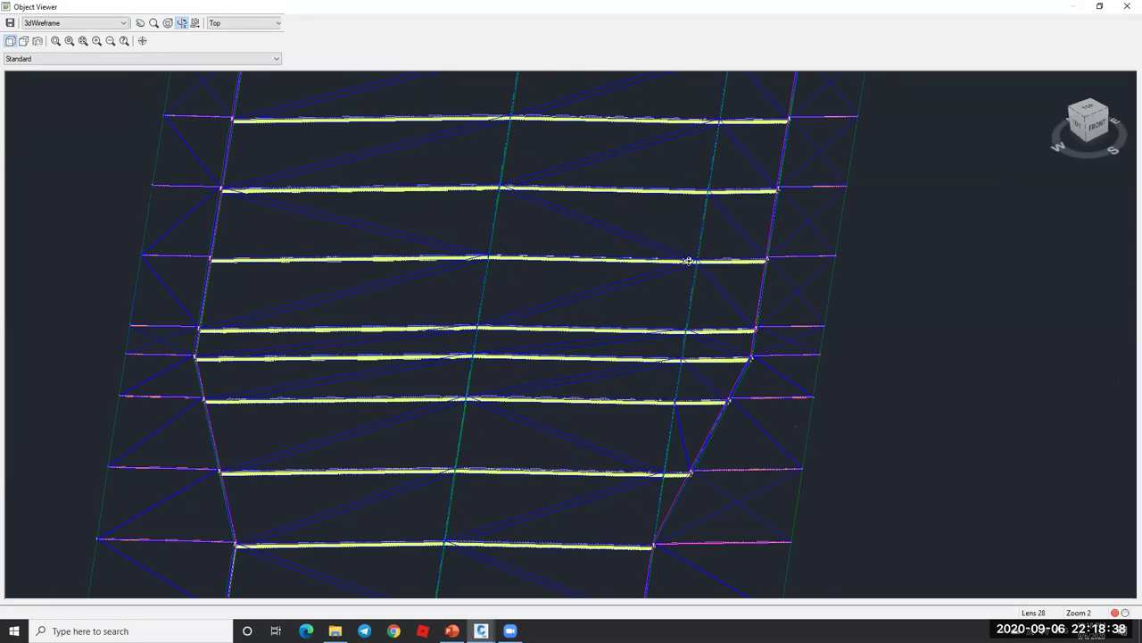
pyautogui.scroll(6, 696, 254)
pyautogui.scroll(-3, 806, 321)
pyautogui.moveTo(823, 268); pyautogui.dragTo(761, 218, button='middle')
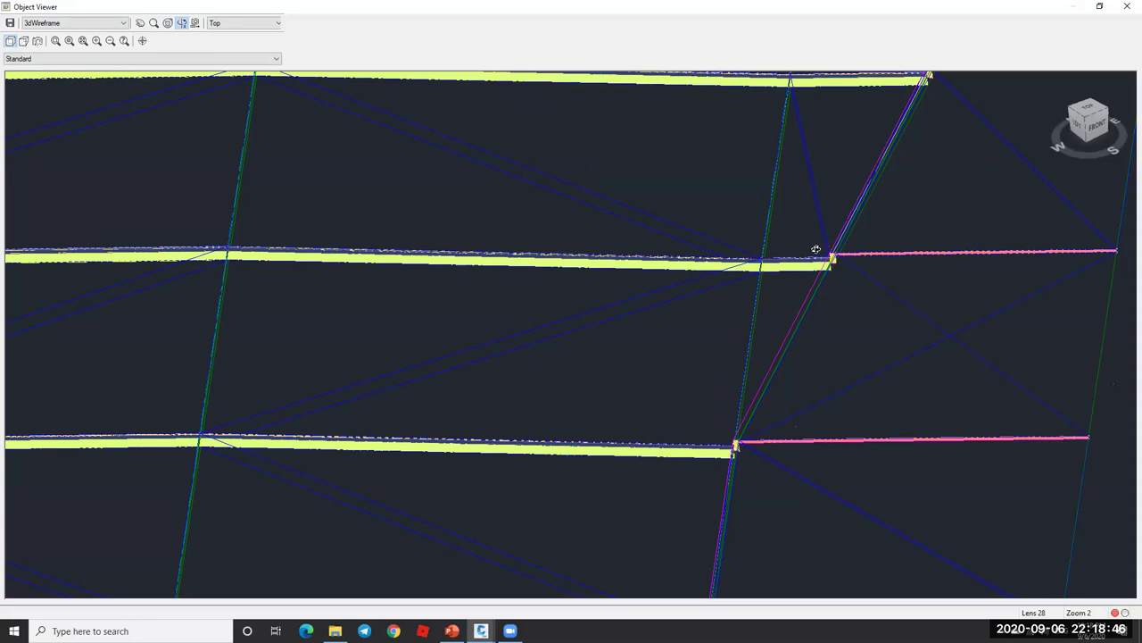
pyautogui.scroll(-3, 813, 314)
pyautogui.moveTo(813, 314); pyautogui.dragTo(788, 342)
pyautogui.scroll(-5, 803, 209)
pyautogui.moveTo(738, 248); pyautogui.dragTo(808, 284)
pyautogui.moveTo(673, 211); pyautogui.dragTo(782, 213)
pyautogui.scroll(-6, 747, 224)
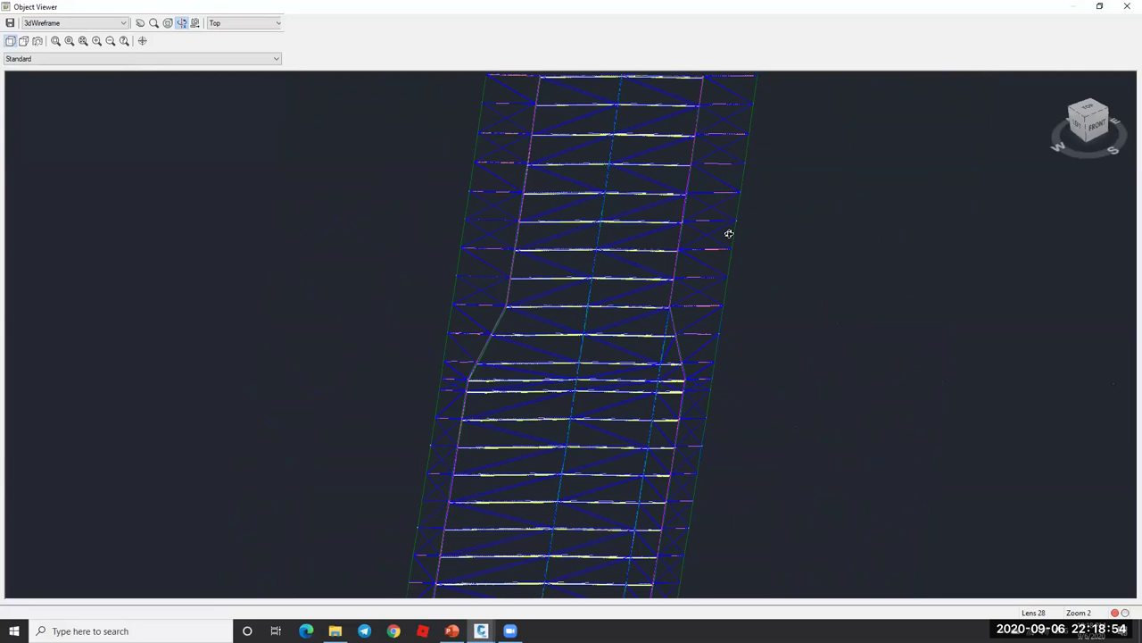
pyautogui.press('Escape')
pyautogui.press('Escape')
pyautogui.scroll(-4, 735, 241)
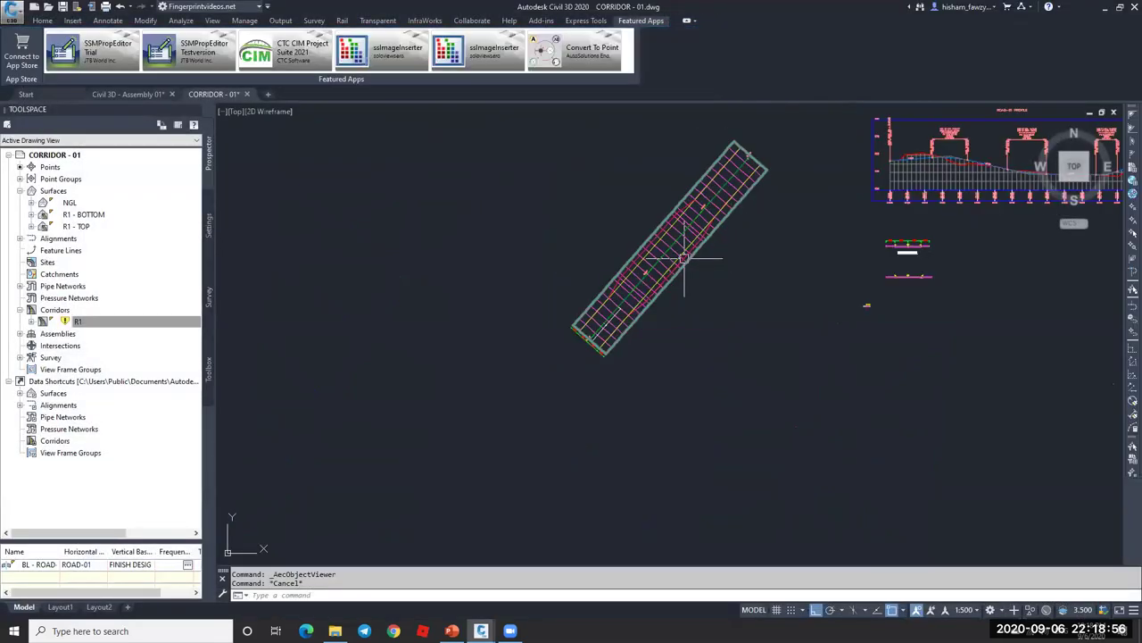
# - Open Edit Targets for corridor R1's region
pyautogui.click(44, 21)
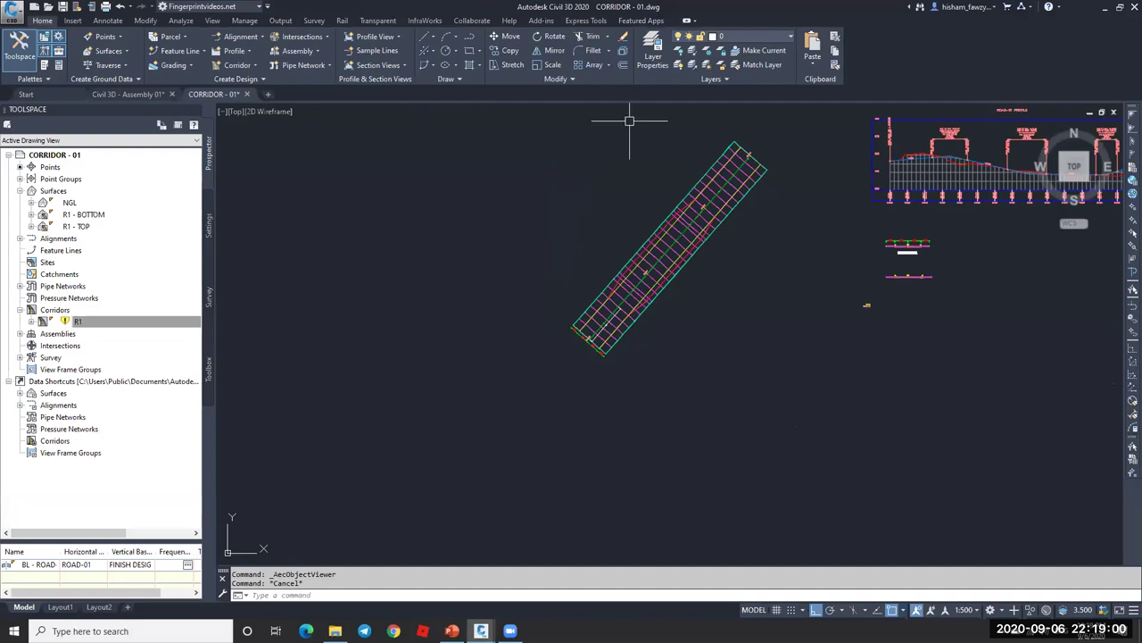
pyautogui.scroll(5, 670, 195)
pyautogui.click(694, 235)
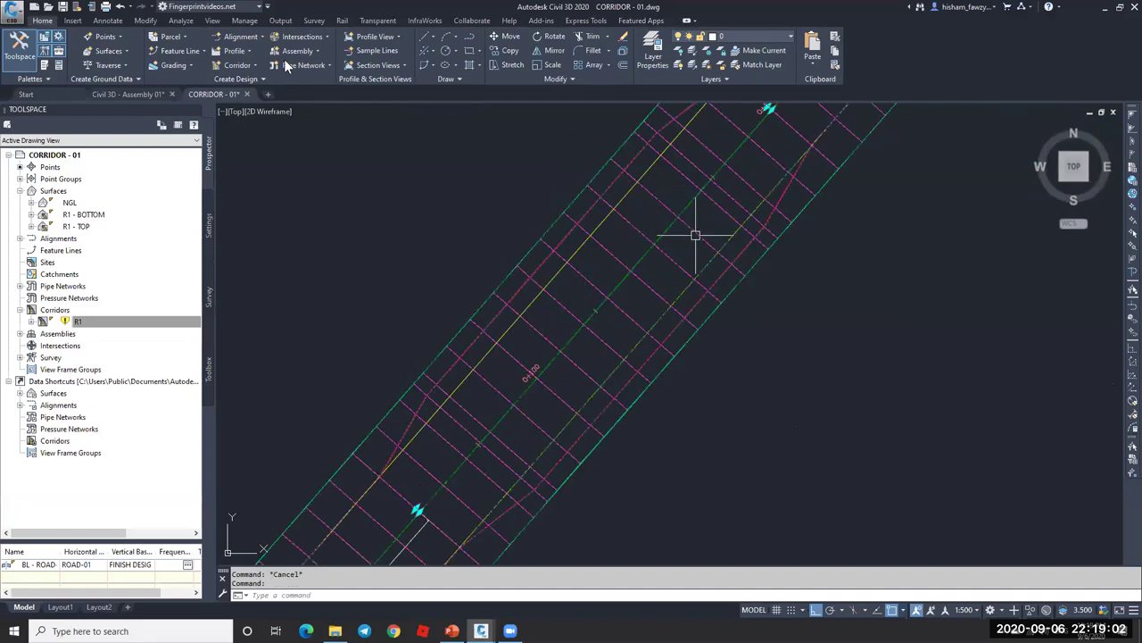
pyautogui.click(258, 54)
pyautogui.click(689, 241)
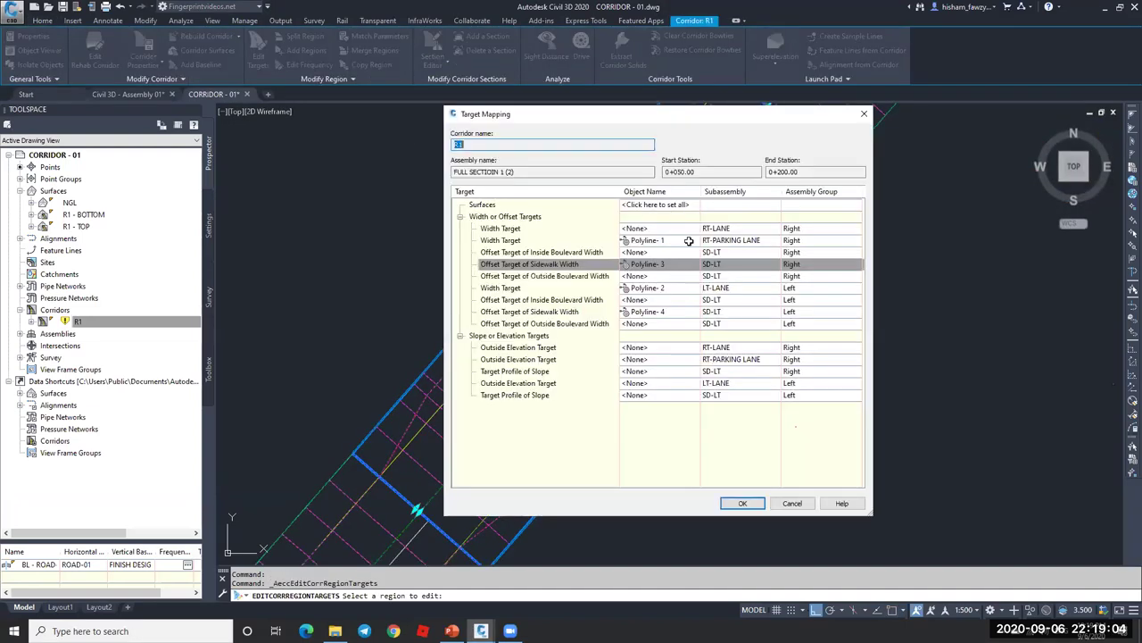
# - Browse the Surfaces, Width/Offset and Slope/Elevation targets, cancel, and open Civil 3D - Assembly 01
pyautogui.click(489, 207)
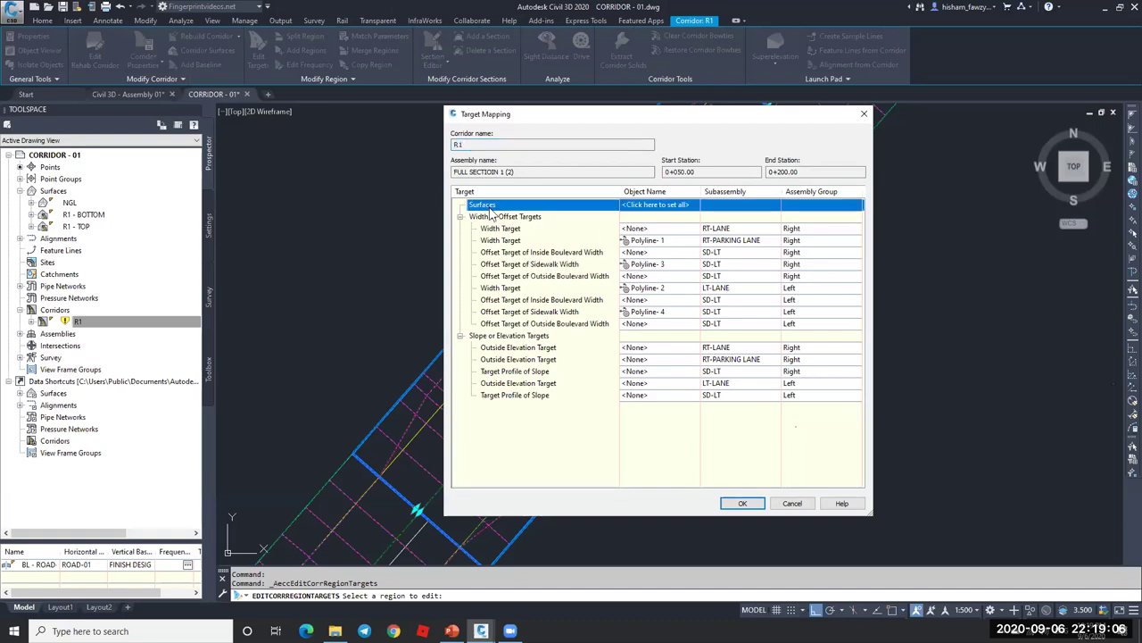
pyautogui.click(536, 218)
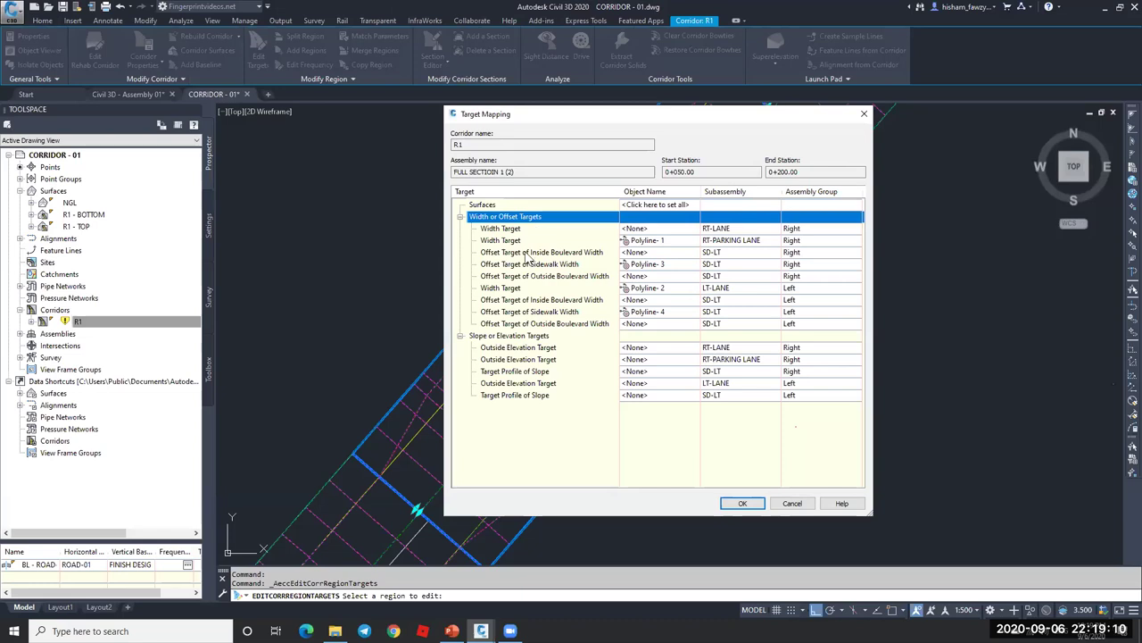
pyautogui.click(533, 337)
pyautogui.click(792, 503)
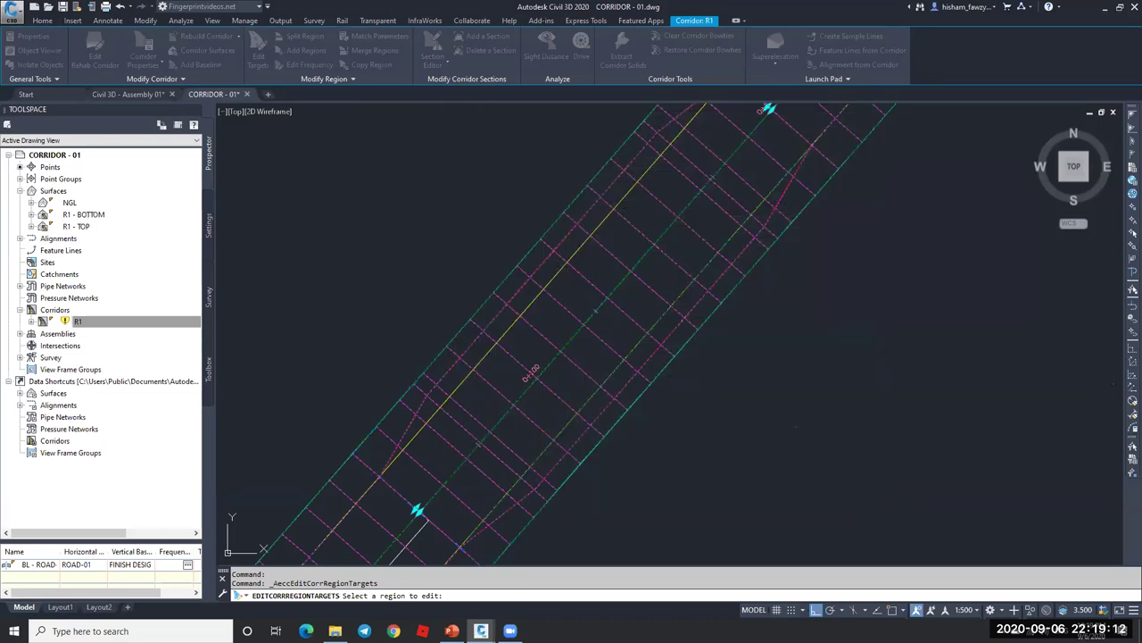
pyautogui.click(151, 96)
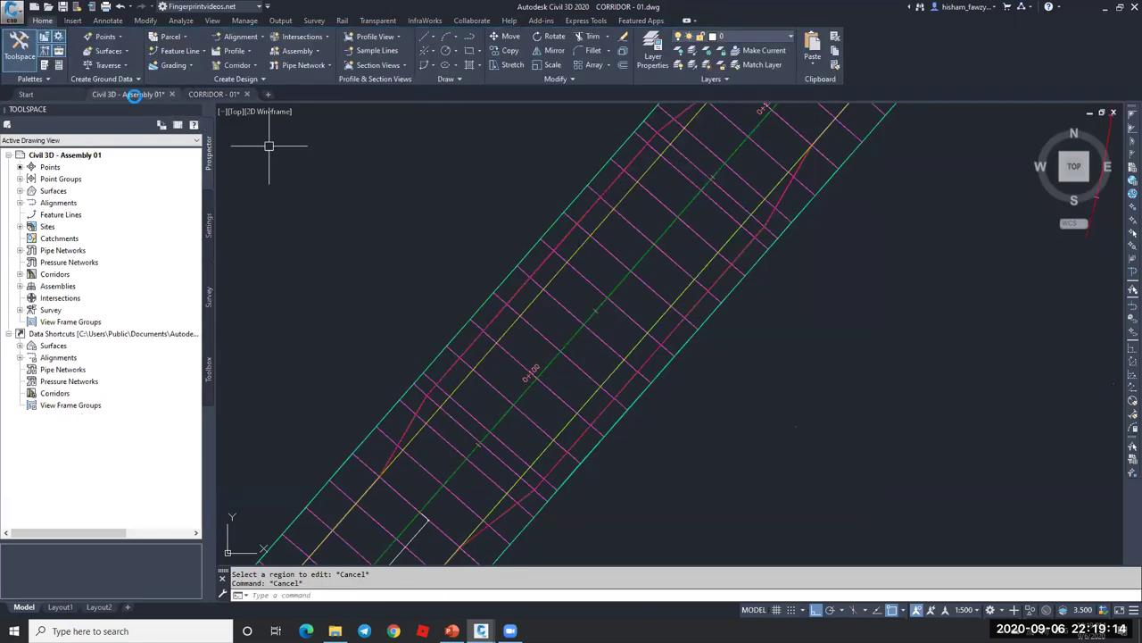
# - Zoom around the plan and select the corridor in this drawing
pyautogui.scroll(-5, 668, 246)
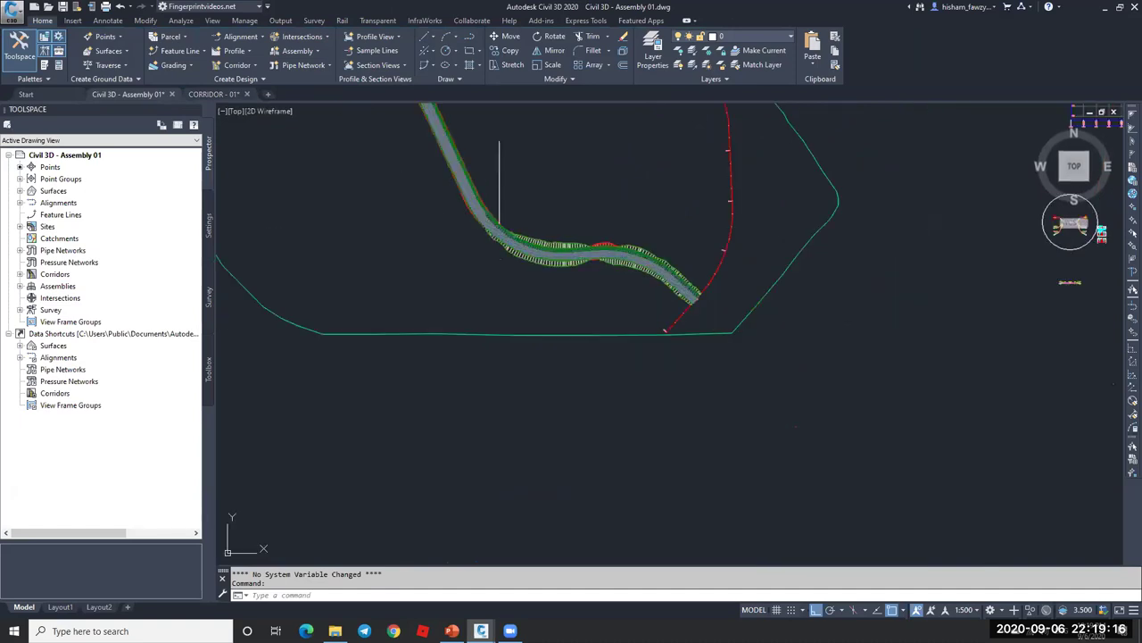
pyautogui.scroll(5, 901, 245)
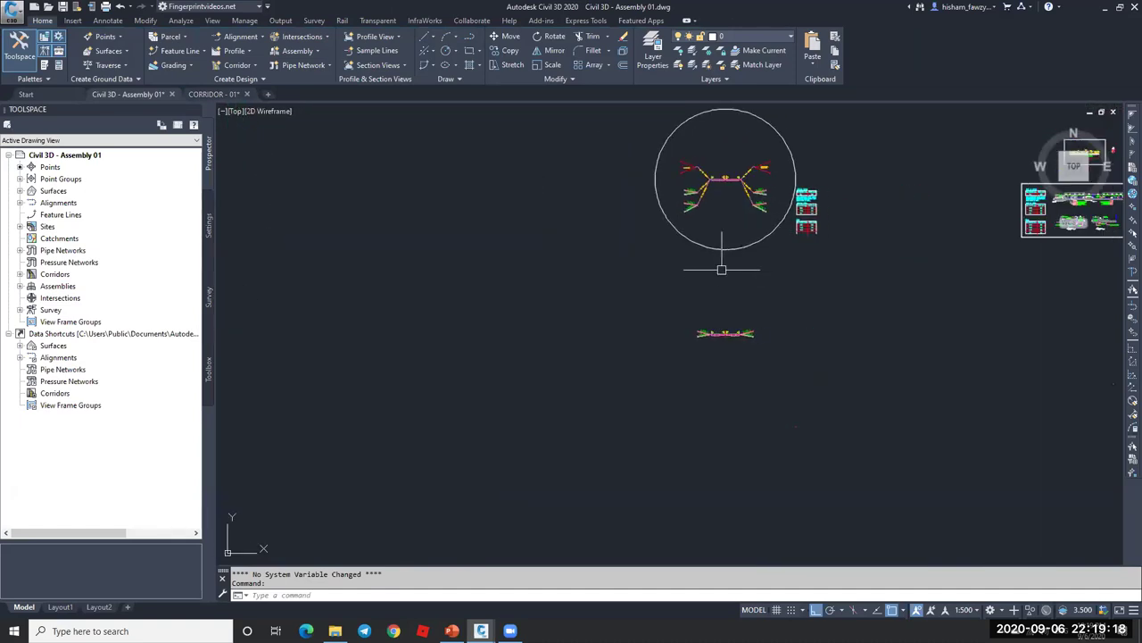
pyautogui.scroll(-5, 679, 260)
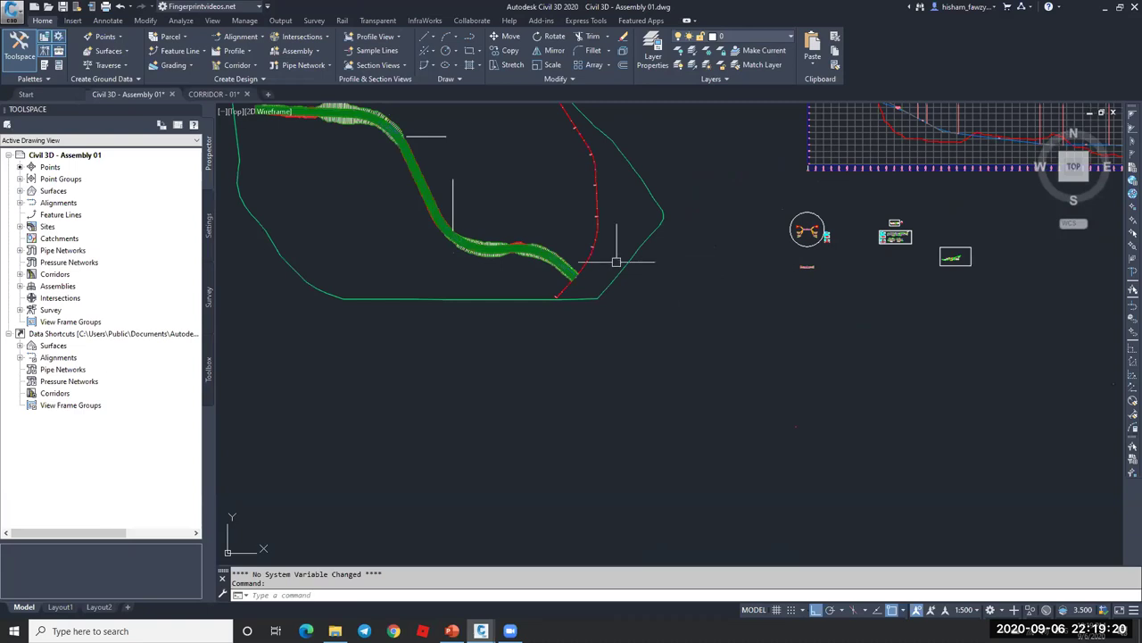
pyautogui.scroll(6, 452, 207)
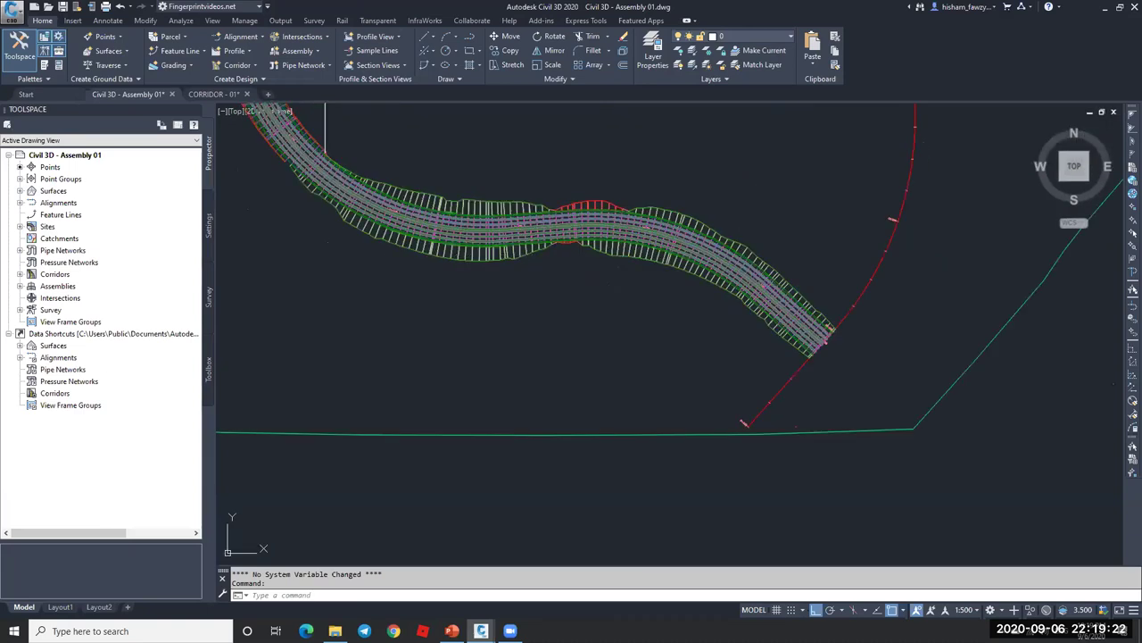
pyautogui.scroll(-3, 415, 230)
pyautogui.scroll(2, 476, 242)
pyautogui.scroll(-3, 477, 232)
pyautogui.press('Escape')
pyautogui.scroll(1, 482, 143)
pyautogui.scroll(5, 536, 294)
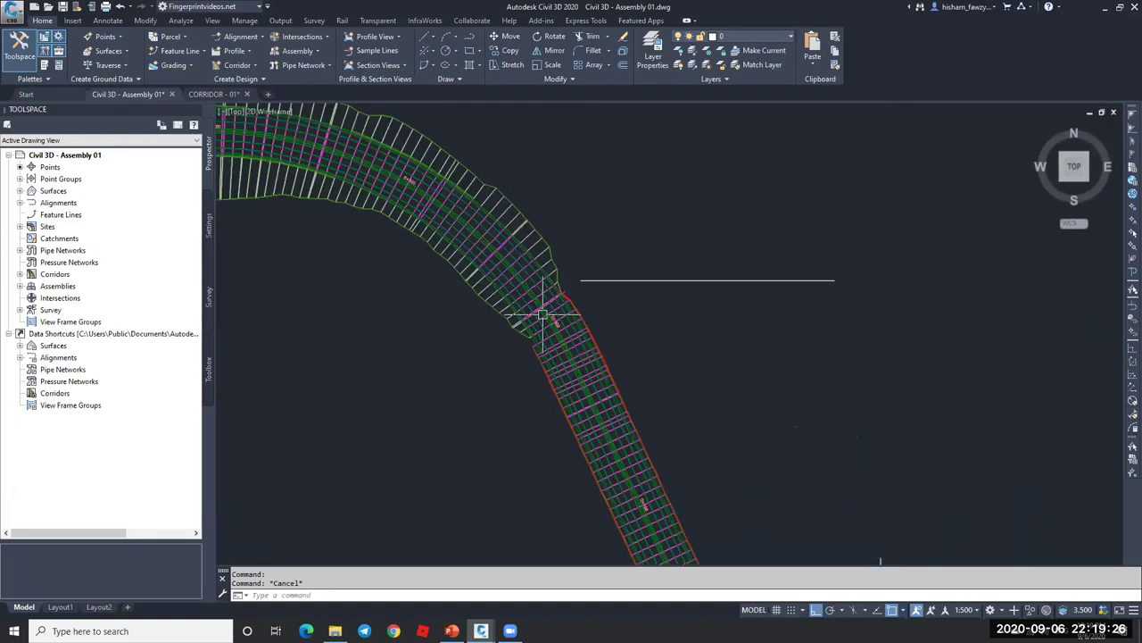
pyautogui.scroll(3, 567, 303)
pyautogui.click(559, 301)
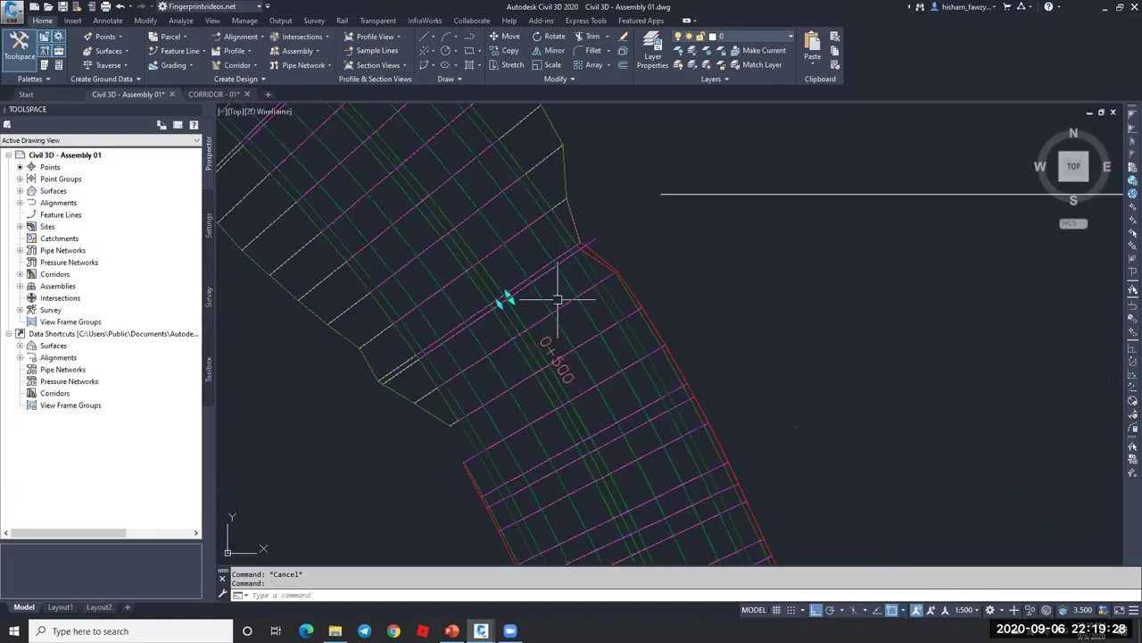
# - Merge two adjacent corridor regions, copying the first region's assembly
pyautogui.click(374, 50)
pyautogui.click(492, 308)
pyautogui.click(540, 322)
pyautogui.click(552, 320)
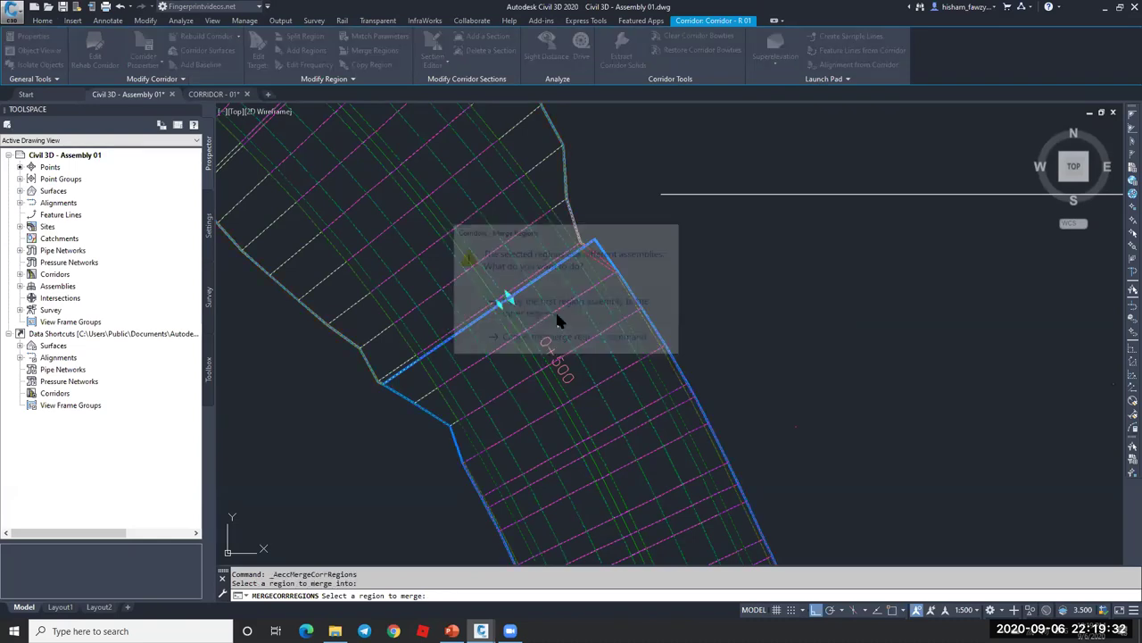
pyautogui.scroll(-5, 535, 241)
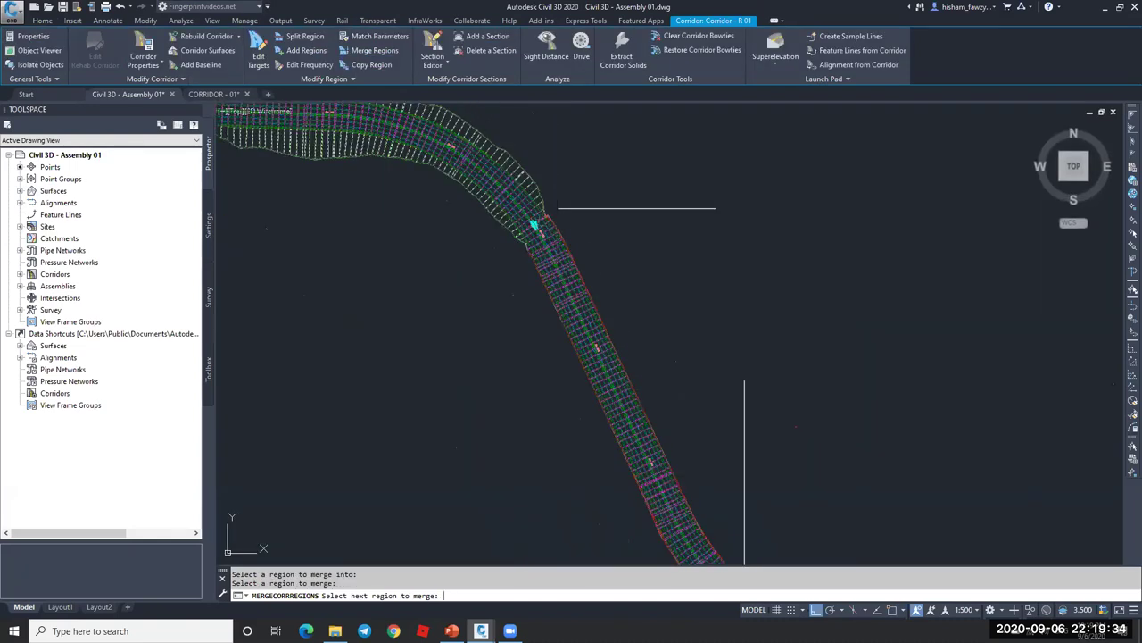
pyautogui.press('Return')
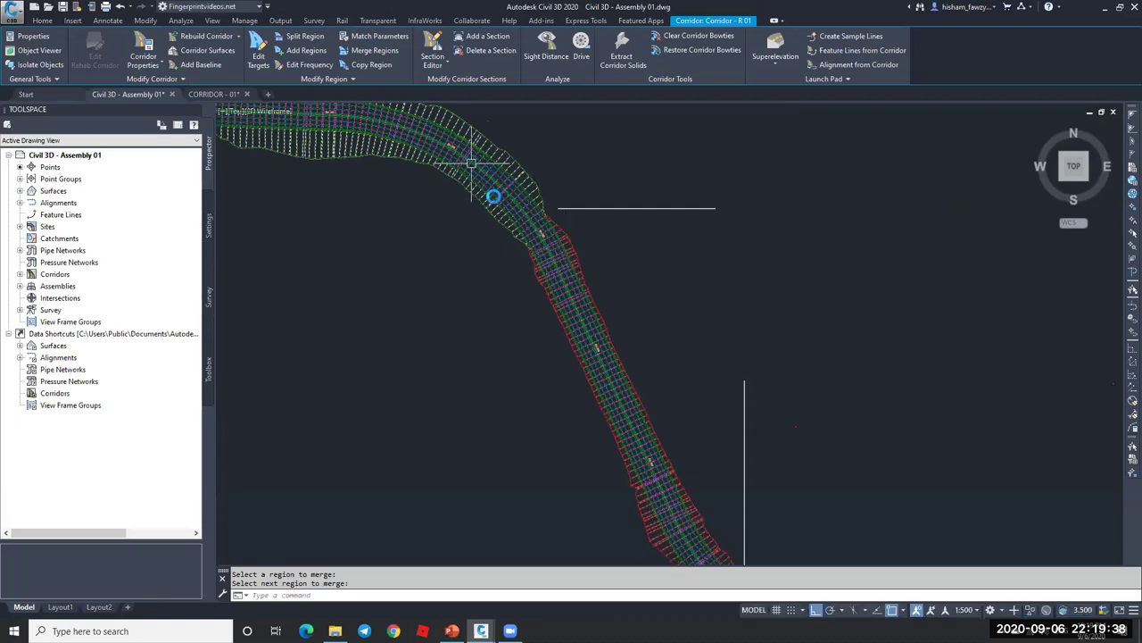
pyautogui.scroll(-3, 494, 196)
pyautogui.scroll(4, 576, 326)
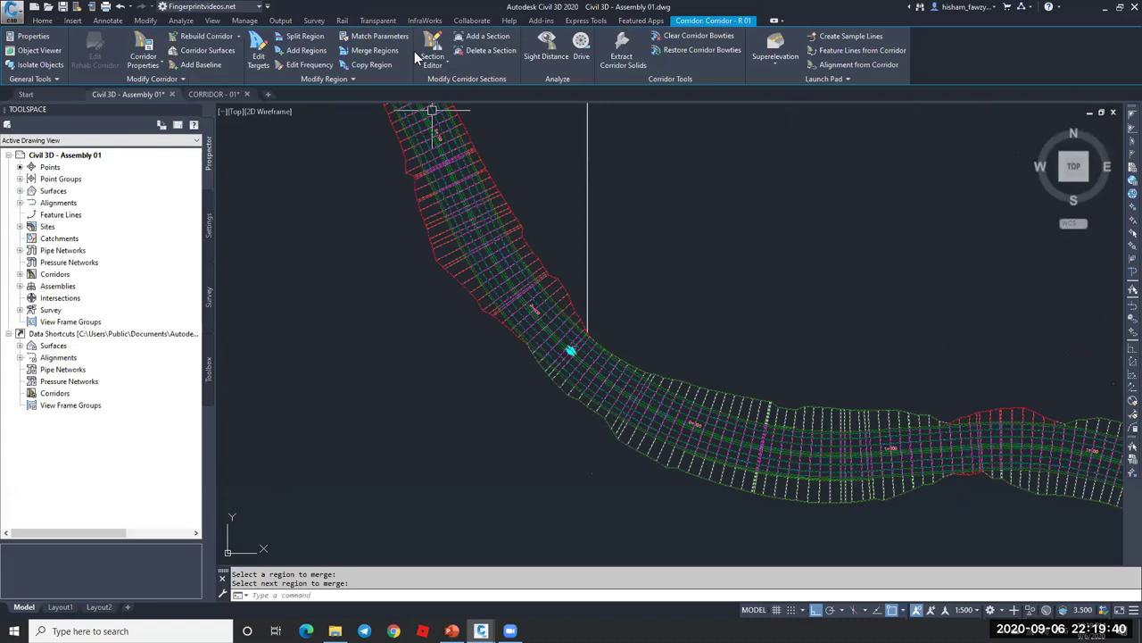
# - Start a second merge on the bend region, then cancel it
pyautogui.click(375, 50)
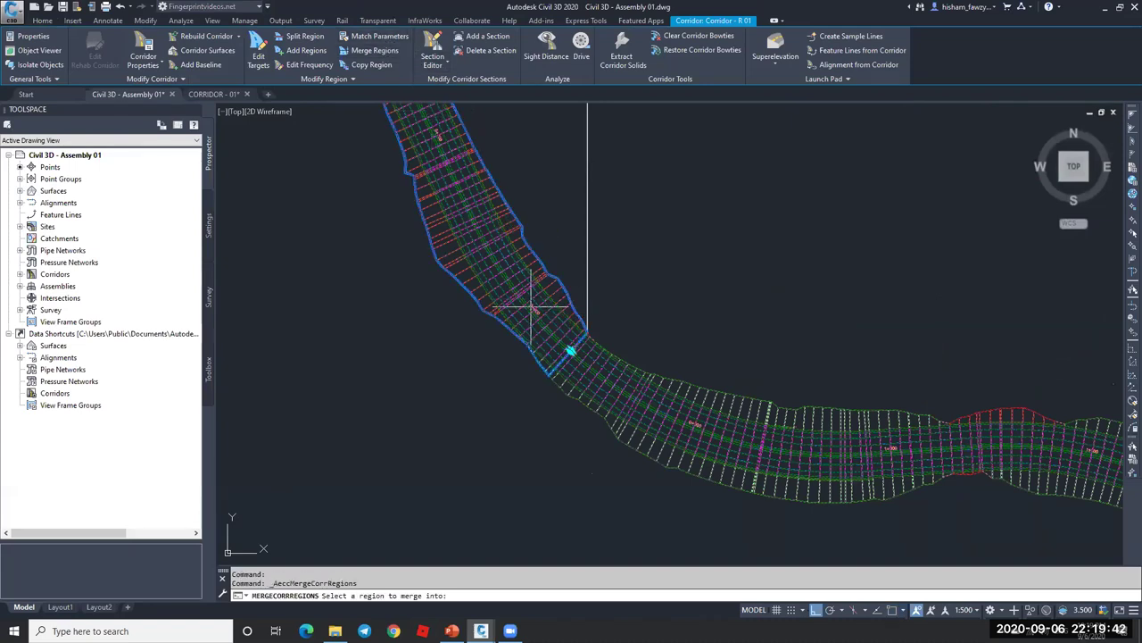
pyautogui.click(587, 391)
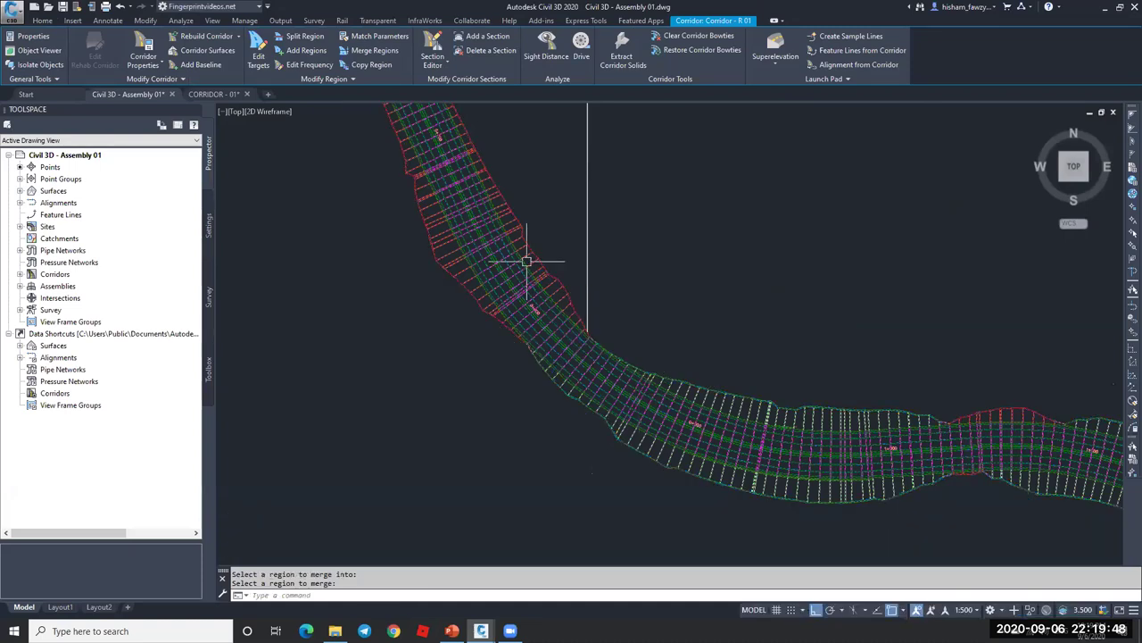
pyautogui.scroll(-3, 566, 318)
pyautogui.scroll(5, 535, 217)
pyautogui.press('Escape')
pyautogui.scroll(3, 536, 217)
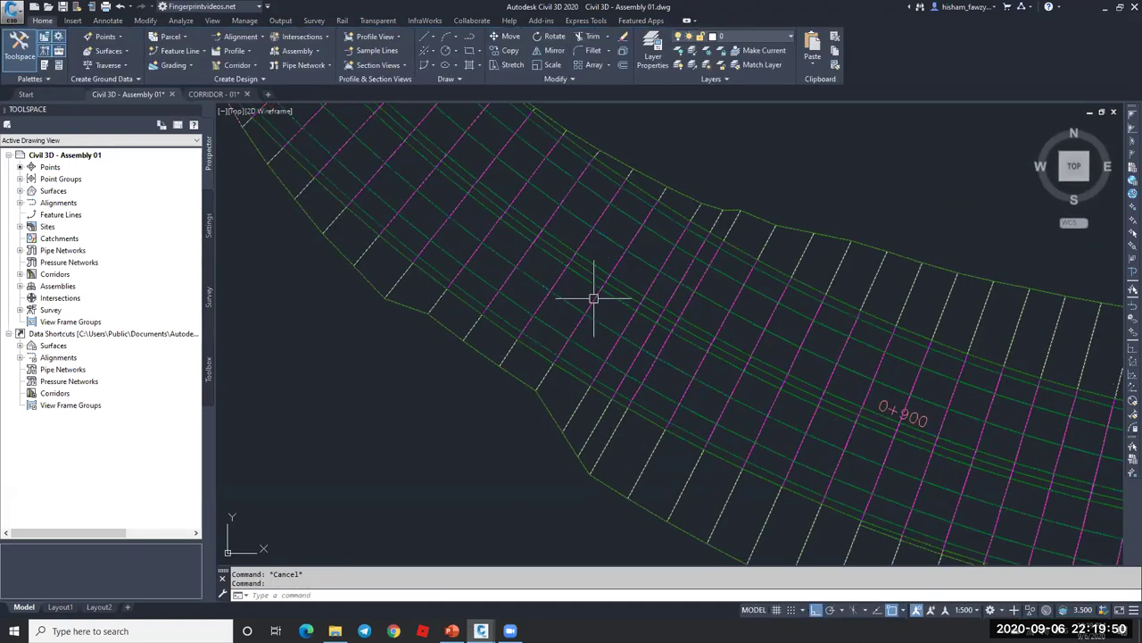
# - Set the region's assembly frequency to 25 m along tangents and 10 m on curves
pyautogui.click(592, 295)
pyautogui.click(286, 66)
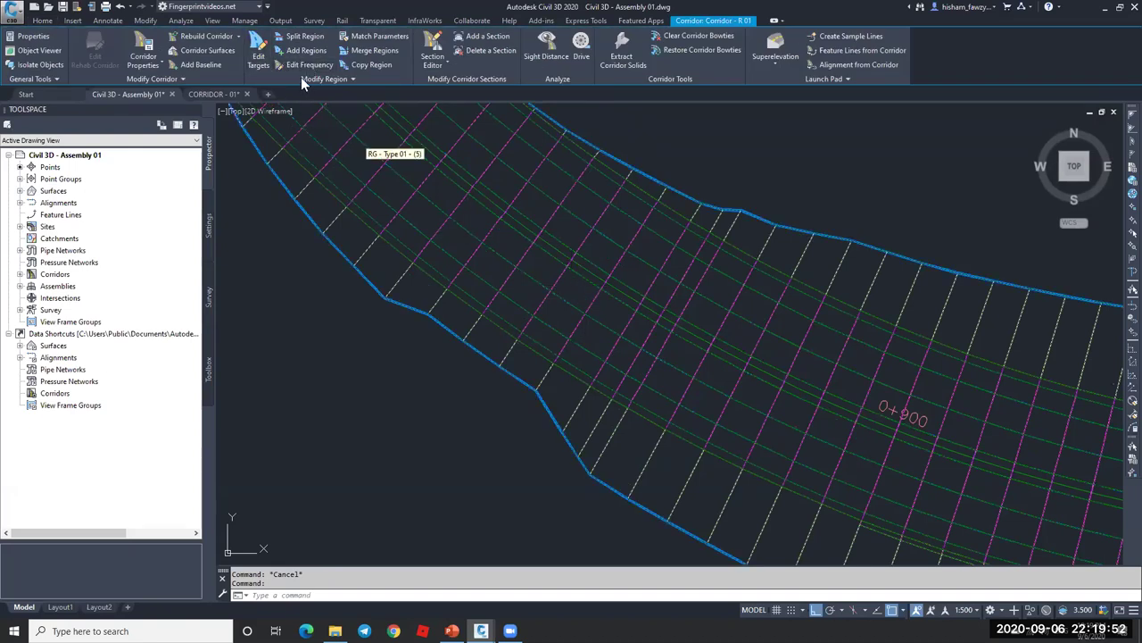
pyautogui.click(533, 280)
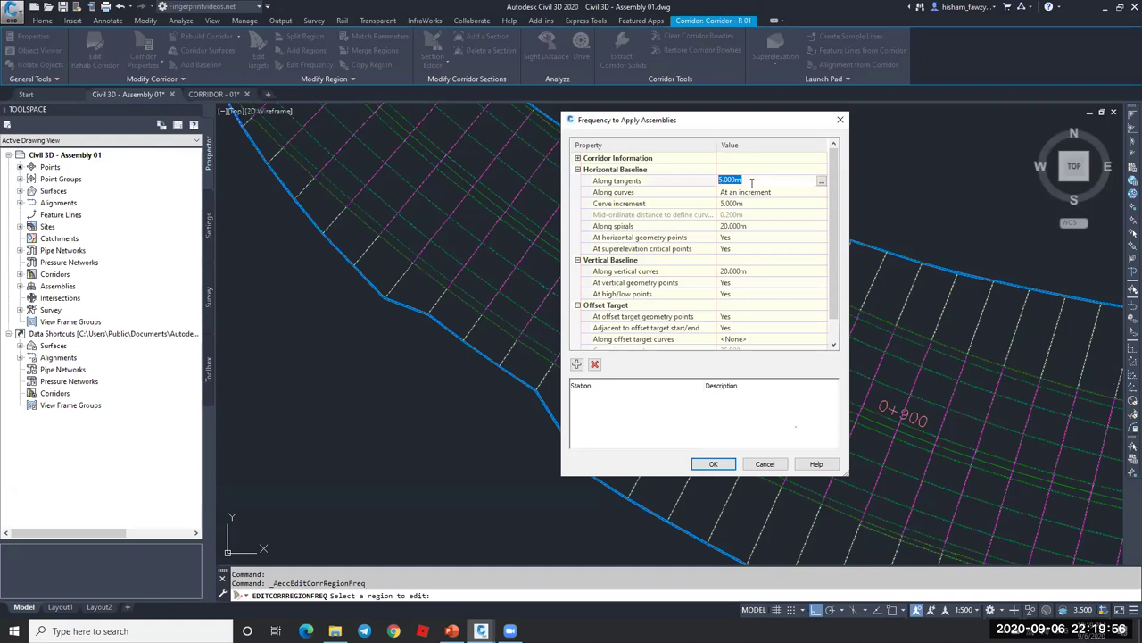
pyautogui.press('Return')
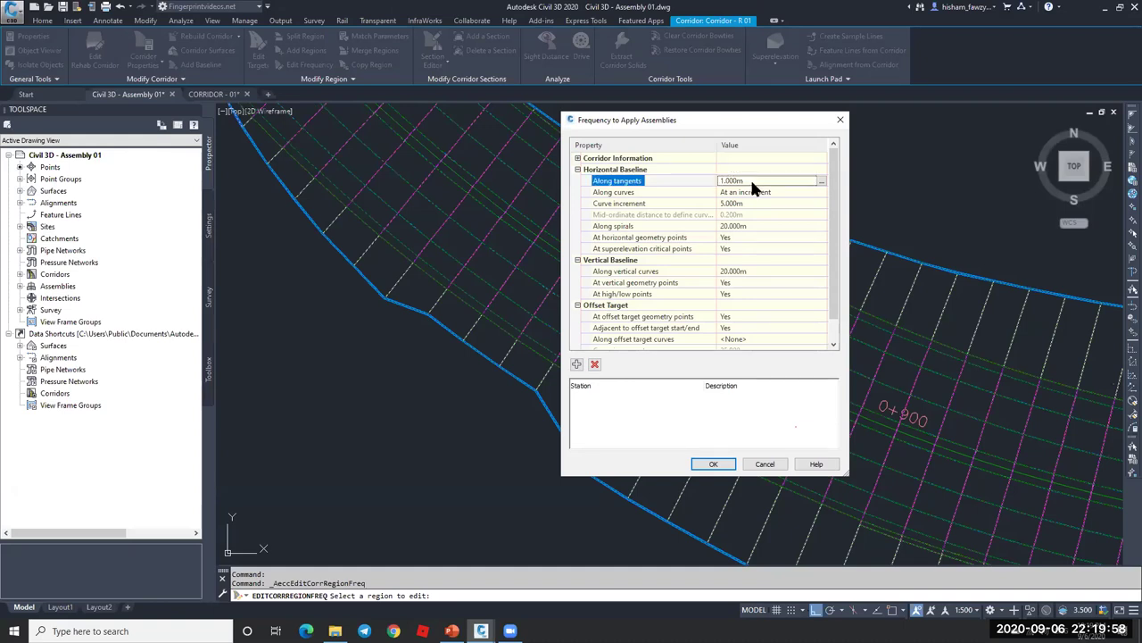
pyautogui.click(752, 181)
pyautogui.press('Return')
pyautogui.click(762, 203)
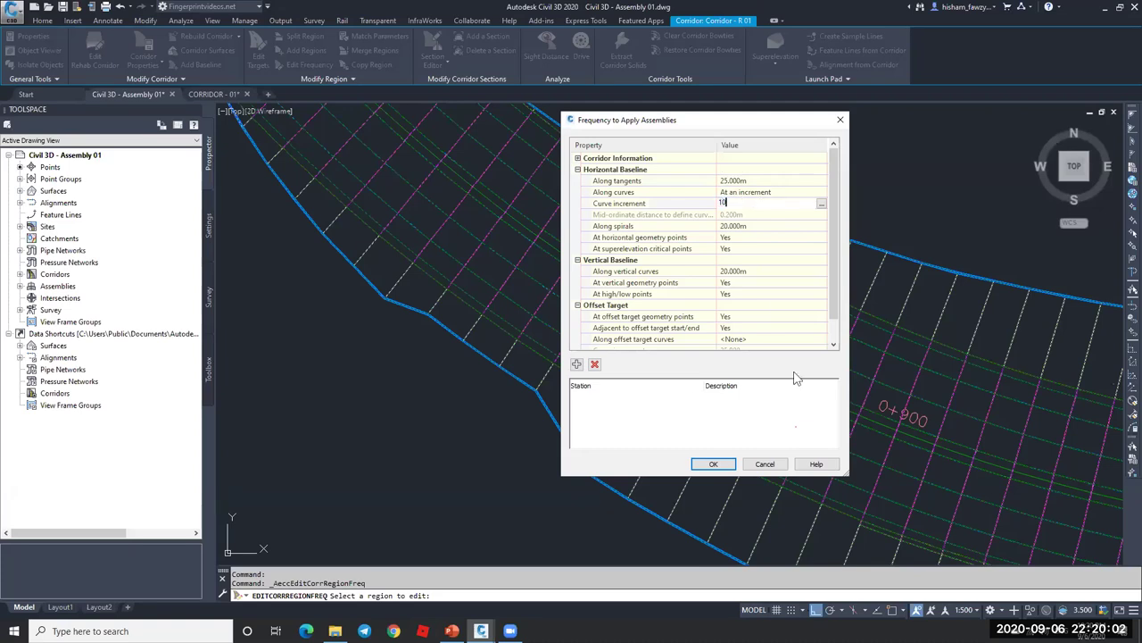
pyautogui.click(716, 465)
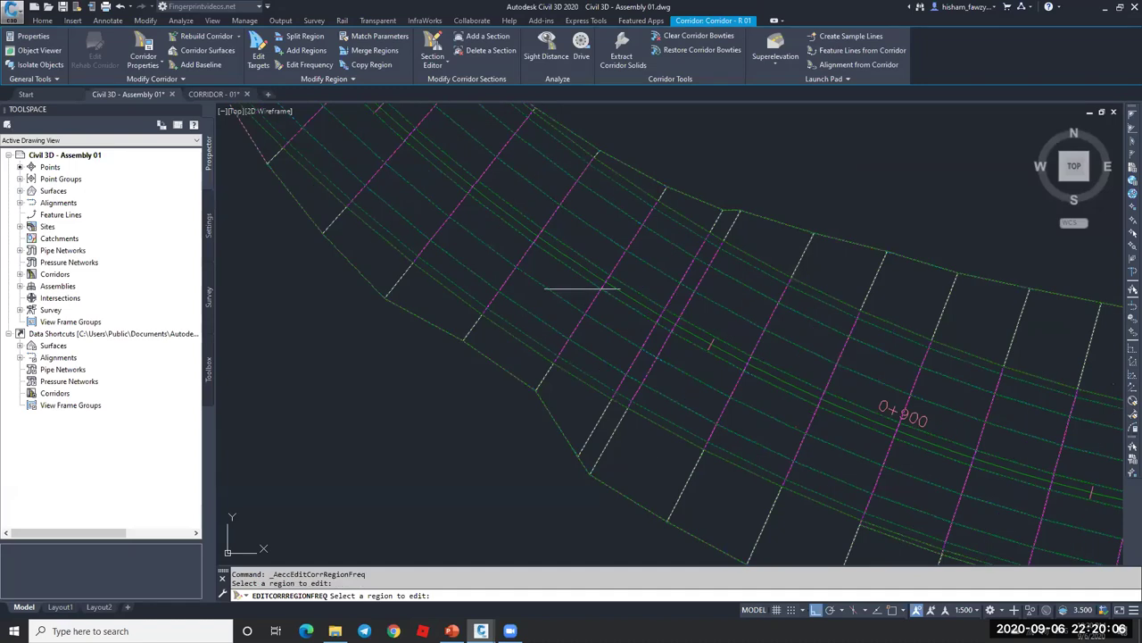
pyautogui.scroll(-3, 622, 254)
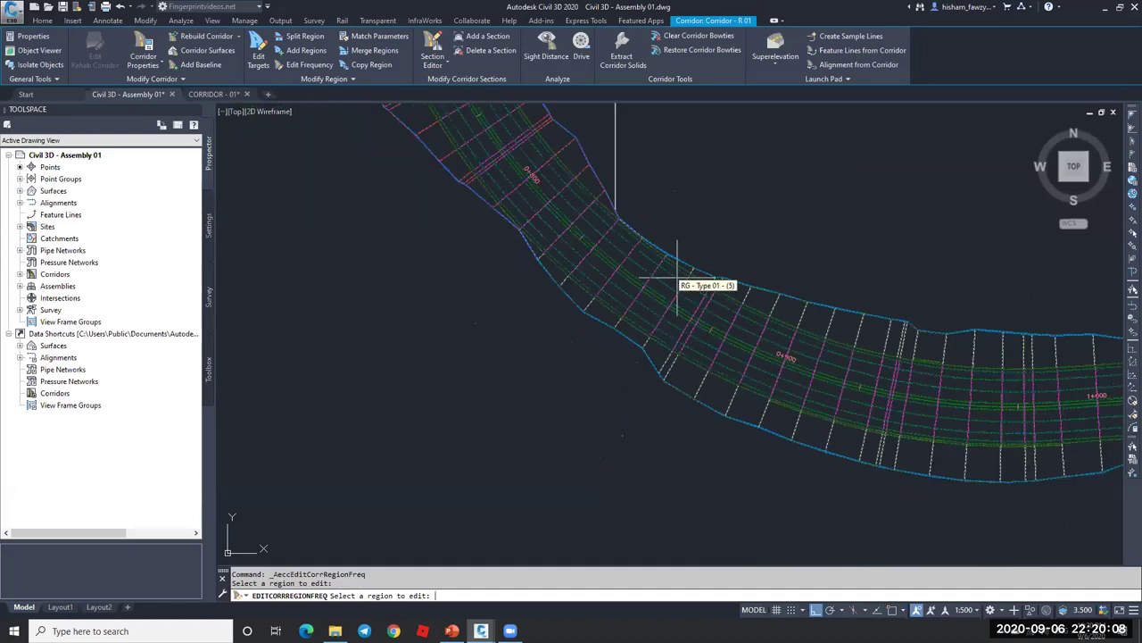
pyautogui.press('Return')
pyautogui.scroll(-5, 556, 255)
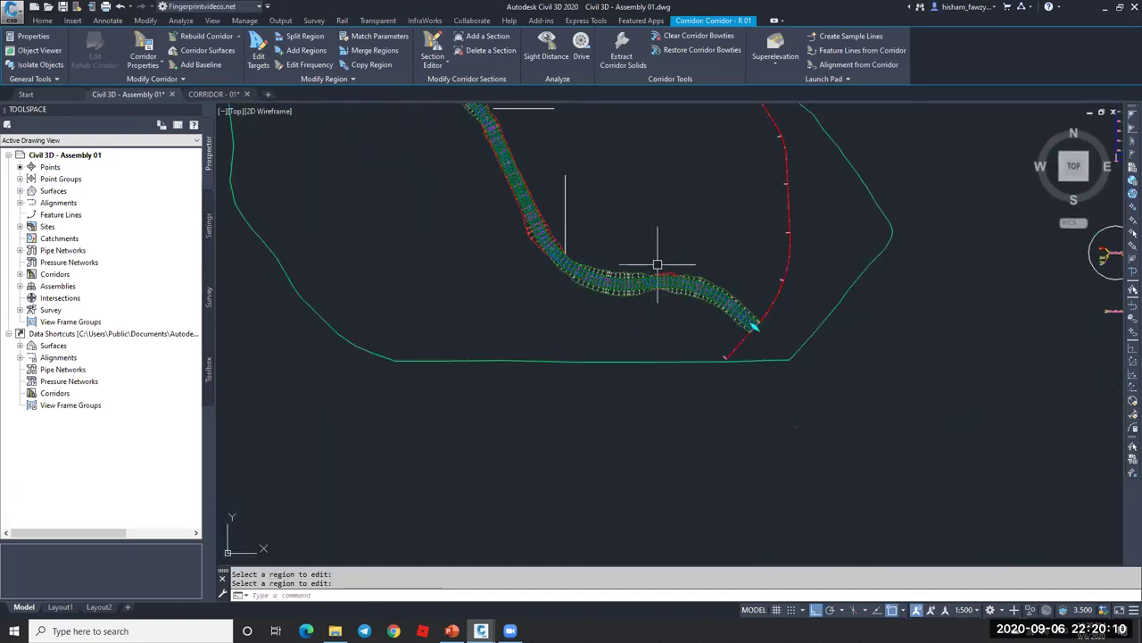
# - Erase the stray vertical line near the assembly with the E command
pyautogui.press('Escape')
pyautogui.press('Escape')
pyautogui.click(562, 176)
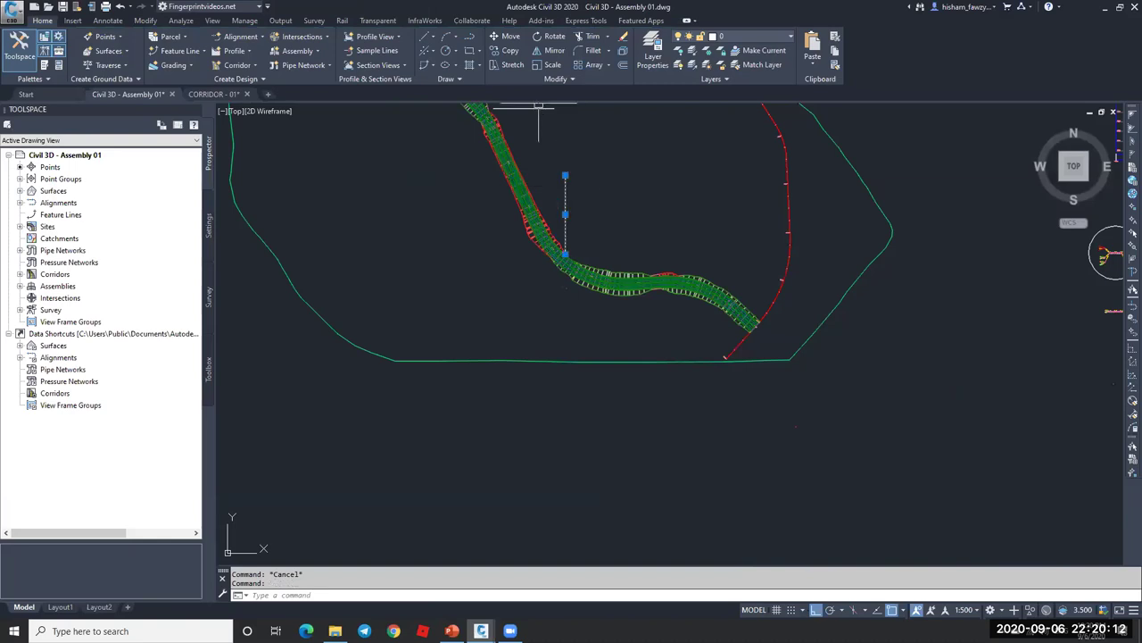
pyautogui.write('e')
pyautogui.press('Return')
pyautogui.scroll(-3, 609, 260)
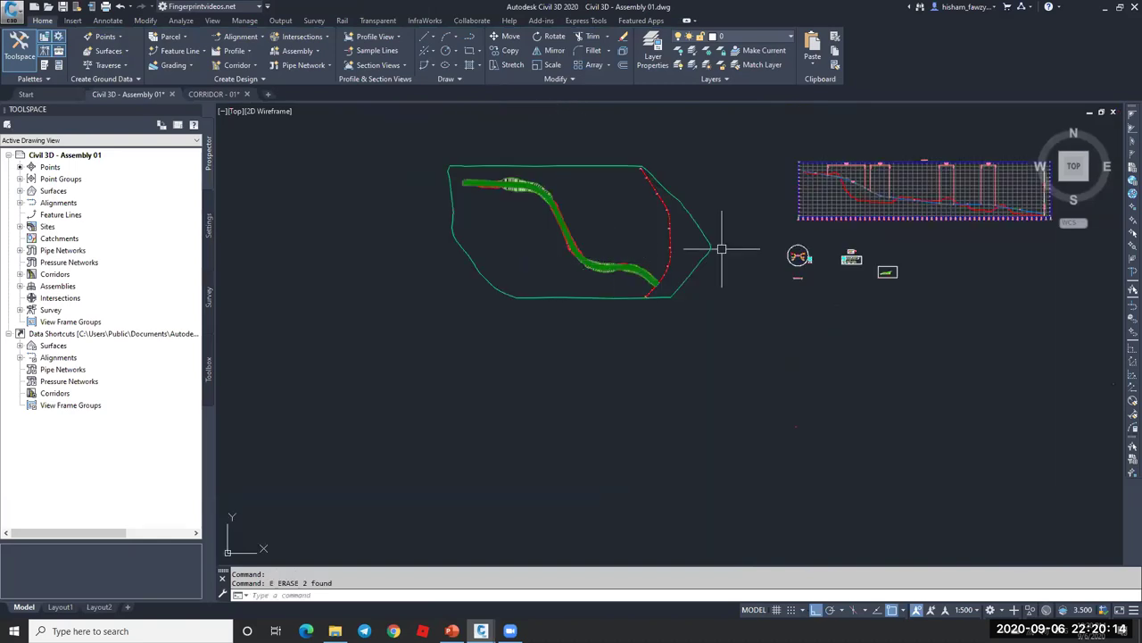
pyautogui.scroll(5, 839, 264)
pyautogui.scroll(-5, 696, 294)
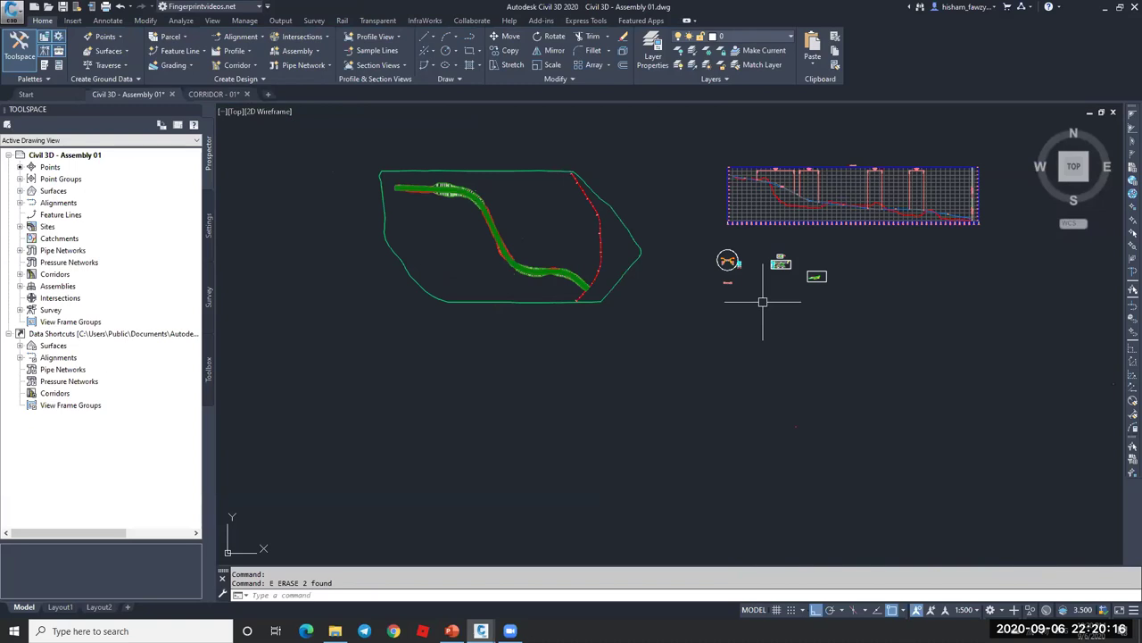
pyautogui.scroll(5, 625, 268)
# - Begin a circle at the assembly centre, then cancel it
pyautogui.write('c')
pyautogui.press('Return')
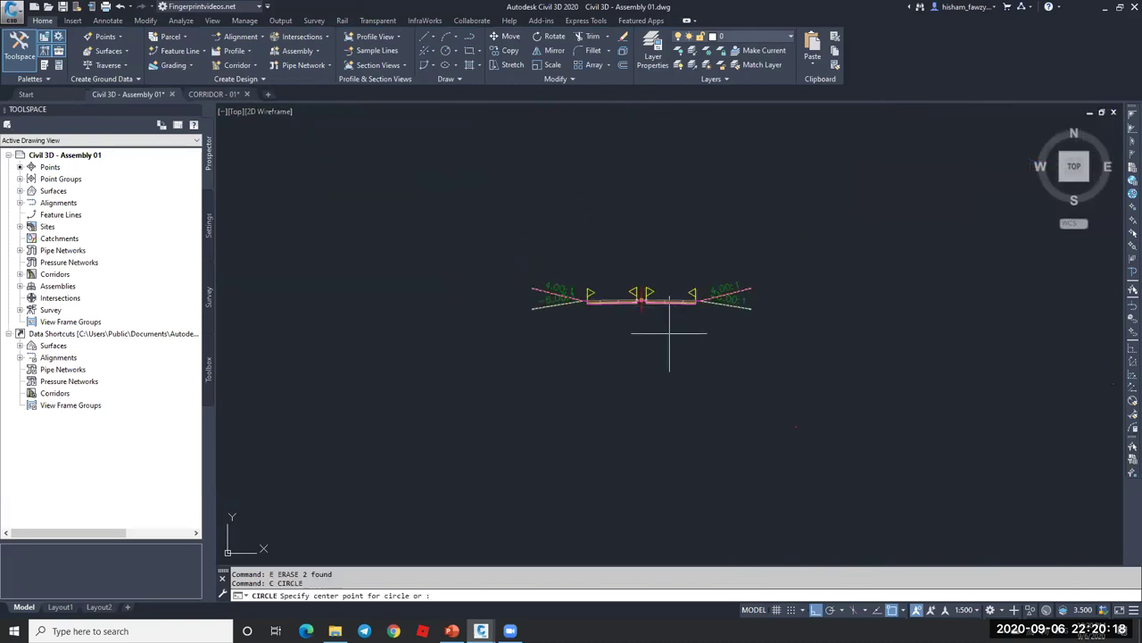
pyautogui.click(639, 322)
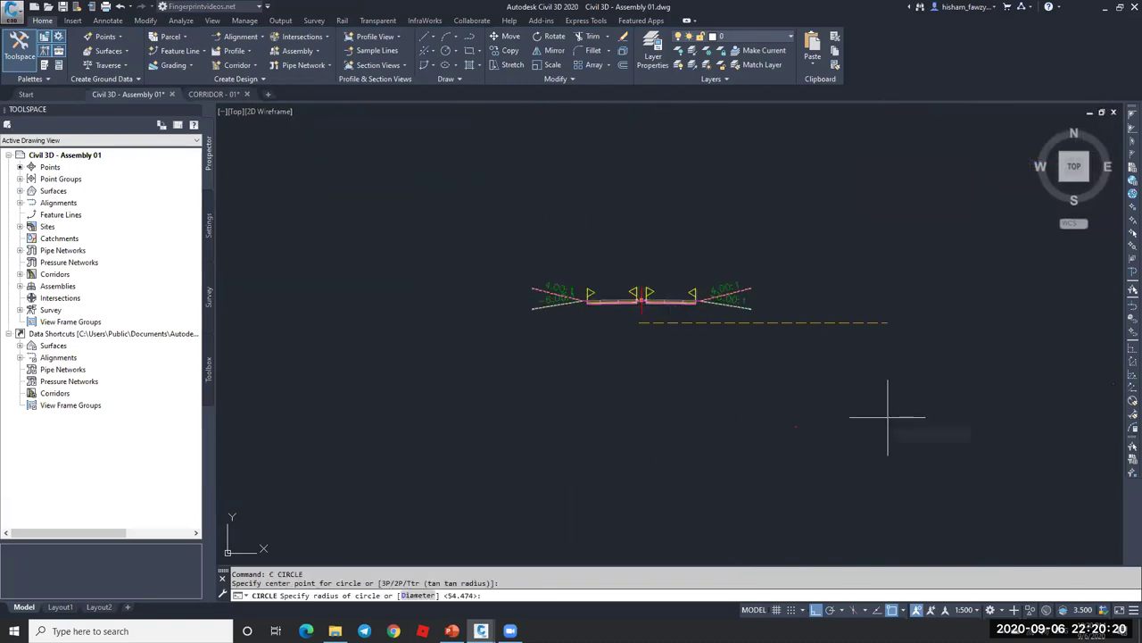
pyautogui.press('Escape')
# - Pan and zoom to centre the curb assemblies' cross-section in view
pyautogui.scroll(4, 757, 298)
pyautogui.scroll(5, 756, 298)
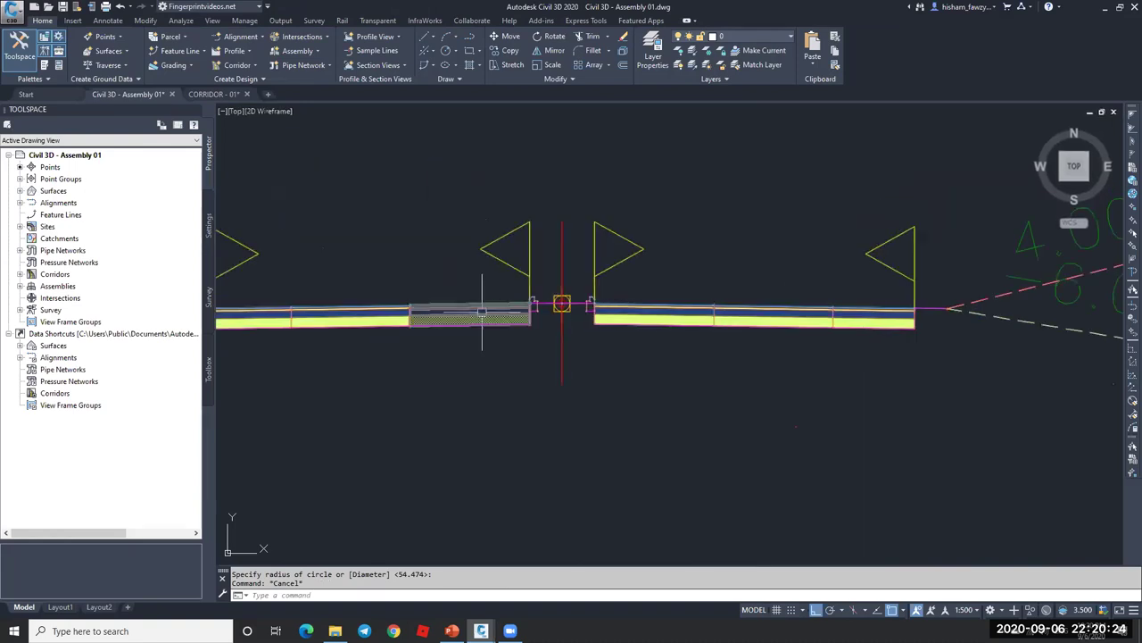
pyautogui.scroll(-2, 477, 310)
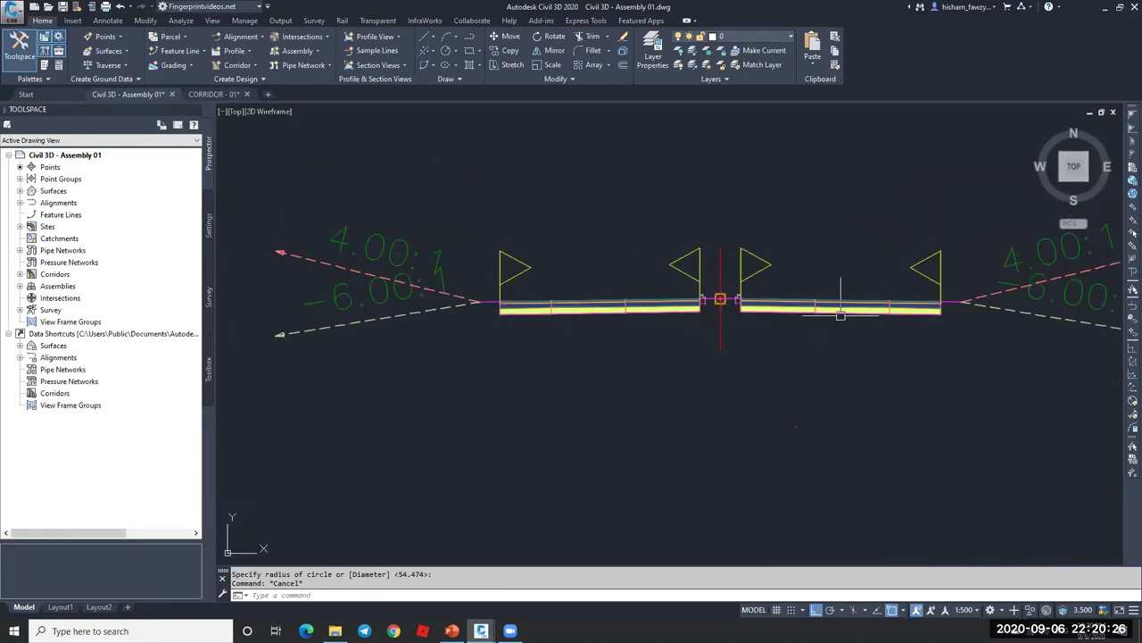
pyautogui.scroll(5, 951, 304)
pyautogui.scroll(-5, 966, 302)
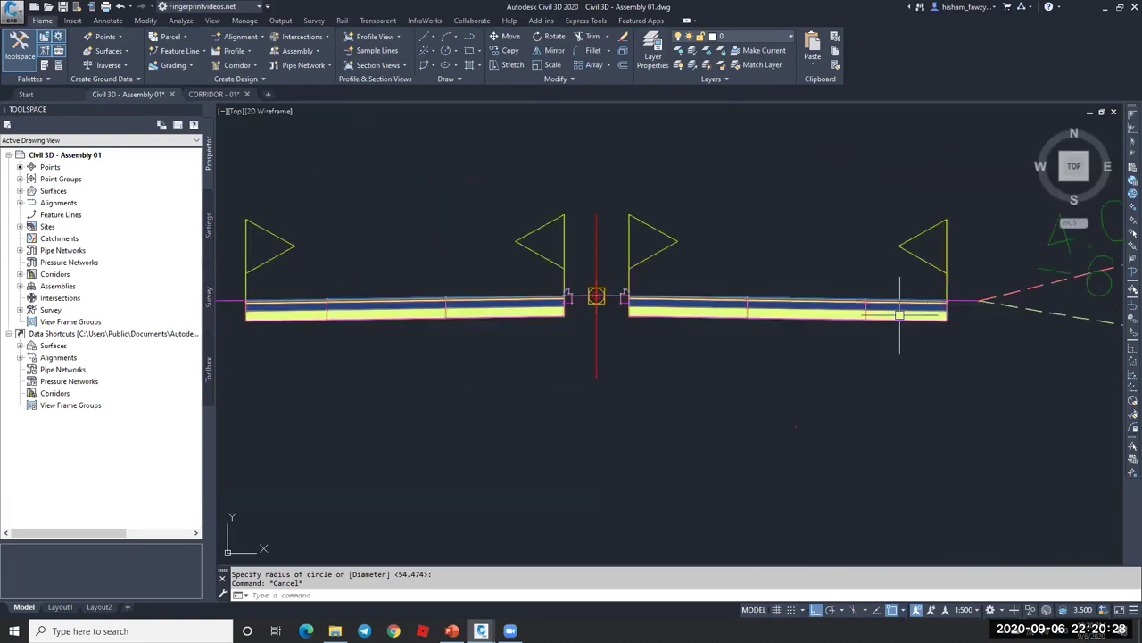
pyautogui.moveTo(354, 296); pyautogui.dragTo(563, 295, button='middle')
pyautogui.scroll(-3, 432, 295)
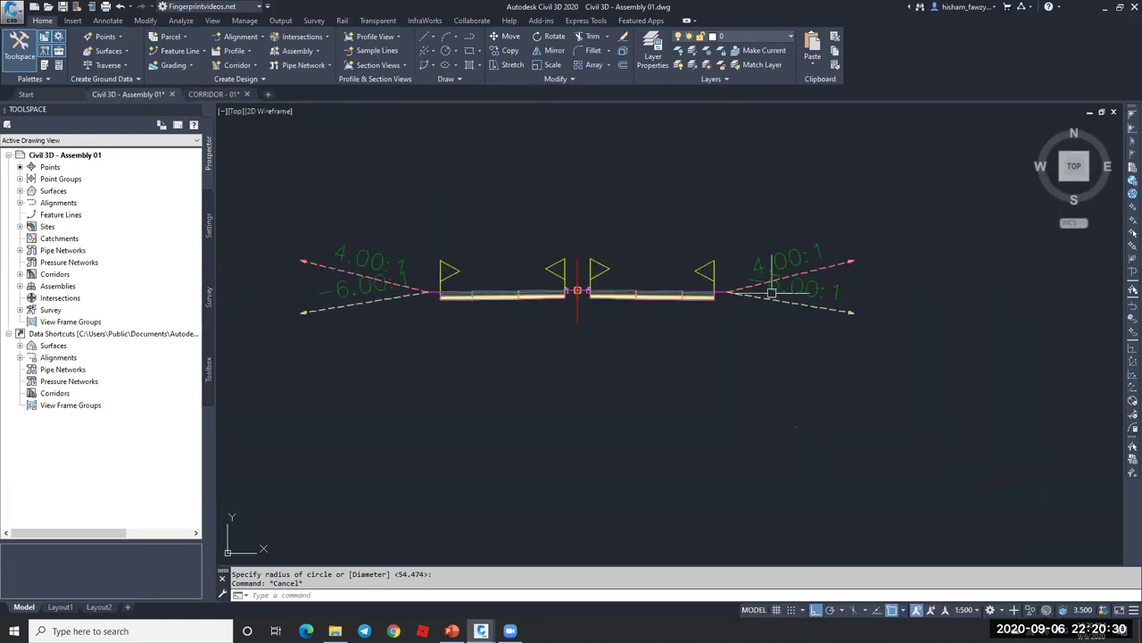
pyautogui.scroll(6, 574, 278)
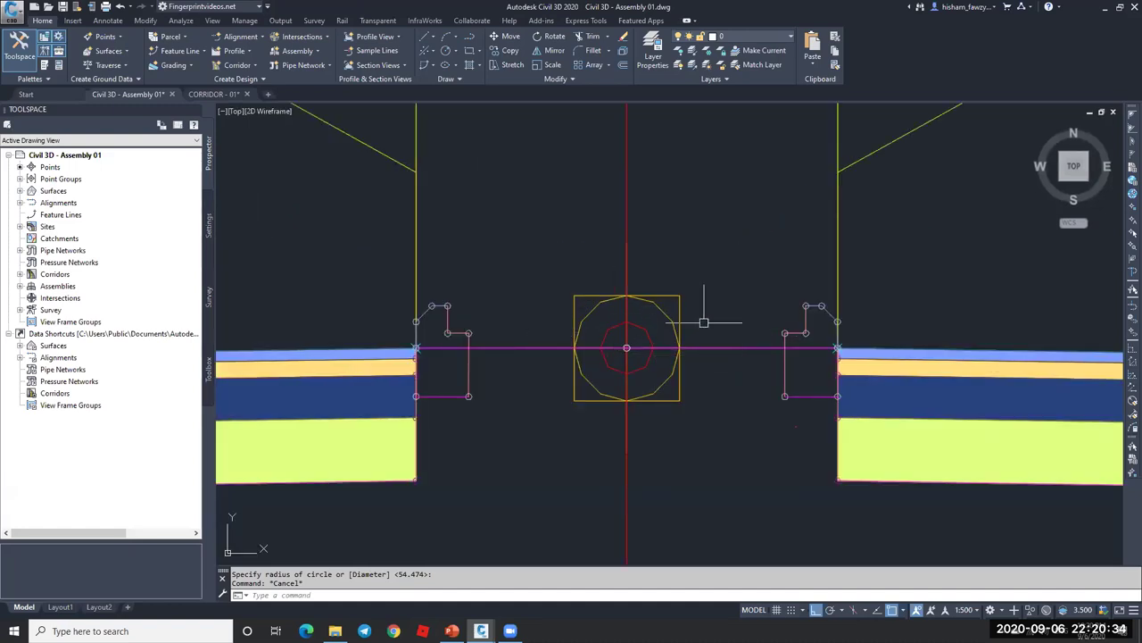
pyautogui.moveTo(692, 314); pyautogui.dragTo(688, 289, button='middle')
pyautogui.press('Escape')
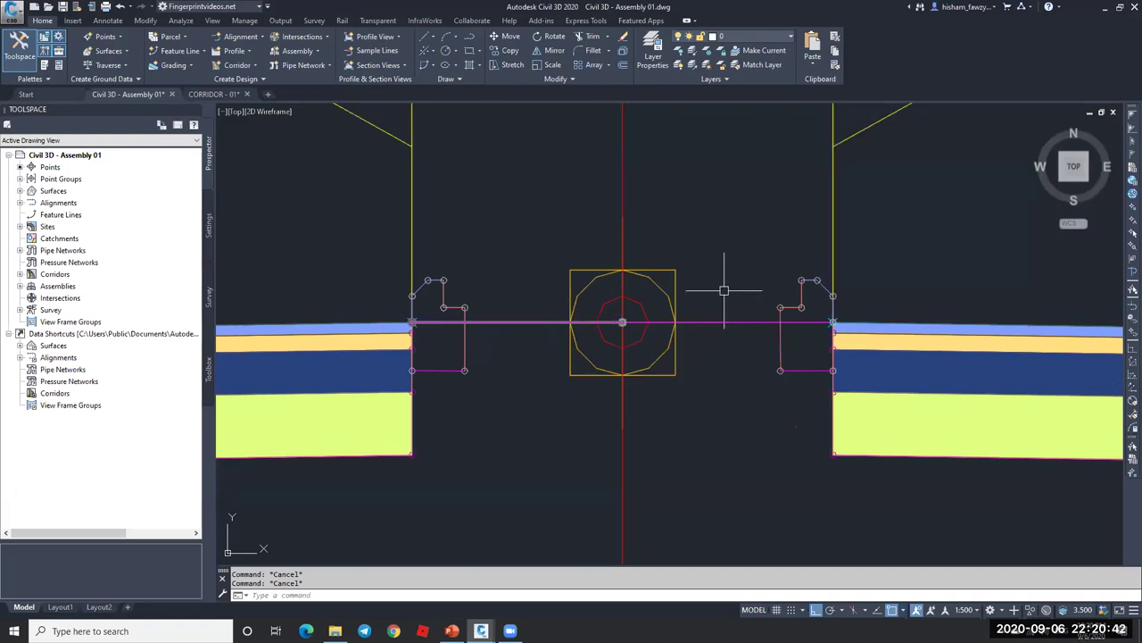
# - Draw a temporary horizontal line from the right curb point to the left curb point
pyautogui.press('l')
pyautogui.press('Return')
pyautogui.click(802, 280)
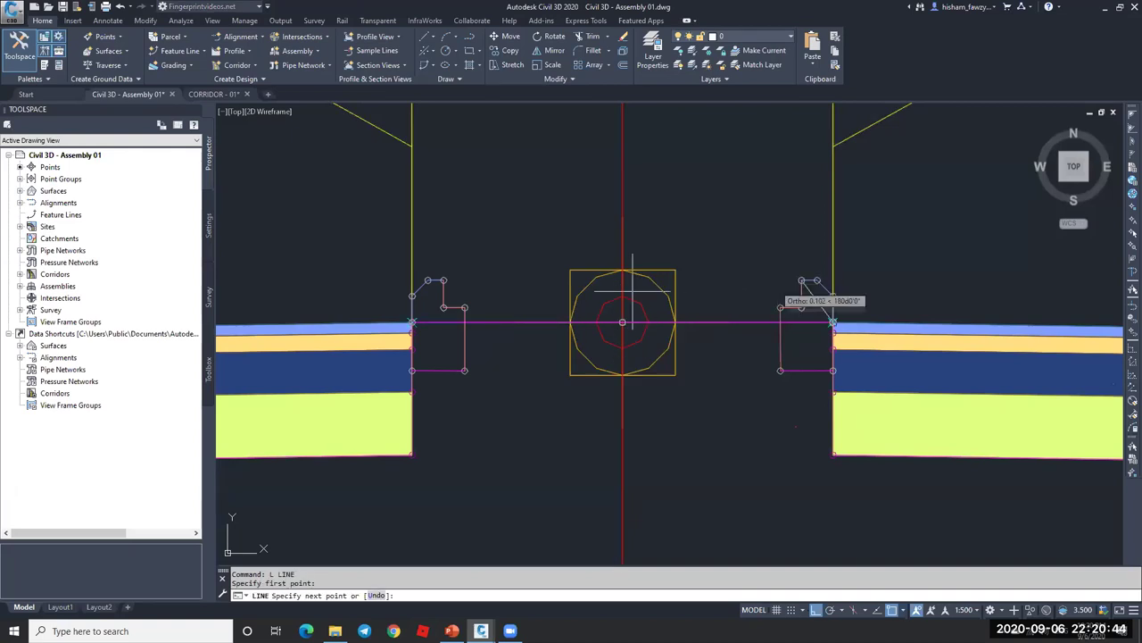
pyautogui.click(448, 281)
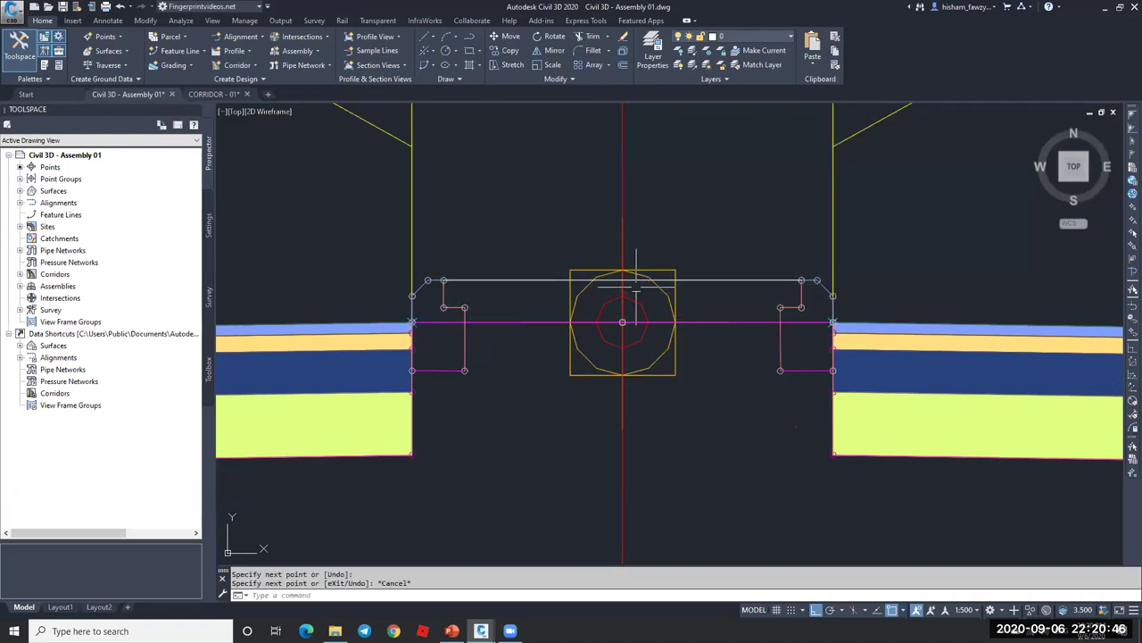
pyautogui.press('Escape')
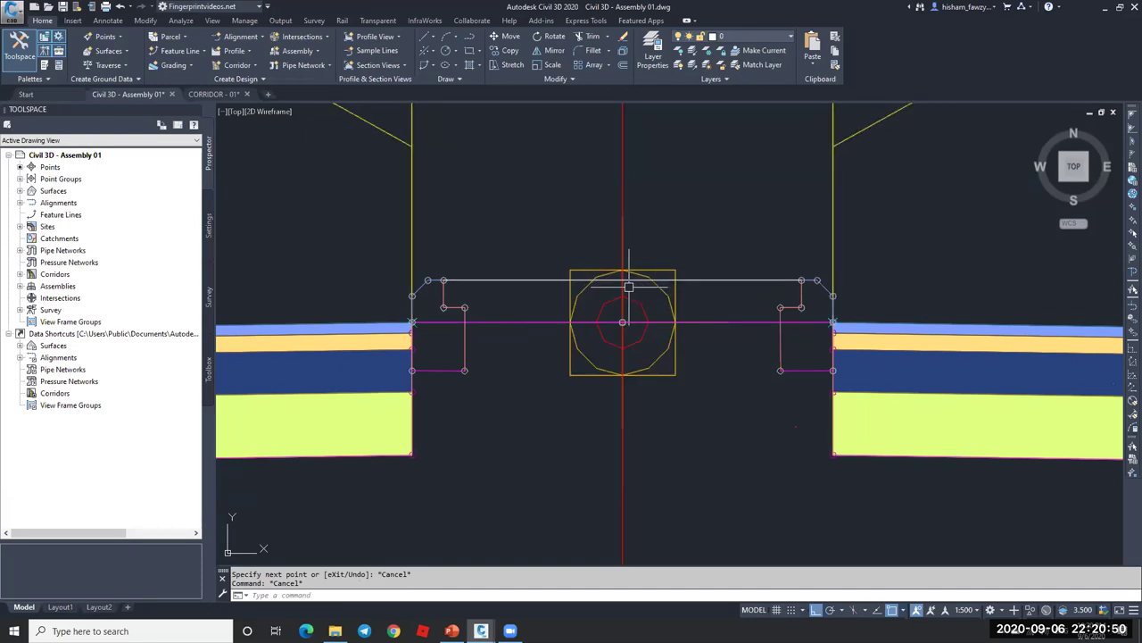
# - Select the temporary horizontal line across the curb tops
pyautogui.scroll(8, 630, 287)
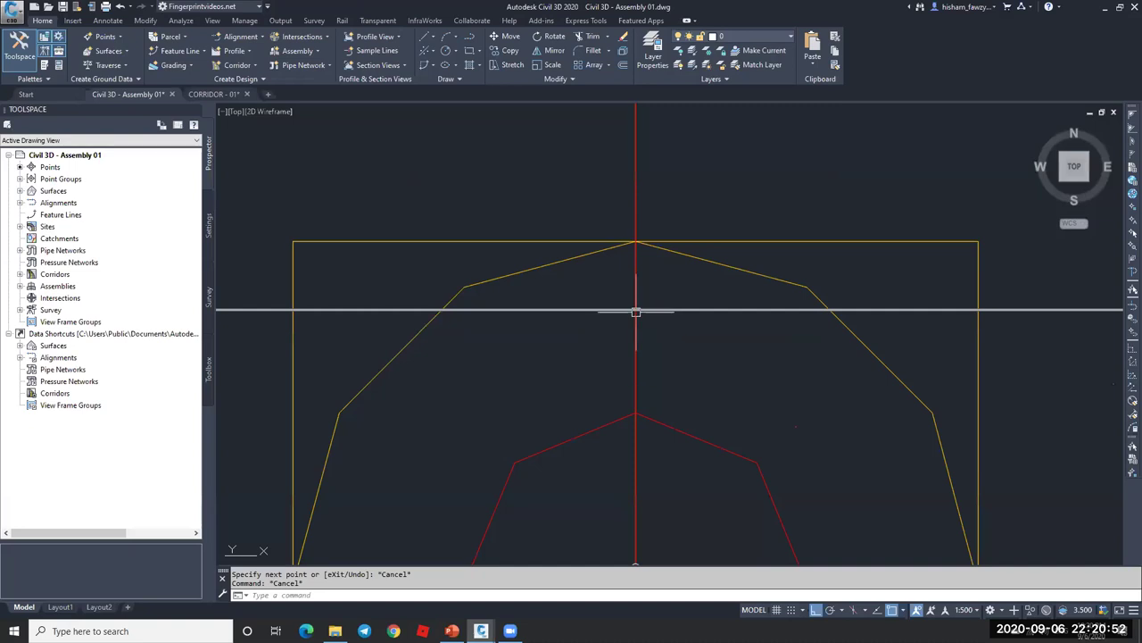
pyautogui.scroll(-8, 630, 308)
pyautogui.scroll(4, 630, 303)
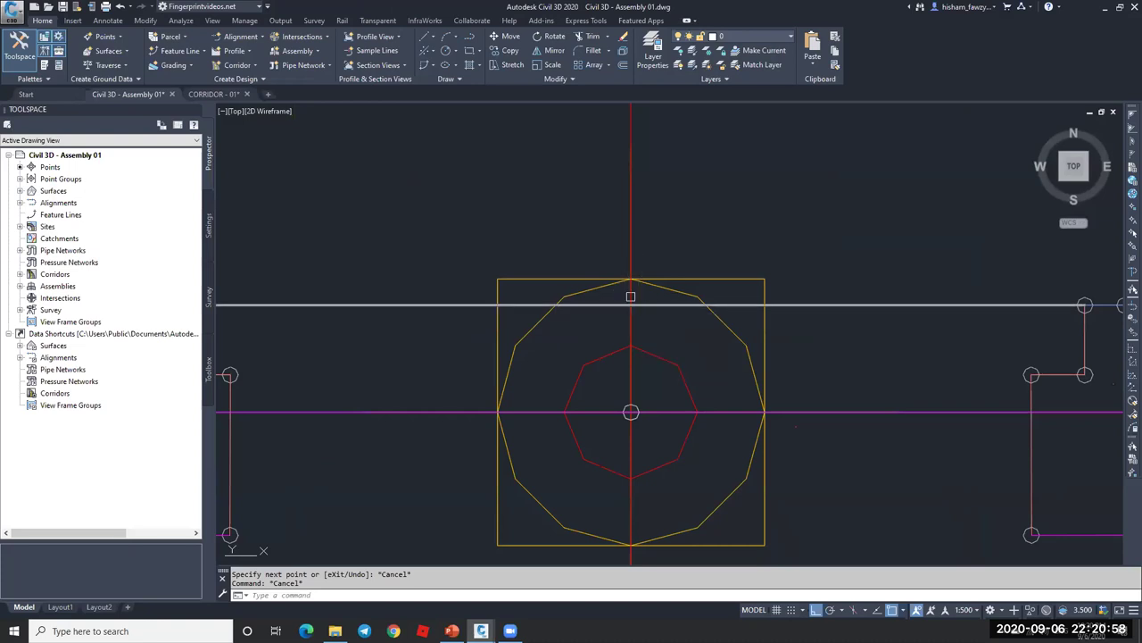
pyautogui.scroll(-4, 631, 296)
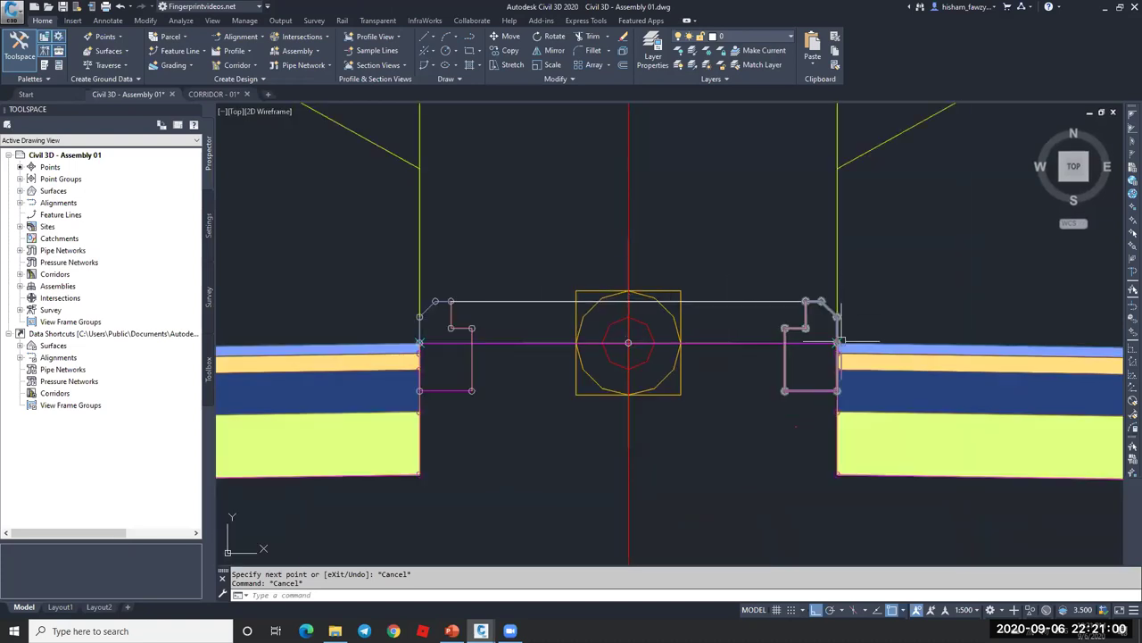
pyautogui.click(715, 301)
pyautogui.press('Delete')
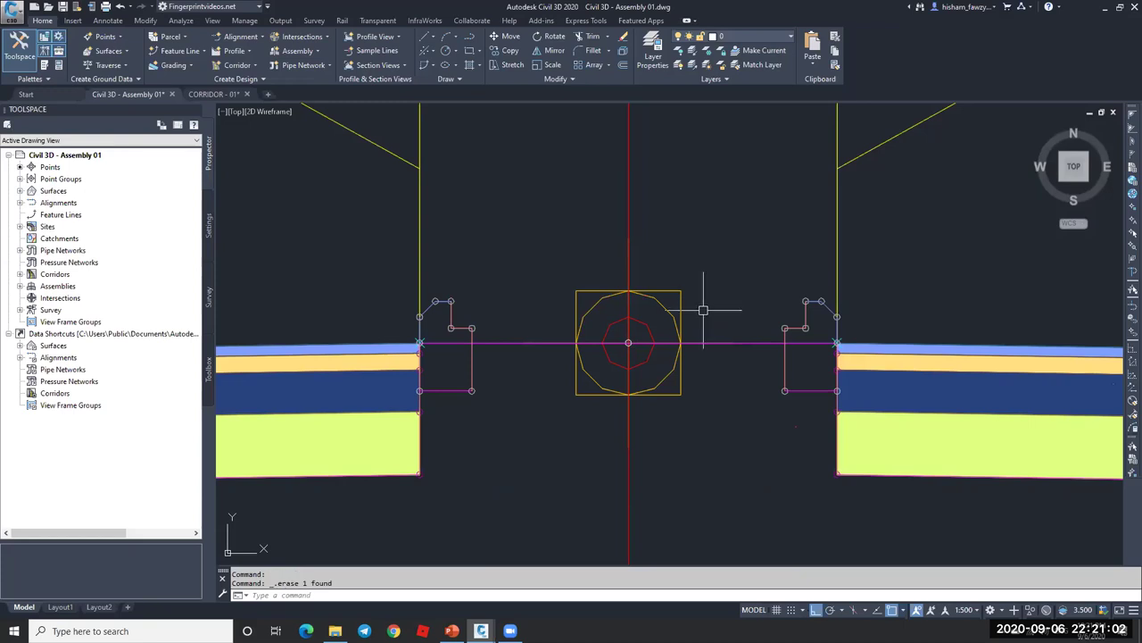
pyautogui.click(748, 343)
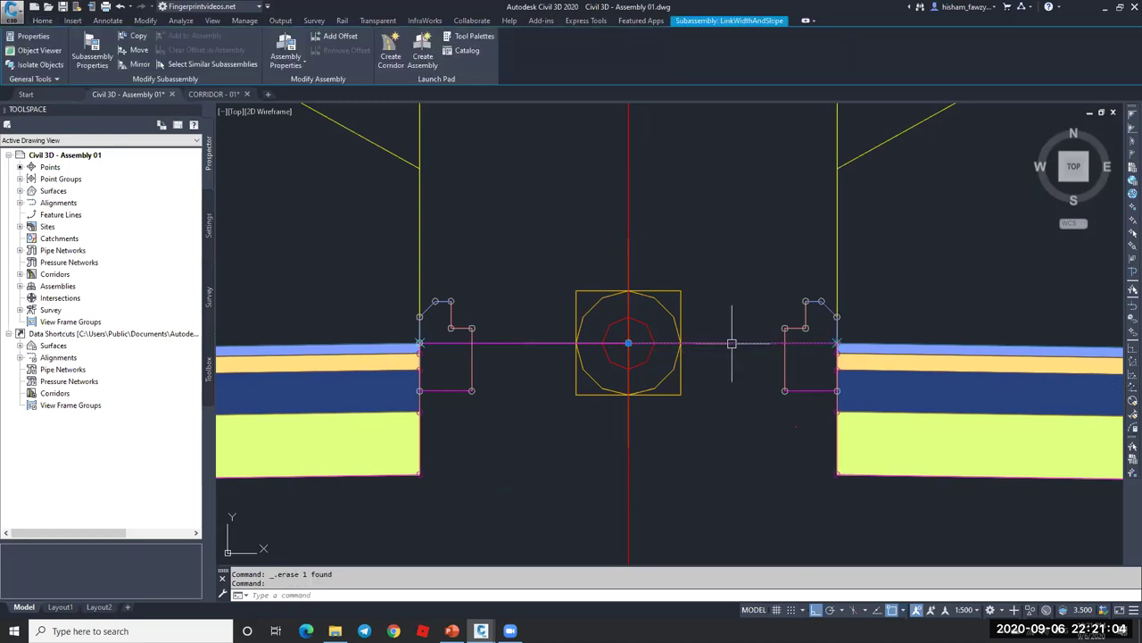
pyautogui.scroll(-2, 731, 295)
pyautogui.hotkey('ctrl', '1')
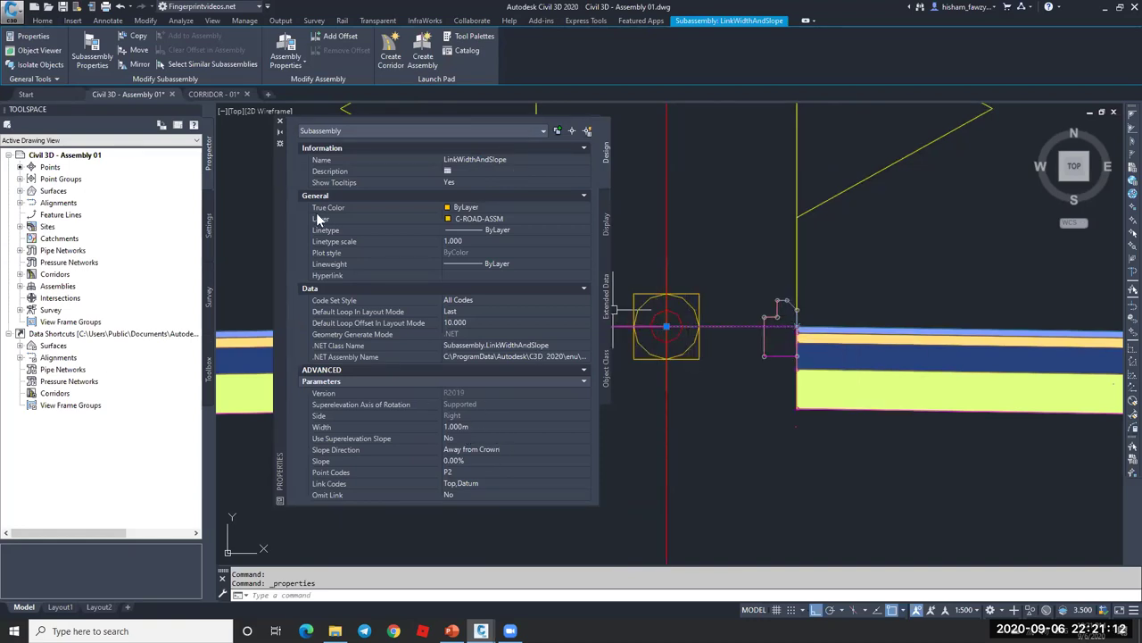
pyautogui.click(279, 120)
pyautogui.press('Escape')
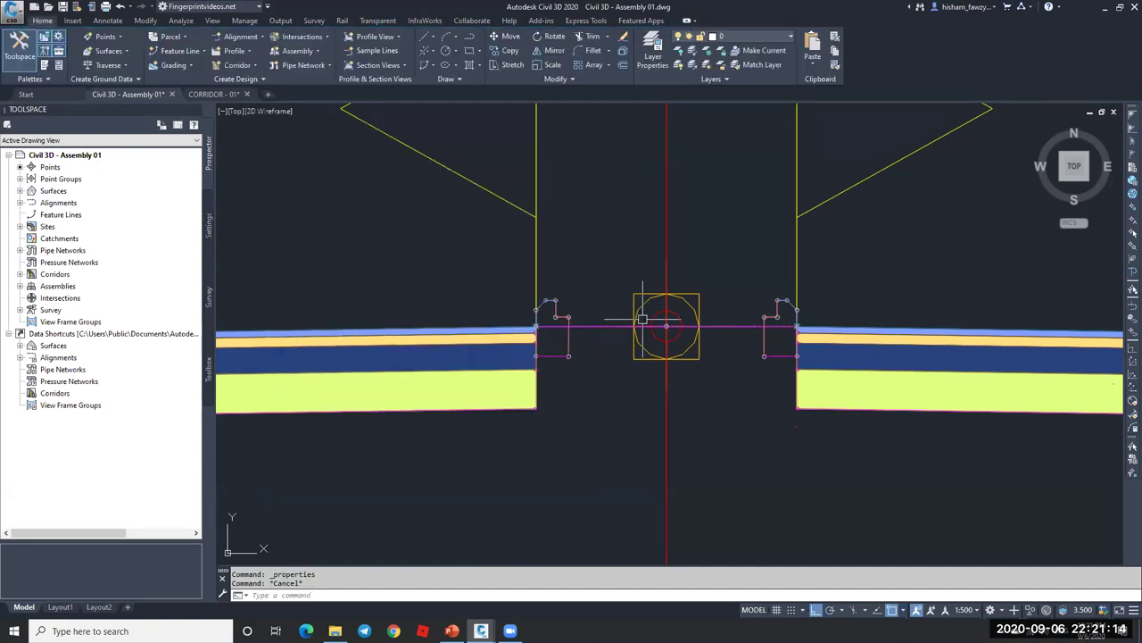
pyautogui.scroll(5, 682, 333)
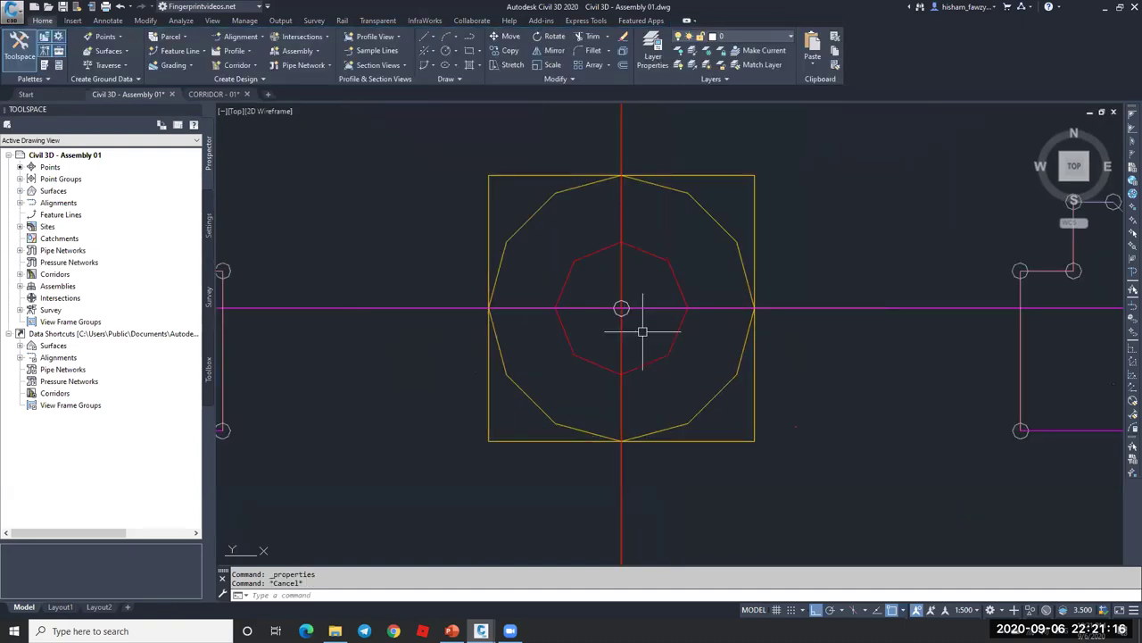
pyautogui.scroll(2, 586, 308)
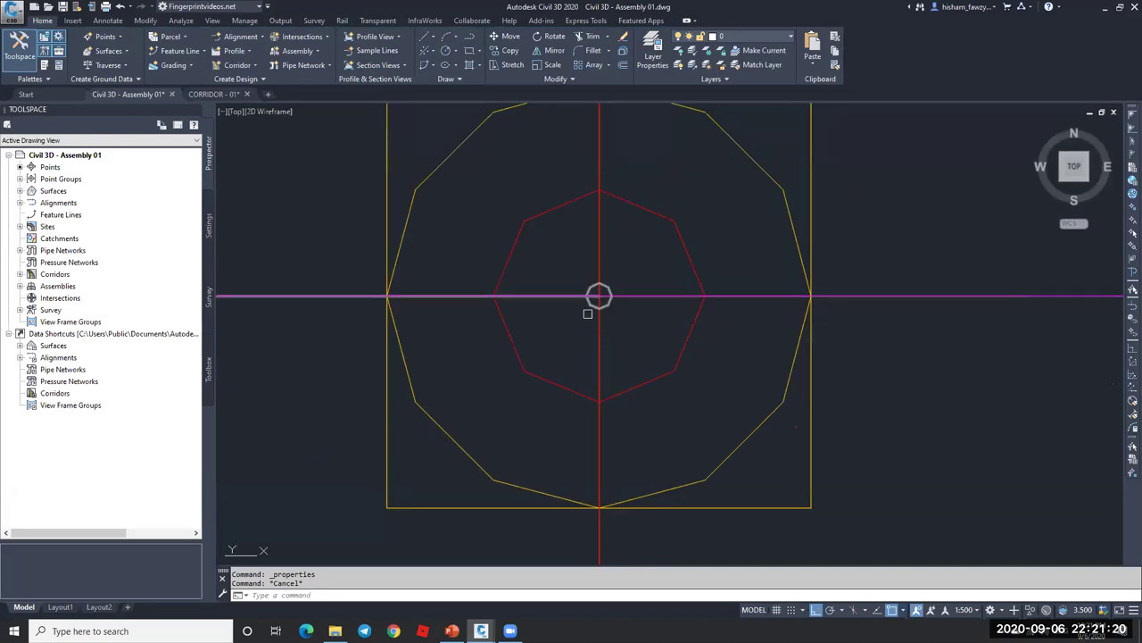
pyautogui.scroll(-4, 587, 313)
pyautogui.moveTo(931, 316); pyautogui.dragTo(786, 294, button='middle')
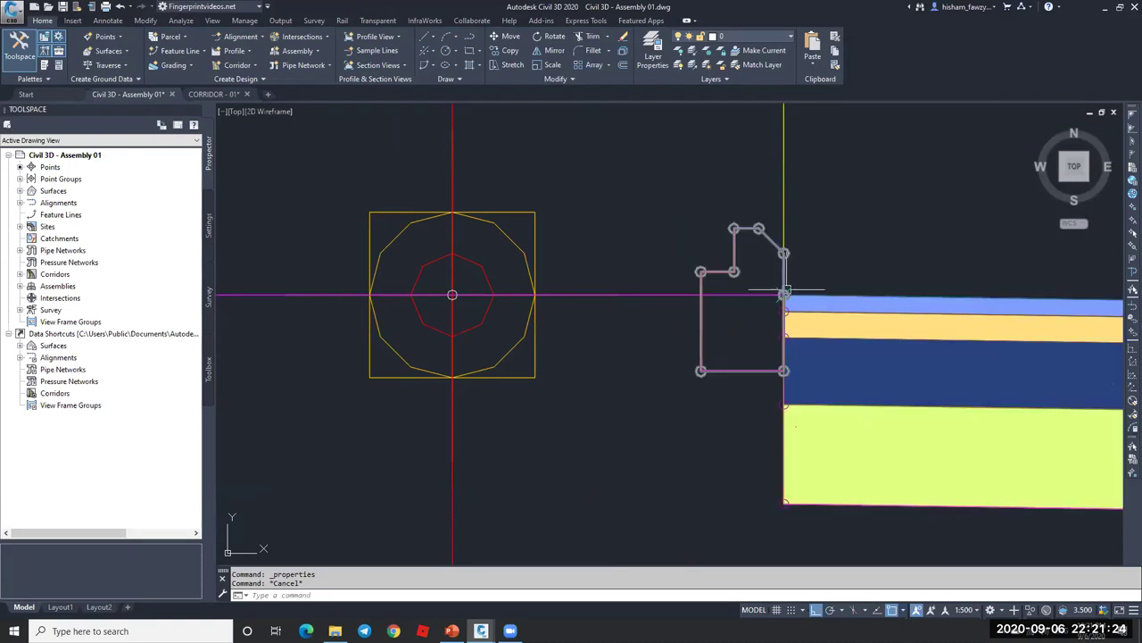
pyautogui.scroll(-10, 783, 295)
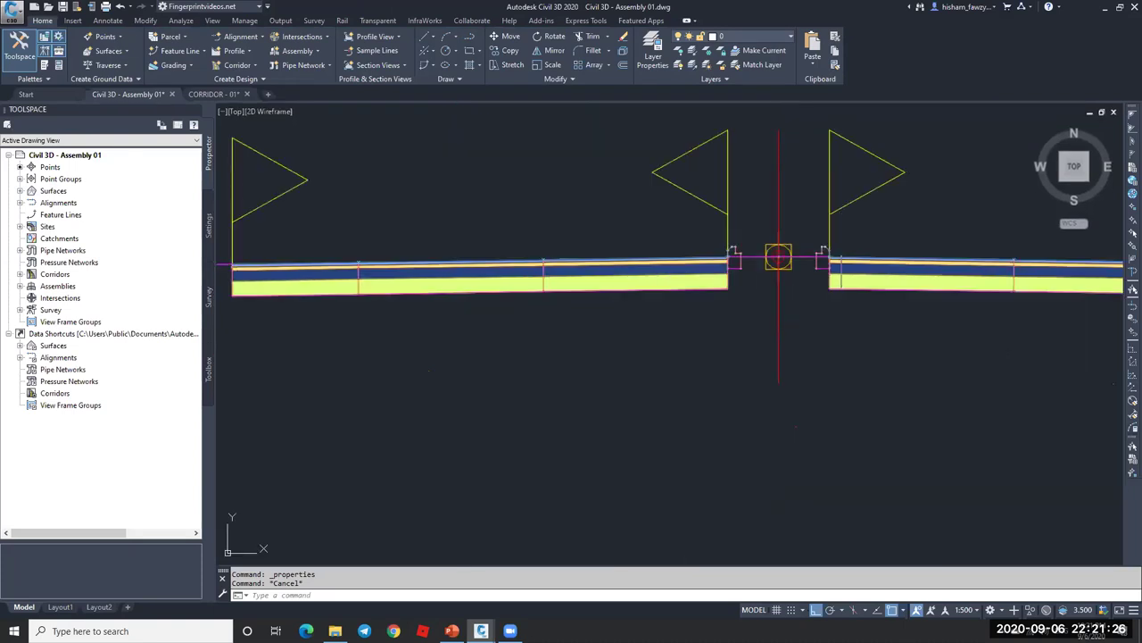
pyautogui.scroll(10, 522, 263)
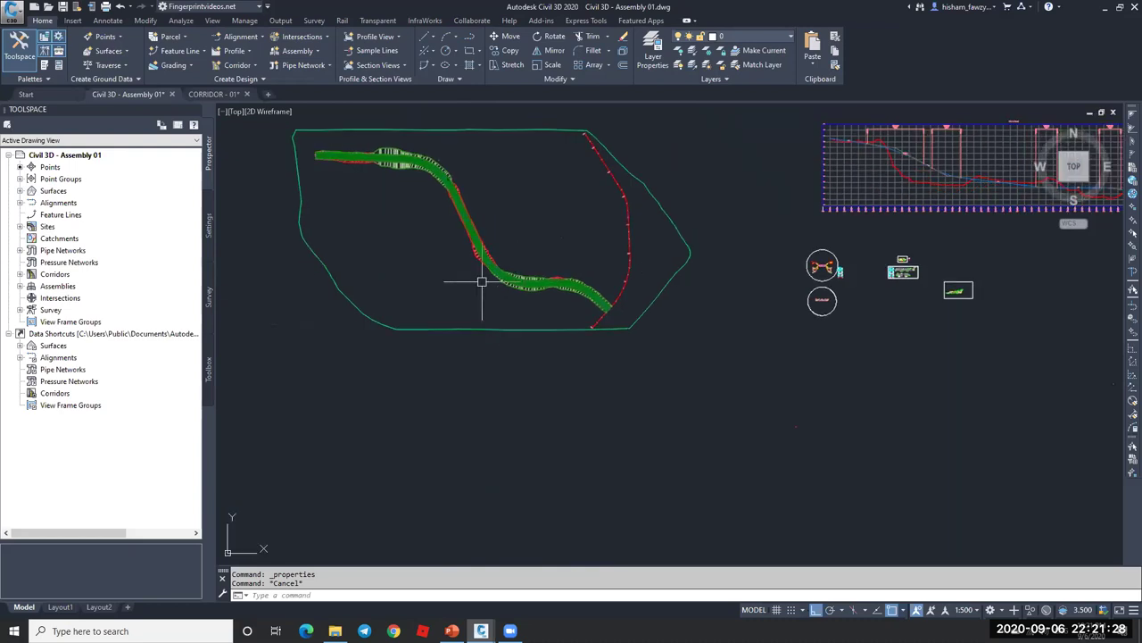
# - Turn on the _TARGETS layer, then zoom to a straighter stretch of corridor R1
pyautogui.click(757, 37)
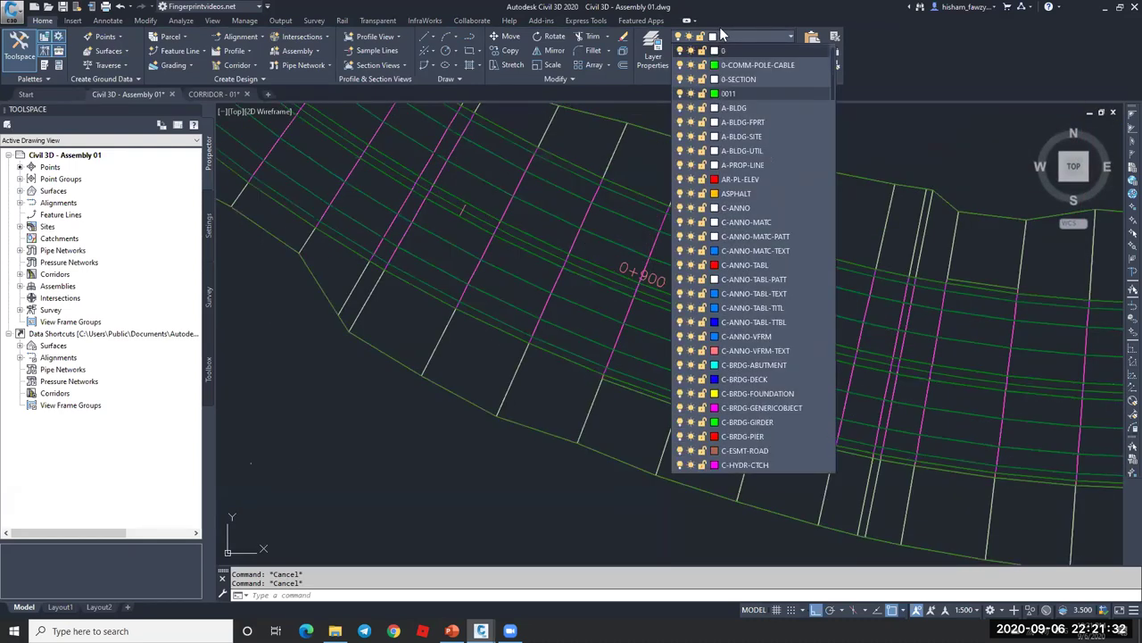
pyautogui.click(680, 64)
pyautogui.click(598, 259)
pyautogui.press('Escape')
pyautogui.scroll(-4, 585, 289)
pyautogui.scroll(3, 530, 184)
pyautogui.moveTo(530, 184)
pyautogui.mouseDown(button='middle')
pyautogui.moveTo(948, 421)
pyautogui.moveTo(755, 349)
pyautogui.mouseUp(button='middle')
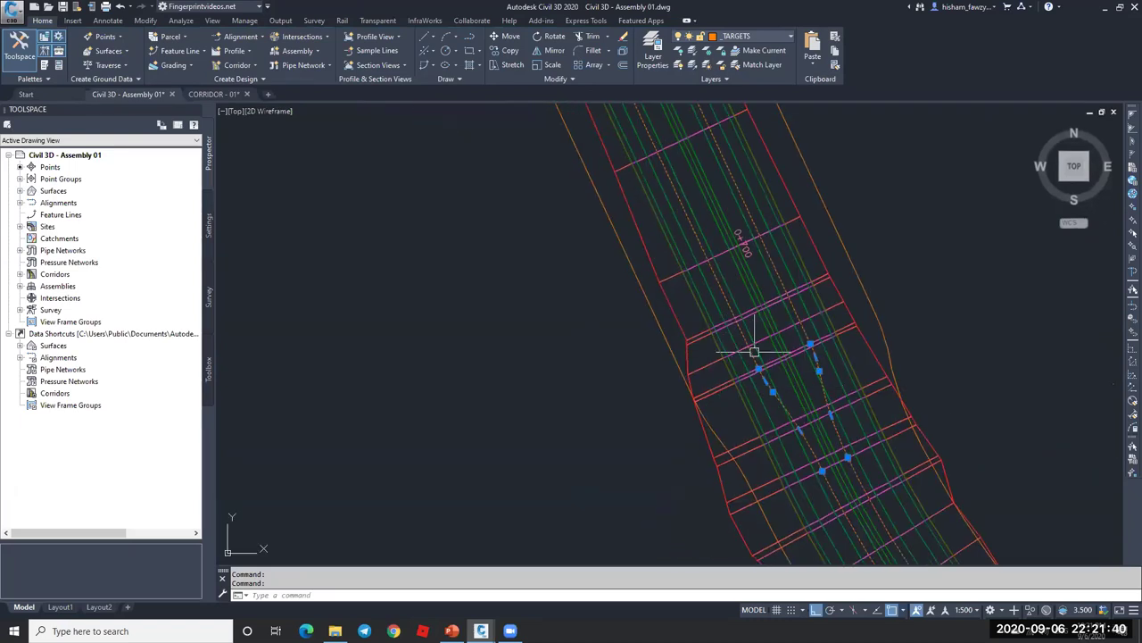
pyautogui.scroll(1, 610, 224)
pyautogui.scroll(2, 720, 365)
pyautogui.scroll(4, 788, 258)
pyautogui.press('Escape')
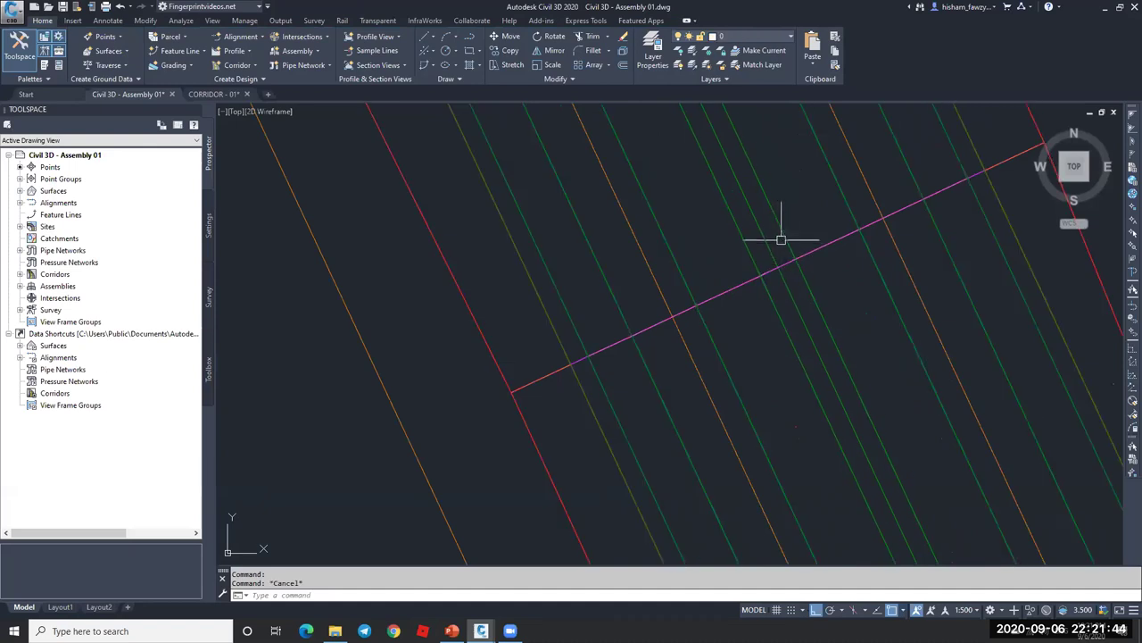
# - Open the corridor's style editor from its context menu and close it unchanged
pyautogui.click(787, 259)
pyautogui.rightClick(808, 214)
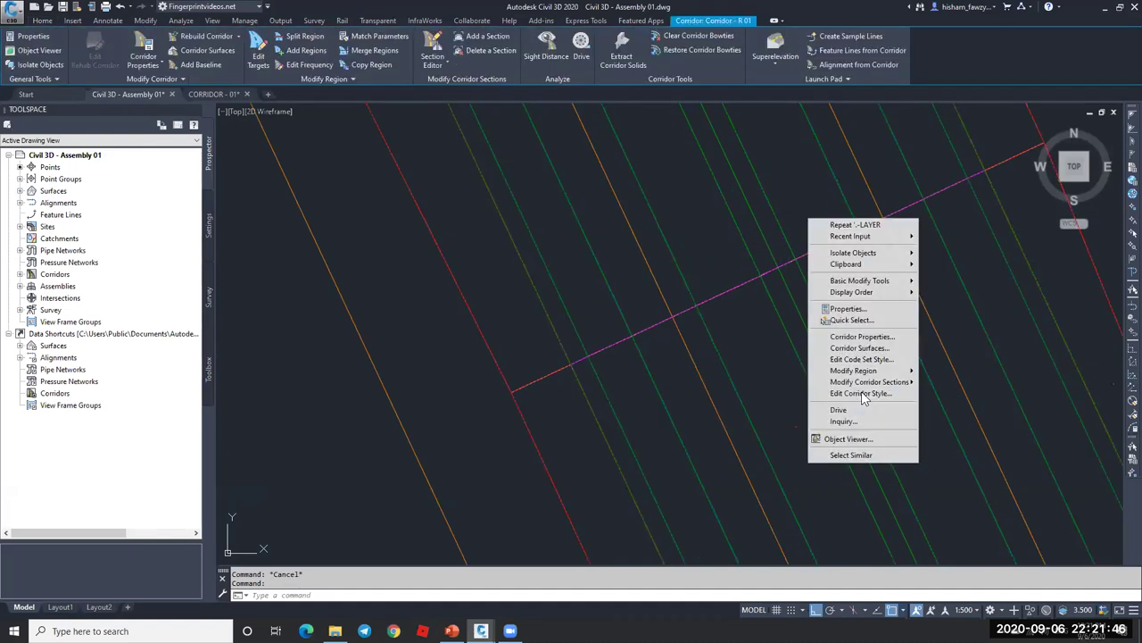
pyautogui.click(861, 386)
pyautogui.press('Return')
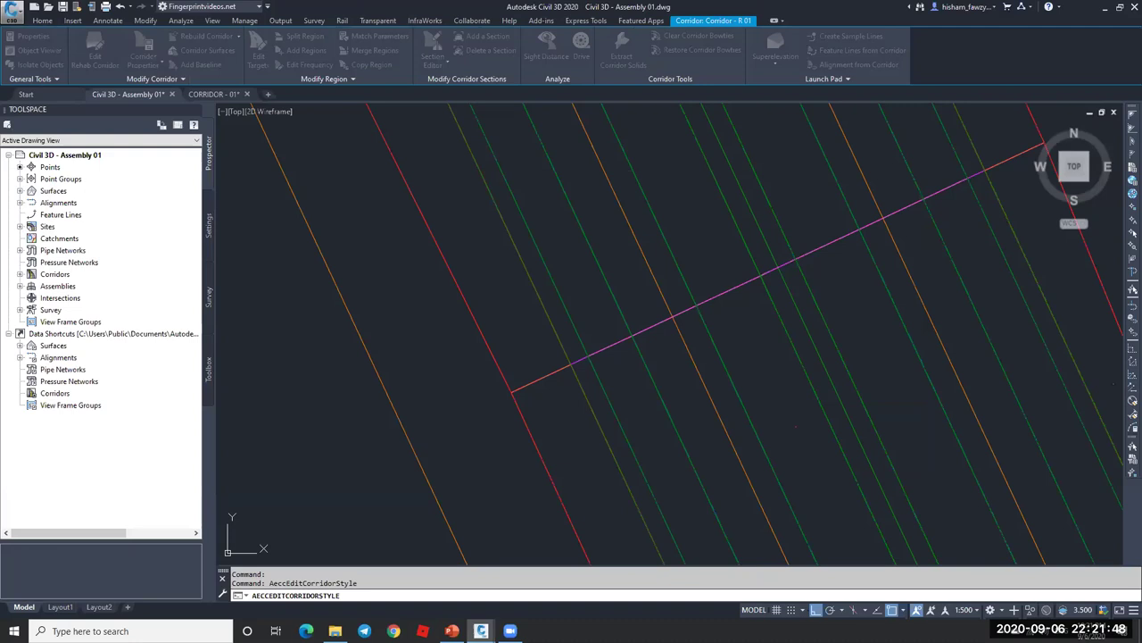
# - Try several code set styles in Properties and settle on Basic
pyautogui.hotkey('ctrl', '1')
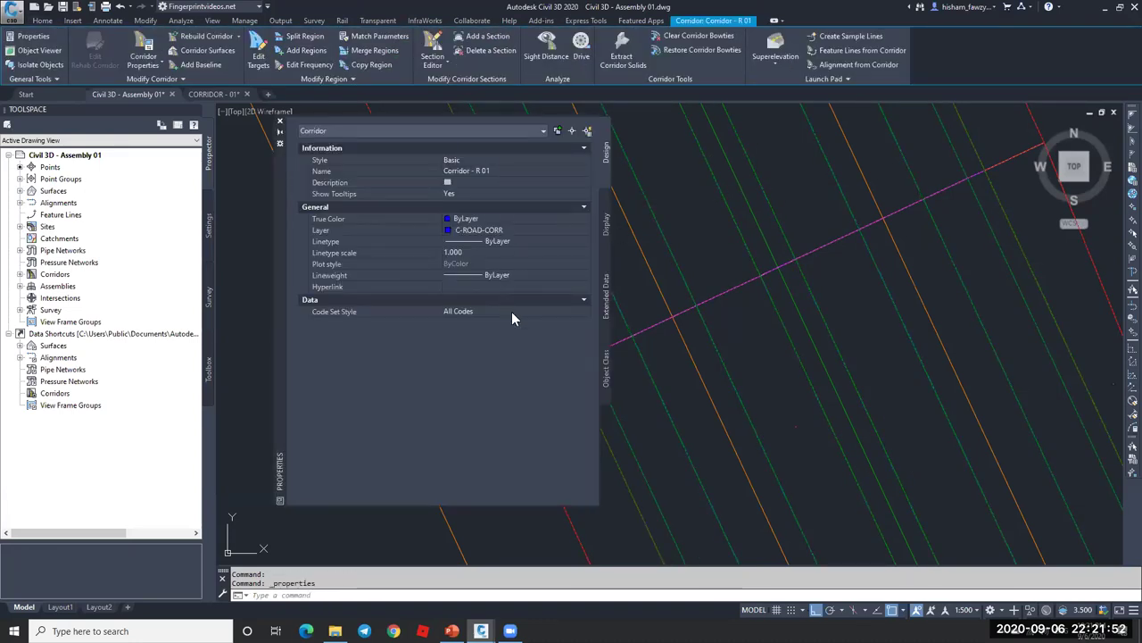
pyautogui.click(512, 312)
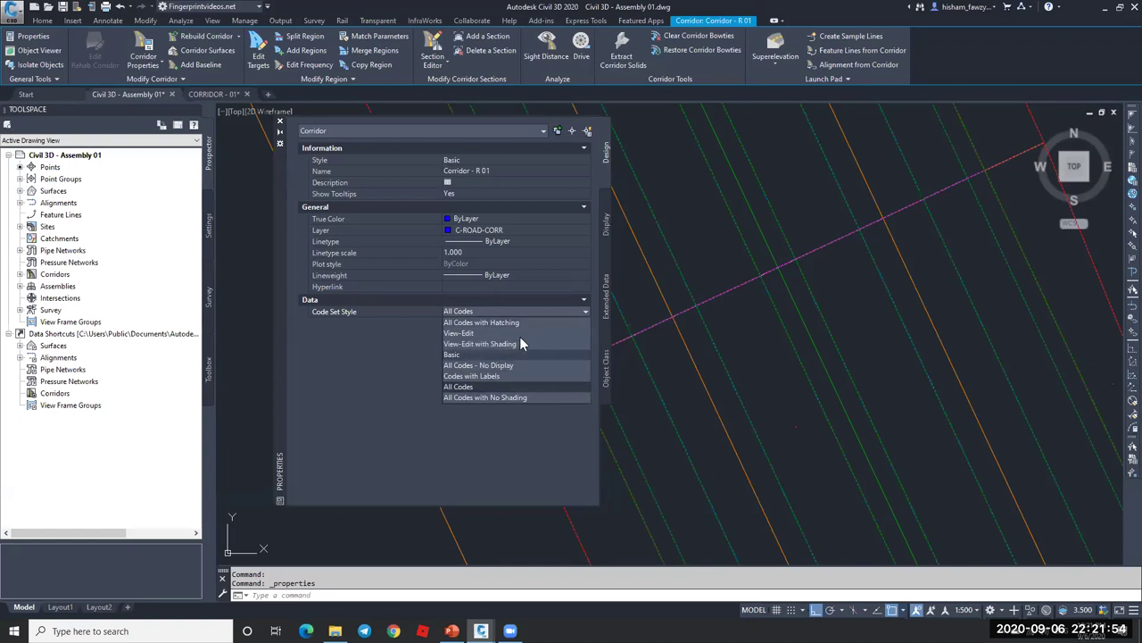
pyautogui.click(459, 333)
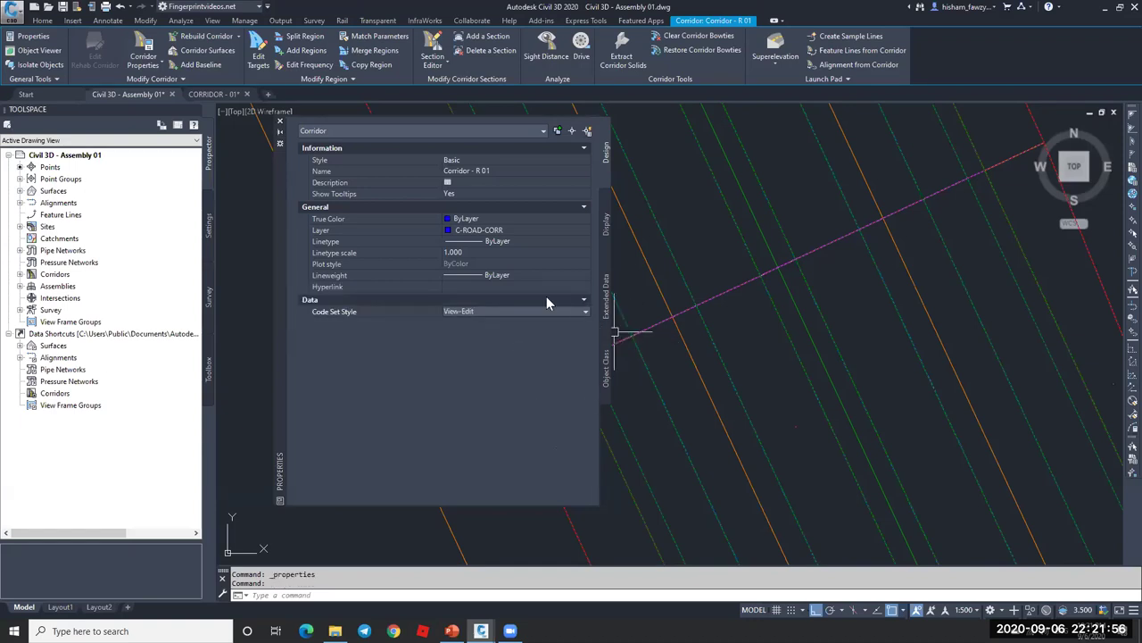
pyautogui.click(508, 311)
pyautogui.click(501, 344)
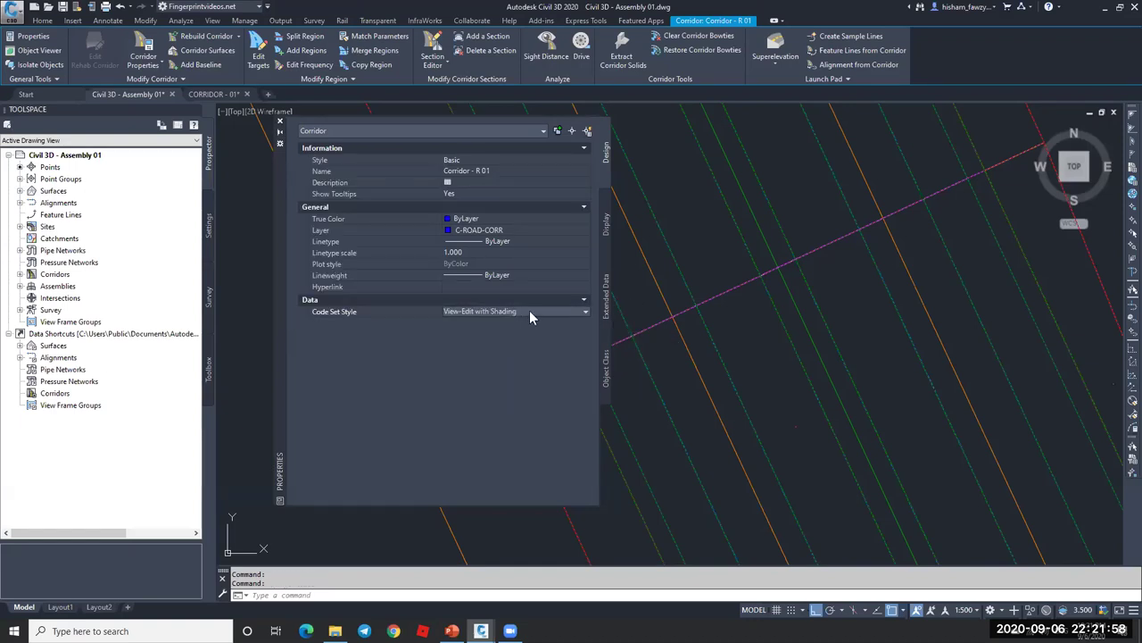
pyautogui.click(524, 311)
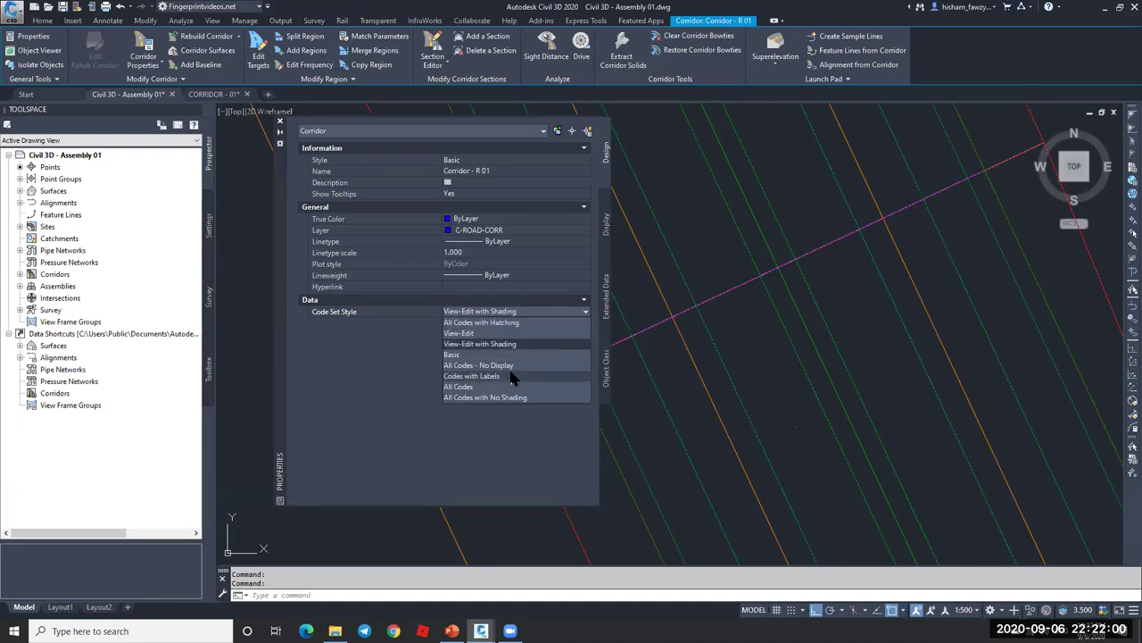
pyautogui.click(509, 399)
pyautogui.click(537, 310)
pyautogui.click(468, 345)
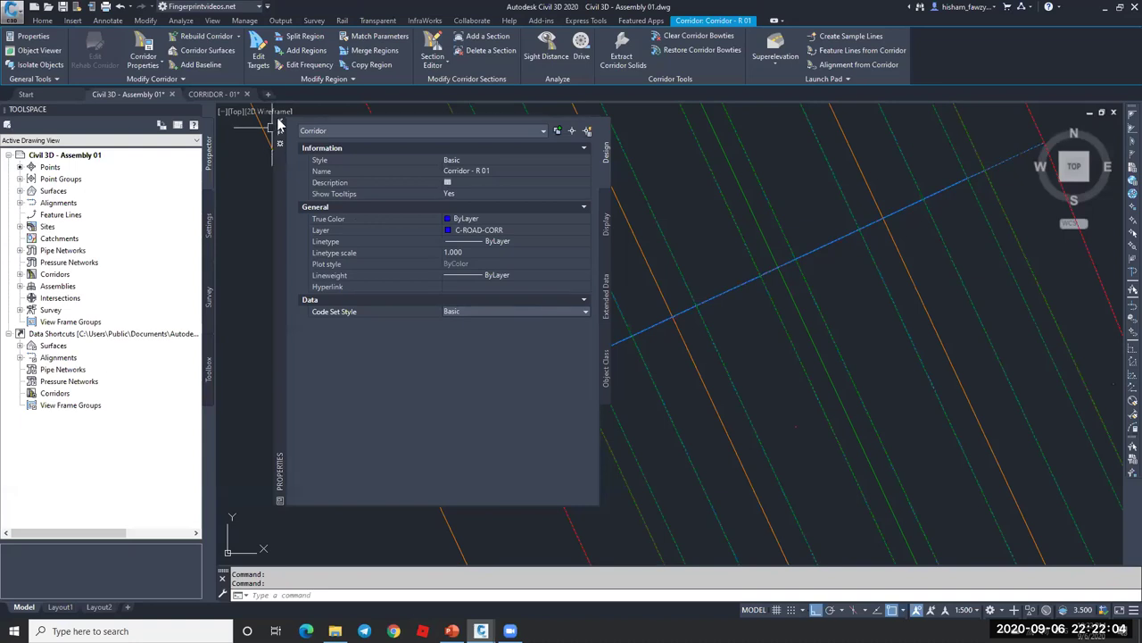
pyautogui.click(280, 126)
pyautogui.scroll(-5, 705, 303)
# - Deselect the corridor and zoom in on its lines
pyautogui.press('Escape')
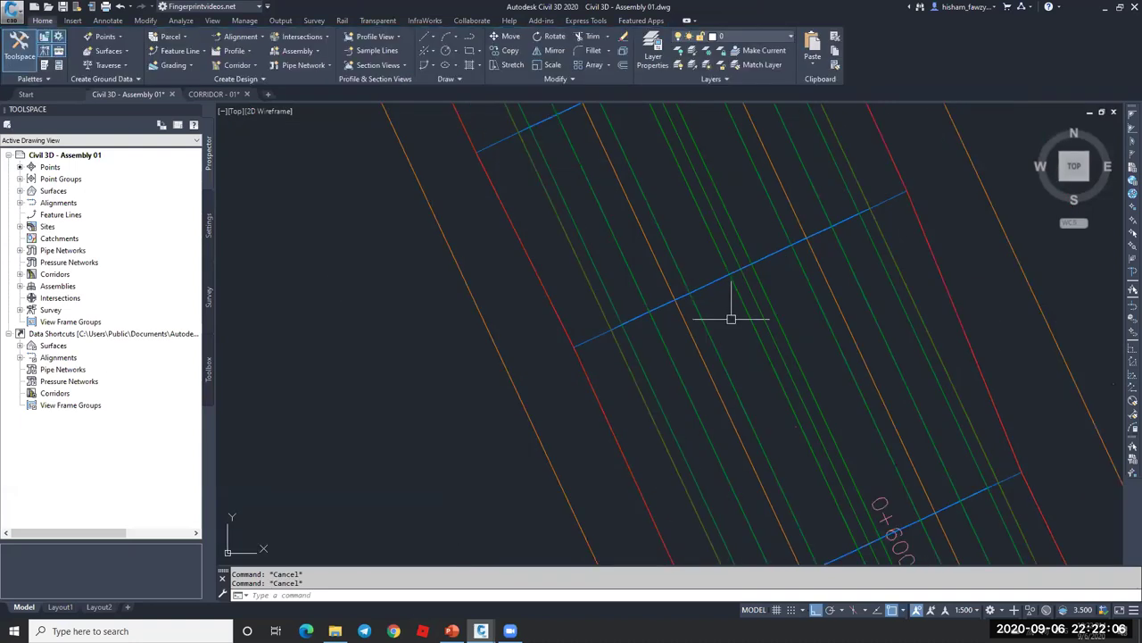
pyautogui.scroll(3, 790, 312)
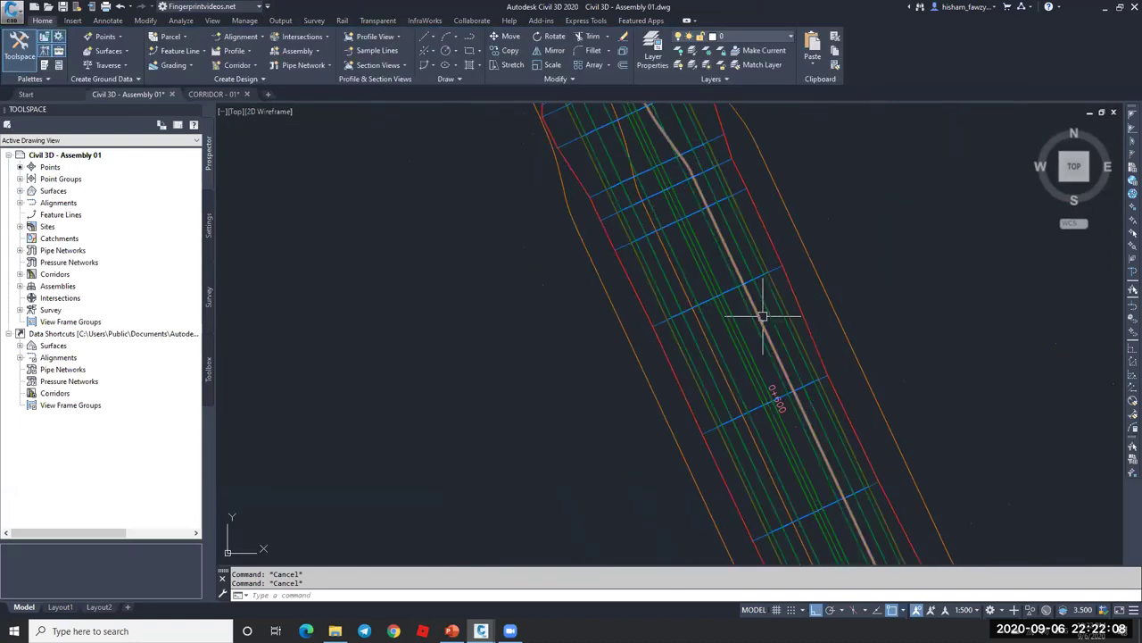
pyautogui.scroll(3, 711, 358)
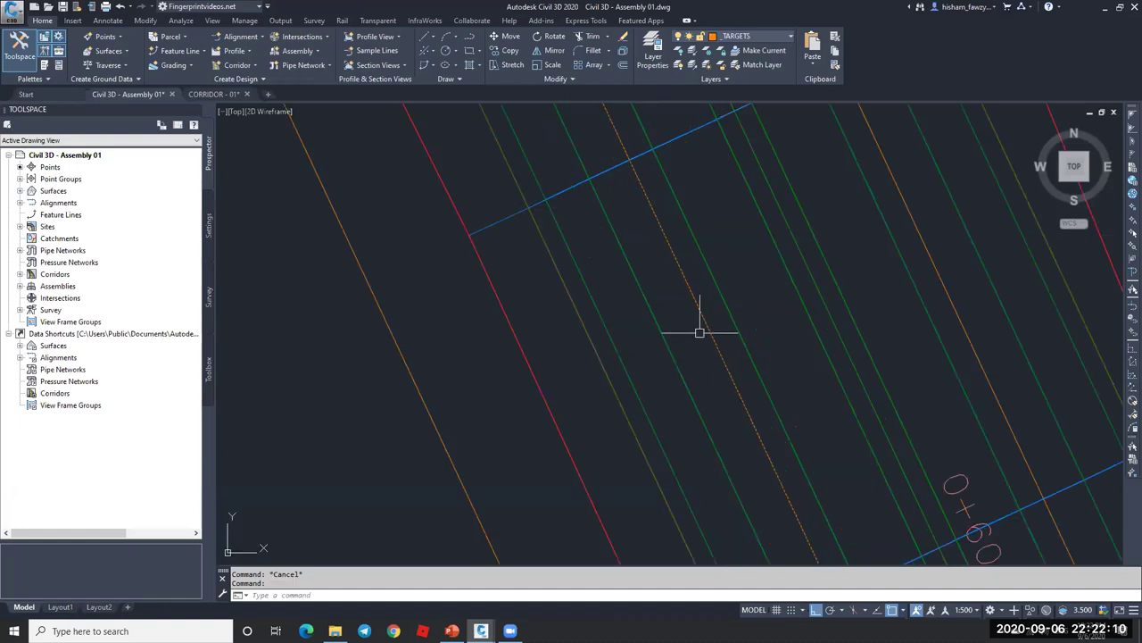
pyautogui.scroll(-5, 699, 331)
pyautogui.scroll(-5, 814, 266)
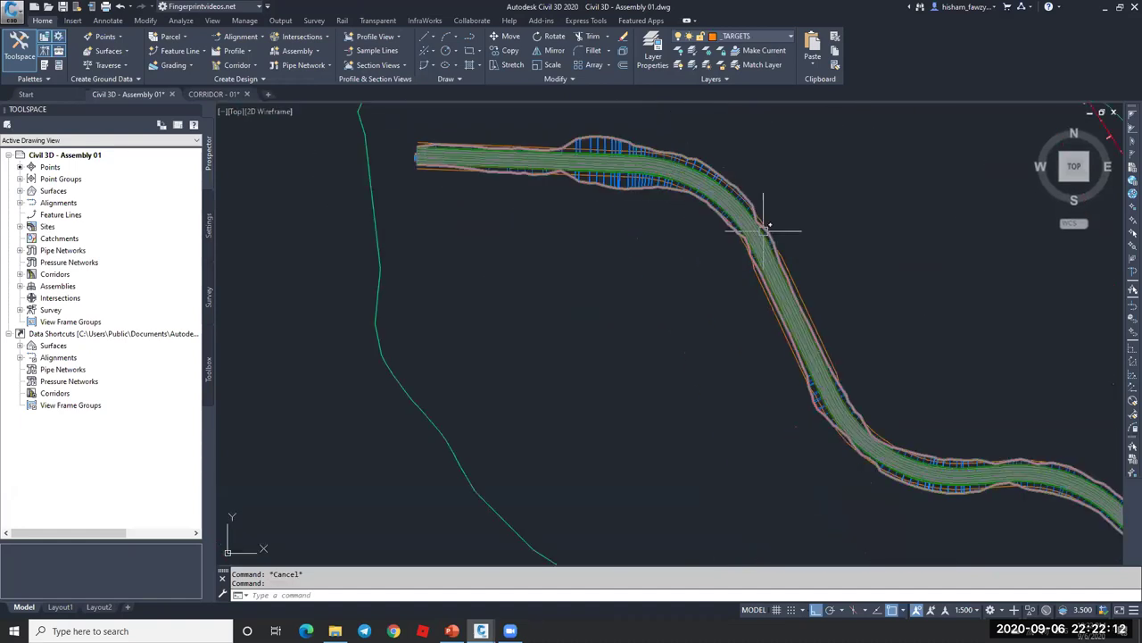
pyautogui.scroll(6, 581, 249)
pyautogui.scroll(5, 581, 249)
pyautogui.press('Escape')
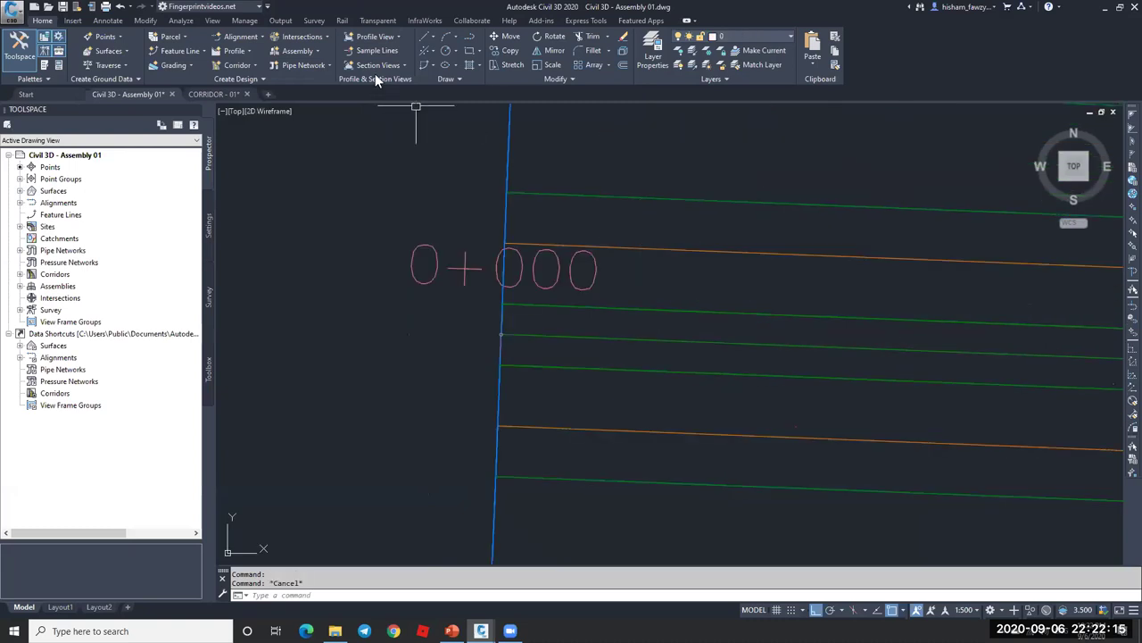
# - Place an aligned dimension reading 6.0000 between two corridor points
pyautogui.click(108, 20)
pyautogui.click(308, 64)
pyautogui.click(504, 242)
pyautogui.click(498, 425)
pyautogui.click(451, 334)
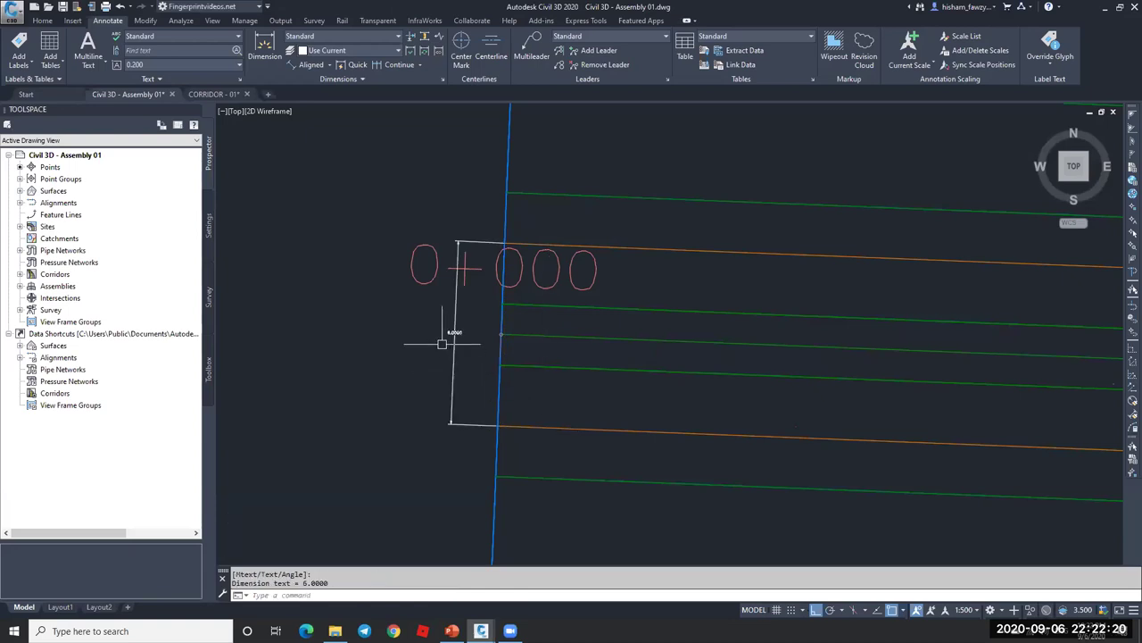
pyautogui.scroll(5, 441, 344)
pyautogui.scroll(-10, 488, 335)
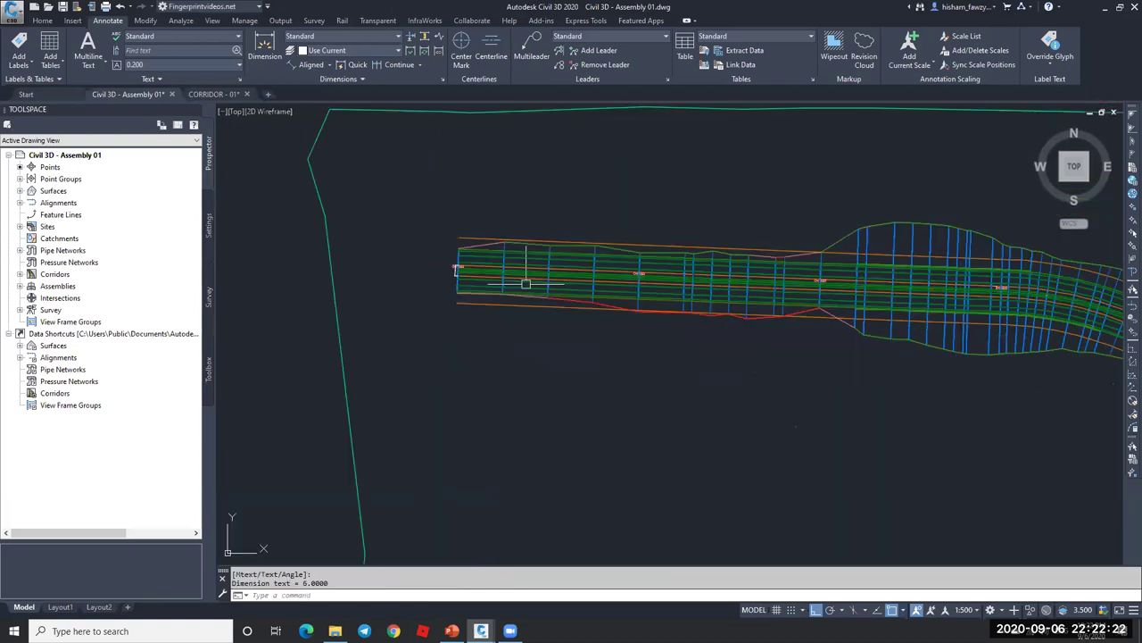
pyautogui.scroll(3, 511, 291)
pyautogui.scroll(6, 752, 460)
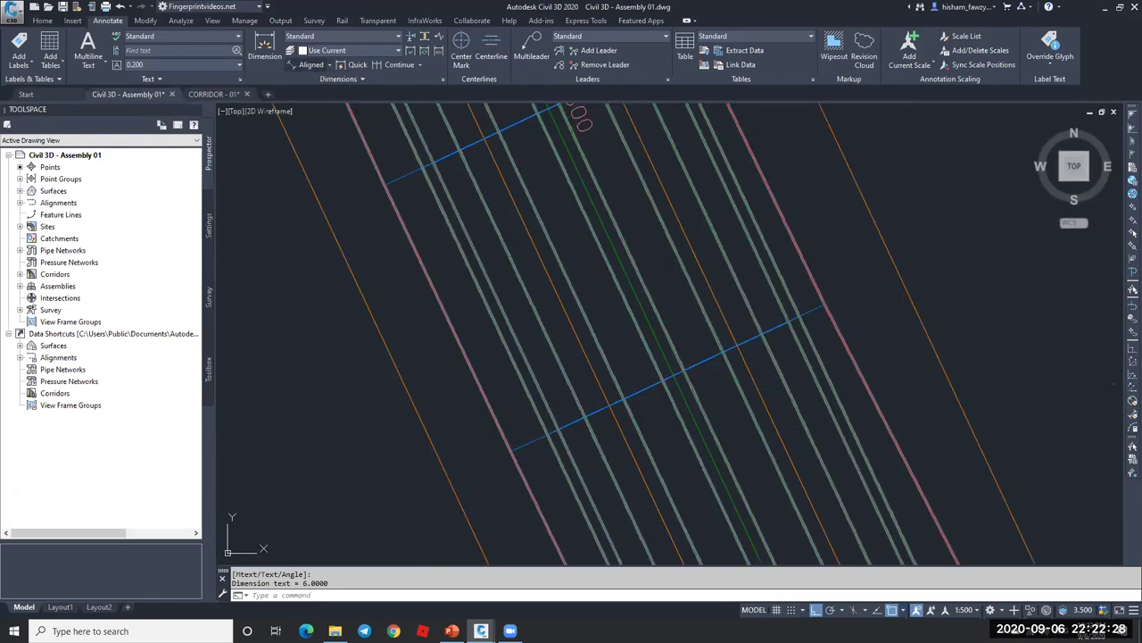
# - Measure 12.0004 across the corridor with an aligned dimension, then delete it
pyautogui.click(312, 64)
pyautogui.click(738, 346)
pyautogui.click(669, 525)
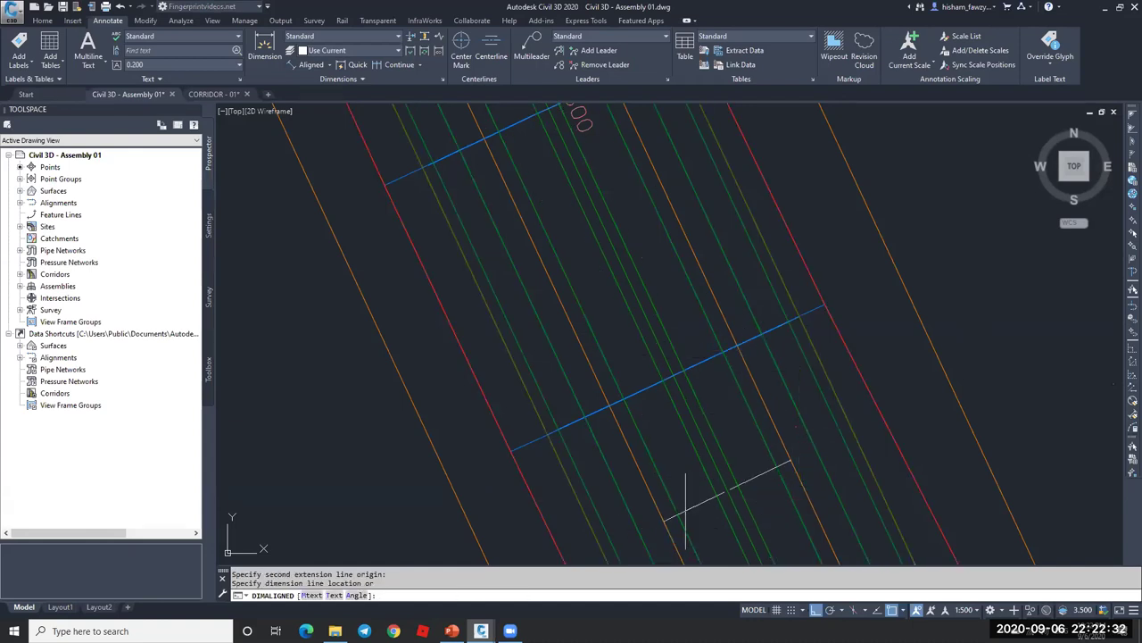
pyautogui.click(684, 507)
pyautogui.scroll(5, 705, 498)
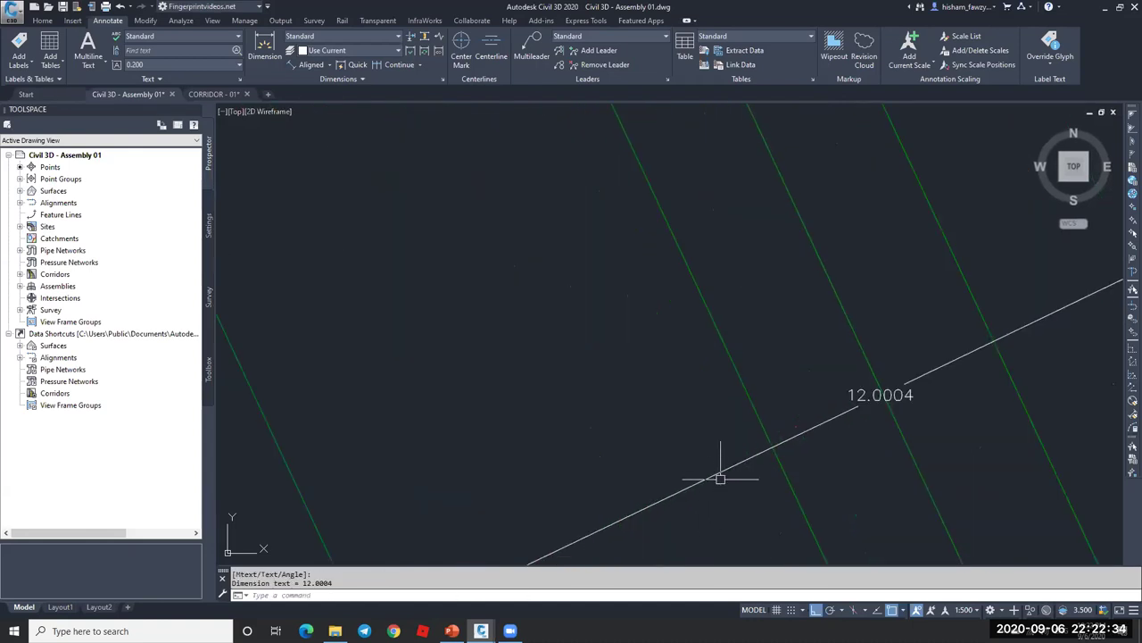
pyautogui.click(696, 479)
pyautogui.press('Delete')
# - Check the 0+000 station label, then pan to the corridor's S-bend and select the corridor
pyautogui.scroll(-4, 729, 369)
pyautogui.scroll(-5, 924, 337)
pyautogui.scroll(6, 676, 241)
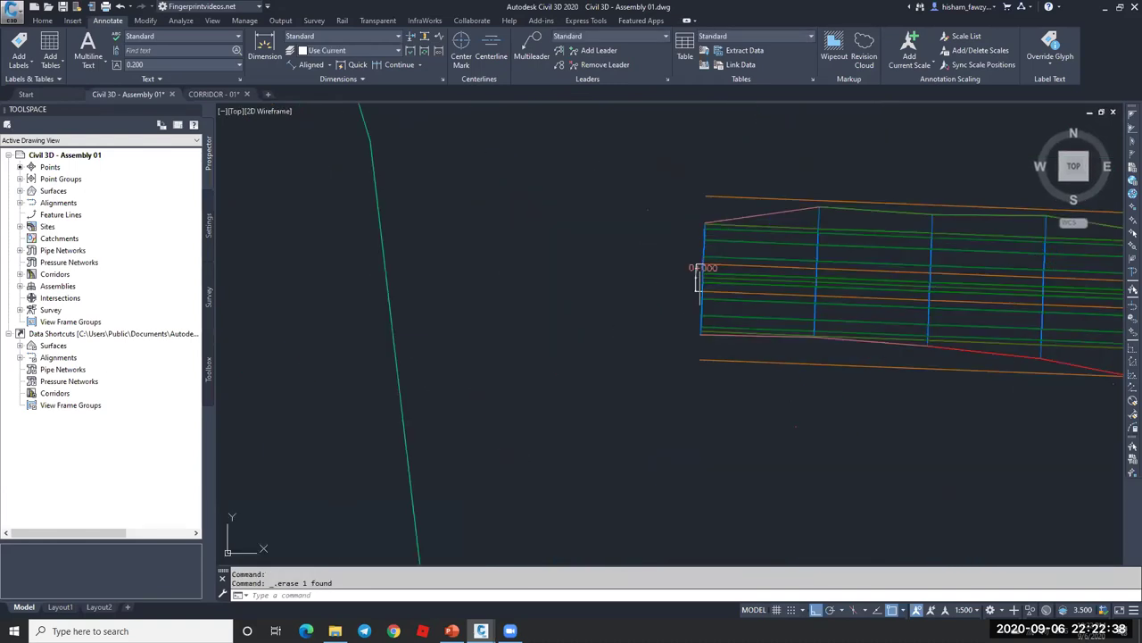
pyautogui.click(681, 323)
pyautogui.press('Escape')
pyautogui.scroll(-5, 563, 262)
pyautogui.moveTo(680, 280); pyautogui.dragTo(553, 165, button='middle')
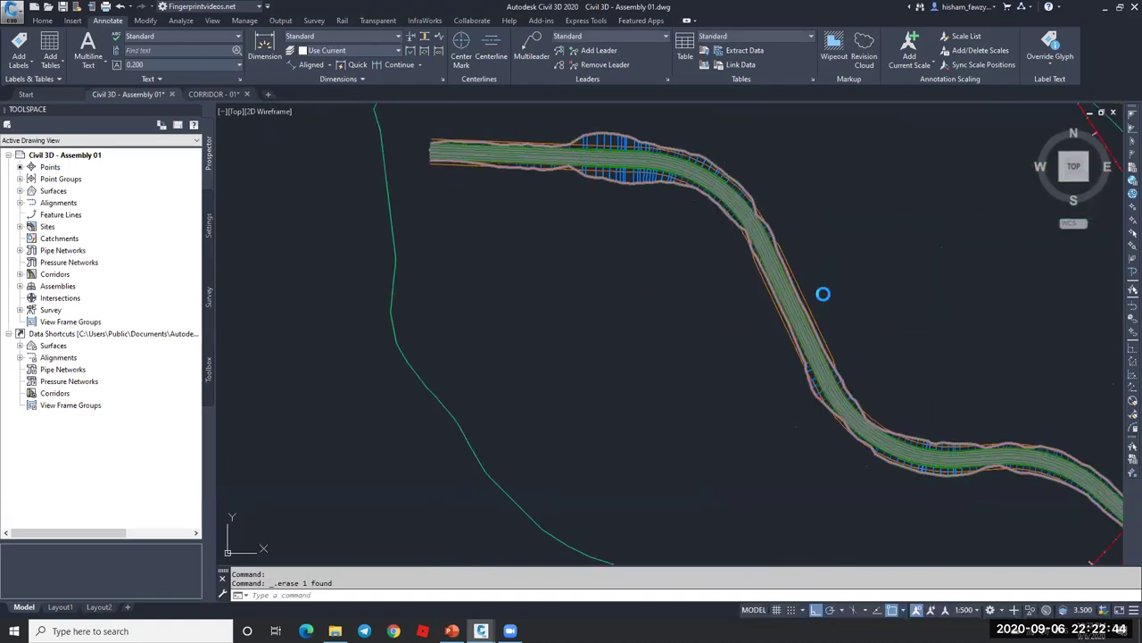
pyautogui.scroll(4, 816, 288)
pyautogui.scroll(-2, 816, 288)
pyautogui.press('Escape')
pyautogui.click(777, 276)
pyautogui.scroll(-2, 813, 367)
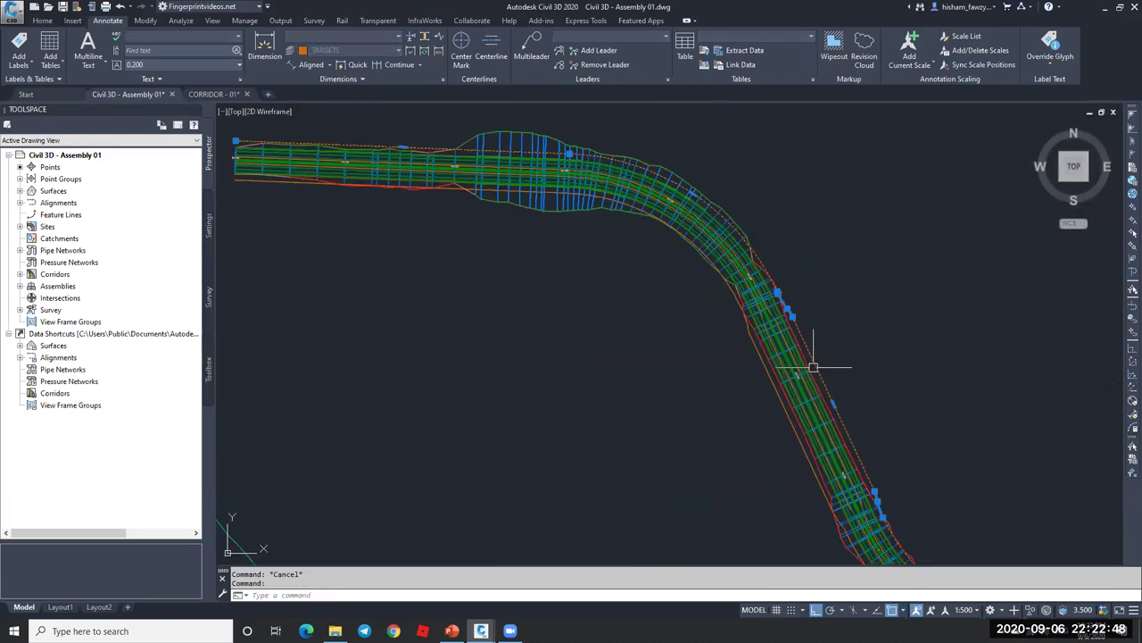
# - Give both orange target polylines a 0.1 global width with PEDIT
pyautogui.scroll(5, 814, 367)
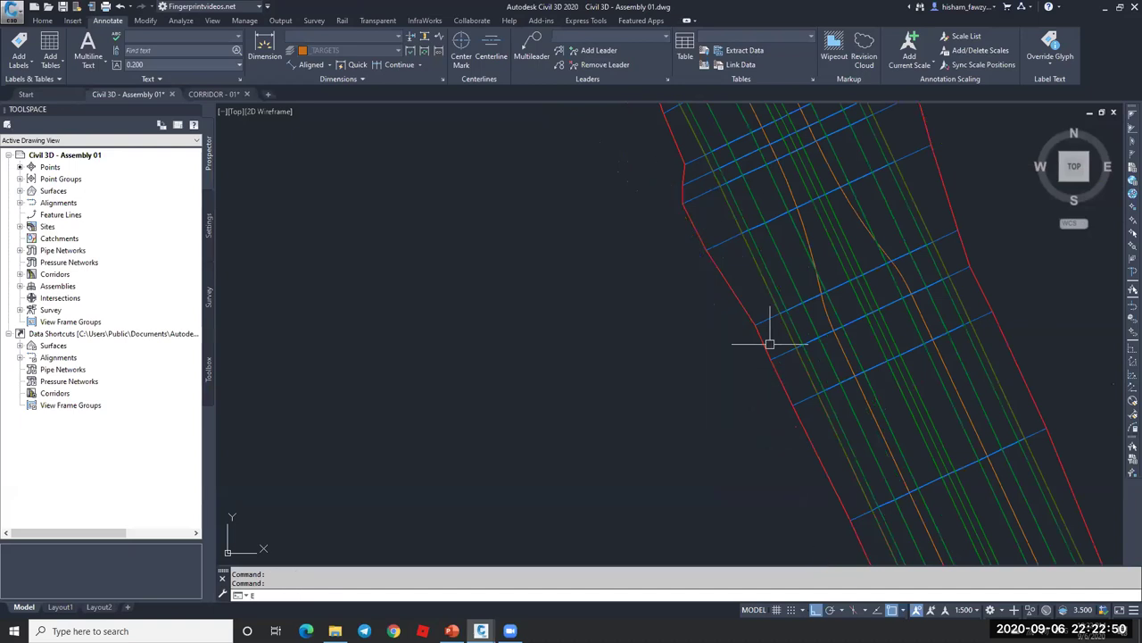
pyautogui.scroll(3, 808, 237)
pyautogui.doubleClick(803, 232)
pyautogui.write('w')
pyautogui.press('Return')
pyautogui.write('.1')
pyautogui.press('Return')
pyautogui.press('Return')
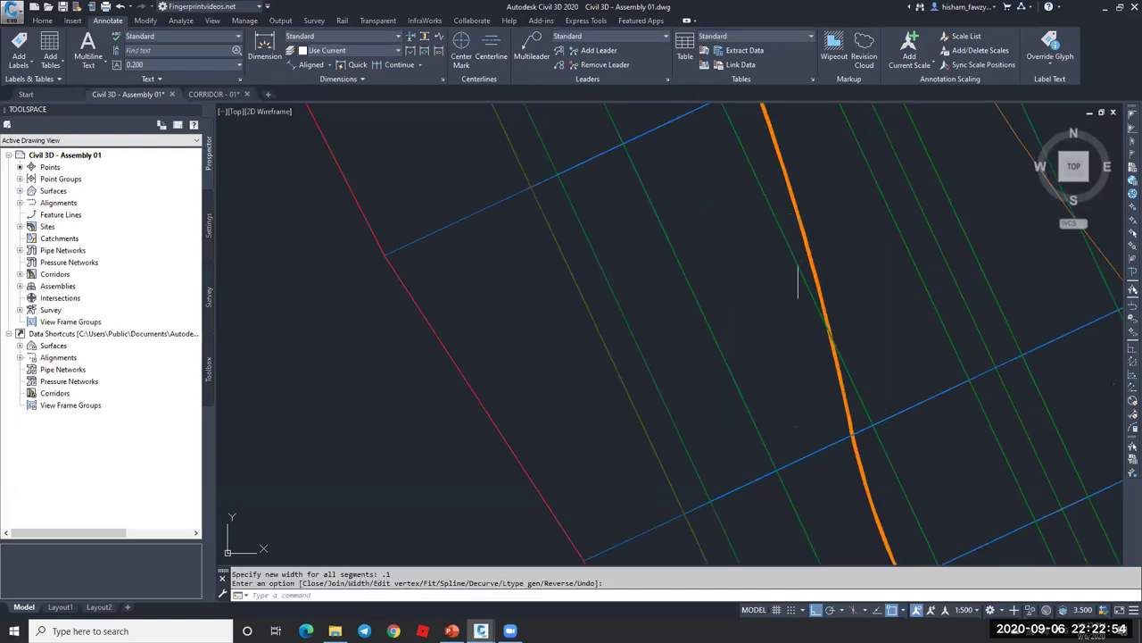
pyautogui.scroll(-2, 797, 281)
pyautogui.click(926, 162)
pyautogui.doubleClick(927, 163)
pyautogui.write('w')
pyautogui.press('Return')
pyautogui.write('.1')
pyautogui.press('Return')
pyautogui.press('Return')
# - Set both target polylines' colour to ByBlock in Properties
pyautogui.click(926, 163)
pyautogui.click(794, 222)
pyautogui.hotkey('ctrl', '1')
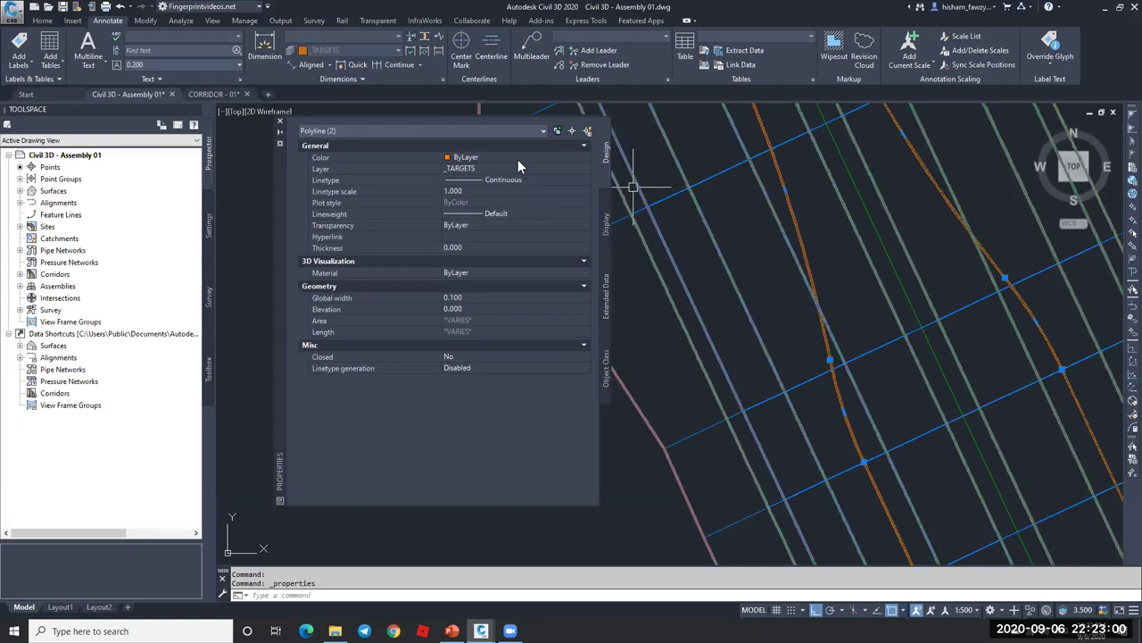
pyautogui.click(516, 159)
pyautogui.click(494, 180)
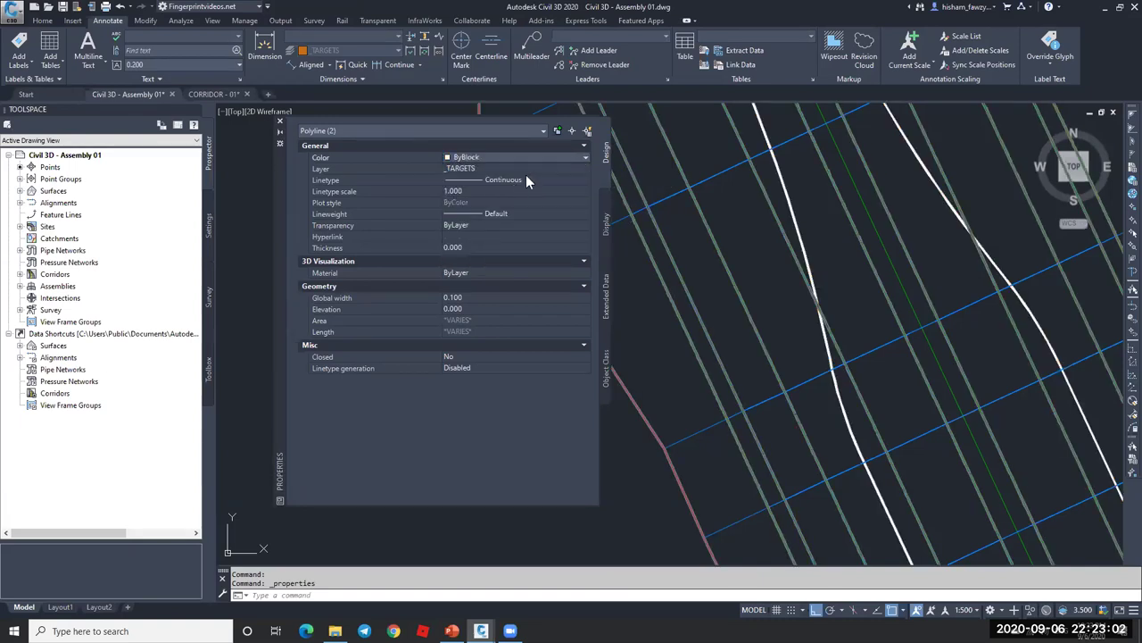
pyautogui.hotkey('ctrl', '1')
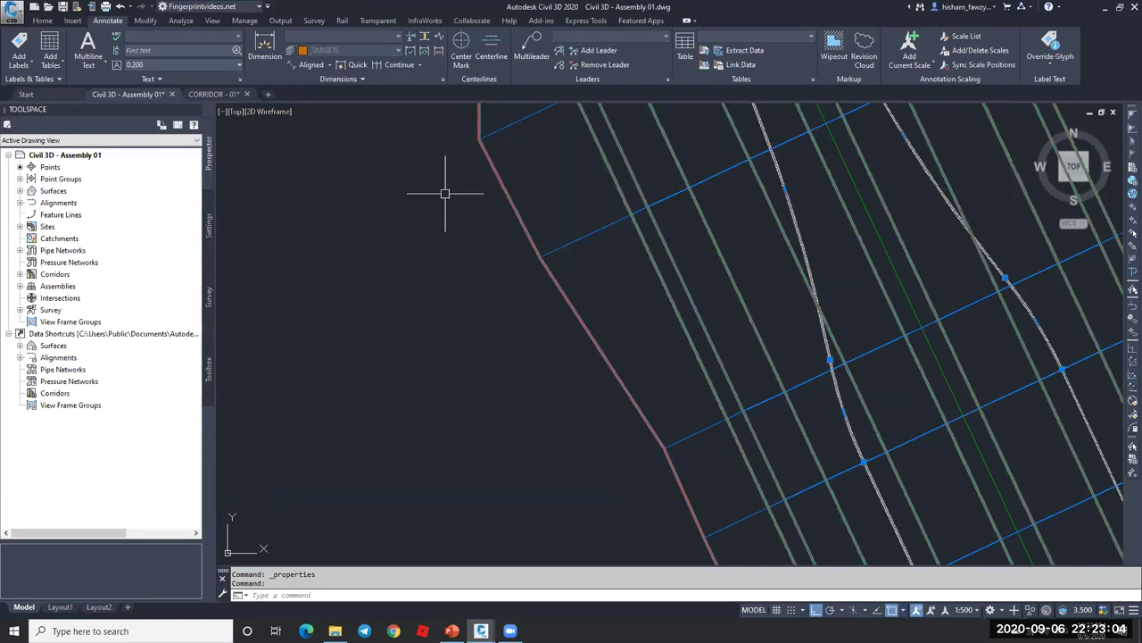
pyautogui.press('Escape')
# - Select the corridor and start changing its draw order with DR
pyautogui.scroll(-3, 451, 186)
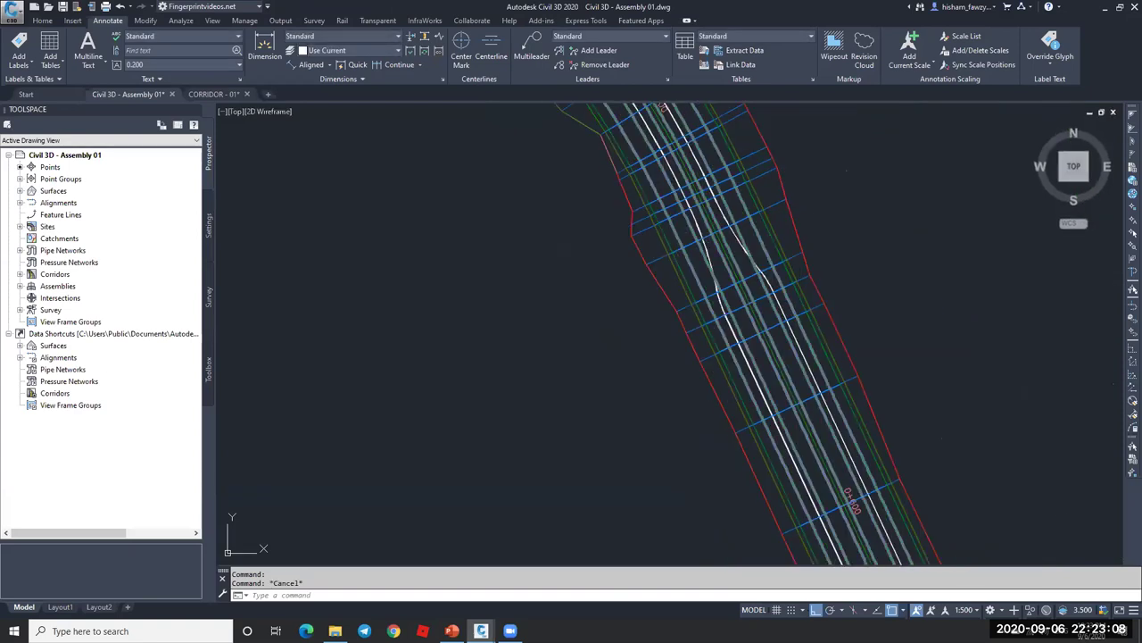
pyautogui.scroll(-2, 894, 325)
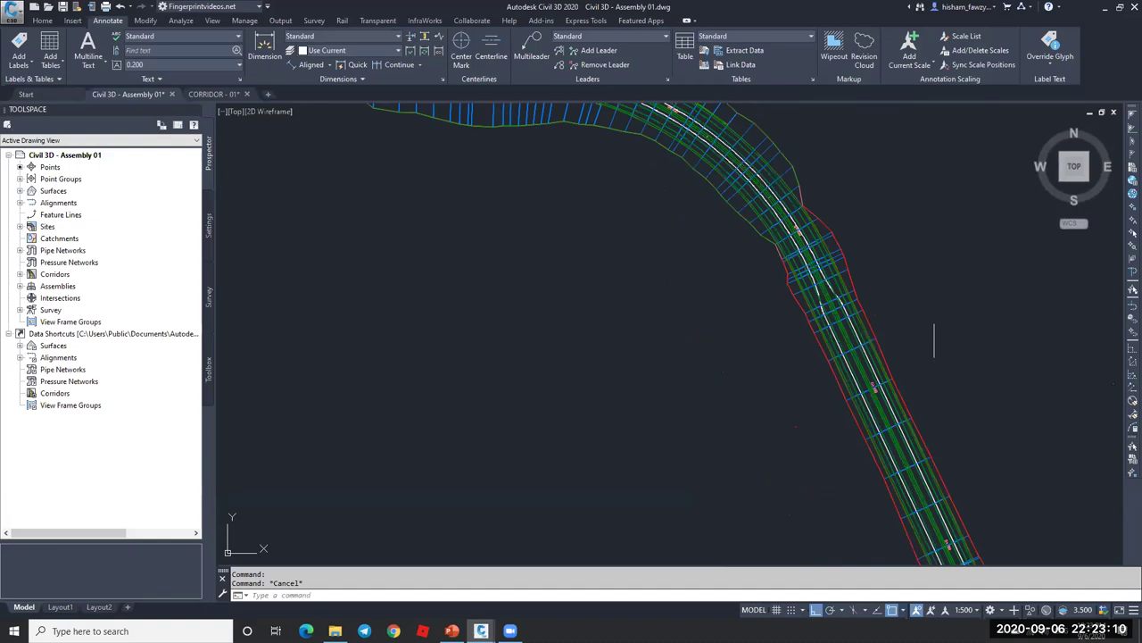
pyautogui.click(861, 339)
pyautogui.scroll(2, 724, 340)
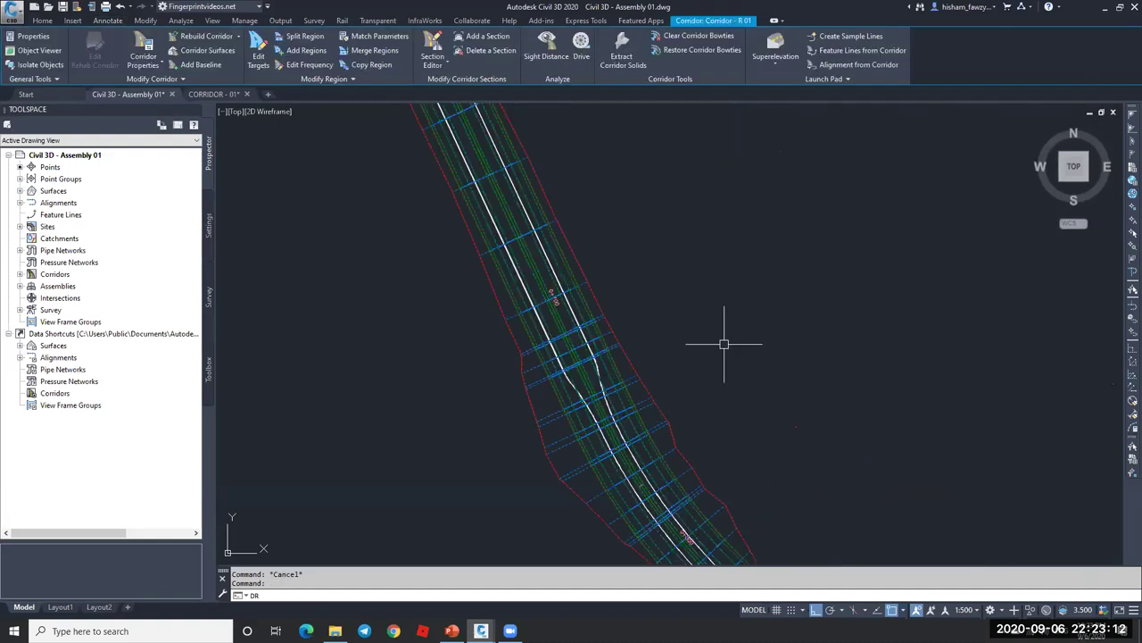
pyautogui.write('DR')
pyautogui.press('Return')
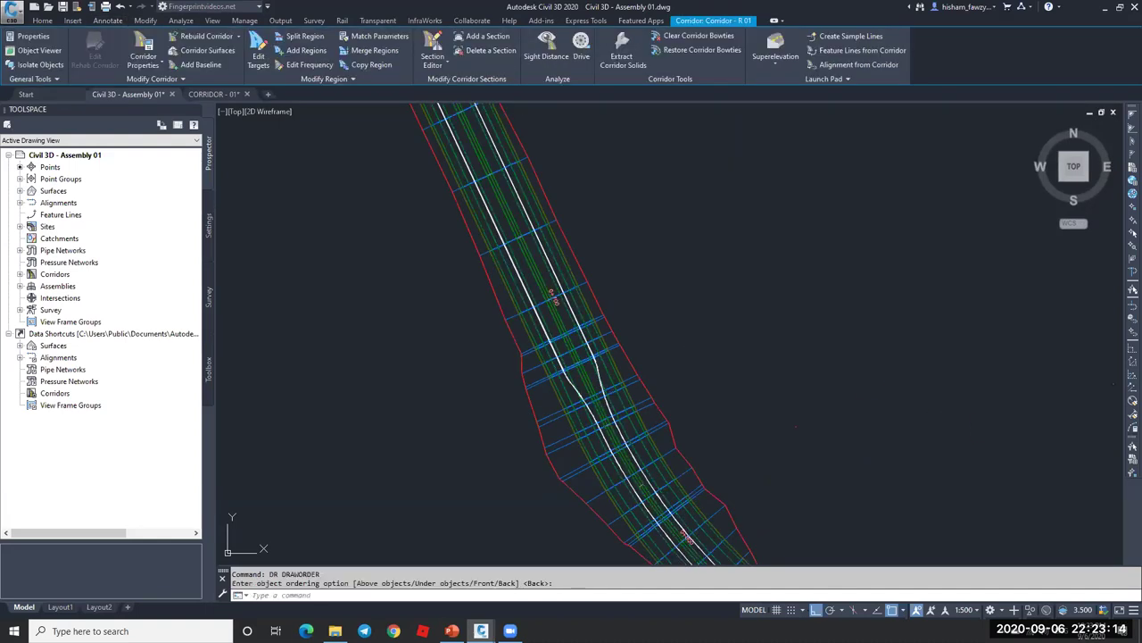
# - Open the LinkWidthAndSlope subassembly's properties from the assembly
pyautogui.scroll(-2, 727, 312)
pyautogui.scroll(-2, 740, 306)
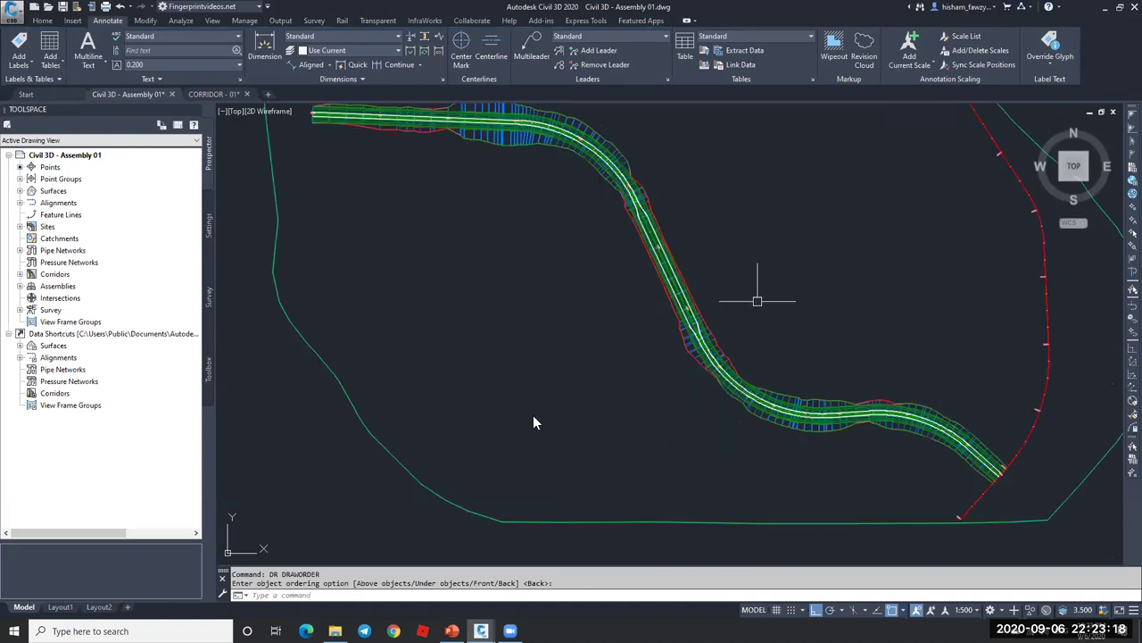
pyautogui.scroll(10, 504, 428)
pyautogui.doubleClick(476, 435)
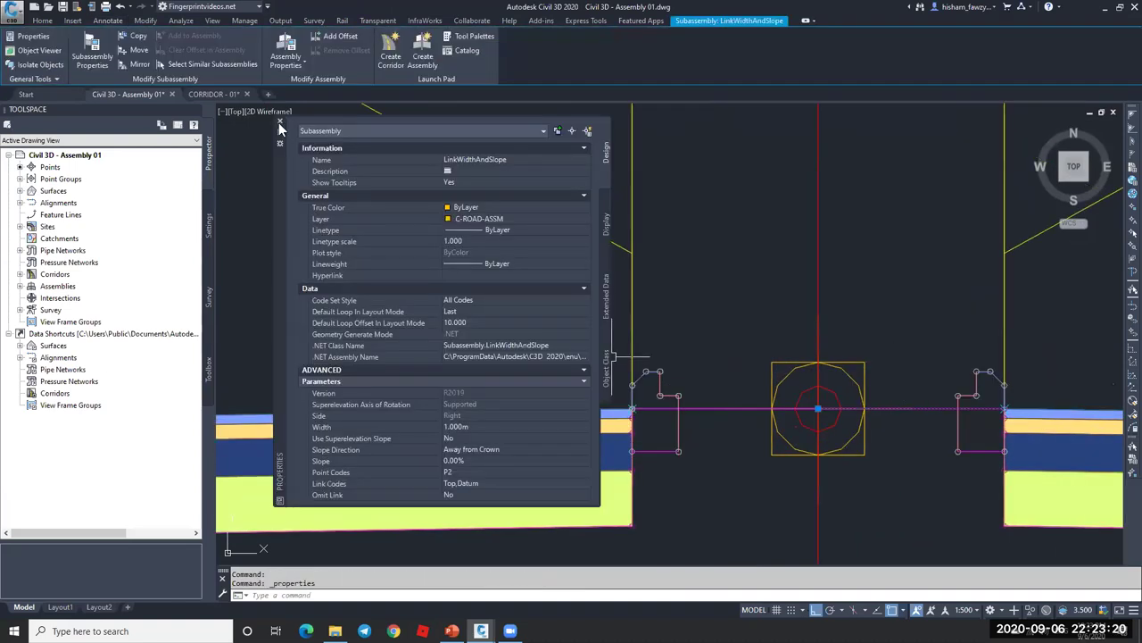
# - Close the LinkWidthAndSlope properties and zoom back to corridor R1 along the curve
pyautogui.click(280, 121)
pyautogui.press('Escape')
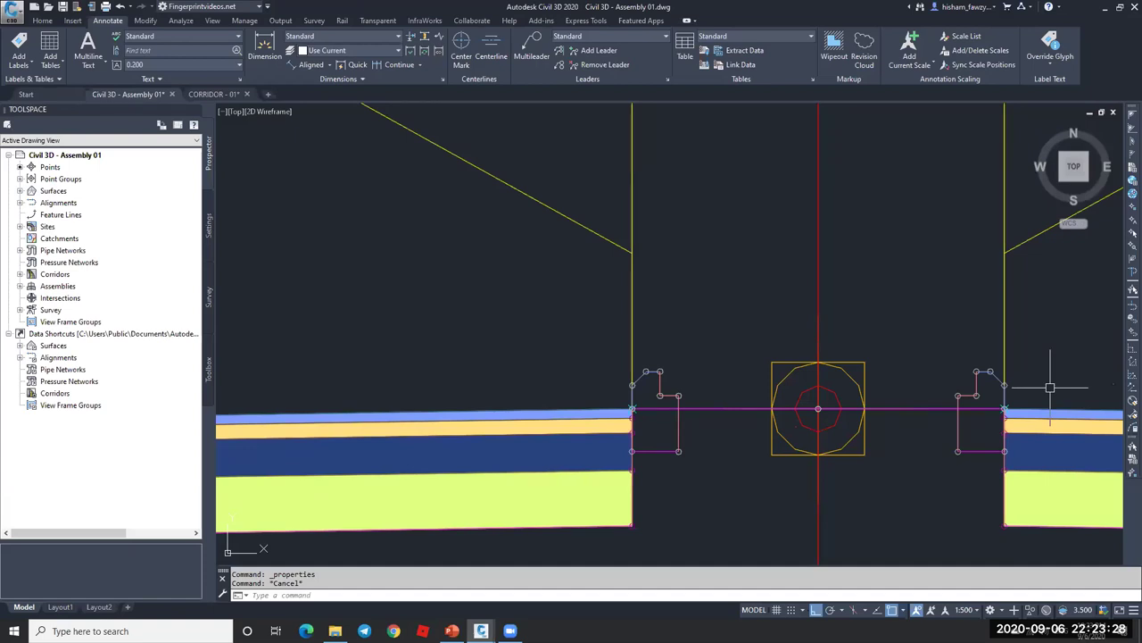
pyautogui.scroll(-8, 1049, 387)
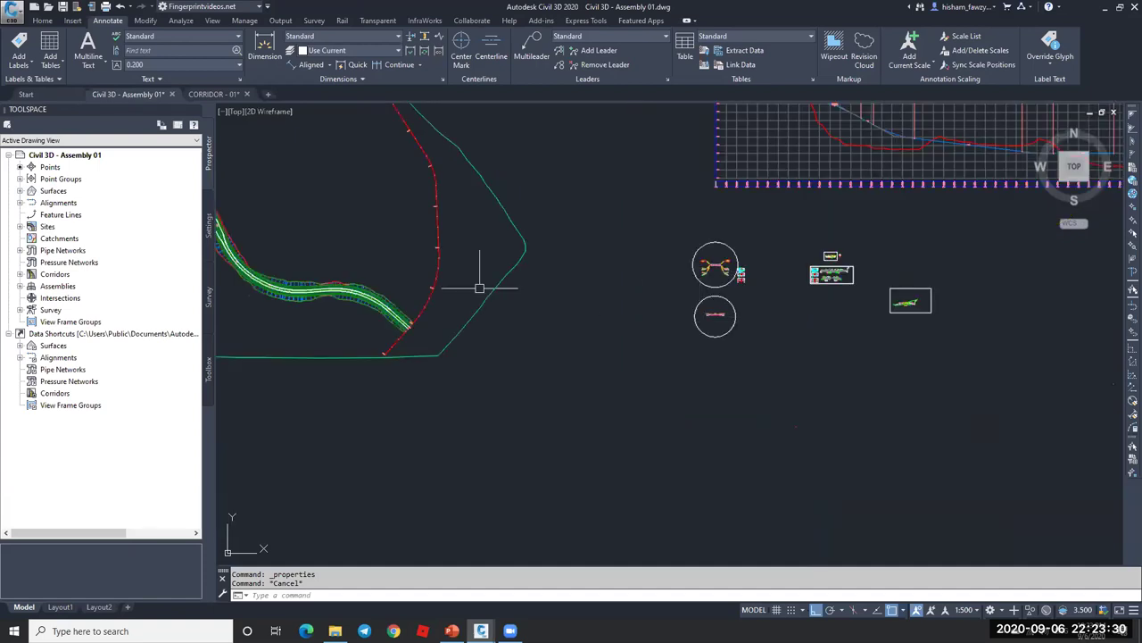
pyautogui.scroll(4, 372, 283)
pyautogui.scroll(2, 451, 274)
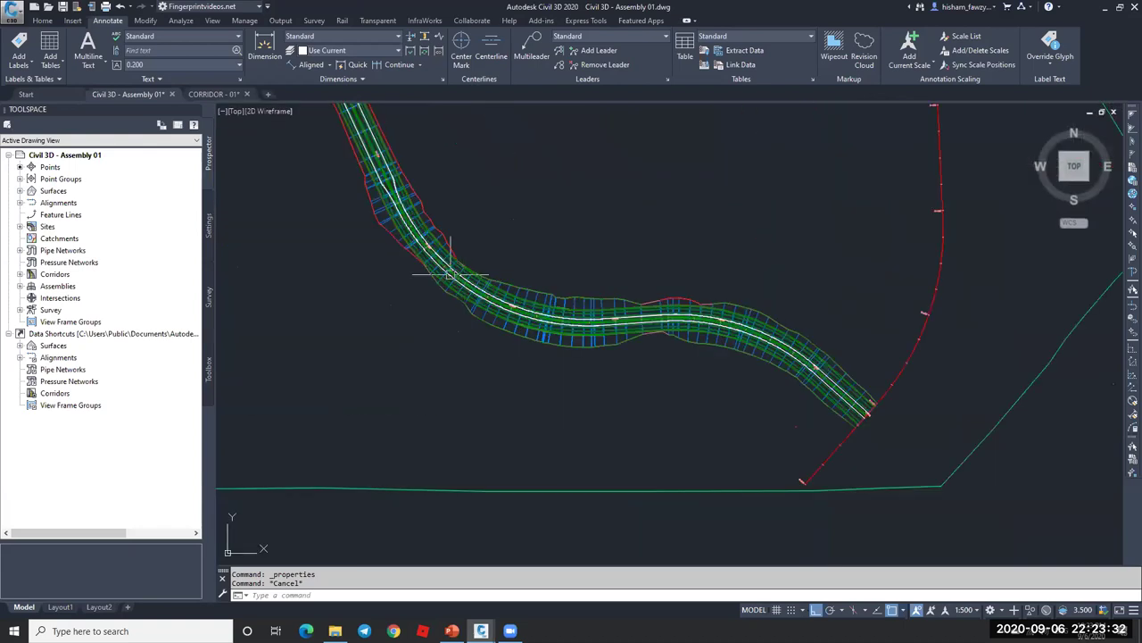
pyautogui.scroll(2, 451, 274)
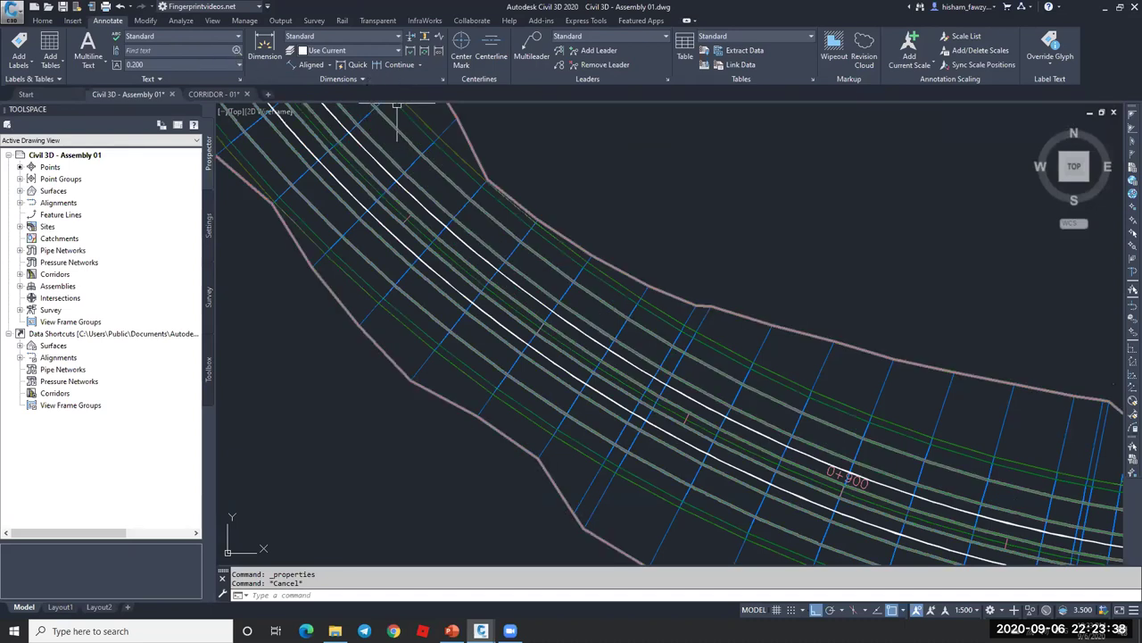
# - Review the corridor region's properties and the RG - Type 01 - (5) target mapping unchanged
pyautogui.click(624, 346)
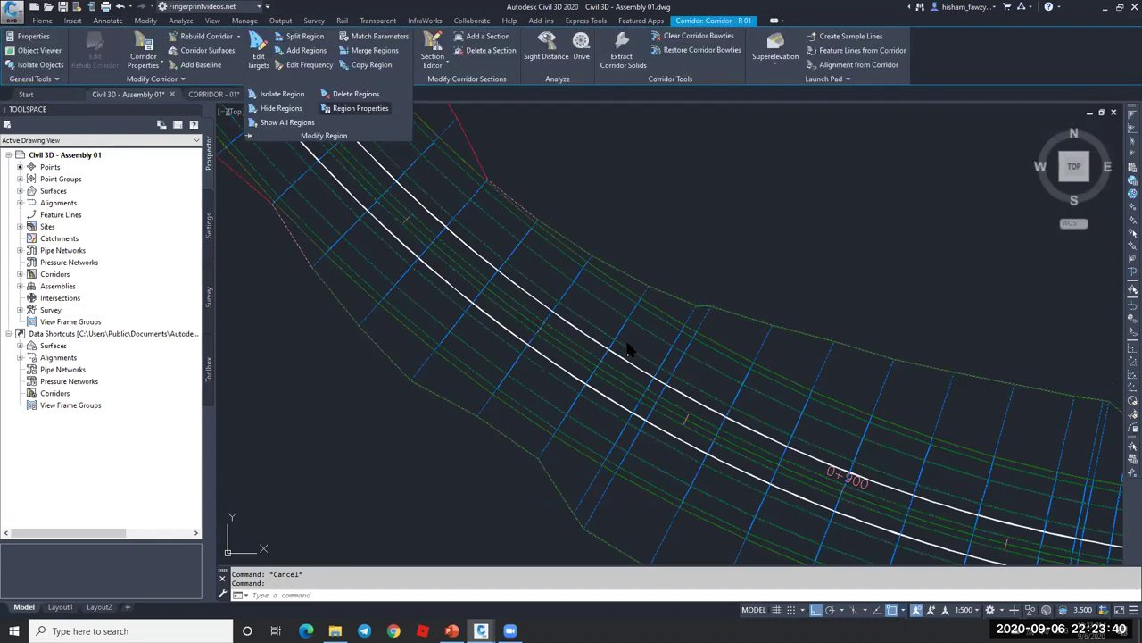
pyautogui.click(628, 343)
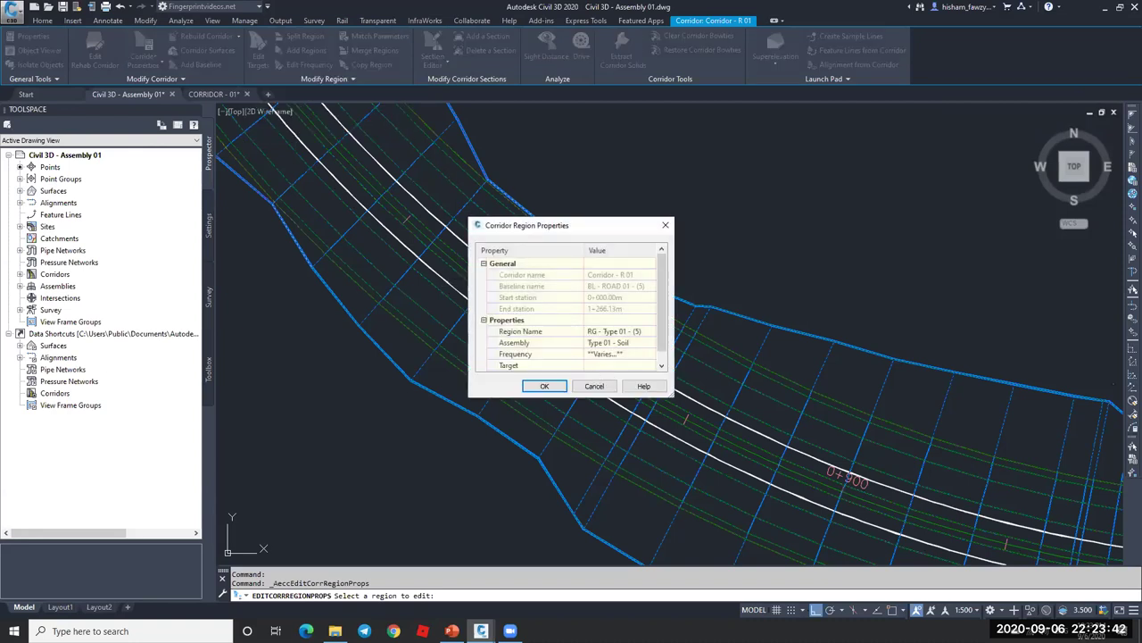
pyautogui.press('Escape')
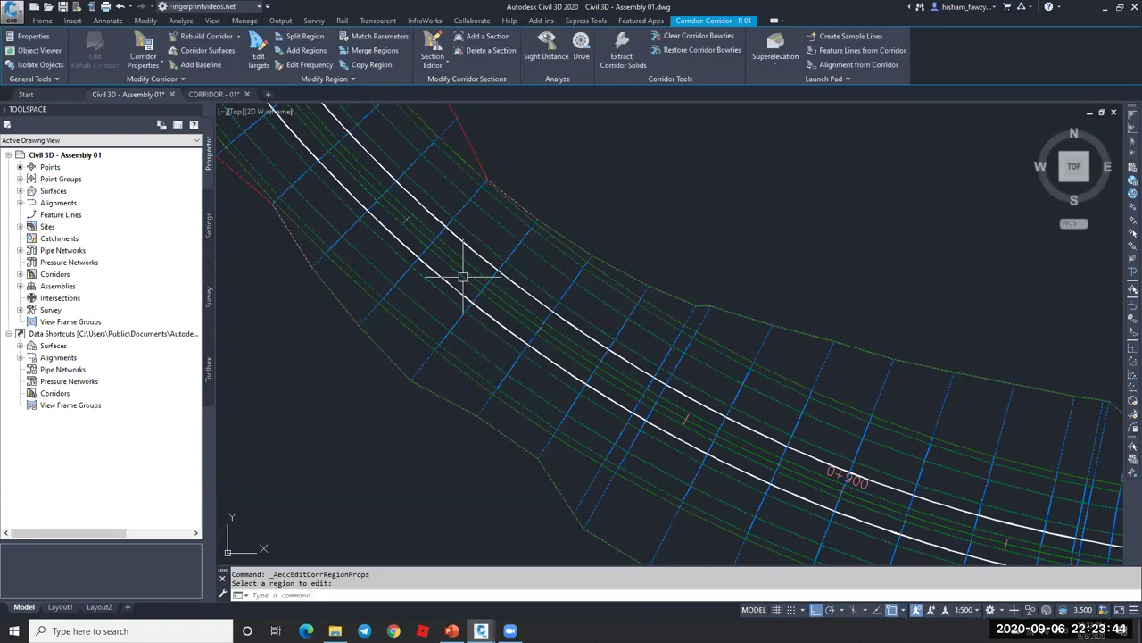
pyautogui.click(258, 50)
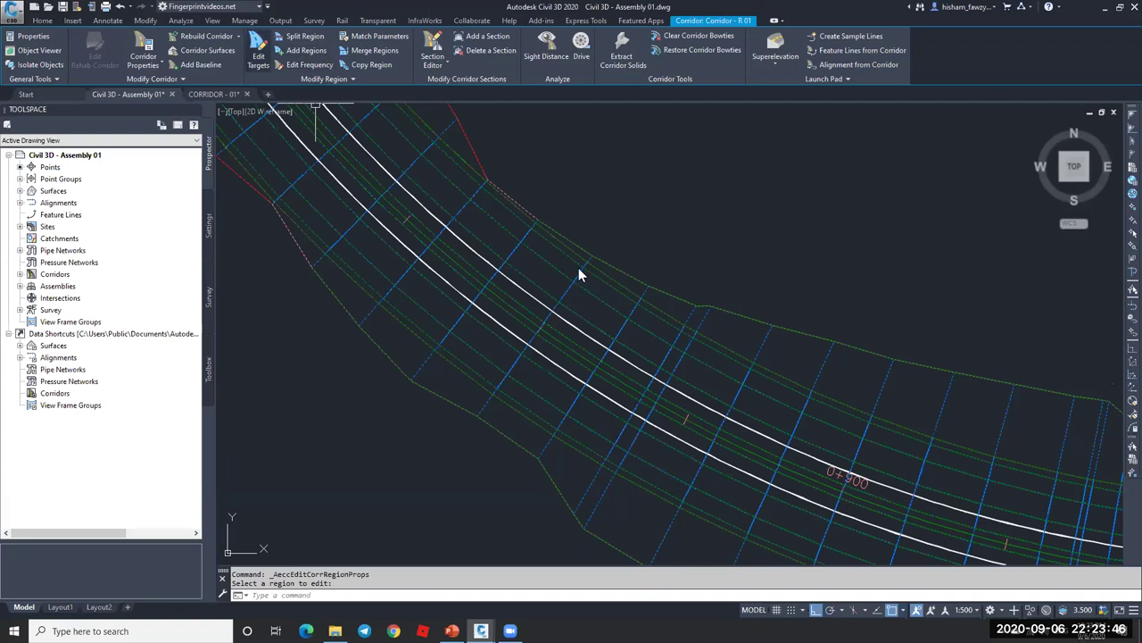
pyautogui.click(649, 429)
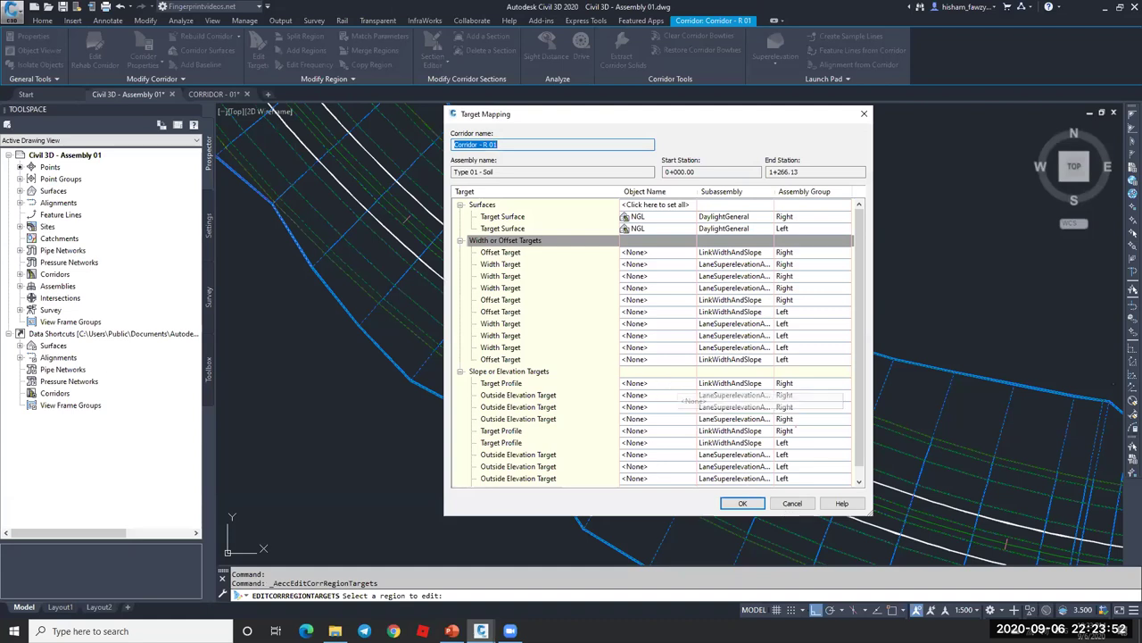
pyautogui.press('Return')
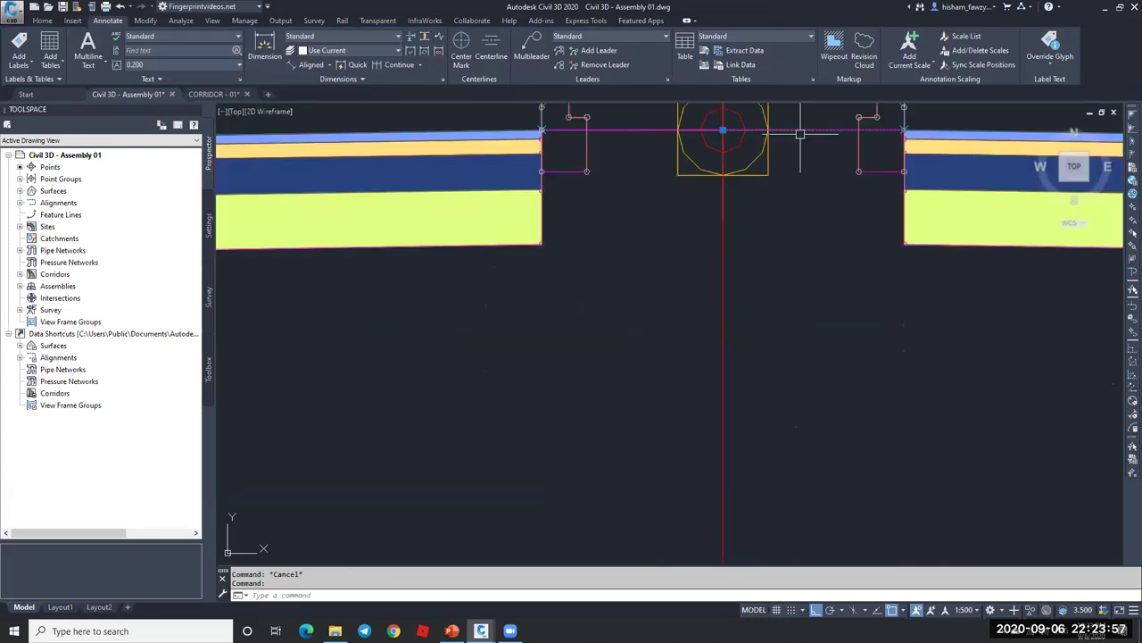
# - Open the LinkWidthAndSlope subassembly's properties and start typing a new name
pyautogui.doubleClick(862, 147)
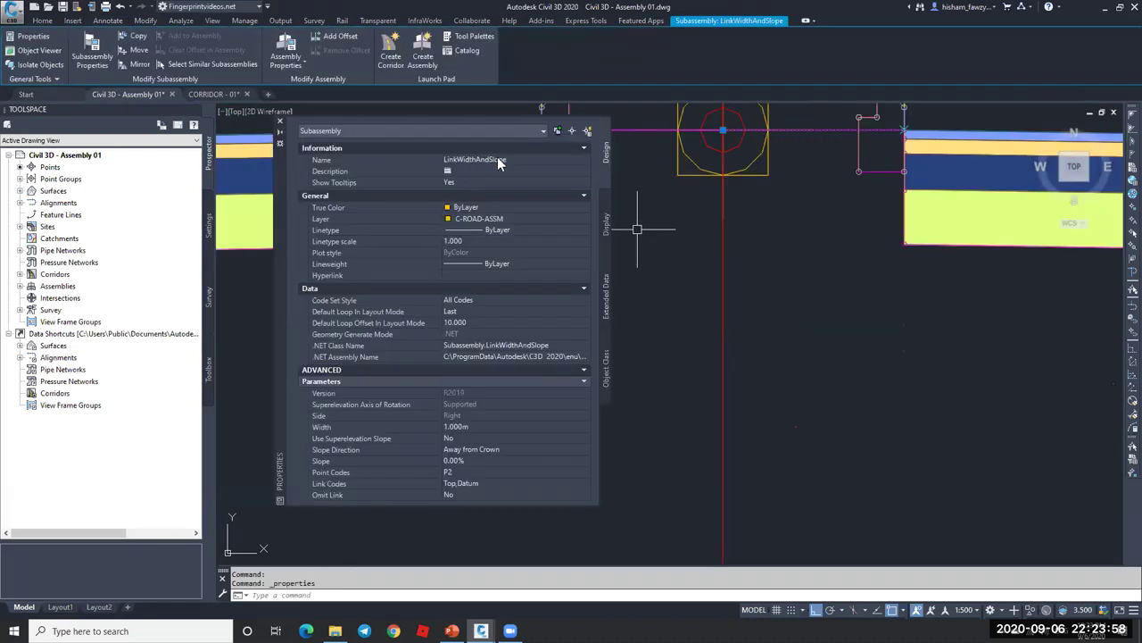
pyautogui.click(497, 159)
pyautogui.write('m')
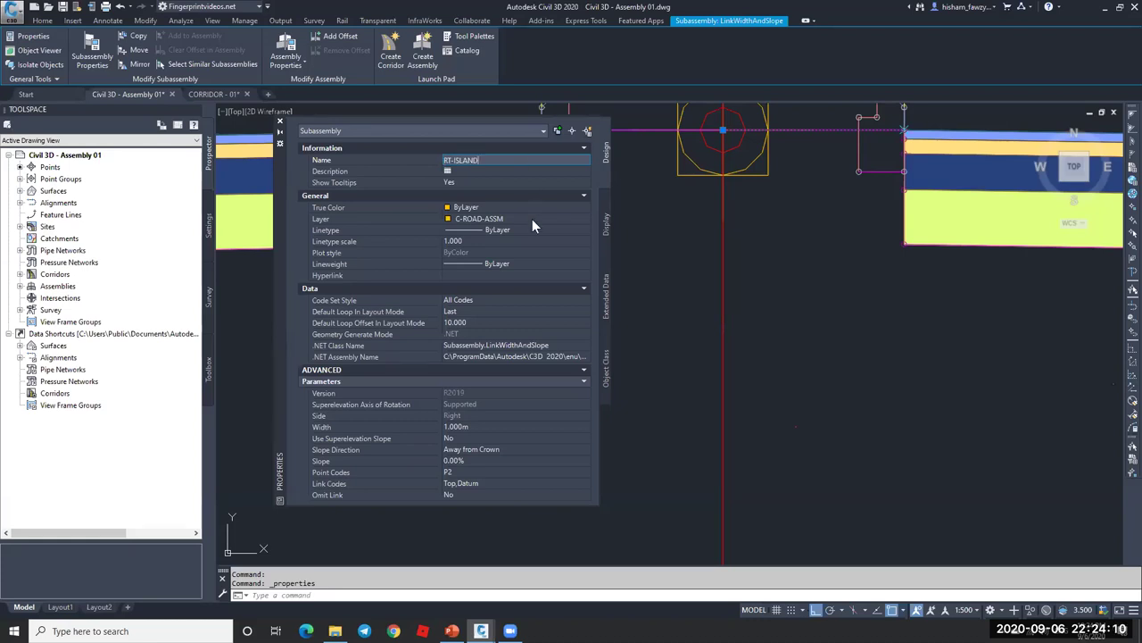
# - Confirm RT-ISLAND on the right island, rename the left LinkWidthAndSlope island LT-ISLAND, and close Properties
pyautogui.press('Return')
pyautogui.press('Escape')
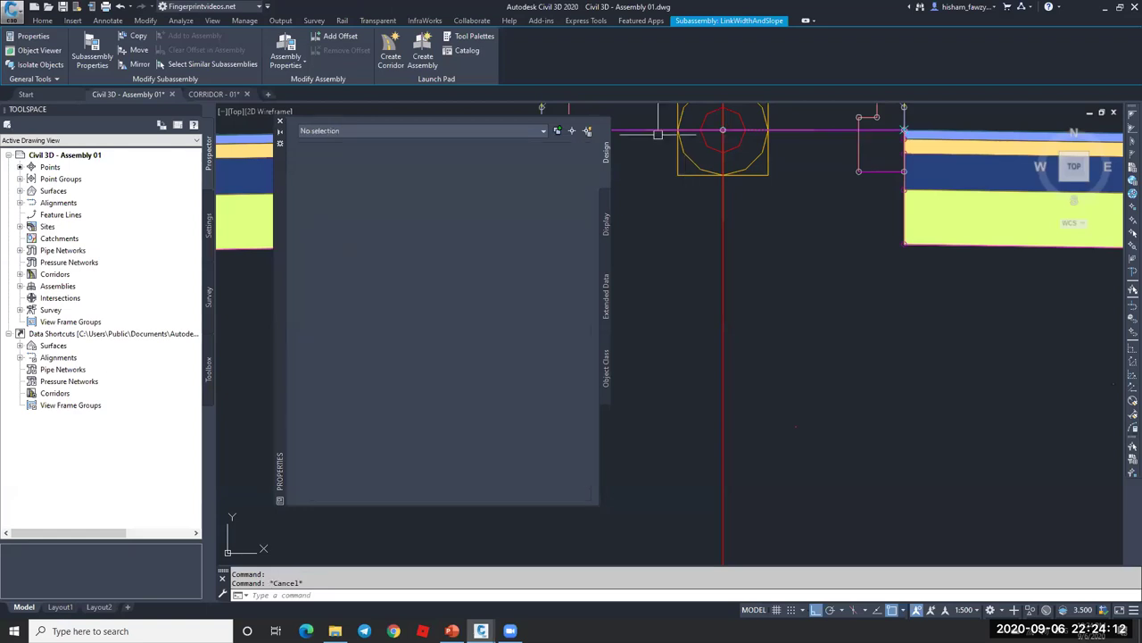
pyautogui.click(658, 134)
pyautogui.click(508, 160)
pyautogui.write('LT-ISLAND')
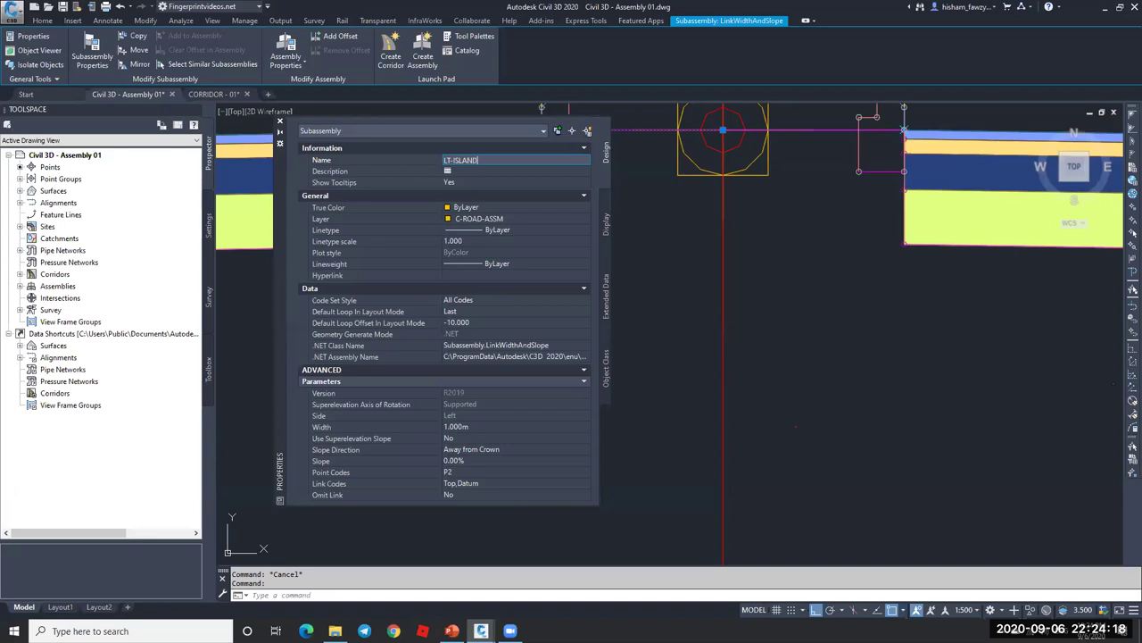
pyautogui.press('Return')
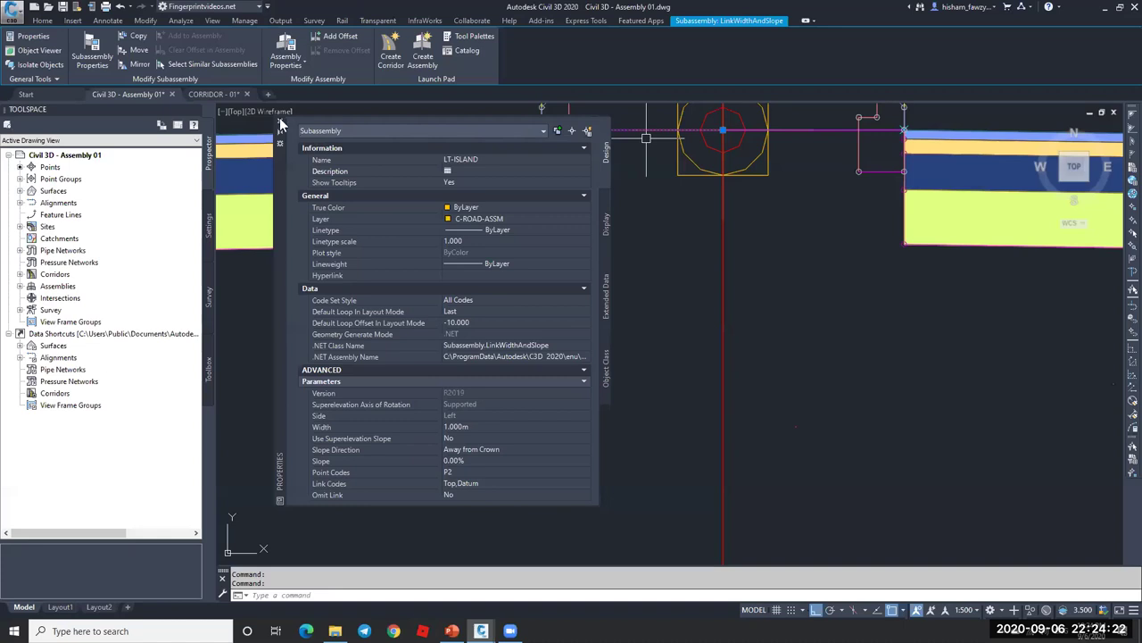
pyautogui.hotkey('ctrl', '1')
pyautogui.scroll(-5, 740, 286)
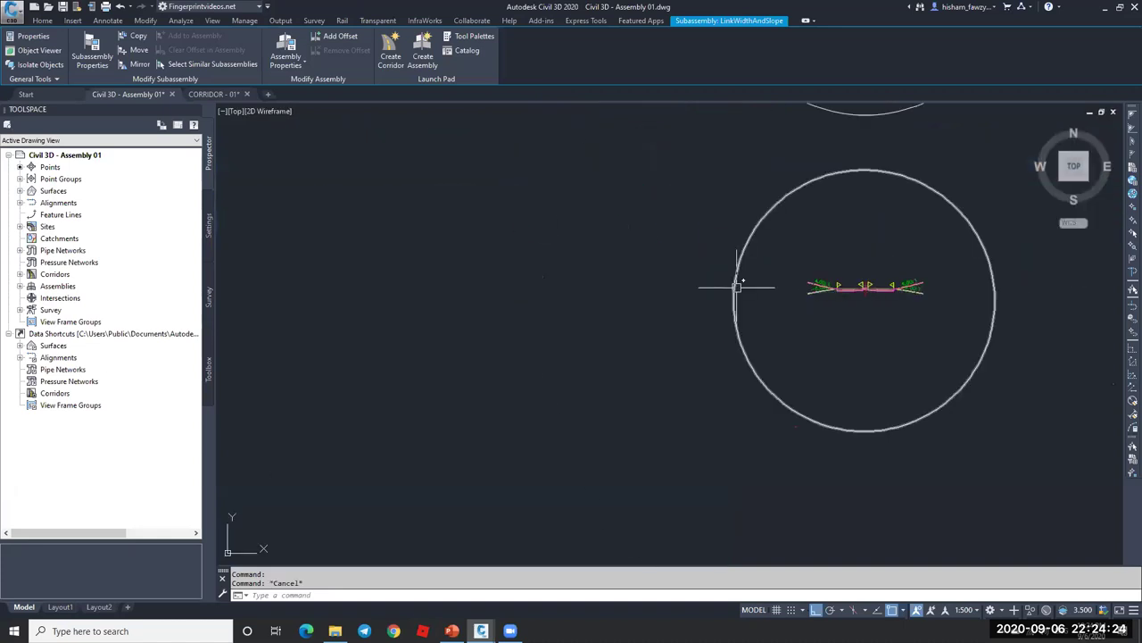
# - Set the corridor's RT-ISLAND Offset Target to the lower white feature line
pyautogui.press('Escape')
pyautogui.scroll(-5, 811, 294)
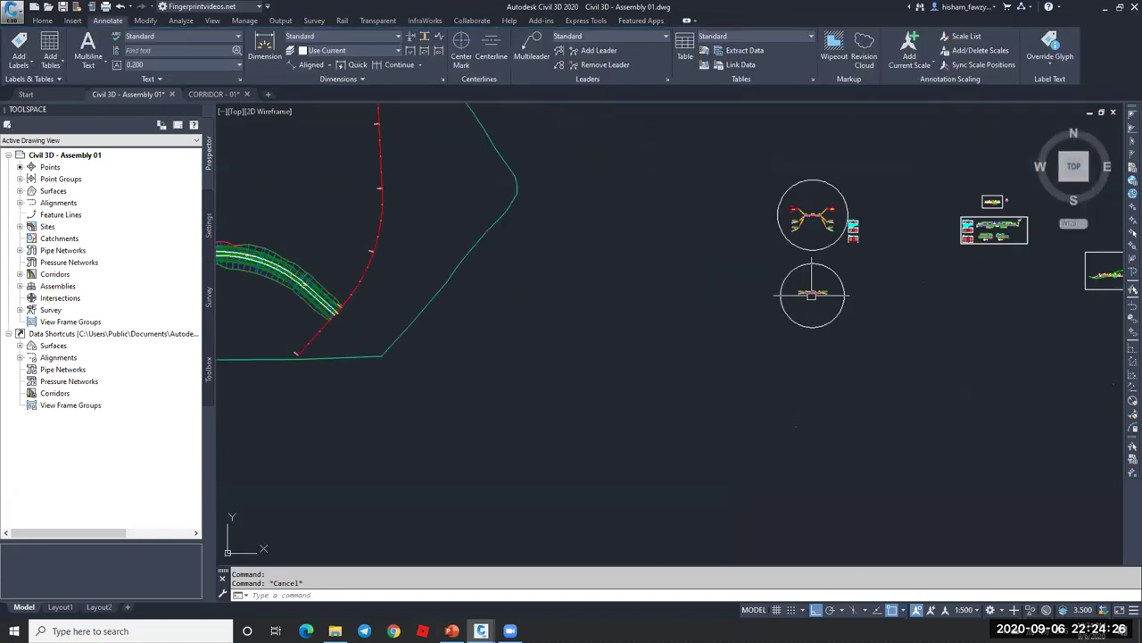
pyautogui.scroll(-2, 811, 293)
pyautogui.scroll(3, 375, 261)
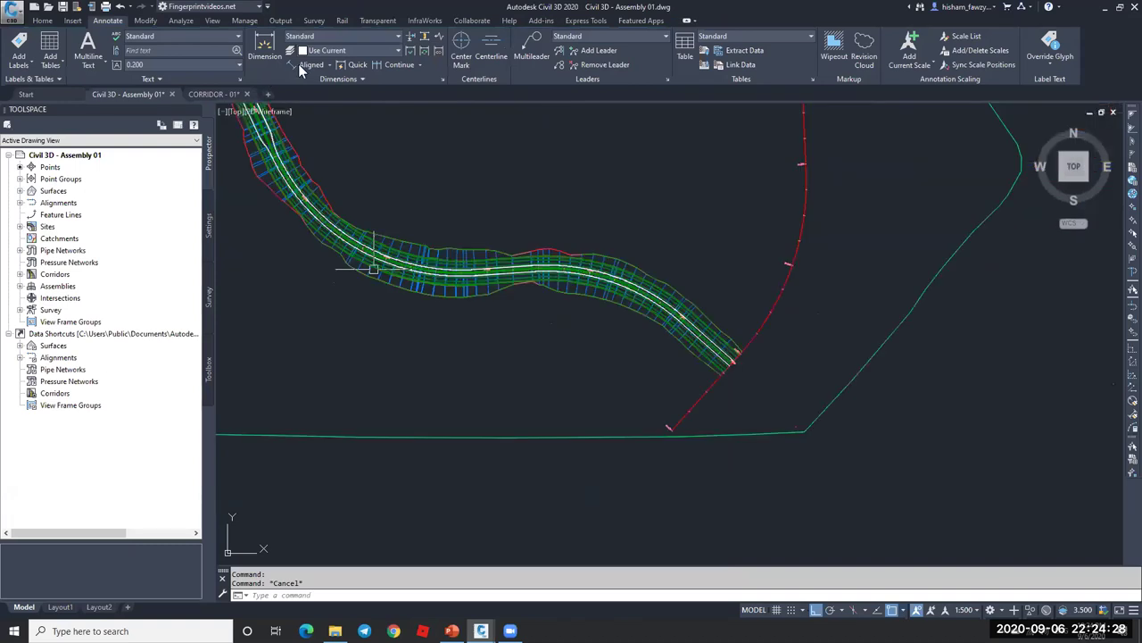
pyautogui.scroll(3, 634, 286)
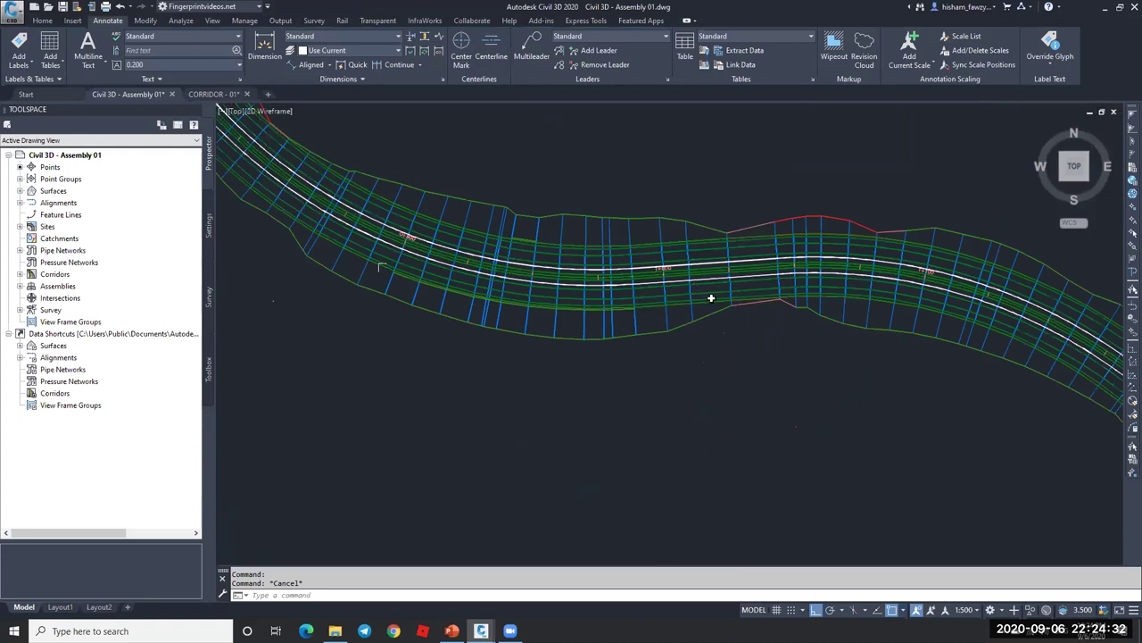
pyautogui.click(734, 314)
pyautogui.scroll(2, 733, 314)
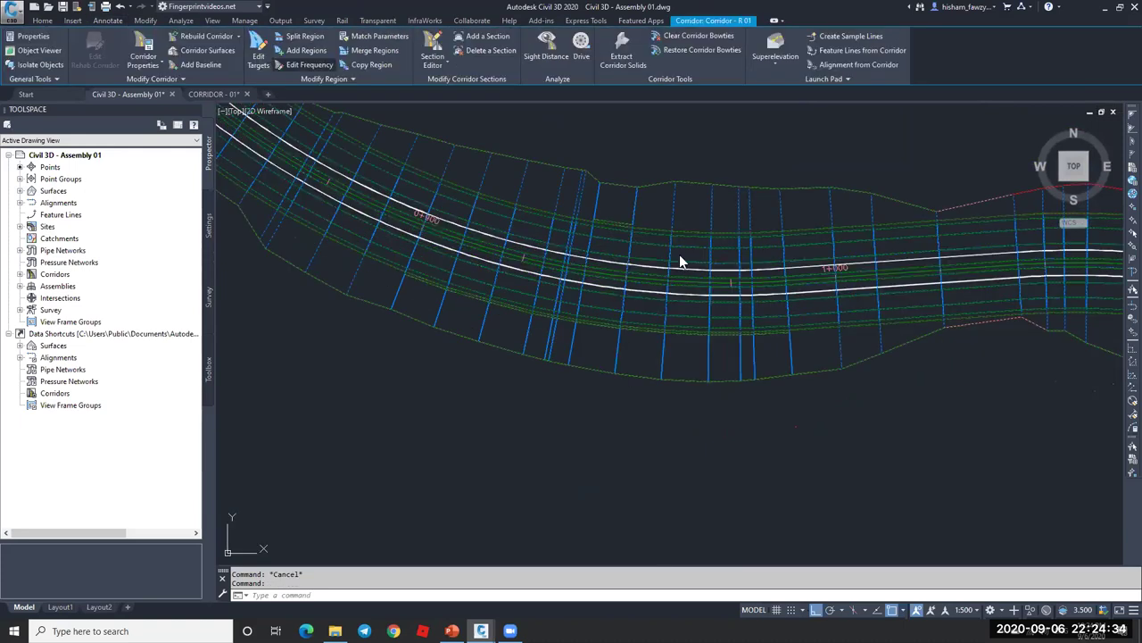
pyautogui.click(635, 235)
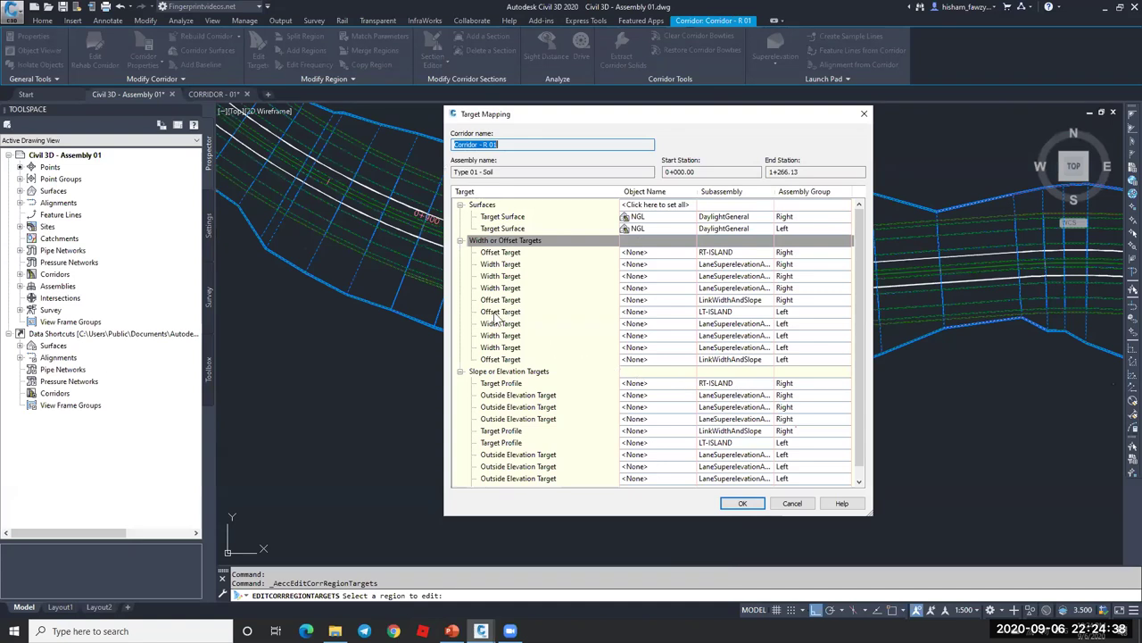
pyautogui.click(635, 252)
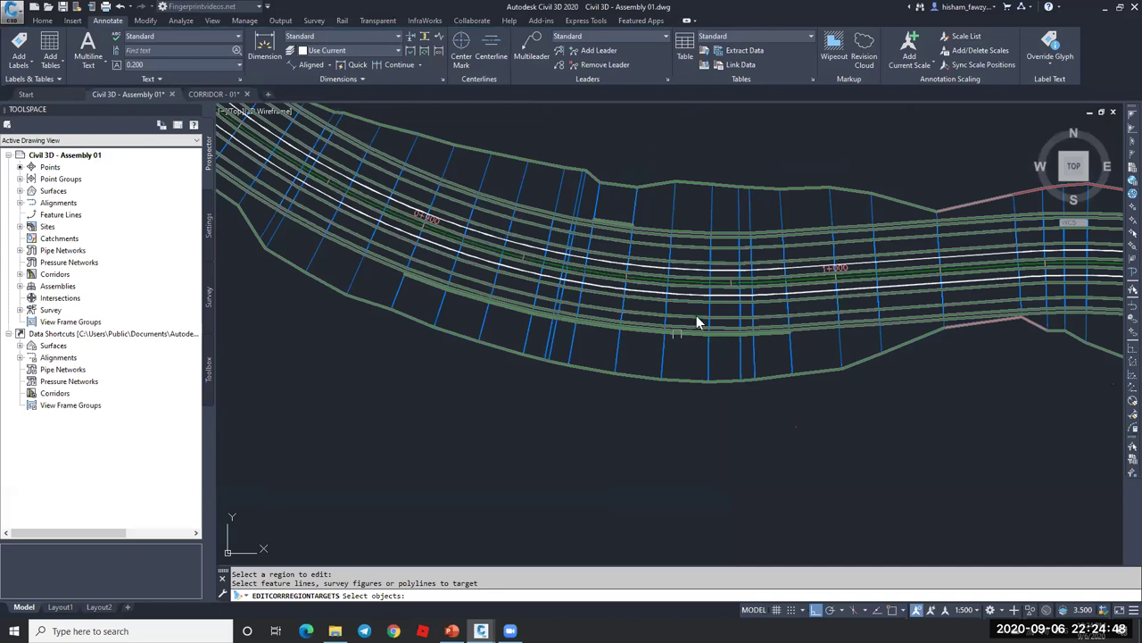
pyautogui.scroll(2, 699, 321)
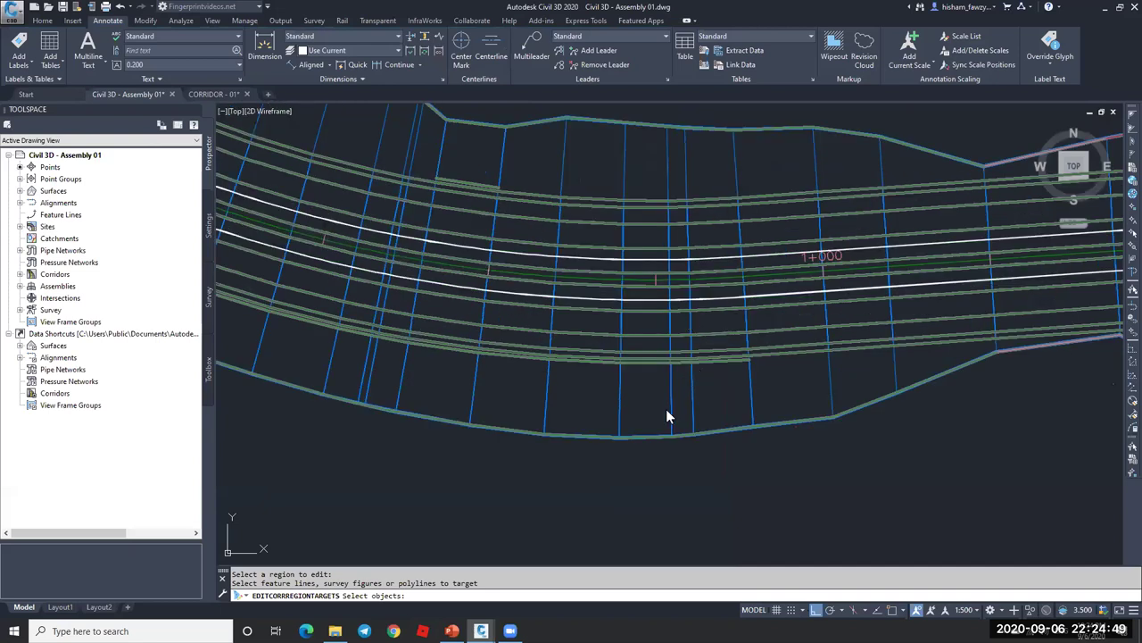
pyautogui.click(671, 300)
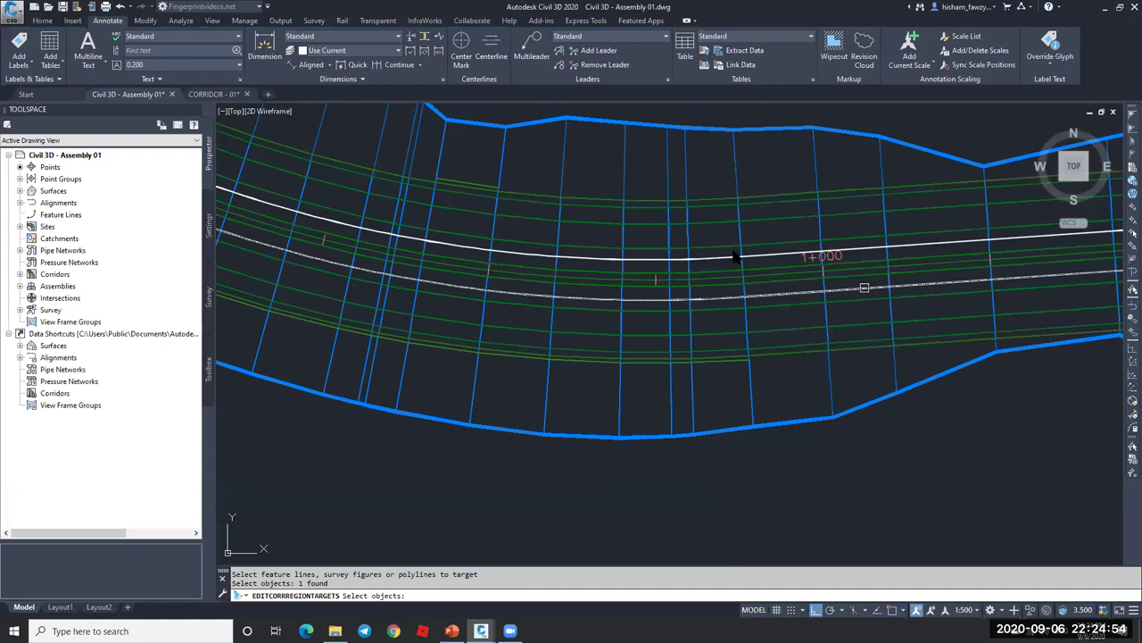
pyautogui.press('Return')
pyautogui.press('Return')
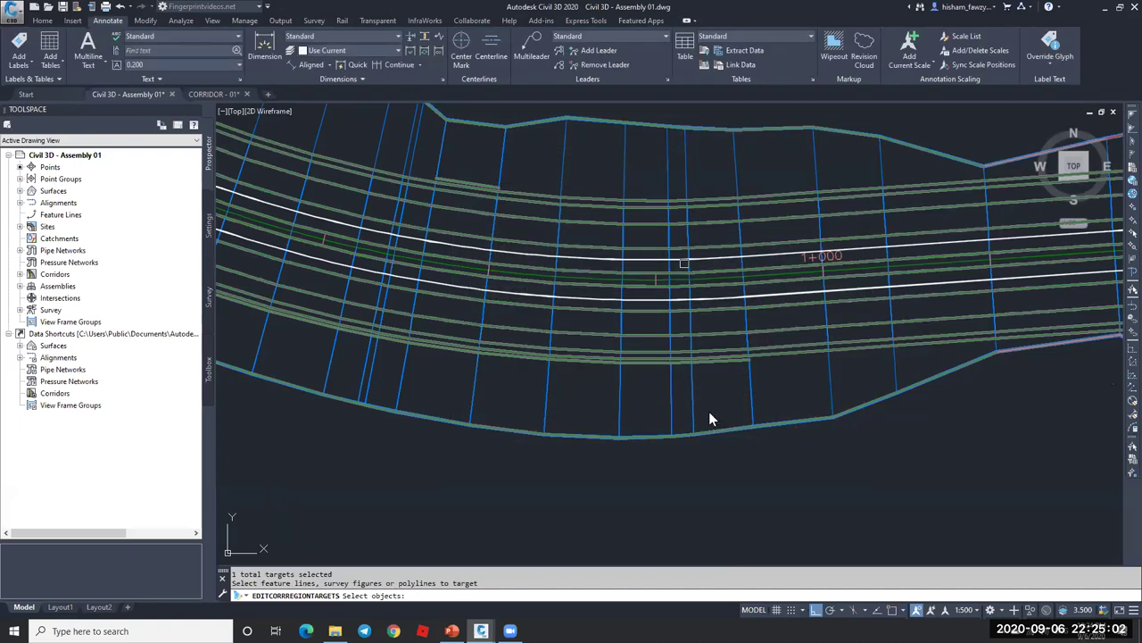
pyautogui.click(655, 271)
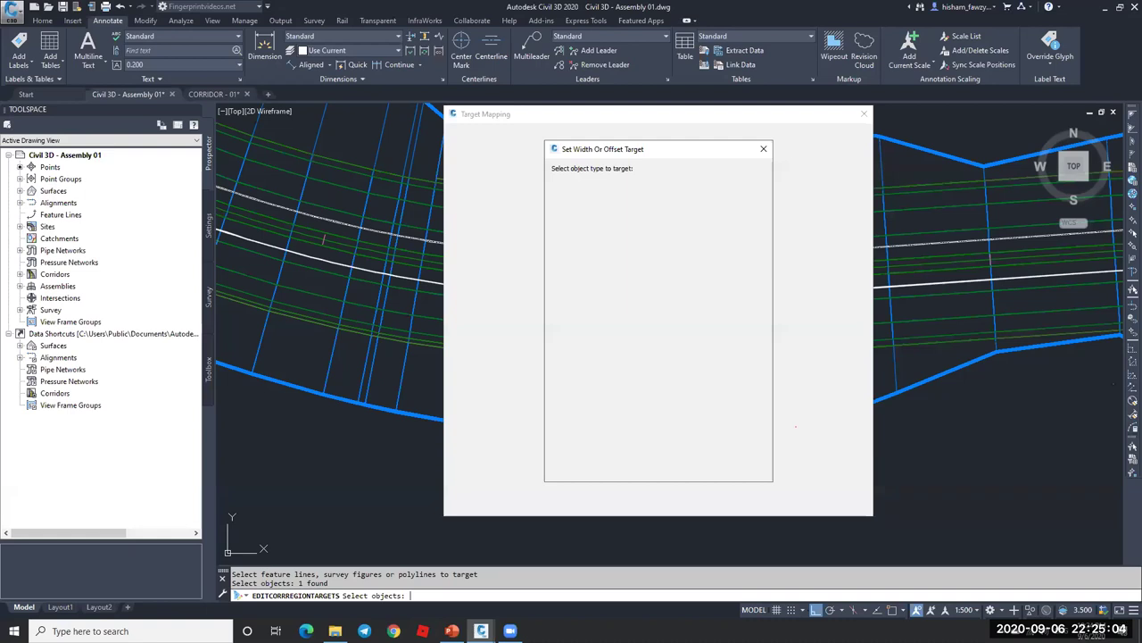
pyautogui.press('Return')
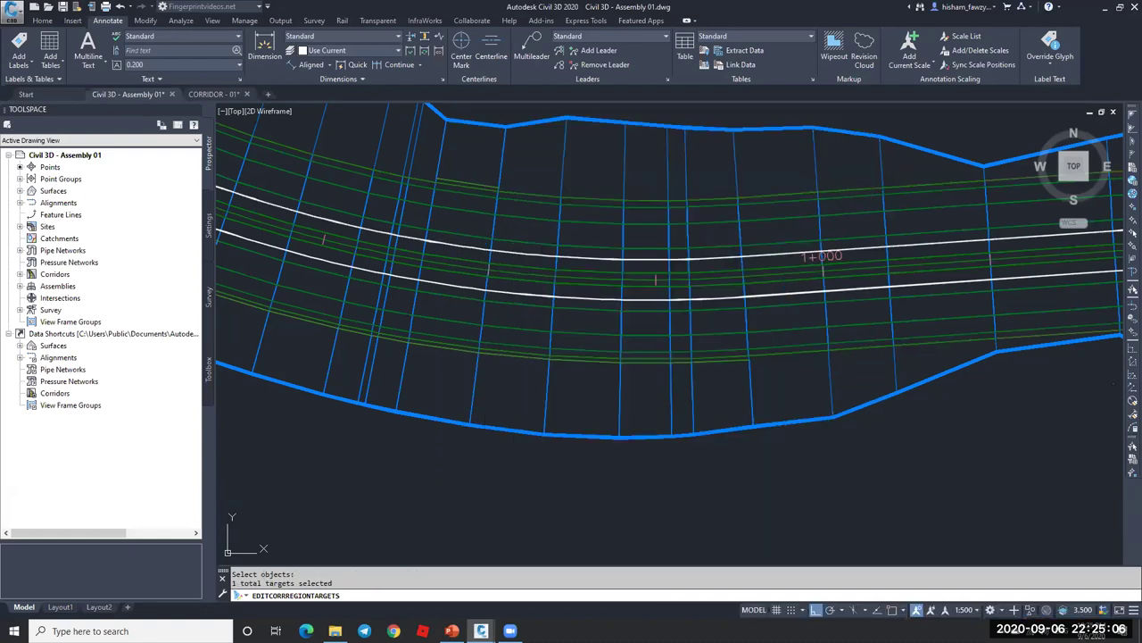
# - Reselect the road corridor and open its Section Editor at station 0+260.00m on ROAD 01
pyautogui.scroll(-3, 700, 258)
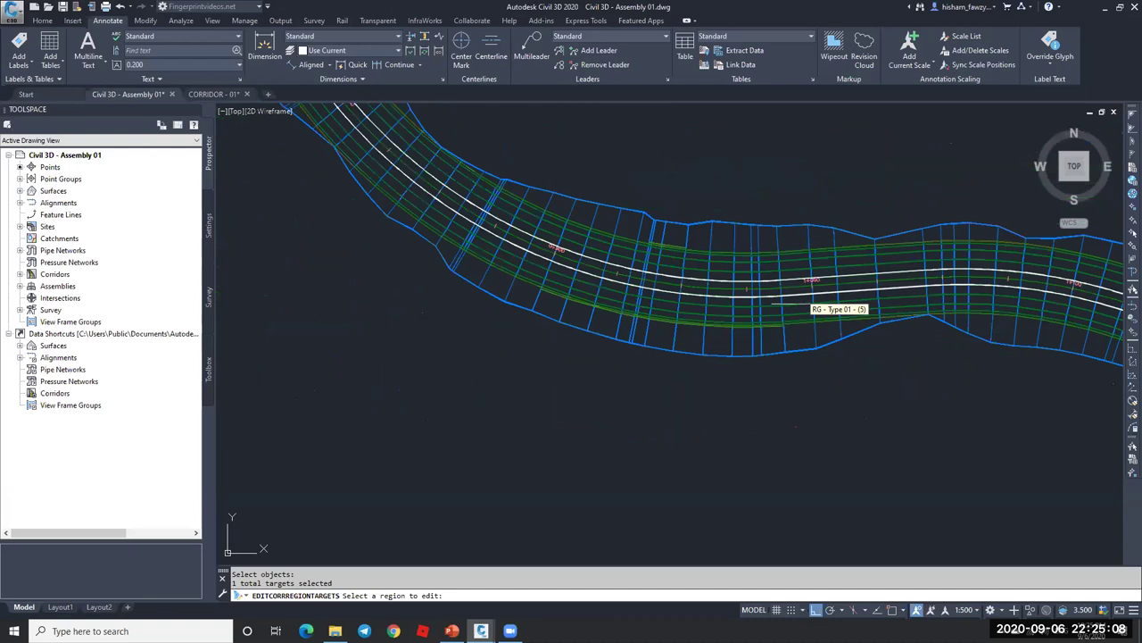
pyautogui.scroll(-2, 813, 312)
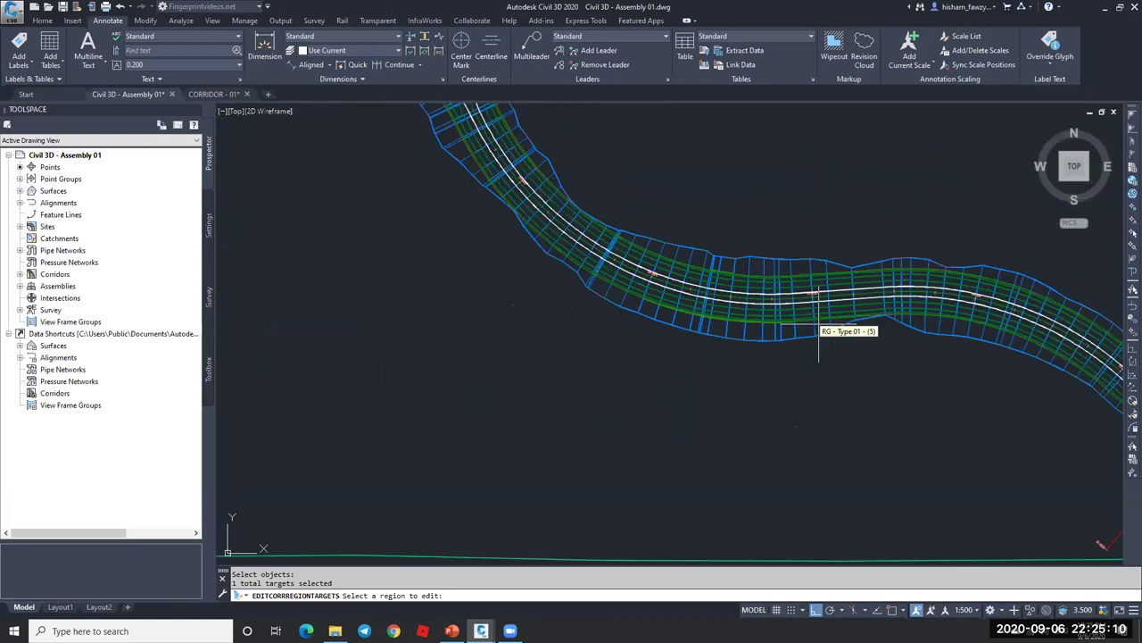
pyautogui.click(818, 331)
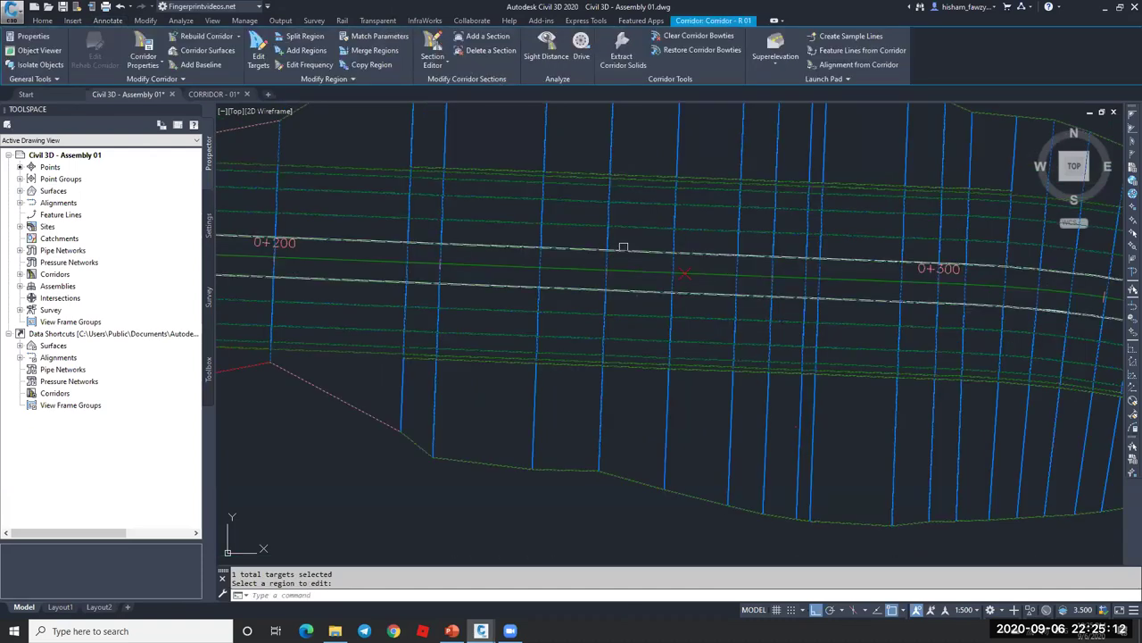
pyautogui.press('Escape')
pyautogui.scroll(2, 695, 266)
pyautogui.click(695, 251)
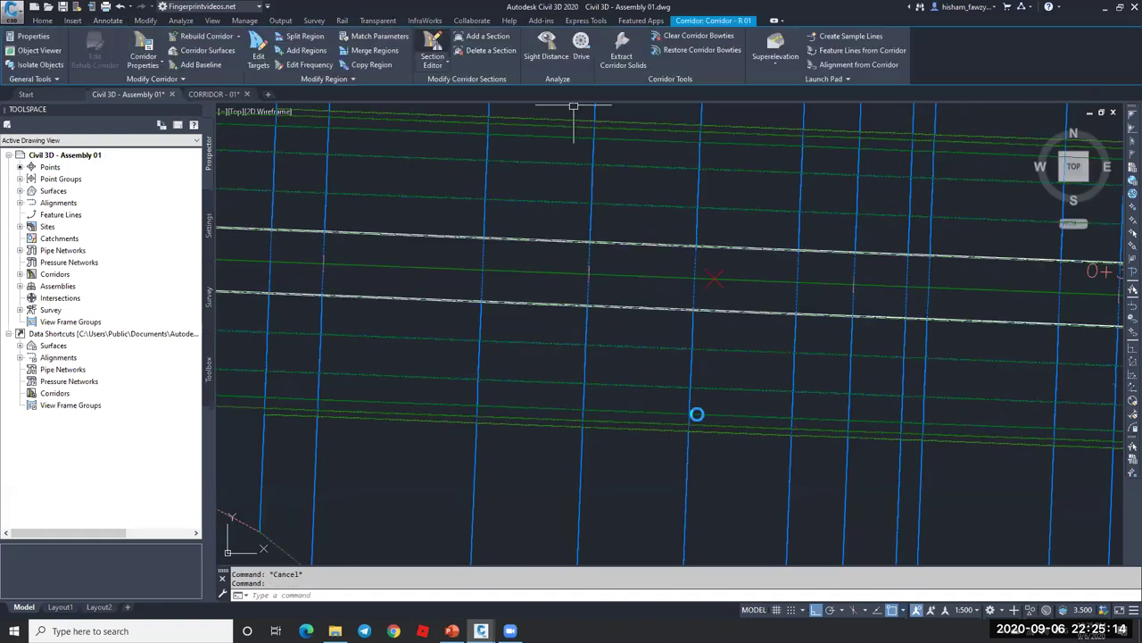
pyautogui.click(433, 49)
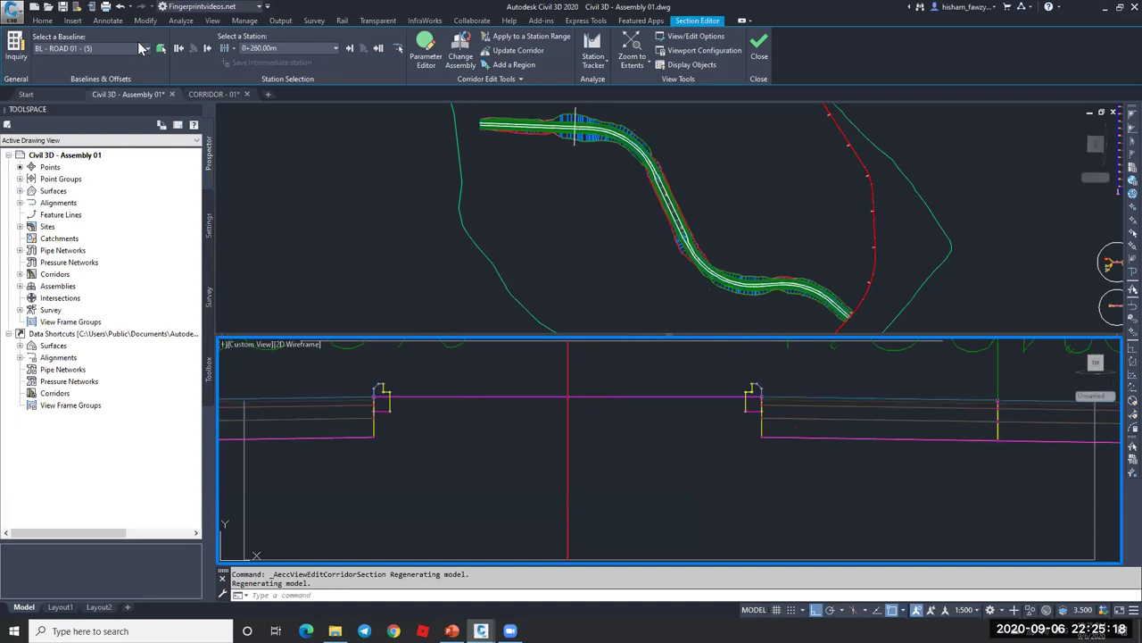
# - Place a trial 3.0000 linear dimension in the section, then erase it
pyautogui.click(42, 20)
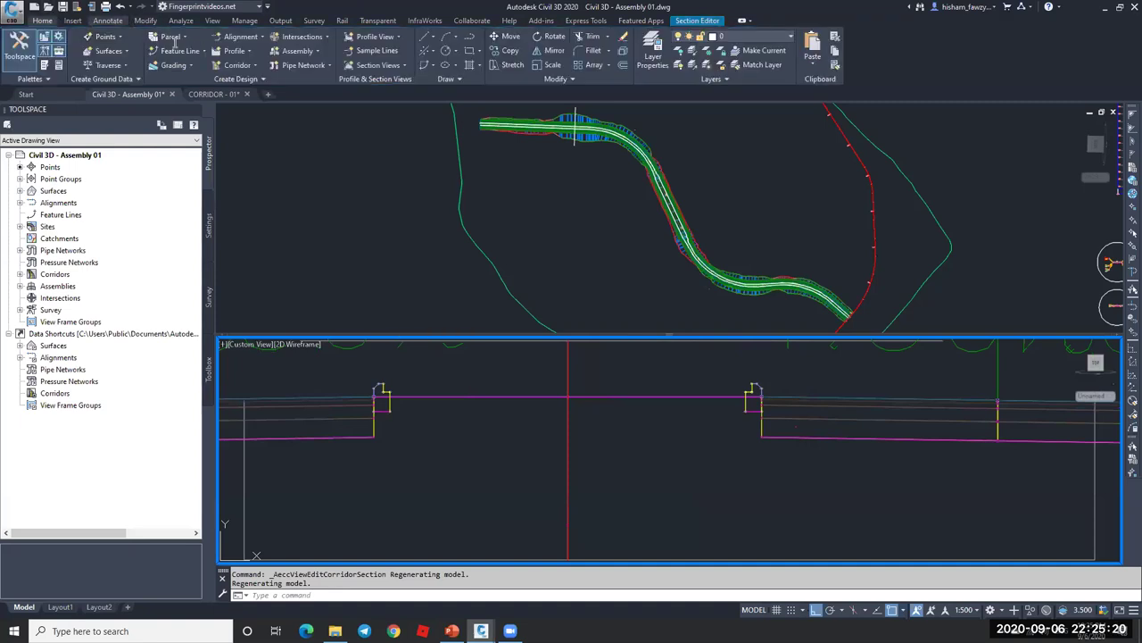
pyautogui.click(107, 19)
pyautogui.click(308, 64)
pyautogui.click(752, 393)
pyautogui.click(569, 397)
pyautogui.click(656, 418)
pyautogui.click(684, 418)
pyautogui.press('Delete')
# - Pan the plan view toward the assembly and start a second measurement, then cancel it
pyautogui.click(645, 276)
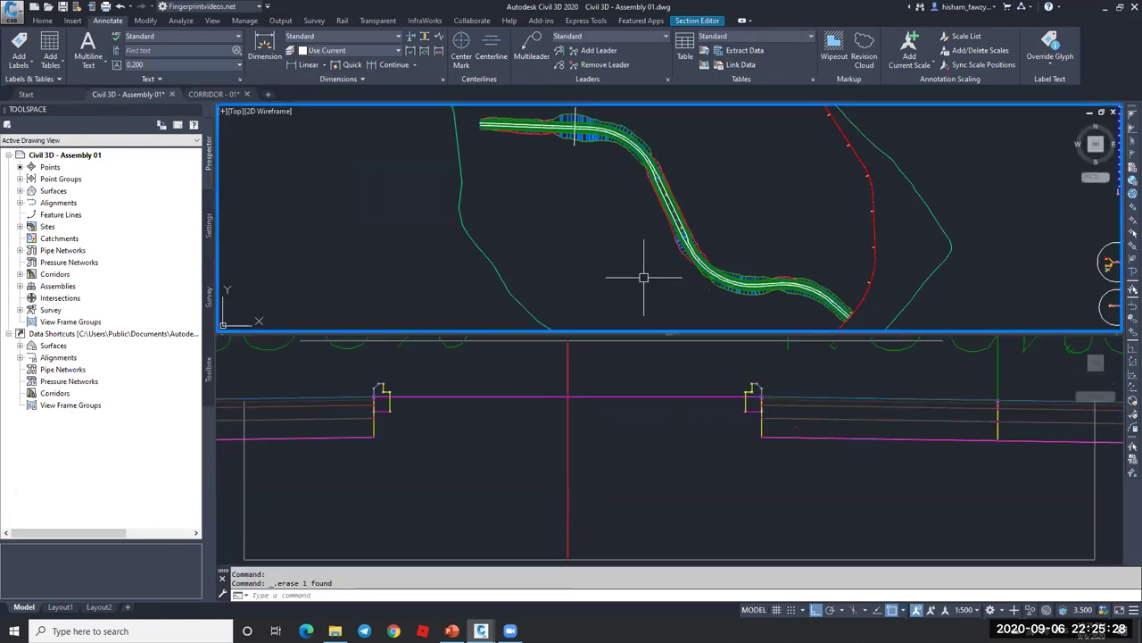
pyautogui.scroll(-5, 645, 273)
pyautogui.moveTo(650, 270); pyautogui.dragTo(561, 259, button='middle')
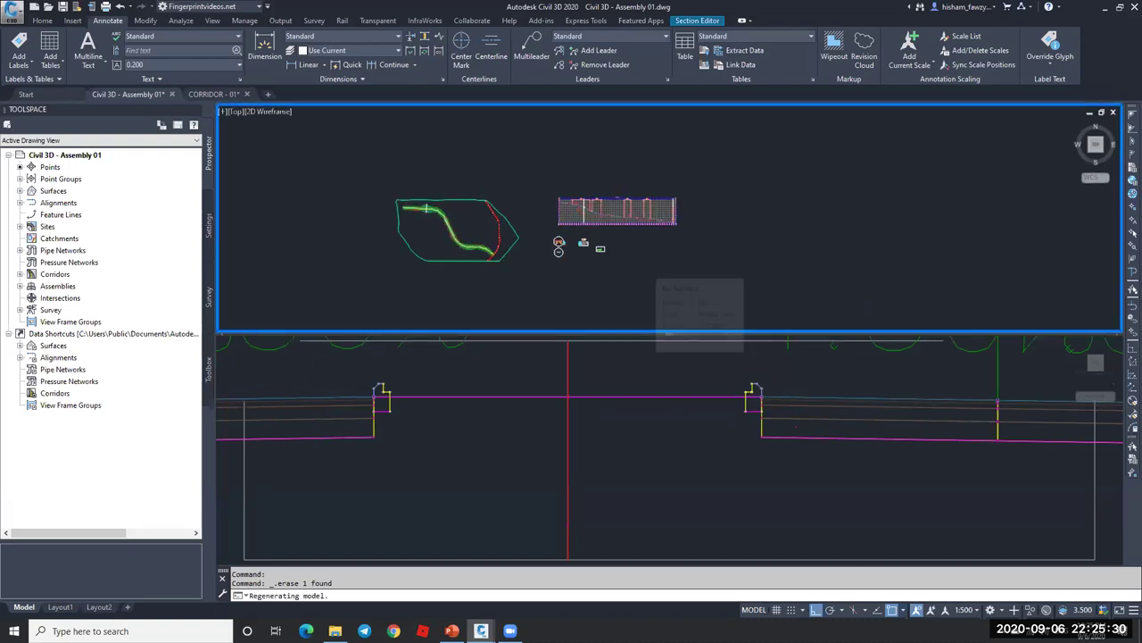
pyautogui.scroll(10, 558, 254)
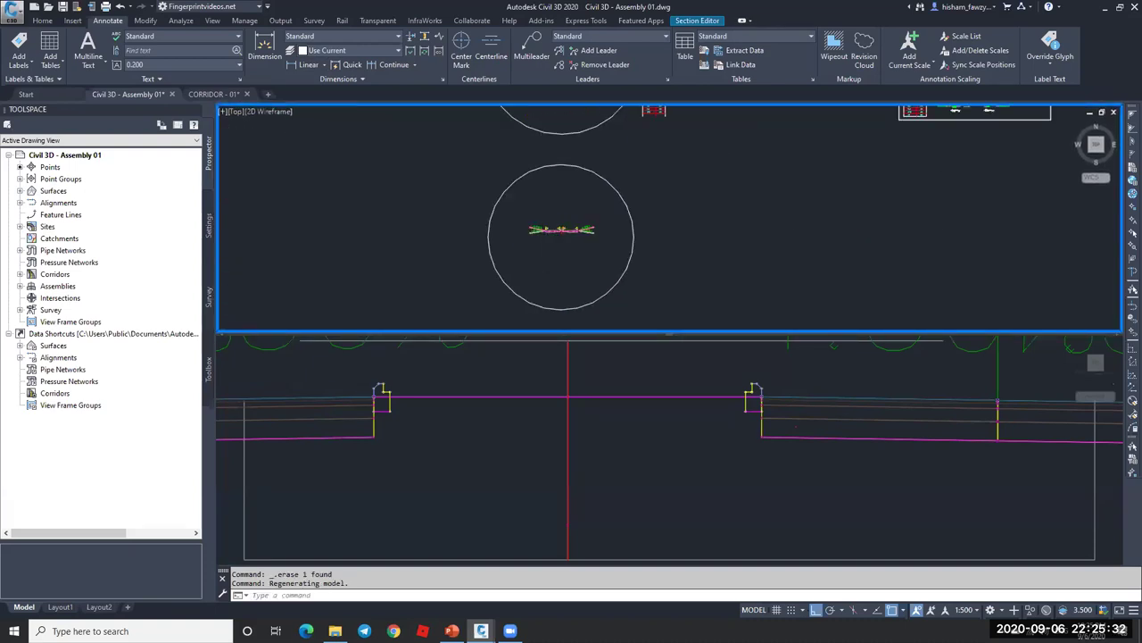
pyautogui.click(308, 65)
pyautogui.click(529, 186)
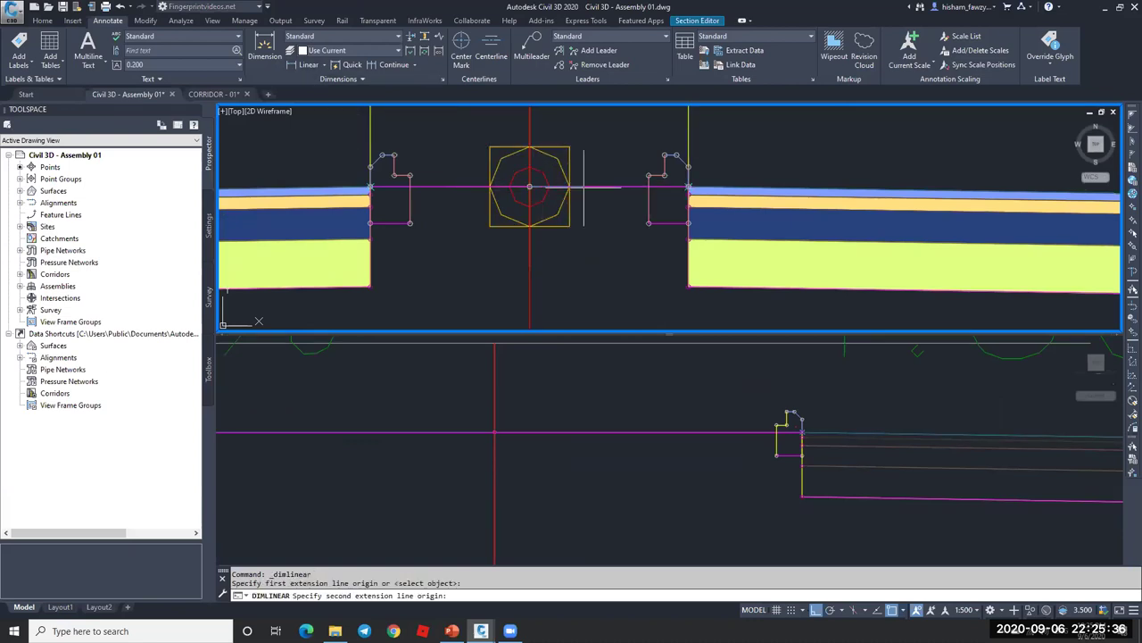
pyautogui.click(688, 187)
pyautogui.press('Escape')
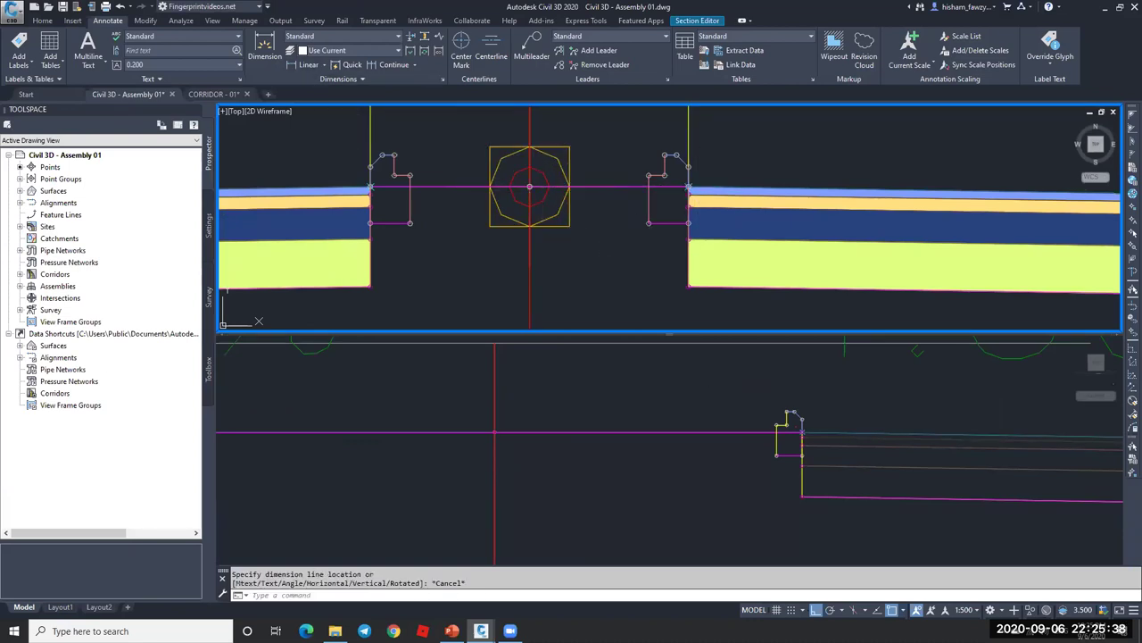
# - Zoom the plan viewport onto the corridor and select the corridor
pyautogui.click(740, 378)
pyautogui.scroll(-2, 669, 406)
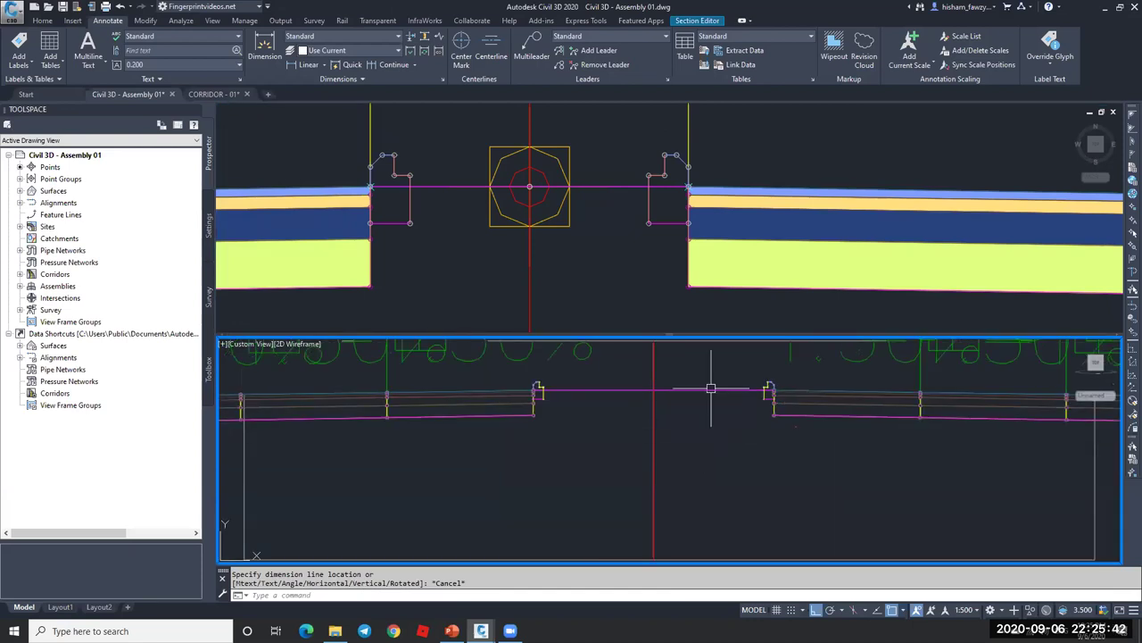
pyautogui.click(612, 205)
pyautogui.click(706, 425)
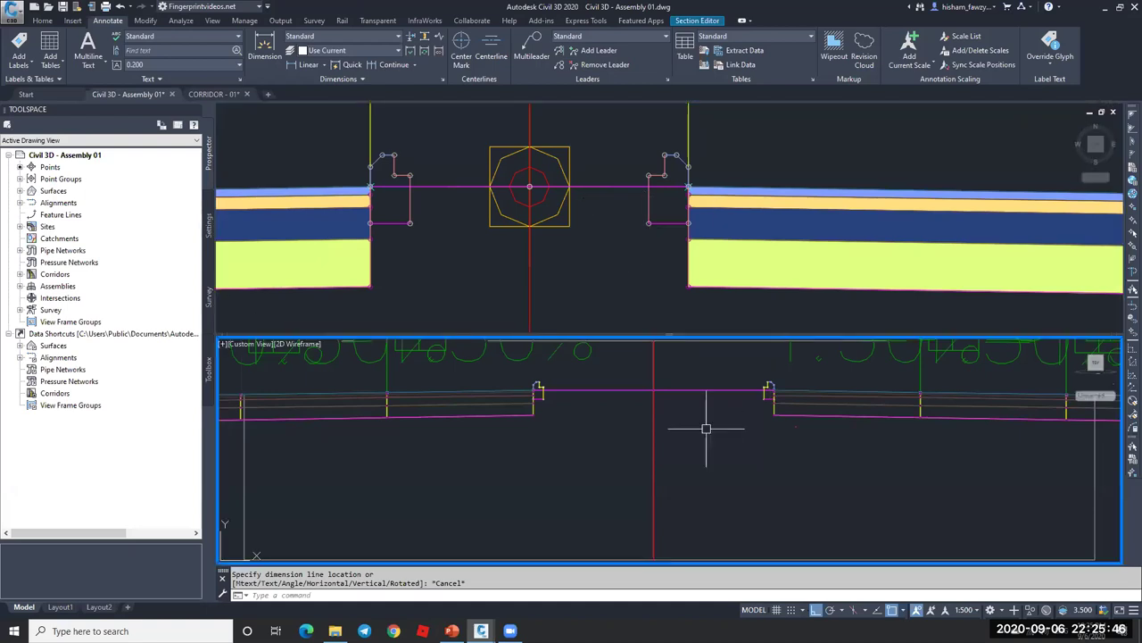
pyautogui.press('Escape')
pyautogui.scroll(-5, 732, 411)
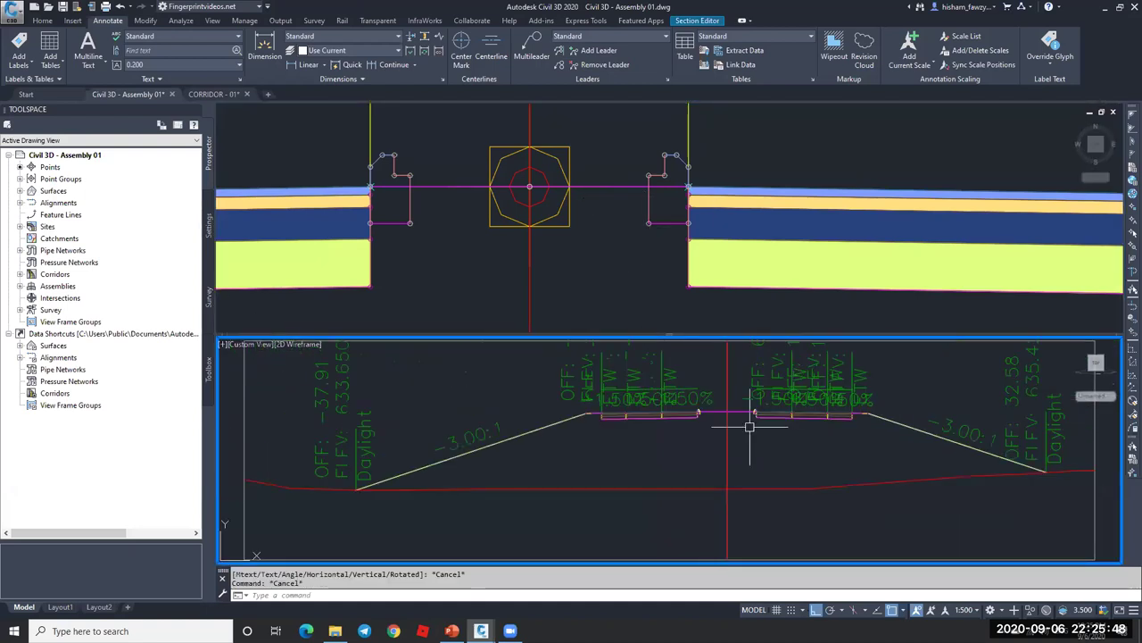
pyautogui.click(609, 246)
pyautogui.scroll(-8, 609, 245)
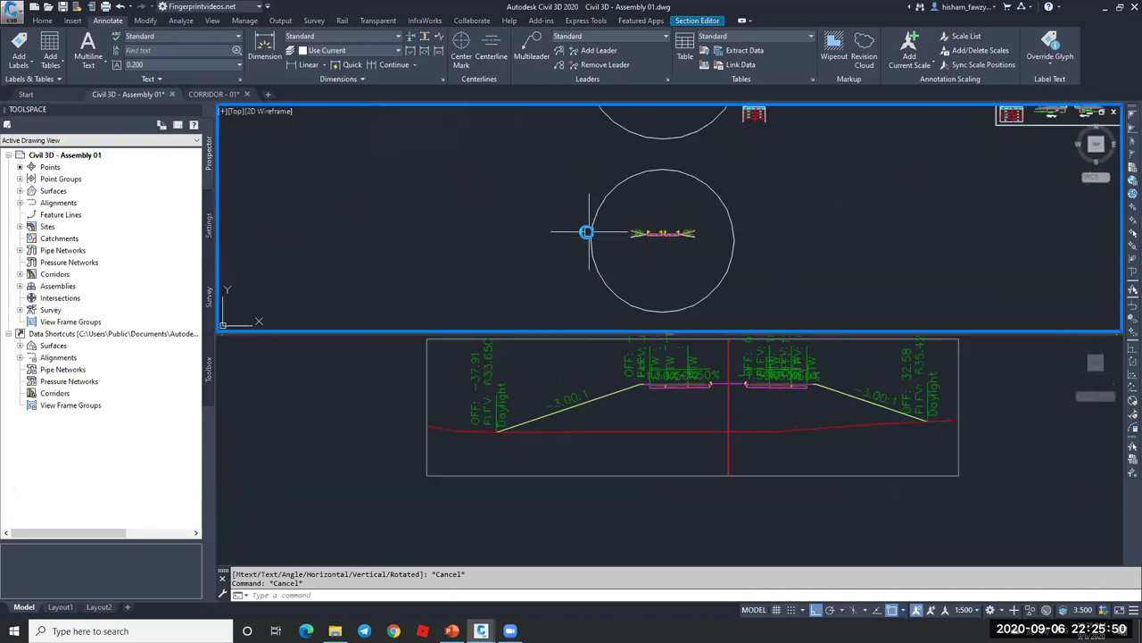
pyautogui.scroll(4, 509, 224)
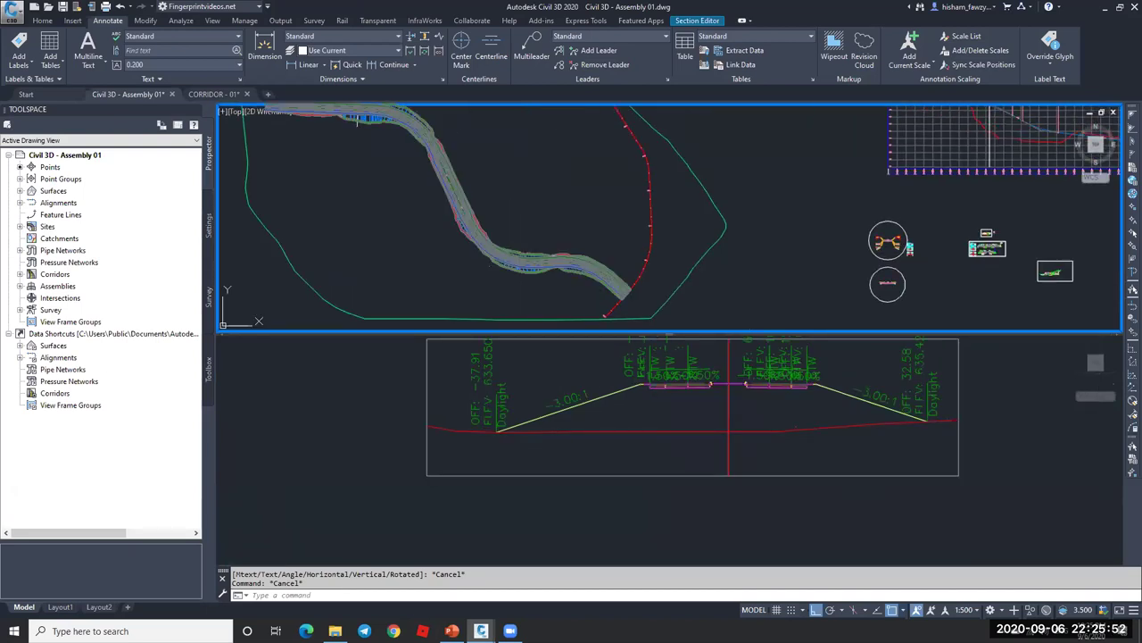
pyautogui.scroll(3, 452, 175)
pyautogui.scroll(3, 452, 174)
pyautogui.scroll(-4, 556, 224)
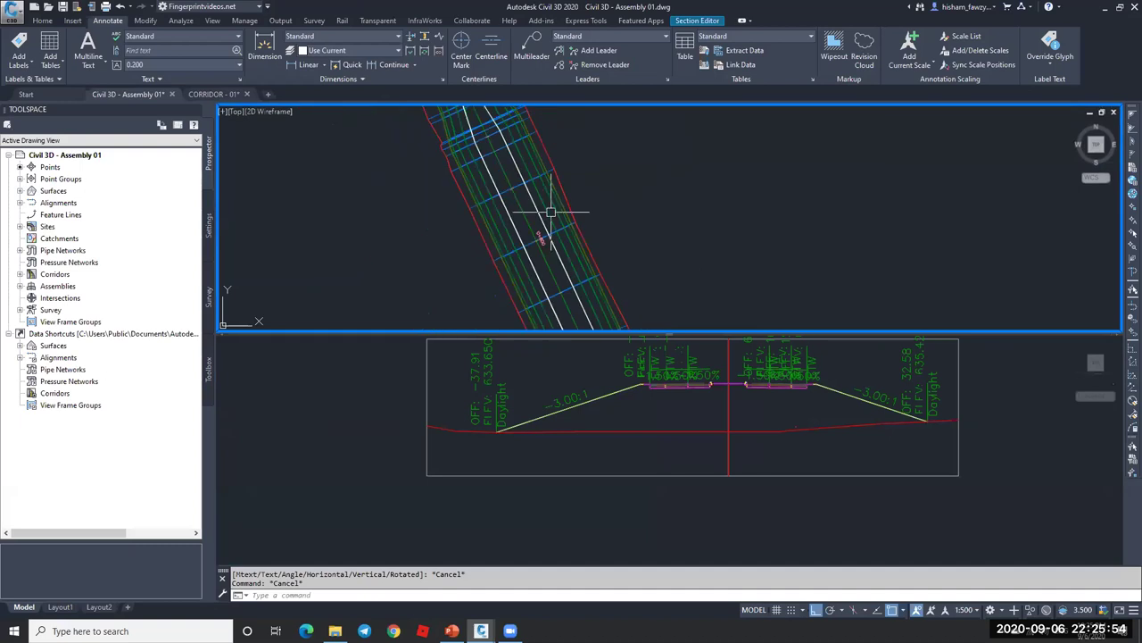
pyautogui.click(556, 224)
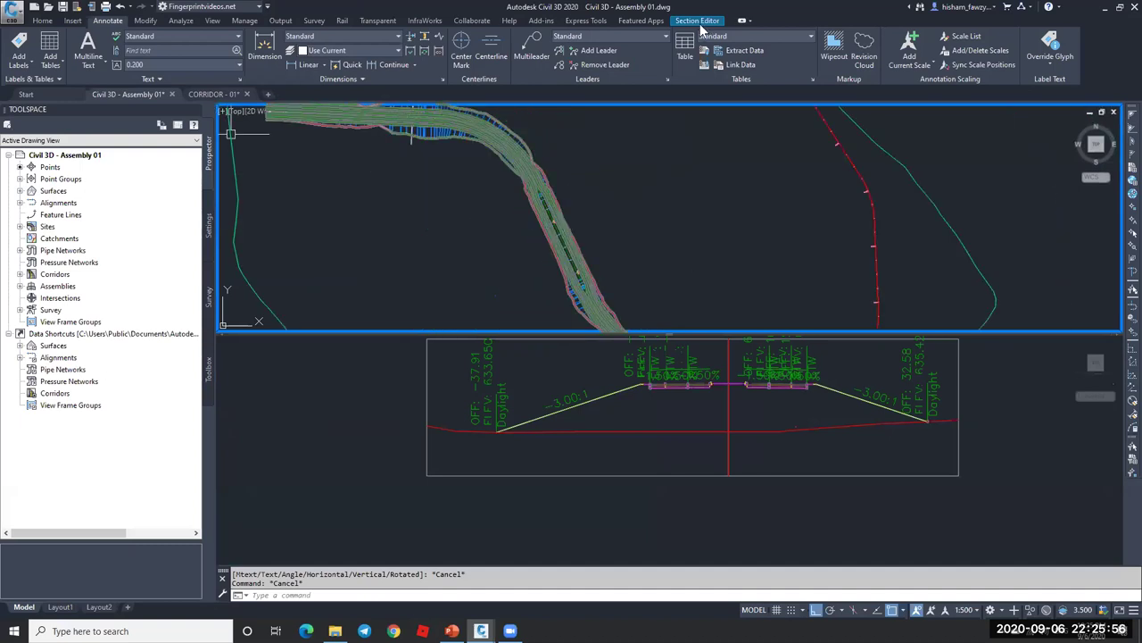
# - Show the corridor cross-section at station 0+600.00m
pyautogui.click(335, 49)
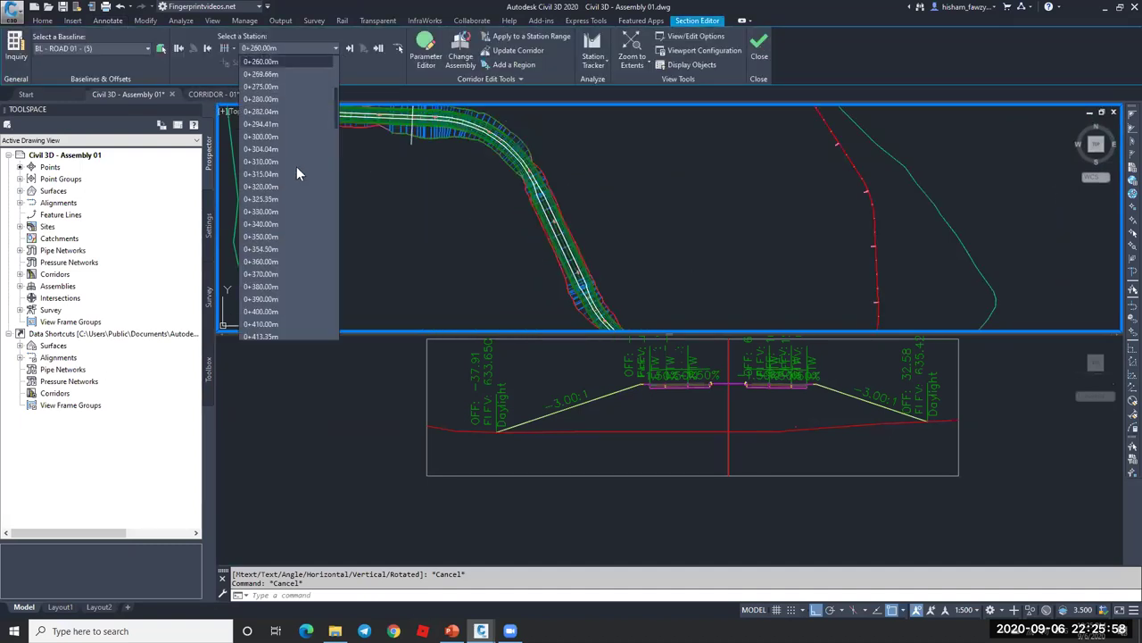
pyautogui.scroll(-2, 282, 256)
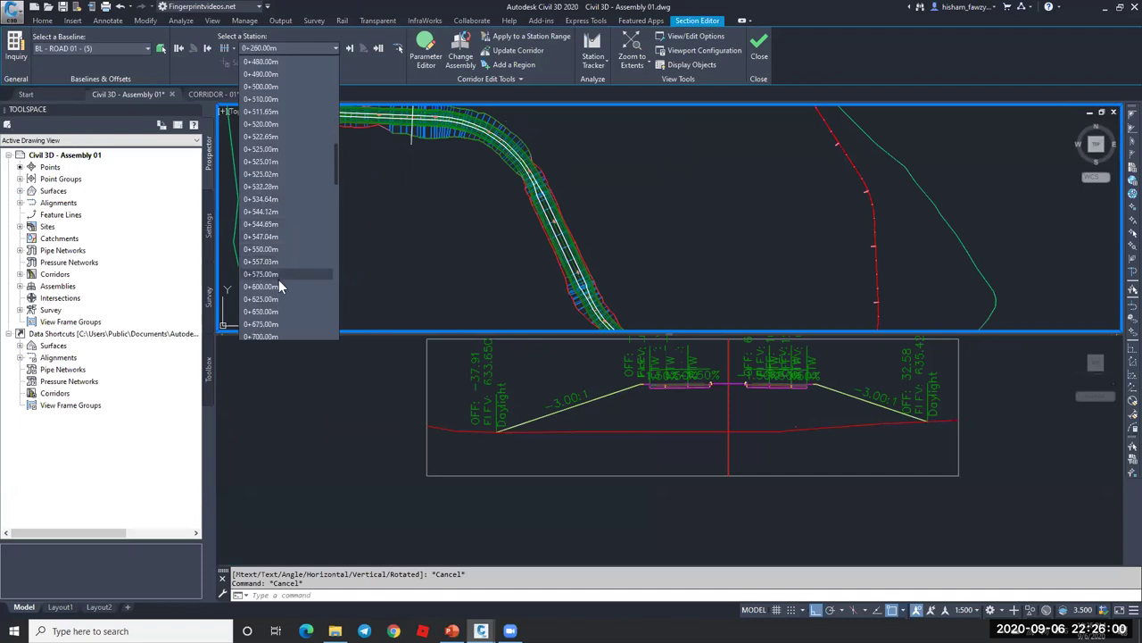
pyautogui.click(804, 466)
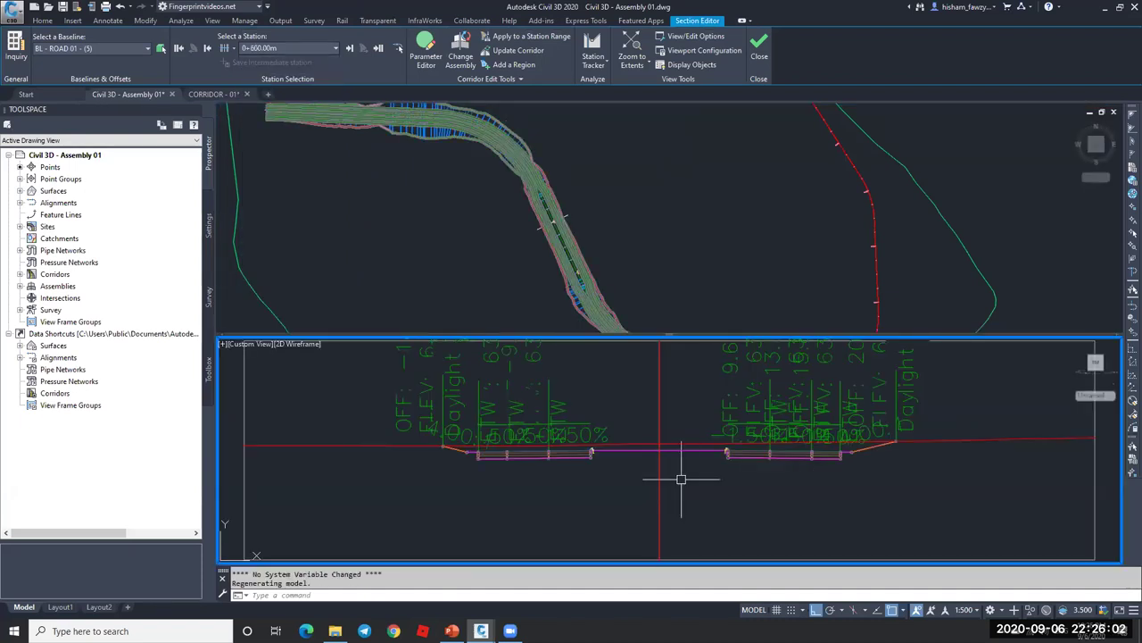
pyautogui.scroll(5, 692, 455)
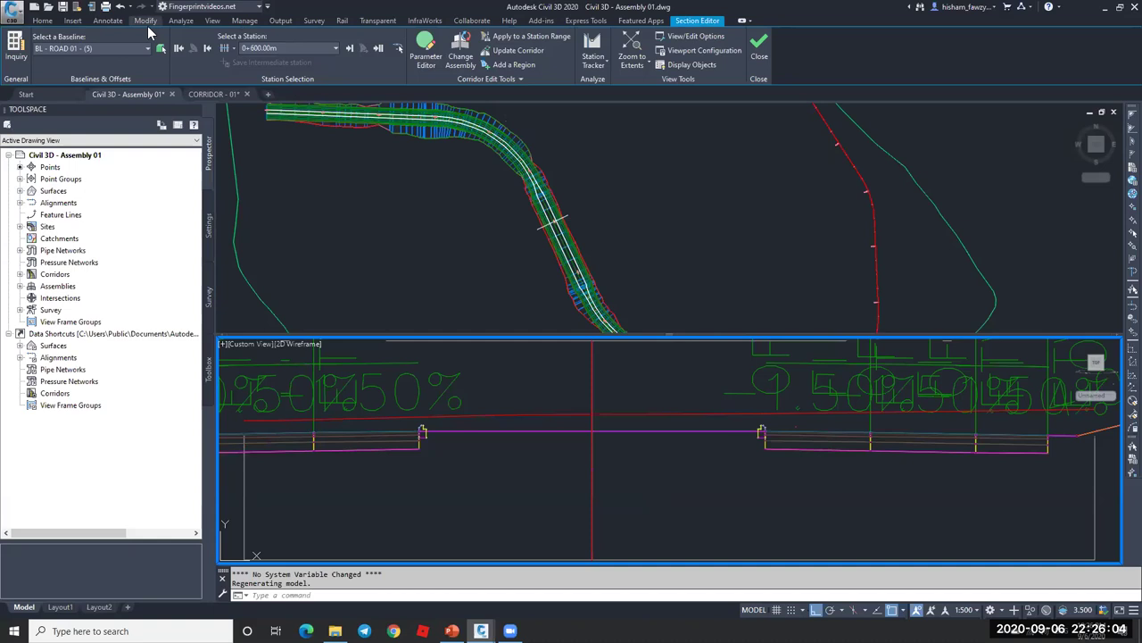
# - Try a linear dimension between two section points, cancel it, and return to Section Editor tools
pyautogui.click(119, 22)
pyautogui.click(296, 64)
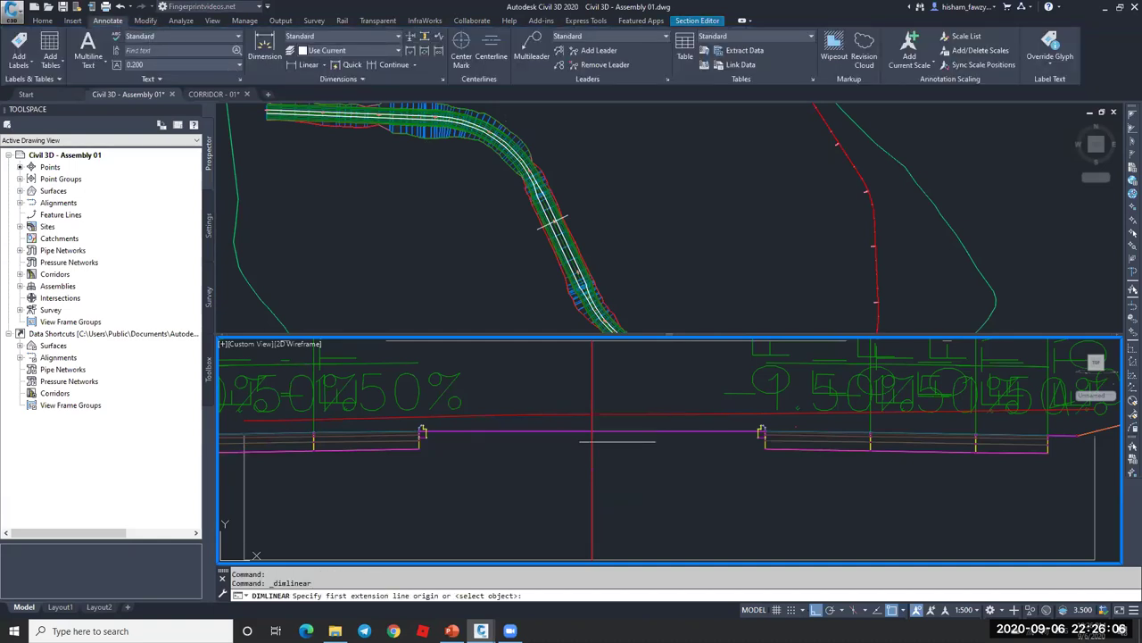
pyautogui.click(593, 432)
pyautogui.scroll(2, 786, 442)
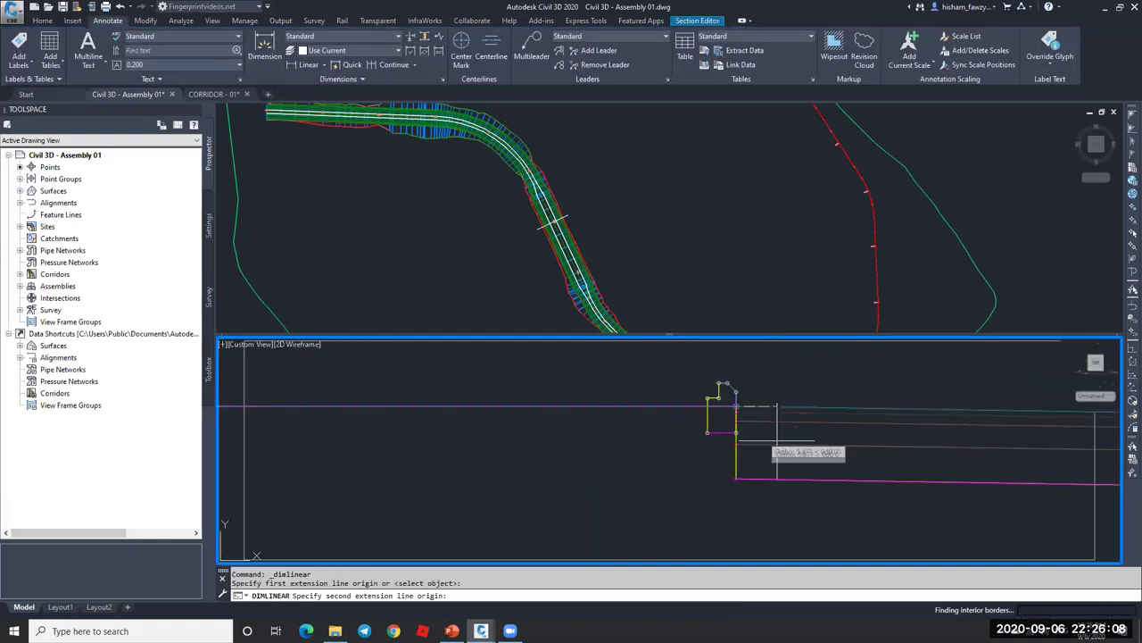
pyautogui.click(728, 406)
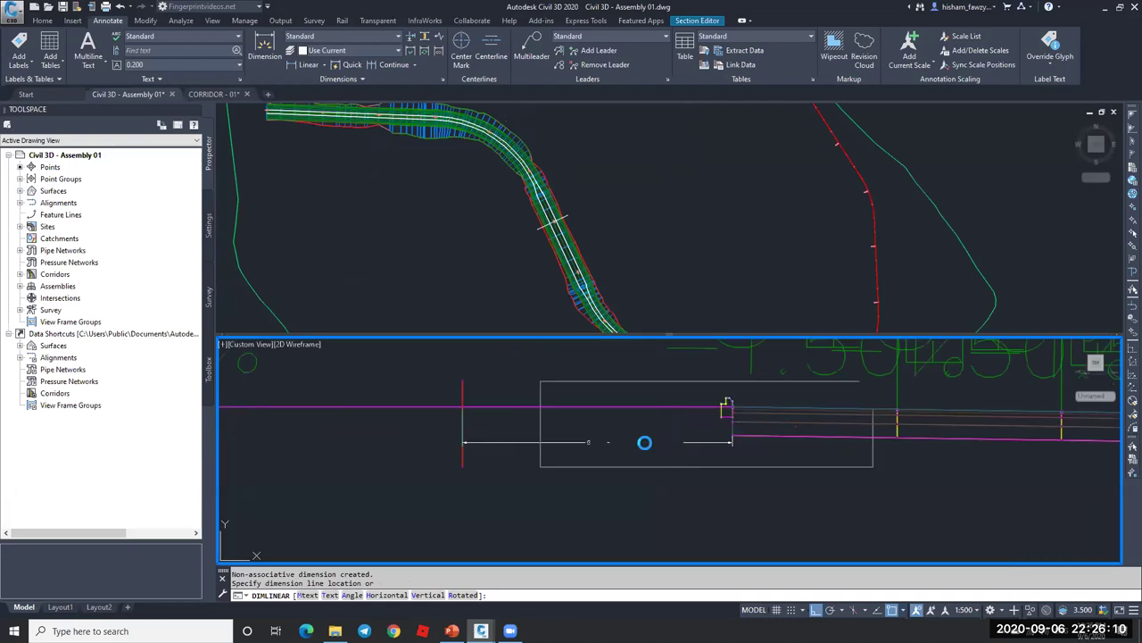
pyautogui.scroll(3, 645, 442)
pyautogui.scroll(-5, 646, 442)
pyautogui.press('Escape')
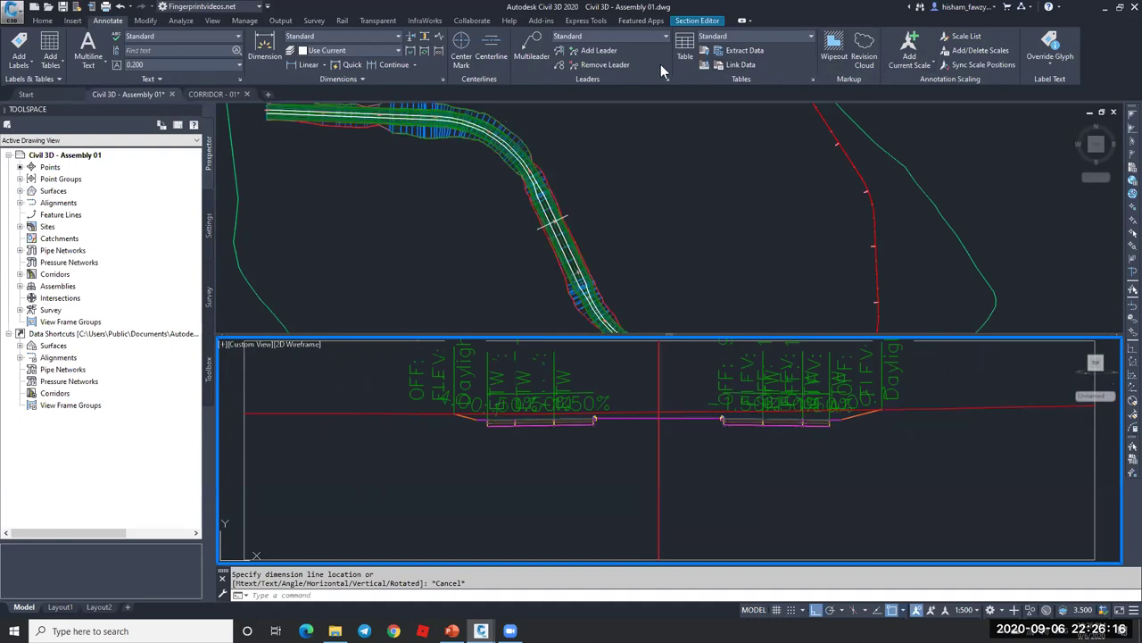
pyautogui.click(697, 20)
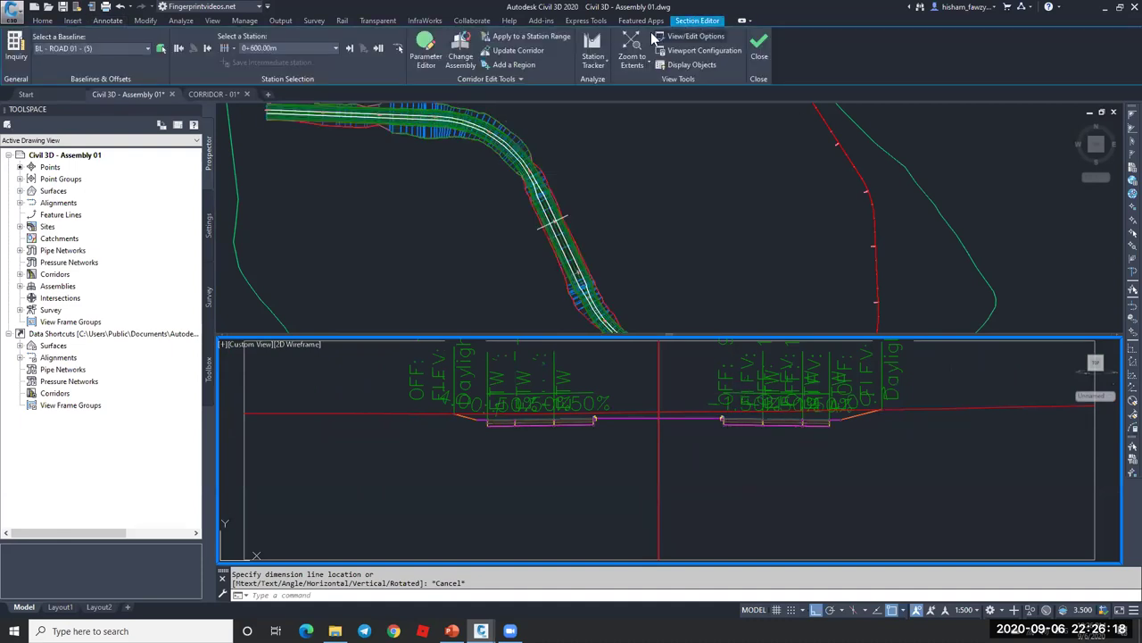
# - Set the corridor section Code Set Style to View-Edit and apply it with OK
pyautogui.scroll(-6, 835, 519)
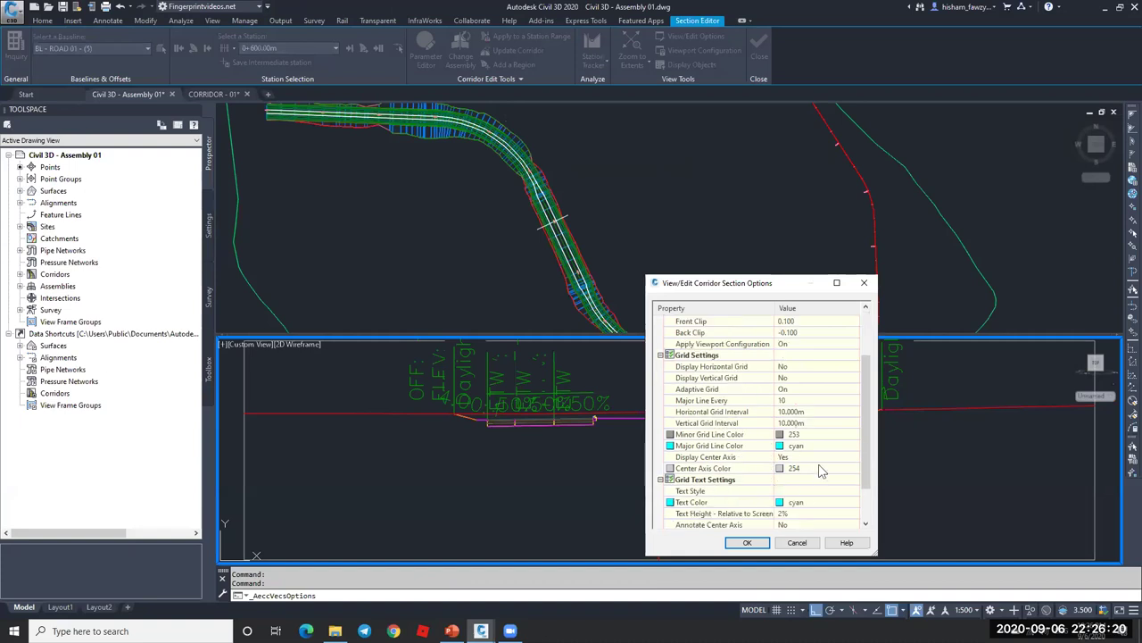
pyautogui.click(853, 514)
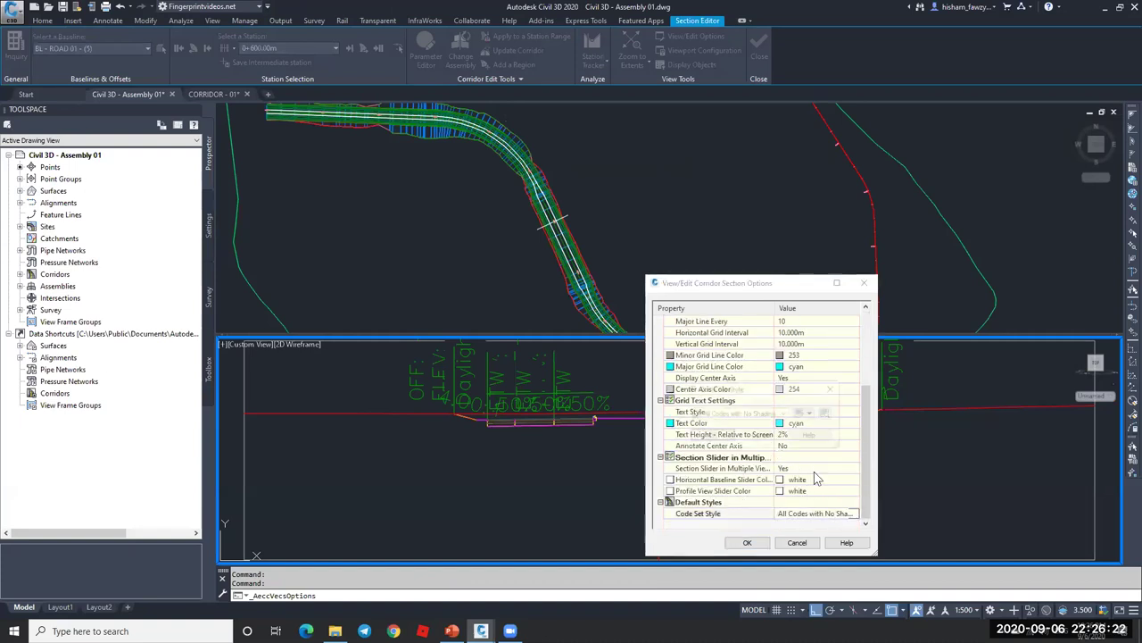
pyautogui.click(784, 413)
pyautogui.click(727, 477)
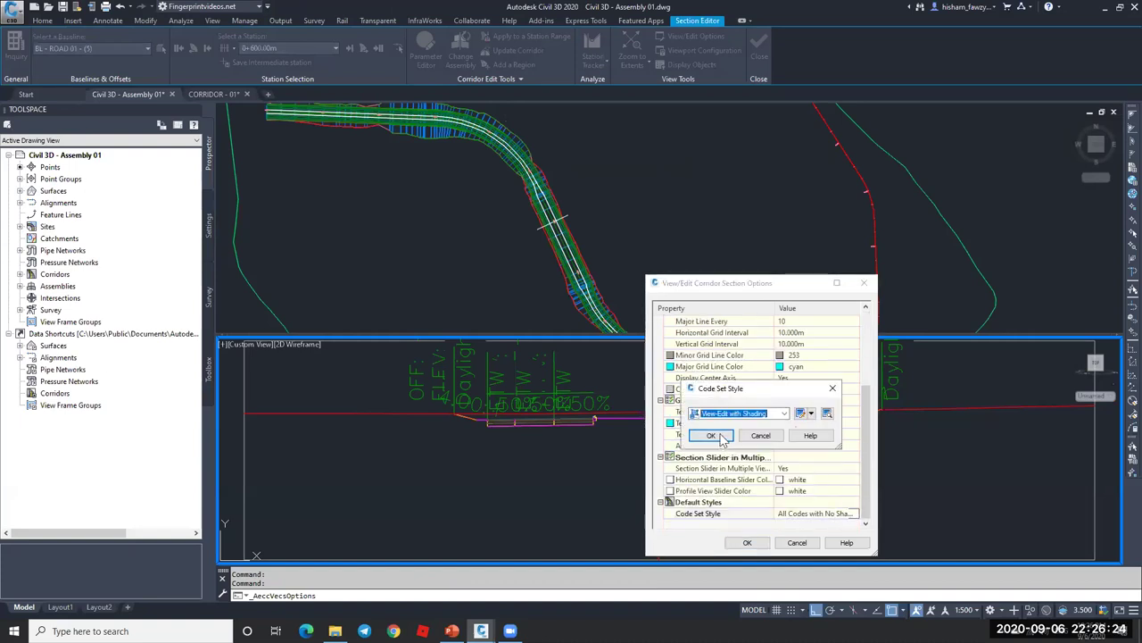
pyautogui.click(736, 414)
pyautogui.click(729, 480)
pyautogui.click(723, 438)
pyautogui.click(750, 543)
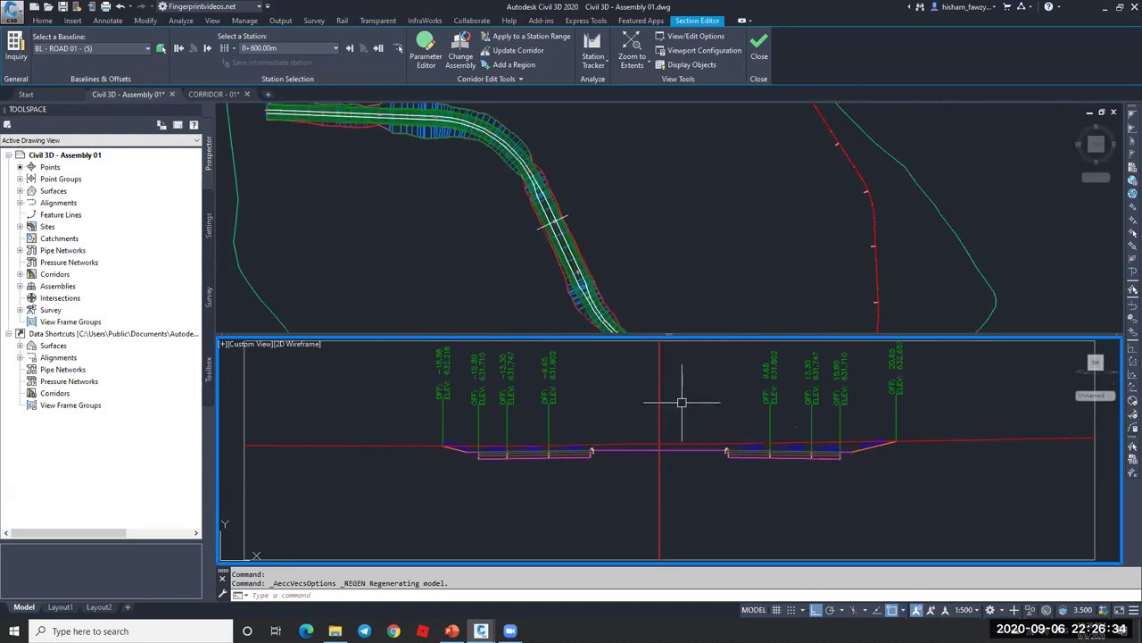
# - Zoom in on both curbs at station 0+600.00m, then close the Section Editor
pyautogui.scroll(2, 768, 428)
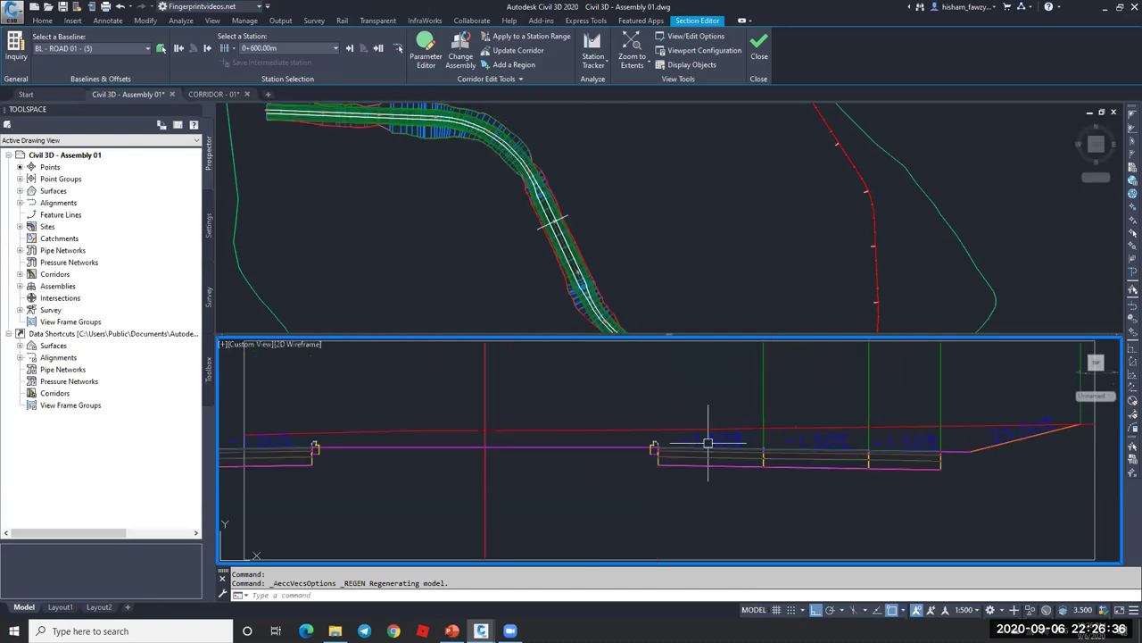
pyautogui.scroll(1, 765, 401)
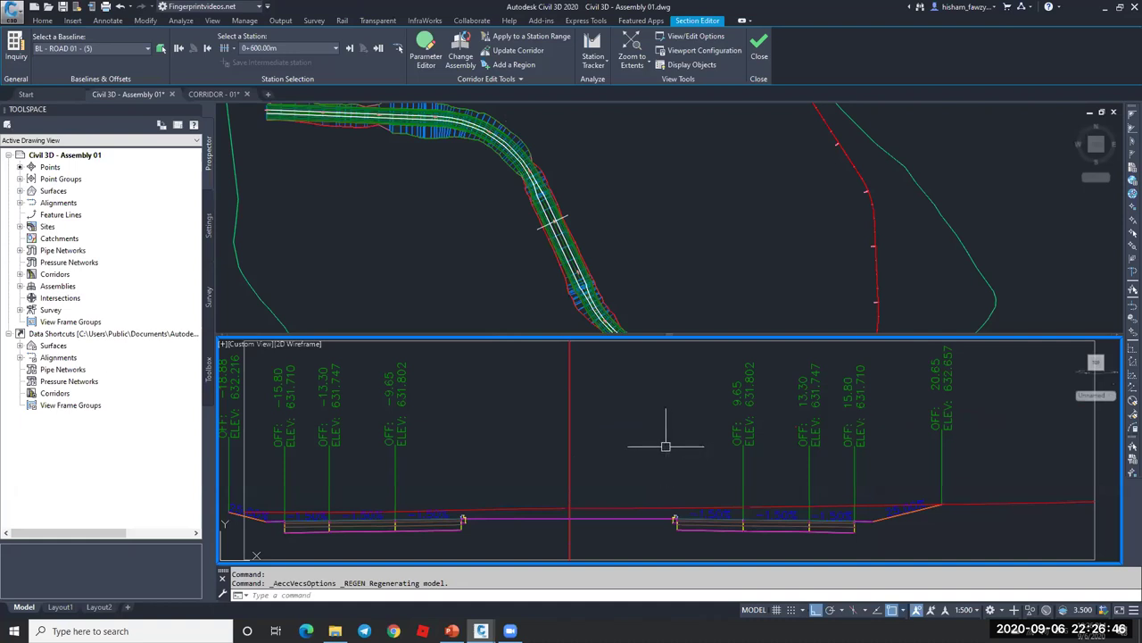
pyautogui.click(728, 255)
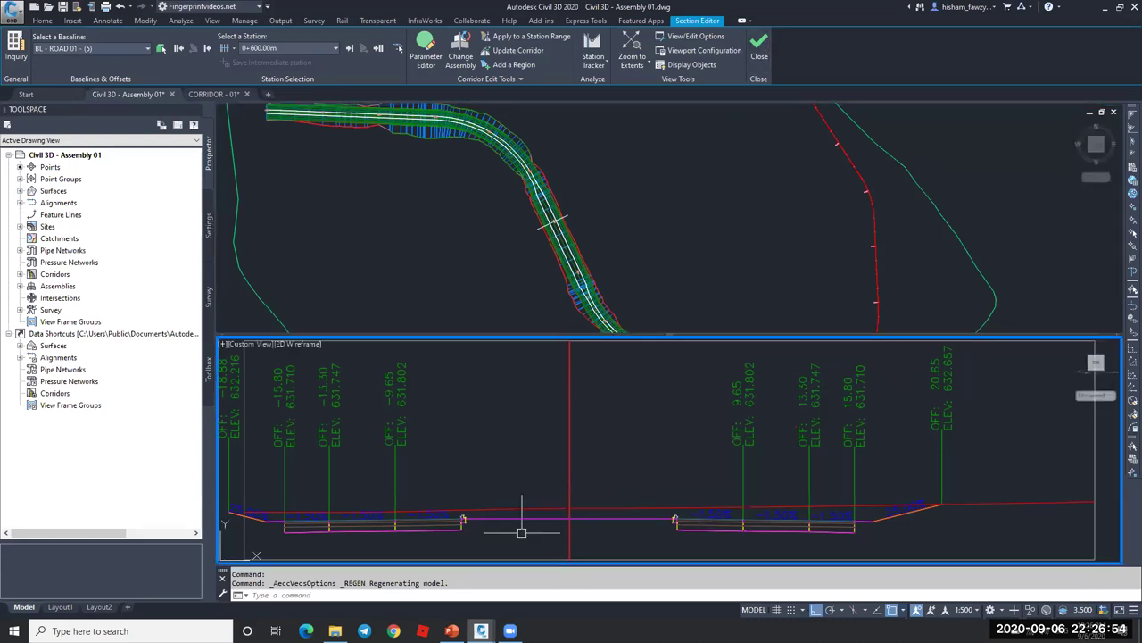
pyautogui.scroll(5, 469, 527)
pyautogui.scroll(3, 464, 509)
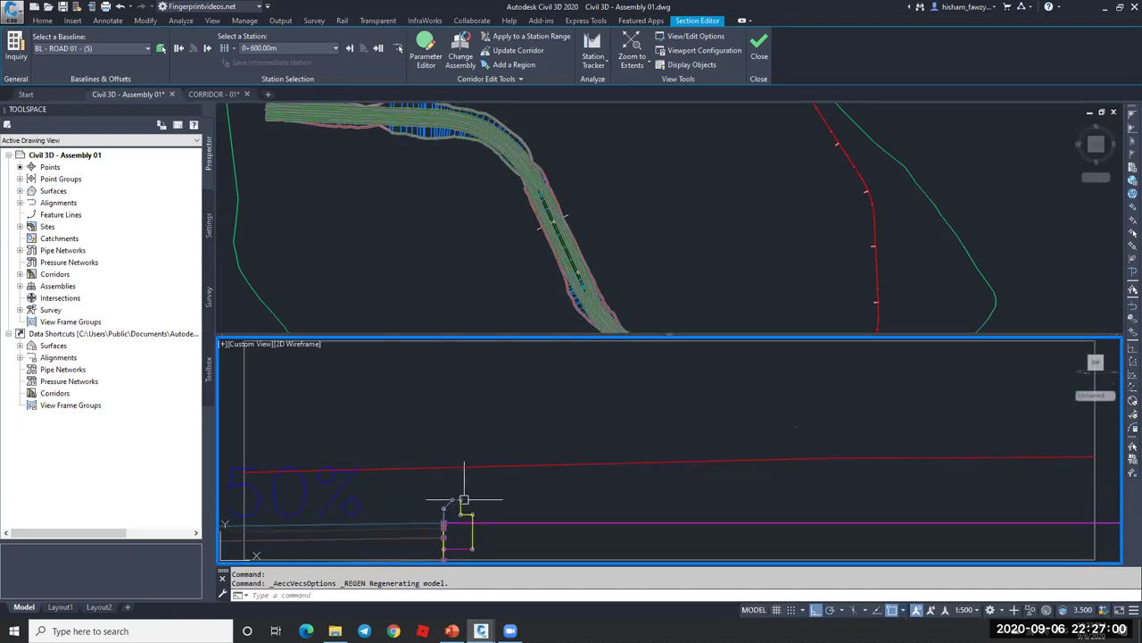
pyautogui.scroll(-5, 630, 500)
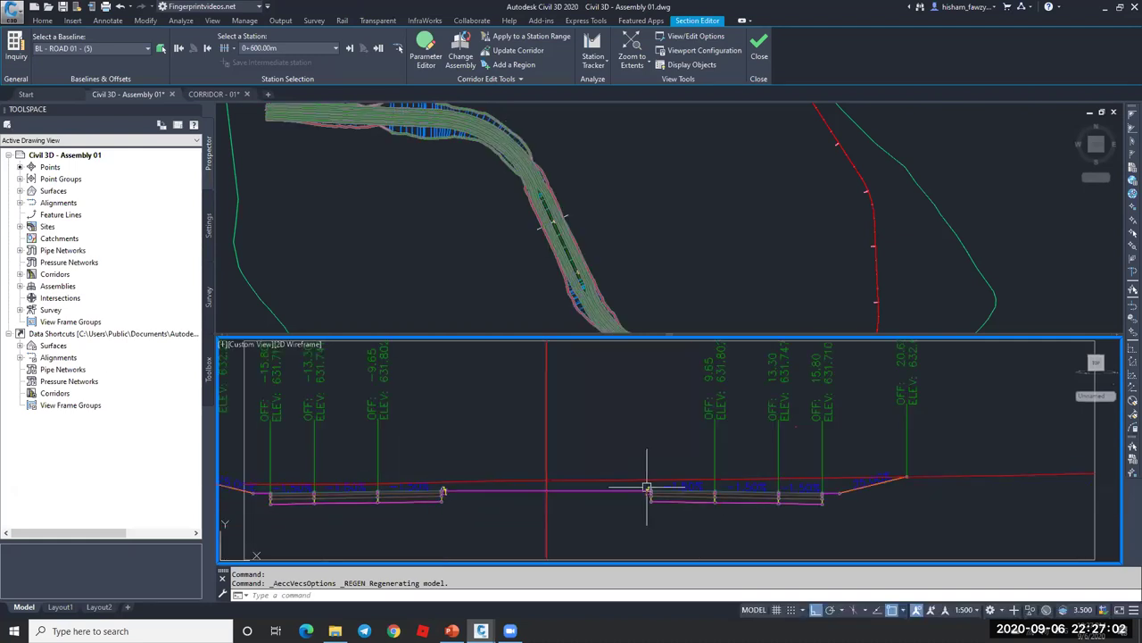
pyautogui.scroll(5, 647, 489)
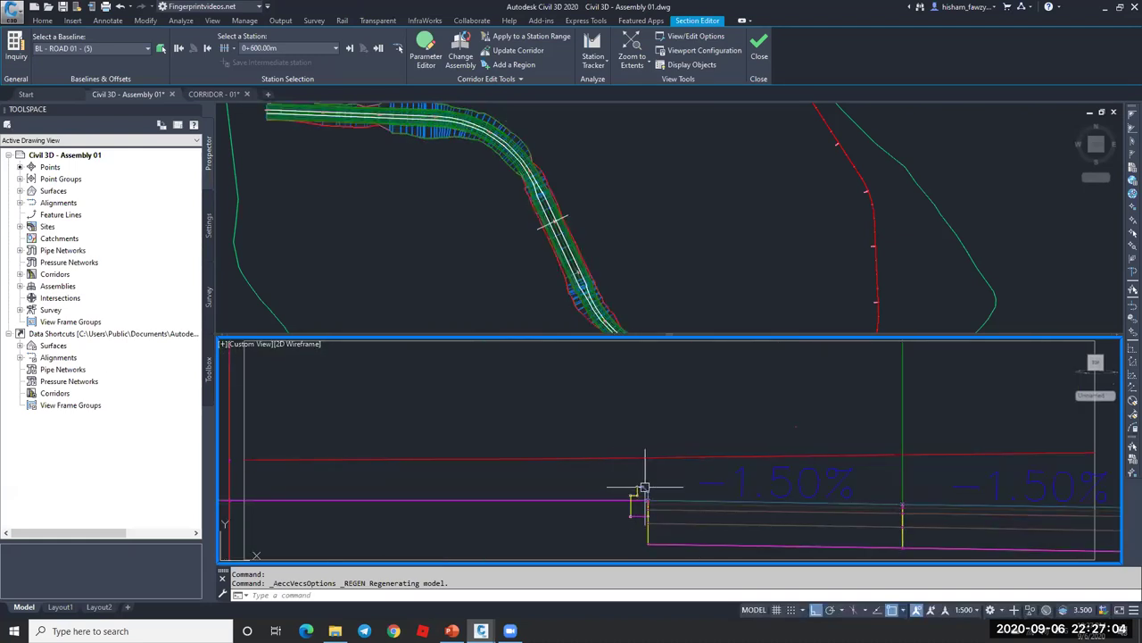
pyautogui.moveTo(652, 488)
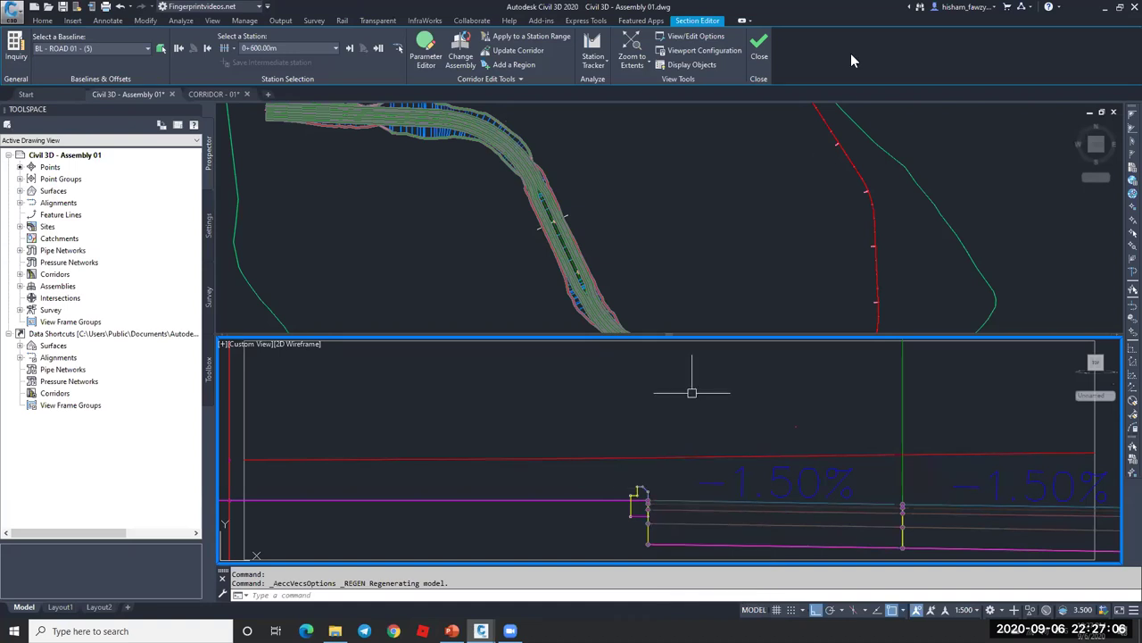
pyautogui.click(759, 44)
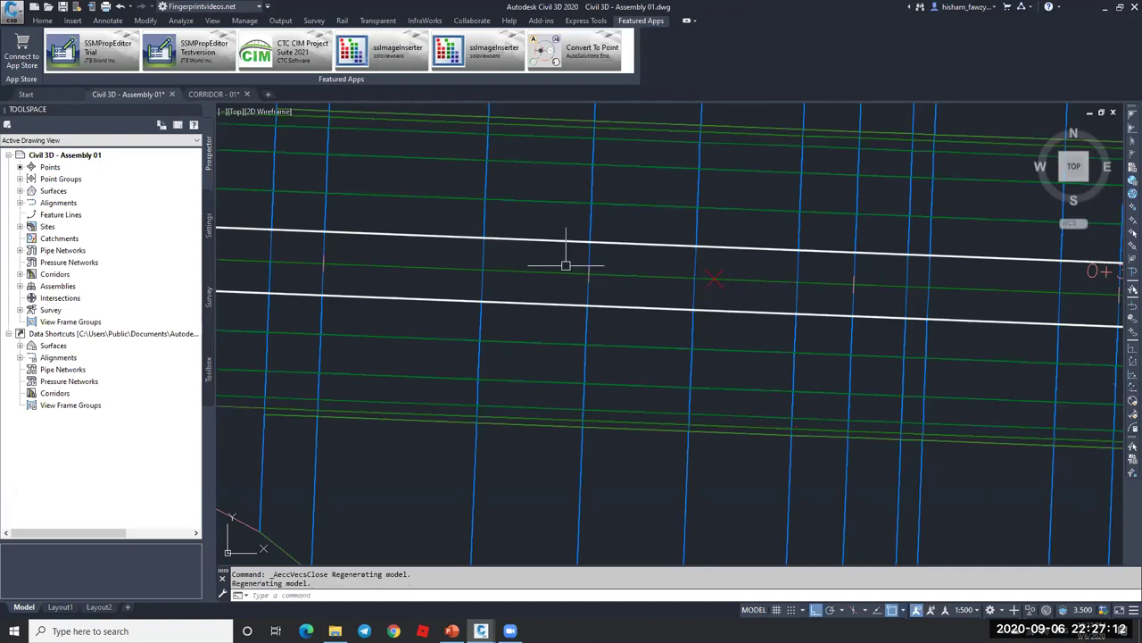
pyautogui.scroll(-4, 519, 263)
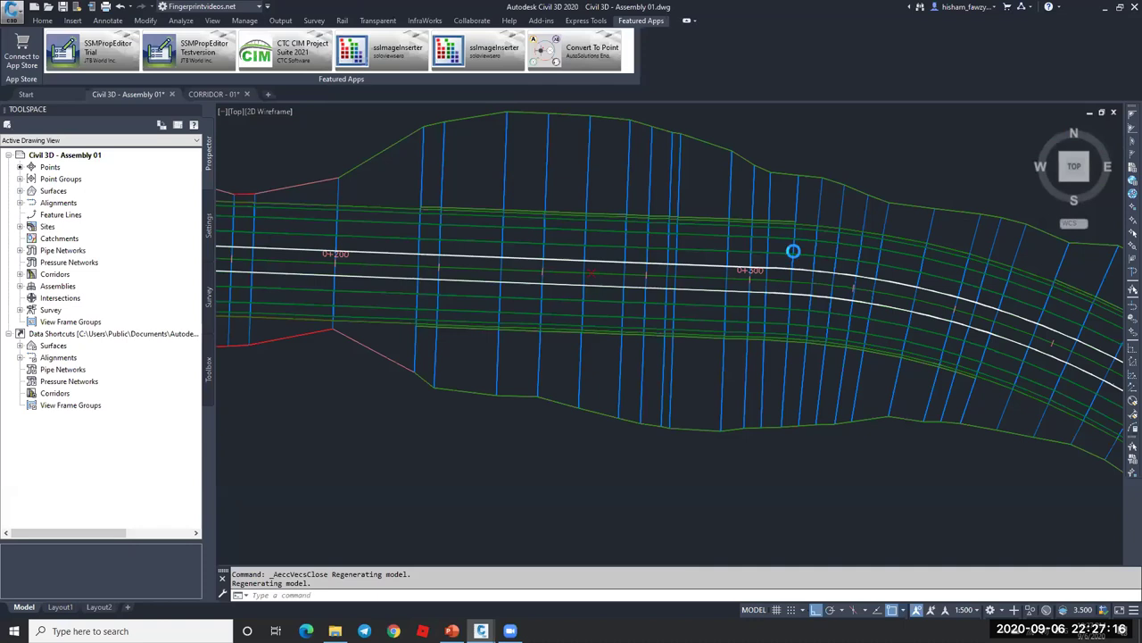
pyautogui.scroll(-5, 505, 283)
pyautogui.press('Escape')
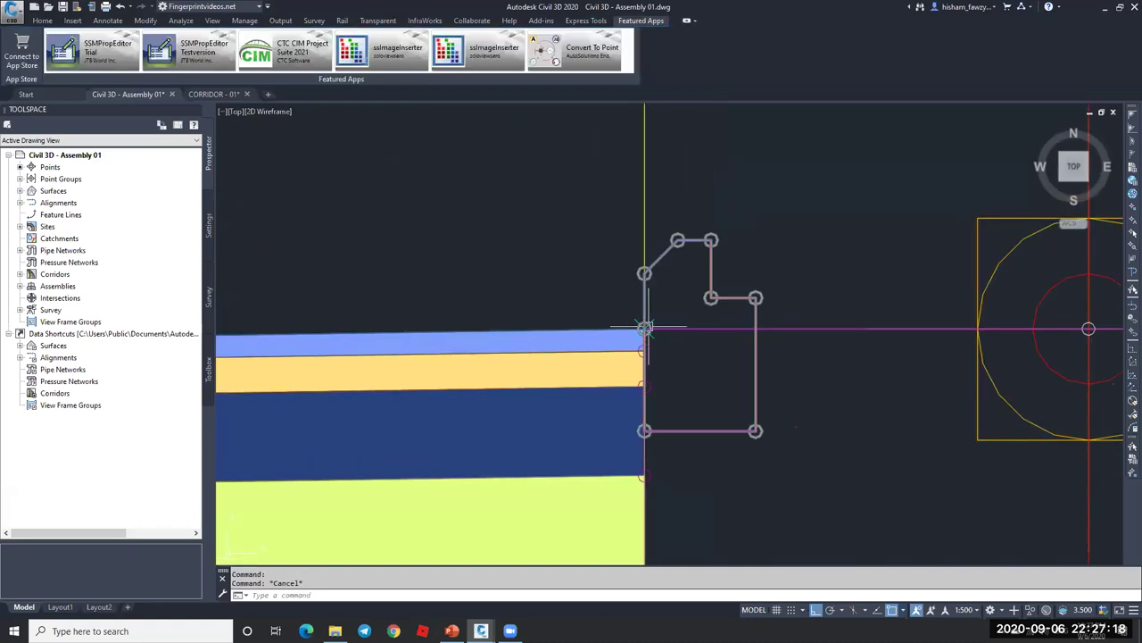
pyautogui.scroll(4, 641, 335)
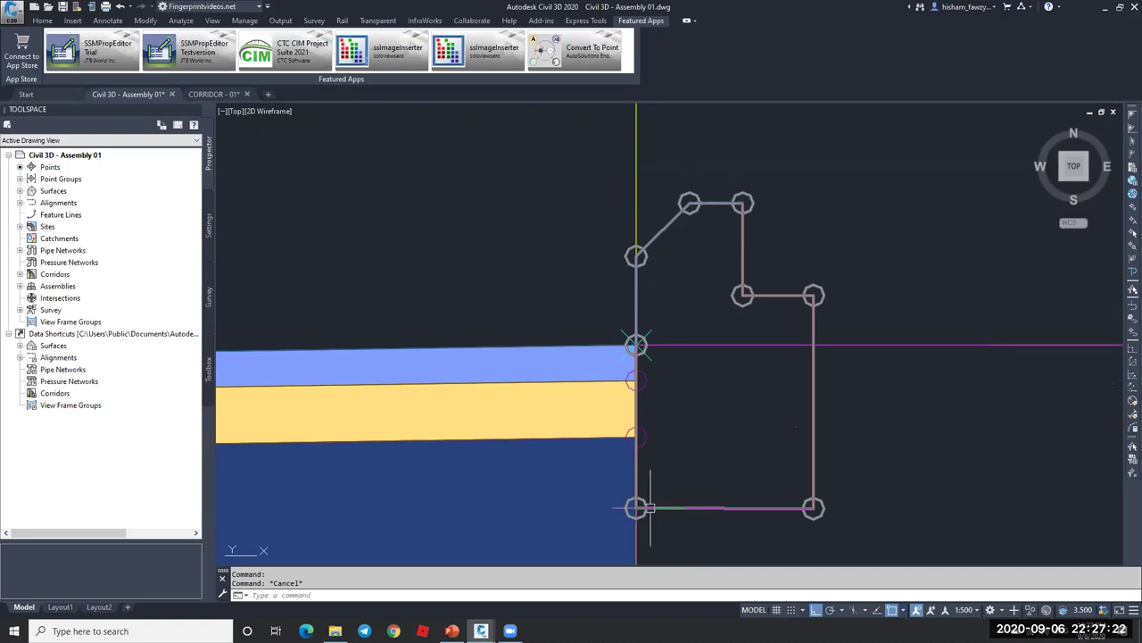
pyautogui.scroll(-3, 730, 500)
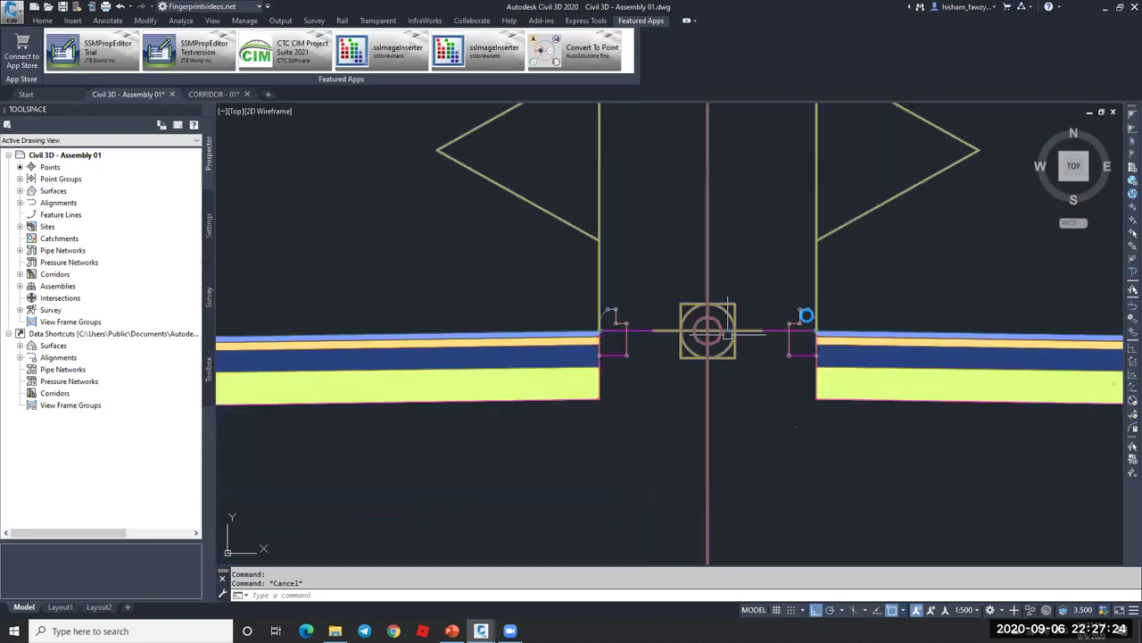
pyautogui.scroll(3, 809, 306)
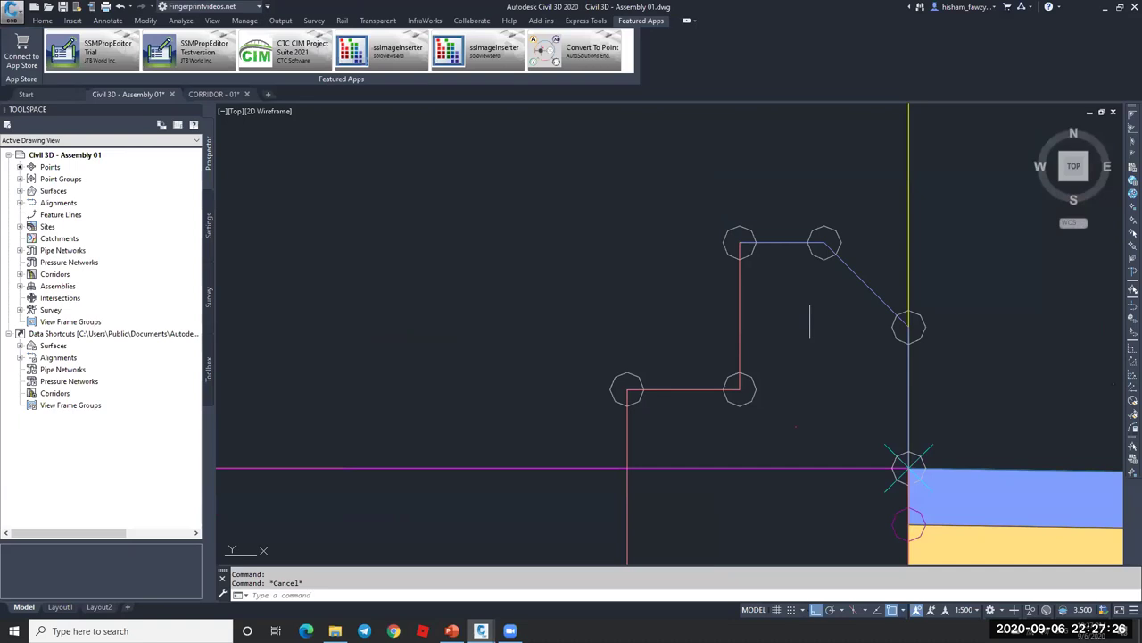
pyautogui.scroll(-3, 811, 312)
pyautogui.scroll(-3, 830, 468)
pyautogui.click(641, 460)
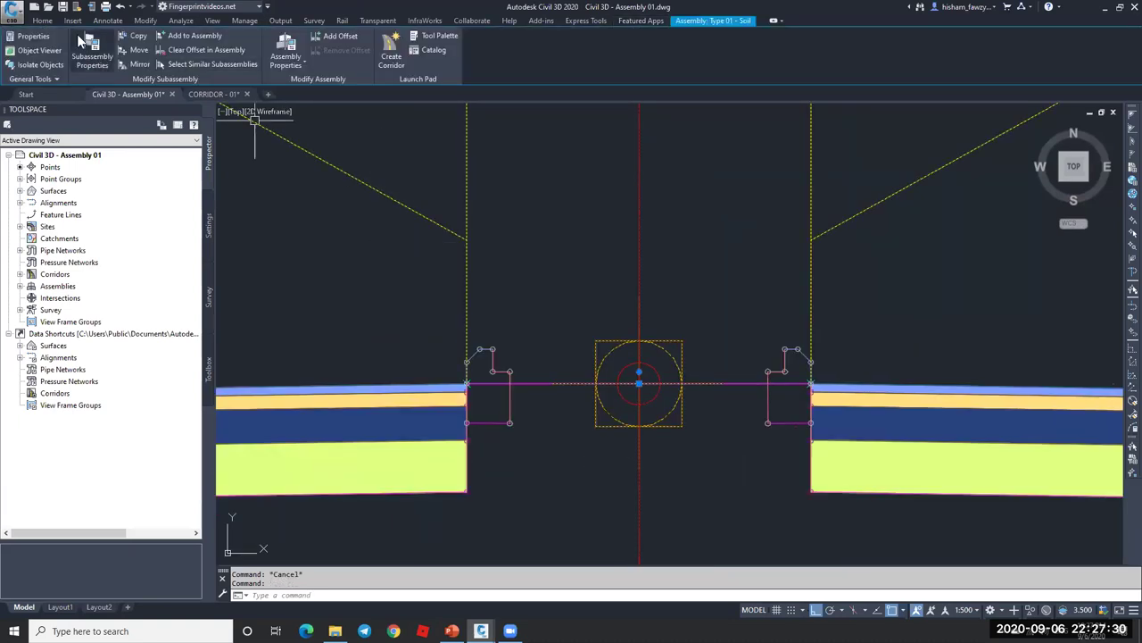
pyautogui.click(286, 49)
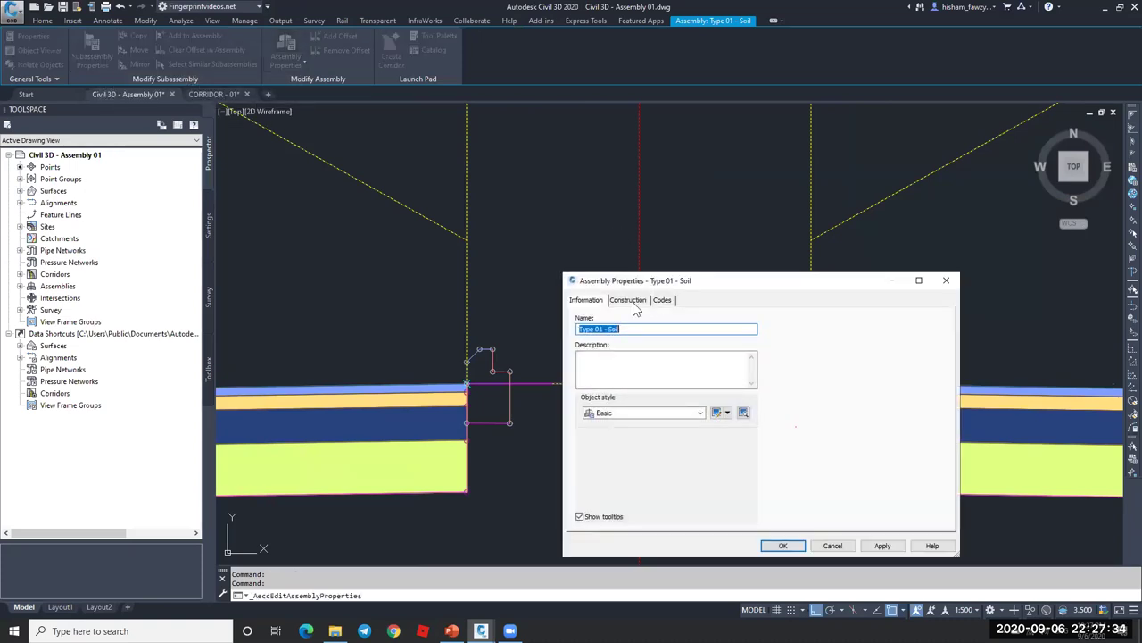
pyautogui.click(635, 304)
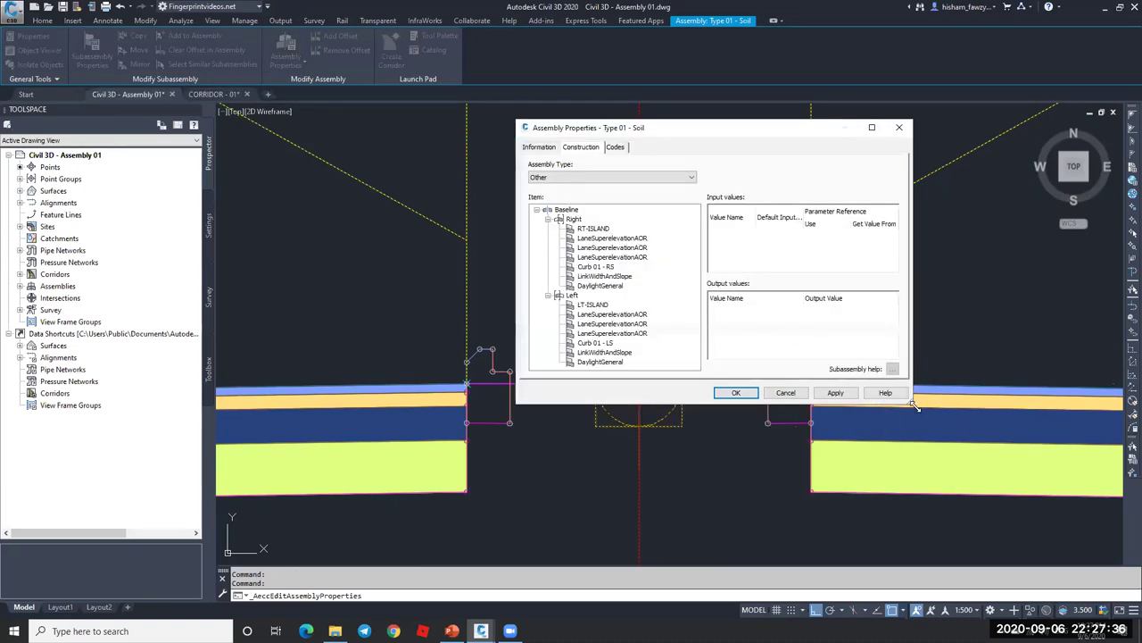
pyautogui.moveTo(914, 404); pyautogui.dragTo(919, 502)
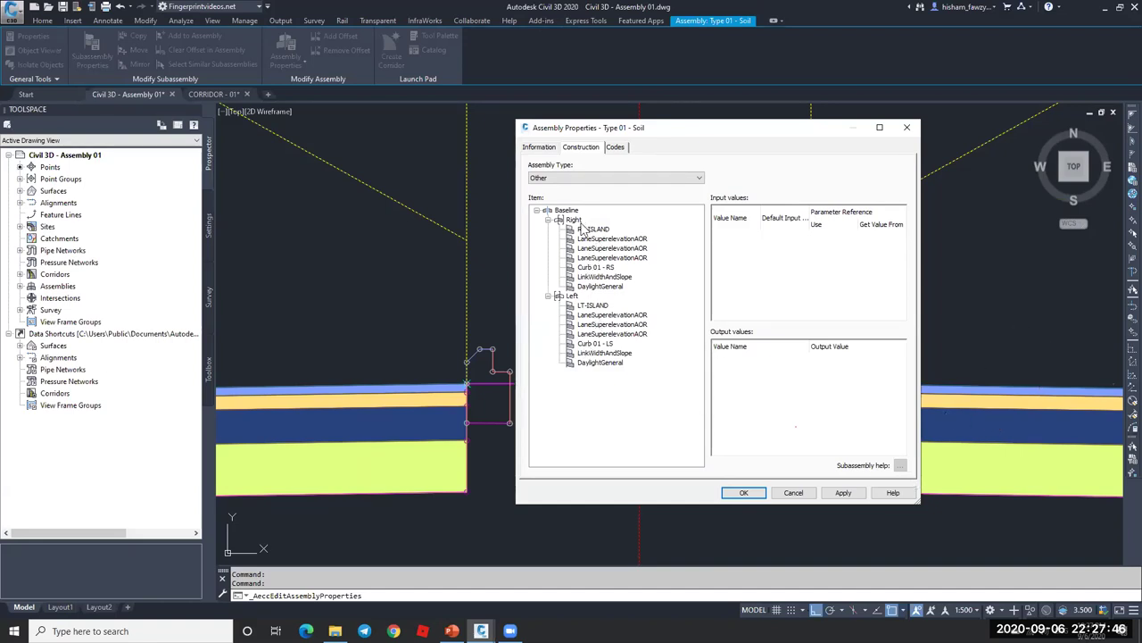
pyautogui.click(744, 492)
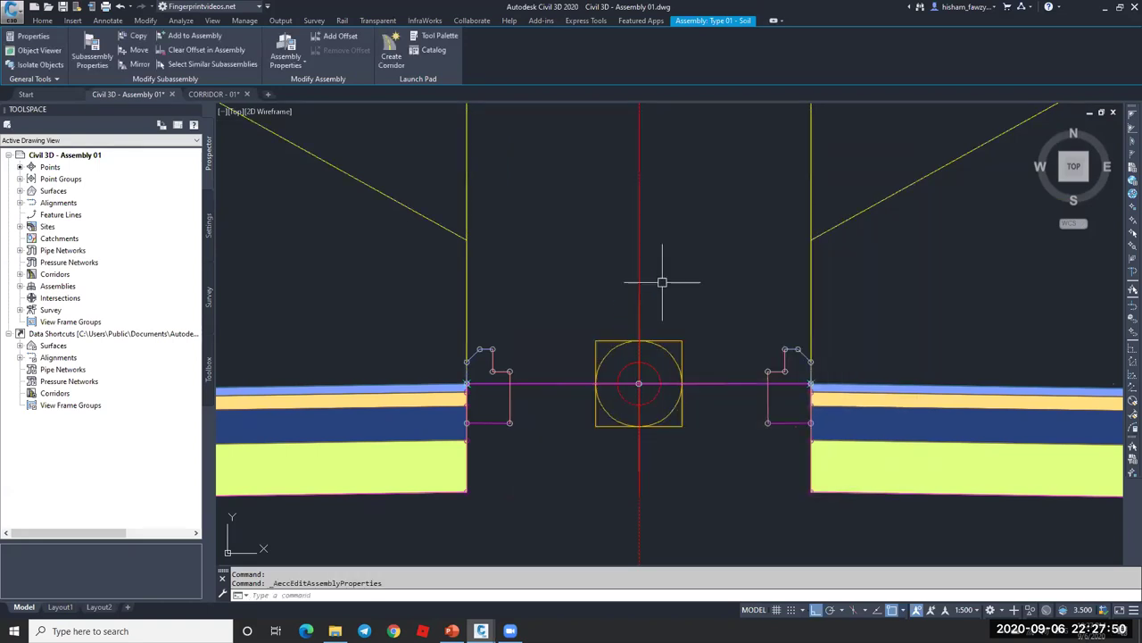
pyautogui.press('Escape')
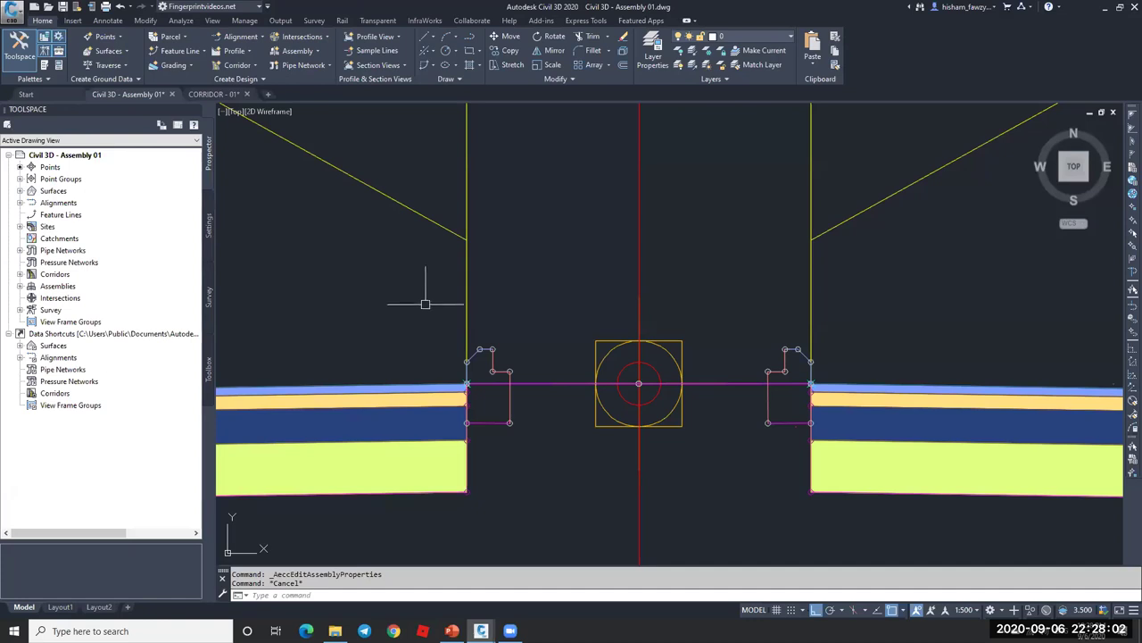
# - Start a MarkPoint subassembly from the Generic palette with Point Name EDGE
pyautogui.hotkey('ctrl', '3')
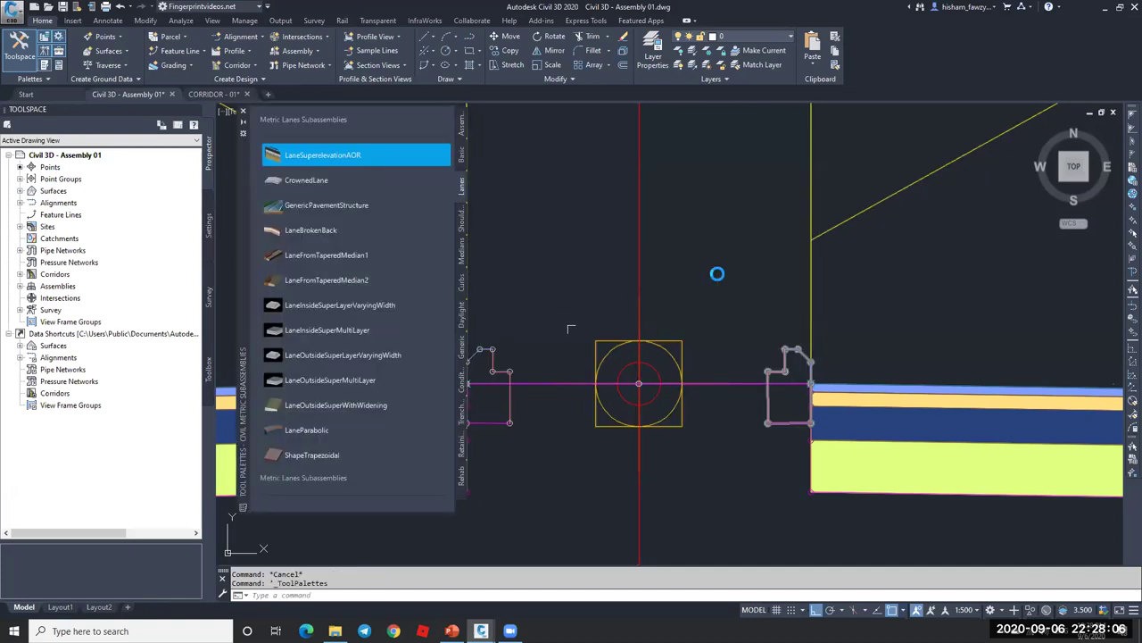
pyautogui.moveTo(473, 355); pyautogui.dragTo(629, 319, button='middle')
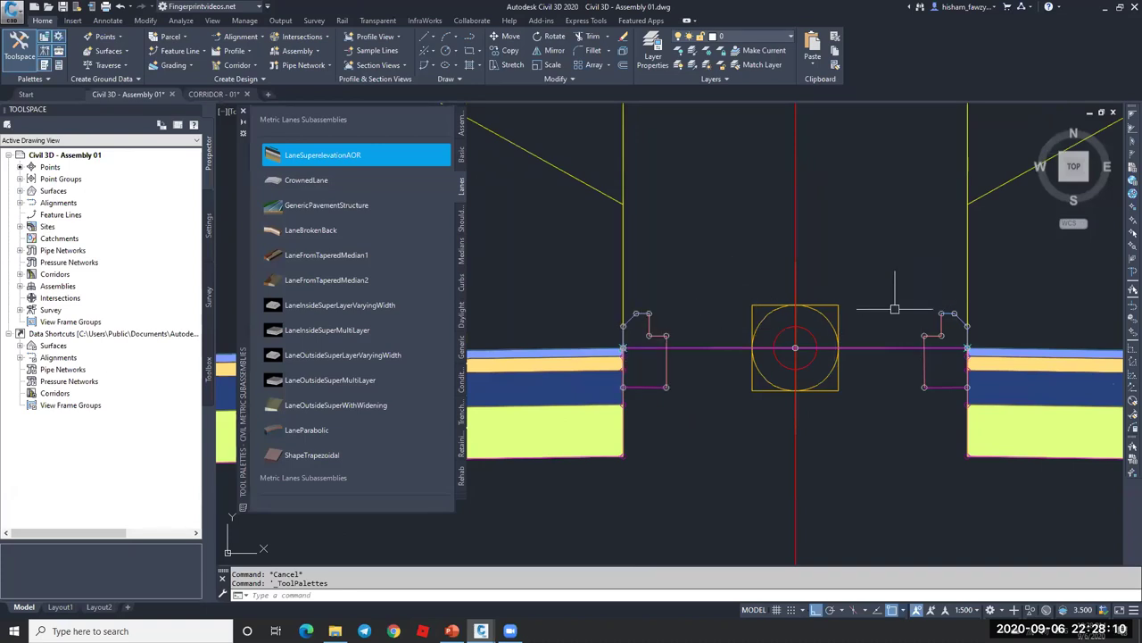
pyautogui.click(463, 350)
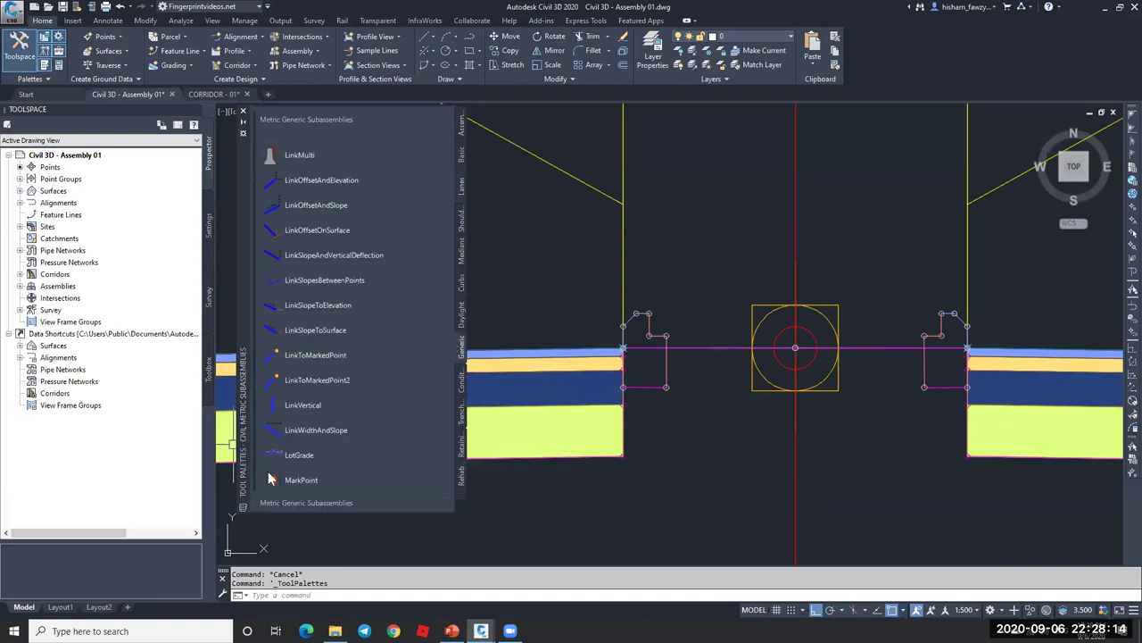
pyautogui.click(355, 472)
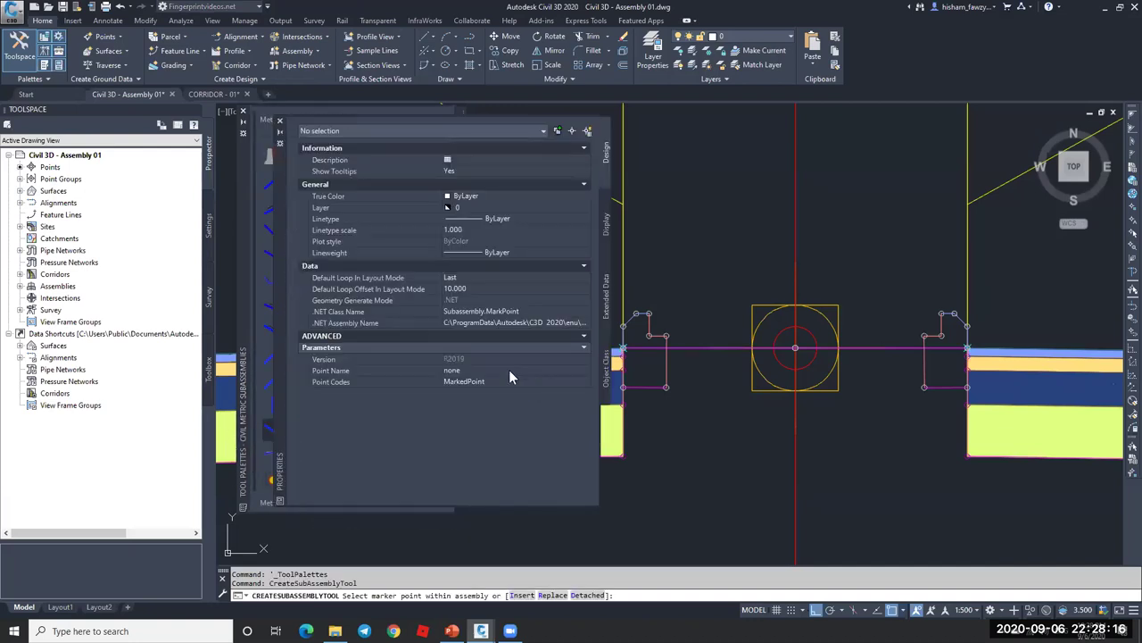
pyautogui.click(490, 369)
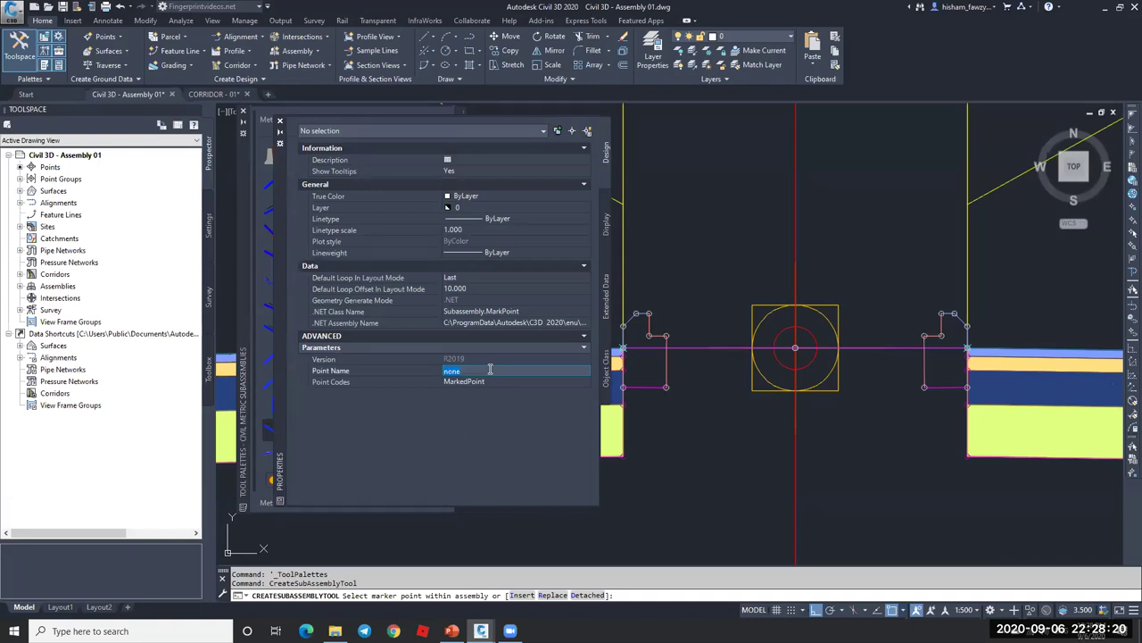
pyautogui.write('EDGE')
pyautogui.scroll(-3, 763, 308)
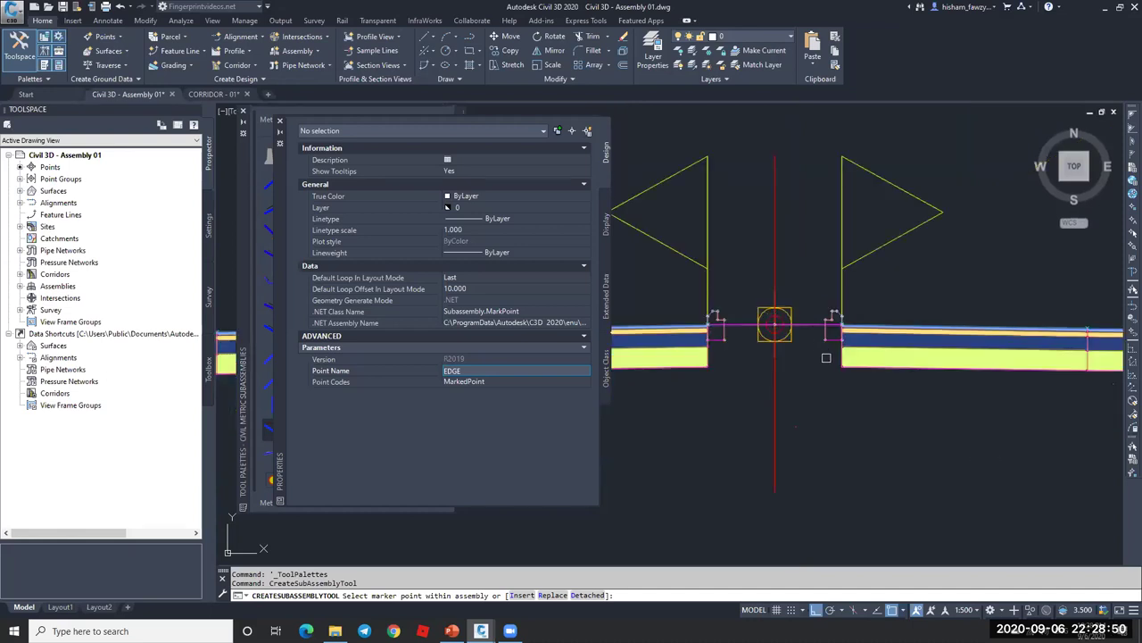
pyautogui.scroll(3, 781, 322)
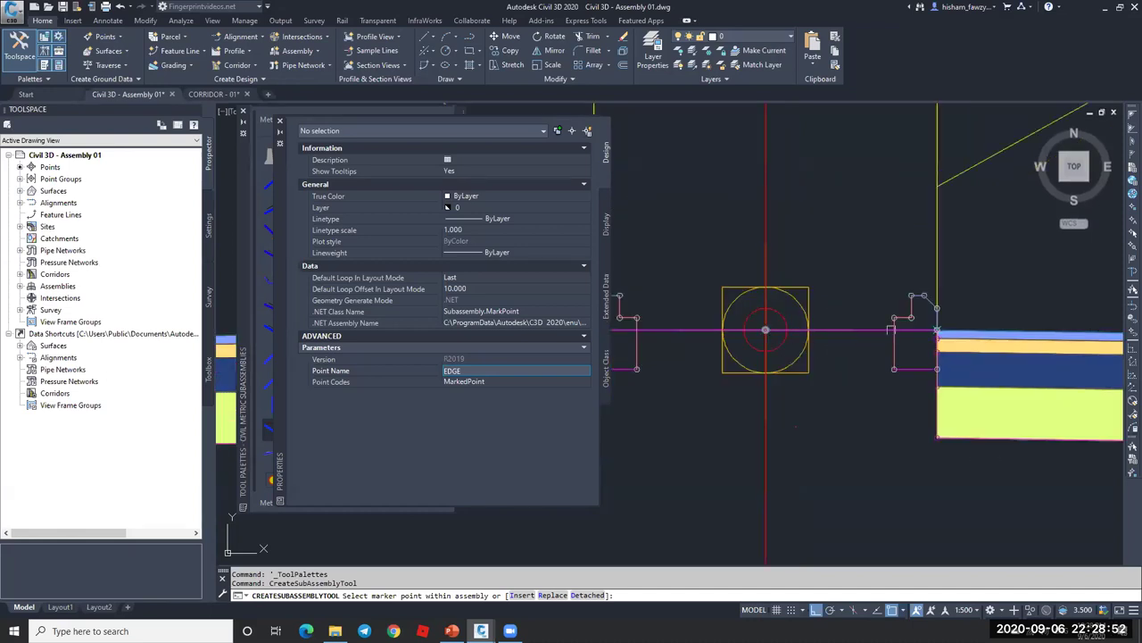
pyautogui.scroll(-4, 765, 328)
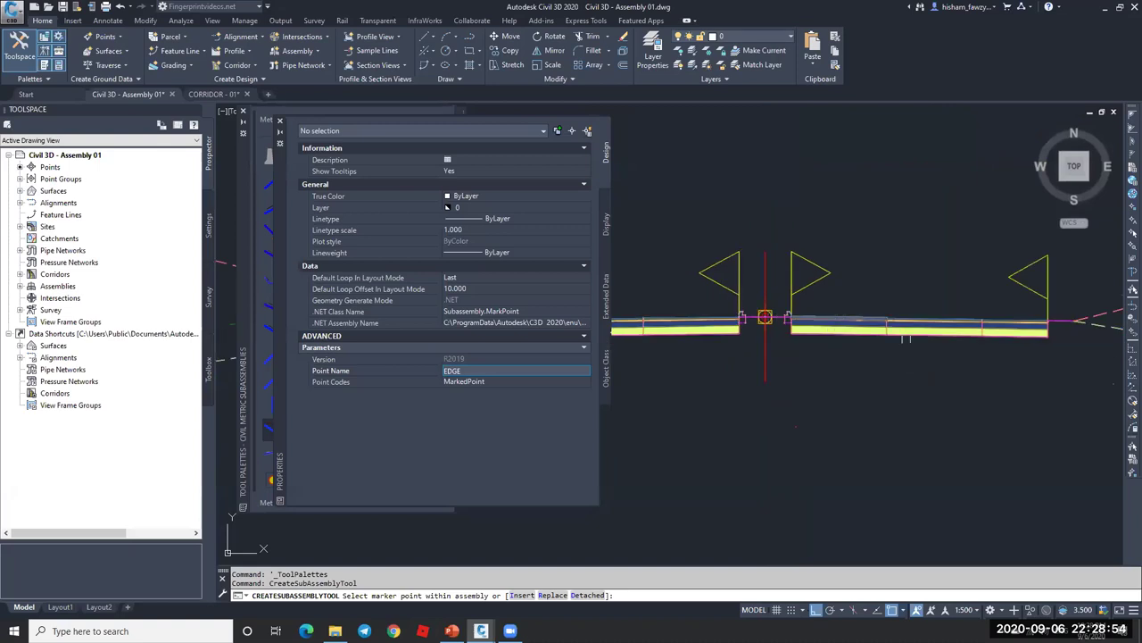
pyautogui.scroll(2, 791, 314)
pyautogui.scroll(-3, 791, 314)
pyautogui.scroll(2, 732, 316)
pyautogui.scroll(-3, 906, 312)
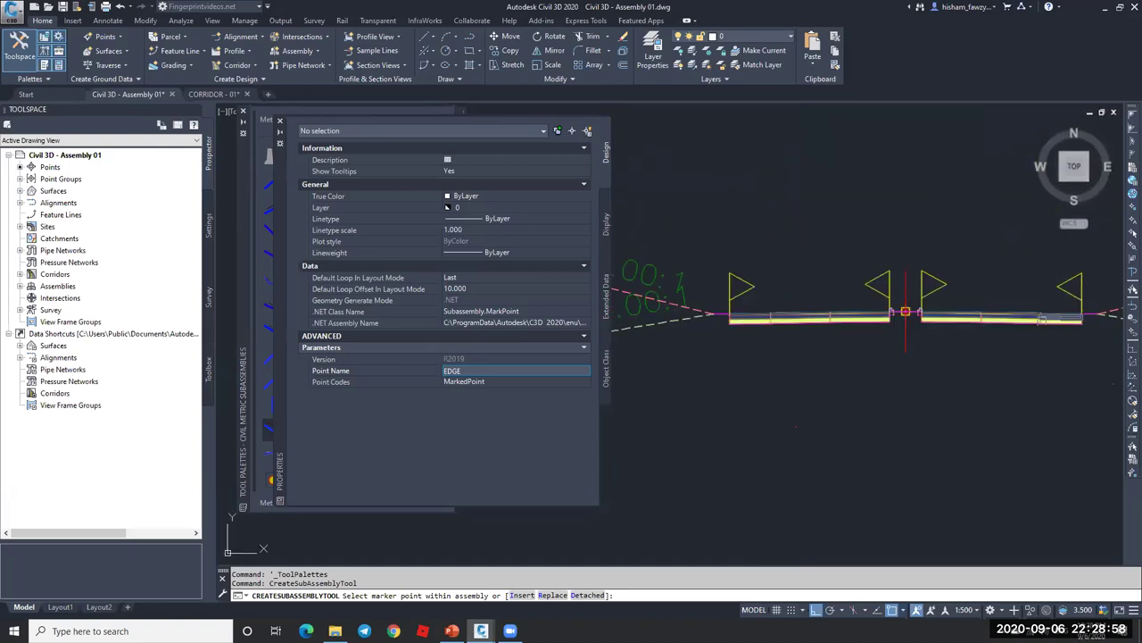
pyautogui.scroll(3, 908, 311)
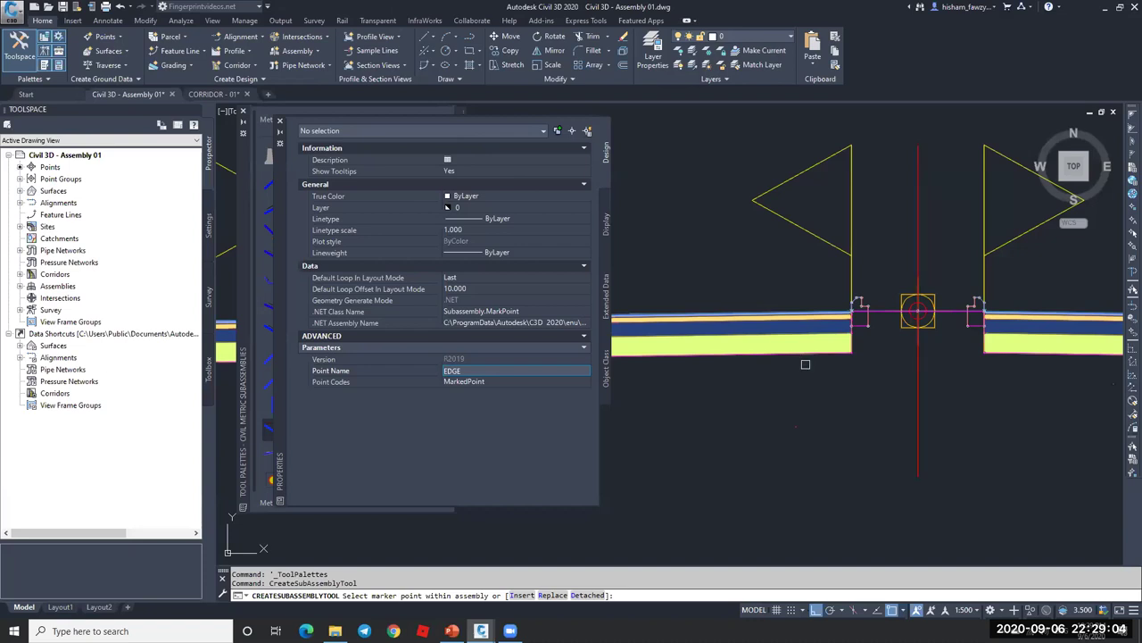
pyautogui.press('Escape')
pyautogui.click(918, 365)
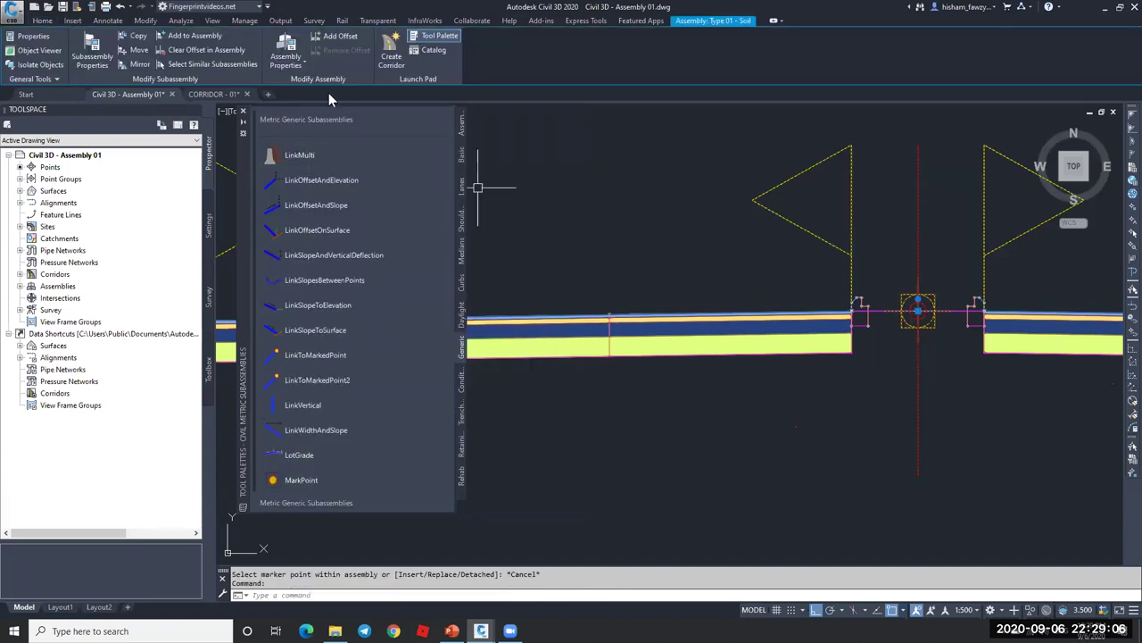
pyautogui.click(284, 42)
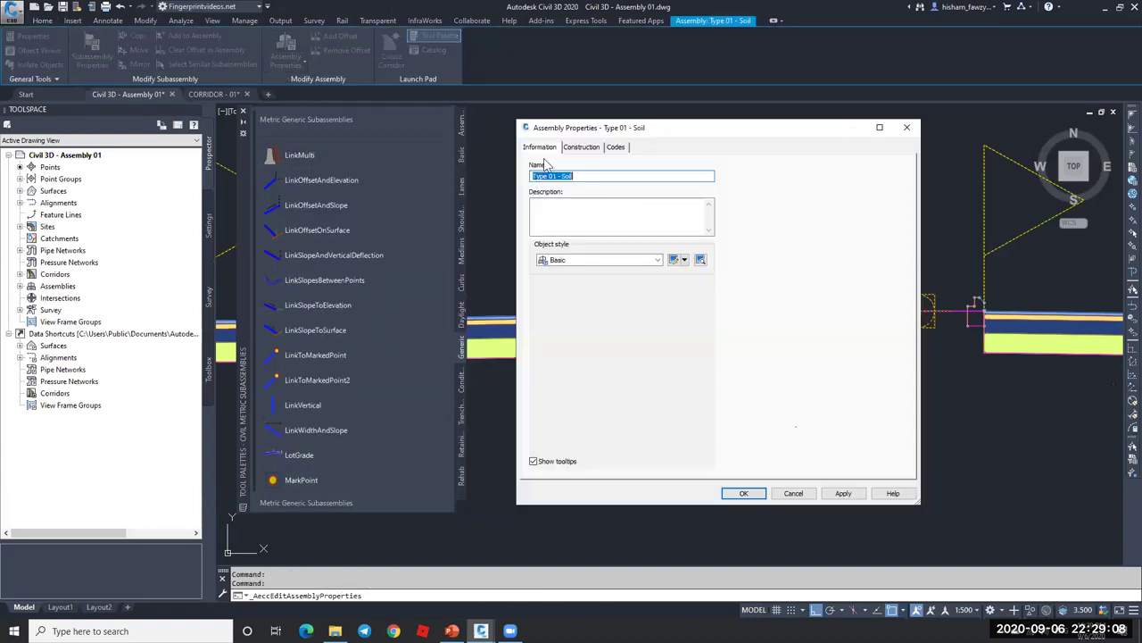
pyautogui.click(580, 147)
pyautogui.click(619, 230)
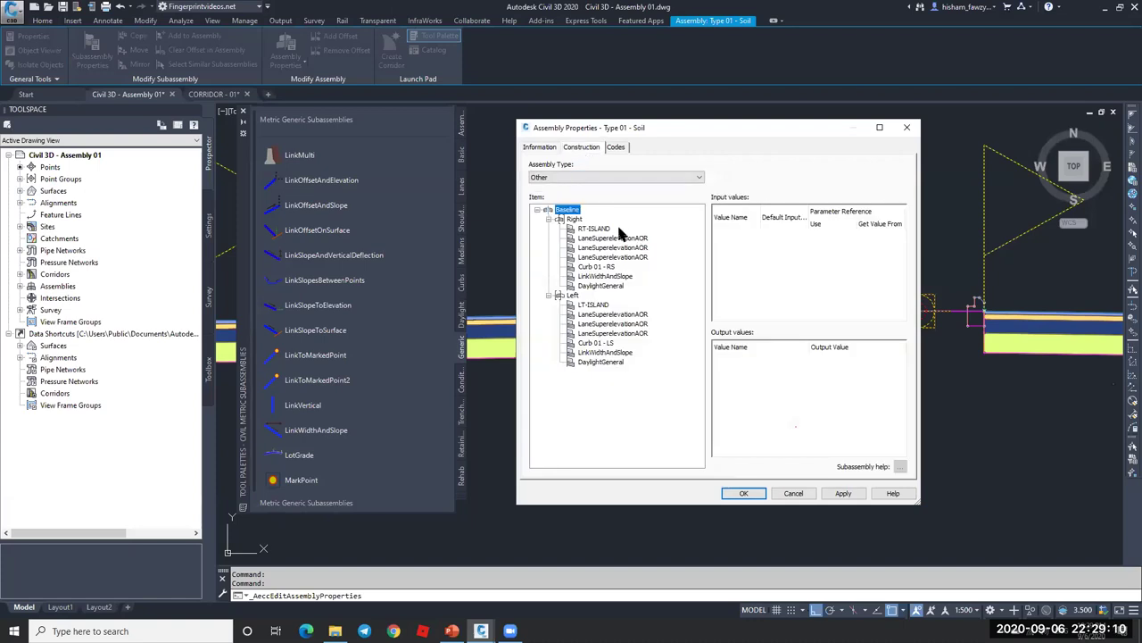
pyautogui.click(595, 230)
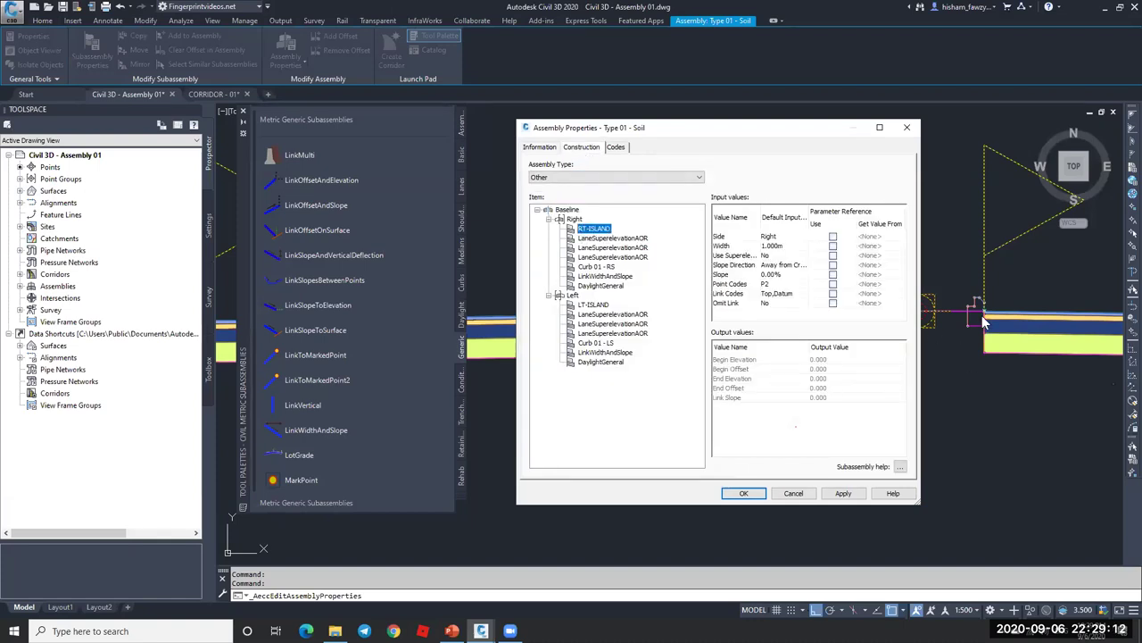
pyautogui.click(646, 248)
pyautogui.click(644, 259)
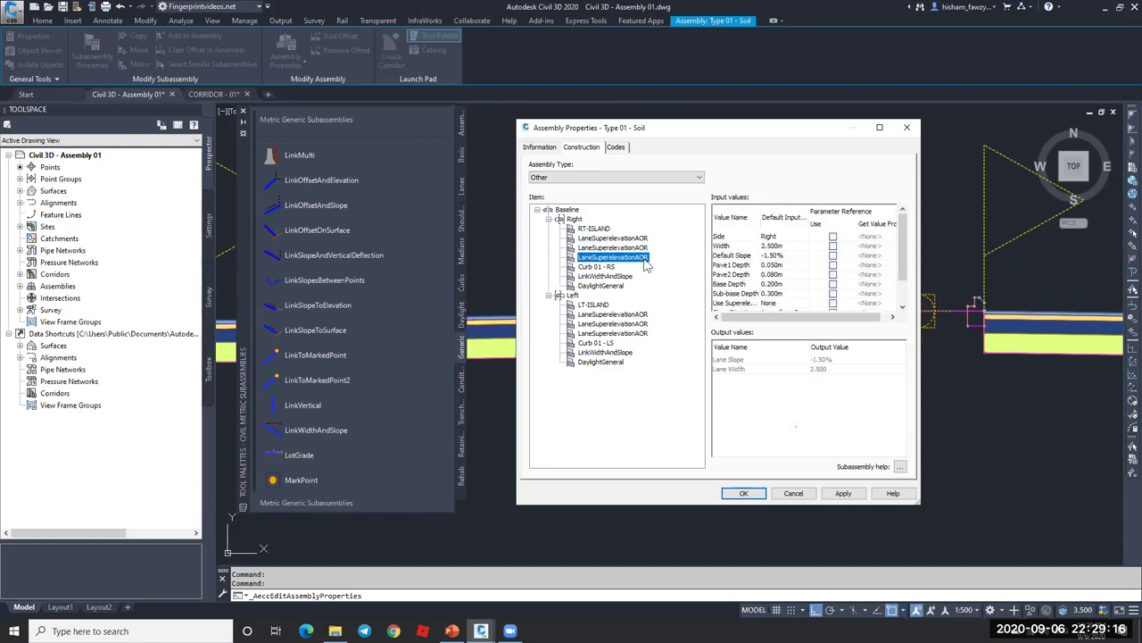
pyautogui.press('Down')
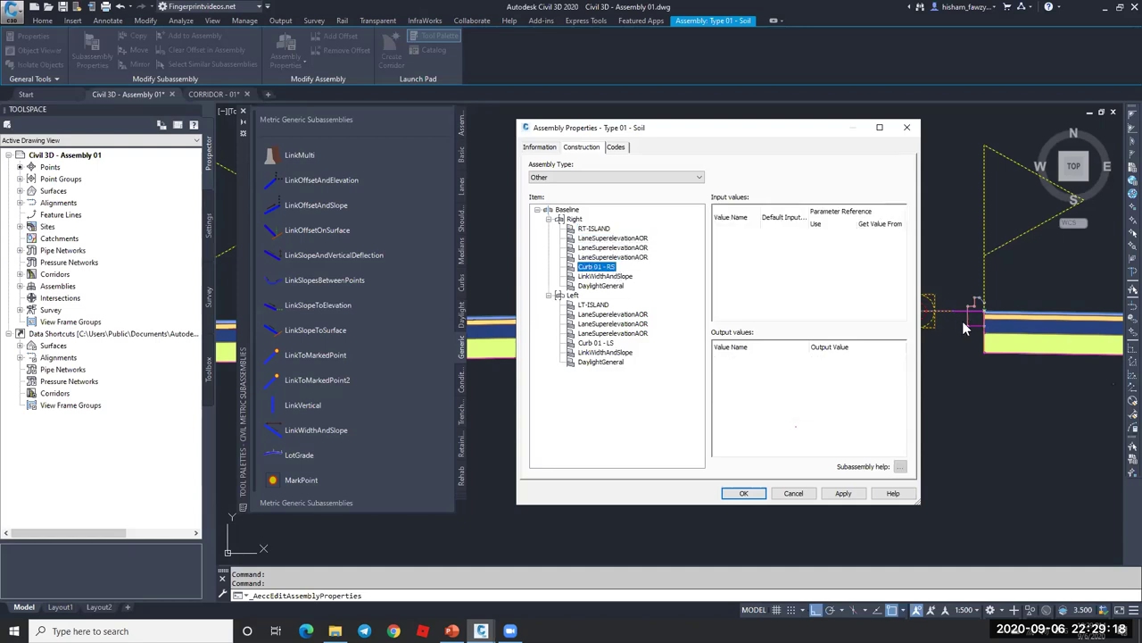
pyautogui.click(607, 277)
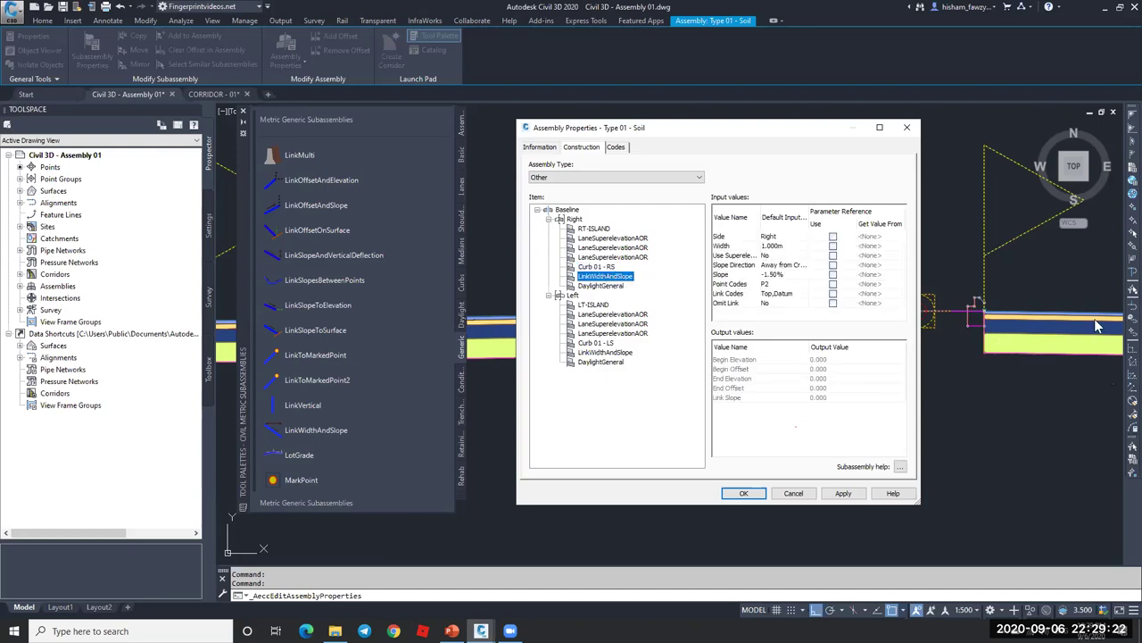
pyautogui.click(609, 287)
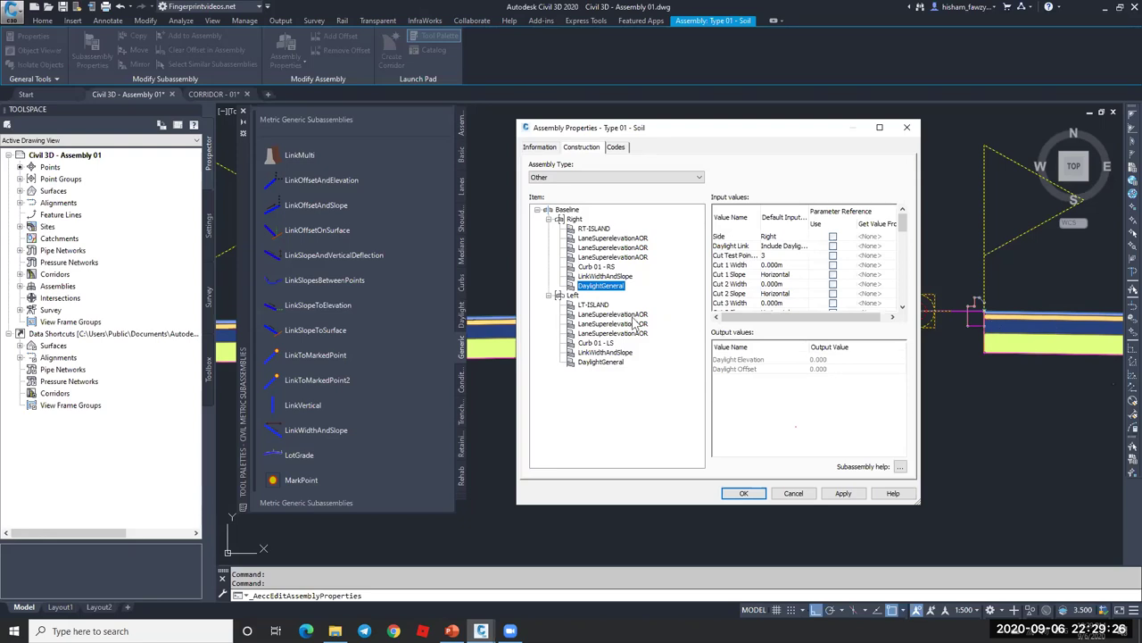
pyautogui.click(793, 494)
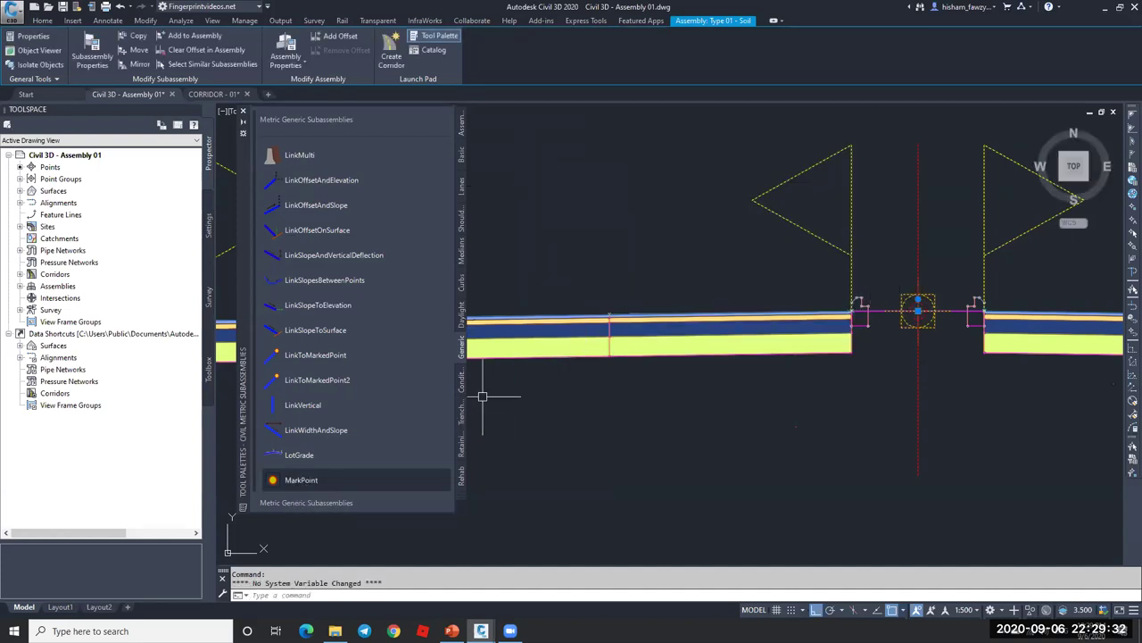
pyautogui.click(300, 480)
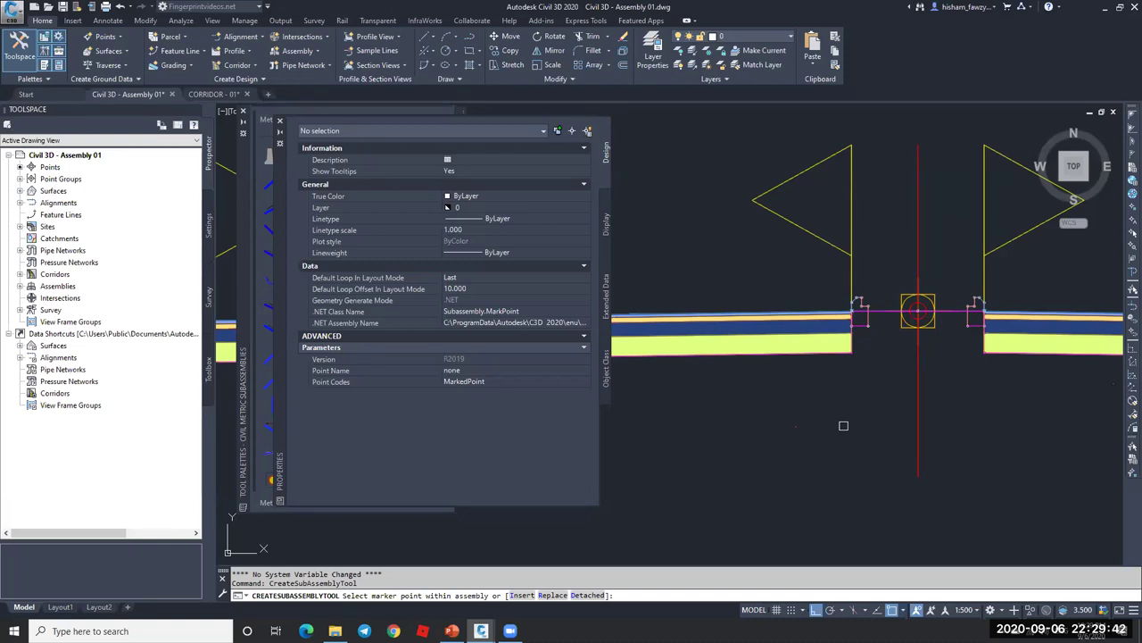
# - Place the EDGE marker point on the right curb's top corner of the Type 01 - Soil assembly
pyautogui.scroll(2, 858, 303)
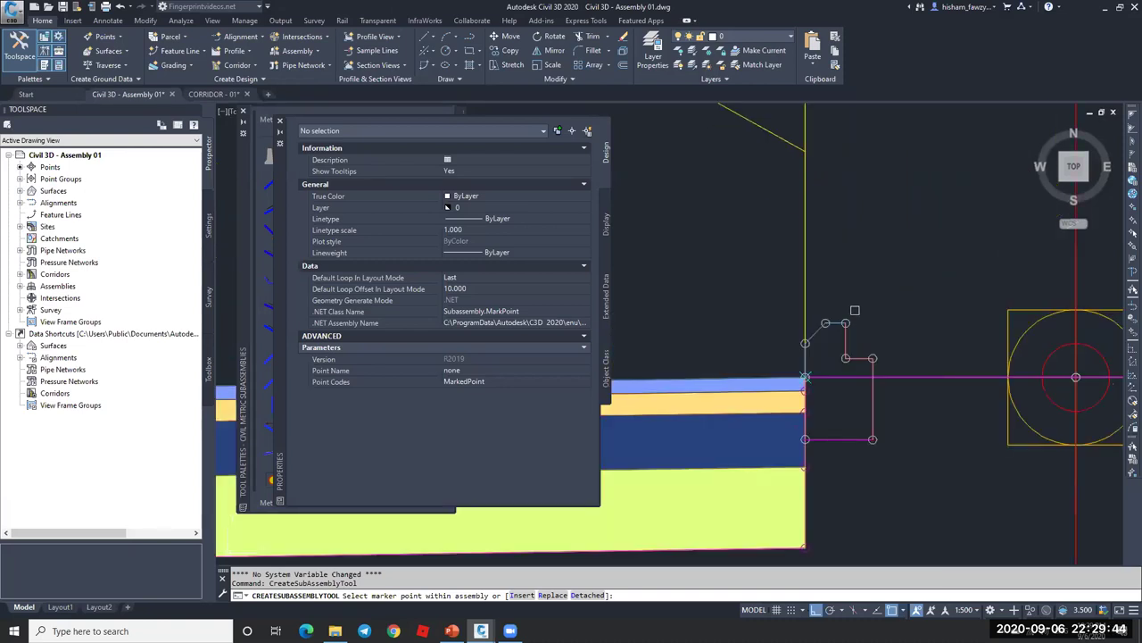
pyautogui.scroll(-3, 751, 313)
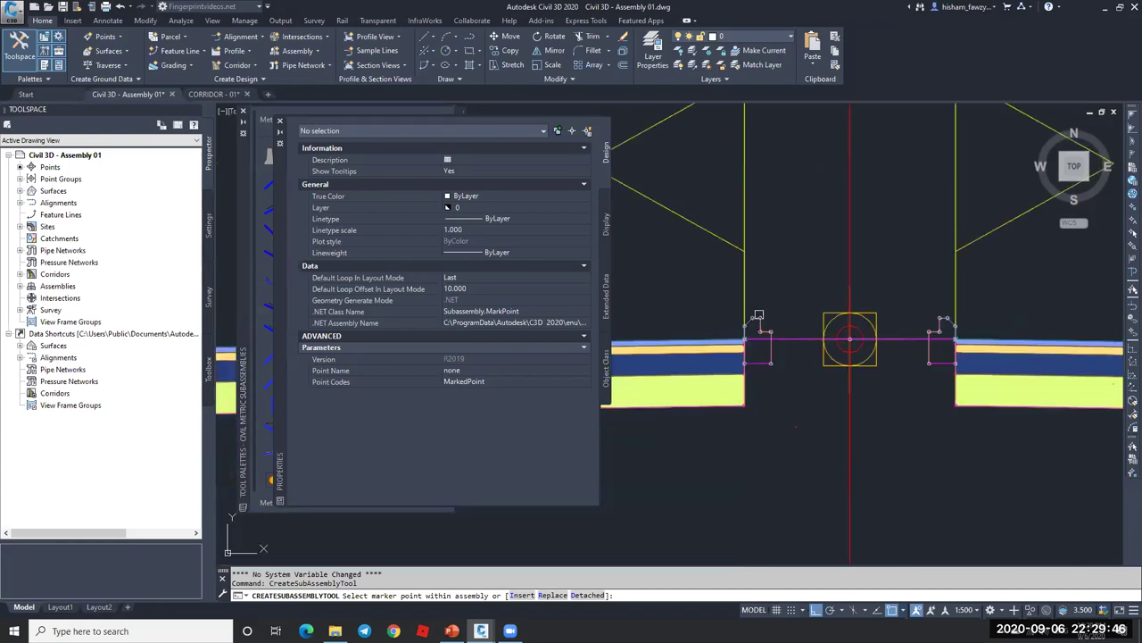
pyautogui.scroll(2, 1021, 301)
pyautogui.scroll(-3, 1005, 296)
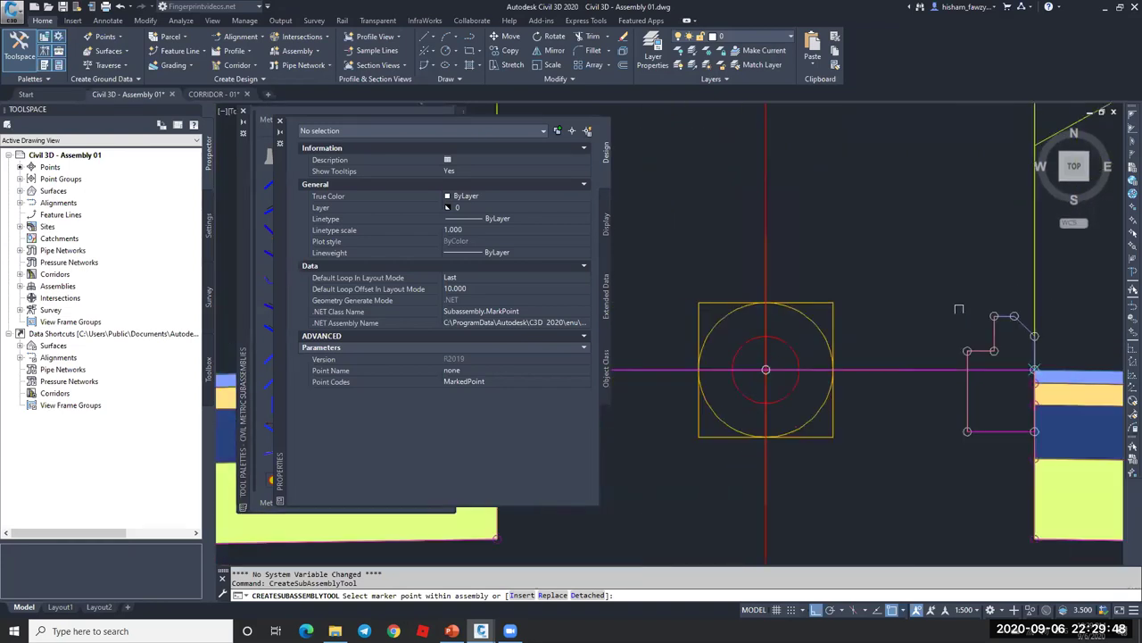
pyautogui.scroll(3, 1003, 299)
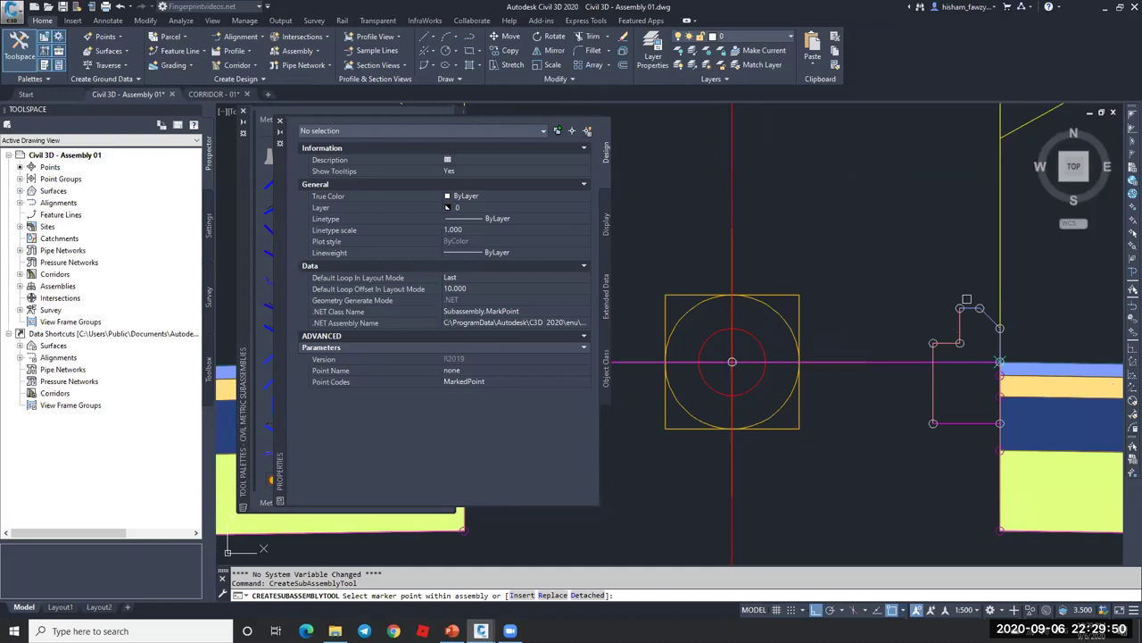
pyautogui.scroll(-2, 966, 299)
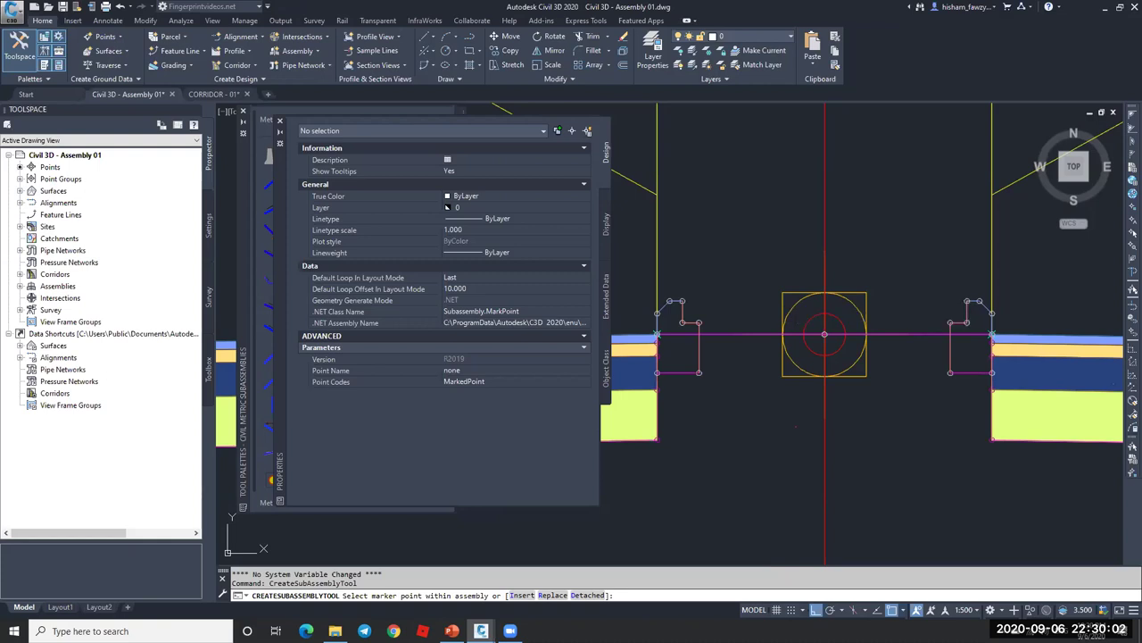
pyautogui.scroll(8, 967, 309)
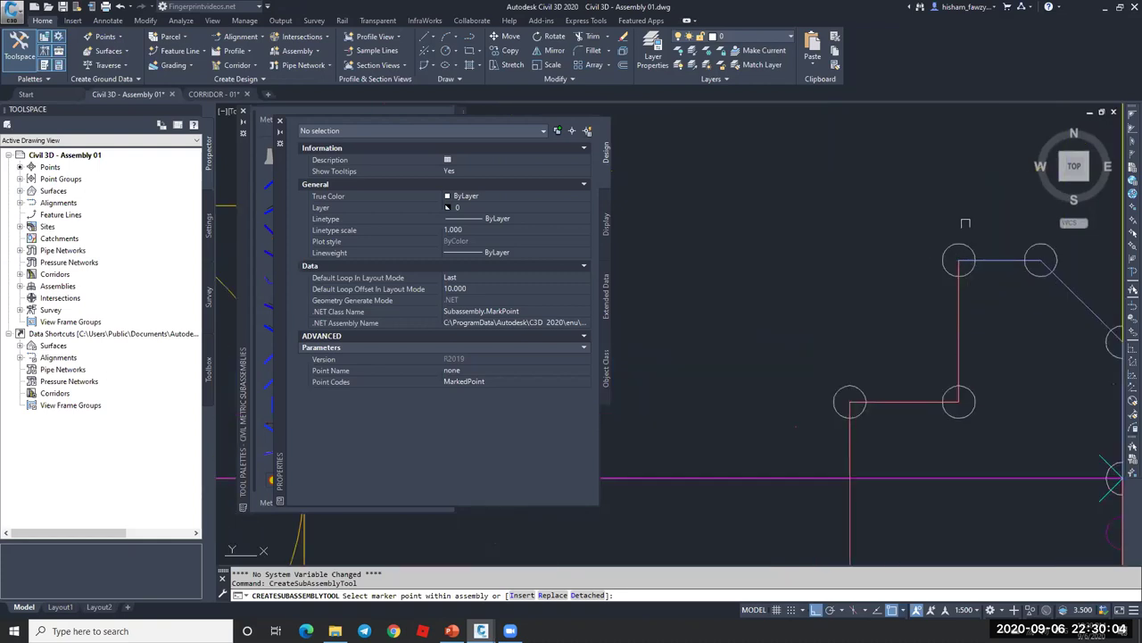
pyautogui.scroll(-7, 962, 258)
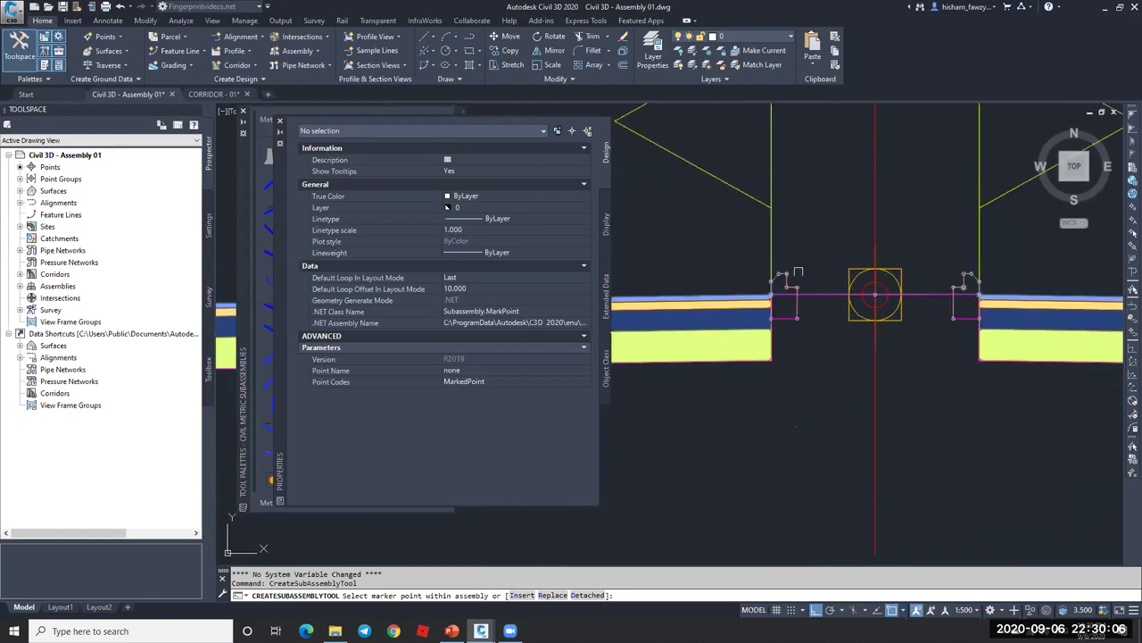
pyautogui.scroll(4, 795, 274)
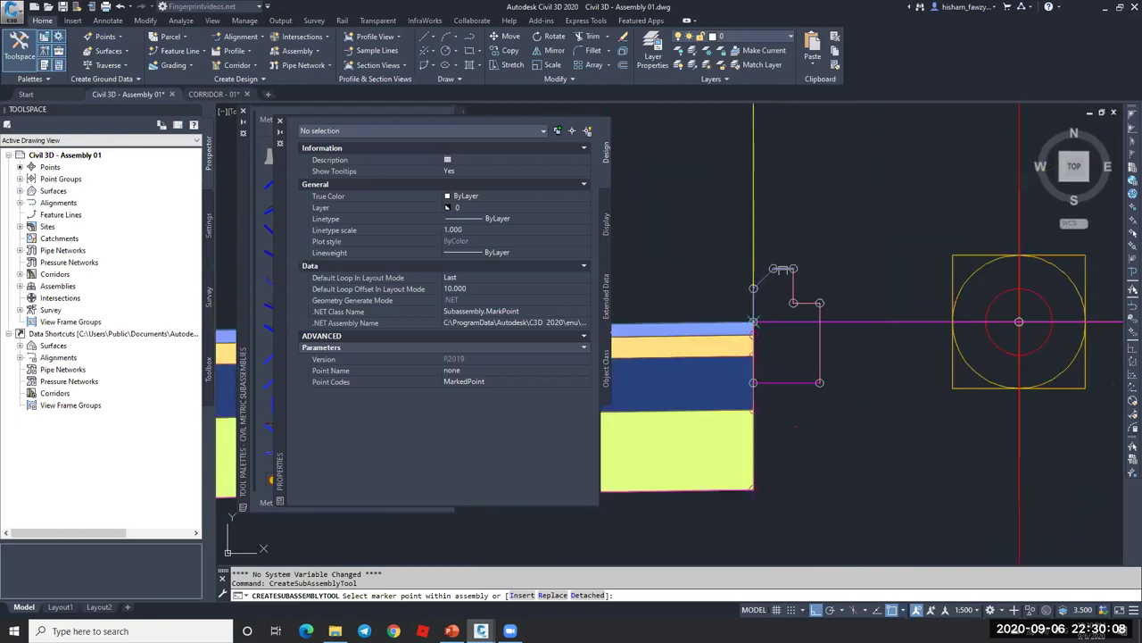
pyautogui.scroll(-8, 806, 268)
pyautogui.scroll(8, 840, 276)
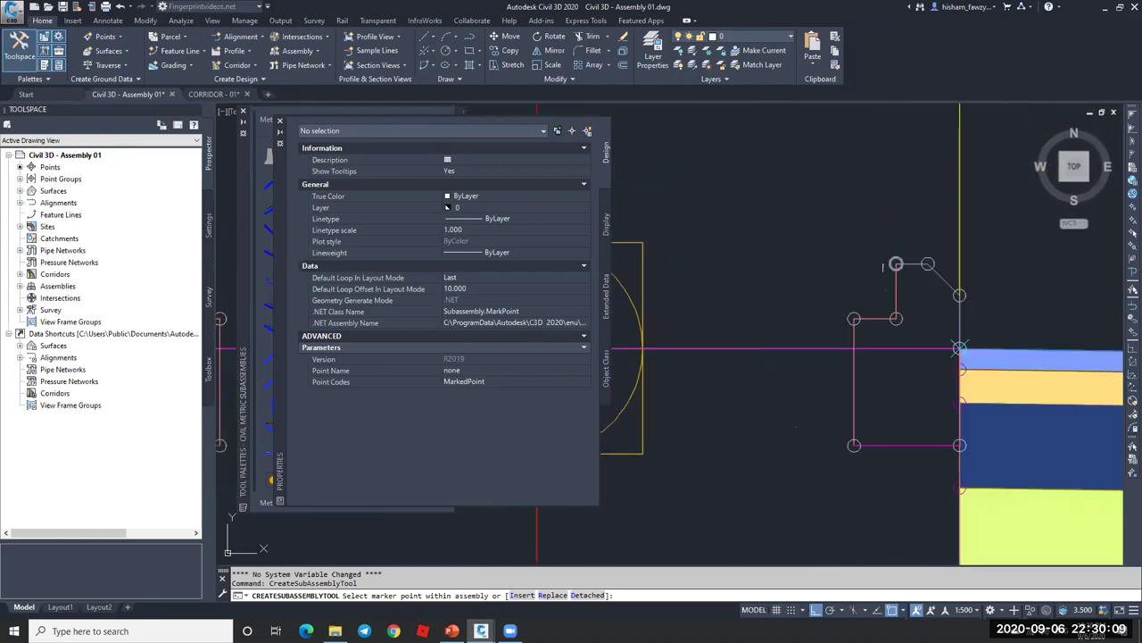
pyautogui.click(486, 369)
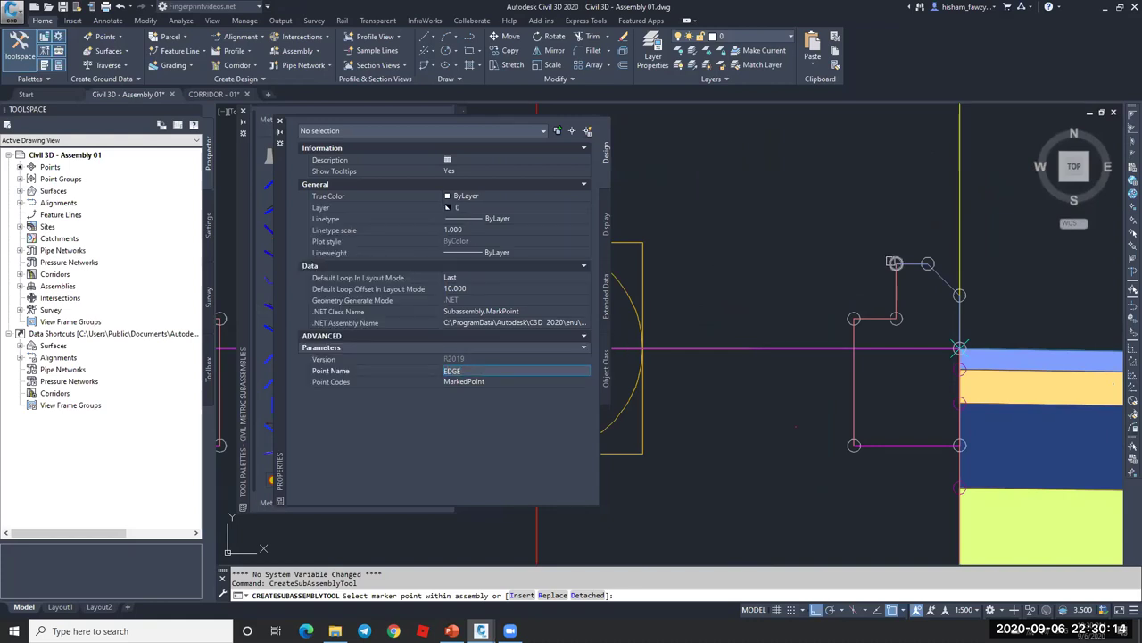
pyautogui.click(895, 263)
pyautogui.scroll(-7, 892, 261)
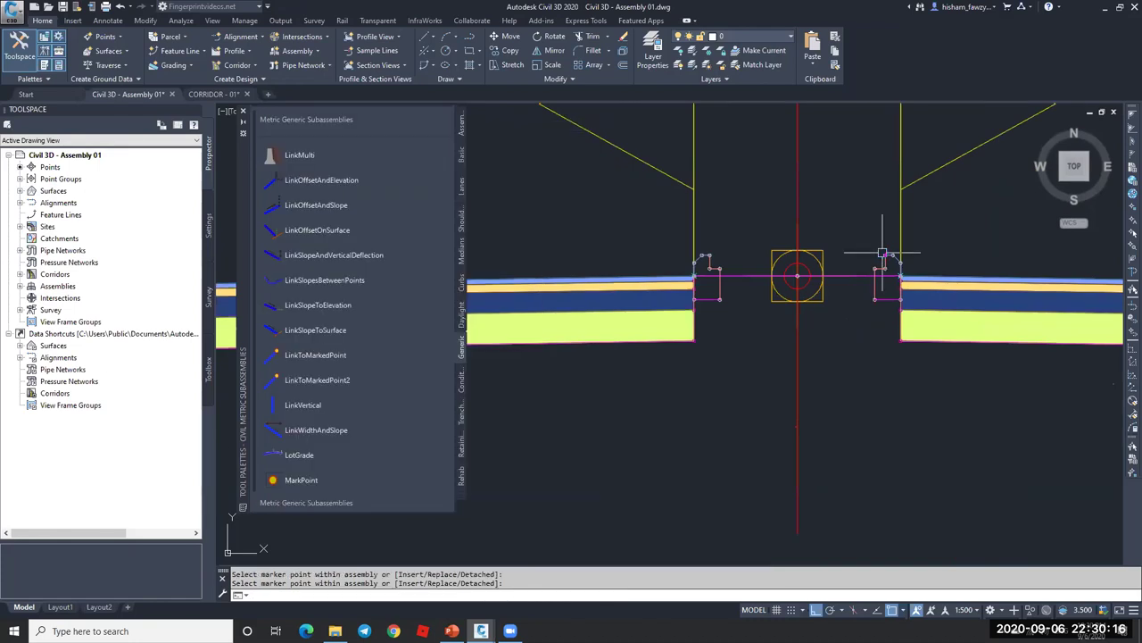
pyautogui.press('Escape')
pyautogui.click(797, 326)
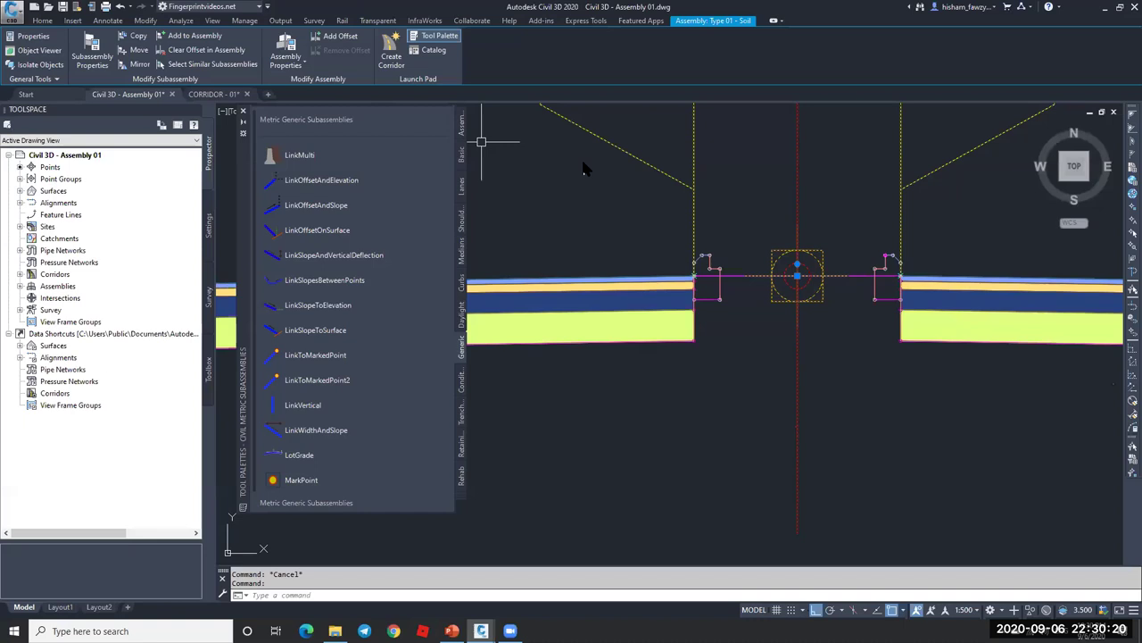
pyautogui.doubleClick(584, 301)
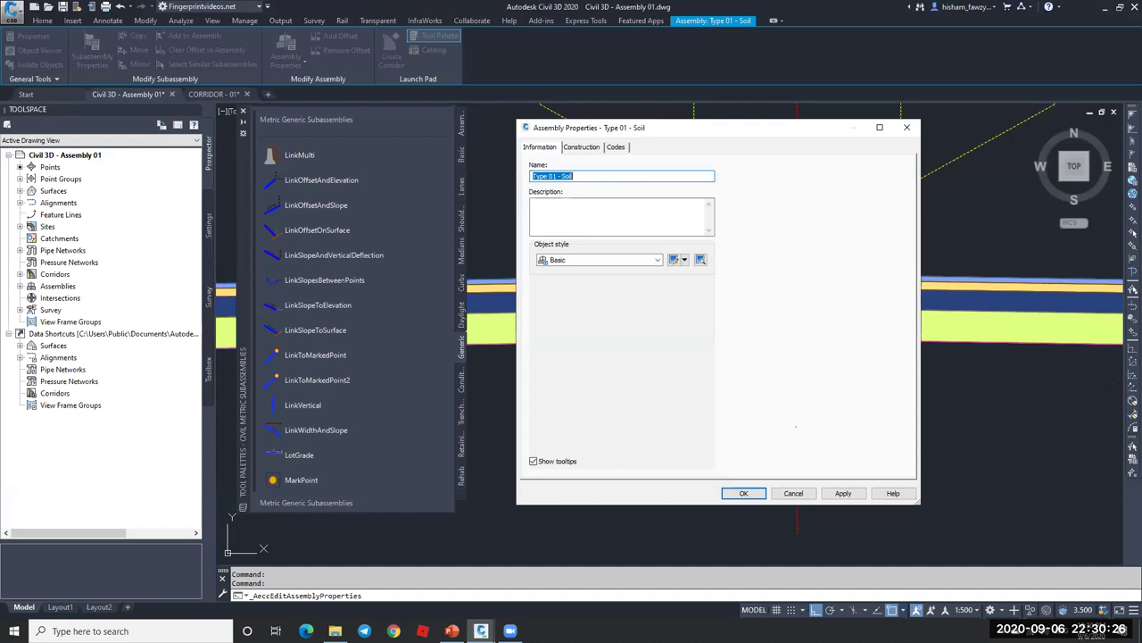
pyautogui.hotkey('ctrl', 'Tab')
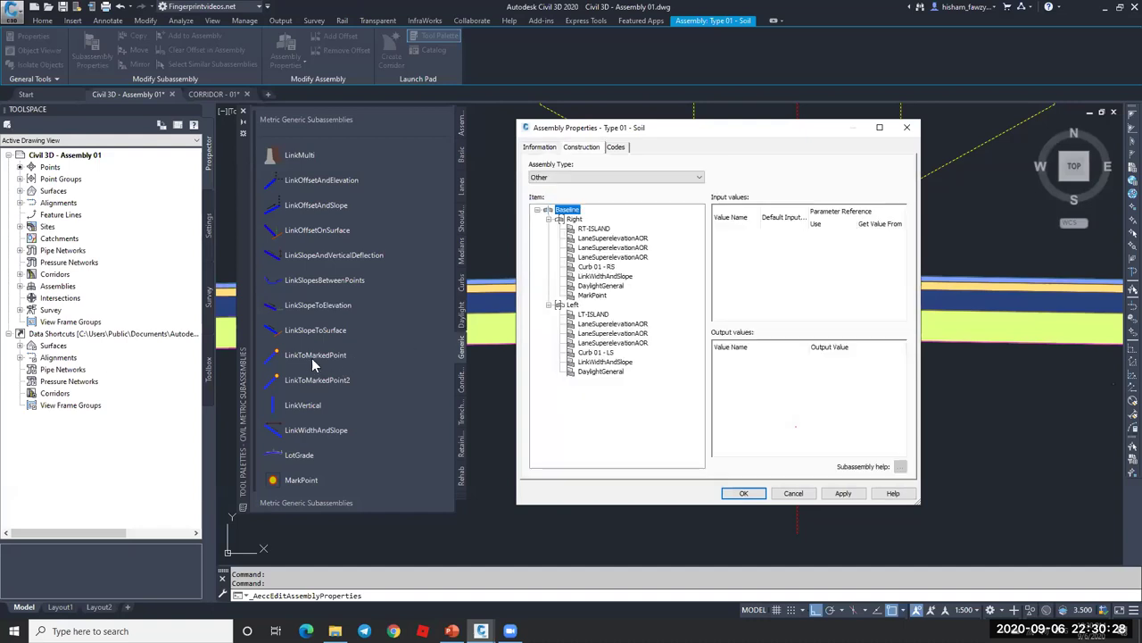
pyautogui.press('Escape')
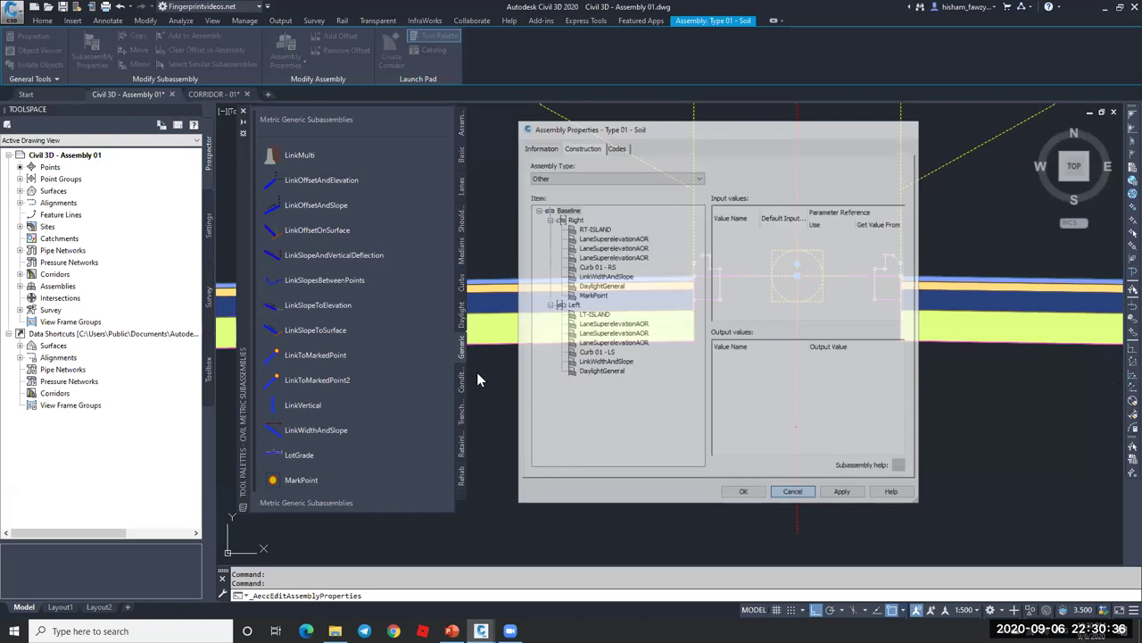
pyautogui.press('Escape')
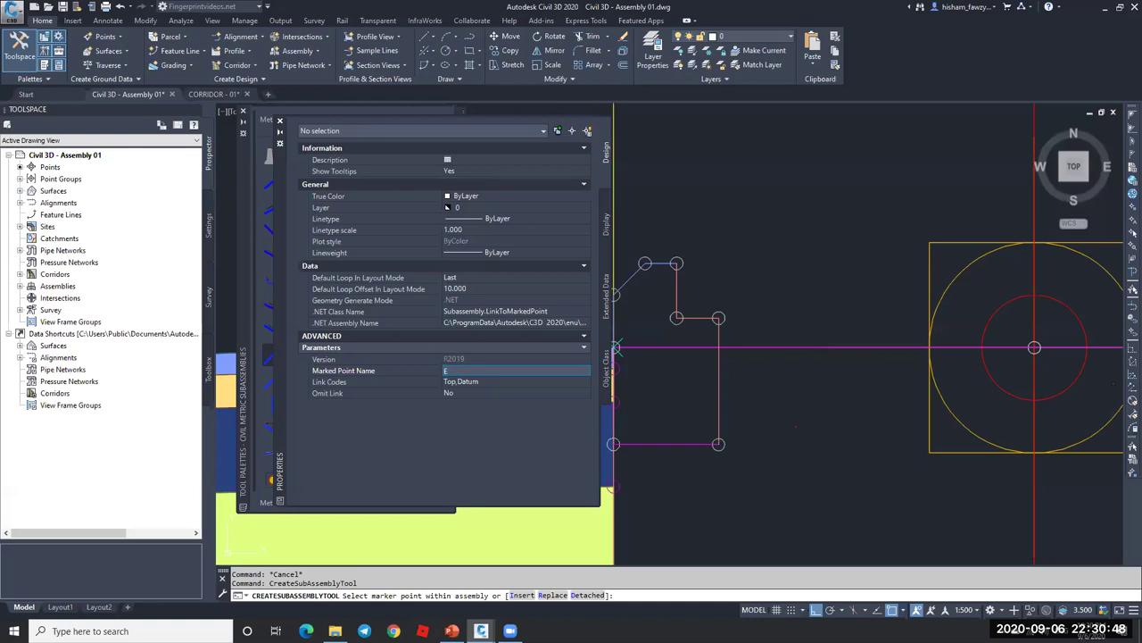
# - Finish placing the Top,Datum link to EDGE and reopen the assembly's properties
pyautogui.press('Escape')
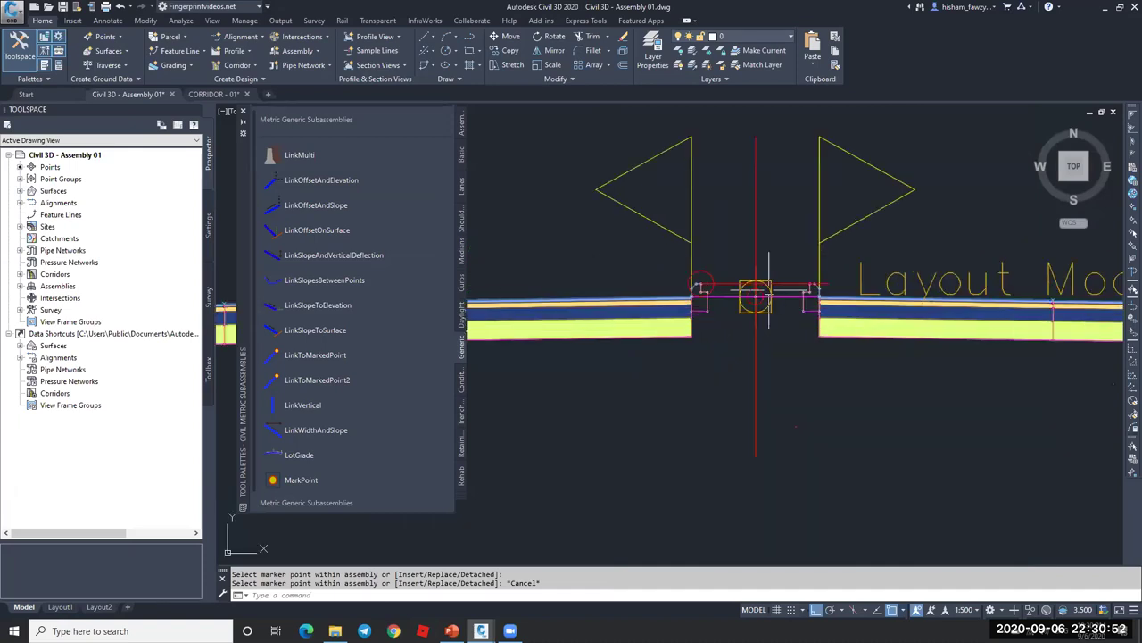
pyautogui.scroll(2, 769, 290)
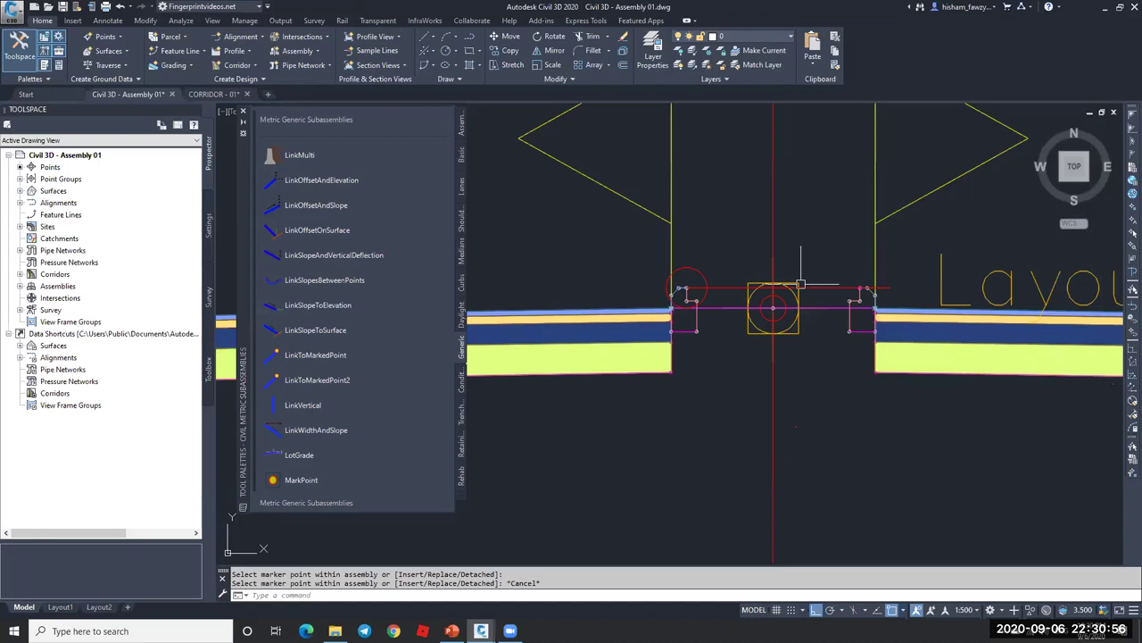
pyautogui.scroll(2, 860, 295)
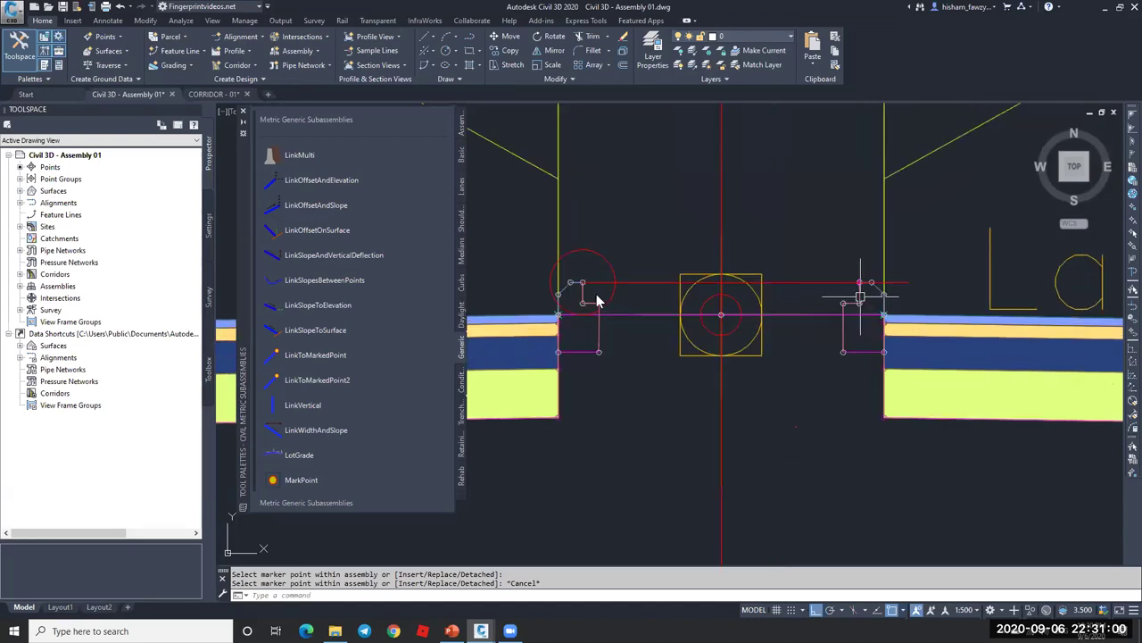
pyautogui.click(555, 314)
pyautogui.doubleClick(624, 395)
# - Rename the LinkToMarkedPoint subassembly to ISLAND TOP in its Properties
pyautogui.hotkey('ctrl', 'Tab')
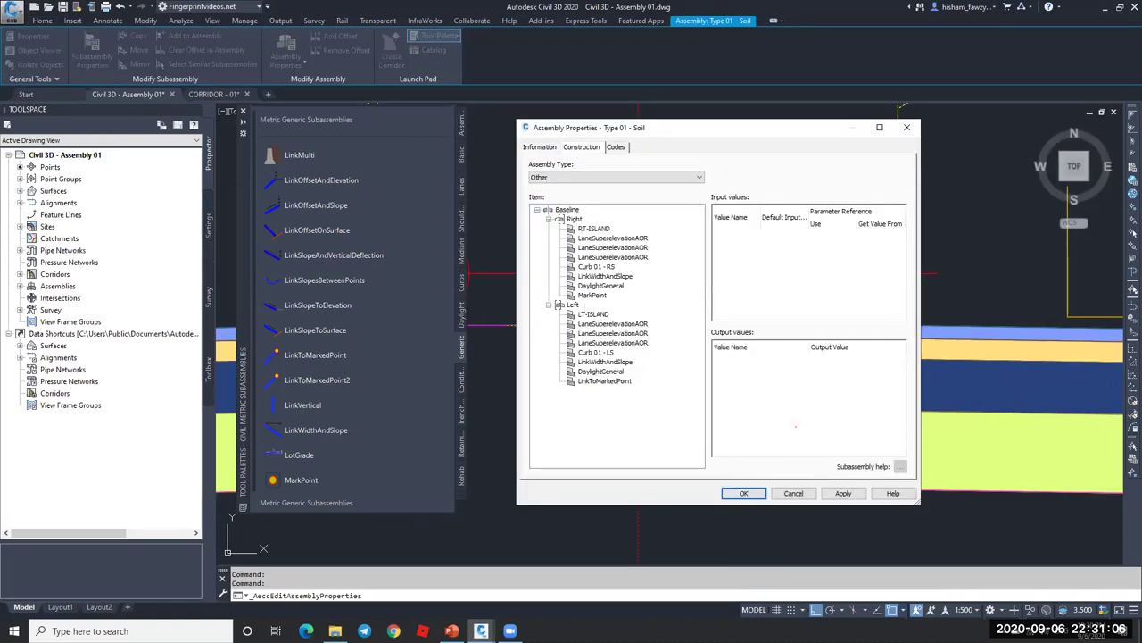
pyautogui.click(567, 209)
pyautogui.press('Escape')
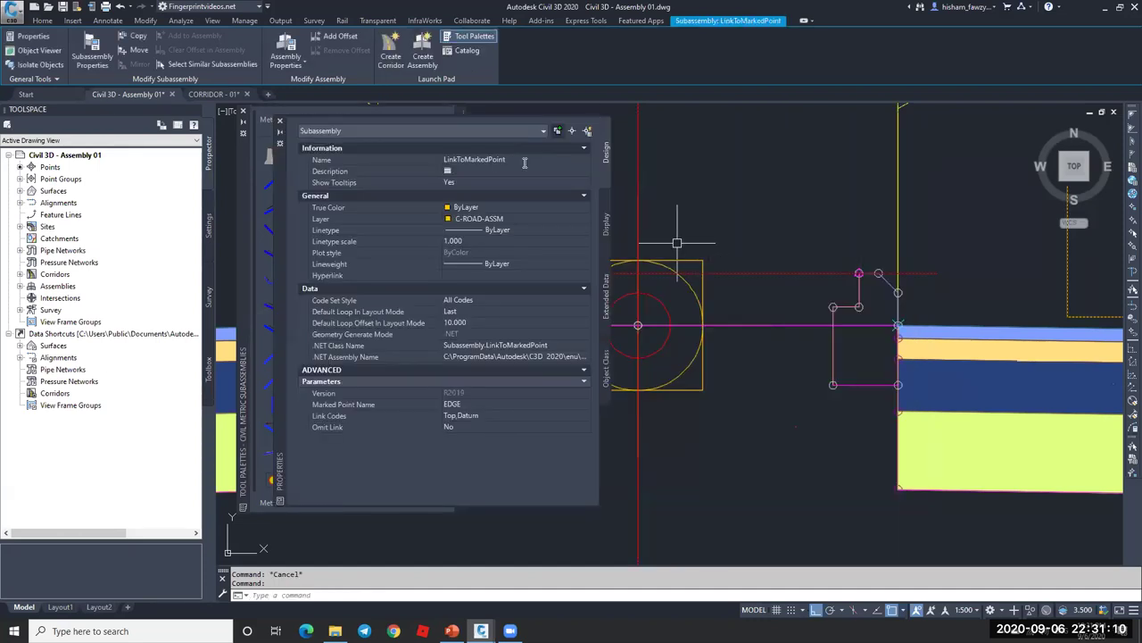
pyautogui.click(473, 160)
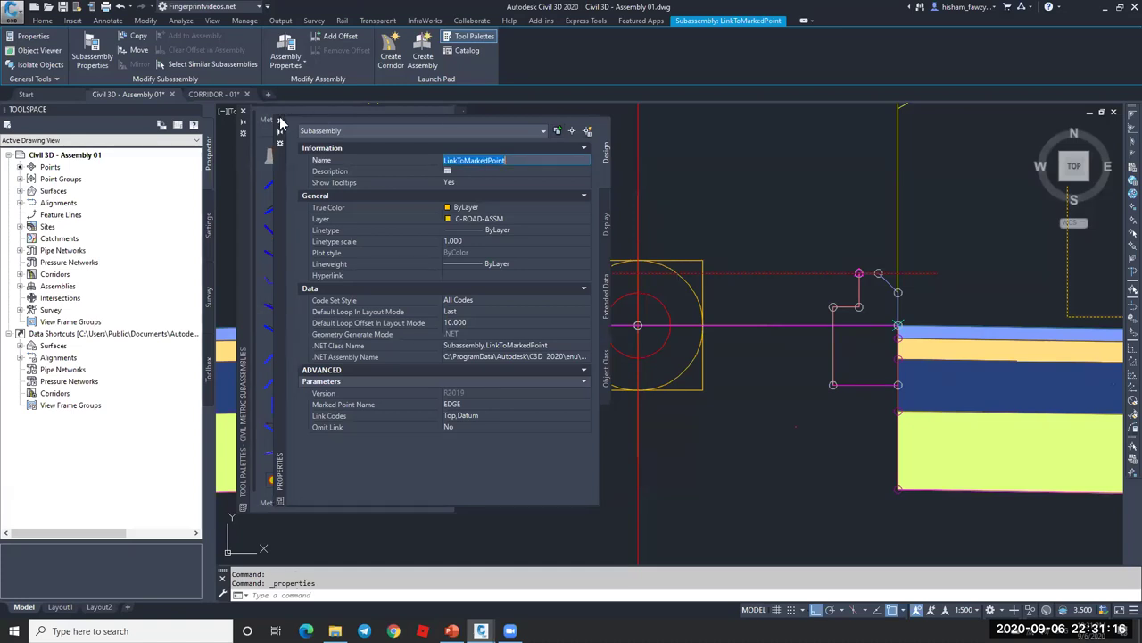
pyautogui.write('(SLAND TOP')
pyautogui.press('Return')
pyautogui.press('Escape')
pyautogui.scroll(-5, 777, 268)
# - Pan to the road corridor in plan and select it for editing at station 0+920.00m
pyautogui.scroll(-2, 587, 214)
pyautogui.moveTo(523, 273); pyautogui.dragTo(701, 236, button='middle')
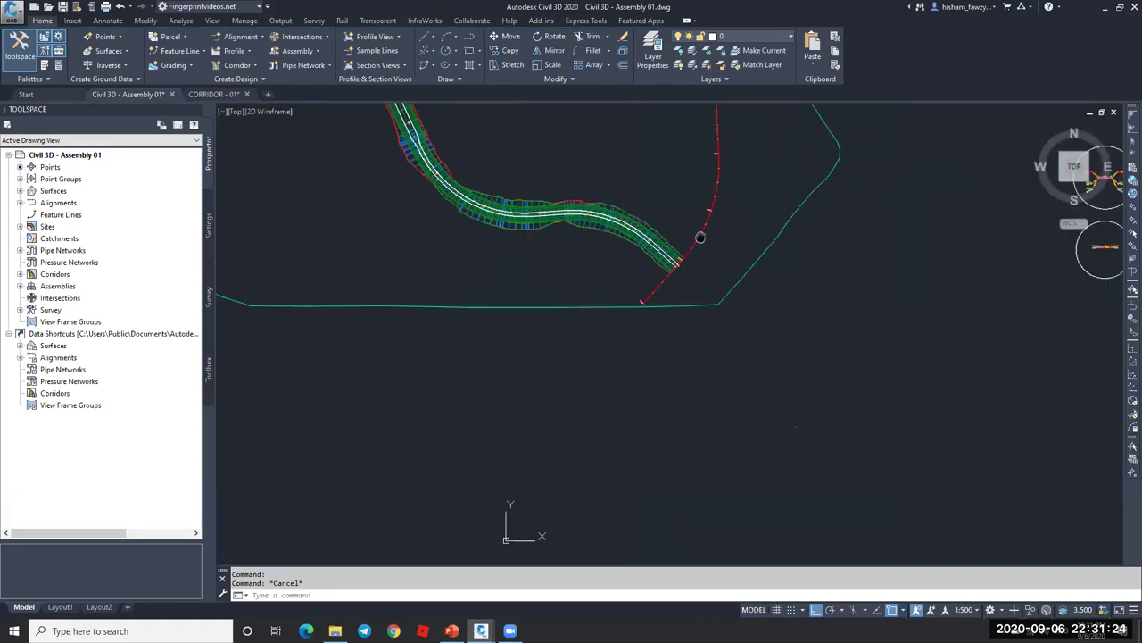
pyautogui.scroll(5, 700, 237)
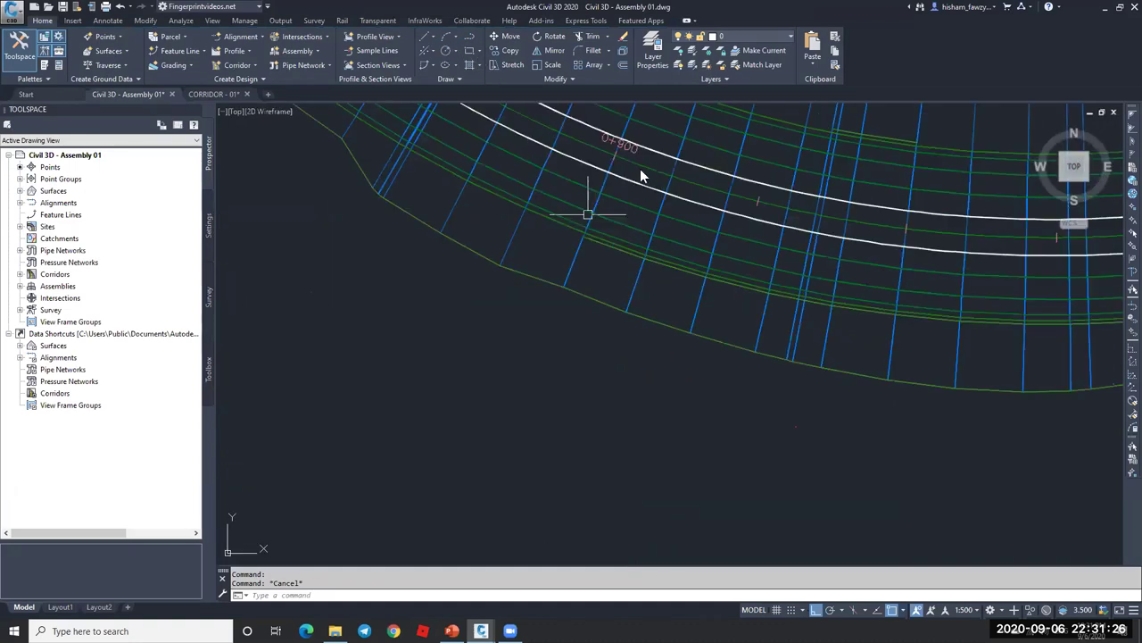
pyautogui.click(56, 274)
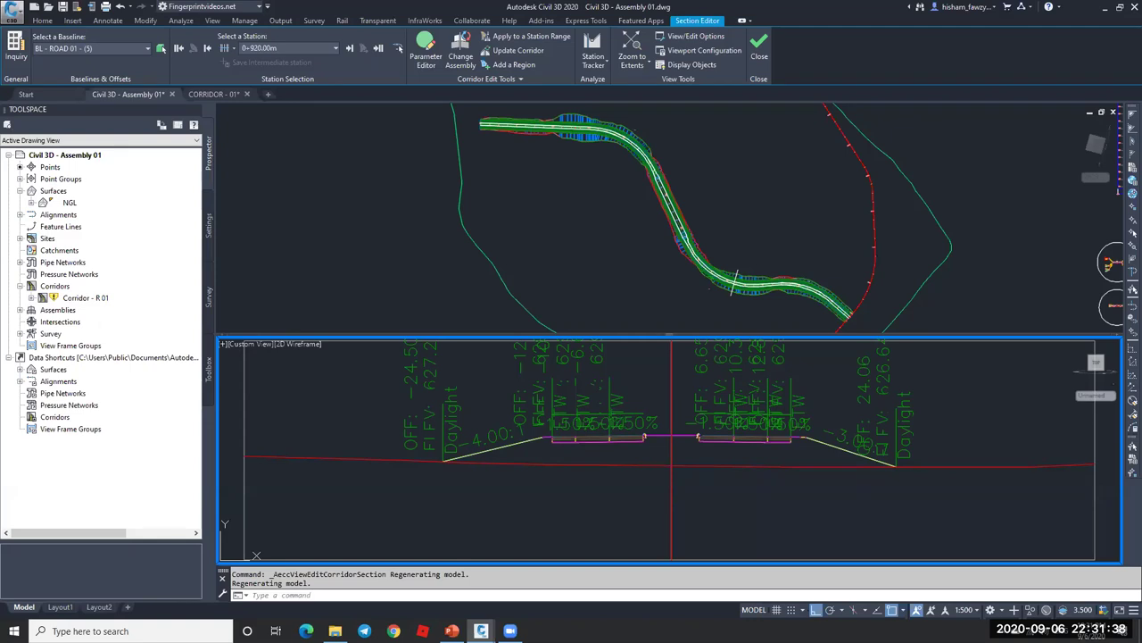
pyautogui.scroll(3, 675, 448)
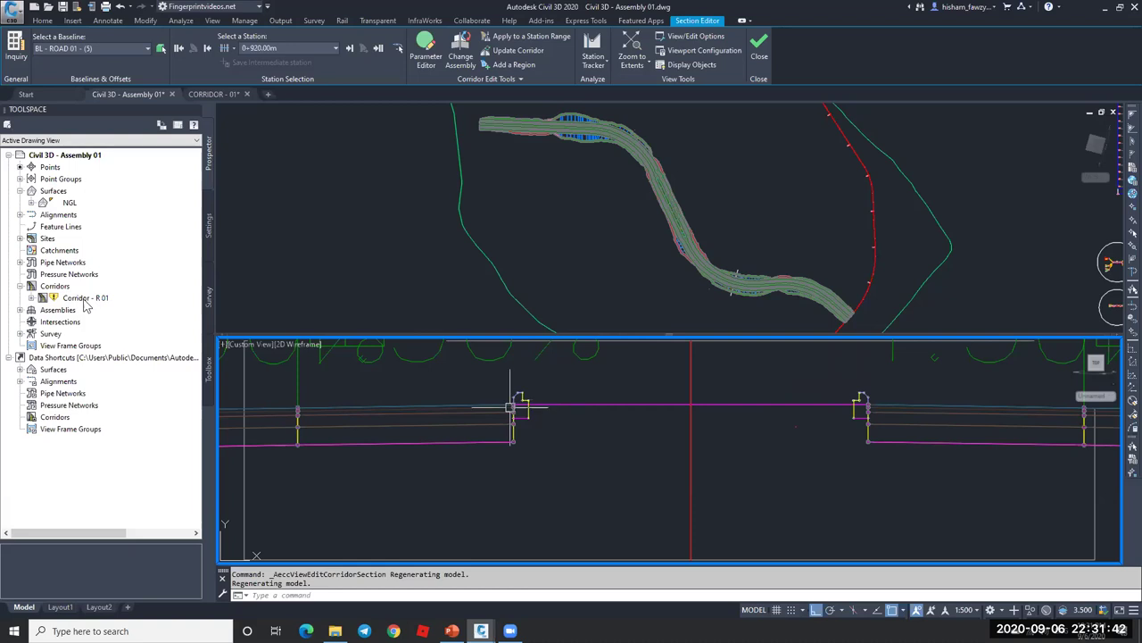
# - Rebuild Corridor - R 01 from Prospector so the new link appears
pyautogui.rightClick(138, 300)
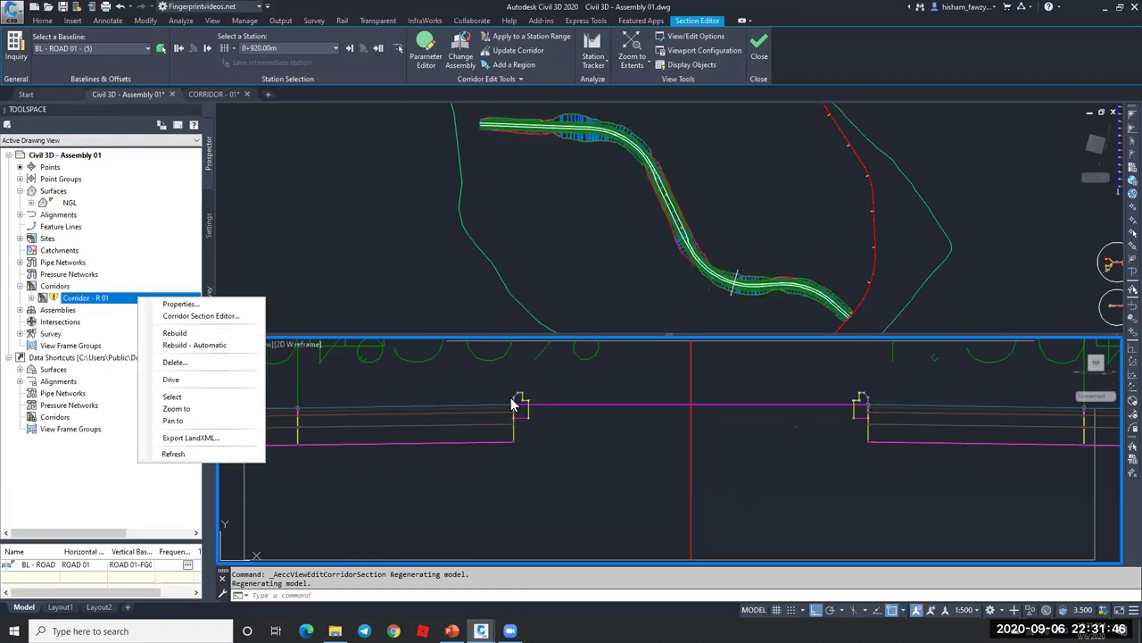
pyautogui.click(186, 333)
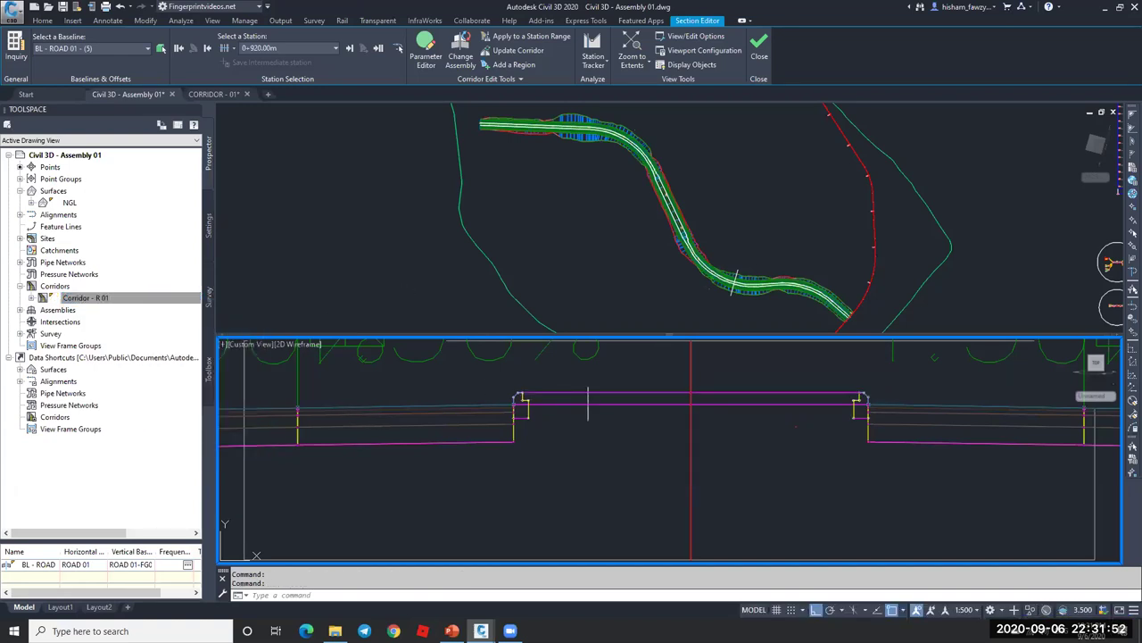
pyautogui.scroll(4, 517, 397)
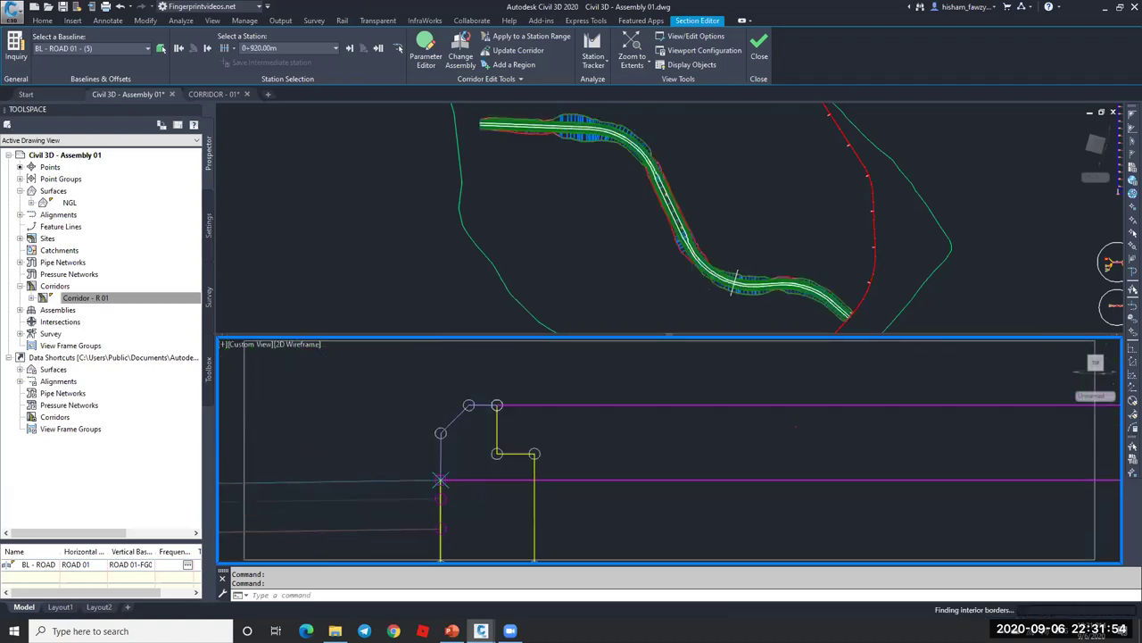
pyautogui.scroll(1, 440, 480)
pyautogui.scroll(-4, 721, 414)
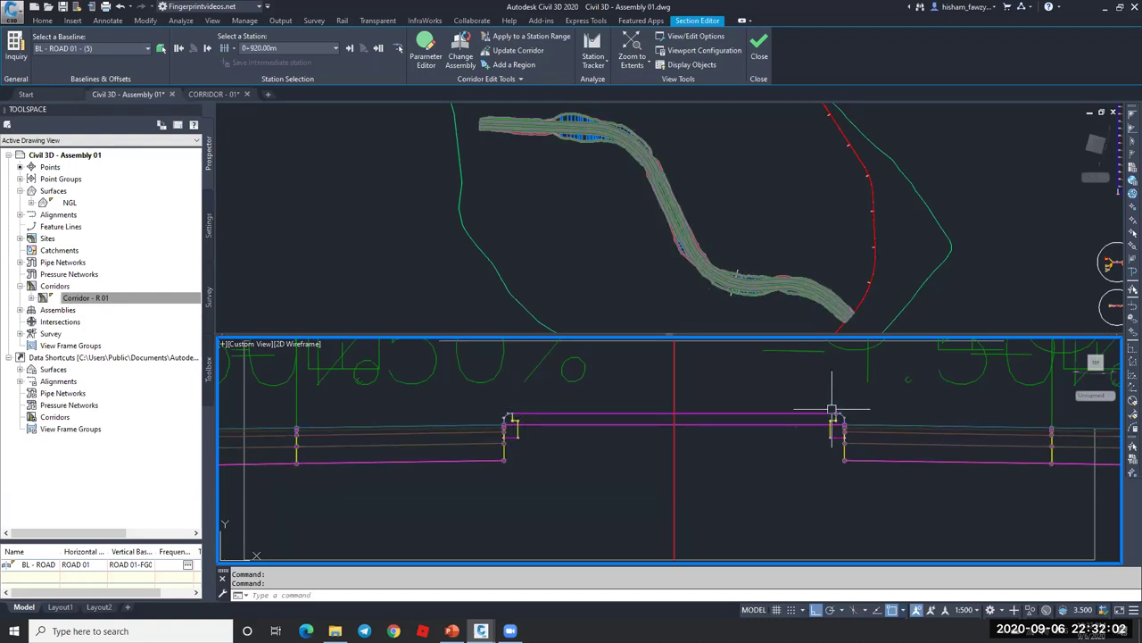
# - Select the corridor in the section, then clear the selection with the section view active
pyautogui.moveTo(820, 414)
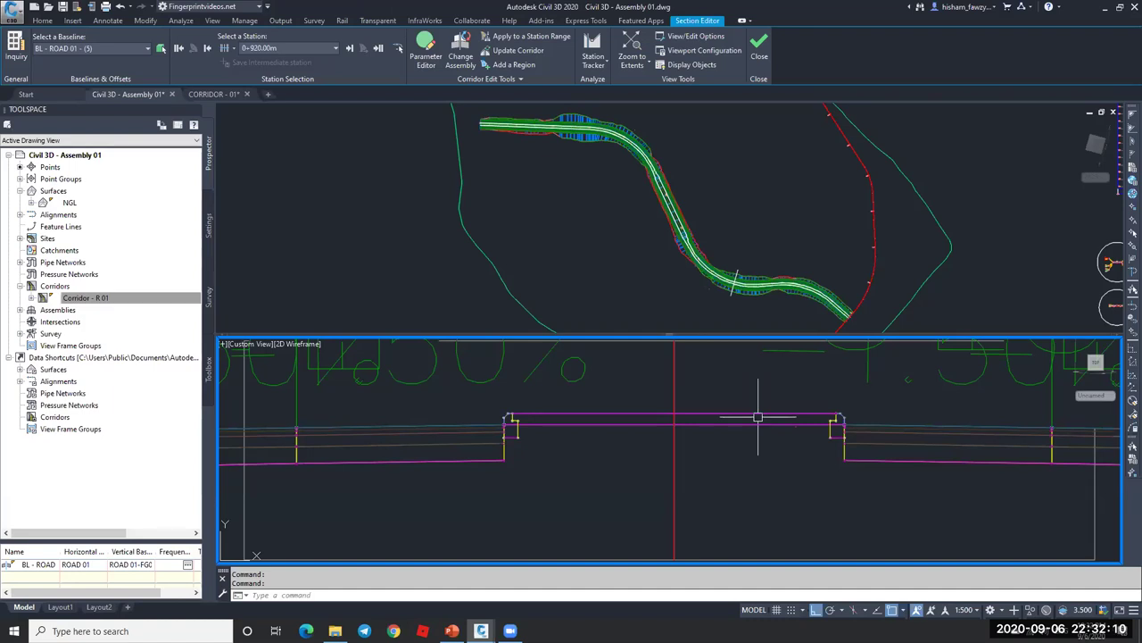
pyautogui.click(728, 423)
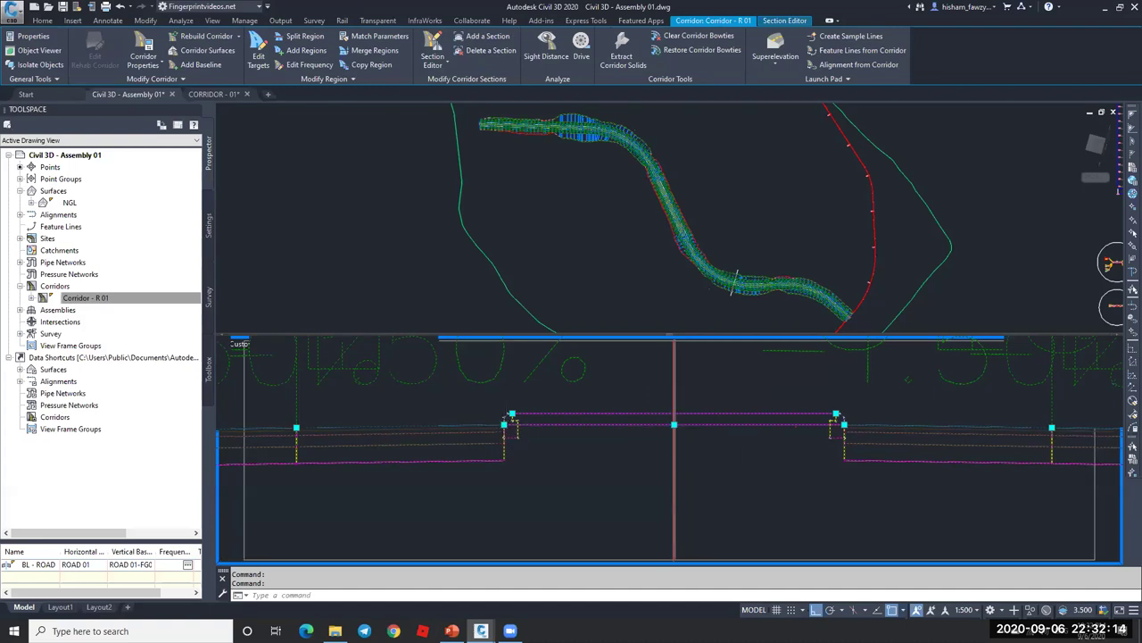
pyautogui.scroll(3, 674, 424)
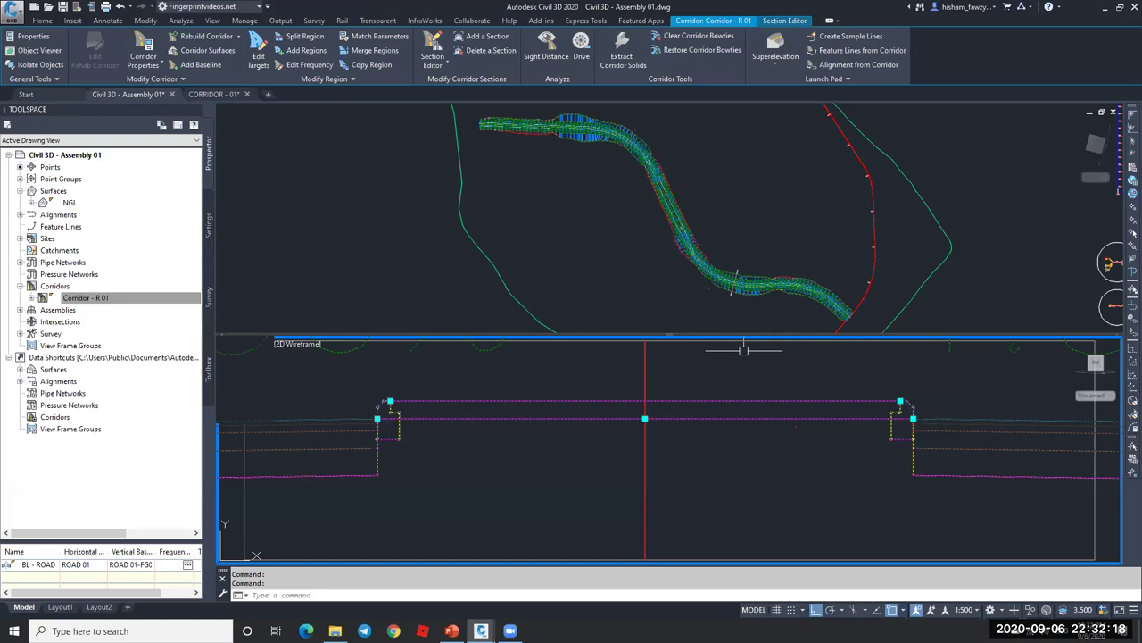
pyautogui.click(656, 313)
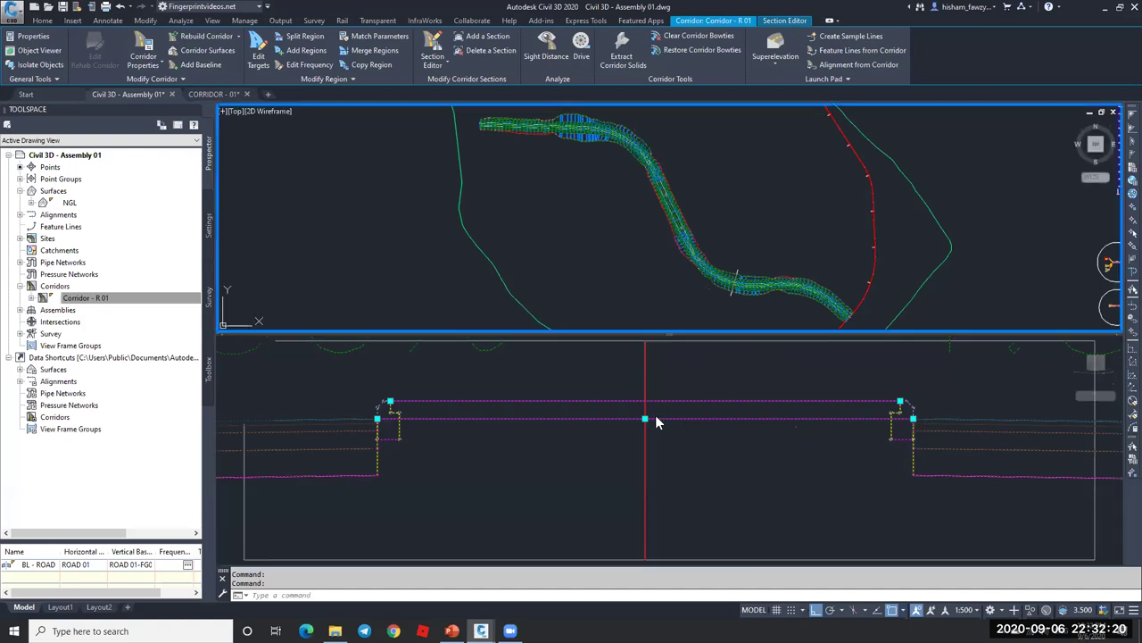
pyautogui.click(776, 428)
pyautogui.press('Escape')
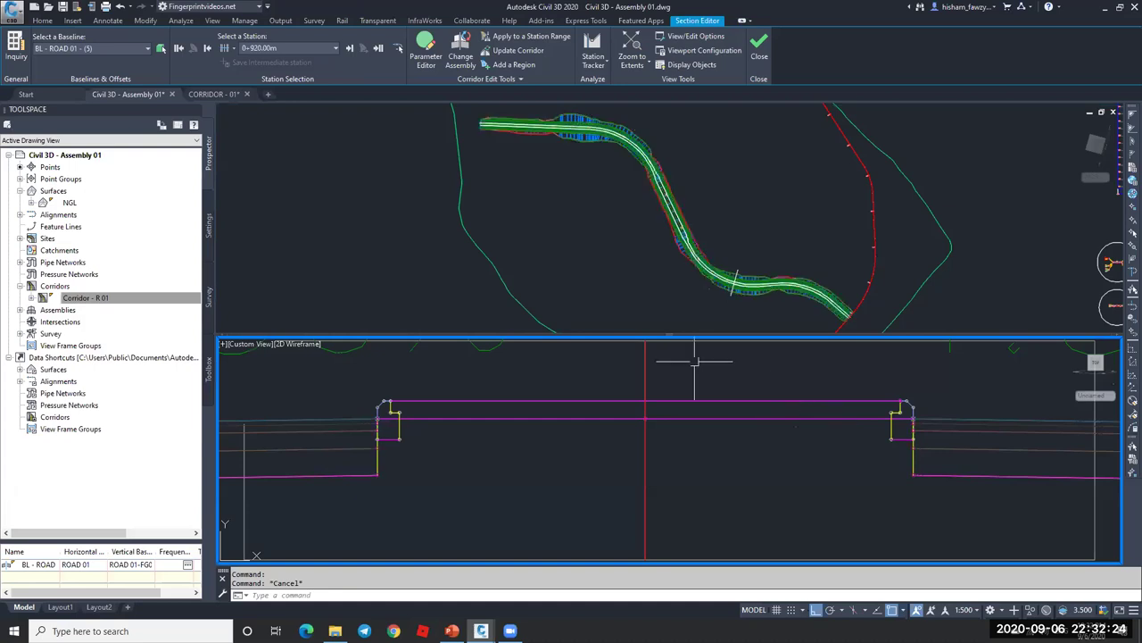
# - Zoom and pan the plan viewport to centre a section marker
pyautogui.click(658, 276)
pyautogui.scroll(-2, 539, 220)
pyautogui.scroll(-3, 630, 234)
pyautogui.scroll(6, 630, 237)
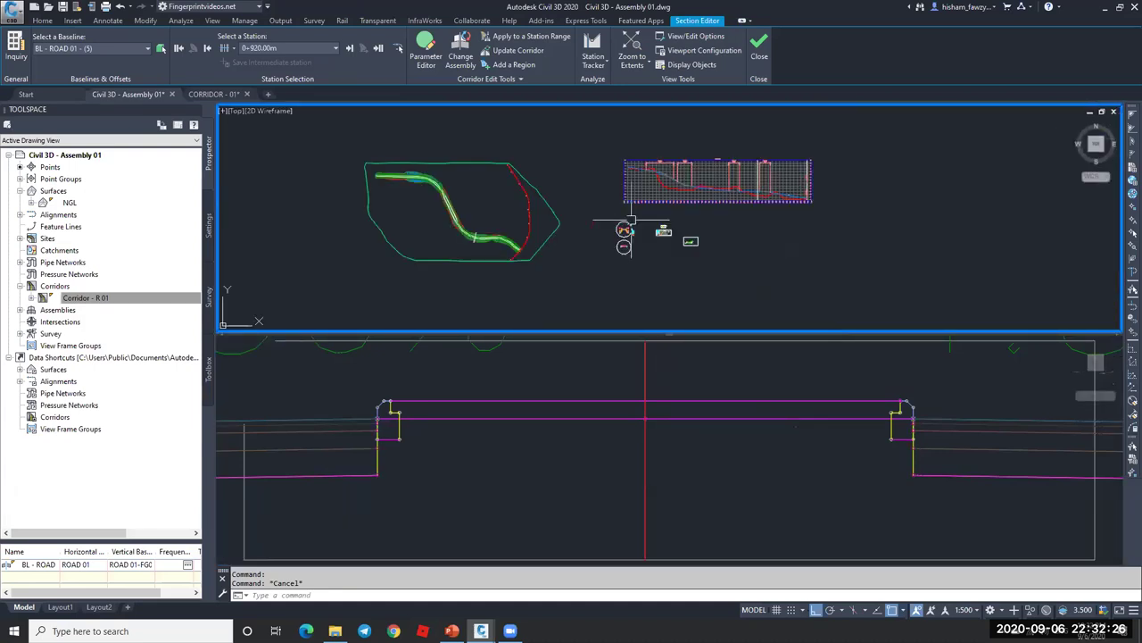
pyautogui.scroll(6, 727, 191)
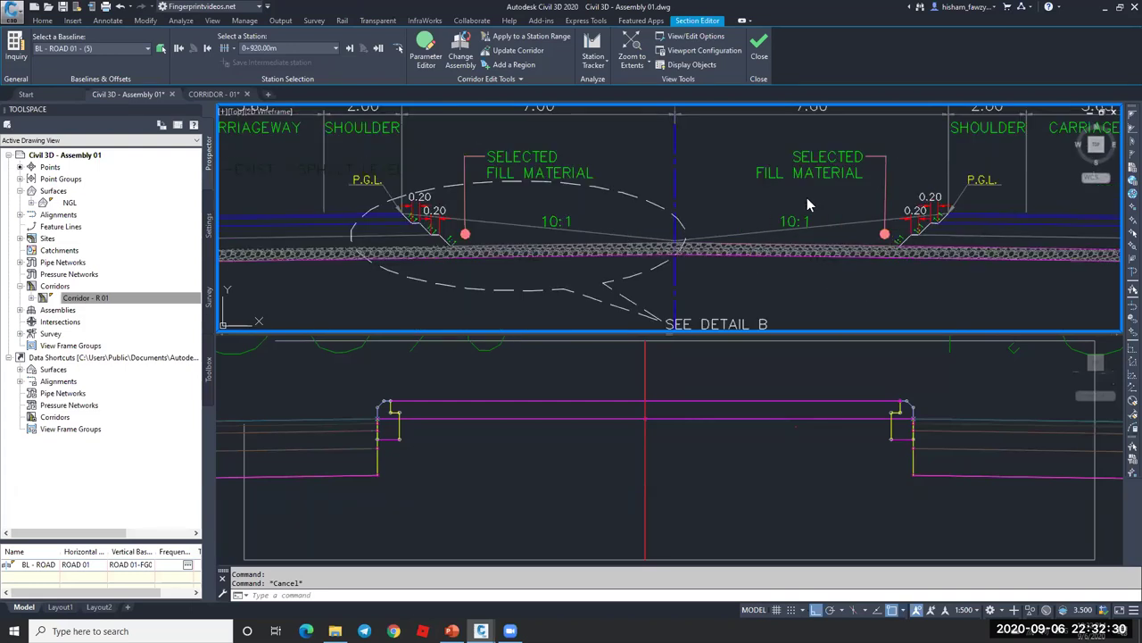
pyautogui.scroll(-6, 817, 188)
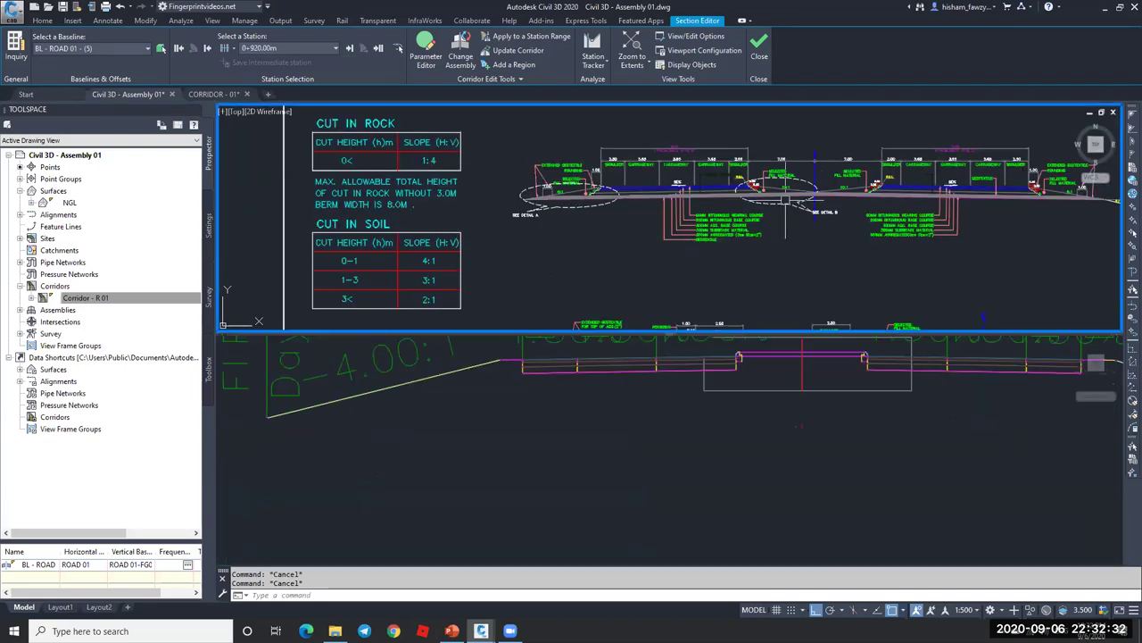
pyautogui.scroll(-3, 819, 188)
pyautogui.moveTo(366, 186); pyautogui.dragTo(649, 211, button='middle')
pyautogui.scroll(5, 649, 212)
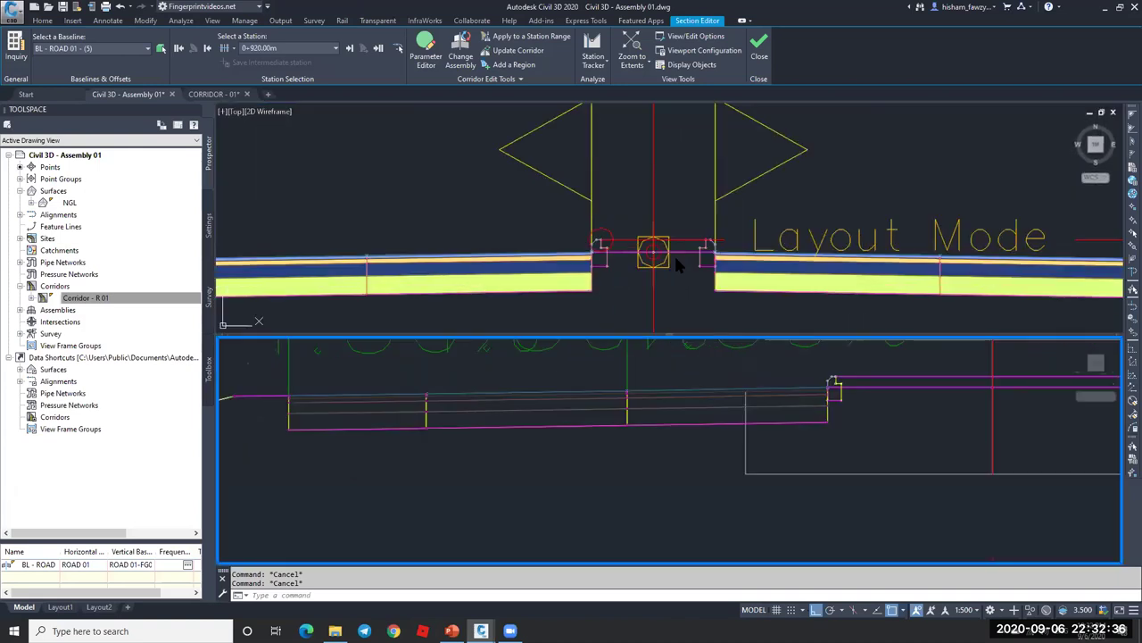
# - Zoom the lower section view, then select the island subassembly in the upper assembly view
pyautogui.click(683, 259)
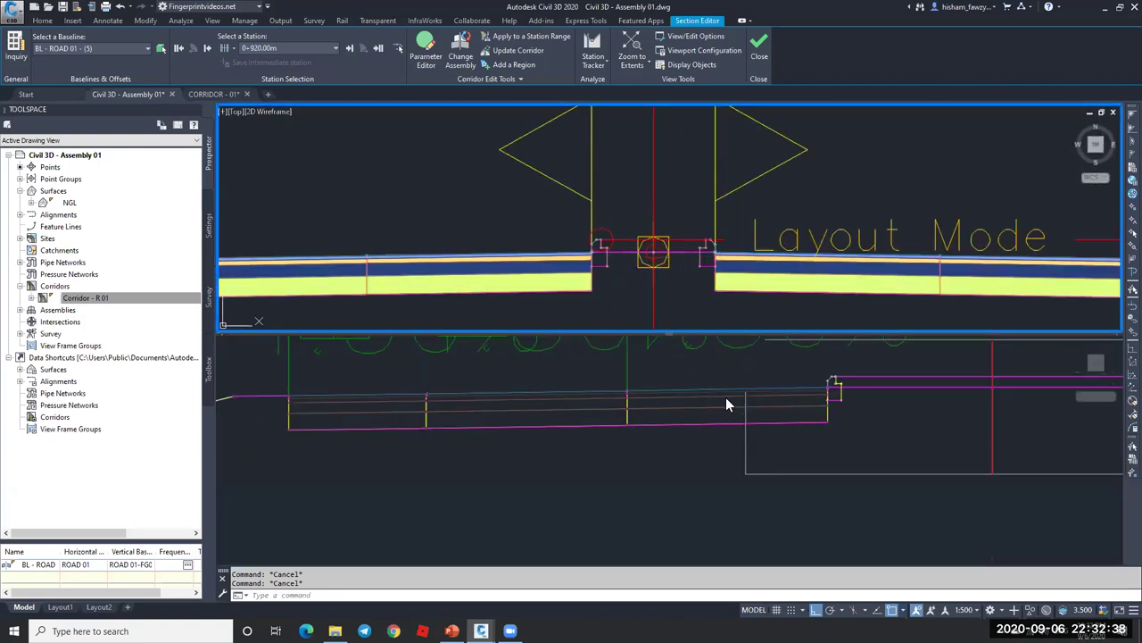
pyautogui.click(625, 393)
pyautogui.scroll(5, 778, 399)
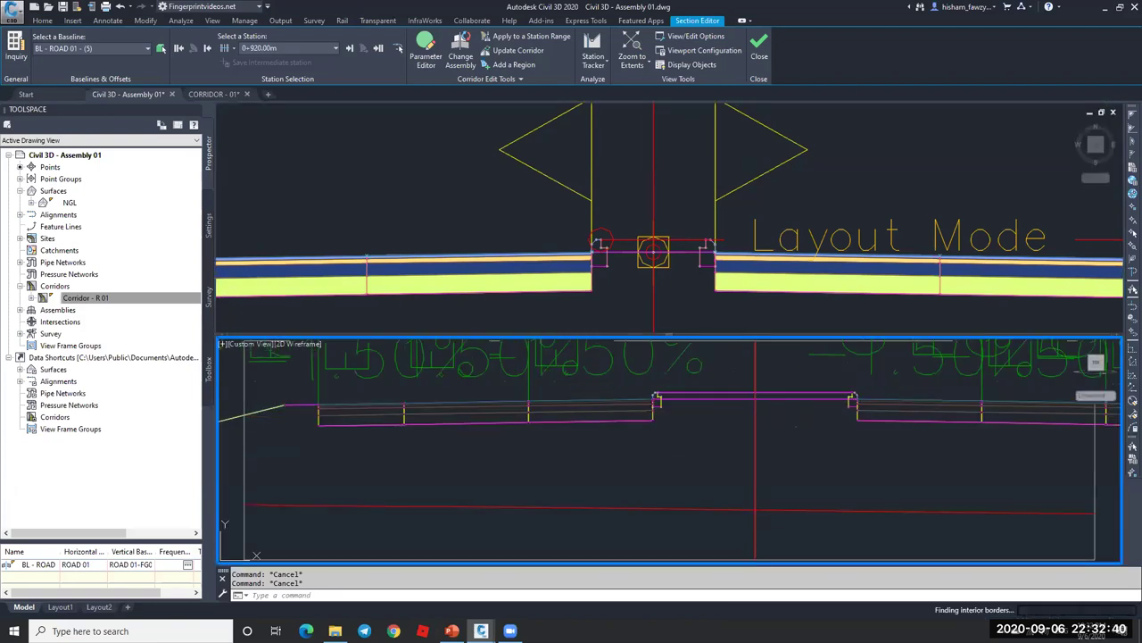
pyautogui.click(680, 257)
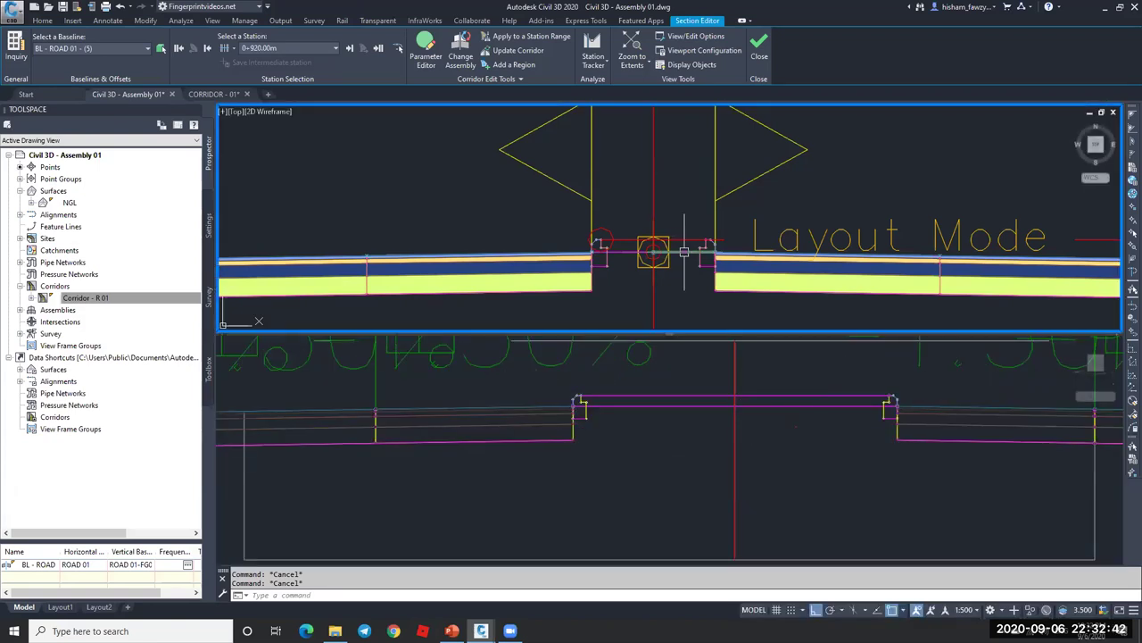
pyautogui.click(601, 243)
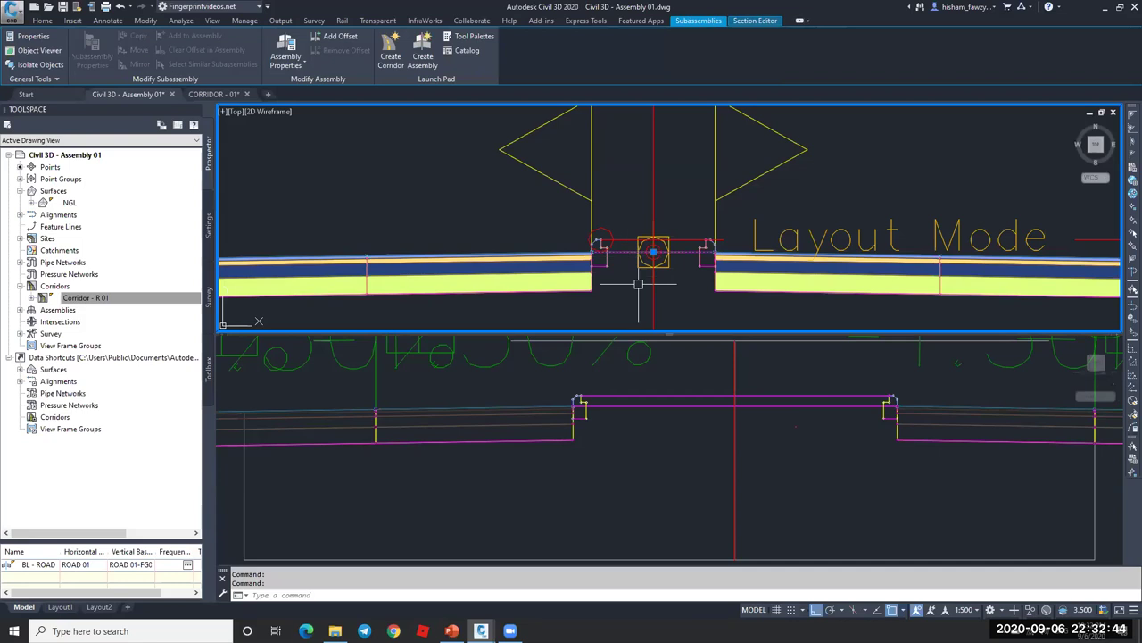
# - Select LT-ISLAND and RT-ISLAND together and set their Omit Link property to Yes
pyautogui.hotkey('ctrl', '1')
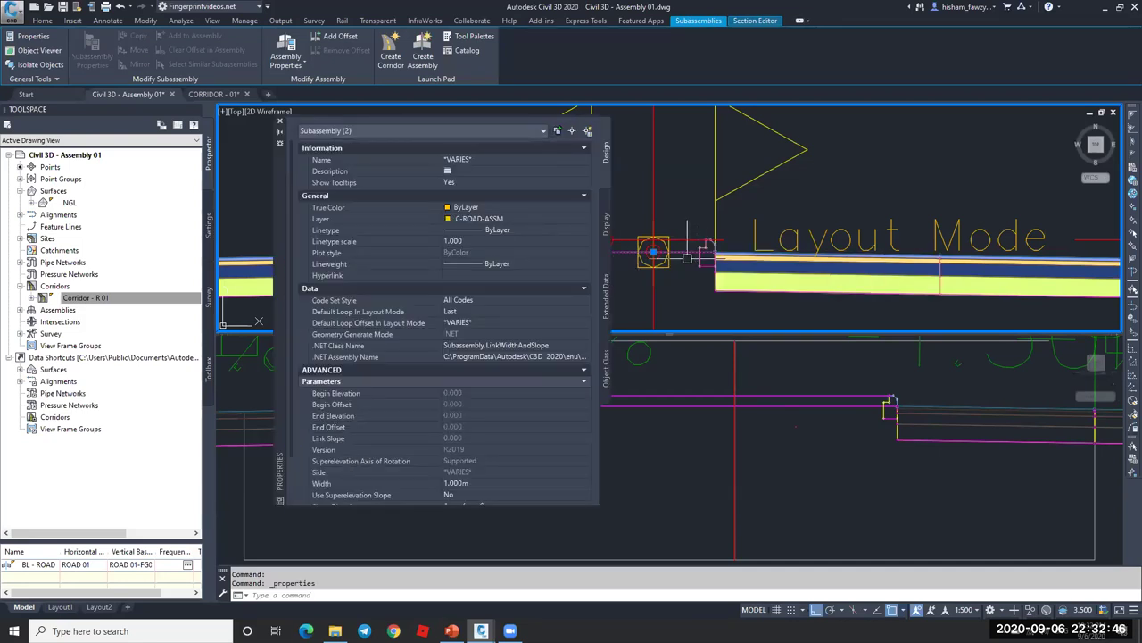
pyautogui.press('Escape')
pyautogui.click(686, 253)
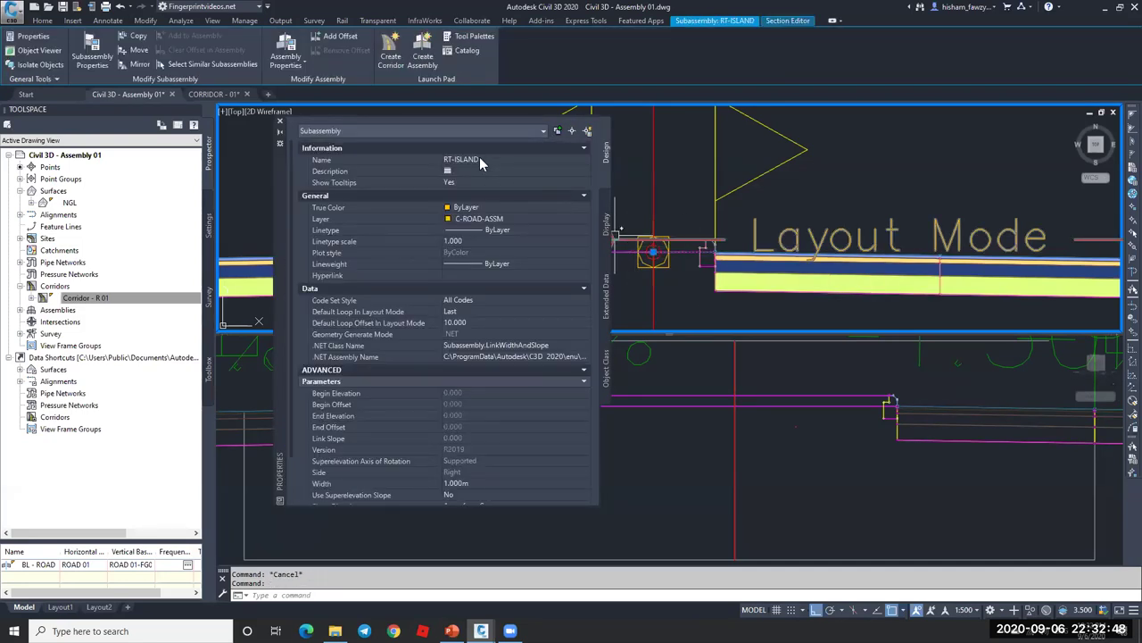
pyautogui.click(672, 254)
pyautogui.click(672, 254)
pyautogui.scroll(-3, 476, 444)
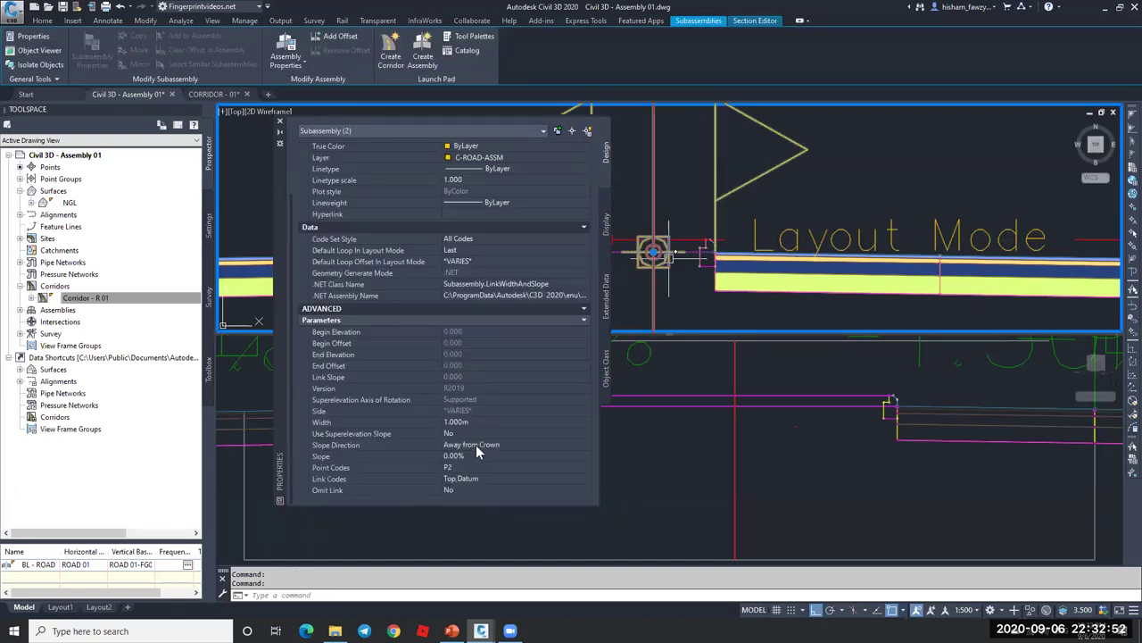
pyautogui.click(490, 491)
pyautogui.click(482, 500)
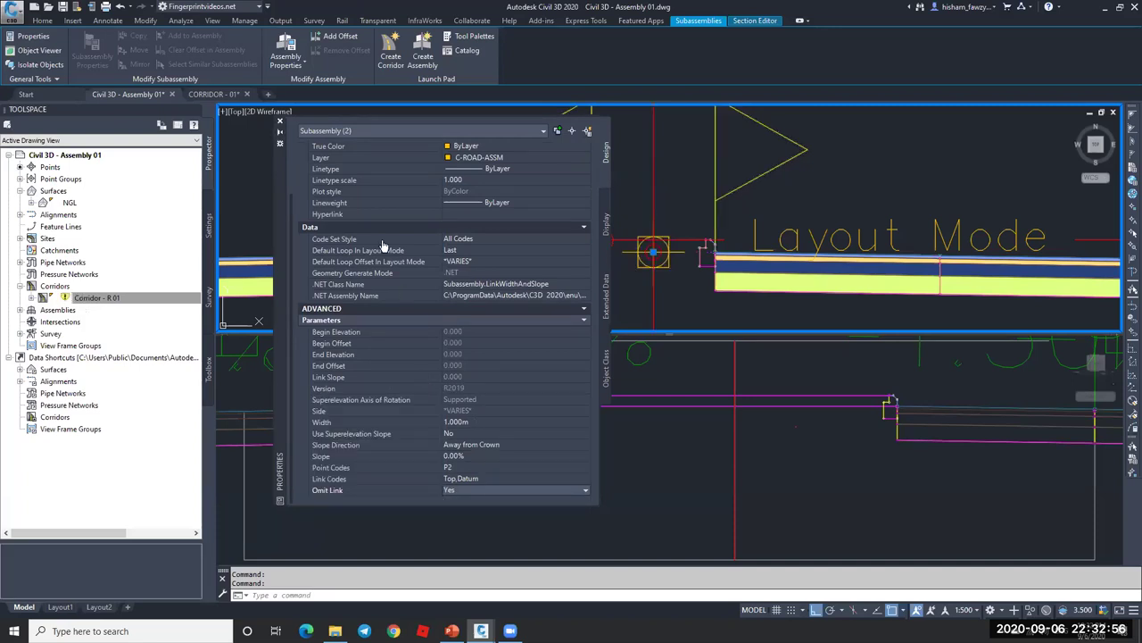
pyautogui.click(279, 120)
# - Rebuild Corridor - R 01 so the changed island links apply
pyautogui.press('Escape')
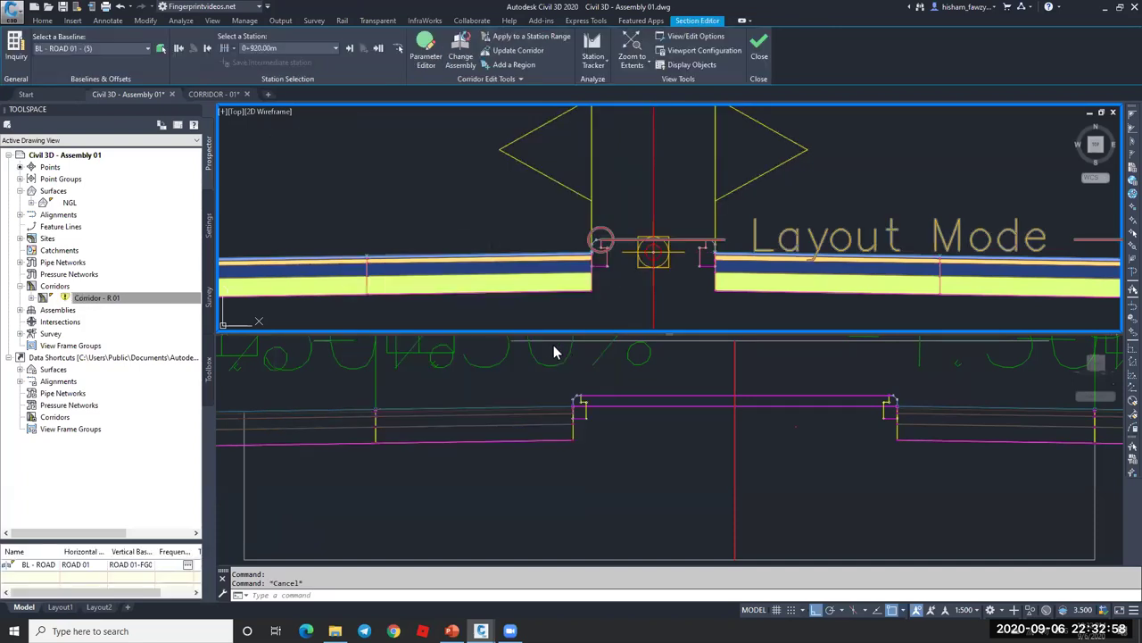
pyautogui.rightClick(151, 300)
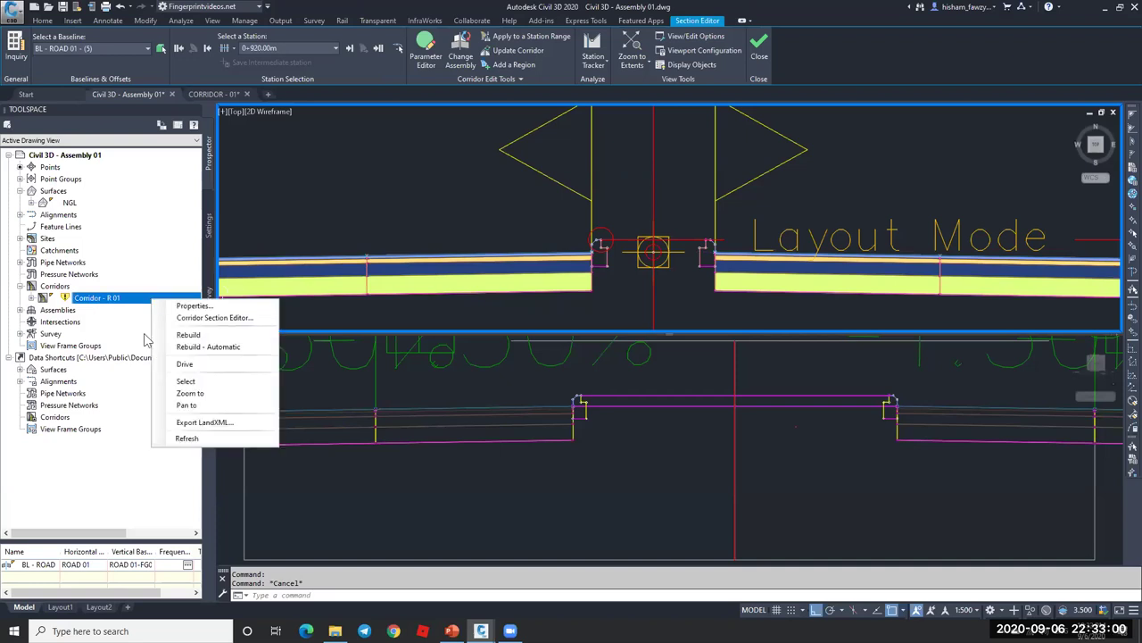
pyautogui.click(213, 336)
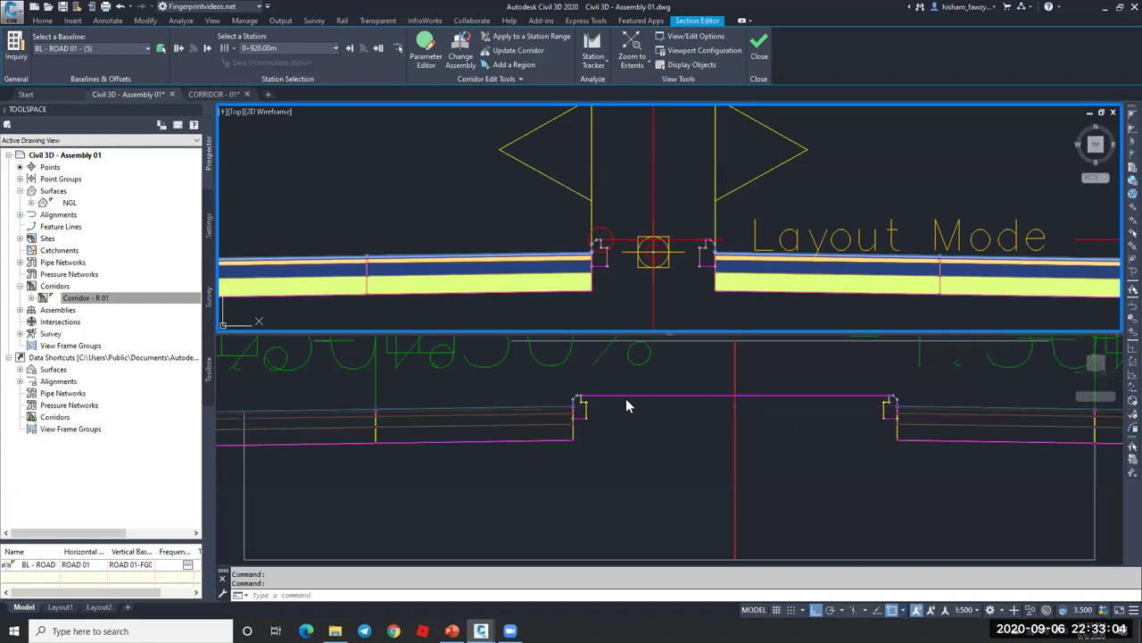
pyautogui.press('Escape')
pyautogui.press('Escape')
# - Zoom through the section to review it, then select the right lane subassembly in the assembly
pyautogui.click(665, 394)
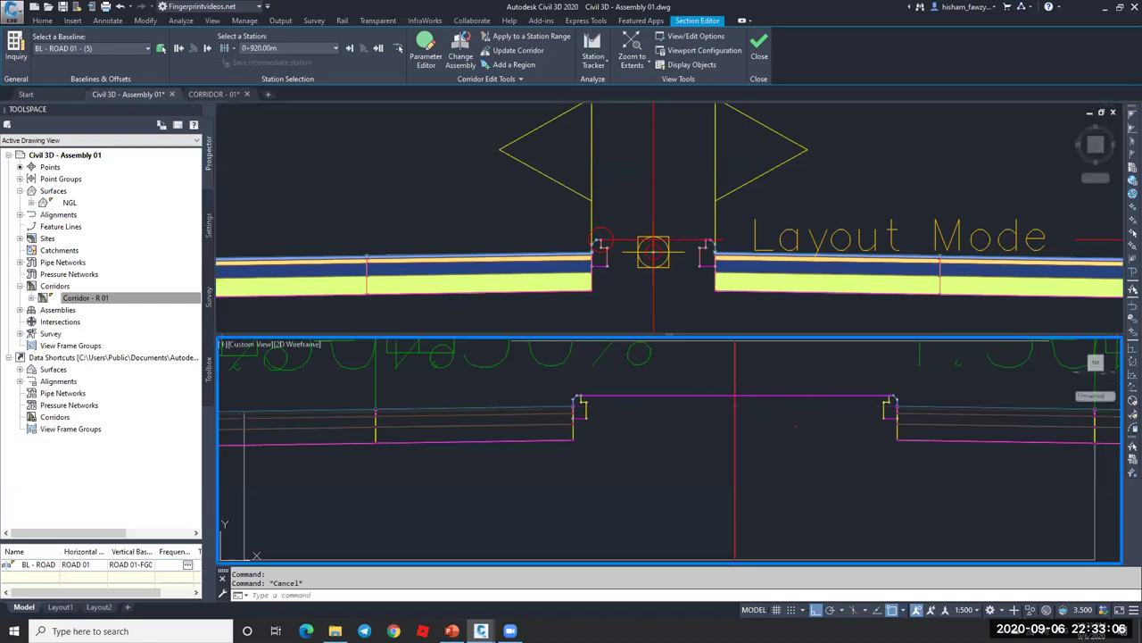
pyautogui.scroll(-4, 665, 394)
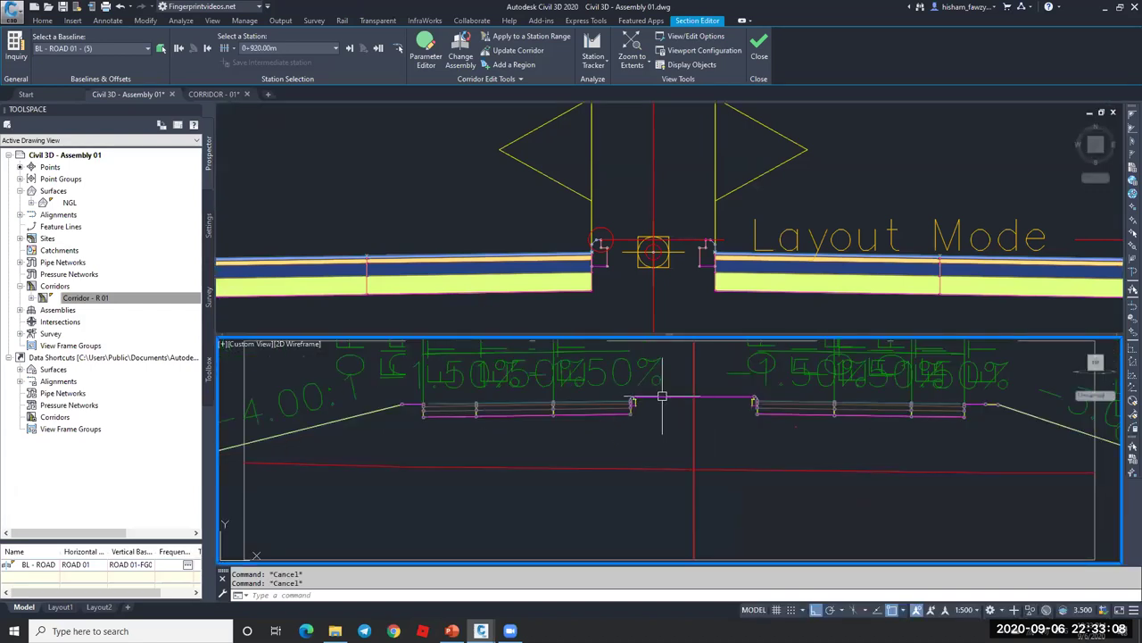
pyautogui.scroll(4, 735, 402)
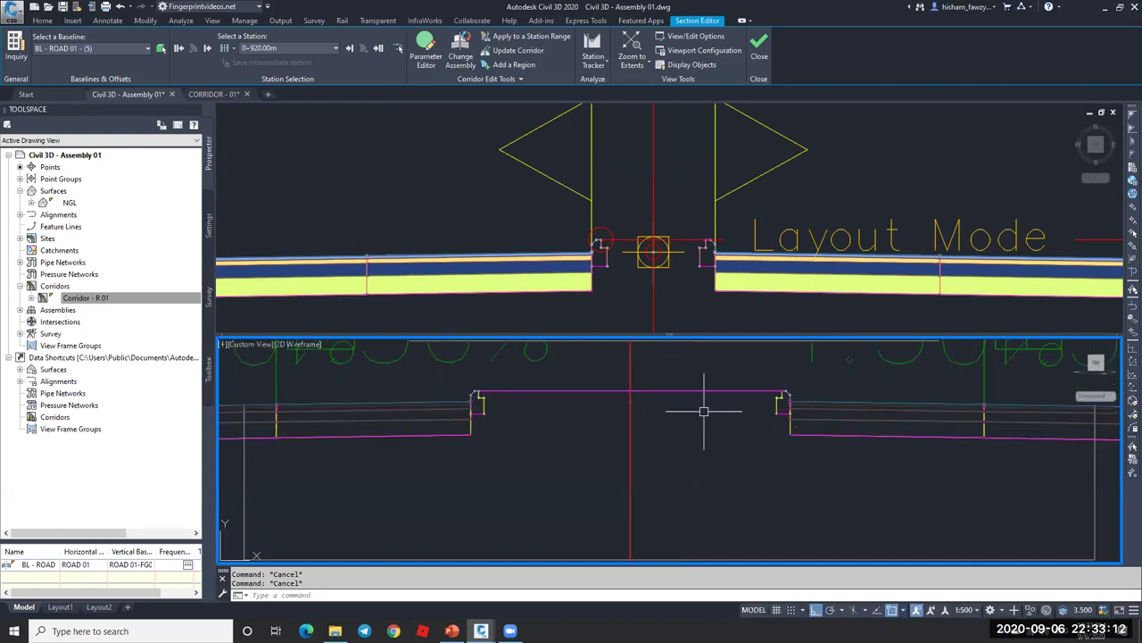
pyautogui.scroll(6, 630, 401)
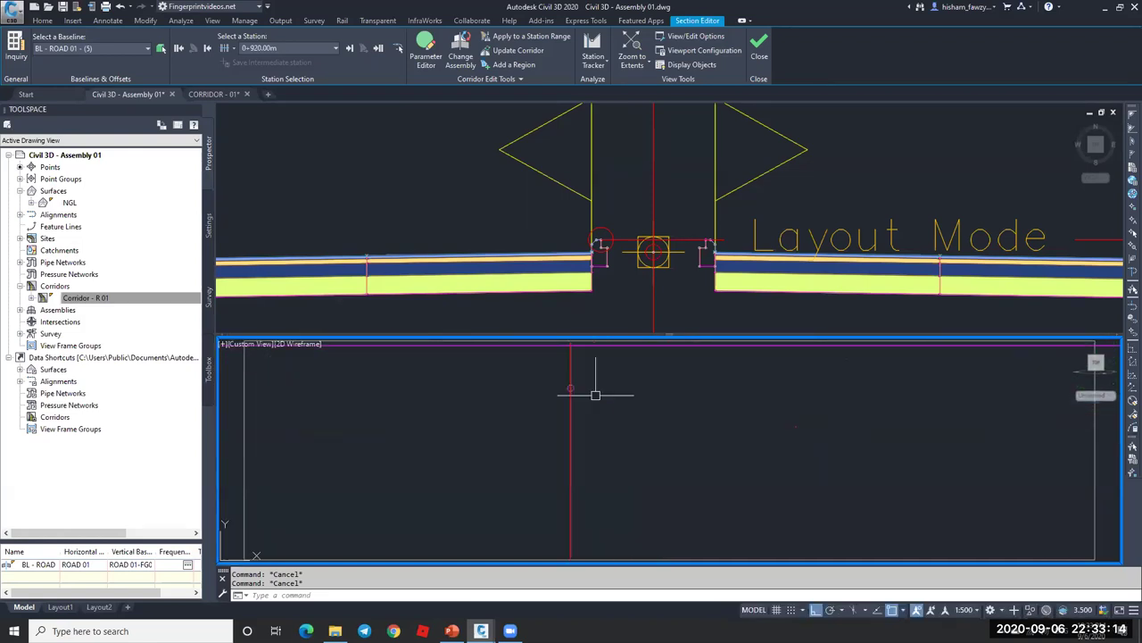
pyautogui.scroll(-5, 678, 403)
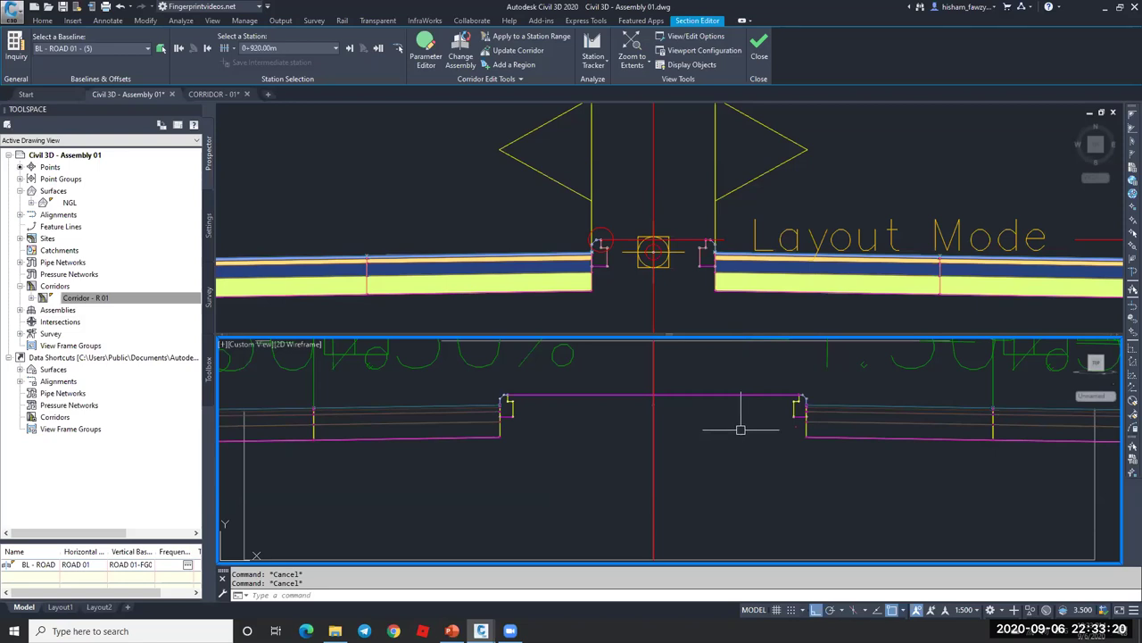
pyautogui.click(622, 293)
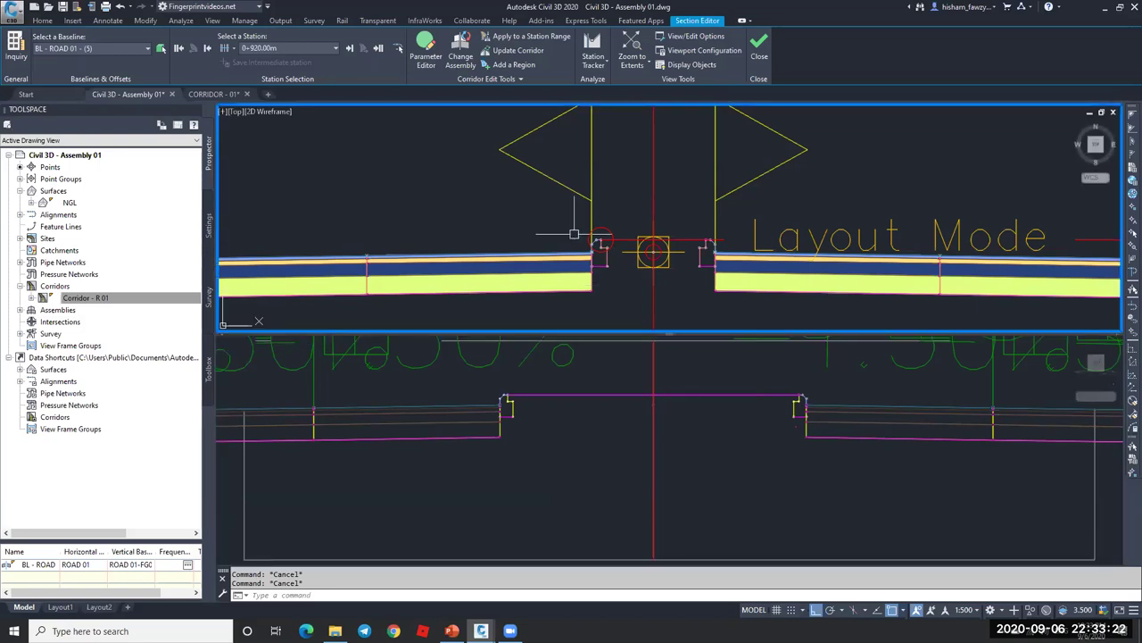
pyautogui.scroll(-3, 574, 235)
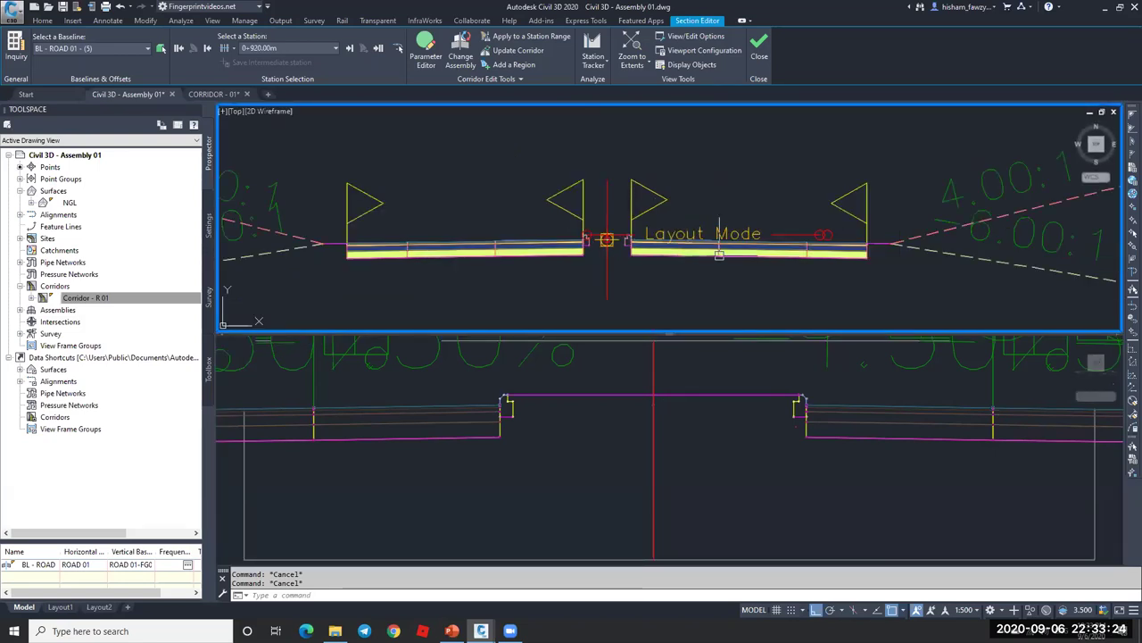
pyautogui.click(705, 254)
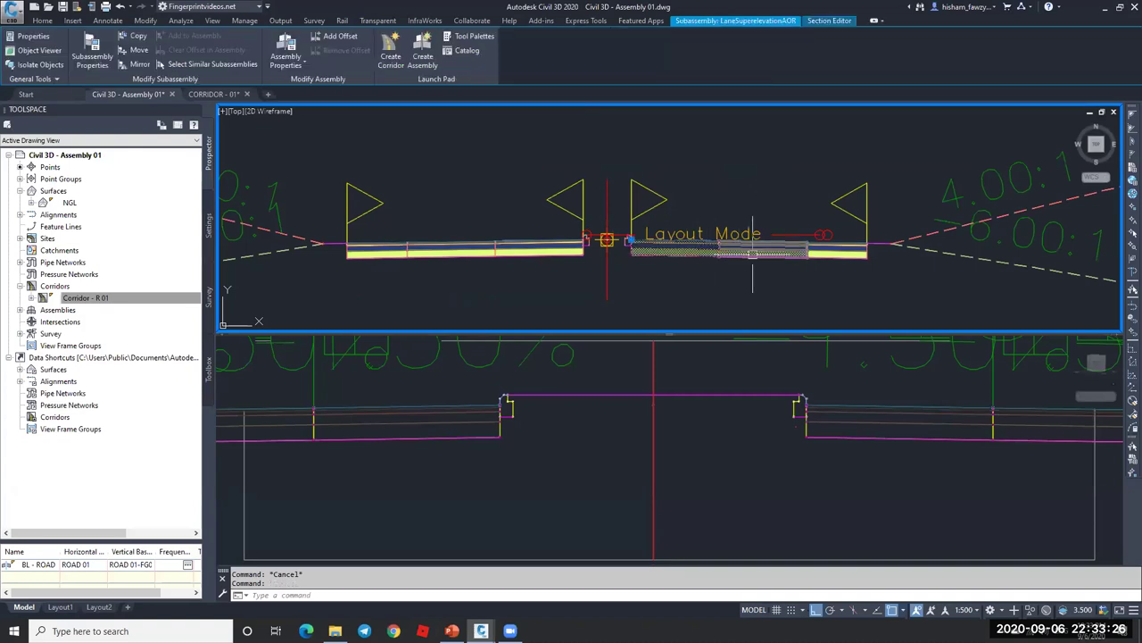
# - Set the right lane's Use Superelevation to Right Lane Outside, then activate the cross-section viewport
pyautogui.hotkey('ctrl', '1')
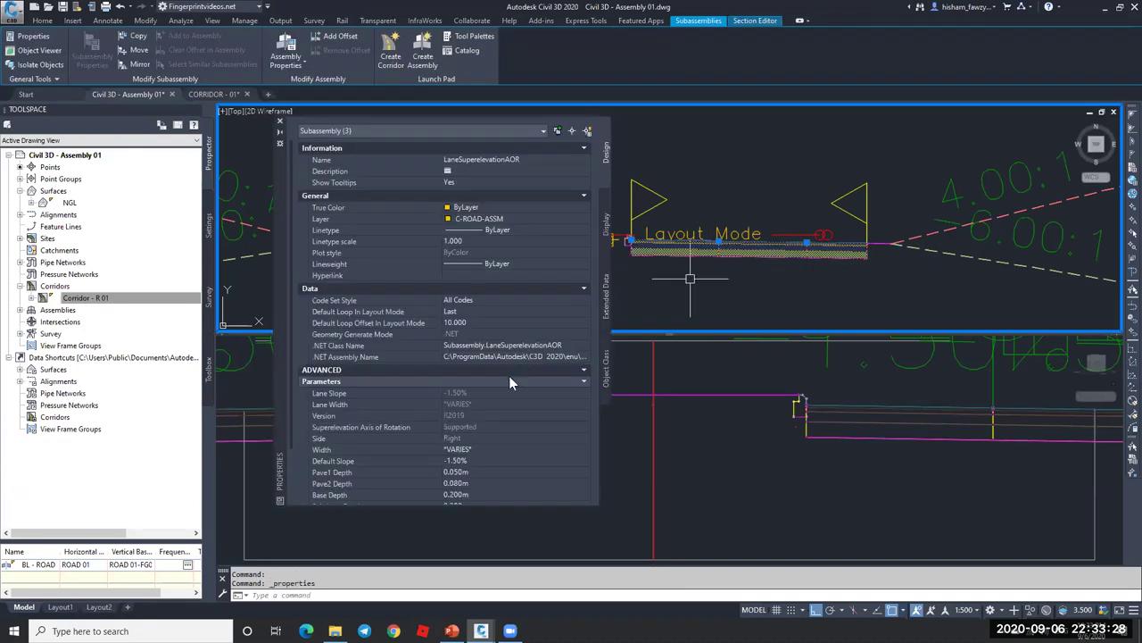
pyautogui.scroll(-3, 511, 381)
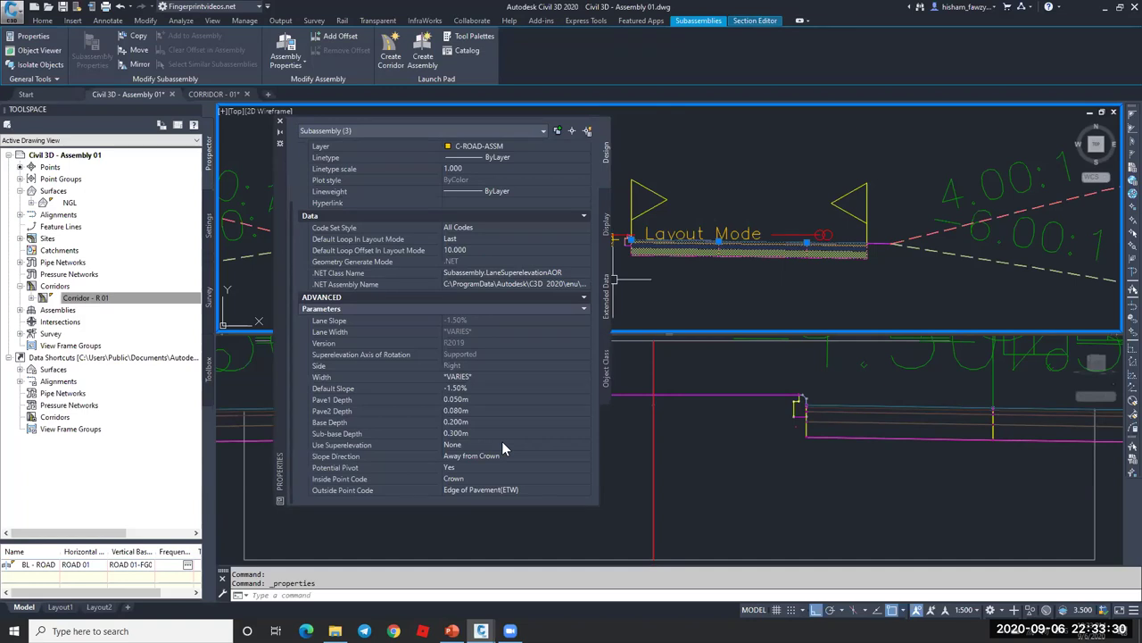
pyautogui.click(506, 445)
pyautogui.click(505, 445)
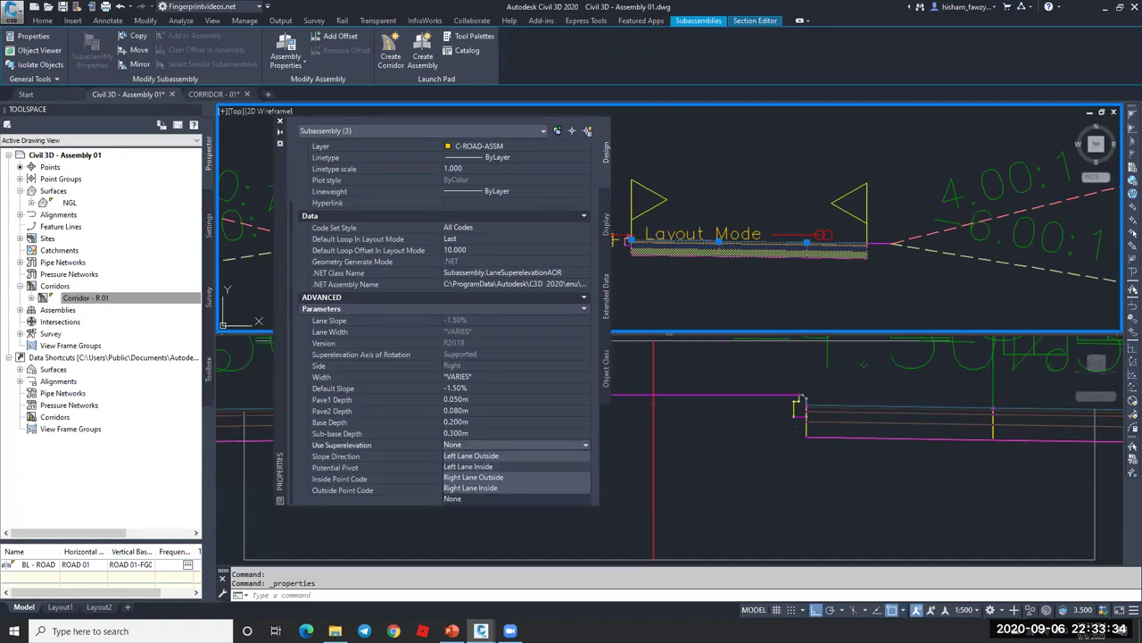
pyautogui.click(473, 476)
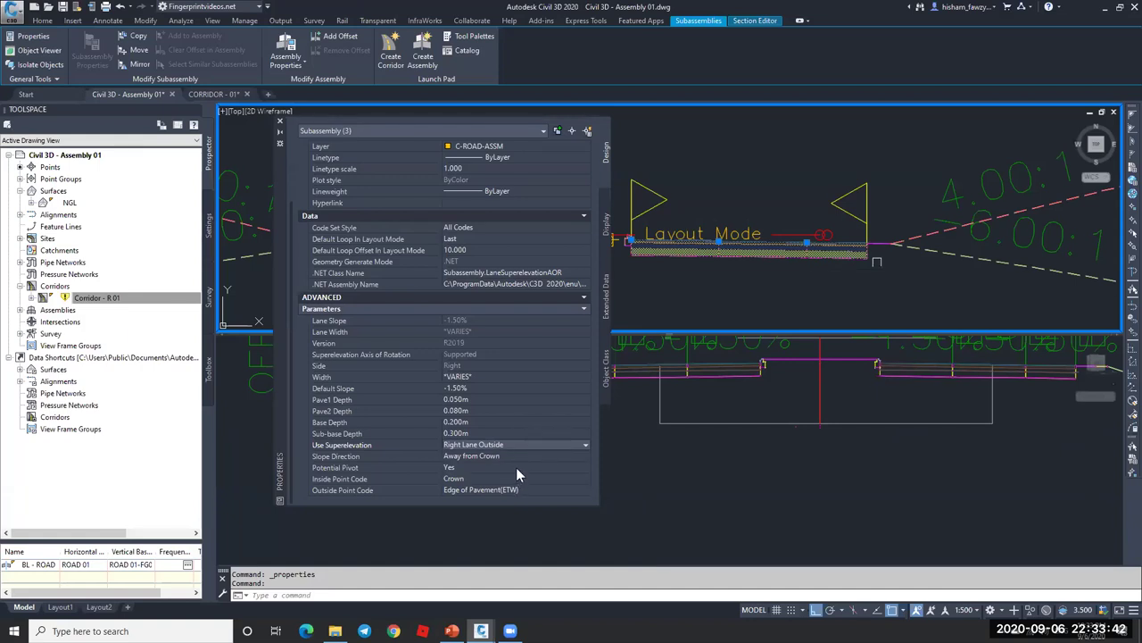
pyautogui.moveTo(616, 268); pyautogui.dragTo(1013, 268, button='middle')
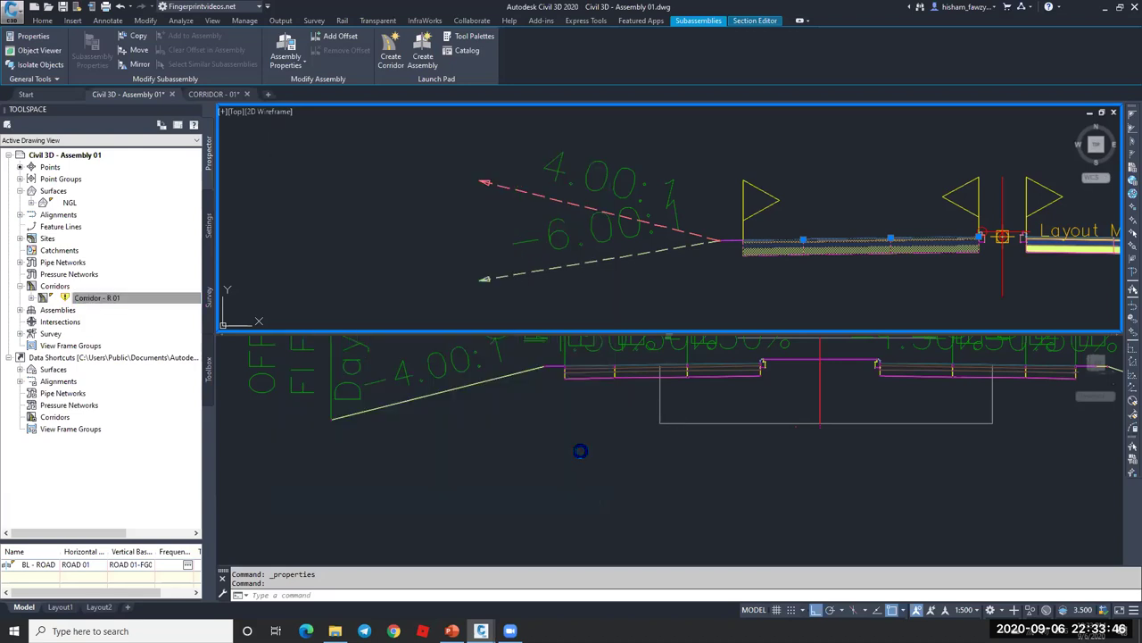
pyautogui.click(580, 450)
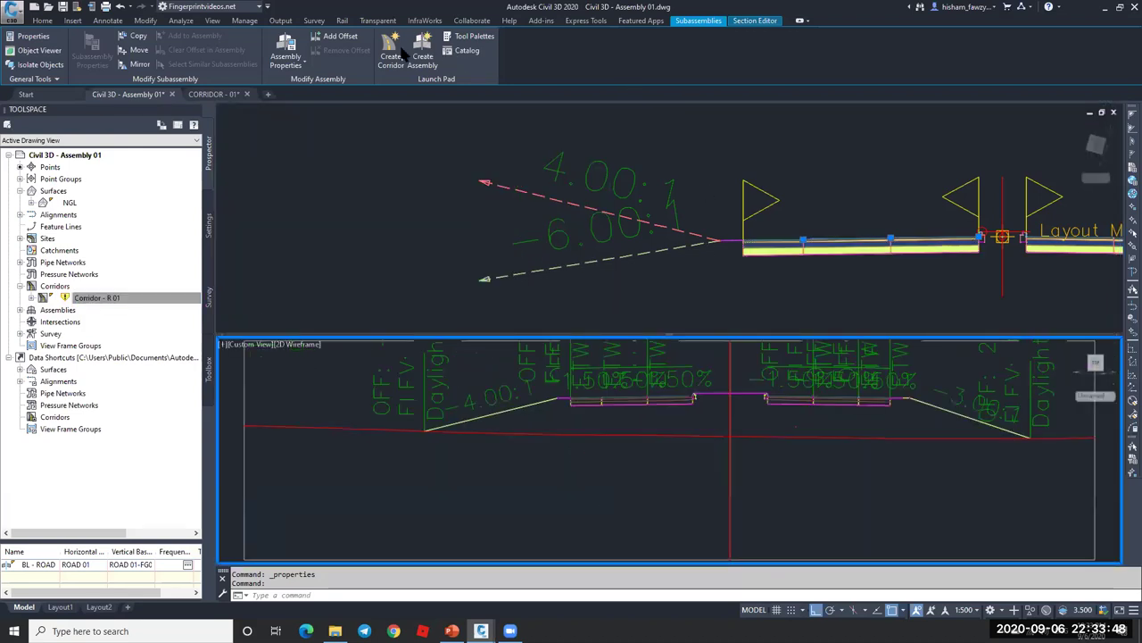
# - Switch the section editor's code set style to Basic, labelling offsets and elevations
pyautogui.click(756, 23)
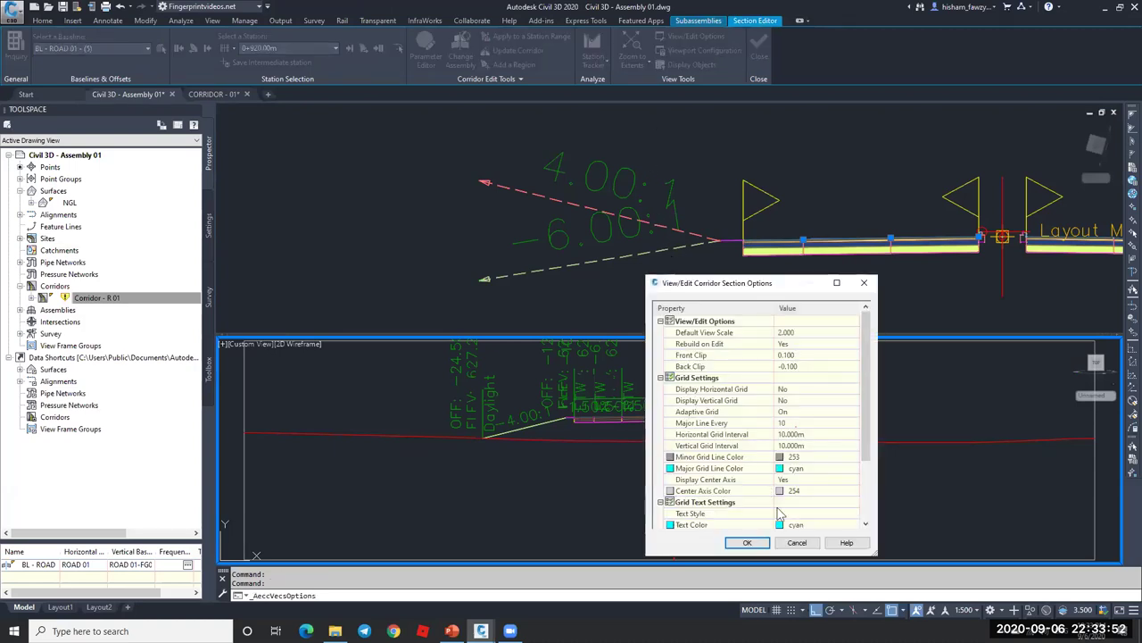
pyautogui.scroll(-2, 805, 518)
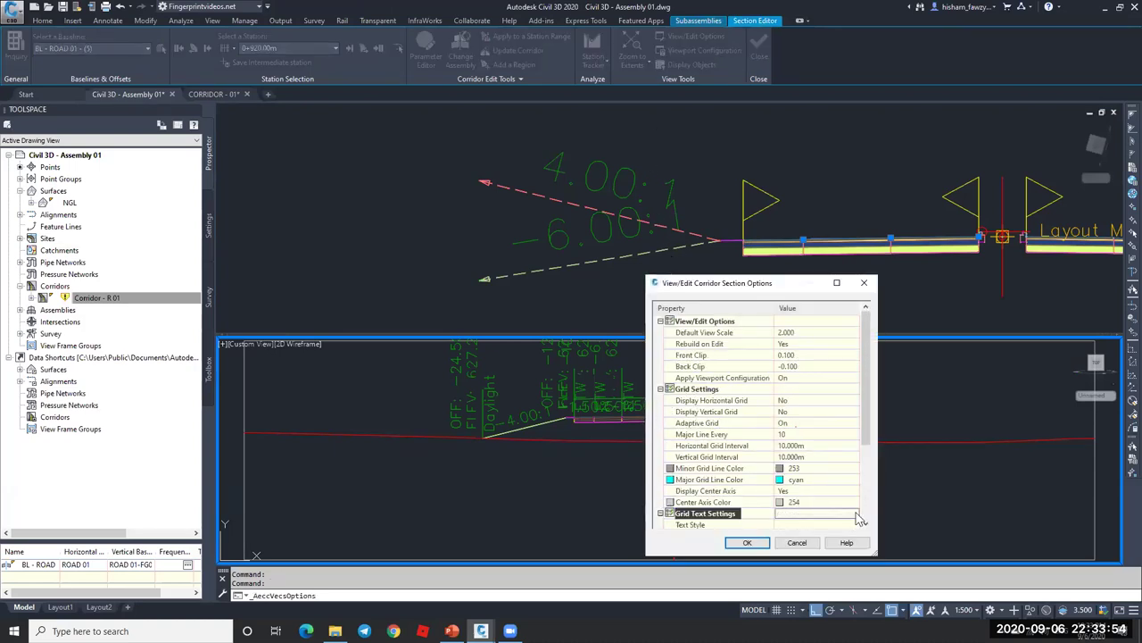
pyautogui.scroll(-3, 758, 428)
pyautogui.click(750, 415)
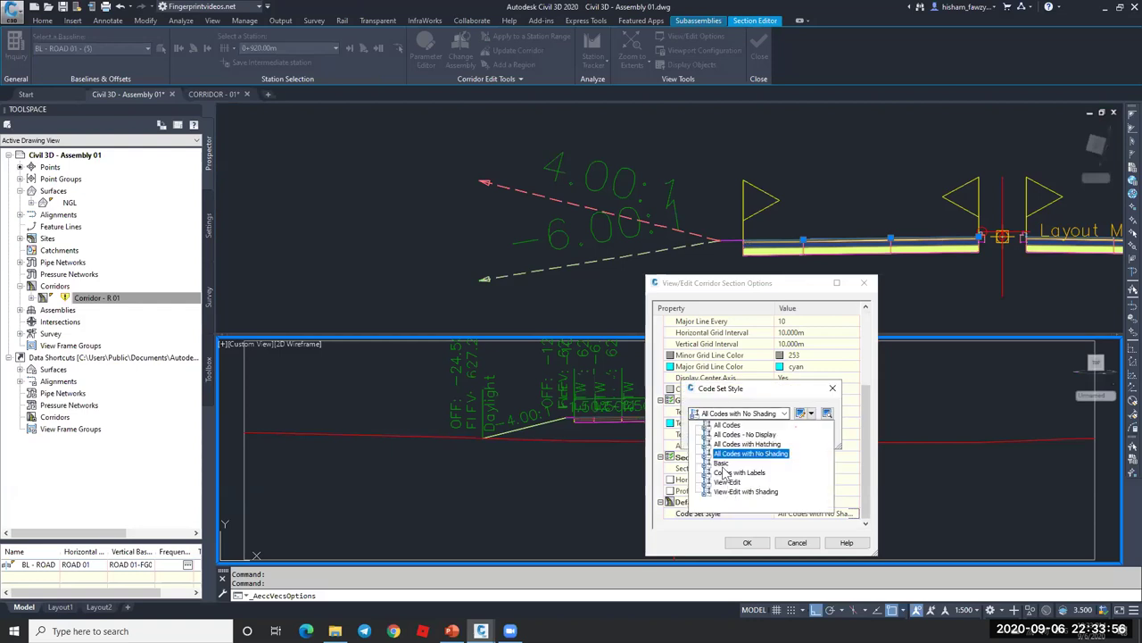
pyautogui.click(731, 462)
pyautogui.press('Return')
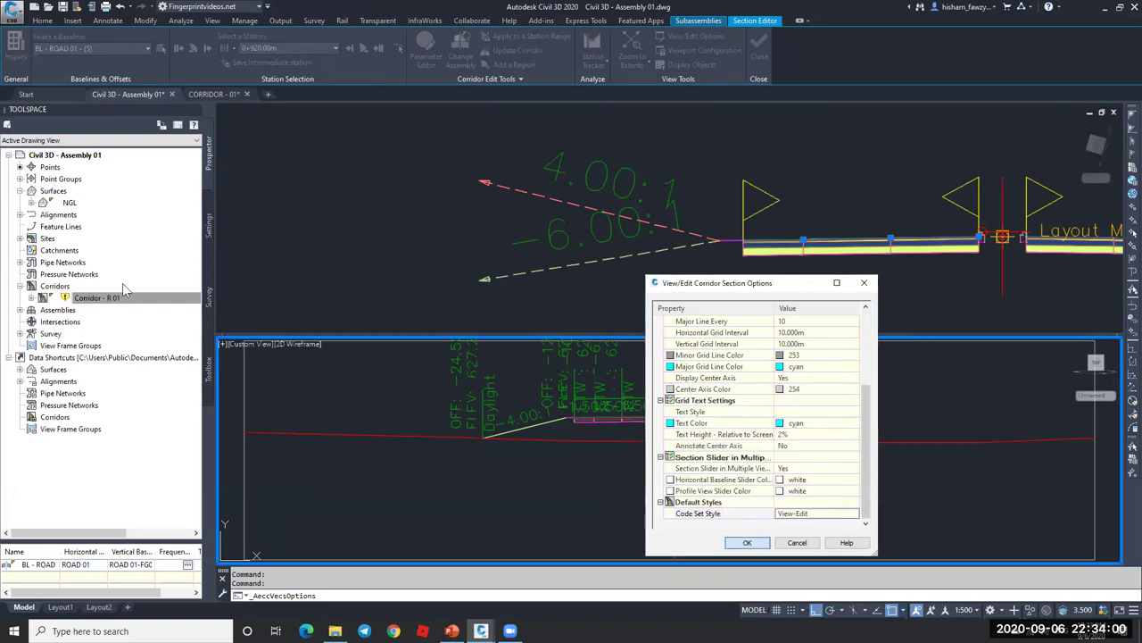
pyautogui.press('Return')
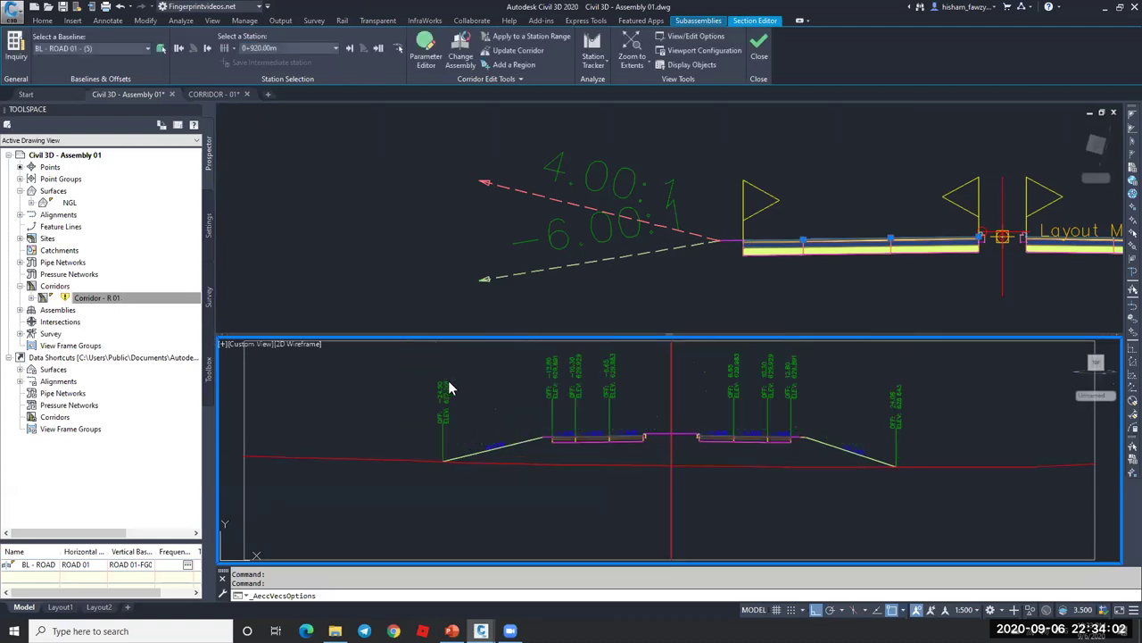
pyautogui.rightClick(132, 297)
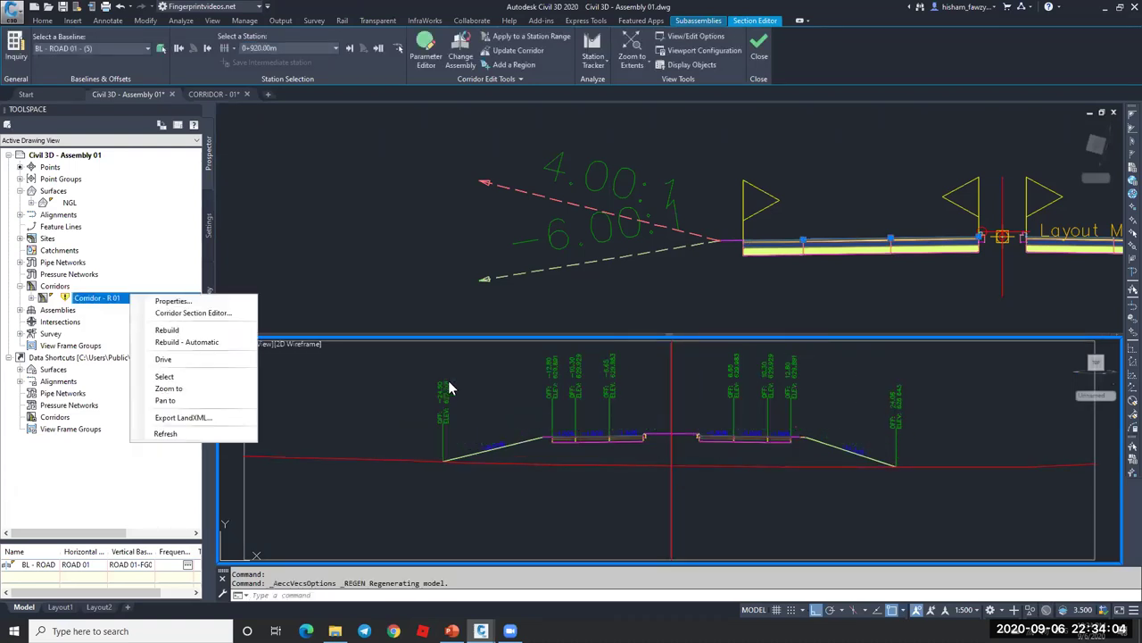
# - Rebuild Corridor - R 01 and zoom in on the curb area of the section
pyautogui.press('Escape')
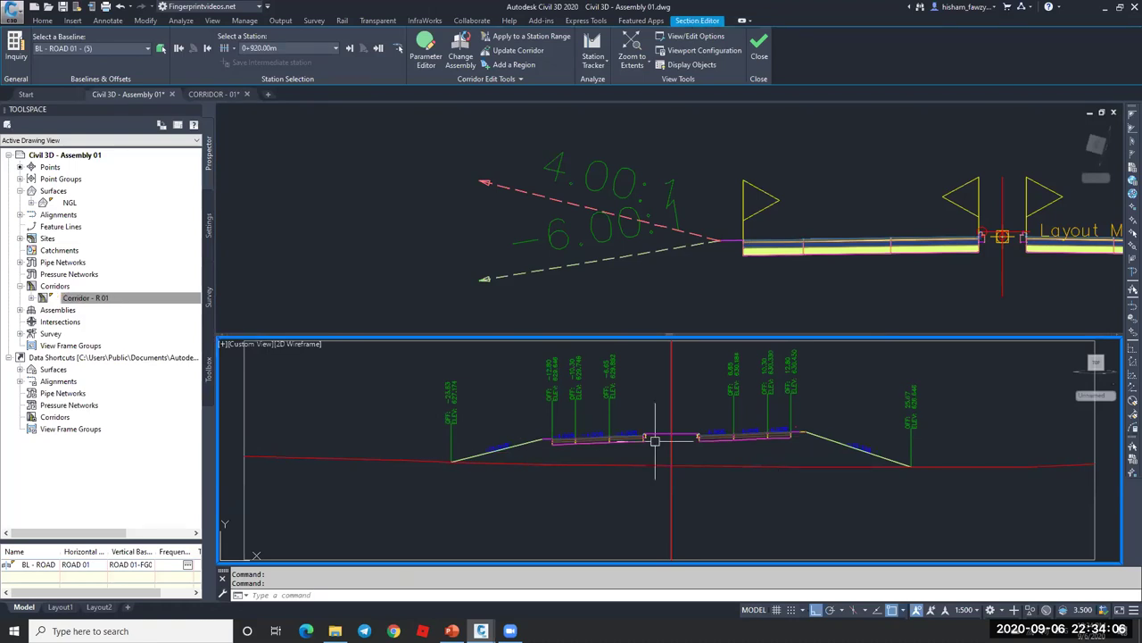
pyautogui.scroll(2, 604, 437)
pyautogui.scroll(2, 744, 427)
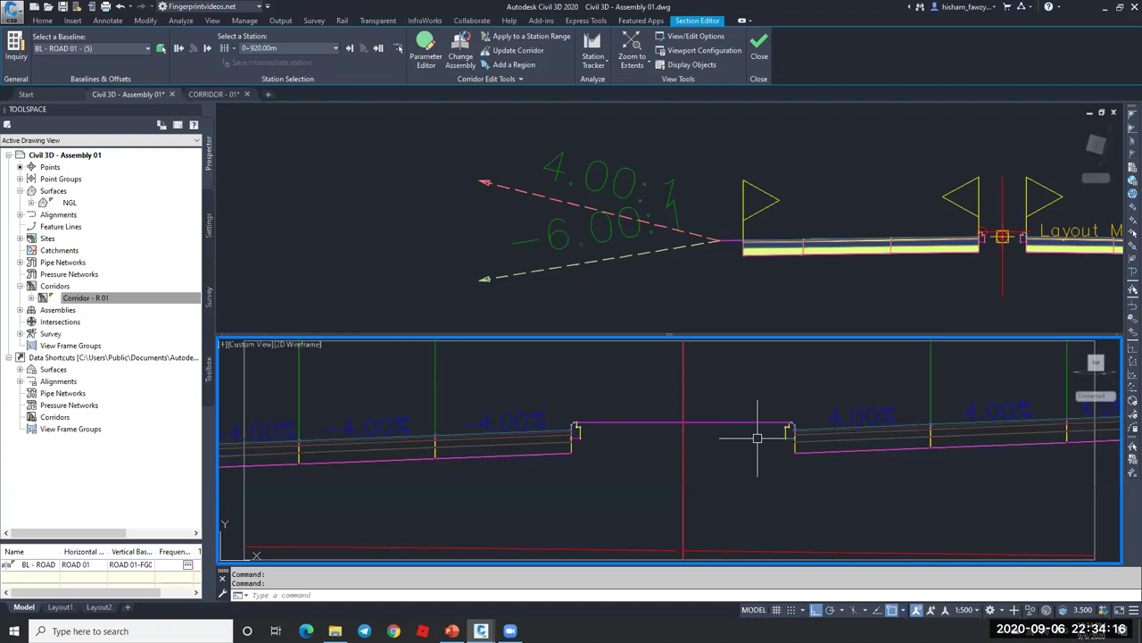
pyautogui.scroll(6, 566, 421)
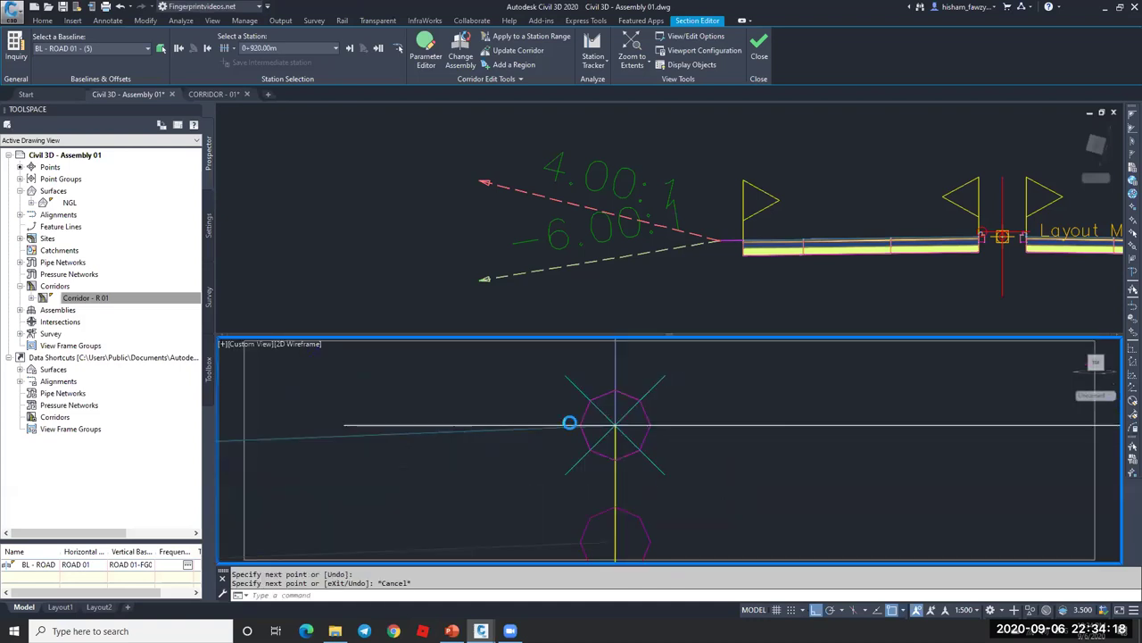
pyautogui.scroll(-5, 566, 420)
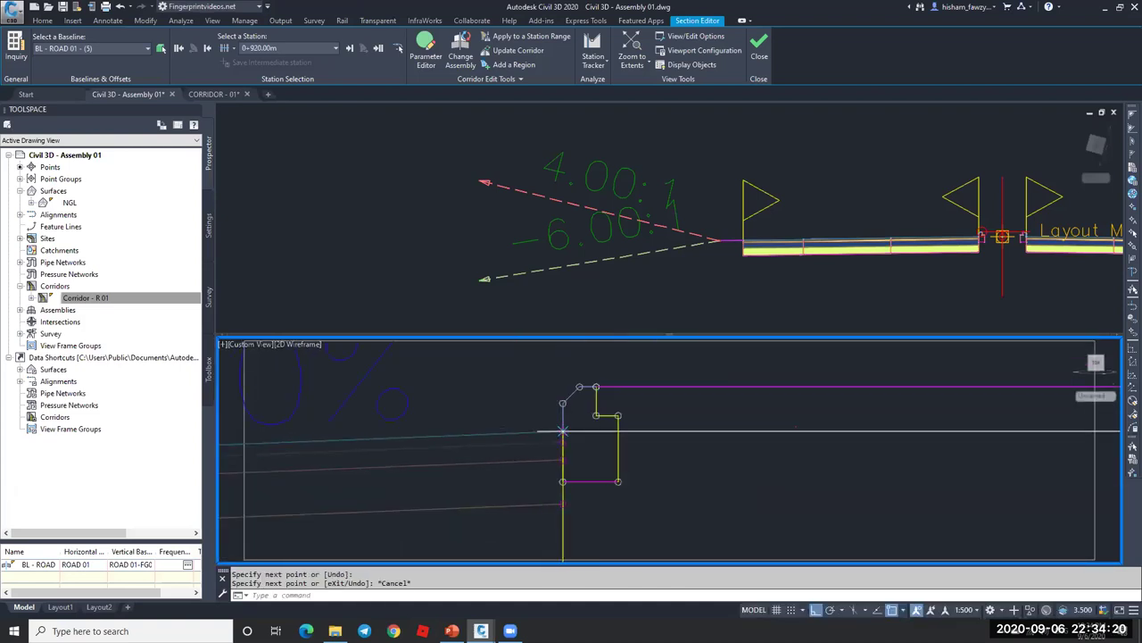
pyautogui.scroll(2, 962, 435)
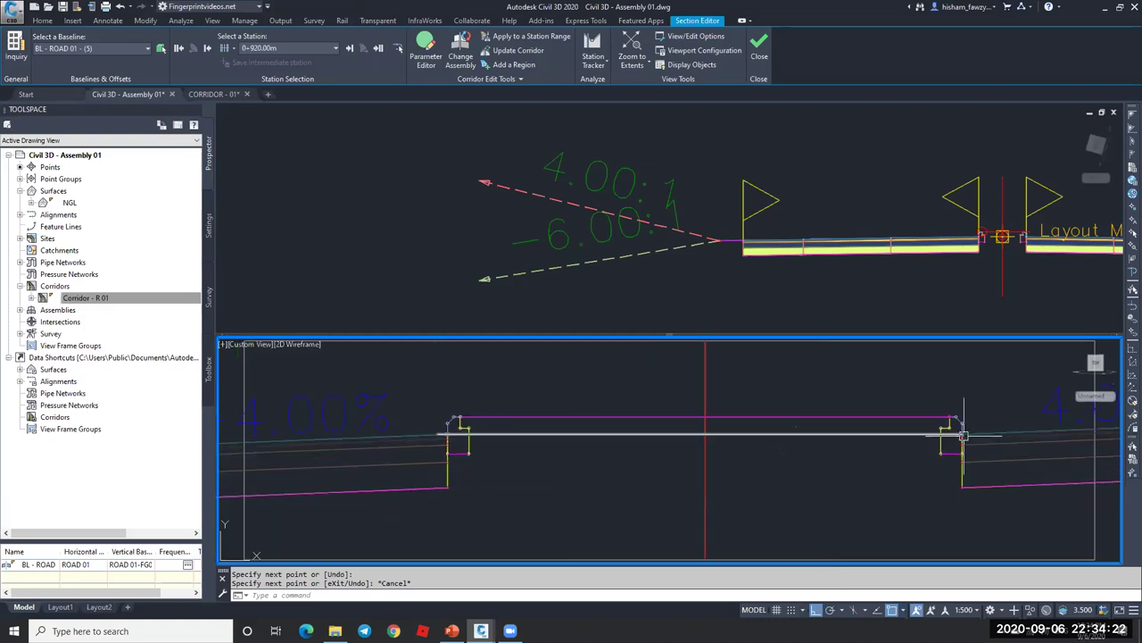
# - Delete the stray horizontal line between the curbs and zoom back out to the full section
pyautogui.press('Escape')
pyautogui.click(842, 433)
pyautogui.press('Delete')
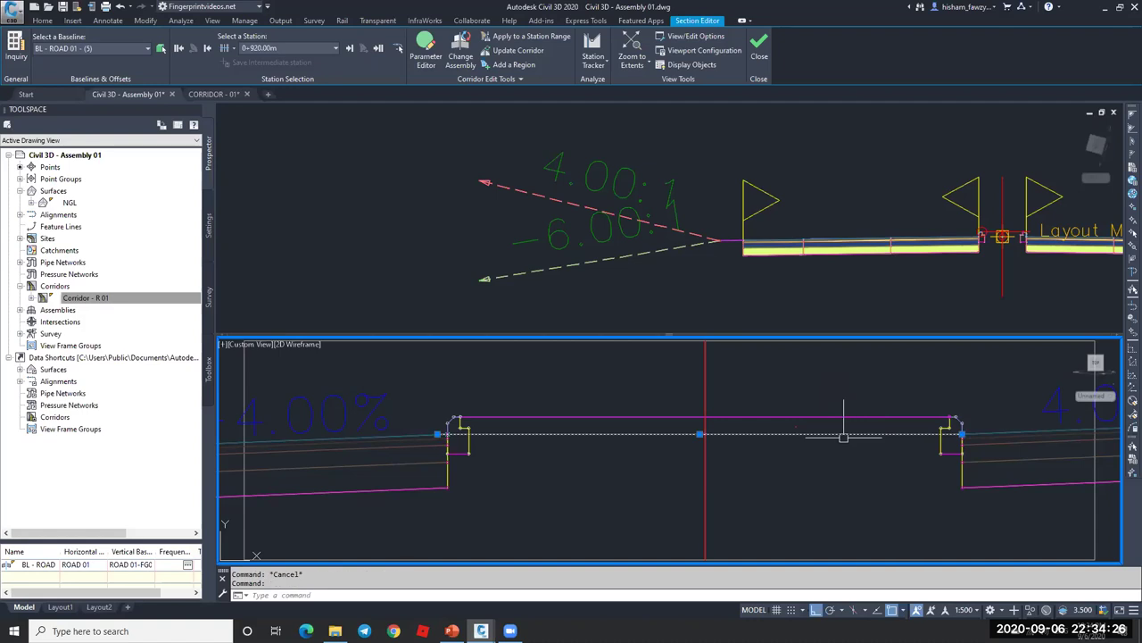
pyautogui.scroll(-4, 832, 399)
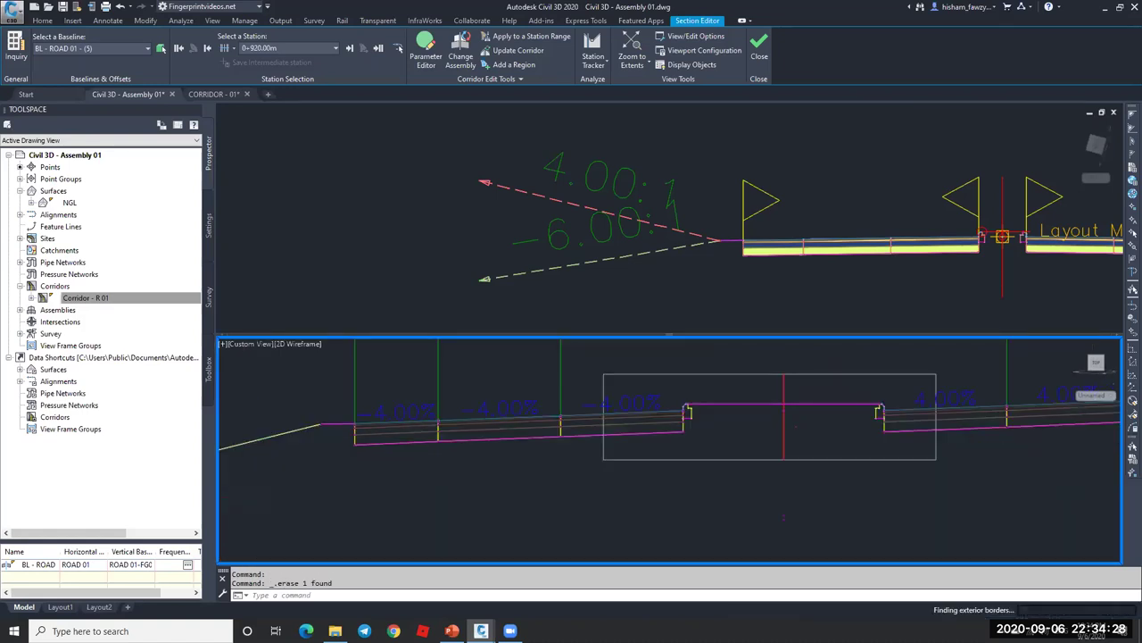
pyautogui.scroll(-3, 736, 409)
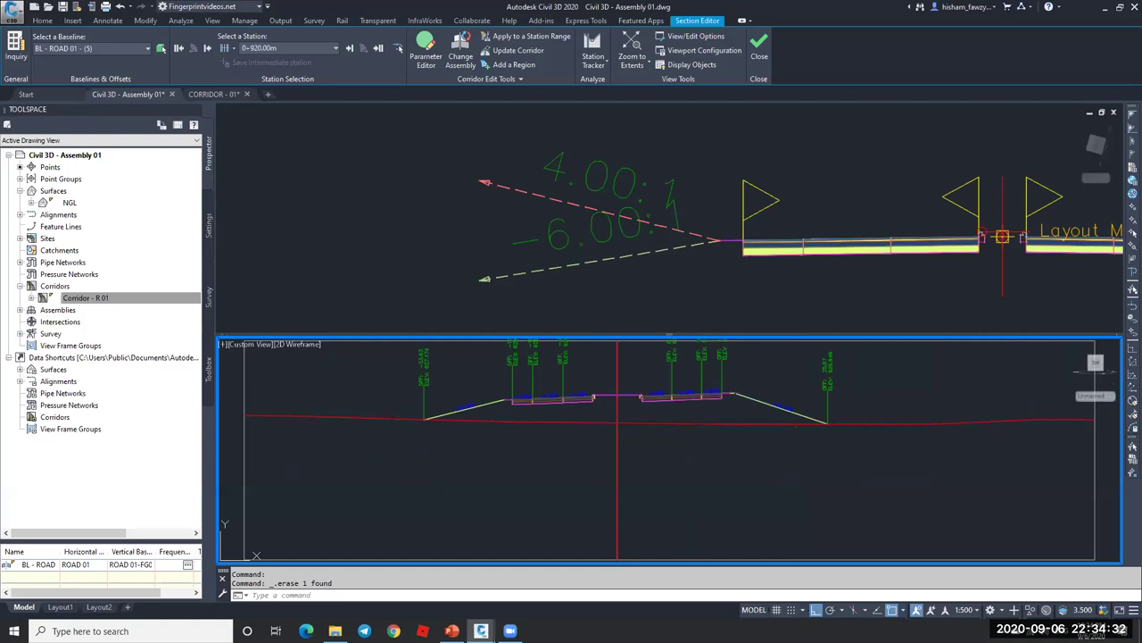
pyautogui.moveTo(764, 391)
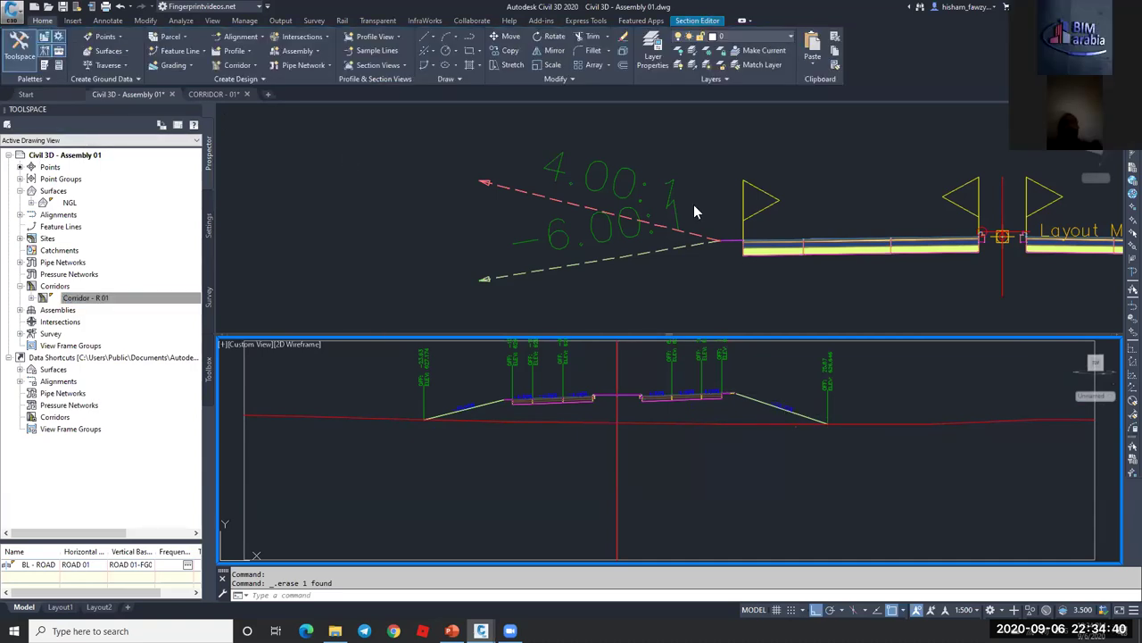
# - Create a corridor surface named TOP using the Top link code
pyautogui.click(767, 322)
pyautogui.scroll(-8, 477, 248)
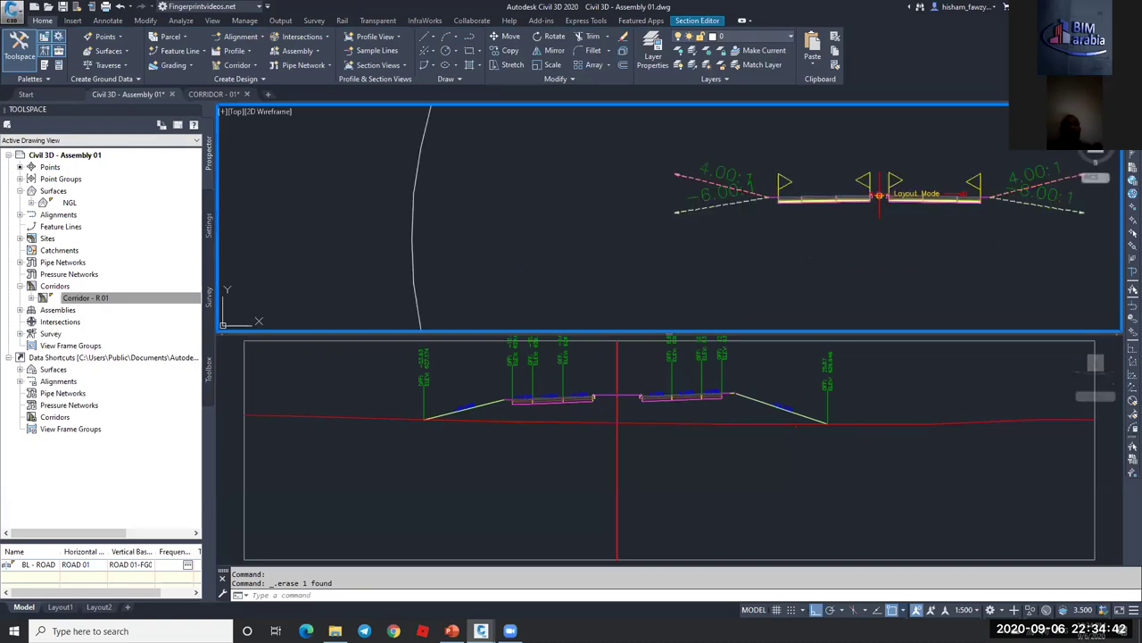
pyautogui.scroll(5, 476, 249)
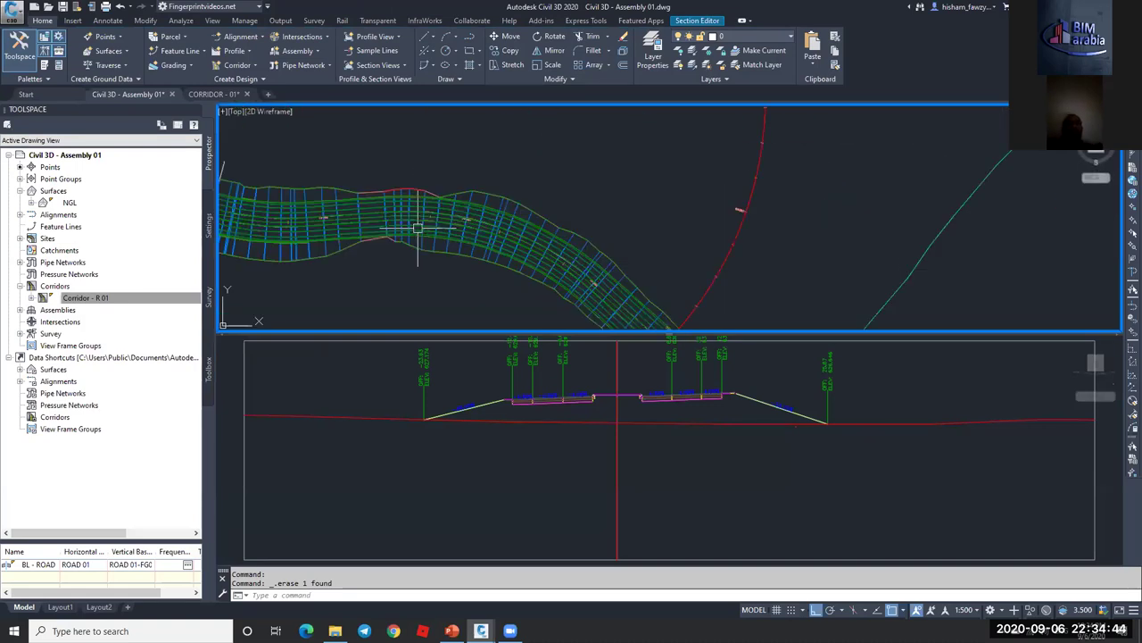
pyautogui.click(208, 51)
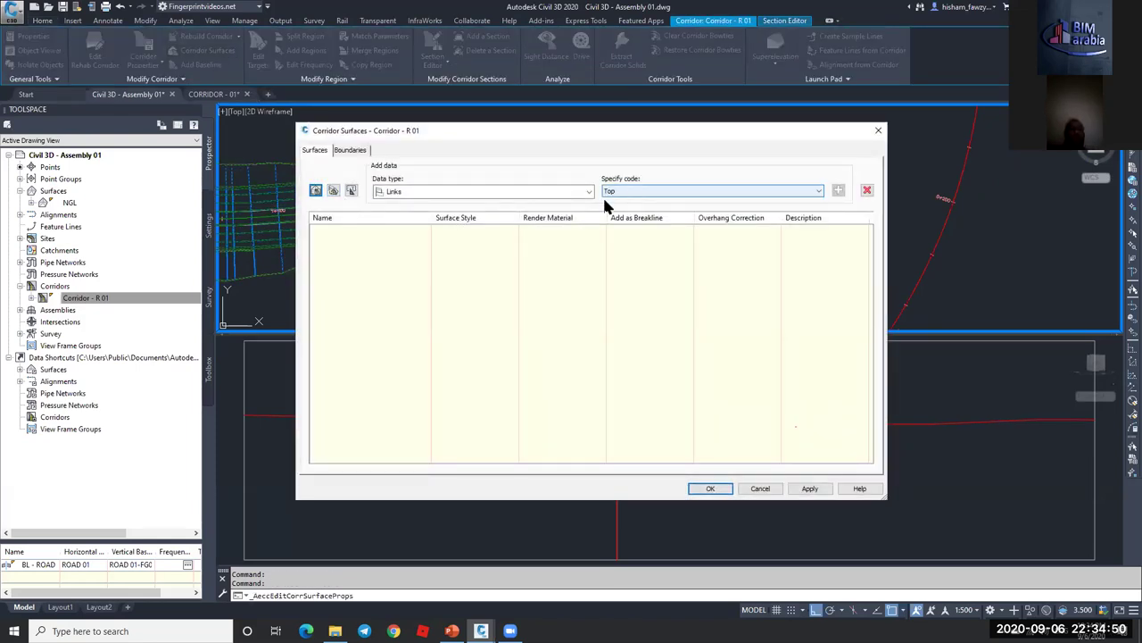
pyautogui.click(395, 229)
pyautogui.write('TOP')
pyautogui.press('Return')
pyautogui.click(838, 191)
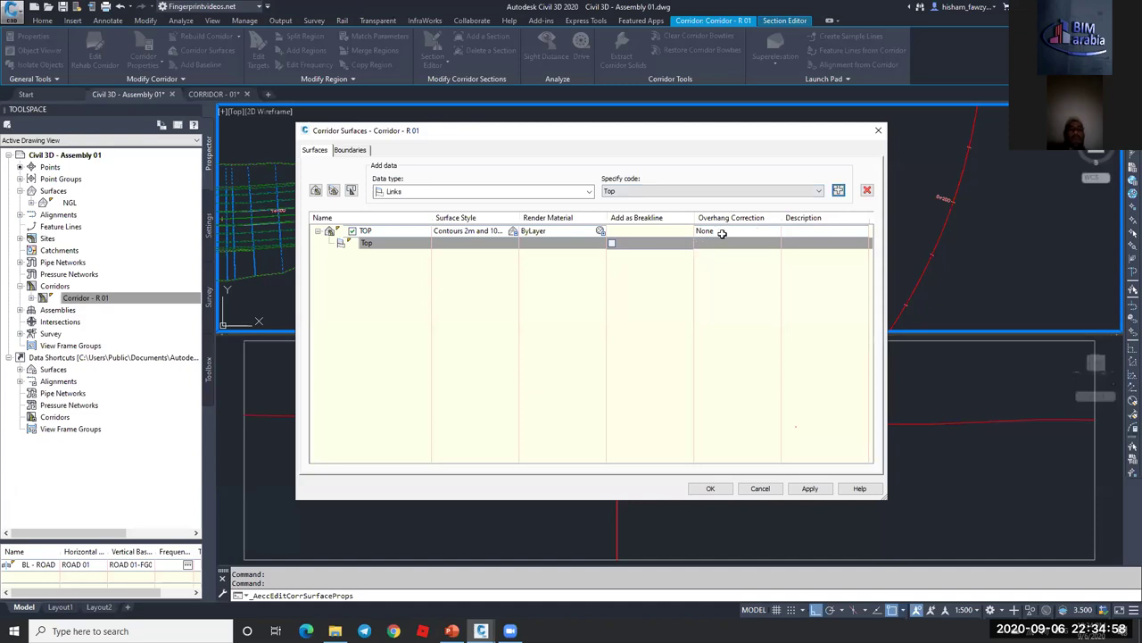
pyautogui.click(351, 150)
pyautogui.click(321, 150)
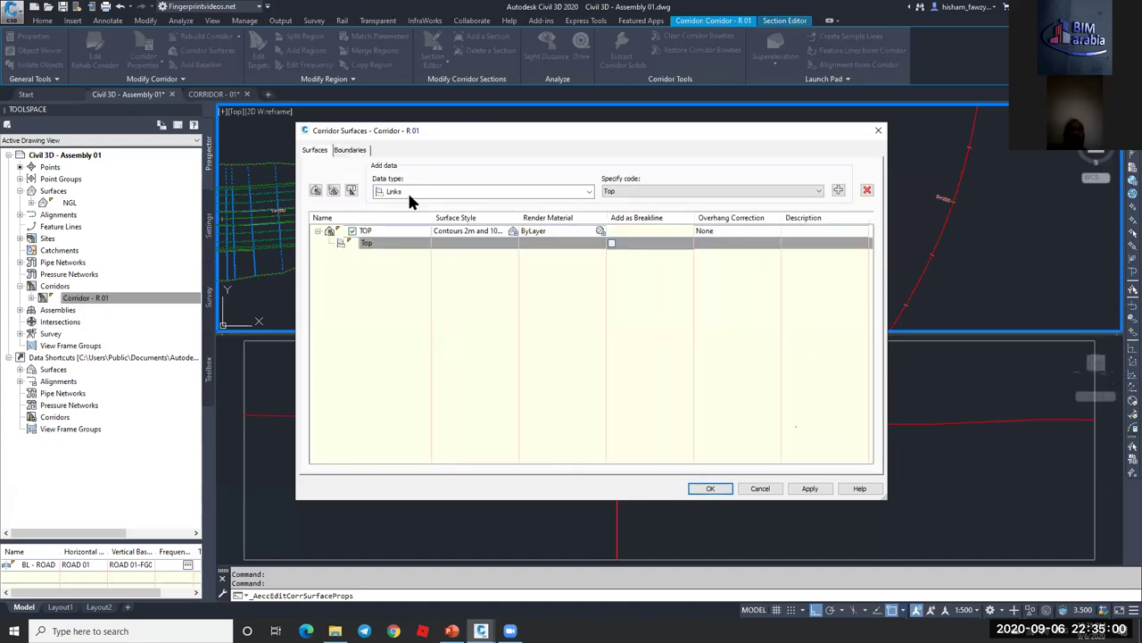
pyautogui.click(711, 488)
# - Rebuild the corridor, select the TOP surface and show it in the Object Viewer
pyautogui.click(600, 289)
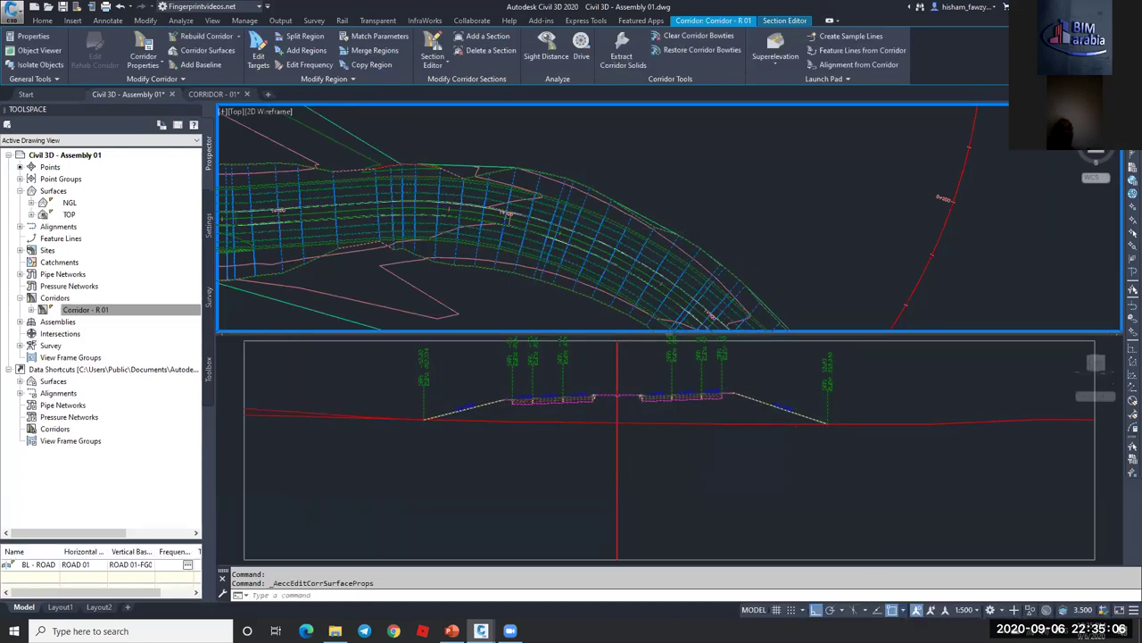
pyautogui.scroll(-3, 690, 236)
pyautogui.scroll(-3, 689, 236)
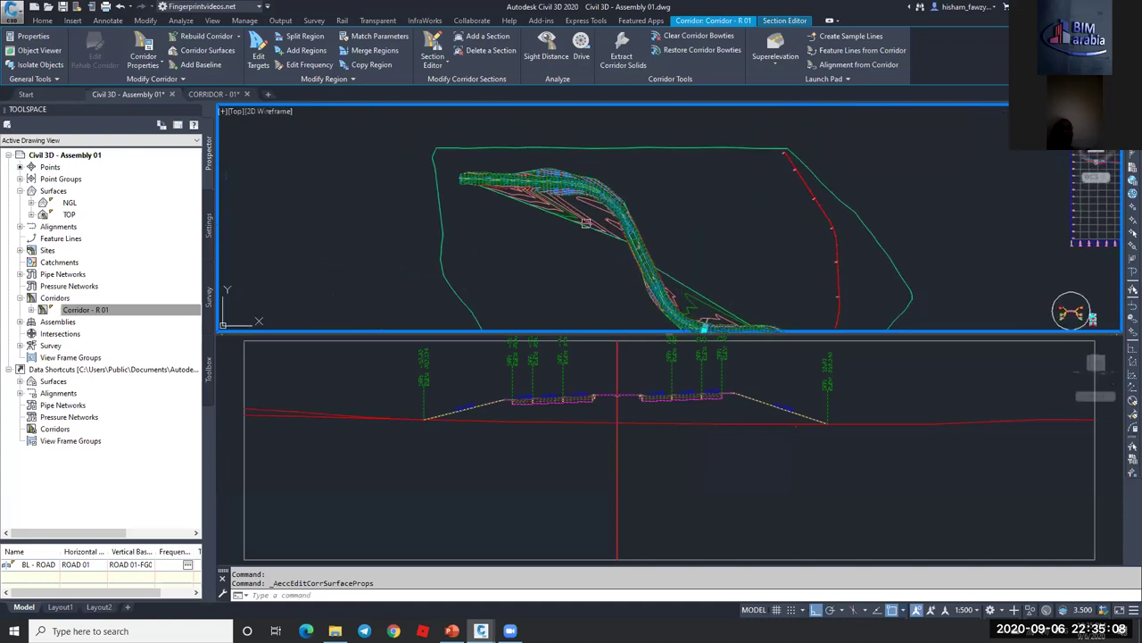
pyautogui.click(581, 215)
pyautogui.press('Escape')
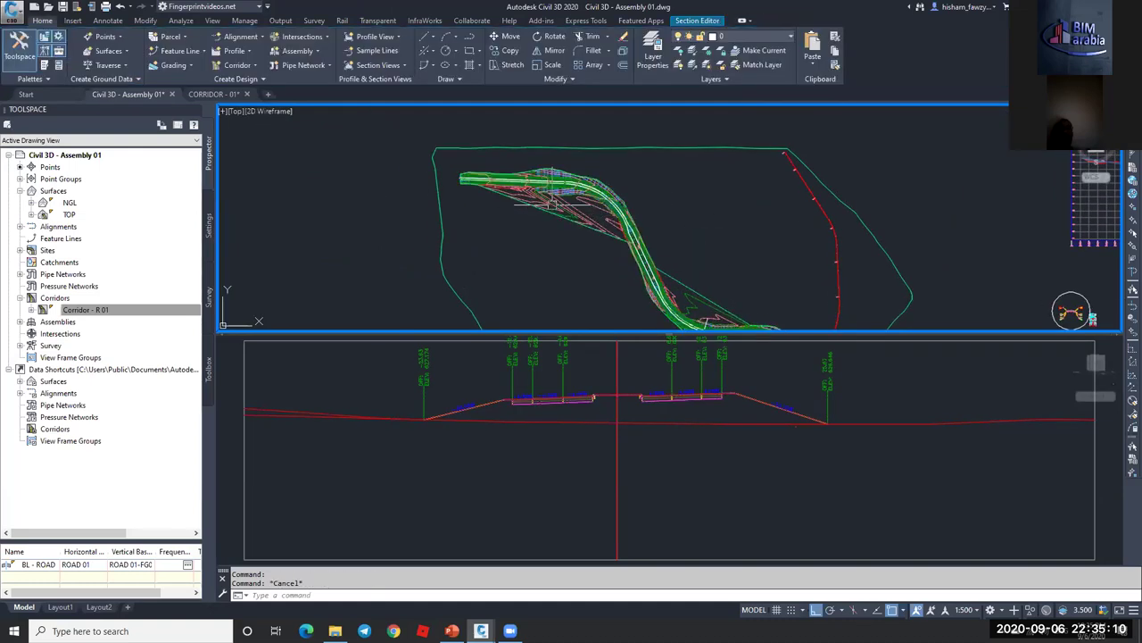
pyautogui.click(116, 51)
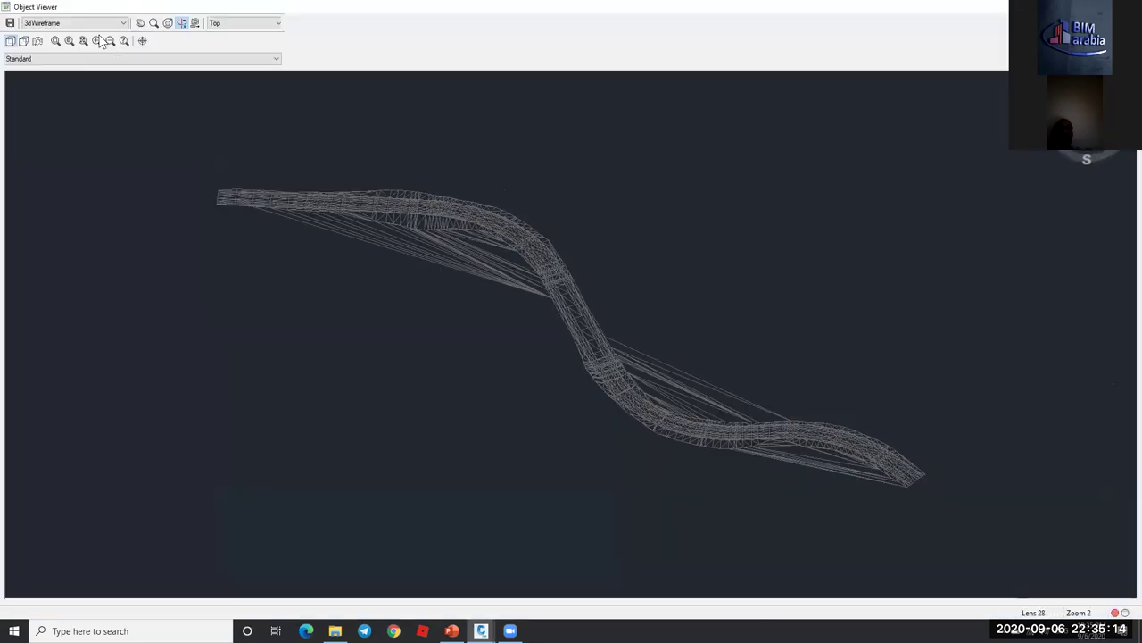
# - Shade the TOP surface in Conceptual style, inspect it, then close the Object Viewer
pyautogui.click(101, 24)
pyautogui.click(76, 50)
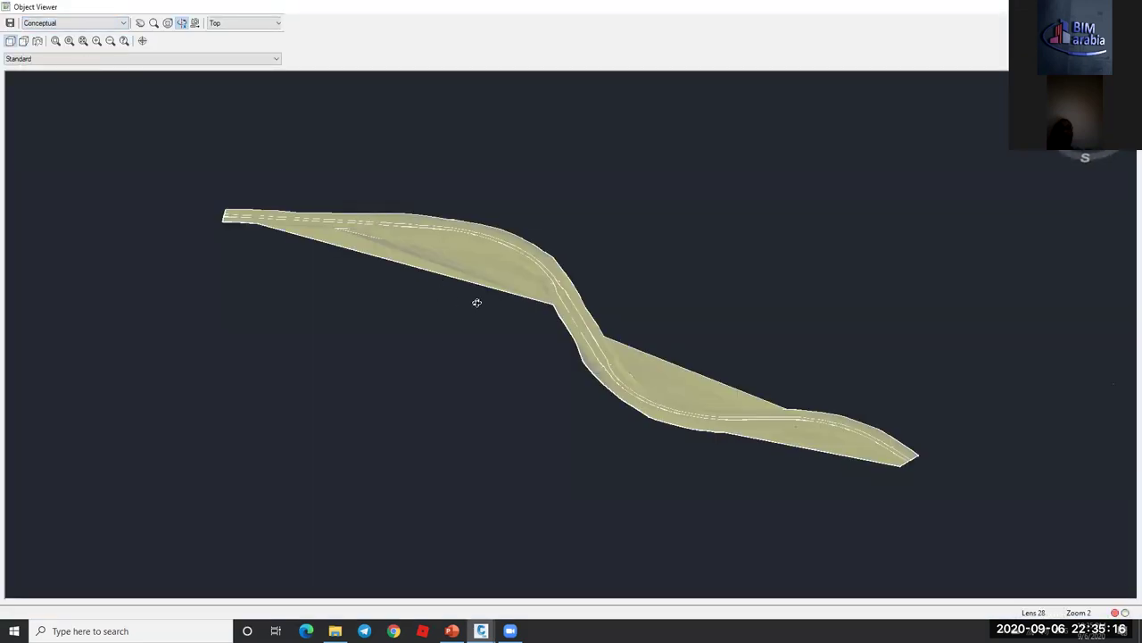
pyautogui.scroll(3, 474, 301)
pyautogui.scroll(3, 607, 312)
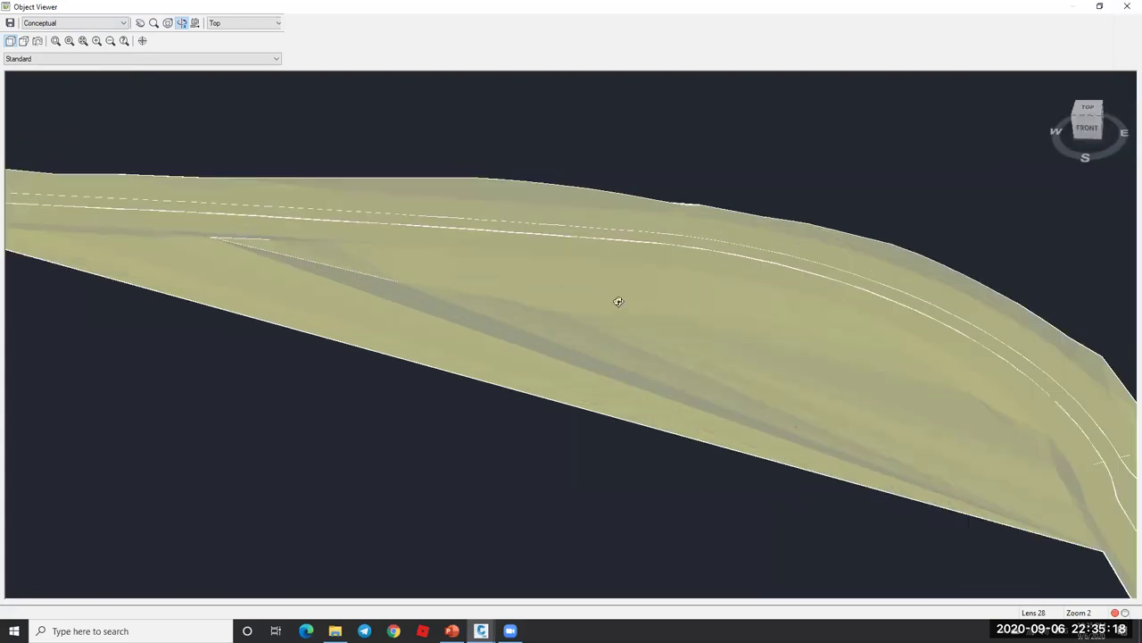
pyautogui.scroll(2, 587, 333)
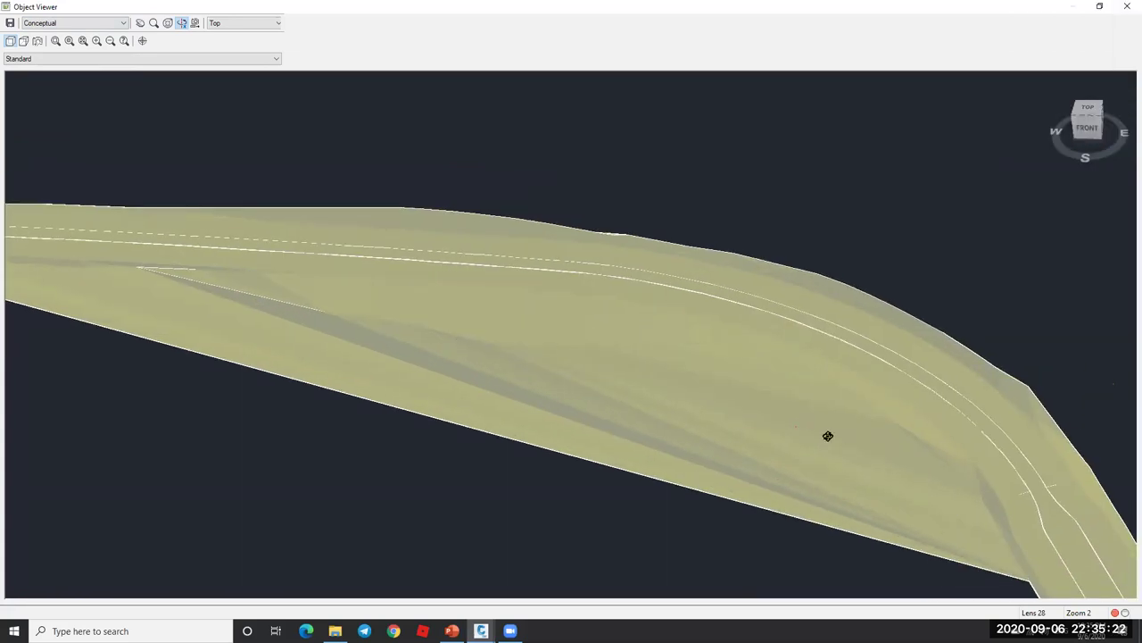
pyautogui.moveTo(882, 477); pyautogui.dragTo(678, 358, button='middle')
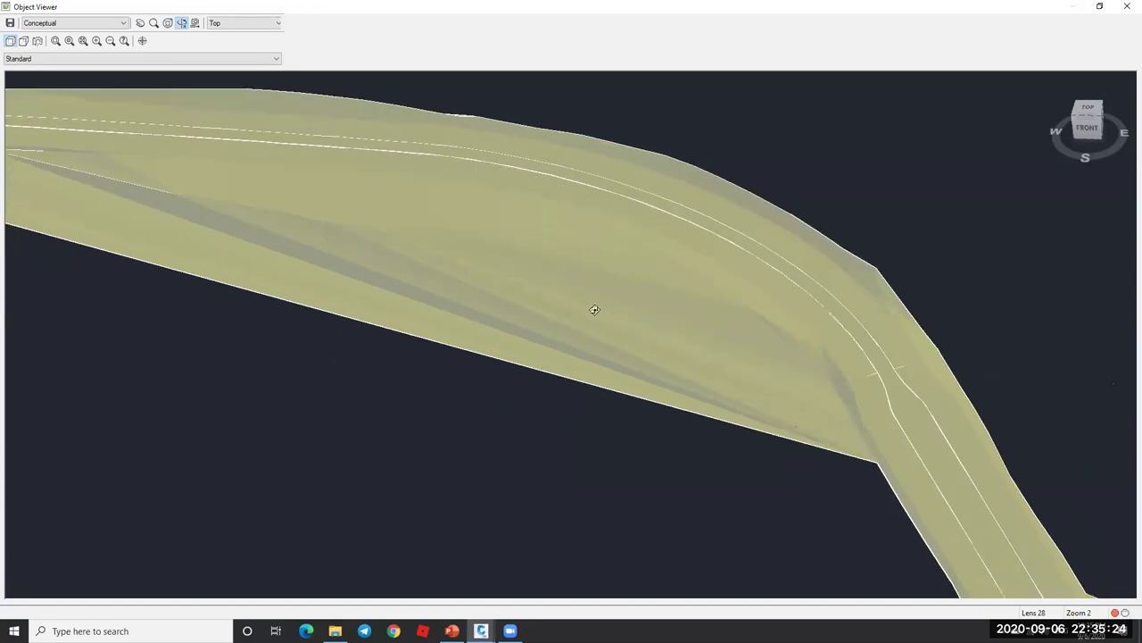
pyautogui.scroll(3, 316, 174)
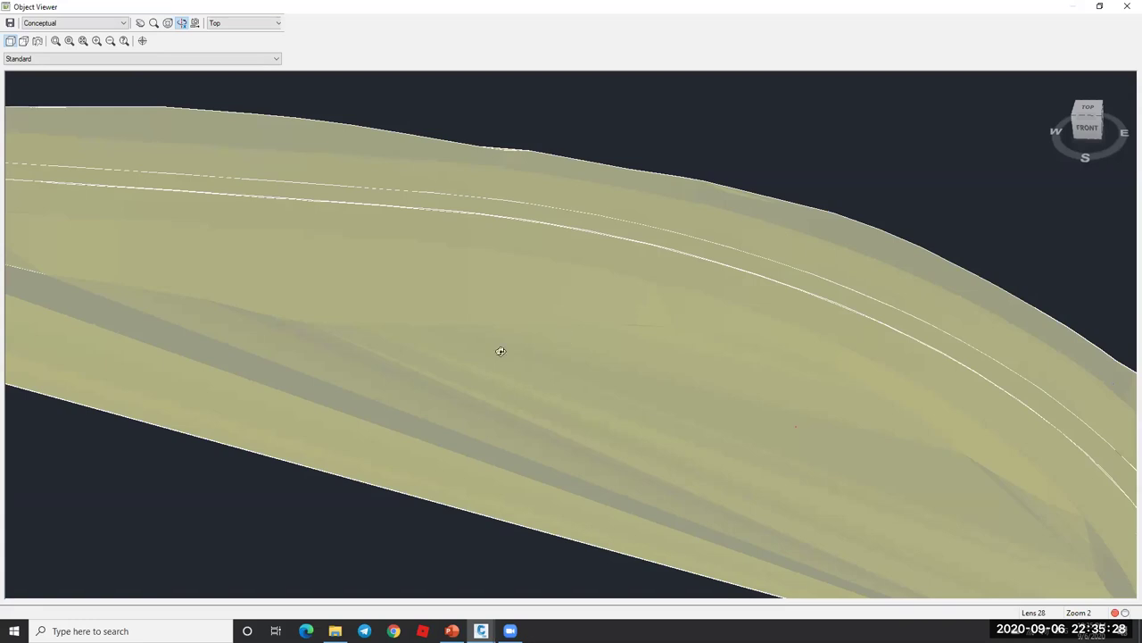
pyautogui.scroll(-5, 501, 351)
pyautogui.hotkey('alt', 'F4')
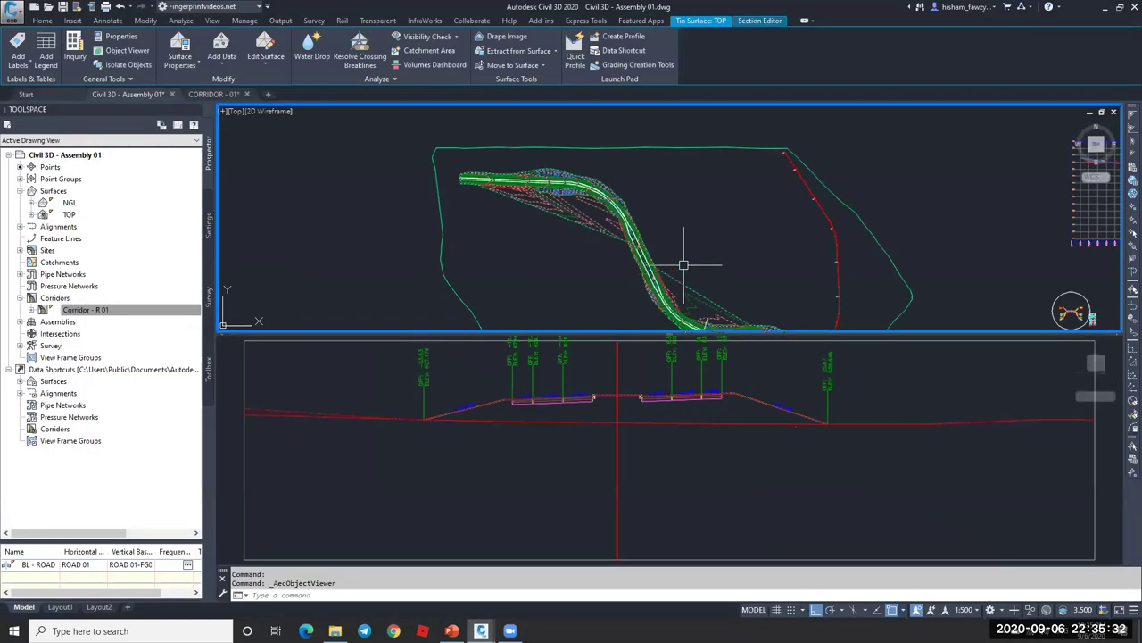
# - Add the corridor extents to the TOP surface as outer boundary Corridor Boundary(1), then rebuild the corridor
pyautogui.click(692, 254)
pyautogui.press('Escape')
pyautogui.scroll(6, 650, 264)
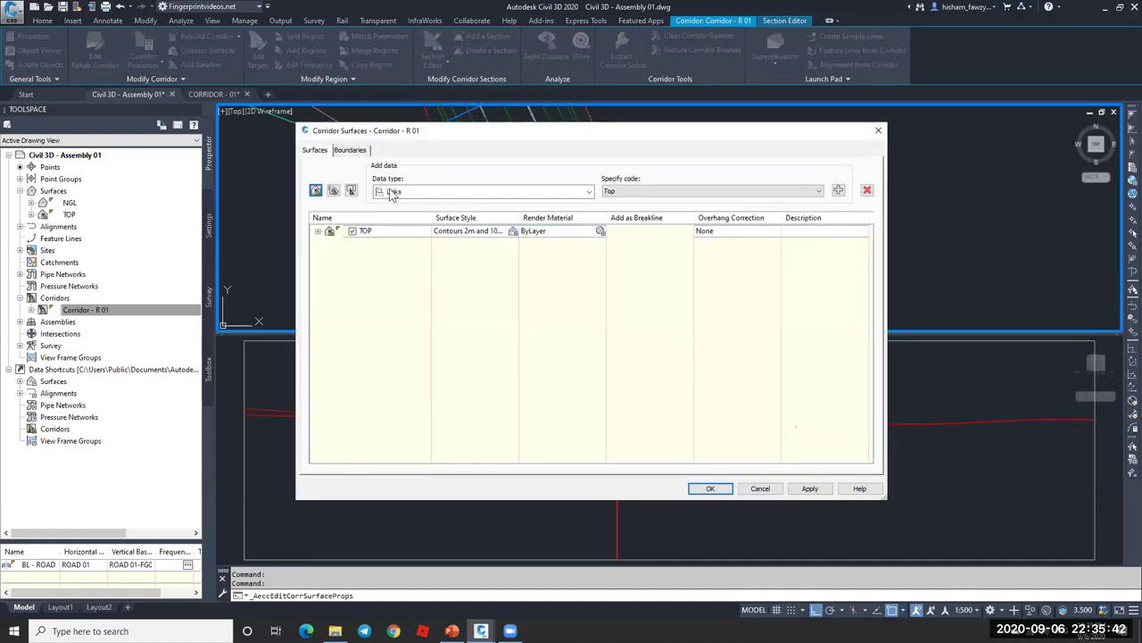
pyautogui.hotkey('ctrl', 'Tab')
pyautogui.rightClick(398, 189)
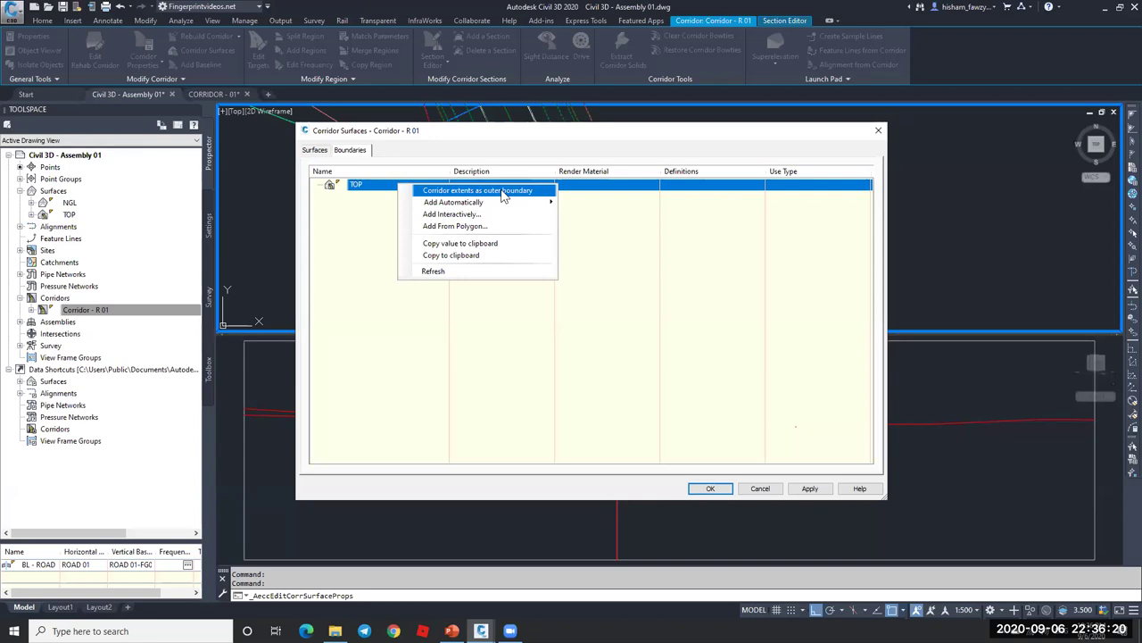
pyautogui.click(503, 193)
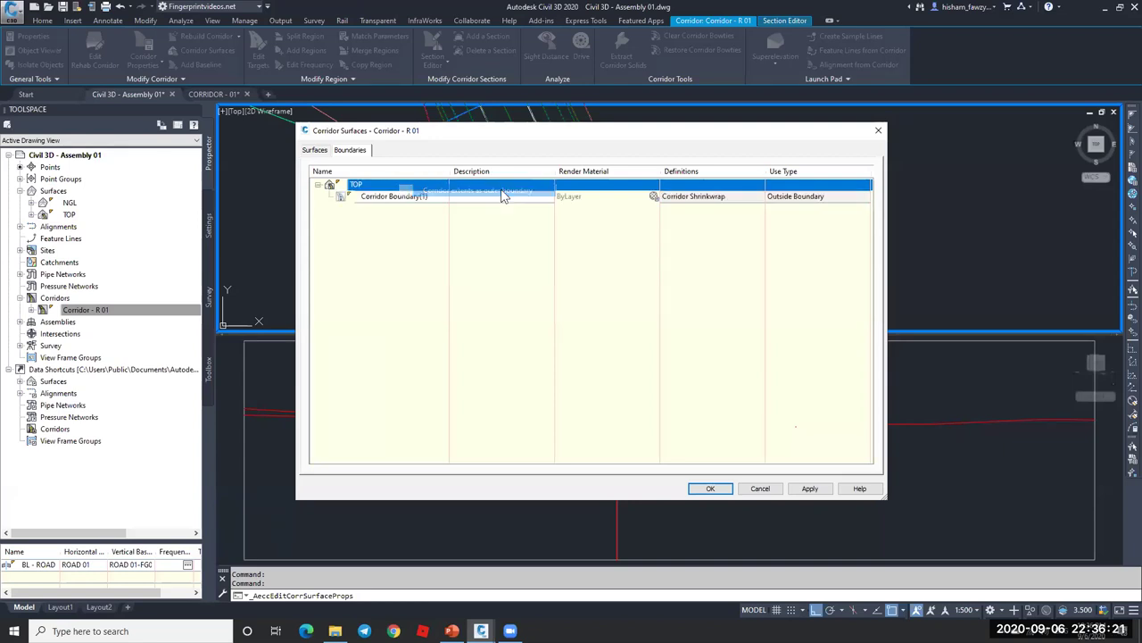
pyautogui.click(706, 488)
pyautogui.click(548, 287)
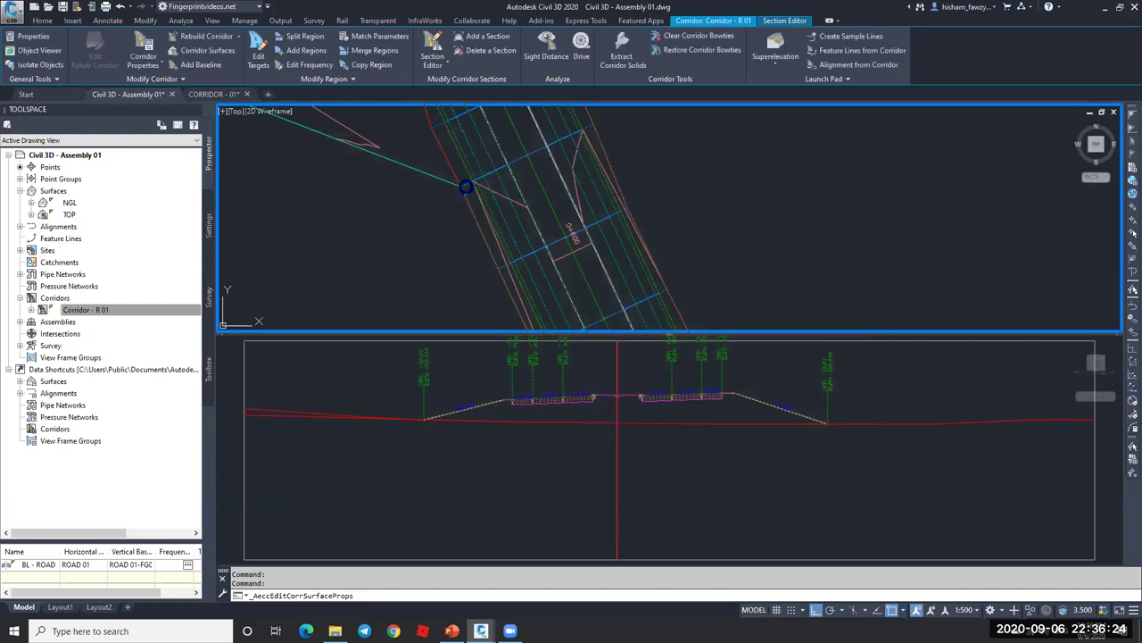
pyautogui.scroll(-6, 622, 276)
pyautogui.scroll(5, 705, 272)
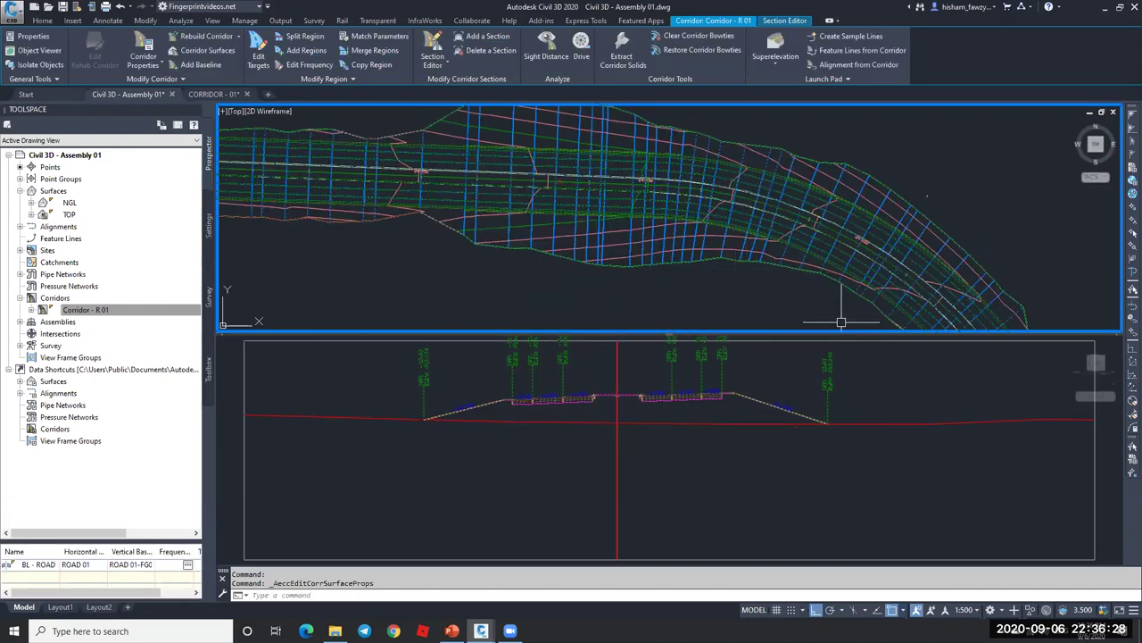
pyautogui.press('Escape')
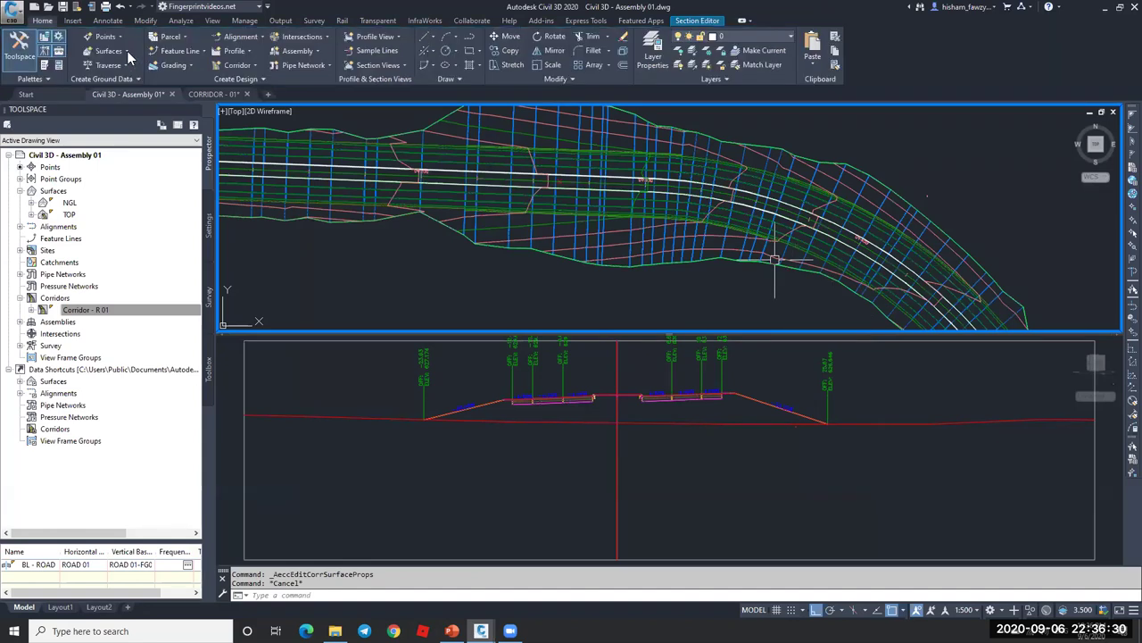
pyautogui.scroll(2, 595, 283)
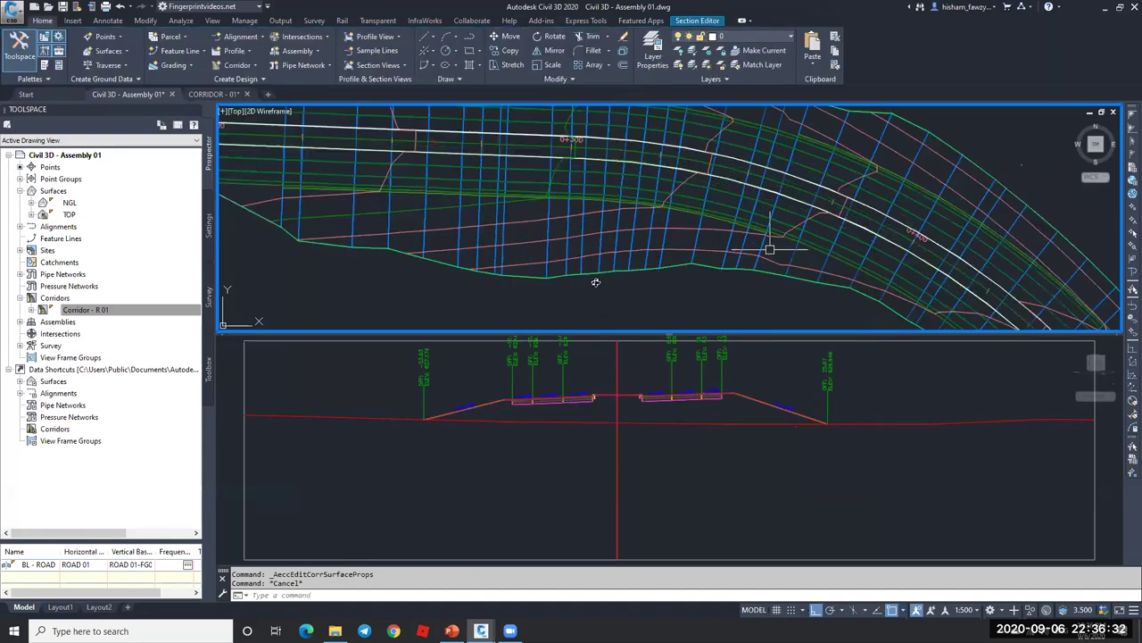
pyautogui.scroll(2, 772, 261)
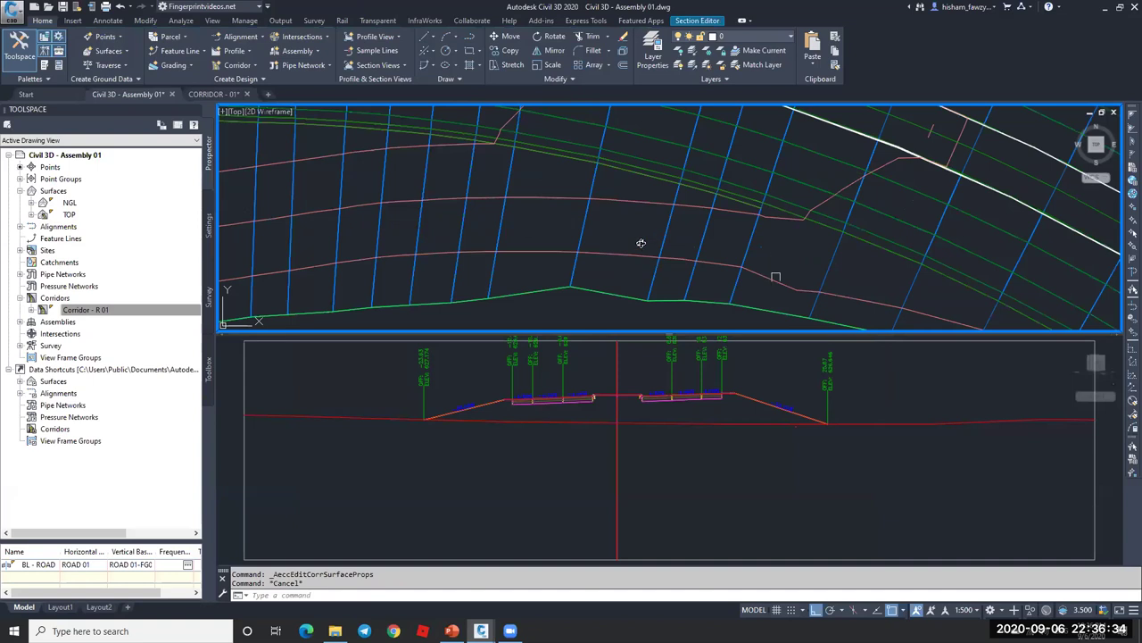
pyautogui.click(772, 279)
pyautogui.scroll(3, 405, 324)
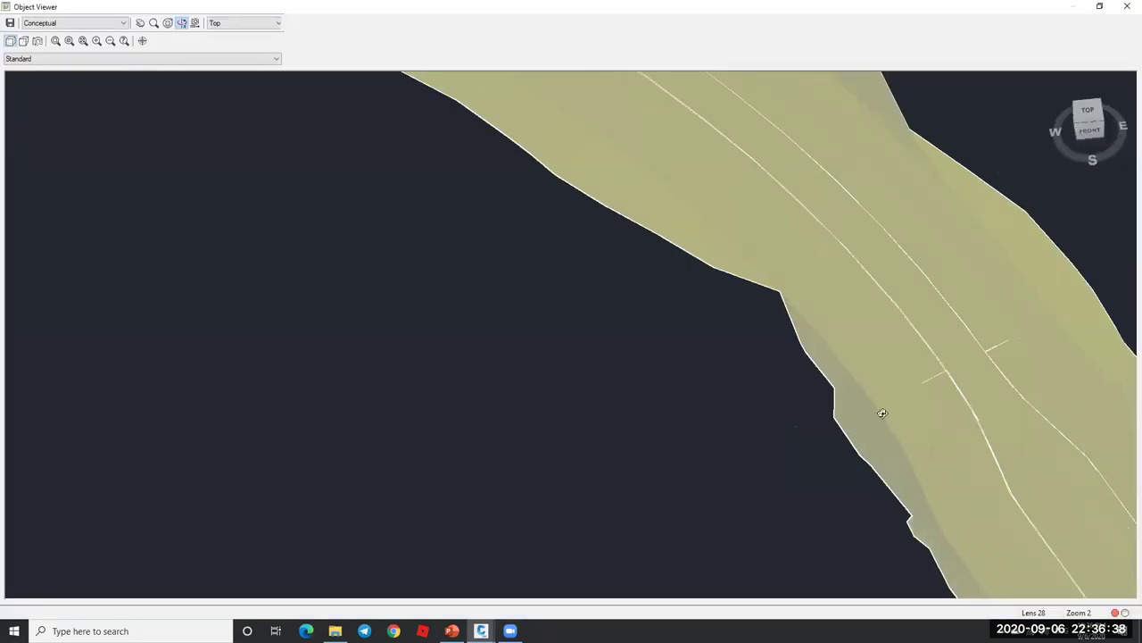
pyautogui.moveTo(800, 373); pyautogui.dragTo(634, 317)
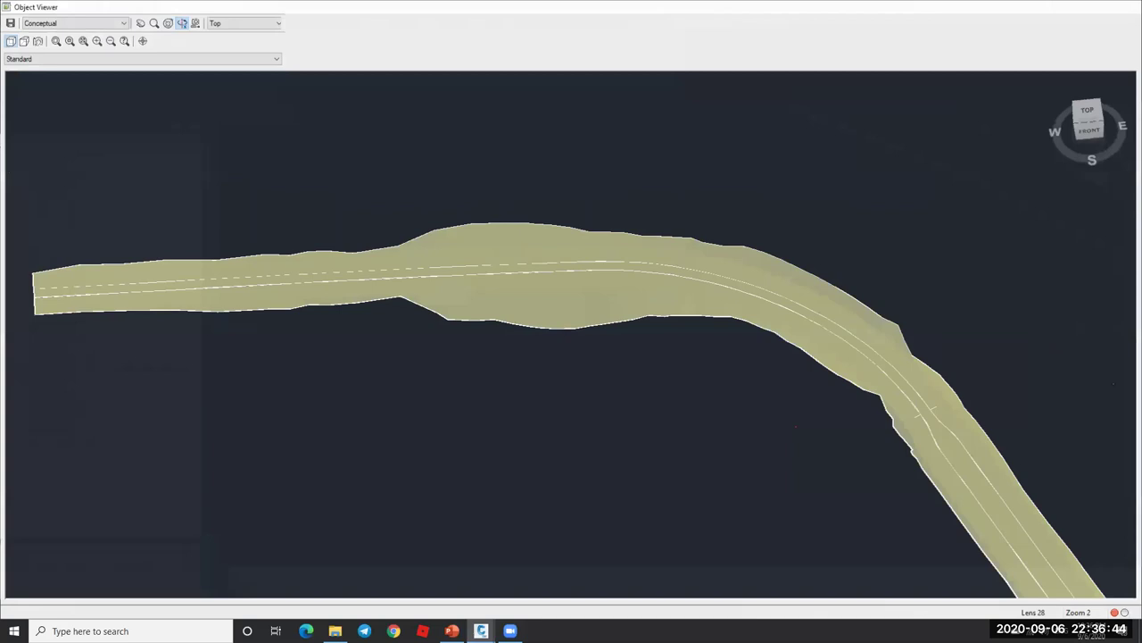
pyautogui.press('Escape')
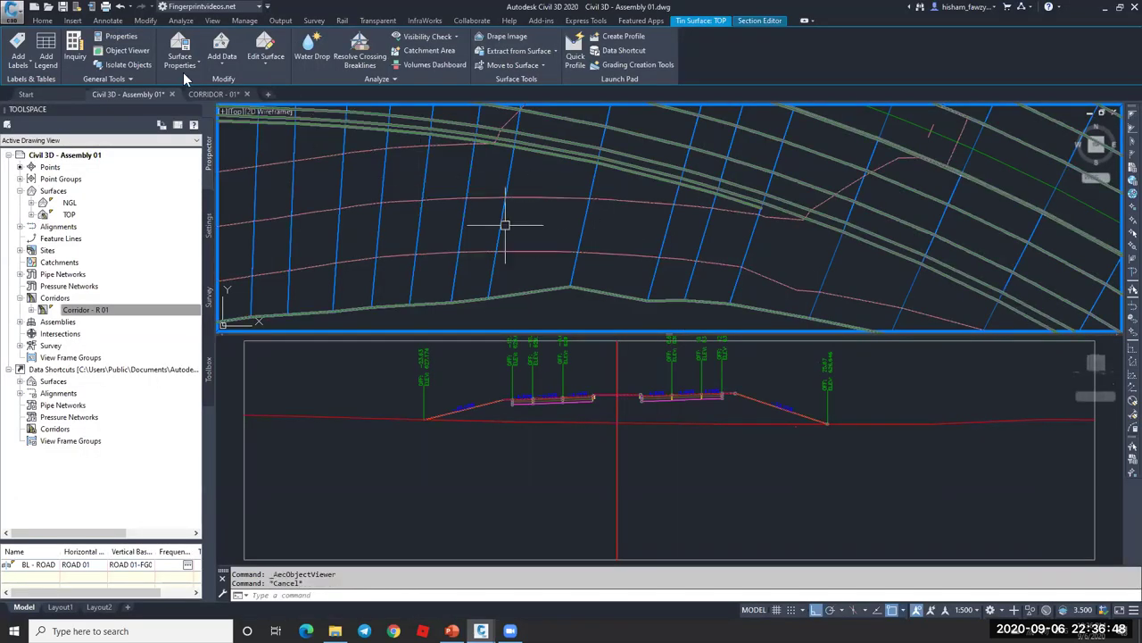
pyautogui.press('Escape')
pyautogui.press('Escape')
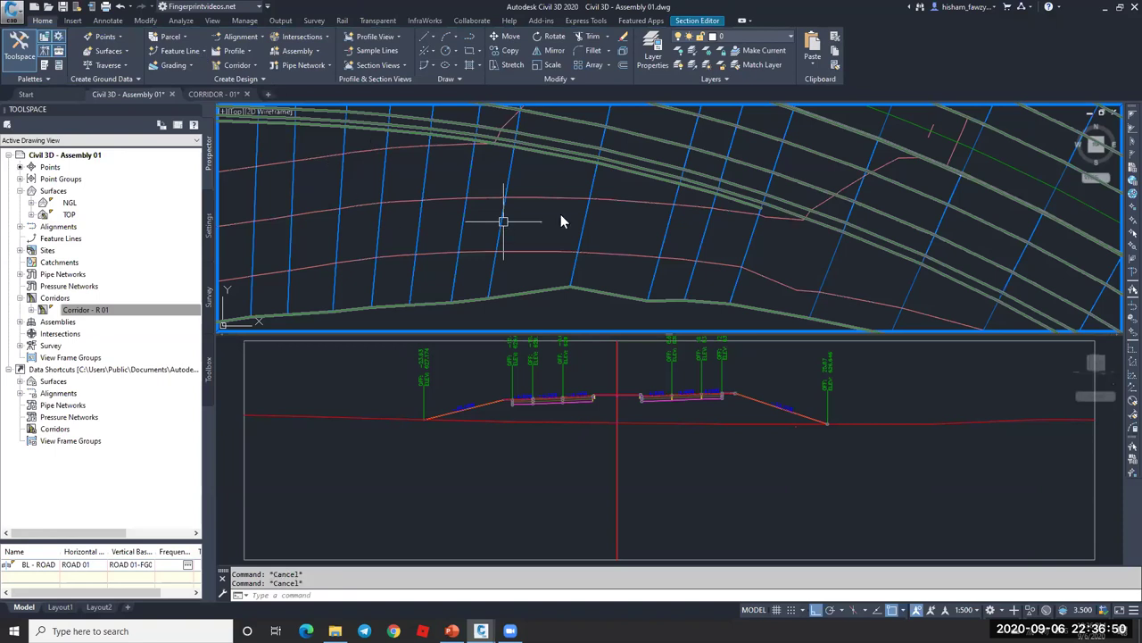
pyautogui.click(389, 170)
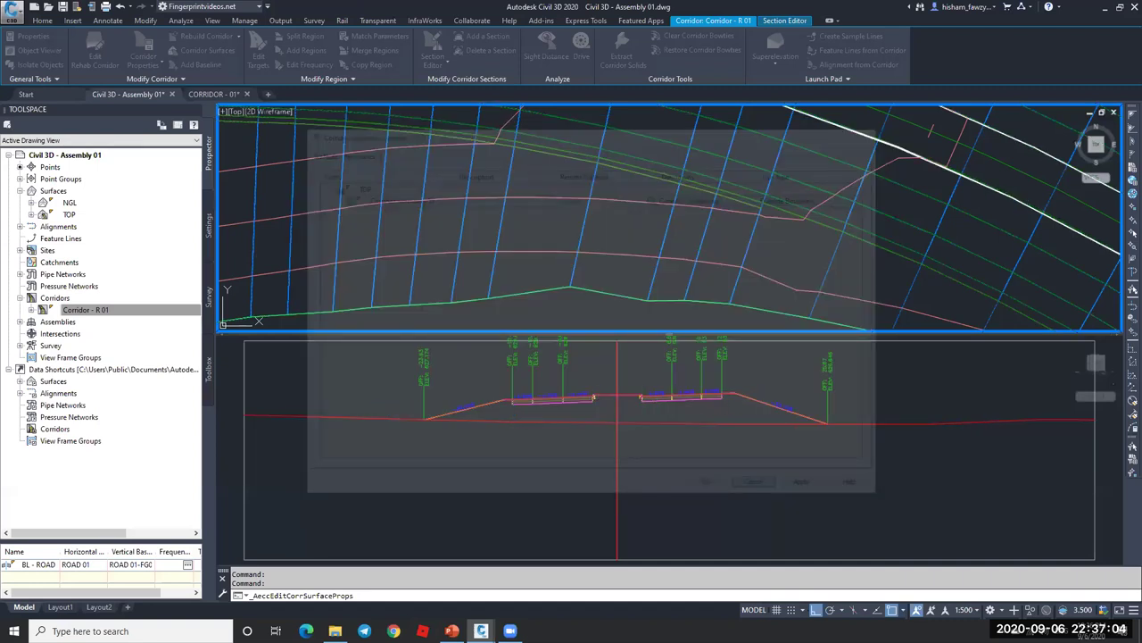
pyautogui.click(594, 408)
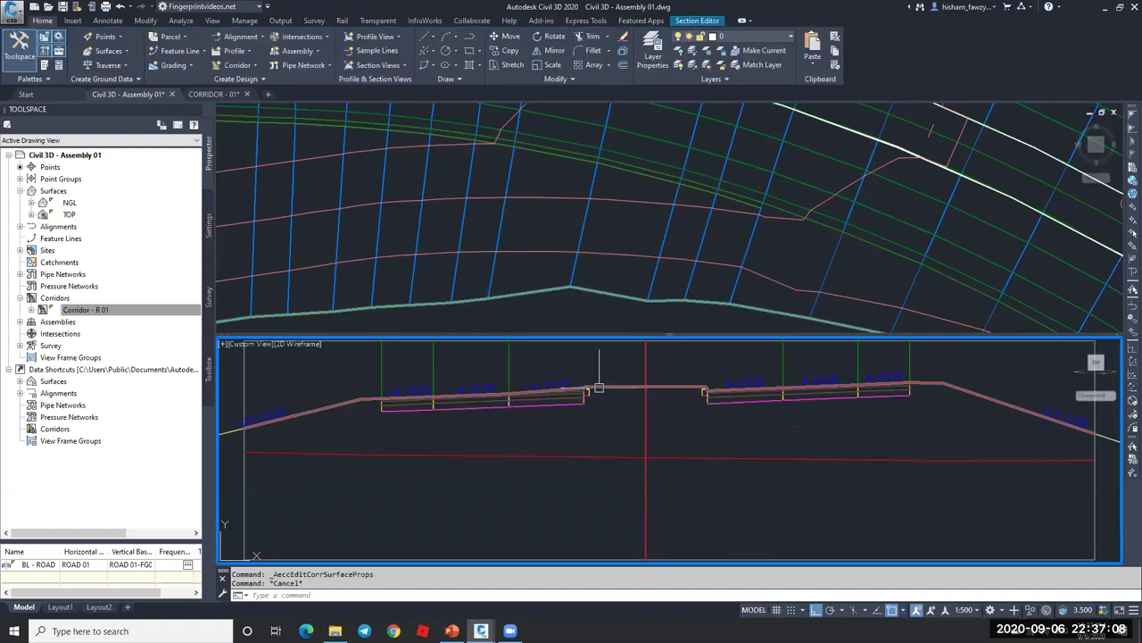
pyautogui.scroll(2, 326, 382)
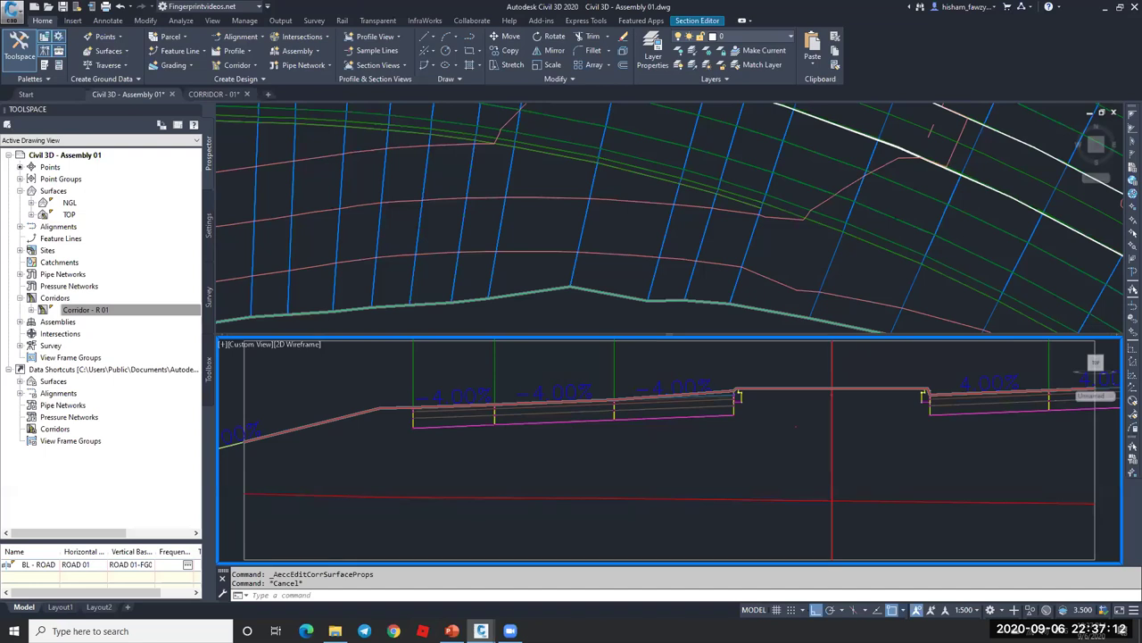
pyautogui.scroll(2, 676, 332)
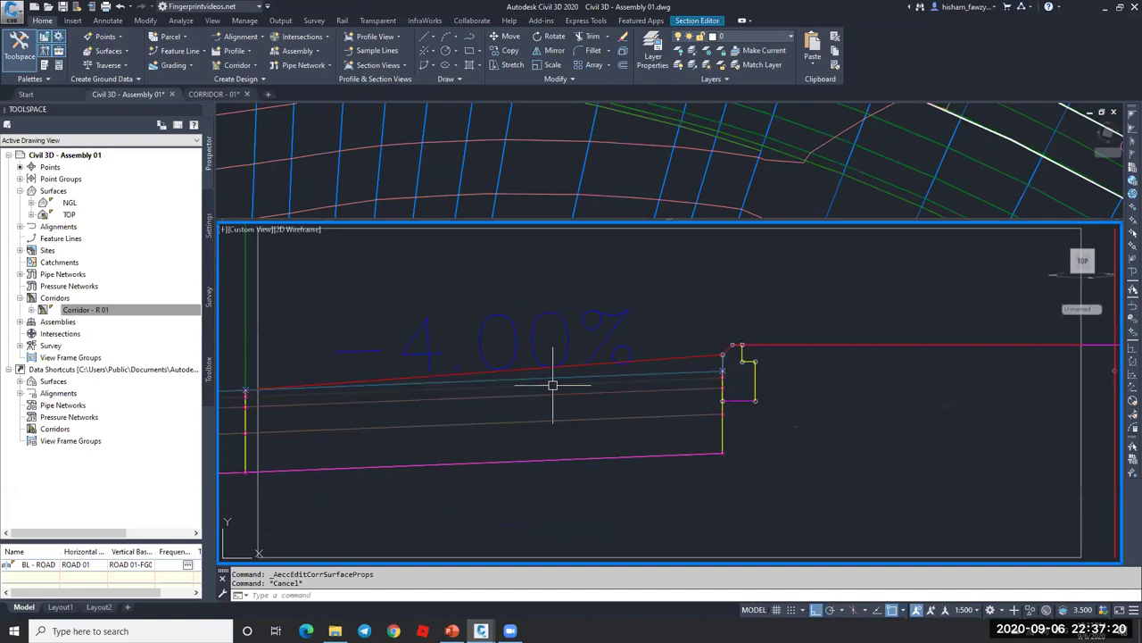
pyautogui.scroll(4, 723, 367)
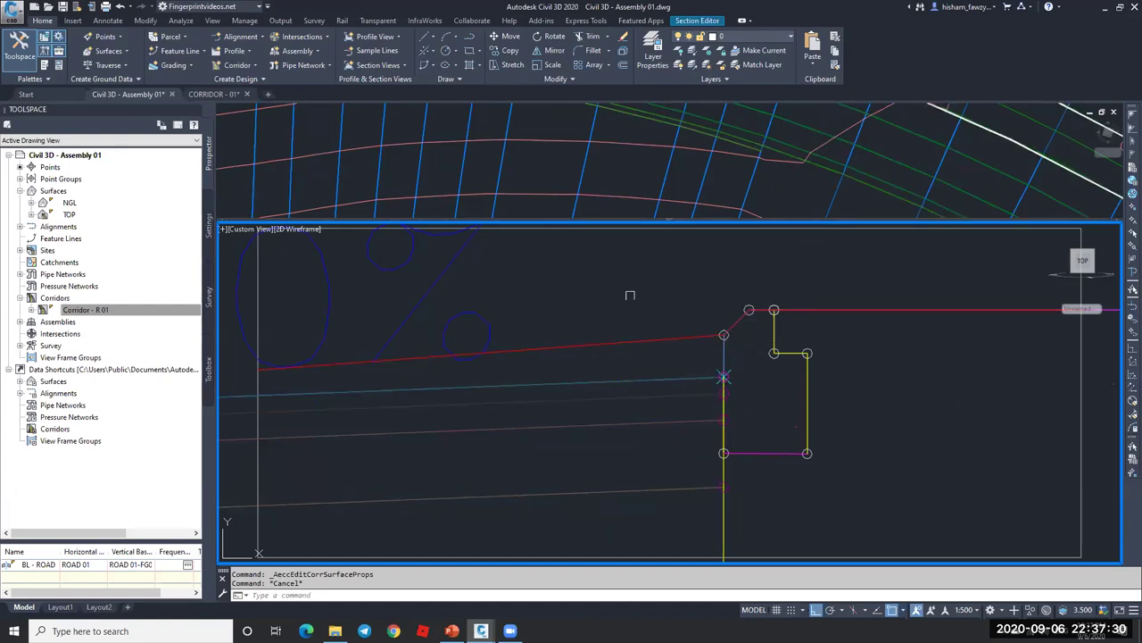
pyautogui.click(567, 160)
pyautogui.click(569, 185)
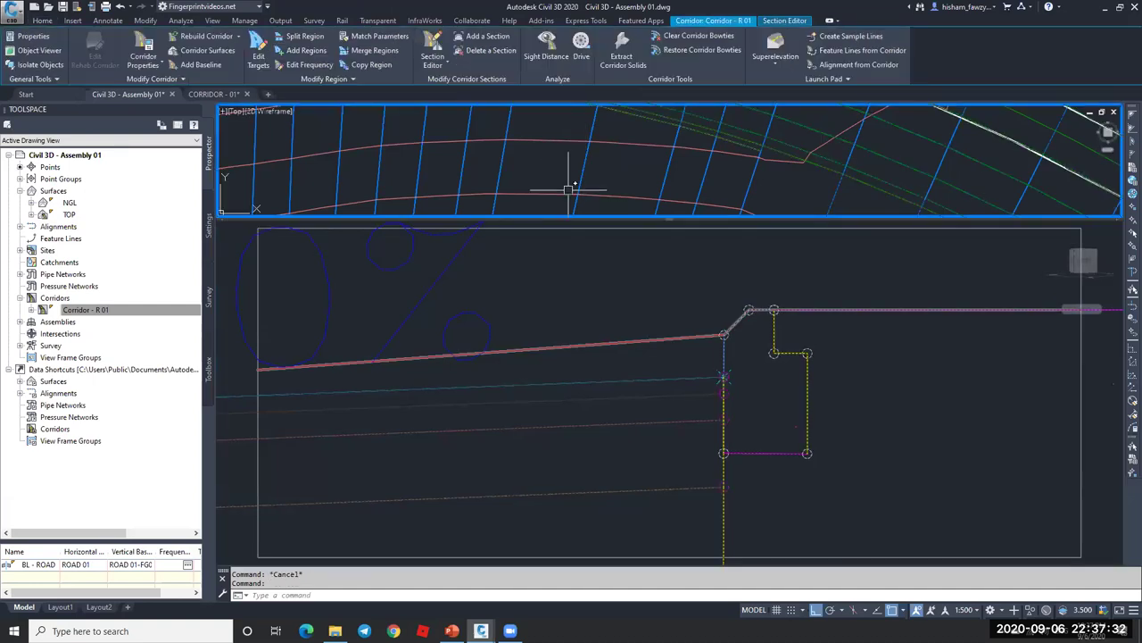
pyautogui.scroll(-2, 569, 185)
pyautogui.scroll(-2, 637, 207)
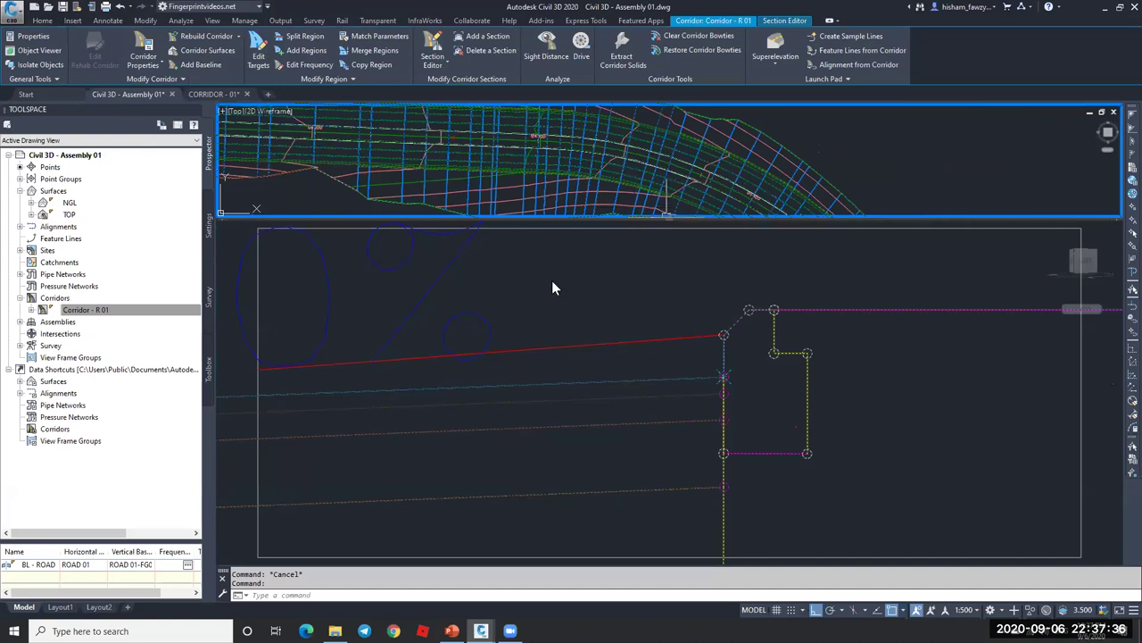
pyautogui.doubleClick(322, 198)
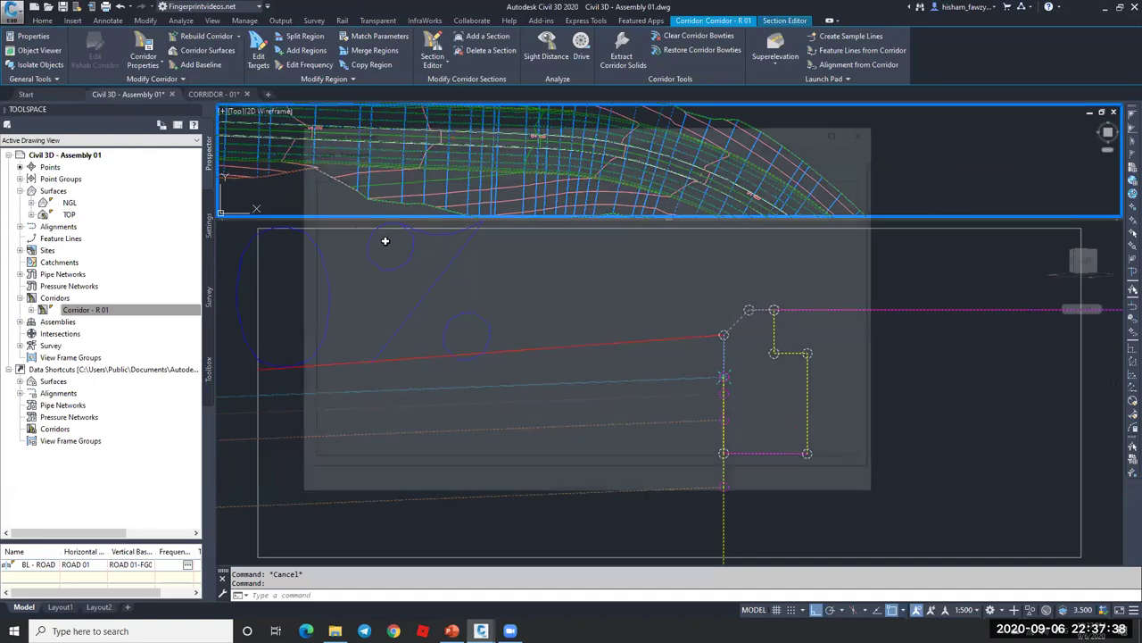
pyautogui.click(385, 242)
pyautogui.write('BOTTOM')
pyautogui.click(667, 193)
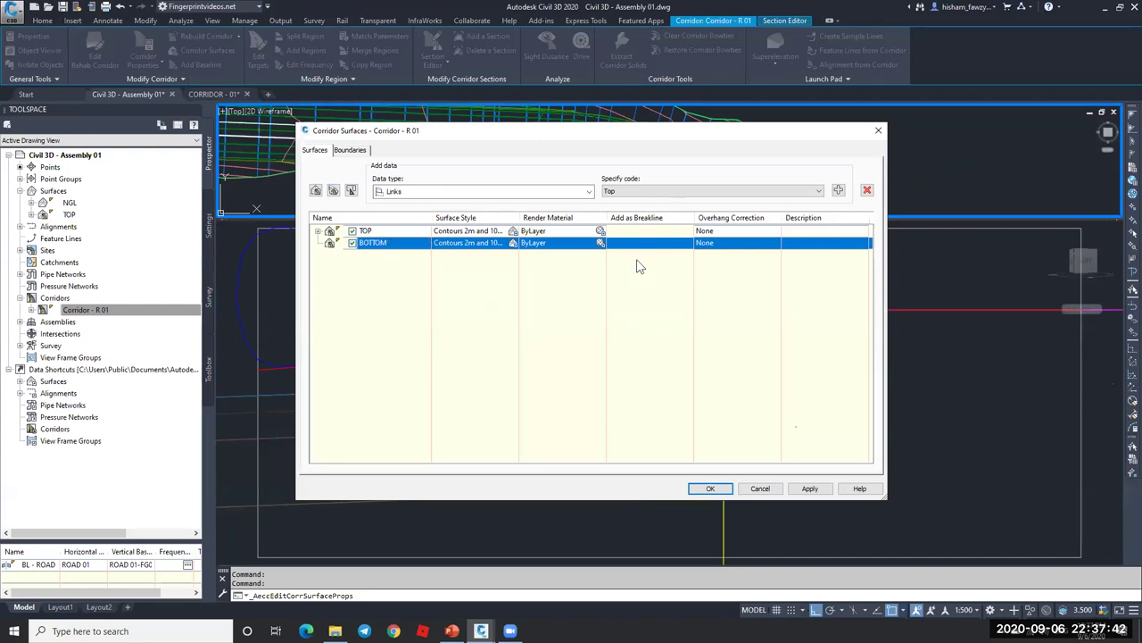
pyautogui.click(635, 209)
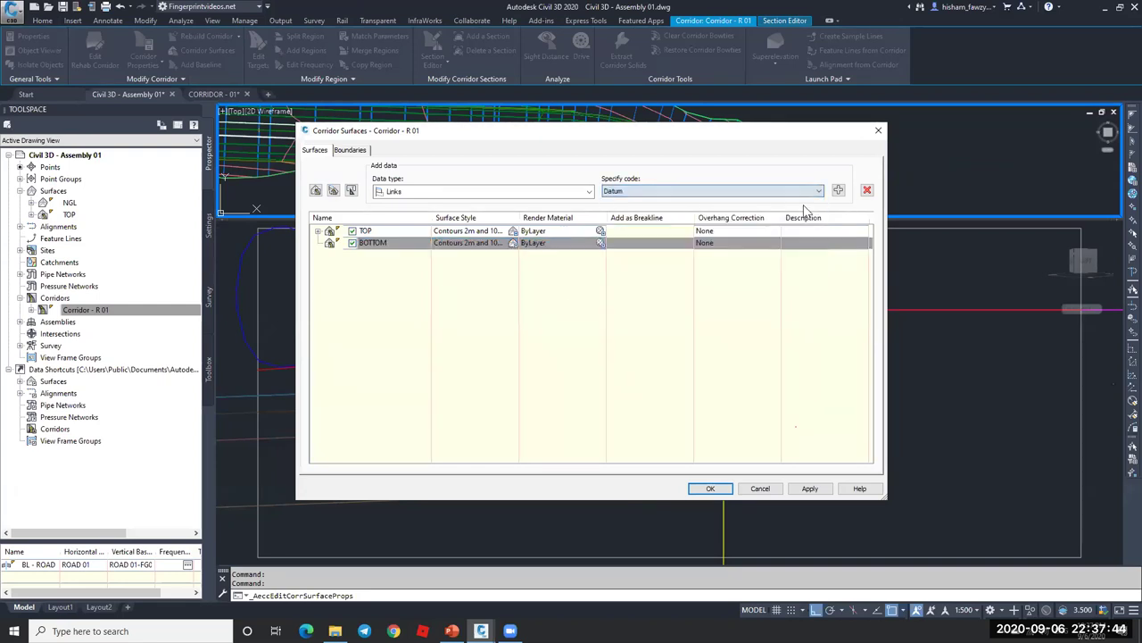
pyautogui.click(838, 190)
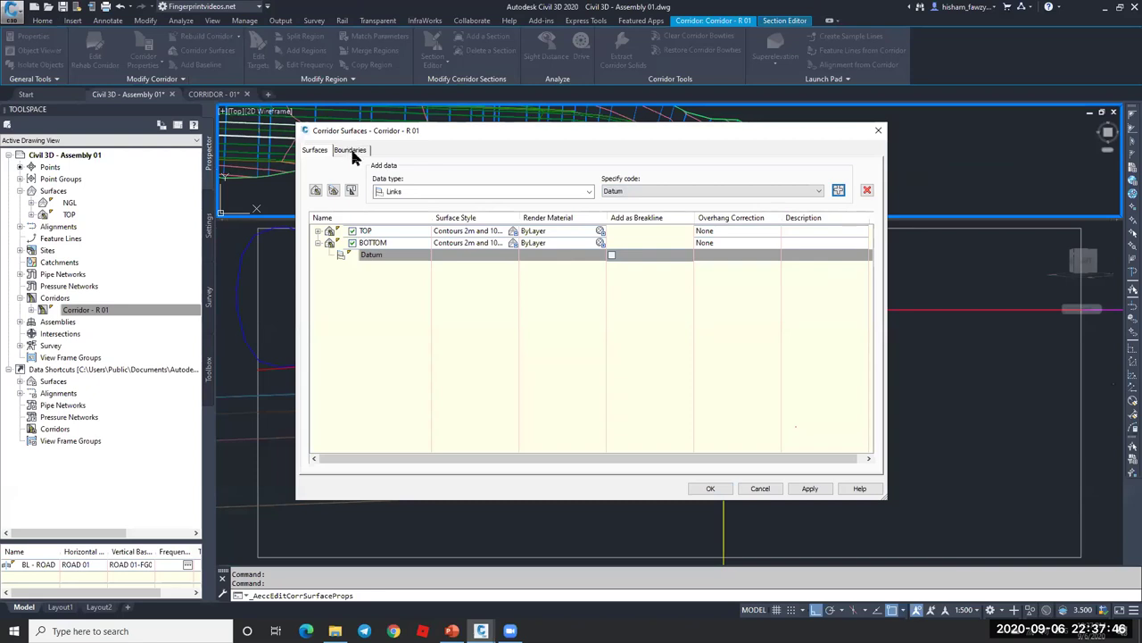
pyautogui.click(350, 150)
pyautogui.rightClick(424, 208)
pyautogui.click(447, 215)
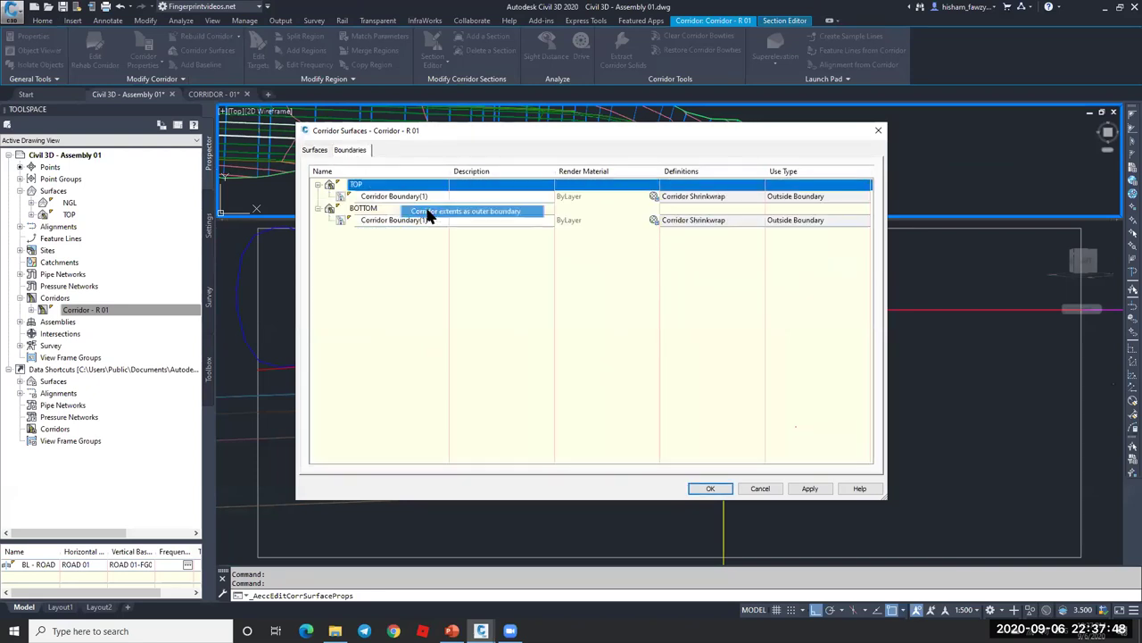
pyautogui.click(711, 490)
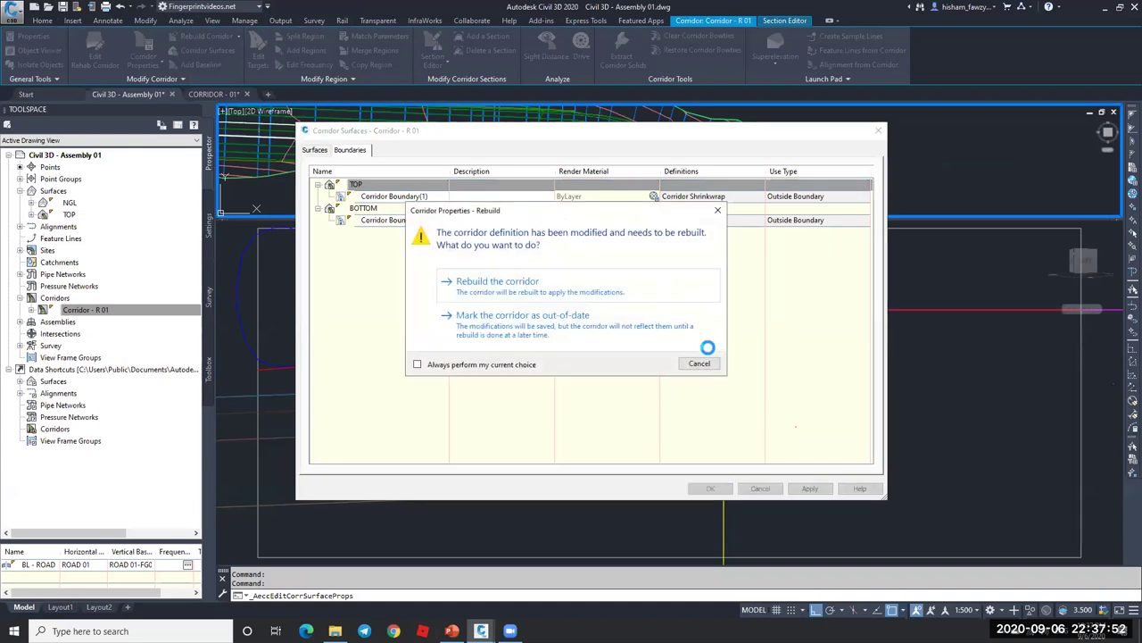
pyautogui.click(684, 365)
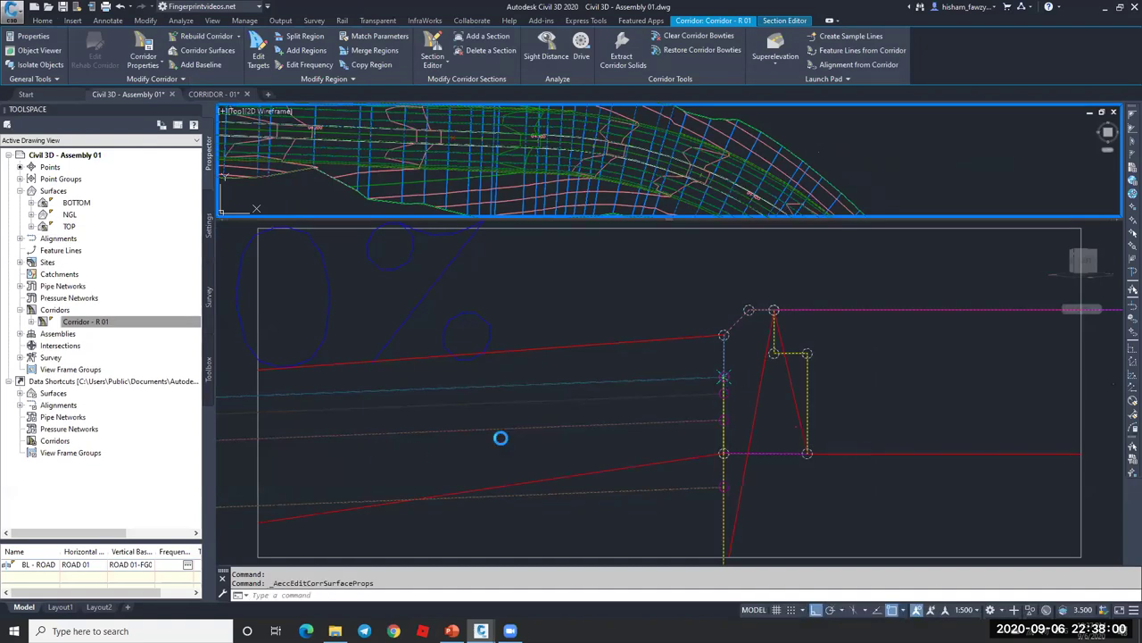
# - Zoom the section view to the curb end and inspect the corridor surface lines that overhang
pyautogui.click(754, 405)
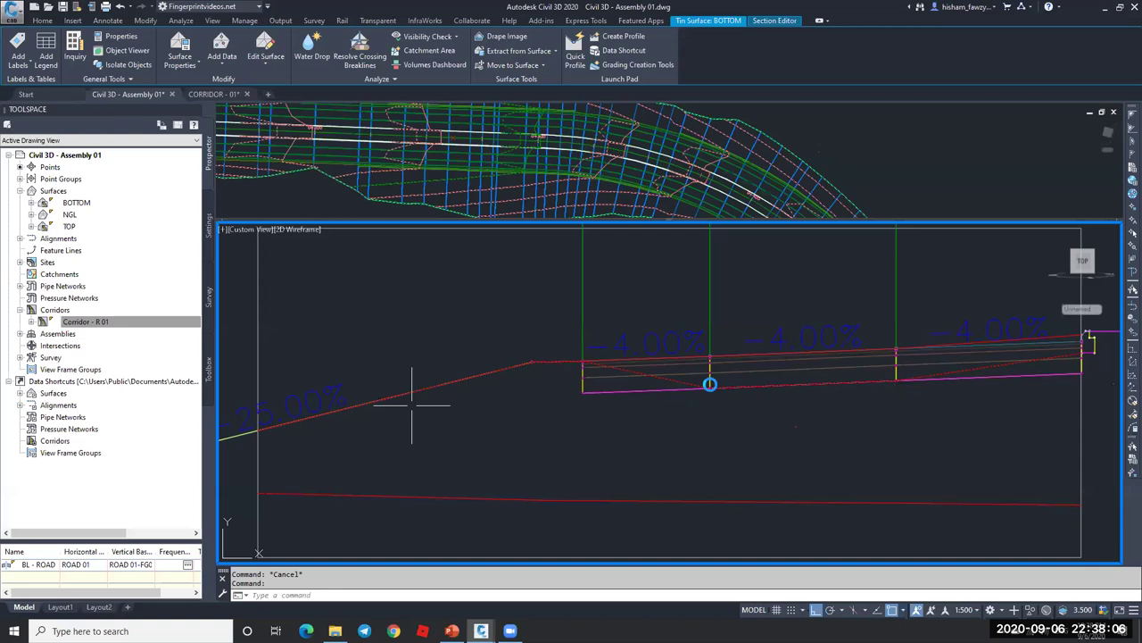
pyautogui.scroll(3, 899, 386)
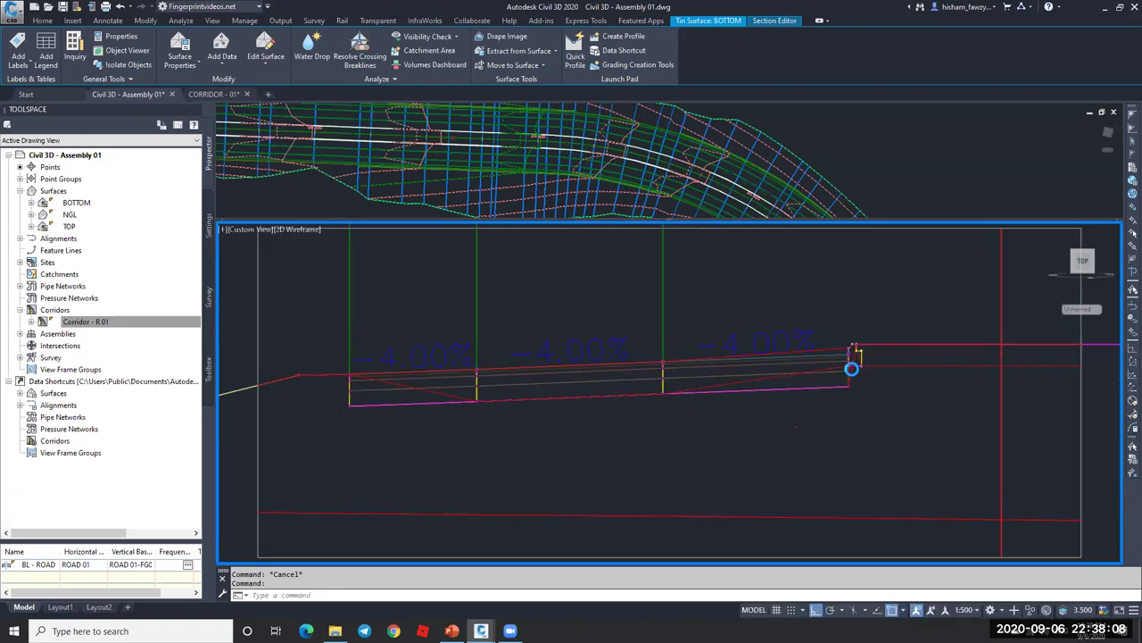
pyautogui.scroll(4, 855, 372)
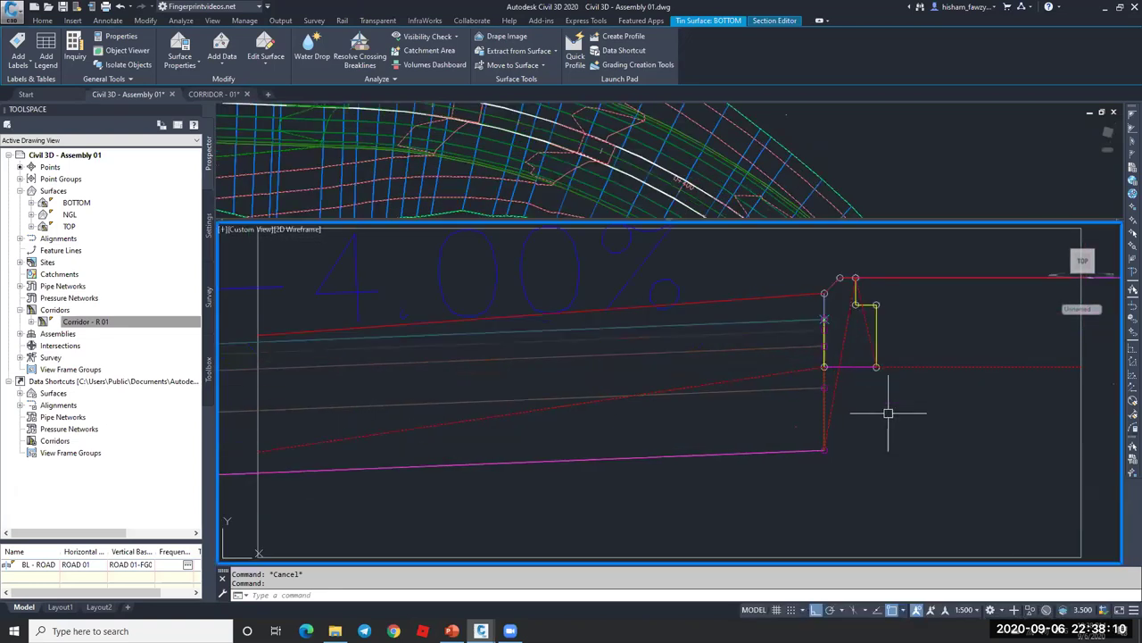
pyautogui.moveTo(890, 412)
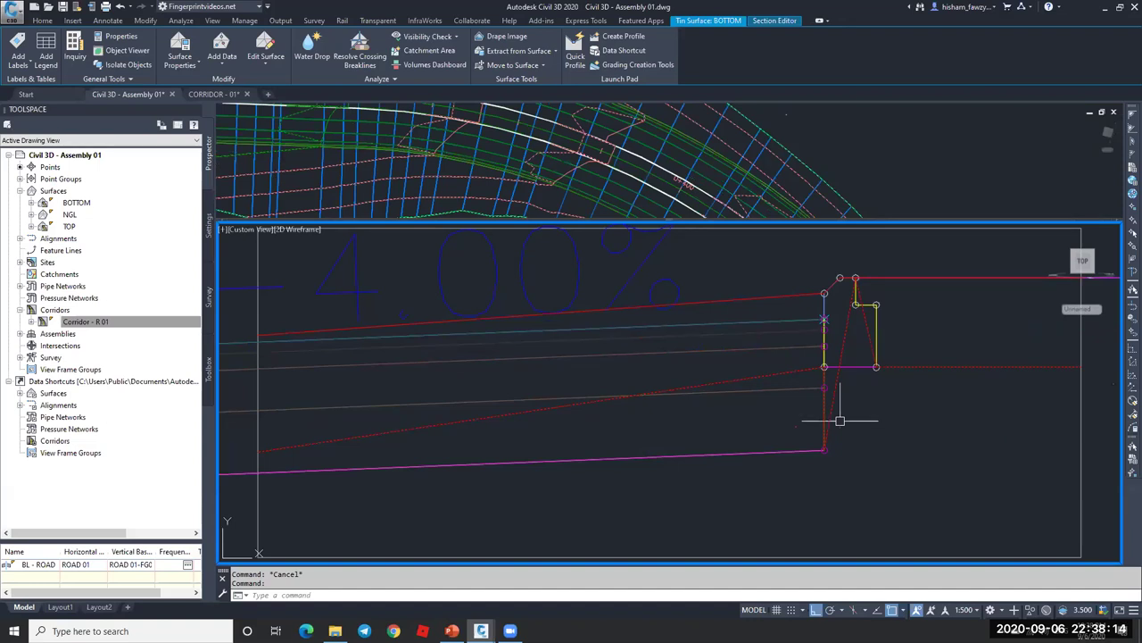
pyautogui.click(836, 366)
pyautogui.click(824, 370)
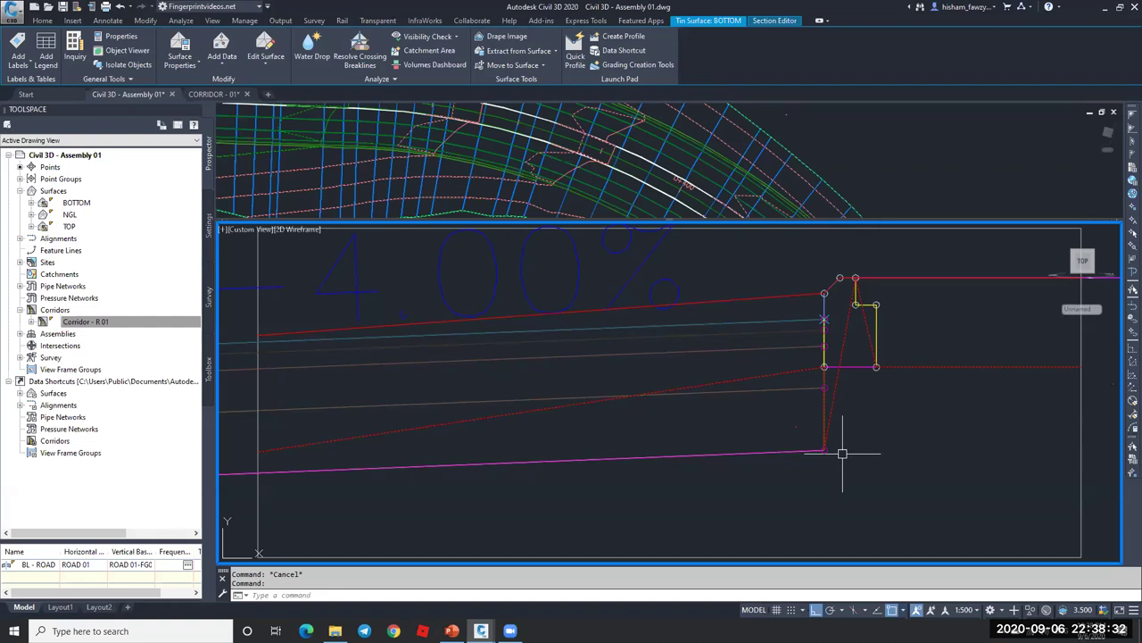
# - Select Corridor - R 01 in the plan view to edit its surfaces
pyautogui.press('Escape')
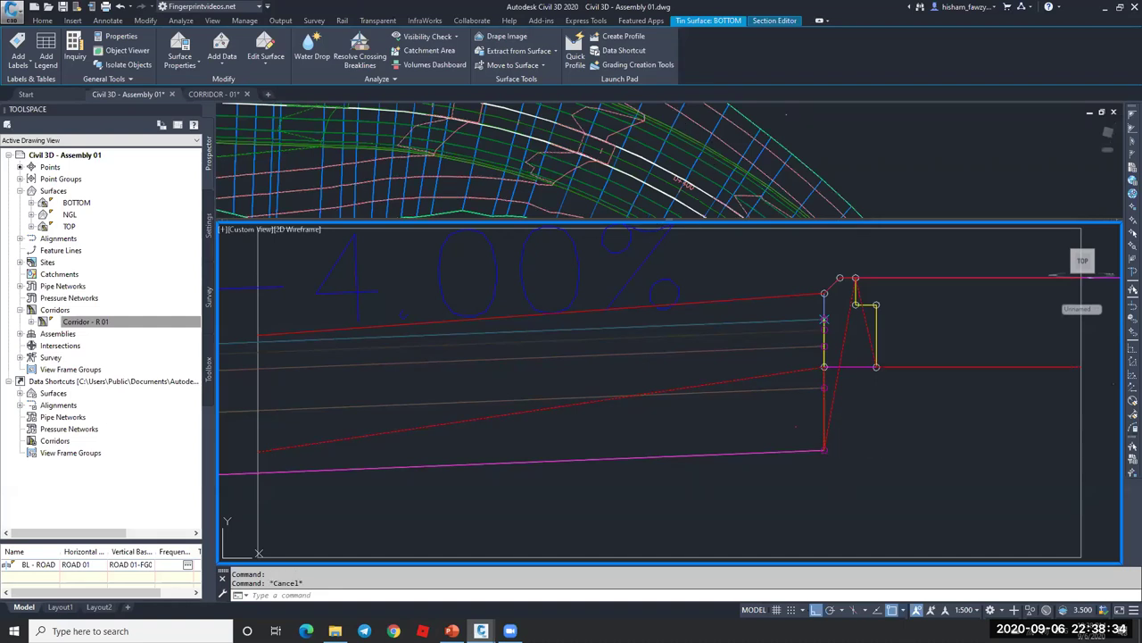
pyautogui.click(674, 120)
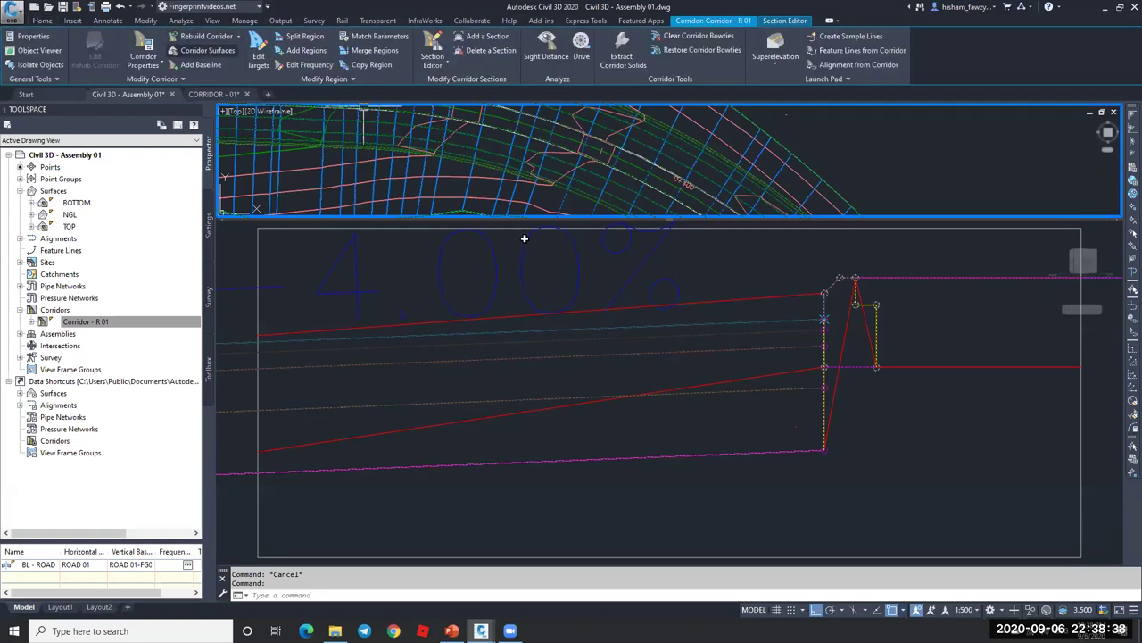
pyautogui.click(205, 50)
# - Set the TOP surface's overhang correction to Top Links and toggle breakline use for its Top links
pyautogui.click(317, 231)
pyautogui.click(390, 245)
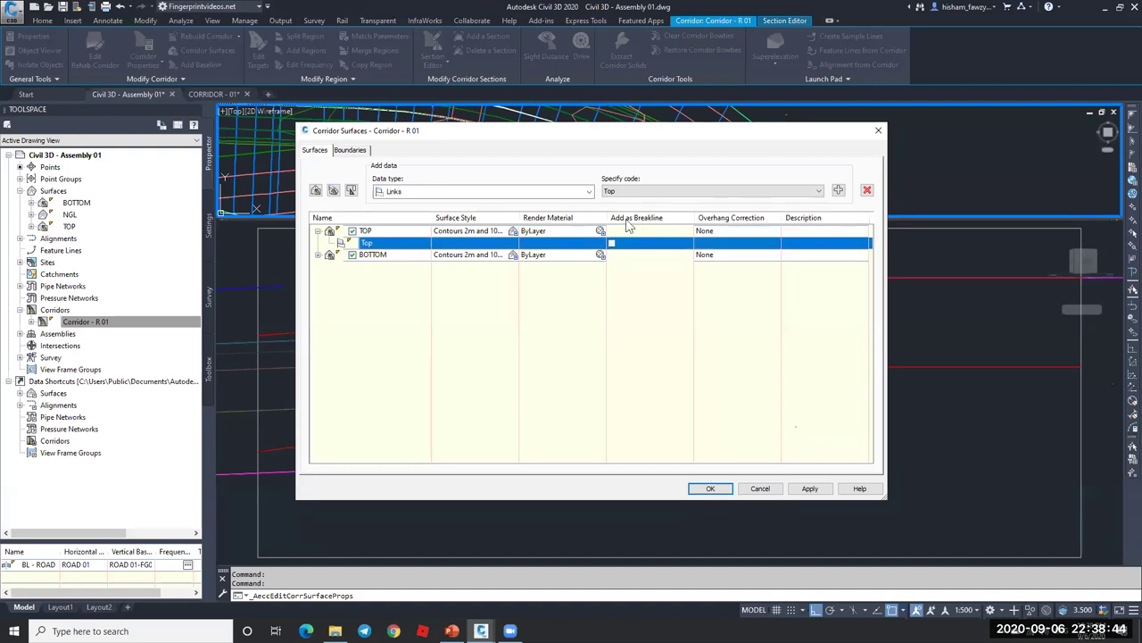
pyautogui.click(728, 232)
pyautogui.click(729, 232)
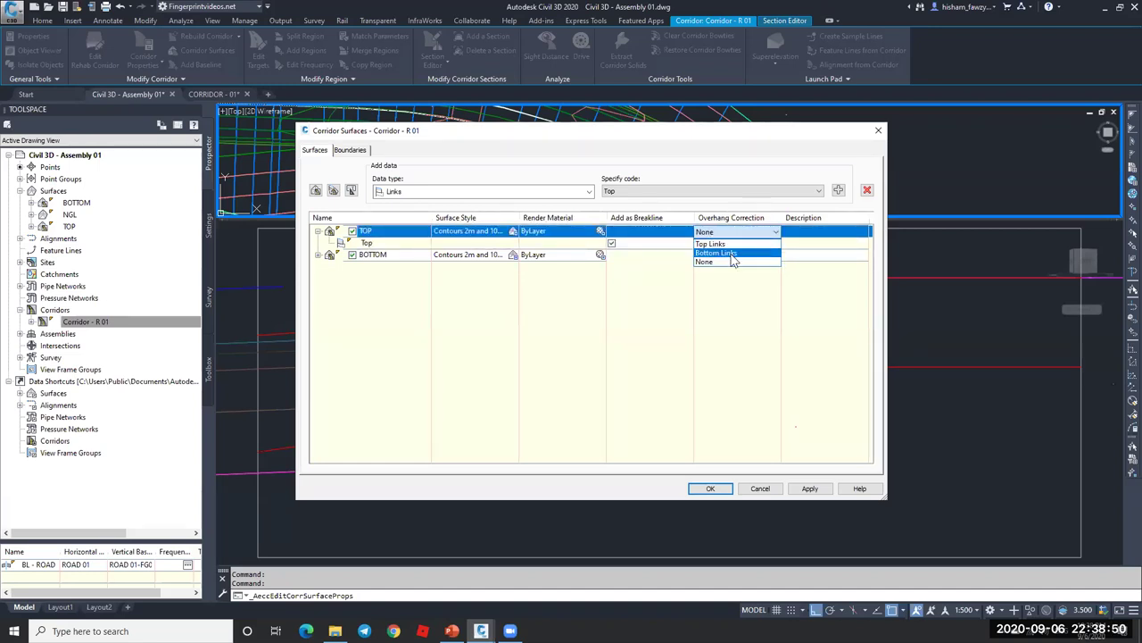
pyautogui.click(712, 244)
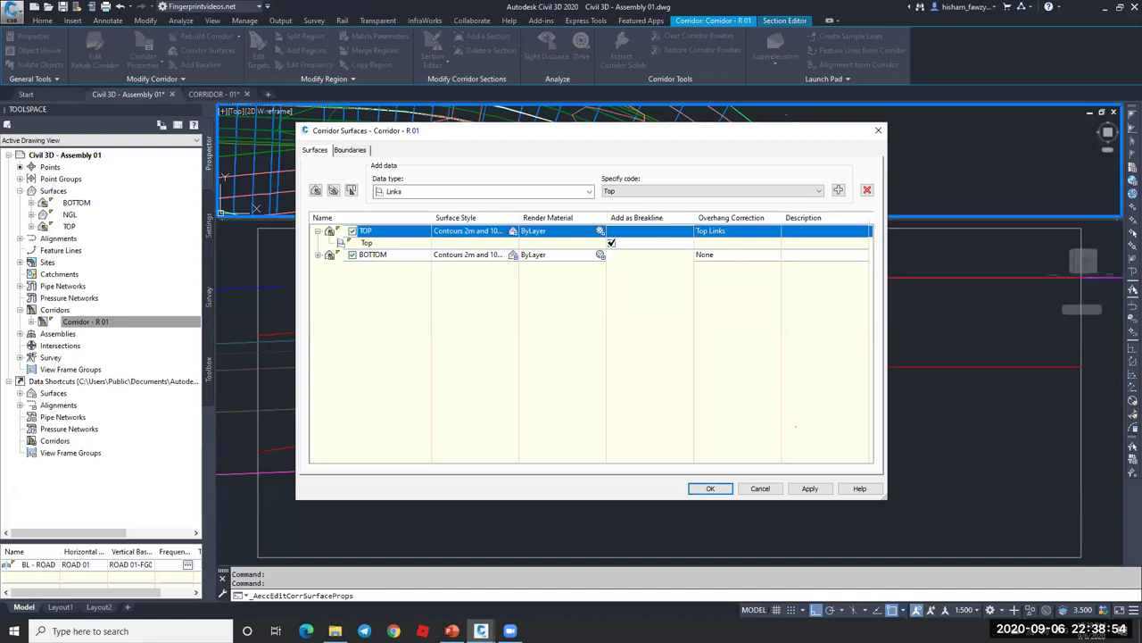
pyautogui.click(611, 243)
pyautogui.click(319, 231)
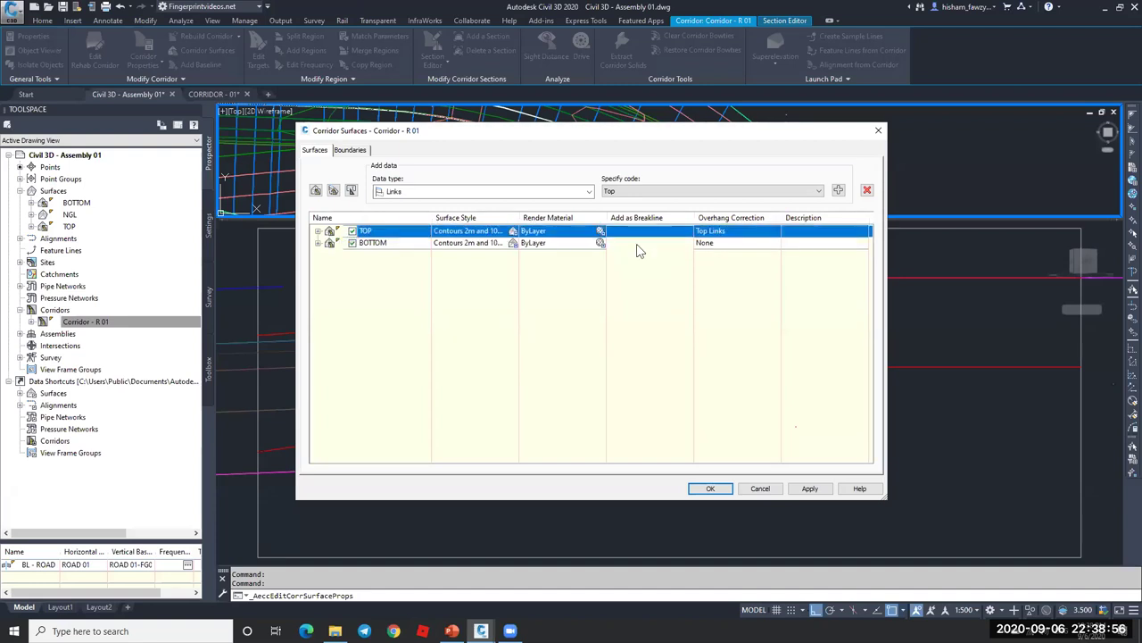
# - Set BOTTOM's overhang correction to Bottom Links, add its Datum links as breaklines, and rebuild the corridor
pyautogui.click(601, 243)
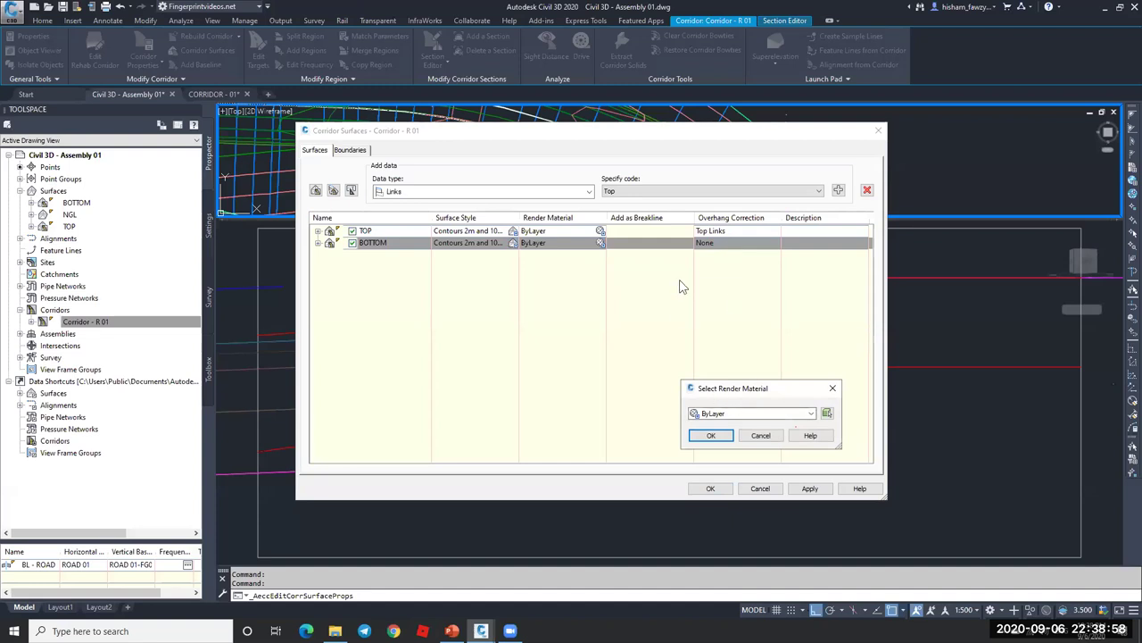
pyautogui.press('Escape')
pyautogui.click(710, 244)
pyautogui.click(709, 264)
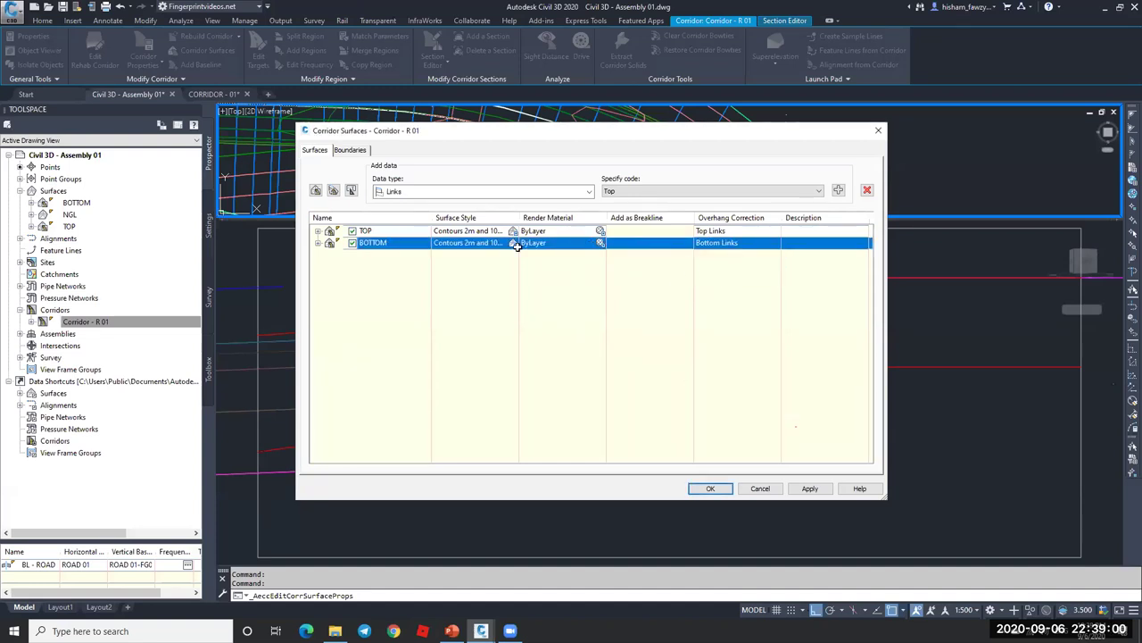
pyautogui.click(318, 244)
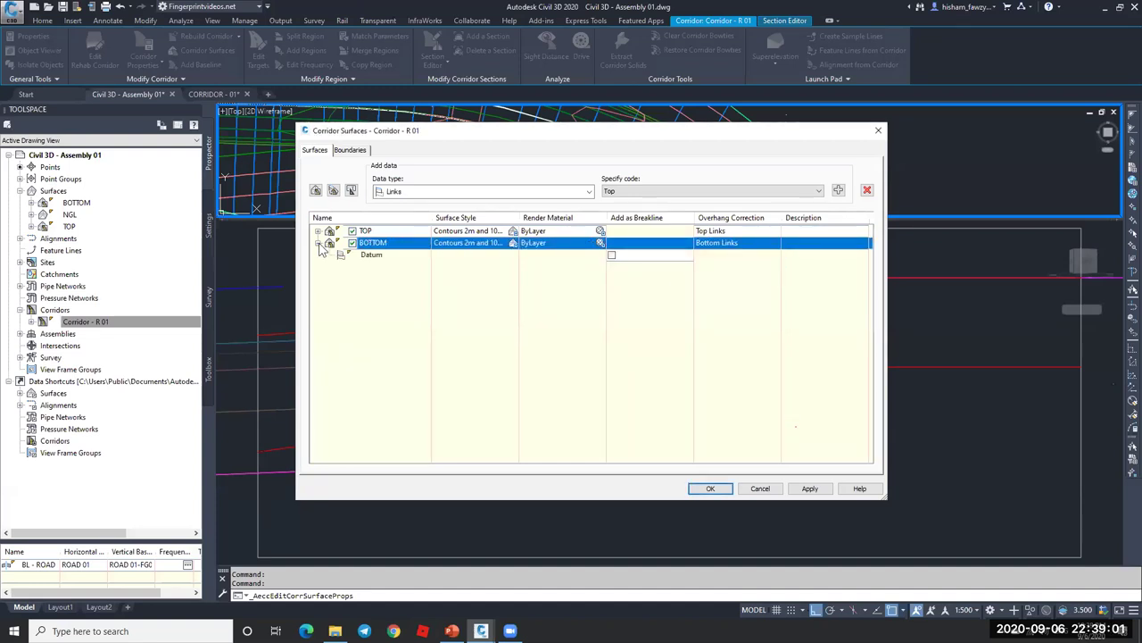
pyautogui.click(612, 255)
pyautogui.click(723, 491)
pyautogui.click(523, 298)
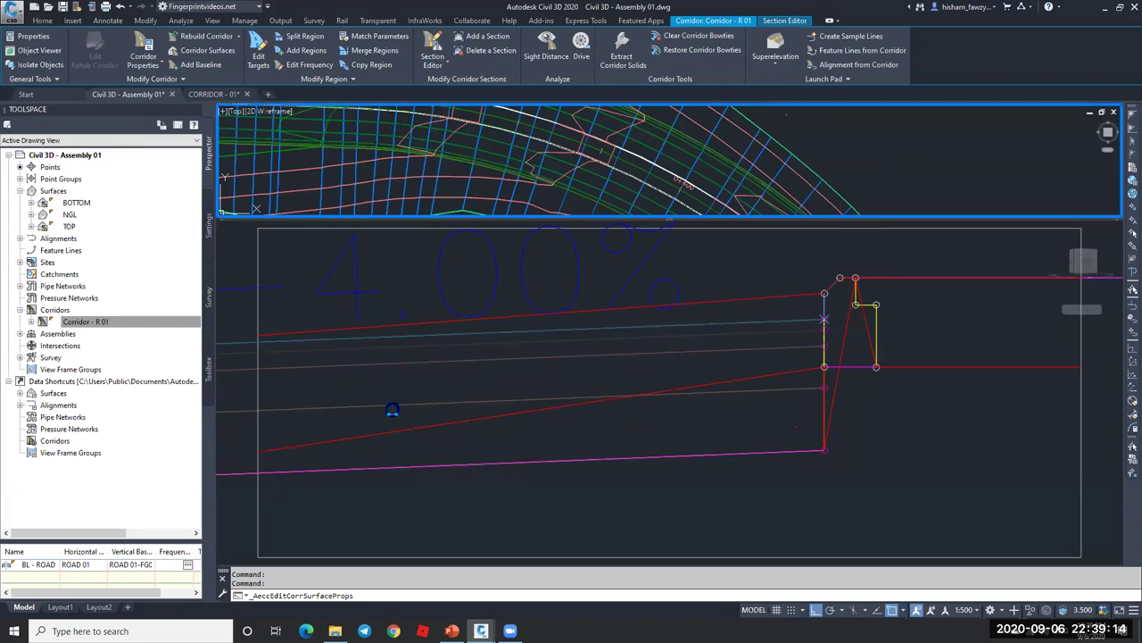
# - Pick the BOTTOM surface in the section view and zoom in on the right curb end
pyautogui.press('Escape')
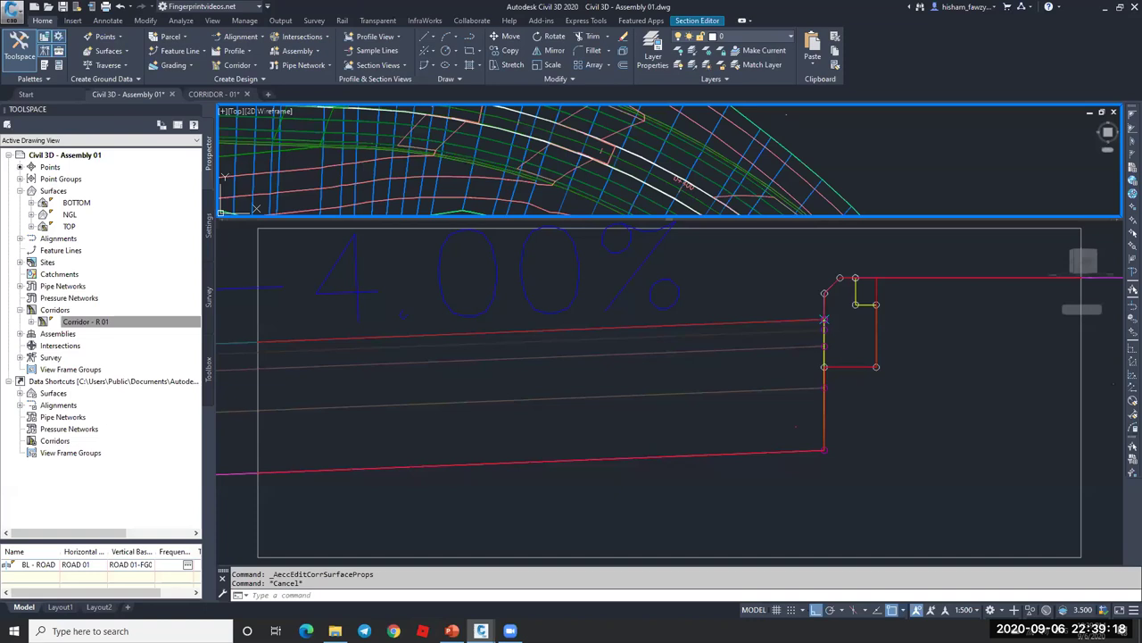
pyautogui.click(927, 409)
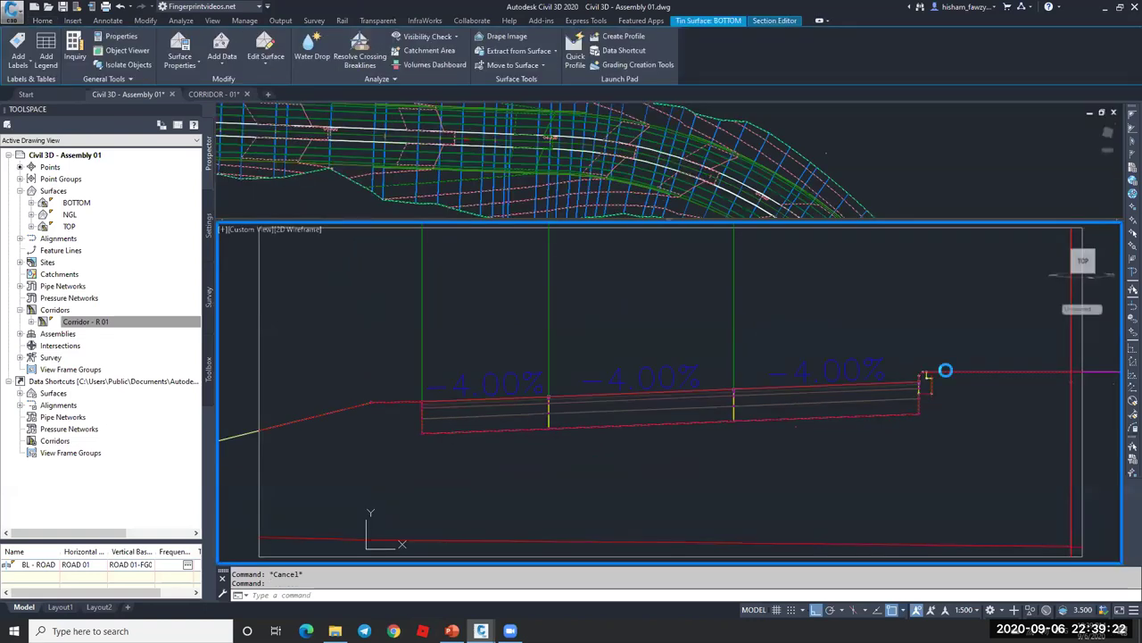
pyautogui.scroll(3, 926, 409)
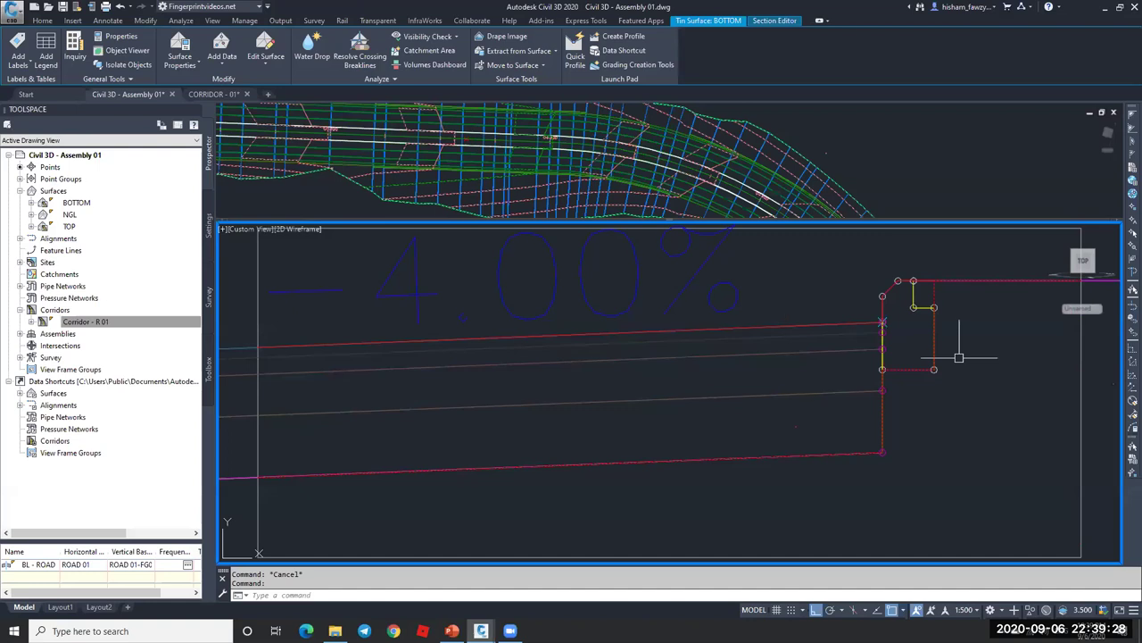
pyautogui.moveTo(958, 357); pyautogui.dragTo(795, 387, button='middle')
pyautogui.scroll(4, 791, 384)
pyautogui.scroll(2, 767, 304)
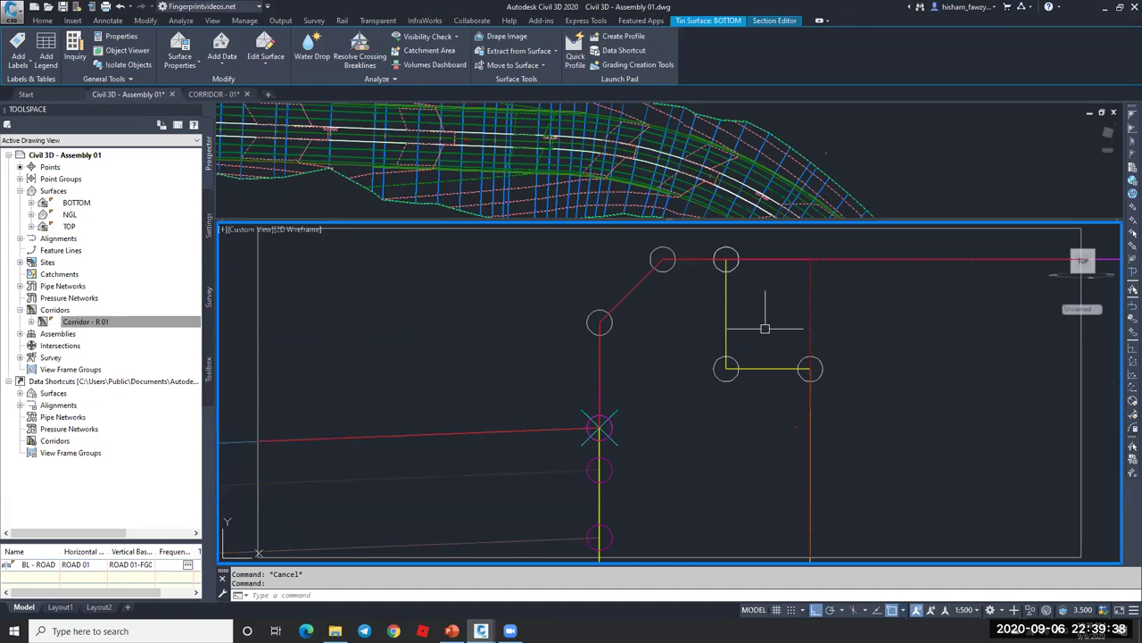
pyautogui.moveTo(766, 358)
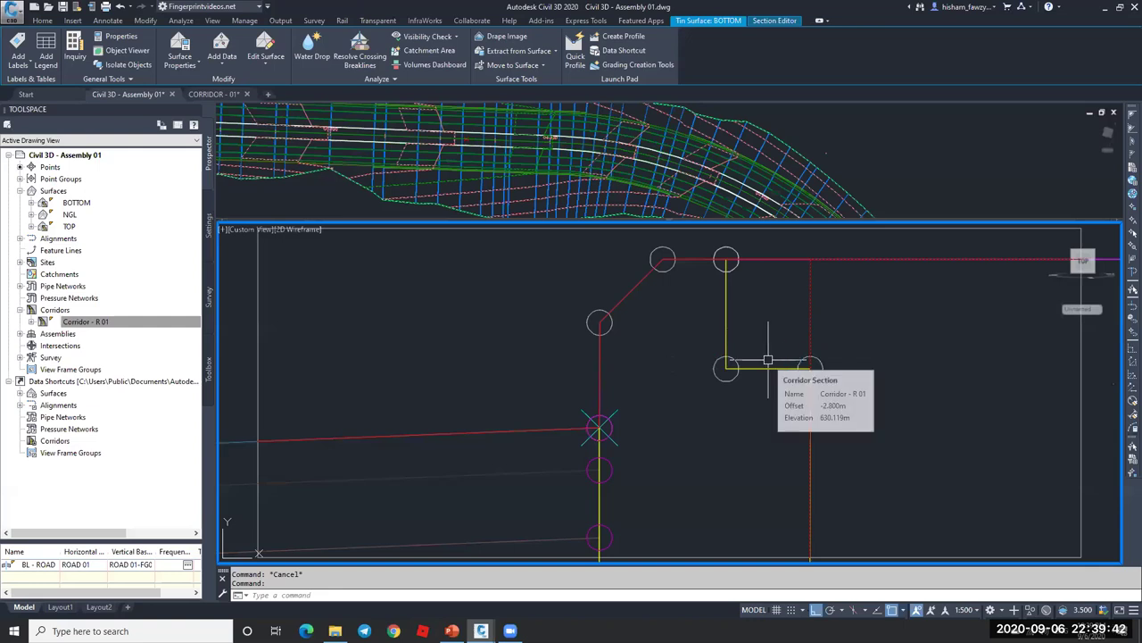
# - Zoom out and centre the whole road cross-section in the section view
pyautogui.write('pl')
pyautogui.press('Return')
pyautogui.press('Escape')
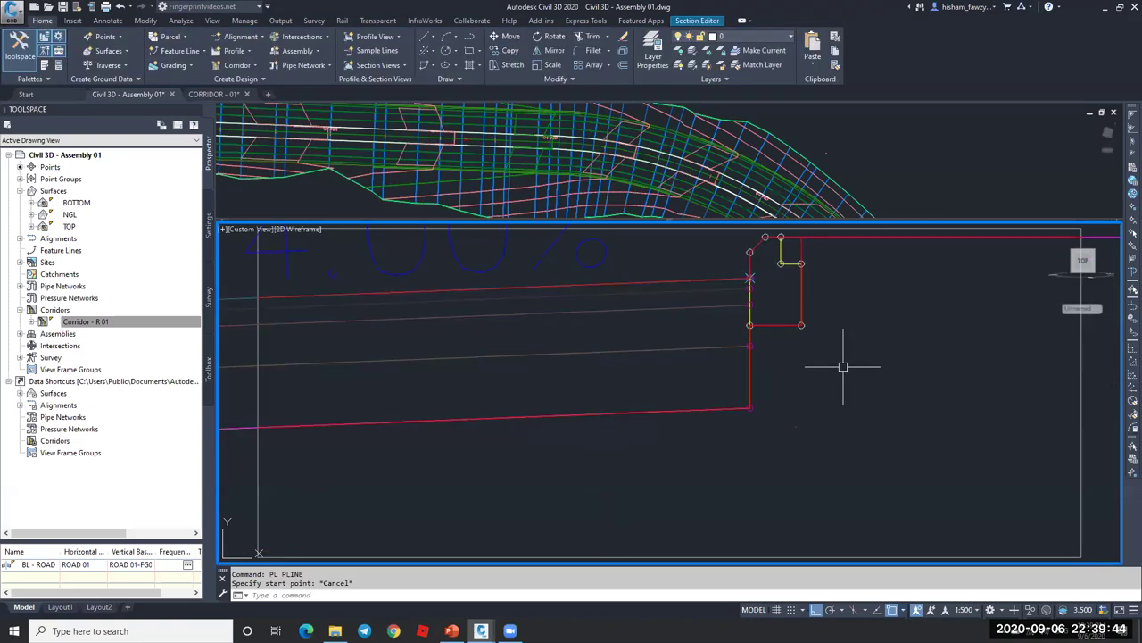
pyautogui.scroll(-2, 842, 366)
pyautogui.scroll(-2, 698, 350)
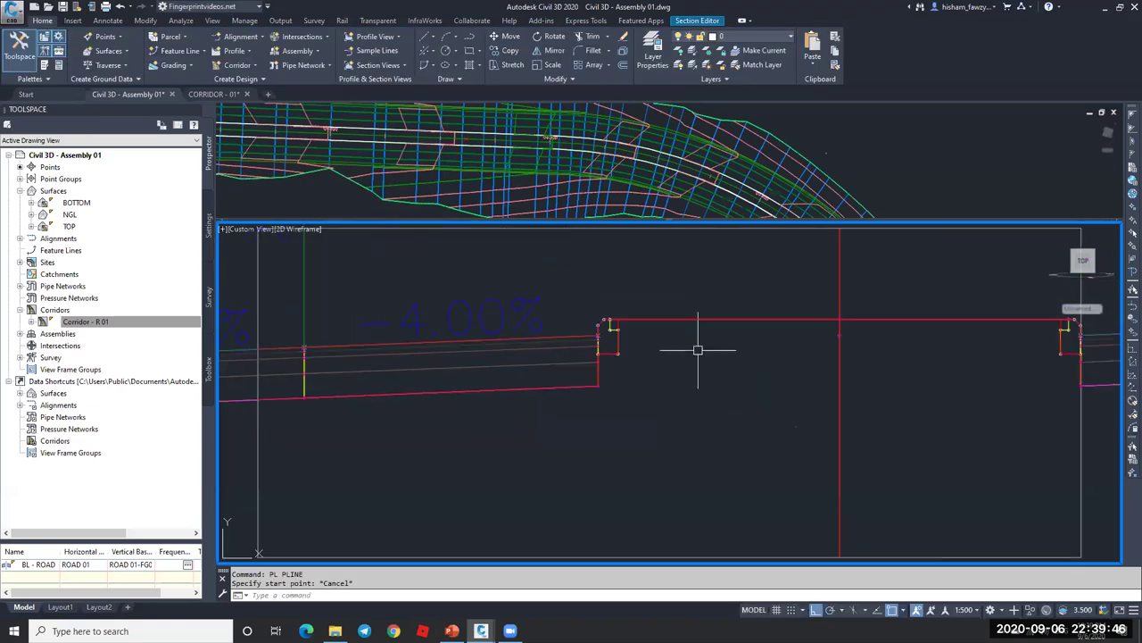
pyautogui.moveTo(986, 352); pyautogui.dragTo(760, 346, button='middle')
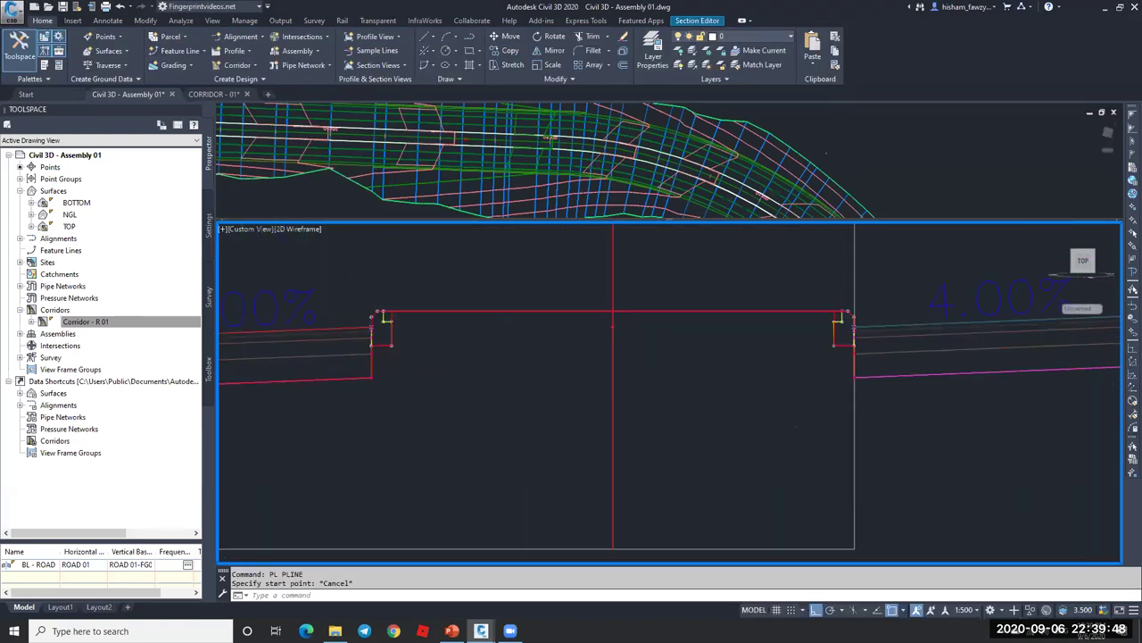
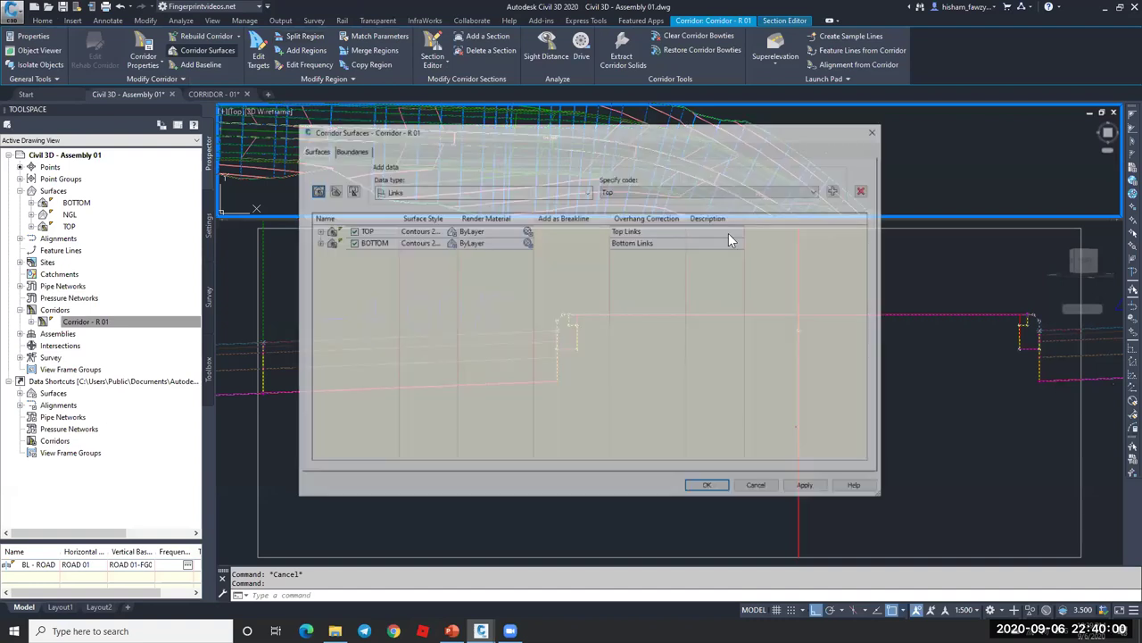
# - Give the TOP surface Top Links overhang correction with Top links as breaklines, and rebuild the corridor
pyautogui.click(728, 233)
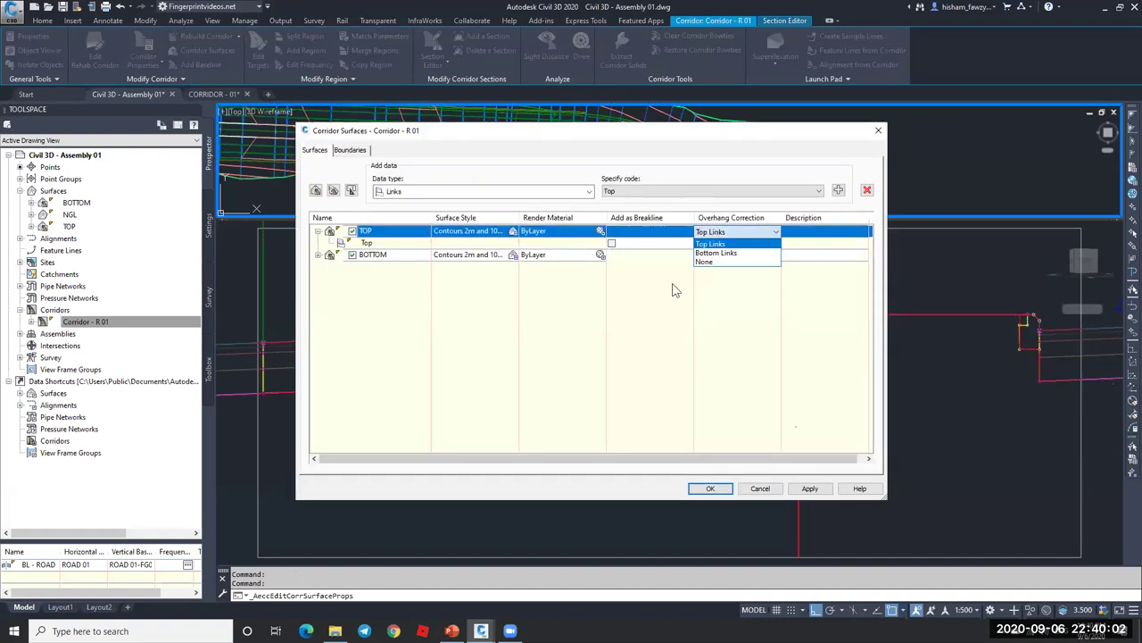
pyautogui.click(612, 243)
pyautogui.click(710, 488)
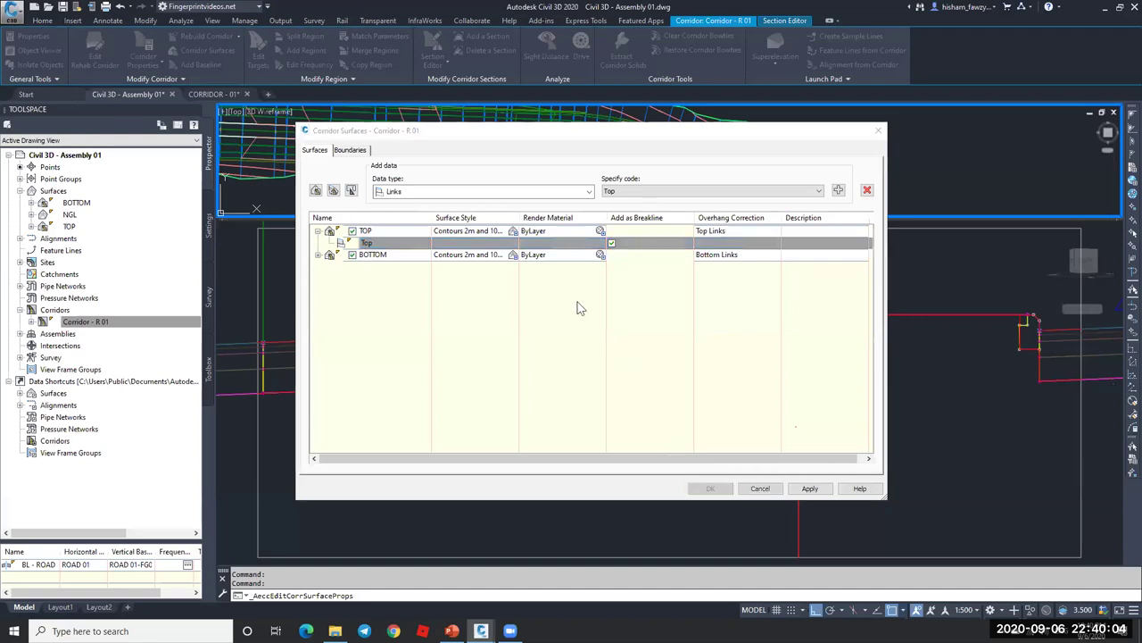
pyautogui.click(709, 335)
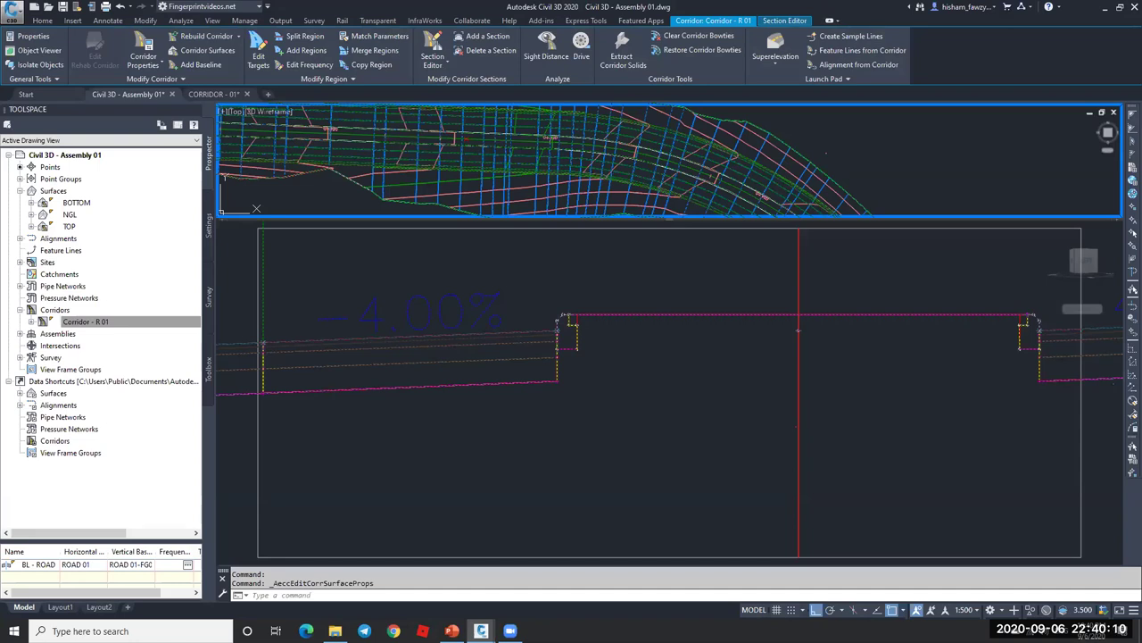
pyautogui.click(571, 343)
# - Deselect the corridor and zoom the plan view to the typical section sheet with its notes and slope tables
pyautogui.press('Escape')
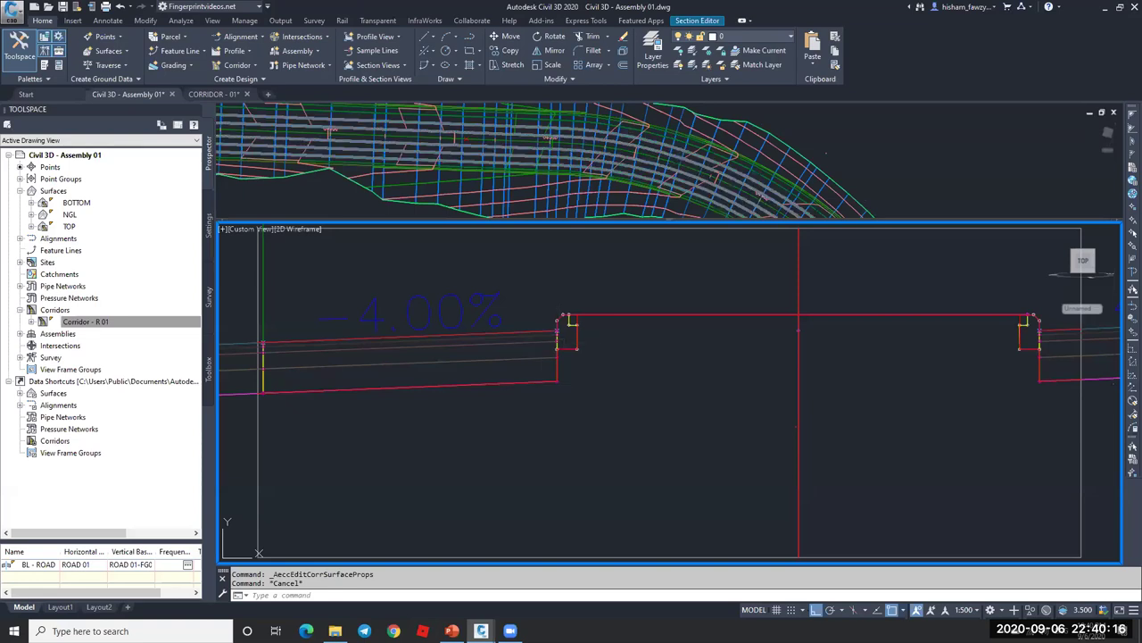
pyautogui.click(874, 192)
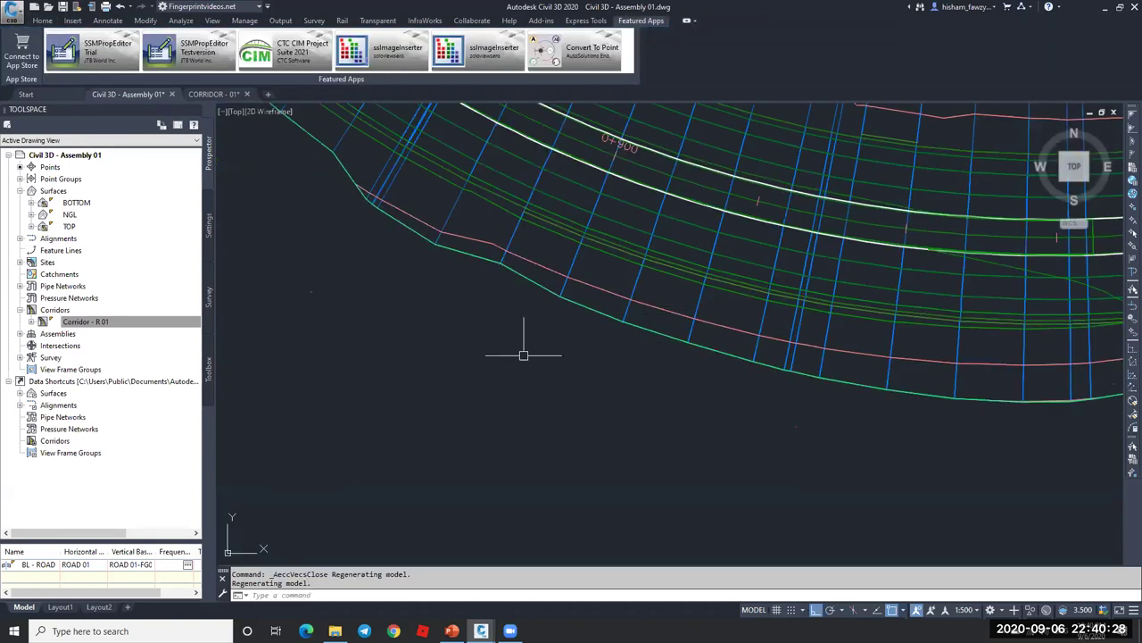
pyautogui.scroll(-6, 523, 344)
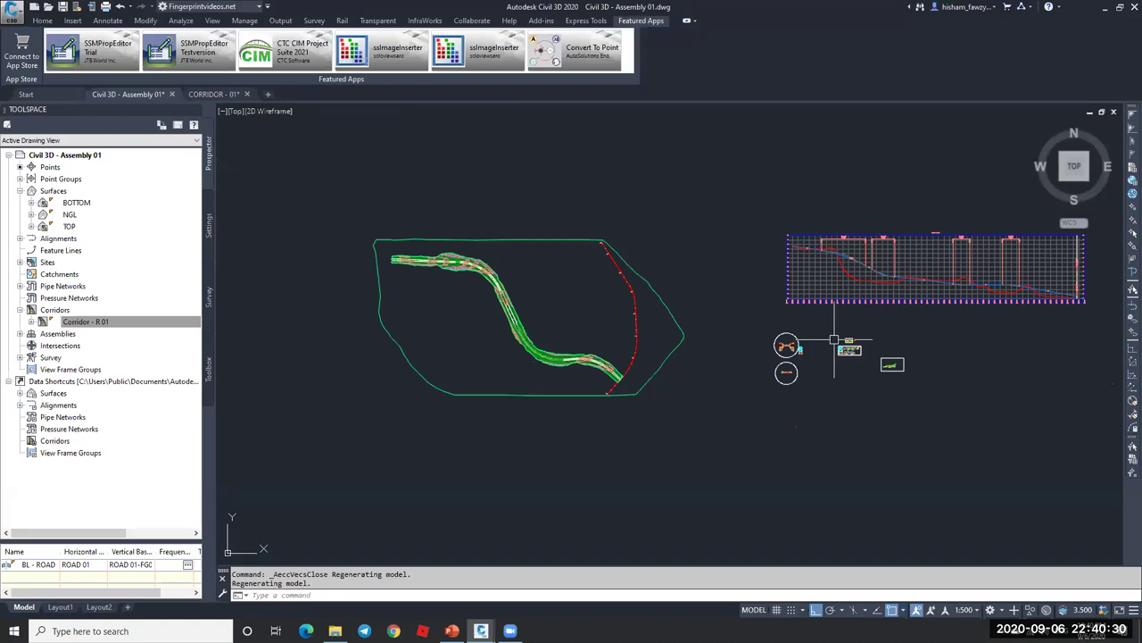
pyautogui.scroll(4, 837, 348)
pyautogui.scroll(8, 910, 343)
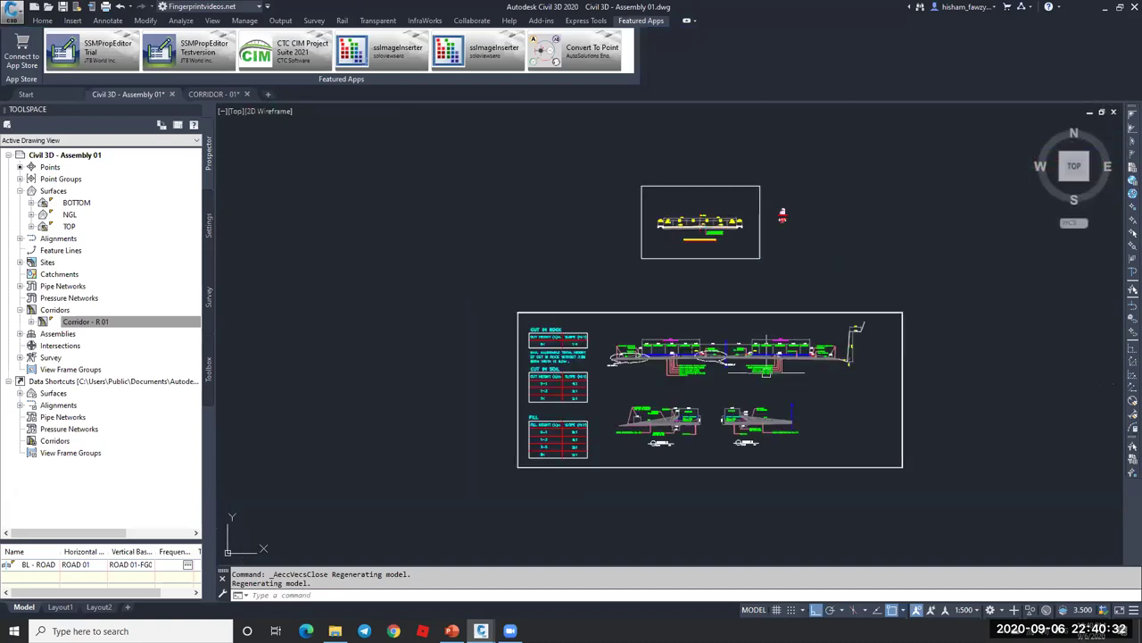
pyautogui.scroll(6, 765, 337)
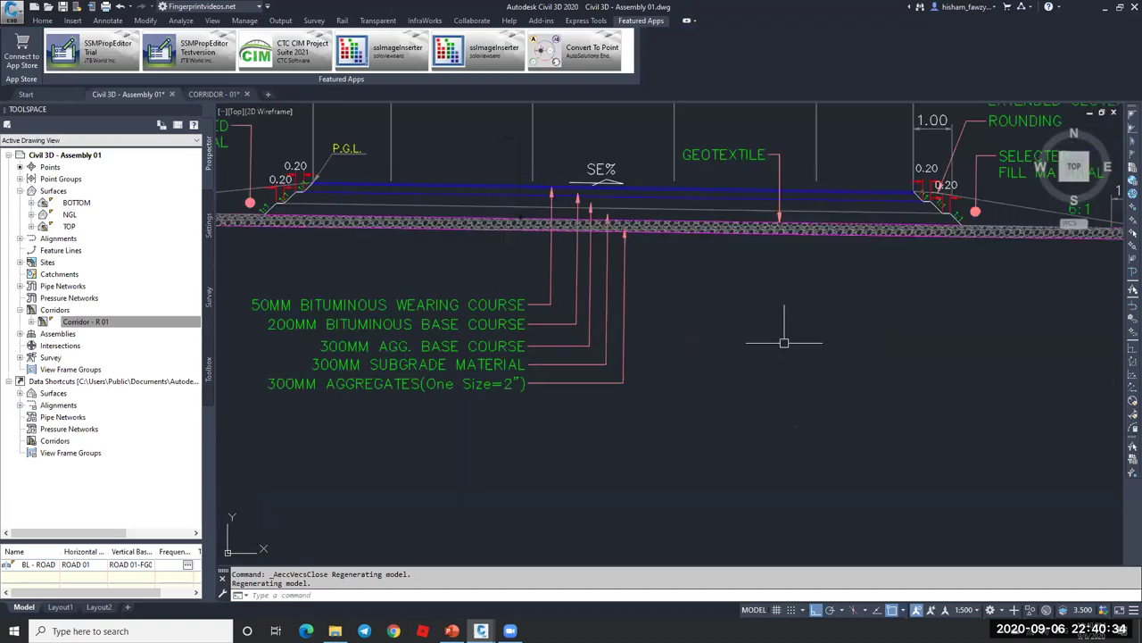
pyautogui.scroll(-4, 803, 276)
pyautogui.scroll(1, 804, 276)
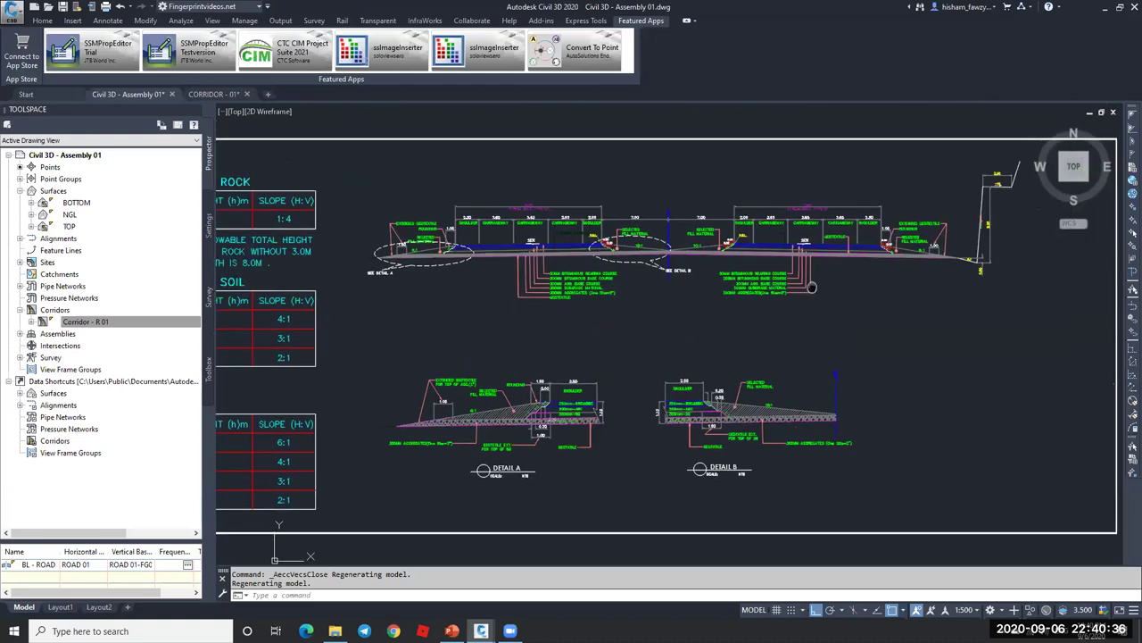
pyautogui.scroll(5, 659, 264)
pyautogui.moveTo(657, 259); pyautogui.dragTo(646, 259, button='middle')
pyautogui.scroll(-5, 833, 280)
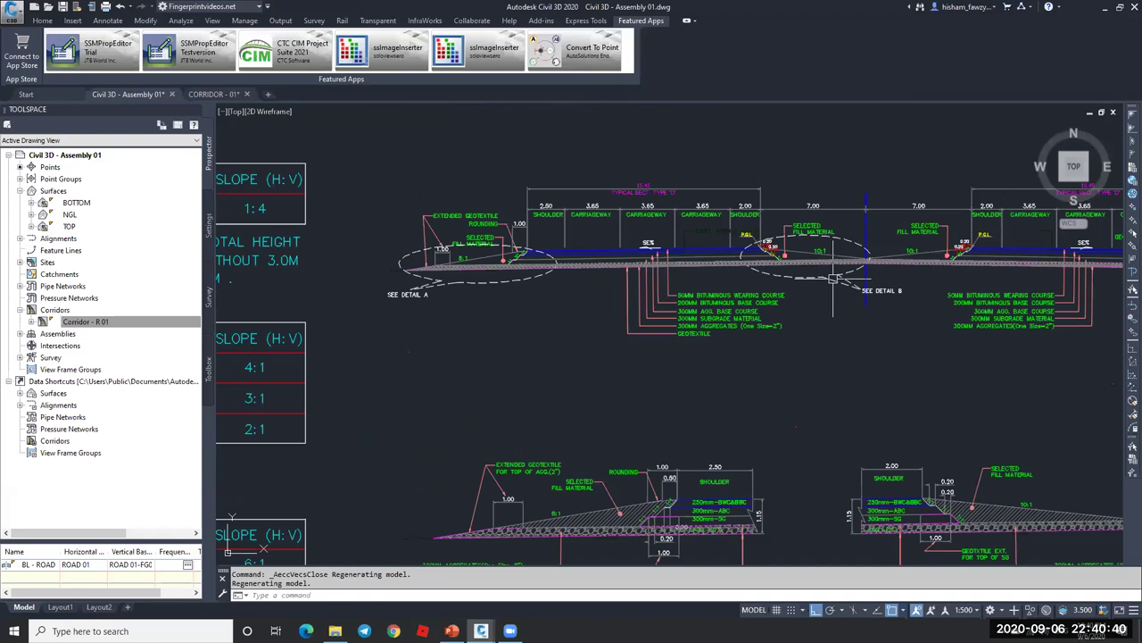
# - Draw a polyline from the centreline along the pavement and down the 6:1 slope
pyautogui.scroll(-2, 833, 279)
pyautogui.write('pl')
pyautogui.press('Return')
pyautogui.click(624, 260)
pyautogui.scroll(6, 614, 272)
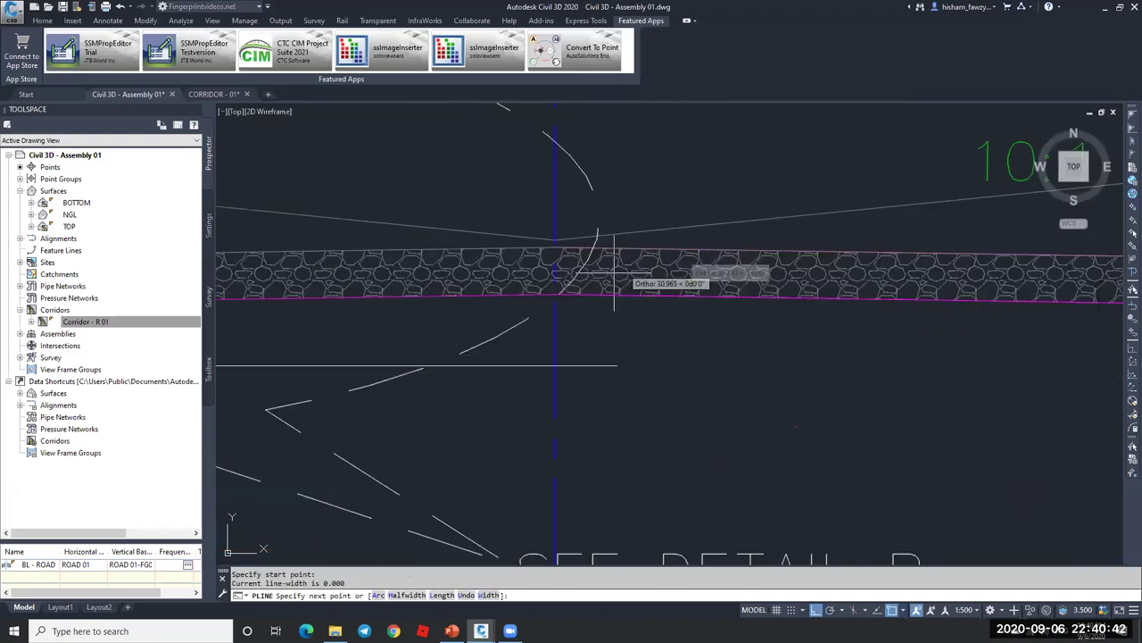
pyautogui.click(614, 283)
pyautogui.scroll(-3, 614, 283)
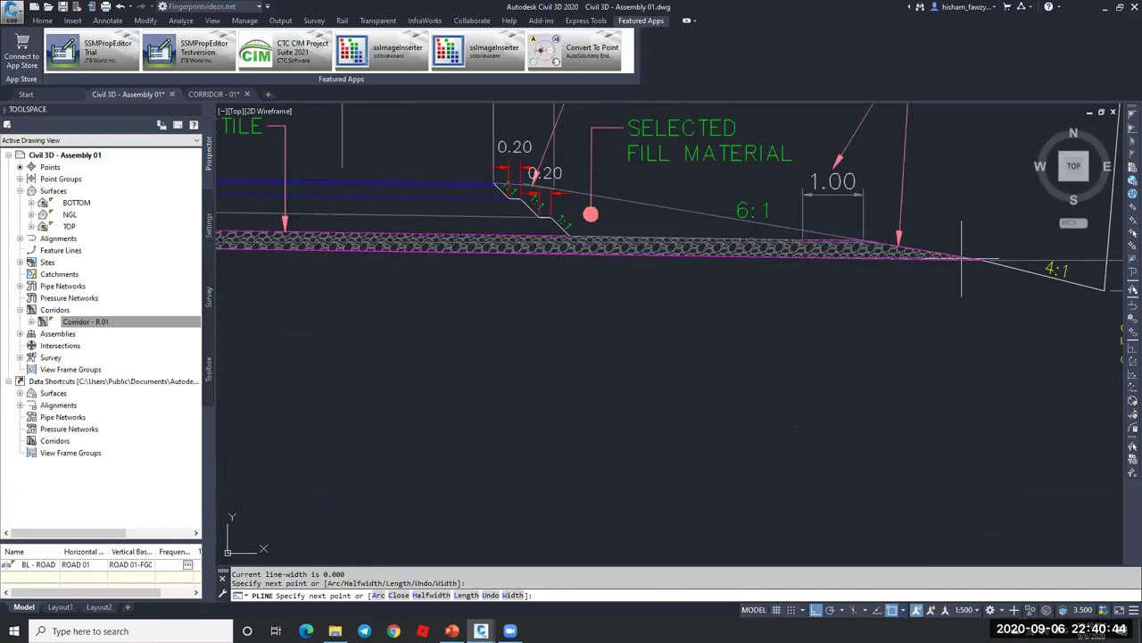
pyautogui.click(932, 297)
pyautogui.scroll(-4, 932, 298)
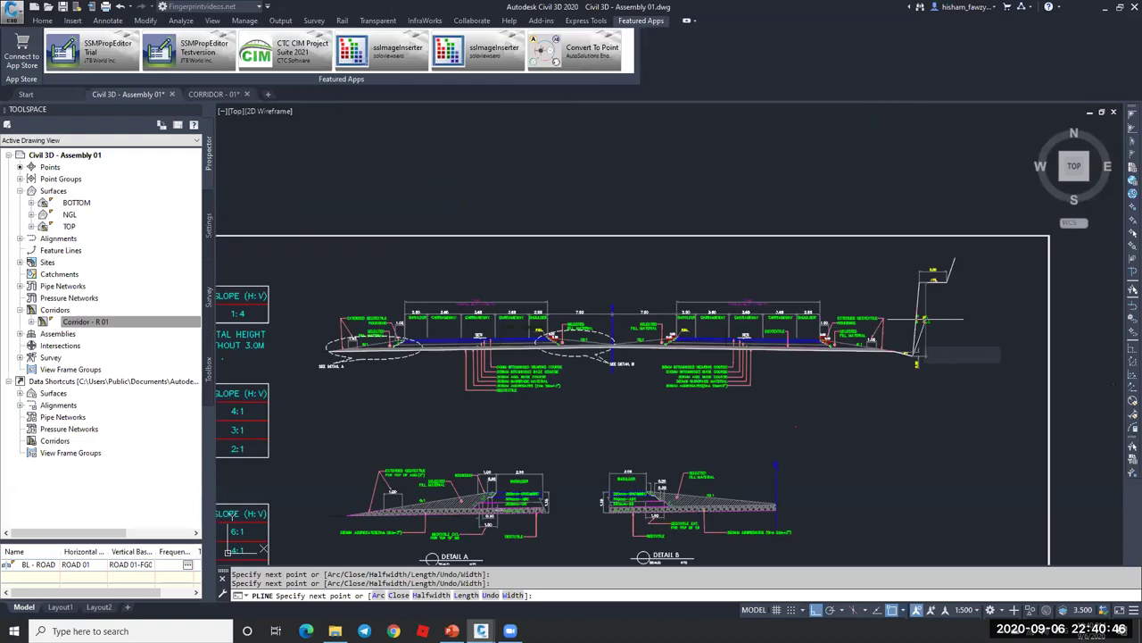
pyautogui.scroll(5, 923, 319)
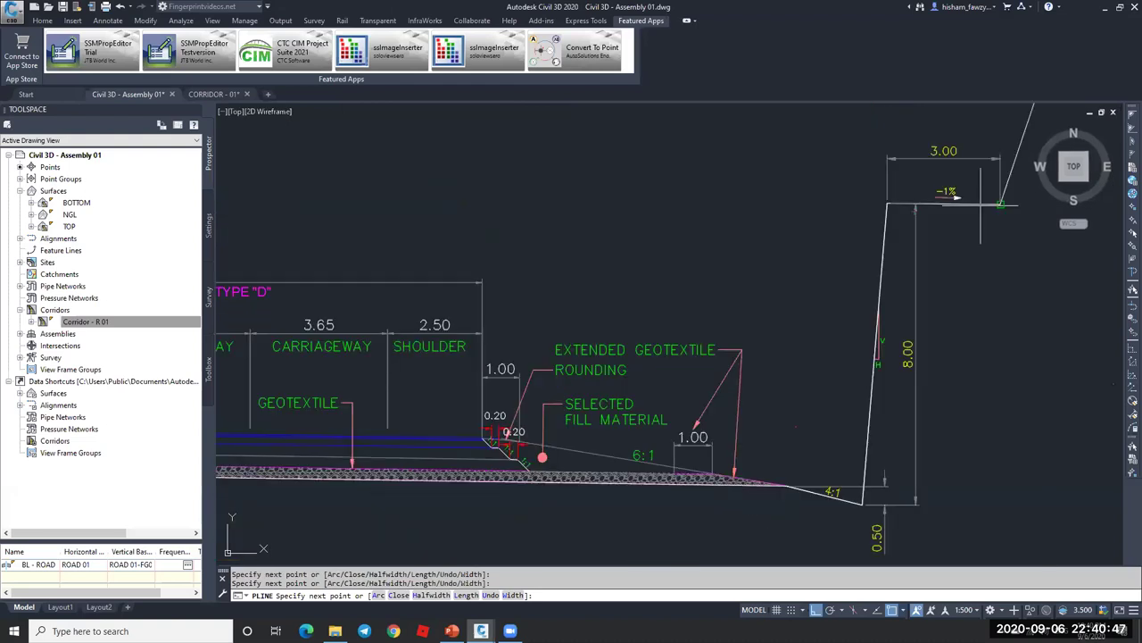
pyautogui.press('Escape')
# - Set the new polyline's width to 0.1
pyautogui.doubleClick(1023, 133)
pyautogui.write('W')
pyautogui.press('Return')
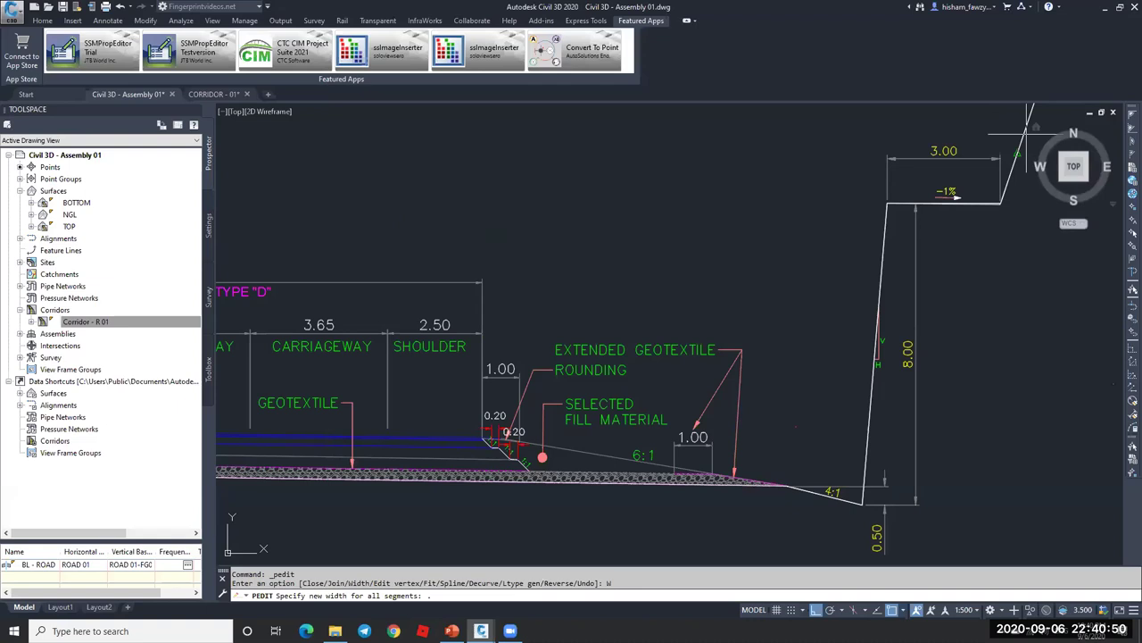
pyautogui.write('.1')
pyautogui.press('Return')
pyautogui.press('Escape')
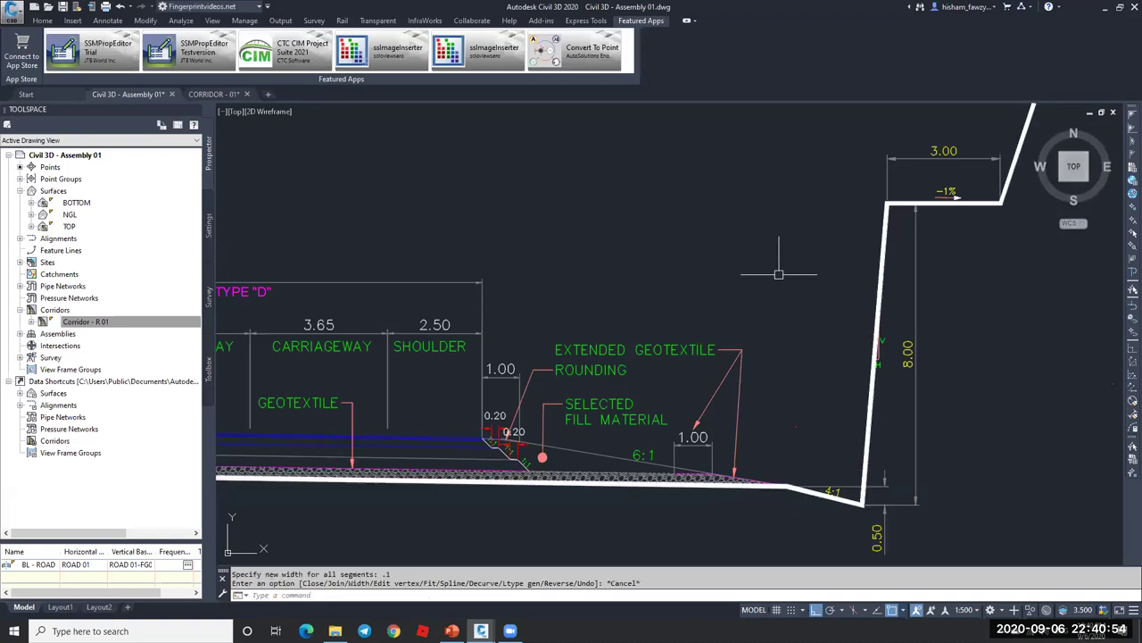
pyautogui.moveTo(868, 464); pyautogui.dragTo(493, 290, button='middle')
pyautogui.scroll(-3, 460, 332)
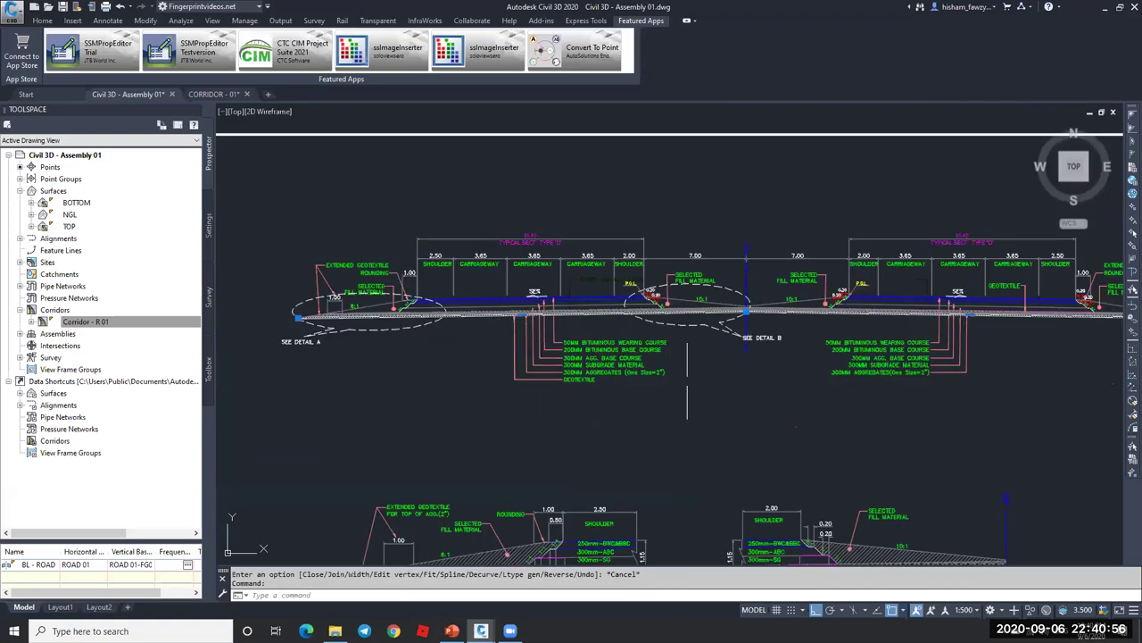
# - Erase the corridor lines around the 10:1 slope area with a crossing selection
pyautogui.scroll(5, 757, 335)
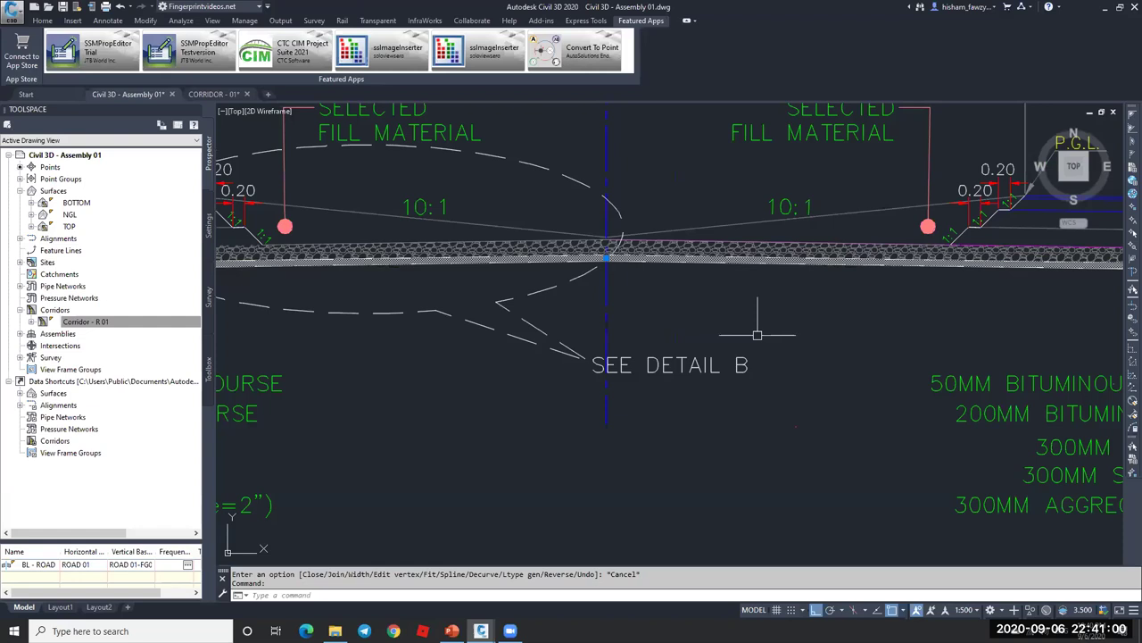
pyautogui.scroll(4, 794, 209)
pyautogui.click(808, 357)
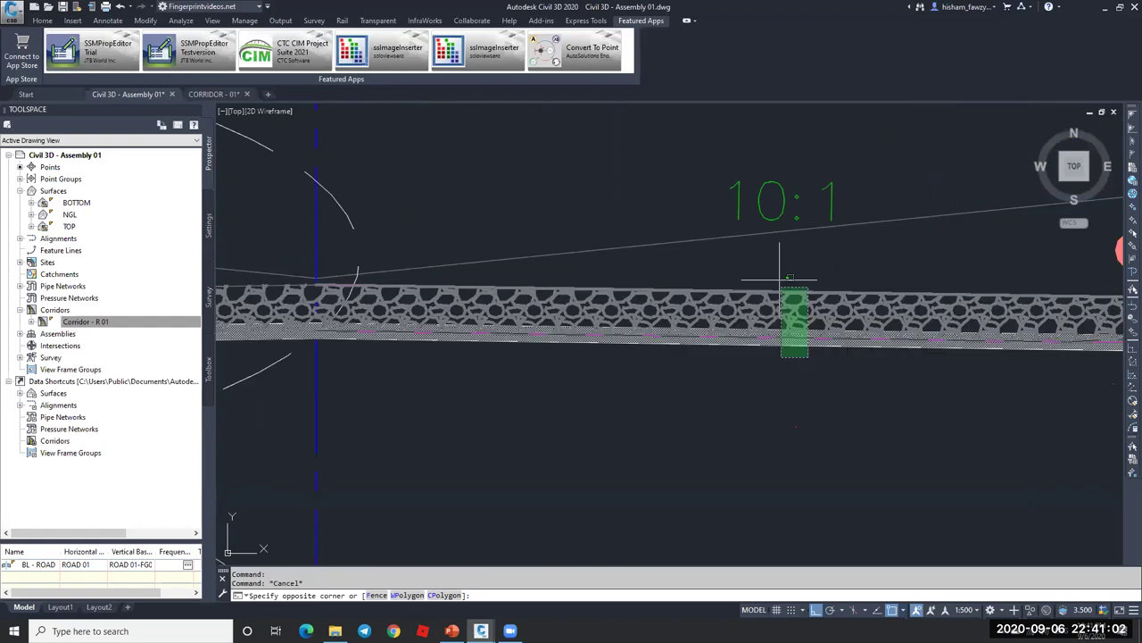
pyautogui.click(781, 278)
pyautogui.press('e')
pyautogui.press('Return')
pyautogui.scroll(-4, 679, 339)
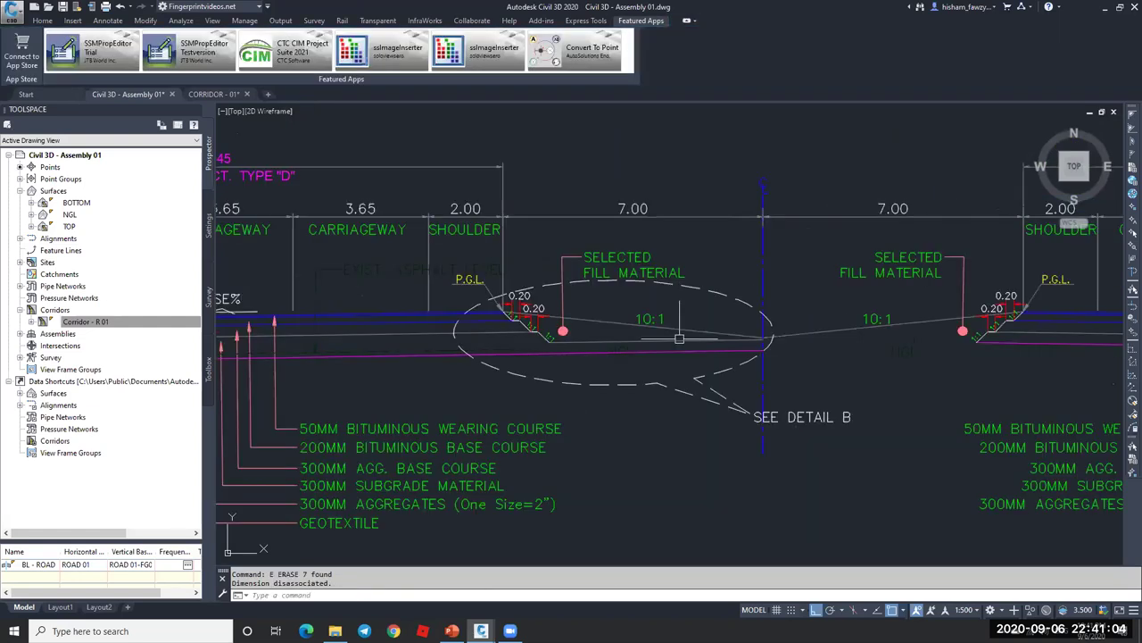
pyautogui.write('e')
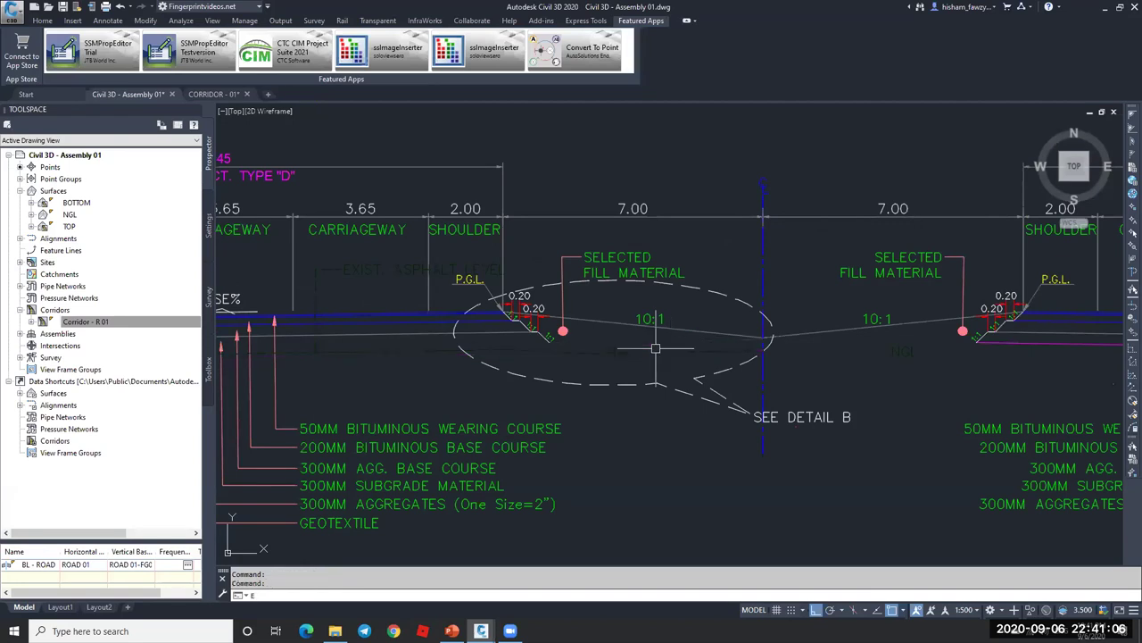
pyautogui.press('Escape')
pyautogui.press('Escape')
pyautogui.moveTo(223, 348); pyautogui.dragTo(540, 346, button='middle')
pyautogui.scroll(2, 540, 346)
# - Start a polyline along the bottom edge from the fill edge to the fill corner
pyautogui.write('pl')
pyautogui.press('Return')
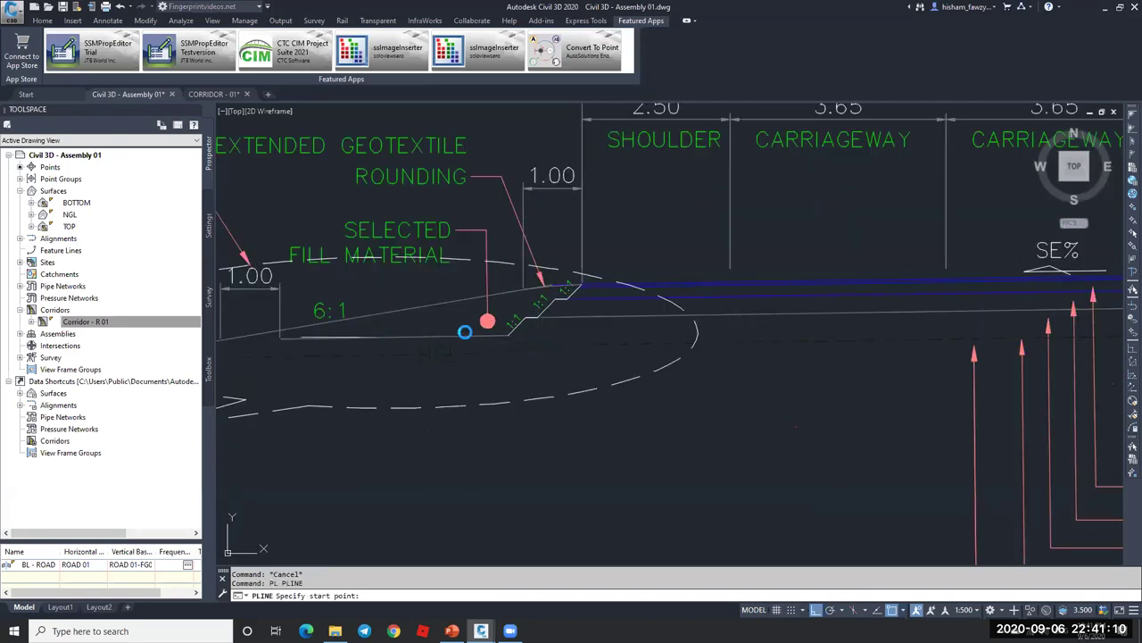
pyautogui.moveTo(359, 339); pyautogui.dragTo(511, 332, button='middle')
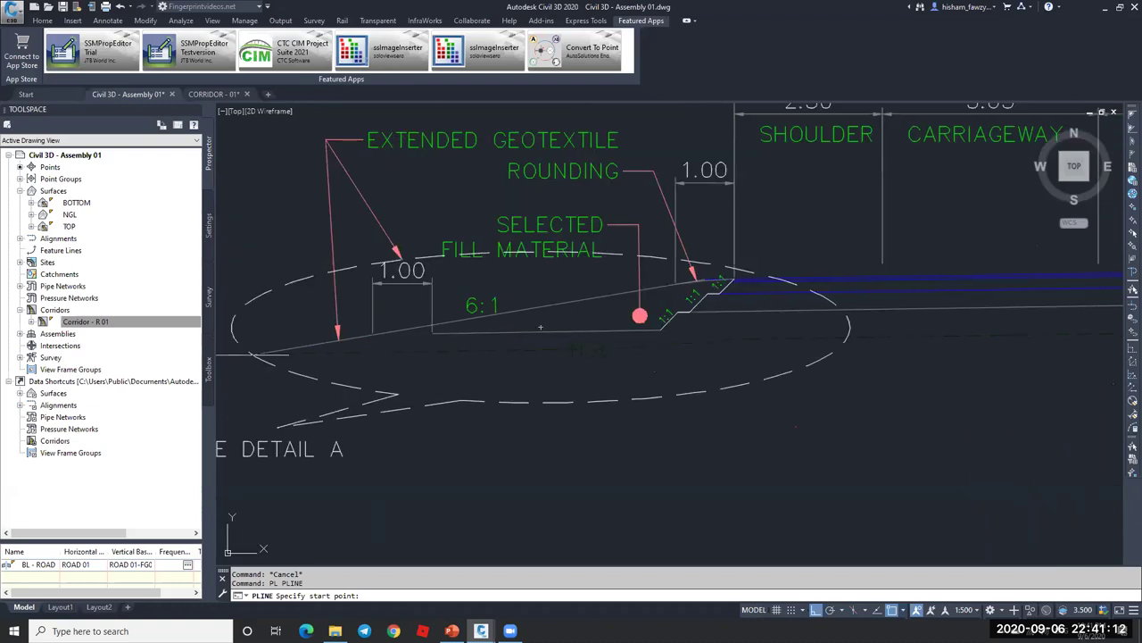
pyautogui.click(540, 328)
pyautogui.scroll(3, 676, 335)
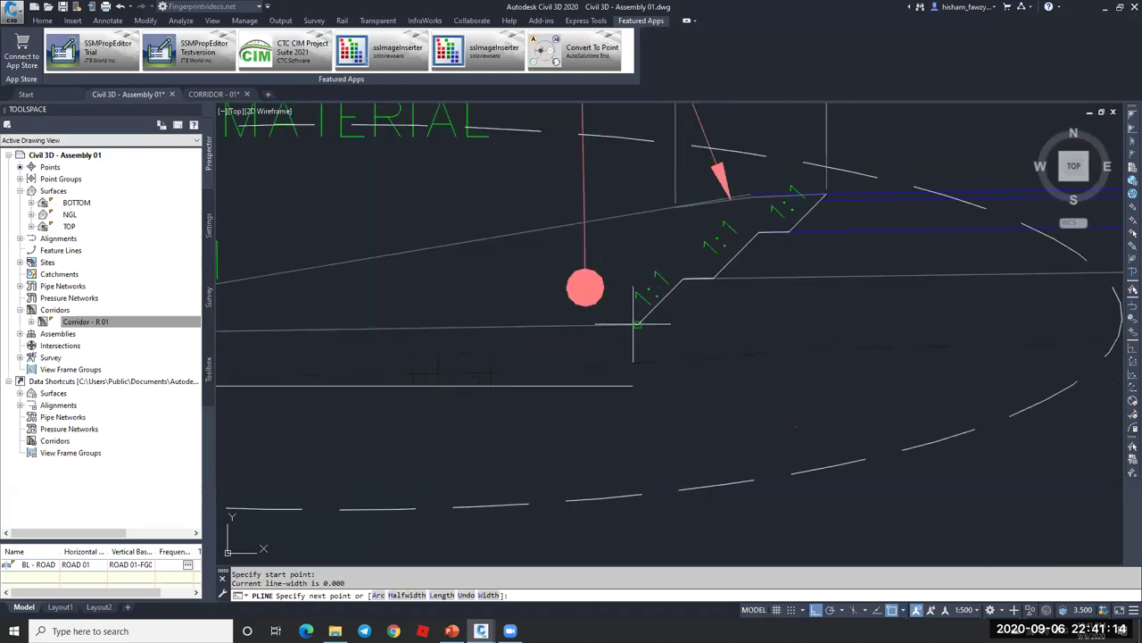
pyautogui.click(373, 329)
pyautogui.scroll(-5, 413, 337)
pyautogui.scroll(5, 820, 320)
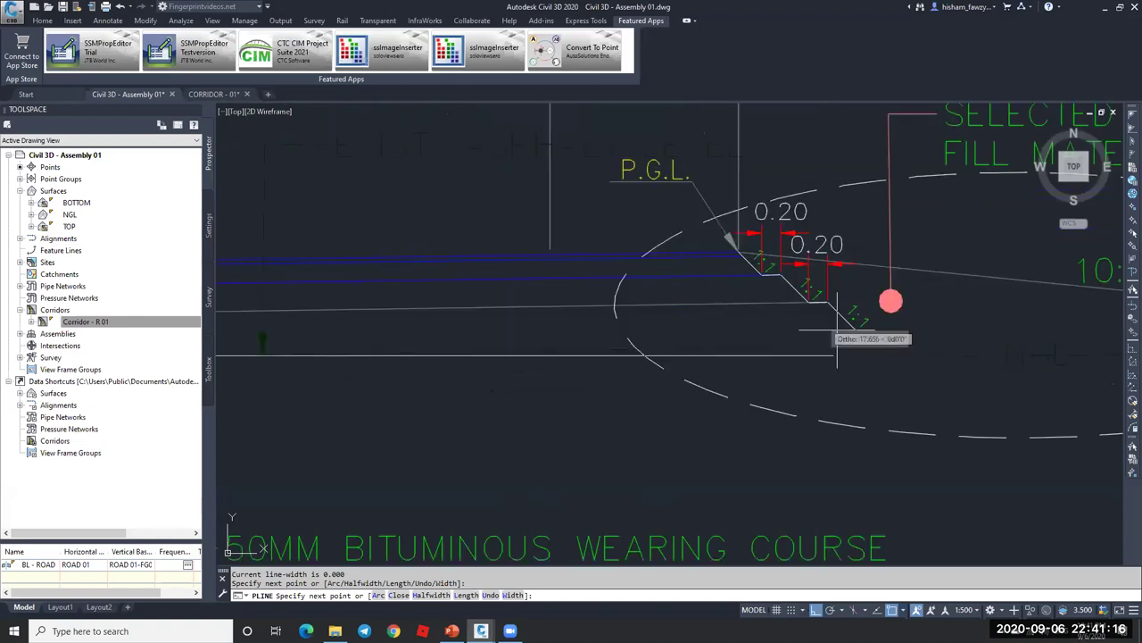
pyautogui.click(469, 327)
pyautogui.scroll(2, 461, 326)
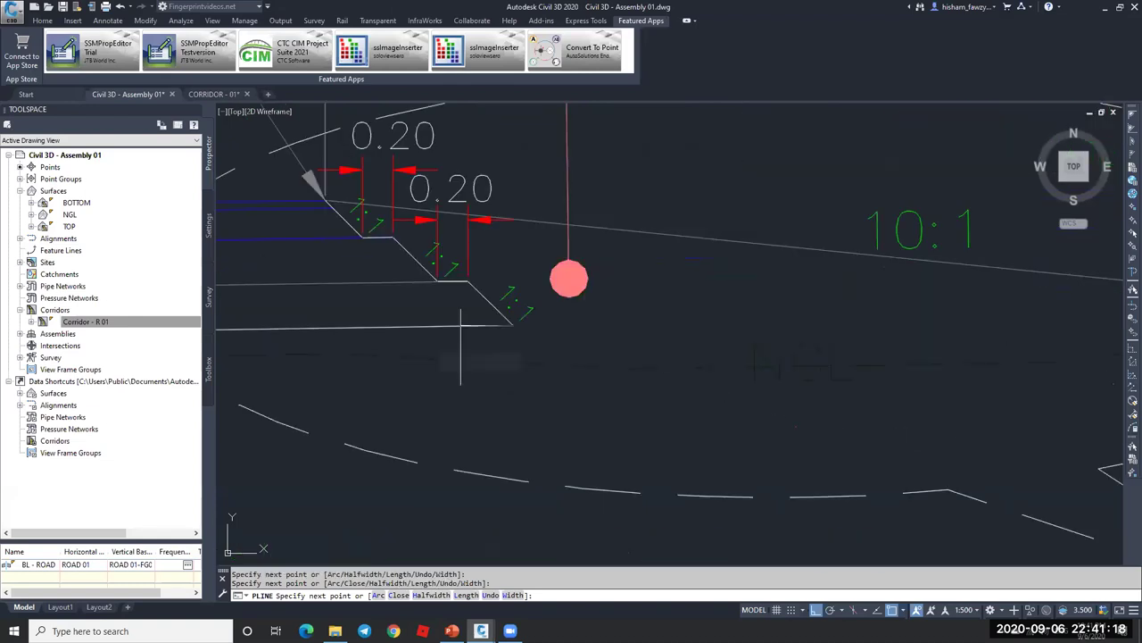
pyautogui.scroll(-3, 461, 346)
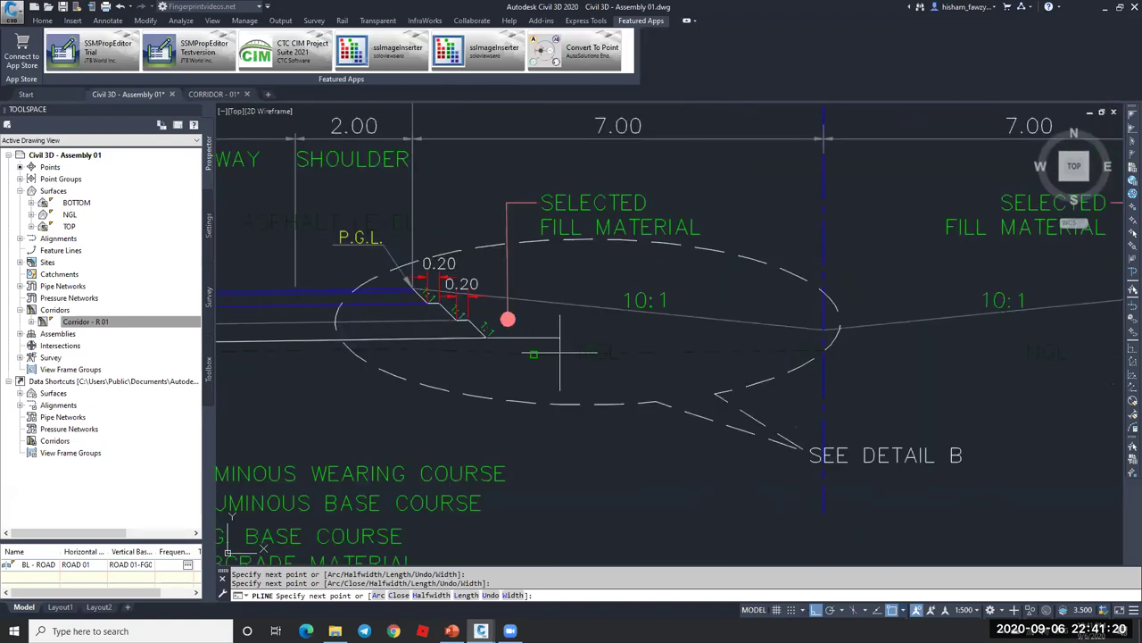
pyautogui.scroll(3, 470, 310)
# - With ortho off, continue the polyline along the stepped curb and slope up to the top corner
pyautogui.press('F8')
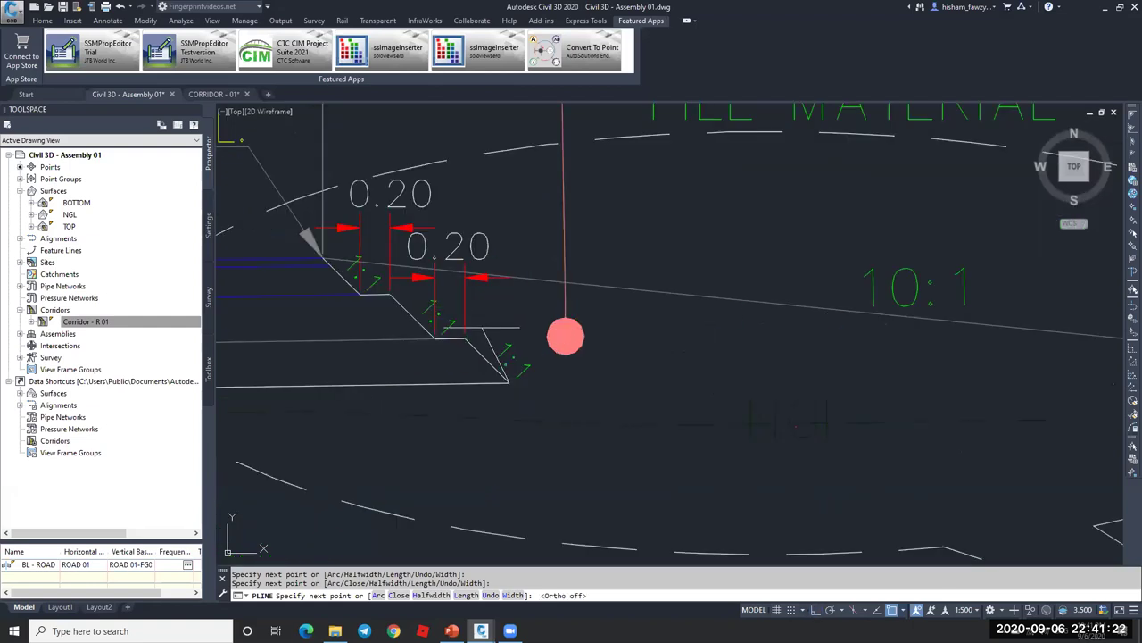
pyautogui.moveTo(566, 337); pyautogui.dragTo(764, 384, button='middle')
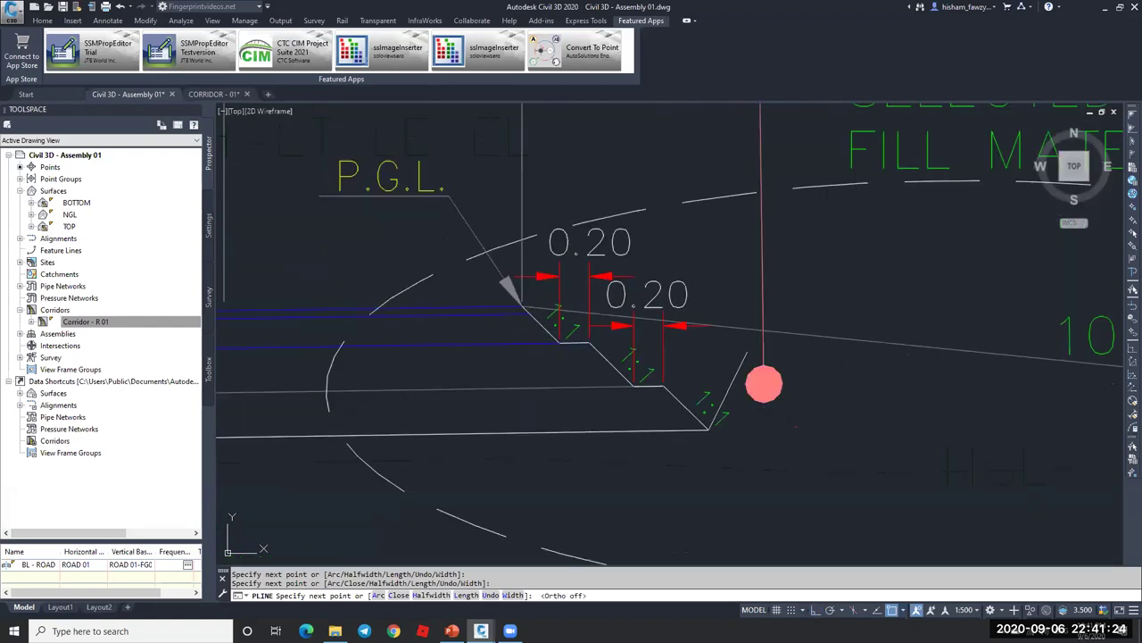
pyautogui.scroll(-3, 764, 384)
pyautogui.scroll(6, 631, 360)
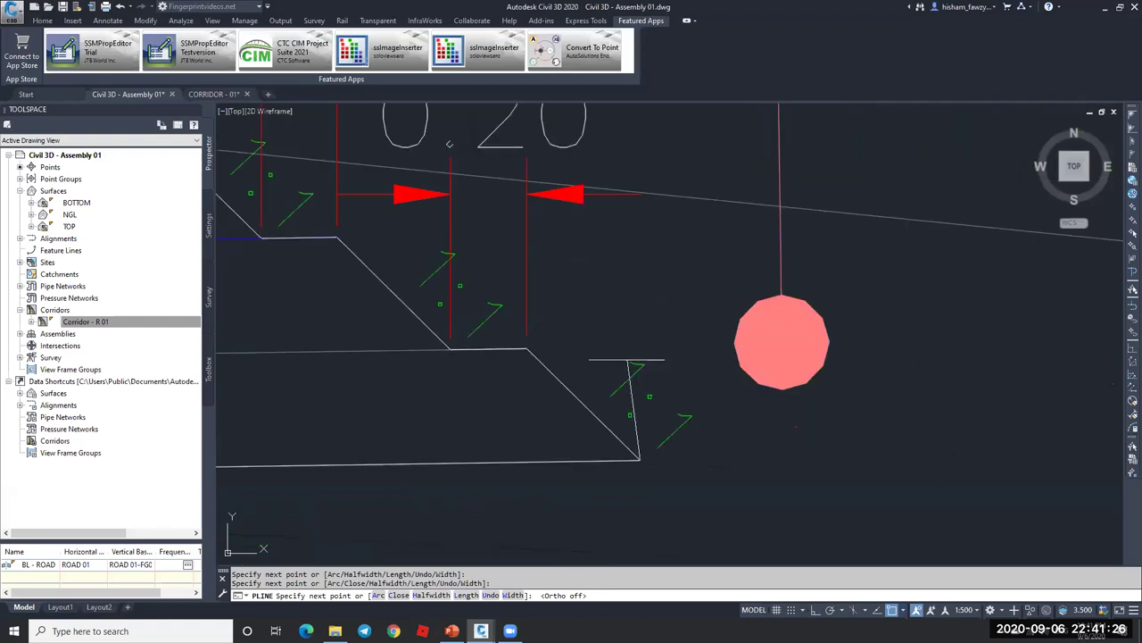
pyautogui.click(527, 348)
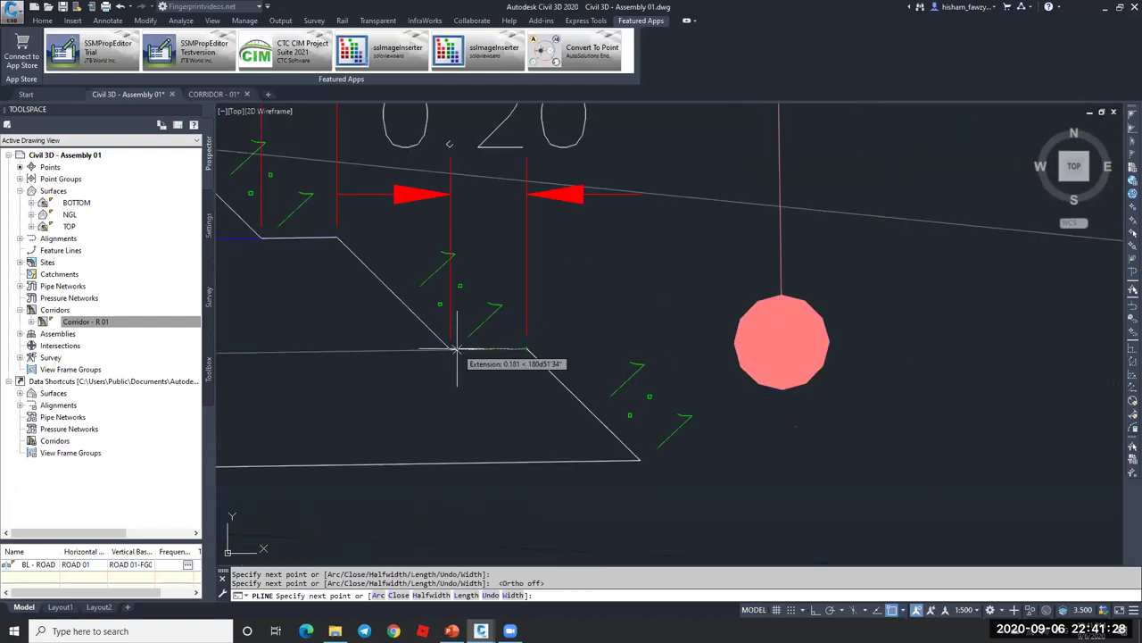
pyautogui.click(450, 349)
pyautogui.click(337, 237)
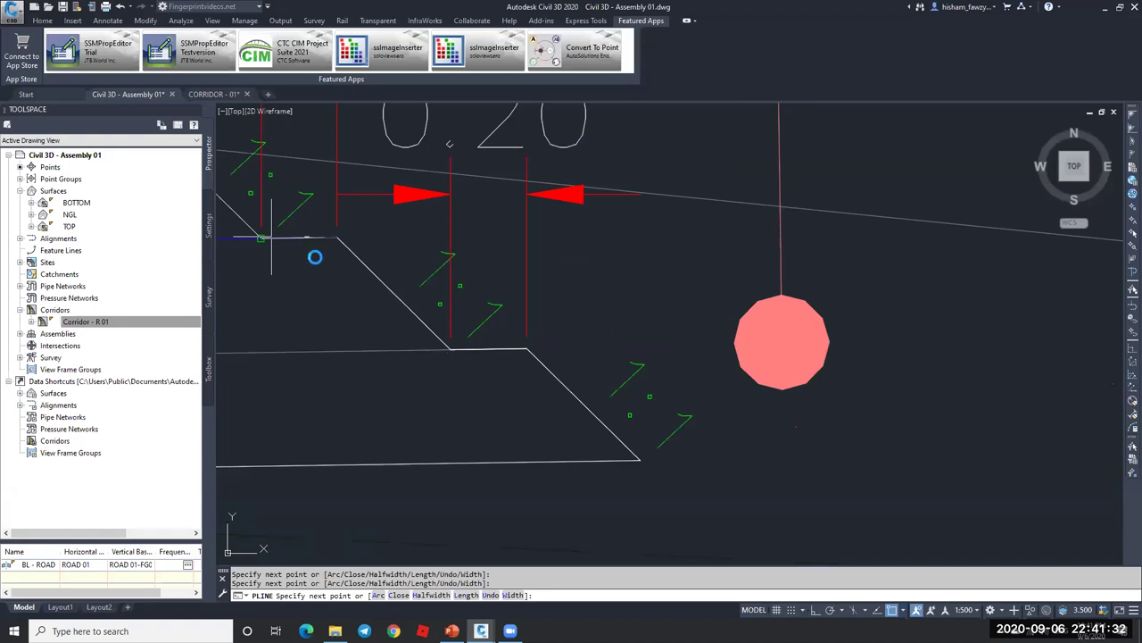
pyautogui.scroll(-5, 339, 273)
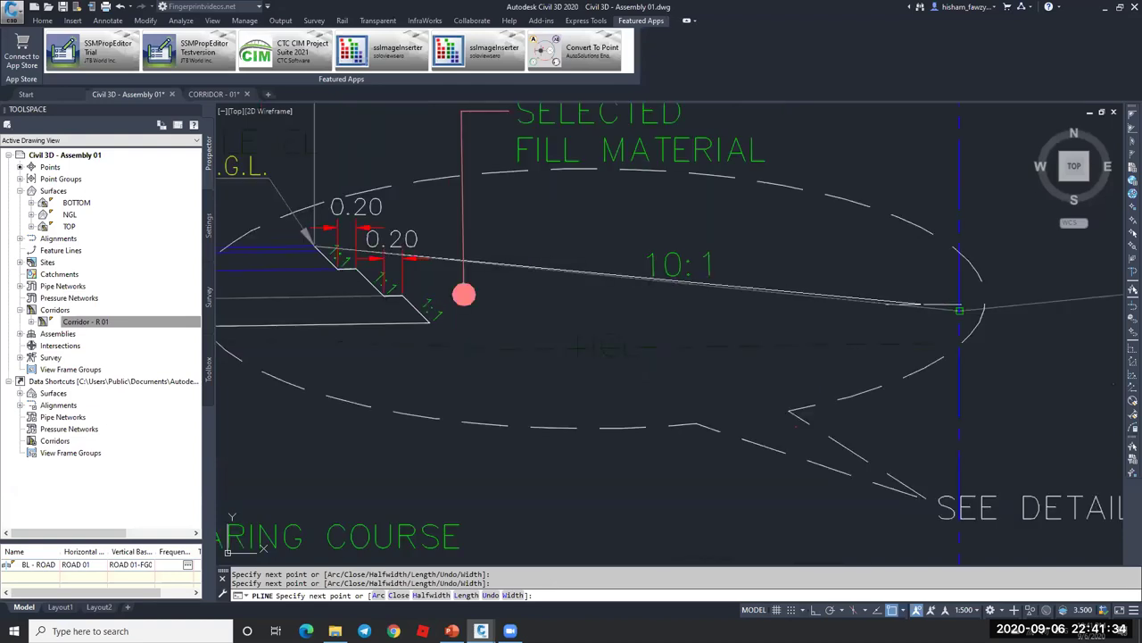
pyautogui.press('Escape')
pyautogui.click(841, 300)
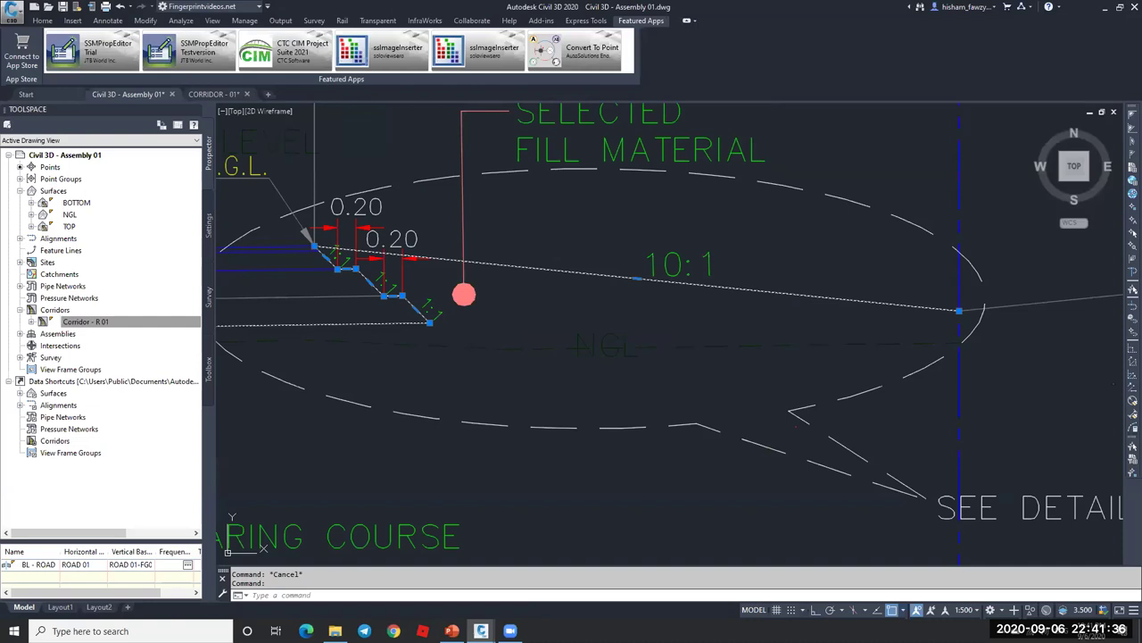
# - Set the outline polyline's width to .01
pyautogui.doubleClick(846, 303)
pyautogui.write('w')
pyautogui.press('Return')
pyautogui.write('.01')
pyautogui.press('Return')
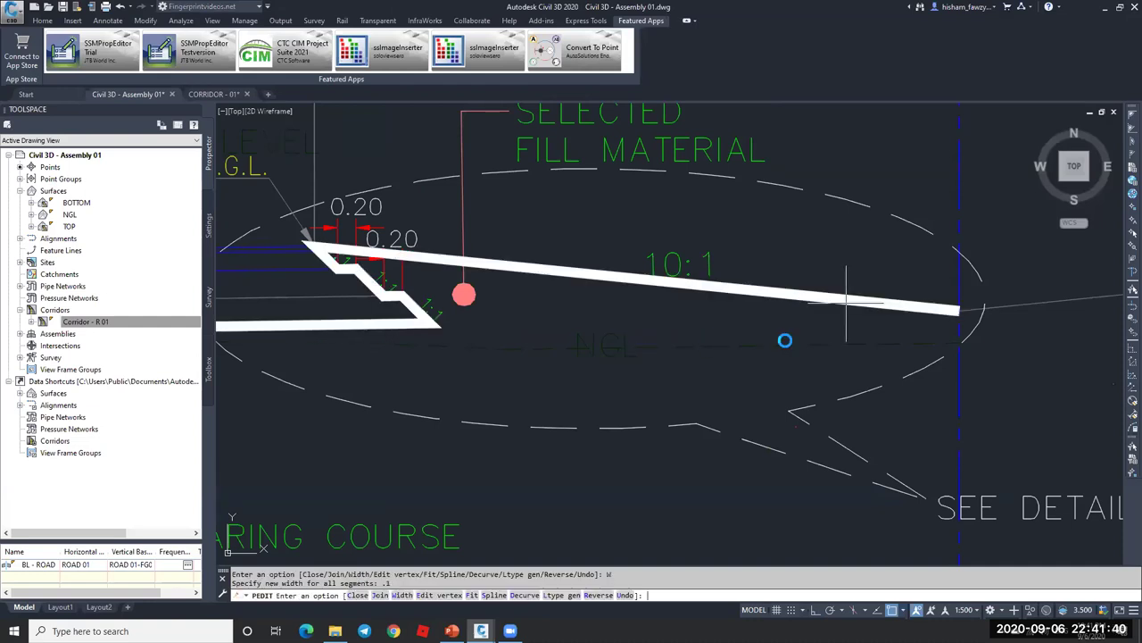
pyautogui.press('Escape')
pyautogui.scroll(-3, 767, 338)
pyautogui.scroll(6, 719, 299)
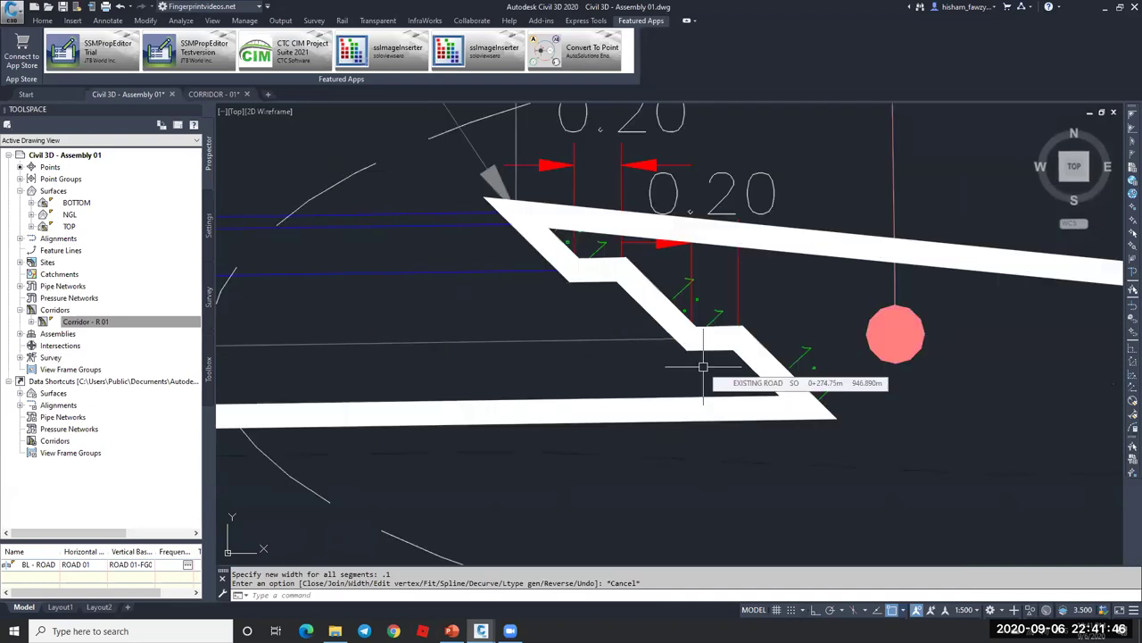
pyautogui.scroll(-2, 703, 366)
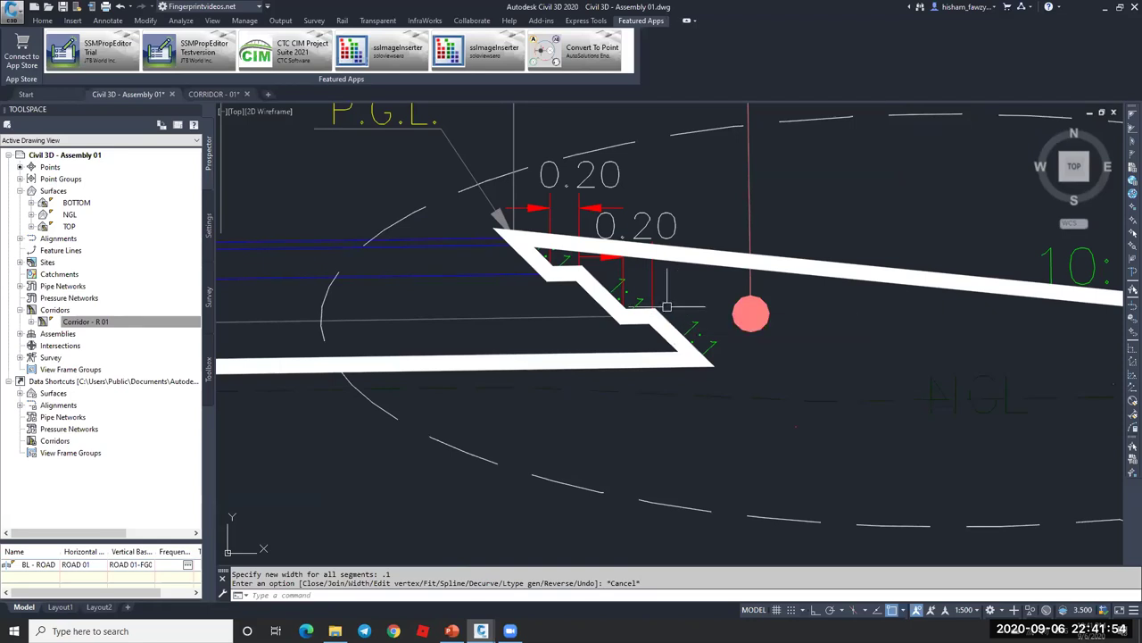
pyautogui.hotkey('ctrl', 'z')
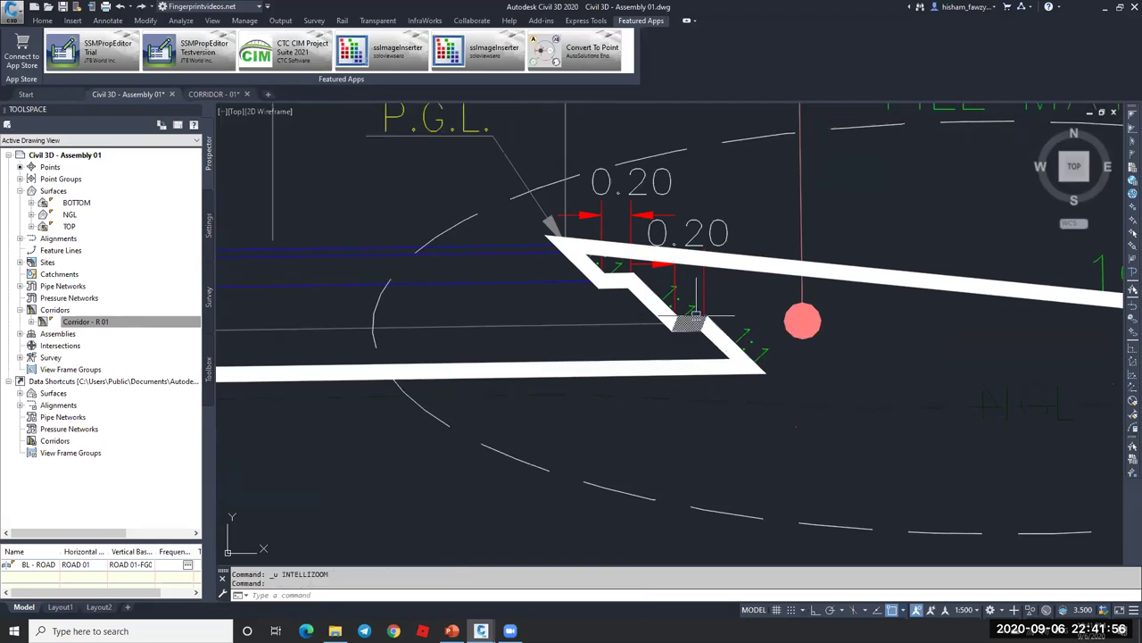
pyautogui.hotkey('ctrl', 'z')
pyautogui.hotkey('ctrl', 'z')
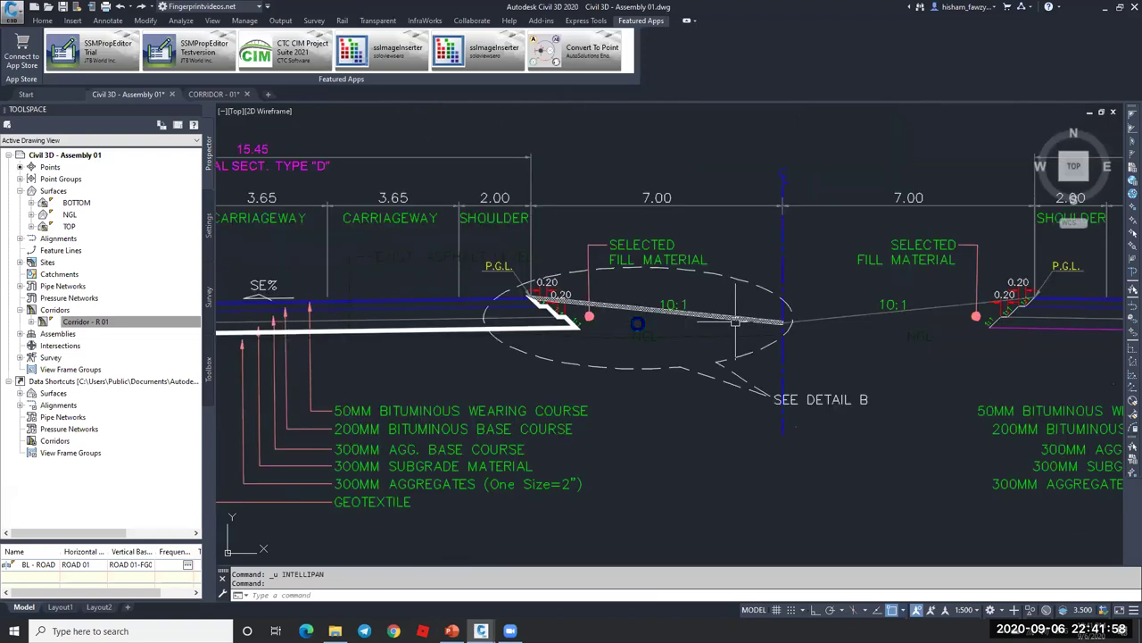
pyautogui.hotkey('ctrl', 'z')
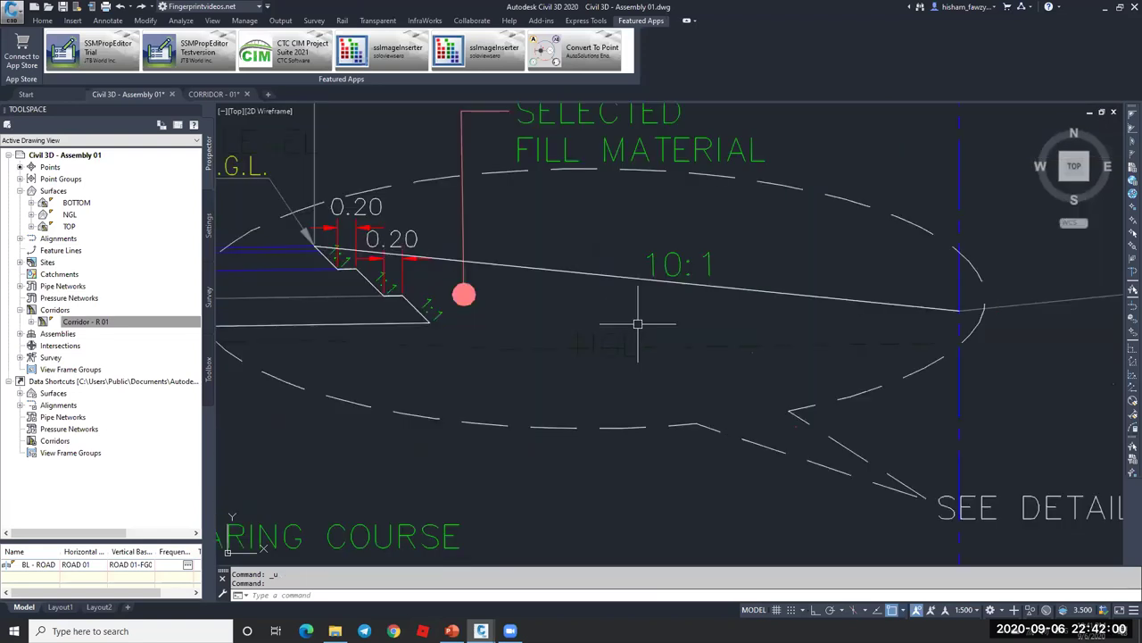
pyautogui.hotkey('ctrl', 'z')
pyautogui.hotkey('ctrl', 'z')
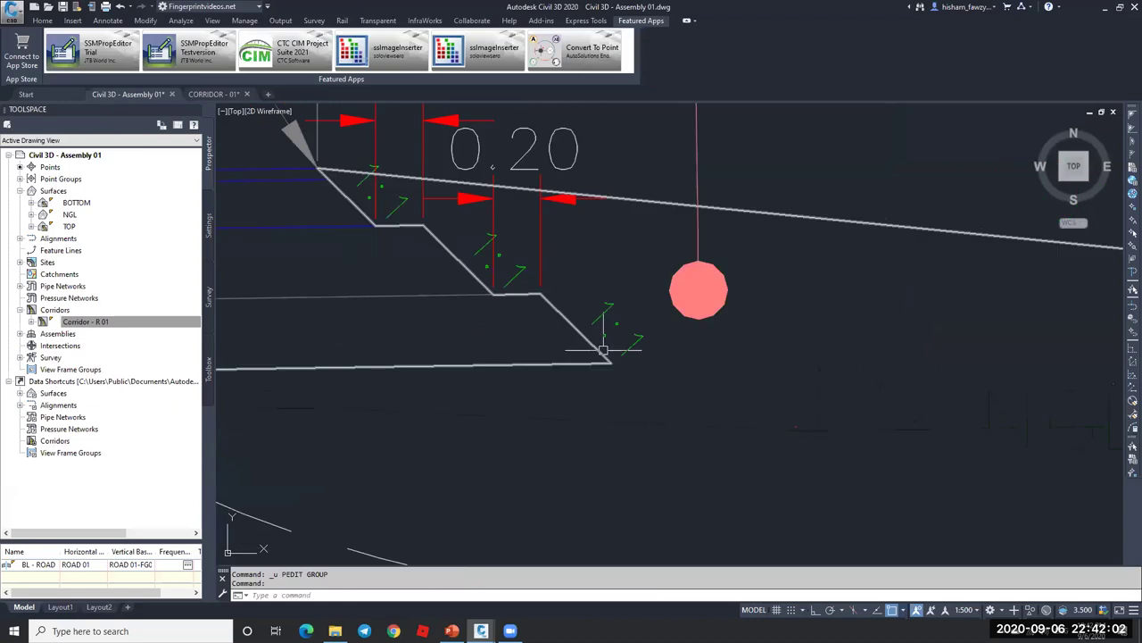
pyautogui.click(603, 350)
pyautogui.click(539, 344)
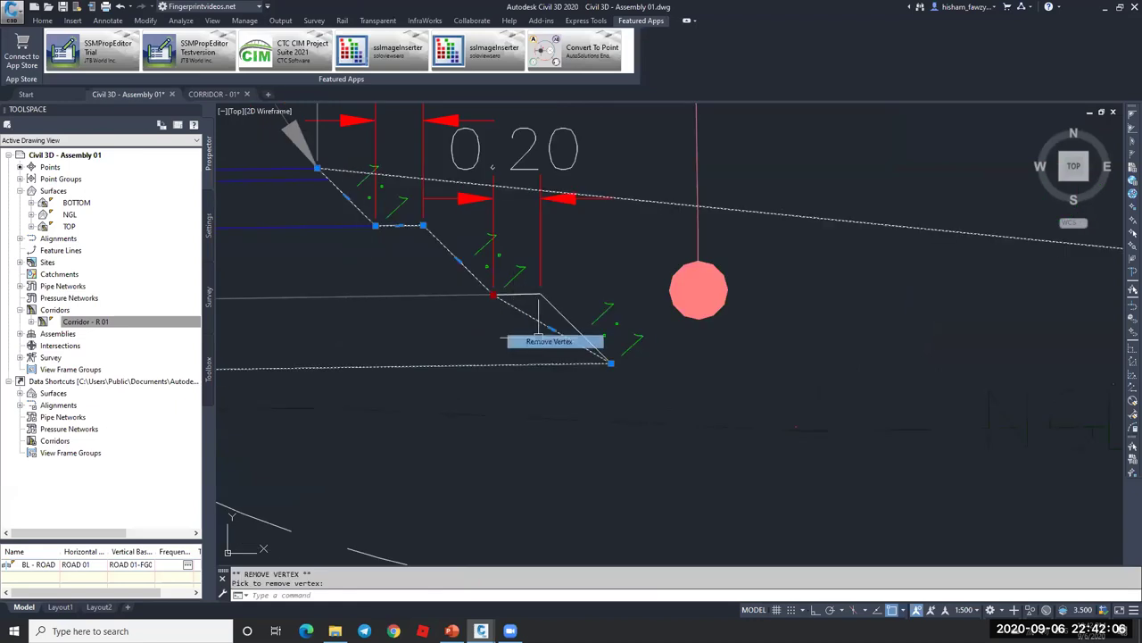
pyautogui.click(539, 333)
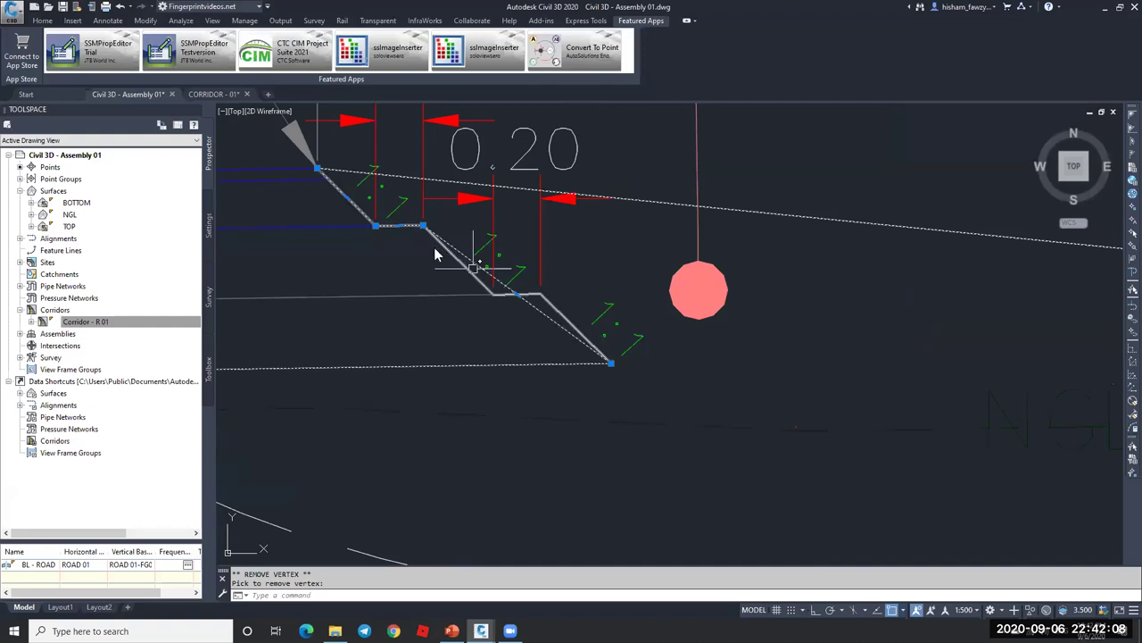
pyautogui.moveTo(423, 225)
pyautogui.click(442, 273)
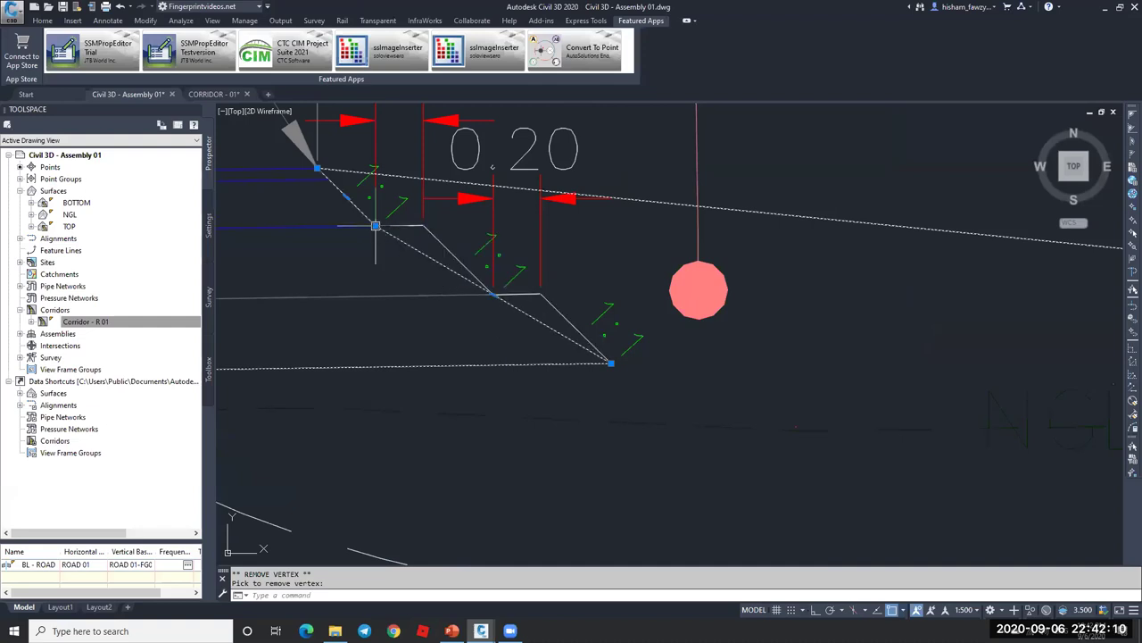
pyautogui.click(318, 169)
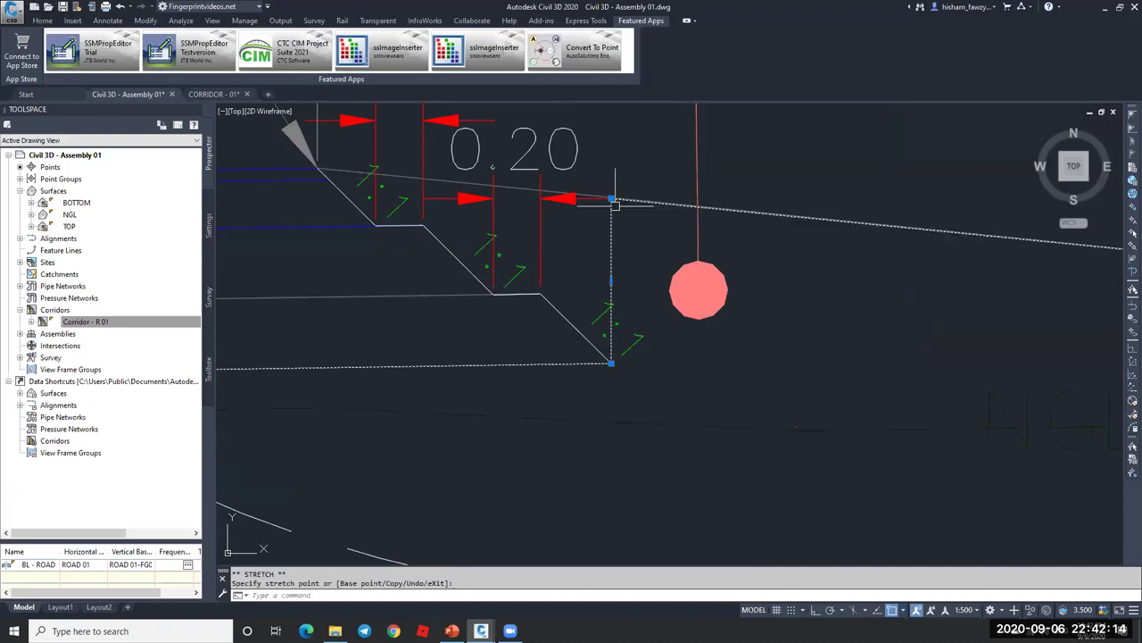
pyautogui.press('Escape')
pyautogui.press('Escape')
pyautogui.scroll(-1, 629, 232)
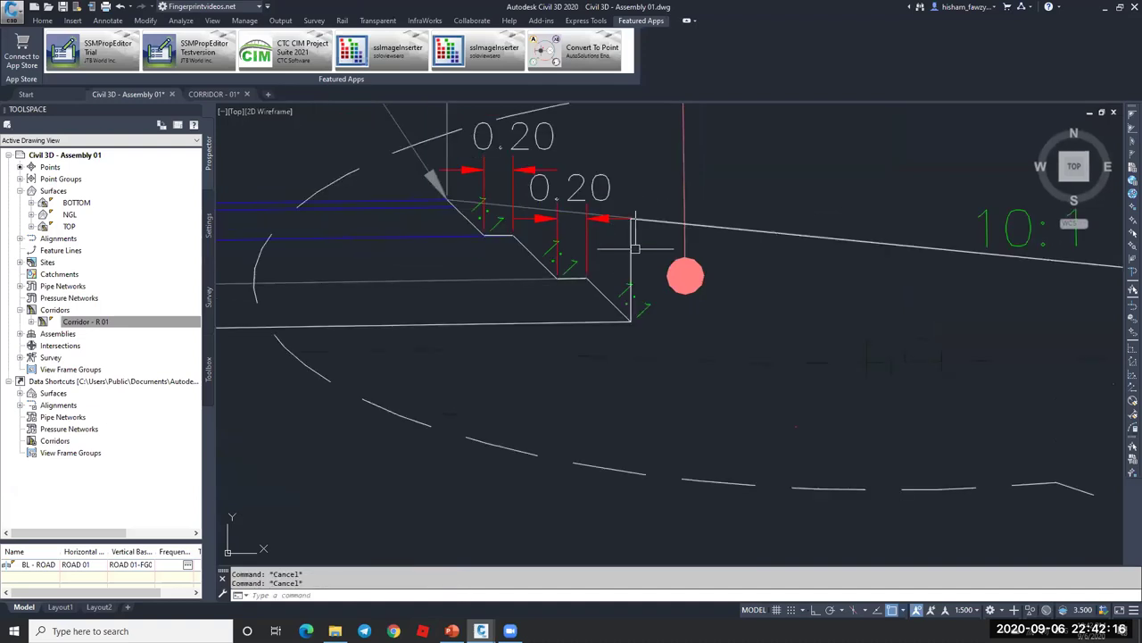
pyautogui.doubleClick(630, 219)
pyautogui.write('w')
pyautogui.press('Return')
pyautogui.write('.02')
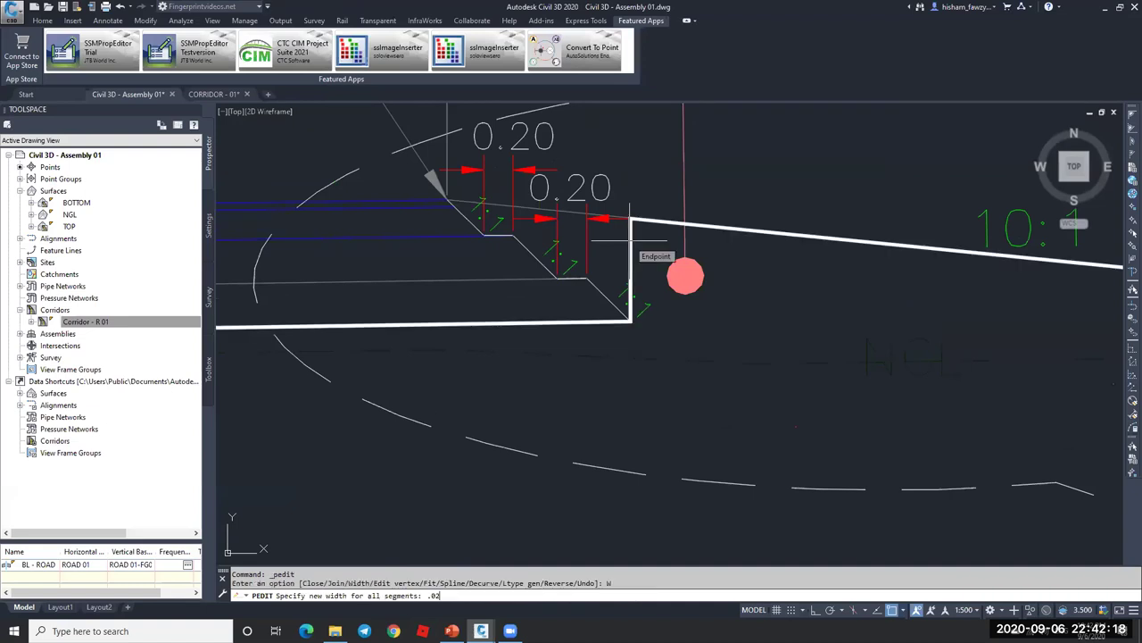
pyautogui.press('Escape')
pyautogui.scroll(-4, 684, 277)
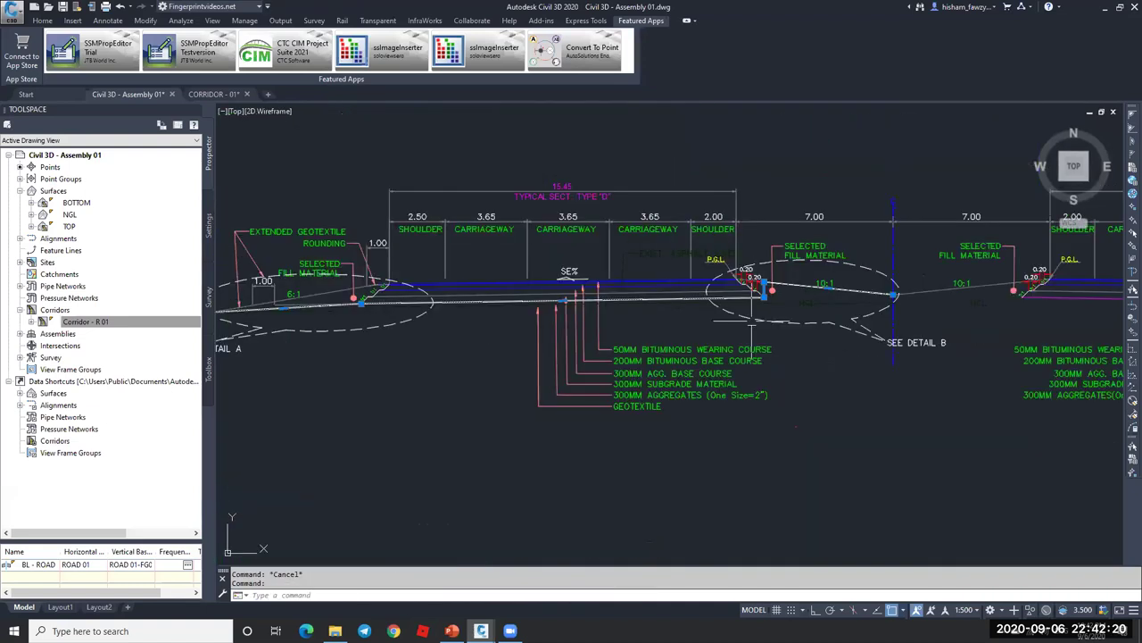
pyautogui.scroll(8, 848, 319)
pyautogui.moveTo(806, 336); pyautogui.dragTo(778, 367, button='middle')
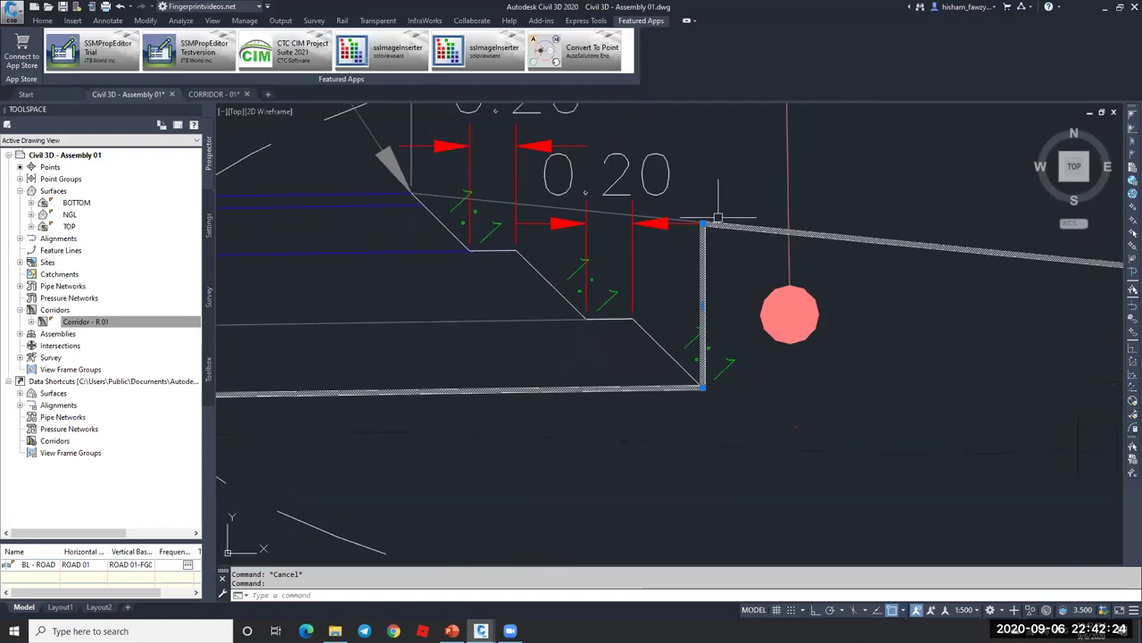
pyautogui.moveTo(661, 325); pyautogui.dragTo(635, 307, button='middle')
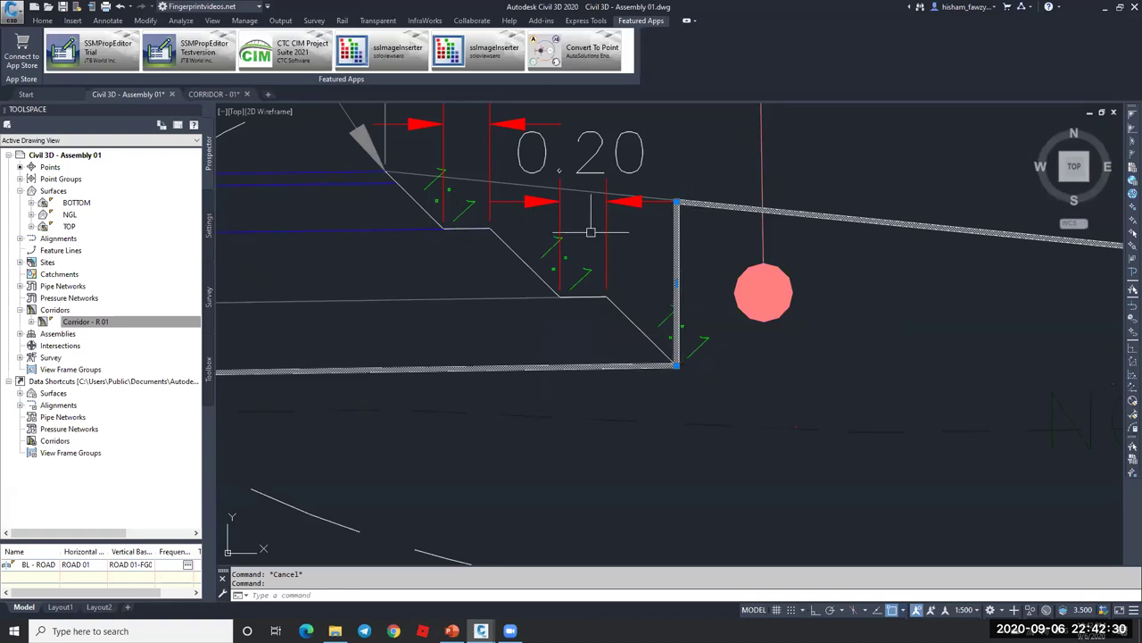
pyautogui.press('Escape')
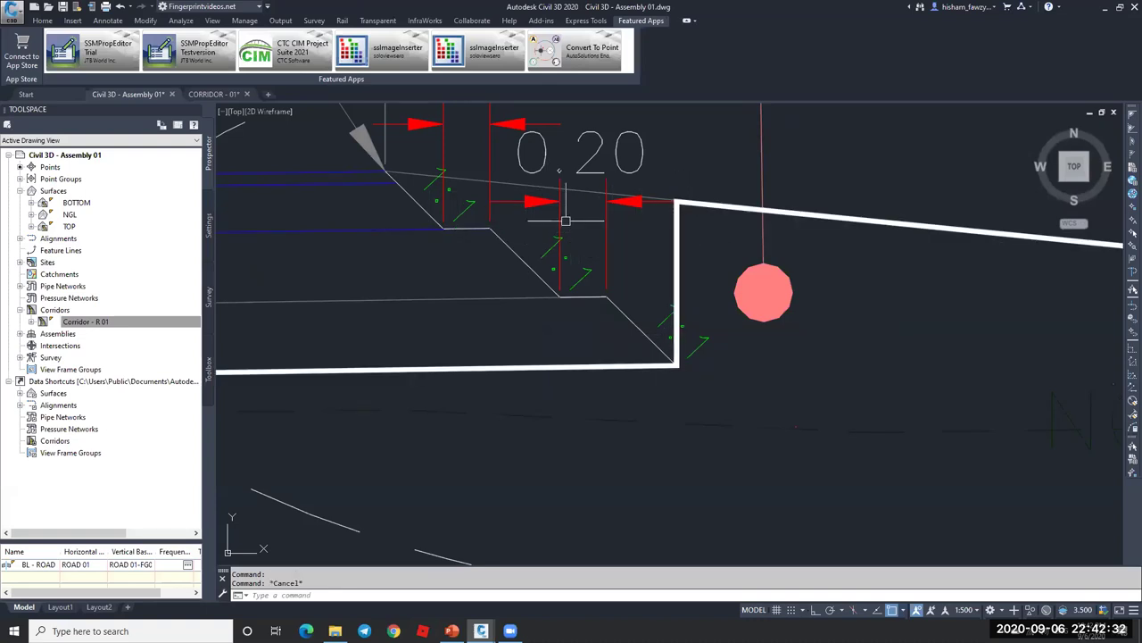
pyautogui.moveTo(608, 252)
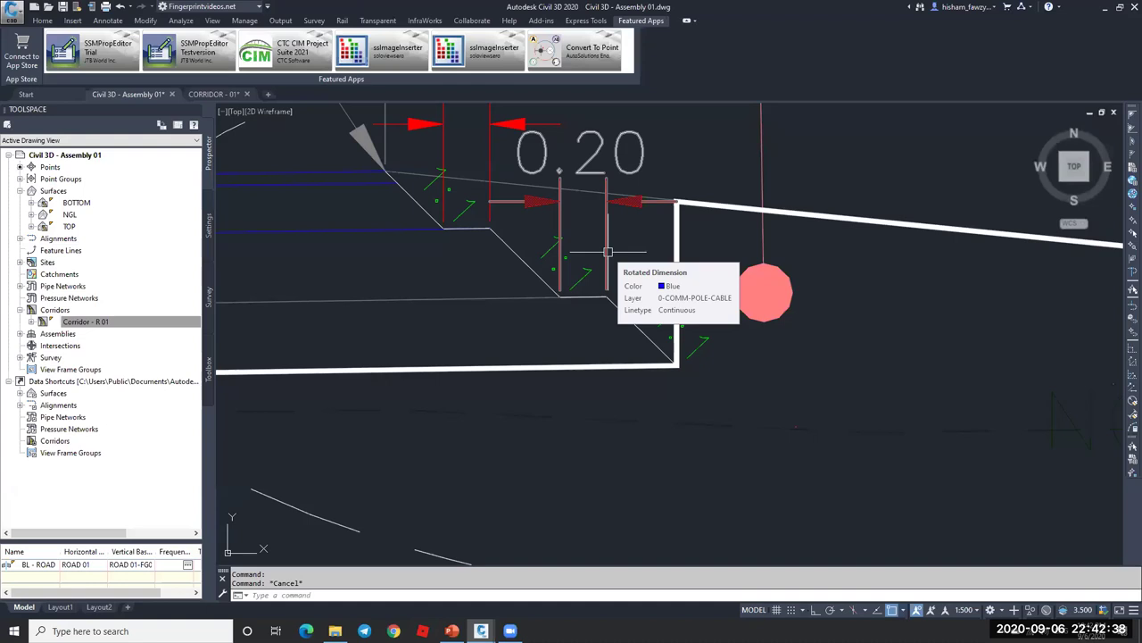
pyautogui.scroll(-5, 608, 251)
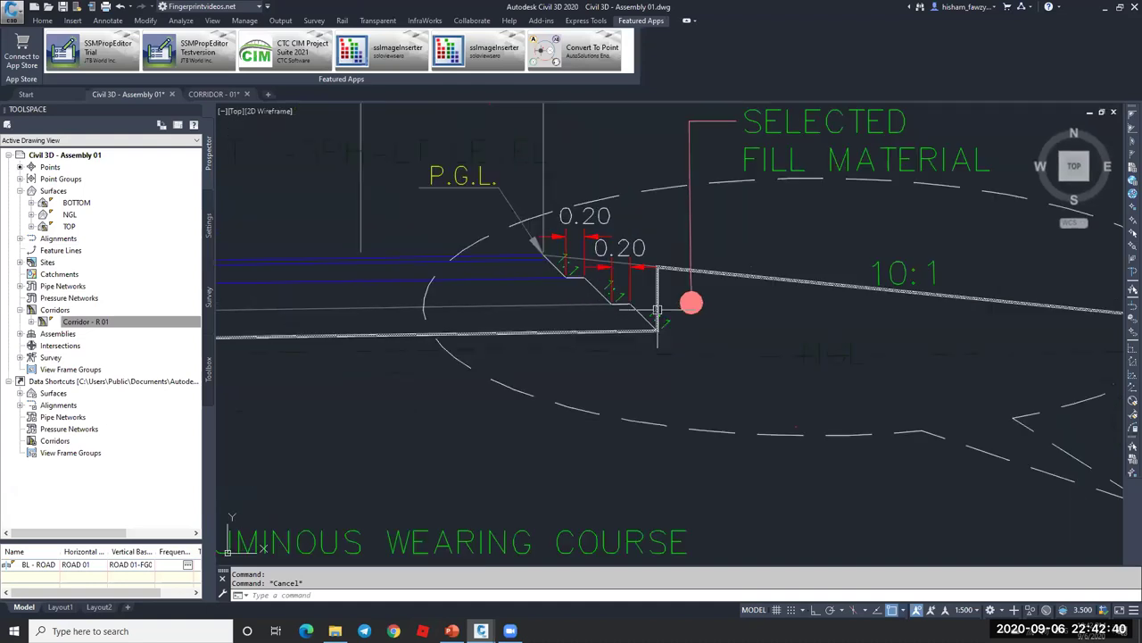
pyautogui.scroll(3, 586, 268)
pyautogui.scroll(2, 586, 268)
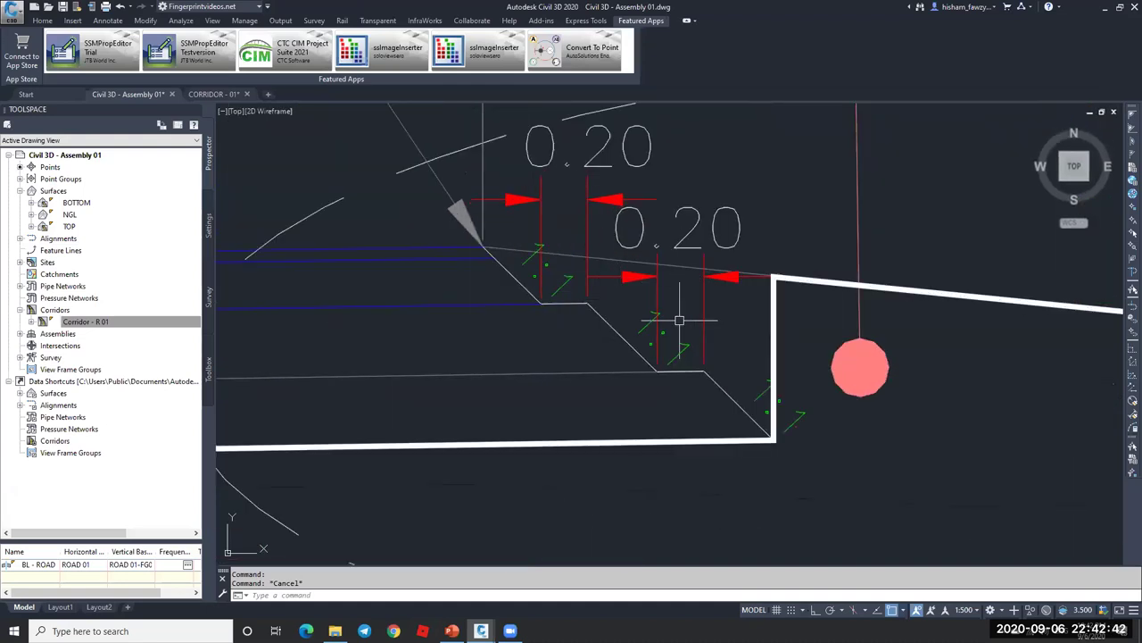
pyautogui.moveTo(637, 326)
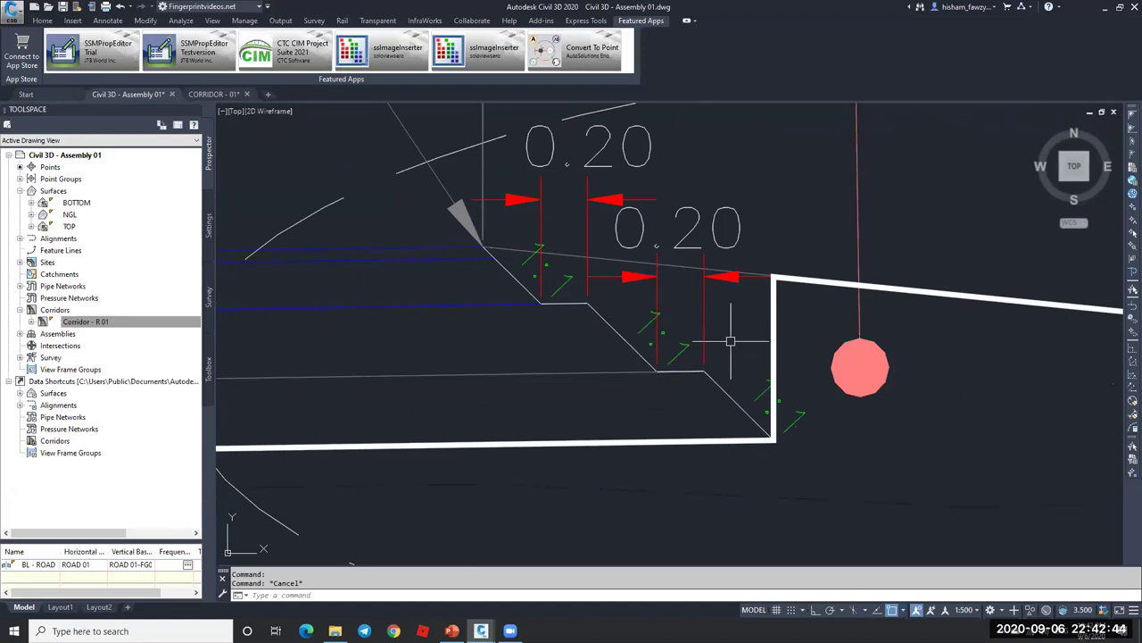
pyautogui.scroll(-4, 732, 332)
pyautogui.scroll(2, 654, 346)
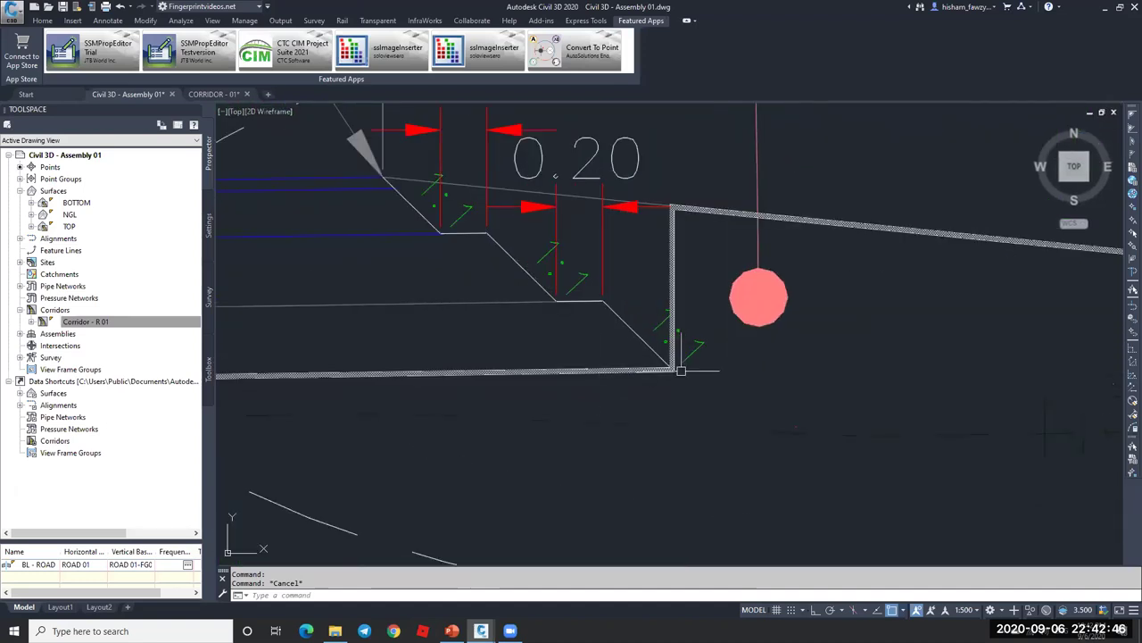
pyautogui.scroll(-3, 687, 295)
pyautogui.scroll(5, 678, 263)
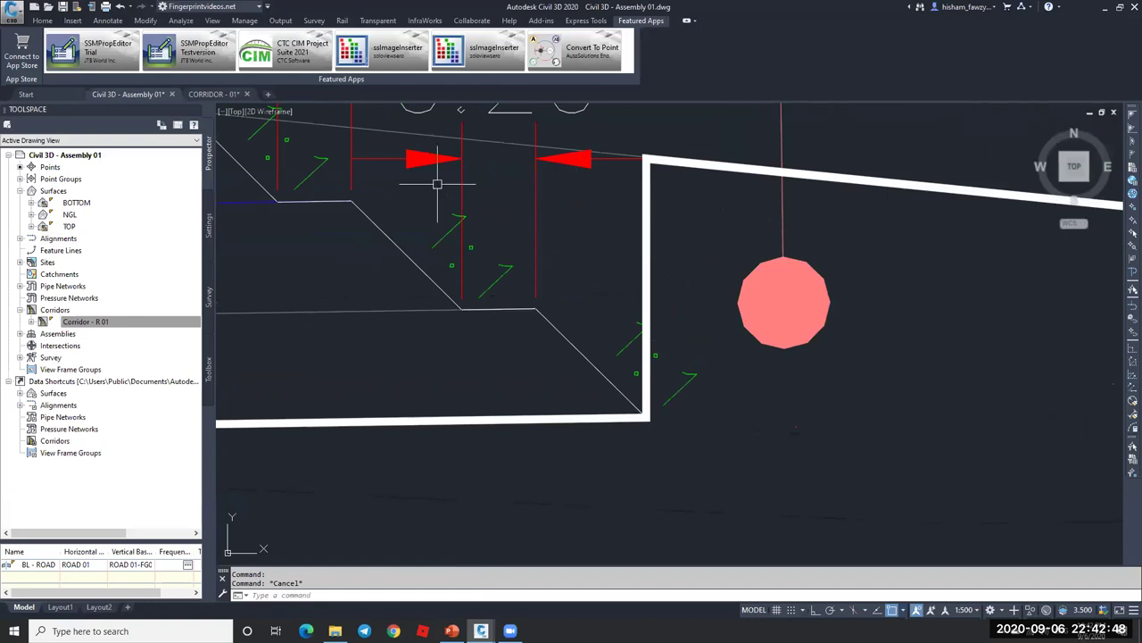
pyautogui.scroll(-4, 669, 256)
pyautogui.scroll(2, 625, 257)
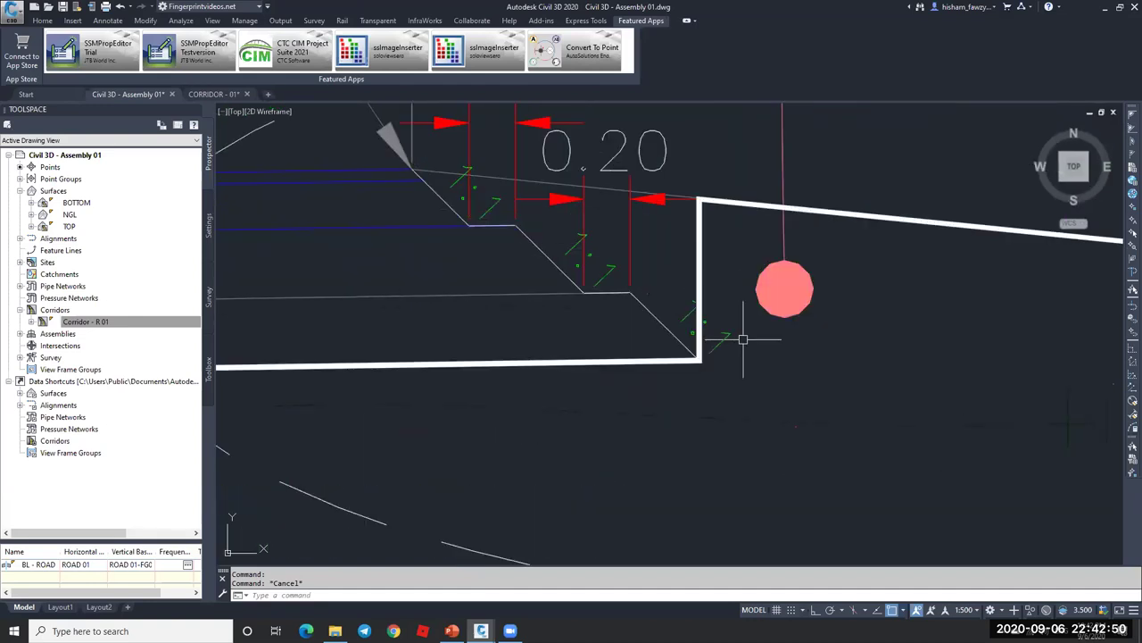
pyautogui.scroll(-3, 734, 338)
pyautogui.scroll(3, 705, 290)
pyautogui.click(717, 269)
pyautogui.click(718, 234)
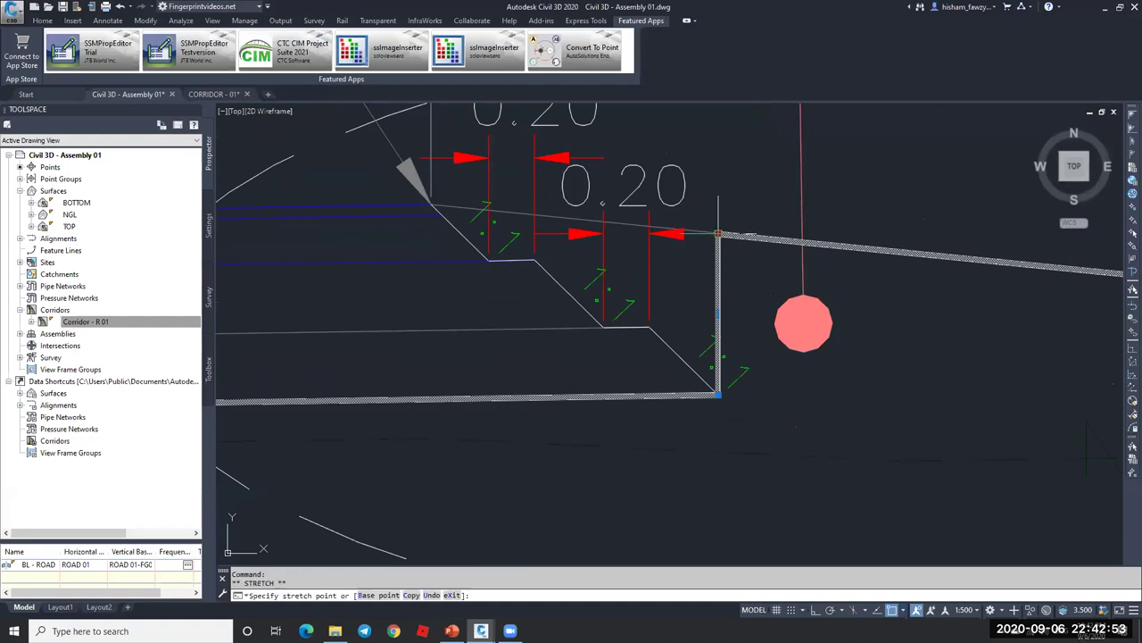
pyautogui.click(434, 204)
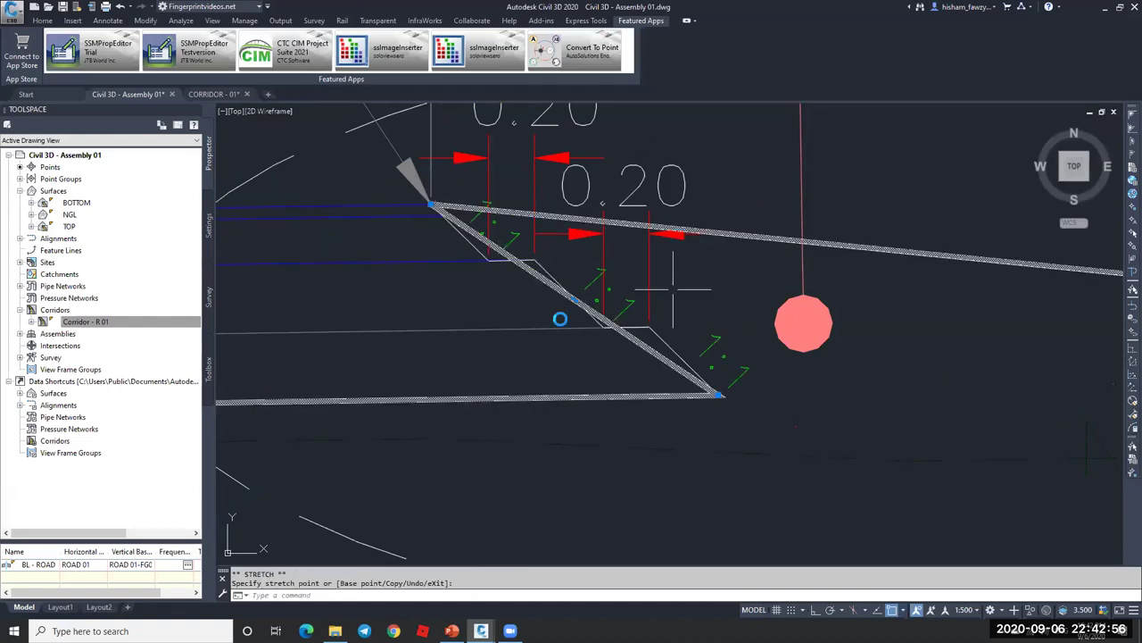
pyautogui.scroll(-4, 561, 319)
pyautogui.press('Escape')
pyautogui.scroll(-2, 689, 332)
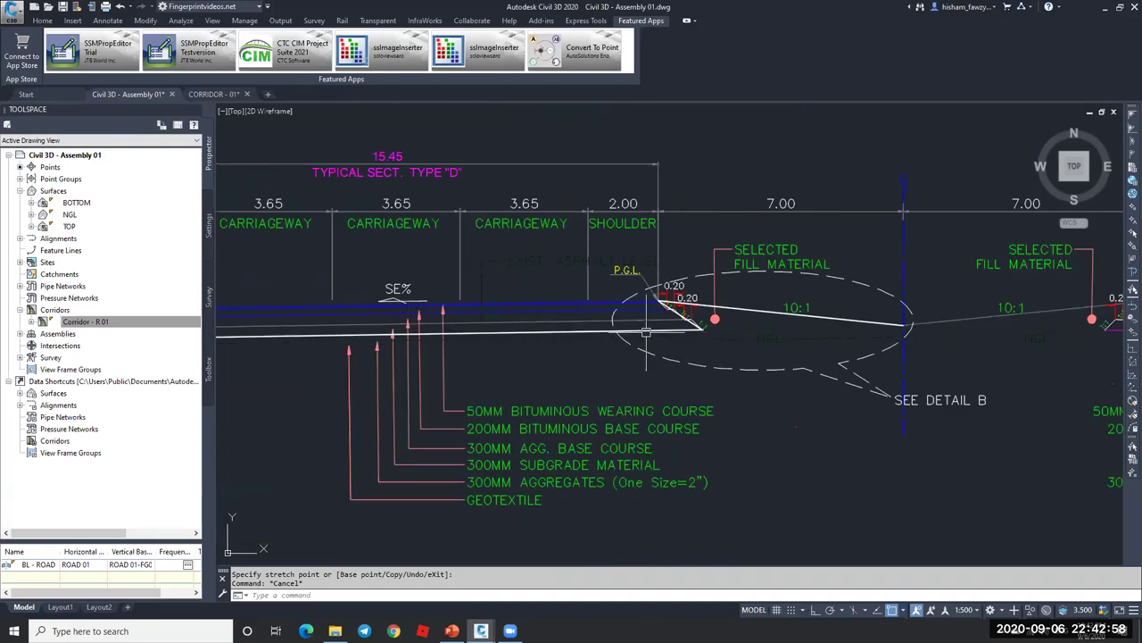
pyautogui.scroll(4, 587, 329)
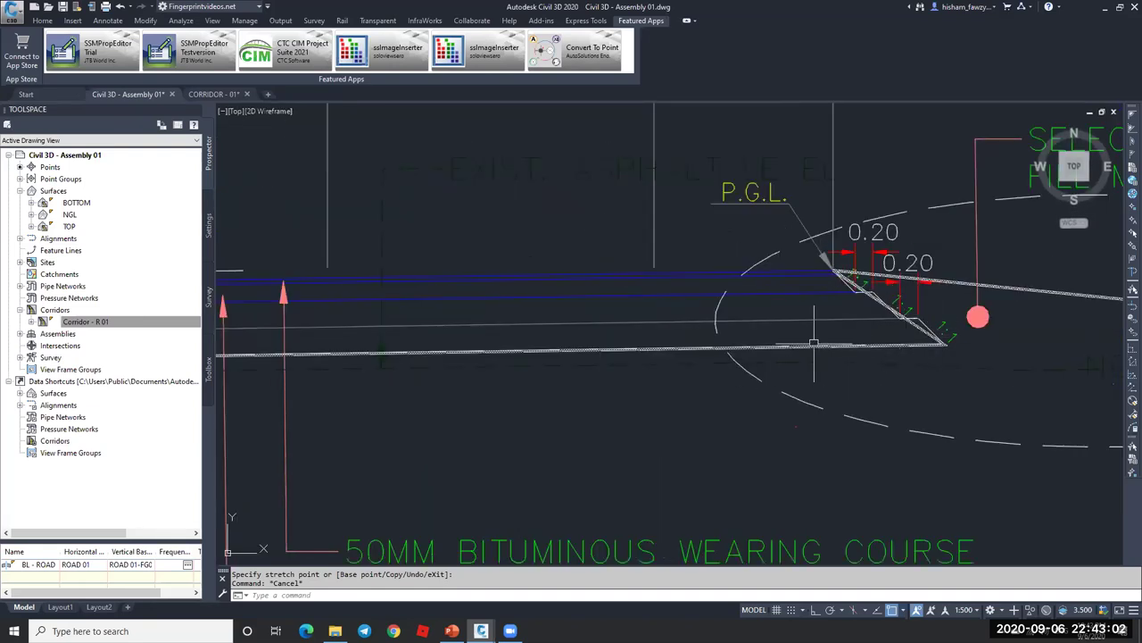
pyautogui.moveTo(878, 339); pyautogui.dragTo(676, 355, button='middle')
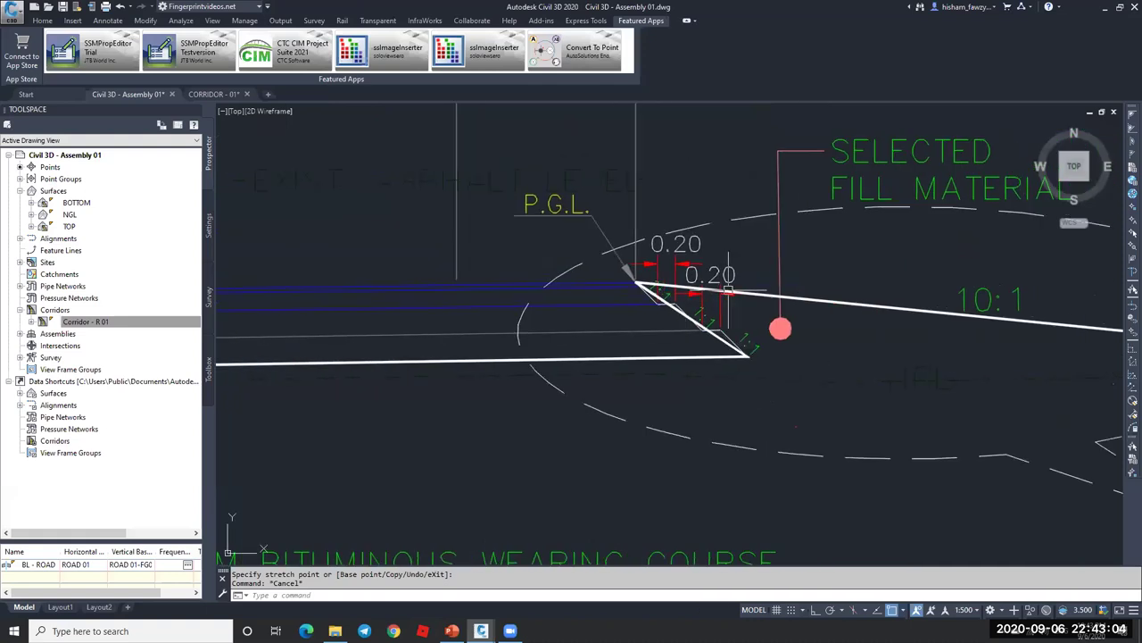
pyautogui.scroll(5, 727, 299)
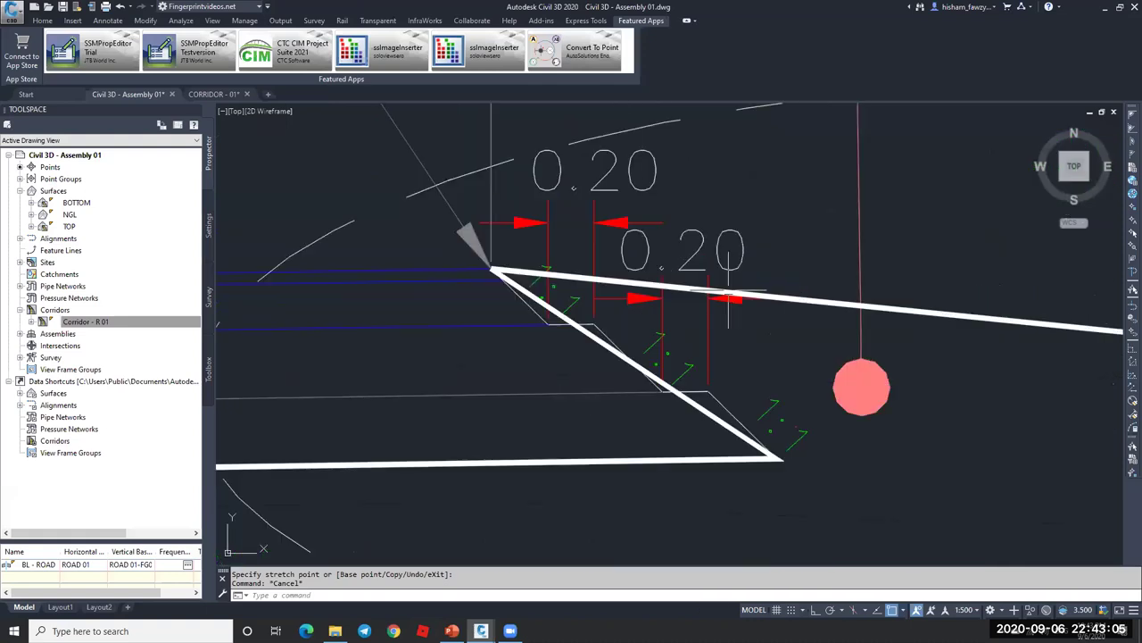
pyautogui.click(661, 292)
pyautogui.click(351, 257)
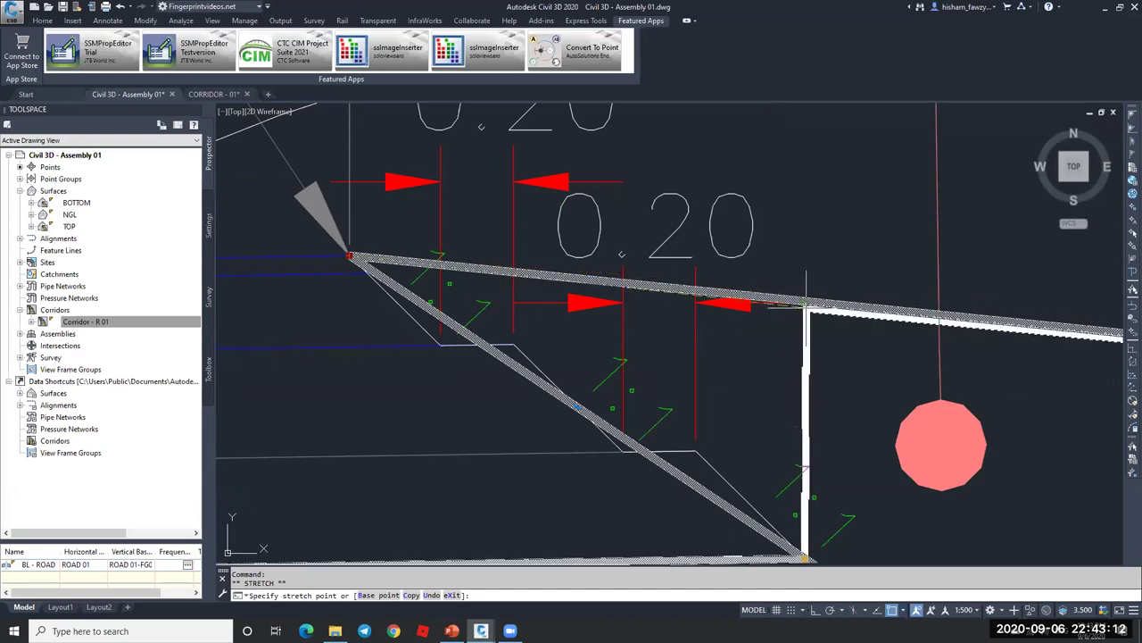
pyautogui.press('Escape')
pyautogui.scroll(-4, 793, 302)
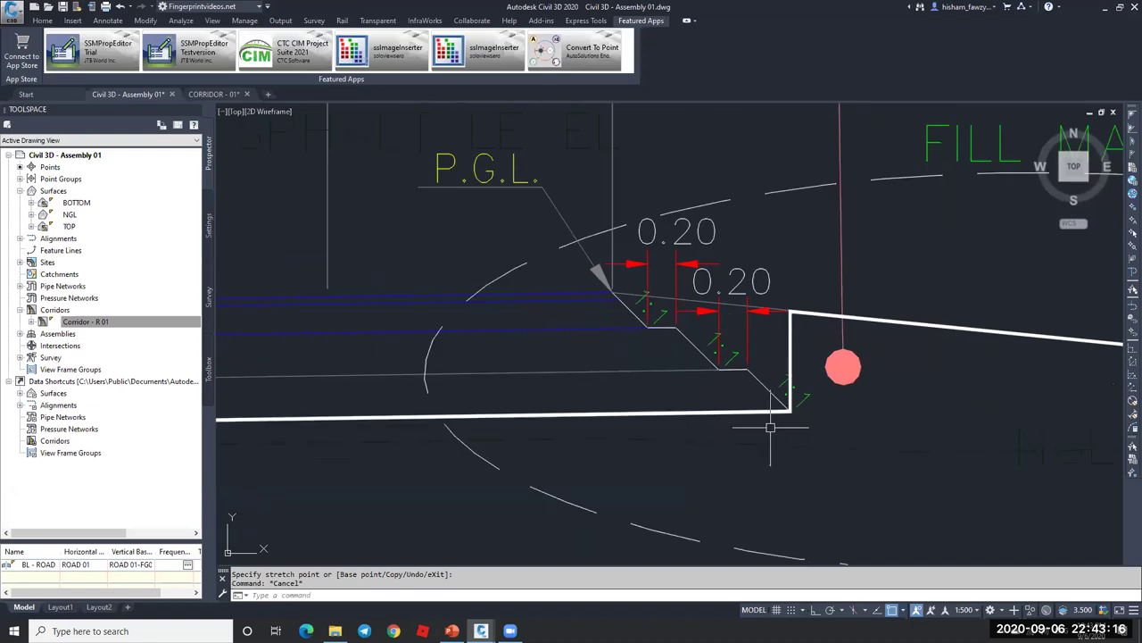
pyautogui.scroll(-3, 742, 320)
pyautogui.write('pl')
pyautogui.press('Return')
# - Draw a polyline from the 10:1 slope's centreline end to a Nearest-snapped point by the curb
pyautogui.click(629, 317)
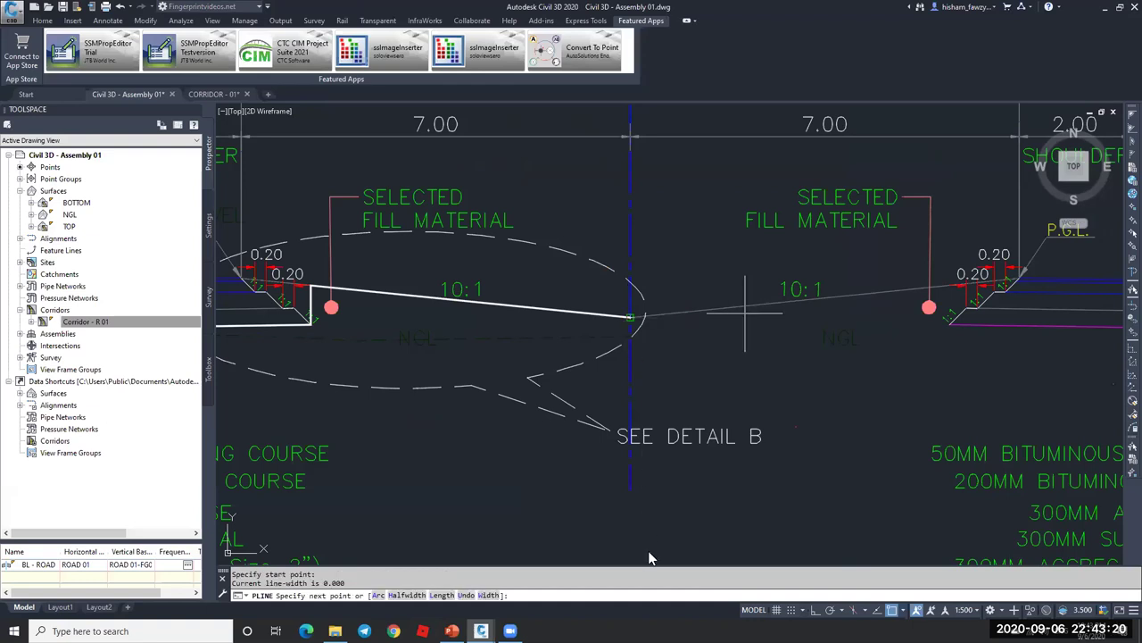
pyautogui.scroll(6, 1055, 285)
pyautogui.keyDown('shift'); pyautogui.rightClick(599, 295); pyautogui.keyUp('shift')
pyautogui.click(638, 556)
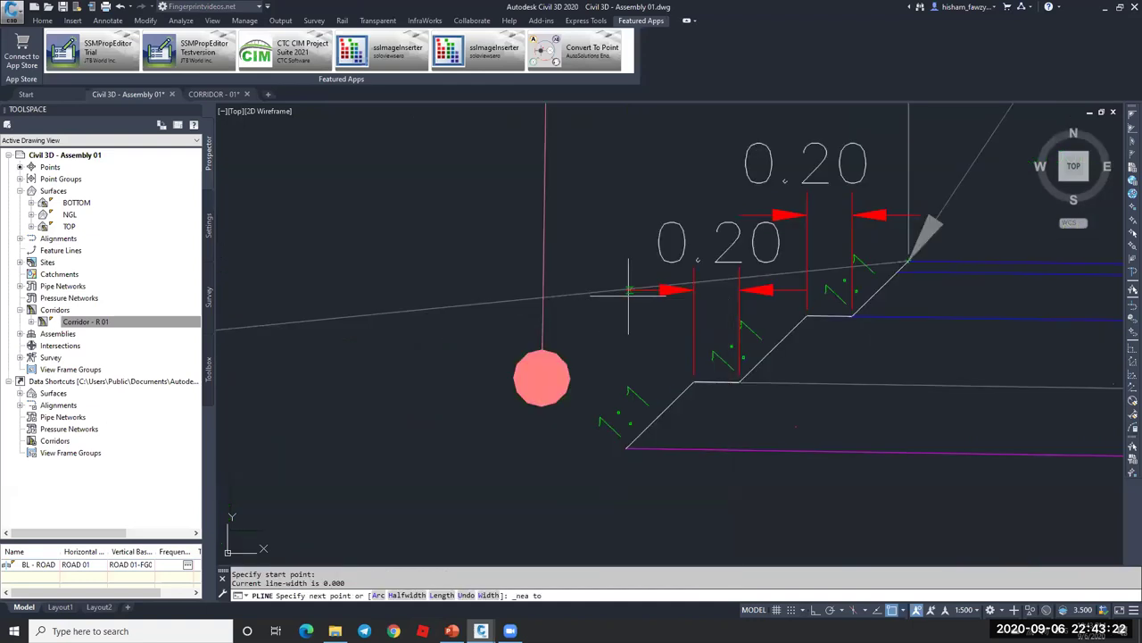
pyautogui.click(622, 291)
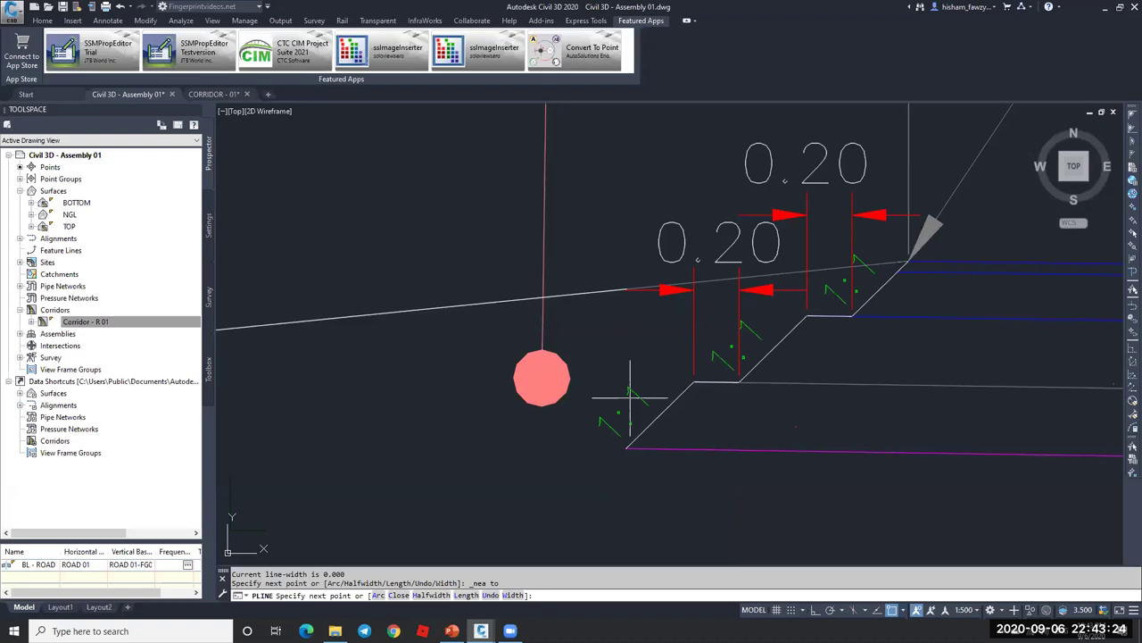
pyautogui.scroll(-4, 513, 367)
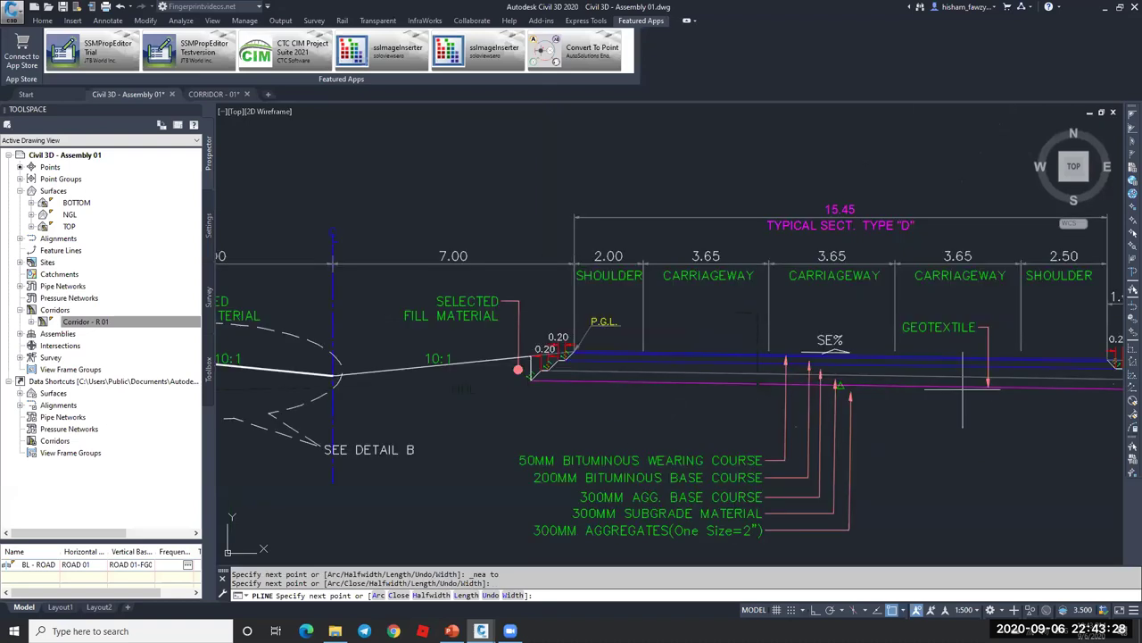
pyautogui.press('Escape')
# - Run Match Properties with the left outline as source, then pan and select the section outlines to check them
pyautogui.write('ma')
pyautogui.press('Return')
pyautogui.click(268, 372)
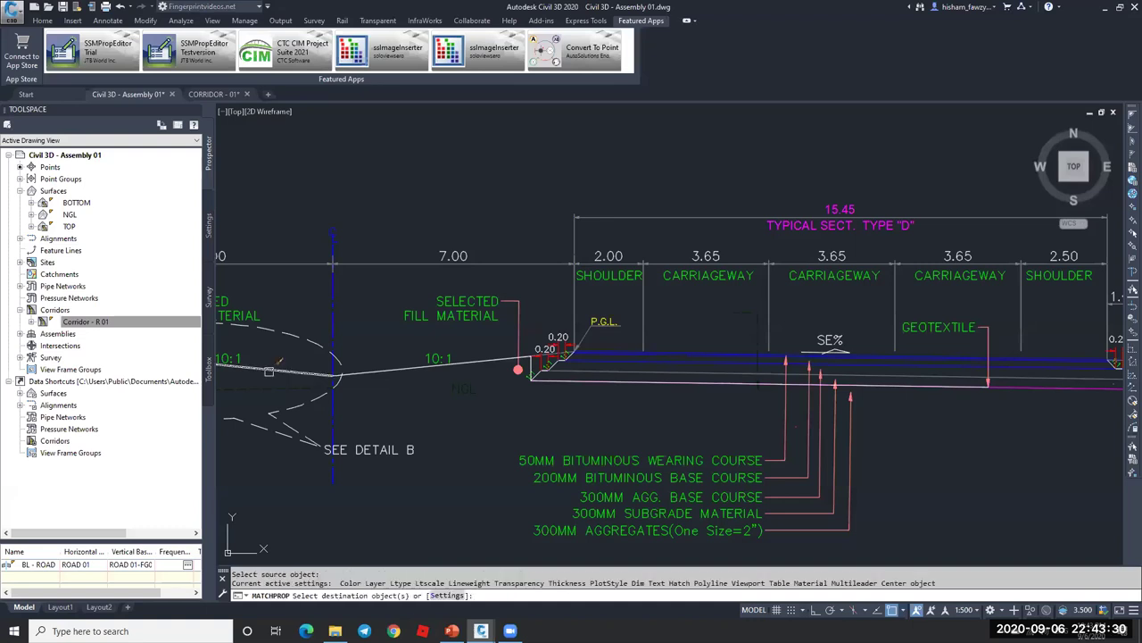
pyautogui.press('Escape')
pyautogui.scroll(4, 538, 357)
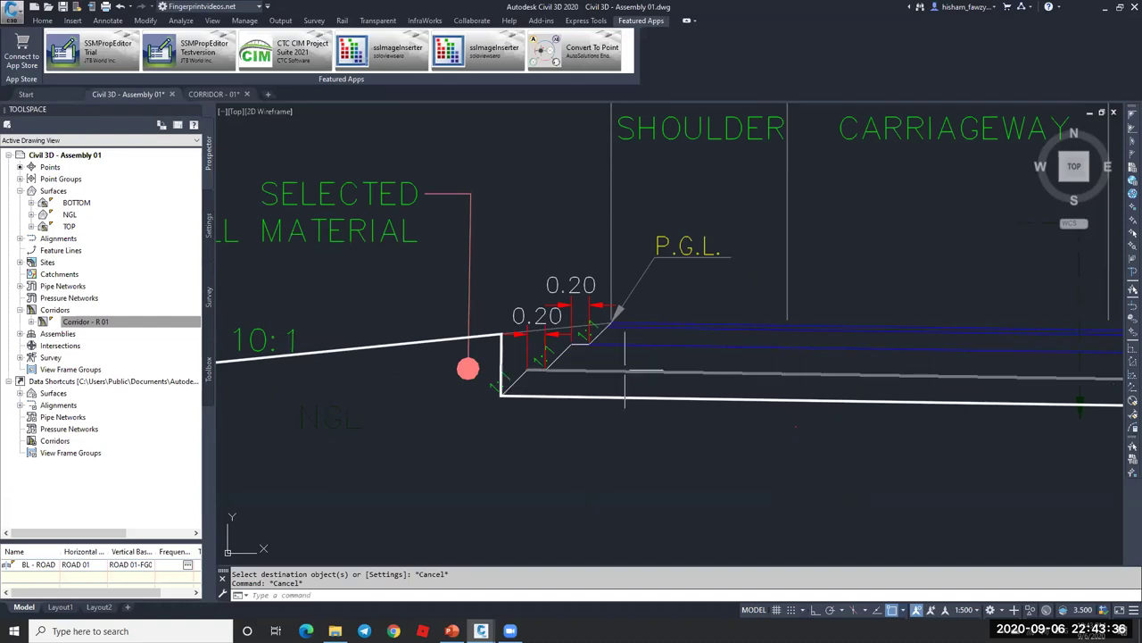
pyautogui.scroll(-4, 626, 369)
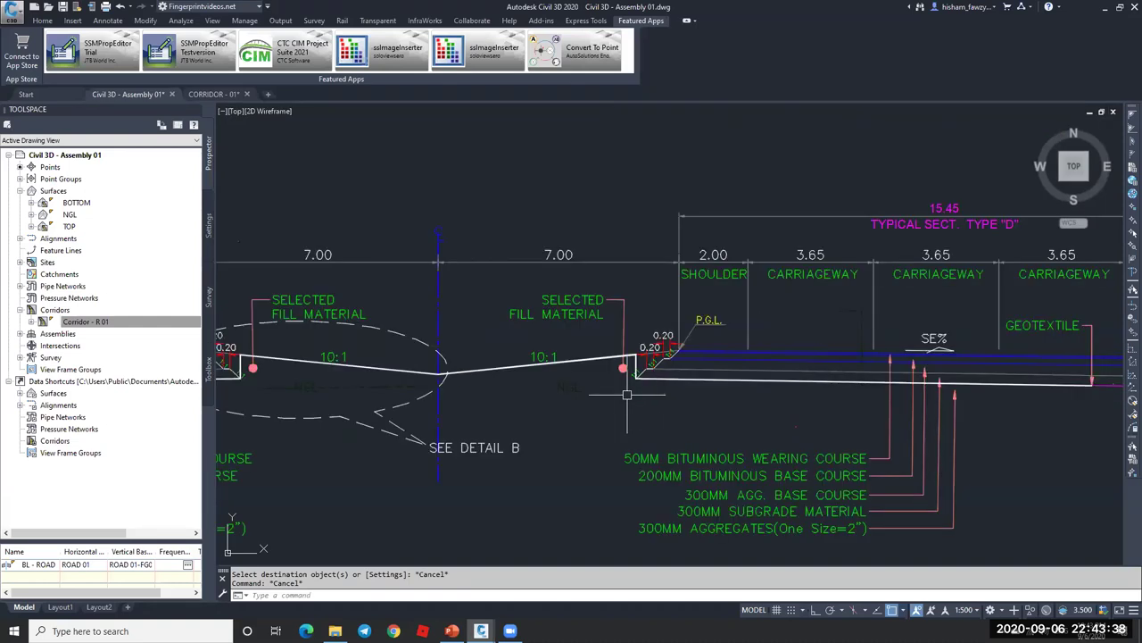
pyautogui.moveTo(627, 394); pyautogui.dragTo(809, 341, button='middle')
pyautogui.click(763, 311)
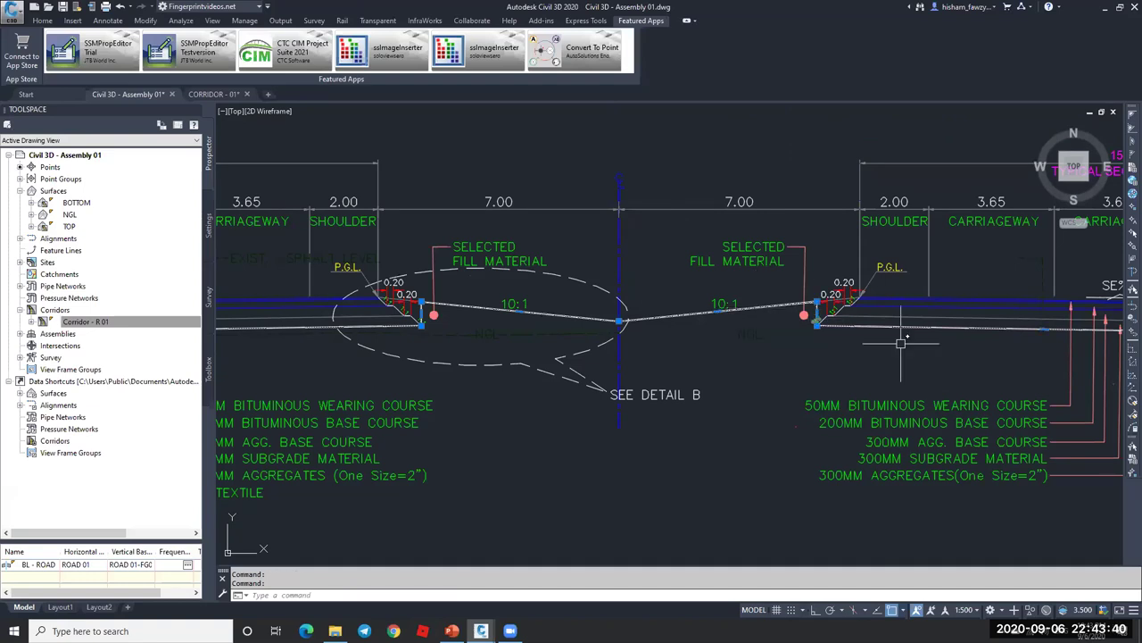
pyautogui.scroll(-5, 498, 319)
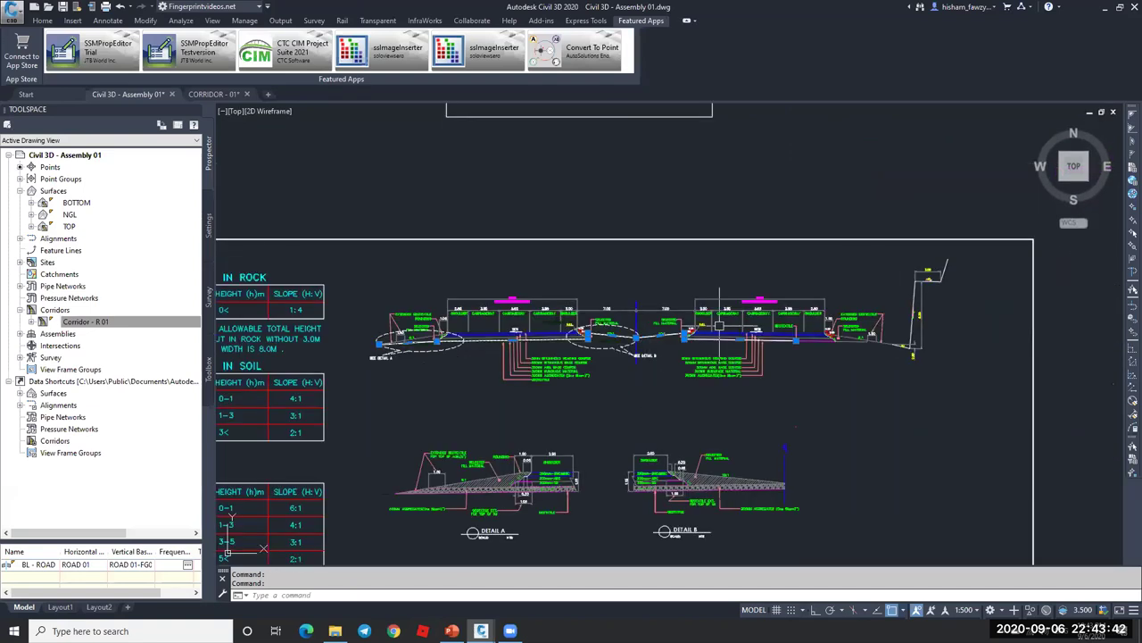
# - Clear the selection and bring the left shoulder's 6:1 slope into view
pyautogui.scroll(-4, 781, 344)
pyautogui.press('Escape')
pyautogui.moveTo(562, 336); pyautogui.dragTo(732, 335, button='middle')
pyautogui.scroll(4, 387, 330)
pyautogui.scroll(2, 388, 330)
# - Trace a polyline from the 6:1 slope's outer end via the rounding to the shoulder's top corner
pyautogui.write('PL')
pyautogui.press('Return')
pyautogui.scroll(-5, 389, 339)
pyautogui.scroll(4, 393, 350)
pyautogui.click(391, 350)
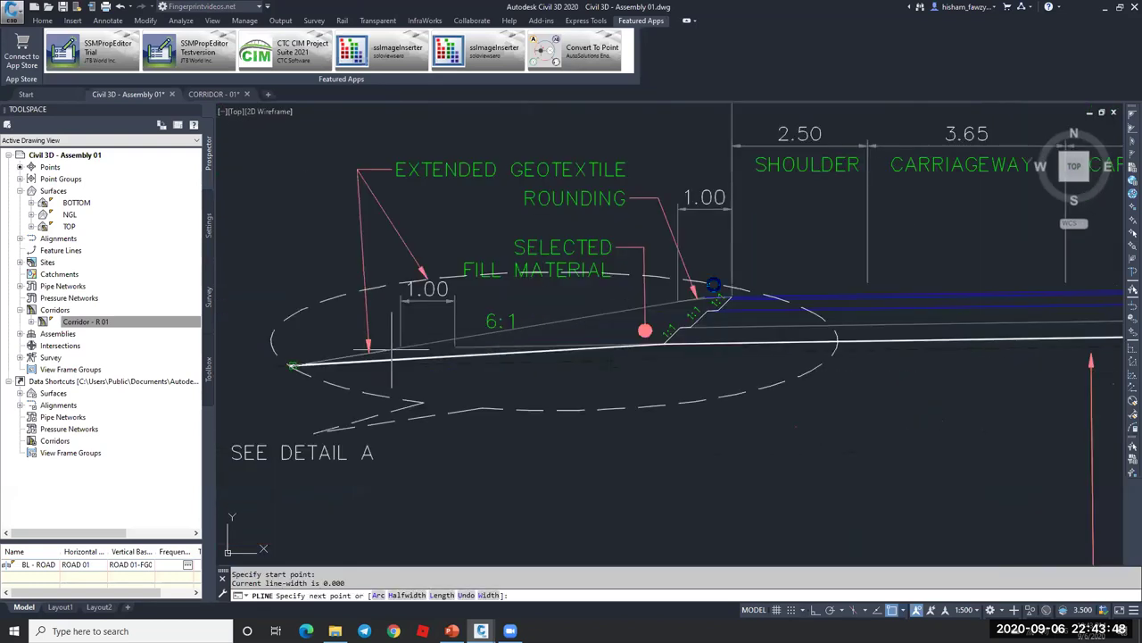
pyautogui.scroll(6, 705, 277)
pyautogui.click(658, 365)
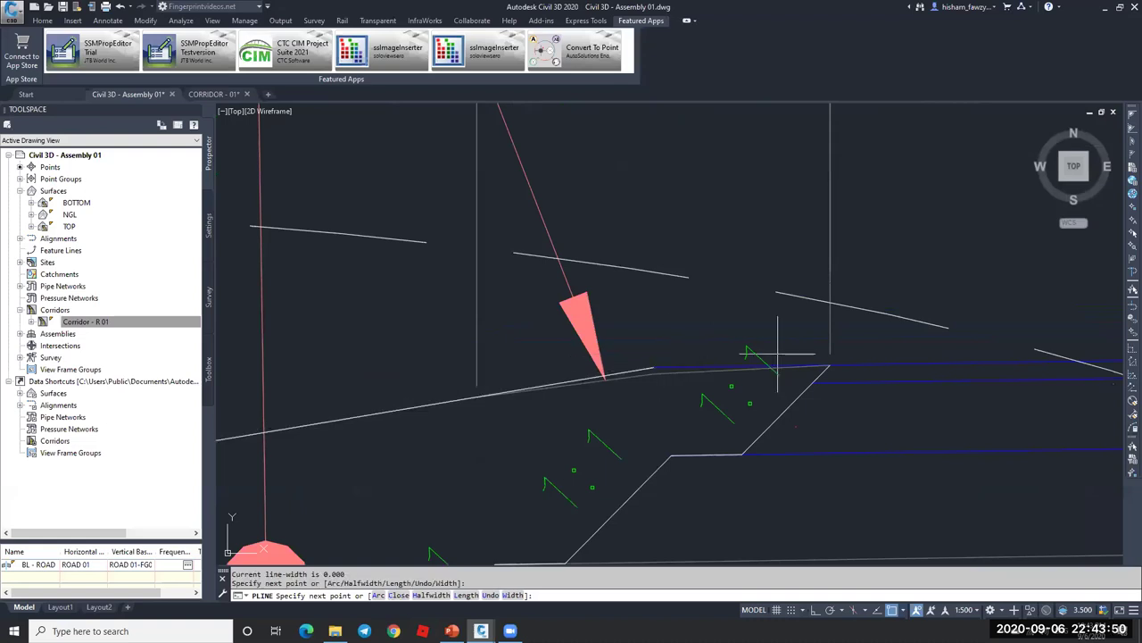
pyautogui.click(828, 366)
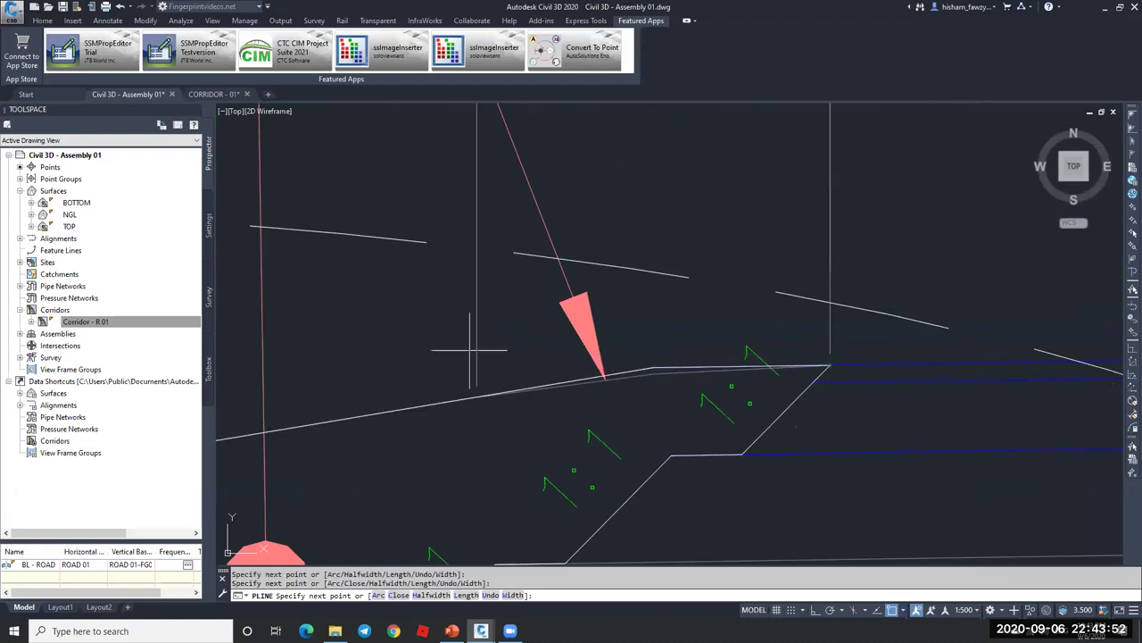
pyautogui.scroll(-8, 469, 350)
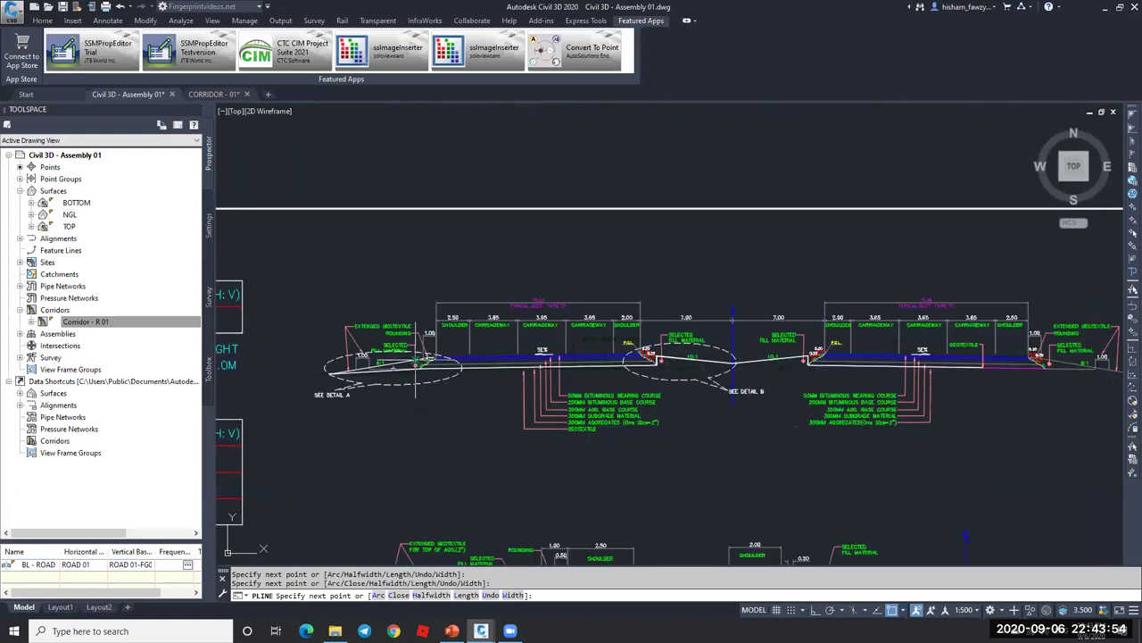
pyautogui.scroll(6, 643, 368)
pyautogui.scroll(-3, 643, 368)
pyautogui.scroll(2, 642, 368)
pyautogui.scroll(4, 713, 338)
pyautogui.scroll(-2, 702, 285)
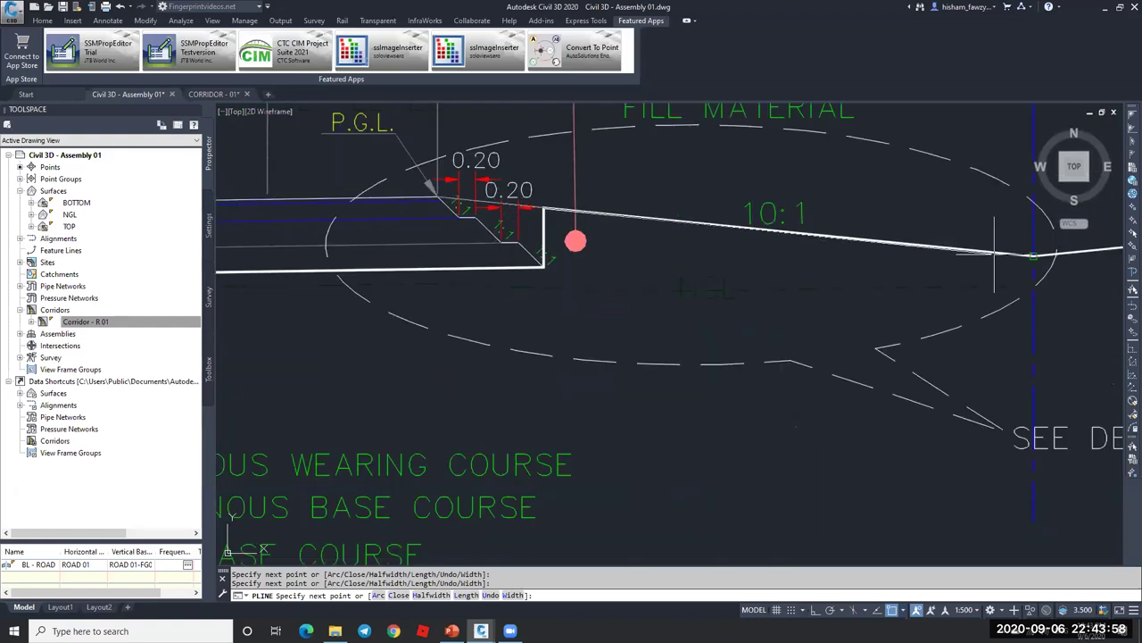
pyautogui.scroll(-4, 994, 254)
pyautogui.press('Escape')
pyautogui.press('Escape')
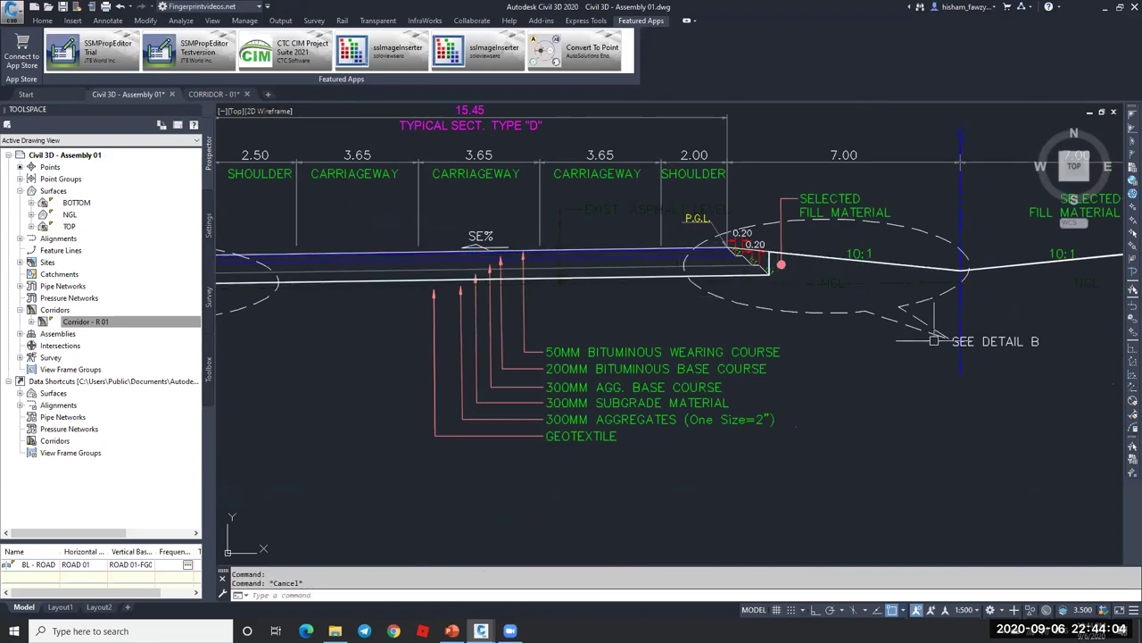
pyautogui.scroll(-4, 961, 344)
# - Review Corridor - R 01's Surfaces, Boundaries and Slope Patterns settings, then cancel without changes
pyautogui.press('Escape')
pyautogui.scroll(-5, 963, 344)
pyautogui.scroll(5, 492, 334)
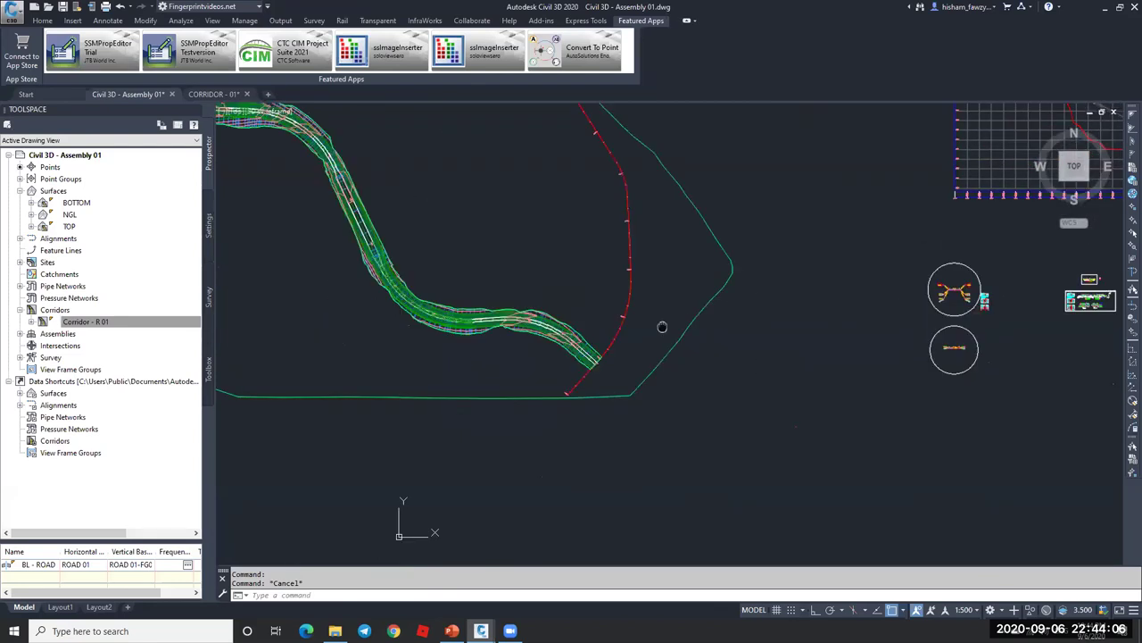
pyautogui.scroll(6, 635, 317)
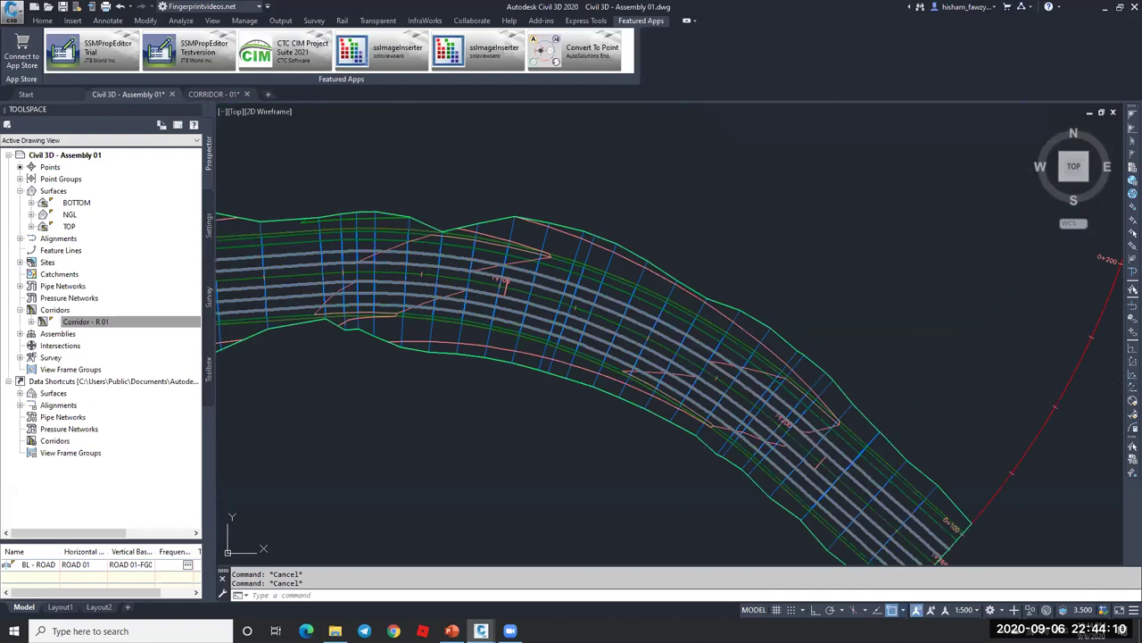
pyautogui.click(626, 304)
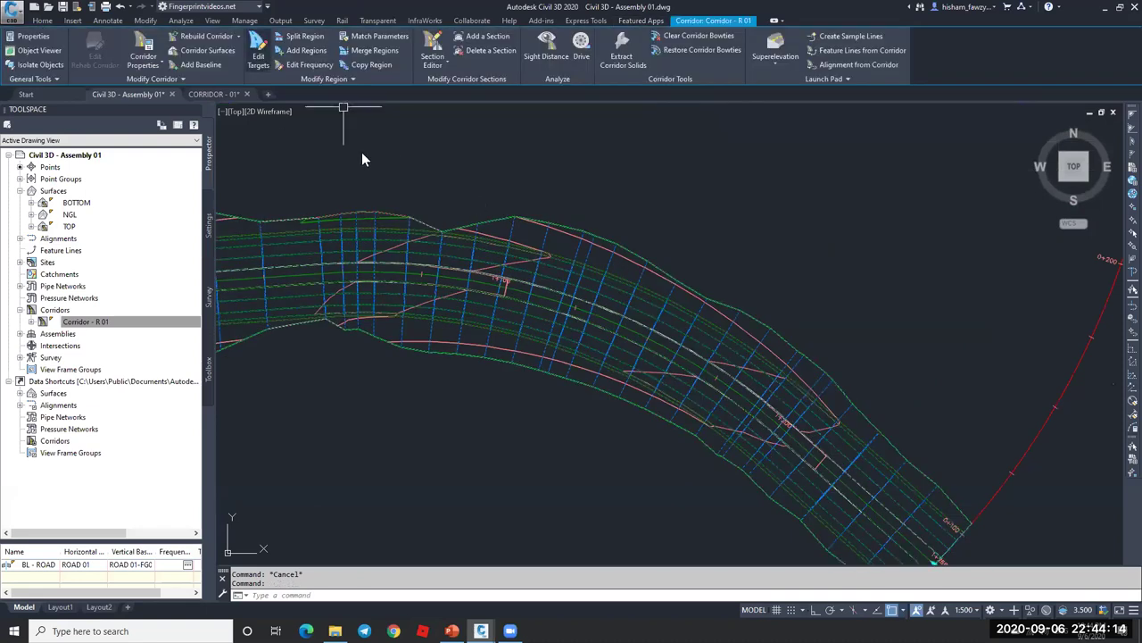
pyautogui.doubleClick(515, 231)
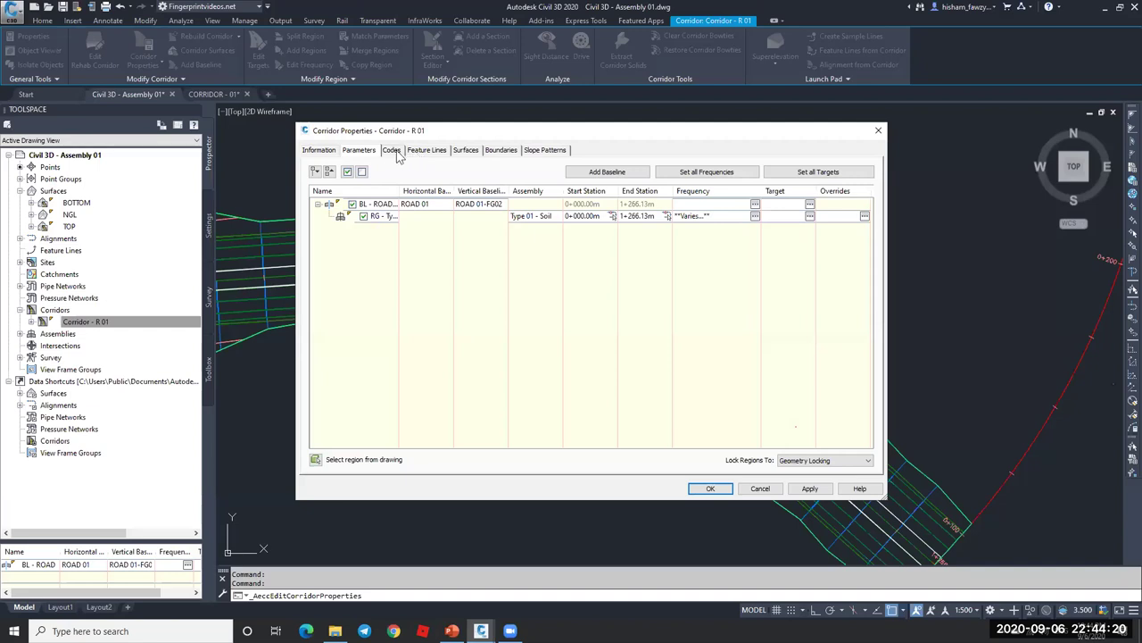
pyautogui.click(466, 151)
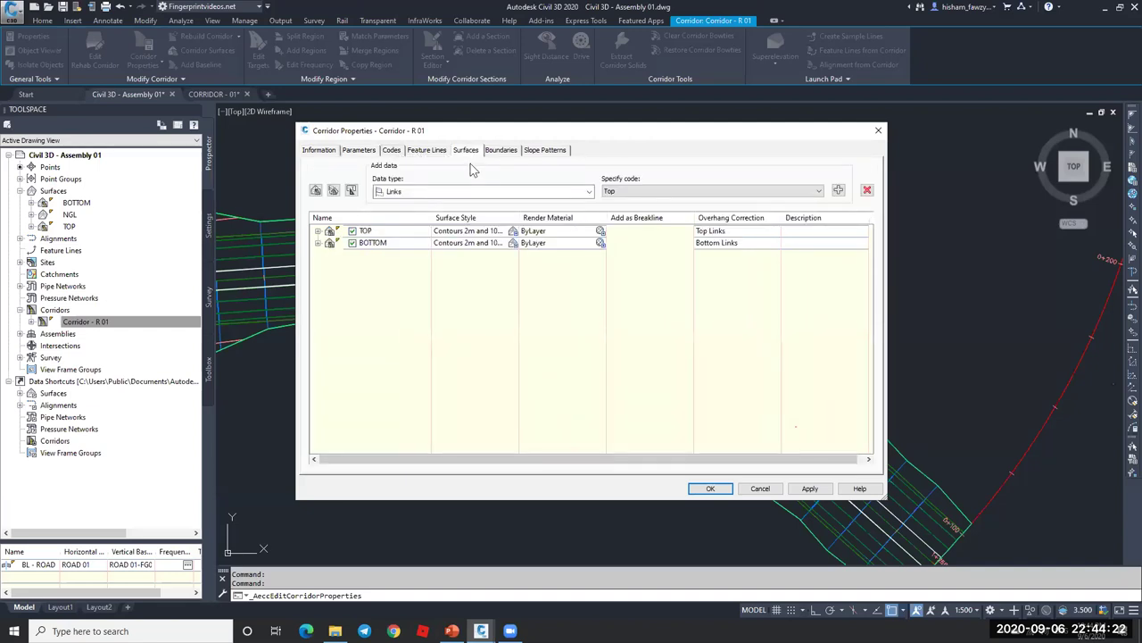
pyautogui.click(317, 231)
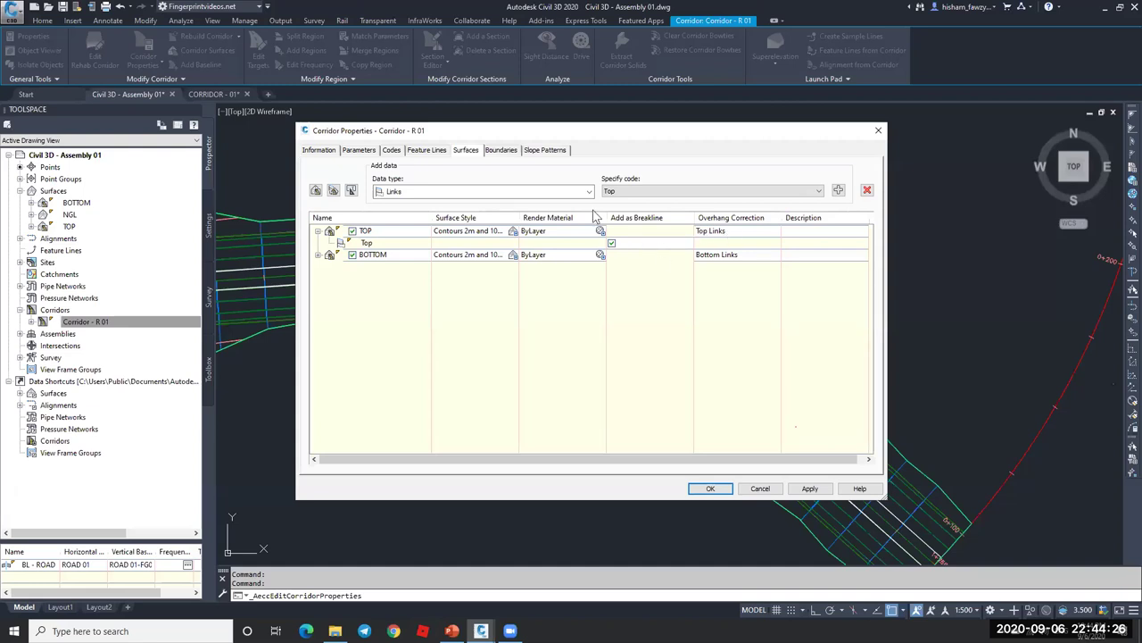
pyautogui.click(500, 150)
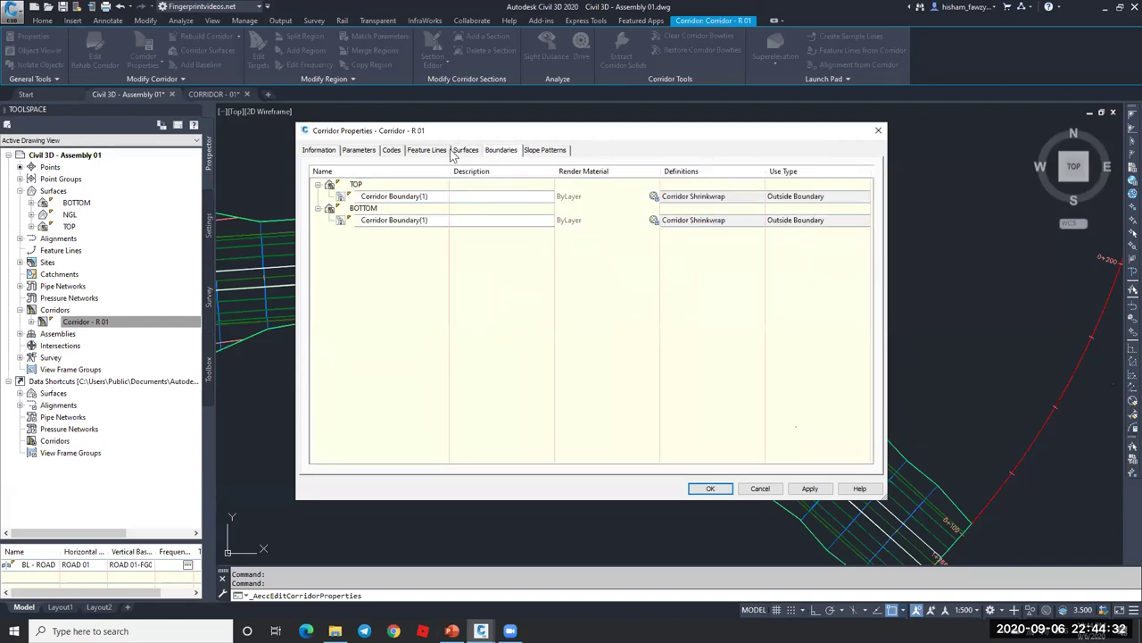
pyautogui.click(526, 149)
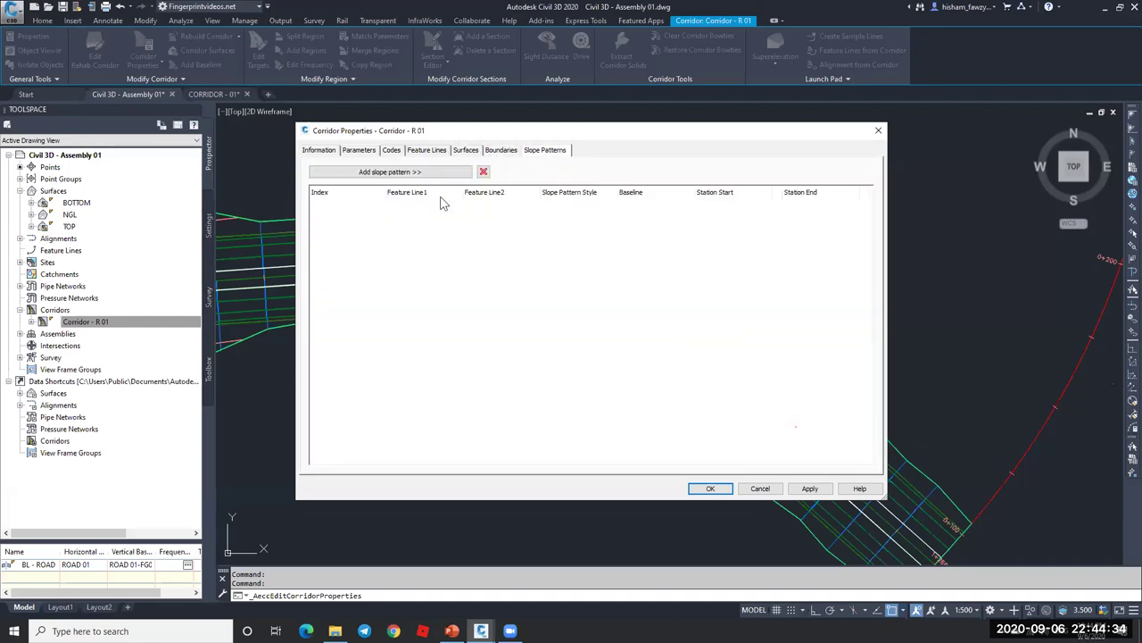
pyautogui.click(757, 491)
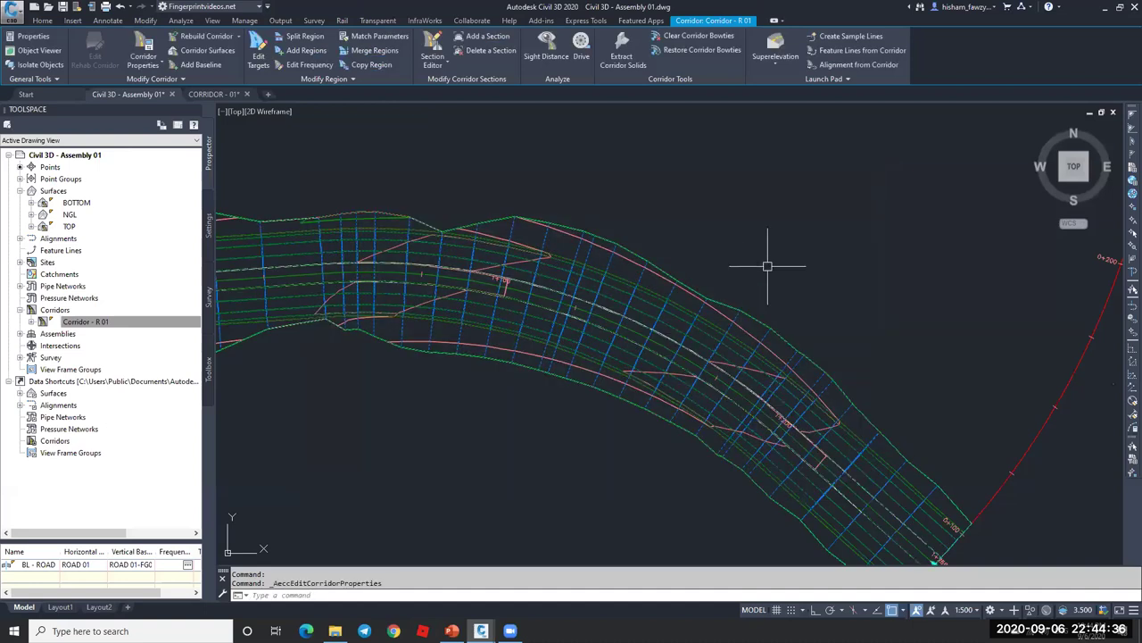
# - Reopen Corridor - R 01's properties to check its code set, close them, and orbit to a tilted view
pyautogui.scroll(-2, 796, 256)
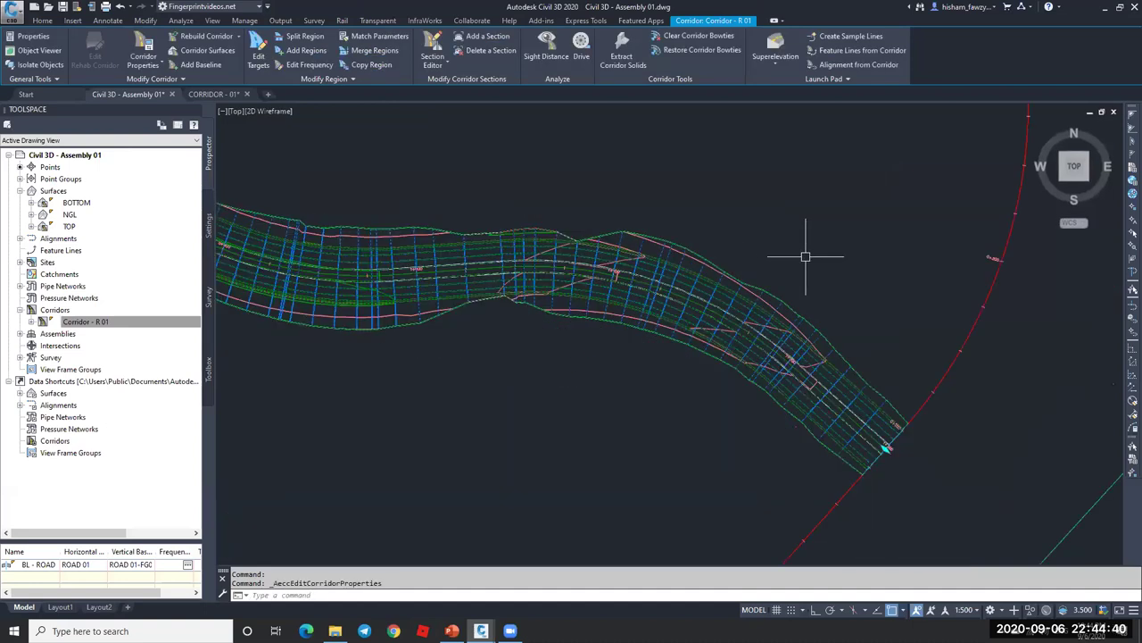
pyautogui.scroll(-2, 805, 256)
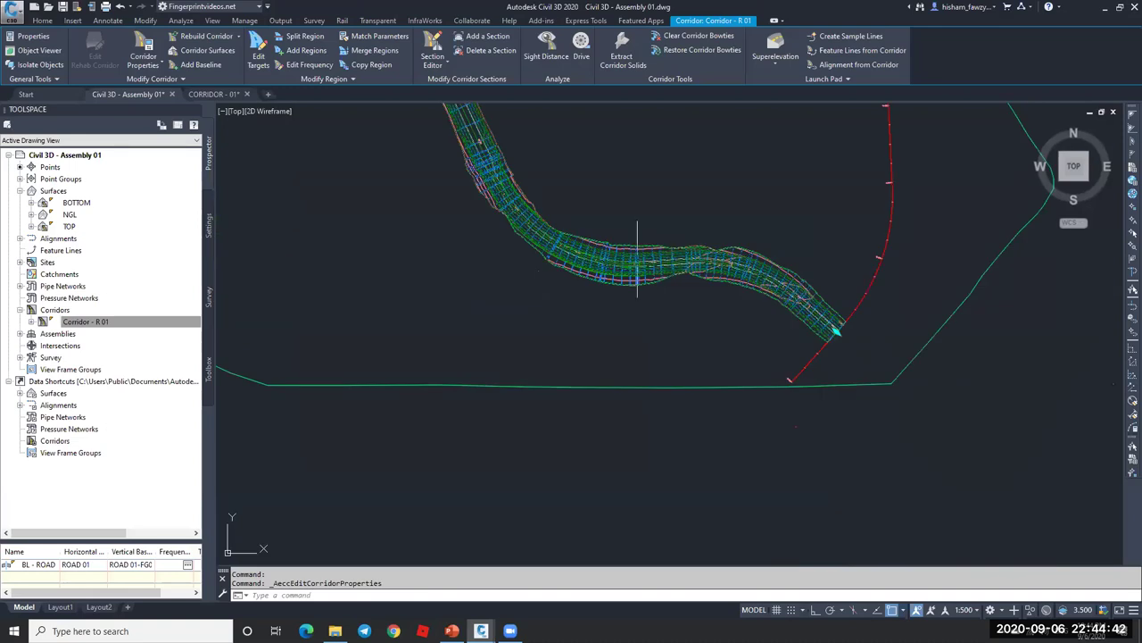
pyautogui.scroll(5, 637, 258)
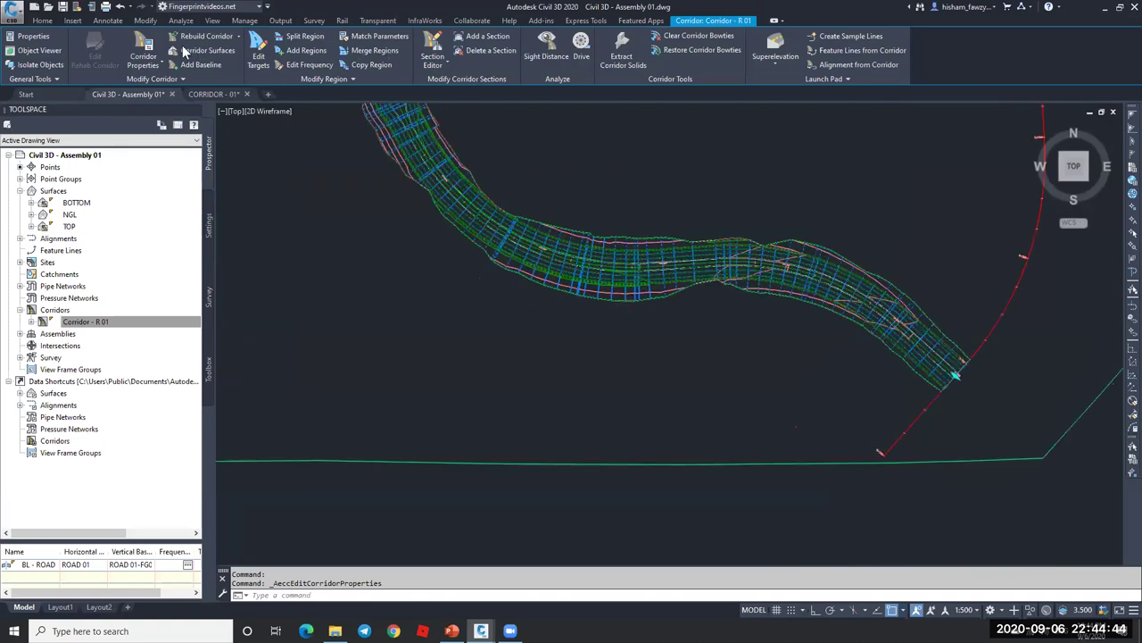
pyautogui.press('Escape')
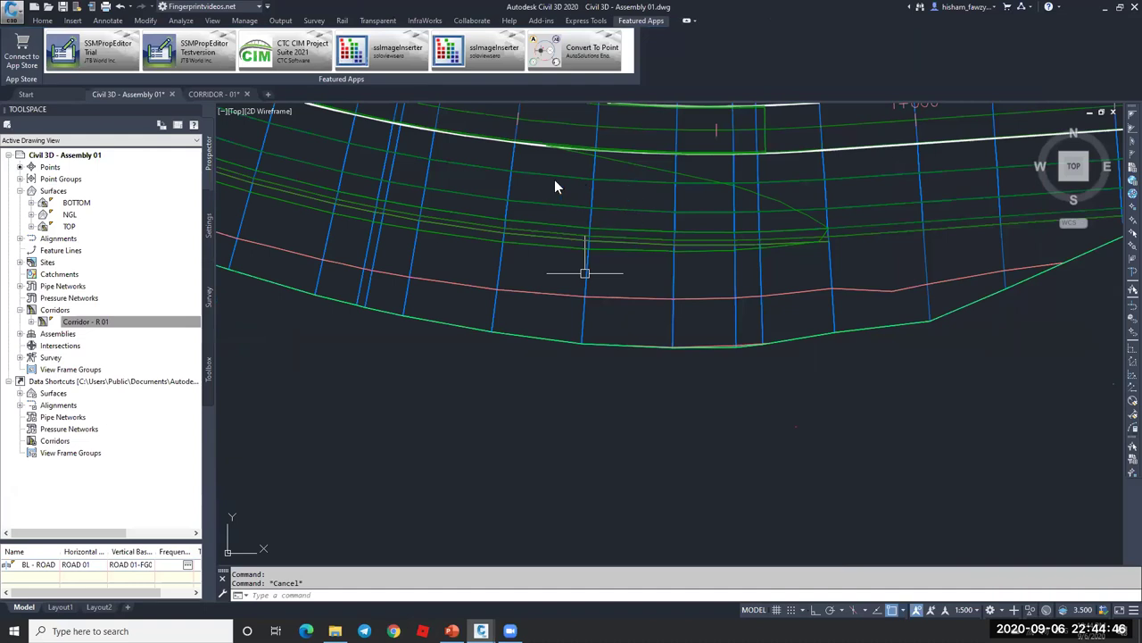
pyautogui.click(432, 180)
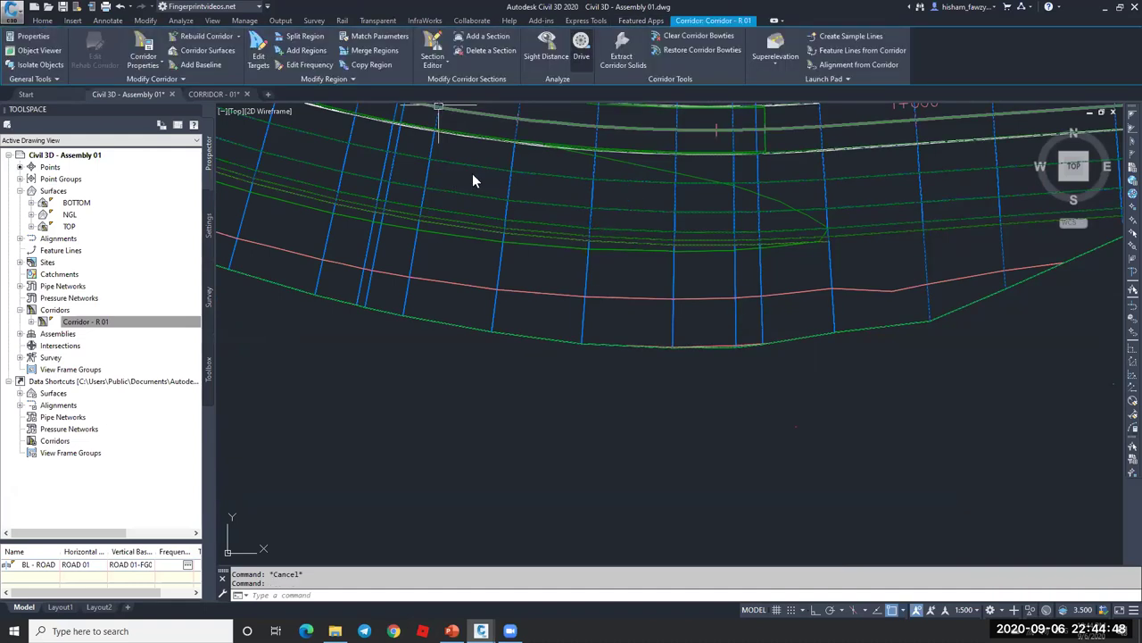
pyautogui.doubleClick(632, 192)
pyautogui.click(415, 172)
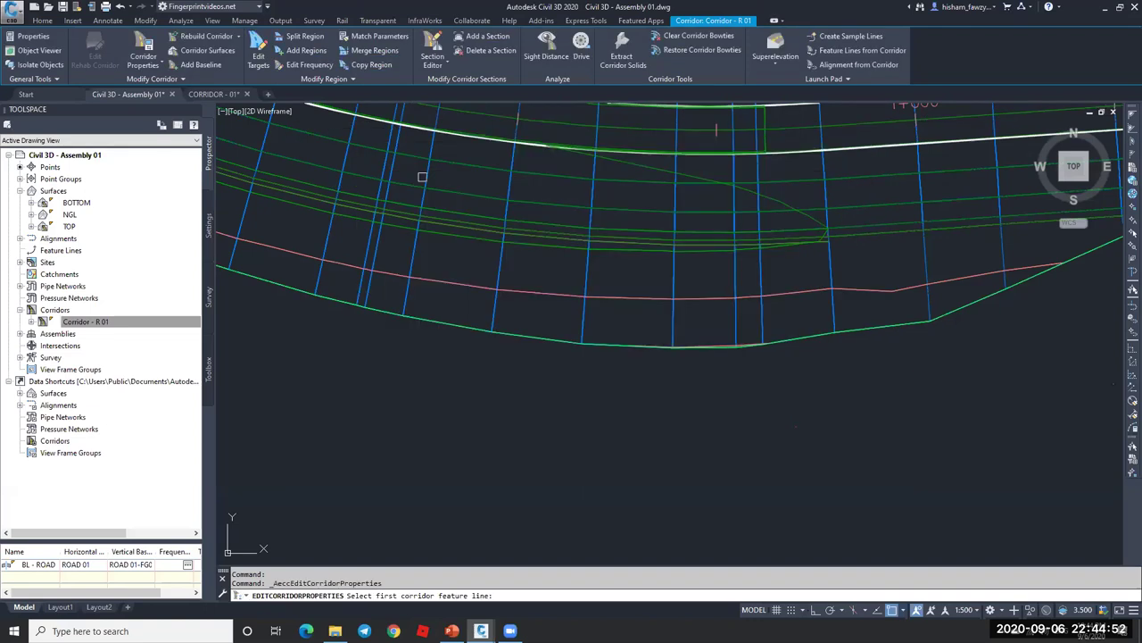
pyautogui.click(422, 176)
pyautogui.scroll(-3, 680, 367)
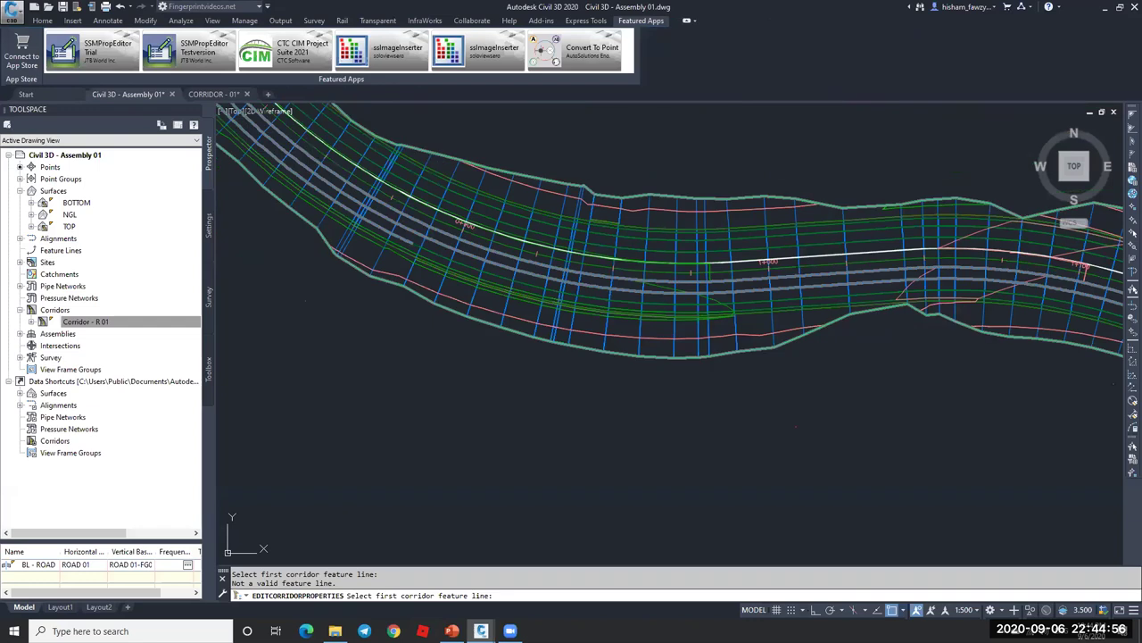
pyautogui.scroll(3, 591, 322)
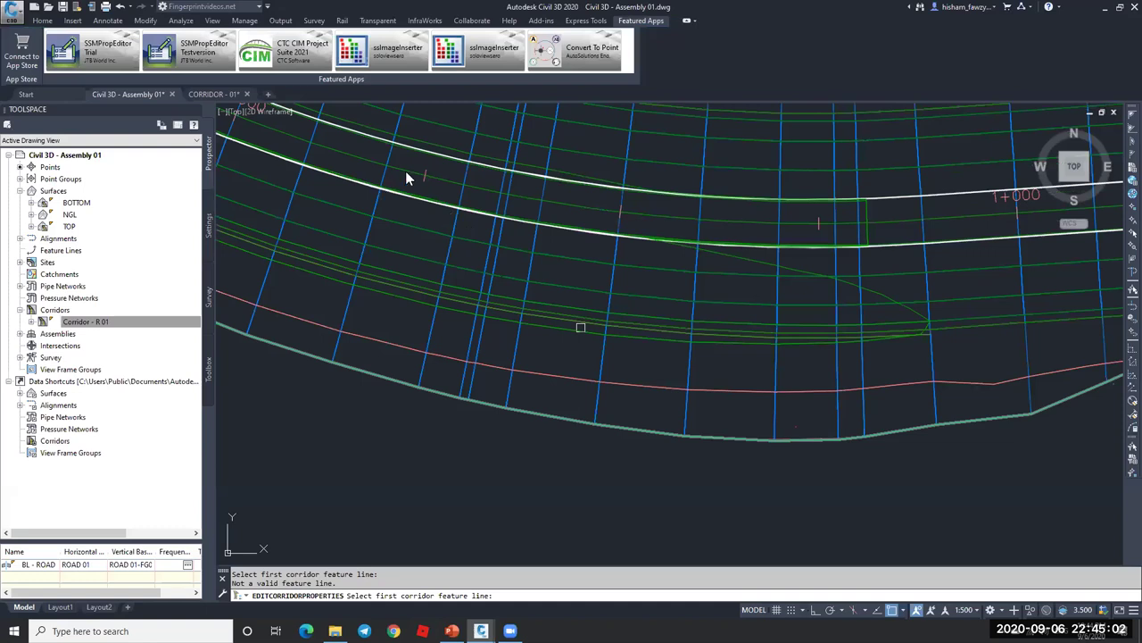
pyautogui.press('Return')
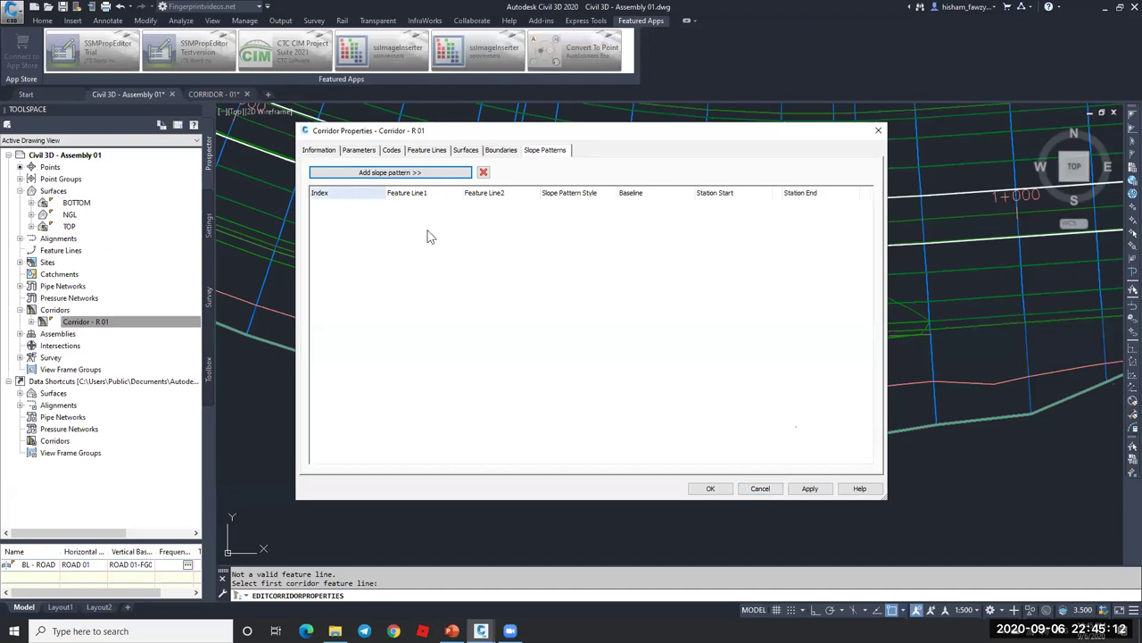
pyautogui.click(390, 153)
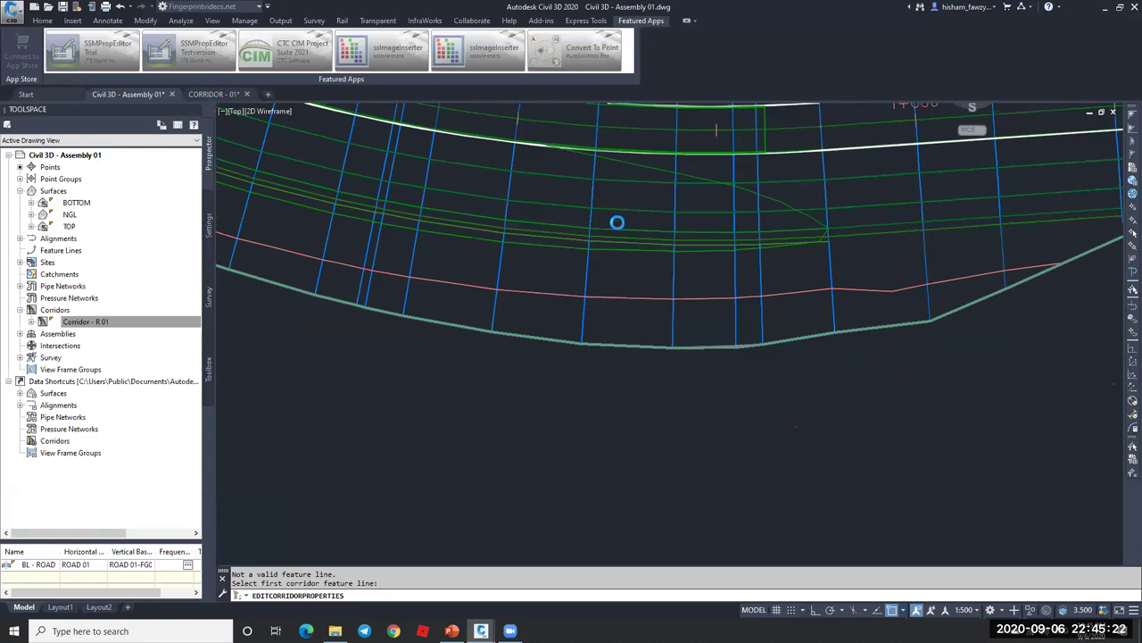
pyautogui.press('Escape')
pyautogui.scroll(-5, 614, 223)
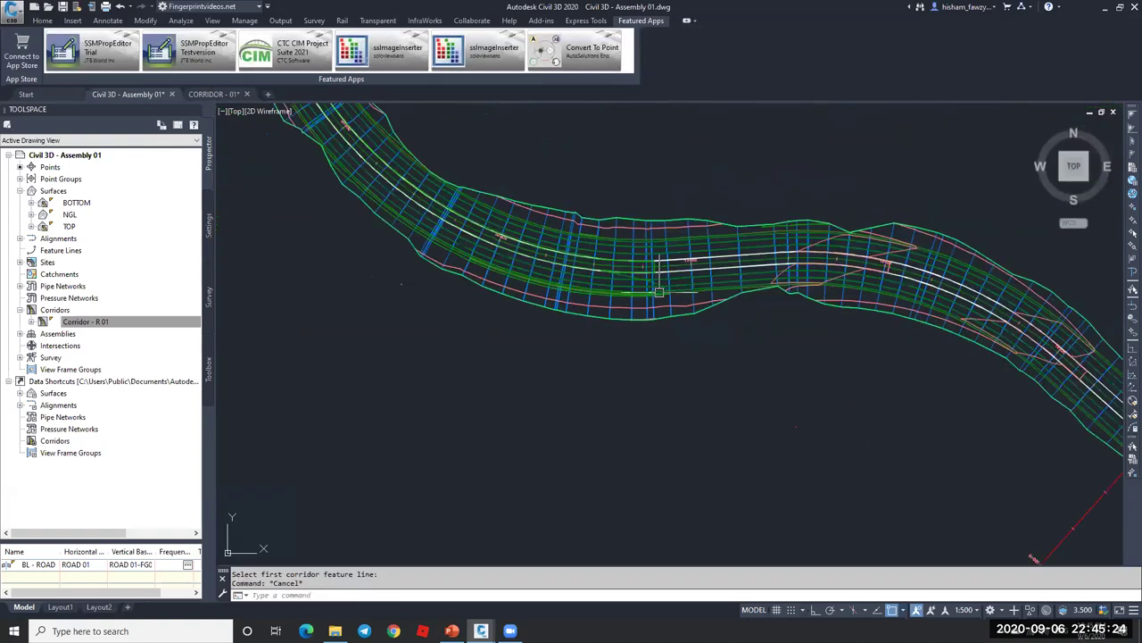
pyautogui.keyDown('shift'); pyautogui.moveTo(659, 291); pyautogui.dragTo(659, 385, button='middle'); pyautogui.keyUp('shift')
# - Switch to the CORRIDOR - 01 drawing, zoom to the corridor and select corridor R1
pyautogui.hotkey('ctrl', 'Tab')
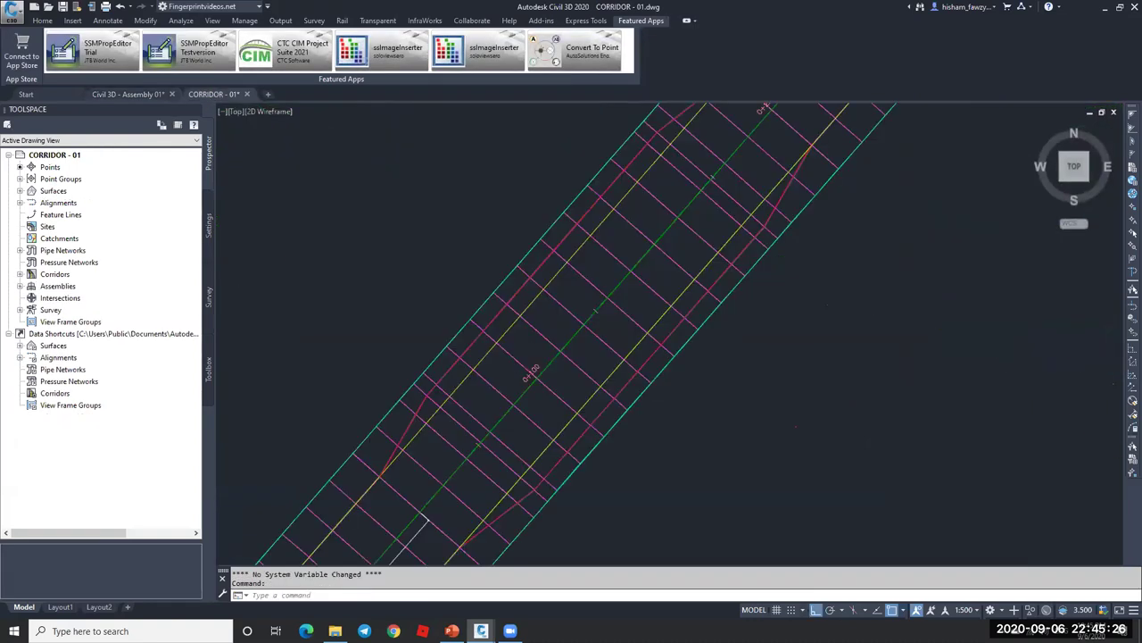
pyautogui.scroll(-5, 711, 271)
pyautogui.moveTo(711, 272); pyautogui.dragTo(497, 244, button='middle')
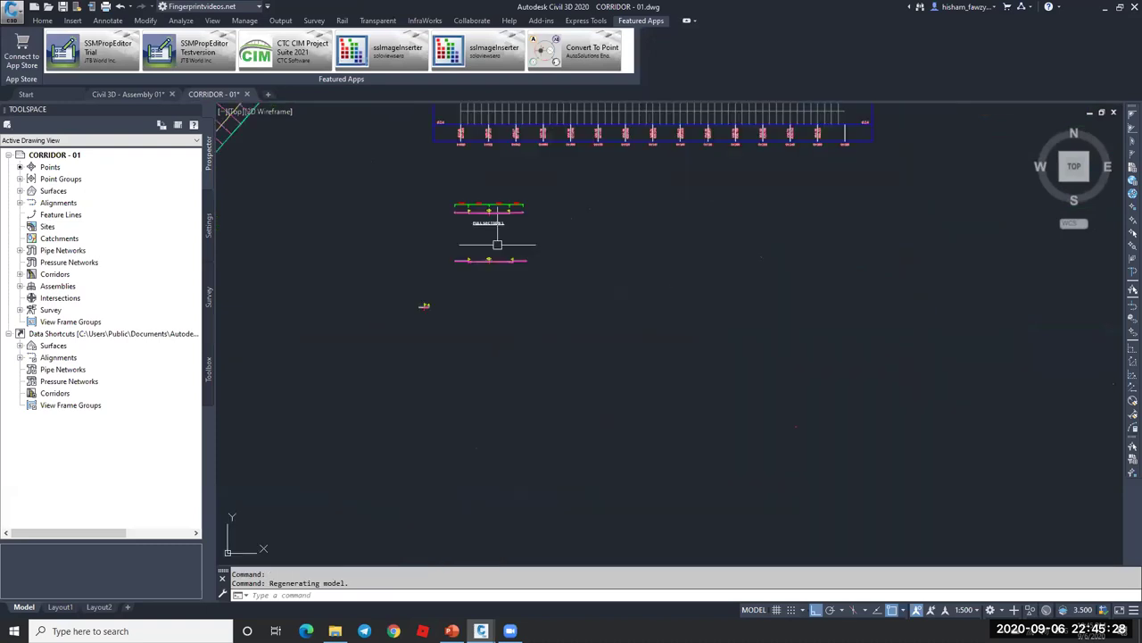
pyautogui.scroll(6, 498, 244)
pyautogui.scroll(4, 566, 295)
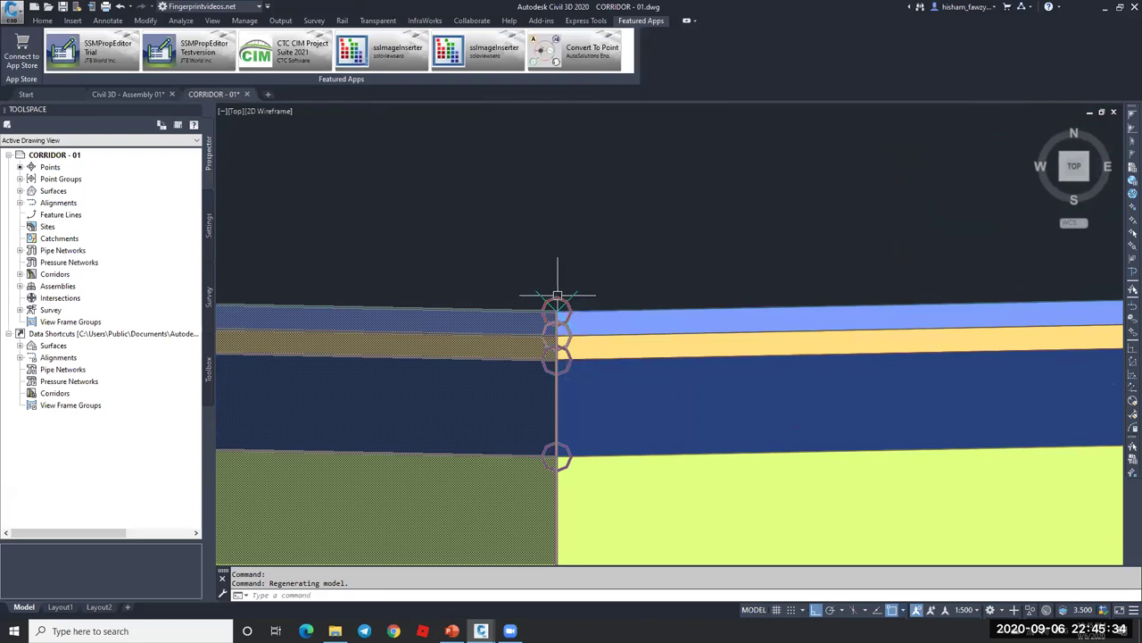
pyautogui.scroll(-3, 557, 295)
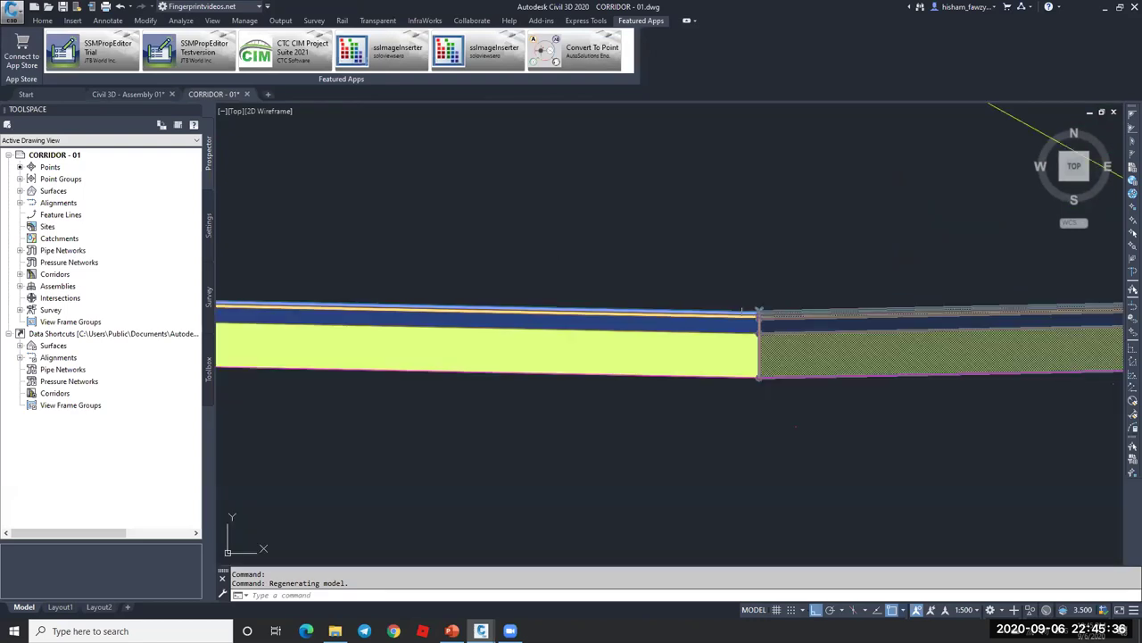
pyautogui.click(564, 215)
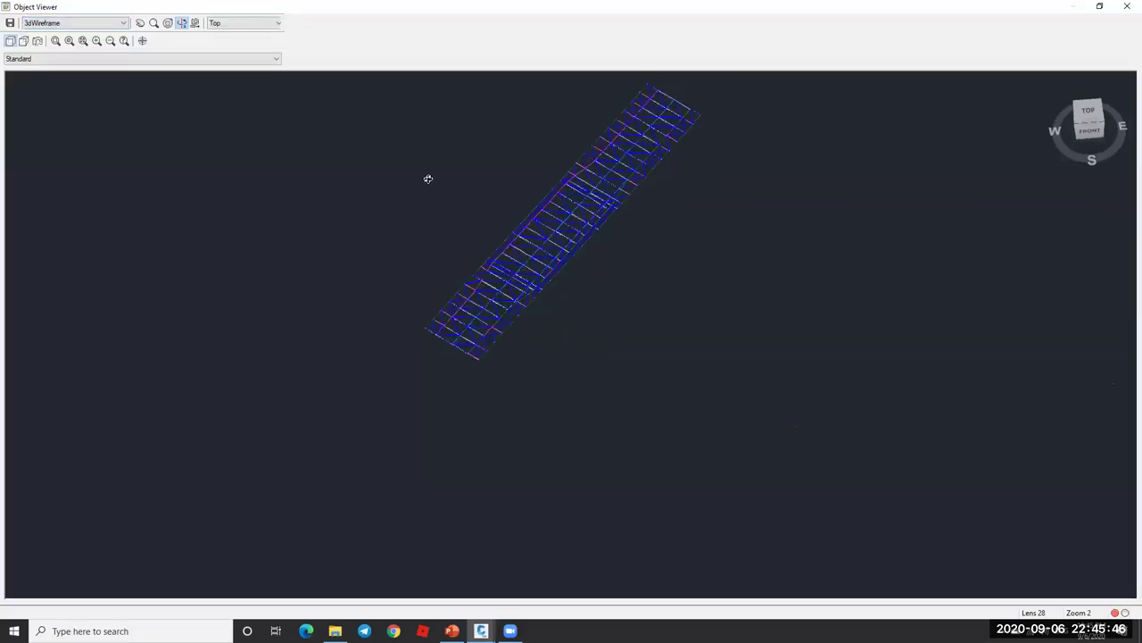
# - Zoom in on corridor R1's coloured layers in the Object Viewer, then close it
pyautogui.scroll(5, 673, 412)
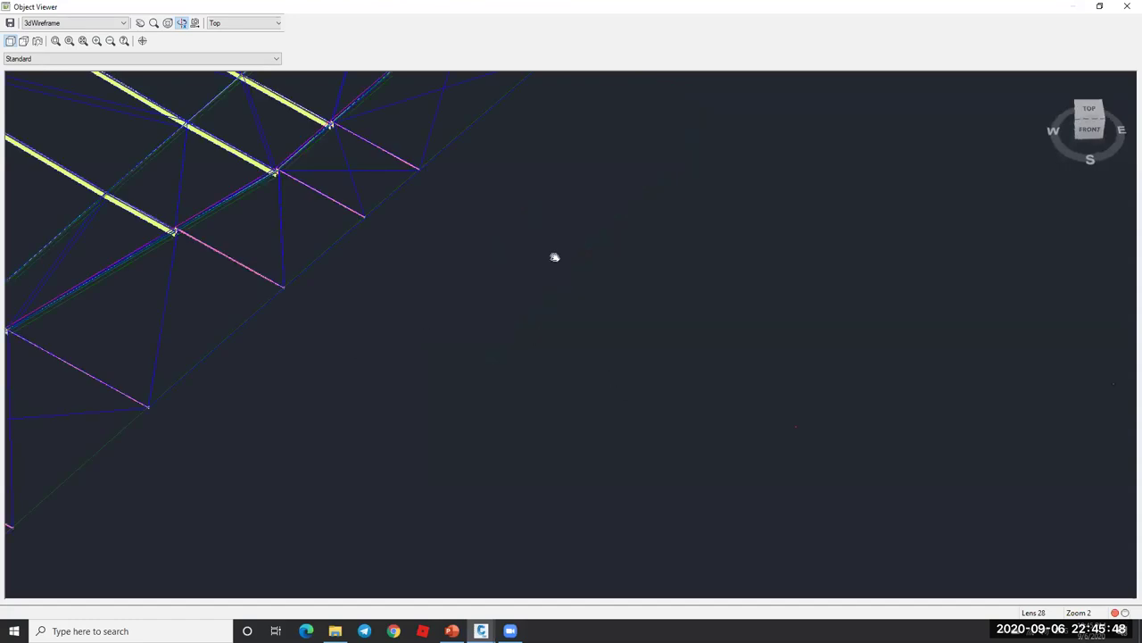
pyautogui.scroll(3, 495, 360)
pyautogui.scroll(3, 442, 356)
pyautogui.scroll(3, 523, 262)
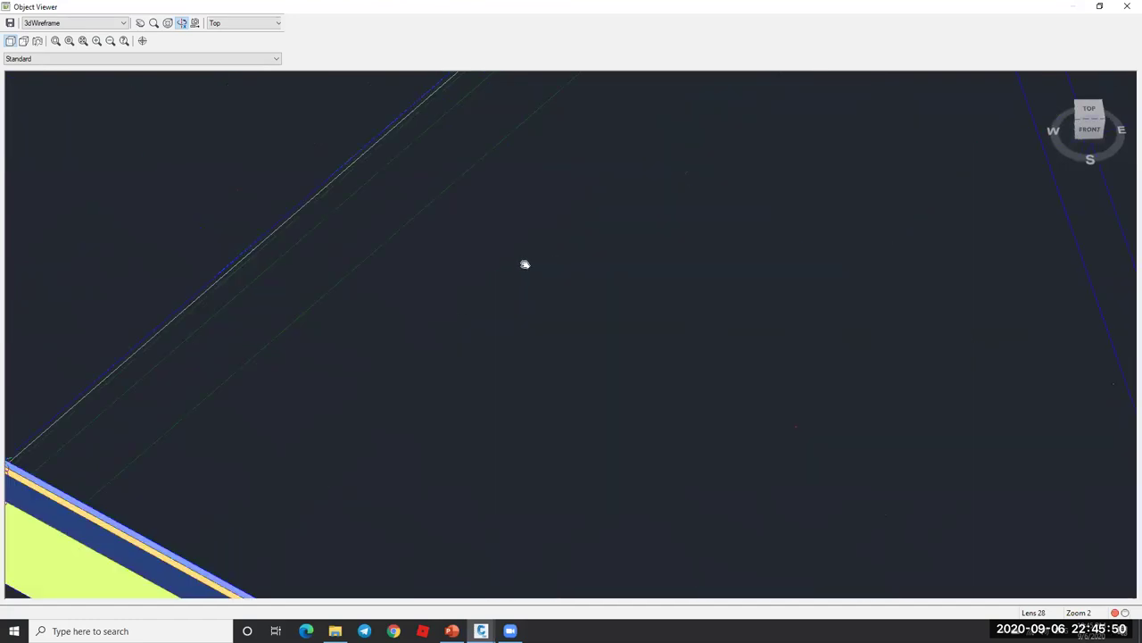
pyautogui.scroll(-2, 332, 406)
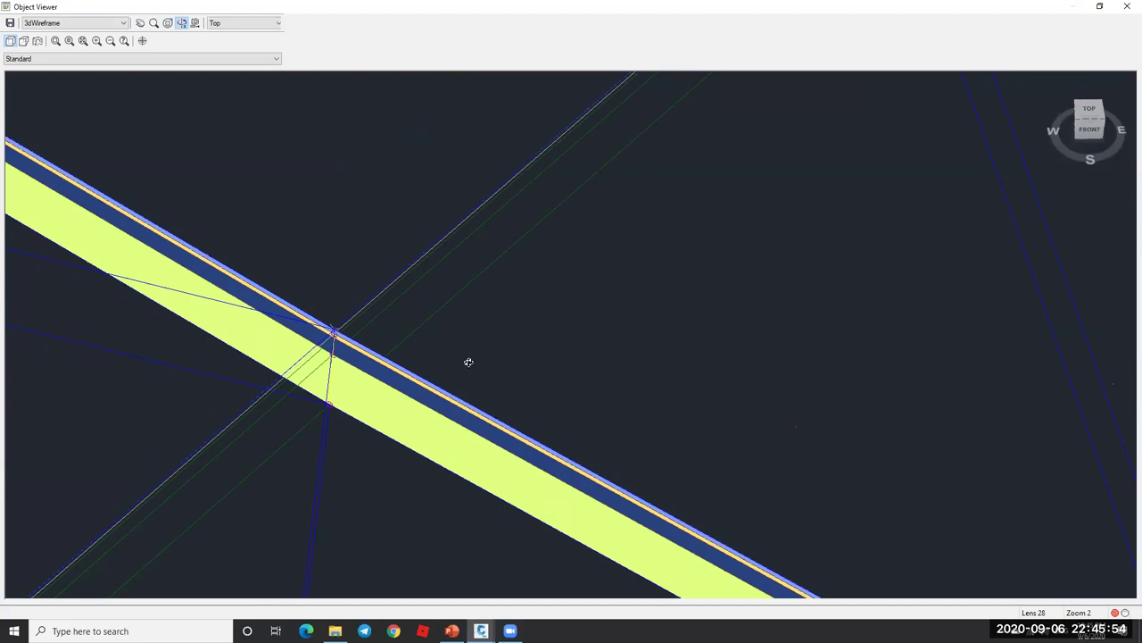
pyautogui.scroll(-2, 699, 181)
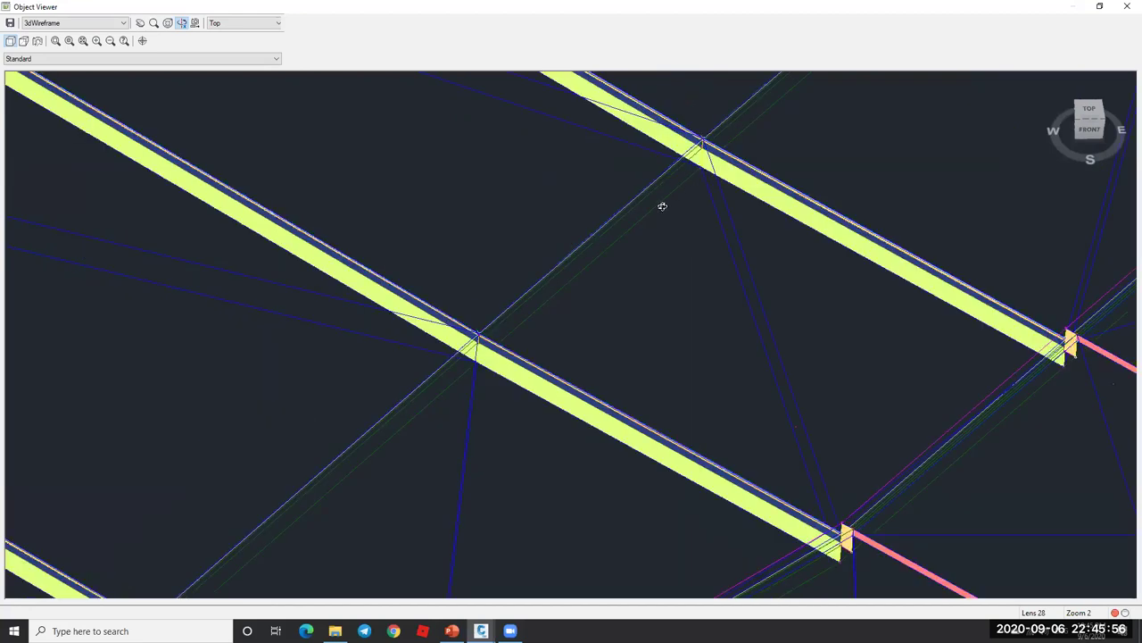
pyautogui.press('Escape')
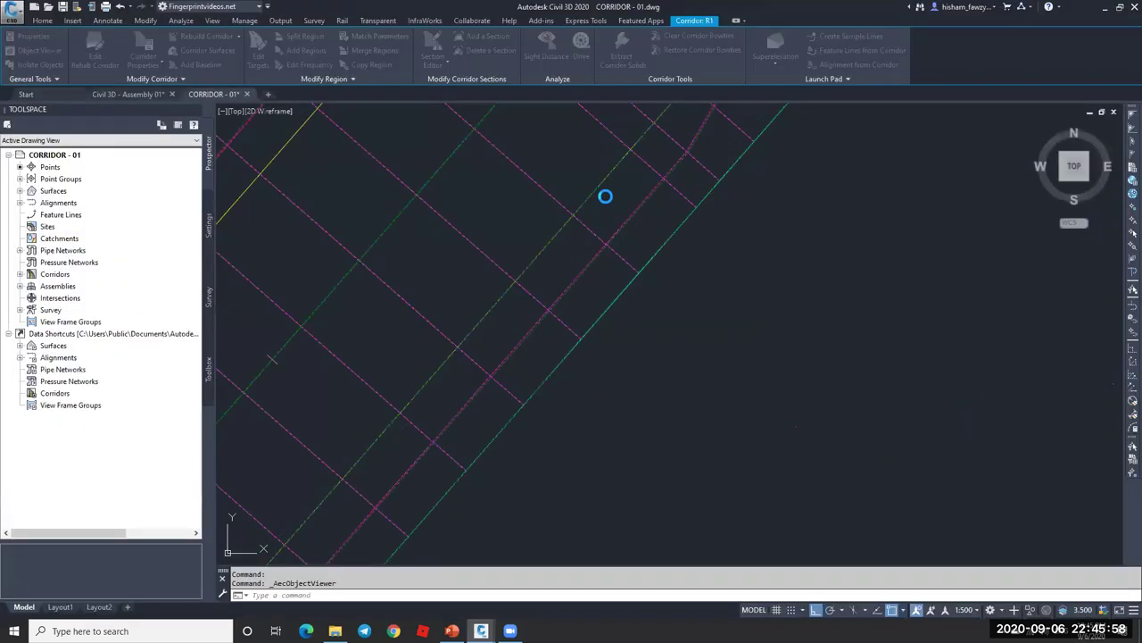
# - Open corridor R1's properties and review the ETW_Pave1, Crown and ETW feature lines
pyautogui.doubleClick(375, 193)
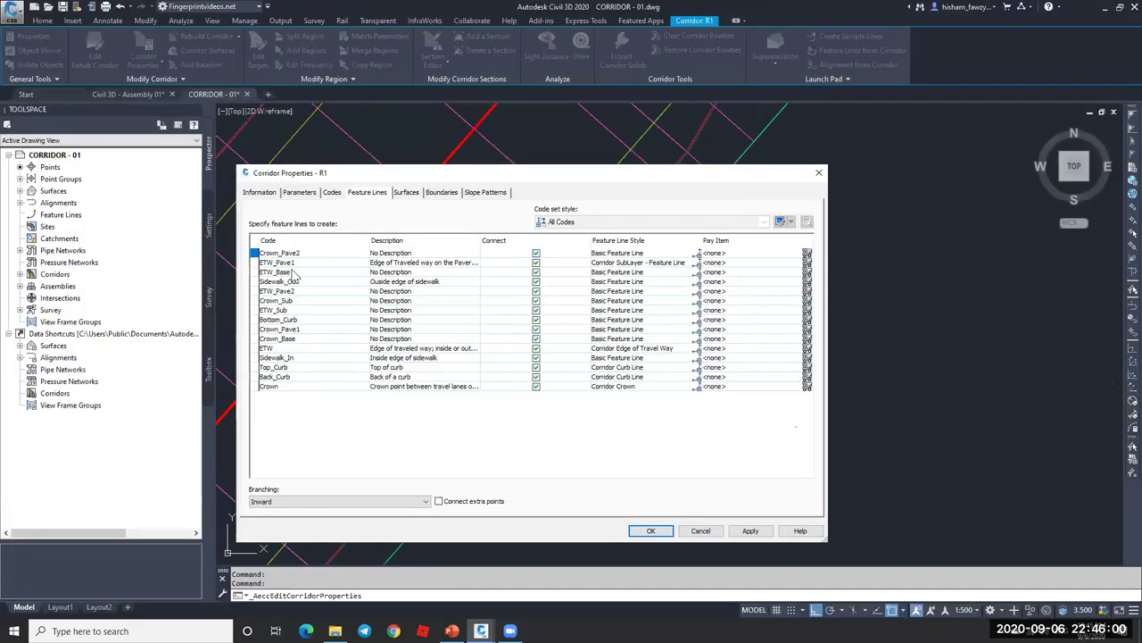
pyautogui.click(296, 264)
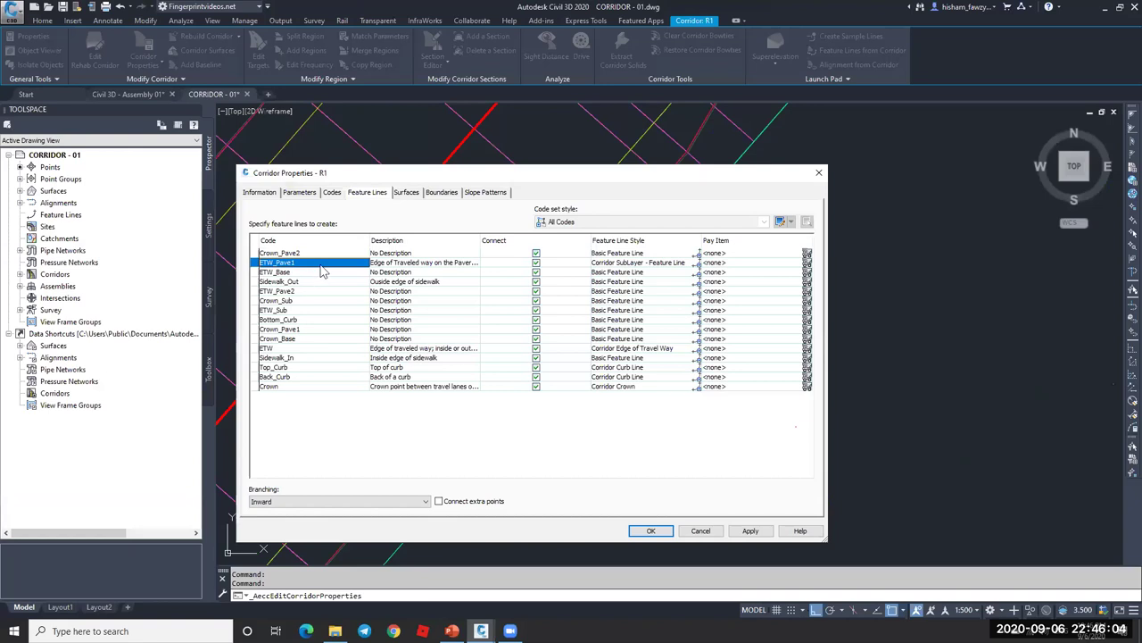
pyautogui.click(317, 389)
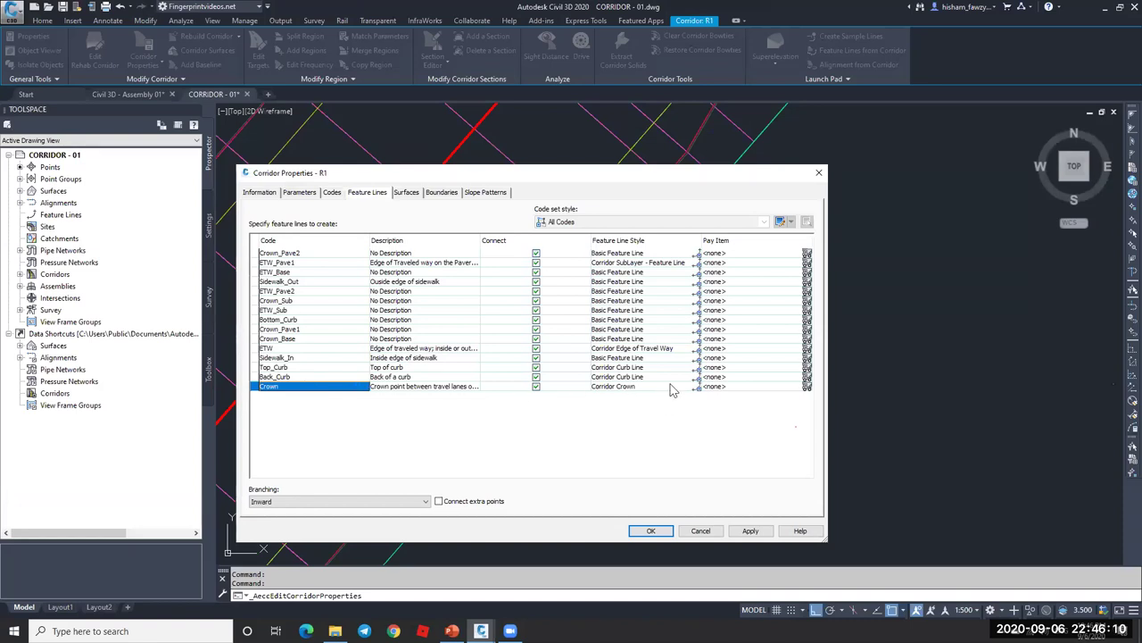
pyautogui.click(536, 388)
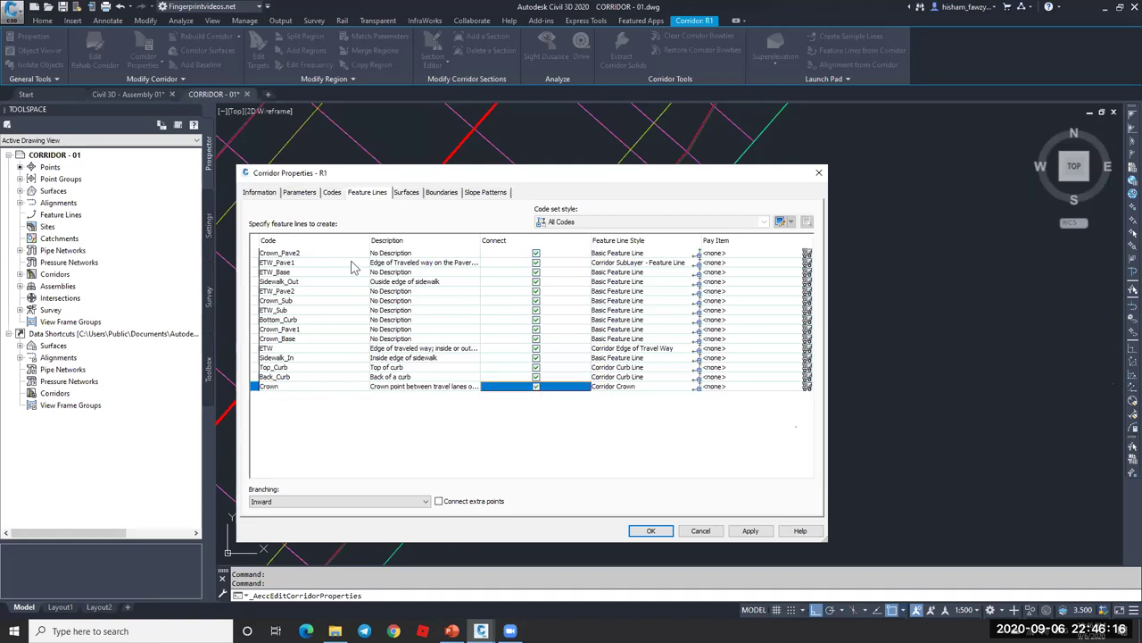
pyautogui.click(294, 348)
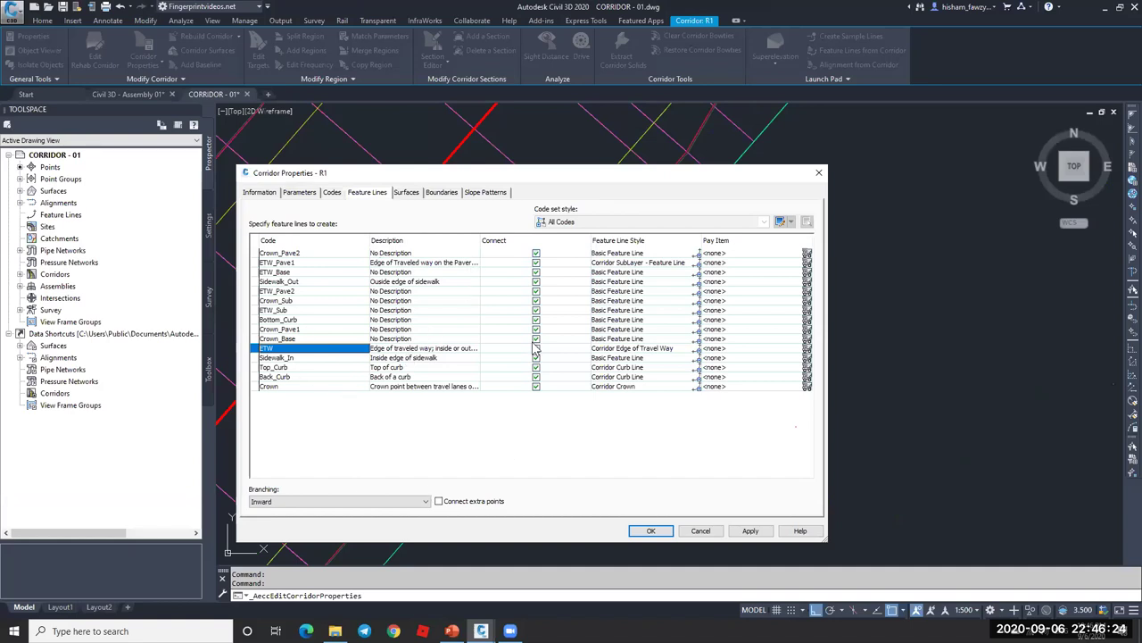
# - Confirm the code set style is All Codes and close the properties unchanged
pyautogui.click(338, 196)
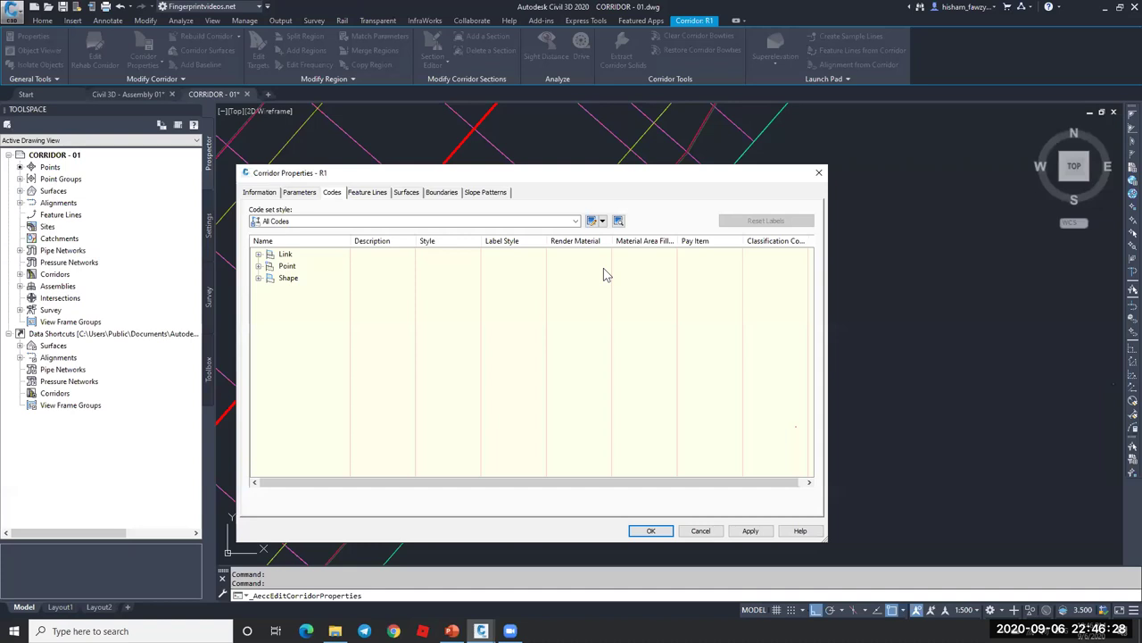
pyautogui.click(320, 222)
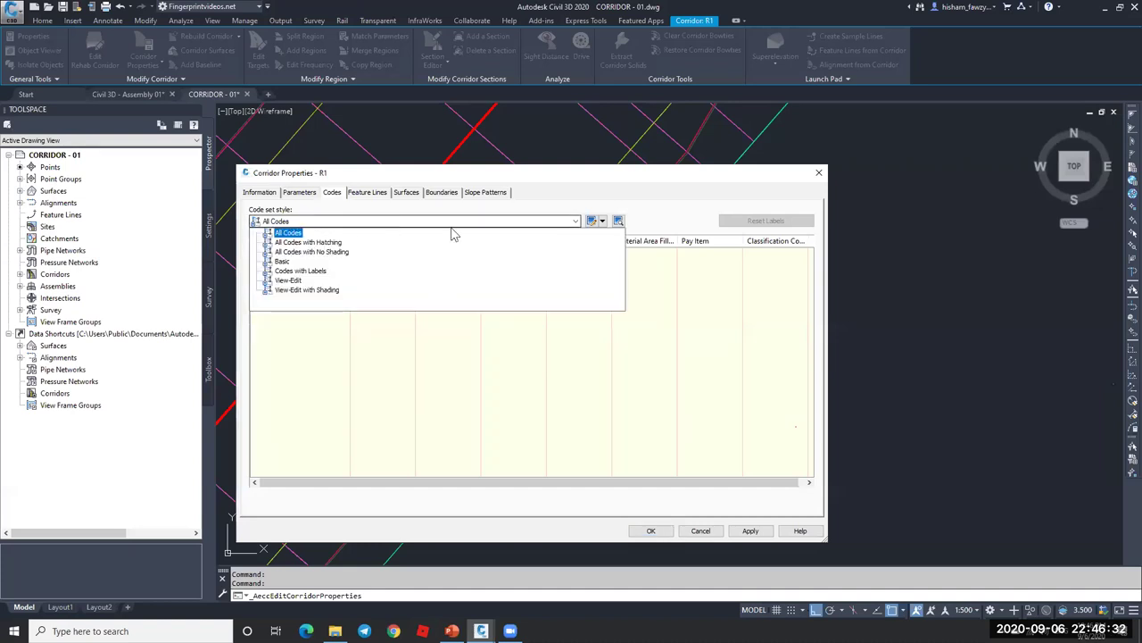
pyautogui.click(612, 234)
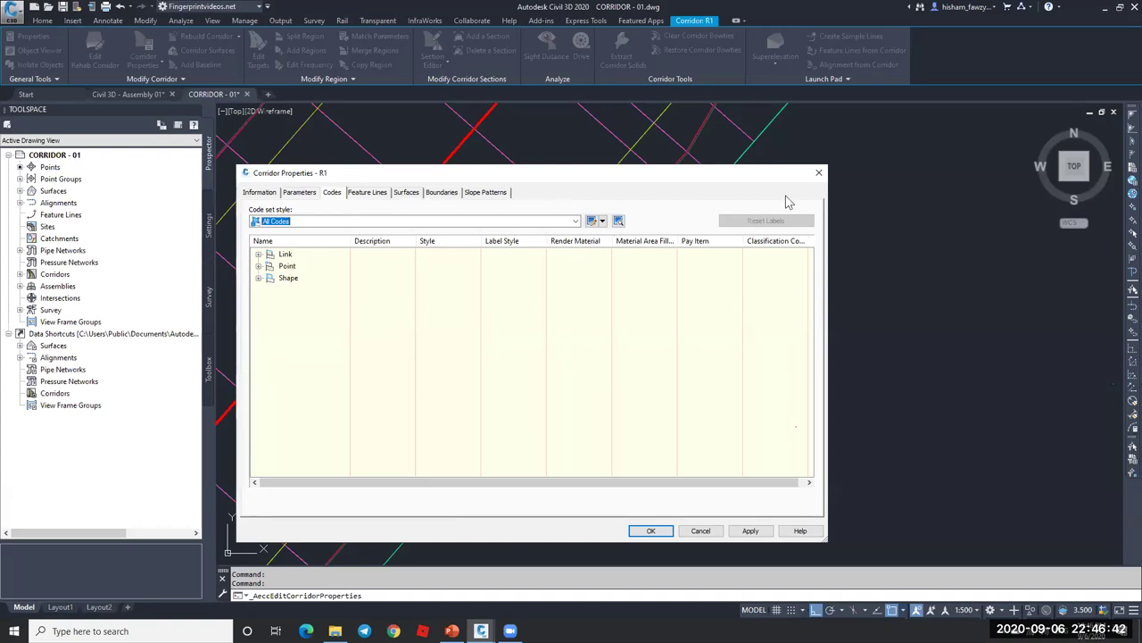
pyautogui.press('Escape')
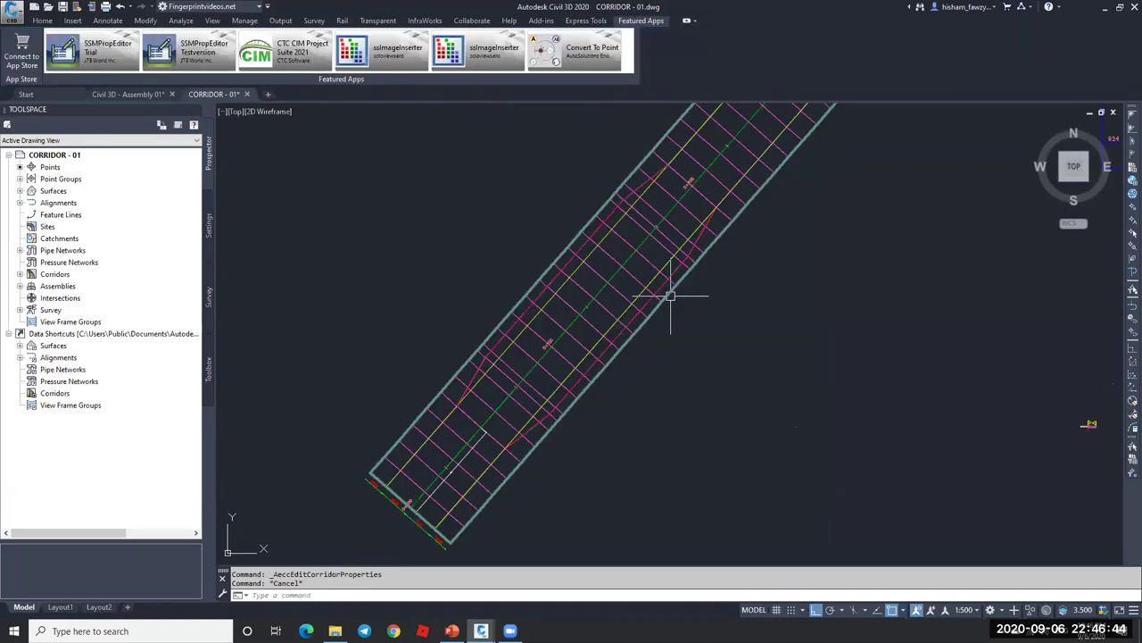
# - Zoom around corridor R1 in the CORRIDOR - 01 drawing and select it
pyautogui.press('Escape')
pyautogui.scroll(3, 633, 264)
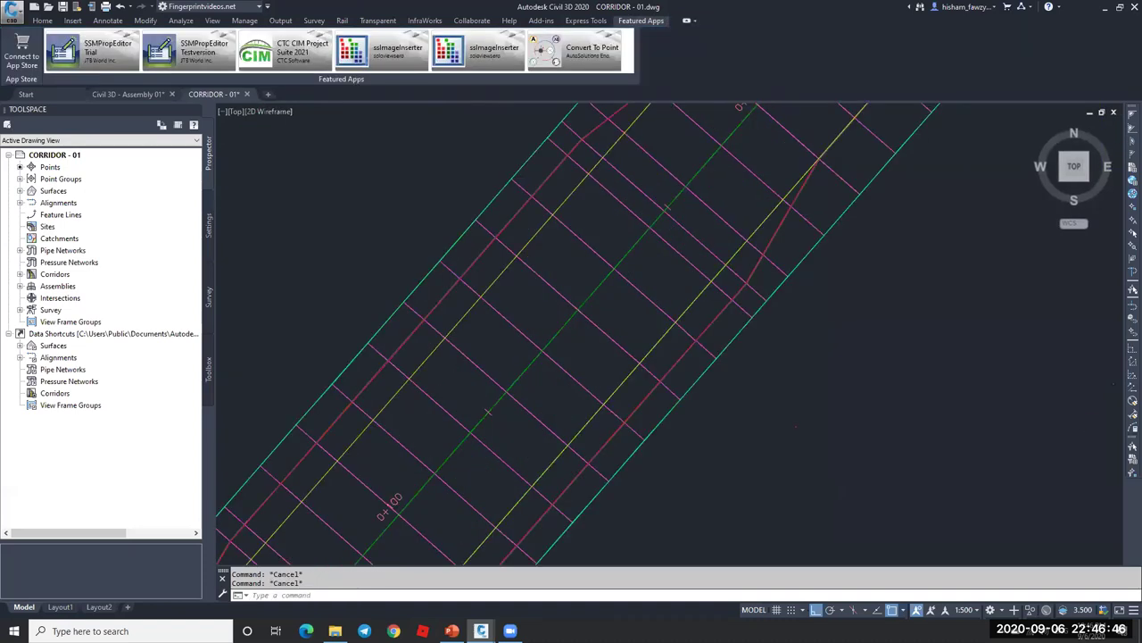
pyautogui.scroll(-3, 656, 223)
pyautogui.click(656, 223)
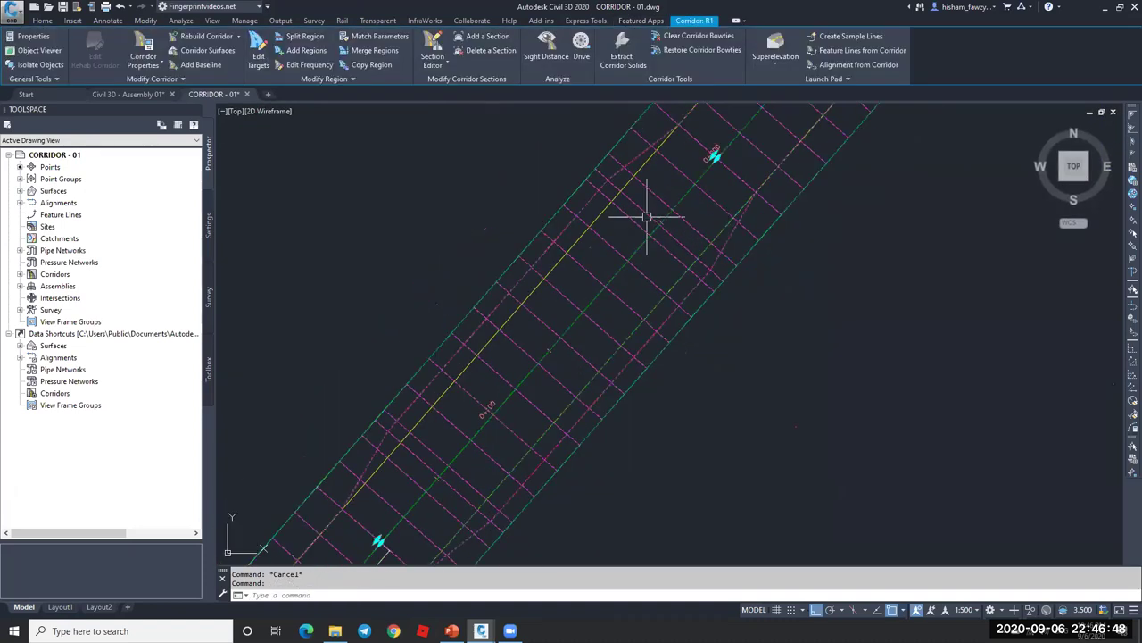
pyautogui.scroll(-3, 741, 279)
# - Switch to the Civil 3D - Assembly 01 drawing and bring up the Select File dialog
pyautogui.click(129, 94)
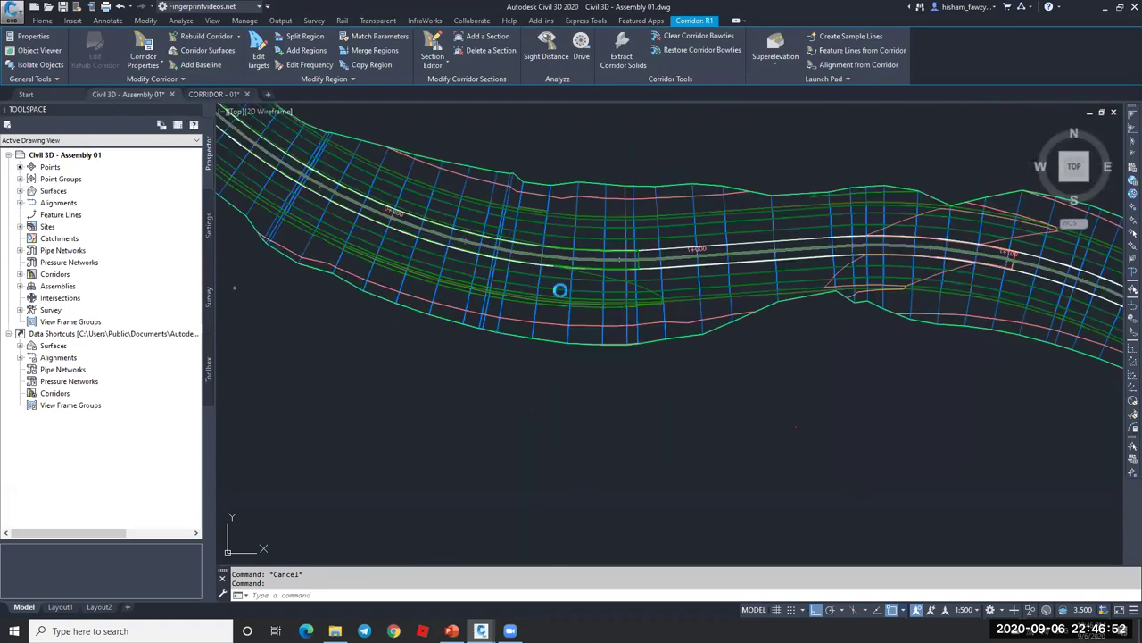
pyautogui.press('Escape')
pyautogui.scroll(-3, 571, 291)
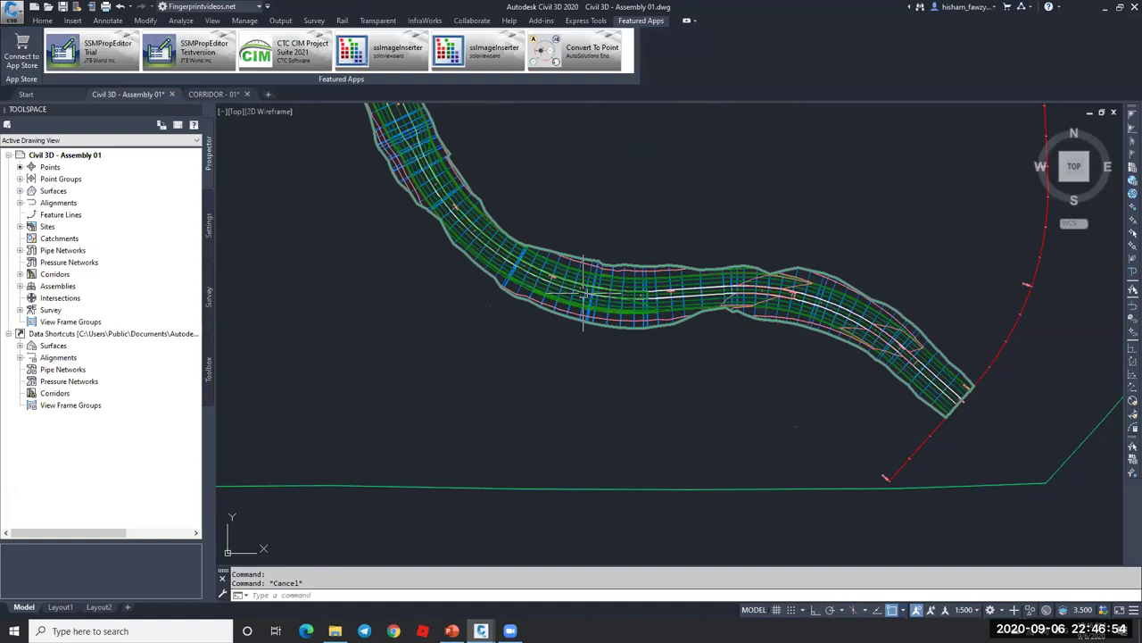
pyautogui.scroll(6, 585, 290)
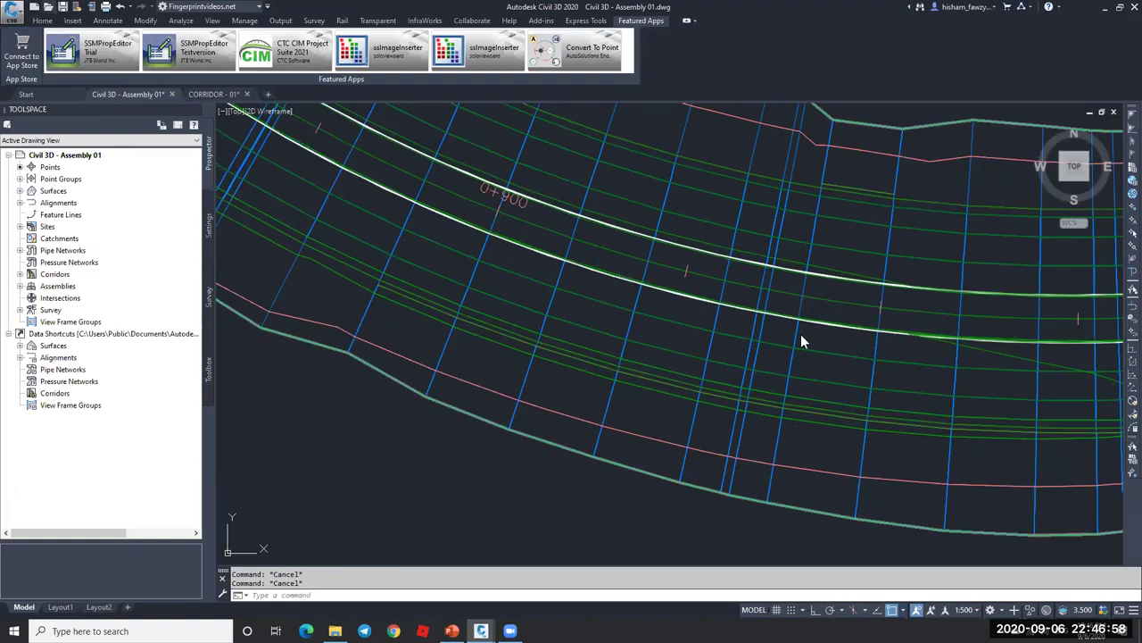
pyautogui.hotkey('ctrl', 'o')
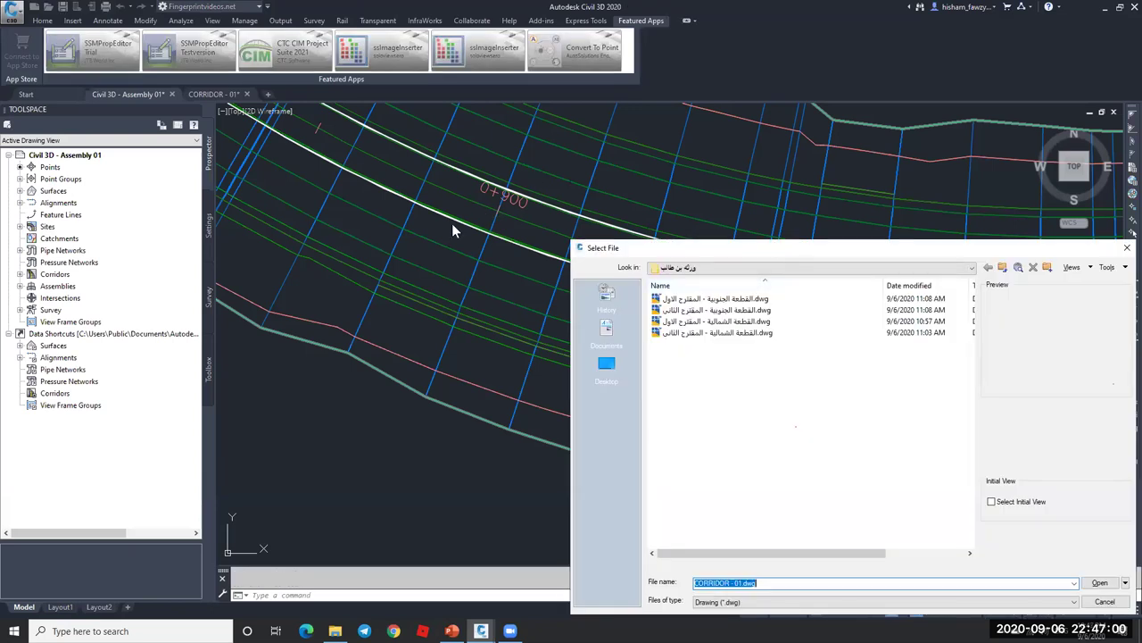
# - Move the Select File dialog aside and open Civil - Roads - Corridors.dwg
pyautogui.moveTo(741, 257); pyautogui.dragTo(467, 183)
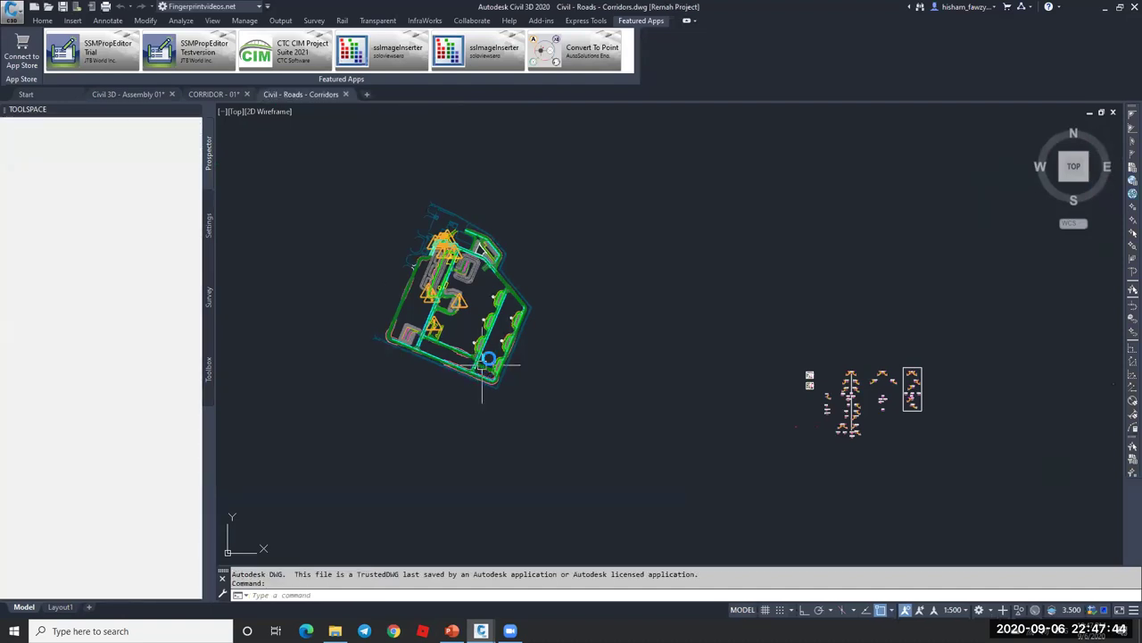
# - Pan and zoom to show the cul-de-sac and road corner by lot 44
pyautogui.scroll(10, 486, 364)
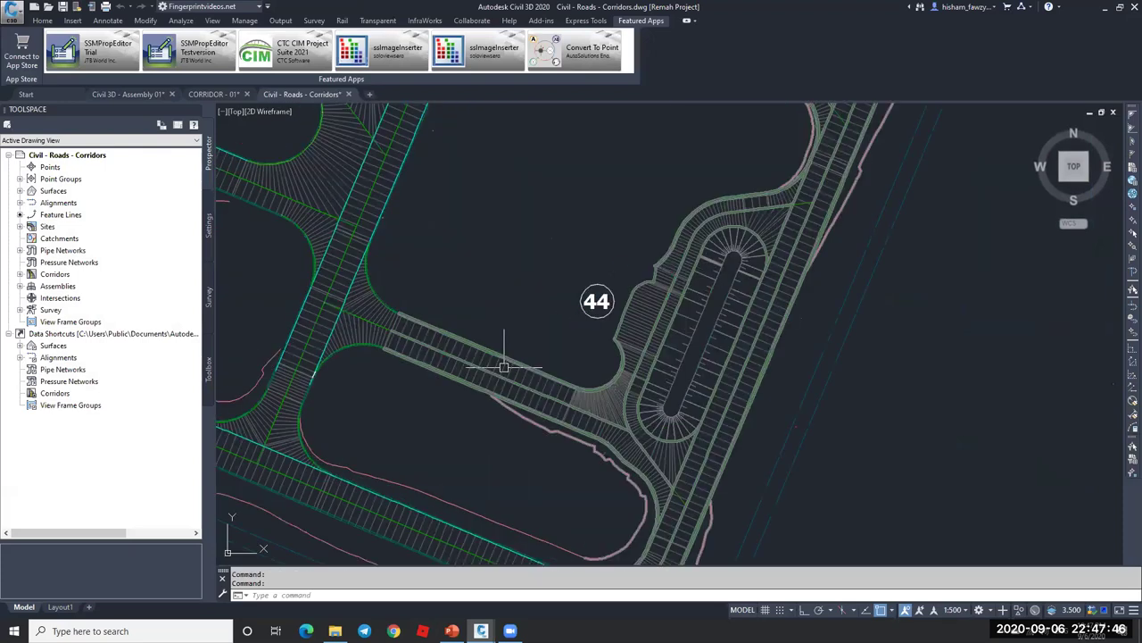
pyautogui.moveTo(543, 388)
pyautogui.mouseDown(button='middle')
pyautogui.moveTo(599, 307)
pyautogui.moveTo(652, 279)
pyautogui.moveTo(617, 270)
pyautogui.mouseUp(button='middle')
pyautogui.scroll(5, 653, 349)
pyautogui.scroll(-2, 796, 316)
pyautogui.scroll(2, 773, 269)
pyautogui.scroll(-4, 773, 268)
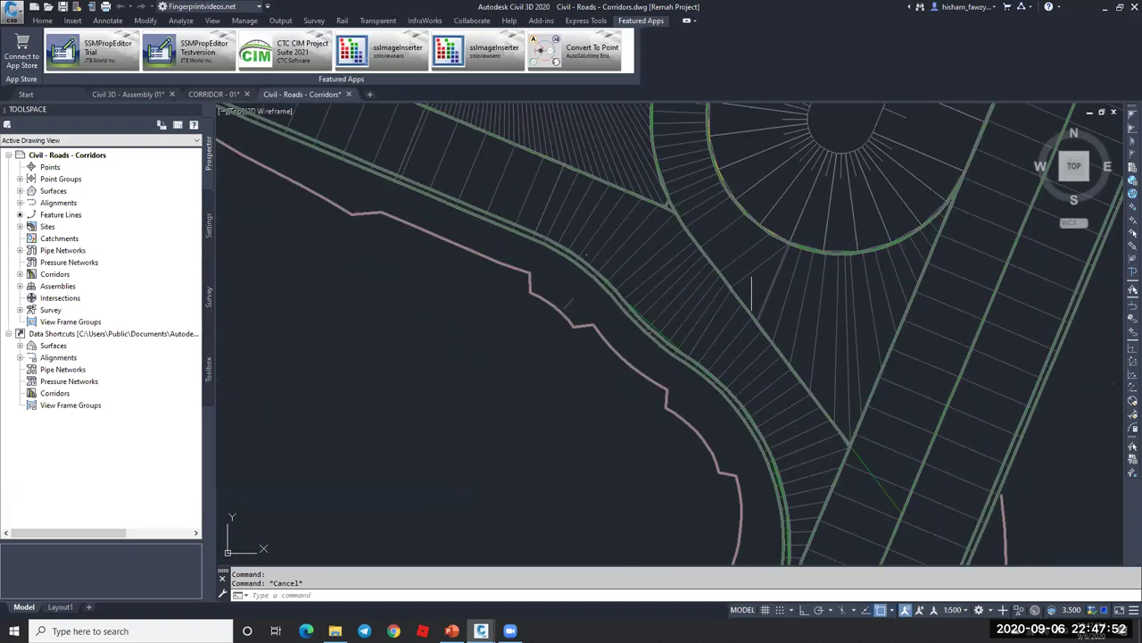
pyautogui.moveTo(750, 271); pyautogui.dragTo(710, 331, button='middle')
pyautogui.scroll(3, 744, 327)
pyautogui.scroll(-3, 759, 287)
pyautogui.moveTo(727, 268); pyautogui.dragTo(739, 339, button='middle')
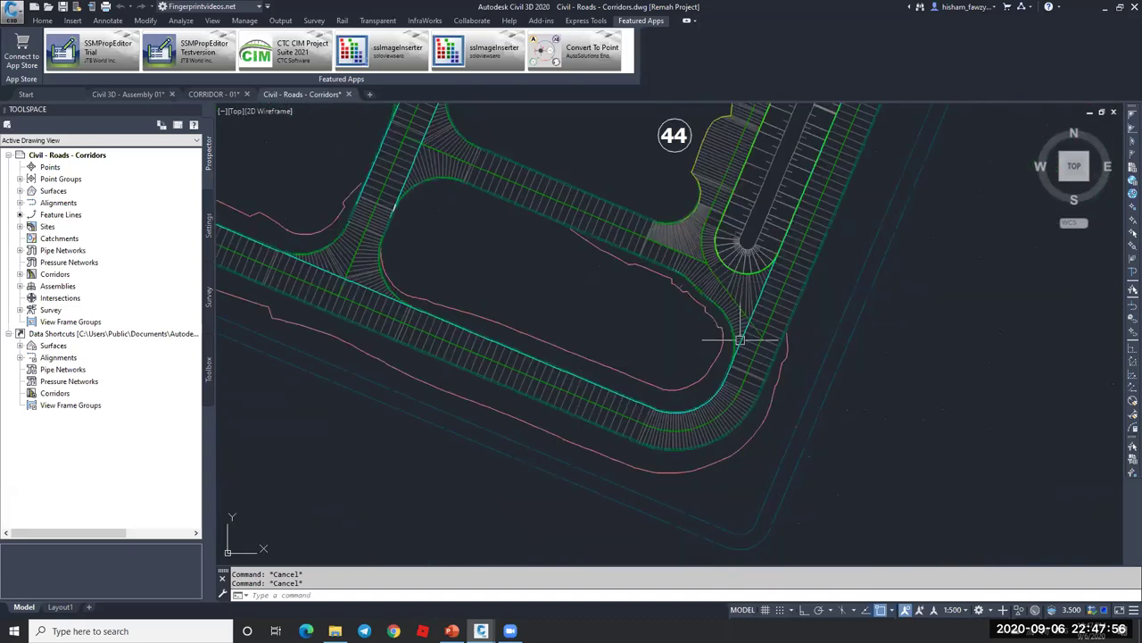
pyautogui.scroll(3, 747, 339)
# - Inspect the road edge line, view the island junction, then return to CORRIDOR - 01
pyautogui.click(747, 339)
pyautogui.scroll(-3, 740, 344)
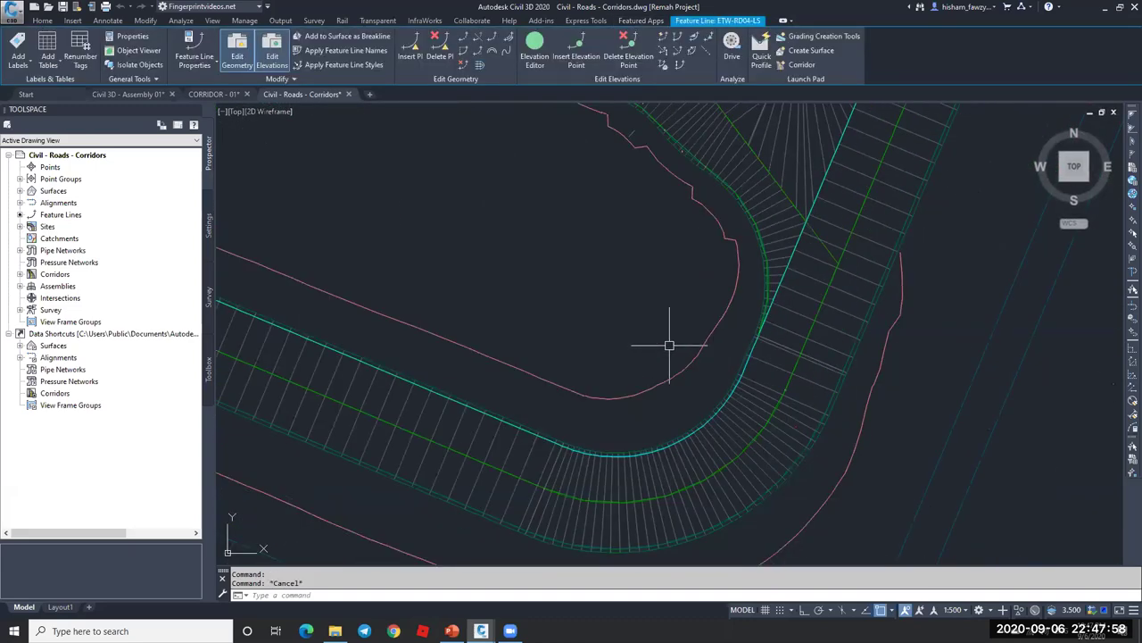
pyautogui.press('Escape')
pyautogui.moveTo(650, 357); pyautogui.dragTo(325, 261, button='middle')
pyautogui.scroll(2, 584, 268)
pyautogui.moveTo(584, 267)
pyautogui.mouseDown(button='middle')
pyautogui.moveTo(651, 273)
pyautogui.moveTo(625, 237)
pyautogui.mouseUp(button='middle')
pyautogui.hotkey('ctrl', 'Tab')
# - Select corridor R1 and open its Corridor Properties
pyautogui.scroll(2, 616, 324)
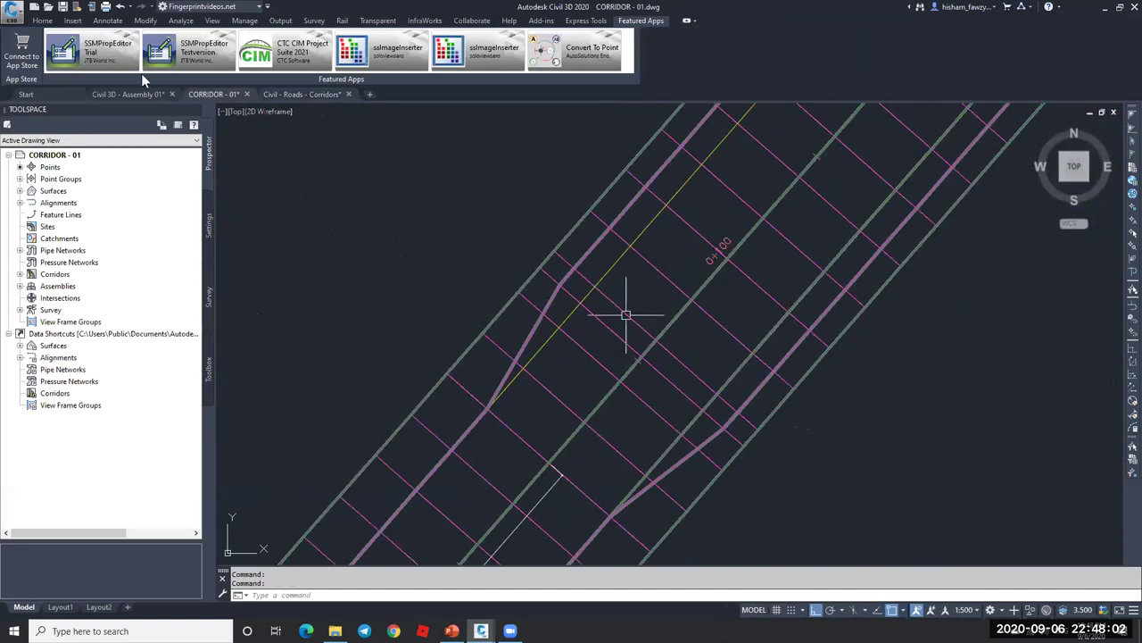
pyautogui.scroll(-1, 625, 319)
pyautogui.click(566, 273)
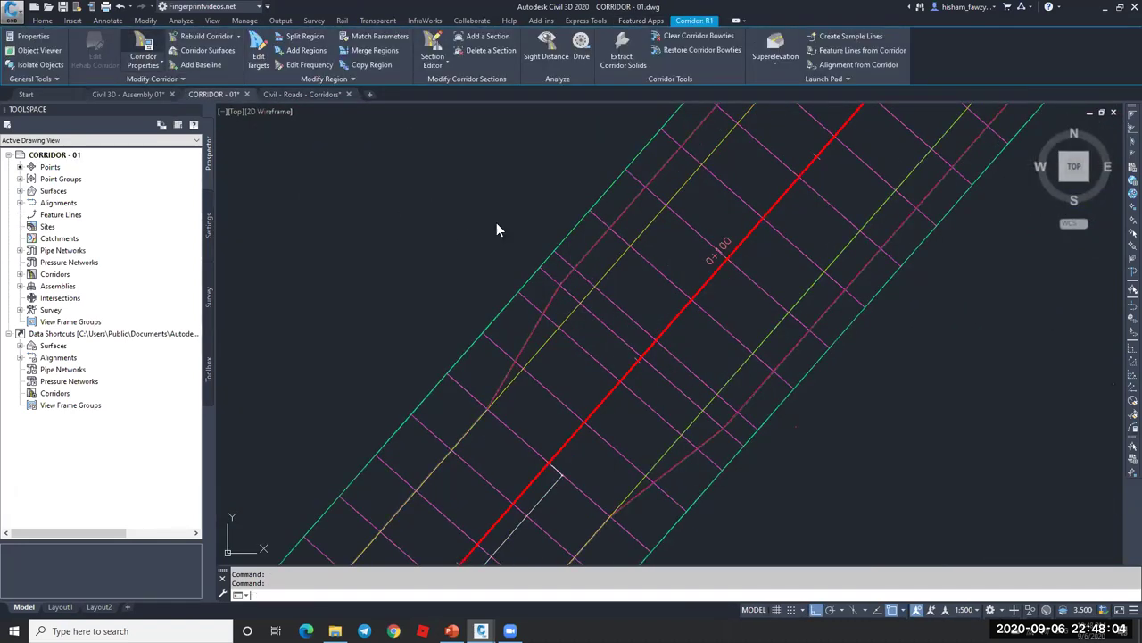
pyautogui.doubleClick(497, 229)
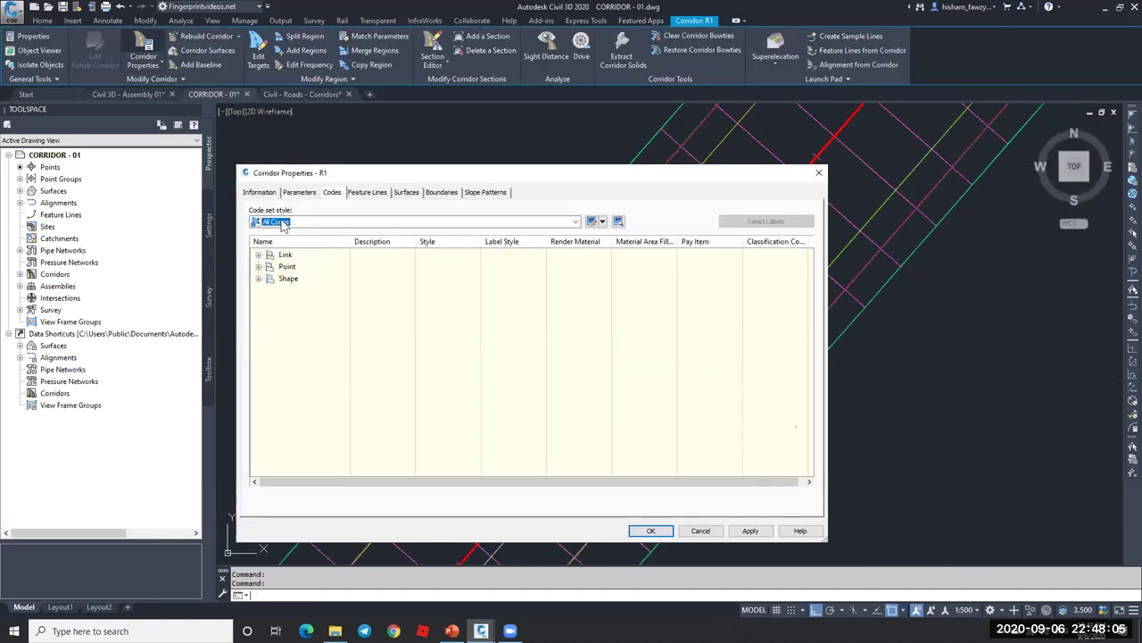
# - Review the Link codes of the All Codes code set style, then cancel both dialogs
pyautogui.click(590, 221)
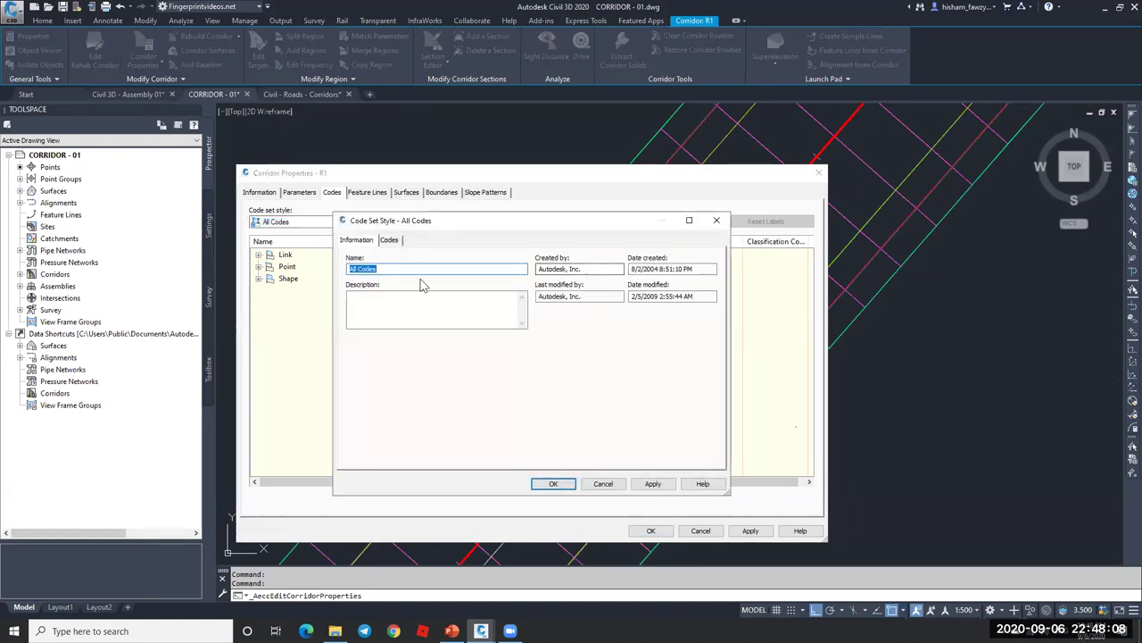
pyautogui.click(389, 239)
pyautogui.click(363, 303)
pyautogui.click(356, 302)
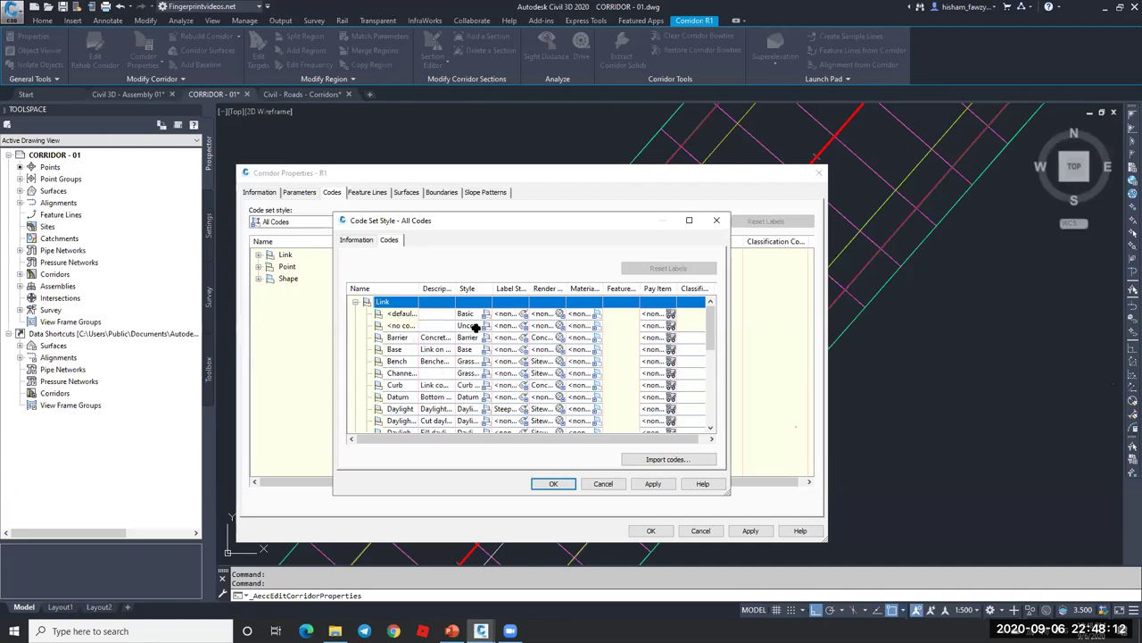
pyautogui.click(603, 483)
pyautogui.click(701, 531)
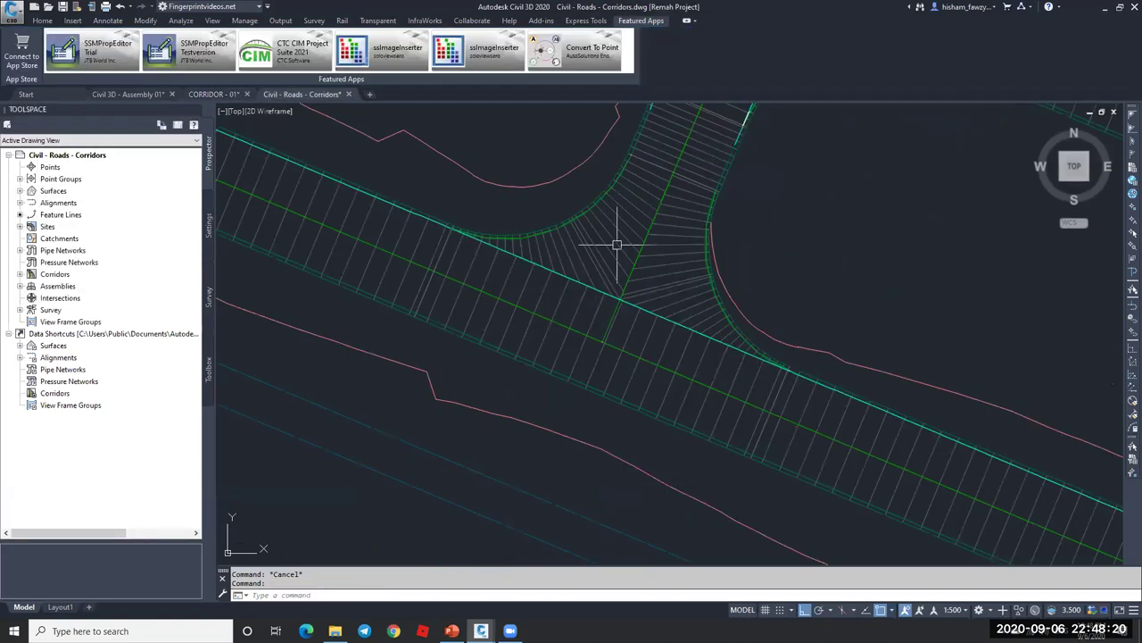
# - Zoom and pan the site plan to bring lots 41 to 45 into view
pyautogui.press('Escape')
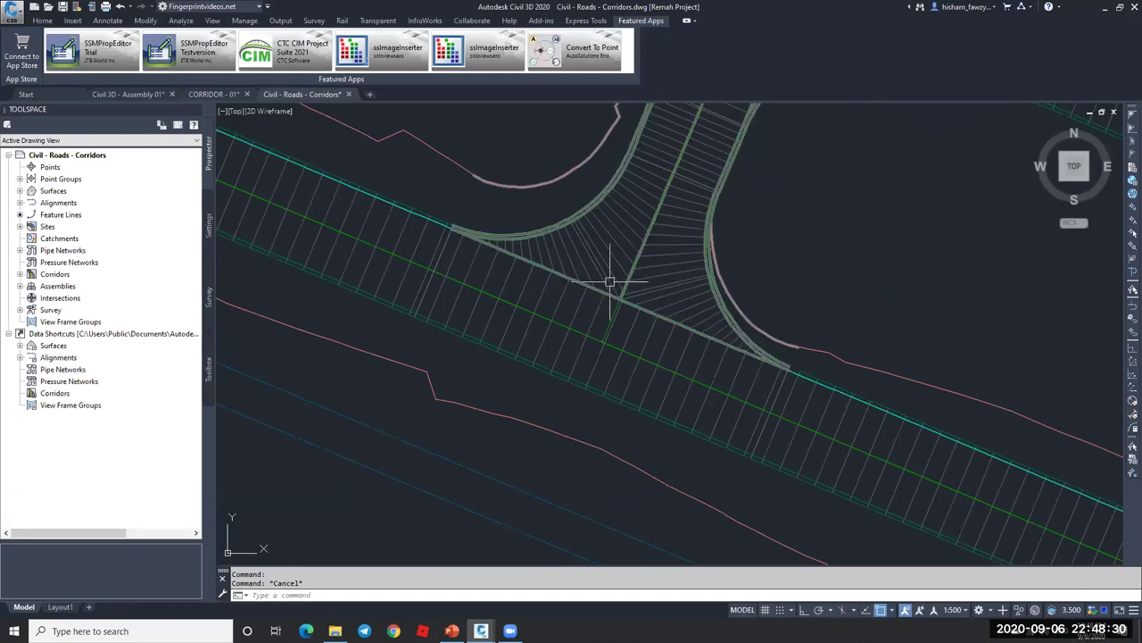
pyautogui.scroll(-1, 620, 268)
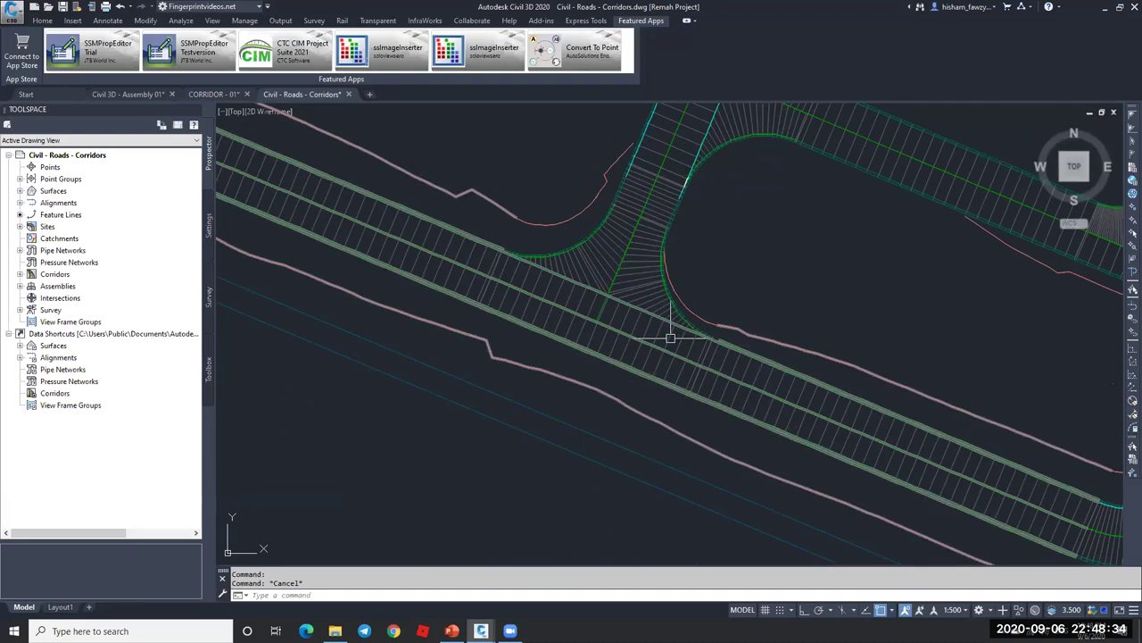
pyautogui.scroll(-1, 641, 332)
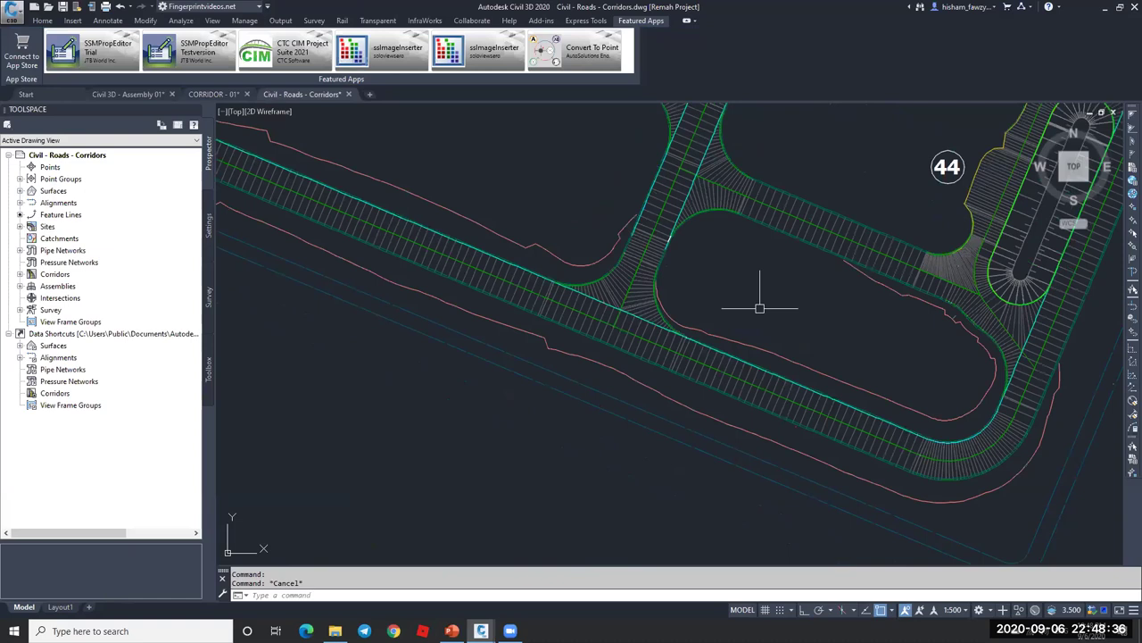
pyautogui.click(759, 308)
pyautogui.scroll(-2, 759, 307)
pyautogui.moveTo(759, 308); pyautogui.dragTo(734, 342, button='middle')
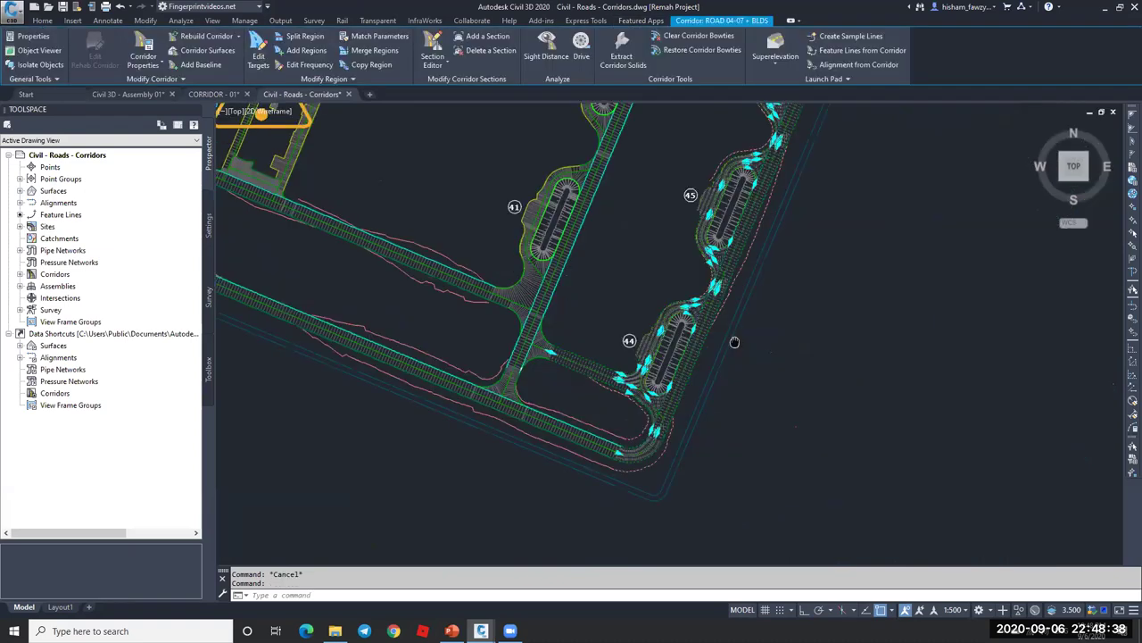
pyautogui.press('Escape')
# - Select the ROAD 04-07 + BLDS corridor and open its Corridor Properties
pyautogui.click(593, 207)
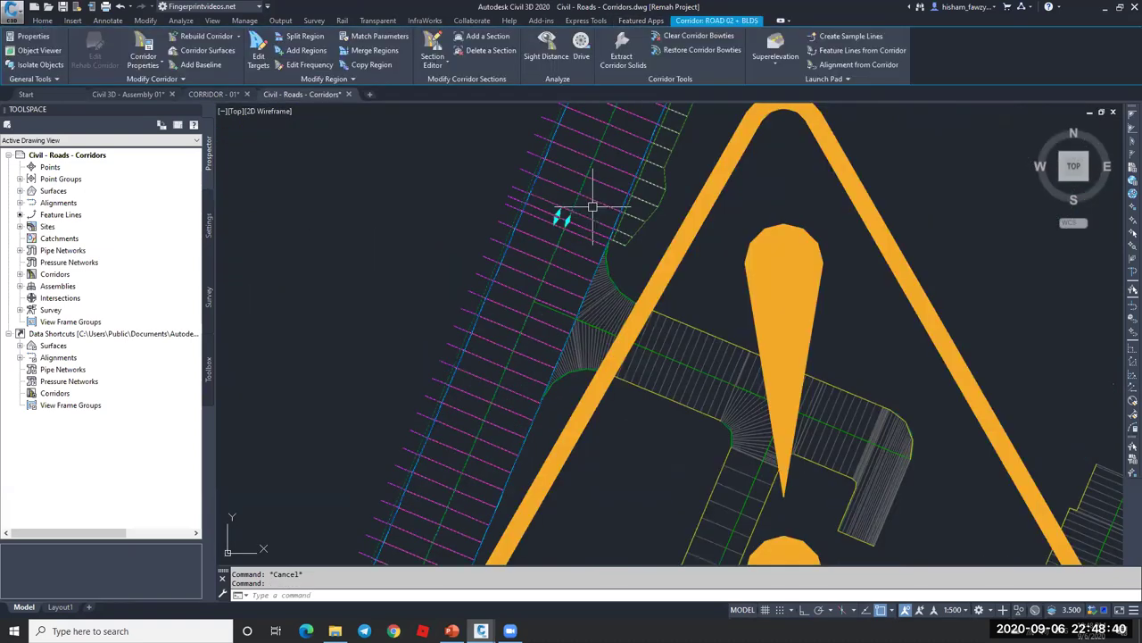
pyautogui.scroll(-5, 452, 379)
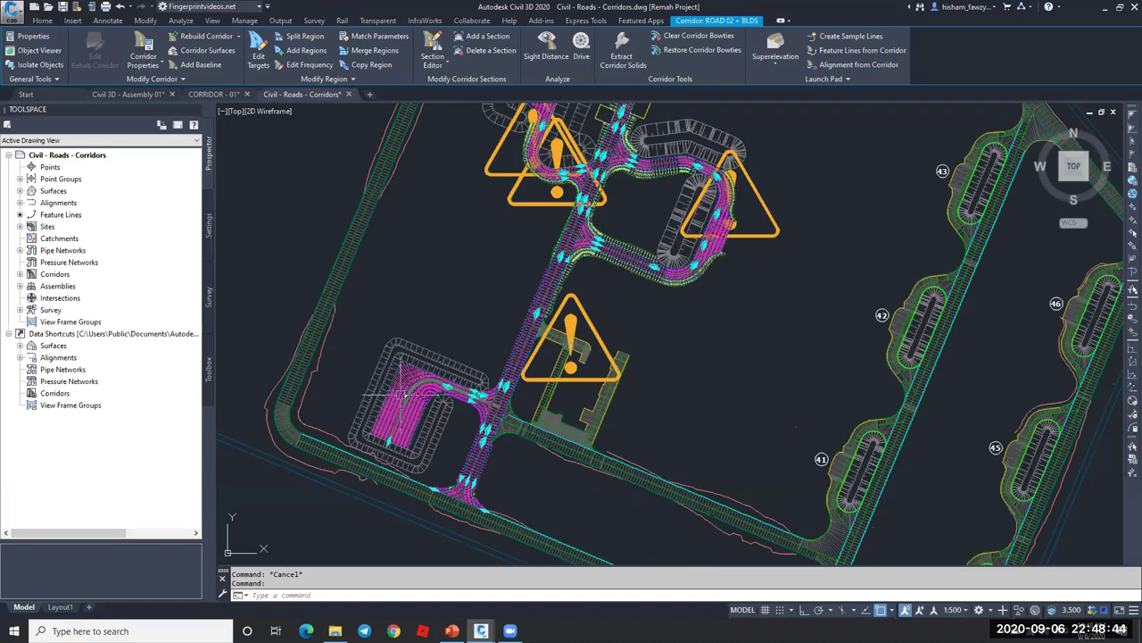
pyautogui.moveTo(988, 440); pyautogui.dragTo(842, 316, button='middle')
pyautogui.scroll(6, 842, 316)
pyautogui.press('Escape')
pyautogui.scroll(-4, 755, 308)
pyautogui.click(714, 366)
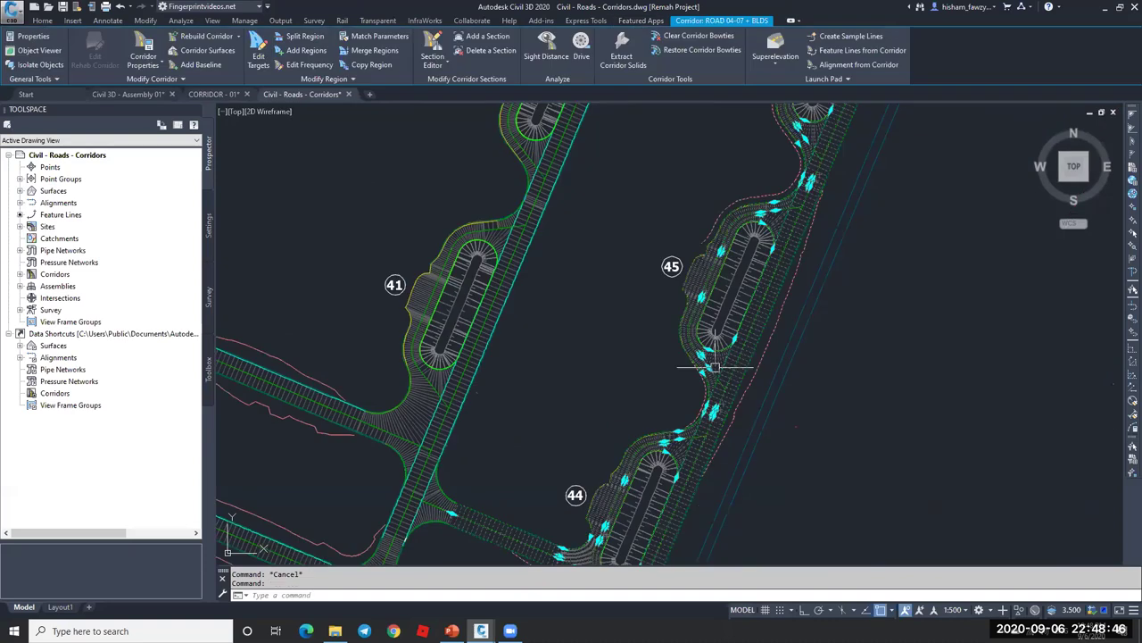
pyautogui.click(146, 45)
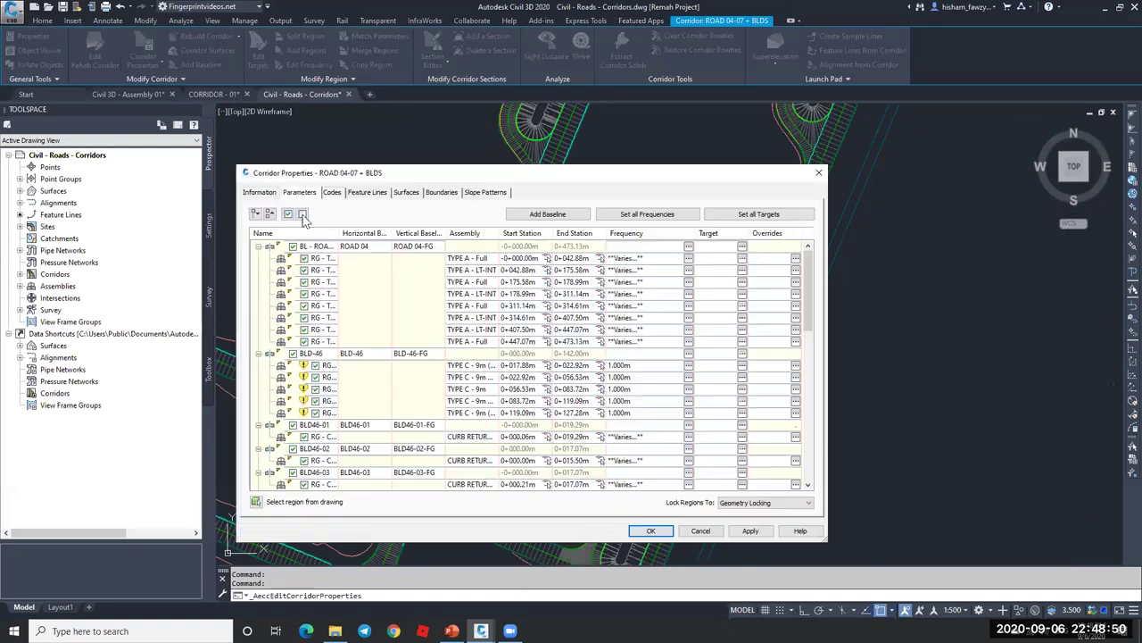
# - Widen the Name column, inspect the ROAD 04 and BLD-46 baseline regions, then cancel
pyautogui.click(268, 215)
pyautogui.moveTo(339, 232); pyautogui.dragTo(407, 235)
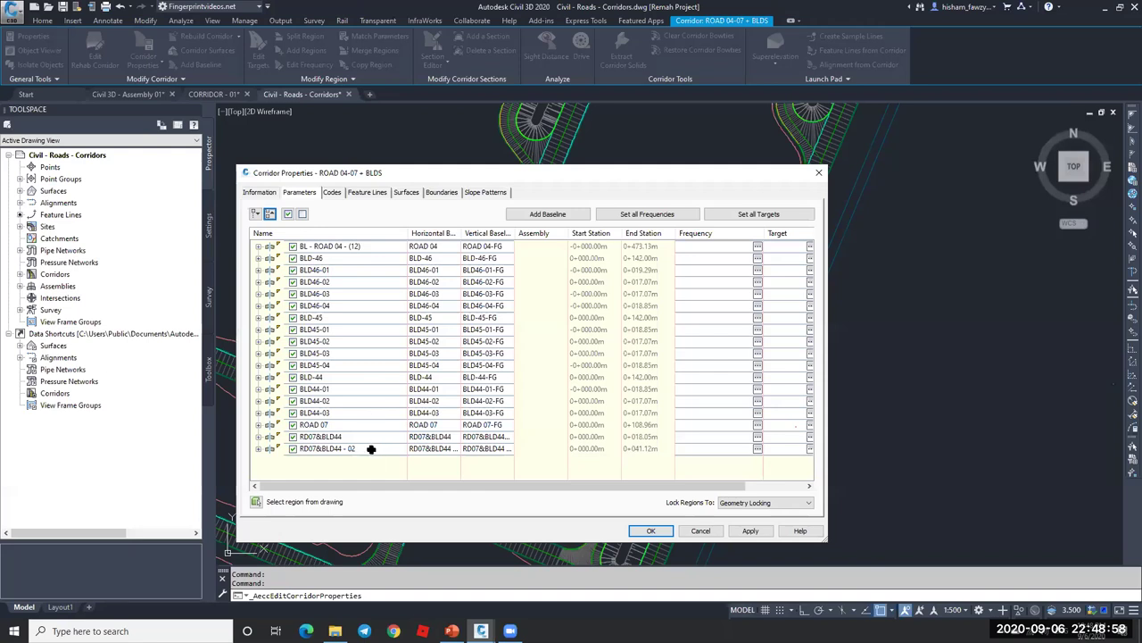
pyautogui.click(373, 449)
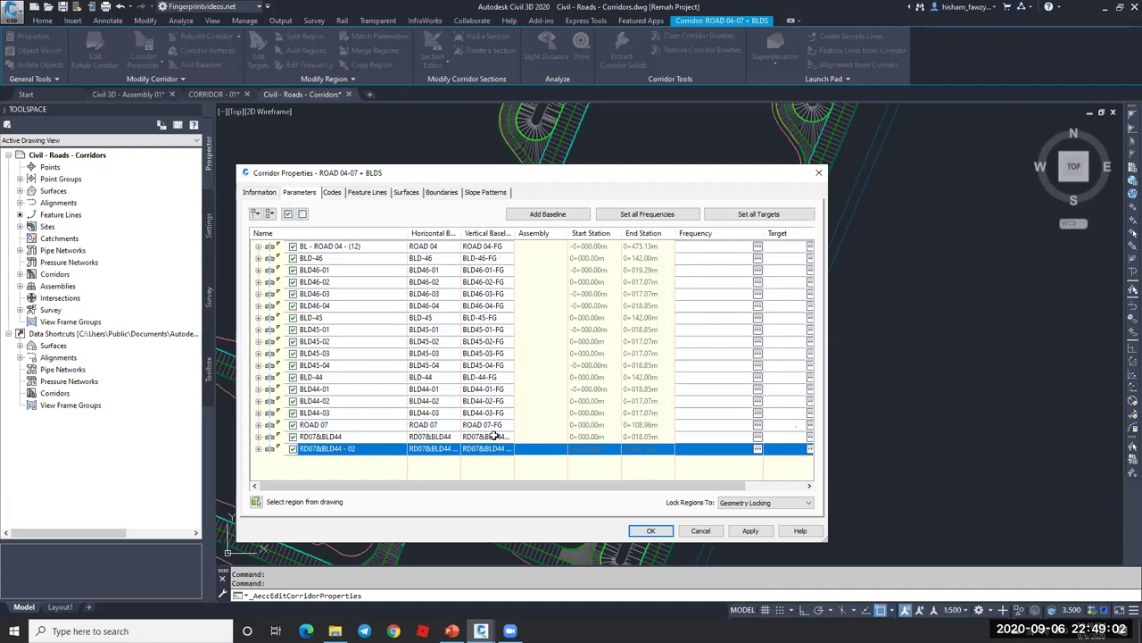
pyautogui.click(257, 247)
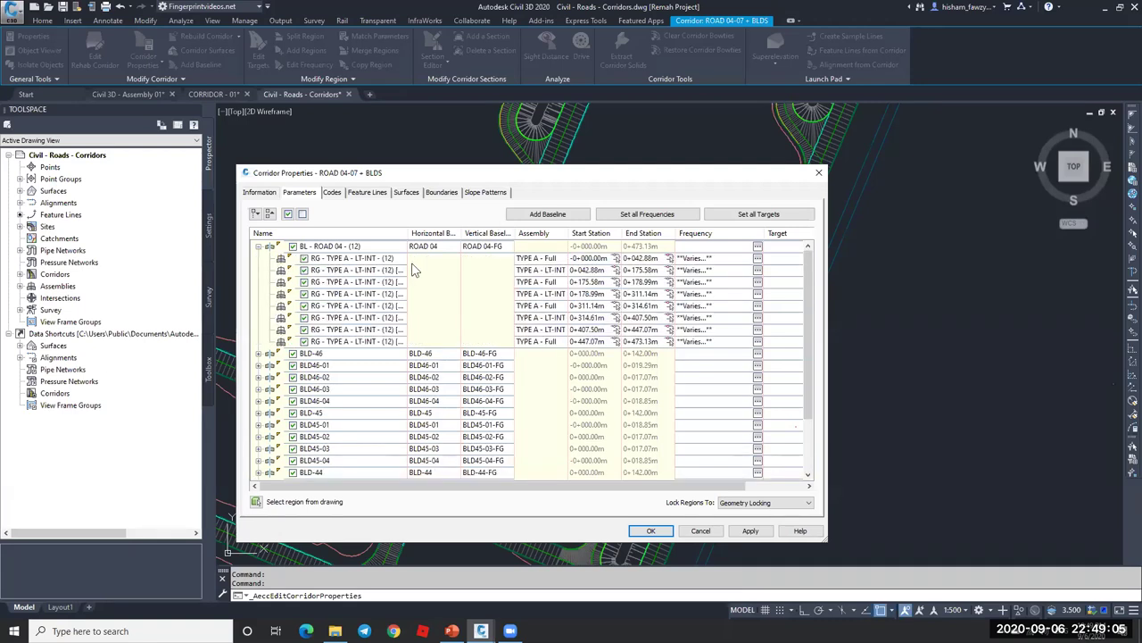
pyautogui.click(258, 246)
pyautogui.click(258, 258)
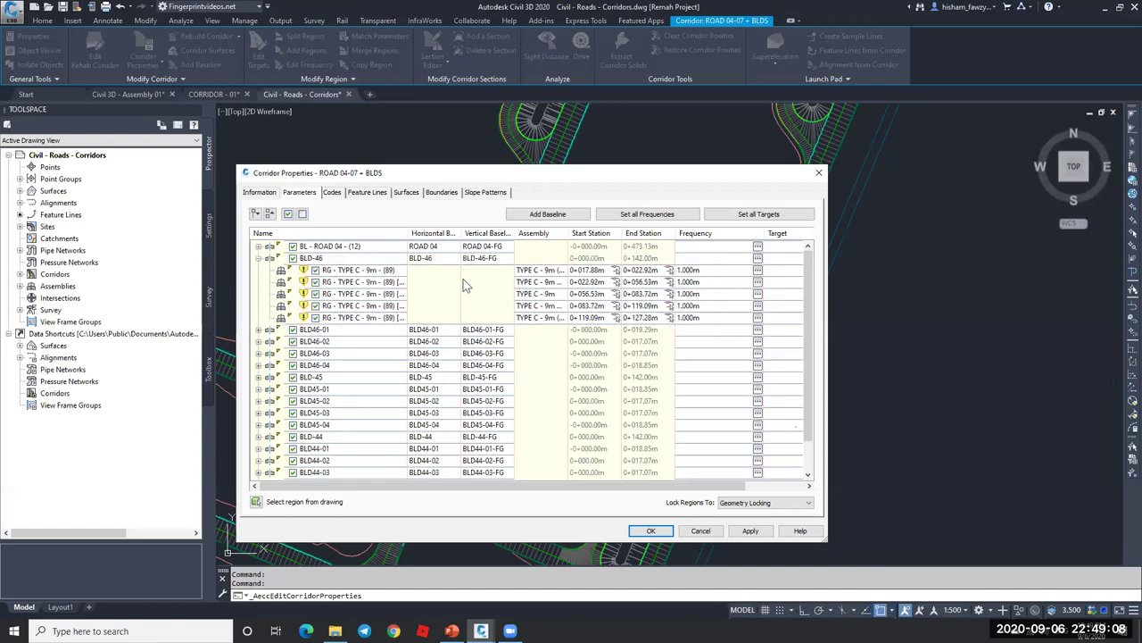
pyautogui.click(258, 258)
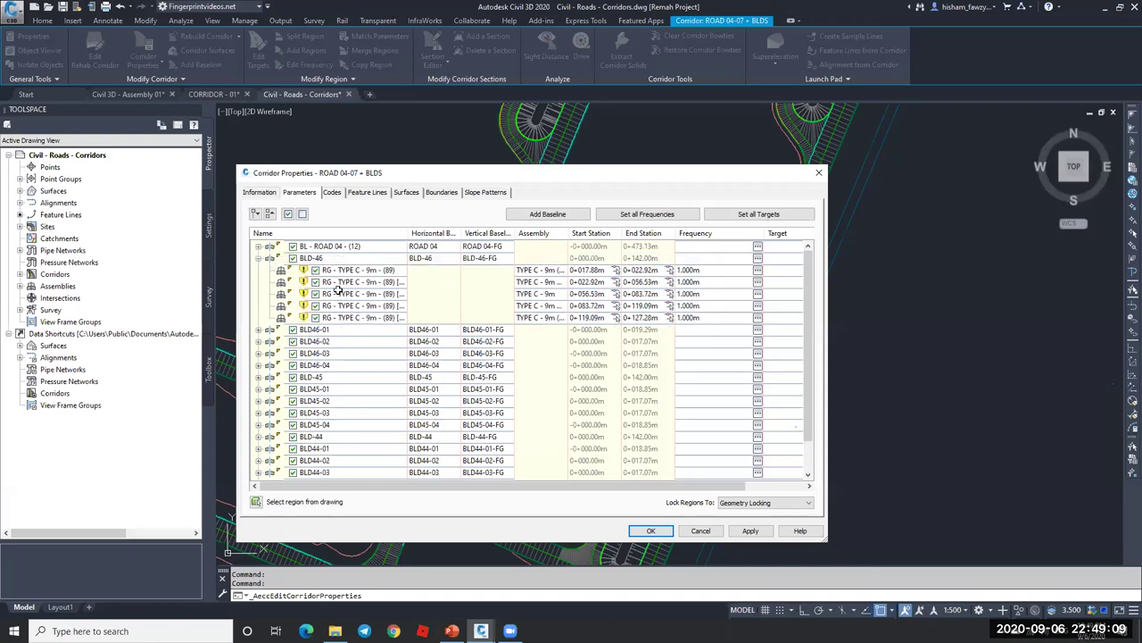
pyautogui.click(715, 531)
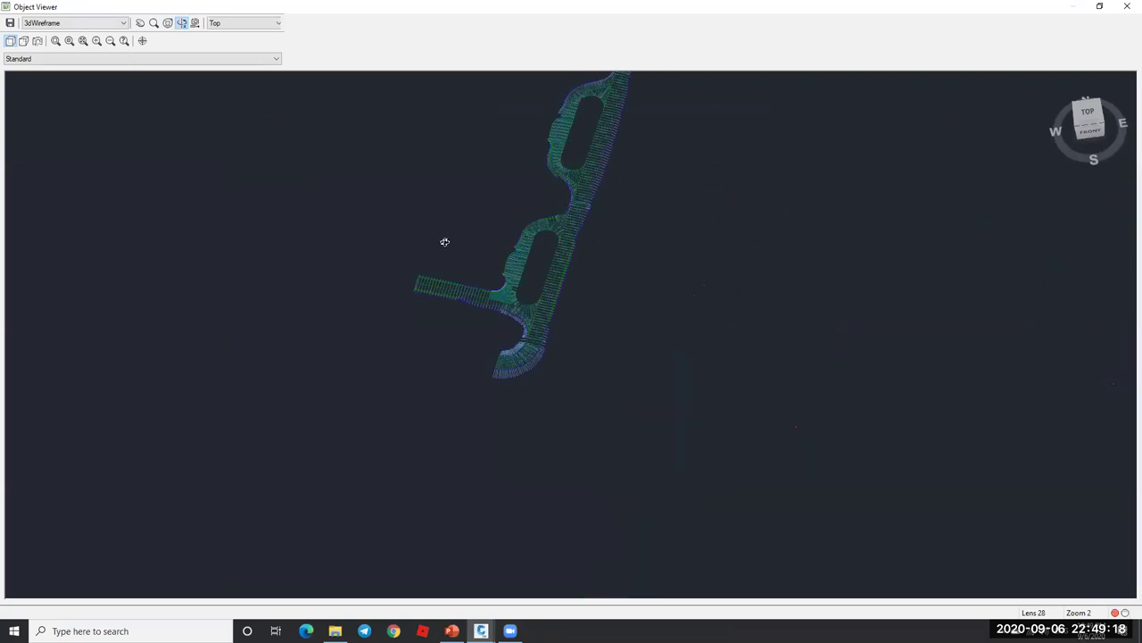
pyautogui.moveTo(555, 435); pyautogui.dragTo(547, 267)
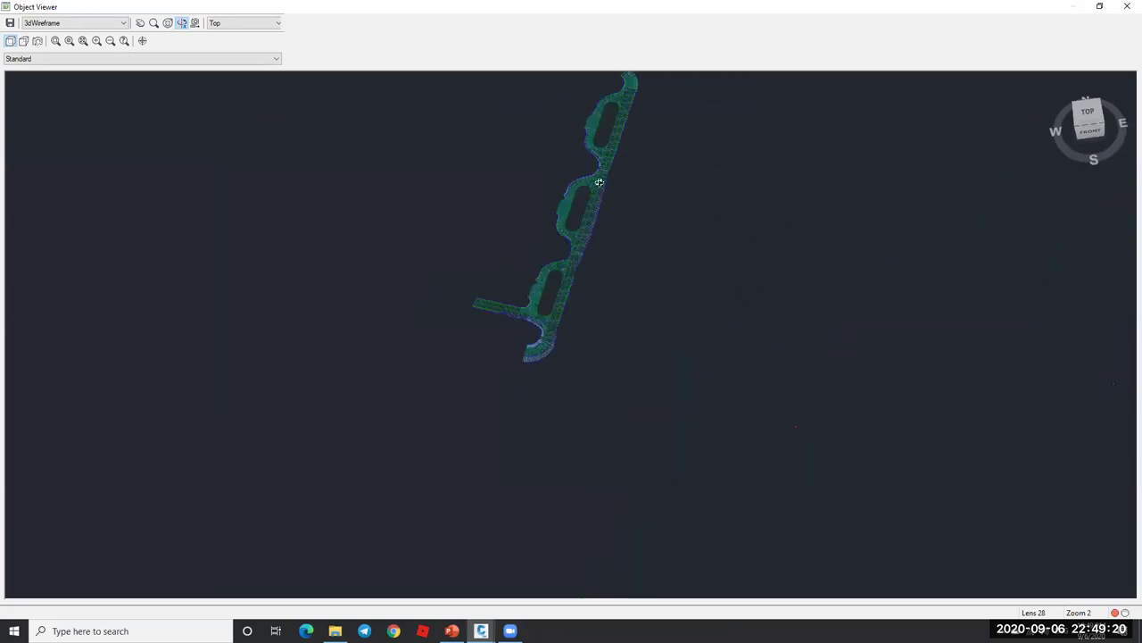
pyautogui.moveTo(599, 183); pyautogui.dragTo(556, 245)
pyautogui.click(96, 41)
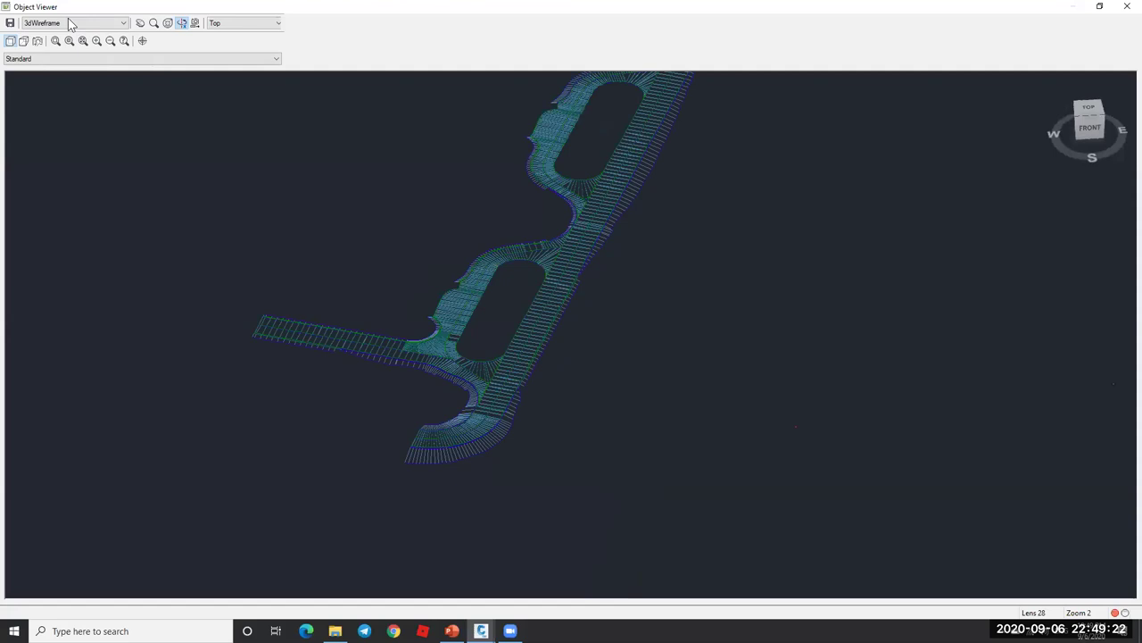
pyautogui.click(71, 24)
pyautogui.click(69, 51)
pyautogui.scroll(3, 478, 245)
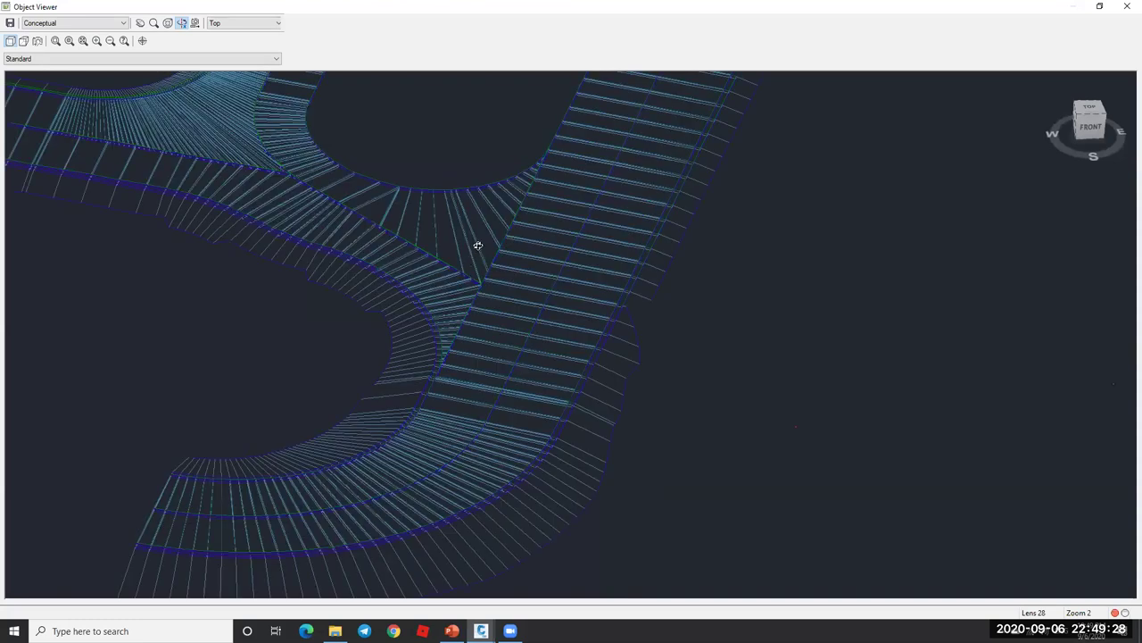
pyautogui.scroll(2, 509, 192)
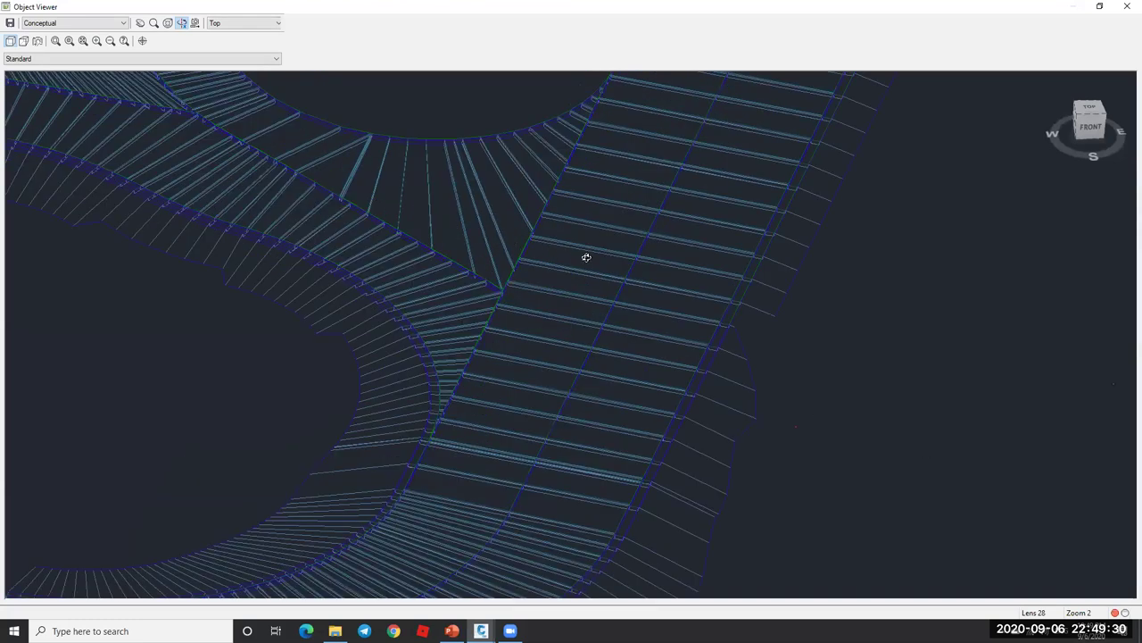
pyautogui.moveTo(787, 396); pyautogui.dragTo(687, 334)
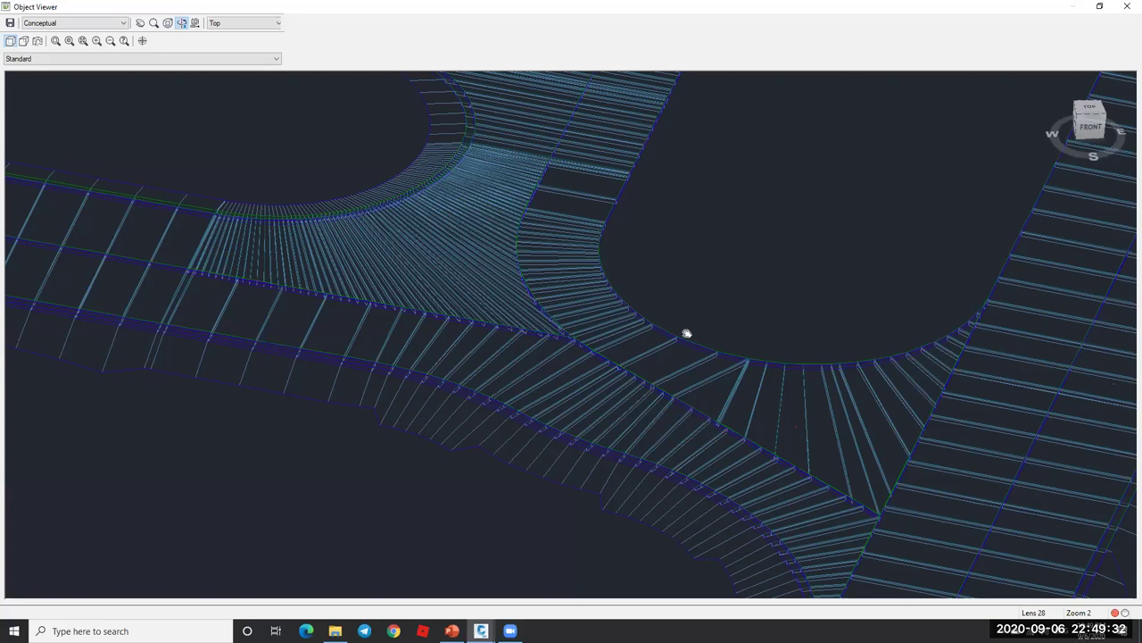
pyautogui.scroll(-3, 709, 321)
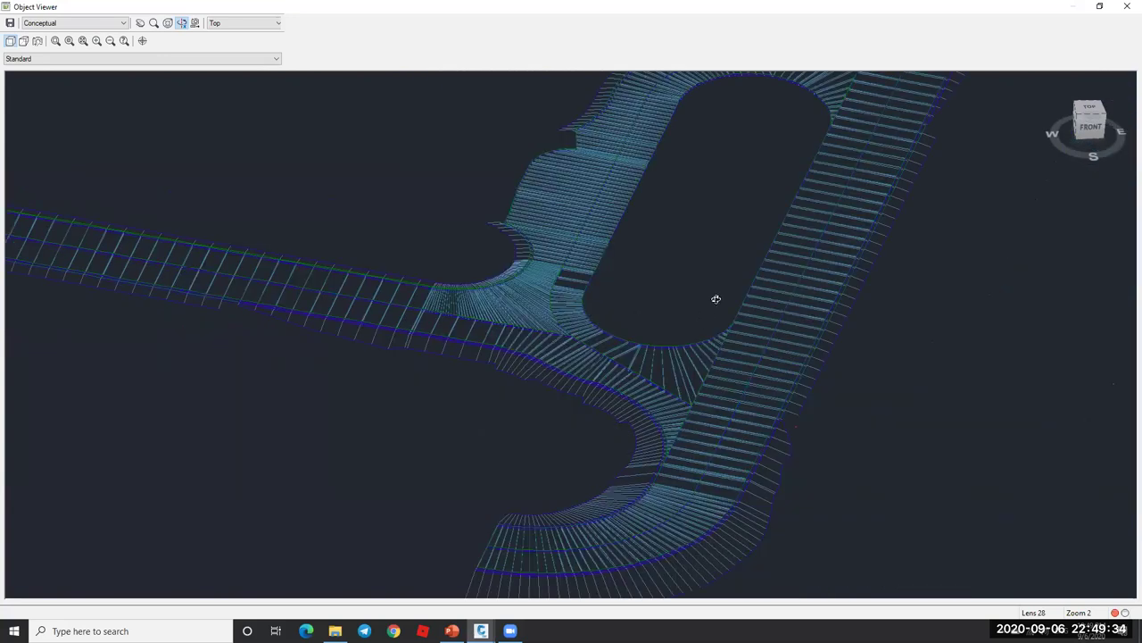
pyautogui.scroll(5, 716, 299)
pyautogui.scroll(-1, 633, 283)
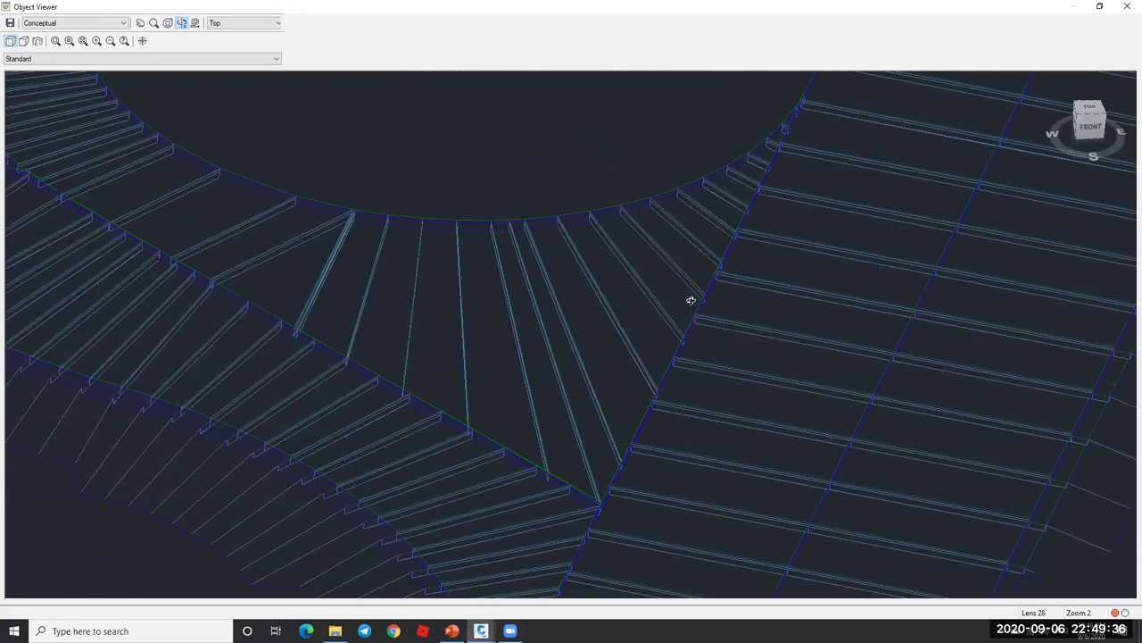
pyautogui.scroll(-3, 482, 237)
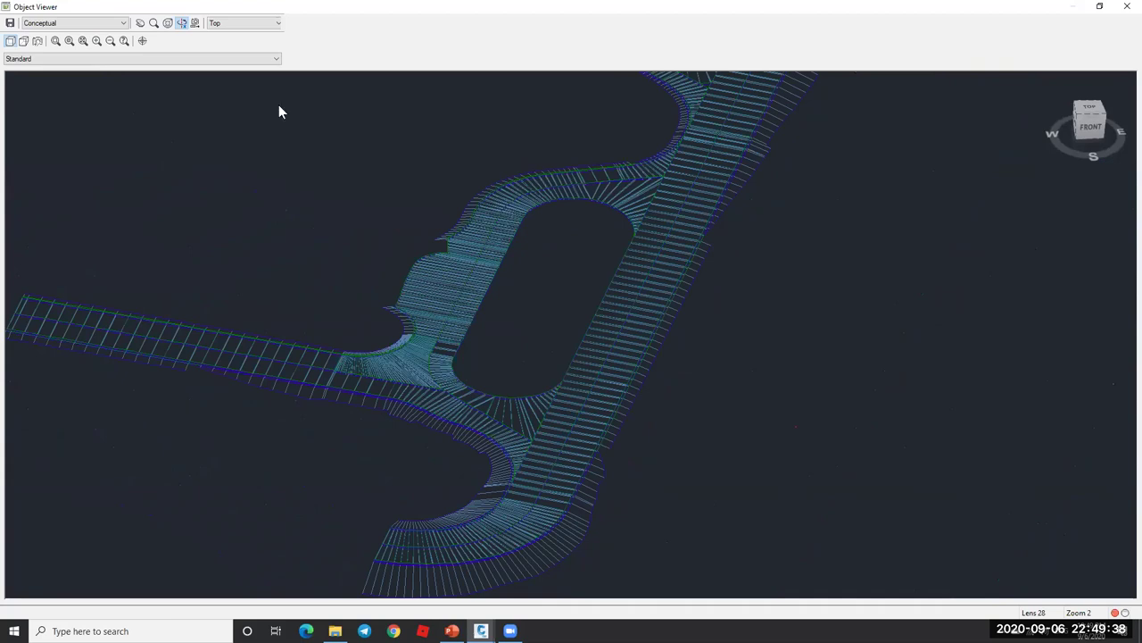
pyautogui.scroll(5, 598, 142)
pyautogui.press('Escape')
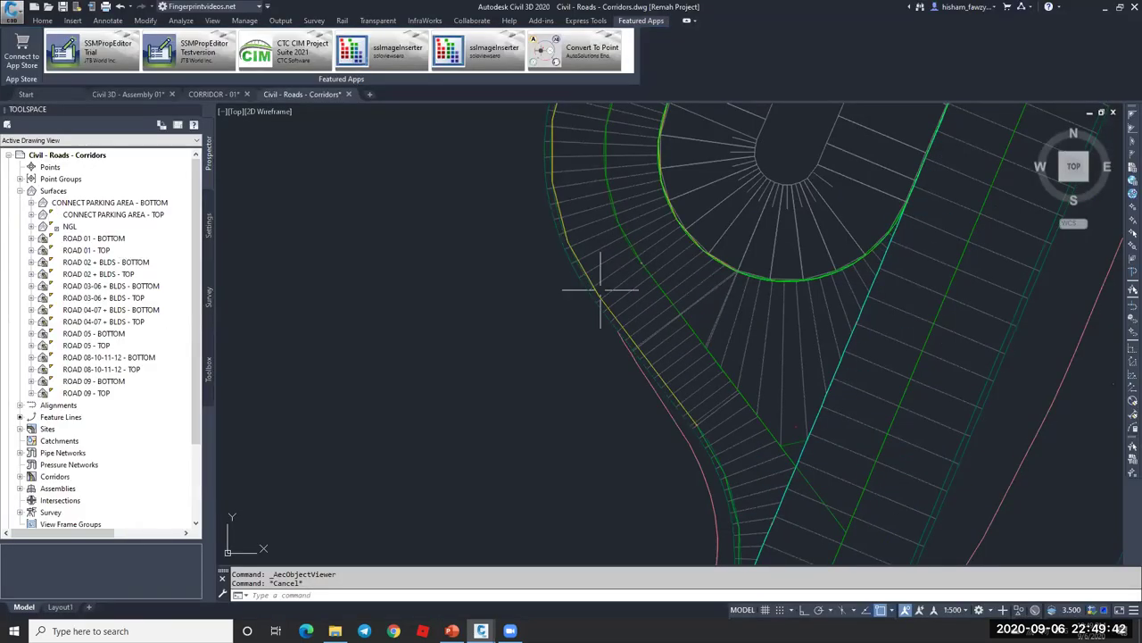
pyautogui.rightClick(114, 323)
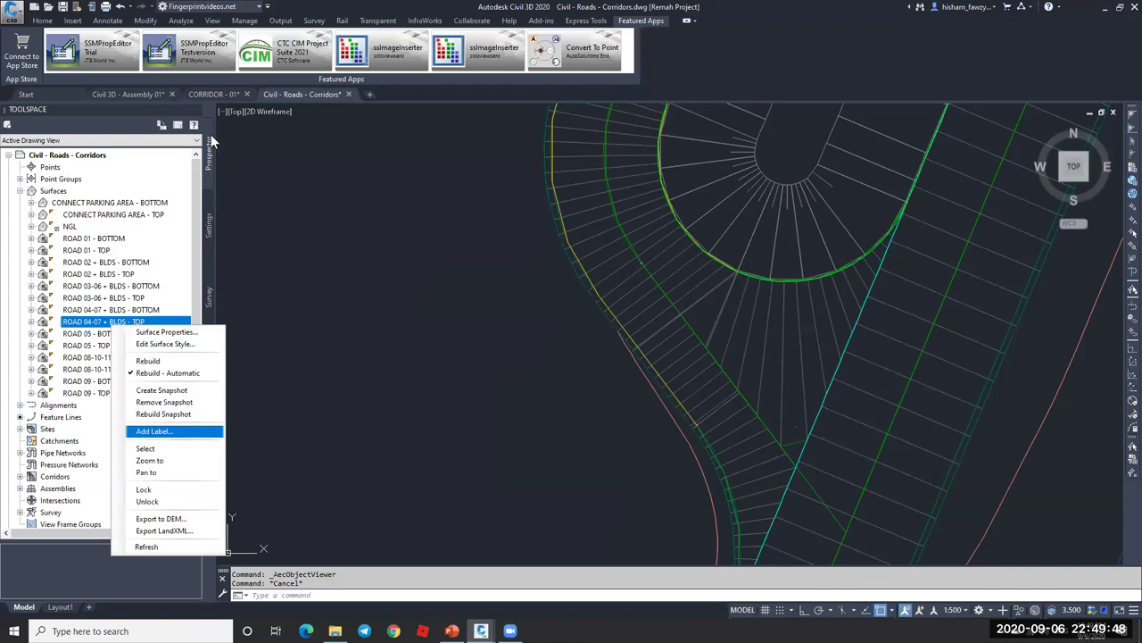
pyautogui.click(498, 308)
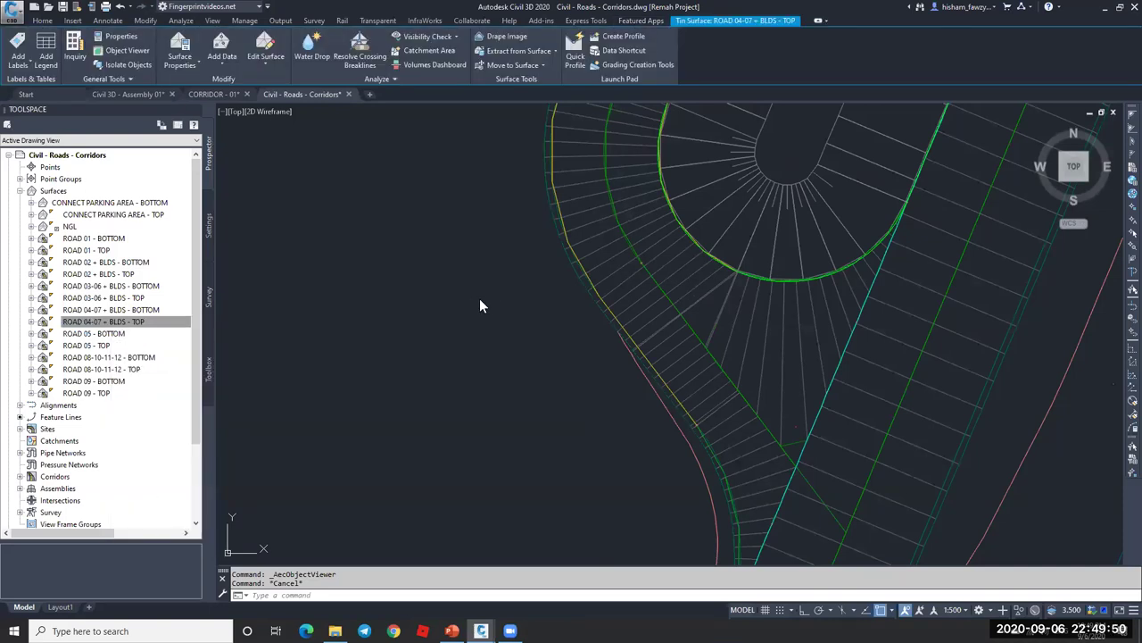
pyautogui.doubleClick(648, 407)
pyautogui.click(643, 422)
pyautogui.click(639, 437)
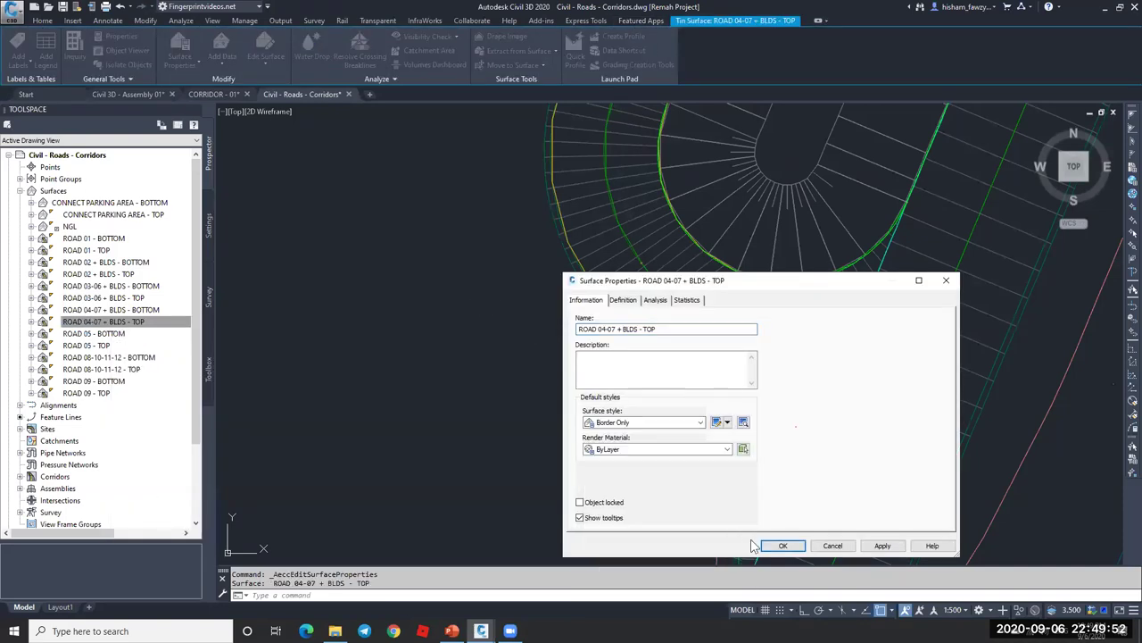
pyautogui.press('Return')
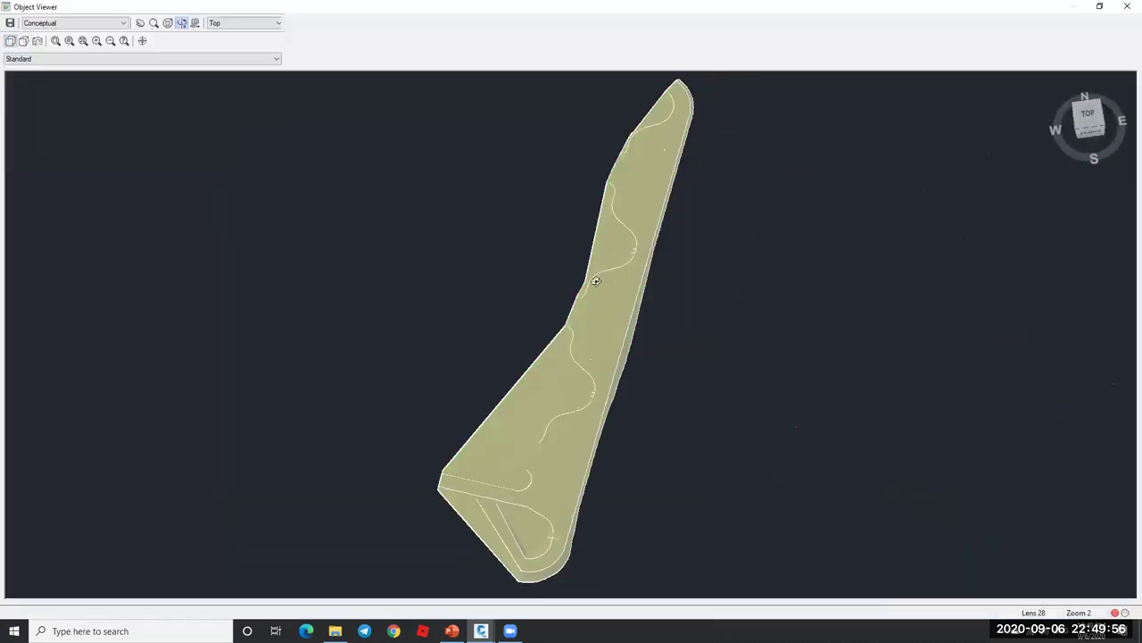
pyautogui.scroll(3, 573, 410)
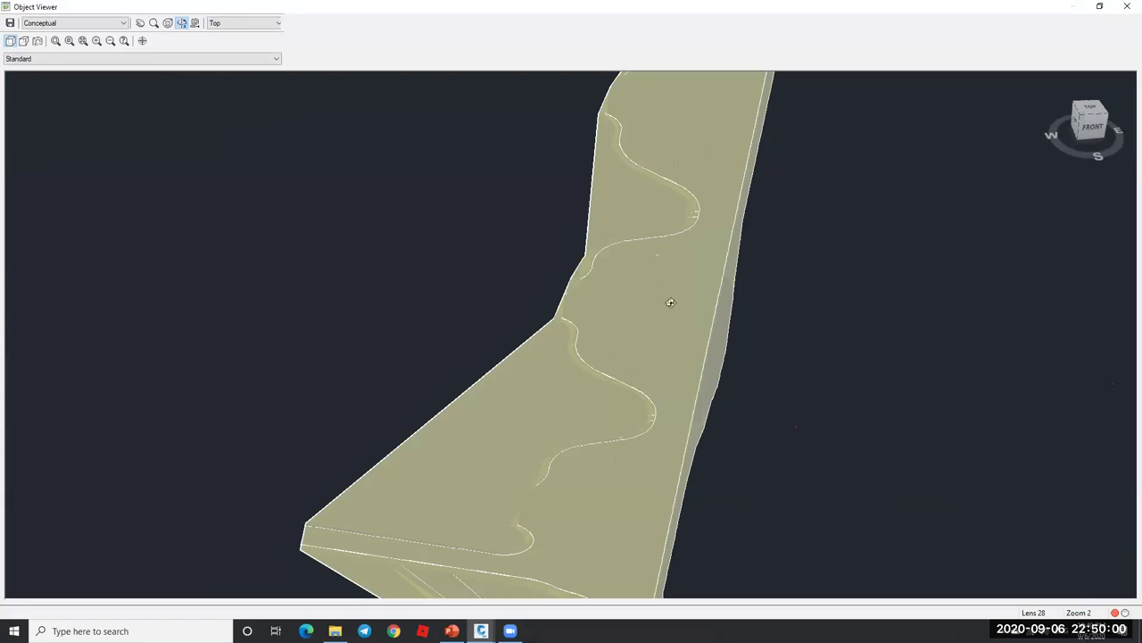
pyautogui.moveTo(671, 303); pyautogui.dragTo(671, 303)
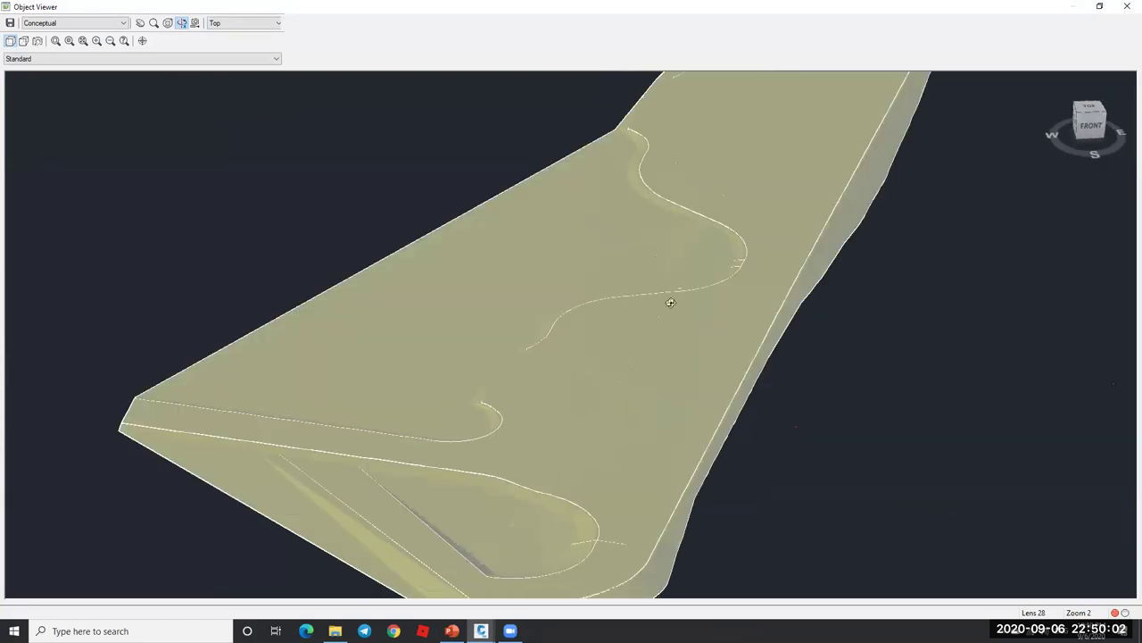
pyautogui.hotkey('alt', 'F4')
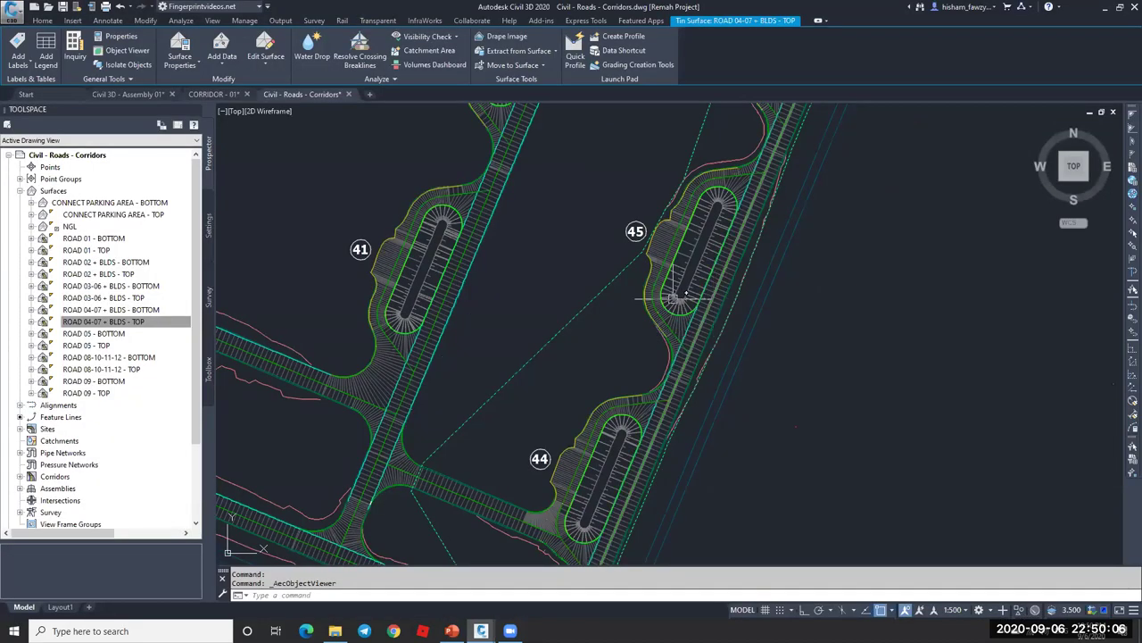
# - Select and then deselect the corridor around parking 44
pyautogui.press('Escape')
pyautogui.scroll(2, 665, 366)
pyautogui.click(651, 434)
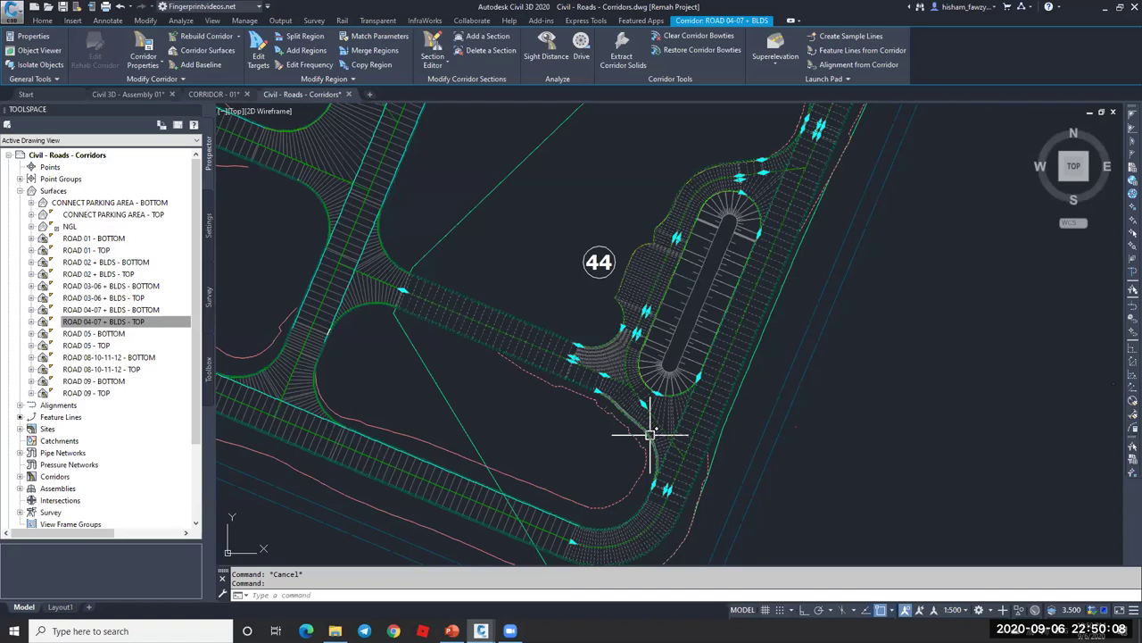
pyautogui.press('Escape')
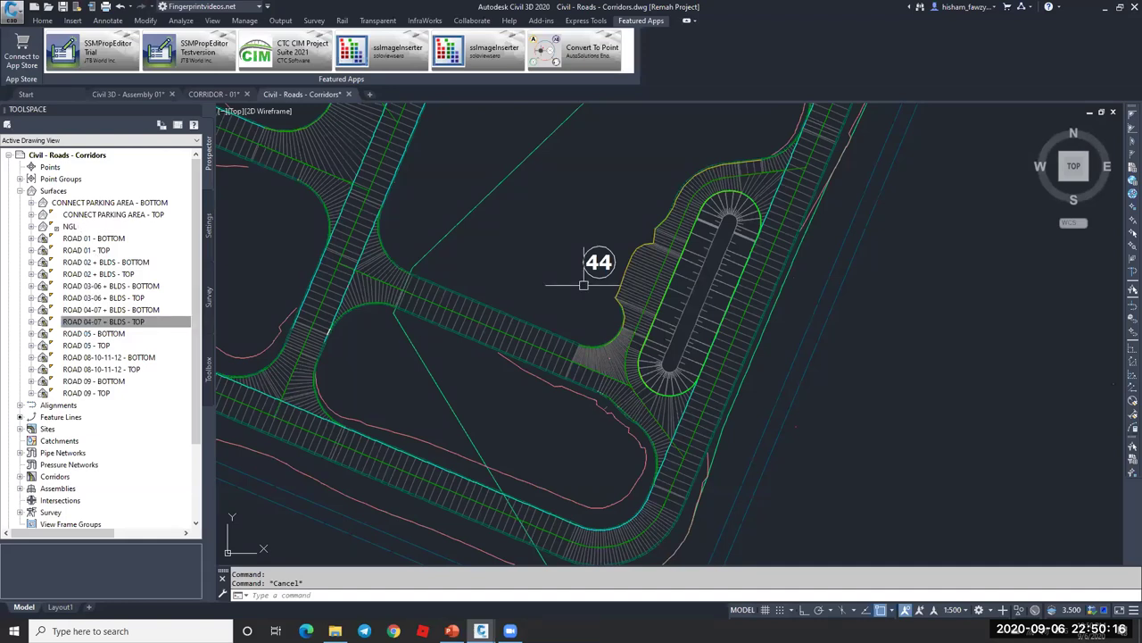
# - Orbit the road surface to inspect its lower end, then close the 3D preview
pyautogui.press('Escape')
pyautogui.scroll(3, 584, 284)
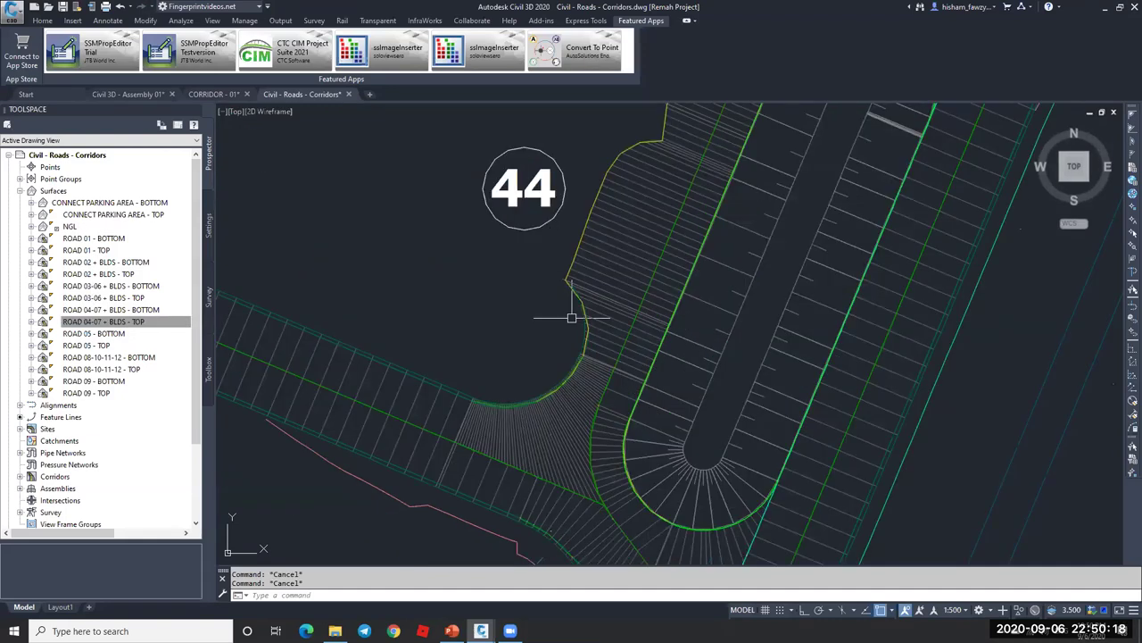
pyautogui.scroll(-5, 610, 293)
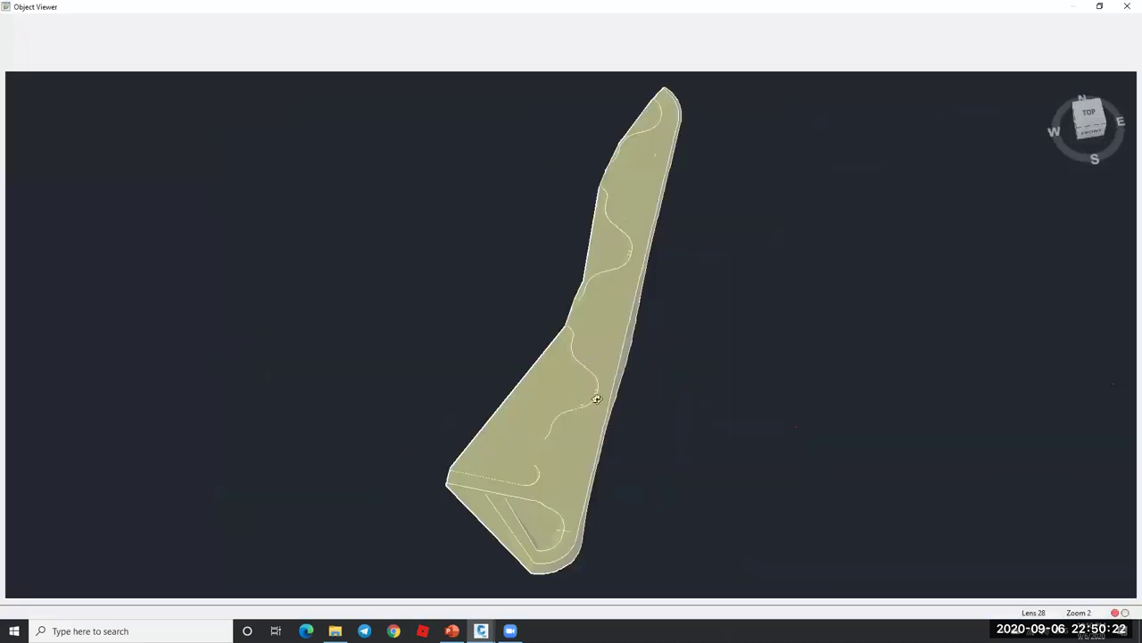
pyautogui.scroll(3, 597, 399)
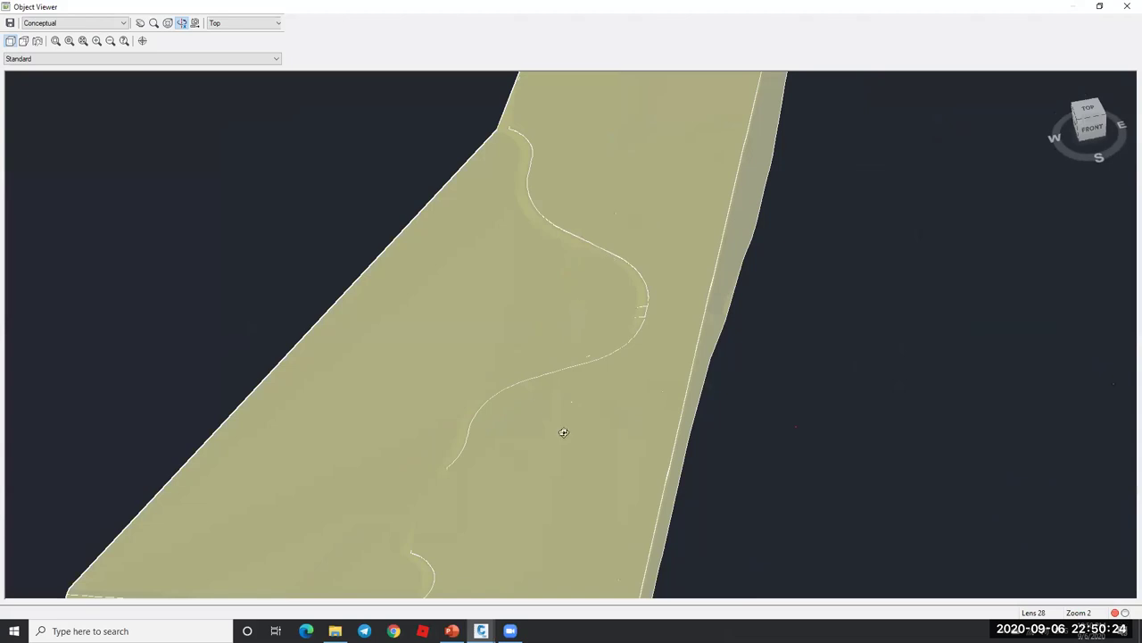
pyautogui.moveTo(618, 278); pyautogui.dragTo(512, 395)
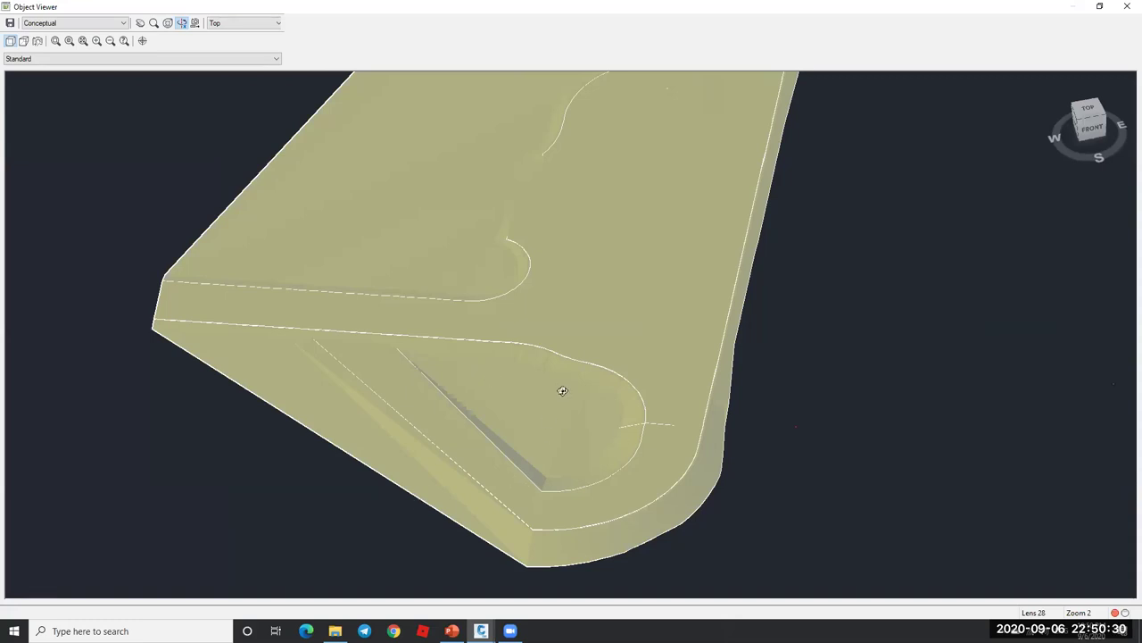
pyautogui.moveTo(562, 390); pyautogui.dragTo(625, 378)
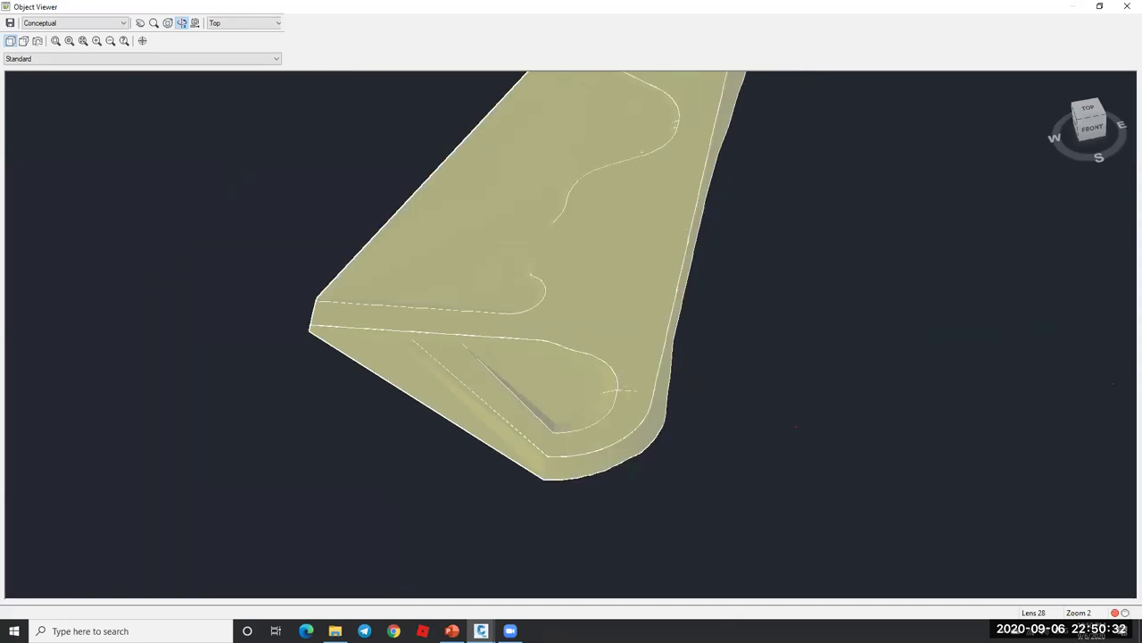
pyautogui.press('Escape')
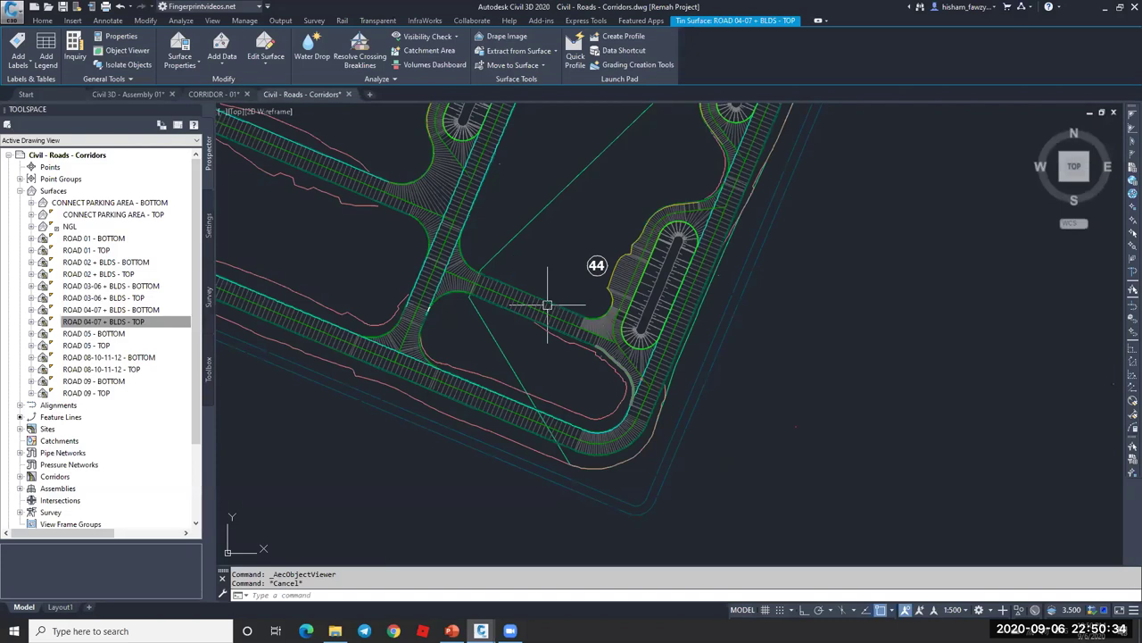
# - Bring up the Civil 3D - Assembly 01 drawing and pan so the winding corridor sits inside the boundary
pyautogui.hotkey('ctrl', 'Tab')
pyautogui.press('F8')
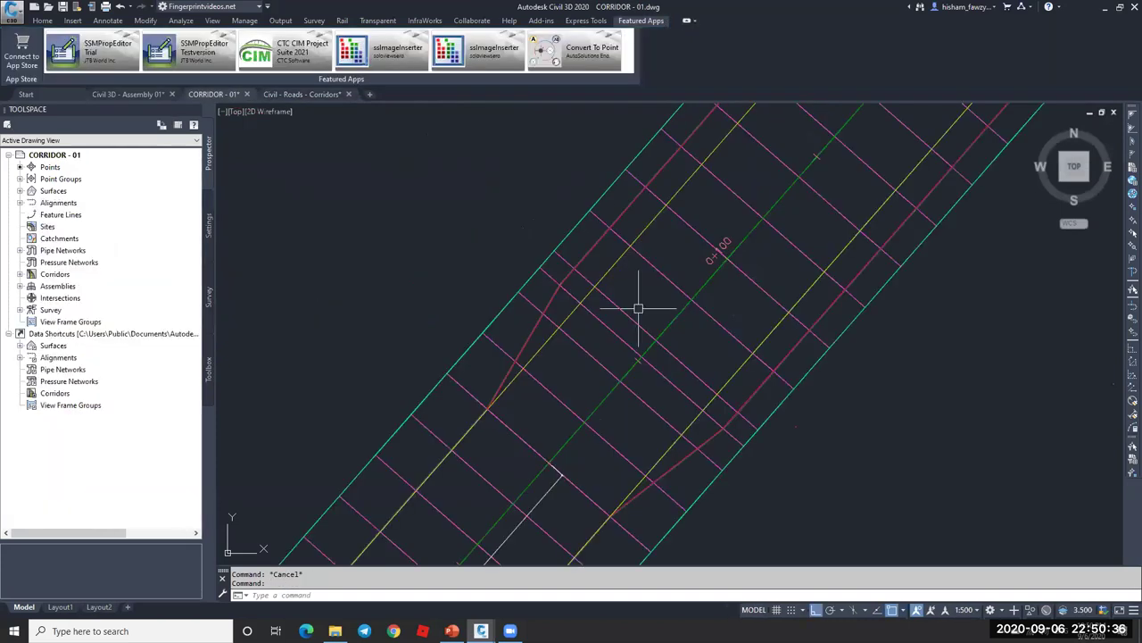
pyautogui.scroll(-8, 638, 309)
pyautogui.scroll(3, 701, 265)
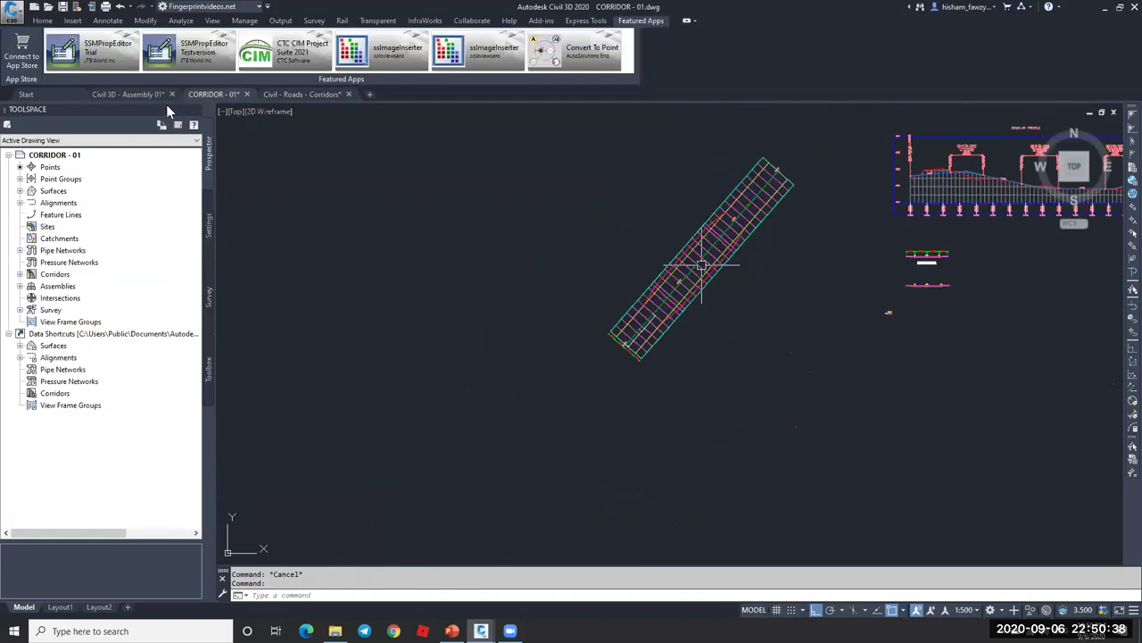
pyautogui.scroll(2, 702, 265)
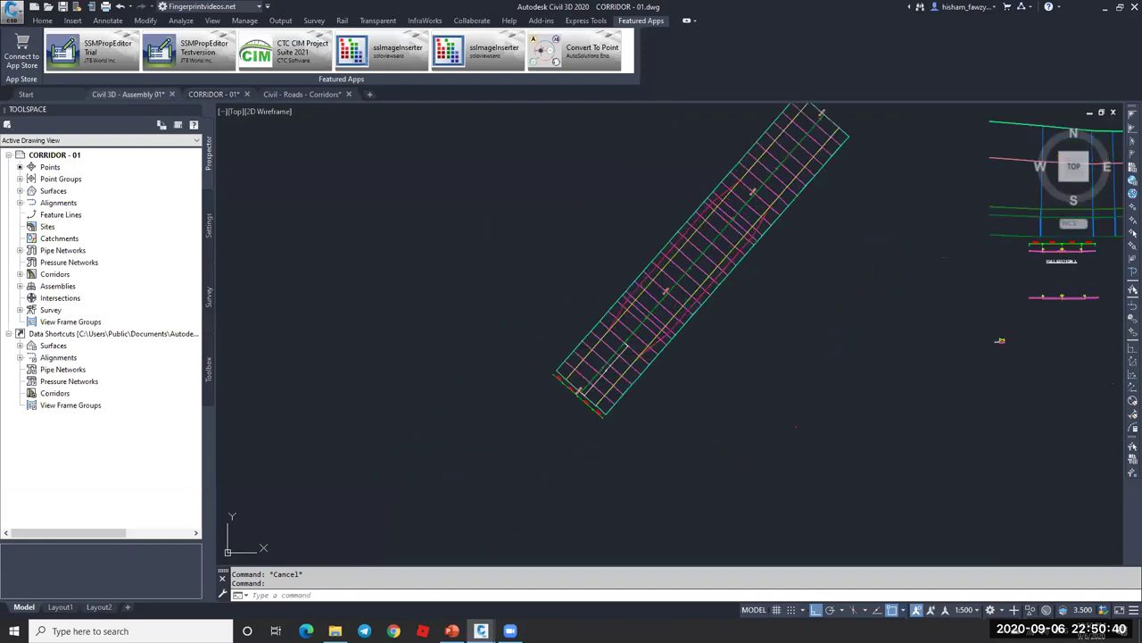
pyautogui.hotkey('ctrl', 'Tab')
pyautogui.press('Escape')
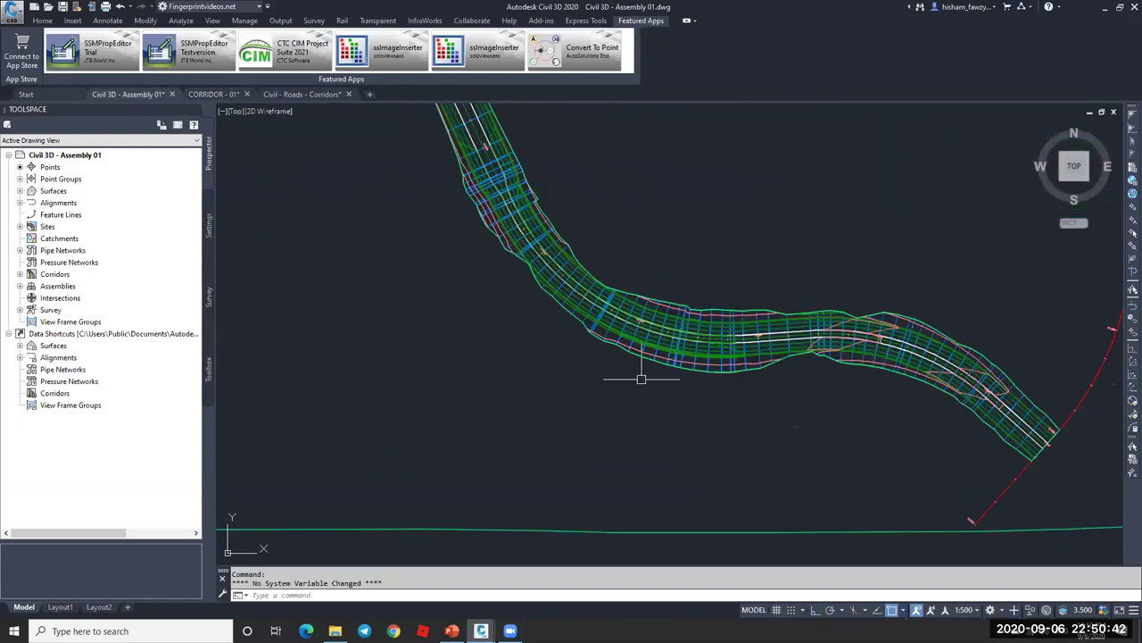
pyautogui.moveTo(657, 273); pyautogui.dragTo(588, 269, button='middle')
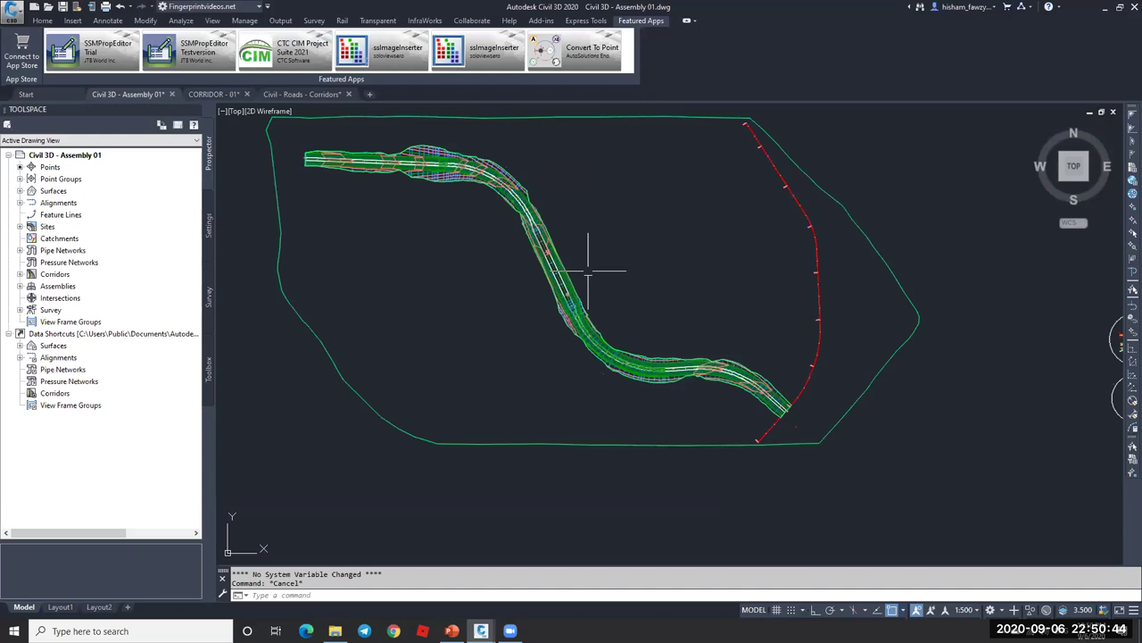
pyautogui.scroll(8, 588, 269)
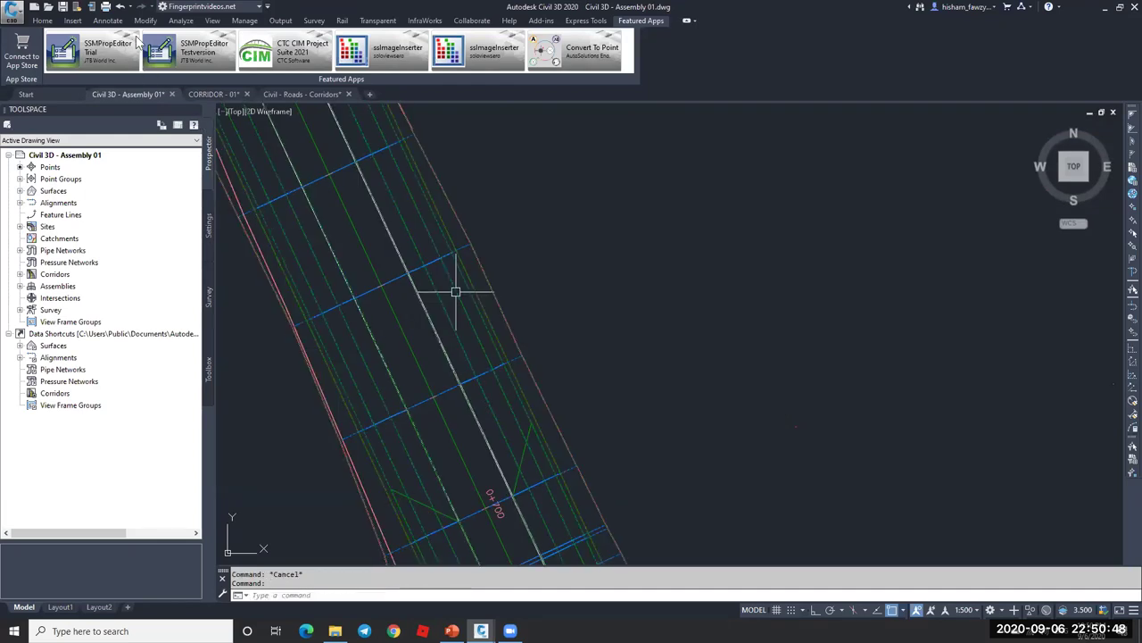
pyautogui.click(456, 292)
pyautogui.doubleClick(515, 222)
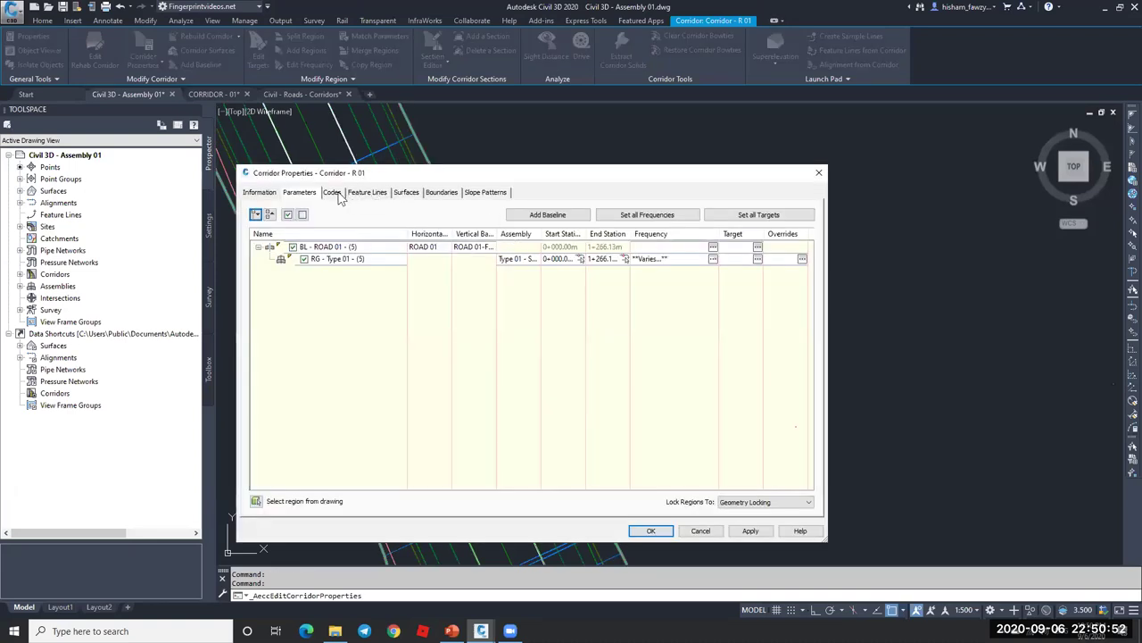
pyautogui.click(332, 192)
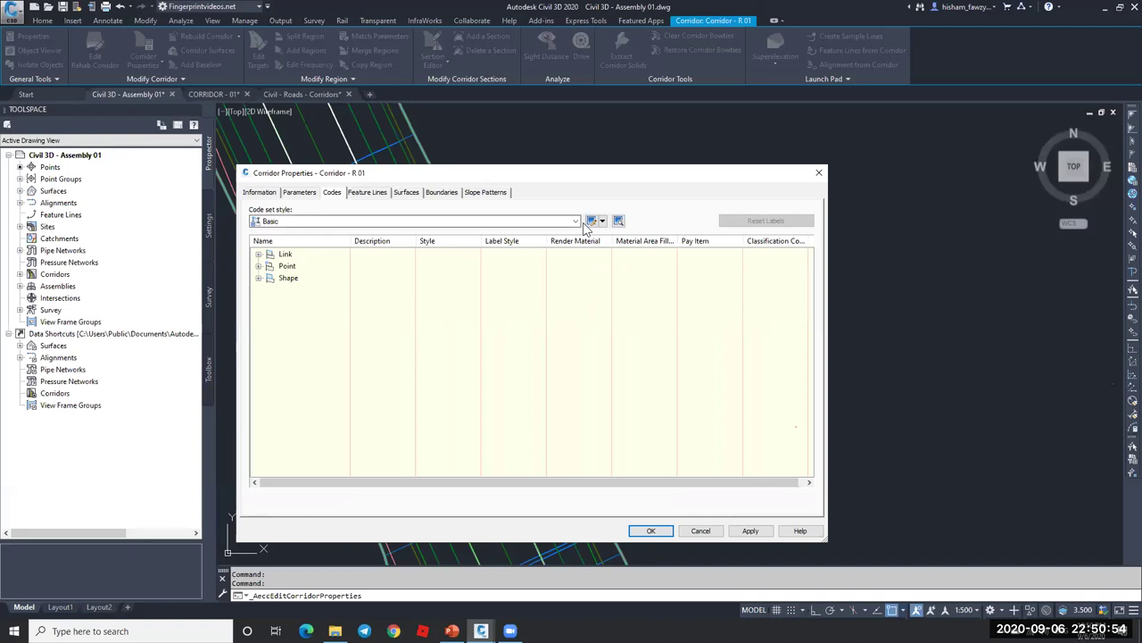
pyautogui.click(373, 193)
pyautogui.click(334, 192)
pyautogui.click(700, 530)
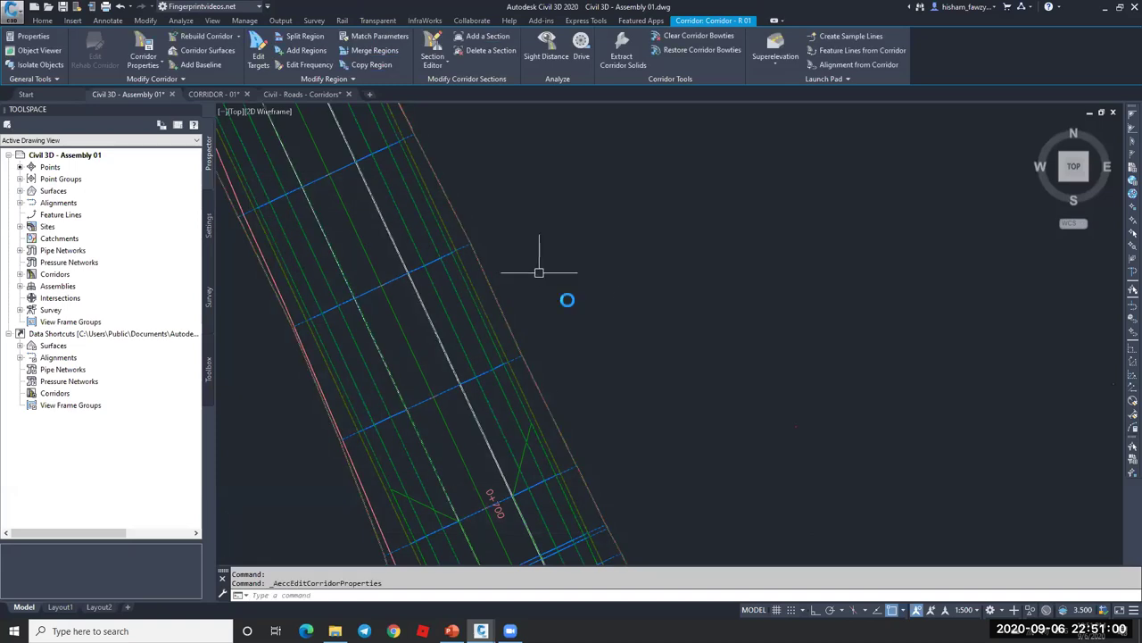
pyautogui.scroll(-10, 535, 268)
# - Add point code H1 to a point on the Curb 01 - RS subassembly
pyautogui.scroll(10, 888, 359)
pyautogui.press('Escape')
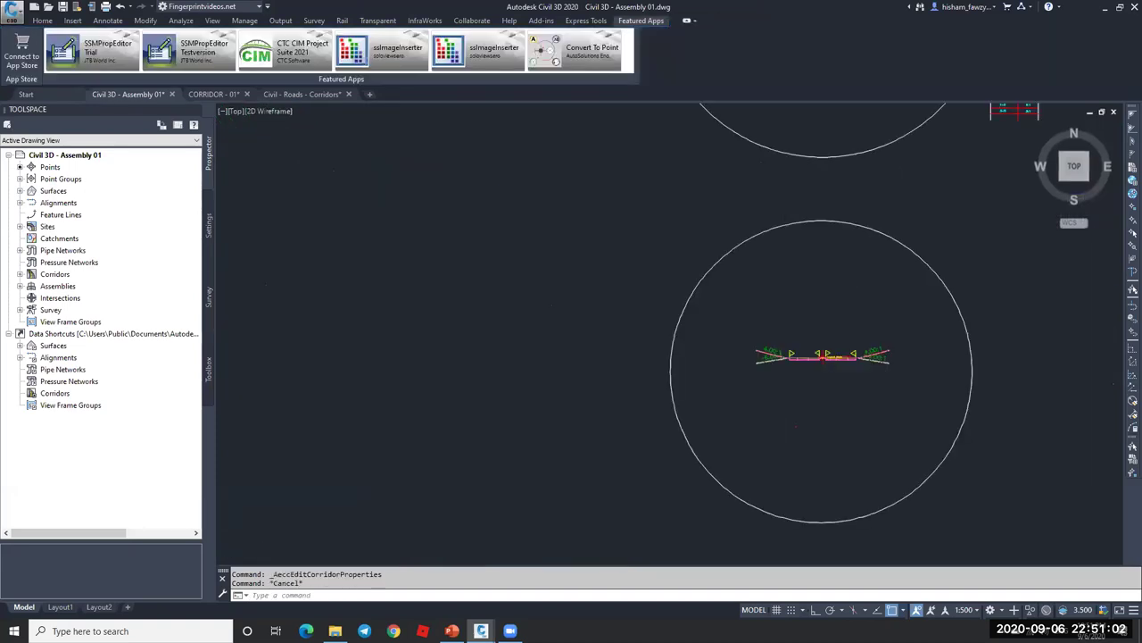
pyautogui.scroll(6, 763, 368)
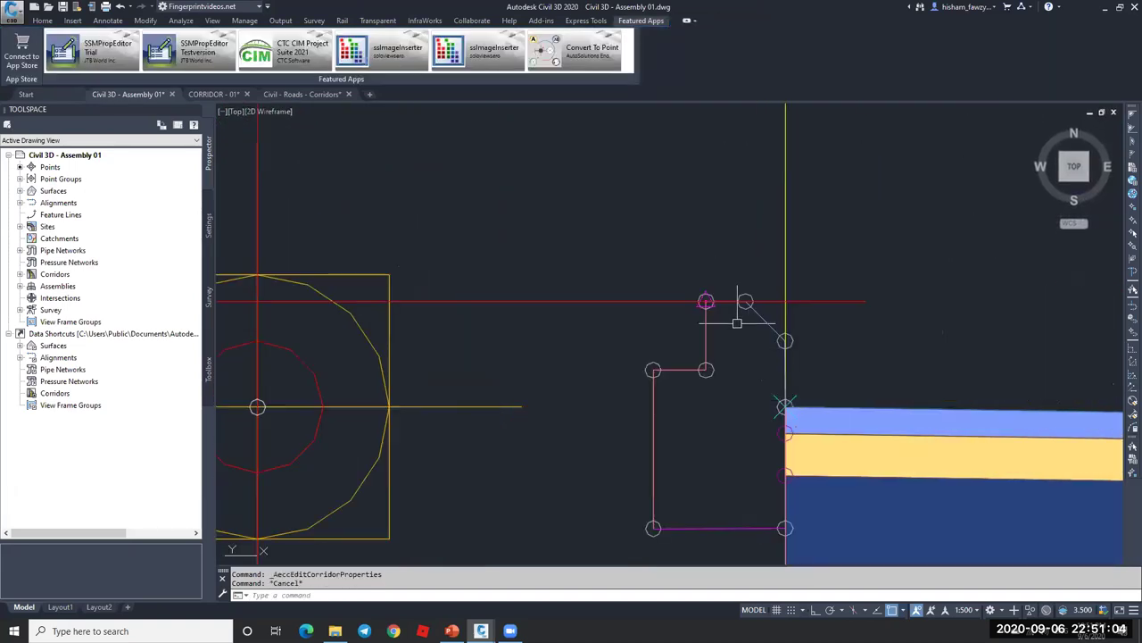
pyautogui.press('Escape')
pyautogui.moveTo(795, 316); pyautogui.dragTo(912, 176, button='middle')
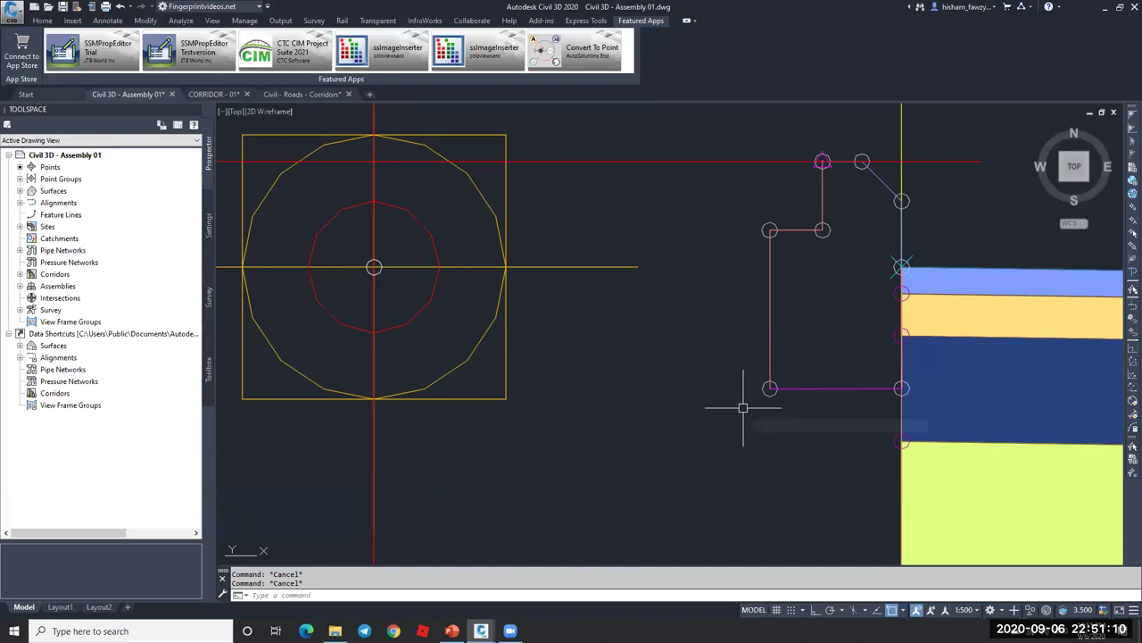
pyautogui.click(765, 389)
pyautogui.click(773, 389)
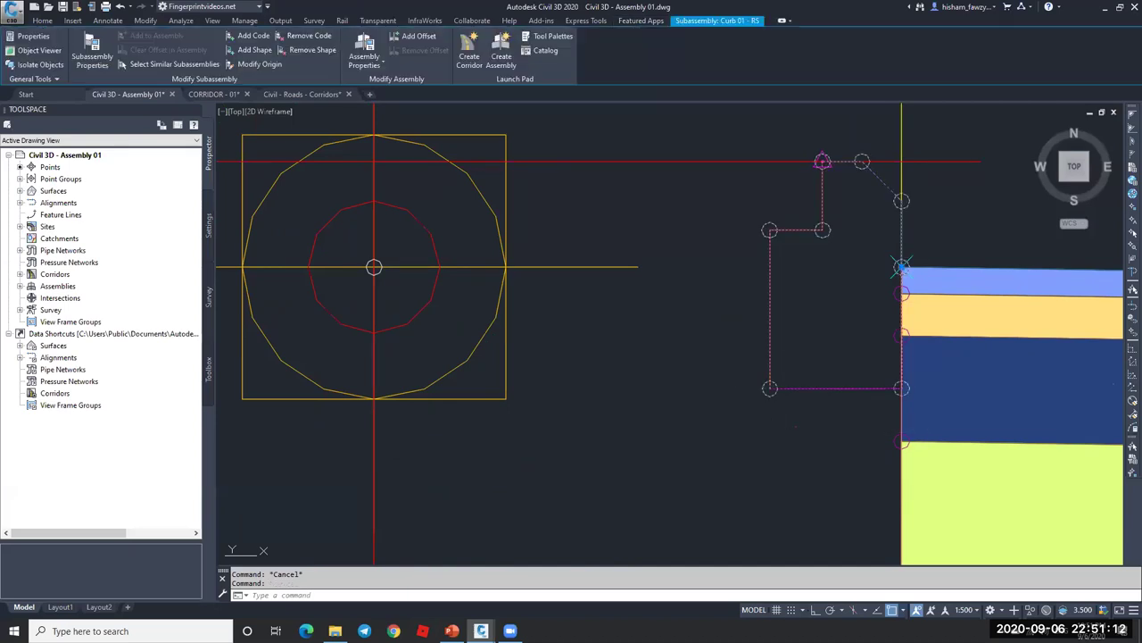
pyautogui.click(252, 35)
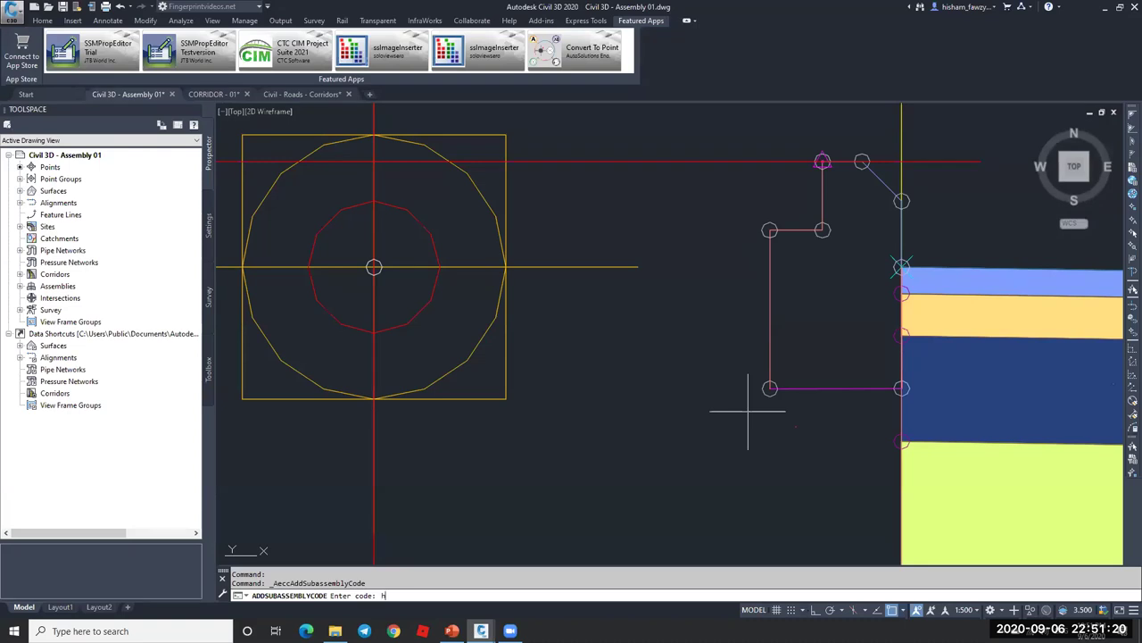
pyautogui.press('Return')
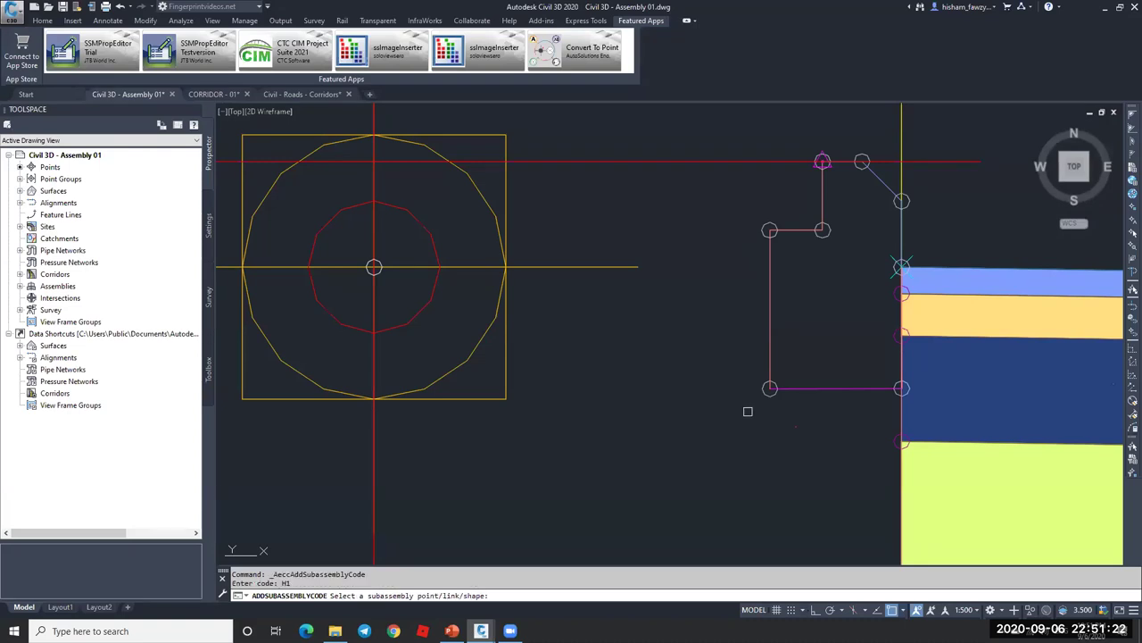
pyautogui.click(770, 396)
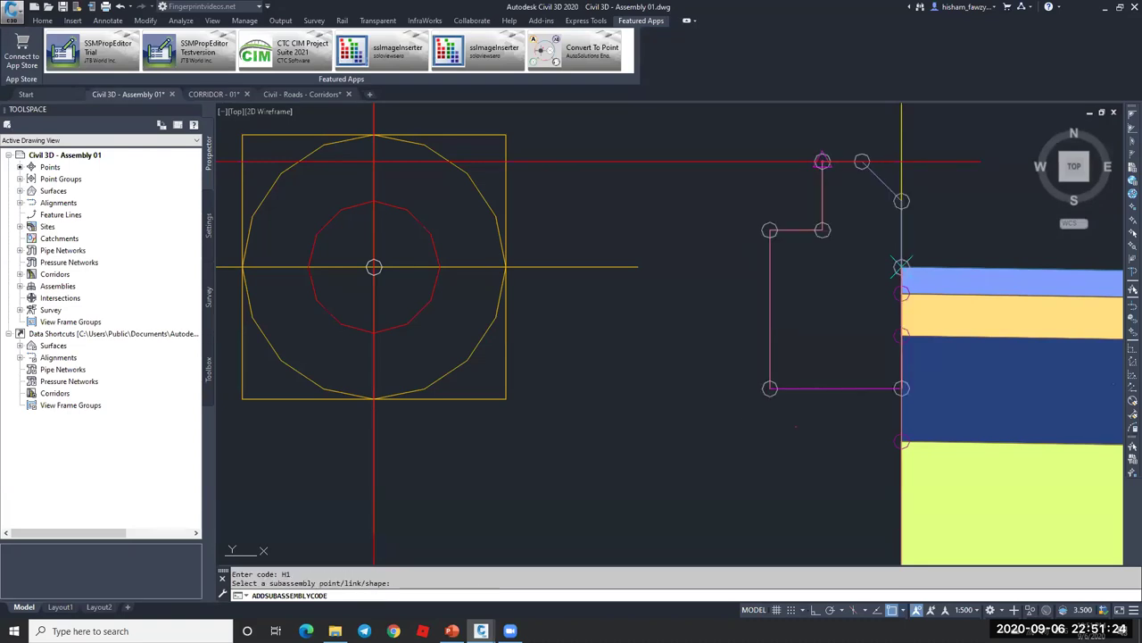
pyautogui.scroll(-3, 809, 349)
pyautogui.press('Escape')
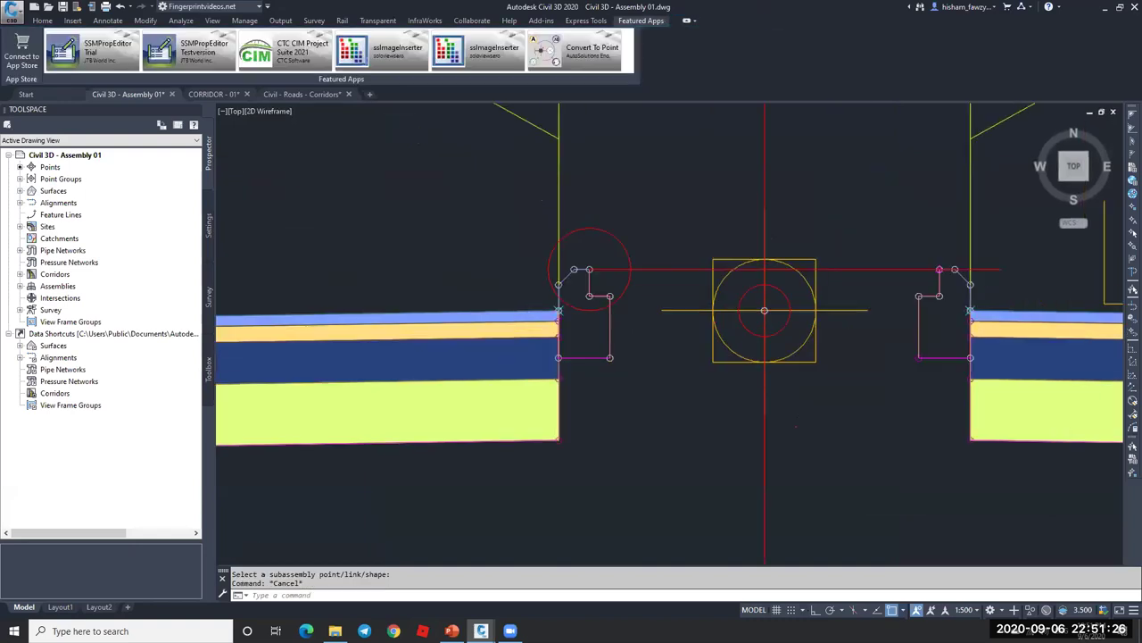
# - Add point code H2 to the Curb 01 - LS subassembly, then clear the selection
pyautogui.scroll(5, 612, 355)
pyautogui.click(599, 269)
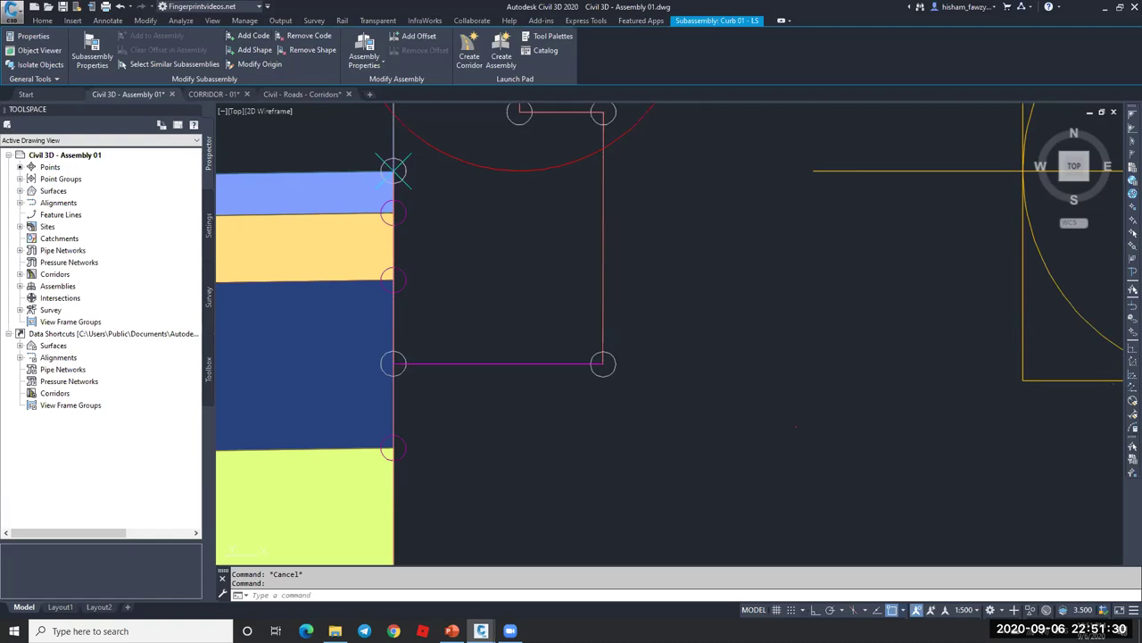
pyautogui.click(254, 35)
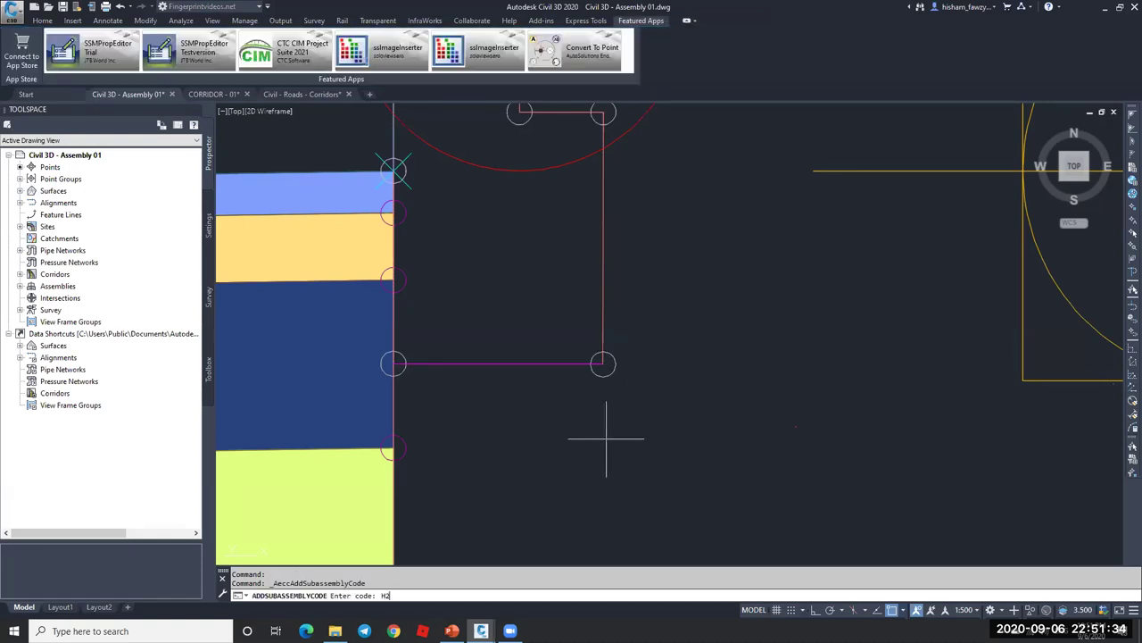
pyautogui.press('Return')
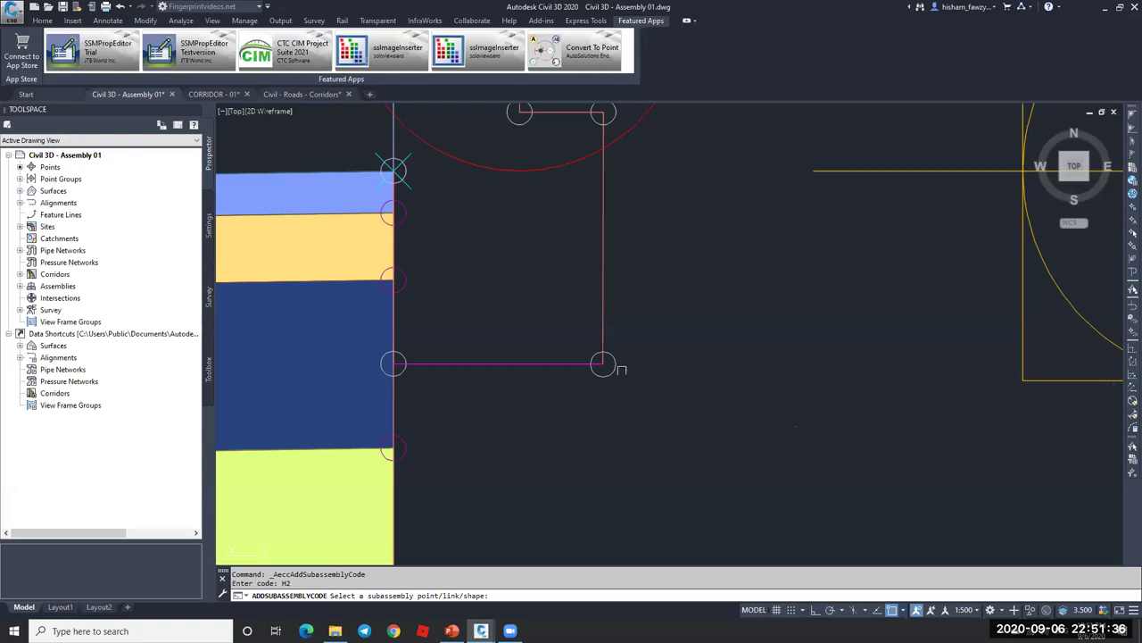
pyautogui.press('Escape')
pyautogui.scroll(-5, 676, 377)
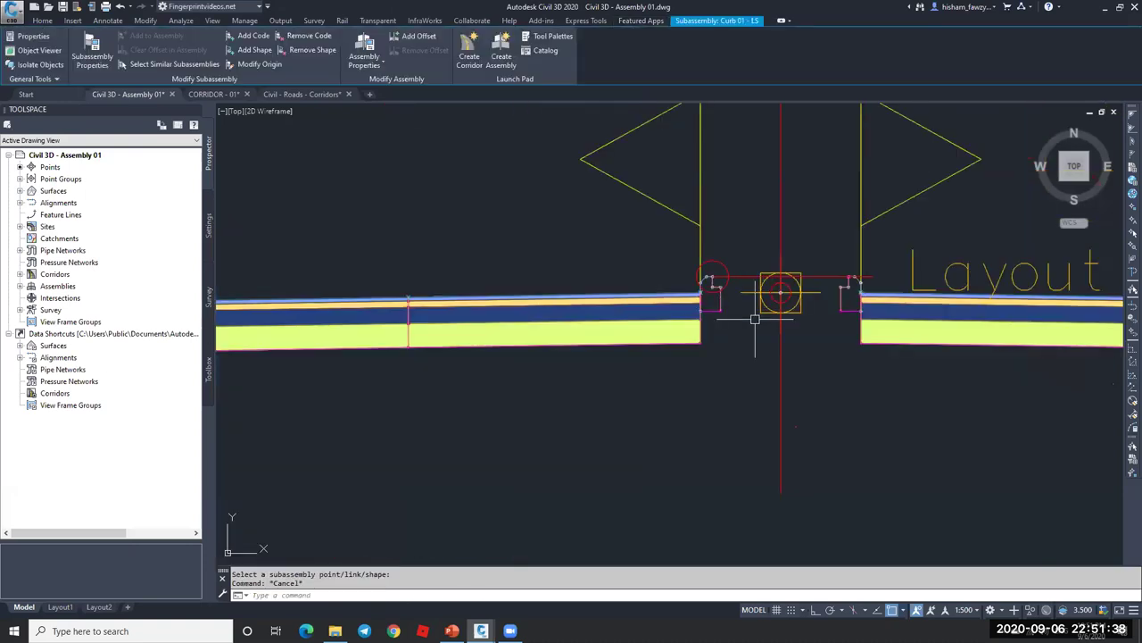
pyautogui.press('Escape')
pyautogui.scroll(-10, 755, 318)
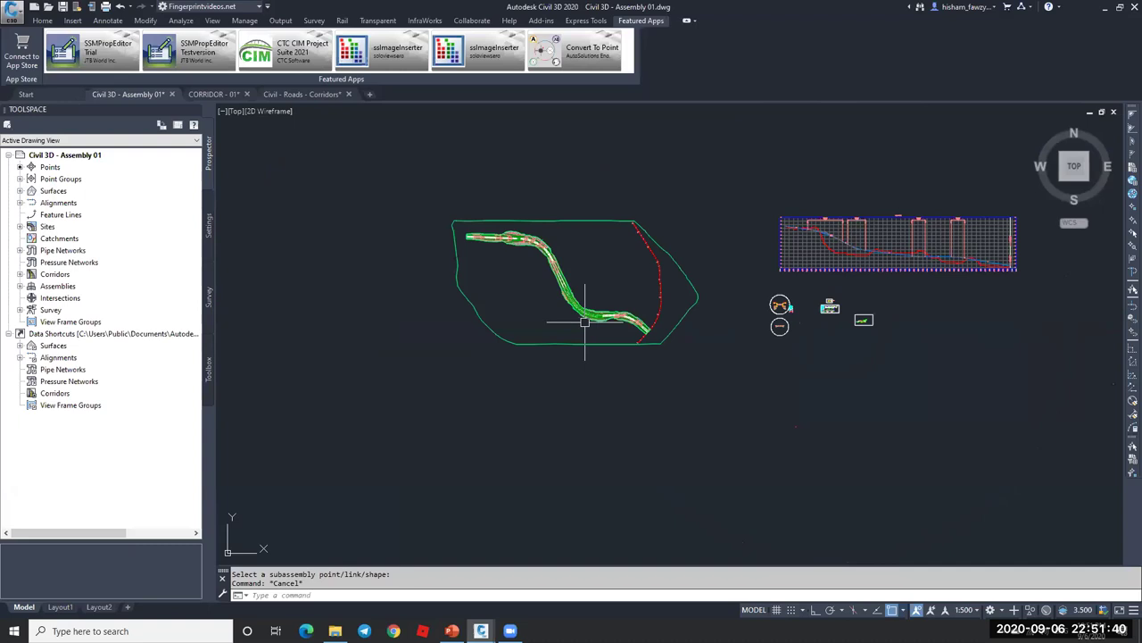
pyautogui.scroll(10, 585, 321)
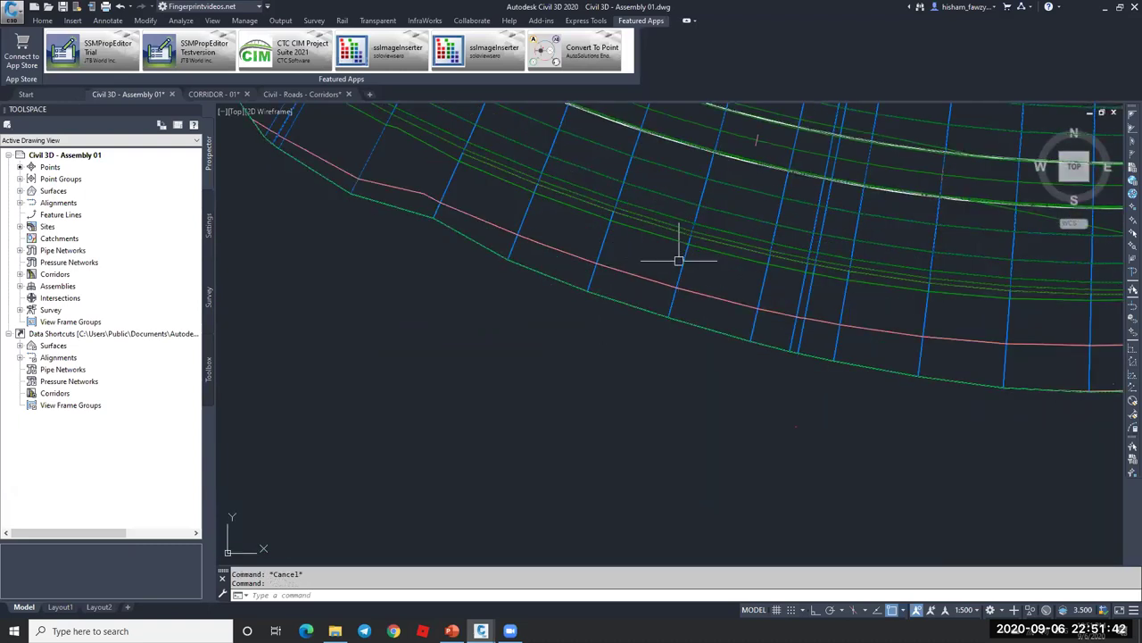
# - Import codes from the assembly's subassembly into corridor R 01's Basic code set style
pyautogui.click(678, 261)
pyautogui.click(143, 49)
pyautogui.click(258, 266)
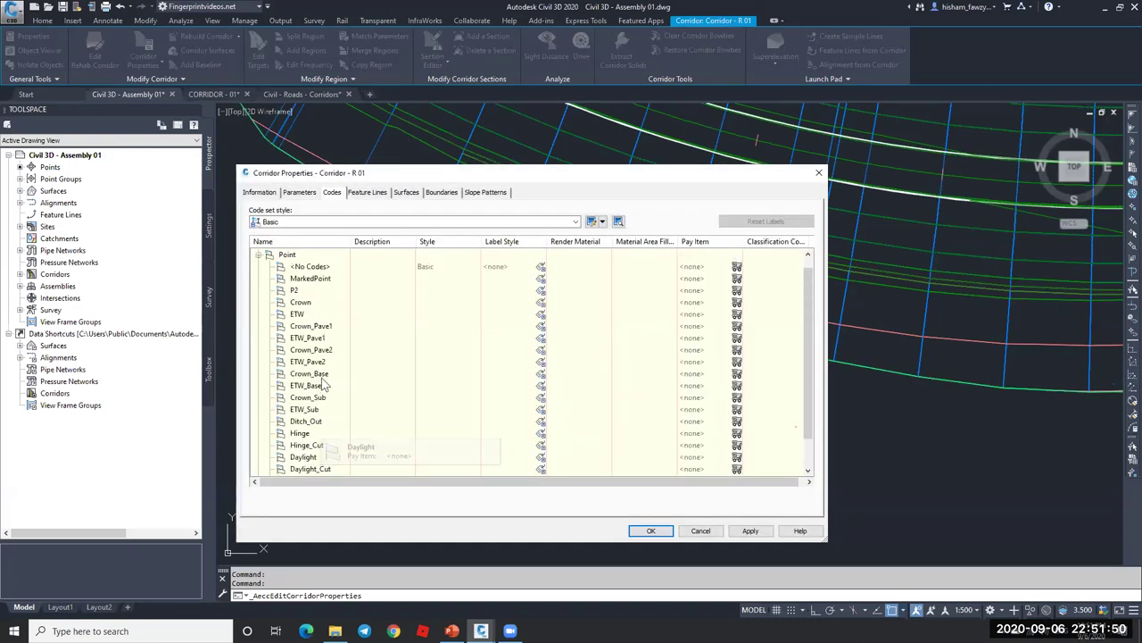
pyautogui.click(258, 255)
pyautogui.click(592, 221)
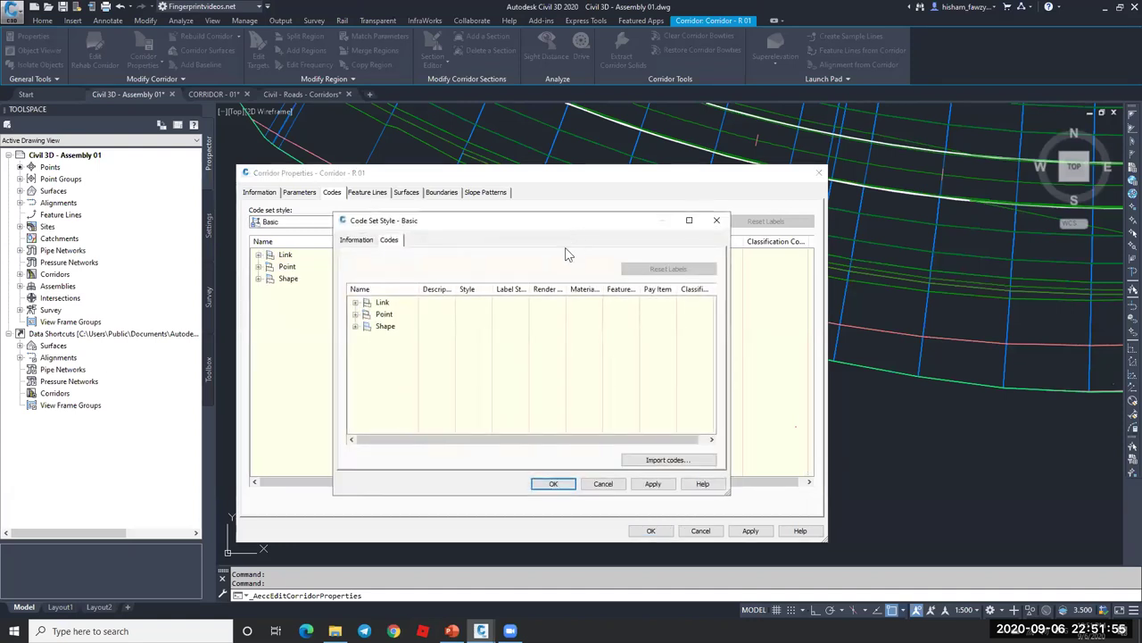
pyautogui.click(668, 457)
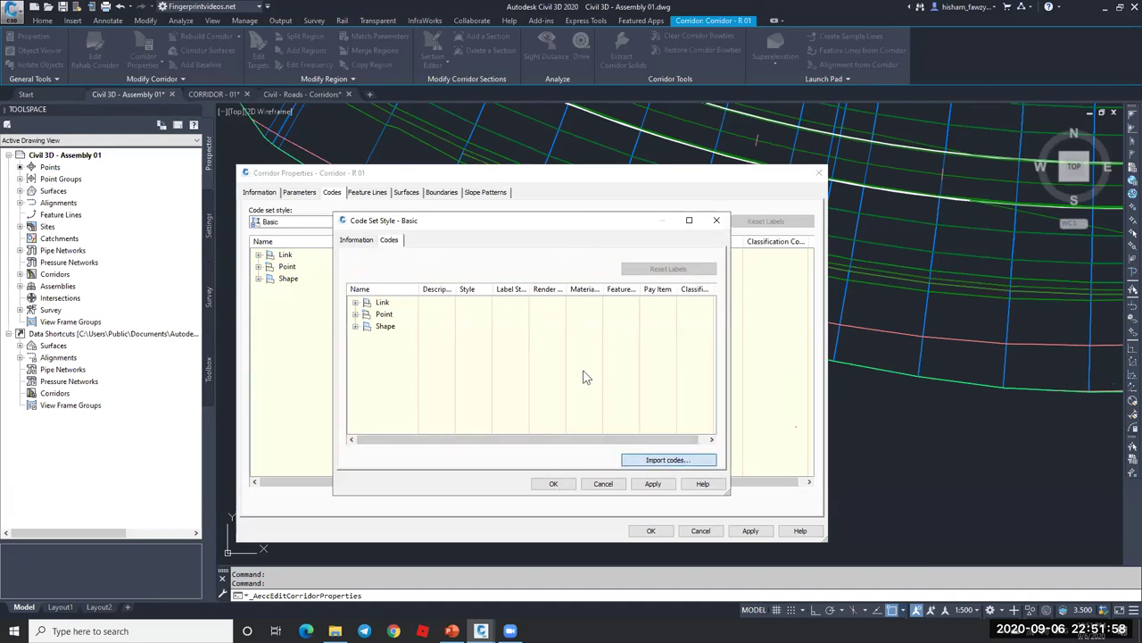
pyautogui.scroll(-5, 566, 339)
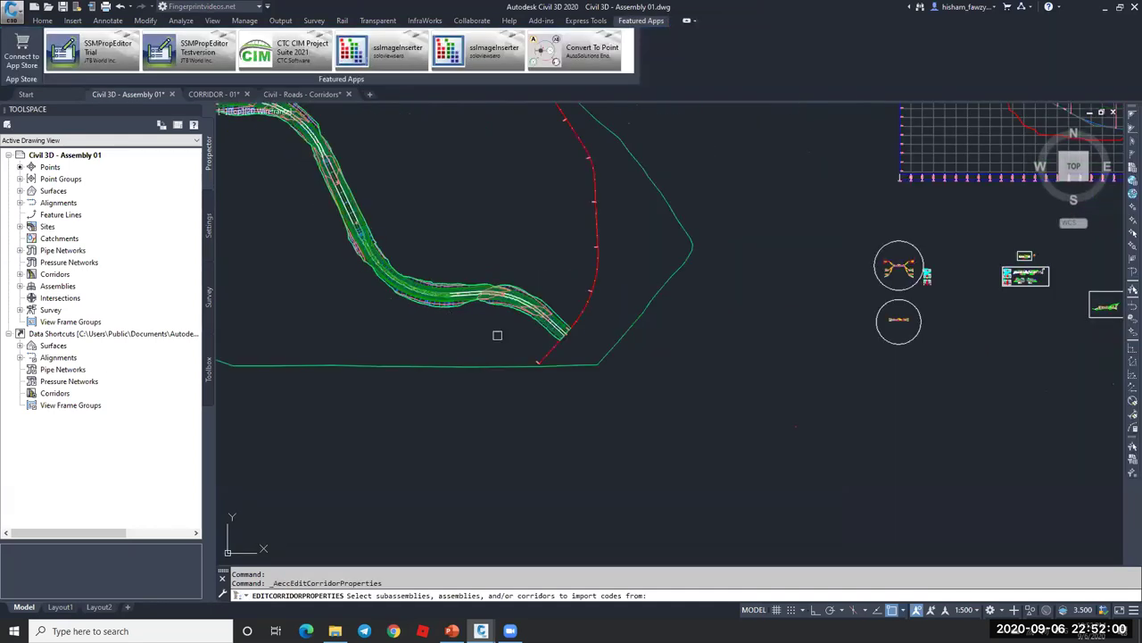
pyautogui.scroll(10, 803, 343)
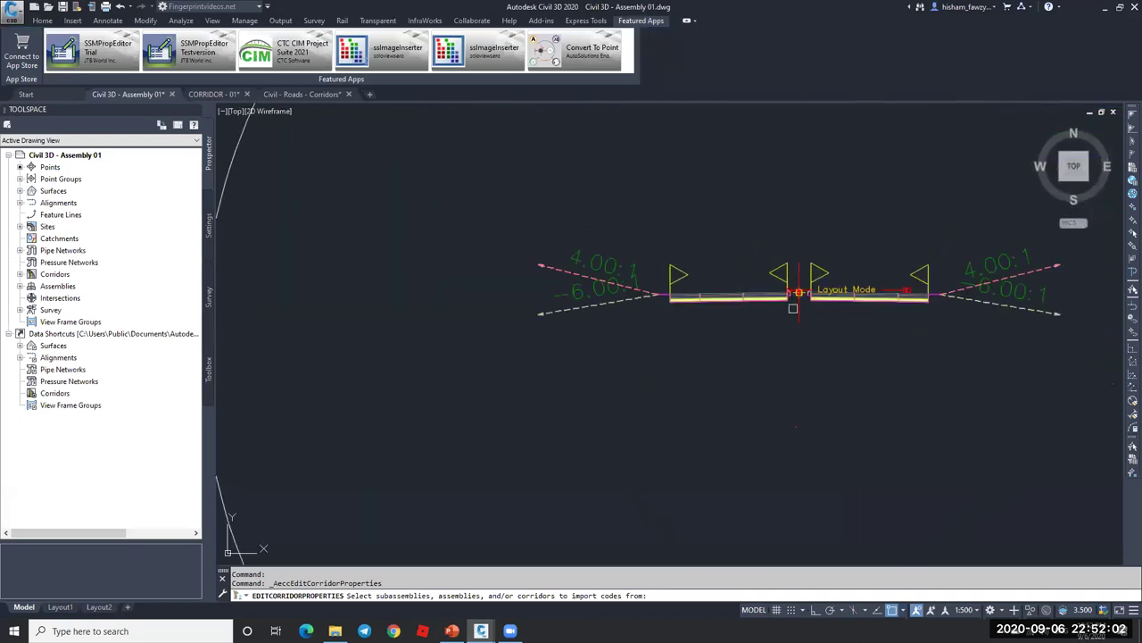
pyautogui.scroll(8, 792, 308)
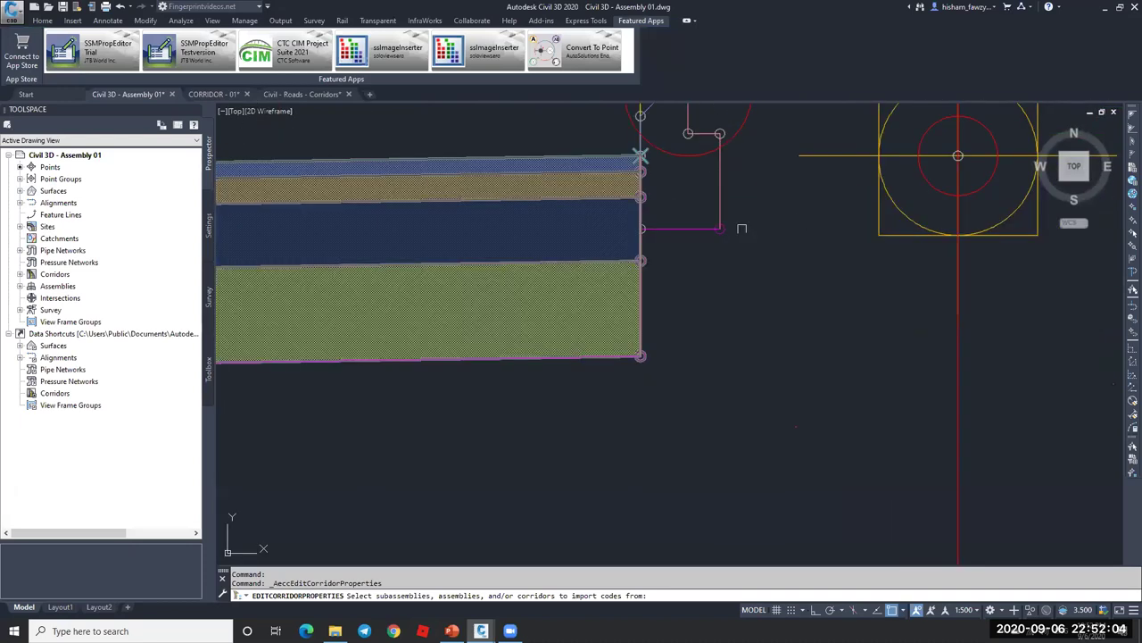
pyautogui.scroll(-3, 683, 234)
pyautogui.click(792, 273)
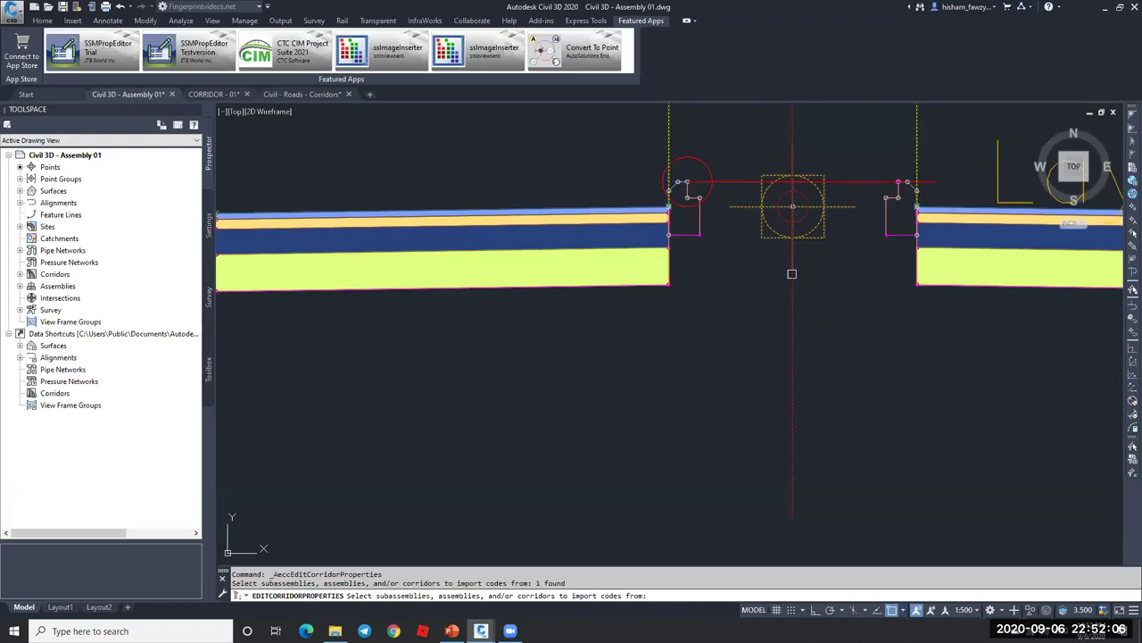
pyautogui.press('Return')
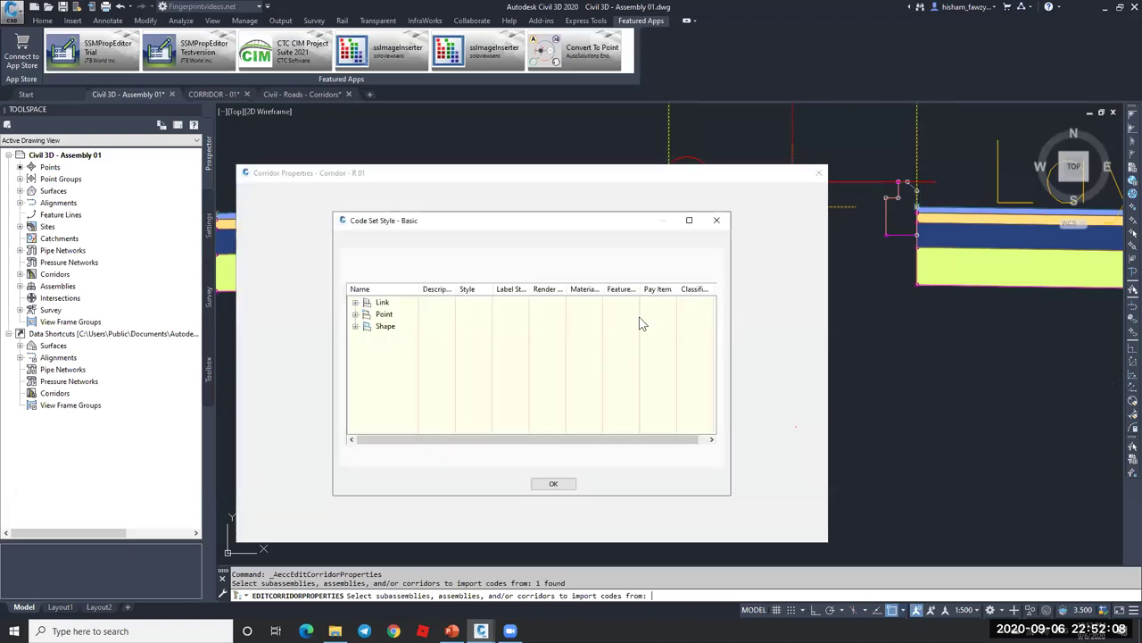
pyautogui.click(554, 484)
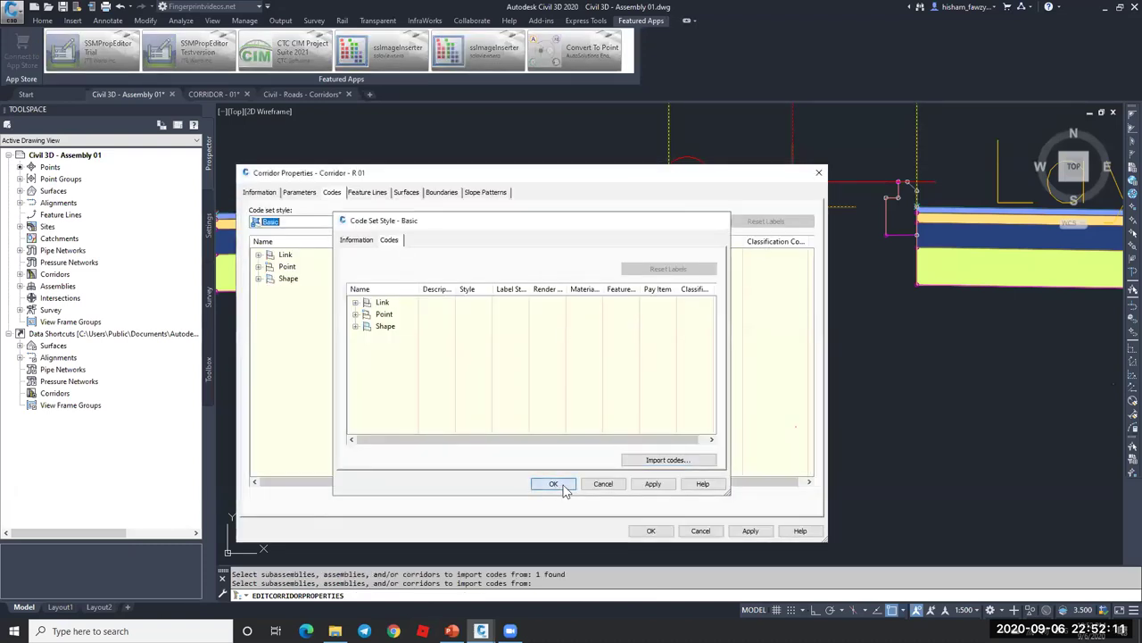
# - Enable the imported point codes H1 and H2 in the Basic code set style
pyautogui.click(258, 265)
pyautogui.scroll(-1, 386, 338)
pyautogui.scroll(2, 385, 337)
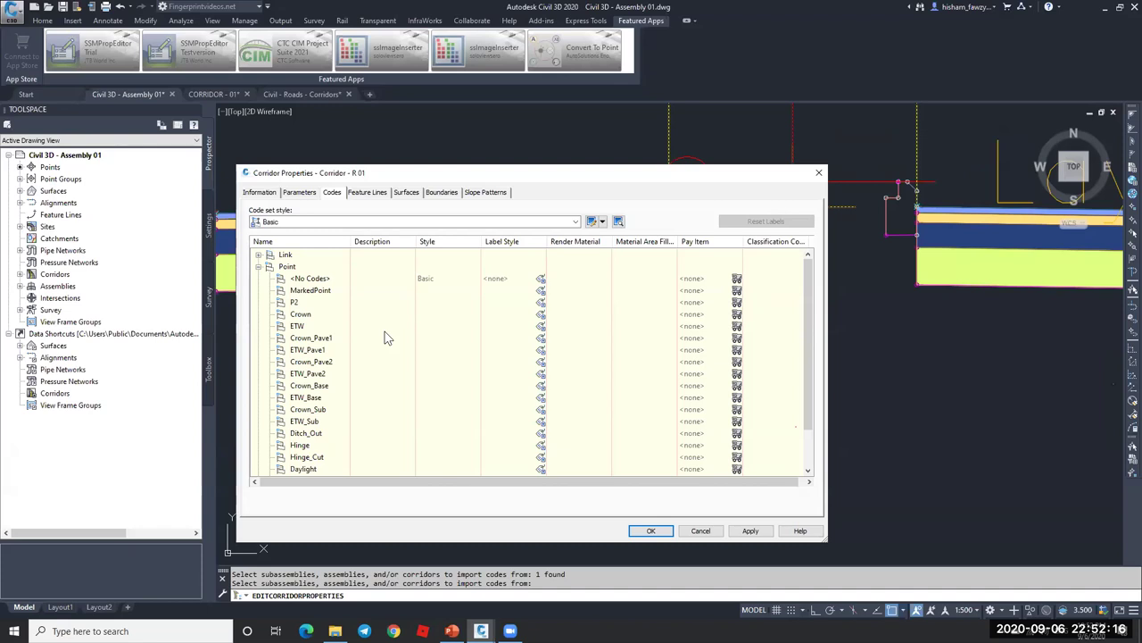
pyautogui.scroll(-1, 385, 337)
pyautogui.click(592, 221)
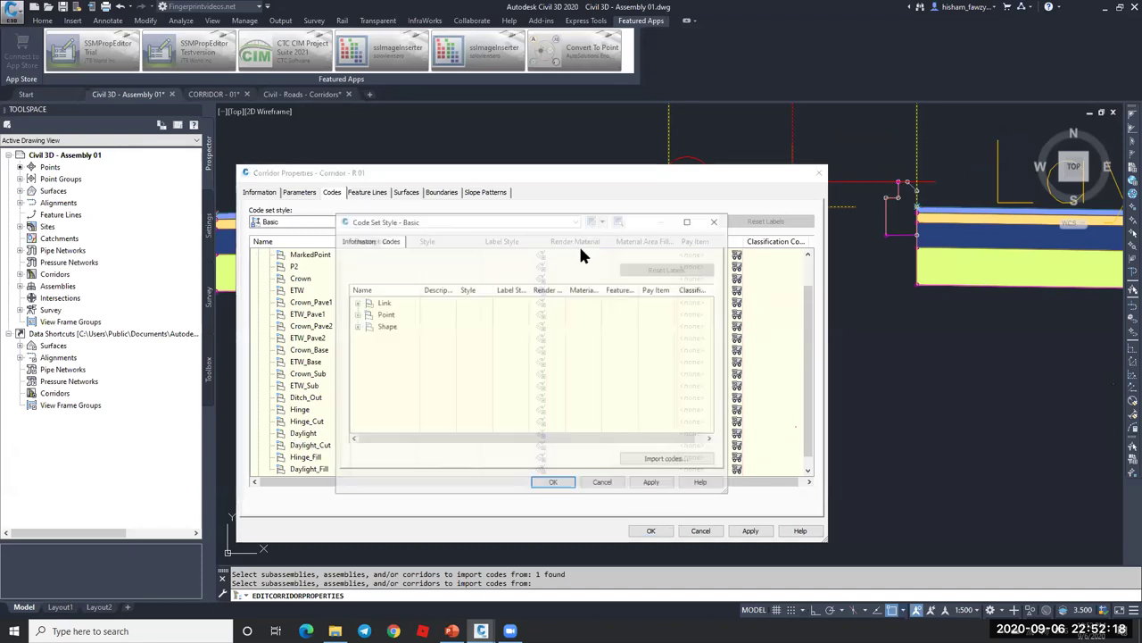
pyautogui.doubleClick(382, 314)
pyautogui.scroll(-4, 410, 323)
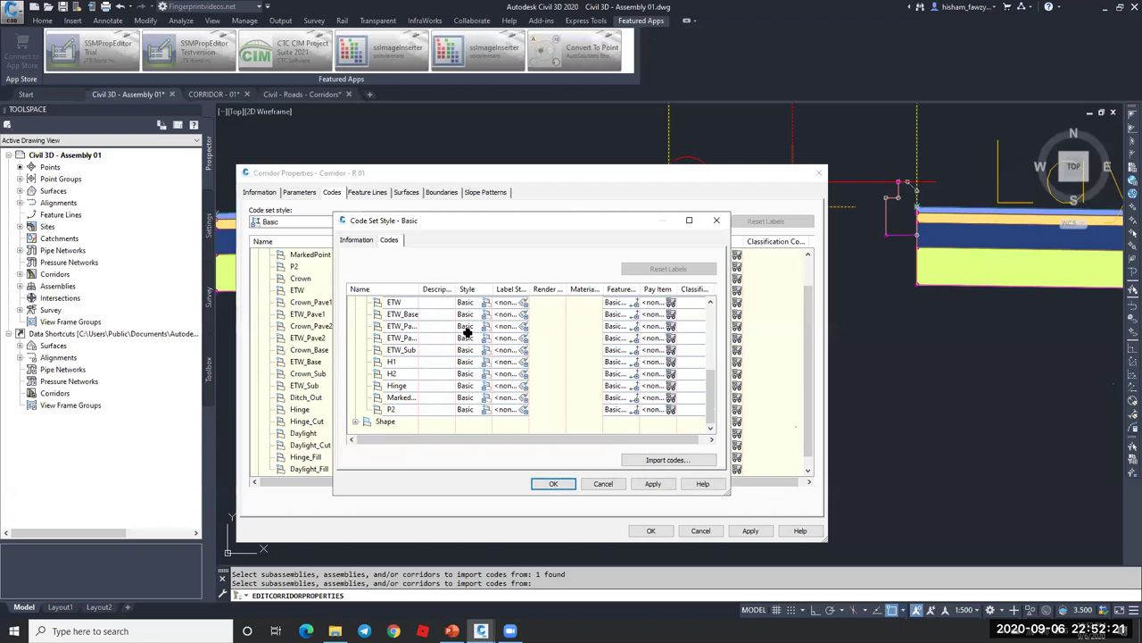
pyautogui.click(399, 362)
pyautogui.click(403, 373)
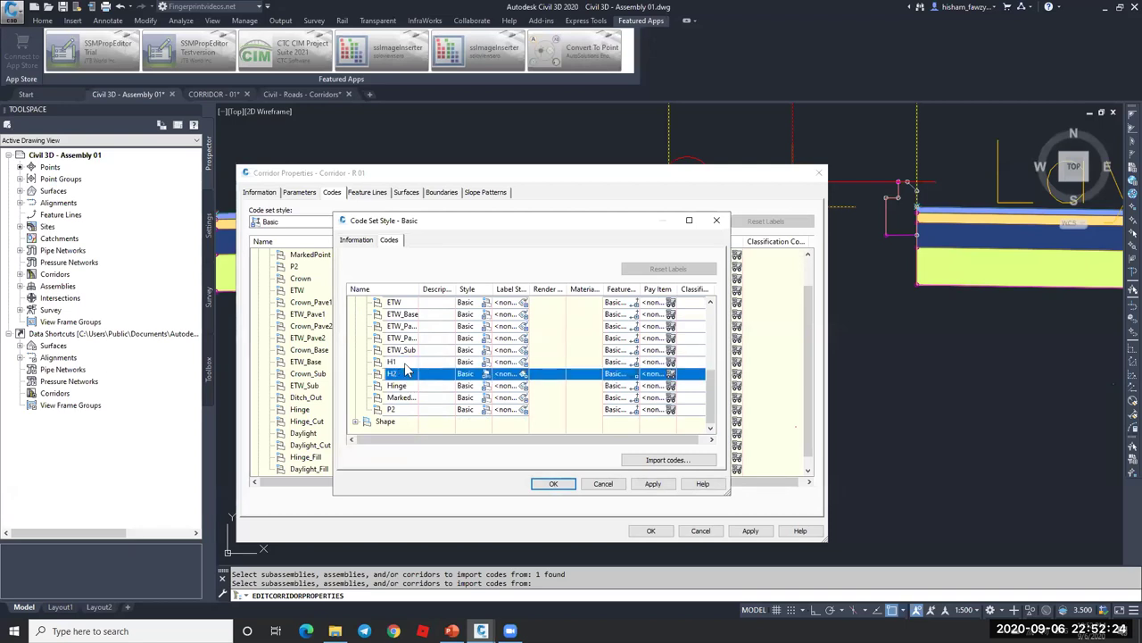
pyautogui.click(554, 484)
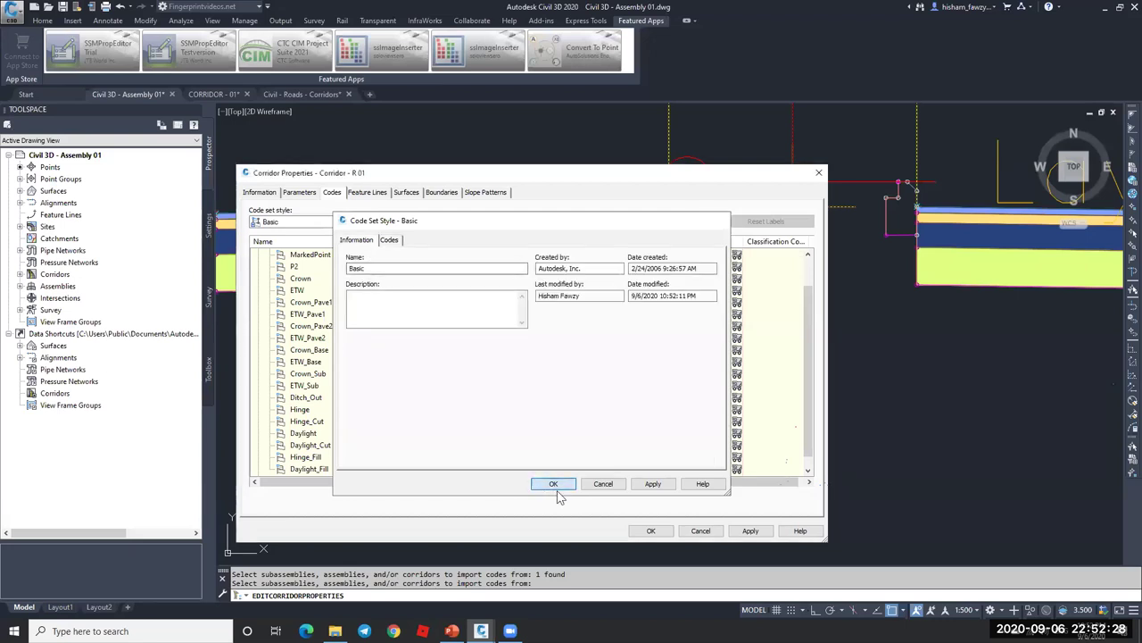
# - Apply the code changes and rebuild corridor R 01
pyautogui.click(751, 530)
pyautogui.click(539, 293)
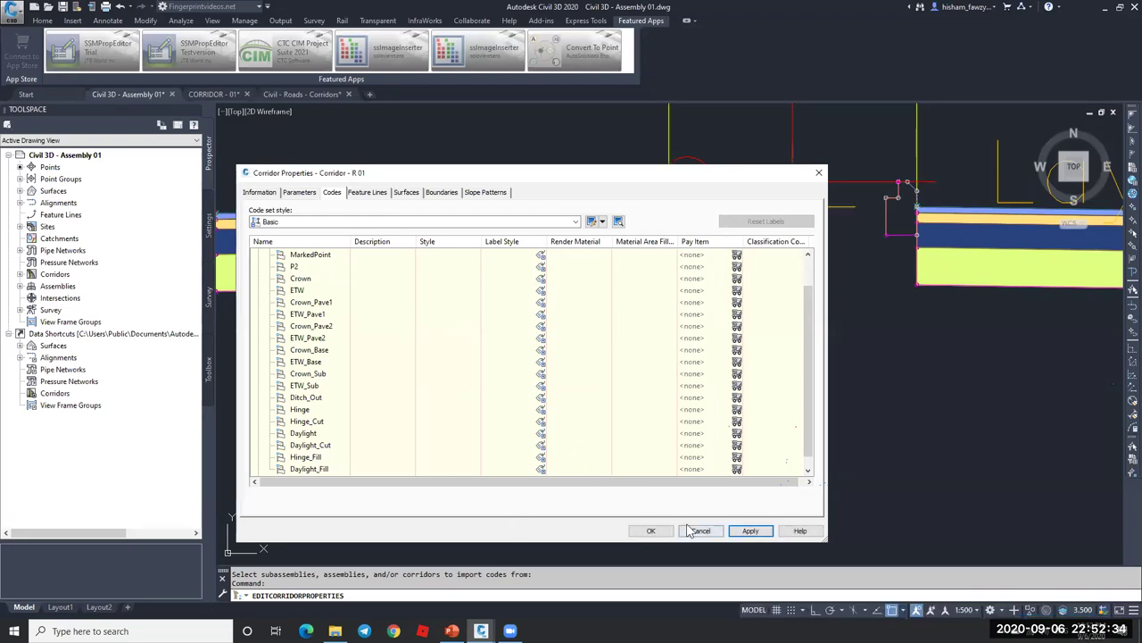
pyautogui.click(650, 530)
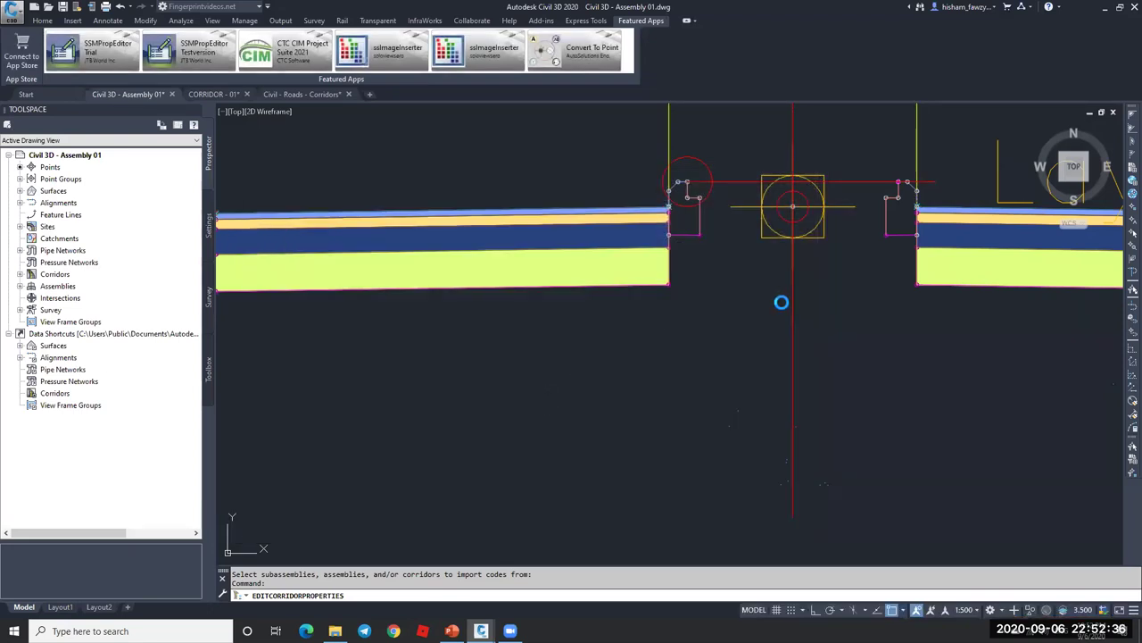
pyautogui.scroll(-5, 830, 299)
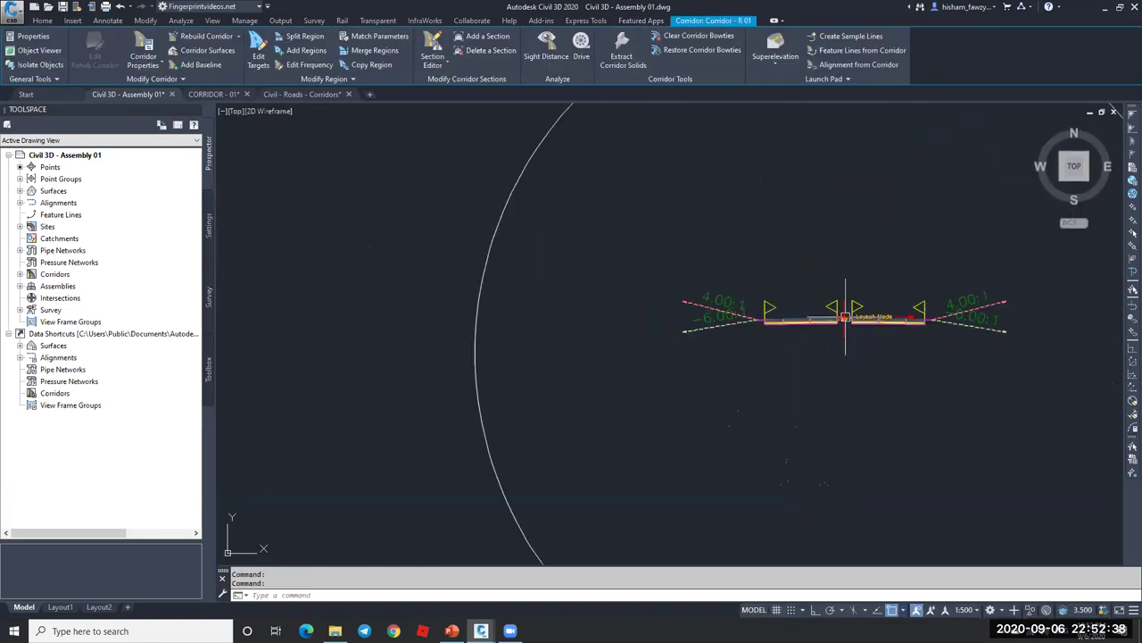
pyautogui.scroll(-5, 845, 317)
pyautogui.press('Escape')
pyautogui.scroll(5, 510, 293)
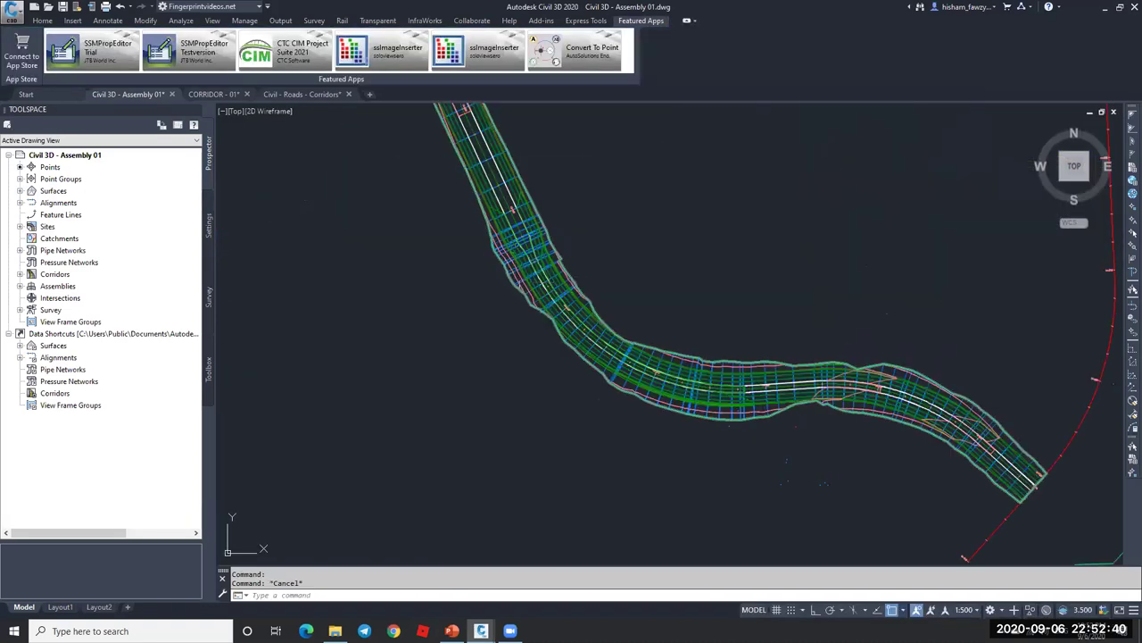
pyautogui.scroll(5, 523, 288)
pyautogui.click(490, 301)
pyautogui.click(143, 46)
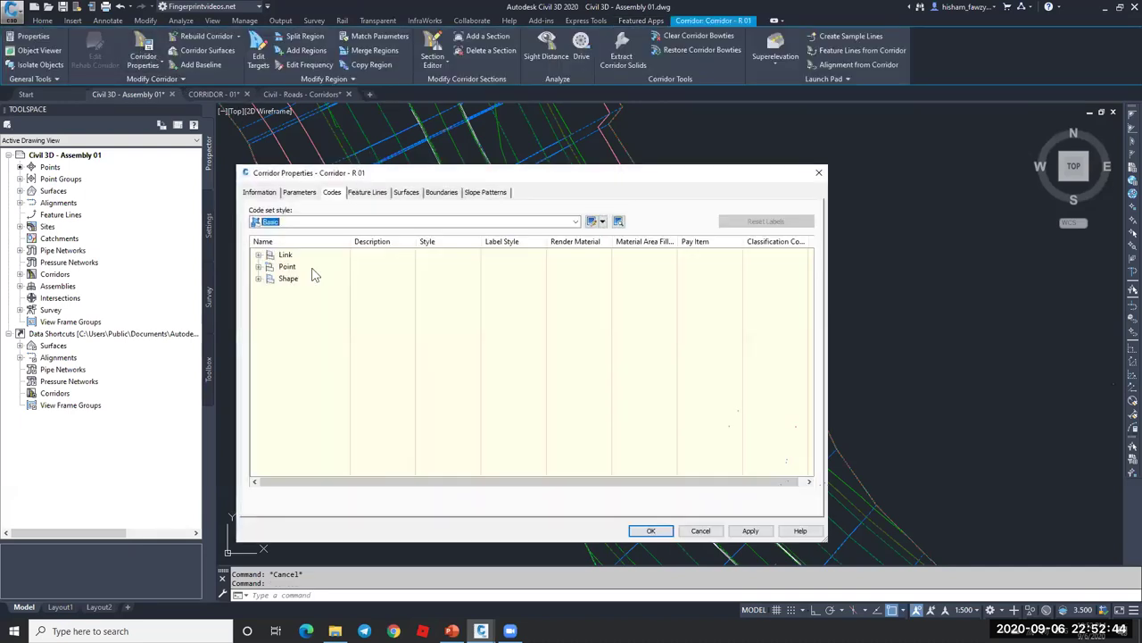
pyautogui.click(259, 267)
pyautogui.scroll(-1, 324, 396)
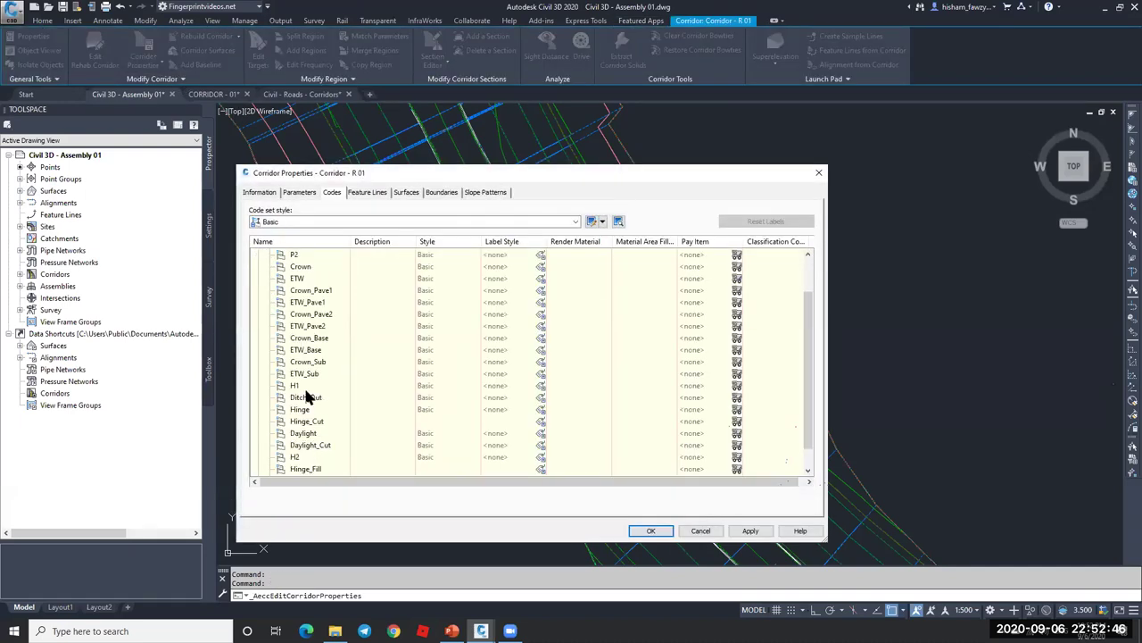
pyautogui.click(306, 388)
pyautogui.click(315, 456)
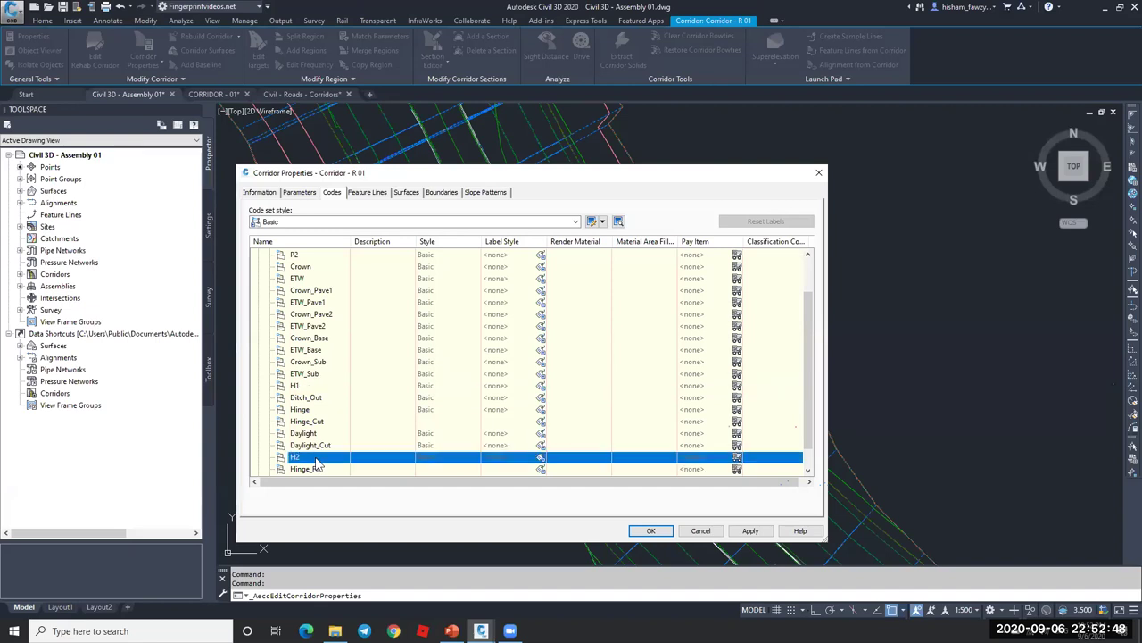
pyautogui.click(321, 387)
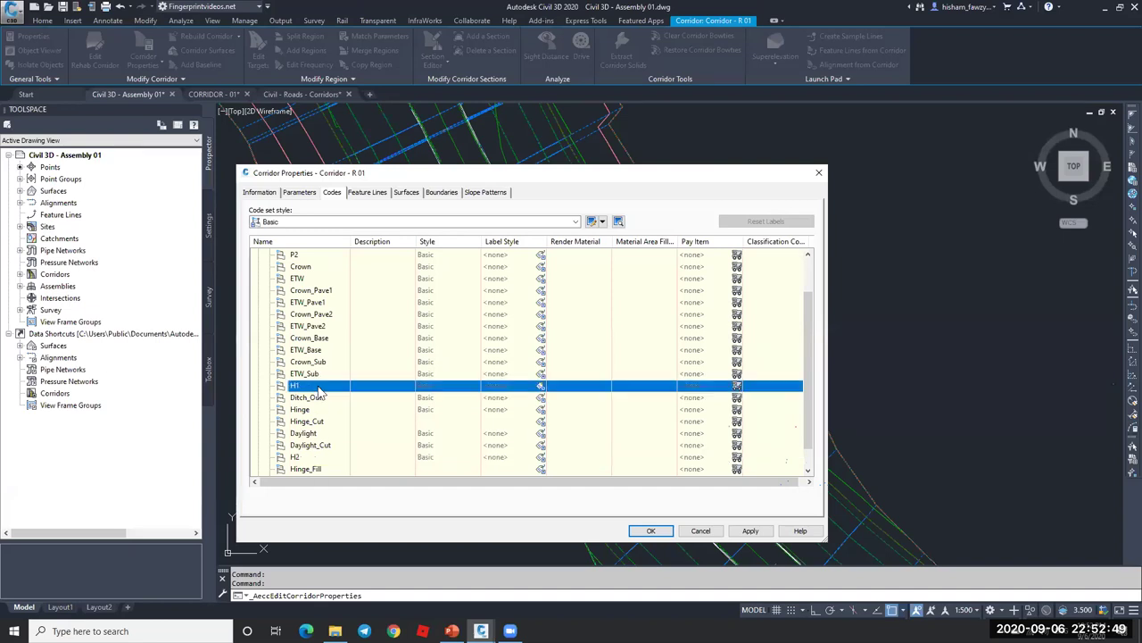
pyautogui.rightClick(336, 457)
pyautogui.press('Escape')
pyautogui.press('Escape')
pyautogui.scroll(-3, 768, 264)
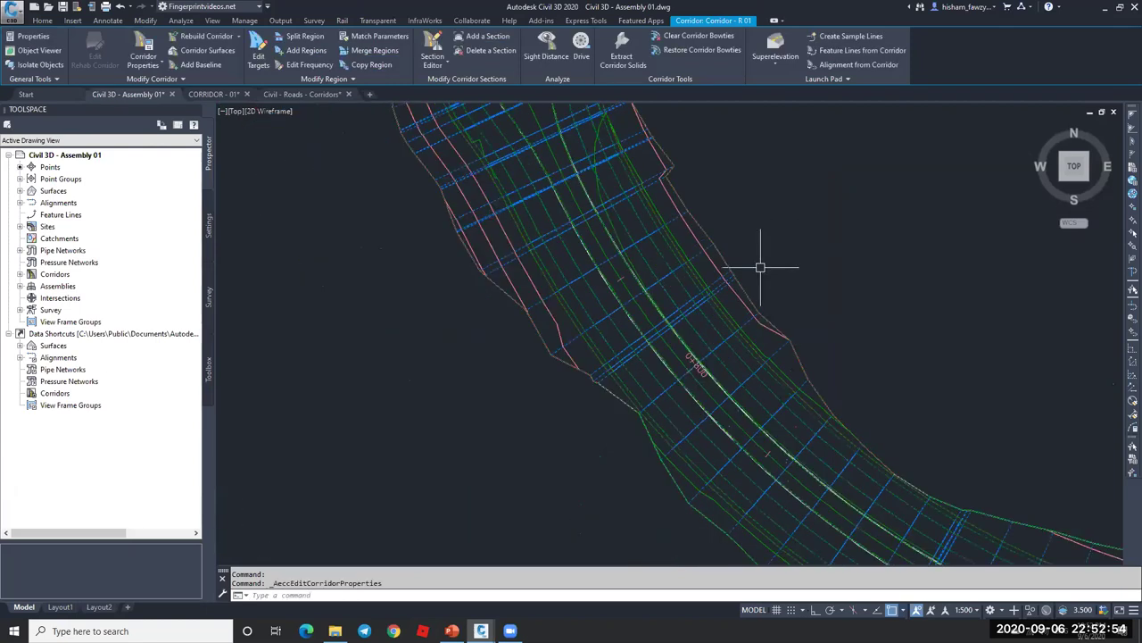
pyautogui.press('Escape')
pyautogui.press('Escape')
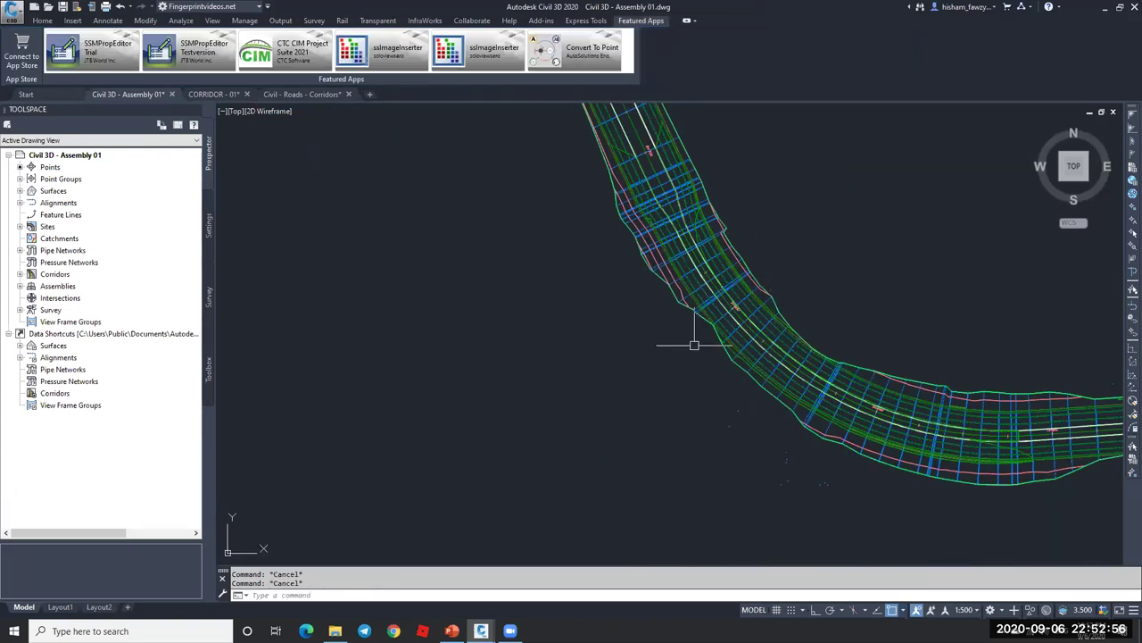
pyautogui.scroll(-2, 801, 307)
pyautogui.scroll(-1, 801, 307)
pyautogui.scroll(-1, 789, 331)
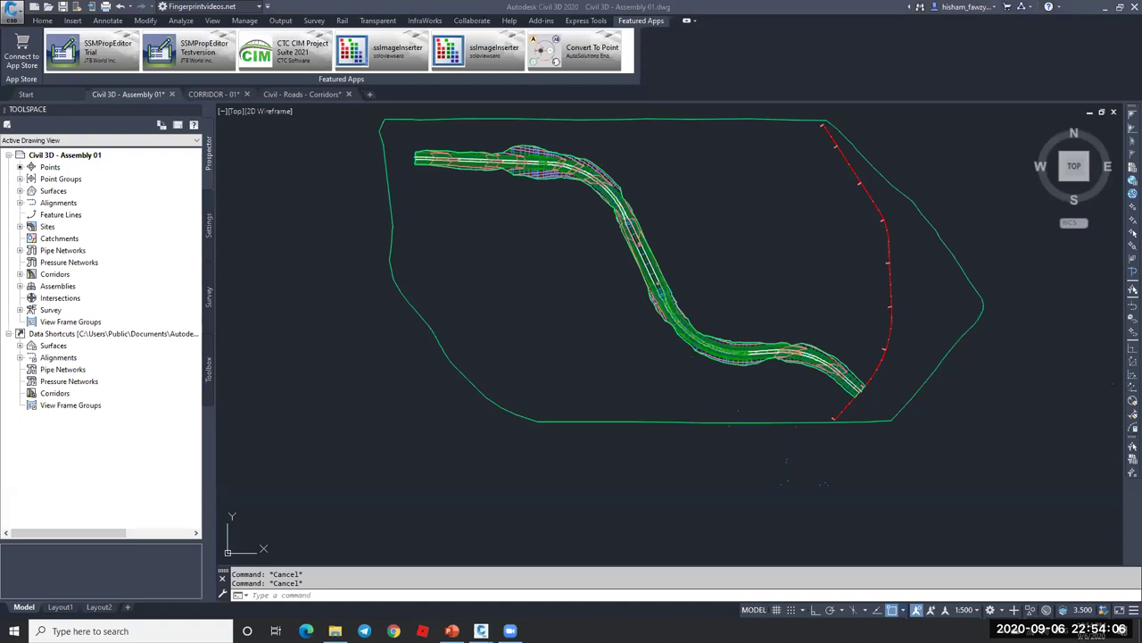
pyautogui.press('XF86AudioRaiseVolume')
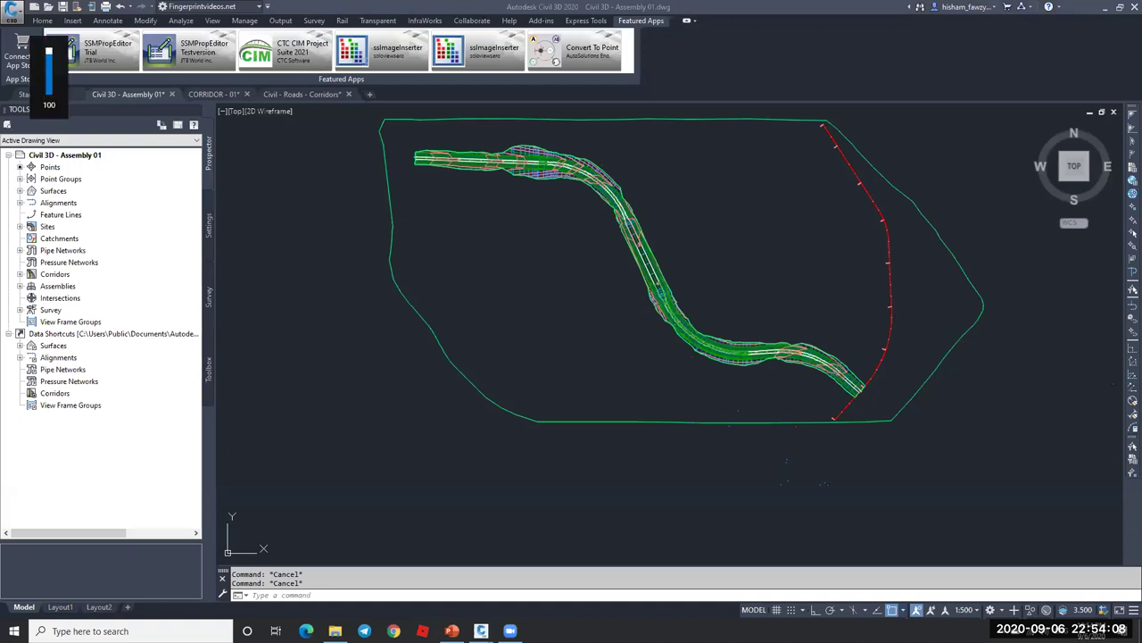
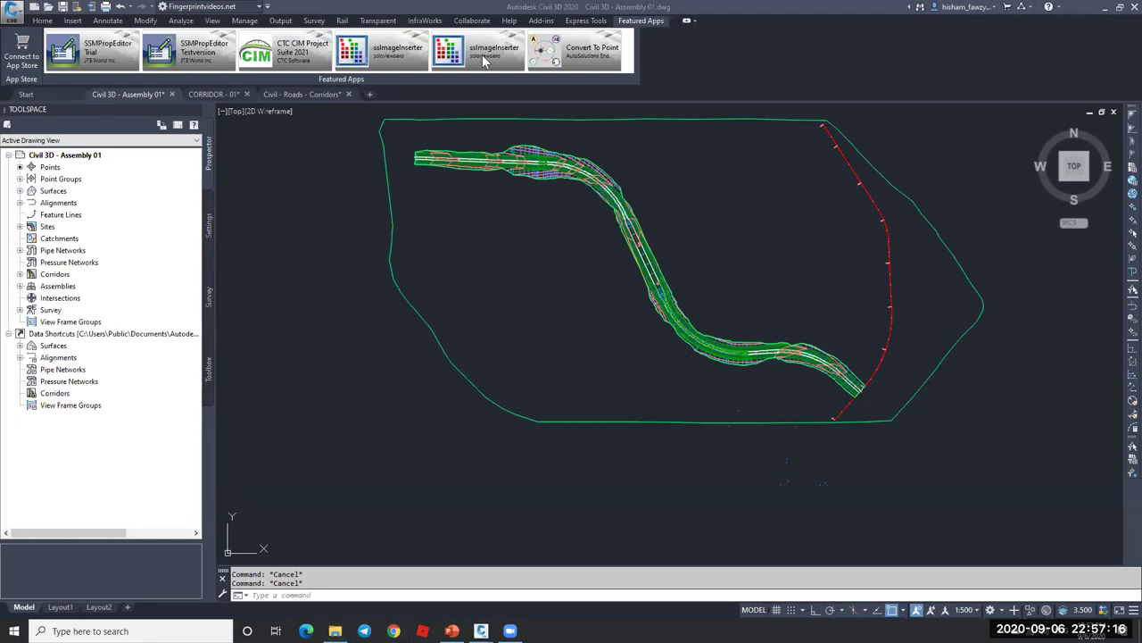
# - Switch from the Assembly-01 drawing to the web browser
pyautogui.hotkey('alt', 'Tab')
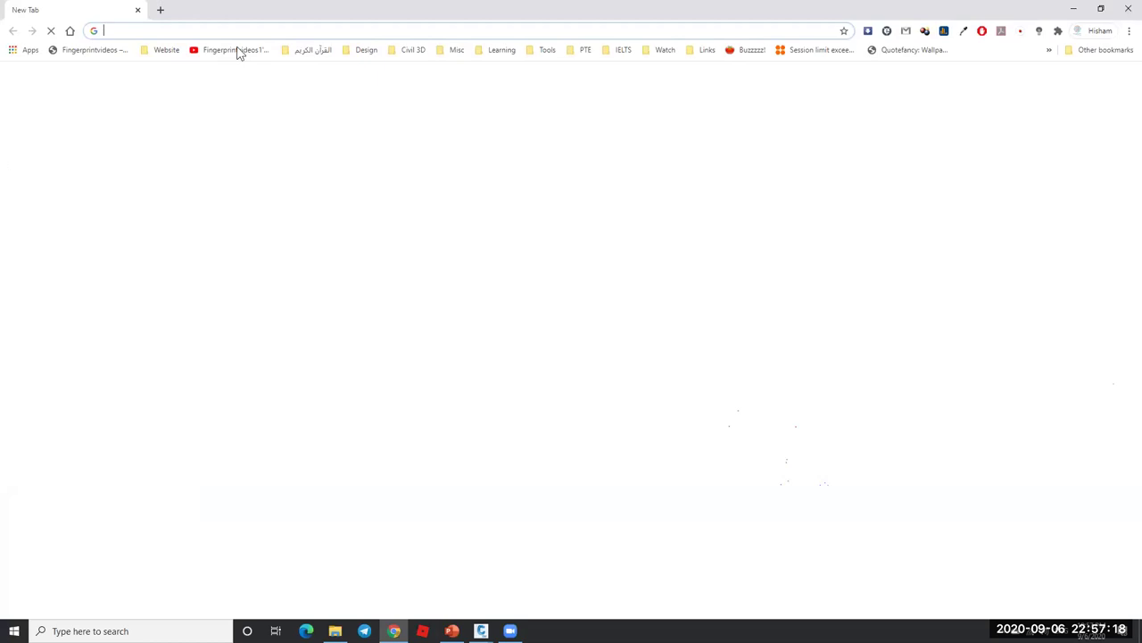
# - Search Google for a Civil 3D specialist's name plus 'civil 3d', review results, then close Chrome
pyautogui.write('ALAN ')
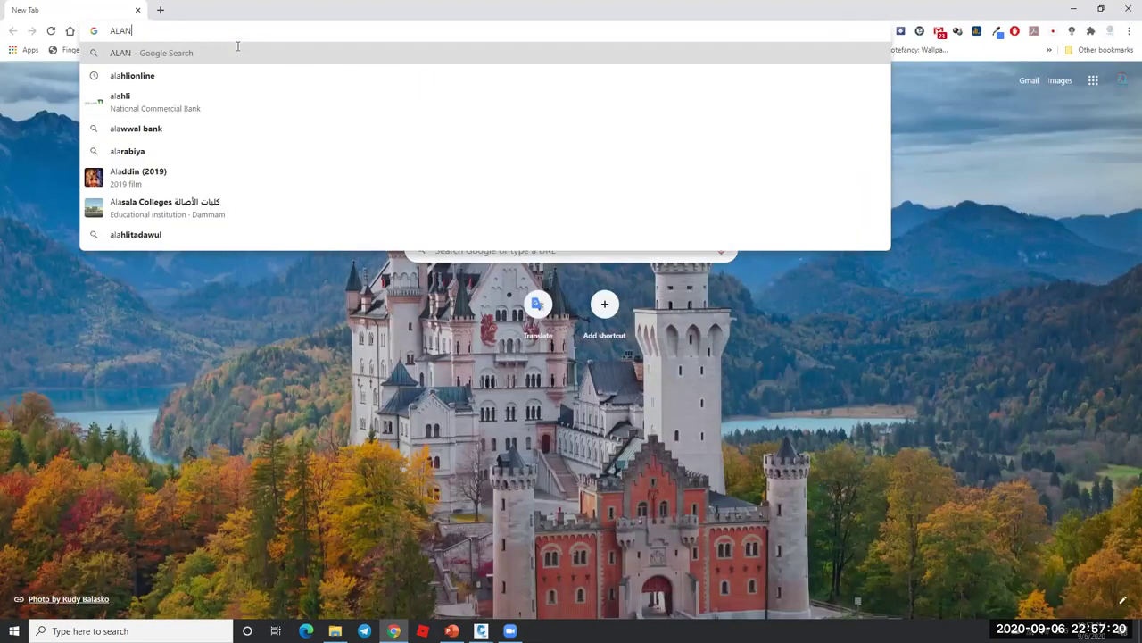
pyautogui.write('GILB')
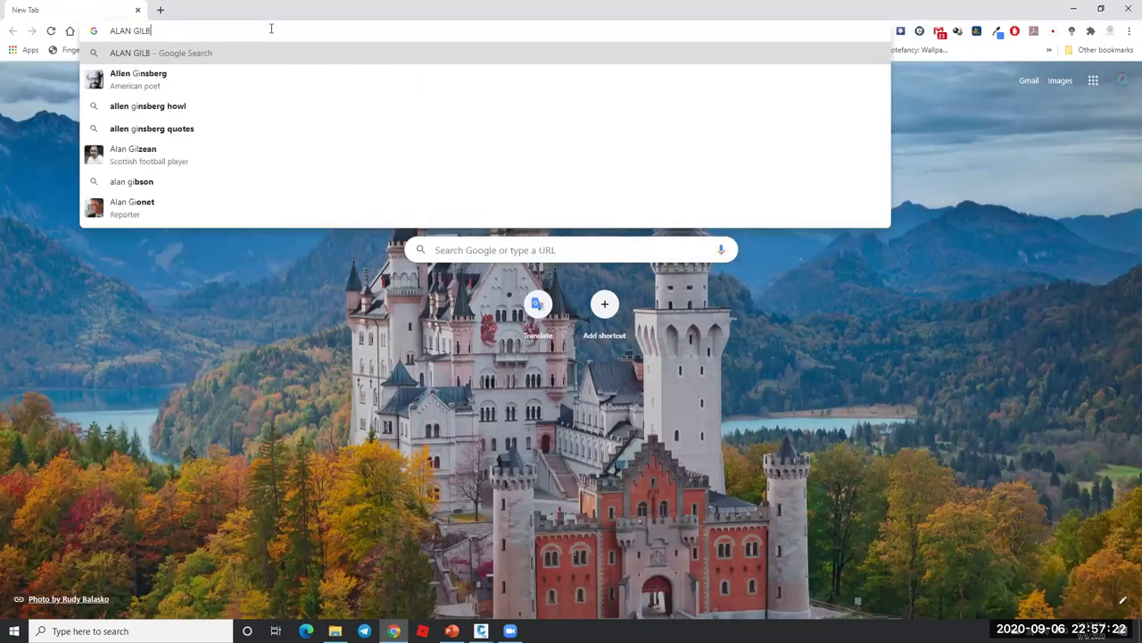
pyautogui.write('ERT CIVIL')
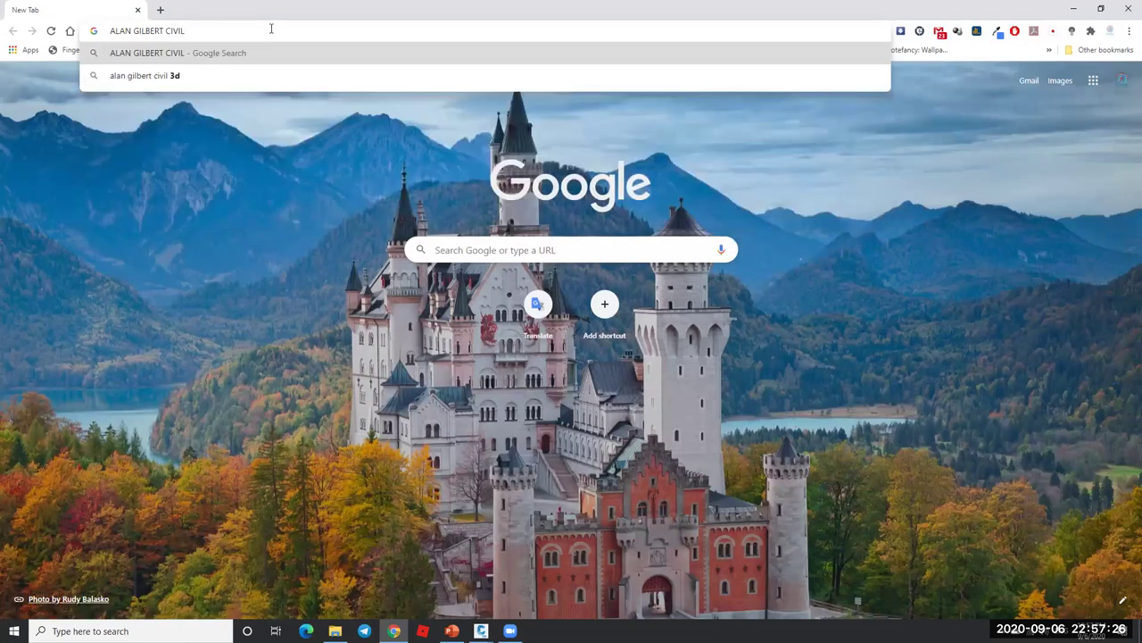
pyautogui.click(266, 81)
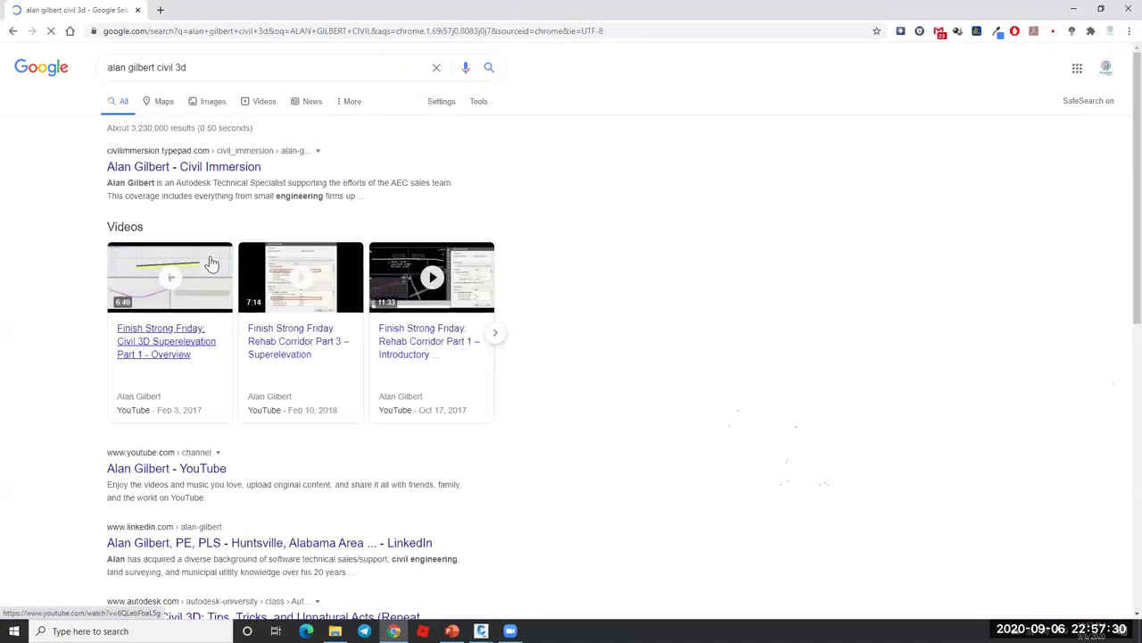
pyautogui.moveTo(429, 346)
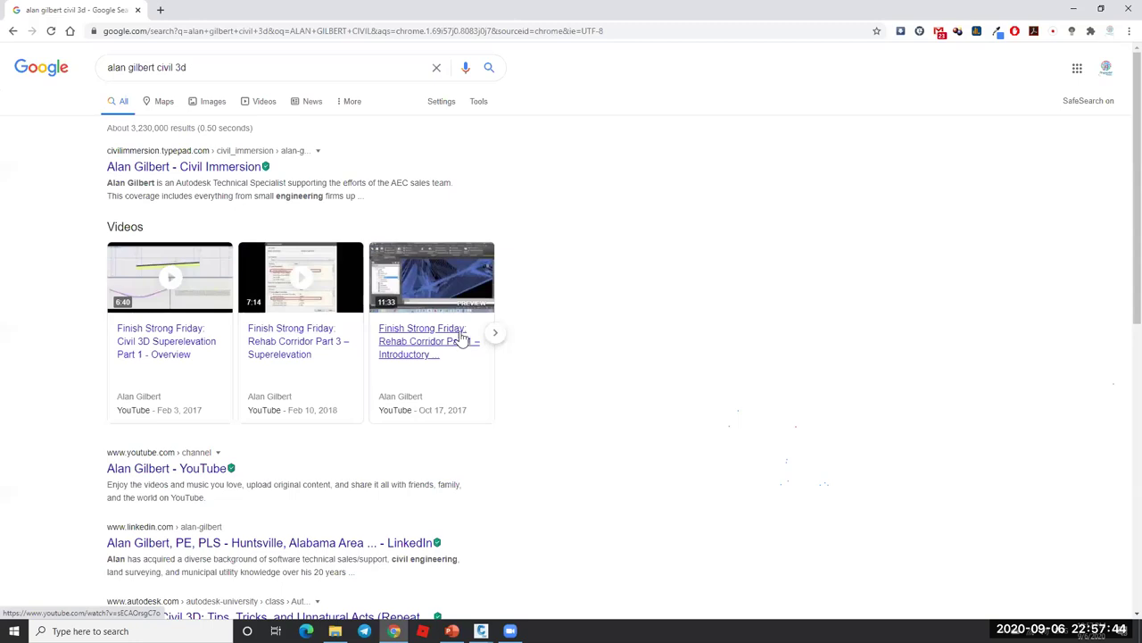
pyautogui.click(1128, 8)
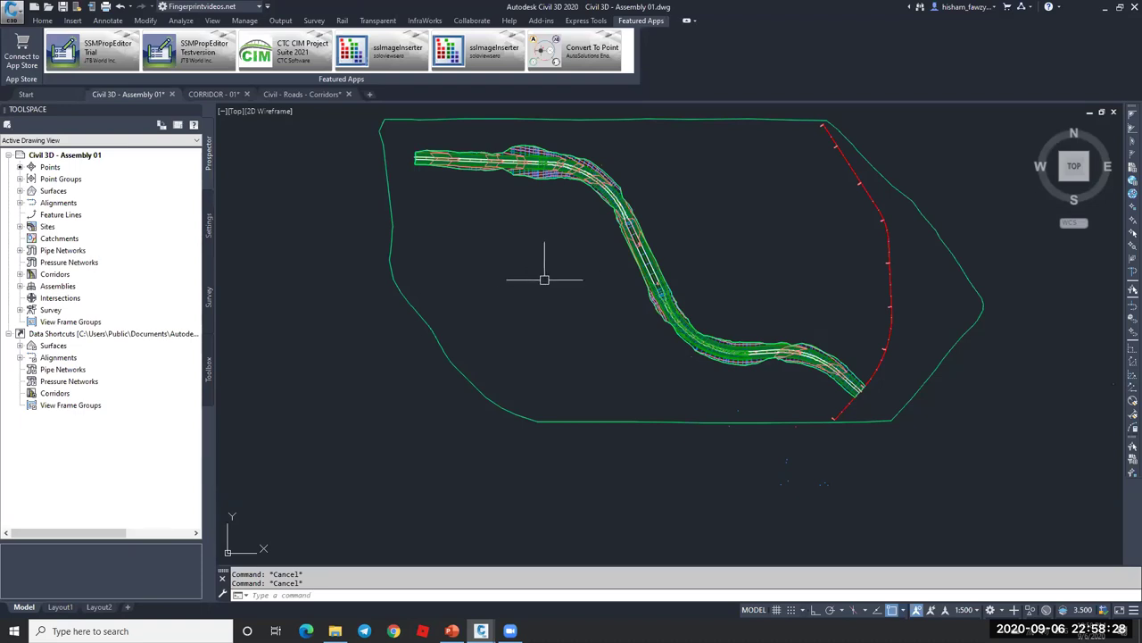
# - Zoom in on the detail block with the cut in rock, cut in soil and fill slope tables
pyautogui.scroll(-3, 541, 283)
pyautogui.scroll(6, 814, 303)
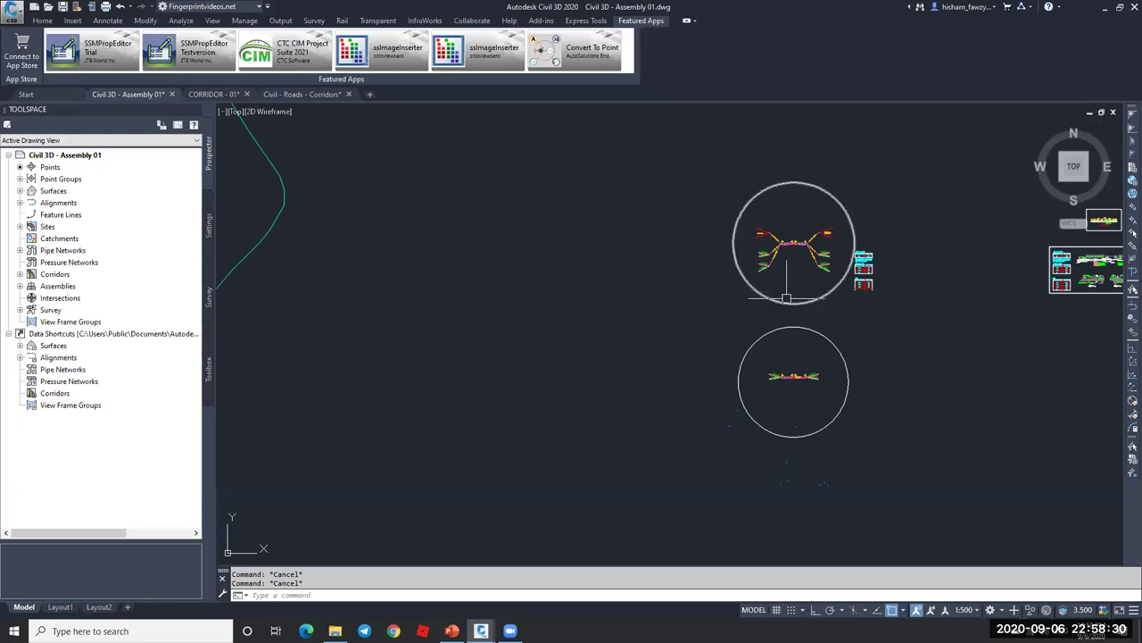
pyautogui.scroll(-2, 817, 307)
pyautogui.click(334, 630)
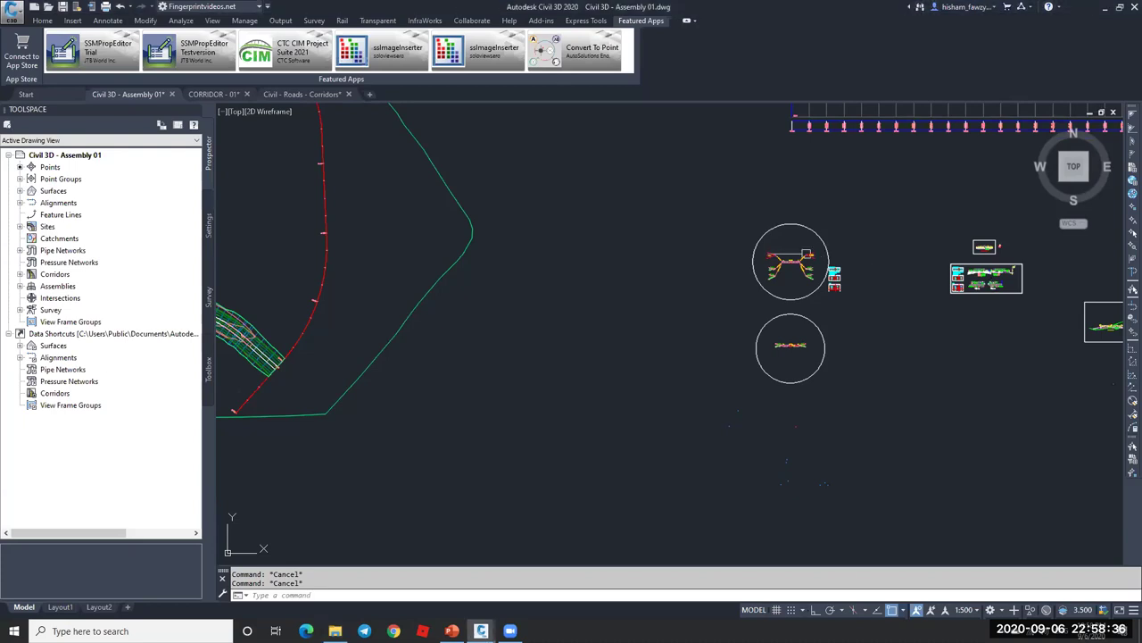
pyautogui.scroll(8, 803, 263)
pyautogui.scroll(2, 747, 255)
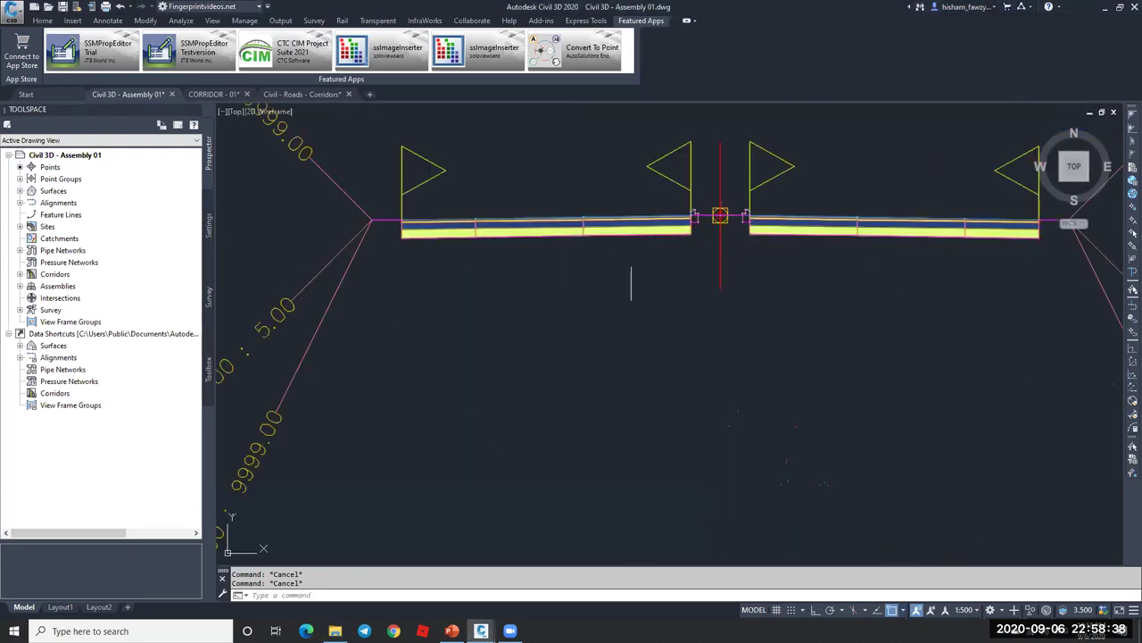
pyautogui.scroll(-10, 586, 263)
pyautogui.scroll(5, 1071, 313)
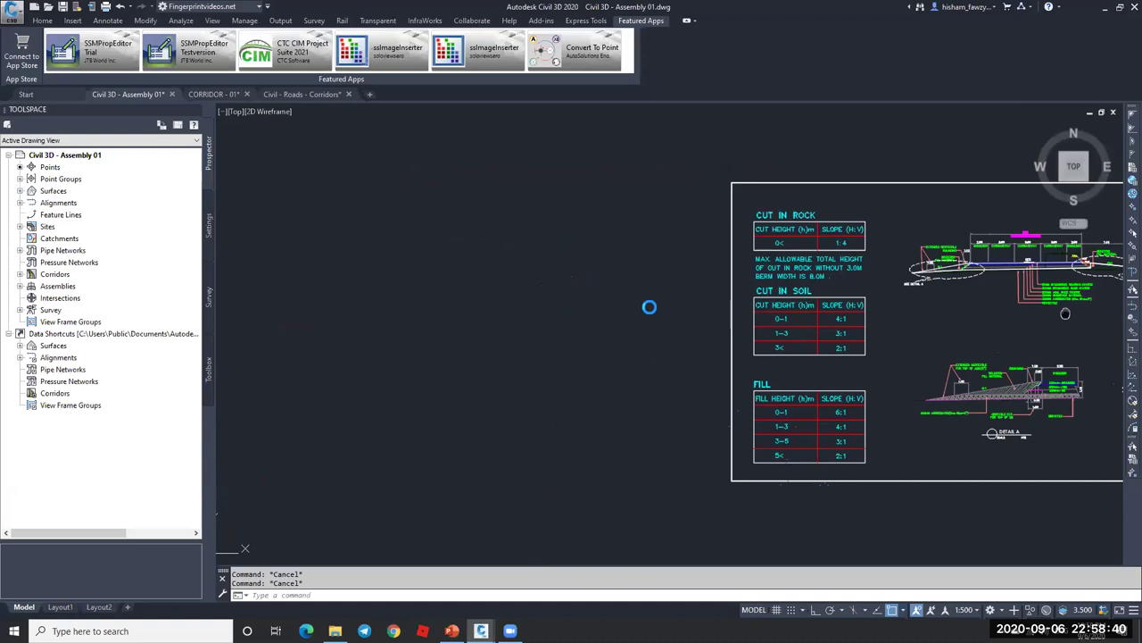
pyautogui.scroll(4, 651, 306)
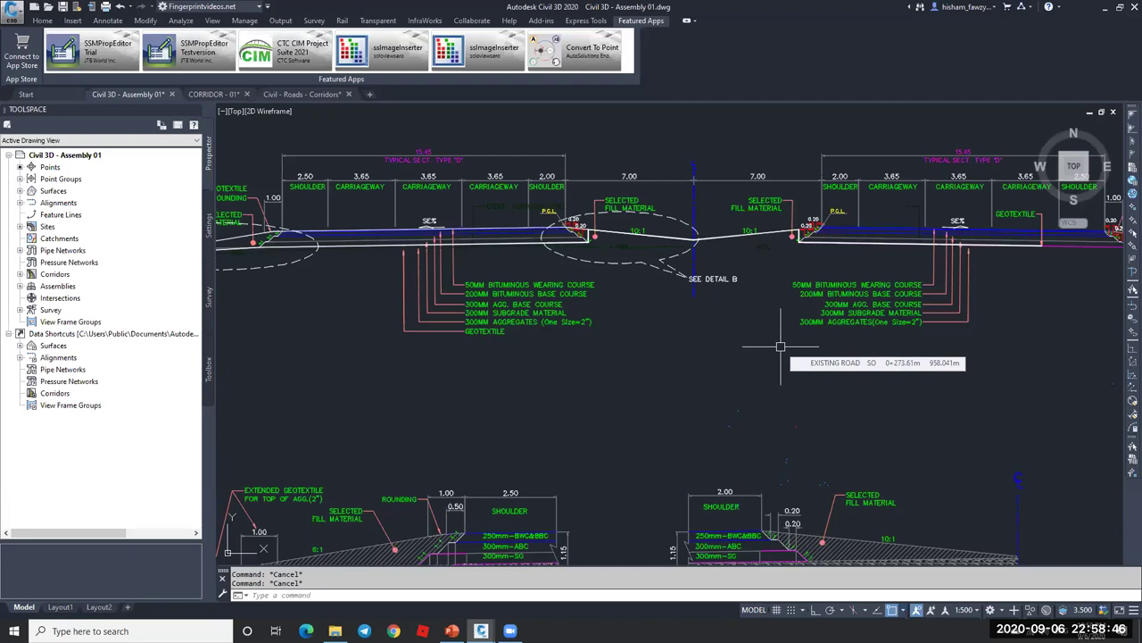
pyautogui.moveTo(883, 348)
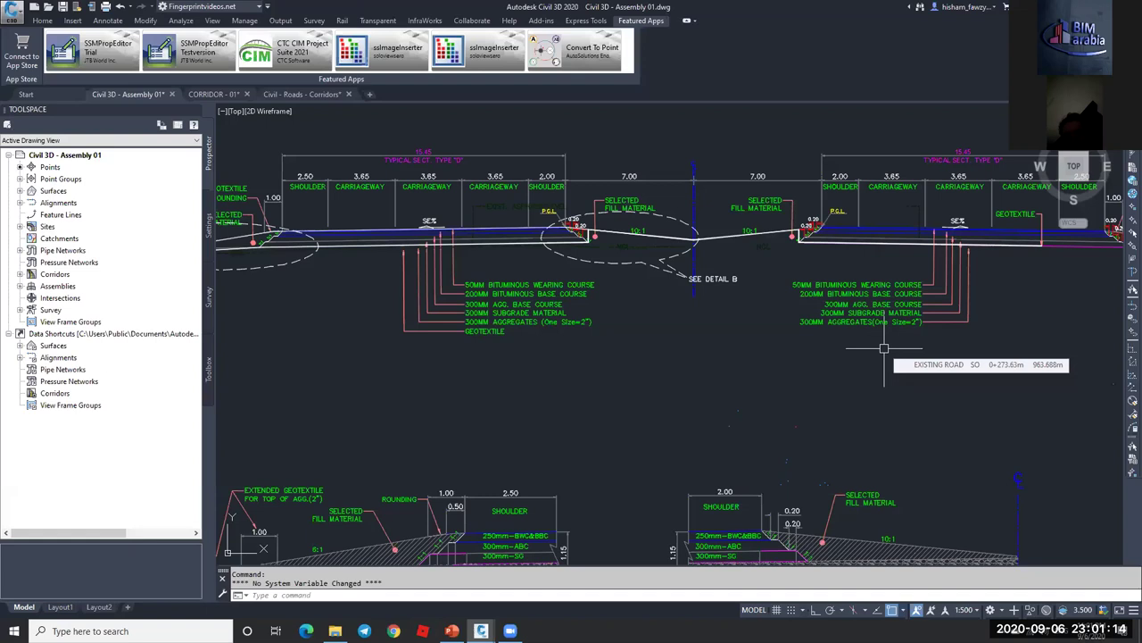
# - Draw a long diagonal polyline with PL
pyautogui.write('pl')
pyautogui.press('Return')
pyautogui.scroll(-5, 866, 285)
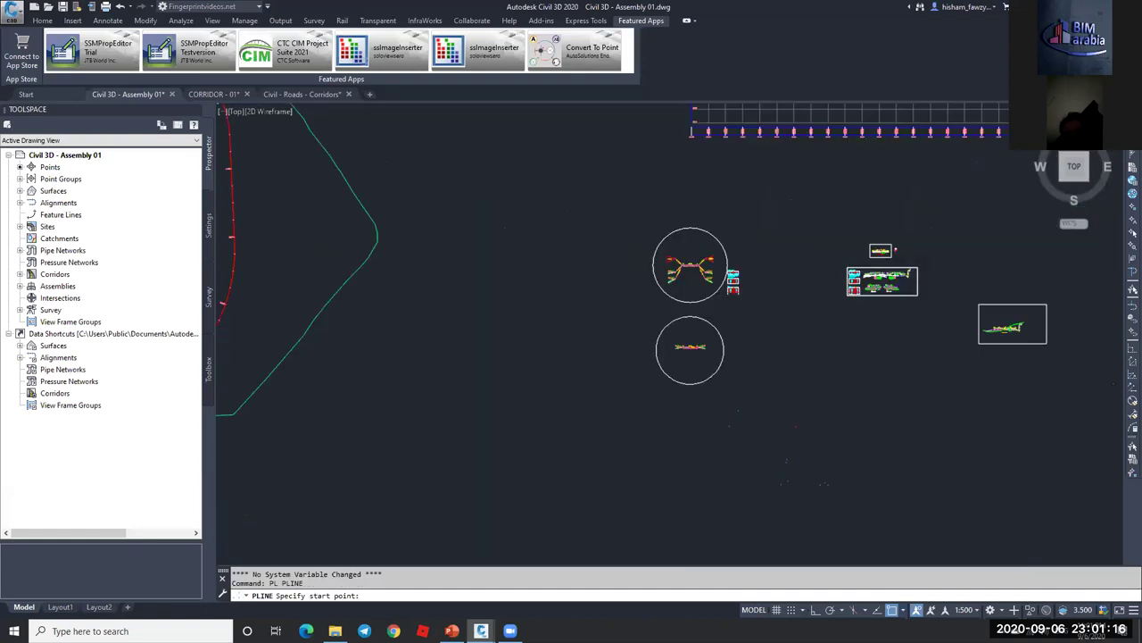
pyautogui.scroll(3, 714, 363)
pyautogui.click(715, 350)
pyautogui.click(600, 439)
pyautogui.press('Escape')
pyautogui.write('pl')
# - Draw a second polyline ending on the diagonal line using the Nearest snap
pyautogui.press('Return')
pyautogui.click(719, 456)
pyautogui.scroll(4, 667, 405)
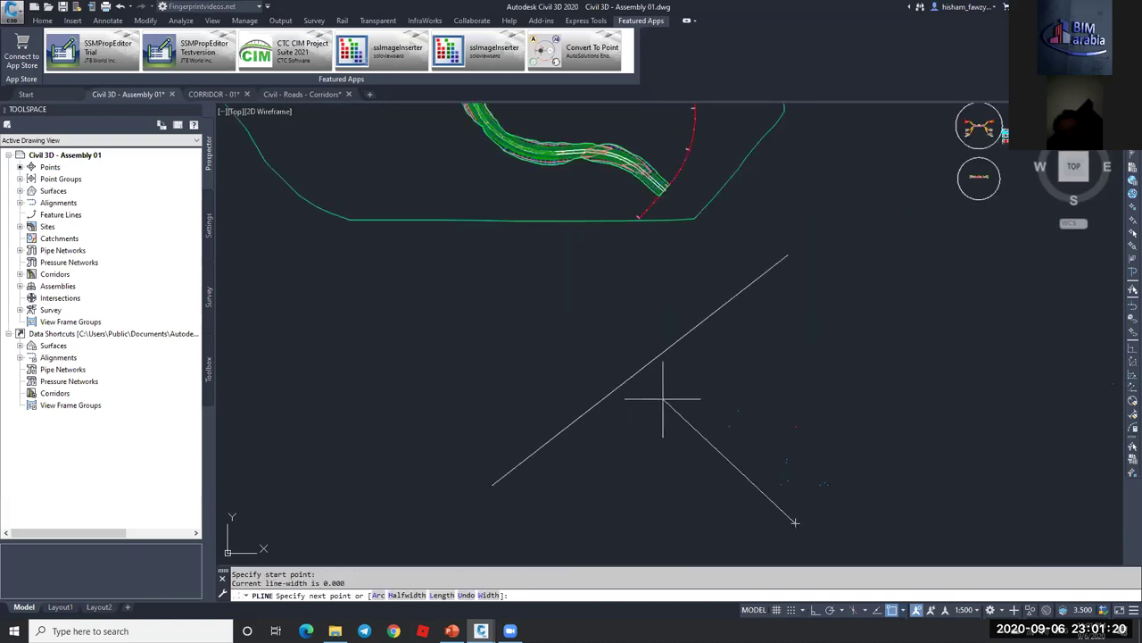
pyautogui.scroll(3, 750, 295)
pyautogui.keyDown('shift'); pyautogui.rightClick(754, 296); pyautogui.keyUp('shift')
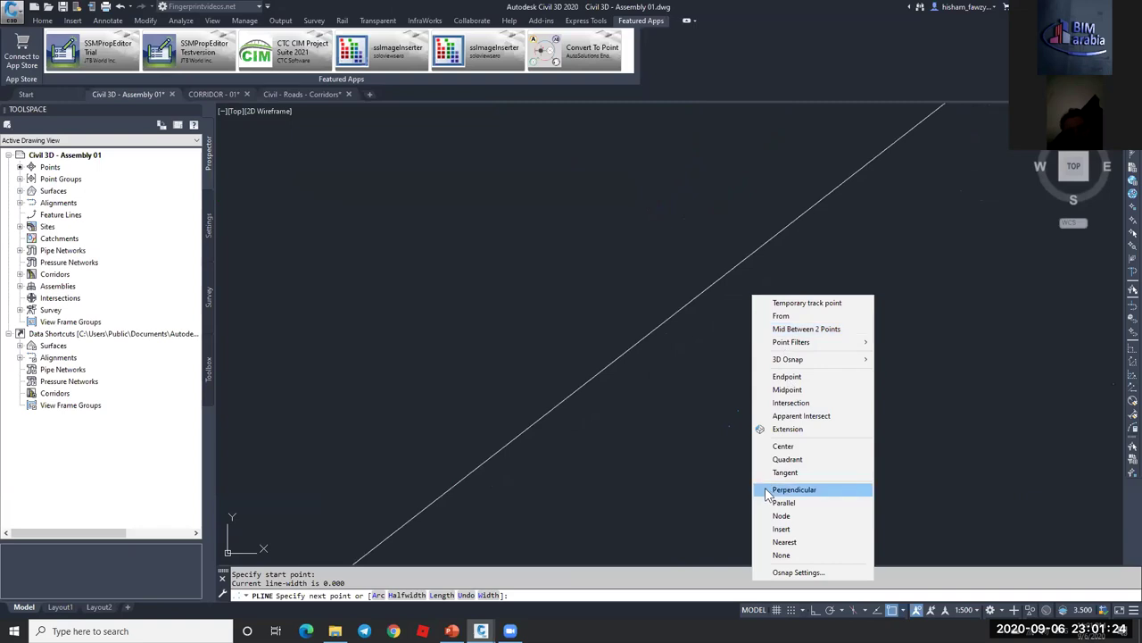
pyautogui.click(780, 541)
pyautogui.click(793, 225)
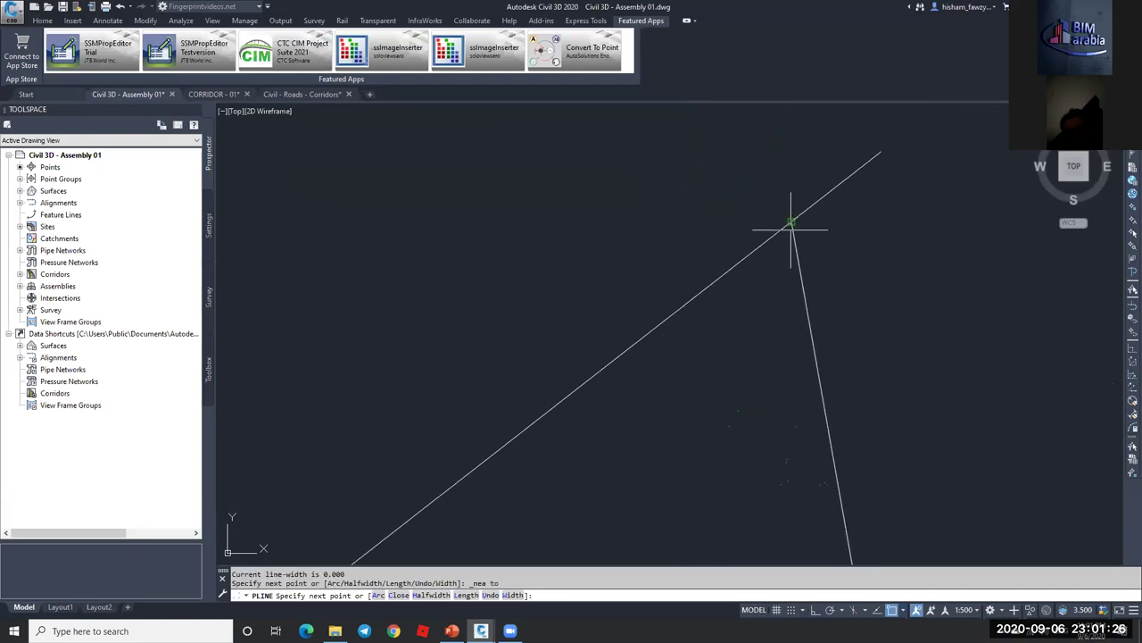
pyautogui.press('Escape')
# - Curve the second polyline into an arc with its midpoint grip's Convert to Arc
pyautogui.click(800, 267)
pyautogui.scroll(-3, 803, 270)
pyautogui.moveTo(805, 321)
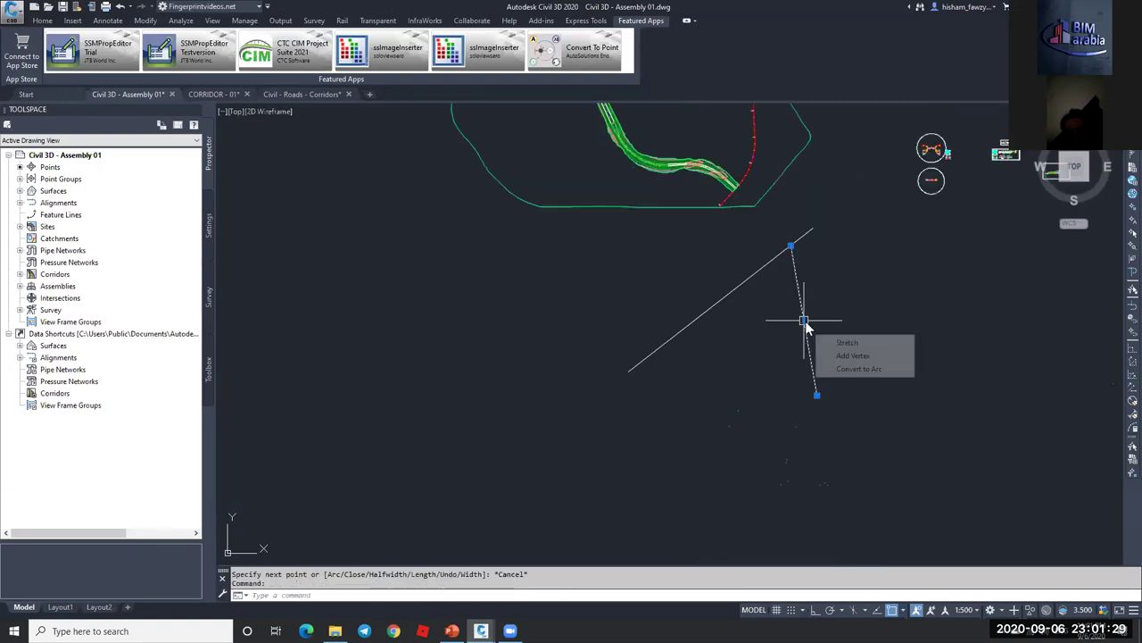
pyautogui.click(834, 368)
pyautogui.scroll(2, 795, 255)
pyautogui.click(766, 284)
pyautogui.press('Escape')
pyautogui.scroll(-3, 806, 276)
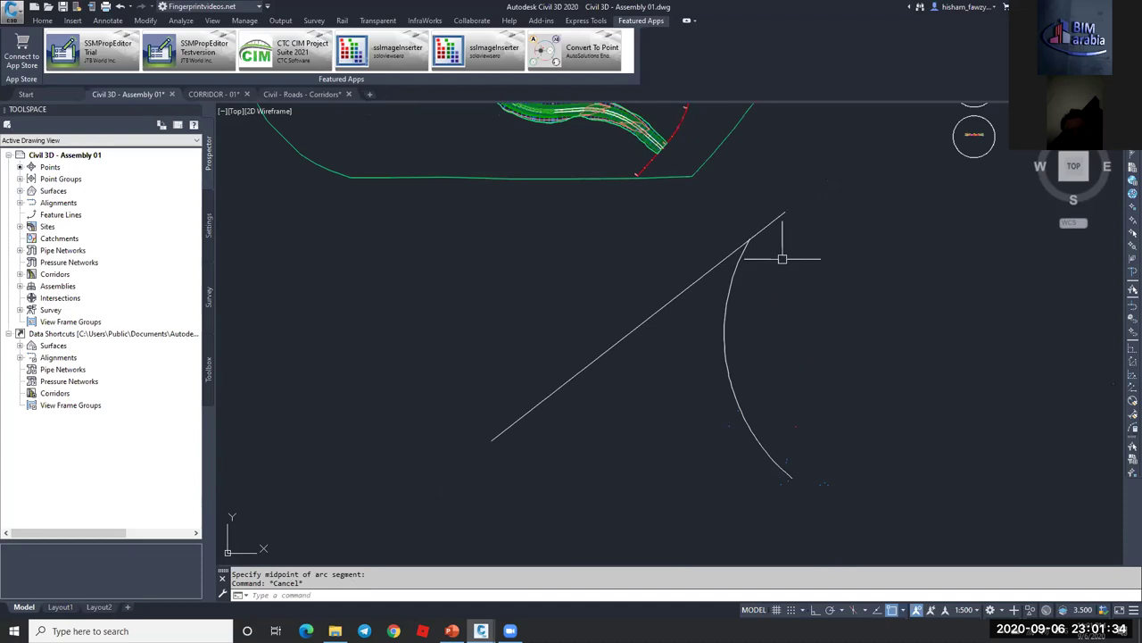
pyautogui.scroll(3, 744, 262)
pyautogui.press('Escape')
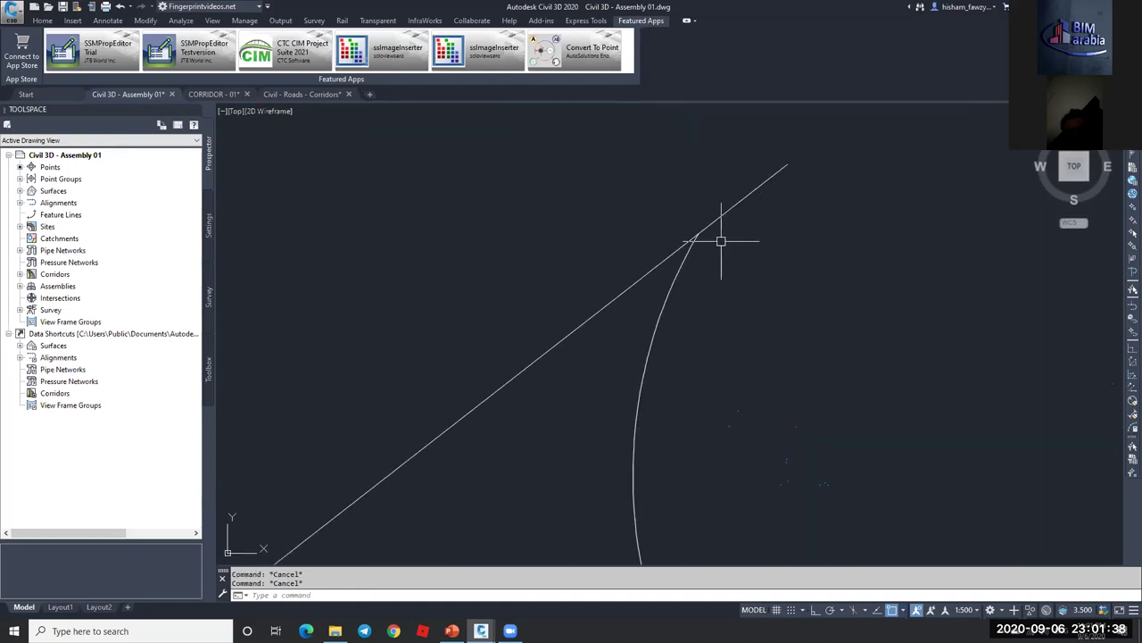
pyautogui.scroll(2, 700, 239)
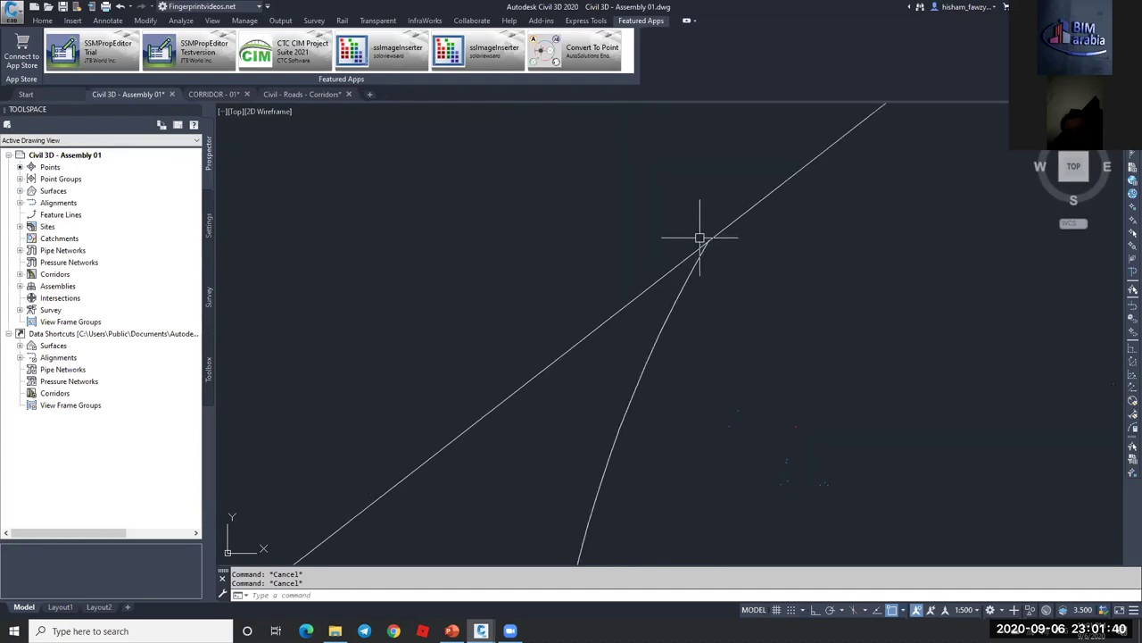
pyautogui.scroll(-2, 737, 249)
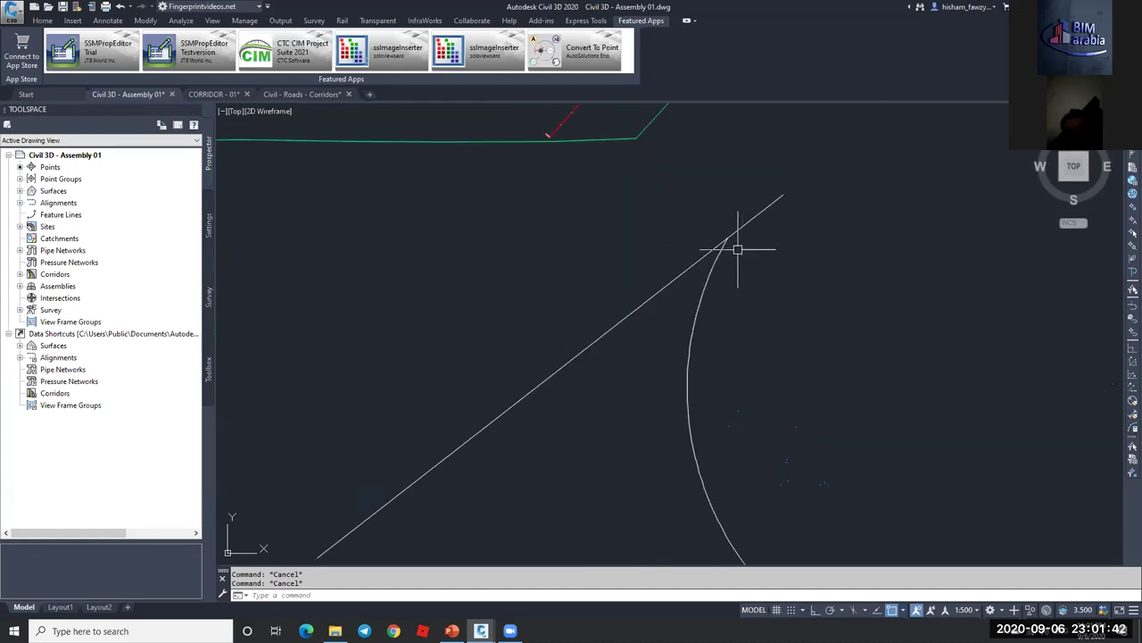
pyautogui.scroll(2, 687, 263)
pyautogui.scroll(-3, 656, 259)
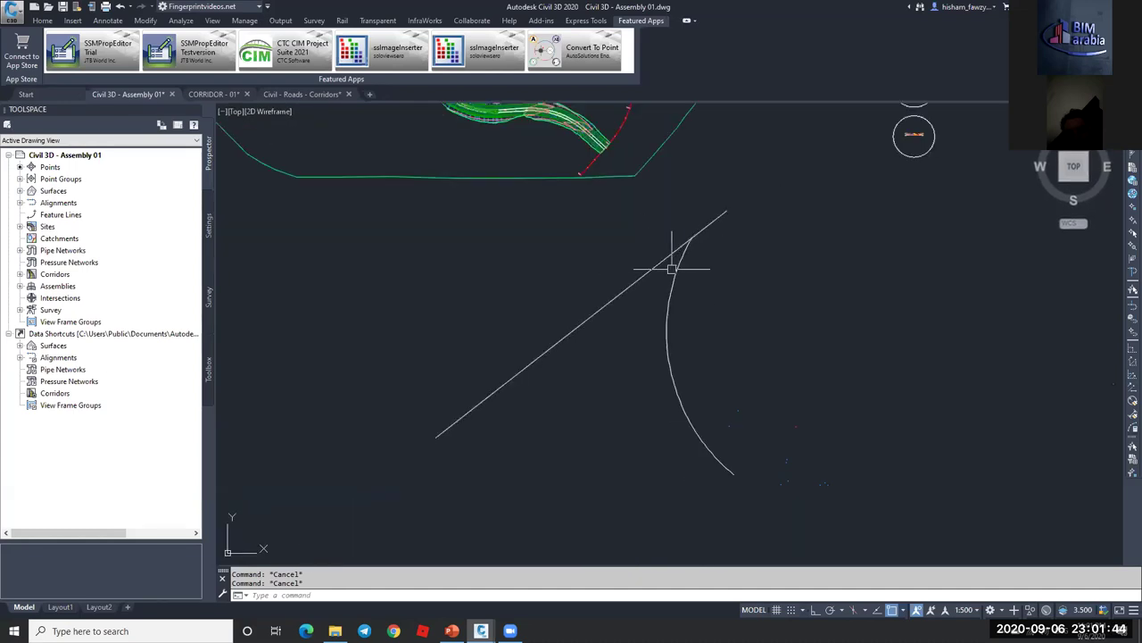
pyautogui.scroll(2, 683, 254)
pyautogui.scroll(-2, 693, 235)
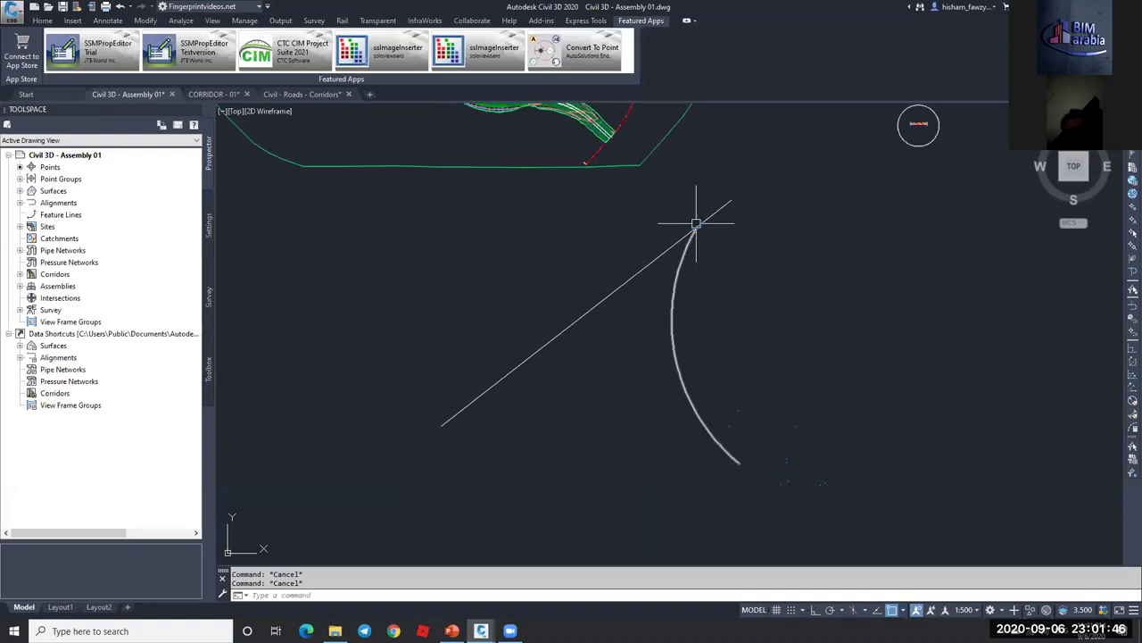
pyautogui.scroll(2, 714, 223)
pyautogui.scroll(-2, 759, 214)
pyautogui.scroll(2, 781, 200)
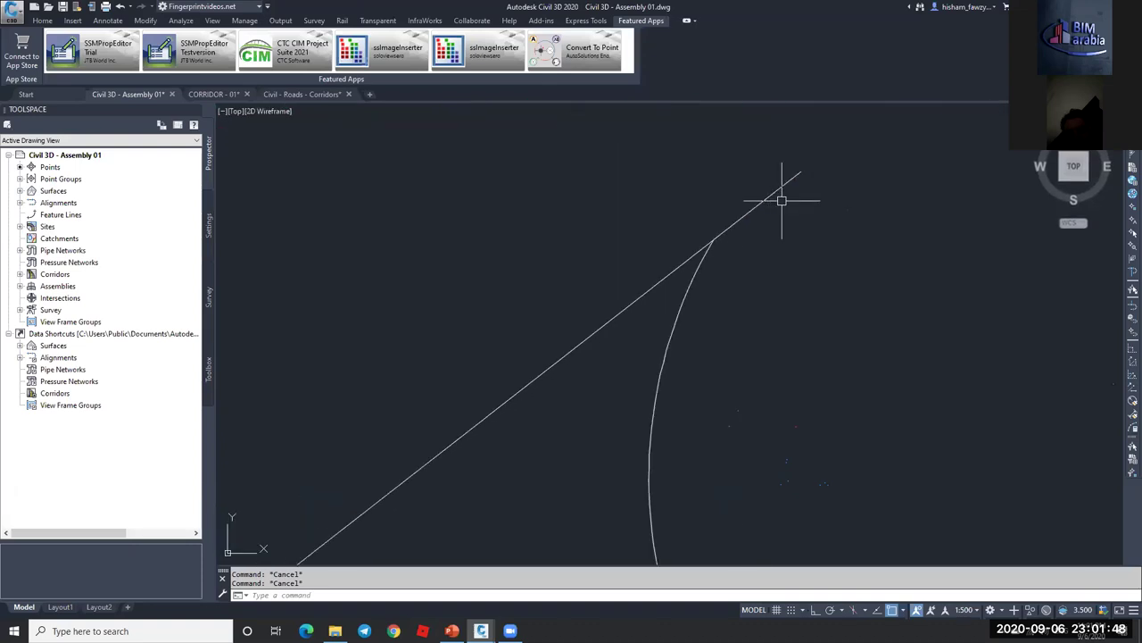
# - Draw a five-vertex polyline following the arc from near the diagonal line's top down to the arc's end
pyautogui.write('pl')
pyautogui.press('Return')
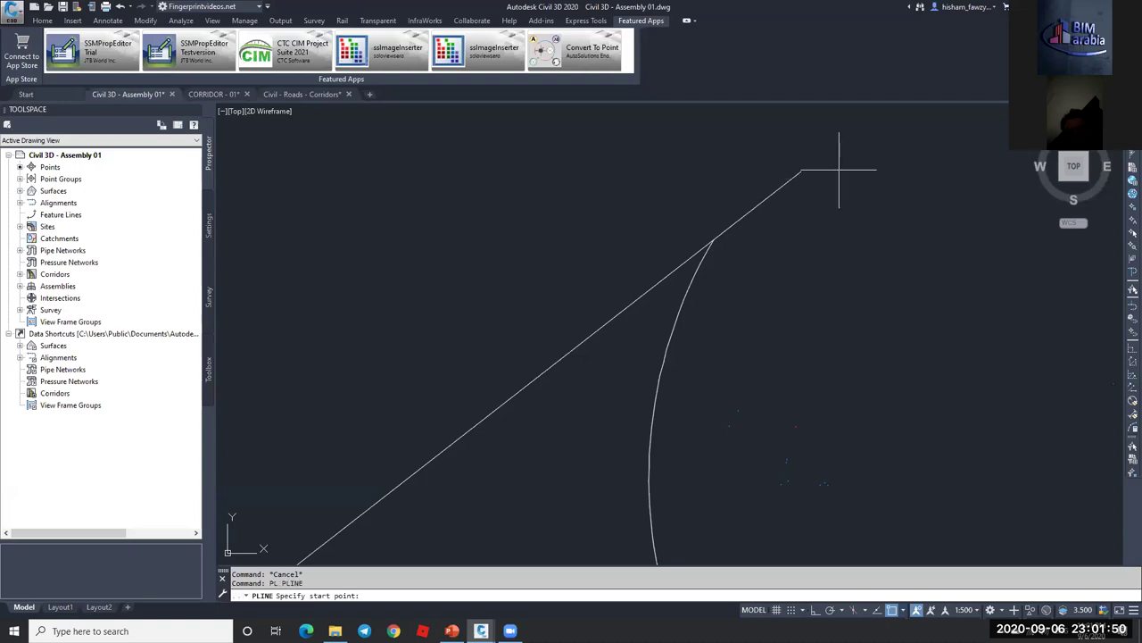
pyautogui.scroll(-2, 837, 169)
pyautogui.click(844, 166)
pyautogui.click(766, 234)
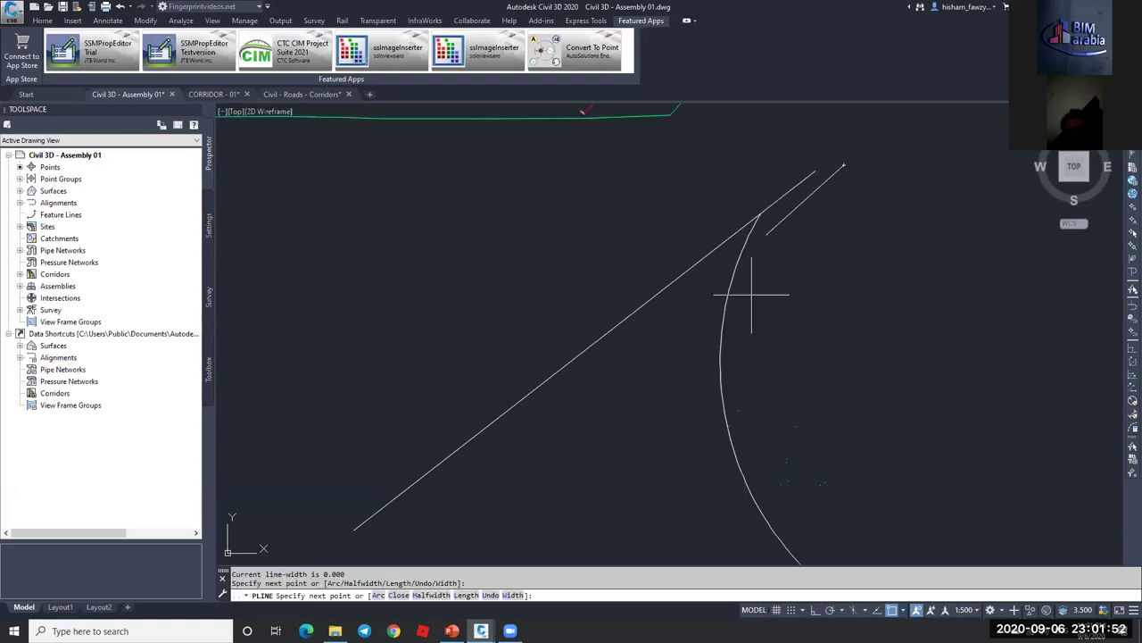
pyautogui.click(742, 328)
pyautogui.click(751, 421)
pyautogui.moveTo(758, 421)
pyautogui.mouseDown(button='middle')
pyautogui.moveTo(726, 351)
pyautogui.moveTo(747, 385)
pyautogui.mouseUp(button='middle')
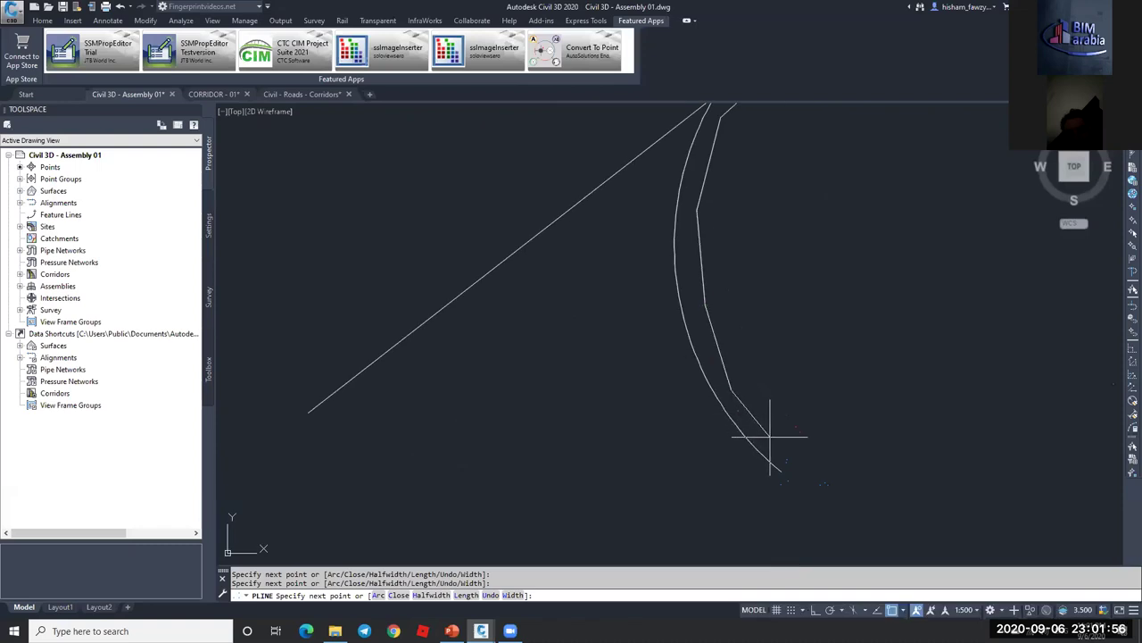
pyautogui.click(797, 470)
pyautogui.press('Escape')
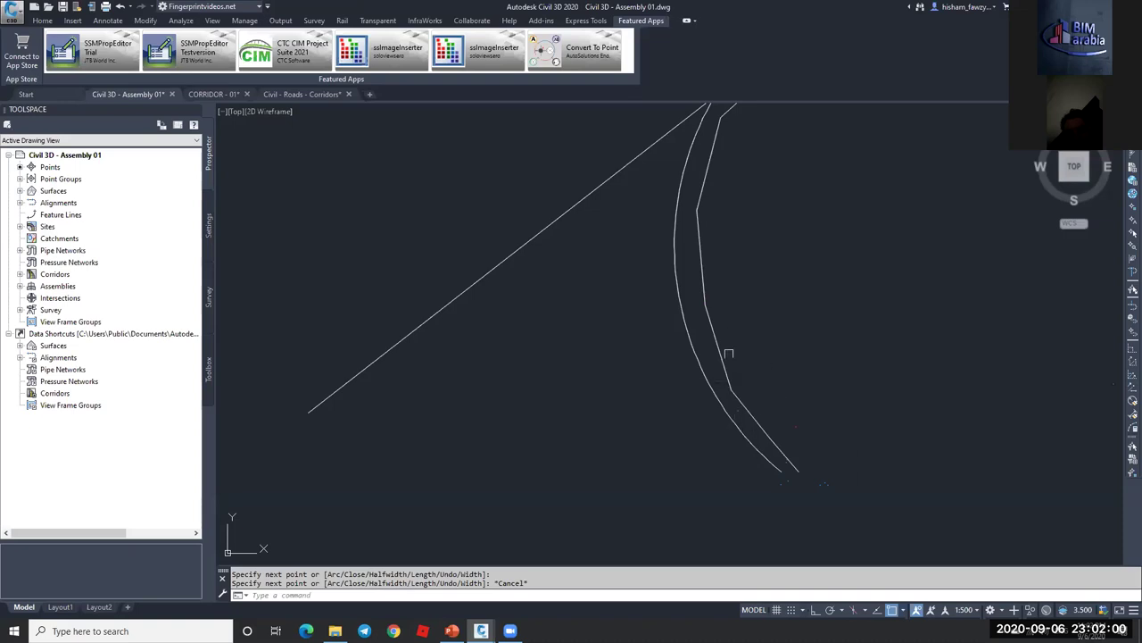
pyautogui.moveTo(724, 312); pyautogui.dragTo(722, 360, button='middle')
pyautogui.press('Escape')
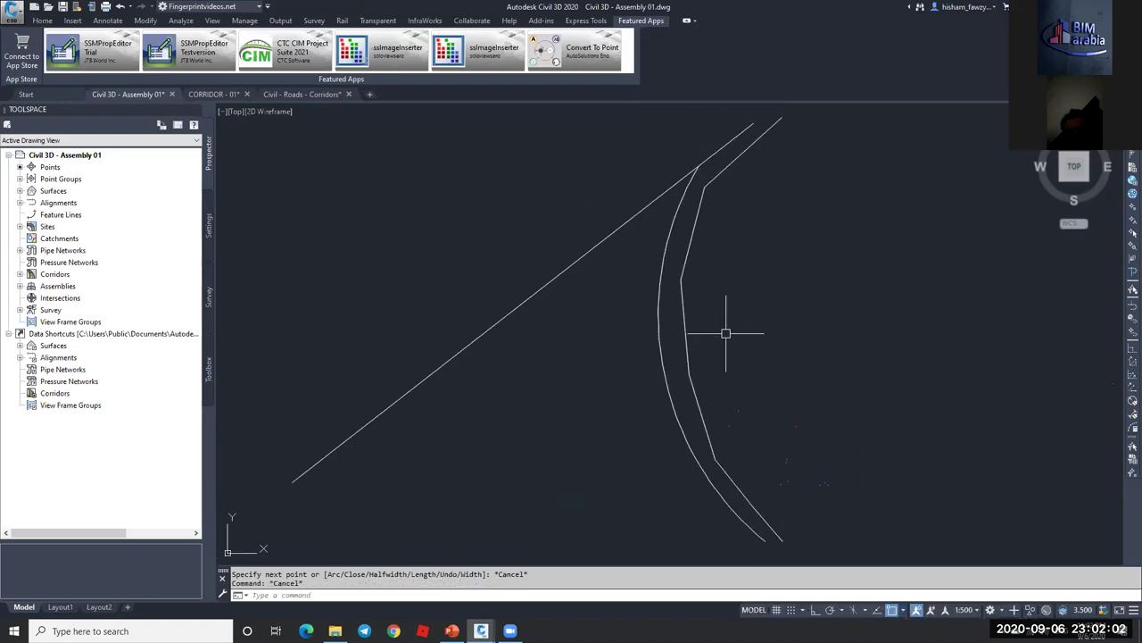
pyautogui.moveTo(747, 140)
pyautogui.mouseDown(button='middle')
pyautogui.moveTo(643, 280)
pyautogui.moveTo(616, 293)
pyautogui.mouseUp(button='middle')
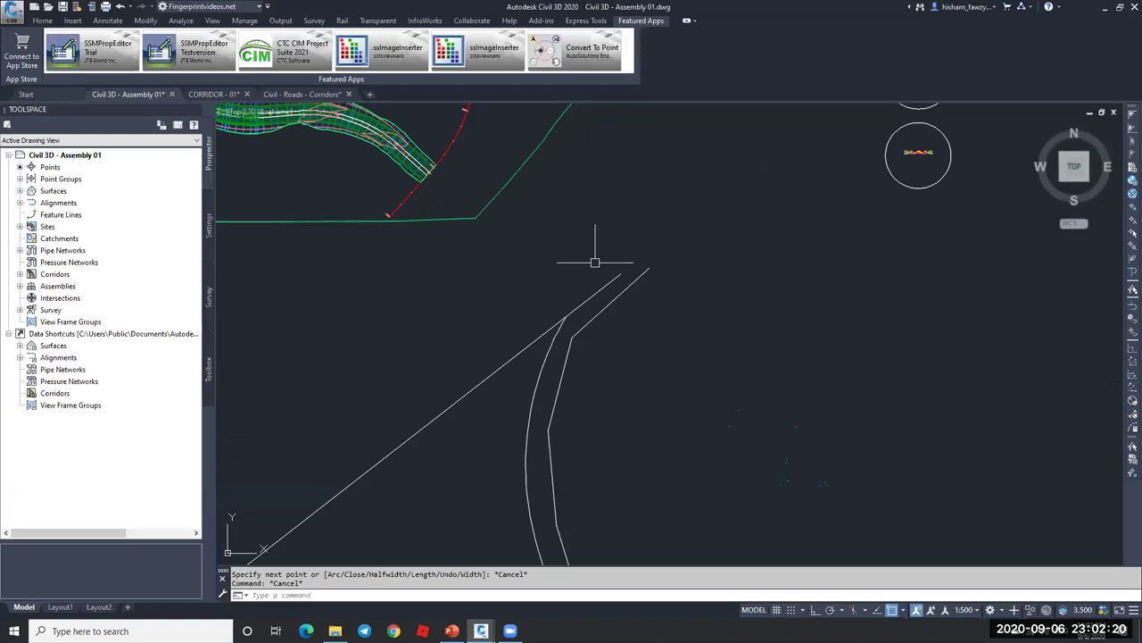
# - Draw a straight line with L starting at the curved polyline's top end at the junction
pyautogui.scroll(2, 562, 326)
pyautogui.click(559, 323)
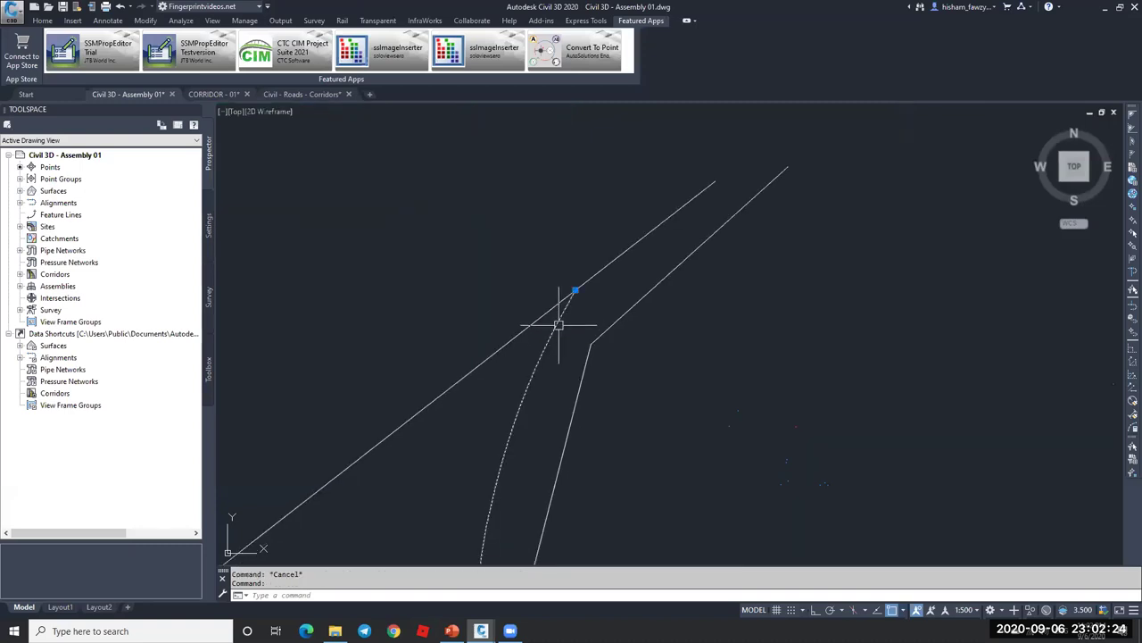
pyautogui.write('l')
pyautogui.press('Return')
pyautogui.click(577, 289)
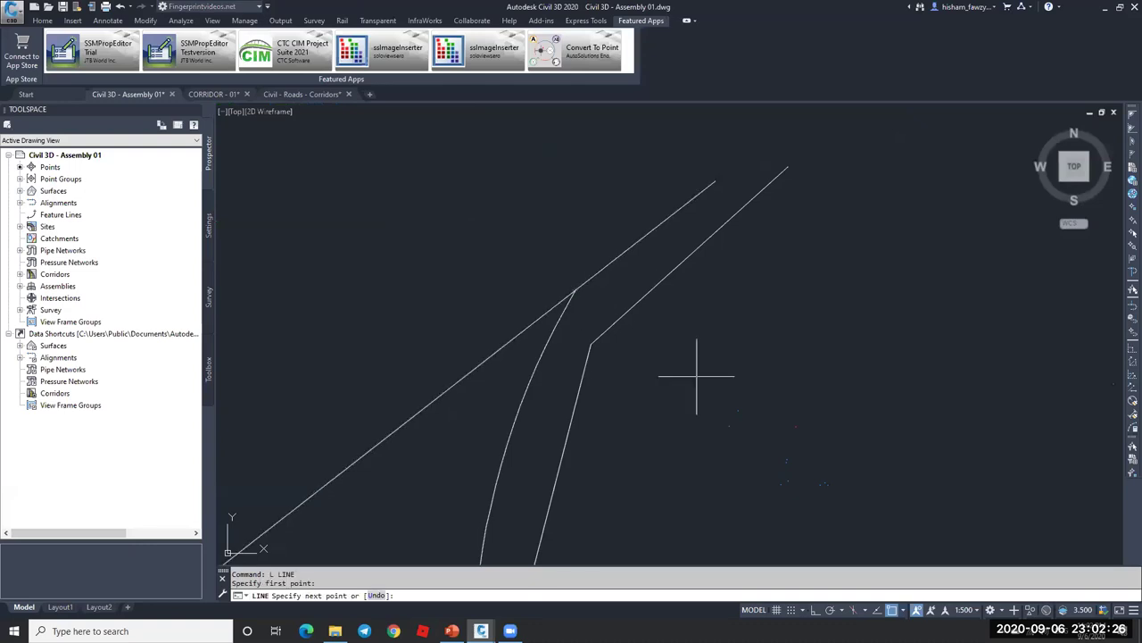
pyautogui.press('Escape')
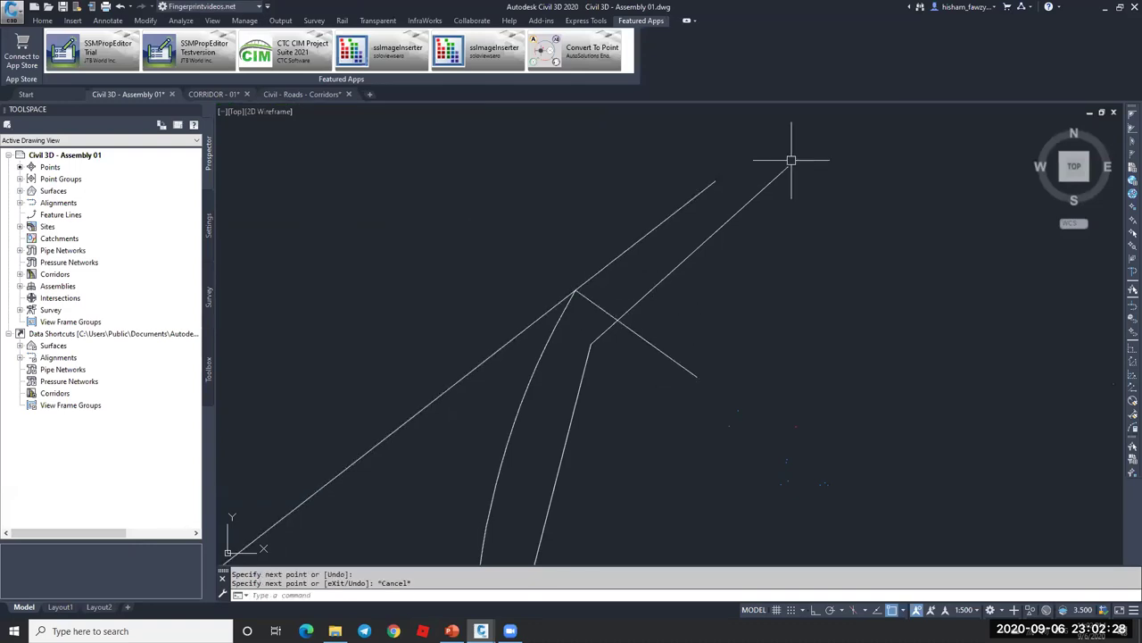
pyautogui.press('Escape')
pyautogui.press('Escape')
# - Recentre the view on the road junction and briefly select the long diagonal line
pyautogui.scroll(-3, 732, 241)
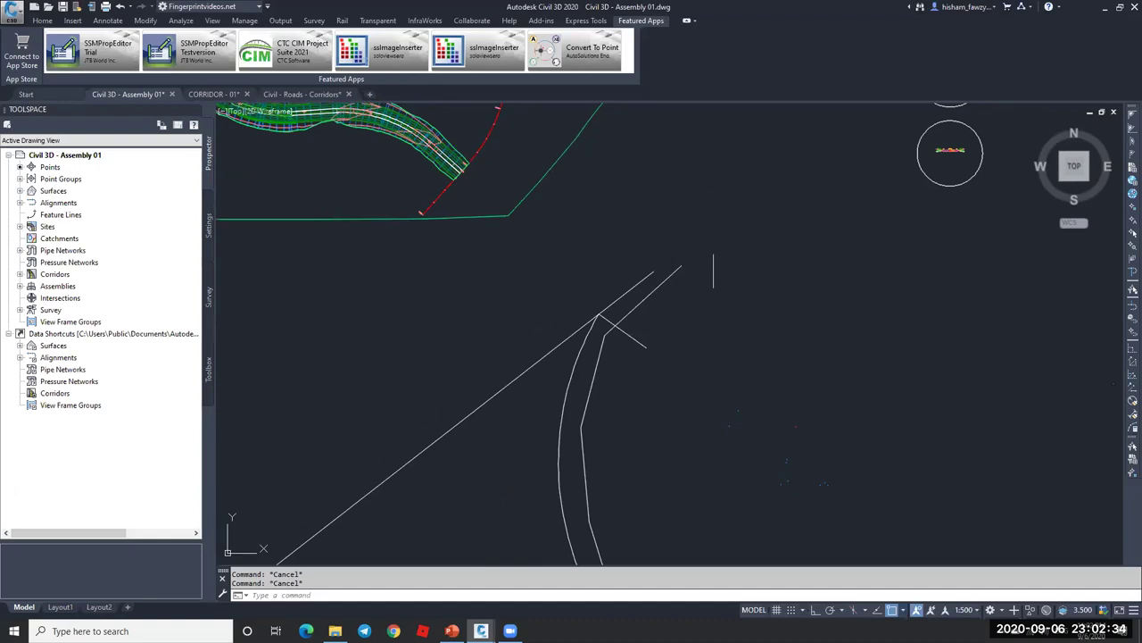
pyautogui.scroll(-2, 693, 244)
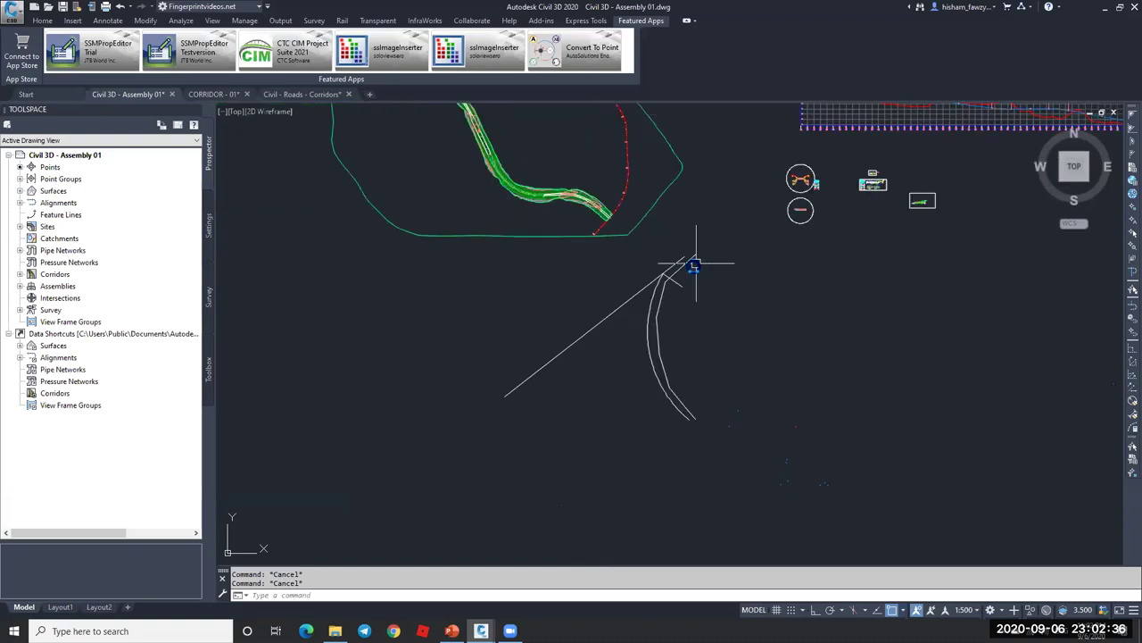
pyautogui.scroll(2, 688, 262)
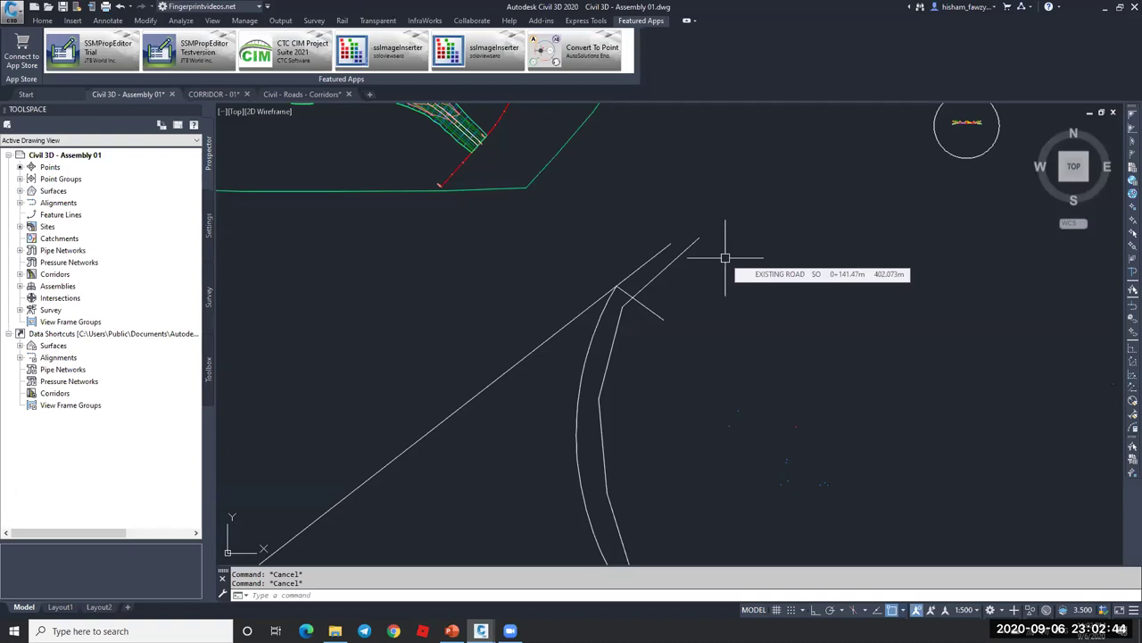
pyautogui.scroll(-2, 725, 257)
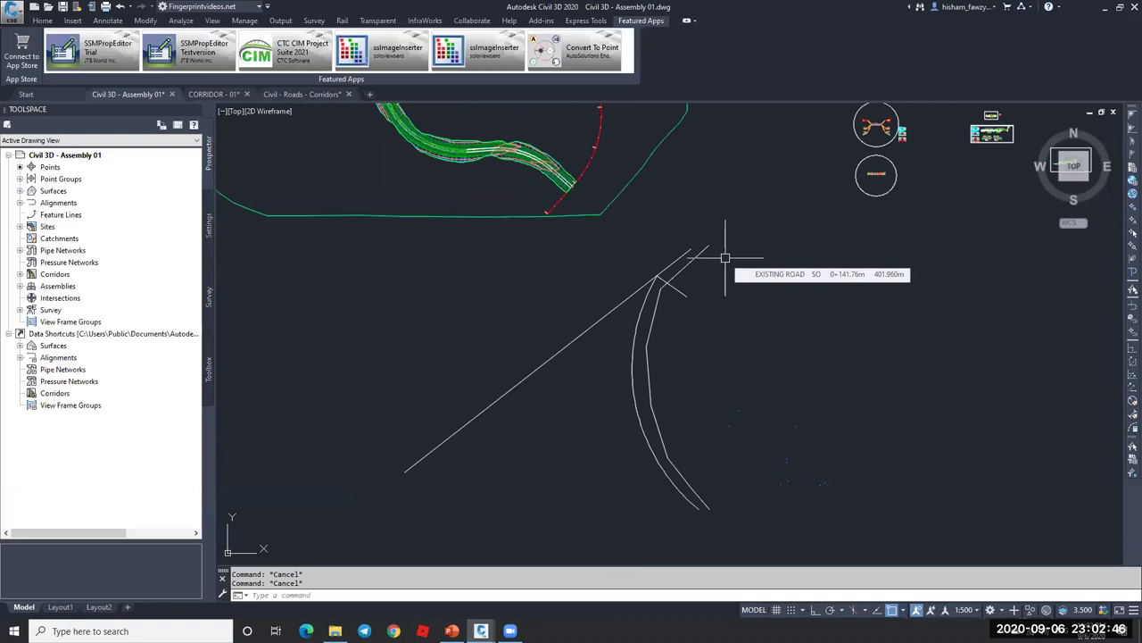
pyautogui.scroll(2, 725, 258)
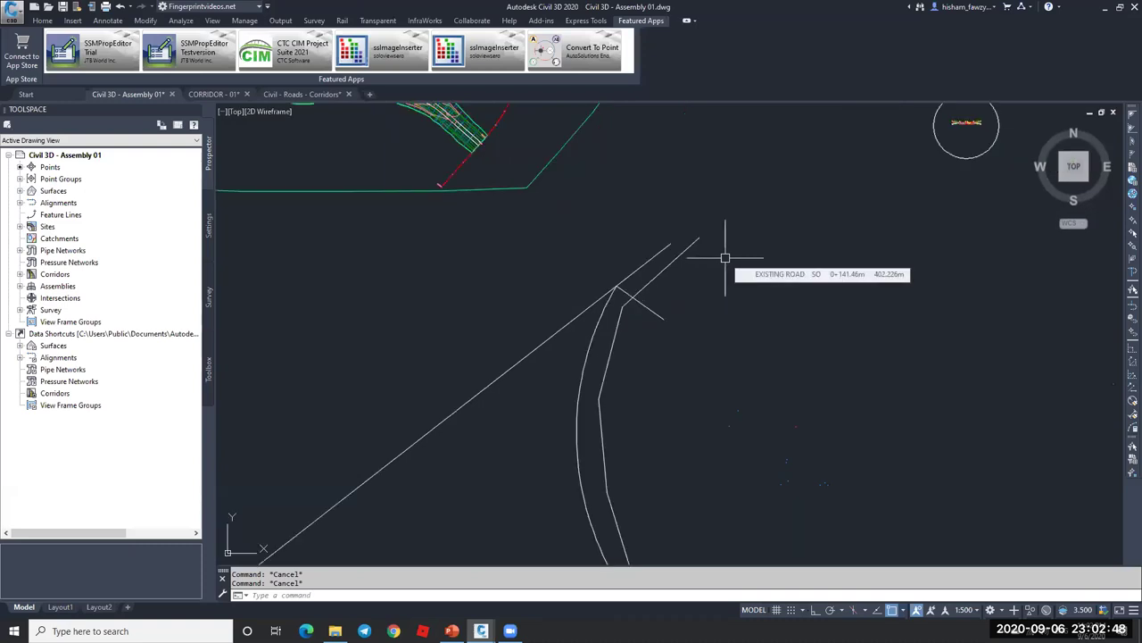
pyautogui.moveTo(725, 258); pyautogui.dragTo(752, 173, button='middle')
pyautogui.moveTo(726, 528); pyautogui.dragTo(684, 395, button='middle')
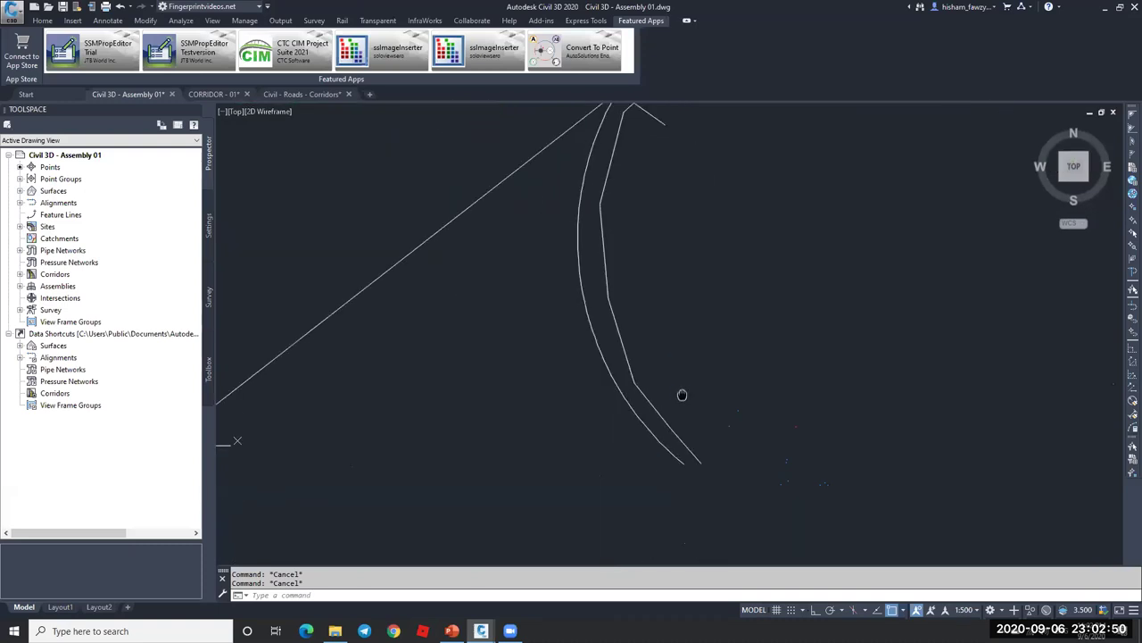
pyautogui.scroll(-2, 616, 152)
pyautogui.moveTo(616, 148)
pyautogui.mouseDown(button='middle')
pyautogui.moveTo(605, 255)
pyautogui.moveTo(629, 299)
pyautogui.mouseUp(button='middle')
pyautogui.click(605, 256)
pyautogui.scroll(4, 605, 257)
pyautogui.scroll(-2, 605, 256)
pyautogui.press('Escape')
pyautogui.scroll(1, 624, 304)
pyautogui.scroll(-2, 541, 316)
# - Place a two-point leader with LE between the two diagonal lines, without text
pyautogui.write('le')
pyautogui.press('Return')
pyautogui.scroll(4, 601, 283)
pyautogui.click(589, 268)
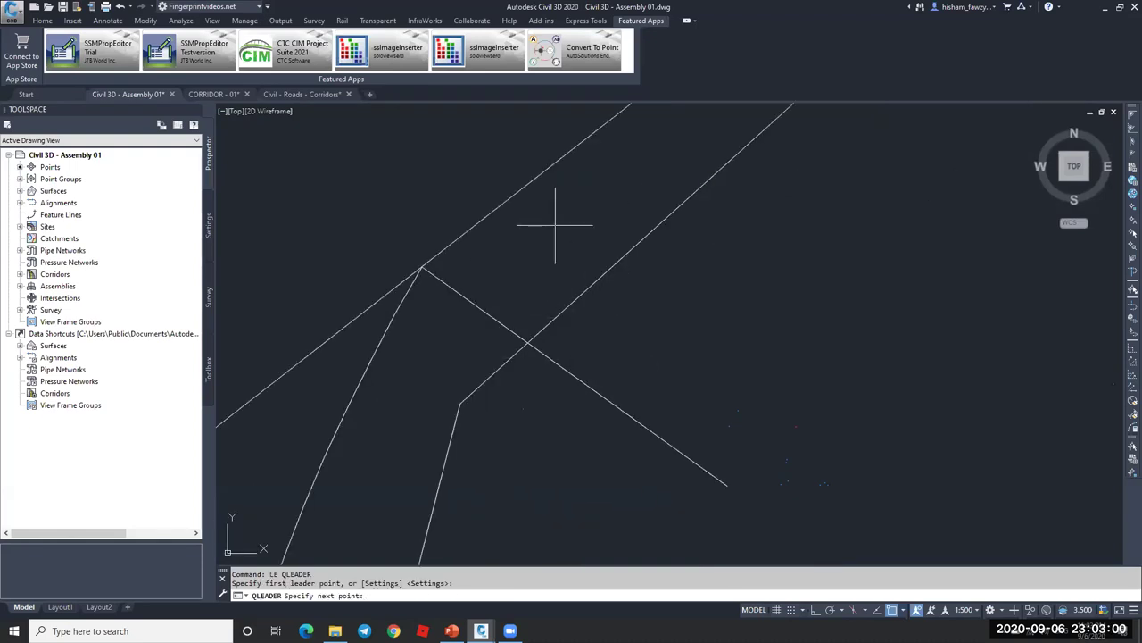
pyautogui.click(529, 209)
pyautogui.press('Escape')
# - Set the leader's arrow size to 3 in the Properties palette
pyautogui.click(571, 231)
pyautogui.click(536, 200)
pyautogui.hotkey('ctrl', '1')
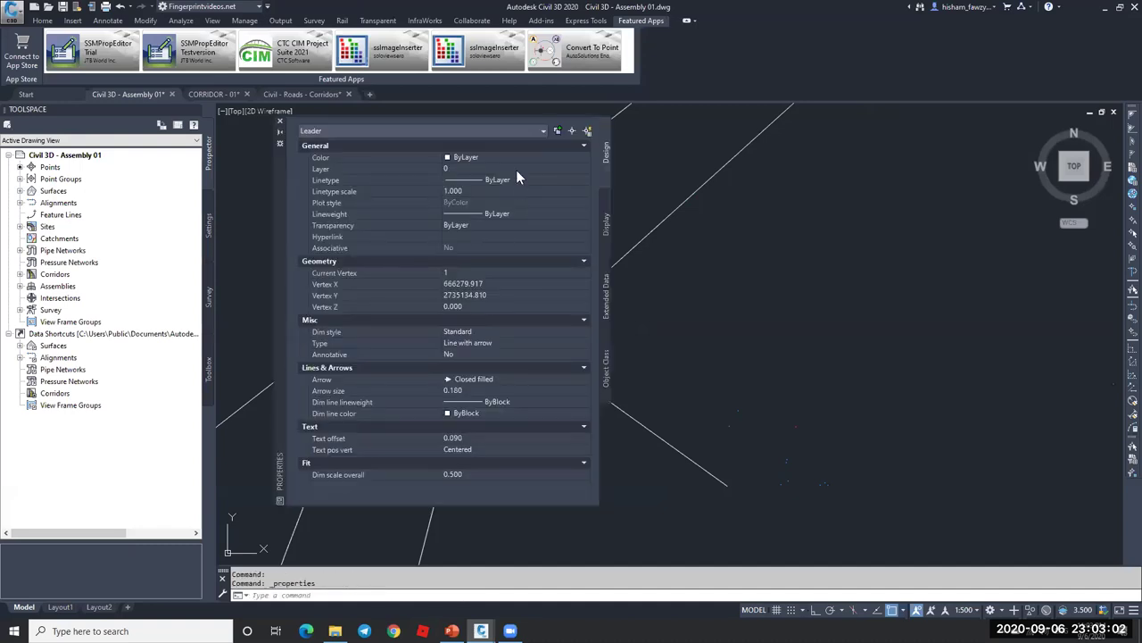
pyautogui.click(496, 392)
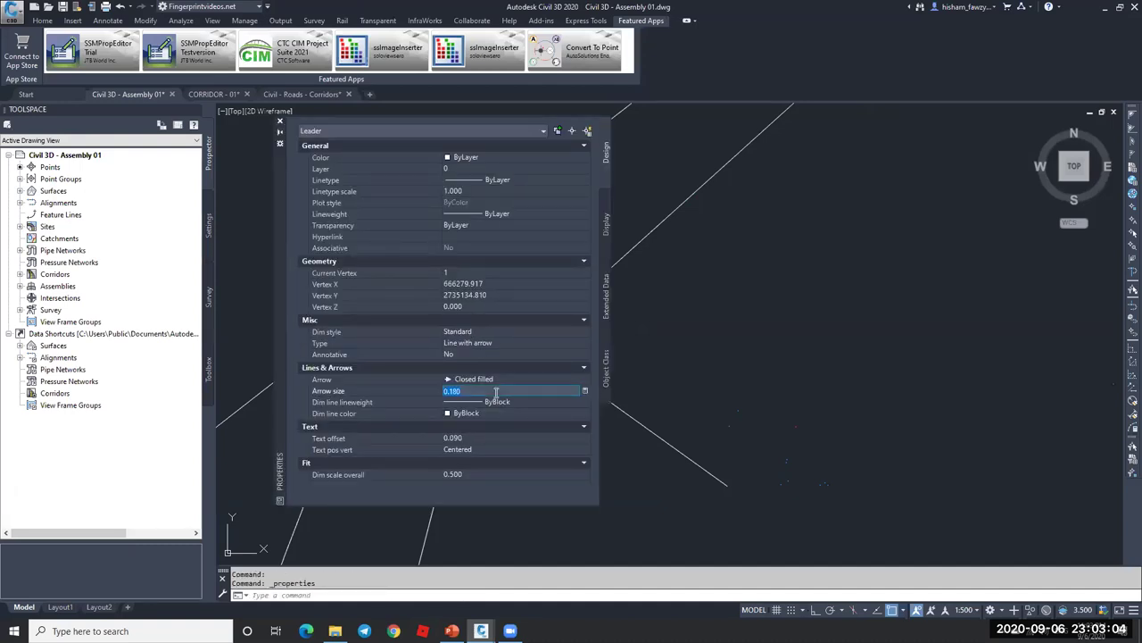
pyautogui.press('Return')
pyautogui.click(279, 121)
pyautogui.press('Escape')
pyautogui.press('Escape')
pyautogui.scroll(-2, 589, 259)
pyautogui.scroll(-2, 634, 213)
pyautogui.scroll(2, 604, 221)
# - Extend the right diagonal line's top end up to a new point
pyautogui.moveTo(604, 222); pyautogui.dragTo(594, 250, button='middle')
pyautogui.scroll(1, 594, 250)
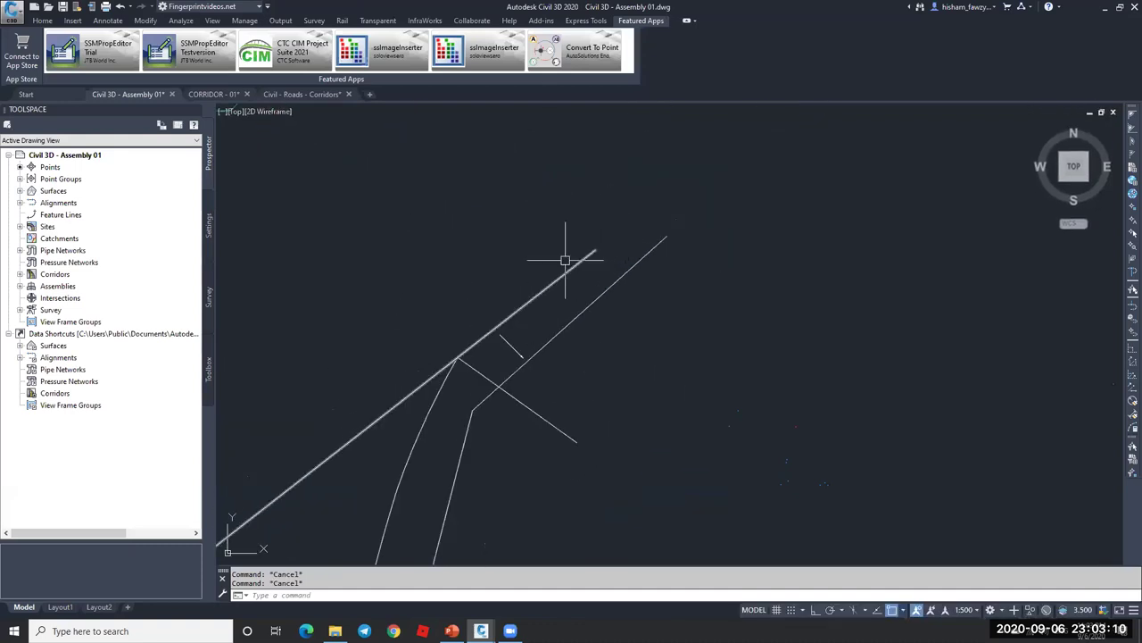
pyautogui.scroll(3, 526, 366)
pyautogui.scroll(-2, 454, 339)
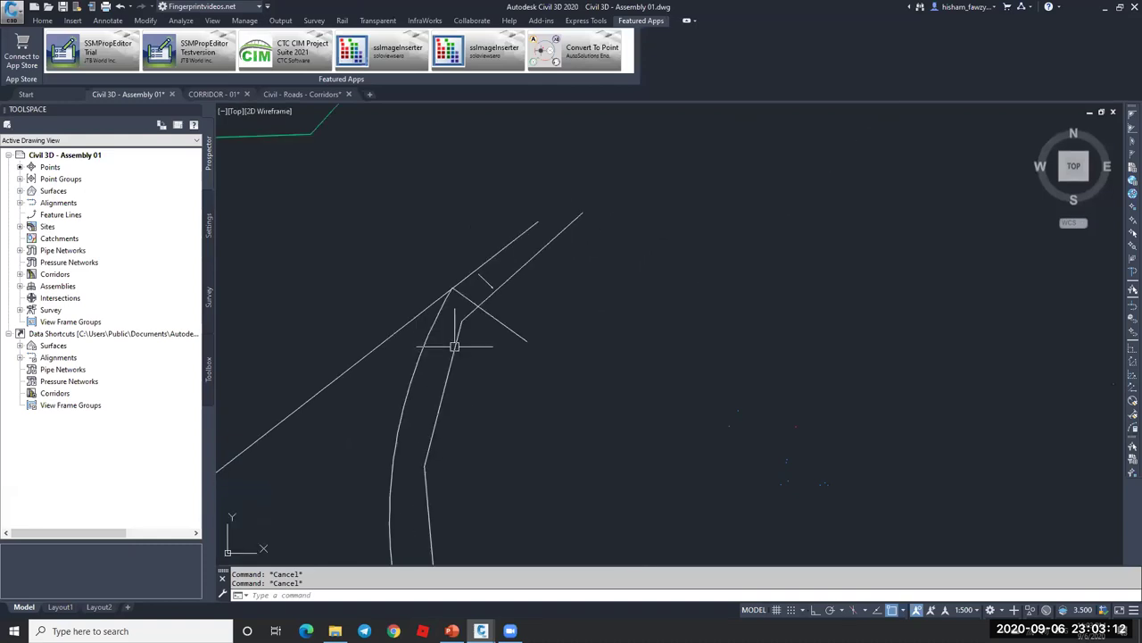
pyautogui.scroll(2, 462, 311)
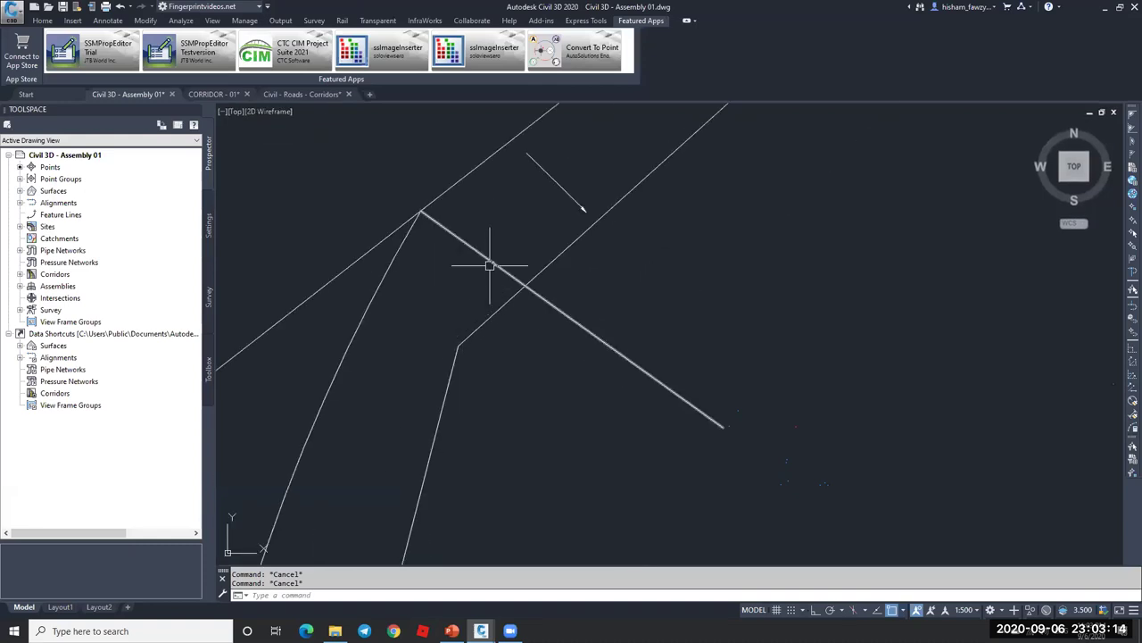
pyautogui.scroll(-2, 494, 261)
pyautogui.scroll(-1, 548, 224)
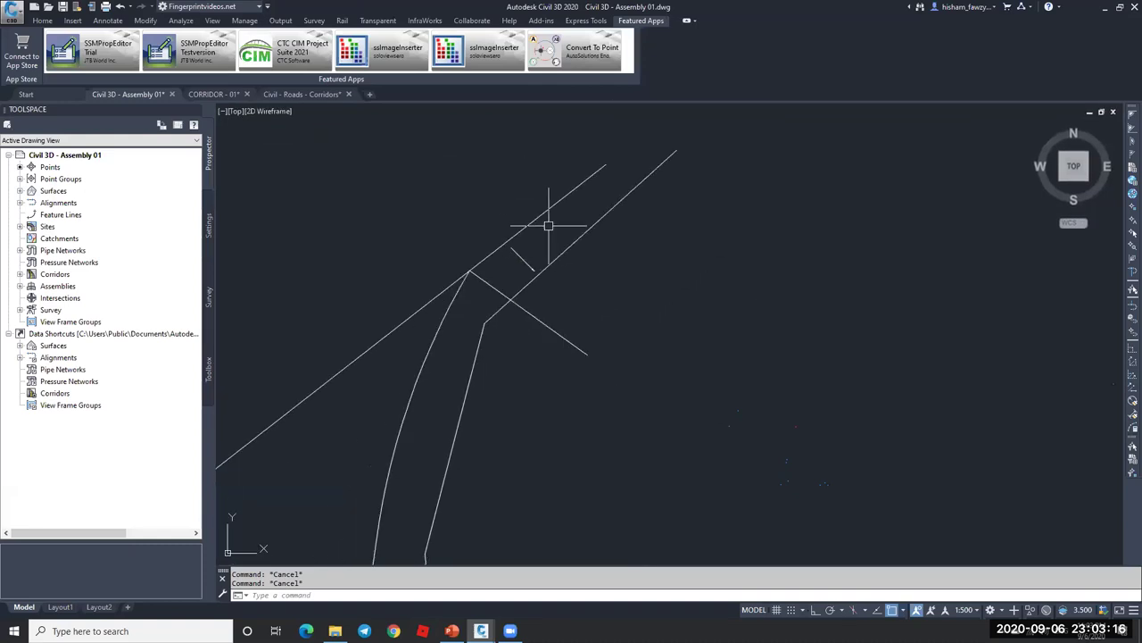
pyautogui.click(611, 211)
pyautogui.click(614, 206)
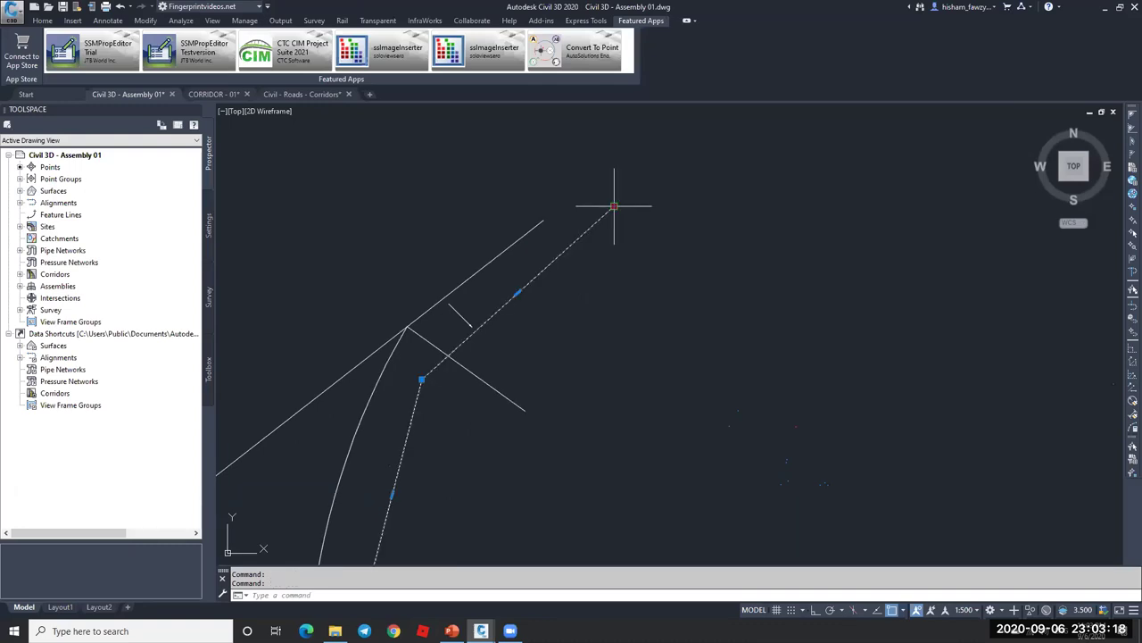
pyautogui.click(670, 115)
pyautogui.press('Escape')
# - Snap the left diagonal line's top end onto the right line's end so both meet
pyautogui.click(541, 222)
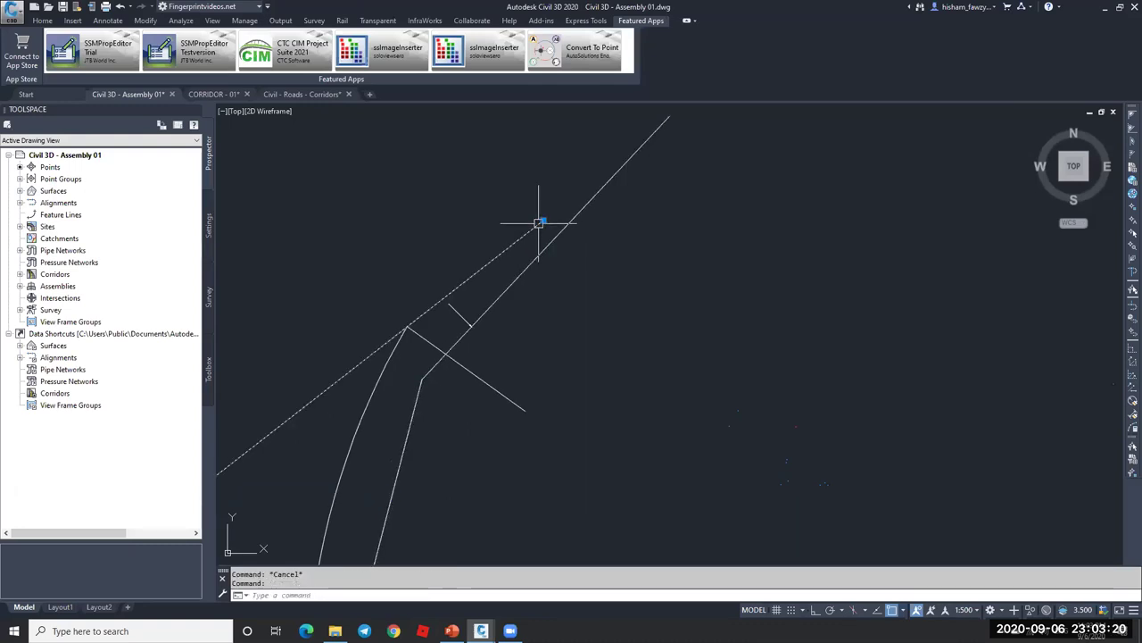
pyautogui.click(543, 219)
pyautogui.click(669, 115)
pyautogui.press('Escape')
pyautogui.press('Escape')
pyautogui.click(416, 331)
pyautogui.click(408, 327)
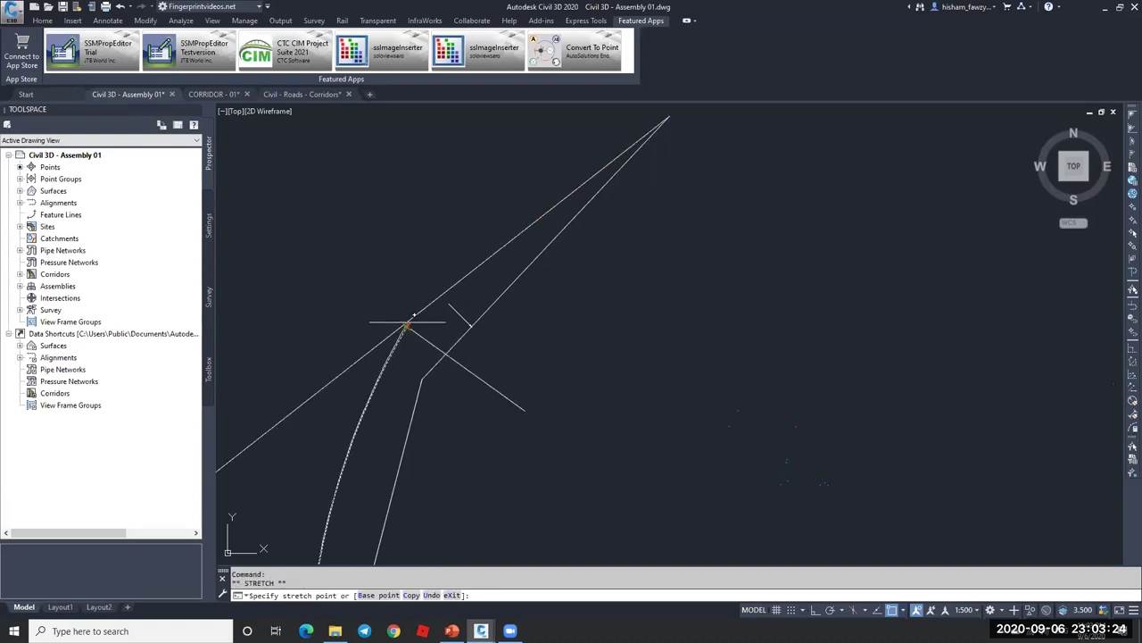
pyautogui.press('Escape')
pyautogui.press('Escape')
pyautogui.moveTo(605, 166); pyautogui.dragTo(538, 247, button='middle')
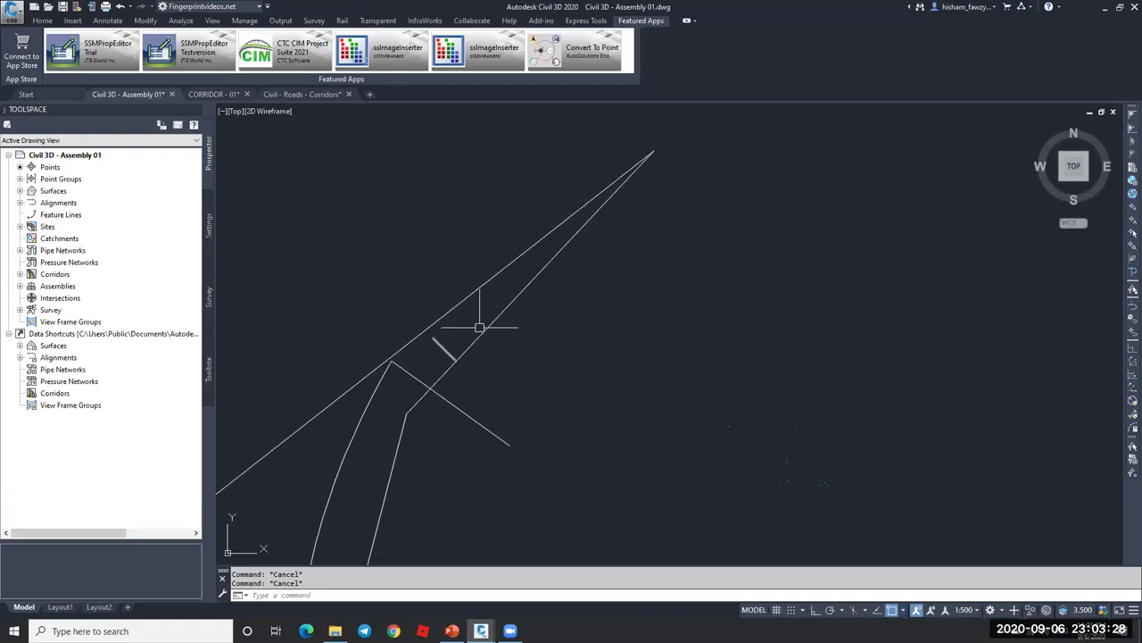
pyautogui.click(628, 171)
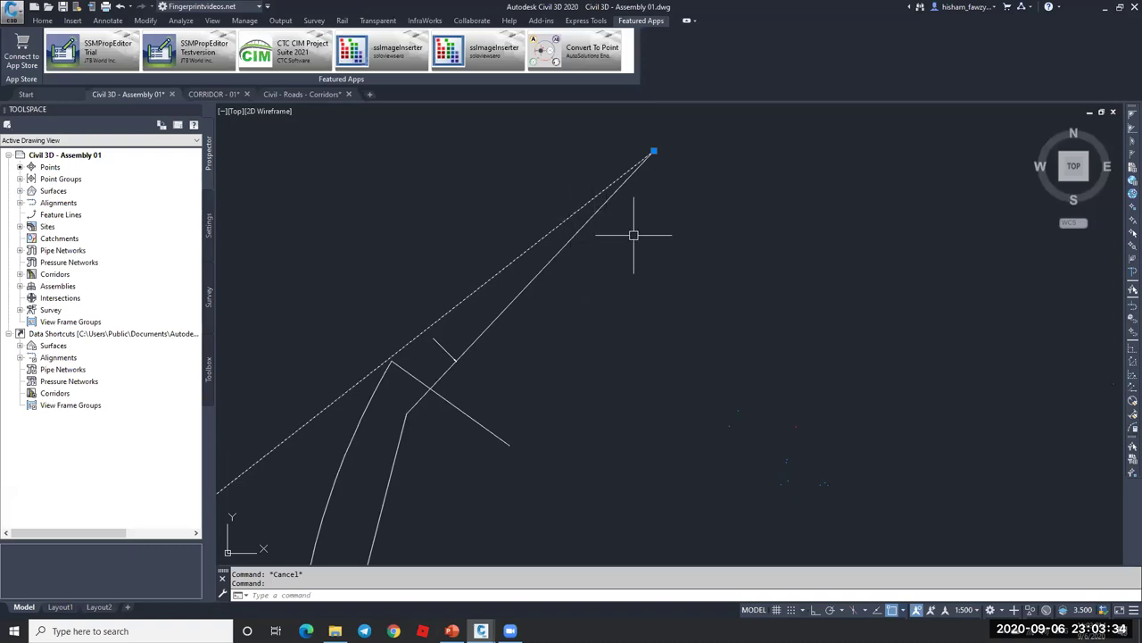
# - Offset the right diagonal line 50 units to its lower-right side
pyautogui.write('o')
pyautogui.press('Return')
pyautogui.write('10')
pyautogui.press('Return')
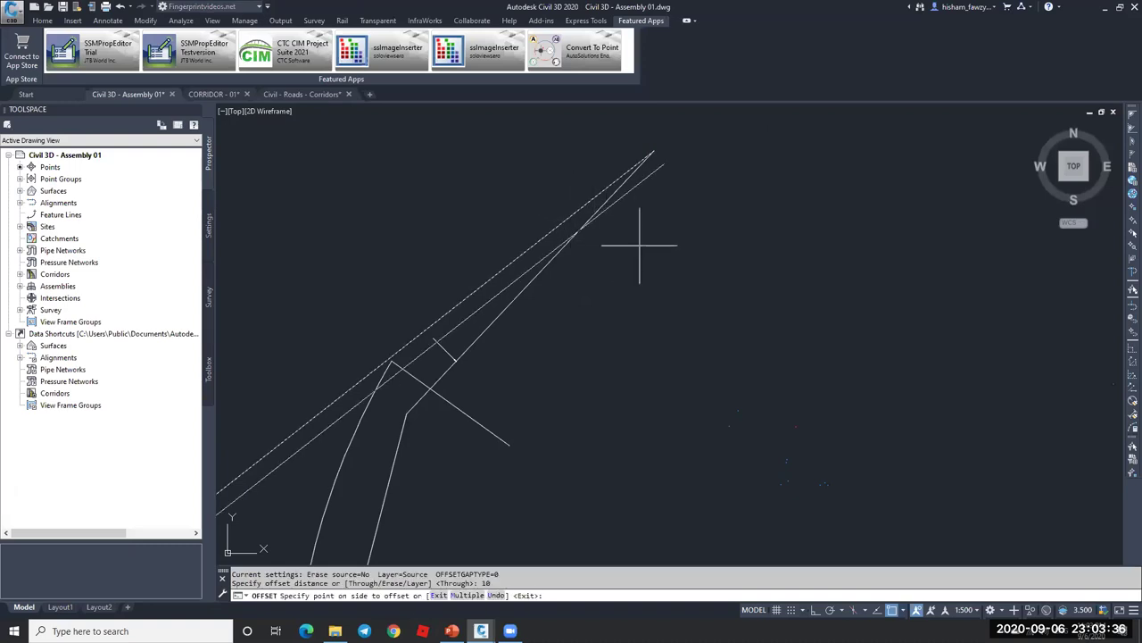
pyautogui.press('Escape')
pyautogui.write('o')
pyautogui.press('Return')
pyautogui.write('50')
pyautogui.press('Return')
pyautogui.click(609, 199)
pyautogui.click(622, 243)
pyautogui.press('Escape')
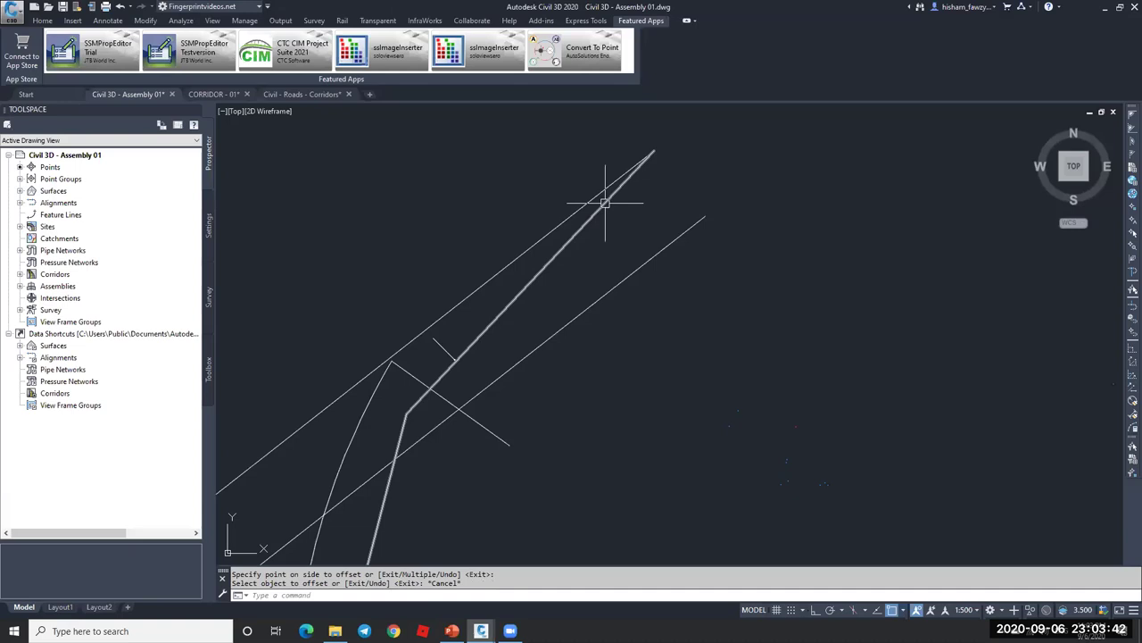
pyautogui.click(691, 240)
pyautogui.click(602, 193)
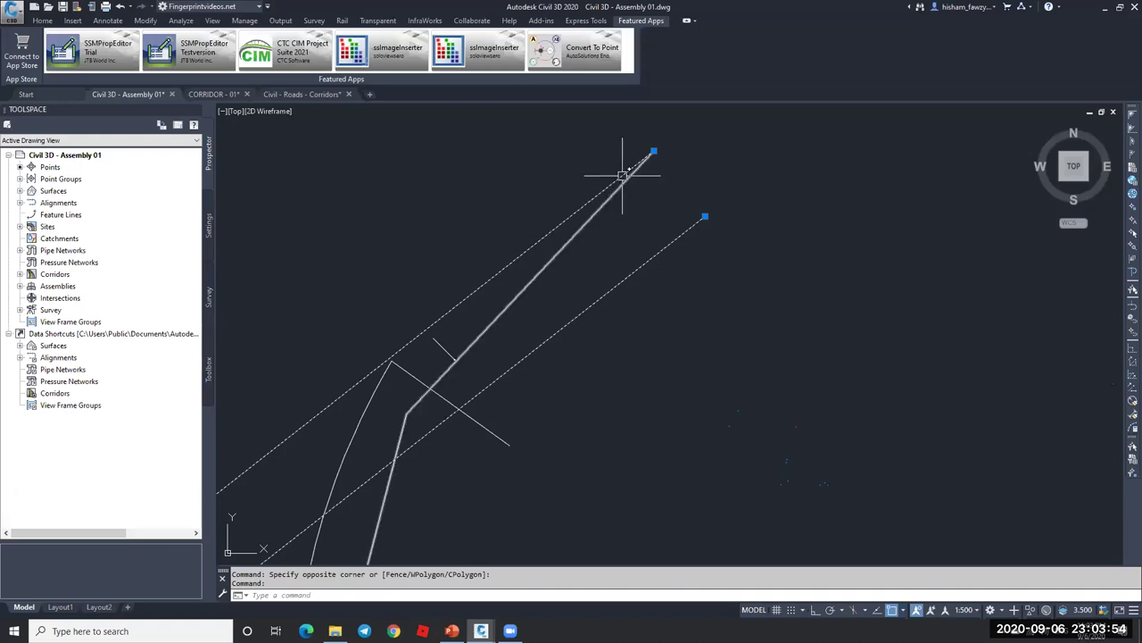
pyautogui.scroll(-4, 622, 175)
pyautogui.press('Escape')
pyautogui.press('Escape')
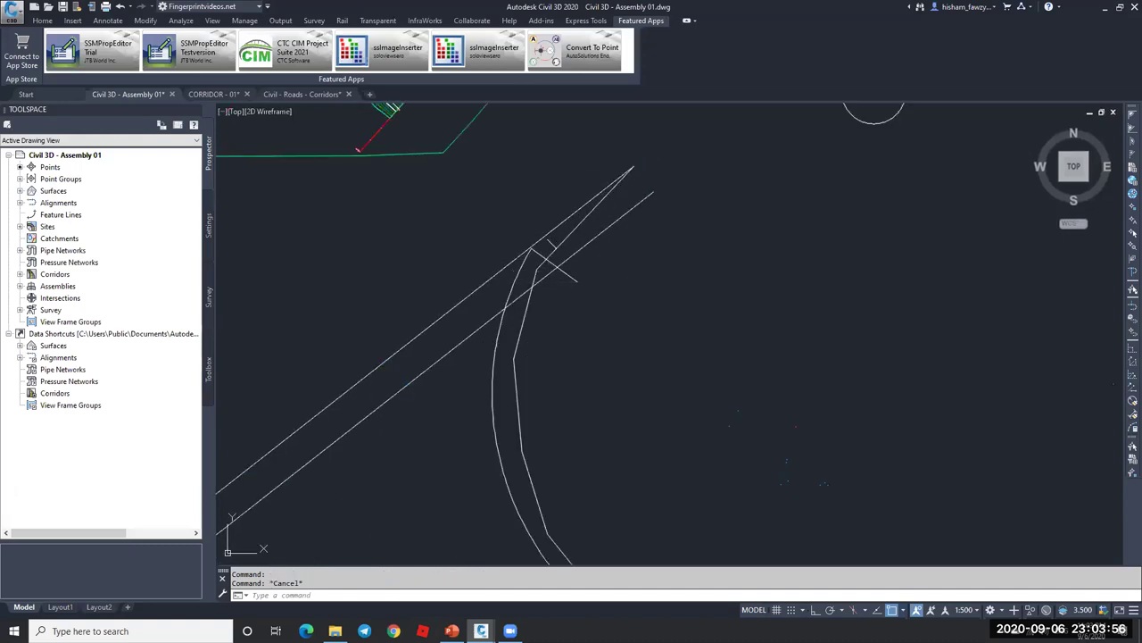
pyautogui.click(535, 370)
pyautogui.click(482, 388)
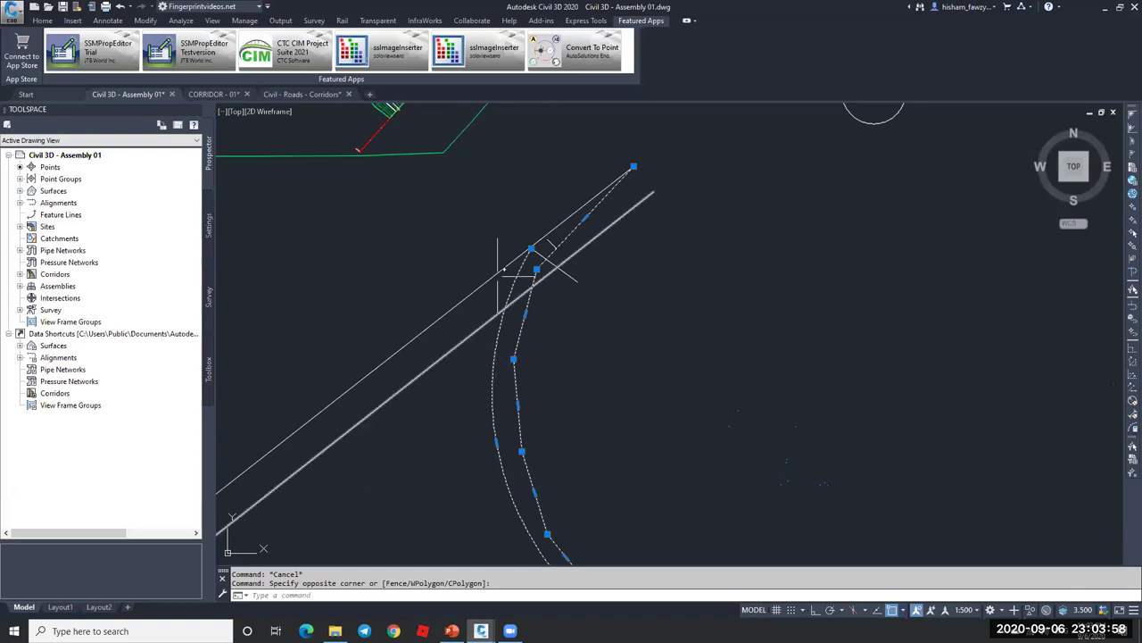
pyautogui.scroll(4, 527, 246)
pyautogui.press('Escape')
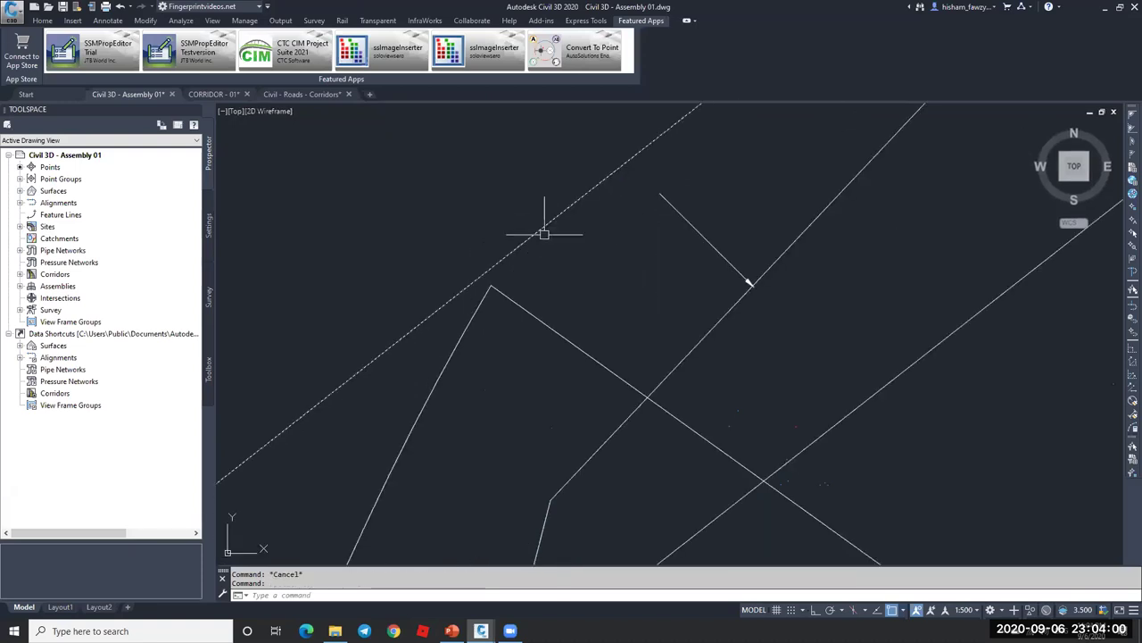
pyautogui.click(531, 229)
pyautogui.scroll(-2, 539, 218)
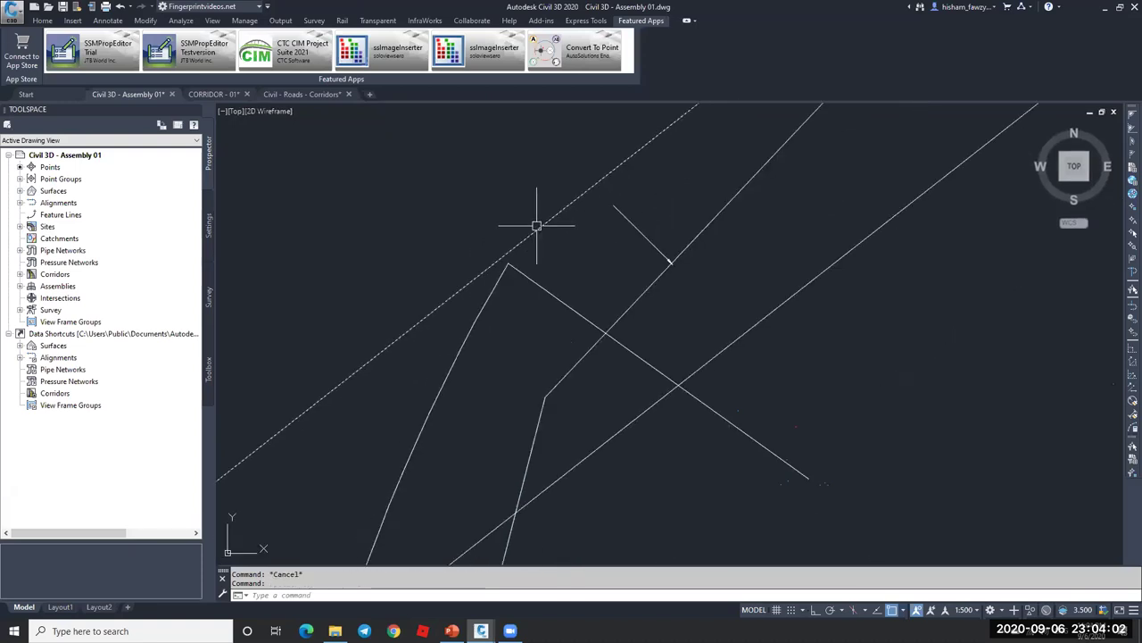
pyautogui.click(548, 219)
pyautogui.scroll(-3, 518, 242)
pyautogui.moveTo(663, 153); pyautogui.dragTo(565, 269, button='middle')
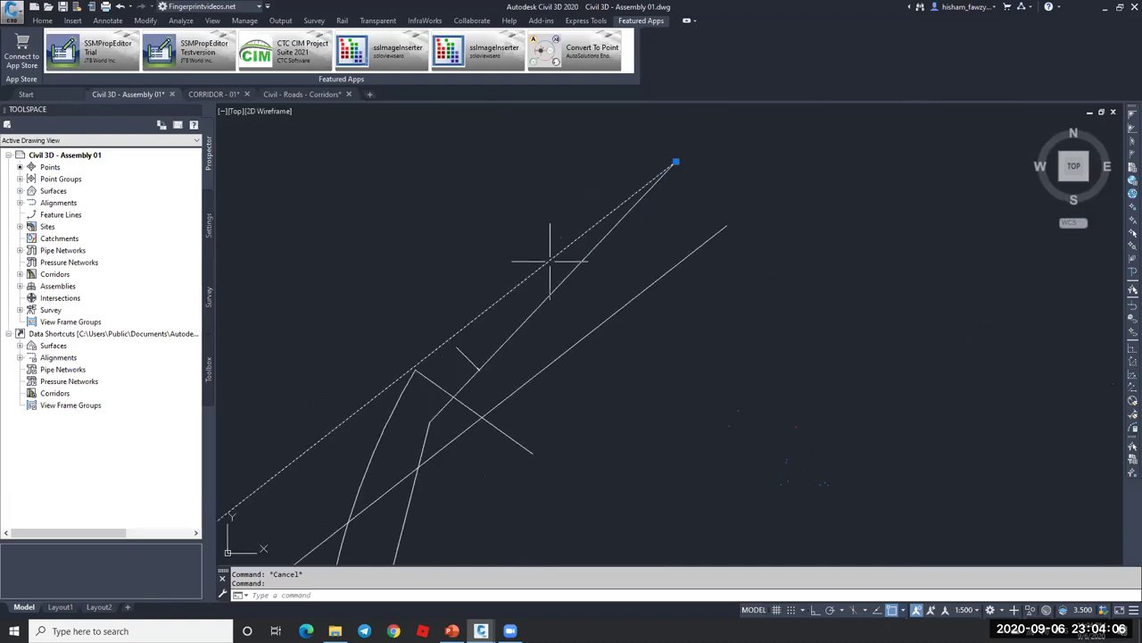
pyautogui.click(525, 322)
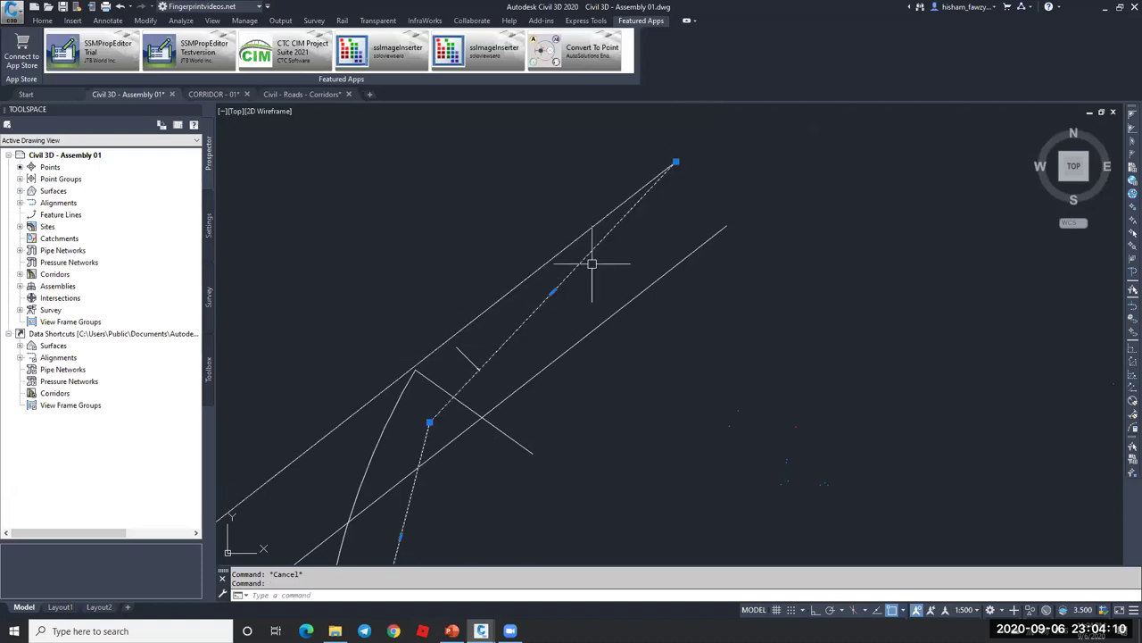
pyautogui.press('Escape')
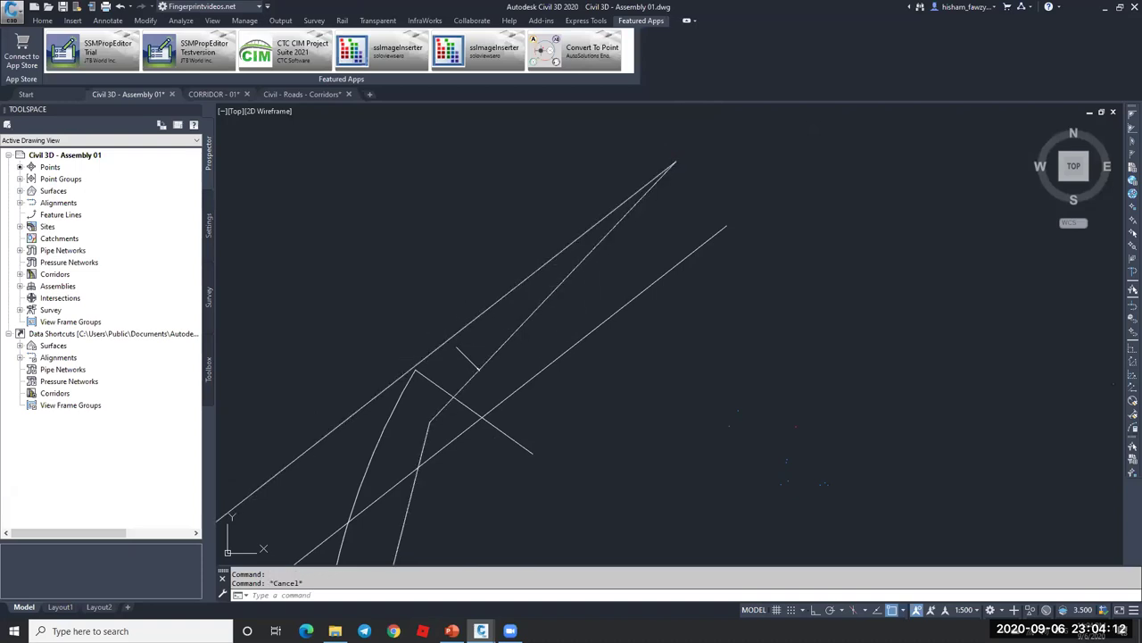
pyautogui.scroll(4, 492, 311)
pyautogui.click(459, 386)
pyautogui.click(426, 411)
pyautogui.press('Escape')
pyautogui.scroll(-4, 440, 402)
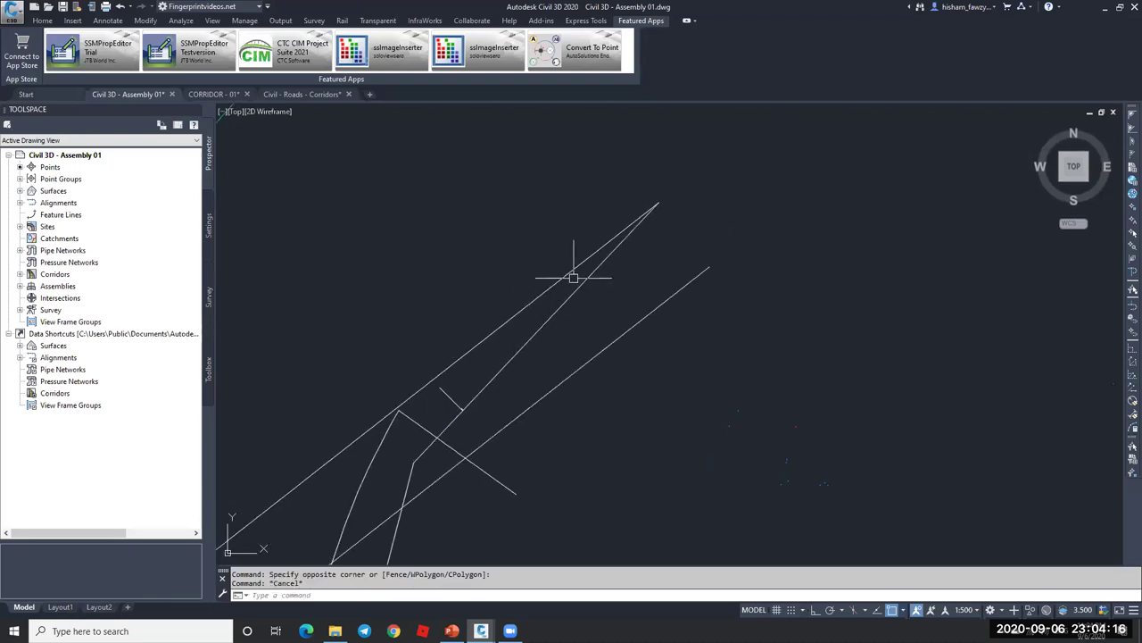
pyautogui.scroll(3, 491, 393)
pyautogui.scroll(-3, 452, 416)
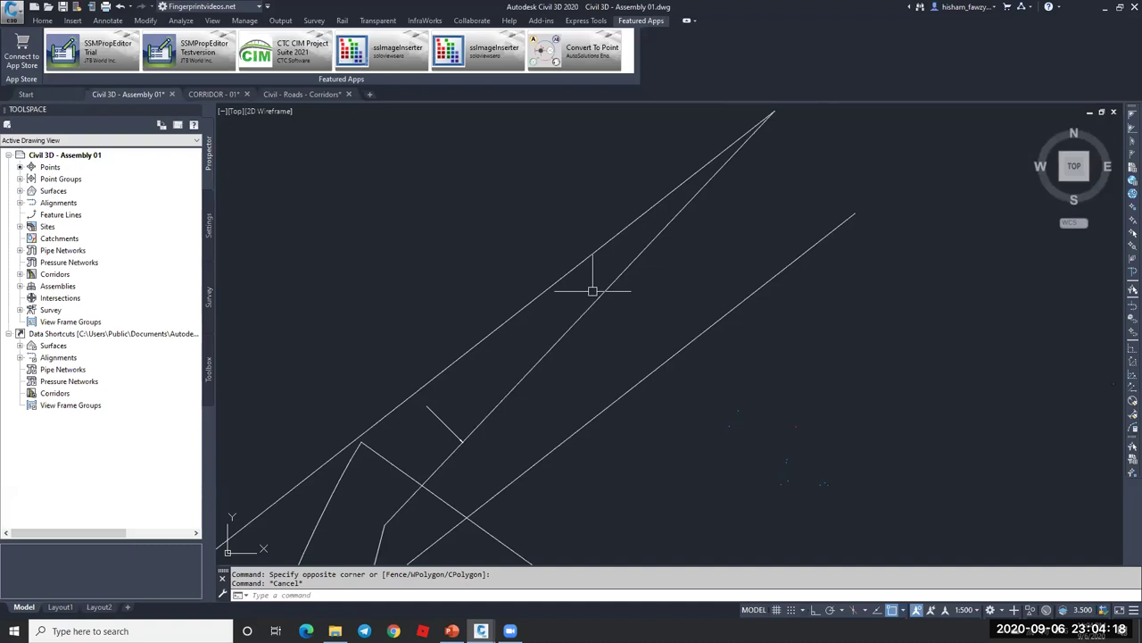
pyautogui.scroll(-2, 688, 199)
pyautogui.press('Escape')
pyautogui.scroll(-2, 702, 196)
pyautogui.scroll(2, 658, 286)
pyautogui.scroll(2, 650, 293)
pyautogui.click(656, 292)
pyautogui.click(610, 314)
pyautogui.press('Escape')
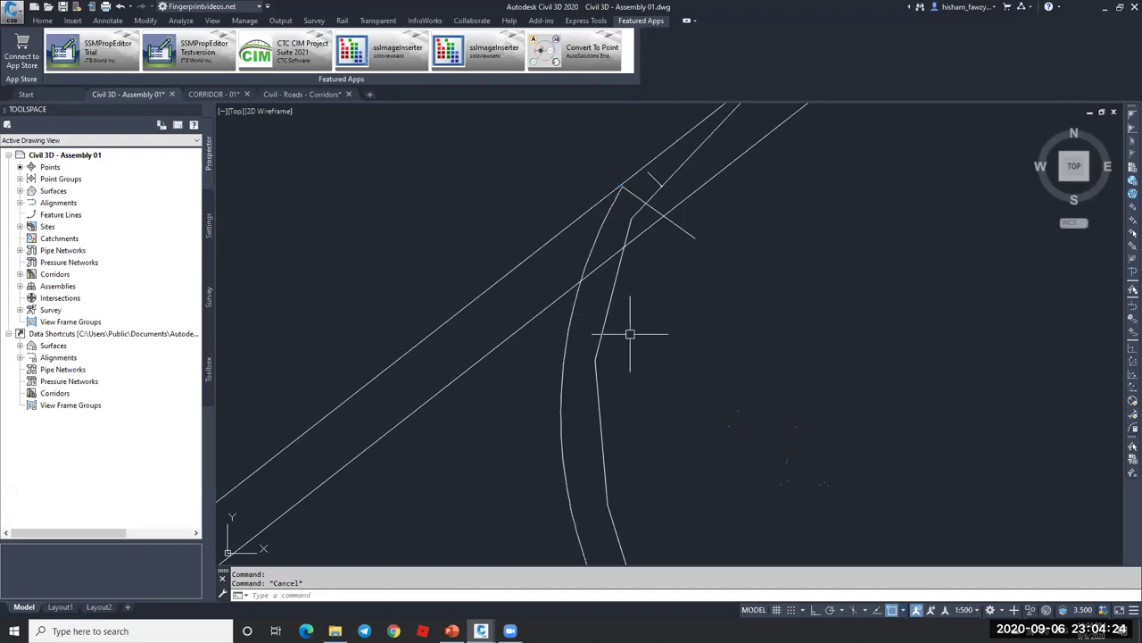
pyautogui.press('Escape')
pyautogui.scroll(-1, 670, 267)
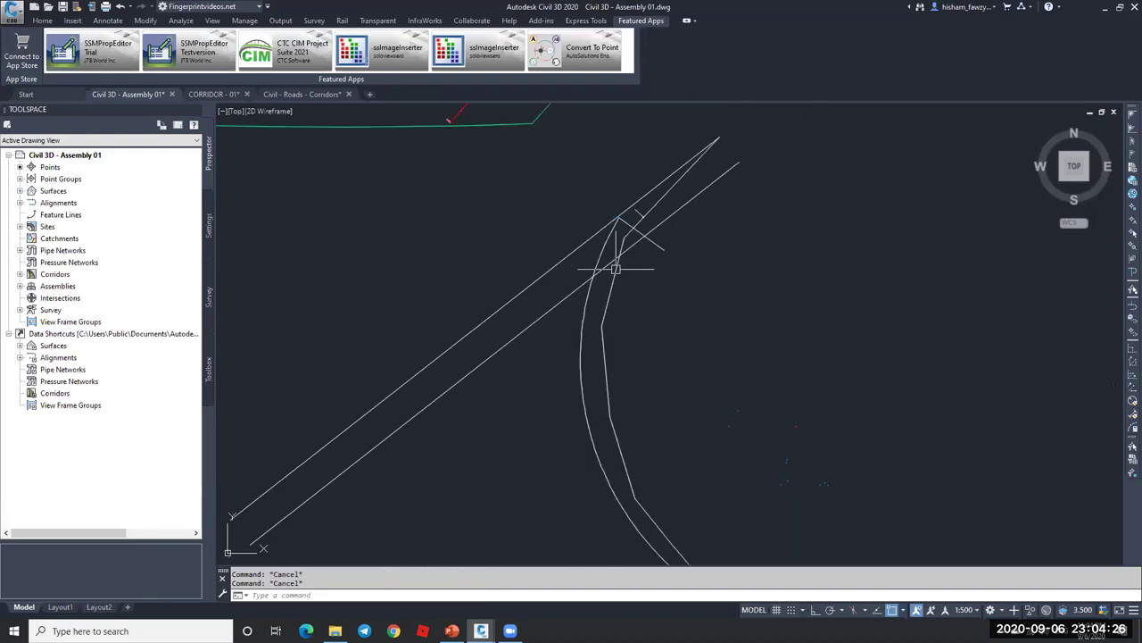
pyautogui.scroll(-1, 647, 281)
# - Select the sketched diagonal lines and curve below the corridor and erase them with E
pyautogui.scroll(-3, 628, 279)
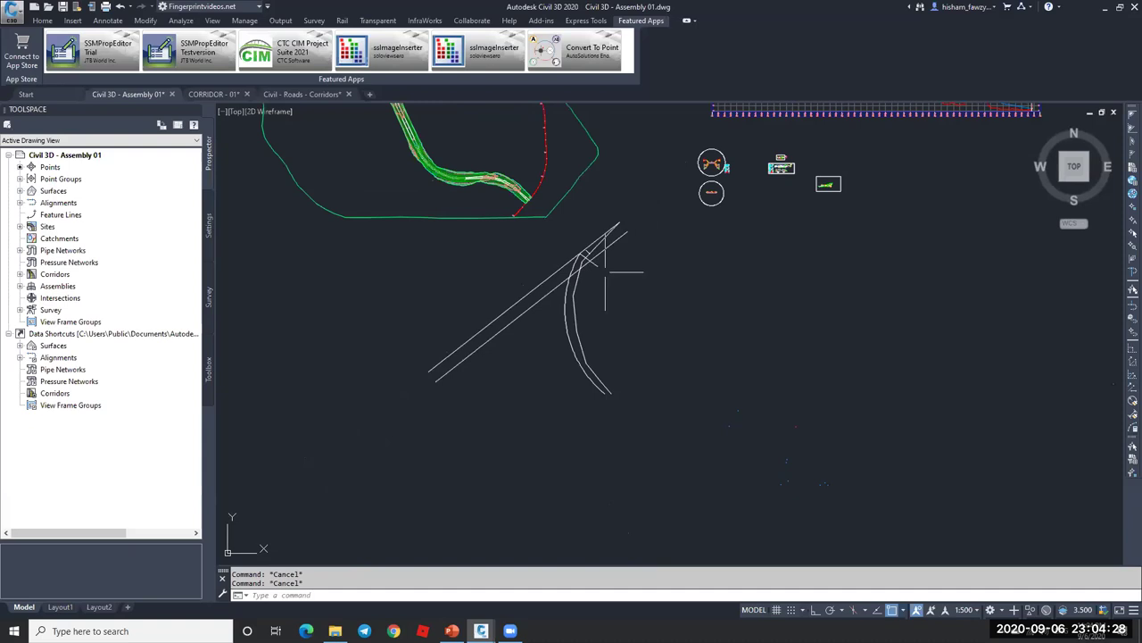
pyautogui.scroll(6, 714, 188)
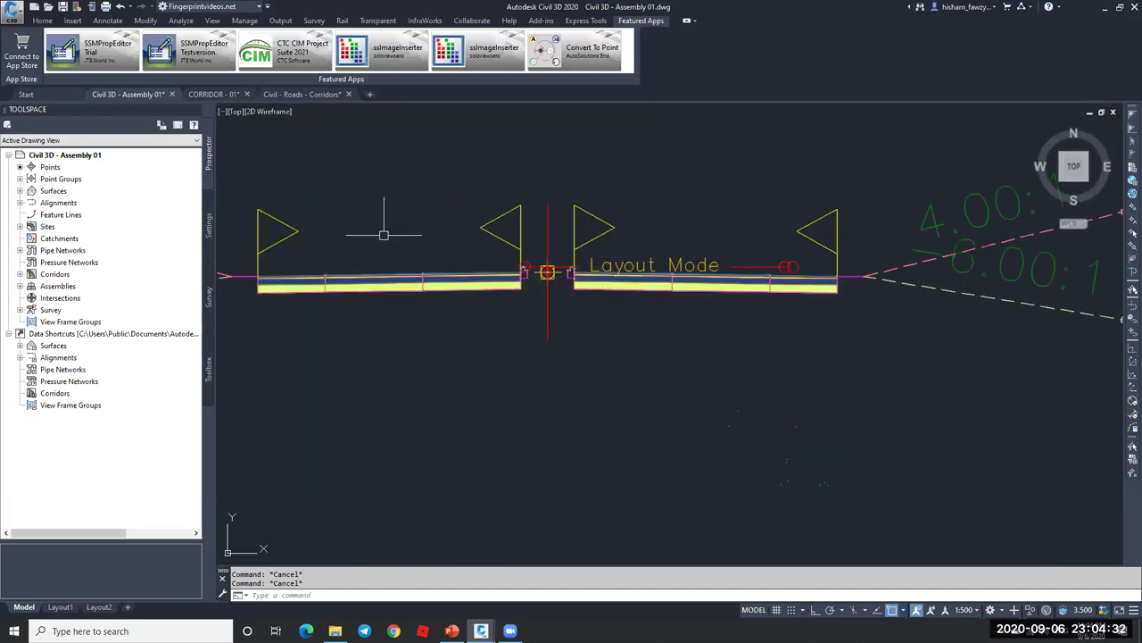
pyautogui.scroll(-8, 562, 210)
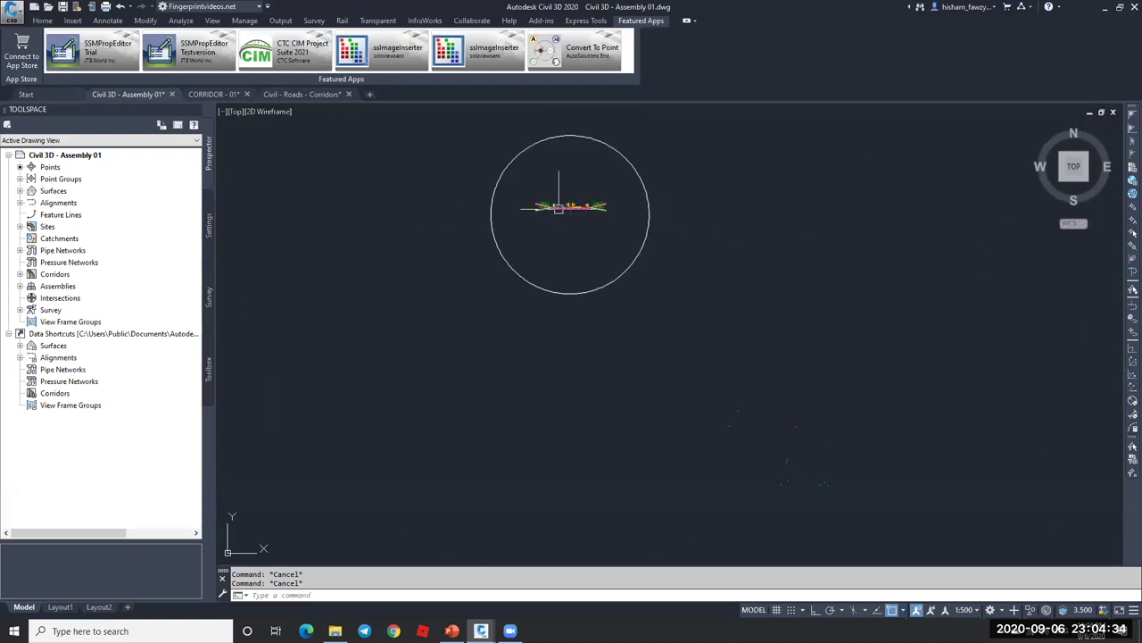
pyautogui.scroll(-1, 579, 232)
pyautogui.click(463, 280)
pyautogui.click(468, 286)
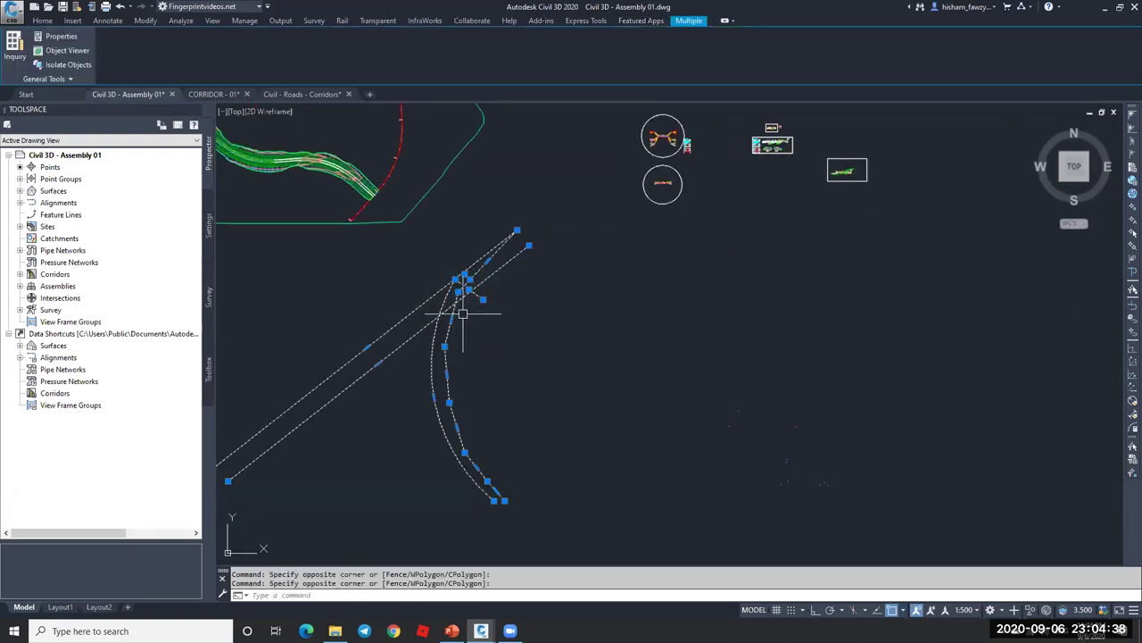
pyautogui.write('e')
pyautogui.press('Return')
pyautogui.press('Escape')
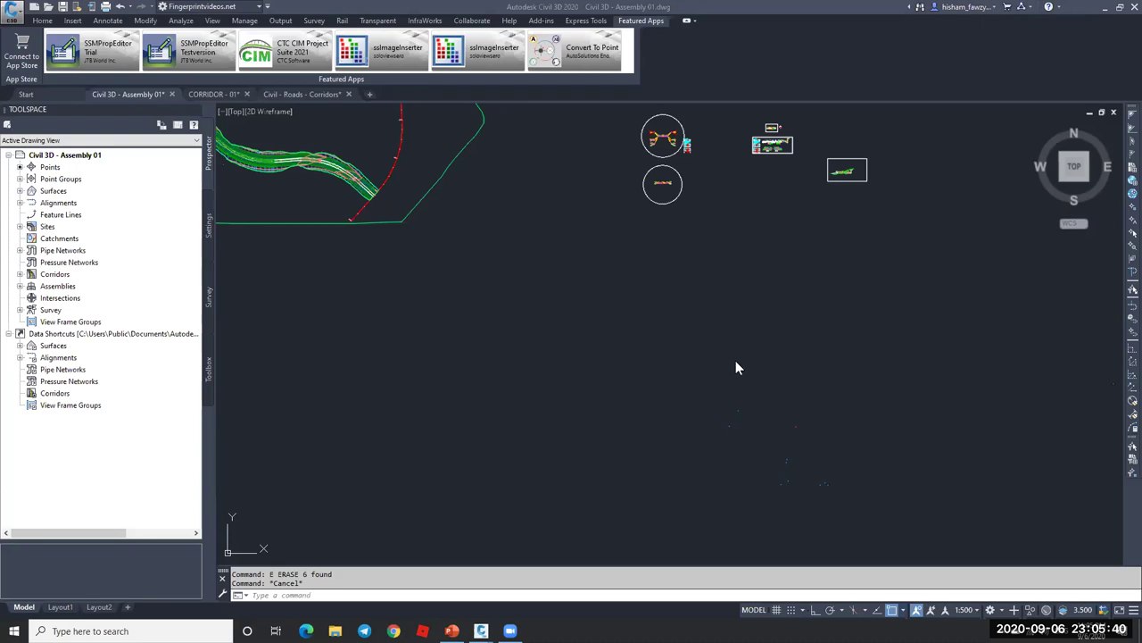
# - Zoom and pan to the assembly and inspect the left ISLAND TOP subassembly, then deselect it
pyautogui.scroll(8, 662, 174)
pyautogui.scroll(10, 649, 236)
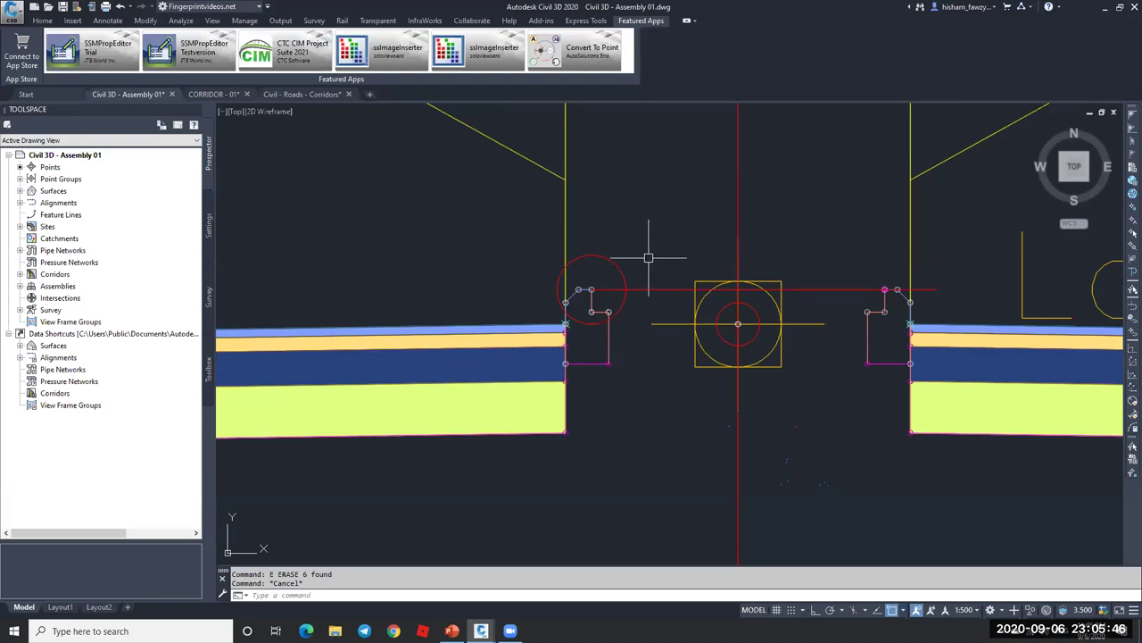
pyautogui.scroll(-8, 649, 258)
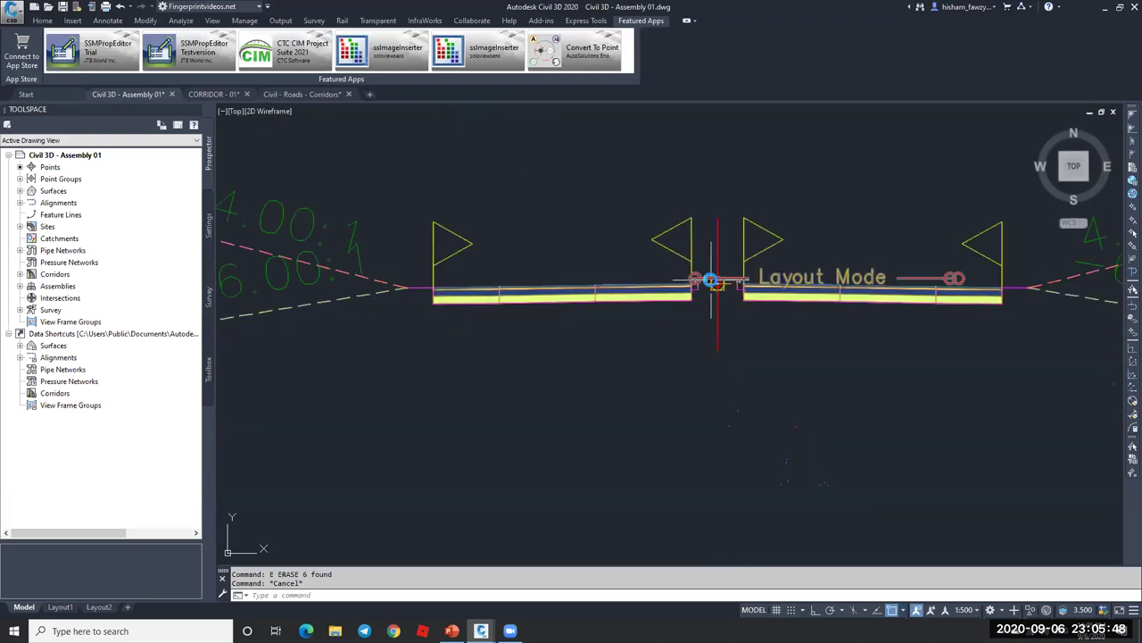
pyautogui.scroll(4, 711, 279)
pyautogui.scroll(-15, 726, 303)
pyautogui.scroll(-6, 768, 307)
pyautogui.moveTo(630, 298); pyautogui.dragTo(783, 293, button='middle')
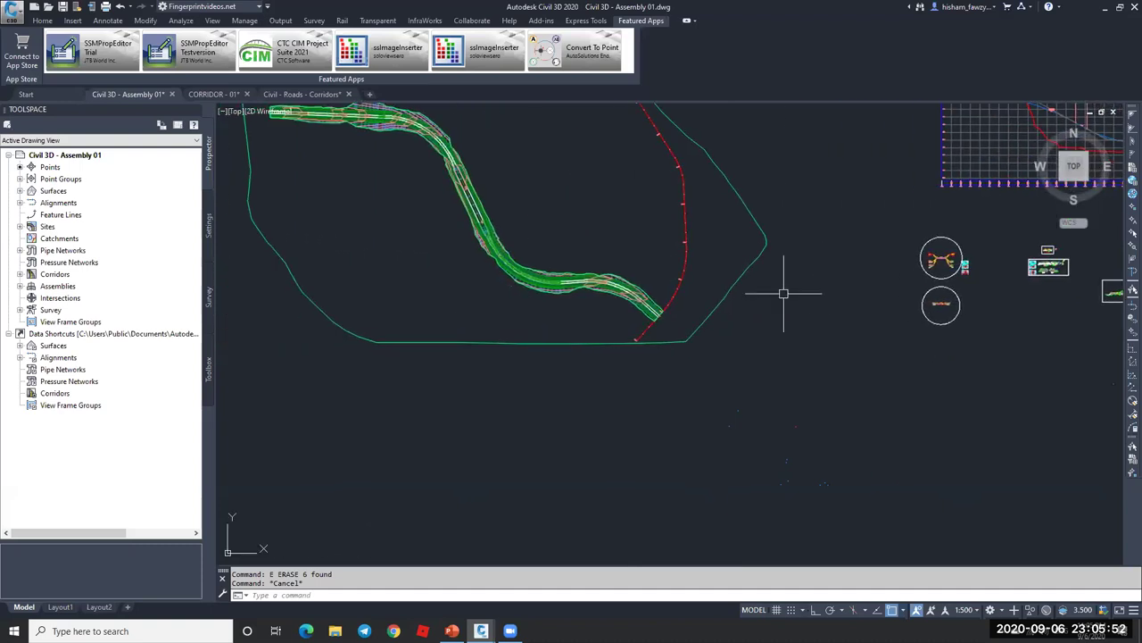
pyautogui.scroll(10, 923, 290)
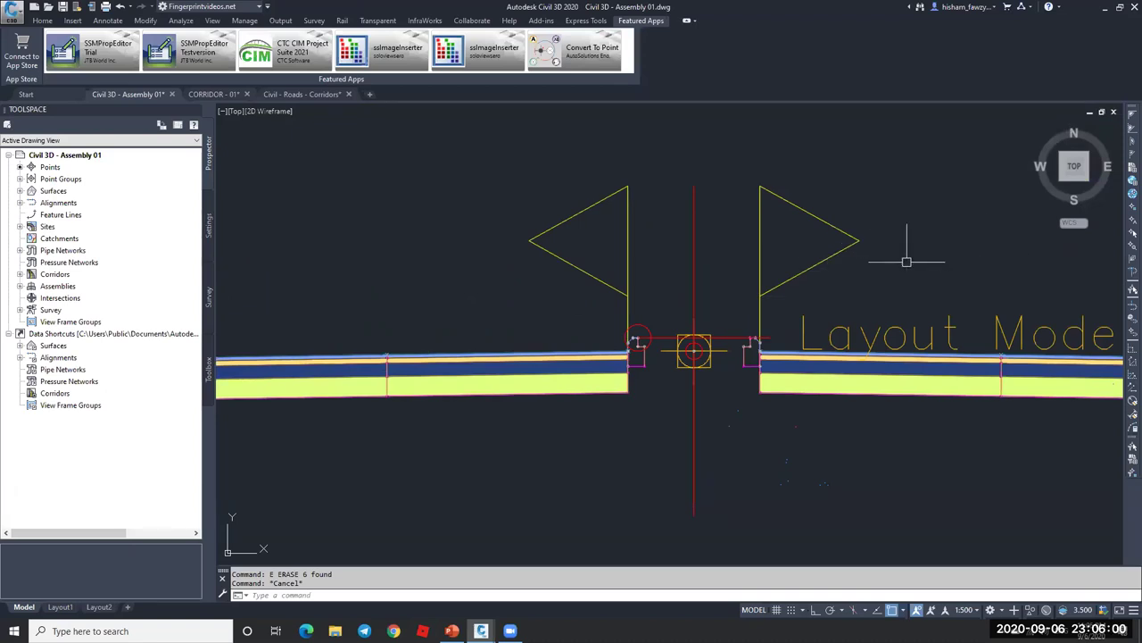
pyautogui.scroll(6, 630, 294)
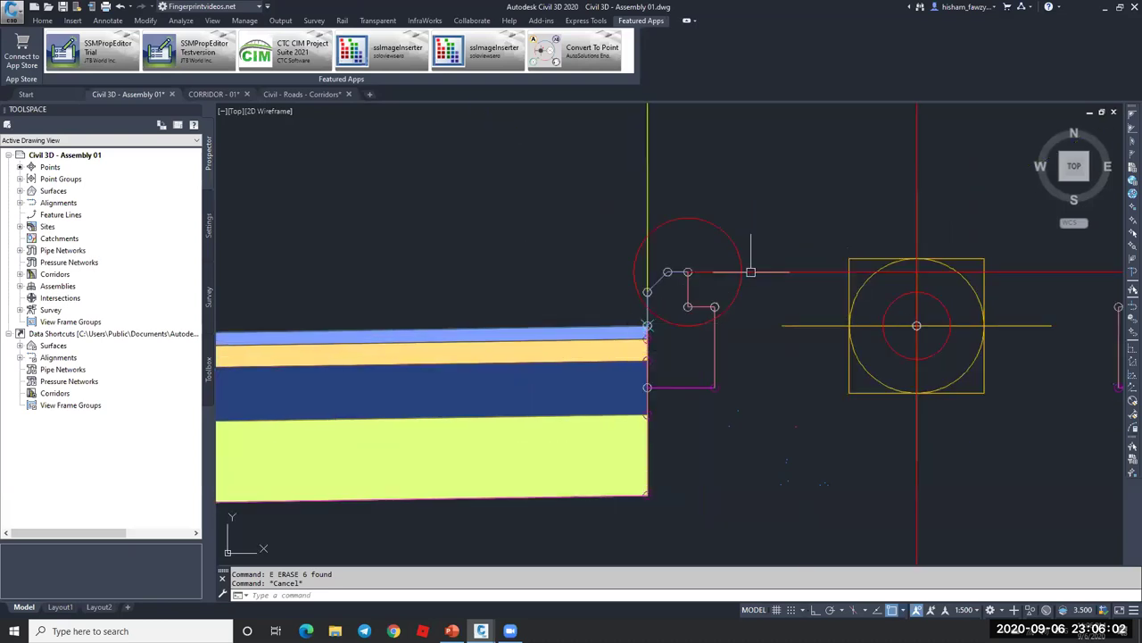
pyautogui.click(633, 290)
pyautogui.scroll(-2, 633, 290)
pyautogui.scroll(-1, 591, 294)
pyautogui.scroll(6, 785, 254)
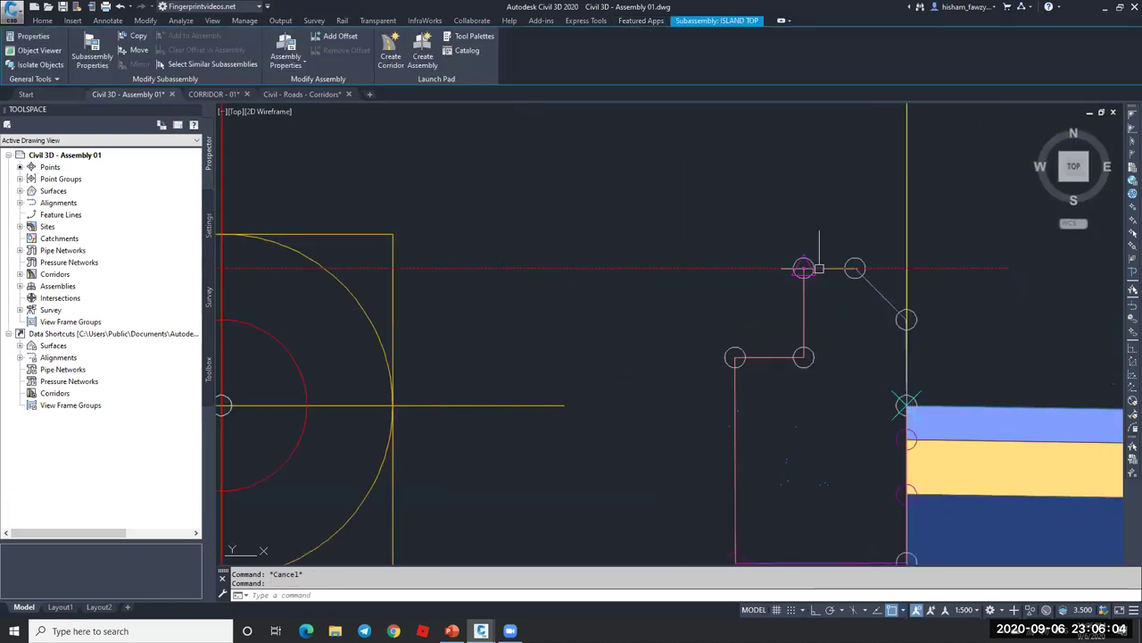
pyautogui.press('Escape')
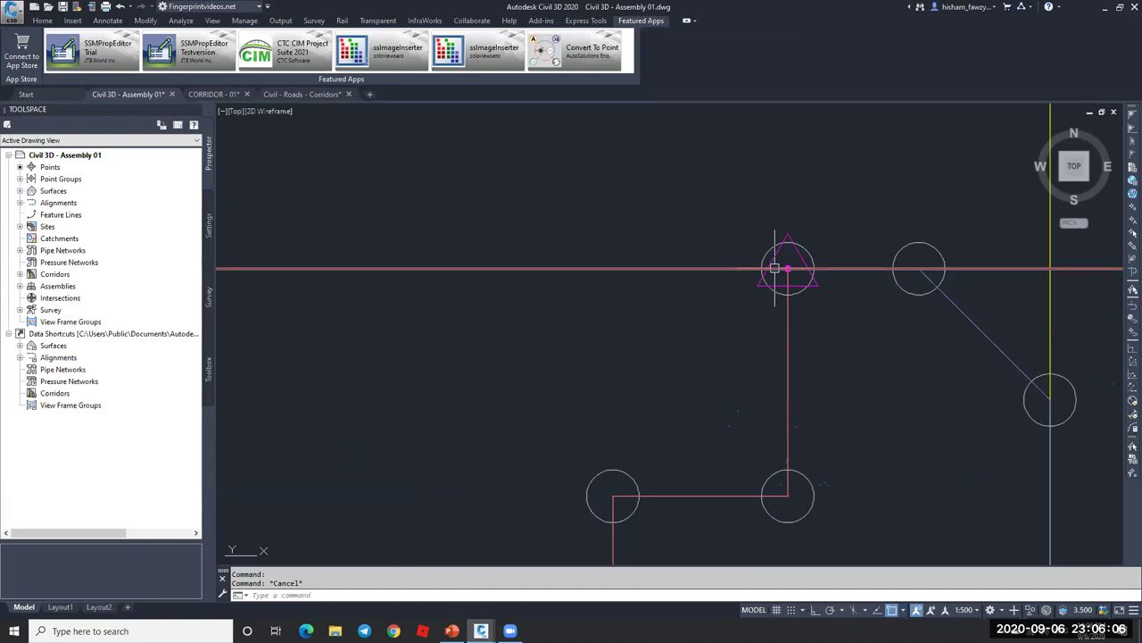
# - Select both ISLAND TOP subassemblies and delete them
pyautogui.scroll(-6, 821, 266)
pyautogui.scroll(2, 838, 268)
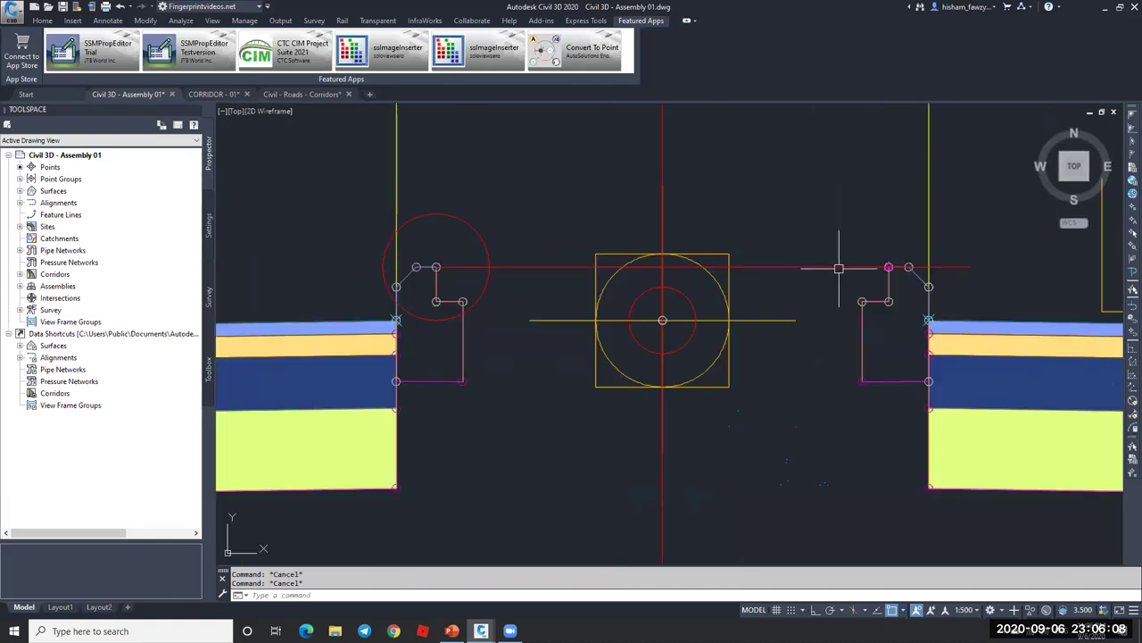
pyautogui.scroll(-5, 879, 264)
pyautogui.click(882, 273)
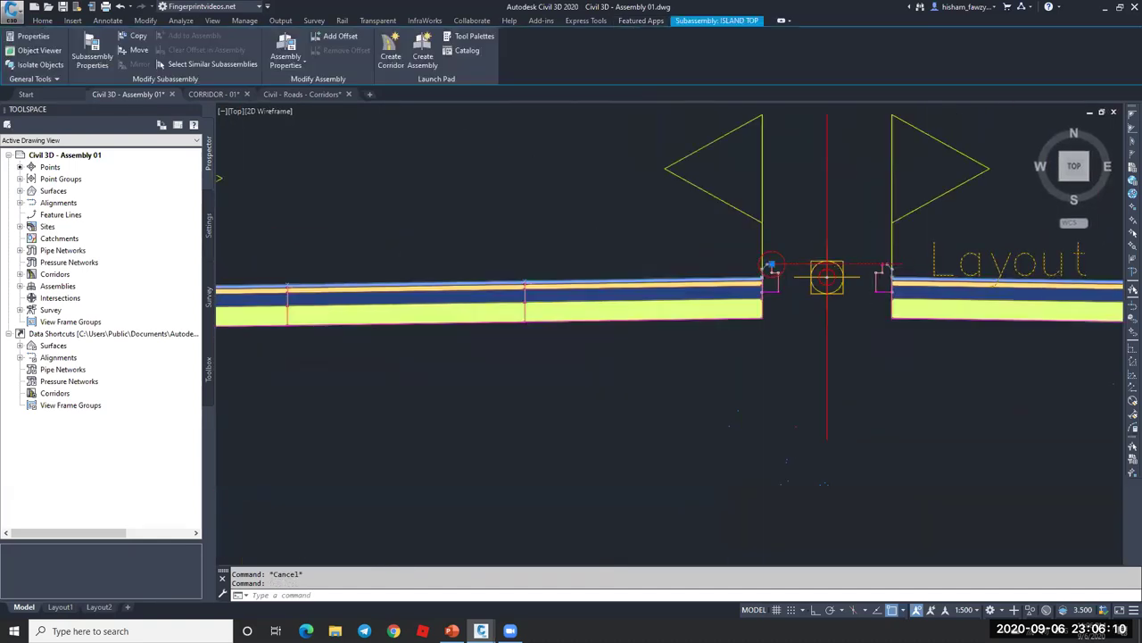
pyautogui.press('Delete')
pyautogui.scroll(4, 905, 309)
pyautogui.press('Delete')
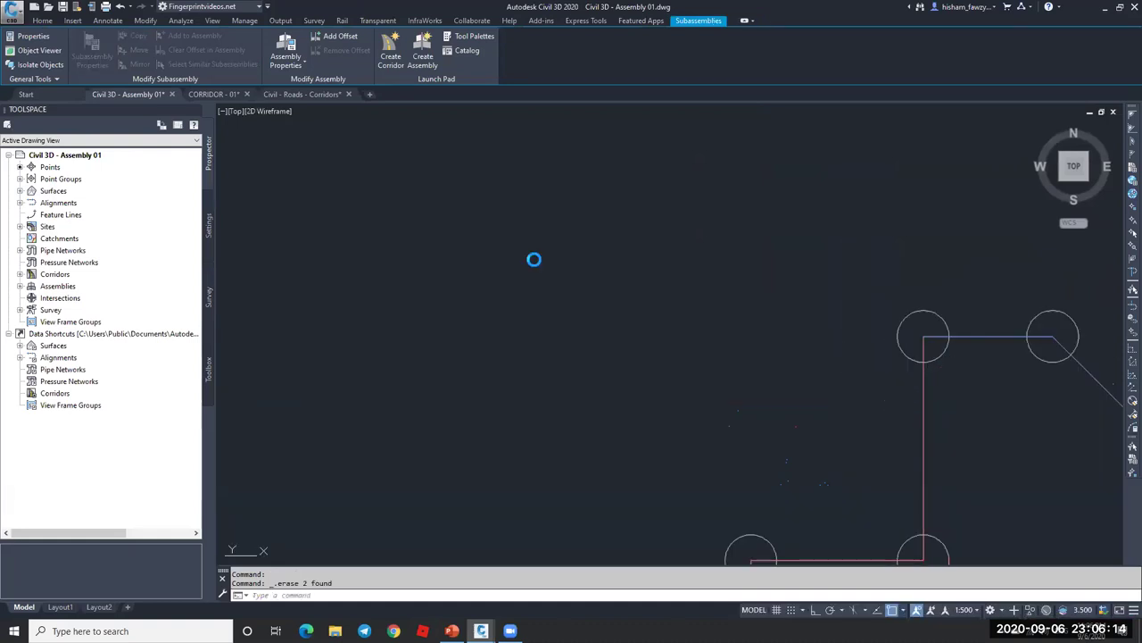
# - Rebuild Corridor - R 01 from the Prospector corridor list
pyautogui.click(19, 274)
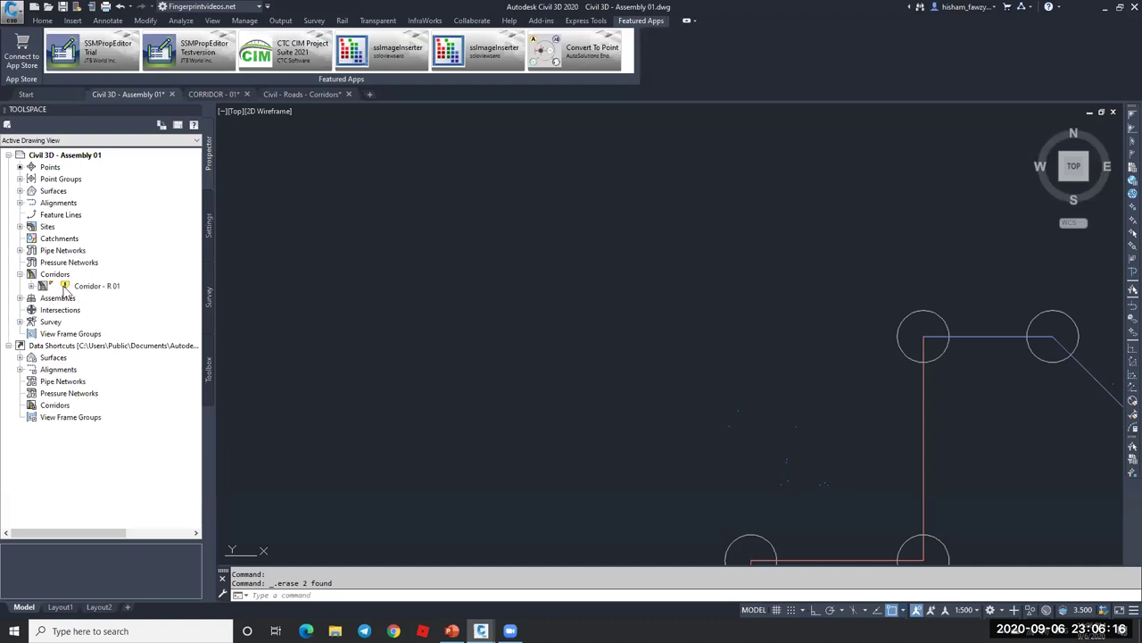
pyautogui.rightClick(138, 286)
pyautogui.click(161, 322)
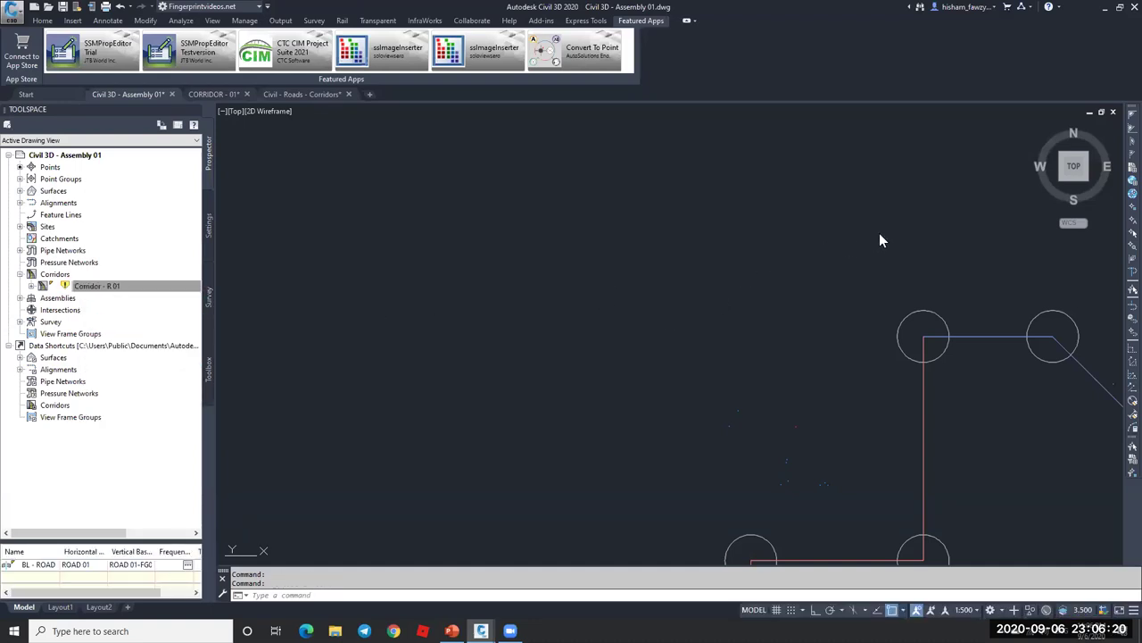
# - Select the corridor in the drawing and open it in the Section Editor
pyautogui.scroll(-10, 735, 276)
pyautogui.scroll(10, 515, 204)
pyautogui.scroll(5, 515, 203)
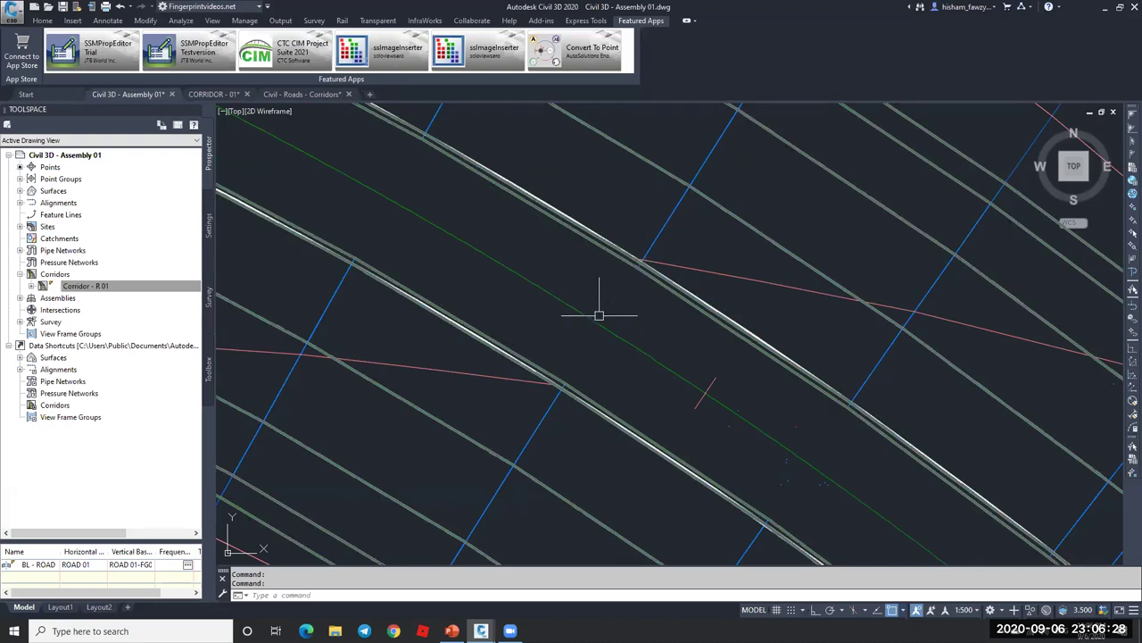
pyautogui.click(546, 403)
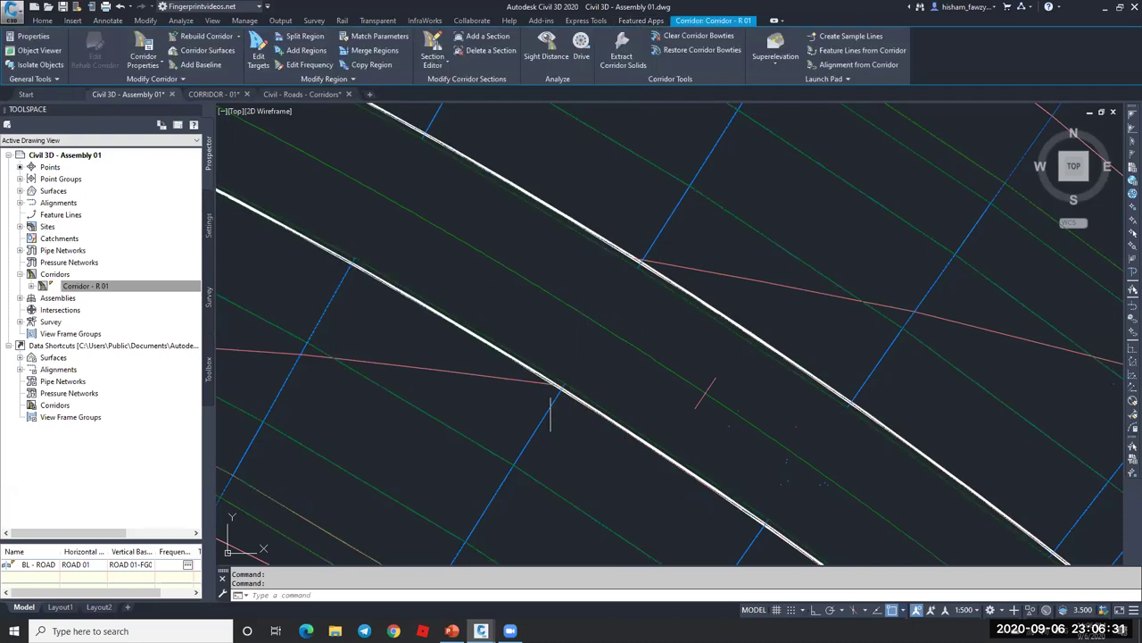
pyautogui.click(434, 46)
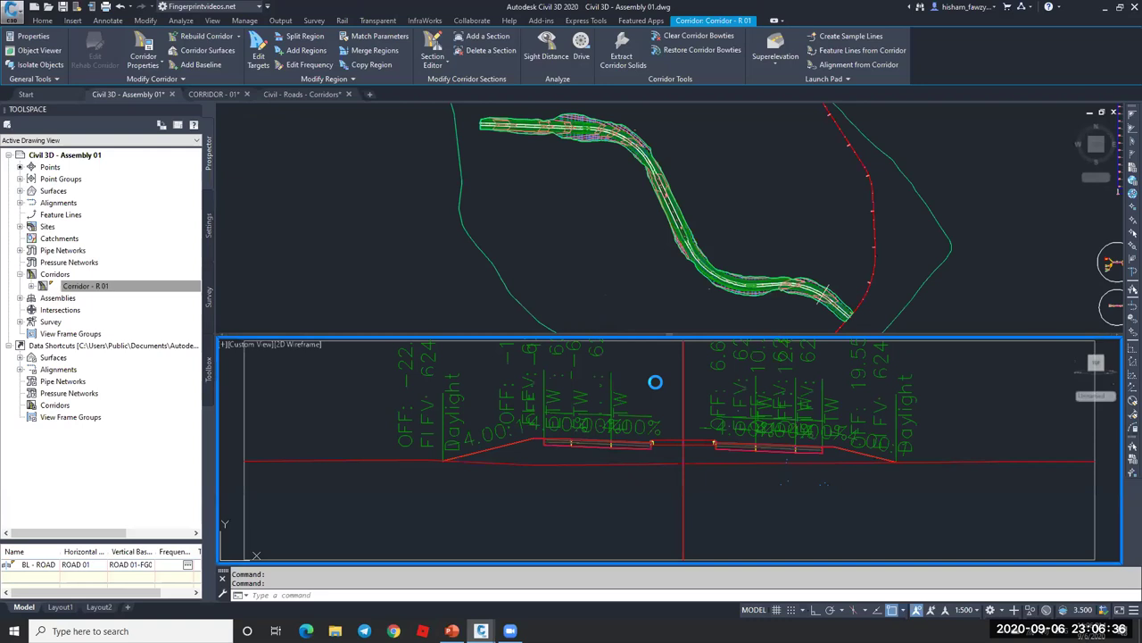
# - Change the BOTTOM surface's style to _No Display in its Surface Properties
pyautogui.scroll(3, 664, 438)
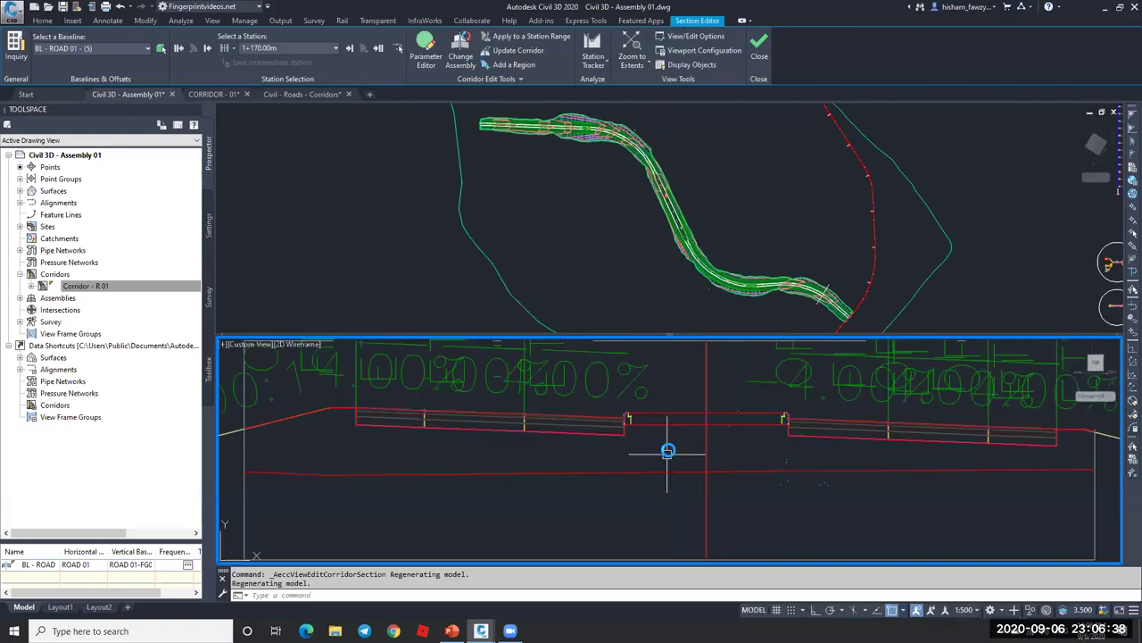
pyautogui.scroll(3, 670, 416)
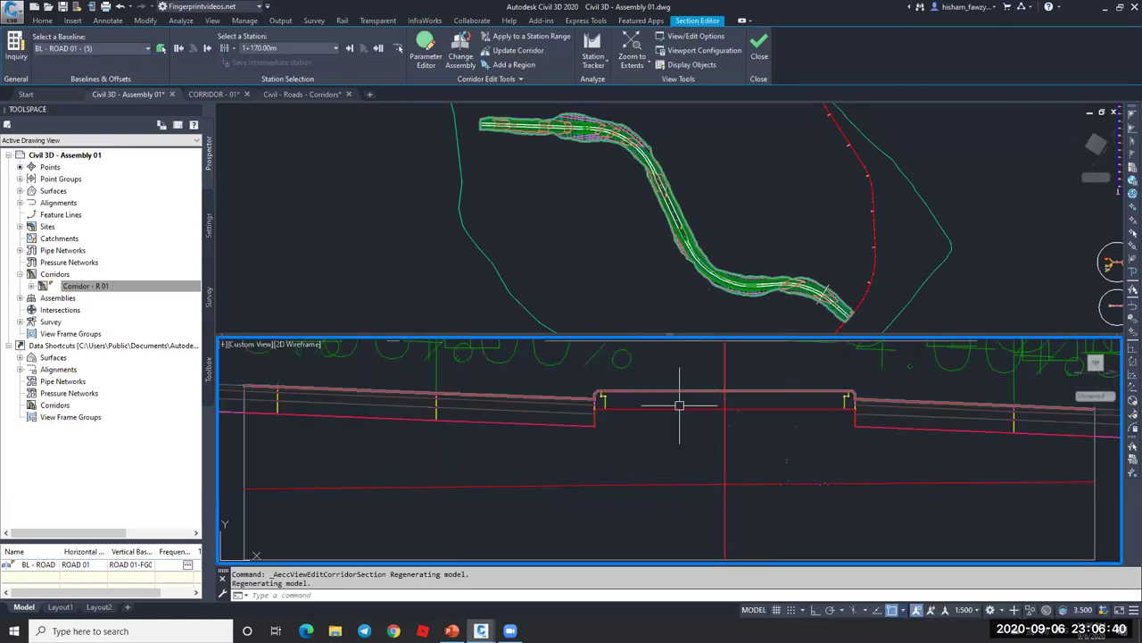
pyautogui.scroll(2, 605, 385)
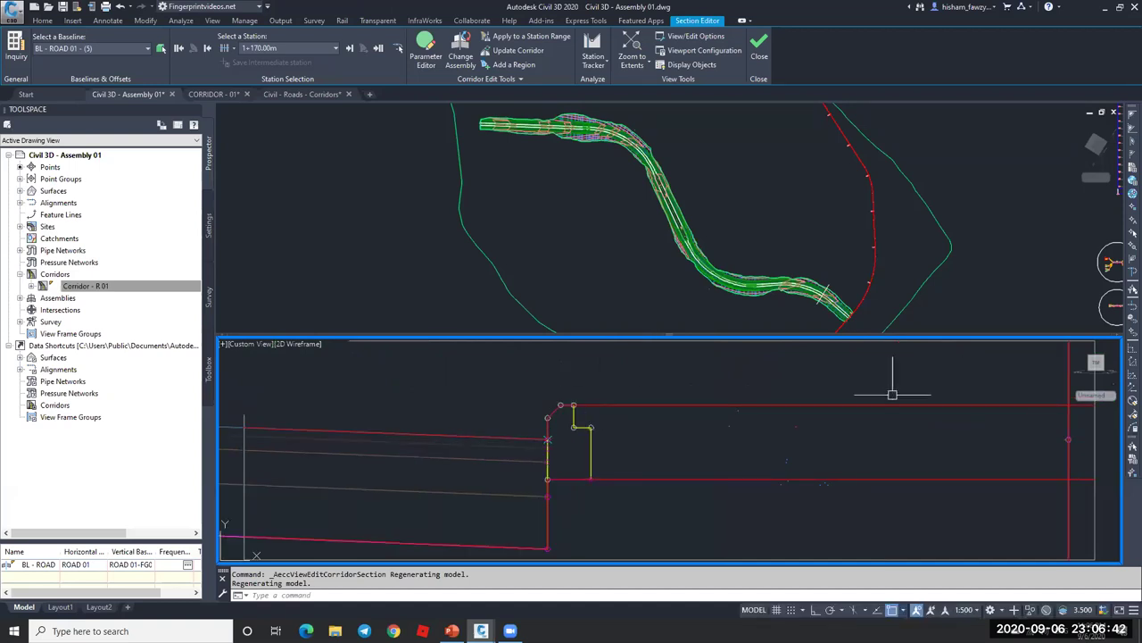
pyautogui.click(19, 191)
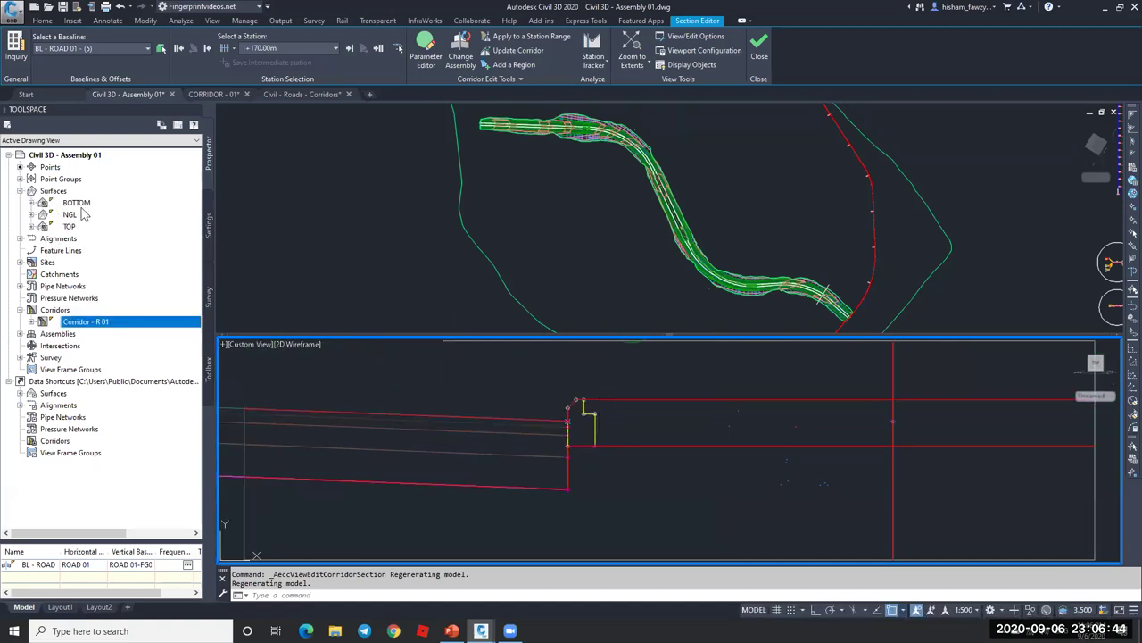
pyautogui.rightClick(89, 202)
pyautogui.click(566, 286)
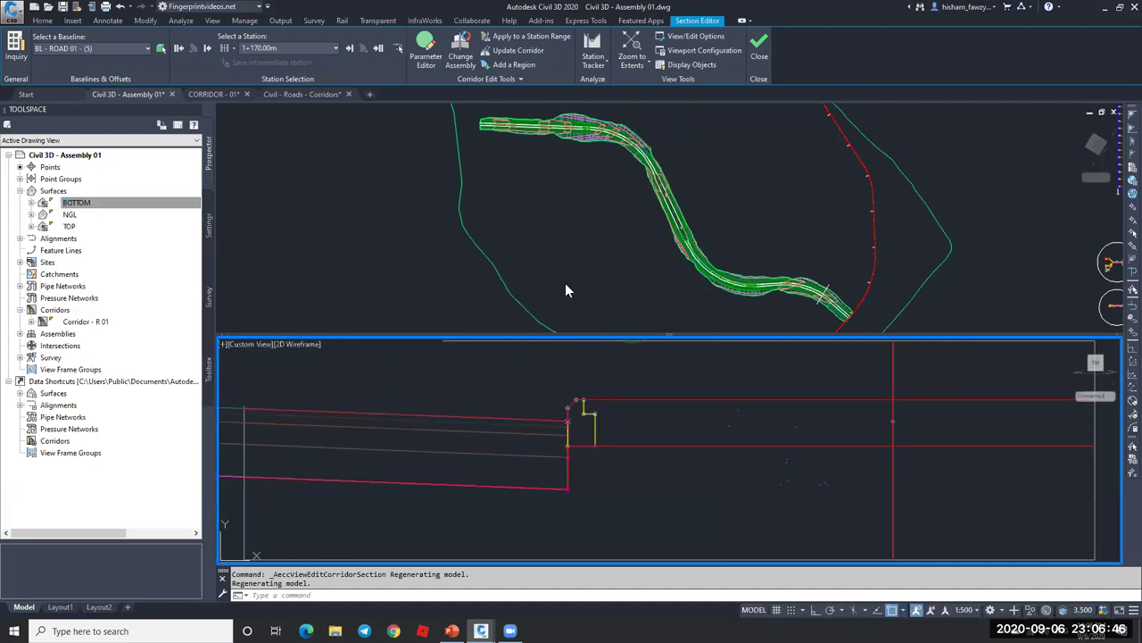
pyautogui.click(629, 423)
pyautogui.click(625, 433)
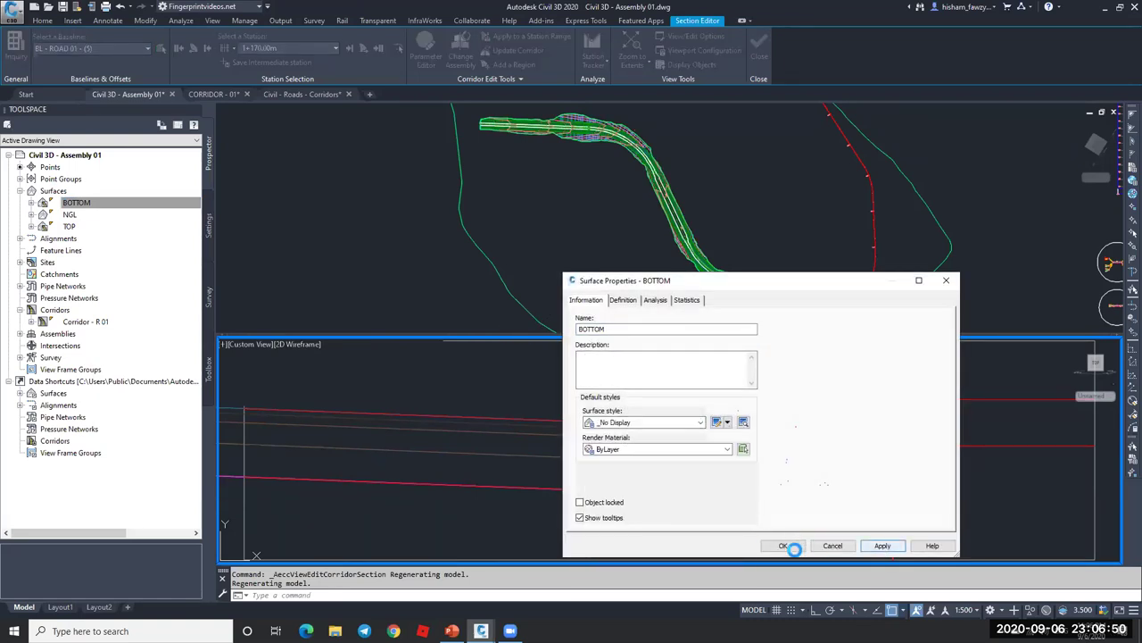
pyautogui.click(783, 546)
# - Open the Corridor Properties of Corridor - R 01 from Prospector
pyautogui.rightClick(146, 207)
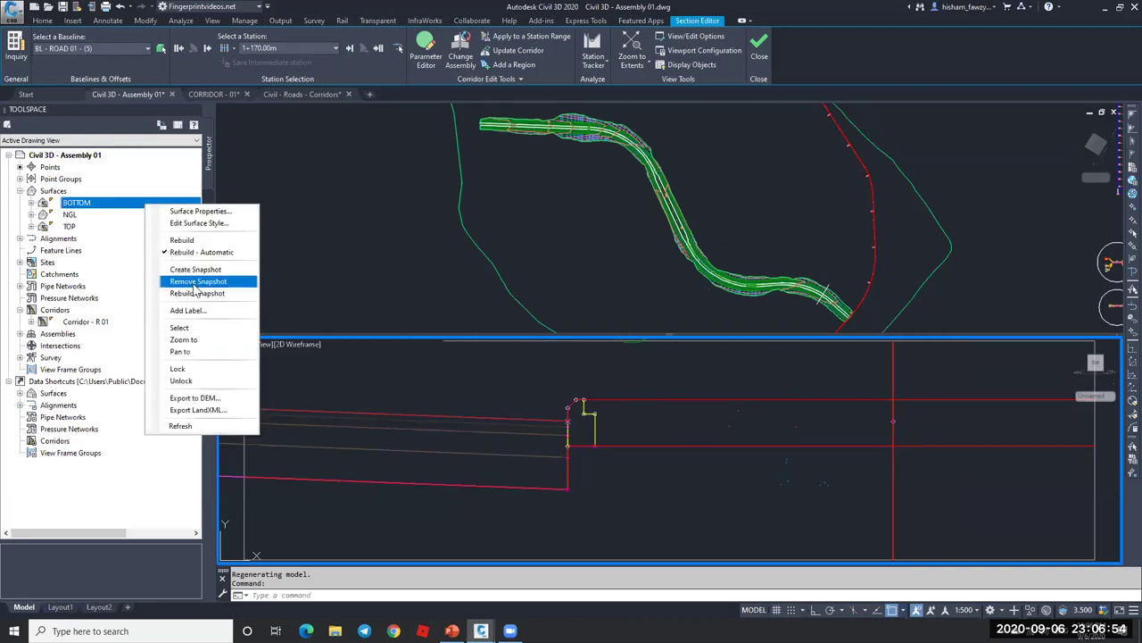
pyautogui.click(76, 313)
pyautogui.rightClick(75, 311)
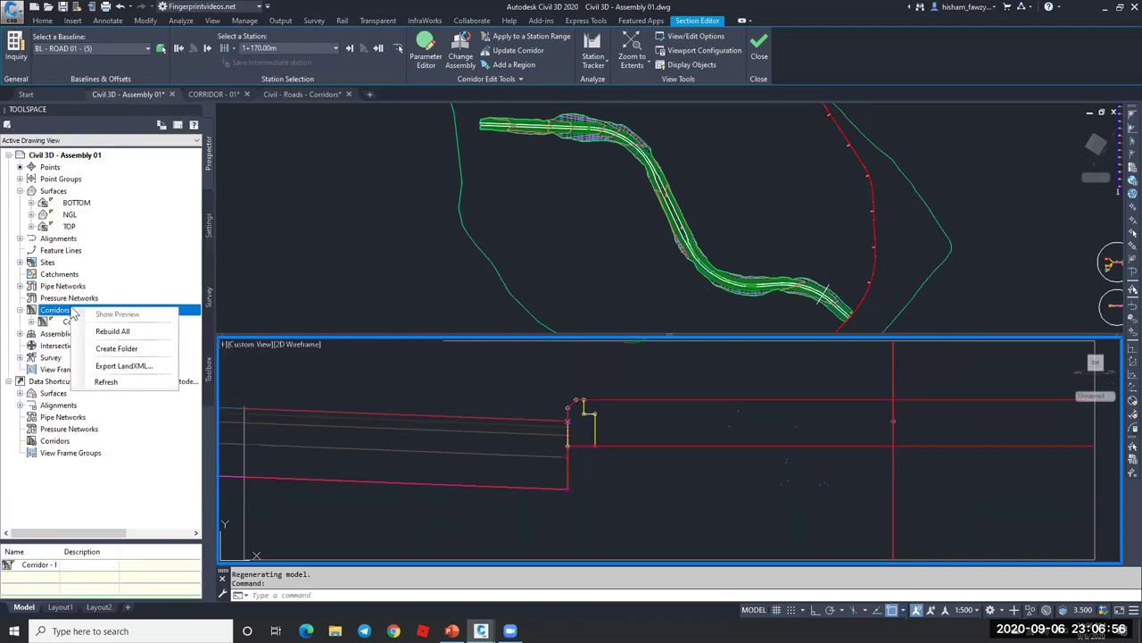
pyautogui.rightClick(64, 321)
pyautogui.click(100, 325)
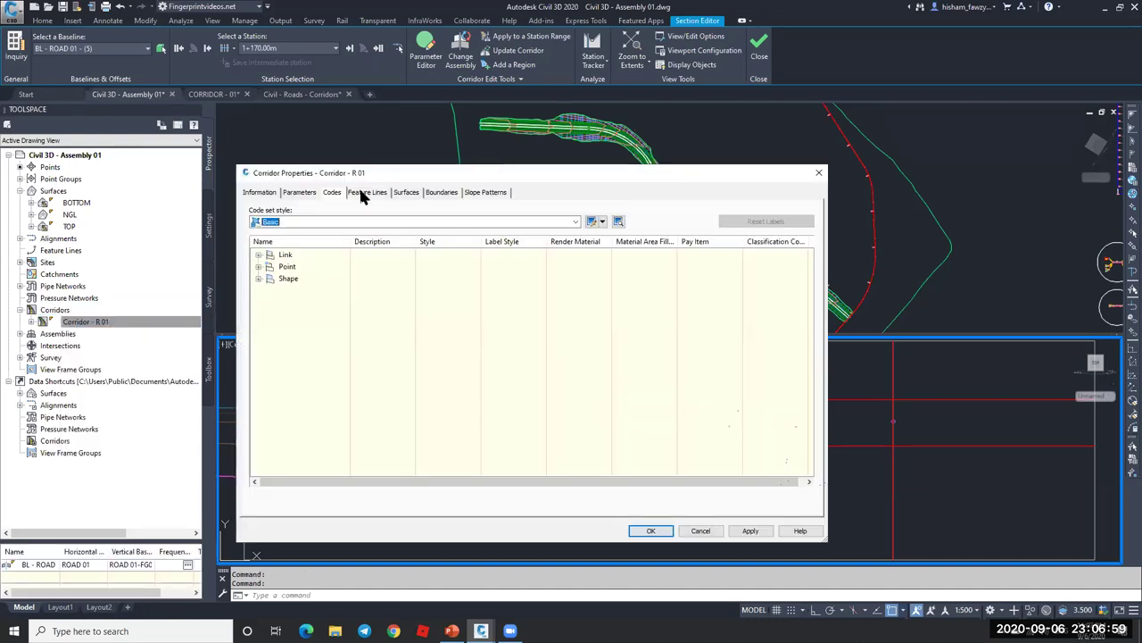
# - Uncheck the TOP and BOTTOM surfaces in Corridor - R 01's Surfaces list and confirm
pyautogui.click(406, 192)
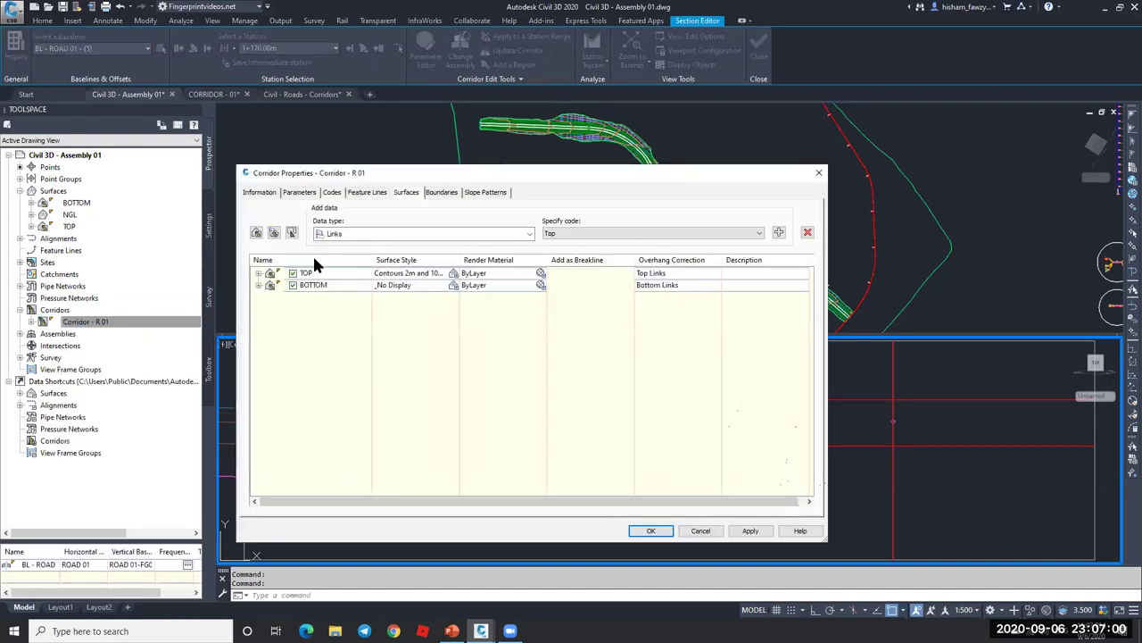
pyautogui.click(293, 273)
pyautogui.click(293, 285)
pyautogui.click(651, 530)
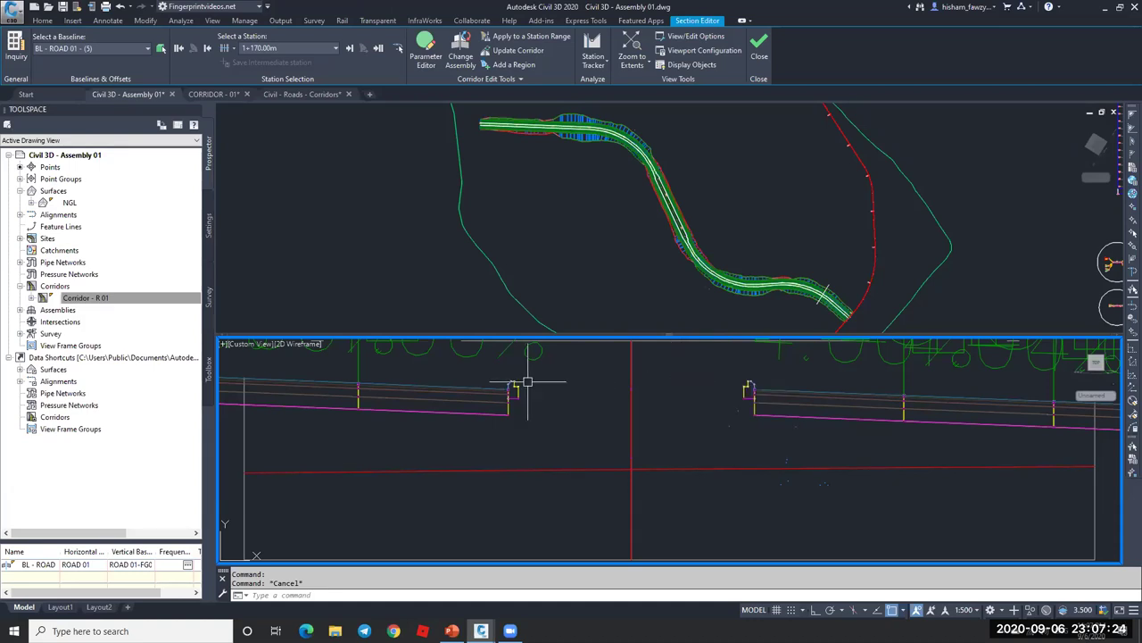
pyautogui.scroll(2, 513, 385)
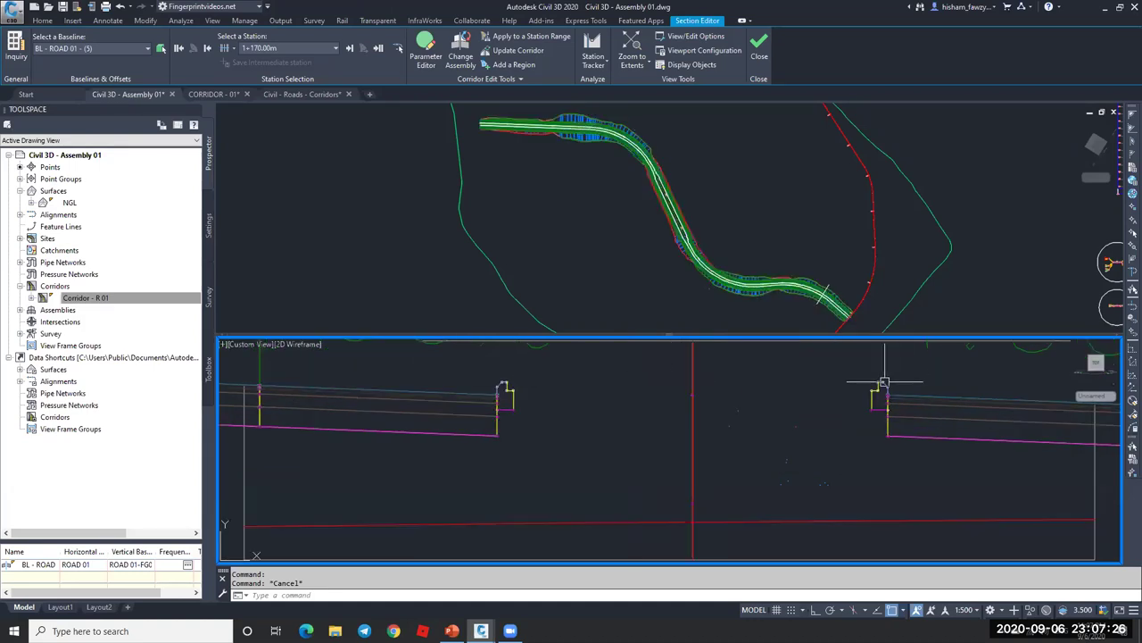
pyautogui.scroll(-2, 545, 388)
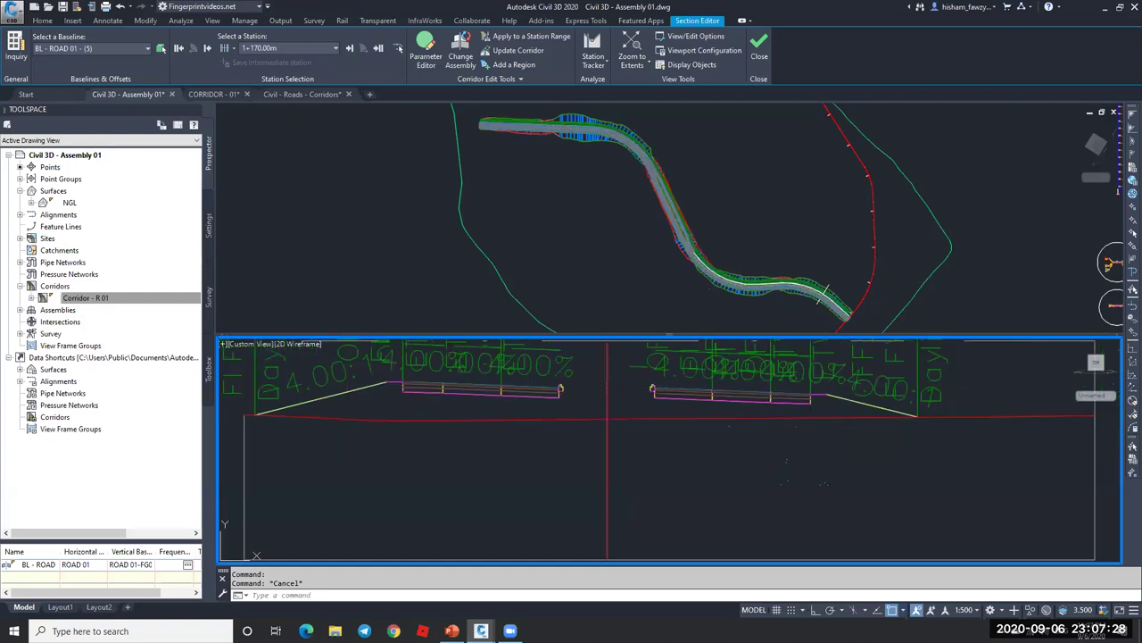
pyautogui.scroll(2, 857, 395)
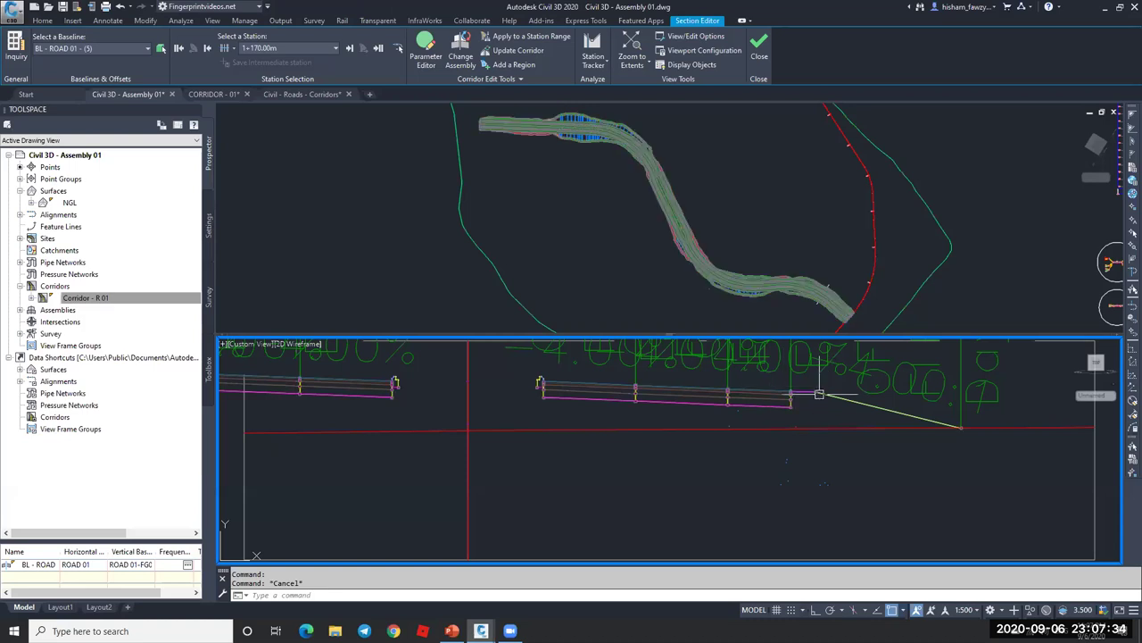
pyautogui.moveTo(523, 376); pyautogui.dragTo(618, 374, button='middle')
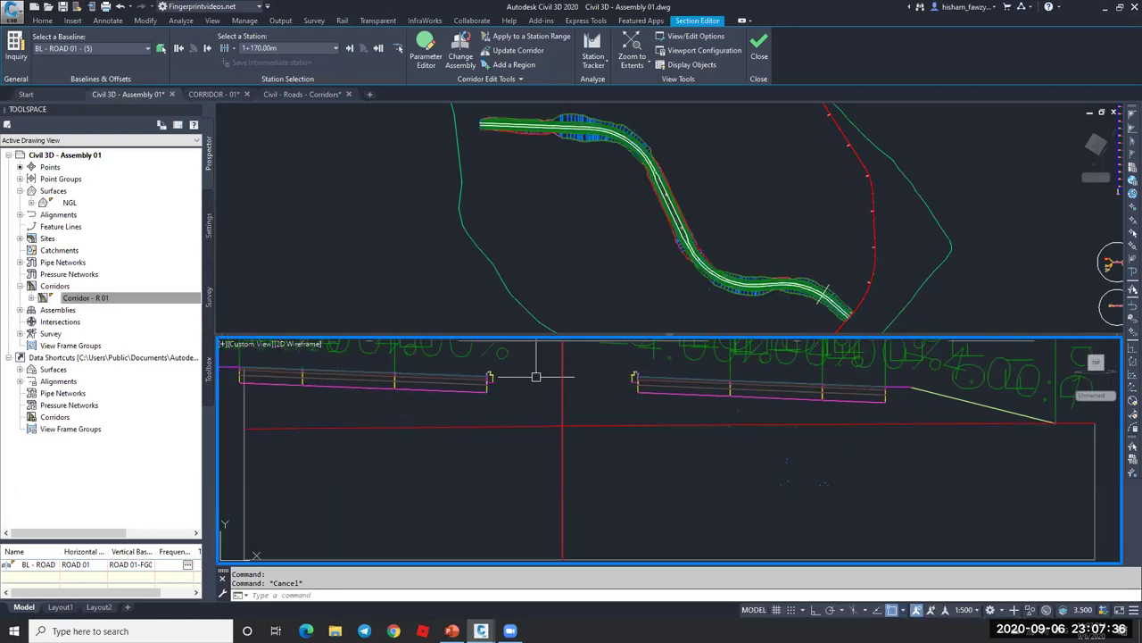
pyautogui.scroll(2, 492, 365)
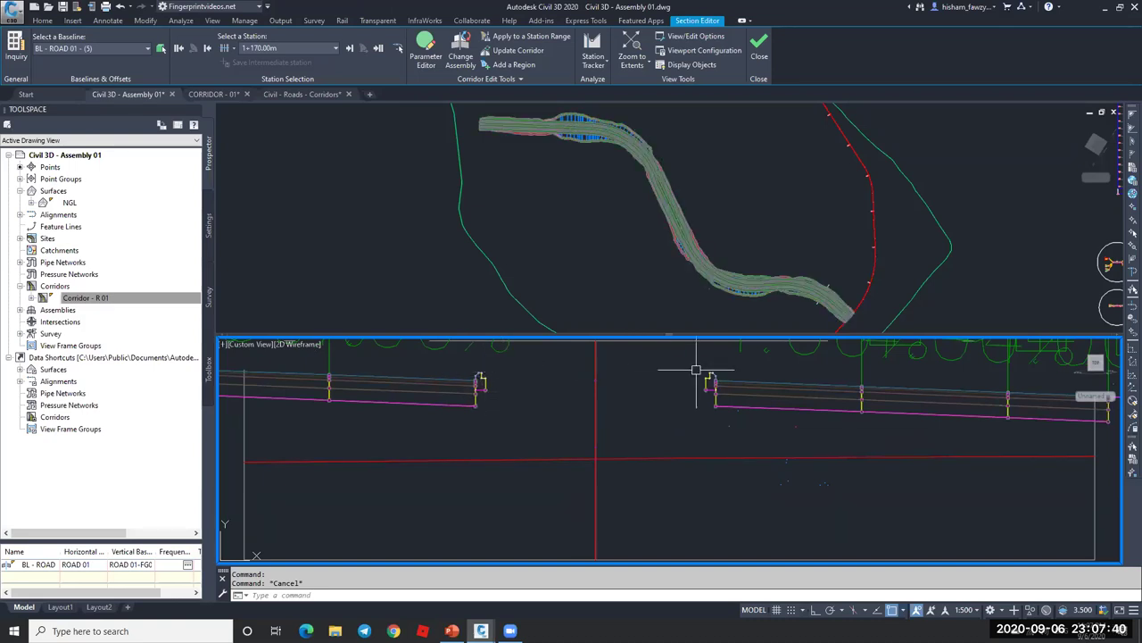
pyautogui.click(161, 297)
pyautogui.rightClick(106, 297)
pyautogui.click(214, 308)
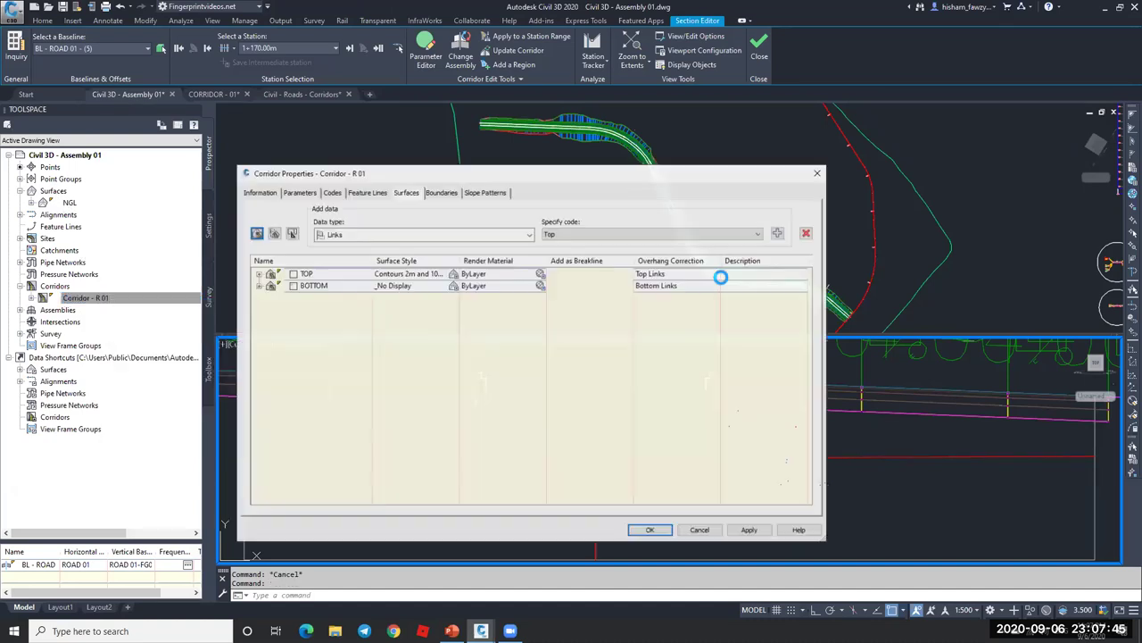
pyautogui.click(650, 529)
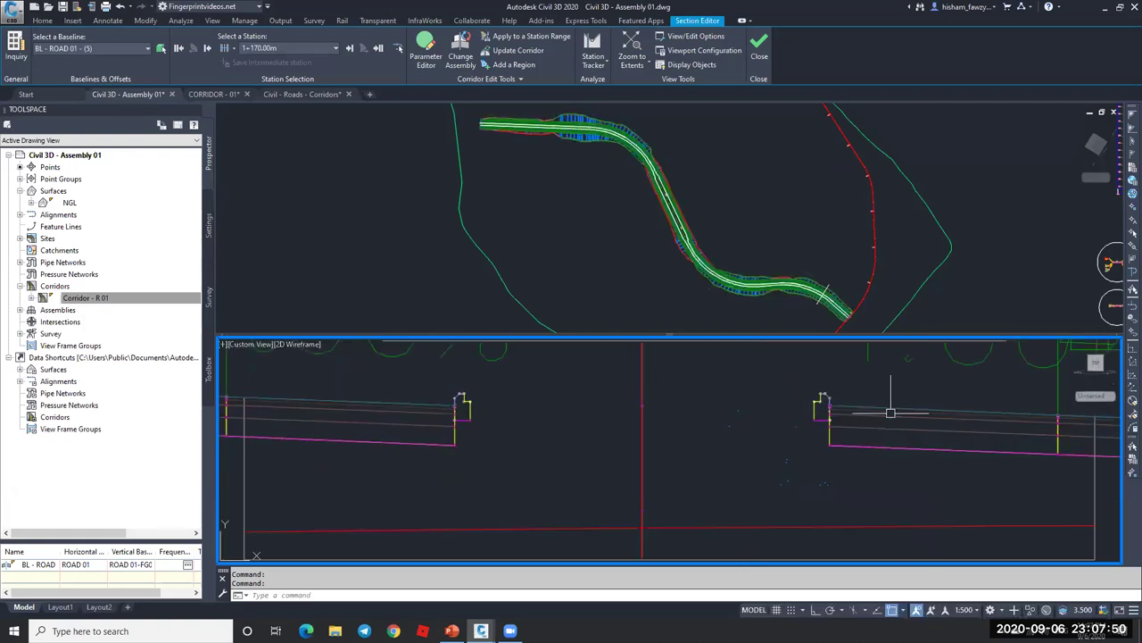
pyautogui.scroll(3, 815, 389)
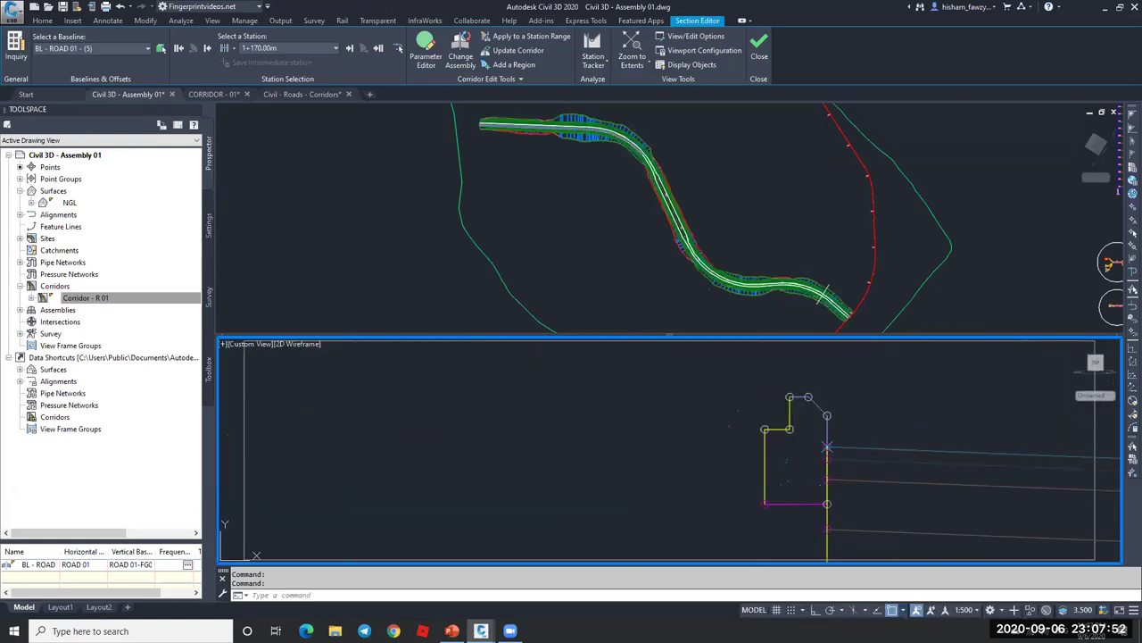
pyautogui.scroll(-4, 777, 402)
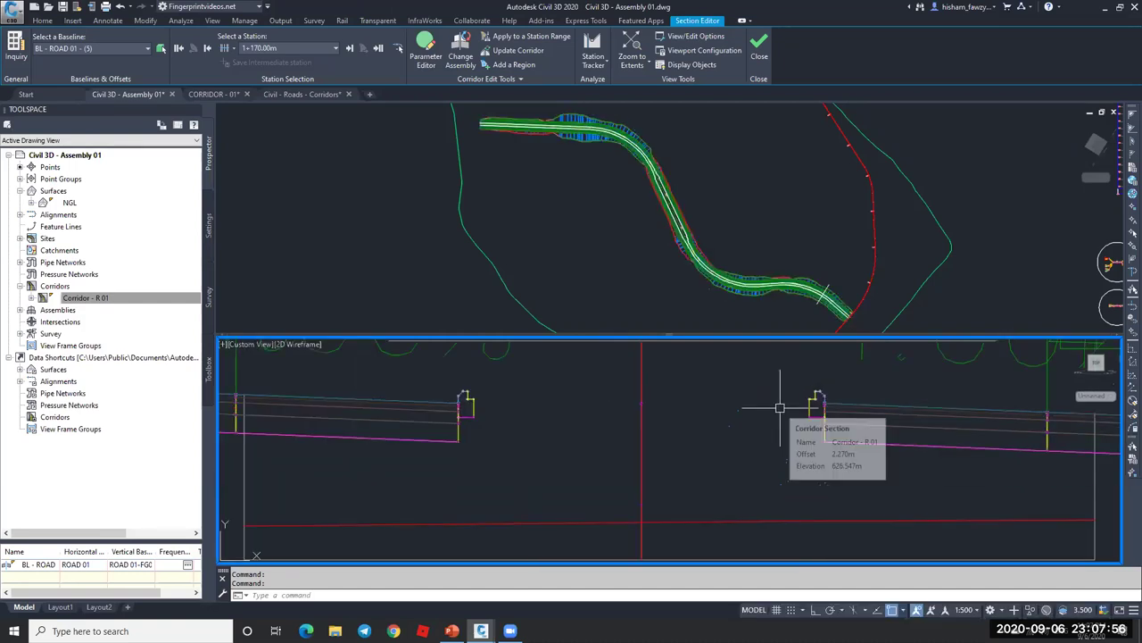
pyautogui.moveTo(664, 415)
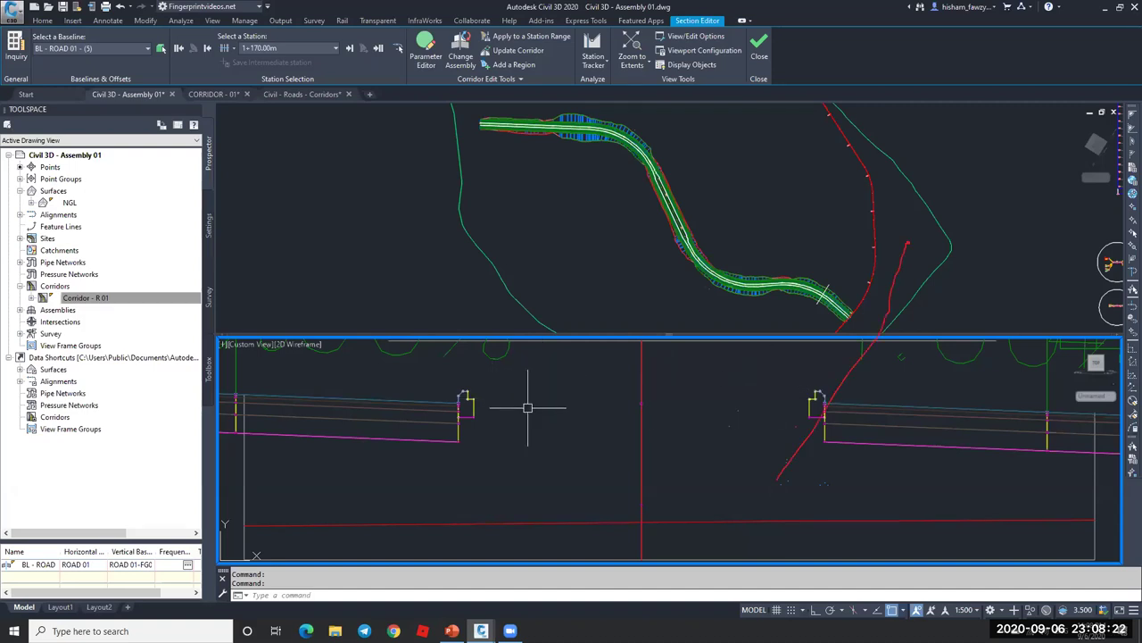
pyautogui.click(792, 375)
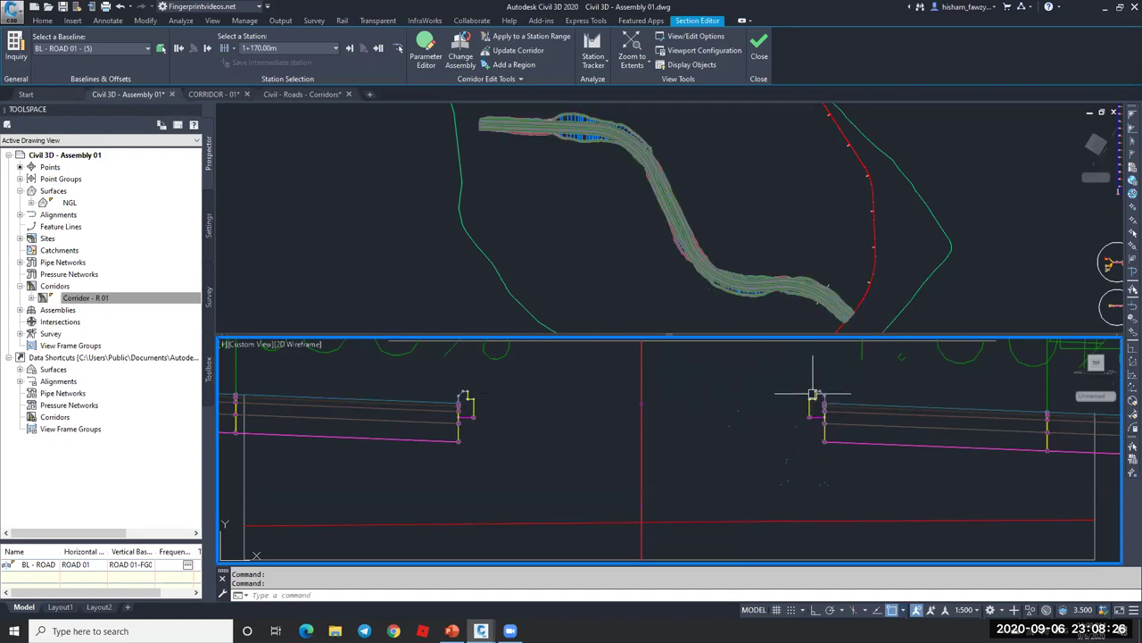
pyautogui.moveTo(814, 393)
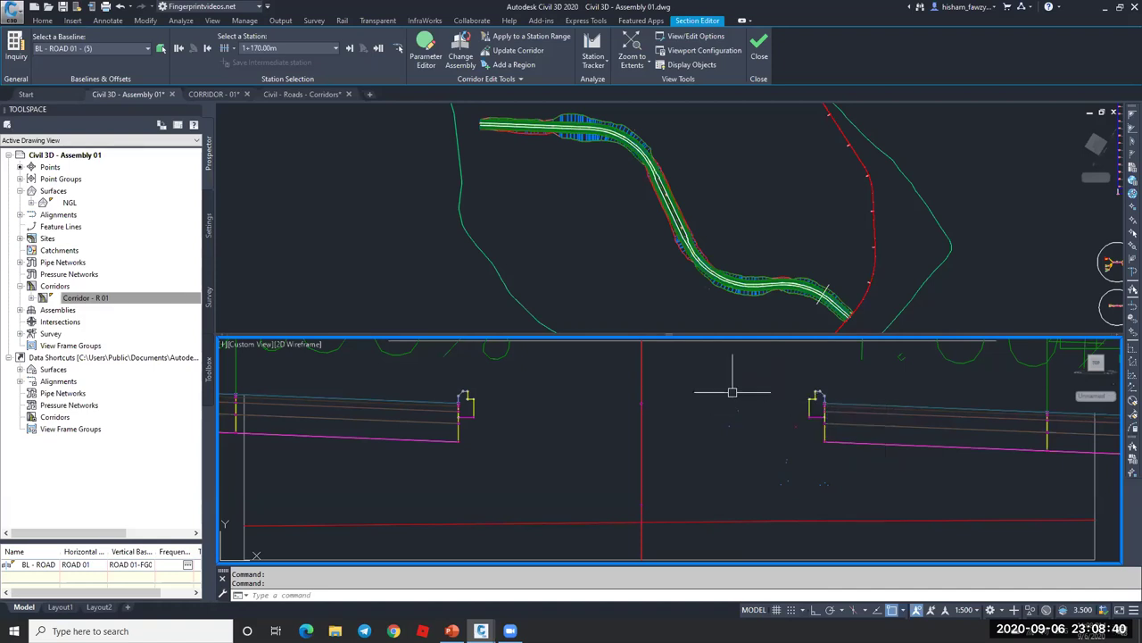
pyautogui.moveTo(678, 396)
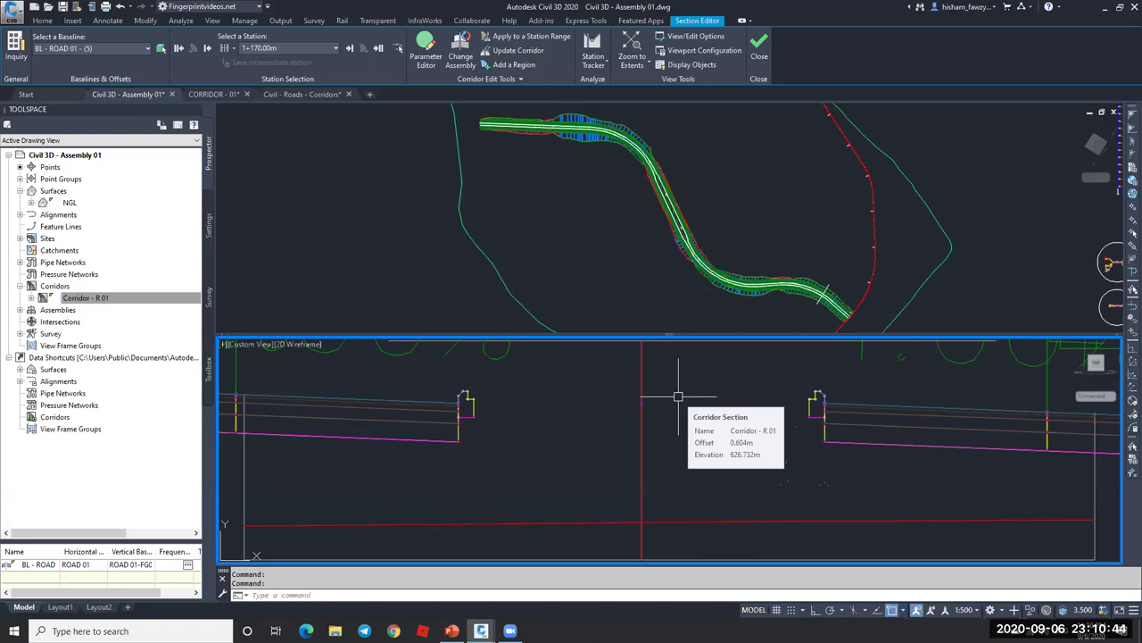
# - Cancel the Create Rehab Corridor dialog, switch to Chrome and load the bookmarked YouTube channel
pyautogui.click(43, 20)
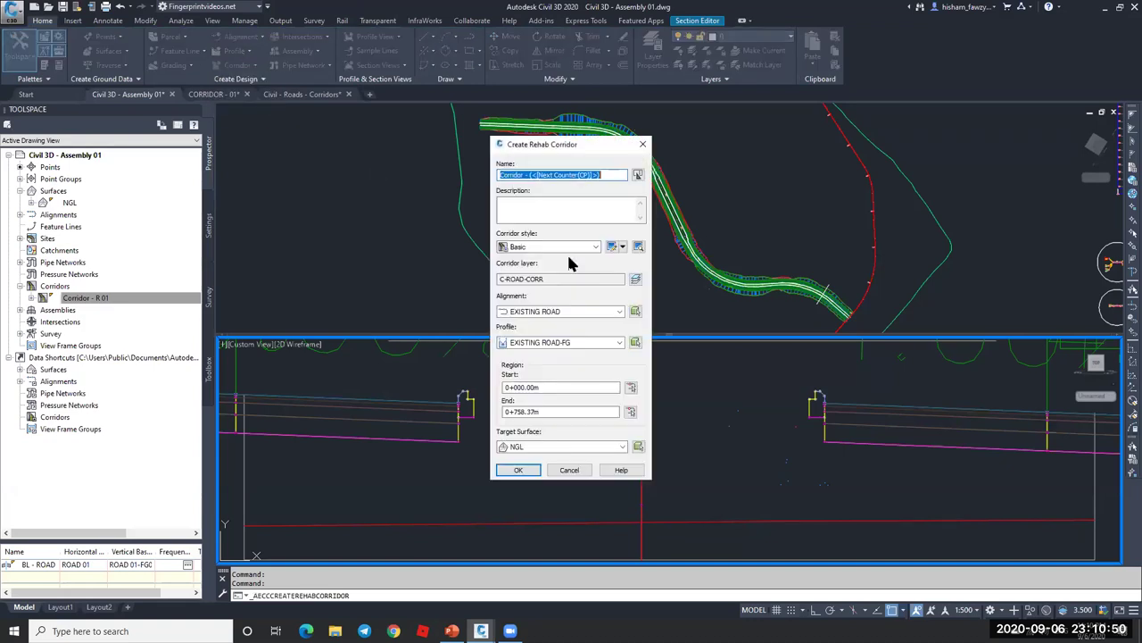
pyautogui.click(570, 471)
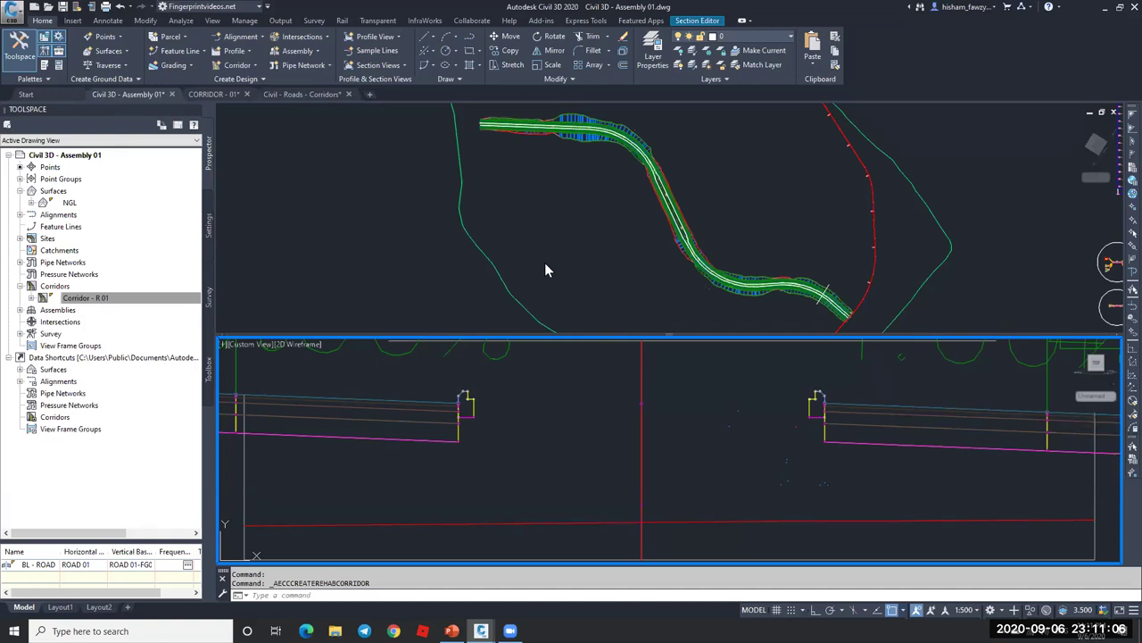
pyautogui.click(394, 631)
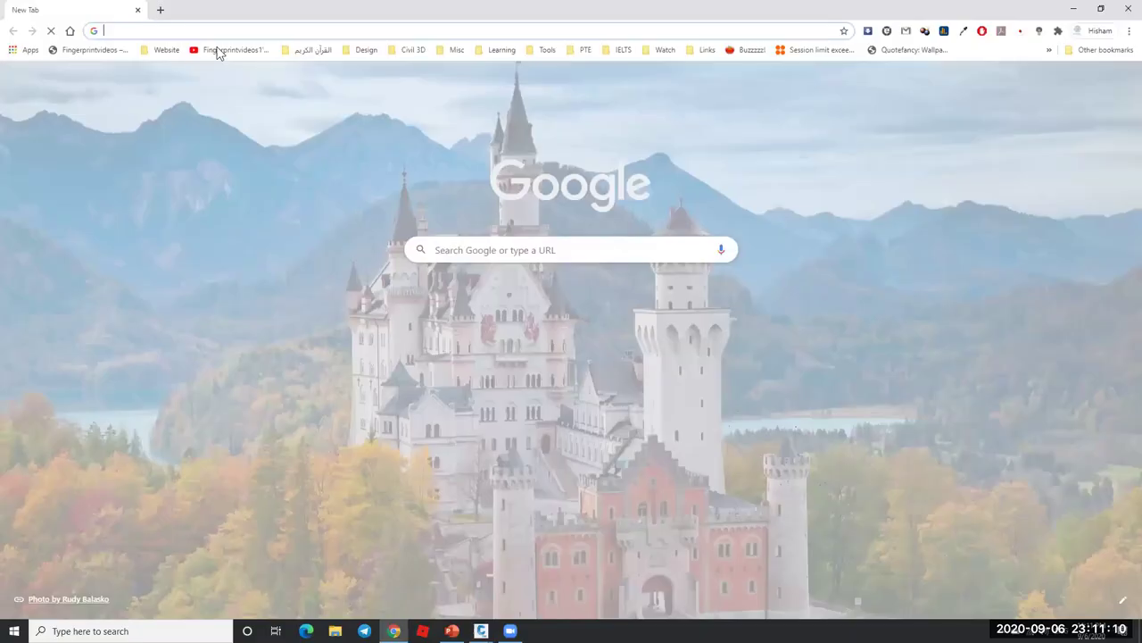
pyautogui.click(219, 51)
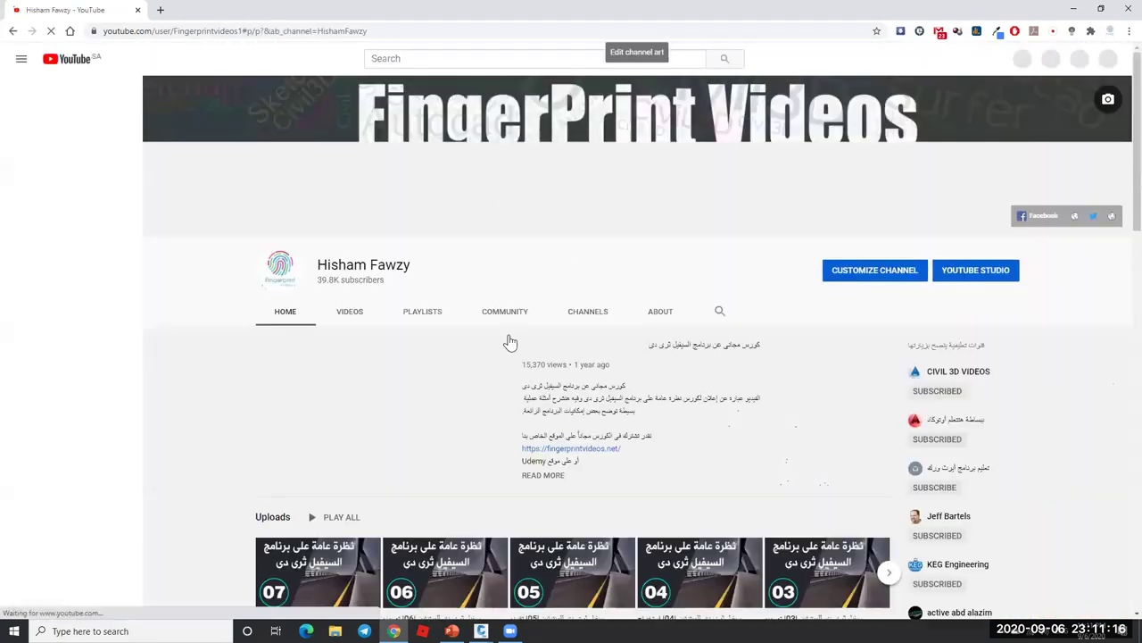
# - Open the Cut & Fill Volumes playlist from the channel page and pause the autoplaying video
pyautogui.scroll(-7, 510, 342)
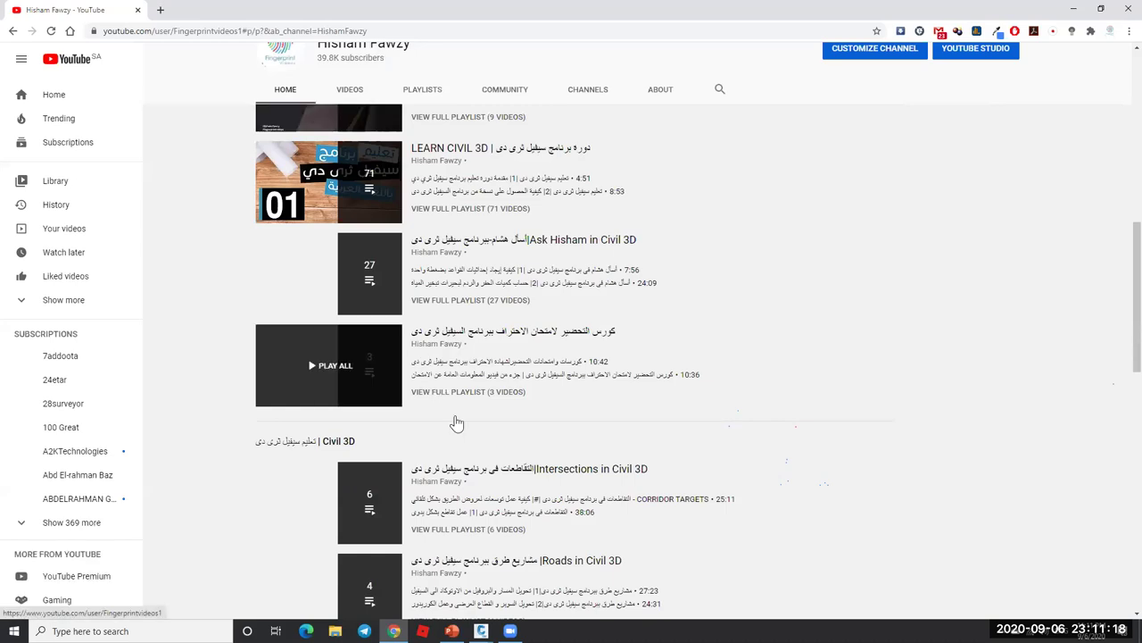
pyautogui.scroll(-6, 456, 422)
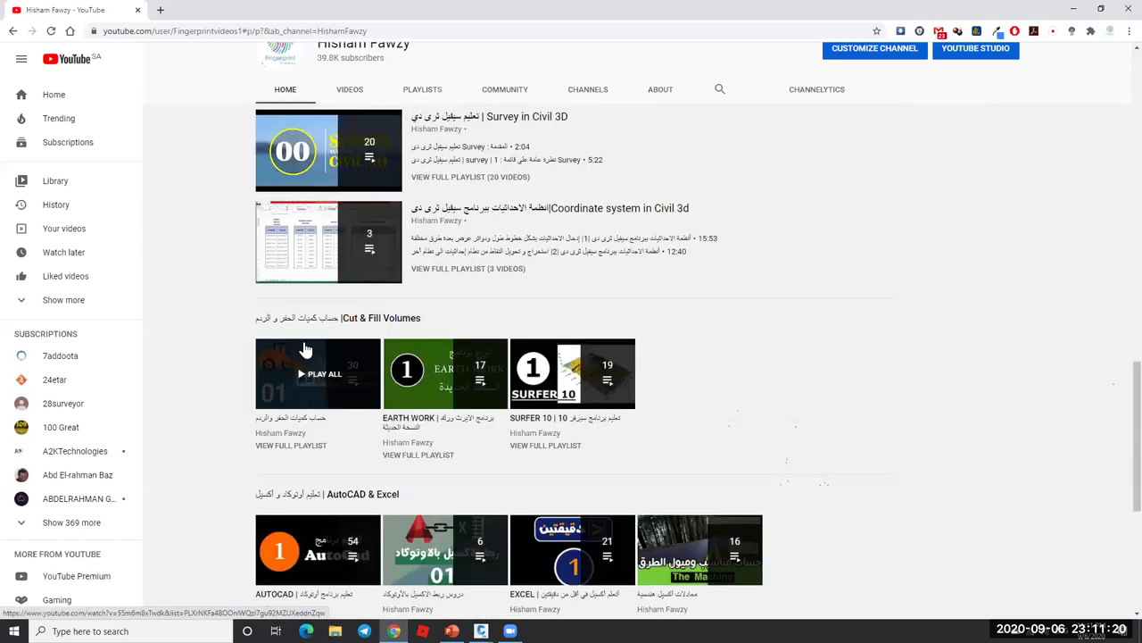
pyautogui.click(310, 421)
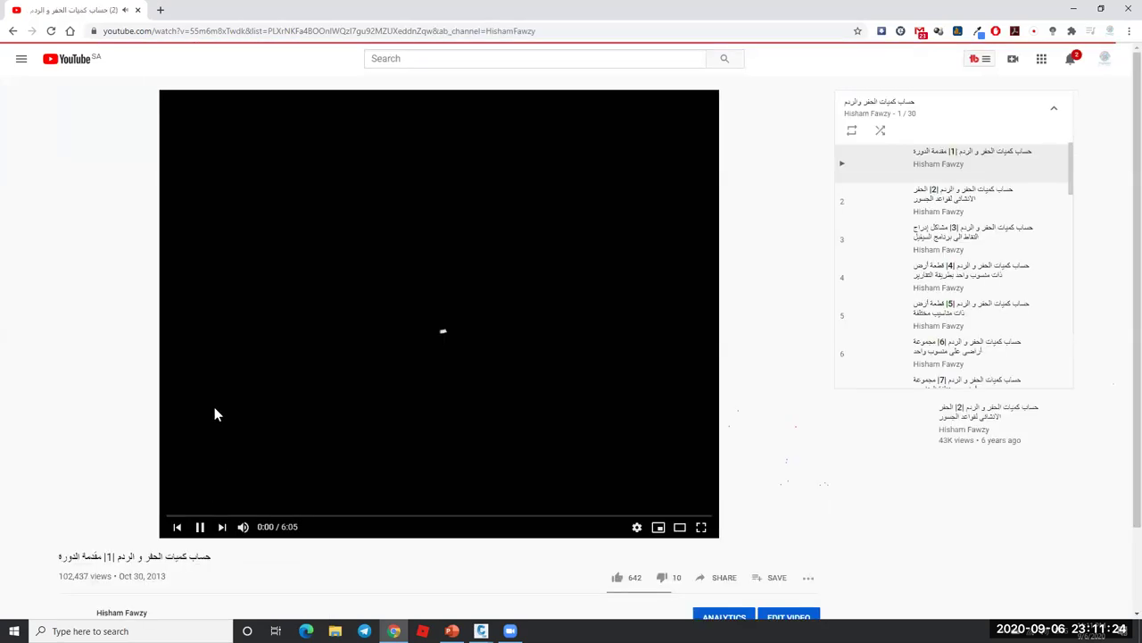
pyautogui.click(200, 527)
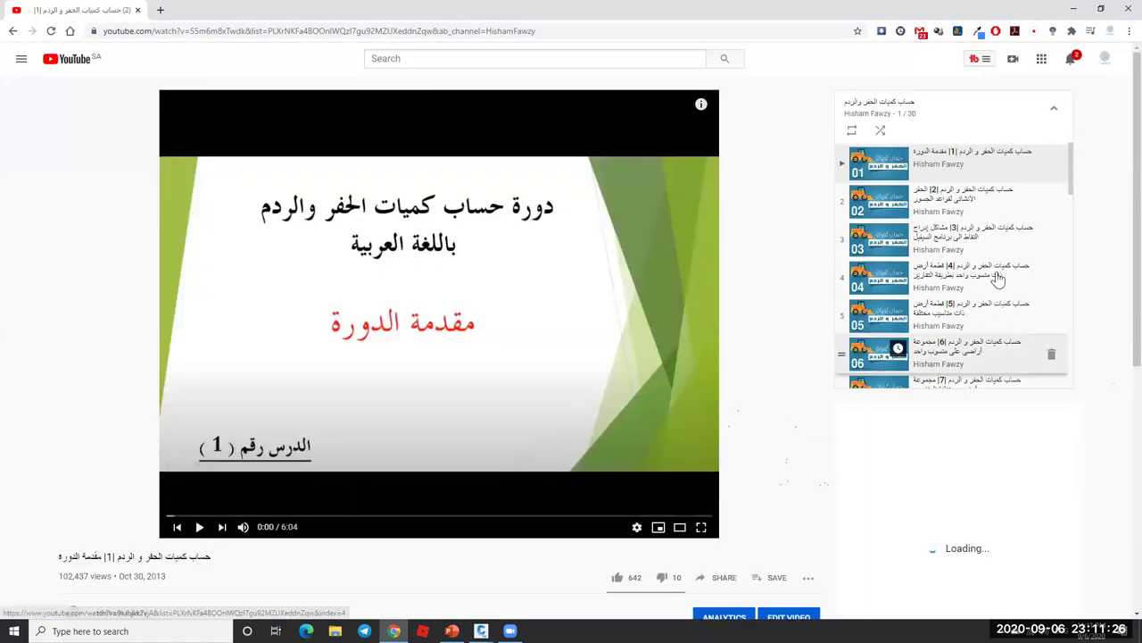
# - Play lesson 18 on SOIL STOCKPILE, skip ahead, then close Chrome
pyautogui.scroll(-6, 998, 279)
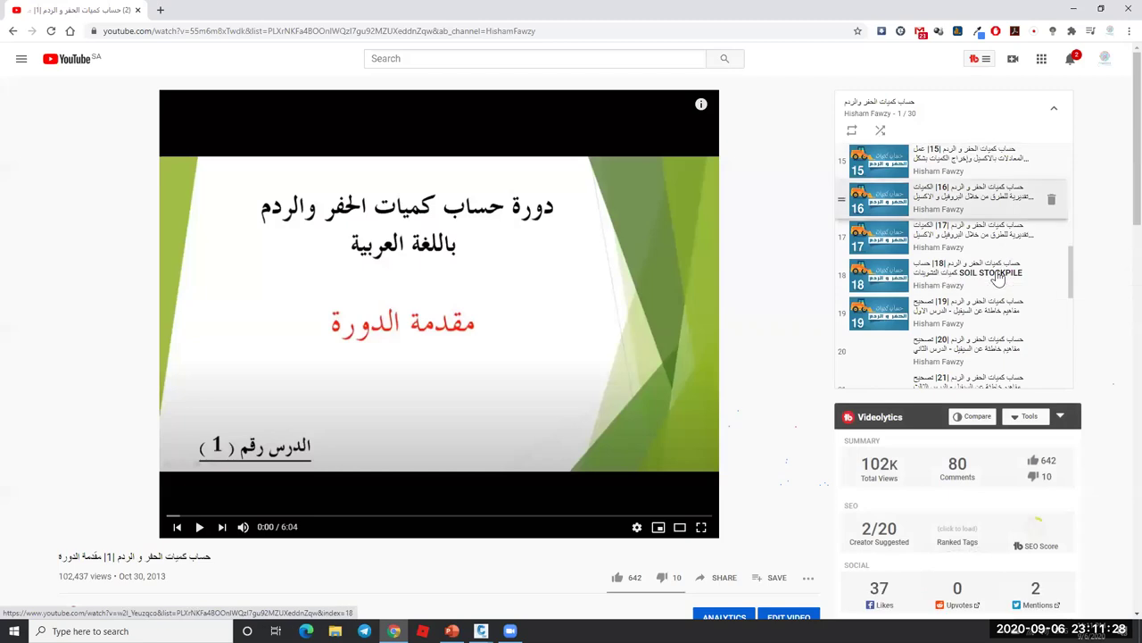
pyautogui.click(998, 279)
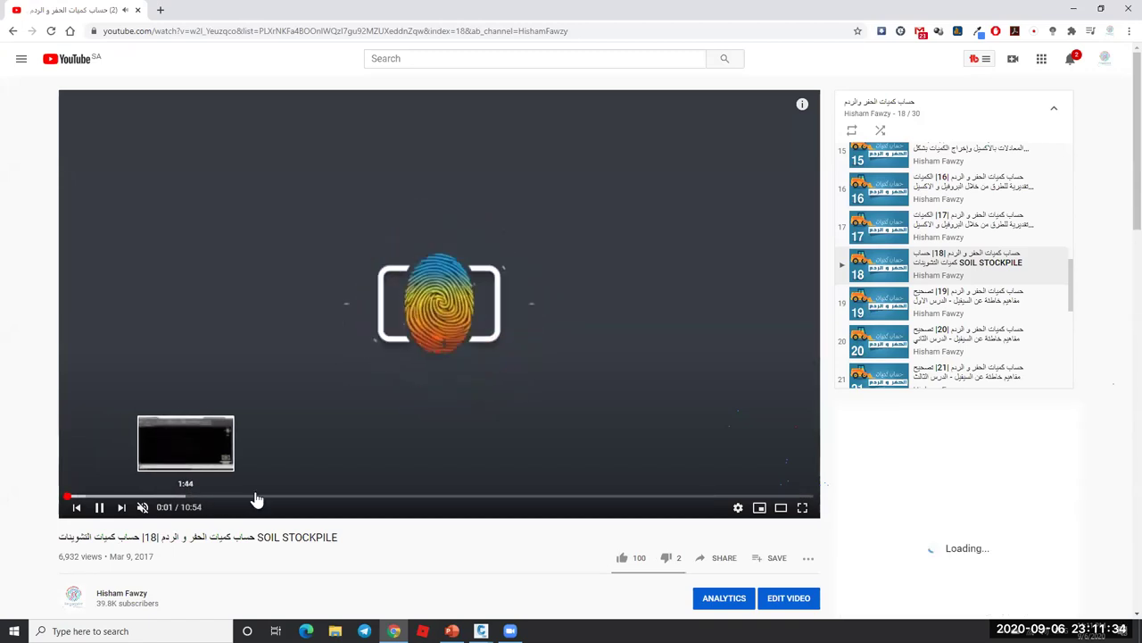
pyautogui.click(95, 496)
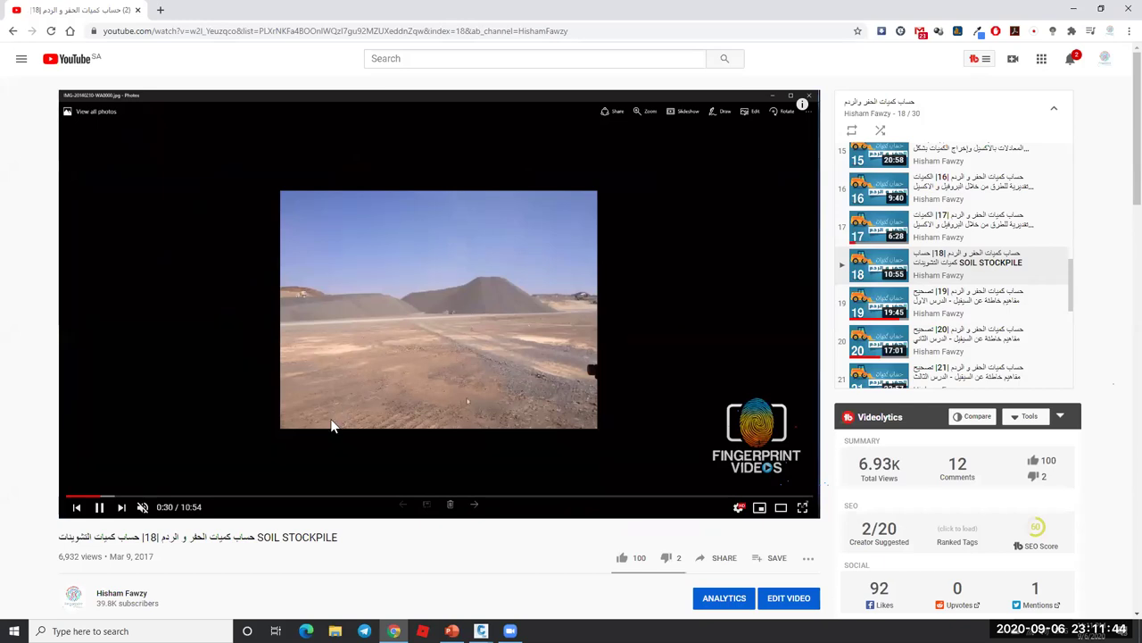
pyautogui.click(1127, 11)
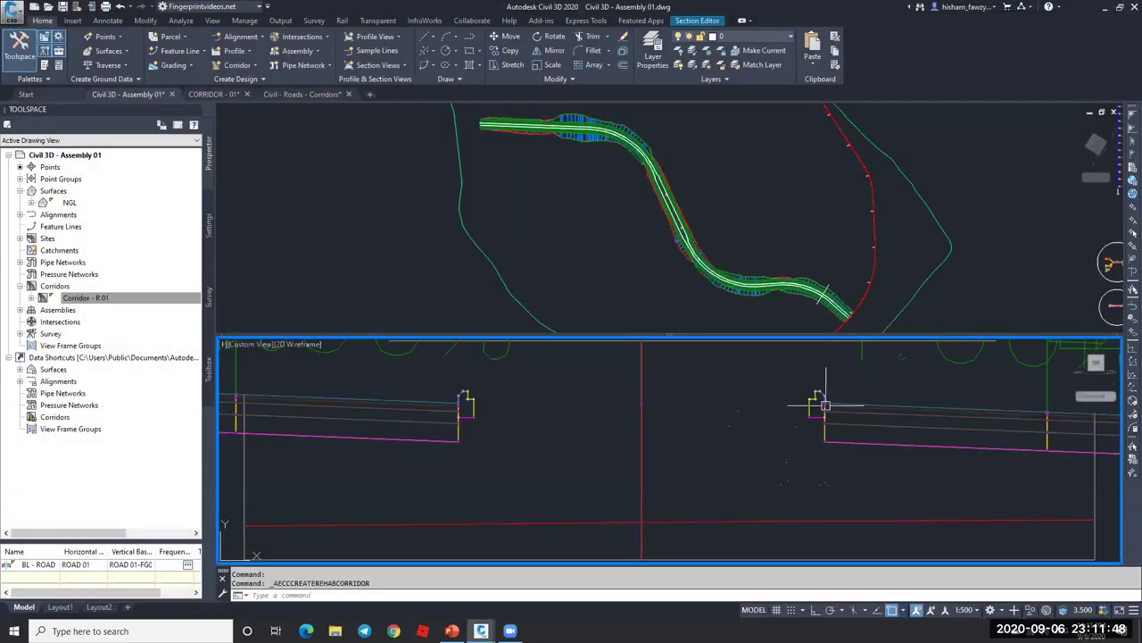
# - Open 01.jpg from the Desktop folder via File Explorer in the photo viewer
pyautogui.moveTo(818, 413)
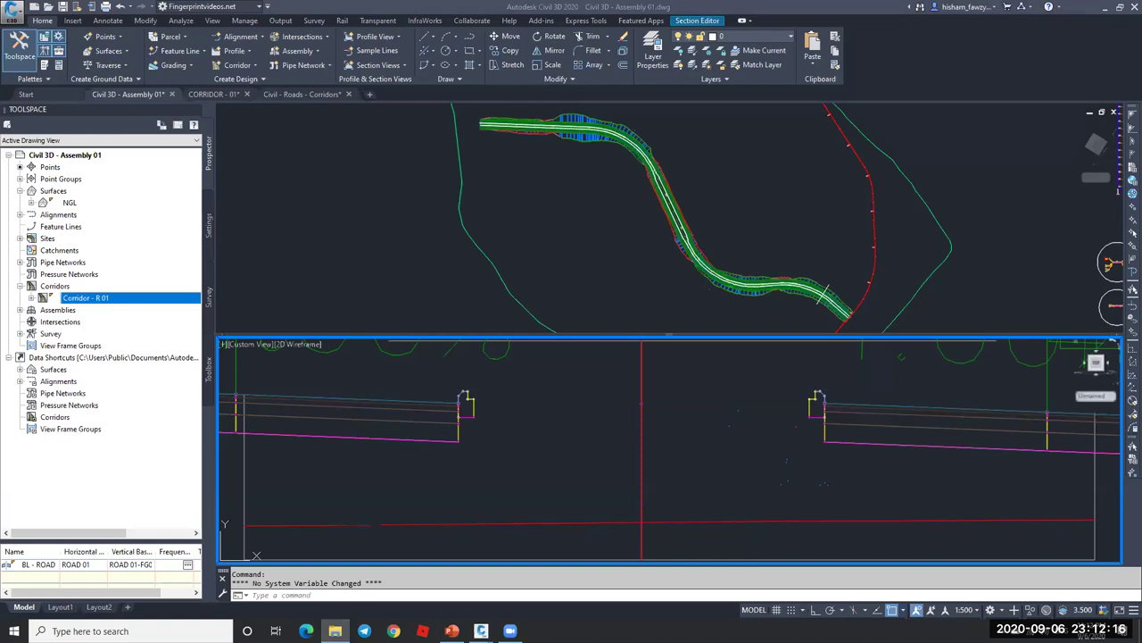
pyautogui.click(335, 631)
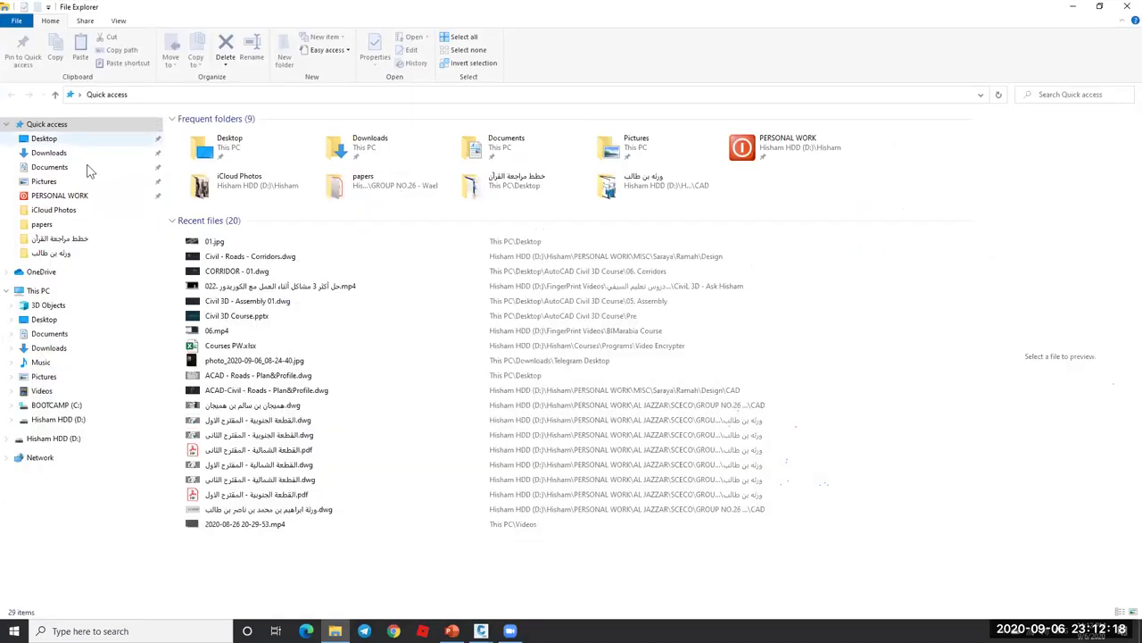
pyautogui.click(44, 138)
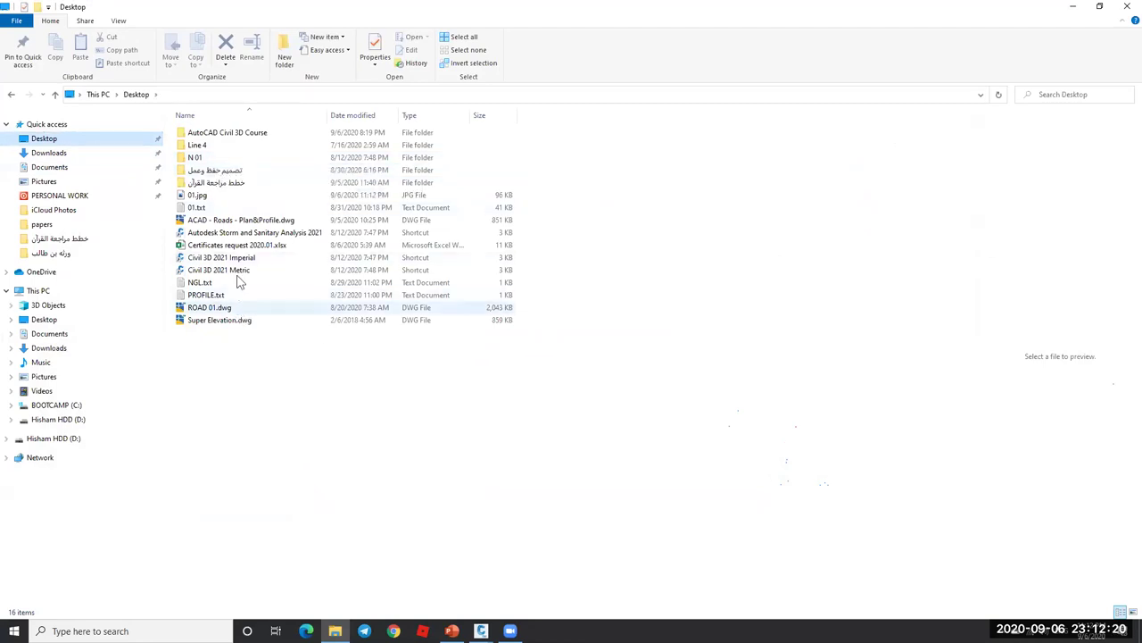
pyautogui.click(198, 195)
pyautogui.doubleClick(200, 196)
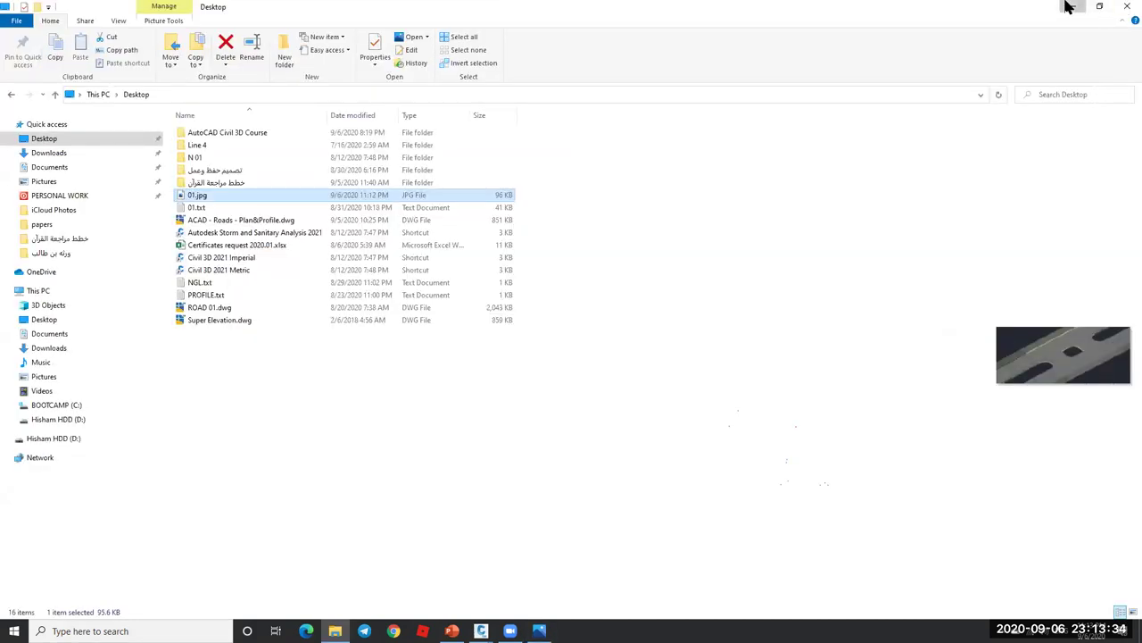
# - Close the photo, then zoom the top plan viewport in and select the corridor section shapes
pyautogui.click(1073, 9)
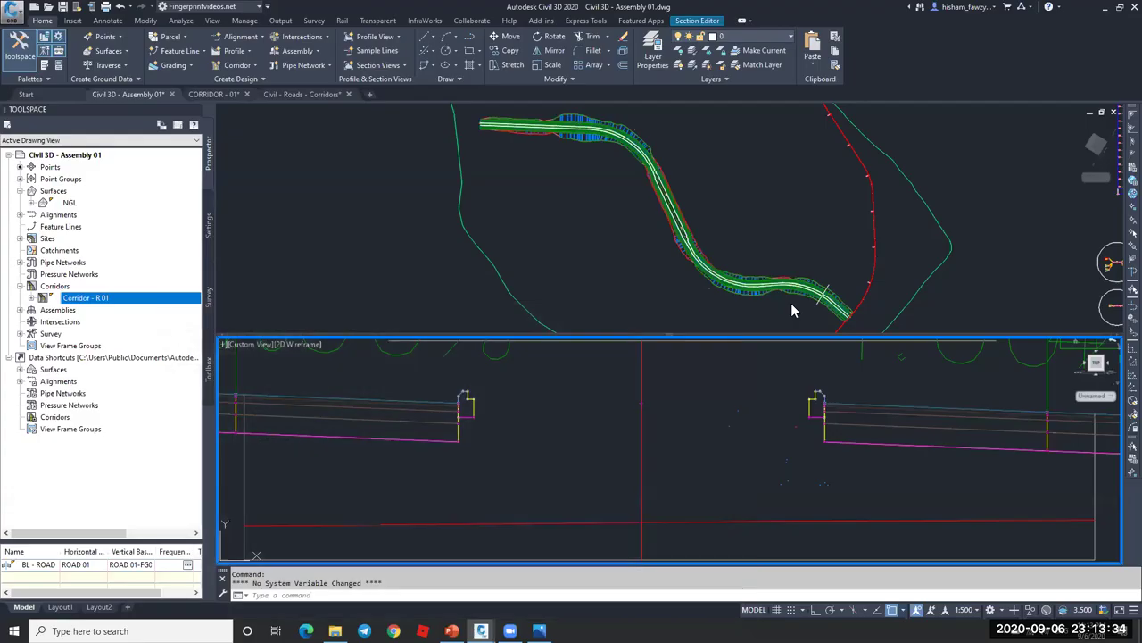
pyautogui.click(645, 217)
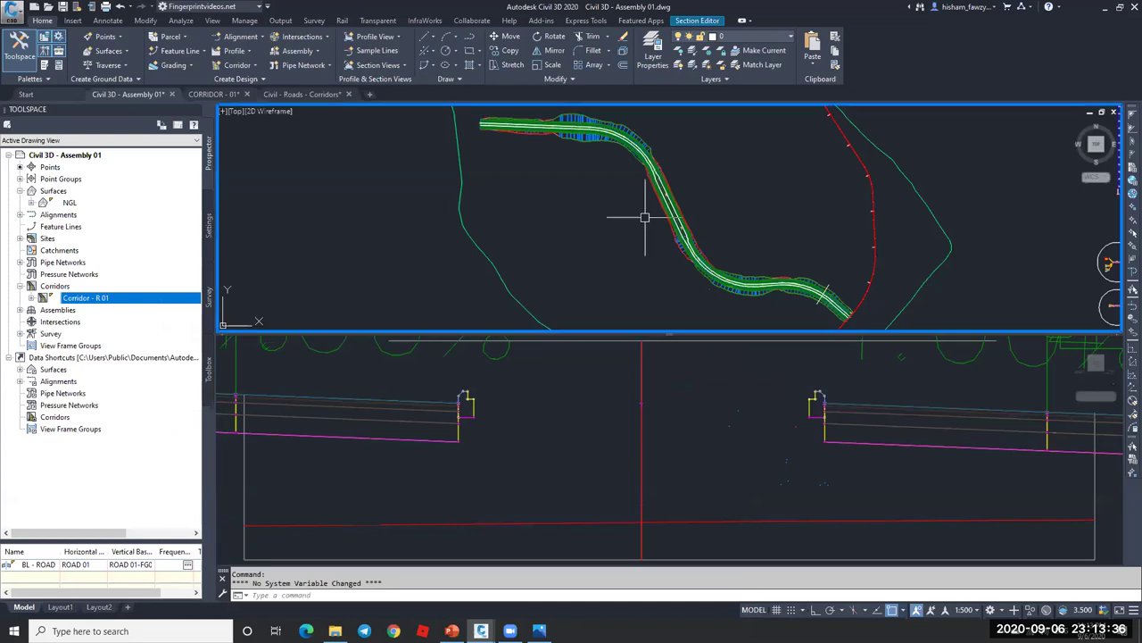
pyautogui.scroll(-3, 644, 217)
pyautogui.scroll(8, 678, 203)
pyautogui.scroll(2, 748, 228)
pyautogui.scroll(-5, 679, 206)
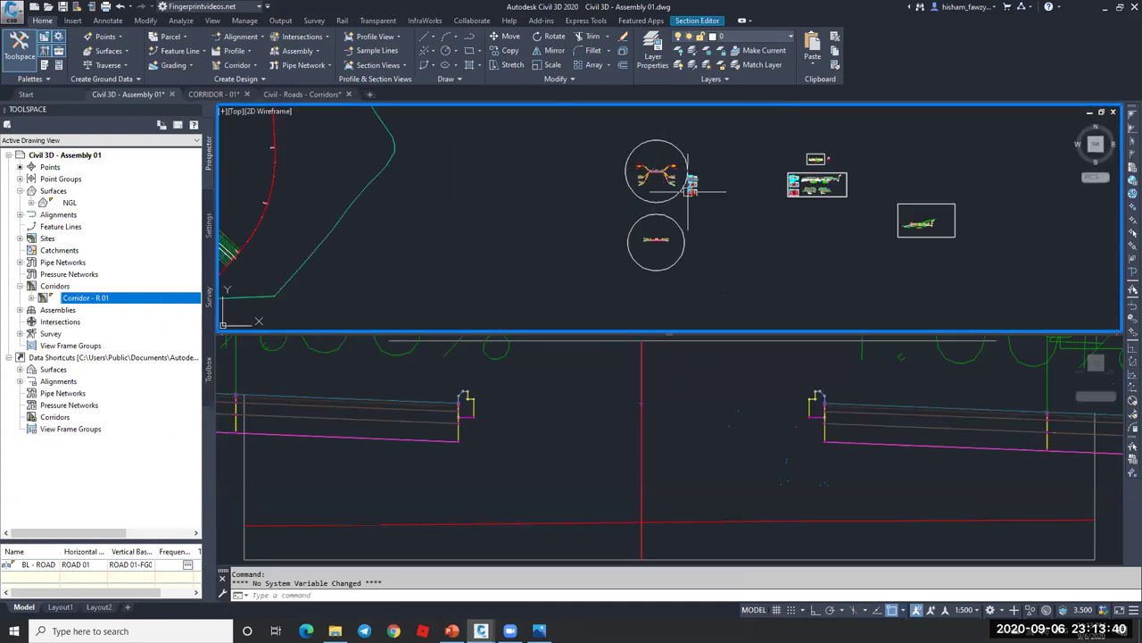
pyautogui.scroll(8, 690, 190)
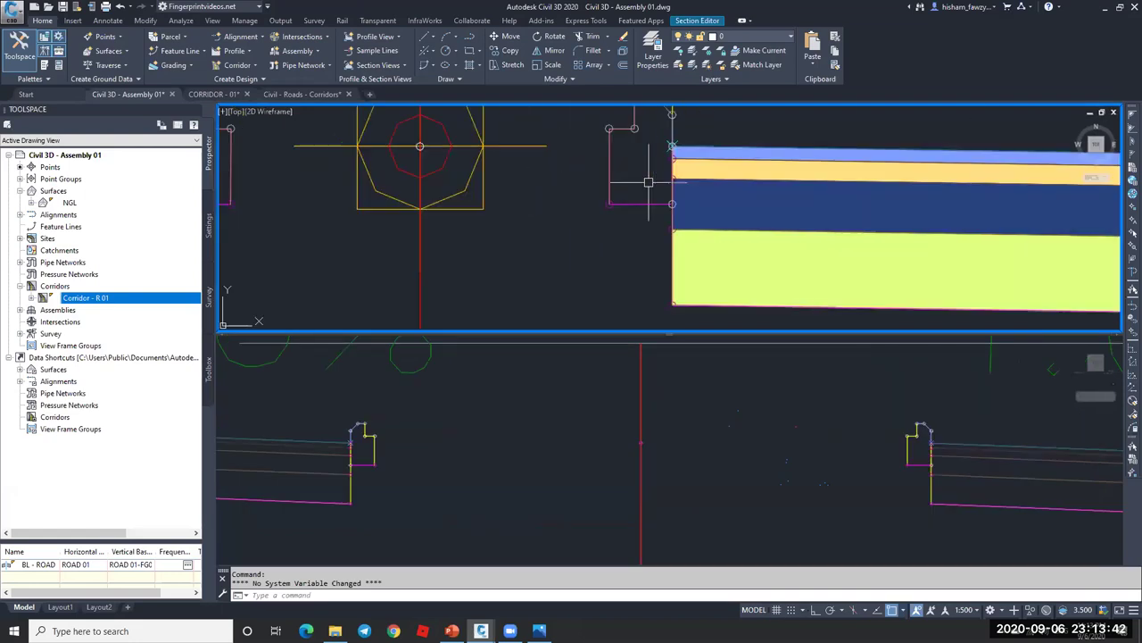
pyautogui.click(689, 148)
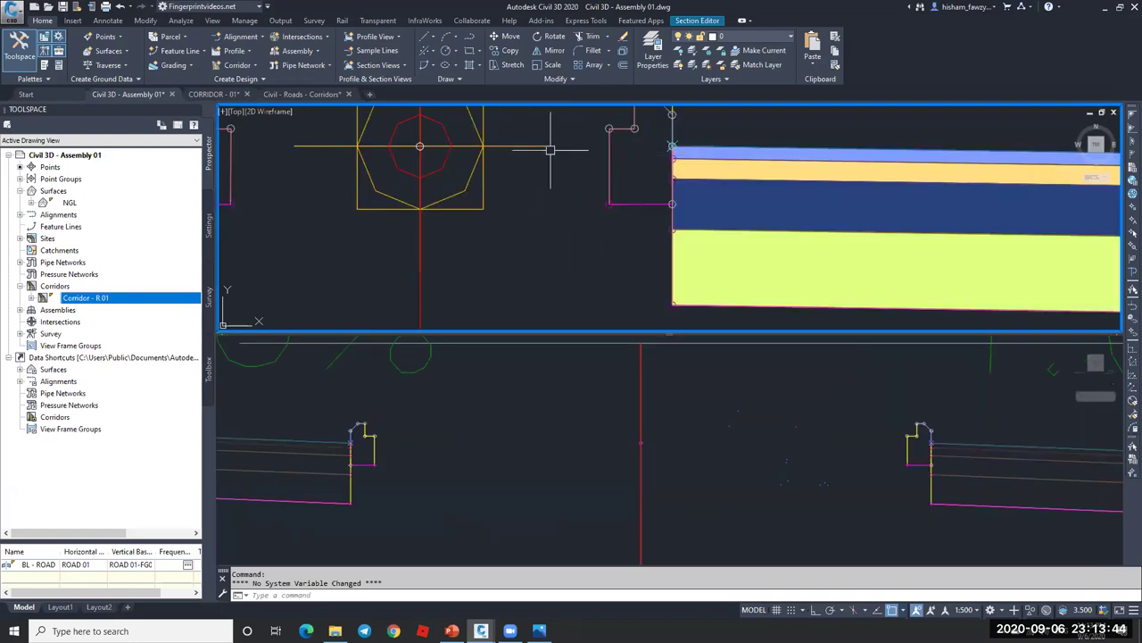
# - Zoom back out over the section, then bring up the 3D road image in Photos
pyautogui.scroll(-4, 660, 160)
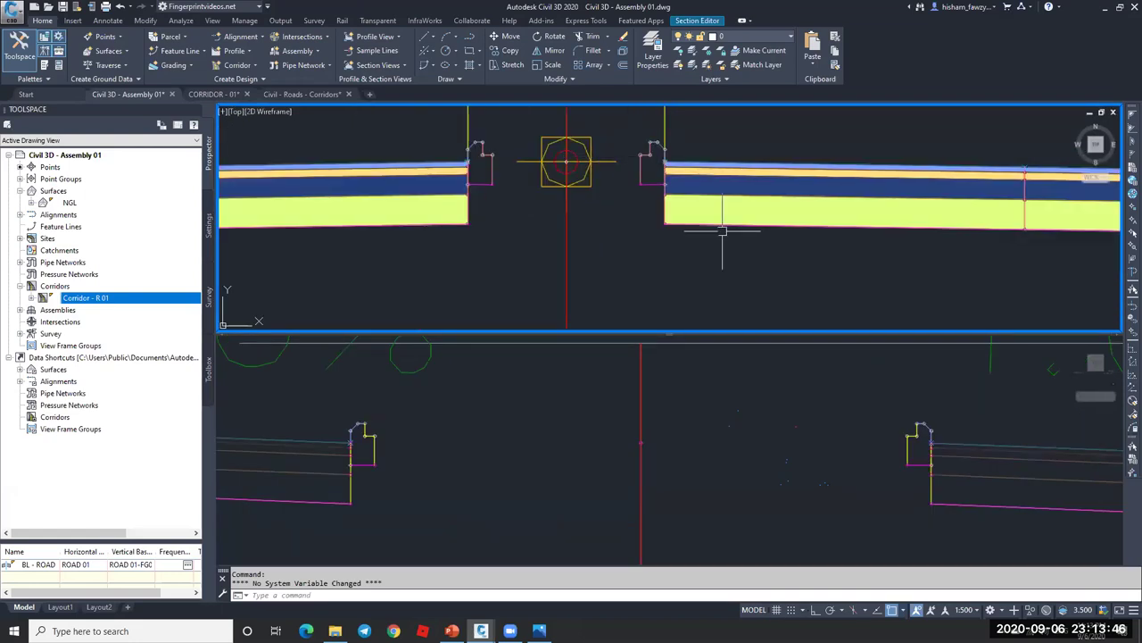
pyautogui.scroll(-1, 704, 235)
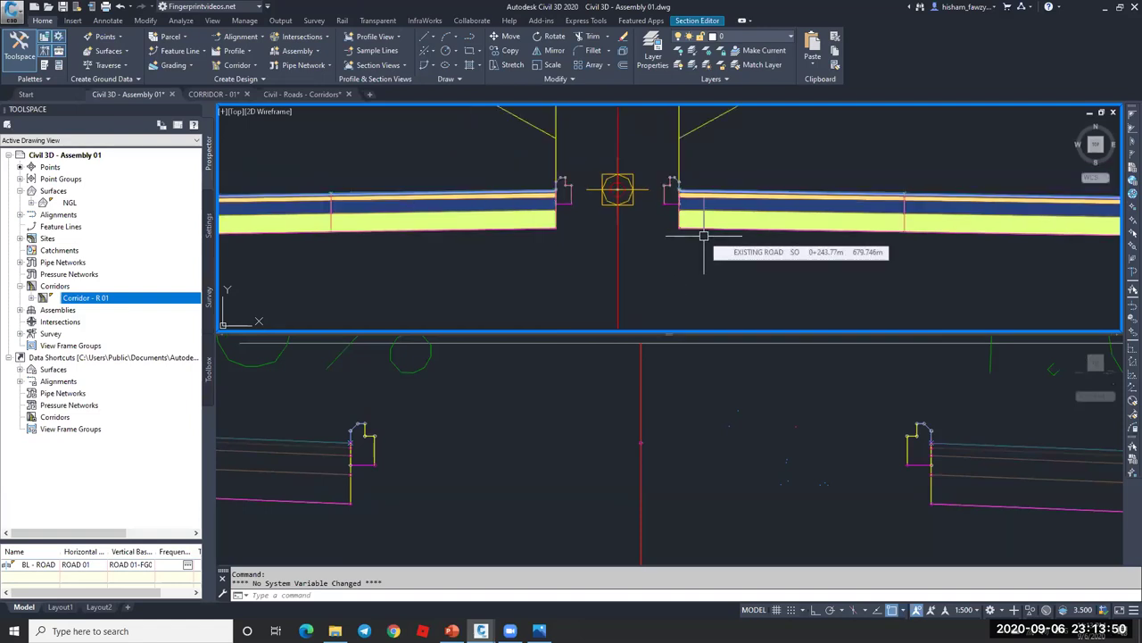
pyautogui.scroll(-2, 760, 245)
pyautogui.scroll(2, 760, 246)
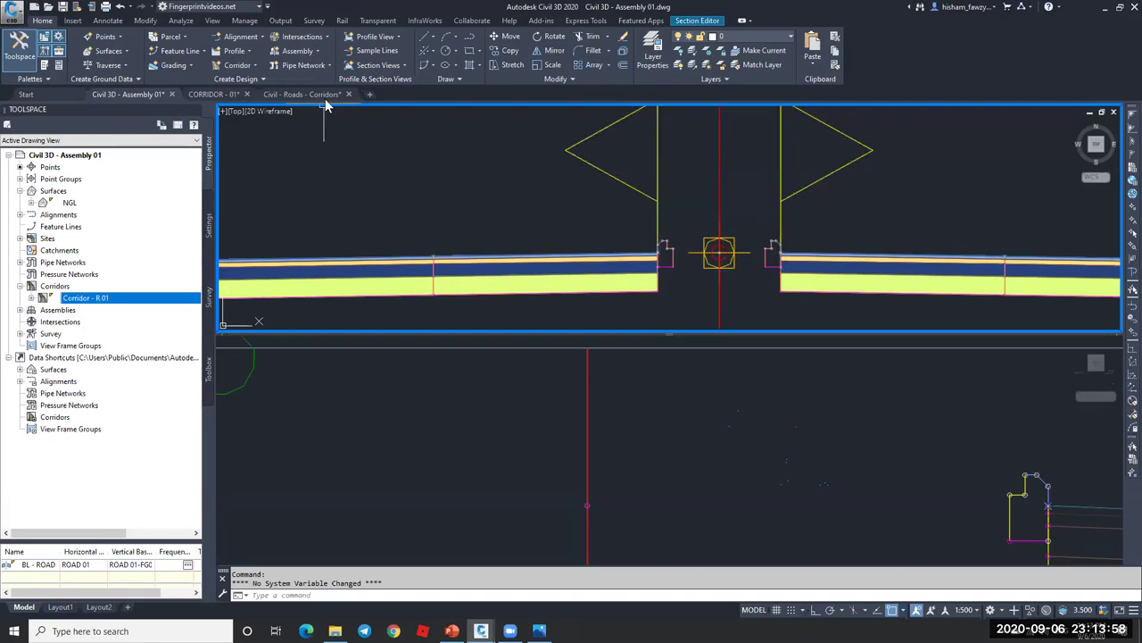
pyautogui.click(546, 629)
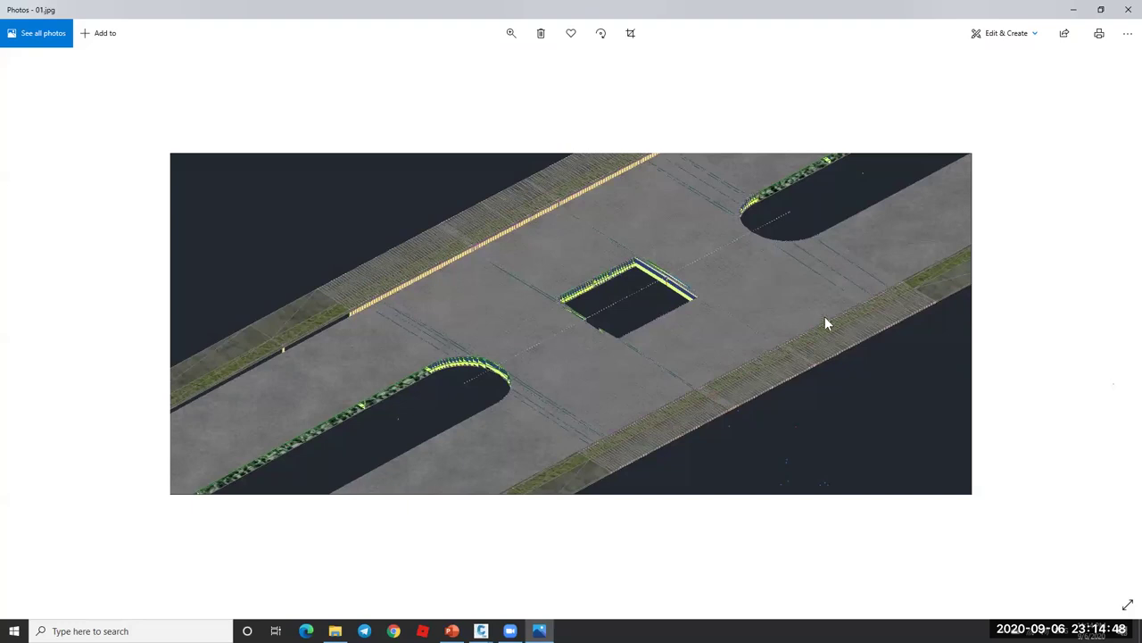
# - Close the Photos viewer showing the 3D road render
pyautogui.click(1126, 10)
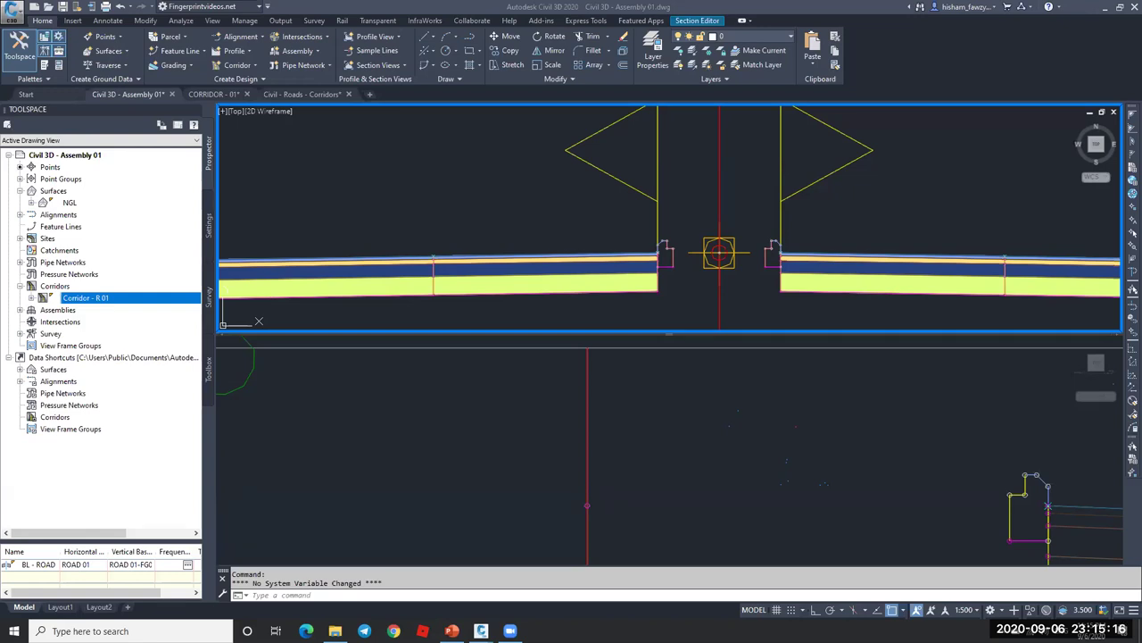
pyautogui.click(696, 214)
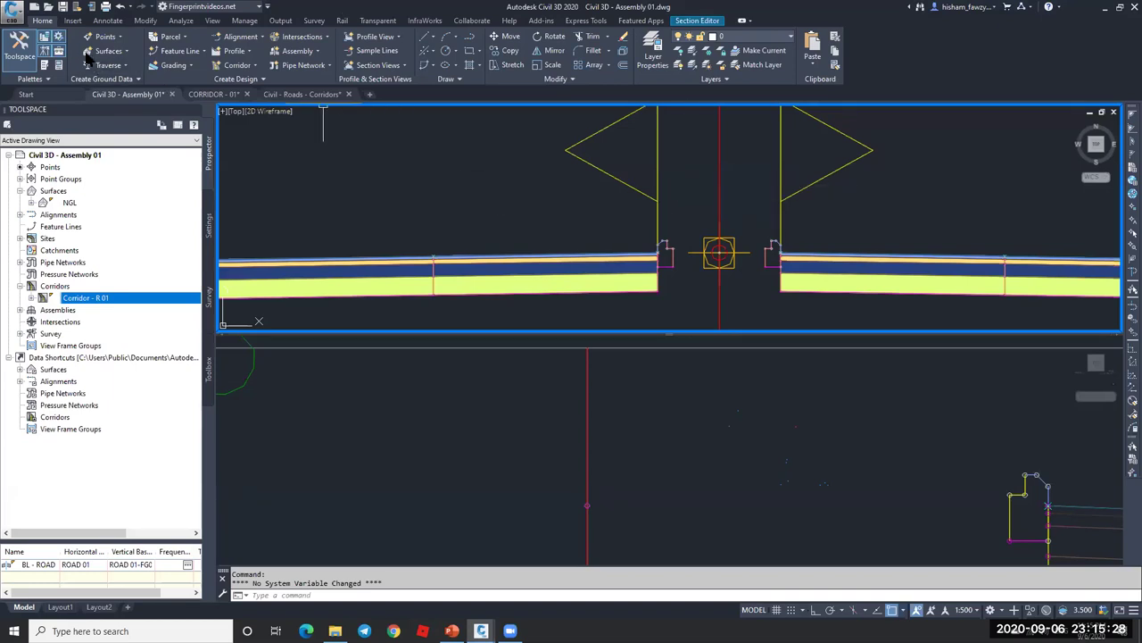
pyautogui.scroll(-2, 555, 194)
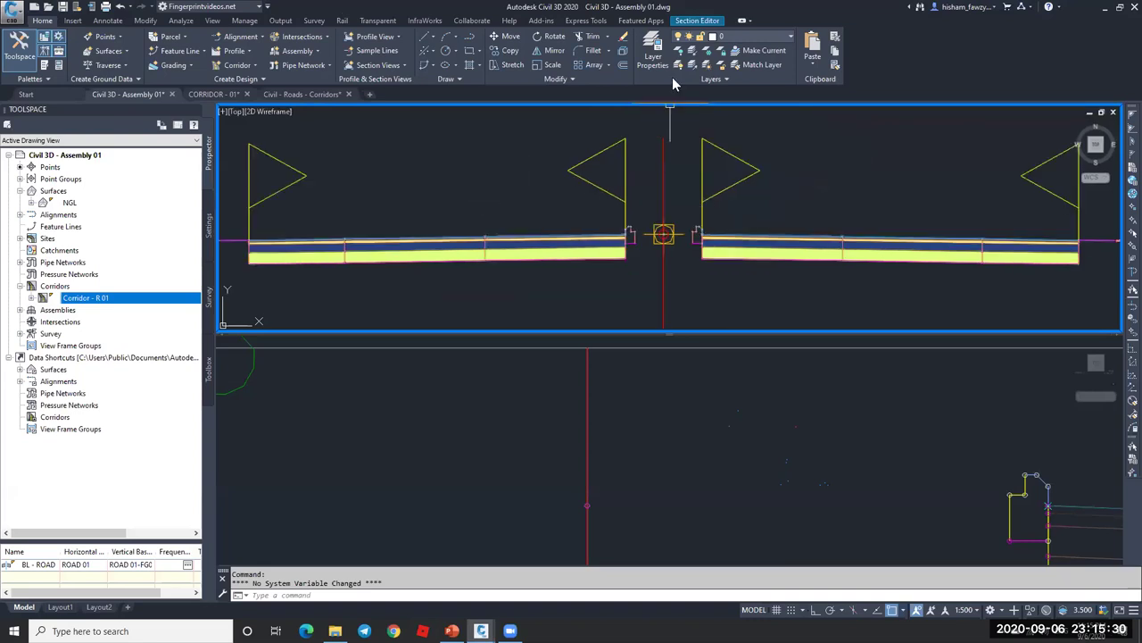
pyautogui.click(699, 21)
# - Leave the section editor and frame Corridor - R 01 and its assemblies in plan view
pyautogui.click(759, 49)
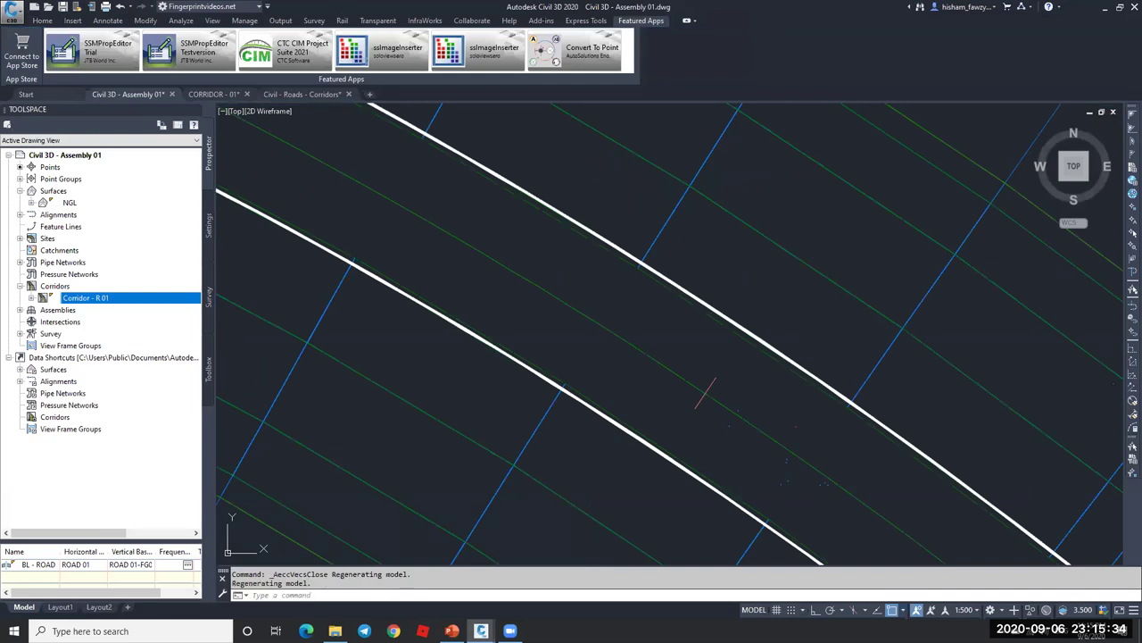
pyautogui.scroll(-6, 861, 290)
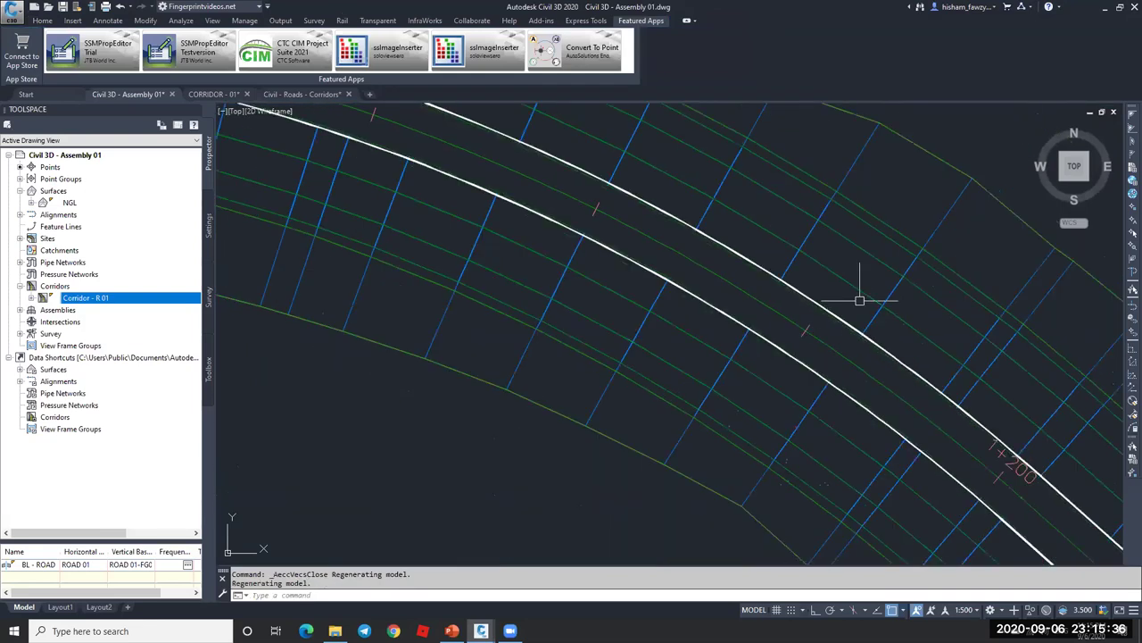
pyautogui.scroll(-2, 875, 301)
pyautogui.scroll(2, 875, 301)
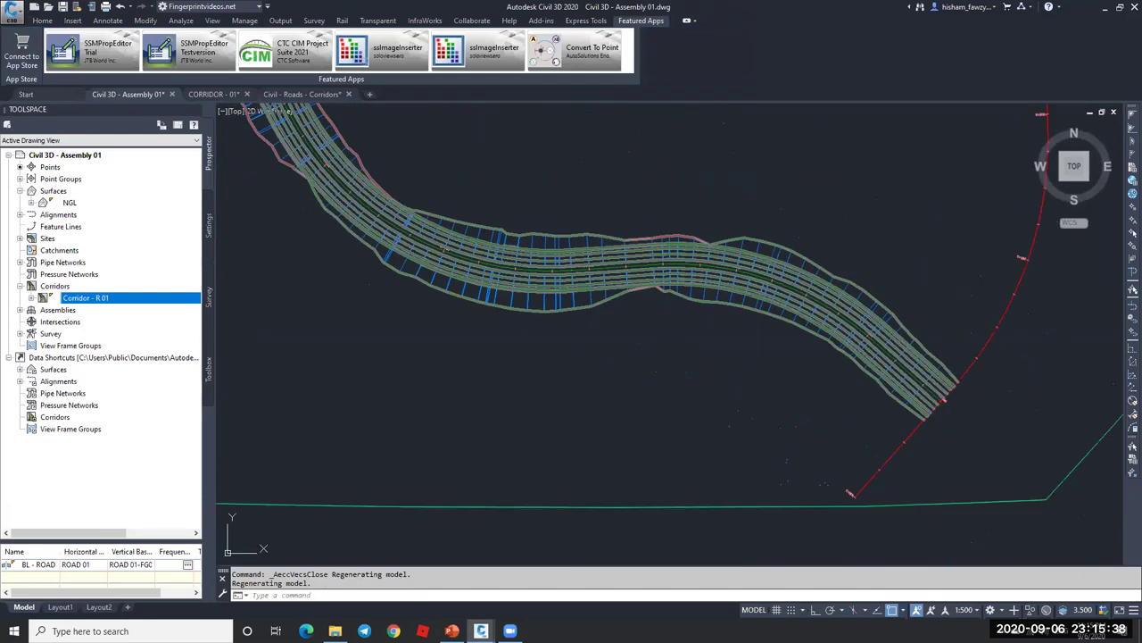
pyautogui.moveTo(844, 338); pyautogui.dragTo(765, 339, button='middle')
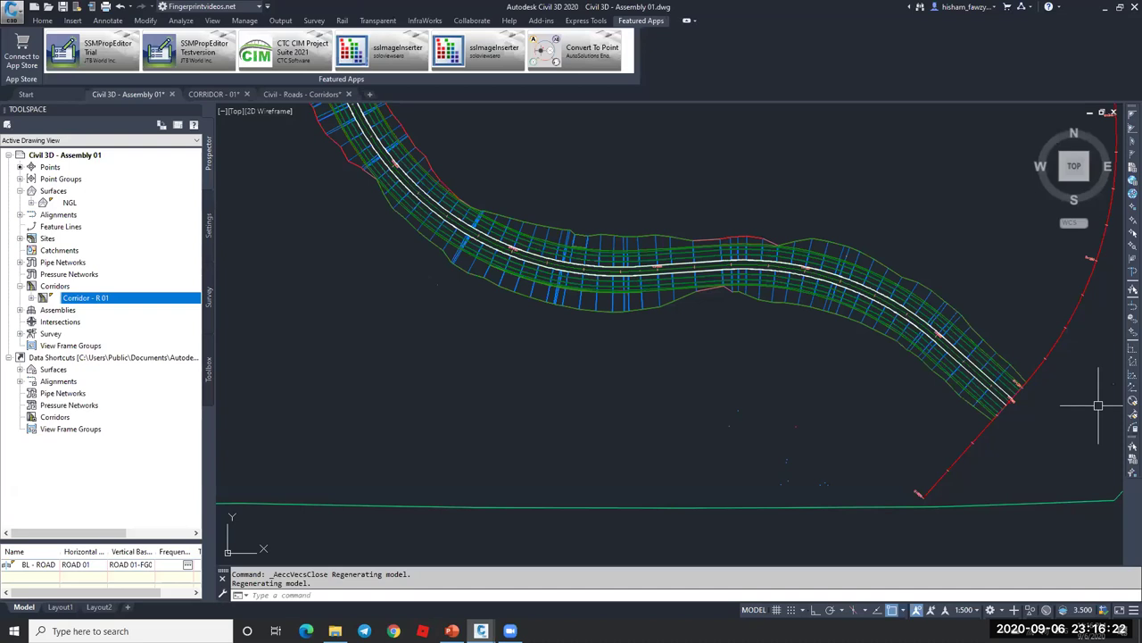
pyautogui.scroll(-1, 805, 258)
pyautogui.scroll(-5, 554, 288)
pyautogui.scroll(5, 803, 321)
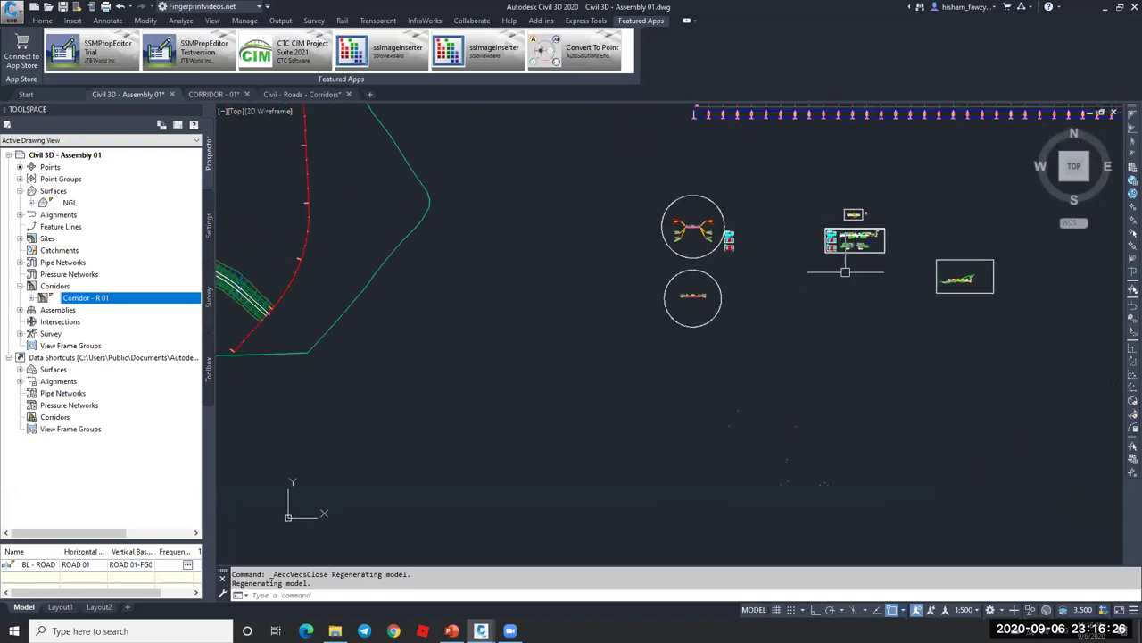
pyautogui.scroll(3, 811, 321)
pyautogui.scroll(10, 810, 321)
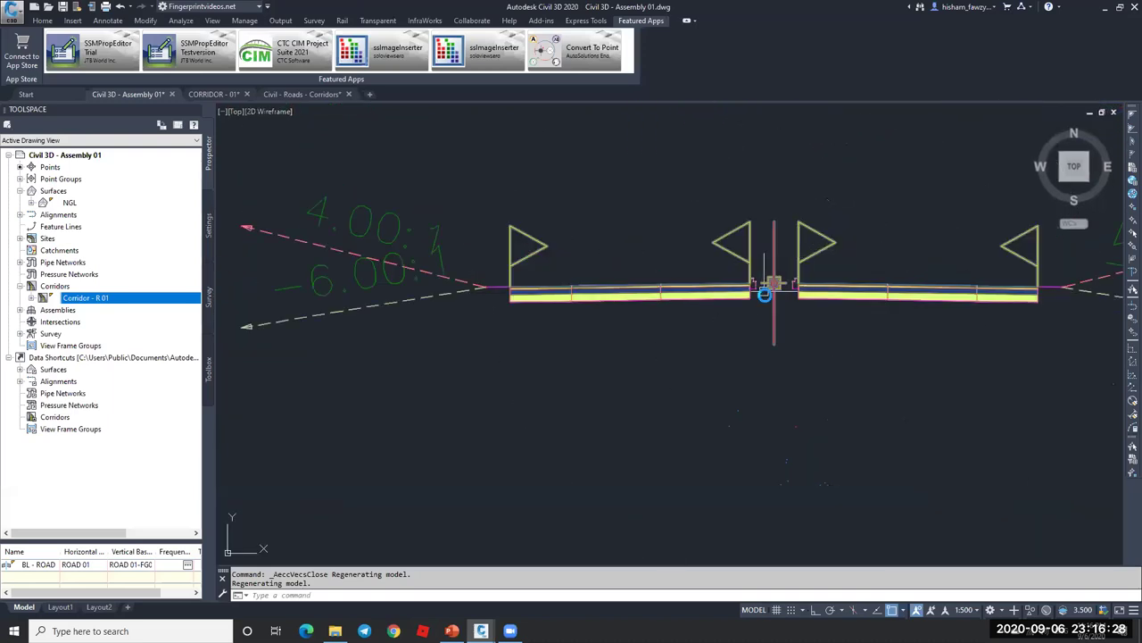
pyautogui.scroll(-15, 776, 294)
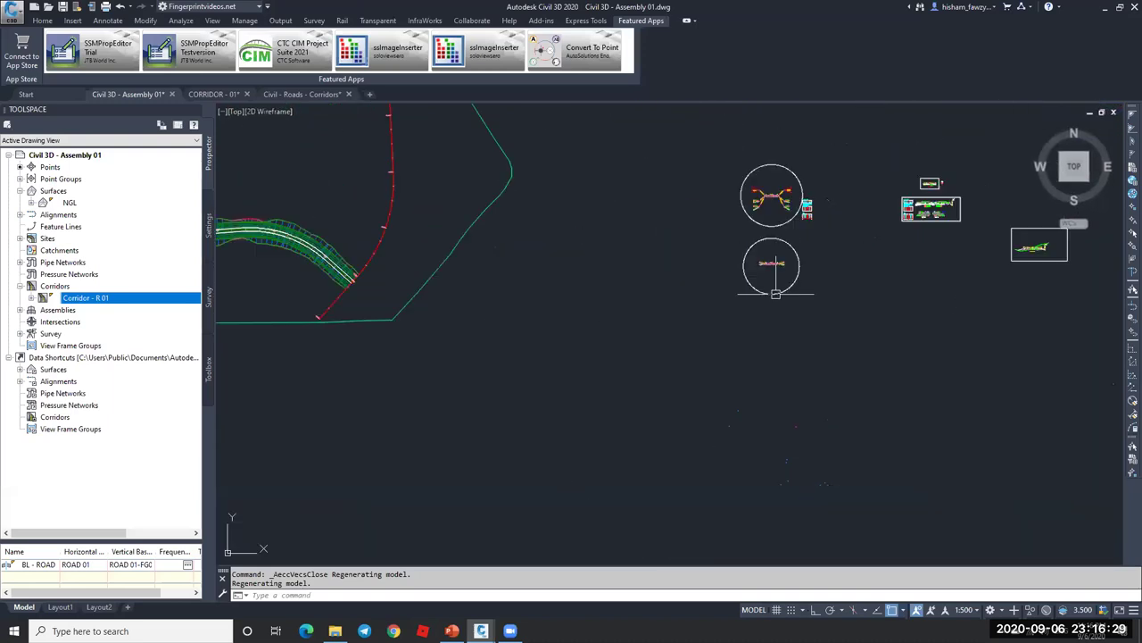
# - Create a new assembly with the default name and place its marker in the drawing
pyautogui.click(42, 20)
pyautogui.click(302, 56)
pyautogui.click(360, 96)
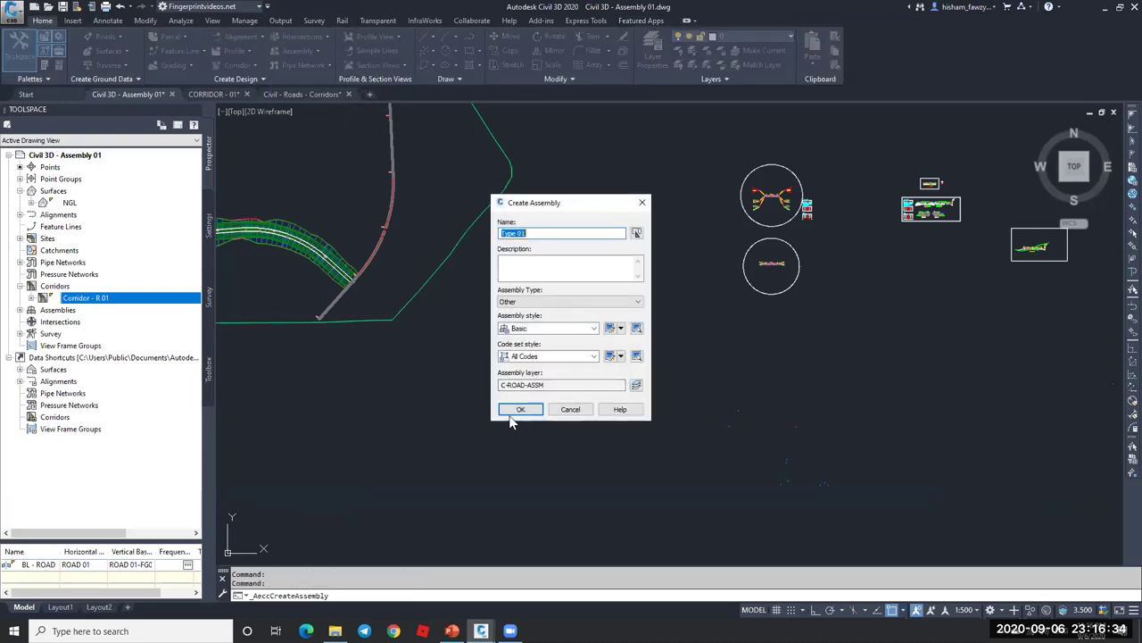
pyautogui.click(560, 233)
pyautogui.click(521, 409)
pyautogui.click(671, 333)
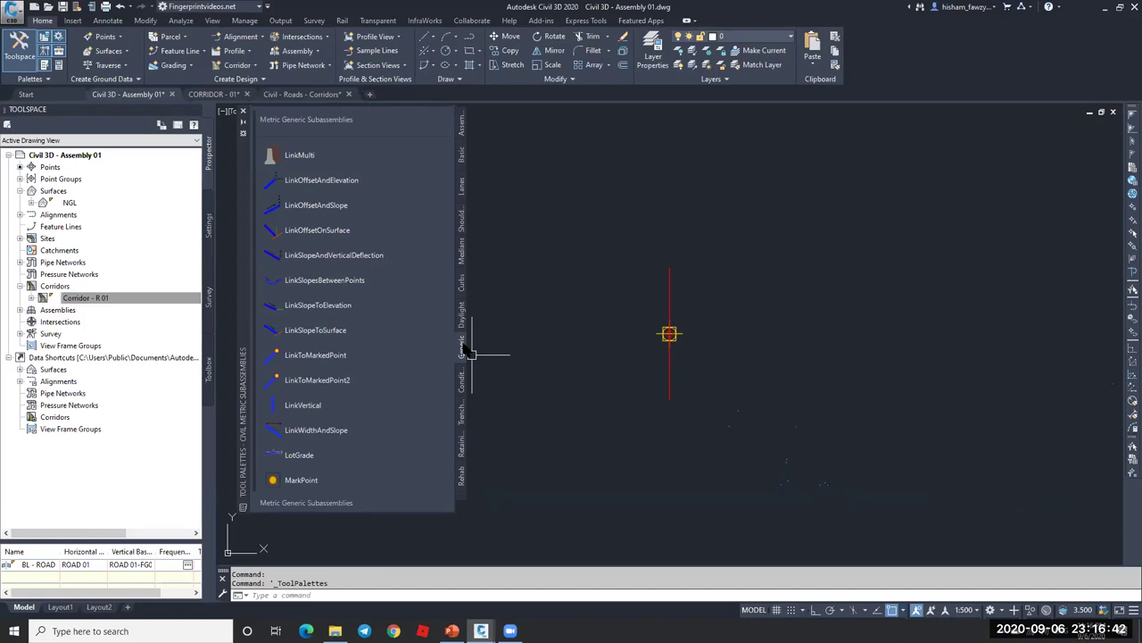
pyautogui.moveTo(752, 323); pyautogui.dragTo(857, 322, button='middle')
pyautogui.scroll(3, 785, 332)
# - Draw the right polyline from the marker: a horizontal run, then a slope up-right
pyautogui.write('pl')
pyautogui.press('Return')
pyautogui.scroll(-2, 781, 332)
pyautogui.click(754, 335)
pyautogui.press('F8')
pyautogui.click(922, 335)
pyautogui.scroll(-3, 902, 327)
pyautogui.press('F8')
pyautogui.click(1017, 221)
pyautogui.press('Escape')
pyautogui.scroll(3, 842, 322)
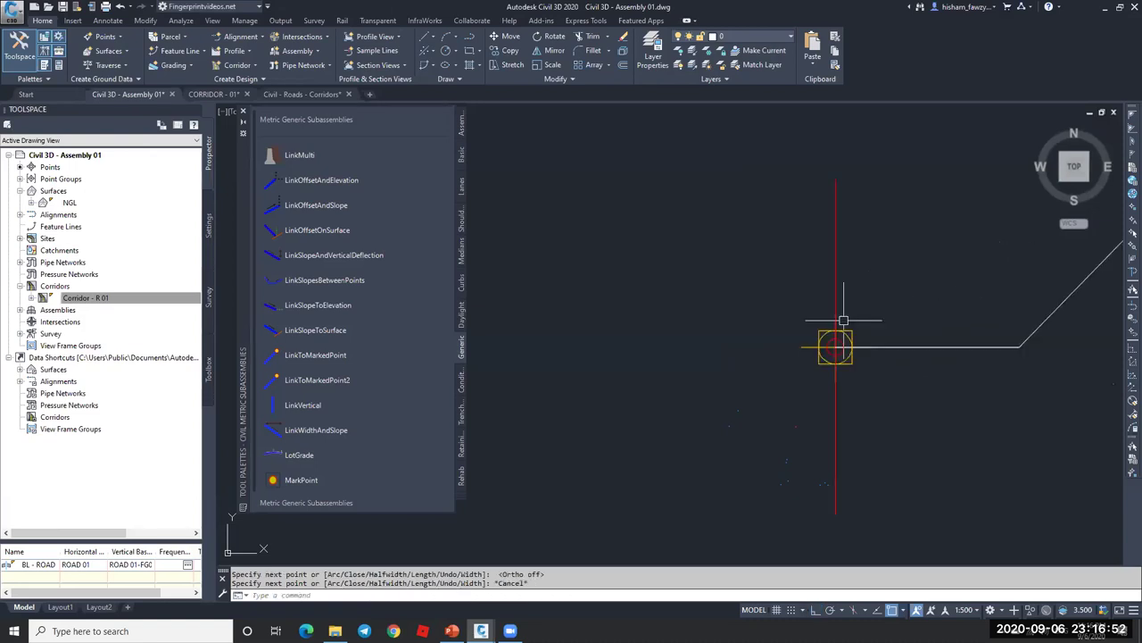
# - Draw the mirrored left polyline: a horizontal run left of the marker, then a slope up-left
pyautogui.press('Return')
pyautogui.click(835, 344)
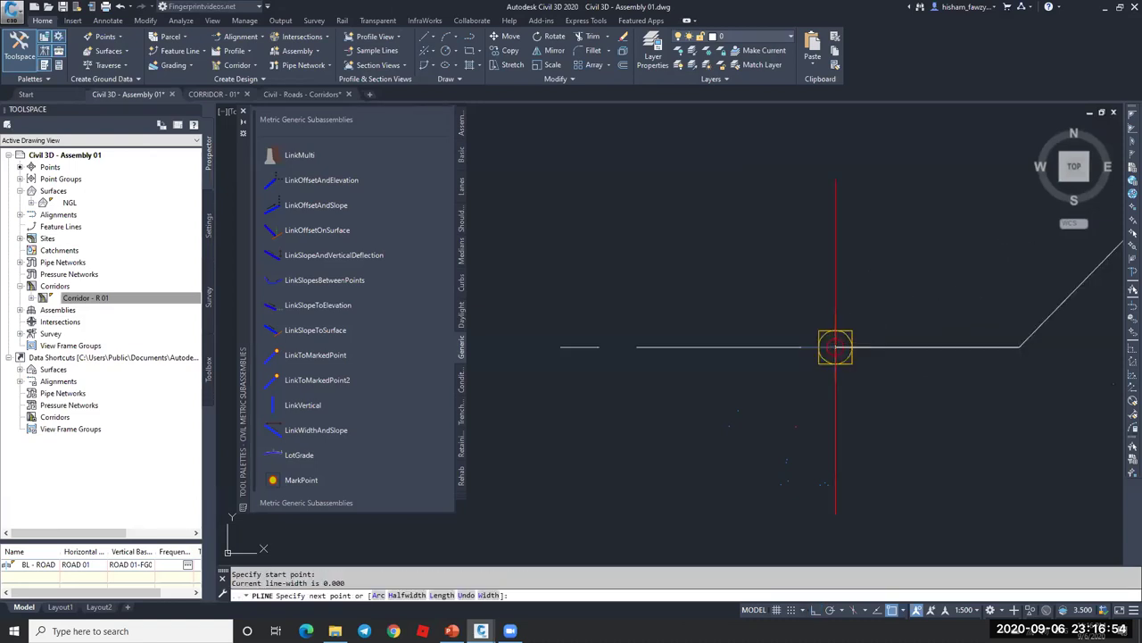
pyautogui.press('F8')
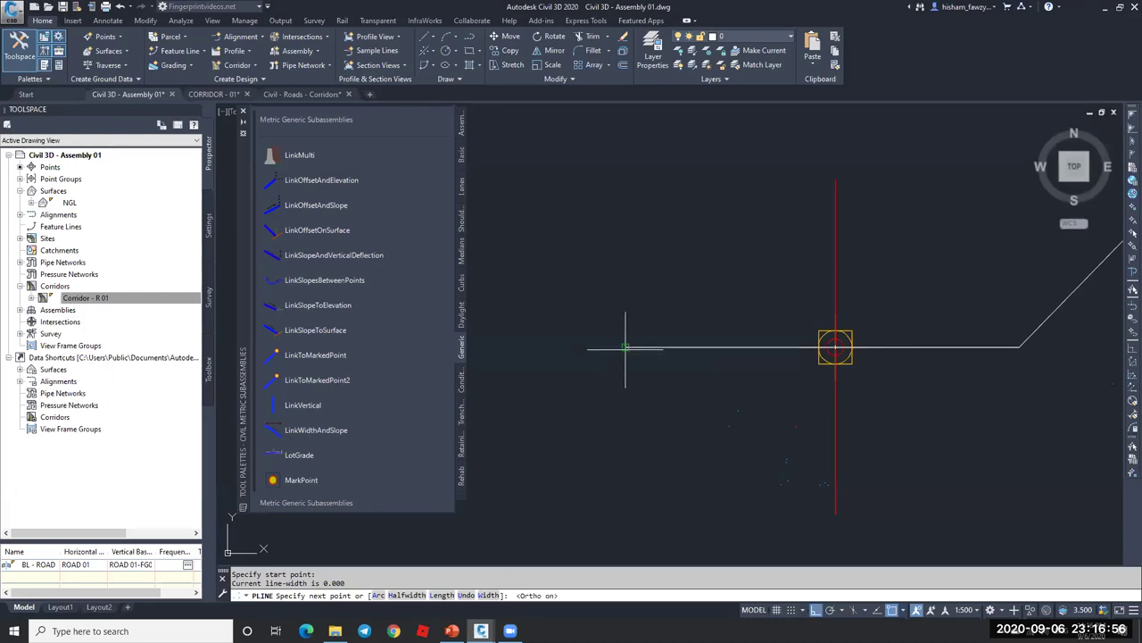
pyautogui.click(626, 348)
pyautogui.scroll(-4, 626, 348)
pyautogui.press('F8')
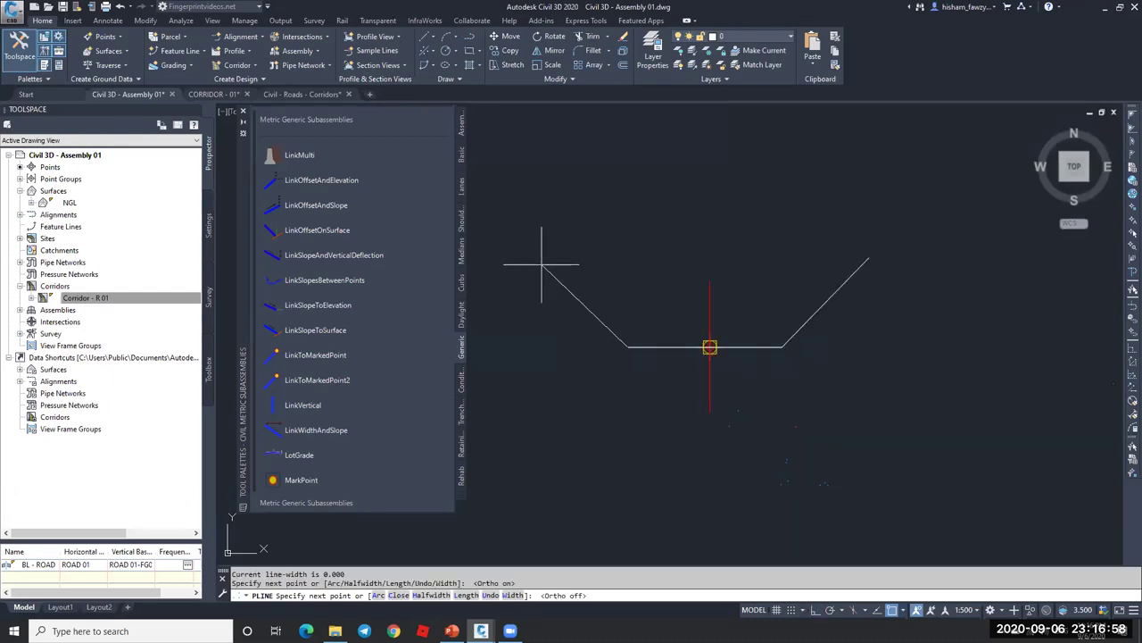
pyautogui.click(550, 256)
pyautogui.press('Escape')
pyautogui.press('Escape')
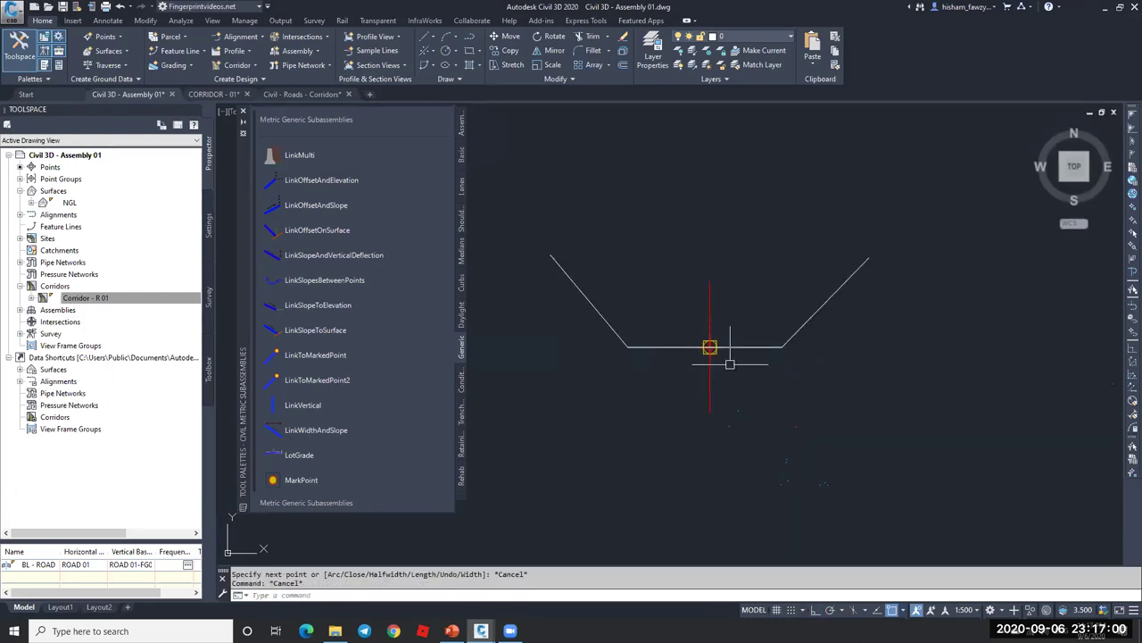
pyautogui.scroll(2, 806, 316)
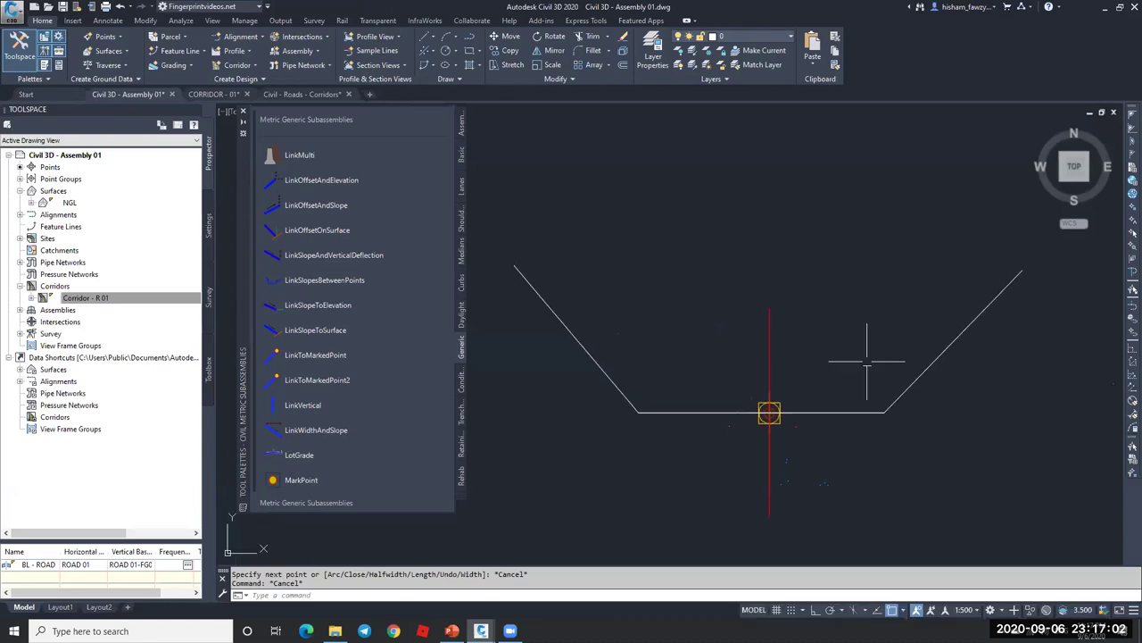
# - Check the right polyline, pick the LinkWidthAndSlope subassembly, and start then cancel a line
pyautogui.press('Escape')
pyautogui.click(861, 413)
pyautogui.press('Escape')
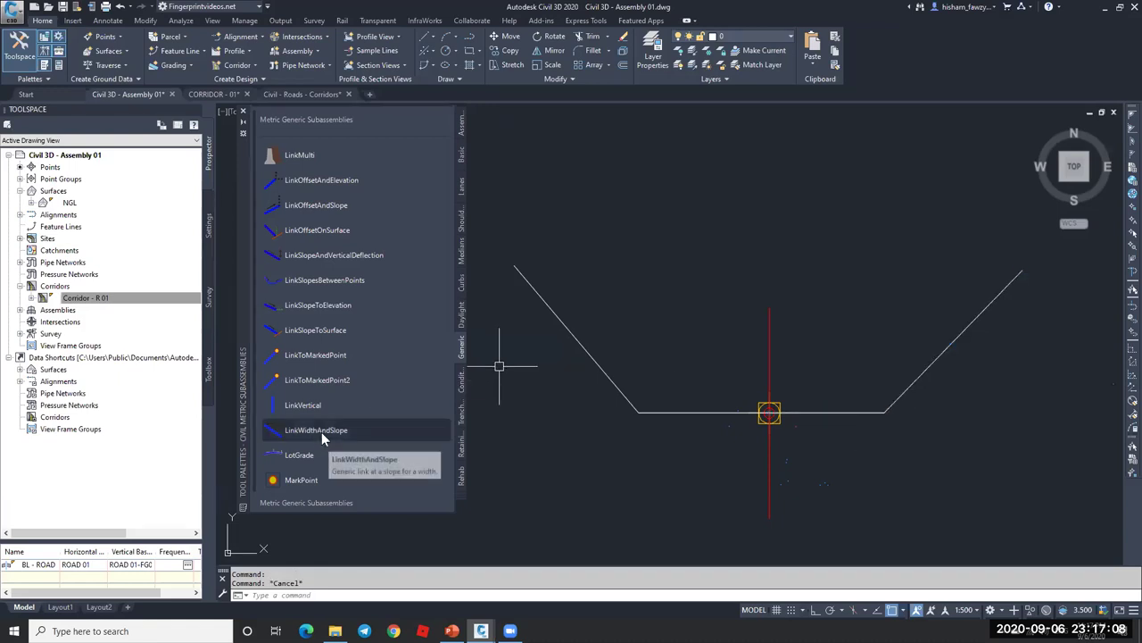
pyautogui.click(347, 431)
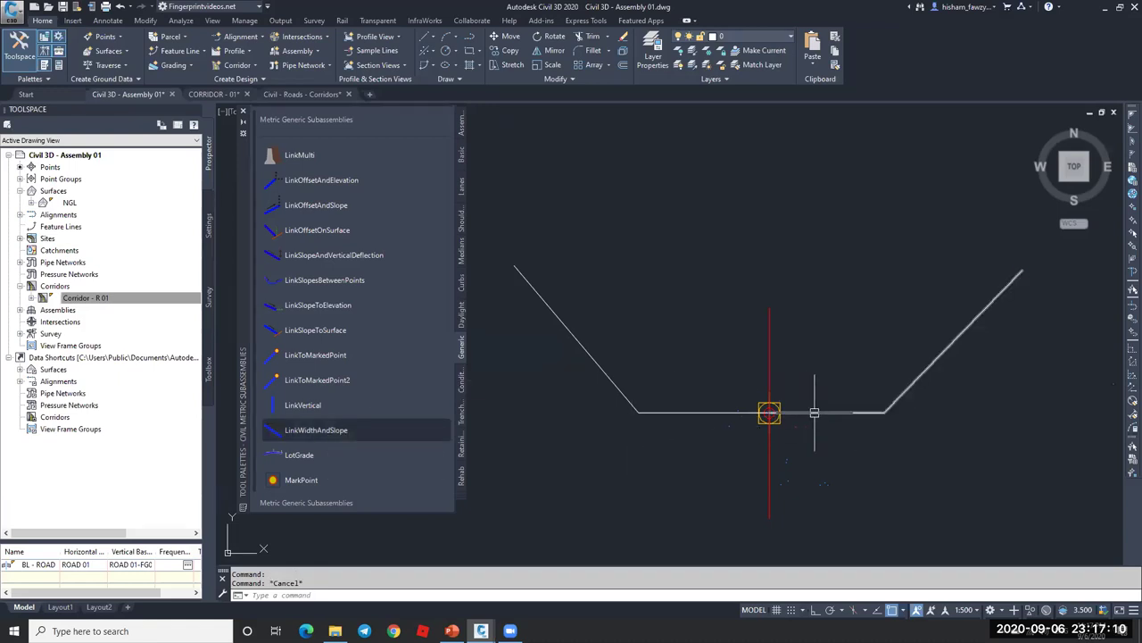
pyautogui.write('l')
pyautogui.press('Return')
pyautogui.click(886, 413)
pyautogui.scroll(-3, 890, 422)
pyautogui.press('Escape')
# - Draw a small square rectangle below the profile with REC
pyautogui.write('rec')
pyautogui.press('Return')
pyautogui.scroll(-2, 857, 397)
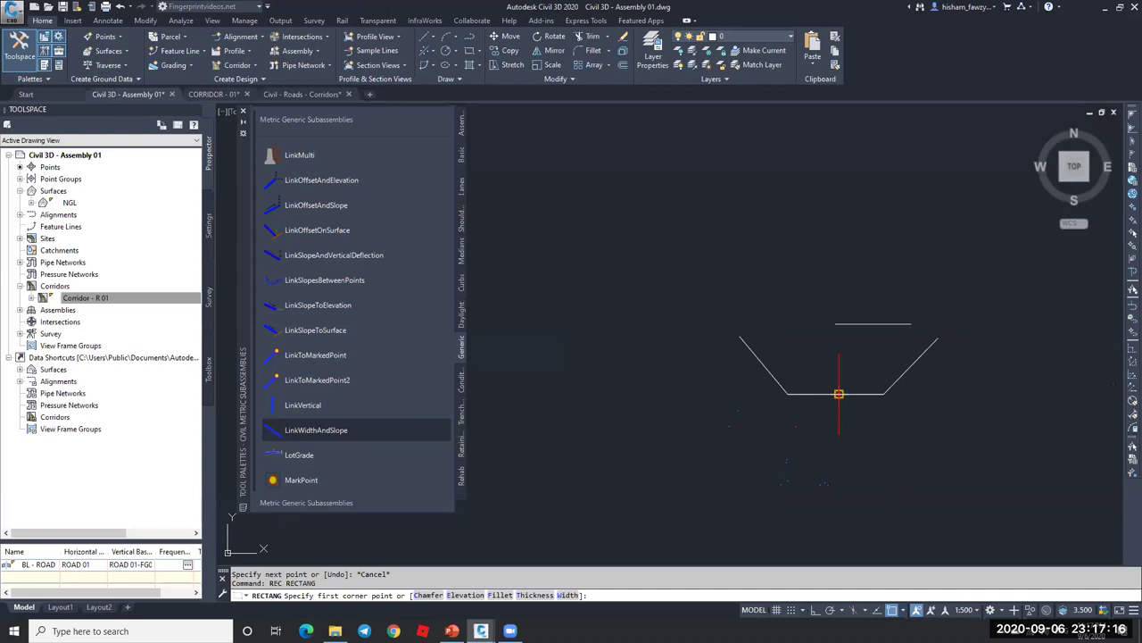
pyautogui.click(888, 406)
pyautogui.click(834, 456)
pyautogui.press('Escape')
pyautogui.scroll(2, 874, 364)
# - Draw two lines from the top profile's ends down to the square's bottom corners
pyautogui.write('l')
pyautogui.press('Return')
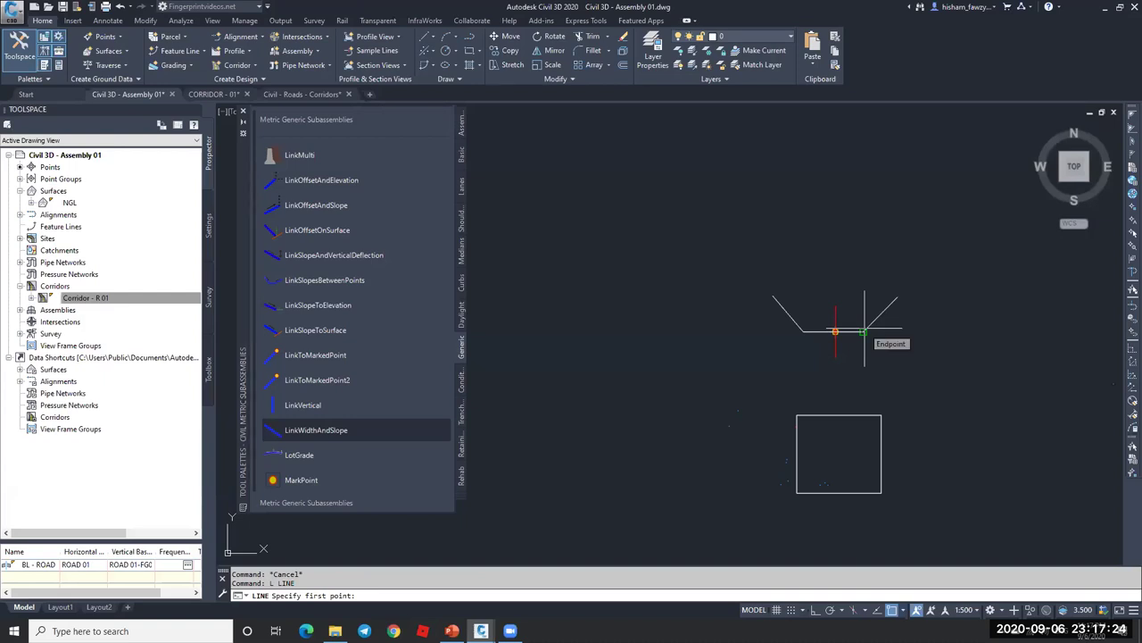
pyautogui.click(863, 332)
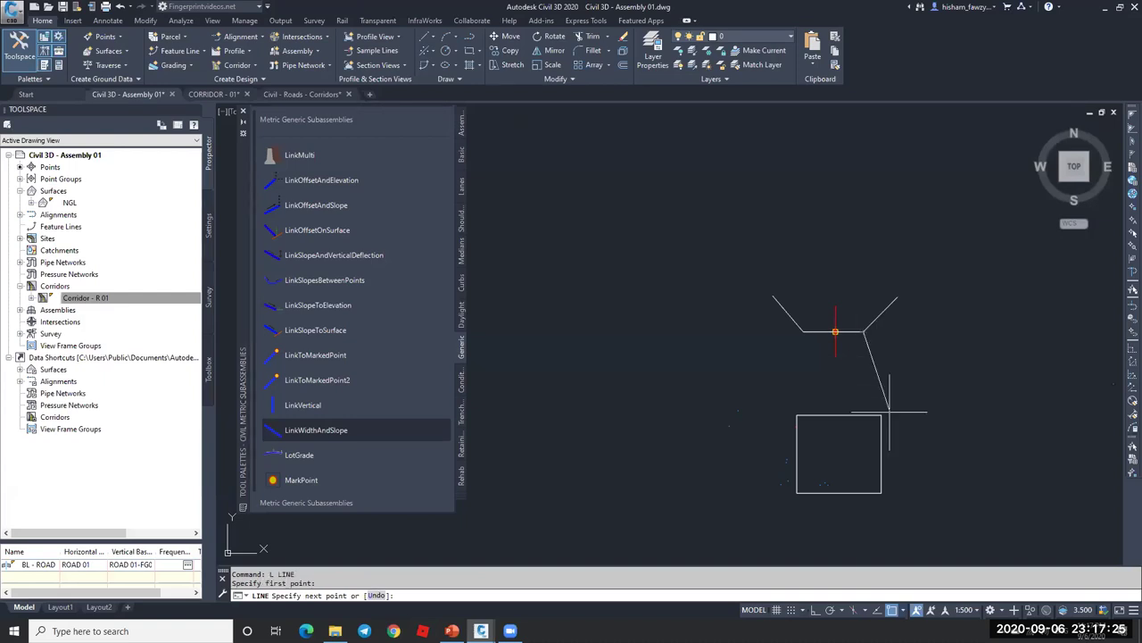
pyautogui.click(881, 492)
pyautogui.press('Escape')
pyautogui.press('Return')
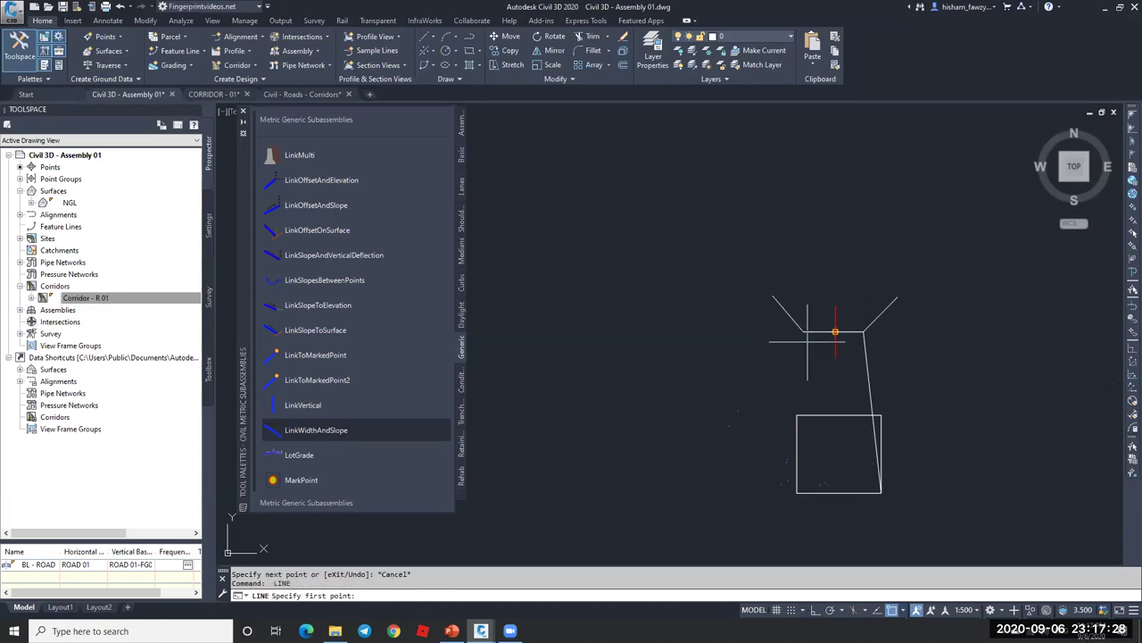
pyautogui.click(803, 332)
pyautogui.click(797, 492)
pyautogui.press('Escape')
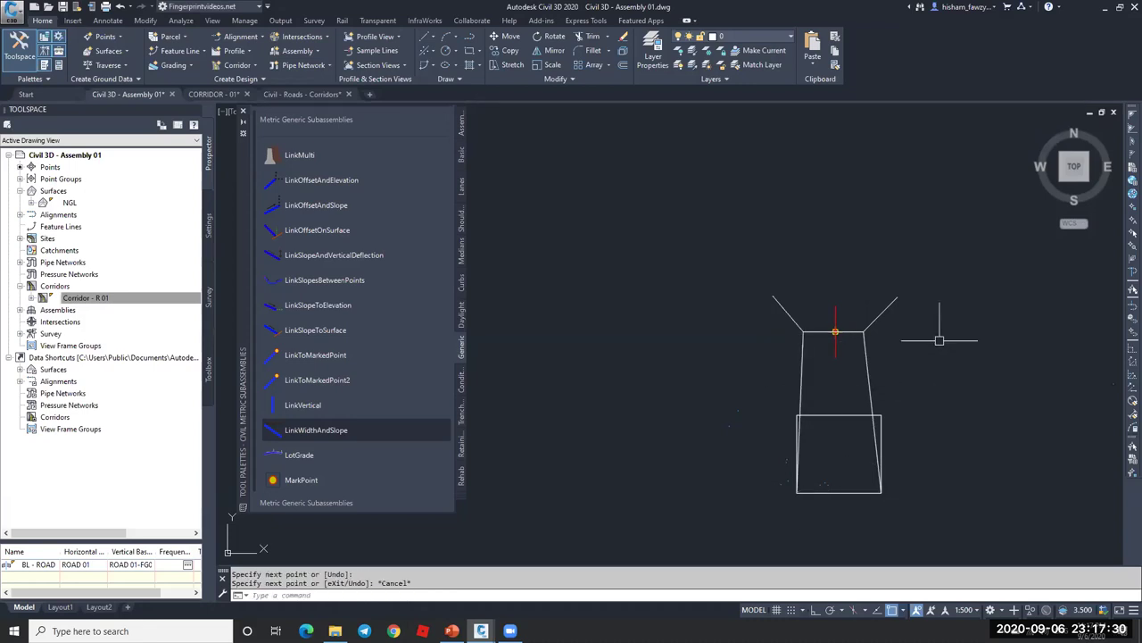
# - Draw two more lines from the top profile's ends to the square's top corners
pyautogui.press('Return')
pyautogui.click(863, 332)
pyautogui.click(882, 413)
pyautogui.press('Escape')
pyautogui.press('Return')
pyautogui.click(773, 296)
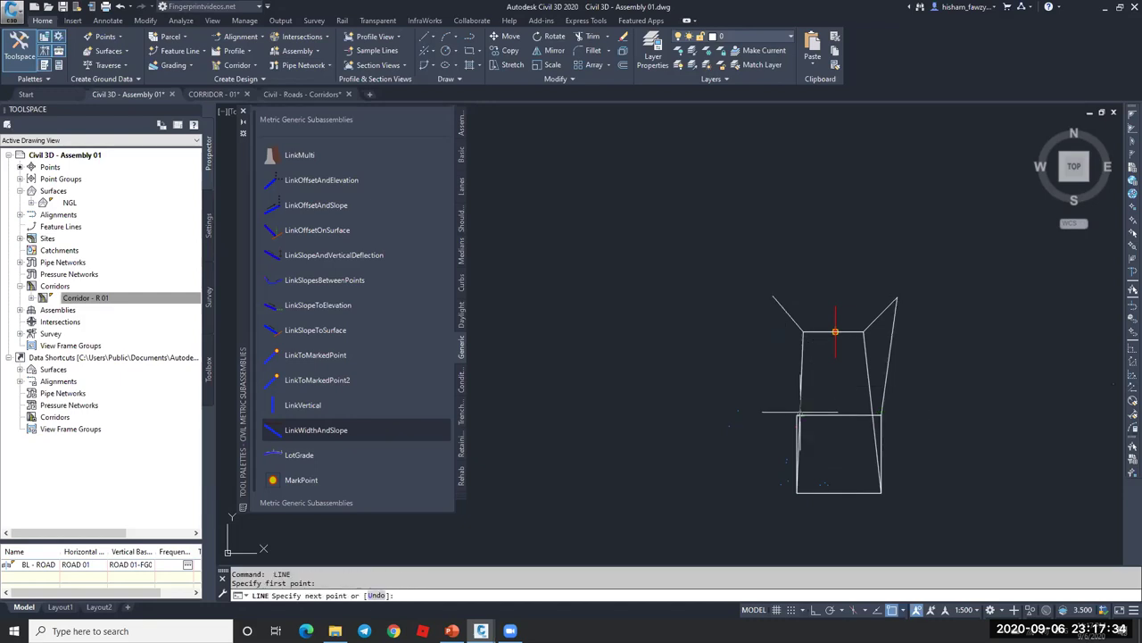
pyautogui.click(797, 413)
pyautogui.press('Escape')
# - Select the top segment and right wing line to check them, then pan the sketch upward
pyautogui.scroll(6, 849, 317)
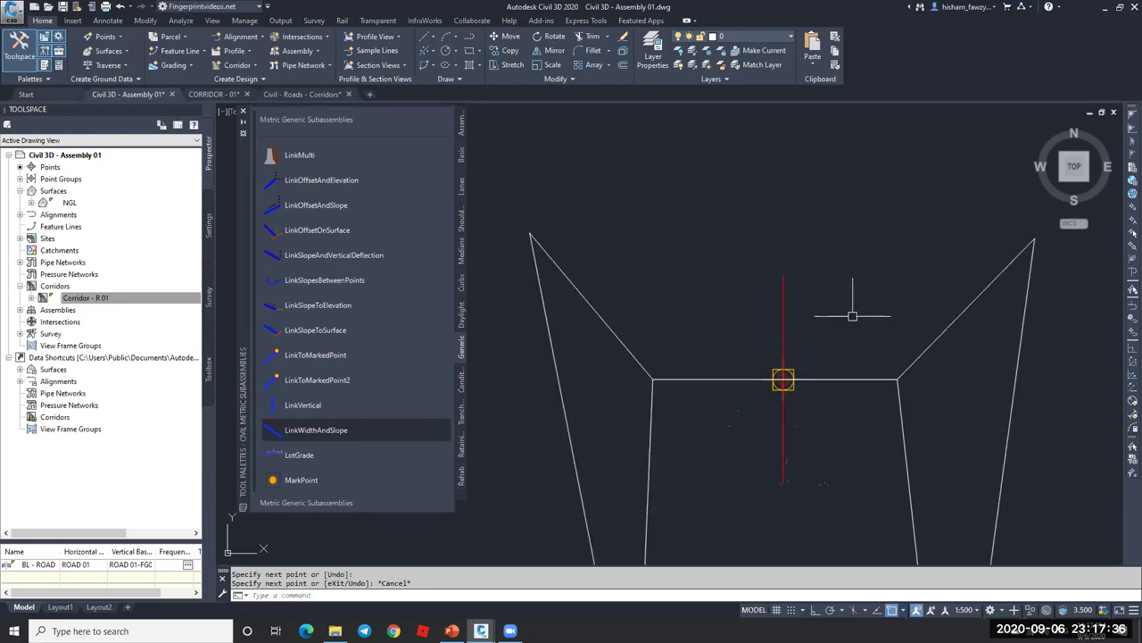
pyautogui.click(848, 380)
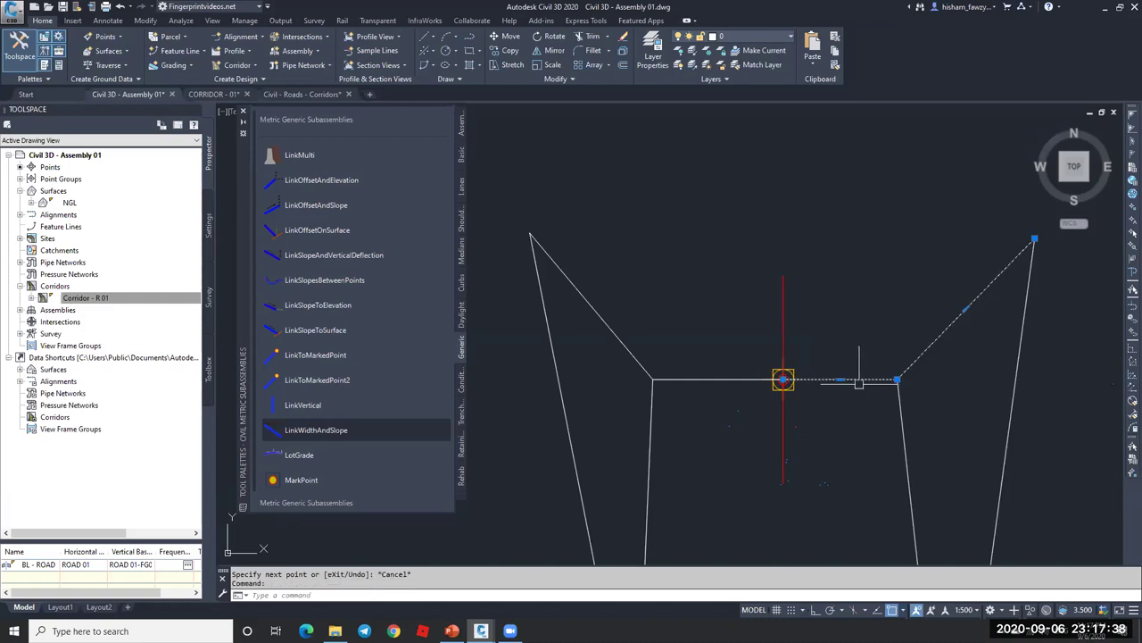
pyautogui.scroll(3, 830, 366)
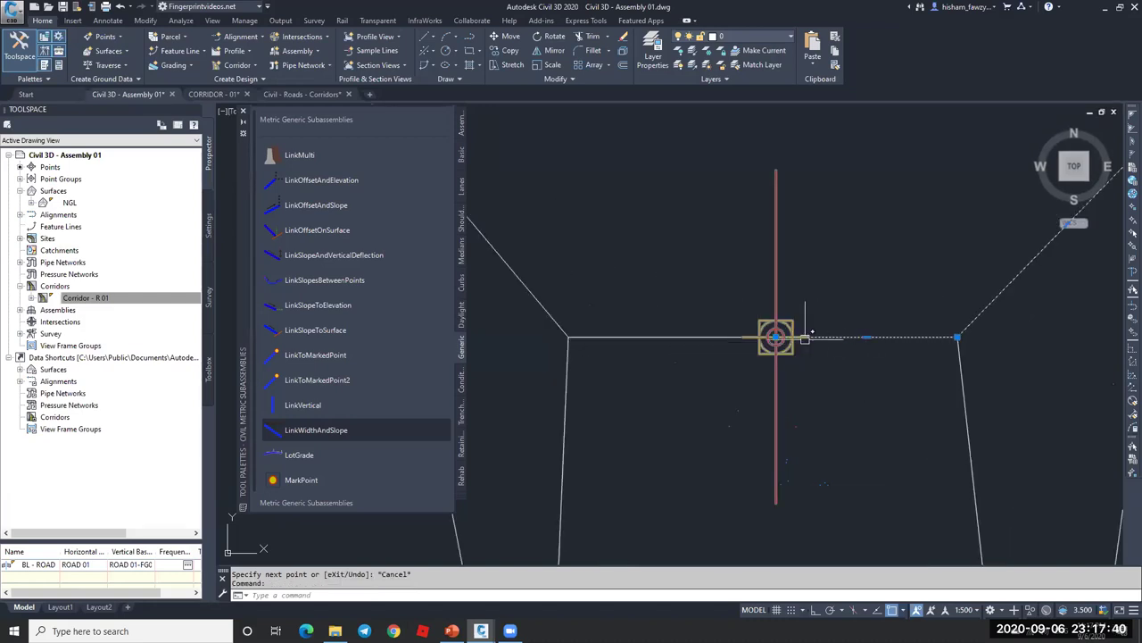
pyautogui.scroll(-4, 803, 334)
pyautogui.press('Escape')
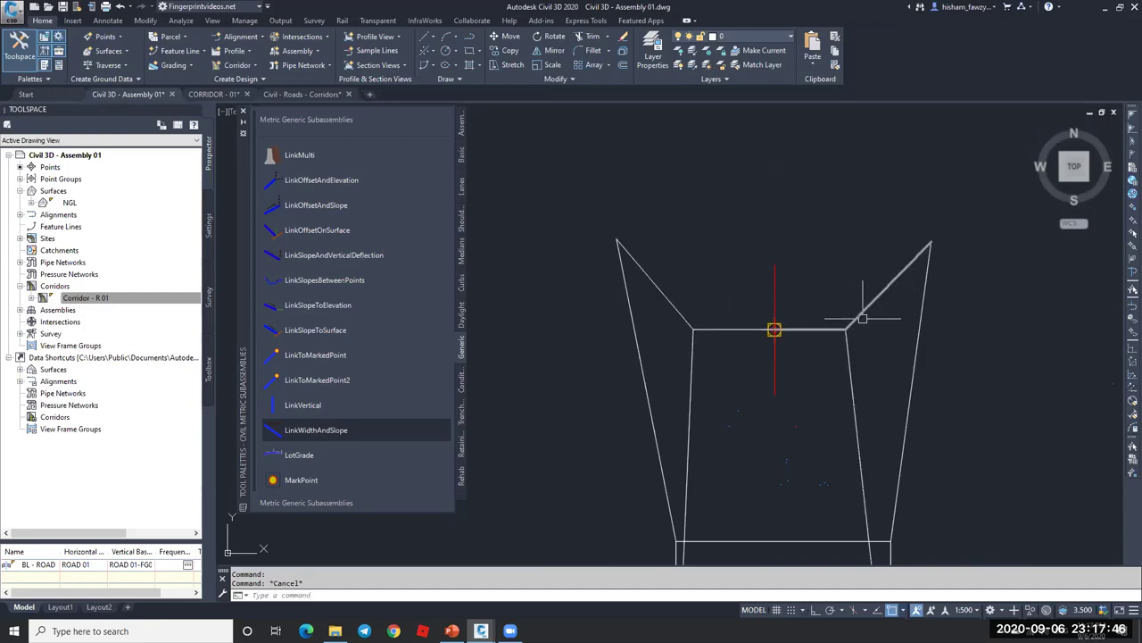
pyautogui.scroll(-1, 932, 239)
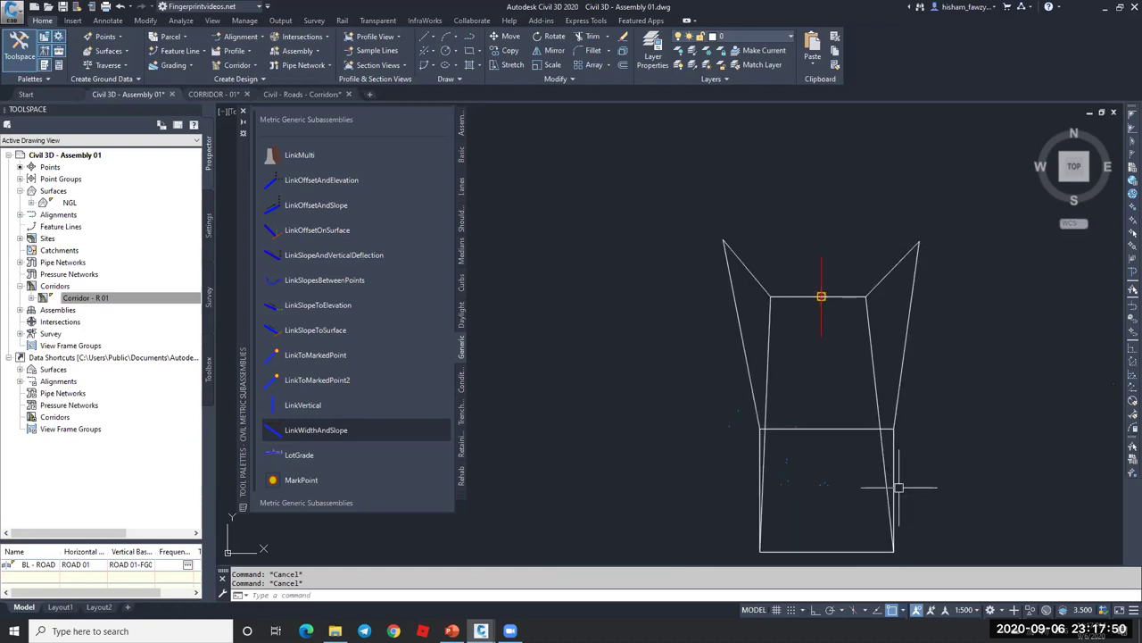
pyautogui.moveTo(898, 484); pyautogui.dragTo(903, 387, button='middle')
# - Trace a polyline along the rectangle's right side, bottom and left side
pyautogui.write('pl')
pyautogui.press('Return')
pyautogui.click(903, 334)
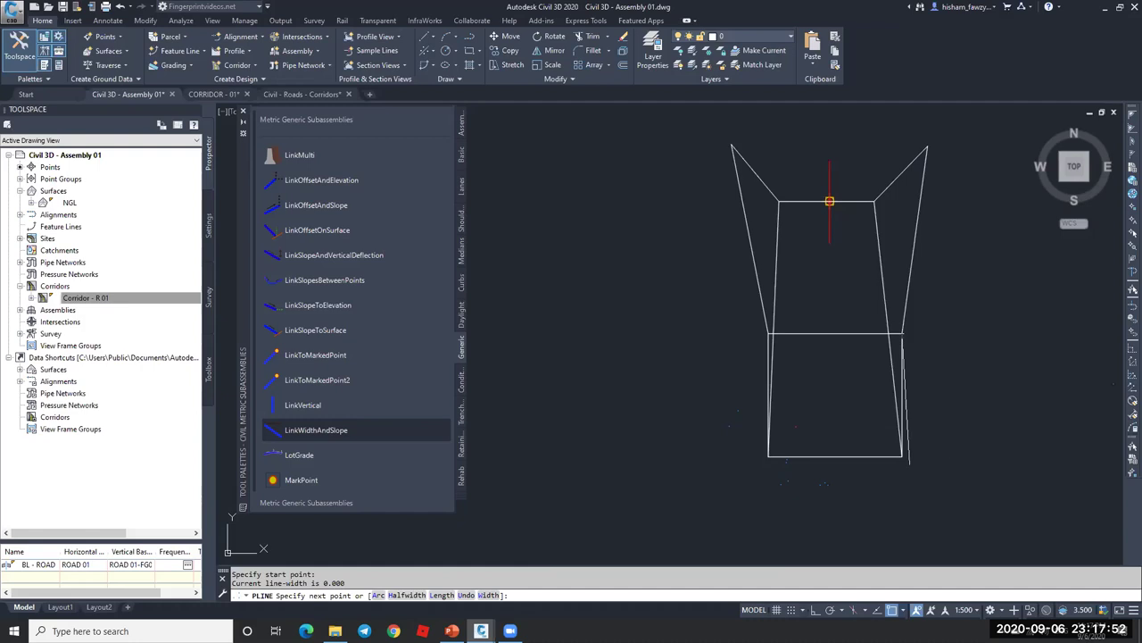
pyautogui.click(904, 457)
pyautogui.click(770, 457)
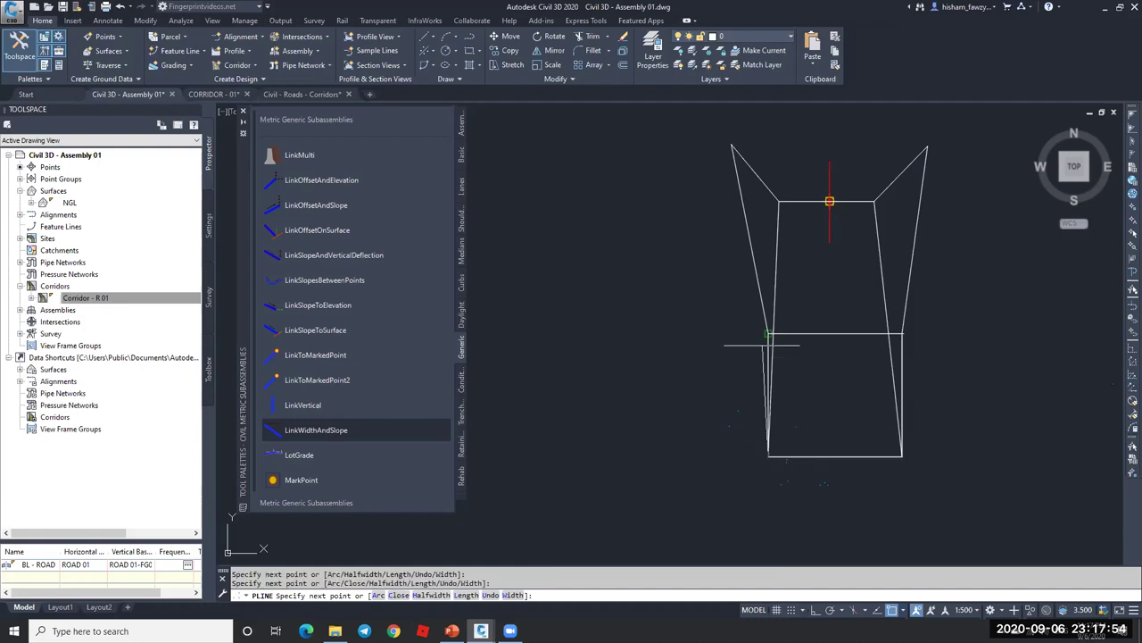
pyautogui.click(769, 334)
pyautogui.press('Escape')
# - Give the new polyline a 0.01 global width and colour it red
pyautogui.doubleClick(768, 344)
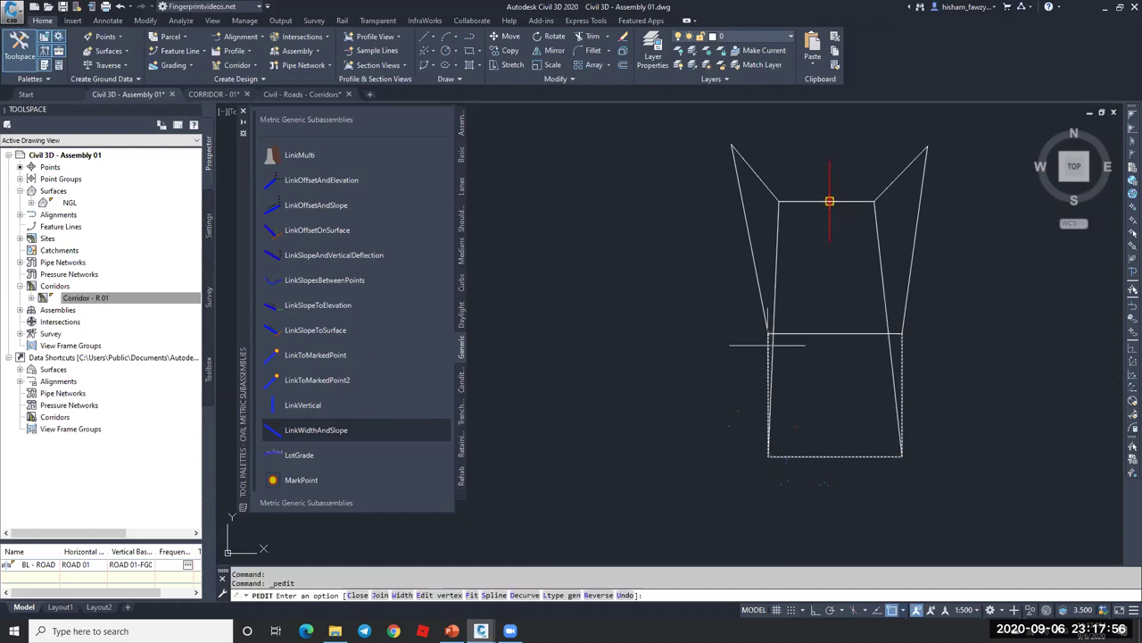
pyautogui.write('w')
pyautogui.press('Return')
pyautogui.write('.01')
pyautogui.press('Return')
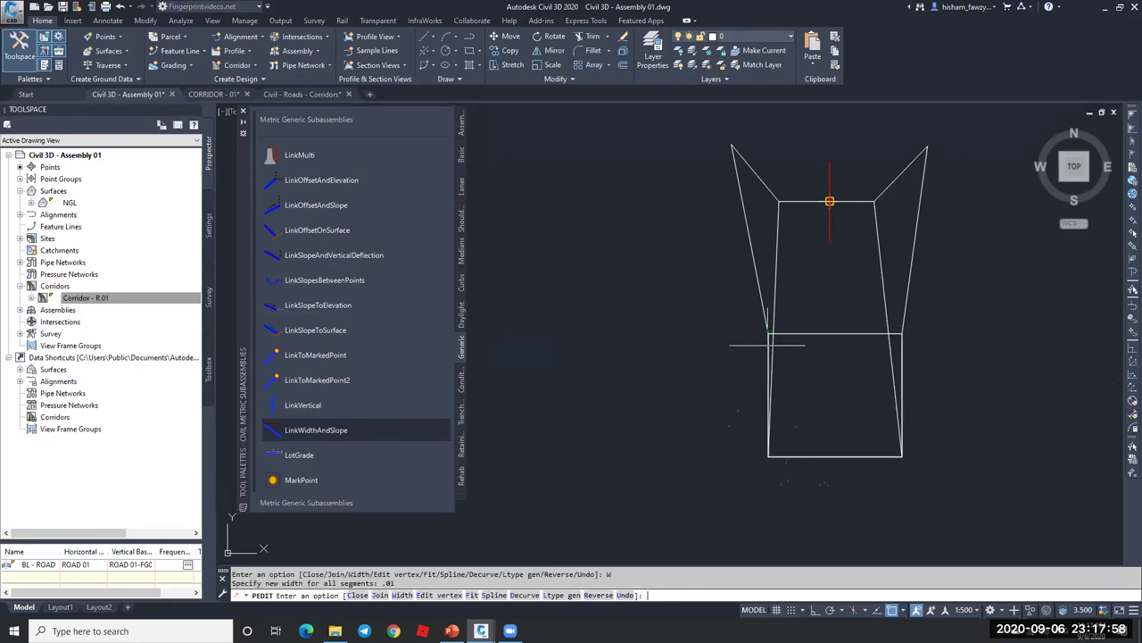
pyautogui.press('Escape')
pyautogui.hotkey('ctrl', '1')
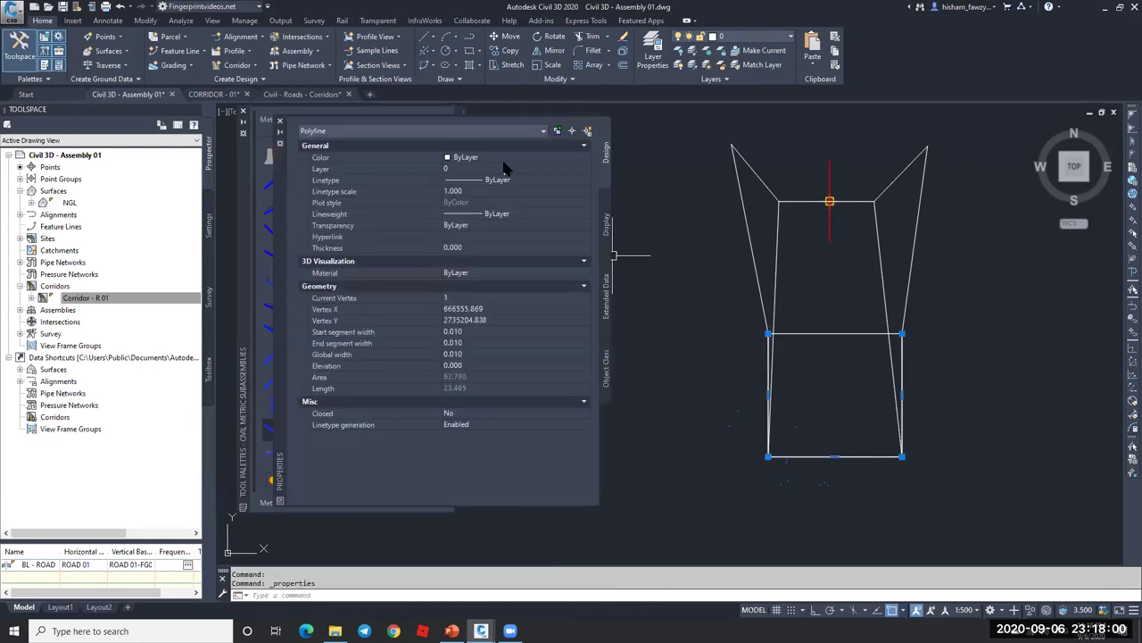
pyautogui.click(499, 157)
pyautogui.click(478, 186)
pyautogui.click(280, 120)
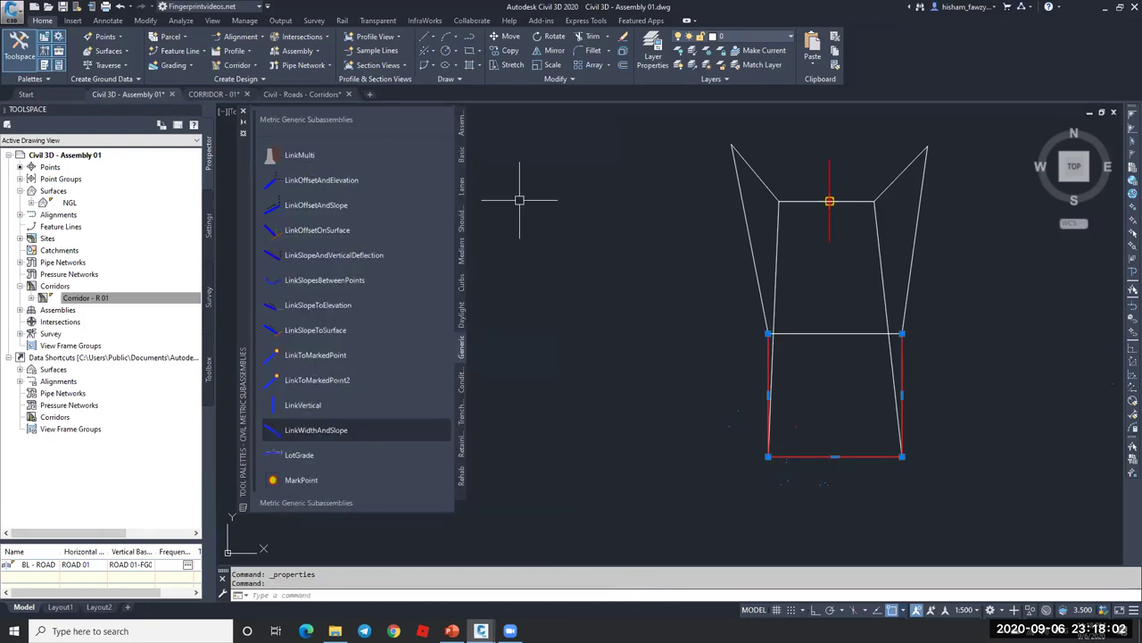
pyautogui.moveTo(523, 204); pyautogui.dragTo(474, 222, button='middle')
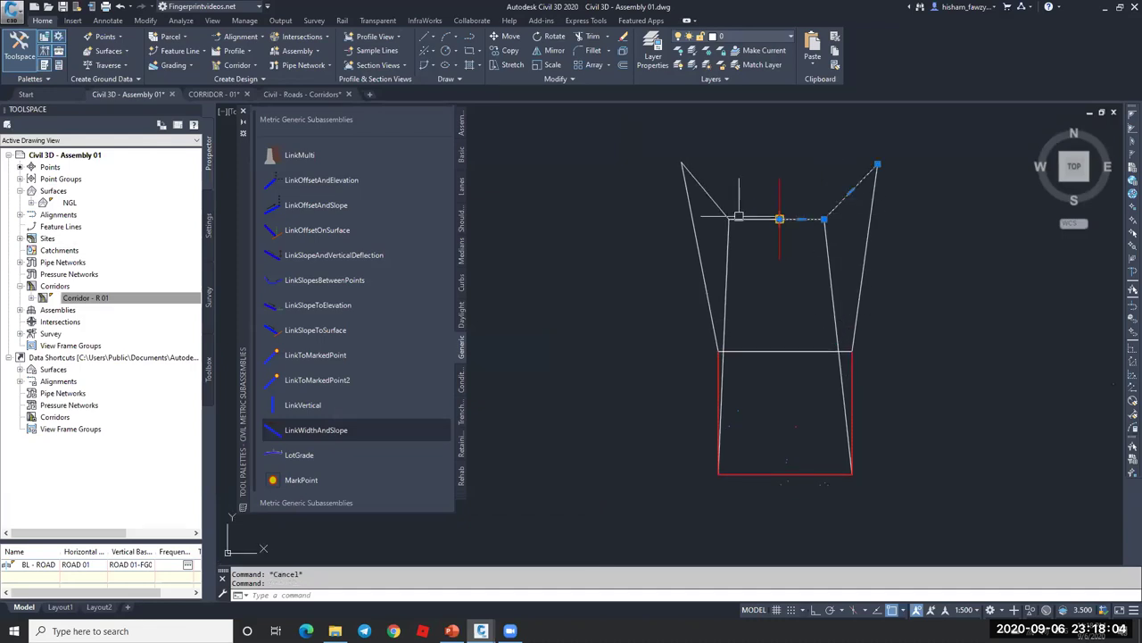
# - Select the four slanted side lines and set their colour to yellow
pyautogui.click(783, 300)
pyautogui.click(691, 303)
pyautogui.click(950, 299)
pyautogui.click(801, 301)
pyautogui.hotkey('ctrl', '1')
pyautogui.click(466, 157)
pyautogui.click(464, 200)
pyautogui.press('Escape')
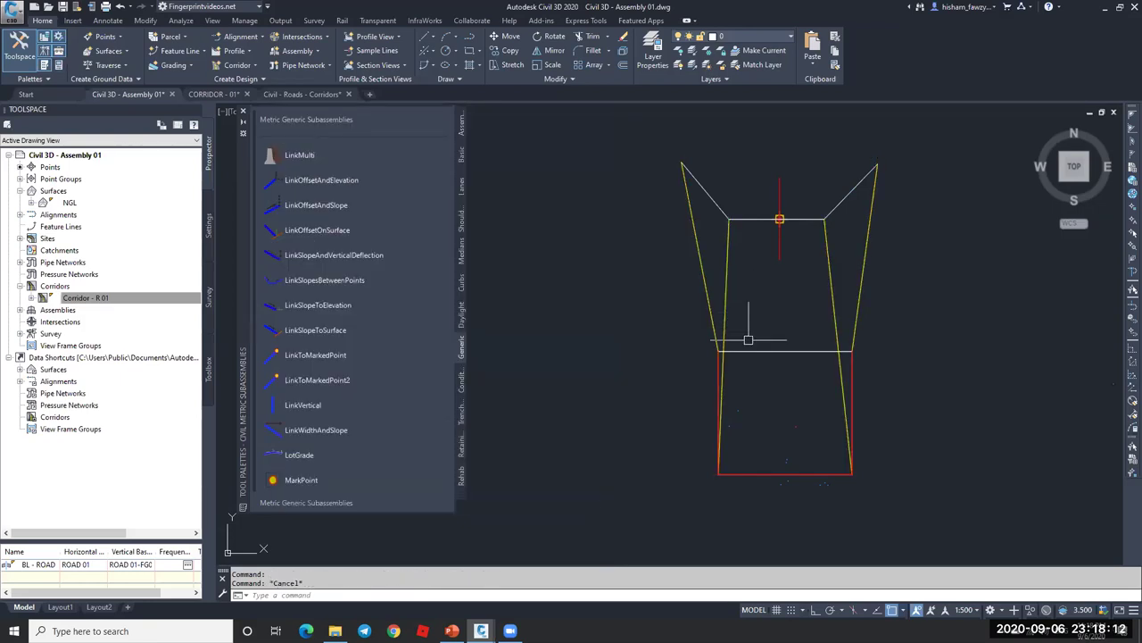
# - Select the red outline to verify it, then clear the selection and pan the view
pyautogui.click(853, 365)
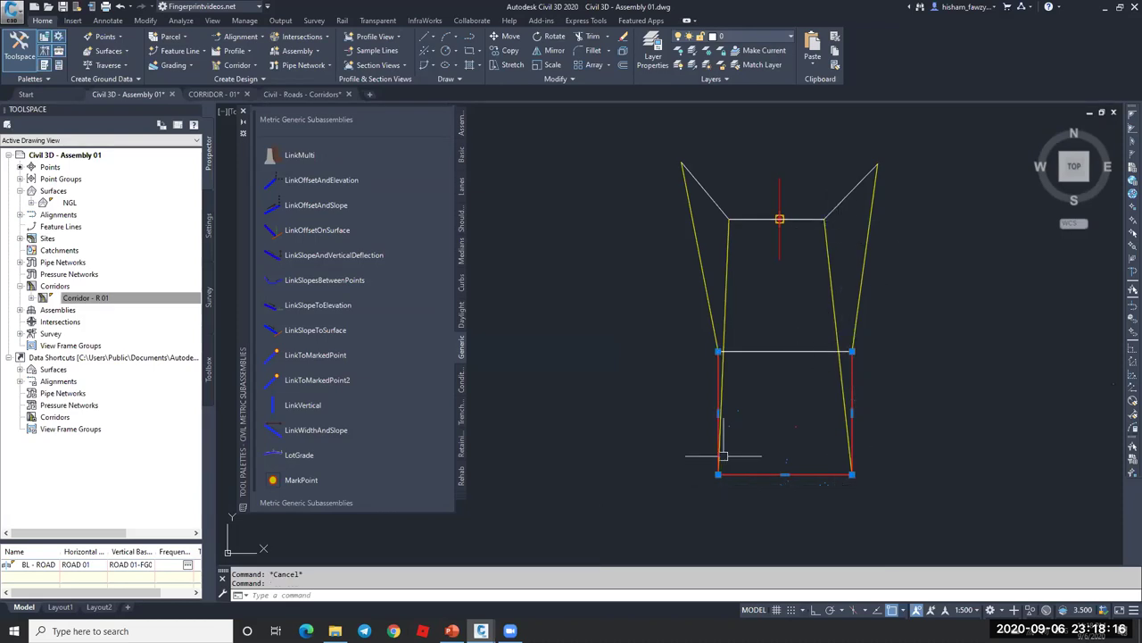
pyautogui.scroll(-2, 826, 366)
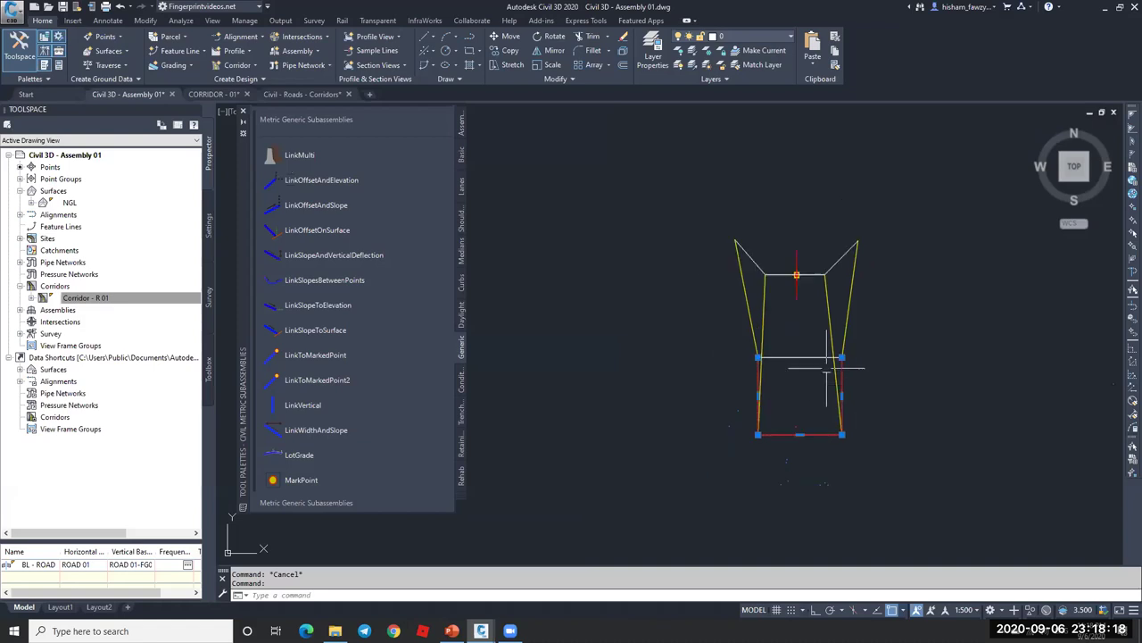
pyautogui.scroll(3, 835, 330)
pyautogui.press('Escape')
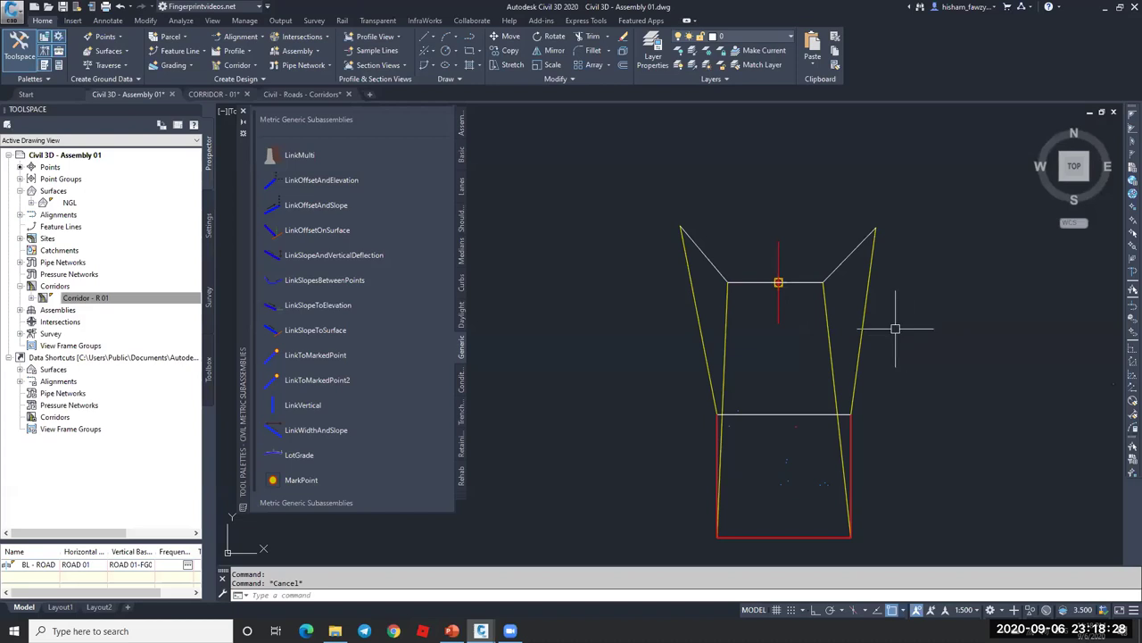
pyautogui.press('Escape')
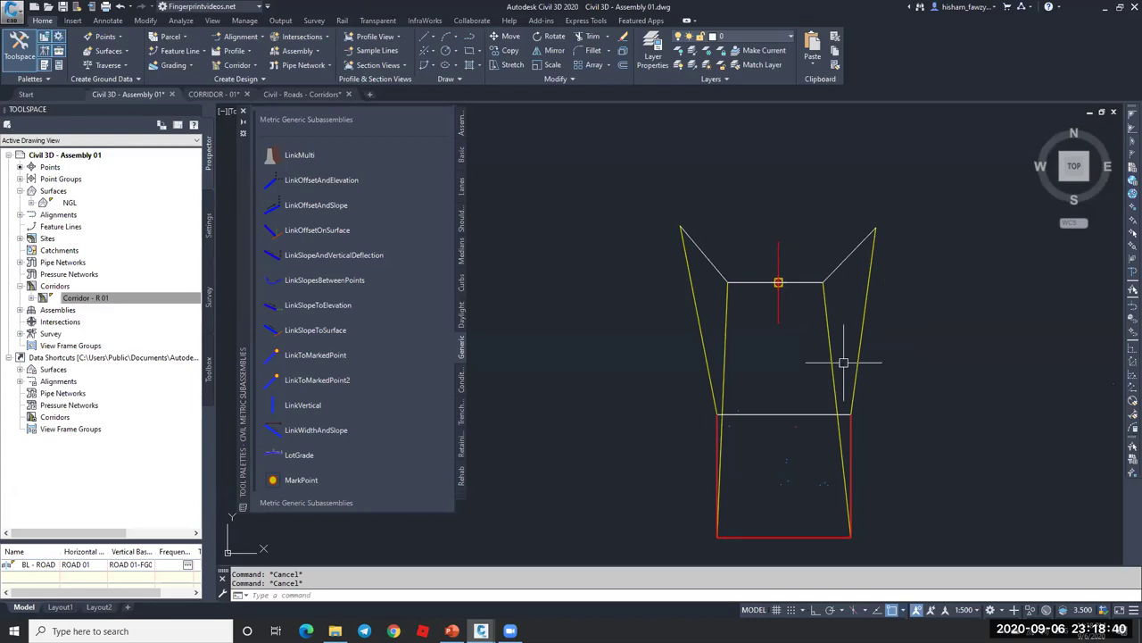
pyautogui.moveTo(783, 327); pyautogui.dragTo(747, 301, button='middle')
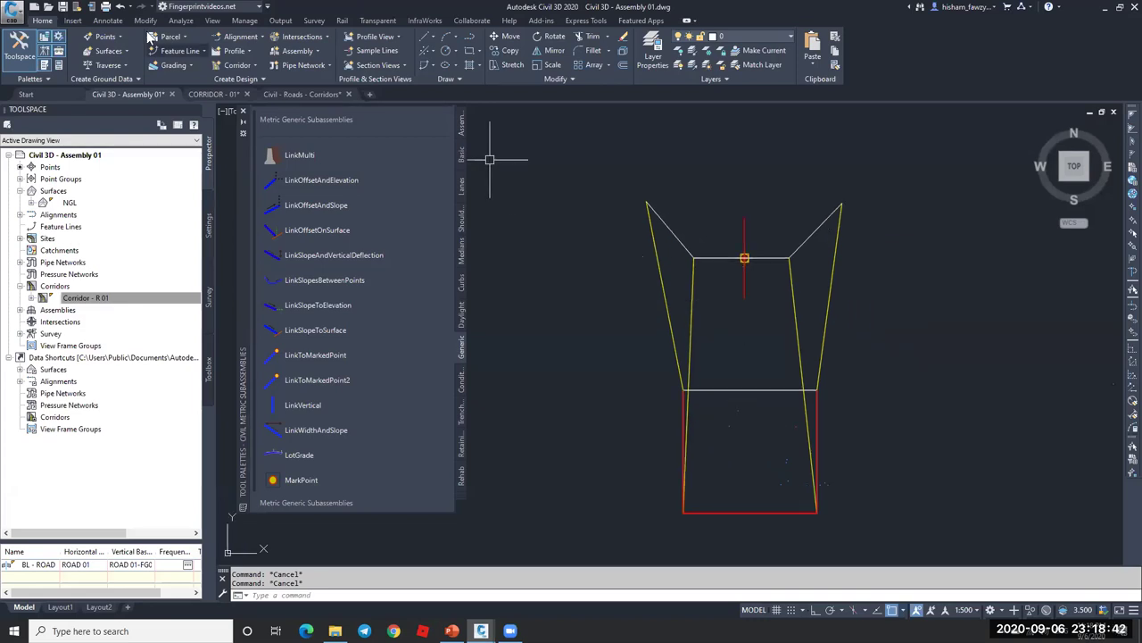
# - Choose LinkMulti from the Generic palette and select the yellow side lines to check them
pyautogui.click(419, 150)
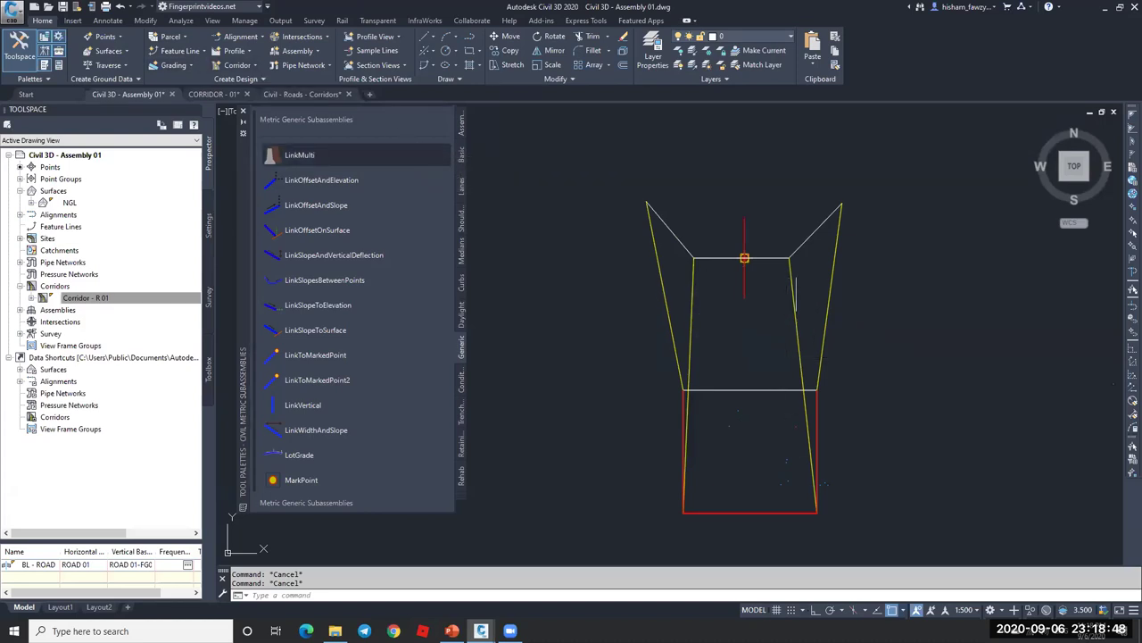
pyautogui.click(812, 235)
pyautogui.press('Escape')
pyautogui.scroll(4, 752, 257)
pyautogui.click(977, 313)
pyautogui.scroll(-2, 833, 340)
pyautogui.click(580, 339)
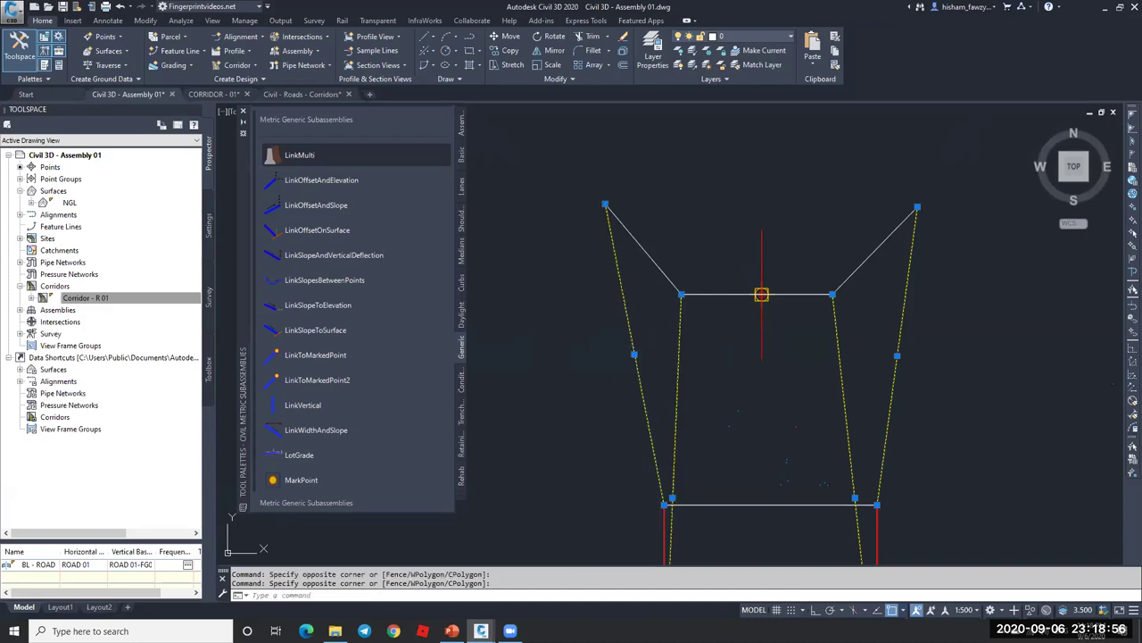
pyautogui.press('Escape')
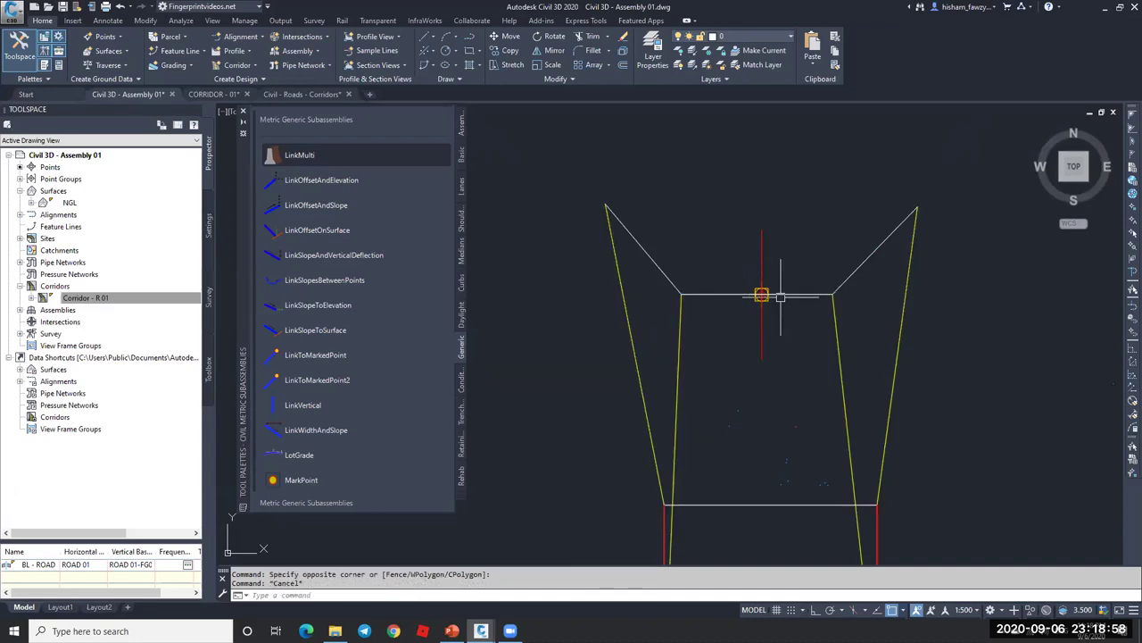
# - Explode the white top-and-wing polyline into separate segments with X
pyautogui.click(783, 294)
pyautogui.click(721, 292)
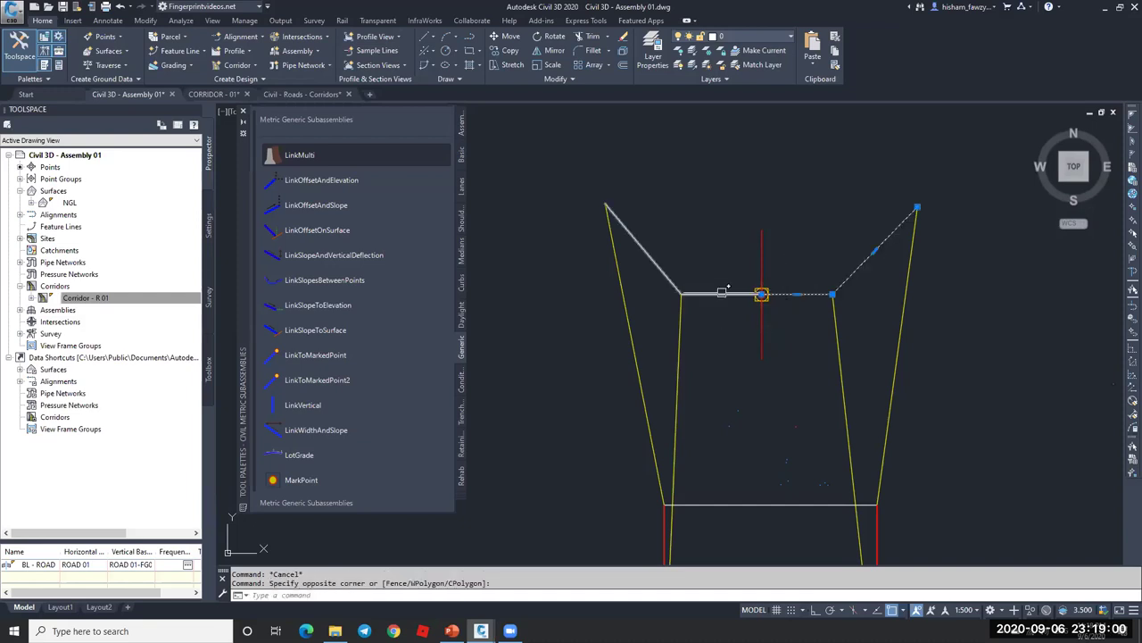
pyautogui.moveTo(721, 295)
pyautogui.write('x')
pyautogui.press('Return')
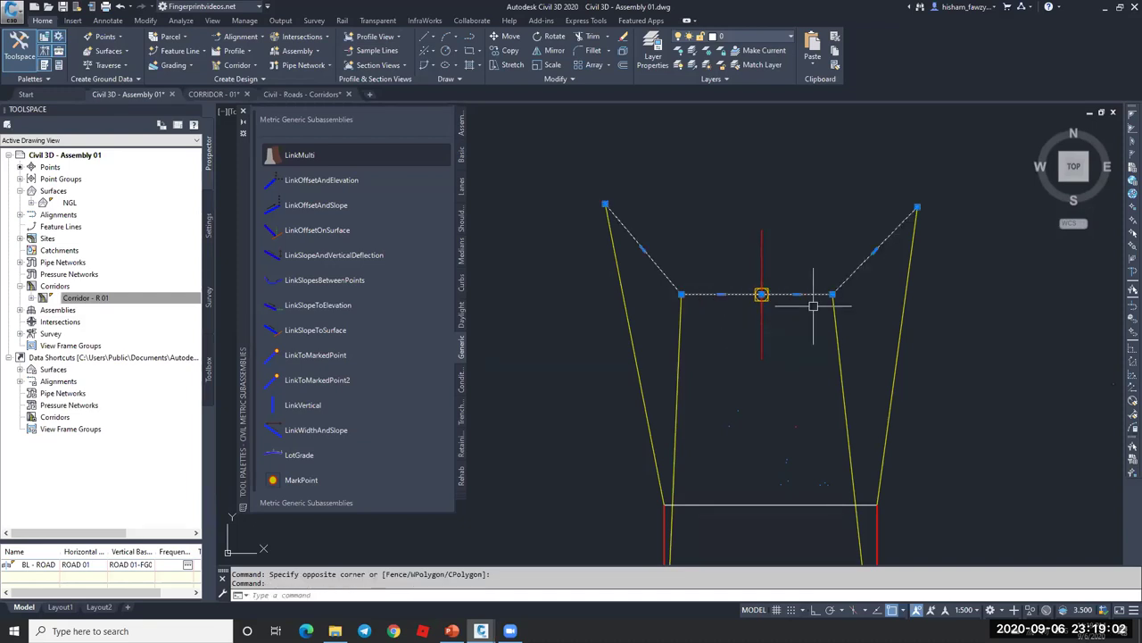
pyautogui.press('Escape')
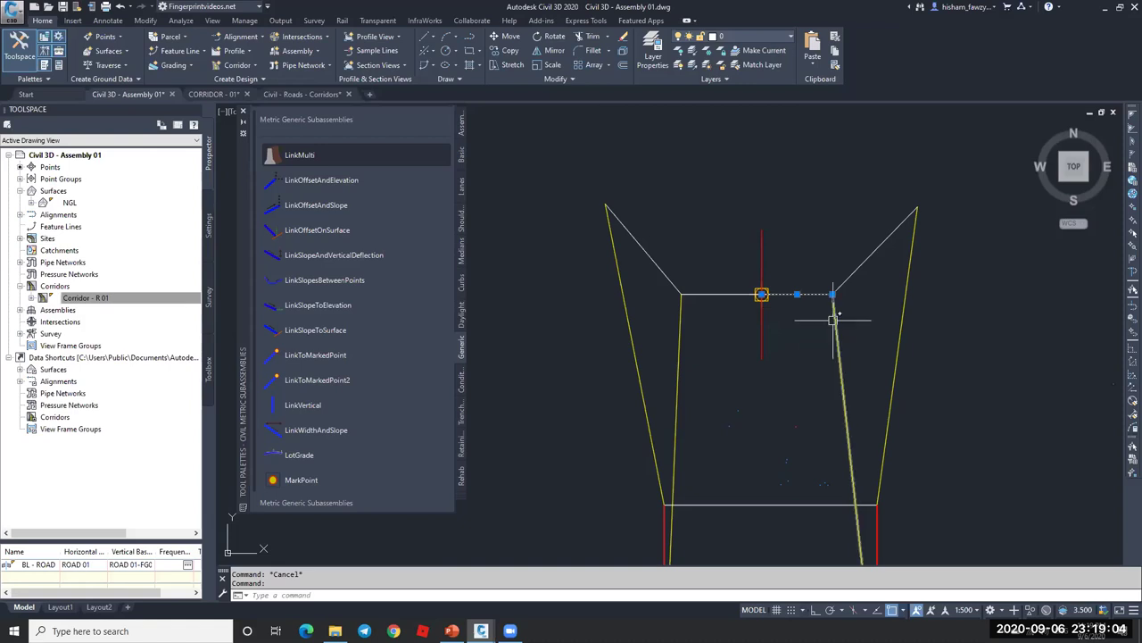
# - Click the top segment, right side line, upper-right wing and red polyline to confirm they're separate
pyautogui.click(789, 296)
pyautogui.press('Escape')
pyautogui.click(834, 318)
pyautogui.press('Escape')
pyautogui.click(857, 268)
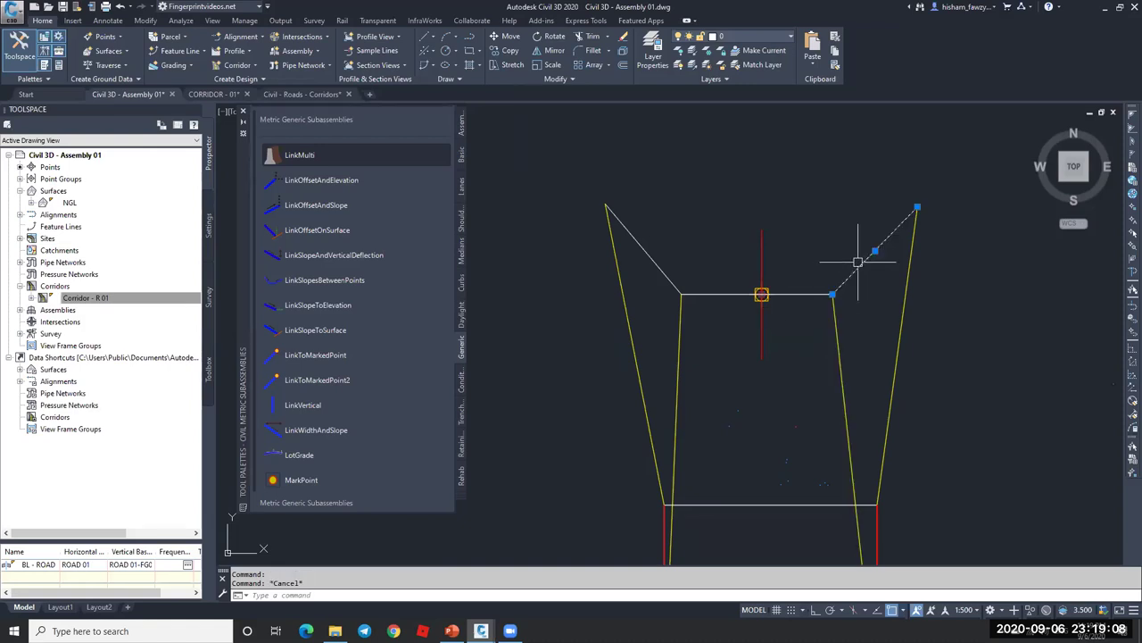
pyautogui.press('Escape')
pyautogui.press('Escape')
pyautogui.scroll(-2, 705, 246)
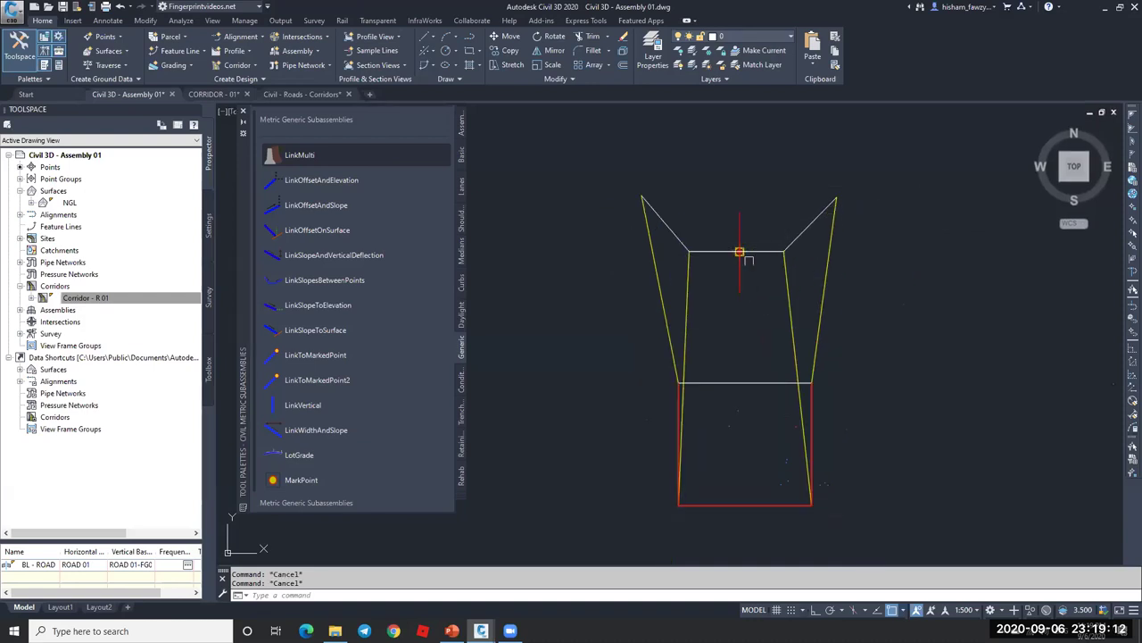
pyautogui.click(812, 424)
pyautogui.press('Escape')
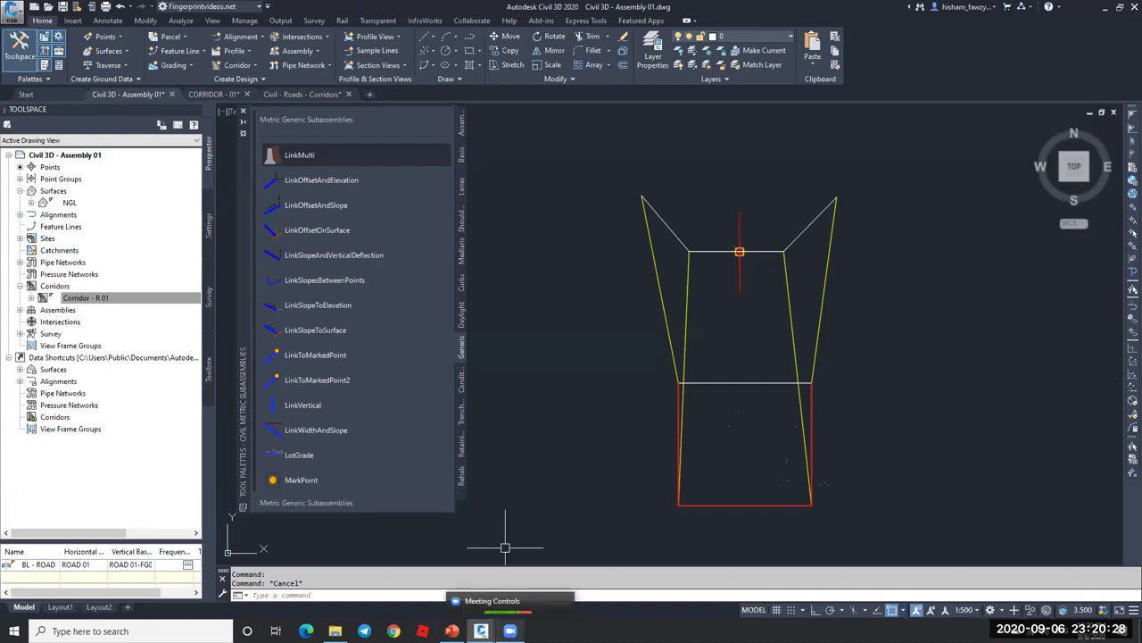
pyautogui.click(510, 631)
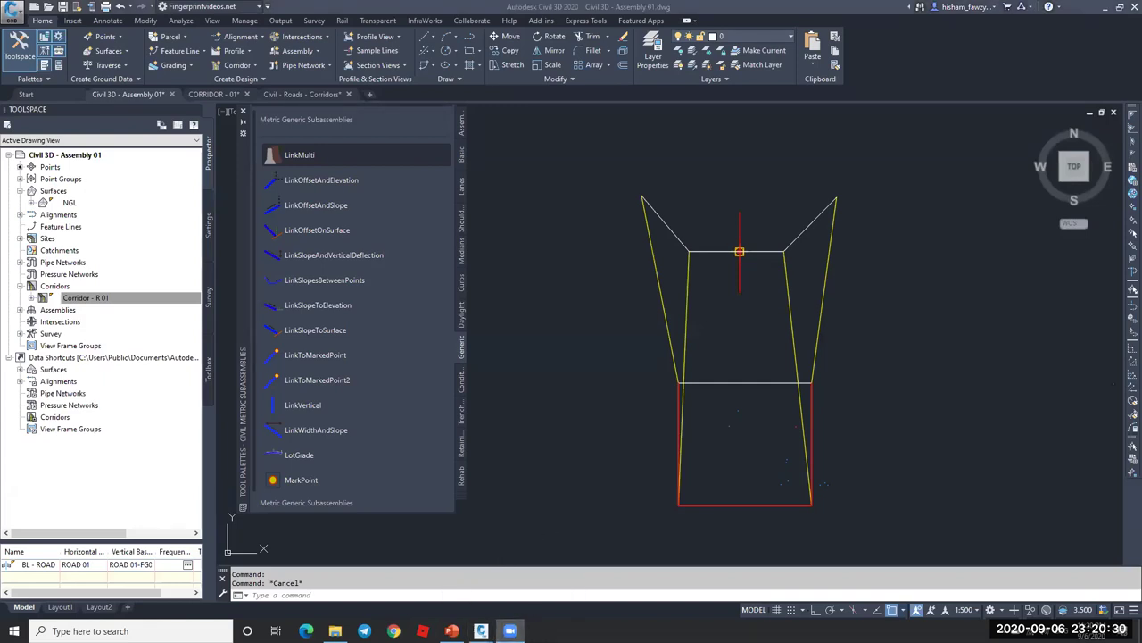